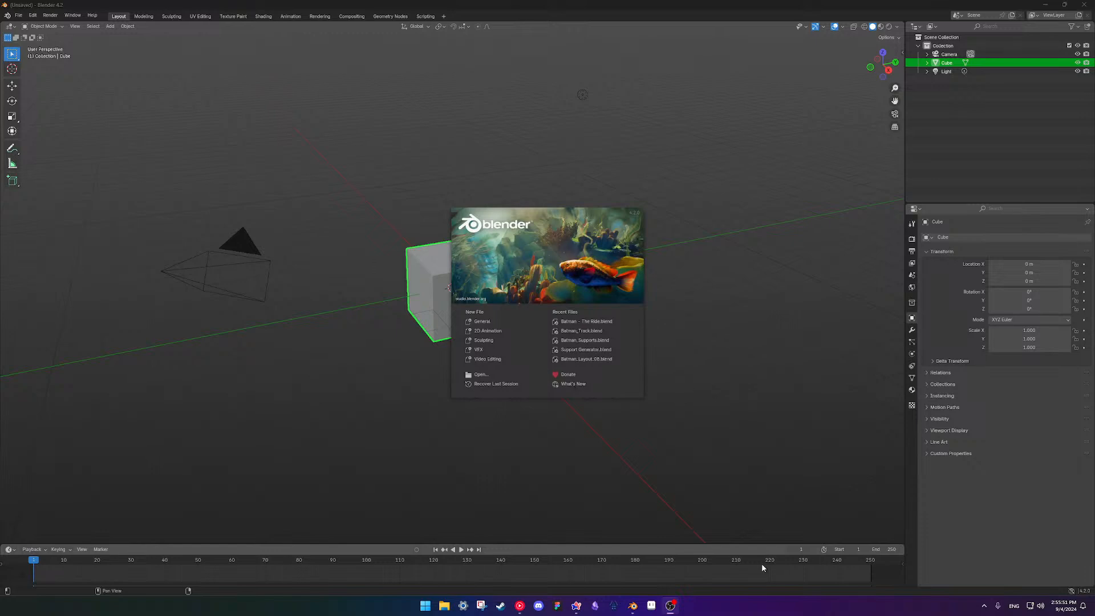
Open the recent file Batman_Track.blend and inspect the track model and its node tree
{"action": "left_click", "coordinate": [634, 606]}
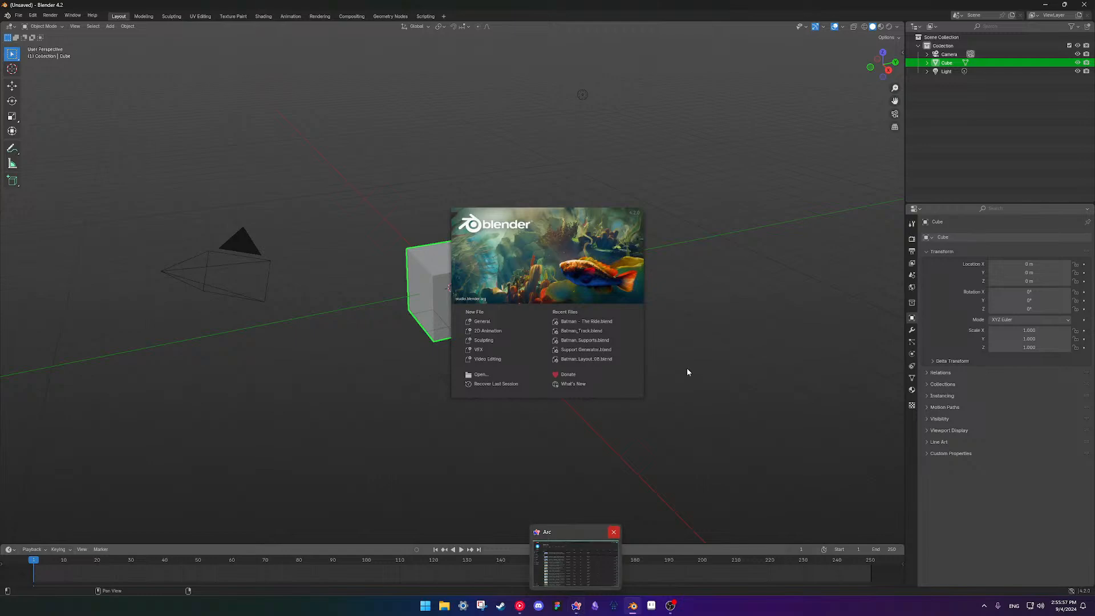
{"action": "left_click", "coordinate": [595, 330]}
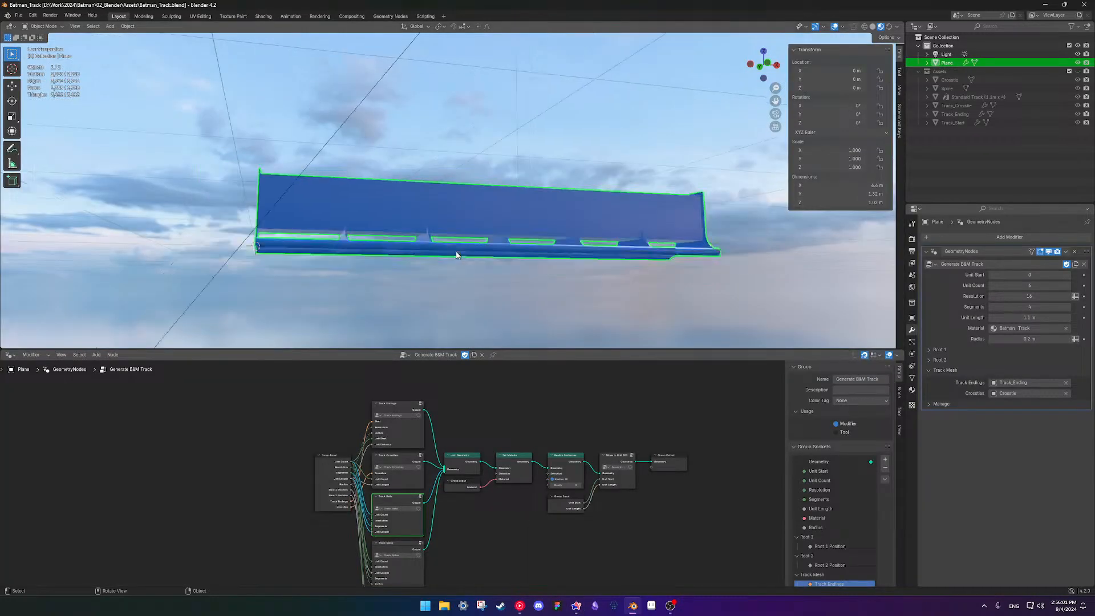
{"action": "middle_click_drag", "start_coordinate": [456, 255], "coordinate": [531, 240]}
{"action": "scroll", "coordinate": [484, 244], "scroll_direction": "up", "scroll_amount": 4}
{"action": "scroll", "coordinate": [484, 244], "scroll_direction": "down", "scroll_amount": 1}
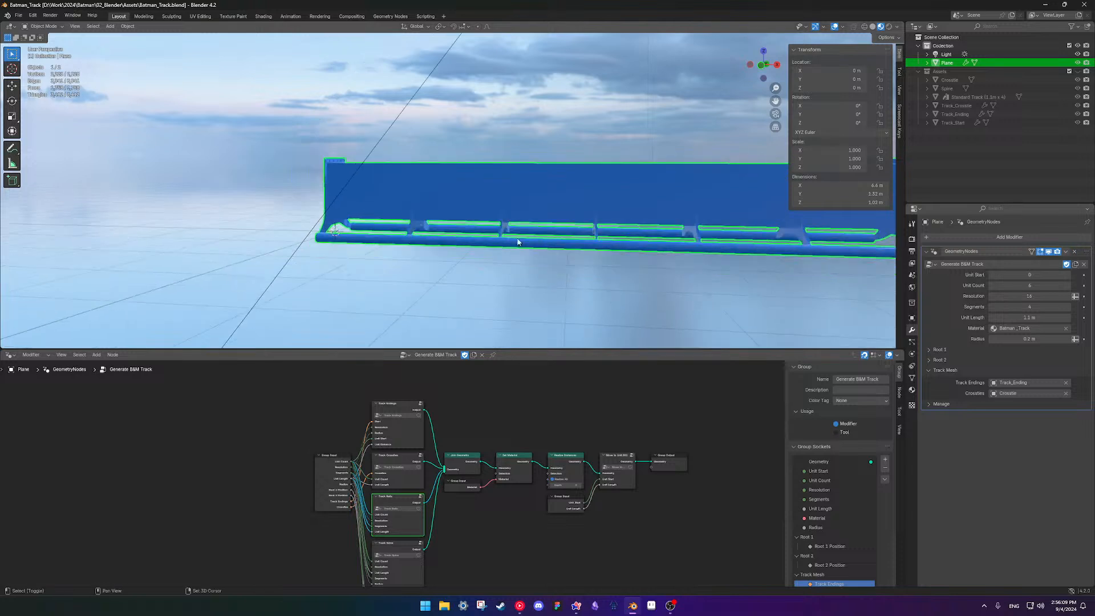
{"action": "scroll", "coordinate": [488, 480], "scroll_direction": "up", "scroll_amount": 3}
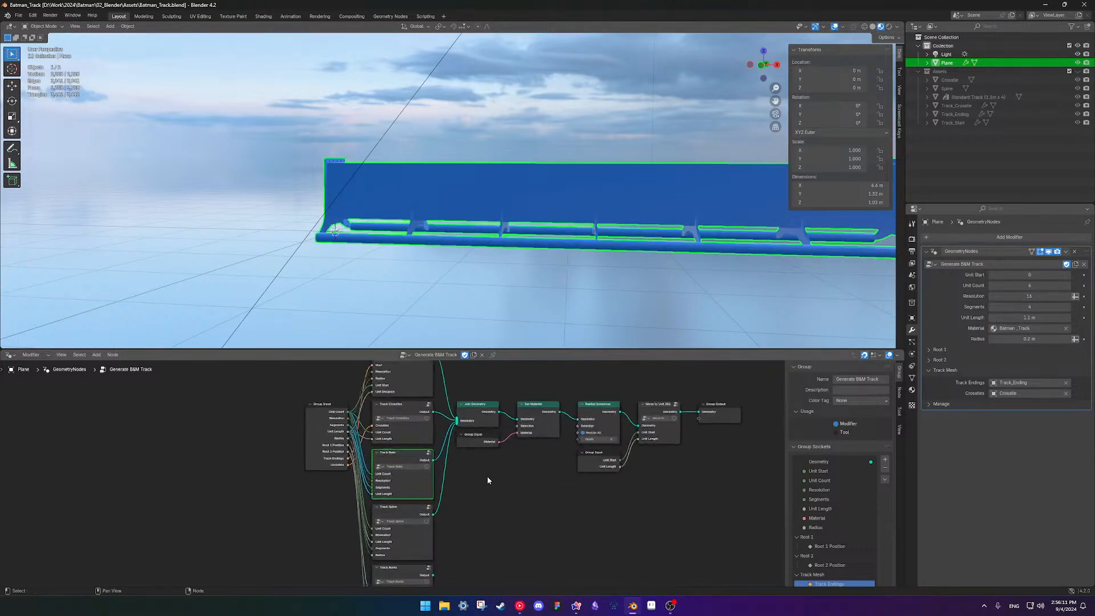
{"action": "scroll", "coordinate": [488, 477], "scroll_direction": "up", "scroll_amount": 2}
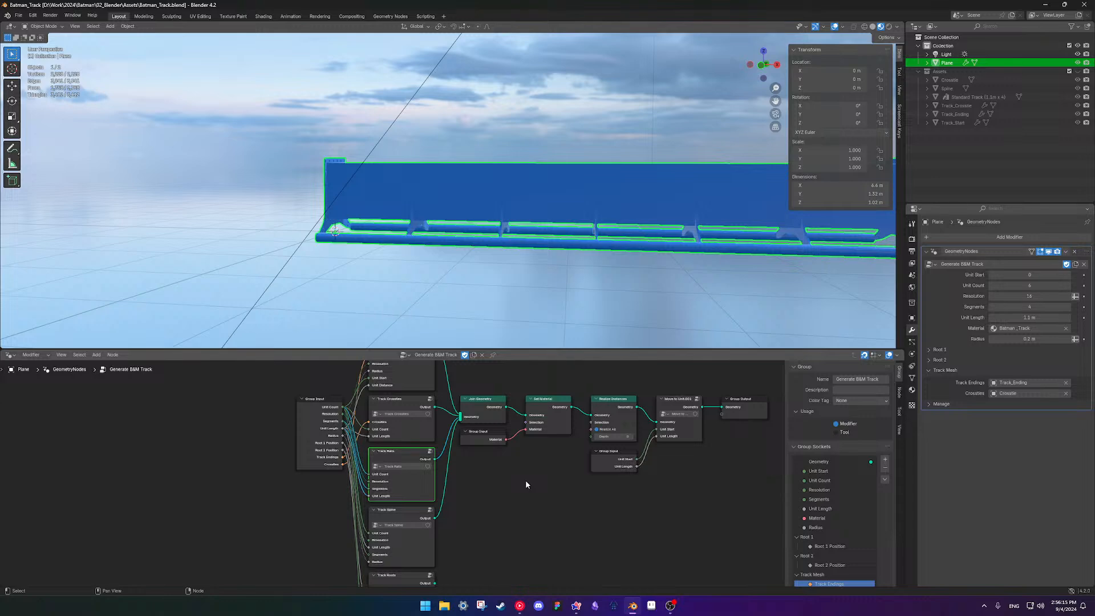
{"action": "scroll", "coordinate": [528, 234], "scroll_direction": "down", "scroll_amount": 3}
{"action": "middle_click_drag", "start_coordinate": [528, 235], "coordinate": [512, 220]}
Open the Track Rails node group for editing
{"action": "key", "text": "Tab"}
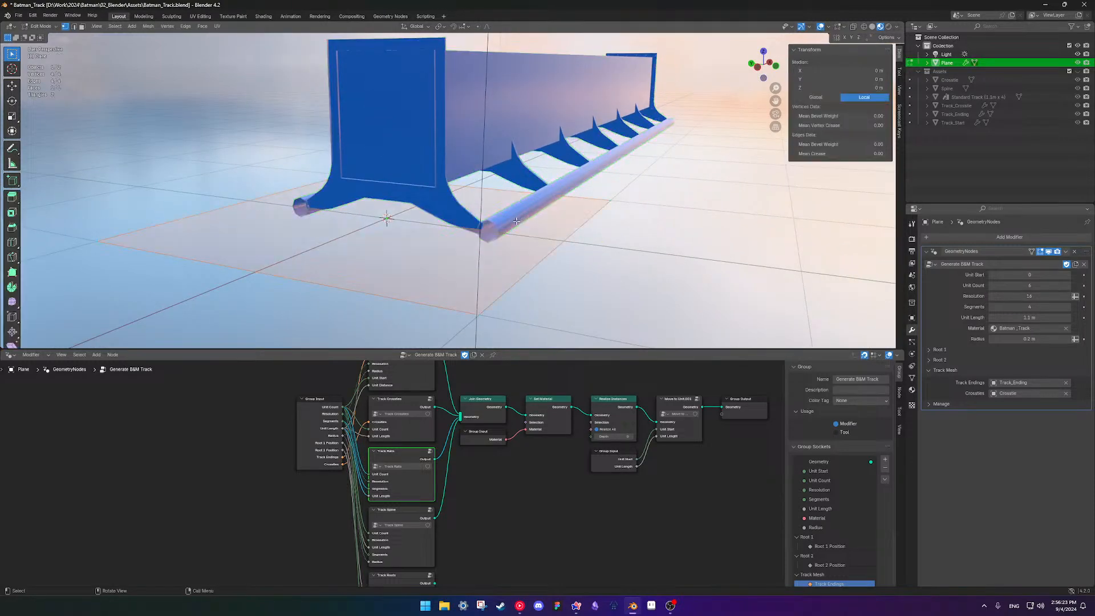
{"action": "key", "text": "Tab"}
{"action": "middle_click_drag", "start_coordinate": [470, 561], "coordinate": [481, 484]}
{"action": "key", "text": "Tab"}
{"action": "scroll", "coordinate": [399, 417], "scroll_direction": "up", "scroll_amount": 5}
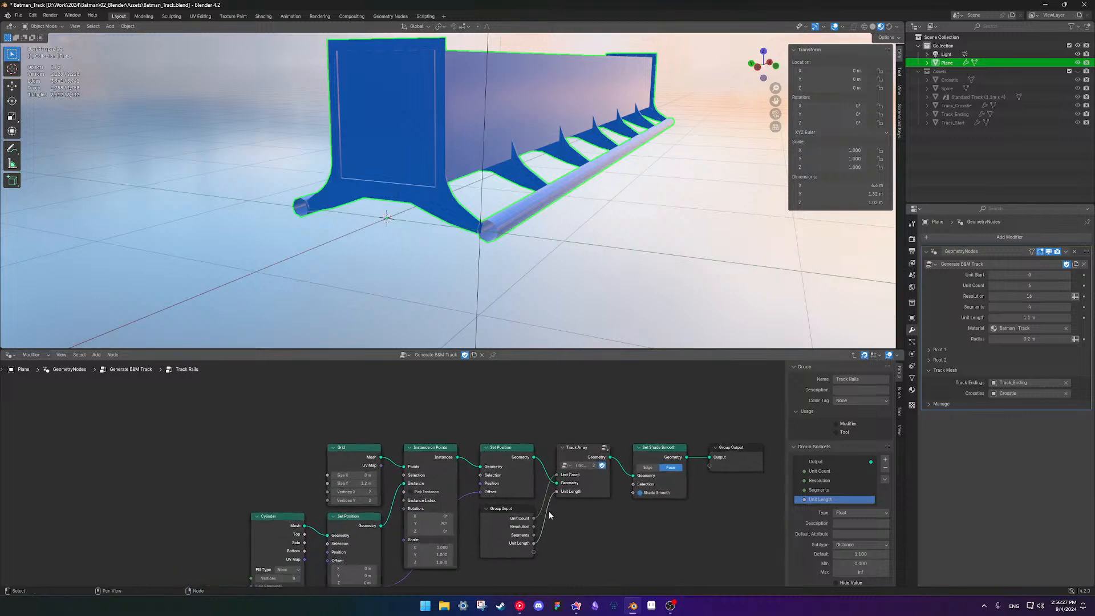
Set the radius of the rails' Cylinder node to 0.05 m
{"action": "scroll", "coordinate": [396, 419], "scroll_direction": "up", "scroll_amount": 2}
{"action": "double_click", "coordinate": [363, 516]}
{"action": "left_click", "coordinate": [397, 489]}
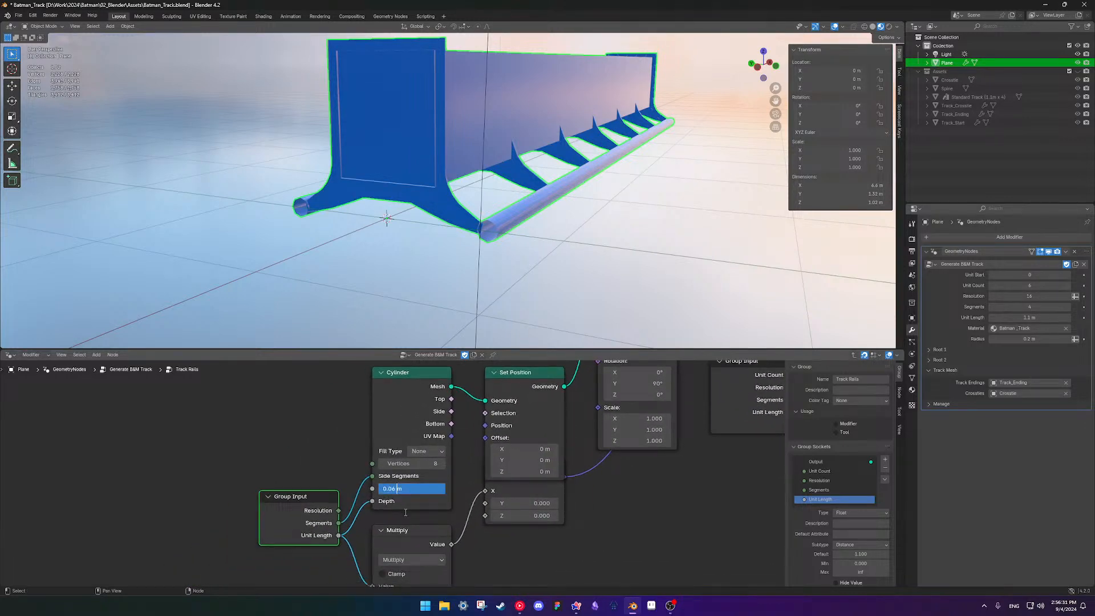
{"action": "key", "text": "Return"}
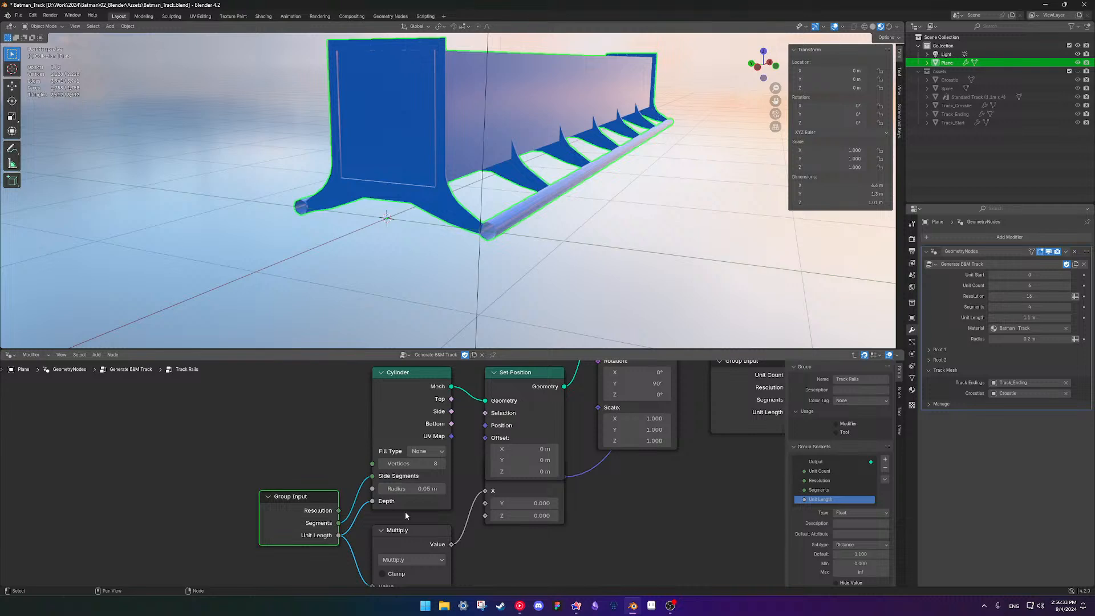
Check where the rails meet the crossties and set the Grid node's Size Y to 1.1 m
{"action": "left_click", "coordinate": [625, 268]}
{"action": "middle_click_drag", "start_coordinate": [536, 266], "coordinate": [531, 238]}
{"action": "scroll", "coordinate": [531, 238], "scroll_direction": "up", "scroll_amount": 2}
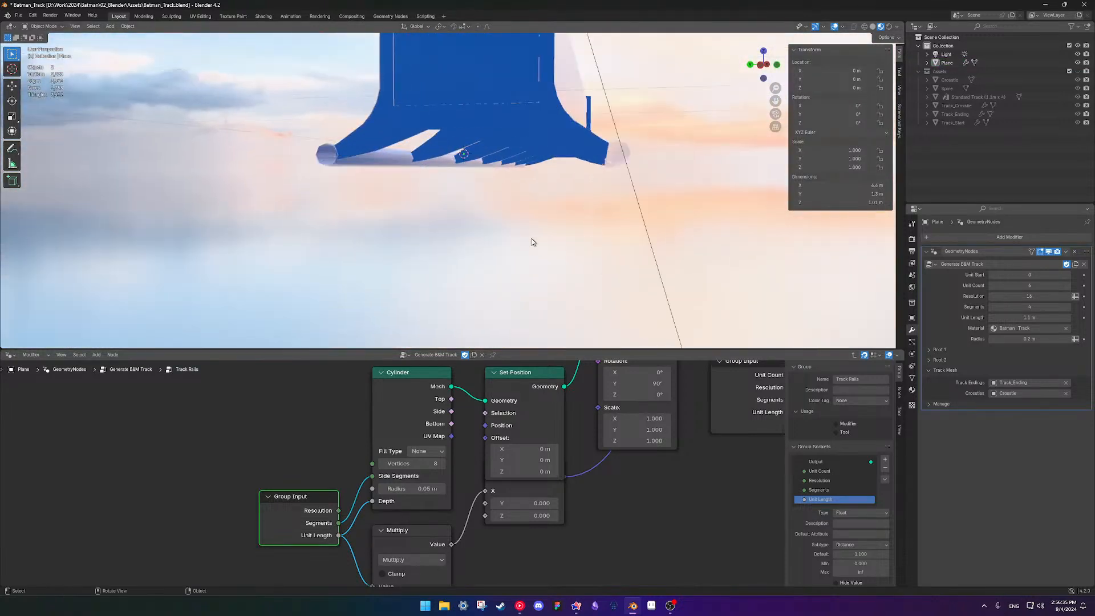
{"action": "middle_click_drag", "start_coordinate": [606, 174], "coordinate": [559, 199], "text": "shift"}
{"action": "scroll", "coordinate": [560, 199], "scroll_direction": "up", "scroll_amount": 3}
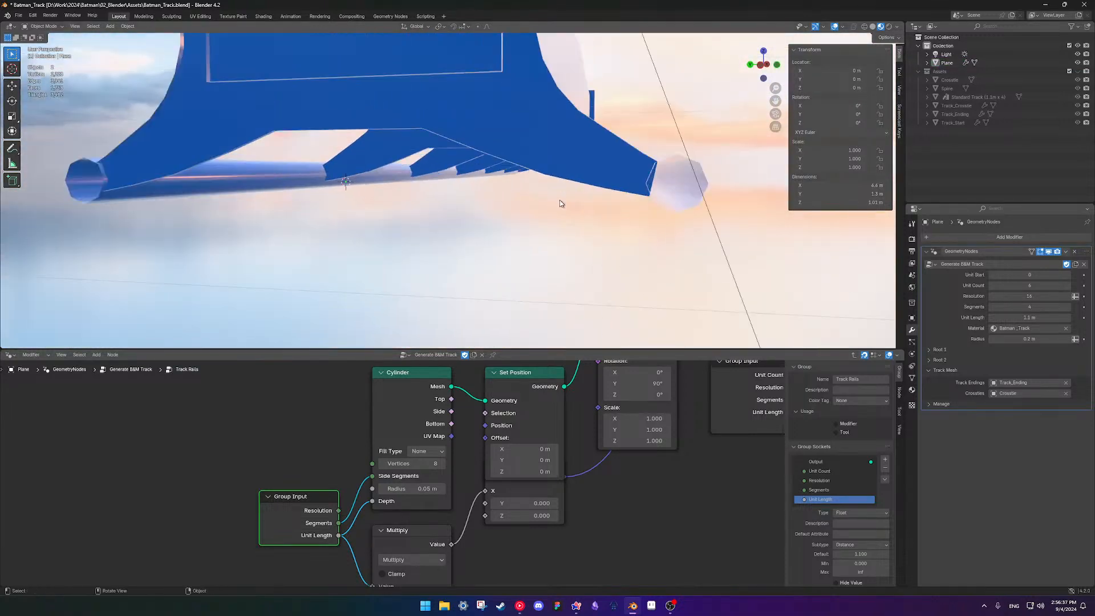
{"action": "left_click", "coordinate": [633, 204]}
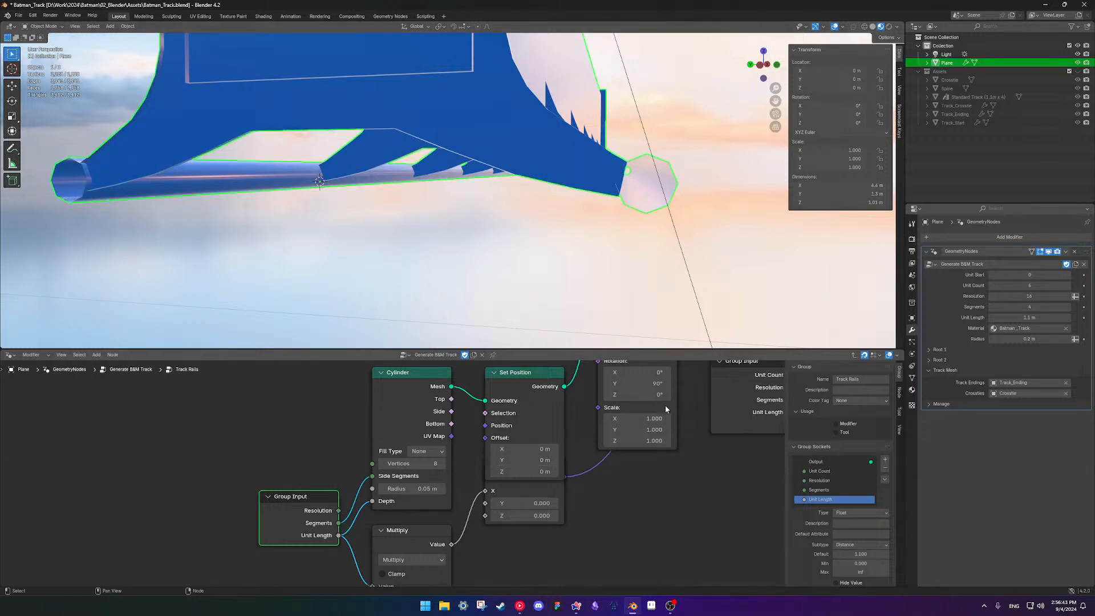
{"action": "scroll", "coordinate": [517, 428], "scroll_direction": "down", "scroll_amount": 4}
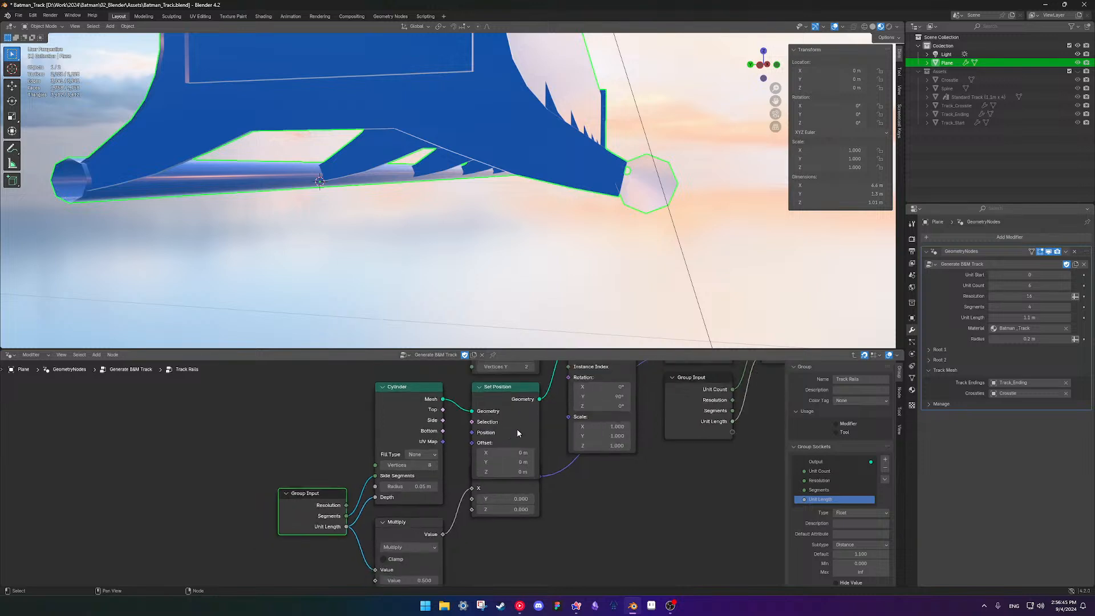
{"action": "middle_click_drag", "start_coordinate": [510, 426], "coordinate": [460, 498]}
{"action": "scroll", "coordinate": [459, 478], "scroll_direction": "up", "scroll_amount": 2}
{"action": "scroll", "coordinate": [459, 481], "scroll_direction": "up", "scroll_amount": 2}
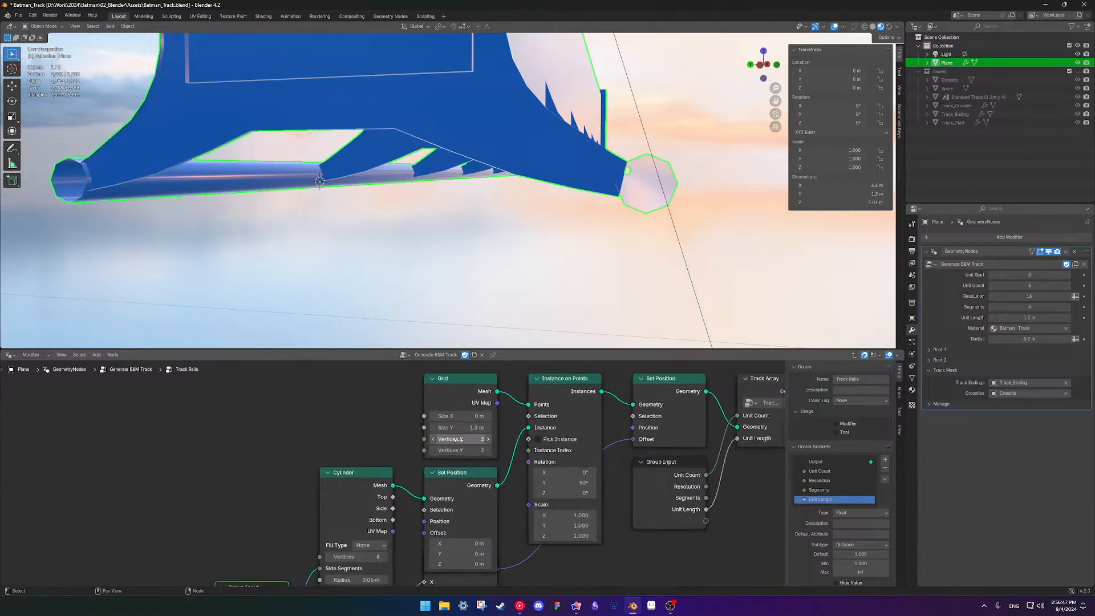
{"action": "double_click", "coordinate": [485, 423]}
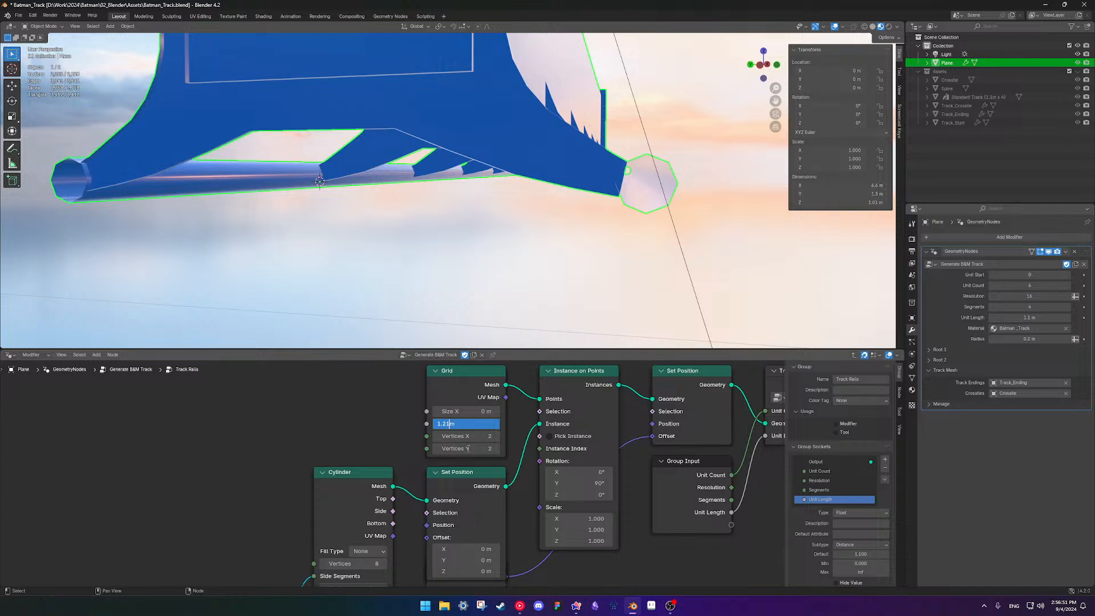
{"action": "key", "text": "Return"}
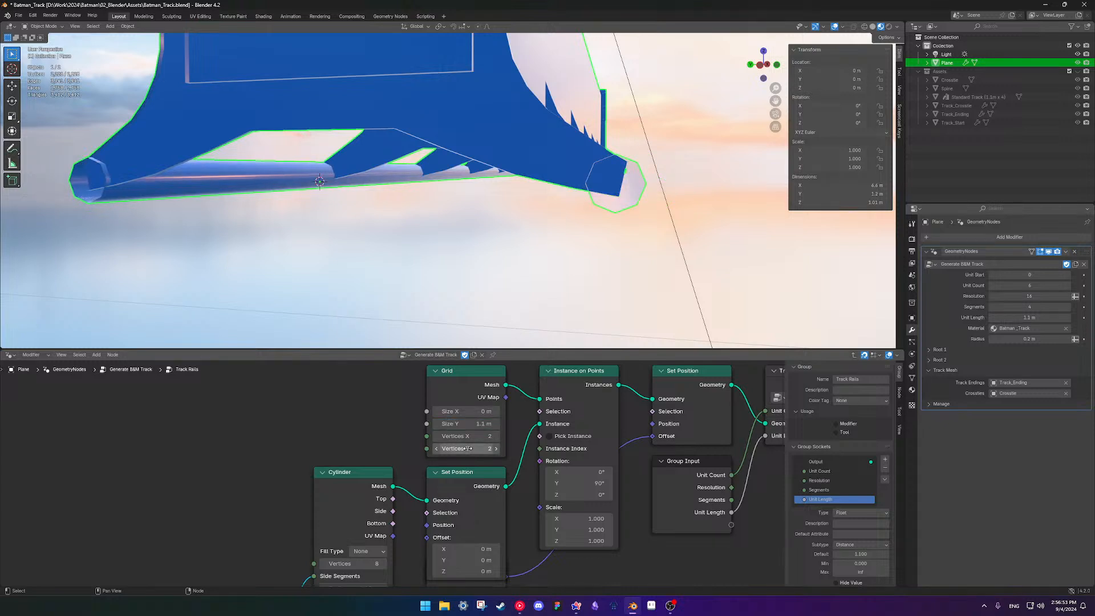
Set the Grid node's Size Y to 1.2 m
{"action": "left_click", "coordinate": [467, 424]}
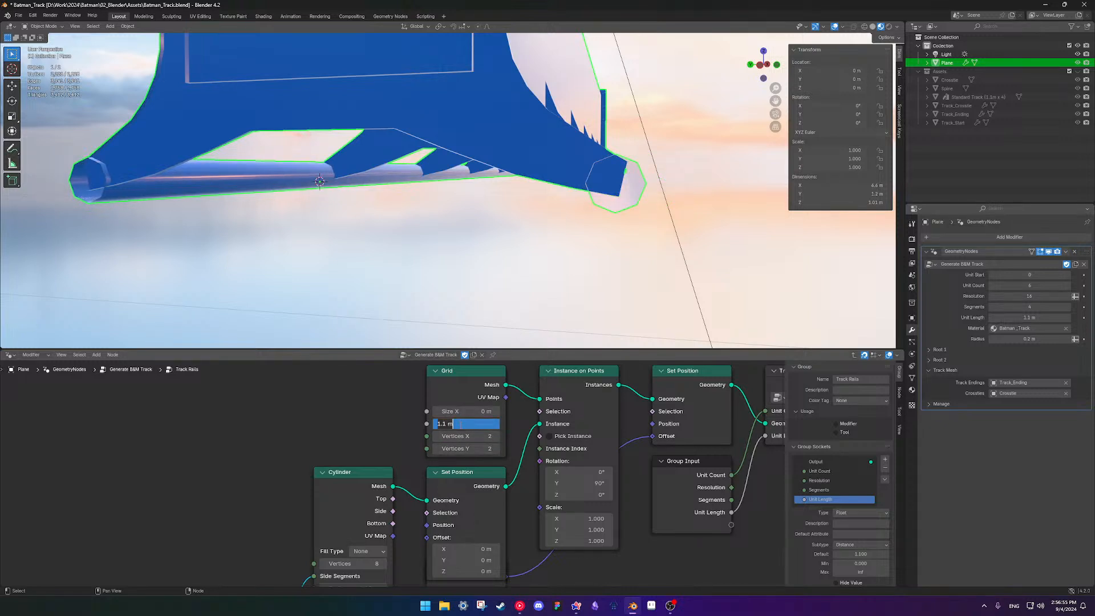
{"action": "left_click", "coordinate": [445, 423]}
{"action": "key", "text": "BackSpace"}
{"action": "type", "text": "2"}
{"action": "key", "text": "Return"}
Inspect the rail end in side view and set the Cylinder node's radius to 0.055 m
{"action": "mouse_move", "coordinate": [629, 187]}
{"action": "middle_mouse_down"}
{"action": "mouse_move", "coordinate": [636, 174]}
{"action": "mouse_move", "coordinate": [657, 187]}
{"action": "mouse_move", "coordinate": [648, 188]}
{"action": "middle_mouse_up"}
{"action": "key", "text": "KP_1"}
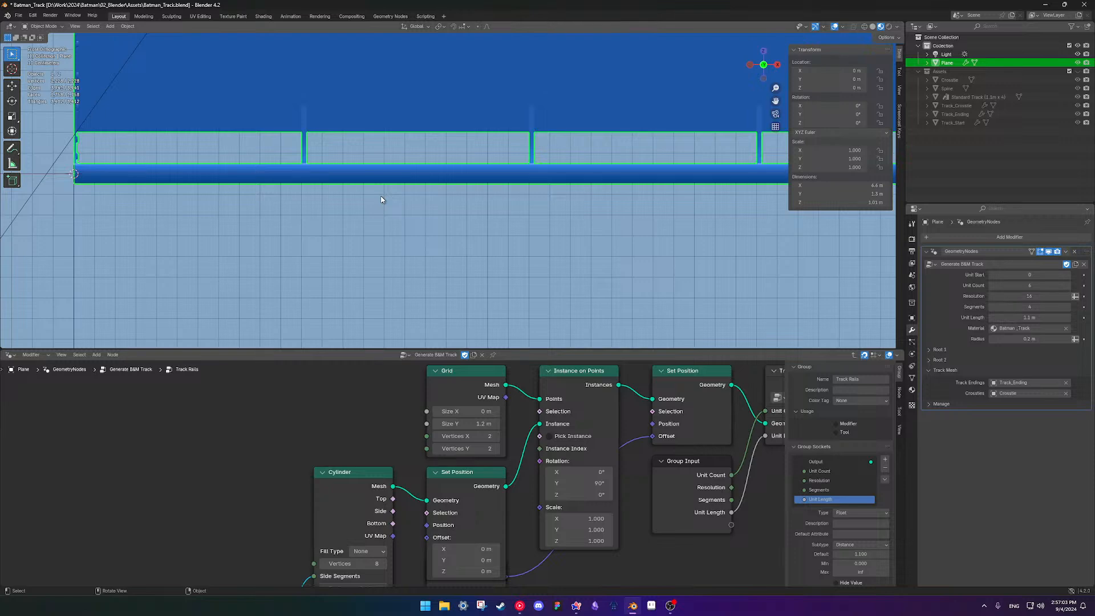
{"action": "key", "text": "KP_3"}
{"action": "scroll", "coordinate": [513, 194], "scroll_direction": "up", "scroll_amount": 6}
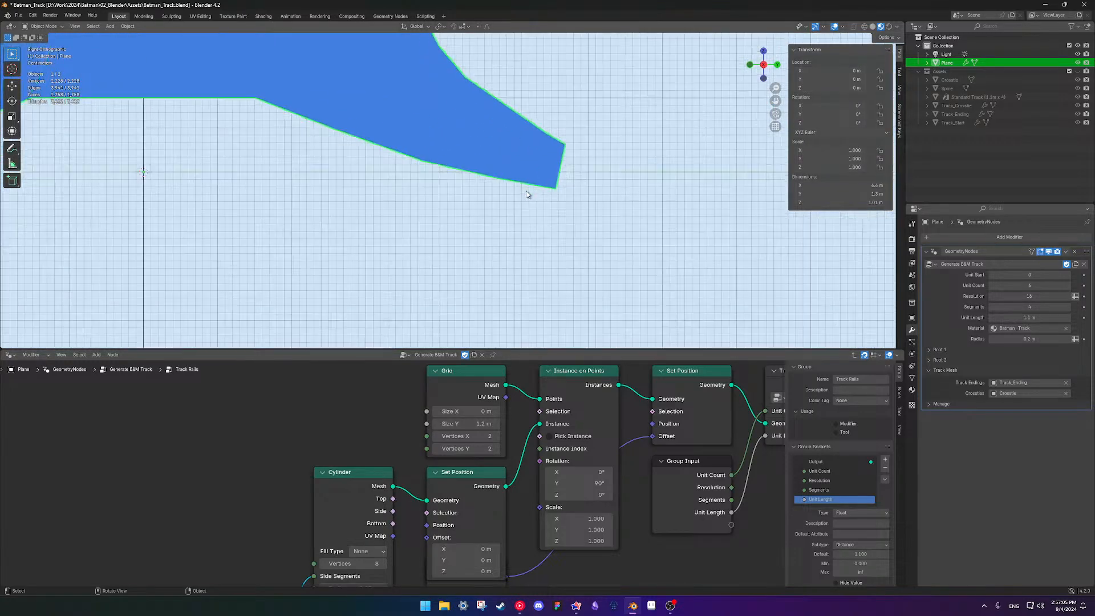
{"action": "middle_click_drag", "start_coordinate": [542, 196], "coordinate": [573, 200]}
{"action": "middle_click_drag", "start_coordinate": [446, 206], "coordinate": [581, 193], "text": "shift"}
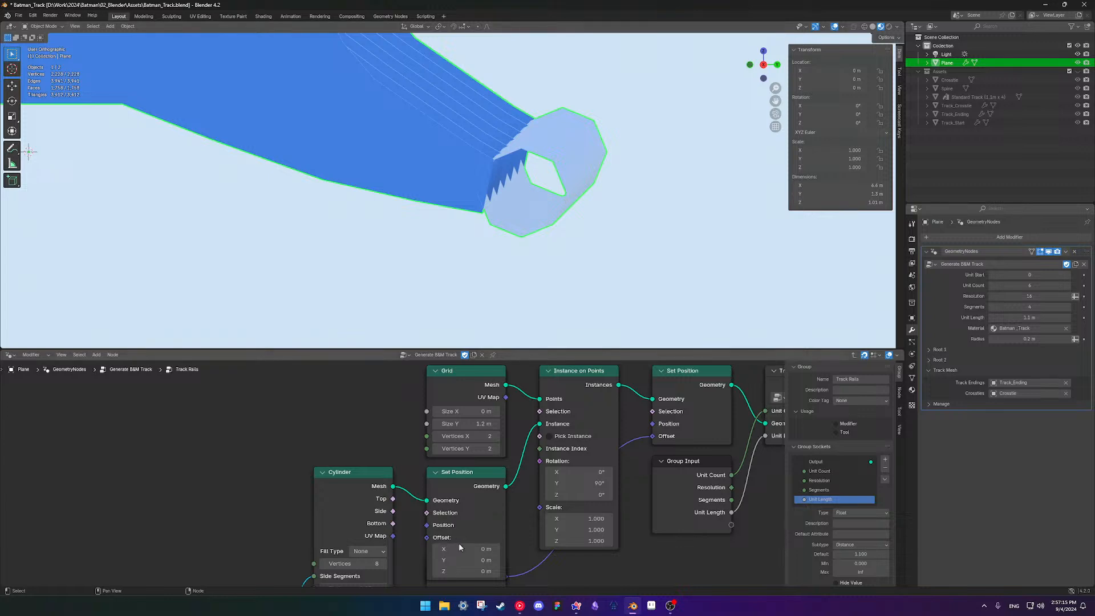
{"action": "scroll", "coordinate": [469, 478], "scroll_direction": "down", "scroll_amount": 5}
{"action": "middle_click_drag", "start_coordinate": [399, 538], "coordinate": [416, 502], "text": "shift"}
{"action": "scroll", "coordinate": [417, 502], "scroll_direction": "up", "scroll_amount": 3}
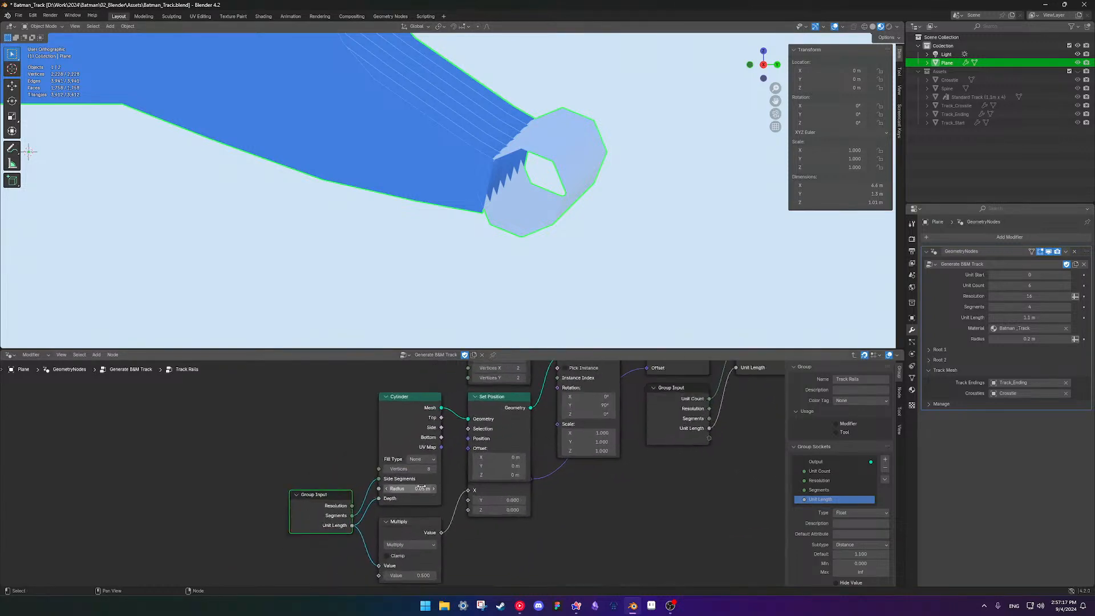
{"action": "double_click", "coordinate": [413, 491]}
{"action": "left_click", "coordinate": [395, 490]}
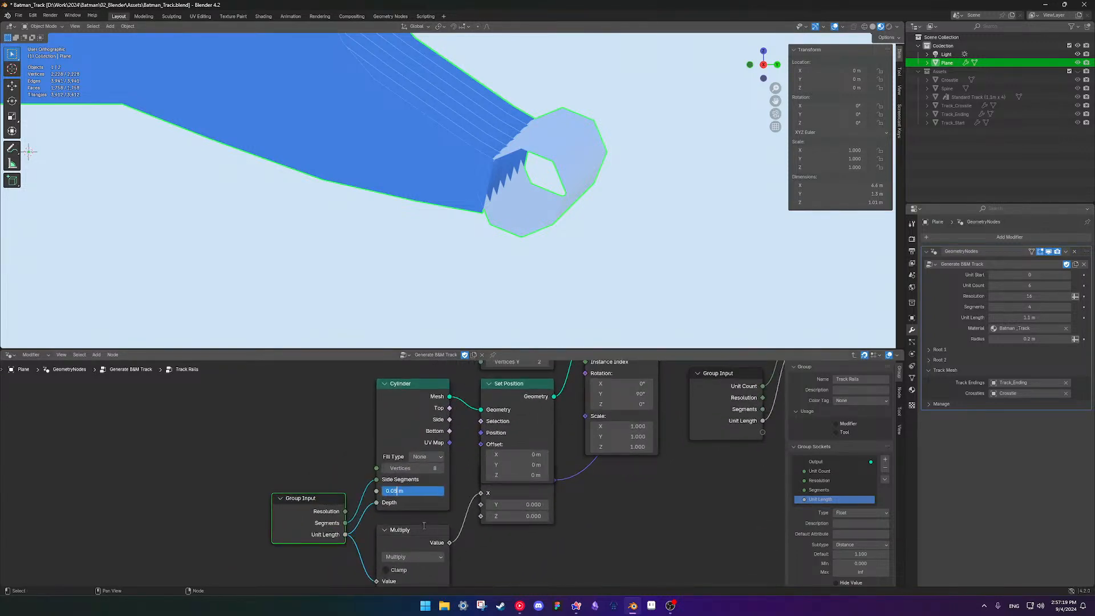
{"action": "type", "text": "5"}
{"action": "key", "text": "Return"}
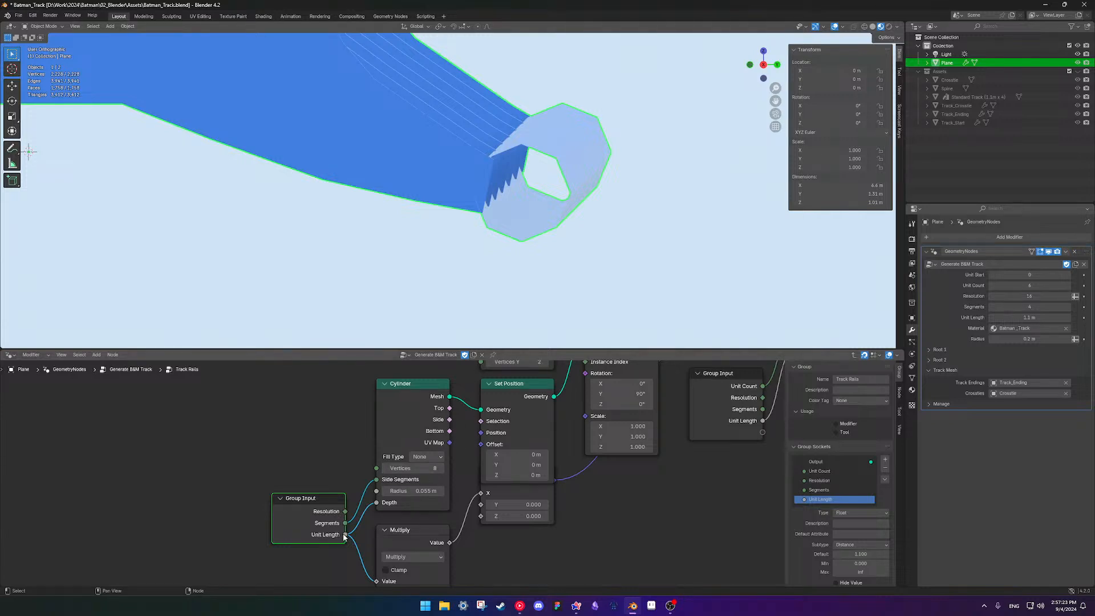
Set the Cylinder node's radius to 0.06 m
{"action": "left_click", "coordinate": [415, 491]}
{"action": "left_click_drag", "start_coordinate": [402, 492], "coordinate": [394, 492]}
{"action": "type", "text": "6"}
{"action": "key", "text": "Return"}
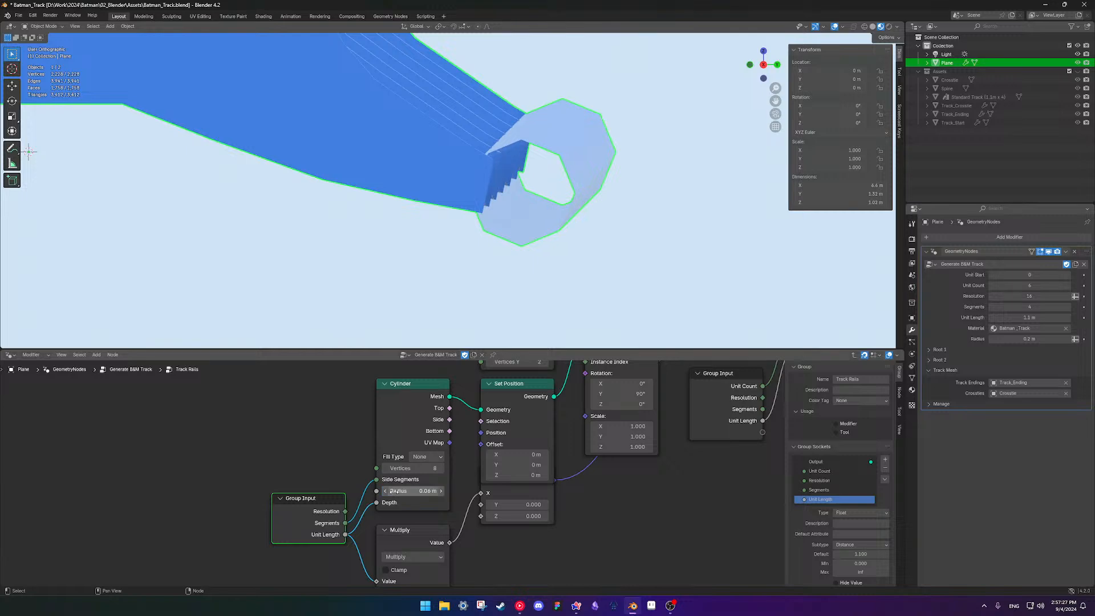
Examine the rails and crossties along the whole track from several angles
{"action": "left_click", "coordinate": [663, 180]}
{"action": "middle_click_drag", "start_coordinate": [544, 193], "coordinate": [495, 173]}
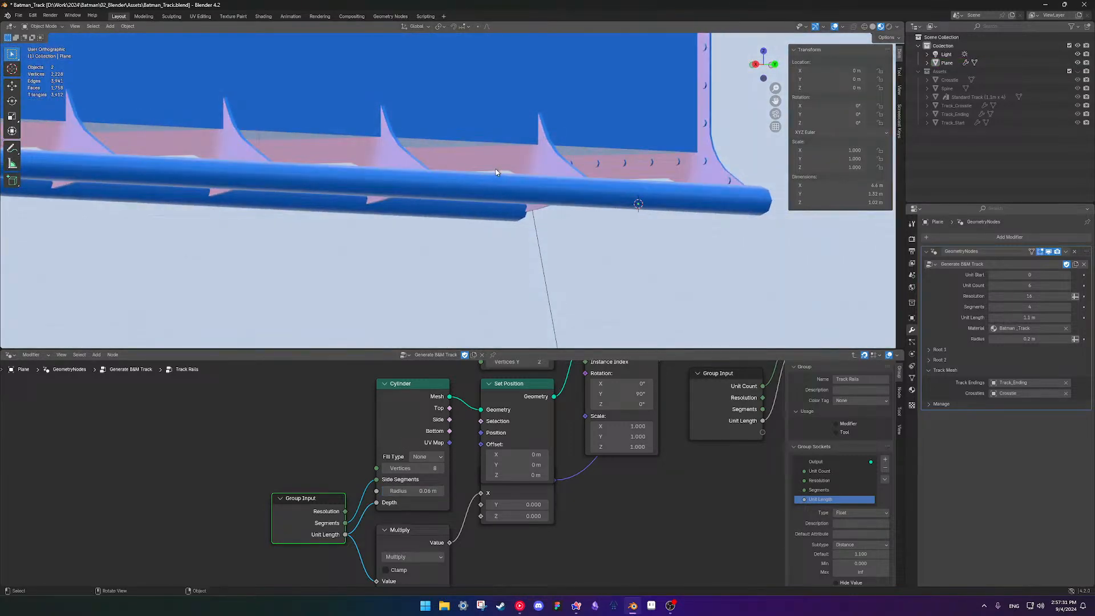
{"action": "key", "text": "KP_5"}
{"action": "scroll", "coordinate": [495, 171], "scroll_direction": "down", "scroll_amount": 5}
{"action": "scroll", "coordinate": [390, 173], "scroll_direction": "down", "scroll_amount": 3}
{"action": "middle_click_drag", "start_coordinate": [389, 174], "coordinate": [621, 190]}
{"action": "scroll", "coordinate": [406, 184], "scroll_direction": "up", "scroll_amount": 3}
{"action": "middle_click_drag", "start_coordinate": [621, 191], "coordinate": [491, 171]}
{"action": "middle_click_drag", "start_coordinate": [491, 171], "coordinate": [543, 203], "text": "shift"}
{"action": "scroll", "coordinate": [628, 209], "scroll_direction": "down", "scroll_amount": 4}
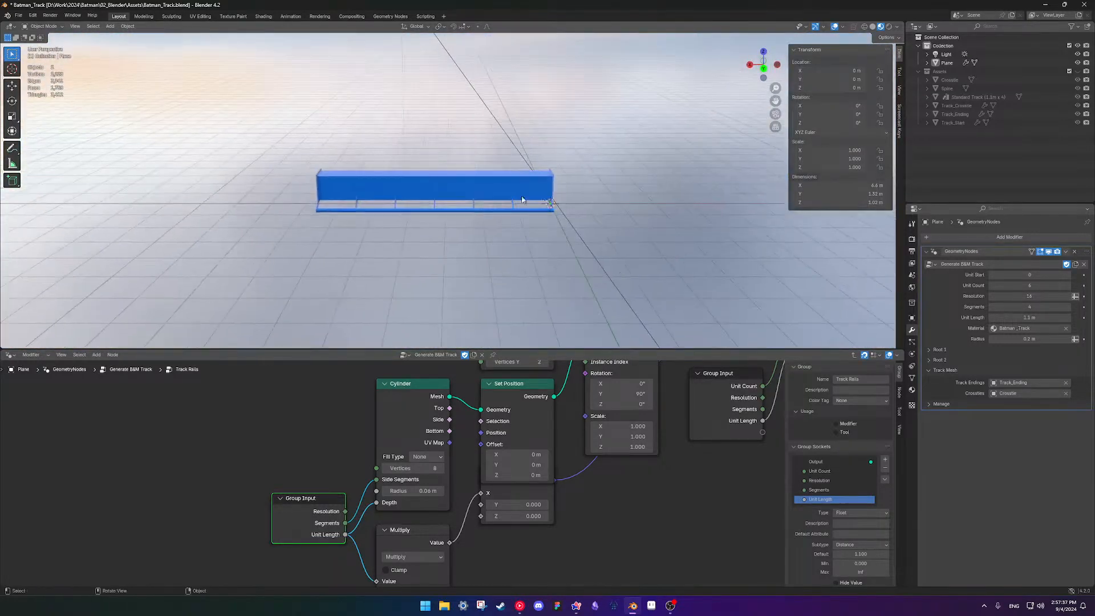
Try a Unit Count of 8 on the track's Generate B&M Track modifier and undo it
{"action": "left_click", "coordinate": [544, 202]}
{"action": "middle_click_drag", "start_coordinate": [464, 211], "coordinate": [430, 200]}
{"action": "mouse_move", "coordinate": [1017, 287]}
{"action": "left_mouse_down"}
{"action": "mouse_move", "coordinate": [1032, 286]}
{"action": "mouse_move", "coordinate": [1006, 286]}
{"action": "mouse_move", "coordinate": [1037, 286]}
{"action": "mouse_move", "coordinate": [1022, 287]}
{"action": "left_mouse_up"}
{"action": "scroll", "coordinate": [641, 237], "scroll_direction": "down", "scroll_amount": 3}
{"action": "middle_click_drag", "start_coordinate": [525, 190], "coordinate": [679, 235]}
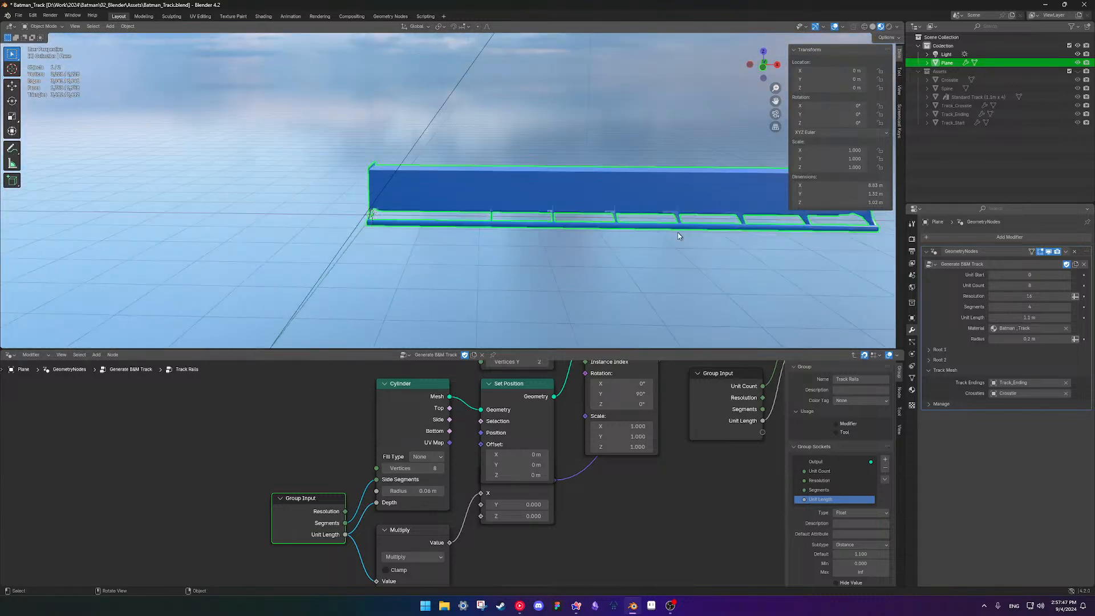
{"action": "key", "text": "ctrl+z"}
Test smaller Unit Count values in the track's modifier and bring the count up to 6
{"action": "left_click_drag", "start_coordinate": [1025, 307], "coordinate": [1005, 285]}
{"action": "left_click", "coordinate": [1068, 286]}
{"action": "left_click", "coordinate": [1069, 285]}
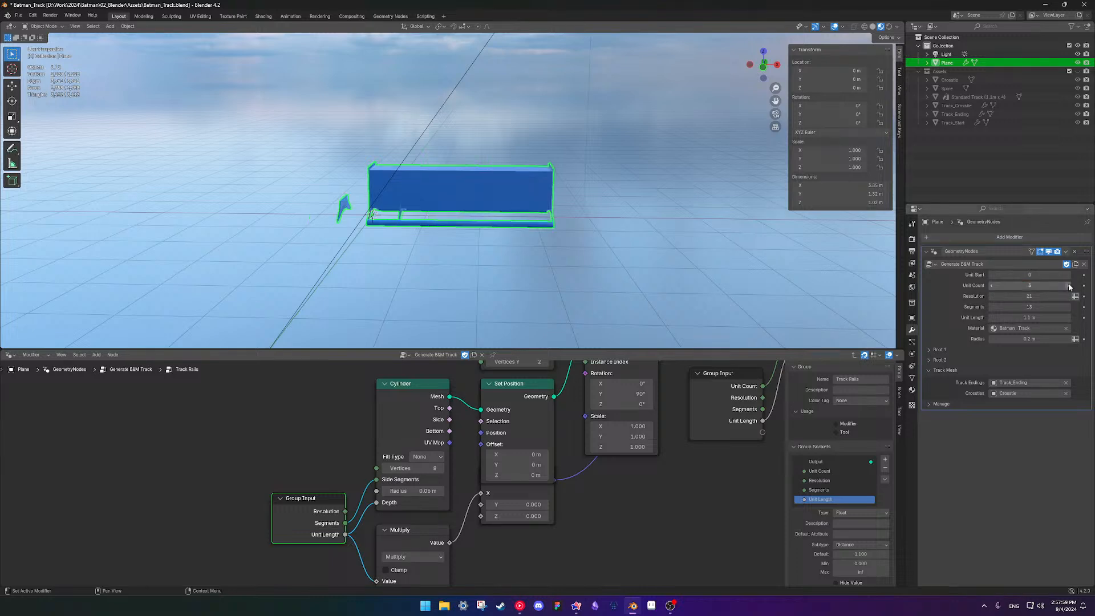
{"action": "left_click", "coordinate": [1068, 285]}
{"action": "left_click", "coordinate": [1068, 286]}
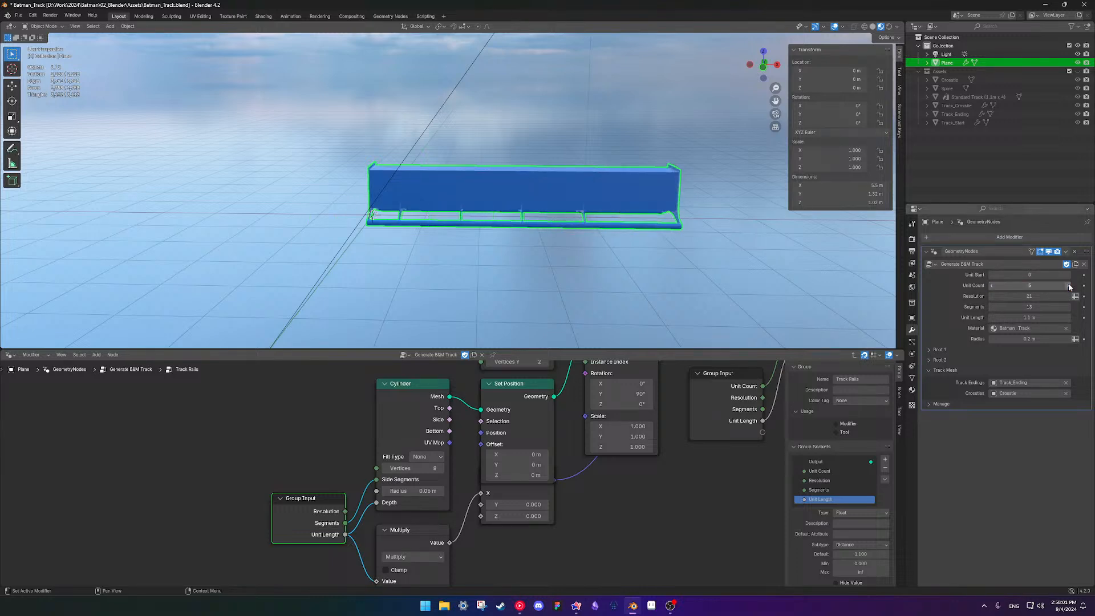
{"action": "left_click", "coordinate": [1069, 285]}
Set the track modifier's Segments to 2
{"action": "left_click", "coordinate": [1039, 297]}
{"action": "left_click", "coordinate": [1039, 306]}
{"action": "left_click", "coordinate": [1037, 309]}
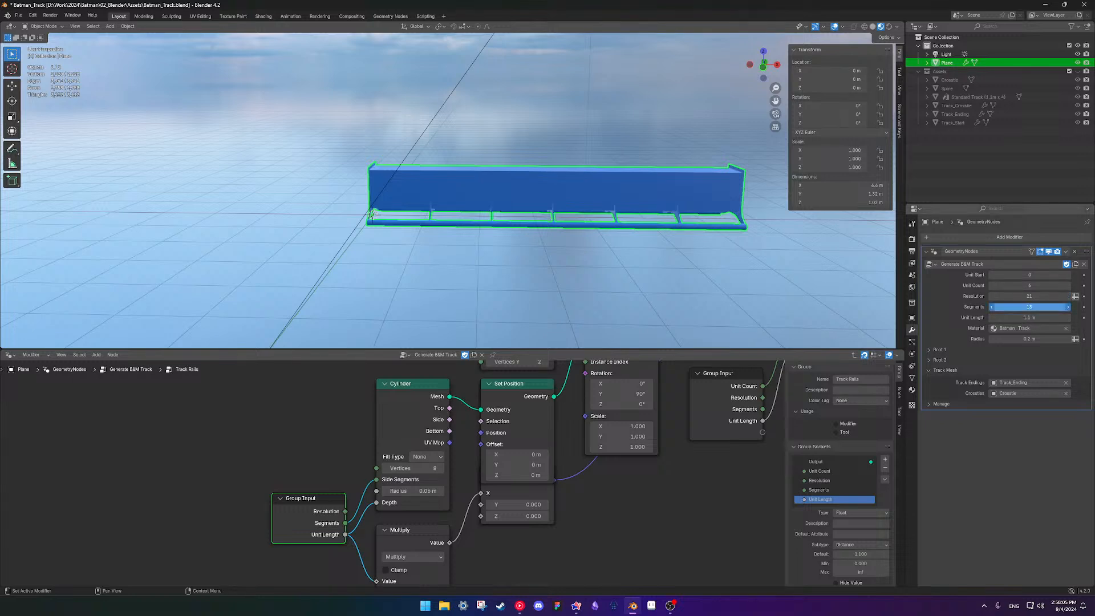
Test a longer Unit Length in the track's modifier, ending with a value of 1.1 m
{"action": "mouse_move", "coordinate": [1029, 317]}
{"action": "left_mouse_down"}
{"action": "mouse_move", "coordinate": [1066, 317]}
{"action": "mouse_move", "coordinate": [1012, 317]}
{"action": "mouse_move", "coordinate": [1024, 319]}
{"action": "left_mouse_up"}
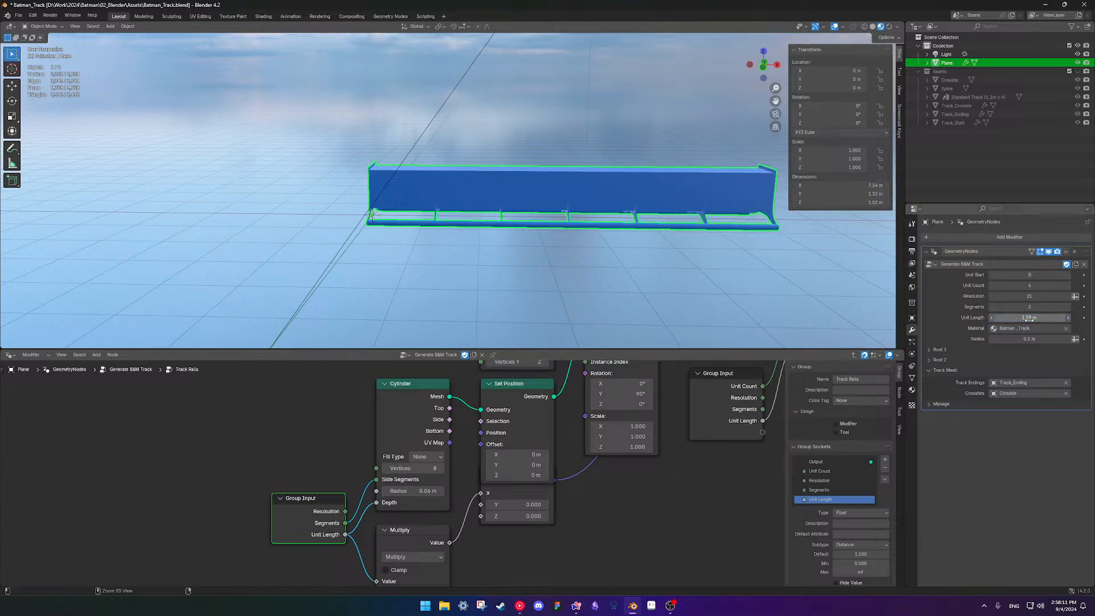
{"action": "left_click", "coordinate": [1021, 314]}
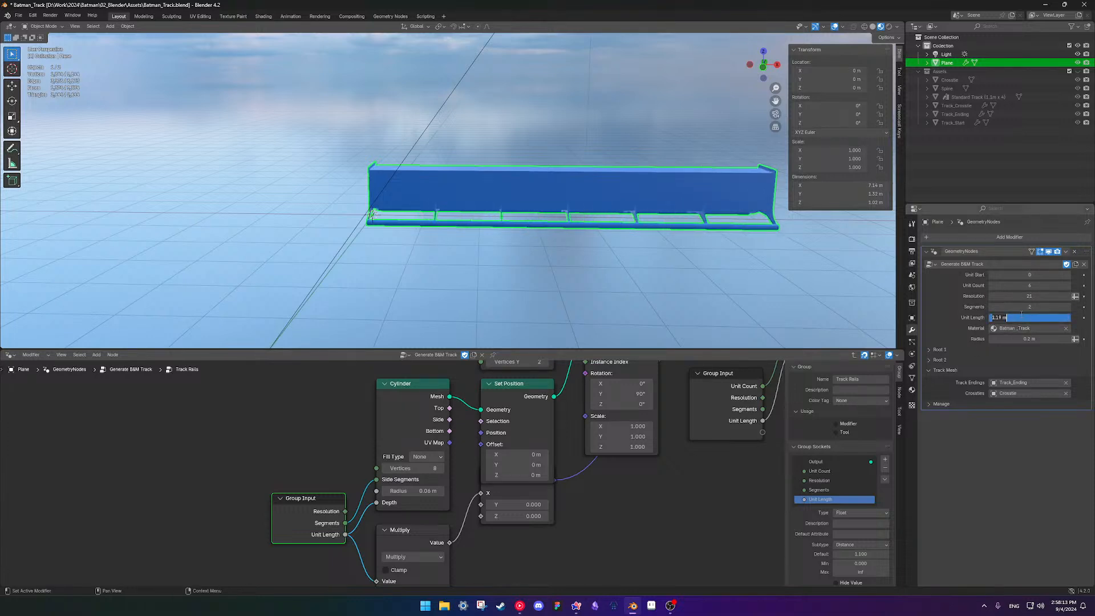
{"action": "type", "text": "1.1"}
{"action": "key", "text": "Return"}
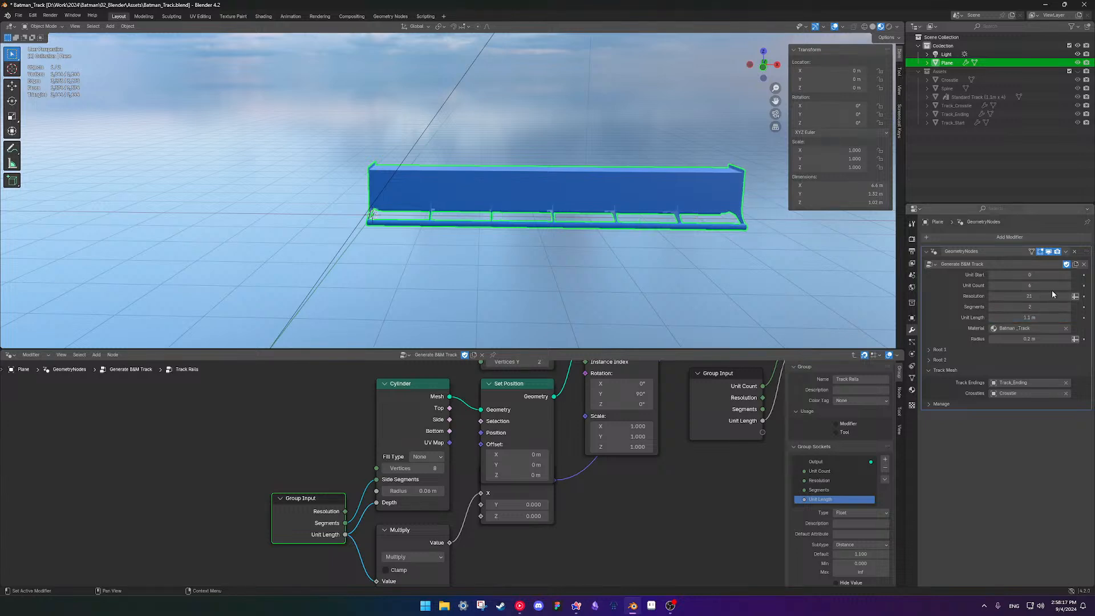
Leave the Track Rails group and return to the parent Generate B&M Track node tree
{"action": "scroll", "coordinate": [709, 281], "scroll_direction": "up", "scroll_amount": 4}
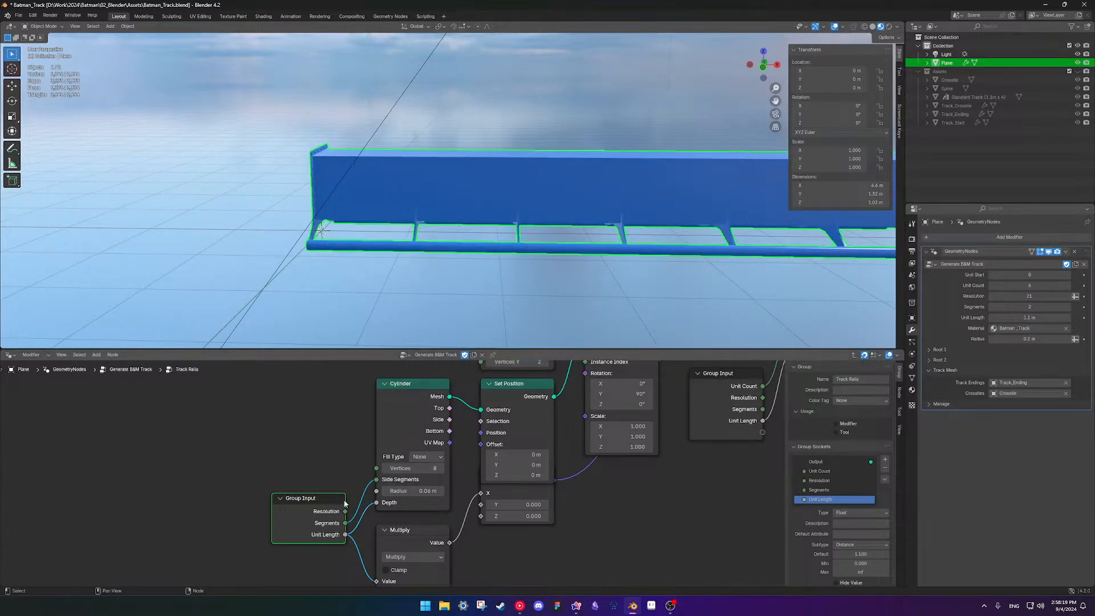
{"action": "key", "text": "Tab"}
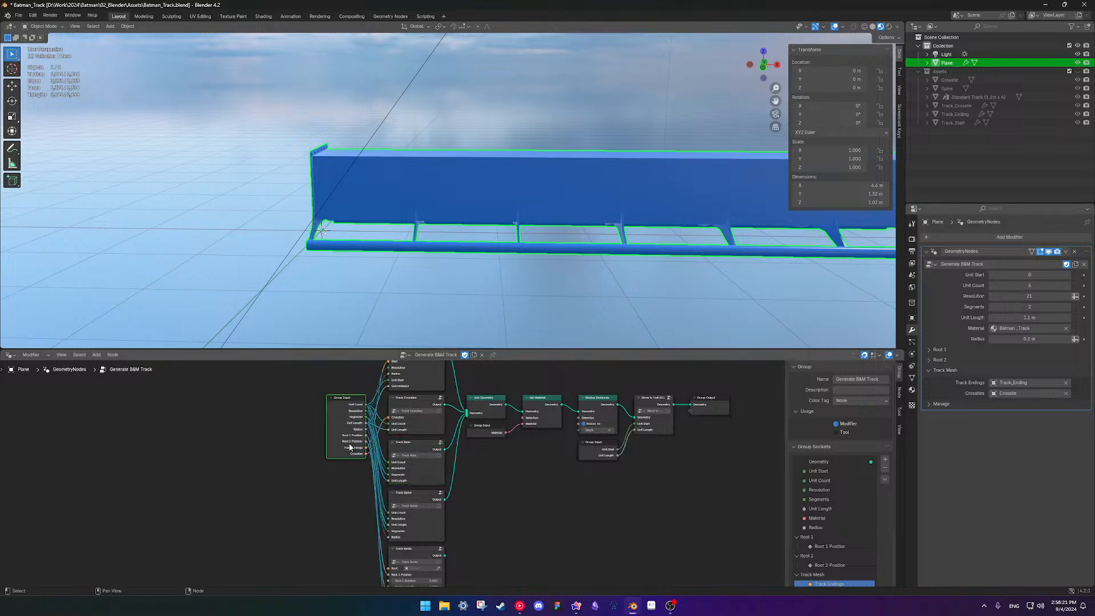
Open the Track Rails node group and switch the 3D viewport to wireframe shading
{"action": "scroll", "coordinate": [350, 448], "scroll_direction": "up", "scroll_amount": 2}
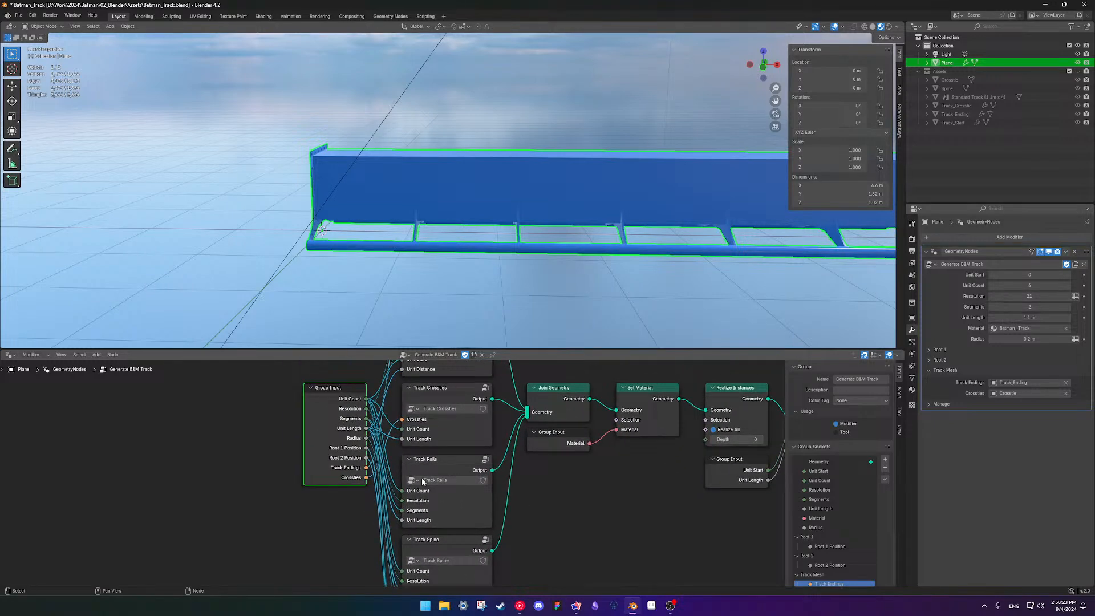
{"action": "left_click", "coordinate": [464, 487]}
{"action": "key", "text": "Tab"}
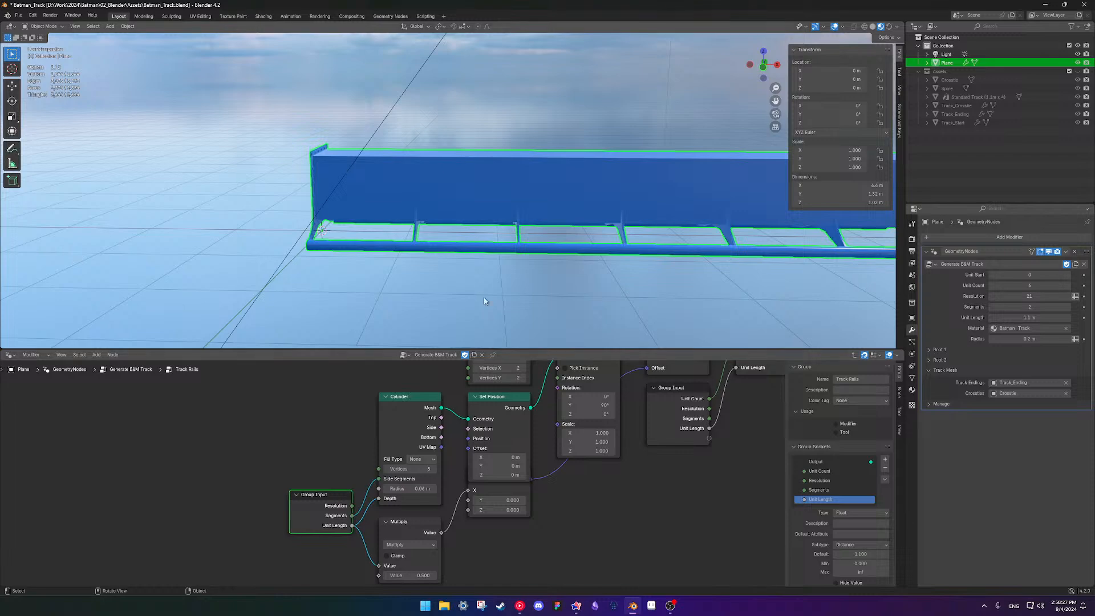
{"action": "key", "text": "shift+z"}
{"action": "middle_click_drag", "start_coordinate": [416, 293], "coordinate": [516, 214]}
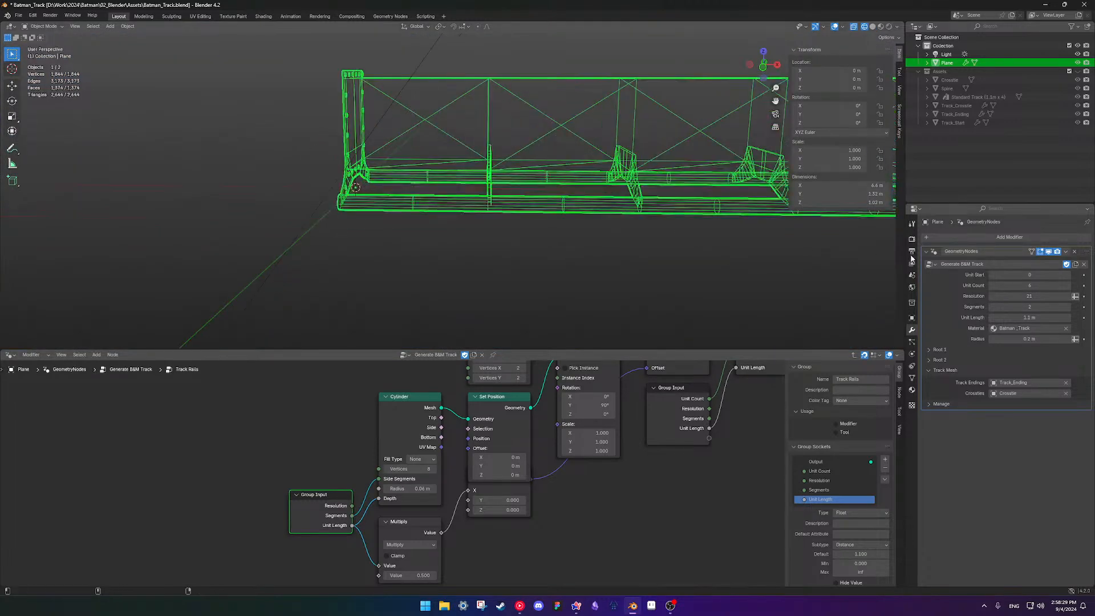
Raise the track modifier's Segments to 8 and set the maximum of the parent group's Segments input to 8
{"action": "mouse_move", "coordinate": [1037, 307]}
{"action": "left_mouse_down"}
{"action": "mouse_move", "coordinate": [1051, 308]}
{"action": "mouse_move", "coordinate": [1041, 307]}
{"action": "left_mouse_up"}
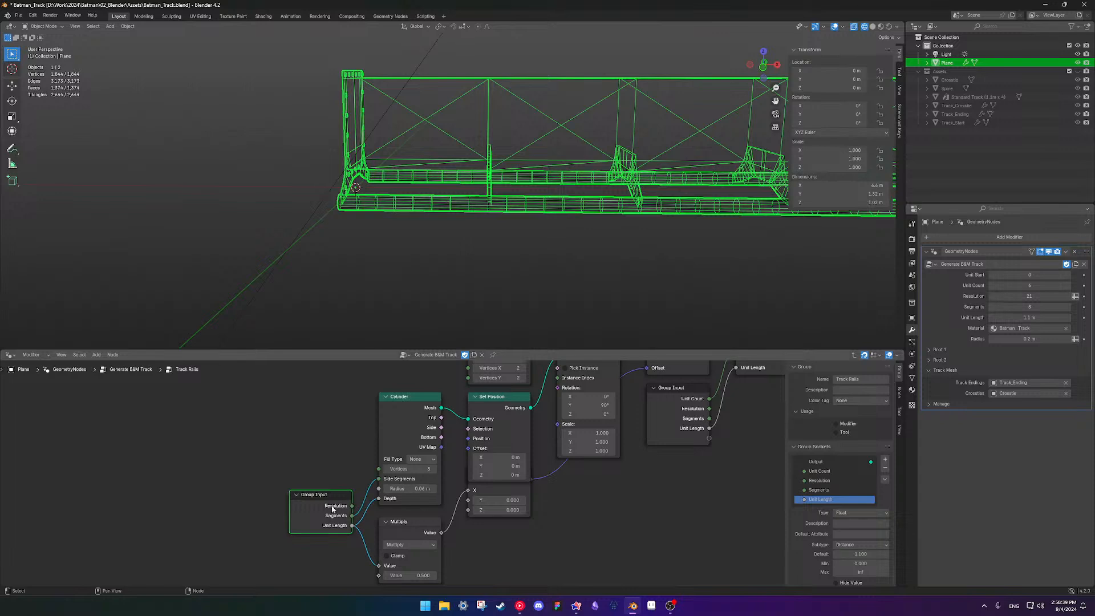
{"action": "key", "text": "Tab"}
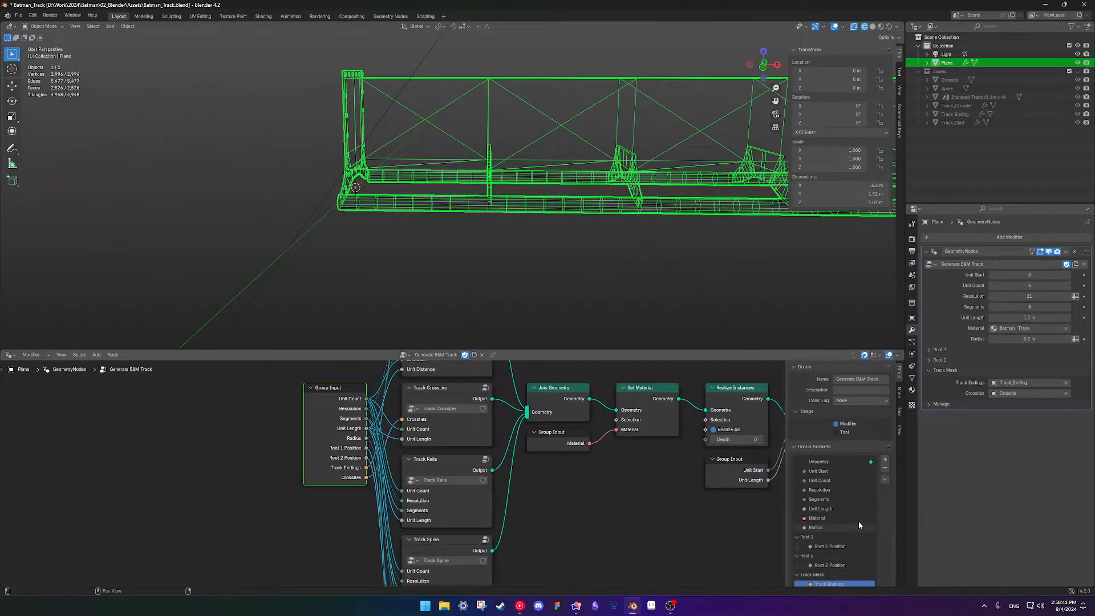
{"action": "left_click", "coordinate": [838, 491]}
{"action": "left_click", "coordinate": [836, 499]}
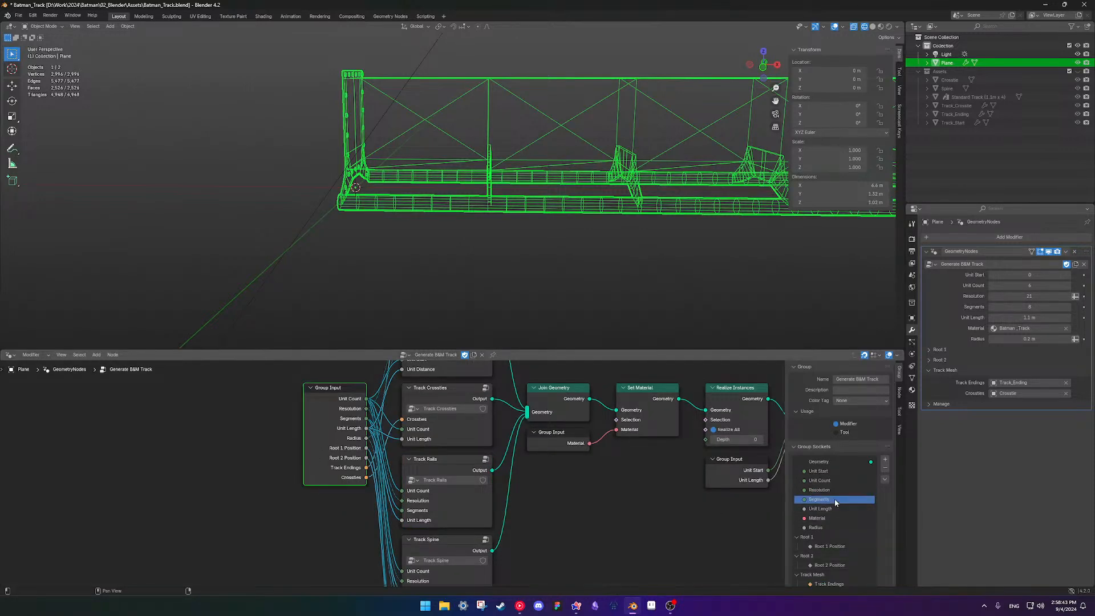
{"action": "scroll", "coordinate": [834, 504], "scroll_direction": "down", "scroll_amount": 5}
{"action": "left_click", "coordinate": [865, 539]}
{"action": "key", "text": "Return"}
{"action": "left_click", "coordinate": [689, 536]}
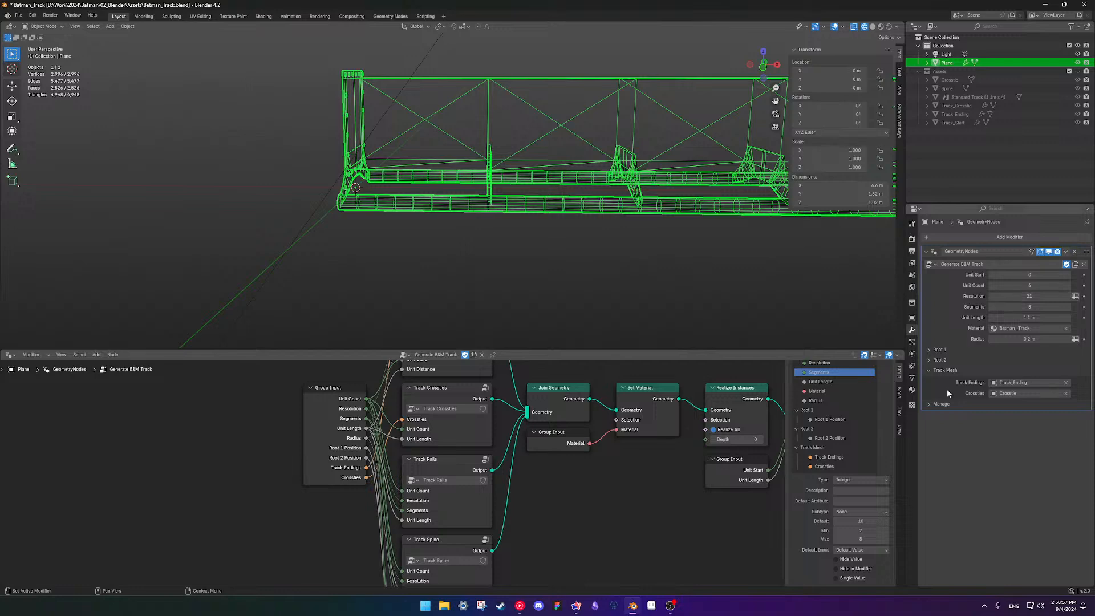
Test the track modifier's Segments at 2, viewing the rails up close, and settle on 4
{"action": "middle_click_drag", "start_coordinate": [664, 471], "coordinate": [604, 474], "text": "shift"}
{"action": "scroll", "coordinate": [610, 247], "scroll_direction": "up", "scroll_amount": 3}
{"action": "middle_click_drag", "start_coordinate": [576, 213], "coordinate": [568, 245], "text": "shift"}
{"action": "scroll", "coordinate": [611, 237], "scroll_direction": "down", "scroll_amount": 2}
{"action": "scroll", "coordinate": [567, 246], "scroll_direction": "up", "scroll_amount": 2}
{"action": "middle_click_drag", "start_coordinate": [505, 262], "coordinate": [529, 266], "text": "shift"}
{"action": "left_click_drag", "start_coordinate": [1021, 307], "coordinate": [998, 308]}
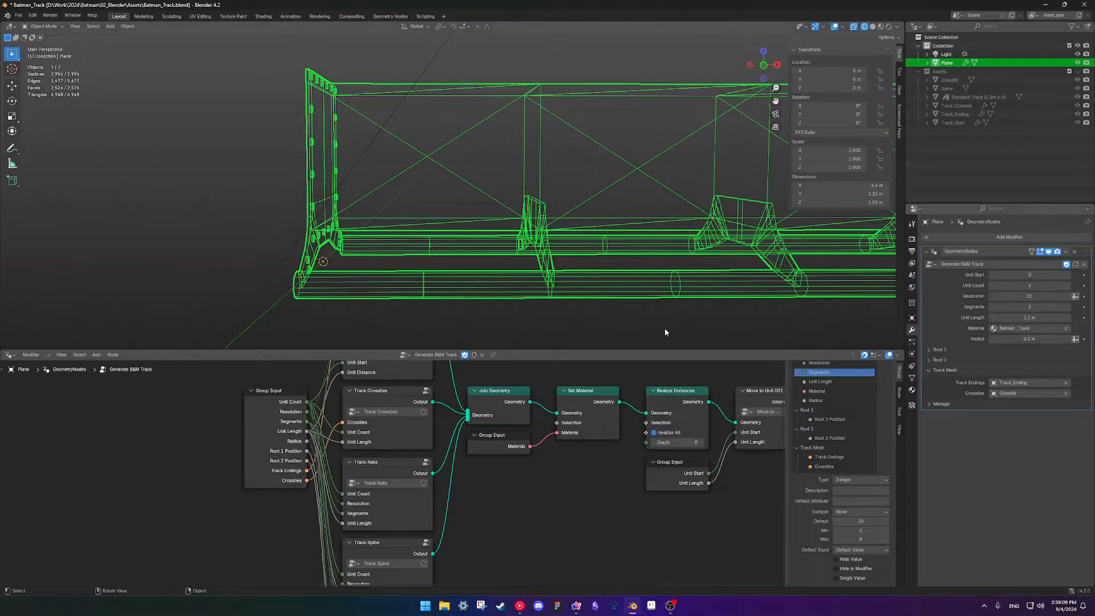
{"action": "middle_click_drag", "start_coordinate": [648, 315], "coordinate": [772, 297]}
{"action": "mouse_move", "coordinate": [1032, 308]}
{"action": "left_mouse_down"}
{"action": "mouse_move", "coordinate": [1057, 308]}
{"action": "mouse_move", "coordinate": [1035, 307]}
{"action": "left_mouse_up"}
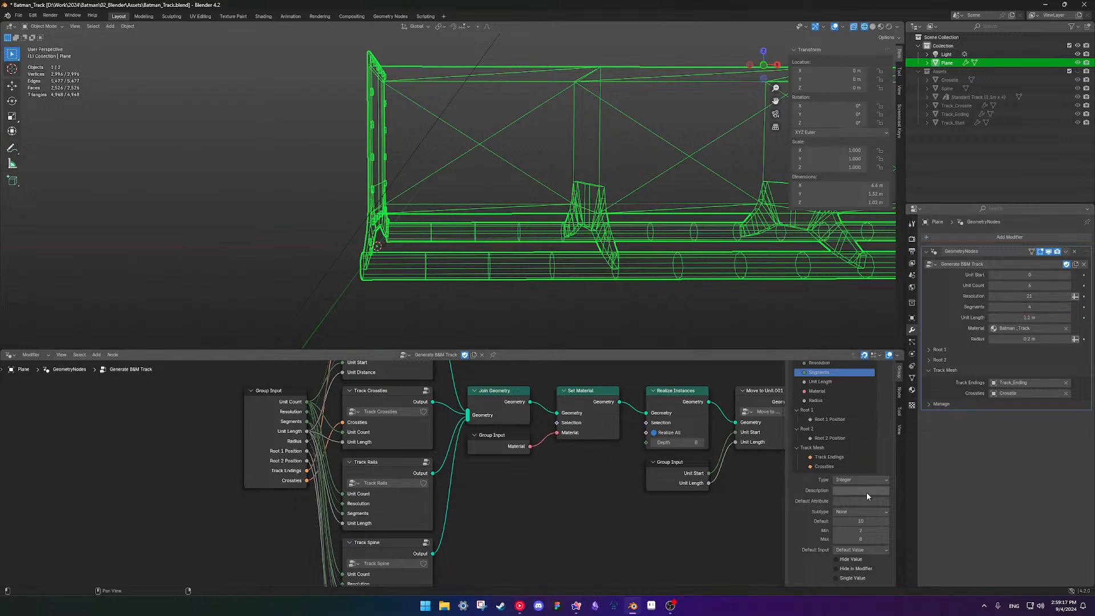
Set the default value of the group's Segments input to 4
{"action": "left_click", "coordinate": [864, 521]}
{"action": "type", "text": "4"}
{"action": "key", "text": "Return"}
Set the track modifier's Resolution to 65
{"action": "scroll", "coordinate": [387, 510], "scroll_direction": "up", "scroll_amount": 3}
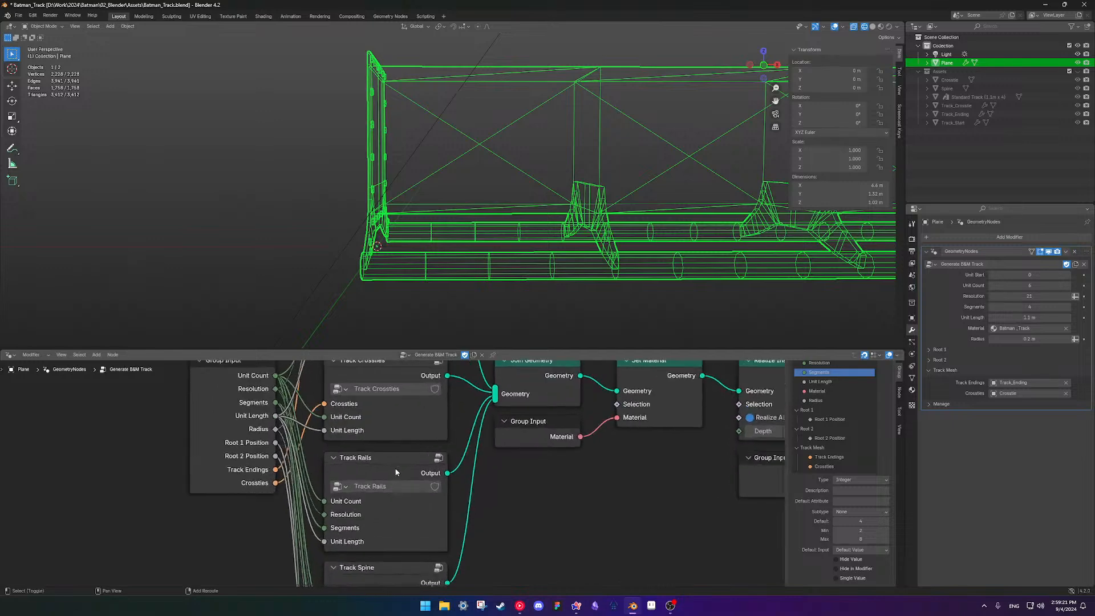
{"action": "left_click_drag", "start_coordinate": [1026, 296], "coordinate": [1060, 296]}
{"action": "left_click", "coordinate": [1025, 295]}
{"action": "type", "text": "65"}
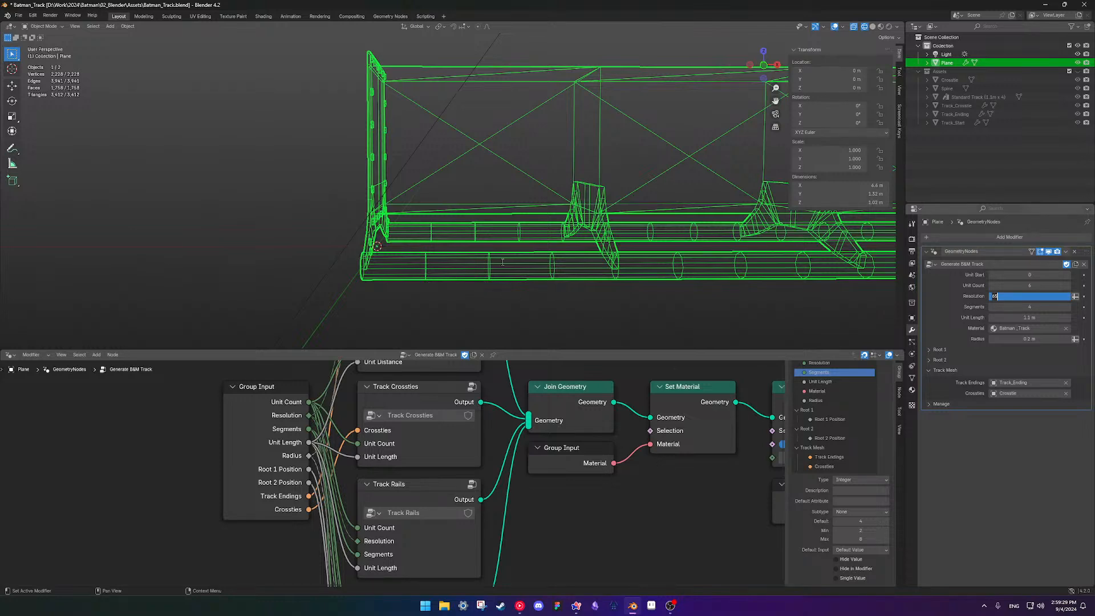
{"action": "key", "text": "Return"}
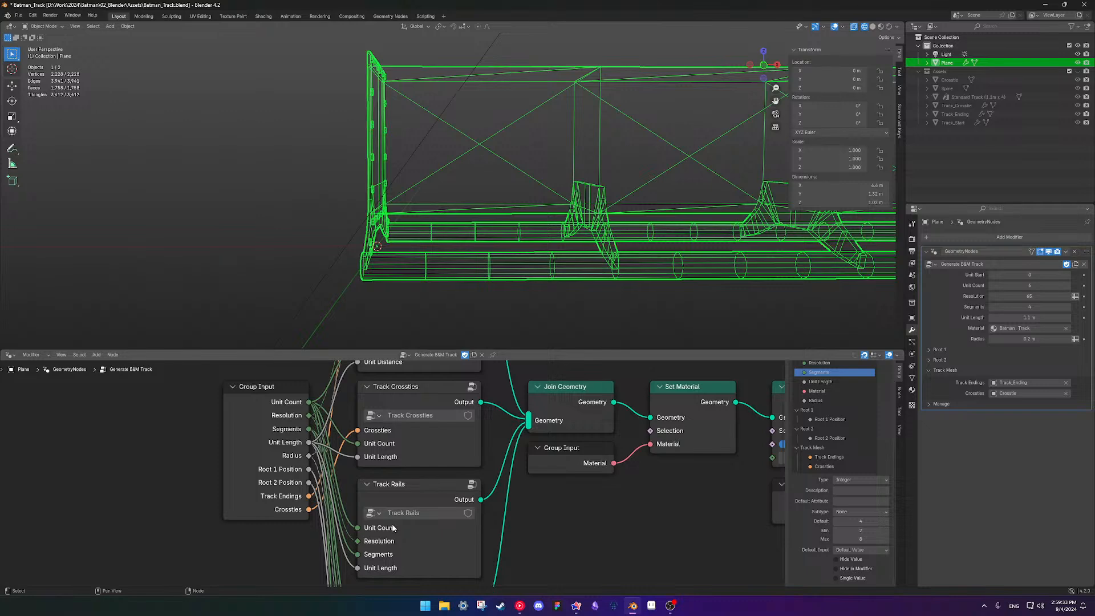
Inside the Track Rails group, connect the Resolution input to the Cylinder's Vertices and return to the parent node tree
{"action": "left_click", "coordinate": [413, 492]}
{"action": "key", "text": "Tab"}
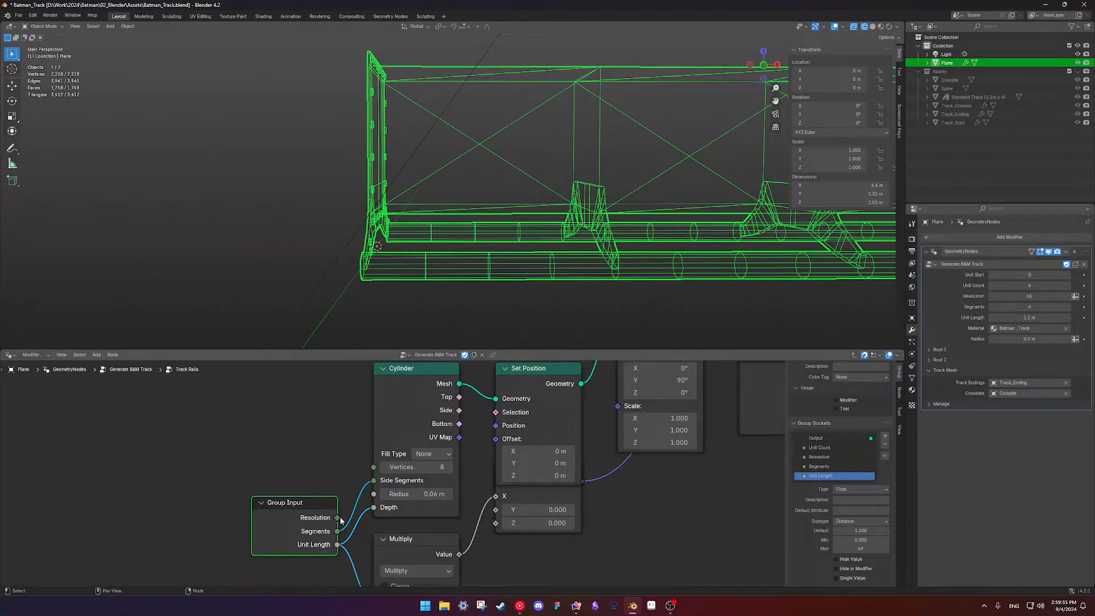
{"action": "left_click_drag", "start_coordinate": [337, 517], "coordinate": [374, 466]}
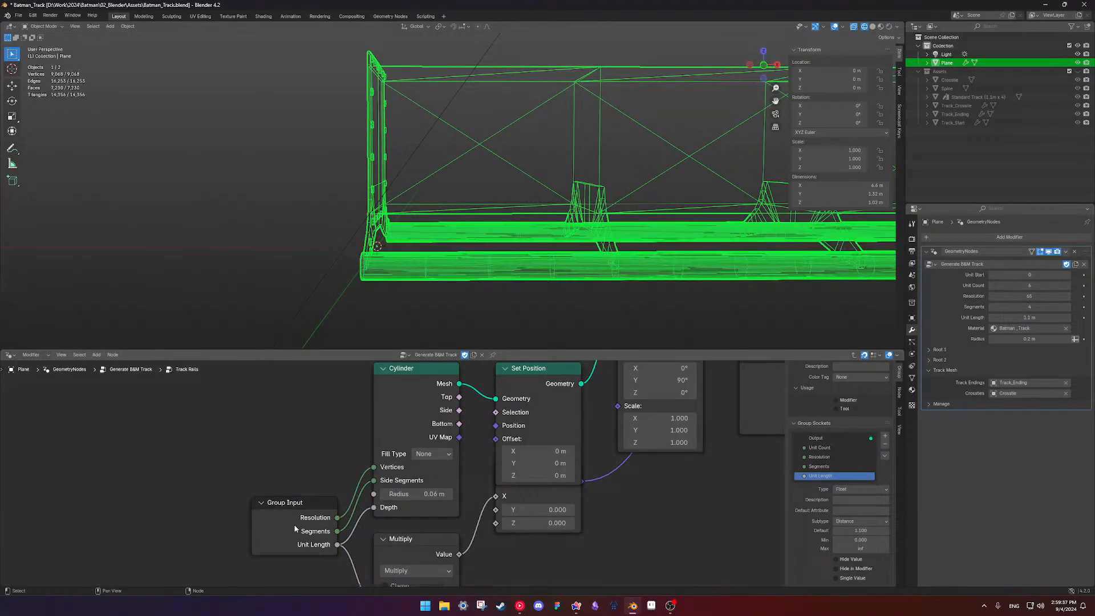
{"action": "key", "text": "Tab"}
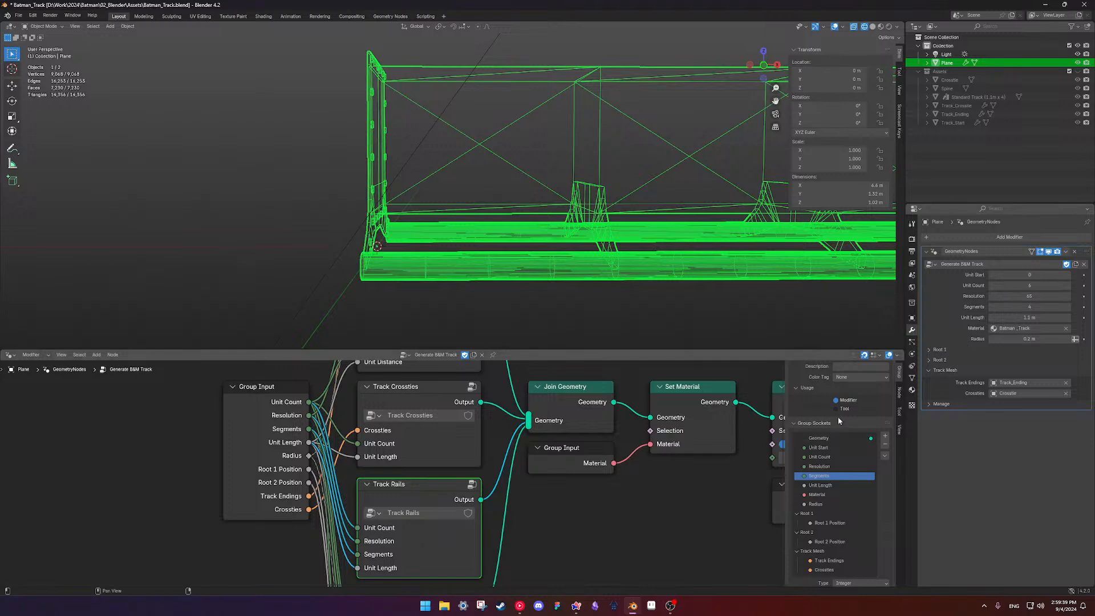
Set the track modifier's Resolution to 8 and make 8 the default of the group's Resolution input
{"action": "left_click", "coordinate": [1035, 295]}
{"action": "type", "text": "8"}
{"action": "key", "text": "Return"}
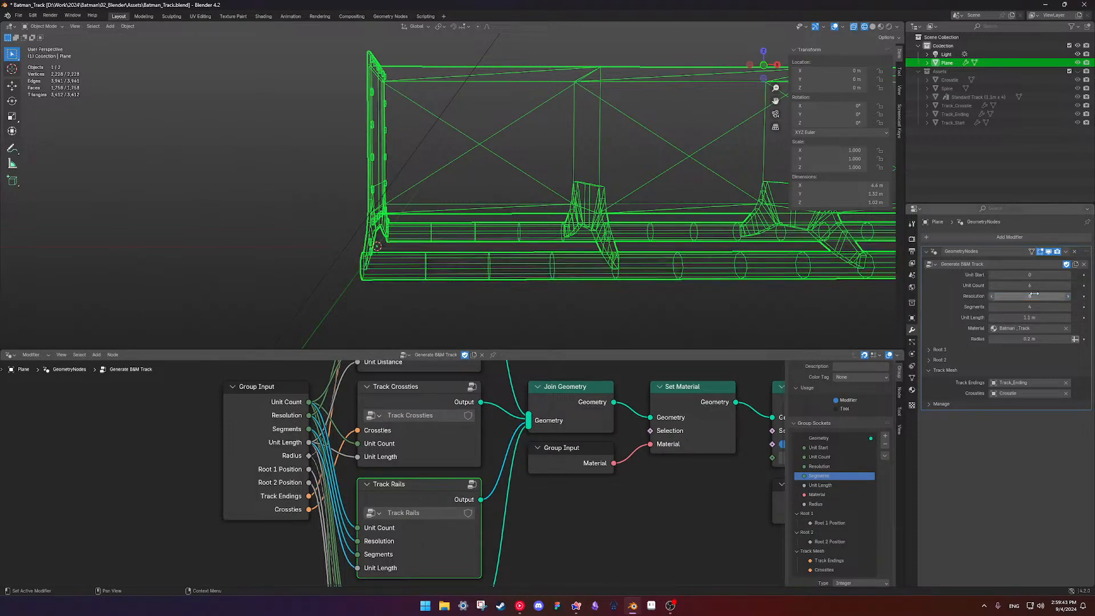
{"action": "left_click", "coordinate": [830, 466]}
{"action": "scroll", "coordinate": [830, 475], "scroll_direction": "down", "scroll_amount": 4}
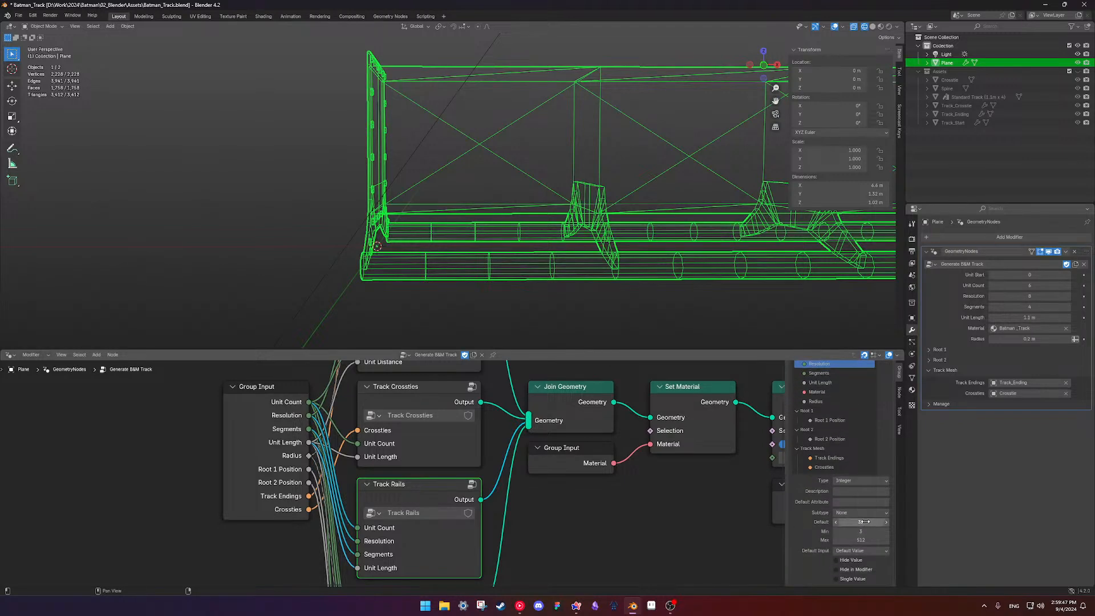
{"action": "type", "text": "8"}
{"action": "key", "text": "Return"}
Limit the group's Resolution input to a minimum of 4 and a maximum of 16, testing a low value in the modifier
{"action": "left_click", "coordinate": [858, 530]}
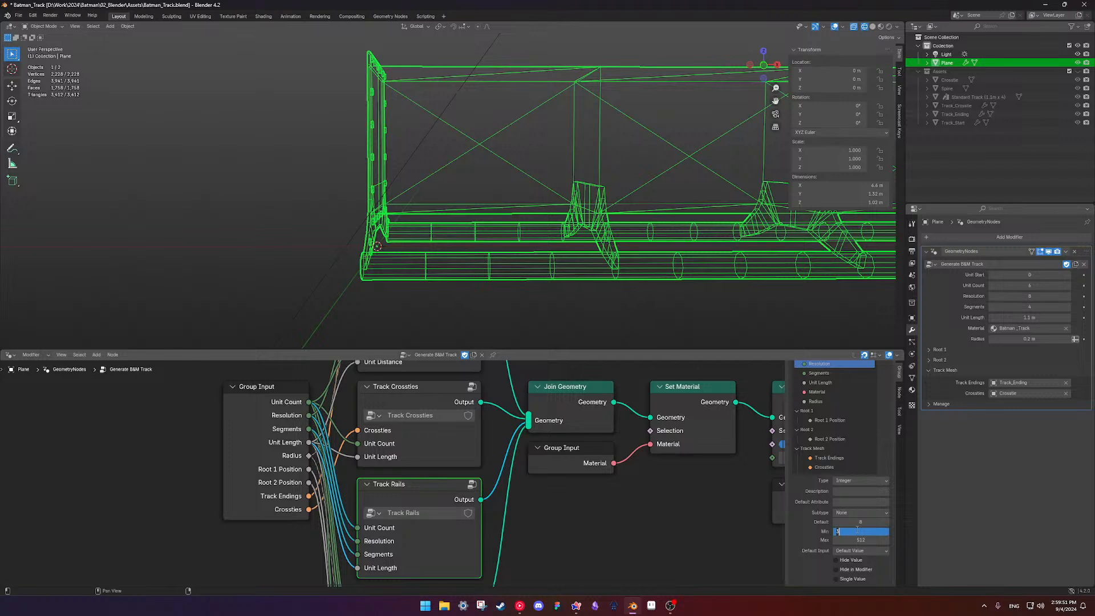
{"action": "key", "text": "Return"}
{"action": "left_click", "coordinate": [853, 541]}
{"action": "type", "text": "16"}
{"action": "key", "text": "Return"}
{"action": "left_click_drag", "start_coordinate": [1035, 296], "coordinate": [987, 296]}
{"action": "left_click", "coordinate": [858, 532]}
{"action": "type", "text": "4"}
{"action": "key", "text": "Return"}
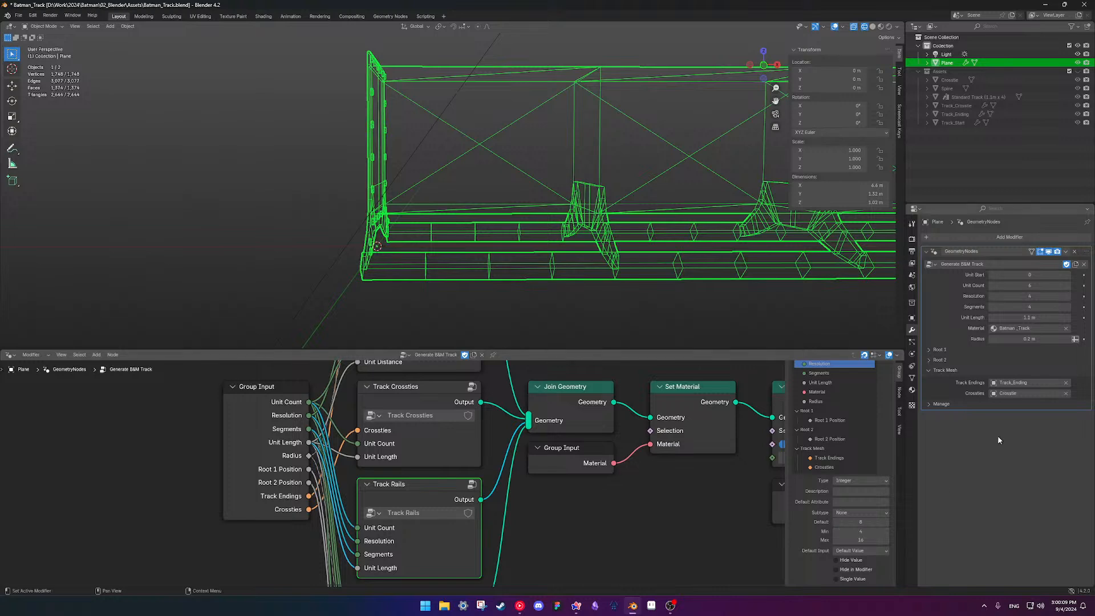
Set the track modifier's Resolution to 8 and inspect the rail ends and crossties from several angles
{"action": "mouse_move", "coordinate": [1021, 292]}
{"action": "left_mouse_down"}
{"action": "mouse_move", "coordinate": [1053, 296]}
{"action": "mouse_move", "coordinate": [1014, 296]}
{"action": "mouse_move", "coordinate": [1030, 296]}
{"action": "left_mouse_up"}
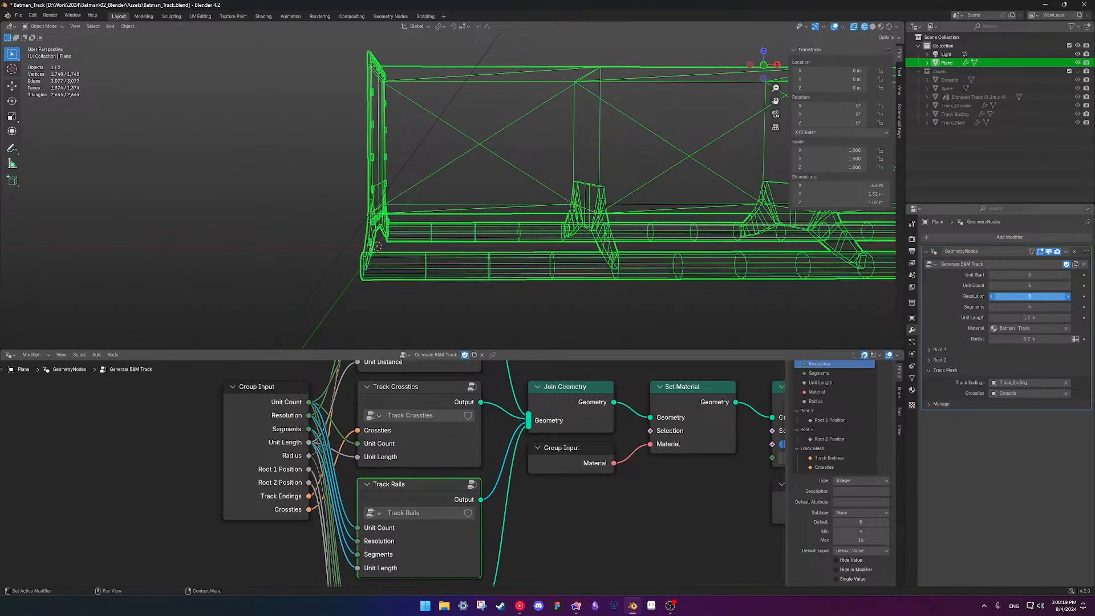
{"action": "scroll", "coordinate": [673, 262], "scroll_direction": "down", "scroll_amount": 3}
{"action": "middle_click_drag", "start_coordinate": [653, 258], "coordinate": [708, 238], "text": "shift"}
{"action": "scroll", "coordinate": [605, 217], "scroll_direction": "up", "scroll_amount": 6}
{"action": "middle_click_drag", "start_coordinate": [605, 217], "coordinate": [502, 228]}
{"action": "scroll", "coordinate": [525, 222], "scroll_direction": "down", "scroll_amount": 7}
{"action": "scroll", "coordinate": [502, 228], "scroll_direction": "up", "scroll_amount": 4}
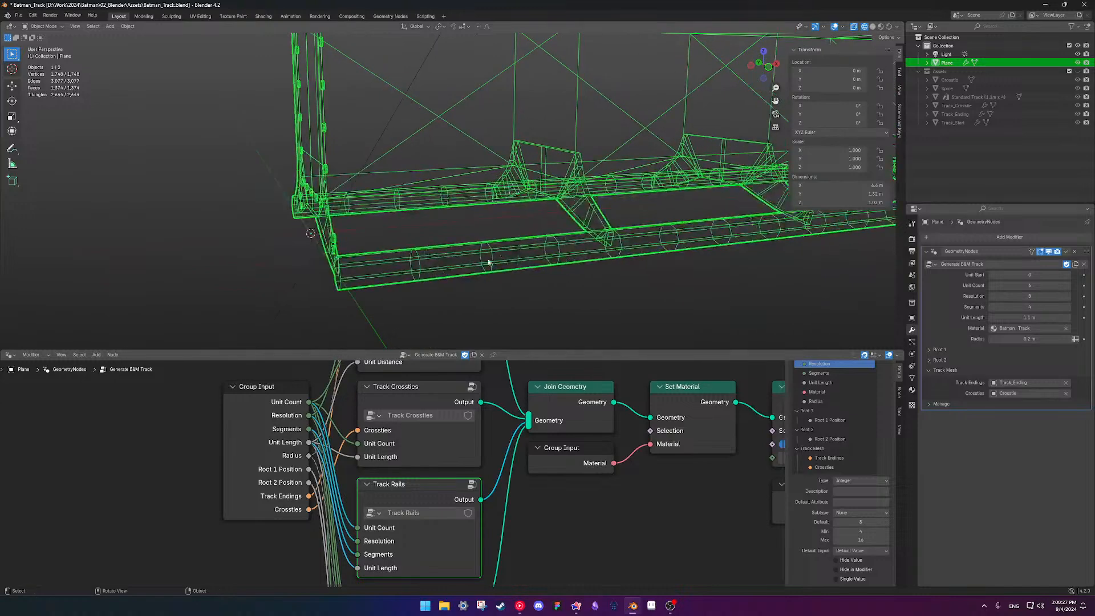
{"action": "scroll", "coordinate": [391, 507], "scroll_direction": "down", "scroll_amount": 5}
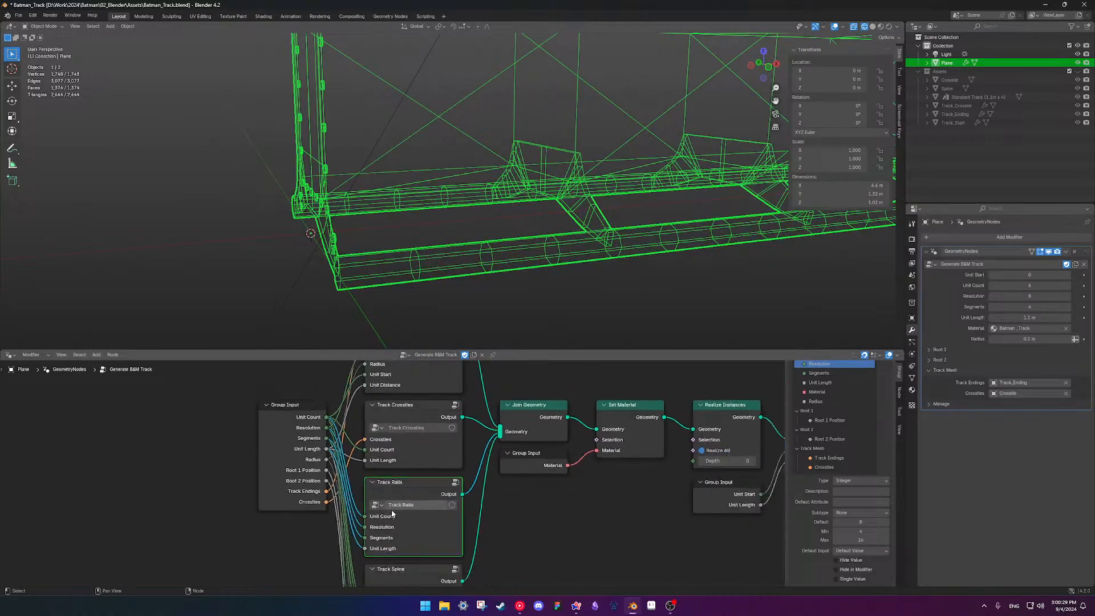
{"action": "middle_click_drag", "start_coordinate": [391, 505], "coordinate": [440, 478], "text": "shift"}
{"action": "middle_click_drag", "start_coordinate": [650, 249], "coordinate": [599, 237]}
{"action": "scroll", "coordinate": [596, 237], "scroll_direction": "down", "scroll_amount": 1}
Try changing the Unit Length and Radius in the track's modifier
{"action": "mouse_move", "coordinate": [1011, 317]}
{"action": "left_mouse_down"}
{"action": "mouse_move", "coordinate": [1037, 317]}
{"action": "mouse_move", "coordinate": [1003, 317]}
{"action": "left_mouse_up"}
{"action": "key", "text": "ctrl+z"}
{"action": "middle_click_drag", "start_coordinate": [675, 289], "coordinate": [641, 279]}
{"action": "left_click_drag", "start_coordinate": [1026, 339], "coordinate": [1043, 338]}
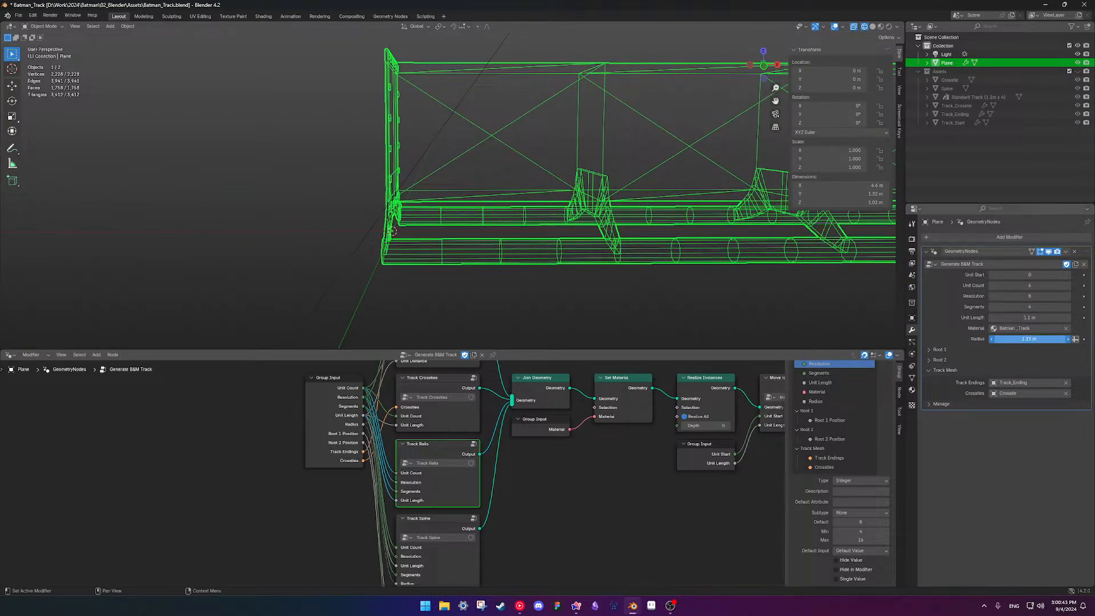
{"action": "key", "text": "Escape"}
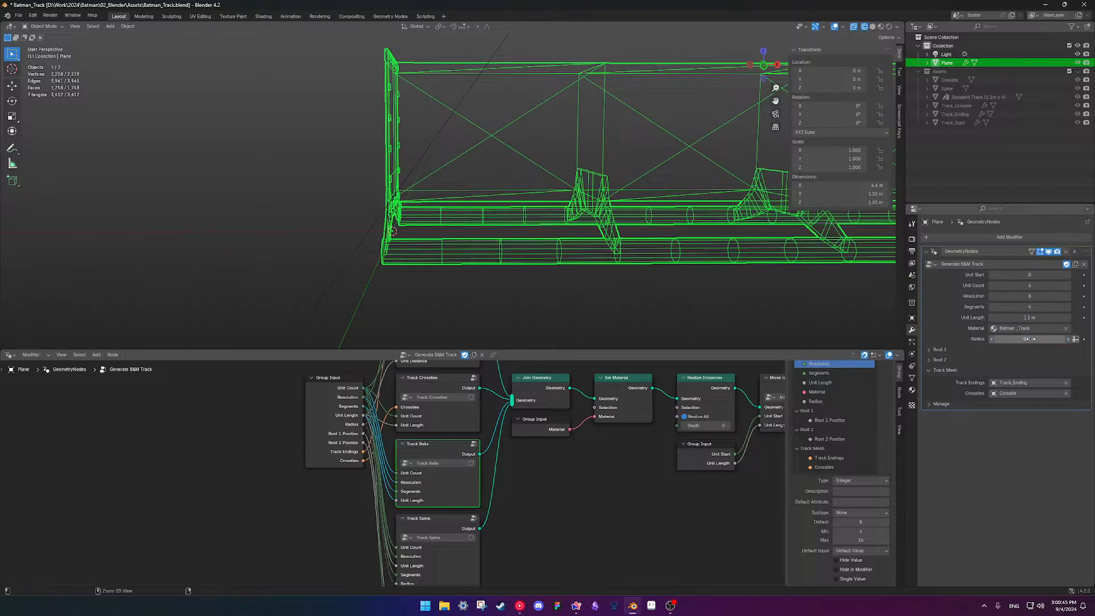
Check the links of the Generate B&M Track Group Input node and remove the Radius socket from the group
{"action": "middle_click_drag", "start_coordinate": [581, 309], "coordinate": [431, 285]}
{"action": "scroll", "coordinate": [332, 454], "scroll_direction": "up", "scroll_amount": 2}
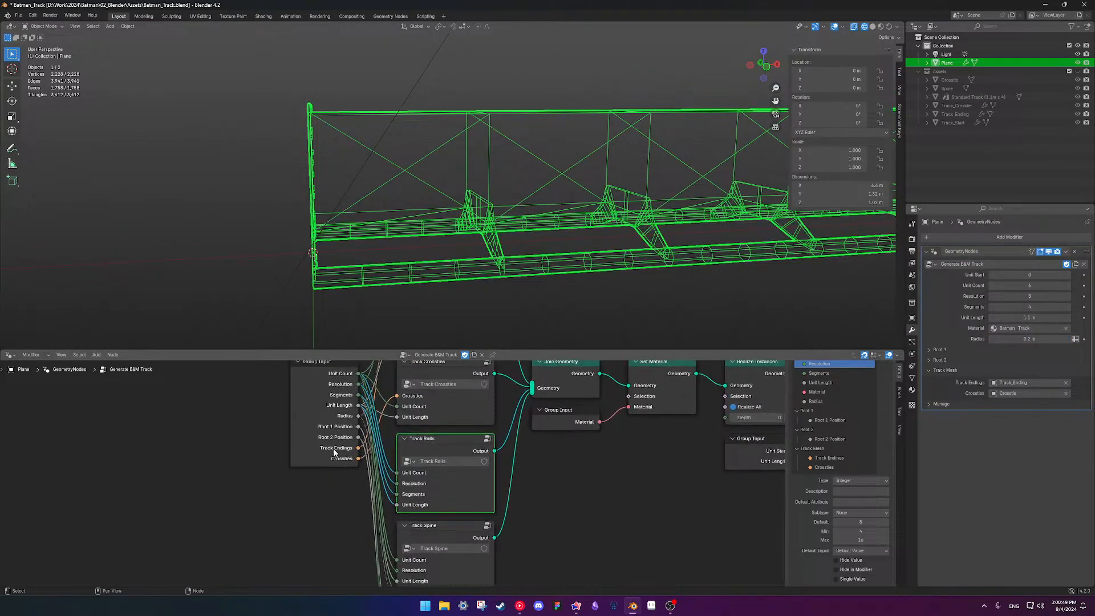
{"action": "left_click", "coordinate": [308, 405]}
{"action": "middle_click_drag", "start_coordinate": [345, 404], "coordinate": [367, 481]}
{"action": "scroll", "coordinate": [433, 426], "scroll_direction": "down", "scroll_amount": 2}
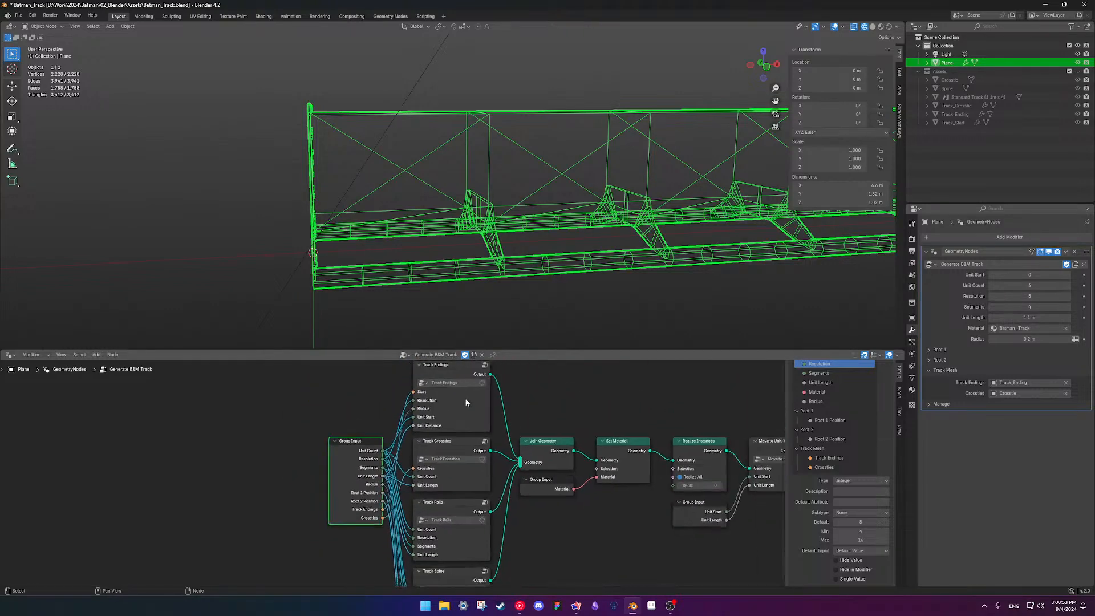
{"action": "scroll", "coordinate": [397, 457], "scroll_direction": "up", "scroll_amount": 2}
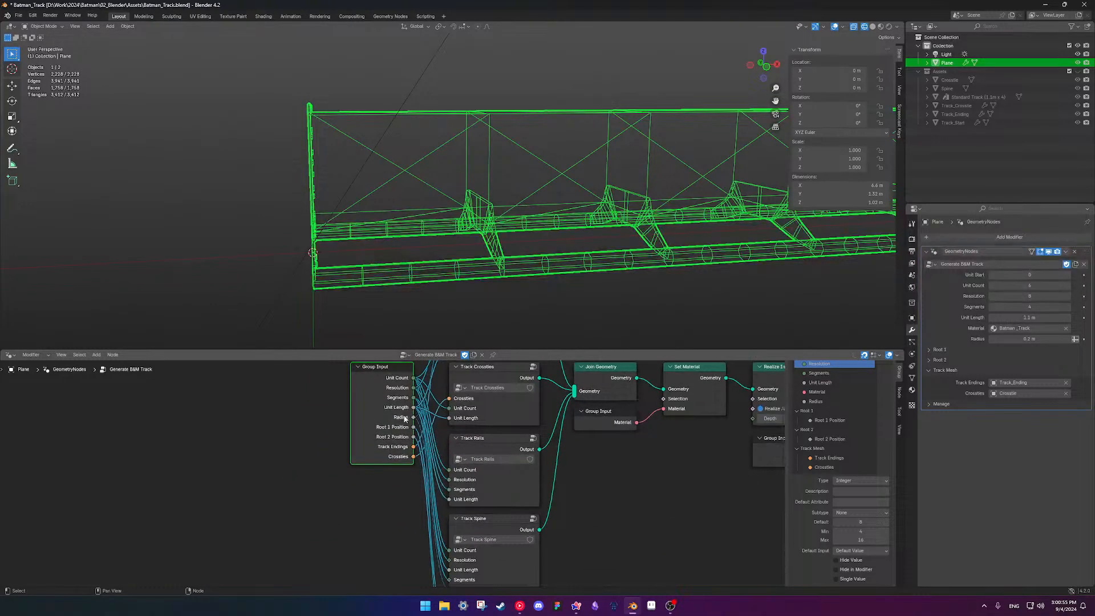
{"action": "middle_click_drag", "start_coordinate": [416, 466], "coordinate": [416, 452]}
{"action": "scroll", "coordinate": [843, 422], "scroll_direction": "up", "scroll_amount": 1}
{"action": "left_click", "coordinate": [816, 409]}
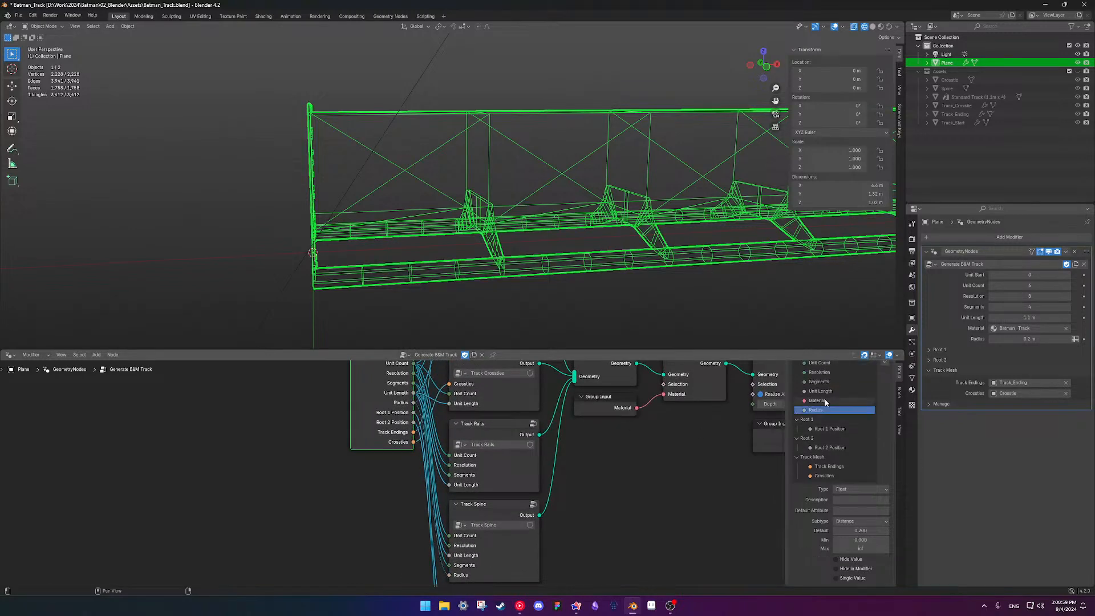
{"action": "scroll", "coordinate": [867, 484], "scroll_direction": "up", "scroll_amount": 4}
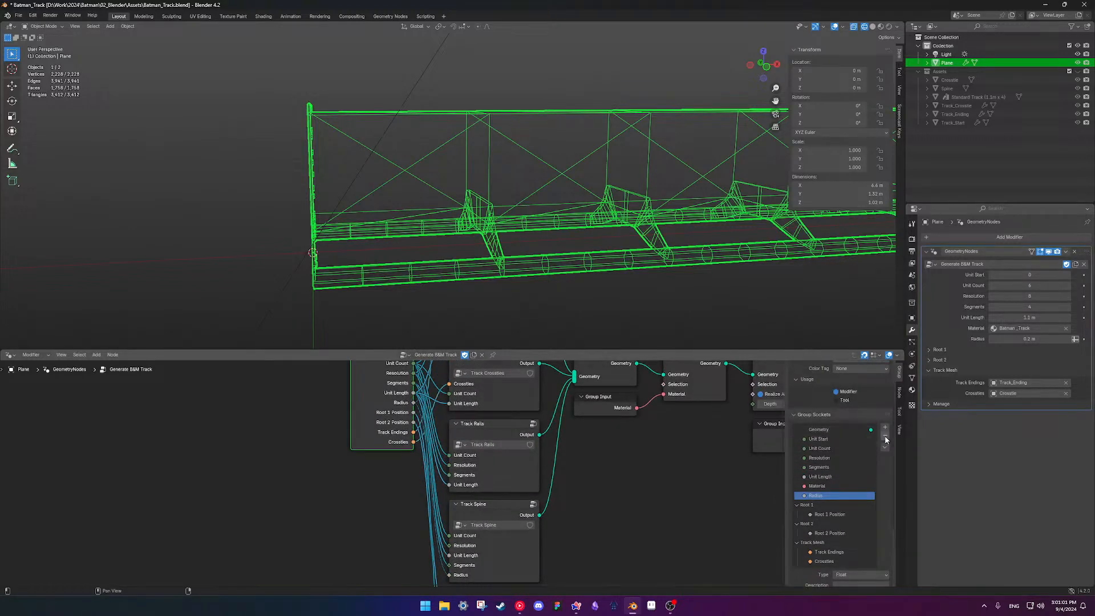
{"action": "left_click", "coordinate": [885, 438]}
Examine the whole track and the connections of the Generate B&M Track node tree
{"action": "middle_click_drag", "start_coordinate": [445, 409], "coordinate": [376, 445]}
{"action": "scroll", "coordinate": [426, 437], "scroll_direction": "up", "scroll_amount": 2}
{"action": "scroll", "coordinate": [395, 461], "scroll_direction": "up", "scroll_amount": 2}
{"action": "middle_click_drag", "start_coordinate": [398, 506], "coordinate": [421, 491]}
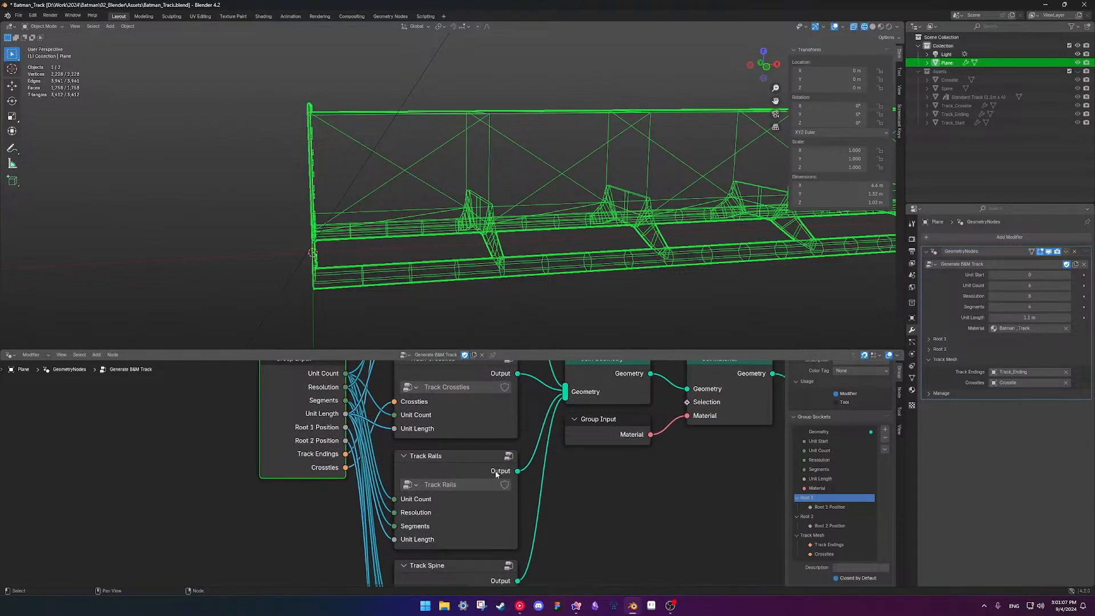
{"action": "scroll", "coordinate": [495, 471], "scroll_direction": "down", "scroll_amount": 8}
{"action": "scroll", "coordinate": [490, 470], "scroll_direction": "up", "scroll_amount": 6}
{"action": "scroll", "coordinate": [482, 277], "scroll_direction": "down", "scroll_amount": 3}
{"action": "middle_click_drag", "start_coordinate": [491, 265], "coordinate": [436, 255], "text": "shift"}
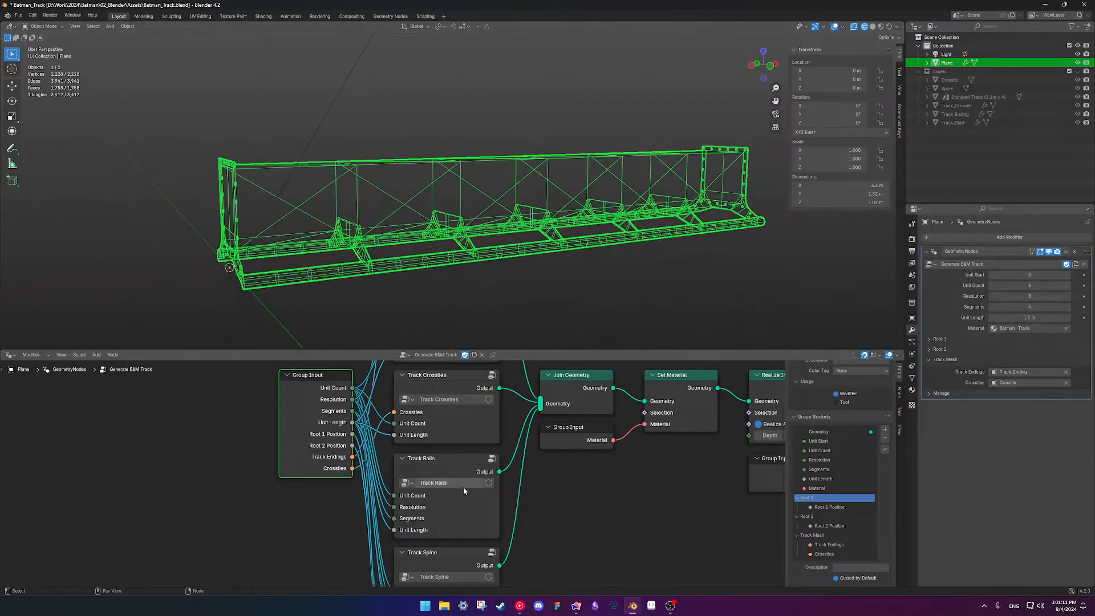
{"action": "scroll", "coordinate": [463, 487], "scroll_direction": "down", "scroll_amount": 4}
{"action": "scroll", "coordinate": [505, 467], "scroll_direction": "up", "scroll_amount": 2}
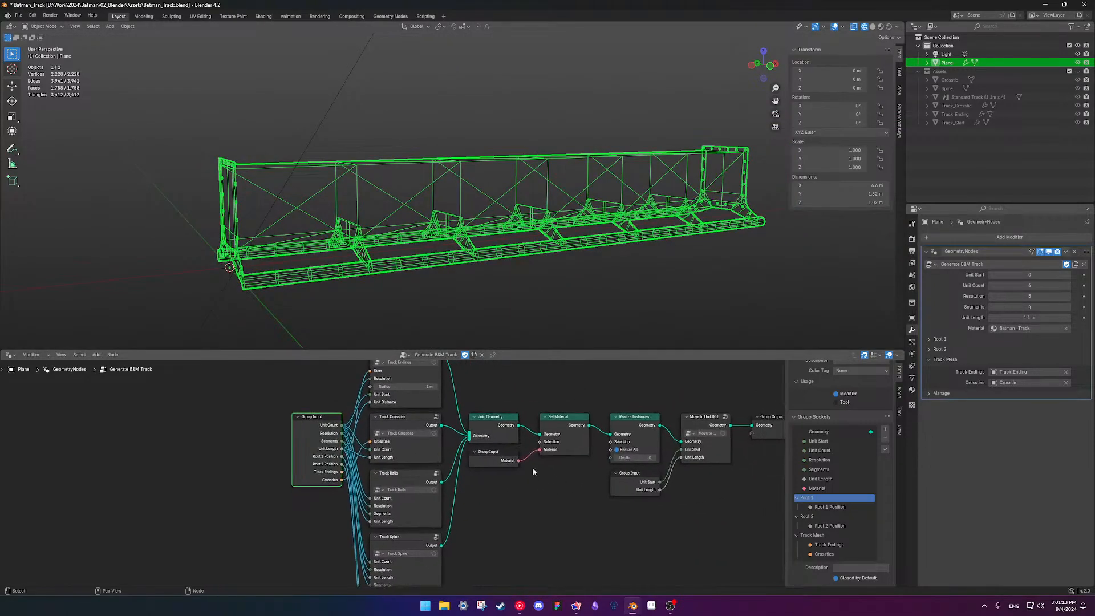
Open the Move to Unit.001 node group and examine how its nodes offset the geometry
{"action": "scroll", "coordinate": [689, 470], "scroll_direction": "up", "scroll_amount": 2}
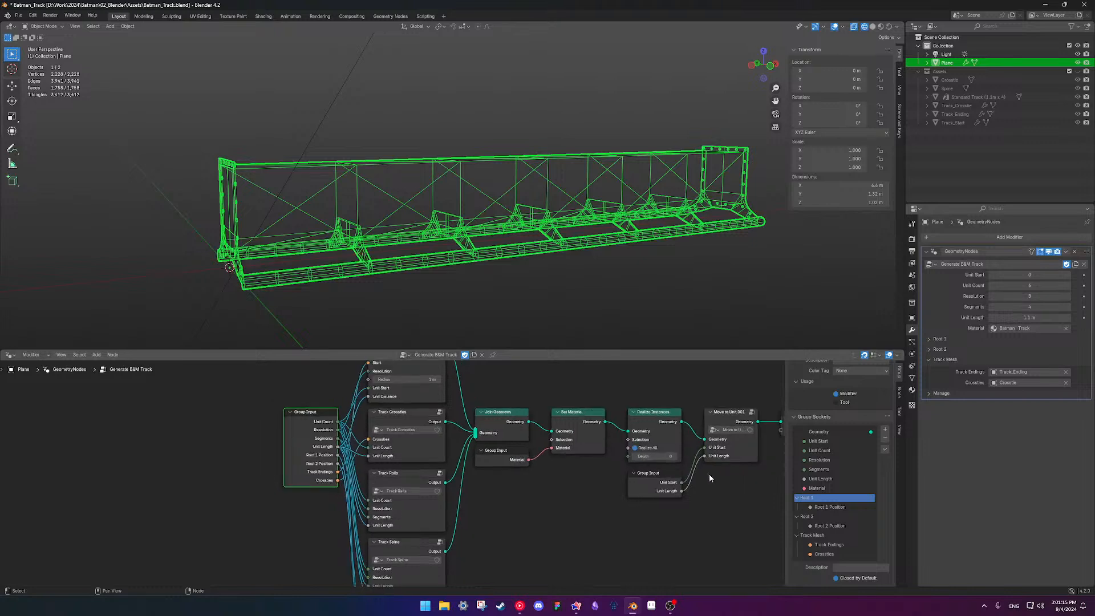
{"action": "middle_click_drag", "start_coordinate": [706, 473], "coordinate": [521, 499]}
{"action": "key", "text": "Tab"}
{"action": "scroll", "coordinate": [544, 494], "scroll_direction": "up", "scroll_amount": 4}
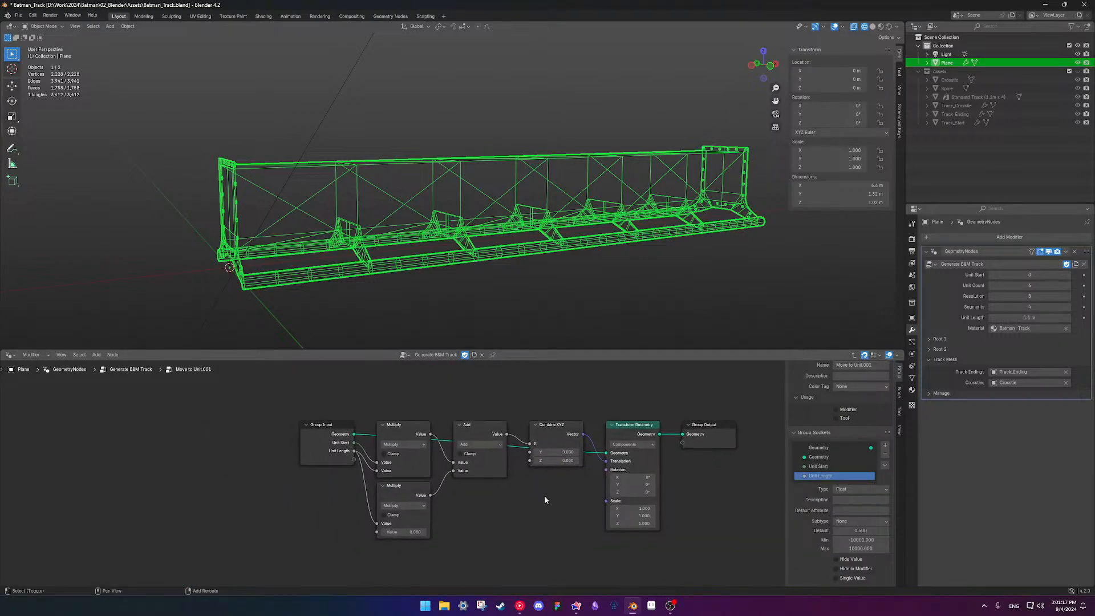
{"action": "scroll", "coordinate": [440, 491], "scroll_direction": "down", "scroll_amount": 1}
{"action": "middle_click_drag", "start_coordinate": [554, 475], "coordinate": [520, 486]}
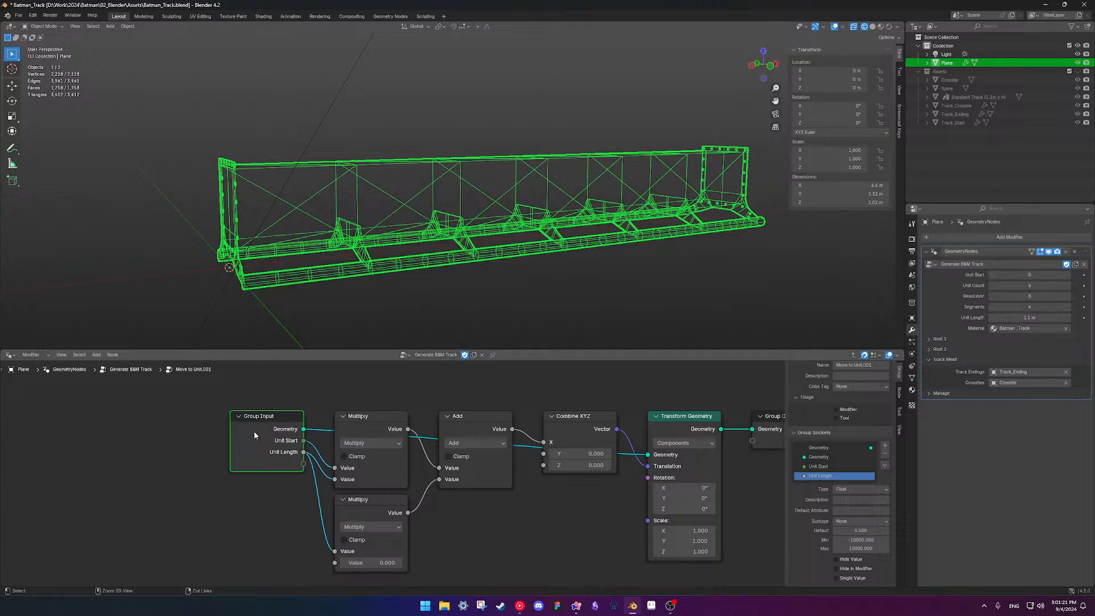
Duplicate the Group Input node, place it below Combine XYZ and link its Geometry output to Transform Geometry
{"action": "key", "text": "shift+d"}
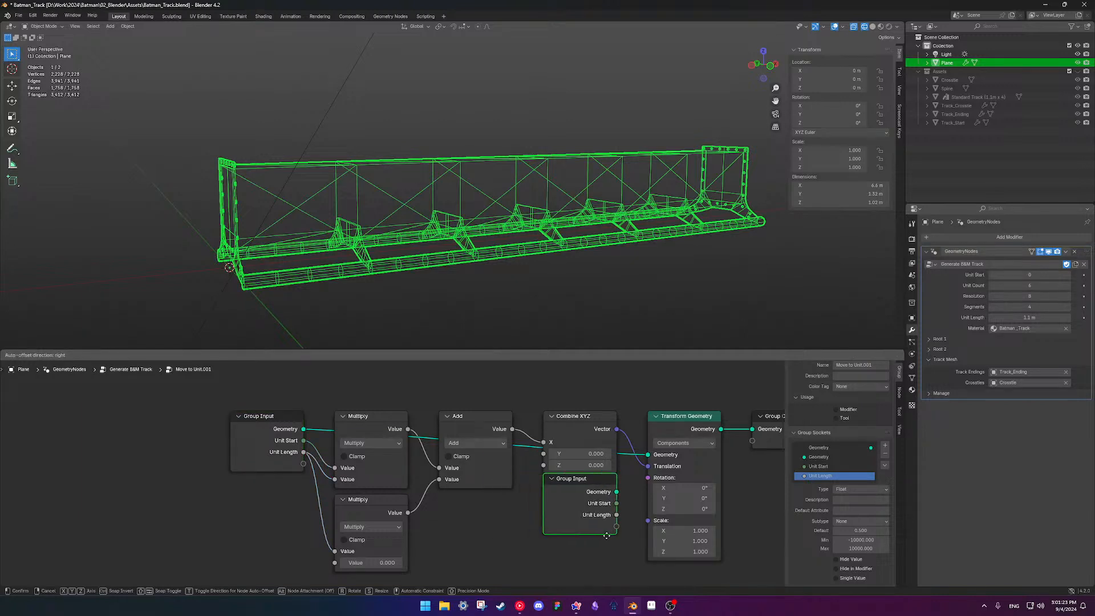
{"action": "left_click", "coordinate": [604, 534]}
{"action": "left_click_drag", "start_coordinate": [616, 491], "coordinate": [647, 454]}
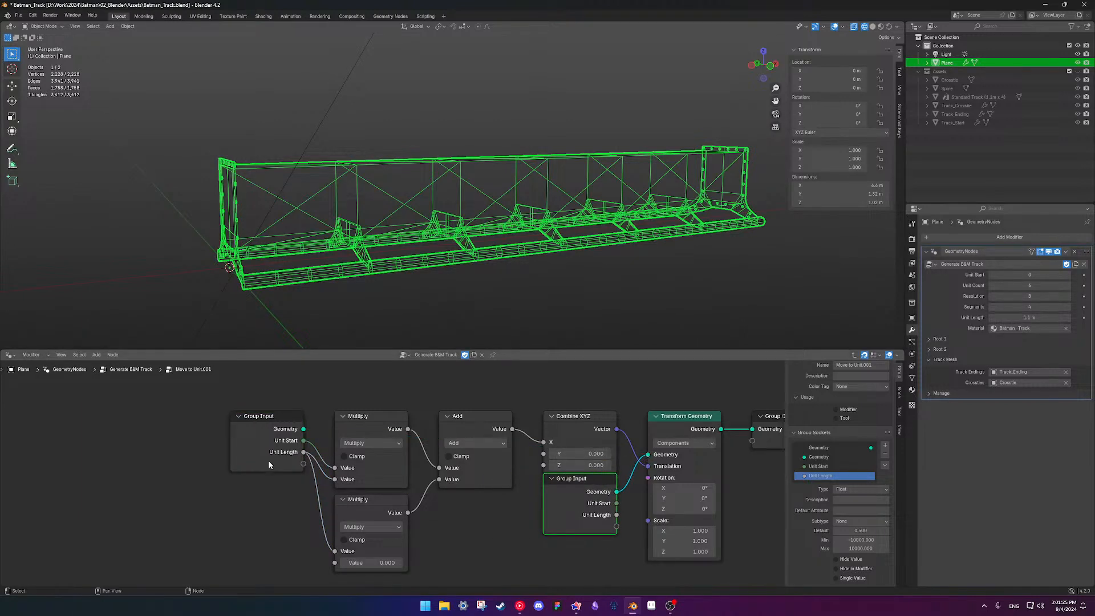
Hide the unused sockets on both Group Input nodes, align the duplicate under Combine XYZ and save the file
{"action": "left_click", "coordinate": [271, 436]}
{"action": "key", "text": "ctrl+h"}
{"action": "left_click", "coordinate": [579, 515]}
{"action": "key", "text": "ctrl+h"}
{"action": "left_click_drag", "start_coordinate": [580, 481], "coordinate": [580, 491]}
{"action": "left_click", "coordinate": [490, 536]}
{"action": "key", "text": "ctrl+s"}
Lower the Multiply, Add and Combine XYZ chain, place the Geometry Group Input above Combine XYZ and save the file
{"action": "scroll", "coordinate": [490, 526], "scroll_direction": "down", "scroll_amount": 3}
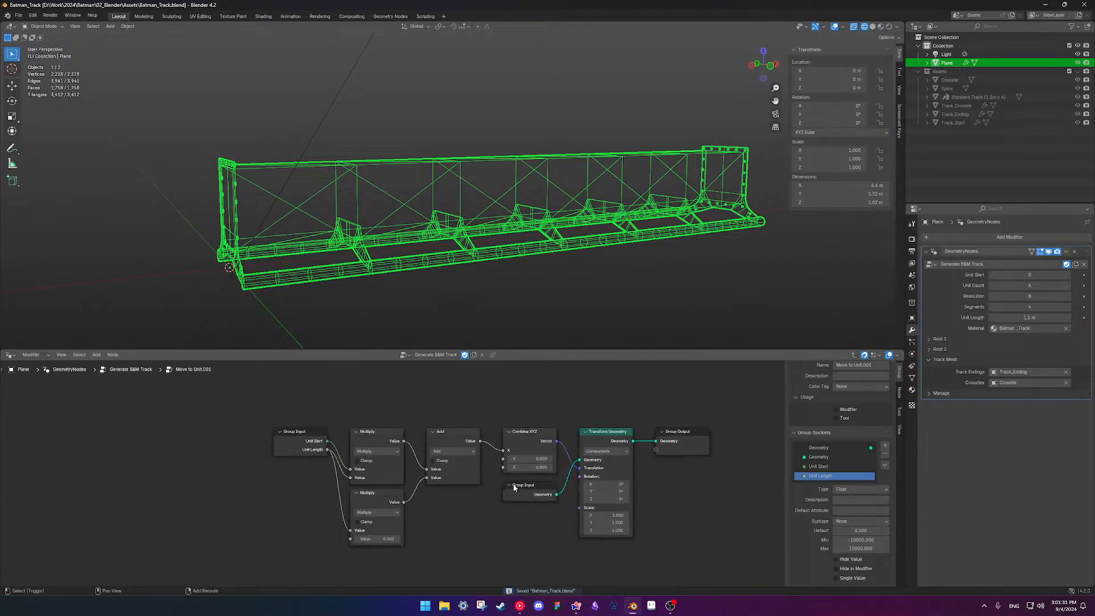
{"action": "left_click_drag", "start_coordinate": [259, 422], "coordinate": [399, 505]}
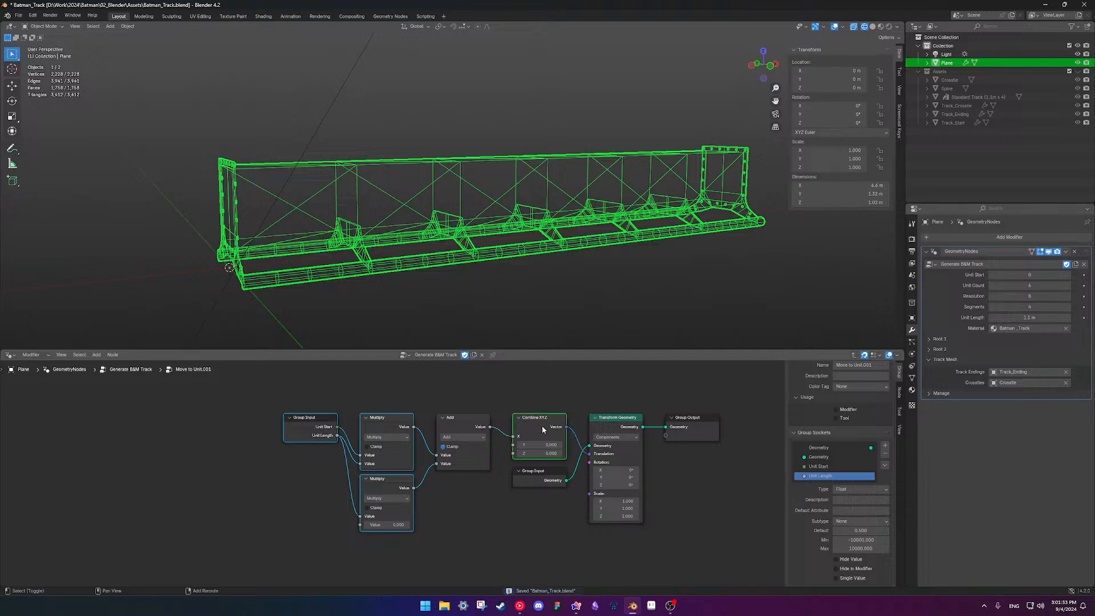
{"action": "mouse_move", "coordinate": [463, 429]}
{"action": "left_mouse_down"}
{"action": "mouse_move", "coordinate": [462, 444]}
{"action": "mouse_move", "coordinate": [463, 428]}
{"action": "left_mouse_up"}
{"action": "left_click_drag", "start_coordinate": [223, 415], "coordinate": [567, 456]}
{"action": "left_click", "coordinate": [398, 496]}
{"action": "left_click", "coordinate": [408, 511], "text": "shift"}
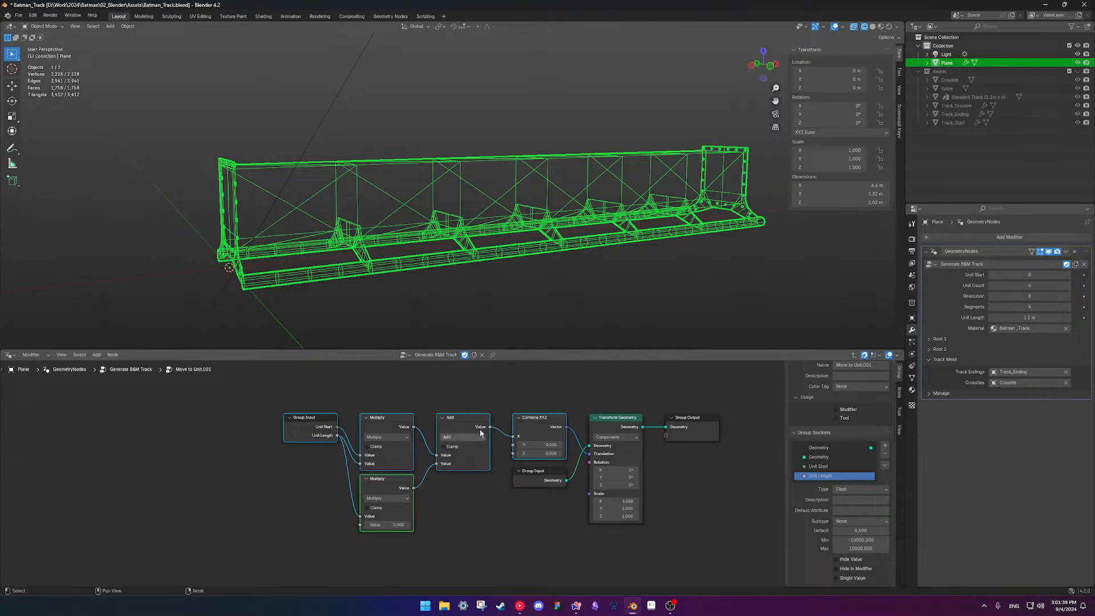
{"action": "left_click_drag", "start_coordinate": [472, 421], "coordinate": [471, 443]}
{"action": "left_click_drag", "start_coordinate": [525, 485], "coordinate": [528, 427]}
{"action": "left_click_drag", "start_coordinate": [281, 431], "coordinate": [588, 521]}
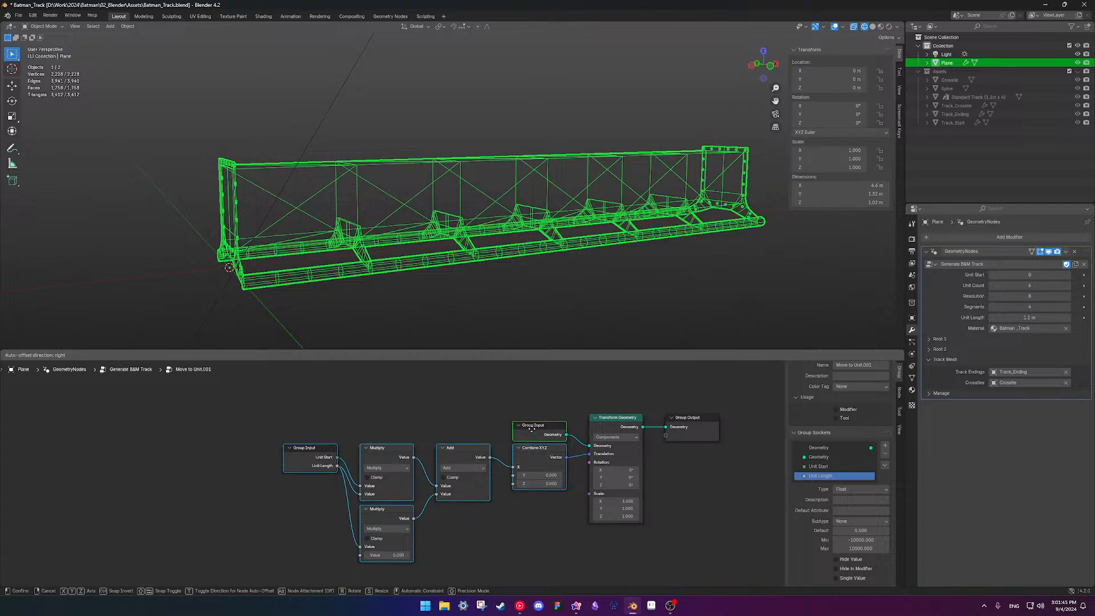
{"action": "left_click", "coordinate": [531, 406]}
{"action": "key", "text": "ctrl+s"}
Move the Group Input with Unit Start and Unit Length down beside the two Multiply nodes
{"action": "scroll", "coordinate": [545, 478], "scroll_direction": "up", "scroll_amount": 3}
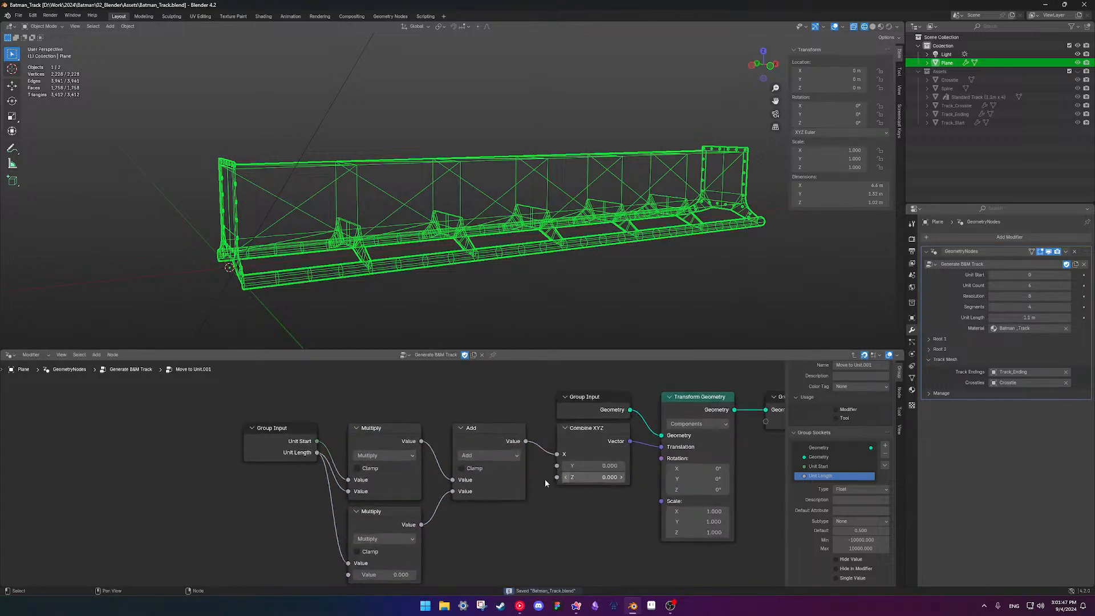
{"action": "scroll", "coordinate": [504, 469], "scroll_direction": "up", "scroll_amount": 1}
{"action": "middle_click_drag", "start_coordinate": [419, 429], "coordinate": [351, 449]}
{"action": "scroll", "coordinate": [293, 485], "scroll_direction": "down", "scroll_amount": 2}
{"action": "left_click_drag", "start_coordinate": [294, 430], "coordinate": [293, 492]}
{"action": "left_click", "coordinate": [518, 490]}
{"action": "scroll", "coordinate": [520, 488], "scroll_direction": "down", "scroll_amount": 2}
{"action": "middle_click_drag", "start_coordinate": [520, 488], "coordinate": [435, 492]}
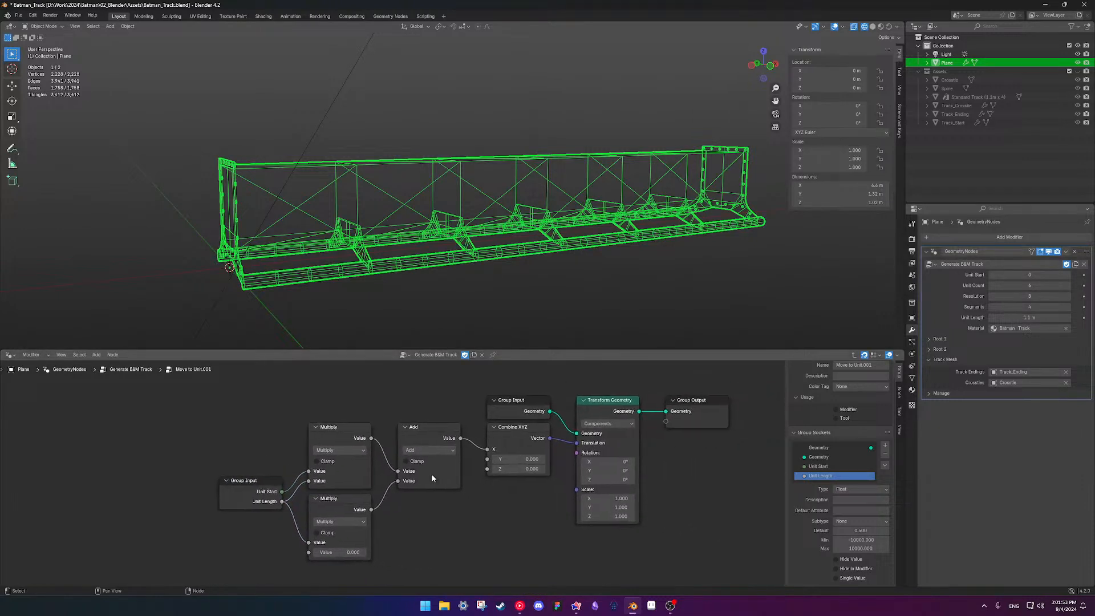
{"action": "middle_click_drag", "start_coordinate": [359, 509], "coordinate": [400, 498]}
Try a Unit Start of 3 in the track's modifier and return it to 0
{"action": "left_click_drag", "start_coordinate": [1003, 275], "coordinate": [1032, 275]}
{"action": "middle_click_drag", "start_coordinate": [647, 248], "coordinate": [588, 218]}
{"action": "middle_click_drag", "start_coordinate": [633, 255], "coordinate": [612, 255], "text": "shift"}
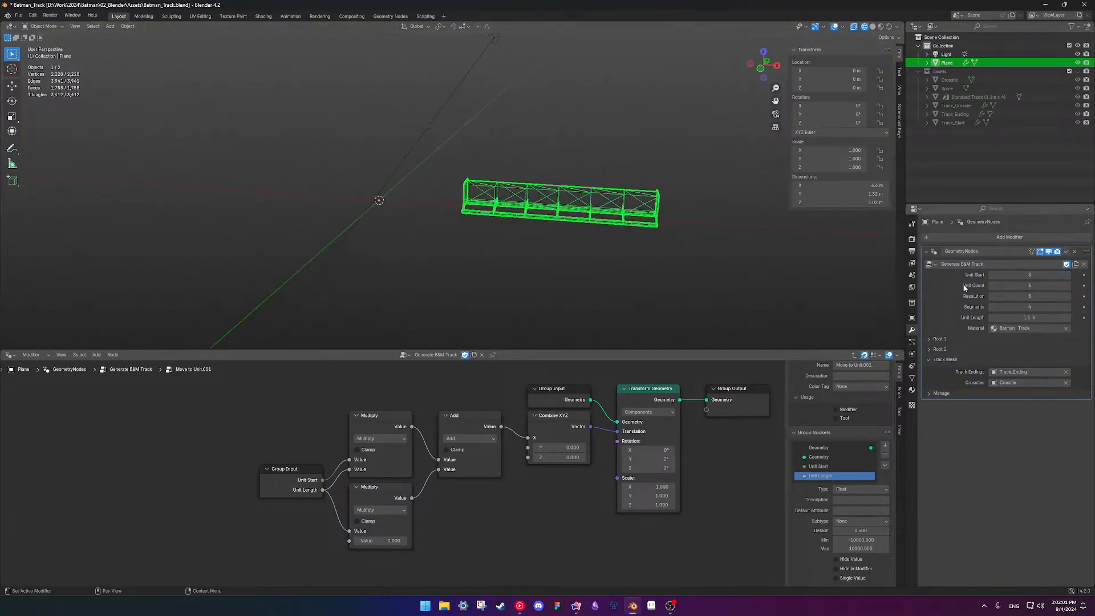
{"action": "left_click", "coordinate": [991, 275]}
{"action": "left_click", "coordinate": [989, 275]}
{"action": "left_click", "coordinate": [990, 275]}
{"action": "mouse_move", "coordinate": [492, 163]}
{"action": "middle_mouse_down"}
{"action": "mouse_move", "coordinate": [521, 163]}
{"action": "mouse_move", "coordinate": [505, 164]}
{"action": "middle_mouse_up"}
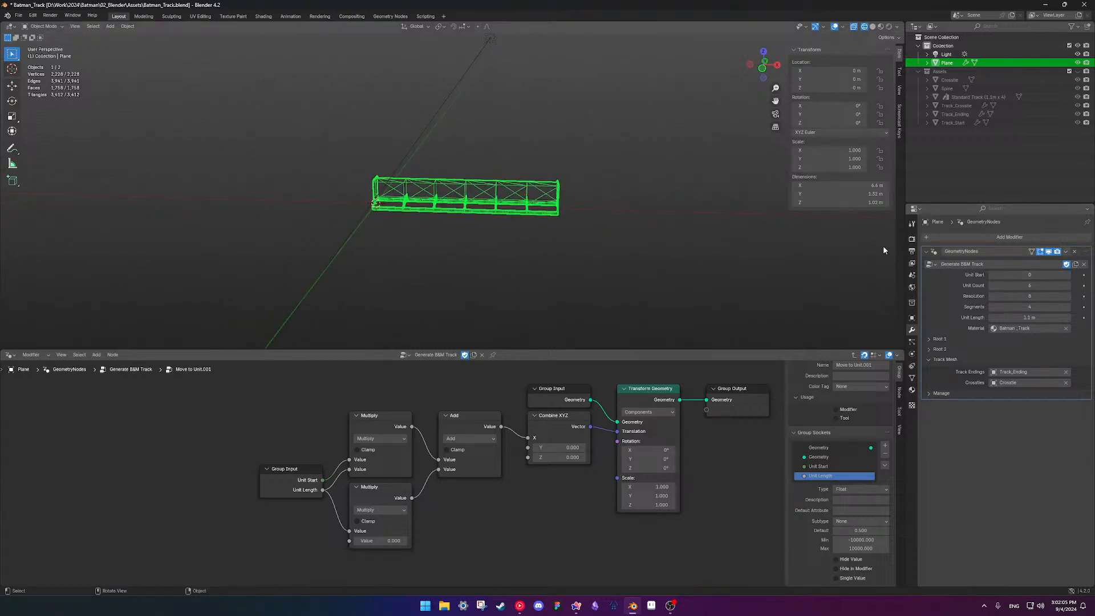
Set the track's Unit Count to 5 and inspect the crossties along it
{"action": "mouse_move", "coordinate": [1020, 288]}
{"action": "left_mouse_down"}
{"action": "mouse_move", "coordinate": [1066, 288]}
{"action": "mouse_move", "coordinate": [1009, 285]}
{"action": "mouse_move", "coordinate": [1020, 288]}
{"action": "left_mouse_up"}
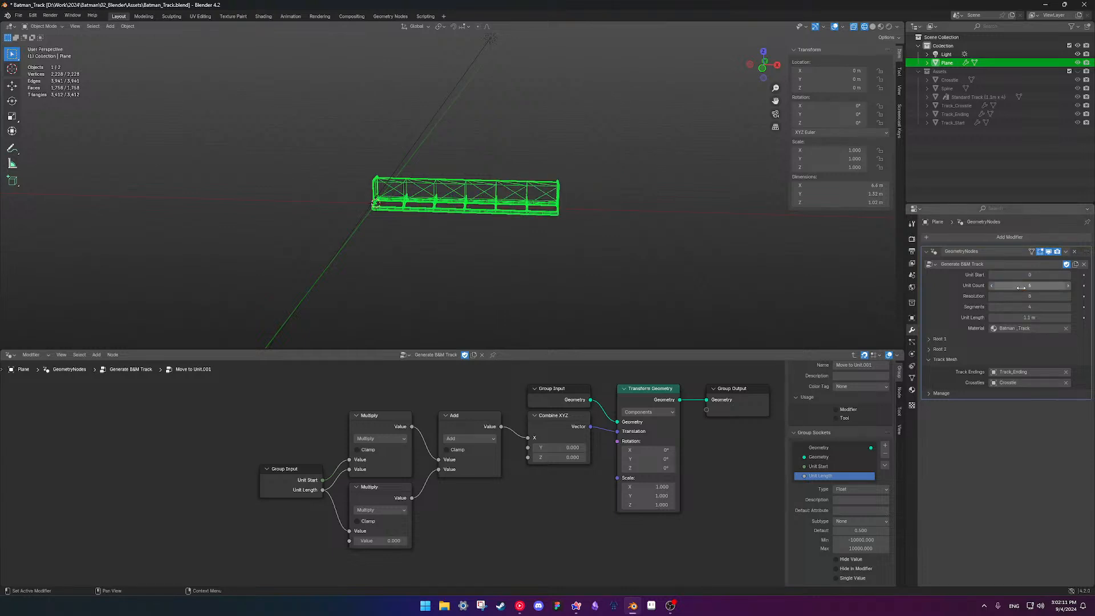
{"action": "left_click", "coordinate": [992, 286]}
{"action": "scroll", "coordinate": [479, 203], "scroll_direction": "up", "scroll_amount": 5}
{"action": "middle_click_drag", "start_coordinate": [481, 219], "coordinate": [557, 214]}
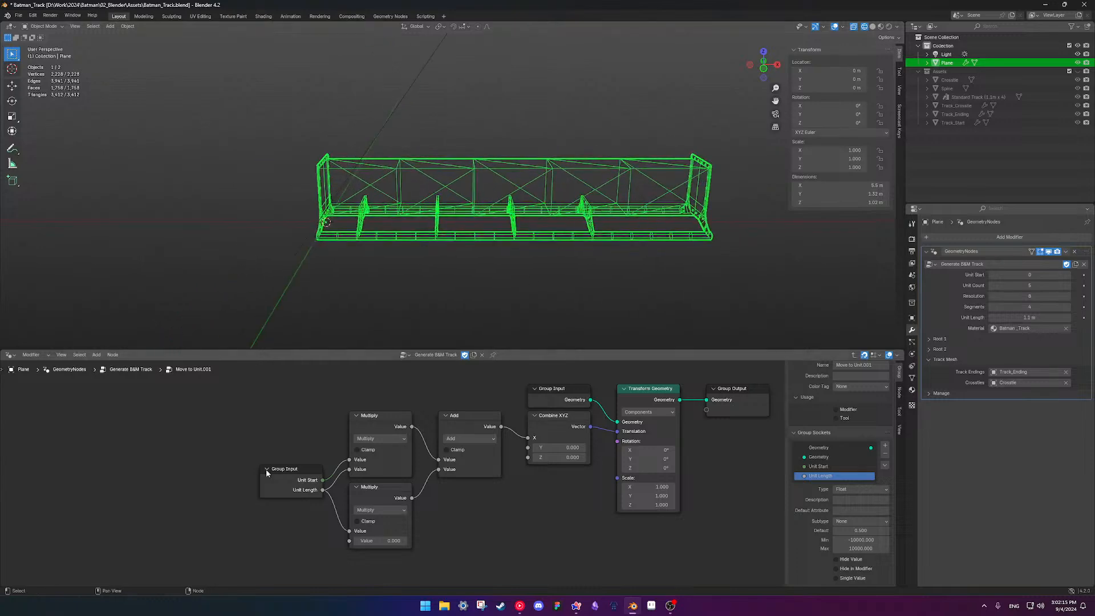
Leave the Move to Unit.001 group and open the Crosstie Array group inside Track Crossties
{"action": "key", "text": "Tab"}
{"action": "middle_click_drag", "start_coordinate": [320, 480], "coordinate": [420, 472]}
{"action": "scroll", "coordinate": [419, 471], "scroll_direction": "down", "scroll_amount": 4}
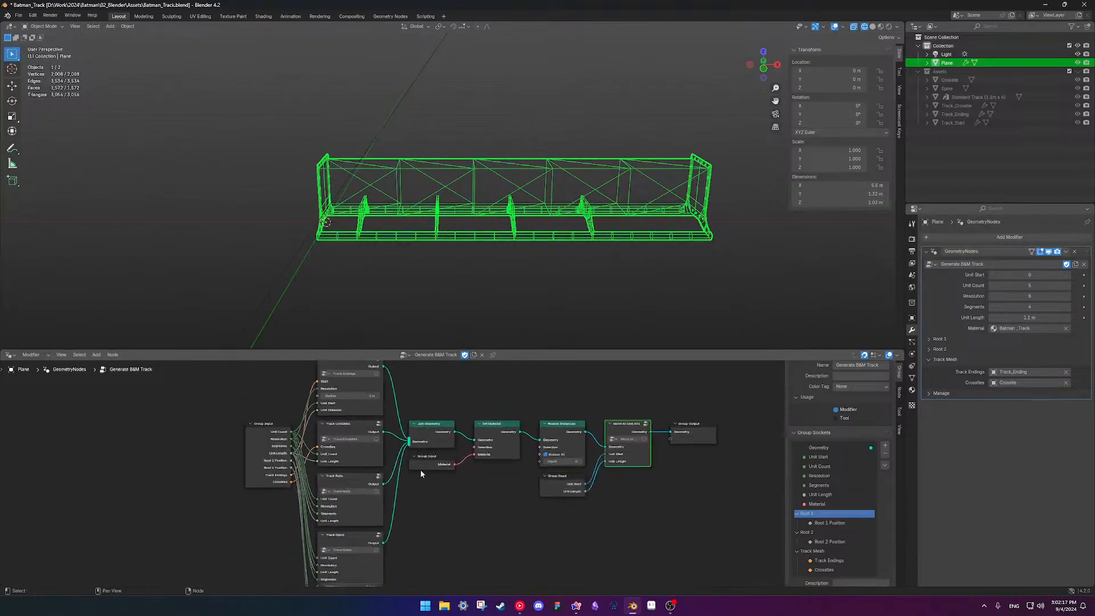
{"action": "scroll", "coordinate": [266, 452], "scroll_direction": "up", "scroll_amount": 2}
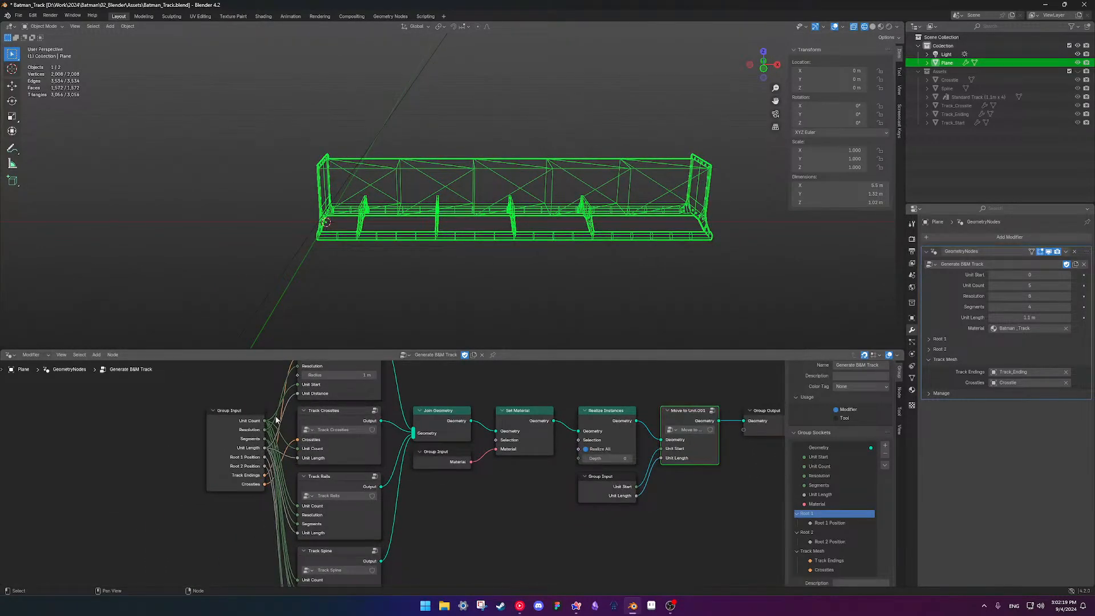
{"action": "middle_click_drag", "start_coordinate": [345, 450], "coordinate": [419, 419]}
{"action": "middle_click_drag", "start_coordinate": [417, 488], "coordinate": [427, 574]}
{"action": "left_click", "coordinate": [441, 490]}
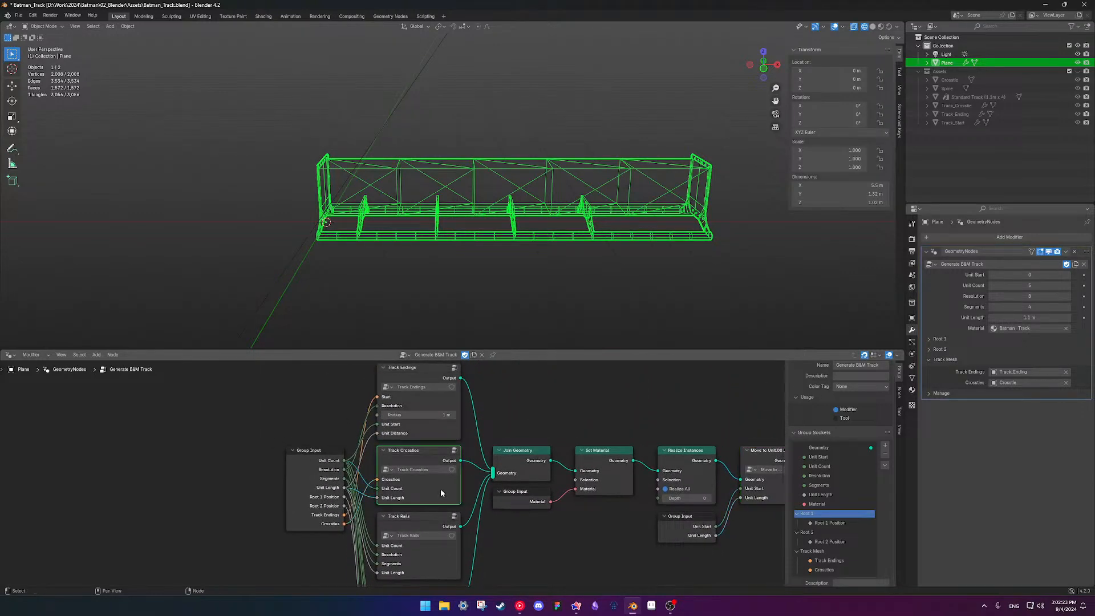
{"action": "key", "text": "Tab"}
{"action": "scroll", "coordinate": [507, 453], "scroll_direction": "up", "scroll_amount": 1}
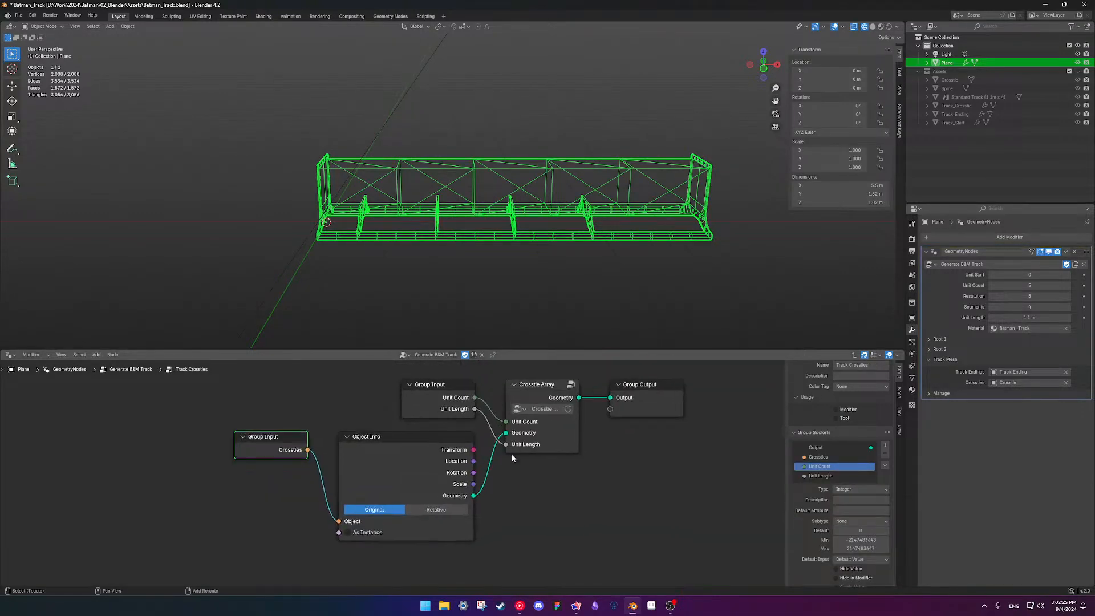
{"action": "scroll", "coordinate": [518, 459], "scroll_direction": "up", "scroll_amount": 1}
{"action": "left_click", "coordinate": [517, 462]}
{"action": "key", "text": "Tab"}
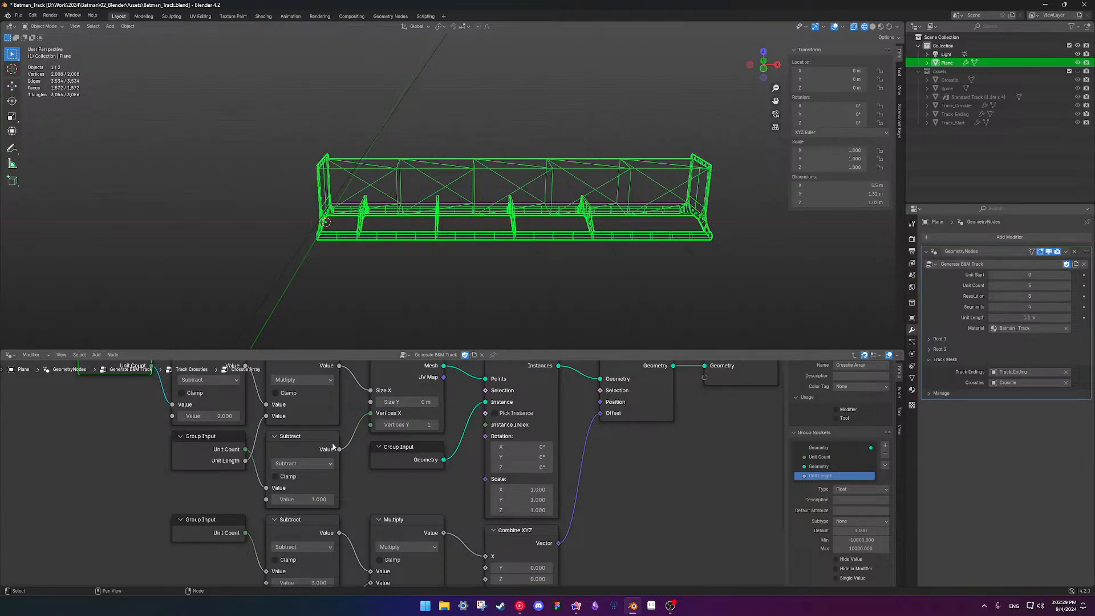
Try a value of 1 in the Subtract node that feeds the Grid's Size X calculation, and undo it
{"action": "middle_click_drag", "start_coordinate": [330, 449], "coordinate": [415, 490], "text": "shift"}
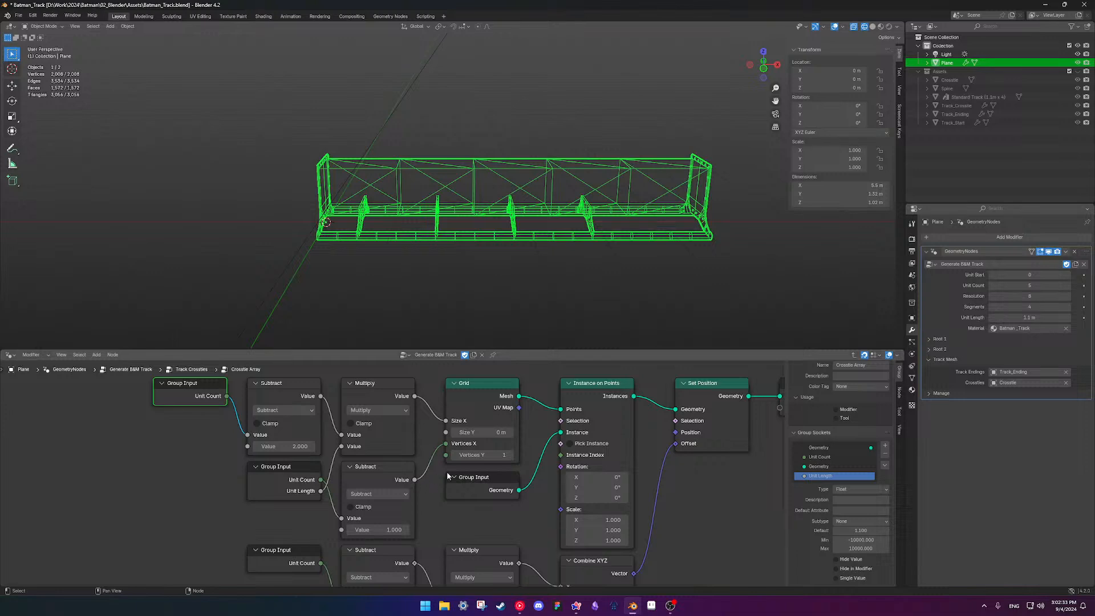
{"action": "middle_click_drag", "start_coordinate": [523, 479], "coordinate": [466, 494], "text": "shift"}
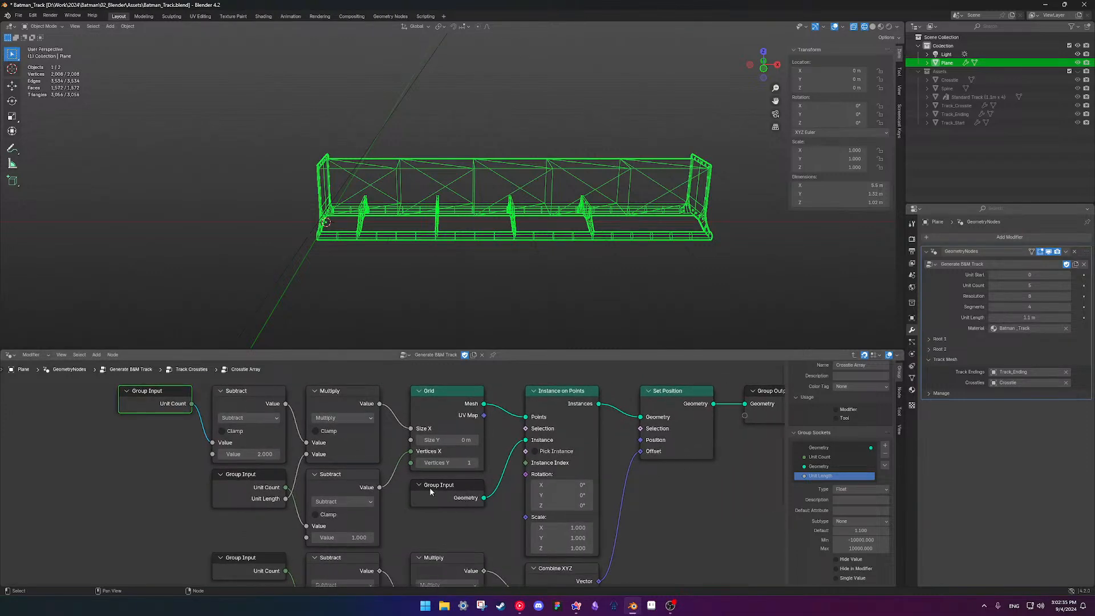
{"action": "middle_click_drag", "start_coordinate": [416, 522], "coordinate": [430, 507], "text": "shift"}
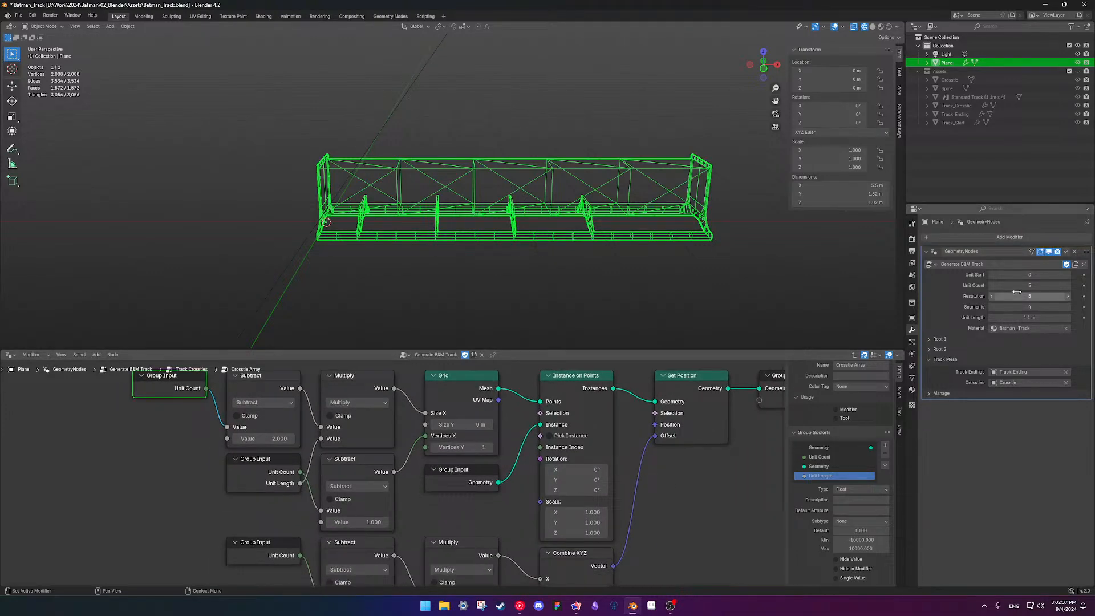
{"action": "middle_click_drag", "start_coordinate": [273, 494], "coordinate": [277, 521], "text": "shift"}
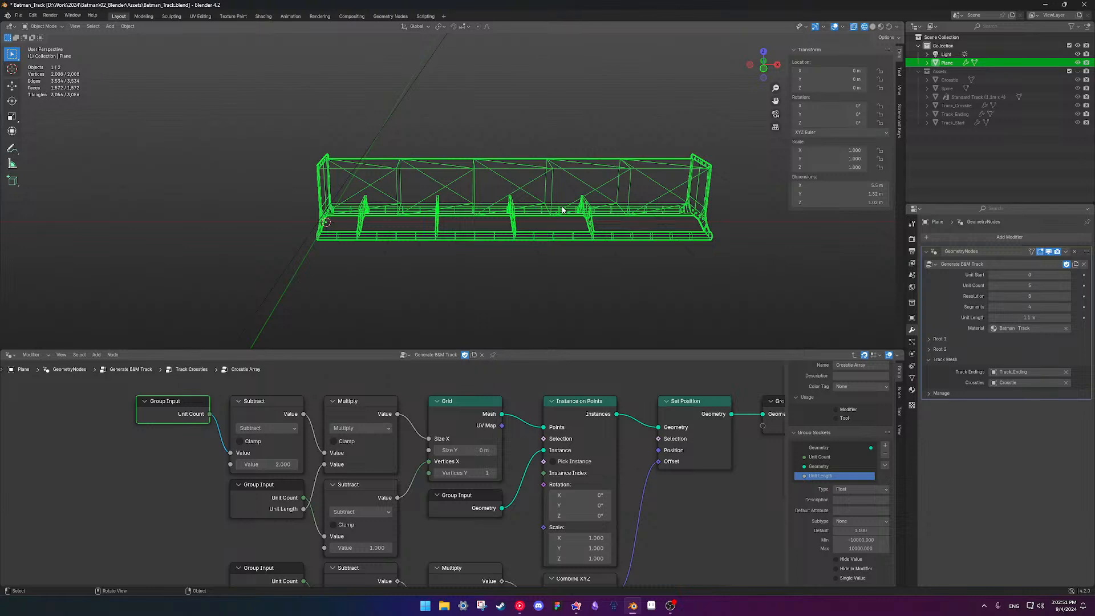
{"action": "left_click", "coordinate": [286, 465]}
{"action": "type", "text": "1"}
{"action": "key", "text": "Return"}
{"action": "key", "text": "ctrl+z"}
Detach the Multiply result from the Grid's Size X to test the size of 3.3 m, and reconnect it
{"action": "middle_click_drag", "start_coordinate": [494, 533], "coordinate": [503, 522]}
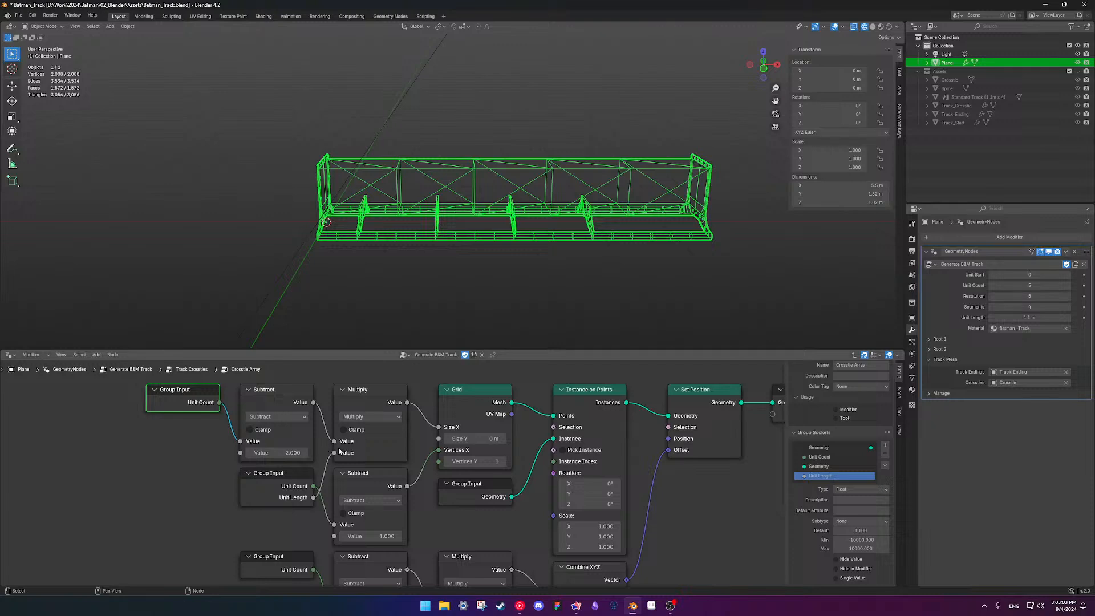
{"action": "mouse_move", "coordinate": [438, 427]}
{"action": "left_mouse_down"}
{"action": "mouse_move", "coordinate": [424, 425]}
{"action": "mouse_move", "coordinate": [477, 428]}
{"action": "mouse_move", "coordinate": [434, 428]}
{"action": "mouse_move", "coordinate": [456, 428]}
{"action": "left_mouse_up"}
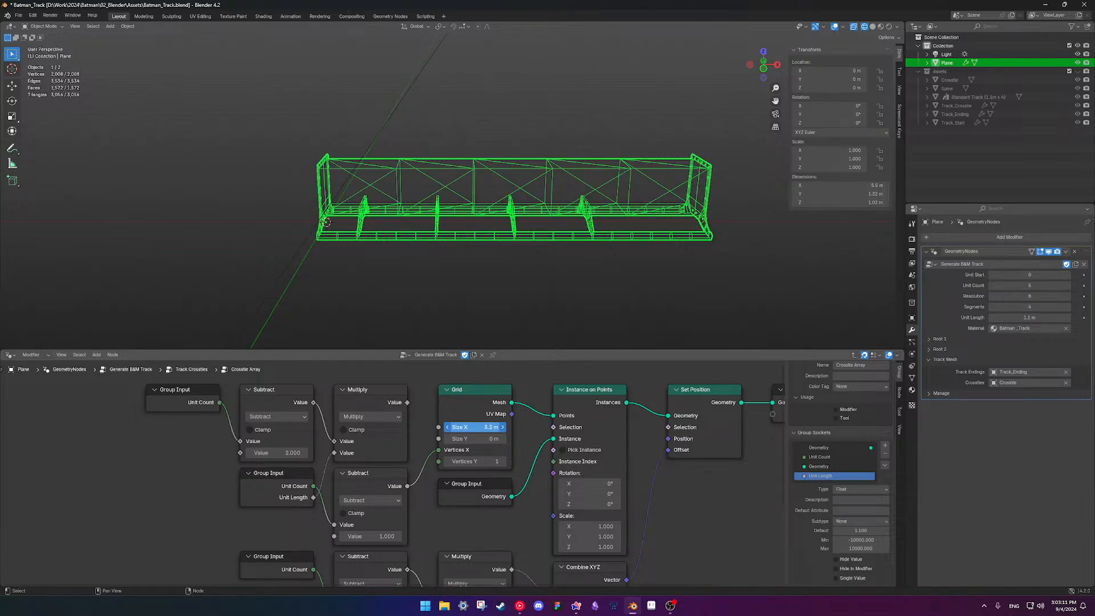
{"action": "left_click_drag", "start_coordinate": [408, 402], "coordinate": [439, 425]}
{"action": "middle_click_drag", "start_coordinate": [544, 453], "coordinate": [516, 438], "text": "shift"}
Detach Multiply from Combine XYZ's X and try crosstie offsets of 2.8 and 2.7, checking them in front view
{"action": "scroll", "coordinate": [590, 472], "scroll_direction": "down", "scroll_amount": 2}
{"action": "middle_click_drag", "start_coordinate": [558, 486], "coordinate": [545, 421]}
{"action": "middle_click_drag", "start_coordinate": [521, 499], "coordinate": [525, 513]}
{"action": "mouse_move", "coordinate": [499, 510]}
{"action": "left_mouse_down"}
{"action": "mouse_move", "coordinate": [484, 496]}
{"action": "mouse_move", "coordinate": [523, 510]}
{"action": "mouse_move", "coordinate": [512, 510]}
{"action": "left_mouse_up"}
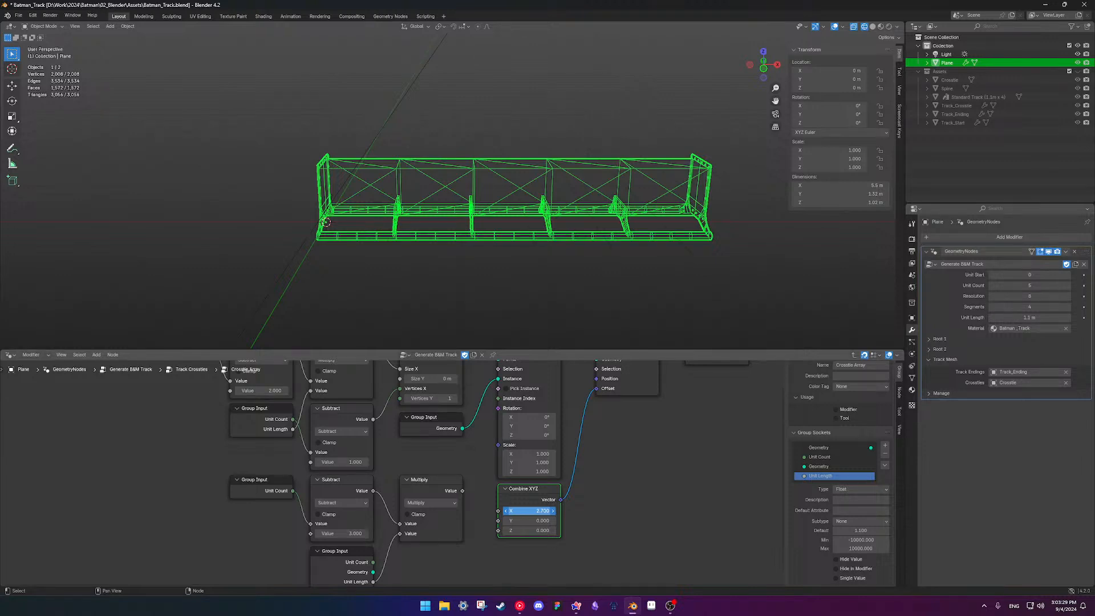
{"action": "left_click", "coordinate": [552, 510]}
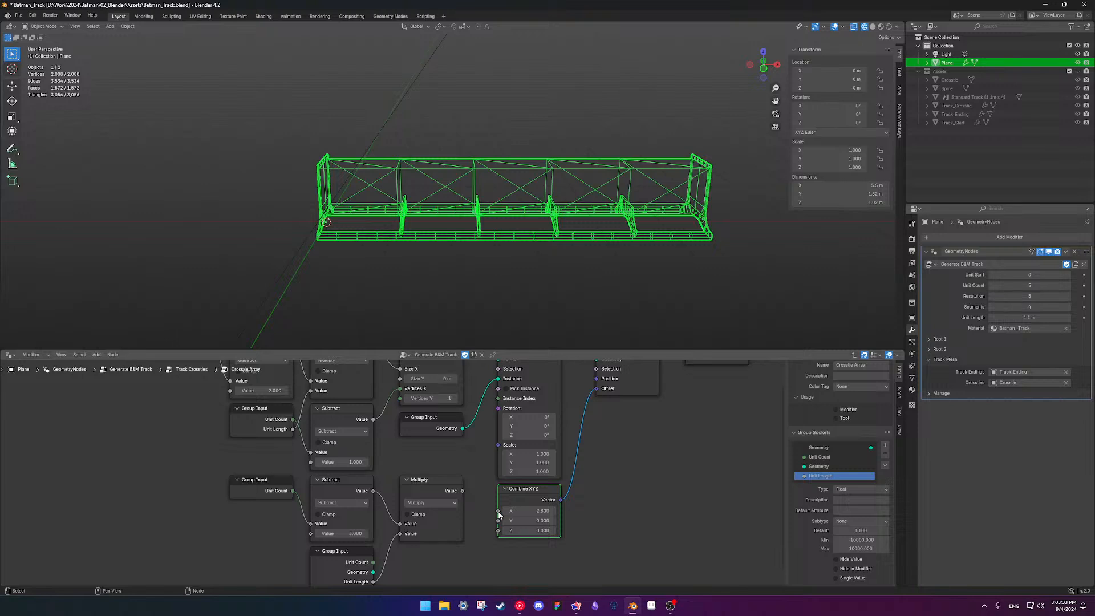
{"action": "left_click", "coordinate": [504, 511]}
{"action": "middle_click_drag", "start_coordinate": [453, 269], "coordinate": [447, 261]}
{"action": "key", "text": "KP_1"}
{"action": "scroll", "coordinate": [447, 261], "scroll_direction": "up", "scroll_amount": 3}
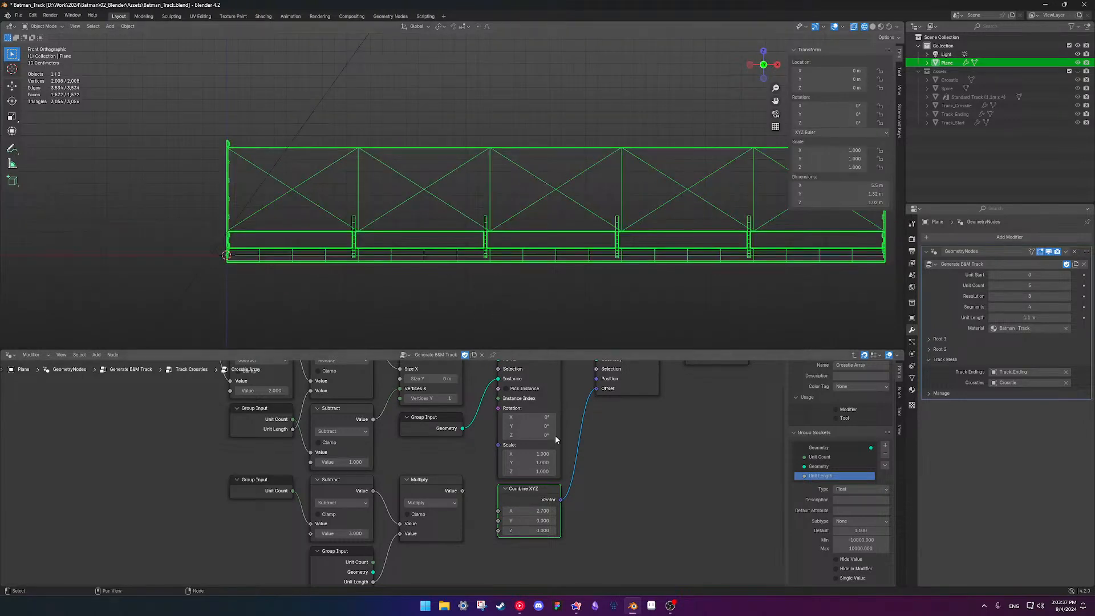
Set the X value of Combine XYZ to 2.75 to test the crosstie alignment
{"action": "left_click", "coordinate": [553, 511]}
{"action": "left_click", "coordinate": [532, 510]}
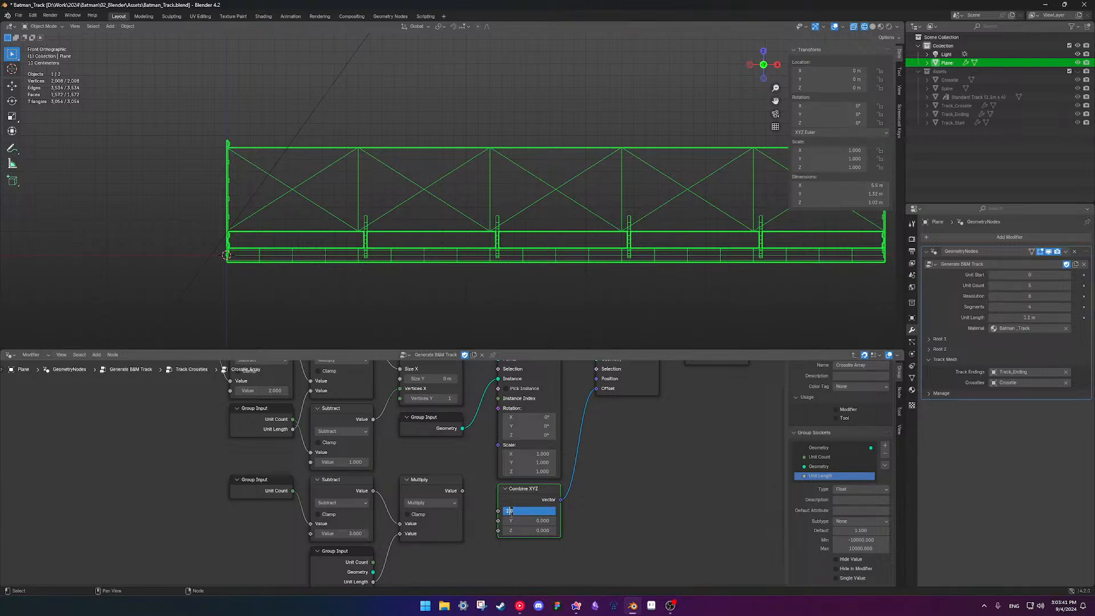
{"action": "type", "text": "2.75"}
{"action": "key", "text": "Return"}
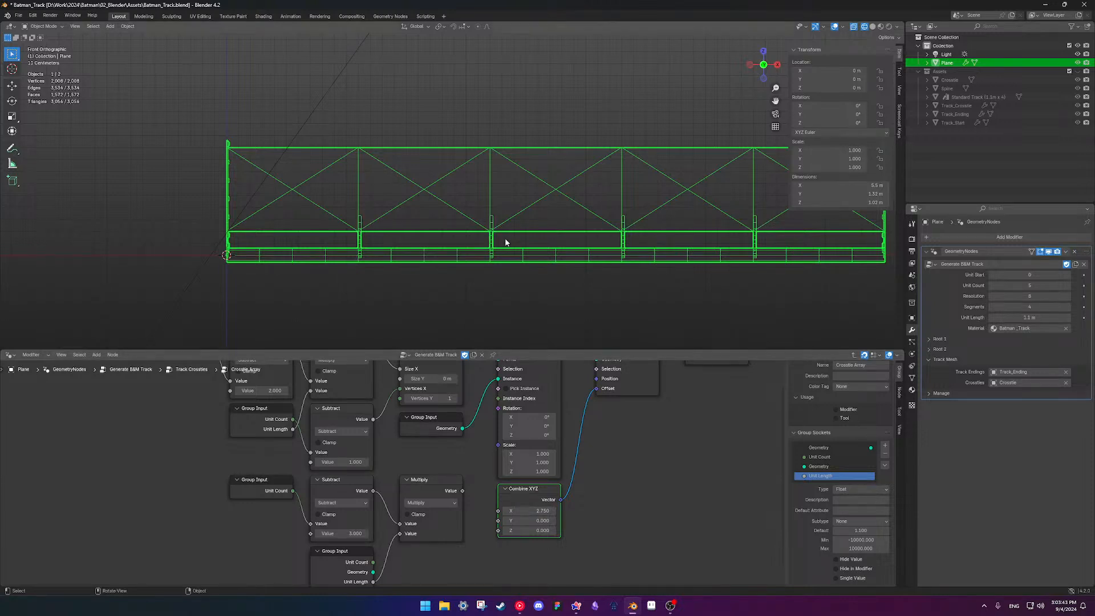
Reconnect the lower Multiply node's output to the X input of Combine XYZ
{"action": "scroll", "coordinate": [580, 288], "scroll_direction": "up", "scroll_amount": 1}
{"action": "middle_click_drag", "start_coordinate": [475, 479], "coordinate": [451, 510], "text": "shift"}
{"action": "scroll", "coordinate": [451, 515], "scroll_direction": "down", "scroll_amount": 1}
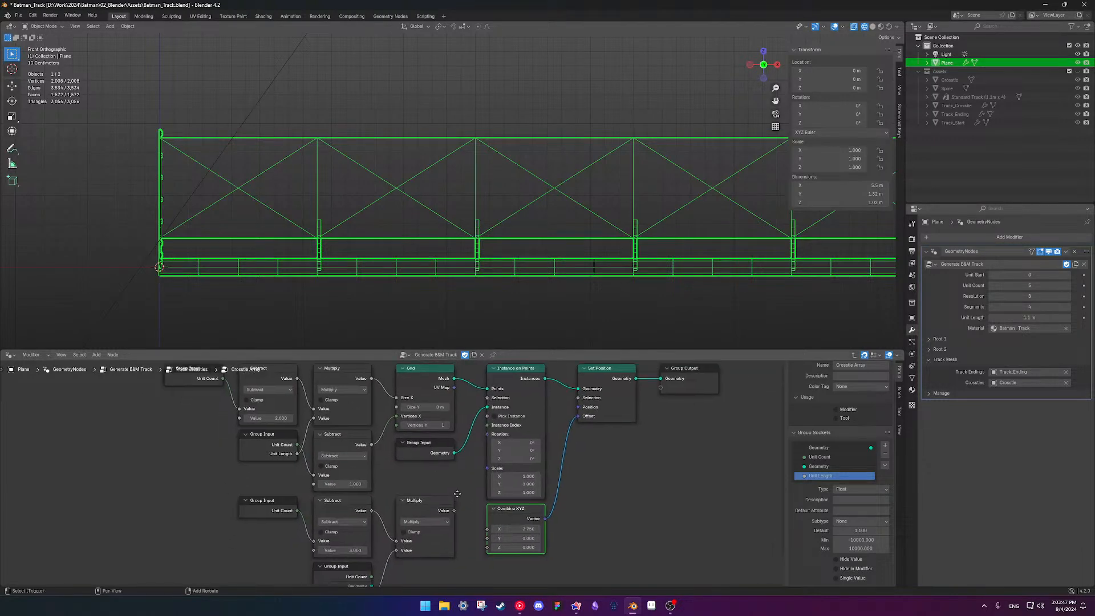
{"action": "left_click_drag", "start_coordinate": [455, 508], "coordinate": [488, 525]}
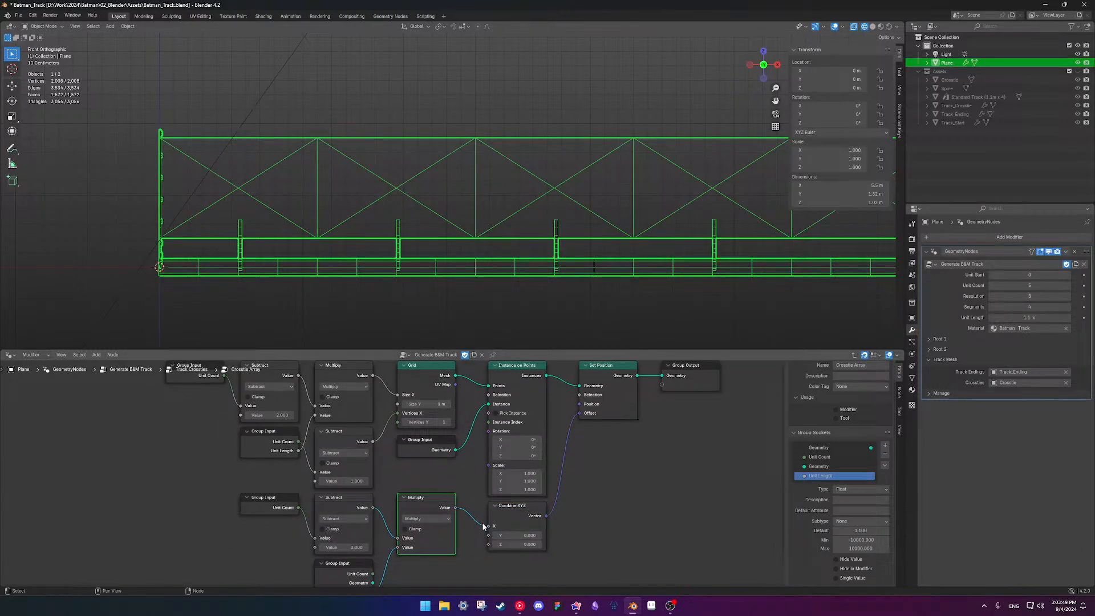
Set the value of the Subtract node feeding the crosstie offset's Multiply node to 2.5
{"action": "middle_click_drag", "start_coordinate": [397, 562], "coordinate": [406, 513], "text": "shift"}
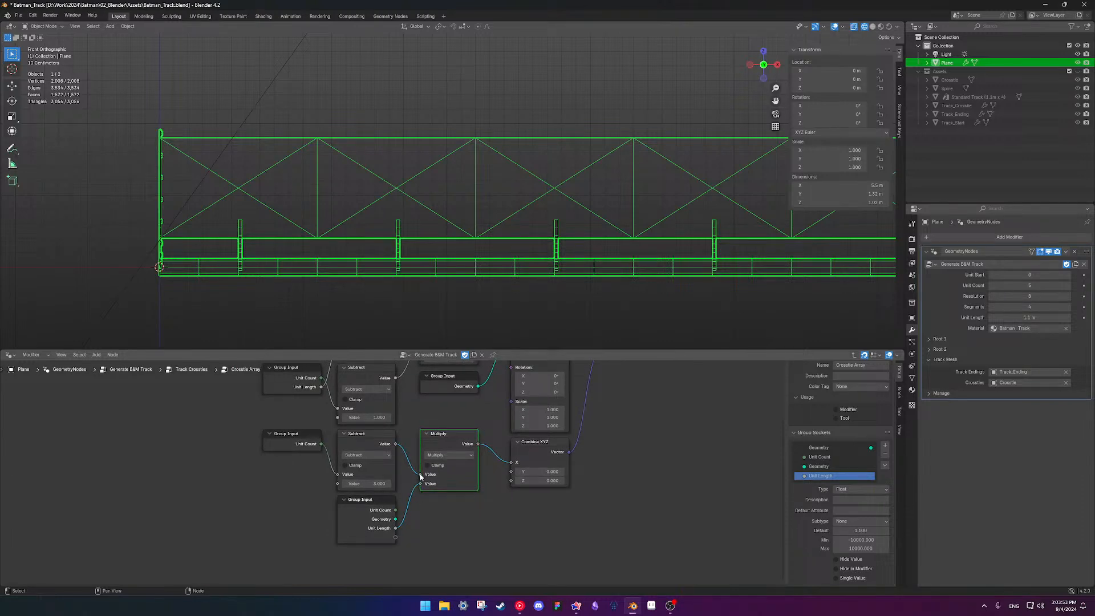
{"action": "left_click", "coordinate": [367, 483]}
{"action": "left_click_drag", "start_coordinate": [367, 484], "coordinate": [345, 483]}
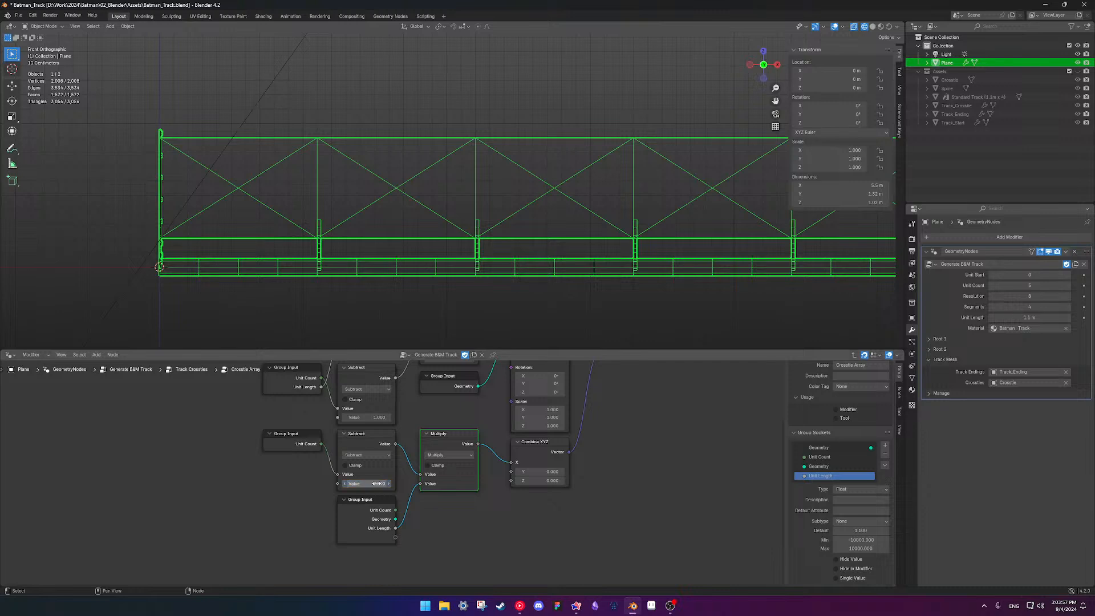
{"action": "middle_click_drag", "start_coordinate": [411, 420], "coordinate": [420, 471]}
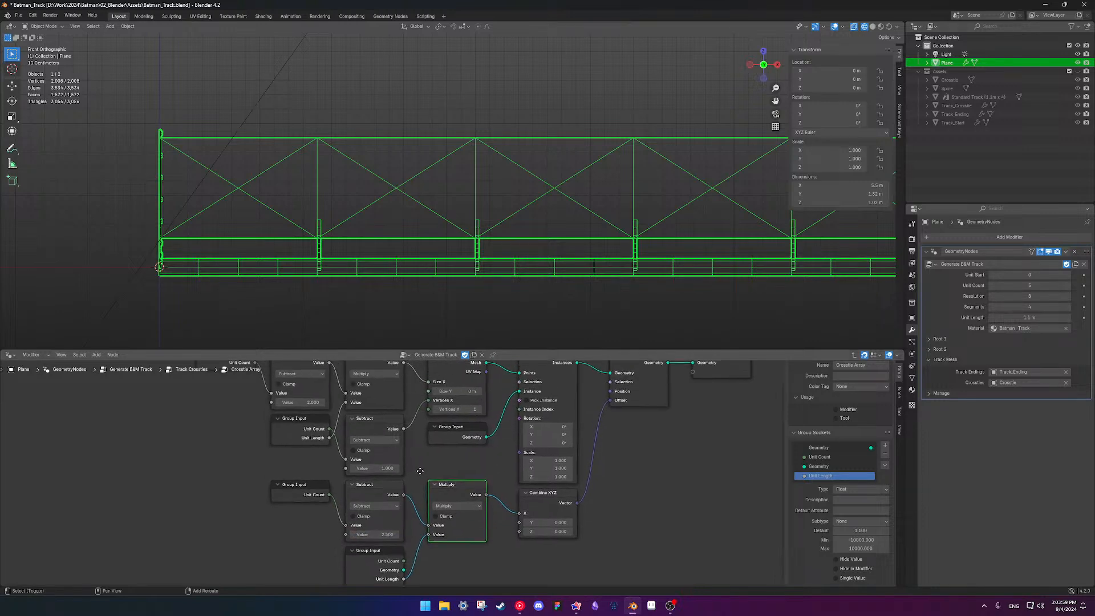
{"action": "scroll", "coordinate": [419, 471], "scroll_direction": "down", "scroll_amount": 2}
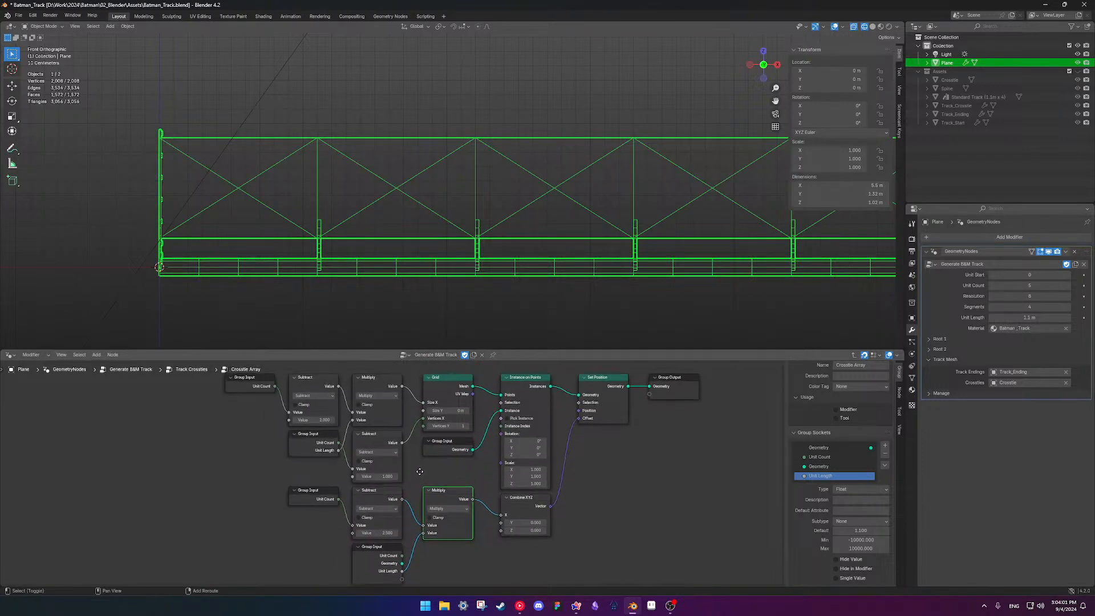
{"action": "scroll", "coordinate": [419, 470], "scroll_direction": "up", "scroll_amount": 1}
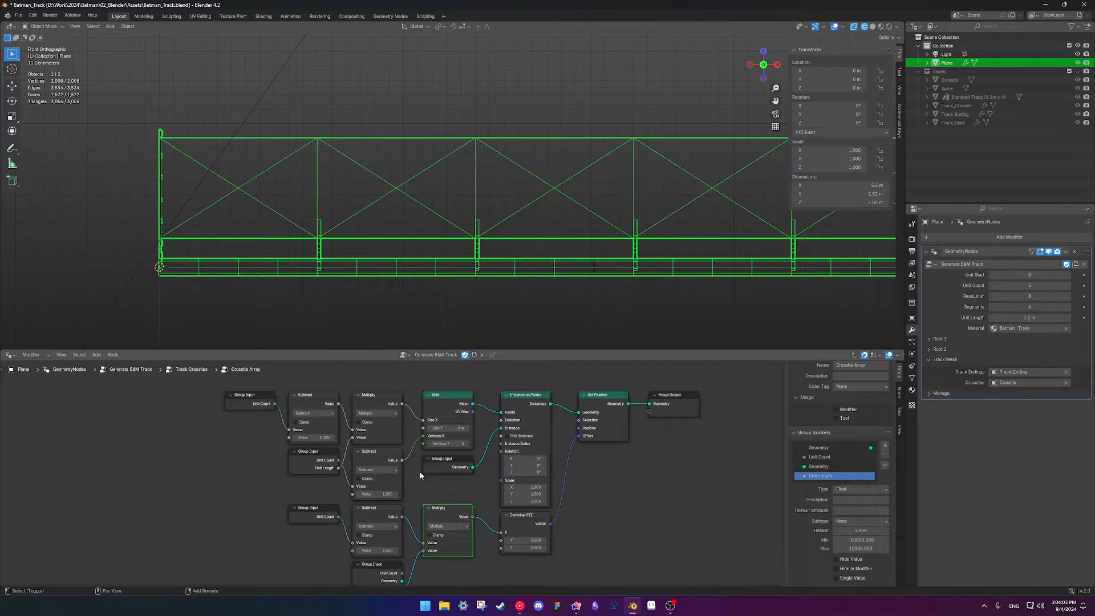
Switch the Subtract node feeding the crosstie offset's Multiply node to Divide and set its value to 2
{"action": "middle_click_drag", "start_coordinate": [416, 484], "coordinate": [429, 434]}
{"action": "scroll", "coordinate": [386, 481], "scroll_direction": "up", "scroll_amount": 1}
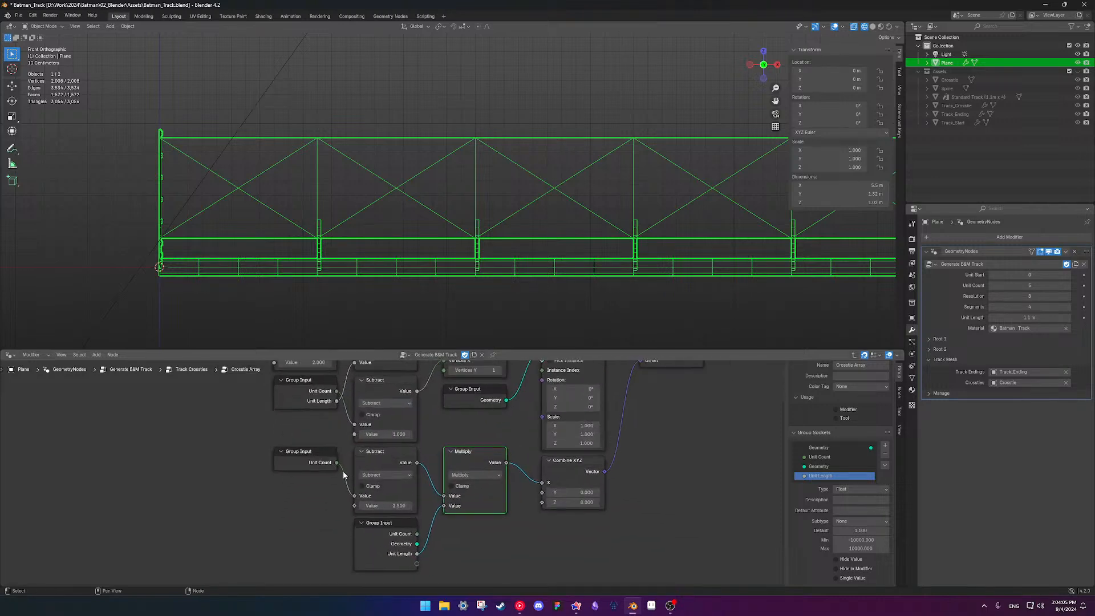
{"action": "middle_click_drag", "start_coordinate": [343, 466], "coordinate": [399, 525]}
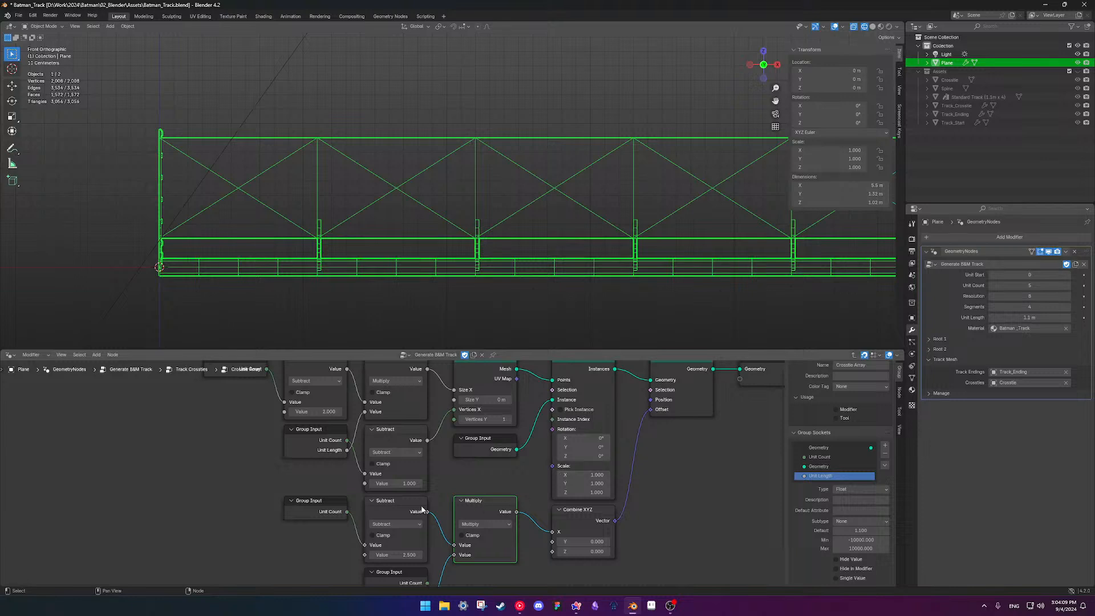
{"action": "left_click", "coordinate": [399, 527]}
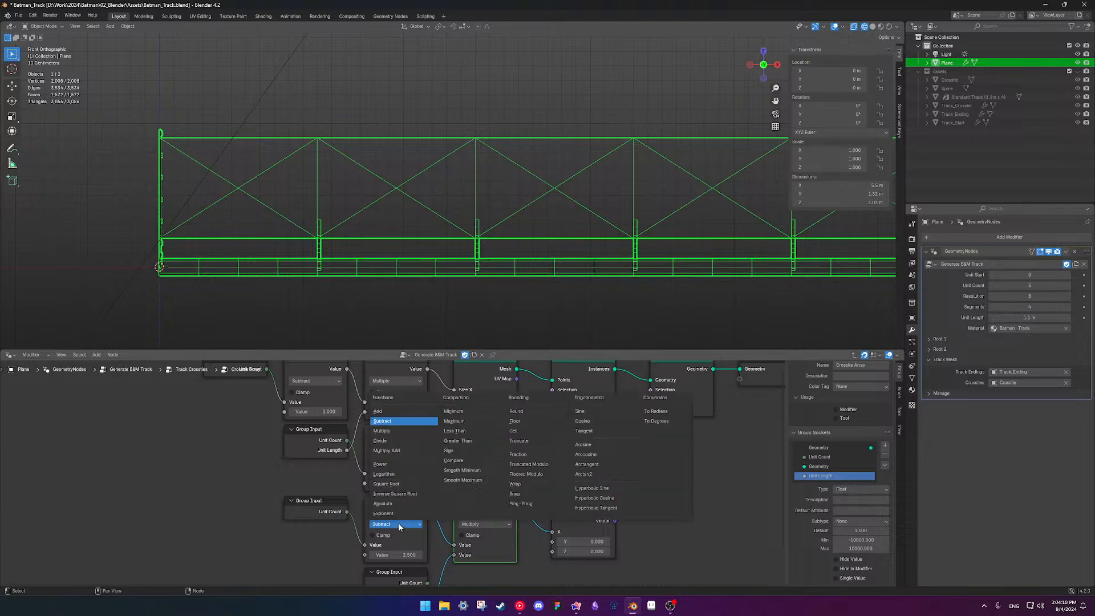
{"action": "left_click", "coordinate": [403, 438]}
{"action": "left_click", "coordinate": [401, 555]}
{"action": "type", "text": "2"}
{"action": "key", "text": "Return"}
{"action": "mouse_move", "coordinate": [564, 251]}
{"action": "middle_mouse_down"}
{"action": "mouse_move", "coordinate": [594, 261]}
{"action": "mouse_move", "coordinate": [592, 248]}
{"action": "mouse_move", "coordinate": [546, 249]}
{"action": "middle_mouse_up"}
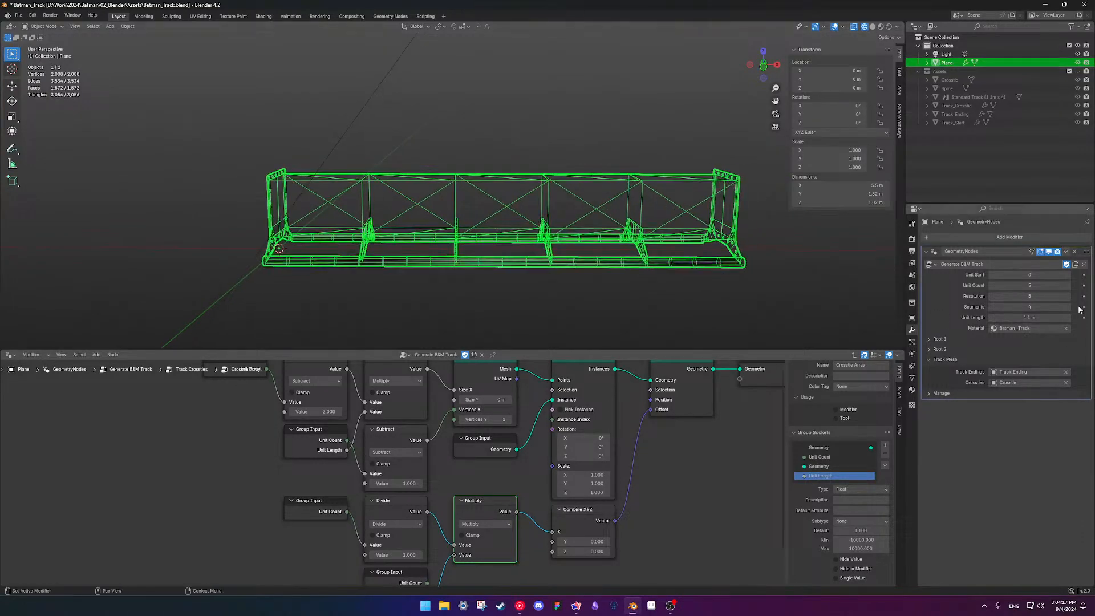
Test the crosstie distribution by setting the modifier's Unit Start to 5 and Unit Count to 8
{"action": "left_click_drag", "start_coordinate": [1032, 285], "coordinate": [1082, 280]}
{"action": "scroll", "coordinate": [654, 228], "scroll_direction": "down", "scroll_amount": 3}
{"action": "scroll", "coordinate": [723, 276], "scroll_direction": "down", "scroll_amount": 1}
{"action": "scroll", "coordinate": [724, 276], "scroll_direction": "up", "scroll_amount": 1}
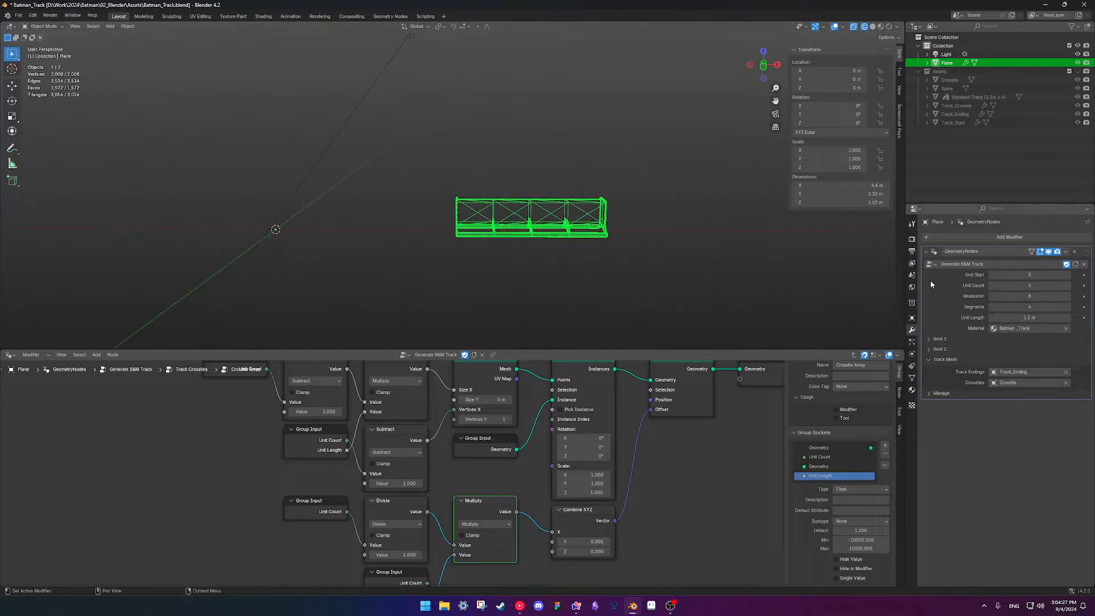
{"action": "left_click_drag", "start_coordinate": [992, 285], "coordinate": [1024, 307]}
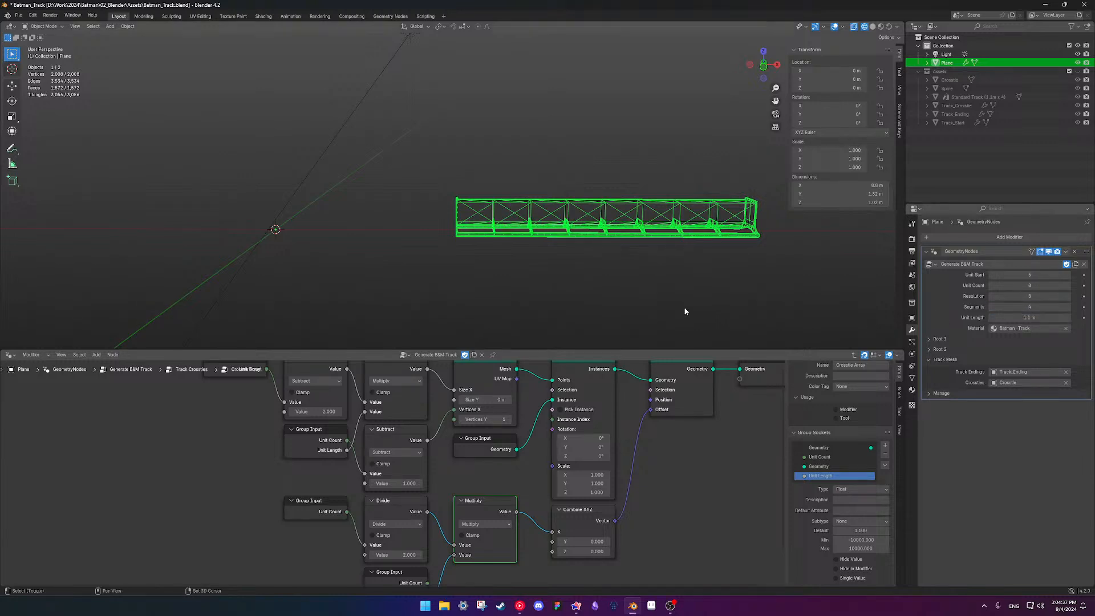
{"action": "middle_click_drag", "start_coordinate": [733, 312], "coordinate": [759, 308], "text": "shift"}
Try a Unit Length of 0.9 m and set the Unit Start to 0
{"action": "mouse_move", "coordinate": [1022, 318]}
{"action": "left_mouse_down"}
{"action": "mouse_move", "coordinate": [1044, 318]}
{"action": "mouse_move", "coordinate": [998, 318]}
{"action": "mouse_move", "coordinate": [1031, 317]}
{"action": "mouse_move", "coordinate": [1021, 318]}
{"action": "left_mouse_up"}
{"action": "left_click", "coordinate": [1006, 276]}
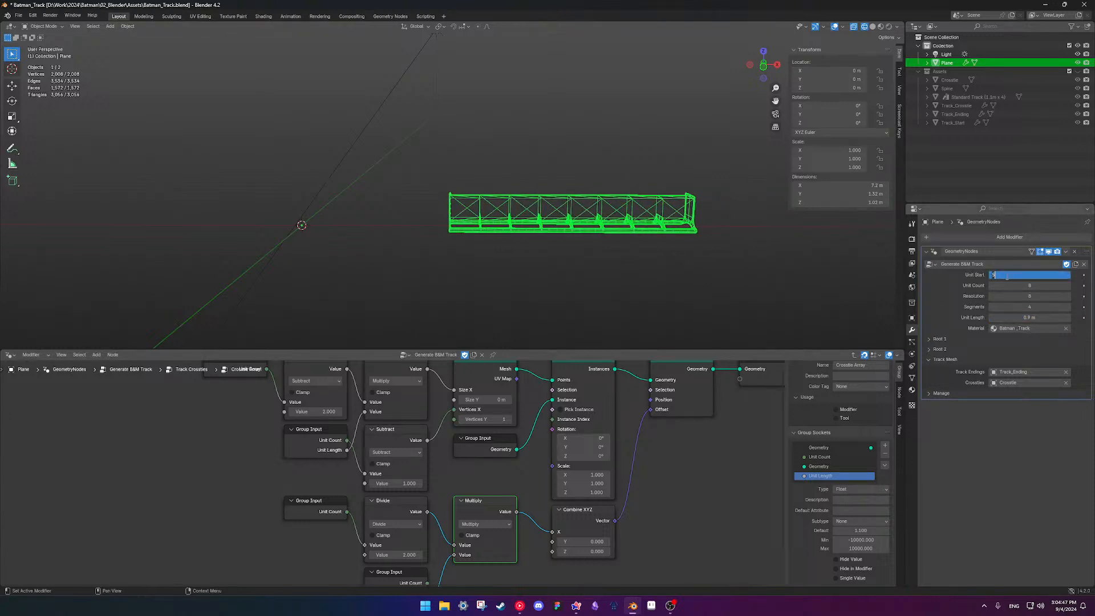
{"action": "type", "text": "0"}
{"action": "key", "text": "Return"}
{"action": "scroll", "coordinate": [560, 272], "scroll_direction": "up", "scroll_amount": 3}
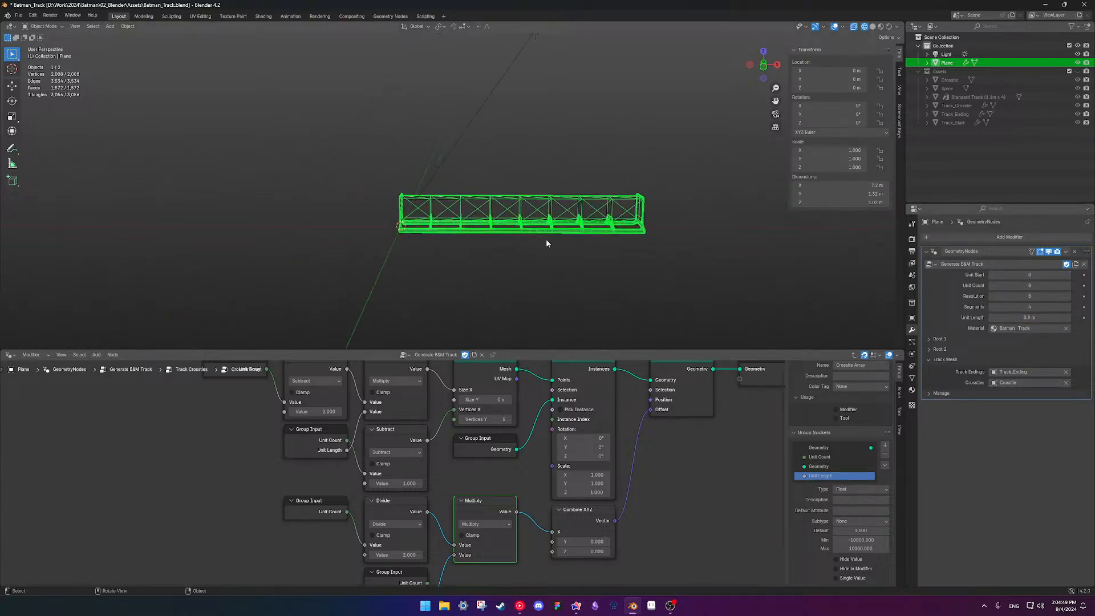
{"action": "scroll", "coordinate": [560, 272], "scroll_direction": "up", "scroll_amount": 2}
Try a Unit Length of about 0.79 m, then set it to 1.1 m
{"action": "mouse_move", "coordinate": [1020, 317]}
{"action": "left_mouse_down"}
{"action": "mouse_move", "coordinate": [1056, 317]}
{"action": "mouse_move", "coordinate": [993, 318]}
{"action": "mouse_move", "coordinate": [1012, 317]}
{"action": "left_mouse_up"}
{"action": "left_click", "coordinate": [1019, 318]}
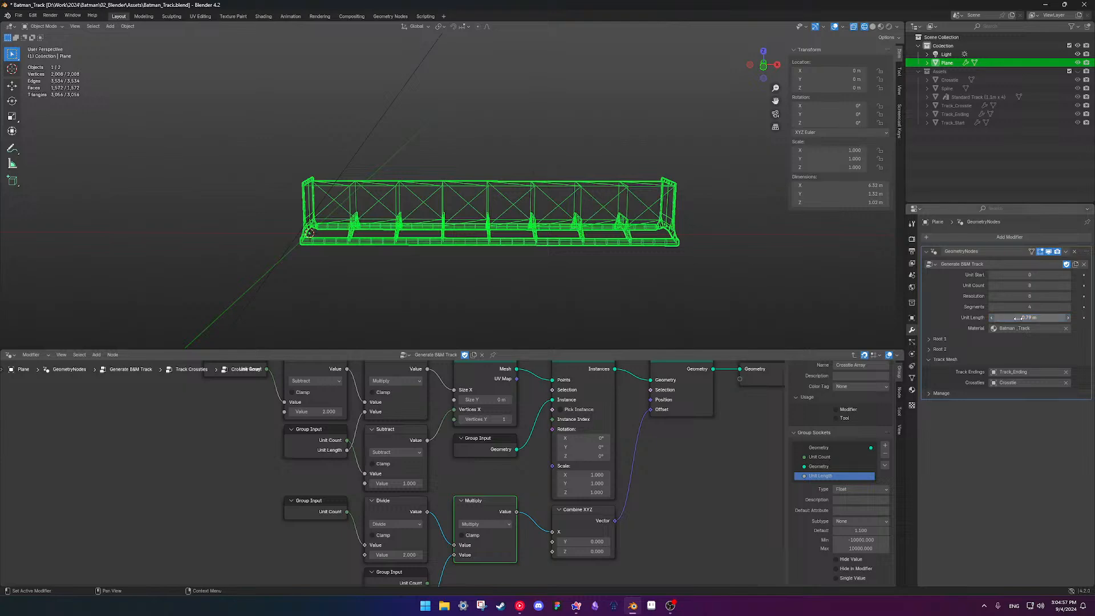
{"action": "type", "text": "1.1"}
{"action": "key", "text": "Return"}
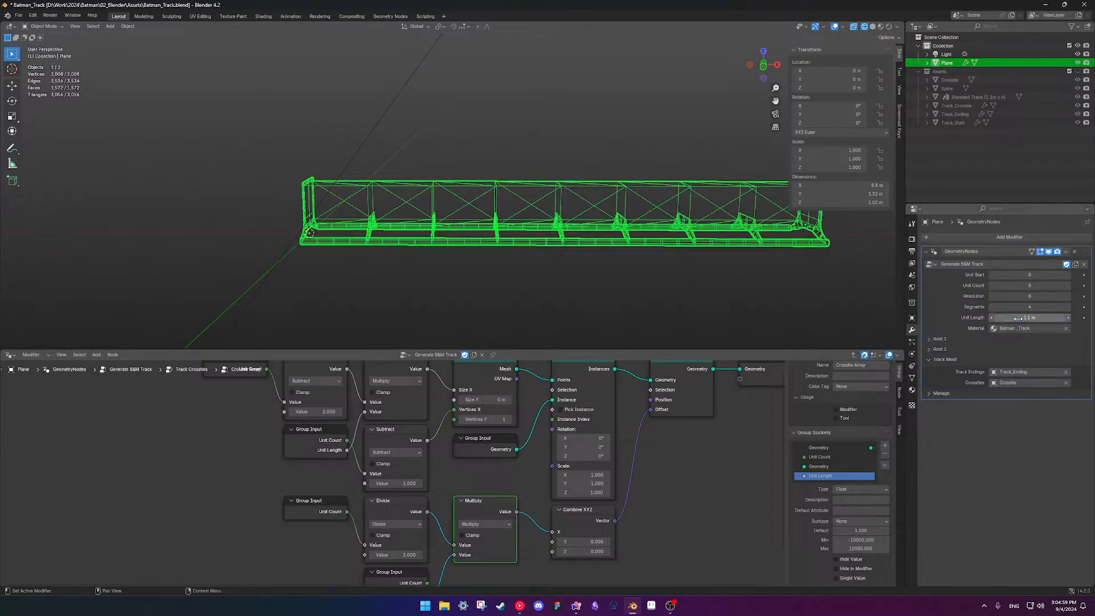
Examine the crosstie spacing on the track and the value reaching the Grid's Size X in Crosstie Array
{"action": "middle_click_drag", "start_coordinate": [452, 185], "coordinate": [517, 229]}
{"action": "scroll", "coordinate": [536, 447], "scroll_direction": "down", "scroll_amount": 3}
{"action": "middle_click_drag", "start_coordinate": [587, 447], "coordinate": [568, 470], "text": "shift"}
{"action": "left_click", "coordinate": [642, 481]}
{"action": "middle_click_drag", "start_coordinate": [475, 483], "coordinate": [545, 483], "text": "shift"}
{"action": "scroll", "coordinate": [542, 483], "scroll_direction": "up", "scroll_amount": 3}
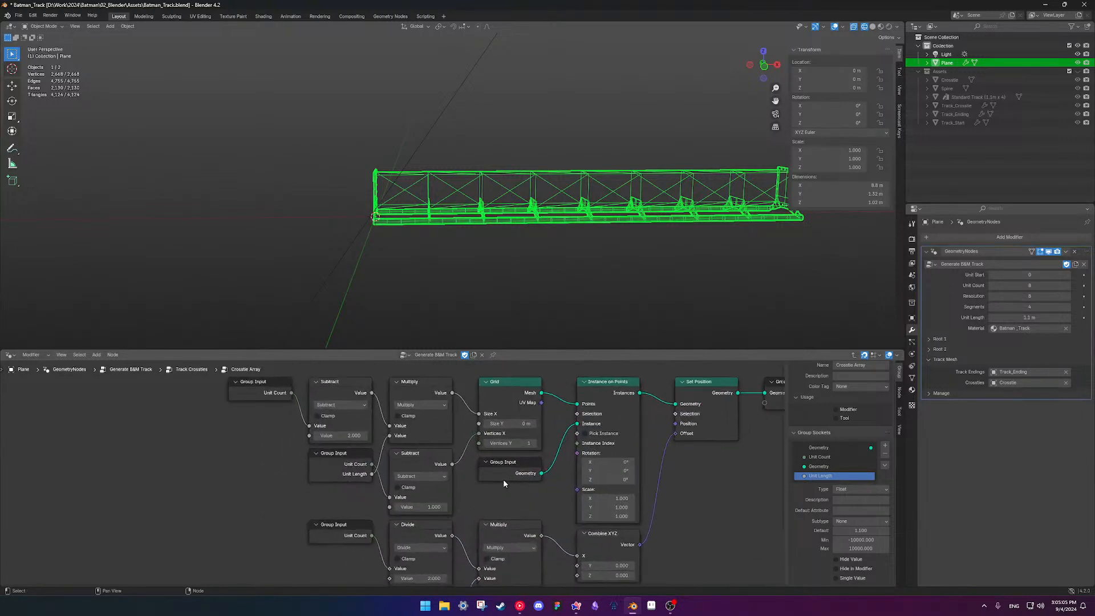
{"action": "mouse_move", "coordinate": [479, 417]}
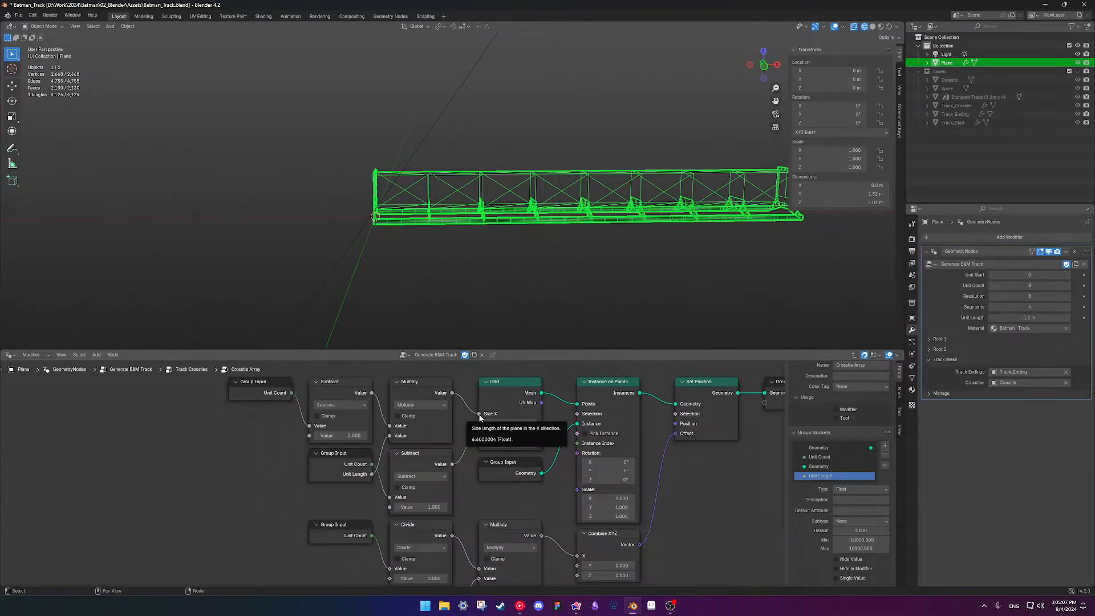
{"action": "mouse_move", "coordinate": [415, 271]}
{"action": "middle_mouse_down"}
{"action": "mouse_move", "coordinate": [454, 270]}
{"action": "mouse_move", "coordinate": [412, 294]}
{"action": "mouse_move", "coordinate": [513, 292]}
{"action": "mouse_move", "coordinate": [461, 296]}
{"action": "mouse_move", "coordinate": [587, 276]}
{"action": "mouse_move", "coordinate": [508, 281]}
{"action": "mouse_move", "coordinate": [508, 245]}
{"action": "middle_mouse_up"}
Save the file and switch the viewport from wireframe to shaded display to view the track
{"action": "key", "text": "ctrl+s"}
{"action": "key", "text": "shift+z"}
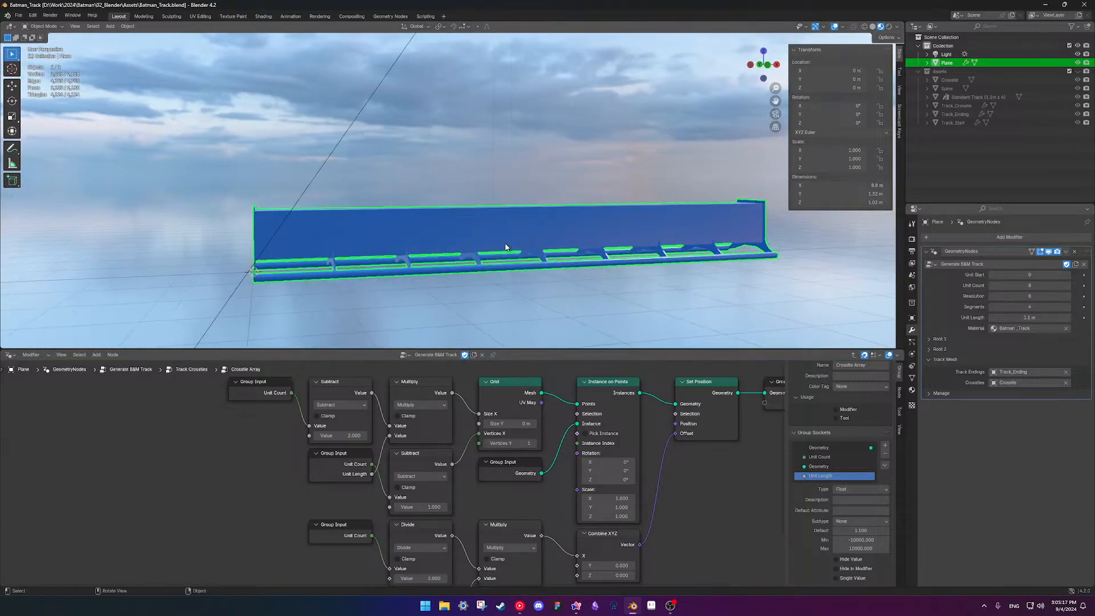
{"action": "middle_click_drag", "start_coordinate": [455, 328], "coordinate": [522, 275]}
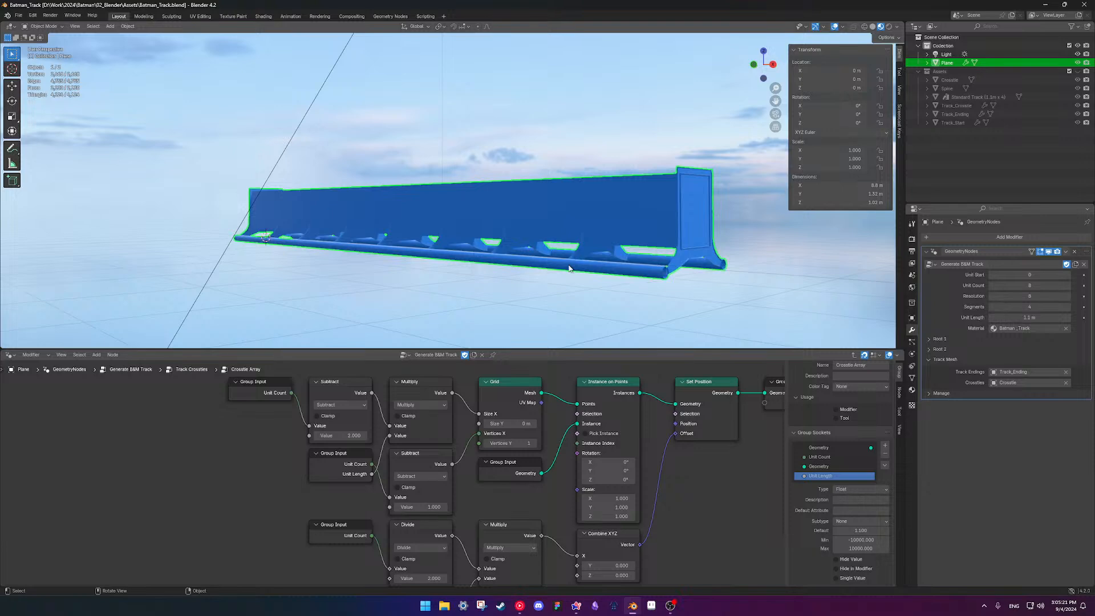
Leave the Crosstie Array and Track Crossties groups to return to the top level of Generate B&M Track
{"action": "key", "text": "Tab"}
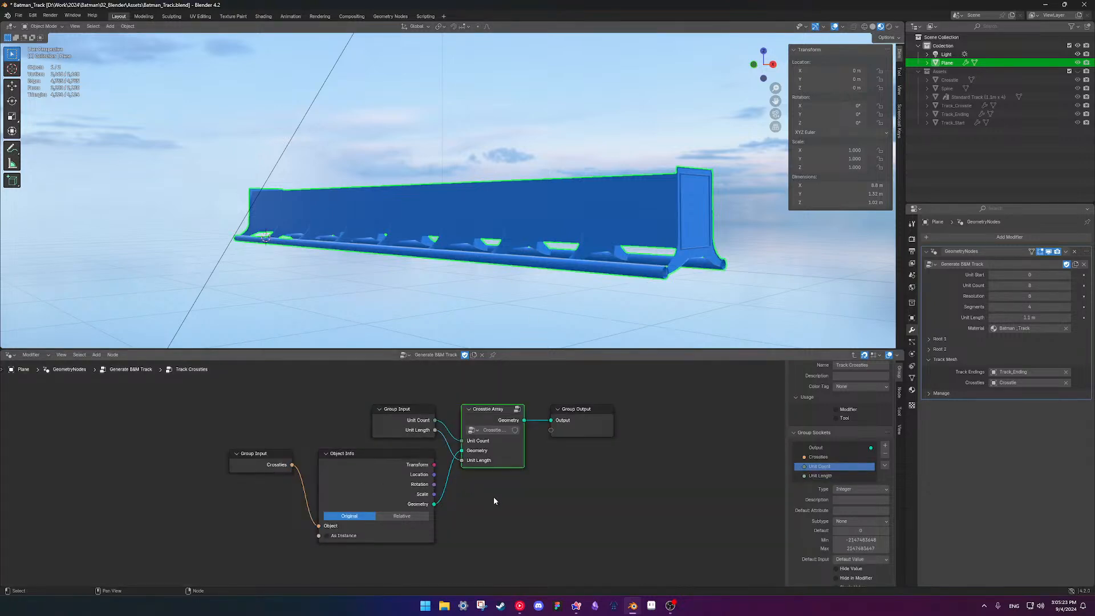
{"action": "key", "text": "Tab"}
{"action": "middle_click_drag", "start_coordinate": [263, 461], "coordinate": [289, 454], "text": "shift"}
{"action": "scroll", "coordinate": [397, 472], "scroll_direction": "down", "scroll_amount": 5}
{"action": "mouse_move", "coordinate": [507, 505]}
{"action": "middle_mouse_down", "text": "shift"}
{"action": "mouse_move", "coordinate": [485, 447]}
{"action": "mouse_move", "coordinate": [521, 501]}
{"action": "mouse_move", "coordinate": [516, 520]}
{"action": "middle_mouse_up", "text": "shift"}
{"action": "scroll", "coordinate": [521, 501], "scroll_direction": "up", "scroll_amount": 2}
{"action": "middle_click_drag", "start_coordinate": [467, 261], "coordinate": [399, 256]}
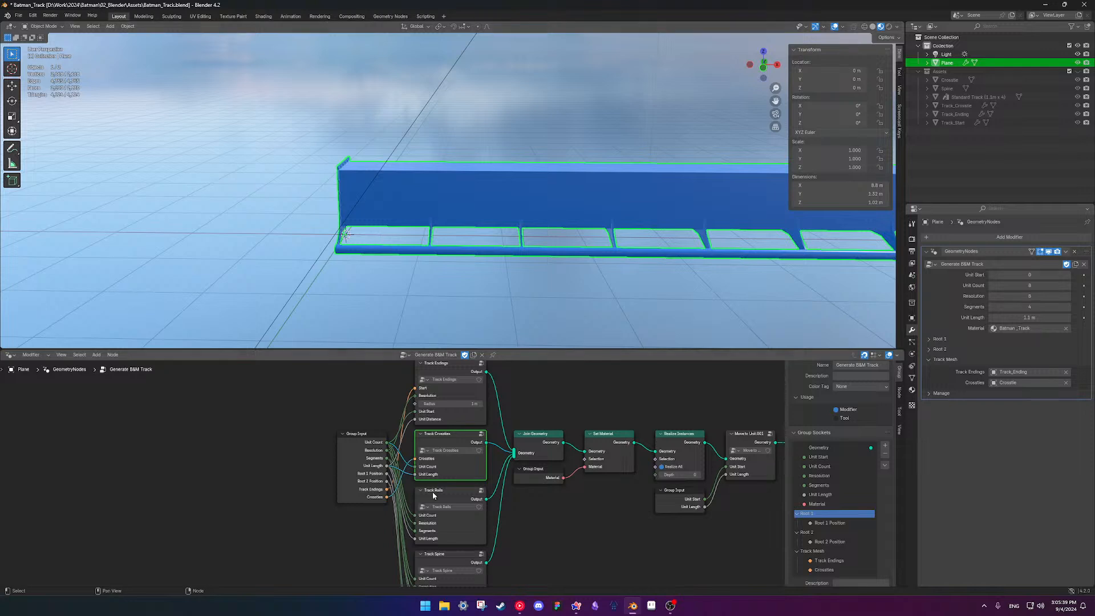
Open the Track Spine group and the Track Array group nested inside it
{"action": "scroll", "coordinate": [567, 491], "scroll_direction": "down", "scroll_amount": 2}
{"action": "middle_click_drag", "start_coordinate": [480, 483], "coordinate": [493, 437], "text": "shift"}
{"action": "middle_click_drag", "start_coordinate": [491, 508], "coordinate": [501, 465], "text": "shift"}
{"action": "left_click", "coordinate": [470, 473]}
{"action": "key", "text": "Tab"}
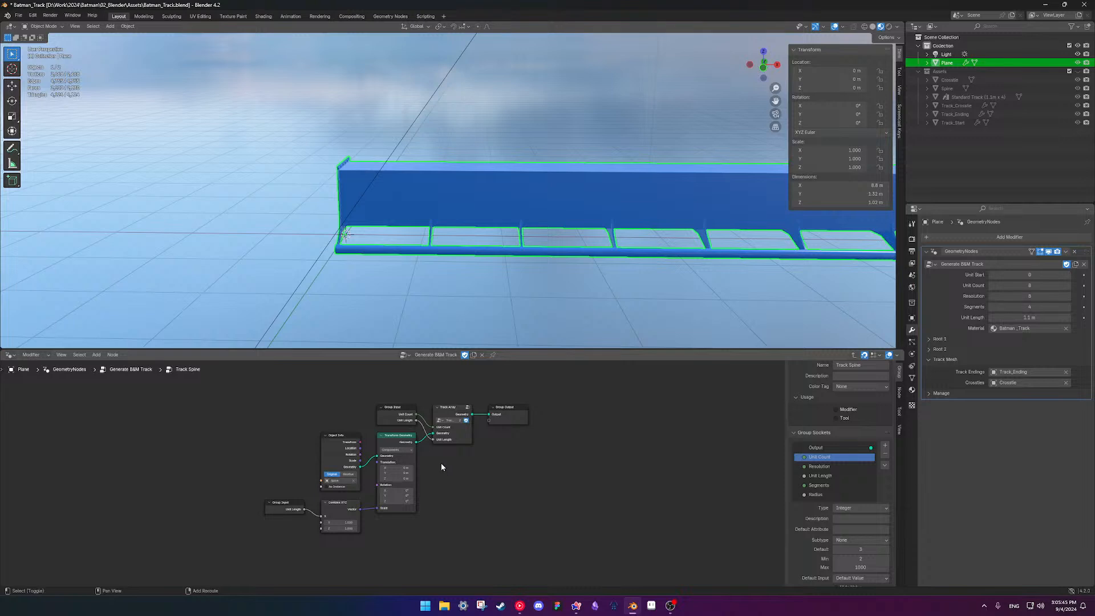
{"action": "scroll", "coordinate": [440, 464], "scroll_direction": "up", "scroll_amount": 2}
{"action": "middle_click_drag", "start_coordinate": [477, 498], "coordinate": [476, 475], "text": "shift"}
{"action": "left_click", "coordinate": [522, 423]}
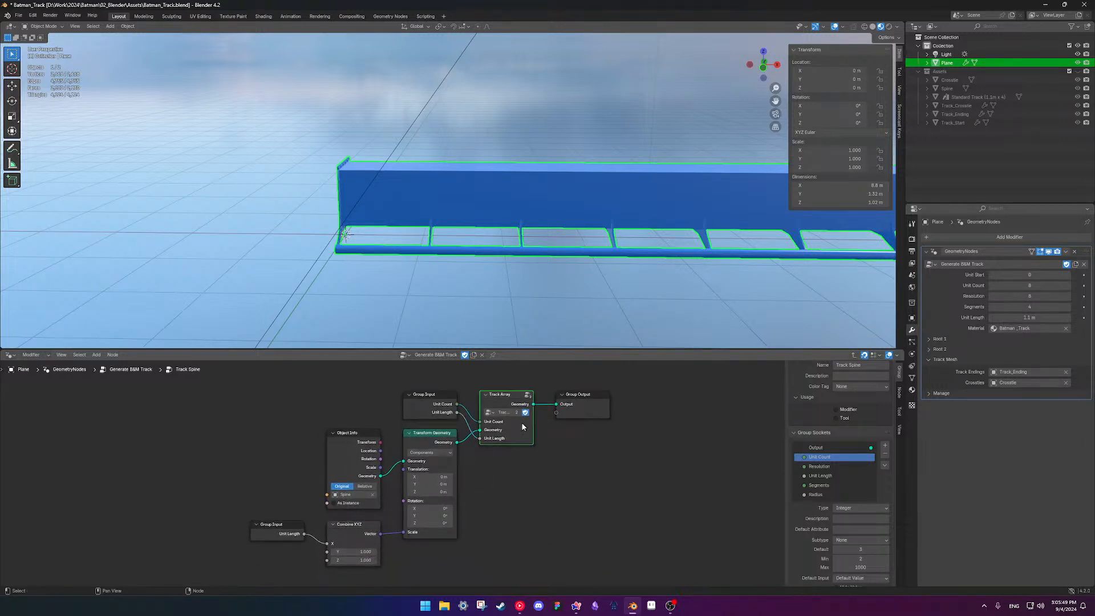
{"action": "key", "text": "Tab"}
{"action": "scroll", "coordinate": [372, 460], "scroll_direction": "down", "scroll_amount": 1}
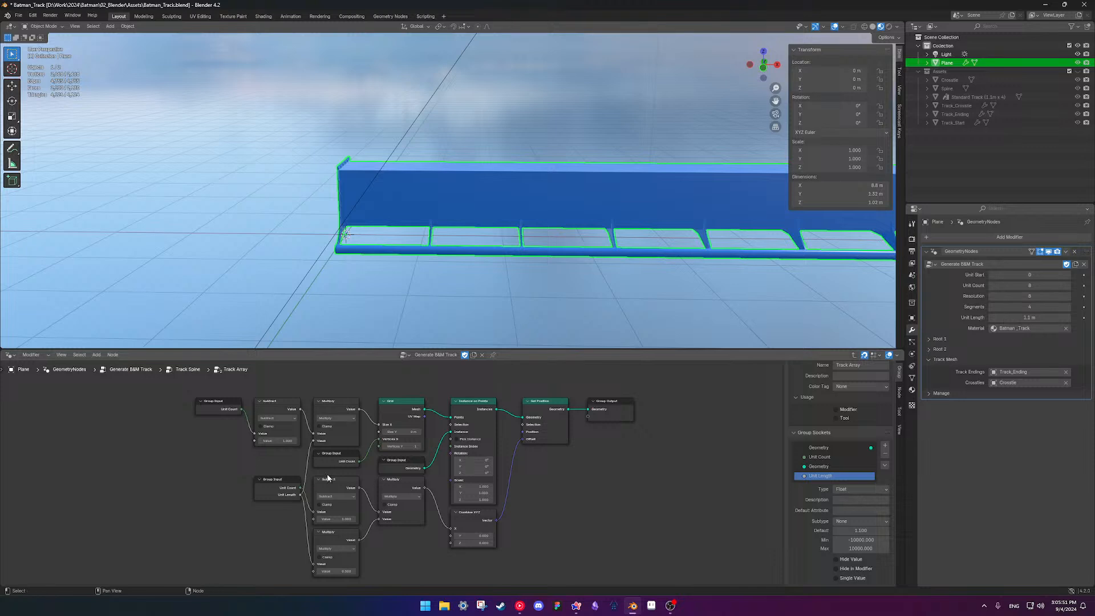
Detach the upper Multiply node's link from the Grid's Size X and plug it back in
{"action": "scroll", "coordinate": [402, 412], "scroll_direction": "up", "scroll_amount": 3}
{"action": "left_click_drag", "start_coordinate": [404, 483], "coordinate": [396, 483]}
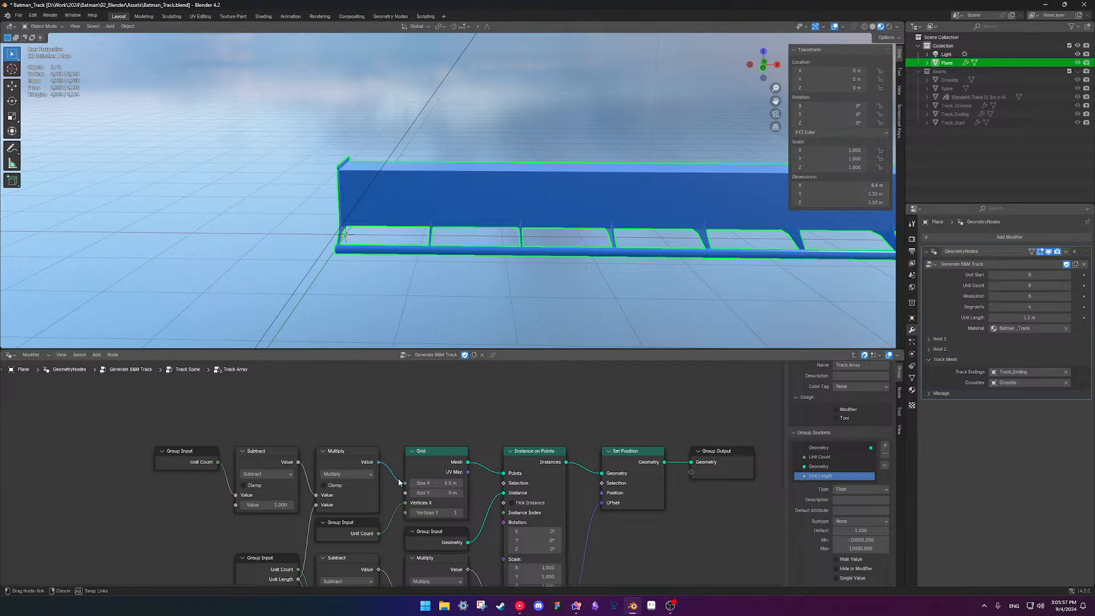
{"action": "left_click_drag", "start_coordinate": [399, 483], "coordinate": [404, 483]}
{"action": "scroll", "coordinate": [377, 460], "scroll_direction": "down", "scroll_amount": 2}
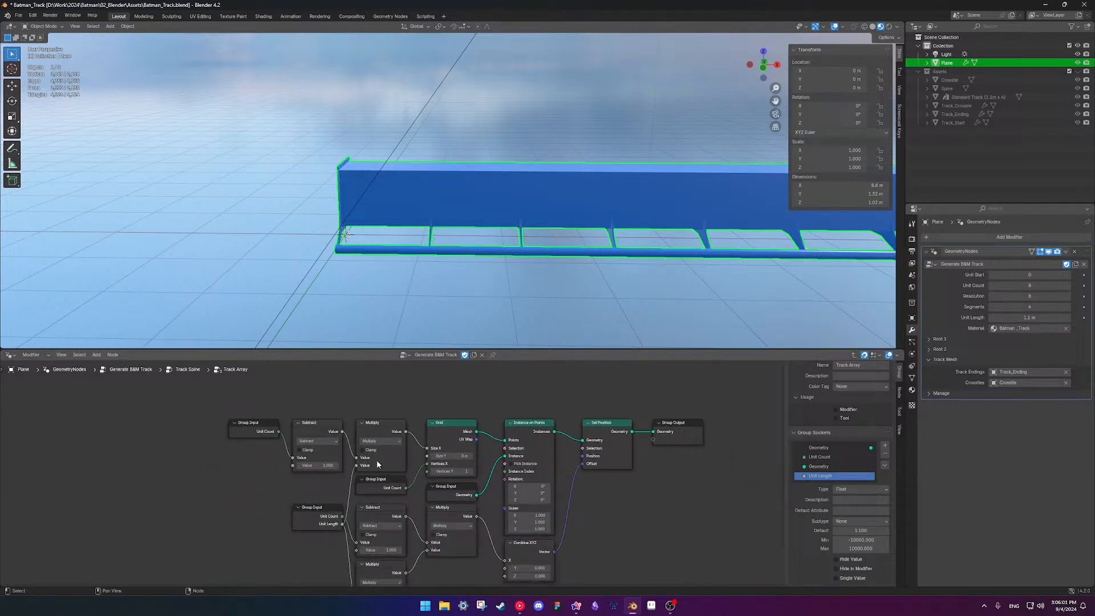
Move the Group Input, Subtract and upper Multiply nodes away from the Grid to make room for another node
{"action": "scroll", "coordinate": [376, 459], "scroll_direction": "down", "scroll_amount": 2}
{"action": "left_click_drag", "start_coordinate": [247, 419], "coordinate": [330, 435]}
{"action": "left_click", "coordinate": [334, 504], "text": "shift"}
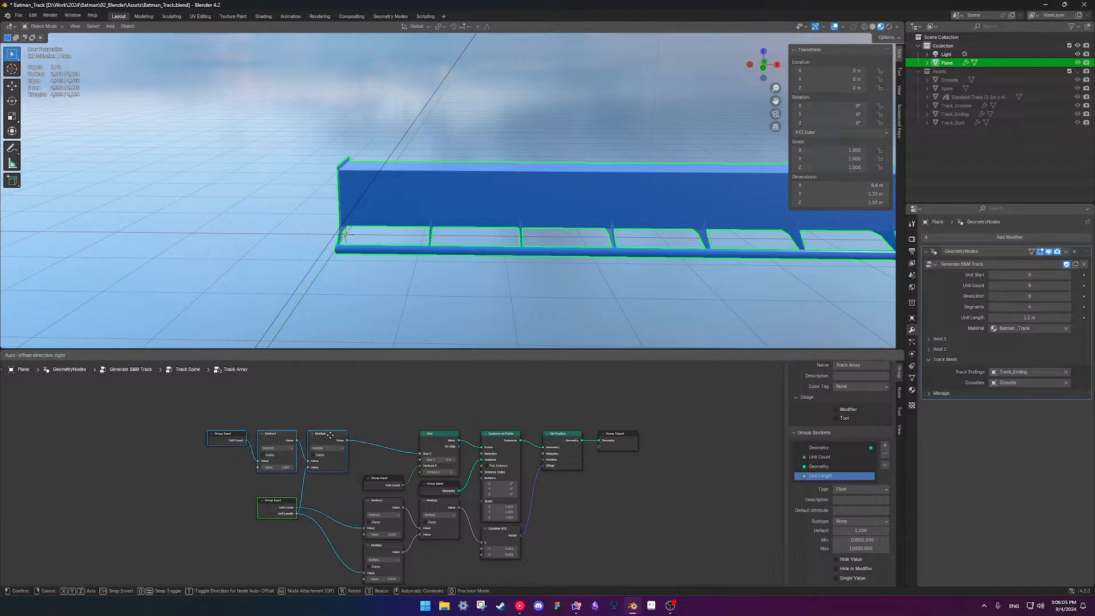
{"action": "left_click", "coordinate": [330, 434]}
{"action": "left_click", "coordinate": [334, 451]}
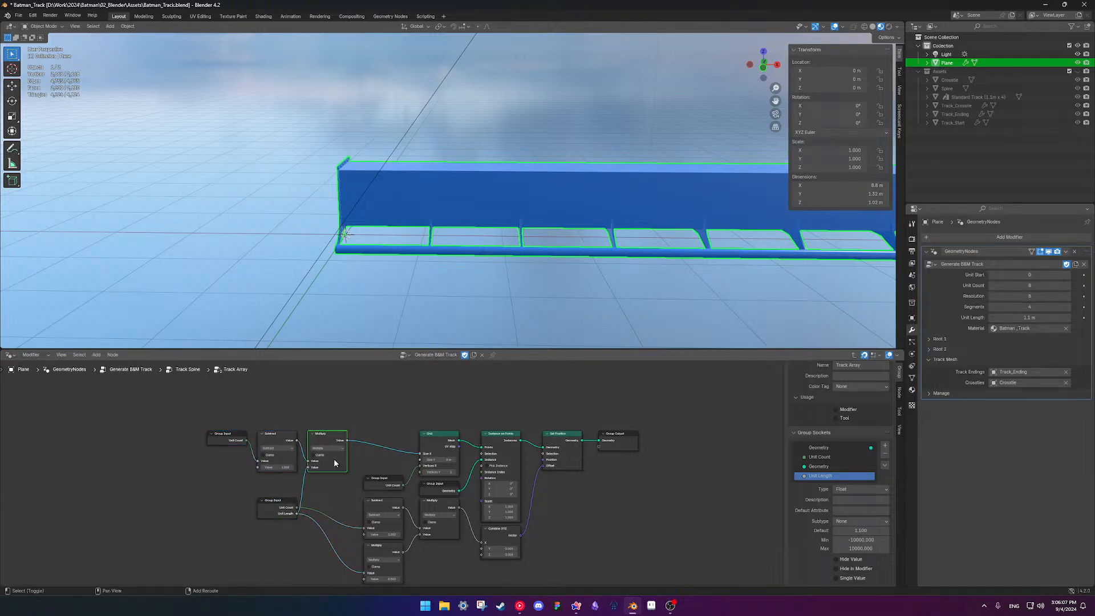
Duplicate the upper Multiply node onto the link to the Grid's Size X and change the copy to Add
{"action": "key", "text": "shift+d"}
{"action": "left_click", "coordinate": [389, 456]}
{"action": "scroll", "coordinate": [378, 423], "scroll_direction": "up", "scroll_amount": 2}
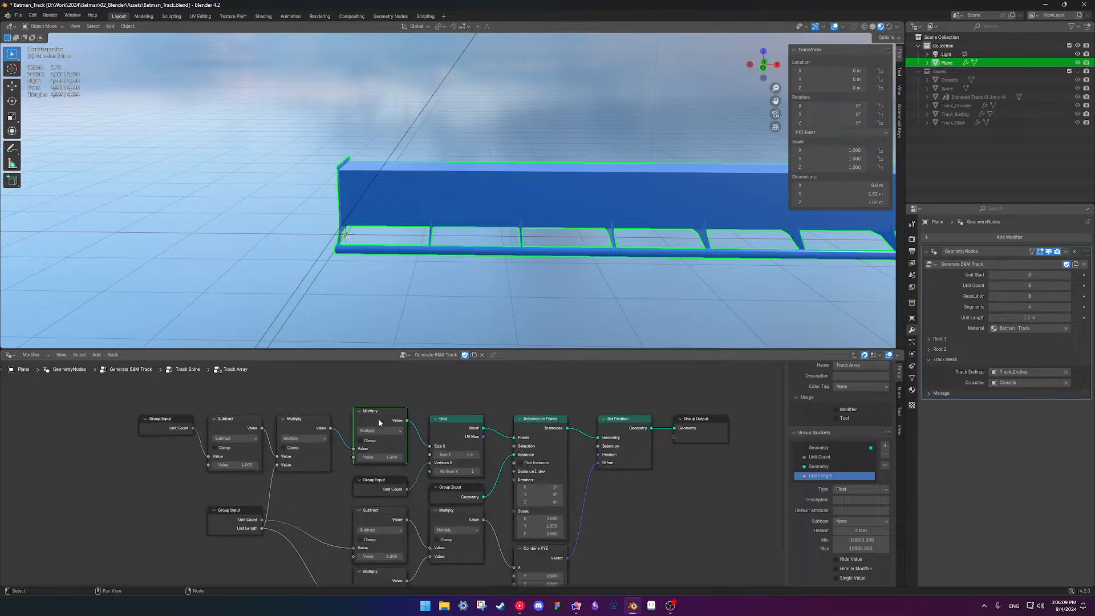
{"action": "left_click_drag", "start_coordinate": [379, 423], "coordinate": [379, 431]}
{"action": "left_click", "coordinate": [377, 438]}
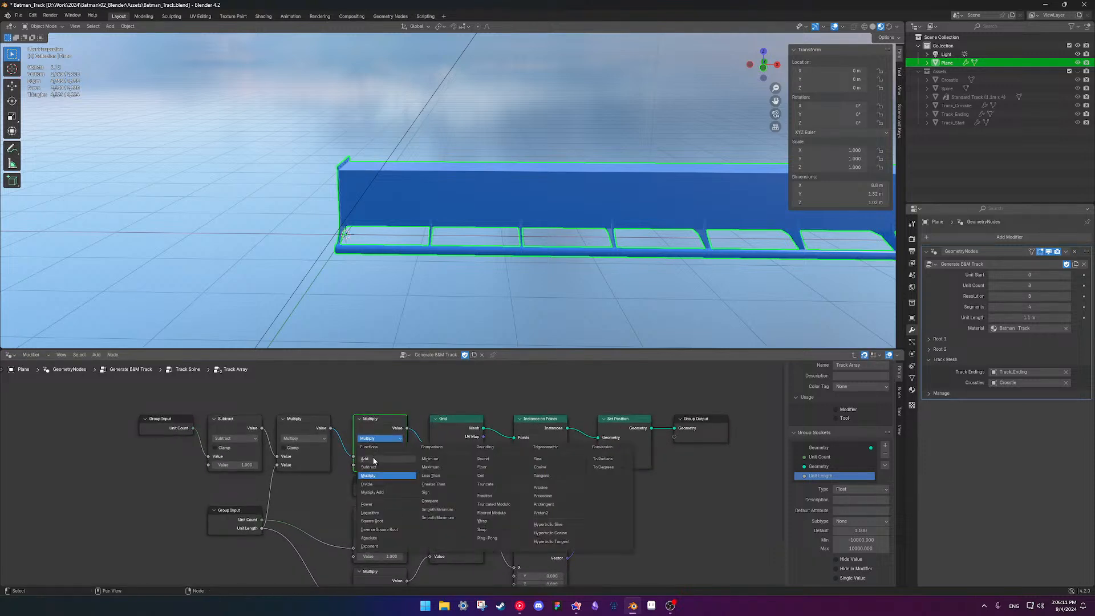
{"action": "left_click", "coordinate": [365, 459]}
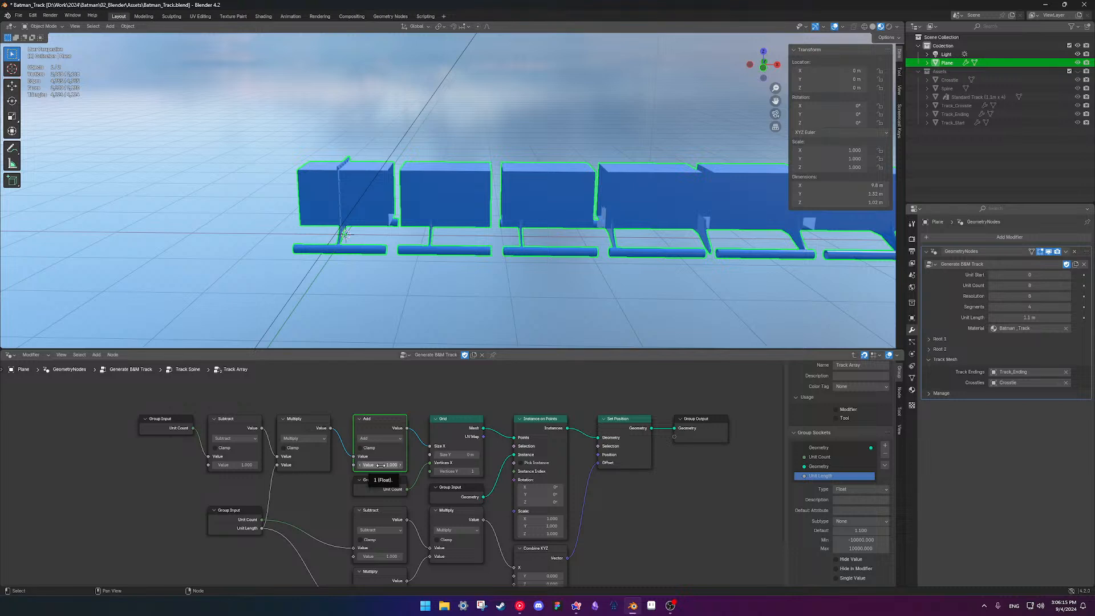
{"action": "left_click", "coordinate": [380, 464]}
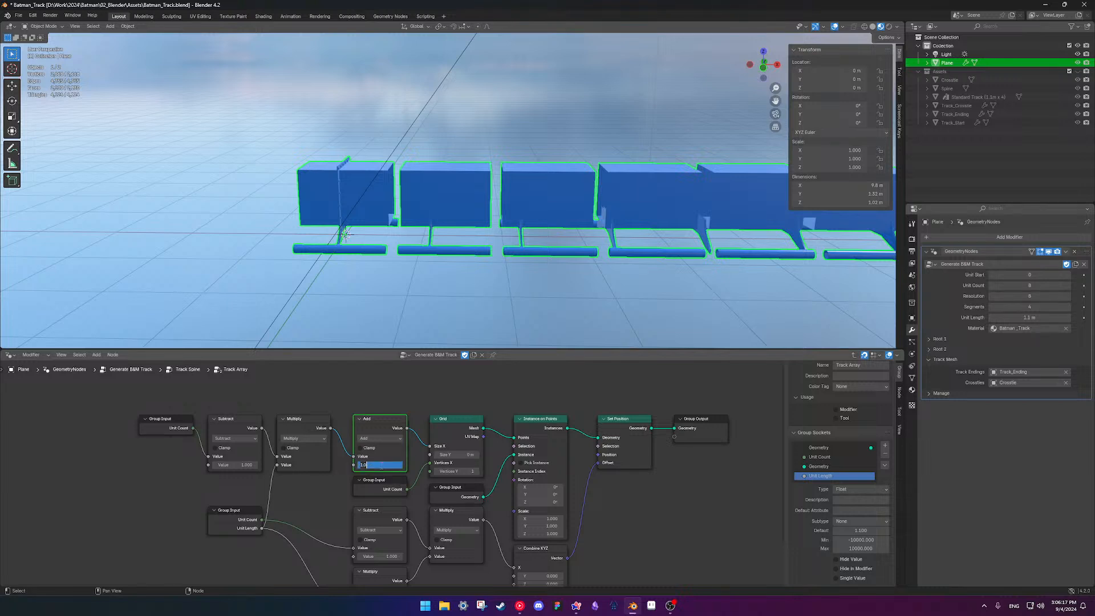
{"action": "left_click", "coordinate": [340, 483]}
Leave the Track Array and Track Spine groups and examine the Track Spine node's inputs in Generate B&M Track
{"action": "left_click", "coordinate": [249, 518]}
{"action": "key", "text": "Tab"}
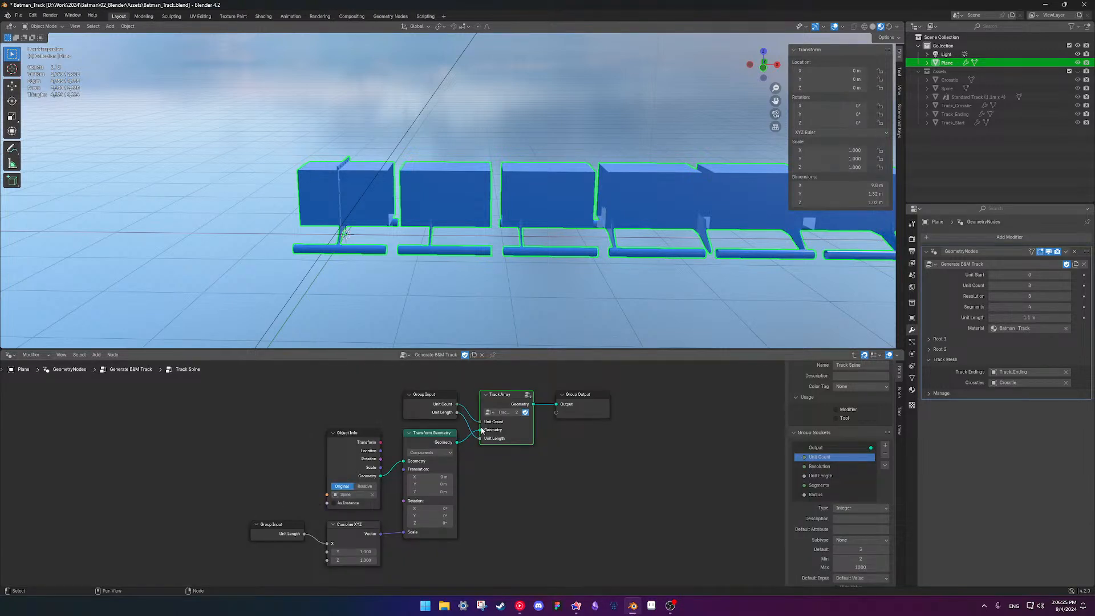
{"action": "left_click", "coordinate": [450, 411]}
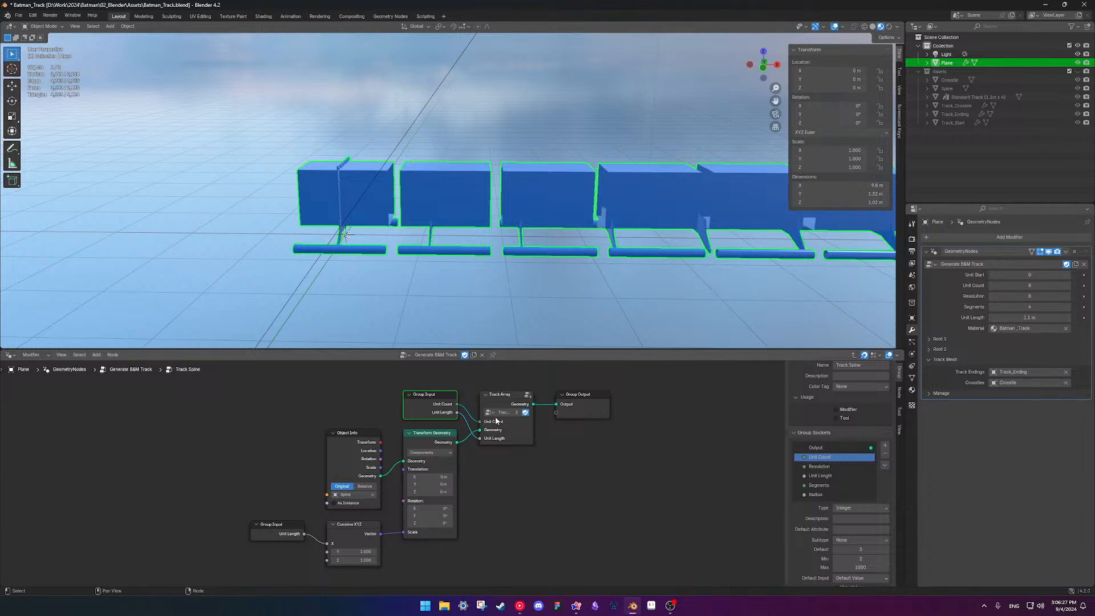
{"action": "key", "text": "Tab"}
{"action": "middle_click_drag", "start_coordinate": [398, 419], "coordinate": [395, 508]}
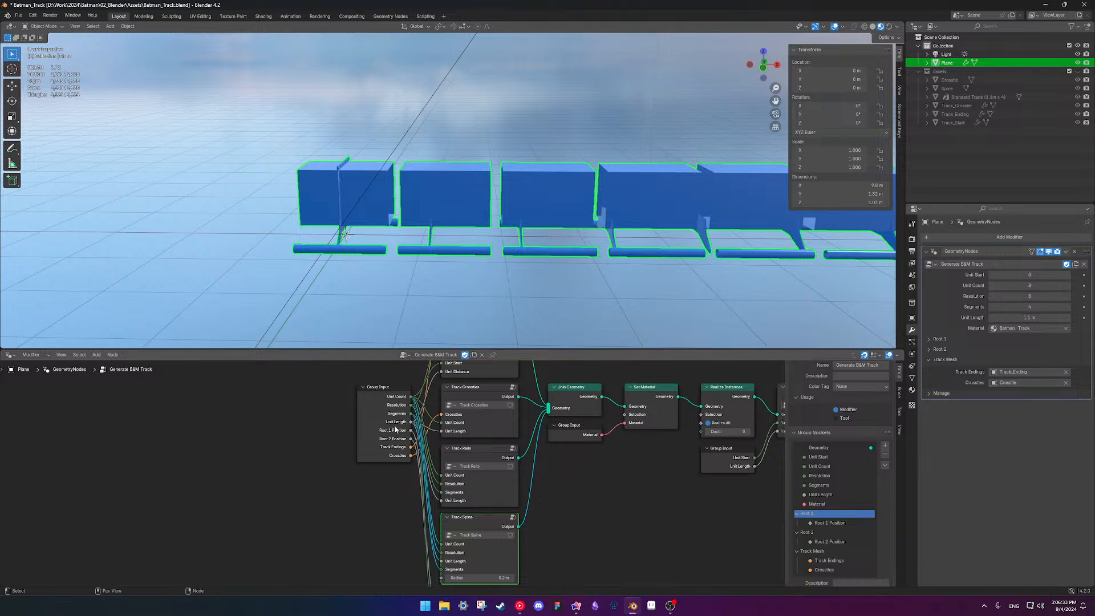
{"action": "left_click", "coordinate": [373, 425]}
{"action": "middle_click_drag", "start_coordinate": [413, 480], "coordinate": [383, 436], "text": "shift"}
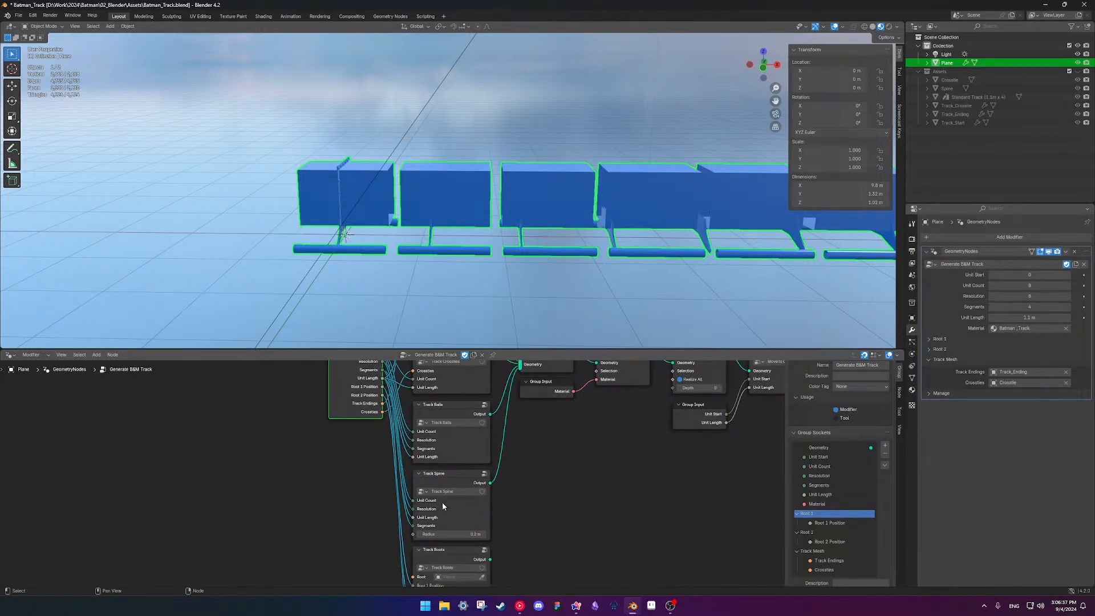
{"action": "middle_click_drag", "start_coordinate": [422, 513], "coordinate": [443, 522], "text": "shift"}
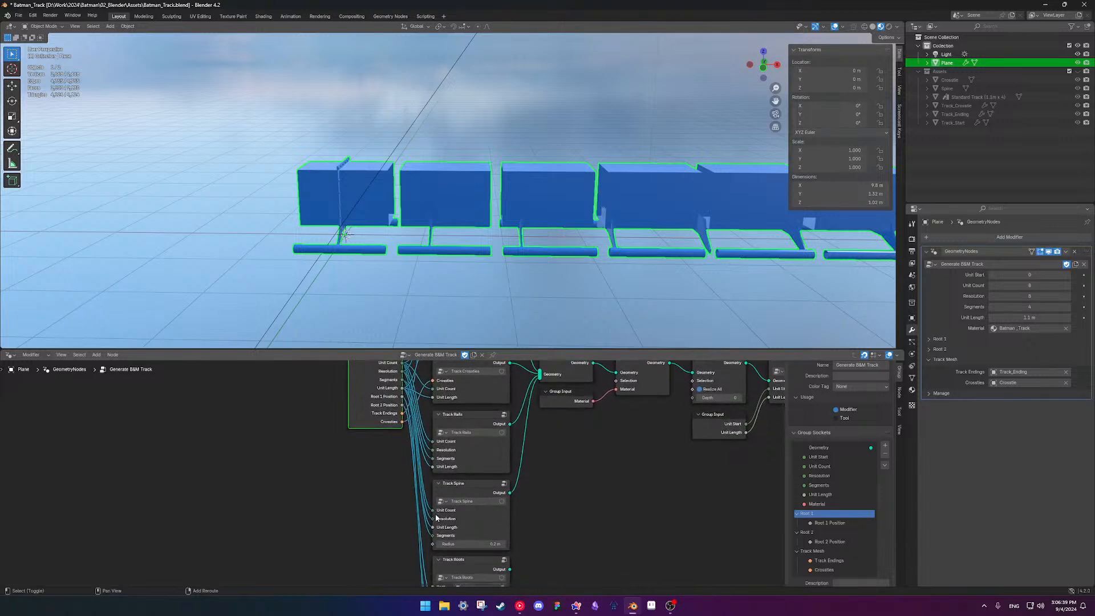
In the Track Spine group, change the Radius input to an Integer named Unit Start and place it above Unit Count
{"action": "left_click", "coordinate": [482, 528]}
{"action": "key", "text": "Tab"}
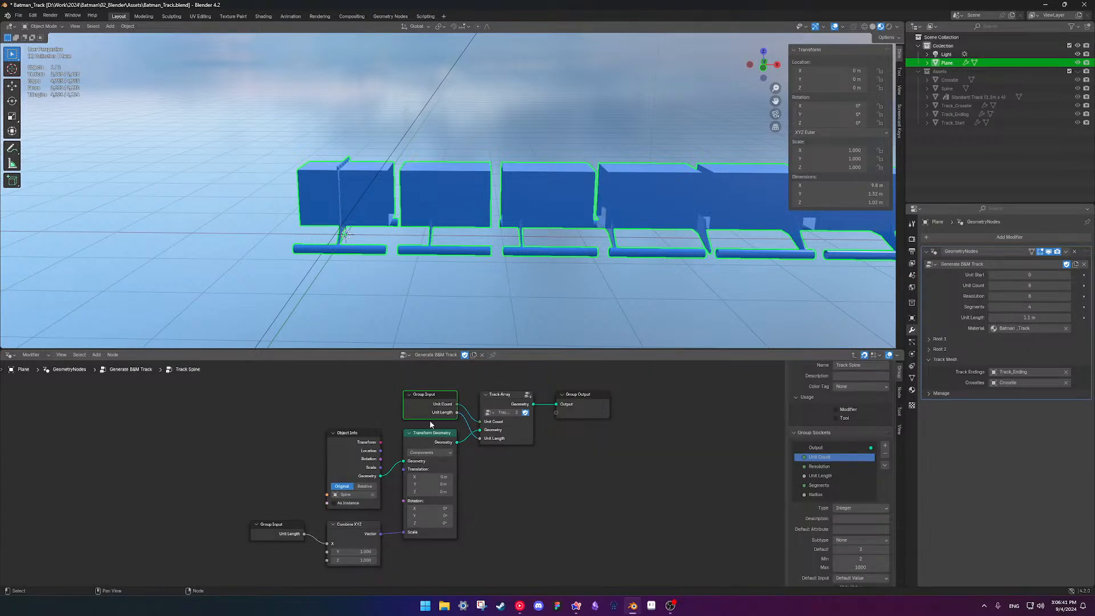
{"action": "left_click", "coordinate": [826, 495]}
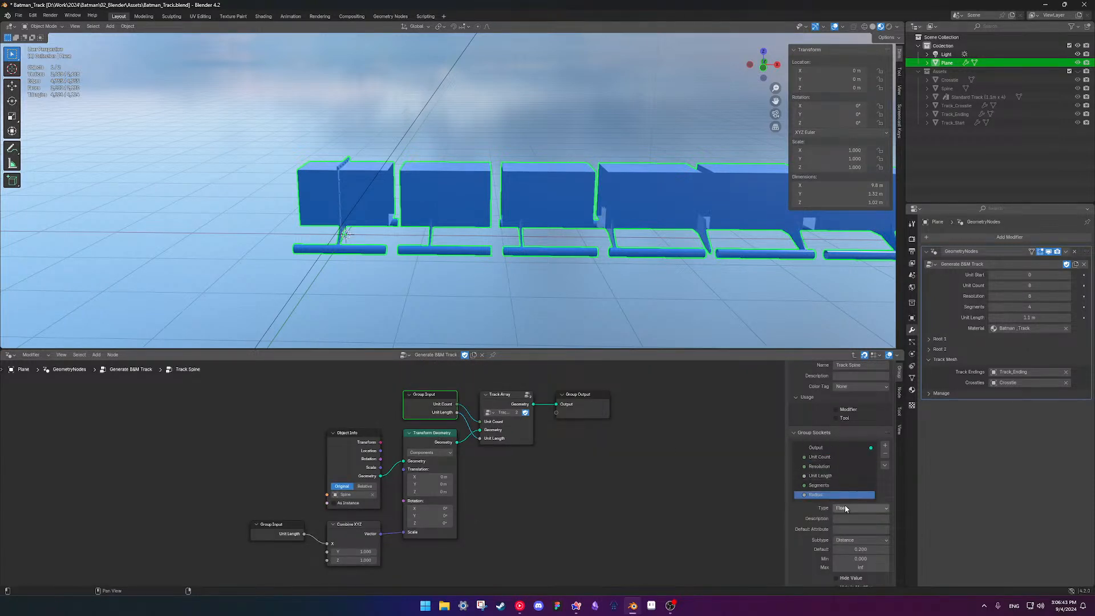
{"action": "left_click", "coordinate": [851, 507]}
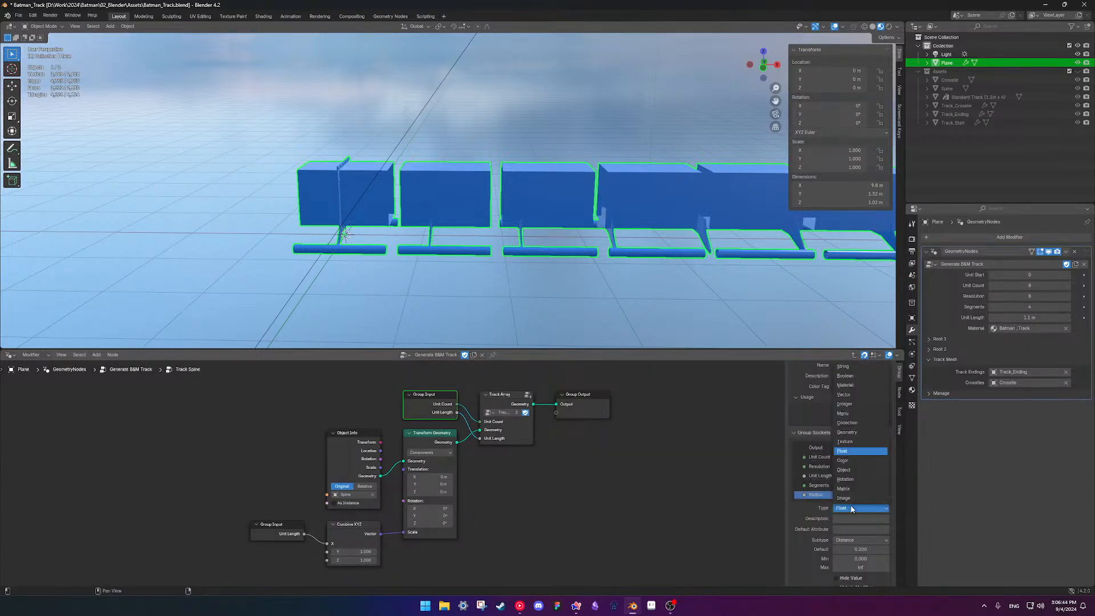
{"action": "left_click", "coordinate": [844, 403]}
{"action": "double_click", "coordinate": [813, 494]}
{"action": "type", "text": "Unit Start"}
{"action": "key", "text": "Return"}
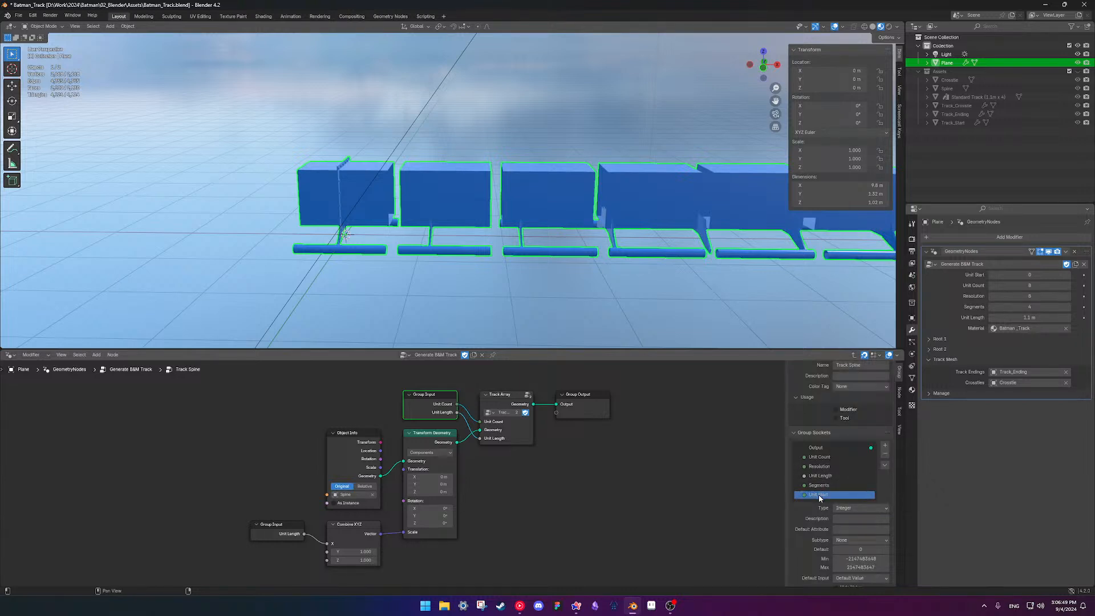
{"action": "left_click_drag", "start_coordinate": [819, 495], "coordinate": [830, 451]}
Open the Track Array group, reveal the lower Group Input's hidden sockets and connect the Add node's second value to a new group input
{"action": "left_click", "coordinate": [503, 433]}
{"action": "key", "text": "Tab"}
{"action": "middle_click_drag", "start_coordinate": [335, 463], "coordinate": [447, 469]}
{"action": "left_click_drag", "start_coordinate": [487, 466], "coordinate": [366, 450]}
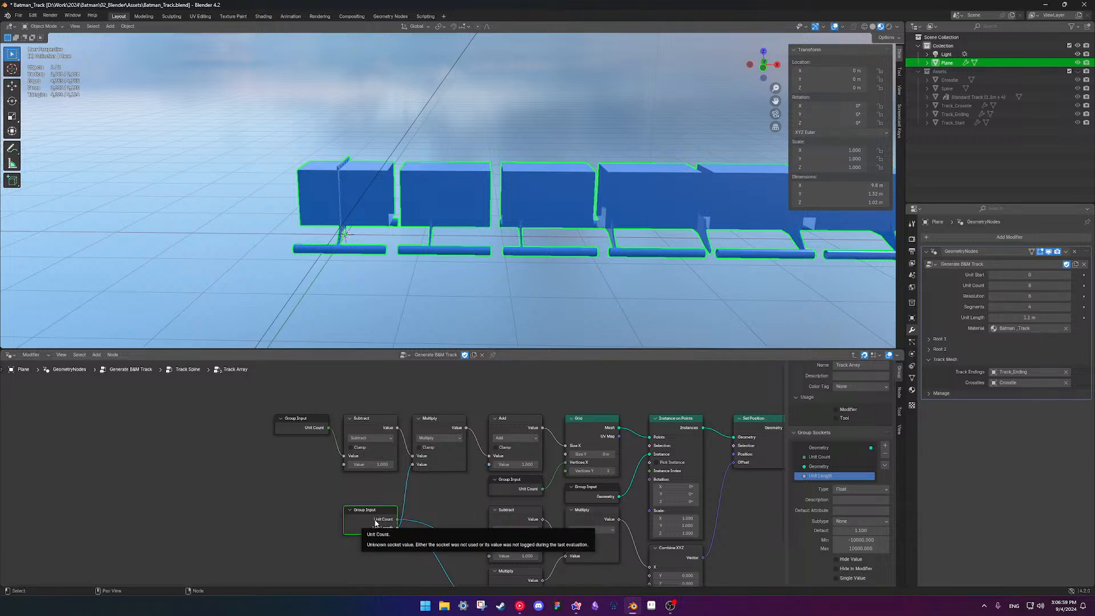
{"action": "middle_click_drag", "start_coordinate": [374, 522], "coordinate": [384, 496]}
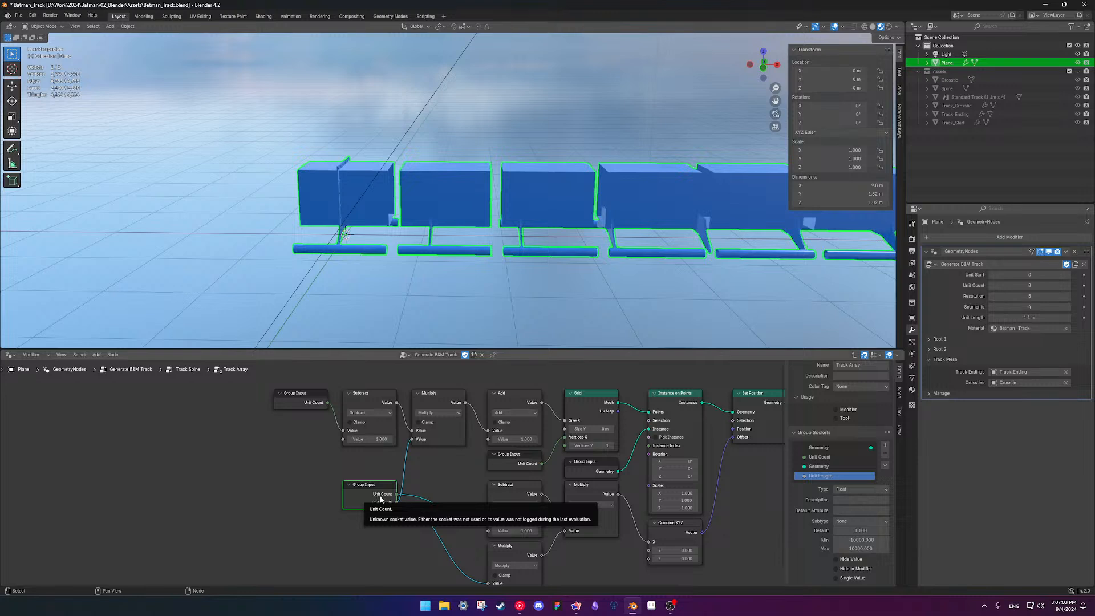
{"action": "key", "text": "ctrl+h"}
{"action": "left_click_drag", "start_coordinate": [488, 439], "coordinate": [396, 519]}
Rename the new Track Array input Unit Start, hide the Group Input's unused sockets and return to Track Spine
{"action": "double_click", "coordinate": [818, 484]}
{"action": "type", "text": "Uni"}
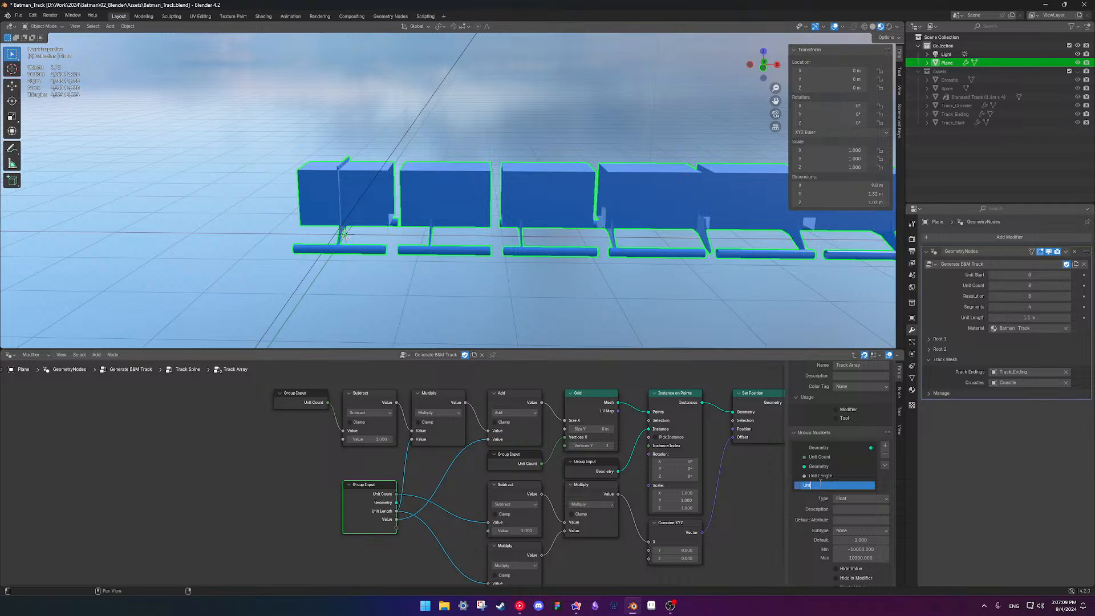
{"action": "type", "text": "t Start"}
{"action": "key", "text": "Return"}
{"action": "key", "text": "ctrl+h"}
{"action": "key", "text": "Tab"}
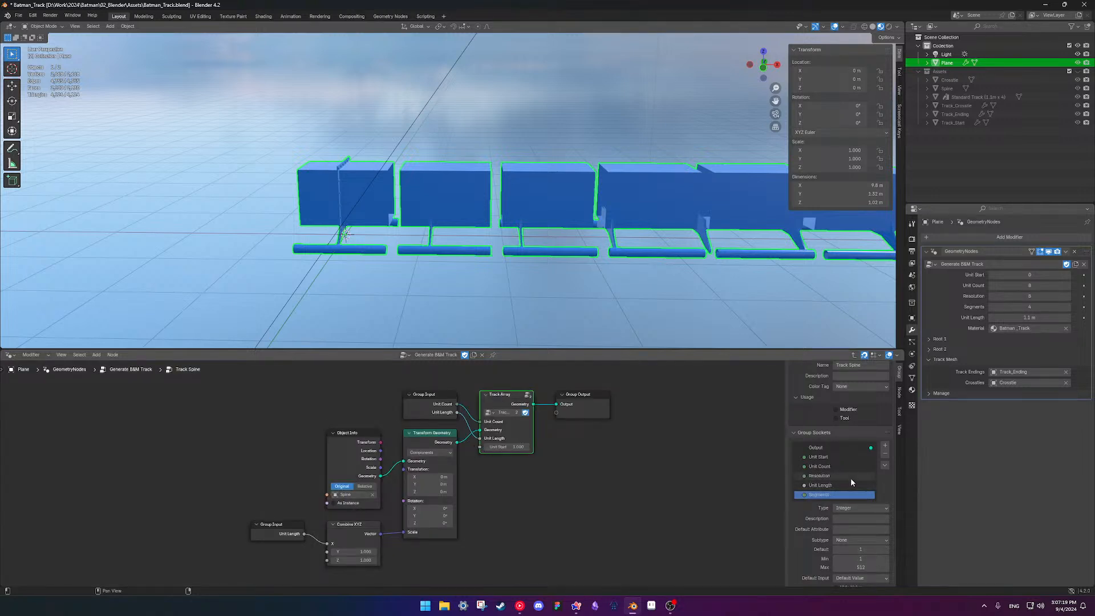
Connect the Track Spine Group Input's Unit Start to the Track Array's Unit Start and hide the unused sockets
{"action": "left_click", "coordinate": [423, 408]}
{"action": "key", "text": "ctrl+h"}
{"action": "left_click", "coordinate": [478, 449]}
{"action": "left_click_drag", "start_coordinate": [478, 450], "coordinate": [457, 404]}
{"action": "left_click", "coordinate": [436, 411]}
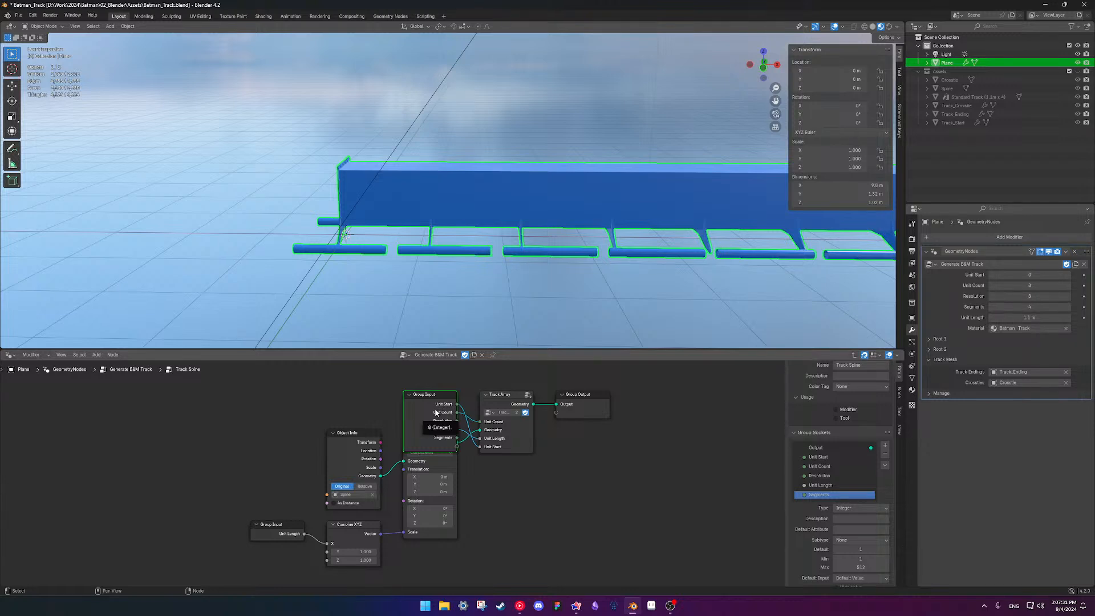
{"action": "key", "text": "ctrl+h"}
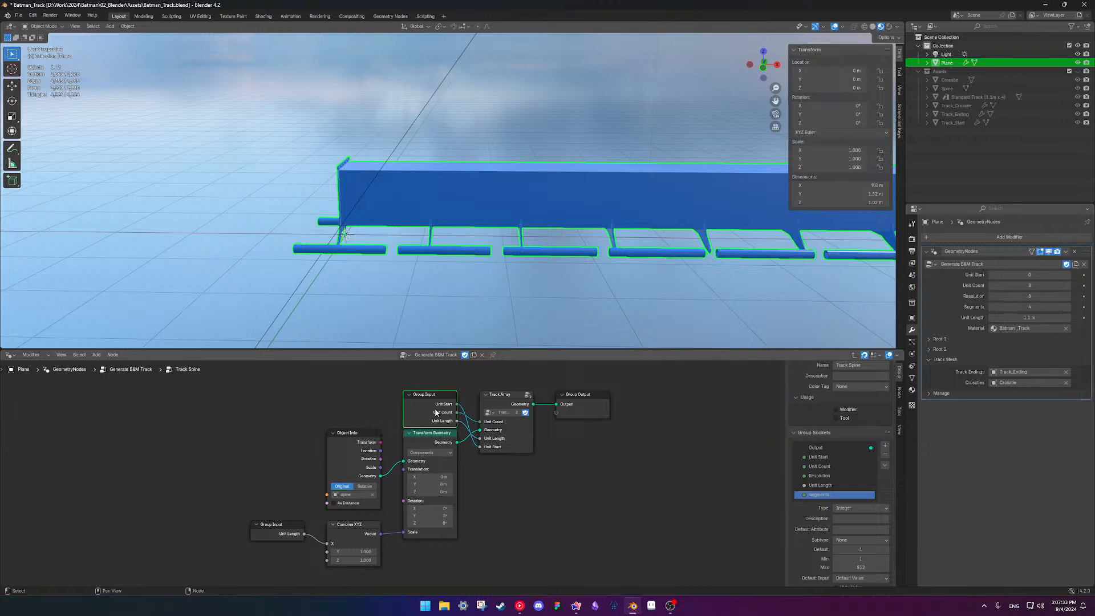
Move the Group Input, Track Array and Group Output nodes slightly up to align them, and leave the Track Spine group
{"action": "left_click_drag", "start_coordinate": [430, 398], "coordinate": [424, 387]}
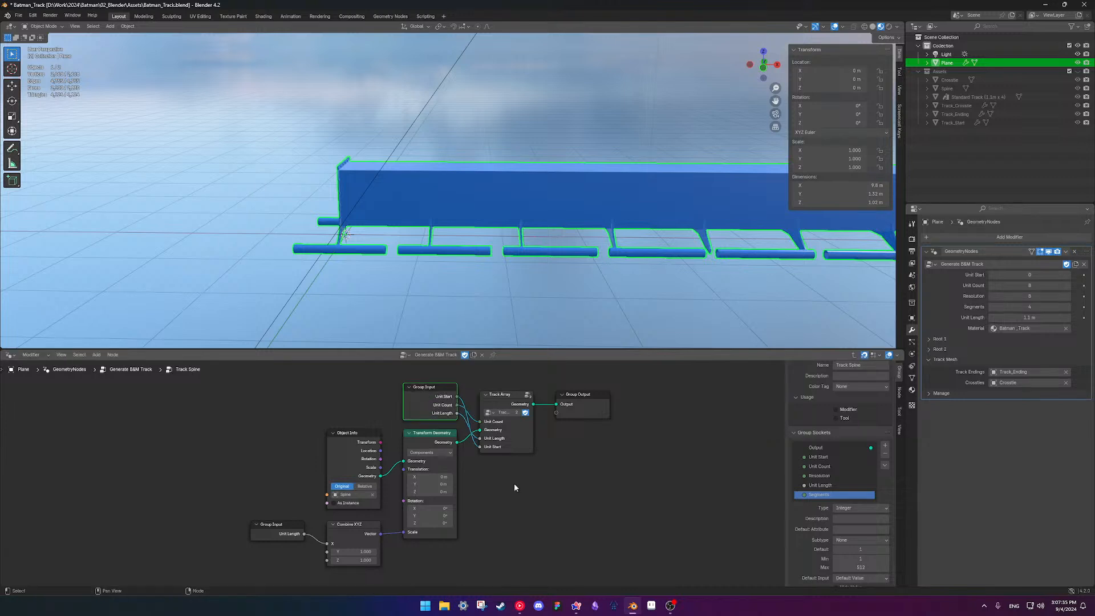
{"action": "left_click_drag", "start_coordinate": [511, 391], "coordinate": [512, 384]}
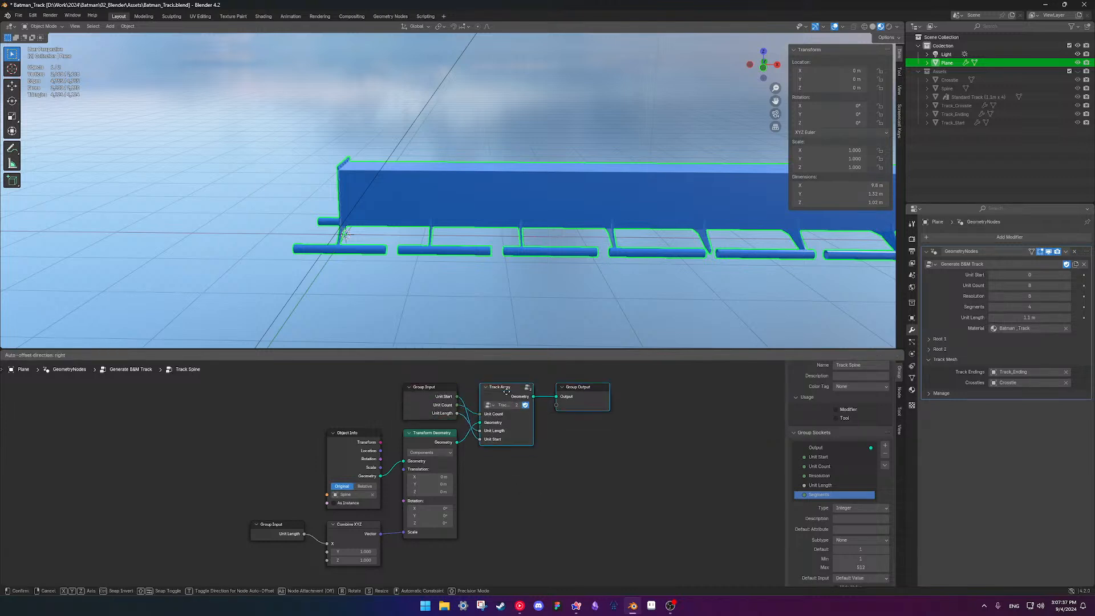
{"action": "key", "text": "Tab"}
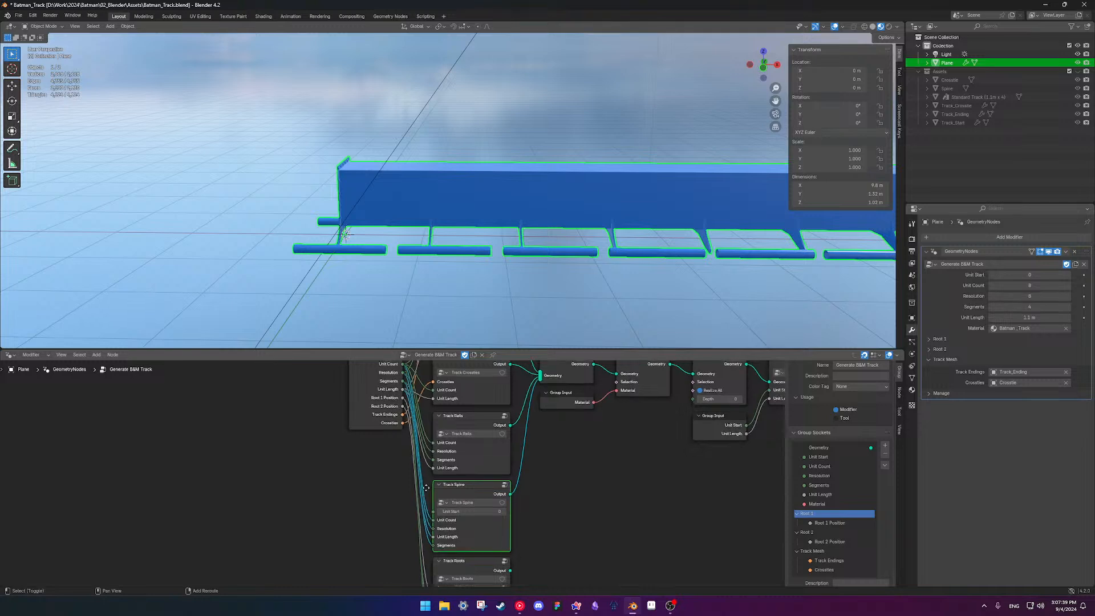
In Generate B&M Track, connect the Group Input's Unit Start to the Track Spine's Unit Start and hide the unused sockets
{"action": "mouse_move", "coordinate": [463, 477]}
{"action": "middle_mouse_down"}
{"action": "mouse_move", "coordinate": [471, 467]}
{"action": "mouse_move", "coordinate": [472, 492]}
{"action": "middle_mouse_up"}
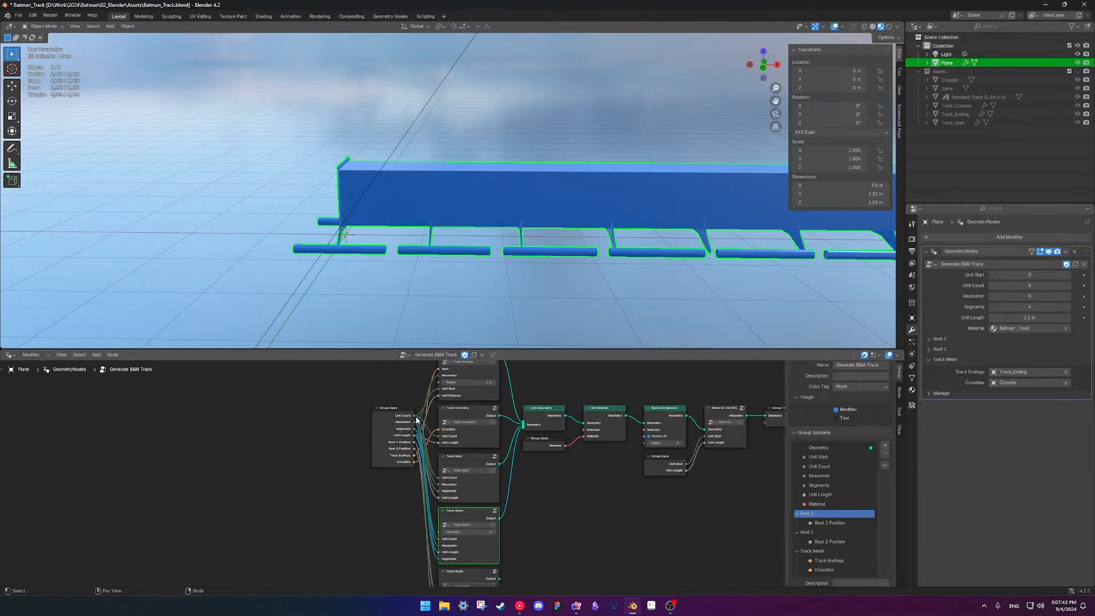
{"action": "left_click", "coordinate": [378, 444]}
{"action": "key", "text": "ctrl+h"}
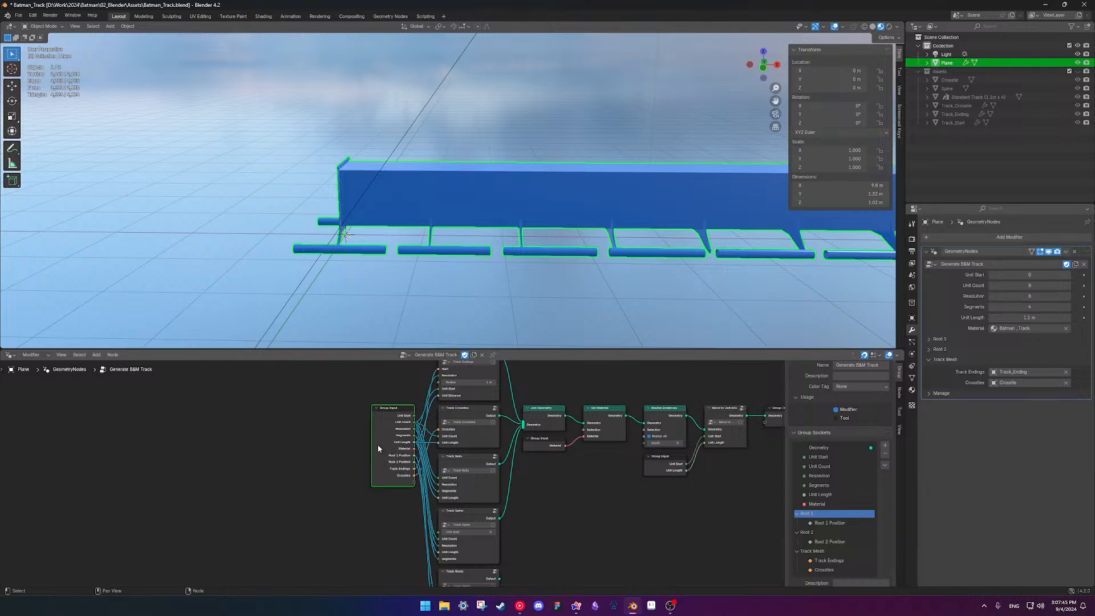
{"action": "left_click_drag", "start_coordinate": [414, 416], "coordinate": [439, 533]}
{"action": "left_click", "coordinate": [375, 443]}
{"action": "key", "text": "ctrl+h"}
Open the Track Array group inside Track Spine and frame the whole track in the viewport
{"action": "left_click", "coordinate": [466, 512]}
{"action": "key", "text": "Tab"}
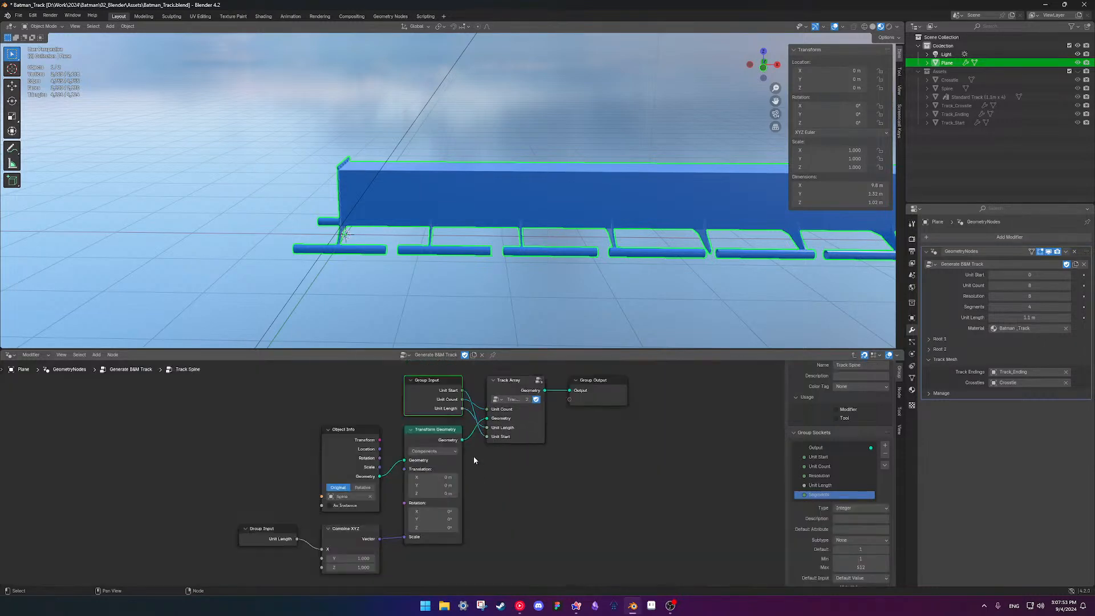
{"action": "left_click", "coordinate": [518, 416]}
{"action": "key", "text": "Tab"}
{"action": "scroll", "coordinate": [488, 240], "scroll_direction": "down", "scroll_amount": 3}
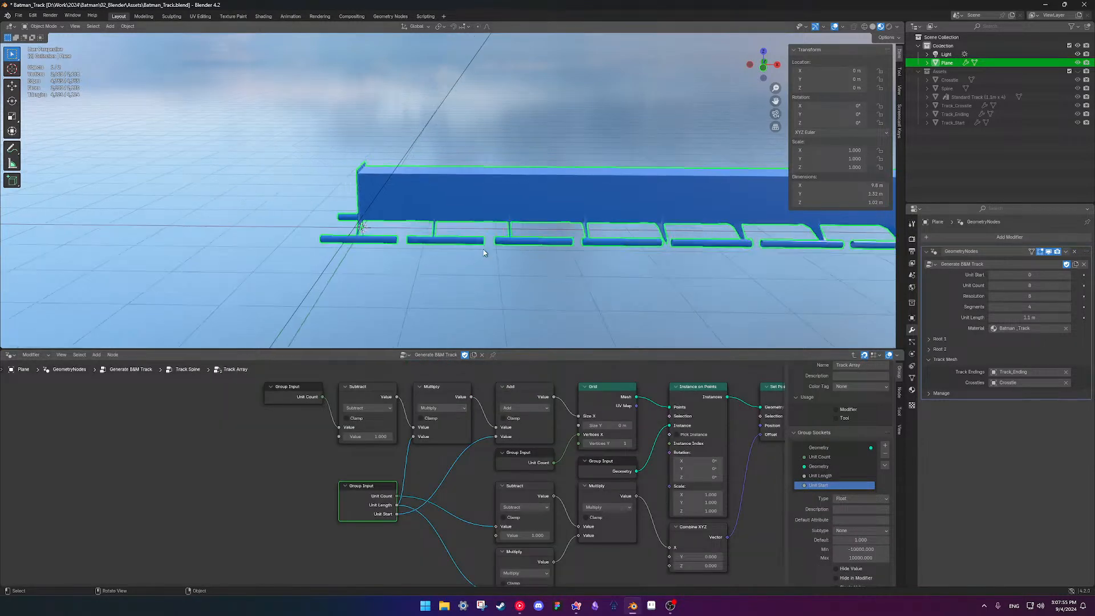
{"action": "scroll", "coordinate": [494, 239], "scroll_direction": "down", "scroll_amount": 2}
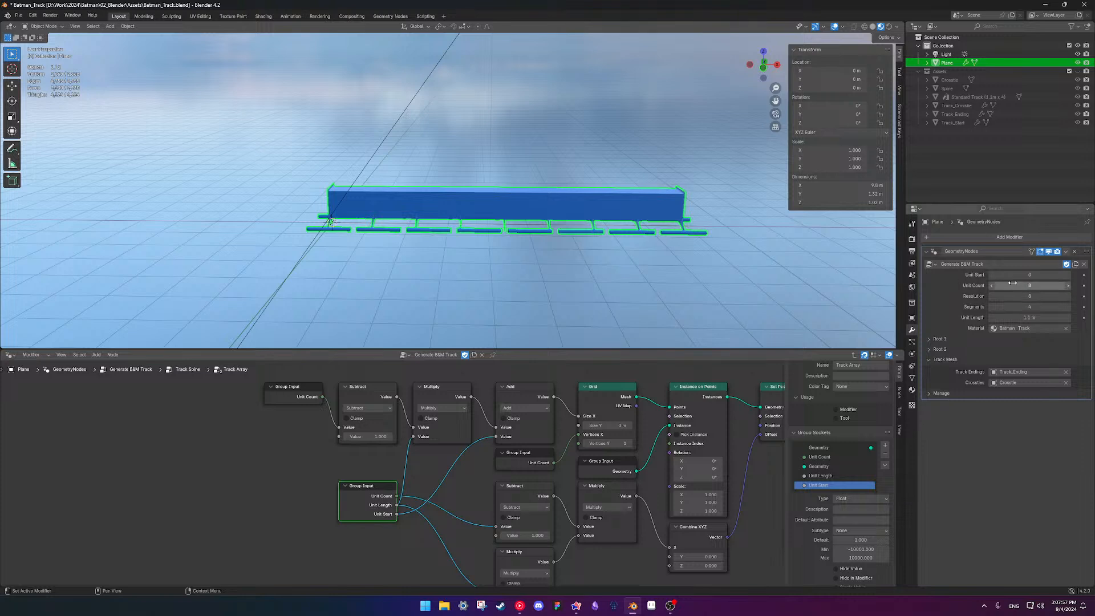
Test the track in wireframe view with Unit Count 7 and Unit Start 4, and undo the test values
{"action": "mouse_move", "coordinate": [1013, 286]}
{"action": "left_mouse_down"}
{"action": "mouse_move", "coordinate": [1027, 286]}
{"action": "mouse_move", "coordinate": [986, 287]}
{"action": "mouse_move", "coordinate": [1010, 286]}
{"action": "left_mouse_up"}
{"action": "key", "text": "shift+z"}
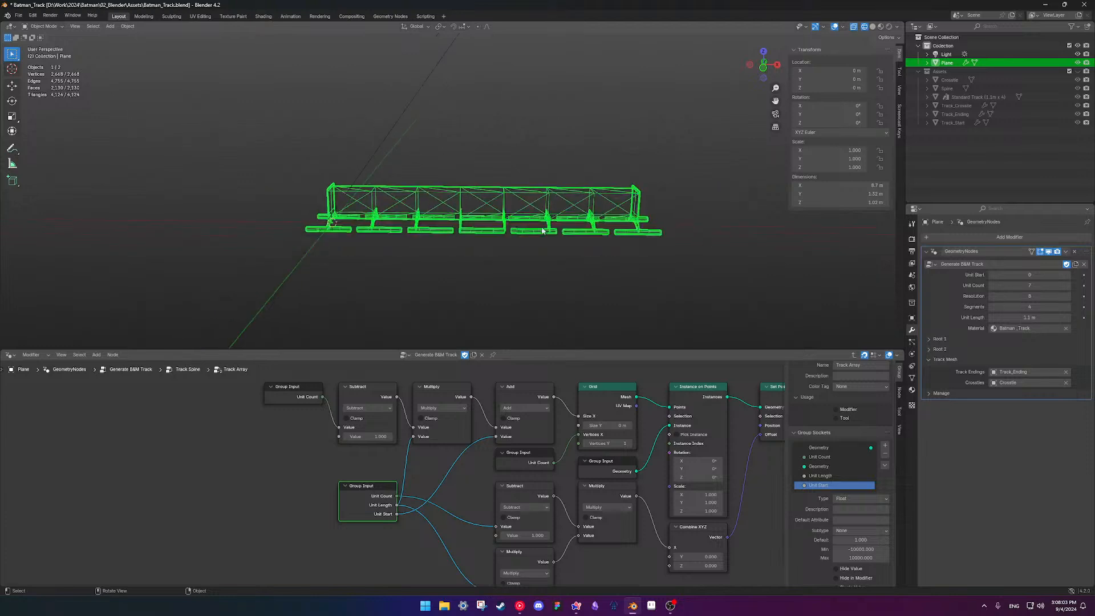
{"action": "left_click", "coordinate": [1067, 275]}
{"action": "left_click", "coordinate": [1068, 276]}
{"action": "left_click", "coordinate": [1068, 276]}
{"action": "left_click", "coordinate": [1068, 276]}
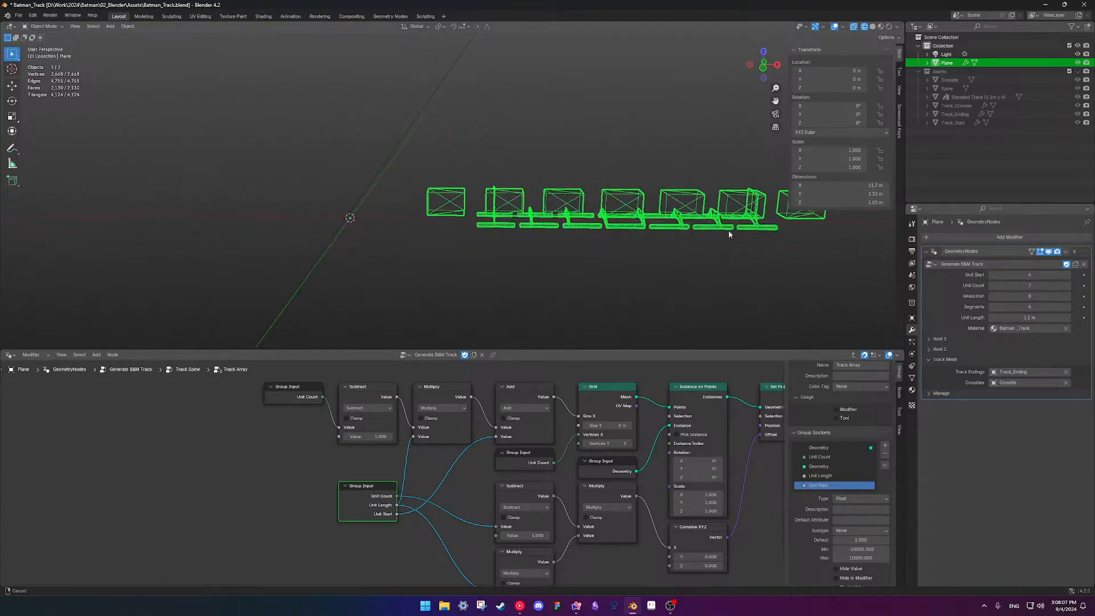
{"action": "left_click_drag", "start_coordinate": [1013, 285], "coordinate": [972, 317]}
{"action": "key", "text": "ctrl+z"}
{"action": "key", "text": "ctrl+z"}
{"action": "key", "text": "ctrl+z"}
{"action": "key", "text": "ctrl+z"}
{"action": "key", "text": "ctrl+z"}
{"action": "key", "text": "ctrl+z"}
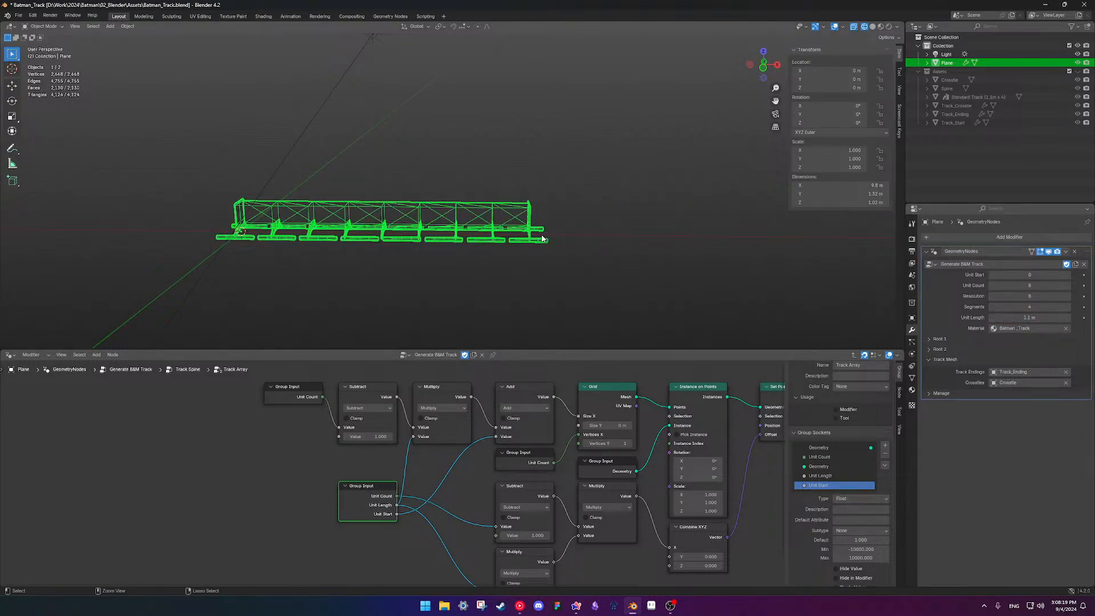
Disconnect Unit Start from the Track Array's Add node and set the node's second value to 0
{"action": "middle_click_drag", "start_coordinate": [504, 472], "coordinate": [411, 474]}
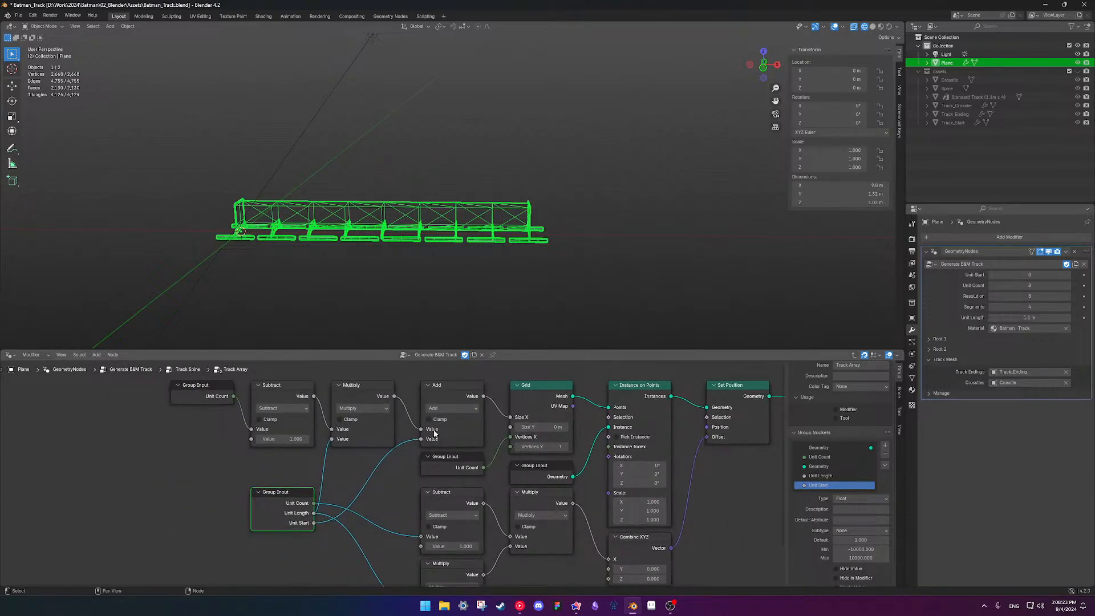
{"action": "left_click_drag", "start_coordinate": [420, 438], "coordinate": [399, 456]}
{"action": "double_click", "coordinate": [450, 438]}
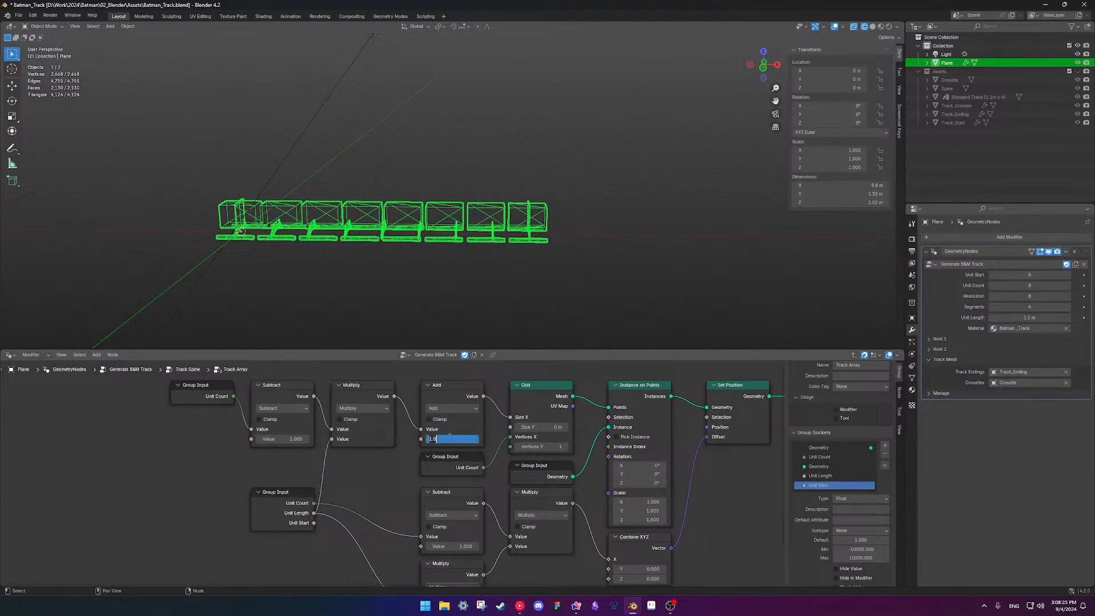
{"action": "type", "text": "0"}
{"action": "key", "text": "Return"}
{"action": "middle_click_drag", "start_coordinate": [305, 204], "coordinate": [434, 212], "text": "shift"}
{"action": "scroll", "coordinate": [456, 231], "scroll_direction": "up", "scroll_amount": 2}
{"action": "middle_click_drag", "start_coordinate": [475, 257], "coordinate": [481, 252], "text": "shift"}
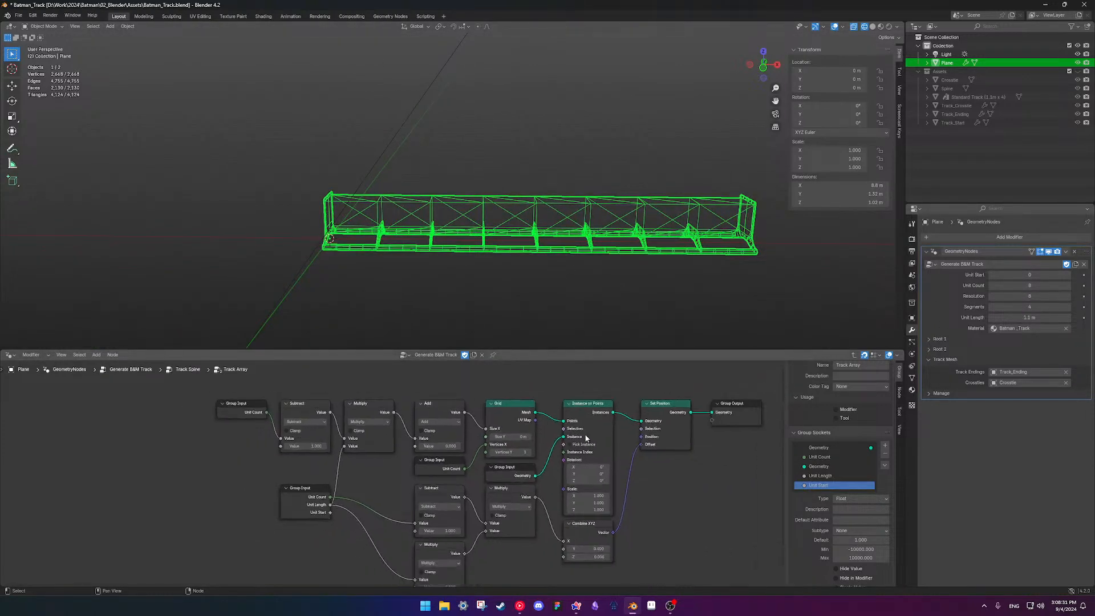
Leave the Track Array and Track Spine groups and open the Move to Unit.001 group to examine its nodes
{"action": "key", "text": "Tab"}
{"action": "left_click", "coordinate": [302, 503]}
{"action": "left_click", "coordinate": [350, 433]}
{"action": "key", "text": "Tab"}
{"action": "middle_click_drag", "start_coordinate": [562, 471], "coordinate": [402, 508]}
{"action": "middle_click_drag", "start_coordinate": [588, 486], "coordinate": [568, 507]}
{"action": "scroll", "coordinate": [554, 469], "scroll_direction": "up", "scroll_amount": 2}
{"action": "left_click", "coordinate": [611, 447]}
{"action": "key", "text": "Tab"}
{"action": "scroll", "coordinate": [471, 457], "scroll_direction": "up", "scroll_amount": 5}
{"action": "middle_click_drag", "start_coordinate": [424, 471], "coordinate": [308, 444]}
{"action": "middle_click_drag", "start_coordinate": [304, 454], "coordinate": [300, 457], "text": "shift"}
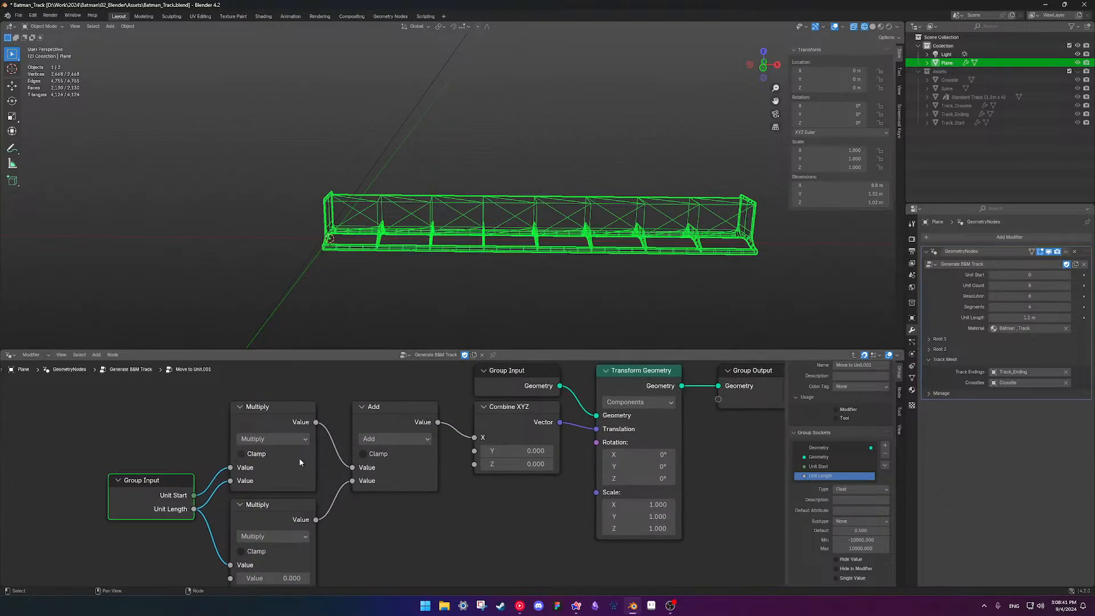
{"action": "scroll", "coordinate": [379, 460], "scroll_direction": "down", "scroll_amount": 2}
{"action": "middle_click_drag", "start_coordinate": [395, 462], "coordinate": [448, 434], "text": "shift"}
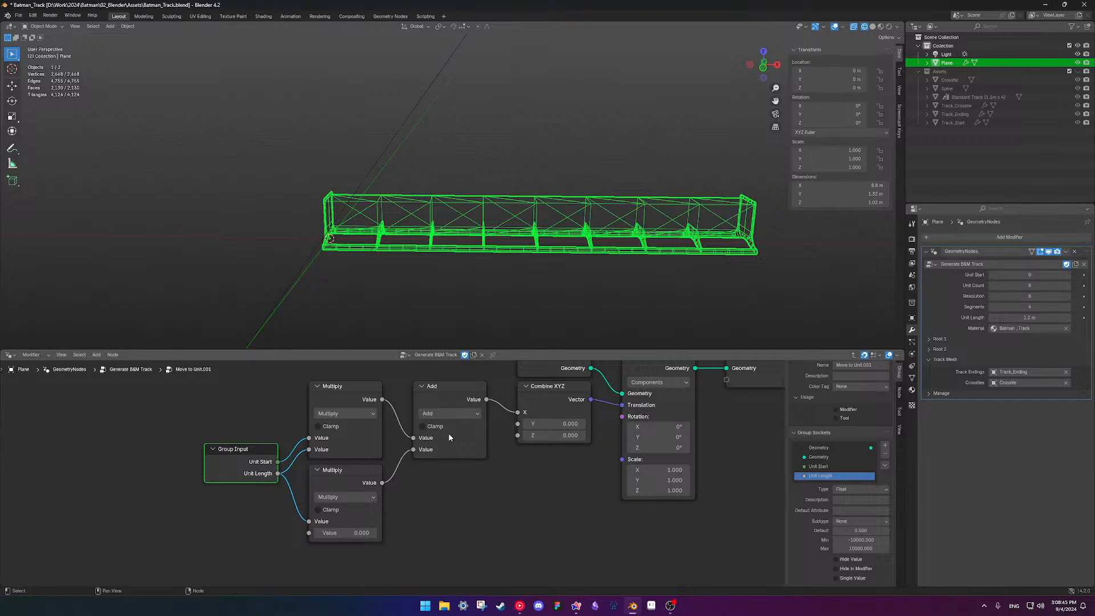
{"action": "scroll", "coordinate": [448, 437], "scroll_direction": "down", "scroll_amount": 2}
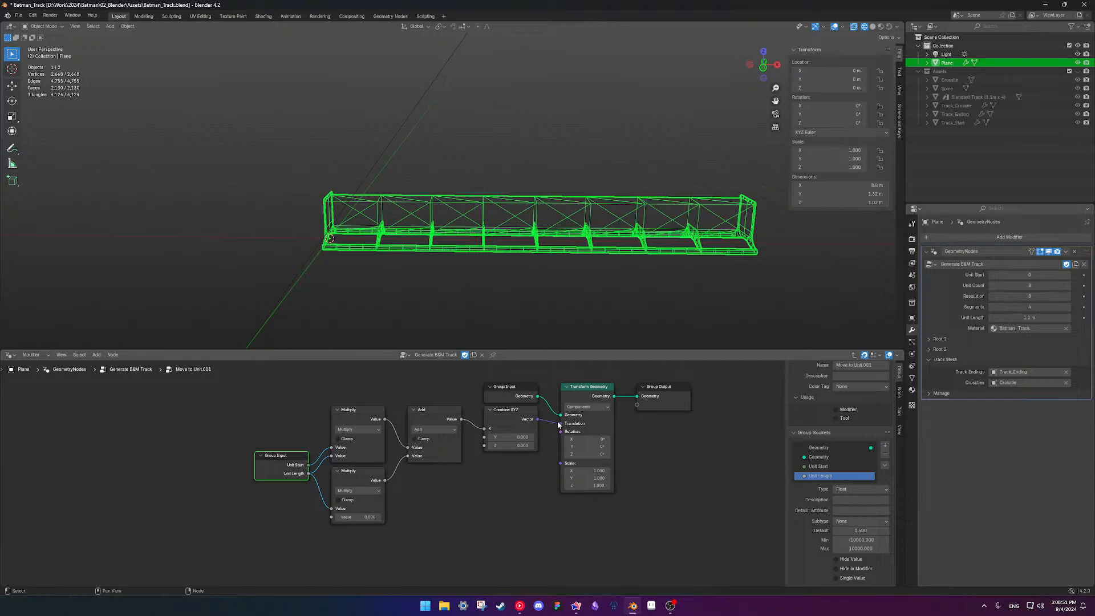
Try a smaller X scale on the Transform Geometry node and undo it
{"action": "left_click_drag", "start_coordinate": [591, 470], "coordinate": [568, 470]}
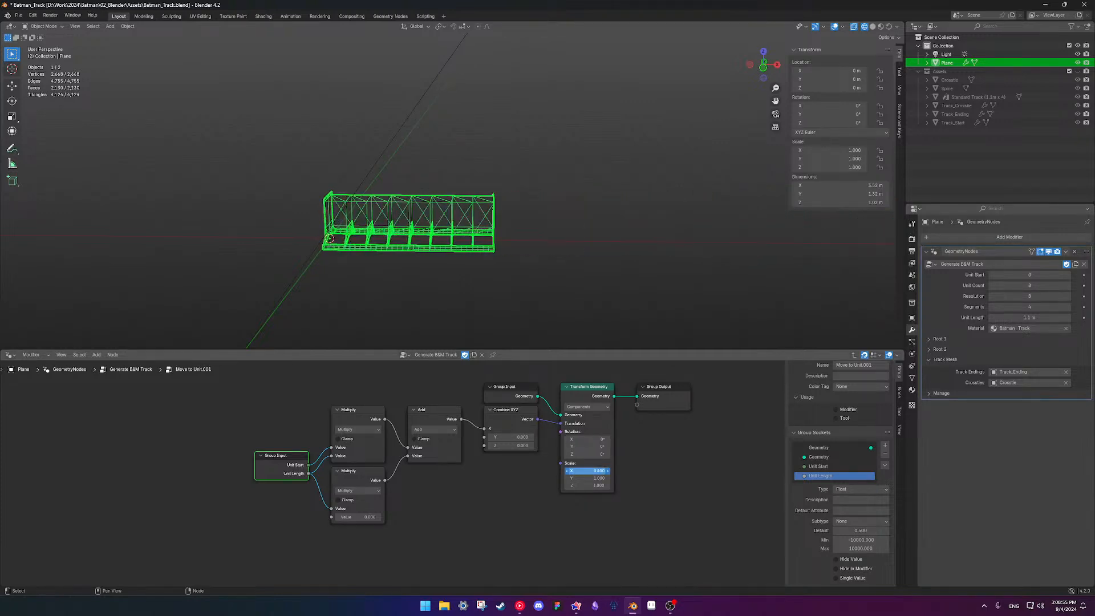
{"action": "key", "text": "ctrl+z"}
{"action": "scroll", "coordinate": [528, 250], "scroll_direction": "down", "scroll_amount": 2}
{"action": "middle_click_drag", "start_coordinate": [595, 256], "coordinate": [531, 267], "text": "shift"}
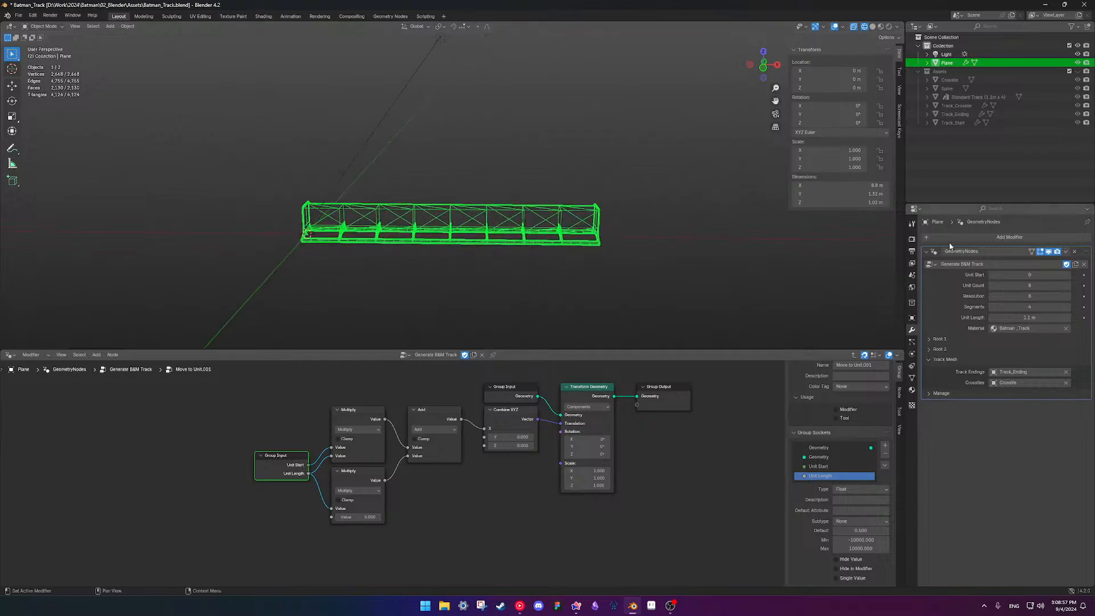
Test the modifier's Unit Start at 3 and 4, trying another X scale on Transform Geometry and undoing the scale change
{"action": "mouse_move", "coordinate": [1027, 277]}
{"action": "left_mouse_down"}
{"action": "mouse_move", "coordinate": [1052, 278]}
{"action": "mouse_move", "coordinate": [1034, 278]}
{"action": "left_mouse_up"}
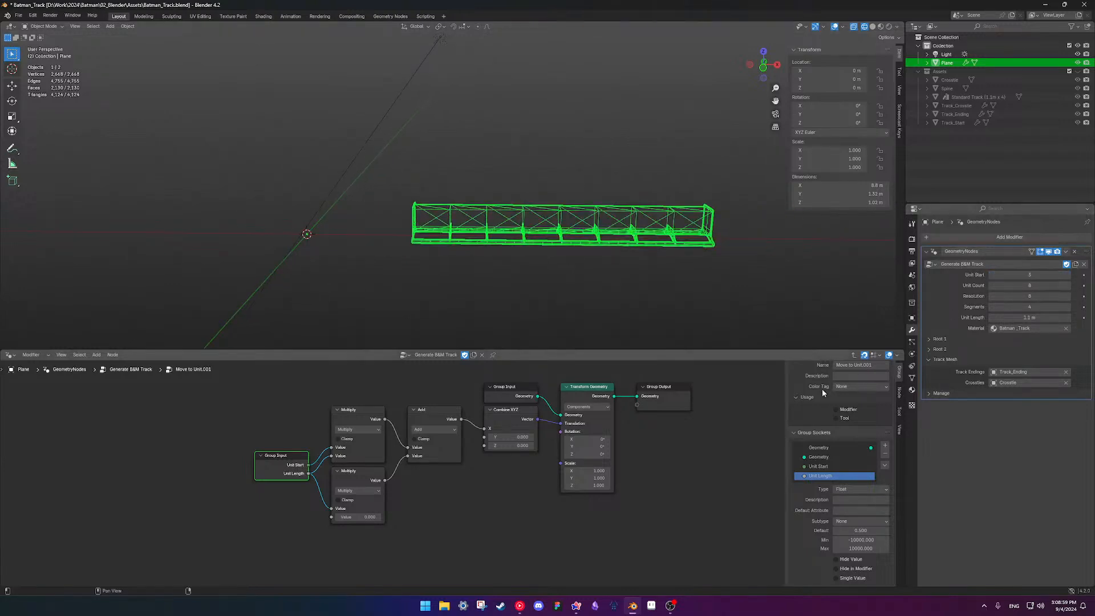
{"action": "mouse_move", "coordinate": [579, 471]}
{"action": "left_mouse_down"}
{"action": "mouse_move", "coordinate": [613, 470]}
{"action": "mouse_move", "coordinate": [541, 470]}
{"action": "mouse_move", "coordinate": [595, 471]}
{"action": "mouse_move", "coordinate": [579, 470]}
{"action": "left_mouse_up"}
{"action": "mouse_move", "coordinate": [579, 418]}
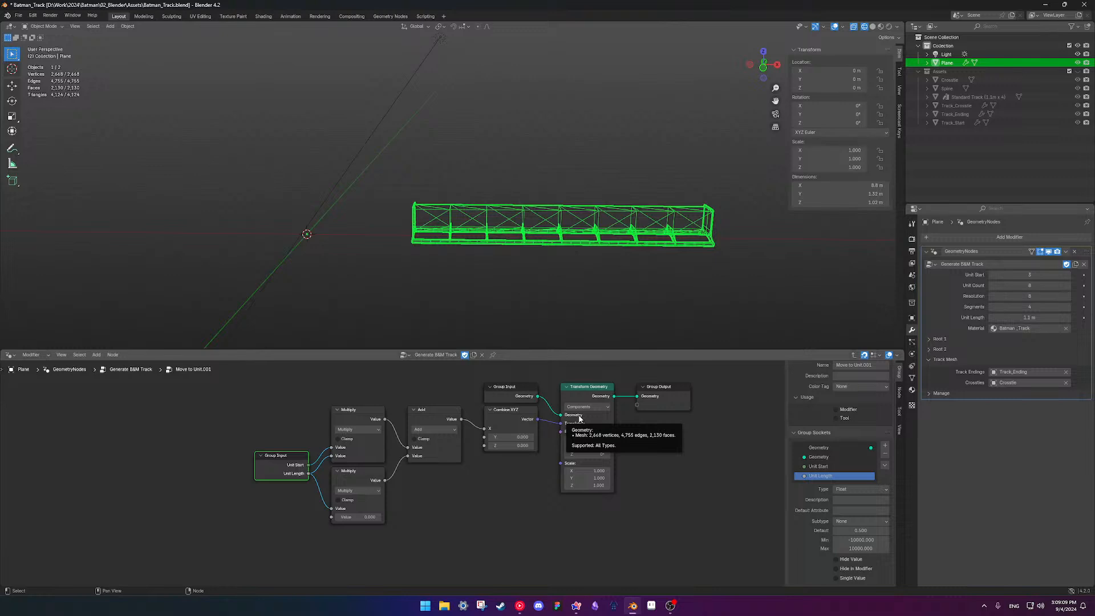
{"action": "left_click", "coordinate": [1067, 275]}
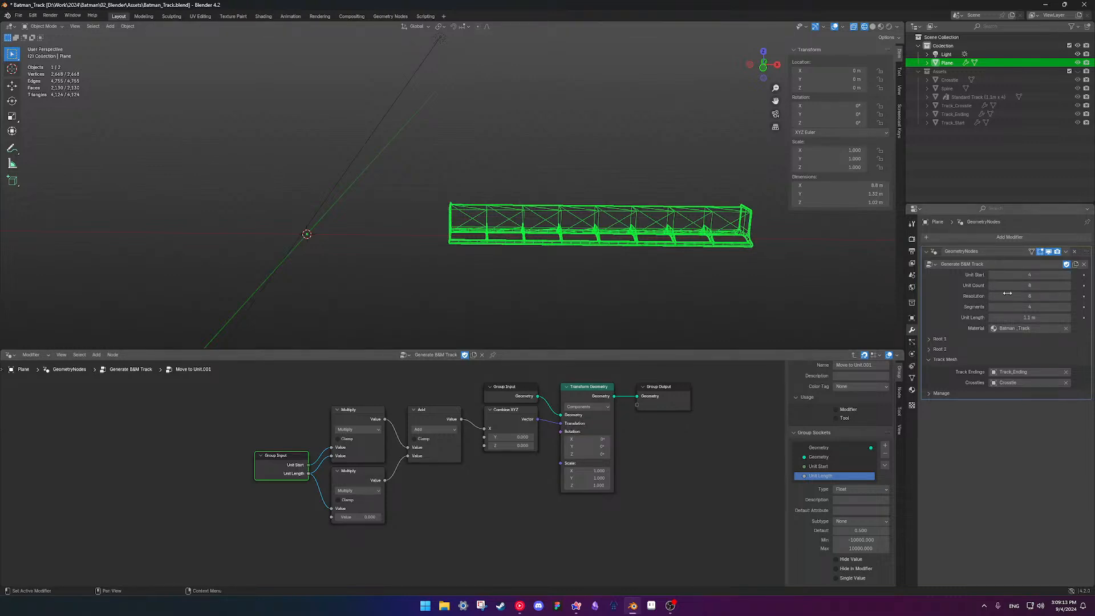
{"action": "left_click_drag", "start_coordinate": [573, 471], "coordinate": [610, 471]}
{"action": "key", "text": "ctrl+z"}
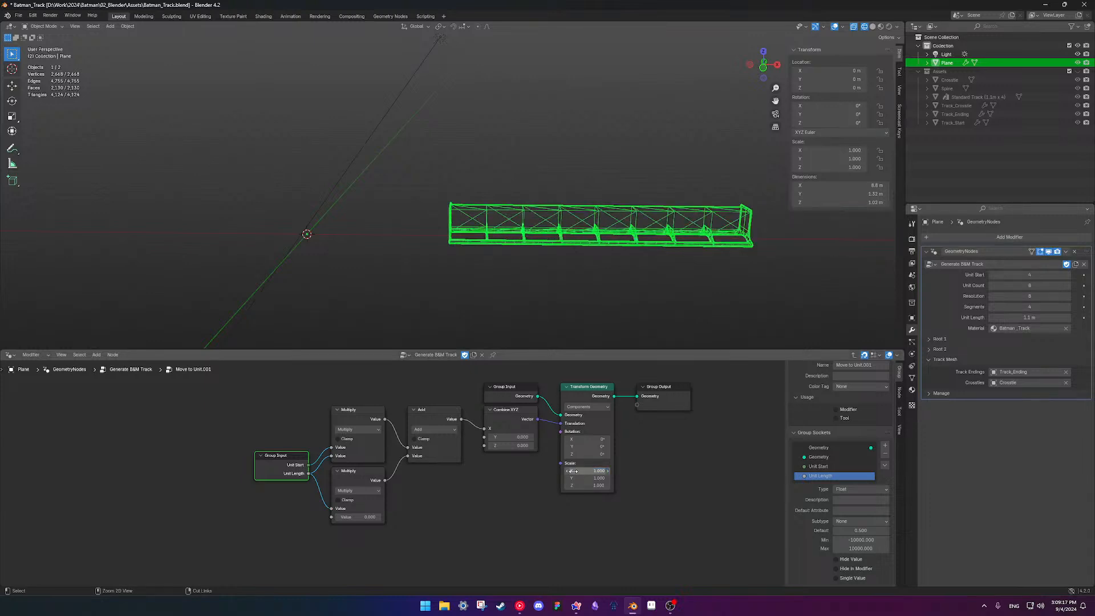
Set the modifier's Unit Start to 0
{"action": "left_click", "coordinate": [1029, 275]}
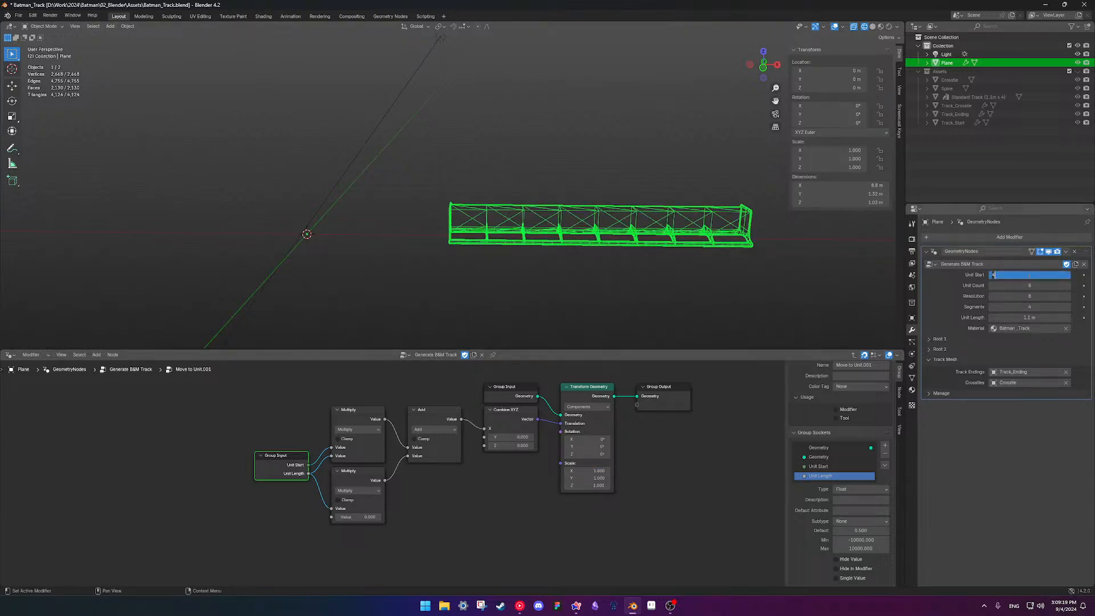
{"action": "type", "text": "0"}
{"action": "key", "text": "Return"}
{"action": "scroll", "coordinate": [521, 488], "scroll_direction": "up", "scroll_amount": 2}
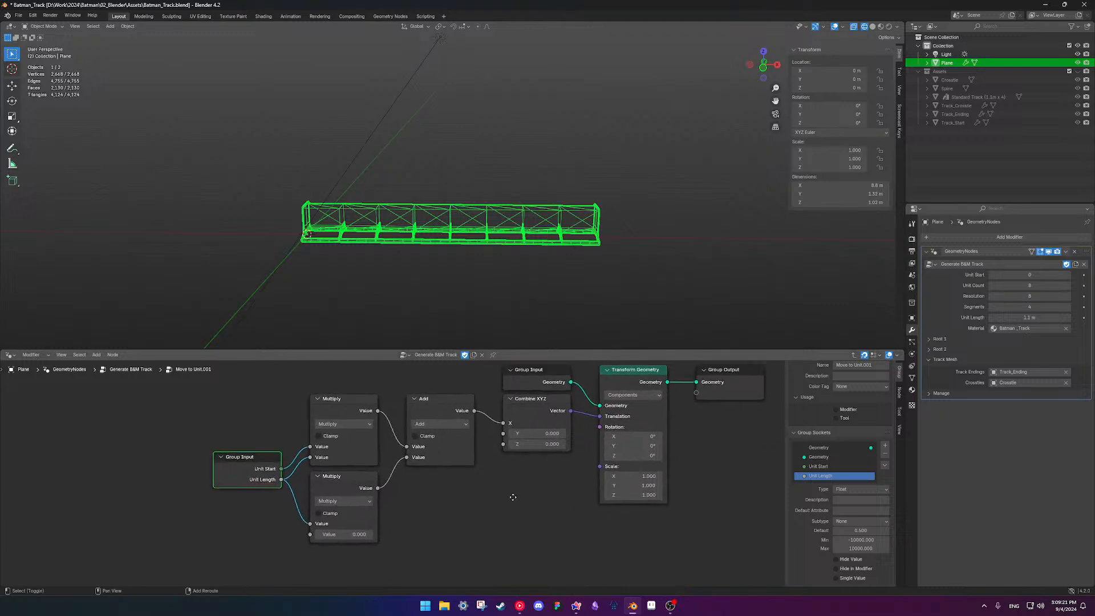
Inside the Move to Unit.001 group, duplicate the Unit Start/Unit Length Group Input node and place the copy below the Add node
{"action": "key", "text": "Tab"}
{"action": "middle_click_drag", "start_coordinate": [349, 473], "coordinate": [474, 485], "text": "shift"}
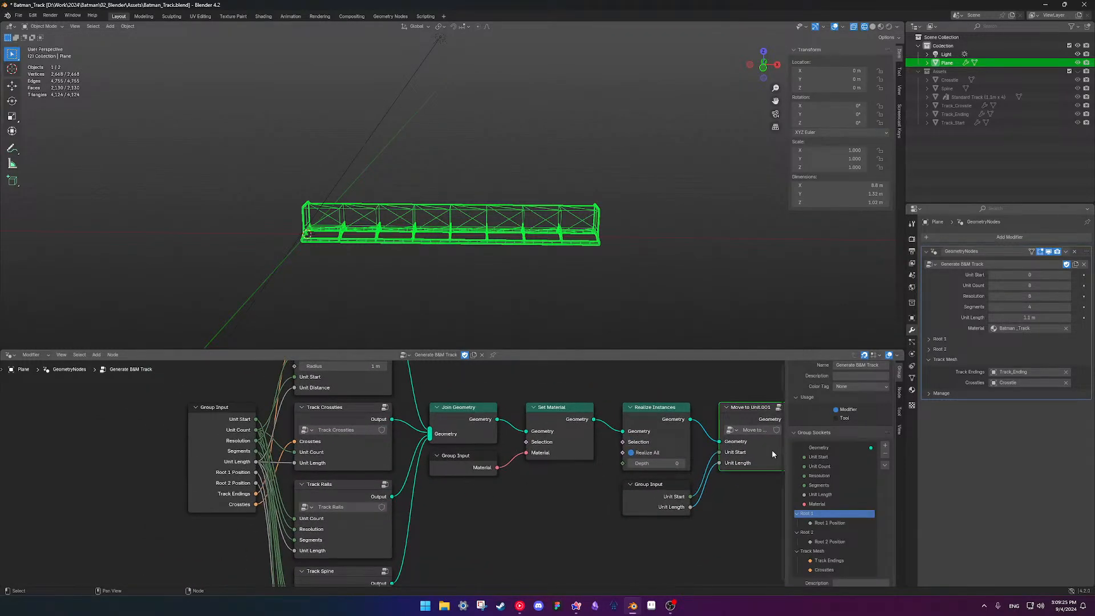
{"action": "key", "text": "Tab"}
{"action": "scroll", "coordinate": [446, 488], "scroll_direction": "down", "scroll_amount": 2}
{"action": "middle_click_drag", "start_coordinate": [446, 490], "coordinate": [506, 473], "text": "shift"}
{"action": "scroll", "coordinate": [464, 480], "scroll_direction": "up", "scroll_amount": 1}
{"action": "left_click", "coordinate": [249, 473]}
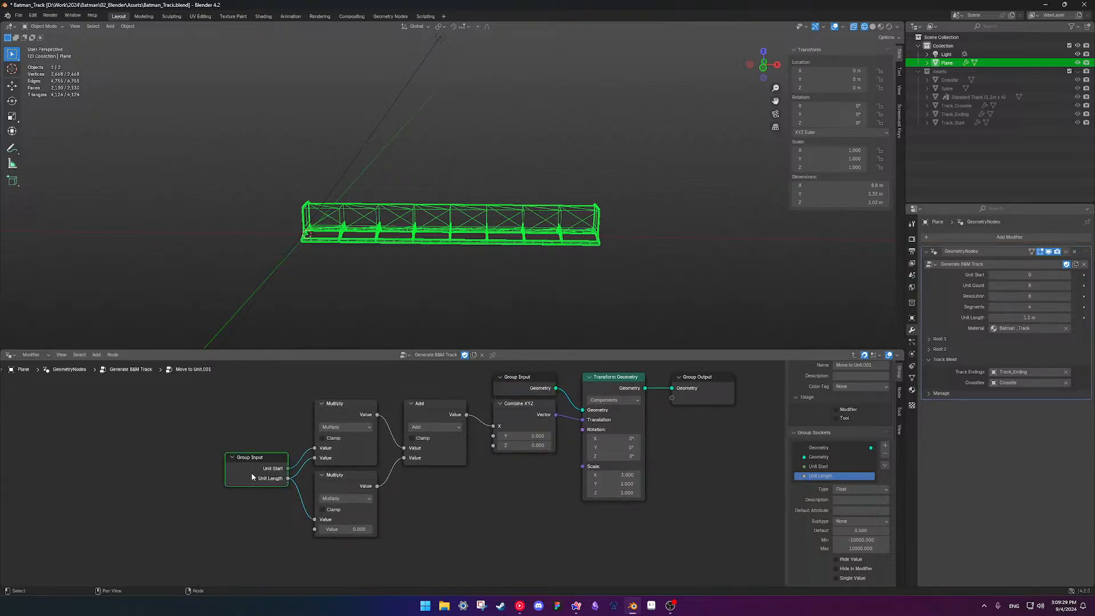
{"action": "key", "text": "shift+d"}
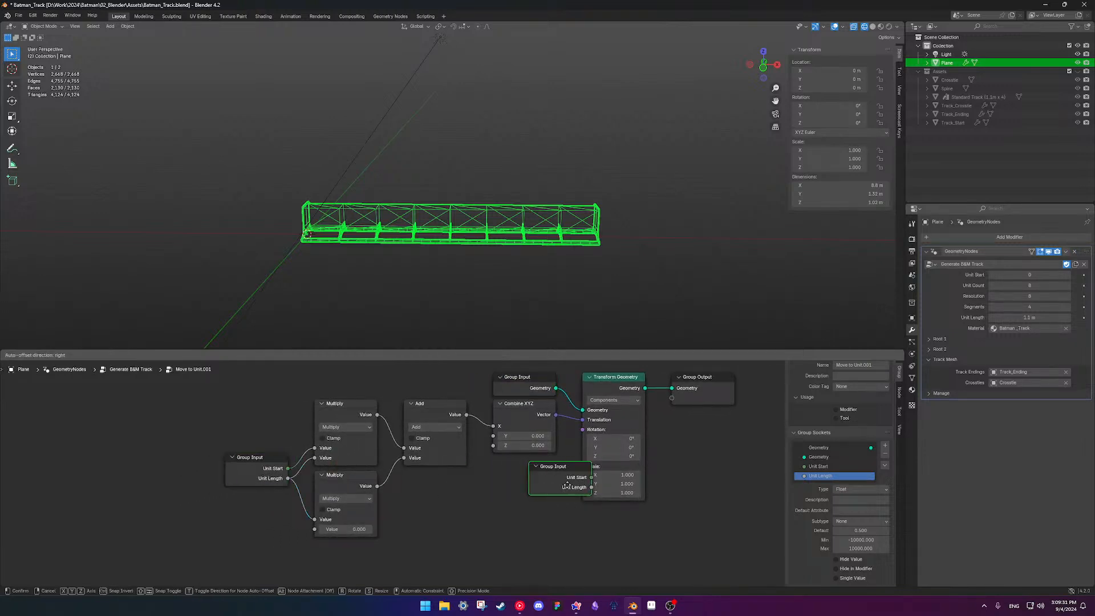
{"action": "left_click", "coordinate": [447, 493]}
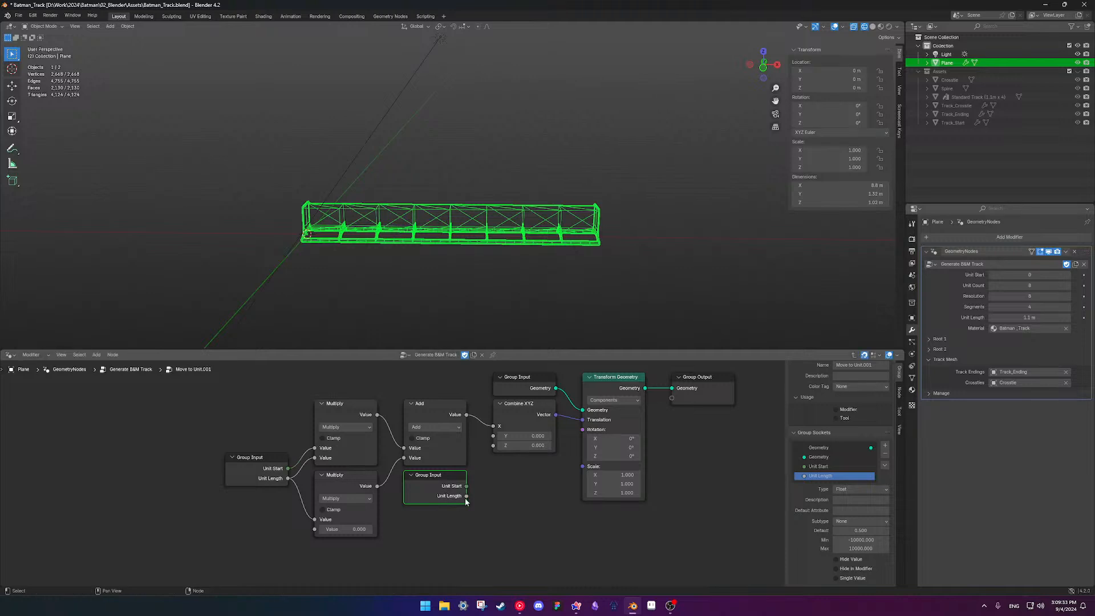
Add a second Combine XYZ node below the existing one, next to the duplicated Group Input
{"action": "left_click", "coordinate": [508, 491]}
{"action": "key", "text": "shift+a"}
{"action": "mouse_move", "coordinate": [507, 491]}
{"action": "type", "text": "combine xyz"}
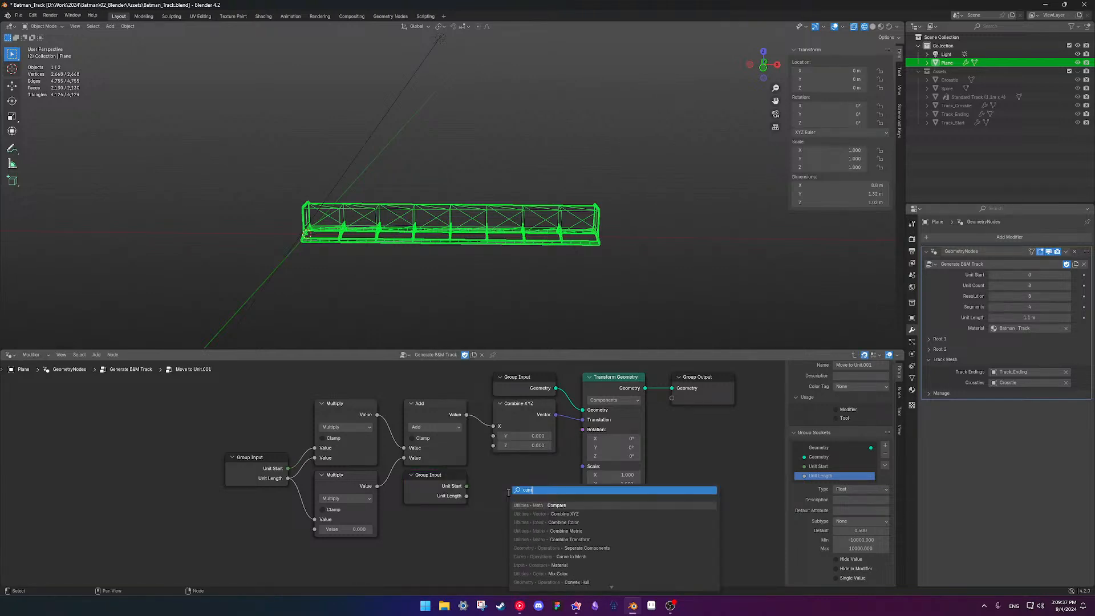
{"action": "key", "text": "Return"}
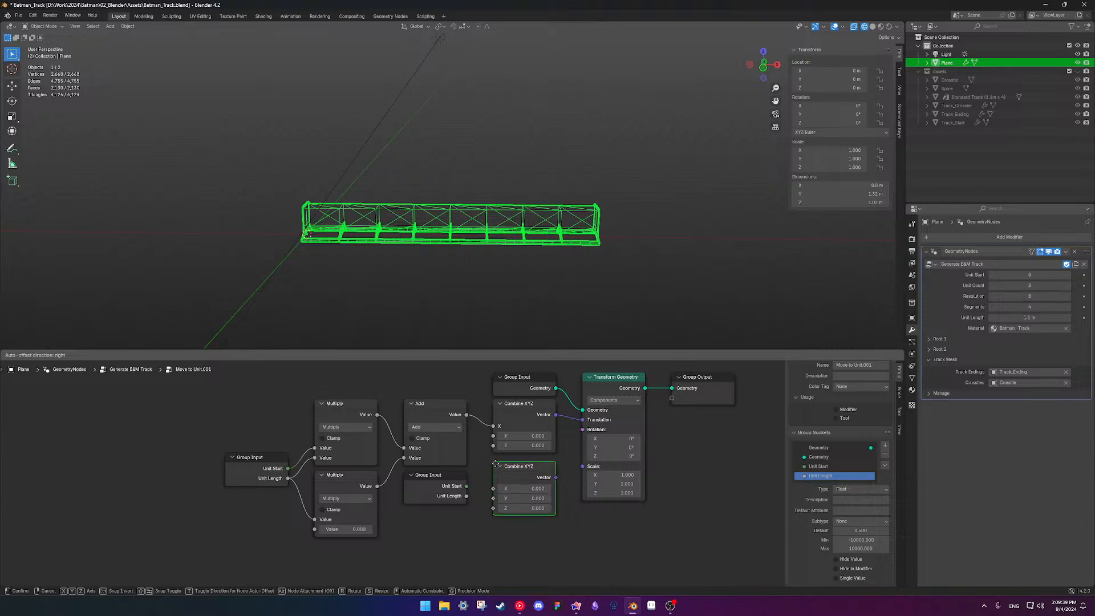
{"action": "left_click", "coordinate": [489, 467]}
Feed Unit Length into the new Combine XYZ's X, set Y and Z to 1, and connect its Vector to Transform Geometry's Scale
{"action": "left_click_drag", "start_coordinate": [467, 496], "coordinate": [518, 508]}
{"action": "type", "text": "0.2"}
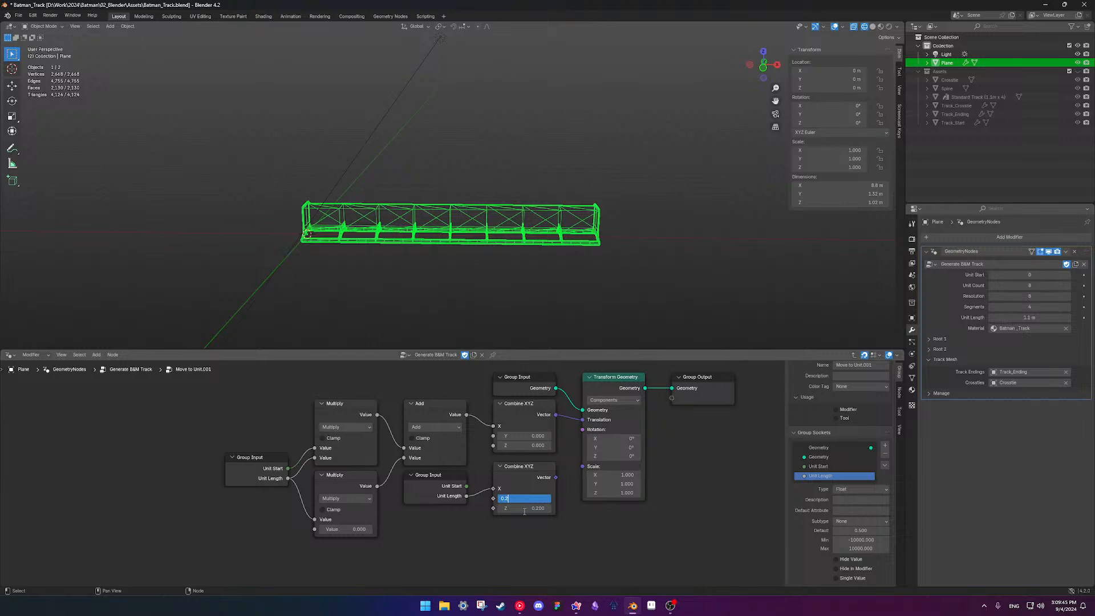
{"action": "left_click_drag", "start_coordinate": [522, 498], "coordinate": [581, 466]}
{"action": "type", "text": "1"}
{"action": "key", "text": "Return"}
Test the modifier with Unit Start 2, Unit Count 9 and Unit Length 0.73 m, and undo these changes
{"action": "middle_click_drag", "start_coordinate": [361, 219], "coordinate": [472, 250]}
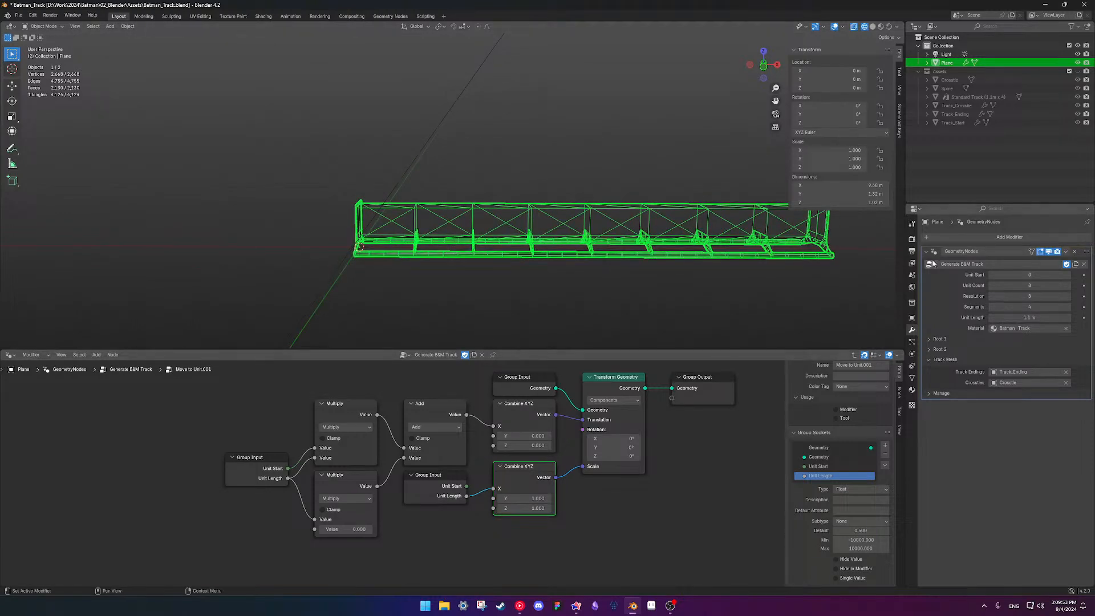
{"action": "left_click", "coordinate": [1067, 275]}
{"action": "left_click", "coordinate": [1067, 276]}
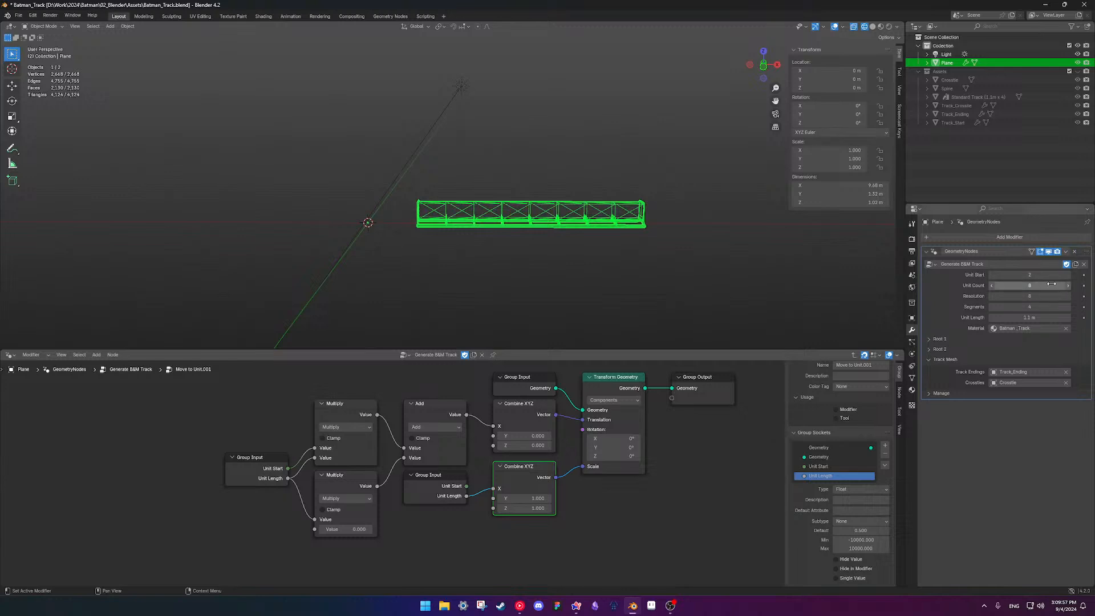
{"action": "left_click_drag", "start_coordinate": [1029, 286], "coordinate": [1020, 318]}
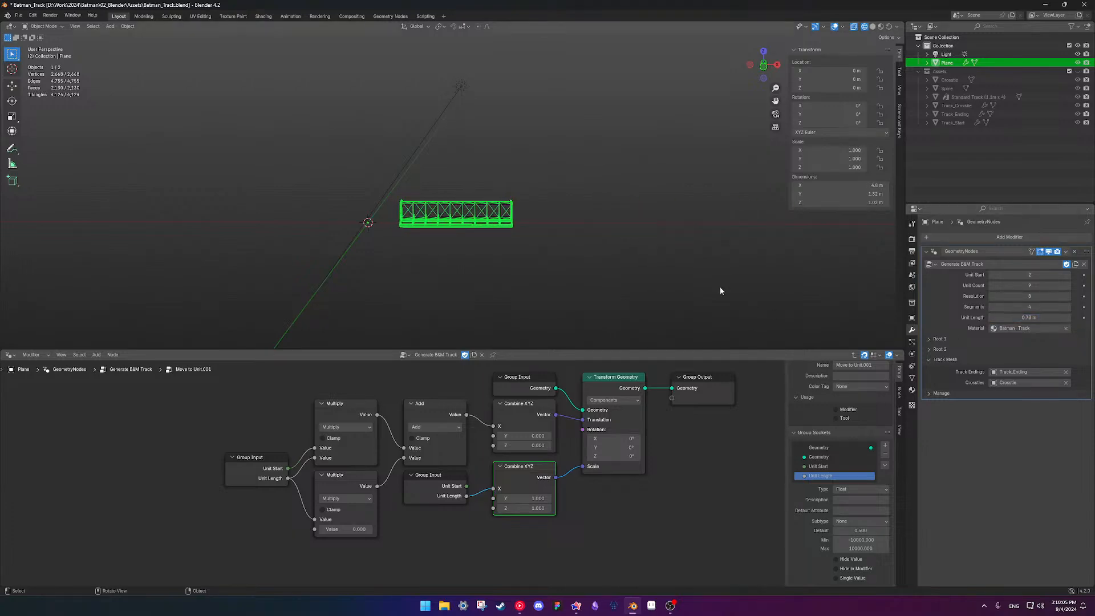
{"action": "key", "text": "ctrl+z"}
{"action": "key", "text": "ctrl+z"}
{"action": "key", "text": "ctrl+z"}
{"action": "scroll", "coordinate": [406, 237], "scroll_direction": "up", "scroll_amount": 8}
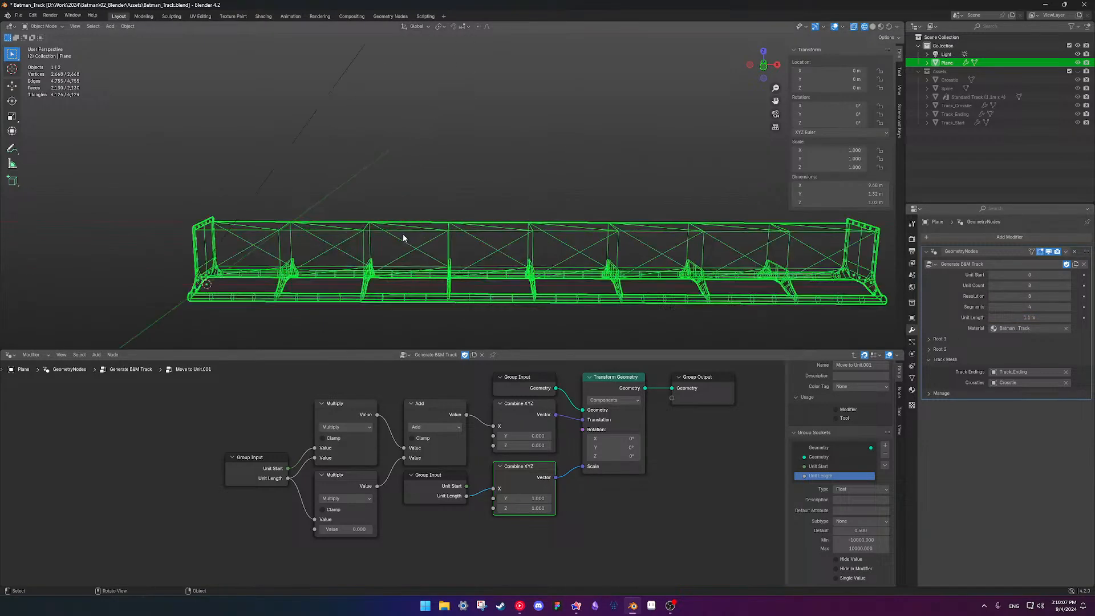
{"action": "middle_click_drag", "start_coordinate": [358, 251], "coordinate": [392, 253], "text": "shift"}
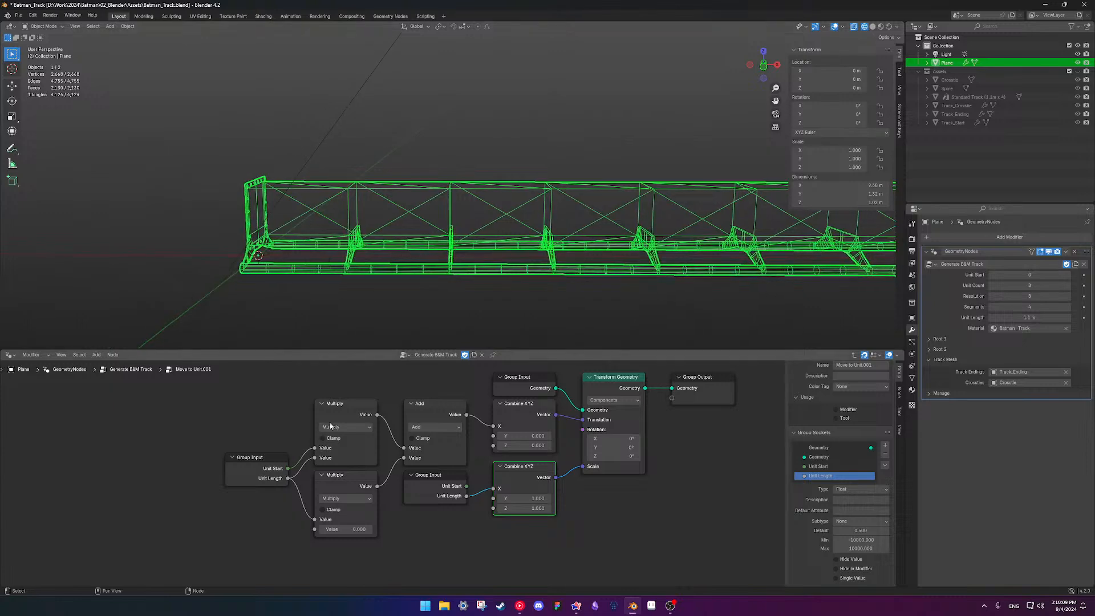
Open the Track Spine group and cut the link from Combine XYZ to the Transform Geometry node's Scale
{"action": "key", "text": "Tab"}
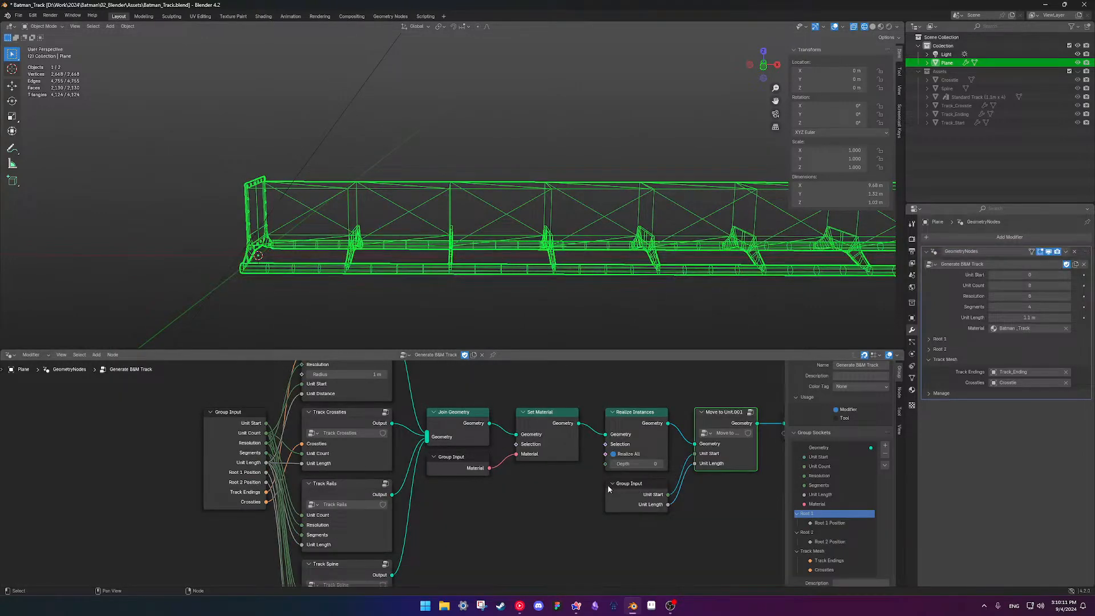
{"action": "scroll", "coordinate": [456, 456], "scroll_direction": "down", "scroll_amount": 1}
{"action": "middle_click_drag", "start_coordinate": [433, 521], "coordinate": [482, 428]}
{"action": "left_click", "coordinate": [446, 503]}
{"action": "key", "text": "Tab"}
{"action": "scroll", "coordinate": [444, 485], "scroll_direction": "up", "scroll_amount": 1}
{"action": "scroll", "coordinate": [521, 474], "scroll_direction": "up", "scroll_amount": 1}
{"action": "middle_click_drag", "start_coordinate": [508, 463], "coordinate": [521, 445]}
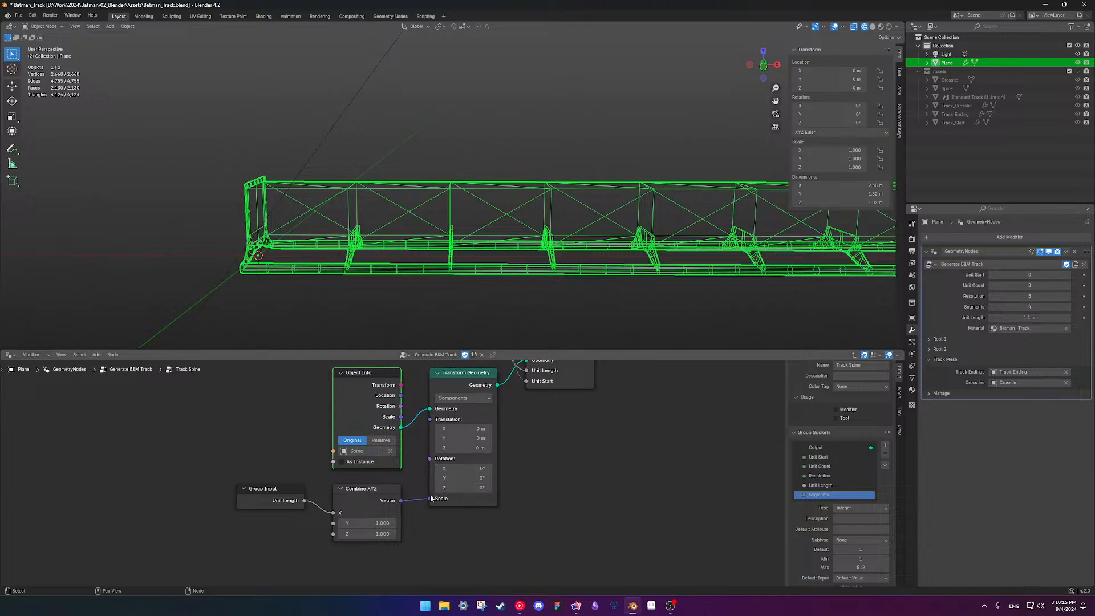
{"action": "right_click_drag", "start_coordinate": [421, 492], "coordinate": [421, 537], "text": "ctrl"}
{"action": "middle_click_drag", "start_coordinate": [466, 266], "coordinate": [489, 272]}
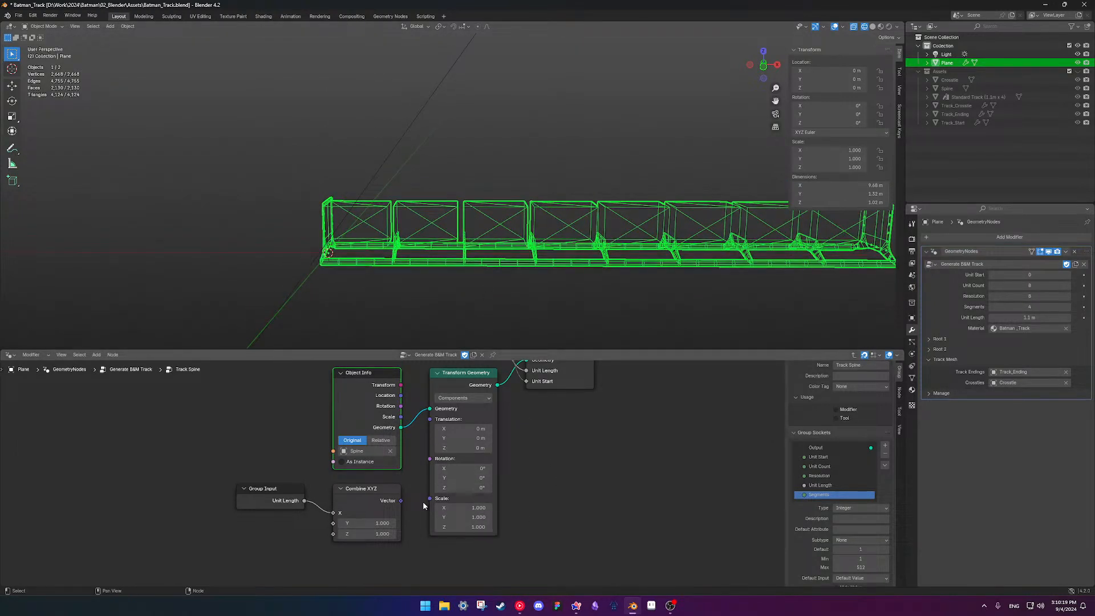
Set the modifier's Unit Count to 5
{"action": "scroll", "coordinate": [517, 446], "scroll_direction": "down", "scroll_amount": 1}
{"action": "middle_click_drag", "start_coordinate": [533, 439], "coordinate": [509, 459]}
{"action": "middle_click_drag", "start_coordinate": [642, 313], "coordinate": [590, 267]}
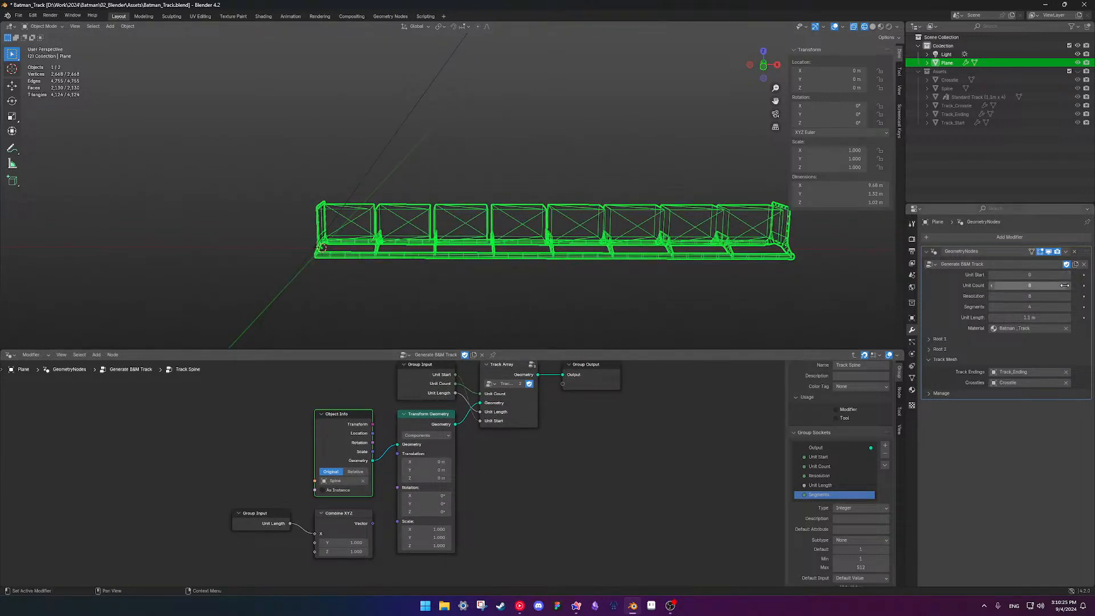
{"action": "left_click", "coordinate": [1067, 285]}
{"action": "left_click", "coordinate": [992, 286]}
{"action": "left_click", "coordinate": [992, 286]}
{"action": "left_click", "coordinate": [991, 286]}
{"action": "left_click", "coordinate": [992, 286]}
Set the modifier's Unit Start to 3, trying a different Unit Length and undoing that change
{"action": "left_click", "coordinate": [1069, 275]}
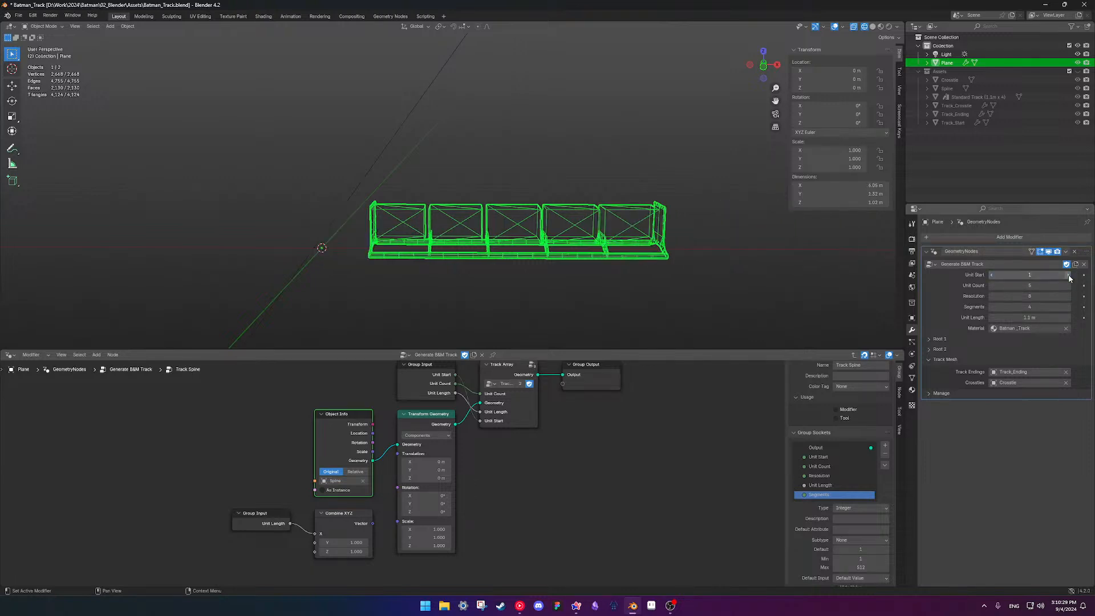
{"action": "left_click", "coordinate": [1068, 275]}
{"action": "left_click", "coordinate": [1068, 276]}
{"action": "left_click", "coordinate": [1068, 275]}
{"action": "mouse_move", "coordinate": [1023, 315]}
{"action": "left_mouse_down"}
{"action": "mouse_move", "coordinate": [1040, 316]}
{"action": "mouse_move", "coordinate": [1029, 315]}
{"action": "left_mouse_up"}
{"action": "key", "text": "ctrl+z"}
{"action": "scroll", "coordinate": [487, 276], "scroll_direction": "up", "scroll_amount": 4}
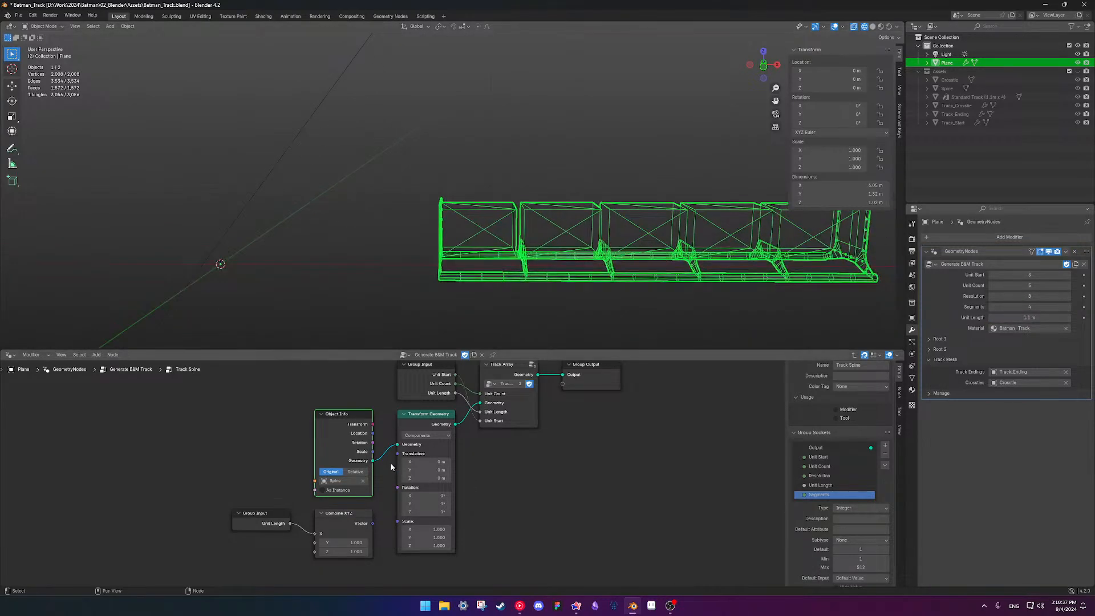
Switch to the Track Rails group and try disconnecting Multiply from the Combine XYZ node's X input, undoing the disconnection
{"action": "key", "text": "Tab"}
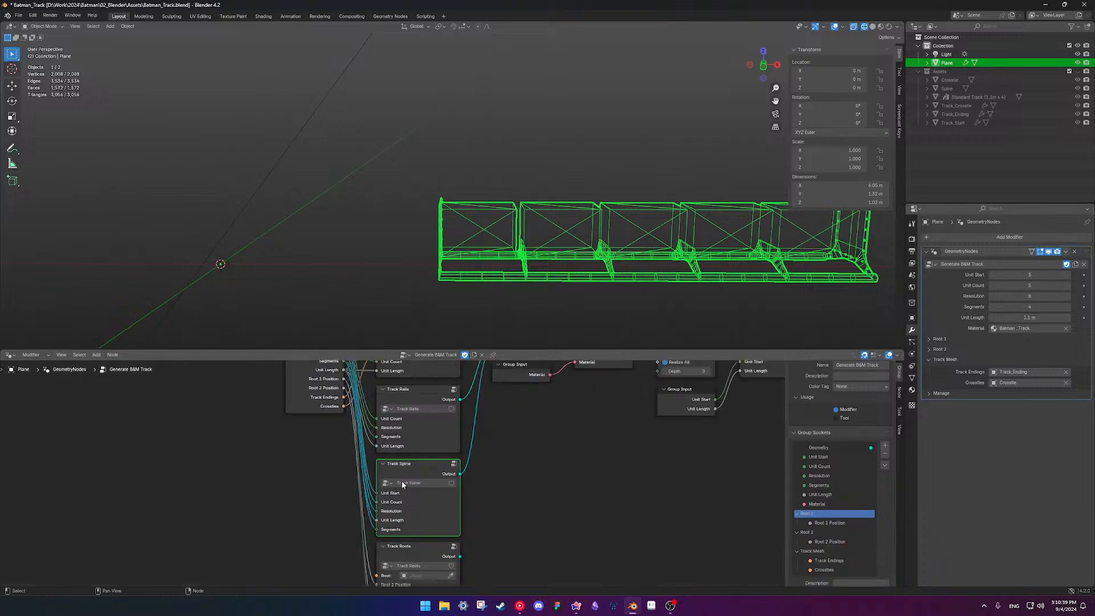
{"action": "left_click", "coordinate": [449, 452]}
{"action": "key", "text": "Tab"}
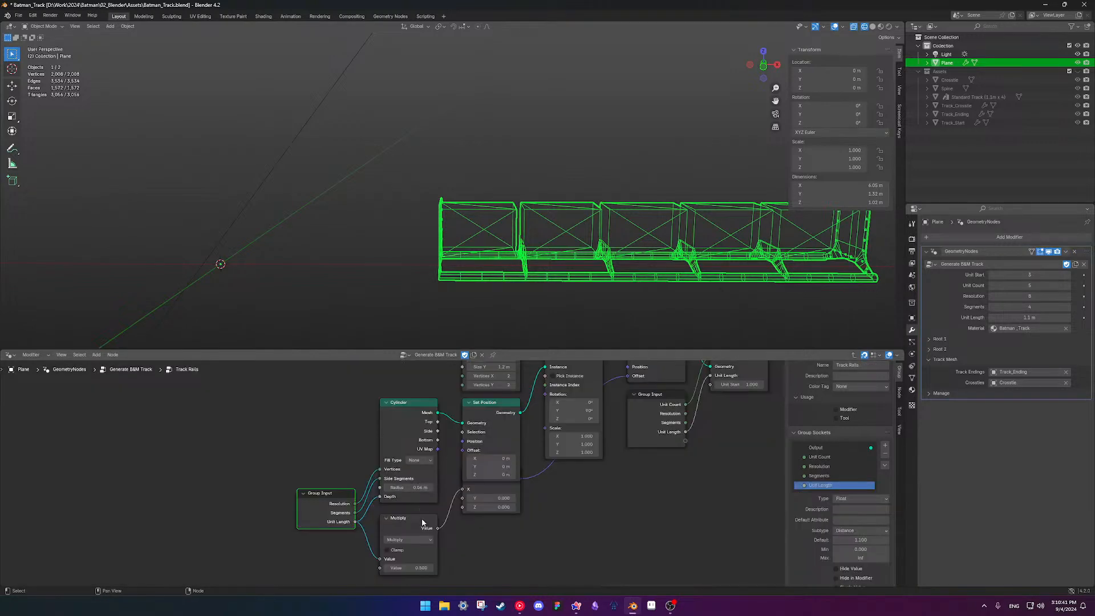
{"action": "left_click_drag", "start_coordinate": [463, 489], "coordinate": [466, 538]}
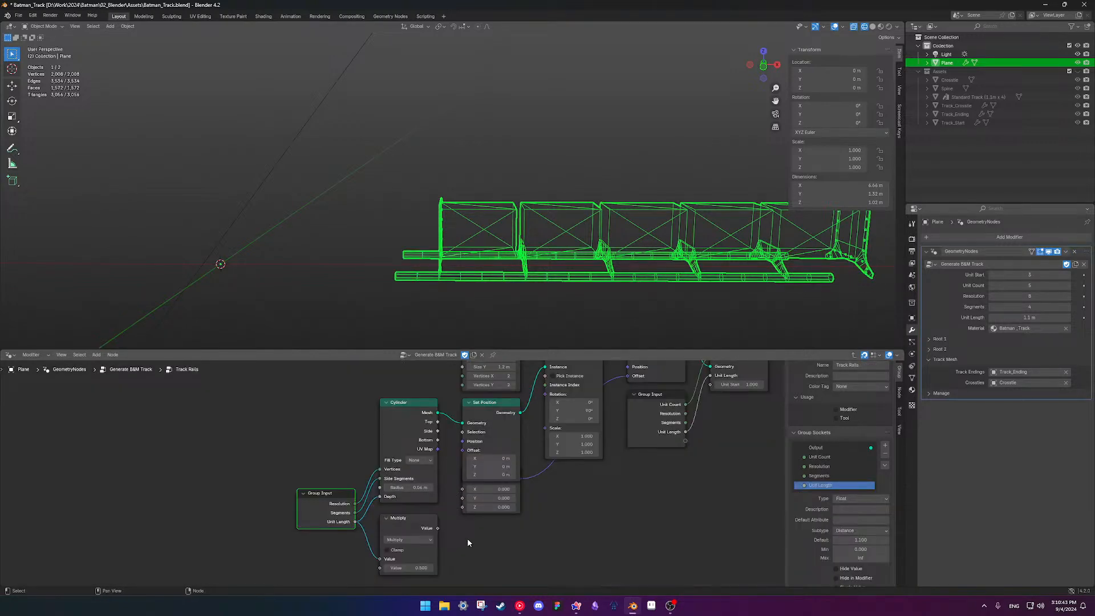
{"action": "key", "text": "ctrl+z"}
{"action": "middle_click_drag", "start_coordinate": [533, 463], "coordinate": [471, 500]}
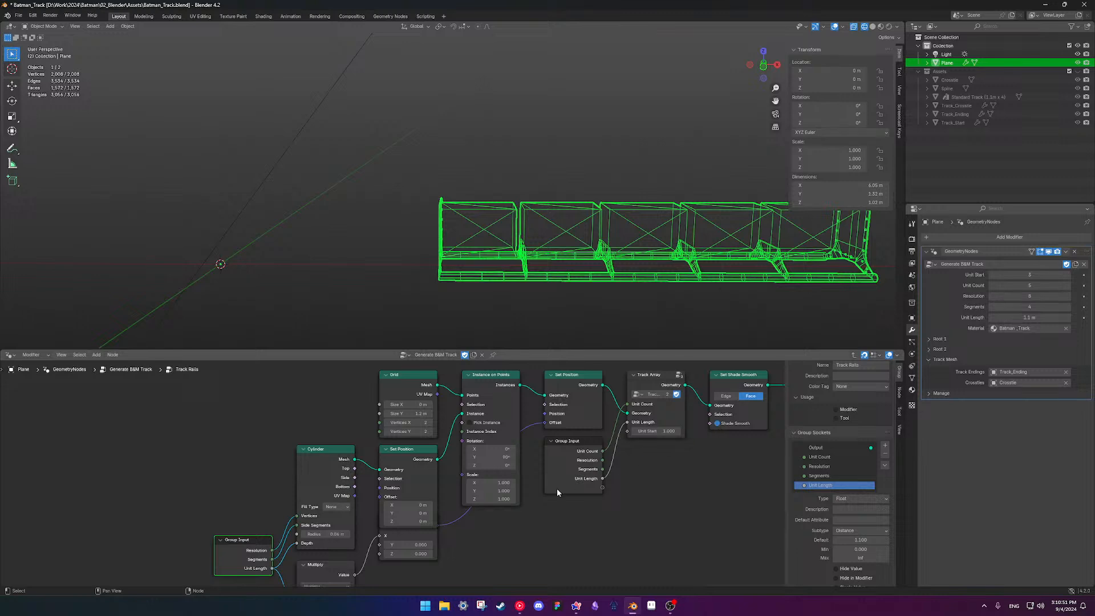
{"action": "scroll", "coordinate": [530, 502], "scroll_direction": "down", "scroll_amount": 2}
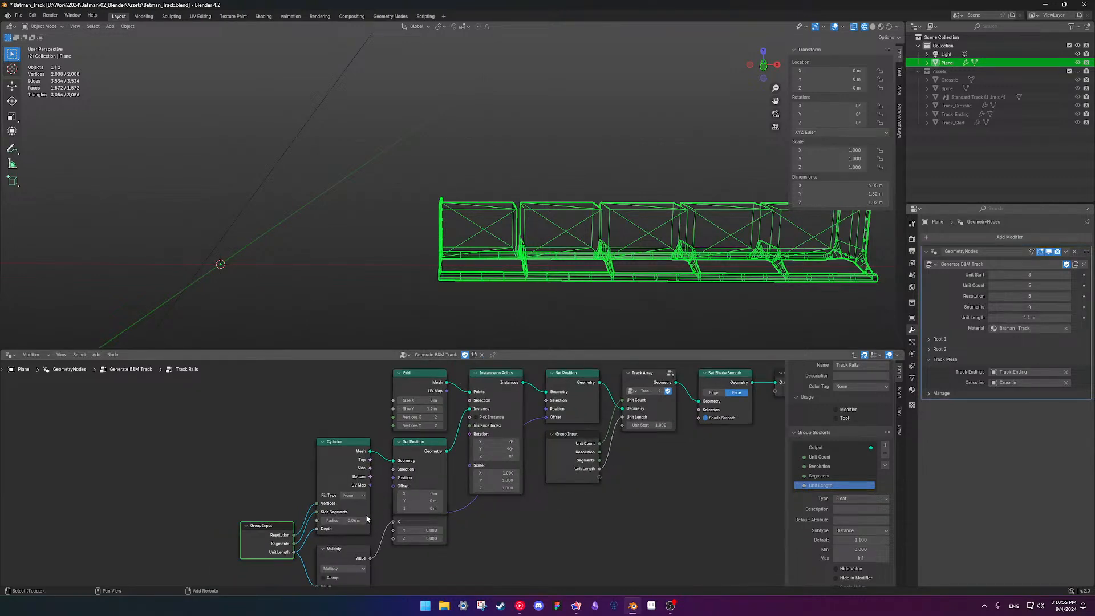
{"action": "middle_click_drag", "start_coordinate": [366, 518], "coordinate": [410, 472]}
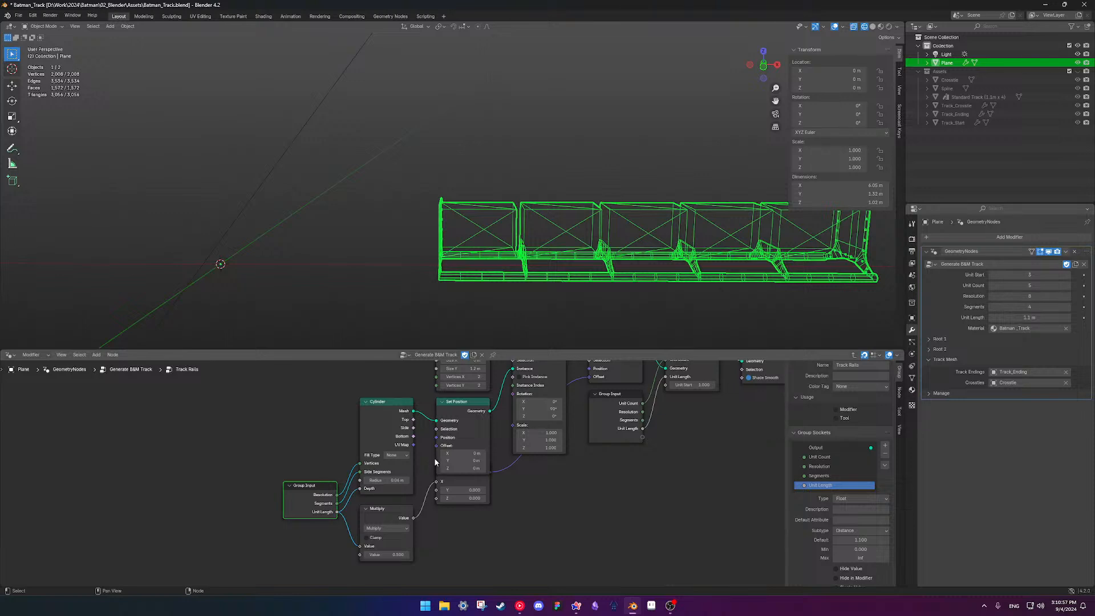
Tidy the Track Rails nodes by moving Combine XYZ below Instance on Points and Multiply below the first Set Position
{"action": "left_click_drag", "start_coordinate": [455, 482], "coordinate": [456, 505]}
{"action": "scroll", "coordinate": [456, 503], "scroll_direction": "down", "scroll_amount": 2}
{"action": "left_click_drag", "start_coordinate": [393, 525], "coordinate": [460, 505]}
{"action": "middle_click_drag", "start_coordinate": [411, 535], "coordinate": [433, 504]}
{"action": "left_click_drag", "start_coordinate": [350, 509], "coordinate": [415, 488]}
{"action": "left_click", "coordinate": [573, 493]}
{"action": "middle_click_drag", "start_coordinate": [493, 436], "coordinate": [407, 475], "text": "shift"}
{"action": "scroll", "coordinate": [469, 501], "scroll_direction": "up", "scroll_amount": 2}
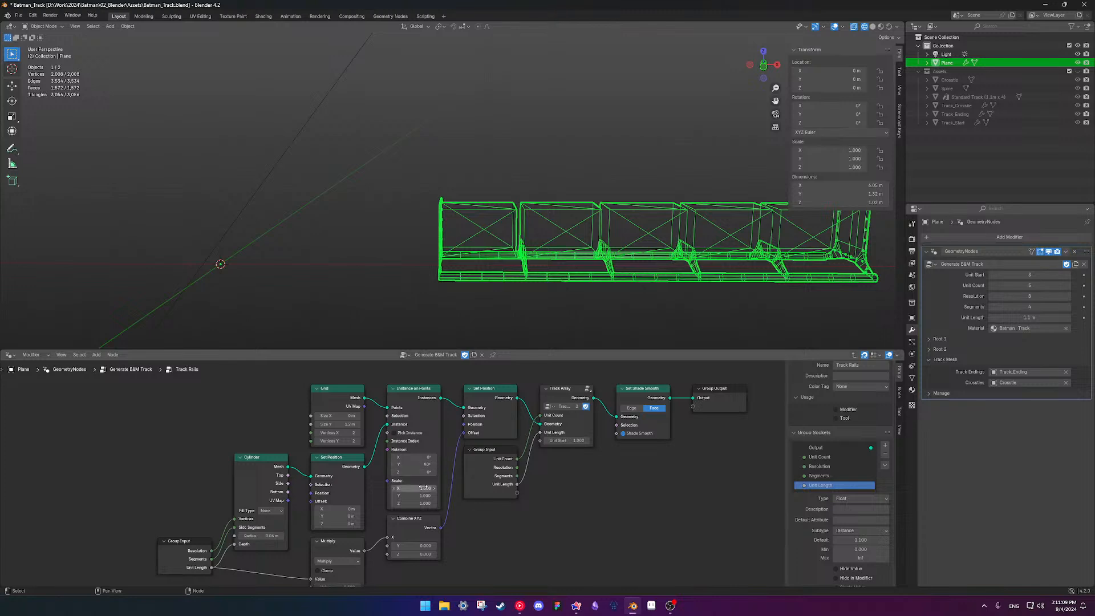
Examine the nodes of the Track Array group nested in Track Rails and return to Track Rails
{"action": "middle_click_drag", "start_coordinate": [350, 511], "coordinate": [371, 500], "text": "shift"}
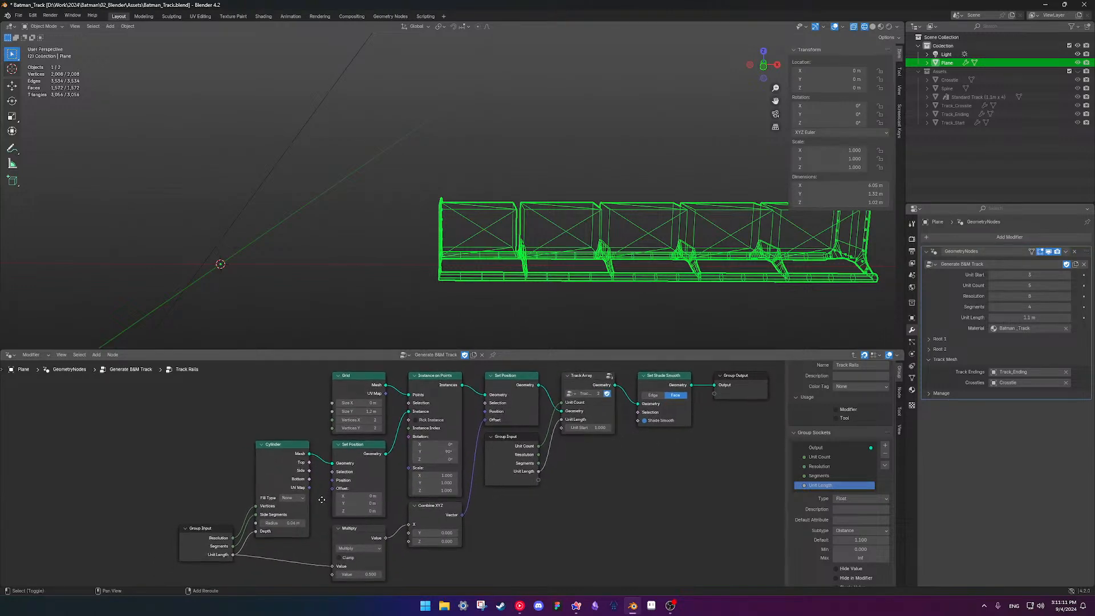
{"action": "middle_click_drag", "start_coordinate": [569, 488], "coordinate": [548, 503]}
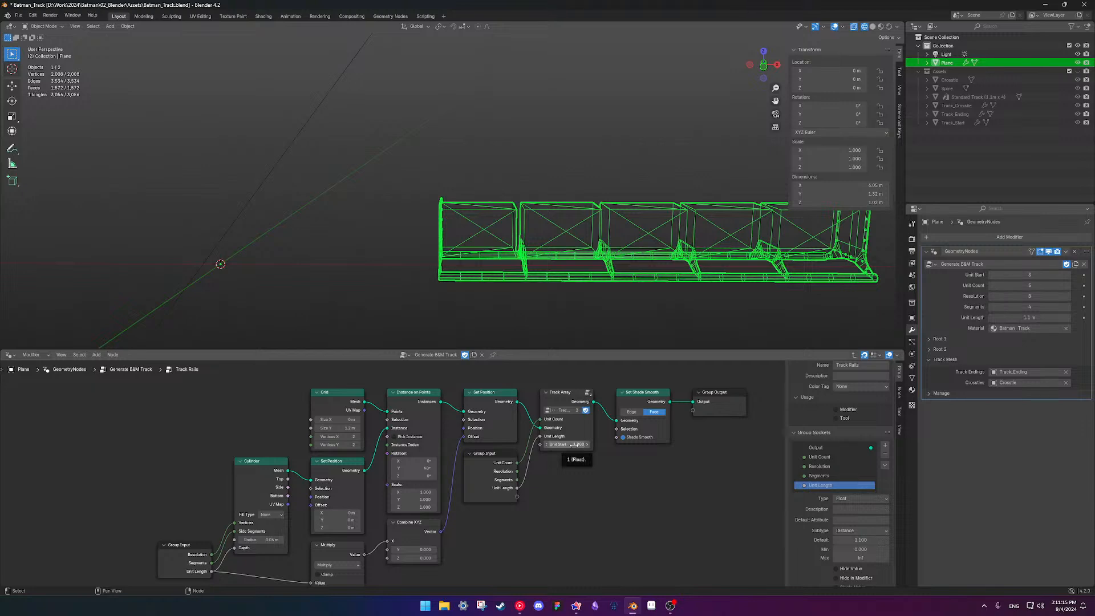
{"action": "key", "text": "Tab"}
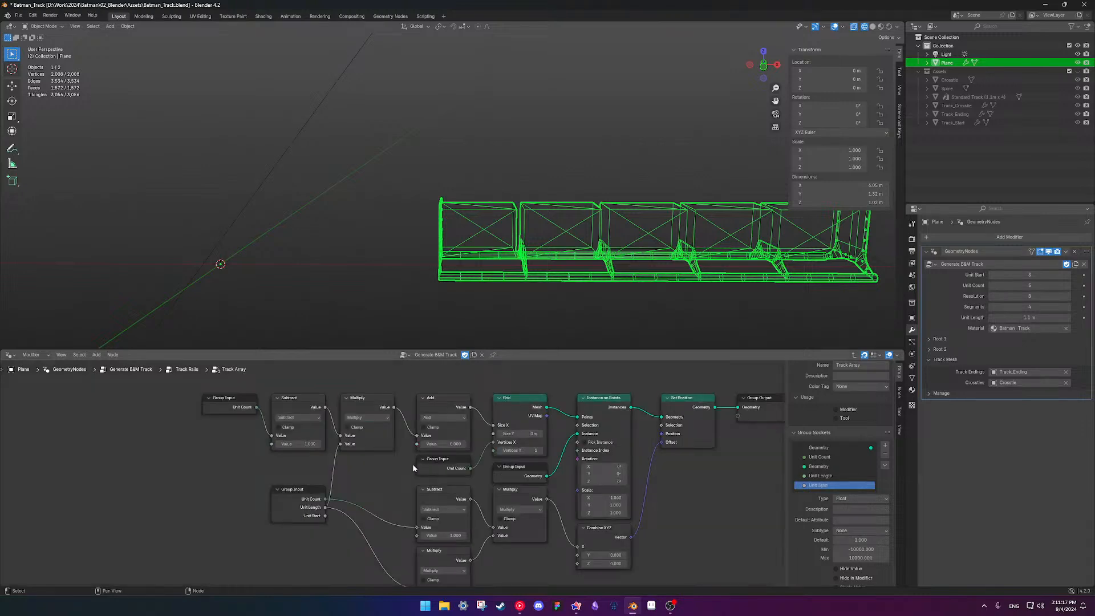
{"action": "middle_click_drag", "start_coordinate": [649, 512], "coordinate": [651, 467], "text": "shift"}
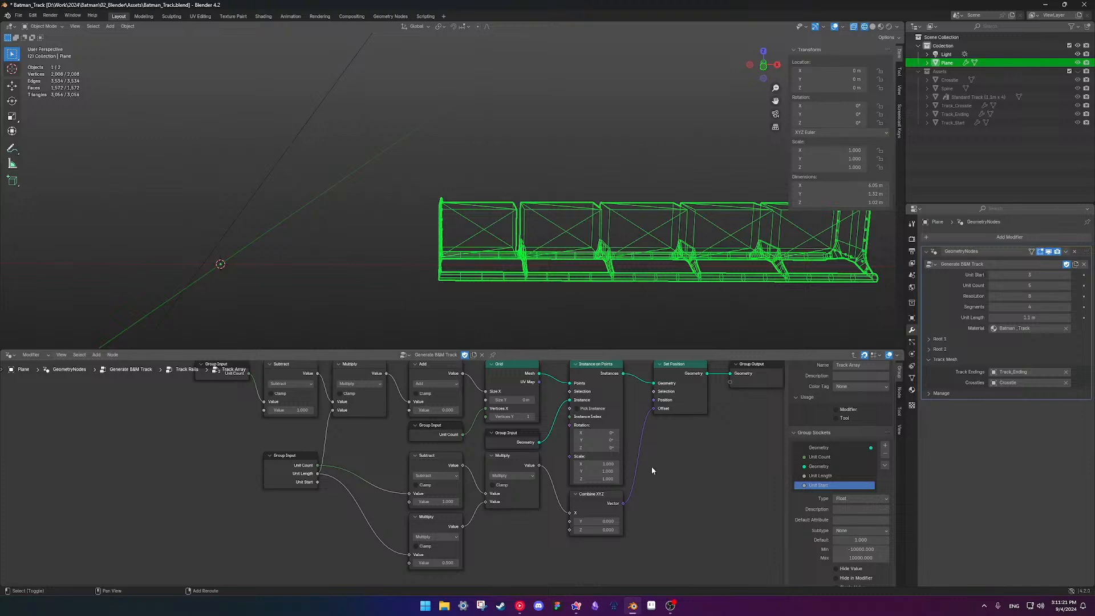
{"action": "key", "text": "Tab"}
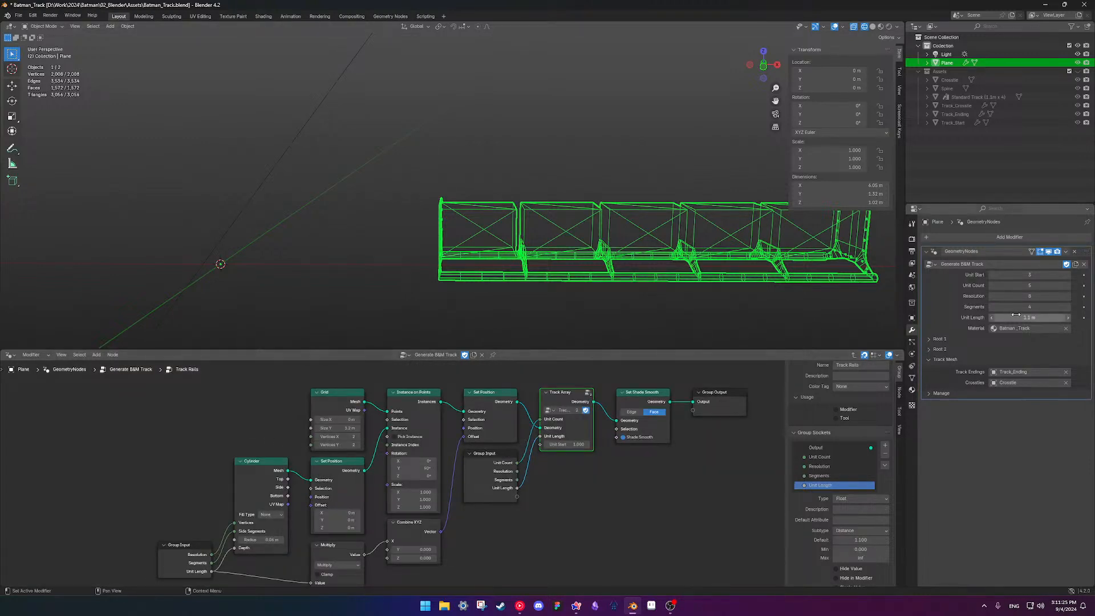
Try a shorter Unit Length on the modifier and undo it
{"action": "left_click_drag", "start_coordinate": [1030, 317], "coordinate": [1019, 317]}
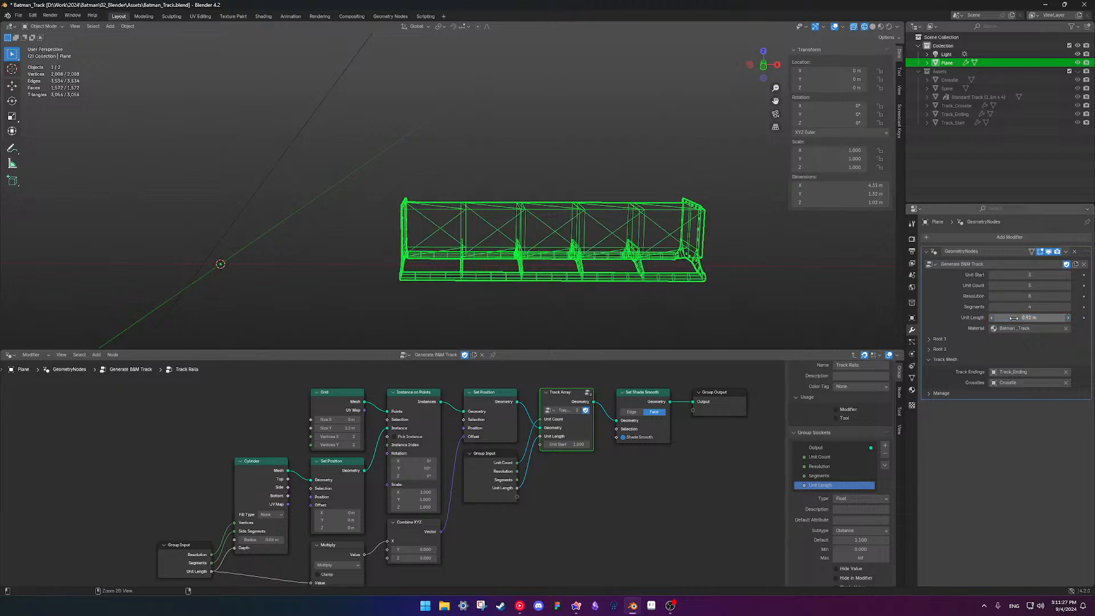
{"action": "key", "text": "ctrl+z"}
{"action": "scroll", "coordinate": [593, 446], "scroll_direction": "up", "scroll_amount": 2}
{"action": "scroll", "coordinate": [598, 447], "scroll_direction": "down", "scroll_amount": 1}
{"action": "middle_click_drag", "start_coordinate": [506, 484], "coordinate": [560, 462]}
{"action": "scroll", "coordinate": [394, 469], "scroll_direction": "down", "scroll_amount": 2}
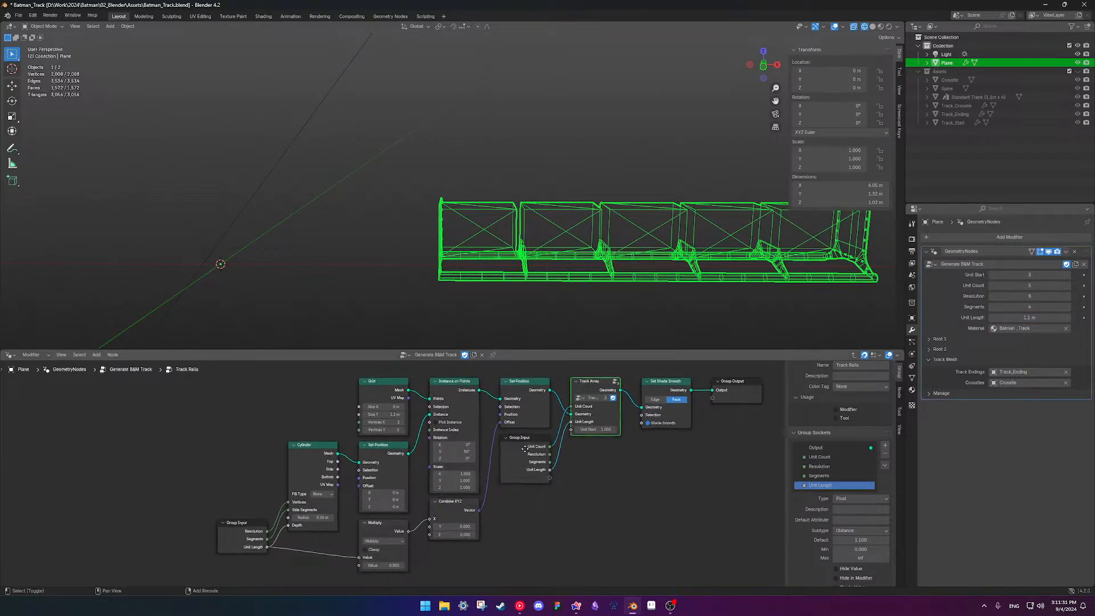
{"action": "middle_click_drag", "start_coordinate": [326, 502], "coordinate": [297, 508]}
Leave Track Rails and open the Crosstie Array group inside Track Crossties to examine its nodes
{"action": "key", "text": "Tab"}
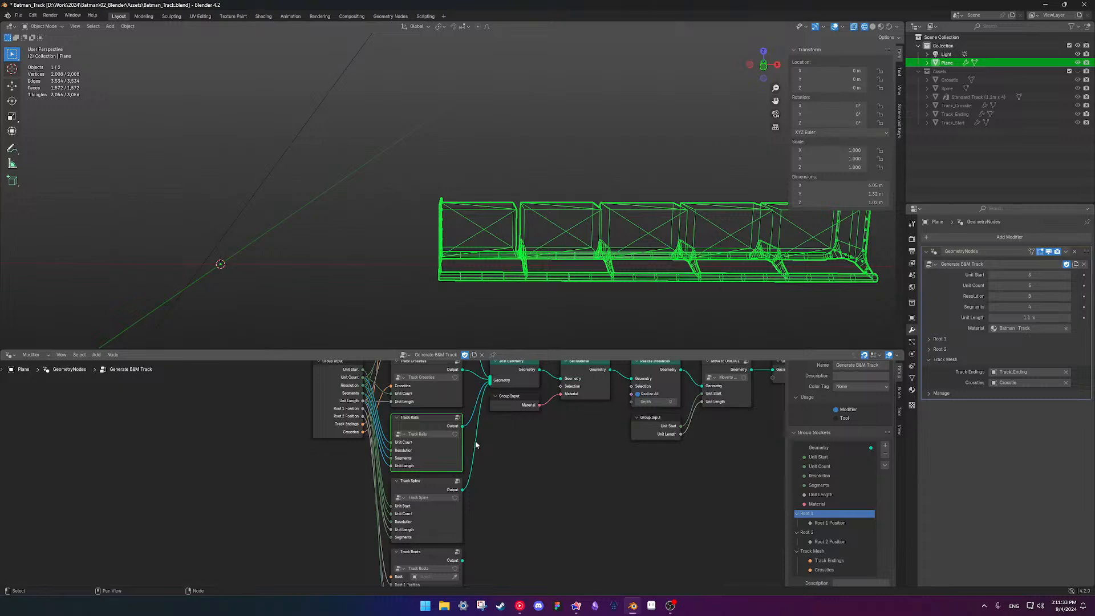
{"action": "left_click", "coordinate": [429, 454]}
{"action": "key", "text": "Tab"}
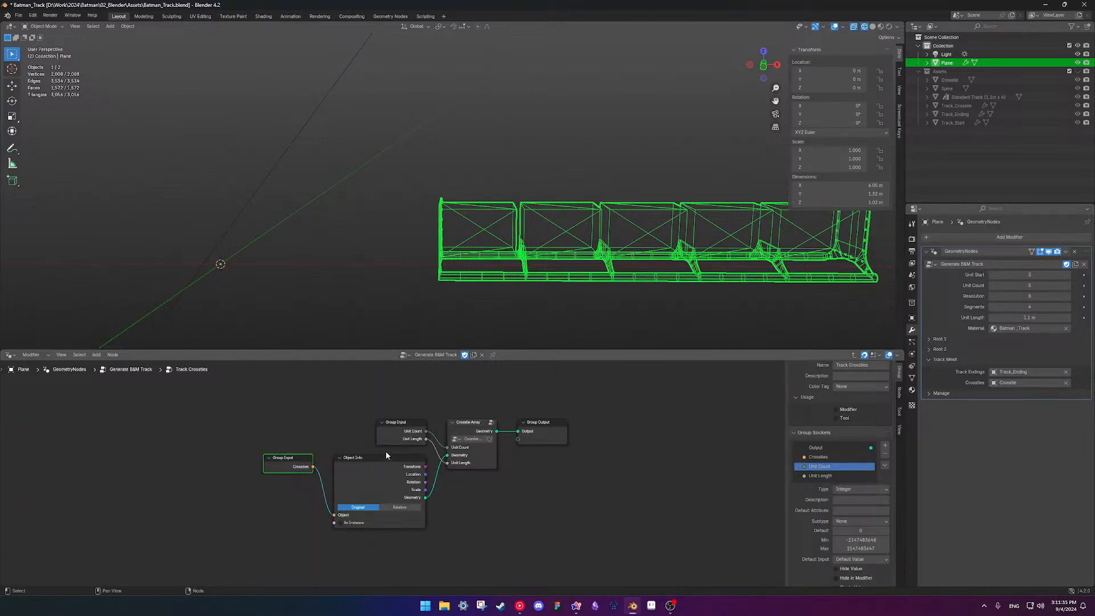
{"action": "left_click", "coordinate": [472, 453]}
{"action": "key", "text": "Tab"}
{"action": "middle_click_drag", "start_coordinate": [466, 490], "coordinate": [439, 461]}
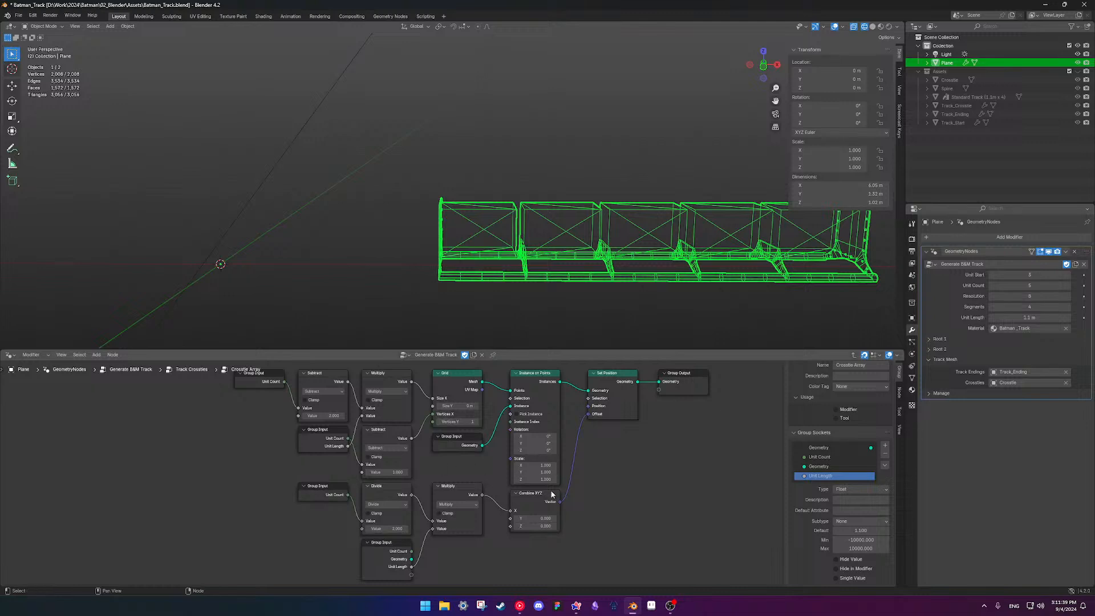
Temporarily detach Combine XYZ from Set Position's Offset in the Crosstie Array group and reconnect it
{"action": "left_click_drag", "start_coordinate": [587, 418], "coordinate": [579, 436]}
{"action": "left_click_drag", "start_coordinate": [560, 501], "coordinate": [588, 414]}
{"action": "middle_click_drag", "start_coordinate": [426, 471], "coordinate": [452, 475]}
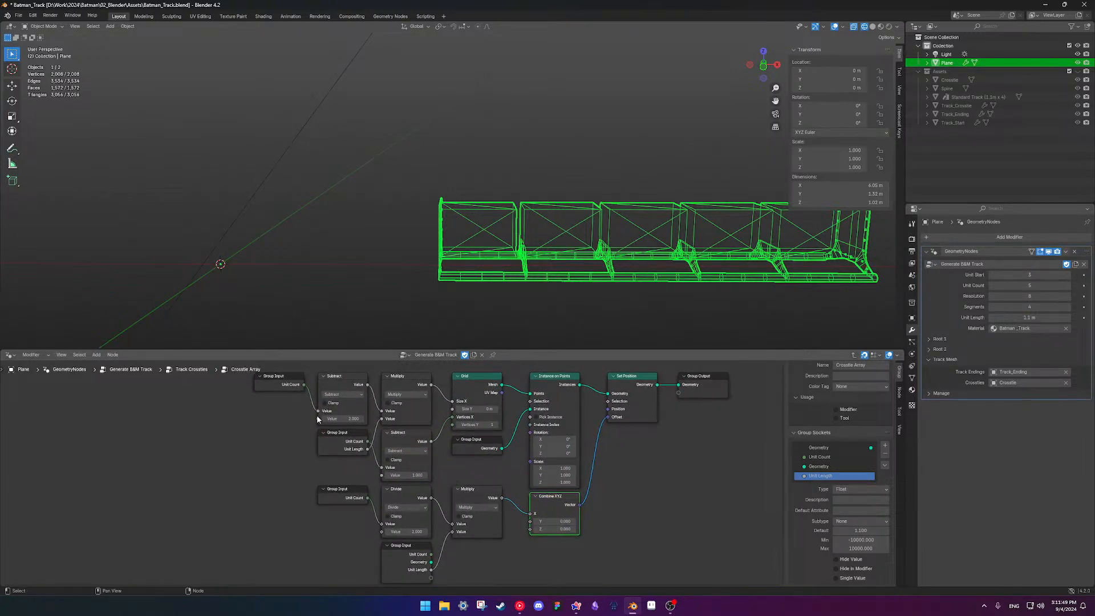
Leave Crosstie Array for Generate B&M Track and examine the Track Rails, Track Spine and Track Roots group nodes
{"action": "key", "text": "Tab"}
{"action": "key", "text": "Tab"}
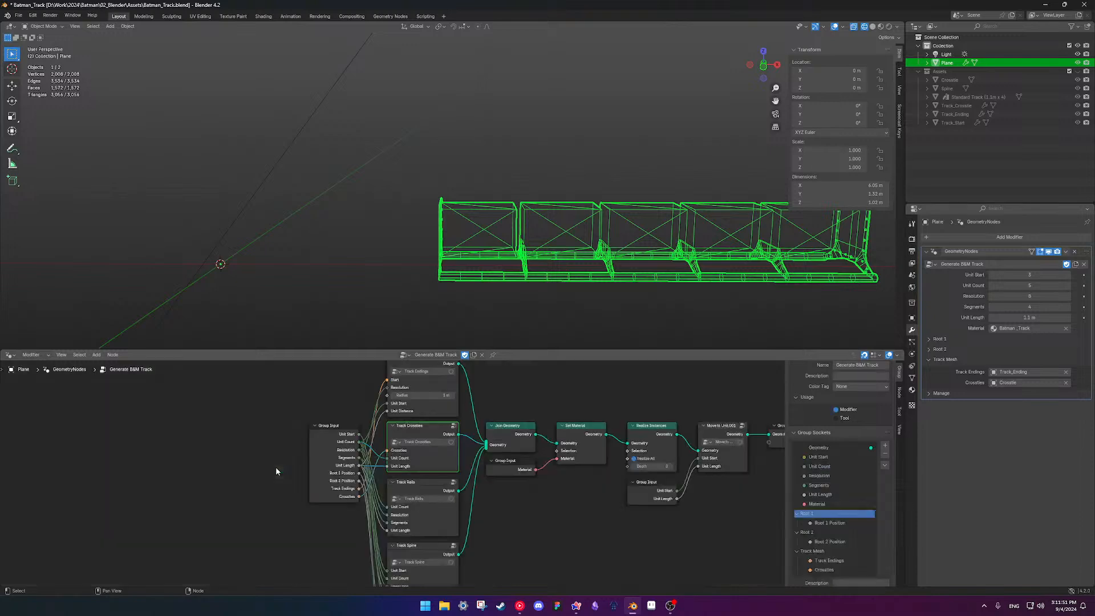
{"action": "middle_click_drag", "start_coordinate": [404, 451], "coordinate": [441, 535]}
{"action": "scroll", "coordinate": [423, 447], "scroll_direction": "up", "scroll_amount": 2}
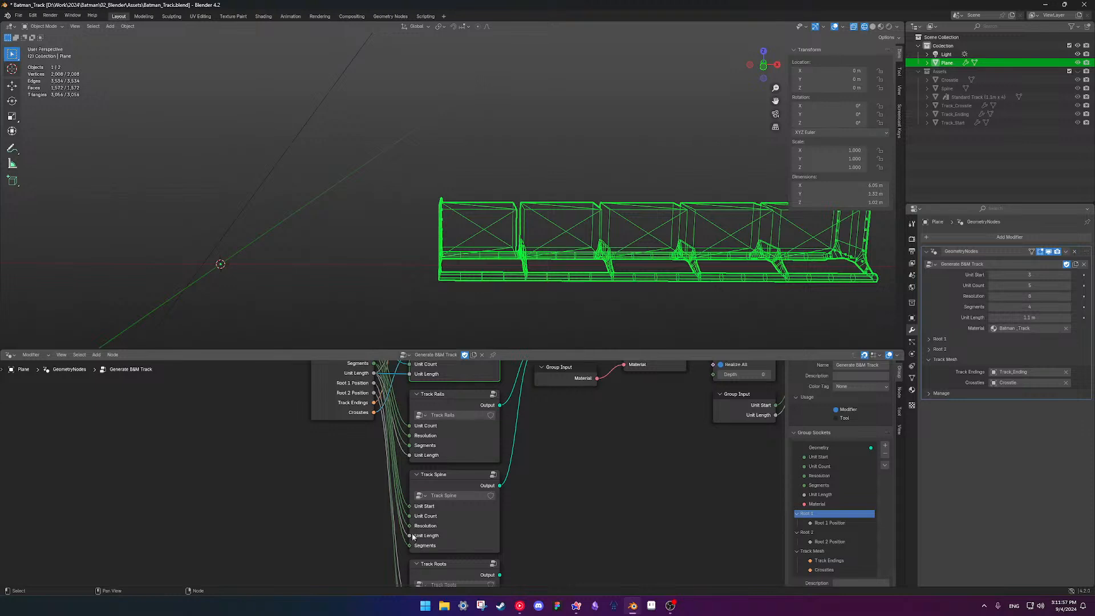
{"action": "middle_click_drag", "start_coordinate": [429, 449], "coordinate": [435, 505], "text": "shift"}
{"action": "scroll", "coordinate": [432, 449], "scroll_direction": "down", "scroll_amount": 4}
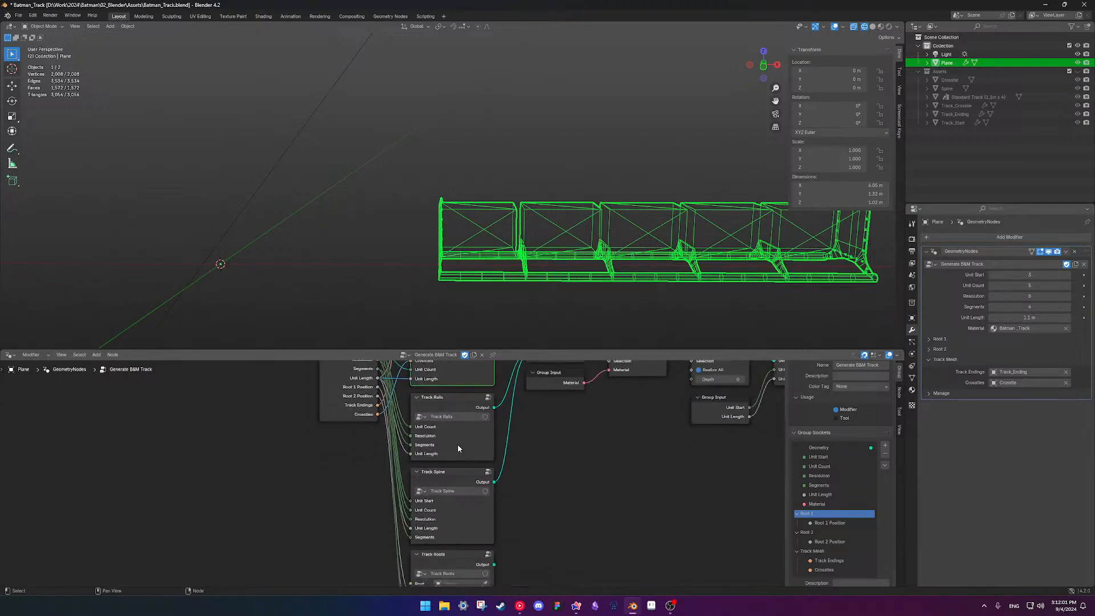
{"action": "scroll", "coordinate": [447, 446], "scroll_direction": "down", "scroll_amount": 1}
{"action": "scroll", "coordinate": [457, 444], "scroll_direction": "down", "scroll_amount": 4, "text": "shift"}
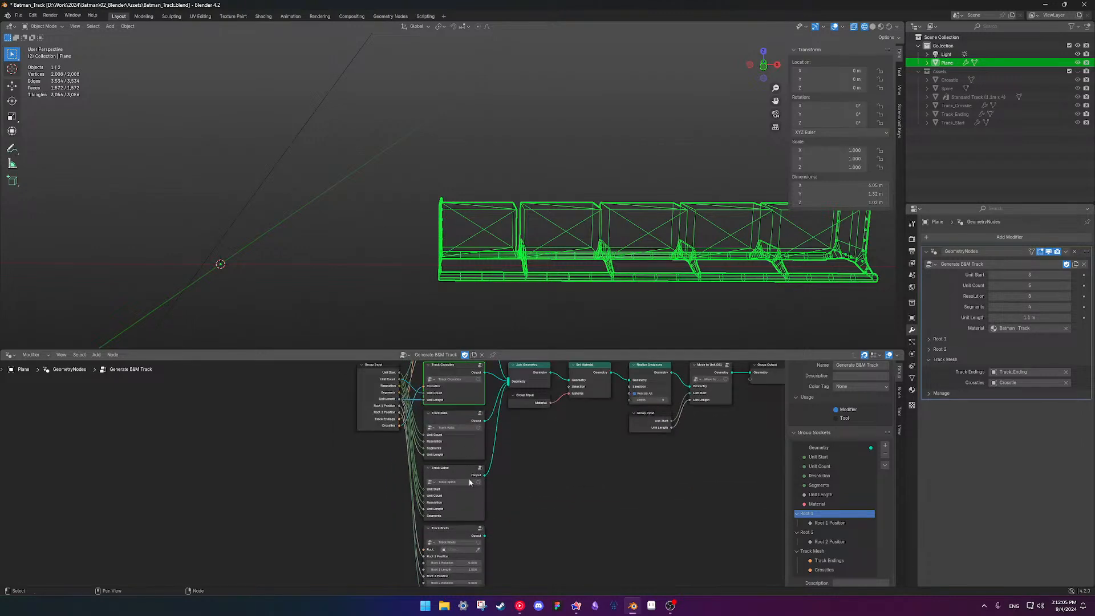
{"action": "scroll", "coordinate": [470, 469], "scroll_direction": "up", "scroll_amount": 5}
{"action": "mouse_move", "coordinate": [471, 502]}
{"action": "middle_mouse_down", "text": "shift"}
{"action": "mouse_move", "coordinate": [448, 488]}
{"action": "mouse_move", "coordinate": [511, 523]}
{"action": "mouse_move", "coordinate": [449, 507]}
{"action": "mouse_move", "coordinate": [453, 484]}
{"action": "mouse_move", "coordinate": [476, 496]}
{"action": "middle_mouse_up", "text": "shift"}
Open the Track Array group nested in Track Spine and examine its node chain
{"action": "left_click", "coordinate": [448, 488]}
{"action": "key", "text": "Tab"}
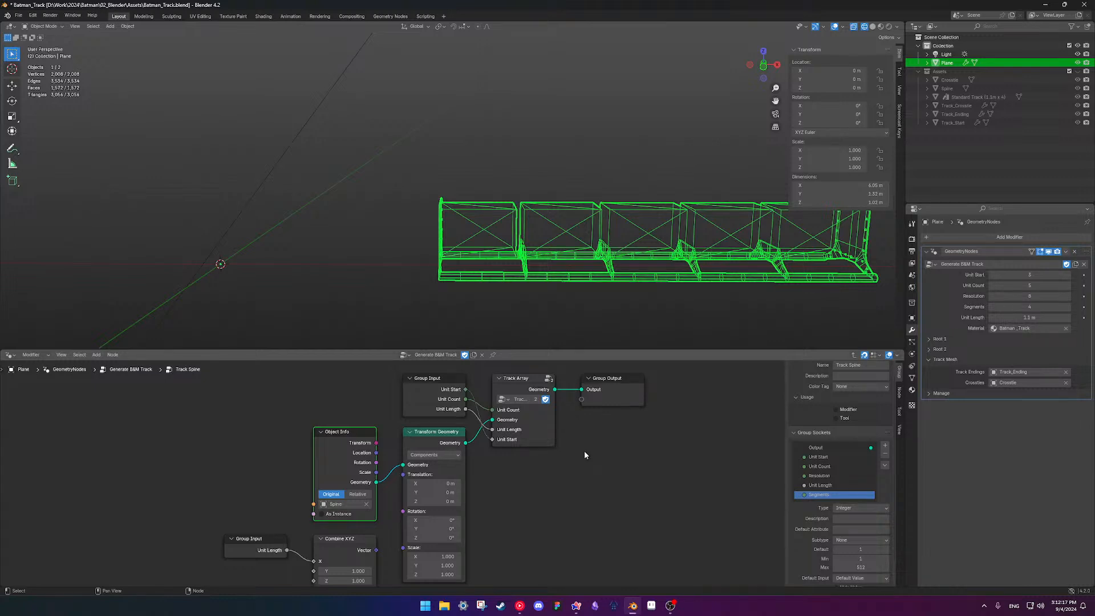
{"action": "left_click", "coordinate": [544, 421]}
{"action": "key", "text": "Tab"}
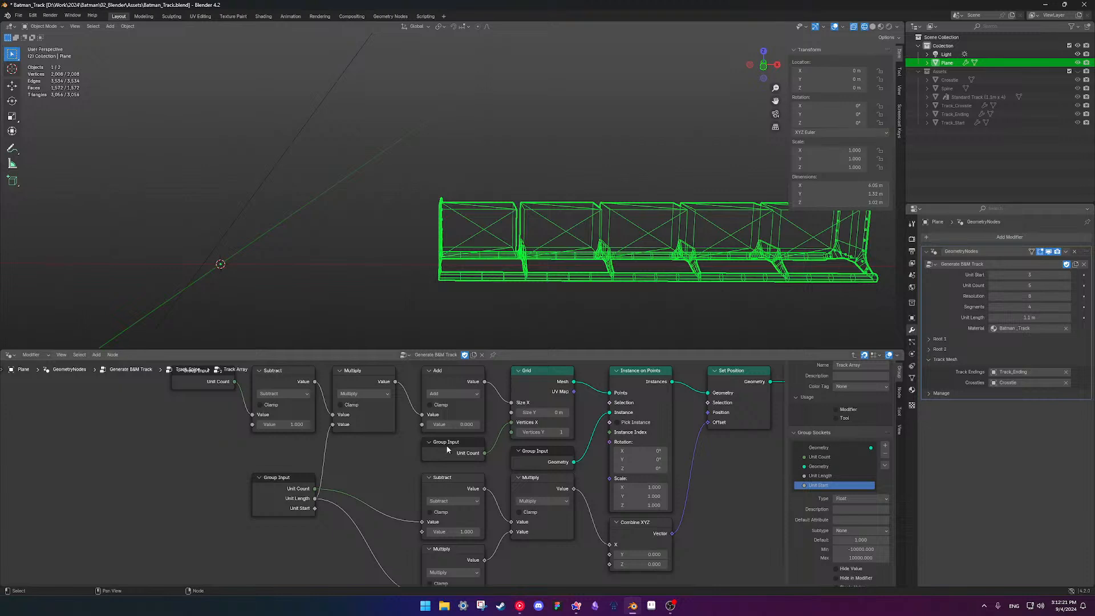
{"action": "middle_click_drag", "start_coordinate": [445, 469], "coordinate": [443, 453]}
{"action": "scroll", "coordinate": [442, 453], "scroll_direction": "down", "scroll_amount": 1}
{"action": "middle_click_drag", "start_coordinate": [572, 466], "coordinate": [498, 453]}
{"action": "scroll", "coordinate": [495, 474], "scroll_direction": "down", "scroll_amount": 1}
Check how Track Array is fed in Track Spine and reopen it to inspect the offset nodes
{"action": "key", "text": "Tab"}
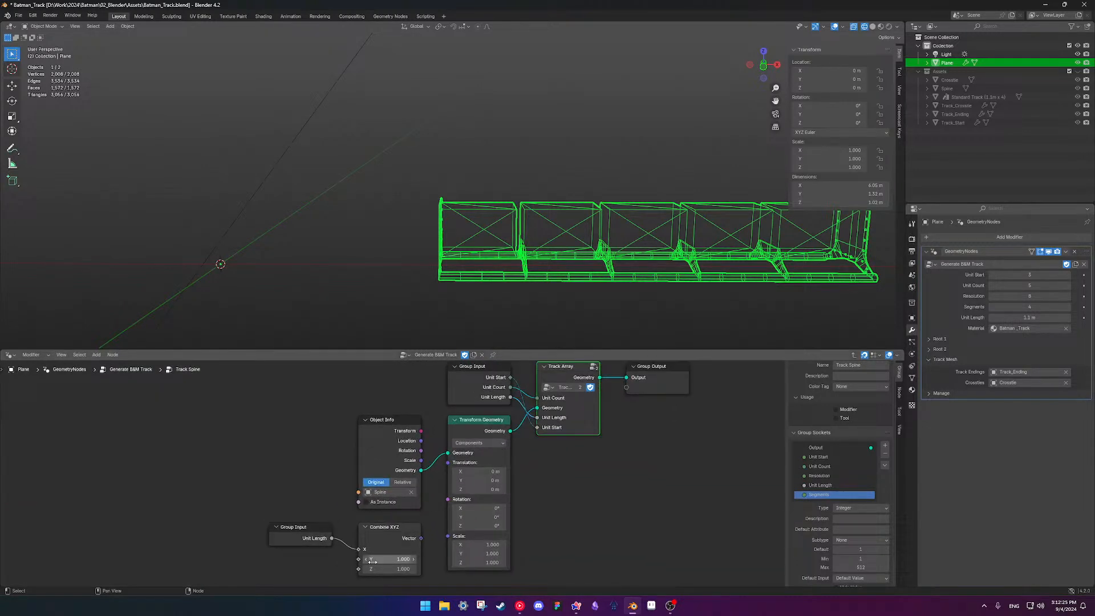
{"action": "scroll", "coordinate": [468, 416], "scroll_direction": "up", "scroll_amount": 1}
{"action": "middle_click_drag", "start_coordinate": [469, 417], "coordinate": [443, 424]}
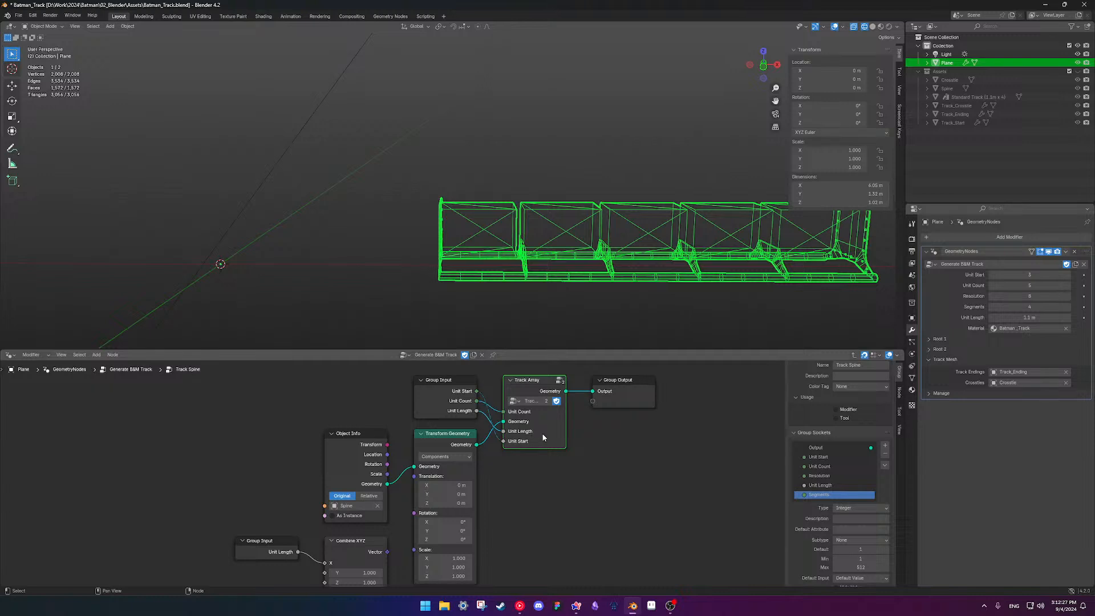
{"action": "key", "text": "Tab"}
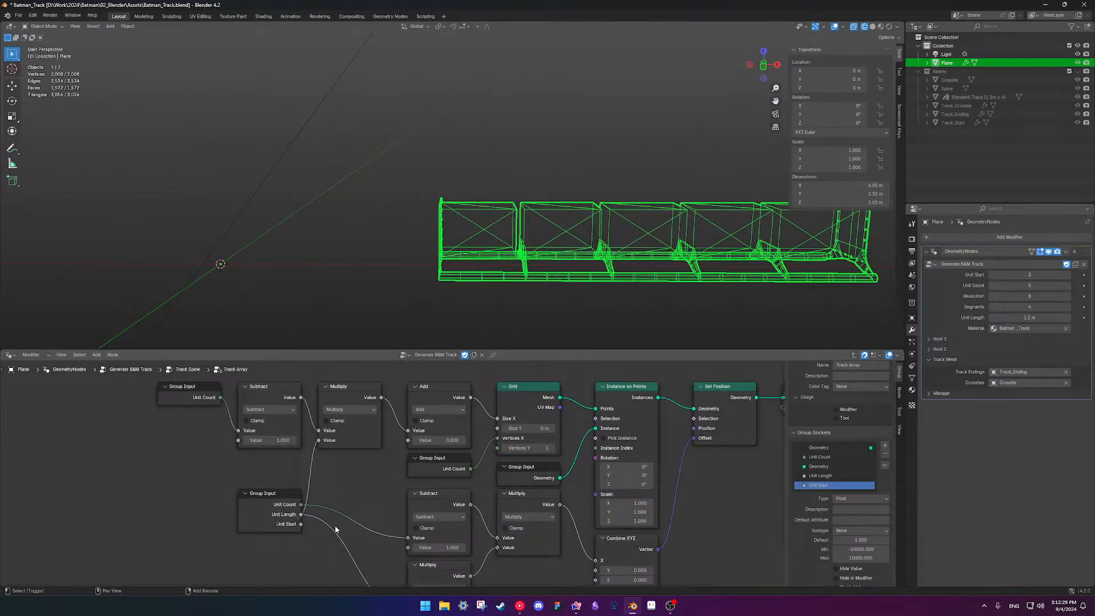
{"action": "middle_click_drag", "start_coordinate": [322, 524], "coordinate": [325, 445]}
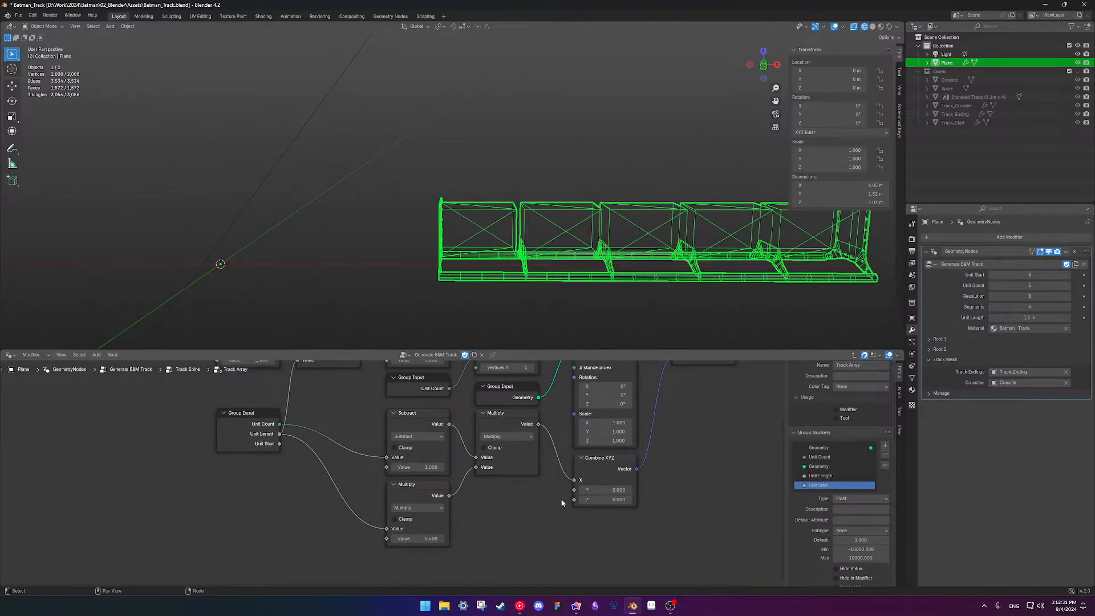
{"action": "scroll", "coordinate": [582, 488], "scroll_direction": "down", "scroll_amount": 4}
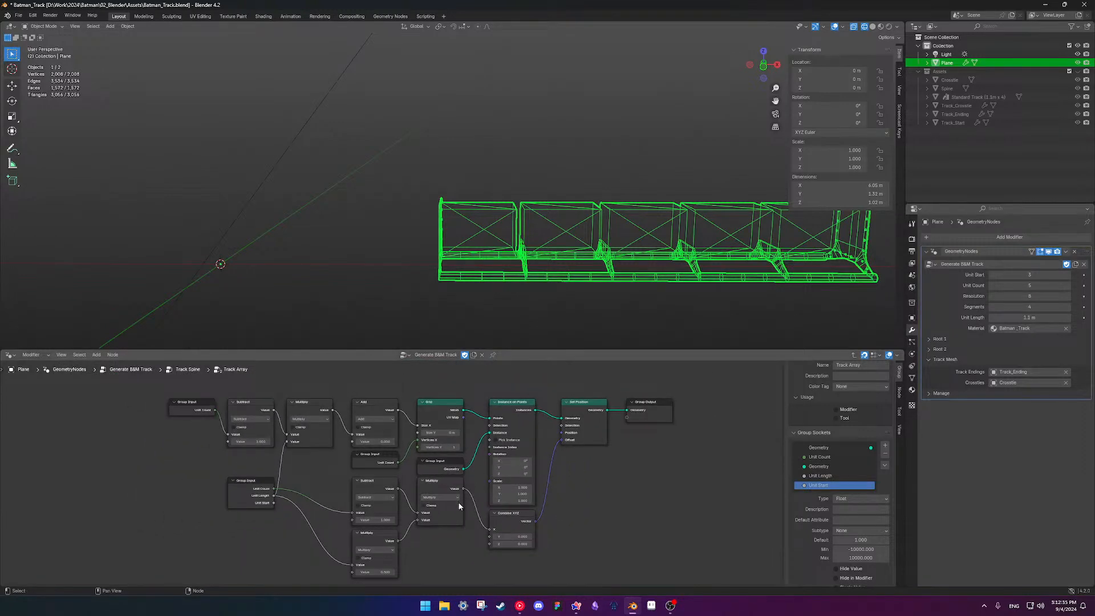
Disconnect Set Position's Offset in Track Array, test a longer Unit Length, and restore the length and the link
{"action": "left_click_drag", "start_coordinate": [562, 443], "coordinate": [557, 454]}
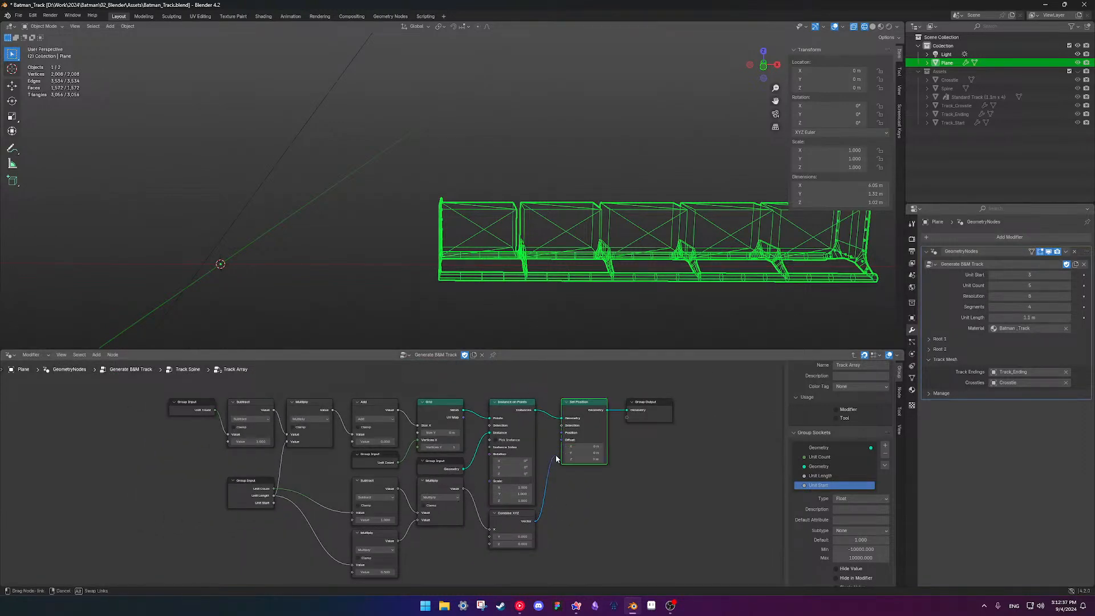
{"action": "left_click_drag", "start_coordinate": [1027, 317], "coordinate": [1049, 317]}
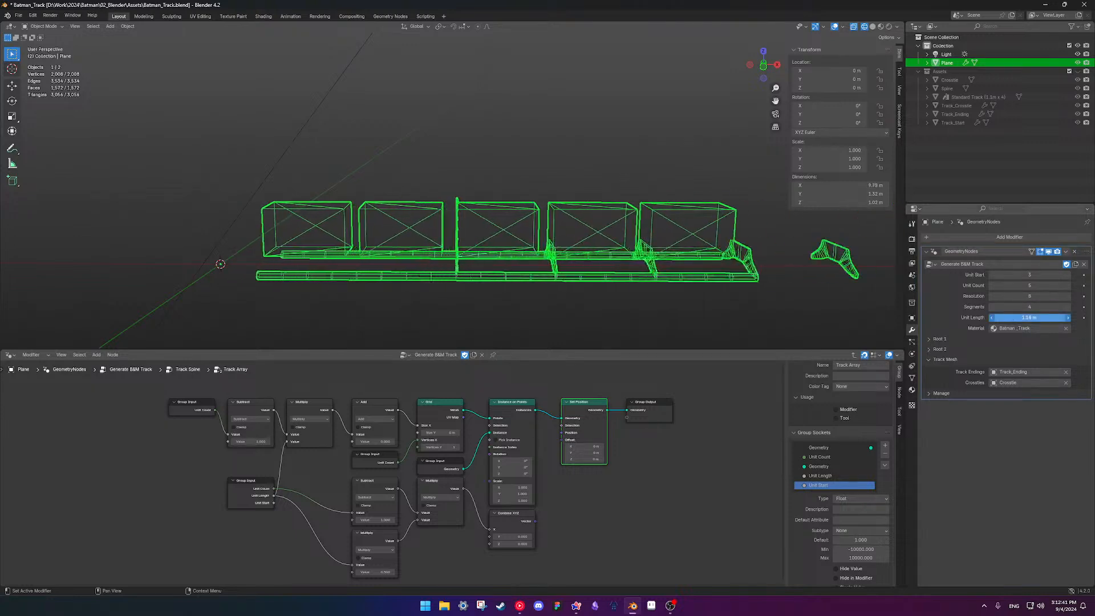
{"action": "right_click", "coordinate": [1028, 317]}
{"action": "left_click_drag", "start_coordinate": [530, 520], "coordinate": [555, 488]}
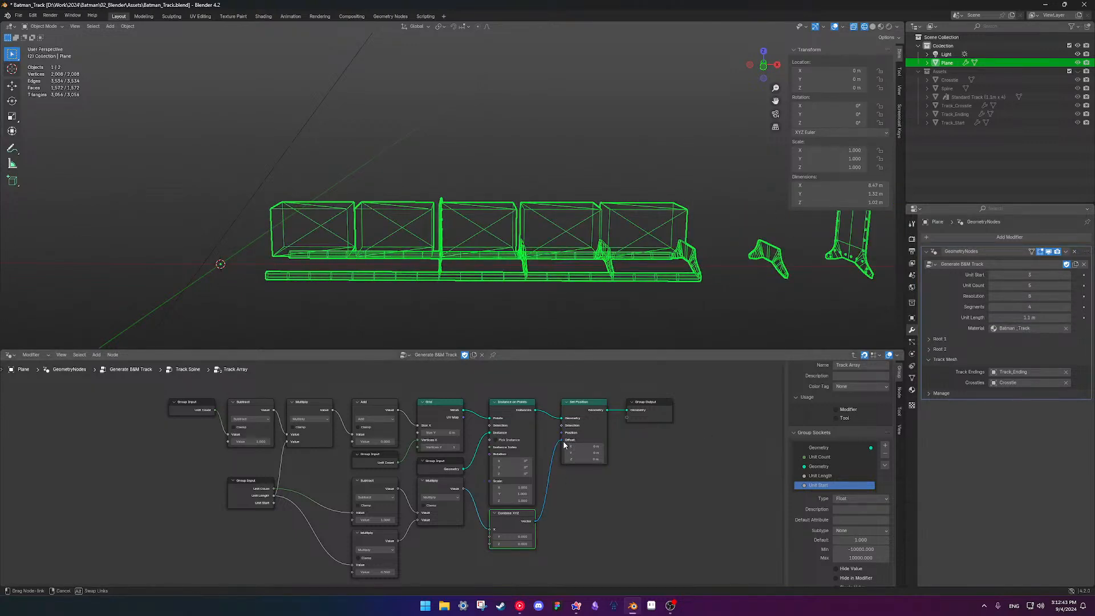
{"action": "left_click_drag", "start_coordinate": [563, 445], "coordinate": [563, 441]}
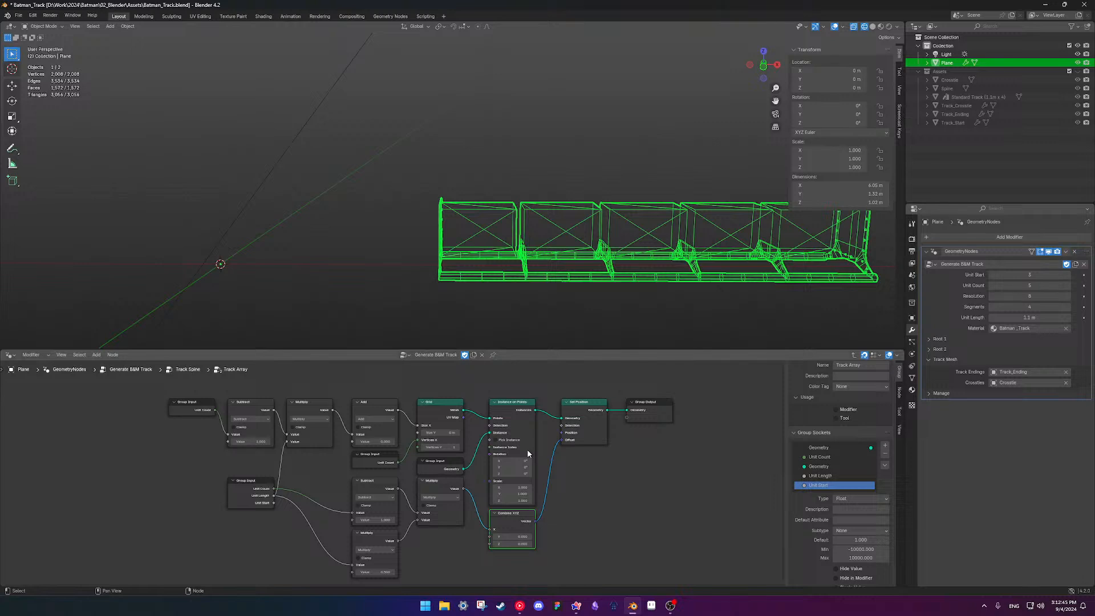
Return to Track Spine to check its Transform Geometry nodes and reopen Track Array
{"action": "key", "text": "Tab"}
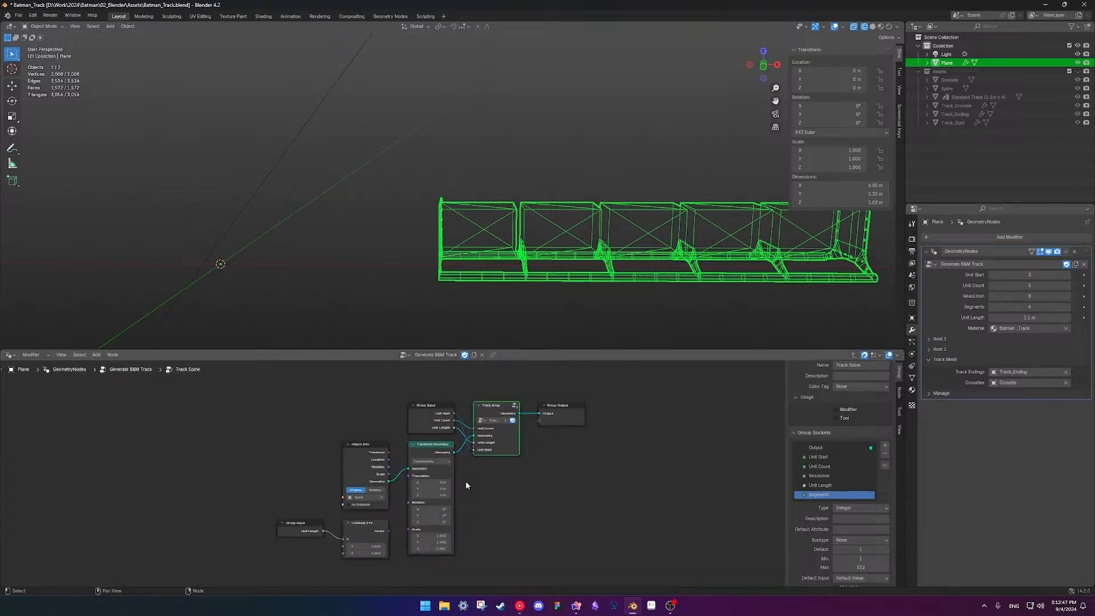
{"action": "key", "text": "Tab"}
{"action": "key", "text": "Tab"}
{"action": "scroll", "coordinate": [461, 495], "scroll_direction": "up", "scroll_amount": 4}
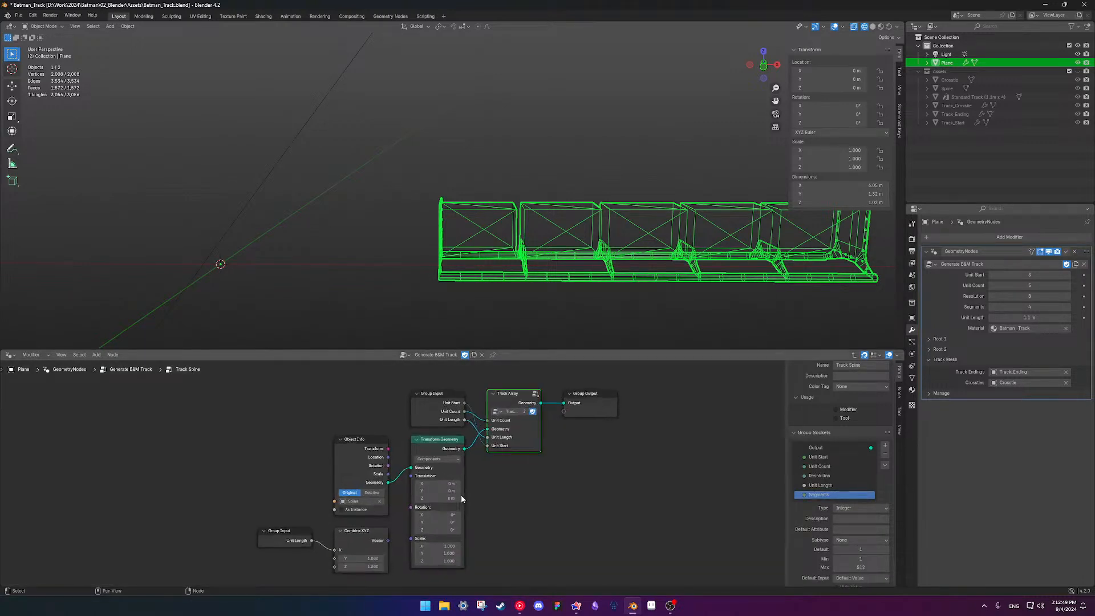
{"action": "key", "text": "Tab"}
{"action": "scroll", "coordinate": [419, 481], "scroll_direction": "up", "scroll_amount": 2}
{"action": "scroll", "coordinate": [420, 481], "scroll_direction": "down", "scroll_amount": 3}
{"action": "middle_click_drag", "start_coordinate": [497, 474], "coordinate": [453, 462], "text": "shift"}
{"action": "scroll", "coordinate": [399, 460], "scroll_direction": "down", "scroll_amount": 1}
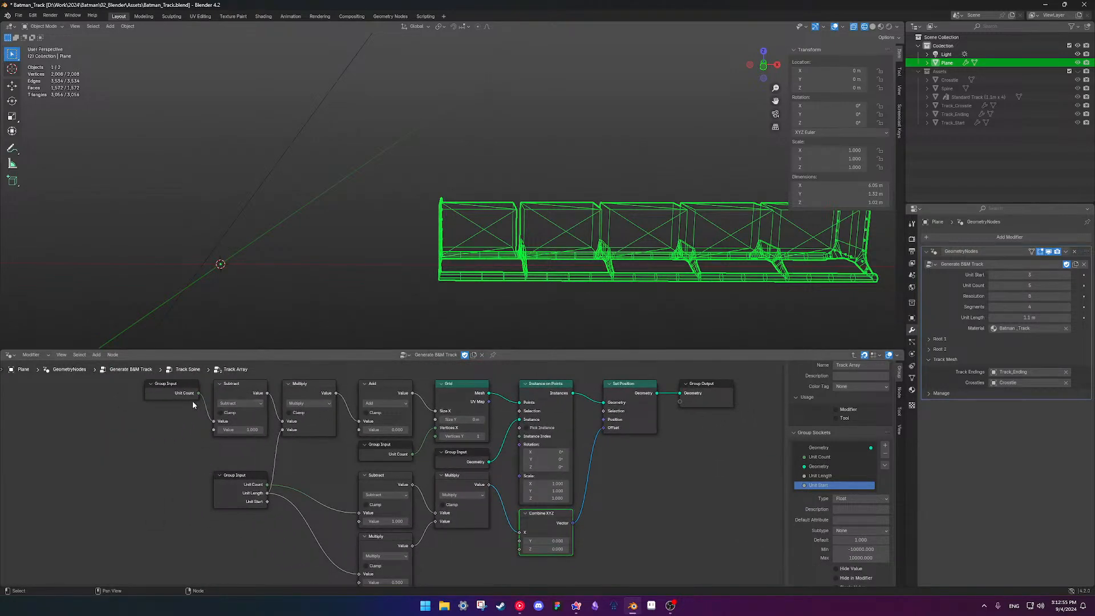
Space the Group Input and Subtract nodes out evenly before the first Multiply node in Track Array
{"action": "left_click_drag", "start_coordinate": [132, 386], "coordinate": [289, 520]}
{"action": "key", "text": "g"}
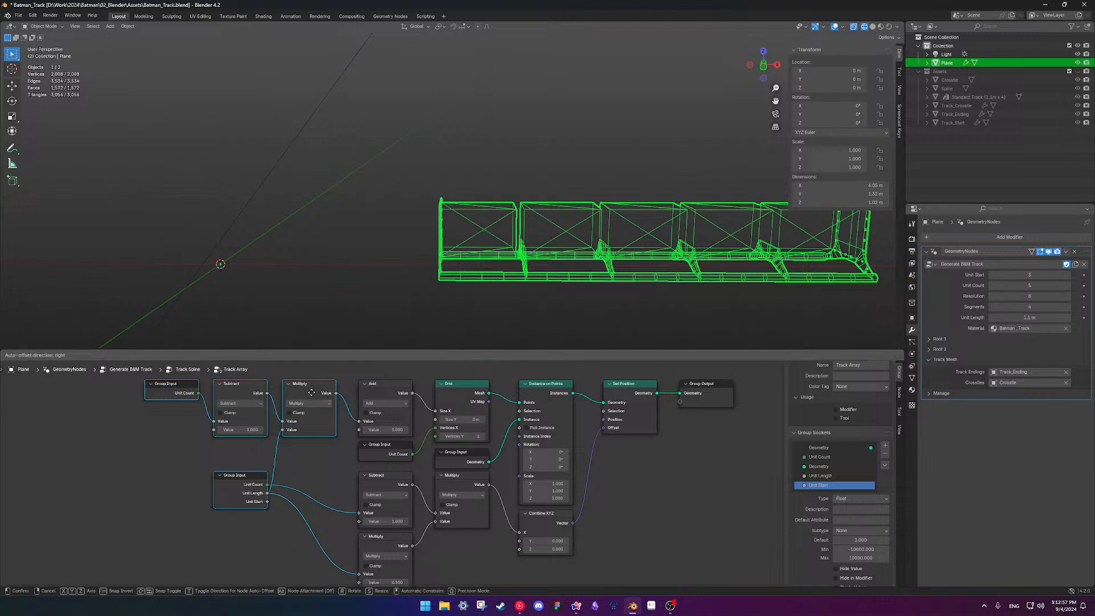
{"action": "left_click", "coordinate": [307, 393]}
{"action": "left_click_drag", "start_coordinate": [83, 399], "coordinate": [235, 514]}
{"action": "left_click", "coordinate": [220, 404]}
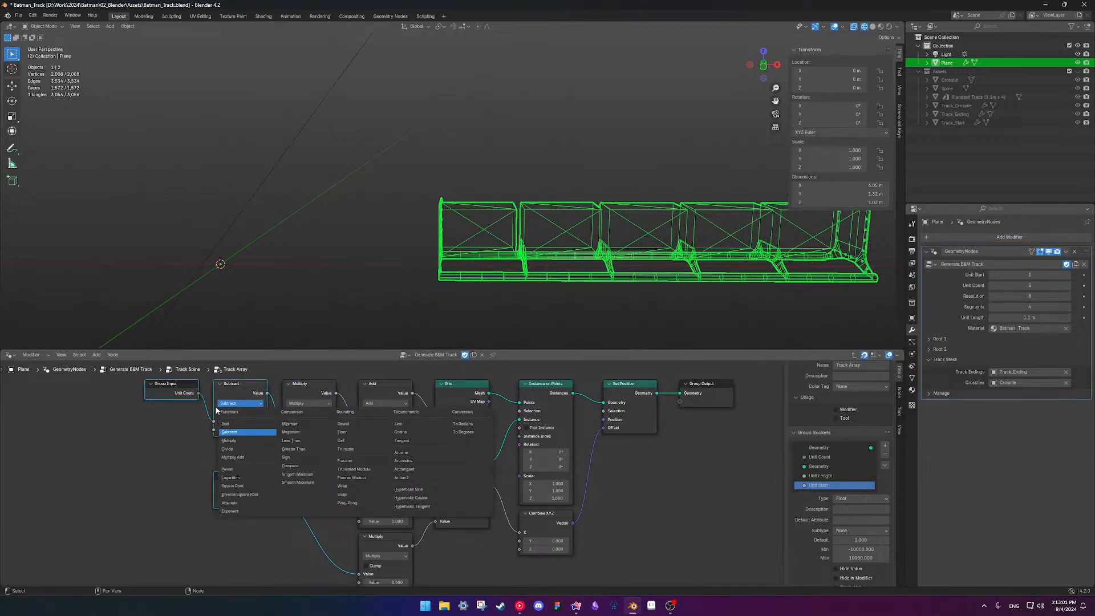
{"action": "key", "text": "Escape"}
{"action": "key", "text": "g"}
{"action": "left_click", "coordinate": [159, 386]}
{"action": "left_click", "coordinate": [145, 441]}
Disconnect Add from the Grid's Size X in Track Array, test Unit Length, and reconnect Add to Size X
{"action": "mouse_move", "coordinate": [398, 421]}
{"action": "middle_mouse_down"}
{"action": "mouse_move", "coordinate": [417, 427]}
{"action": "mouse_move", "coordinate": [409, 410]}
{"action": "middle_mouse_up"}
{"action": "middle_click_drag", "start_coordinate": [531, 474], "coordinate": [508, 473]}
{"action": "left_click_drag", "start_coordinate": [418, 401], "coordinate": [413, 392]}
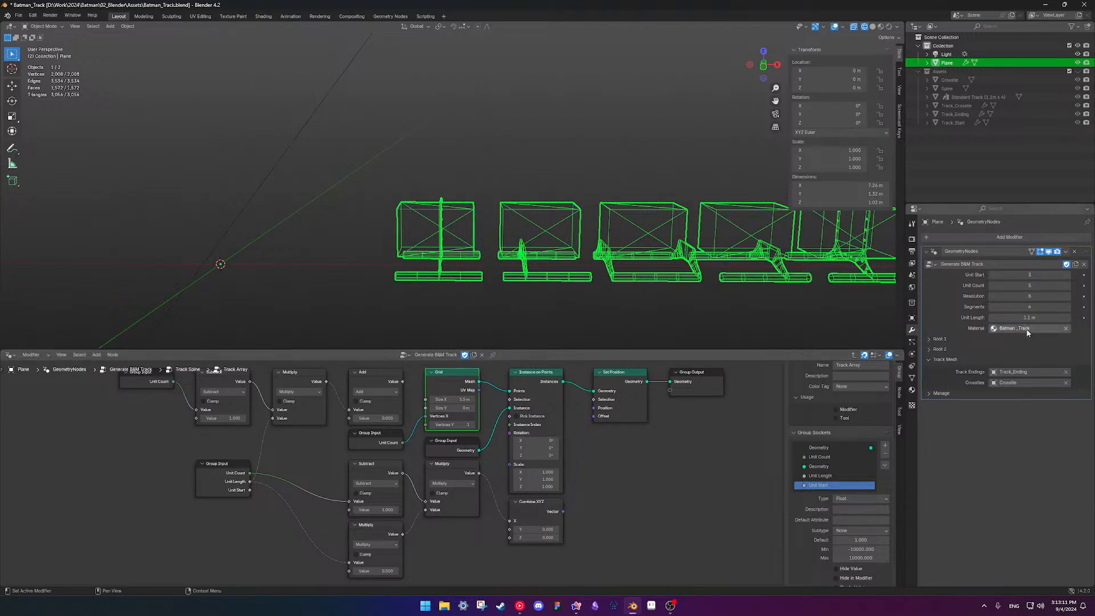
{"action": "mouse_move", "coordinate": [1027, 317]}
{"action": "left_mouse_down"}
{"action": "mouse_move", "coordinate": [1052, 317]}
{"action": "mouse_move", "coordinate": [1027, 317]}
{"action": "left_mouse_up"}
{"action": "left_click_drag", "start_coordinate": [402, 381], "coordinate": [426, 399]}
{"action": "middle_click_drag", "start_coordinate": [671, 459], "coordinate": [642, 465]}
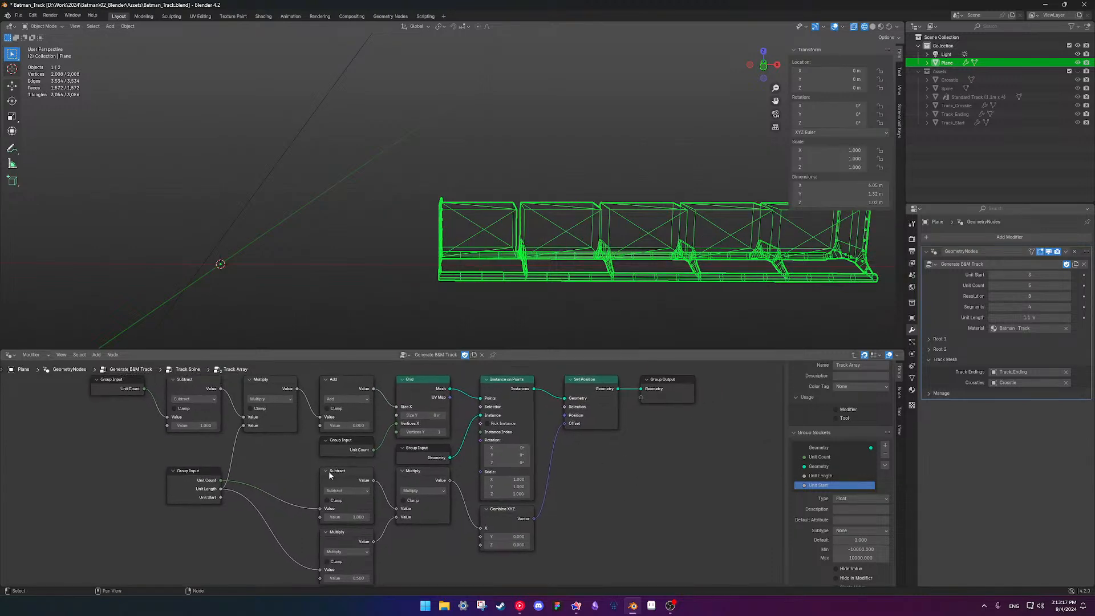
Return to Generate B&M Track and open the Move to Unit.001 group to examine its nodes
{"action": "key", "text": "ctrl+Tab"}
{"action": "key", "text": "ctrl+Tab"}
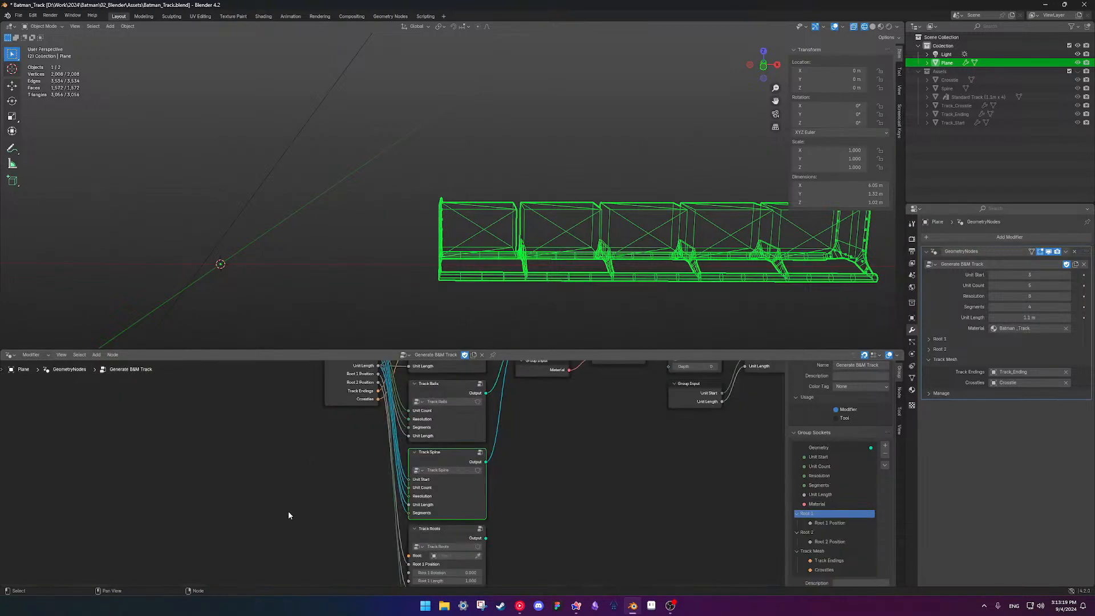
{"action": "middle_click_drag", "start_coordinate": [397, 463], "coordinate": [350, 494]}
{"action": "scroll", "coordinate": [599, 471], "scroll_direction": "down", "scroll_amount": 2}
{"action": "middle_click_drag", "start_coordinate": [627, 470], "coordinate": [478, 491]}
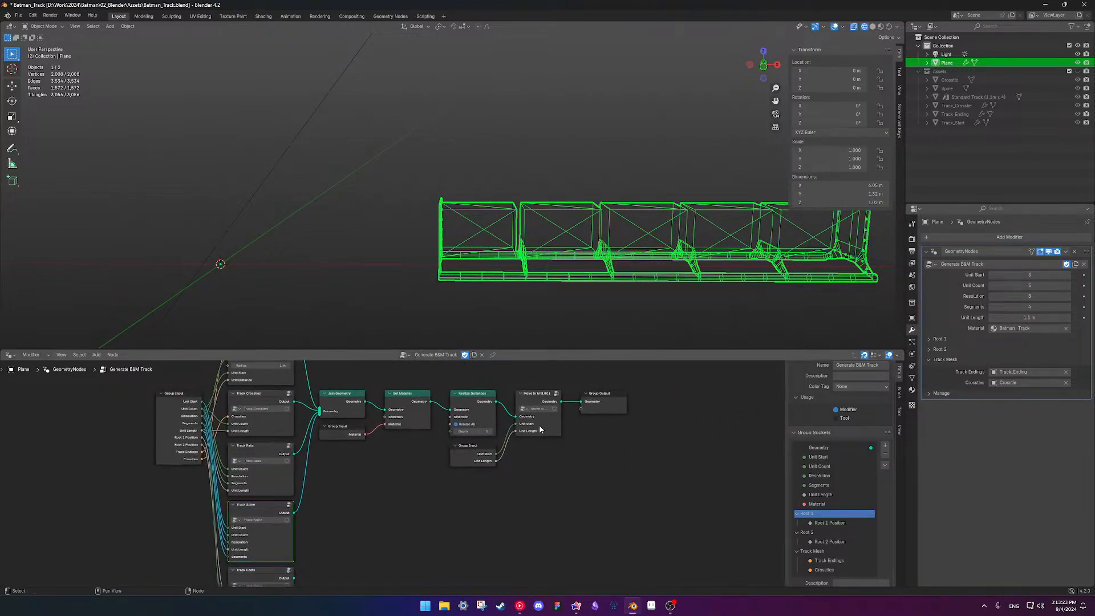
{"action": "left_click", "coordinate": [538, 429]}
{"action": "key", "text": "Tab"}
{"action": "scroll", "coordinate": [484, 510], "scroll_direction": "up", "scroll_amount": 3}
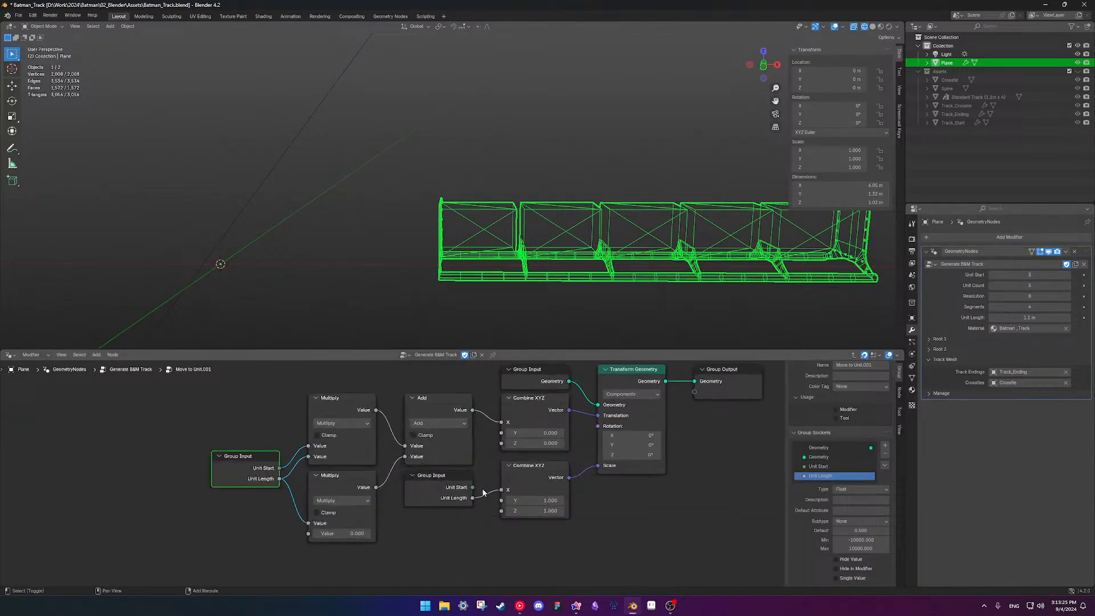
{"action": "middle_click_drag", "start_coordinate": [523, 457], "coordinate": [538, 482]}
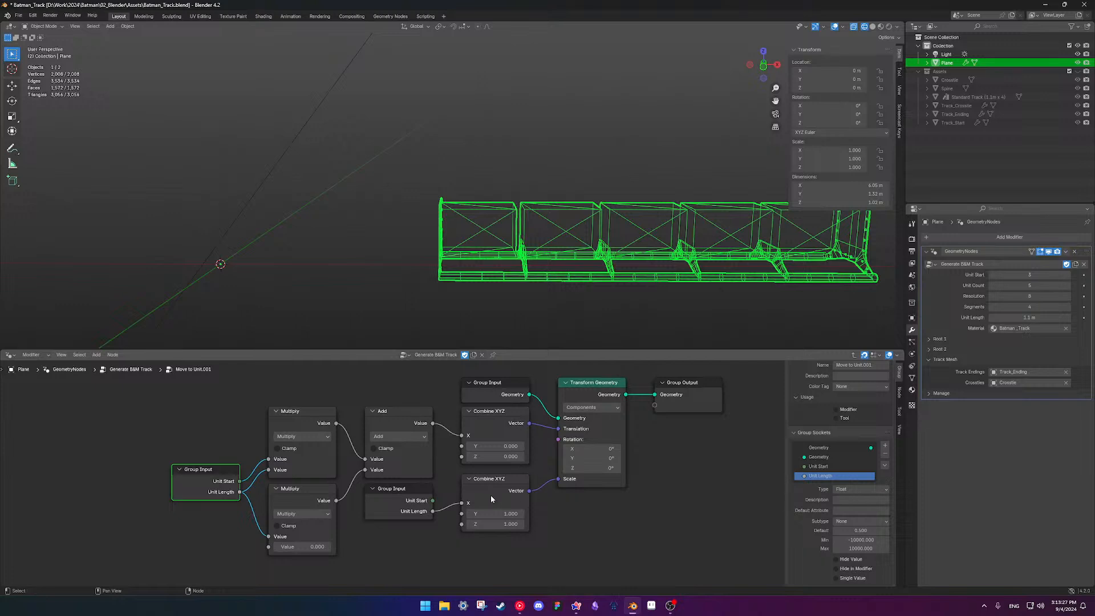
Try cutting the link from Combine XYZ to Transform Geometry's Scale in Move to Unit.001 and undo it
{"action": "right_click_drag", "start_coordinate": [533, 497], "coordinate": [548, 506], "text": "ctrl"}
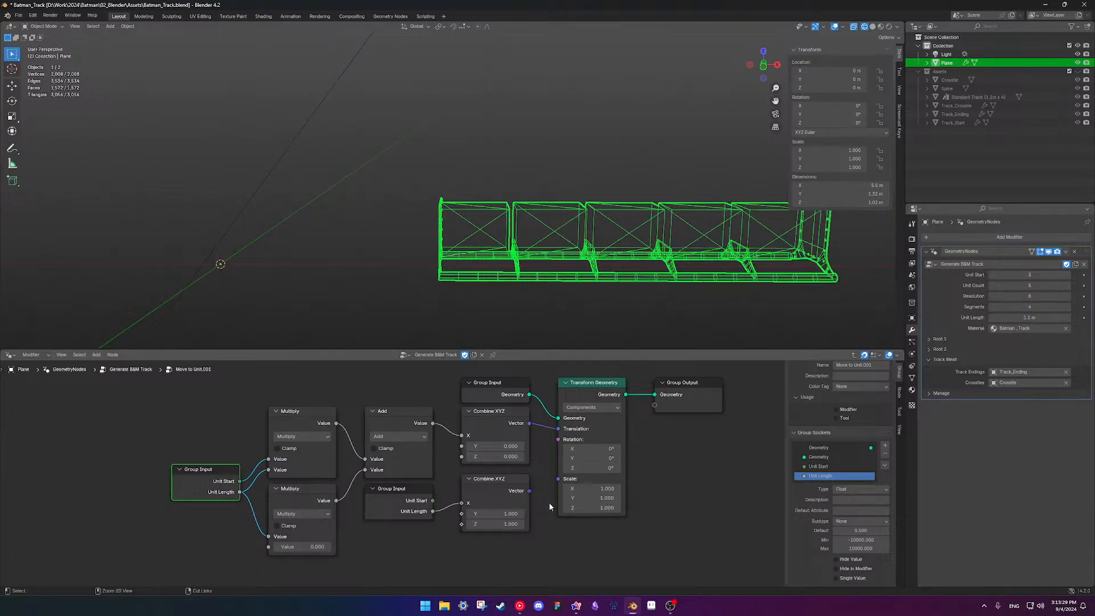
{"action": "key", "text": "ctrl+z"}
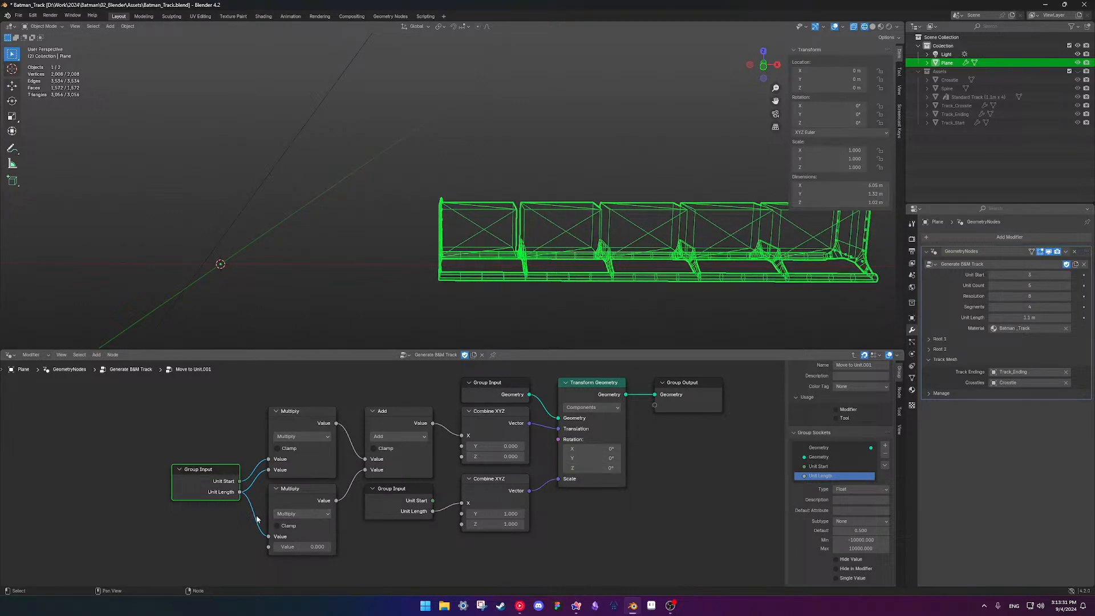
In the Track Spine group, connect Combine XYZ's Vector to Transform Geometry's Scale and save the file
{"action": "key", "text": "Tab"}
{"action": "middle_click_drag", "start_coordinate": [302, 510], "coordinate": [375, 470]}
{"action": "left_click", "coordinate": [299, 518]}
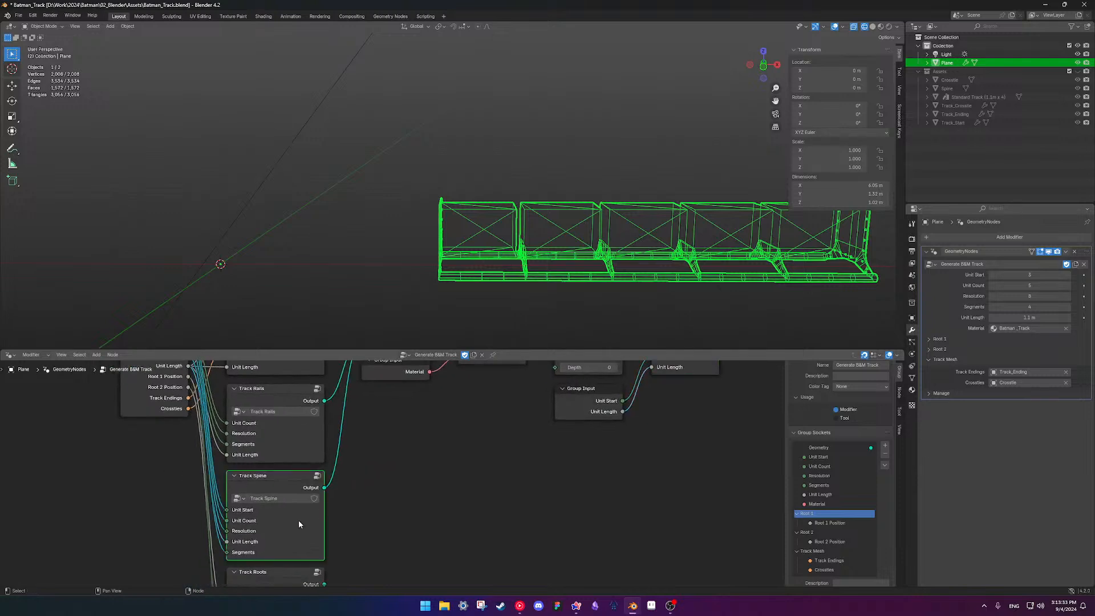
{"action": "key", "text": "Tab"}
{"action": "middle_click_drag", "start_coordinate": [450, 489], "coordinate": [481, 455]}
{"action": "left_click_drag", "start_coordinate": [362, 511], "coordinate": [390, 509]}
{"action": "key", "text": "ctrl+s"}
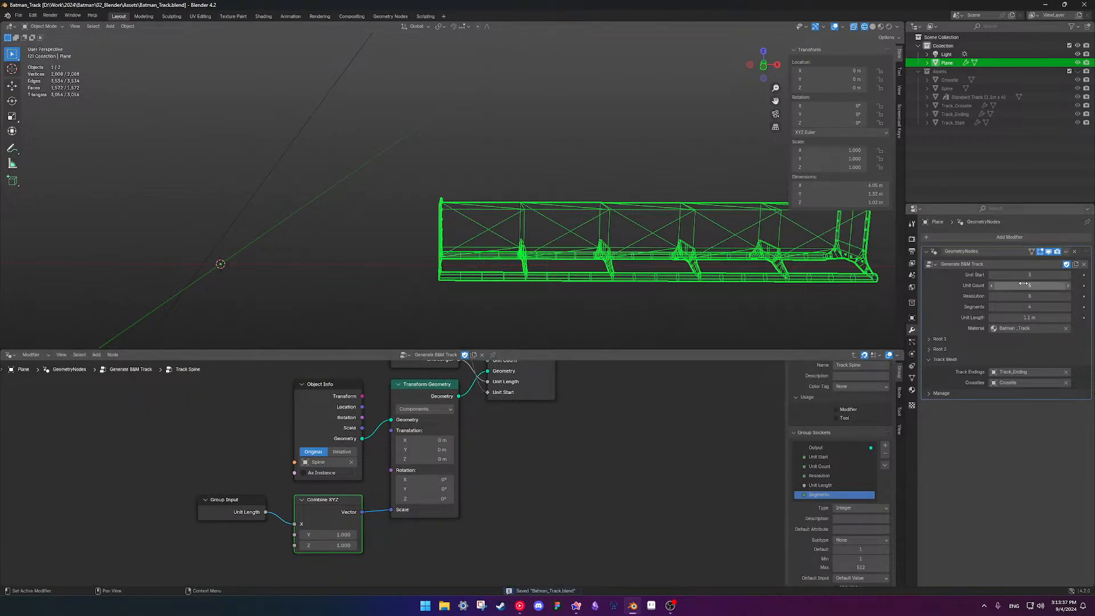
Set the modifier's Unit Length to 1.08 m and inspect the track in the viewport
{"action": "mouse_move", "coordinate": [1021, 317]}
{"action": "left_mouse_down"}
{"action": "mouse_move", "coordinate": [1063, 317]}
{"action": "mouse_move", "coordinate": [1020, 317]}
{"action": "left_mouse_up"}
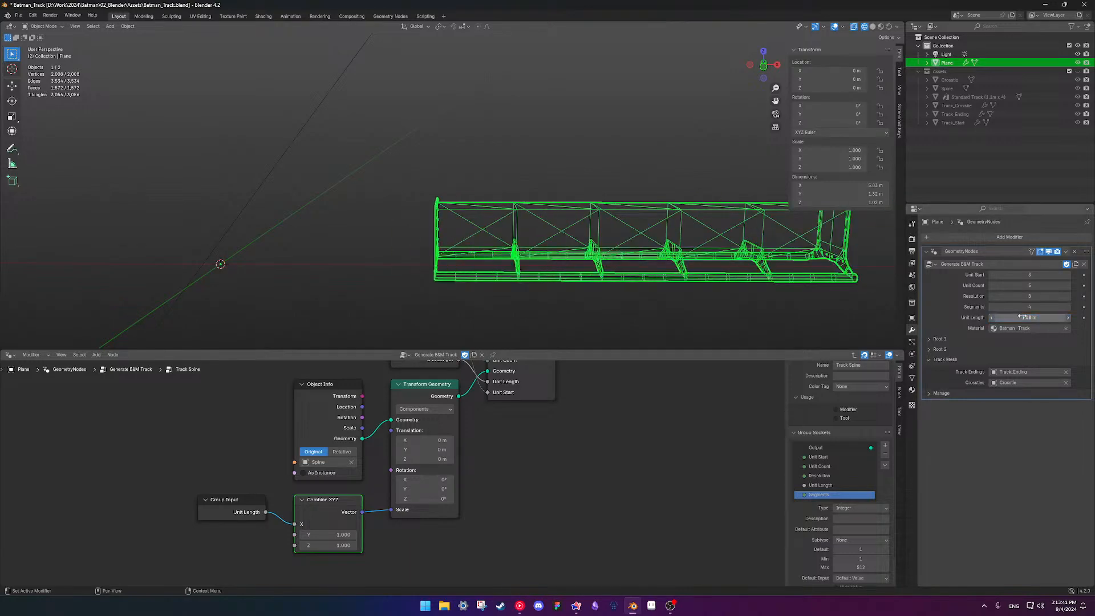
{"action": "scroll", "coordinate": [610, 266], "scroll_direction": "down", "scroll_amount": 2}
{"action": "middle_click_drag", "start_coordinate": [589, 268], "coordinate": [509, 266], "text": "shift"}
{"action": "middle_click_drag", "start_coordinate": [509, 266], "coordinate": [558, 261]}
Try reducing the modifier's Unit Length to zero, undo it, and inspect the track and the Track Spine nodes
{"action": "left_click_drag", "start_coordinate": [1026, 317], "coordinate": [973, 317]}
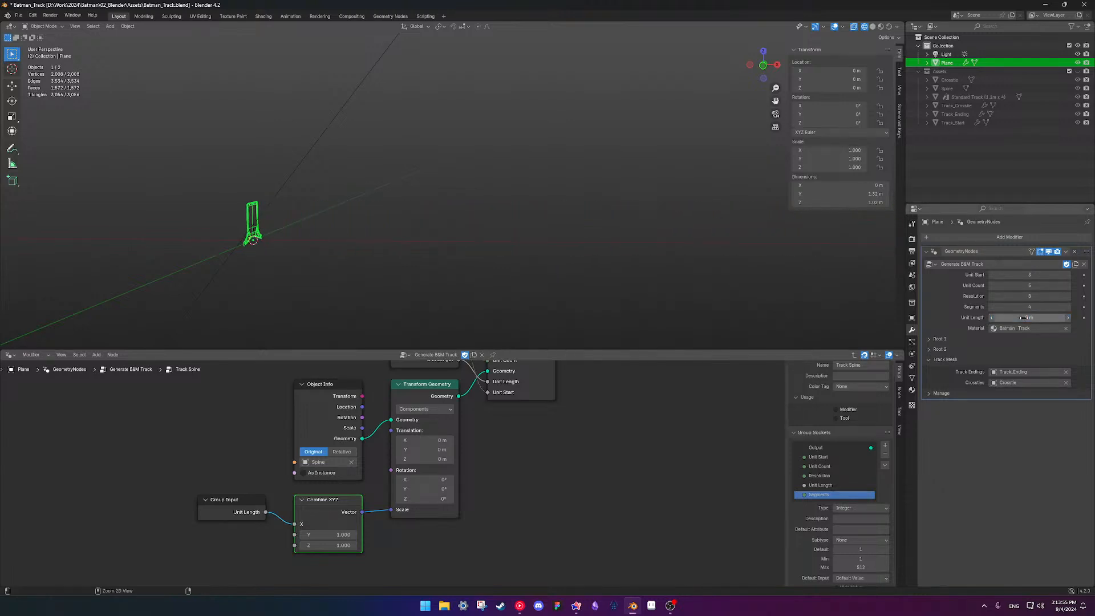
{"action": "key", "text": "ctrl+z"}
{"action": "middle_click_drag", "start_coordinate": [508, 284], "coordinate": [685, 270], "text": "shift"}
{"action": "scroll", "coordinate": [594, 310], "scroll_direction": "up", "scroll_amount": 3}
{"action": "scroll", "coordinate": [678, 297], "scroll_direction": "down", "scroll_amount": 1}
{"action": "middle_click_drag", "start_coordinate": [548, 299], "coordinate": [556, 285], "text": "shift"}
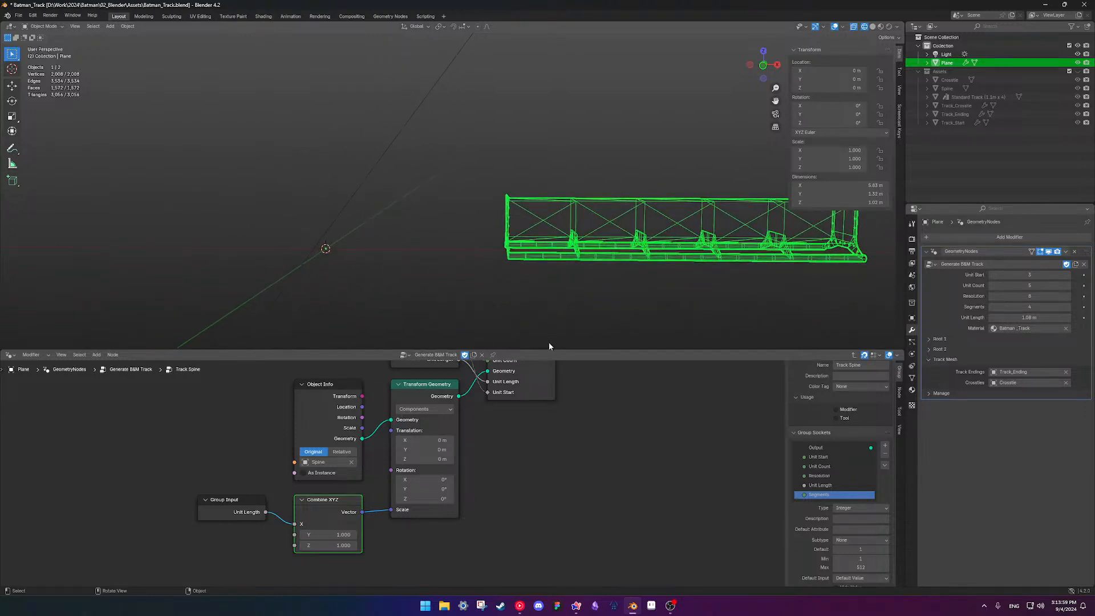
{"action": "middle_click_drag", "start_coordinate": [540, 431], "coordinate": [510, 482], "text": "shift"}
{"action": "scroll", "coordinate": [508, 430], "scroll_direction": "down", "scroll_amount": 1}
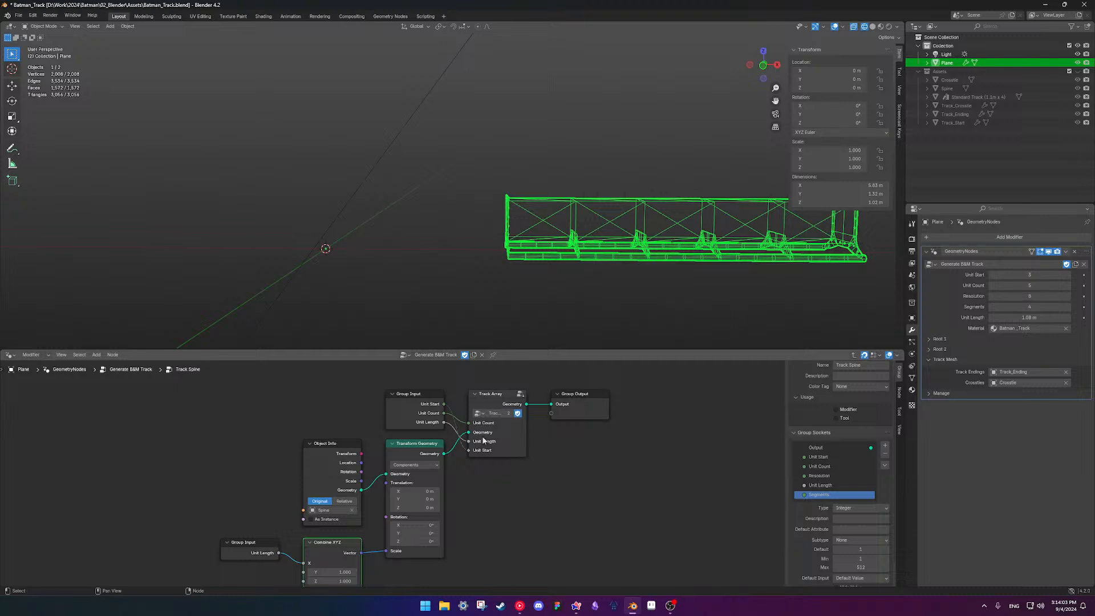
Examine how Unit Start and Unit Length drive Transform Geometry's Translation and Scale in the Move to Unit.001 group
{"action": "key", "text": "Tab"}
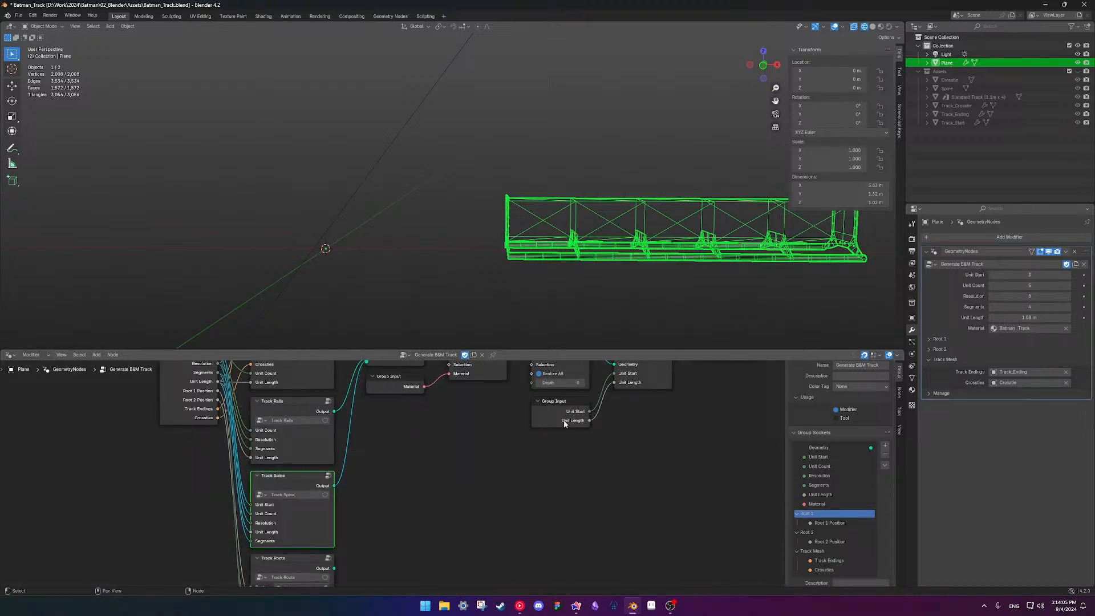
{"action": "middle_click_drag", "start_coordinate": [551, 428], "coordinate": [530, 487]}
{"action": "left_click", "coordinate": [584, 437]}
{"action": "key", "text": "Tab"}
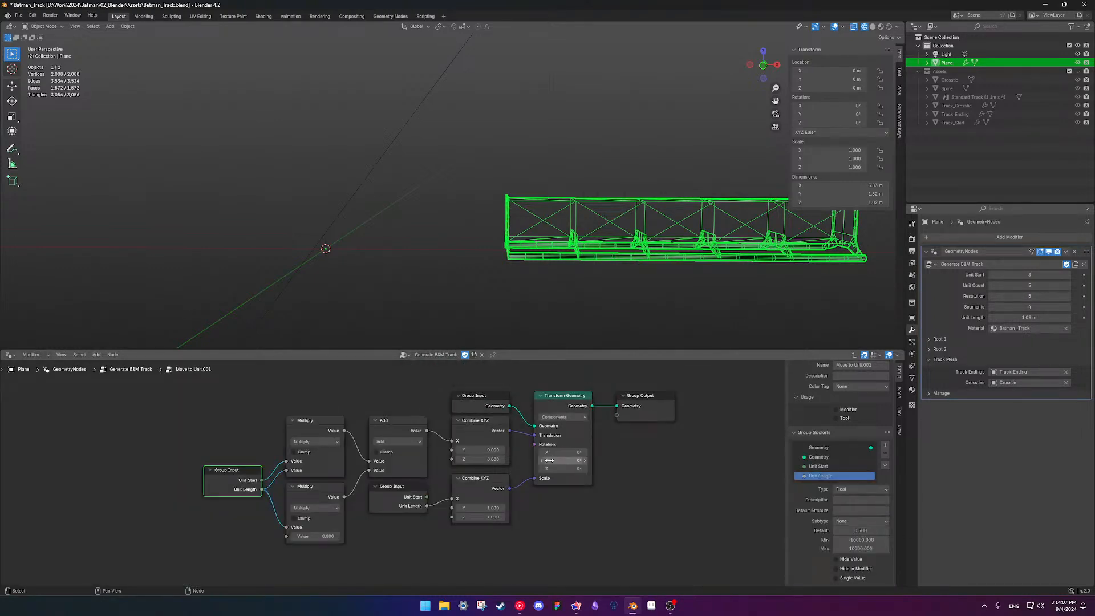
{"action": "mouse_move", "coordinate": [534, 478]}
{"action": "left_mouse_down"}
{"action": "mouse_move", "coordinate": [525, 493]}
{"action": "mouse_move", "coordinate": [556, 485]}
{"action": "mouse_move", "coordinate": [516, 485]}
{"action": "mouse_move", "coordinate": [574, 486]}
{"action": "mouse_move", "coordinate": [496, 485]}
{"action": "mouse_move", "coordinate": [655, 486]}
{"action": "mouse_move", "coordinate": [535, 478]}
{"action": "left_mouse_up"}
{"action": "scroll", "coordinate": [528, 485], "scroll_direction": "up", "scroll_amount": 2}
{"action": "middle_click_drag", "start_coordinate": [528, 486], "coordinate": [487, 493]}
{"action": "left_click", "coordinate": [552, 396]}
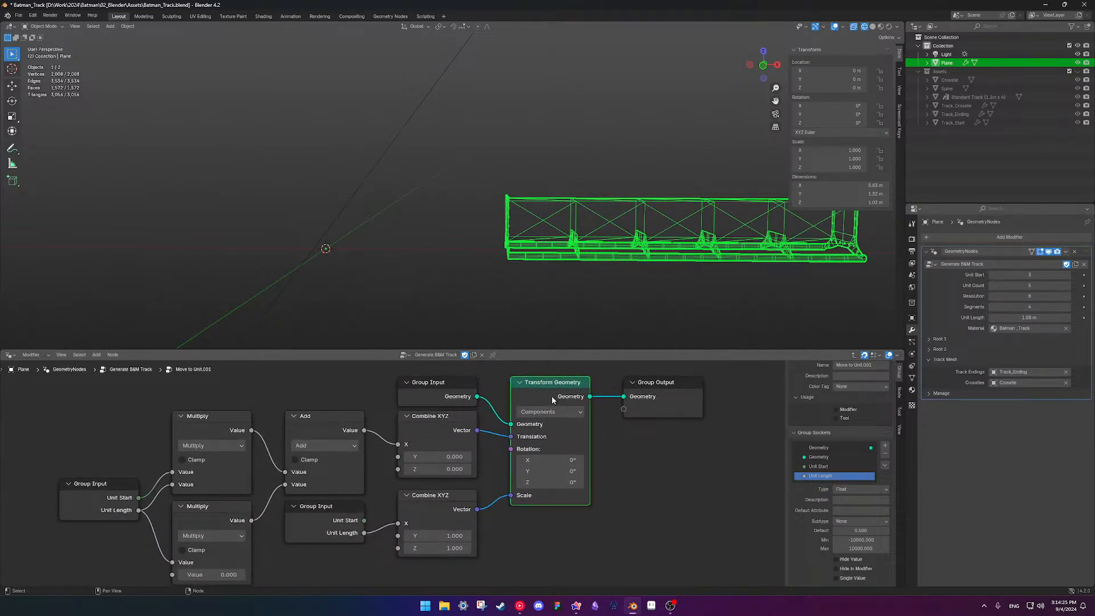
{"action": "left_click", "coordinate": [99, 506]}
{"action": "key", "text": "Tab"}
{"action": "scroll", "coordinate": [396, 478], "scroll_direction": "down", "scroll_amount": 3}
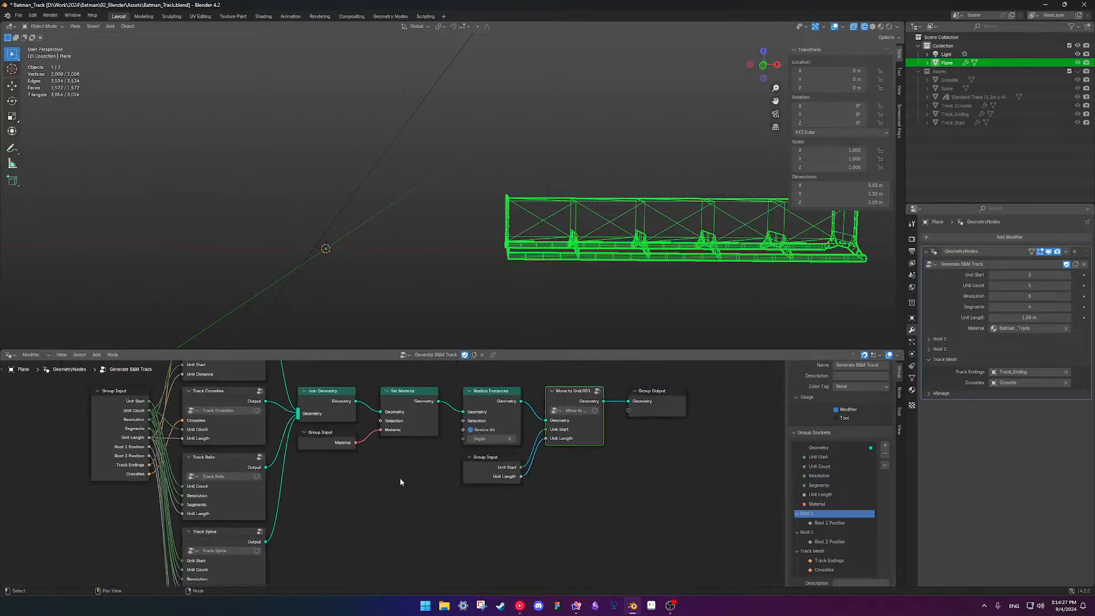
Examine the Track Spine group's Transform Geometry scaling and its links into Track Array
{"action": "middle_click_drag", "start_coordinate": [399, 475], "coordinate": [488, 445]}
{"action": "middle_click_drag", "start_coordinate": [355, 524], "coordinate": [358, 499]}
{"action": "left_click", "coordinate": [344, 528]}
{"action": "key", "text": "Tab"}
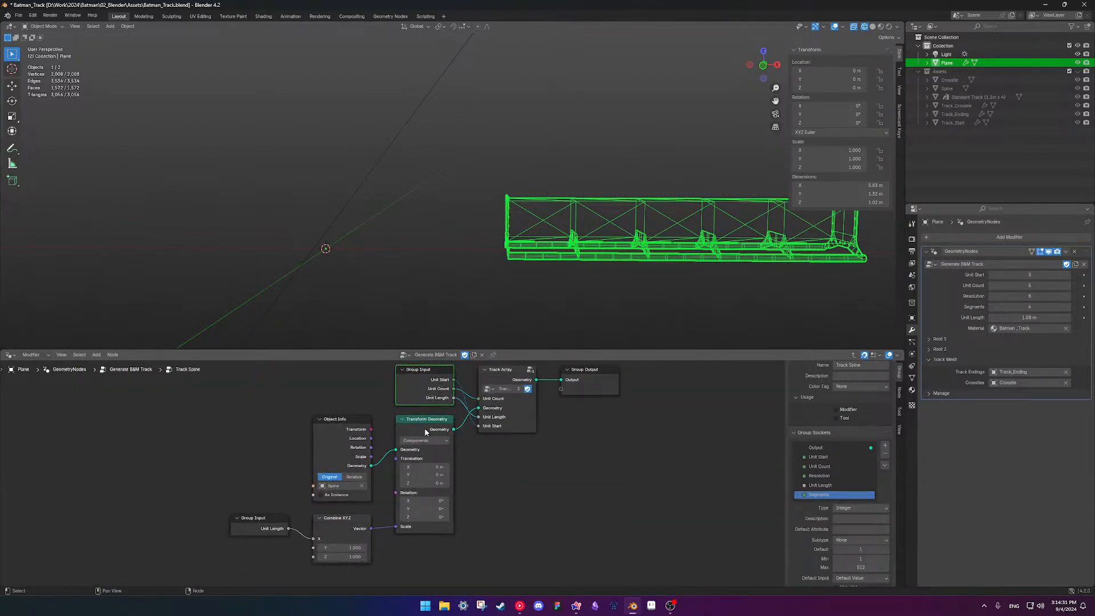
{"action": "mouse_move", "coordinate": [395, 525]}
{"action": "left_mouse_down"}
{"action": "mouse_move", "coordinate": [379, 531]}
{"action": "mouse_move", "coordinate": [413, 535]}
{"action": "mouse_move", "coordinate": [382, 534]}
{"action": "mouse_move", "coordinate": [413, 535]}
{"action": "mouse_move", "coordinate": [395, 537]}
{"action": "mouse_move", "coordinate": [396, 526]}
{"action": "left_mouse_up"}
{"action": "middle_click_drag", "start_coordinate": [509, 505], "coordinate": [408, 538], "text": "shift"}
{"action": "scroll", "coordinate": [466, 517], "scroll_direction": "up", "scroll_amount": 3}
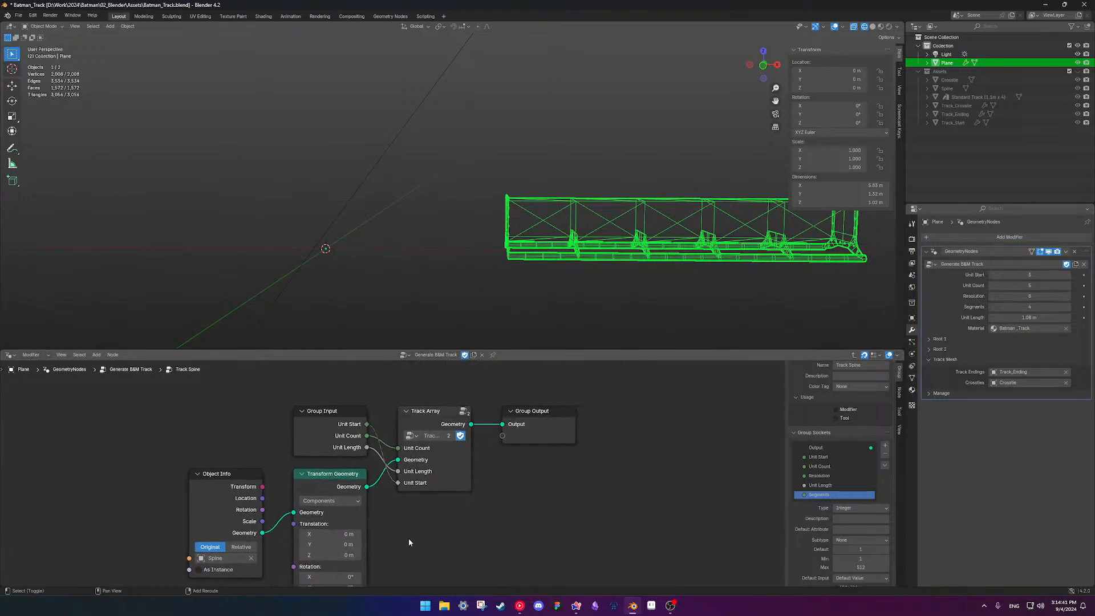
{"action": "key", "text": "Tab"}
{"action": "middle_click_drag", "start_coordinate": [517, 464], "coordinate": [519, 476], "text": "shift"}
{"action": "key", "text": "Tab"}
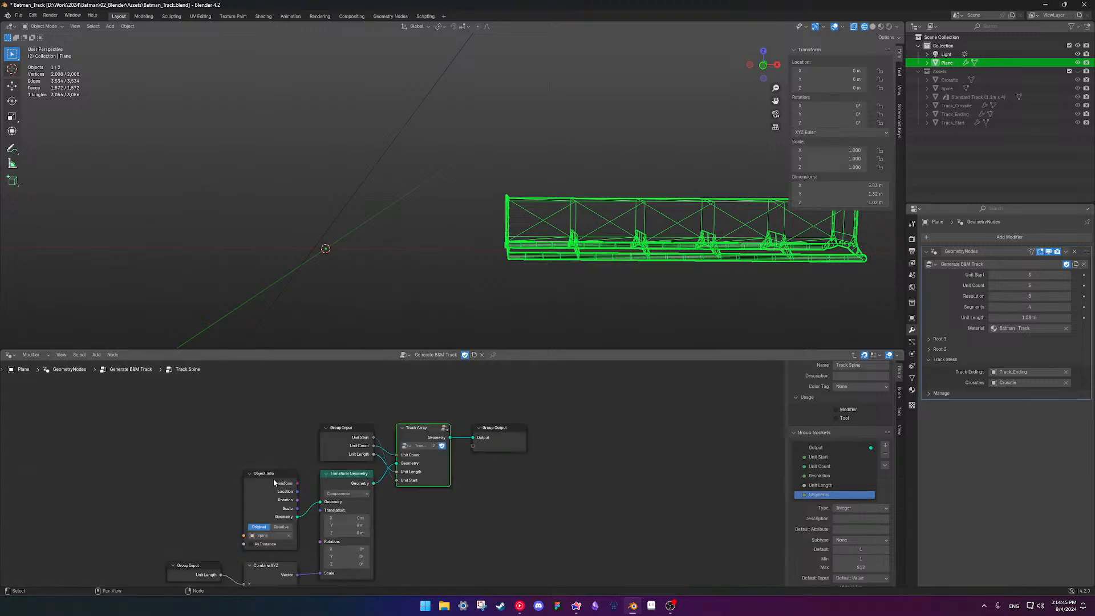
Examine the track part groups and their shared inputs in the Generate B&M Track node tree
{"action": "key", "text": "Tab"}
{"action": "scroll", "coordinate": [378, 521], "scroll_direction": "up", "scroll_amount": 2}
{"action": "middle_click_drag", "start_coordinate": [377, 485], "coordinate": [514, 519], "text": "shift"}
{"action": "middle_click_drag", "start_coordinate": [438, 446], "coordinate": [419, 406], "text": "shift"}
{"action": "scroll", "coordinate": [423, 433], "scroll_direction": "down", "scroll_amount": 3}
{"action": "middle_click_drag", "start_coordinate": [449, 476], "coordinate": [438, 425], "text": "shift"}
{"action": "scroll", "coordinate": [409, 483], "scroll_direction": "down", "scroll_amount": 1}
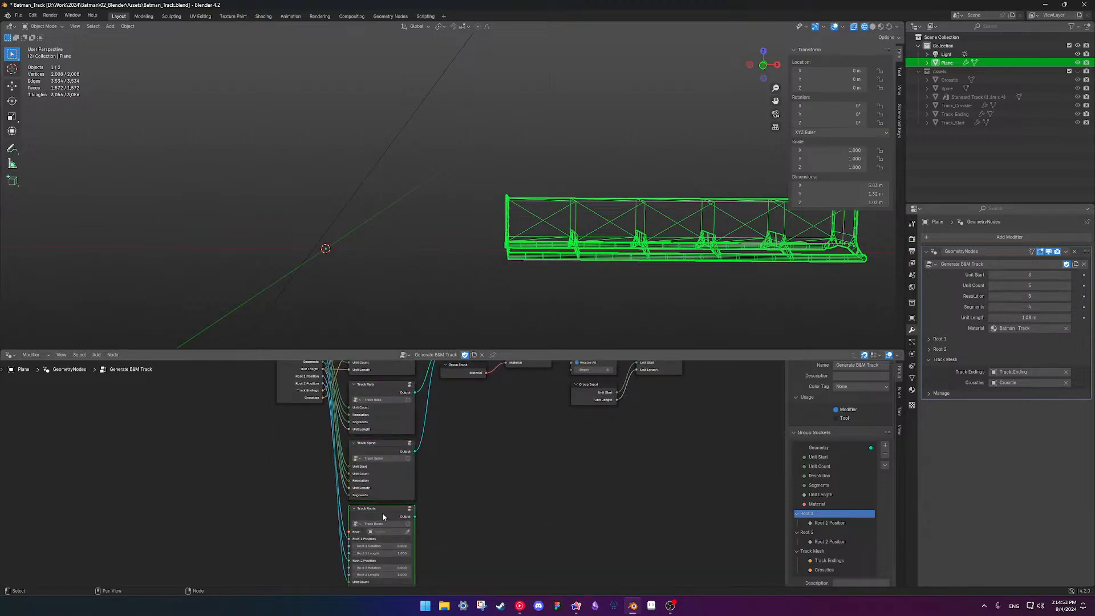
{"action": "middle_click_drag", "start_coordinate": [490, 458], "coordinate": [505, 494], "text": "shift"}
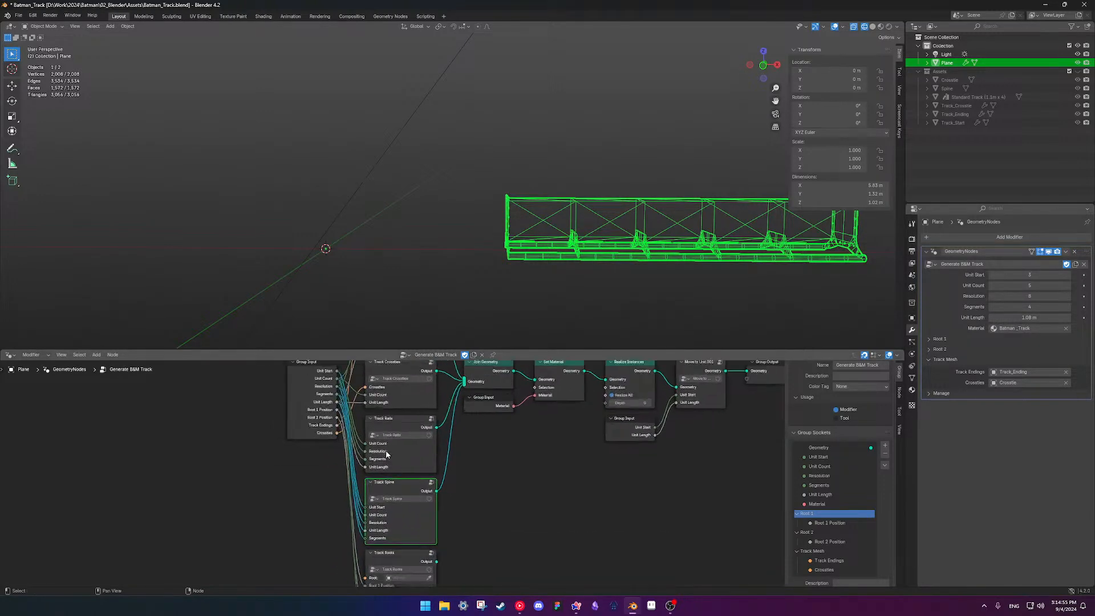
Recheck the Unit Length scaling inside Track Spine, and look over the parent tree's Track Endings and Track Crossties groups
{"action": "key", "text": "Tab"}
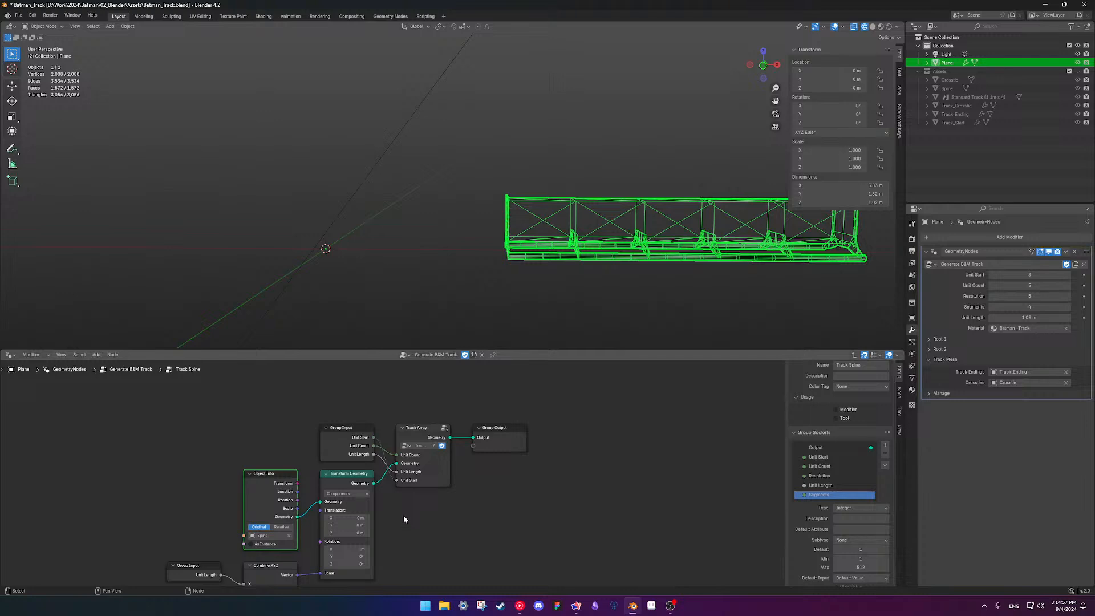
{"action": "middle_click_drag", "start_coordinate": [403, 522], "coordinate": [481, 486], "text": "shift"}
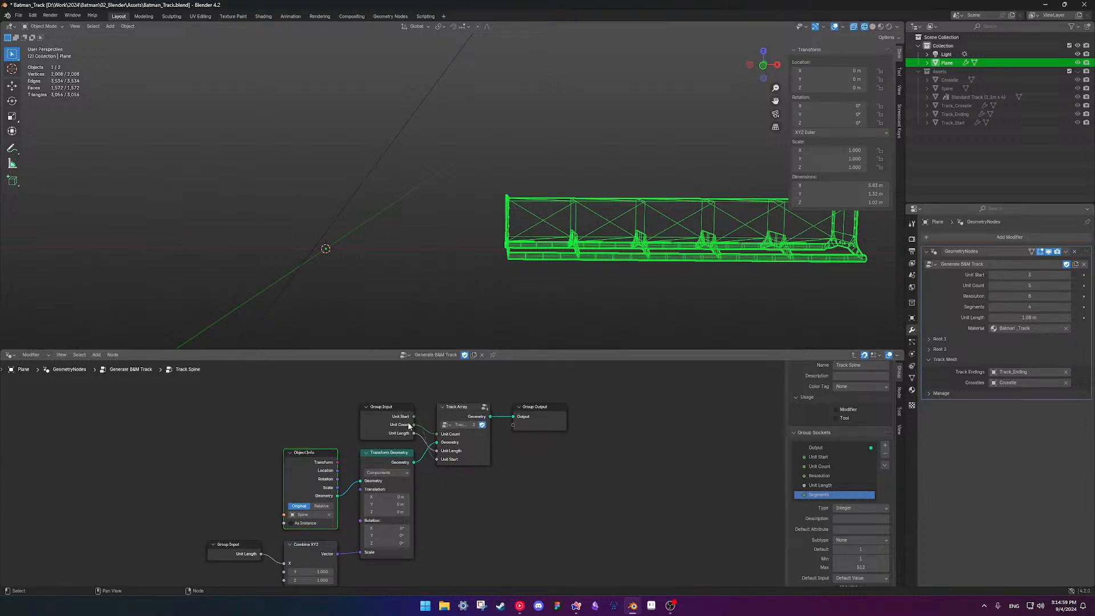
{"action": "middle_click_drag", "start_coordinate": [406, 490], "coordinate": [438, 468]}
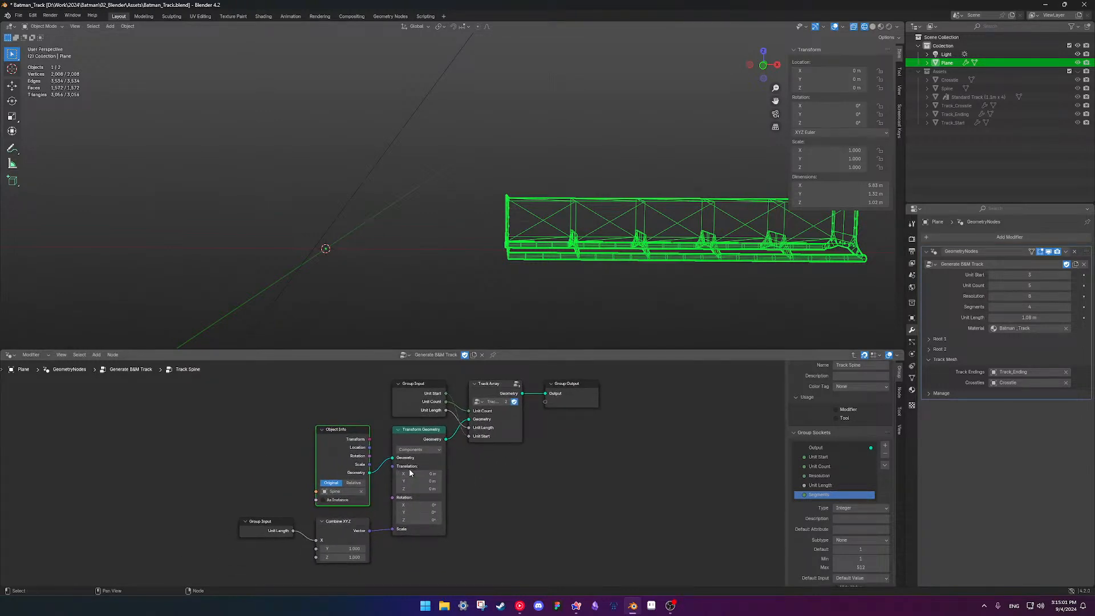
{"action": "left_click_drag", "start_coordinate": [395, 524], "coordinate": [391, 530]}
{"action": "scroll", "coordinate": [467, 467], "scroll_direction": "up", "scroll_amount": 2}
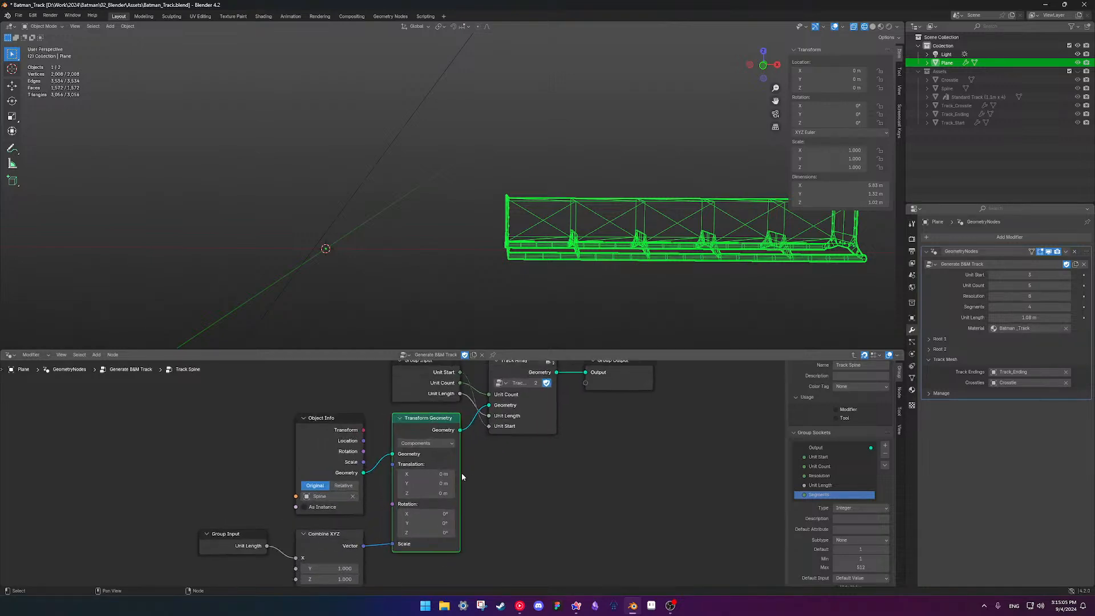
{"action": "key", "text": "Tab"}
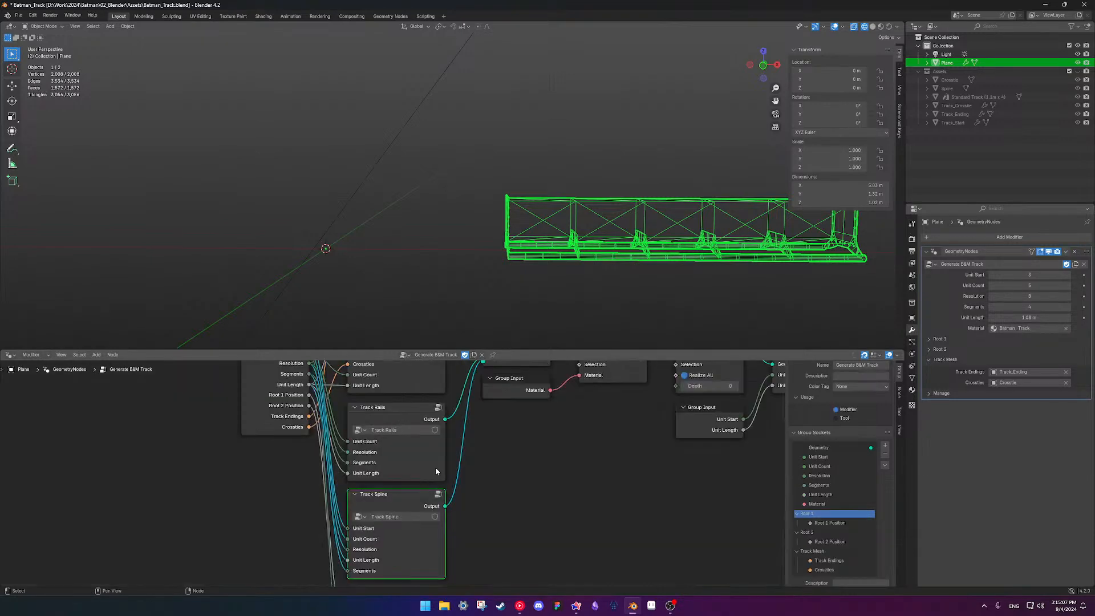
{"action": "scroll", "coordinate": [462, 500], "scroll_direction": "down", "scroll_amount": 3}
{"action": "middle_click_drag", "start_coordinate": [472, 518], "coordinate": [475, 484], "text": "shift"}
{"action": "scroll", "coordinate": [355, 450], "scroll_direction": "up", "scroll_amount": 3}
{"action": "middle_click_drag", "start_coordinate": [352, 450], "coordinate": [438, 525], "text": "shift"}
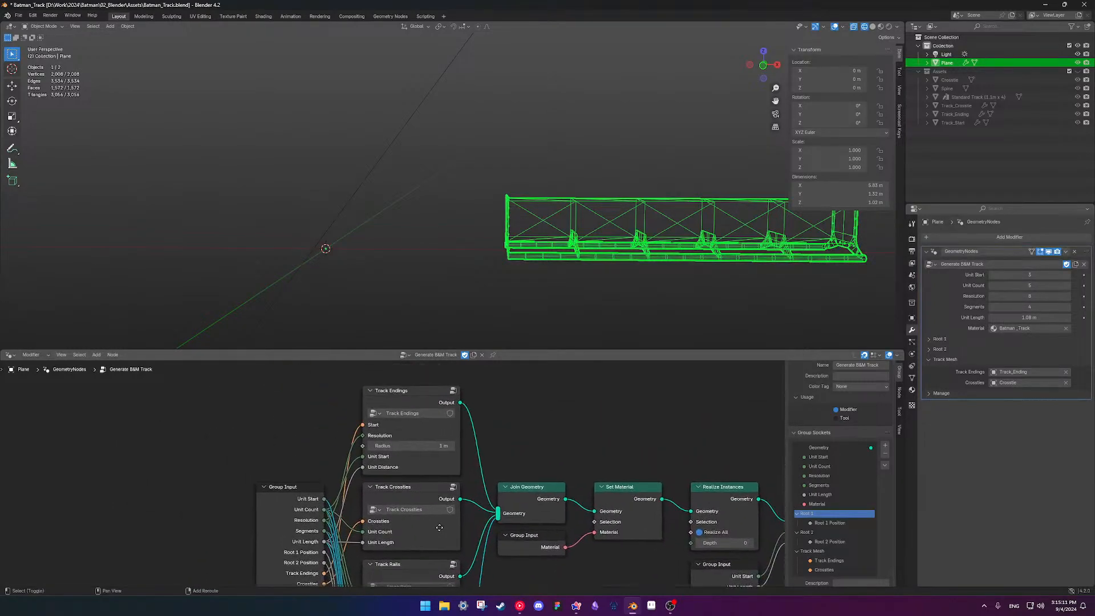
{"action": "scroll", "coordinate": [423, 502], "scroll_direction": "down", "scroll_amount": 1}
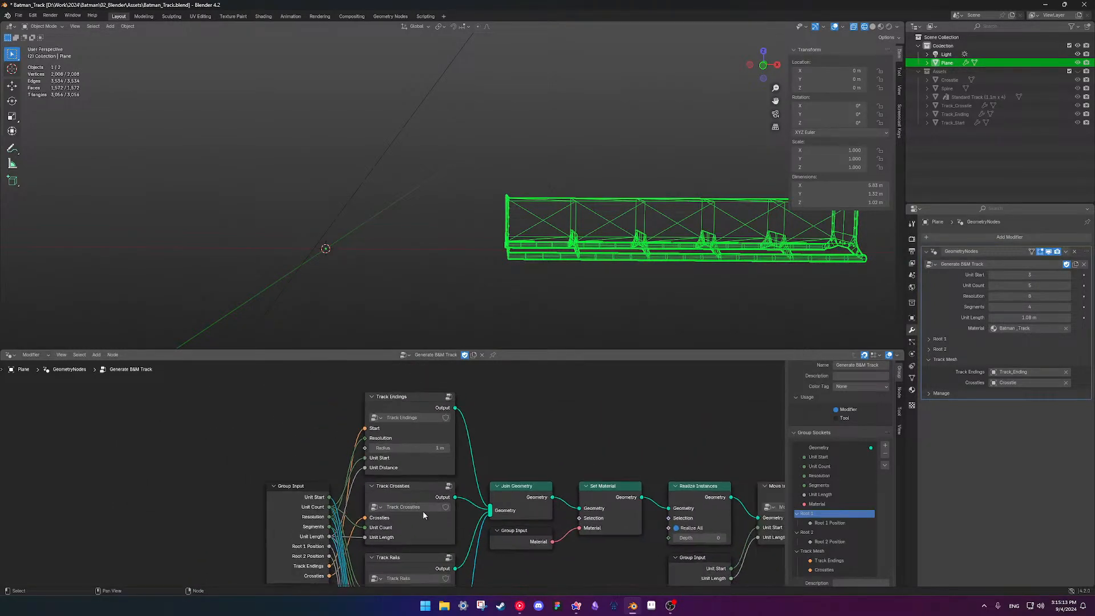
Set the modifier's Unit Start to 0 and Unit Length to 1.01 m, inspecting the whole track in the viewport
{"action": "mouse_move", "coordinate": [1029, 274]}
{"action": "left_mouse_down"}
{"action": "mouse_move", "coordinate": [995, 274]}
{"action": "mouse_move", "coordinate": [1023, 274]}
{"action": "left_mouse_up"}
{"action": "scroll", "coordinate": [486, 284], "scroll_direction": "up", "scroll_amount": 3}
{"action": "middle_click_drag", "start_coordinate": [391, 233], "coordinate": [480, 235], "text": "shift"}
{"action": "scroll", "coordinate": [482, 237], "scroll_direction": "down", "scroll_amount": 1}
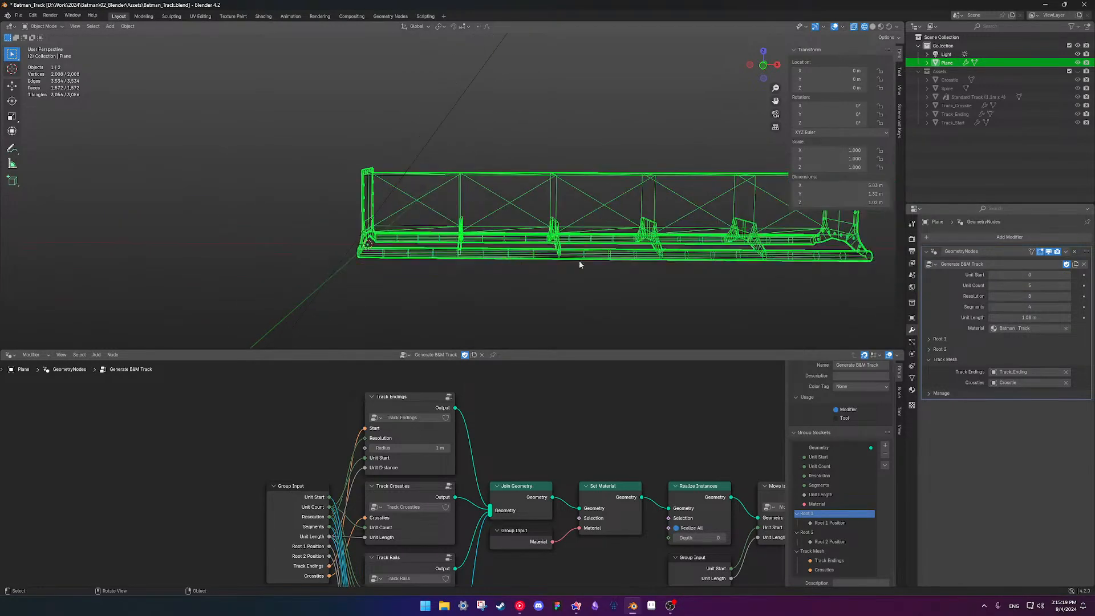
{"action": "middle_click_drag", "start_coordinate": [640, 254], "coordinate": [522, 261], "text": "shift"}
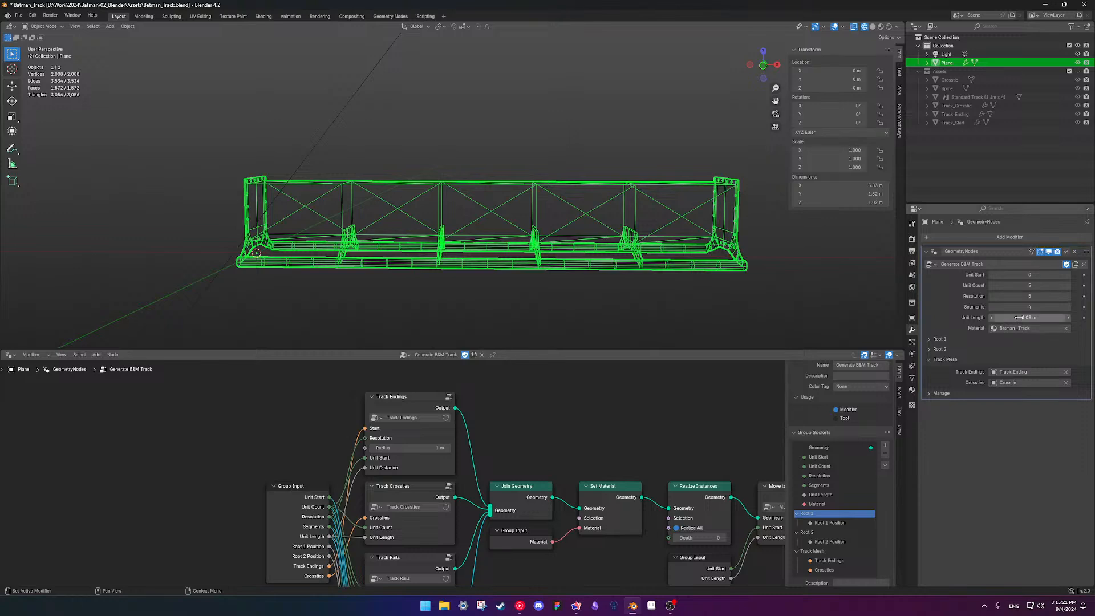
{"action": "mouse_move", "coordinate": [1029, 317]}
{"action": "left_mouse_down"}
{"action": "mouse_move", "coordinate": [1084, 317]}
{"action": "mouse_move", "coordinate": [1018, 317]}
{"action": "mouse_move", "coordinate": [1029, 317]}
{"action": "left_mouse_up"}
In Move to Unit.001, disconnect Transform Geometry's Scale and delete the Combine XYZ and Group Input nodes that fed it
{"action": "middle_click_drag", "start_coordinate": [611, 466], "coordinate": [501, 375]}
{"action": "left_click", "coordinate": [714, 442]}
{"action": "key", "text": "Tab"}
{"action": "left_click_drag", "start_coordinate": [474, 494], "coordinate": [477, 511]}
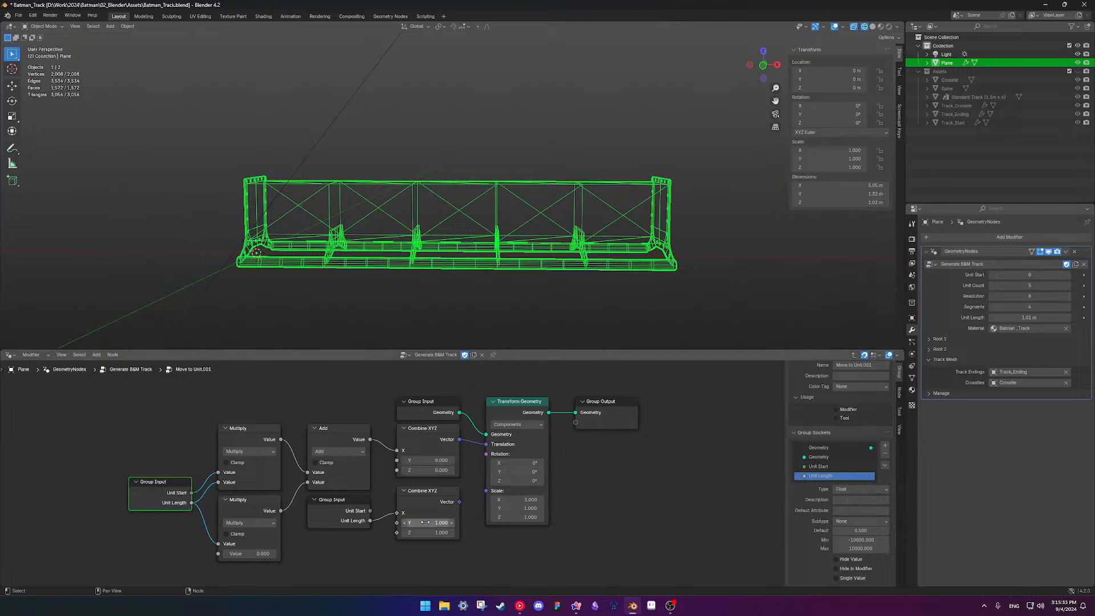
{"action": "left_click", "coordinate": [347, 511]}
{"action": "left_click", "coordinate": [422, 511], "text": "shift"}
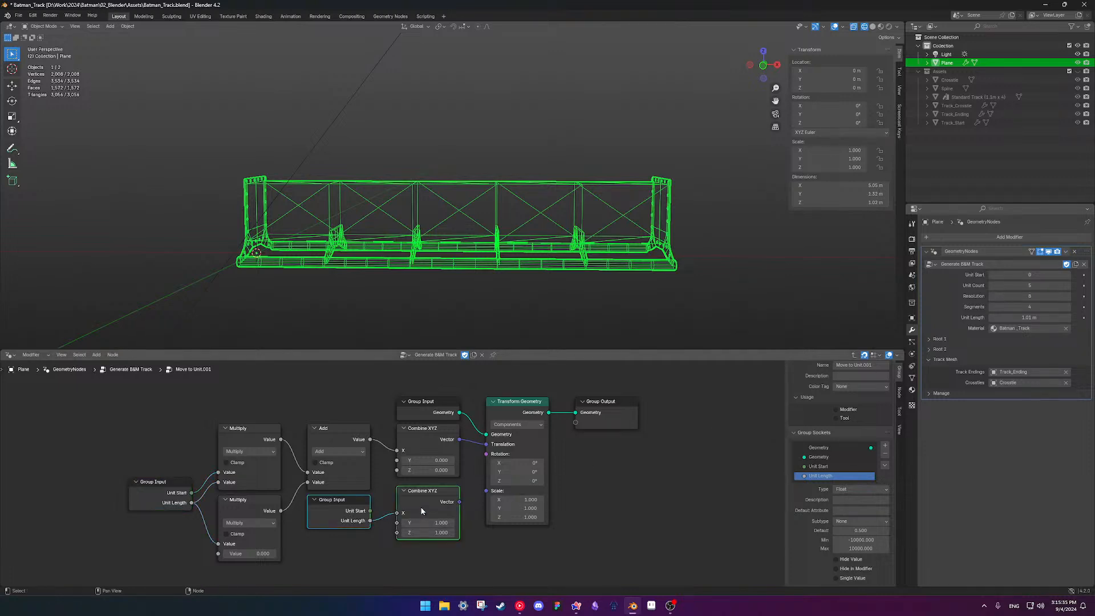
{"action": "key", "text": "Delete"}
Set the modifier's Unit Length to 1.1 m and inspect the track's ends and crossties in the viewport
{"action": "mouse_move", "coordinate": [1026, 317]}
{"action": "left_mouse_down"}
{"action": "mouse_move", "coordinate": [1047, 317]}
{"action": "mouse_move", "coordinate": [1009, 317]}
{"action": "mouse_move", "coordinate": [1029, 317]}
{"action": "left_mouse_up"}
{"action": "left_click", "coordinate": [1013, 317]}
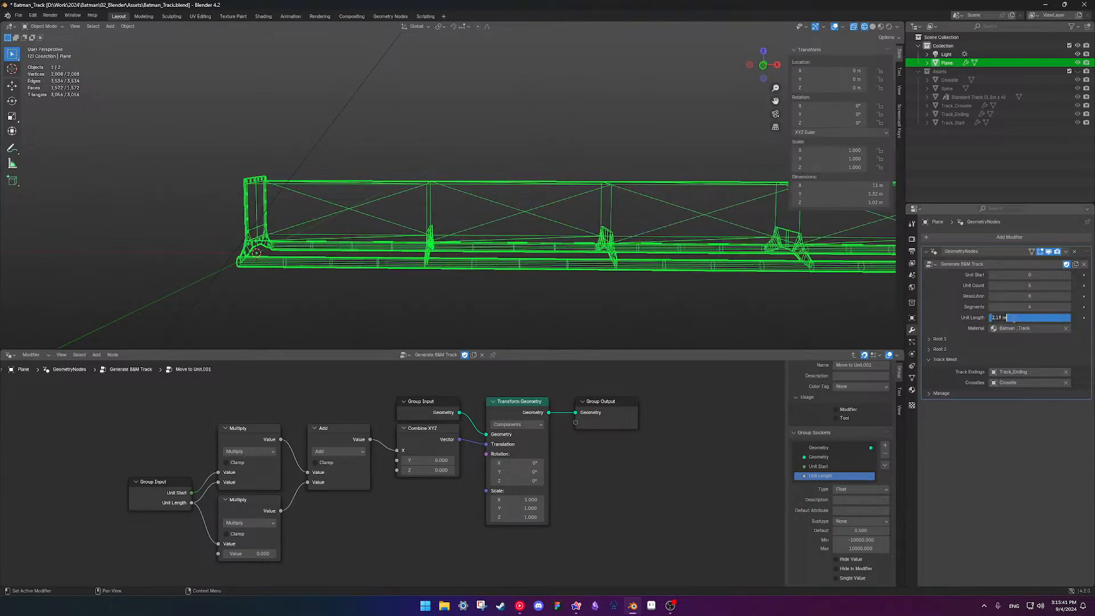
{"action": "key", "text": "Return"}
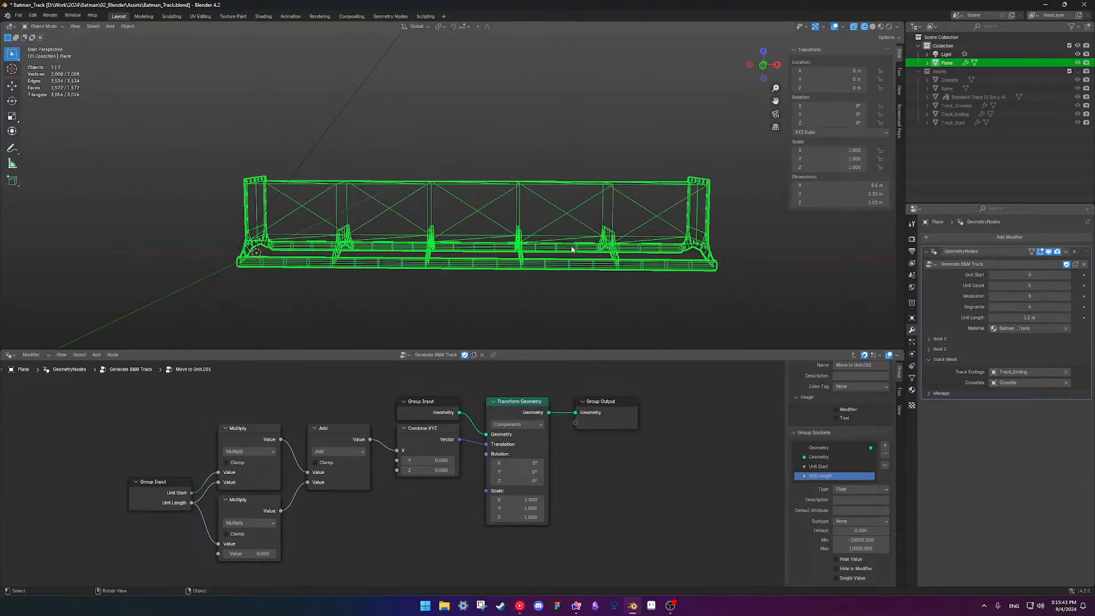
{"action": "middle_click_drag", "start_coordinate": [447, 295], "coordinate": [264, 258], "text": "shift"}
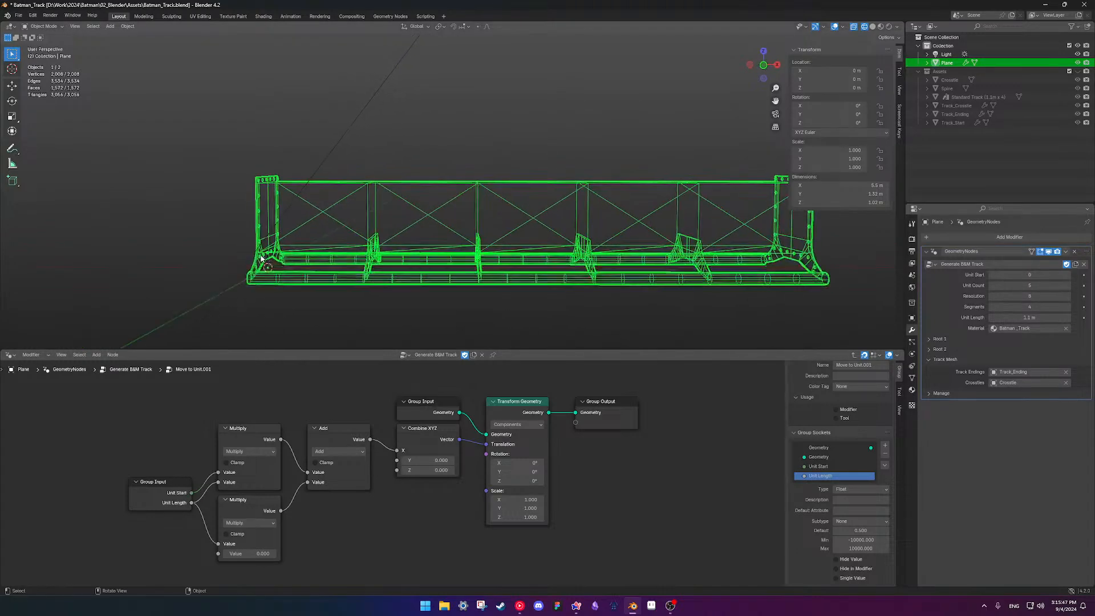
{"action": "scroll", "coordinate": [342, 234], "scroll_direction": "up", "scroll_amount": 2}
{"action": "middle_click_drag", "start_coordinate": [414, 214], "coordinate": [480, 200], "text": "shift"}
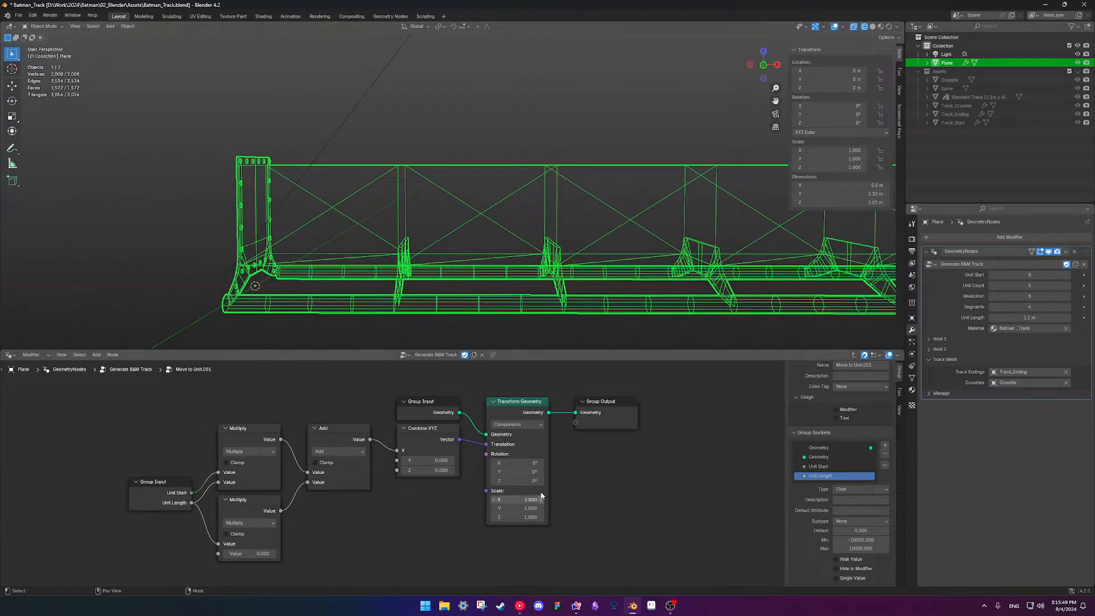
{"action": "scroll", "coordinate": [410, 263], "scroll_direction": "down", "scroll_amount": 2}
{"action": "middle_click_drag", "start_coordinate": [480, 247], "coordinate": [533, 239]}
Set the modifier's Unit Start to 3, and try a different Unit Length and undo it
{"action": "key", "text": "Tab"}
{"action": "middle_click_drag", "start_coordinate": [456, 485], "coordinate": [502, 507]}
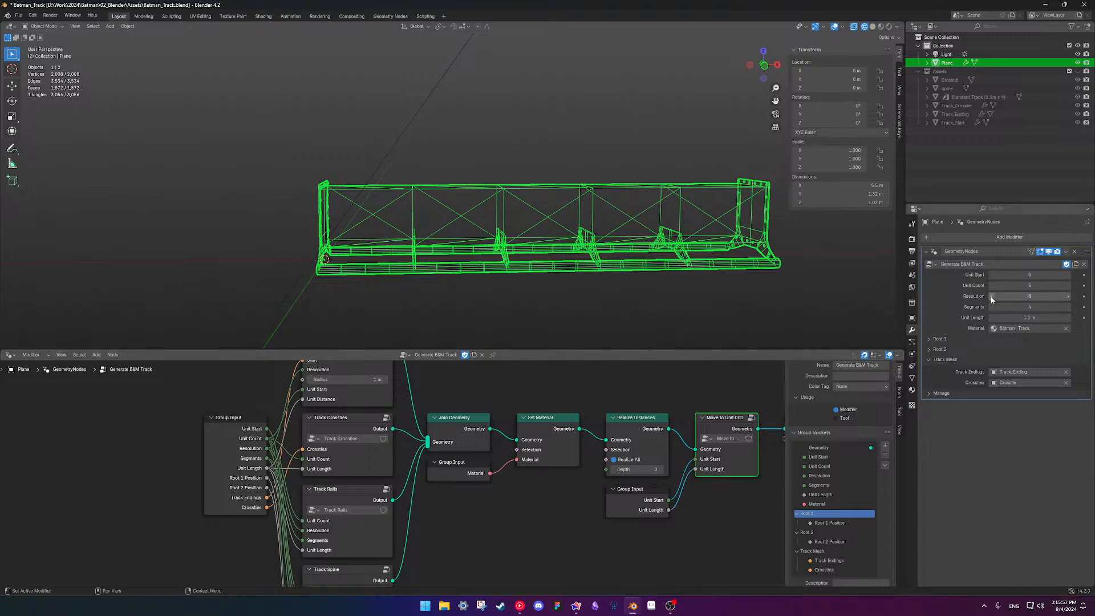
{"action": "left_click", "coordinate": [1067, 275]}
{"action": "left_click", "coordinate": [1067, 276]}
{"action": "left_click", "coordinate": [1067, 276]}
{"action": "middle_click_drag", "start_coordinate": [709, 254], "coordinate": [490, 255], "text": "shift"}
{"action": "scroll", "coordinate": [502, 254], "scroll_direction": "down", "scroll_amount": 2}
{"action": "middle_click_drag", "start_coordinate": [620, 255], "coordinate": [525, 257], "text": "shift"}
{"action": "left_click_drag", "start_coordinate": [1039, 317], "coordinate": [937, 318]}
{"action": "key", "text": "ctrl+z"}
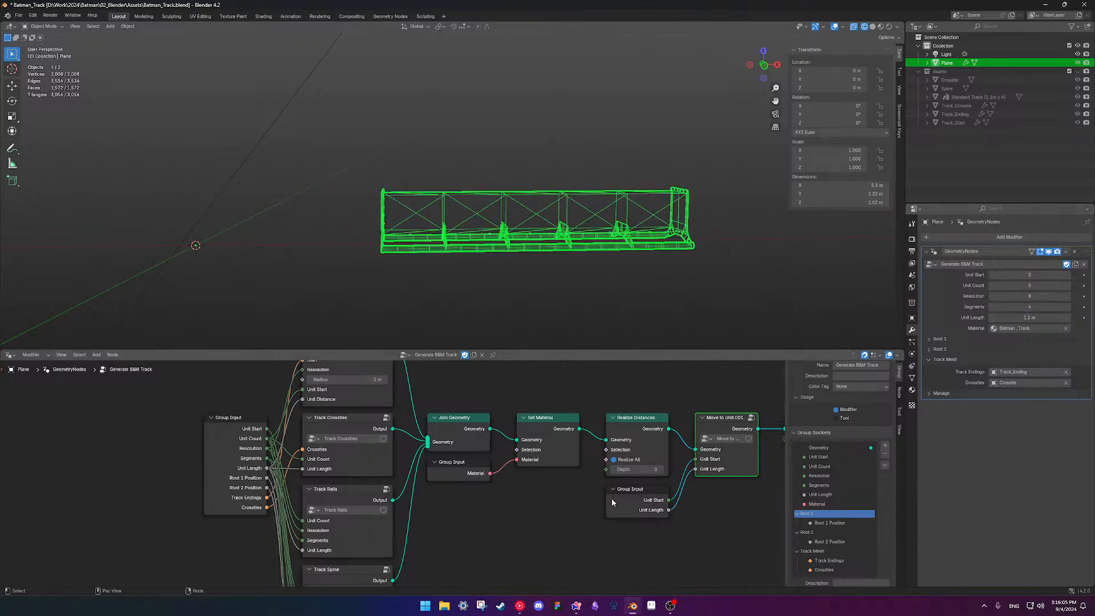
Remove the Radius input socket from the Track Endings group
{"action": "middle_click_drag", "start_coordinate": [531, 496], "coordinate": [531, 525]}
{"action": "scroll", "coordinate": [460, 490], "scroll_direction": "down", "scroll_amount": 2}
{"action": "middle_click_drag", "start_coordinate": [475, 494], "coordinate": [579, 515]}
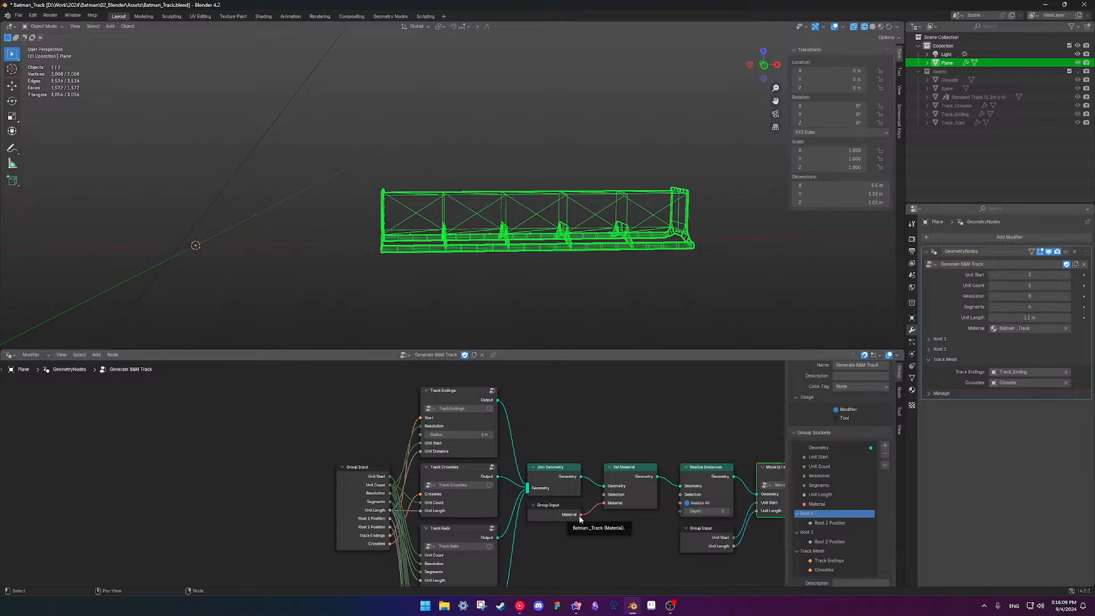
{"action": "left_click", "coordinate": [469, 454]}
{"action": "key", "text": "Tab"}
{"action": "middle_click_drag", "start_coordinate": [413, 466], "coordinate": [483, 467]}
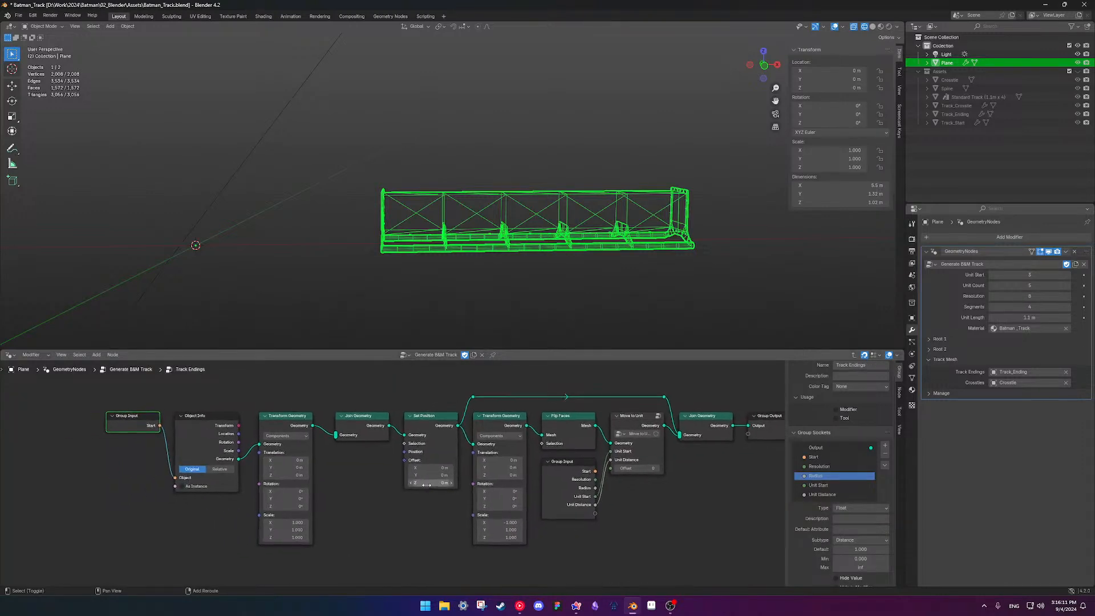
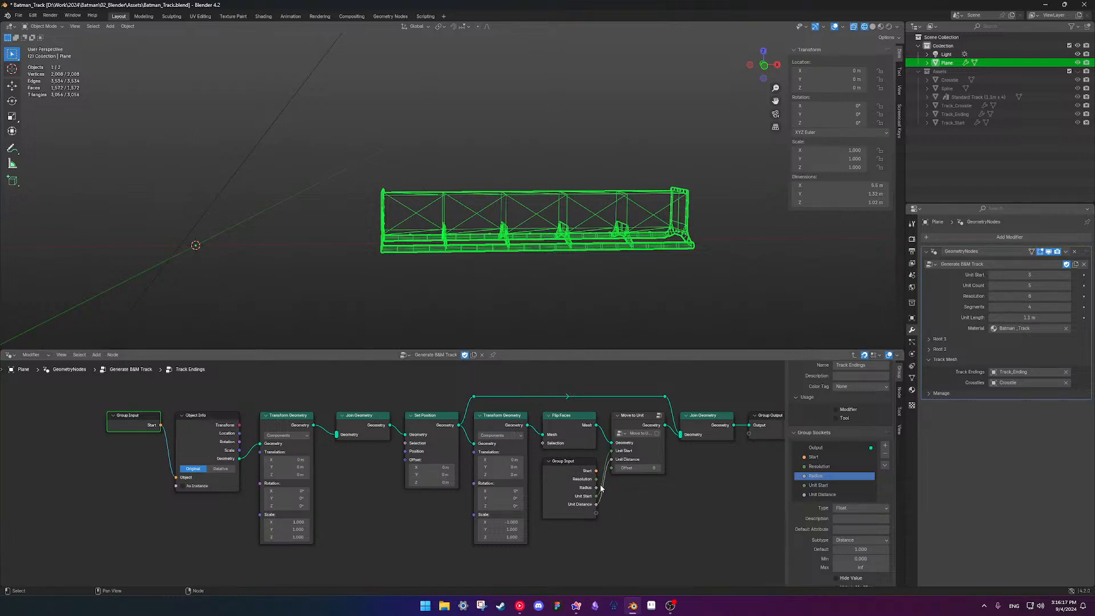
{"action": "left_click", "coordinate": [559, 491]}
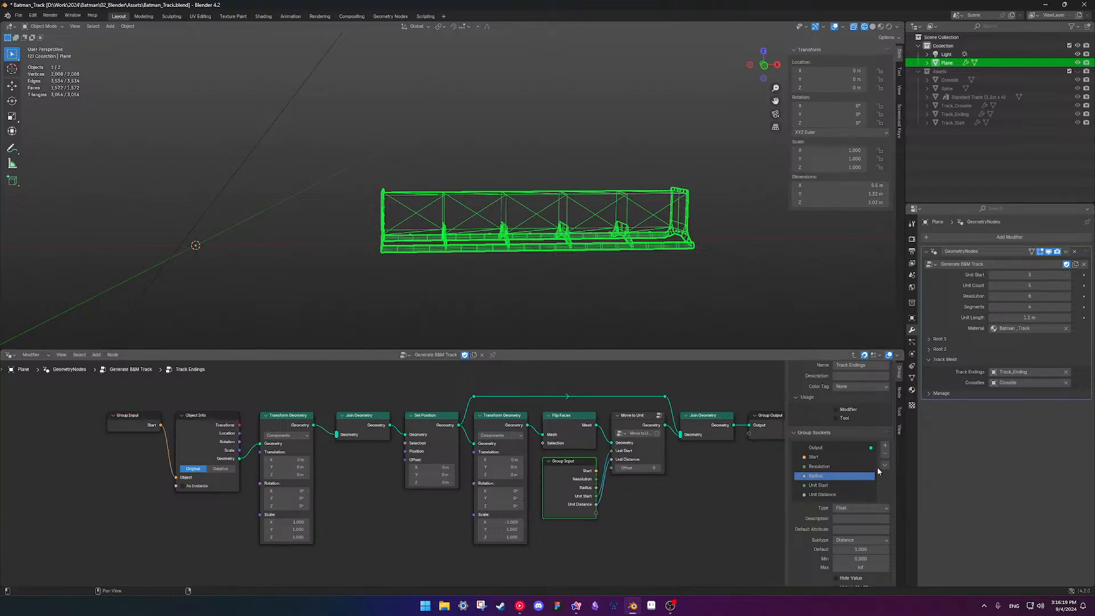
{"action": "left_click", "coordinate": [884, 454]}
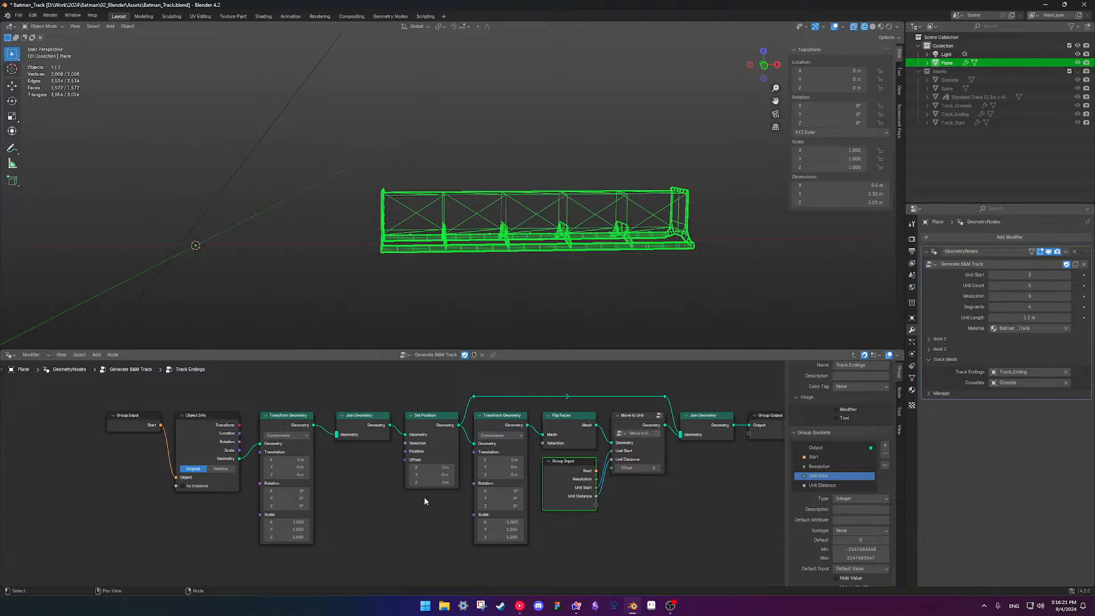
Hide the unused sockets on the Group Input node feeding Move to Unit and return to the parent tree
{"action": "key", "text": "ctrl+h"}
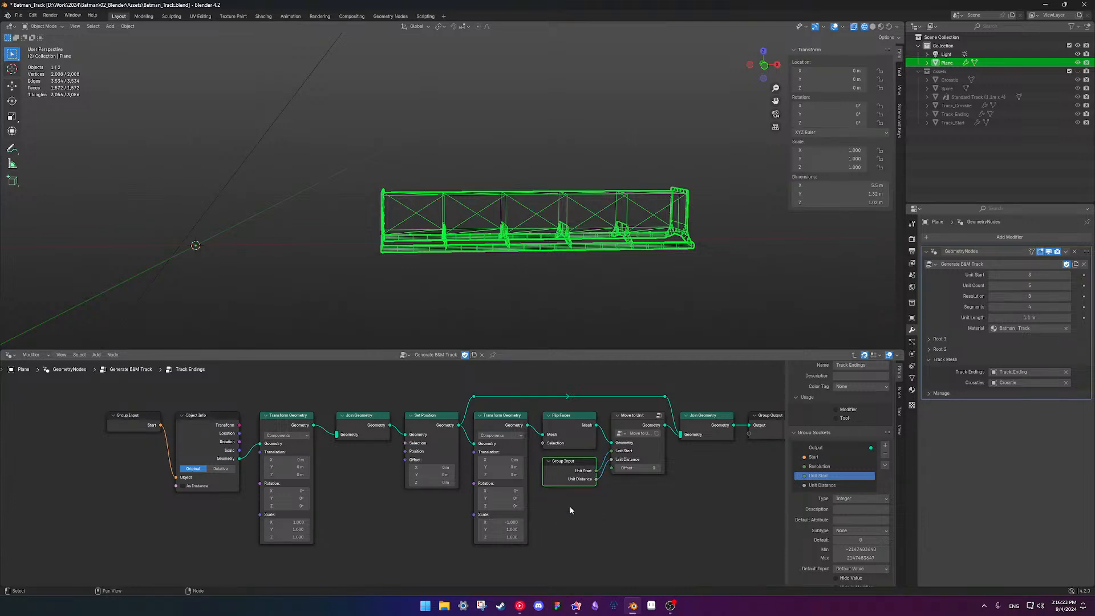
{"action": "left_click", "coordinate": [565, 506]}
{"action": "middle_click_drag", "start_coordinate": [657, 508], "coordinate": [567, 501]}
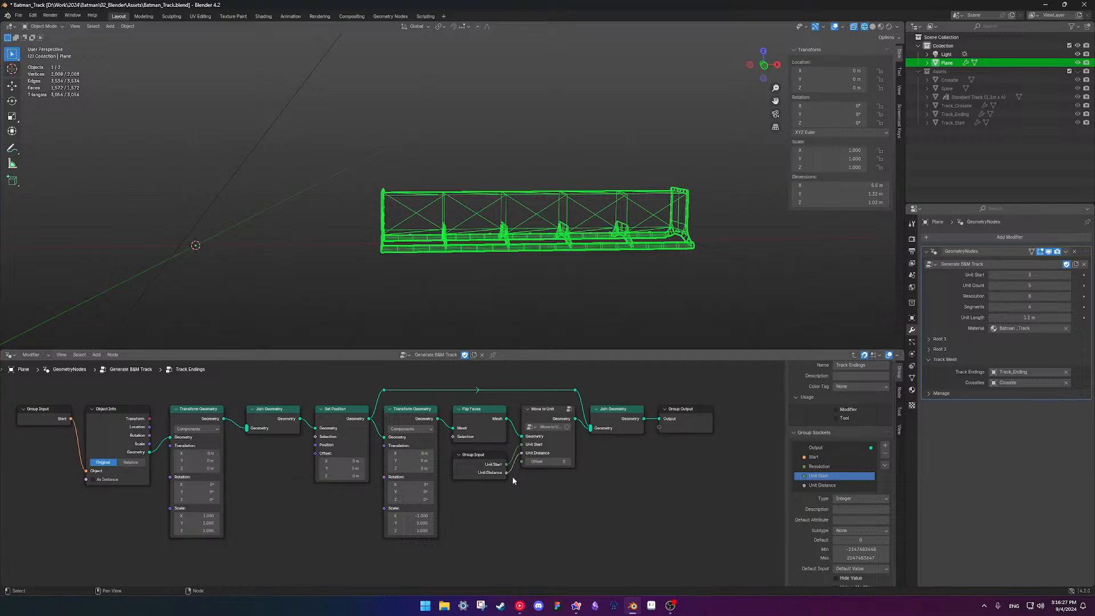
{"action": "middle_click_drag", "start_coordinate": [290, 471], "coordinate": [389, 495]}
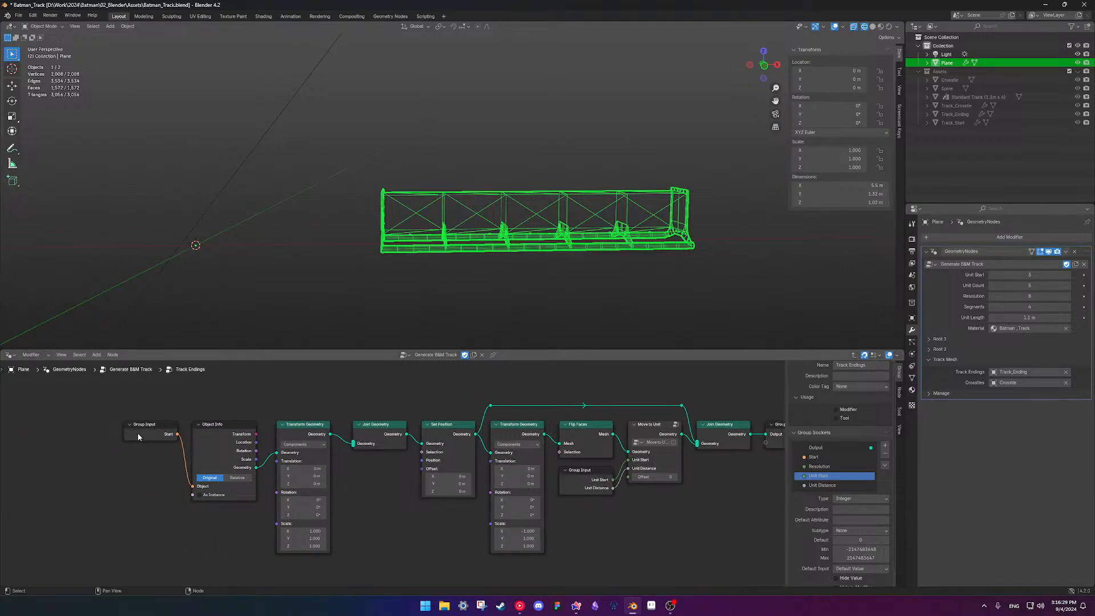
{"action": "key", "text": "Tab"}
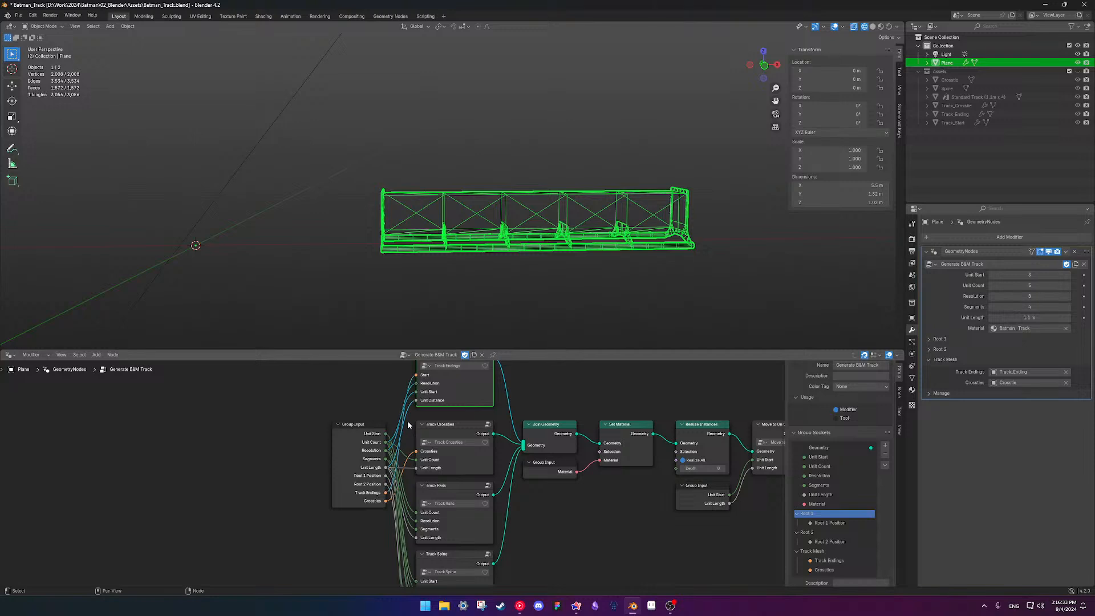
Rename the Unit Distance input socket of the Track Endings group as Unit Length
{"action": "key", "text": "Tab"}
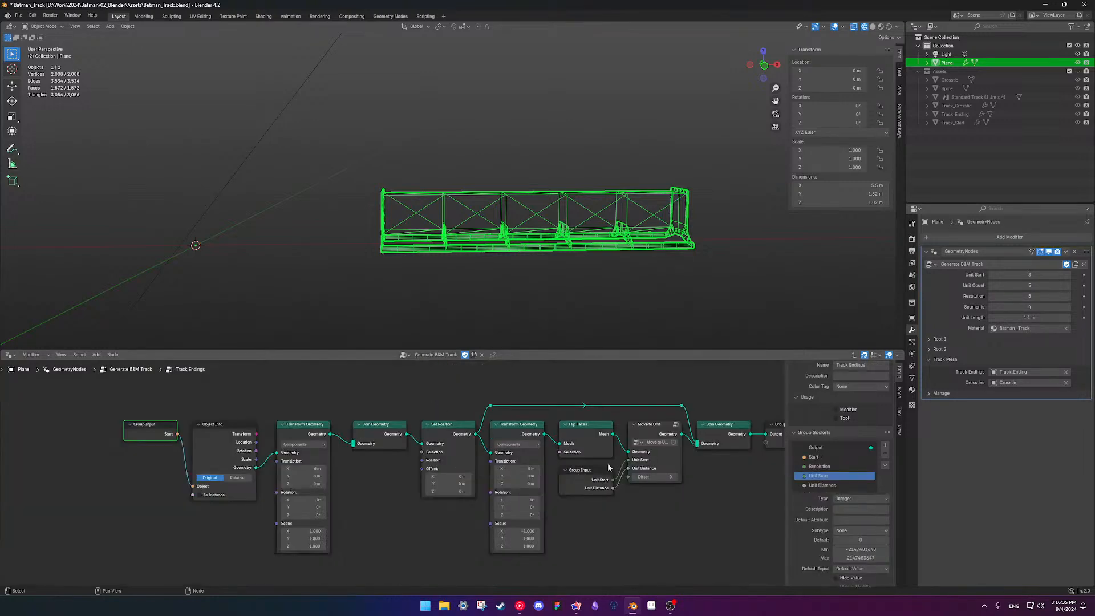
{"action": "double_click", "coordinate": [826, 485]}
{"action": "key", "text": "ctrl+BackSpace"}
{"action": "type", "text": "Length"}
{"action": "key", "text": "Return"}
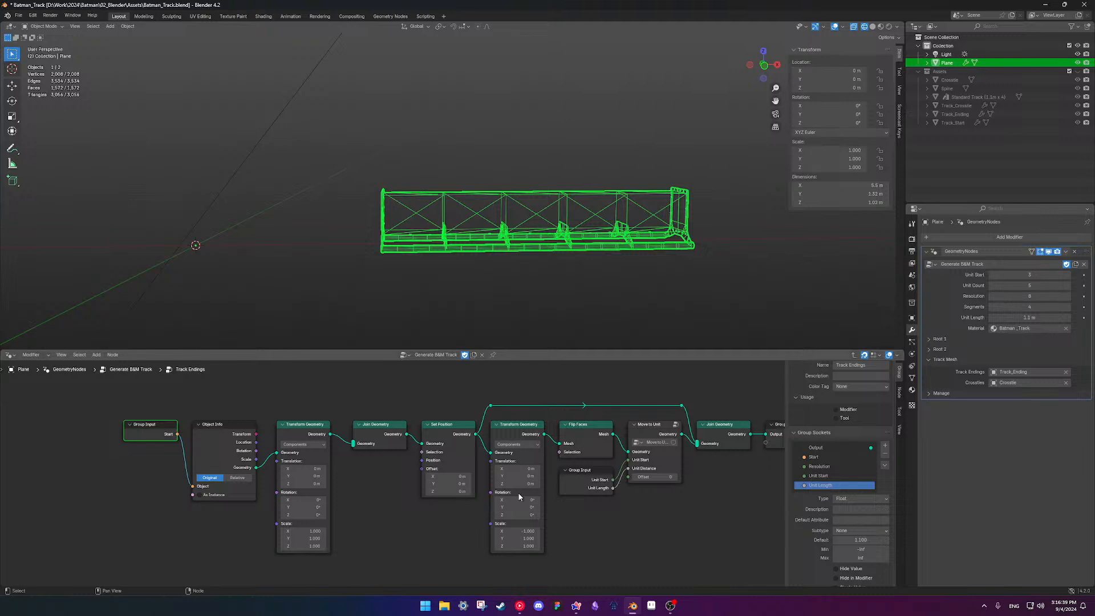
Open the Move to Unit group inside Track Endings and rename its Unit Distance input as Unit Length
{"action": "scroll", "coordinate": [594, 519], "scroll_direction": "up", "scroll_amount": 1}
{"action": "middle_click_drag", "start_coordinate": [655, 517], "coordinate": [583, 518]}
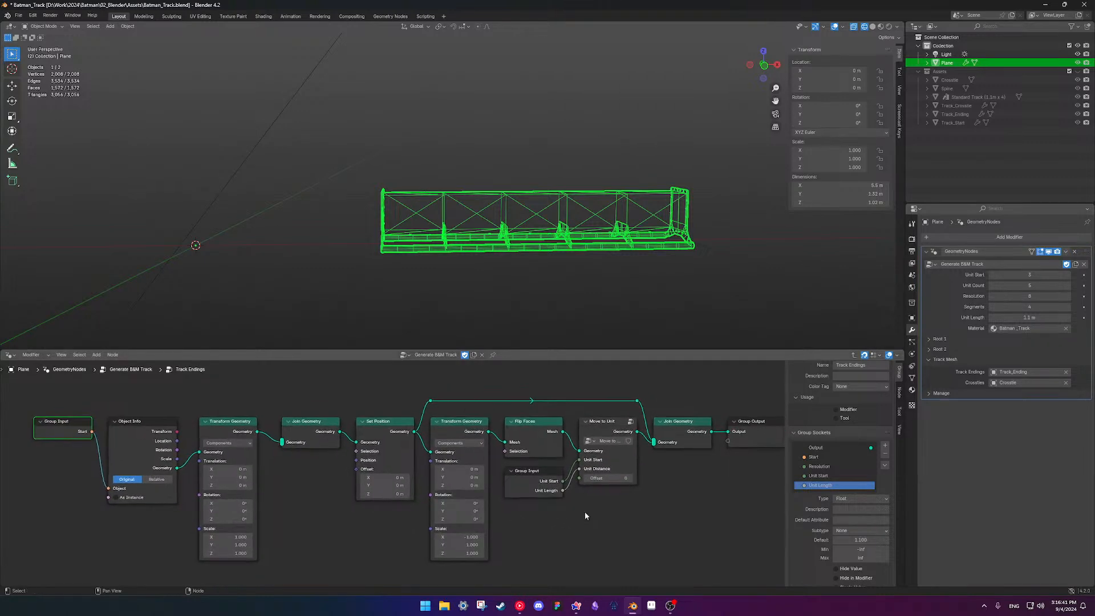
{"action": "left_click", "coordinate": [612, 469]}
{"action": "key", "text": "Tab"}
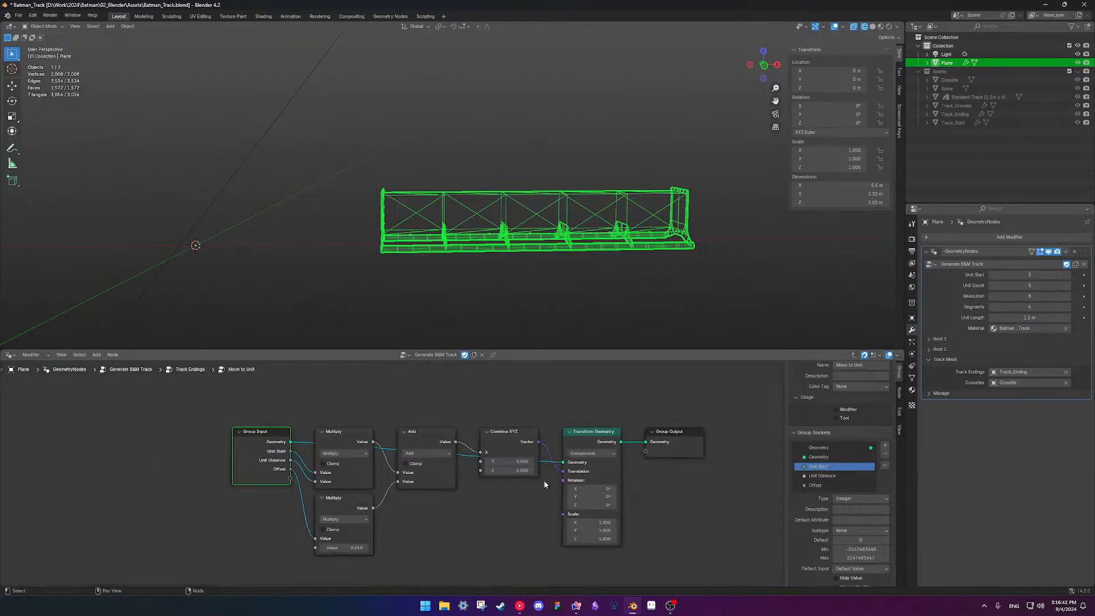
{"action": "double_click", "coordinate": [826, 476]}
{"action": "type", "text": "Unit Length"}
{"action": "key", "text": "Return"}
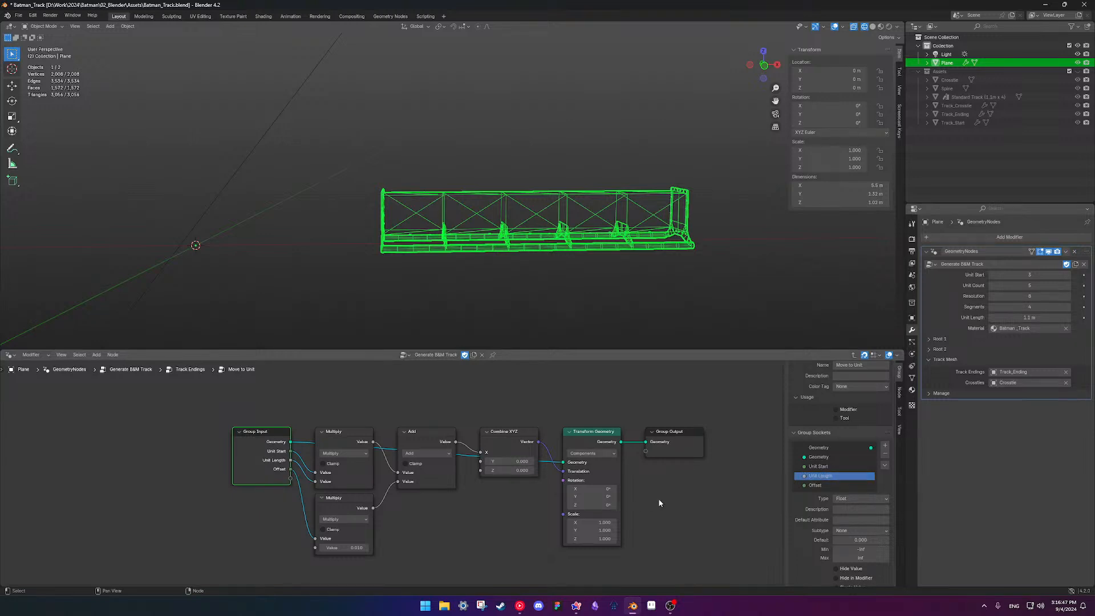
Duplicate the Group Input in Move to Unit as a separate Geometry source for Transform Geometry and hide its unused sockets
{"action": "middle_click_drag", "start_coordinate": [327, 463], "coordinate": [311, 453]}
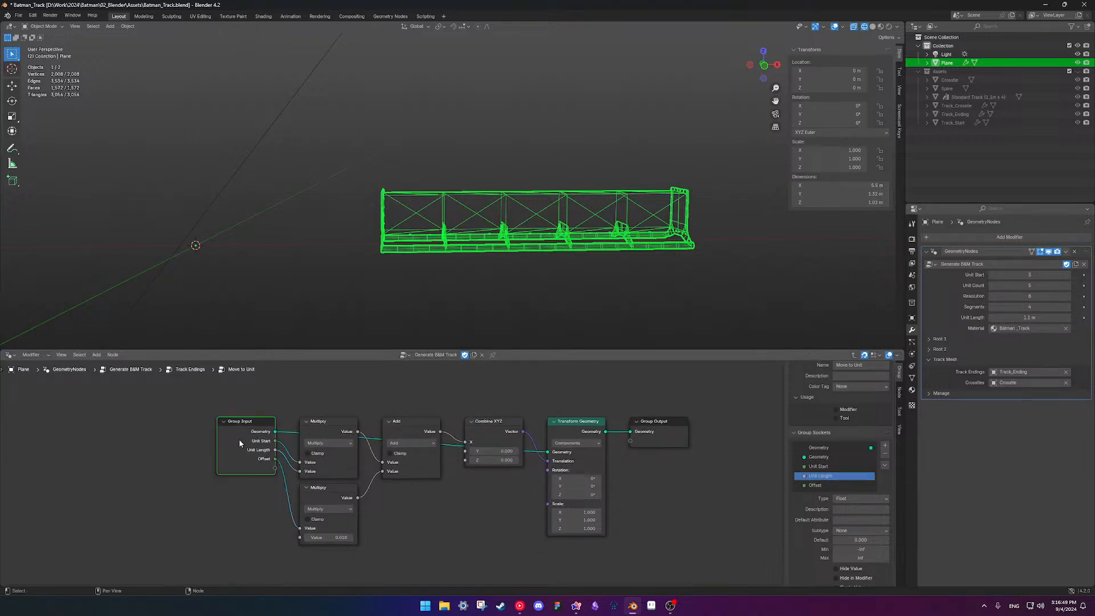
{"action": "key", "text": "shift+d"}
{"action": "left_click", "coordinate": [501, 500]}
{"action": "left_click_drag", "start_coordinate": [531, 489], "coordinate": [481, 394]}
{"action": "key", "text": "ctrl+h"}
Rearrange the Move to Unit nodes so the Geometry Group Input sits above Combine XYZ beside Transform Geometry
{"action": "left_click_drag", "start_coordinate": [158, 463], "coordinate": [514, 546]}
{"action": "left_click_drag", "start_coordinate": [488, 427], "coordinate": [489, 453]}
{"action": "left_click", "coordinate": [483, 434]}
{"action": "mouse_move", "coordinate": [488, 401]}
{"action": "left_mouse_down"}
{"action": "mouse_move", "coordinate": [490, 436]}
{"action": "mouse_move", "coordinate": [491, 414]}
{"action": "left_mouse_up"}
{"action": "left_click_drag", "start_coordinate": [187, 423], "coordinate": [506, 533]}
{"action": "left_click_drag", "start_coordinate": [493, 414], "coordinate": [493, 423]}
{"action": "left_click", "coordinate": [436, 406]}
Reposition the Group Input feeding the Multiply nodes, hide its unused sockets, and save the file
{"action": "scroll", "coordinate": [493, 493], "scroll_direction": "down", "scroll_amount": 2}
{"action": "middle_click_drag", "start_coordinate": [394, 495], "coordinate": [421, 472]}
{"action": "left_click_drag", "start_coordinate": [281, 452], "coordinate": [291, 491]}
{"action": "key", "text": "ctrl+h"}
{"action": "key", "text": "ctrl+s"}
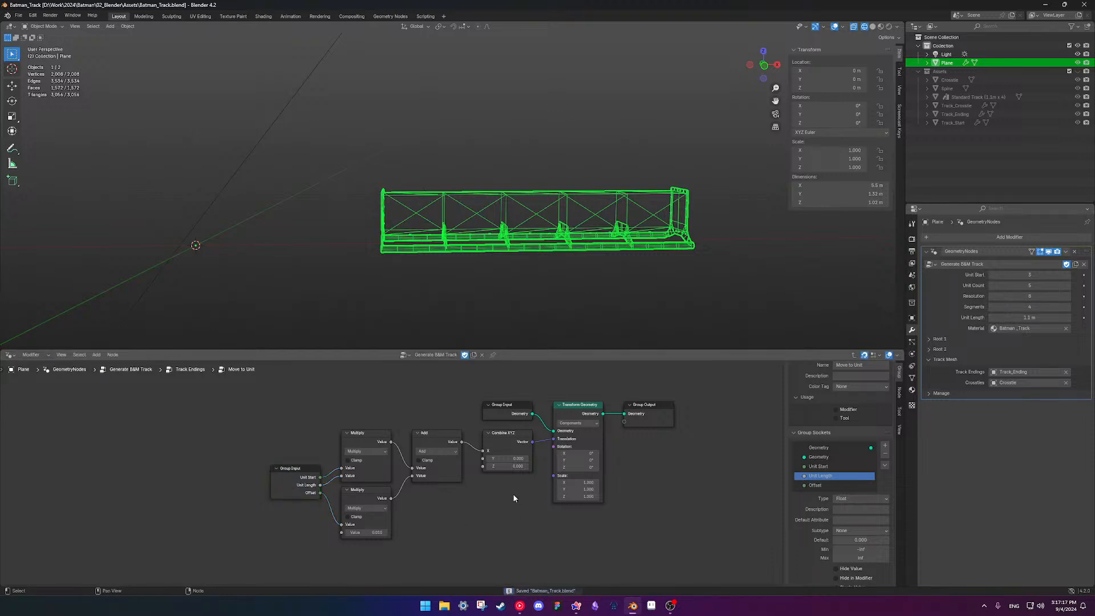
Return to the Generate B&M Track tree and remove the duplicate Move to Unit.001 group node while keeping the geometry connection
{"action": "key", "text": "Tab"}
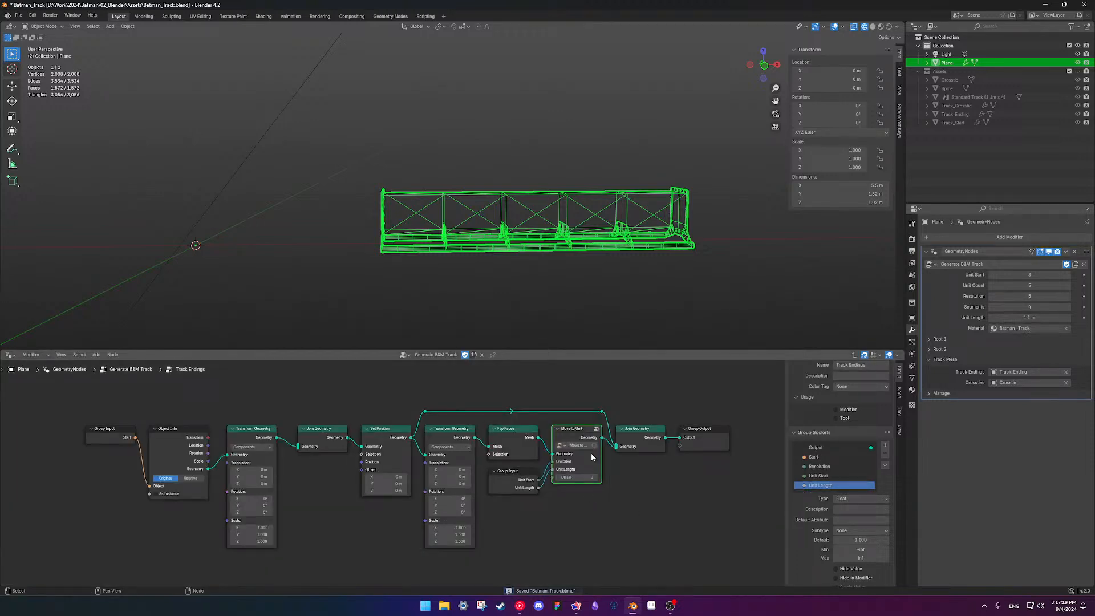
{"action": "key", "text": "Tab"}
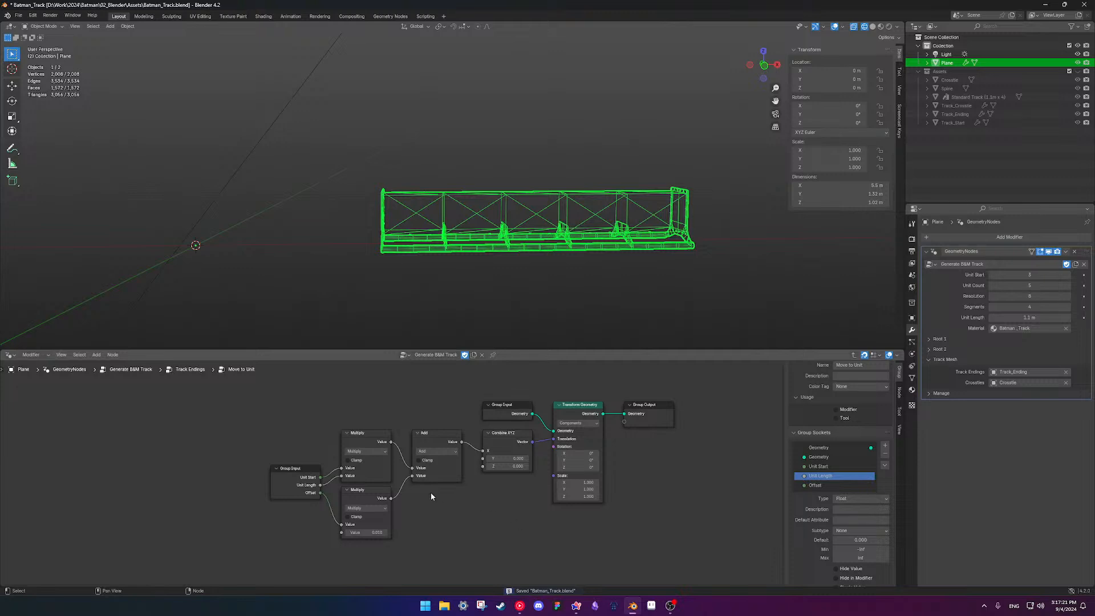
{"action": "key", "text": "Tab"}
{"action": "left_click", "coordinate": [129, 443]}
{"action": "key", "text": "Tab"}
{"action": "middle_click_drag", "start_coordinate": [708, 487], "coordinate": [527, 464]}
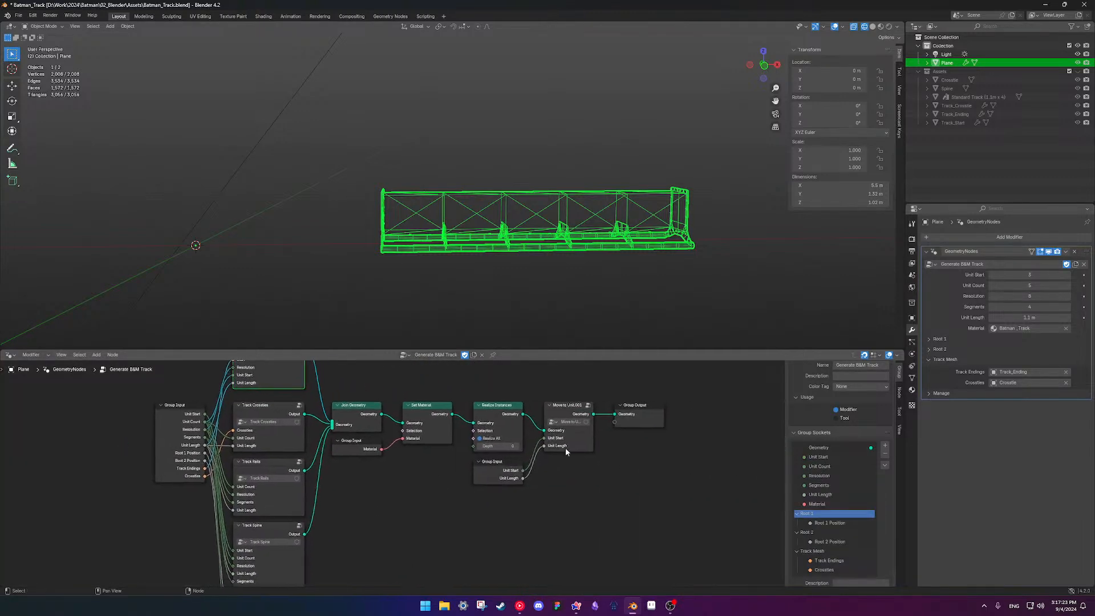
{"action": "left_click", "coordinate": [580, 435]}
{"action": "key", "text": "ctrl+x"}
Add the Move to Unit group between Realize Instances and Group Output, and connect its Unit Start and Unit Length inputs
{"action": "key", "text": "shift+a"}
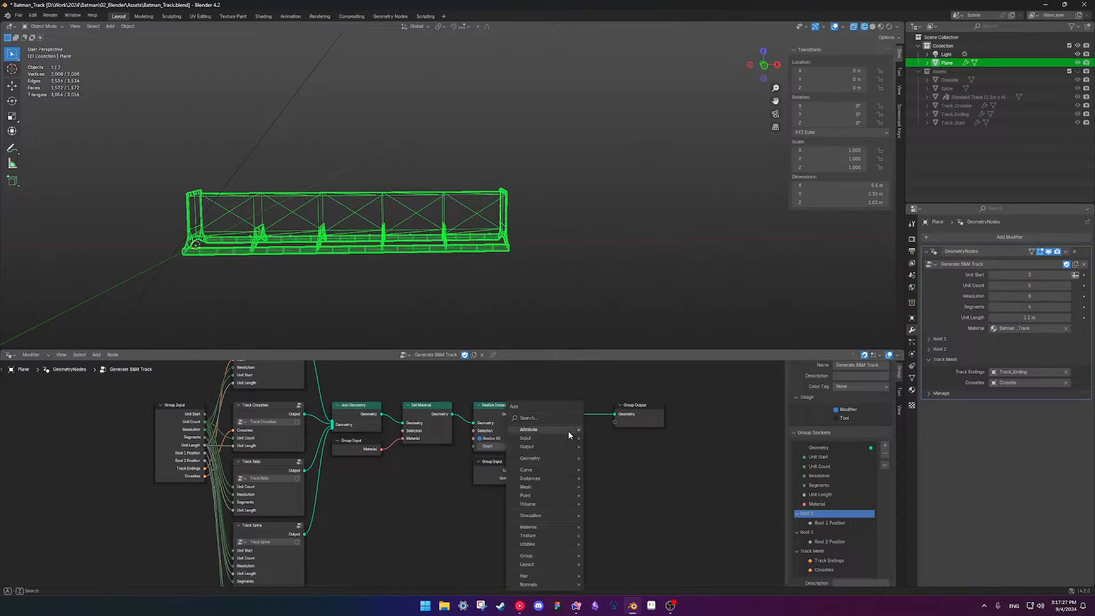
{"action": "type", "text": "movet"}
{"action": "key", "text": "Return"}
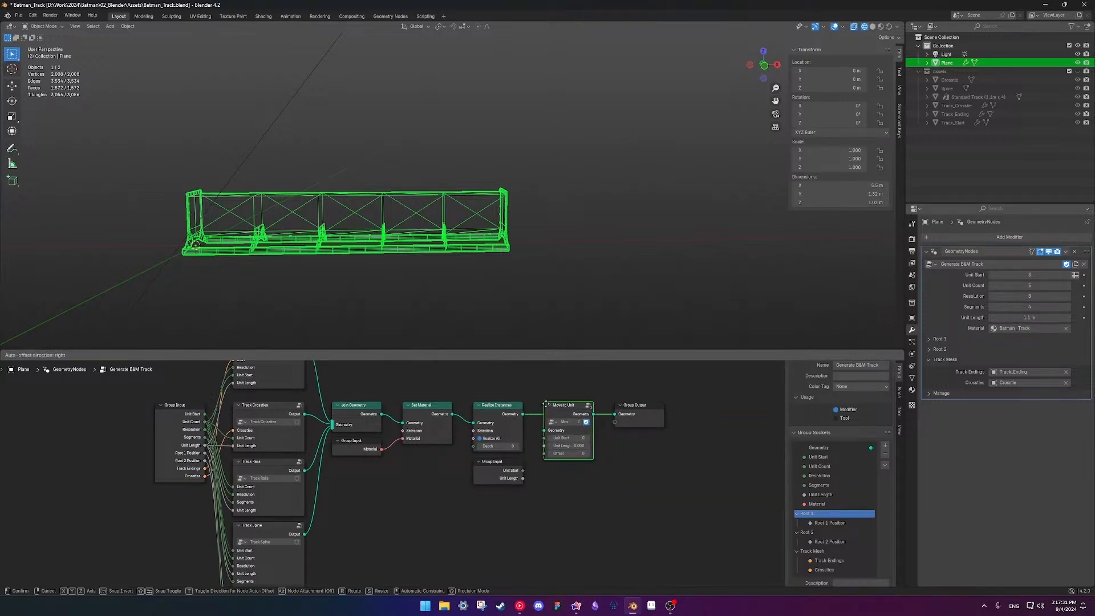
{"action": "left_click", "coordinate": [549, 440]}
{"action": "left_click_drag", "start_coordinate": [522, 470], "coordinate": [544, 438]}
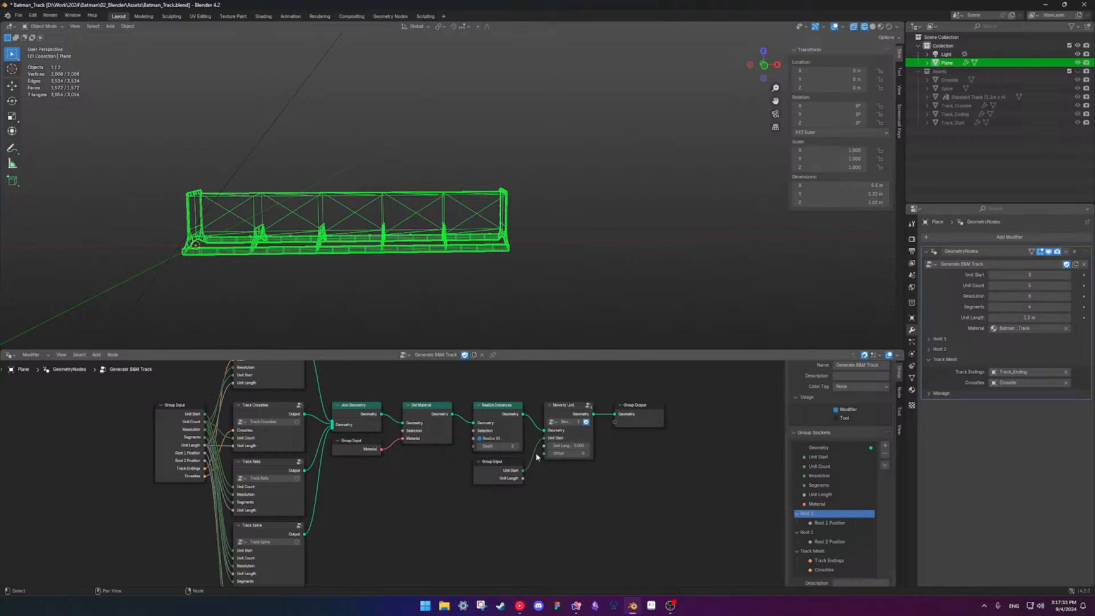
{"action": "left_click_drag", "start_coordinate": [523, 478], "coordinate": [545, 445]}
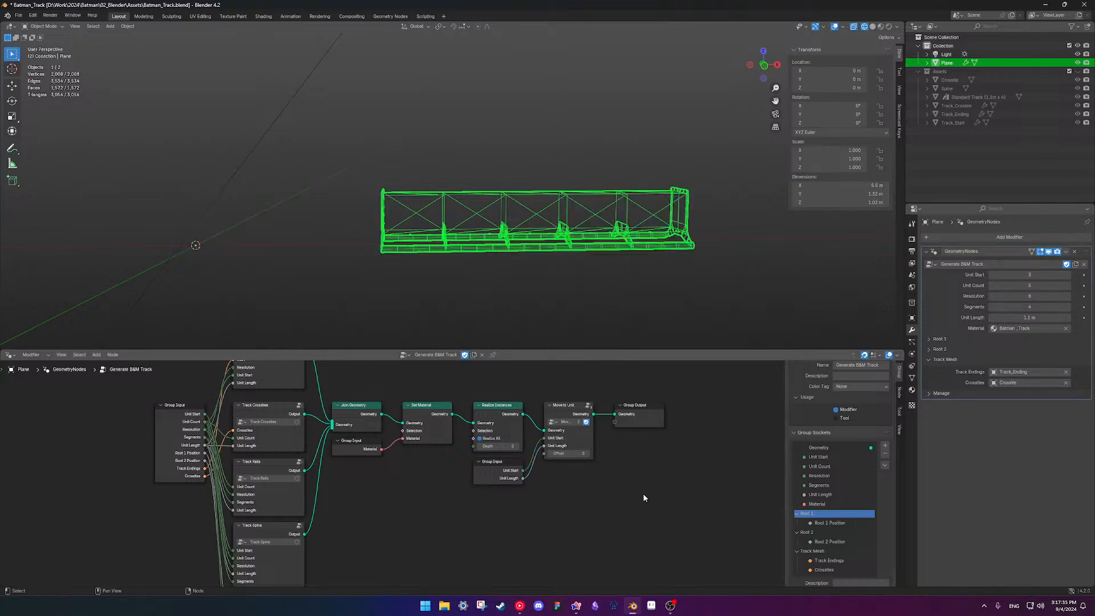
Test the track with a longer Unit Length, and set it back to 1.1 m
{"action": "left_click_drag", "start_coordinate": [1029, 317], "coordinate": [1047, 317]}
{"action": "left_click", "coordinate": [1016, 317]}
{"action": "type", "text": "1"}
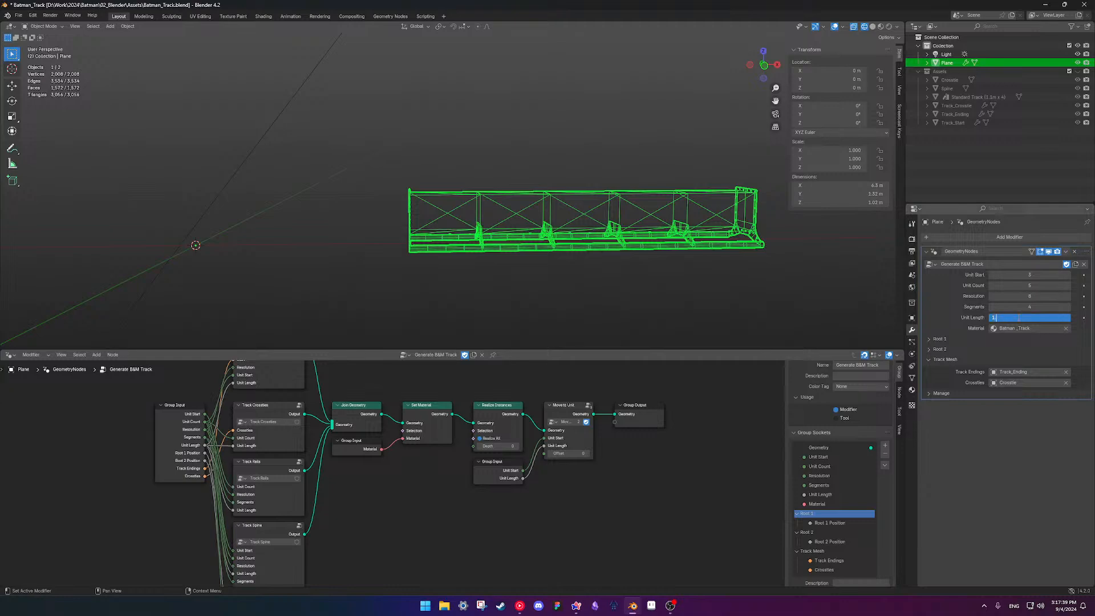
{"action": "type", "text": ".1"}
{"action": "key", "text": "Return"}
Examine the node tree, the Track Endings group and its nested Move to Unit group, and return to the parent tree
{"action": "scroll", "coordinate": [502, 512], "scroll_direction": "up", "scroll_amount": 4}
{"action": "scroll", "coordinate": [508, 509], "scroll_direction": "down", "scroll_amount": 1}
{"action": "scroll", "coordinate": [514, 497], "scroll_direction": "down", "scroll_amount": 3}
{"action": "middle_click_drag", "start_coordinate": [398, 497], "coordinate": [627, 491]}
{"action": "scroll", "coordinate": [593, 497], "scroll_direction": "up", "scroll_amount": 1}
{"action": "middle_click_drag", "start_coordinate": [563, 503], "coordinate": [542, 543]}
{"action": "scroll", "coordinate": [563, 487], "scroll_direction": "down", "scroll_amount": 3}
{"action": "scroll", "coordinate": [541, 540], "scroll_direction": "down", "scroll_amount": 2}
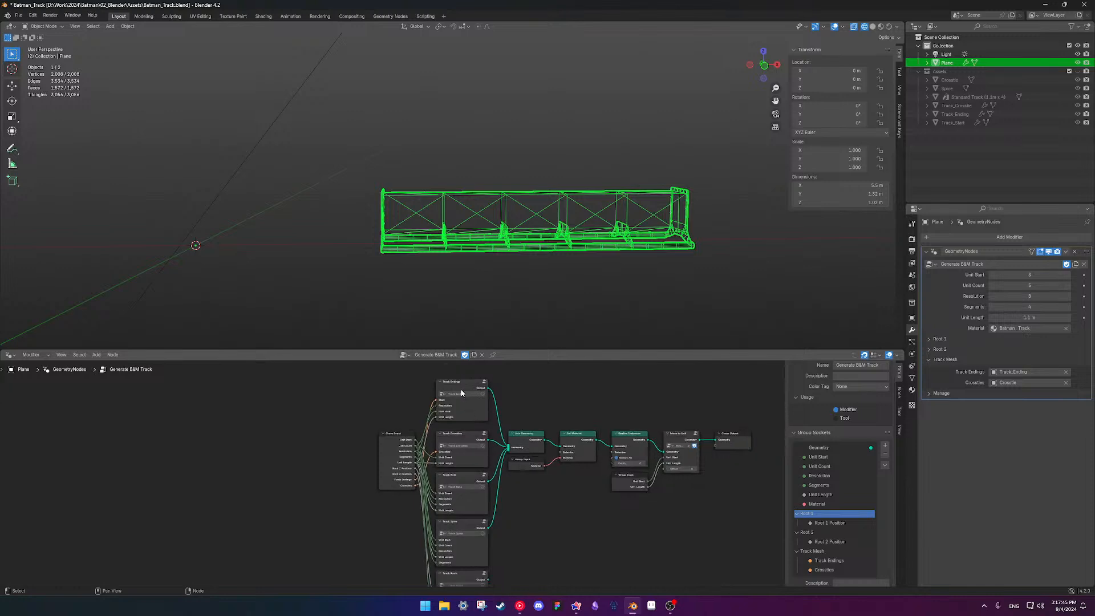
{"action": "left_click", "coordinate": [462, 397]}
{"action": "scroll", "coordinate": [463, 422], "scroll_direction": "up", "scroll_amount": 2}
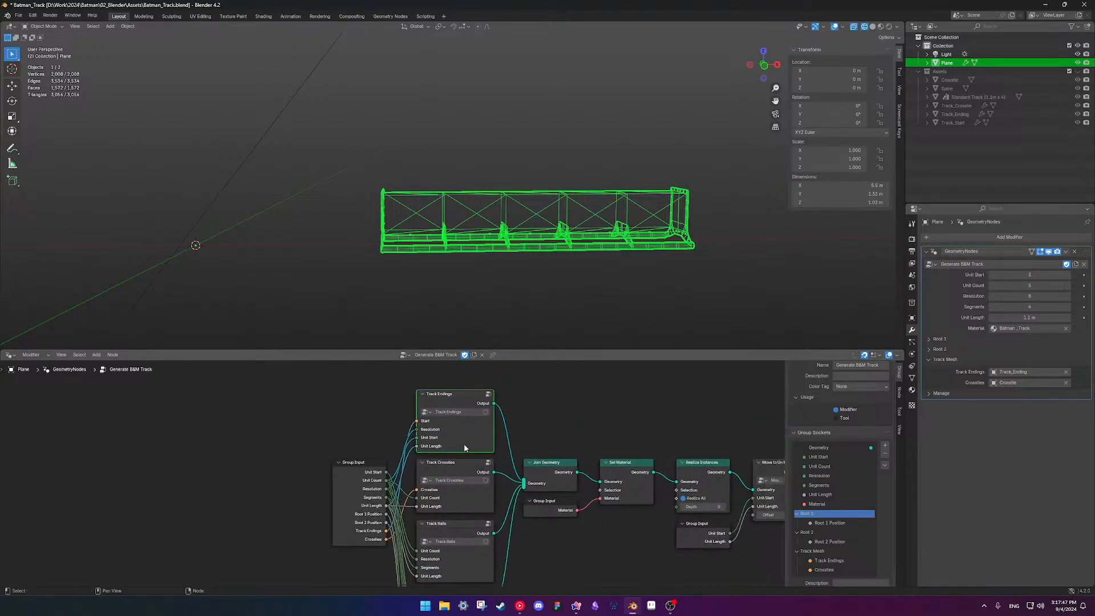
{"action": "key", "text": "Tab"}
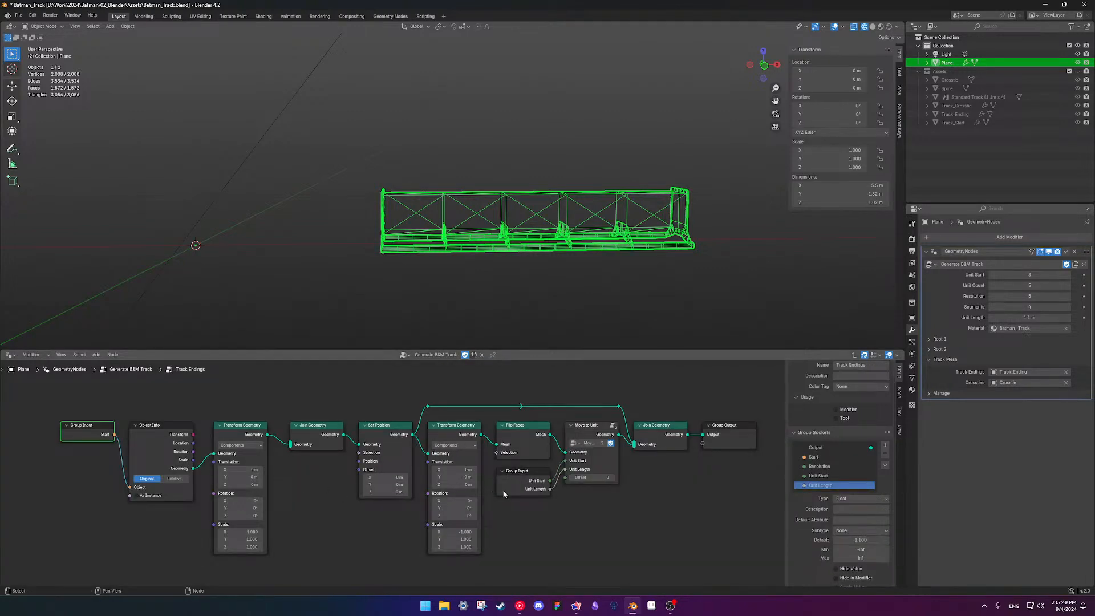
{"action": "left_click", "coordinate": [601, 460]}
{"action": "key", "text": "Tab"}
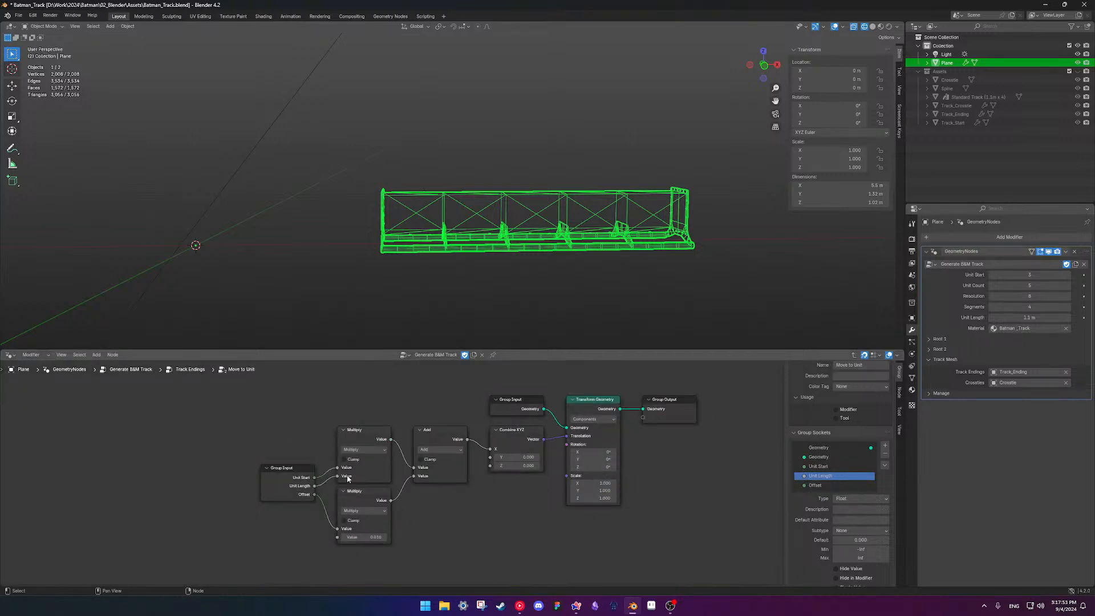
{"action": "mouse_move", "coordinate": [568, 437]}
{"action": "left_mouse_down"}
{"action": "mouse_move", "coordinate": [557, 448]}
{"action": "mouse_move", "coordinate": [567, 435]}
{"action": "left_mouse_up"}
{"action": "key", "text": "Tab"}
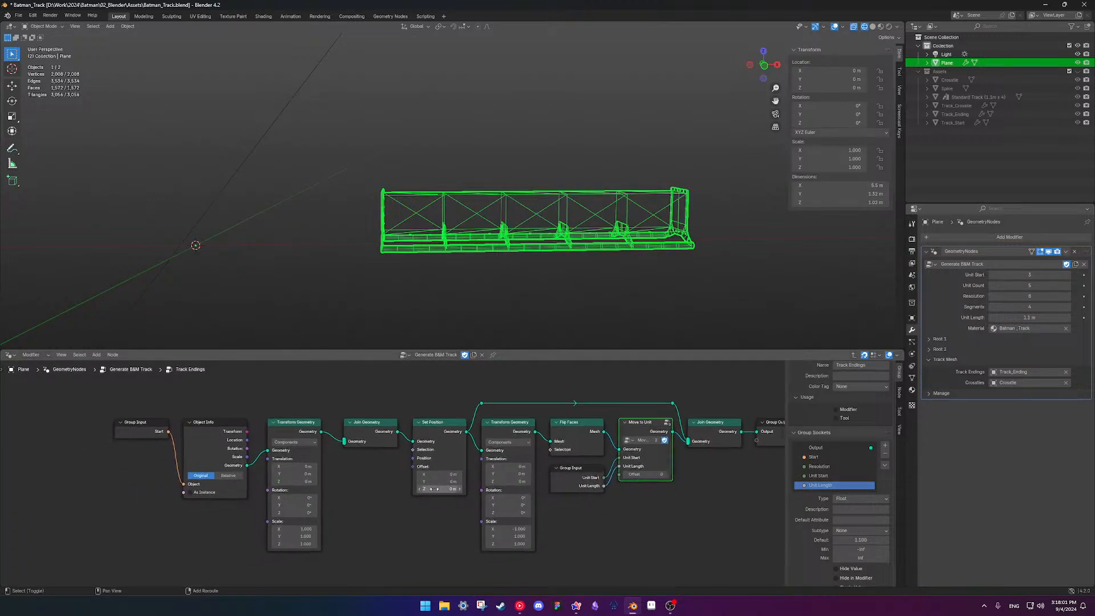
{"action": "left_click", "coordinate": [147, 432]}
{"action": "key", "text": "Tab"}
{"action": "middle_click_drag", "start_coordinate": [449, 454], "coordinate": [432, 420], "text": "shift"}
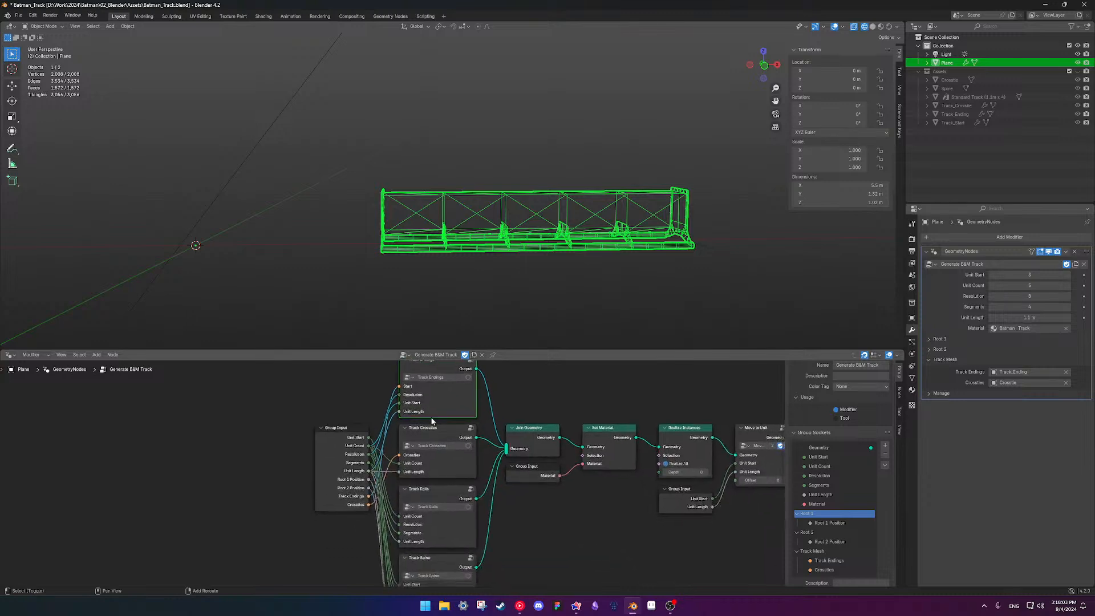
Open the Crosstie Array group inside Track Crossties and examine its node layout
{"action": "left_click", "coordinate": [445, 463]}
{"action": "key", "text": "Tab"}
{"action": "left_click", "coordinate": [469, 447]}
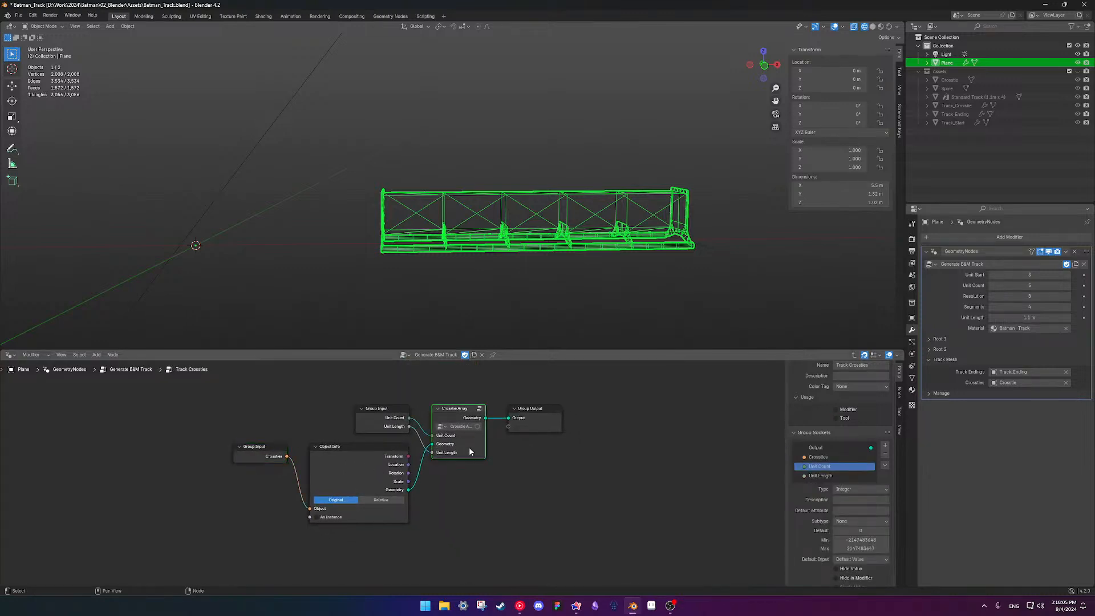
{"action": "key", "text": "Tab"}
{"action": "middle_click_drag", "start_coordinate": [323, 520], "coordinate": [285, 490]}
{"action": "middle_click_drag", "start_coordinate": [393, 479], "coordinate": [422, 436], "text": "shift"}
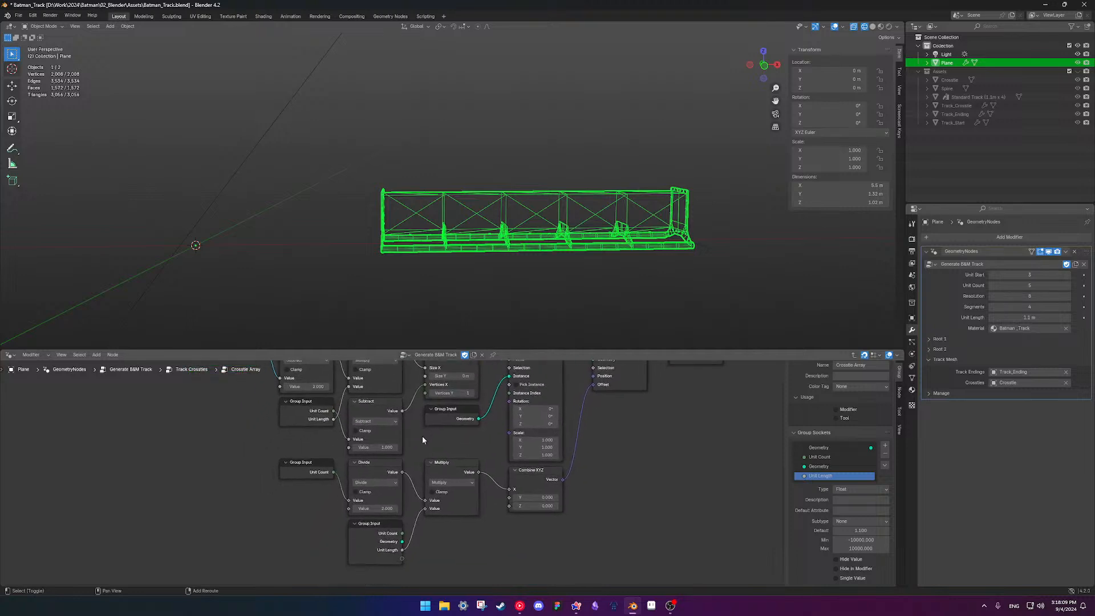
{"action": "middle_click_drag", "start_coordinate": [344, 420], "coordinate": [338, 497], "text": "shift"}
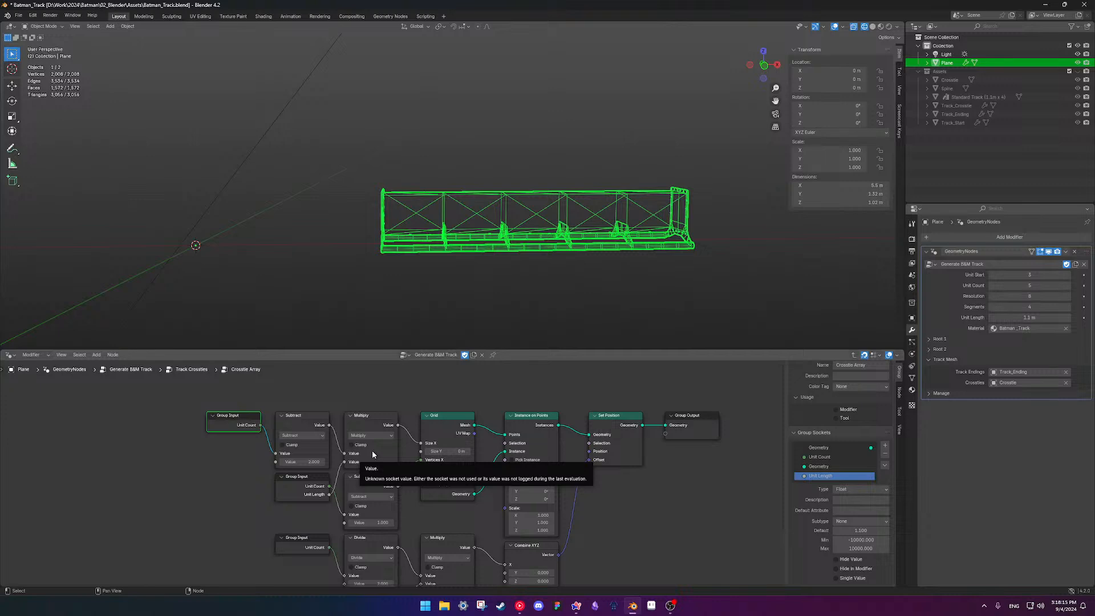
{"action": "scroll", "coordinate": [399, 461], "scroll_direction": "up", "scroll_amount": 2}
Test the Grid with Size X and Vertices X disconnected in turn and a different Unit Length, restoring the links and 1.1 m
{"action": "left_click_drag", "start_coordinate": [429, 435], "coordinate": [464, 434]}
{"action": "mouse_move", "coordinate": [1029, 317]}
{"action": "left_mouse_down"}
{"action": "mouse_move", "coordinate": [1081, 317]}
{"action": "mouse_move", "coordinate": [1034, 318]}
{"action": "left_mouse_up"}
{"action": "left_click", "coordinate": [1034, 319]}
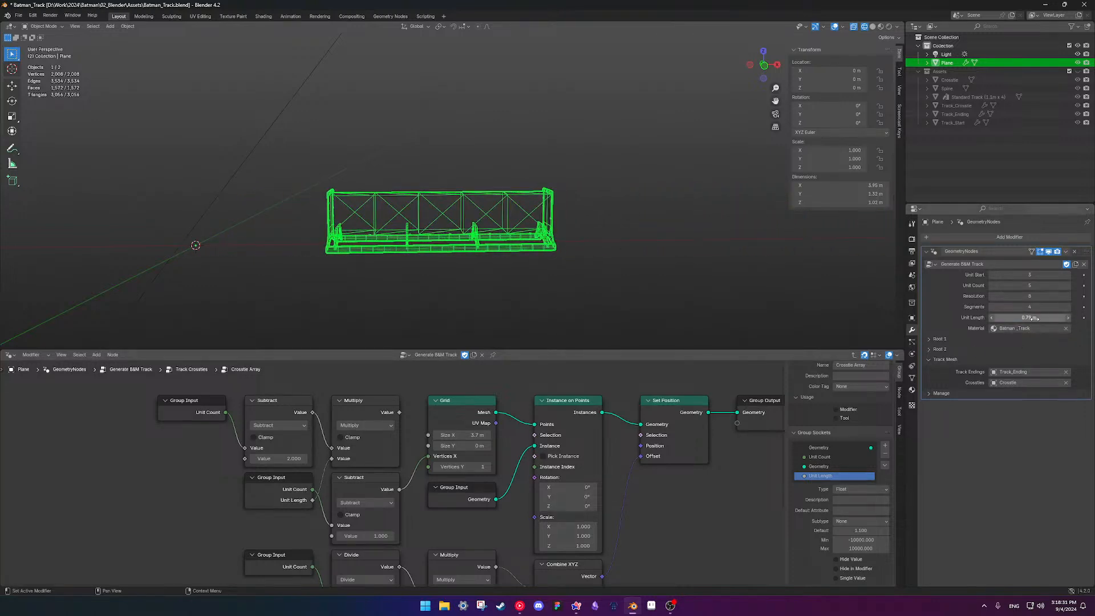
{"action": "type", "text": "1.1"}
{"action": "key", "text": "Return"}
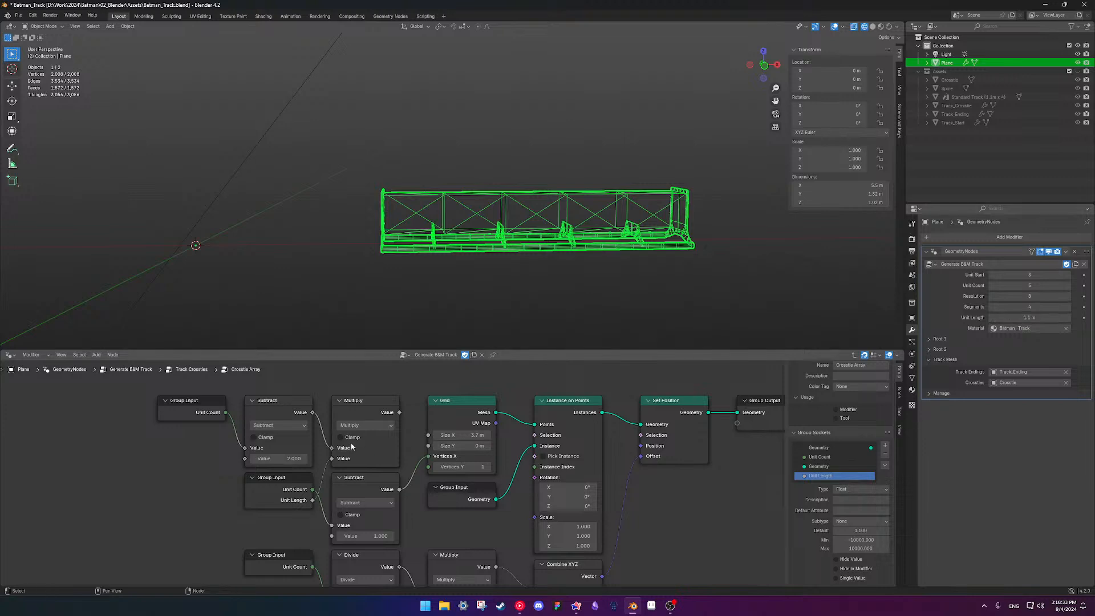
{"action": "left_click_drag", "start_coordinate": [399, 412], "coordinate": [430, 435]}
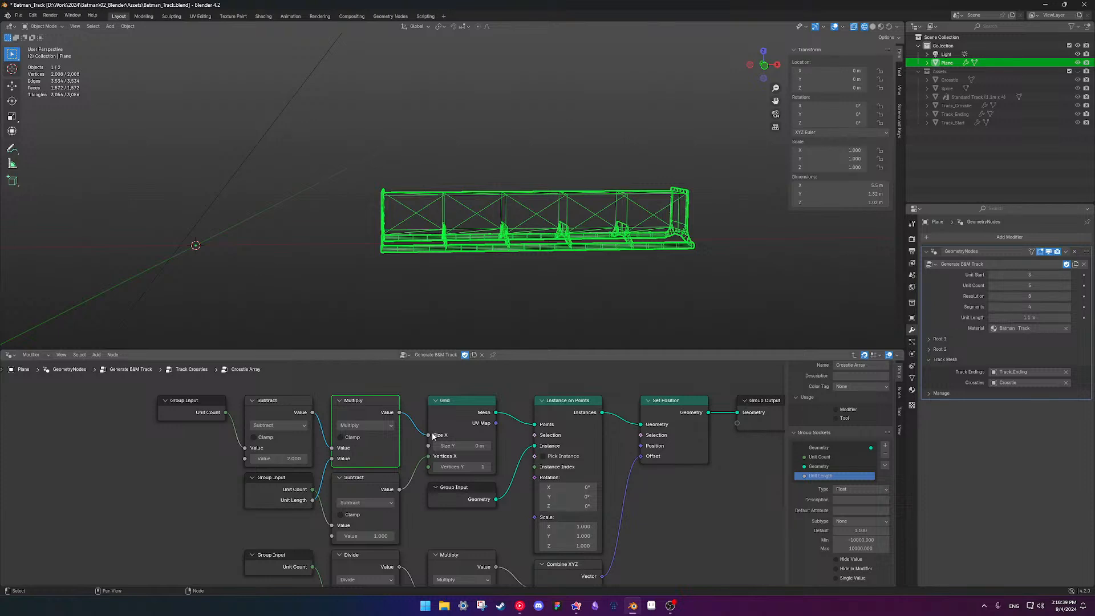
{"action": "left_click_drag", "start_coordinate": [427, 457], "coordinate": [459, 456]}
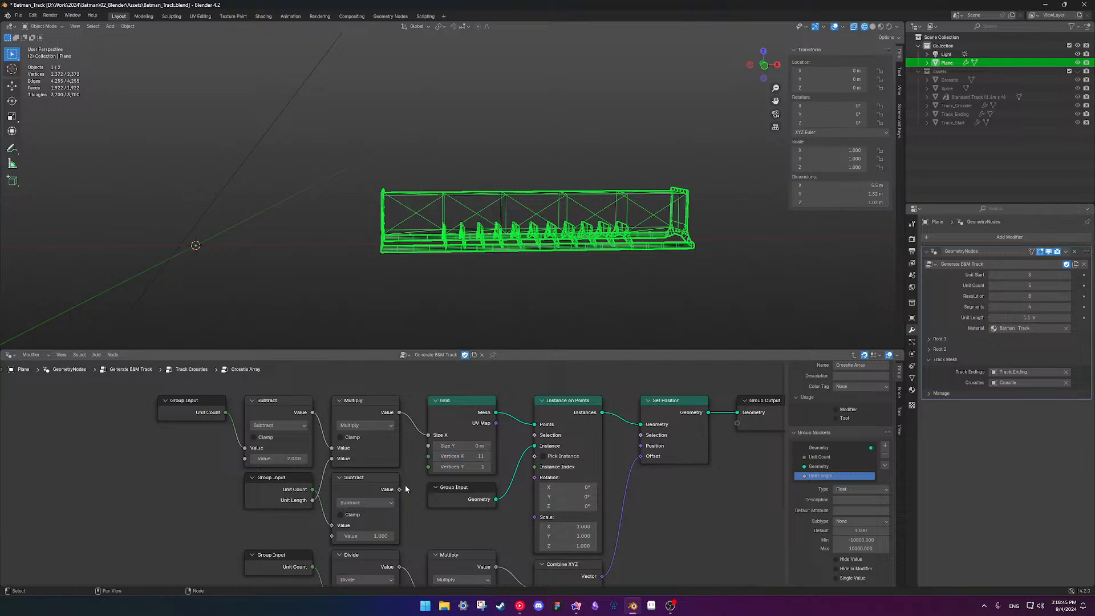
{"action": "left_click_drag", "start_coordinate": [400, 489], "coordinate": [428, 456]}
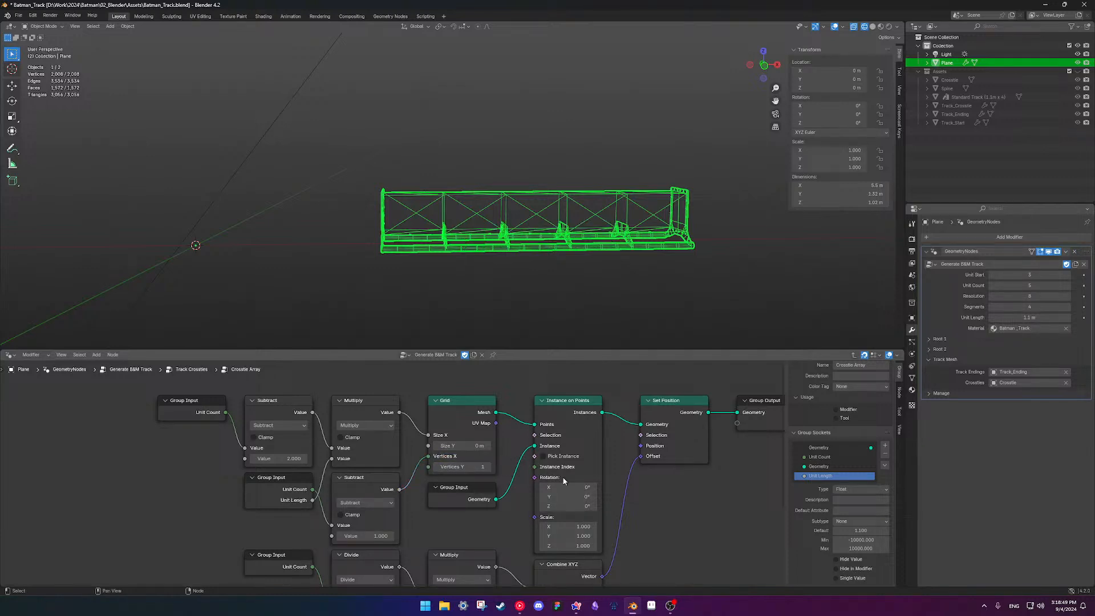
Disconnect the Combine XYZ offset from the Set Position node in Crosstie Array and delete that node
{"action": "scroll", "coordinate": [575, 484], "scroll_direction": "down", "scroll_amount": 2}
{"action": "middle_click_drag", "start_coordinate": [632, 466], "coordinate": [543, 430]}
{"action": "left_click", "coordinate": [555, 395]}
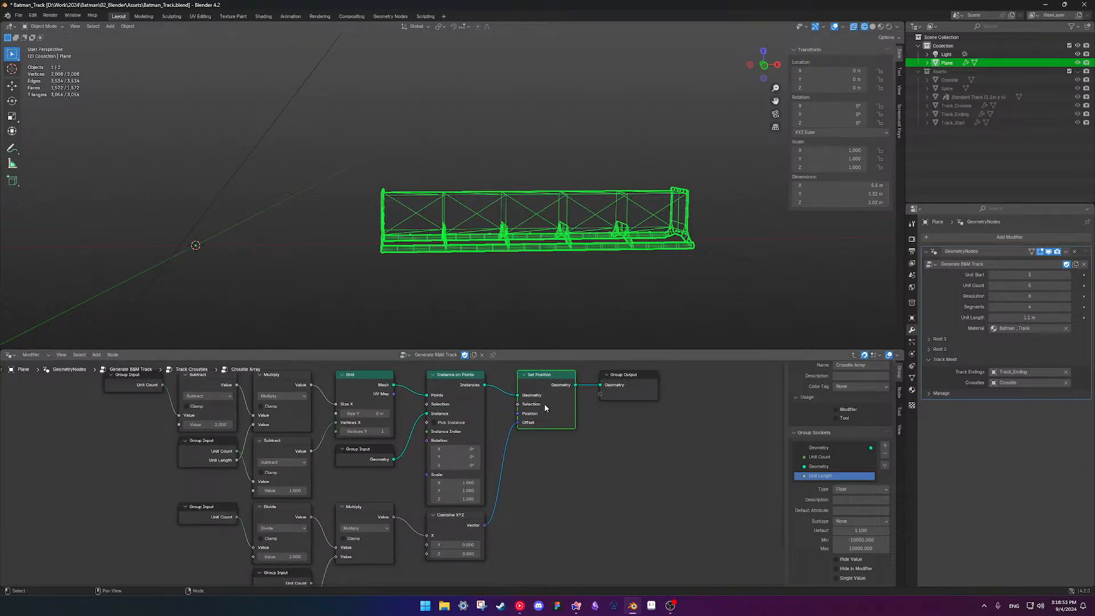
{"action": "right_click_drag", "start_coordinate": [505, 437], "coordinate": [528, 420], "text": "ctrl"}
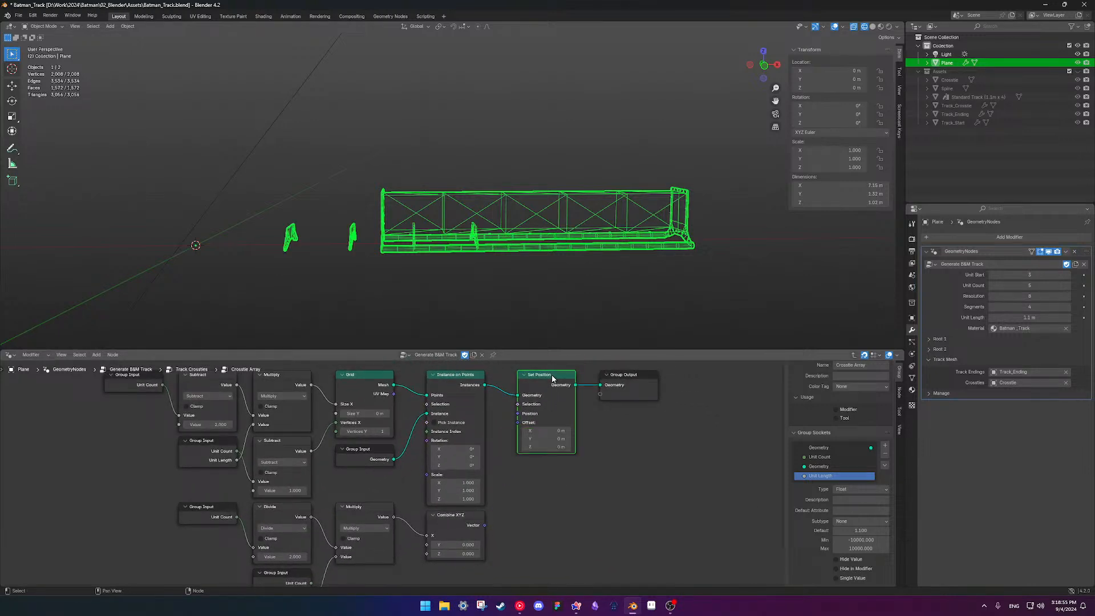
{"action": "key", "text": "x"}
Add a Transform Geometry node between Instance on Points and Group Output, with Combine XYZ driving its Translation
{"action": "key", "text": "shift+a"}
{"action": "type", "text": "transform geometry"}
{"action": "key", "text": "Return"}
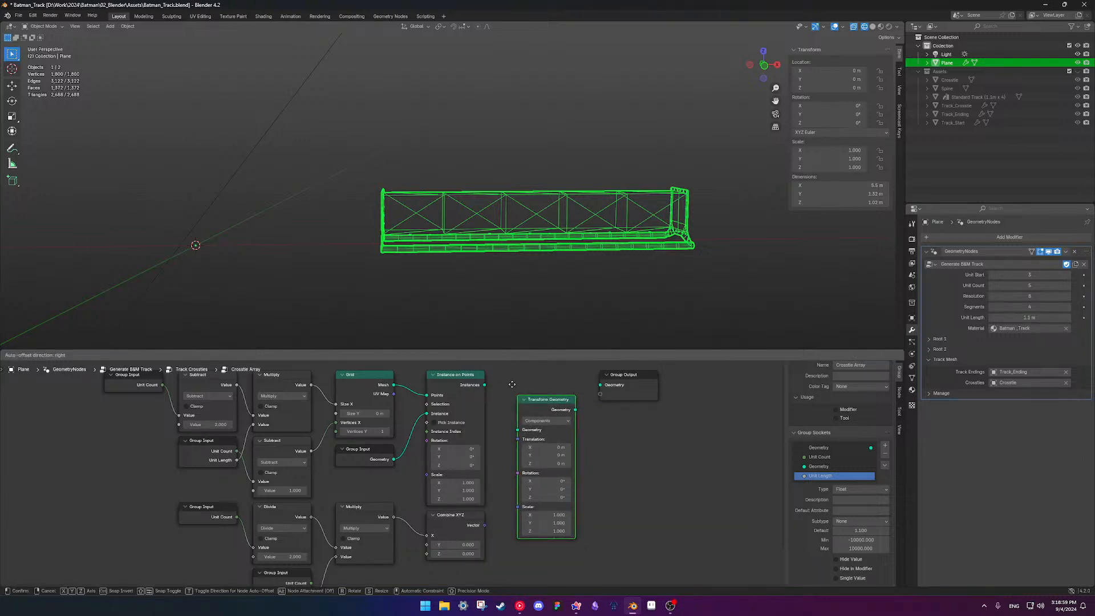
{"action": "left_click", "coordinate": [516, 402]}
{"action": "left_click_drag", "start_coordinate": [484, 415], "coordinate": [517, 436]}
{"action": "left_click_drag", "start_coordinate": [484, 556], "coordinate": [517, 446]}
{"action": "left_click_drag", "start_coordinate": [575, 416], "coordinate": [600, 416]}
Set the modifier's Unit Count to 4 and its Unit Length to 1.1 m
{"action": "left_click_drag", "start_coordinate": [1014, 287], "coordinate": [1022, 318]}
{"action": "left_click", "coordinate": [1022, 318]}
{"action": "type", "text": "1.1"}
{"action": "key", "text": "Return"}
Try a different X scale on the Crosstie Array's Transform Geometry node and undo it
{"action": "scroll", "coordinate": [569, 461], "scroll_direction": "down", "scroll_amount": 2}
{"action": "middle_click_drag", "start_coordinate": [573, 467], "coordinate": [590, 426]}
{"action": "left_click_drag", "start_coordinate": [543, 458], "coordinate": [610, 459]}
{"action": "key", "text": "ctrl+z"}
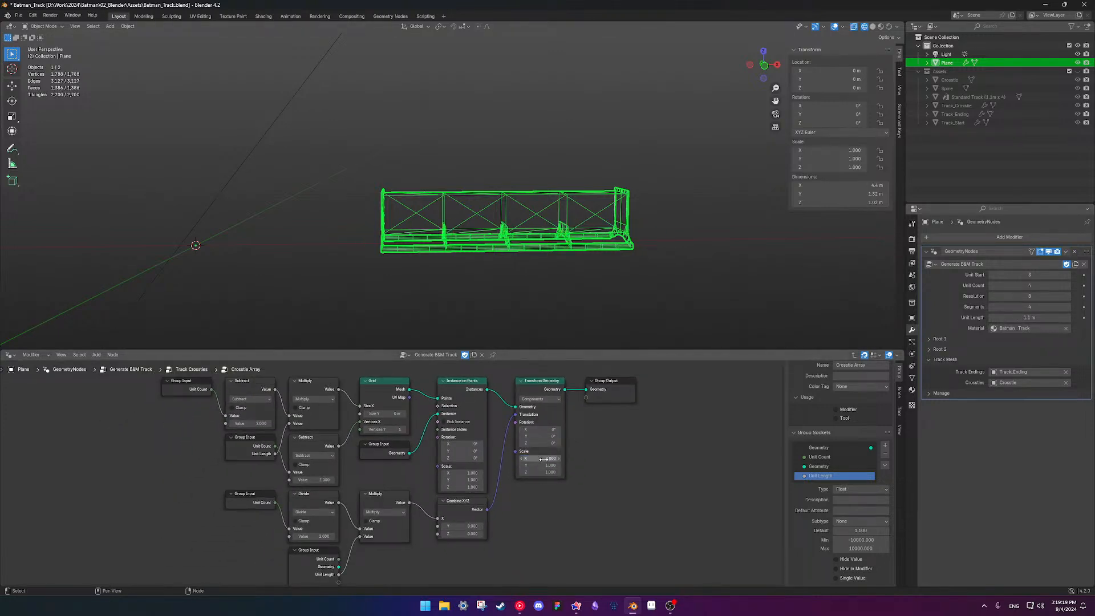
{"action": "middle_click_drag", "start_coordinate": [621, 465], "coordinate": [625, 468]}
{"action": "middle_click_drag", "start_coordinate": [576, 433], "coordinate": [612, 461]}
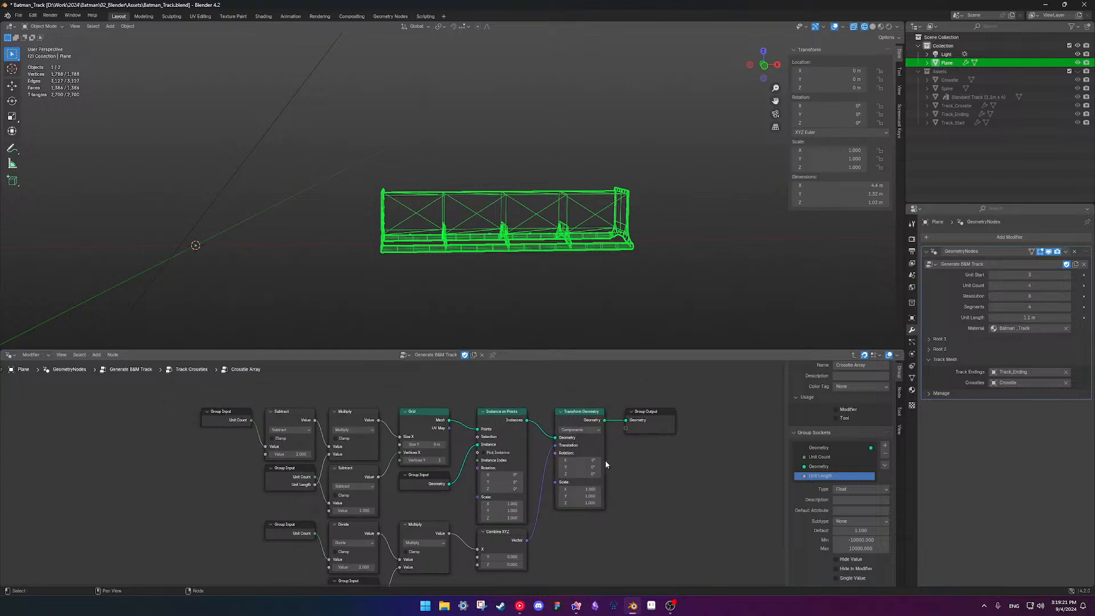
{"action": "middle_click_drag", "start_coordinate": [472, 503], "coordinate": [488, 485], "text": "shift"}
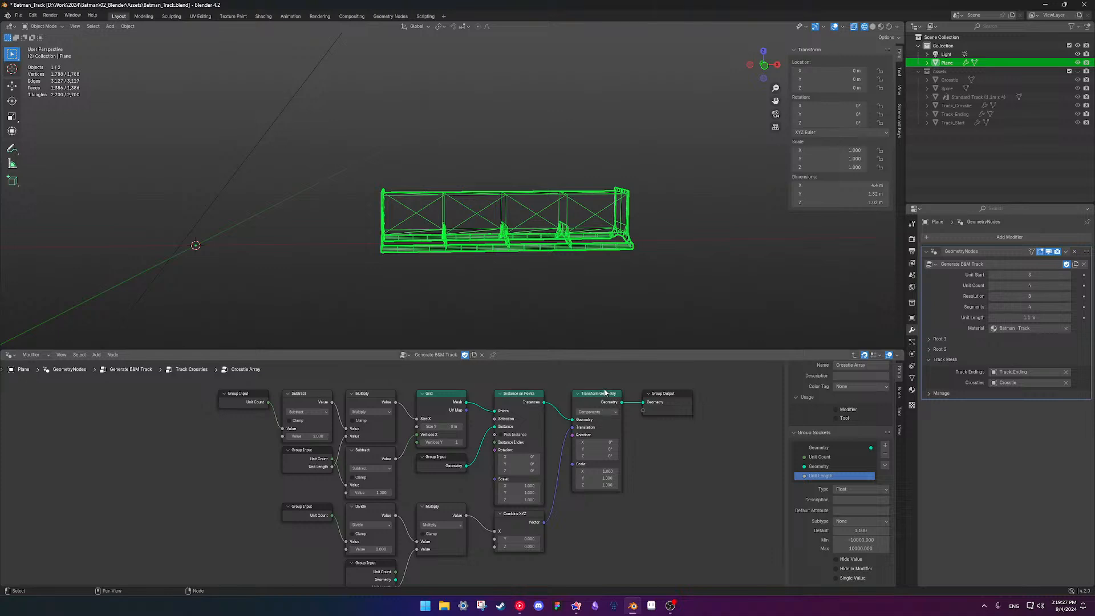
Open the Track Rails group and add a Transform Geometry node to it
{"action": "key", "text": "Tab"}
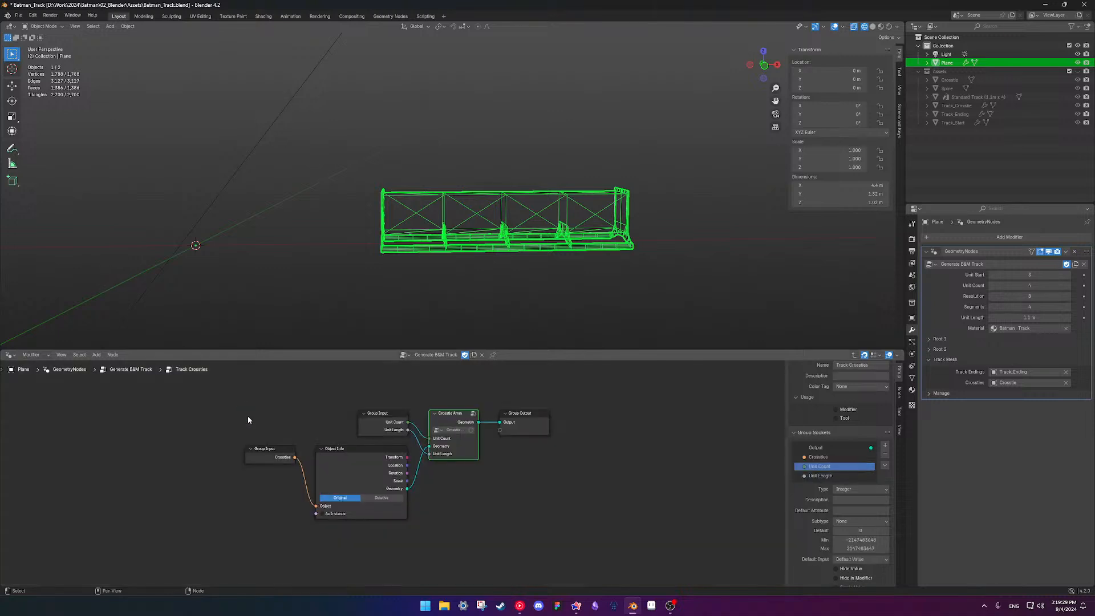
{"action": "left_click", "coordinate": [269, 454]}
{"action": "key", "text": "Tab"}
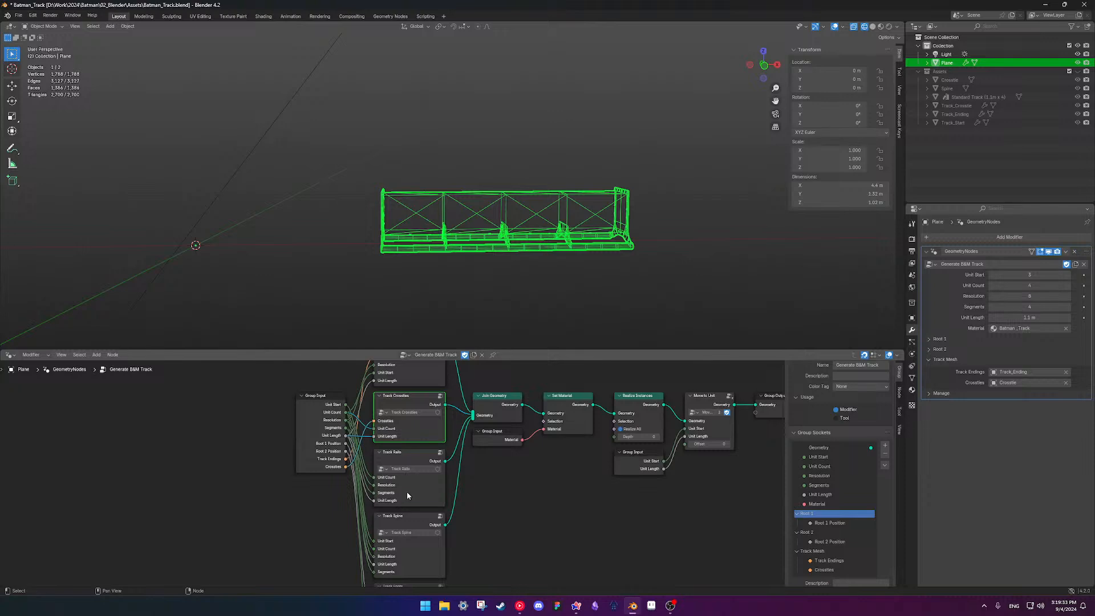
{"action": "left_click", "coordinate": [407, 495]}
{"action": "key", "text": "Tab"}
{"action": "left_click_drag", "start_coordinate": [503, 453], "coordinate": [501, 409]}
{"action": "key", "text": "ctrl+h"}
{"action": "middle_click_drag", "start_coordinate": [501, 409], "coordinate": [500, 375]}
{"action": "left_click_drag", "start_coordinate": [494, 402], "coordinate": [493, 411]}
{"action": "key", "text": "shift+a"}
{"action": "type", "text": "transform"}
{"action": "key", "text": "Return"}
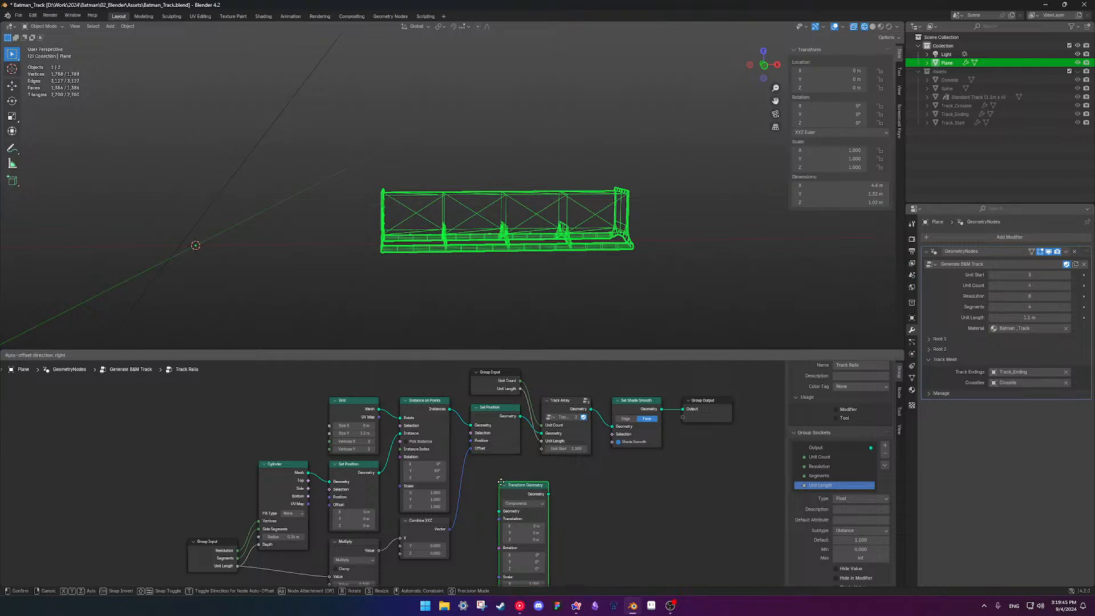
Replace the Set Position node after Instance on Points with Transform Geometry, feeding Track Array and using Combine XYZ as its Translation
{"action": "left_click", "coordinate": [475, 462]}
{"action": "left_click_drag", "start_coordinate": [471, 448], "coordinate": [479, 502]}
{"action": "left_click_drag", "start_coordinate": [451, 409], "coordinate": [541, 432]}
{"action": "left_click", "coordinate": [487, 409]}
{"action": "key", "text": "x"}
{"action": "left_click_drag", "start_coordinate": [494, 470], "coordinate": [494, 449]}
{"action": "left_click_drag", "start_coordinate": [483, 382], "coordinate": [496, 439]}
{"action": "middle_click_drag", "start_coordinate": [492, 456], "coordinate": [544, 472]}
{"action": "scroll", "coordinate": [580, 428], "scroll_direction": "up", "scroll_amount": 2}
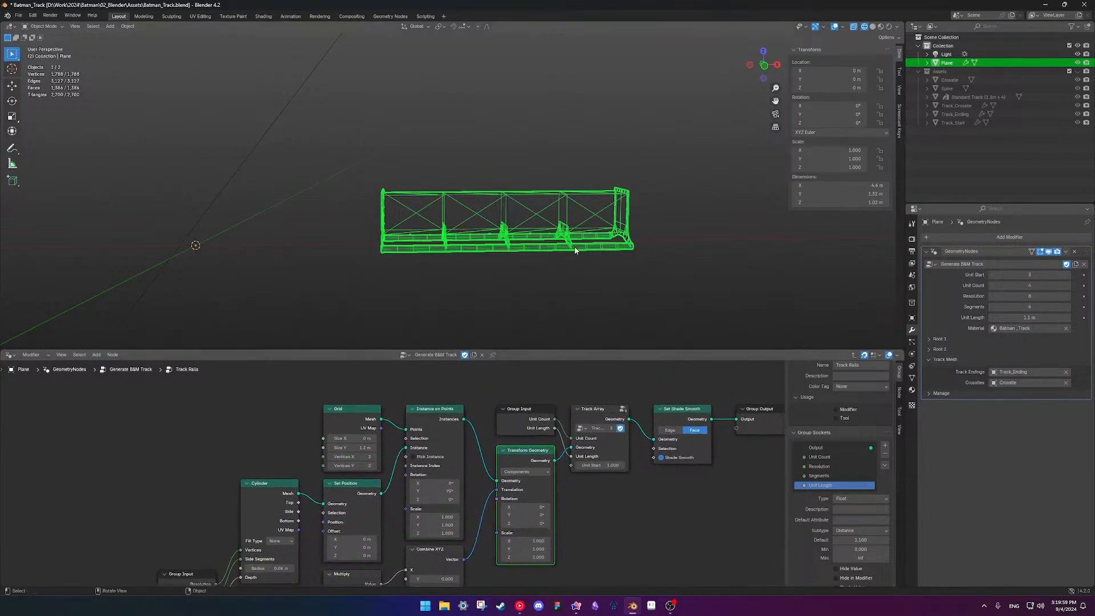
Try a longer Unit Length on the modifier and set it back to 1.1 m
{"action": "mouse_move", "coordinate": [1026, 318]}
{"action": "left_mouse_down"}
{"action": "mouse_move", "coordinate": [1055, 318]}
{"action": "mouse_move", "coordinate": [984, 318]}
{"action": "mouse_move", "coordinate": [1036, 318]}
{"action": "left_mouse_up"}
{"action": "left_click", "coordinate": [1026, 318]}
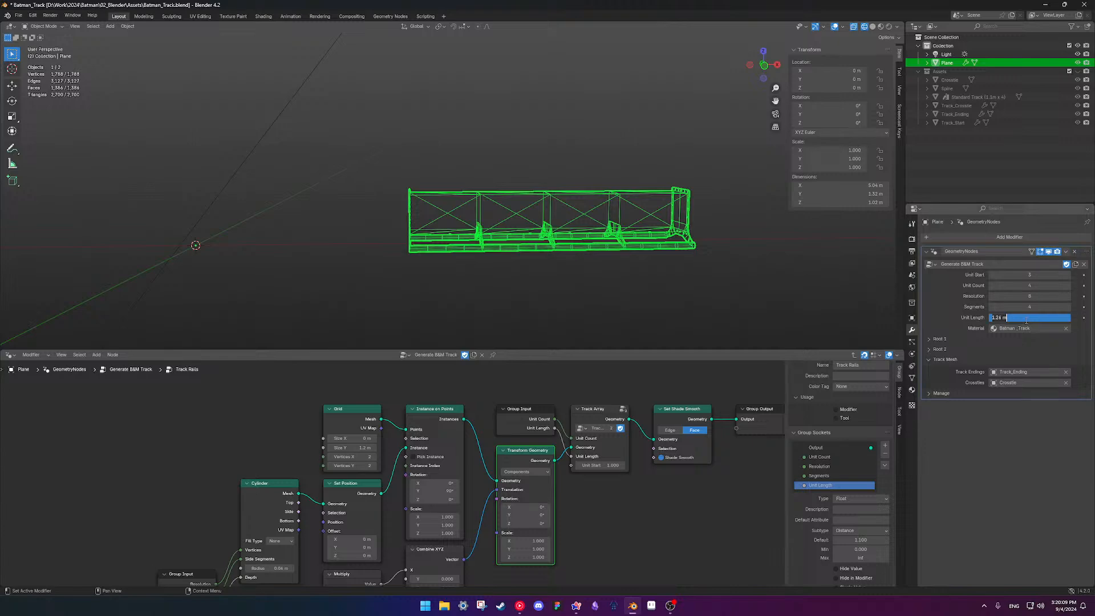
{"action": "type", "text": "1.1"}
{"action": "key", "text": "Return"}
Try a different Size Y on the rails' Grid node and set it to 1.2 m
{"action": "scroll", "coordinate": [374, 518], "scroll_direction": "down", "scroll_amount": 1}
{"action": "middle_click_drag", "start_coordinate": [374, 518], "coordinate": [403, 482]}
{"action": "scroll", "coordinate": [385, 417], "scroll_direction": "up", "scroll_amount": 3}
{"action": "middle_click_drag", "start_coordinate": [383, 415], "coordinate": [395, 448]}
{"action": "mouse_move", "coordinate": [392, 439]}
{"action": "left_mouse_down"}
{"action": "mouse_move", "coordinate": [406, 439]}
{"action": "mouse_move", "coordinate": [382, 439]}
{"action": "left_mouse_up"}
{"action": "left_click", "coordinate": [394, 440]}
{"action": "type", "text": "1.2"}
{"action": "key", "text": "Return"}
Try a Unit Length of 0.87 m with the rails' Multiply factor set to 1
{"action": "scroll", "coordinate": [404, 426], "scroll_direction": "down", "scroll_amount": 1}
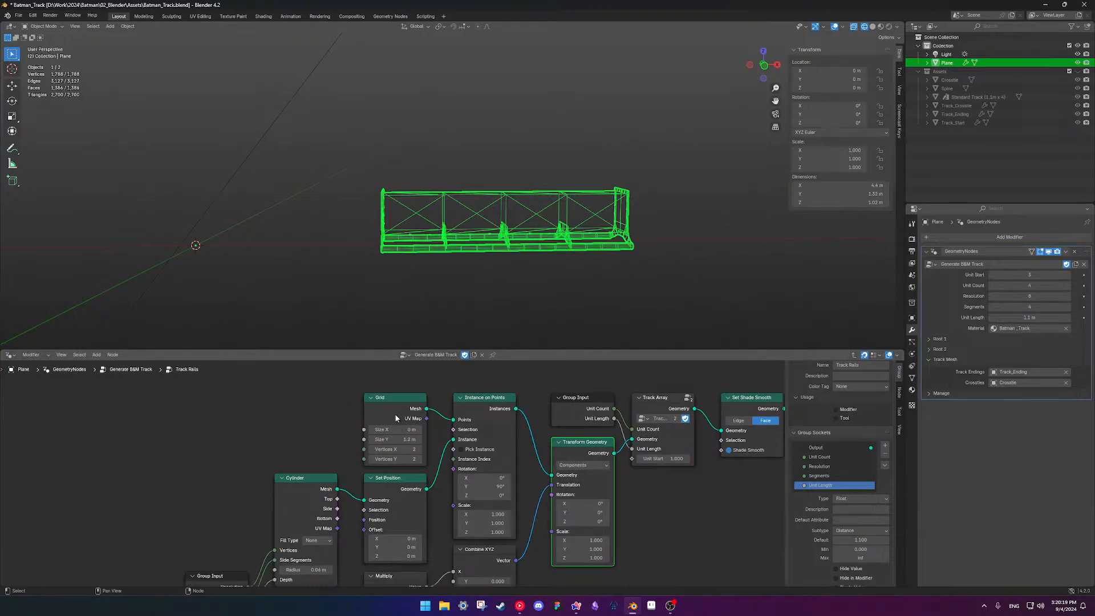
{"action": "mouse_move", "coordinate": [340, 418]}
{"action": "middle_mouse_down"}
{"action": "mouse_move", "coordinate": [365, 408]}
{"action": "mouse_move", "coordinate": [351, 421]}
{"action": "middle_mouse_up"}
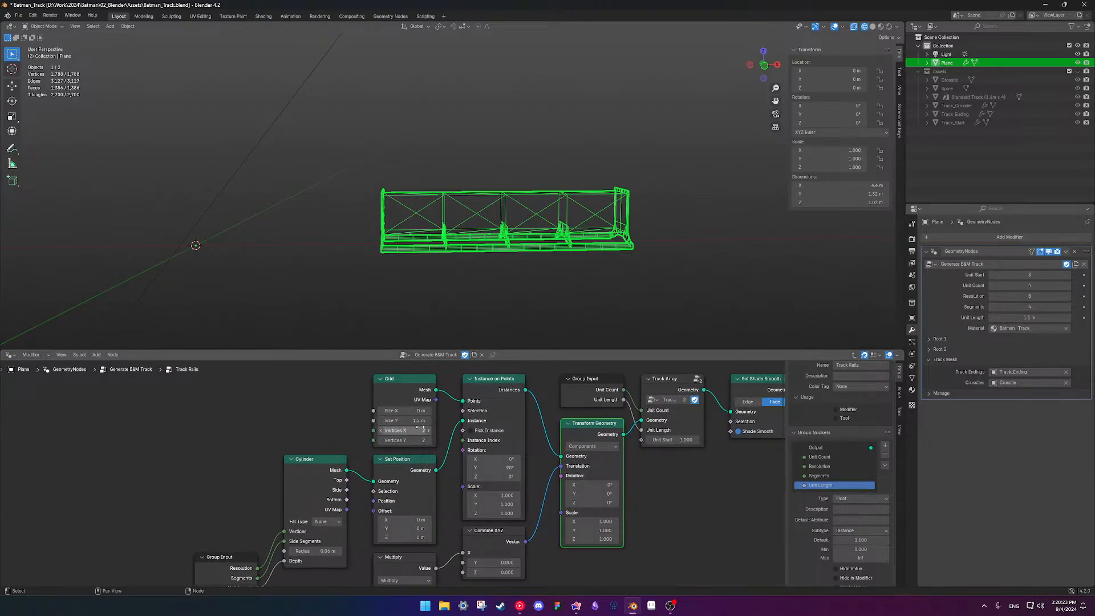
{"action": "scroll", "coordinate": [320, 471], "scroll_direction": "down", "scroll_amount": 3}
{"action": "mouse_move", "coordinate": [323, 481]}
{"action": "middle_mouse_down"}
{"action": "mouse_move", "coordinate": [330, 425]}
{"action": "mouse_move", "coordinate": [317, 479]}
{"action": "middle_mouse_up"}
{"action": "left_click", "coordinate": [379, 471]}
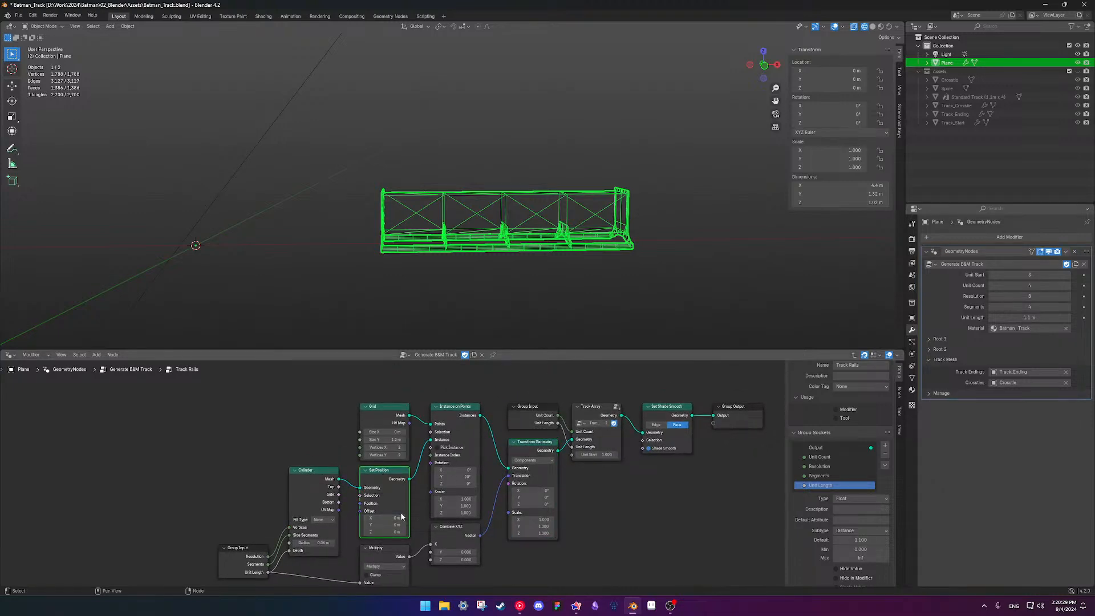
{"action": "middle_click_drag", "start_coordinate": [489, 445], "coordinate": [434, 421]}
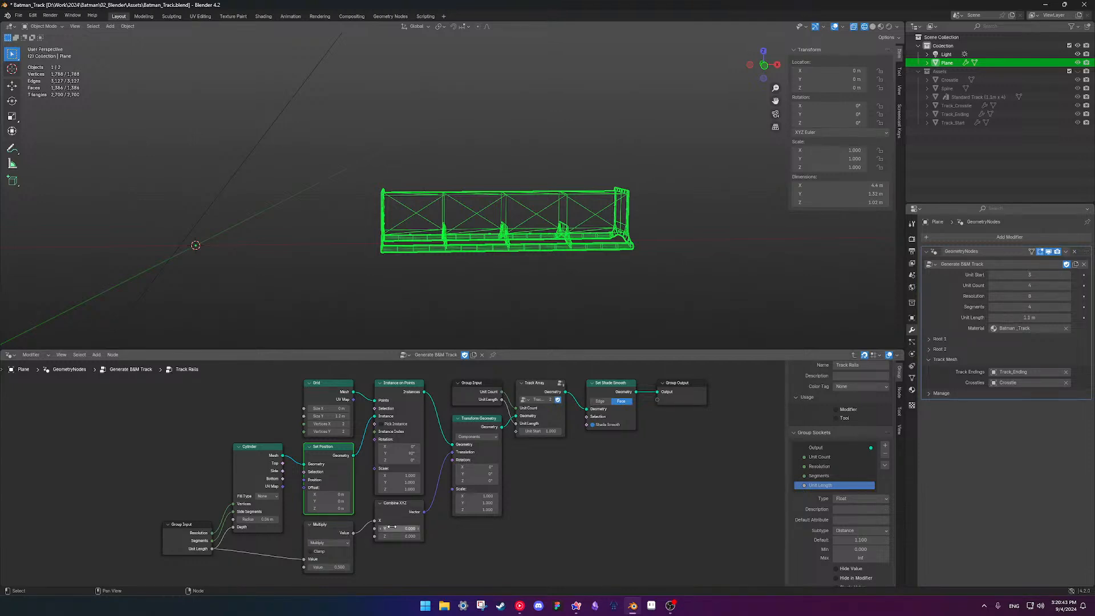
{"action": "left_click_drag", "start_coordinate": [336, 567], "coordinate": [340, 567]}
{"action": "right_click", "coordinate": [335, 566]}
{"action": "left_click", "coordinate": [428, 569]}
{"action": "left_click_drag", "start_coordinate": [1013, 315], "coordinate": [983, 315]}
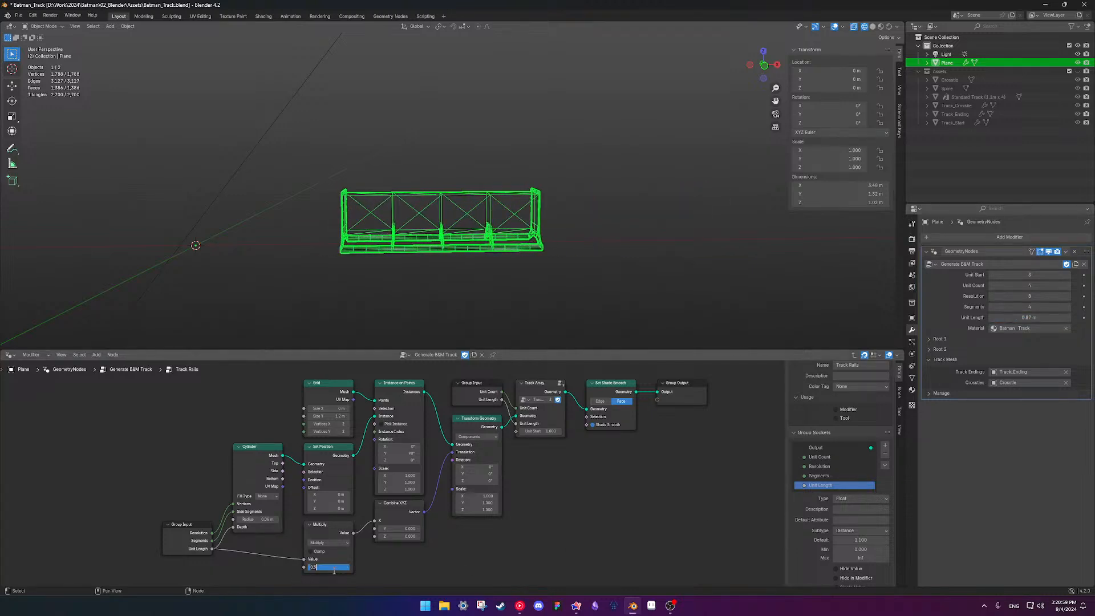
{"action": "key", "text": "Return"}
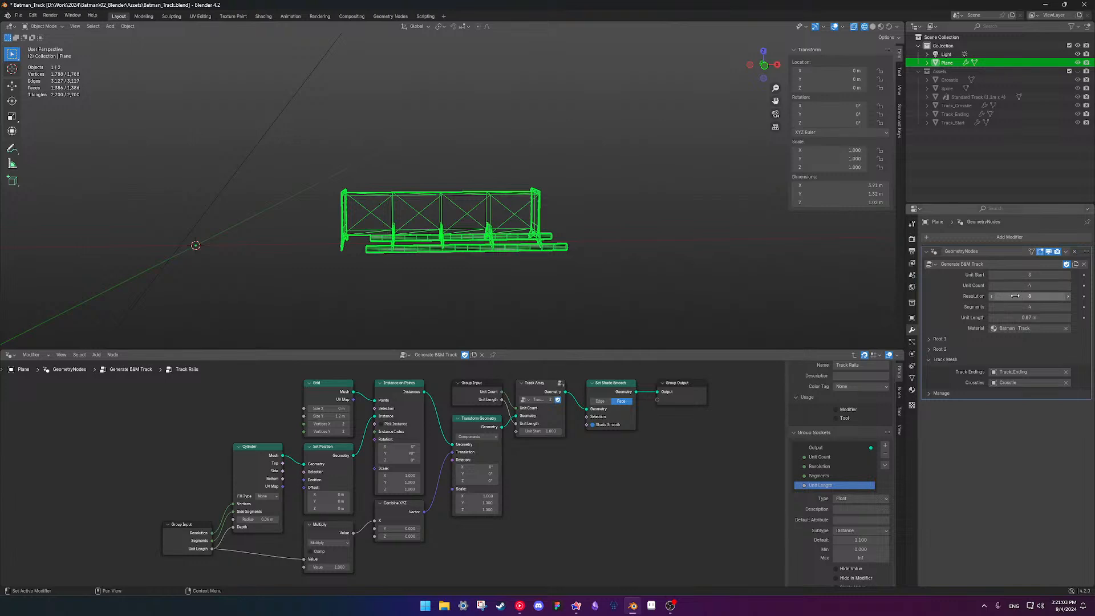
Set the modifier's Unit Length to 1.08 m and the rails' Multiply factor to 0.5
{"action": "mouse_move", "coordinate": [1017, 317]}
{"action": "left_mouse_down"}
{"action": "mouse_move", "coordinate": [1037, 317]}
{"action": "mouse_move", "coordinate": [940, 317]}
{"action": "mouse_move", "coordinate": [1086, 317]}
{"action": "mouse_move", "coordinate": [1015, 317]}
{"action": "left_mouse_up"}
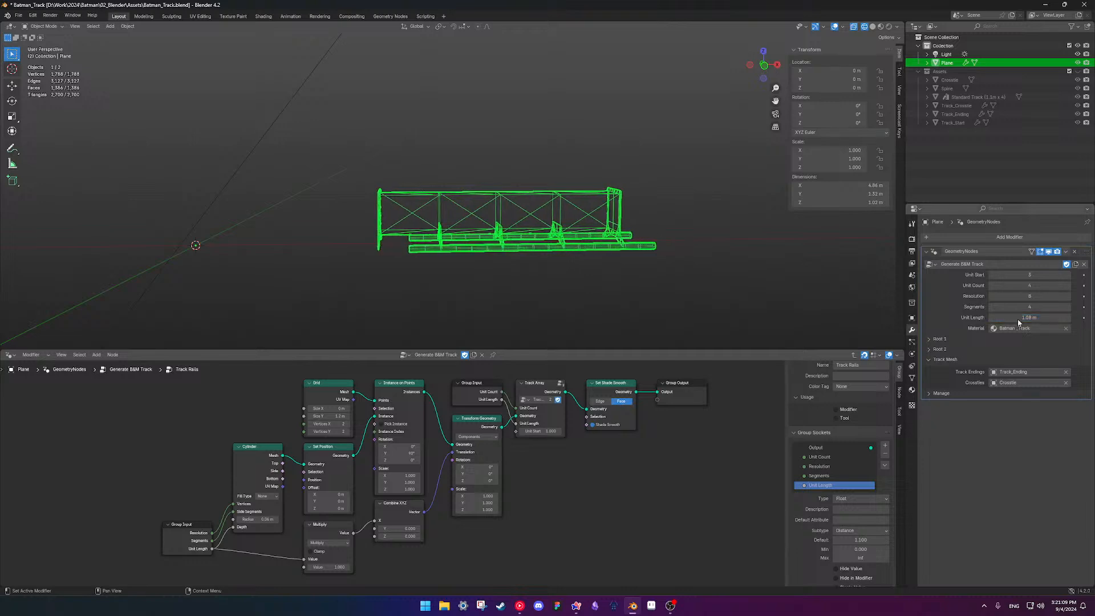
{"action": "left_click", "coordinate": [329, 567]}
{"action": "type", "text": "0.5"}
{"action": "key", "text": "Return"}
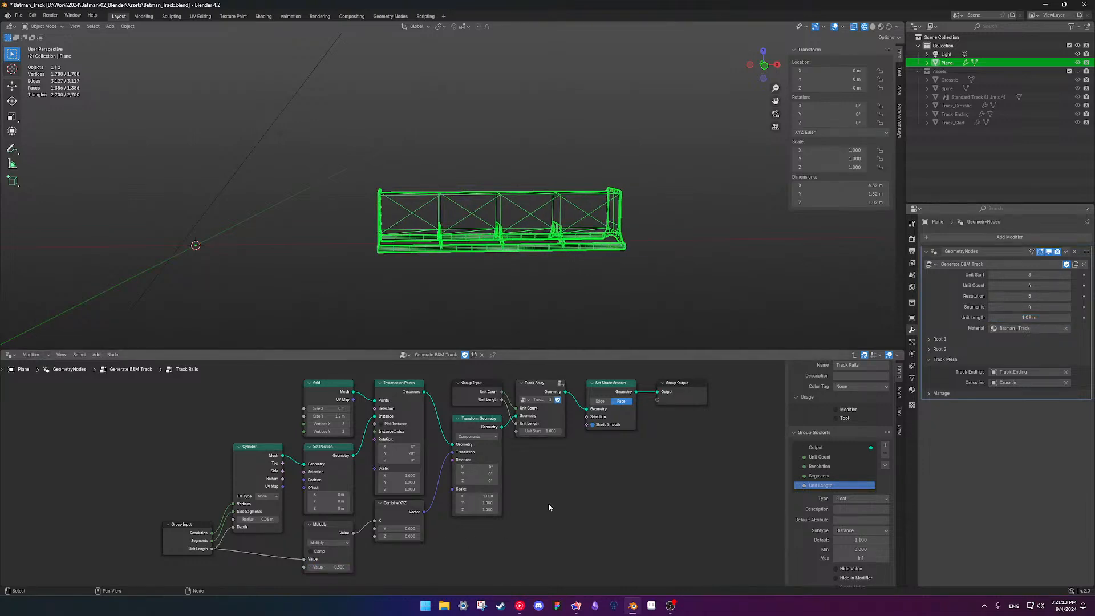
Try a Multiply factor of 1 in Track Rails and examine the rails' start against the crossties
{"action": "left_click", "coordinate": [337, 568]}
{"action": "type", "text": "1"}
{"action": "key", "text": "Return"}
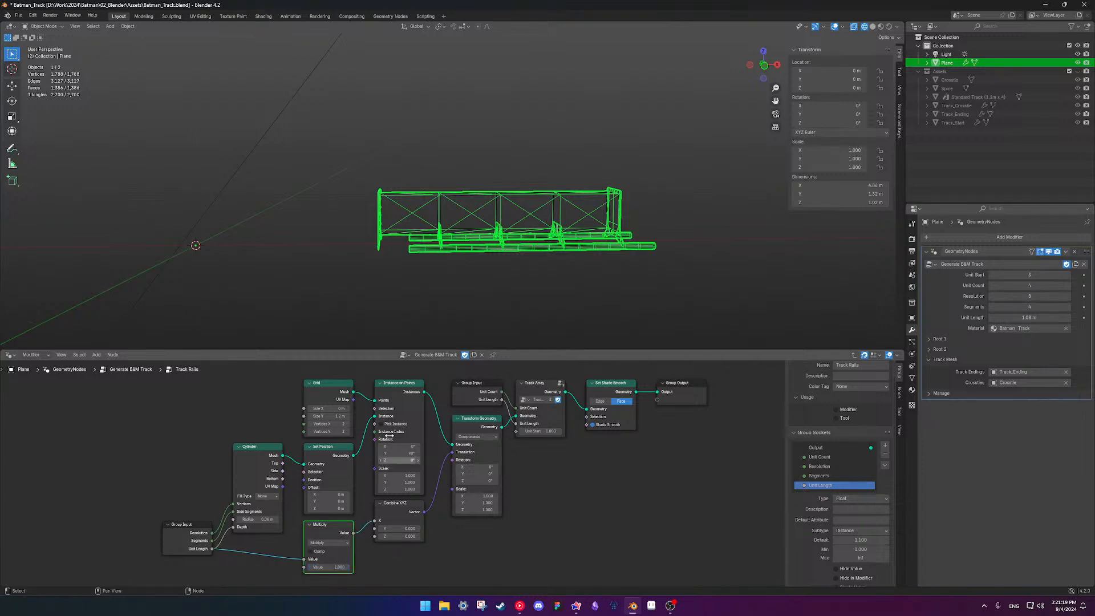
{"action": "scroll", "coordinate": [408, 270], "scroll_direction": "up", "scroll_amount": 3}
{"action": "scroll", "coordinate": [407, 270], "scroll_direction": "up", "scroll_amount": 1}
{"action": "middle_click_drag", "start_coordinate": [407, 270], "coordinate": [426, 234], "text": "shift"}
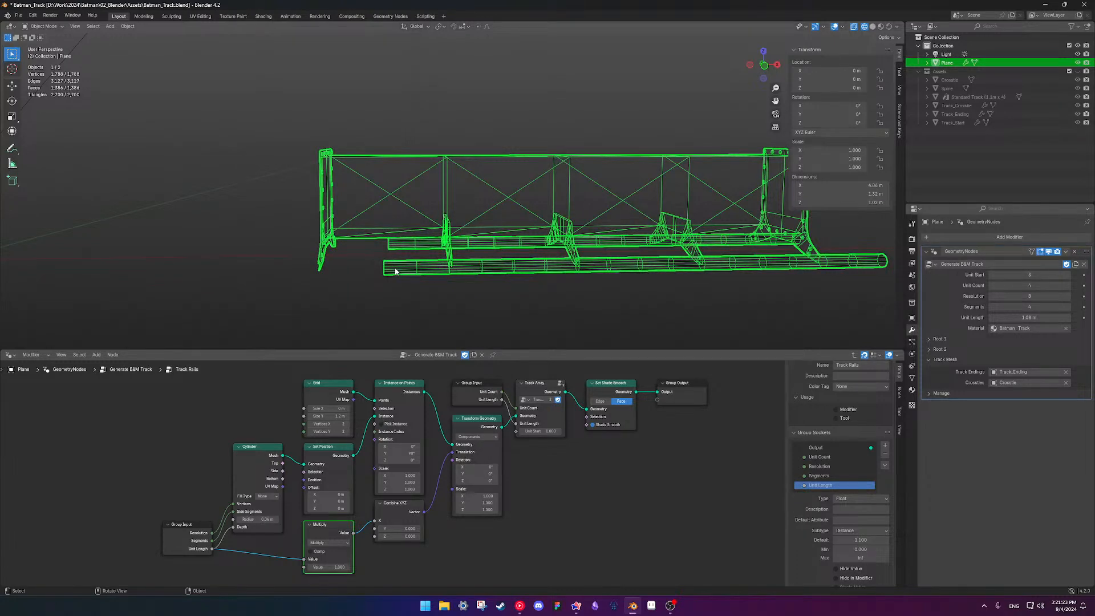
{"action": "scroll", "coordinate": [395, 272], "scroll_direction": "down", "scroll_amount": 4}
Try a Multiply factor of 2 in Track Rails and set it back to 0.5
{"action": "left_click", "coordinate": [329, 567]}
{"action": "type", "text": "2"}
{"action": "key", "text": "Return"}
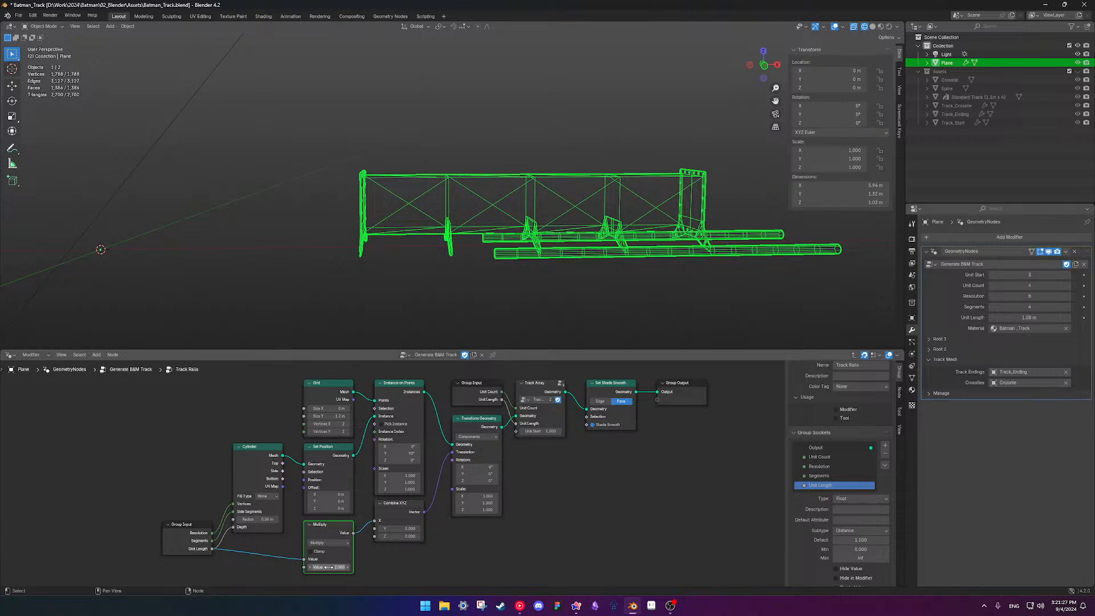
{"action": "left_click", "coordinate": [329, 567]}
{"action": "type", "text": "0.5"}
{"action": "key", "text": "Return"}
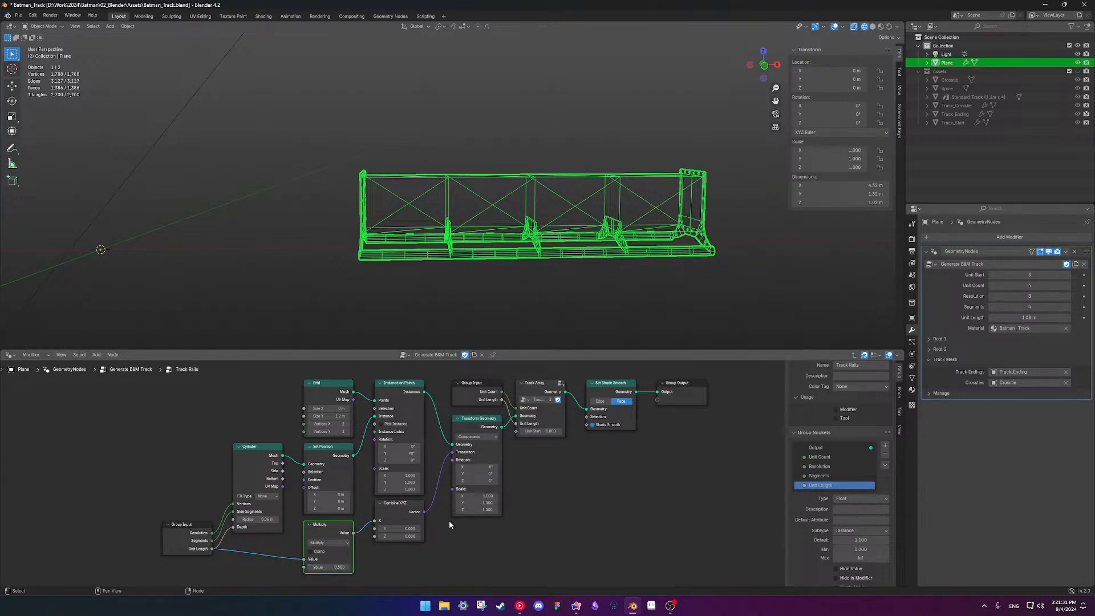
Try different Unit Start values on the Track Array node in Track Rails
{"action": "middle_click_drag", "start_coordinate": [447, 529], "coordinate": [433, 515]}
{"action": "scroll", "coordinate": [498, 473], "scroll_direction": "up", "scroll_amount": 1}
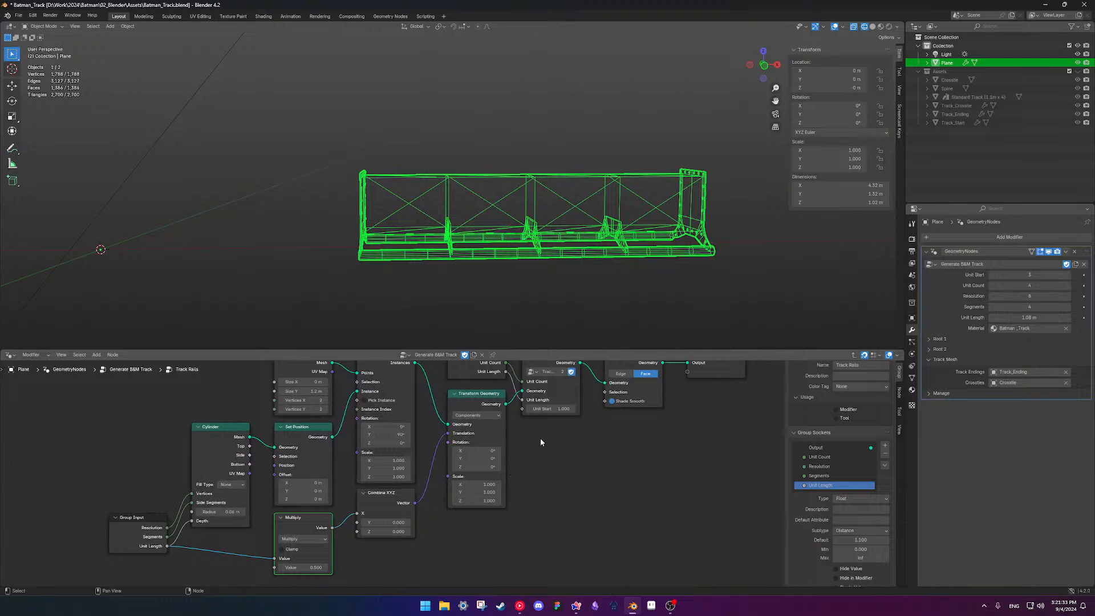
{"action": "scroll", "coordinate": [540, 439], "scroll_direction": "down", "scroll_amount": 1}
{"action": "middle_click_drag", "start_coordinate": [538, 440], "coordinate": [492, 481]}
{"action": "left_click_drag", "start_coordinate": [495, 452], "coordinate": [513, 452]}
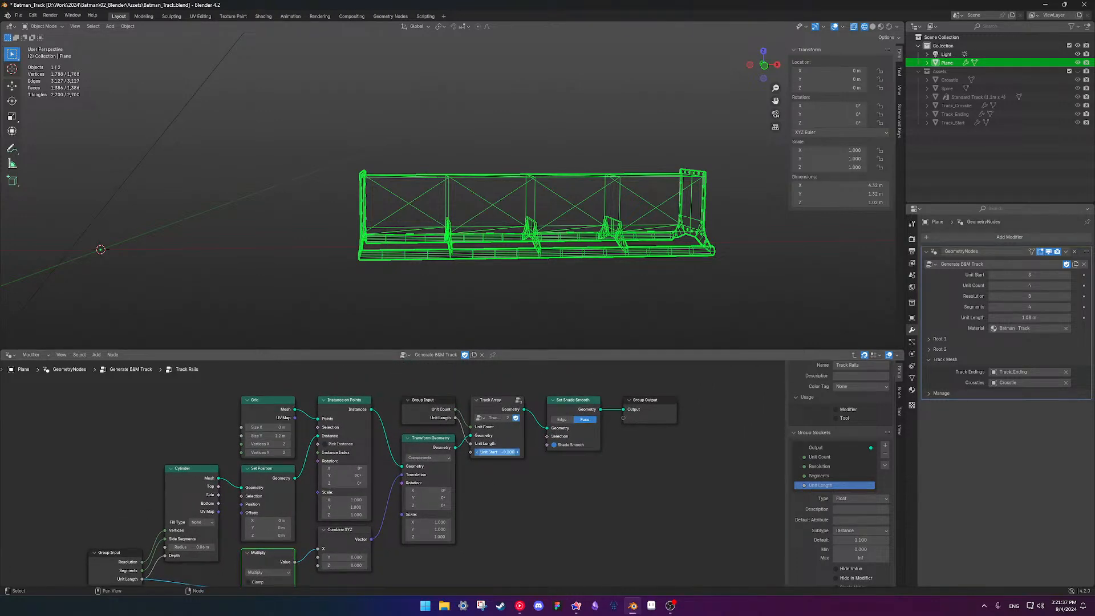
{"action": "left_click", "coordinate": [496, 452]}
{"action": "type", "text": "0.9"}
{"action": "key", "text": "Return"}
Check the hidden sockets of the rails' Group Input, and inspect how Unit Start is wired inside Track Array
{"action": "left_click", "coordinate": [420, 410]}
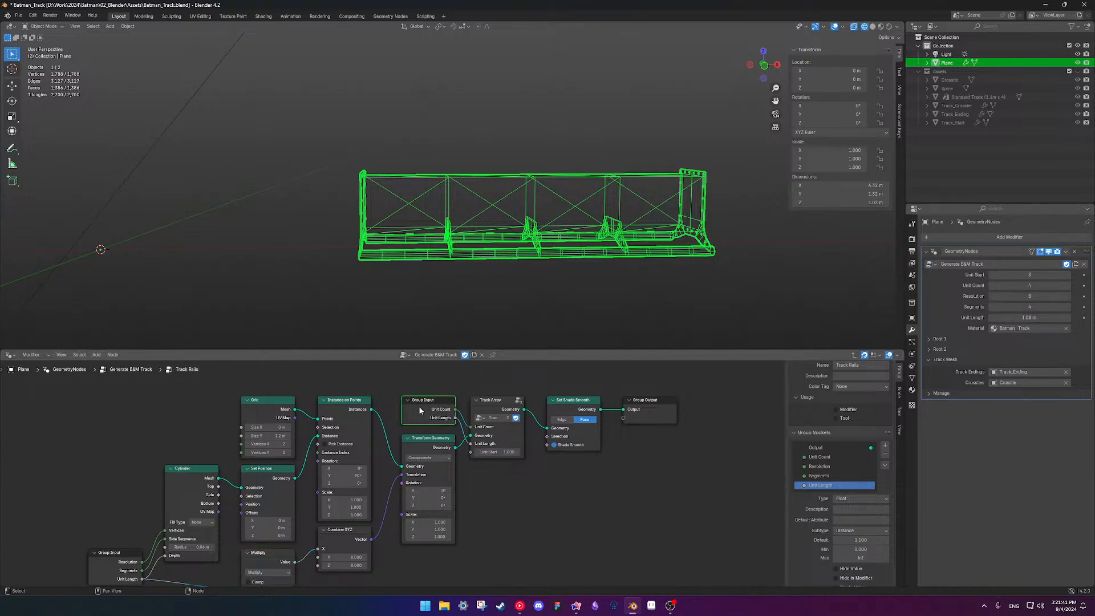
{"action": "key", "text": "ctrl+h"}
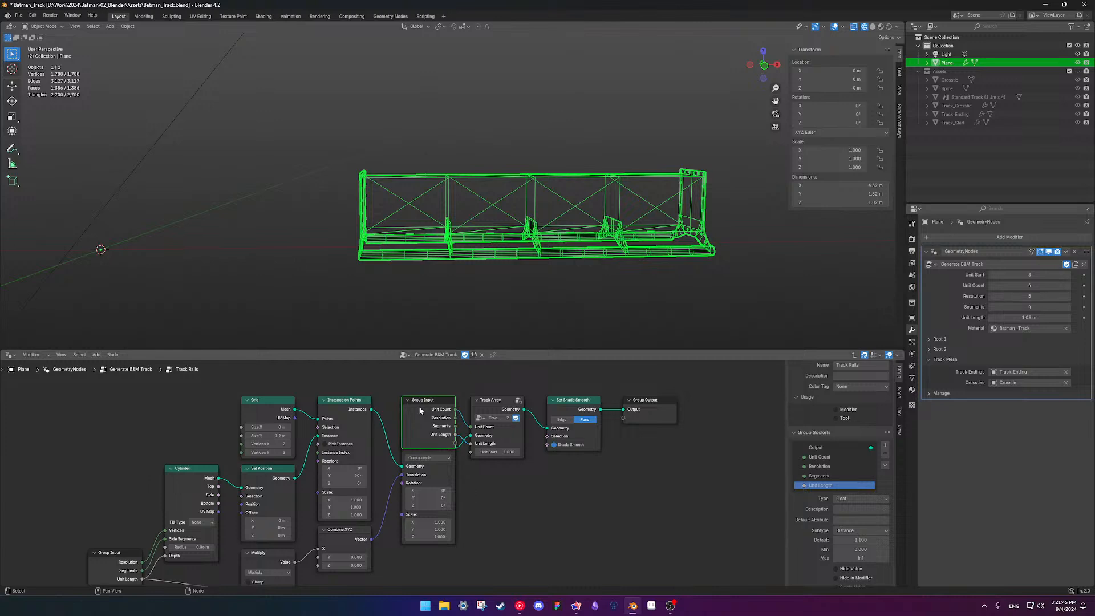
{"action": "key", "text": "ctrl+h"}
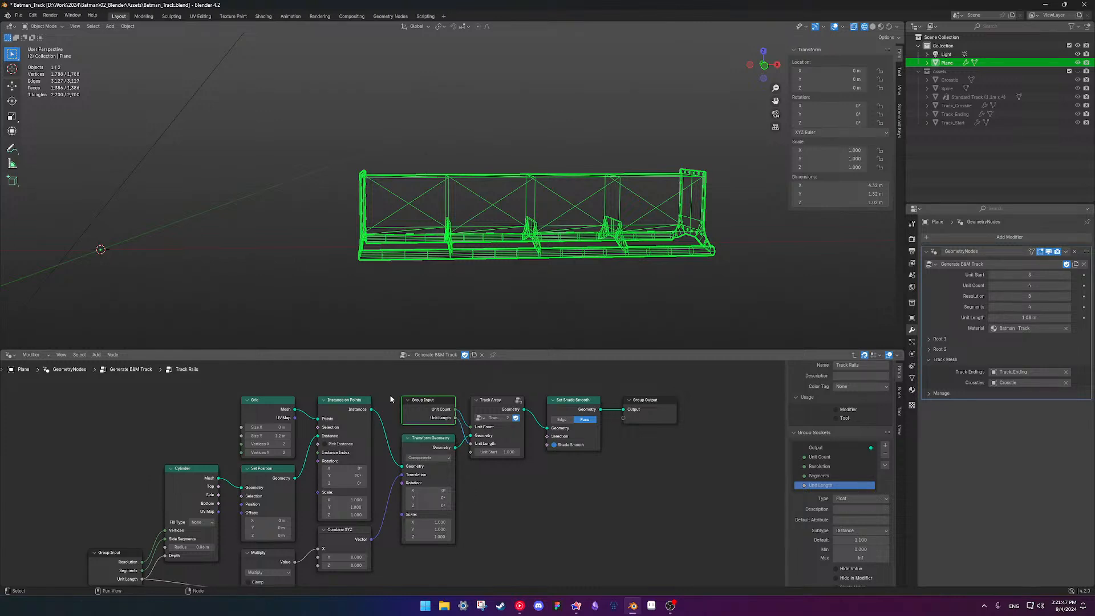
{"action": "left_click", "coordinate": [515, 433]}
{"action": "key", "text": "Tab"}
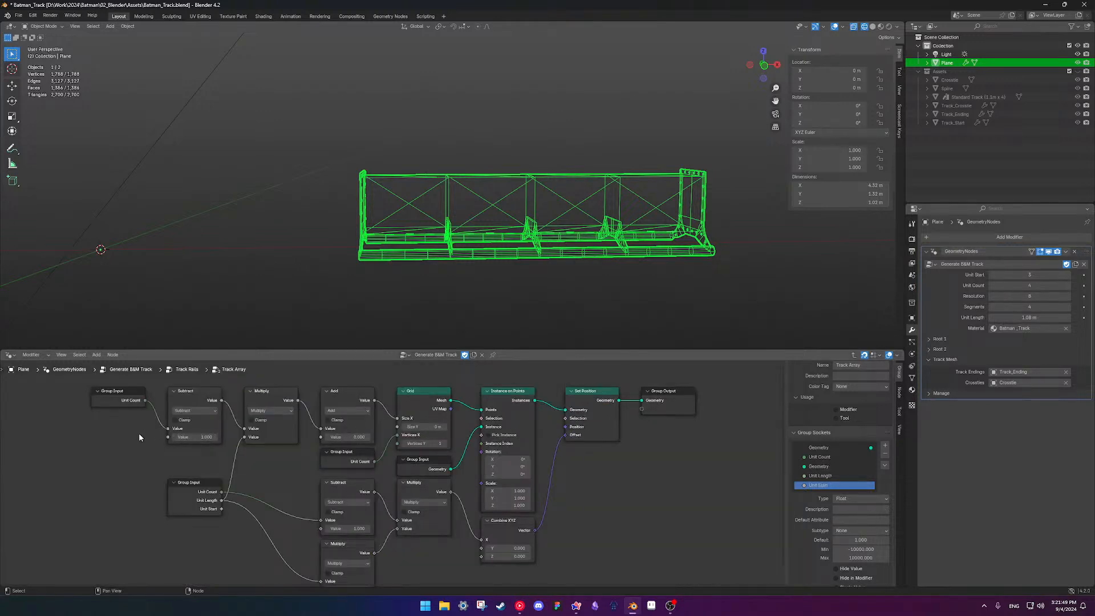
{"action": "middle_click_drag", "start_coordinate": [151, 458], "coordinate": [156, 443], "text": "shift"}
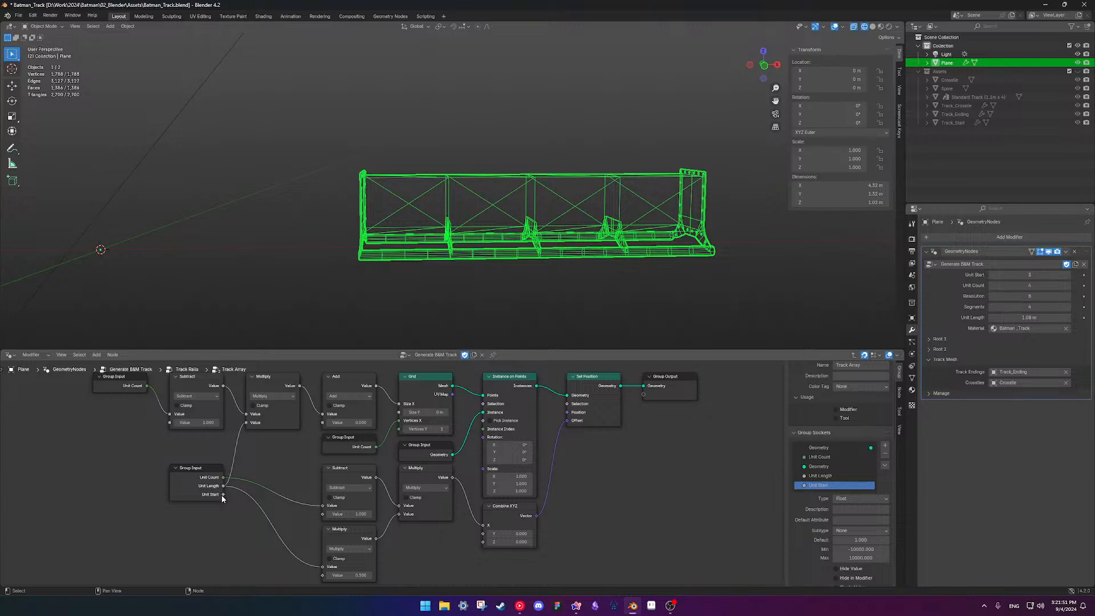
{"action": "left_click_drag", "start_coordinate": [222, 495], "coordinate": [236, 517]}
{"action": "right_click", "coordinate": [237, 525]}
{"action": "scroll", "coordinate": [381, 480], "scroll_direction": "down", "scroll_amount": 2}
{"action": "middle_click_drag", "start_coordinate": [382, 480], "coordinate": [383, 504], "text": "shift"}
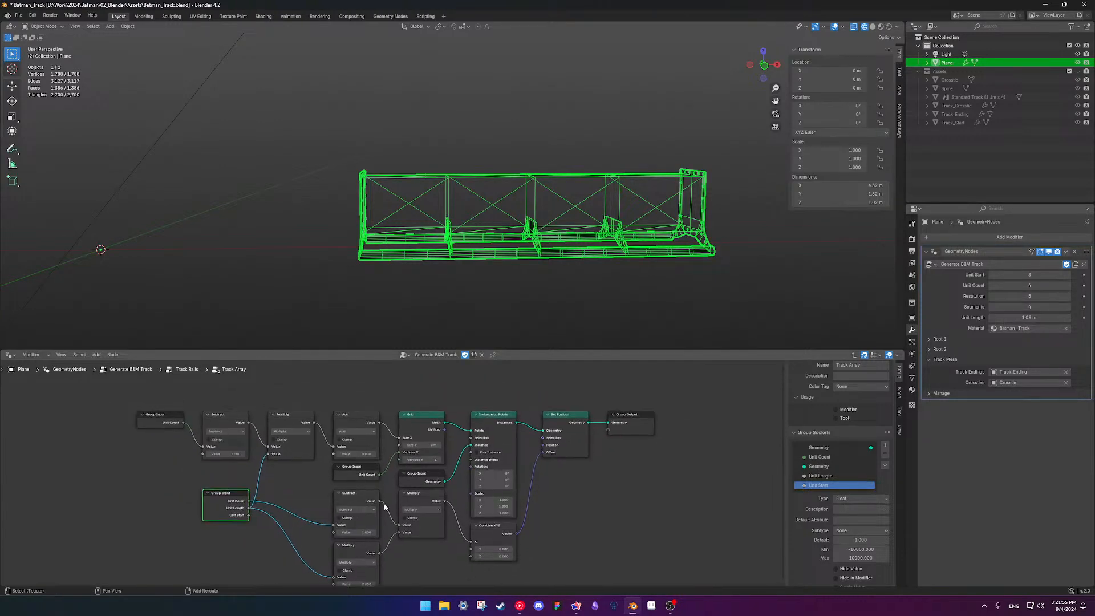
Open the Track Spine group and examine the translation and scale inputs of its Transform Geometry node
{"action": "key", "text": "Tab"}
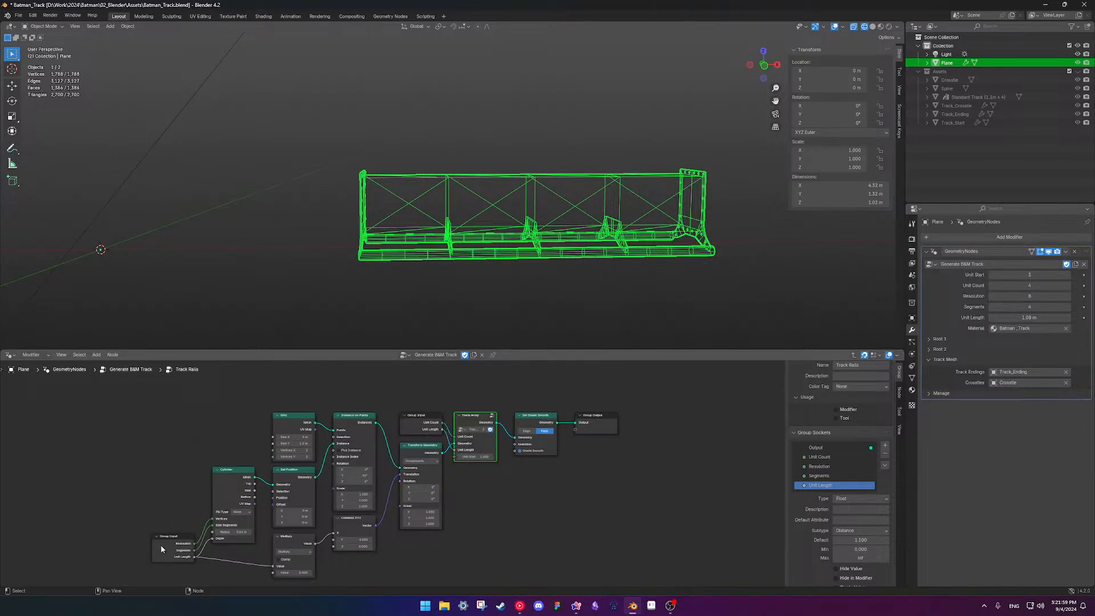
{"action": "key", "text": "Tab"}
{"action": "middle_click_drag", "start_coordinate": [307, 483], "coordinate": [350, 472], "text": "shift"}
{"action": "left_click", "coordinate": [432, 481]}
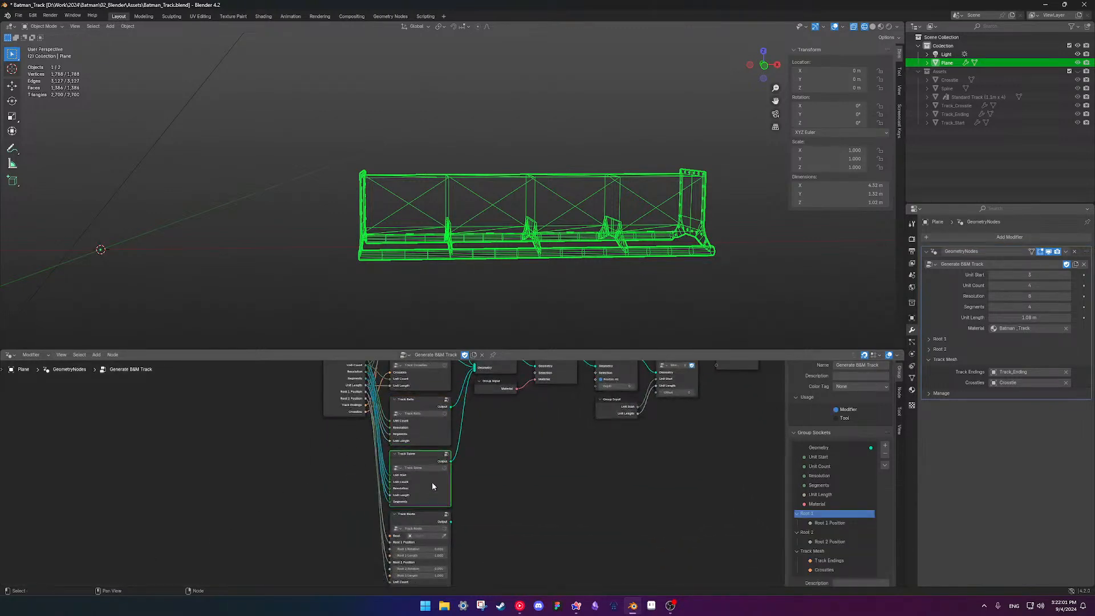
{"action": "key", "text": "Tab"}
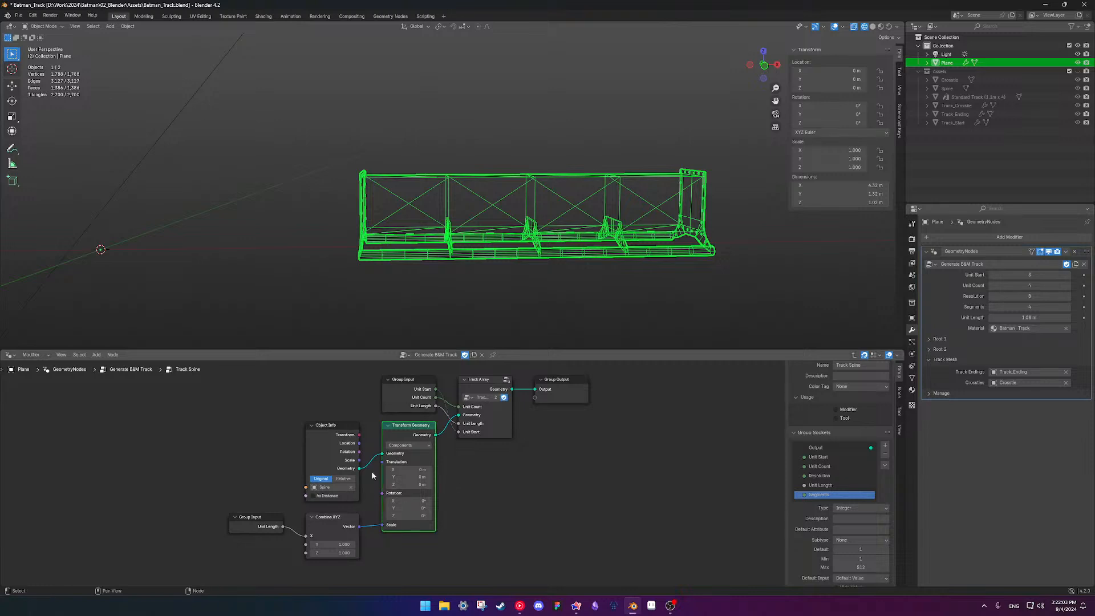
{"action": "mouse_move", "coordinate": [383, 528]}
{"action": "mouse_move", "coordinate": [382, 526]}
{"action": "left_mouse_down"}
{"action": "mouse_move", "coordinate": [373, 544]}
{"action": "mouse_move", "coordinate": [428, 532]}
{"action": "mouse_move", "coordinate": [382, 525]}
{"action": "left_mouse_up"}
{"action": "middle_click_drag", "start_coordinate": [427, 225], "coordinate": [443, 302], "text": "shift"}
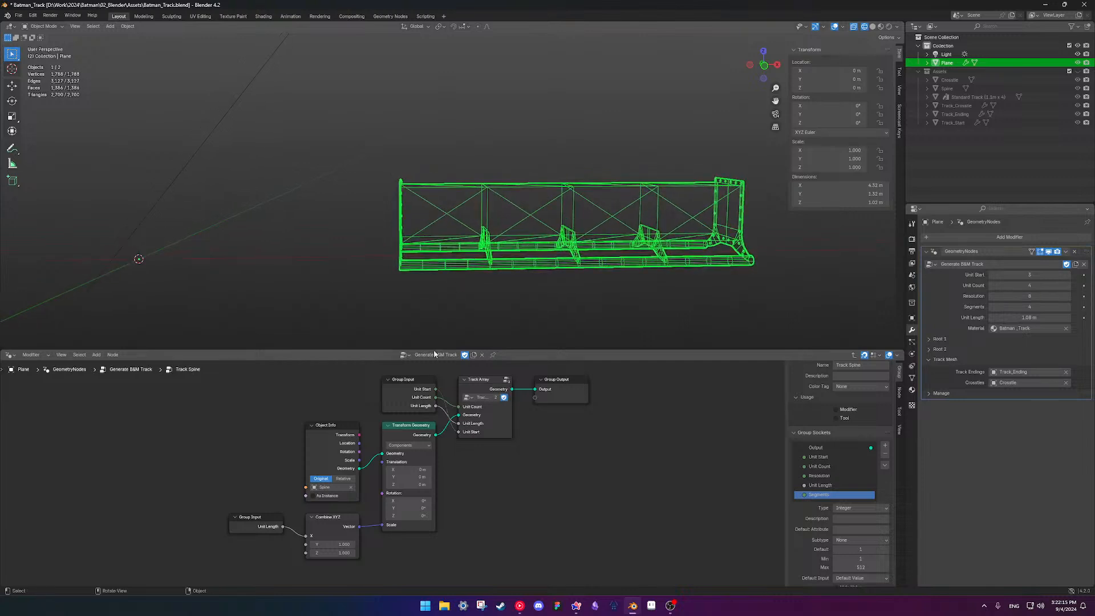
{"action": "scroll", "coordinate": [445, 474], "scroll_direction": "up", "scroll_amount": 3}
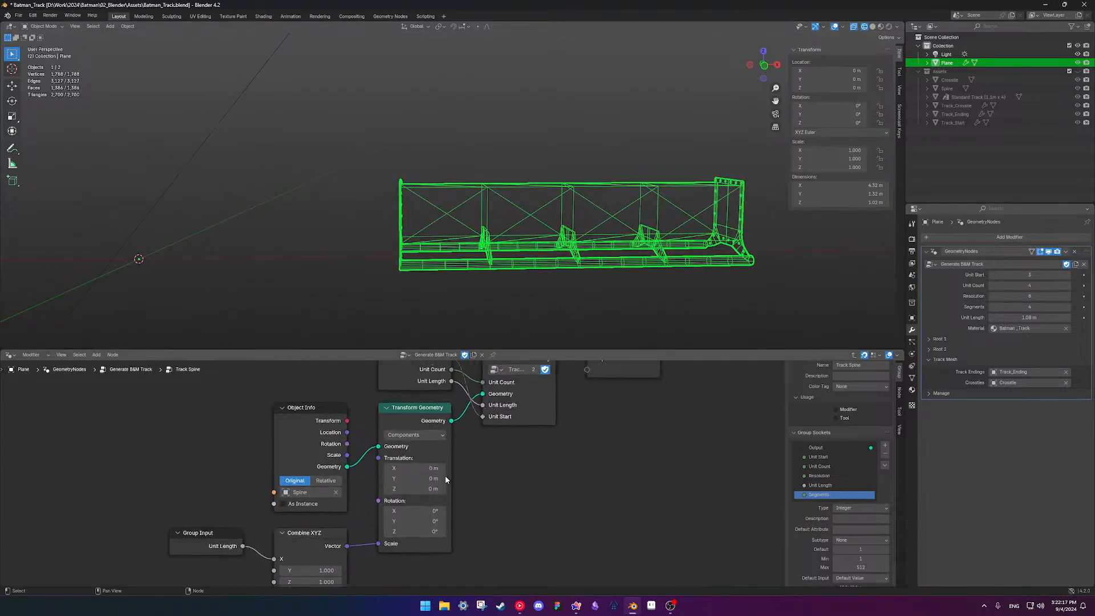
{"action": "mouse_move", "coordinate": [409, 466]}
{"action": "left_mouse_down"}
{"action": "mouse_move", "coordinate": [392, 466]}
{"action": "mouse_move", "coordinate": [409, 467]}
{"action": "left_mouse_up"}
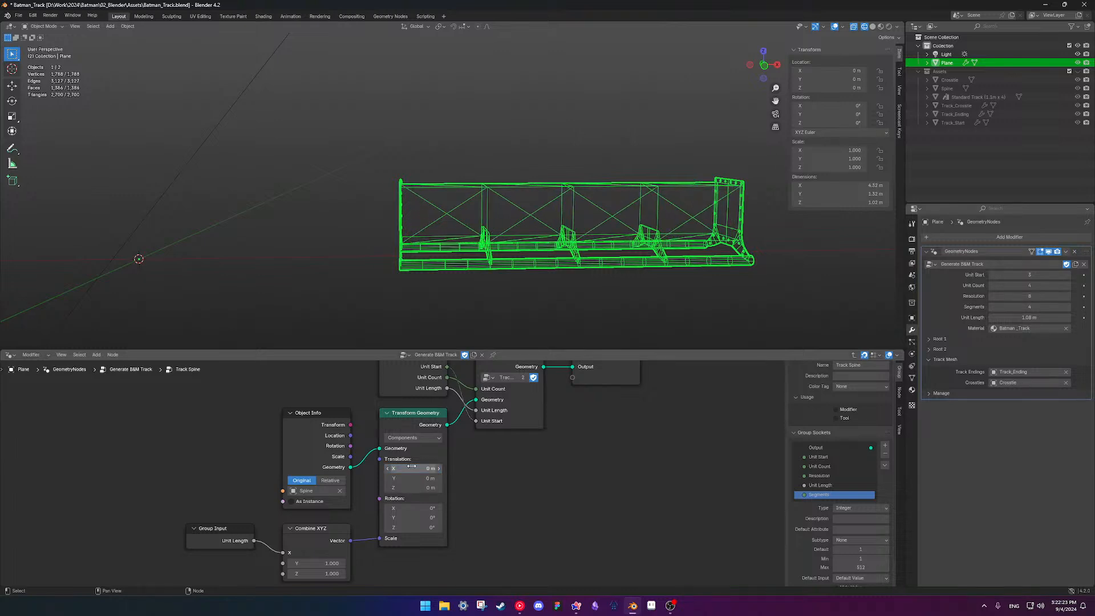
{"action": "scroll", "coordinate": [461, 457], "scroll_direction": "down", "scroll_amount": 1}
{"action": "scroll", "coordinate": [462, 461], "scroll_direction": "down", "scroll_amount": 2}
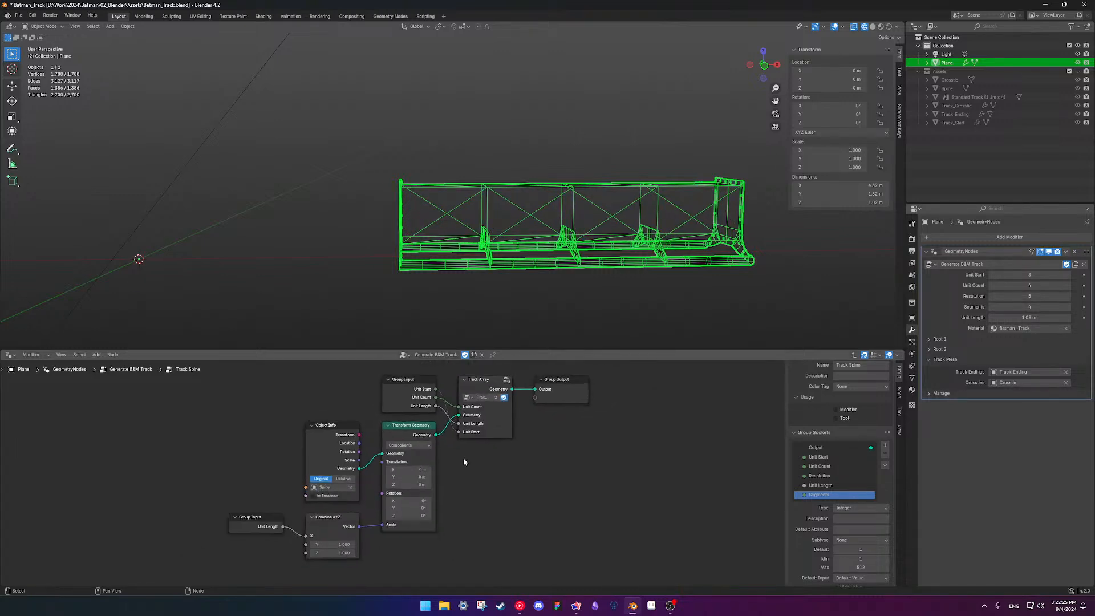
{"action": "mouse_move", "coordinate": [462, 472]}
{"action": "middle_mouse_down", "text": "shift"}
{"action": "mouse_move", "coordinate": [468, 489]}
{"action": "mouse_move", "coordinate": [459, 462]}
{"action": "mouse_move", "coordinate": [465, 480]}
{"action": "middle_mouse_up", "text": "shift"}
Return to the Track Rails group and examine its nodes alongside the rails in the wireframe model
{"action": "middle_click_drag", "start_coordinate": [497, 271], "coordinate": [474, 274]}
{"action": "scroll", "coordinate": [488, 280], "scroll_direction": "up", "scroll_amount": 3}
{"action": "key", "text": "Tab"}
{"action": "middle_click_drag", "start_coordinate": [297, 490], "coordinate": [251, 577]}
{"action": "left_click", "coordinate": [375, 520]}
{"action": "key", "text": "Tab"}
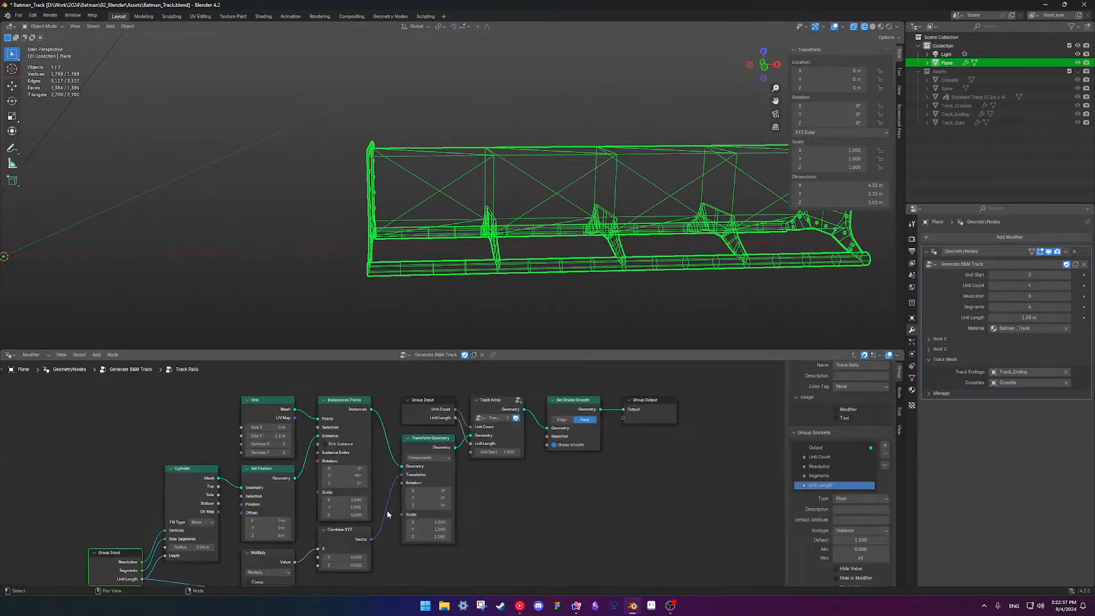
{"action": "middle_click_drag", "start_coordinate": [378, 487], "coordinate": [463, 466]}
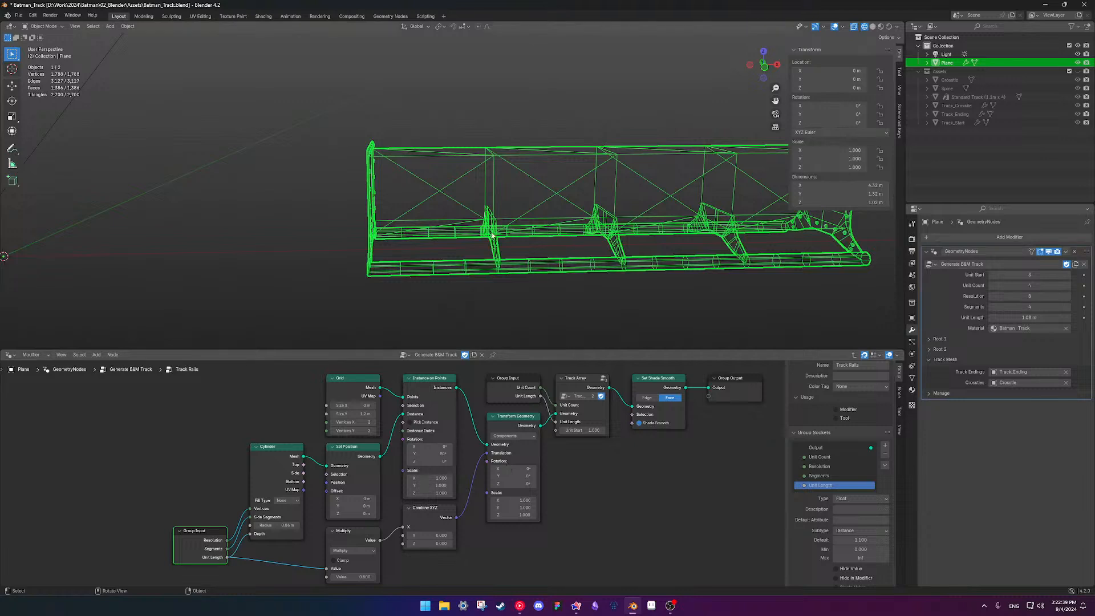
{"action": "middle_click_drag", "start_coordinate": [466, 293], "coordinate": [466, 284]}
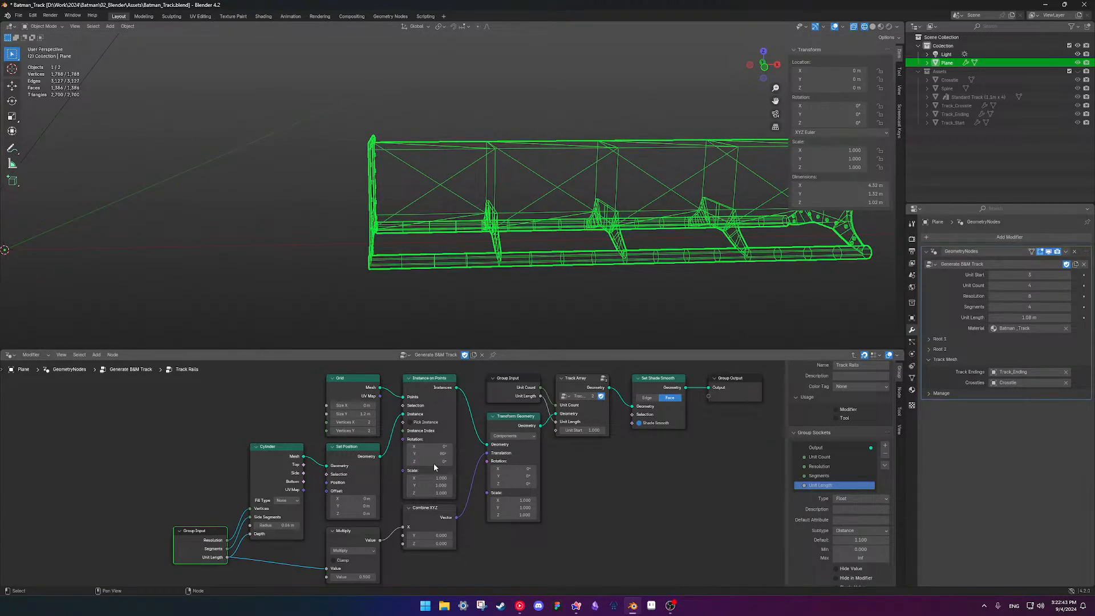
Try a different Size X on the rails' Grid node and undo the change
{"action": "middle_click_drag", "start_coordinate": [438, 473], "coordinate": [455, 477]}
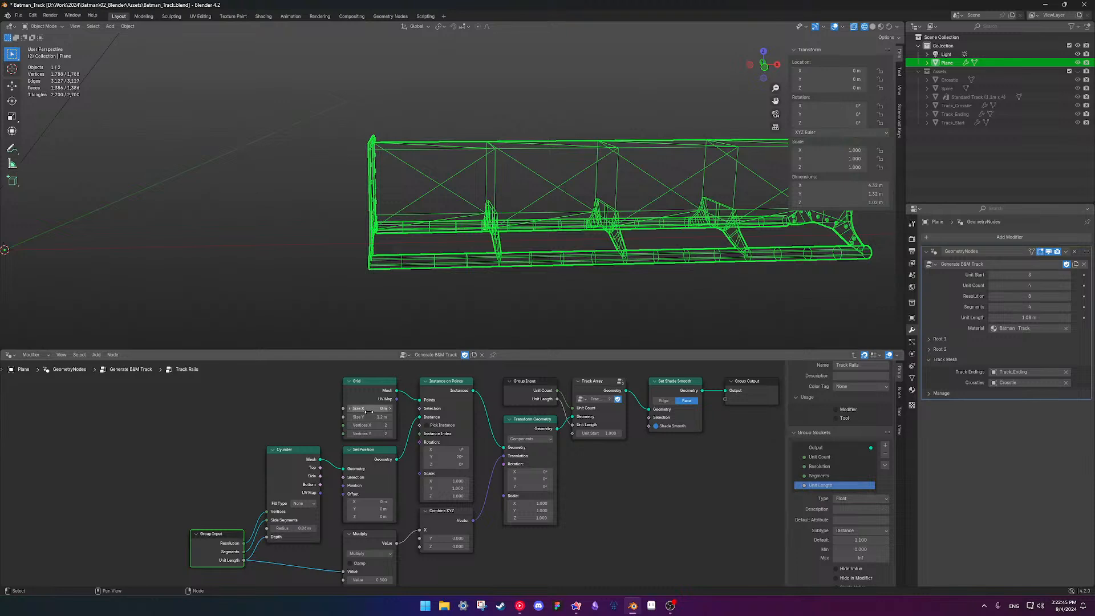
{"action": "mouse_move", "coordinate": [371, 411]}
{"action": "left_mouse_down"}
{"action": "mouse_move", "coordinate": [411, 411]}
{"action": "mouse_move", "coordinate": [354, 411]}
{"action": "mouse_move", "coordinate": [393, 417]}
{"action": "mouse_move", "coordinate": [365, 409]}
{"action": "left_mouse_up"}
{"action": "key", "text": "ctrl+z"}
Look inside the Track Array group used by the rails and return to the Track Rails group
{"action": "scroll", "coordinate": [388, 452], "scroll_direction": "down", "scroll_amount": 2, "text": "shift"}
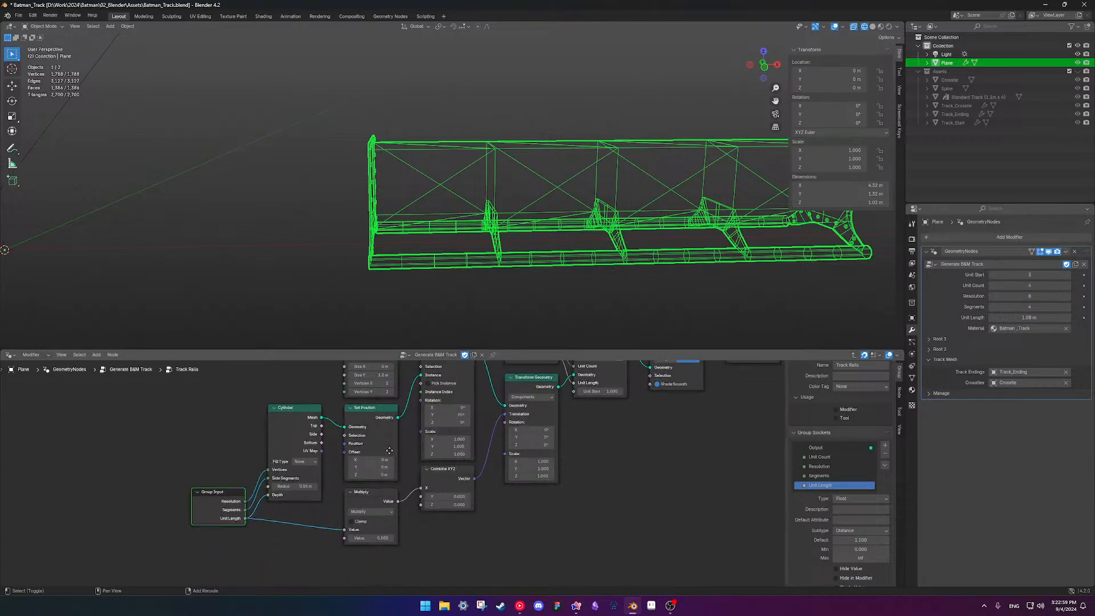
{"action": "middle_click_drag", "start_coordinate": [388, 452], "coordinate": [283, 513]}
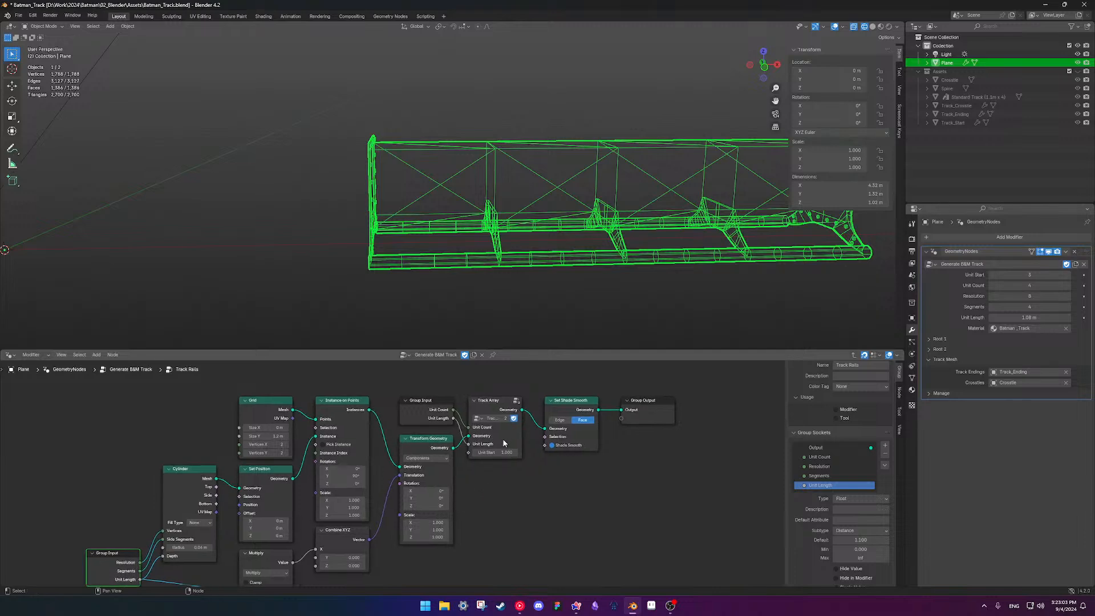
{"action": "left_click", "coordinate": [511, 430]}
{"action": "key", "text": "Tab"}
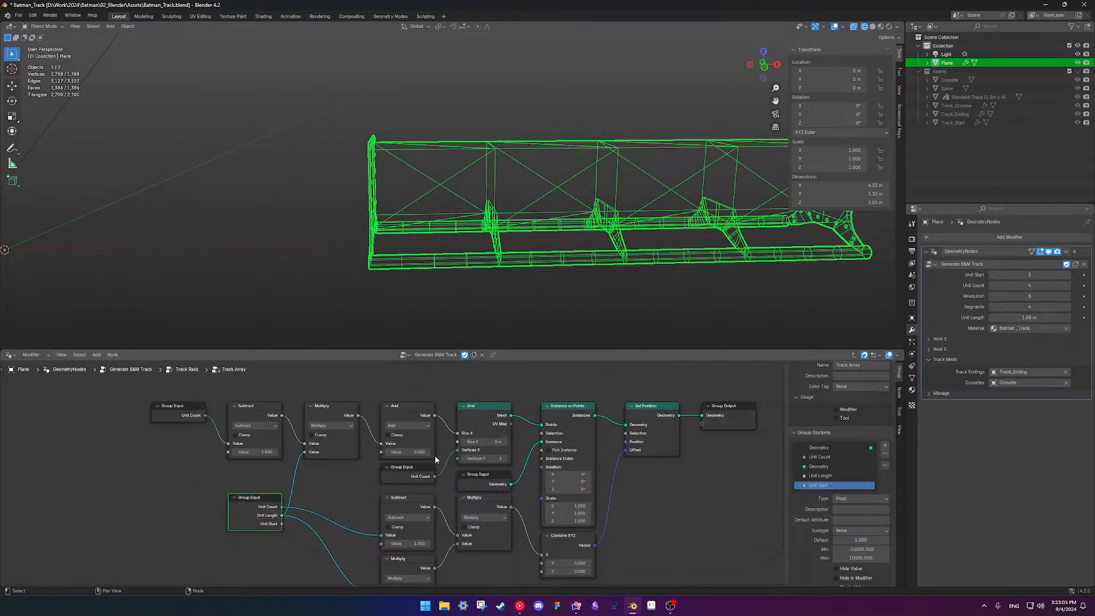
{"action": "key", "text": "Tab"}
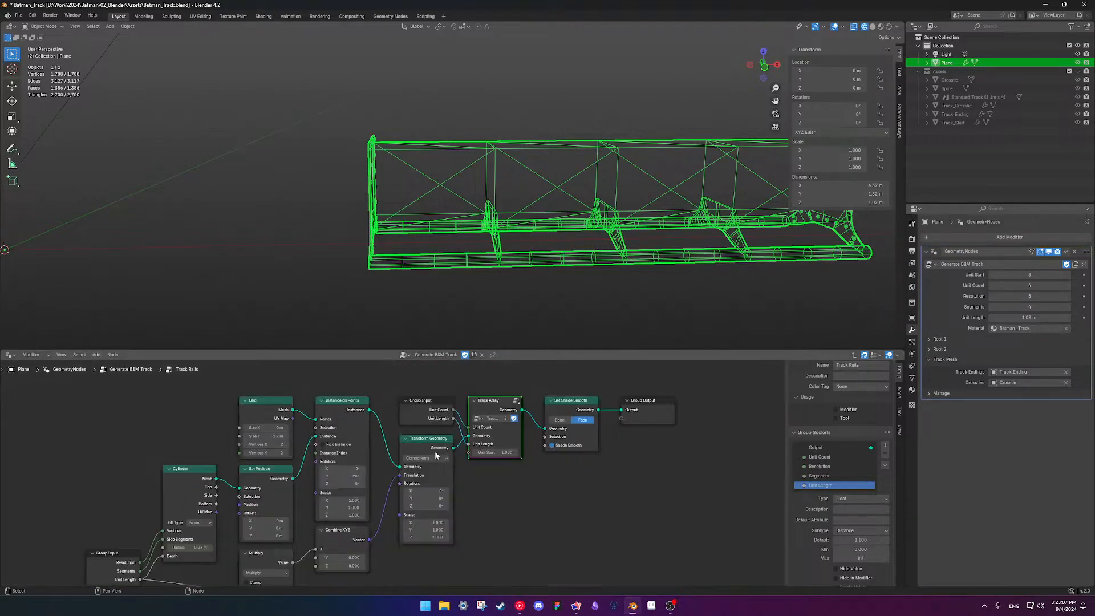
Unlink the Combine XYZ vector from Transform Geometry's Translation to compare the rail position, and link it back
{"action": "middle_click_drag", "start_coordinate": [435, 456], "coordinate": [491, 434]}
{"action": "middle_click_drag", "start_coordinate": [195, 572], "coordinate": [214, 550]}
{"action": "left_click_drag", "start_coordinate": [484, 440], "coordinate": [470, 464]}
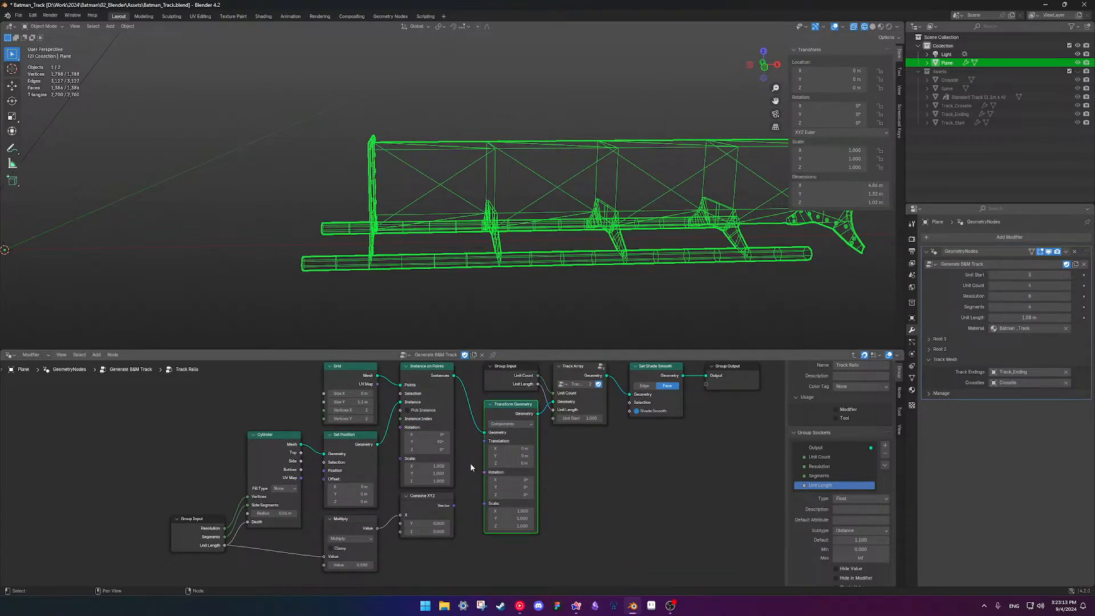
{"action": "left_click_drag", "start_coordinate": [454, 505], "coordinate": [483, 443]}
{"action": "scroll", "coordinate": [428, 466], "scroll_direction": "down", "scroll_amount": 1}
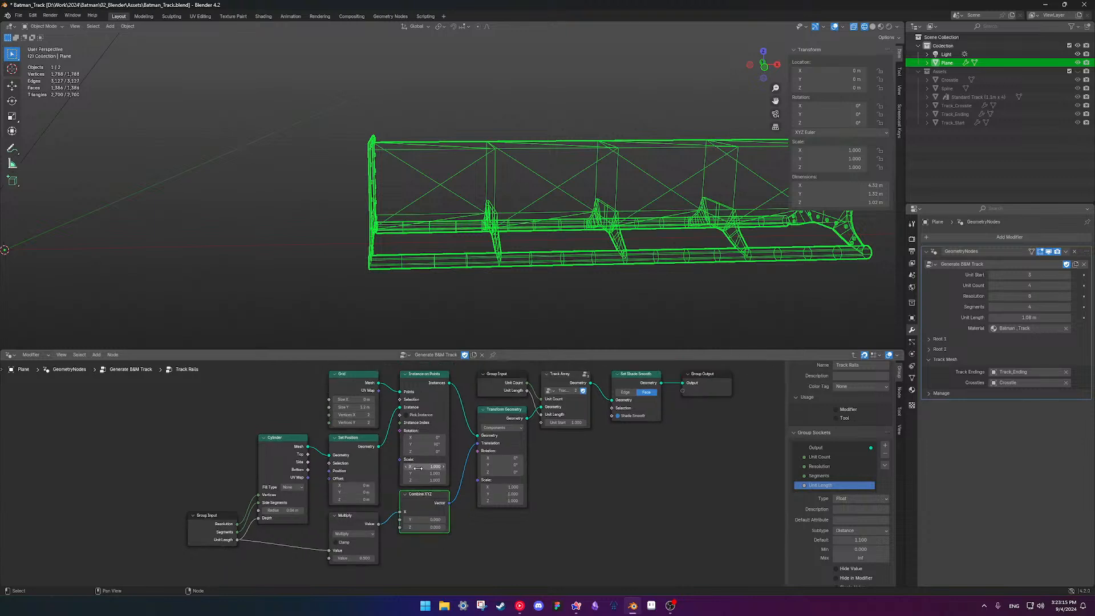
Open the Track Array group and examine how Unit Count and Unit Length feed its math and Grid nodes
{"action": "middle_click_drag", "start_coordinate": [426, 467], "coordinate": [406, 487]}
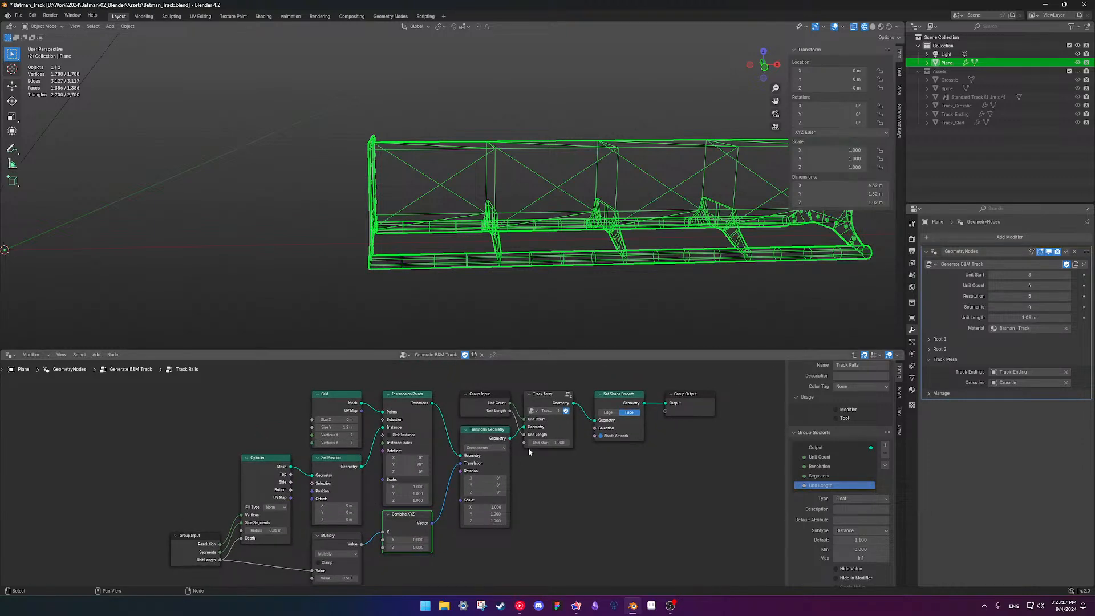
{"action": "key", "text": "Tab"}
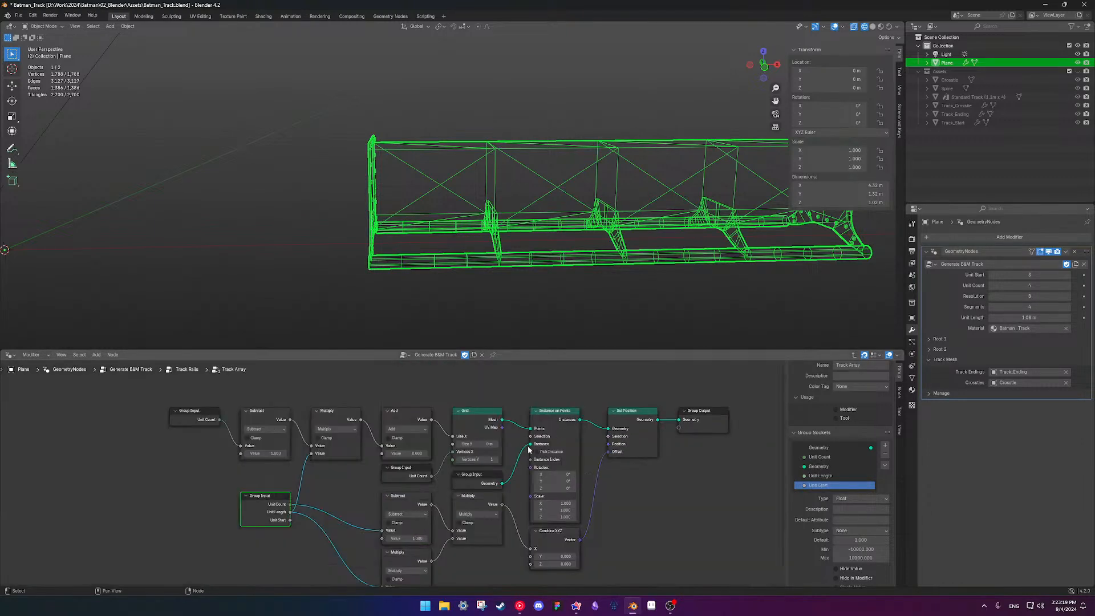
{"action": "middle_click_drag", "start_coordinate": [287, 507], "coordinate": [252, 483]}
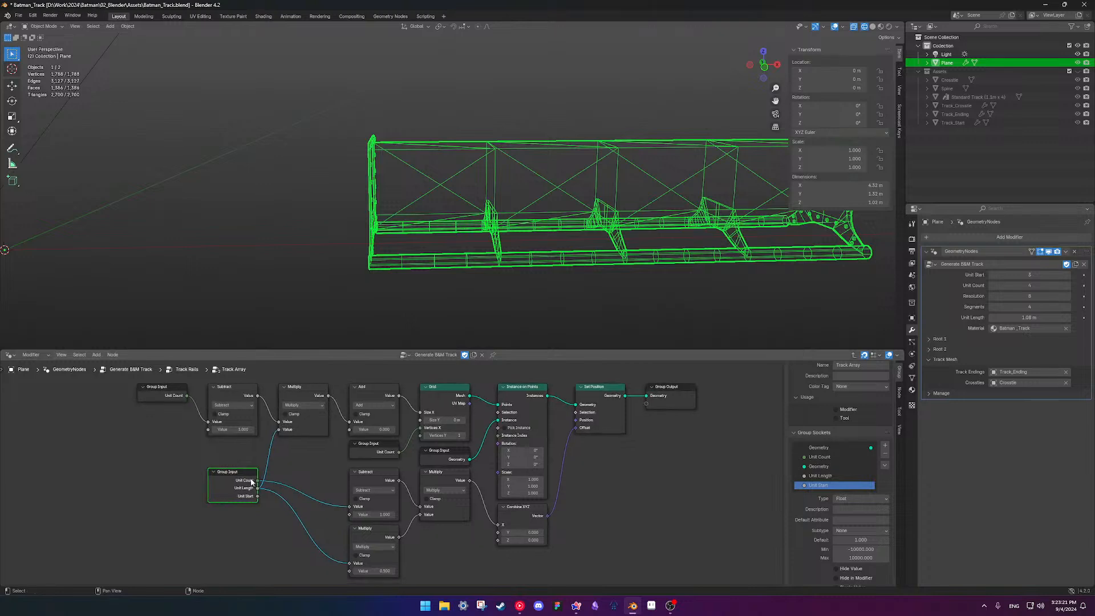
{"action": "middle_click_drag", "start_coordinate": [238, 424], "coordinate": [249, 459]}
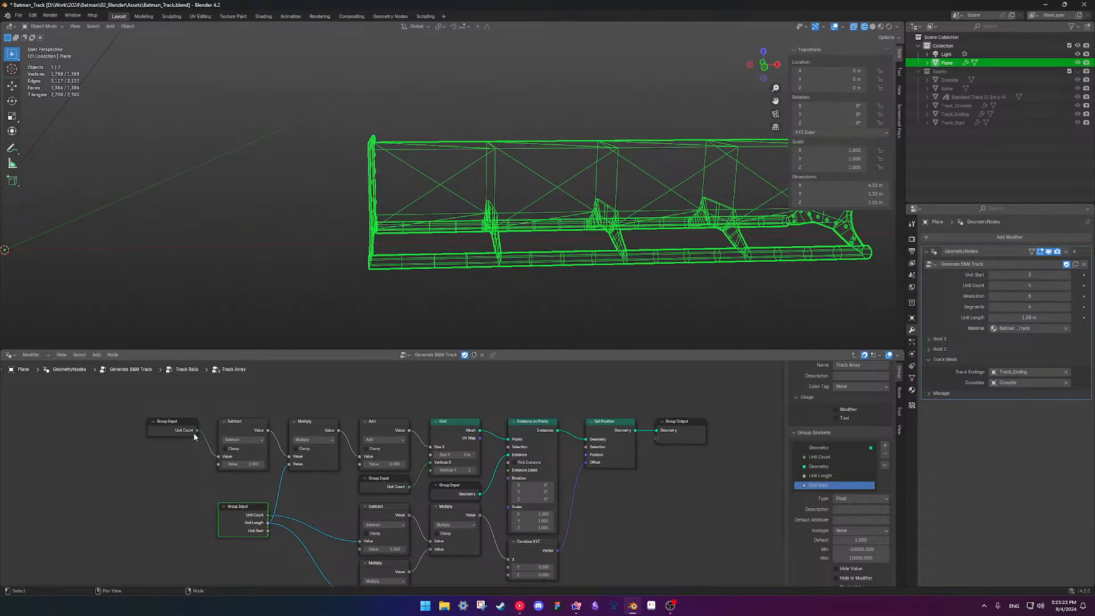
Unlink Add from the Grid's Size X, test a different Unit Length on the modifier, undo that change and restore the link
{"action": "left_click_drag", "start_coordinate": [430, 446], "coordinate": [420, 445]}
{"action": "scroll", "coordinate": [394, 337], "scroll_direction": "down", "scroll_amount": 4}
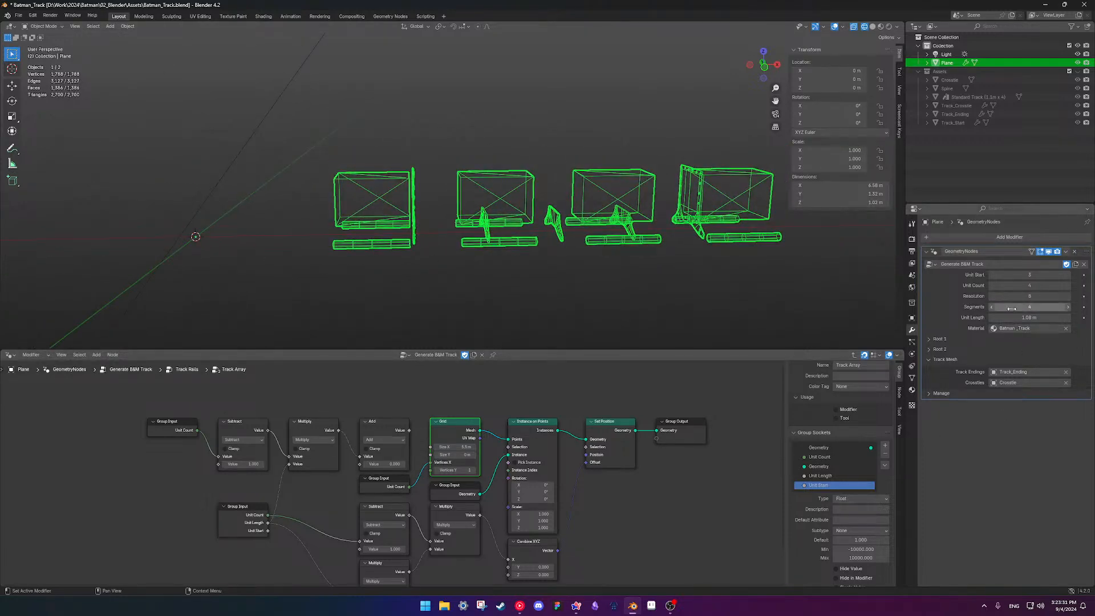
{"action": "left_click_drag", "start_coordinate": [1013, 318], "coordinate": [984, 318]}
{"action": "key", "text": "ctrl+z"}
{"action": "left_click_drag", "start_coordinate": [409, 430], "coordinate": [430, 446]}
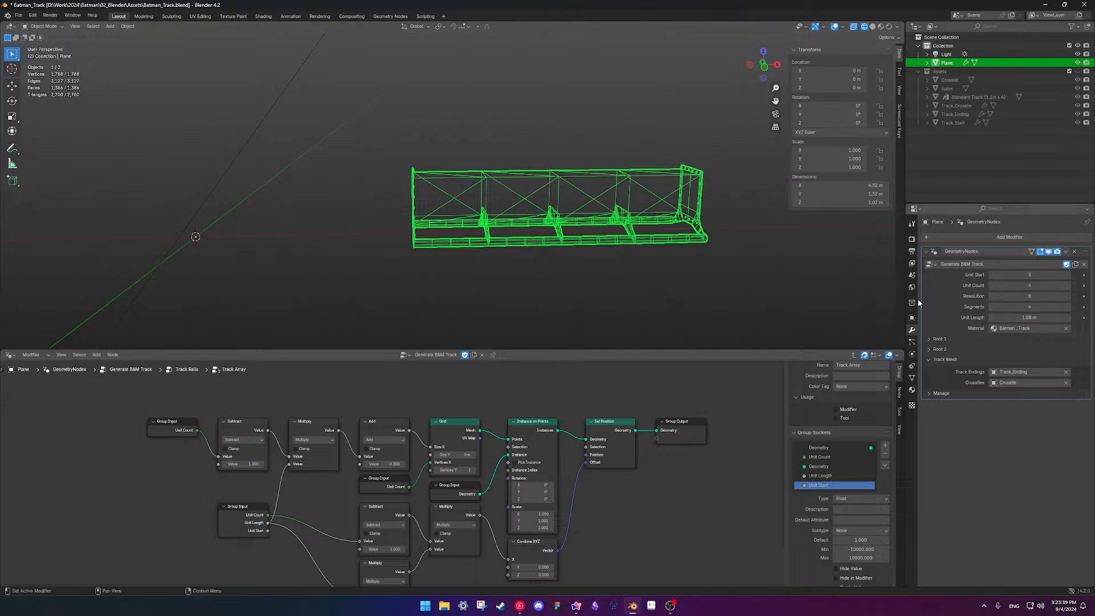
Set the modifier's Unit Length to 1.1 m
{"action": "left_click", "coordinate": [1034, 316]}
{"action": "type", "text": "1.1"}
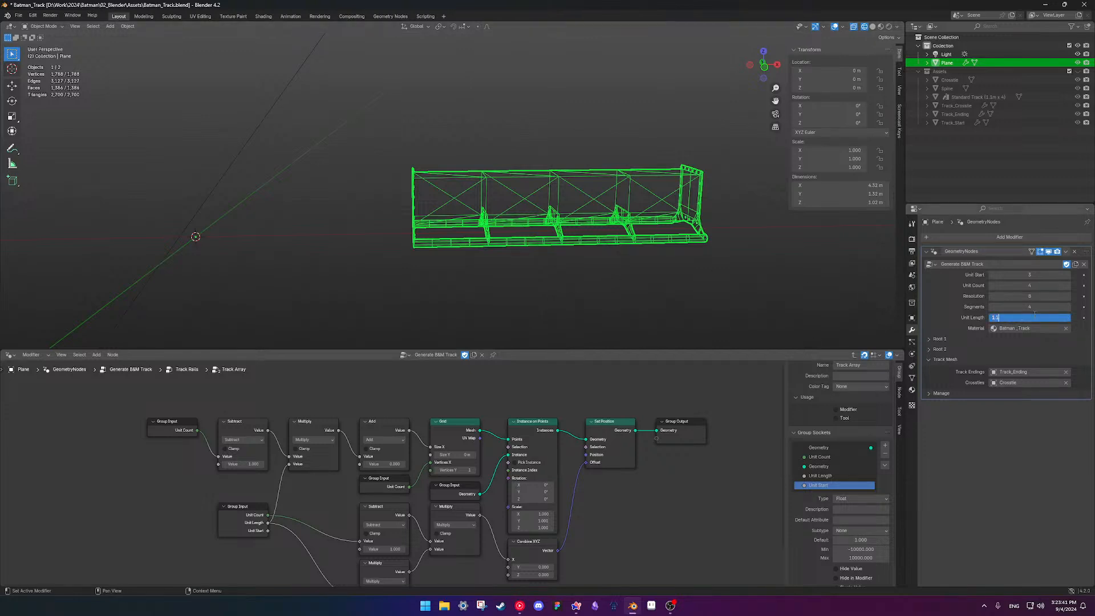
Set the track modifier's Unit Length to 1.1 m
{"action": "key", "text": "Return"}
{"action": "scroll", "coordinate": [496, 492], "scroll_direction": "up", "scroll_amount": 1}
{"action": "middle_click_drag", "start_coordinate": [496, 491], "coordinate": [473, 440]}
{"action": "scroll", "coordinate": [472, 467], "scroll_direction": "down", "scroll_amount": 1}
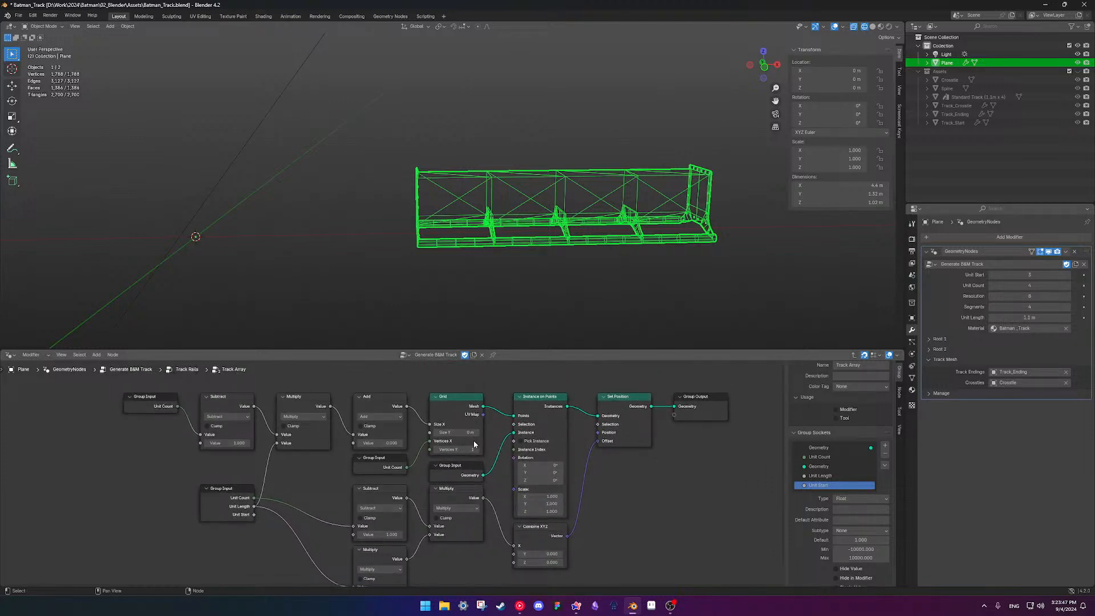
{"action": "scroll", "coordinate": [473, 440], "scroll_direction": "up", "scroll_amount": 1}
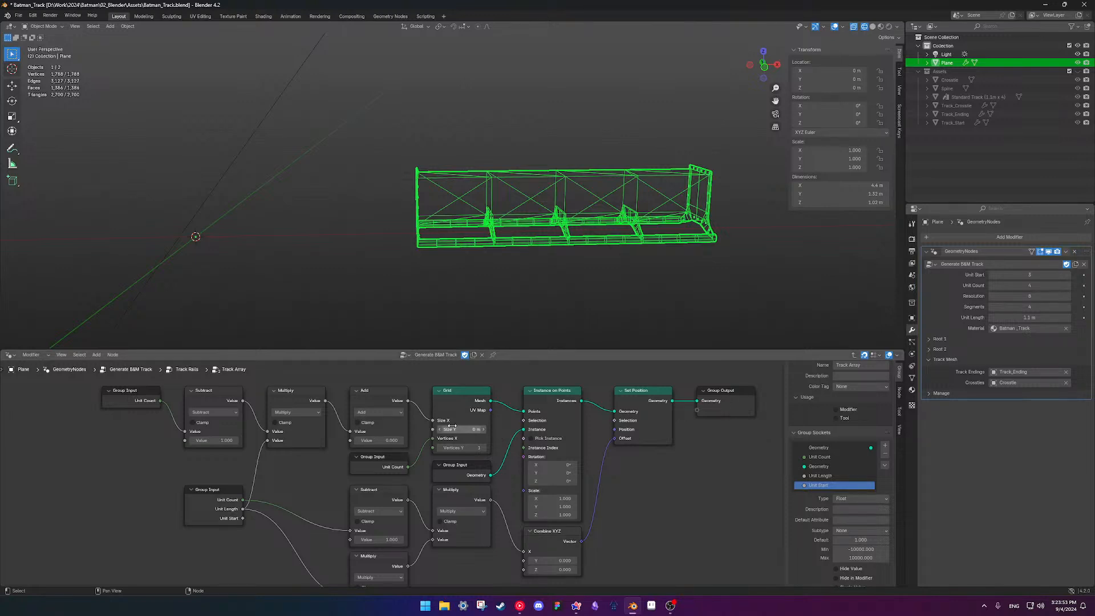
Set the second value of the Add node feeding the Grid's Size X to 3
{"action": "left_click_drag", "start_coordinate": [433, 423], "coordinate": [432, 424]}
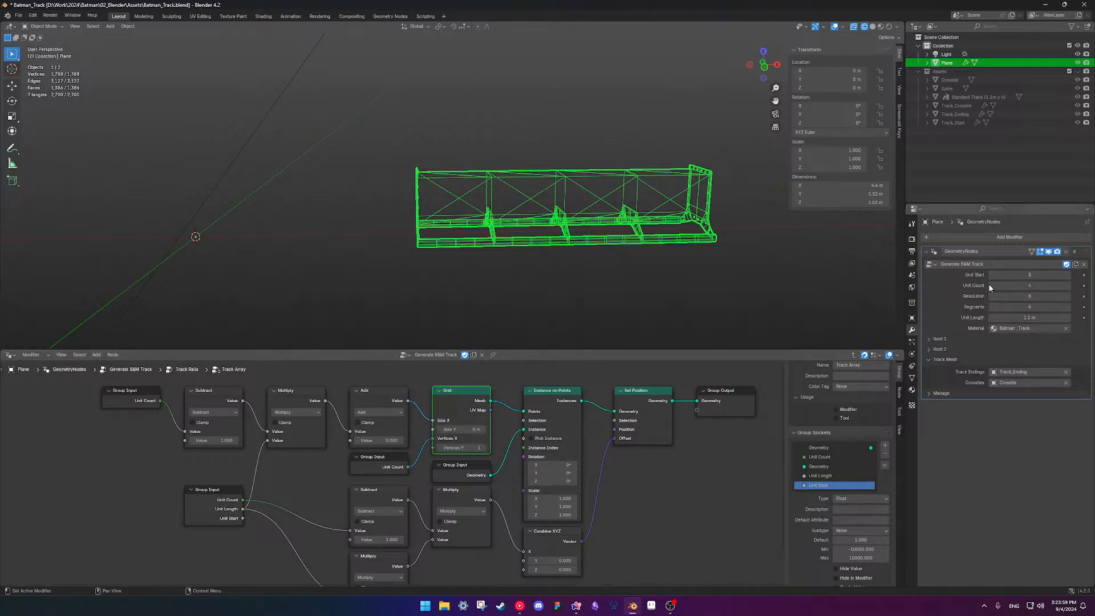
{"action": "left_click", "coordinate": [391, 439]}
{"action": "type", "text": "3"}
{"action": "key", "text": "Return"}
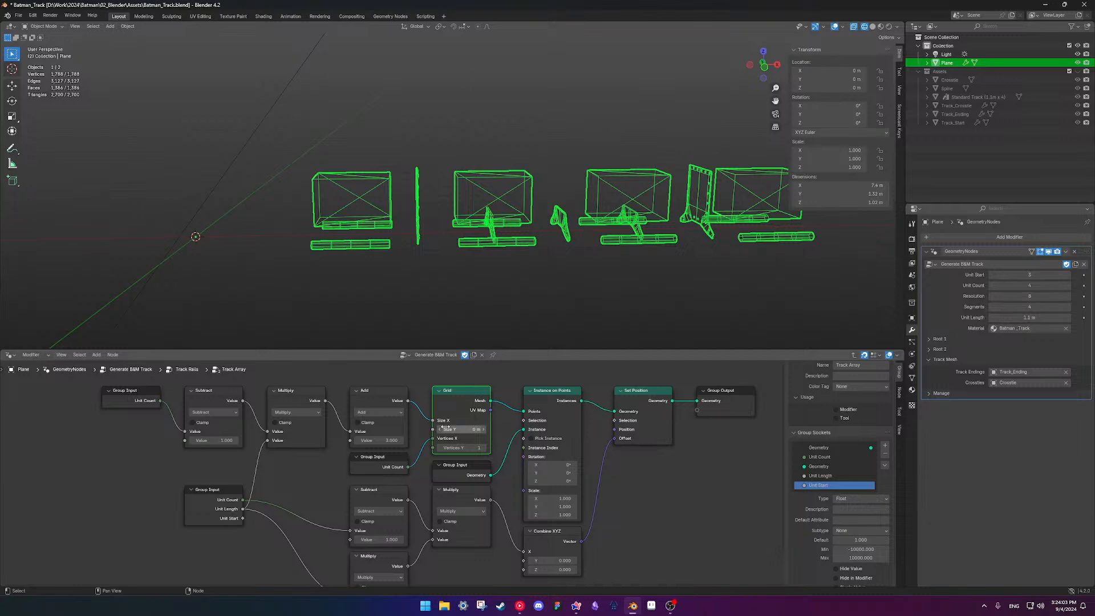
Examine the Track Array node chain around the Grid node and the spacing of the track segments in the viewport
{"action": "scroll", "coordinate": [475, 437], "scroll_direction": "down", "scroll_amount": 1}
{"action": "scroll", "coordinate": [473, 437], "scroll_direction": "up", "scroll_amount": 2}
{"action": "middle_click_drag", "start_coordinate": [463, 431], "coordinate": [429, 426], "text": "shift"}
{"action": "scroll", "coordinate": [411, 439], "scroll_direction": "down", "scroll_amount": 2}
{"action": "scroll", "coordinate": [429, 426], "scroll_direction": "down", "scroll_amount": 2}
{"action": "scroll", "coordinate": [430, 426], "scroll_direction": "up", "scroll_amount": 2}
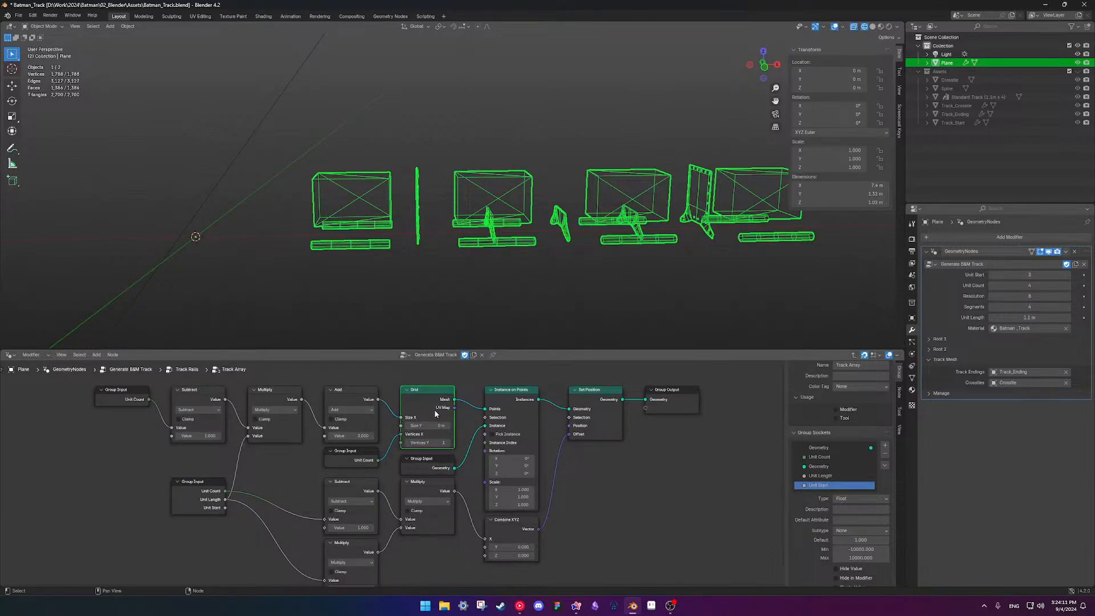
{"action": "scroll", "coordinate": [435, 413], "scroll_direction": "up", "scroll_amount": 3}
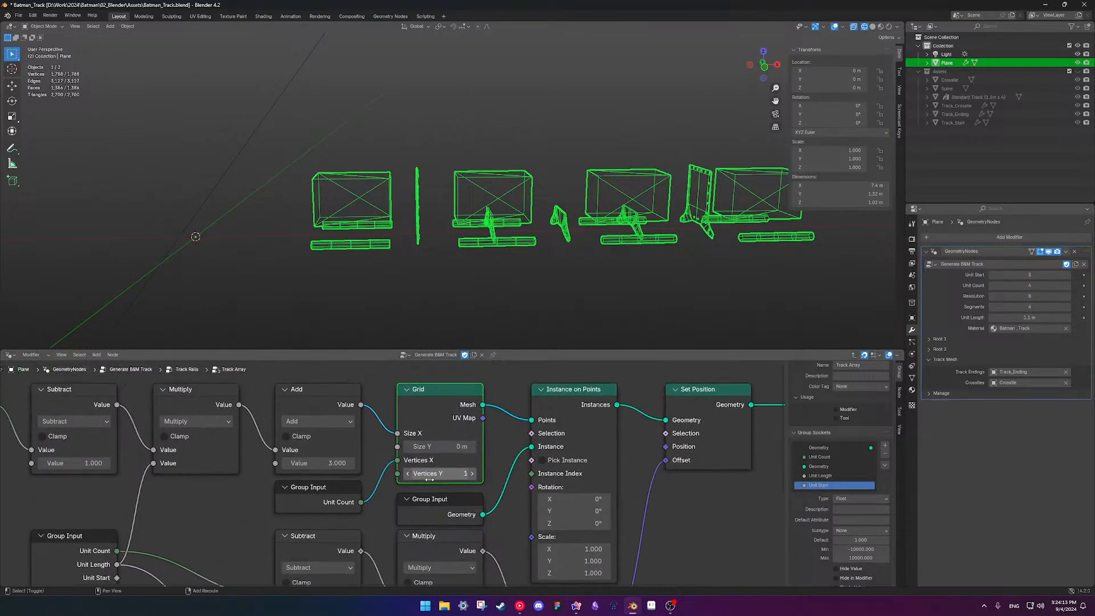
{"action": "scroll", "coordinate": [404, 440], "scroll_direction": "down", "scroll_amount": 3}
{"action": "middle_click_drag", "start_coordinate": [403, 441], "coordinate": [428, 431], "text": "shift"}
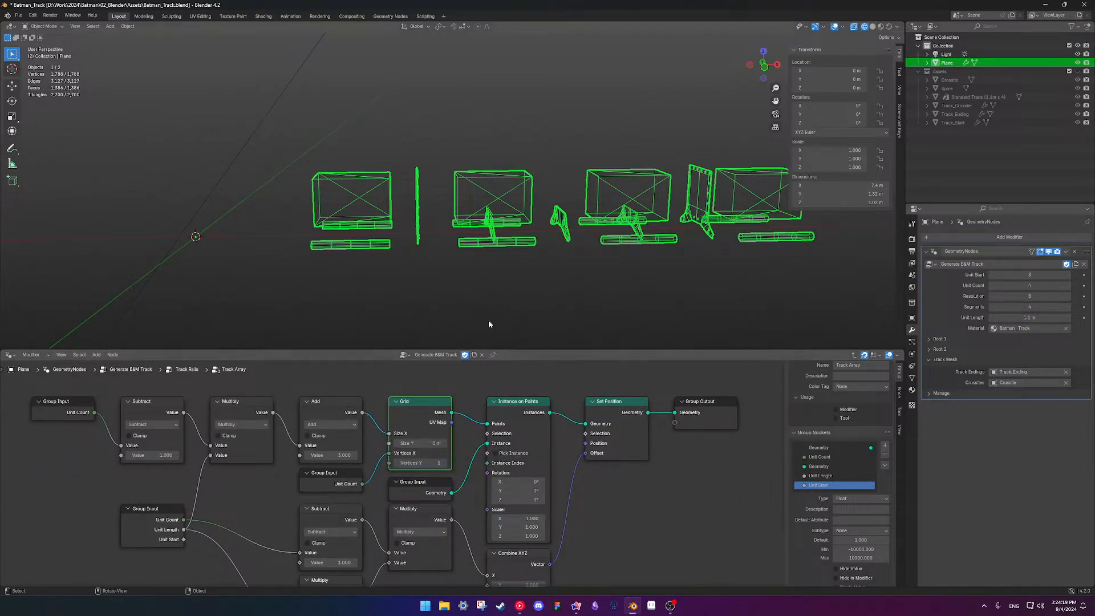
{"action": "scroll", "coordinate": [481, 299], "scroll_direction": "down", "scroll_amount": 3}
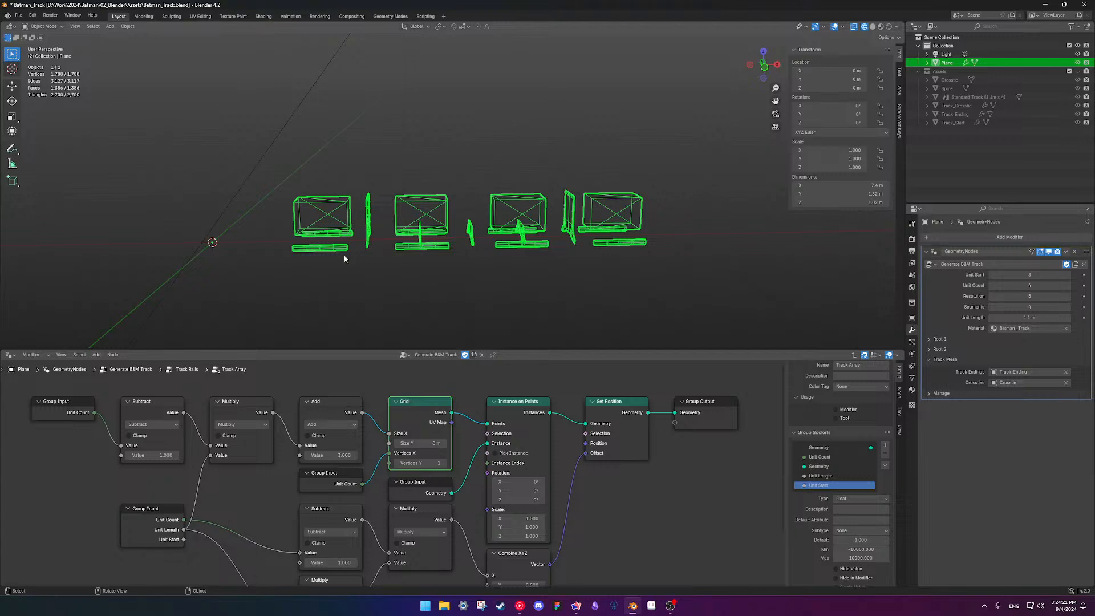
{"action": "scroll", "coordinate": [377, 442], "scroll_direction": "up", "scroll_amount": 2}
{"action": "middle_click_drag", "start_coordinate": [377, 441], "coordinate": [443, 429]}
{"action": "scroll", "coordinate": [469, 440], "scroll_direction": "down", "scroll_amount": 1}
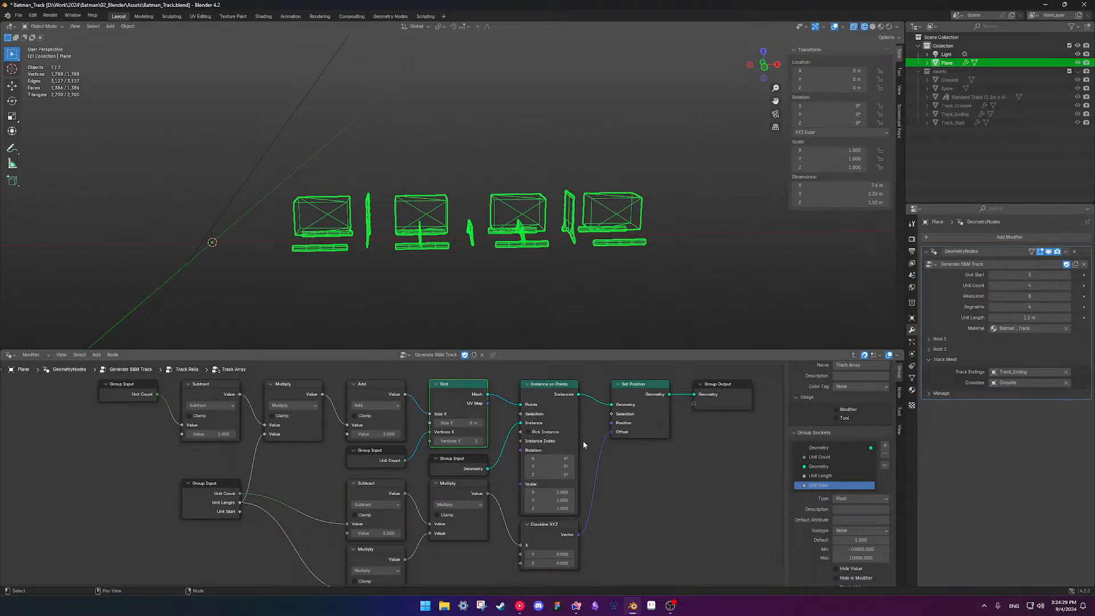
Add a Transform Geometry node below the Set Position node in the Track Array group
{"action": "middle_click_drag", "start_coordinate": [628, 447], "coordinate": [587, 465]}
{"action": "left_click", "coordinate": [620, 429]}
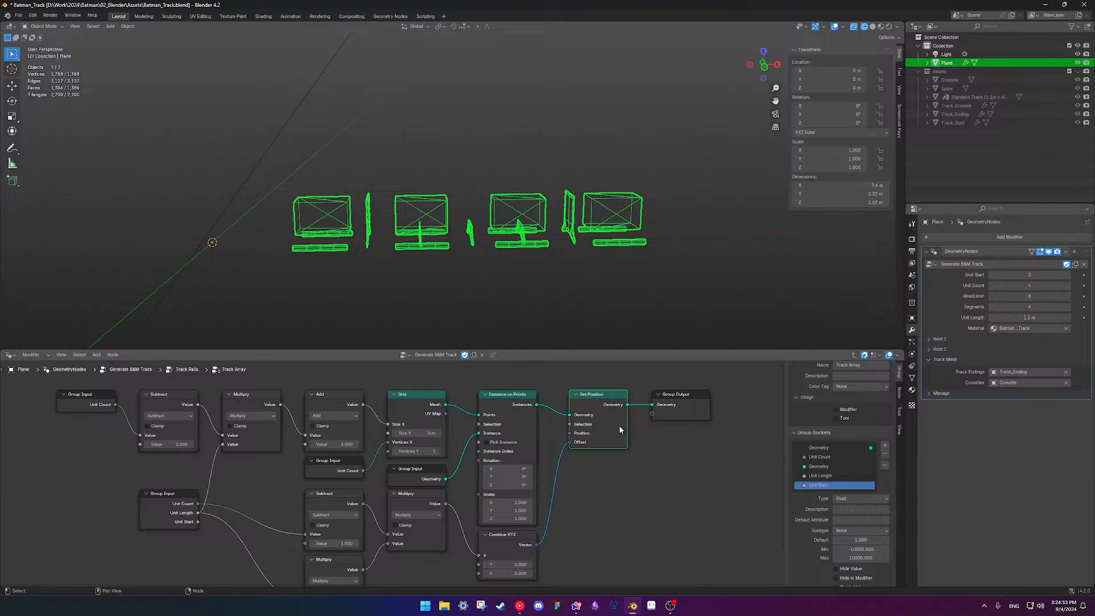
{"action": "key", "text": "shift+a"}
{"action": "type", "text": "tran"}
{"action": "key", "text": "Return"}
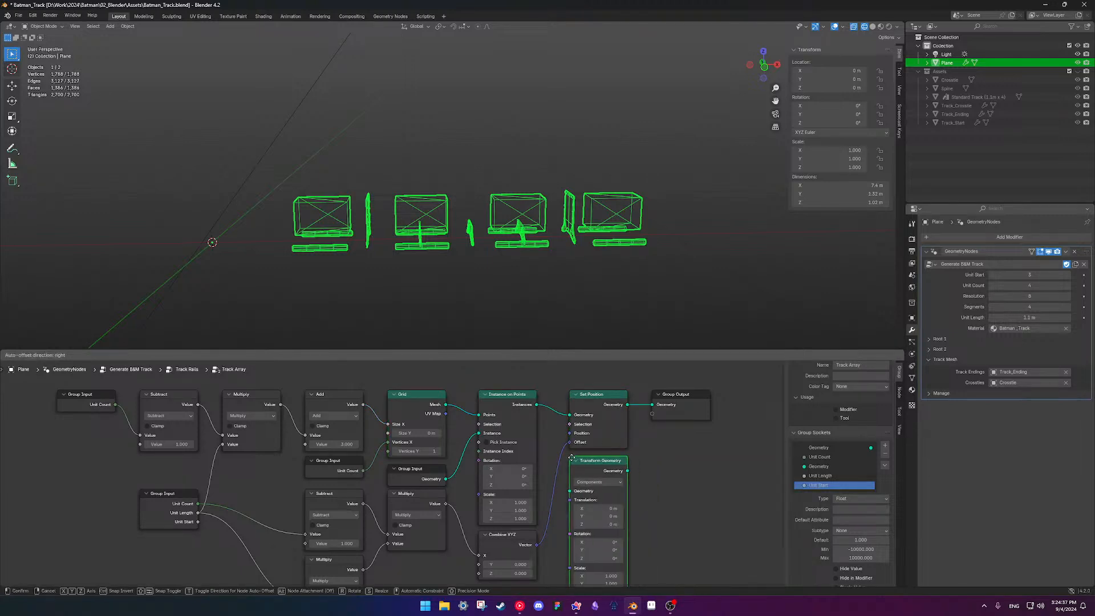
{"action": "left_click", "coordinate": [573, 457]}
Replace Set Position with Transform Geometry, linking Instances to its Geometry, Combine XYZ to Translation, and its result to the Group Output
{"action": "middle_click_drag", "start_coordinate": [559, 395], "coordinate": [540, 378]}
{"action": "right_click_drag", "start_coordinate": [541, 377], "coordinate": [550, 463], "text": "ctrl"}
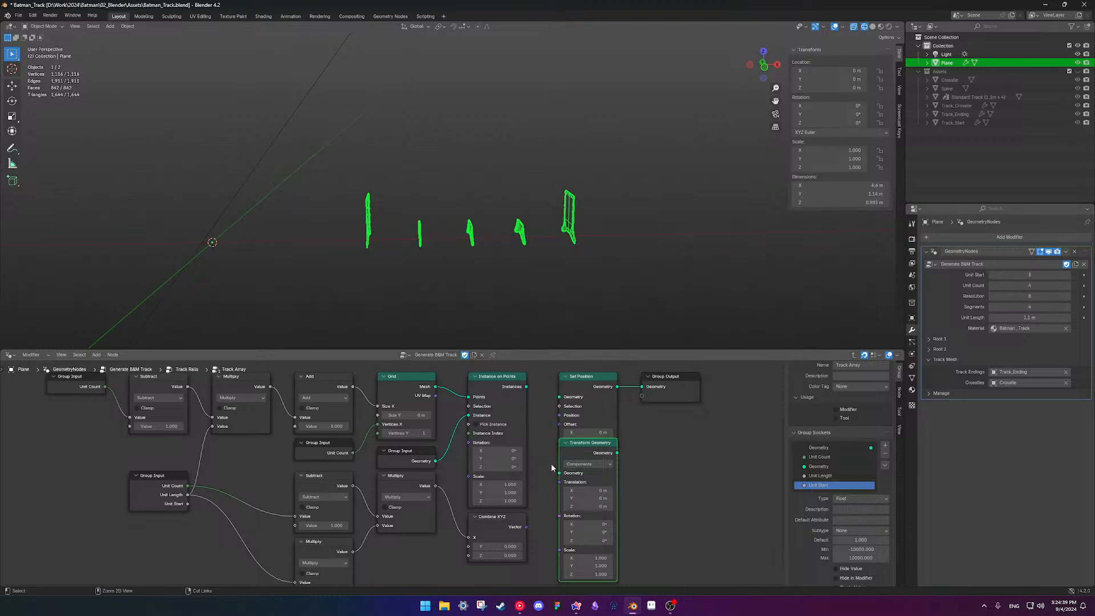
{"action": "right_click_drag", "start_coordinate": [631, 375], "coordinate": [629, 401], "text": "ctrl"}
{"action": "left_click", "coordinate": [597, 408]}
{"action": "key", "text": "x"}
{"action": "left_click_drag", "start_coordinate": [526, 387], "coordinate": [560, 473]}
{"action": "left_click_drag", "start_coordinate": [617, 453], "coordinate": [641, 386]}
{"action": "left_click_drag", "start_coordinate": [526, 526], "coordinate": [561, 490]}
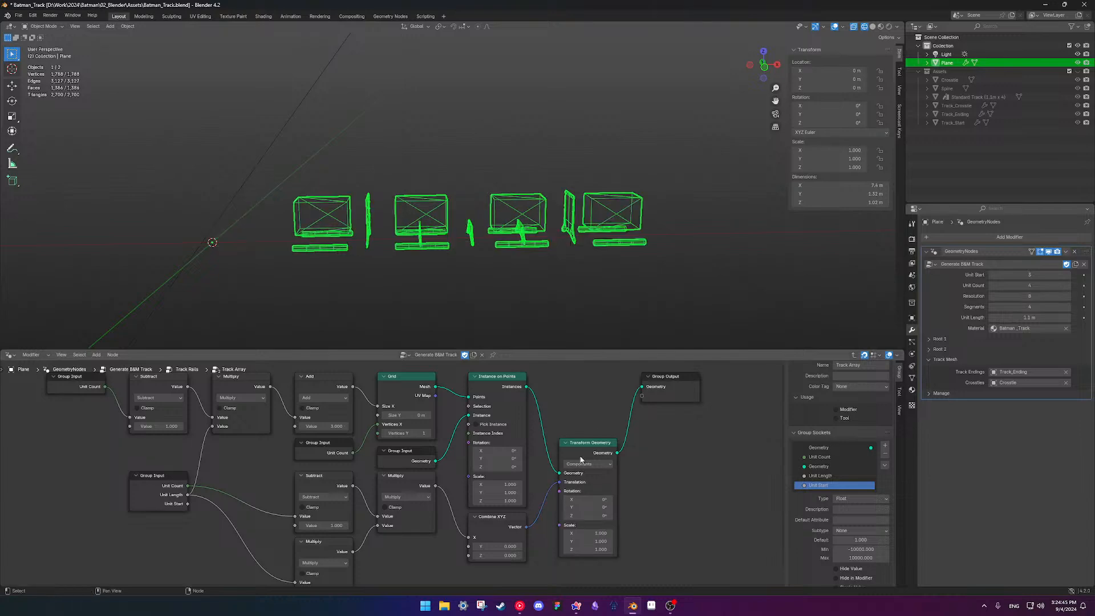
{"action": "left_click_drag", "start_coordinate": [580, 448], "coordinate": [578, 379]}
Detach the Multiply result from the X input of Combine XYZ and reconnect it there
{"action": "scroll", "coordinate": [581, 488], "scroll_direction": "up", "scroll_amount": 3}
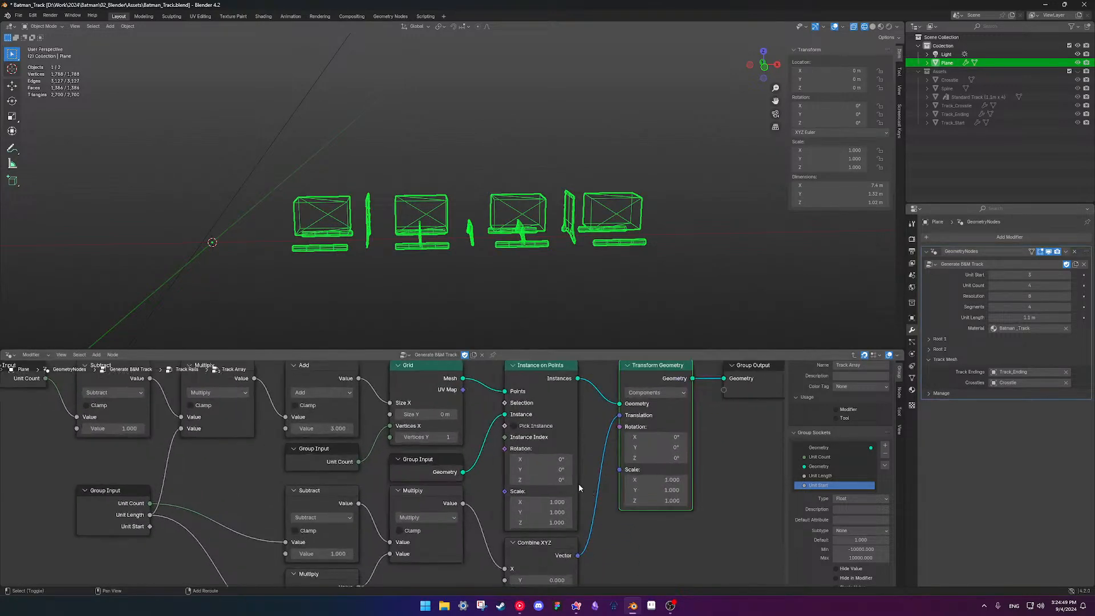
{"action": "scroll", "coordinate": [549, 436], "scroll_direction": "down", "scroll_amount": 2}
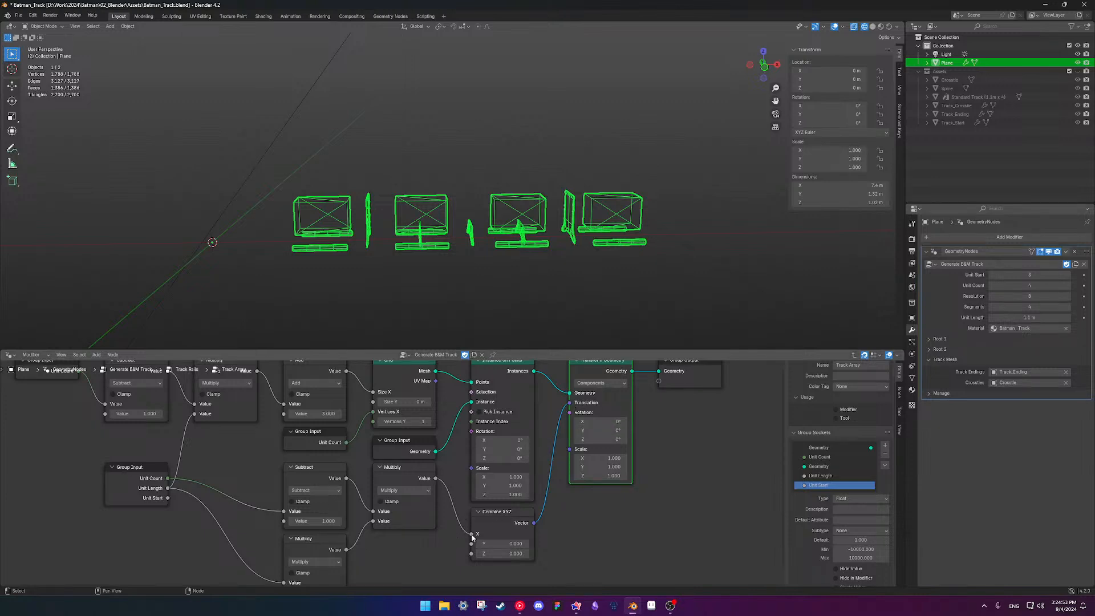
{"action": "left_click_drag", "start_coordinate": [471, 534], "coordinate": [599, 533]}
{"action": "left_click_drag", "start_coordinate": [436, 478], "coordinate": [471, 534]}
{"action": "middle_click_drag", "start_coordinate": [438, 535], "coordinate": [517, 498]}
{"action": "scroll", "coordinate": [440, 511], "scroll_direction": "up", "scroll_amount": 1}
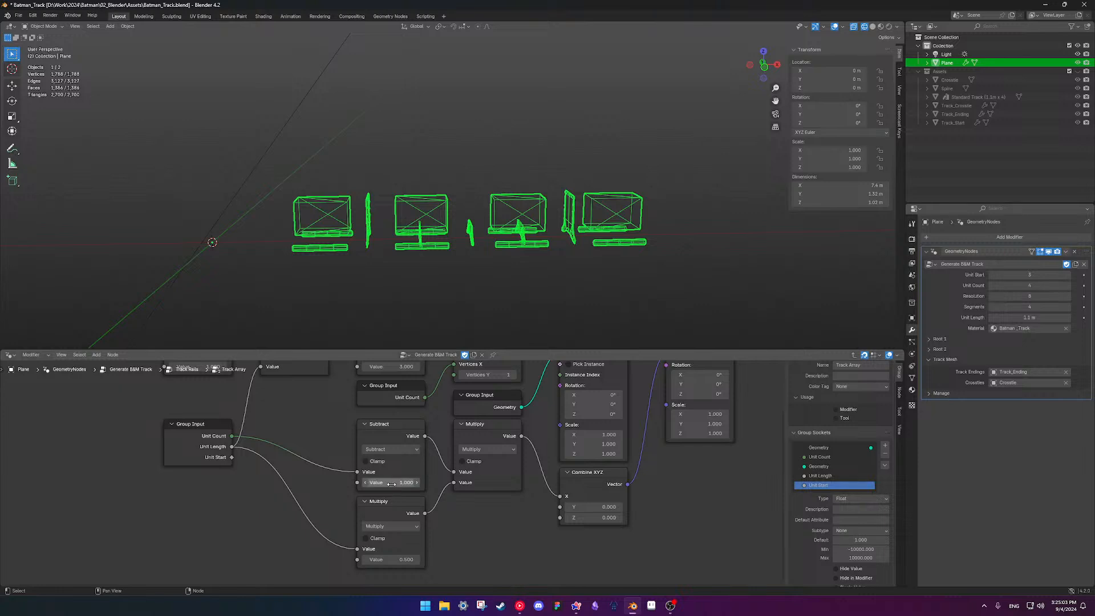
Test -1.8 as the second value of the Subtract node in the offset chain and reset it to 1
{"action": "left_click_drag", "start_coordinate": [390, 483], "coordinate": [334, 484]}
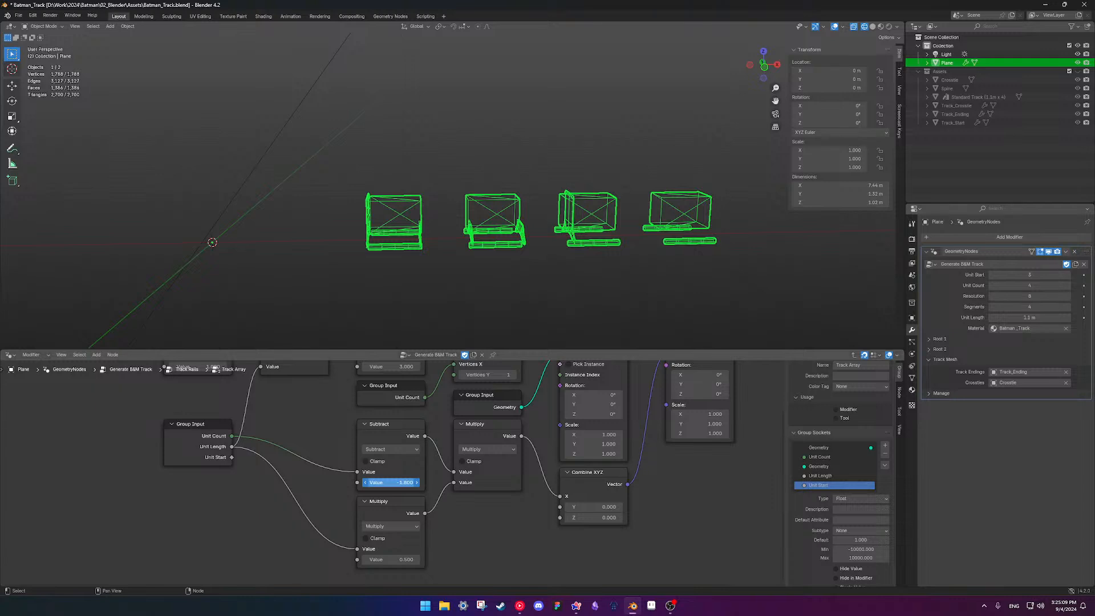
{"action": "key", "text": "KP_1"}
{"action": "scroll", "coordinate": [371, 271], "scroll_direction": "up", "scroll_amount": 4}
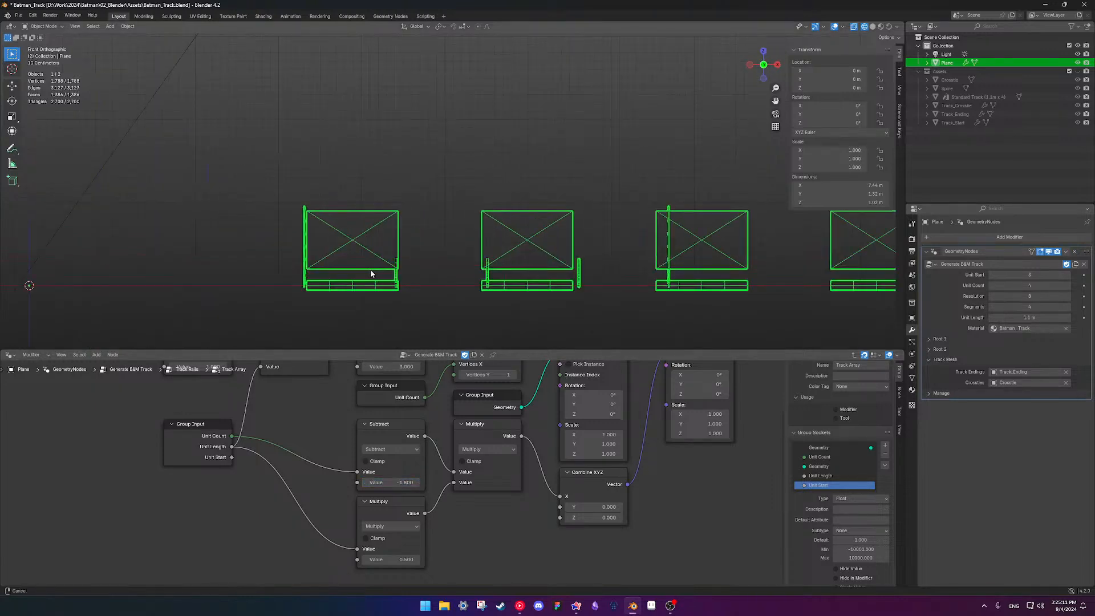
{"action": "scroll", "coordinate": [408, 287], "scroll_direction": "up", "scroll_amount": 2}
{"action": "left_click", "coordinate": [393, 482]}
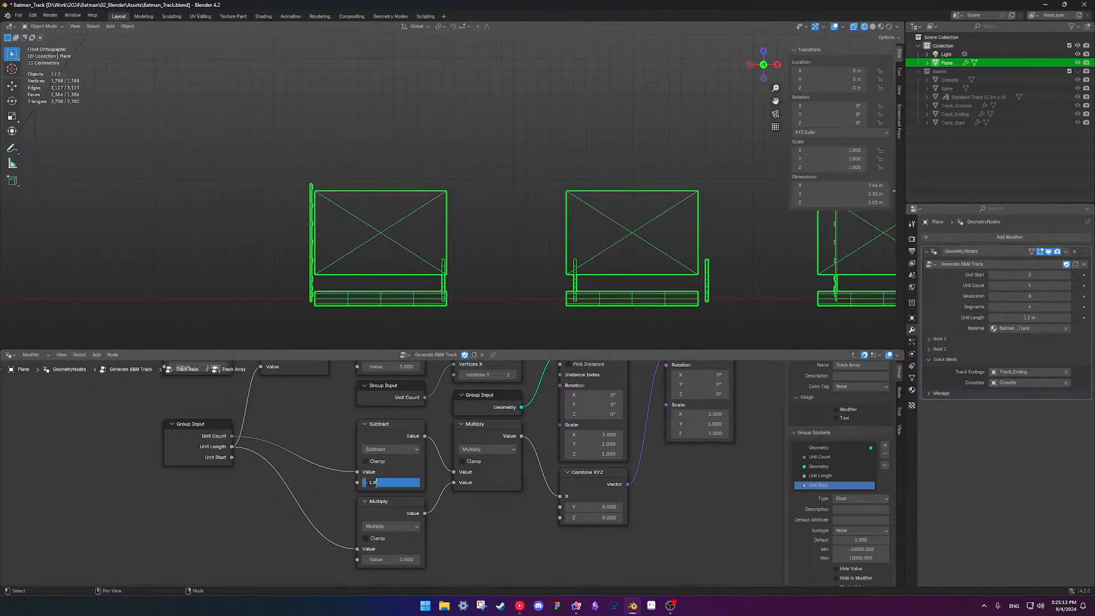
{"action": "type", "text": "1"}
{"action": "key", "text": "Return"}
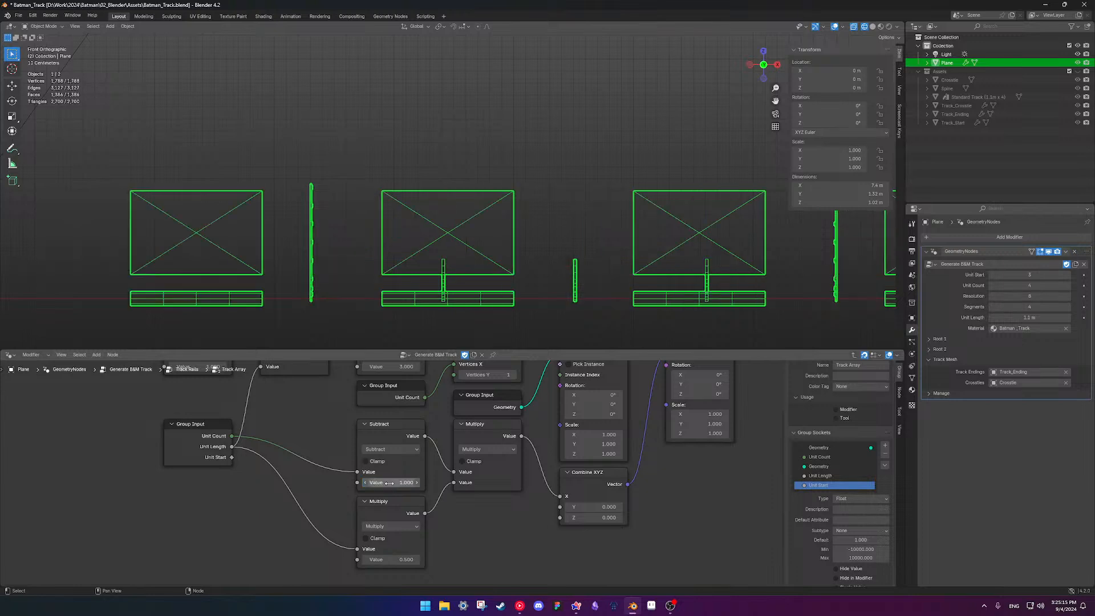
Set the factor of the lower Multiply node, which scales Unit Length for the offset, to 1
{"action": "left_click", "coordinate": [389, 559]}
{"action": "left_click_drag", "start_coordinate": [389, 559], "coordinate": [412, 559]}
{"action": "left_click_drag", "start_coordinate": [390, 559], "coordinate": [395, 560]}
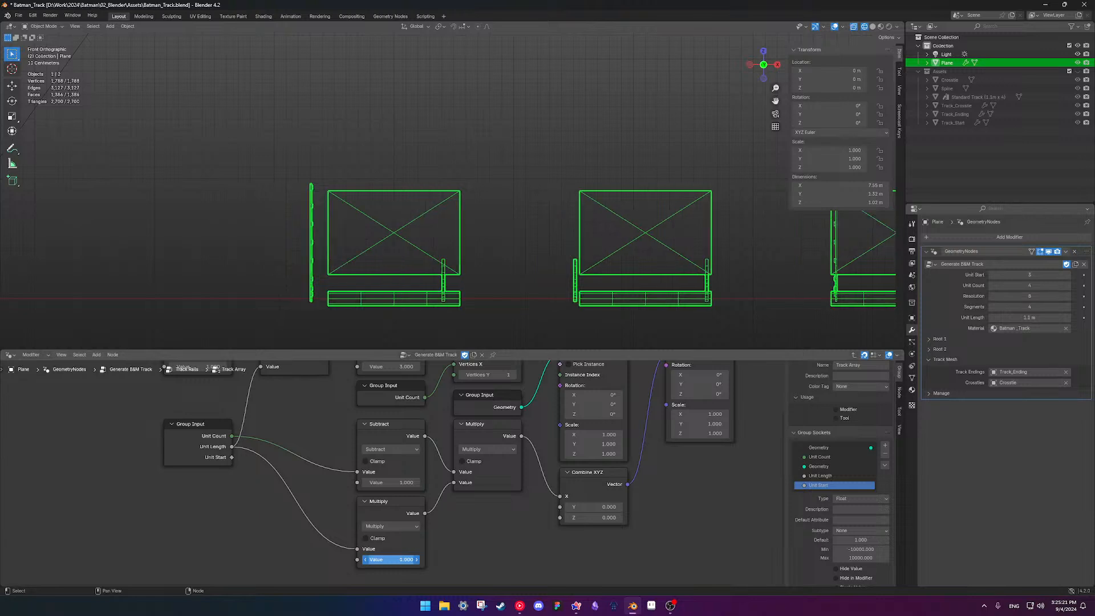
{"action": "scroll", "coordinate": [399, 265], "scroll_direction": "down", "scroll_amount": 4}
{"action": "middle_click_drag", "start_coordinate": [415, 264], "coordinate": [432, 265]}
{"action": "scroll", "coordinate": [432, 265], "scroll_direction": "up", "scroll_amount": 2}
{"action": "mouse_move", "coordinate": [393, 559]}
{"action": "left_mouse_down"}
{"action": "mouse_move", "coordinate": [376, 559]}
{"action": "mouse_move", "coordinate": [425, 559]}
{"action": "mouse_move", "coordinate": [394, 559]}
{"action": "left_mouse_up"}
{"action": "key", "text": "ctrl+z"}
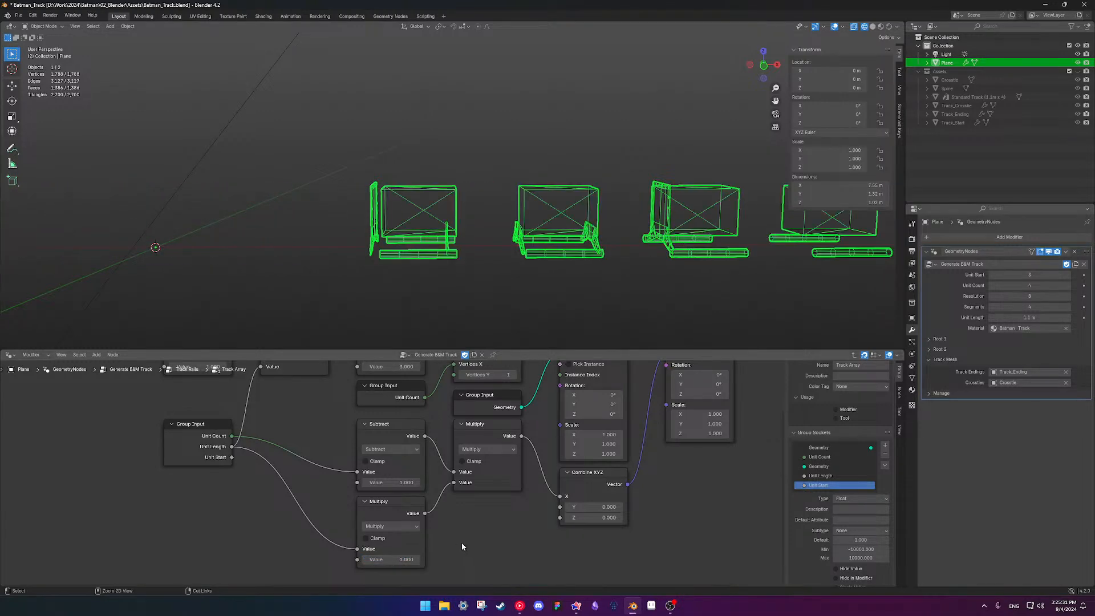
Link the Group Input's Unit Start to the second value of the Add node
{"action": "scroll", "coordinate": [291, 490], "scroll_direction": "down", "scroll_amount": 4}
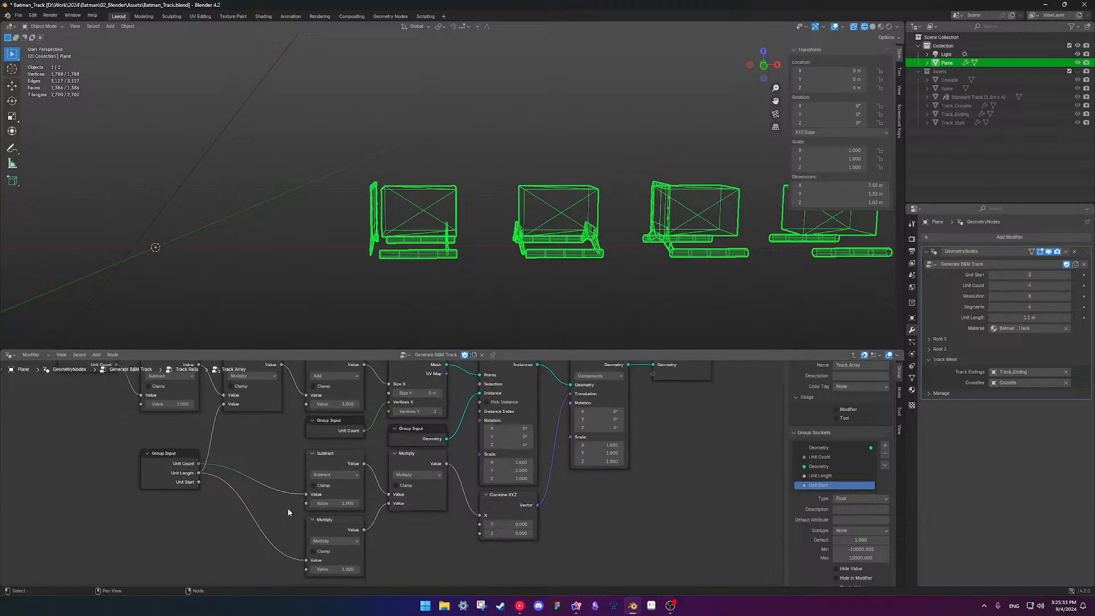
{"action": "middle_click_drag", "start_coordinate": [289, 504], "coordinate": [305, 523], "text": "shift"}
{"action": "left_click_drag", "start_coordinate": [266, 521], "coordinate": [303, 507]}
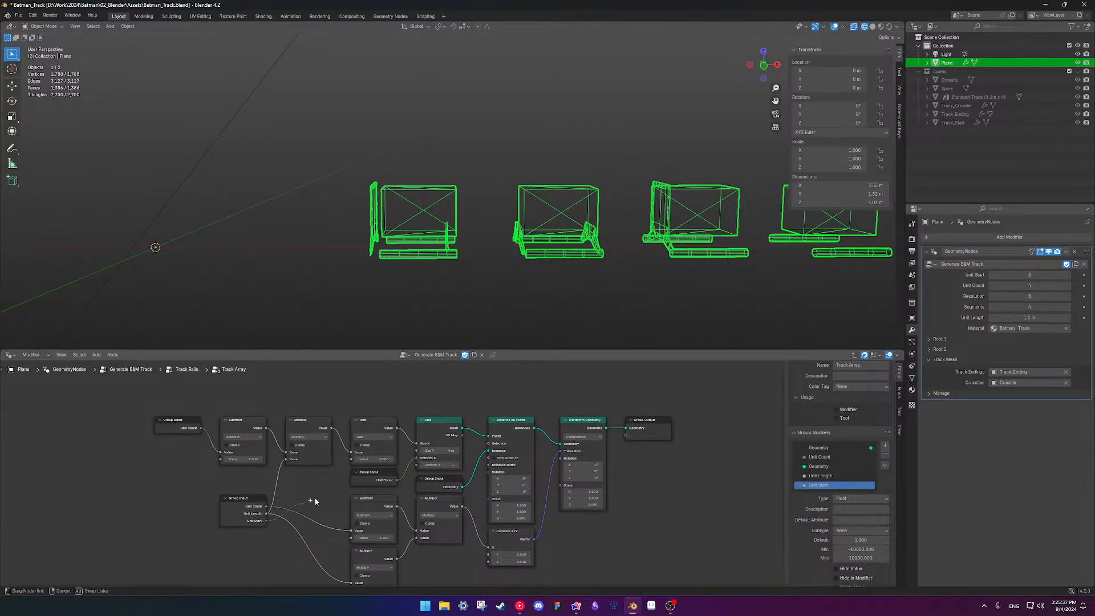
{"action": "left_click_drag", "start_coordinate": [346, 471], "coordinate": [351, 459]}
Set the modifier's Unit Start to 0
{"action": "middle_click_drag", "start_coordinate": [590, 299], "coordinate": [484, 296]}
{"action": "left_click_drag", "start_coordinate": [1056, 276], "coordinate": [947, 267]}
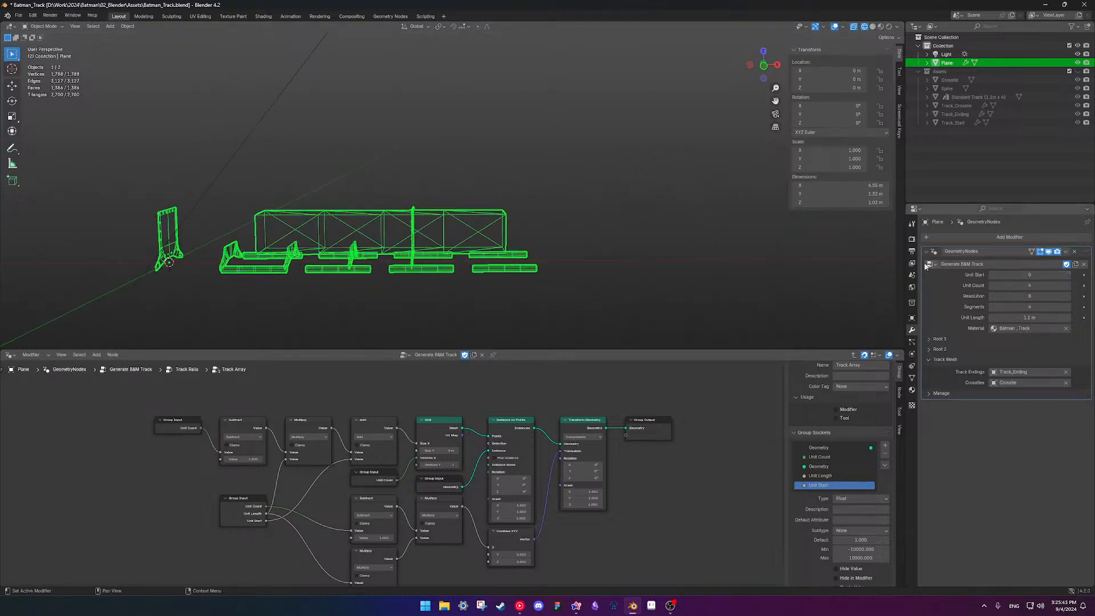
{"action": "left_click", "coordinate": [992, 275]}
{"action": "left_click_drag", "start_coordinate": [447, 262], "coordinate": [448, 263]}
{"action": "middle_click_drag", "start_coordinate": [447, 263], "coordinate": [643, 261], "text": "shift"}
{"action": "left_click", "coordinate": [1068, 277]}
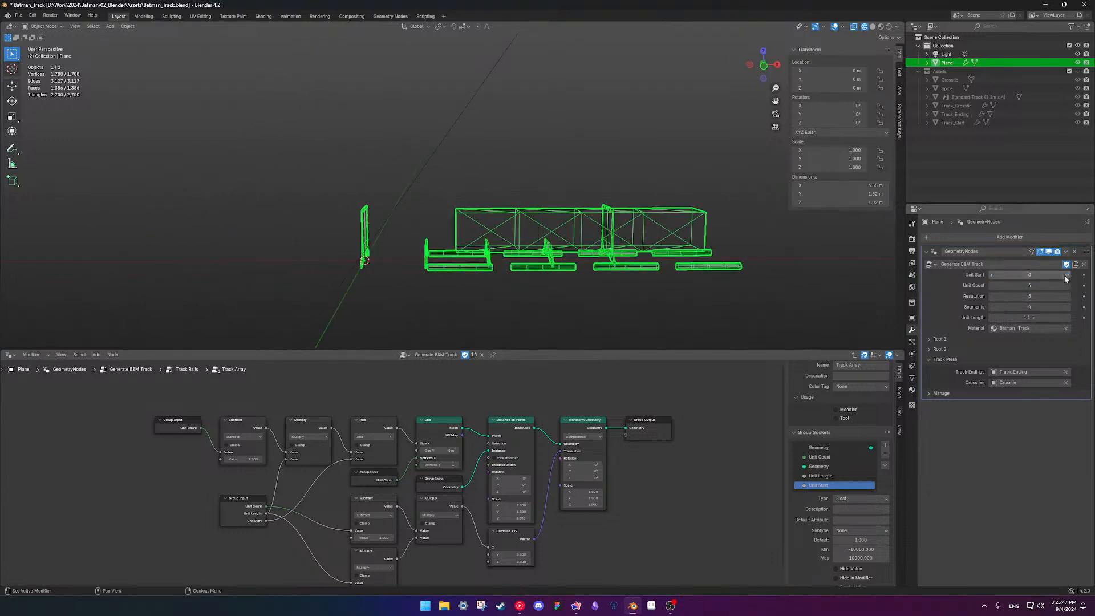
Disconnect Unit Start from the Add node and try the values 1 and 2 in its place
{"action": "scroll", "coordinate": [388, 461], "scroll_direction": "up", "scroll_amount": 3}
{"action": "left_click_drag", "start_coordinate": [319, 451], "coordinate": [286, 475]}
{"action": "left_click", "coordinate": [354, 449]}
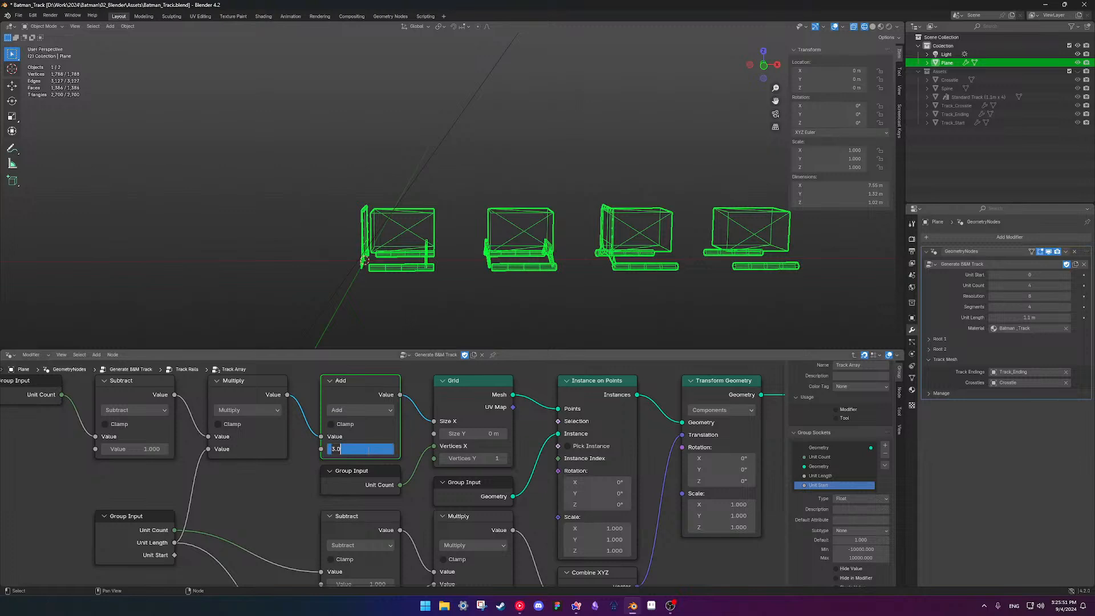
{"action": "type", "text": "2"}
{"action": "key", "text": "Return"}
{"action": "left_click", "coordinate": [367, 448]}
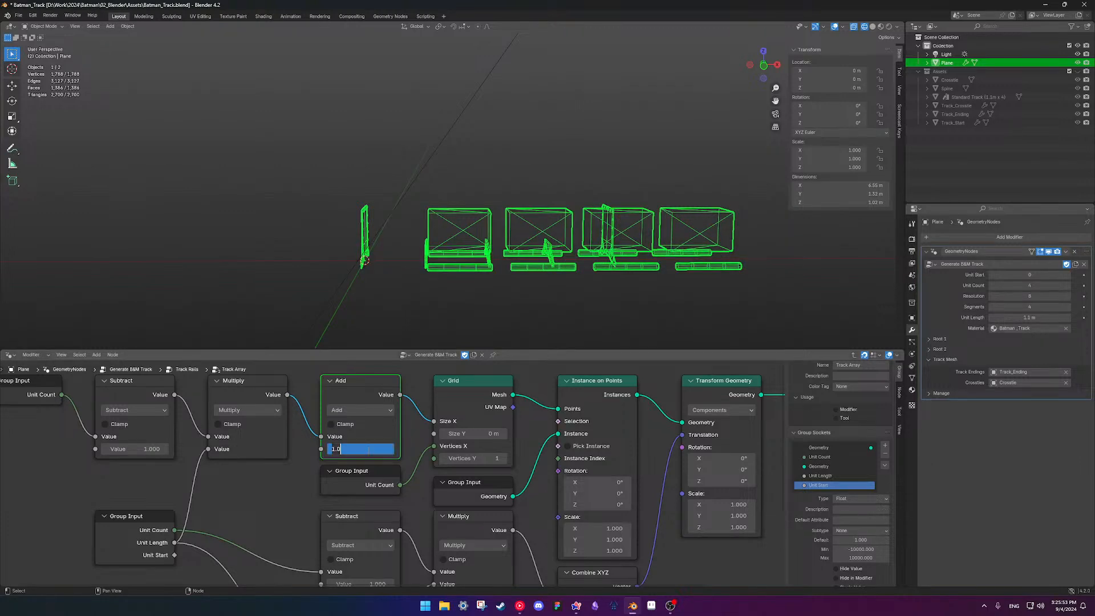
{"action": "type", "text": "2"}
{"action": "key", "text": "Return"}
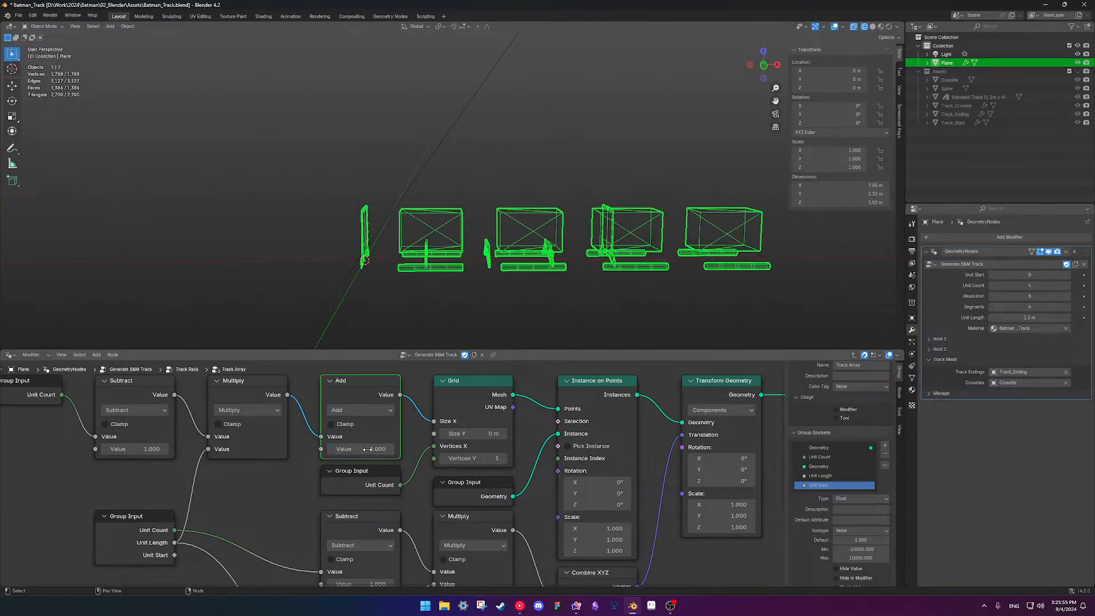
Set the second value of the Add node before the Grid's Size X to 0
{"action": "scroll", "coordinate": [369, 439], "scroll_direction": "down", "scroll_amount": 3}
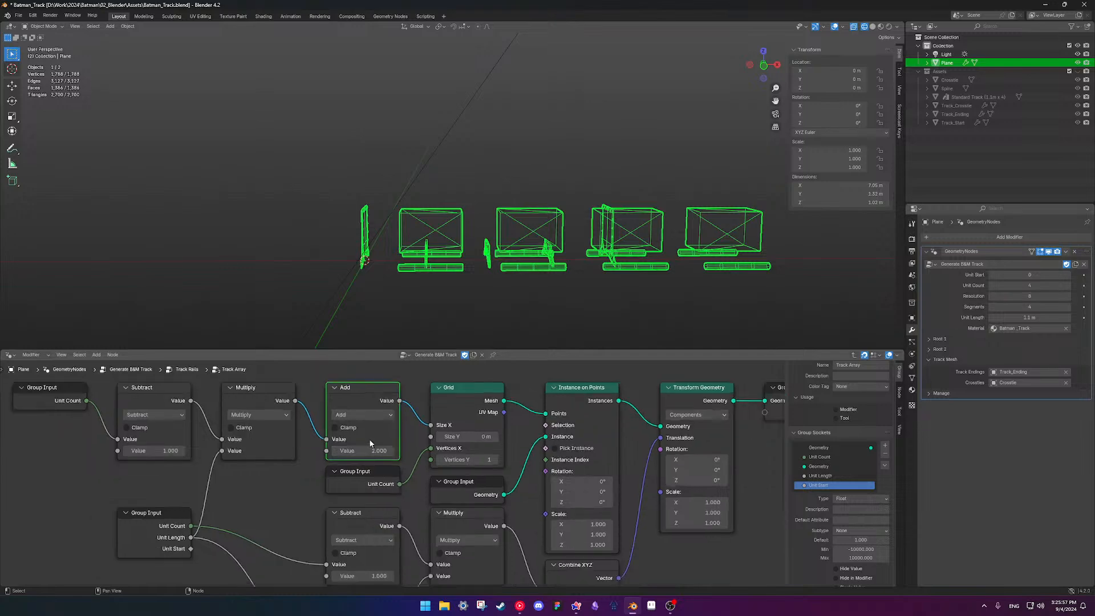
{"action": "scroll", "coordinate": [309, 456], "scroll_direction": "up", "scroll_amount": 1}
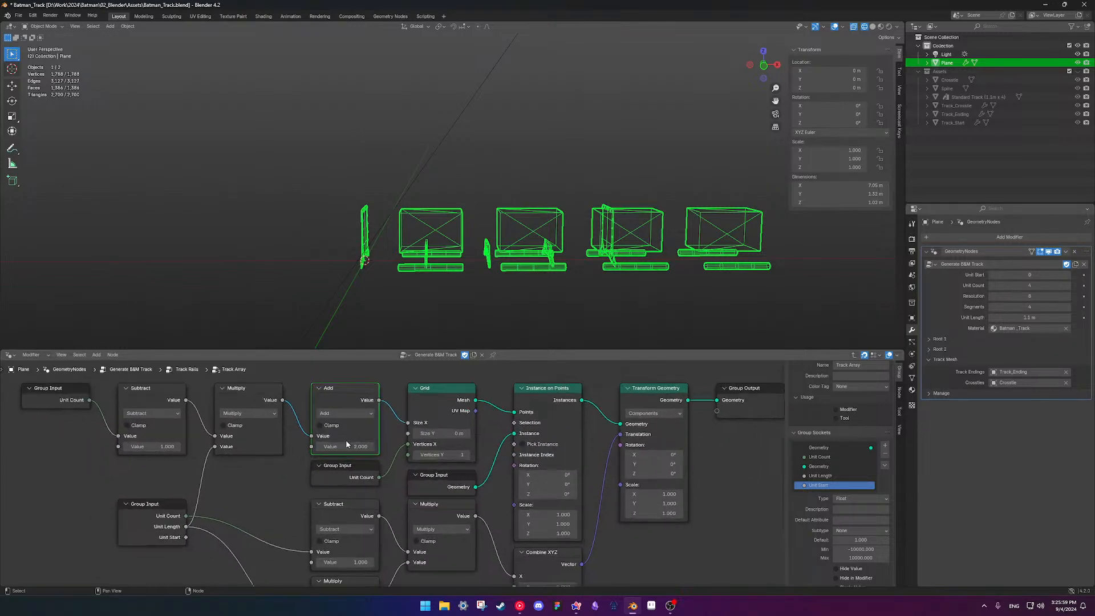
{"action": "middle_click_drag", "start_coordinate": [342, 437], "coordinate": [344, 445]}
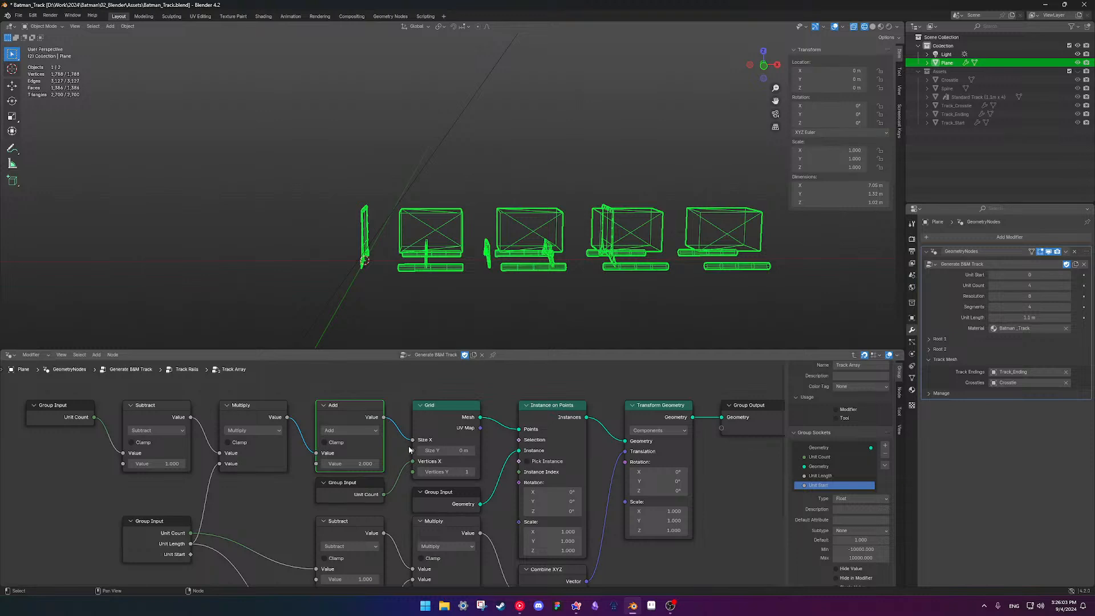
{"action": "mouse_move", "coordinate": [411, 439]}
{"action": "left_mouse_down"}
{"action": "mouse_move", "coordinate": [398, 439]}
{"action": "mouse_move", "coordinate": [412, 440]}
{"action": "left_mouse_up"}
{"action": "left_click", "coordinate": [359, 464]}
{"action": "type", "text": "1"}
{"action": "key", "text": "Return"}
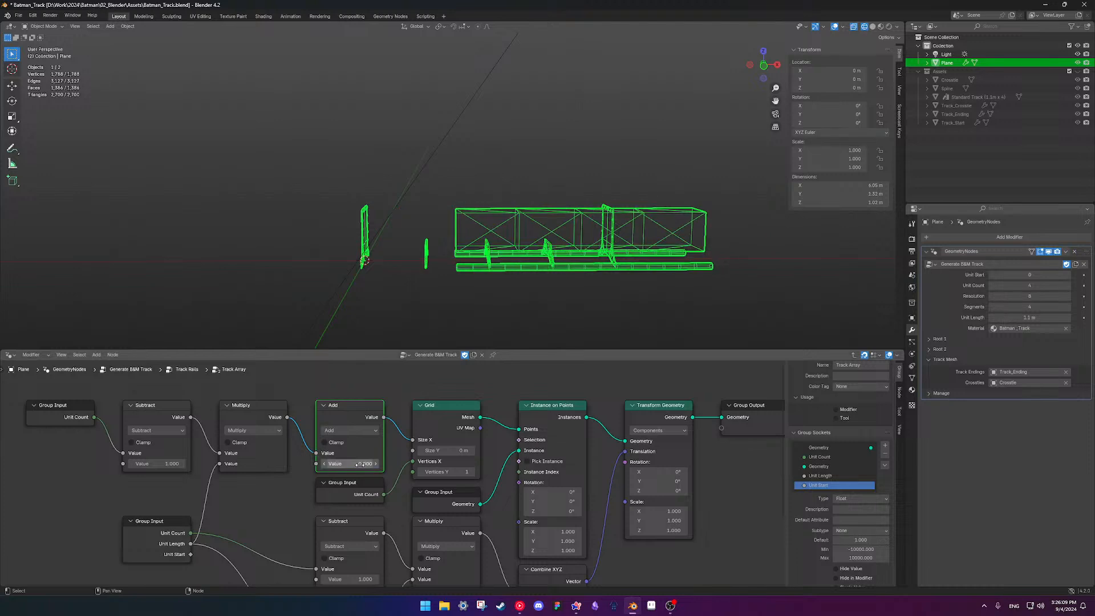
{"action": "scroll", "coordinate": [410, 525], "scroll_direction": "down", "scroll_amount": 2}
{"action": "middle_click_drag", "start_coordinate": [407, 530], "coordinate": [407, 421]}
{"action": "scroll", "coordinate": [390, 479], "scroll_direction": "up", "scroll_amount": 1}
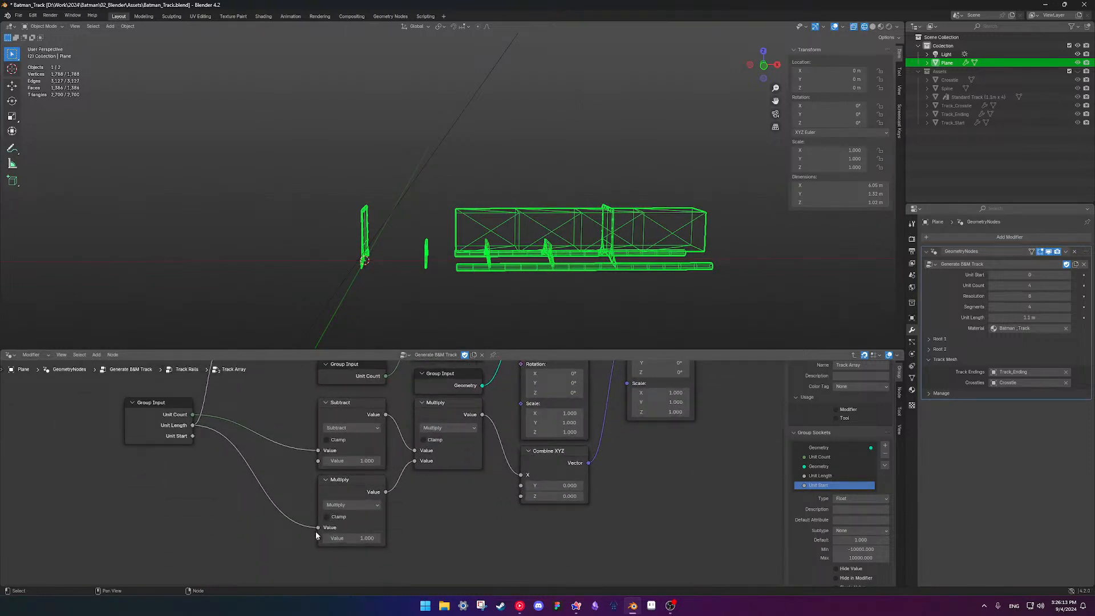
{"action": "middle_click_drag", "start_coordinate": [408, 465], "coordinate": [397, 505]}
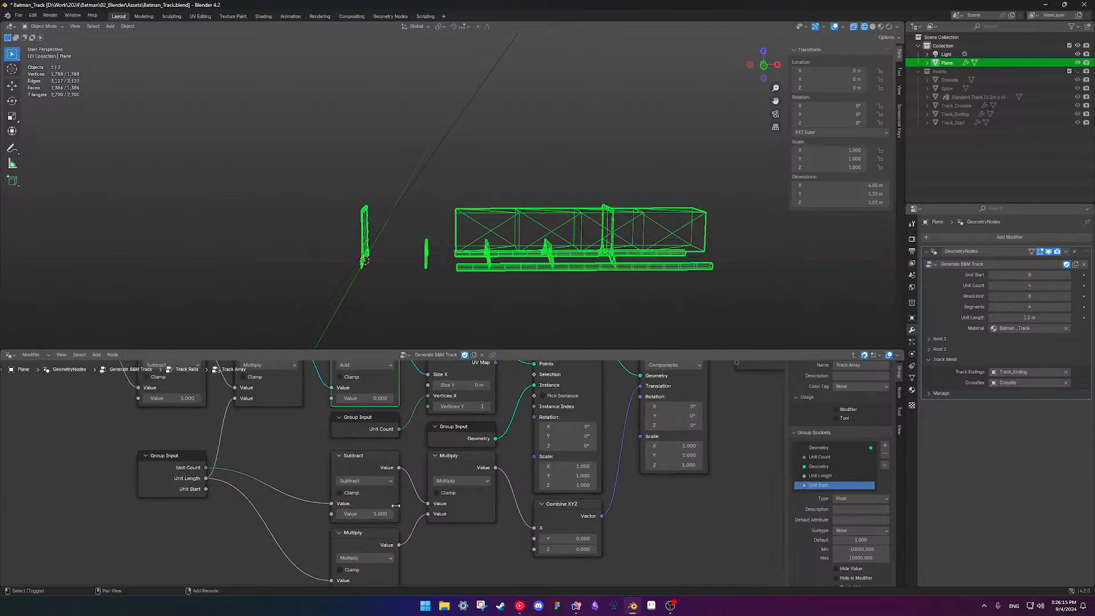
Unlink the Multiply node from Combine XYZ's X, try a manual X value, and link the Multiply output to X again
{"action": "middle_click_drag", "start_coordinate": [269, 442], "coordinate": [249, 467]}
{"action": "scroll", "coordinate": [249, 467], "scroll_direction": "down", "scroll_amount": 3}
{"action": "right_click_drag", "start_coordinate": [431, 497], "coordinate": [420, 497], "text": "ctrl"}
{"action": "left_click_drag", "start_coordinate": [466, 523], "coordinate": [502, 523]}
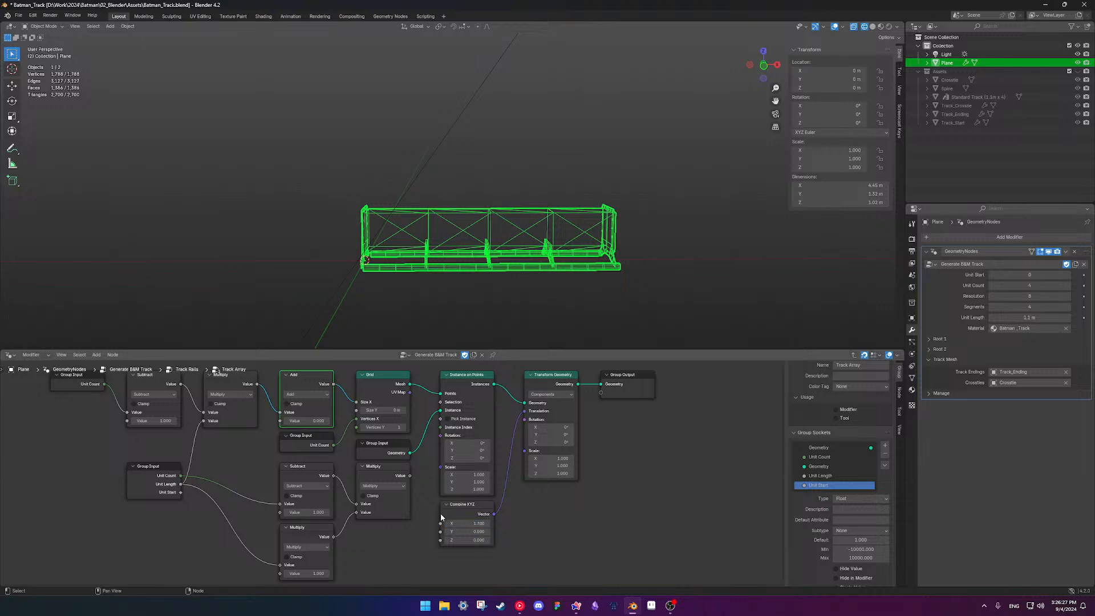
{"action": "left_click_drag", "start_coordinate": [410, 475], "coordinate": [439, 523]}
{"action": "middle_click_drag", "start_coordinate": [435, 525], "coordinate": [478, 544]}
{"action": "middle_click_drag", "start_coordinate": [487, 471], "coordinate": [508, 452], "text": "shift"}
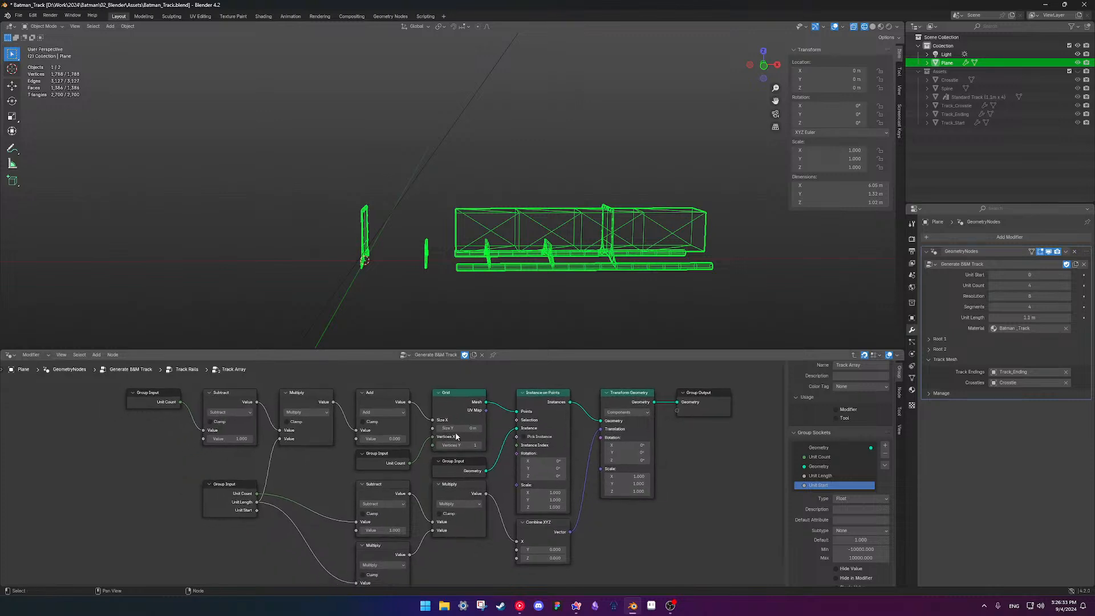
Try a different second value in the Subtract node that leads to the Grid's Size X, and set it back to 1
{"action": "left_click", "coordinate": [237, 439]}
{"action": "key", "text": "Return"}
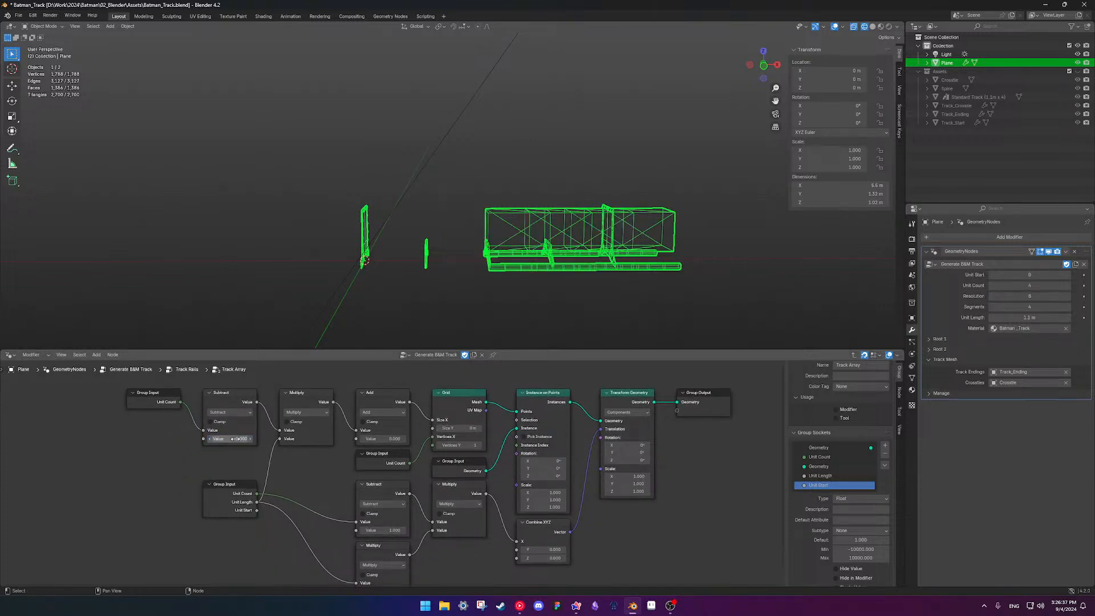
{"action": "left_click", "coordinate": [235, 438]}
{"action": "type", "text": "1"}
{"action": "key", "text": "Return"}
Undo the recent edits back to the version where a Set Position node feeds the Group Output
{"action": "key", "text": "ctrl+z"}
{"action": "key", "text": "ctrl+z"}
{"action": "key", "text": "ctrl+z"}
{"action": "key", "text": "ctrl+z"}
{"action": "key", "text": "ctrl+z"}
{"action": "key", "text": "ctrl+z"}
{"action": "key", "text": "ctrl+z"}
{"action": "key", "text": "ctrl+z"}
{"action": "key", "text": "ctrl+z"}
{"action": "key", "text": "ctrl+z"}
{"action": "key", "text": "ctrl+z"}
{"action": "key", "text": "ctrl+z"}
{"action": "key", "text": "ctrl+z"}
{"action": "key", "text": "ctrl+z"}
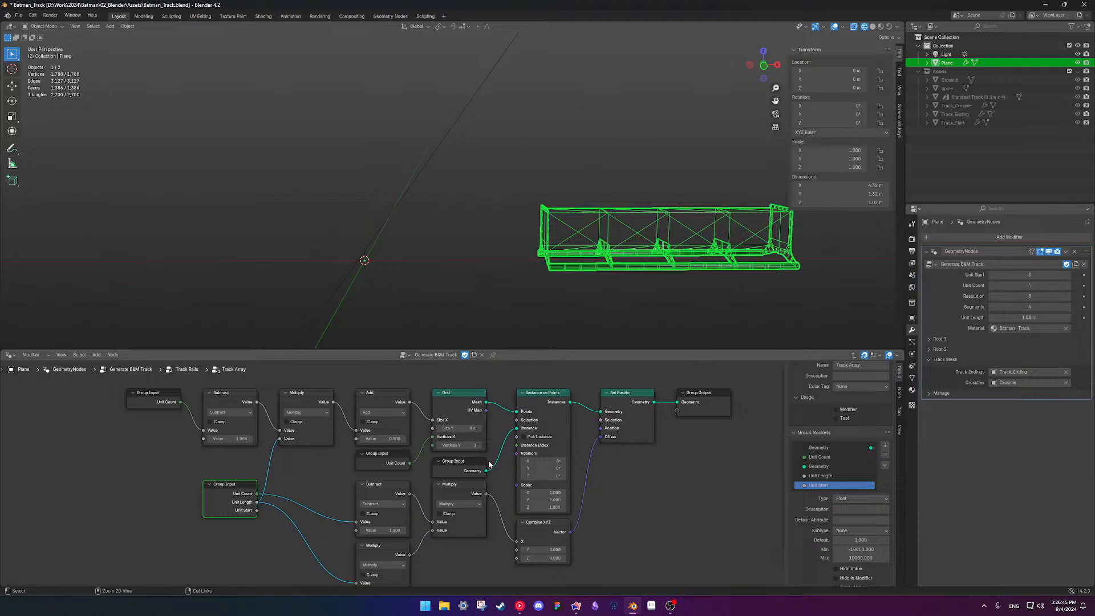
{"action": "key", "text": "ctrl+z"}
Set the modifier's Unit Start to 0
{"action": "middle_click_drag", "start_coordinate": [297, 474], "coordinate": [270, 455], "text": "shift"}
{"action": "middle_click_drag", "start_coordinate": [702, 254], "coordinate": [597, 261], "text": "shift"}
{"action": "left_click_drag", "start_coordinate": [1009, 275], "coordinate": [377, 288]}
{"action": "scroll", "coordinate": [511, 275], "scroll_direction": "up", "scroll_amount": 2}
{"action": "middle_click_drag", "start_coordinate": [378, 285], "coordinate": [539, 279], "text": "shift"}
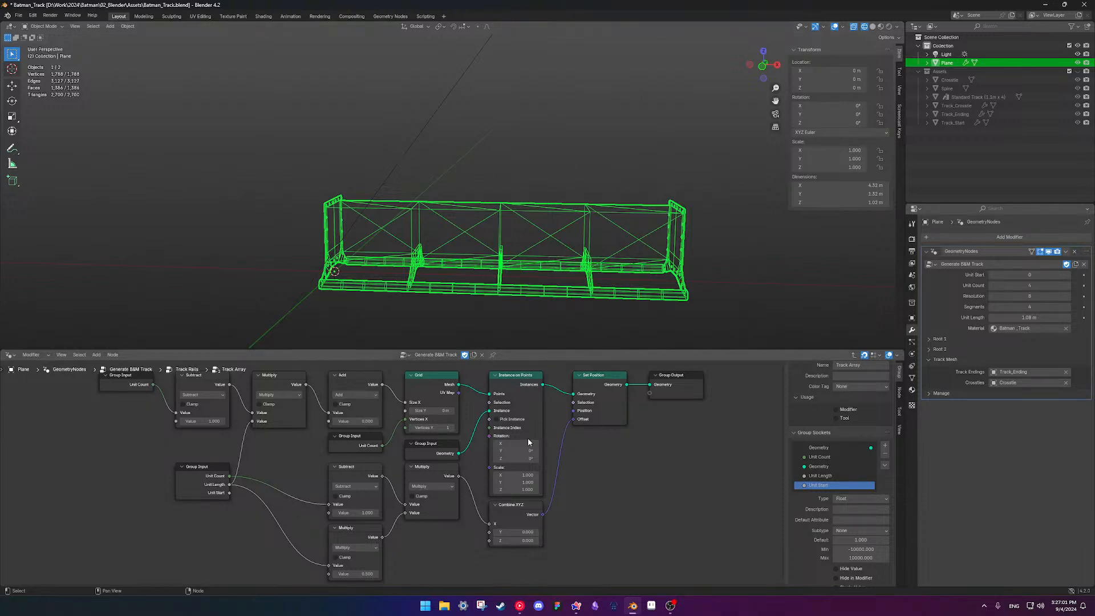
Examine the assembled track segments from several angles alongside the Track Array node chain
{"action": "scroll", "coordinate": [528, 438], "scroll_direction": "down", "scroll_amount": 1}
{"action": "scroll", "coordinate": [455, 463], "scroll_direction": "down", "scroll_amount": 1}
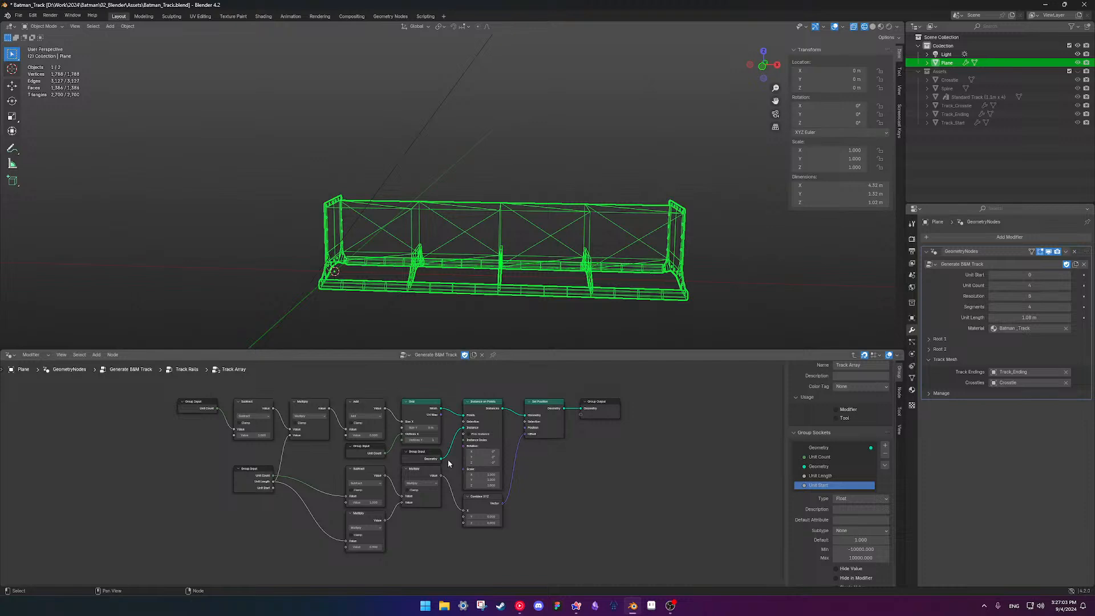
{"action": "middle_click_drag", "start_coordinate": [450, 441], "coordinate": [449, 456]}
{"action": "scroll", "coordinate": [484, 249], "scroll_direction": "down", "scroll_amount": 3}
{"action": "middle_click_drag", "start_coordinate": [483, 249], "coordinate": [610, 233]}
{"action": "scroll", "coordinate": [488, 280], "scroll_direction": "up", "scroll_amount": 4}
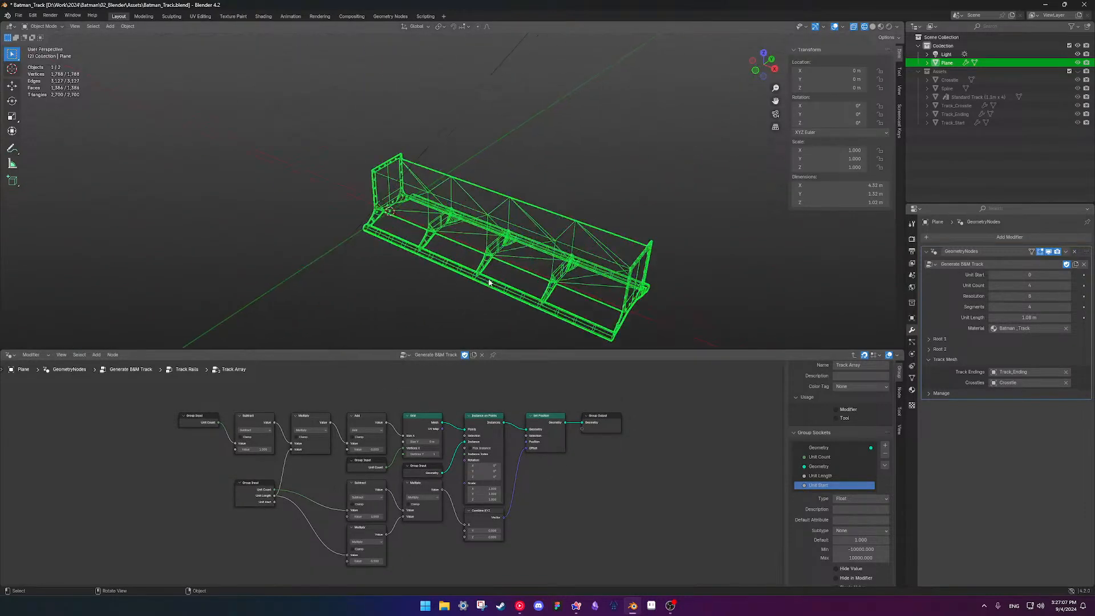
{"action": "middle_click_drag", "start_coordinate": [490, 283], "coordinate": [562, 256]}
{"action": "scroll", "coordinate": [559, 251], "scroll_direction": "down", "scroll_amount": 3}
{"action": "scroll", "coordinate": [500, 455], "scroll_direction": "up", "scroll_amount": 3}
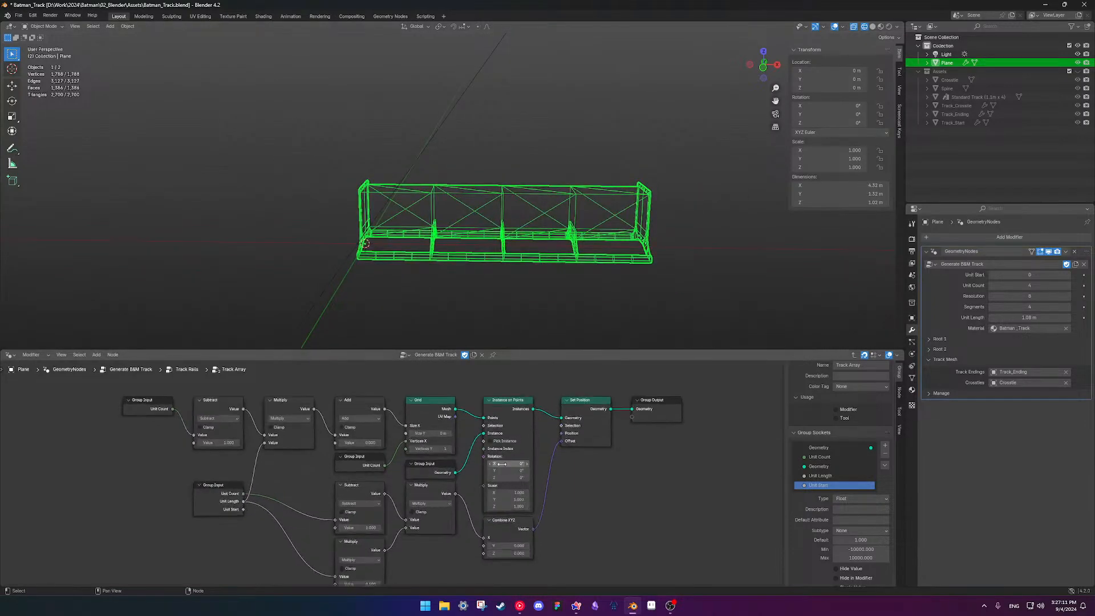
{"action": "middle_click_drag", "start_coordinate": [500, 454], "coordinate": [524, 456]}
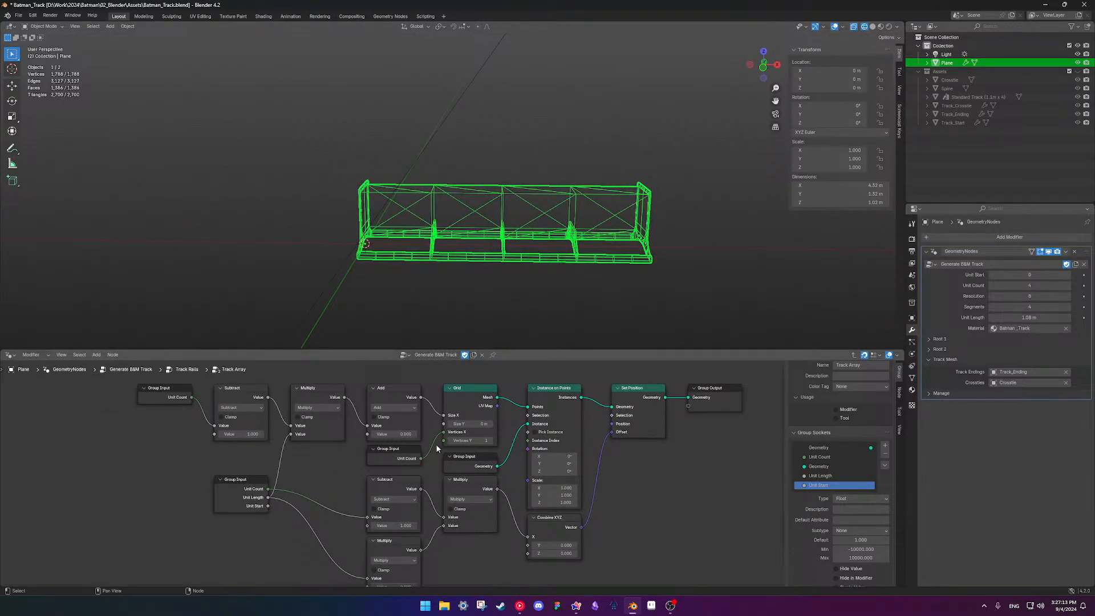
Unlink Unit Count from the Grid's Vertices X and link it there again
{"action": "mouse_move", "coordinate": [397, 435]}
{"action": "left_mouse_down"}
{"action": "mouse_move", "coordinate": [479, 435]}
{"action": "mouse_move", "coordinate": [393, 435]}
{"action": "mouse_move", "coordinate": [415, 438]}
{"action": "left_mouse_up"}
{"action": "left_click_drag", "start_coordinate": [444, 431], "coordinate": [468, 432]}
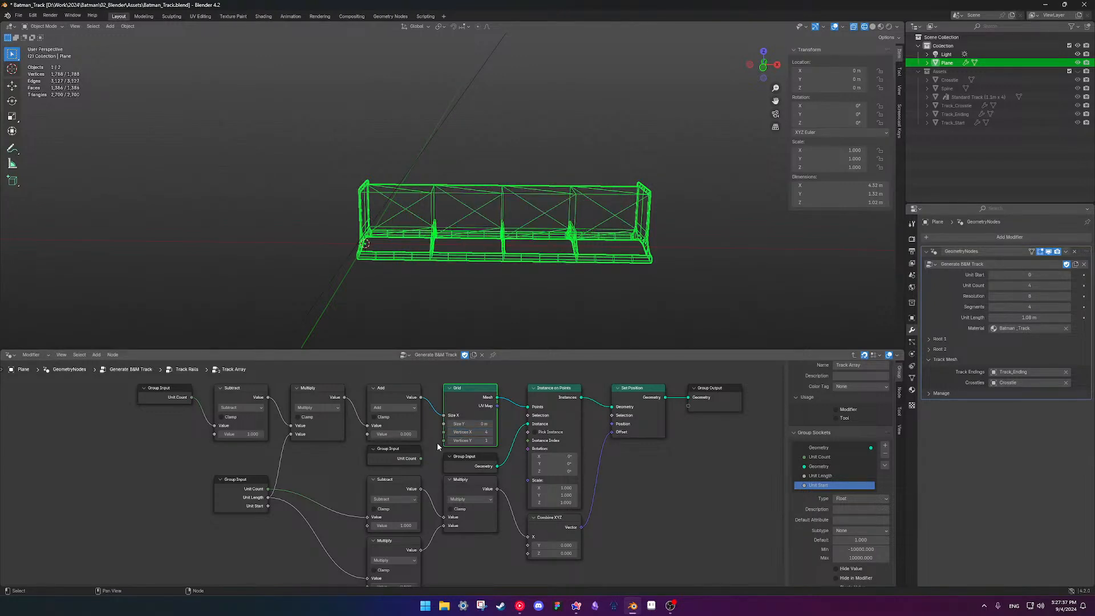
{"action": "left_click_drag", "start_coordinate": [422, 458], "coordinate": [444, 437]}
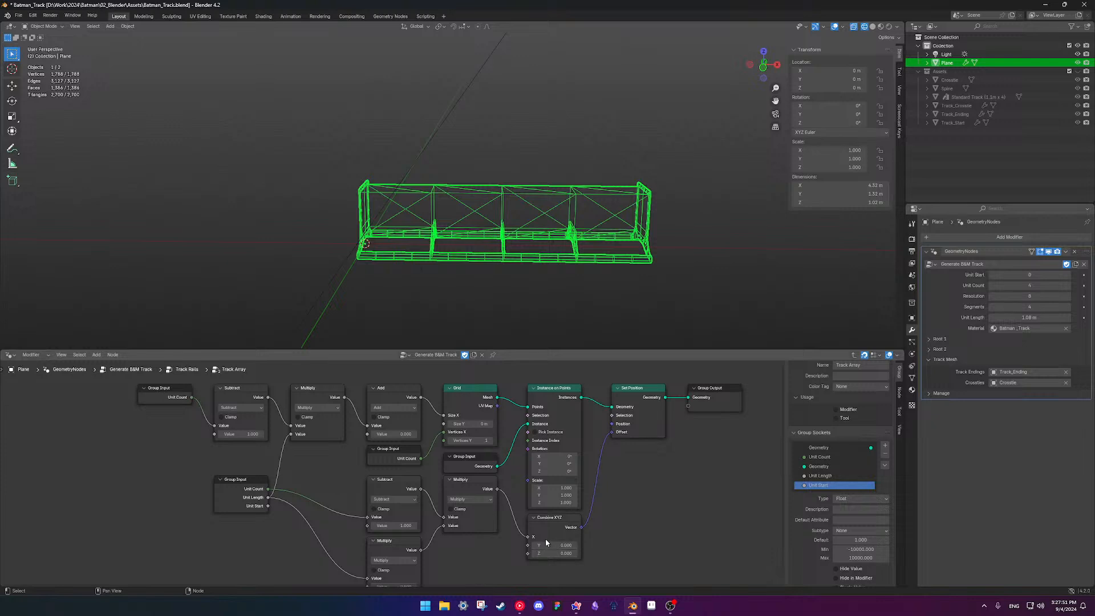
Detach the Multiply output from Combine XYZ's X to check its effect, and reconnect it
{"action": "mouse_move", "coordinate": [530, 536]}
{"action": "left_mouse_down"}
{"action": "mouse_move", "coordinate": [504, 536]}
{"action": "mouse_move", "coordinate": [585, 536]}
{"action": "mouse_move", "coordinate": [519, 537]}
{"action": "mouse_move", "coordinate": [543, 533]}
{"action": "left_mouse_up"}
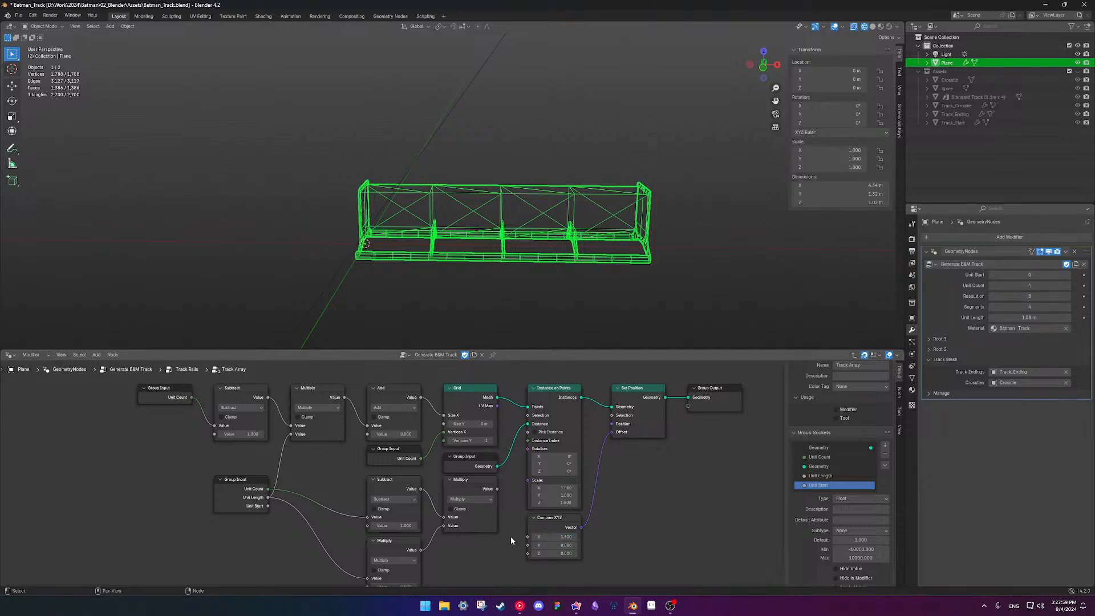
{"action": "left_click_drag", "start_coordinate": [497, 488], "coordinate": [504, 494]}
{"action": "left_click_drag", "start_coordinate": [523, 536], "coordinate": [524, 536]}
Move the Subtract node and both Multiply nodes of the offset chain away from Combine XYZ to make room
{"action": "middle_click_drag", "start_coordinate": [500, 491], "coordinate": [511, 432]}
{"action": "scroll", "coordinate": [508, 439], "scroll_direction": "down", "scroll_amount": 1}
{"action": "middle_click_drag", "start_coordinate": [469, 485], "coordinate": [464, 487]}
{"action": "left_click_drag", "start_coordinate": [338, 436], "coordinate": [459, 489]}
{"action": "left_click_drag", "start_coordinate": [469, 424], "coordinate": [397, 423]}
Duplicate the Multiply node onto the link into Combine XYZ's X and change the copy's operation to Add
{"action": "left_click", "coordinate": [424, 463]}
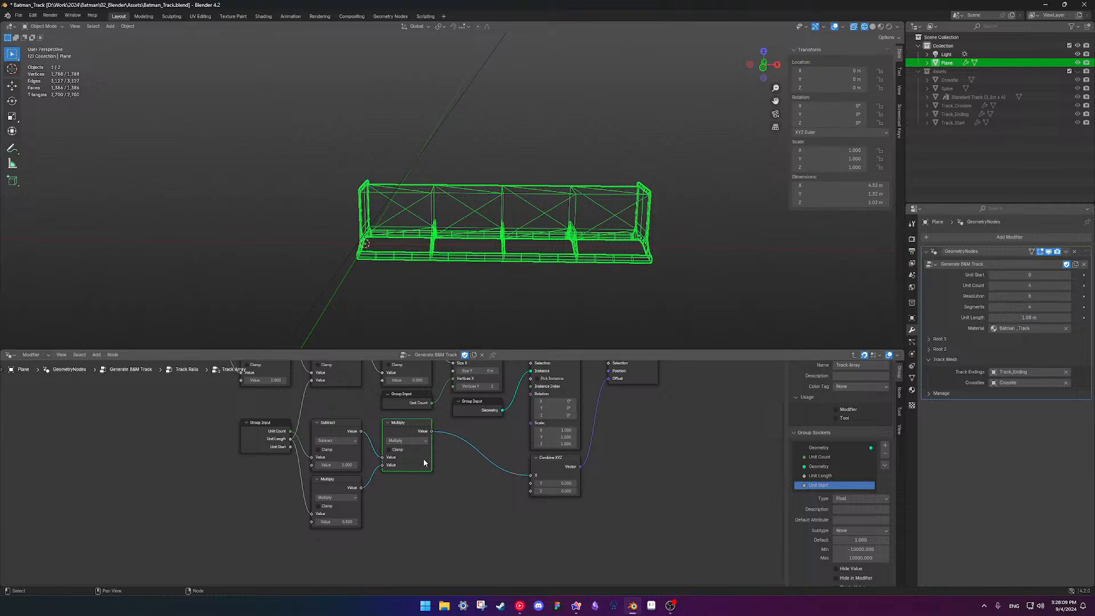
{"action": "key", "text": "shift+d"}
{"action": "left_click", "coordinate": [491, 469]}
{"action": "scroll", "coordinate": [488, 469], "scroll_direction": "up", "scroll_amount": 2}
{"action": "middle_click_drag", "start_coordinate": [488, 467], "coordinate": [439, 516]}
{"action": "left_click", "coordinate": [442, 491]}
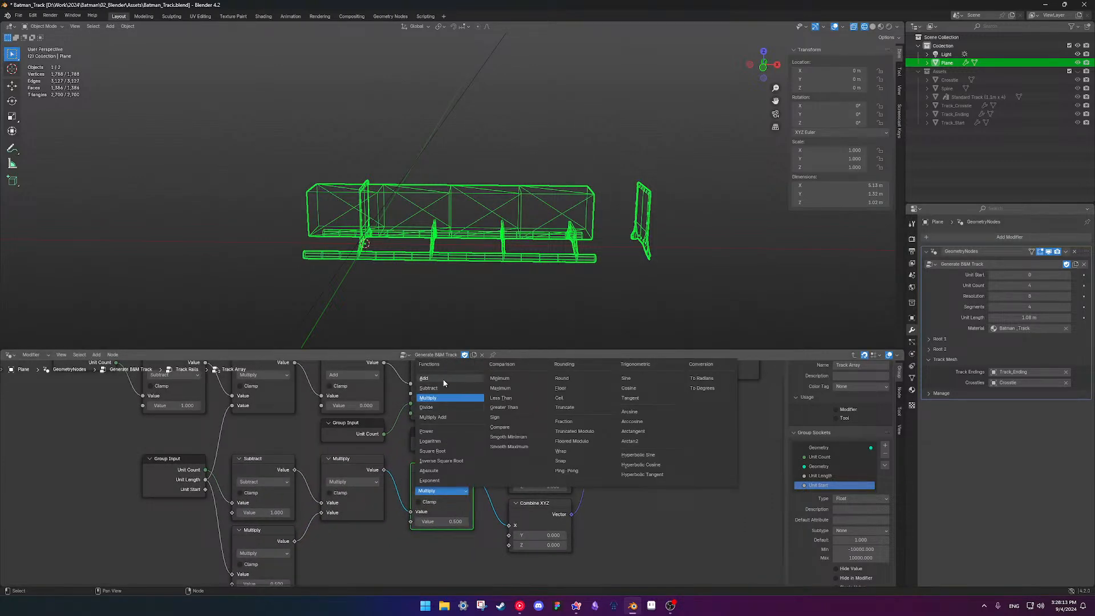
{"action": "left_click", "coordinate": [424, 378]}
Duplicate the Group Input below the Multiply node and link its Unit Count to the new Add node's second value
{"action": "scroll", "coordinate": [393, 482], "scroll_direction": "down", "scroll_amount": 1}
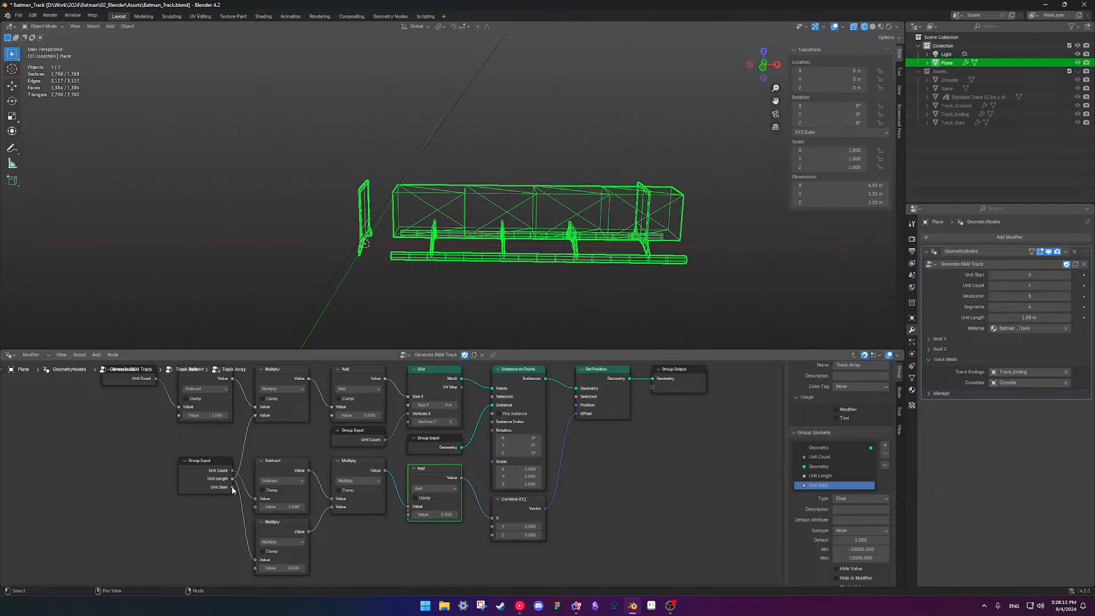
{"action": "left_click", "coordinate": [196, 476]}
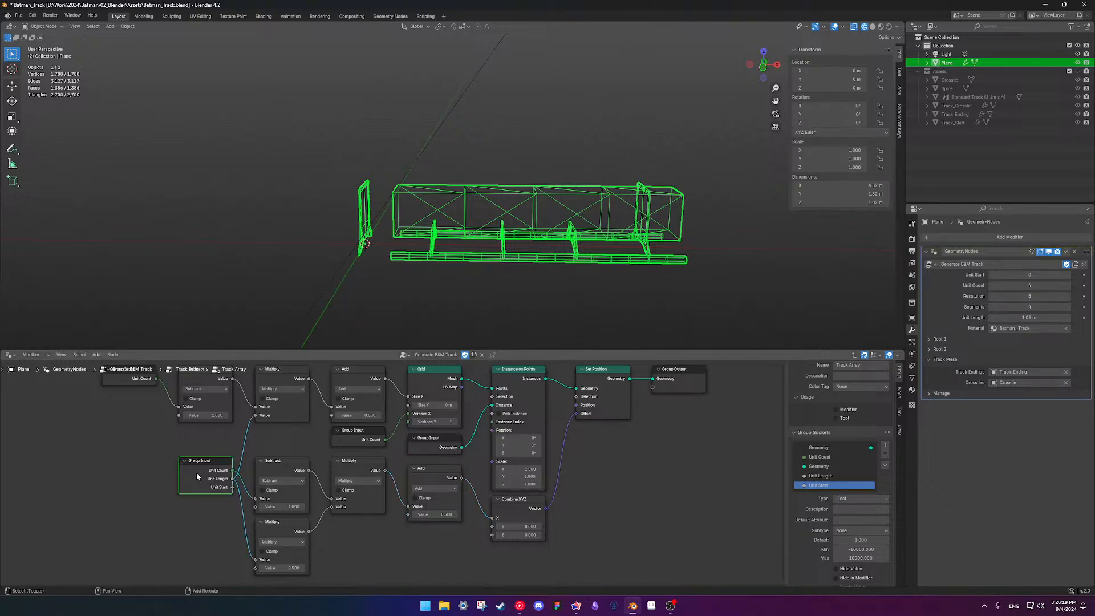
{"action": "key", "text": "shift+d"}
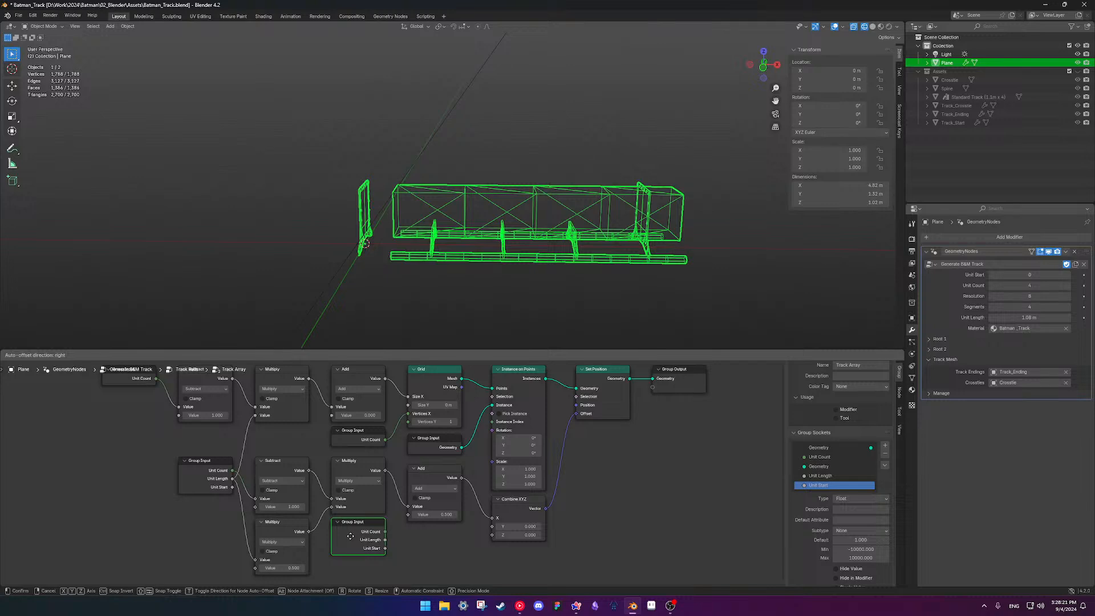
{"action": "left_click", "coordinate": [350, 536]}
{"action": "left_click_drag", "start_coordinate": [385, 531], "coordinate": [408, 514]}
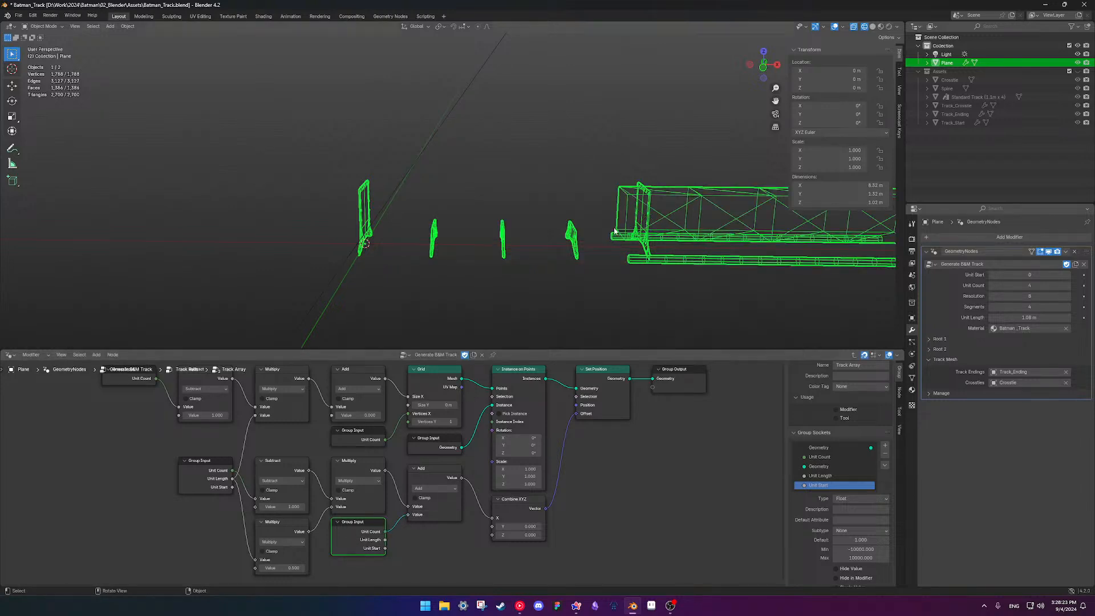
Try one more unit in the modifier's Unit Count and return it to 4
{"action": "scroll", "coordinate": [609, 237], "scroll_direction": "down", "scroll_amount": 3}
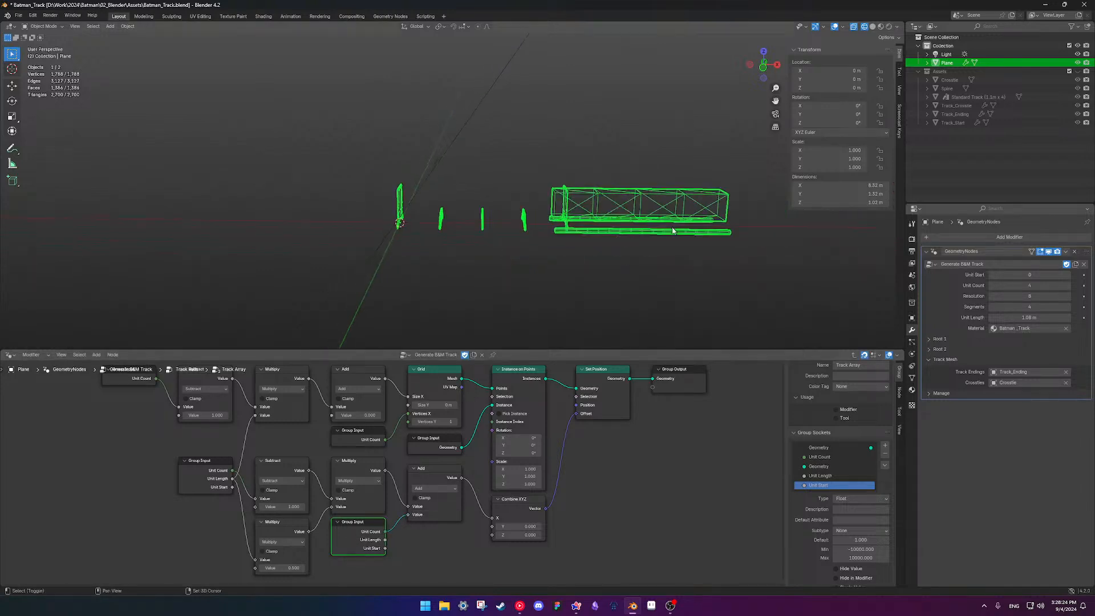
{"action": "left_click", "coordinate": [1069, 287]}
{"action": "left_click", "coordinate": [990, 286]}
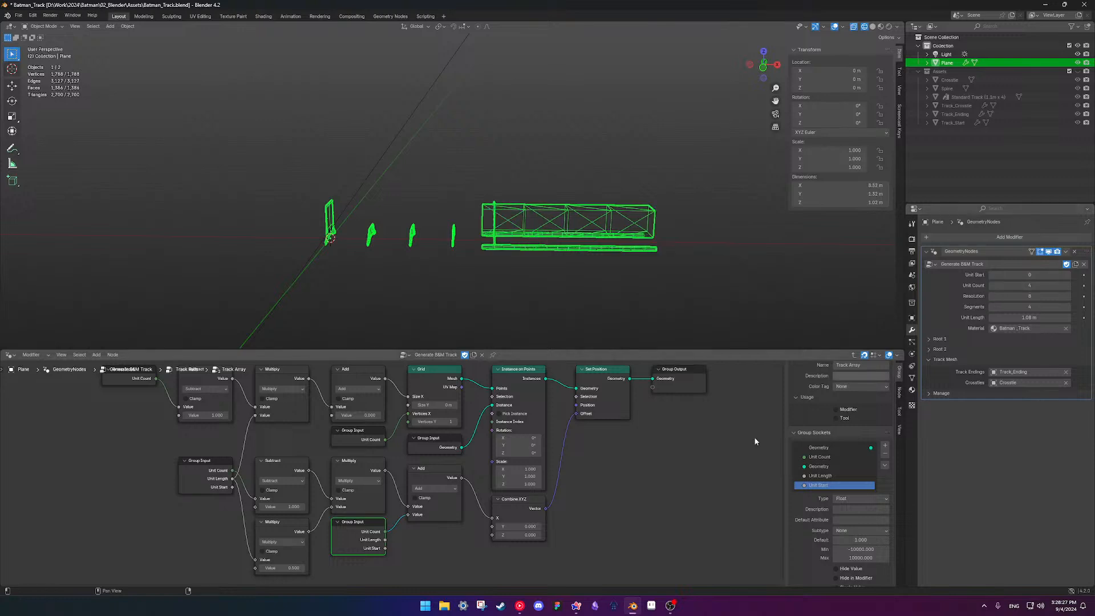
Link Unit Start instead of Unit Count to the second value of the Add node before Combine XYZ
{"action": "middle_click_drag", "start_coordinate": [392, 538], "coordinate": [409, 520]}
{"action": "left_click_drag", "start_coordinate": [406, 523], "coordinate": [436, 491]}
{"action": "middle_click_drag", "start_coordinate": [444, 295], "coordinate": [501, 300], "text": "shift"}
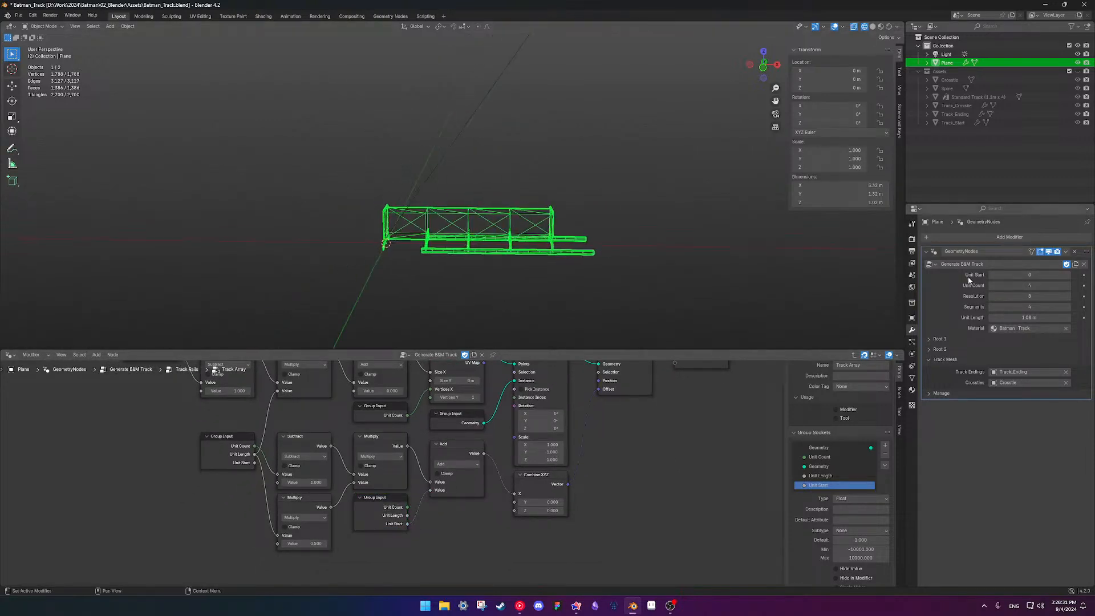
Test the new offset by raising the modifier's Unit Start to 3 and returning it to 0
{"action": "left_click", "coordinate": [1068, 275]}
{"action": "left_click", "coordinate": [1068, 275]}
{"action": "left_click", "coordinate": [1068, 275]}
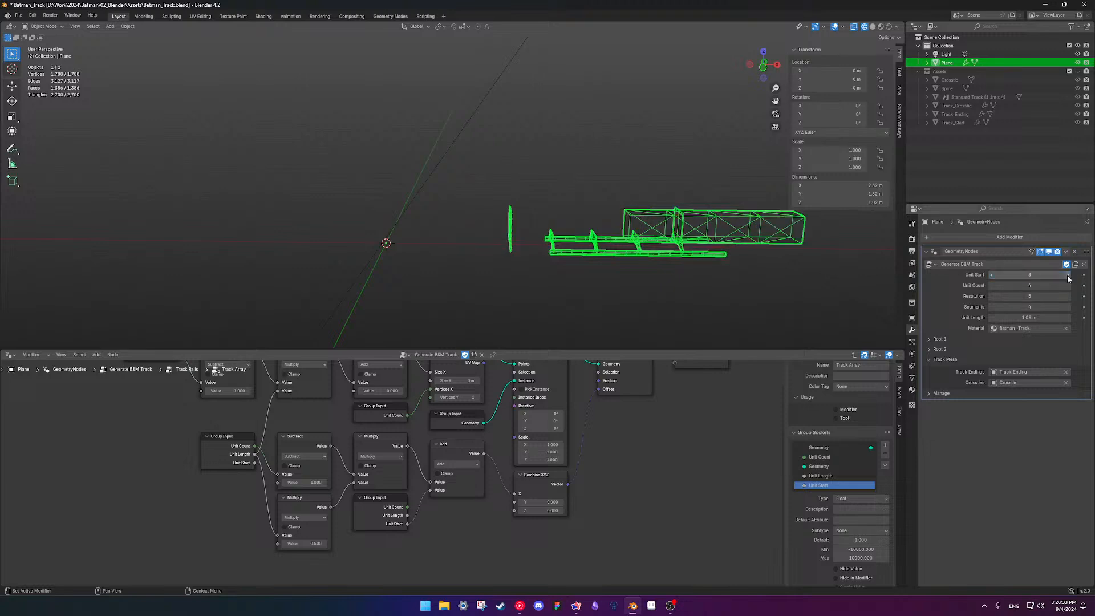
{"action": "left_click", "coordinate": [991, 275]}
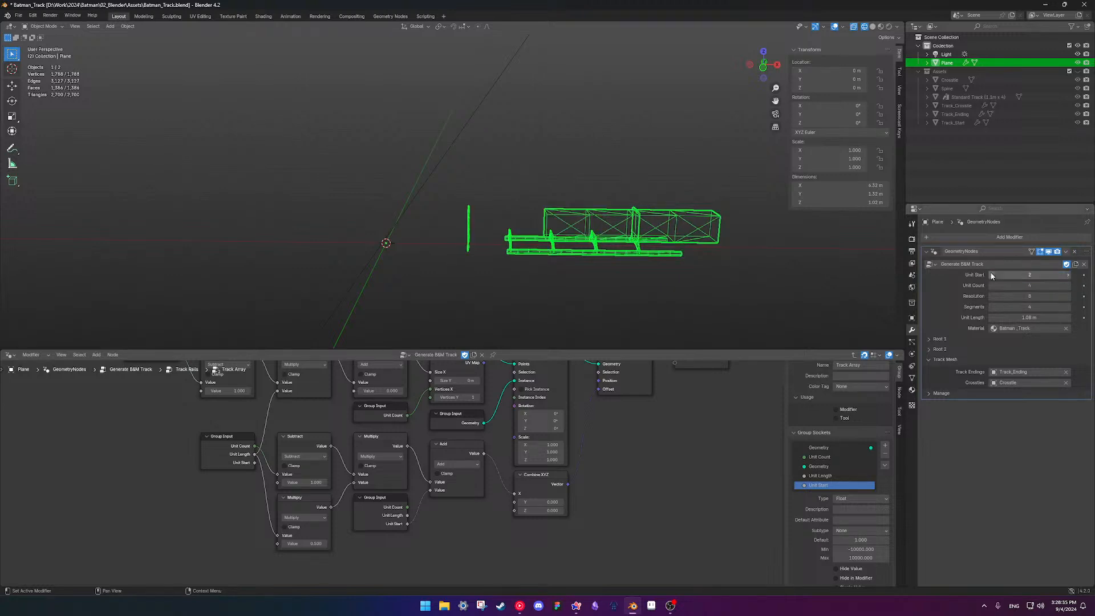
{"action": "left_click", "coordinate": [991, 275]}
{"action": "left_click", "coordinate": [991, 274]}
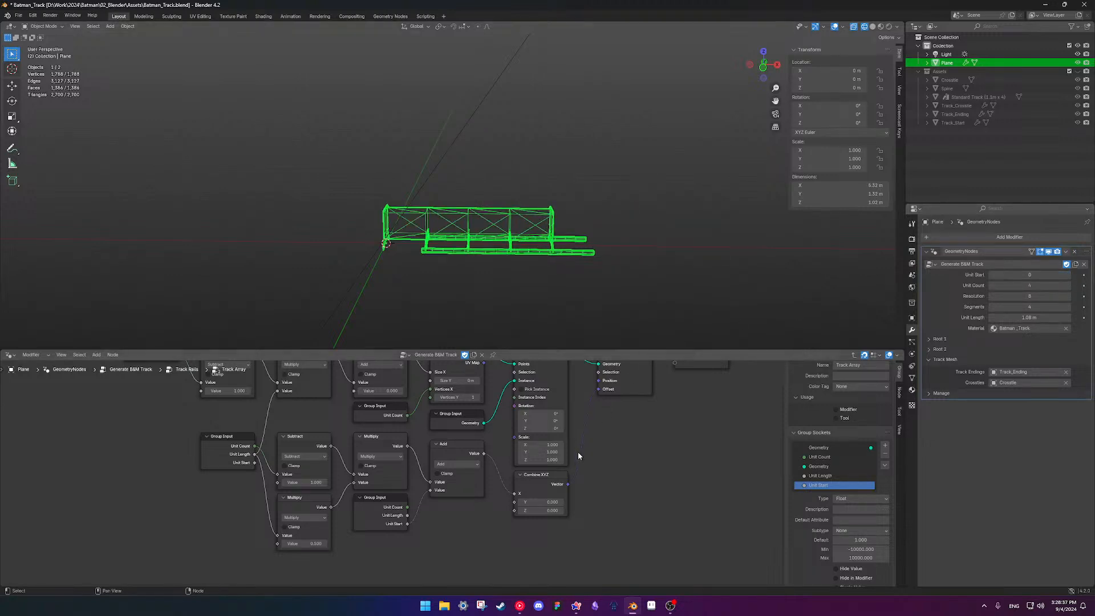
Try -1 as the modifier's Unit Start and return it to 0
{"action": "key", "text": "Home"}
{"action": "scroll", "coordinate": [460, 280], "scroll_direction": "up", "scroll_amount": 4}
{"action": "middle_click_drag", "start_coordinate": [460, 280], "coordinate": [463, 267]}
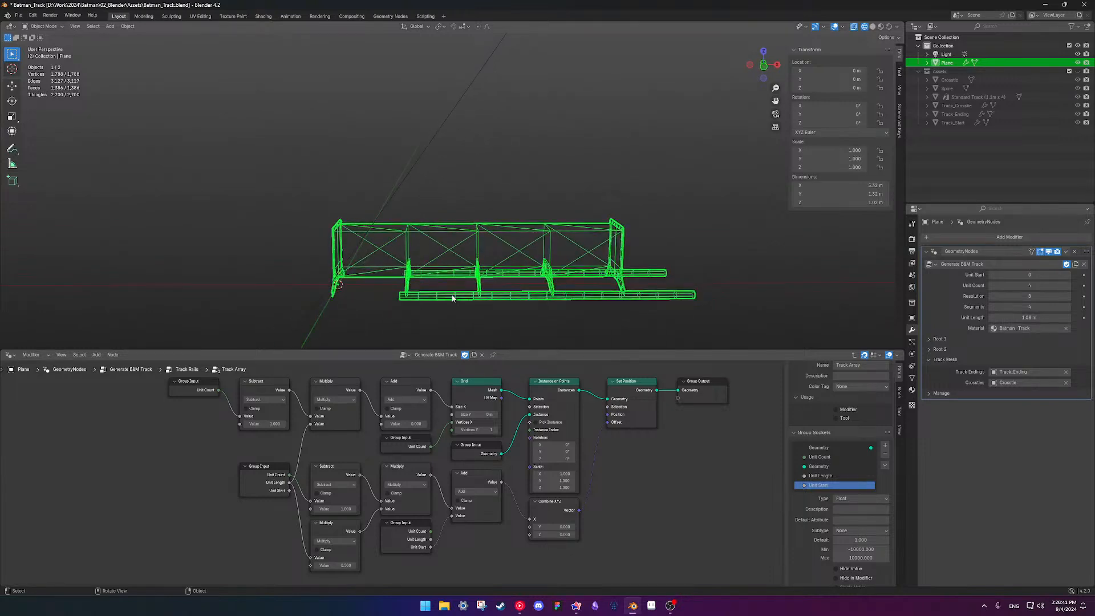
{"action": "scroll", "coordinate": [419, 436], "scroll_direction": "down", "scroll_amount": 3}
{"action": "scroll", "coordinate": [425, 438], "scroll_direction": "up", "scroll_amount": 4}
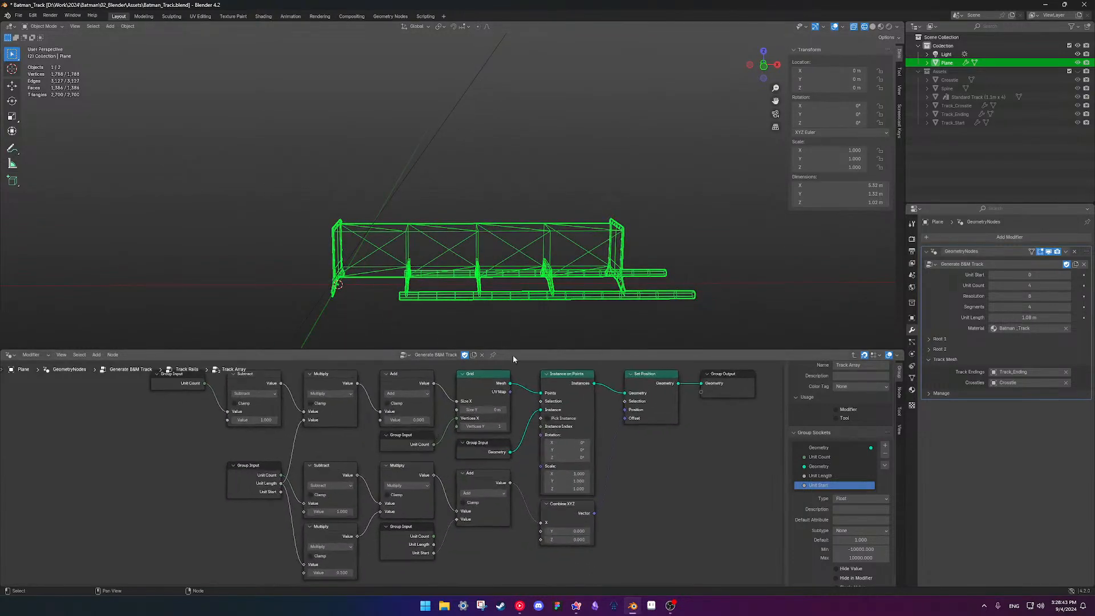
{"action": "left_click", "coordinate": [992, 275]}
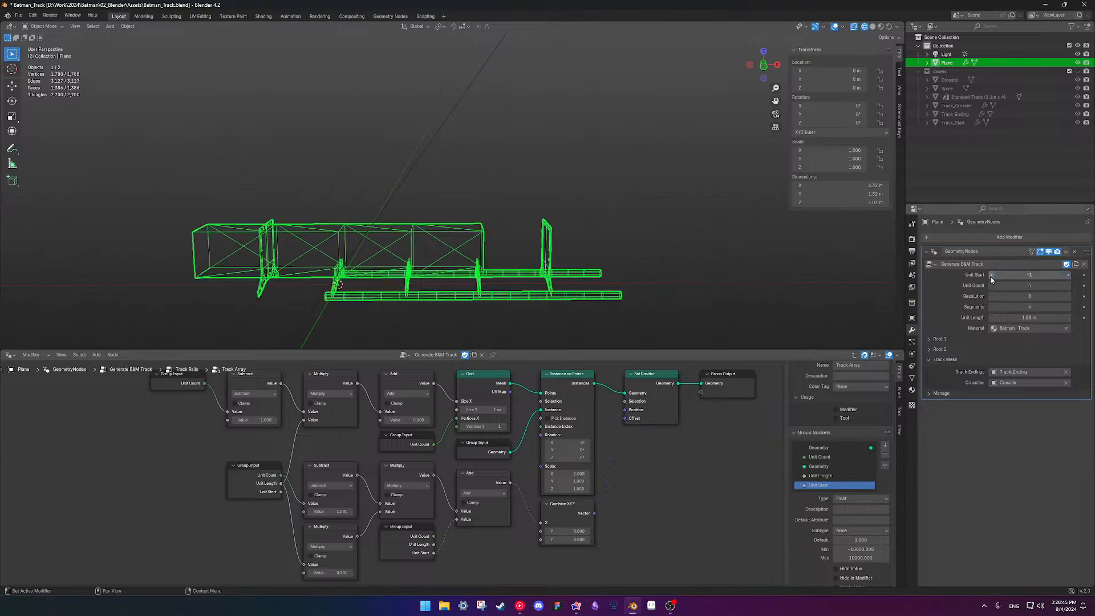
{"action": "left_click", "coordinate": [1067, 276]}
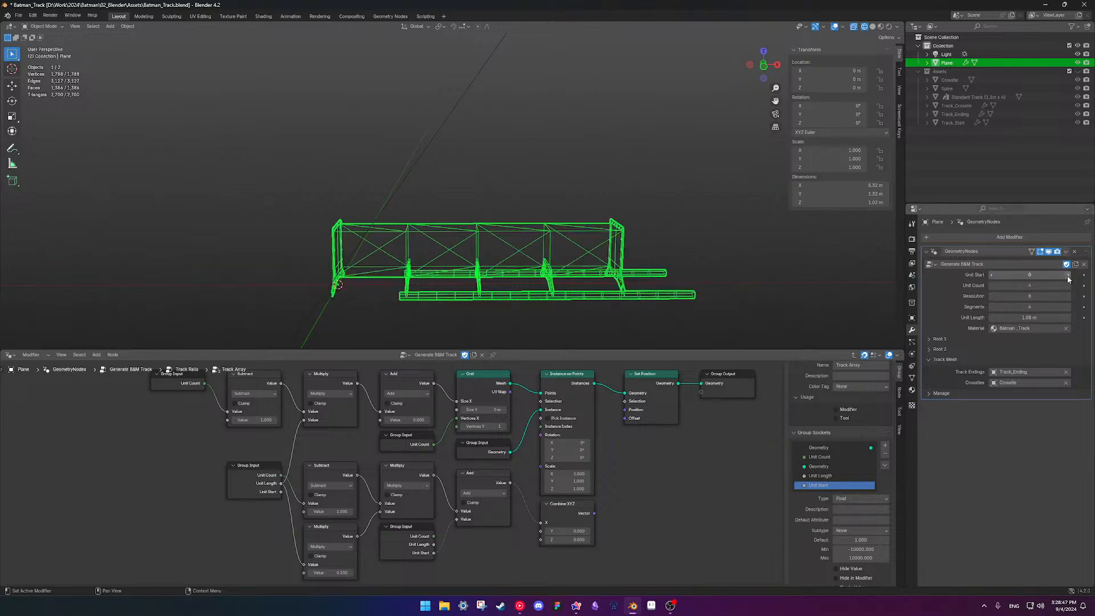
Step the modifier's Unit Start up to 3 again, compare rails with crossties, and step back to 0
{"action": "left_click", "coordinate": [1068, 276]}
{"action": "left_click", "coordinate": [1067, 276]}
{"action": "left_click", "coordinate": [1067, 276]}
{"action": "scroll", "coordinate": [667, 255], "scroll_direction": "down", "scroll_amount": 1}
{"action": "middle_click_drag", "start_coordinate": [671, 258], "coordinate": [528, 257], "text": "shift"}
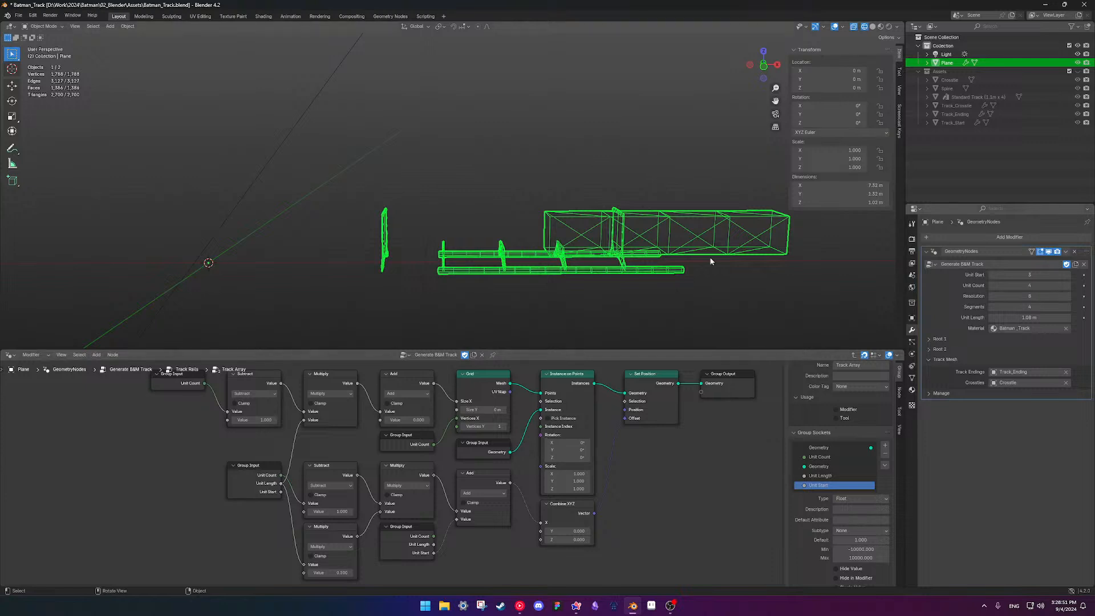
{"action": "left_click", "coordinate": [992, 275]}
{"action": "left_click", "coordinate": [992, 276]}
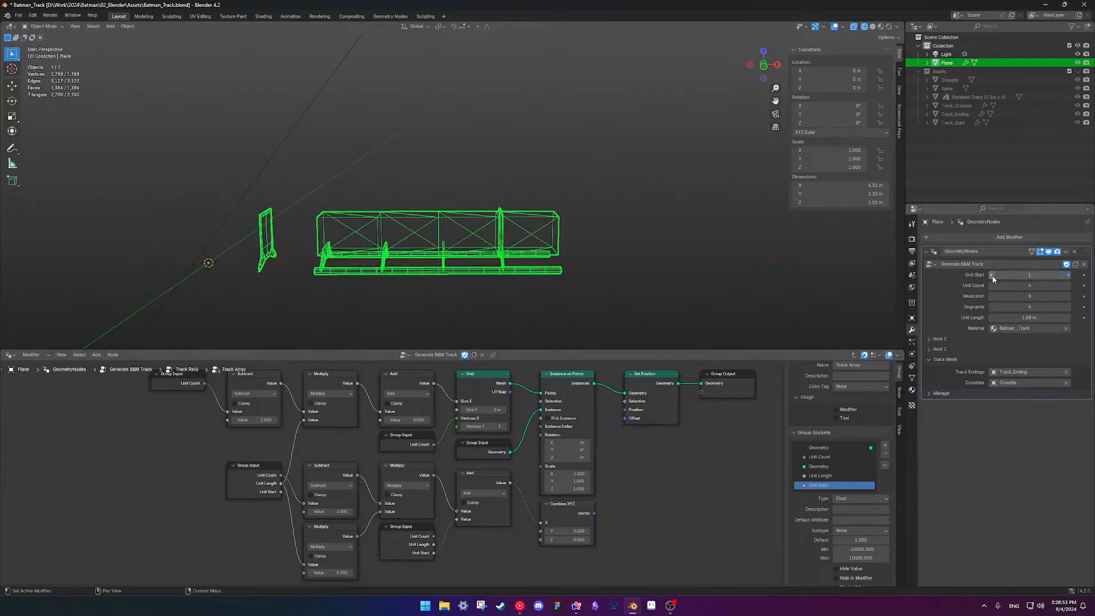
{"action": "left_click", "coordinate": [992, 275]}
Set the modifier's Unit Length to 1.34 m and Unit Start to 2
{"action": "middle_click_drag", "start_coordinate": [376, 214], "coordinate": [454, 211], "text": "shift"}
{"action": "mouse_move", "coordinate": [1025, 318]}
{"action": "left_mouse_down"}
{"action": "mouse_move", "coordinate": [1049, 318]}
{"action": "mouse_move", "coordinate": [1037, 318]}
{"action": "left_mouse_up"}
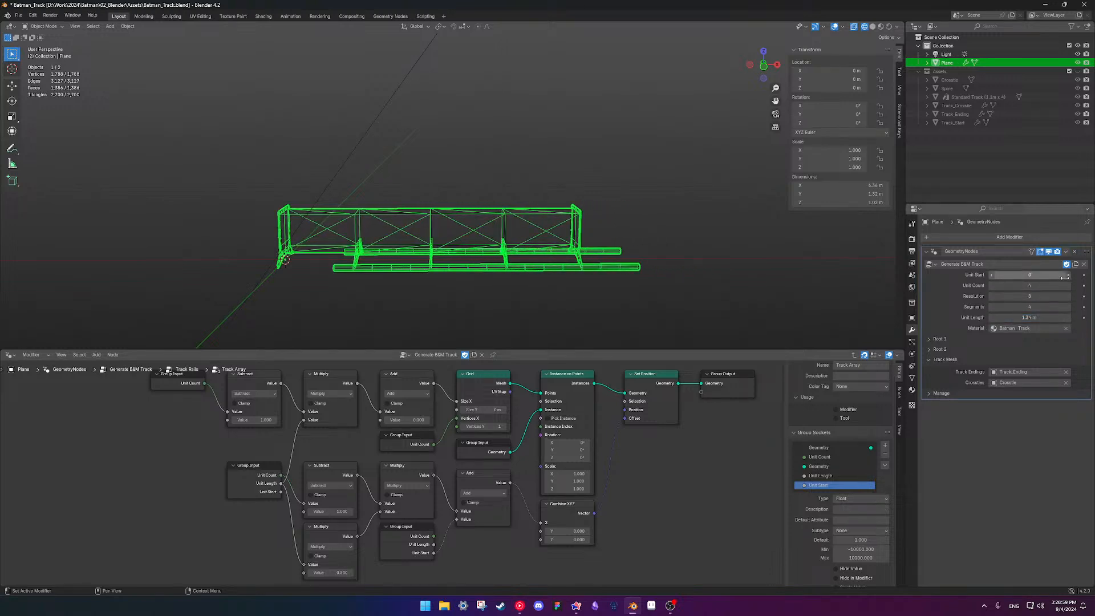
{"action": "left_click_drag", "start_coordinate": [1067, 277], "coordinate": [1077, 277]}
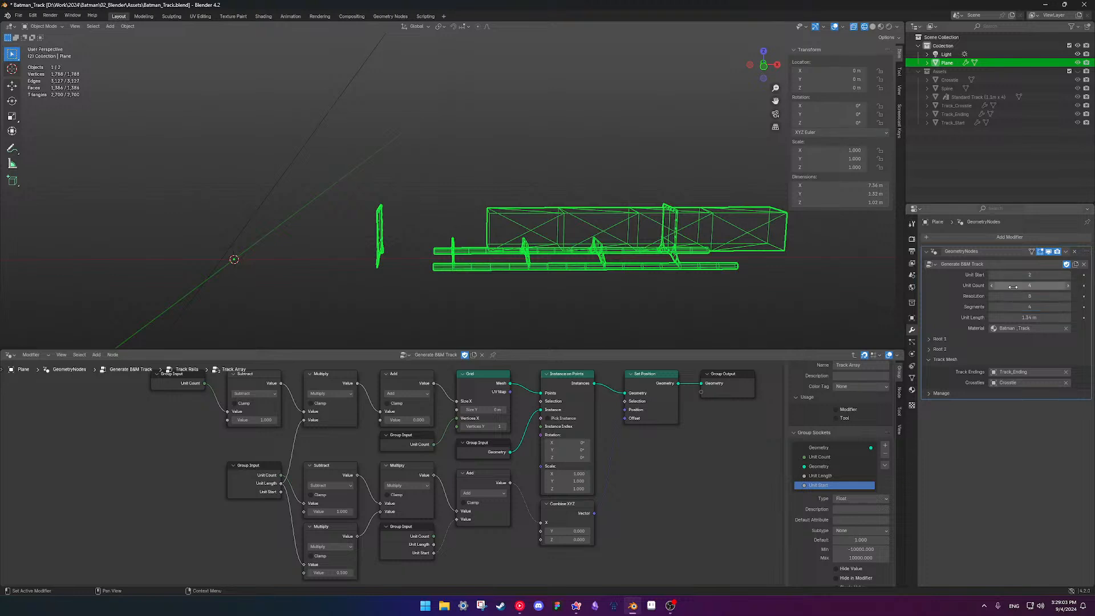
{"action": "mouse_move", "coordinate": [1026, 317]}
{"action": "left_mouse_down"}
{"action": "mouse_move", "coordinate": [1004, 317]}
{"action": "mouse_move", "coordinate": [1027, 318]}
{"action": "left_mouse_up"}
Reset the modifier's Unit Start to 0
{"action": "left_click", "coordinate": [1044, 276]}
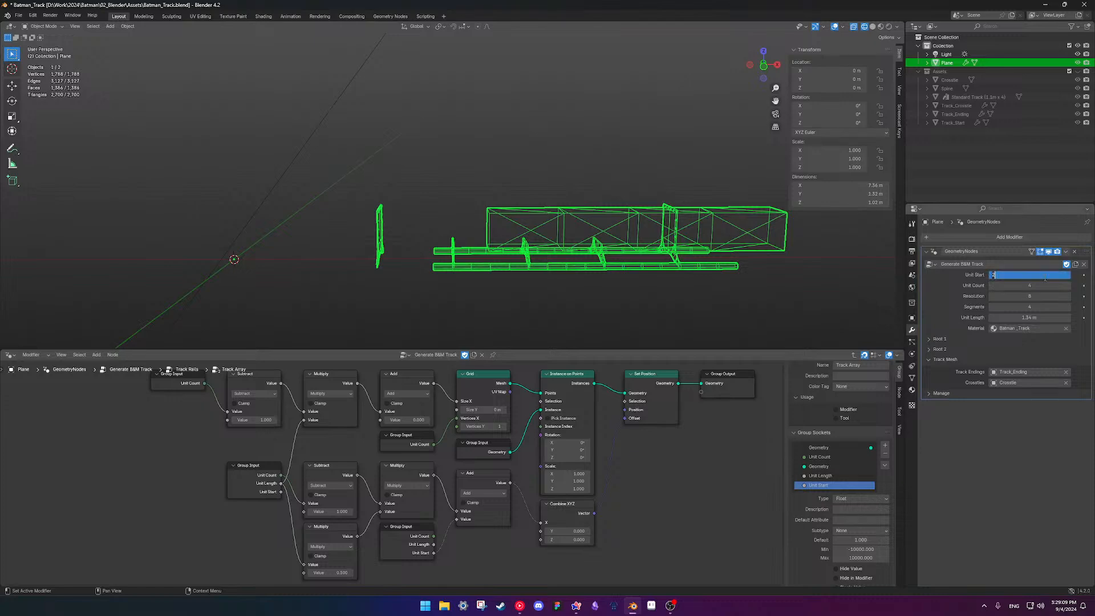
{"action": "type", "text": "0"}
{"action": "key", "text": "Return"}
Try a value of 1 in the Add node feeding the Grid's Size X and raise the modifier's Unit Start to 1
{"action": "middle_click_drag", "start_coordinate": [310, 277], "coordinate": [463, 257]}
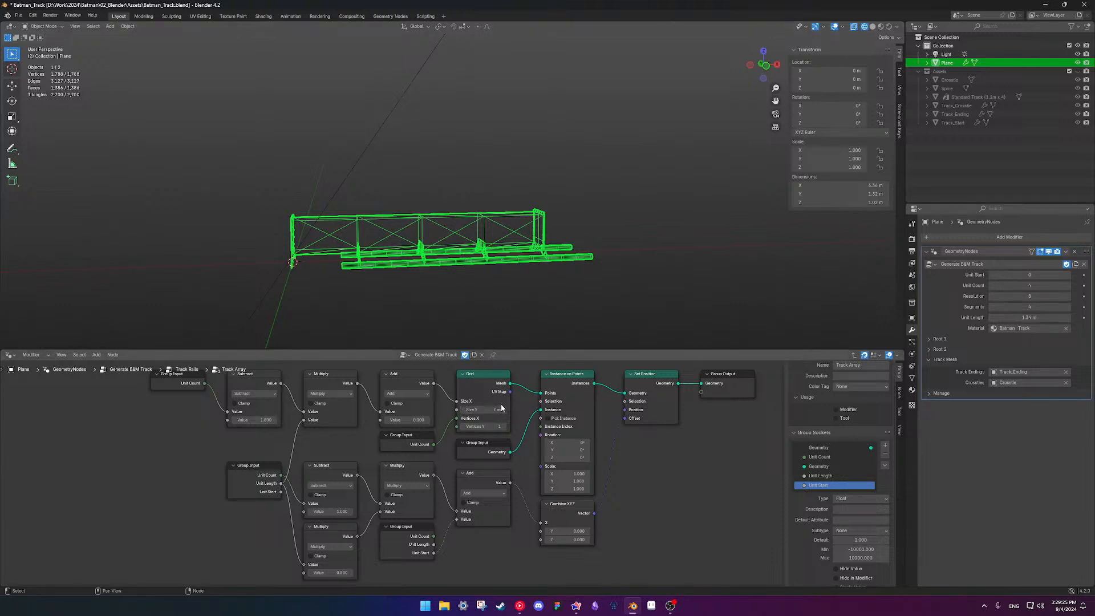
{"action": "left_click_drag", "start_coordinate": [407, 419], "coordinate": [439, 420]}
{"action": "left_click", "coordinate": [1068, 275]}
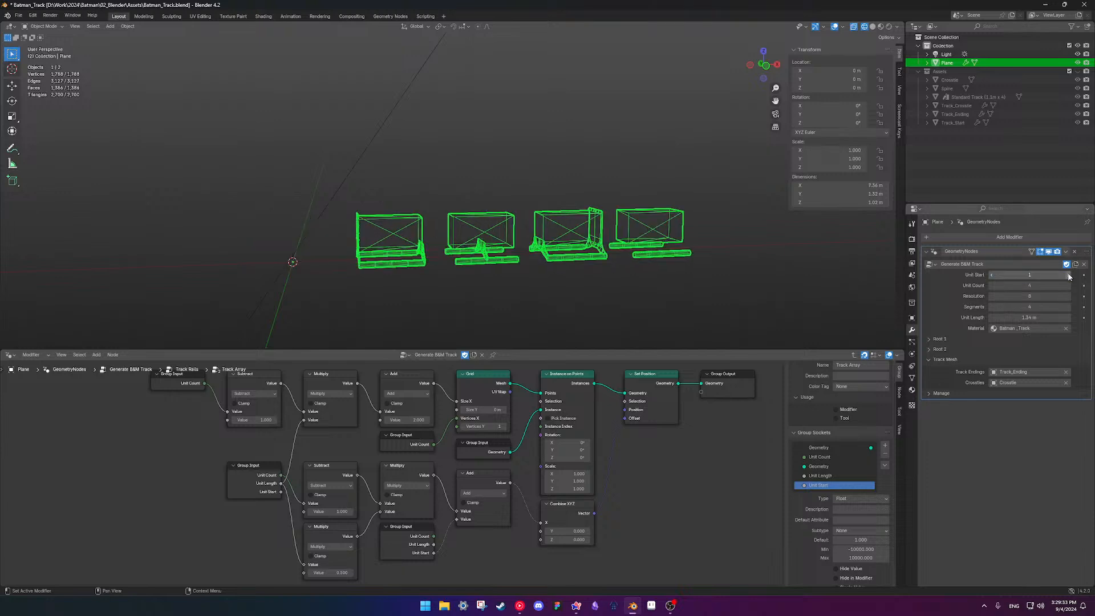
{"action": "middle_click_drag", "start_coordinate": [516, 237], "coordinate": [480, 244]}
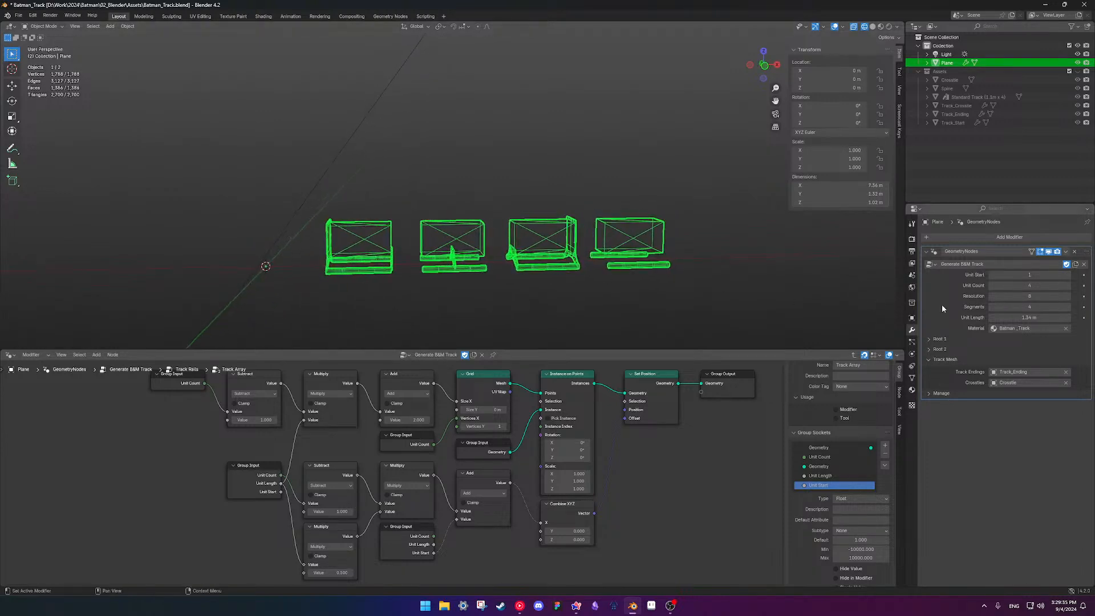
Set the modifier's Unit Length to 1.1 m
{"action": "left_click_drag", "start_coordinate": [1014, 316], "coordinate": [984, 316]}
{"action": "left_click", "coordinate": [1020, 319]}
{"action": "type", "text": "1.1"}
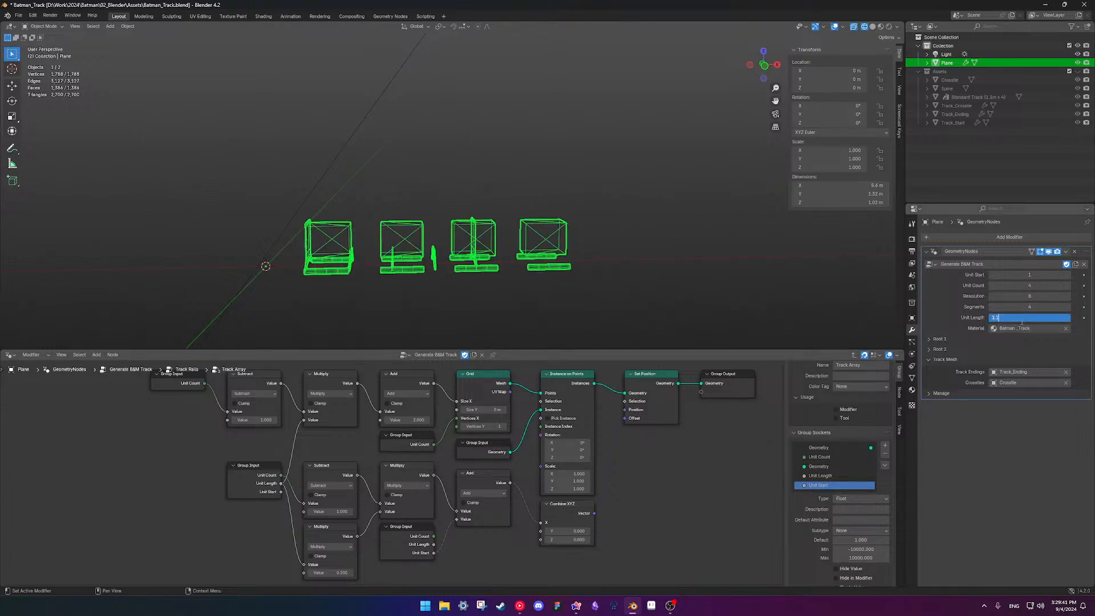
{"action": "key", "text": "Return"}
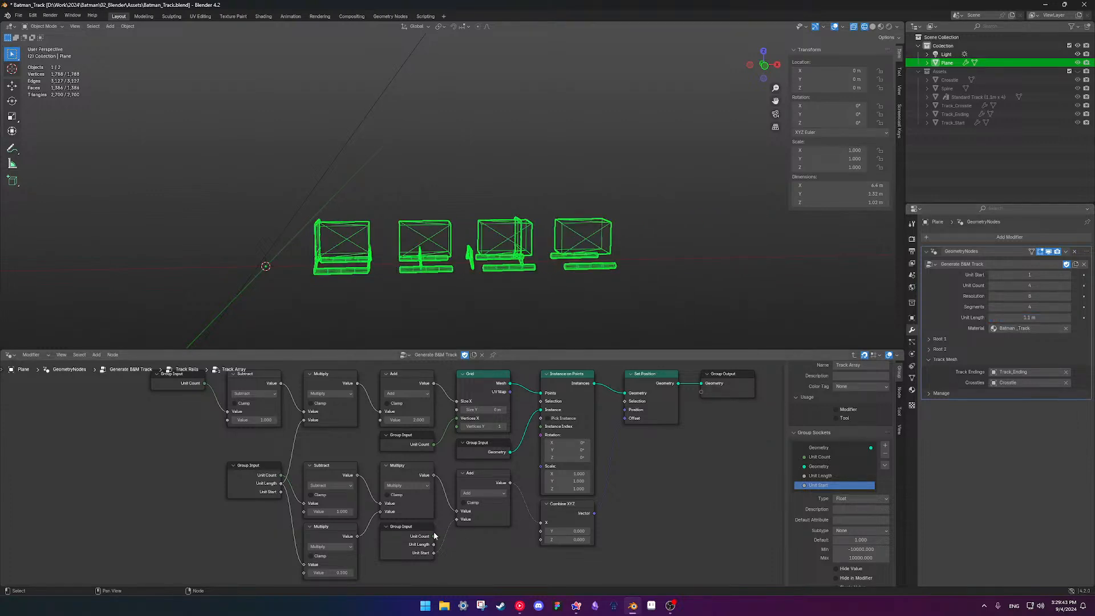
Set the upper Add node's value to 0 and return the modifier's Unit Start to 0
{"action": "left_click", "coordinate": [413, 420]}
{"action": "type", "text": "1"}
{"action": "key", "text": "Return"}
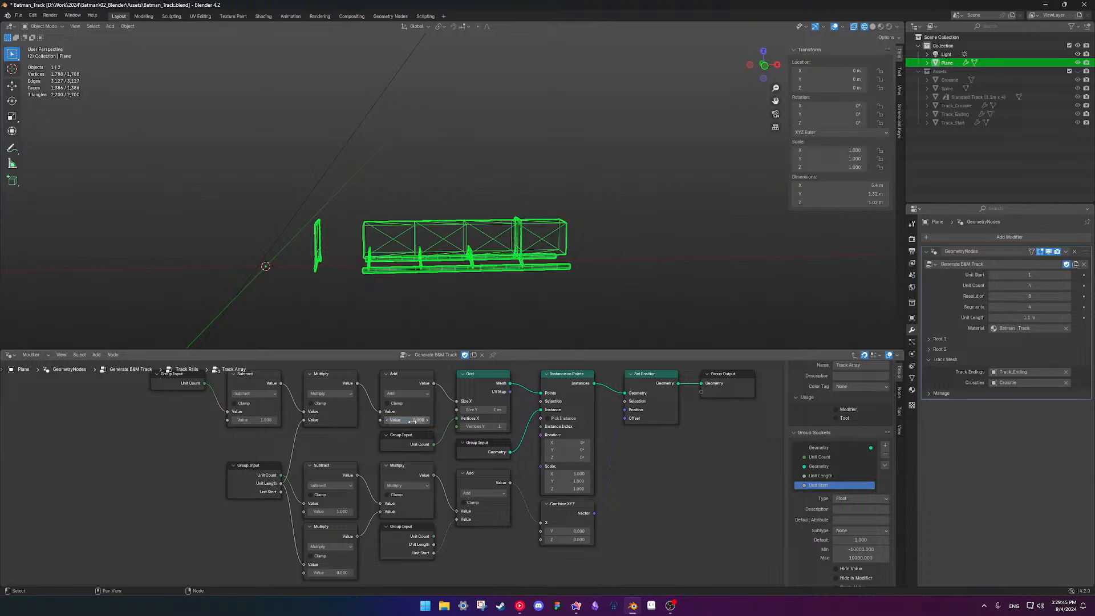
{"action": "middle_click_drag", "start_coordinate": [433, 506], "coordinate": [455, 485]}
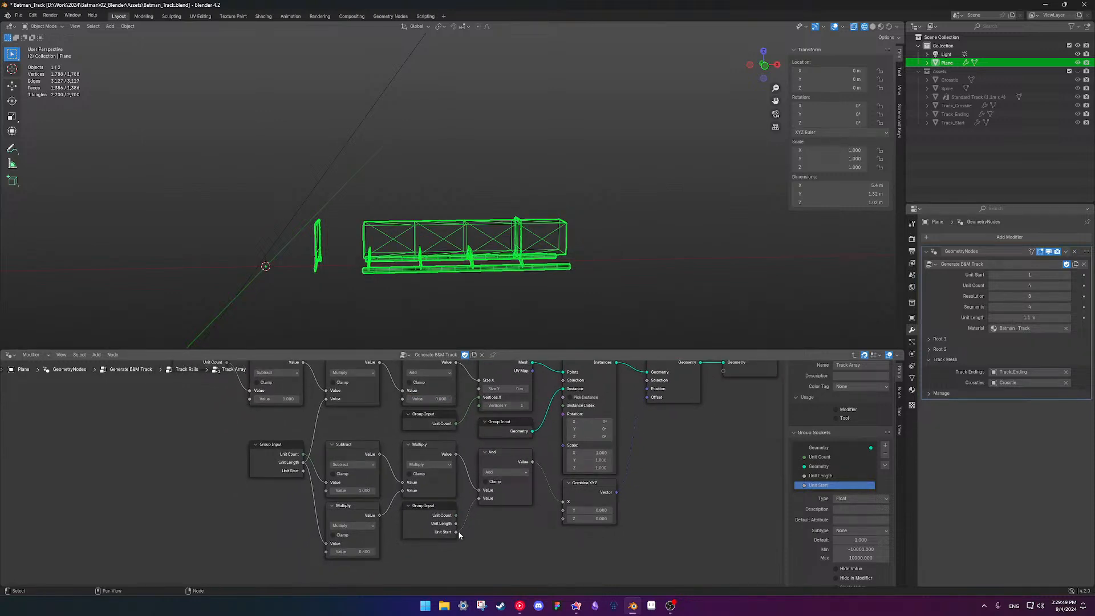
{"action": "mouse_move", "coordinate": [456, 534]}
{"action": "left_click", "coordinate": [993, 275]}
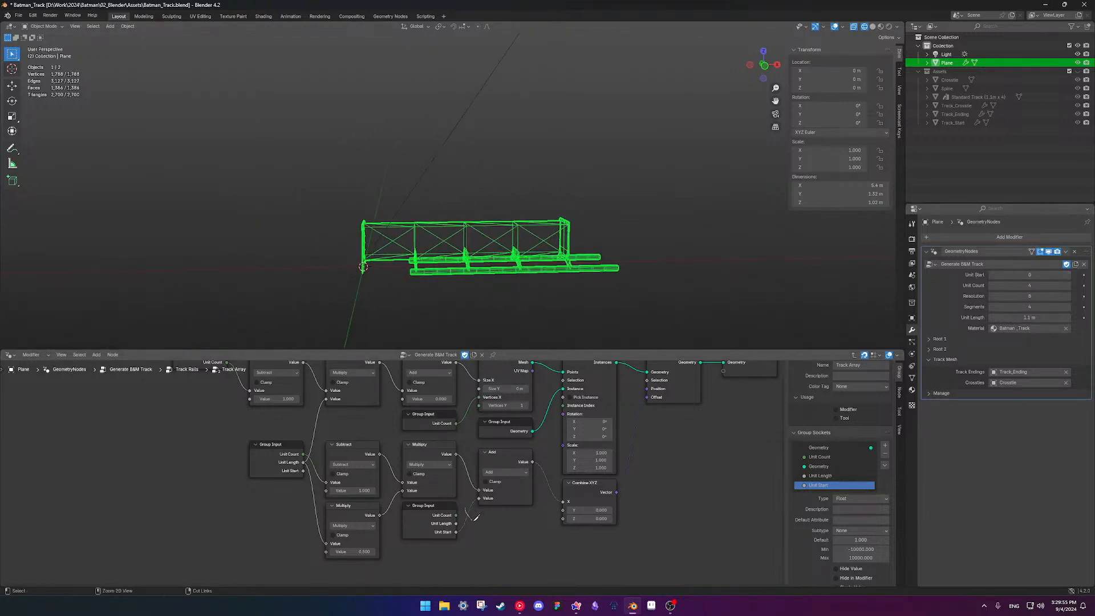
Cut the Unit Start link to the lower Add node, set that input to 0, and reconnect Unit Start
{"action": "right_click_drag", "start_coordinate": [462, 508], "coordinate": [476, 523], "text": "ctrl"}
{"action": "left_click", "coordinate": [502, 498]}
{"action": "type", "text": "0"}
{"action": "key", "text": "Return"}
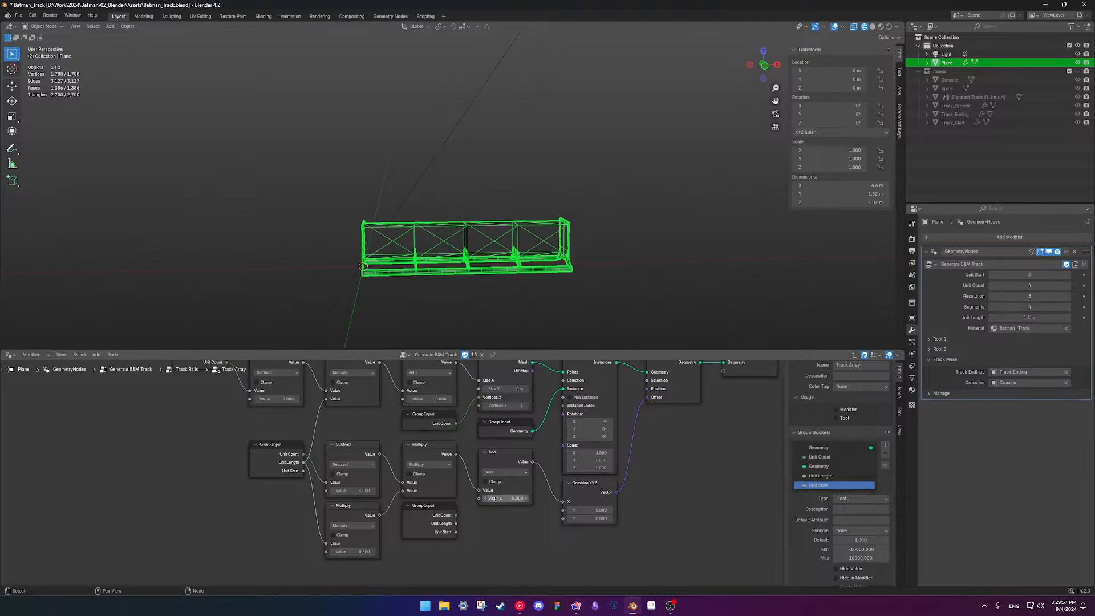
{"action": "left_click_drag", "start_coordinate": [456, 531], "coordinate": [478, 505]}
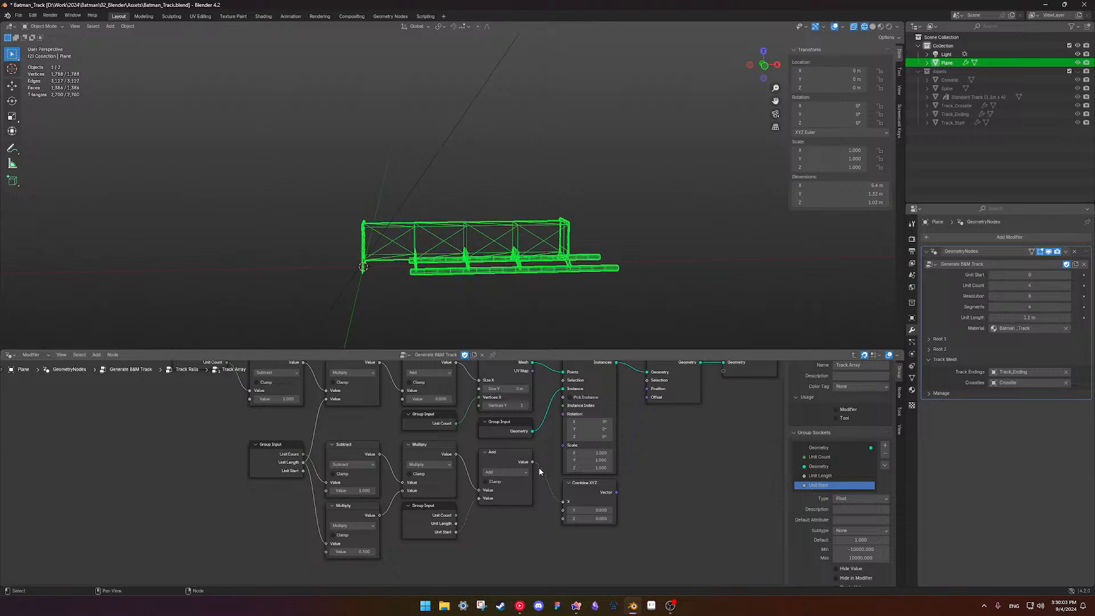
Examine the rail offset in front view, cutting and restoring the Unit Start link to the lower Add node for comparison
{"action": "mouse_move", "coordinate": [534, 465]}
{"action": "scroll", "coordinate": [426, 334], "scroll_direction": "up", "scroll_amount": 3}
{"action": "middle_click_drag", "start_coordinate": [427, 334], "coordinate": [498, 255], "text": "shift"}
{"action": "key", "text": "KP_1"}
{"action": "scroll", "coordinate": [530, 284], "scroll_direction": "up", "scroll_amount": 3}
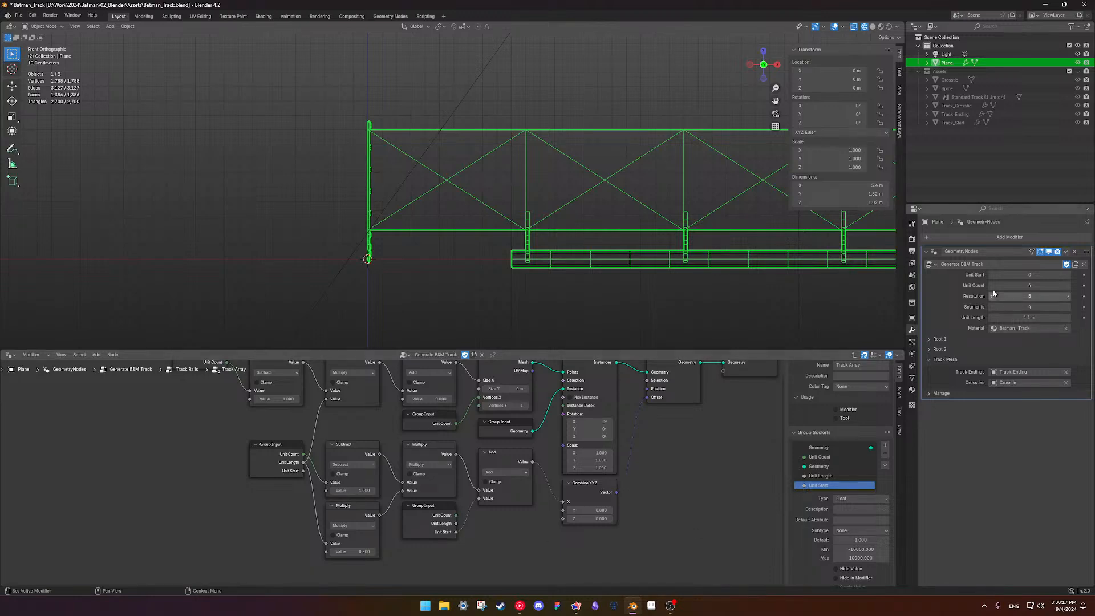
{"action": "left_click", "coordinate": [1021, 275]}
{"action": "left_click", "coordinate": [467, 523]}
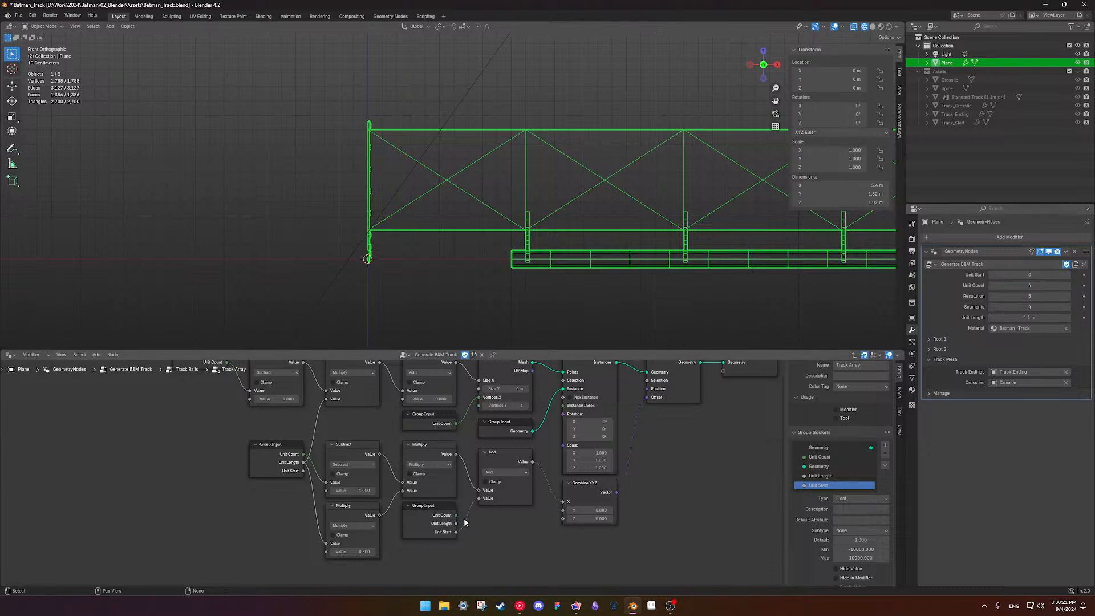
{"action": "right_click_drag", "start_coordinate": [465, 516], "coordinate": [473, 515], "text": "ctrl"}
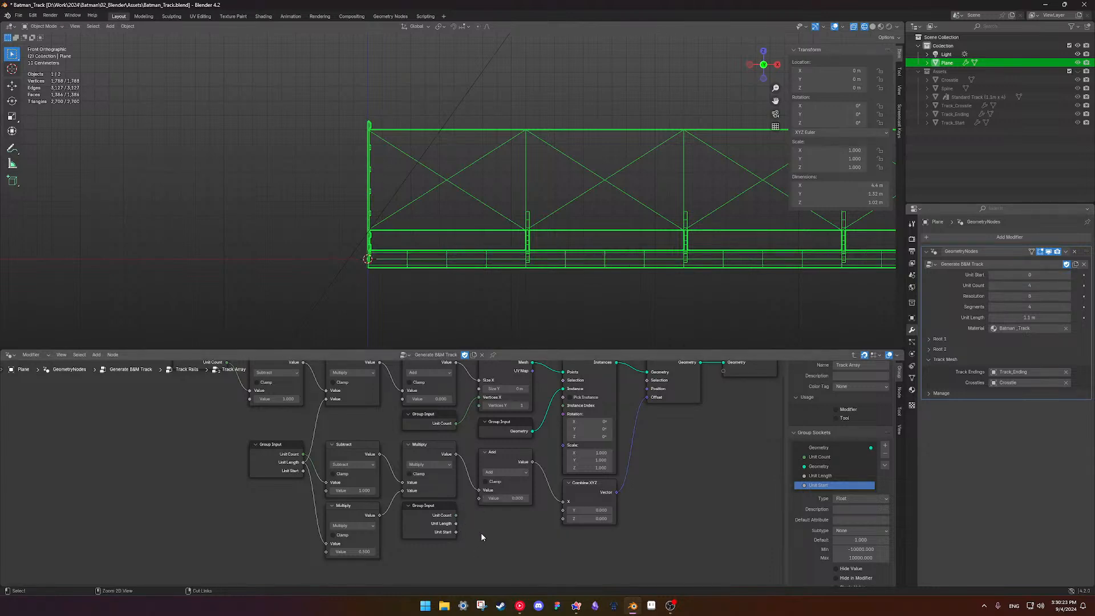
{"action": "left_click_drag", "start_coordinate": [457, 533], "coordinate": [479, 498]}
Expose the Track Array node's Unit Start as a new input of the Track Rails group
{"action": "left_click", "coordinate": [421, 527]}
{"action": "key", "text": "Tab"}
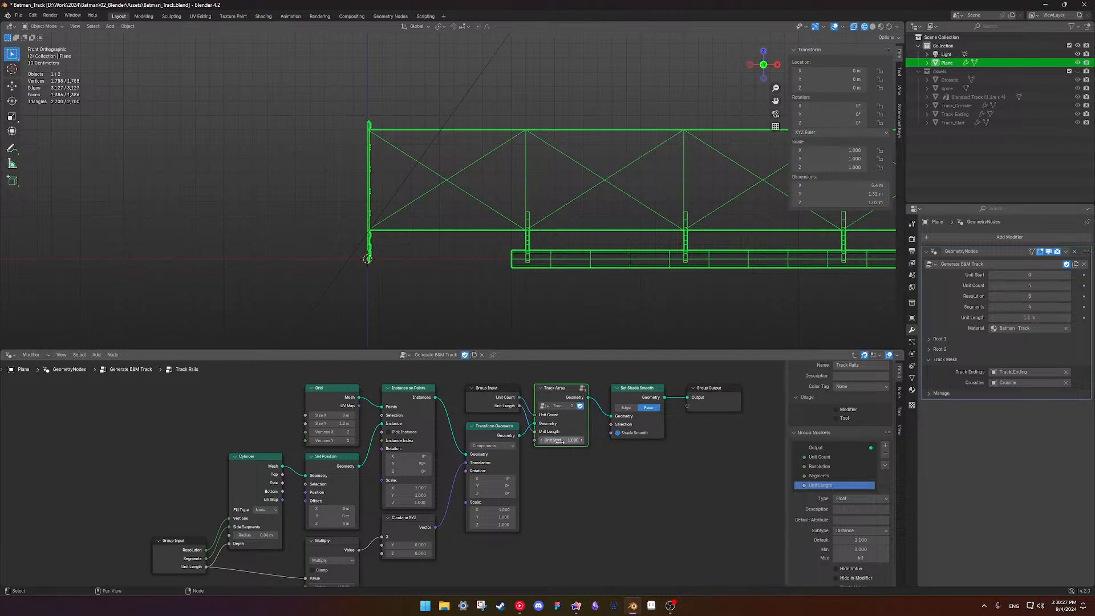
{"action": "left_click", "coordinate": [490, 406]}
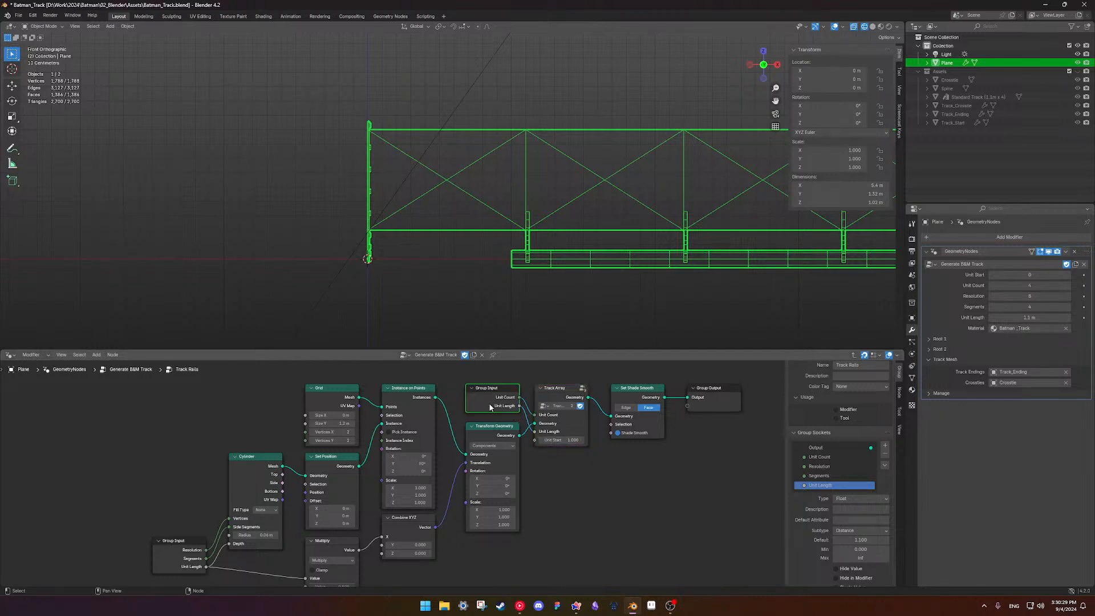
{"action": "key", "text": "ctrl+h"}
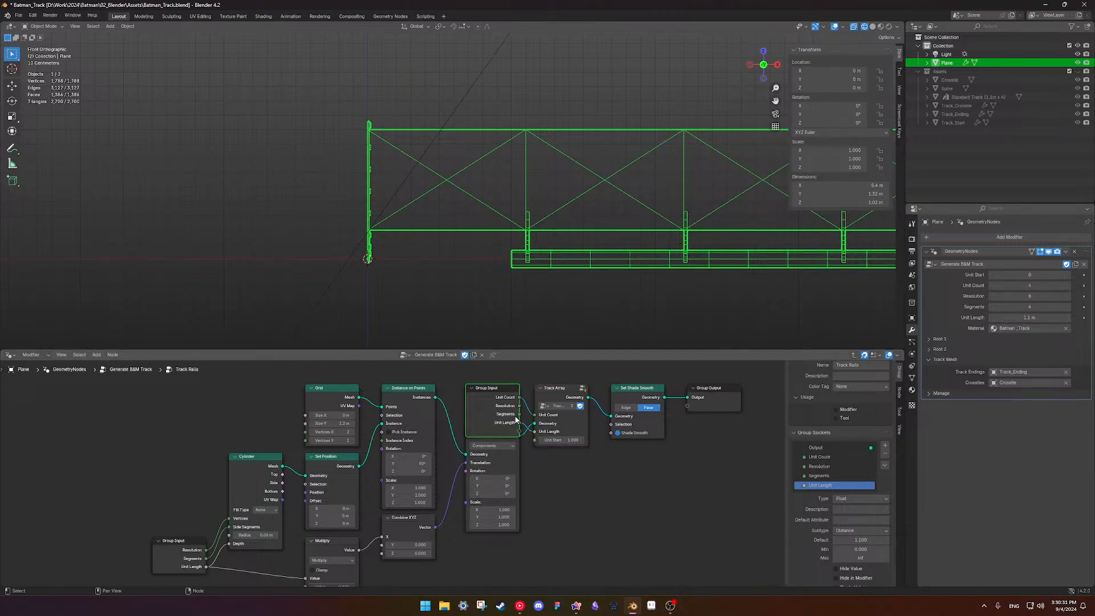
{"action": "left_click_drag", "start_coordinate": [534, 439], "coordinate": [519, 431]}
In the Generate B&M Track tree, connect the Group Input's Unit Start to the Track Rails node's Unit Start
{"action": "key", "text": "Tab"}
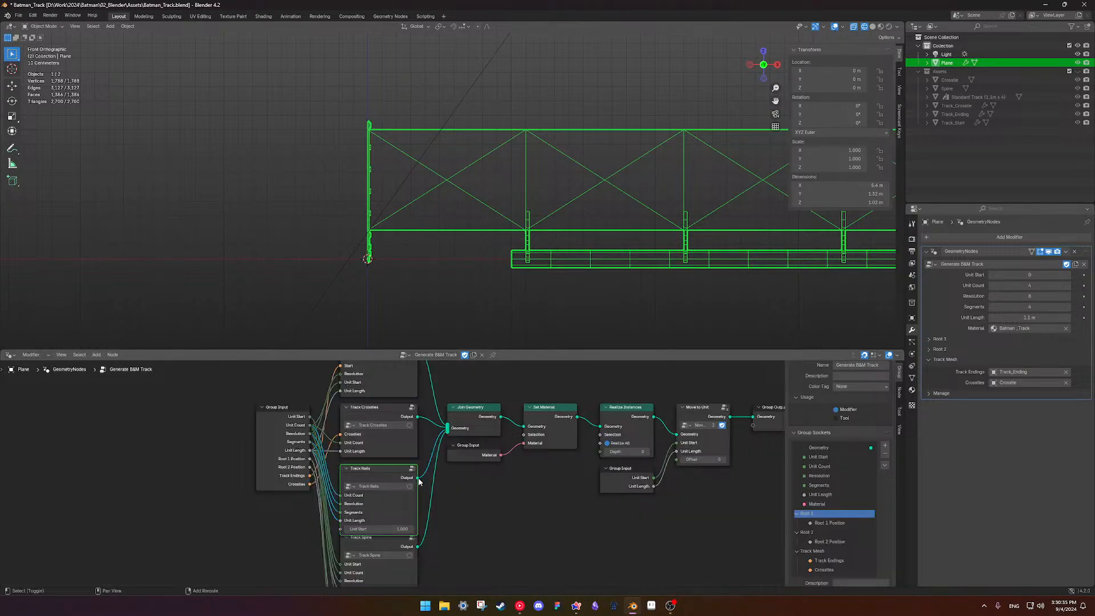
{"action": "left_click_drag", "start_coordinate": [378, 393], "coordinate": [406, 505]}
{"action": "left_click", "coordinate": [466, 490]}
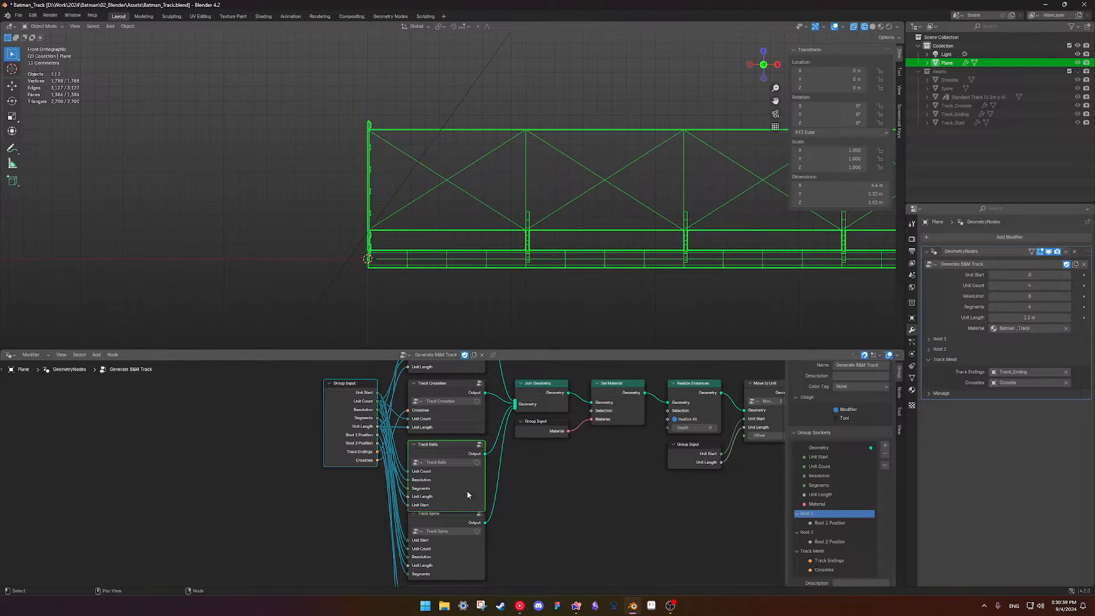
Inside Track Rails, hide the unused Group Input sockets and space that node apart from the Transform Geometry node
{"action": "key", "text": "Tab"}
{"action": "key", "text": "ctrl+h"}
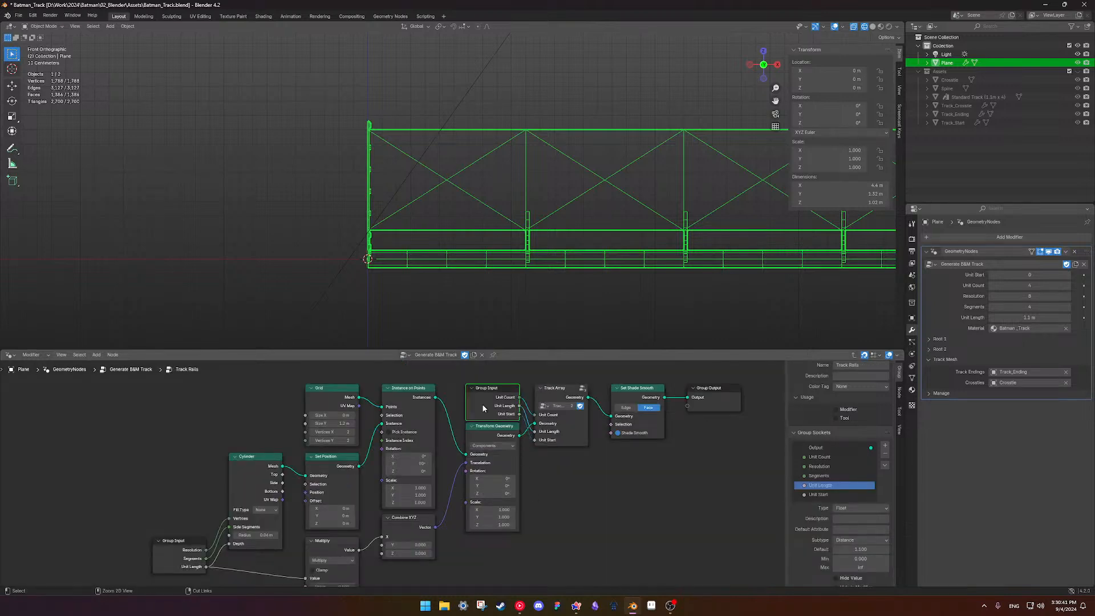
{"action": "left_click_drag", "start_coordinate": [488, 392], "coordinate": [485, 385]}
{"action": "left_click_drag", "start_coordinate": [485, 426], "coordinate": [485, 434]}
{"action": "left_click", "coordinate": [572, 495]}
Open the Track Array group, step the modifier's Unit Start up to 3 to compare the rails with the crossties, and return it to 0
{"action": "left_click", "coordinate": [539, 429]}
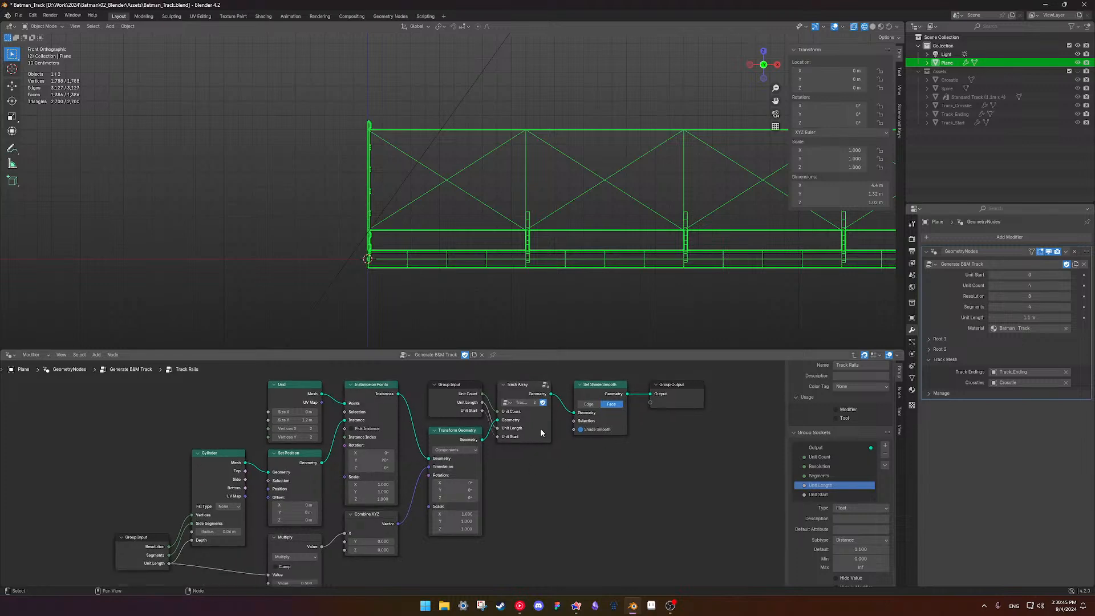
{"action": "key", "text": "Tab"}
{"action": "key", "text": "Home"}
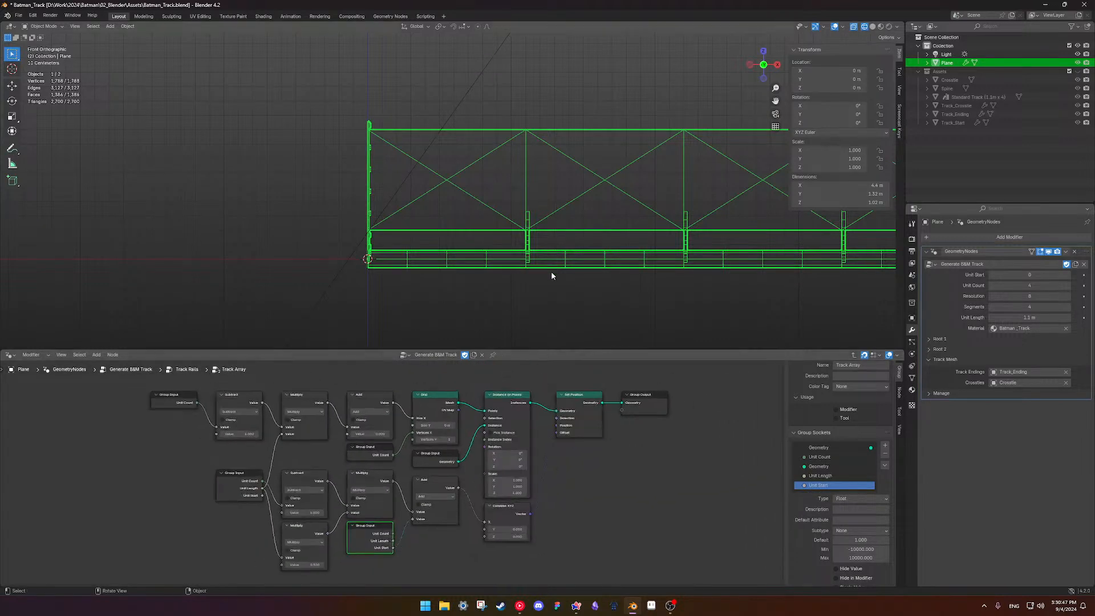
{"action": "left_click", "coordinate": [1061, 275]}
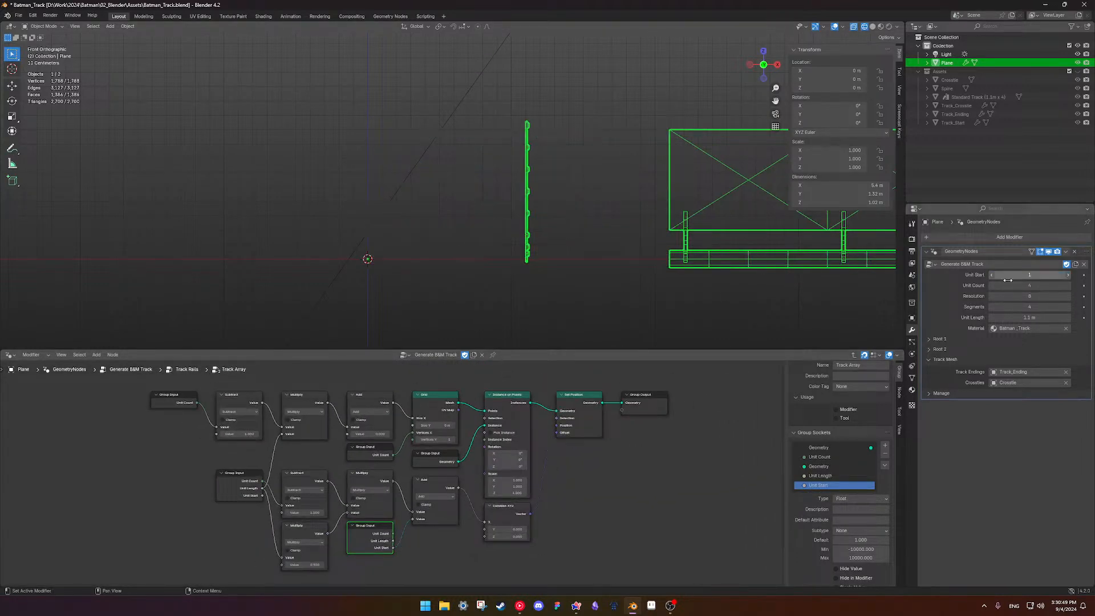
{"action": "scroll", "coordinate": [643, 277], "scroll_direction": "down", "scroll_amount": 2}
{"action": "middle_click_drag", "start_coordinate": [636, 242], "coordinate": [588, 274]}
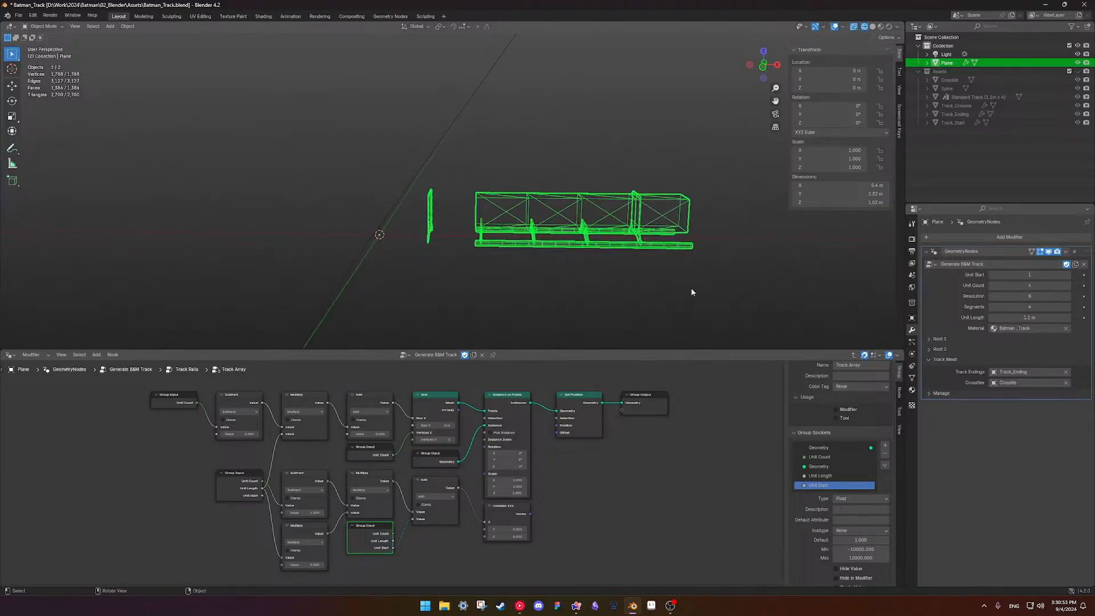
{"action": "left_click", "coordinate": [1067, 274]}
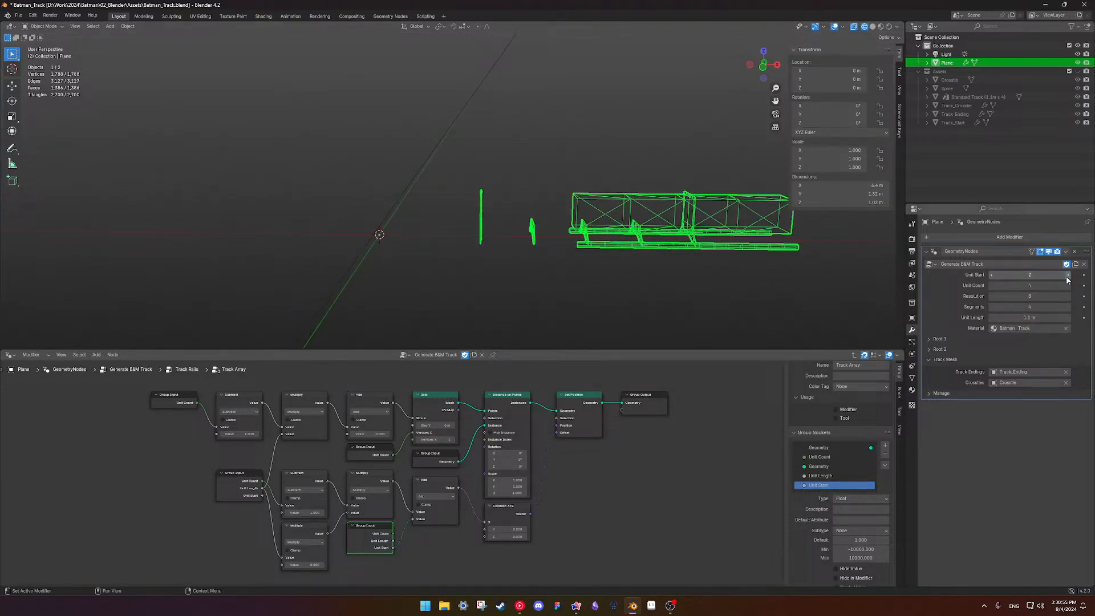
{"action": "left_click", "coordinate": [1067, 275]}
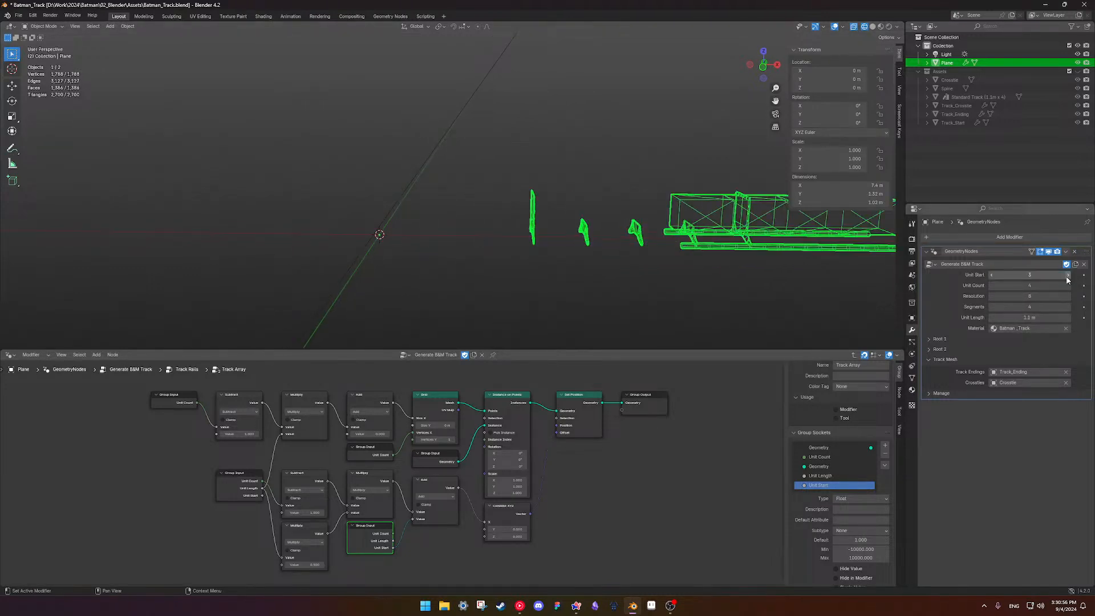
{"action": "left_click", "coordinate": [991, 275]}
{"action": "left_click", "coordinate": [991, 274]}
{"action": "left_click", "coordinate": [992, 275]}
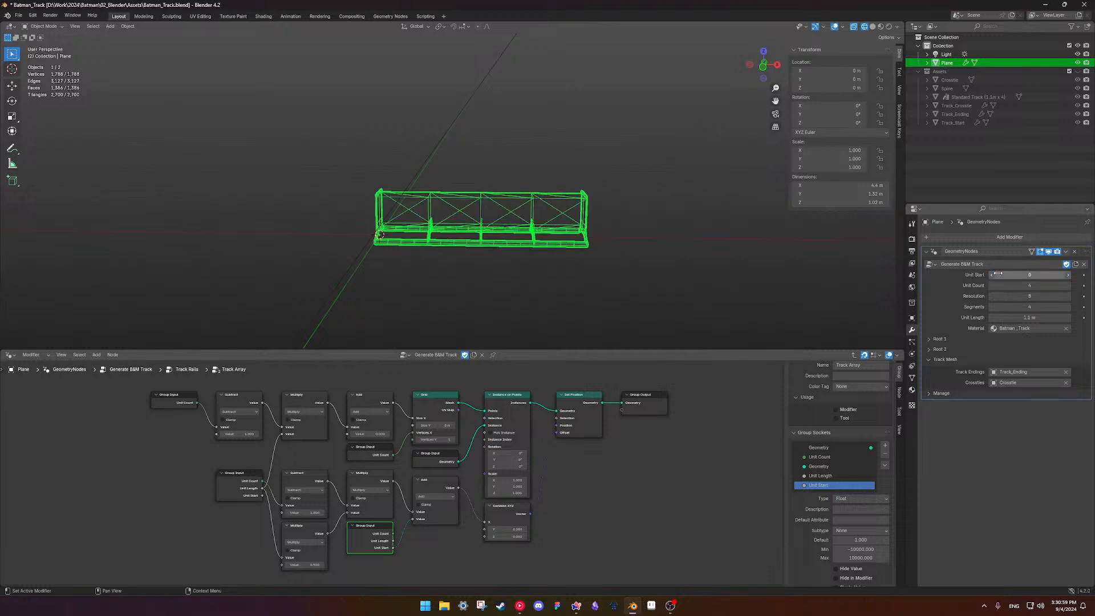
Try a Unit Start of 2 with a Unit Length of 0.54 m, and restore the Unit Length to 1.1 m
{"action": "left_click", "coordinate": [1066, 275]}
{"action": "left_click", "coordinate": [1067, 275]}
{"action": "left_click_drag", "start_coordinate": [1054, 318], "coordinate": [1020, 317]}
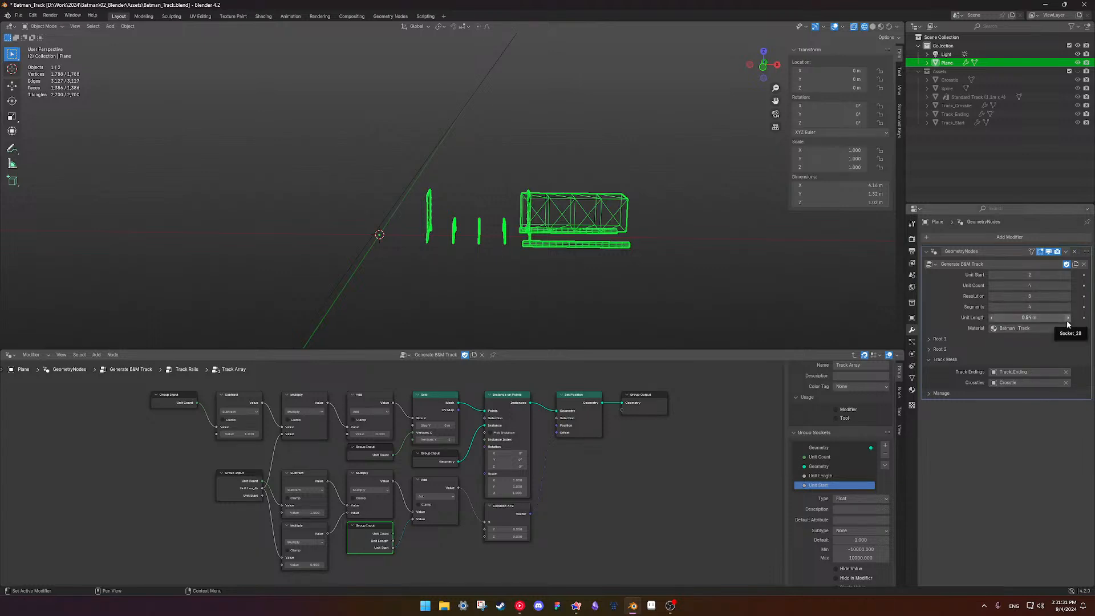
{"action": "left_click", "coordinate": [1034, 320]}
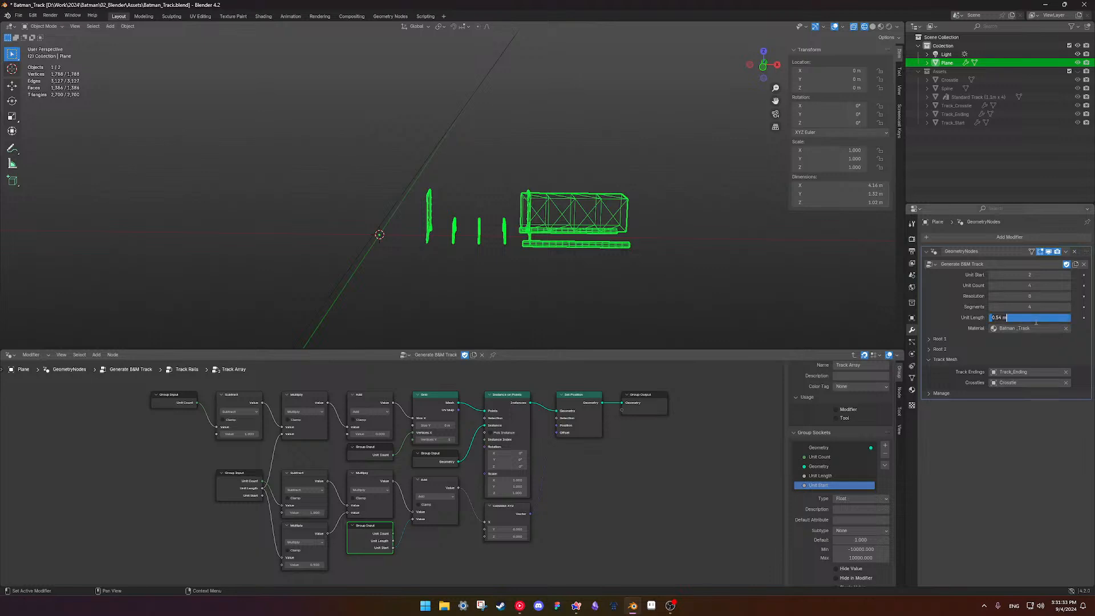
{"action": "type", "text": "101"}
{"action": "key", "text": "Return"}
{"action": "left_click", "coordinate": [1035, 322]}
{"action": "type", "text": "1.1"}
{"action": "key", "text": "Return"}
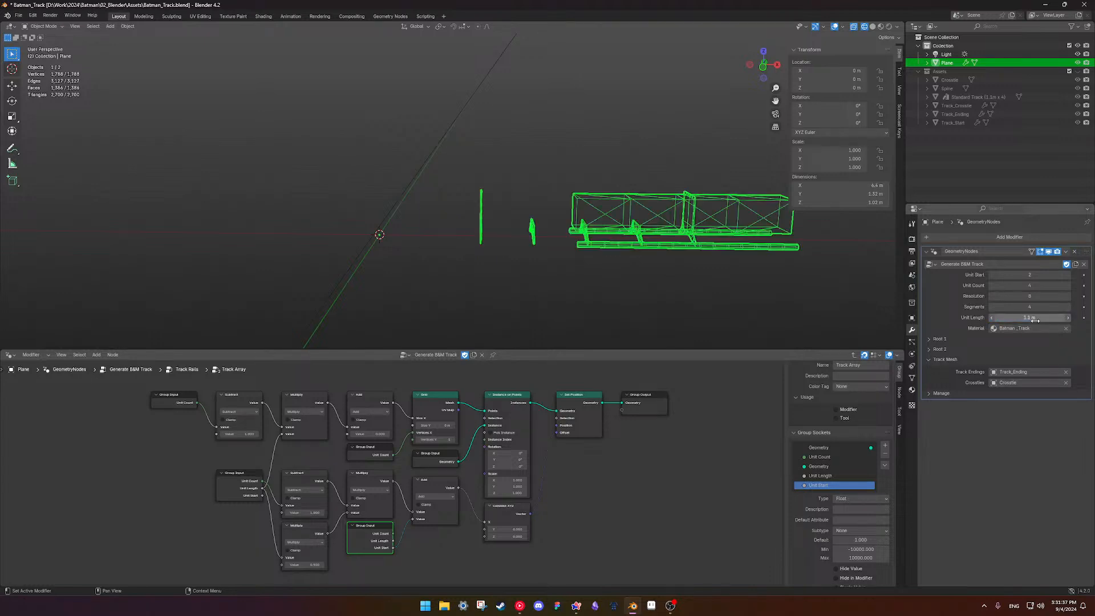
Set the modifier's Unit Start back to 0
{"action": "left_click", "coordinate": [1037, 274]}
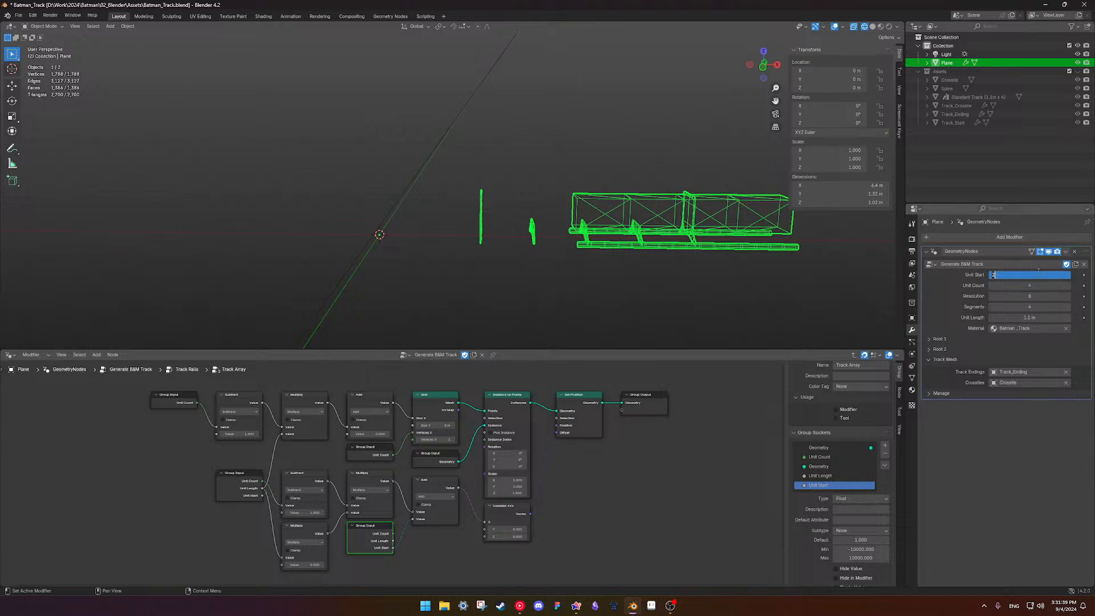
{"action": "type", "text": "0"}
{"action": "key", "text": "Return"}
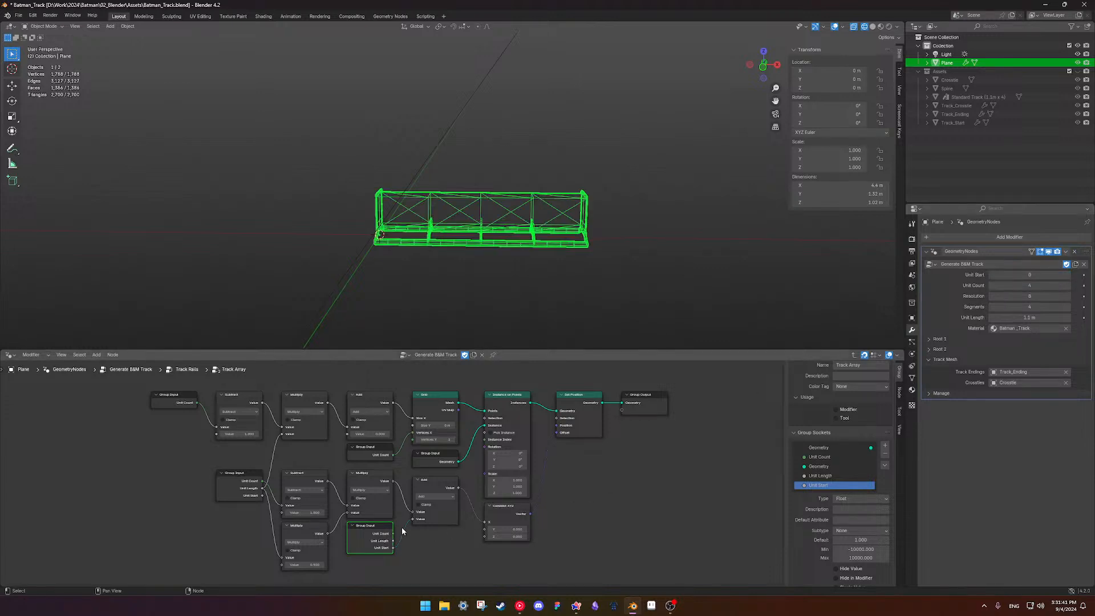
Remove the lower Add node and its Unit Start Group Input, keeping the Multiply output linked to Combine XYZ's X
{"action": "left_click", "coordinate": [426, 488]}
{"action": "key", "text": "ctrl+x"}
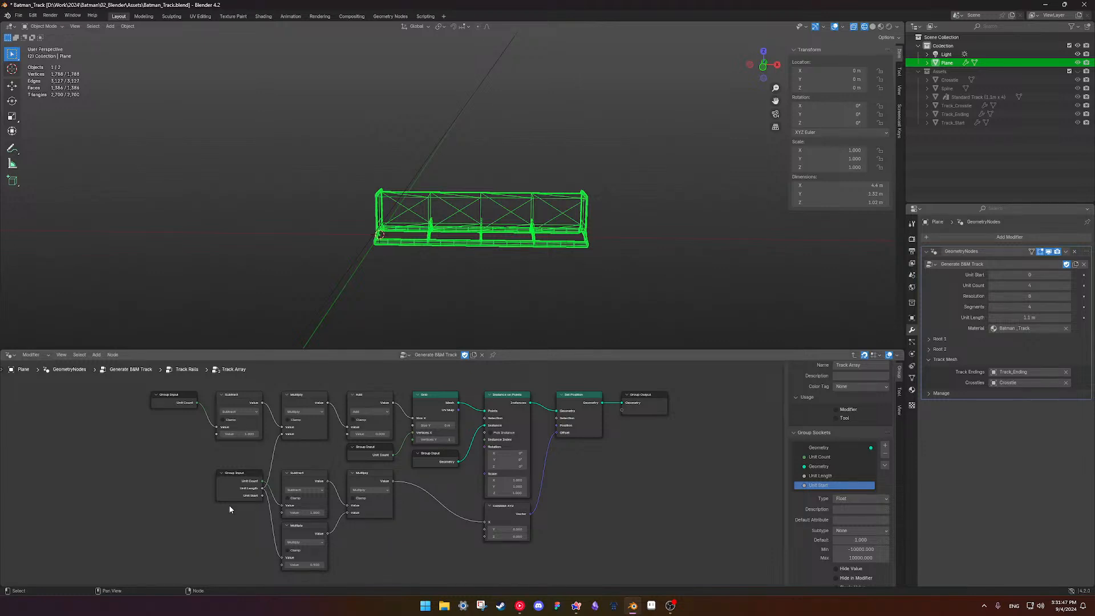
{"action": "key", "text": "Home"}
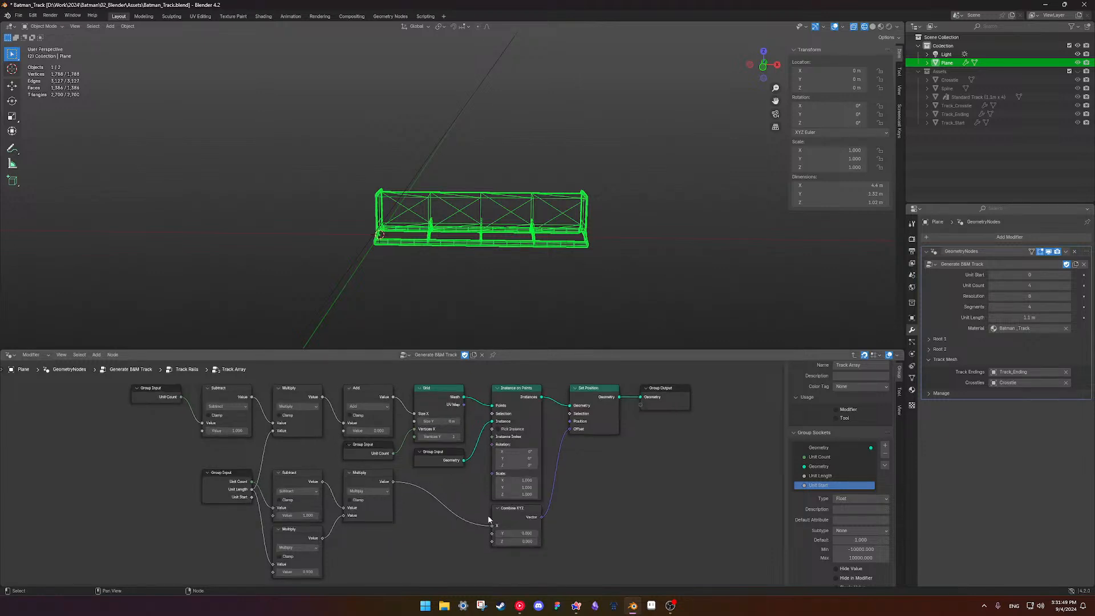
Raise the modifier's Unit Start to 3 and check that rails, crossties and track ends stay aligned
{"action": "left_click", "coordinate": [1067, 275]}
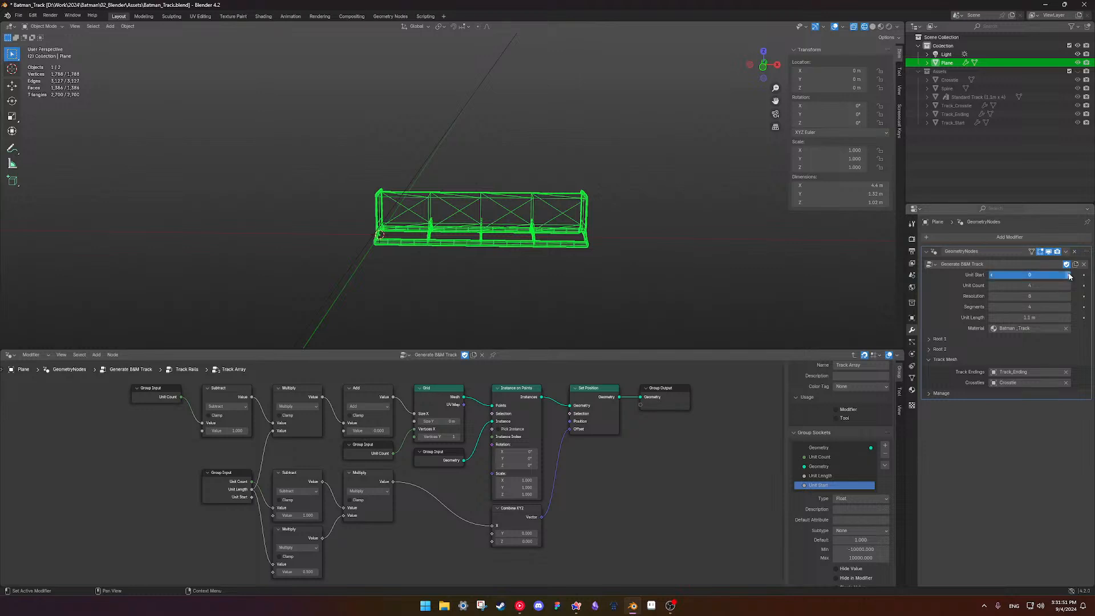
{"action": "left_click", "coordinate": [1067, 274]}
{"action": "left_click", "coordinate": [1068, 274]}
{"action": "scroll", "coordinate": [661, 273], "scroll_direction": "down", "scroll_amount": 3}
{"action": "middle_click_drag", "start_coordinate": [643, 247], "coordinate": [597, 255], "text": "shift"}
{"action": "middle_click_drag", "start_coordinate": [596, 255], "coordinate": [676, 303]}
{"action": "scroll", "coordinate": [677, 303], "scroll_direction": "up", "scroll_amount": 1}
{"action": "scroll", "coordinate": [678, 308], "scroll_direction": "up", "scroll_amount": 2}
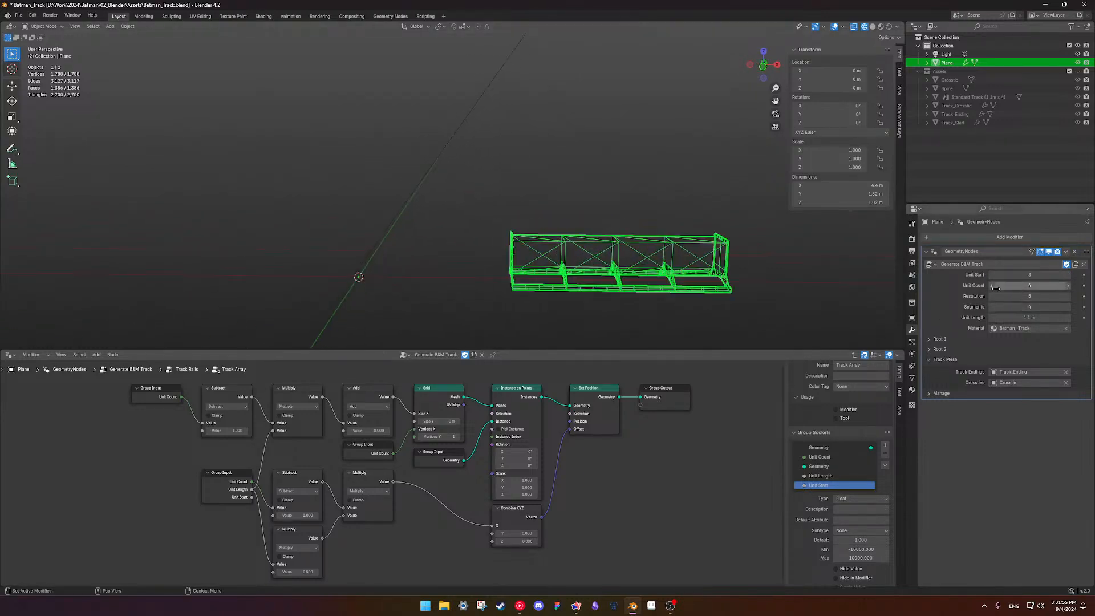
Set the modifier's Unit Start back to 0 and reduce the Unit Length to 1 m
{"action": "left_click", "coordinate": [992, 275]}
{"action": "left_click", "coordinate": [991, 275]}
{"action": "left_click", "coordinate": [991, 275]}
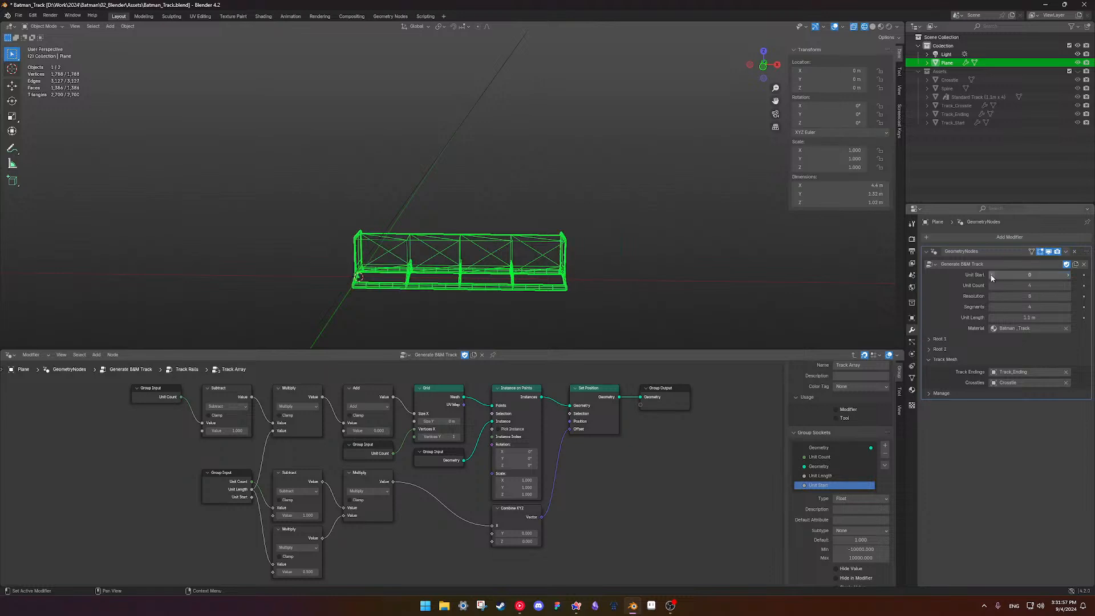
{"action": "left_click_drag", "start_coordinate": [991, 317], "coordinate": [982, 317]}
{"action": "left_click_drag", "start_coordinate": [991, 317], "coordinate": [982, 317]}
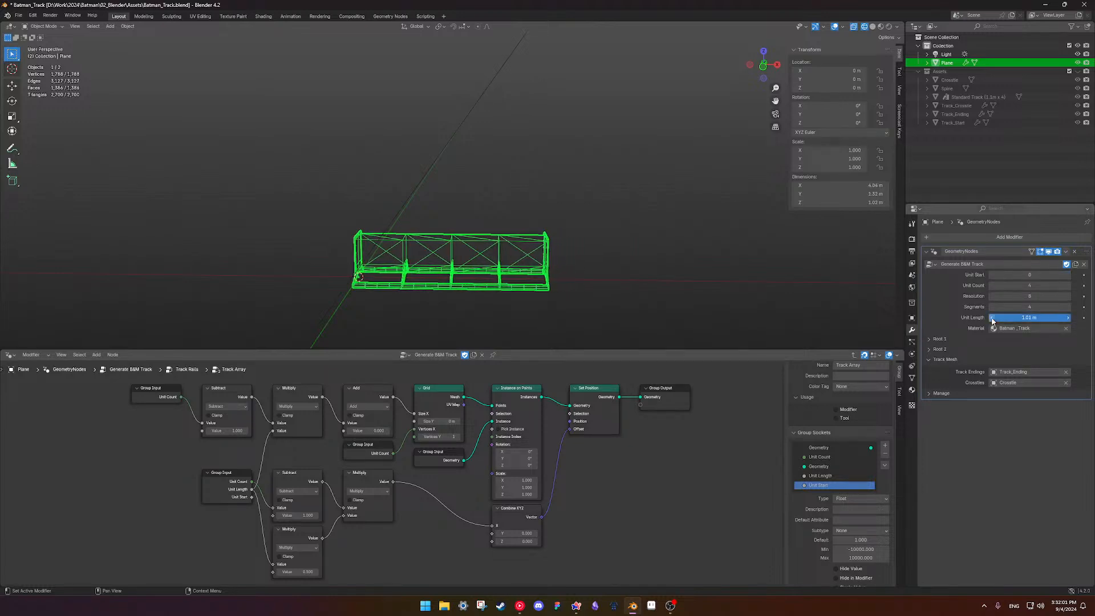
Try a Unit Start of 4 on the track and return it to 0
{"action": "left_click", "coordinate": [1067, 275]}
{"action": "left_click", "coordinate": [1067, 275]}
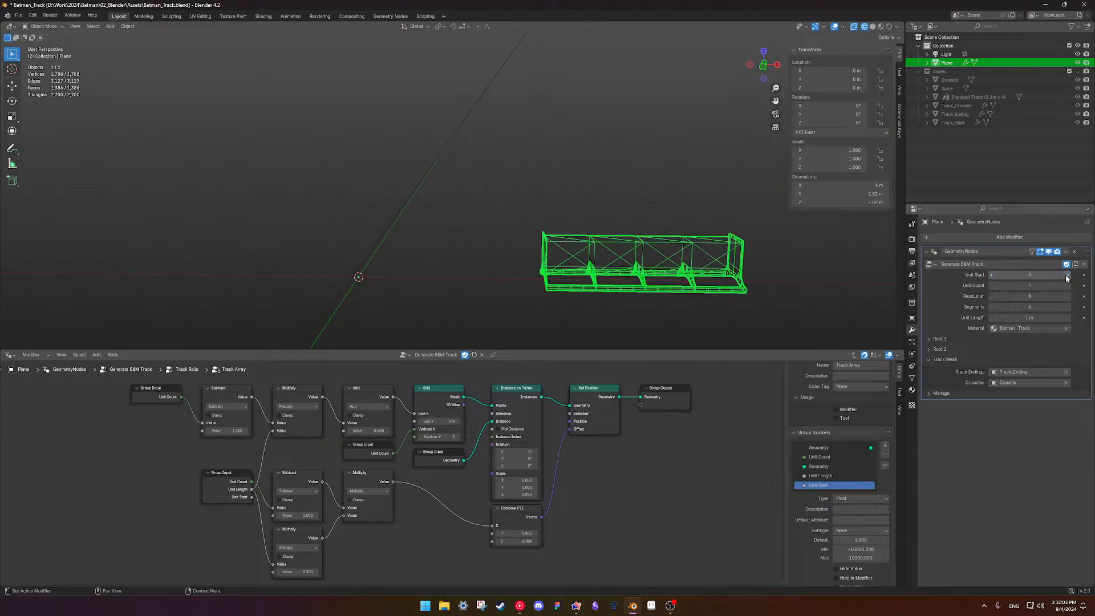
{"action": "left_click", "coordinate": [992, 274]}
{"action": "left_click", "coordinate": [993, 274]}
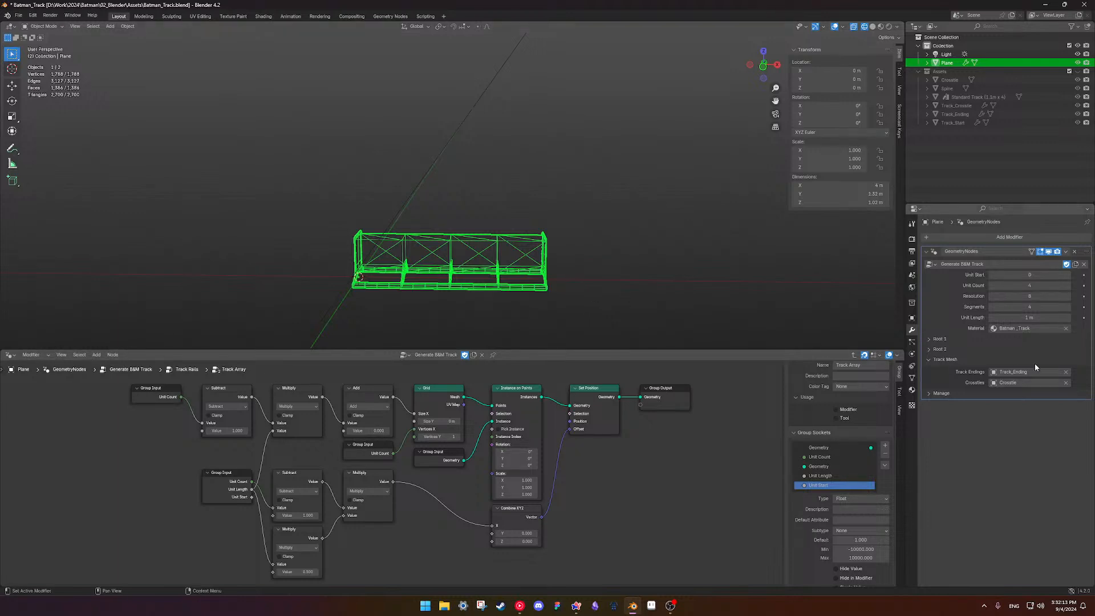
Duplicate the track in place, set the copy's Unit Start to 4, and turn off the wireframe display
{"action": "scroll", "coordinate": [567, 257], "scroll_direction": "down", "scroll_amount": 2}
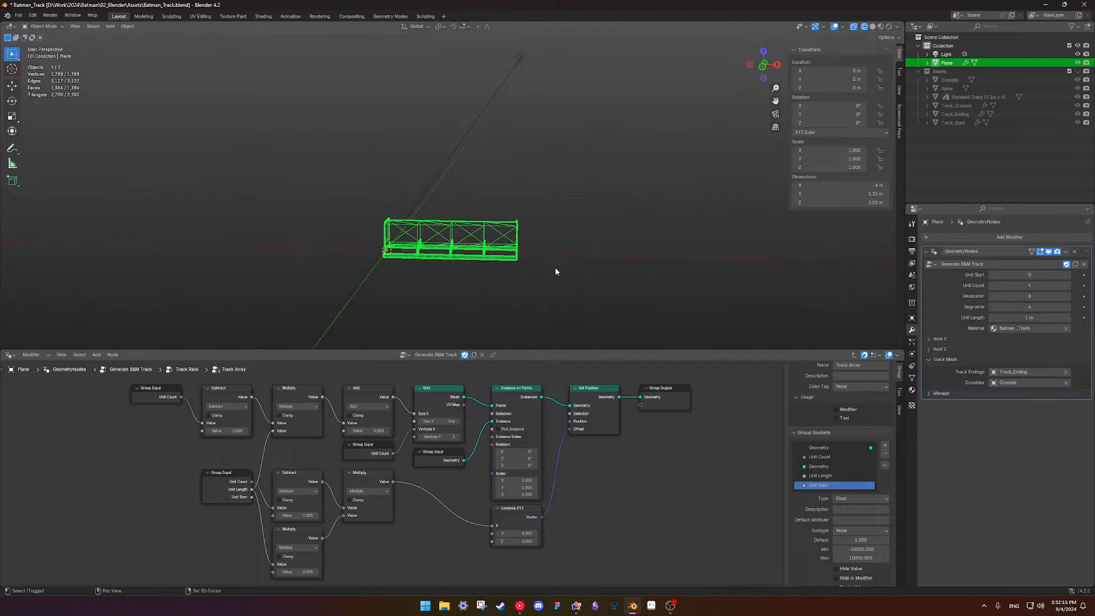
{"action": "key", "text": "shift+d"}
{"action": "key", "text": "Escape"}
{"action": "left_click_drag", "start_coordinate": [1026, 275], "coordinate": [1052, 275]}
{"action": "left_click", "coordinate": [570, 276]}
{"action": "key", "text": "shift+z"}
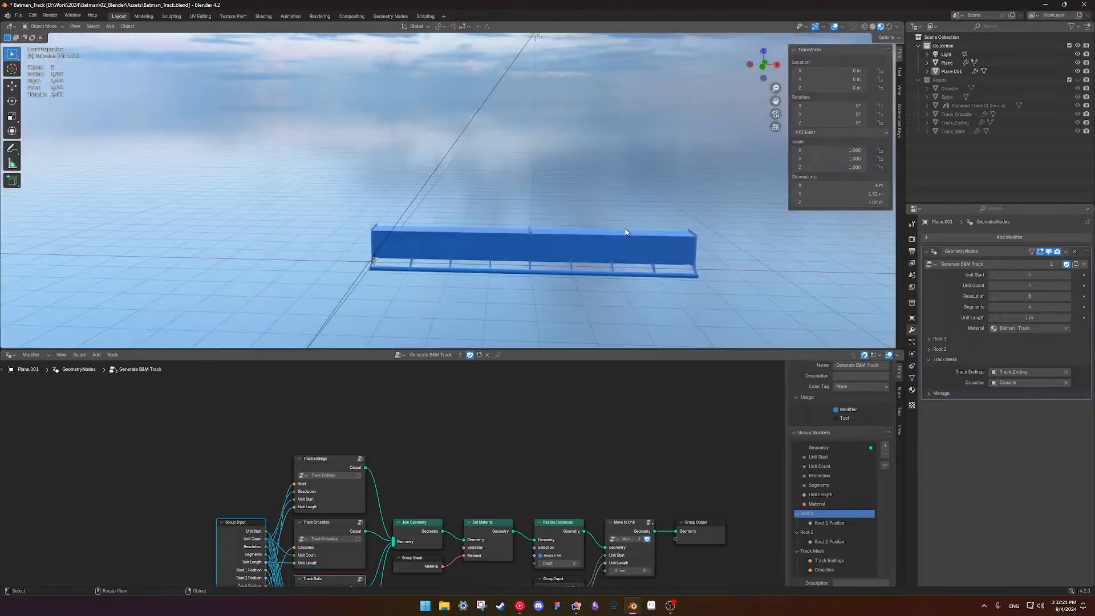
Inspect the joint between the two track segments and try a Unit Length of 1.1 m on the duplicate
{"action": "middle_click_drag", "start_coordinate": [569, 236], "coordinate": [525, 202]}
{"action": "left_click", "coordinate": [579, 199]}
{"action": "scroll", "coordinate": [585, 257], "scroll_direction": "up", "scroll_amount": 3}
{"action": "left_click", "coordinate": [562, 285]}
{"action": "scroll", "coordinate": [591, 238], "scroll_direction": "down", "scroll_amount": 2}
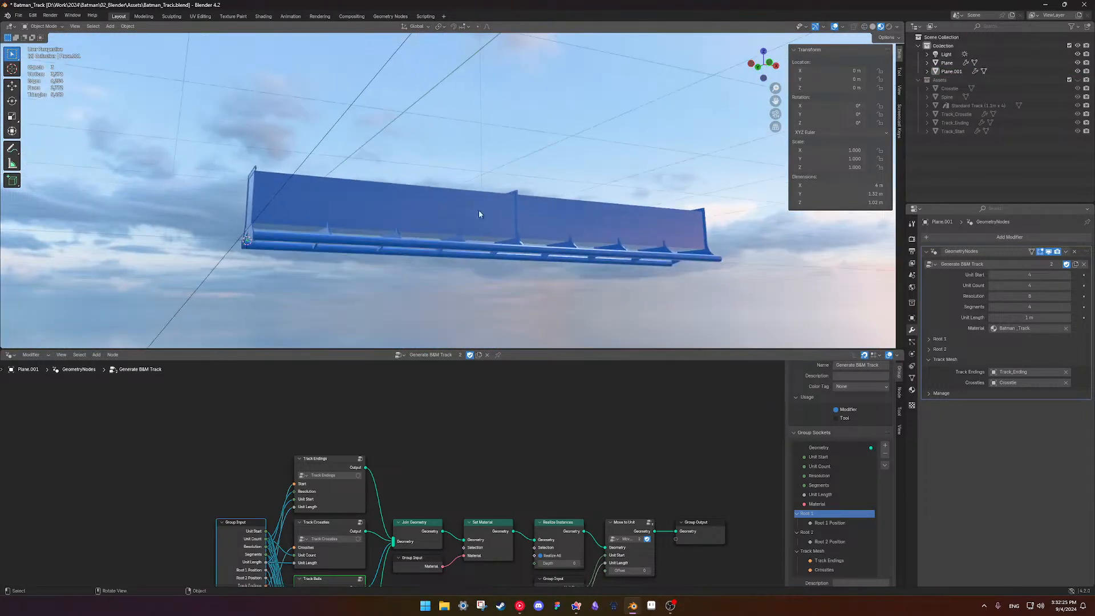
{"action": "middle_click_drag", "start_coordinate": [505, 244], "coordinate": [540, 202]}
{"action": "left_click", "coordinate": [540, 202]}
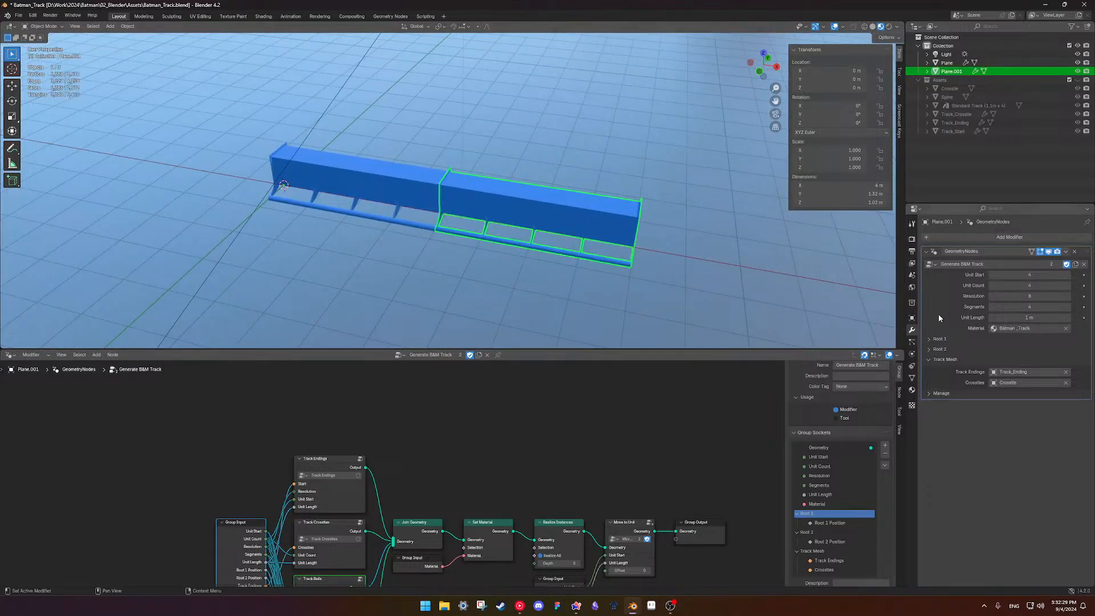
{"action": "left_click_drag", "start_coordinate": [1000, 320], "coordinate": [1033, 320]}
{"action": "left_click", "coordinate": [1006, 318]}
{"action": "type", "text": "1.1"}
{"action": "key", "text": "Return"}
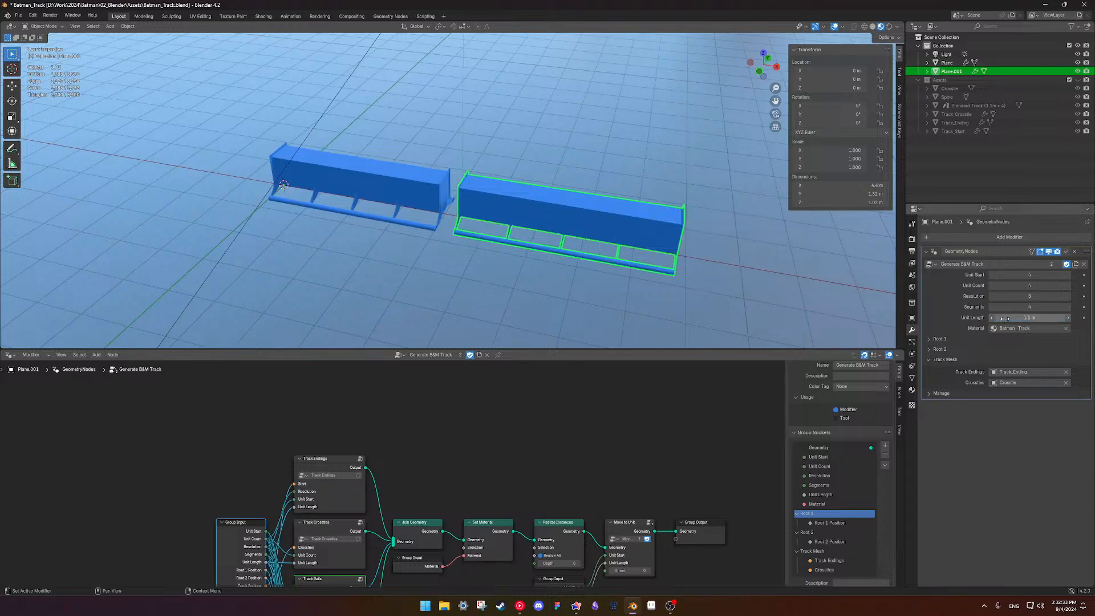
Try a Unit Start of 3 on the duplicated track, return it to 4, and compare the spacing between segments
{"action": "middle_click_drag", "start_coordinate": [595, 142], "coordinate": [606, 124]}
{"action": "scroll", "coordinate": [606, 125], "scroll_direction": "up", "scroll_amount": 2}
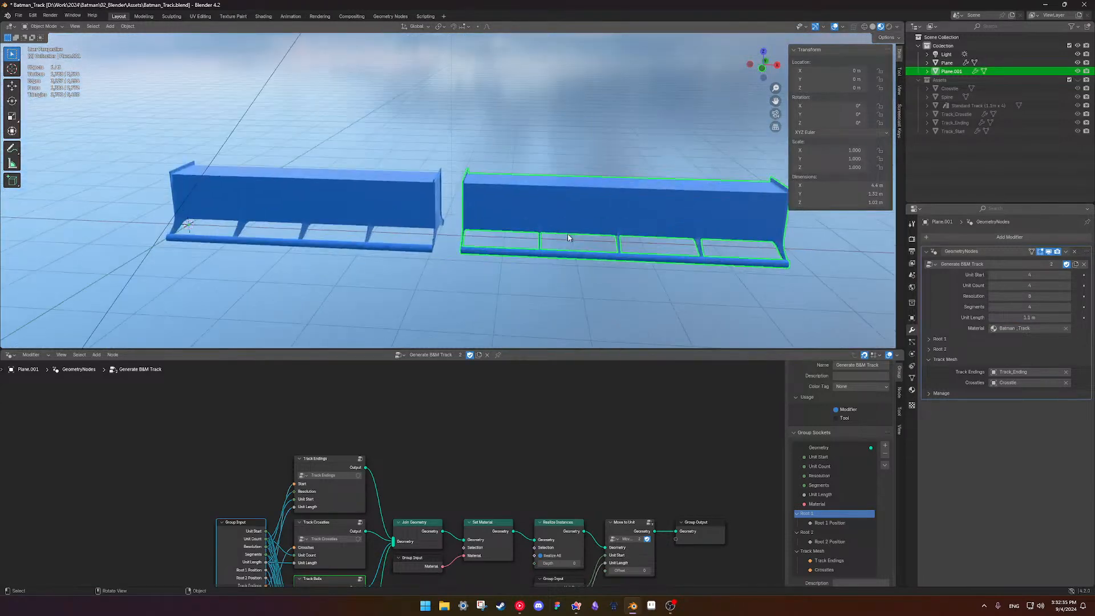
{"action": "middle_click_drag", "start_coordinate": [591, 215], "coordinate": [588, 202], "text": "shift"}
{"action": "scroll", "coordinate": [589, 190], "scroll_direction": "down", "scroll_amount": 2}
{"action": "left_click", "coordinate": [1029, 274]}
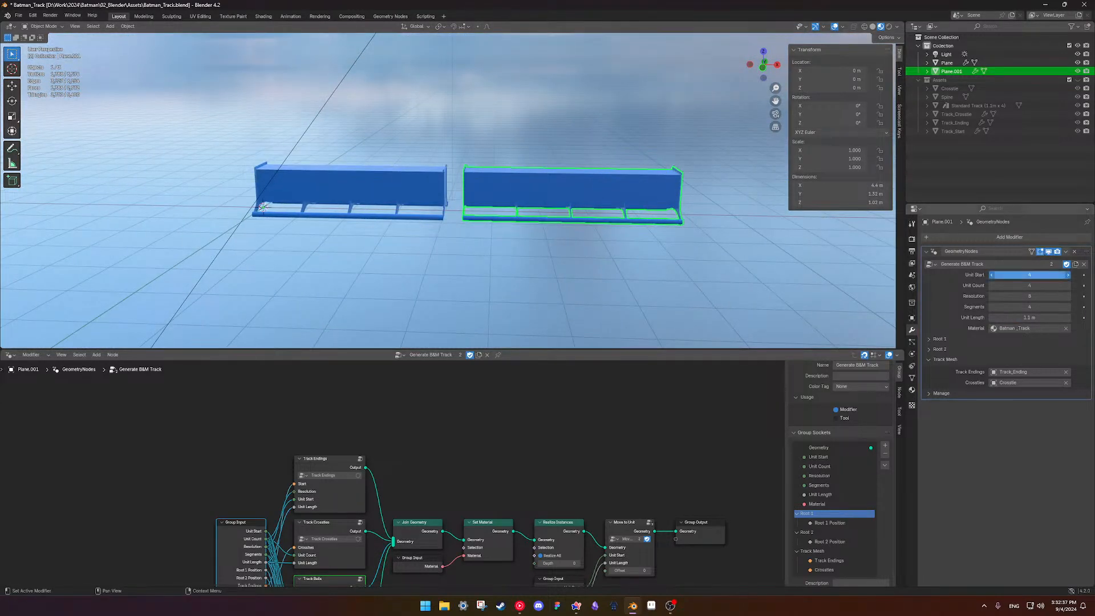
{"action": "type", "text": "3"}
{"action": "key", "text": "Return"}
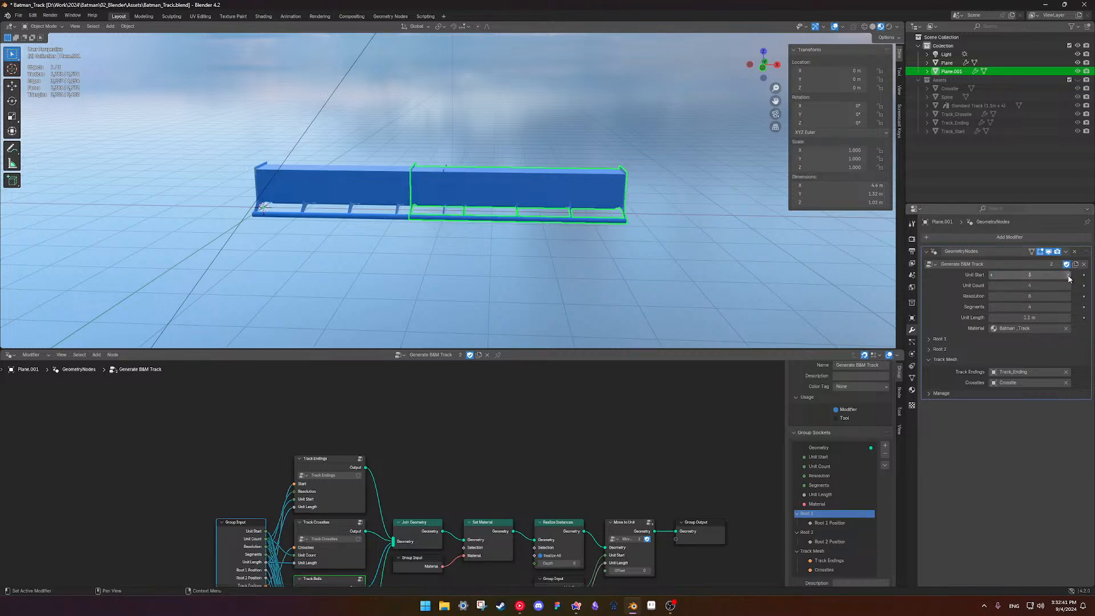
{"action": "left_click", "coordinate": [1068, 275]}
{"action": "left_click", "coordinate": [582, 264]}
{"action": "middle_click_drag", "start_coordinate": [583, 264], "coordinate": [479, 216]}
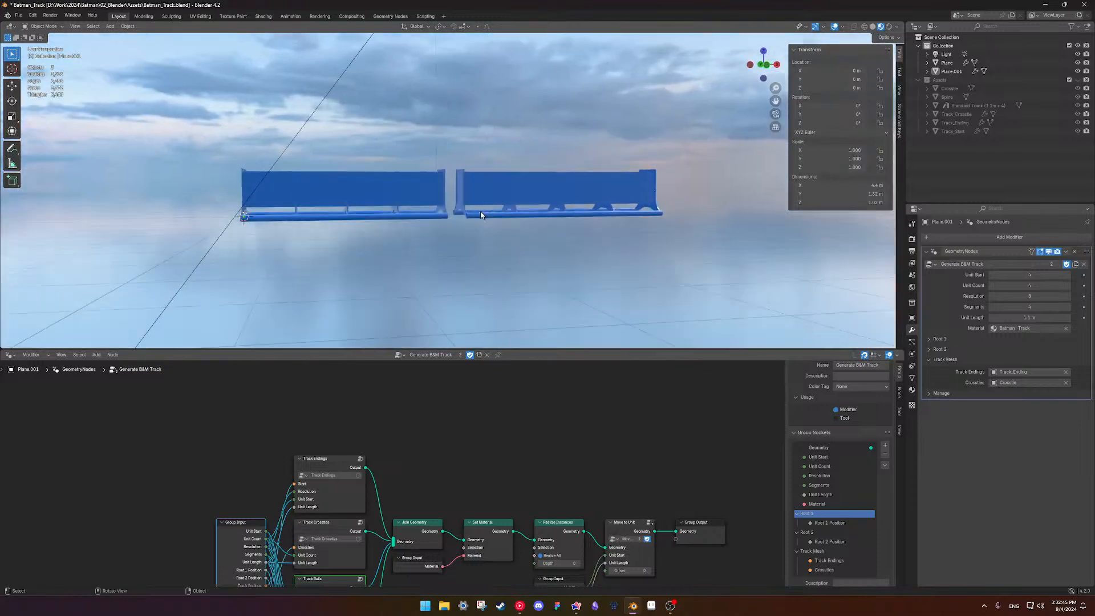
Set the duplicated track's Unit Length to 1.3 m and lower its Unit Start to 3
{"action": "left_click", "coordinate": [492, 199]}
{"action": "left_click", "coordinate": [1008, 318]}
{"action": "type", "text": "1.3"}
{"action": "key", "text": "Return"}
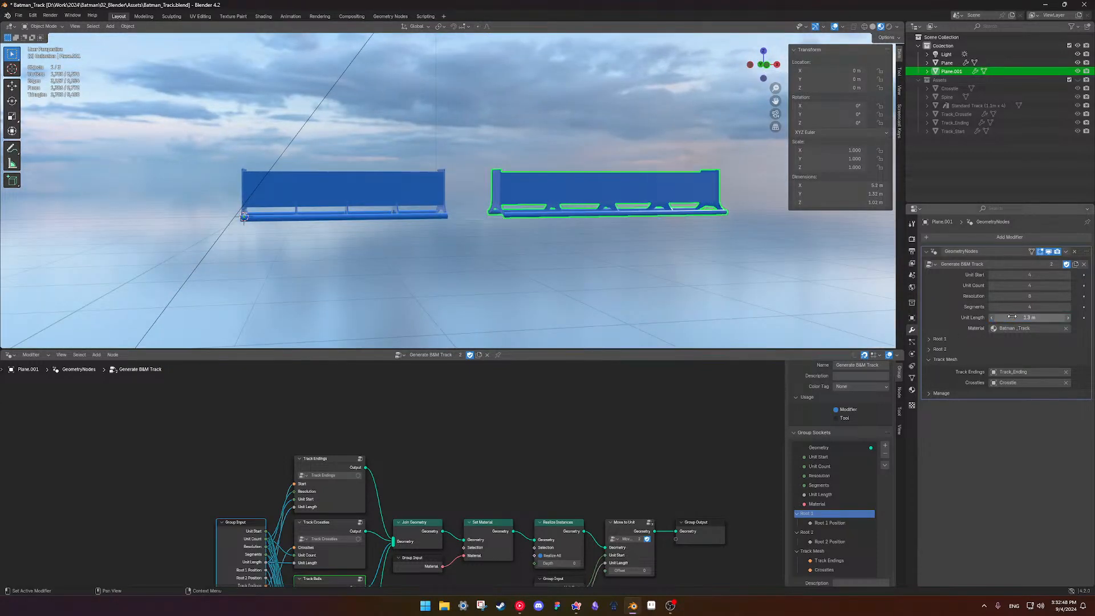
{"action": "left_click", "coordinate": [691, 258]}
{"action": "middle_click_drag", "start_coordinate": [621, 227], "coordinate": [565, 212]}
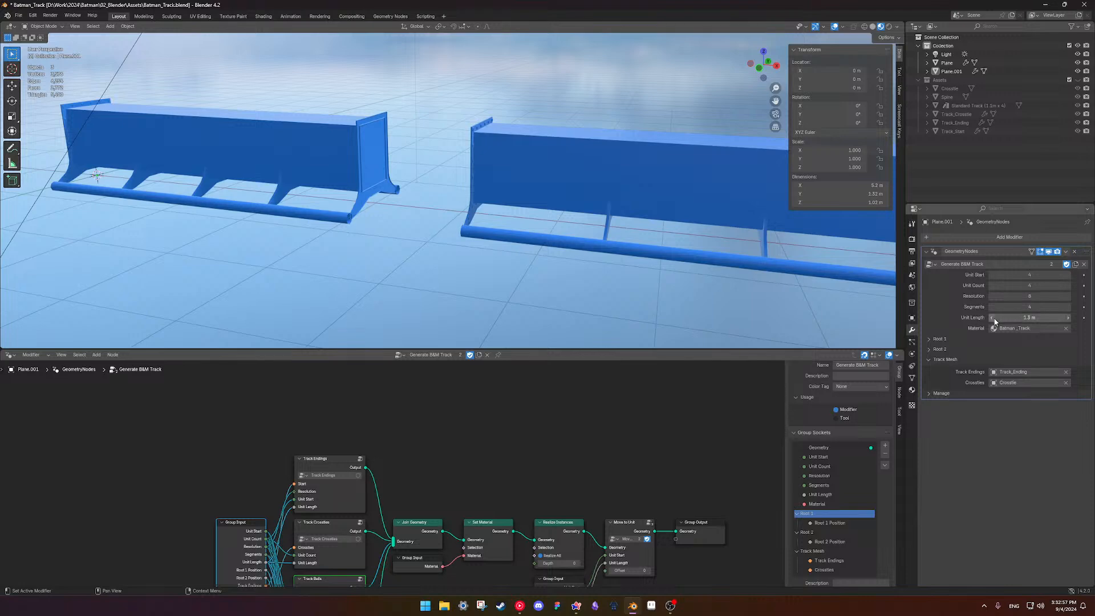
{"action": "left_click", "coordinate": [993, 274]}
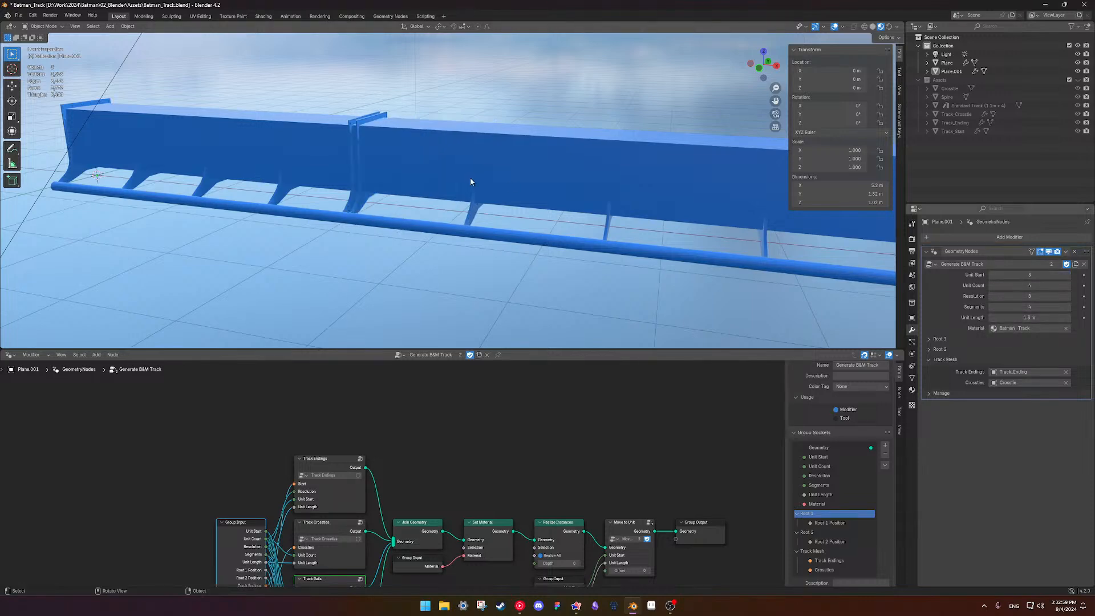
Set the duplicated track's Unit Length to 1.4 m
{"action": "scroll", "coordinate": [411, 176], "scroll_direction": "down", "scroll_amount": 3}
{"action": "mouse_move", "coordinate": [441, 197]}
{"action": "middle_mouse_down"}
{"action": "mouse_move", "coordinate": [496, 197]}
{"action": "mouse_move", "coordinate": [454, 200]}
{"action": "middle_mouse_up"}
{"action": "scroll", "coordinate": [496, 200], "scroll_direction": "up", "scroll_amount": 2}
{"action": "left_click", "coordinate": [1018, 318]}
{"action": "type", "text": "1.4"}
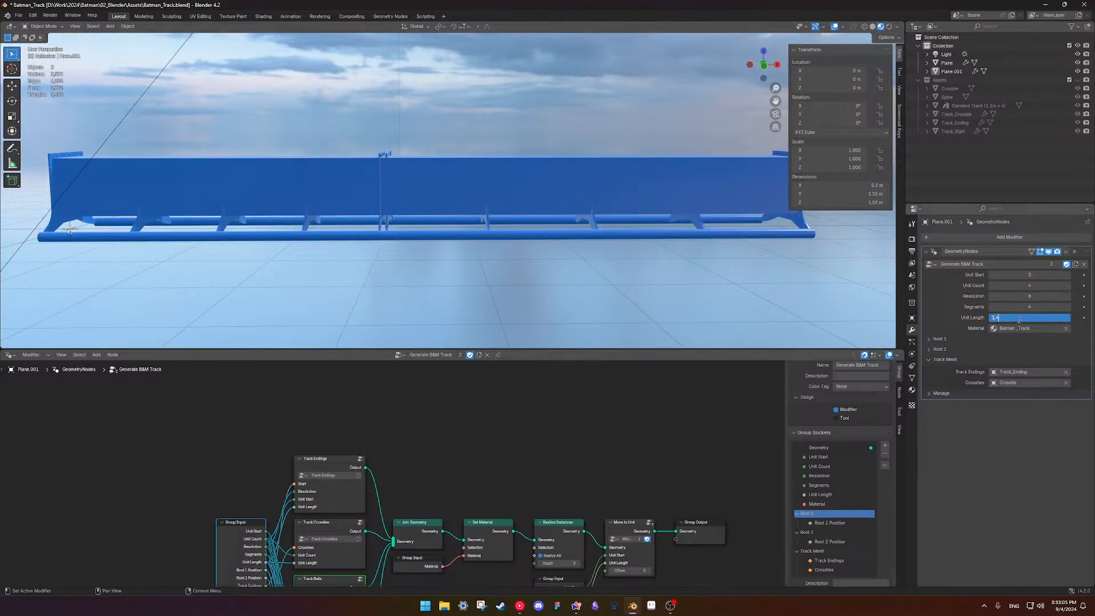
{"action": "key", "text": "Return"}
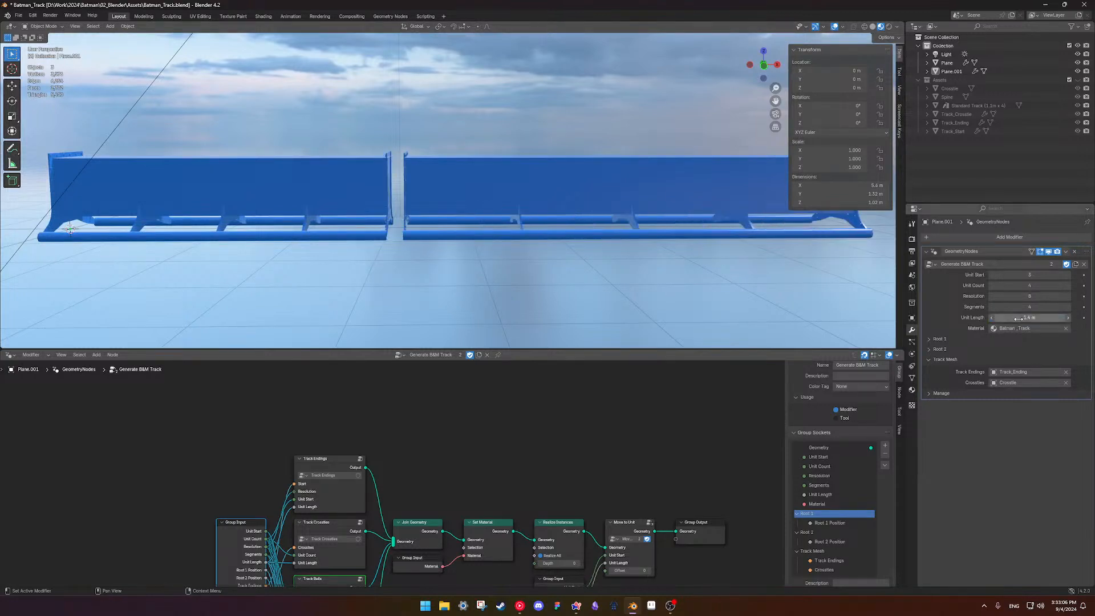
Step the duplicate's Unit Start down and back to 3, and examine the gap between the two track segments
{"action": "left_click", "coordinate": [994, 275]}
{"action": "left_click", "coordinate": [1066, 274]}
{"action": "middle_click_drag", "start_coordinate": [597, 208], "coordinate": [522, 245]}
{"action": "scroll", "coordinate": [511, 239], "scroll_direction": "up", "scroll_amount": 5}
{"action": "scroll", "coordinate": [517, 211], "scroll_direction": "down", "scroll_amount": 6}
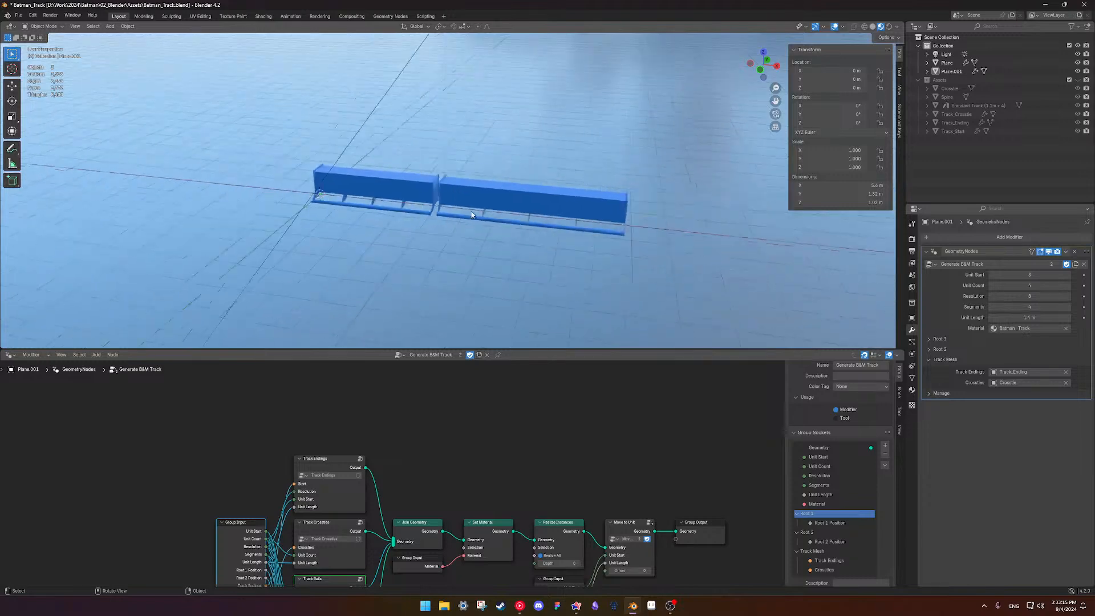
{"action": "middle_click_drag", "start_coordinate": [496, 196], "coordinate": [457, 206]}
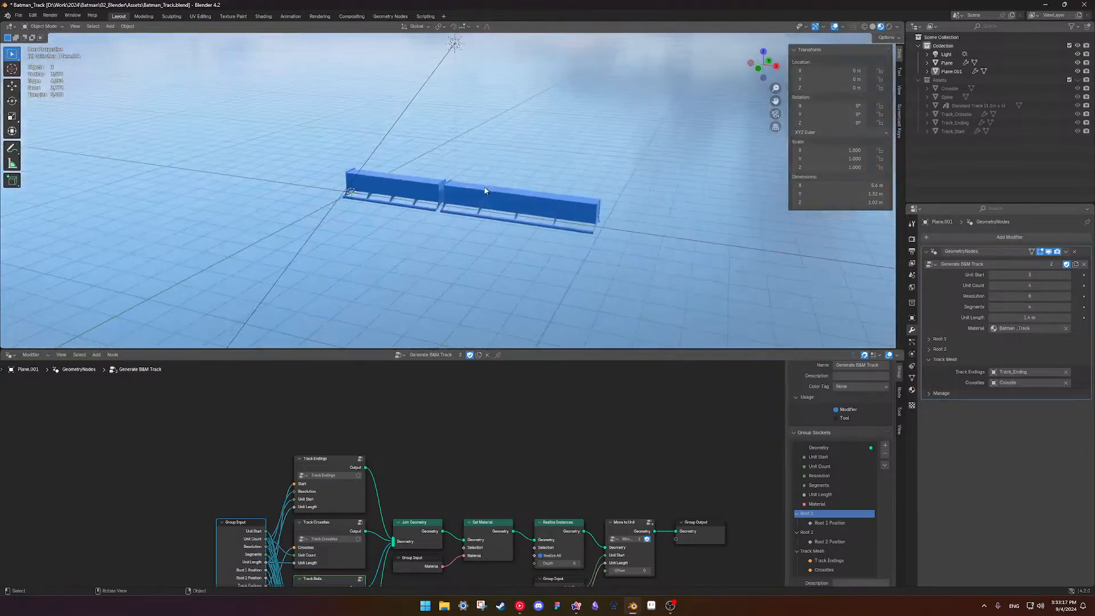
{"action": "scroll", "coordinate": [458, 206], "scroll_direction": "up", "scroll_amount": 5}
{"action": "scroll", "coordinate": [457, 213], "scroll_direction": "down", "scroll_amount": 2}
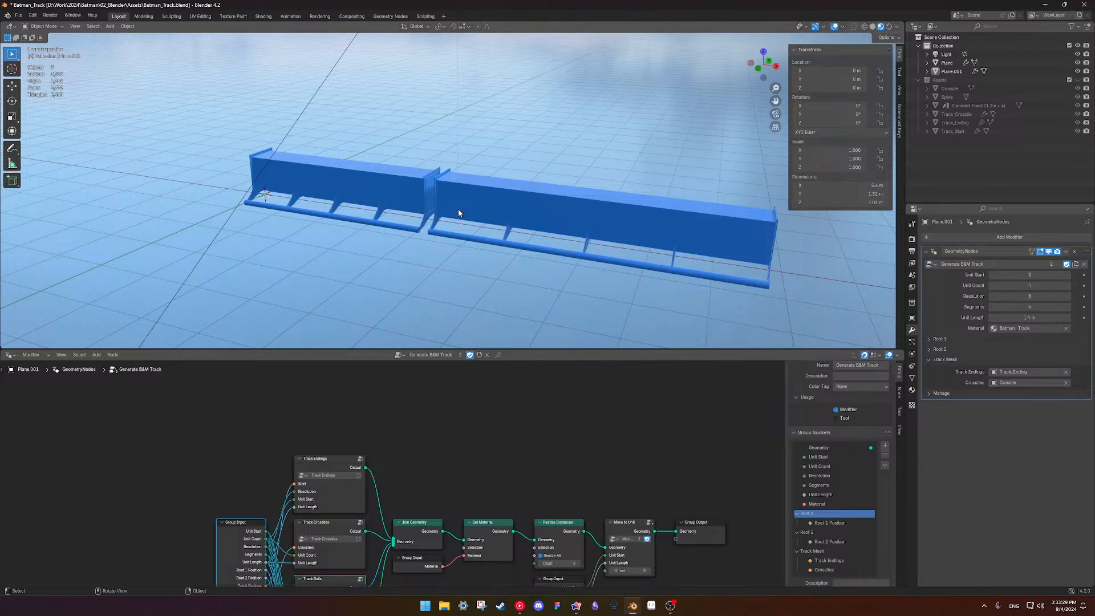
{"action": "middle_click_drag", "start_coordinate": [458, 287], "coordinate": [469, 294]}
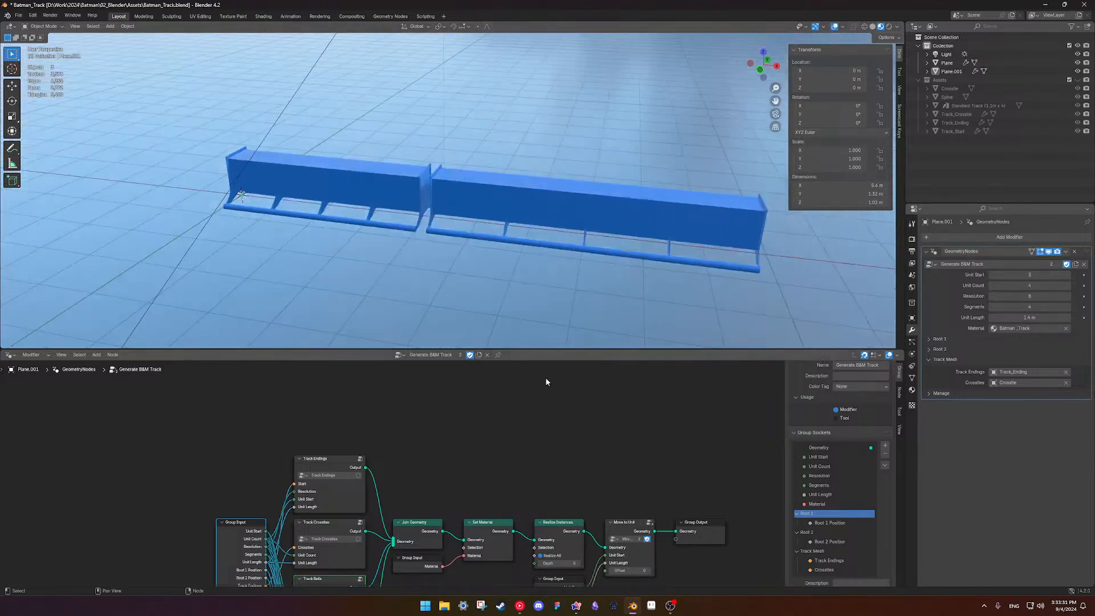
Add an input socket named Unit Offset after Unit Length in the Generate B&M Track group
{"action": "middle_click_drag", "start_coordinate": [514, 435], "coordinate": [533, 385], "text": "shift"}
{"action": "mouse_move", "coordinate": [670, 518]}
{"action": "middle_mouse_down", "text": "shift"}
{"action": "mouse_move", "coordinate": [666, 490]}
{"action": "mouse_move", "coordinate": [667, 502]}
{"action": "middle_mouse_up", "text": "shift"}
{"action": "left_click", "coordinate": [558, 511]}
{"action": "scroll", "coordinate": [827, 499], "scroll_direction": "down", "scroll_amount": 1}
{"action": "left_click", "coordinate": [856, 491]}
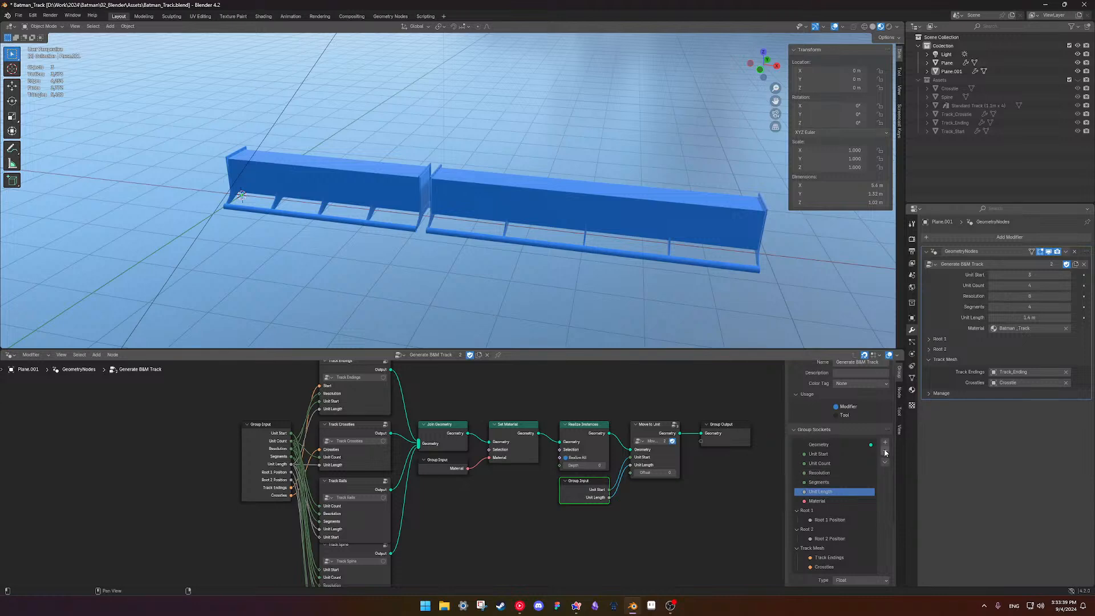
{"action": "left_click", "coordinate": [884, 442]}
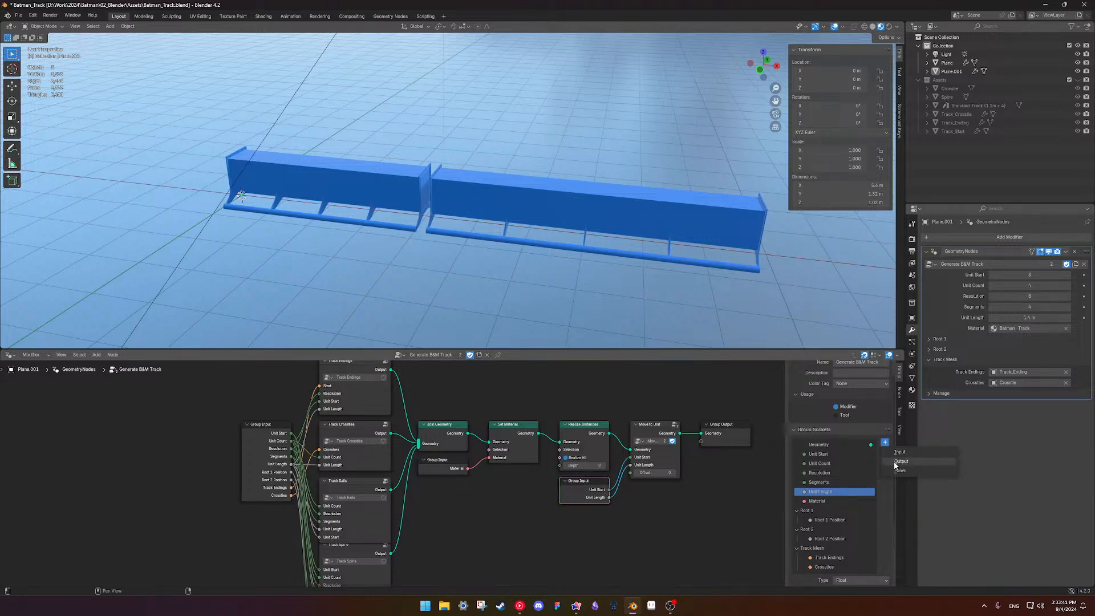
{"action": "left_click", "coordinate": [899, 452]}
{"action": "double_click", "coordinate": [818, 502]}
{"action": "type", "text": "U"}
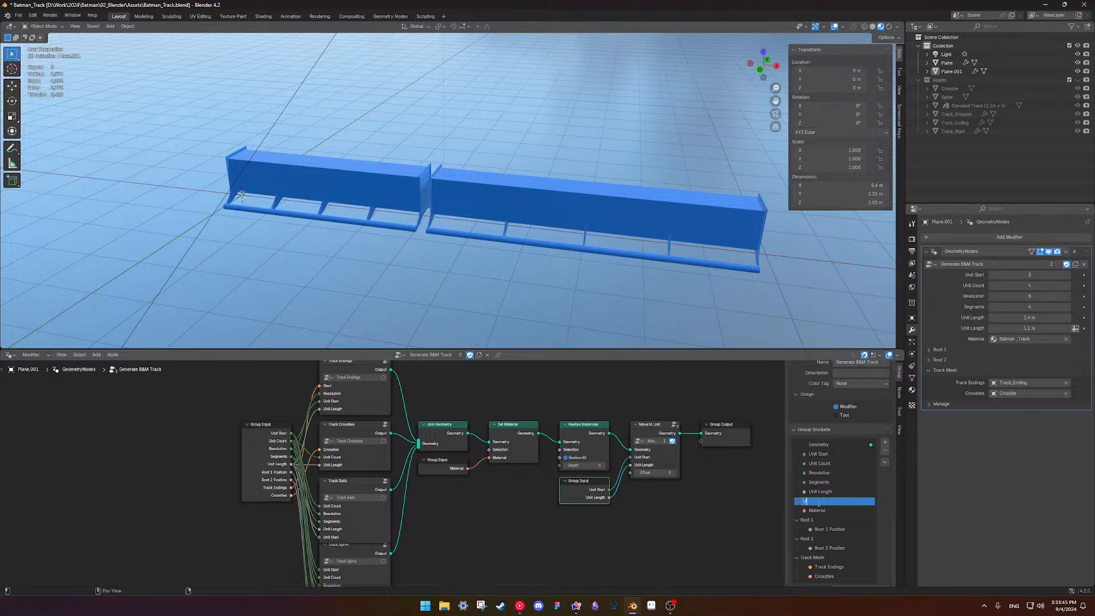
{"action": "type", "text": "nit Offset"}
{"action": "key", "text": "Return"}
Link the Group Input's Unit Offset to the Move to Unit node's Offset, and hide the Group Input's unused sockets
{"action": "key", "text": "ctrl+h"}
{"action": "left_click_drag", "start_coordinate": [610, 527], "coordinate": [634, 474]}
{"action": "left_click", "coordinate": [575, 498]}
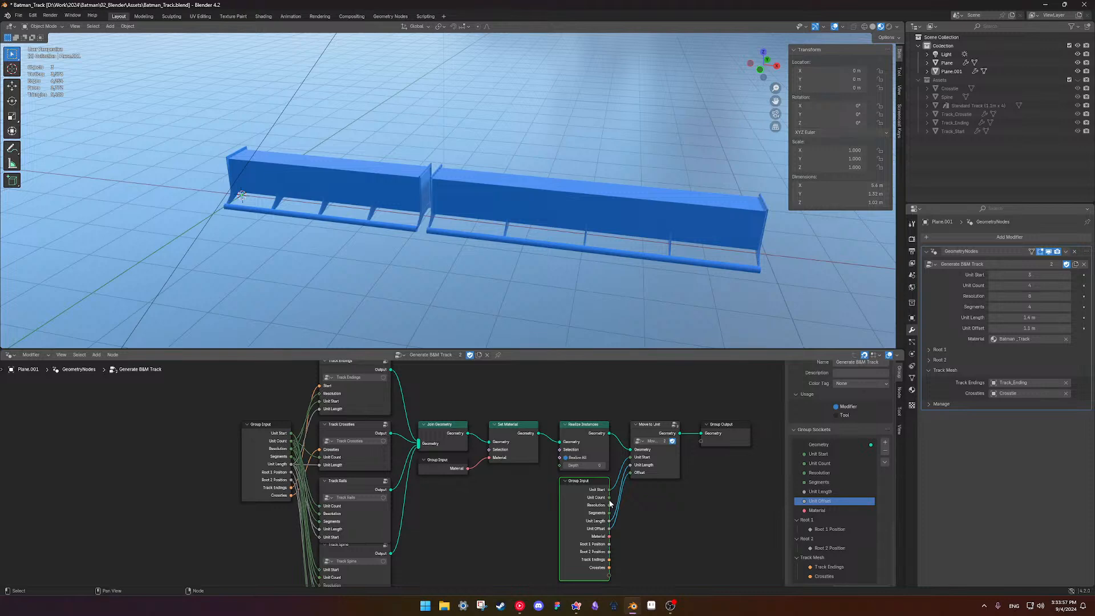
{"action": "key", "text": "ctrl+h"}
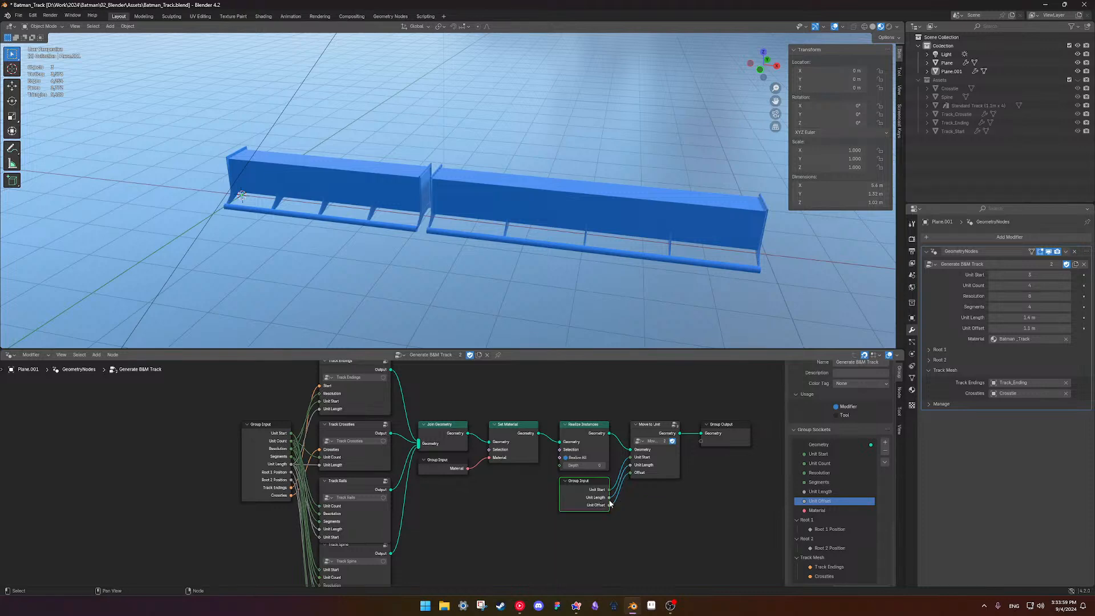
Enter the Move to Unit node group and change its Offset input's type to Float
{"action": "left_click", "coordinate": [659, 473]}
{"action": "key", "text": "Tab"}
{"action": "middle_click_drag", "start_coordinate": [450, 483], "coordinate": [469, 466]}
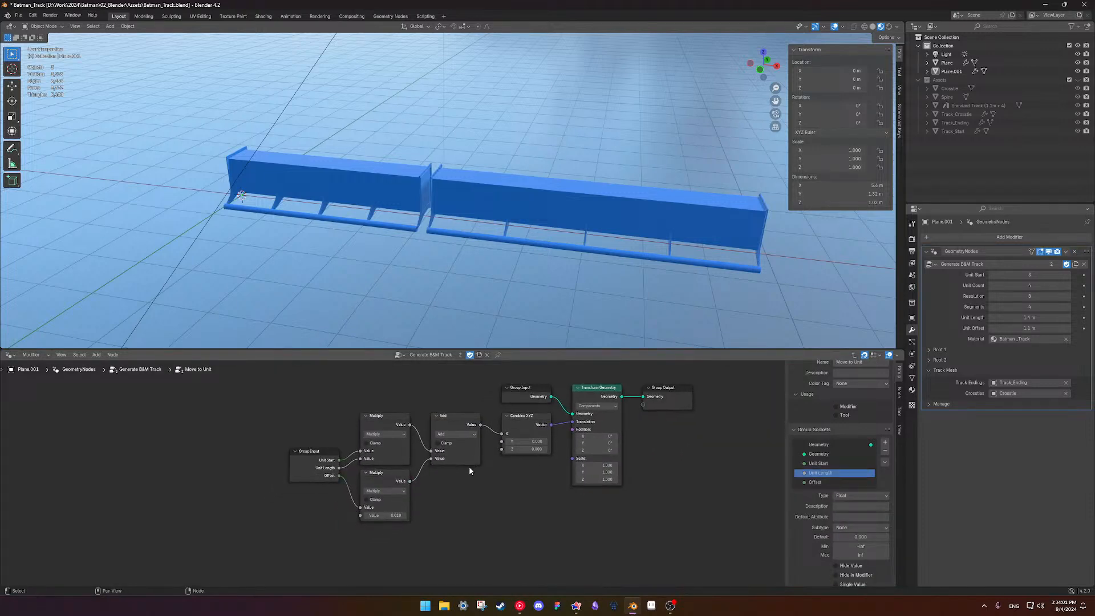
{"action": "scroll", "coordinate": [395, 473], "scroll_direction": "up", "scroll_amount": 3}
{"action": "left_click", "coordinate": [309, 480]}
{"action": "left_click", "coordinate": [815, 482]}
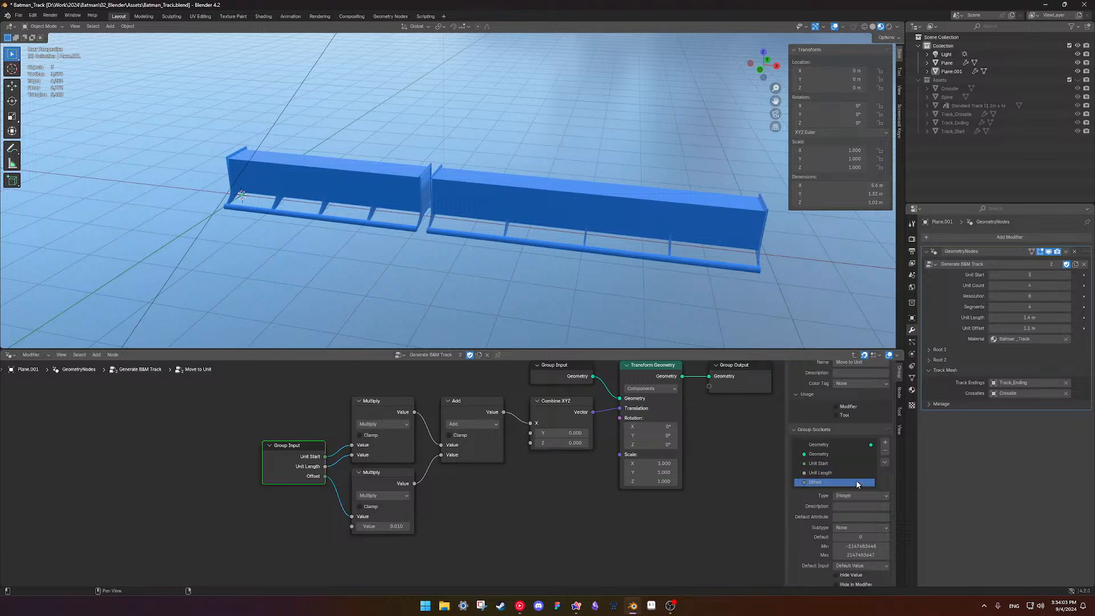
{"action": "left_click", "coordinate": [864, 495]}
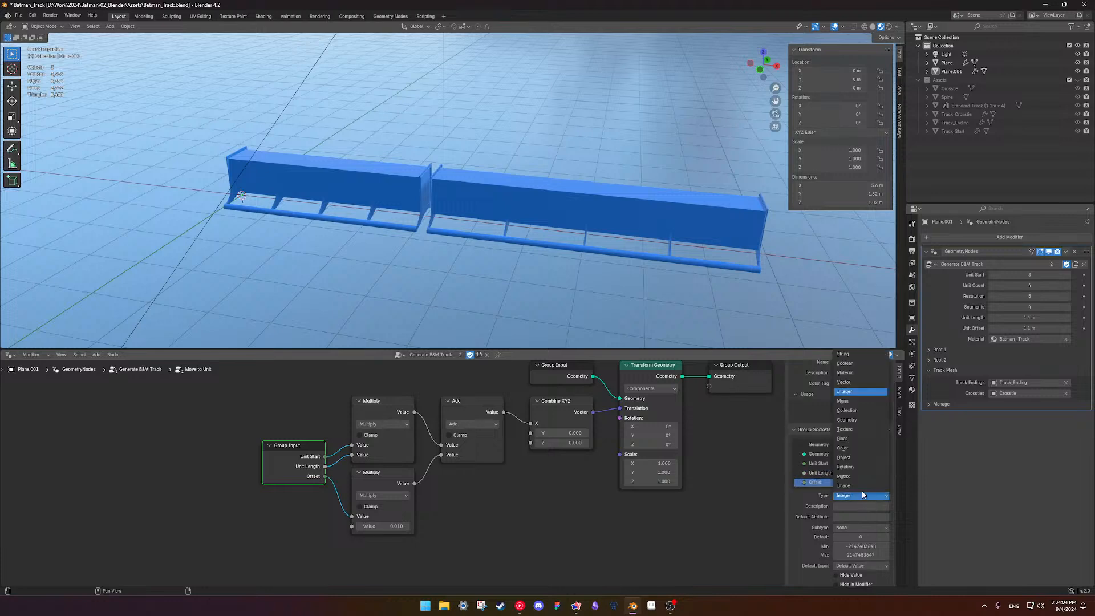
{"action": "left_click", "coordinate": [855, 437]}
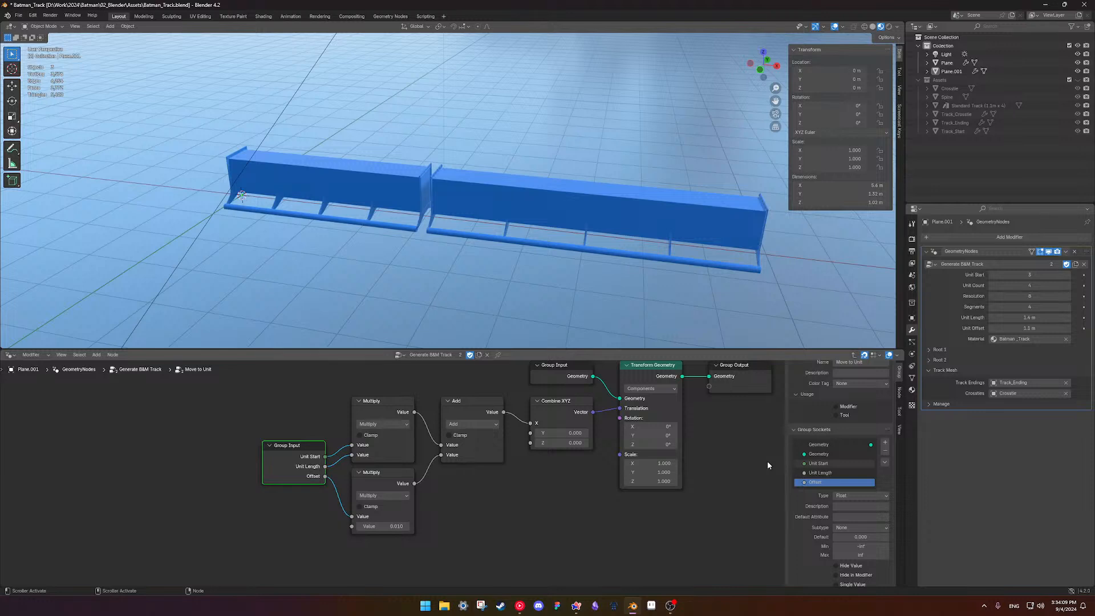
Vary the duplicated track's Unit Offset to test how far it shifts the segment, ending at 1.47 m
{"action": "middle_click_drag", "start_coordinate": [479, 491], "coordinate": [519, 490]}
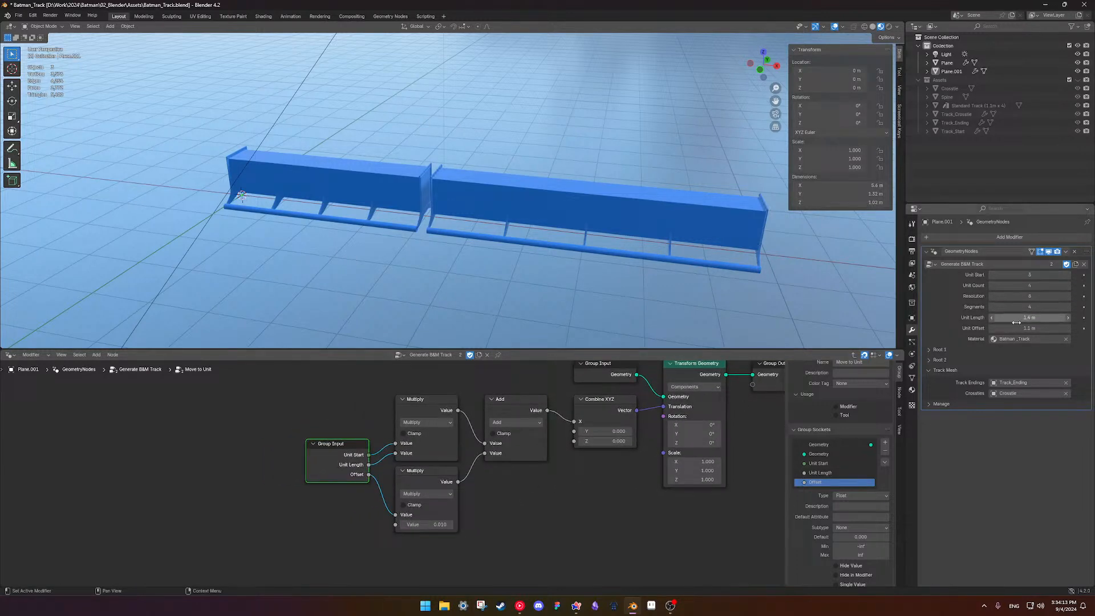
{"action": "left_click_drag", "start_coordinate": [1022, 330], "coordinate": [1022, 330]}
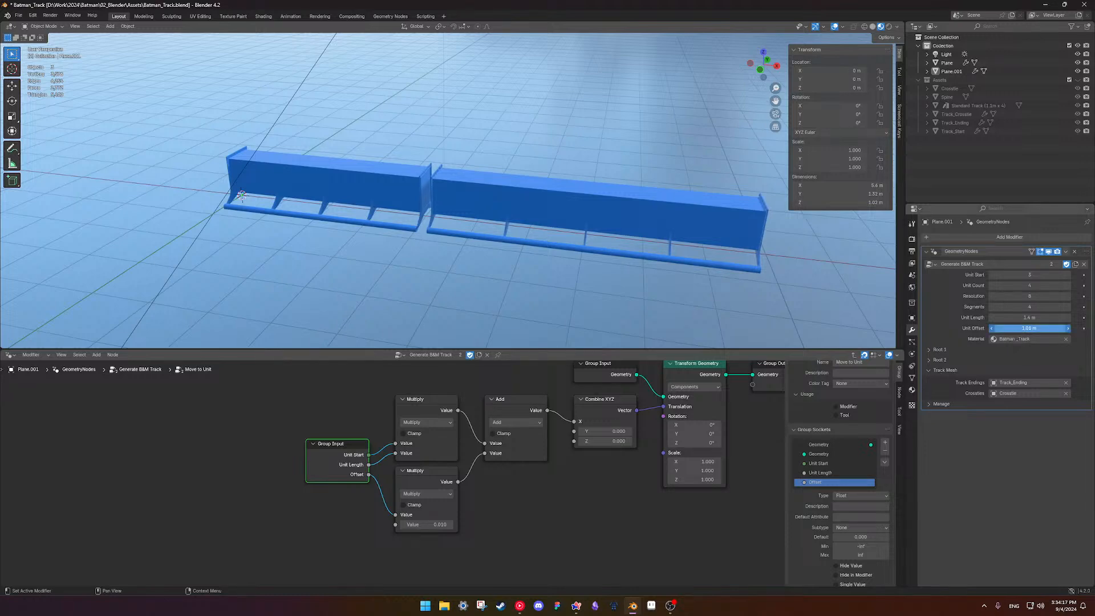
{"action": "left_click_drag", "start_coordinate": [1023, 330], "coordinate": [1022, 330]}
{"action": "middle_click_drag", "start_coordinate": [520, 499], "coordinate": [389, 525]}
{"action": "scroll", "coordinate": [479, 502], "scroll_direction": "up", "scroll_amount": 1}
{"action": "scroll", "coordinate": [478, 506], "scroll_direction": "up", "scroll_amount": 1}
{"action": "middle_click_drag", "start_coordinate": [461, 492], "coordinate": [553, 500], "text": "shift"}
{"action": "scroll", "coordinate": [509, 500], "scroll_direction": "down", "scroll_amount": 2}
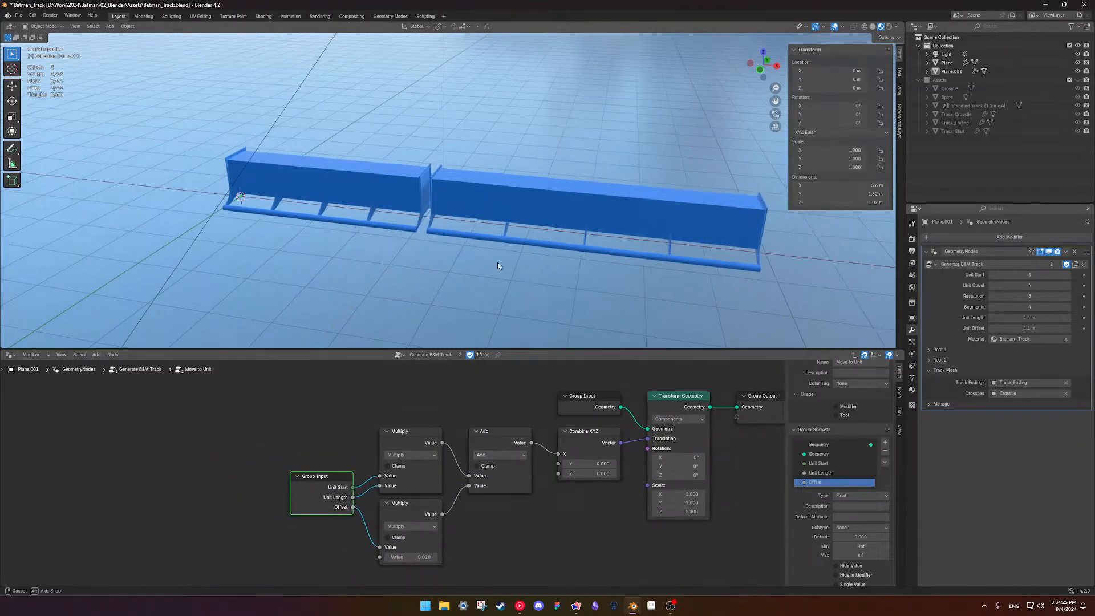
{"action": "middle_click_drag", "start_coordinate": [498, 268], "coordinate": [546, 214]}
{"action": "left_click", "coordinate": [546, 214]}
{"action": "mouse_move", "coordinate": [1029, 328]}
{"action": "left_mouse_down"}
{"action": "mouse_move", "coordinate": [1055, 328]}
{"action": "mouse_move", "coordinate": [1034, 328]}
{"action": "left_mouse_up"}
Leave the Move to Unit group and return to the Generate B&M Track node tree
{"action": "middle_click_drag", "start_coordinate": [497, 472], "coordinate": [423, 478]}
{"action": "key", "text": "Tab"}
{"action": "scroll", "coordinate": [423, 478], "scroll_direction": "down", "scroll_amount": 6}
{"action": "middle_click_drag", "start_coordinate": [553, 488], "coordinate": [421, 442], "text": "shift"}
{"action": "scroll", "coordinate": [447, 447], "scroll_direction": "up", "scroll_amount": 3}
{"action": "scroll", "coordinate": [421, 442], "scroll_direction": "down", "scroll_amount": 1}
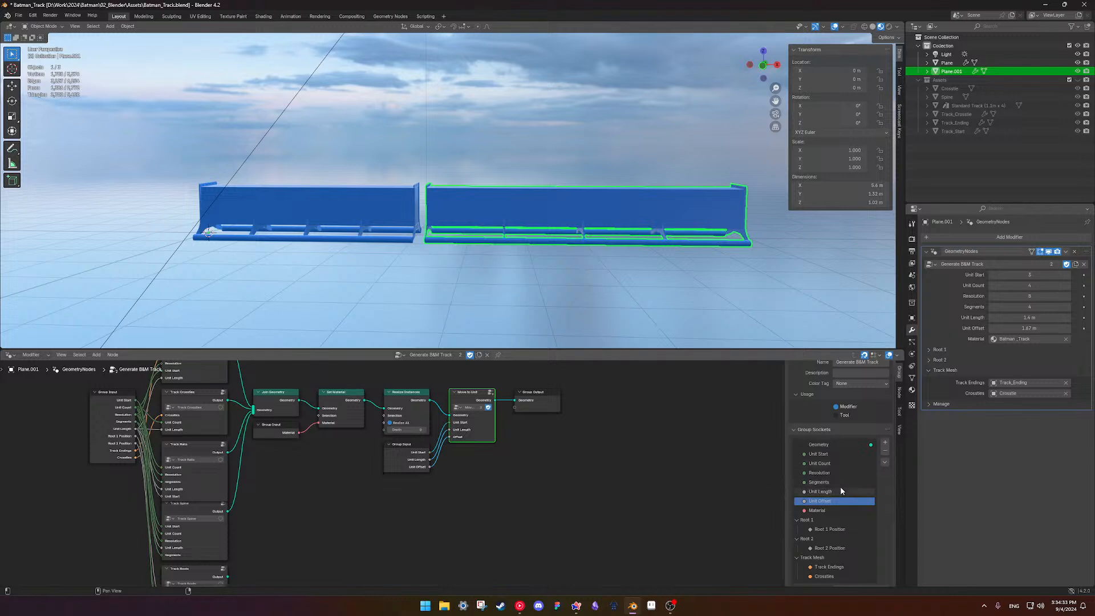
Set the Unit Offset input's default to 0 and give it a negative minimum
{"action": "scroll", "coordinate": [836, 500], "scroll_direction": "down", "scroll_amount": 4}
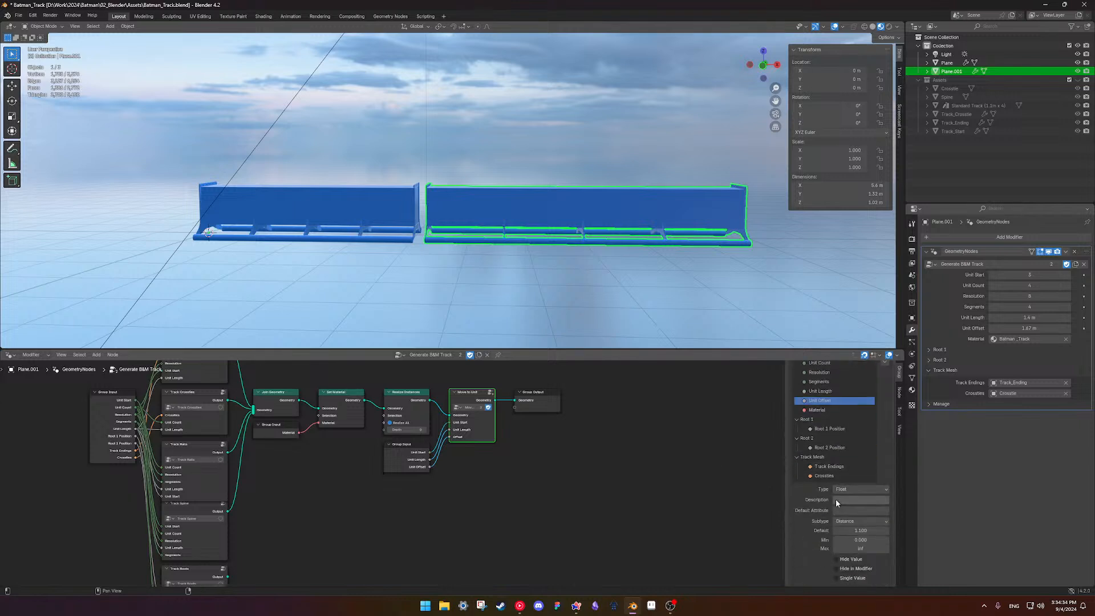
{"action": "left_click", "coordinate": [865, 530]}
{"action": "type", "text": "0"}
{"action": "key", "text": "Return"}
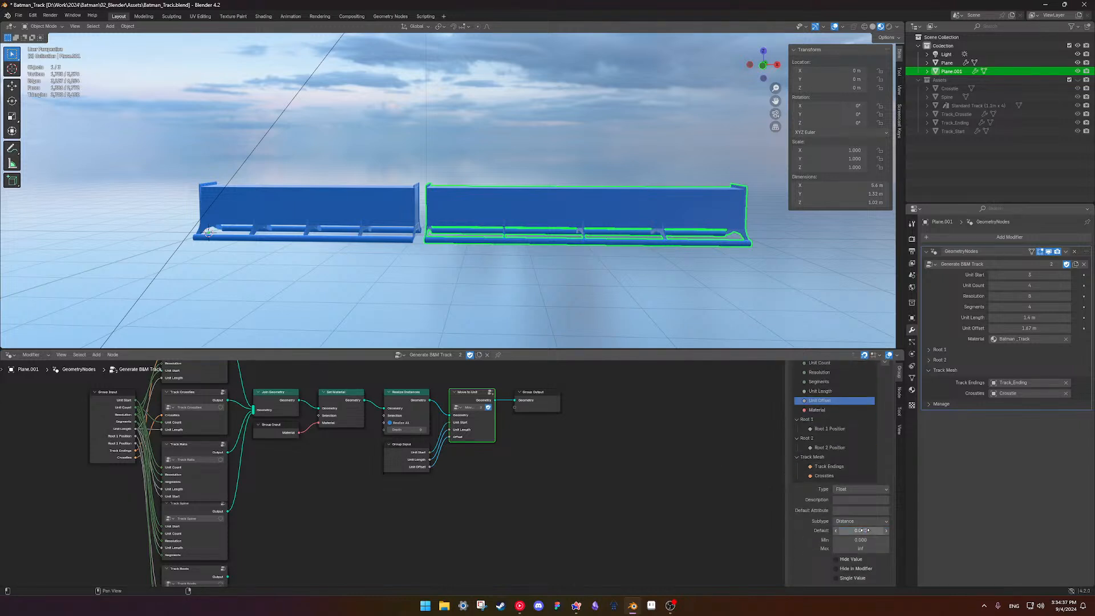
{"action": "left_click", "coordinate": [860, 539]}
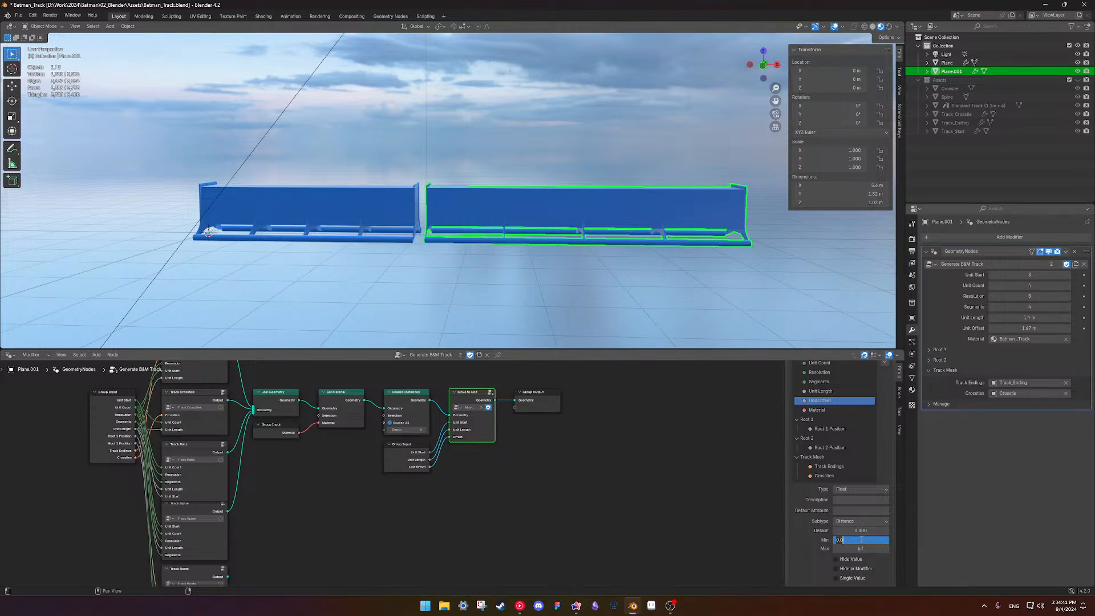
{"action": "type", "text": "-"}
{"action": "key", "text": "Return"}
{"action": "scroll", "coordinate": [840, 439], "scroll_direction": "up", "scroll_amount": 4}
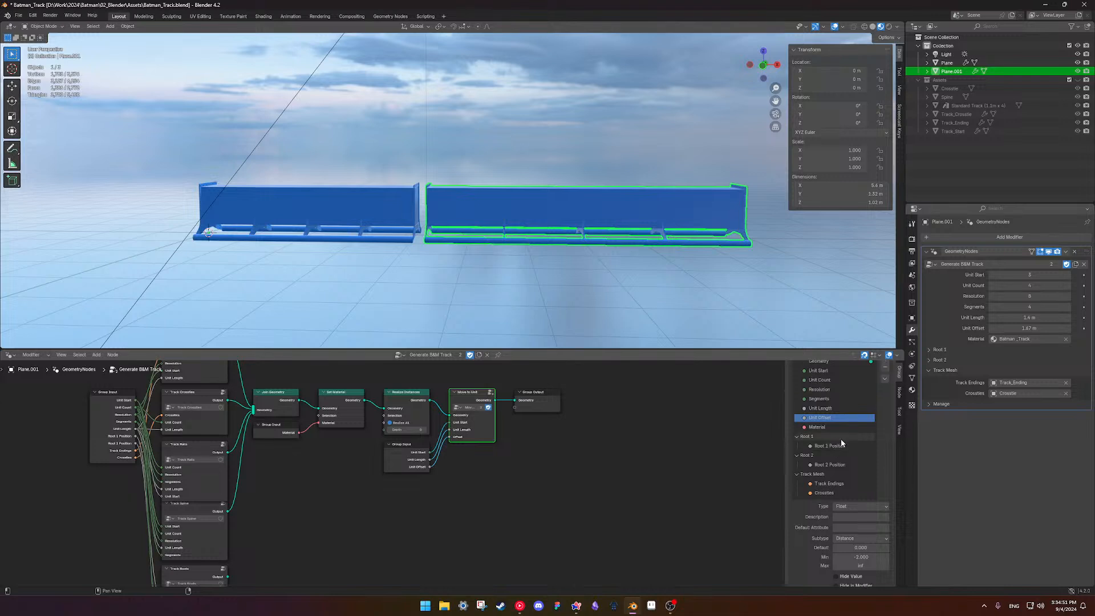
{"action": "scroll", "coordinate": [842, 441], "scroll_direction": "down", "scroll_amount": 3}
{"action": "scroll", "coordinate": [513, 291], "scroll_direction": "up", "scroll_amount": 4}
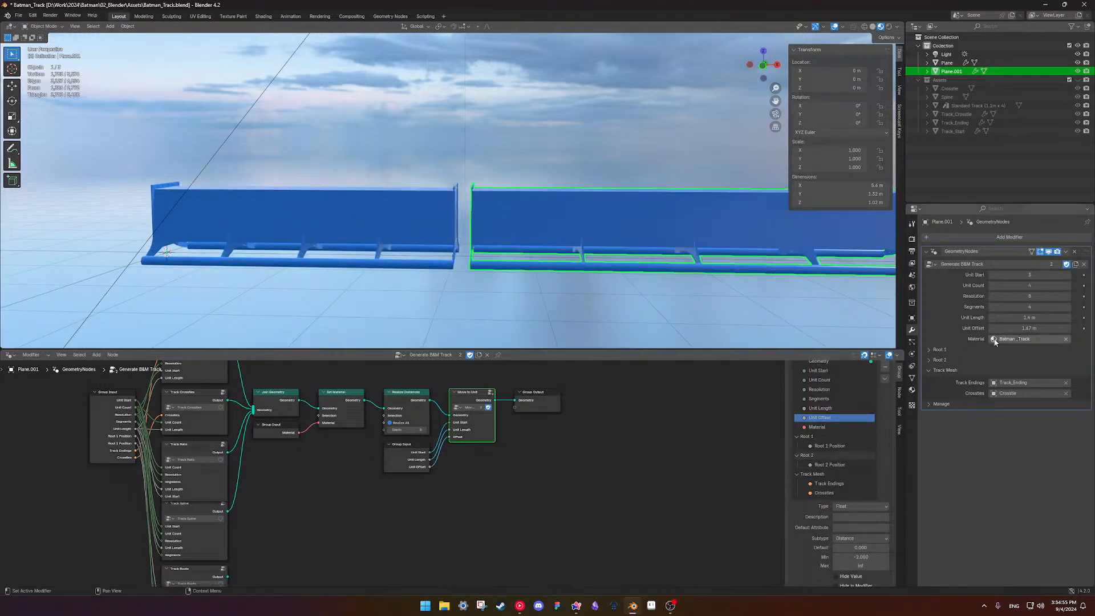
Change the Unit Offset input's subtype to None and adjust the duplicated track's Unit Offset
{"action": "scroll", "coordinate": [423, 471], "scroll_direction": "up", "scroll_amount": 2}
{"action": "left_click", "coordinate": [416, 466]}
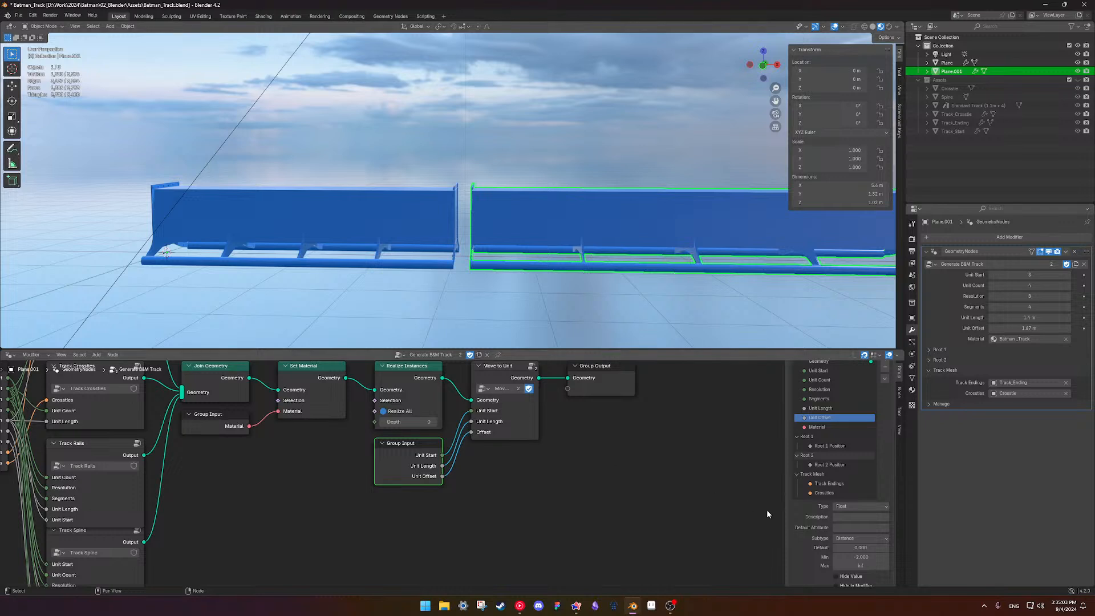
{"action": "scroll", "coordinate": [855, 448], "scroll_direction": "down", "scroll_amount": 1}
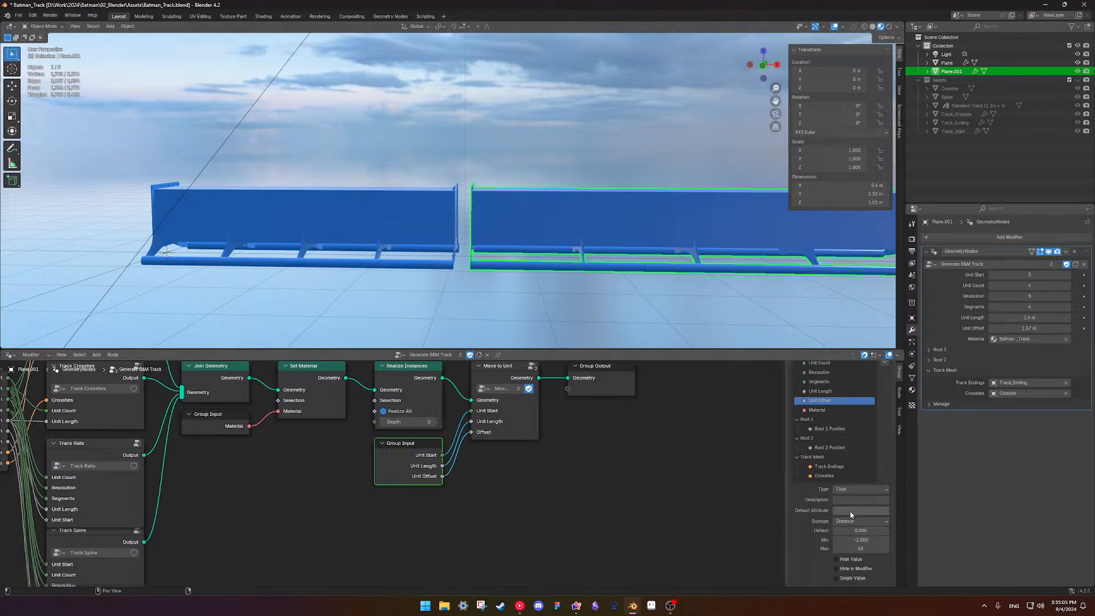
{"action": "left_click", "coordinate": [852, 521]}
{"action": "left_click", "coordinate": [849, 446]}
{"action": "scroll", "coordinate": [610, 461], "scroll_direction": "up", "scroll_amount": 2}
{"action": "left_click", "coordinate": [1068, 328]}
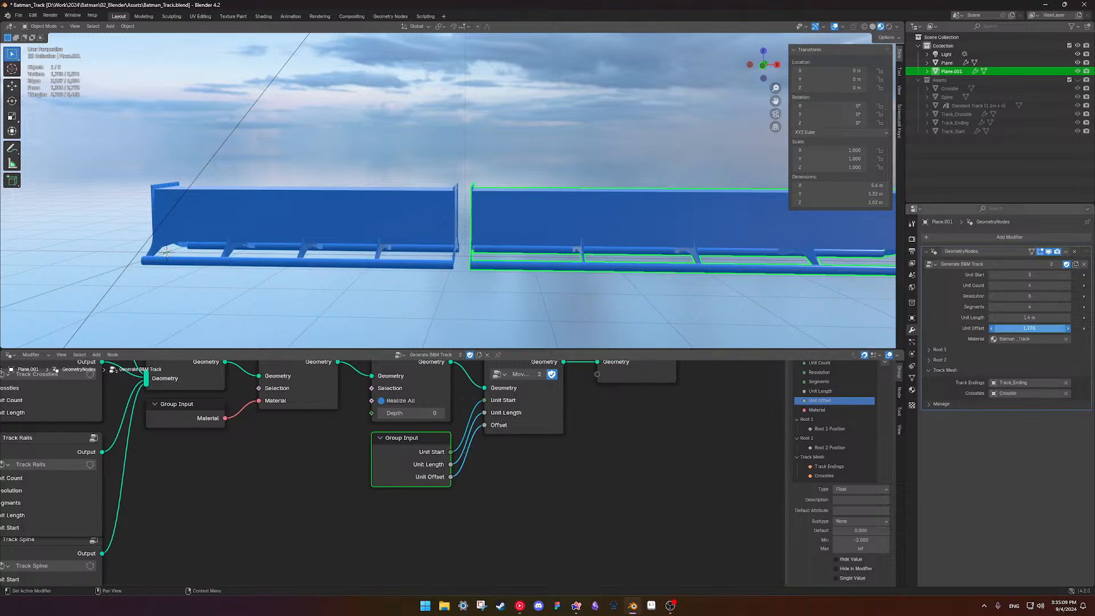
{"action": "left_click_drag", "start_coordinate": [1029, 327], "coordinate": [1020, 328]}
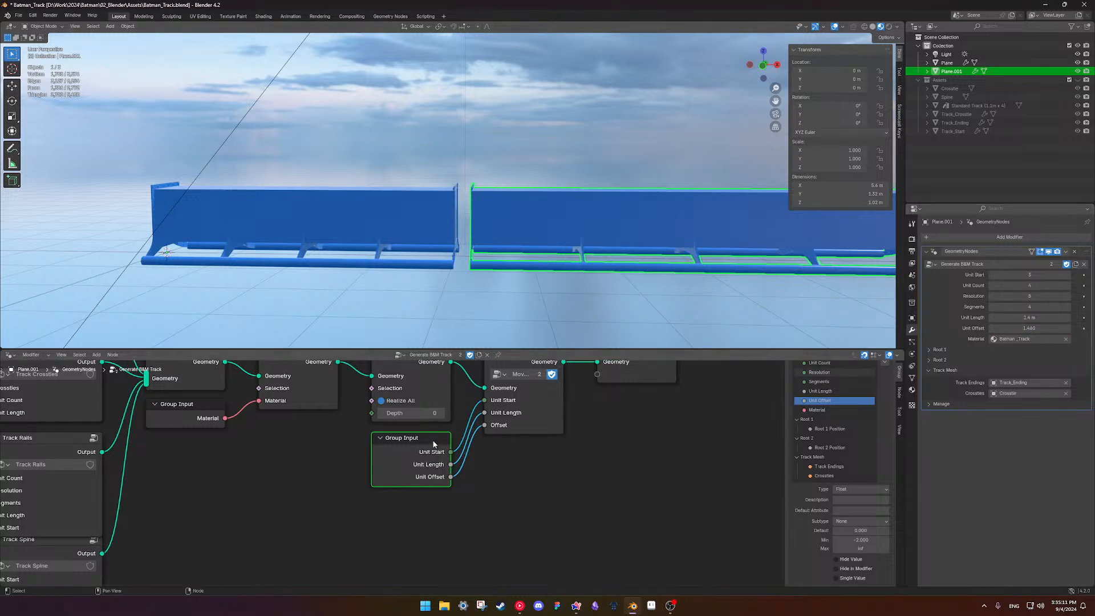
Inside the Move to Unit group, try a fixed Add value in place of the lower Multiply's output, and restore the link
{"action": "scroll", "coordinate": [485, 468], "scroll_direction": "down", "scroll_amount": 3}
{"action": "left_click", "coordinate": [522, 461]}
{"action": "key", "text": "Tab"}
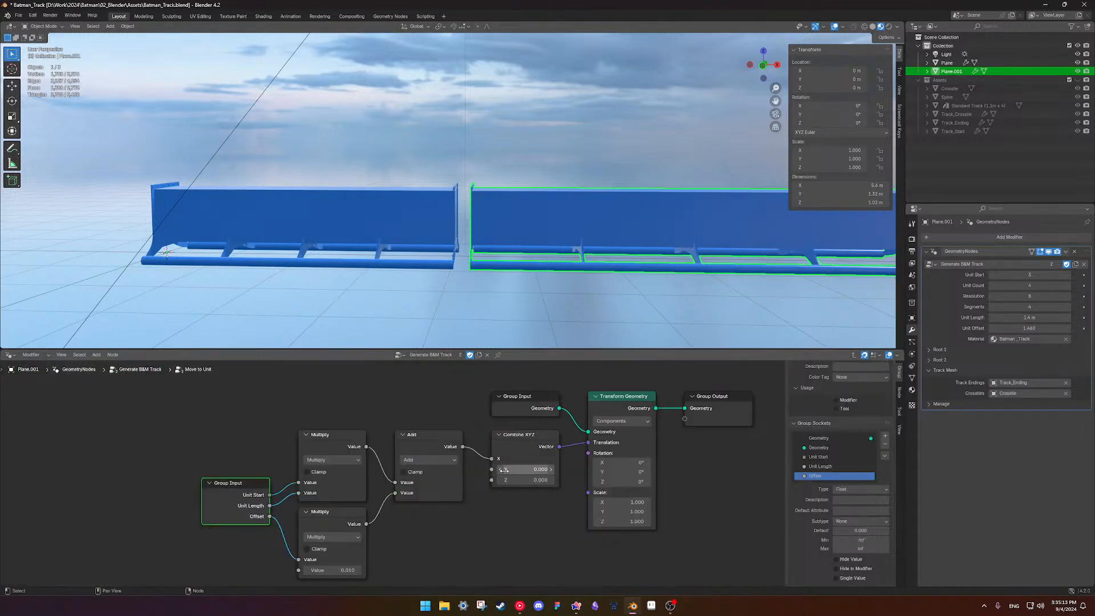
{"action": "scroll", "coordinate": [465, 448], "scroll_direction": "down", "scroll_amount": 3}
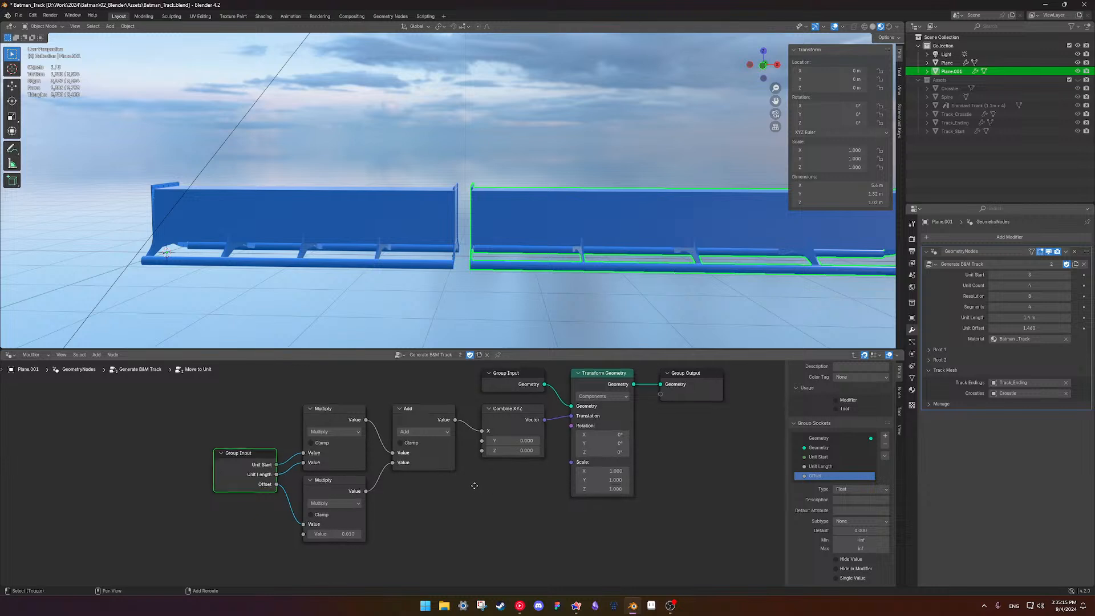
{"action": "middle_click_drag", "start_coordinate": [475, 487], "coordinate": [471, 481]}
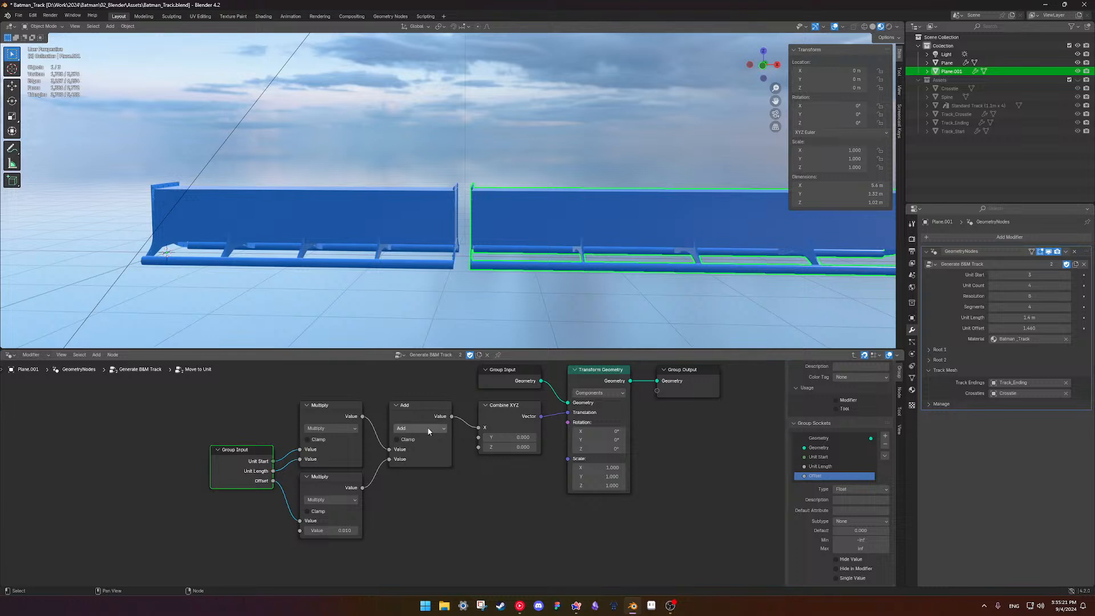
{"action": "right_click_drag", "start_coordinate": [381, 464], "coordinate": [404, 471], "text": "ctrl"}
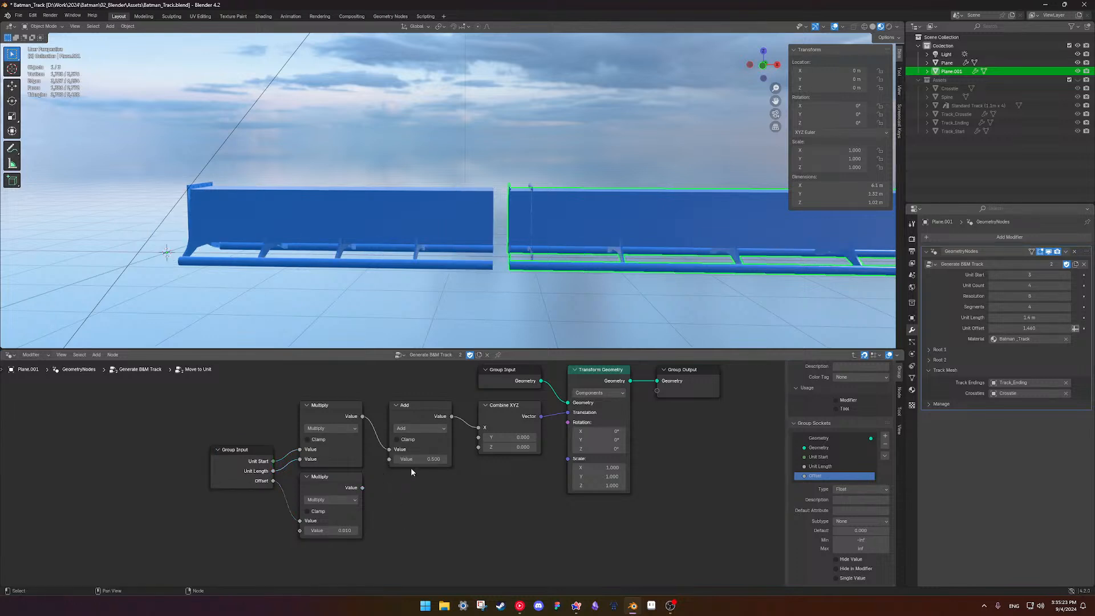
{"action": "mouse_move", "coordinate": [419, 459]}
{"action": "left_mouse_down"}
{"action": "mouse_move", "coordinate": [450, 459]}
{"action": "mouse_move", "coordinate": [400, 459]}
{"action": "mouse_move", "coordinate": [422, 459]}
{"action": "left_mouse_up"}
{"action": "key", "text": "ctrl+z"}
{"action": "scroll", "coordinate": [419, 459], "scroll_direction": "down", "scroll_amount": 1}
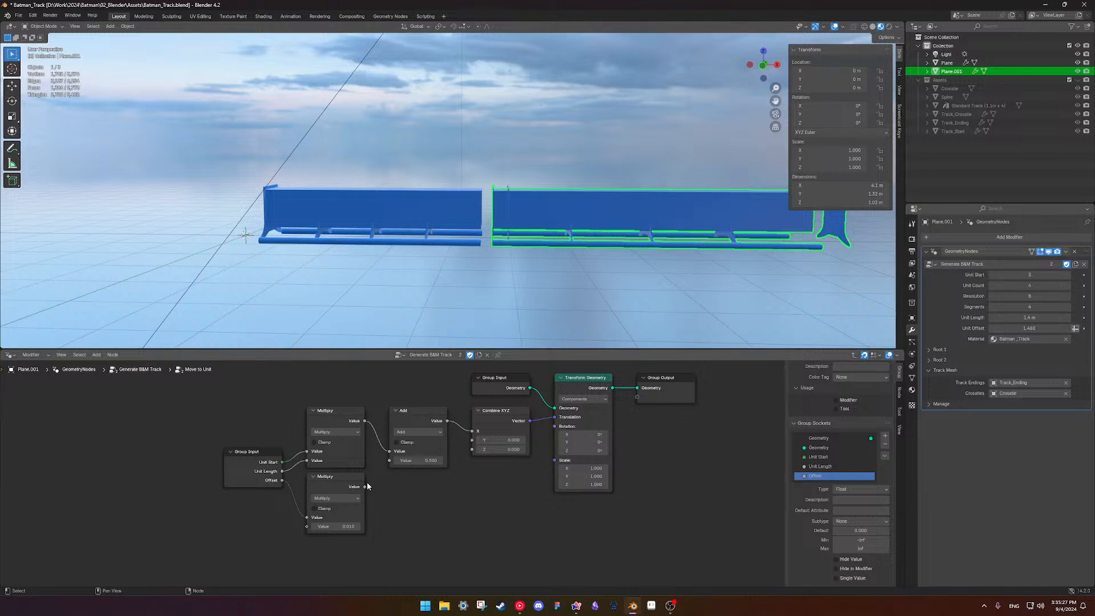
{"action": "left_click_drag", "start_coordinate": [363, 487], "coordinate": [389, 460]}
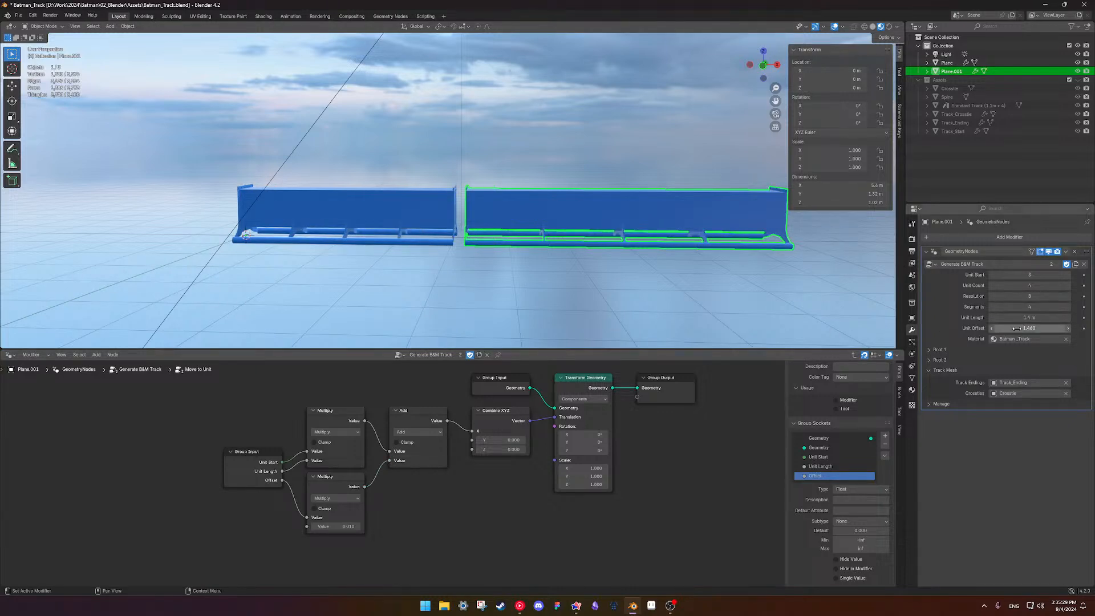
Raise the duplicated track's Unit Offset and return to the Generate B&M Track node tree
{"action": "left_click_drag", "start_coordinate": [1021, 328], "coordinate": [1013, 329]}
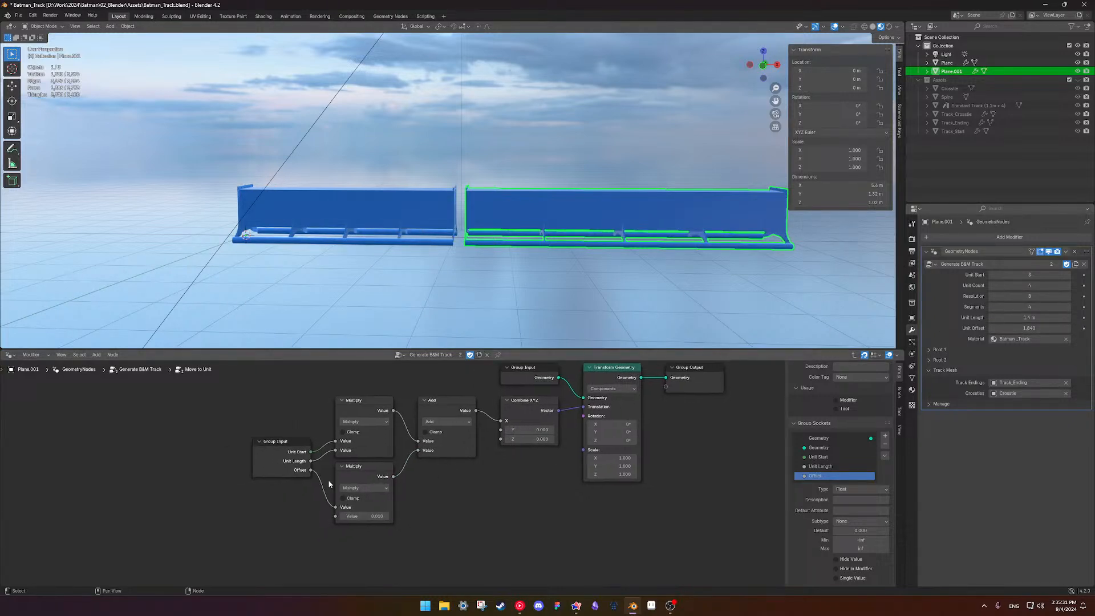
{"action": "key", "text": "Tab"}
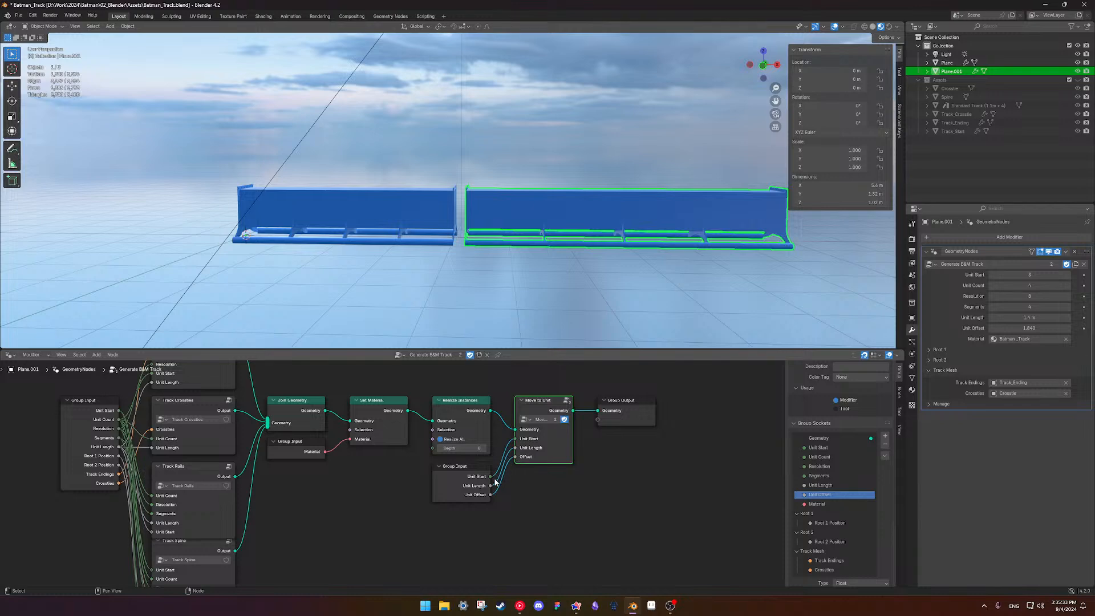
{"action": "scroll", "coordinate": [494, 482], "scroll_direction": "up", "scroll_amount": 2}
{"action": "left_click", "coordinate": [557, 476]}
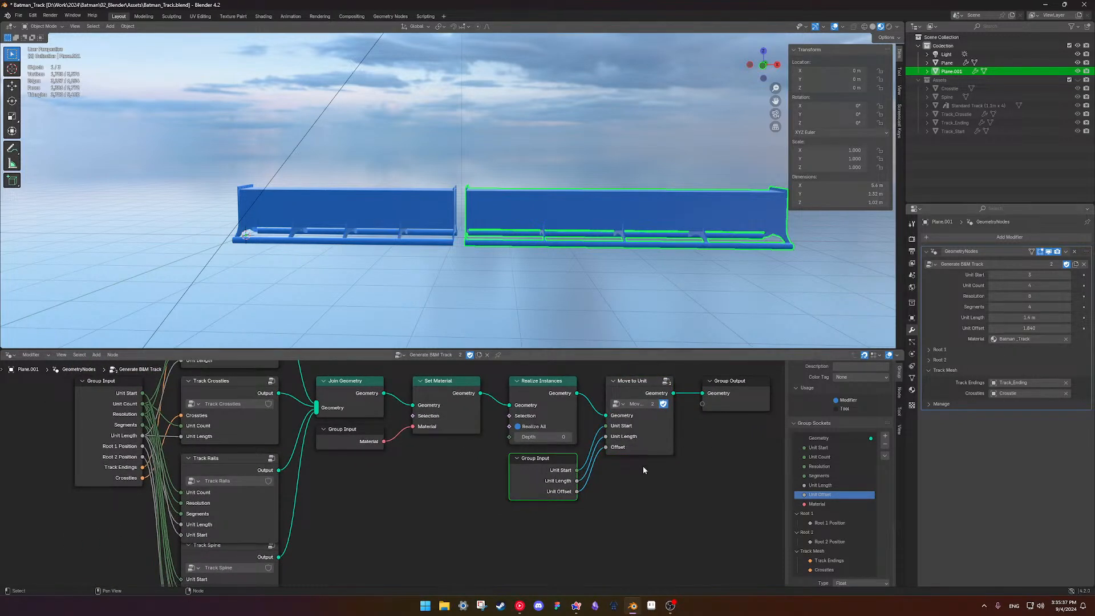
{"action": "middle_click_drag", "start_coordinate": [572, 492], "coordinate": [536, 503], "text": "shift"}
{"action": "scroll", "coordinate": [539, 502], "scroll_direction": "up", "scroll_amount": 3}
{"action": "scroll", "coordinate": [576, 490], "scroll_direction": "down", "scroll_amount": 4}
Enter the Move to Unit group again and lower the multiplier of the Multiply node fed by Offset
{"action": "left_click", "coordinate": [593, 457]}
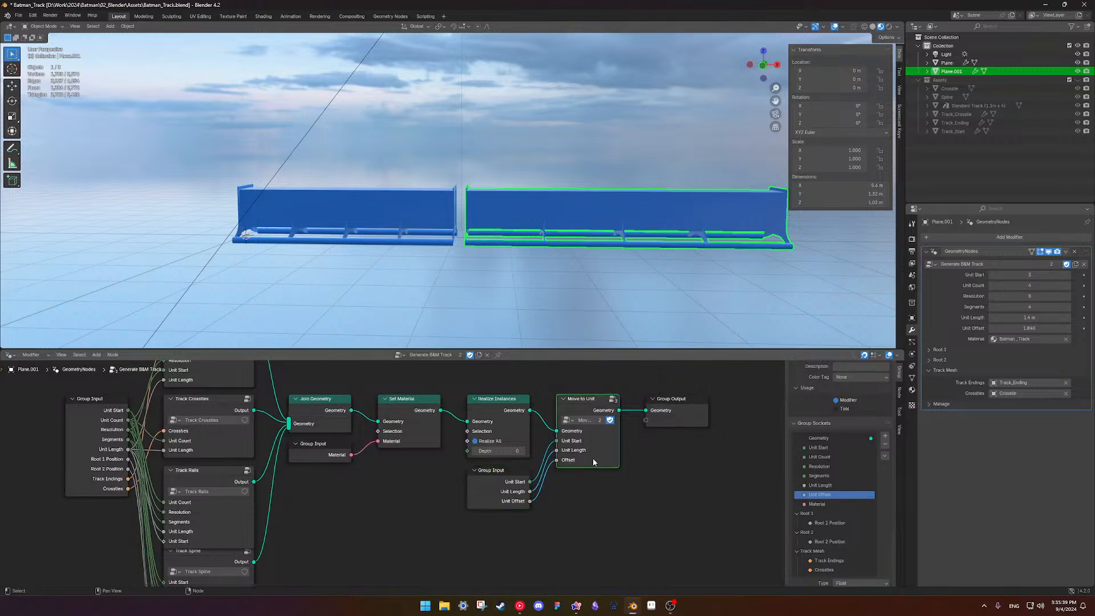
{"action": "key", "text": "Tab"}
{"action": "middle_click_drag", "start_coordinate": [272, 502], "coordinate": [295, 490], "text": "shift"}
{"action": "scroll", "coordinate": [299, 489], "scroll_direction": "up", "scroll_amount": 2}
{"action": "middle_click_drag", "start_coordinate": [382, 482], "coordinate": [377, 498], "text": "shift"}
{"action": "mouse_move", "coordinate": [390, 527]}
{"action": "left_mouse_down"}
{"action": "mouse_move", "coordinate": [451, 526]}
{"action": "mouse_move", "coordinate": [390, 527]}
{"action": "left_mouse_up"}
{"action": "left_click", "coordinate": [394, 525]}
{"action": "type", "text": "0.01"}
{"action": "key", "text": "Return"}
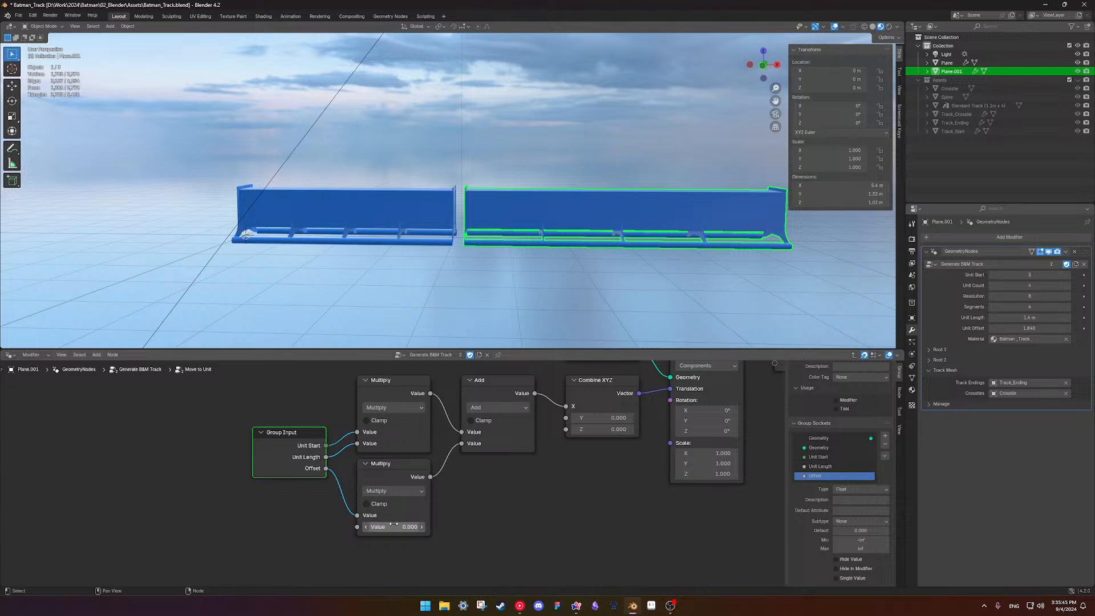
Delete the lower Multiply node and link the group's Offset directly to the Add node
{"action": "mouse_move", "coordinate": [545, 281]}
{"action": "middle_mouse_down", "text": "shift"}
{"action": "mouse_move", "coordinate": [610, 286]}
{"action": "mouse_move", "coordinate": [541, 282]}
{"action": "middle_mouse_up", "text": "shift"}
{"action": "scroll", "coordinate": [597, 299], "scroll_direction": "up", "scroll_amount": 2}
{"action": "scroll", "coordinate": [545, 282], "scroll_direction": "up", "scroll_amount": 3}
{"action": "scroll", "coordinate": [545, 281], "scroll_direction": "down", "scroll_amount": 2}
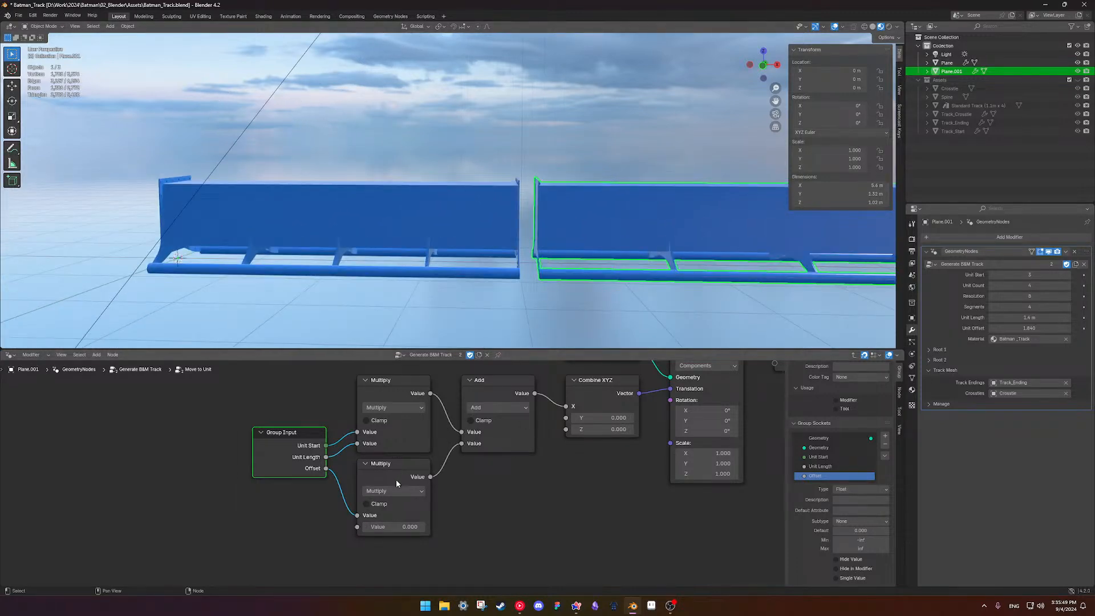
{"action": "left_click_drag", "start_coordinate": [357, 516], "coordinate": [341, 521]}
{"action": "left_click", "coordinate": [398, 517]}
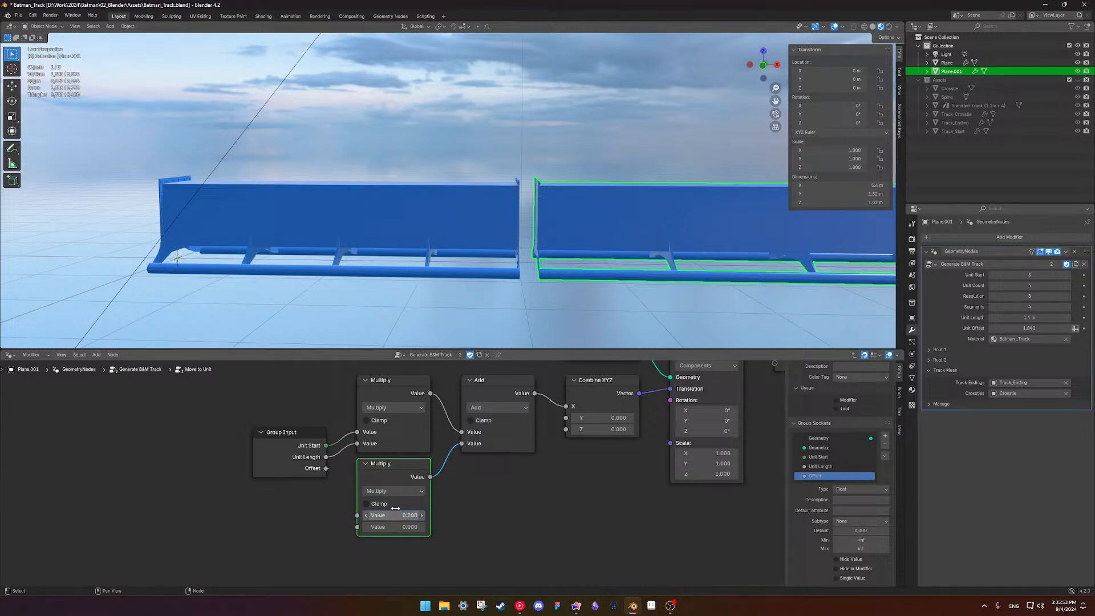
{"action": "left_click_drag", "start_coordinate": [326, 469], "coordinate": [350, 515]}
{"action": "left_click", "coordinate": [414, 470]}
{"action": "key", "text": "x"}
{"action": "left_click_drag", "start_coordinate": [325, 468], "coordinate": [471, 450]}
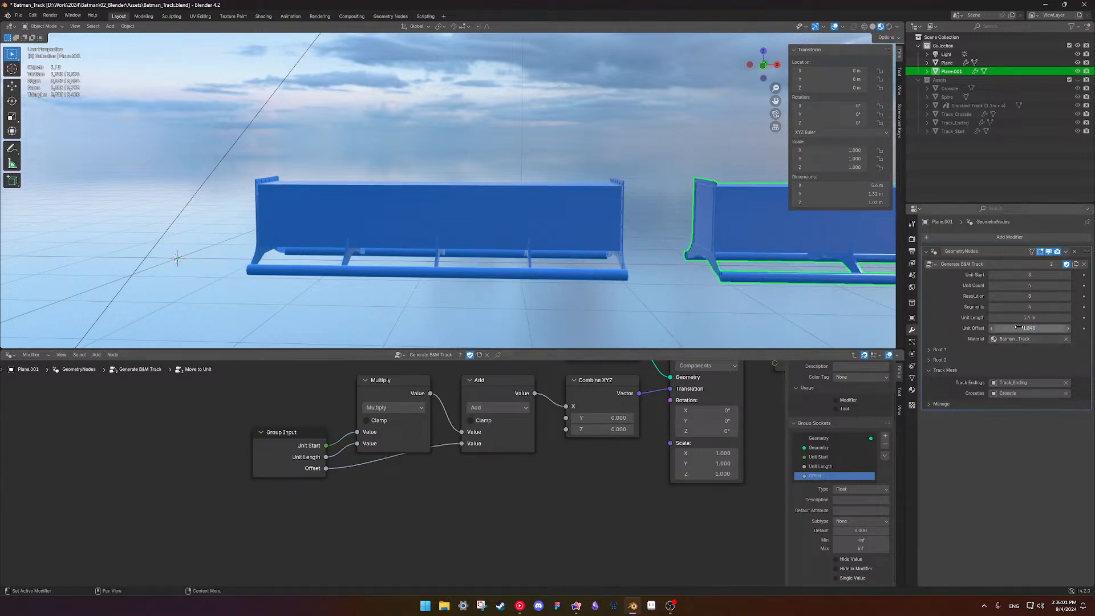
{"action": "mouse_move", "coordinate": [1024, 327]}
{"action": "left_mouse_down"}
{"action": "mouse_move", "coordinate": [1046, 327]}
{"action": "mouse_move", "coordinate": [997, 327]}
{"action": "mouse_move", "coordinate": [1015, 327]}
{"action": "left_mouse_up"}
{"action": "key", "text": "ctrl+z"}
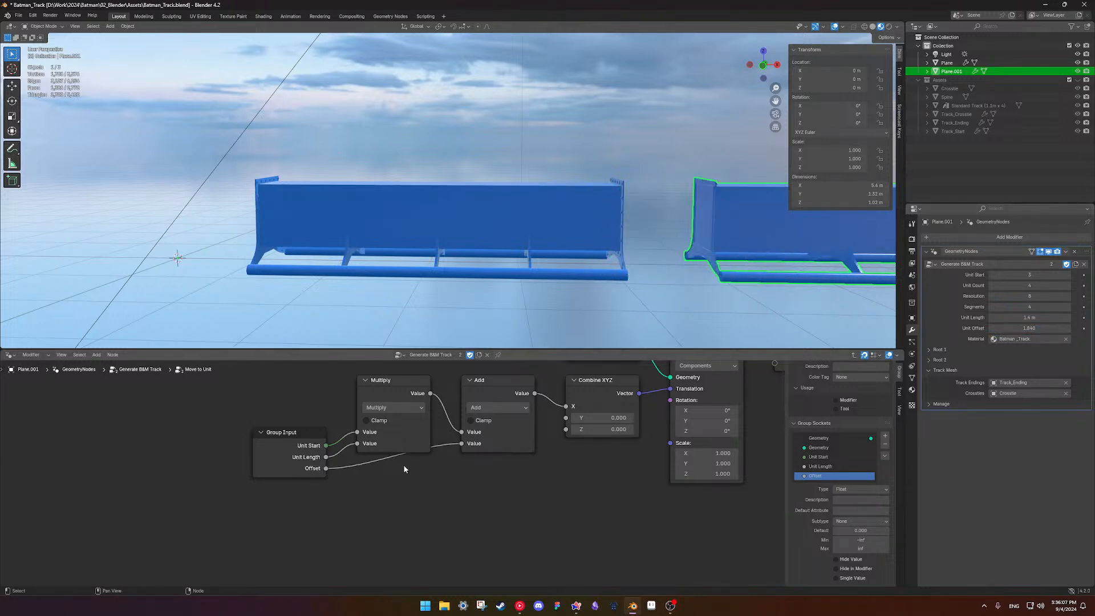
Duplicate the Multiply node, connect it between Offset and the Add node, and set its multiplier to 0.1
{"action": "left_click", "coordinate": [396, 449]}
{"action": "key", "text": "shift+d"}
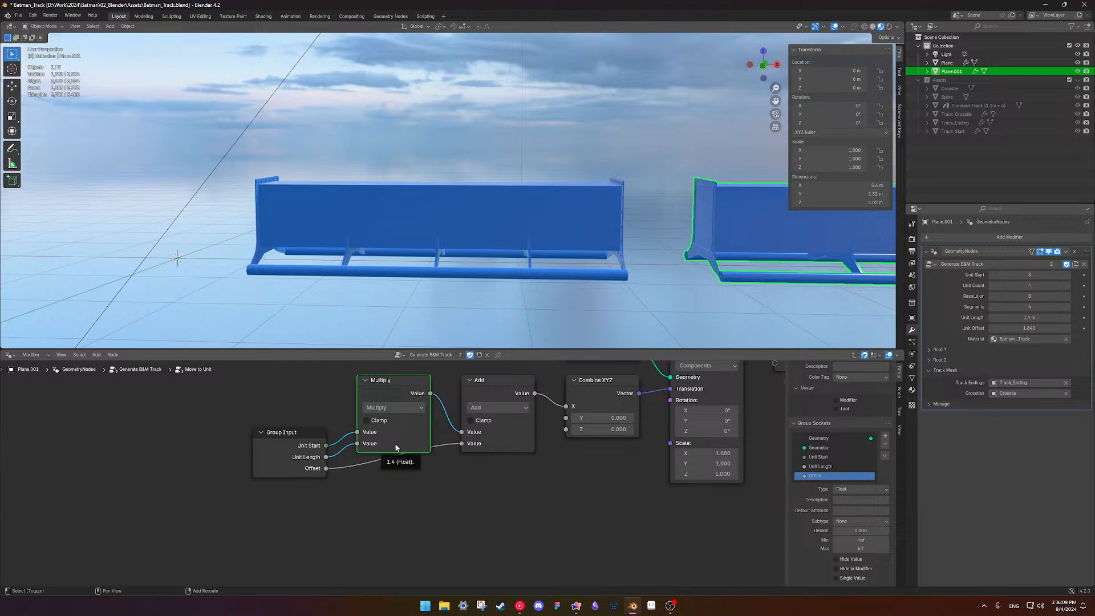
{"action": "left_click", "coordinate": [394, 529]}
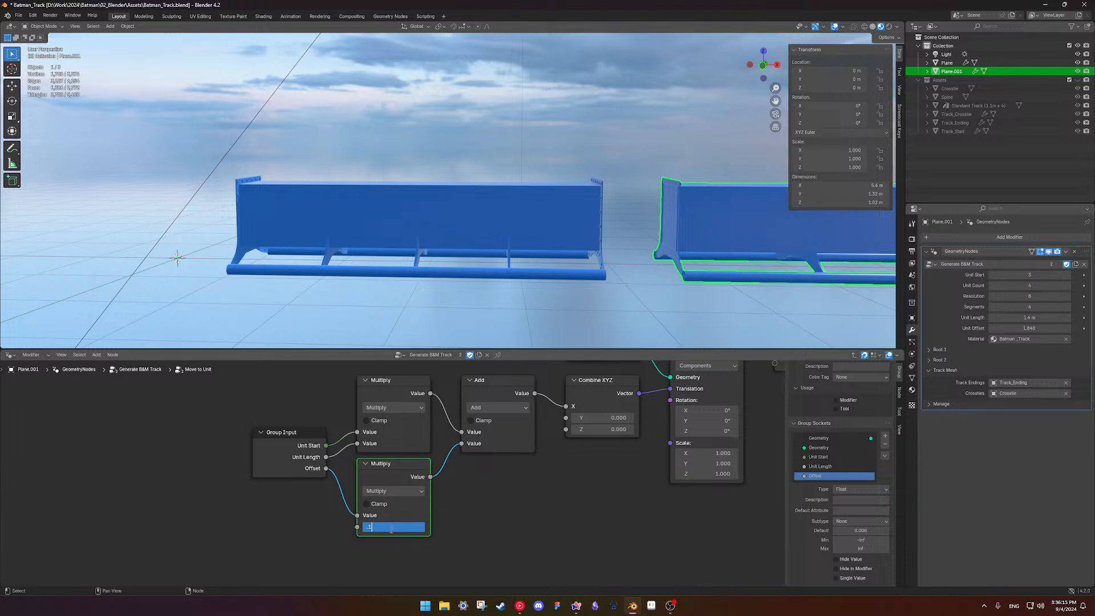
{"action": "key", "text": "Return"}
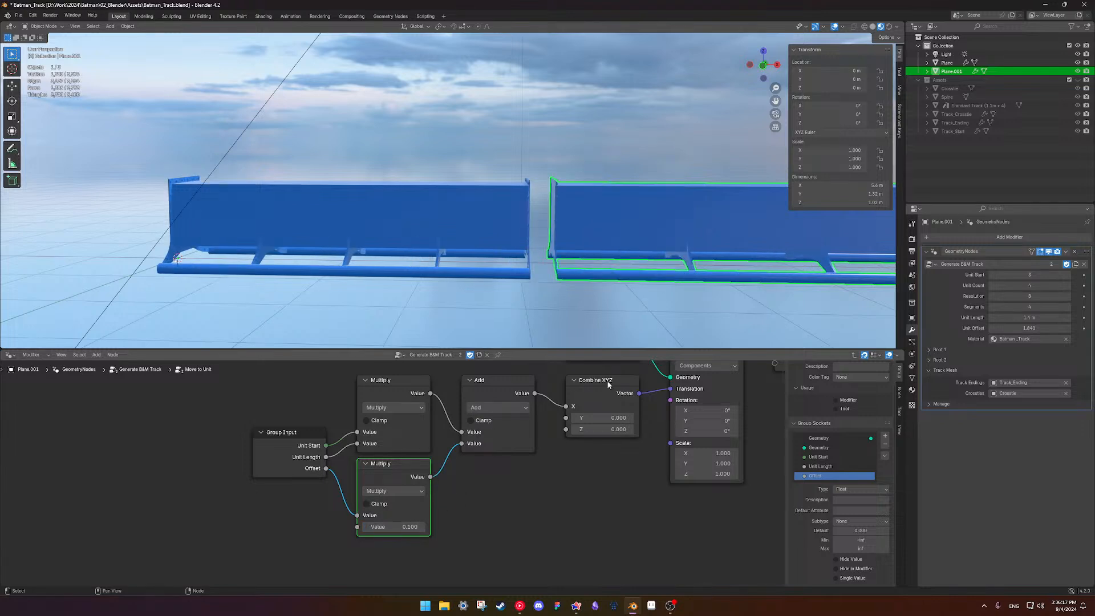
Set the lower Multiply node's multiplier to 2 and the duplicated track's Unit Offset to 1
{"action": "left_click_drag", "start_coordinate": [1029, 327], "coordinate": [984, 328]}
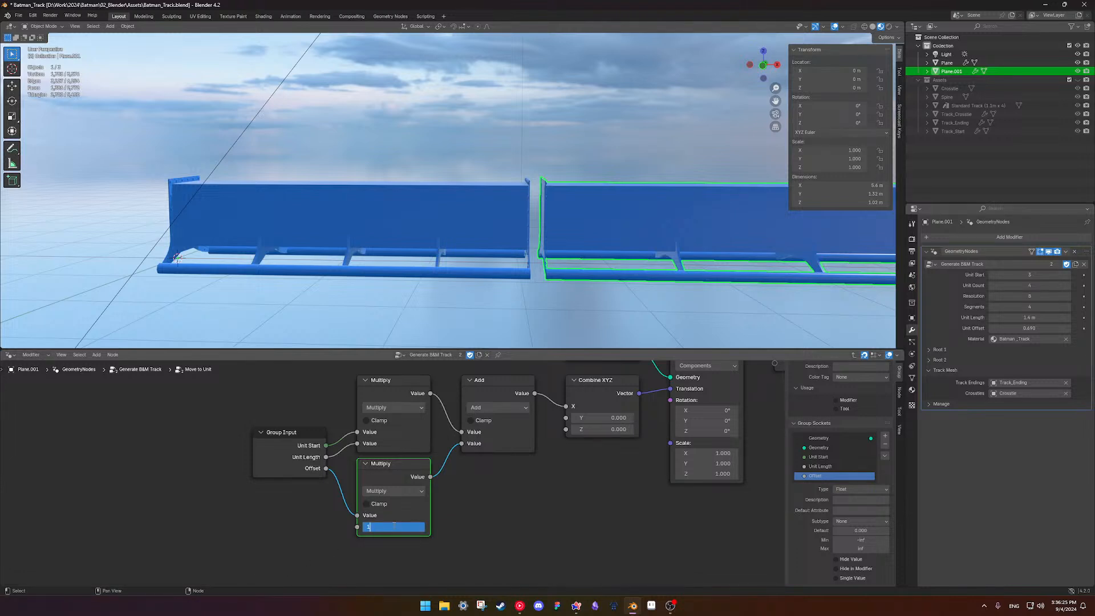
{"action": "key", "text": "Return"}
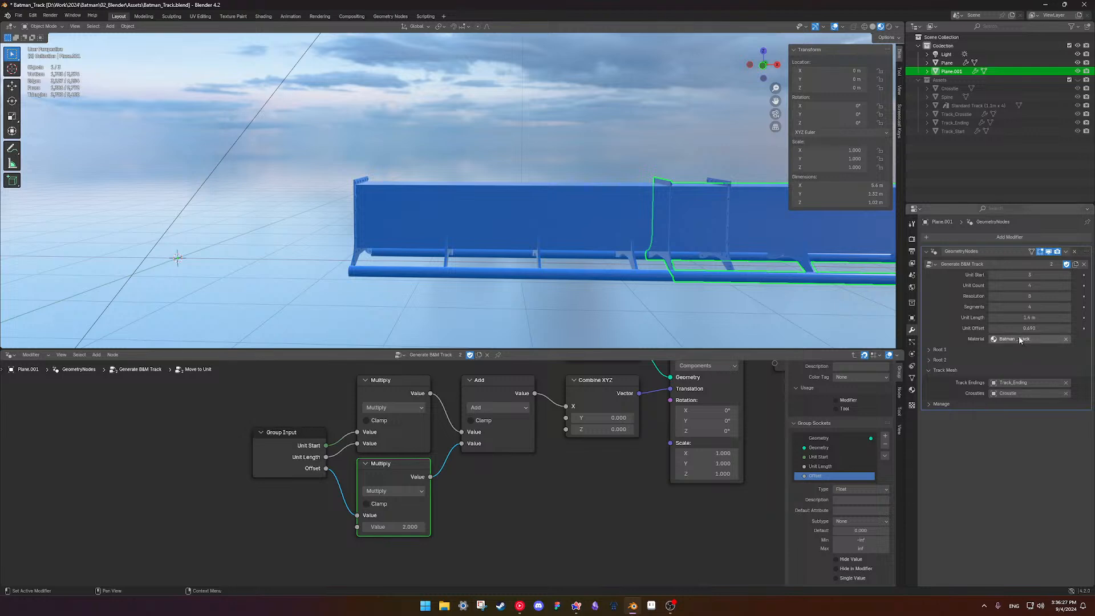
{"action": "left_click_drag", "start_coordinate": [1021, 328], "coordinate": [1030, 328]}
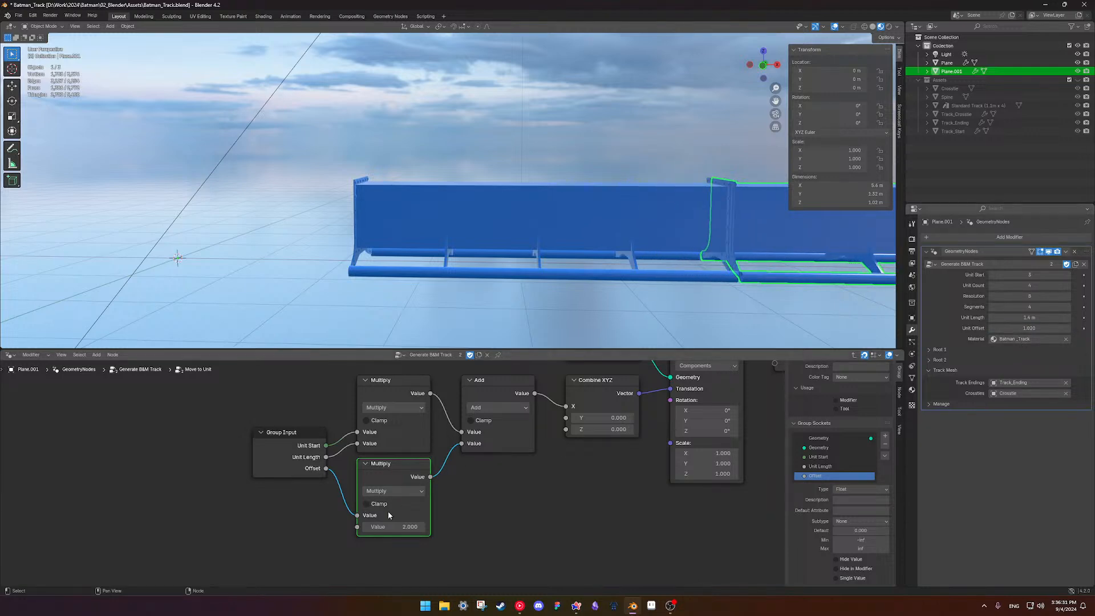
{"action": "left_click", "coordinate": [991, 328]}
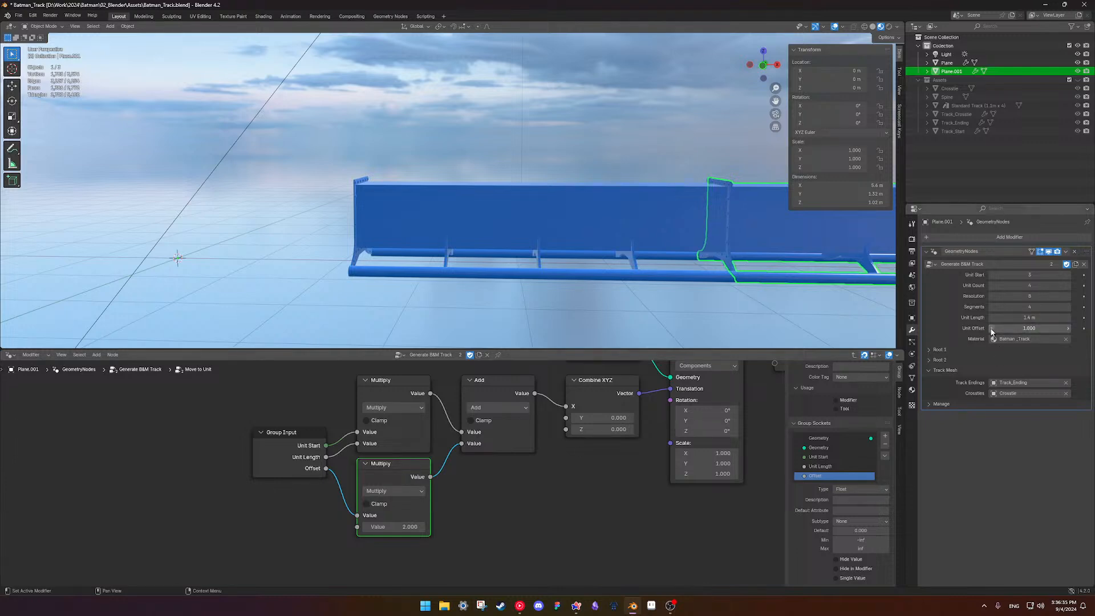
Select the original track segment and set its Unit Offset to 0
{"action": "scroll", "coordinate": [780, 318], "scroll_direction": "down", "scroll_amount": 2}
{"action": "left_click", "coordinate": [576, 215]}
{"action": "left_click", "coordinate": [1034, 328]}
{"action": "type", "text": "0"}
{"action": "key", "text": "Return"}
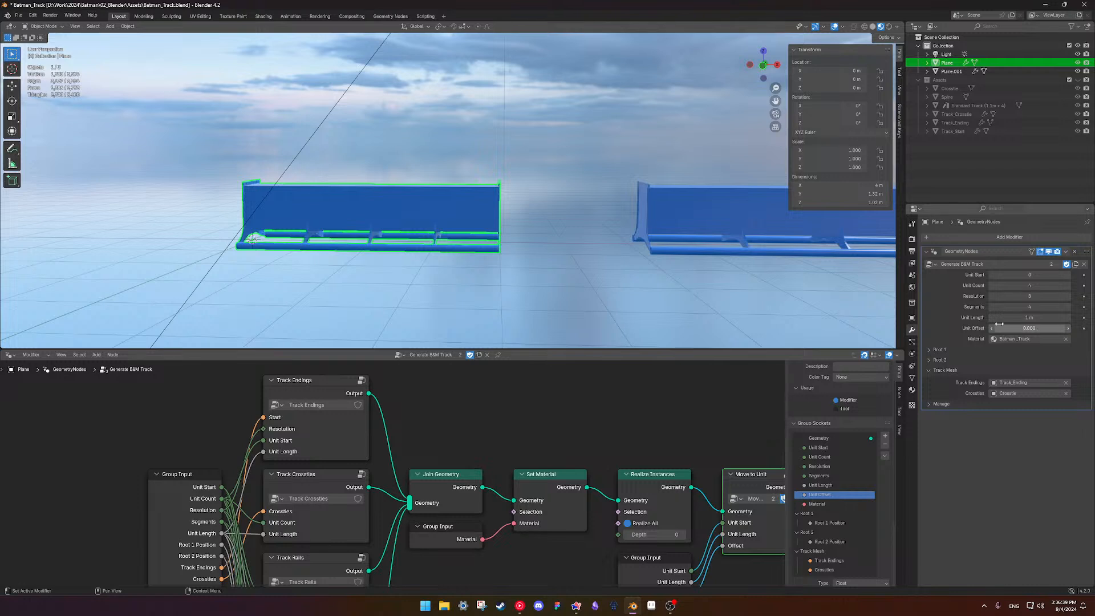
Set the duplicated track's Unit Start to 1 and Unit Offset to 1.3 so it meets the original segment
{"action": "left_click", "coordinate": [752, 207]}
{"action": "left_click_drag", "start_coordinate": [1026, 275], "coordinate": [1010, 275]}
{"action": "left_click_drag", "start_coordinate": [1027, 327], "coordinate": [1046, 327]}
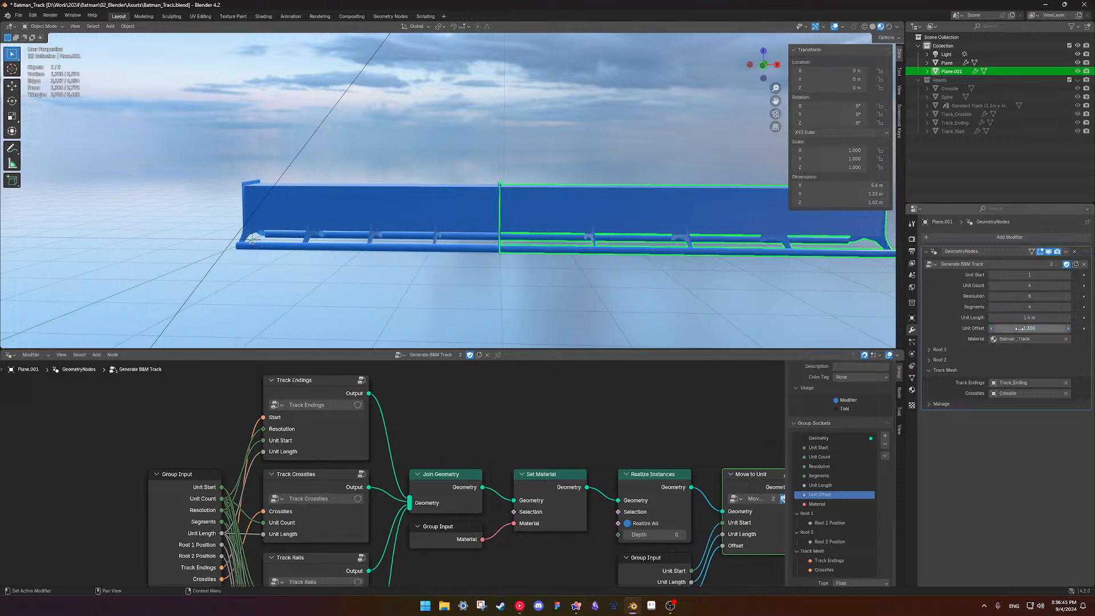
Examine the joint between the two track segments up close, and review the node tree around Move to Unit
{"action": "scroll", "coordinate": [627, 301], "scroll_direction": "up", "scroll_amount": 5}
{"action": "middle_click_drag", "start_coordinate": [611, 245], "coordinate": [536, 249], "text": "shift"}
{"action": "key", "text": "alt+a"}
{"action": "middle_click_drag", "start_coordinate": [568, 213], "coordinate": [541, 303]}
{"action": "scroll", "coordinate": [538, 307], "scroll_direction": "up", "scroll_amount": 5}
{"action": "scroll", "coordinate": [497, 293], "scroll_direction": "up", "scroll_amount": 1}
{"action": "scroll", "coordinate": [486, 286], "scroll_direction": "down", "scroll_amount": 1}
{"action": "left_click", "coordinate": [553, 279]}
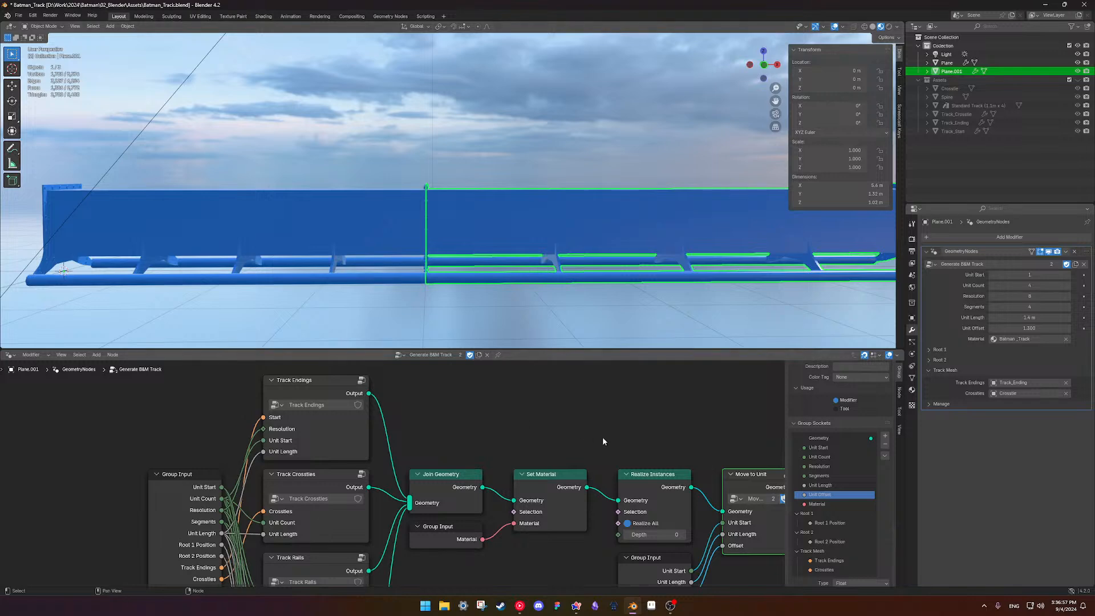
{"action": "scroll", "coordinate": [604, 439], "scroll_direction": "down", "scroll_amount": 1}
{"action": "middle_click_drag", "start_coordinate": [620, 481], "coordinate": [546, 414]}
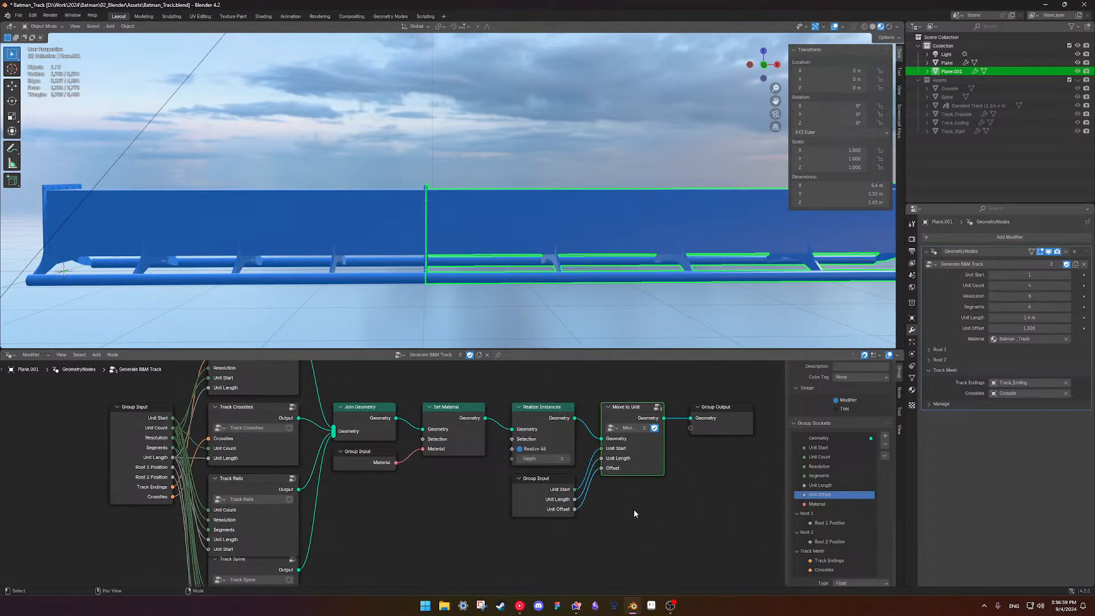
Change the type of the Unit Offset socket in the Generate B&M Track node group to Integer
{"action": "scroll", "coordinate": [565, 509], "scroll_direction": "up", "scroll_amount": 2}
{"action": "left_click", "coordinate": [620, 525]}
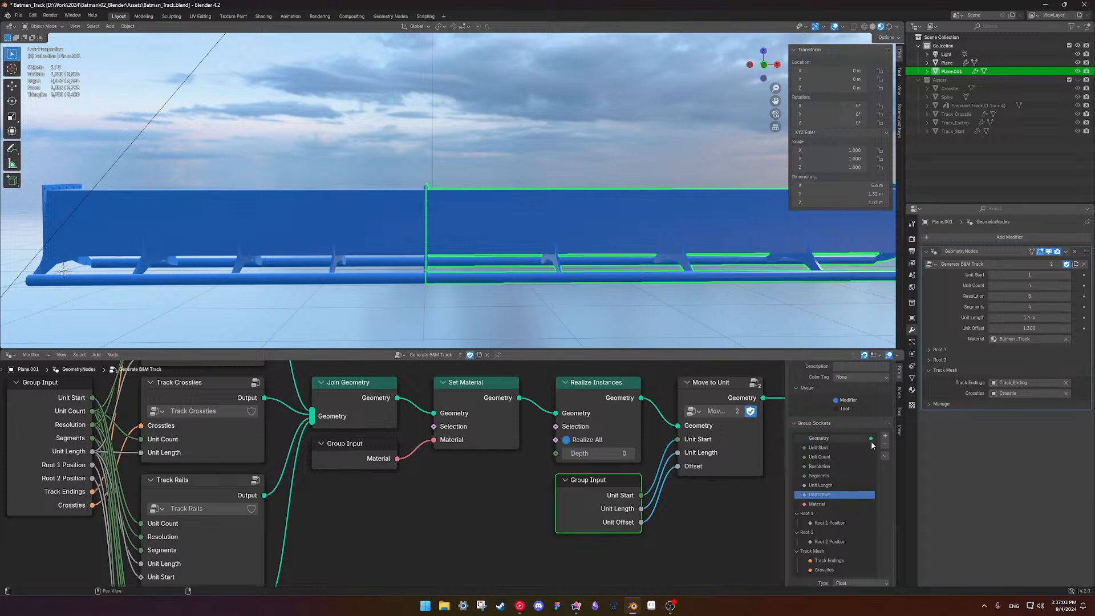
{"action": "scroll", "coordinate": [844, 523], "scroll_direction": "down", "scroll_amount": 4}
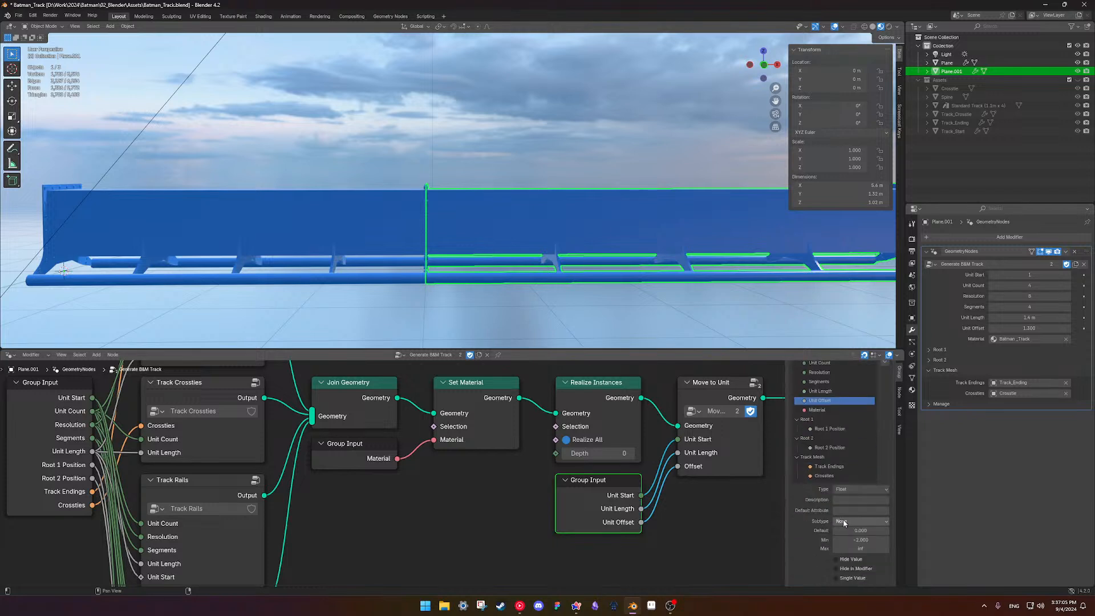
{"action": "left_click", "coordinate": [862, 491]}
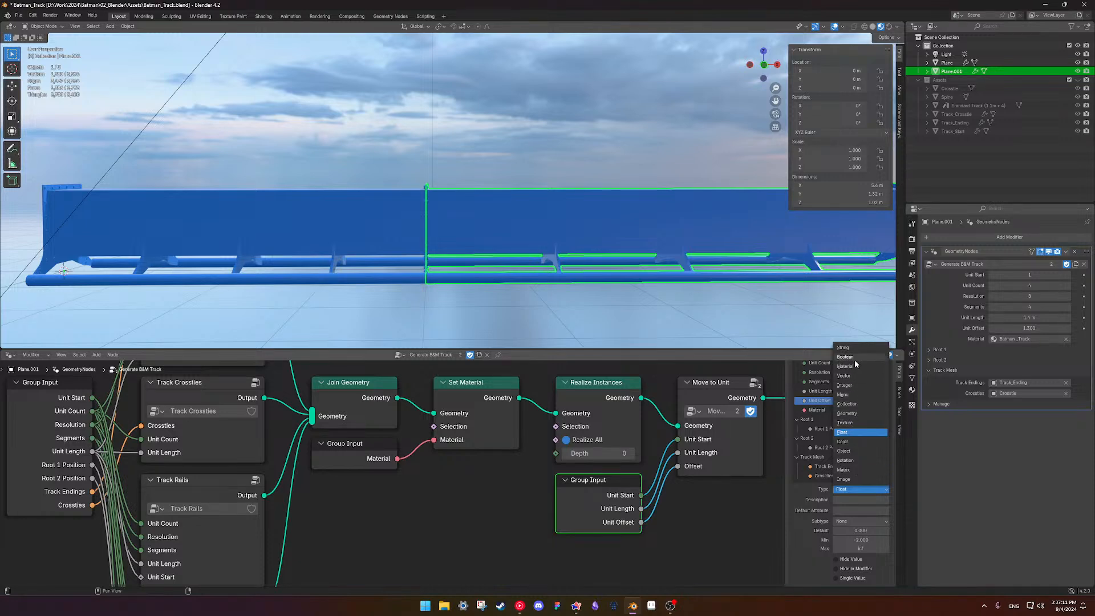
{"action": "left_click", "coordinate": [854, 384]}
Open the Move to Unit node group for editing and set the lower Multiply node's multiplier to 0.1
{"action": "middle_click_drag", "start_coordinate": [711, 488], "coordinate": [690, 490]}
{"action": "left_click", "coordinate": [693, 473]}
{"action": "key", "text": "Tab"}
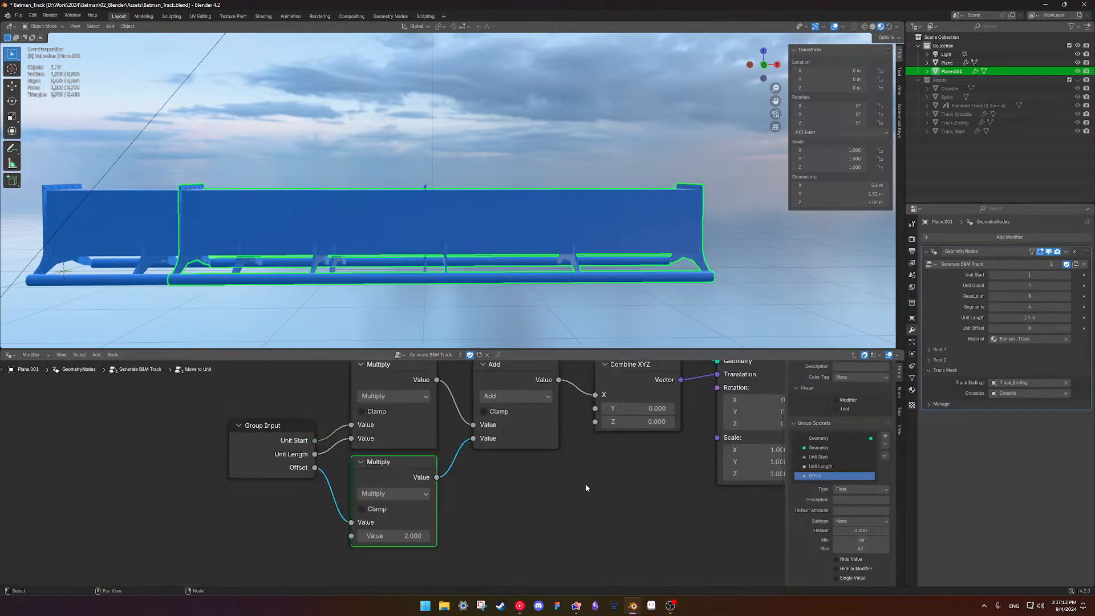
{"action": "left_click", "coordinate": [404, 524]}
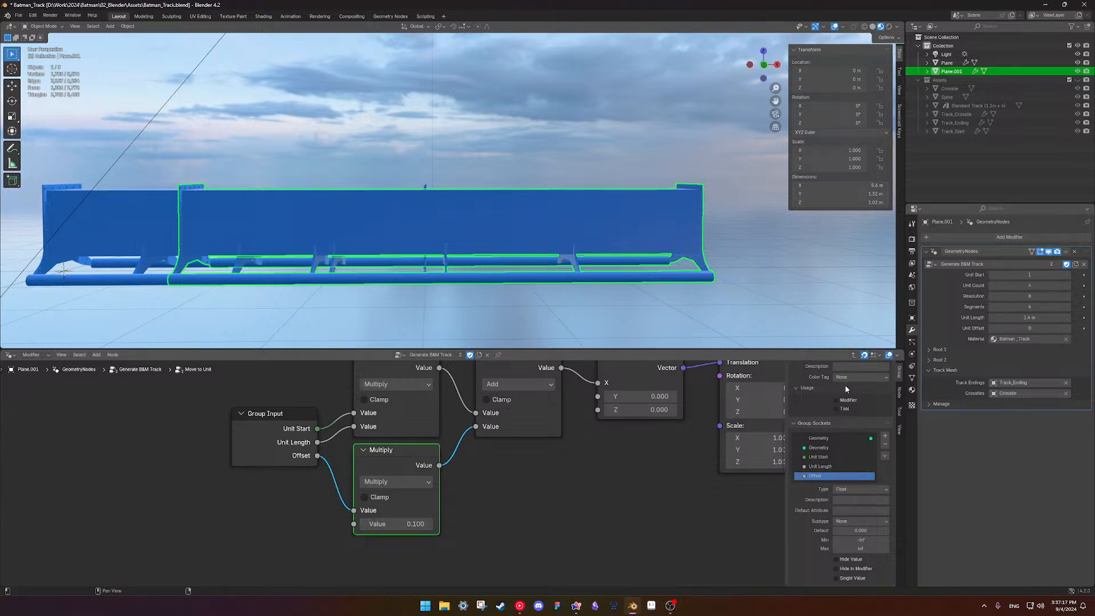
Try a Unit Offset of 8 with a Unit Start of 2 on the duplicated track
{"action": "left_click", "coordinate": [1067, 329]}
{"action": "left_click", "coordinate": [1069, 329]}
{"action": "left_click", "coordinate": [1069, 329]}
{"action": "left_click", "coordinate": [1069, 328]}
{"action": "left_click", "coordinate": [1069, 329]}
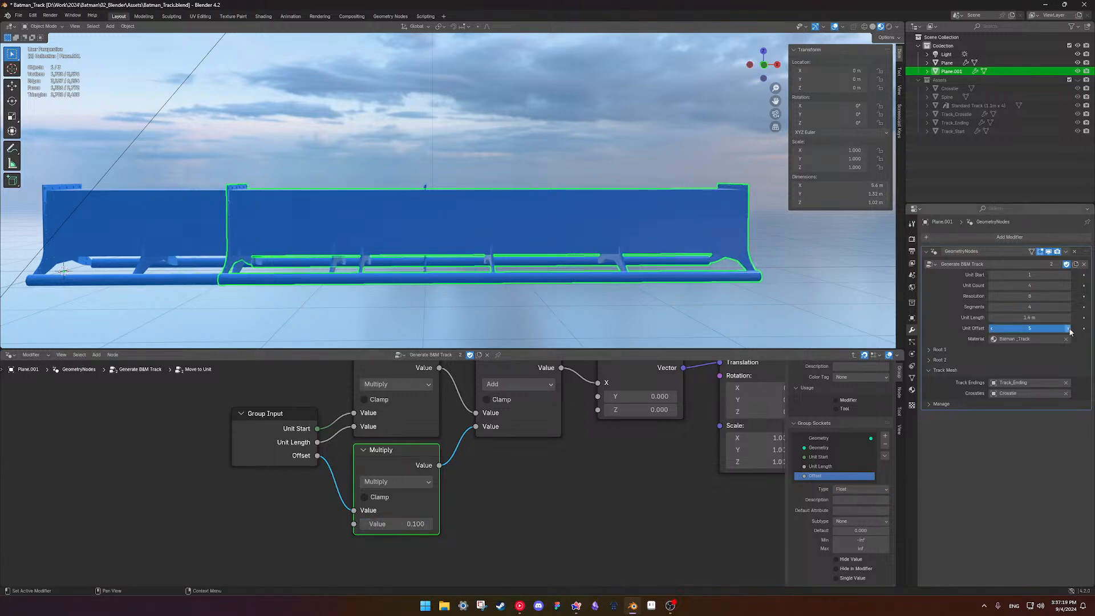
{"action": "left_click", "coordinate": [1069, 329]}
{"action": "left_click", "coordinate": [1069, 329]}
{"action": "left_click", "coordinate": [1069, 329]}
{"action": "left_click", "coordinate": [1068, 276]}
{"action": "left_click", "coordinate": [1067, 275]}
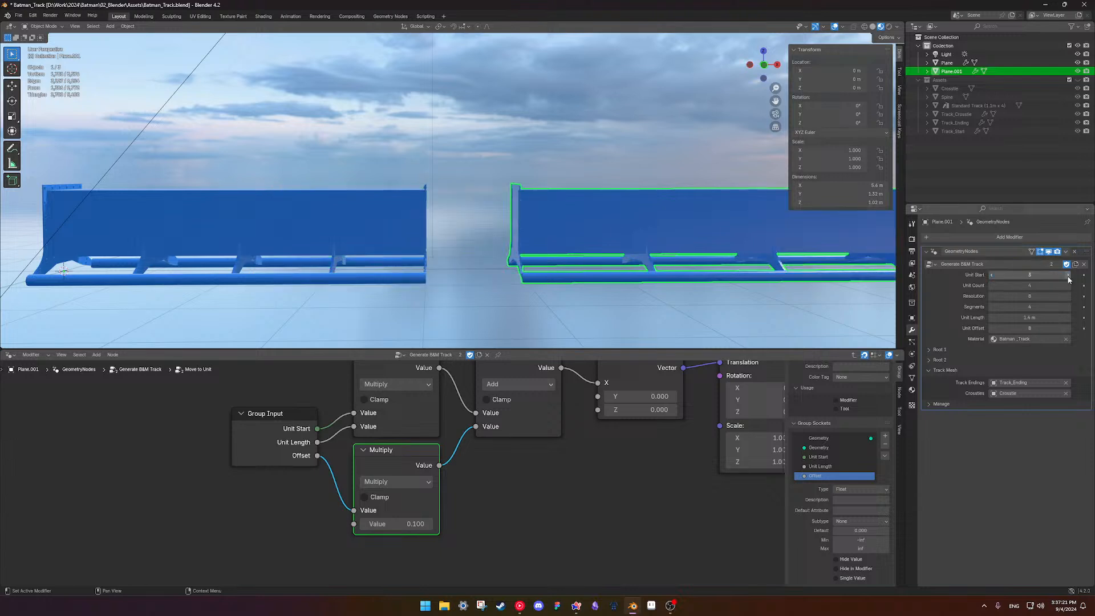
{"action": "left_click", "coordinate": [992, 274]}
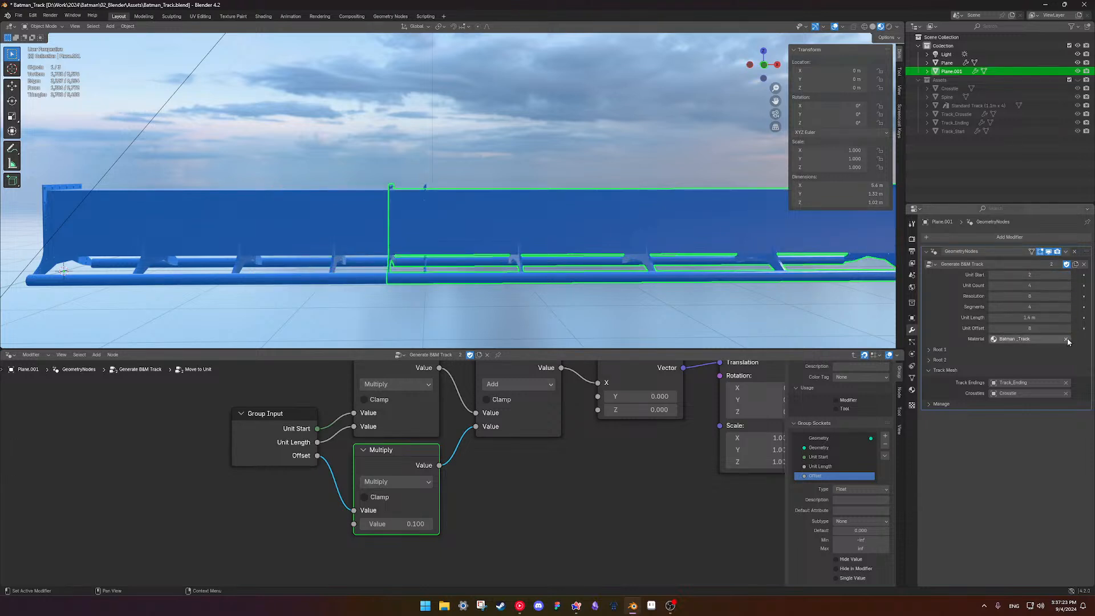
Set the duplicated track's Unit Start to 3 and Unit Offset to -2 so it meets the original segment
{"action": "type", "text": "0"}
{"action": "key", "text": "Return"}
{"action": "left_click", "coordinate": [1068, 276]}
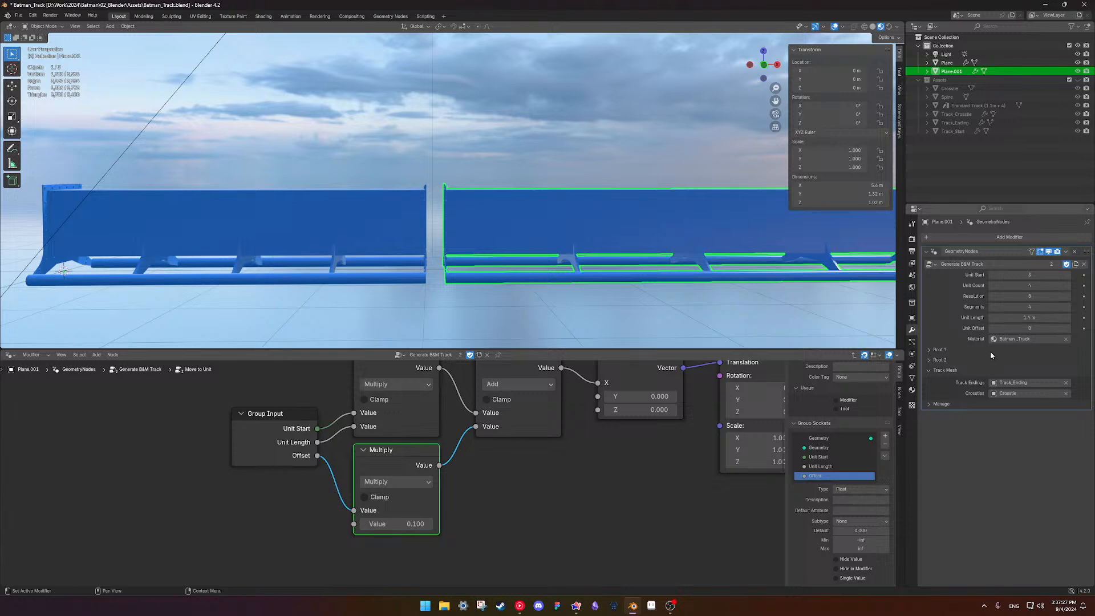
{"action": "left_click", "coordinate": [992, 328]}
{"action": "left_click", "coordinate": [992, 329]}
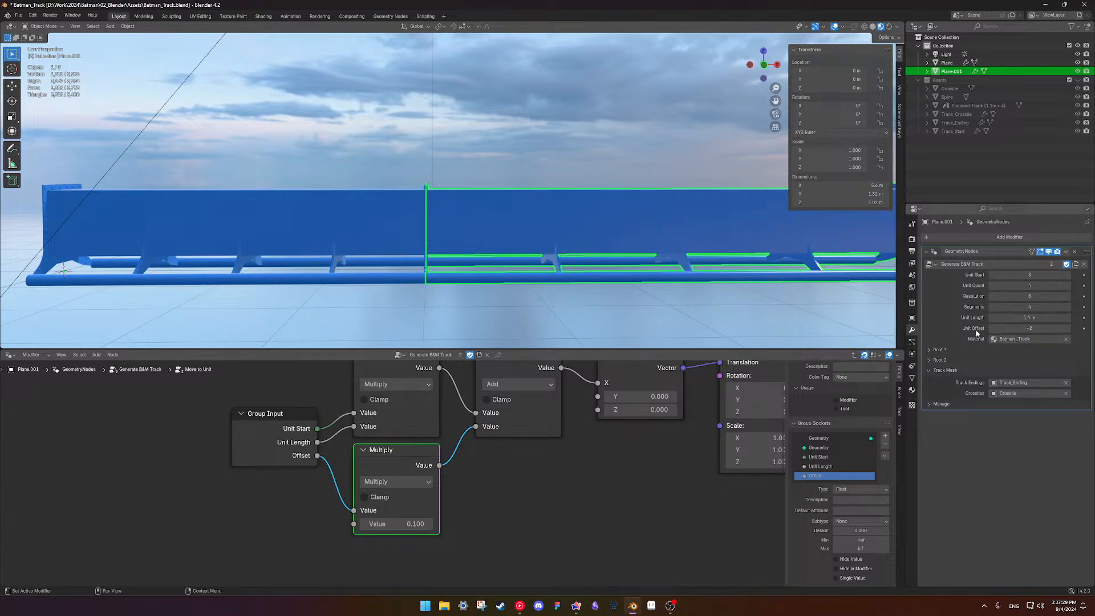
Inspect the joint between the two segments up close, comparing a Unit Offset of 0 with -2
{"action": "scroll", "coordinate": [525, 272], "scroll_direction": "up", "scroll_amount": 5}
{"action": "left_click", "coordinate": [533, 168]}
{"action": "scroll", "coordinate": [539, 271], "scroll_direction": "up", "scroll_amount": 4}
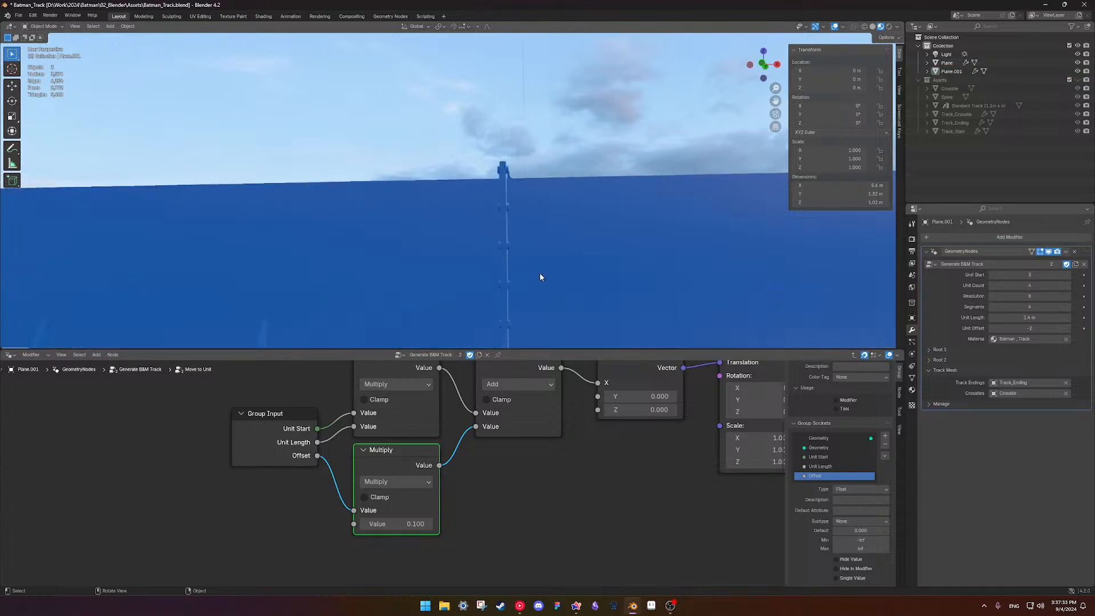
{"action": "left_click", "coordinate": [1068, 329]}
{"action": "left_click", "coordinate": [1068, 329]}
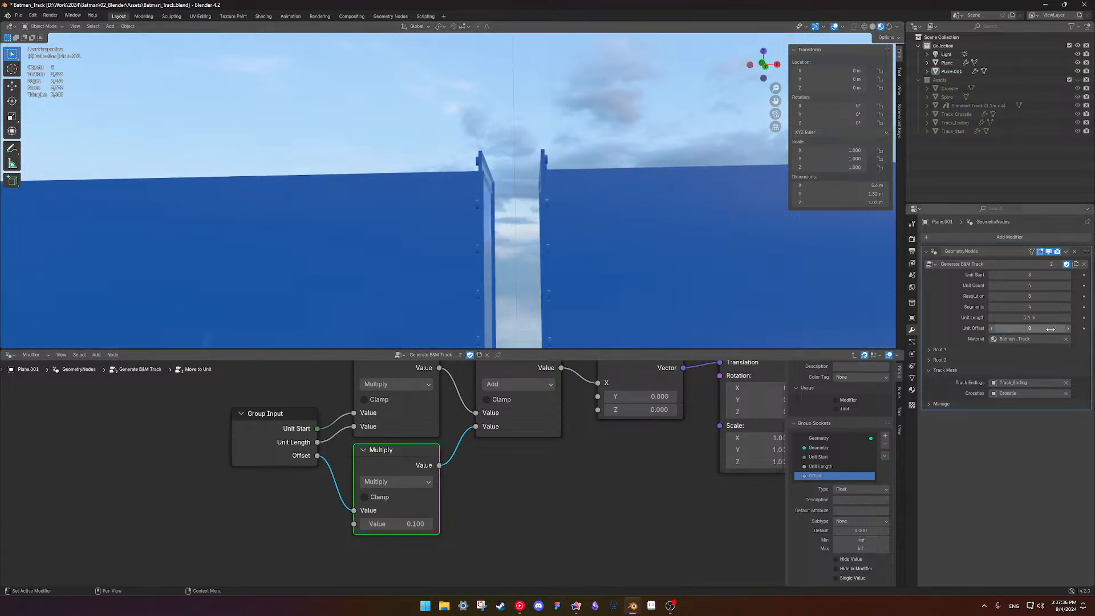
{"action": "left_click", "coordinate": [992, 329]}
{"action": "left_click", "coordinate": [992, 329]}
Review the two joined track segments from several angles and save the file
{"action": "scroll", "coordinate": [570, 240], "scroll_direction": "down", "scroll_amount": 7}
{"action": "middle_click_drag", "start_coordinate": [570, 239], "coordinate": [522, 246]}
{"action": "scroll", "coordinate": [499, 250], "scroll_direction": "up", "scroll_amount": 2}
{"action": "scroll", "coordinate": [513, 256], "scroll_direction": "down", "scroll_amount": 4}
{"action": "middle_click_drag", "start_coordinate": [521, 246], "coordinate": [407, 198]}
{"action": "scroll", "coordinate": [545, 255], "scroll_direction": "down", "scroll_amount": 7}
{"action": "key", "text": "ctrl+s"}
{"action": "scroll", "coordinate": [518, 171], "scroll_direction": "up", "scroll_amount": 6}
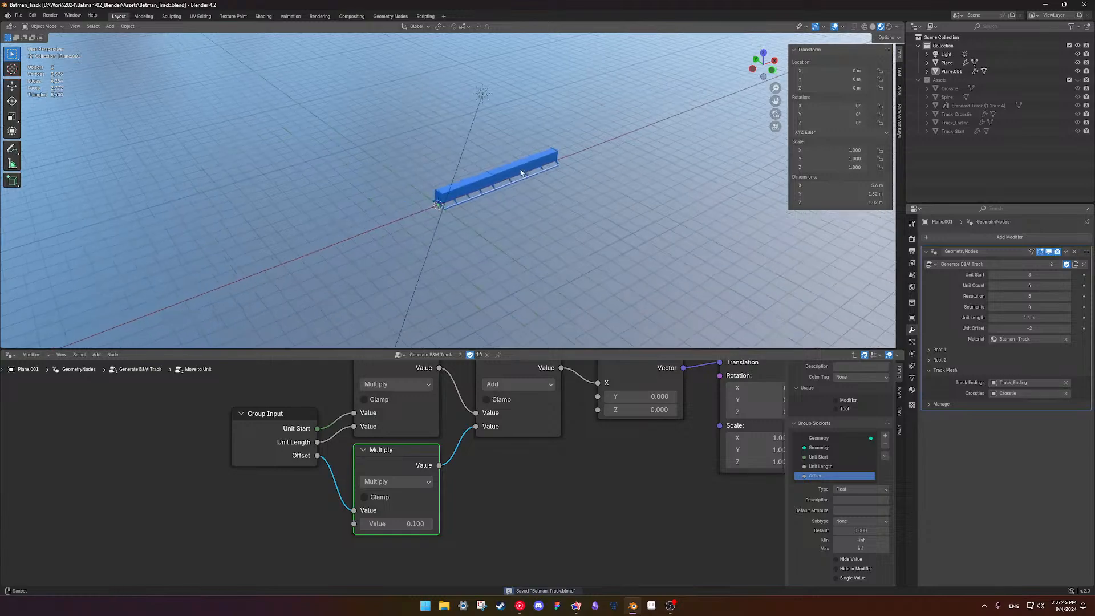
Duplicate the second track segment in place and set the copy's Unit Start to 7 so it continues the track
{"action": "middle_click_drag", "start_coordinate": [598, 168], "coordinate": [579, 250]}
{"action": "scroll", "coordinate": [523, 228], "scroll_direction": "down", "scroll_amount": 4}
{"action": "left_click", "coordinate": [553, 217]}
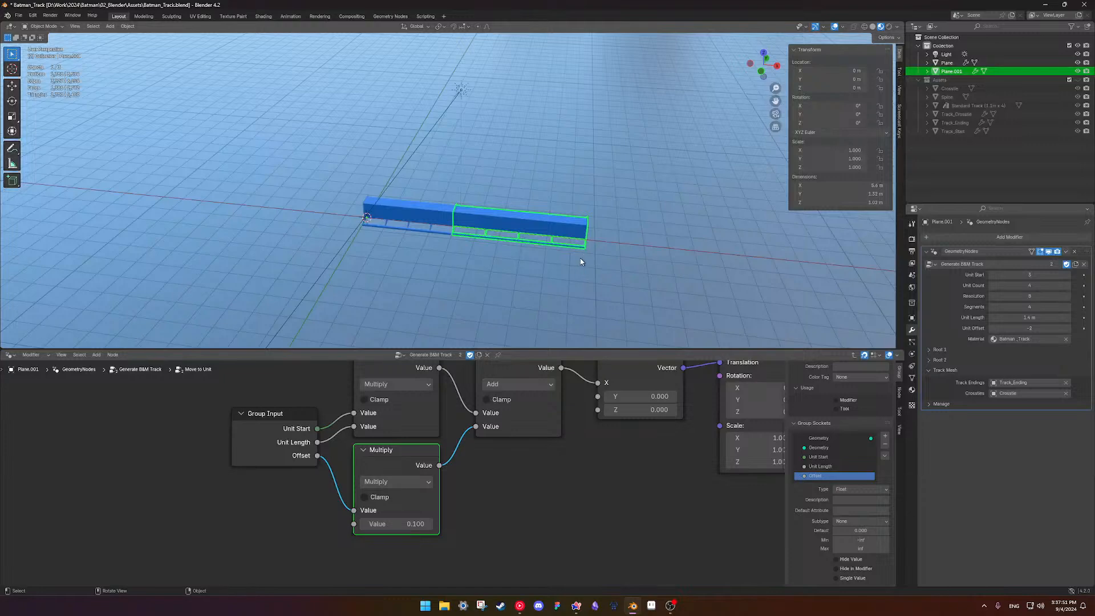
{"action": "key", "text": "shift+d"}
{"action": "right_click", "coordinate": [580, 258]}
{"action": "middle_click_drag", "start_coordinate": [650, 248], "coordinate": [626, 226]}
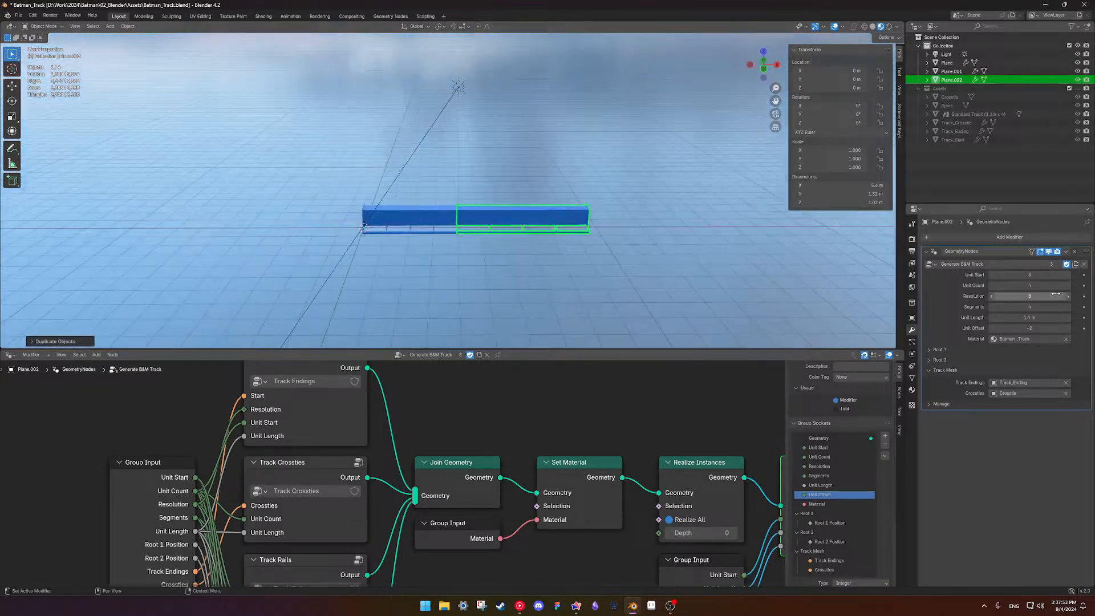
{"action": "left_click", "coordinate": [1069, 276]}
{"action": "left_click", "coordinate": [1069, 275]}
{"action": "left_click", "coordinate": [1069, 276]}
{"action": "left_click", "coordinate": [1069, 276]}
{"action": "left_click", "coordinate": [1069, 276]}
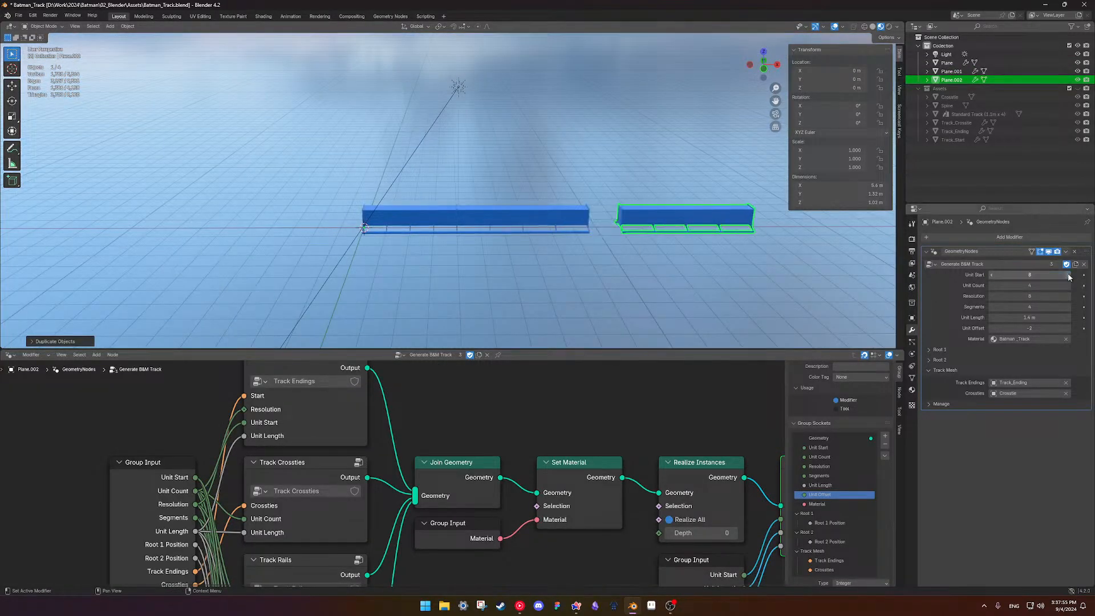
{"action": "left_click", "coordinate": [990, 276]}
Examine the joint between the second and third track segments and compare it with the original segment's settings
{"action": "left_click", "coordinate": [670, 255]}
{"action": "scroll", "coordinate": [696, 259], "scroll_direction": "up", "scroll_amount": 3}
{"action": "middle_click_drag", "start_coordinate": [709, 261], "coordinate": [566, 155], "text": "shift"}
{"action": "scroll", "coordinate": [552, 237], "scroll_direction": "up", "scroll_amount": 3}
{"action": "middle_click_drag", "start_coordinate": [547, 203], "coordinate": [518, 221]}
{"action": "left_click", "coordinate": [317, 221]}
{"action": "scroll", "coordinate": [420, 238], "scroll_direction": "down", "scroll_amount": 3}
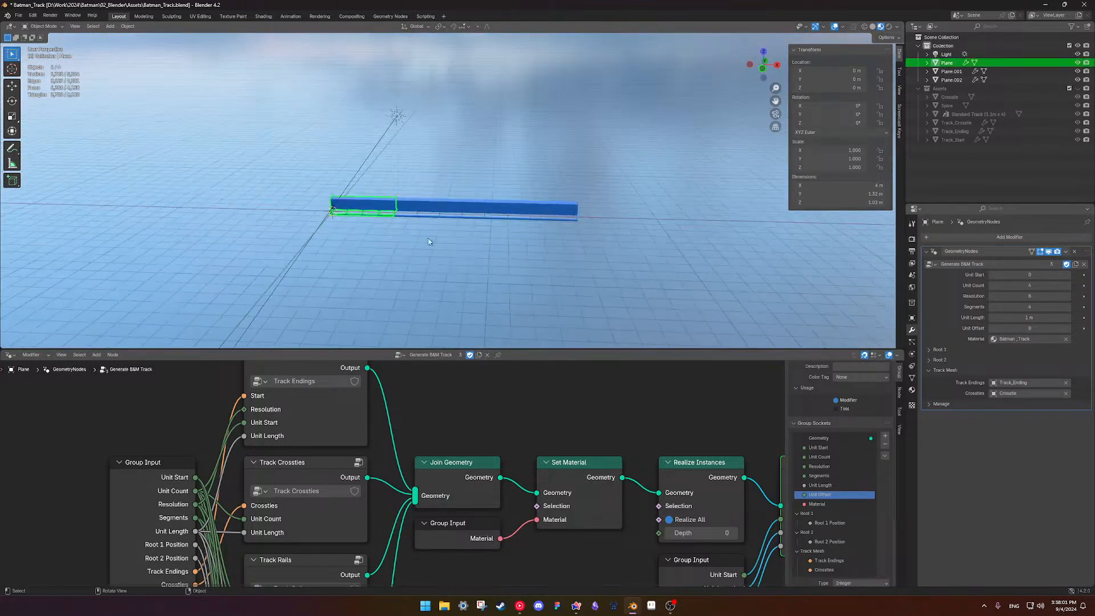
Duplicate the third track segment in place and set the new copy's Unit Start to 11
{"action": "left_click", "coordinate": [537, 215]}
{"action": "key", "text": "shift+d"}
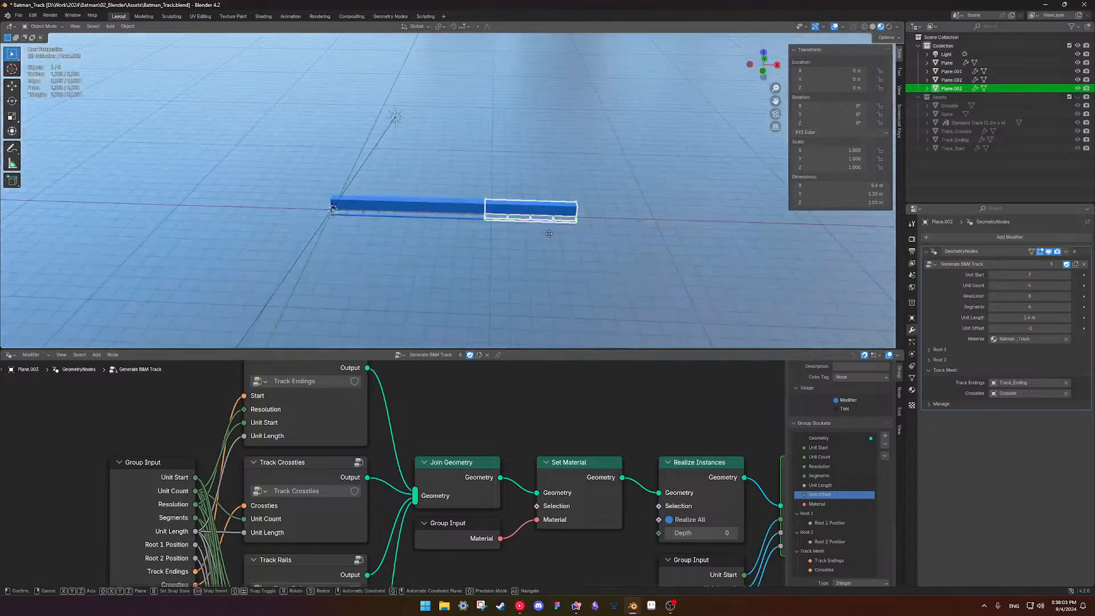
{"action": "right_click", "coordinate": [551, 232]}
{"action": "left_click", "coordinate": [1067, 274]}
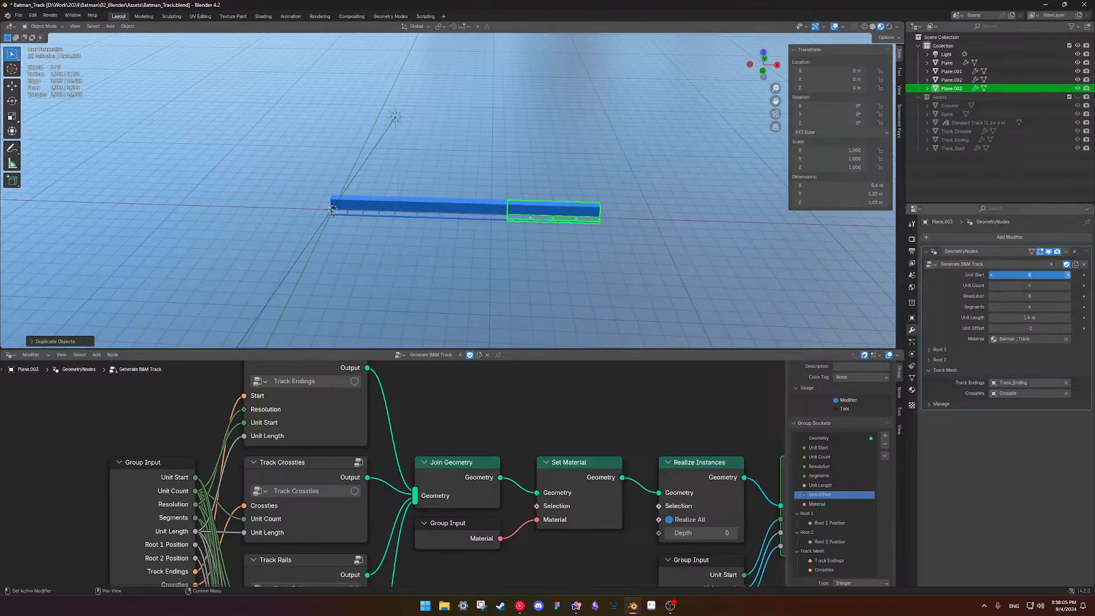
{"action": "left_click", "coordinate": [1068, 275]}
{"action": "left_click", "coordinate": [1067, 275]}
{"action": "left_click", "coordinate": [1067, 275]}
{"action": "scroll", "coordinate": [644, 237], "scroll_direction": "up", "scroll_amount": 4}
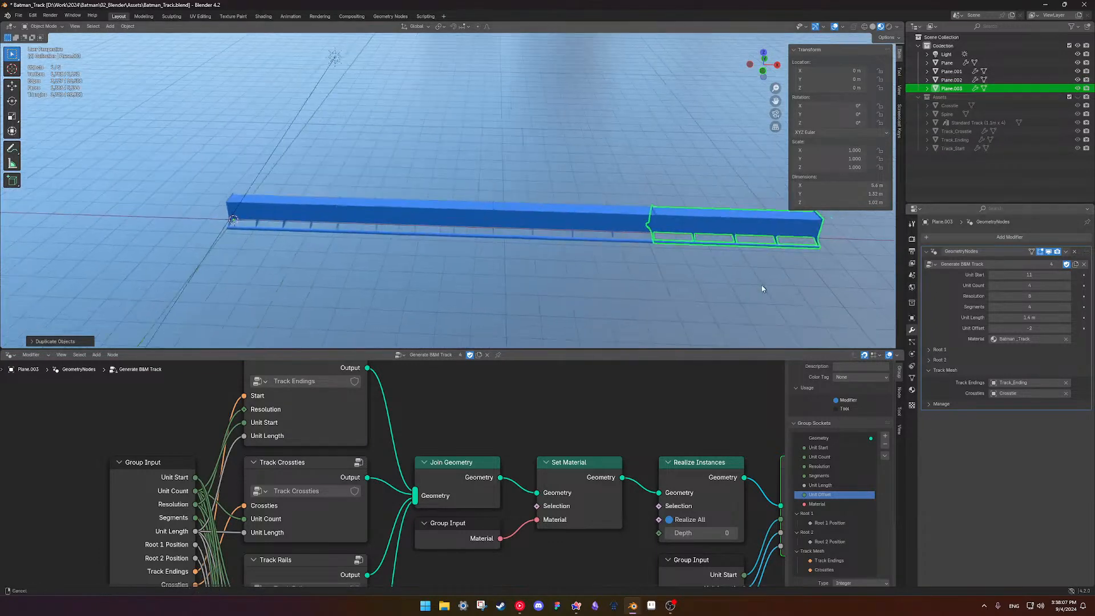
Set the fourth segment's Unit Length to 1.1 m and its Unit Start to 14 so it meets the third segment
{"action": "left_click_drag", "start_coordinate": [1055, 317], "coordinate": [1028, 317]}
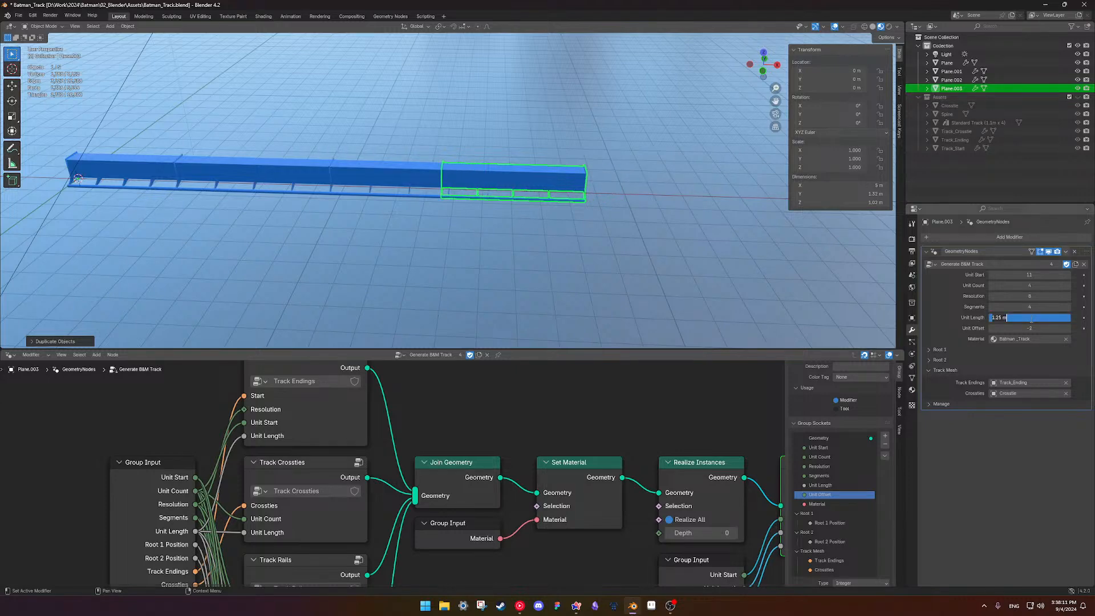
{"action": "type", "text": ".1"}
{"action": "key", "text": "Return"}
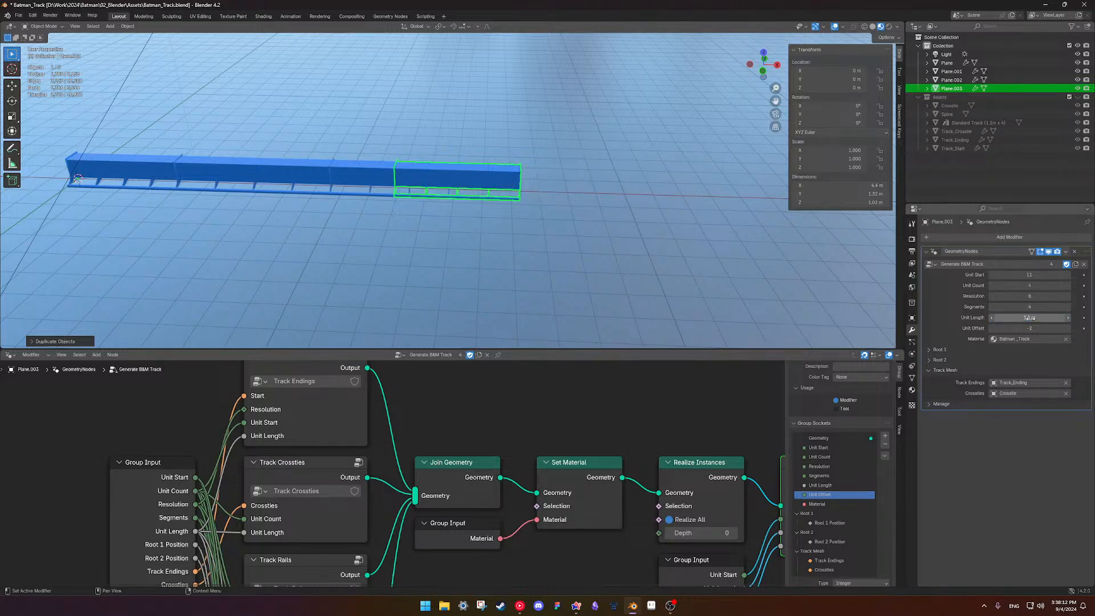
{"action": "left_click", "coordinate": [1067, 274]}
{"action": "left_click", "coordinate": [1067, 274]}
{"action": "left_click", "coordinate": [1067, 275]}
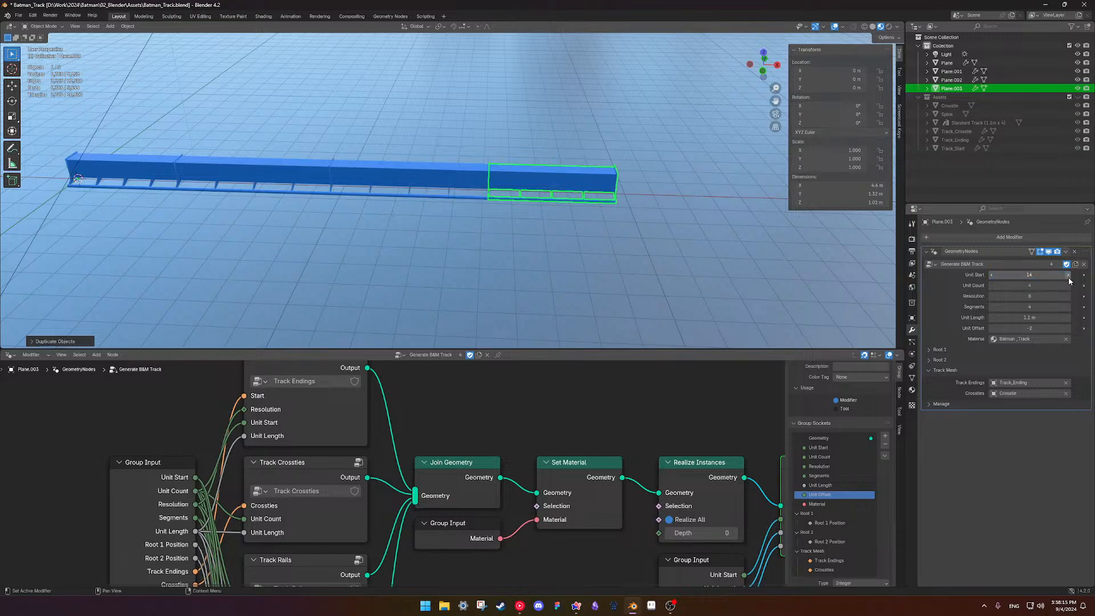
Examine the joint between the third and fourth track segments from several angles
{"action": "scroll", "coordinate": [575, 259], "scroll_direction": "up", "scroll_amount": 3}
{"action": "scroll", "coordinate": [576, 256], "scroll_direction": "up", "scroll_amount": 4}
{"action": "middle_click_drag", "start_coordinate": [595, 190], "coordinate": [430, 270], "text": "shift"}
{"action": "left_click", "coordinate": [446, 122]}
{"action": "middle_click_drag", "start_coordinate": [438, 210], "coordinate": [573, 205]}
{"action": "scroll", "coordinate": [530, 214], "scroll_direction": "down", "scroll_amount": 3}
{"action": "left_click", "coordinate": [572, 193]}
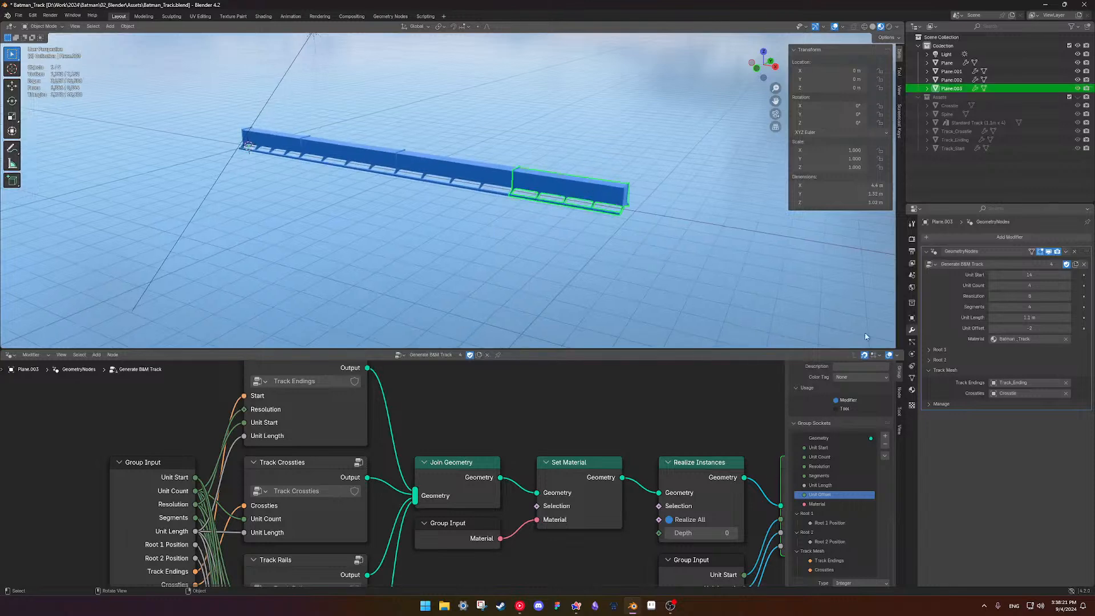
{"action": "middle_click_drag", "start_coordinate": [446, 171], "coordinate": [481, 160]}
{"action": "scroll", "coordinate": [530, 228], "scroll_direction": "up", "scroll_amount": 4}
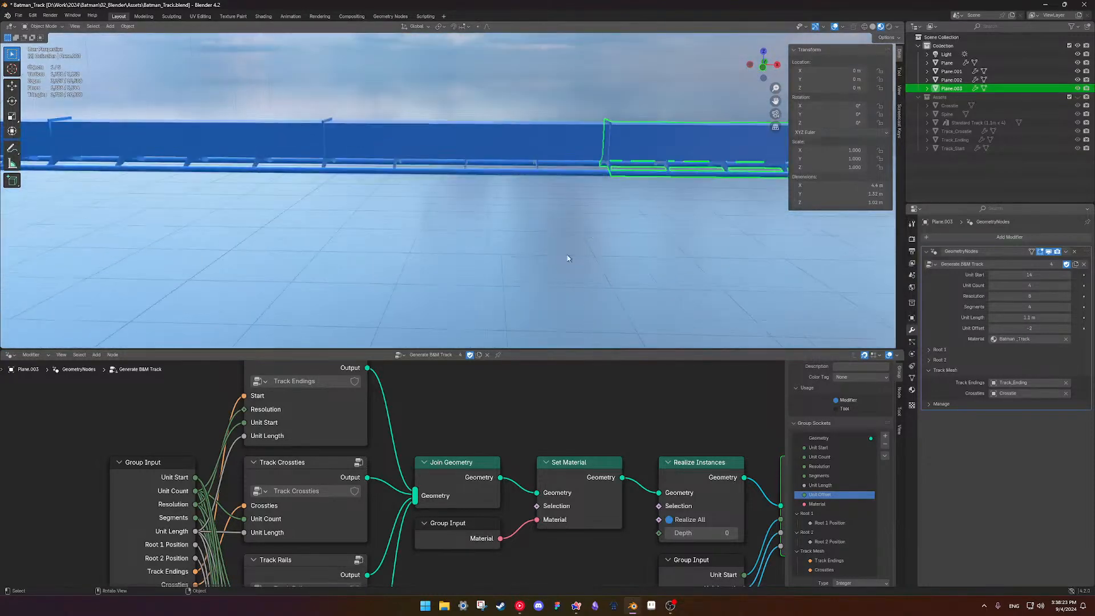
Try Unit Offset values of -4 and 0 on the fourth segment to compare the overlap and the gap
{"action": "middle_click_drag", "start_coordinate": [756, 249], "coordinate": [713, 293], "text": "shift"}
{"action": "left_click", "coordinate": [991, 329]}
{"action": "left_click", "coordinate": [991, 329]}
{"action": "middle_click_drag", "start_coordinate": [561, 206], "coordinate": [510, 226]}
{"action": "middle_click_drag", "start_coordinate": [577, 224], "coordinate": [621, 220]}
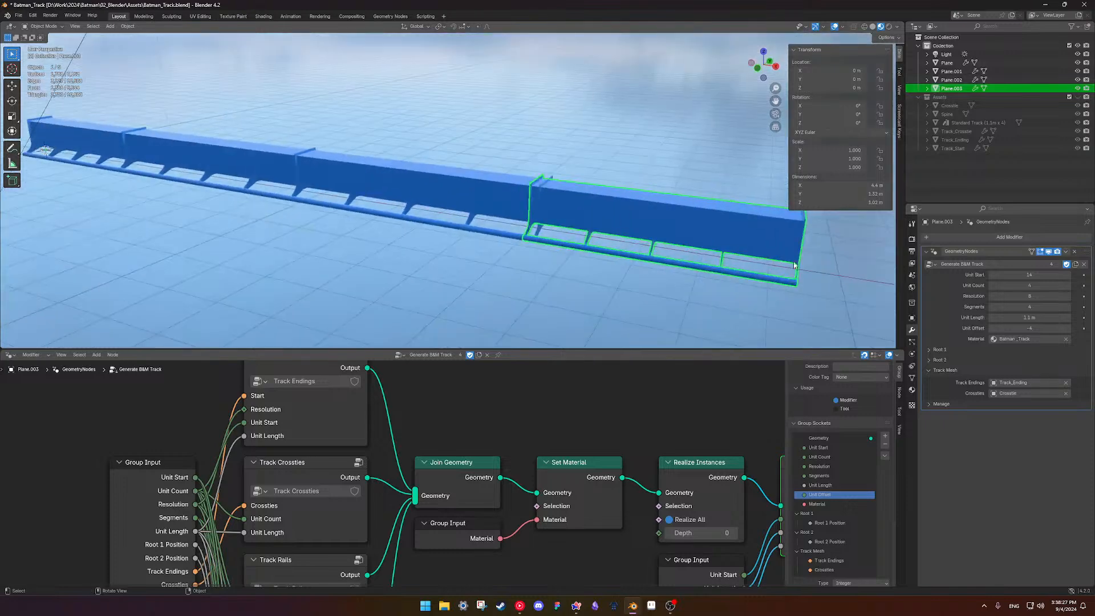
{"action": "left_click", "coordinate": [1068, 330]}
{"action": "left_click", "coordinate": [1069, 330]}
{"action": "left_click", "coordinate": [1068, 330]}
{"action": "left_click", "coordinate": [1068, 330]}
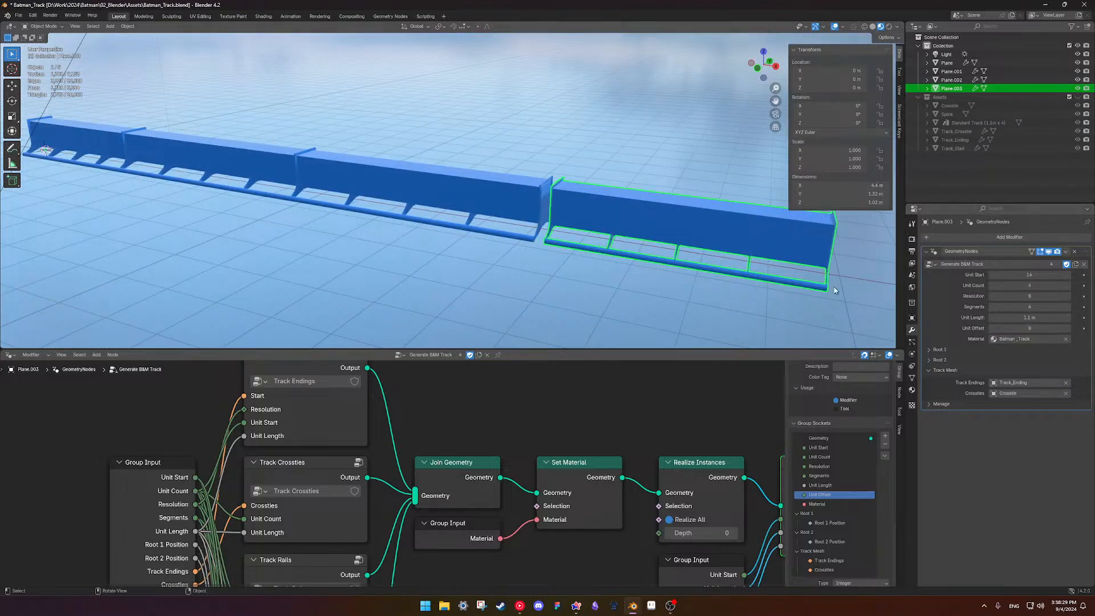
Close the fourth segment's gap by setting its Unit Offset to -2, keeping Unit Start at 14
{"action": "scroll", "coordinate": [537, 220], "scroll_direction": "up", "scroll_amount": 3}
{"action": "middle_click_drag", "start_coordinate": [537, 220], "coordinate": [553, 208]}
{"action": "scroll", "coordinate": [712, 209], "scroll_direction": "down", "scroll_amount": 1}
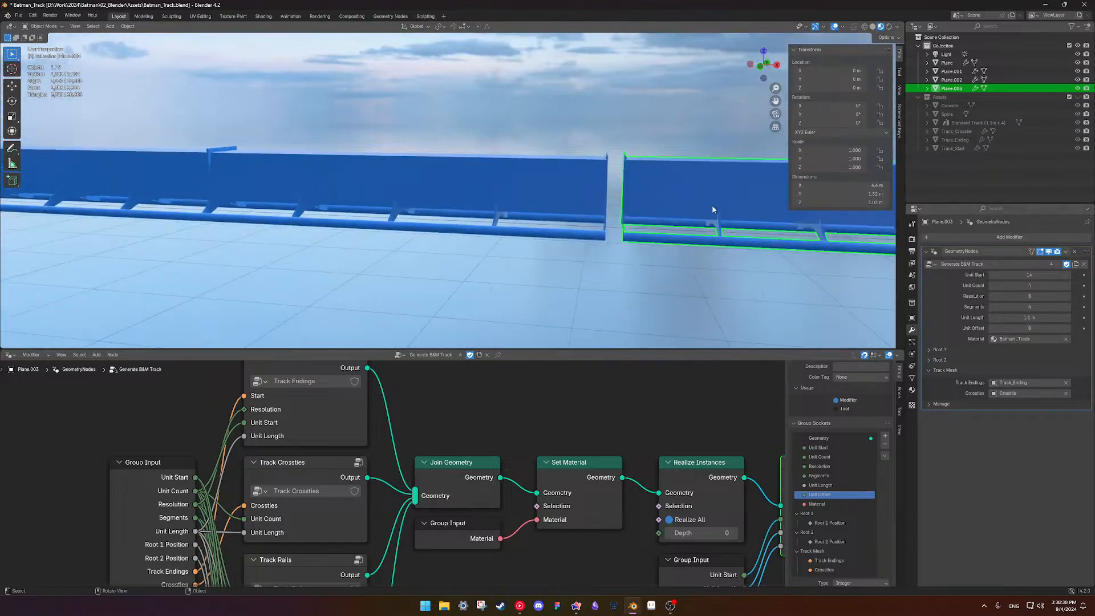
{"action": "left_click", "coordinate": [992, 276]}
{"action": "left_click", "coordinate": [1069, 275]}
{"action": "left_click", "coordinate": [991, 329]}
{"action": "left_click", "coordinate": [991, 329]}
{"action": "left_click", "coordinate": [550, 96]}
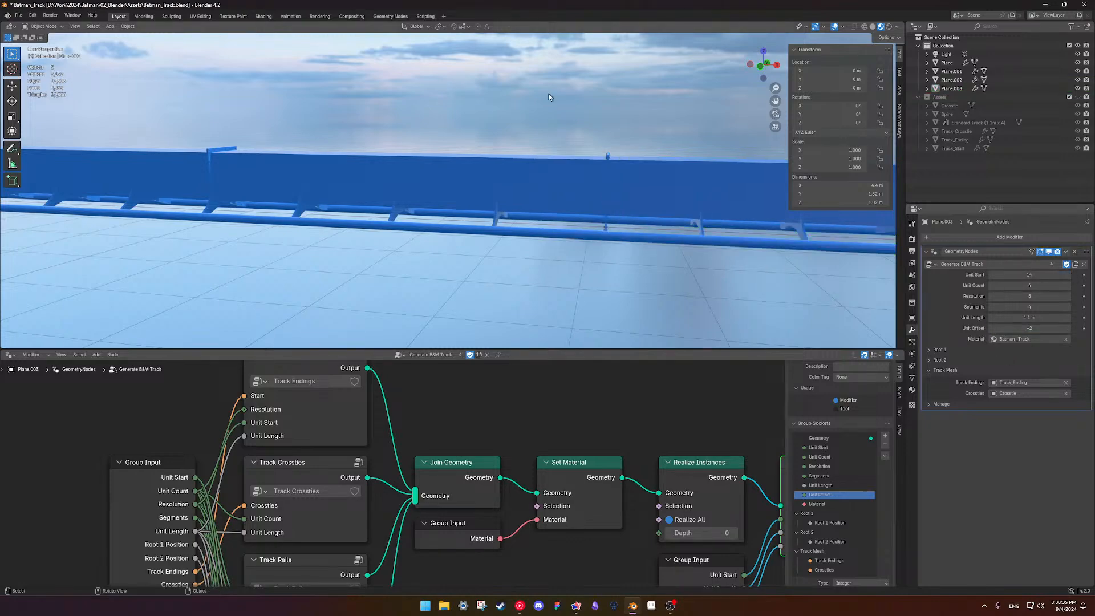
Review the joints along the complete four-segment track and save the file
{"action": "scroll", "coordinate": [589, 202], "scroll_direction": "down", "scroll_amount": 6}
{"action": "middle_click_drag", "start_coordinate": [410, 191], "coordinate": [439, 222]}
{"action": "scroll", "coordinate": [448, 251], "scroll_direction": "up", "scroll_amount": 4}
{"action": "middle_click_drag", "start_coordinate": [544, 226], "coordinate": [574, 257]}
{"action": "scroll", "coordinate": [505, 289], "scroll_direction": "up", "scroll_amount": 2}
{"action": "scroll", "coordinate": [506, 289], "scroll_direction": "down", "scroll_amount": 5}
{"action": "key", "text": "ctrl+s"}
Inspect the whole track from the side and from above, and save the file again
{"action": "middle_click_drag", "start_coordinate": [558, 214], "coordinate": [537, 208]}
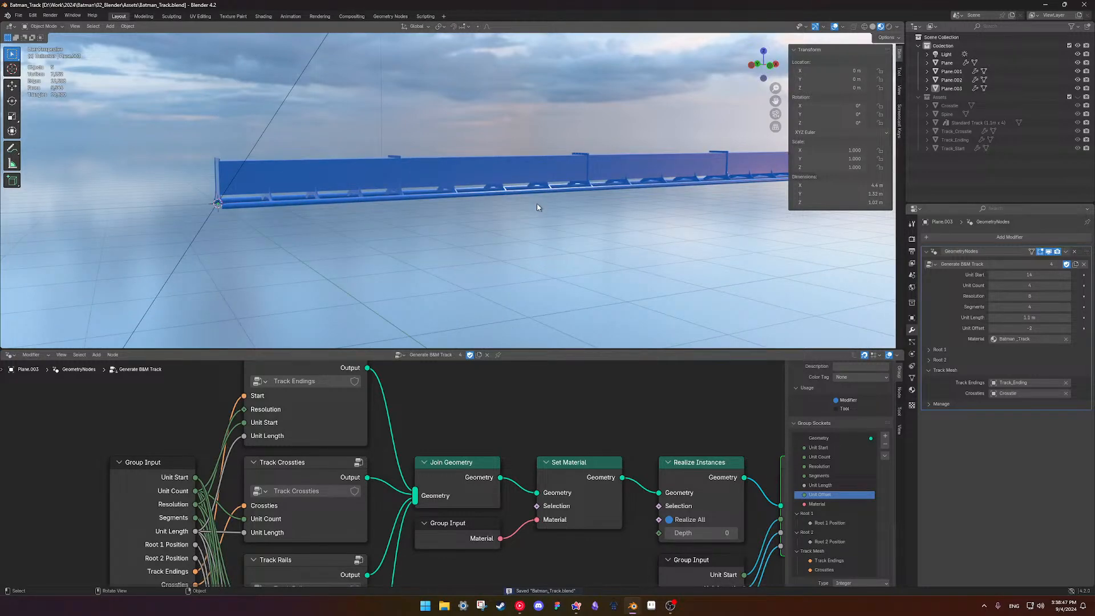
{"action": "middle_click_drag", "start_coordinate": [544, 240], "coordinate": [360, 213]}
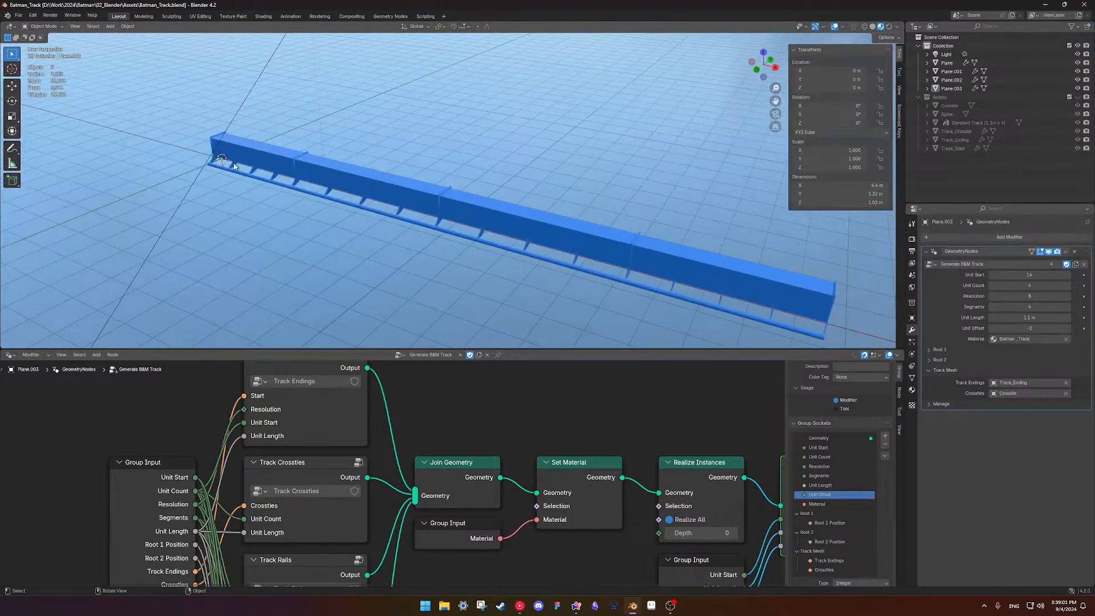
{"action": "middle_click_drag", "start_coordinate": [721, 275], "coordinate": [560, 245]}
{"action": "scroll", "coordinate": [567, 183], "scroll_direction": "down", "scroll_amount": 5}
{"action": "middle_click_drag", "start_coordinate": [567, 183], "coordinate": [521, 237]}
{"action": "key", "text": "ctrl+s"}
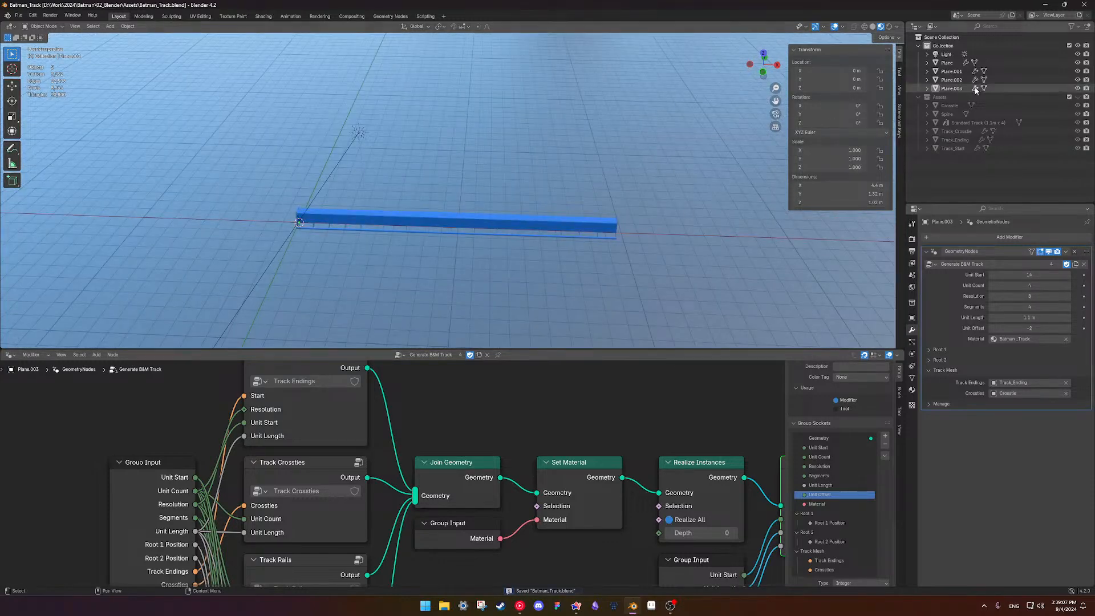
Start a NoLimits 2 Professional Track Data import and browse up to the Batman project folder
{"action": "scroll", "coordinate": [608, 194], "scroll_direction": "down", "scroll_amount": 4}
{"action": "scroll", "coordinate": [519, 169], "scroll_direction": "up", "scroll_amount": 2}
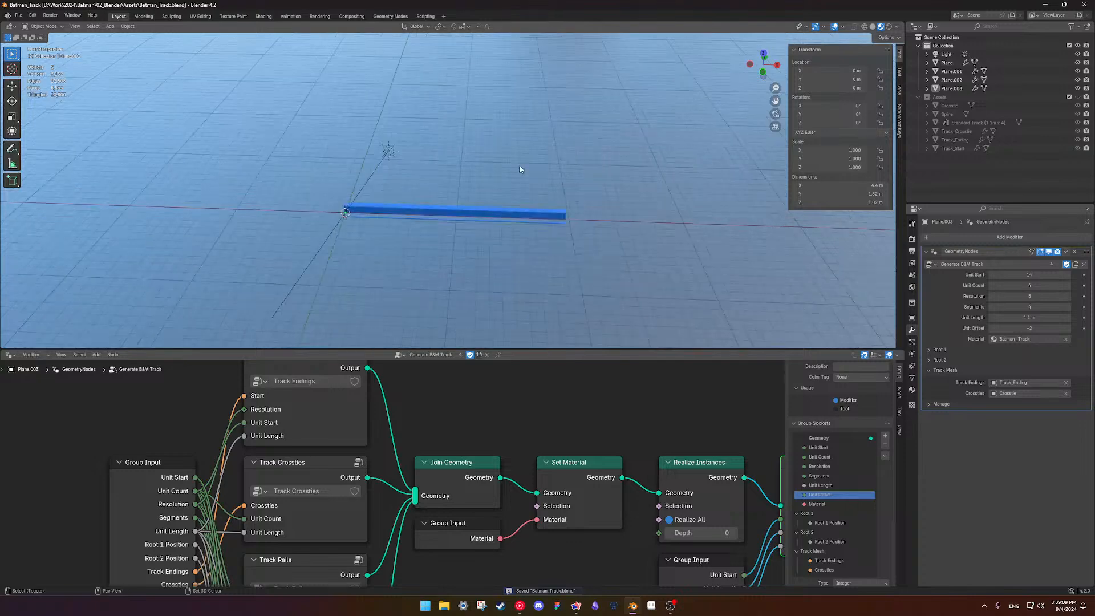
{"action": "left_click", "coordinate": [18, 16]}
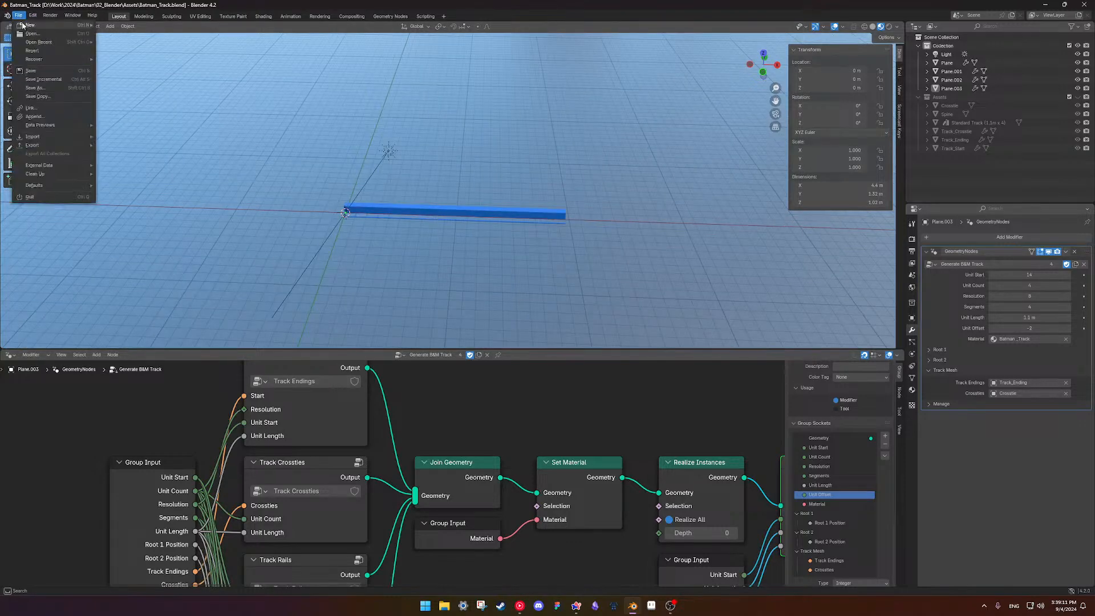
{"action": "mouse_move", "coordinate": [39, 137]}
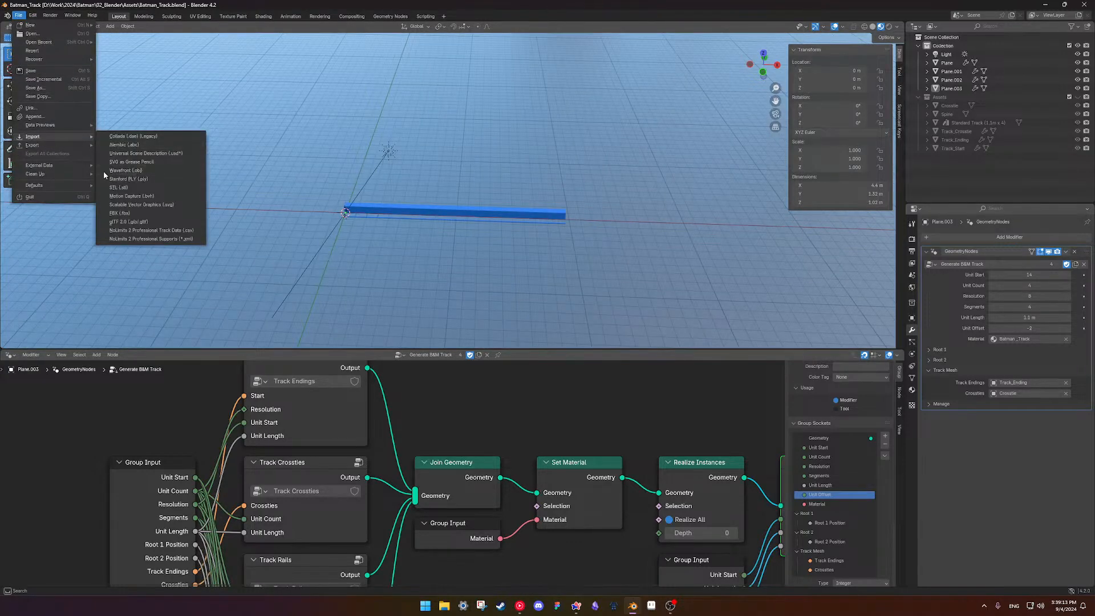
{"action": "left_click", "coordinate": [151, 231]}
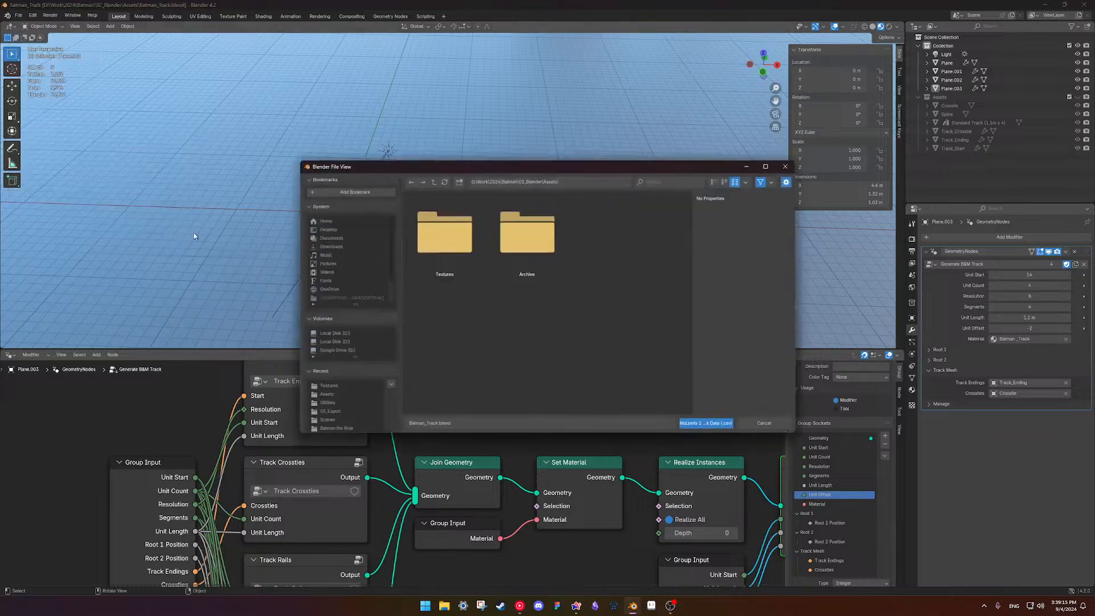
{"action": "left_click", "coordinate": [433, 182]}
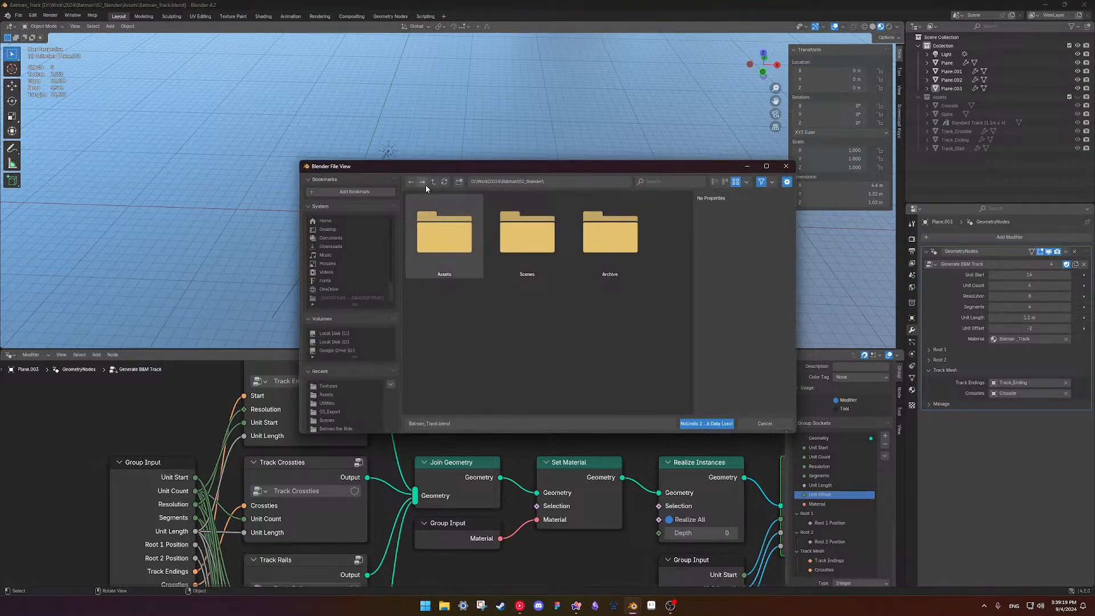
{"action": "left_click", "coordinate": [433, 182]}
{"action": "double_click", "coordinate": [463, 254]}
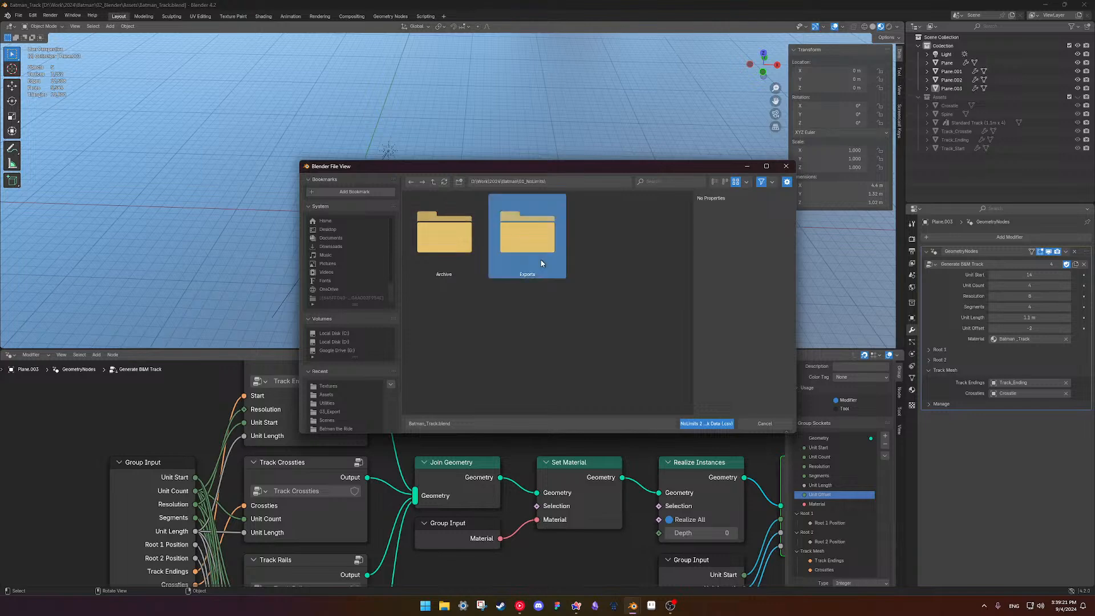
{"action": "double_click", "coordinate": [521, 233]}
{"action": "left_click", "coordinate": [433, 182]}
{"action": "left_click", "coordinate": [433, 182]}
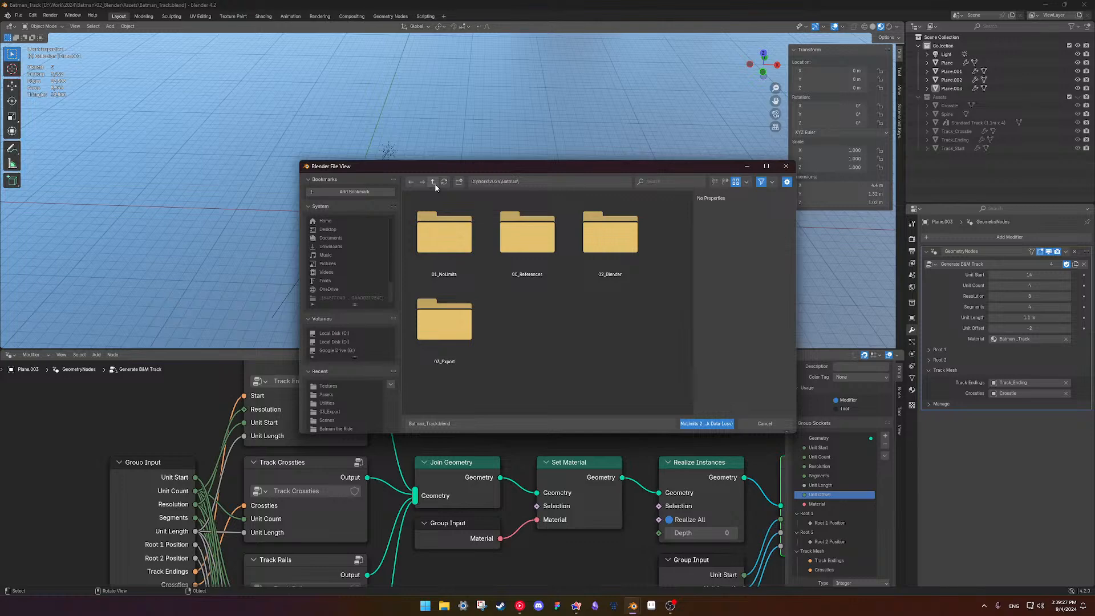
Import the Fahrenheit_Spline_0.8m track data from the Exports folder in the Fahrenheit project's 1_NoLimits folder
{"action": "left_click", "coordinate": [435, 185]}
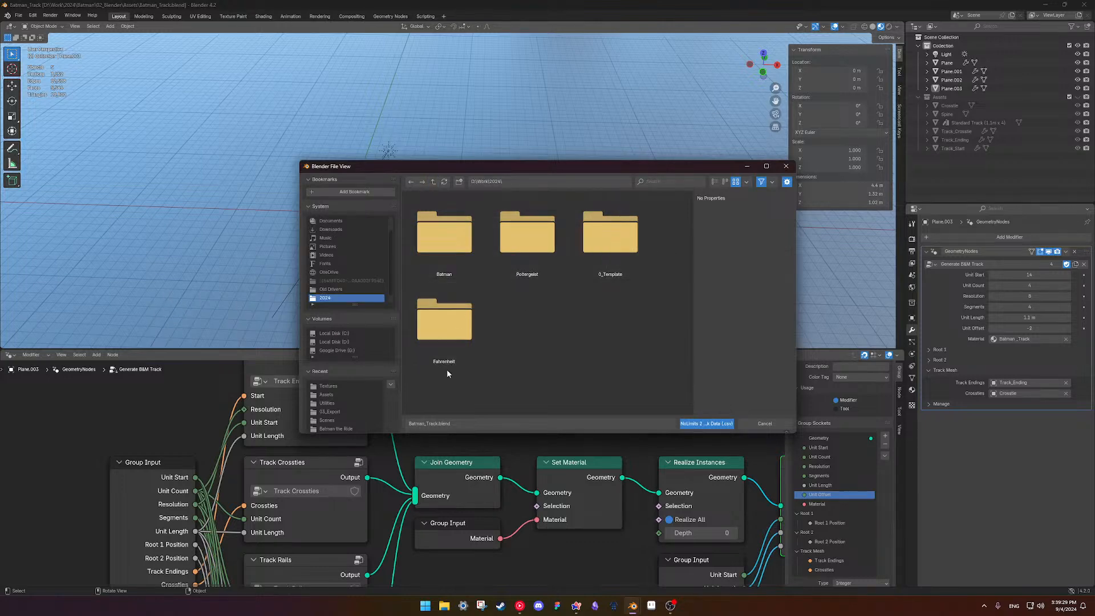
{"action": "double_click", "coordinate": [473, 321]}
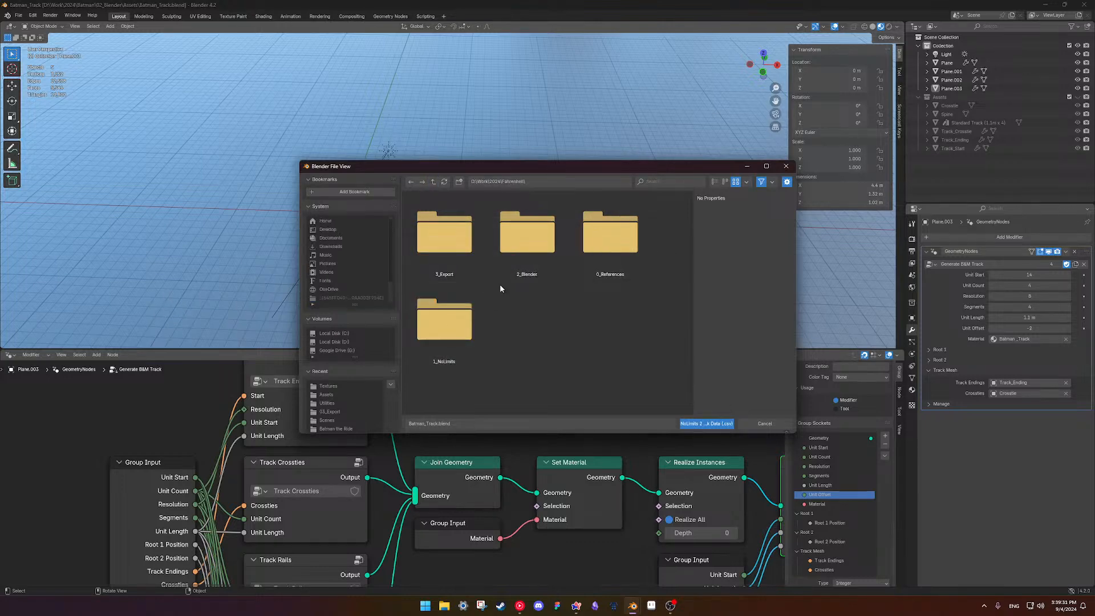
{"action": "double_click", "coordinate": [461, 321]}
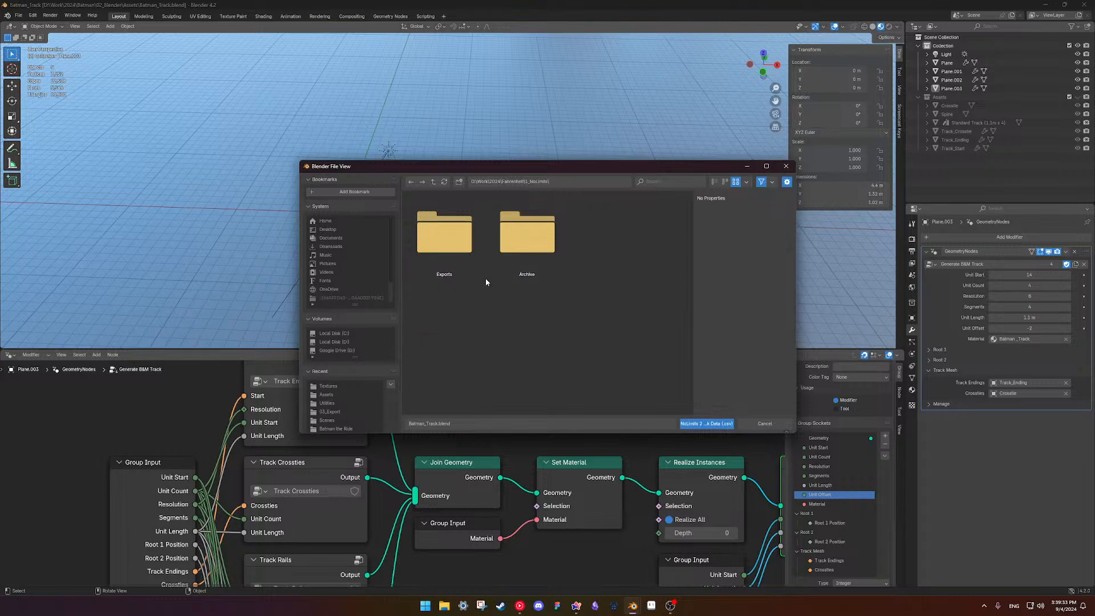
{"action": "double_click", "coordinate": [522, 235]}
{"action": "double_click", "coordinate": [466, 238]}
{"action": "scroll", "coordinate": [466, 239], "scroll_direction": "down", "scroll_amount": 5}
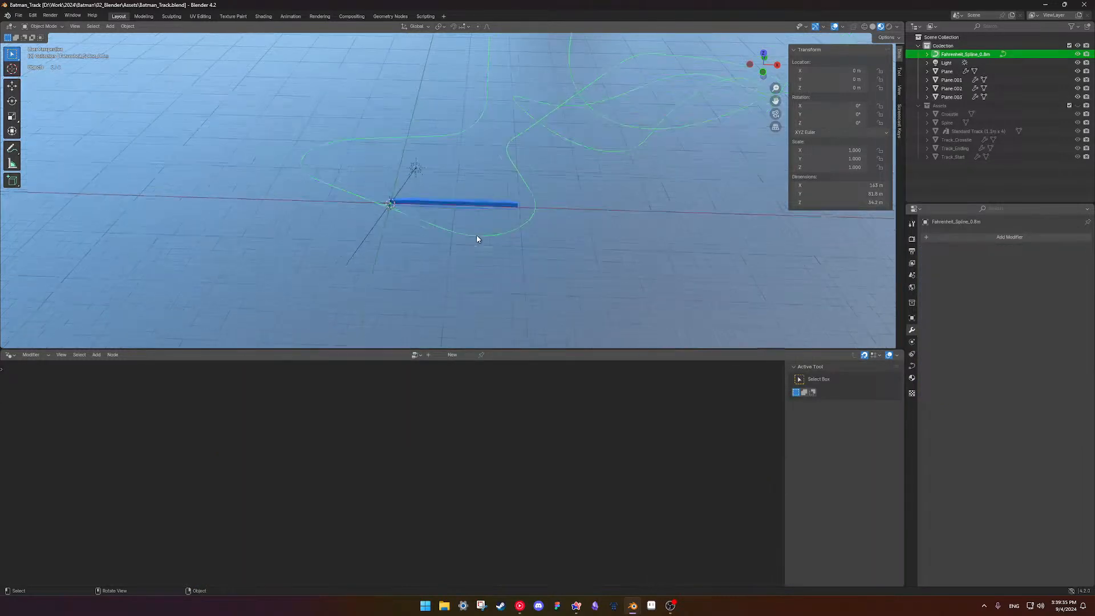
{"action": "scroll", "coordinate": [516, 225], "scroll_direction": "up", "scroll_amount": 4}
{"action": "middle_click_drag", "start_coordinate": [518, 267], "coordinate": [493, 205], "text": "shift"}
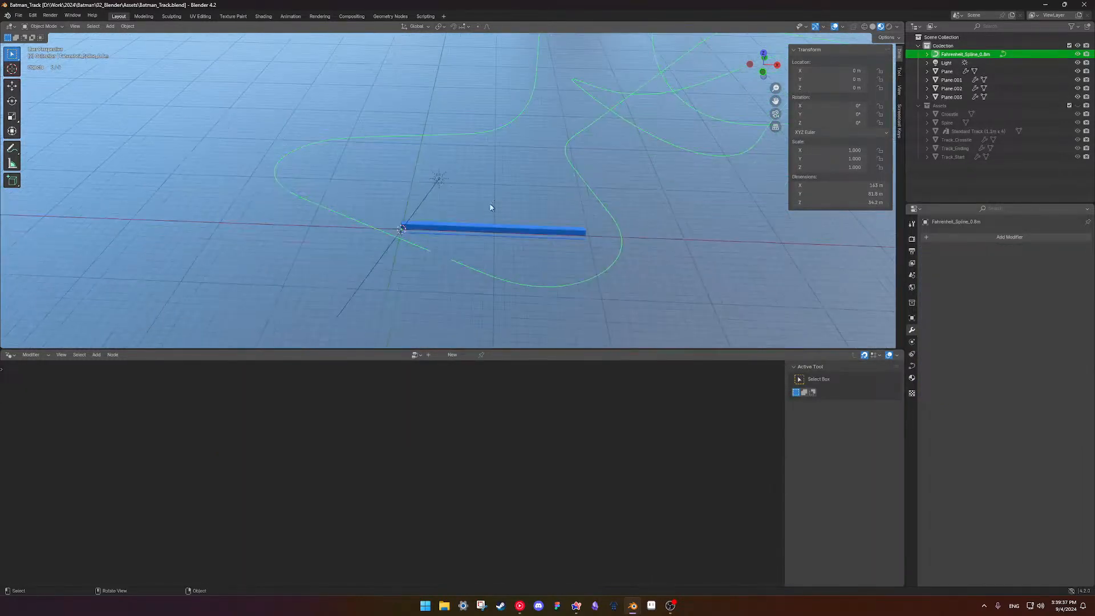
Add a Curve modifier to the first track segment with Fahrenheit_Spline_0.8m as its Curve Object
{"action": "left_click", "coordinate": [433, 224]}
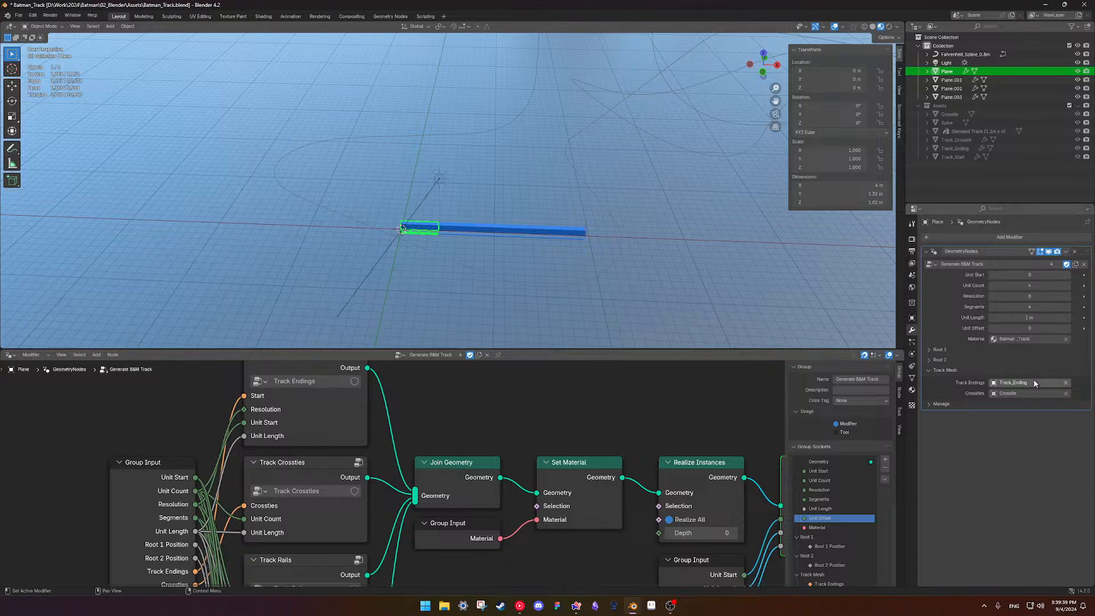
{"action": "middle_click_drag", "start_coordinate": [528, 255], "coordinate": [663, 278], "text": "shift"}
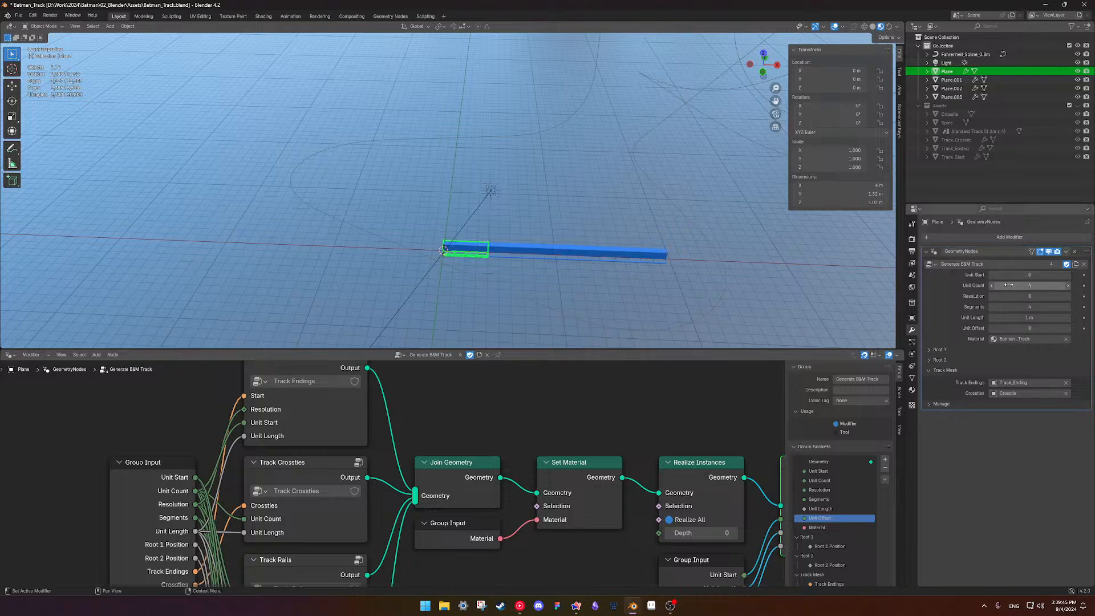
{"action": "left_click", "coordinate": [1067, 251]}
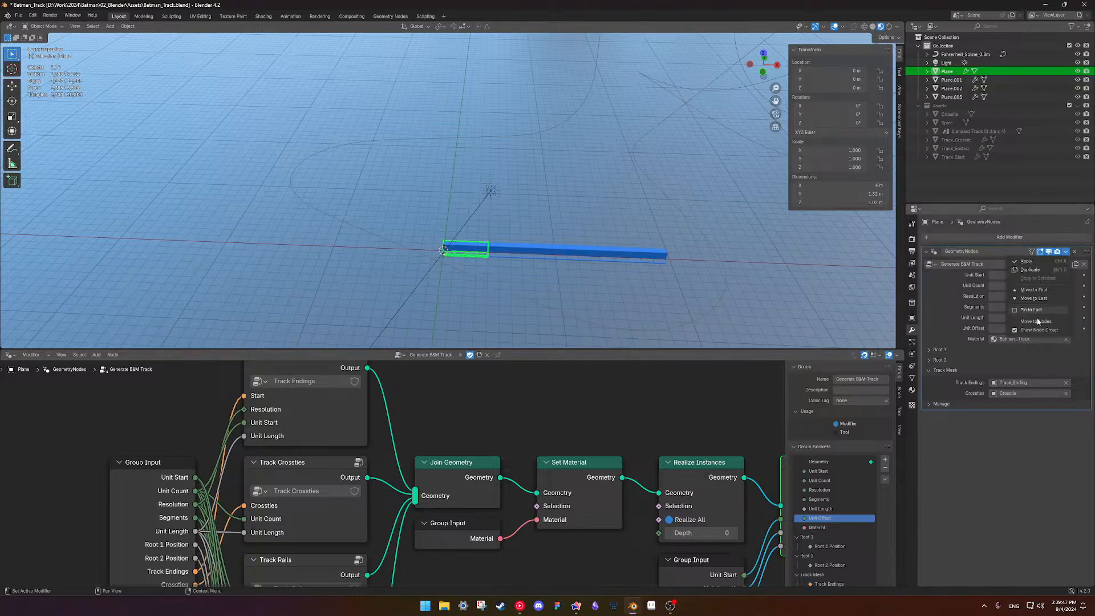
{"action": "left_click", "coordinate": [1041, 244]}
{"action": "mouse_move", "coordinate": [1007, 276]}
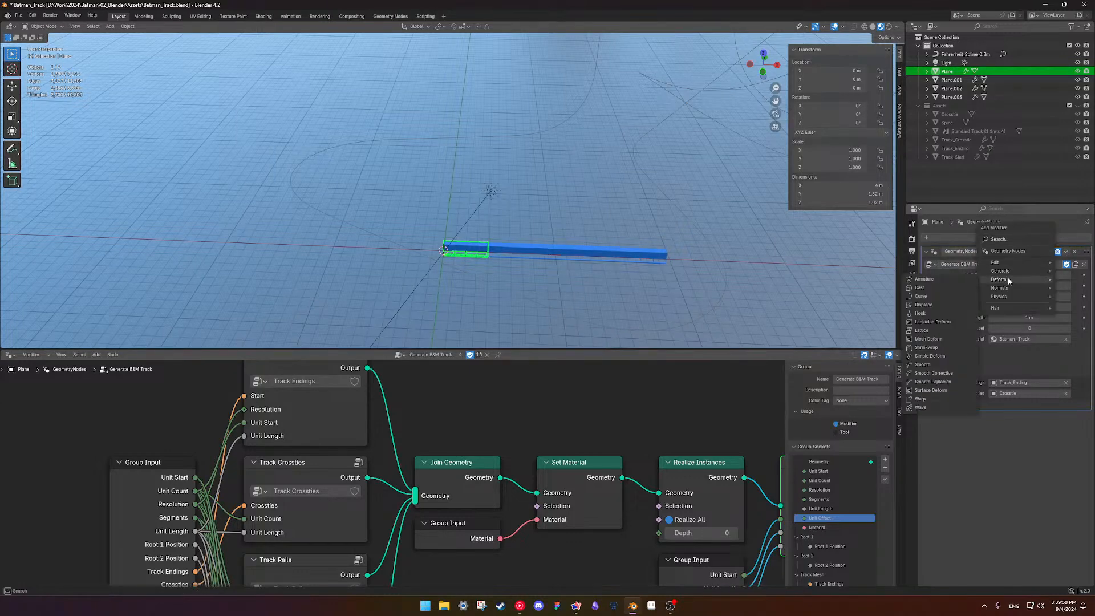
{"action": "left_click", "coordinate": [945, 295]}
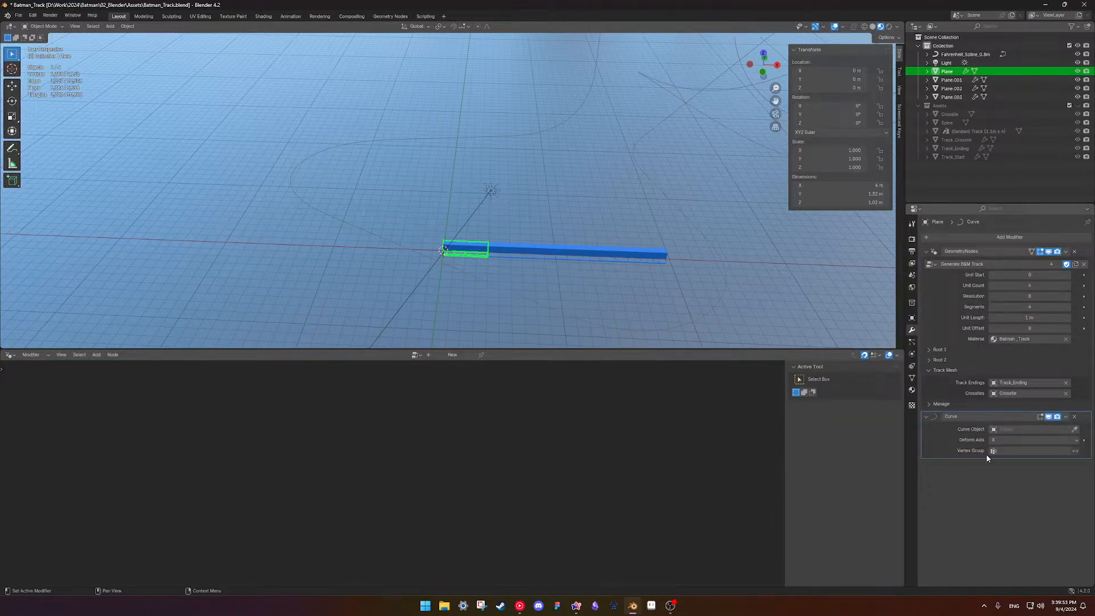
{"action": "left_click", "coordinate": [1027, 429]}
{"action": "left_click", "coordinate": [1019, 442]}
{"action": "middle_click_drag", "start_coordinate": [536, 228], "coordinate": [552, 251]}
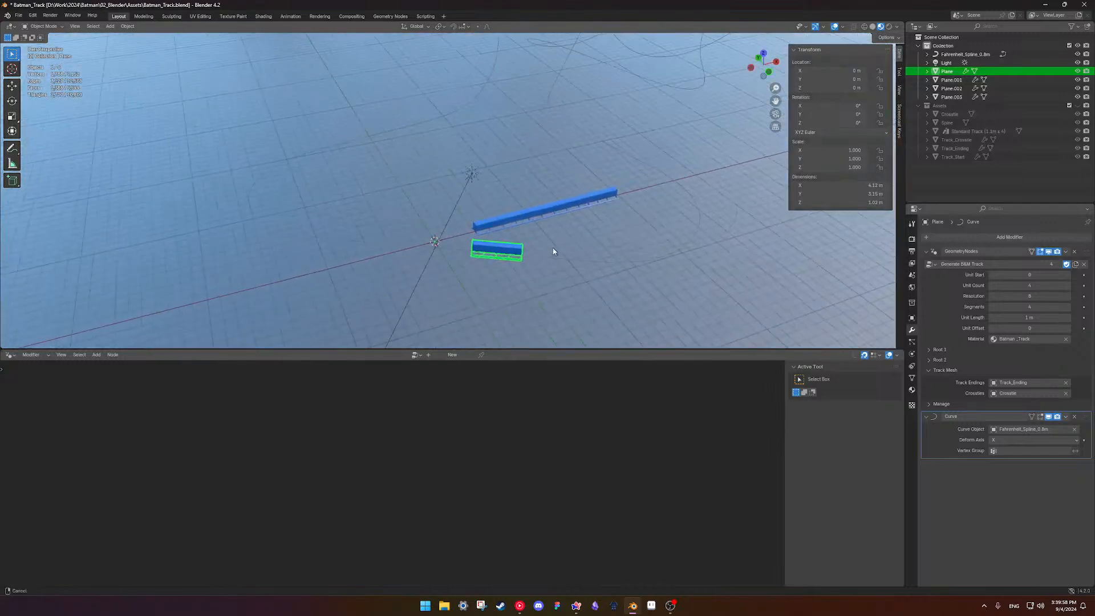
Copy the first segment's Curve modifier to the other three track segments
{"action": "left_click", "coordinate": [517, 221]}
{"action": "left_click", "coordinate": [559, 207], "text": "shift"}
{"action": "left_click", "coordinate": [602, 197], "text": "shift"}
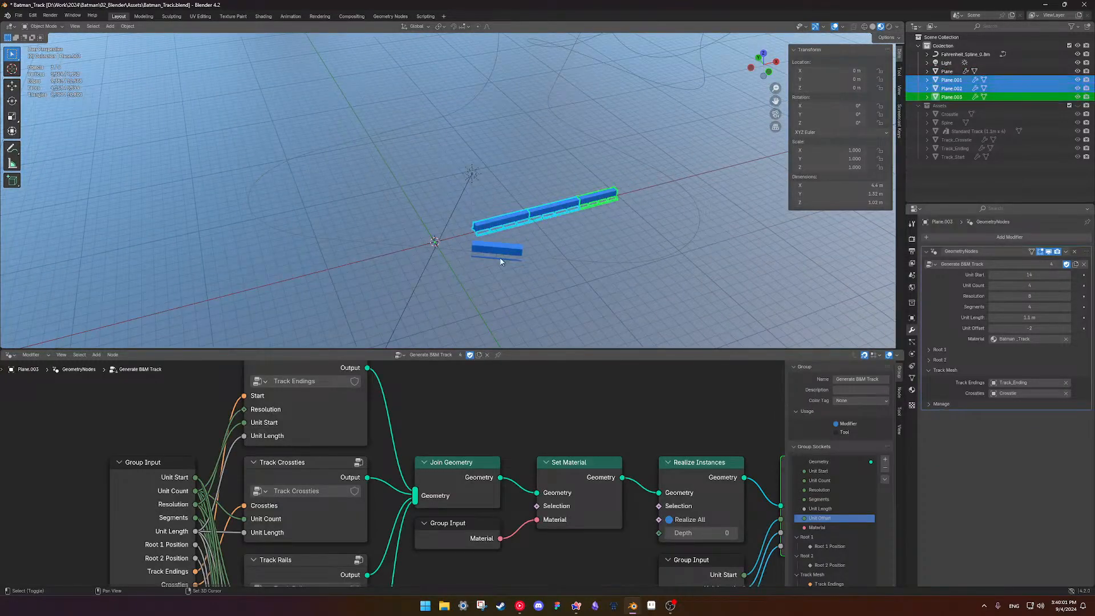
{"action": "left_click", "coordinate": [503, 252], "text": "shift"}
{"action": "left_click", "coordinate": [1065, 417]}
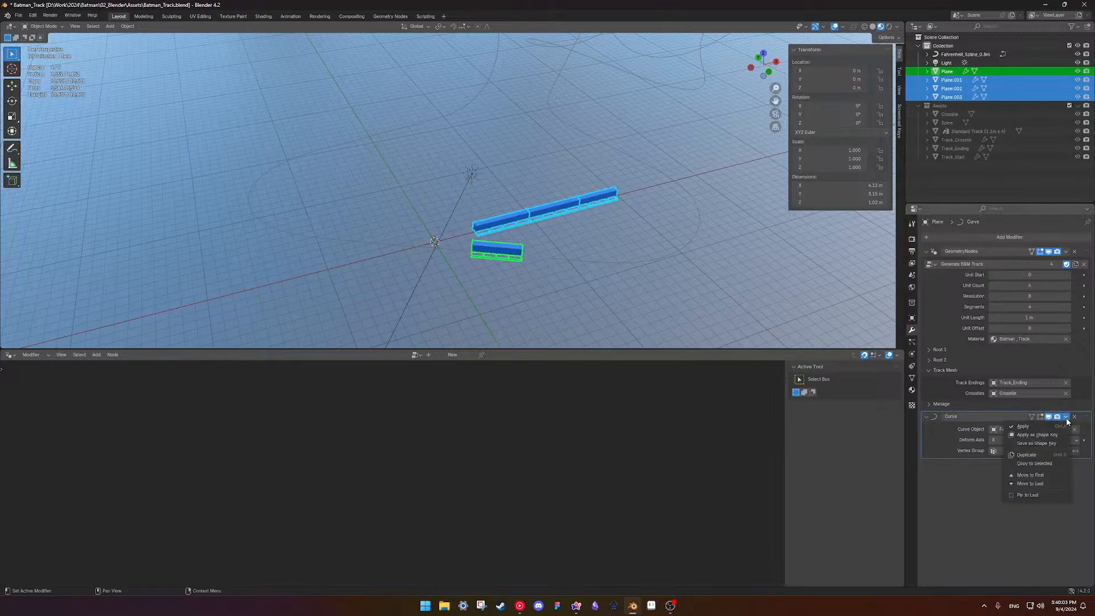
{"action": "left_click", "coordinate": [1047, 463]}
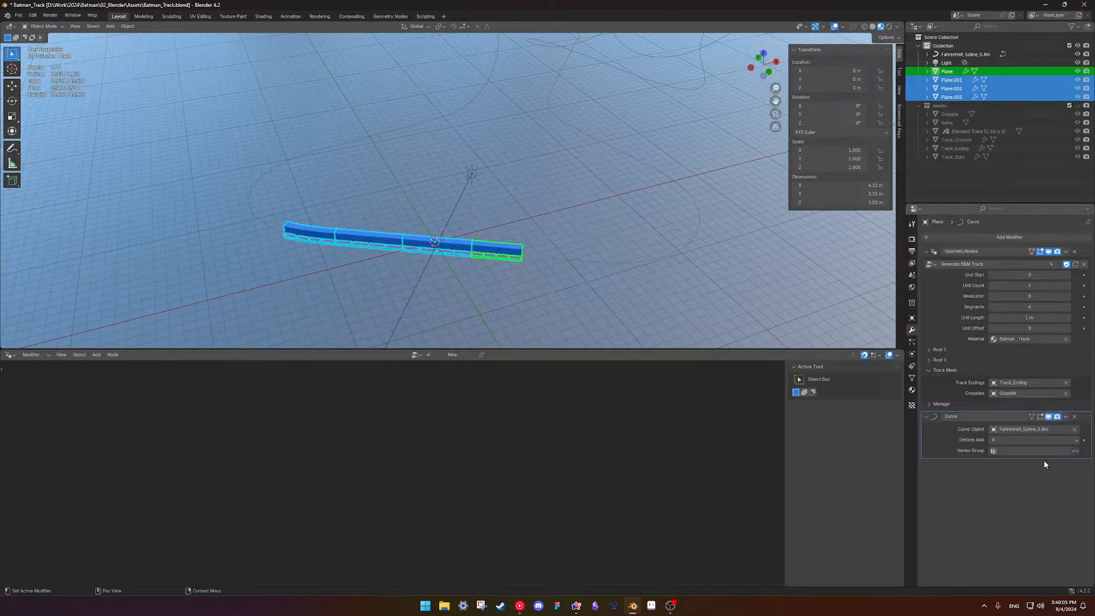
Duplicate the fourth segment in place and set the copy's Unit Start to 18
{"action": "left_click", "coordinate": [510, 189]}
{"action": "middle_click_drag", "start_coordinate": [429, 239], "coordinate": [433, 216]}
{"action": "scroll", "coordinate": [648, 254], "scroll_direction": "up", "scroll_amount": 3}
{"action": "scroll", "coordinate": [374, 180], "scroll_direction": "up", "scroll_amount": 2}
{"action": "left_click", "coordinate": [433, 215]}
{"action": "key", "text": "shift+d"}
{"action": "right_click", "coordinate": [488, 182]}
{"action": "mouse_move", "coordinate": [1041, 274]}
{"action": "left_mouse_down"}
{"action": "mouse_move", "coordinate": [1057, 274]}
{"action": "mouse_move", "coordinate": [1032, 275]}
{"action": "left_mouse_up"}
{"action": "middle_click_drag", "start_coordinate": [450, 219], "coordinate": [478, 234]}
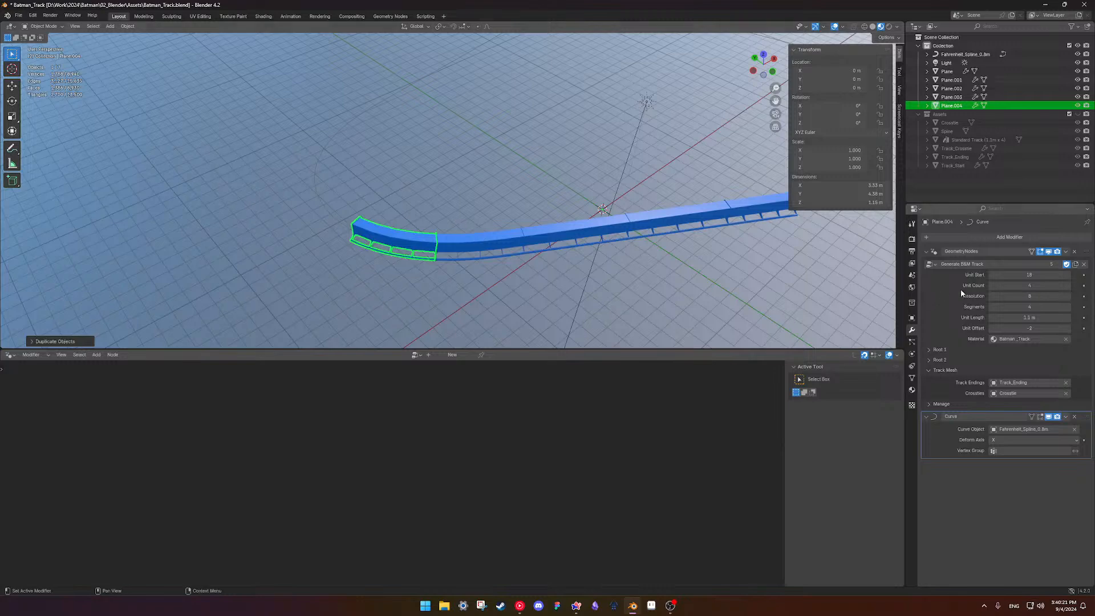
Raise the fifth segment's Unit Count to 9
{"action": "left_click", "coordinate": [1069, 285]}
{"action": "left_click", "coordinate": [1068, 285]}
{"action": "left_click", "coordinate": [1068, 285]}
{"action": "left_click", "coordinate": [1069, 285]}
{"action": "left_click", "coordinate": [1068, 286]}
Duplicate the nine-unit segment in place and set the copy's Unit Start to 27
{"action": "key", "text": "shift+d"}
{"action": "right_click", "coordinate": [704, 256]}
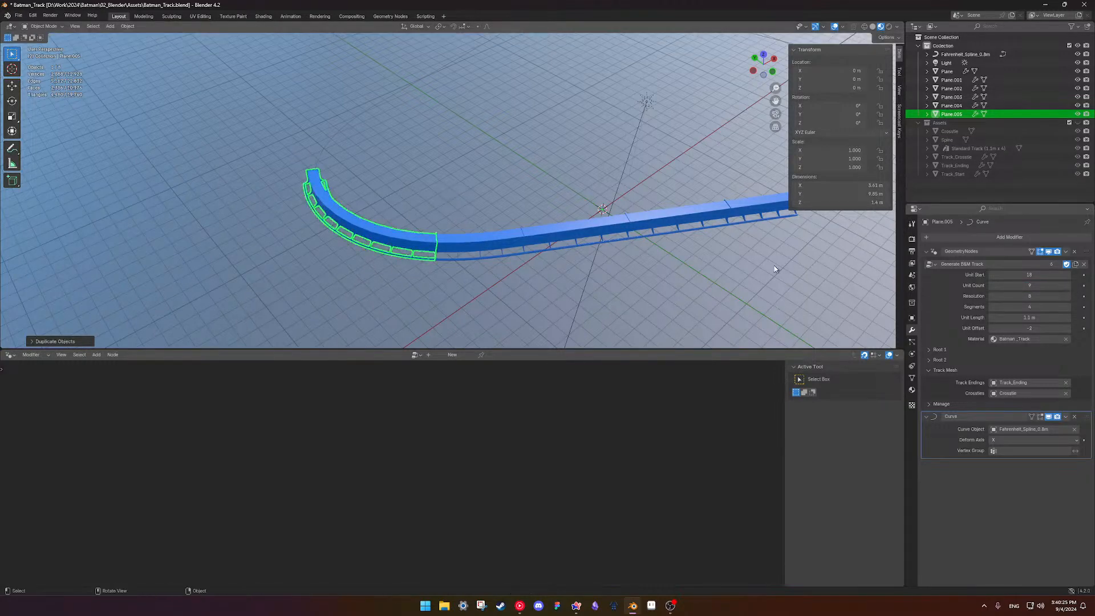
{"action": "left_click_drag", "start_coordinate": [1029, 275], "coordinate": [1046, 275]}
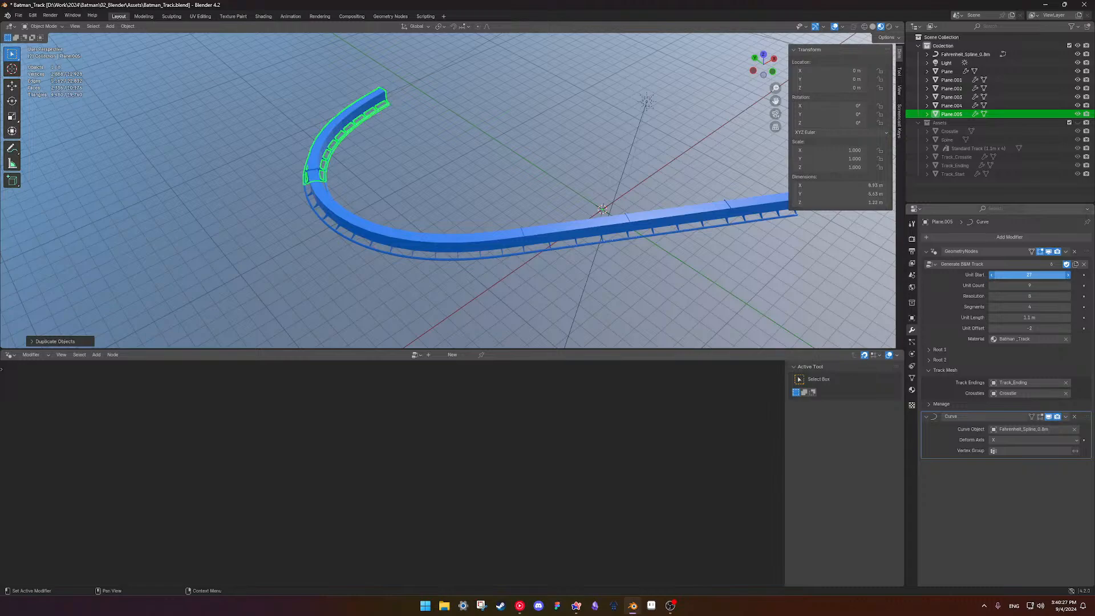
{"action": "left_click", "coordinate": [437, 187]}
{"action": "middle_click_drag", "start_coordinate": [437, 187], "coordinate": [228, 242]}
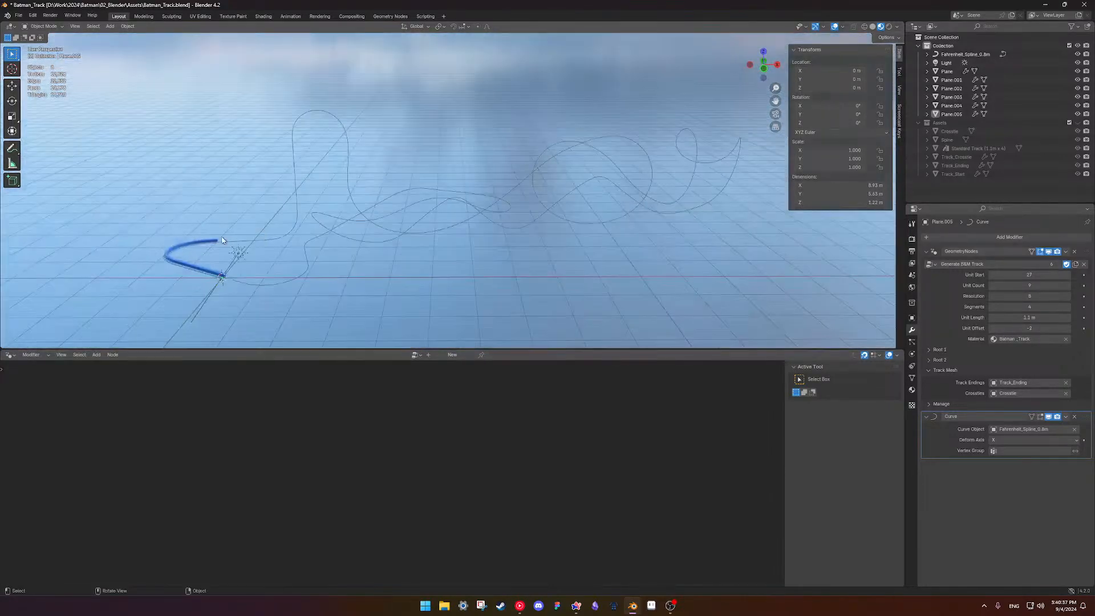
Move the sixth segment far along the spline by setting its Unit Start to 175
{"action": "left_click", "coordinate": [221, 243]}
{"action": "middle_click_drag", "start_coordinate": [316, 185], "coordinate": [431, 292]}
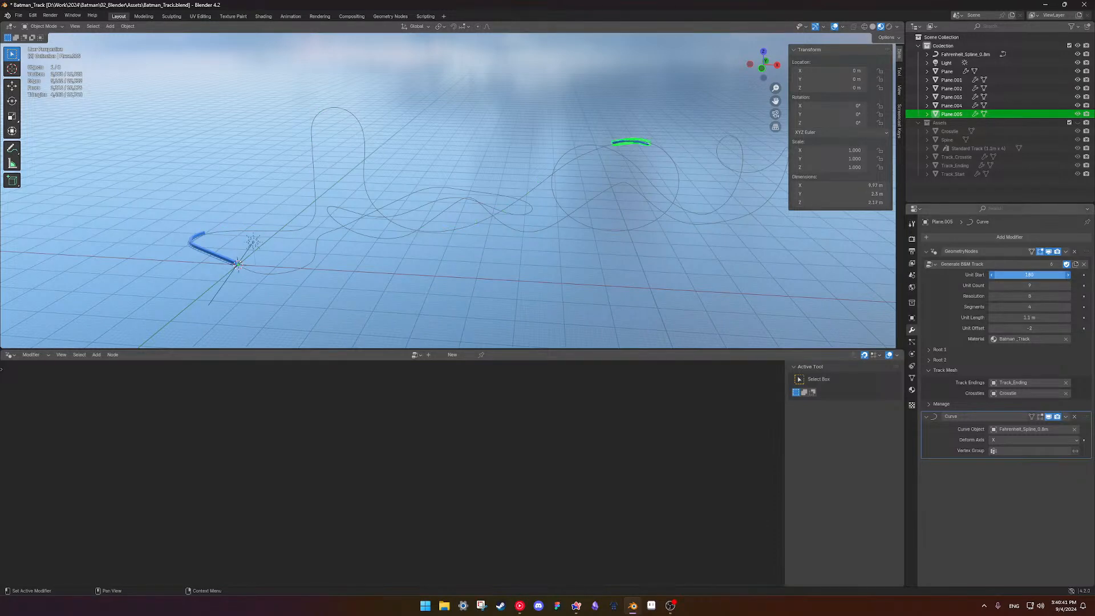
{"action": "middle_click_drag", "start_coordinate": [700, 228], "coordinate": [312, 259], "text": "shift"}
{"action": "scroll", "coordinate": [332, 247], "scroll_direction": "up", "scroll_amount": 6}
{"action": "middle_click_drag", "start_coordinate": [400, 166], "coordinate": [488, 145], "text": "shift"}
{"action": "left_click", "coordinate": [488, 145]}
{"action": "middle_click_drag", "start_coordinate": [393, 223], "coordinate": [492, 211], "text": "shift"}
{"action": "scroll", "coordinate": [406, 183], "scroll_direction": "up", "scroll_amount": 3}
{"action": "left_click", "coordinate": [402, 180]}
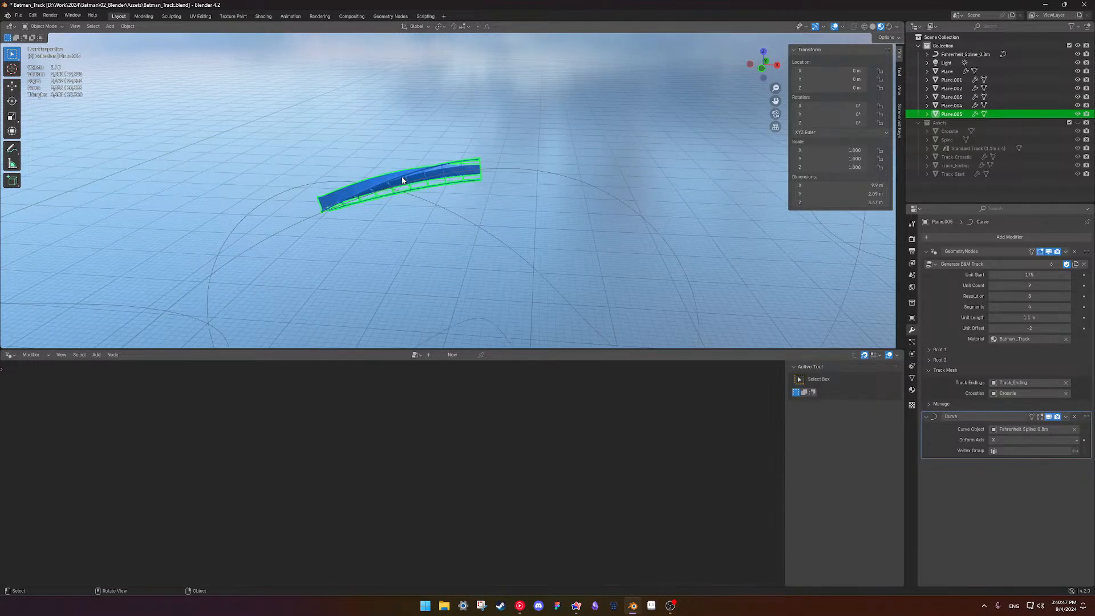
Examine the relocated segment's mesh and shading up close, including in Edit Mode, and its place in the whole layout
{"action": "scroll", "coordinate": [411, 183], "scroll_direction": "up", "scroll_amount": 6}
{"action": "mouse_move", "coordinate": [443, 186]}
{"action": "middle_mouse_down"}
{"action": "mouse_move", "coordinate": [608, 181]}
{"action": "mouse_move", "coordinate": [608, 171]}
{"action": "mouse_move", "coordinate": [349, 210]}
{"action": "mouse_move", "coordinate": [414, 215]}
{"action": "mouse_move", "coordinate": [423, 164]}
{"action": "mouse_move", "coordinate": [428, 198]}
{"action": "middle_mouse_up"}
{"action": "left_click", "coordinate": [585, 165]}
{"action": "scroll", "coordinate": [349, 210], "scroll_direction": "down", "scroll_amount": 5}
{"action": "scroll", "coordinate": [462, 202], "scroll_direction": "up", "scroll_amount": 2}
{"action": "middle_click_drag", "start_coordinate": [511, 174], "coordinate": [499, 231]}
{"action": "left_click", "coordinate": [499, 231]}
{"action": "key", "text": "Tab"}
{"action": "key", "text": "Tab"}
{"action": "scroll", "coordinate": [482, 215], "scroll_direction": "down", "scroll_amount": 2}
{"action": "scroll", "coordinate": [482, 215], "scroll_direction": "down", "scroll_amount": 4}
{"action": "middle_click_drag", "start_coordinate": [423, 218], "coordinate": [584, 220]}
{"action": "scroll", "coordinate": [584, 220], "scroll_direction": "down", "scroll_amount": 6}
{"action": "middle_click_drag", "start_coordinate": [376, 231], "coordinate": [700, 115], "text": "shift"}
{"action": "middle_click_drag", "start_coordinate": [416, 302], "coordinate": [493, 288], "text": "shift"}
{"action": "scroll", "coordinate": [533, 217], "scroll_direction": "down", "scroll_amount": 6}
{"action": "scroll", "coordinate": [484, 232], "scroll_direction": "up", "scroll_amount": 3}
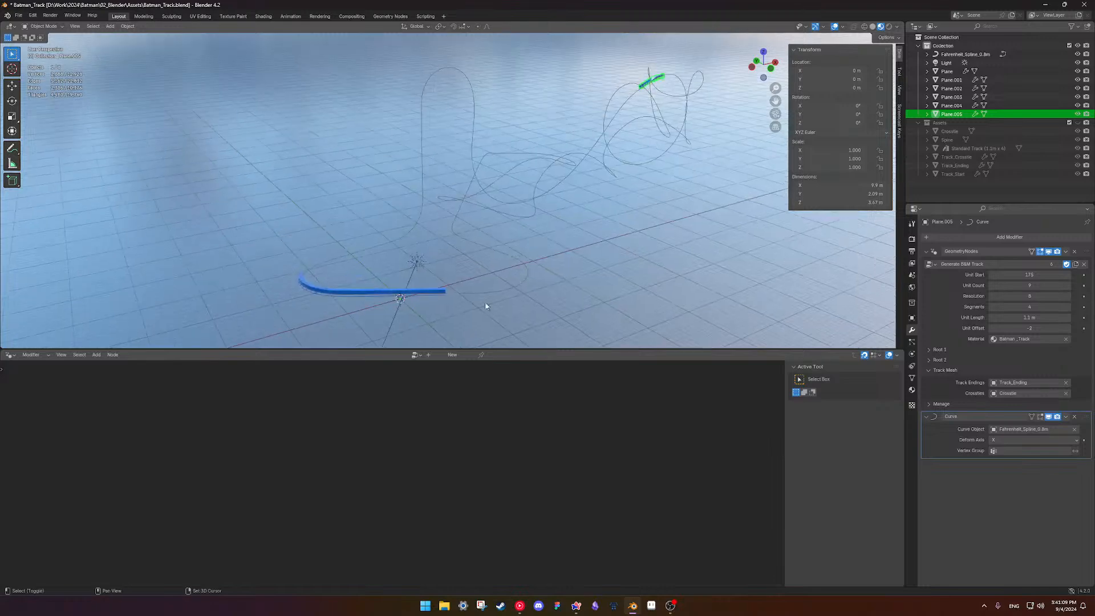
Insert a Merge by Distance node between Move to Unit and Group Output in the Generate B&M Track node tree
{"action": "left_click", "coordinate": [945, 298]}
{"action": "scroll", "coordinate": [551, 498], "scroll_direction": "down", "scroll_amount": 6}
{"action": "middle_click_drag", "start_coordinate": [715, 488], "coordinate": [525, 445]}
{"action": "scroll", "coordinate": [525, 445], "scroll_direction": "up", "scroll_amount": 1}
{"action": "left_click_drag", "start_coordinate": [533, 442], "coordinate": [608, 442]}
{"action": "key", "text": "shift+a"}
{"action": "mouse_move", "coordinate": [555, 488]}
{"action": "type", "text": "merg"}
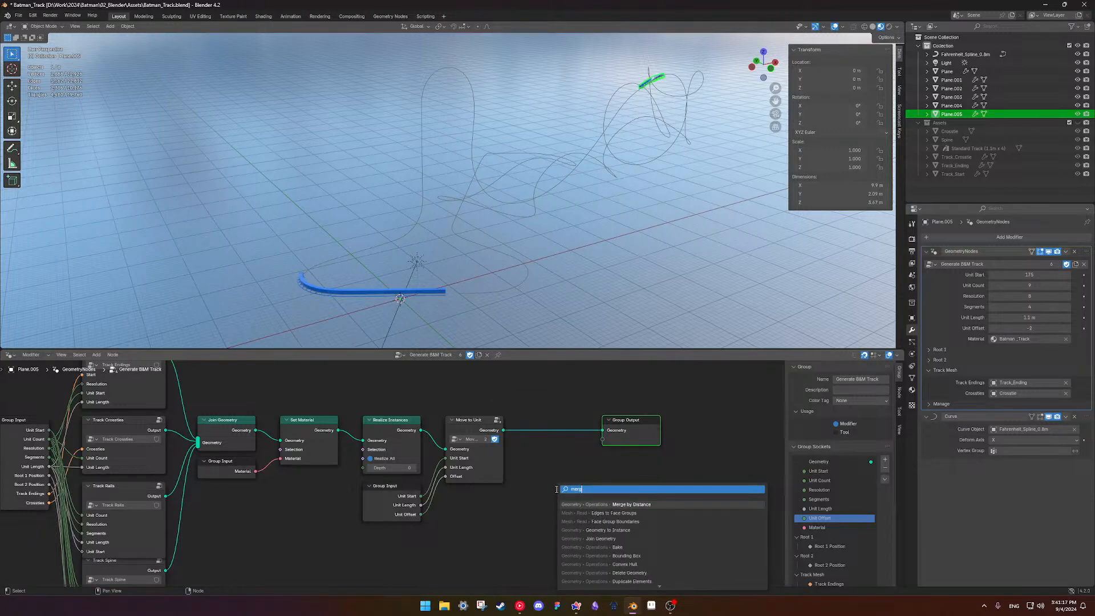
{"action": "key", "text": "Return"}
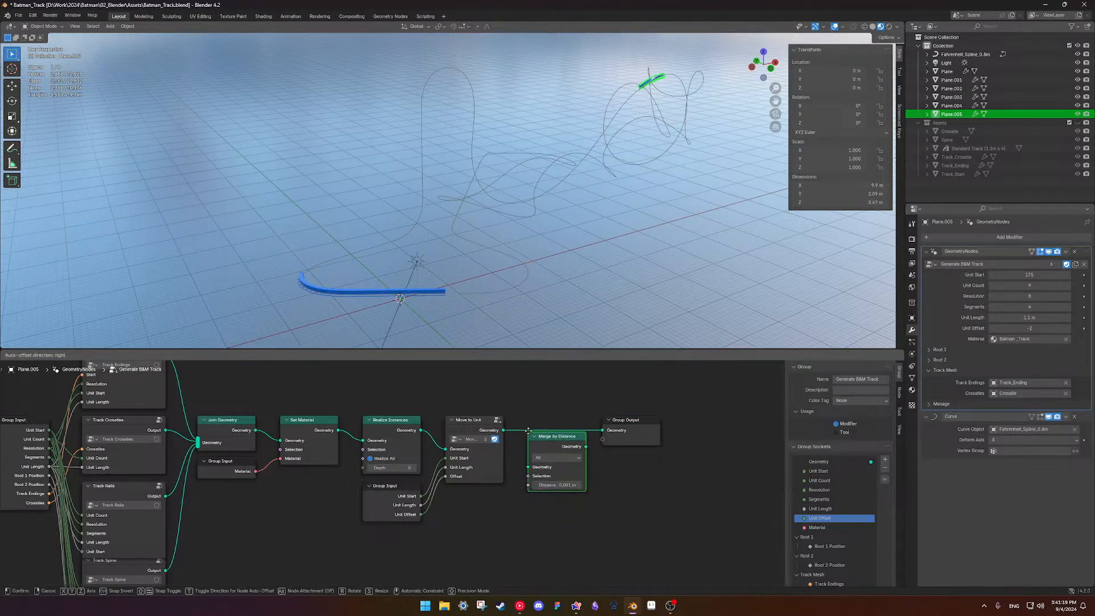
{"action": "left_click", "coordinate": [528, 421]}
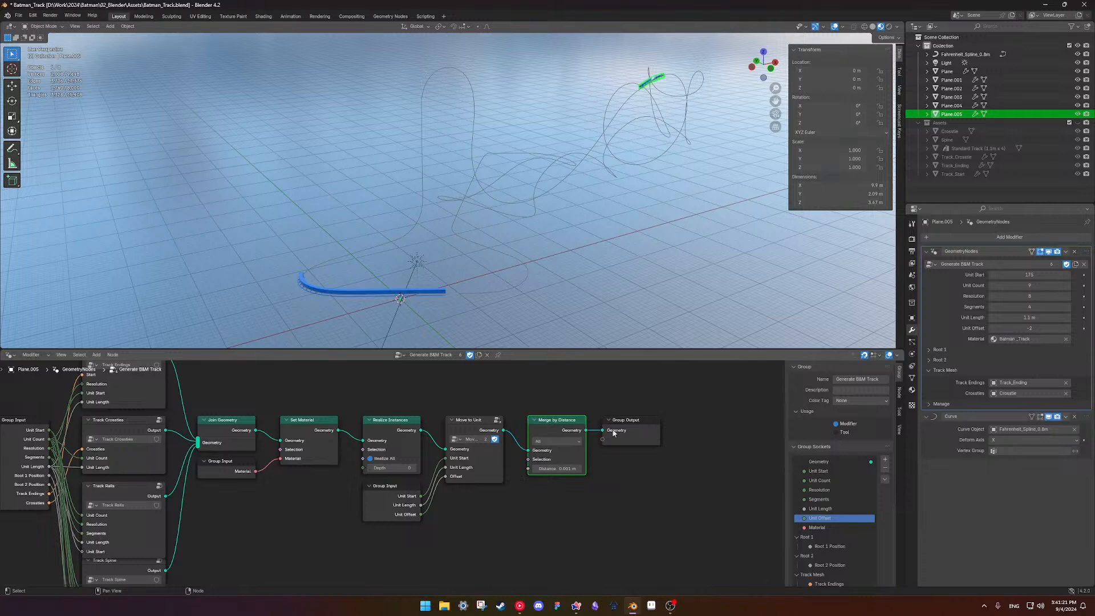
Set the Merge by Distance mode to Connected and check the twisted segment's surface from its end
{"action": "scroll", "coordinate": [587, 481], "scroll_direction": "up", "scroll_amount": 5}
{"action": "scroll", "coordinate": [587, 480], "scroll_direction": "down", "scroll_amount": 5}
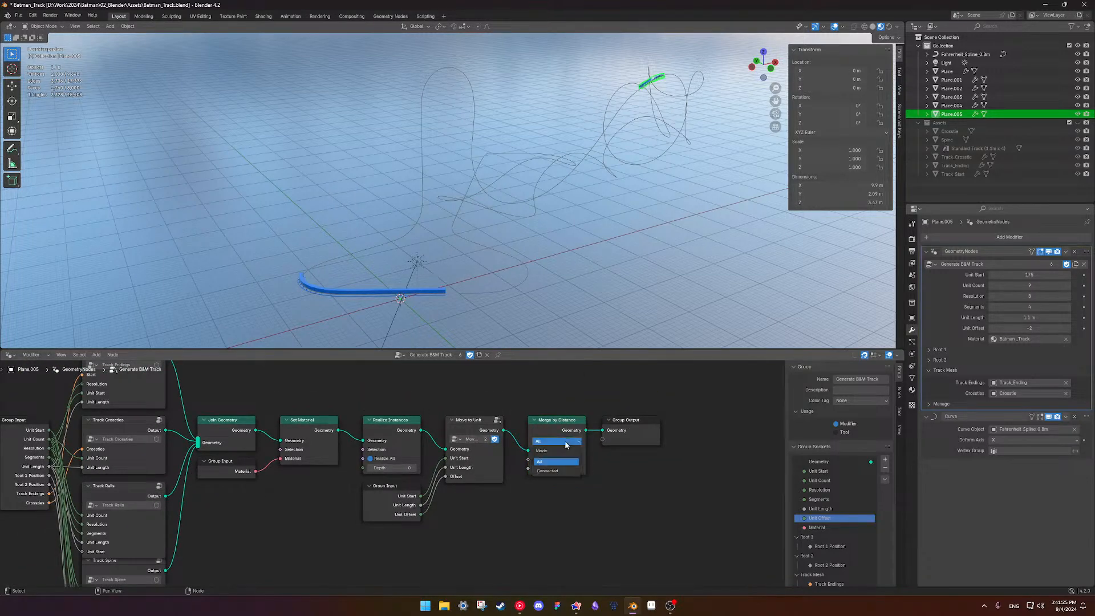
{"action": "left_click", "coordinate": [556, 471]}
{"action": "middle_click_drag", "start_coordinate": [641, 100], "coordinate": [484, 228], "text": "shift"}
{"action": "scroll", "coordinate": [483, 228], "scroll_direction": "up", "scroll_amount": 8}
{"action": "scroll", "coordinate": [656, 253], "scroll_direction": "down", "scroll_amount": 2}
{"action": "middle_click_drag", "start_coordinate": [657, 253], "coordinate": [460, 217]}
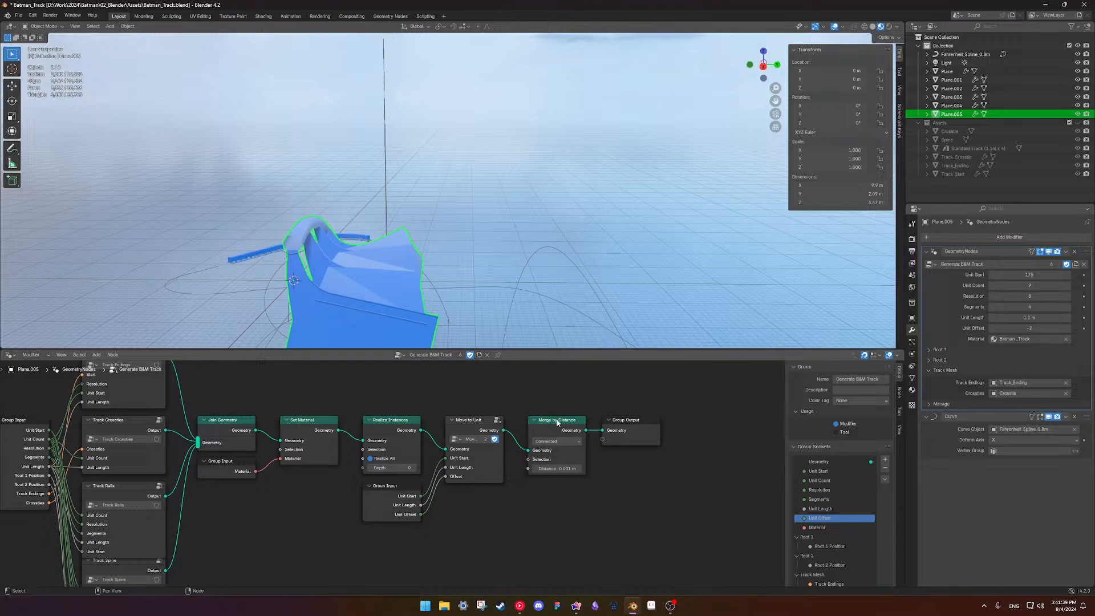
{"action": "mouse_move", "coordinate": [559, 423]}
{"action": "left_mouse_down", "text": "alt"}
{"action": "mouse_move", "coordinate": [559, 452]}
{"action": "mouse_move", "coordinate": [549, 413]}
{"action": "left_mouse_up", "text": "alt"}
{"action": "right_click", "coordinate": [382, 282]}
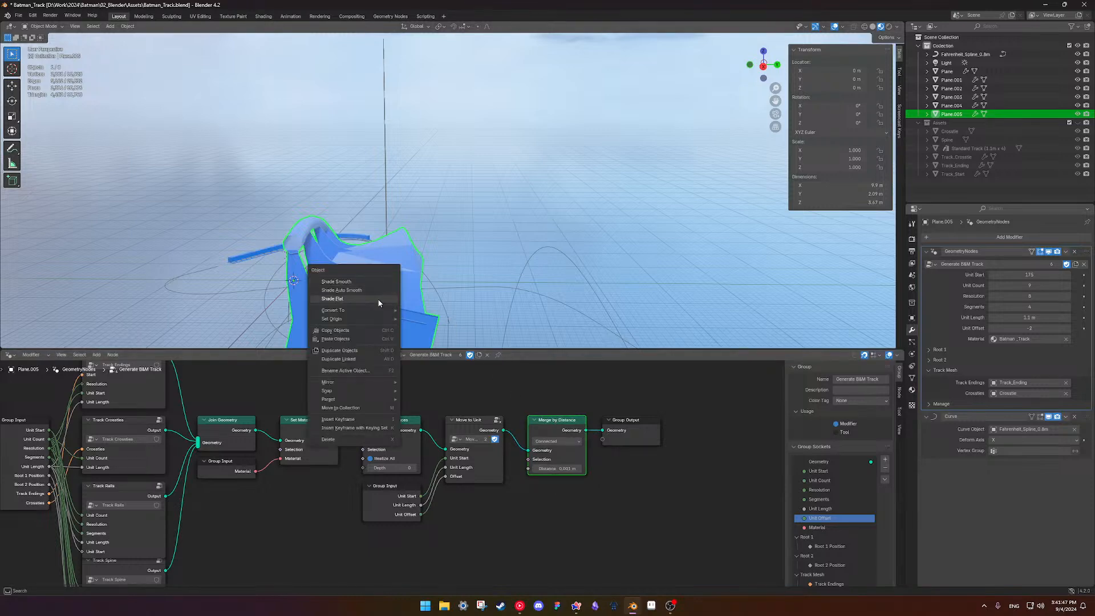
Duplicate the relocated segment in place and set the copy's Unit Start to 184 to continue the track
{"action": "scroll", "coordinate": [437, 267], "scroll_direction": "down", "scroll_amount": 5}
{"action": "middle_click_drag", "start_coordinate": [429, 259], "coordinate": [497, 258]}
{"action": "key", "text": "shift+d"}
{"action": "right_click", "coordinate": [539, 253]}
{"action": "left_click_drag", "start_coordinate": [1029, 275], "coordinate": [1054, 275]}
{"action": "left_click", "coordinate": [658, 250]}
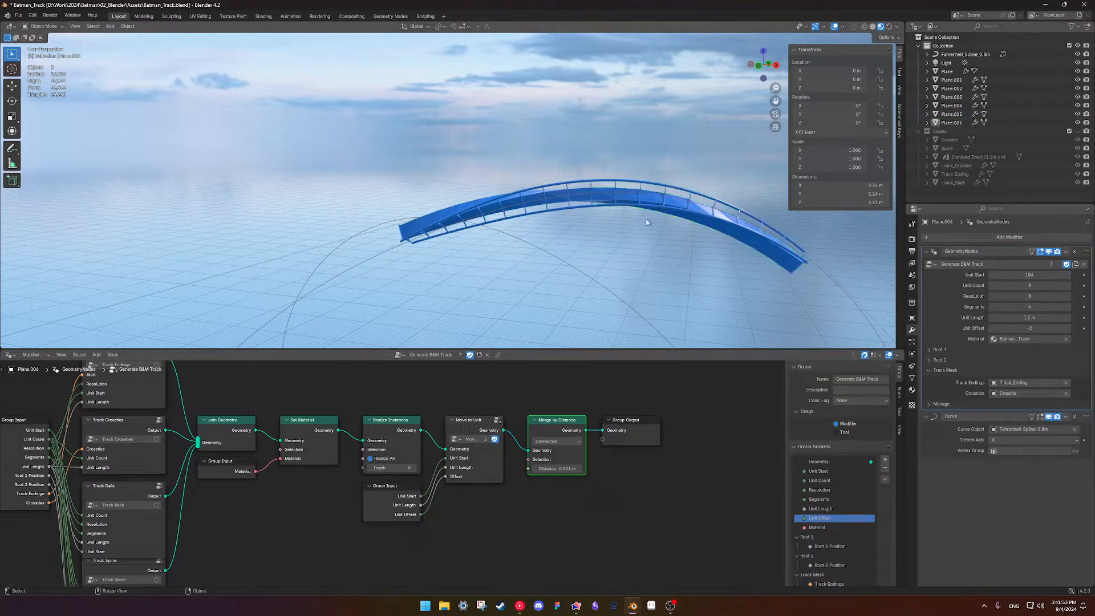
Convert the Plane.005 track segment to a mesh while the Merge by Distance node is still in the tree
{"action": "scroll", "coordinate": [658, 250], "scroll_direction": "up", "scroll_amount": 3}
{"action": "middle_click_drag", "start_coordinate": [702, 191], "coordinate": [586, 186]}
{"action": "middle_click_drag", "start_coordinate": [347, 240], "coordinate": [492, 199], "text": "shift"}
{"action": "left_click", "coordinate": [493, 198]}
{"action": "right_click", "coordinate": [493, 197]}
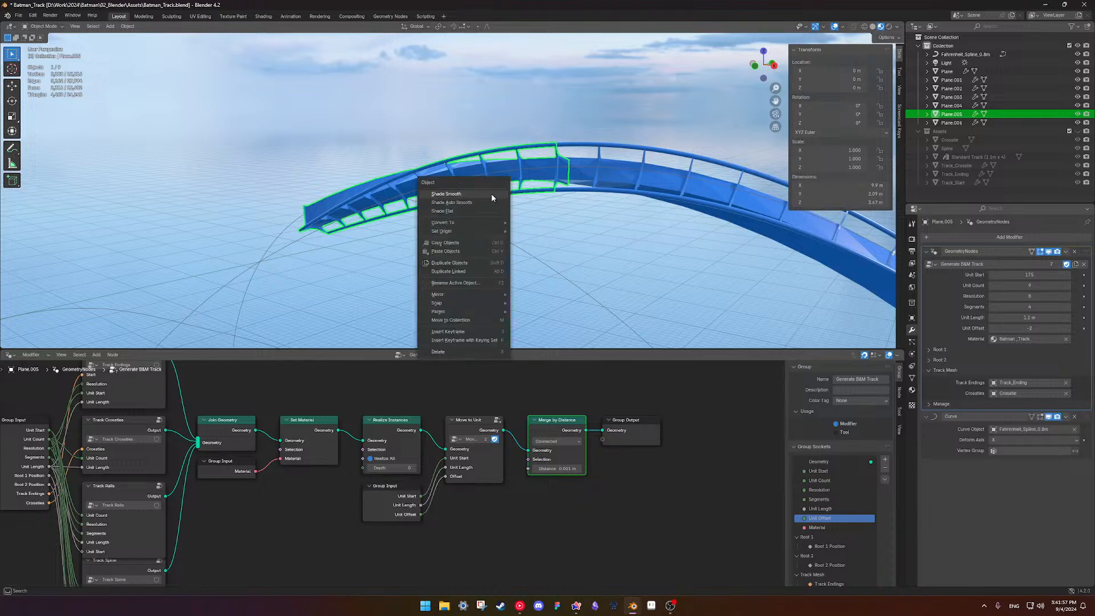
{"action": "mouse_move", "coordinate": [495, 224]}
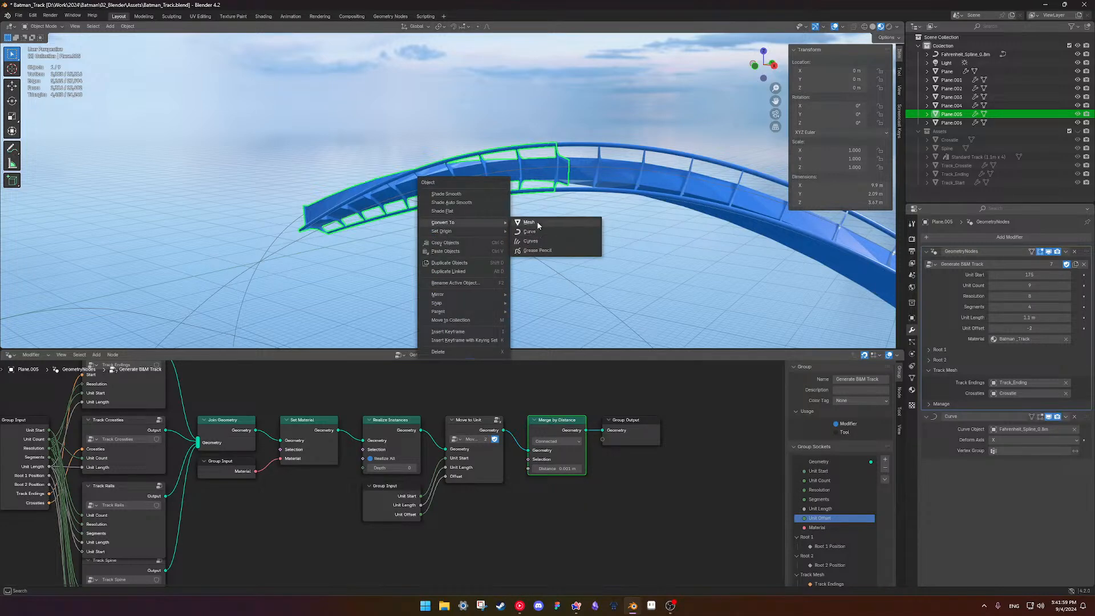
{"action": "left_click", "coordinate": [538, 226]}
Detach the Merge by Distance node from the geometry chain and convert the Plane.006 segment to a mesh
{"action": "middle_click_drag", "start_coordinate": [679, 199], "coordinate": [623, 197], "text": "shift"}
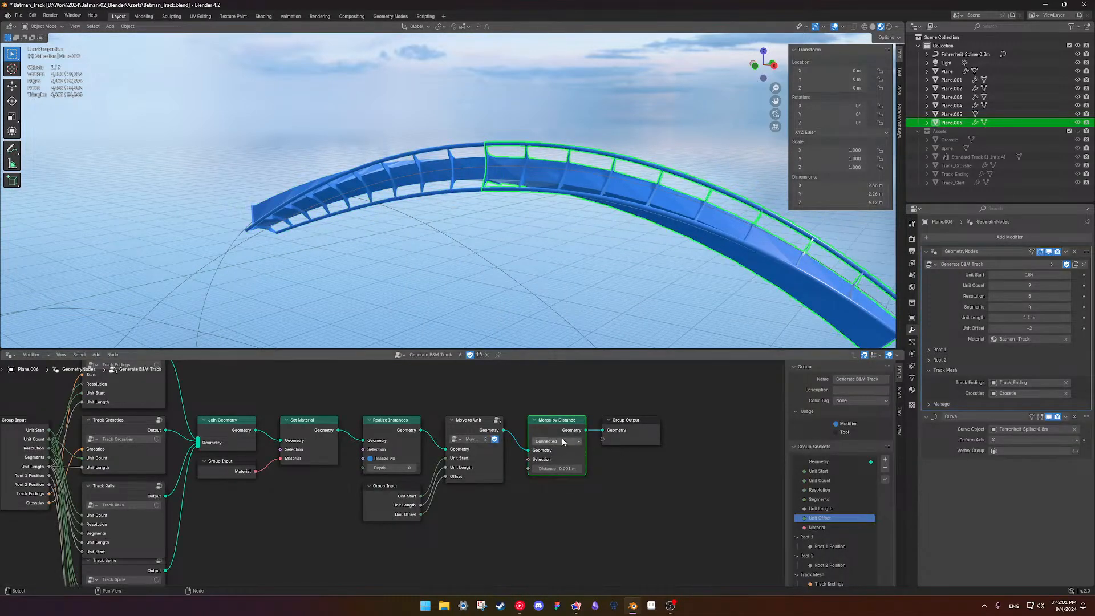
{"action": "left_click_drag", "start_coordinate": [556, 431], "coordinate": [560, 466], "text": "alt"}
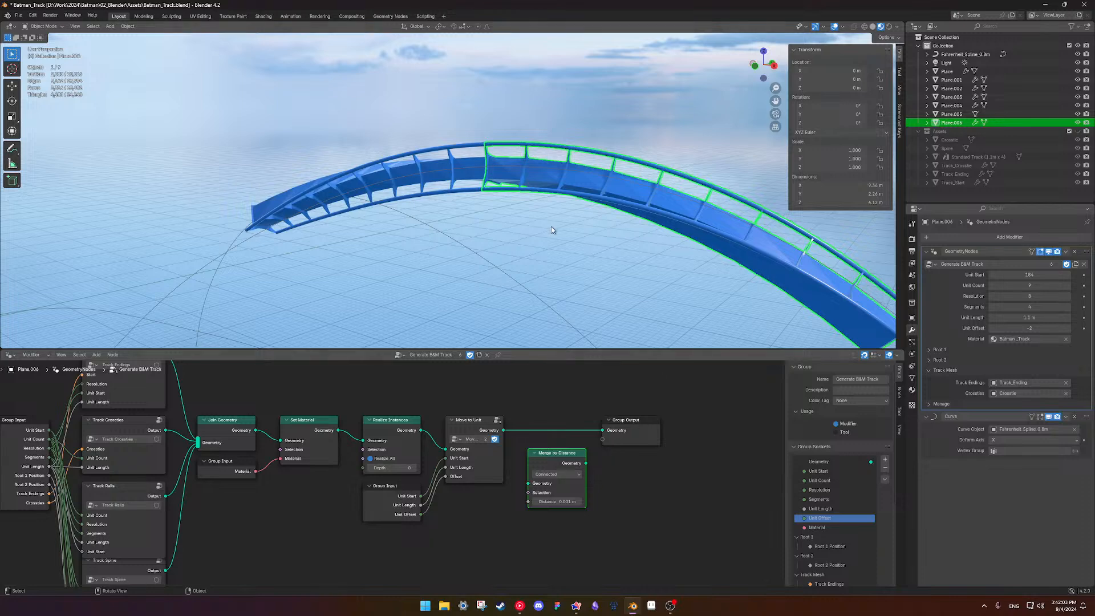
{"action": "right_click", "coordinate": [585, 229]}
{"action": "mouse_move", "coordinate": [585, 226]}
{"action": "left_click", "coordinate": [630, 227]}
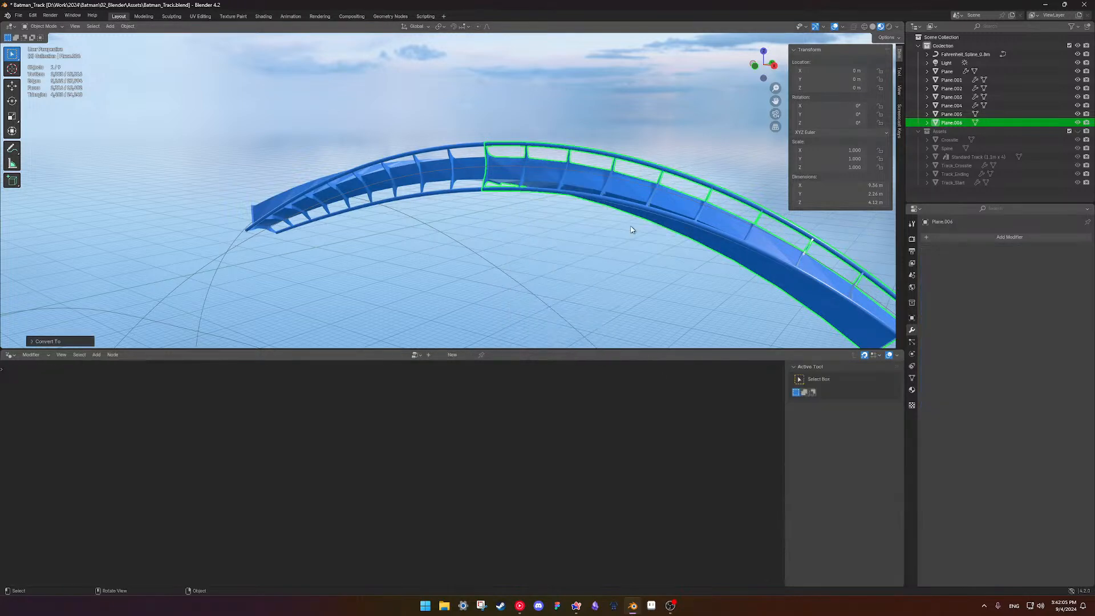
Test whether the spine vertices of converted Plane.005 are joined by moving one in Edit Mode and cancelling the move
{"action": "left_click", "coordinate": [458, 178]}
{"action": "key", "text": "Tab"}
{"action": "scroll", "coordinate": [457, 165], "scroll_direction": "up", "scroll_amount": 2}
{"action": "middle_click_drag", "start_coordinate": [456, 142], "coordinate": [556, 201]}
{"action": "scroll", "coordinate": [555, 200], "scroll_direction": "up", "scroll_amount": 2}
{"action": "left_click", "coordinate": [490, 171]}
{"action": "middle_click_drag", "start_coordinate": [492, 171], "coordinate": [473, 186]}
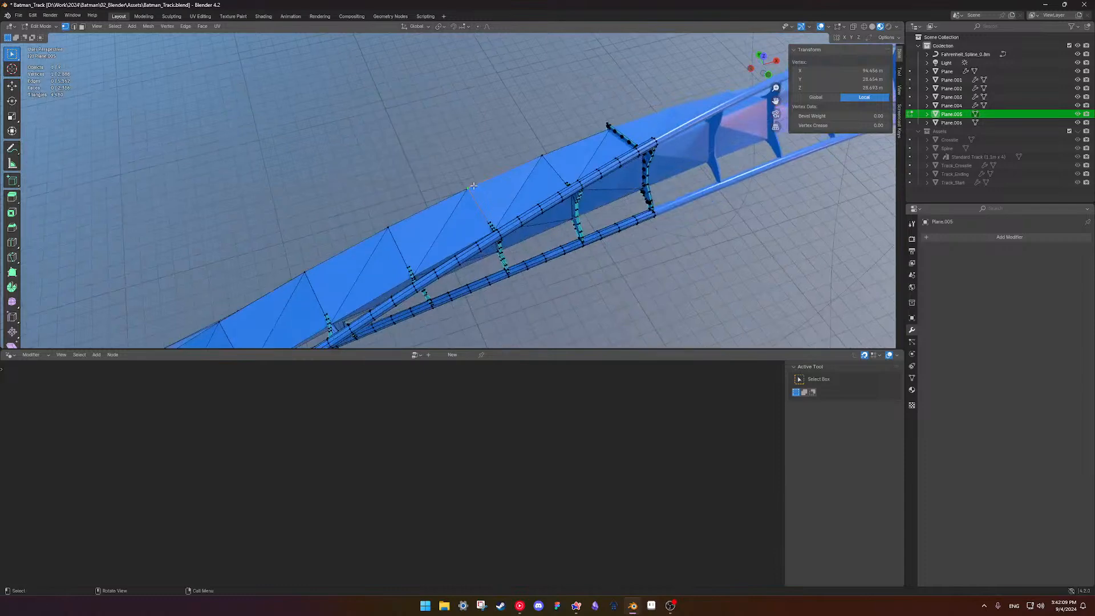
{"action": "key", "text": "g"}
{"action": "right_click", "coordinate": [491, 169]}
{"action": "key", "text": "Tab"}
{"action": "left_click", "coordinate": [525, 183]}
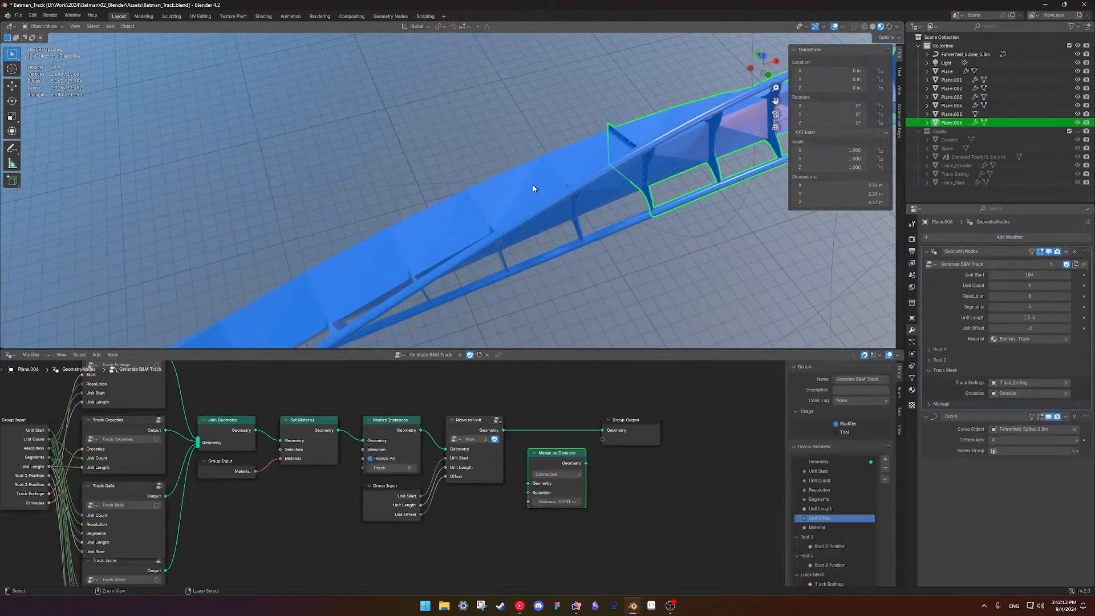
{"action": "left_click", "coordinate": [591, 195]}
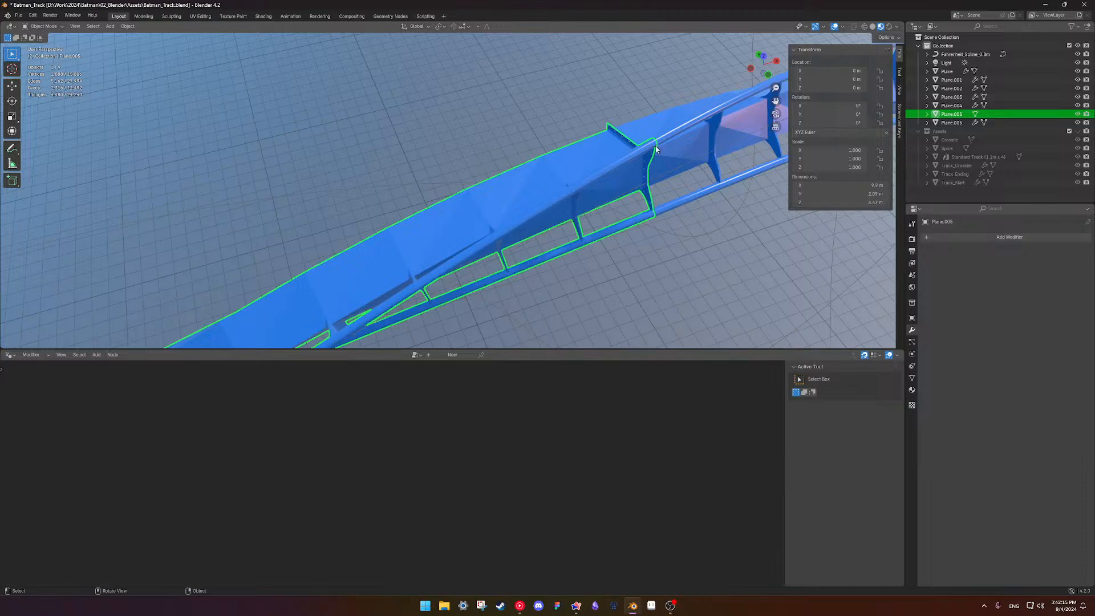
Undo the mesh conversions and node detachment, and set the Merge by Distance mode to All
{"action": "key", "text": "ctrl+z"}
{"action": "left_click", "coordinate": [552, 442]}
{"action": "left_click", "coordinate": [539, 461]}
{"action": "middle_click_drag", "start_coordinate": [608, 292], "coordinate": [447, 189], "text": "ctrl"}
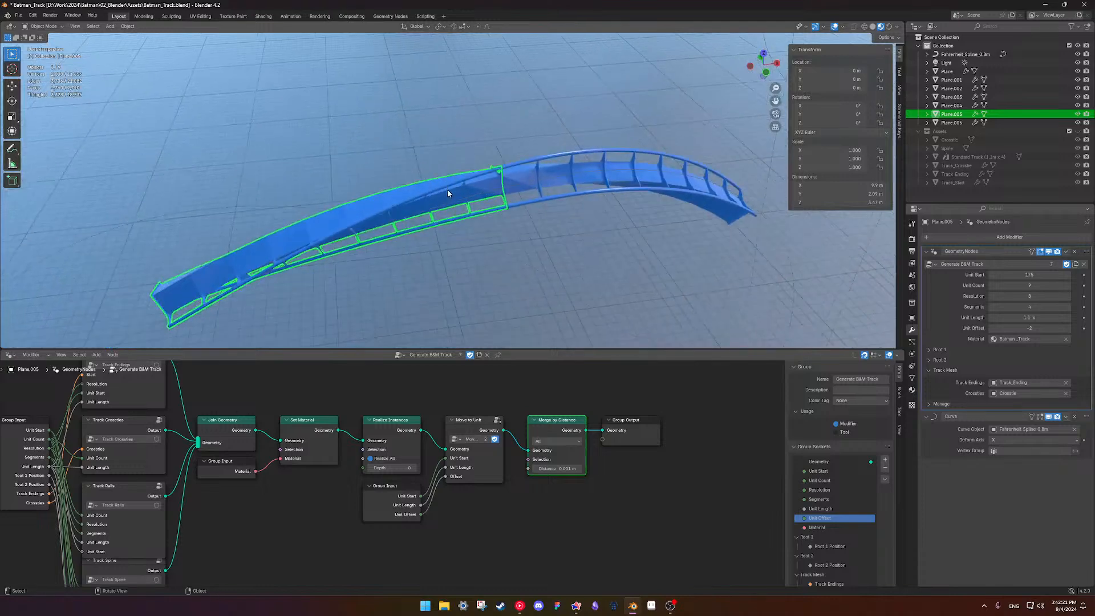
Convert the Plane.005 segment to a mesh with Merge by Distance set to All
{"action": "right_click", "coordinate": [447, 189]}
{"action": "mouse_move", "coordinate": [447, 189]}
{"action": "left_click", "coordinate": [518, 199]}
Detach the Merge by Distance node from the geometry chain and convert the unmerged Plane.006 segment to a mesh
{"action": "left_click", "coordinate": [519, 189]}
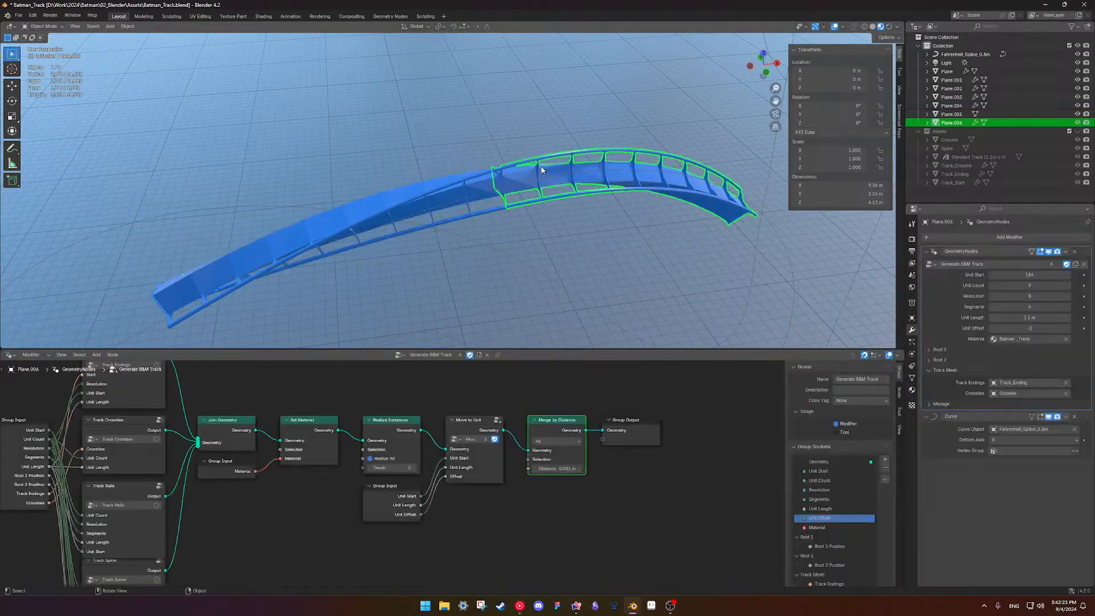
{"action": "left_click_drag", "start_coordinate": [556, 426], "coordinate": [556, 459], "text": "alt"}
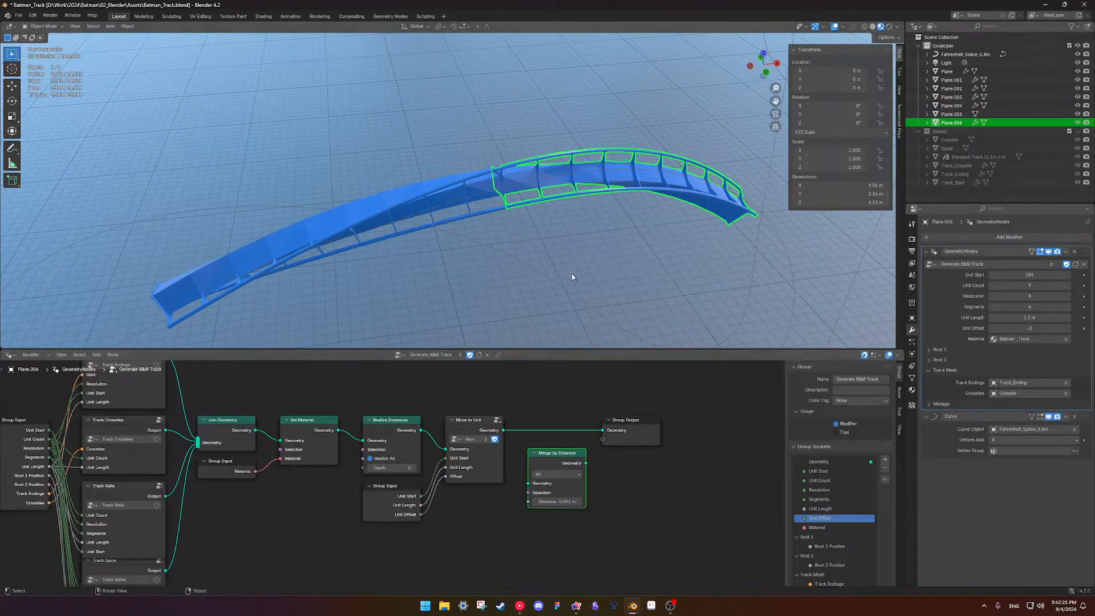
{"action": "right_click", "coordinate": [552, 246]}
{"action": "mouse_move", "coordinate": [579, 249]}
{"action": "left_click", "coordinate": [622, 247]}
Test the vertex connections of the merged Plane.005 mesh by moving a spine vertex in Edit Mode and cancelling the move
{"action": "scroll", "coordinate": [420, 206], "scroll_direction": "up", "scroll_amount": 3}
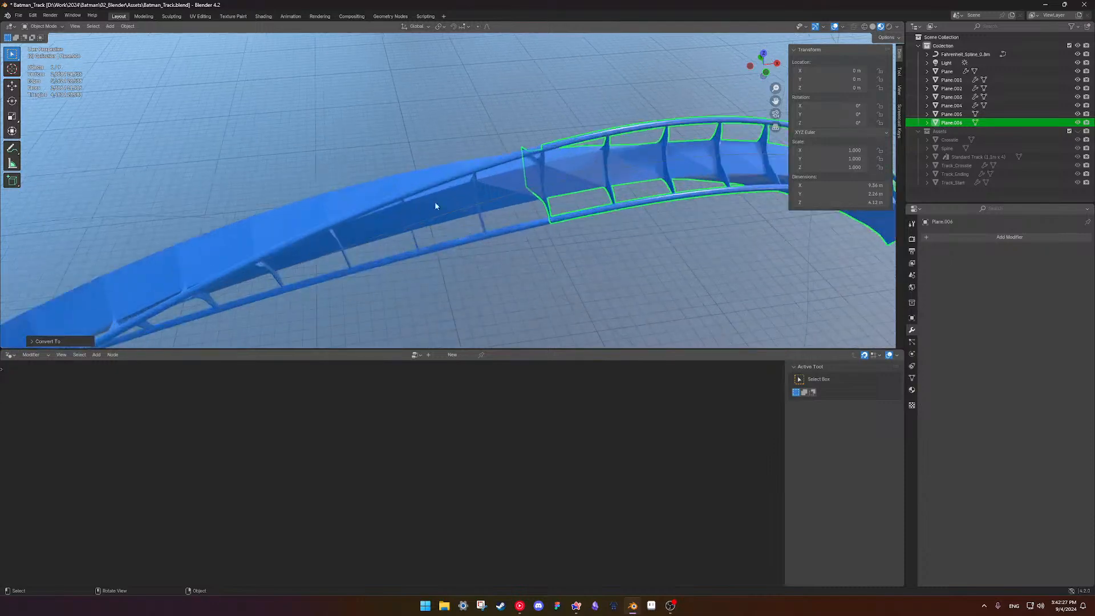
{"action": "left_click", "coordinate": [419, 205]}
{"action": "key", "text": "Tab"}
{"action": "scroll", "coordinate": [448, 201], "scroll_direction": "up", "scroll_amount": 2}
{"action": "middle_click_drag", "start_coordinate": [435, 202], "coordinate": [419, 204]}
{"action": "left_click", "coordinate": [390, 180]}
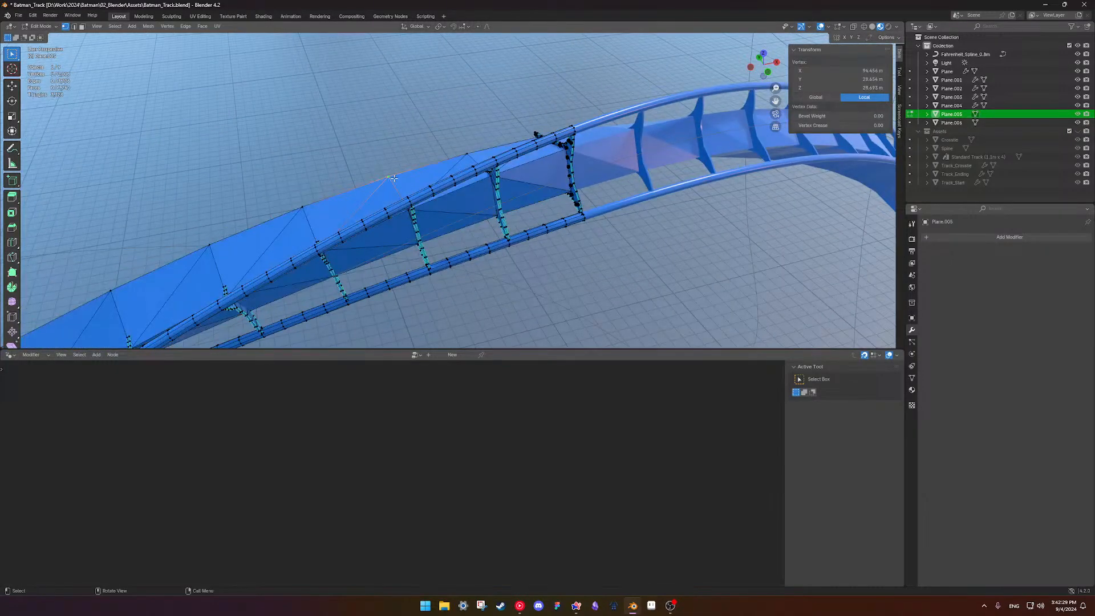
{"action": "key", "text": "g"}
{"action": "right_click", "coordinate": [400, 123]}
{"action": "scroll", "coordinate": [417, 213], "scroll_direction": "down", "scroll_amount": 2}
{"action": "middle_click_drag", "start_coordinate": [417, 212], "coordinate": [404, 189]}
{"action": "key", "text": "Tab"}
Test the vertex connections of the unmerged Plane.006 mesh by moving a spine vertex and cancelling the move
{"action": "left_click", "coordinate": [655, 237]}
{"action": "right_click", "coordinate": [634, 229]}
{"action": "mouse_move", "coordinate": [634, 230]}
{"action": "left_click", "coordinate": [667, 238]}
{"action": "key", "text": "Tab"}
{"action": "middle_click_drag", "start_coordinate": [687, 231], "coordinate": [673, 294]}
{"action": "left_click", "coordinate": [580, 244]}
{"action": "key", "text": "g"}
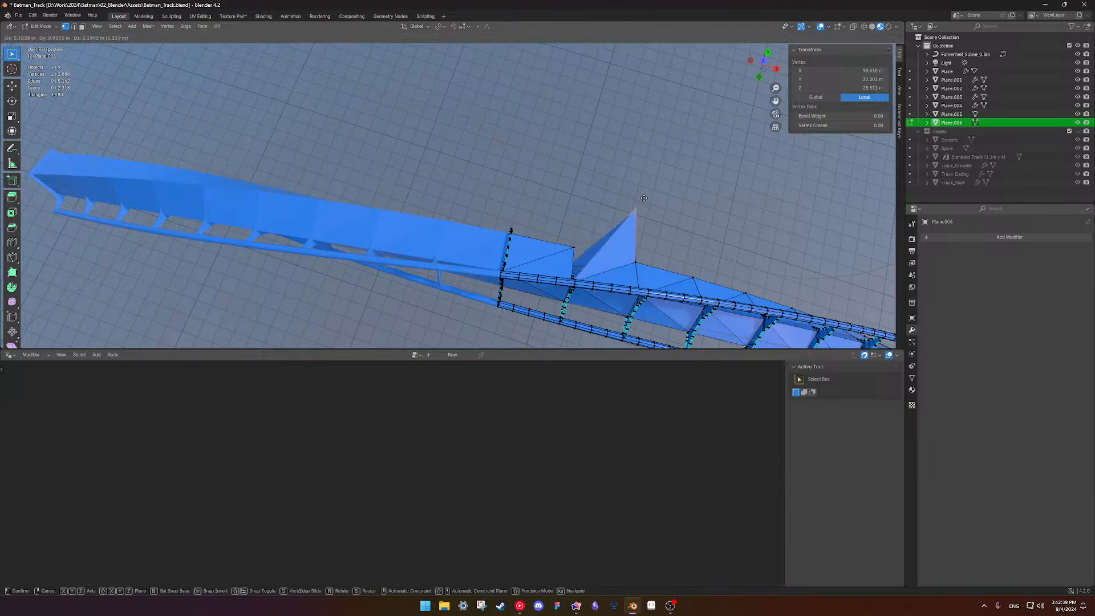
{"action": "key", "text": "Escape"}
Recheck the merged Plane.005 mesh by moving a spine vertex near its joint and cancelling the move
{"action": "key", "text": "Tab"}
{"action": "left_click", "coordinate": [458, 245]}
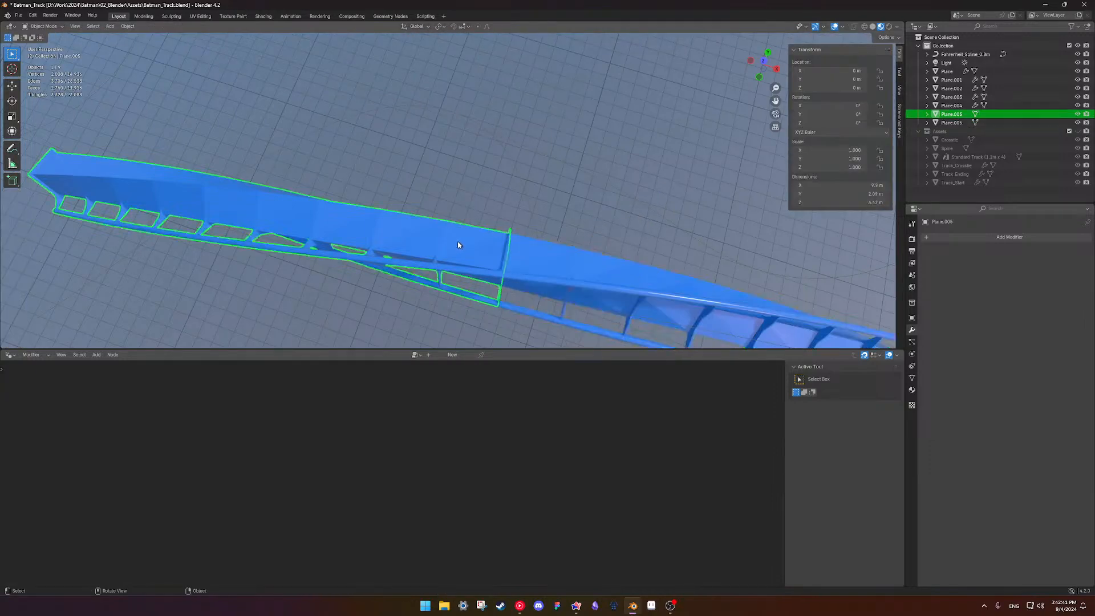
{"action": "key", "text": "Tab"}
{"action": "left_click", "coordinate": [447, 225]}
{"action": "key", "text": "g"}
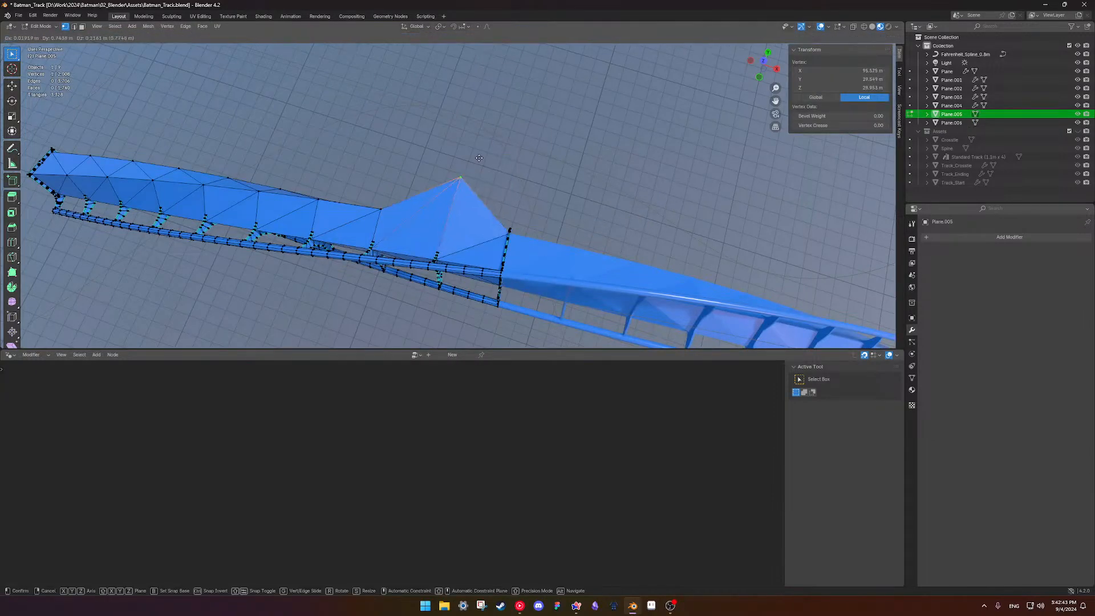
{"action": "right_click", "coordinate": [489, 177]}
{"action": "key", "text": "Tab"}
Compare the geometry statistics of the merged Plane.005 and unmerged Plane.006 segments by selecting each in Object Mode
{"action": "scroll", "coordinate": [481, 214], "scroll_direction": "down", "scroll_amount": 5}
{"action": "middle_click_drag", "start_coordinate": [471, 239], "coordinate": [431, 189]}
{"action": "left_click", "coordinate": [487, 188]}
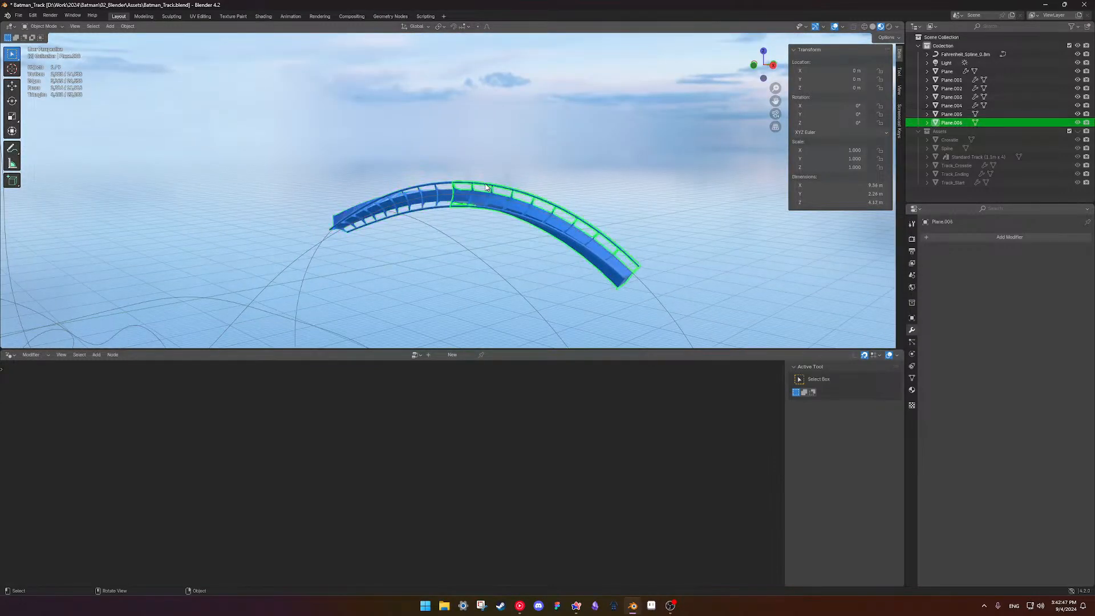
{"action": "left_click", "coordinate": [443, 194]}
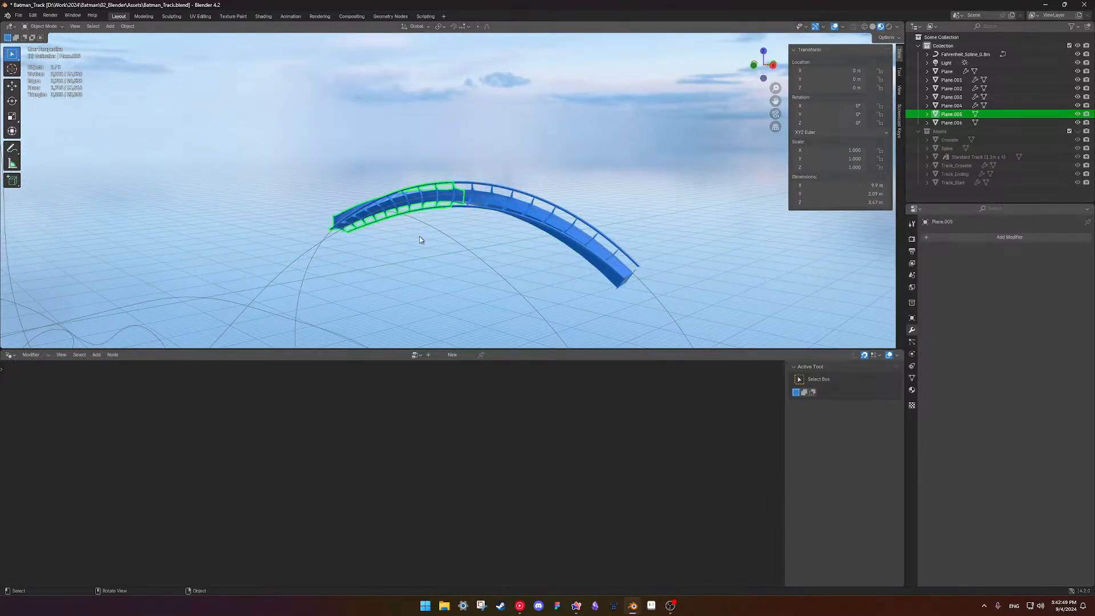
{"action": "scroll", "coordinate": [423, 237], "scroll_direction": "up", "scroll_amount": 4}
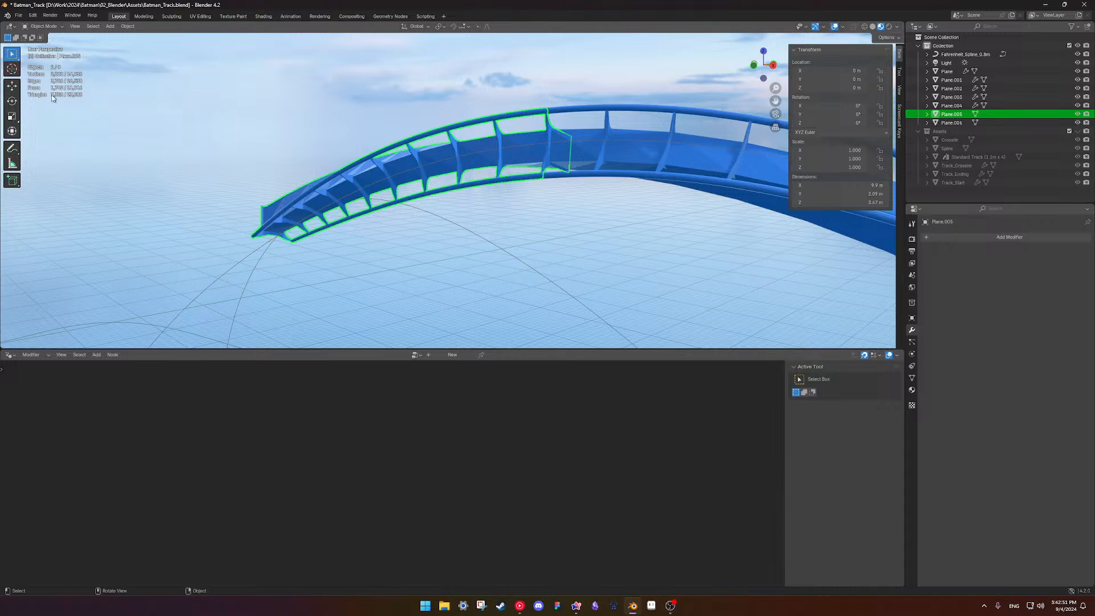
{"action": "middle_click_drag", "start_coordinate": [357, 153], "coordinate": [562, 190]}
{"action": "left_click", "coordinate": [484, 201]}
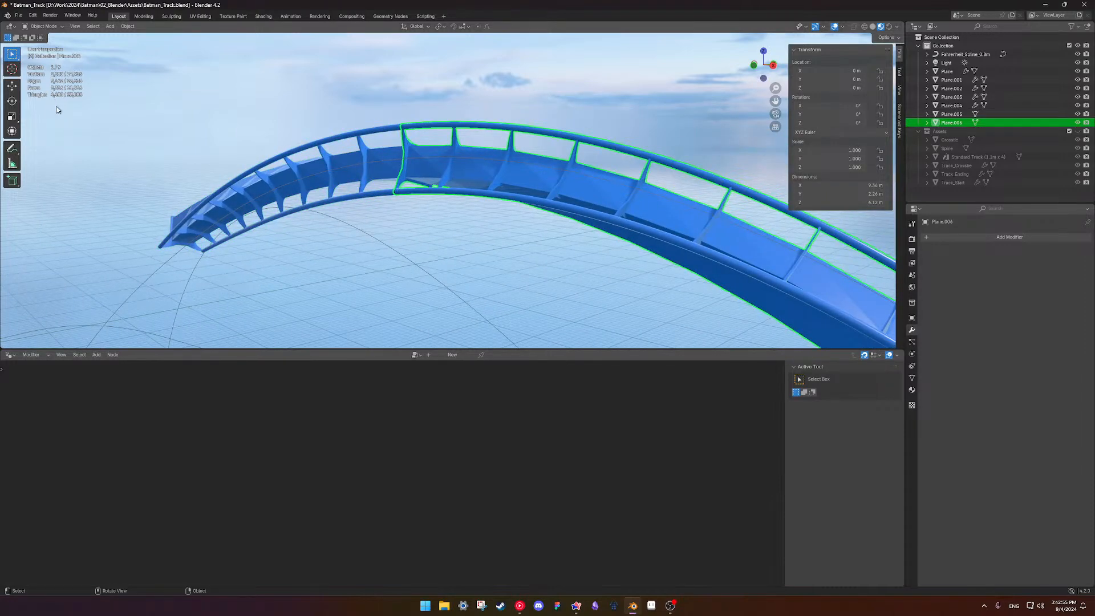
{"action": "scroll", "coordinate": [378, 203], "scroll_direction": "down", "scroll_amount": 4}
{"action": "middle_click_drag", "start_coordinate": [379, 203], "coordinate": [437, 207]}
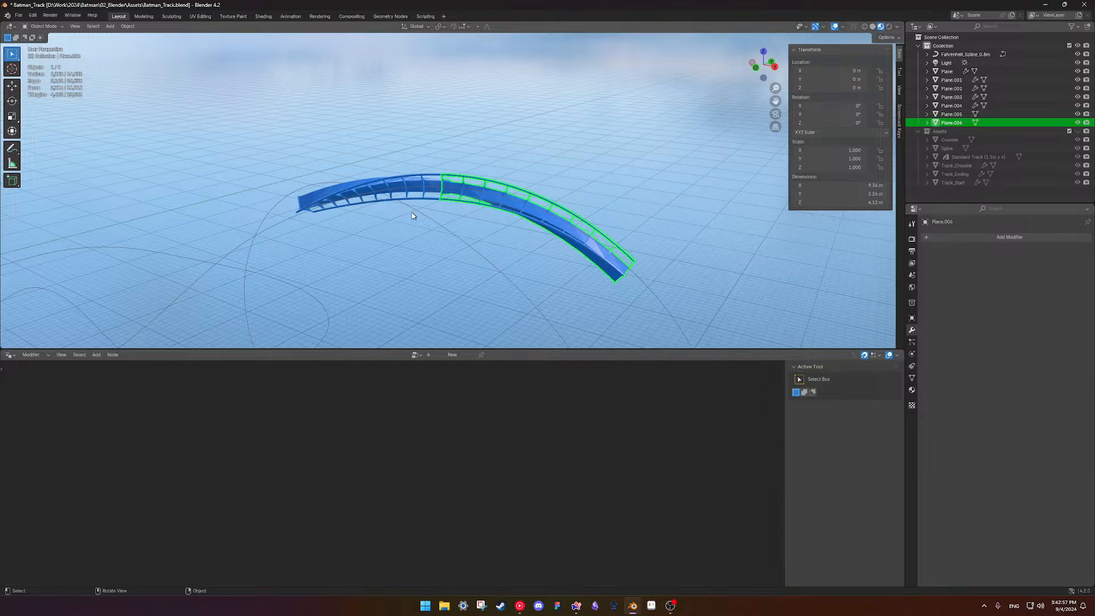
Delete the two converted track segments, frame the Plane.001 segment and save the file
{"action": "left_click", "coordinate": [429, 194], "text": "shift"}
{"action": "key", "text": "x"}
{"action": "left_click", "coordinate": [430, 193]}
{"action": "scroll", "coordinate": [407, 220], "scroll_direction": "down", "scroll_amount": 8}
{"action": "middle_click_drag", "start_coordinate": [384, 249], "coordinate": [549, 184], "text": "shift"}
{"action": "scroll", "coordinate": [440, 200], "scroll_direction": "up", "scroll_amount": 5}
{"action": "left_click", "coordinate": [402, 278]}
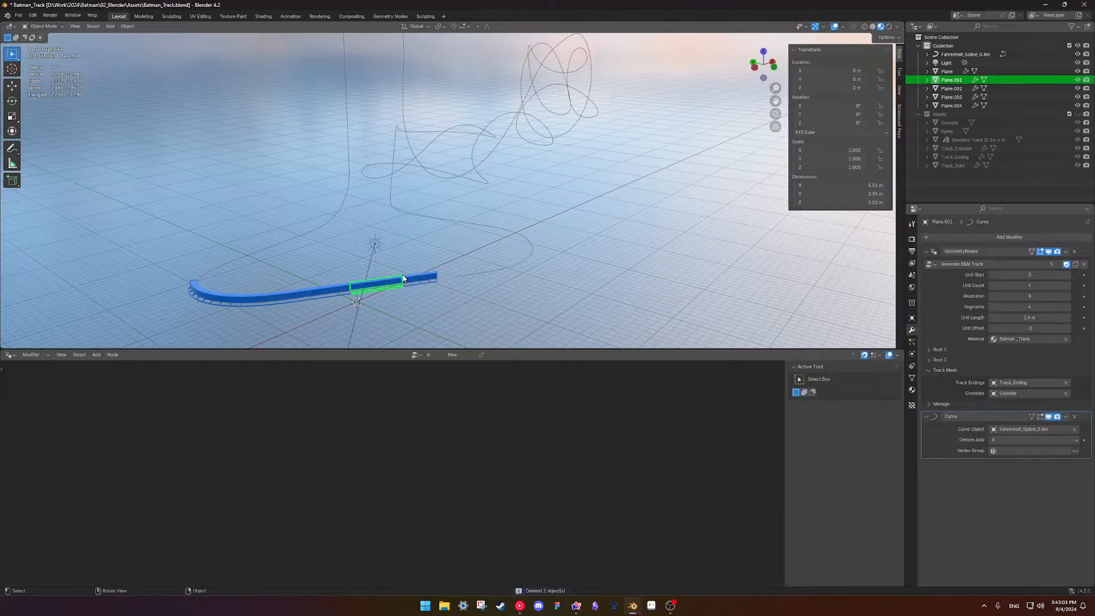
{"action": "key", "text": "KP_Decimal"}
{"action": "key", "text": "ctrl+s"}
Examine the remaining chained track segments and their joints along the start of the Fahrenheit spline from several angles
{"action": "middle_click_drag", "start_coordinate": [528, 236], "coordinate": [489, 262]}
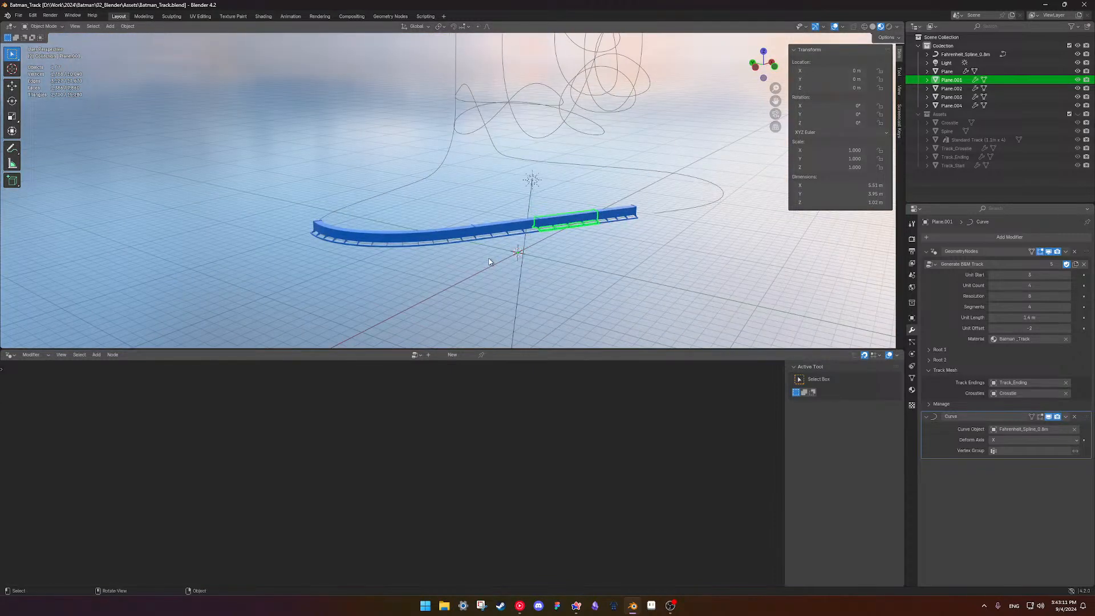
{"action": "scroll", "coordinate": [438, 235], "scroll_direction": "up", "scroll_amount": 3}
{"action": "middle_click_drag", "start_coordinate": [428, 251], "coordinate": [181, 176]}
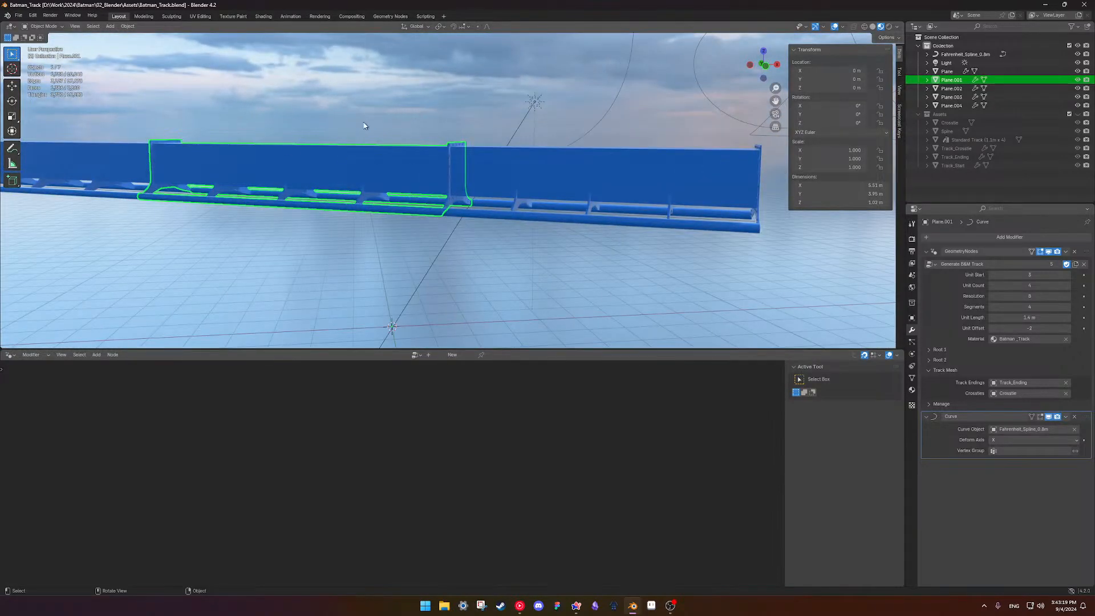
{"action": "middle_click_drag", "start_coordinate": [328, 144], "coordinate": [679, 206]}
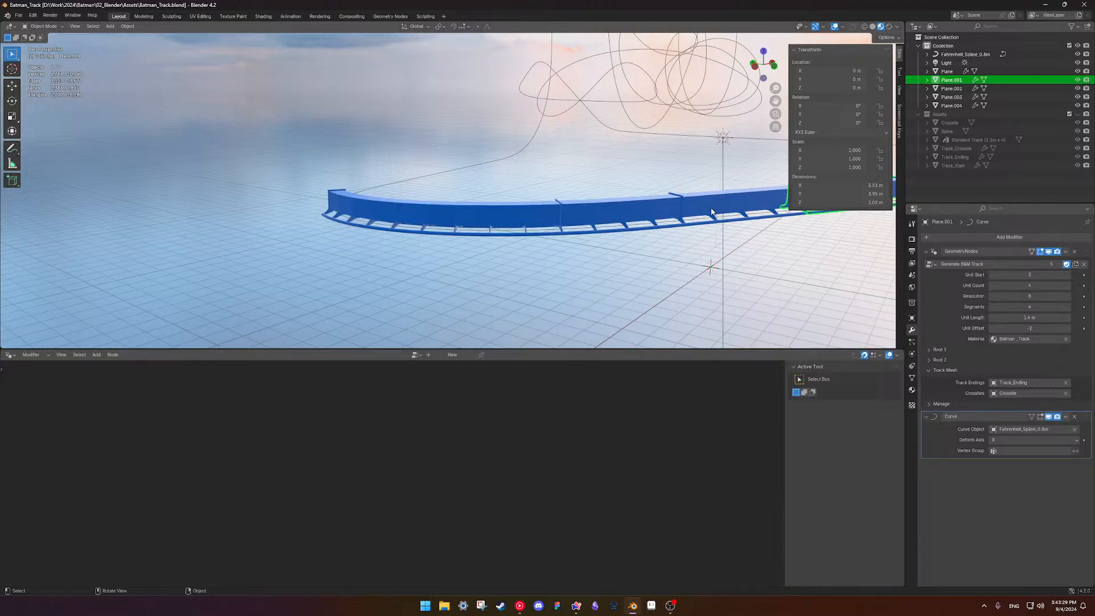
{"action": "middle_click_drag", "start_coordinate": [688, 198], "coordinate": [533, 196]}
{"action": "middle_click_drag", "start_coordinate": [439, 213], "coordinate": [516, 226]}
{"action": "scroll", "coordinate": [516, 223], "scroll_direction": "down", "scroll_amount": 3}
{"action": "middle_click_drag", "start_coordinate": [515, 171], "coordinate": [514, 186], "text": "shift"}
{"action": "scroll", "coordinate": [514, 186], "scroll_direction": "down", "scroll_amount": 1}
{"action": "scroll", "coordinate": [514, 190], "scroll_direction": "down", "scroll_amount": 2}
{"action": "scroll", "coordinate": [489, 258], "scroll_direction": "up", "scroll_amount": 6}
{"action": "mouse_move", "coordinate": [462, 297]}
{"action": "middle_mouse_down", "text": "shift"}
{"action": "mouse_move", "coordinate": [464, 228]}
{"action": "mouse_move", "coordinate": [475, 225]}
{"action": "mouse_move", "coordinate": [439, 227]}
{"action": "middle_mouse_up", "text": "shift"}
{"action": "scroll", "coordinate": [466, 240], "scroll_direction": "up", "scroll_amount": 1}
{"action": "scroll", "coordinate": [476, 225], "scroll_direction": "down", "scroll_amount": 3}
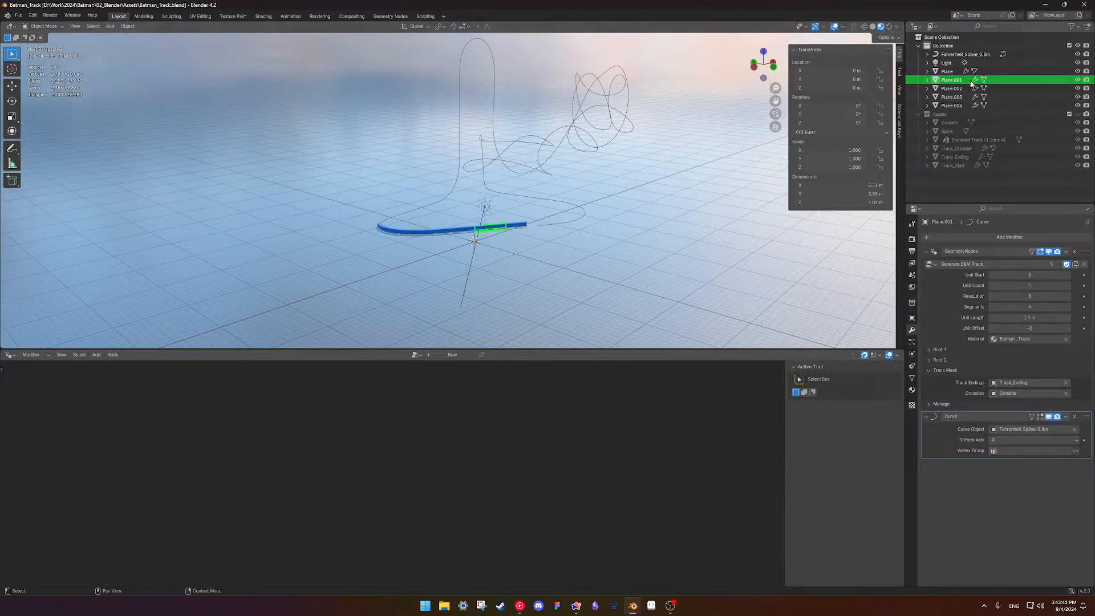
Delete the duplicated track segments Plane.001 through Plane.004, keeping the original Plane
{"action": "left_click", "coordinate": [947, 71]}
{"action": "left_click", "coordinate": [949, 80]}
{"action": "left_click", "coordinate": [955, 106], "text": "ctrl"}
{"action": "left_click", "coordinate": [954, 82]}
{"action": "left_click", "coordinate": [955, 107], "text": "shift"}
{"action": "left_click", "coordinate": [955, 107]}
{"action": "left_click", "coordinate": [951, 81]}
{"action": "left_click", "coordinate": [955, 108], "text": "shift"}
{"action": "key", "text": "x"}
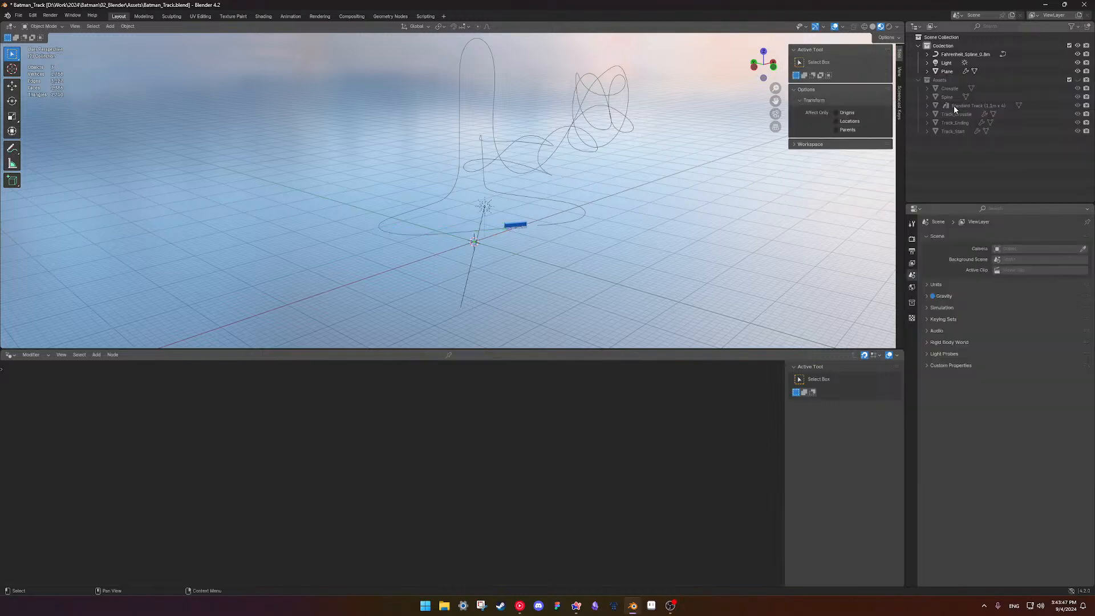
Delete the Fahrenheit spline curve and save the file
{"action": "left_click", "coordinate": [571, 217]}
{"action": "key", "text": "x"}
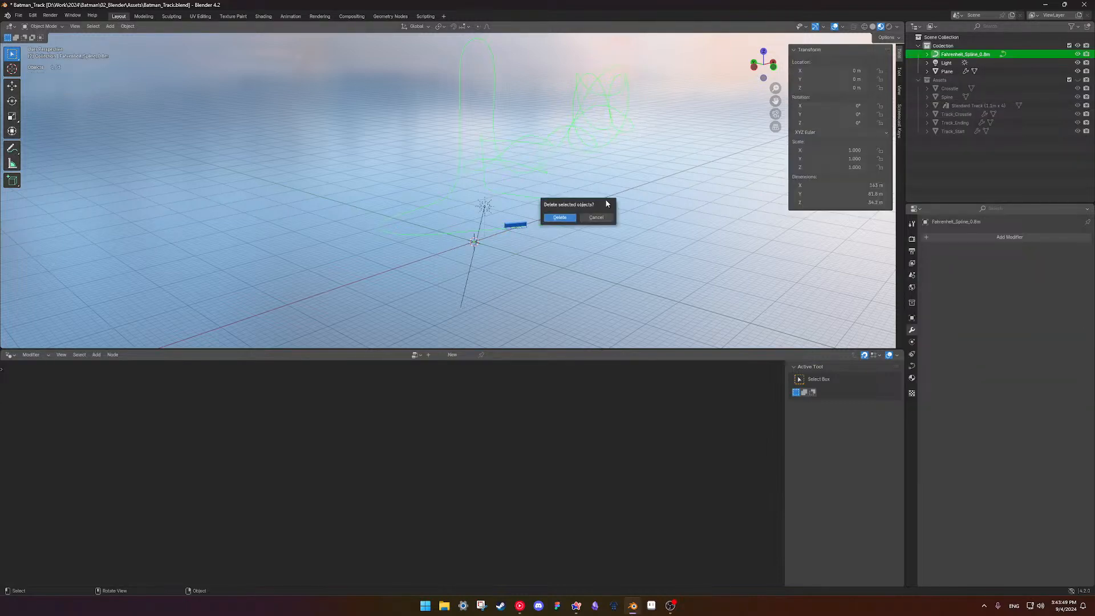
{"action": "left_click", "coordinate": [561, 220]}
{"action": "key", "text": "ctrl+s"}
Remove the Curve modifier from the original Plane track segment
{"action": "middle_click_drag", "start_coordinate": [596, 201], "coordinate": [530, 155]}
{"action": "scroll", "coordinate": [449, 230], "scroll_direction": "up", "scroll_amount": 2}
{"action": "scroll", "coordinate": [530, 155], "scroll_direction": "up", "scroll_amount": 3}
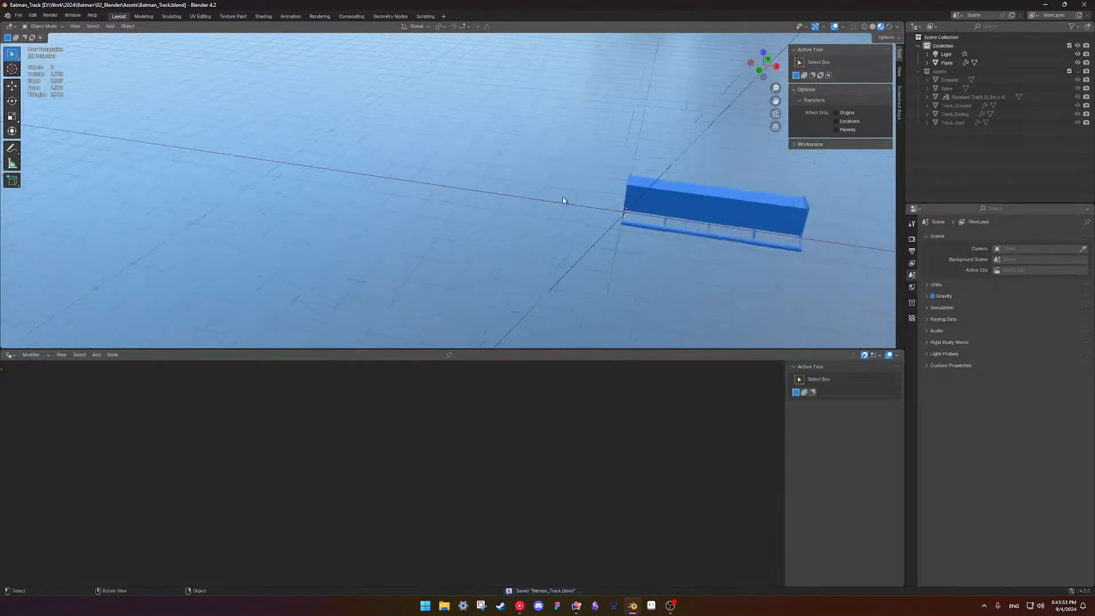
{"action": "middle_click_drag", "start_coordinate": [562, 203], "coordinate": [391, 208]}
{"action": "middle_click_drag", "start_coordinate": [486, 227], "coordinate": [462, 221]}
{"action": "middle_click_drag", "start_coordinate": [463, 221], "coordinate": [509, 162]}
{"action": "scroll", "coordinate": [449, 234], "scroll_direction": "up", "scroll_amount": 2}
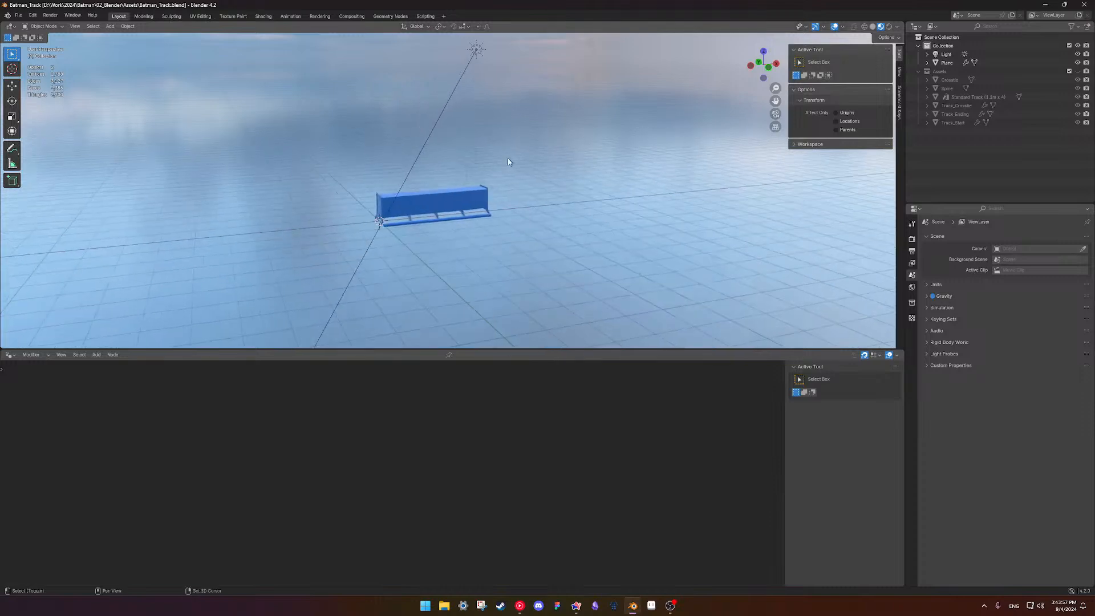
{"action": "left_click", "coordinate": [476, 204]}
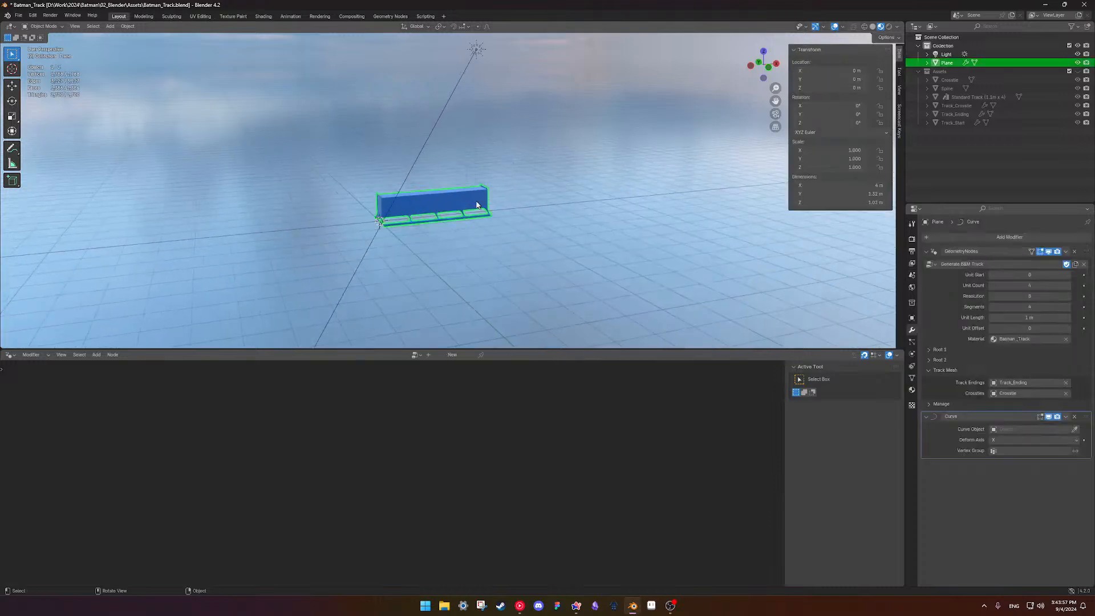
{"action": "left_click", "coordinate": [1075, 416]}
Delete the detached Merge by Distance node from the Generate B&M Track node tree
{"action": "scroll", "coordinate": [454, 313], "scroll_direction": "up", "scroll_amount": 2}
{"action": "middle_click_drag", "start_coordinate": [454, 313], "coordinate": [488, 184]}
{"action": "scroll", "coordinate": [482, 176], "scroll_direction": "down", "scroll_amount": 2}
{"action": "scroll", "coordinate": [488, 184], "scroll_direction": "up", "scroll_amount": 4}
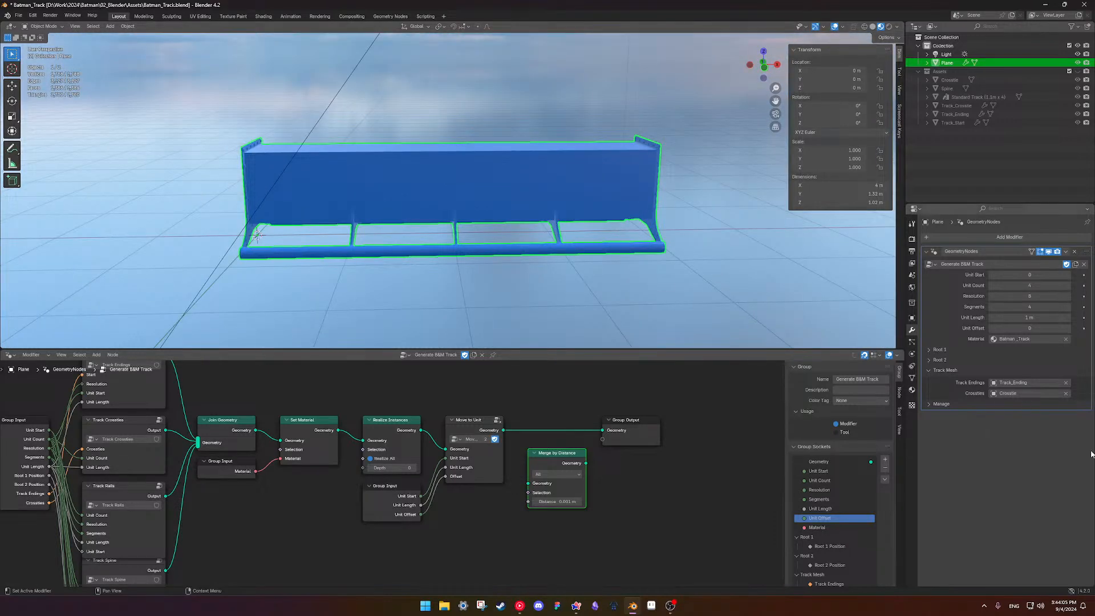
{"action": "middle_click_drag", "start_coordinate": [517, 453], "coordinate": [525, 433]}
{"action": "key", "text": "x"}
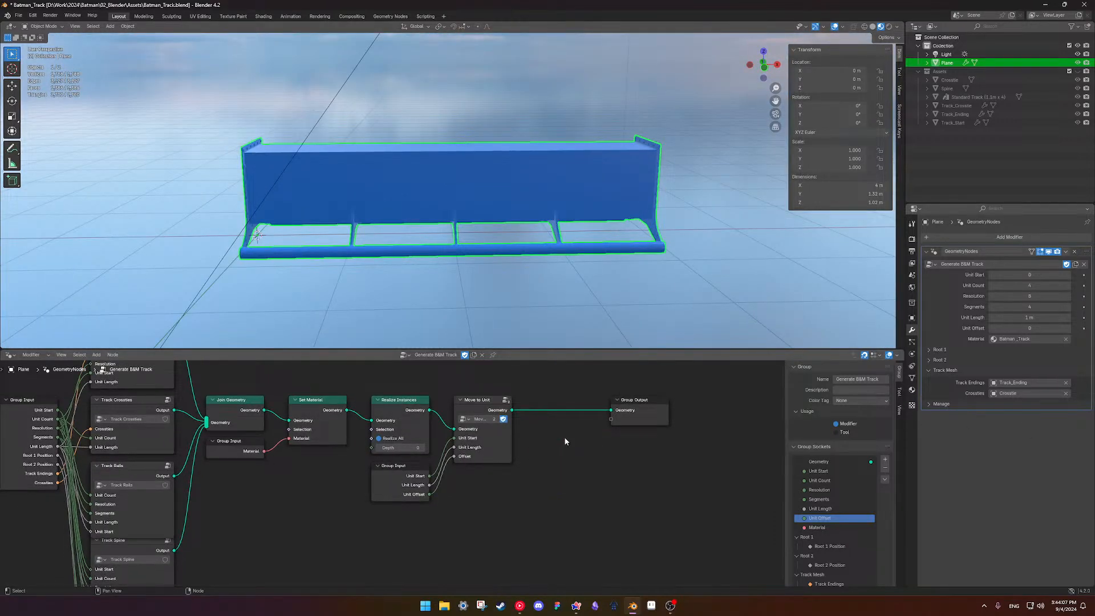
Search the available nodes for a curve deformation option and compare them with the Curve deform modifier's description
{"action": "key", "text": "shift+a"}
{"action": "type", "text": "curve"}
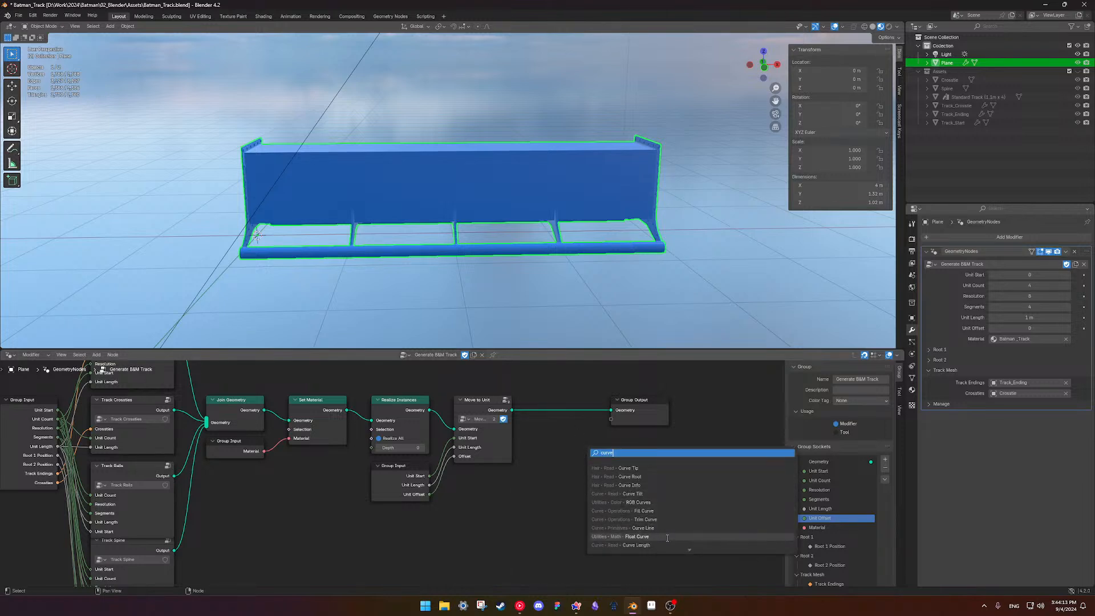
{"action": "scroll", "coordinate": [667, 537], "scroll_direction": "down", "scroll_amount": 10}
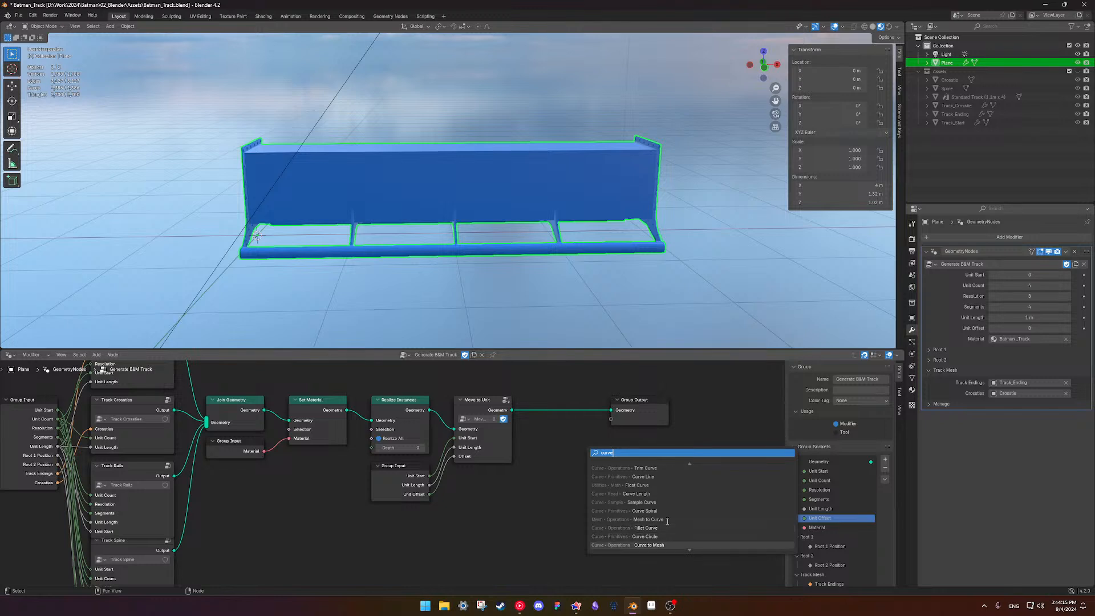
{"action": "scroll", "coordinate": [667, 514], "scroll_direction": "down", "scroll_amount": 3}
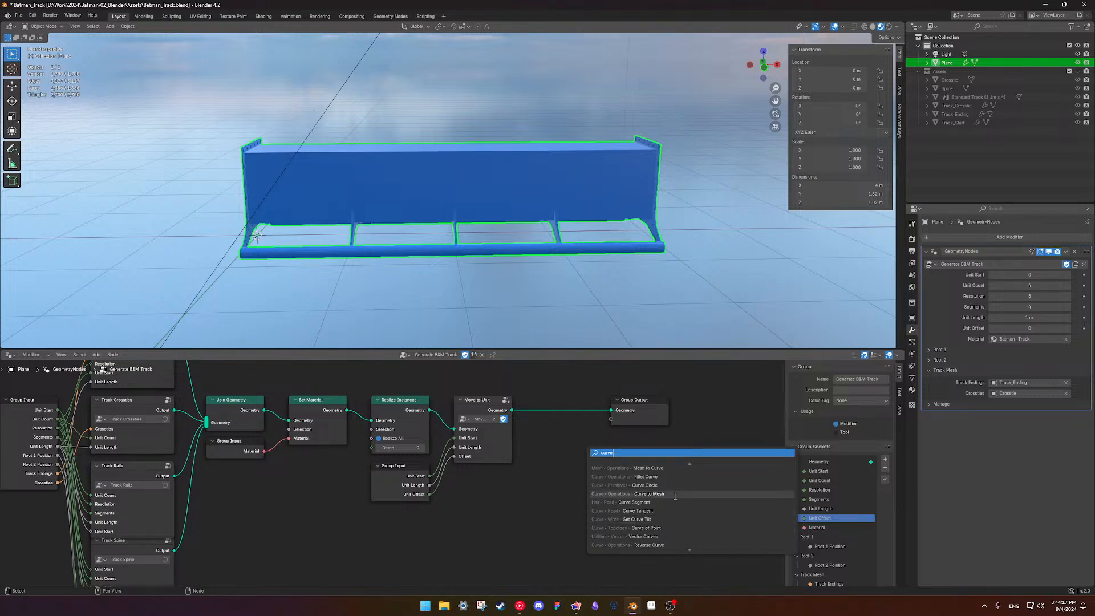
{"action": "left_click", "coordinate": [935, 237]}
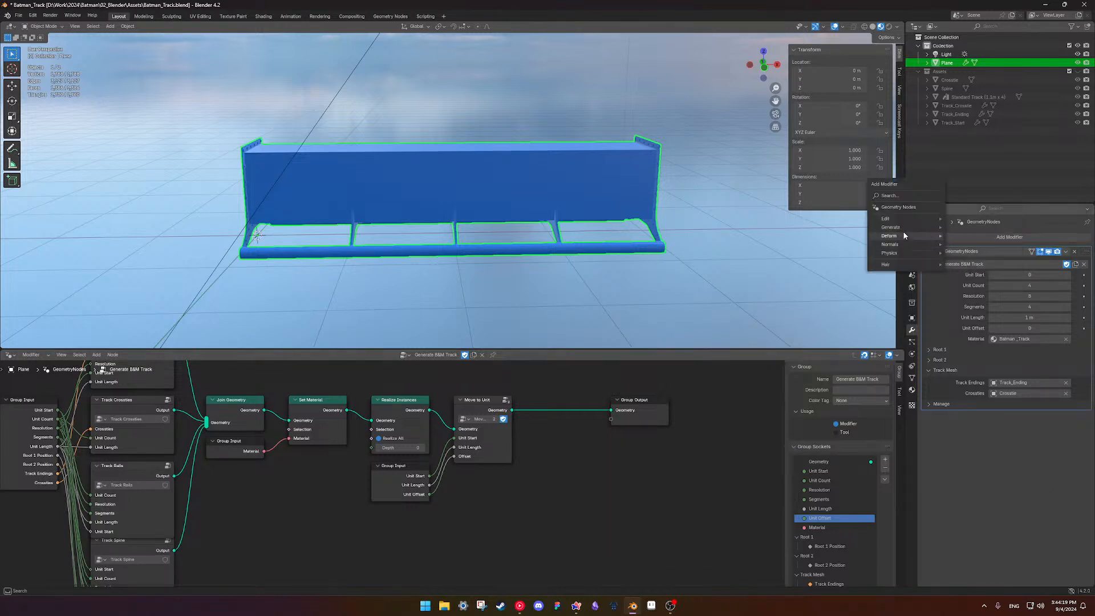
{"action": "mouse_move", "coordinate": [898, 235]}
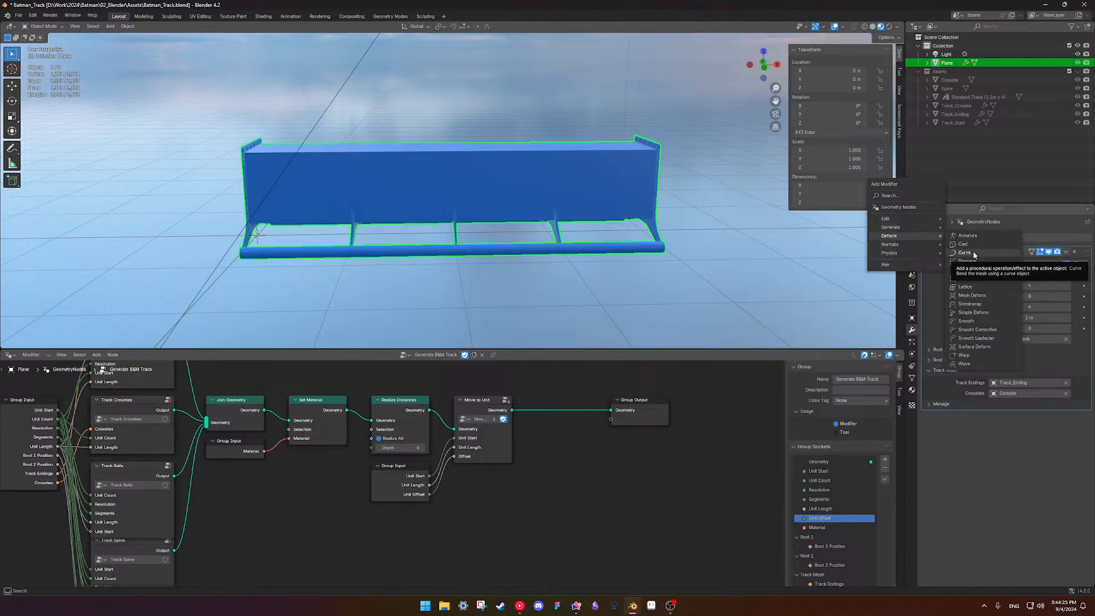
{"action": "right_click", "coordinate": [591, 539]}
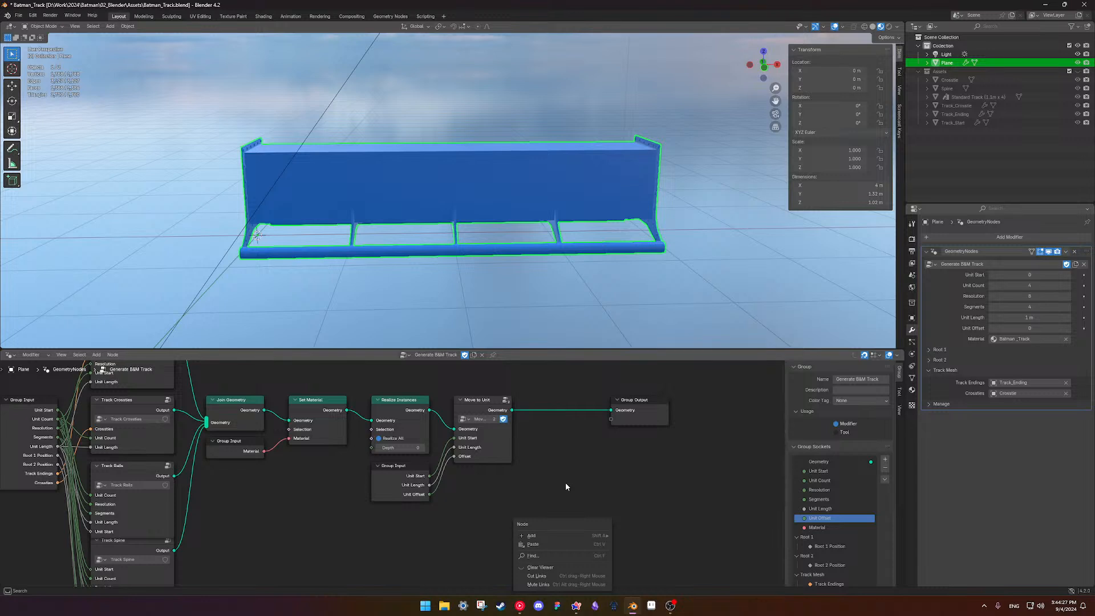
Try a Deform Curves on Surface node between Move to Unit and Group Output, undo its insertion and delete it
{"action": "key", "text": "shift+a"}
{"action": "type", "text": "deform"}
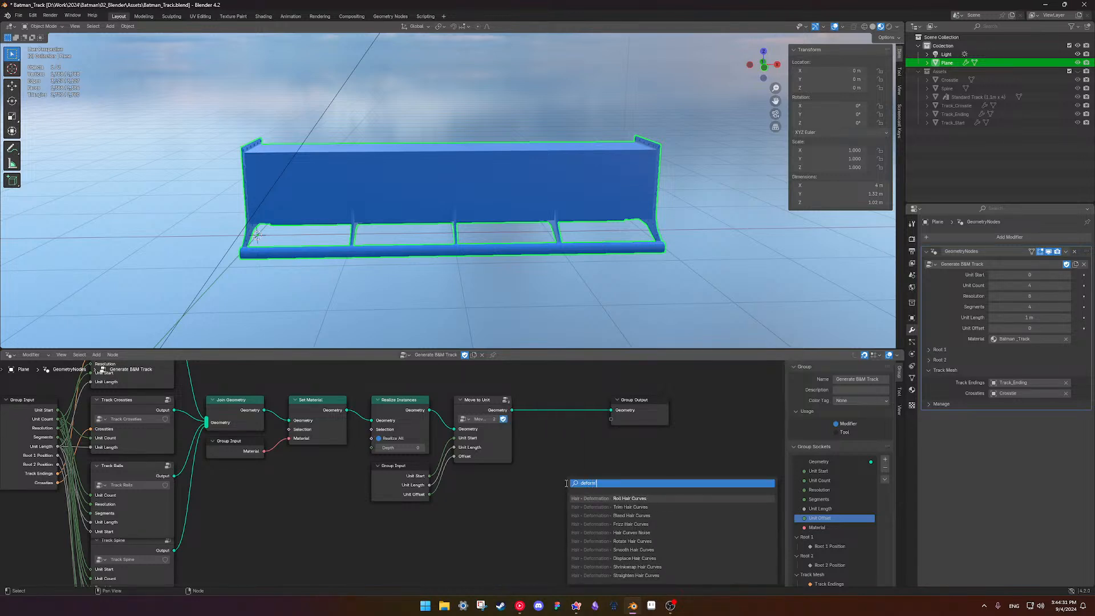
{"action": "key", "text": "Return"}
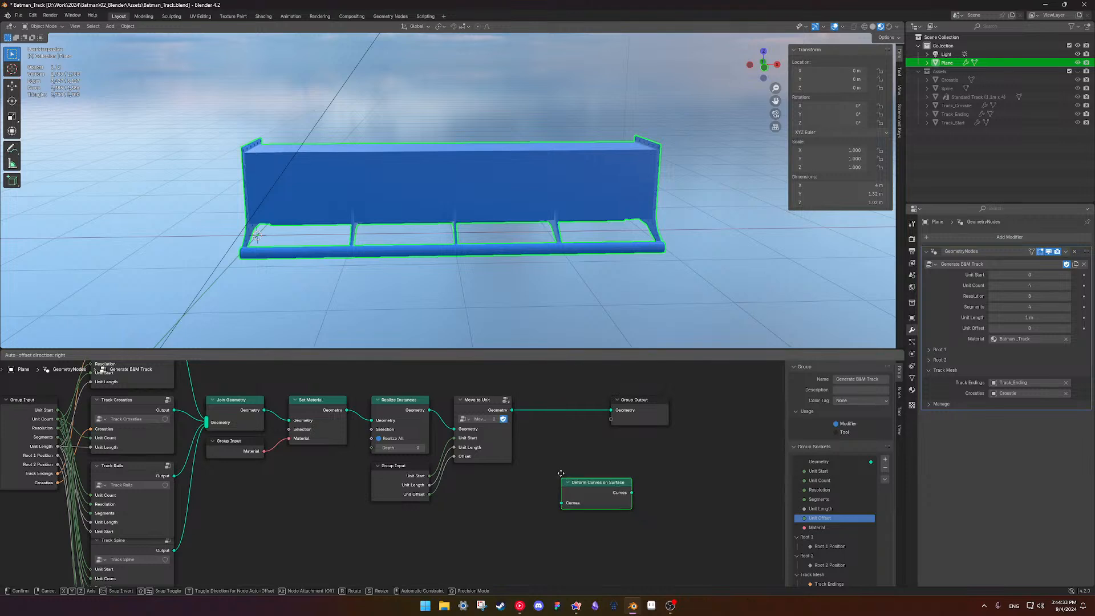
{"action": "left_click", "coordinate": [530, 406]}
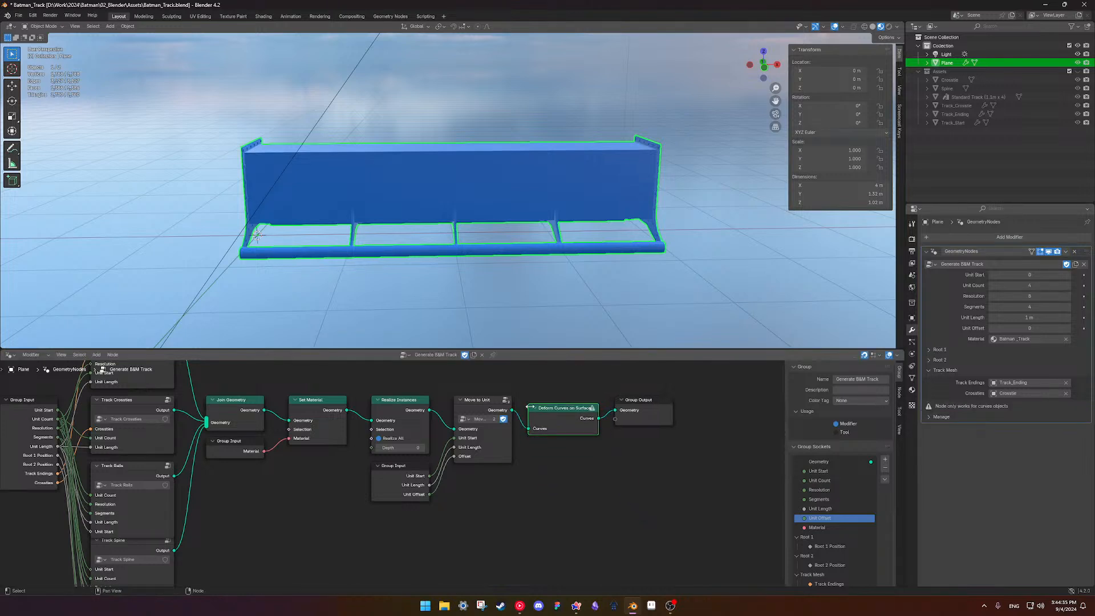
{"action": "key", "text": "ctrl+z"}
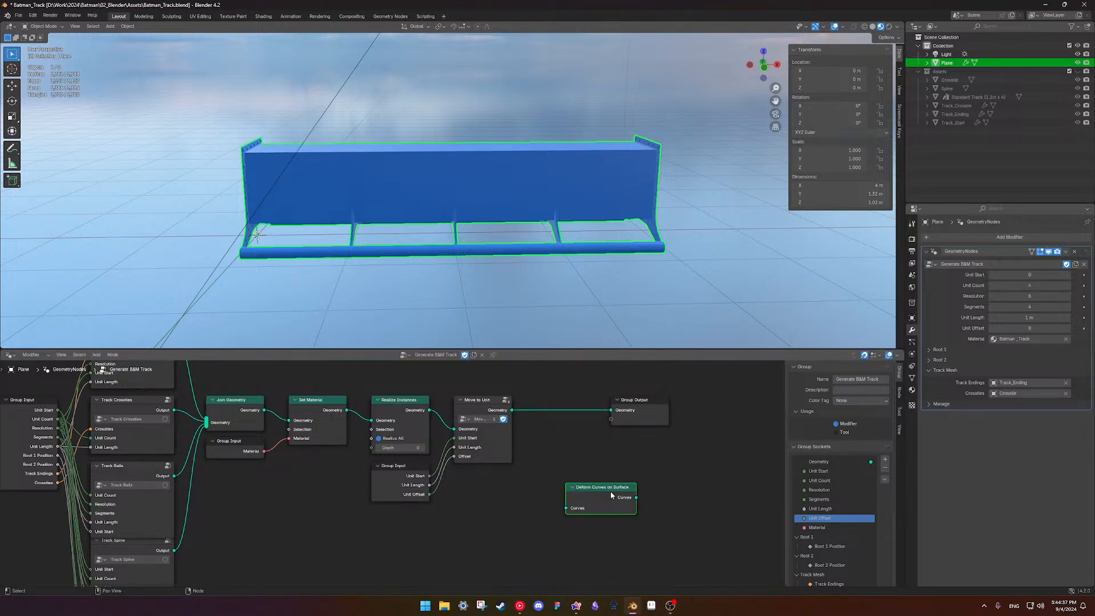
{"action": "key", "text": "Delete"}
Look through the deform nodes again, place an unconnected Deform Curves on Surface node and delete it
{"action": "key", "text": "shift+a"}
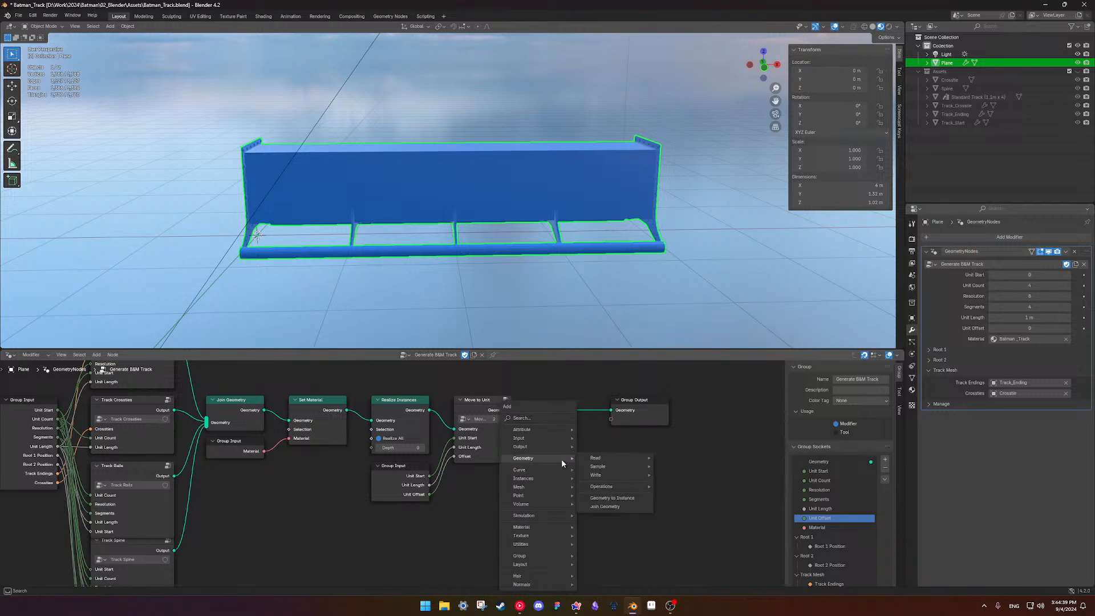
{"action": "type", "text": "deform"}
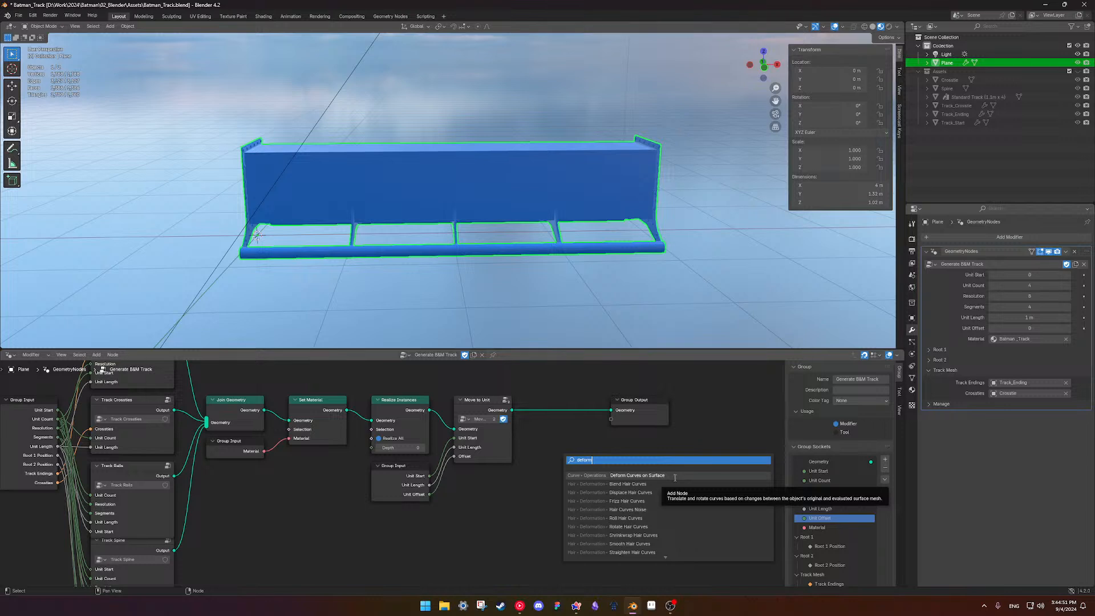
{"action": "scroll", "coordinate": [678, 528], "scroll_direction": "down", "scroll_amount": 3}
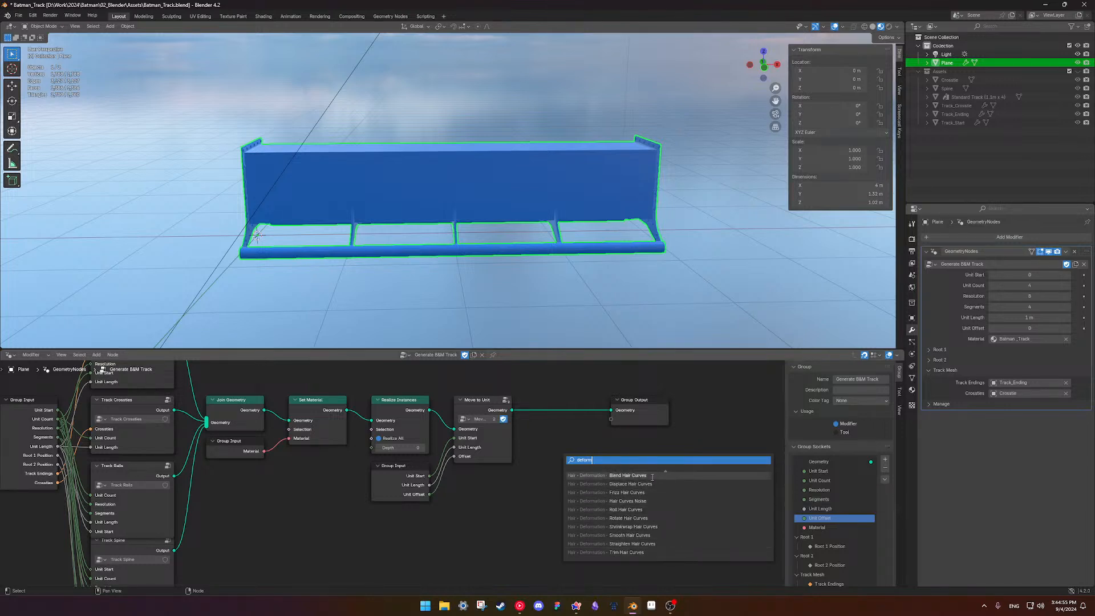
{"action": "left_click", "coordinate": [588, 475]}
{"action": "left_click", "coordinate": [559, 473]}
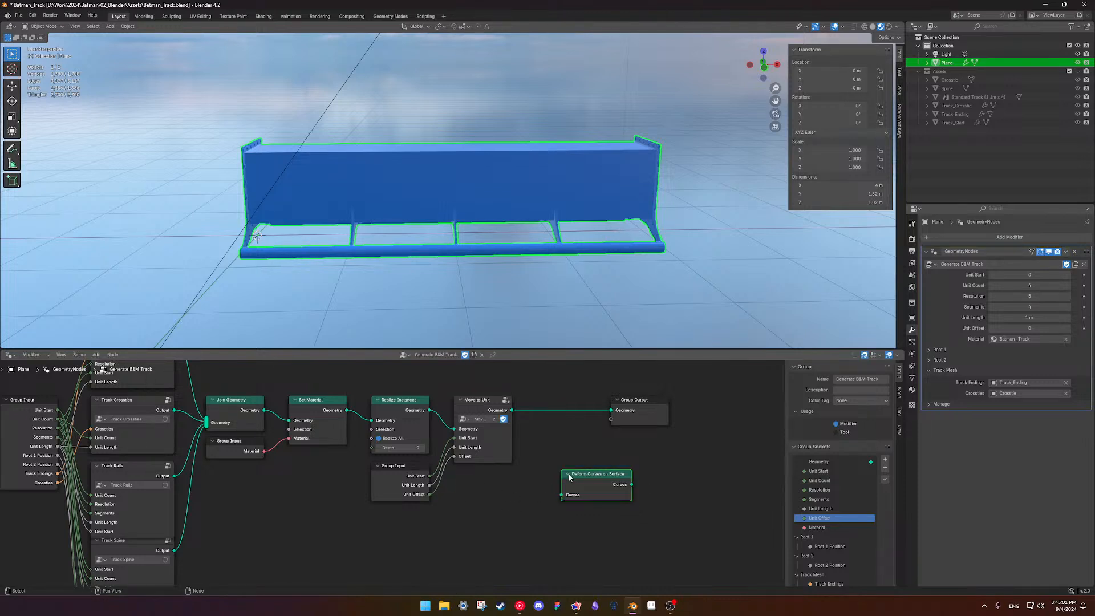
{"action": "key", "text": "Delete"}
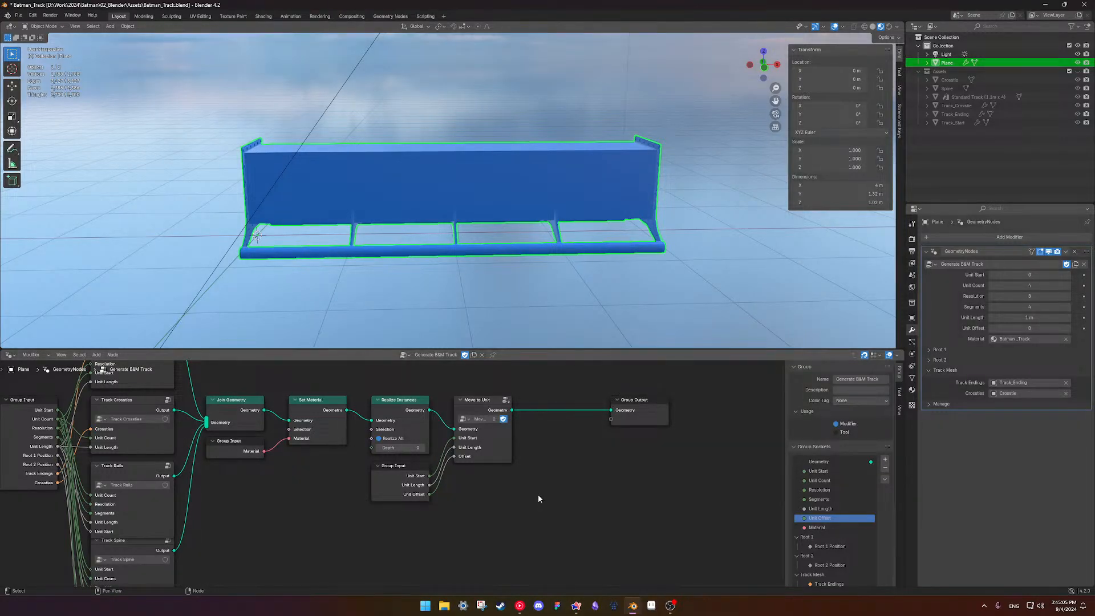
Look through the curve operation, curve write and instance node categories for a way to bend the track along a curve
{"action": "key", "text": "shift+a"}
{"action": "mouse_move", "coordinate": [524, 467]}
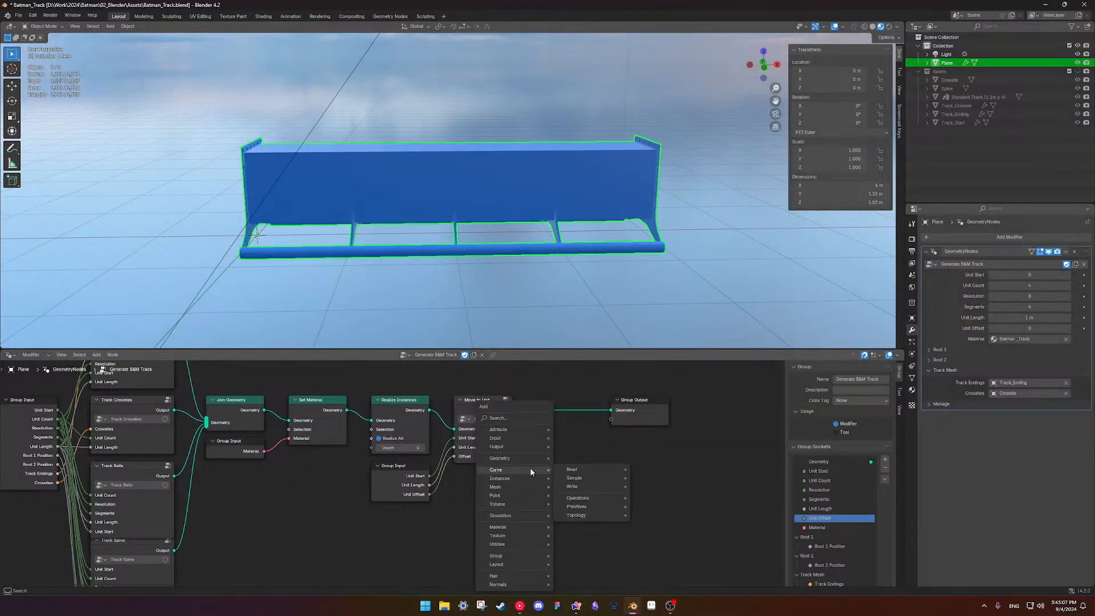
{"action": "mouse_move", "coordinate": [586, 499]}
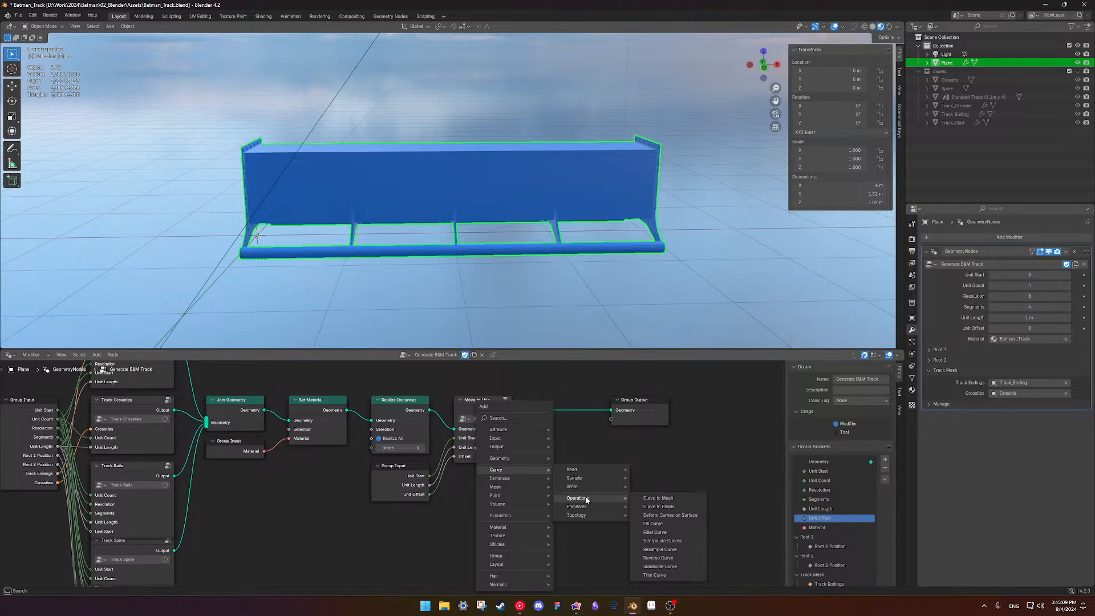
{"action": "left_click", "coordinate": [694, 521]}
{"action": "key", "text": "Escape"}
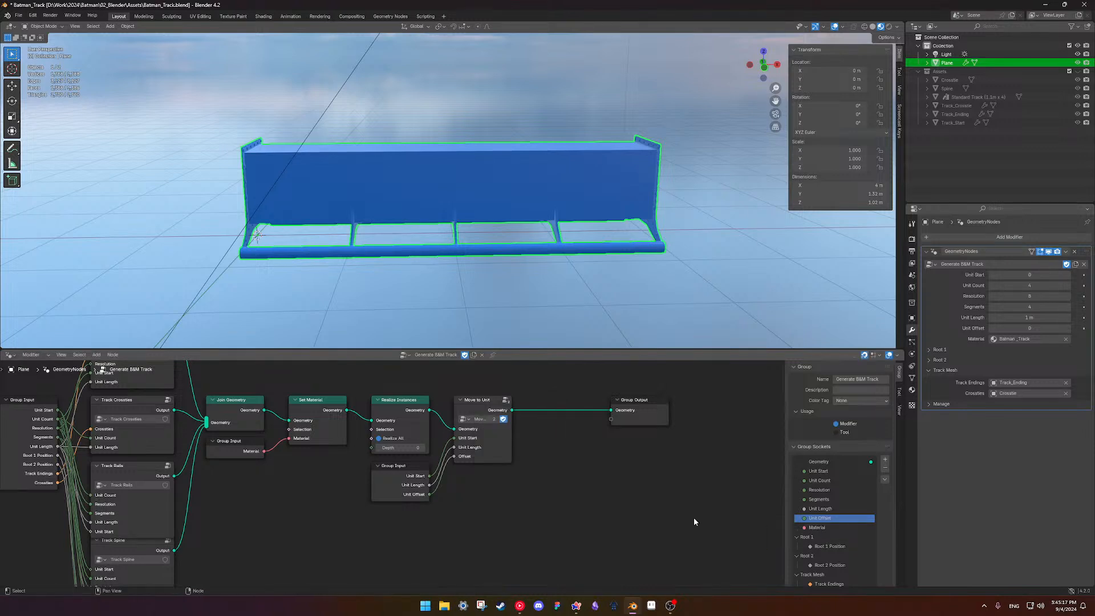
{"action": "key", "text": "shift+a"}
{"action": "mouse_move", "coordinate": [614, 467]}
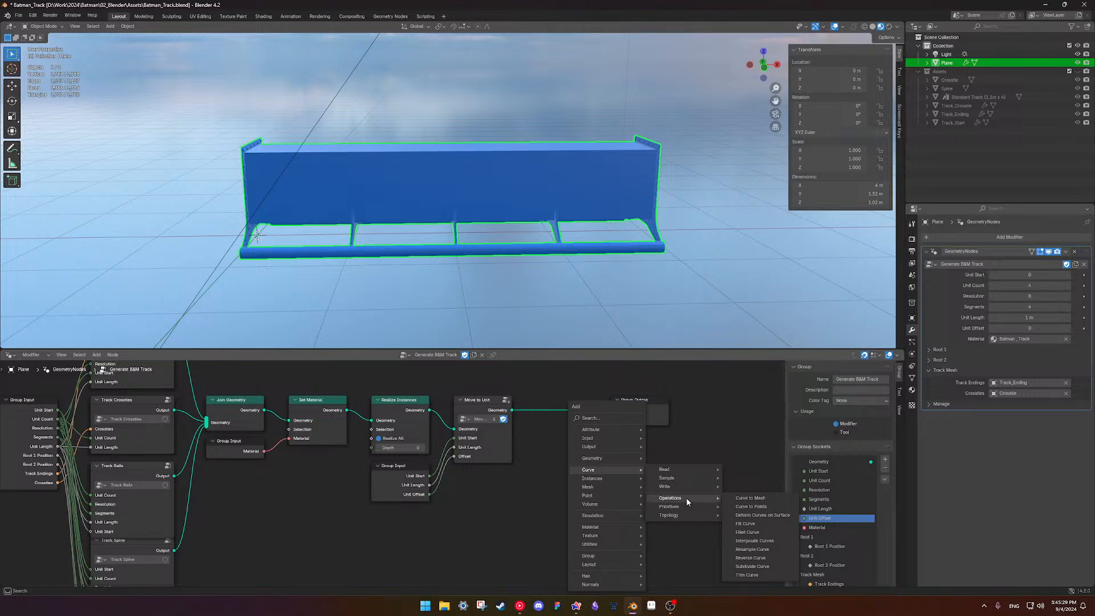
{"action": "mouse_move", "coordinate": [686, 505]}
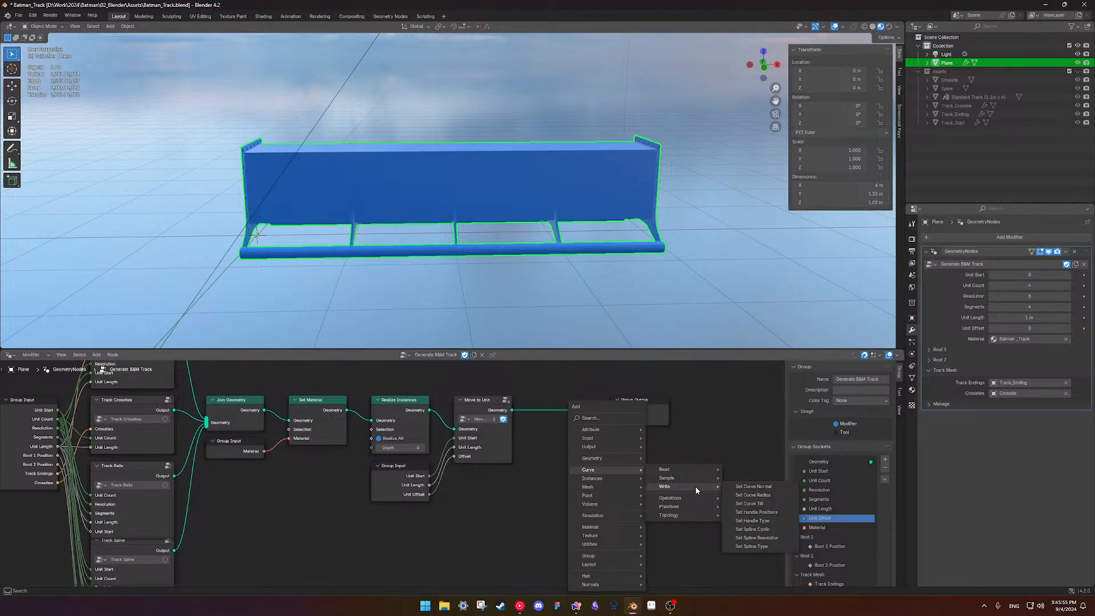
{"action": "mouse_move", "coordinate": [609, 479]}
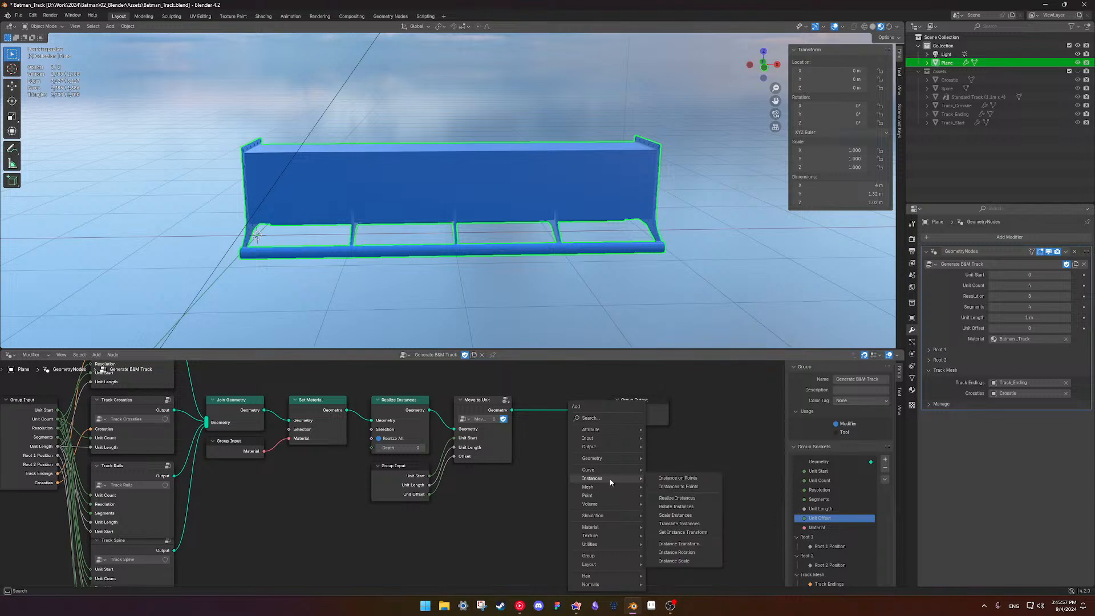
{"action": "key", "text": "Escape"}
Move the Group Output node closer to the Move to Unit node and save the file
{"action": "scroll", "coordinate": [508, 474], "scroll_direction": "down", "scroll_amount": 1}
{"action": "scroll", "coordinate": [508, 473], "scroll_direction": "down", "scroll_amount": 2}
{"action": "middle_click_drag", "start_coordinate": [475, 457], "coordinate": [545, 459]}
{"action": "scroll", "coordinate": [619, 457], "scroll_direction": "up", "scroll_amount": 2}
{"action": "left_click_drag", "start_coordinate": [681, 412], "coordinate": [613, 413]}
{"action": "scroll", "coordinate": [519, 449], "scroll_direction": "down", "scroll_amount": 2}
{"action": "middle_click_drag", "start_coordinate": [519, 448], "coordinate": [520, 482]}
{"action": "key", "text": "ctrl+s"}
Move the Track Spine node and the node below it down to leave a gap beneath Track Rails
{"action": "scroll", "coordinate": [645, 466], "scroll_direction": "down", "scroll_amount": 1}
{"action": "scroll", "coordinate": [438, 516], "scroll_direction": "up", "scroll_amount": 2}
{"action": "middle_click_drag", "start_coordinate": [437, 523], "coordinate": [488, 464], "text": "shift"}
{"action": "left_click_drag", "start_coordinate": [540, 539], "coordinate": [447, 473]}
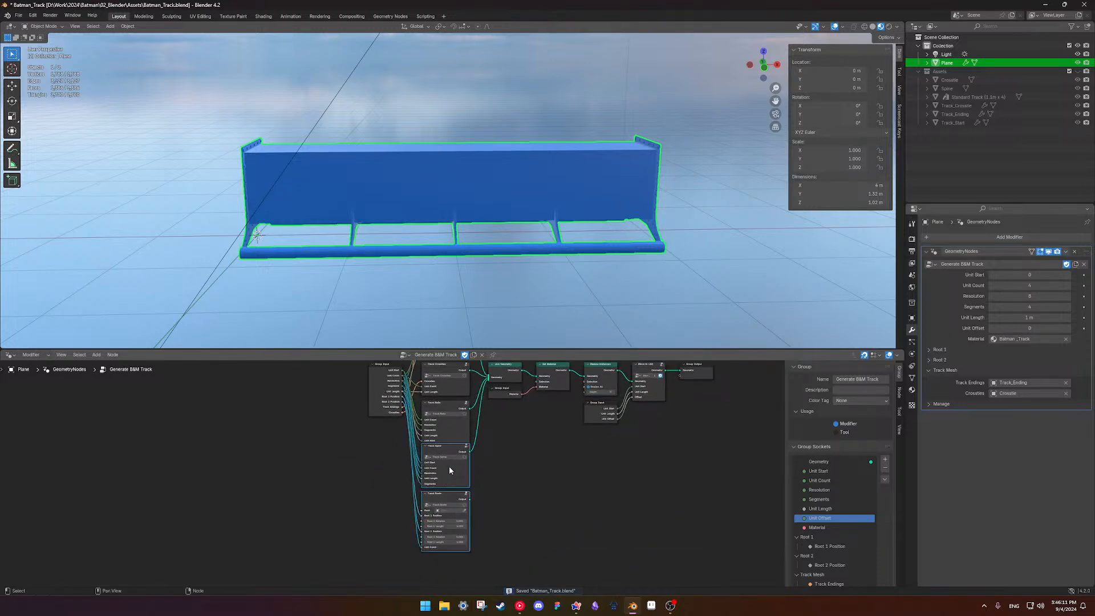
{"action": "key", "text": "g"}
{"action": "left_click", "coordinate": [449, 468]}
{"action": "left_click", "coordinate": [542, 443]}
Centre the Group Input and the chain from Join Geometry to Group Output vertically against the track node column, and save the file
{"action": "scroll", "coordinate": [543, 442], "scroll_direction": "up", "scroll_amount": 1}
{"action": "middle_click_drag", "start_coordinate": [540, 447], "coordinate": [509, 451]}
{"action": "scroll", "coordinate": [501, 527], "scroll_direction": "down", "scroll_amount": 2}
{"action": "scroll", "coordinate": [507, 453], "scroll_direction": "down", "scroll_amount": 1}
{"action": "scroll", "coordinate": [507, 455], "scroll_direction": "down", "scroll_amount": 1}
{"action": "left_click_drag", "start_coordinate": [354, 394], "coordinate": [383, 427]}
{"action": "left_click_drag", "start_coordinate": [461, 384], "coordinate": [640, 488], "text": "shift"}
{"action": "key", "text": "g"}
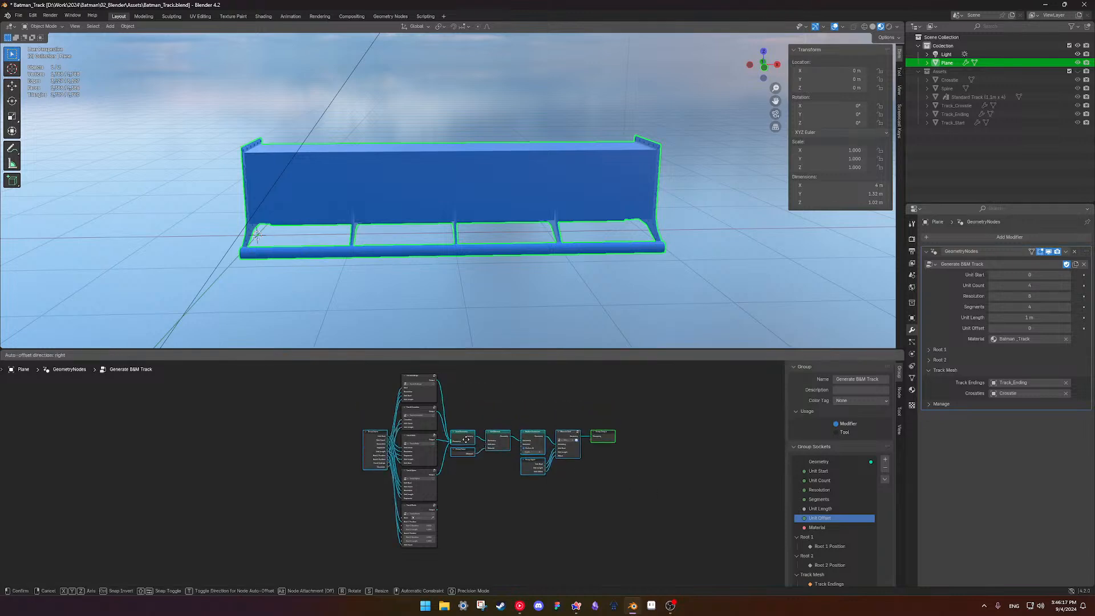
{"action": "left_click", "coordinate": [466, 445]}
{"action": "left_click", "coordinate": [487, 415]}
{"action": "scroll", "coordinate": [480, 449], "scroll_direction": "up", "scroll_amount": 4}
{"action": "key", "text": "ctrl+s"}
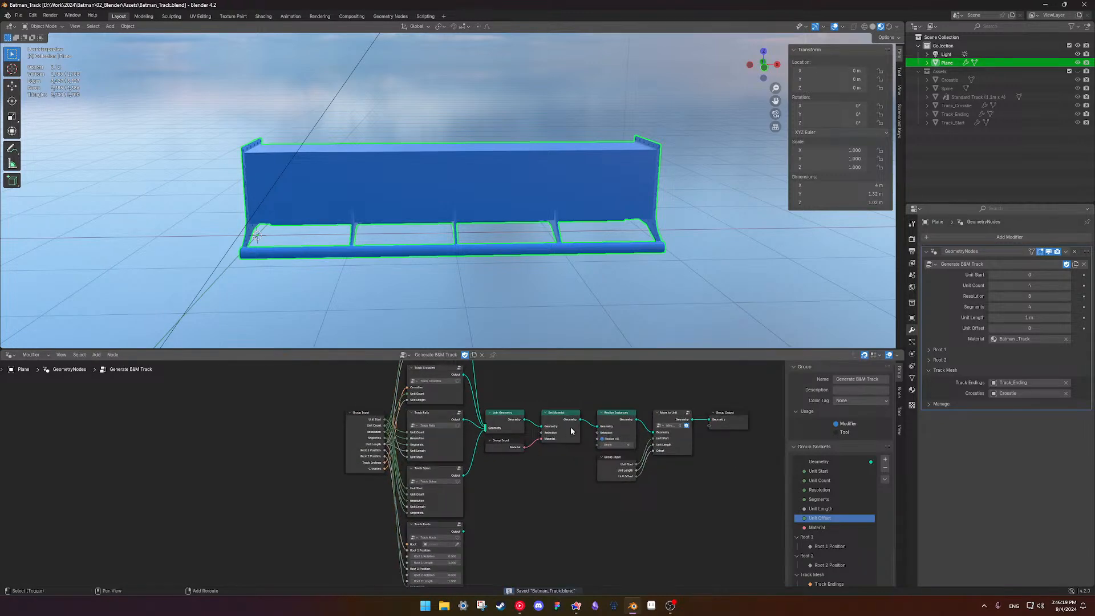
{"action": "scroll", "coordinate": [479, 450], "scroll_direction": "up", "scroll_amount": 3}
{"action": "middle_click_drag", "start_coordinate": [495, 481], "coordinate": [460, 487]}
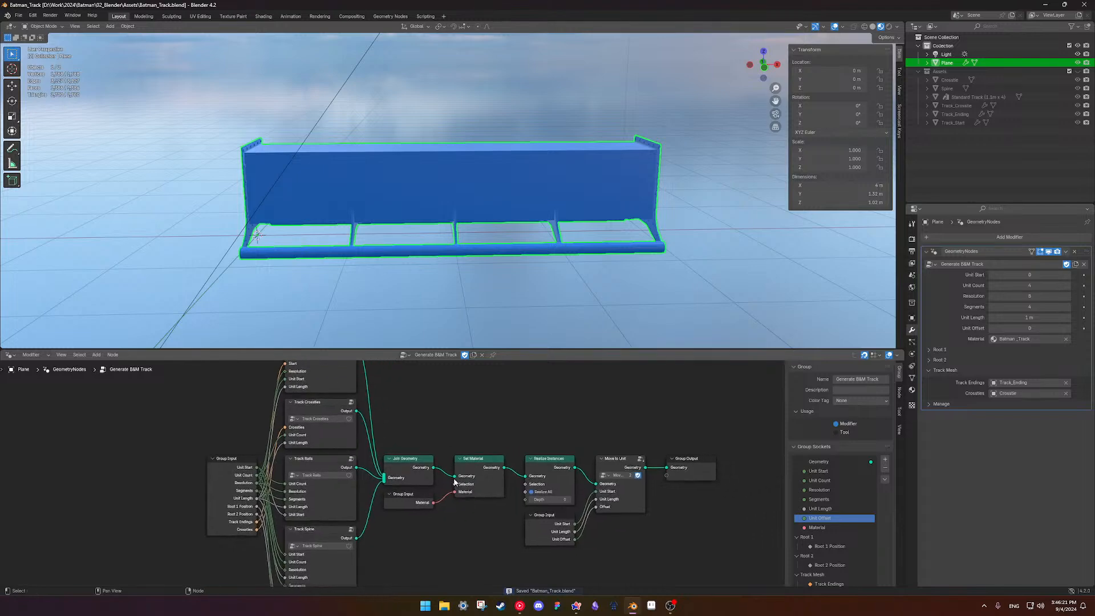
{"action": "middle_click_drag", "start_coordinate": [463, 226], "coordinate": [570, 246], "text": "shift"}
{"action": "key", "text": "ctrl+s"}
{"action": "scroll", "coordinate": [533, 255], "scroll_direction": "down", "scroll_amount": 6}
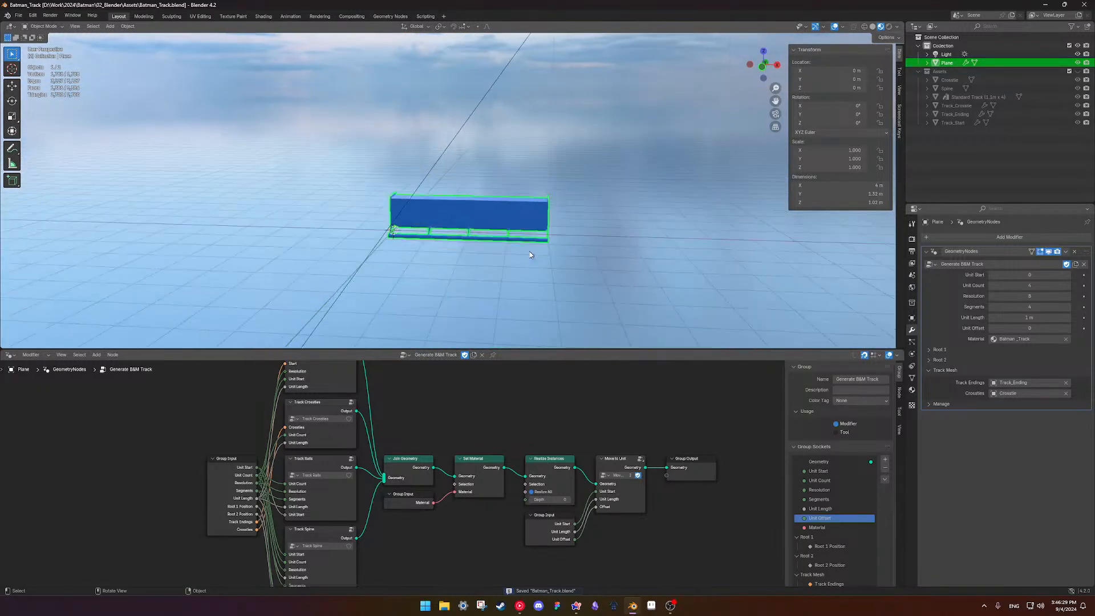
{"action": "middle_click_drag", "start_coordinate": [484, 229], "coordinate": [497, 292]}
{"action": "scroll", "coordinate": [467, 237], "scroll_direction": "up", "scroll_amount": 1}
{"action": "scroll", "coordinate": [507, 277], "scroll_direction": "down", "scroll_amount": 2}
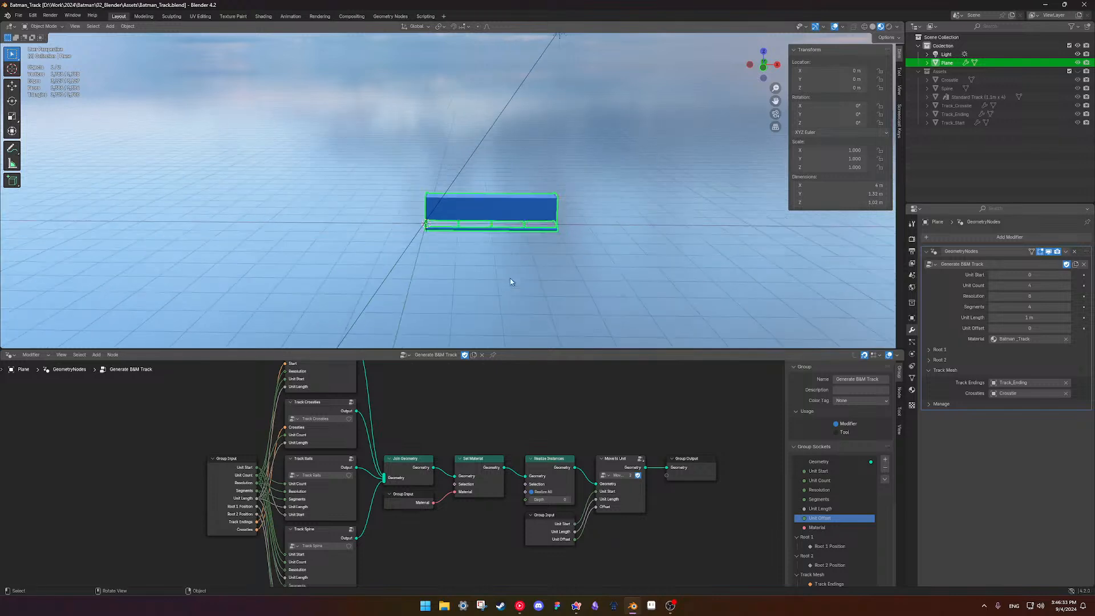
{"action": "scroll", "coordinate": [445, 377], "scroll_direction": "up", "scroll_amount": 1}
{"action": "scroll", "coordinate": [365, 320], "scroll_direction": "up", "scroll_amount": 1}
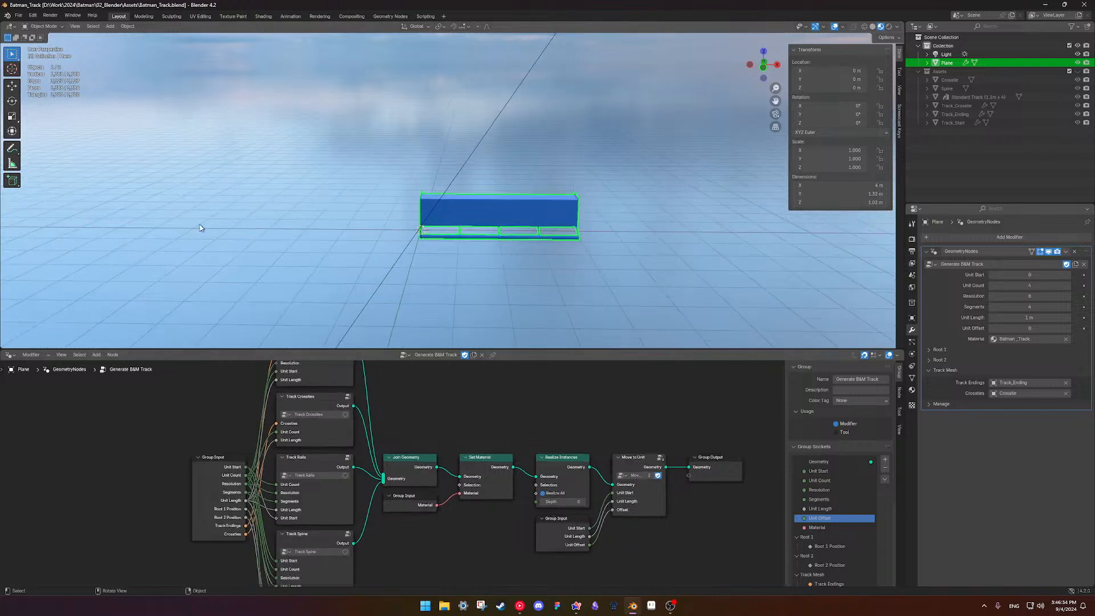
Start appending data and open B&M_Invert_Track.blend from D:\Projects\Blender\Assets\Coaster Track\B&M Invert
{"action": "left_click", "coordinate": [19, 16]}
{"action": "left_click", "coordinate": [49, 116]}
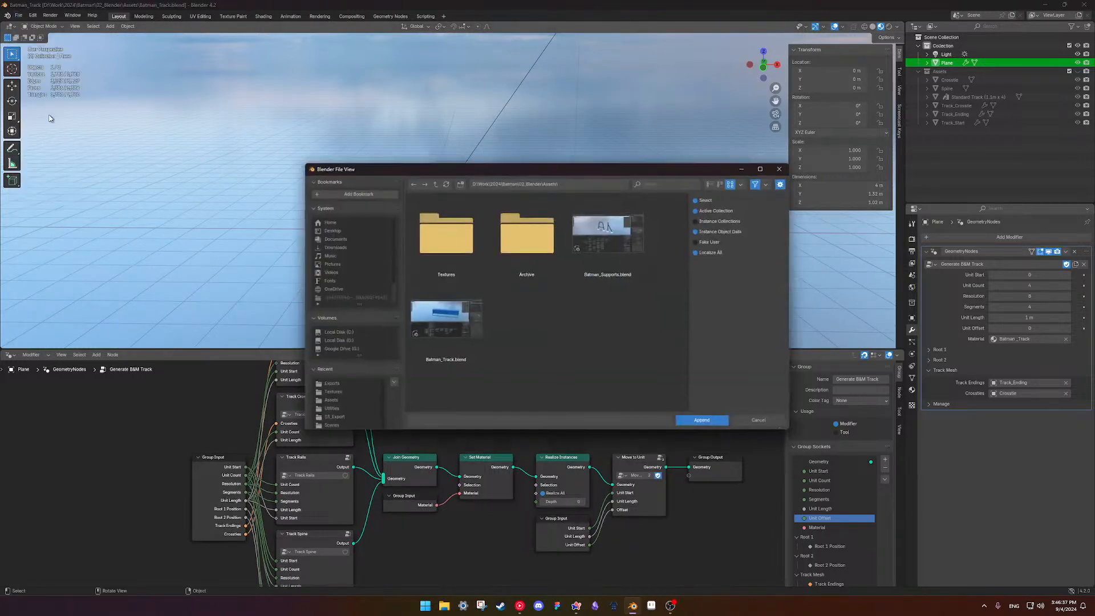
{"action": "left_click", "coordinate": [433, 182]}
{"action": "left_click", "coordinate": [433, 182]}
{"action": "left_click", "coordinate": [433, 181]}
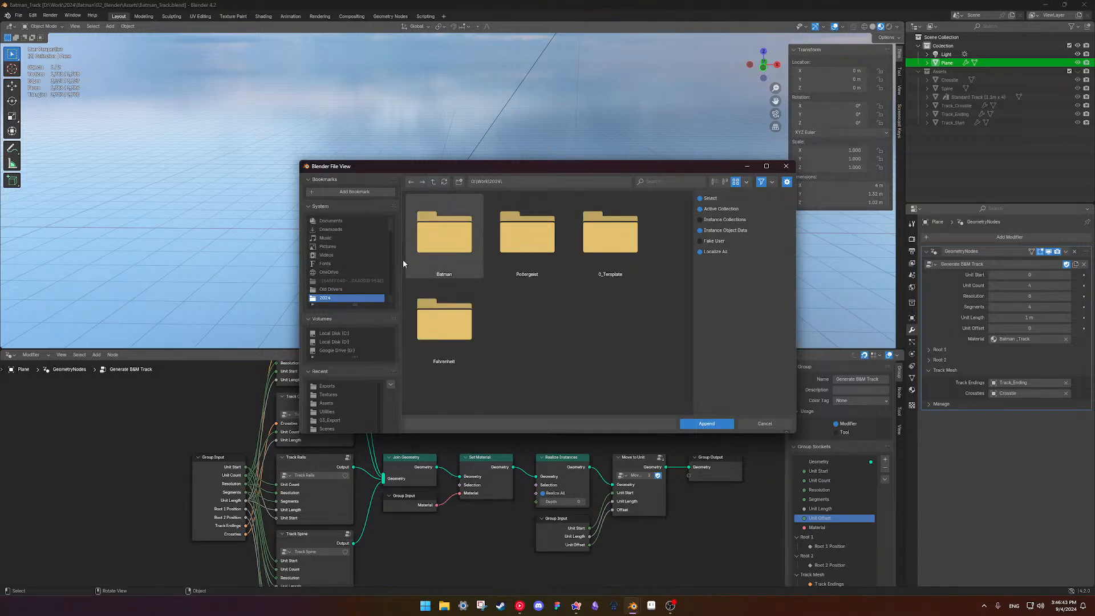
{"action": "left_click", "coordinate": [355, 340]}
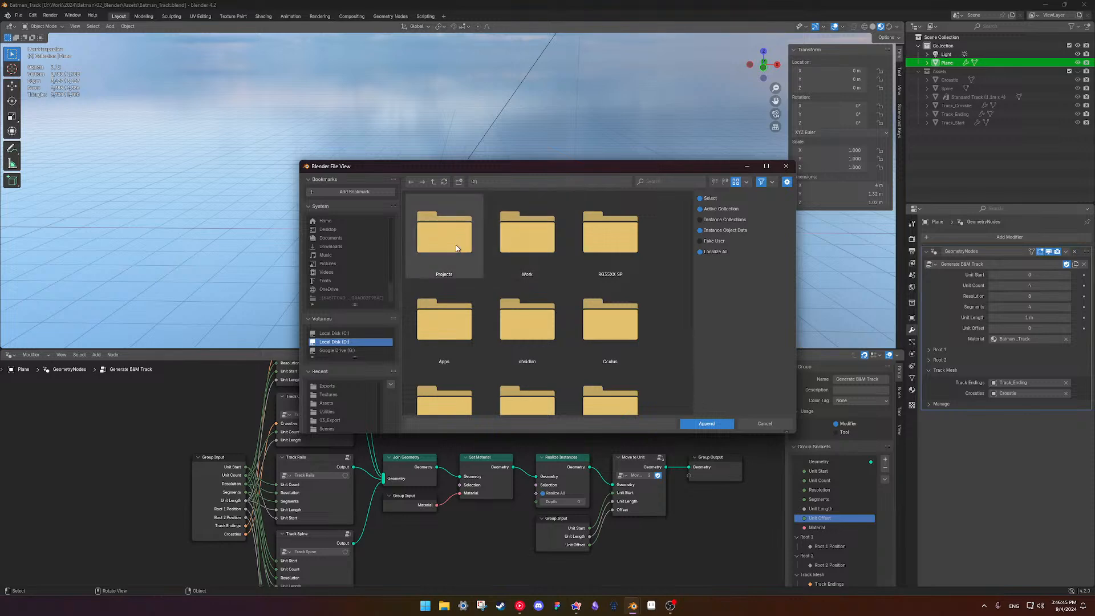
{"action": "double_click", "coordinate": [459, 248]}
{"action": "double_click", "coordinate": [450, 237]}
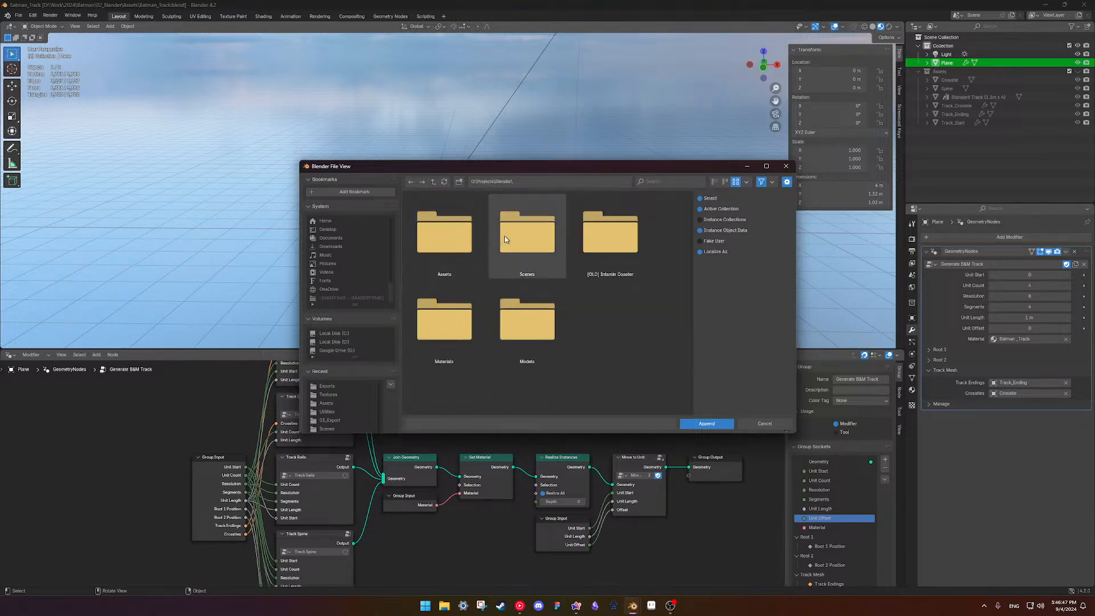
{"action": "double_click", "coordinate": [476, 242]}
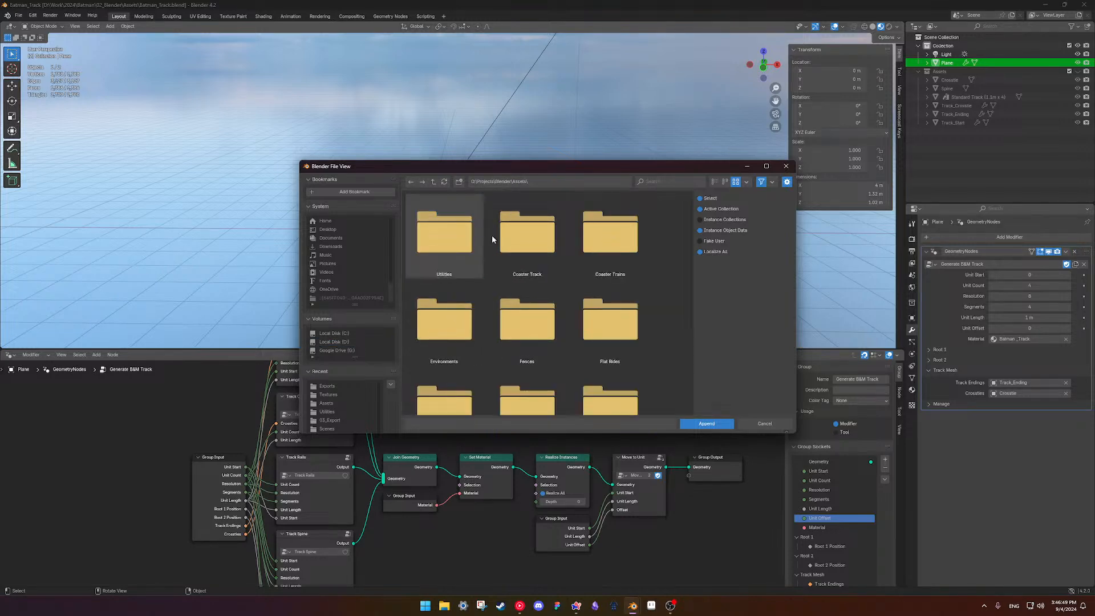
{"action": "double_click", "coordinate": [524, 242]}
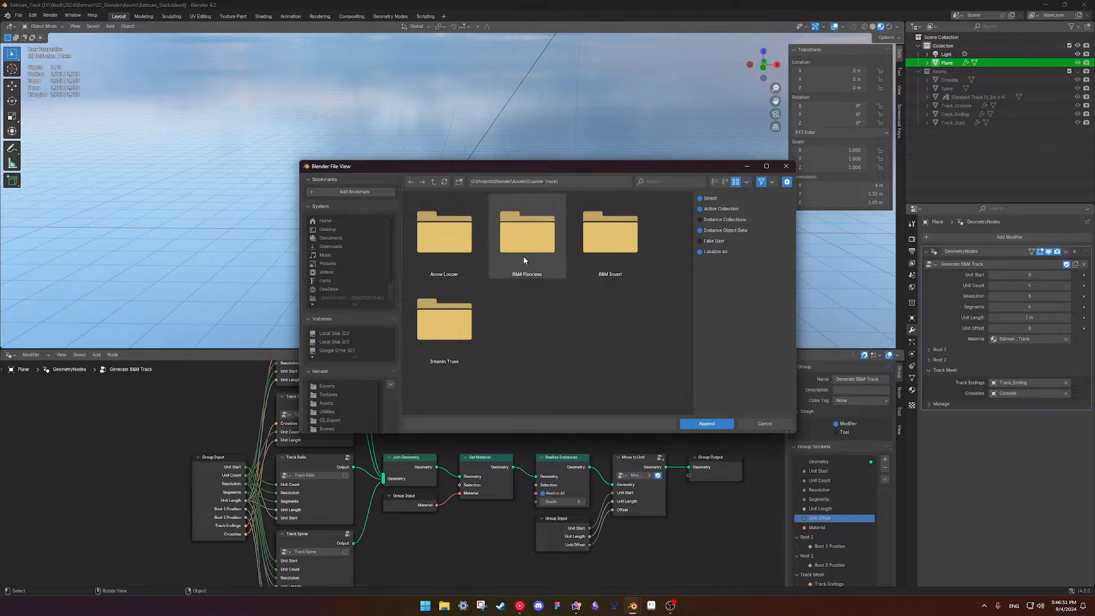
{"action": "double_click", "coordinate": [609, 236]}
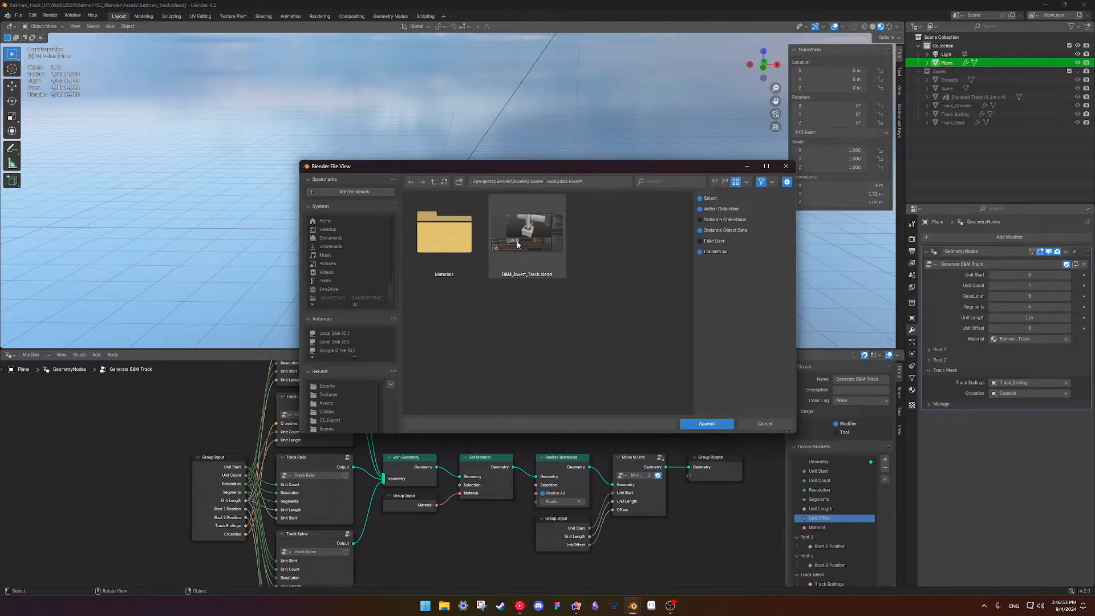
{"action": "double_click", "coordinate": [506, 245]}
Look through the file's data categories and open its Object category
{"action": "scroll", "coordinate": [570, 297], "scroll_direction": "down", "scroll_amount": 4}
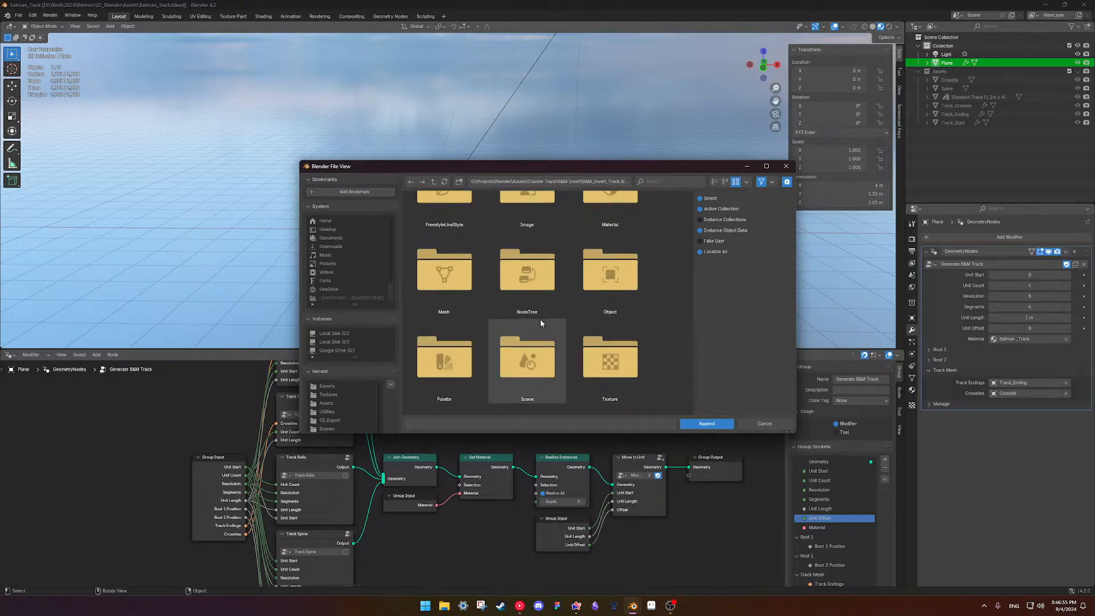
{"action": "scroll", "coordinate": [458, 289], "scroll_direction": "down", "scroll_amount": 3}
{"action": "scroll", "coordinate": [500, 285], "scroll_direction": "up", "scroll_amount": 4}
{"action": "scroll", "coordinate": [498, 292], "scroll_direction": "down", "scroll_amount": 1}
{"action": "scroll", "coordinate": [485, 290], "scroll_direction": "up", "scroll_amount": 1}
{"action": "scroll", "coordinate": [484, 297], "scroll_direction": "down", "scroll_amount": 1}
{"action": "scroll", "coordinate": [530, 342], "scroll_direction": "up", "scroll_amount": 4}
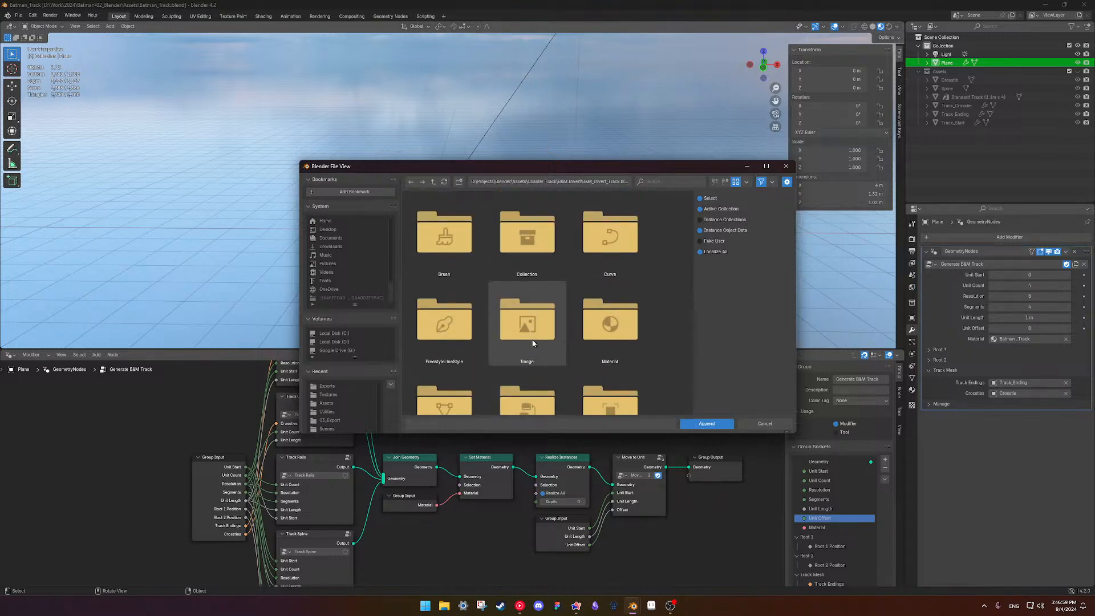
{"action": "scroll", "coordinate": [570, 319], "scroll_direction": "down", "scroll_amount": 2}
{"action": "double_click", "coordinate": [611, 311]}
Append the Standard Base Plate - Horizontal (1.1m) and Standard Gusset Plate (1.1m) objects
{"action": "scroll", "coordinate": [551, 326], "scroll_direction": "down", "scroll_amount": 10}
{"action": "scroll", "coordinate": [578, 311], "scroll_direction": "down", "scroll_amount": 8}
{"action": "scroll", "coordinate": [578, 309], "scroll_direction": "up", "scroll_amount": 8}
{"action": "scroll", "coordinate": [579, 310], "scroll_direction": "up", "scroll_amount": 1}
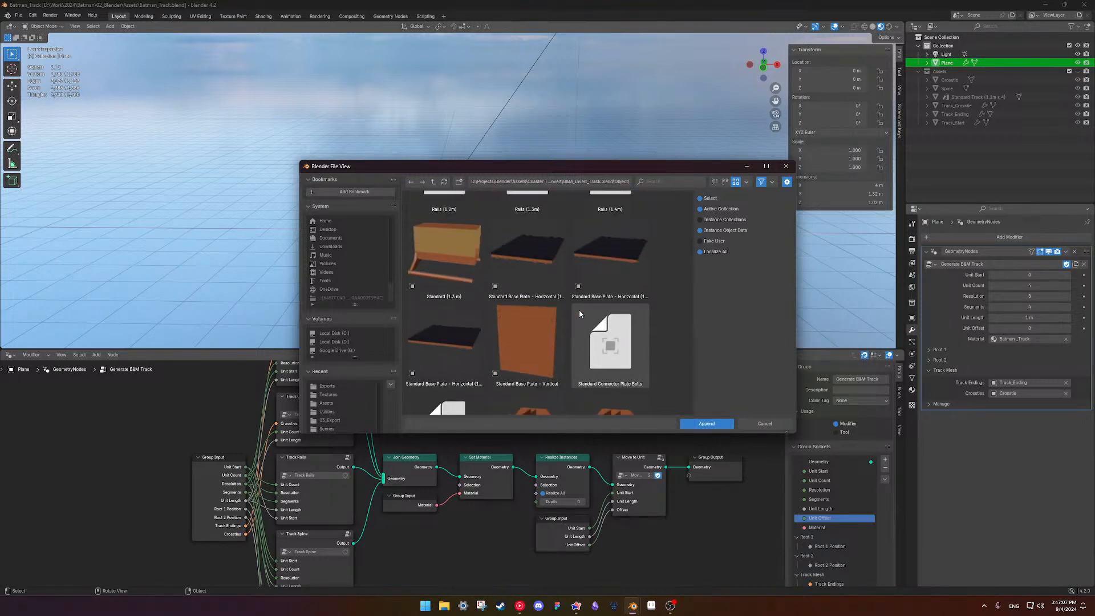
{"action": "left_click", "coordinate": [538, 285]}
{"action": "scroll", "coordinate": [542, 336], "scroll_direction": "down", "scroll_amount": 3}
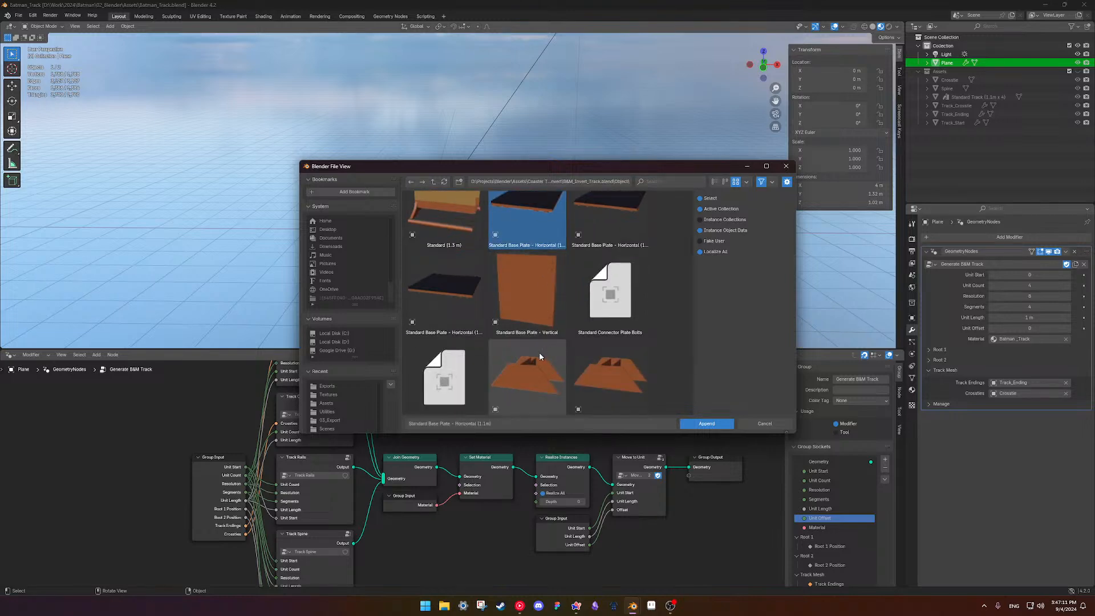
{"action": "left_click", "coordinate": [539, 355], "text": "shift"}
{"action": "left_click", "coordinate": [538, 265]}
{"action": "scroll", "coordinate": [550, 295], "scroll_direction": "down", "scroll_amount": 3}
{"action": "left_click", "coordinate": [542, 331], "text": "ctrl"}
{"action": "left_click", "coordinate": [706, 423]}
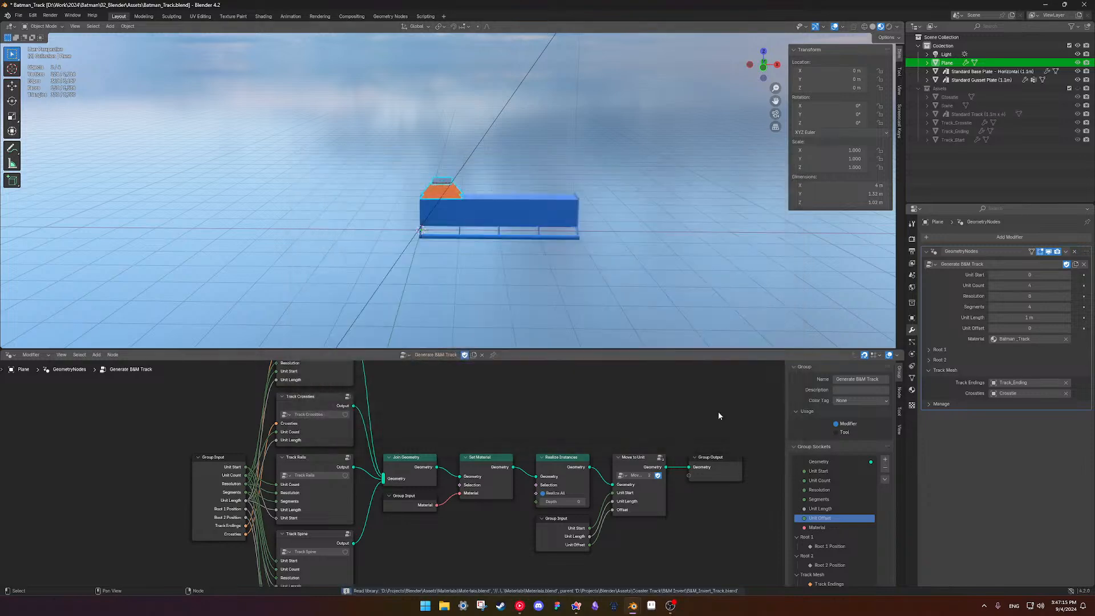
Select the appended gusset plate and base plate together and show them in wireframe from the front view
{"action": "scroll", "coordinate": [447, 179], "scroll_direction": "up", "scroll_amount": 6}
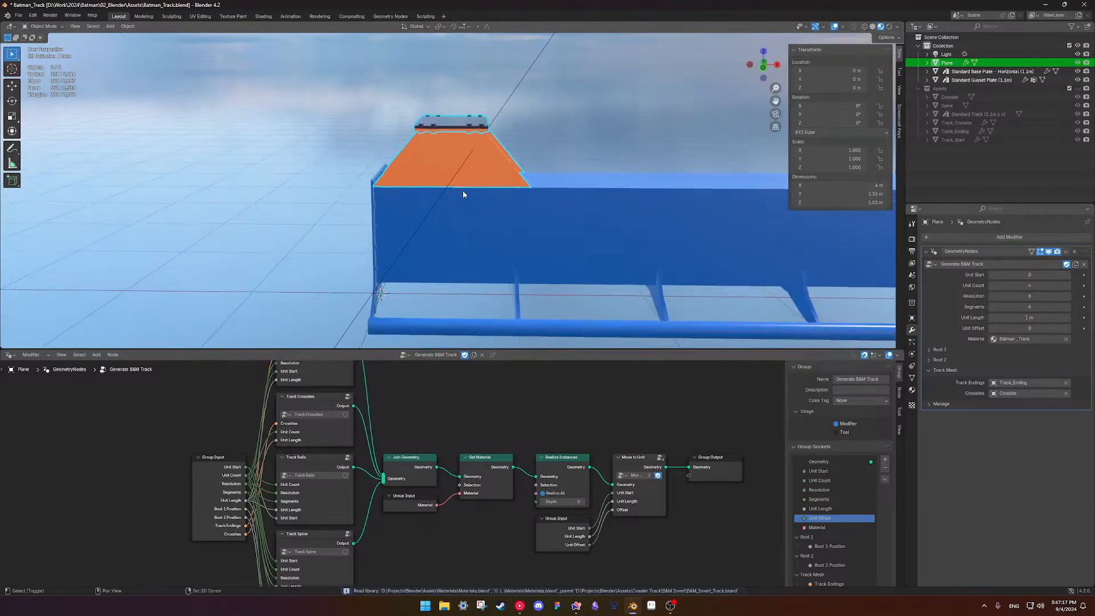
{"action": "left_click", "coordinate": [478, 165]}
{"action": "middle_click_drag", "start_coordinate": [478, 165], "coordinate": [490, 156]}
{"action": "scroll", "coordinate": [490, 160], "scroll_direction": "down", "scroll_amount": 2}
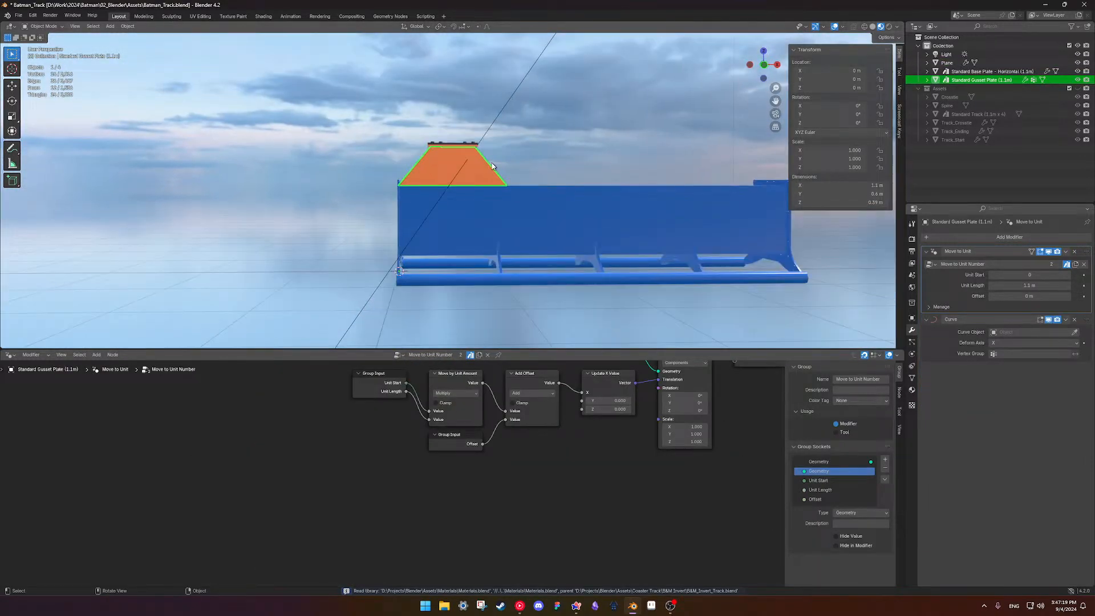
{"action": "left_click", "coordinate": [461, 144], "text": "shift"}
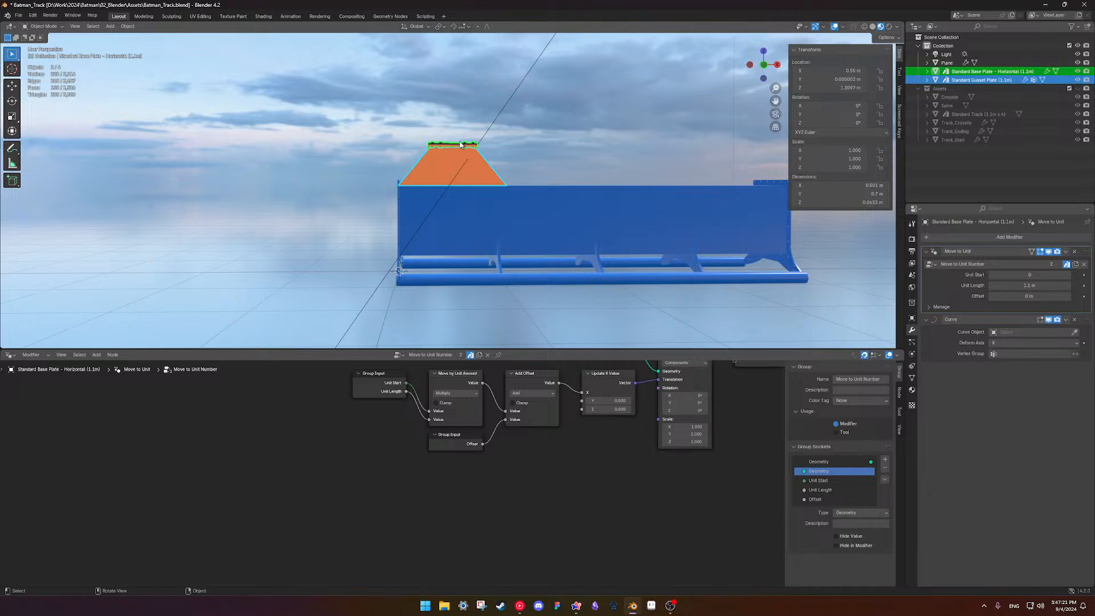
{"action": "key", "text": "KP_1"}
{"action": "scroll", "coordinate": [474, 151], "scroll_direction": "up", "scroll_amount": 4}
{"action": "key", "text": "shift+z"}
{"action": "scroll", "coordinate": [474, 150], "scroll_direction": "up", "scroll_amount": 3}
{"action": "middle_click_drag", "start_coordinate": [421, 166], "coordinate": [412, 149], "text": "shift"}
{"action": "left_click_drag", "start_coordinate": [413, 149], "coordinate": [413, 149]}
{"action": "scroll", "coordinate": [455, 148], "scroll_direction": "down", "scroll_amount": 1}
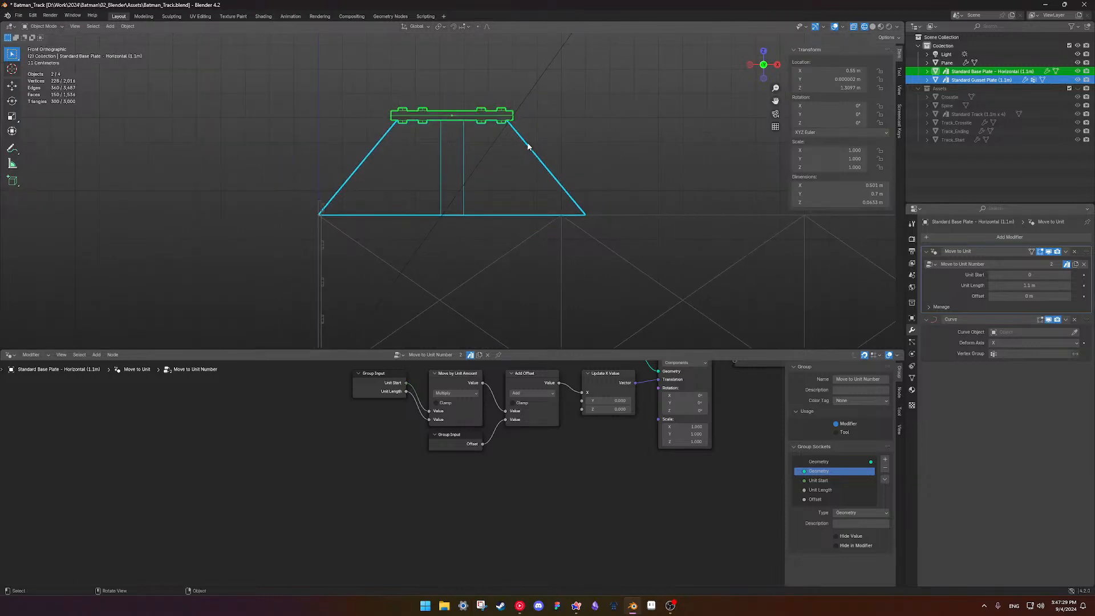
{"action": "mouse_move", "coordinate": [481, 143]}
{"action": "middle_mouse_down", "text": "shift"}
{"action": "mouse_move", "coordinate": [494, 103]}
{"action": "mouse_move", "coordinate": [491, 135]}
{"action": "middle_mouse_up", "text": "shift"}
{"action": "key", "text": "Tab"}
{"action": "key", "text": "Tab"}
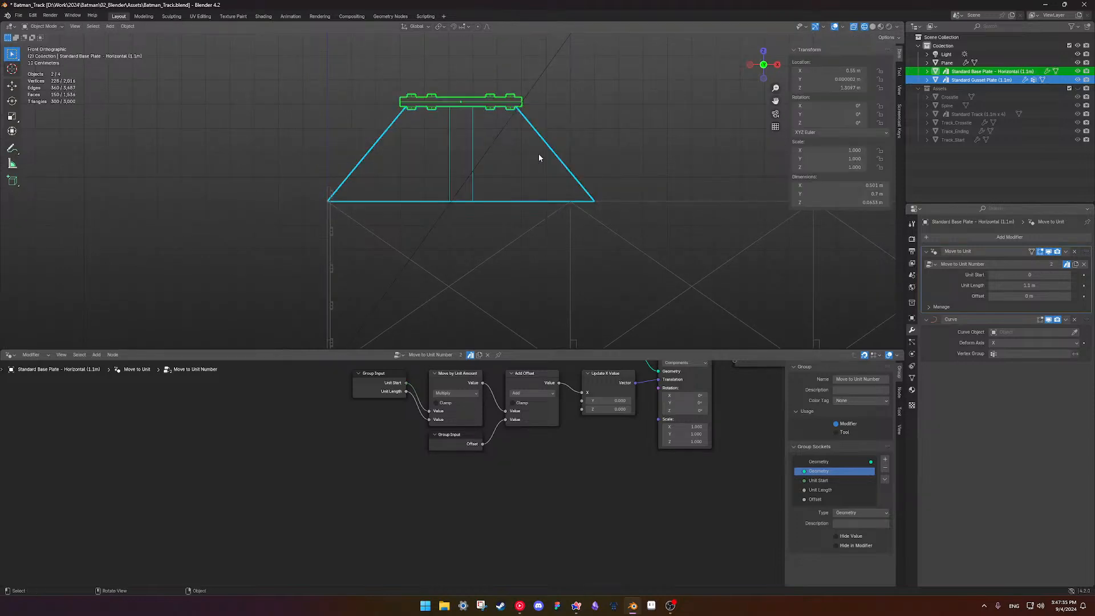
Try scaling the gusset plate and base plate by 0.9 along X in Object Mode
{"action": "key", "text": "s"}
{"action": "key", "text": "x"}
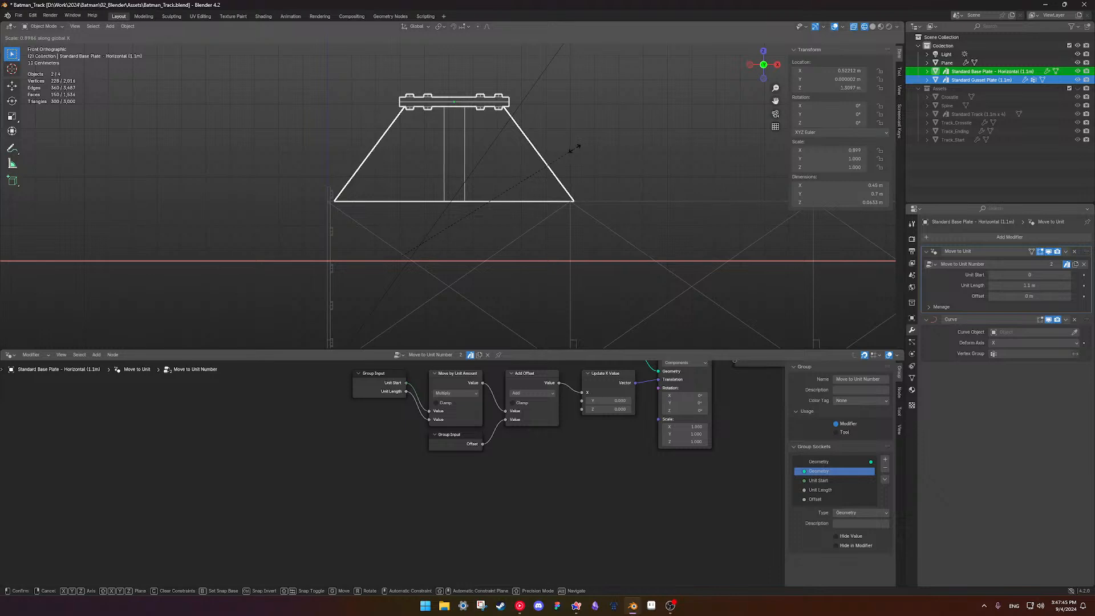
{"action": "key", "text": "0"}
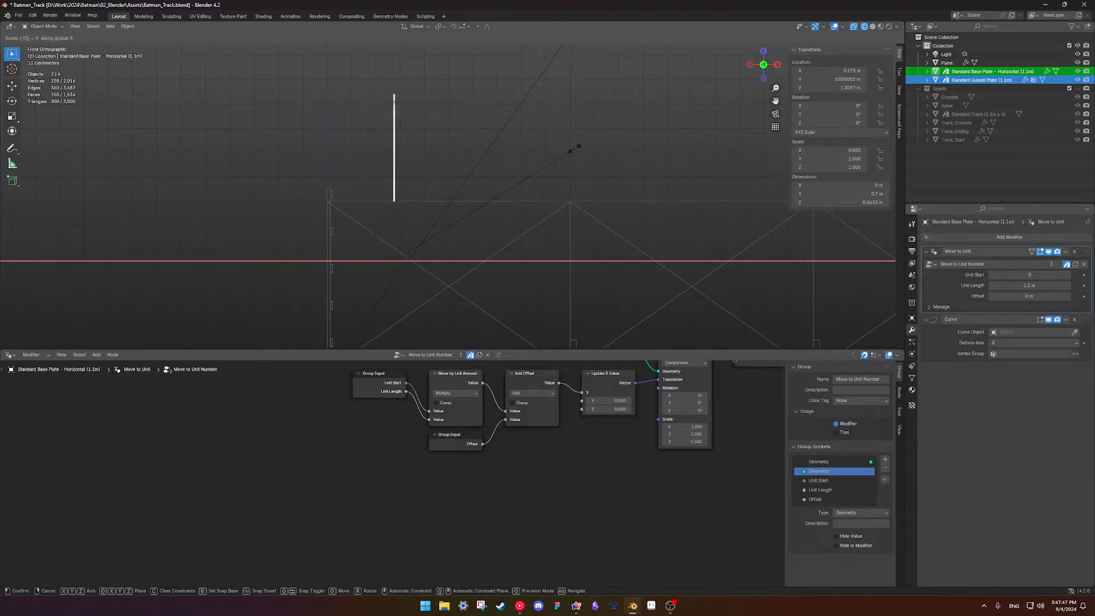
{"action": "key", "text": "BackSpace"}
{"action": "type", "text": ".9"}
{"action": "key", "text": "Return"}
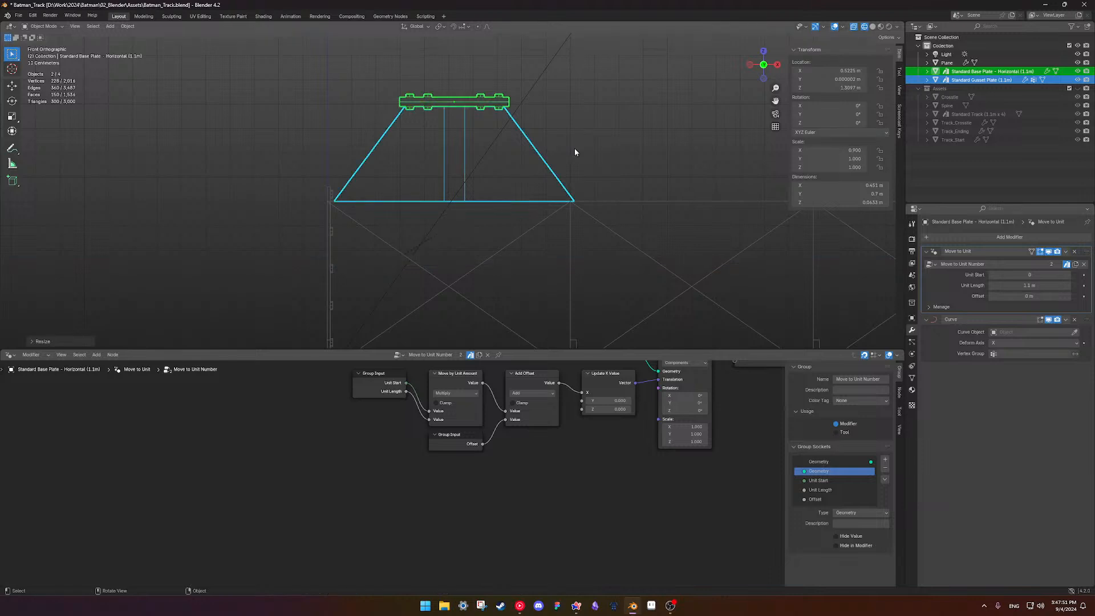
{"action": "type", "text": "gx"}
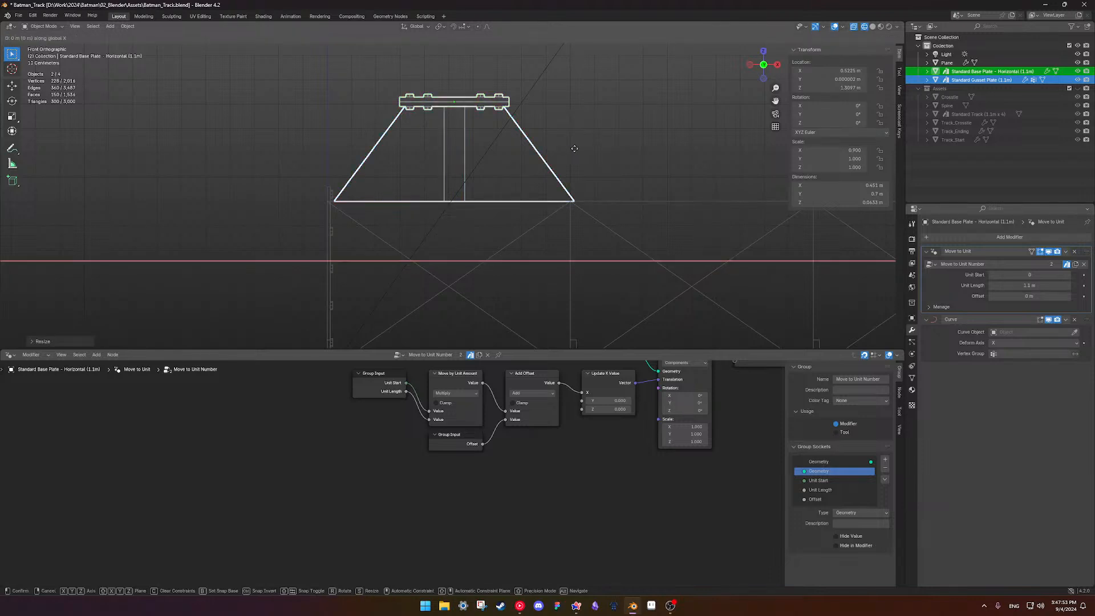
{"action": "type", "text": ".05"}
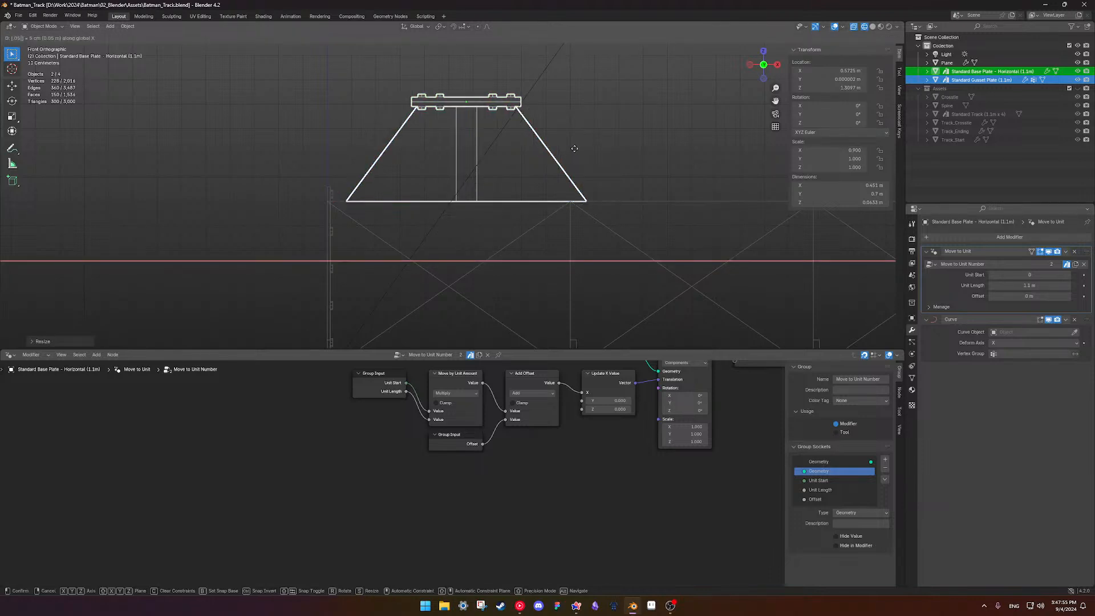
{"action": "key", "text": "minus"}
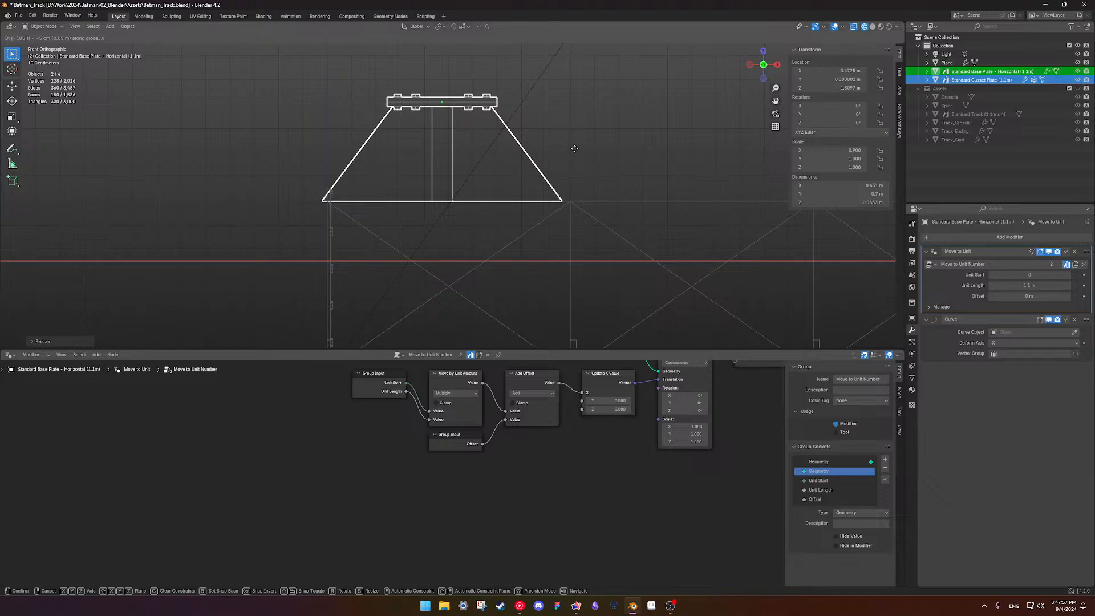
{"action": "key", "text": "BackSpace"}
{"action": "key", "text": "BackSpace"}
{"action": "right_click", "coordinate": [574, 148]}
Compare the scaled plates with the track's unit boundaries and undo the X scaling
{"action": "scroll", "coordinate": [425, 162], "scroll_direction": "up", "scroll_amount": 3}
{"action": "middle_click_drag", "start_coordinate": [366, 183], "coordinate": [502, 186], "text": "shift"}
{"action": "scroll", "coordinate": [464, 218], "scroll_direction": "up", "scroll_amount": 2}
{"action": "scroll", "coordinate": [297, 234], "scroll_direction": "up", "scroll_amount": 6}
{"action": "middle_click_drag", "start_coordinate": [296, 234], "coordinate": [423, 212], "text": "shift"}
{"action": "scroll", "coordinate": [295, 217], "scroll_direction": "down", "scroll_amount": 6}
{"action": "middle_click_drag", "start_coordinate": [638, 210], "coordinate": [191, 207], "text": "shift"}
{"action": "scroll", "coordinate": [674, 232], "scroll_direction": "up", "scroll_amount": 3}
{"action": "middle_click_drag", "start_coordinate": [633, 186], "coordinate": [491, 218], "text": "shift"}
{"action": "scroll", "coordinate": [491, 218], "scroll_direction": "down", "scroll_amount": 4}
{"action": "middle_click_drag", "start_coordinate": [322, 203], "coordinate": [487, 201], "text": "shift"}
{"action": "key", "text": "ctrl+z"}
Set the transform pivot point to 3D Cursor and select all geometry of both plates in Edit Mode
{"action": "scroll", "coordinate": [439, 165], "scroll_direction": "up", "scroll_amount": 3}
{"action": "scroll", "coordinate": [449, 177], "scroll_direction": "down", "scroll_amount": 4}
{"action": "key", "text": "Tab"}
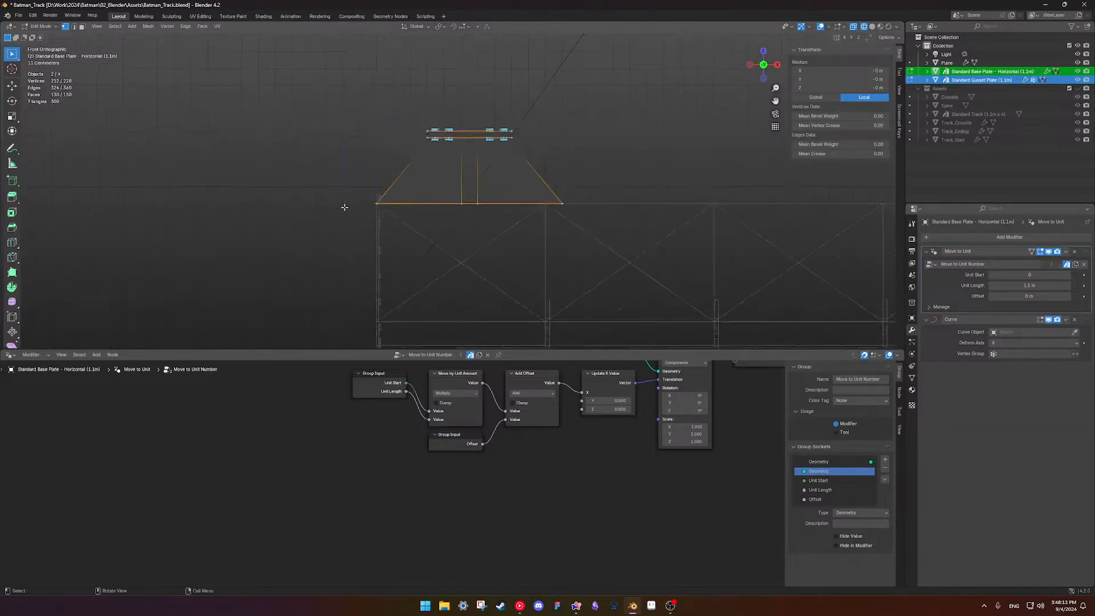
{"action": "scroll", "coordinate": [406, 218], "scroll_direction": "up", "scroll_amount": 2}
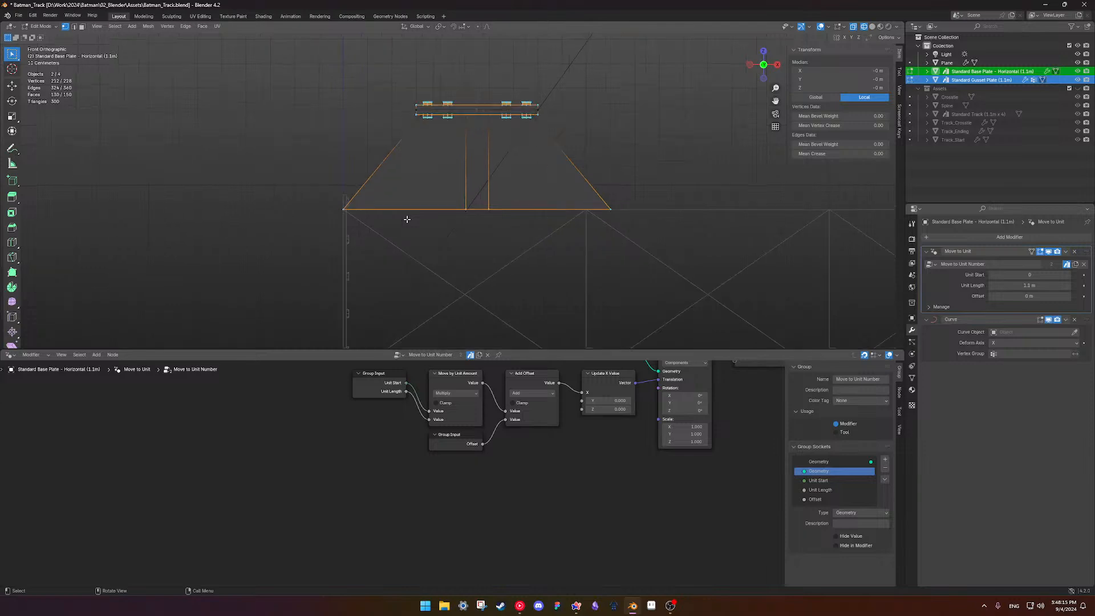
{"action": "left_click", "coordinate": [444, 27]}
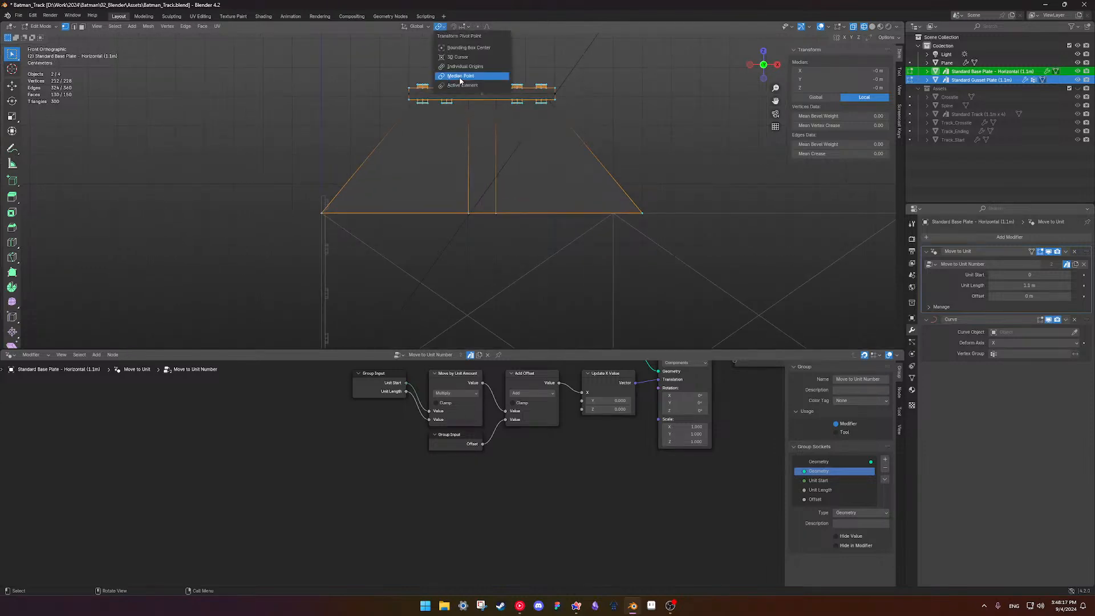
{"action": "left_click", "coordinate": [459, 58]}
{"action": "key", "text": "Tab"}
{"action": "middle_click_drag", "start_coordinate": [542, 113], "coordinate": [475, 115], "text": "shift"}
{"action": "scroll", "coordinate": [475, 114], "scroll_direction": "up", "scroll_amount": 1}
{"action": "key", "text": "Tab"}
{"action": "key", "text": "a"}
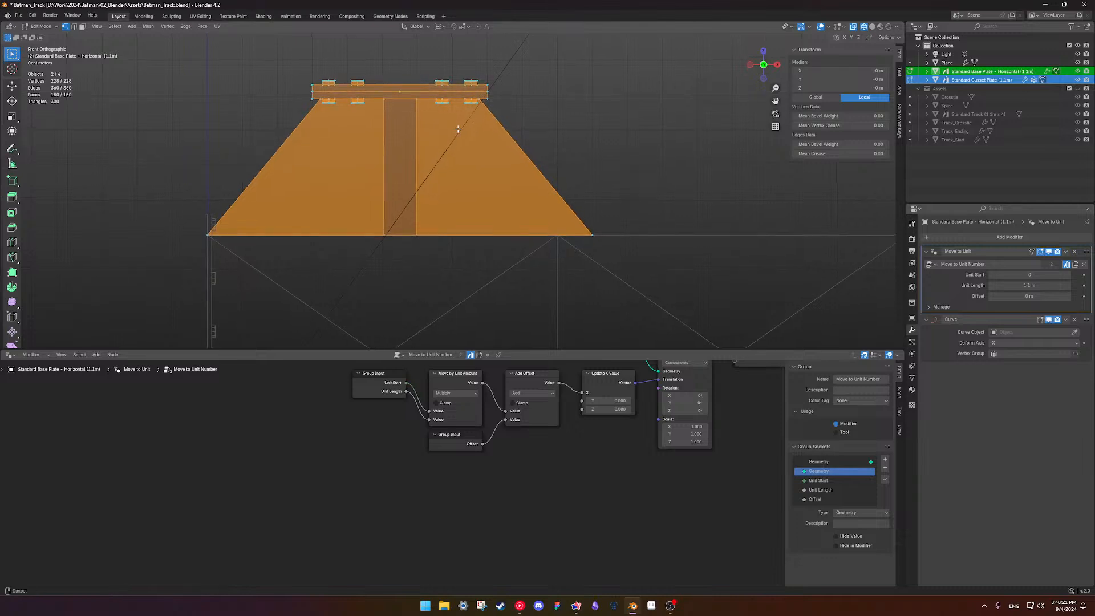
{"action": "scroll", "coordinate": [631, 176], "scroll_direction": "up", "scroll_amount": 4}
{"action": "middle_click_drag", "start_coordinate": [631, 176], "coordinate": [549, 90], "text": "shift"}
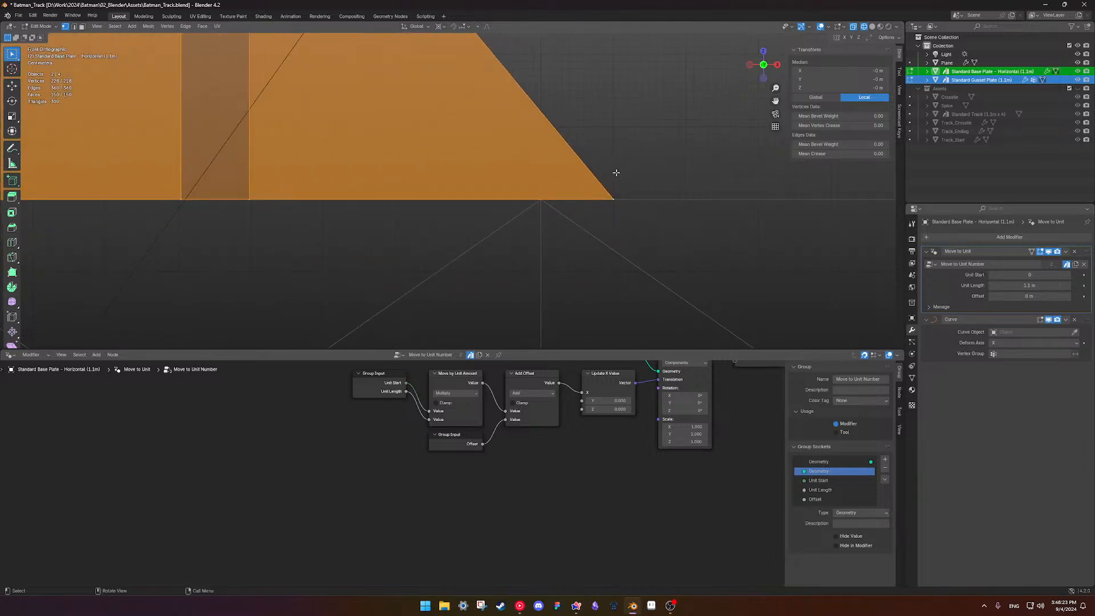
{"action": "key", "text": "s"}
{"action": "key", "text": "x"}
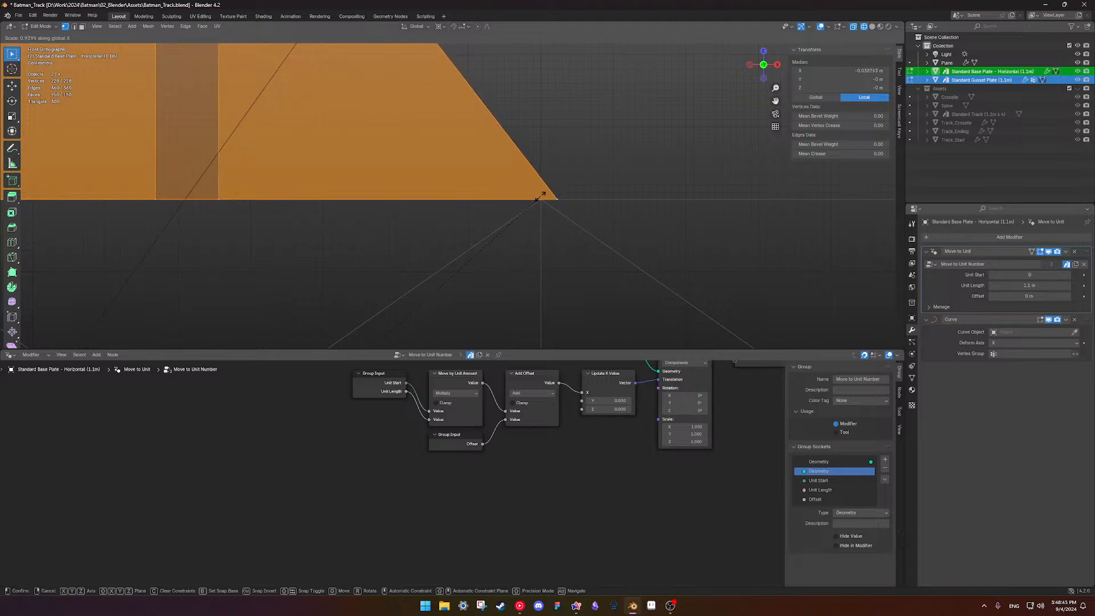
{"action": "key", "text": "Escape"}
Enable snapping and set the snap target to Vertex
{"action": "left_click", "coordinate": [456, 27]}
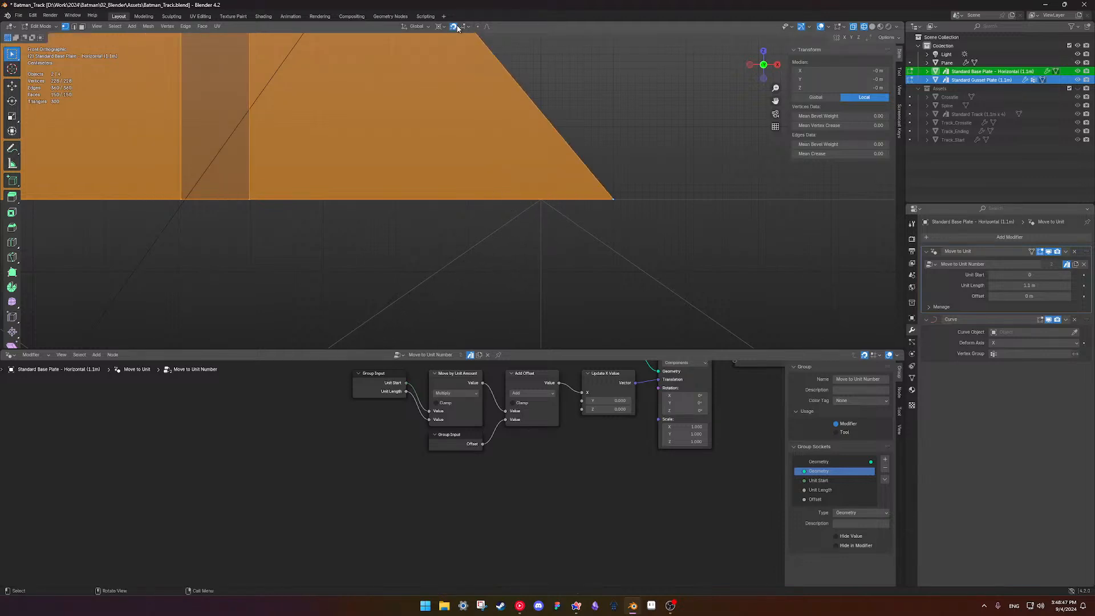
{"action": "left_click", "coordinate": [466, 27]}
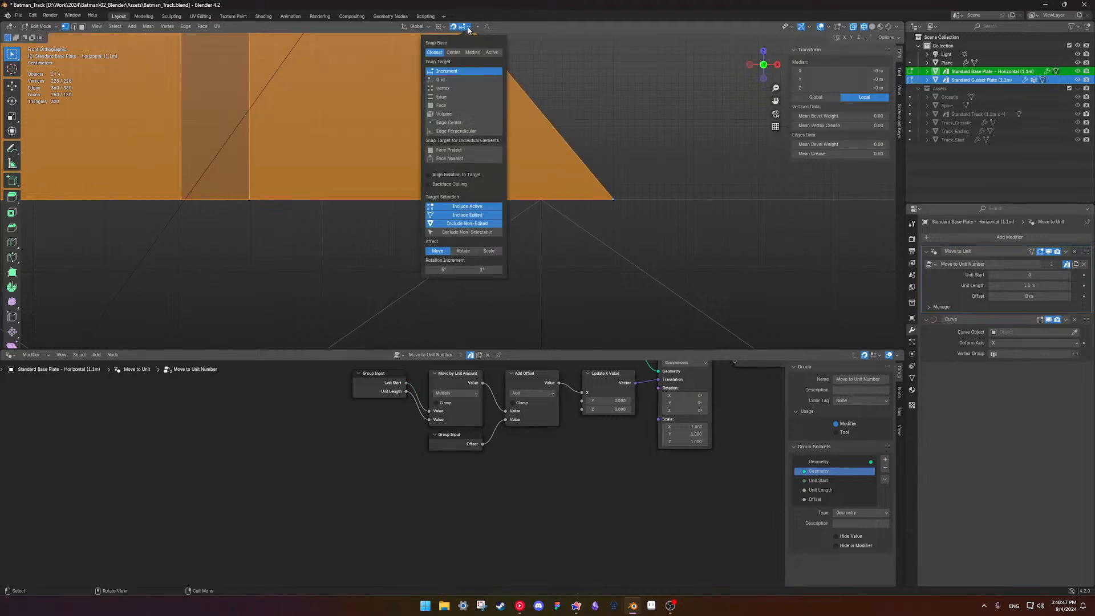
{"action": "left_click", "coordinate": [453, 89]}
Scale both plates' geometry along X about the 3D cursor so the gusset's far lower corner meets the track's first unit boundary
{"action": "scroll", "coordinate": [567, 180], "scroll_direction": "up", "scroll_amount": 6}
{"action": "middle_click_drag", "start_coordinate": [755, 220], "coordinate": [536, 220], "text": "shift"}
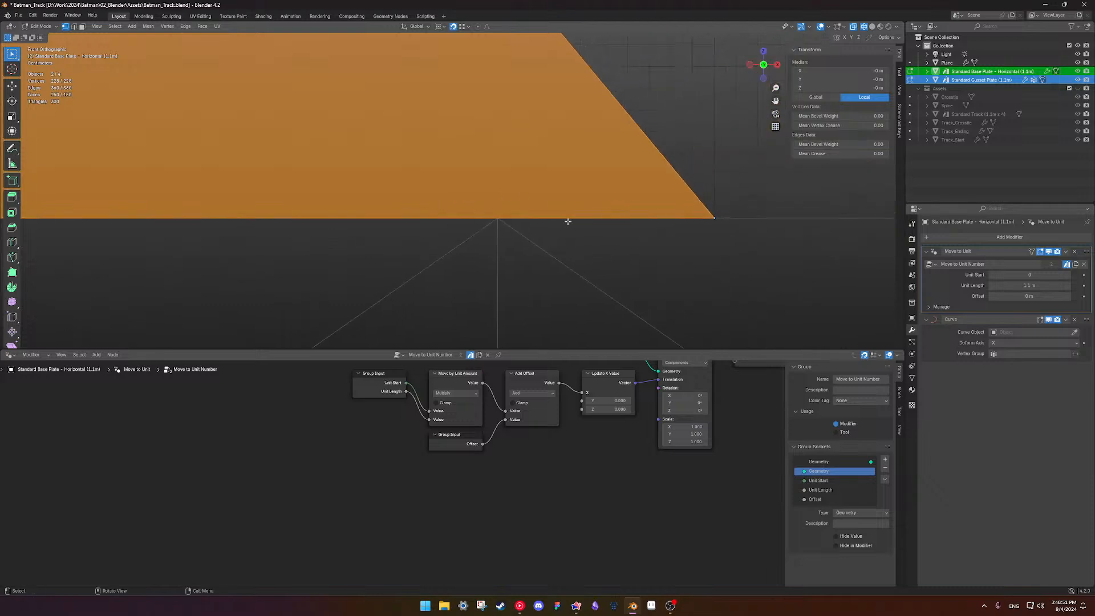
{"action": "scroll", "coordinate": [679, 214], "scroll_direction": "down", "scroll_amount": 1}
{"action": "key", "text": "s"}
{"action": "key", "text": "x"}
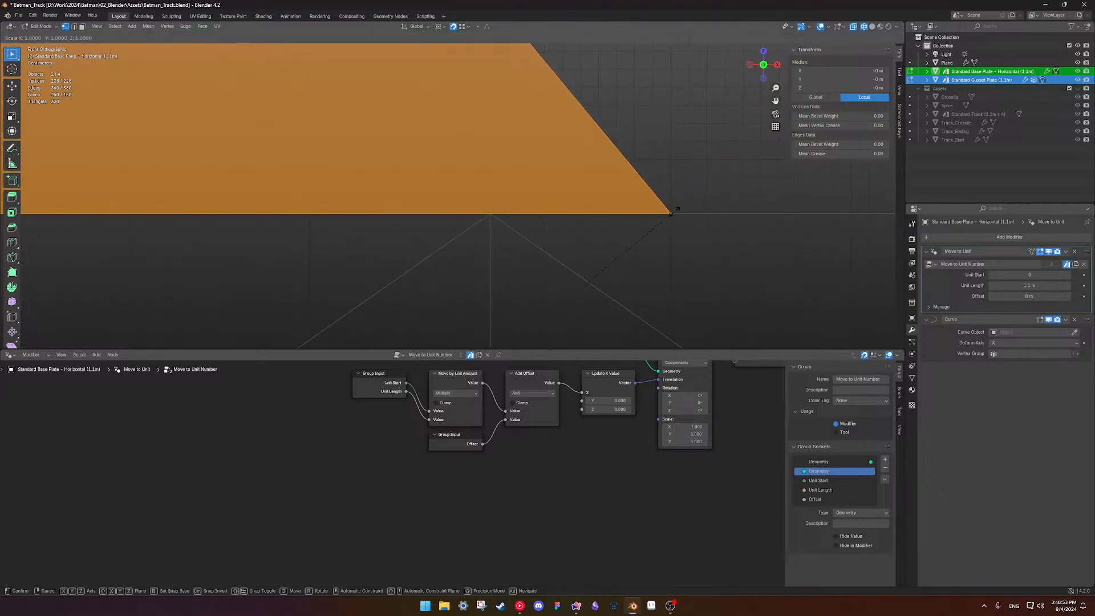
{"action": "left_click", "coordinate": [428, 282]}
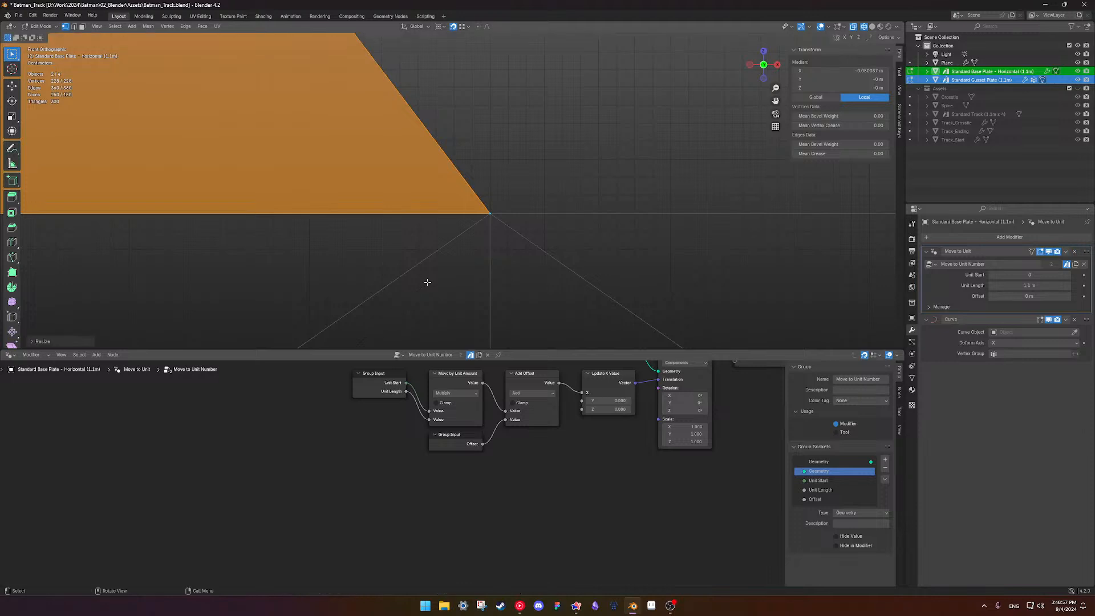
Refine both plates' X scale so the gusset's far lower corner lands exactly on the first unit boundary, and leave Edit Mode
{"action": "scroll", "coordinate": [506, 224], "scroll_direction": "up", "scroll_amount": 8}
{"action": "middle_click_drag", "start_coordinate": [595, 287], "coordinate": [384, 164], "text": "shift"}
{"action": "scroll", "coordinate": [382, 169], "scroll_direction": "up", "scroll_amount": 8}
{"action": "scroll", "coordinate": [464, 197], "scroll_direction": "up", "scroll_amount": 6}
{"action": "middle_click_drag", "start_coordinate": [338, 120], "coordinate": [560, 181], "text": "shift"}
{"action": "scroll", "coordinate": [458, 191], "scroll_direction": "up", "scroll_amount": 9}
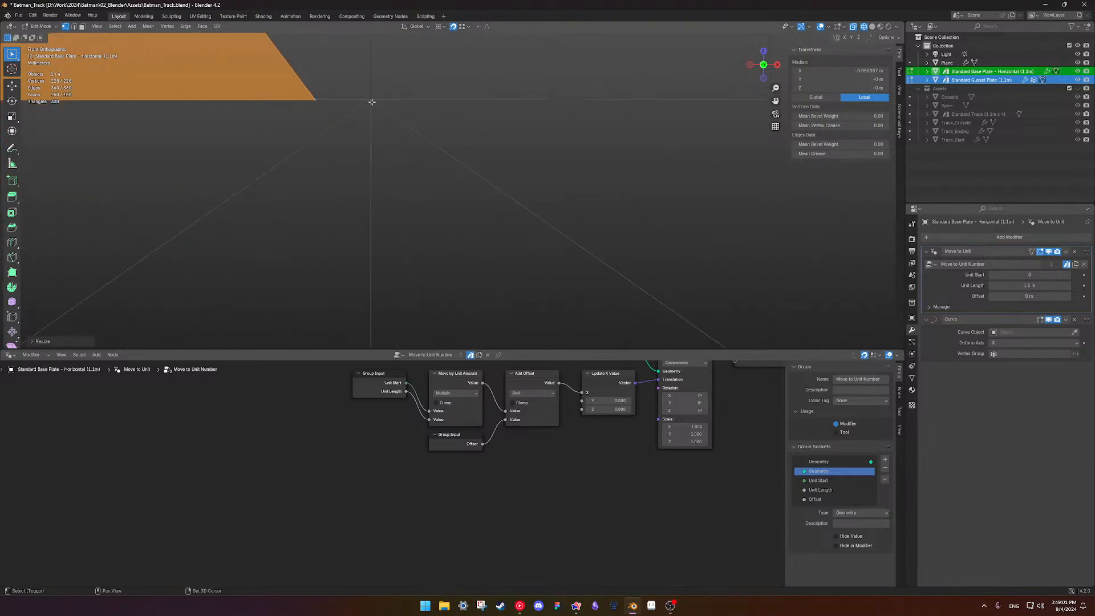
{"action": "middle_click_drag", "start_coordinate": [372, 102], "coordinate": [433, 230], "text": "shift"}
{"action": "key", "text": "s"}
{"action": "key", "text": "x"}
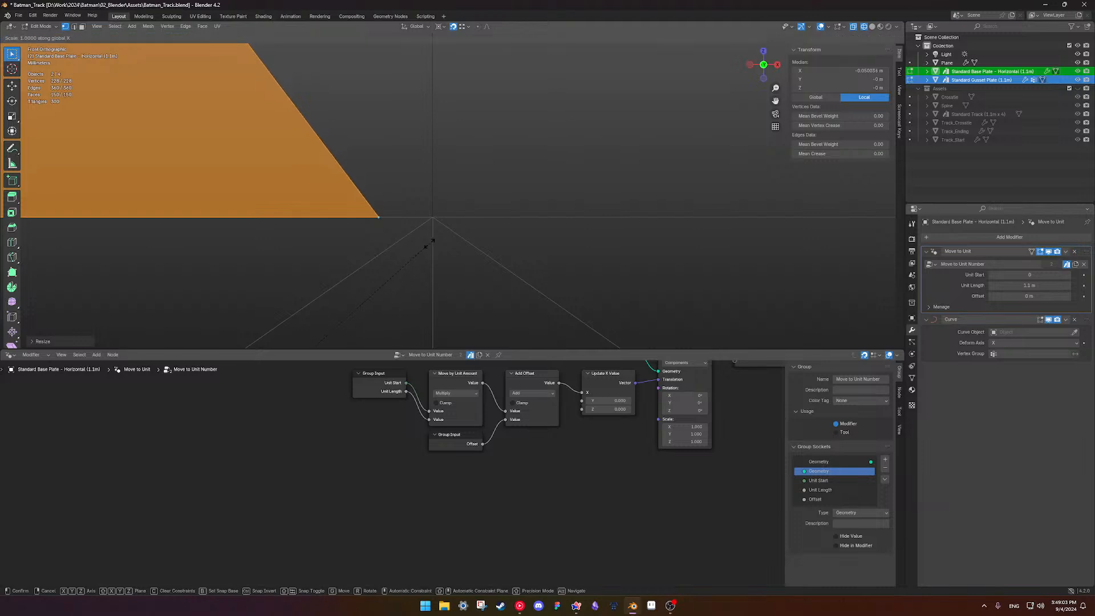
{"action": "left_click", "coordinate": [521, 237]}
{"action": "key", "text": "Tab"}
{"action": "scroll", "coordinate": [452, 220], "scroll_direction": "down", "scroll_amount": 15}
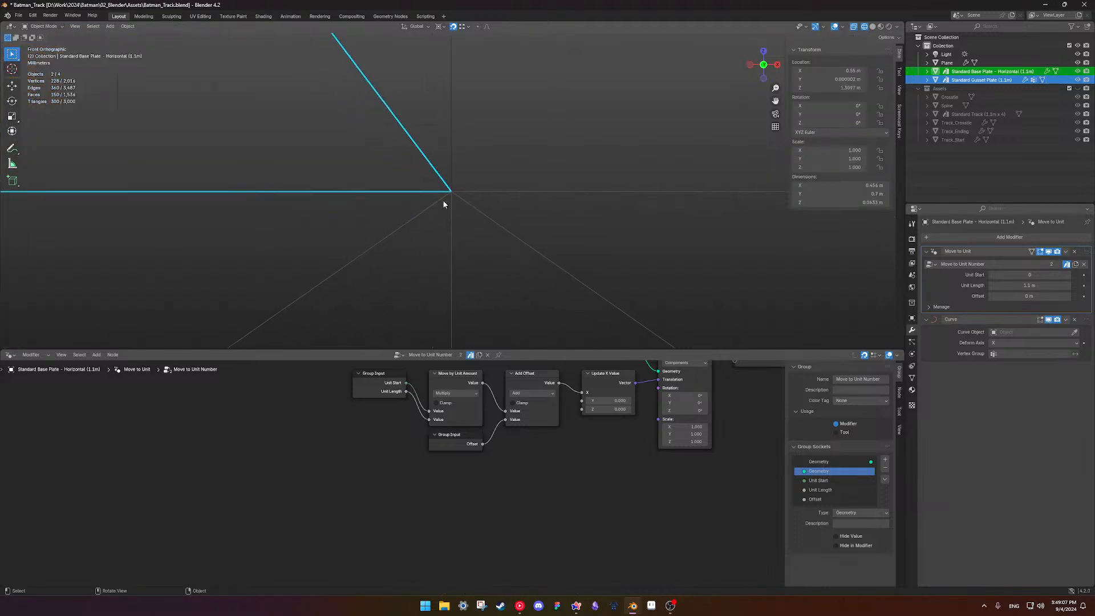
{"action": "scroll", "coordinate": [443, 188], "scroll_direction": "down", "scroll_amount": 5}
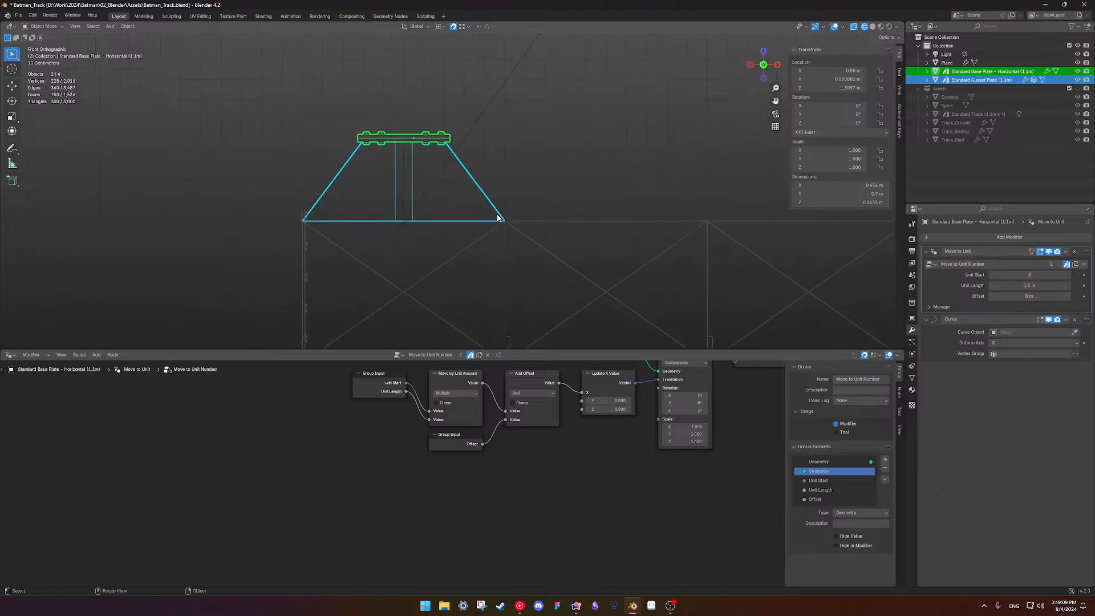
Edit the gusset plate alone and set the median Y of its lower corner vertices at the track start to 0 m
{"action": "key", "text": "Tab"}
{"action": "key", "text": "a"}
{"action": "left_click_drag", "start_coordinate": [287, 212], "coordinate": [344, 243]}
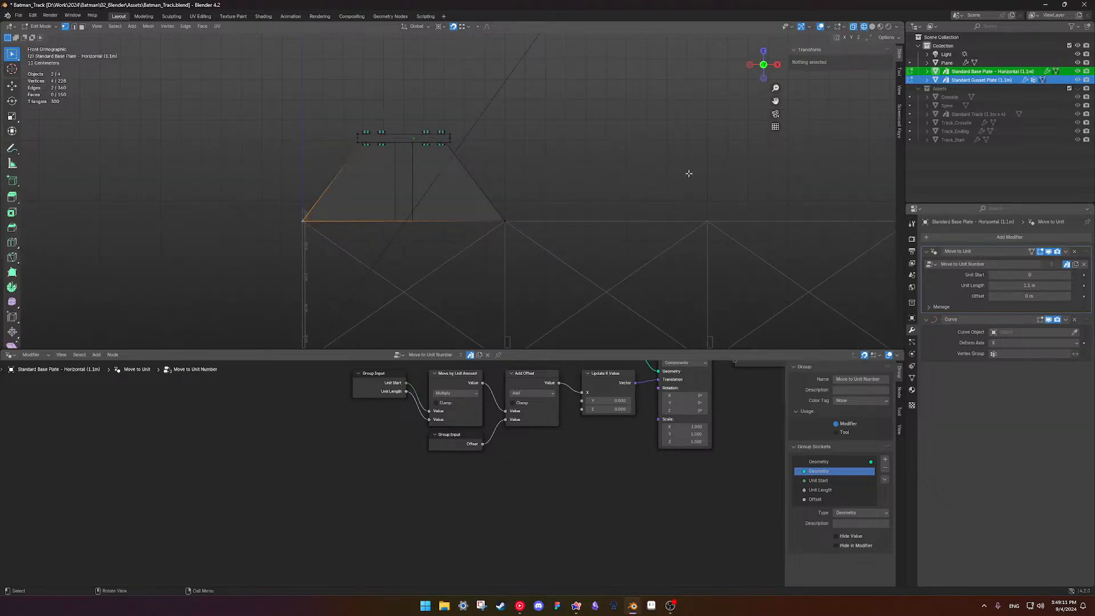
{"action": "key", "text": "n"}
{"action": "key", "text": "n"}
{"action": "left_click", "coordinate": [899, 122]}
{"action": "left_click", "coordinate": [899, 54]}
{"action": "key", "text": "g"}
{"action": "right_click", "coordinate": [520, 189]}
{"action": "key", "text": "Tab"}
{"action": "left_click", "coordinate": [475, 188]}
{"action": "key", "text": "Tab"}
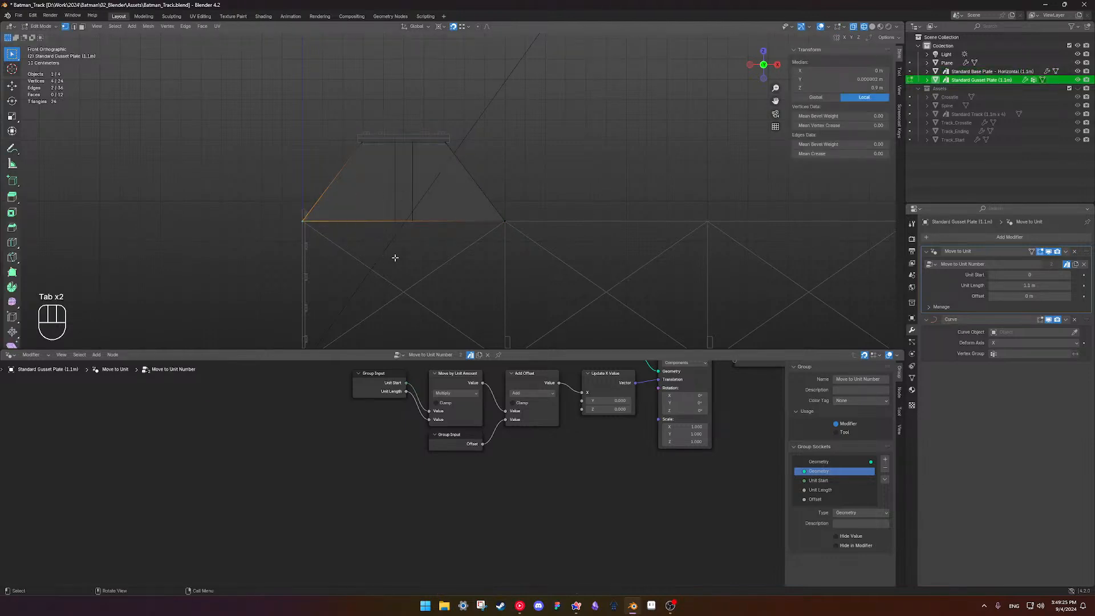
{"action": "left_click", "coordinate": [834, 80]}
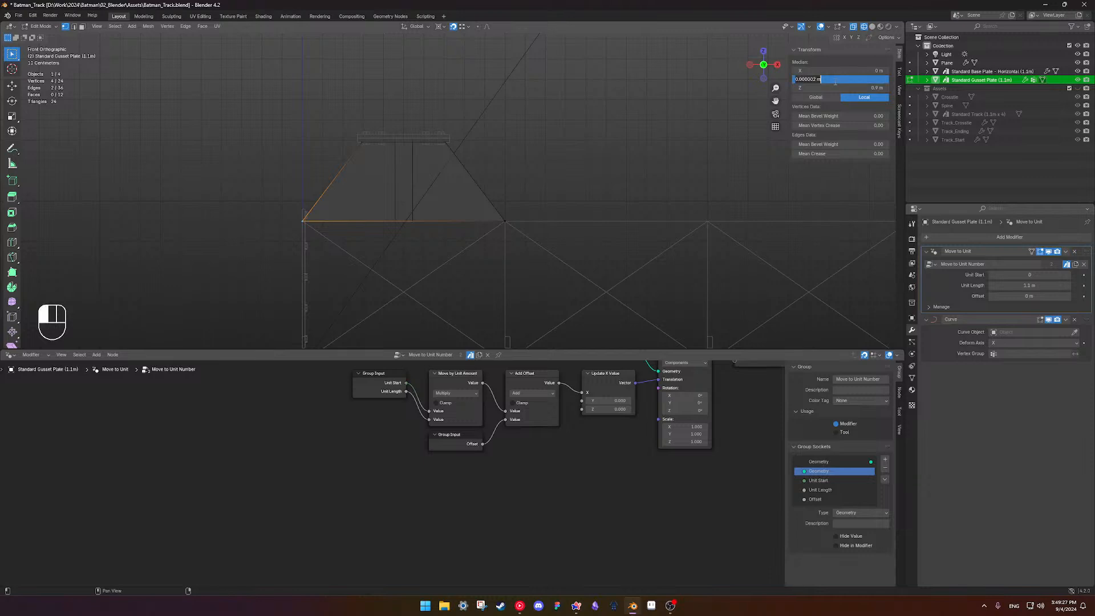
{"action": "type", "text": "0"}
{"action": "key", "text": "Return"}
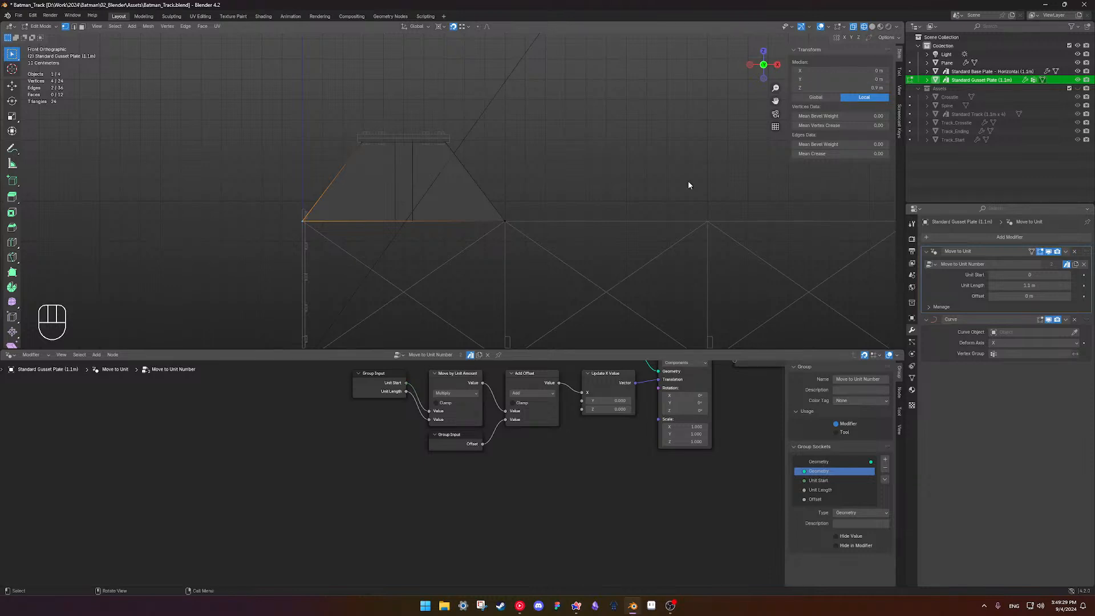
Select the gusset's far lower corner vertices and check their median X coordinate
{"action": "left_click_drag", "start_coordinate": [471, 188], "coordinate": [521, 237]}
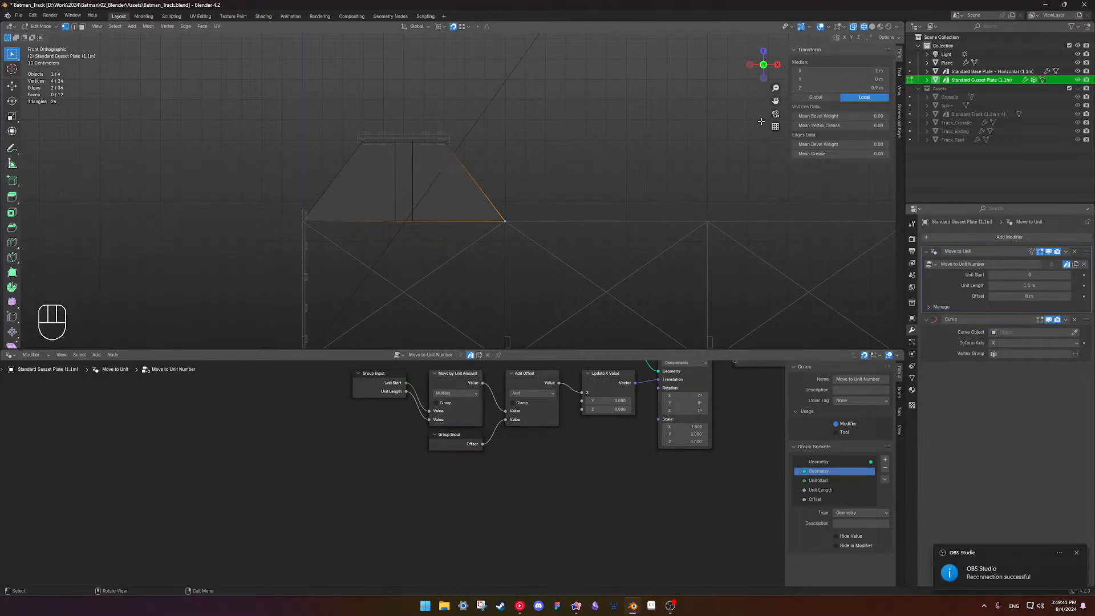
{"action": "double_click", "coordinate": [825, 72]}
{"action": "key", "text": "Return"}
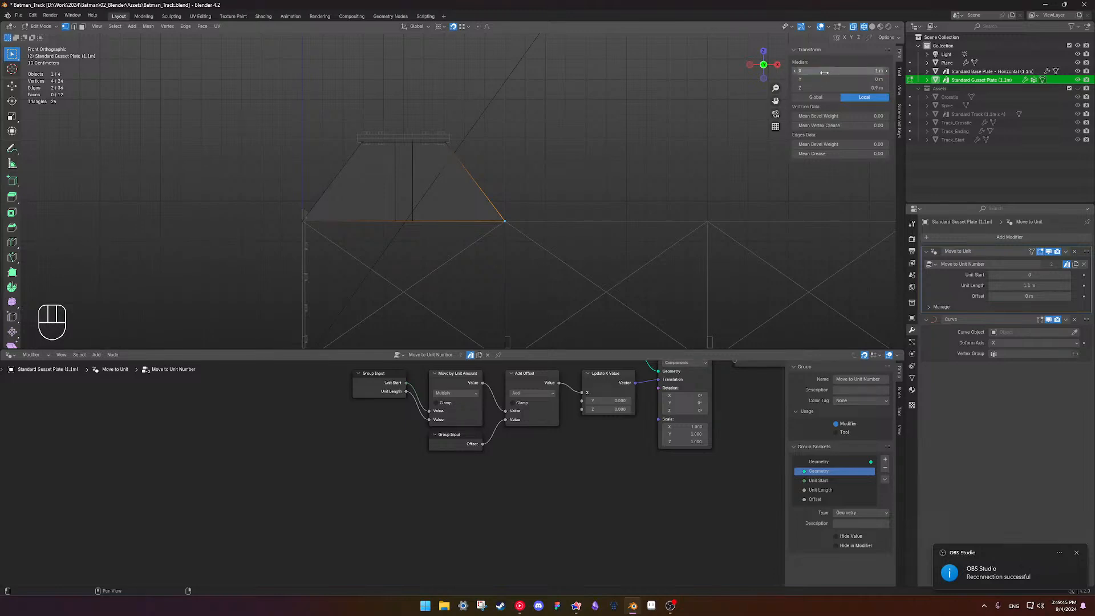
{"action": "left_click", "coordinate": [494, 167]}
Select the gusset plate's upper vertices and set their median Y to 0 m
{"action": "left_click_drag", "start_coordinate": [301, 103], "coordinate": [497, 155]}
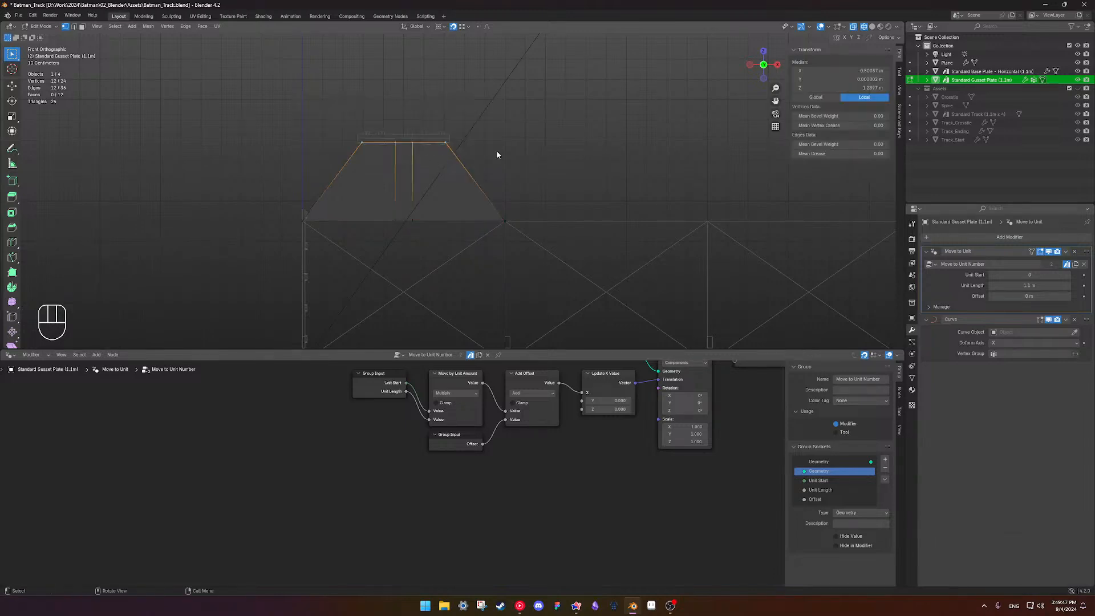
{"action": "left_click_drag", "start_coordinate": [306, 96], "coordinate": [371, 171]}
{"action": "left_click_drag", "start_coordinate": [436, 119], "coordinate": [488, 174]}
{"action": "left_click_drag", "start_coordinate": [306, 104], "coordinate": [513, 214]}
{"action": "left_click", "coordinate": [838, 79]}
{"action": "type", "text": "0"}
{"action": "key", "text": "Return"}
{"action": "left_click", "coordinate": [682, 141]}
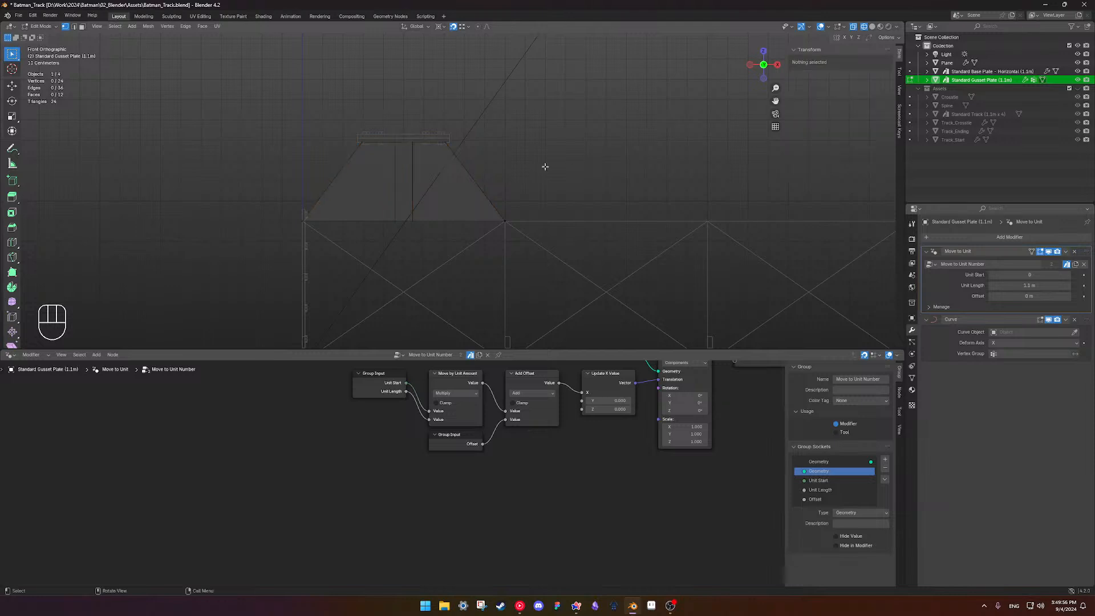
Select all geometry of the horizontal base plate in Edit Mode and check its median X coordinate
{"action": "key", "text": "Tab"}
{"action": "left_click", "coordinate": [390, 136]}
{"action": "key", "text": "Tab"}
{"action": "left_click_drag", "start_coordinate": [335, 103], "coordinate": [482, 175]}
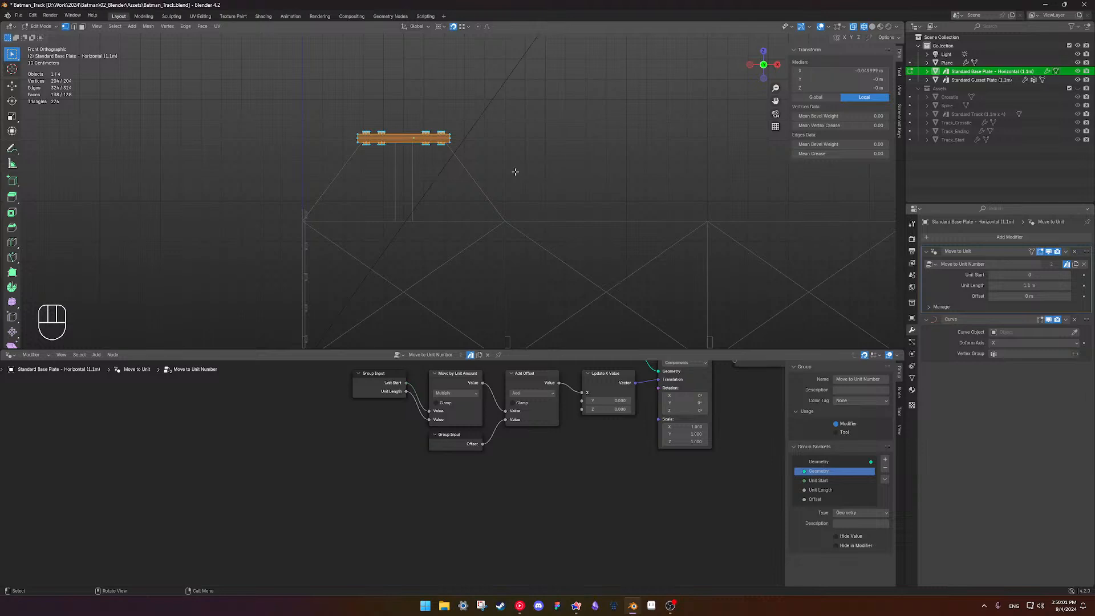
{"action": "left_click", "coordinate": [867, 72]}
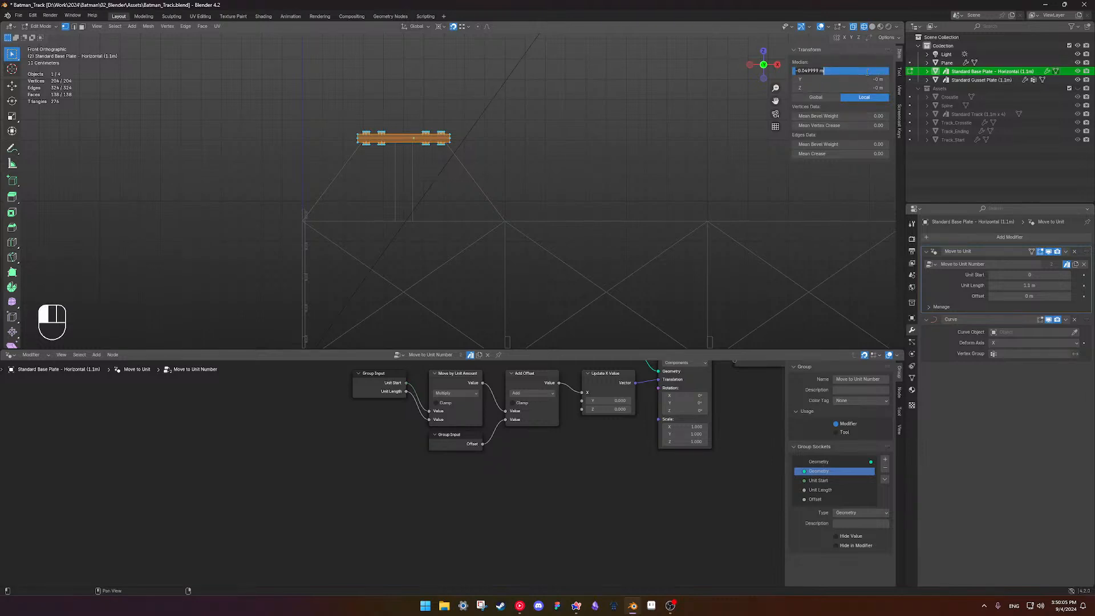
{"action": "left_click", "coordinate": [616, 152]}
{"action": "scroll", "coordinate": [565, 168], "scroll_direction": "down", "scroll_amount": 3}
{"action": "mouse_move", "coordinate": [517, 182]}
{"action": "middle_mouse_down", "text": "shift"}
{"action": "mouse_move", "coordinate": [529, 174]}
{"action": "mouse_move", "coordinate": [514, 174]}
{"action": "middle_mouse_up", "text": "shift"}
{"action": "scroll", "coordinate": [527, 179], "scroll_direction": "up", "scroll_amount": 2}
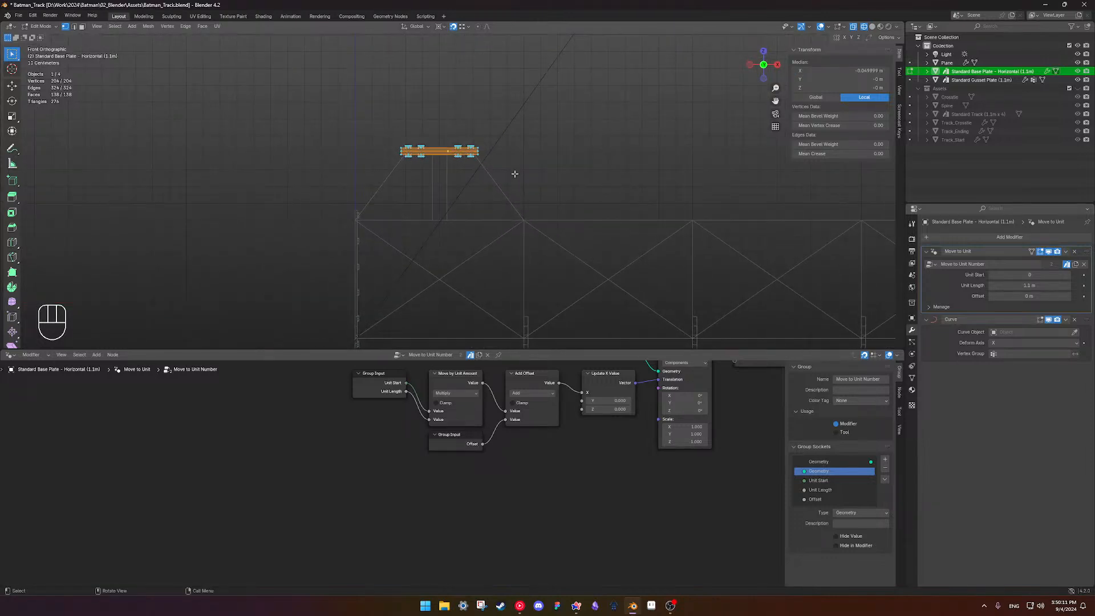
Set the horizontal base plate's origin to the 3D cursor
{"action": "key", "text": "Tab"}
{"action": "left_click", "coordinate": [423, 152]}
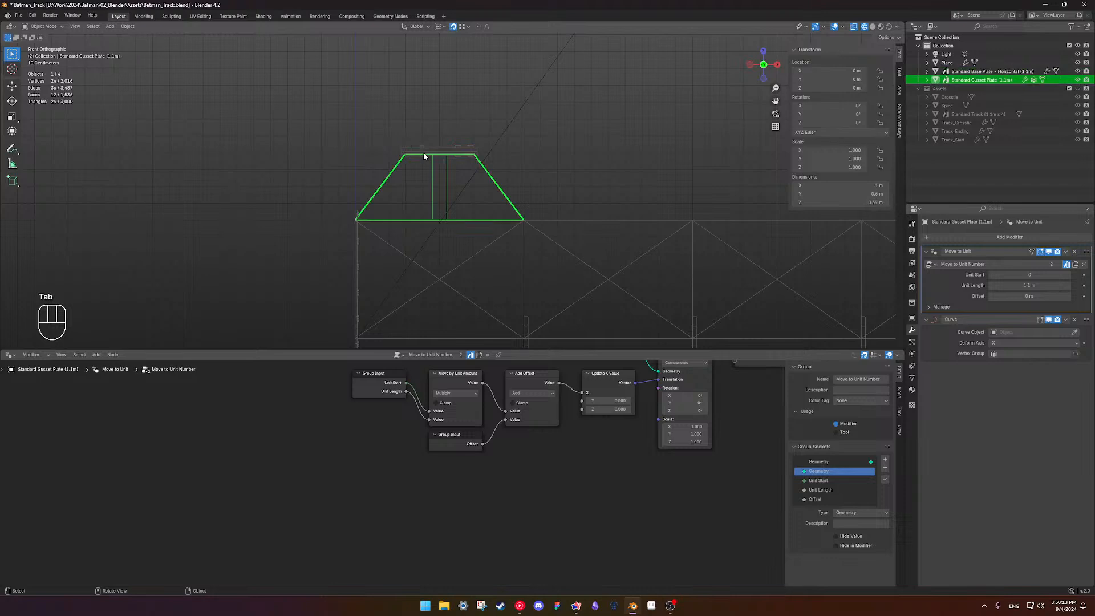
{"action": "left_click", "coordinate": [423, 151]}
{"action": "left_click", "coordinate": [426, 175]}
{"action": "left_click", "coordinate": [427, 179]}
{"action": "scroll", "coordinate": [446, 176], "scroll_direction": "down", "scroll_amount": 3}
{"action": "scroll", "coordinate": [446, 185], "scroll_direction": "up", "scroll_amount": 2}
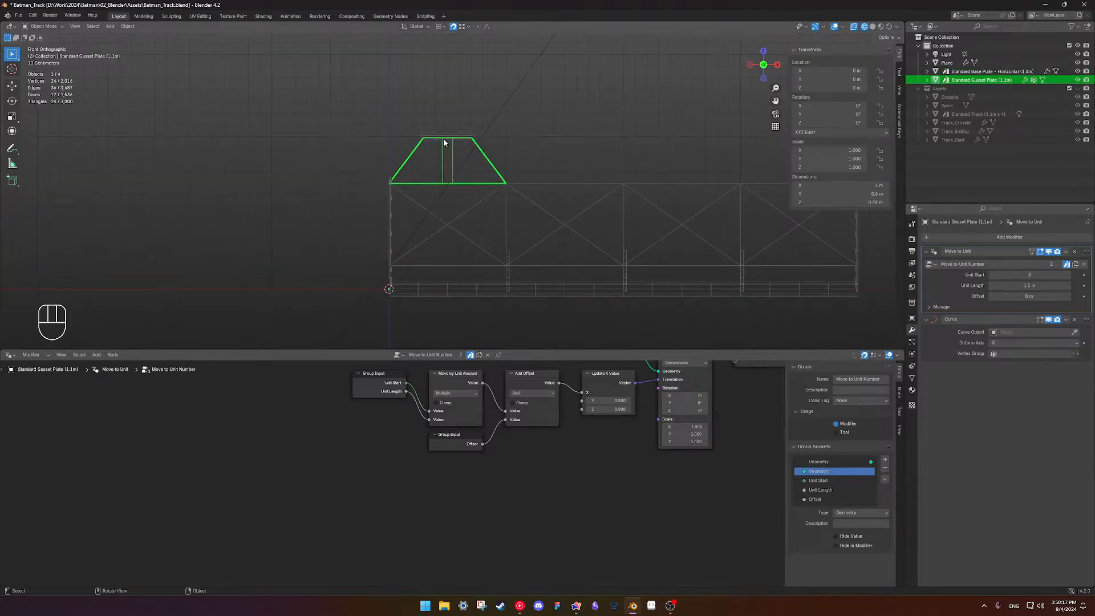
{"action": "left_click", "coordinate": [446, 136]}
{"action": "right_click", "coordinate": [458, 149]}
{"action": "mouse_move", "coordinate": [504, 200]}
{"action": "left_click", "coordinate": [570, 220]}
{"action": "middle_click_drag", "start_coordinate": [452, 147], "coordinate": [449, 176], "text": "shift"}
Set the median Y of the base plate's geometry to 0 m and check its median X
{"action": "key", "text": "Tab"}
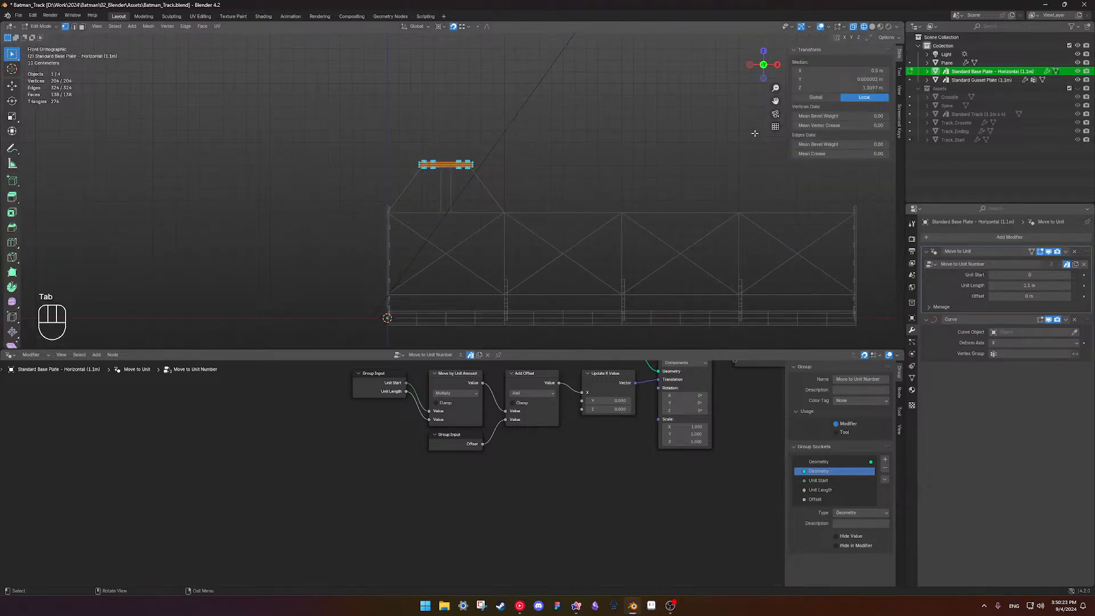
{"action": "scroll", "coordinate": [756, 133], "scroll_direction": "up", "scroll_amount": 2}
{"action": "left_click", "coordinate": [837, 78]}
{"action": "type", "text": "0"}
{"action": "key", "text": "Return"}
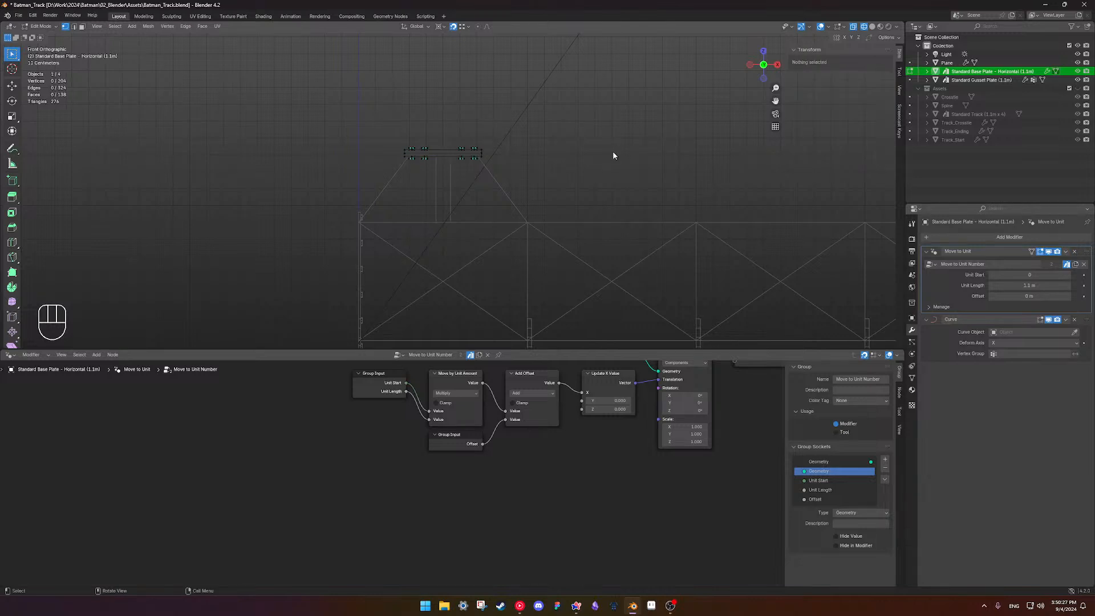
{"action": "key", "text": "Tab"}
{"action": "scroll", "coordinate": [480, 192], "scroll_direction": "up", "scroll_amount": 3}
{"action": "scroll", "coordinate": [523, 200], "scroll_direction": "down", "scroll_amount": 3}
{"action": "key", "text": "Tab"}
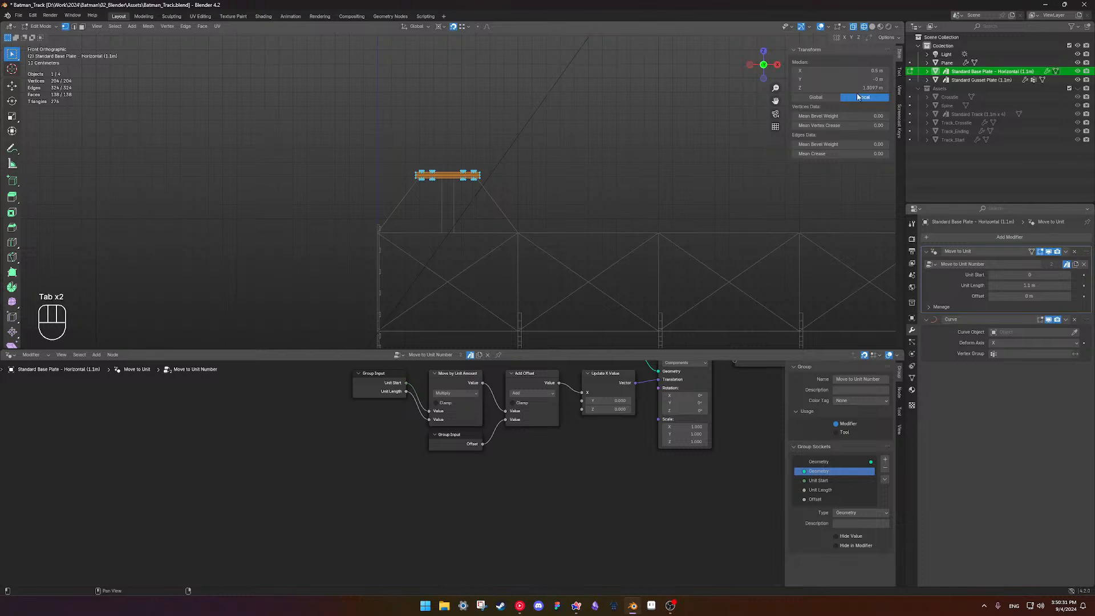
{"action": "left_click", "coordinate": [847, 71]}
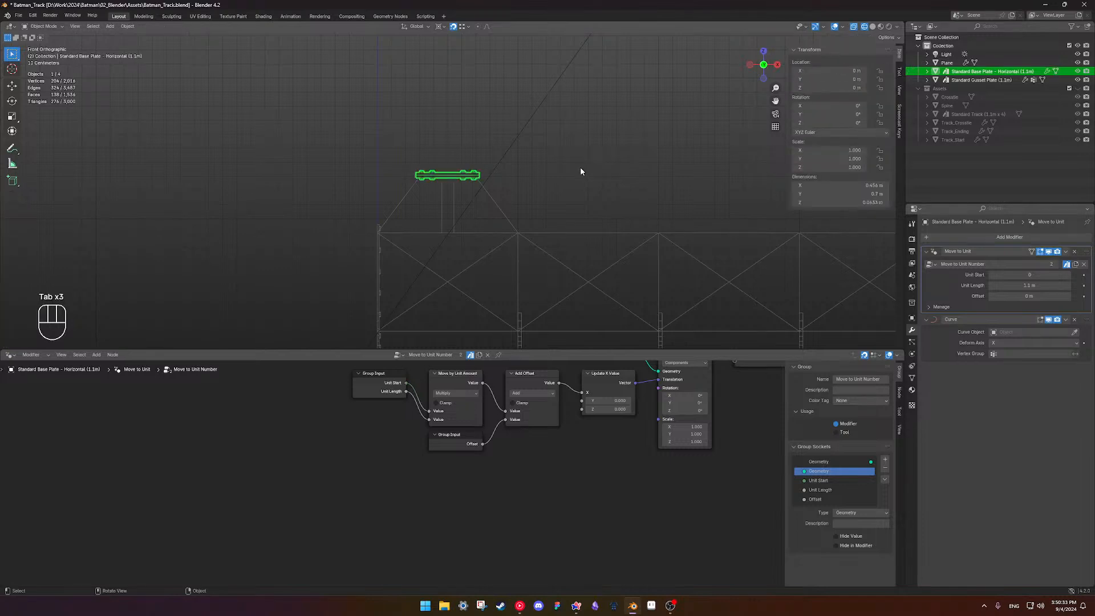
Delete the upper half of the base plate's geometry, keeping only the lower plate with its bolts
{"action": "scroll", "coordinate": [449, 227], "scroll_direction": "up", "scroll_amount": 4}
{"action": "key", "text": "Tab"}
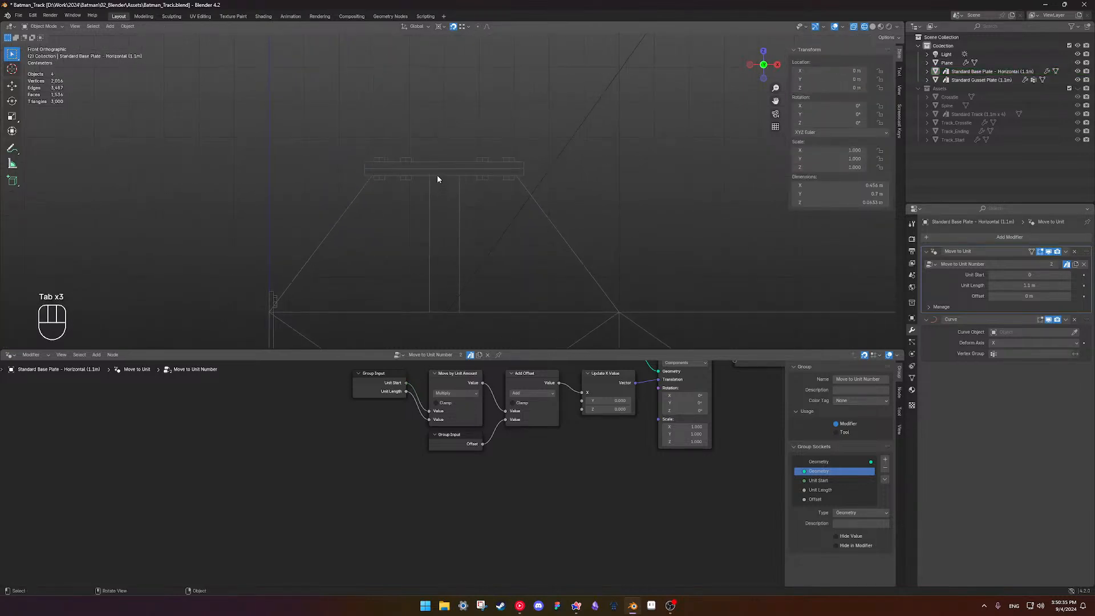
{"action": "key", "text": "Tab"}
{"action": "left_click_drag", "start_coordinate": [334, 143], "coordinate": [540, 167]}
{"action": "key", "text": "x"}
{"action": "left_click", "coordinate": [541, 167]}
{"action": "key", "text": "Tab"}
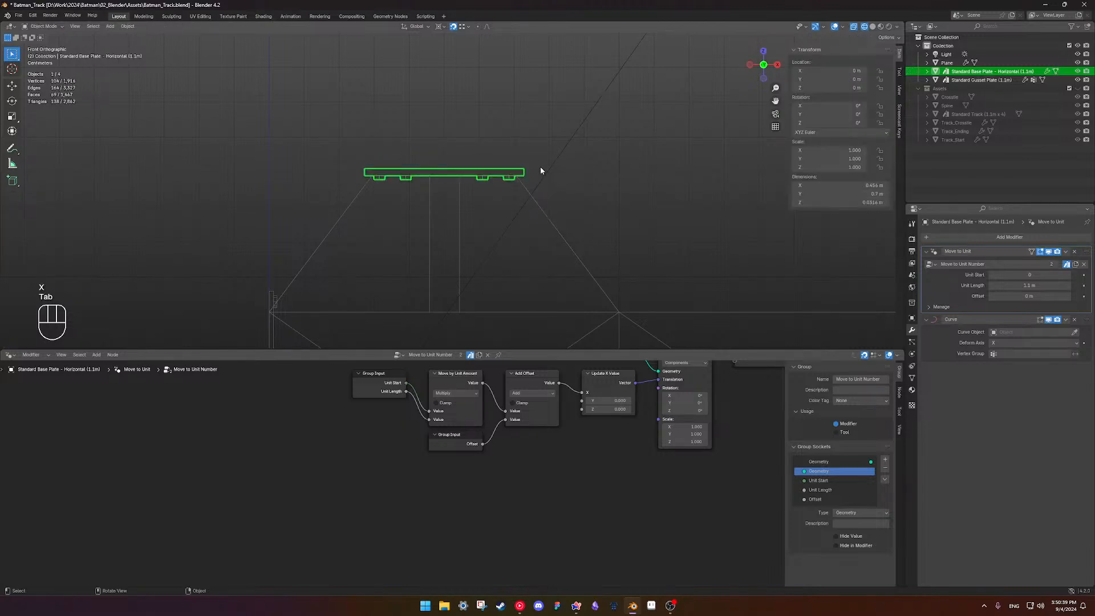
Turn off wireframe display and inspect the fit of the base and gusset plates on the track from several angles
{"action": "key", "text": "shift+z"}
{"action": "mouse_move", "coordinate": [470, 171]}
{"action": "middle_mouse_down"}
{"action": "mouse_move", "coordinate": [474, 193]}
{"action": "mouse_move", "coordinate": [454, 209]}
{"action": "mouse_move", "coordinate": [495, 201]}
{"action": "mouse_move", "coordinate": [445, 244]}
{"action": "mouse_move", "coordinate": [419, 241]}
{"action": "mouse_move", "coordinate": [415, 225]}
{"action": "mouse_move", "coordinate": [518, 230]}
{"action": "mouse_move", "coordinate": [606, 220]}
{"action": "mouse_move", "coordinate": [610, 207]}
{"action": "mouse_move", "coordinate": [606, 227]}
{"action": "mouse_move", "coordinate": [594, 239]}
{"action": "mouse_move", "coordinate": [453, 238]}
{"action": "mouse_move", "coordinate": [415, 154]}
{"action": "mouse_move", "coordinate": [431, 150]}
{"action": "mouse_move", "coordinate": [454, 178]}
{"action": "mouse_move", "coordinate": [410, 225]}
{"action": "mouse_move", "coordinate": [452, 201]}
{"action": "middle_mouse_up"}
{"action": "scroll", "coordinate": [460, 198], "scroll_direction": "down", "scroll_amount": 4}
{"action": "left_click", "coordinate": [509, 191]}
{"action": "scroll", "coordinate": [495, 202], "scroll_direction": "up", "scroll_amount": 2}
{"action": "scroll", "coordinate": [486, 246], "scroll_direction": "up", "scroll_amount": 2}
{"action": "scroll", "coordinate": [487, 249], "scroll_direction": "down", "scroll_amount": 3}
{"action": "scroll", "coordinate": [454, 238], "scroll_direction": "up", "scroll_amount": 2}
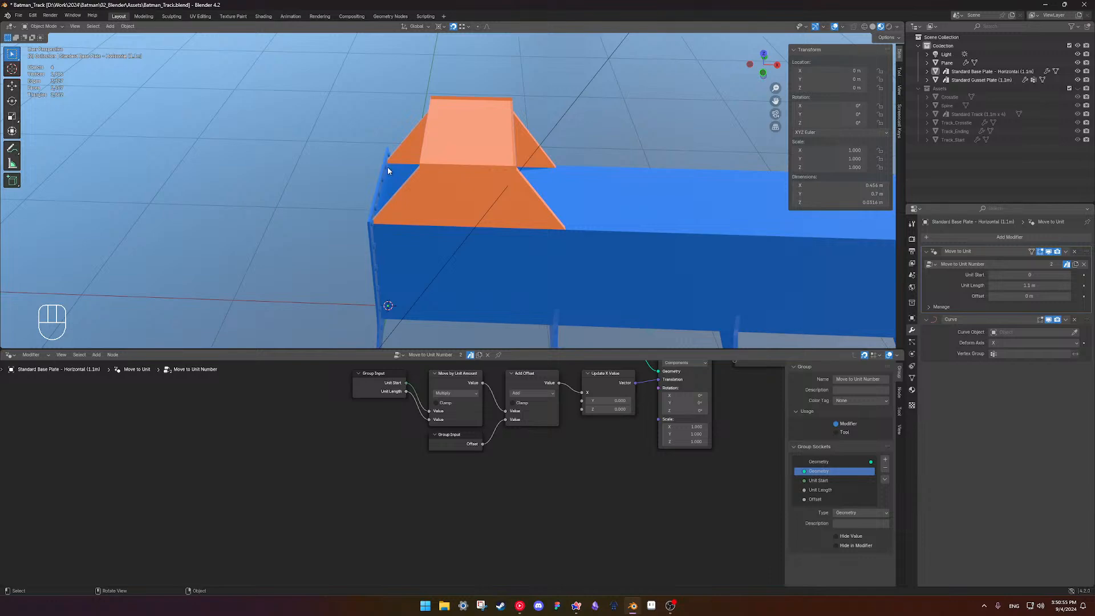
{"action": "middle_click_drag", "start_coordinate": [411, 155], "coordinate": [435, 193]}
{"action": "scroll", "coordinate": [446, 227], "scroll_direction": "down", "scroll_amount": 2}
{"action": "scroll", "coordinate": [453, 219], "scroll_direction": "up", "scroll_amount": 3}
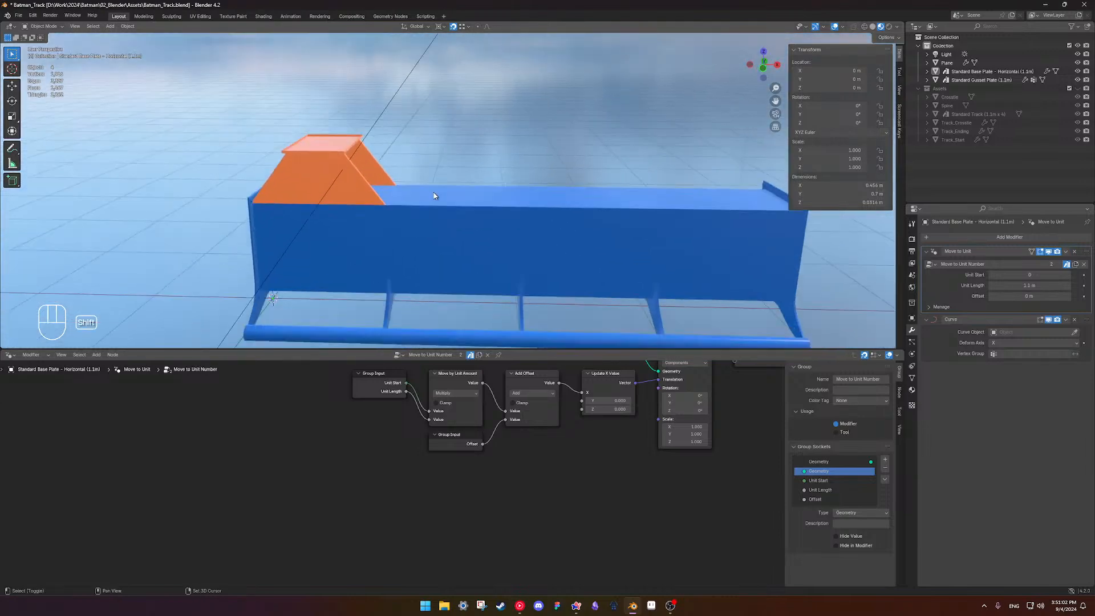
Select the gusset plate on top of the track and examine its shape and placement from several angles
{"action": "left_click", "coordinate": [359, 196]}
{"action": "scroll", "coordinate": [381, 214], "scroll_direction": "down", "scroll_amount": 4}
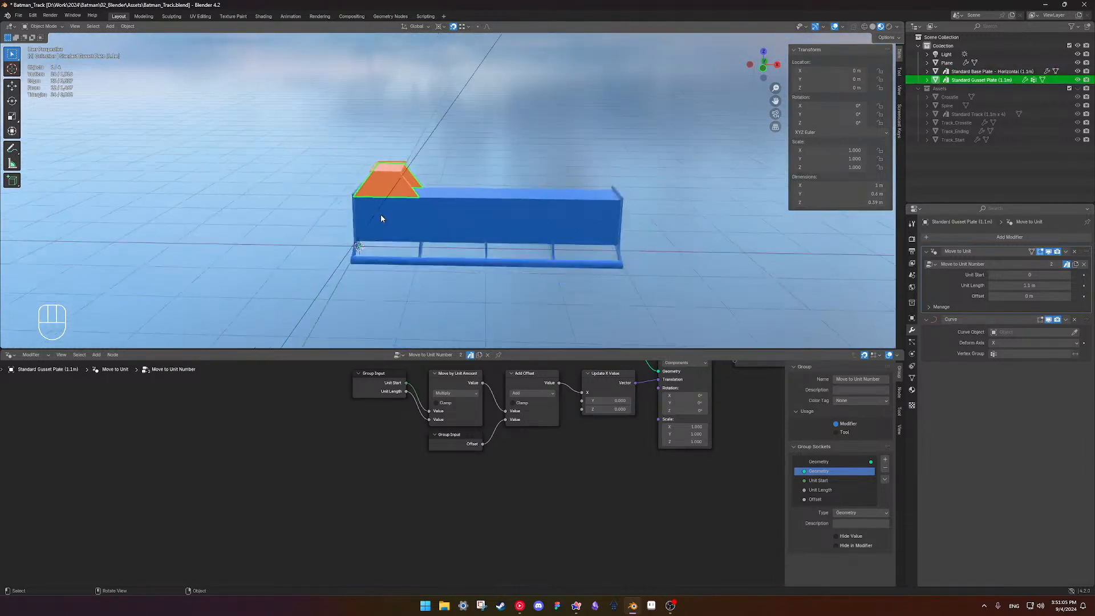
{"action": "middle_click_drag", "start_coordinate": [487, 214], "coordinate": [504, 205]}
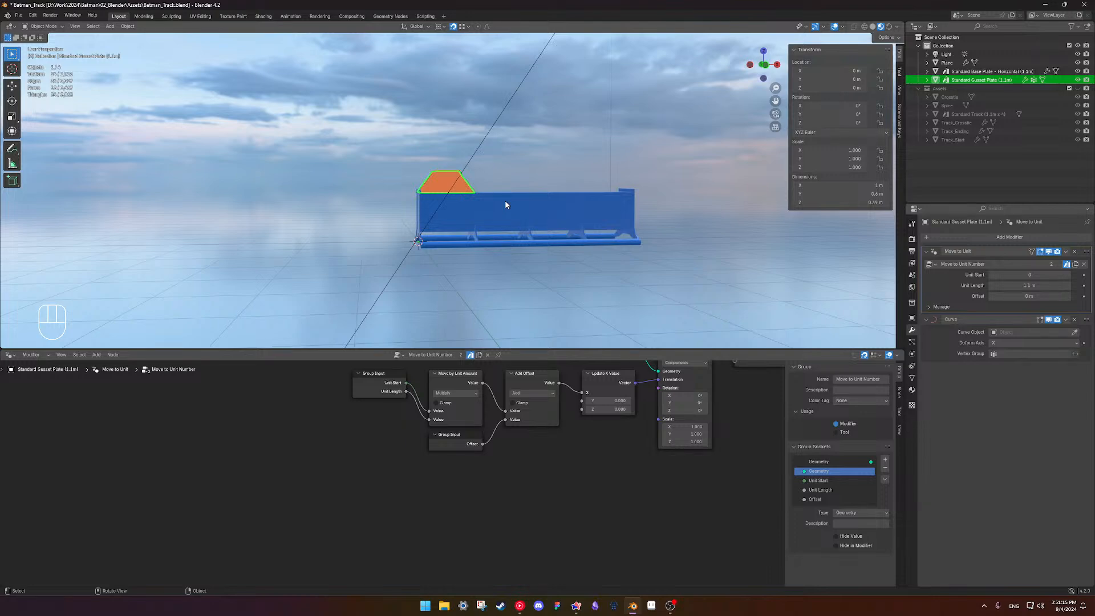
{"action": "scroll", "coordinate": [466, 233], "scroll_direction": "up", "scroll_amount": 5}
{"action": "middle_click_drag", "start_coordinate": [484, 204], "coordinate": [457, 235]}
{"action": "scroll", "coordinate": [456, 236], "scroll_direction": "down", "scroll_amount": 3}
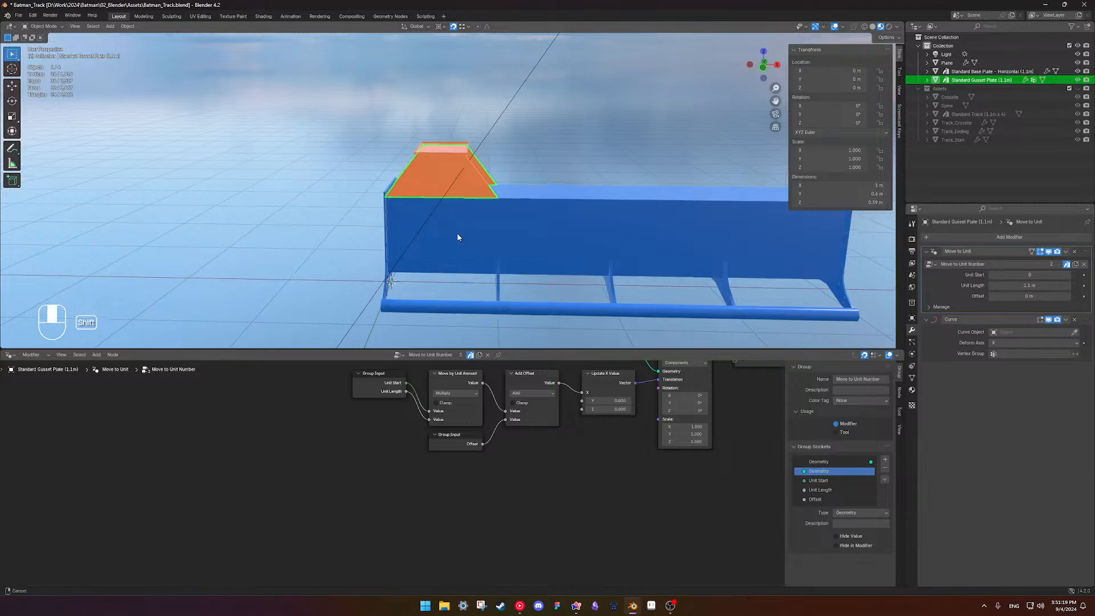
{"action": "key", "text": "Tab"}
{"action": "key", "text": "Tab"}
{"action": "middle_click_drag", "start_coordinate": [456, 197], "coordinate": [524, 208]}
{"action": "scroll", "coordinate": [457, 186], "scroll_direction": "up", "scroll_amount": 4}
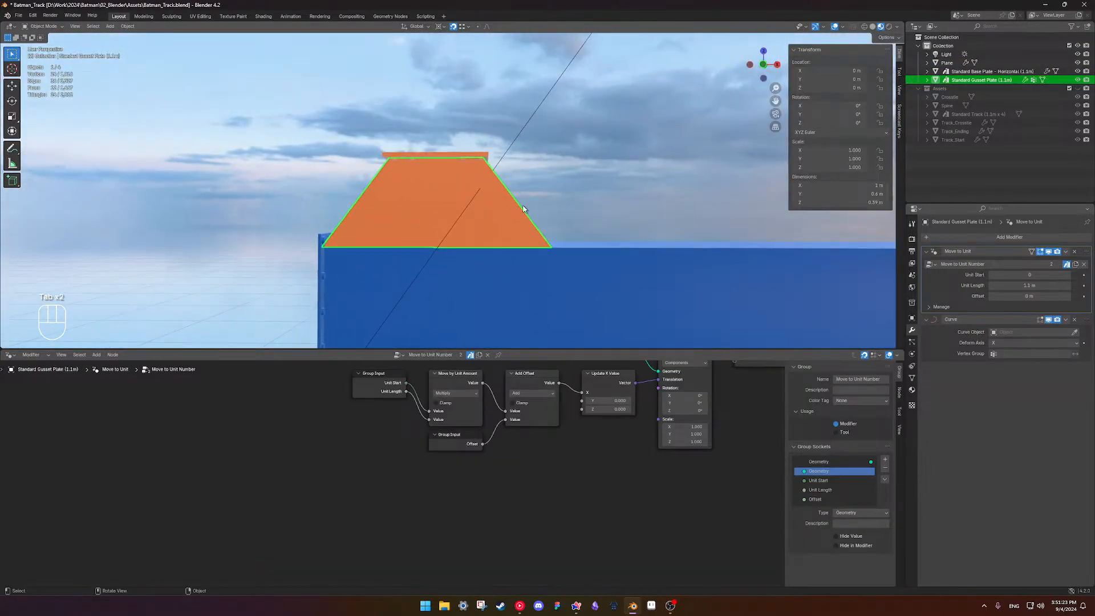
{"action": "scroll", "coordinate": [441, 196], "scroll_direction": "down", "scroll_amount": 4}
{"action": "mouse_move", "coordinate": [441, 196]}
{"action": "middle_mouse_down"}
{"action": "mouse_move", "coordinate": [478, 213]}
{"action": "mouse_move", "coordinate": [454, 178]}
{"action": "mouse_move", "coordinate": [461, 191]}
{"action": "middle_mouse_up"}
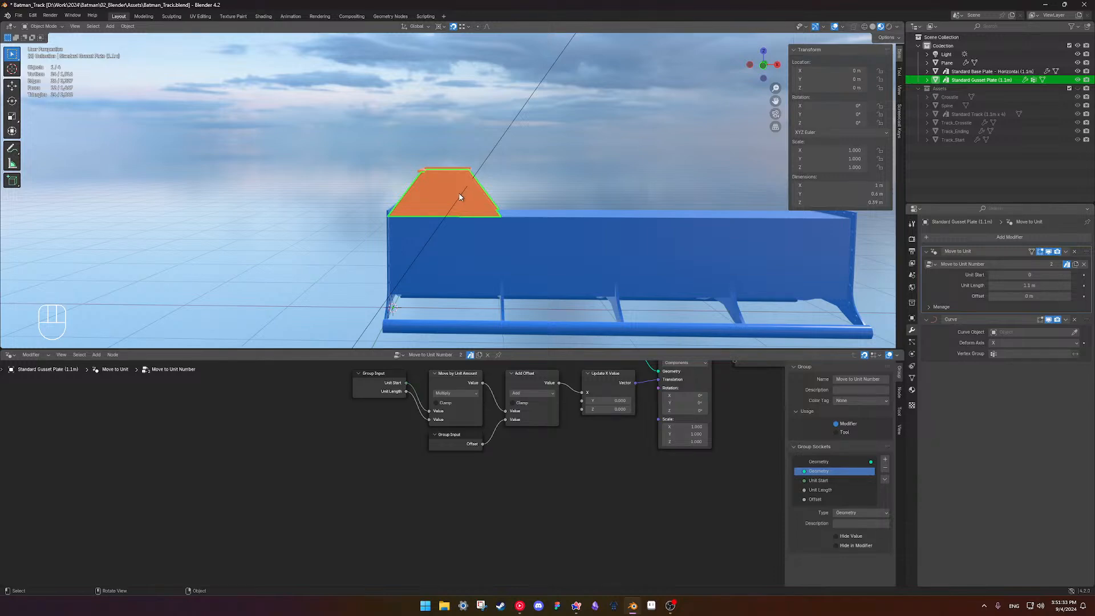
{"action": "middle_click_drag", "start_coordinate": [468, 213], "coordinate": [438, 206]}
Snap the 3D cursor to the centre of the gusset plate's bottom vertices, selected in front wireframe view
{"action": "key", "text": "Tab"}
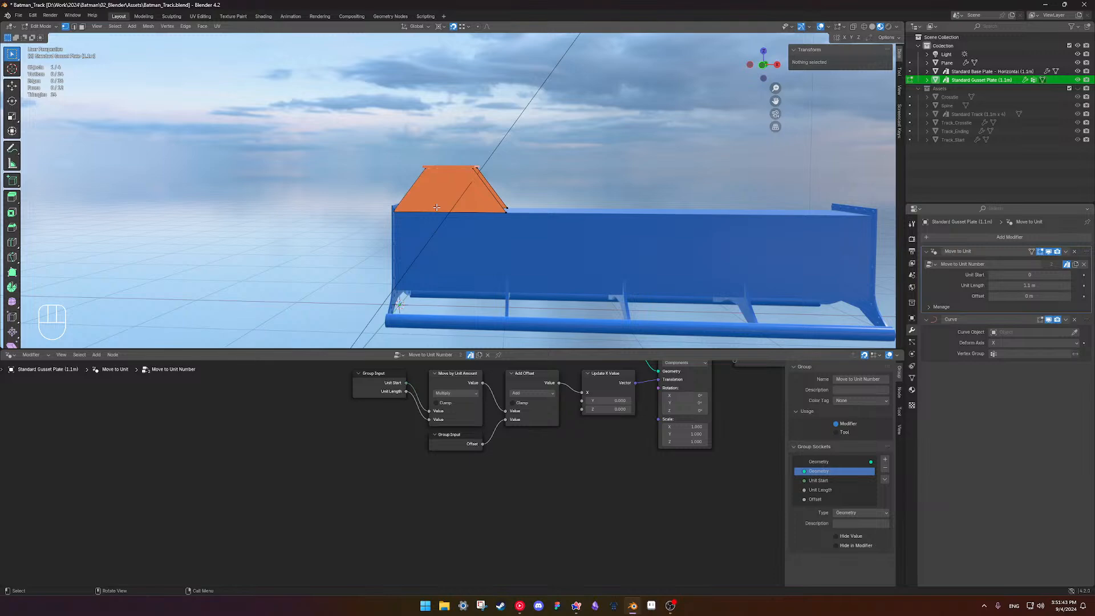
{"action": "mouse_move", "coordinate": [436, 207]}
{"action": "middle_mouse_down"}
{"action": "mouse_move", "coordinate": [410, 206]}
{"action": "mouse_move", "coordinate": [442, 207]}
{"action": "middle_mouse_up"}
{"action": "key", "text": "KP_1"}
{"action": "key", "text": "shift+z"}
{"action": "scroll", "coordinate": [436, 217], "scroll_direction": "up", "scroll_amount": 3}
{"action": "left_click_drag", "start_coordinate": [252, 201], "coordinate": [564, 285]}
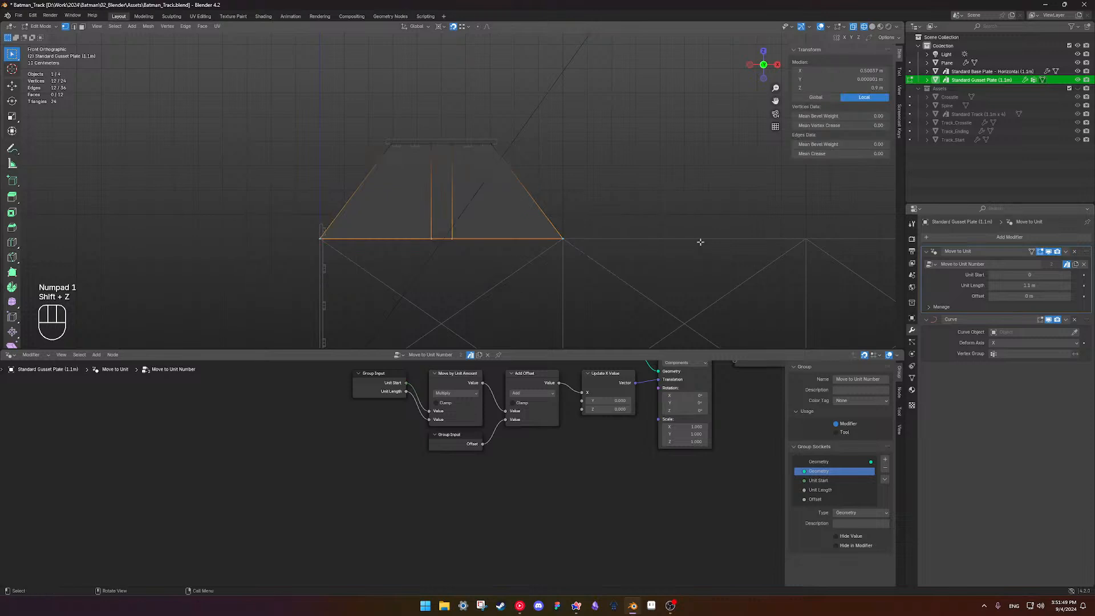
{"action": "right_click", "coordinate": [576, 179]}
{"action": "key", "text": "shift+s"}
{"action": "left_click", "coordinate": [667, 215]}
Set the gusset plate's origin to the 3D cursor in Object Mode
{"action": "right_click", "coordinate": [598, 214]}
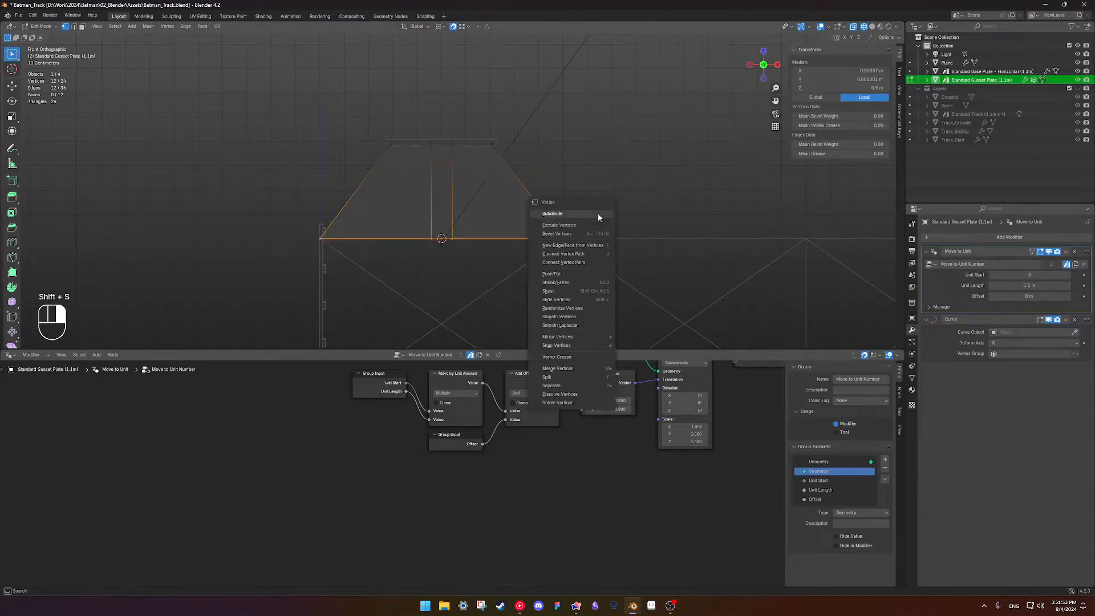
{"action": "key", "text": "KP_1"}
{"action": "key", "text": "Tab"}
{"action": "right_click", "coordinate": [590, 210]}
{"action": "mouse_move", "coordinate": [591, 210]}
{"action": "left_click", "coordinate": [675, 227]}
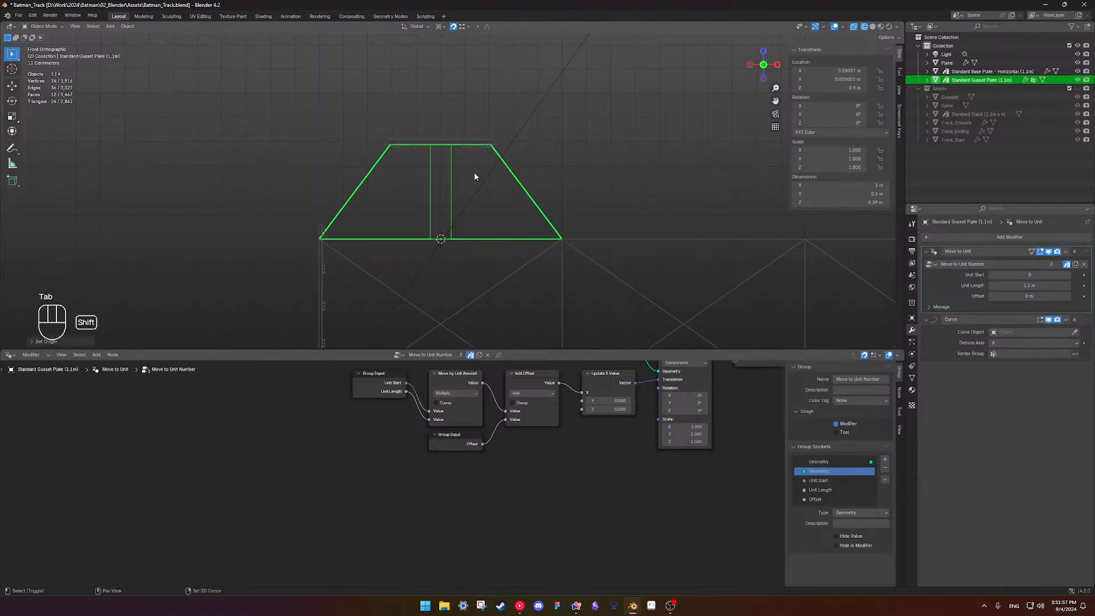
Set the origin of the horizontal base plate above the gusset to the 3D cursor
{"action": "left_click", "coordinate": [447, 144]}
{"action": "right_click", "coordinate": [516, 188]}
{"action": "mouse_move", "coordinate": [516, 188]}
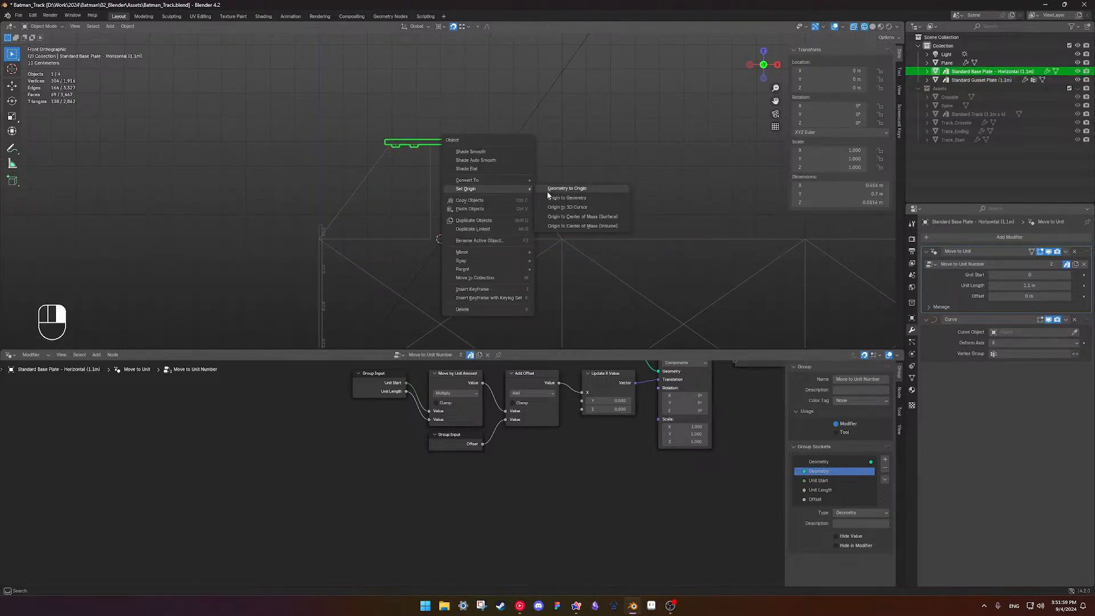
{"action": "left_click", "coordinate": [594, 207]}
Examine where the plates' shared origin sits relative to the track, in wireframe and in shaded view
{"action": "scroll", "coordinate": [532, 192], "scroll_direction": "down", "scroll_amount": 2}
{"action": "middle_click_drag", "start_coordinate": [519, 195], "coordinate": [473, 147], "text": "shift"}
{"action": "left_click", "coordinate": [525, 147]}
{"action": "middle_click_drag", "start_coordinate": [459, 237], "coordinate": [361, 226], "text": "shift"}
{"action": "scroll", "coordinate": [342, 240], "scroll_direction": "up", "scroll_amount": 1}
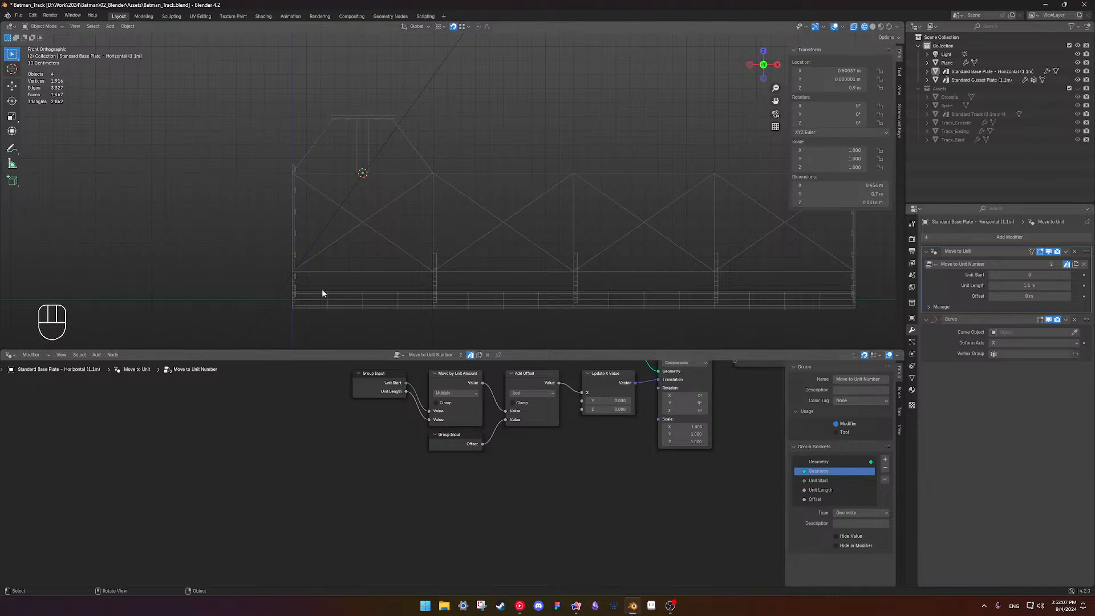
{"action": "middle_click_drag", "start_coordinate": [366, 172], "coordinate": [368, 194], "text": "shift"}
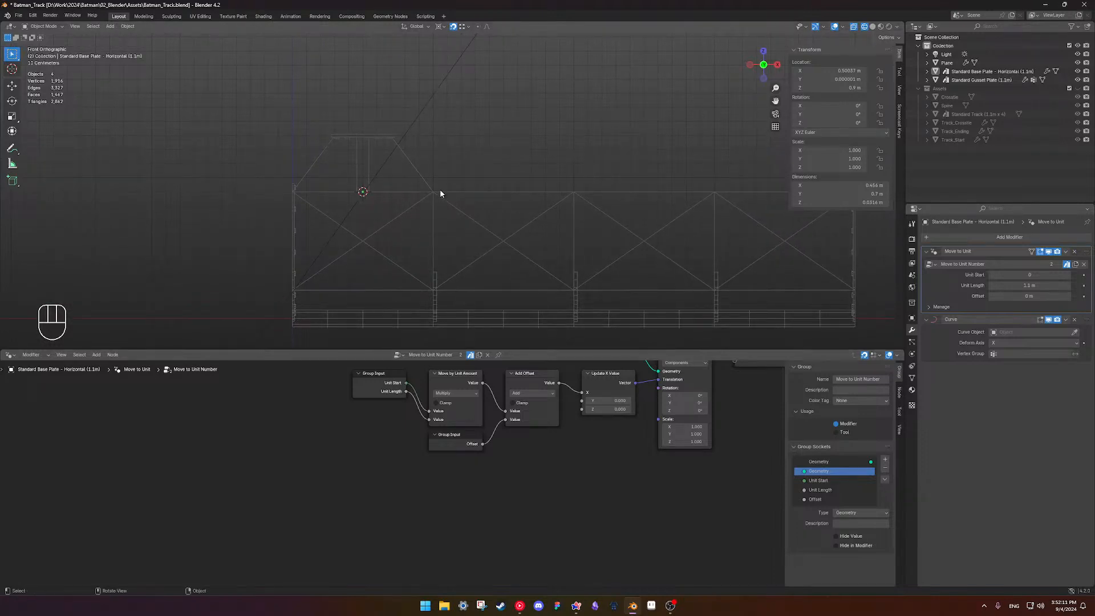
{"action": "middle_click_drag", "start_coordinate": [391, 202], "coordinate": [445, 232]}
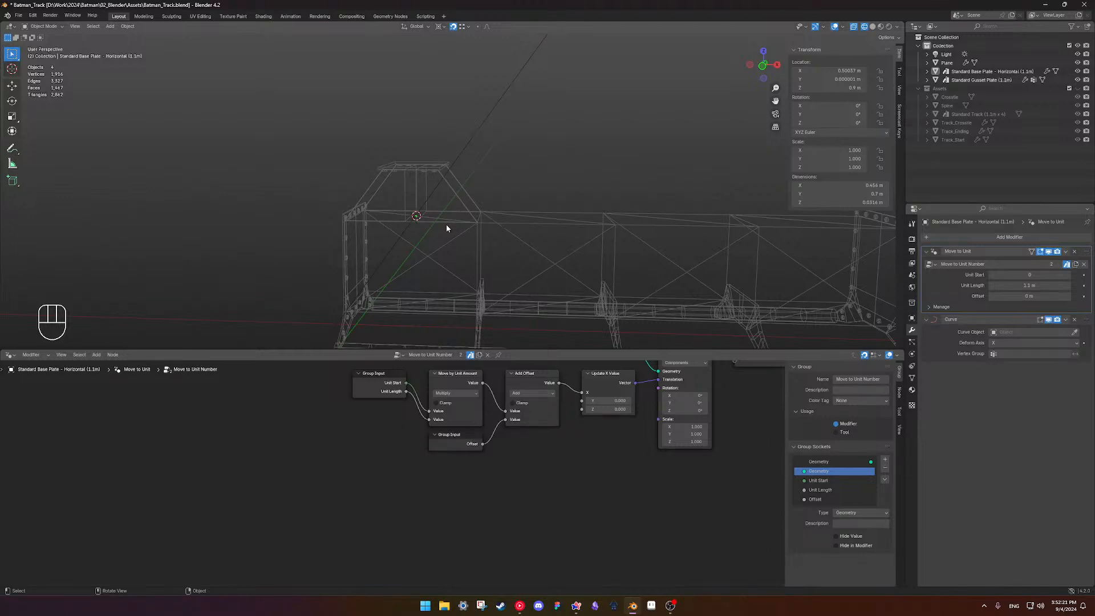
{"action": "scroll", "coordinate": [449, 224], "scroll_direction": "up", "scroll_amount": 5}
{"action": "middle_click_drag", "start_coordinate": [389, 206], "coordinate": [420, 227], "text": "shift"}
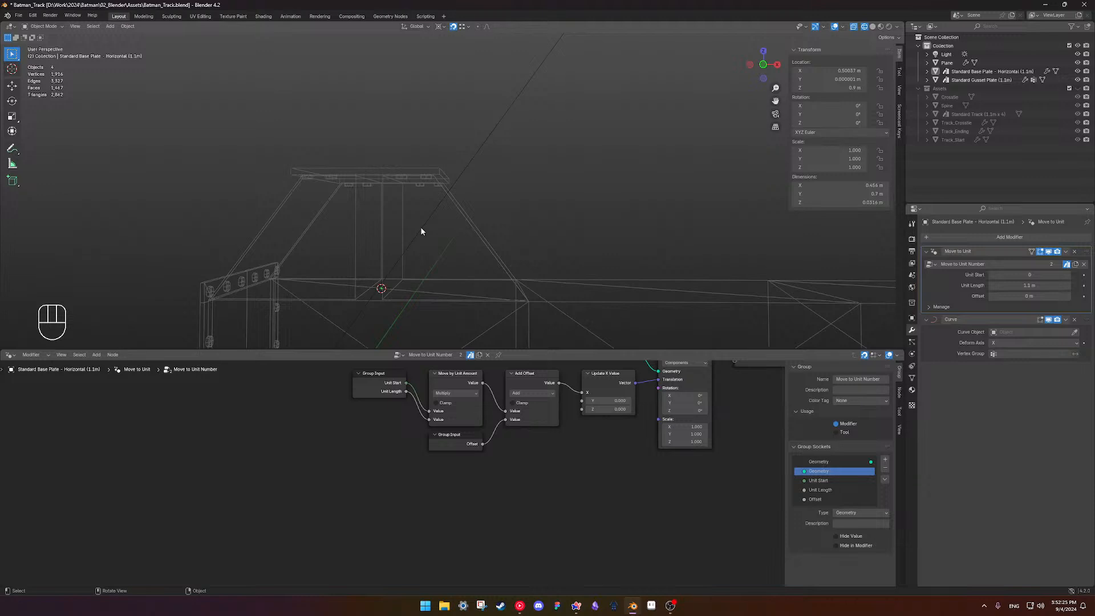
{"action": "key", "text": "shift+z"}
{"action": "scroll", "coordinate": [421, 230], "scroll_direction": "down", "scroll_amount": 6}
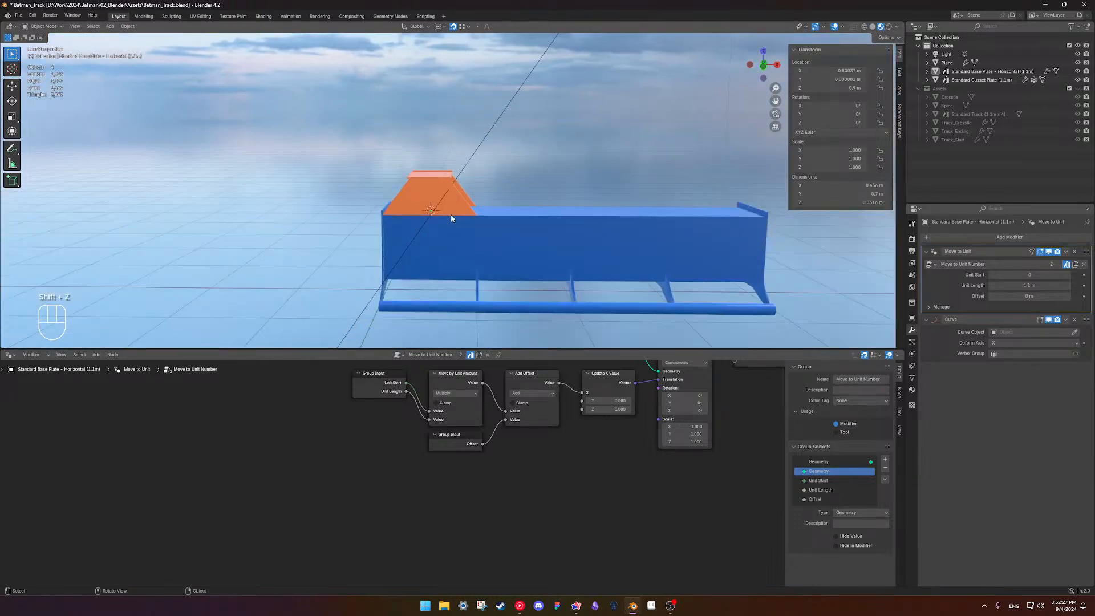
{"action": "scroll", "coordinate": [454, 211], "scroll_direction": "up", "scroll_amount": 2}
Move the Standard Gusset Plate and Standard Base Plate - Horizontal objects into the Assets collection and keep that collection hidden
{"action": "left_click", "coordinate": [466, 214]}
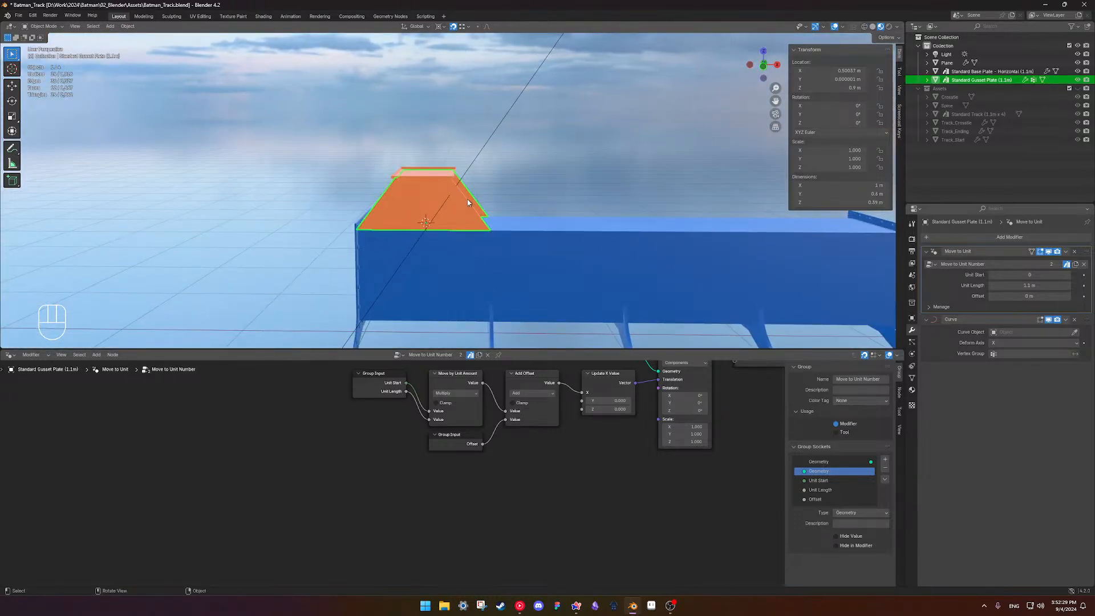
{"action": "left_click", "coordinate": [987, 71], "text": "ctrl"}
{"action": "left_click_drag", "start_coordinate": [987, 72], "coordinate": [987, 88]}
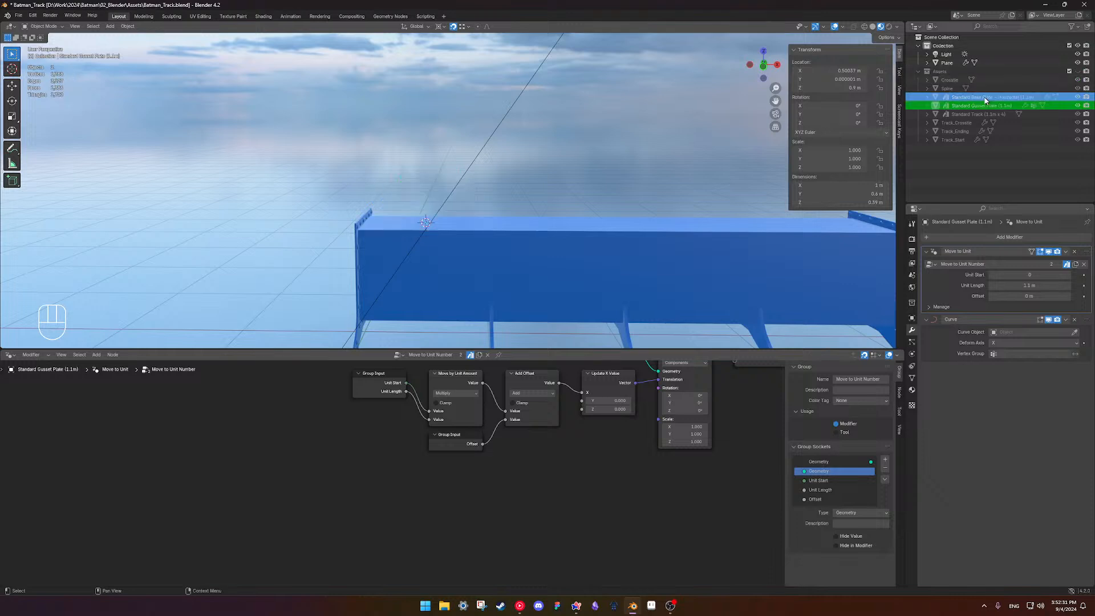
{"action": "left_click", "coordinate": [1078, 71]}
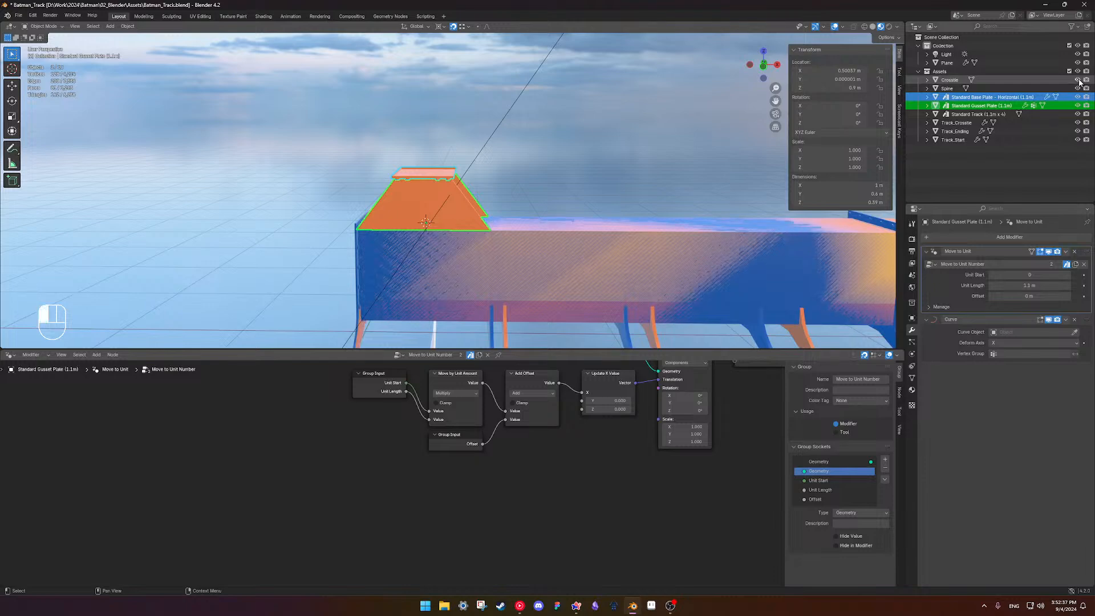
{"action": "left_click", "coordinate": [1077, 71]}
{"action": "scroll", "coordinate": [555, 223], "scroll_direction": "down", "scroll_amount": 3}
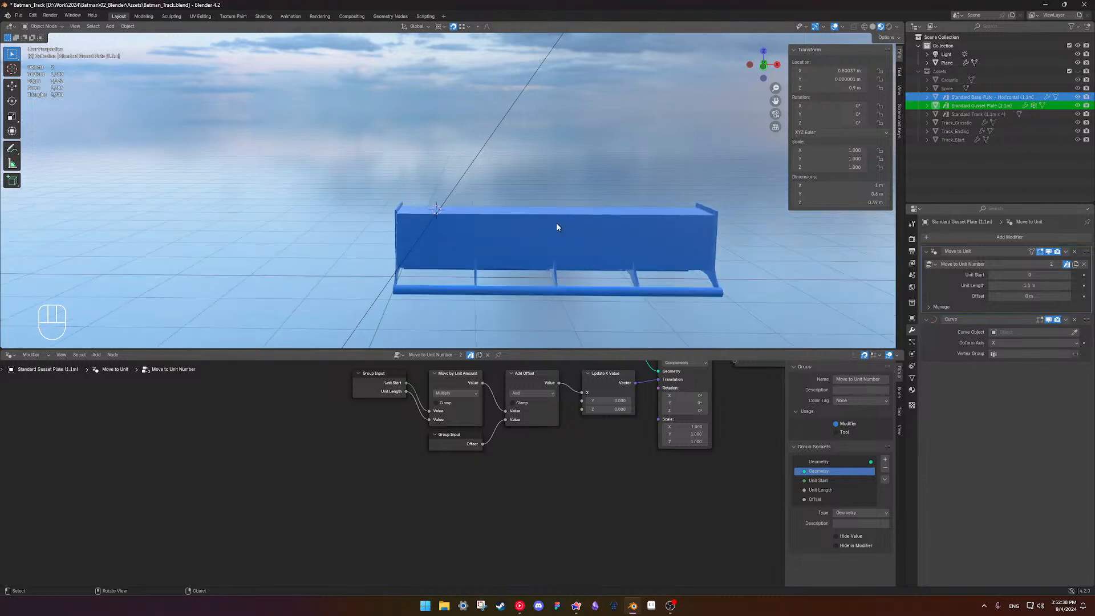
Select the track Plane and locate the Track Roots group node in its Generate B&M Track node tree
{"action": "left_click", "coordinate": [498, 235]}
{"action": "middle_click_drag", "start_coordinate": [516, 418], "coordinate": [484, 392], "text": "shift"}
{"action": "middle_click_drag", "start_coordinate": [411, 499], "coordinate": [455, 464], "text": "shift"}
{"action": "scroll", "coordinate": [386, 447], "scroll_direction": "down", "scroll_amount": 2}
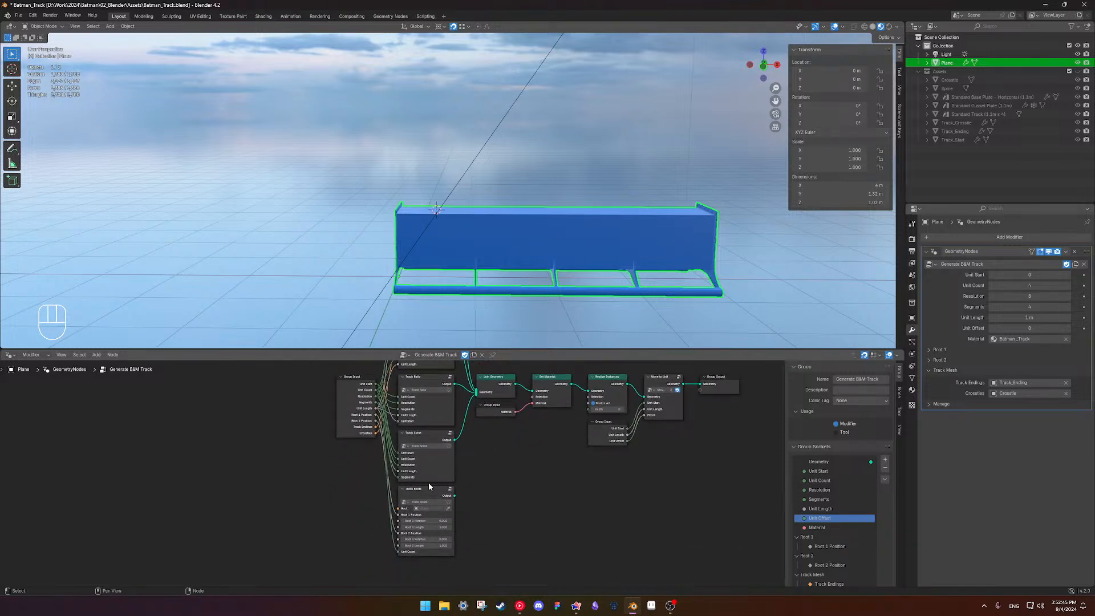
{"action": "scroll", "coordinate": [433, 487], "scroll_direction": "up", "scroll_amount": 2}
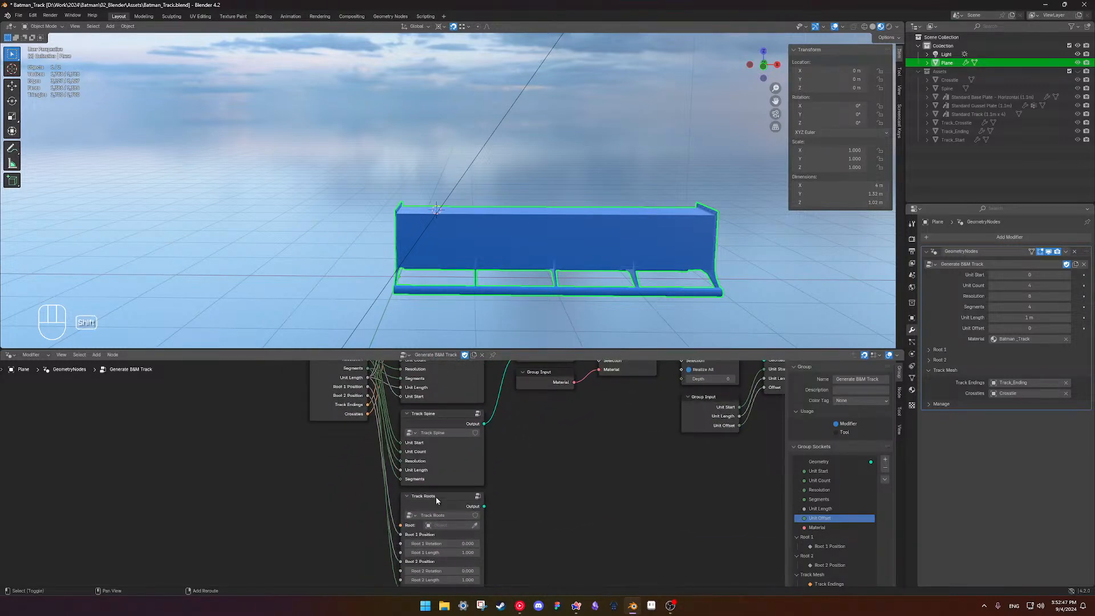
{"action": "middle_click_drag", "start_coordinate": [435, 497], "coordinate": [446, 468], "text": "shift"}
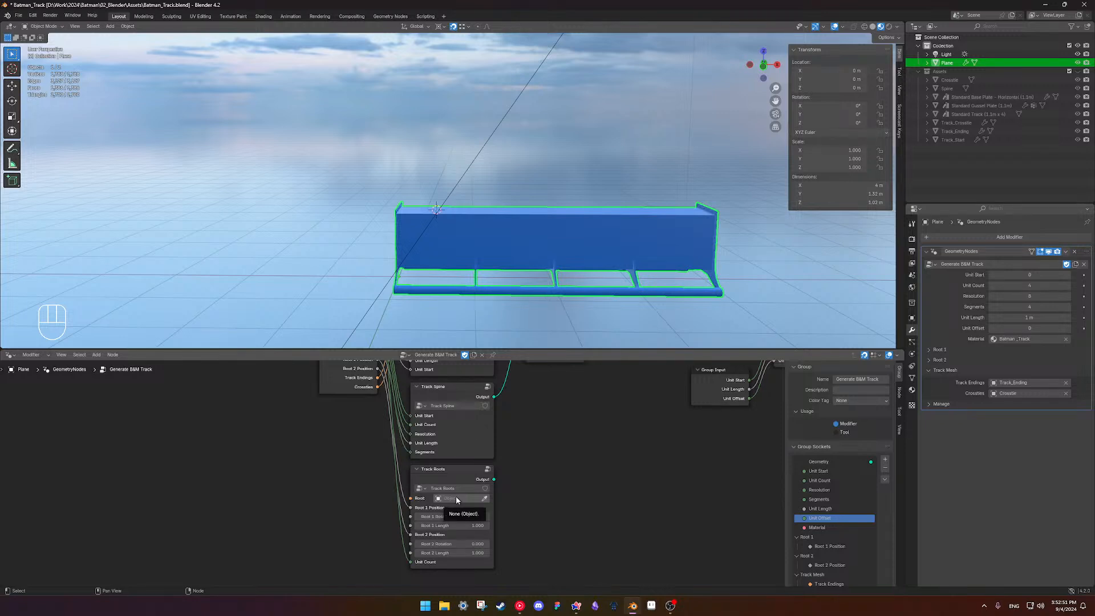
{"action": "scroll", "coordinate": [459, 285], "scroll_direction": "up", "scroll_amount": 3}
{"action": "middle_click_drag", "start_coordinate": [459, 285], "coordinate": [474, 264], "text": "shift"}
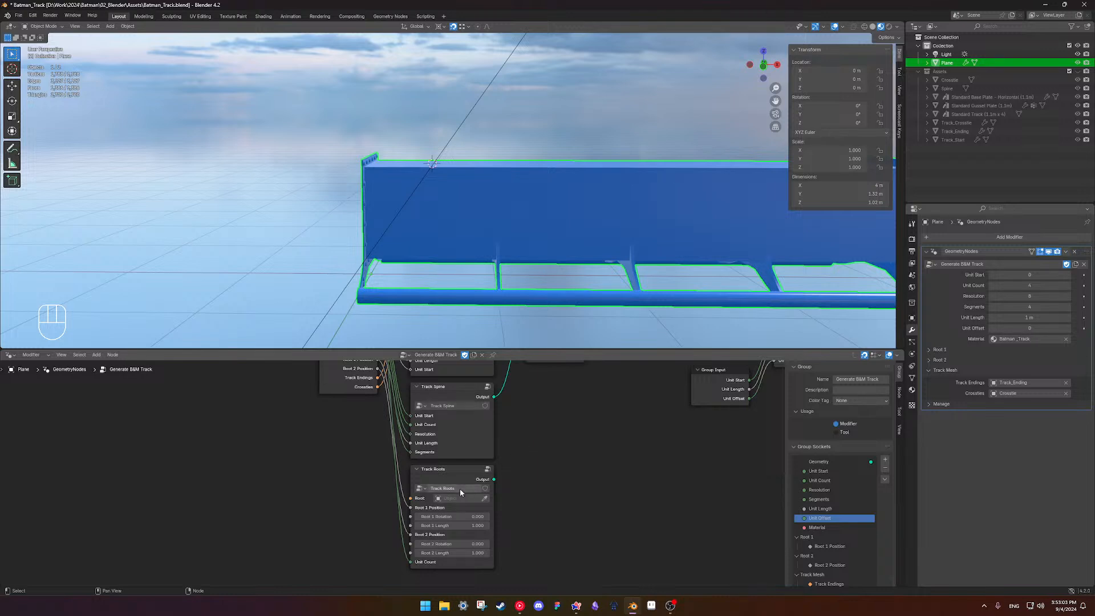
Inside the Track Roots group, duplicate the Root input socket and name the copy Root Plate
{"action": "key", "text": "Tab"}
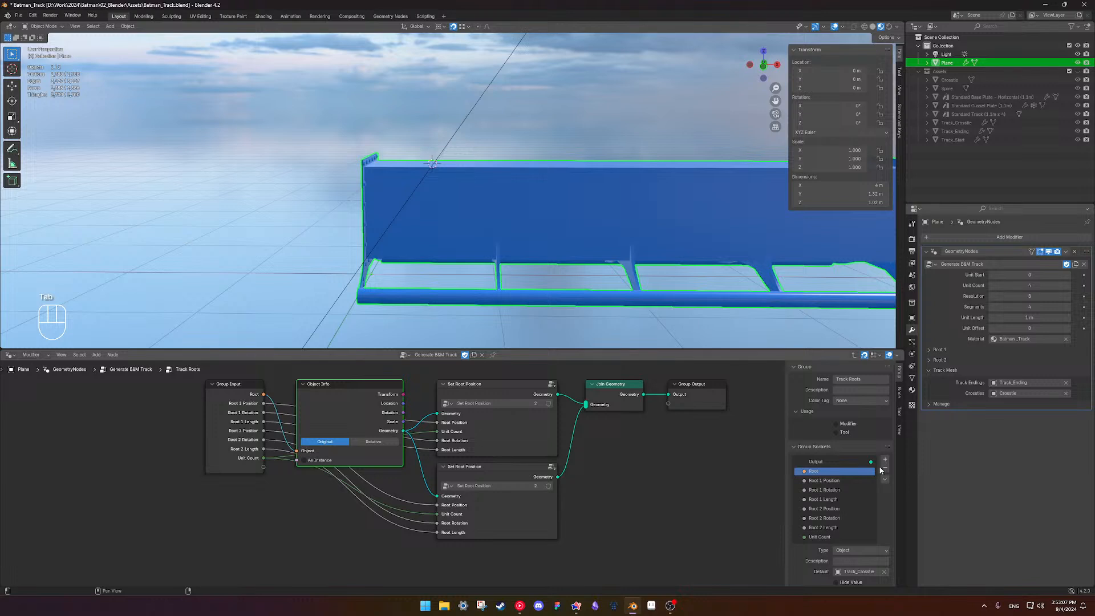
{"action": "left_click", "coordinate": [885, 479]}
{"action": "left_click", "coordinate": [918, 489]}
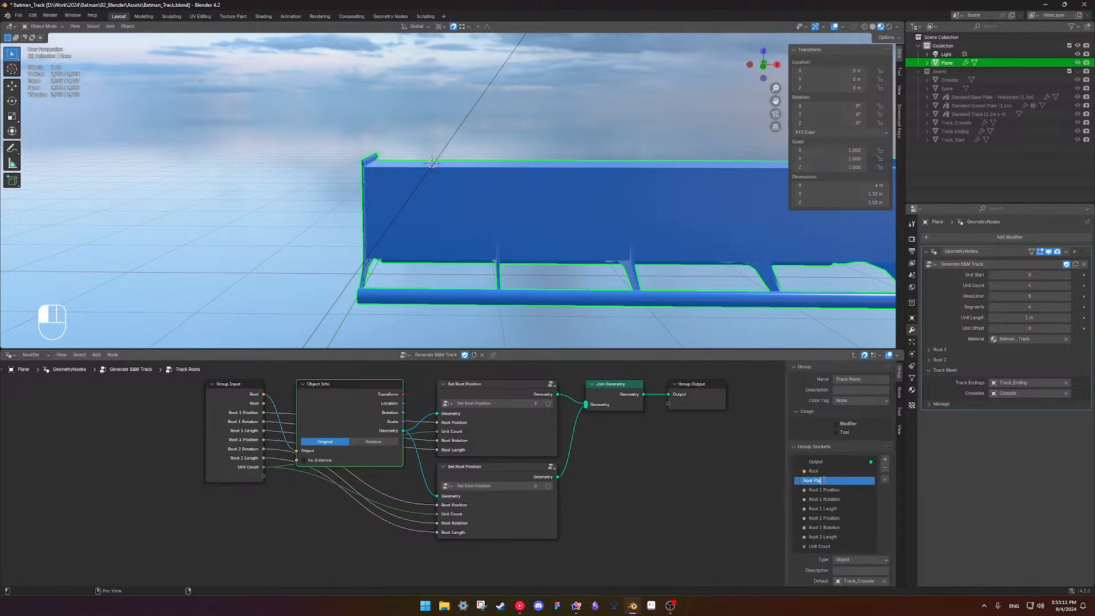
{"action": "key", "text": "Return"}
{"action": "left_click", "coordinate": [711, 492]}
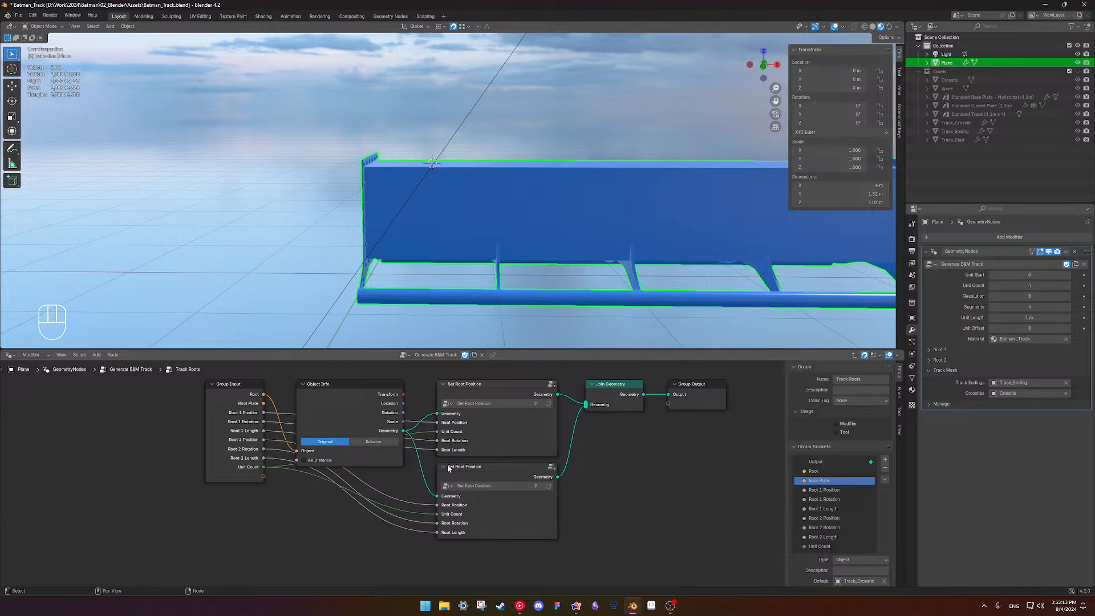
Feed Object Info's Object input from a duplicated Group Input node that shows only its Root socket
{"action": "scroll", "coordinate": [448, 469], "scroll_direction": "down", "scroll_amount": 3}
{"action": "scroll", "coordinate": [387, 453], "scroll_direction": "up", "scroll_amount": 3}
{"action": "left_click_drag", "start_coordinate": [371, 424], "coordinate": [369, 405]}
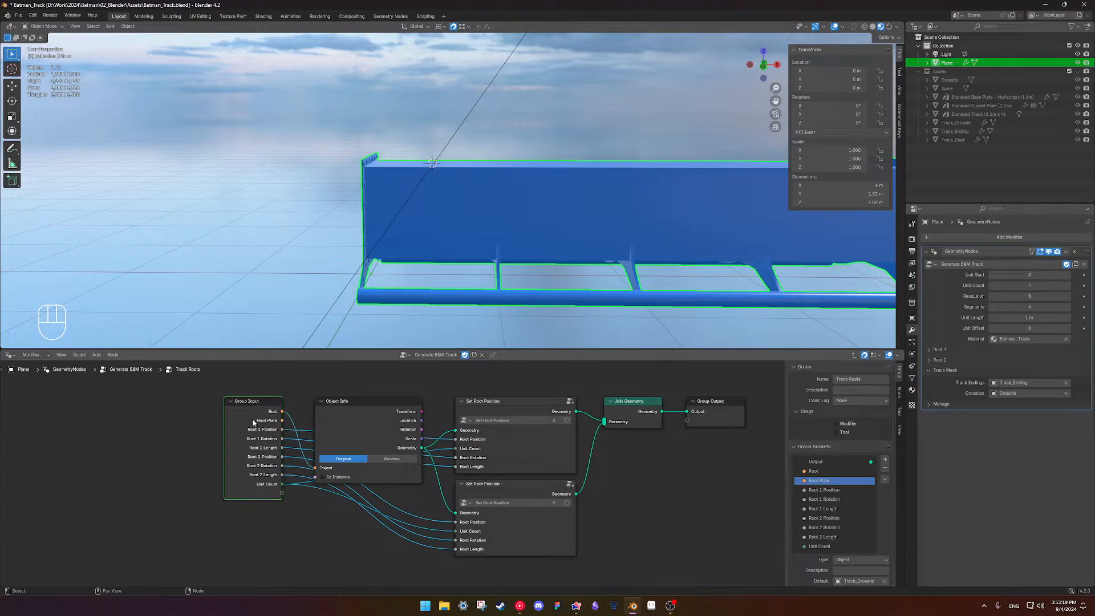
{"action": "left_click_drag", "start_coordinate": [252, 416], "coordinate": [247, 514]}
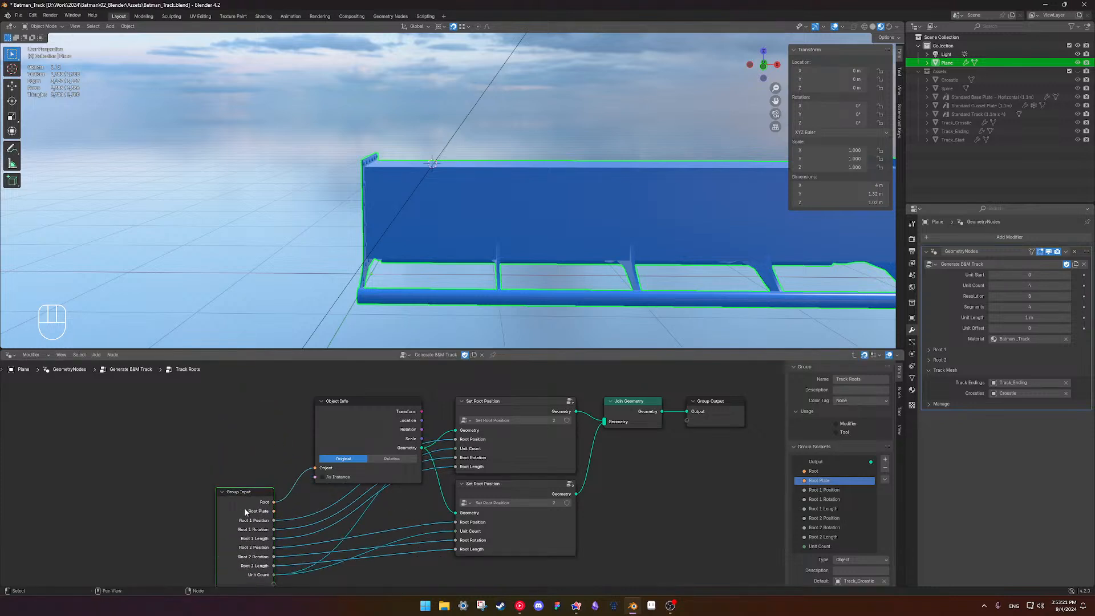
{"action": "key", "text": "shift+d"}
{"action": "left_click", "coordinate": [246, 420]}
{"action": "left_click_drag", "start_coordinate": [274, 411], "coordinate": [308, 470]}
{"action": "key", "text": "ctrl+h"}
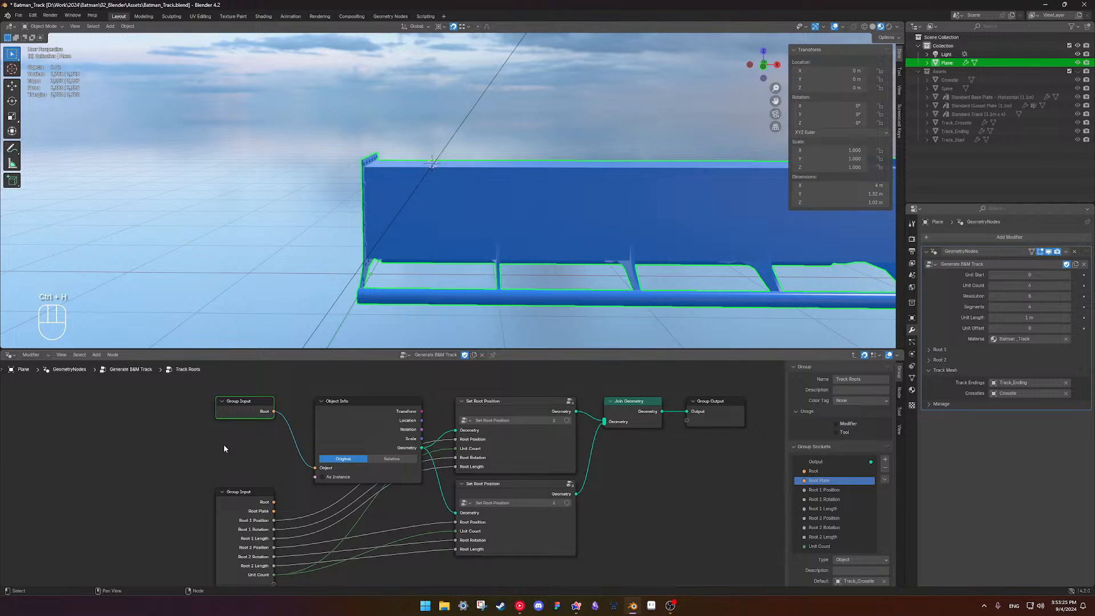
{"action": "left_click_drag", "start_coordinate": [248, 407], "coordinate": [265, 407]}
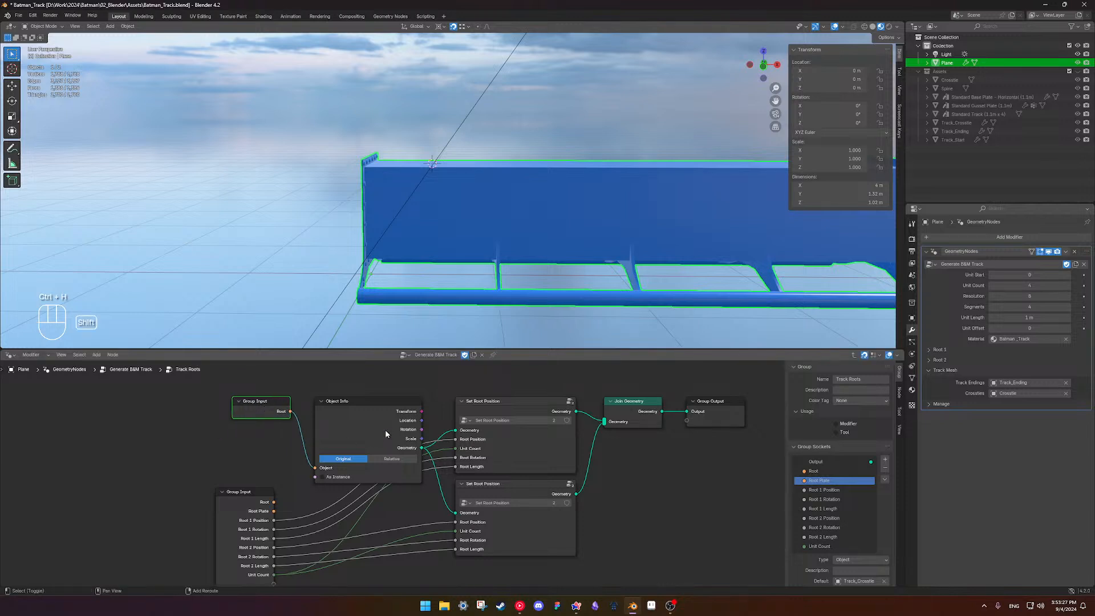
Place the original Group Input node below Object Info, beside the Set Root Position nodes, and hide its unused sockets
{"action": "middle_click_drag", "start_coordinate": [384, 432], "coordinate": [348, 412]}
{"action": "left_click_drag", "start_coordinate": [214, 480], "coordinate": [362, 480]}
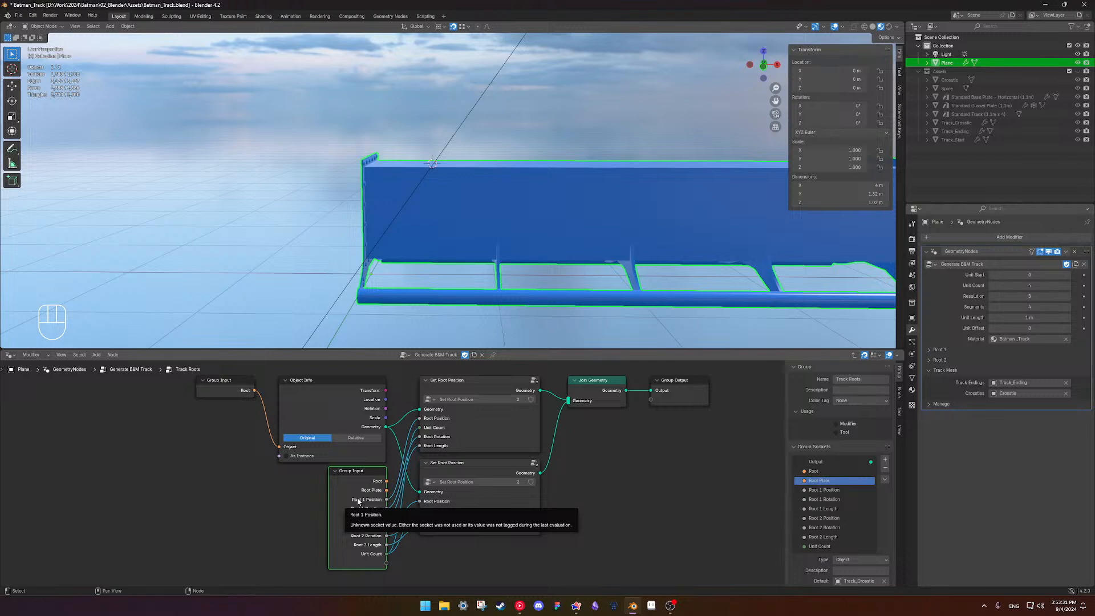
{"action": "key", "text": "ctrl+h"}
{"action": "middle_click_drag", "start_coordinate": [387, 443], "coordinate": [415, 468]}
{"action": "scroll", "coordinate": [386, 467], "scroll_direction": "up", "scroll_amount": 2}
{"action": "scroll", "coordinate": [386, 467], "scroll_direction": "down", "scroll_amount": 1}
{"action": "scroll", "coordinate": [370, 454], "scroll_direction": "down", "scroll_amount": 5}
{"action": "scroll", "coordinate": [438, 470], "scroll_direction": "up", "scroll_amount": 4}
{"action": "scroll", "coordinate": [476, 475], "scroll_direction": "up", "scroll_amount": 2}
{"action": "scroll", "coordinate": [488, 476], "scroll_direction": "down", "scroll_amount": 3}
{"action": "middle_click_drag", "start_coordinate": [487, 464], "coordinate": [512, 460], "text": "shift"}
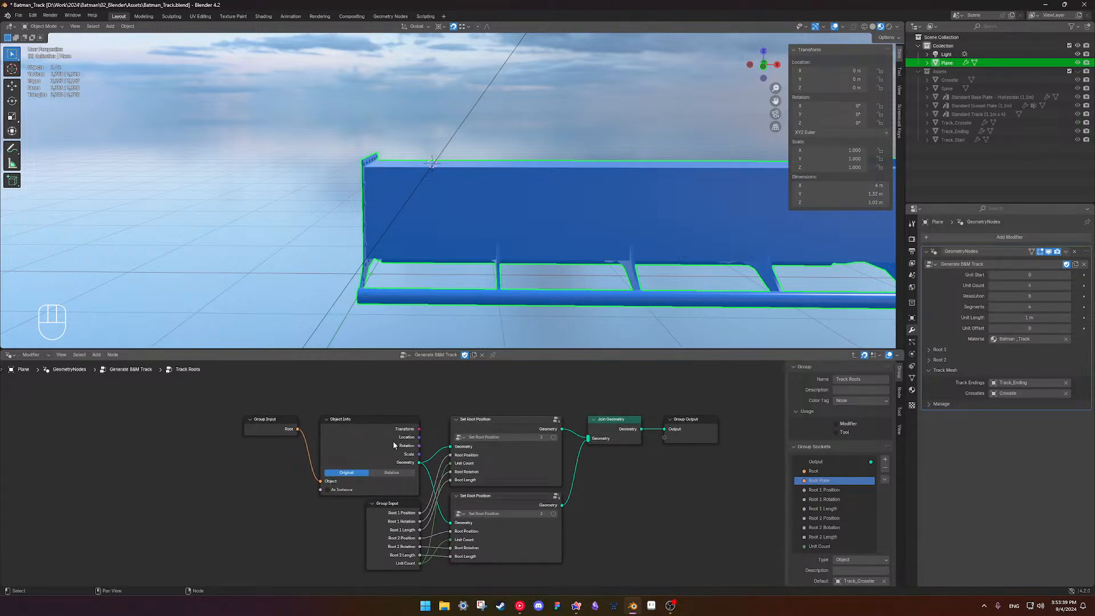
Leave the Track Roots group, reveal the Assets collection and rename the Standard Base Plate - Horizontal object to Root Plate
{"action": "key", "text": "Tab"}
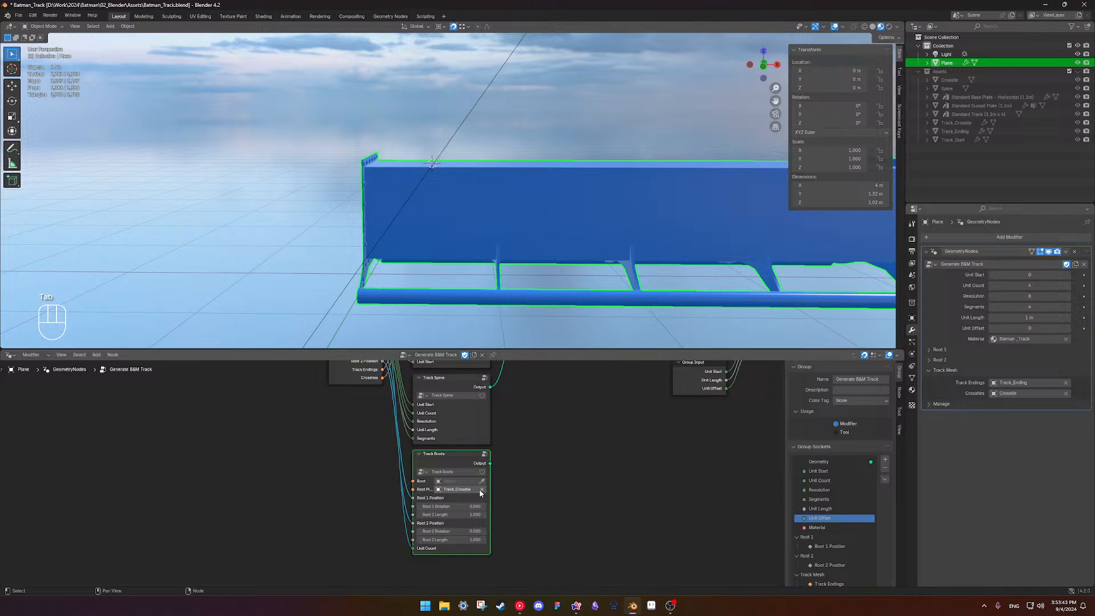
{"action": "left_click", "coordinate": [458, 480]}
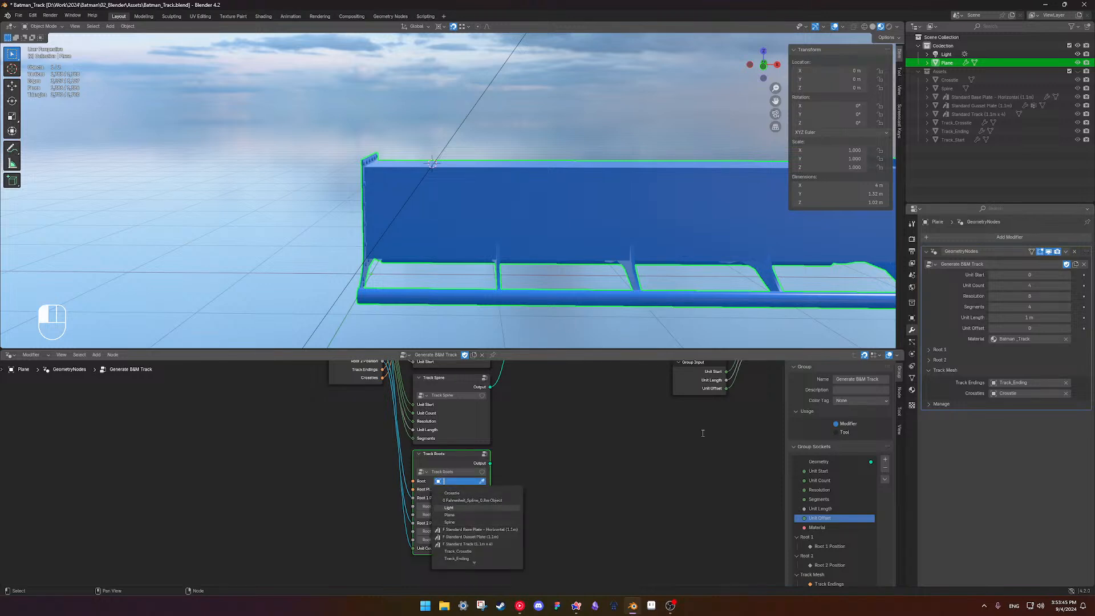
{"action": "left_click", "coordinate": [985, 99]}
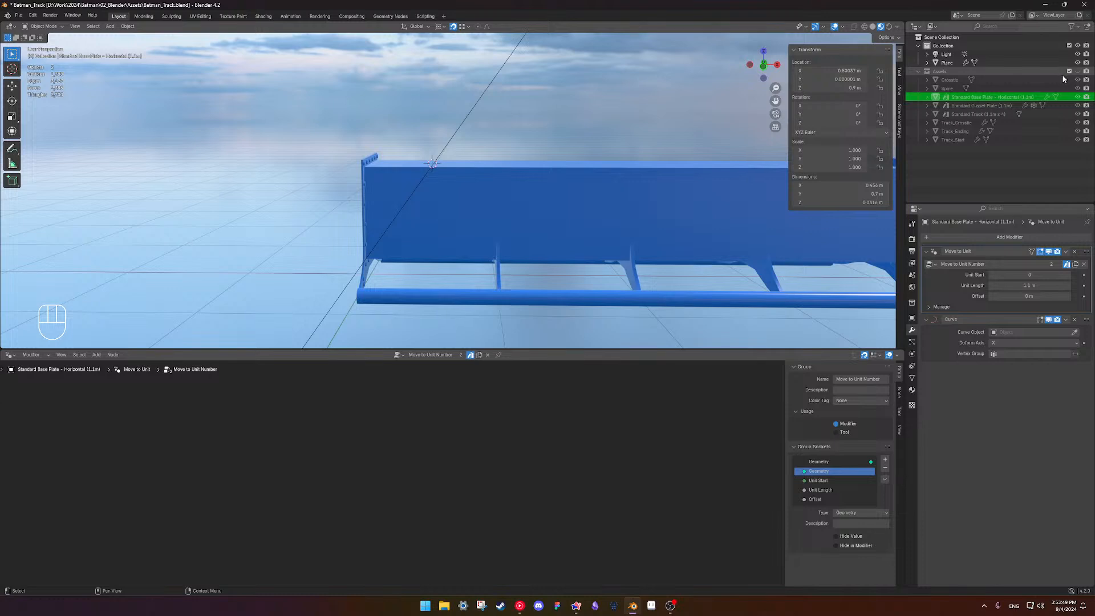
{"action": "left_click", "coordinate": [1076, 71]}
{"action": "double_click", "coordinate": [988, 97]}
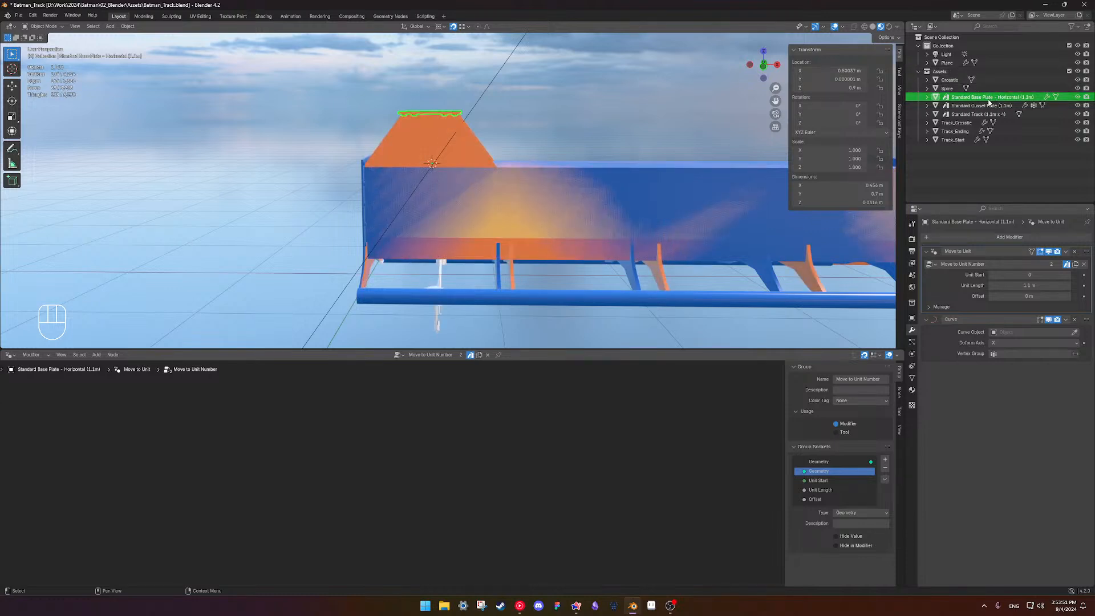
{"action": "type", "text": "Root Plate"}
{"action": "key", "text": "Return"}
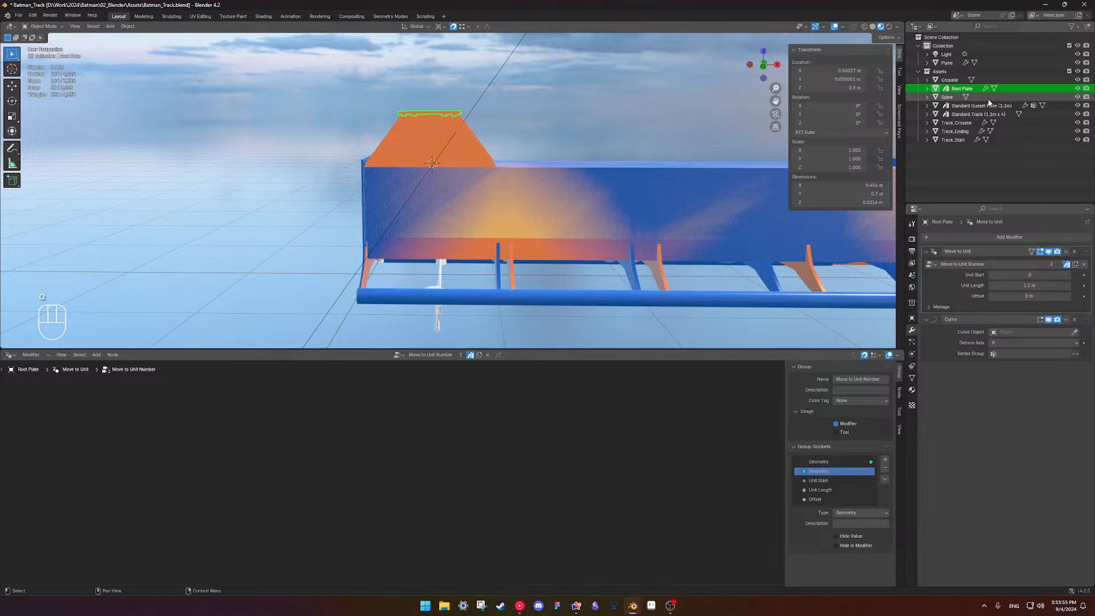
Rename the Standard Gusset Plate object to Root and hide the Assets collection
{"action": "left_click", "coordinate": [974, 106]}
{"action": "double_click", "coordinate": [972, 107]}
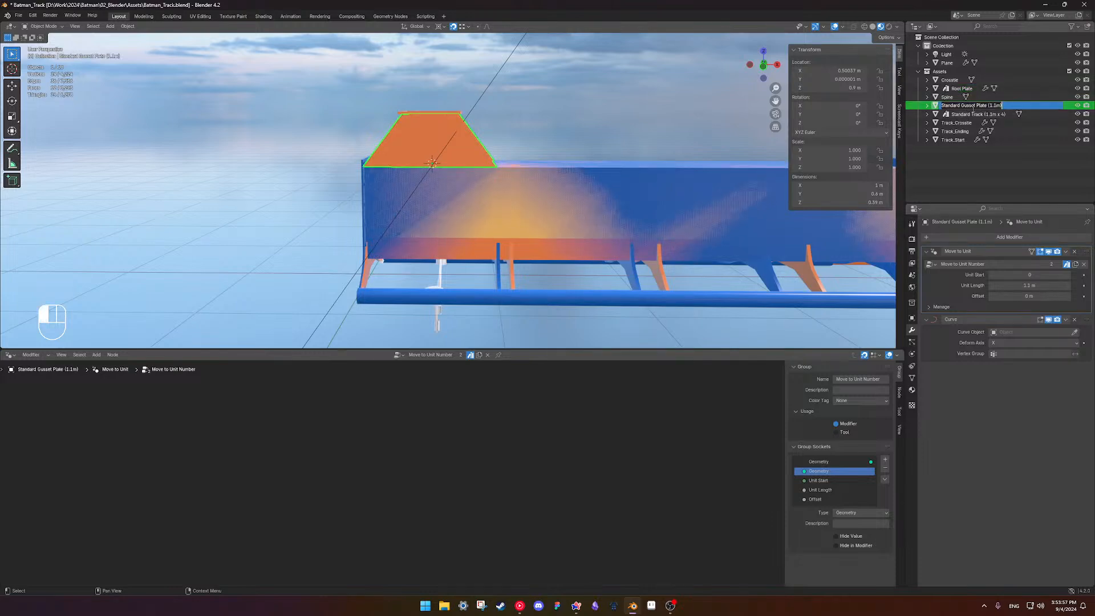
{"action": "type", "text": "Root"}
{"action": "key", "text": "Return"}
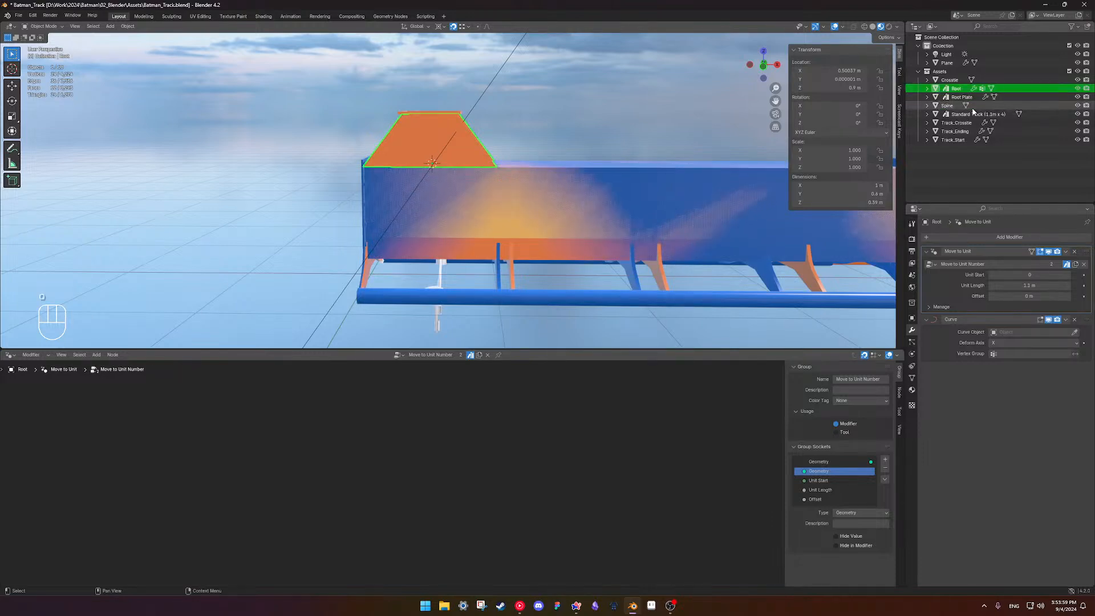
{"action": "left_click", "coordinate": [1078, 70]}
Select the track and assign the Root and Root Plate objects to the matching inputs of the Track Roots node
{"action": "left_click", "coordinate": [464, 259]}
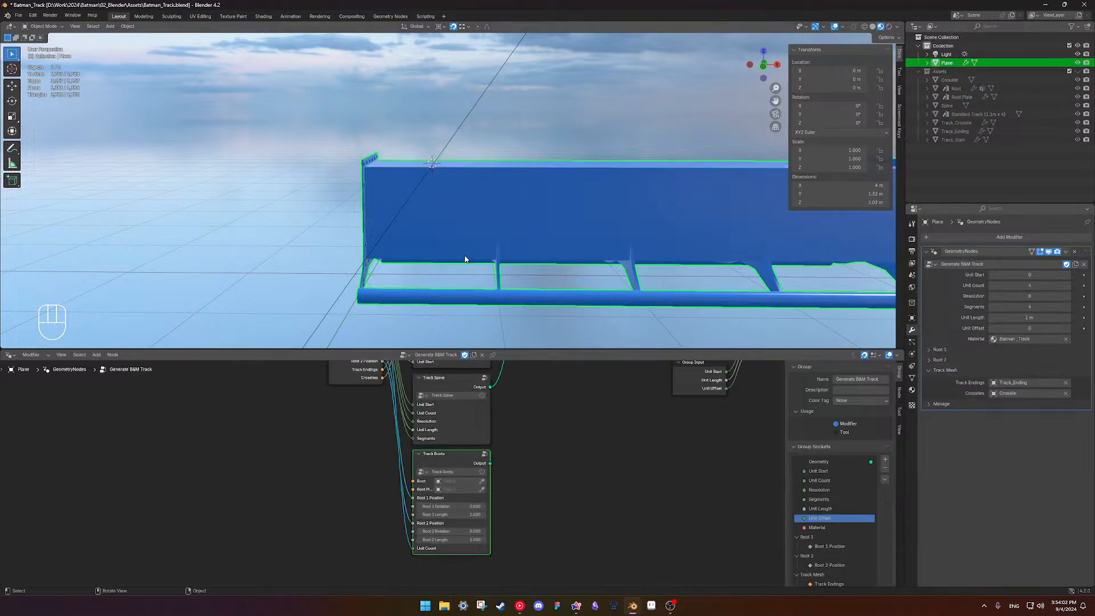
{"action": "left_click", "coordinate": [460, 480]}
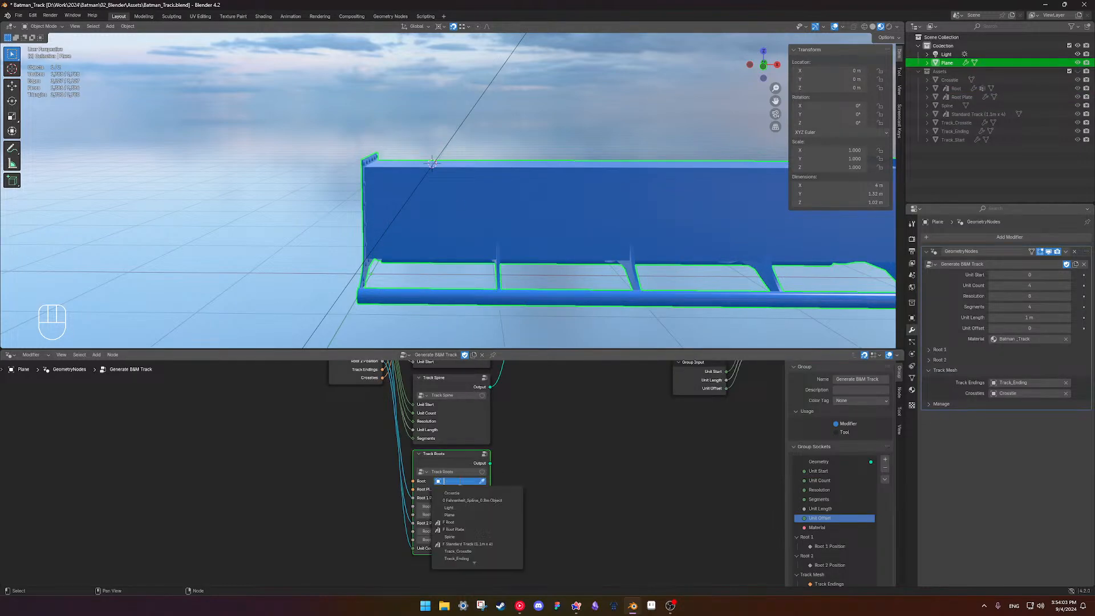
{"action": "left_click", "coordinate": [454, 522]}
{"action": "left_click", "coordinate": [454, 489]}
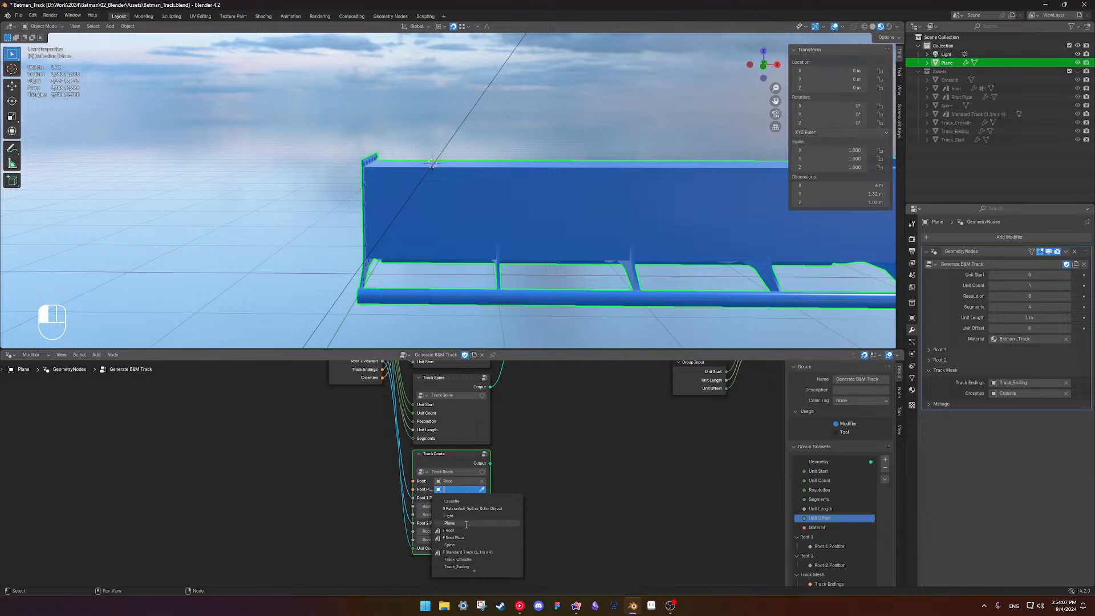
{"action": "left_click", "coordinate": [456, 537]}
Connect the Track Roots node's output to the Join Geometry node of the Generate B&M Track tree
{"action": "scroll", "coordinate": [560, 477], "scroll_direction": "down", "scroll_amount": 2}
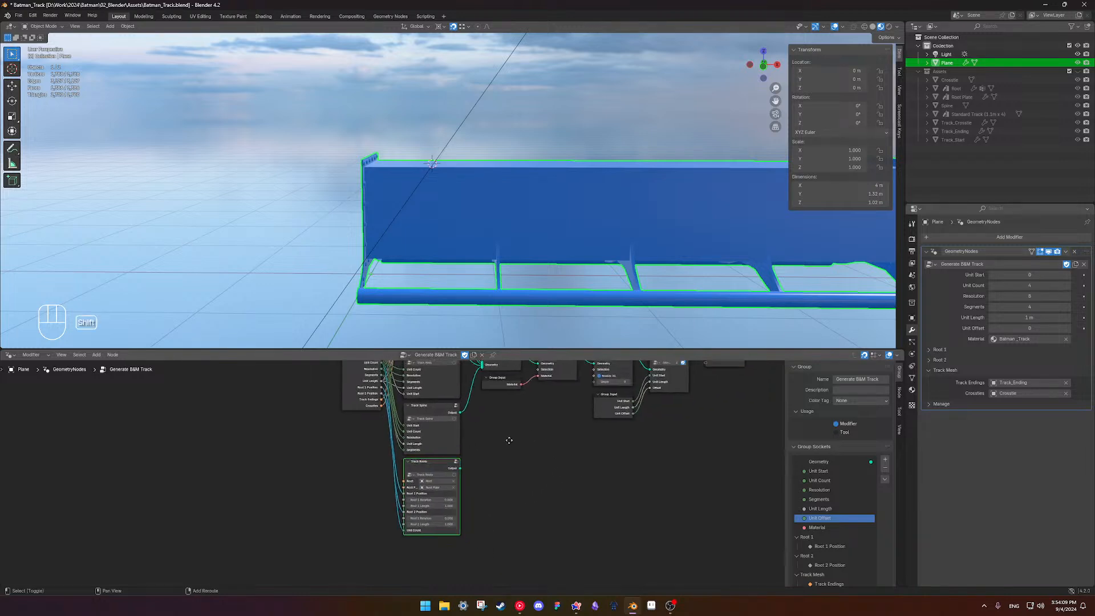
{"action": "middle_click_drag", "start_coordinate": [521, 431], "coordinate": [410, 505], "text": "shift"}
{"action": "left_click_drag", "start_coordinate": [358, 528], "coordinate": [383, 429]}
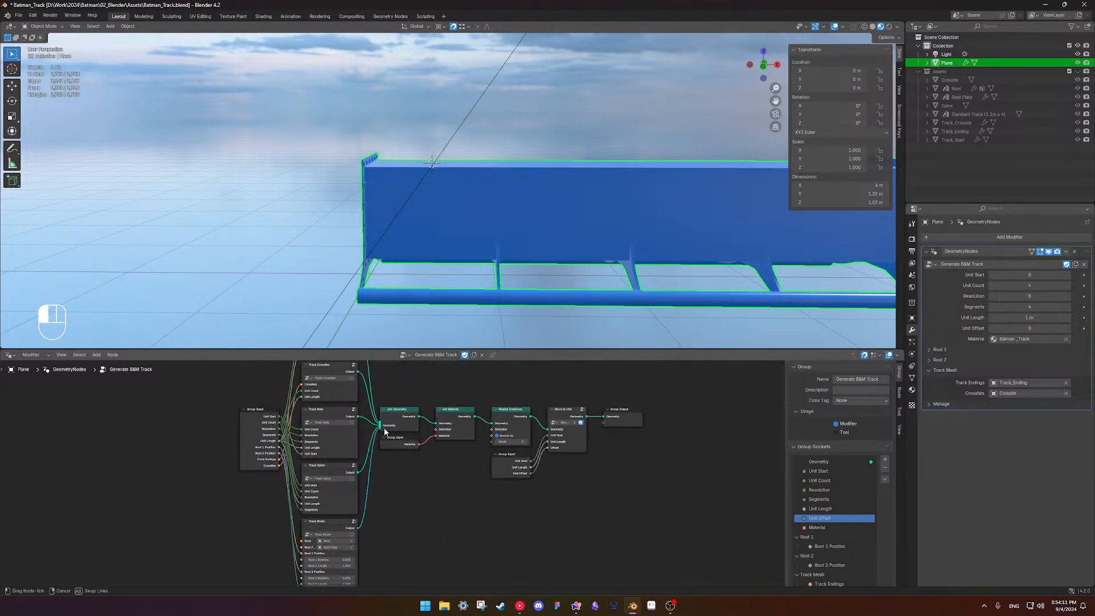
{"action": "scroll", "coordinate": [464, 242], "scroll_direction": "down", "scroll_amount": 3}
{"action": "mouse_move", "coordinate": [451, 241]}
{"action": "middle_mouse_down"}
{"action": "mouse_move", "coordinate": [448, 228]}
{"action": "mouse_move", "coordinate": [446, 251]}
{"action": "mouse_move", "coordinate": [471, 233]}
{"action": "middle_mouse_up"}
{"action": "scroll", "coordinate": [445, 251], "scroll_direction": "up", "scroll_amount": 3}
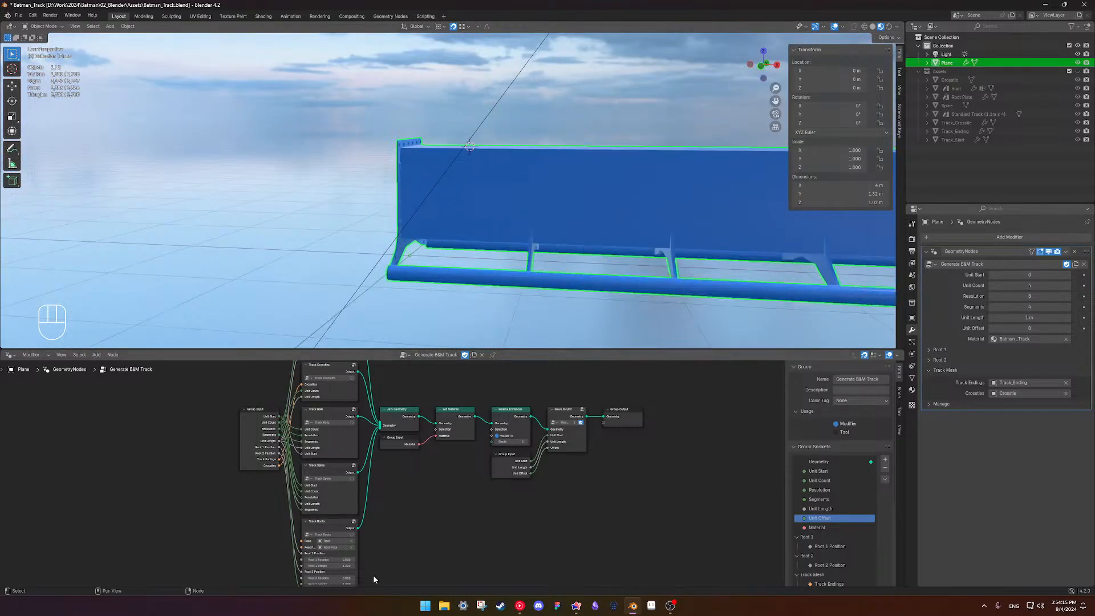
Inside Track Roots, cut the geometry links around both Set Root Position nodes and move them with their Group Input below Object Info
{"action": "key", "text": "Tab"}
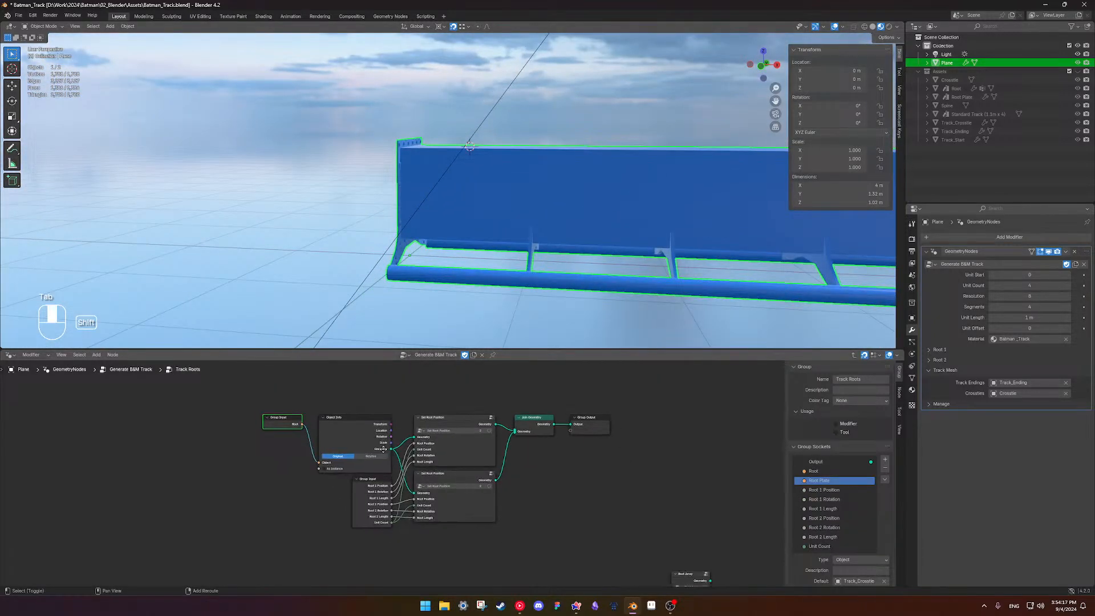
{"action": "right_click_drag", "start_coordinate": [398, 424], "coordinate": [395, 462], "text": "ctrl"}
{"action": "right_click_drag", "start_coordinate": [510, 421], "coordinate": [510, 456], "text": "ctrl"}
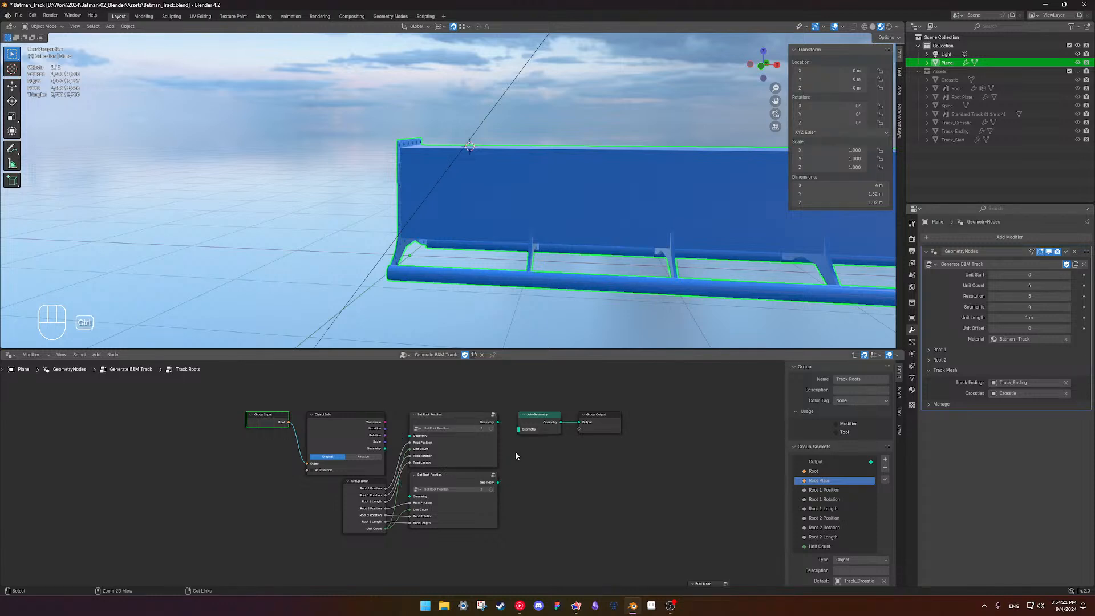
{"action": "left_click", "coordinate": [373, 512]}
{"action": "left_click", "coordinate": [450, 462], "text": "shift"}
{"action": "left_click_drag", "start_coordinate": [460, 451], "coordinate": [290, 529]}
Link Object Info's geometry directly to Join Geometry and shift the Set Root Position nodes farther from the main chain
{"action": "left_click_drag", "start_coordinate": [388, 449], "coordinate": [528, 426]}
{"action": "left_click_drag", "start_coordinate": [386, 449], "coordinate": [519, 428]}
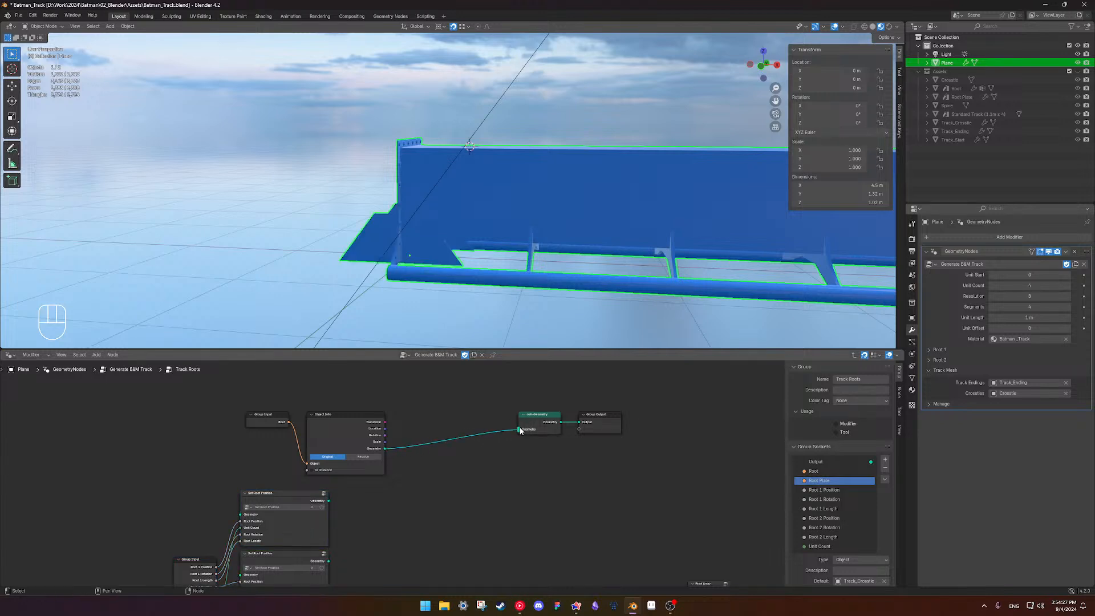
{"action": "scroll", "coordinate": [439, 441], "scroll_direction": "up", "scroll_amount": 2}
{"action": "middle_click_drag", "start_coordinate": [314, 429], "coordinate": [412, 416], "text": "shift"}
{"action": "left_click", "coordinate": [348, 389]}
{"action": "scroll", "coordinate": [354, 397], "scroll_direction": "down", "scroll_amount": 2}
{"action": "scroll", "coordinate": [387, 446], "scroll_direction": "down", "scroll_amount": 3}
{"action": "middle_click_drag", "start_coordinate": [341, 470], "coordinate": [349, 455], "text": "shift"}
{"action": "left_click_drag", "start_coordinate": [237, 466], "coordinate": [354, 548]}
{"action": "left_click_drag", "start_coordinate": [356, 475], "coordinate": [247, 475]}
Duplicate Object Info, feed the copy from the Root Plate socket, hide unused Group Input sockets and link its geometry to Join Geometry
{"action": "left_click", "coordinate": [422, 487]}
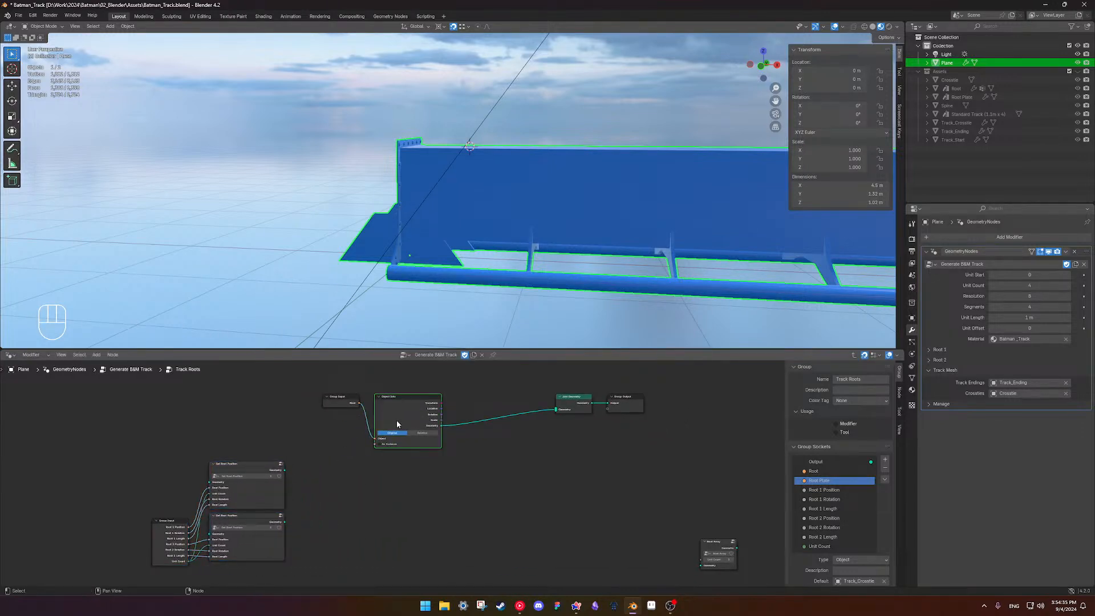
{"action": "key", "text": "shift+d"}
{"action": "left_click", "coordinate": [397, 484]}
{"action": "left_click", "coordinate": [351, 409]}
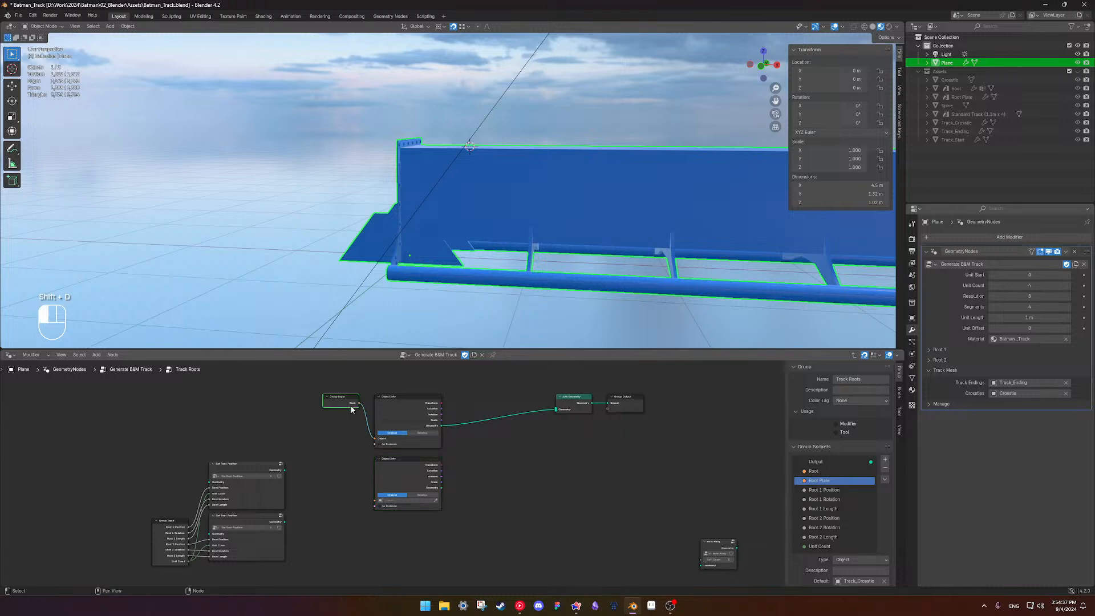
{"action": "key", "text": "ctrl+h"}
{"action": "left_click_drag", "start_coordinate": [359, 408], "coordinate": [375, 500]}
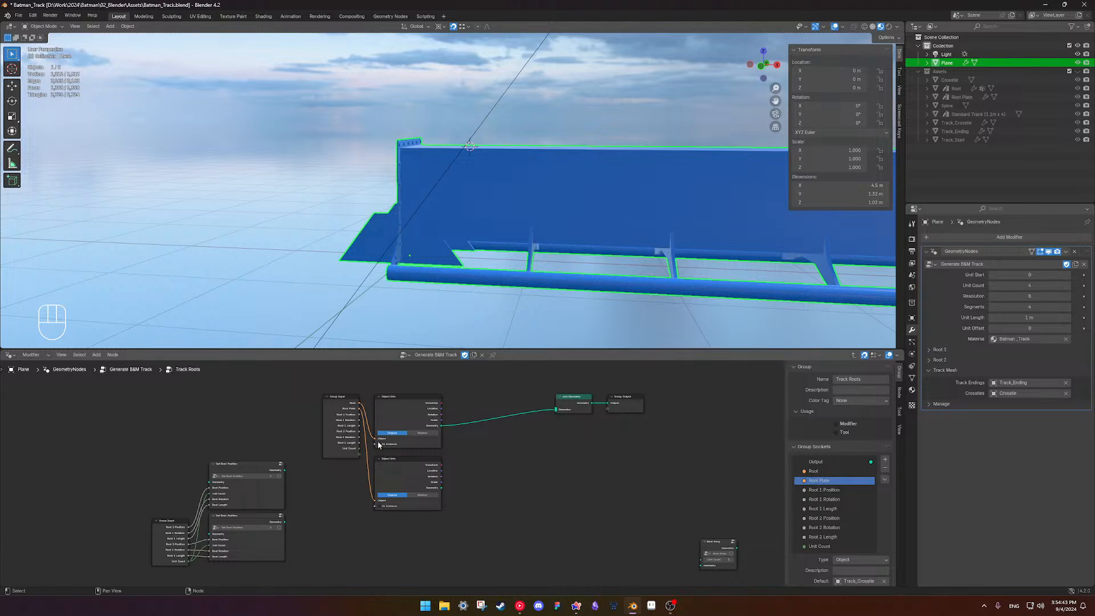
{"action": "key", "text": "ctrl+h"}
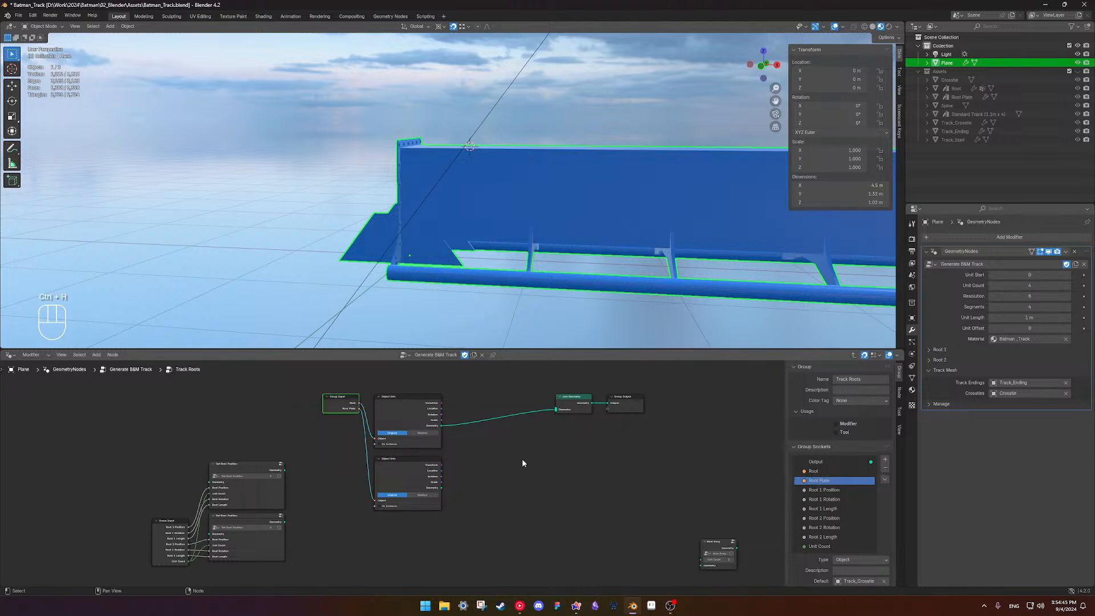
{"action": "left_click_drag", "start_coordinate": [441, 487], "coordinate": [556, 409]}
Examine how the root gusset and its plate sit relative to the start of the track
{"action": "scroll", "coordinate": [480, 433], "scroll_direction": "up", "scroll_amount": 2}
{"action": "scroll", "coordinate": [459, 294], "scroll_direction": "down", "scroll_amount": 2}
{"action": "middle_click_drag", "start_coordinate": [458, 257], "coordinate": [496, 273], "text": "shift"}
{"action": "scroll", "coordinate": [422, 279], "scroll_direction": "up", "scroll_amount": 4}
{"action": "middle_click_drag", "start_coordinate": [424, 278], "coordinate": [476, 283], "text": "shift"}
{"action": "middle_click_drag", "start_coordinate": [476, 282], "coordinate": [598, 144]}
{"action": "middle_click_drag", "start_coordinate": [536, 232], "coordinate": [514, 258]}
{"action": "middle_click_drag", "start_coordinate": [596, 243], "coordinate": [495, 242], "text": "shift"}
{"action": "scroll", "coordinate": [474, 322], "scroll_direction": "up", "scroll_amount": 1}
{"action": "scroll", "coordinate": [475, 322], "scroll_direction": "down", "scroll_amount": 1}
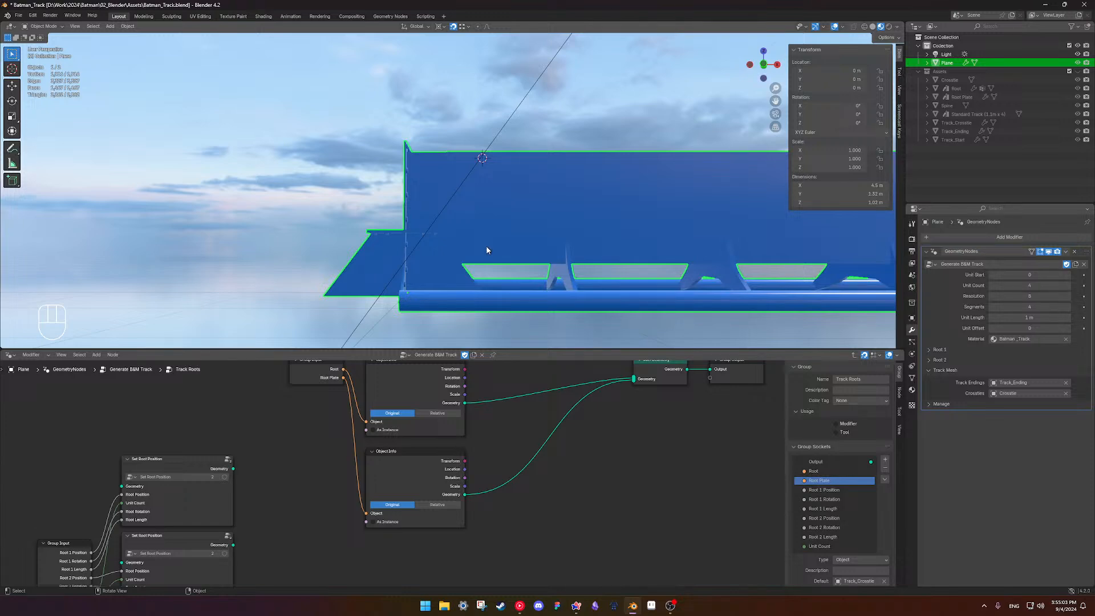
{"action": "middle_click_drag", "start_coordinate": [421, 254], "coordinate": [464, 267]}
{"action": "scroll", "coordinate": [501, 422], "scroll_direction": "up", "scroll_amount": 2}
{"action": "middle_click_drag", "start_coordinate": [501, 422], "coordinate": [476, 430], "text": "shift"}
{"action": "scroll", "coordinate": [474, 407], "scroll_direction": "down", "scroll_amount": 1}
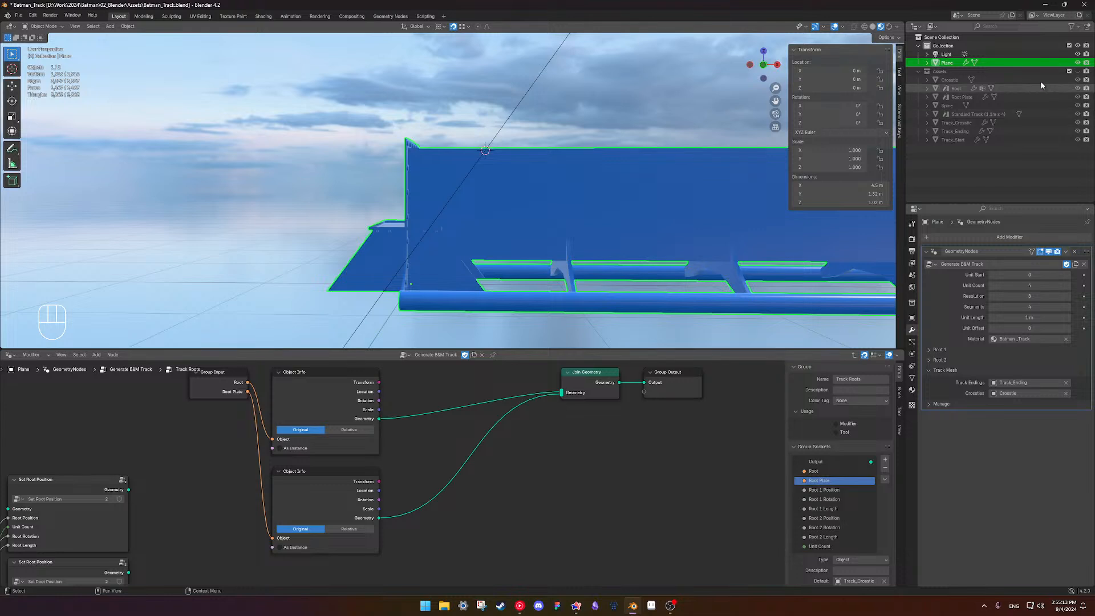
Place Join Geometry beside the Object Info nodes and insert a Transform Geometry node between it and Group Output
{"action": "scroll", "coordinate": [461, 508], "scroll_direction": "up", "scroll_amount": 2}
{"action": "scroll", "coordinate": [521, 443], "scroll_direction": "down", "scroll_amount": 2}
{"action": "middle_click_drag", "start_coordinate": [534, 419], "coordinate": [515, 436]}
{"action": "left_click_drag", "start_coordinate": [560, 392], "coordinate": [402, 394]}
{"action": "key", "text": "shift+a"}
{"action": "type", "text": "transform"}
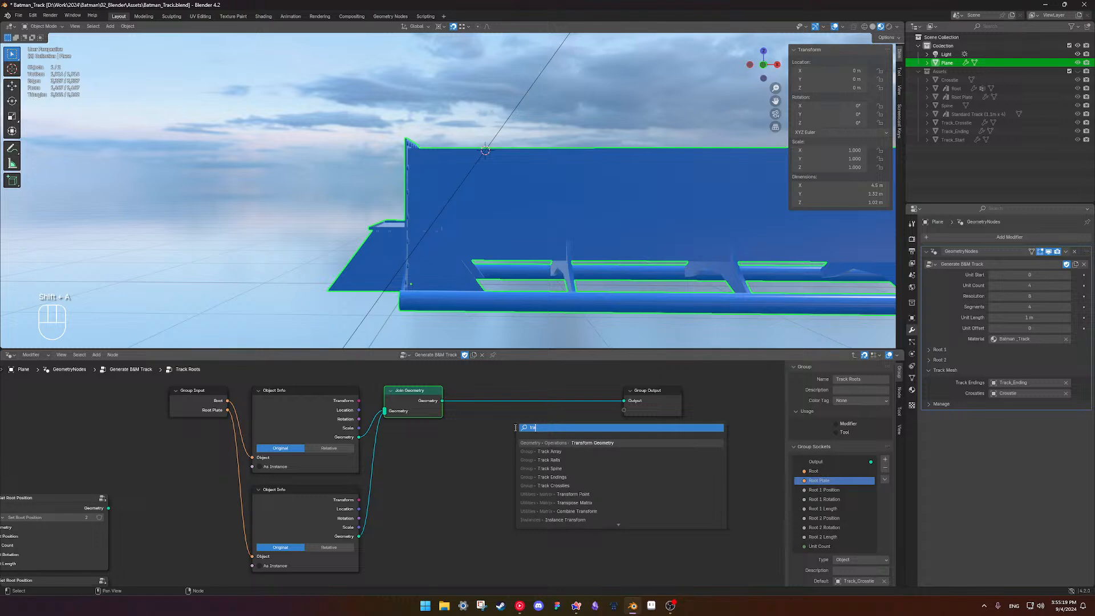
{"action": "key", "text": "Return"}
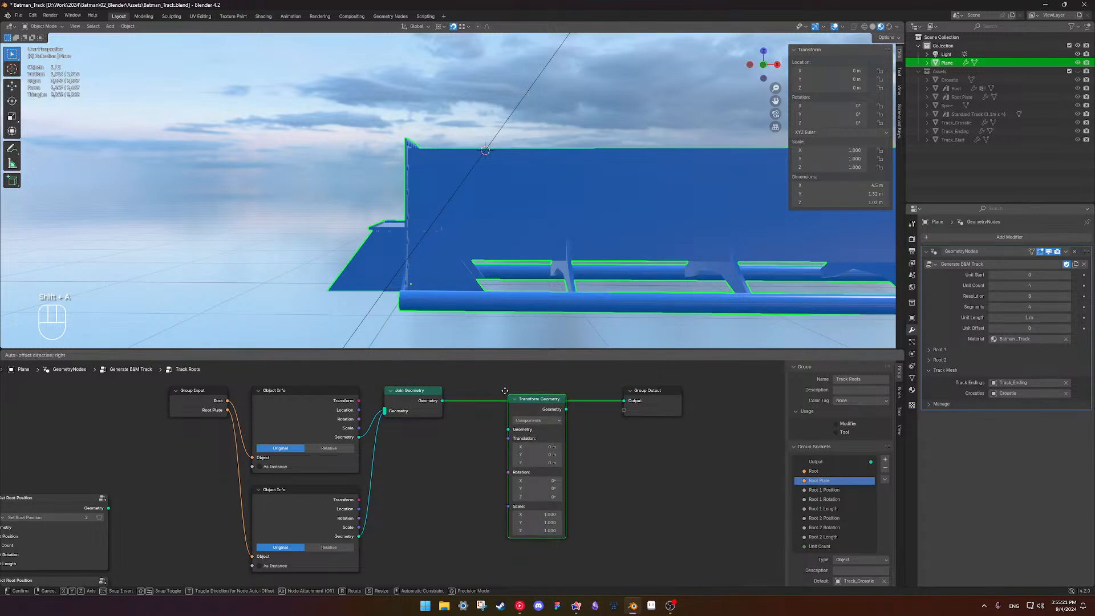
{"action": "left_click", "coordinate": [506, 393]}
Reveal the Assets collection and open the Root gusset in edit mode with its whole mesh selected
{"action": "scroll", "coordinate": [547, 165], "scroll_direction": "down", "scroll_amount": 5}
{"action": "middle_click_drag", "start_coordinate": [519, 173], "coordinate": [489, 236]}
{"action": "middle_click_drag", "start_coordinate": [469, 211], "coordinate": [514, 203]}
{"action": "left_click", "coordinate": [1077, 71]}
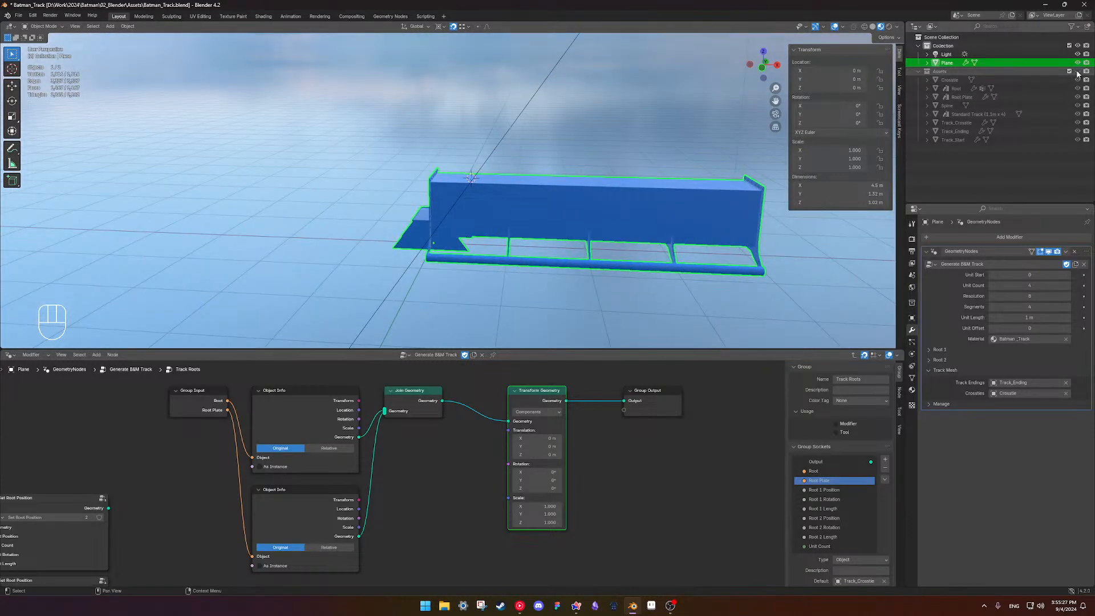
{"action": "left_click", "coordinate": [489, 166]}
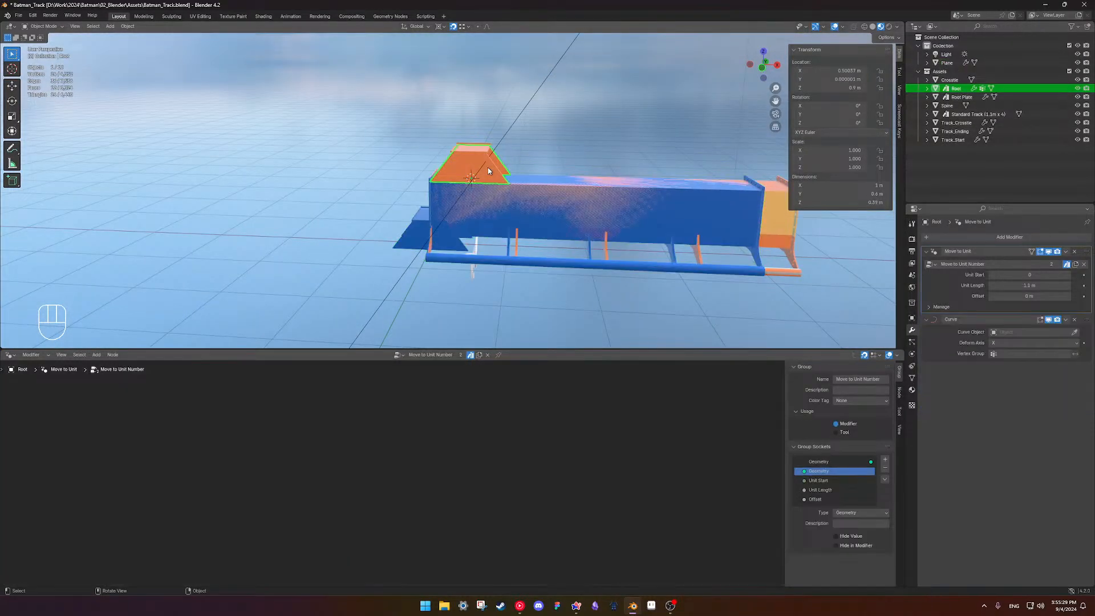
{"action": "scroll", "coordinate": [496, 171], "scroll_direction": "up", "scroll_amount": 5}
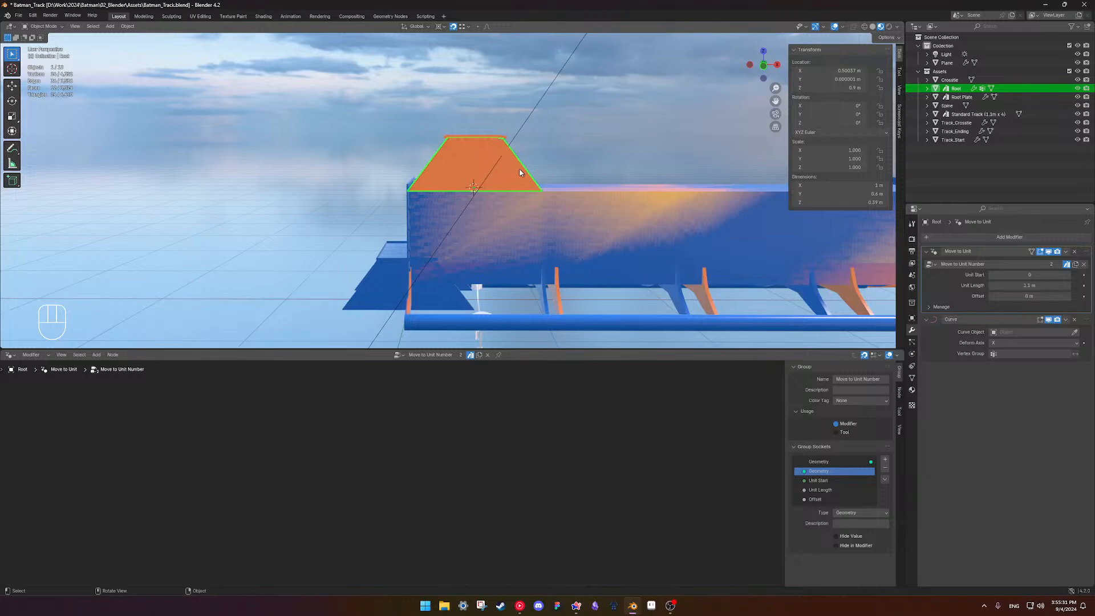
{"action": "key", "text": "Tab"}
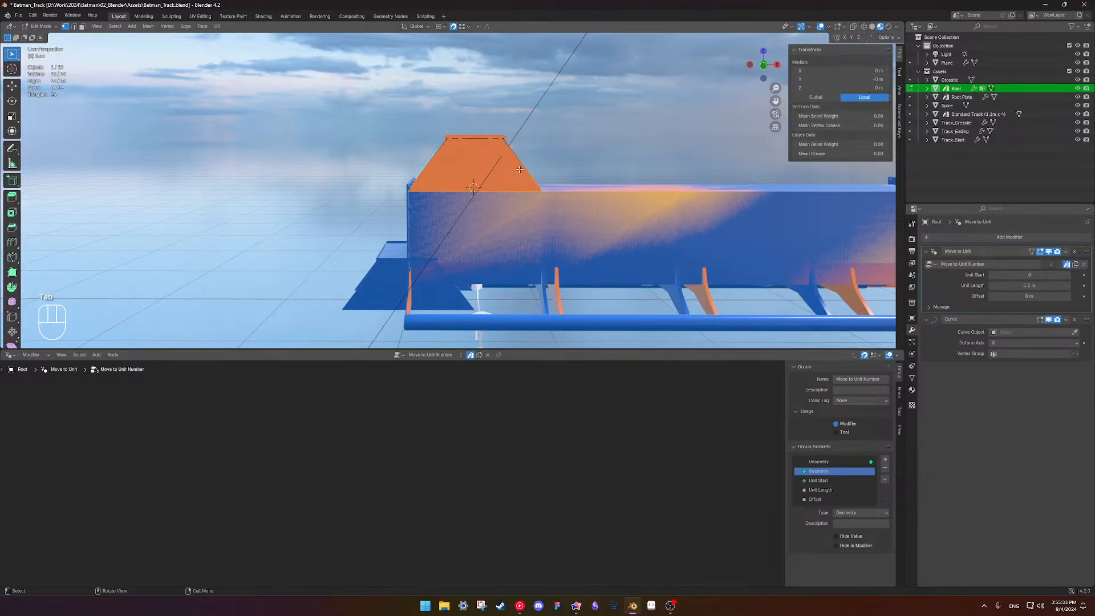
{"action": "key", "text": "a"}
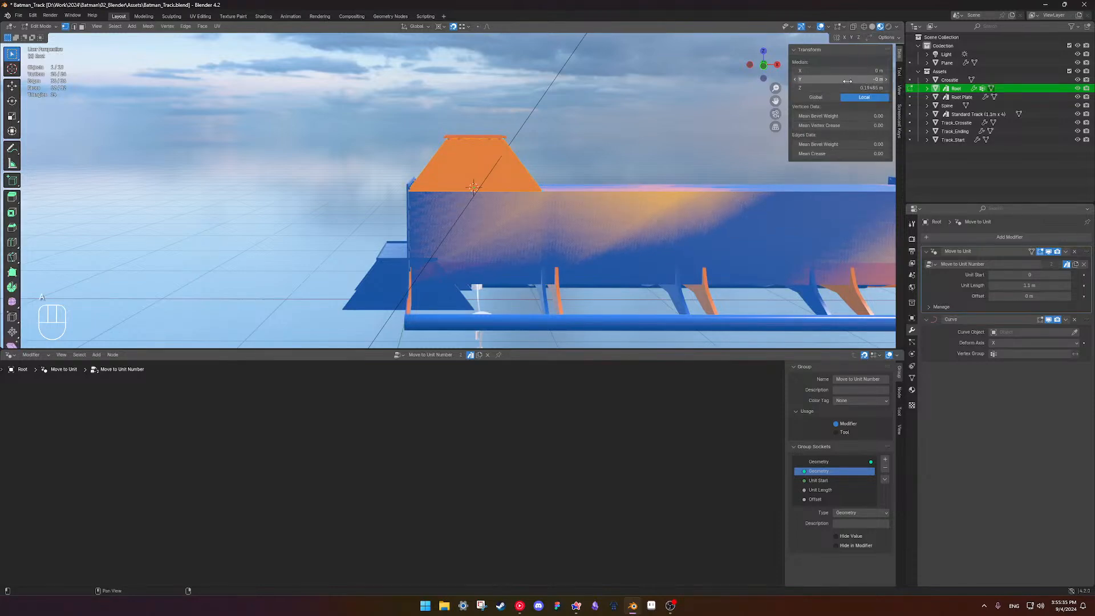
In wireframe shading, select the Root gusset's bottom vertices, snap the 3D cursor to them and return to object mode
{"action": "middle_click_drag", "start_coordinate": [515, 148], "coordinate": [471, 168]}
{"action": "left_click_drag", "start_coordinate": [428, 123], "coordinate": [522, 150], "text": "ctrl"}
{"action": "key", "text": "shift+z"}
{"action": "left_click_drag", "start_coordinate": [420, 118], "coordinate": [473, 144], "text": "ctrl"}
{"action": "left_click_drag", "start_coordinate": [368, 170], "coordinate": [703, 241]}
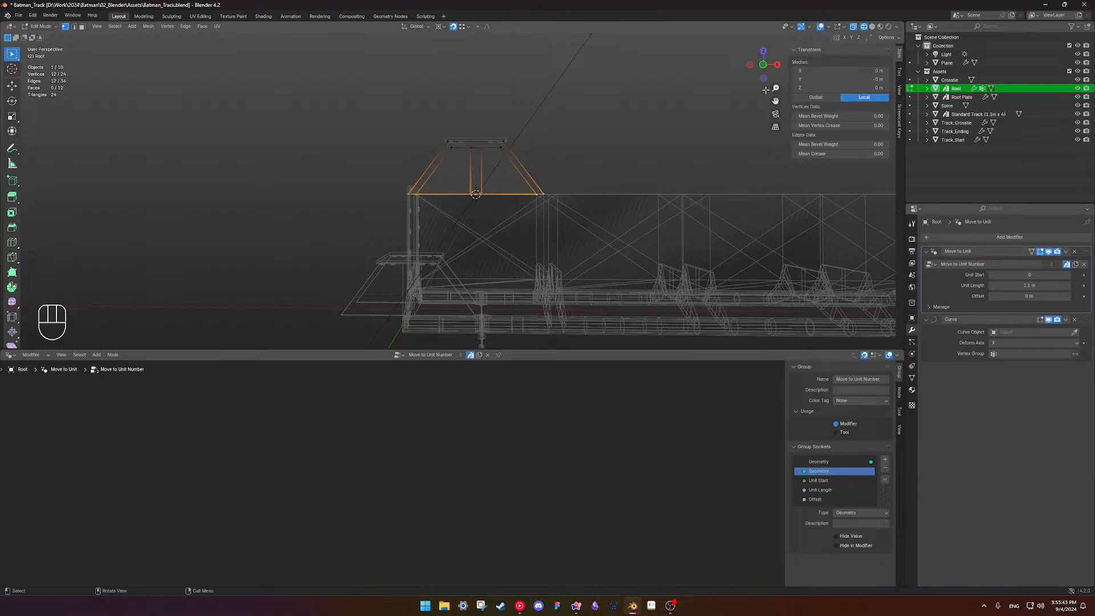
{"action": "middle_click_drag", "start_coordinate": [529, 138], "coordinate": [563, 165]}
{"action": "key", "text": "shift+s"}
{"action": "left_click", "coordinate": [562, 239]}
{"action": "key", "text": "Tab"}
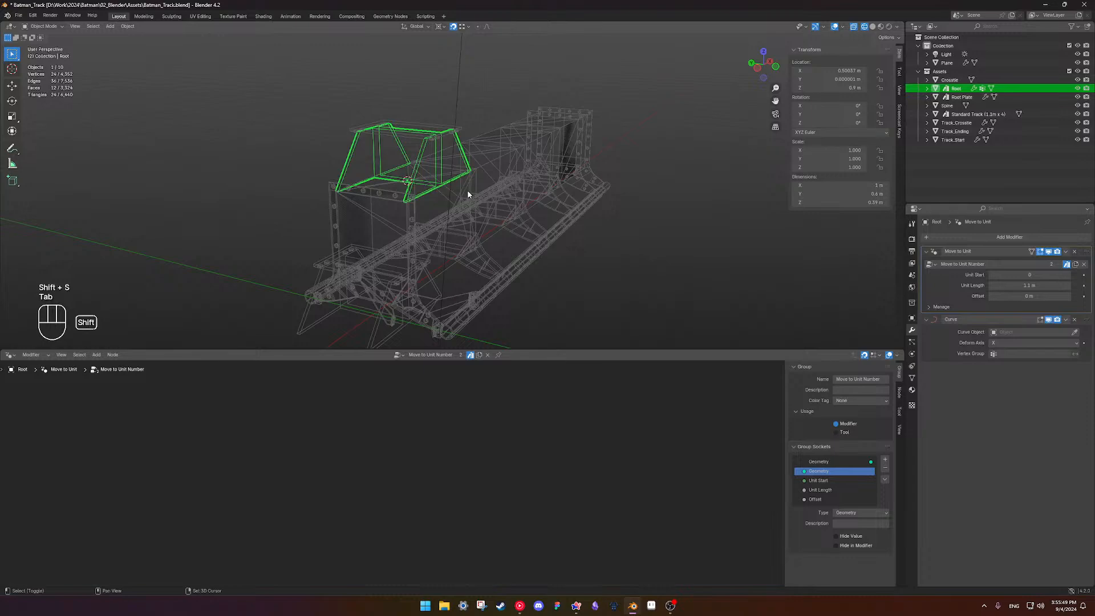
Set the Root object's Y location to 0 m
{"action": "middle_click_drag", "start_coordinate": [536, 206], "coordinate": [617, 213]}
{"action": "double_click", "coordinate": [836, 79]}
{"action": "type", "text": "0"}
{"action": "key", "text": "Return"}
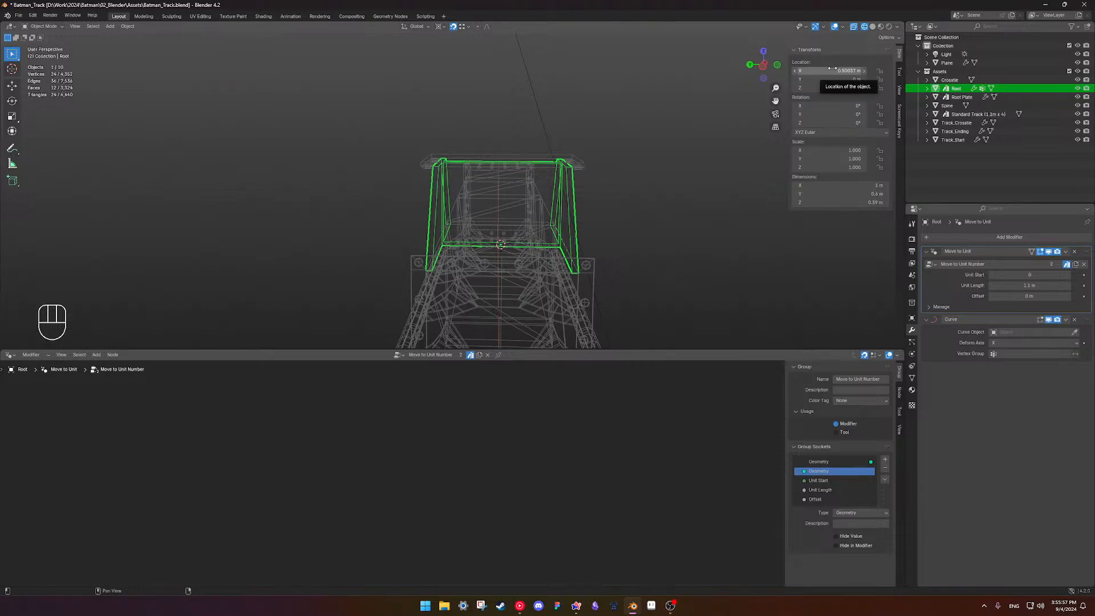
{"action": "middle_click_drag", "start_coordinate": [548, 225], "coordinate": [569, 188]}
{"action": "left_click", "coordinate": [832, 72]}
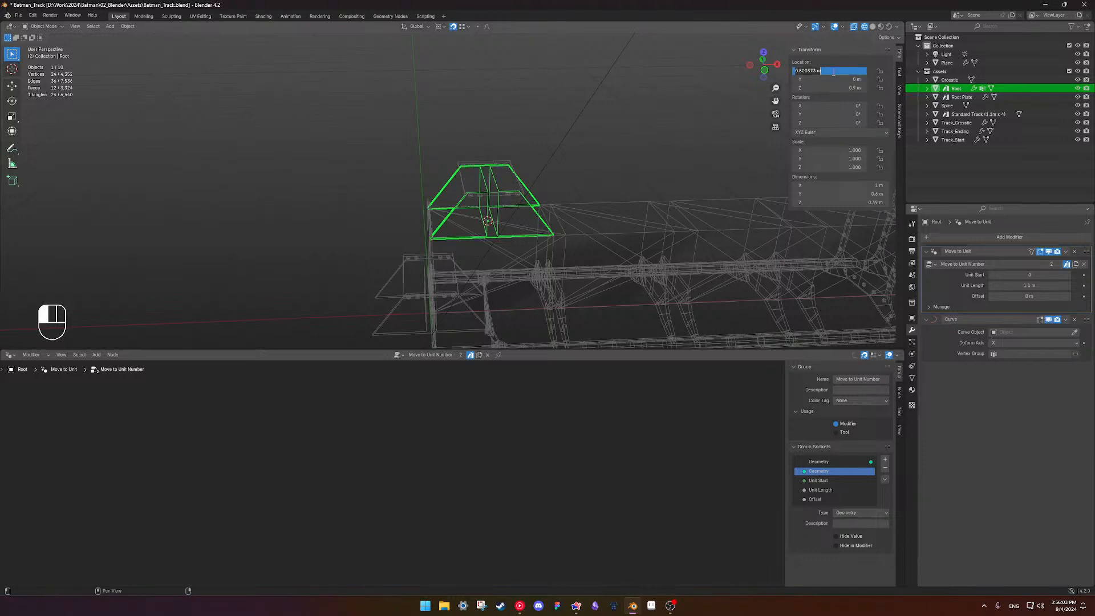
{"action": "key", "text": "Escape"}
In edit mode, select the Root gusset's top vertices and set their median Y to 0 m
{"action": "middle_click_drag", "start_coordinate": [327, 205], "coordinate": [411, 163]}
{"action": "key", "text": "Tab"}
{"action": "left_click_drag", "start_coordinate": [341, 101], "coordinate": [614, 291]}
{"action": "middle_click_drag", "start_coordinate": [636, 243], "coordinate": [495, 178]}
{"action": "key", "text": "Tab"}
{"action": "middle_click_drag", "start_coordinate": [598, 142], "coordinate": [534, 196]}
{"action": "key", "text": "Tab"}
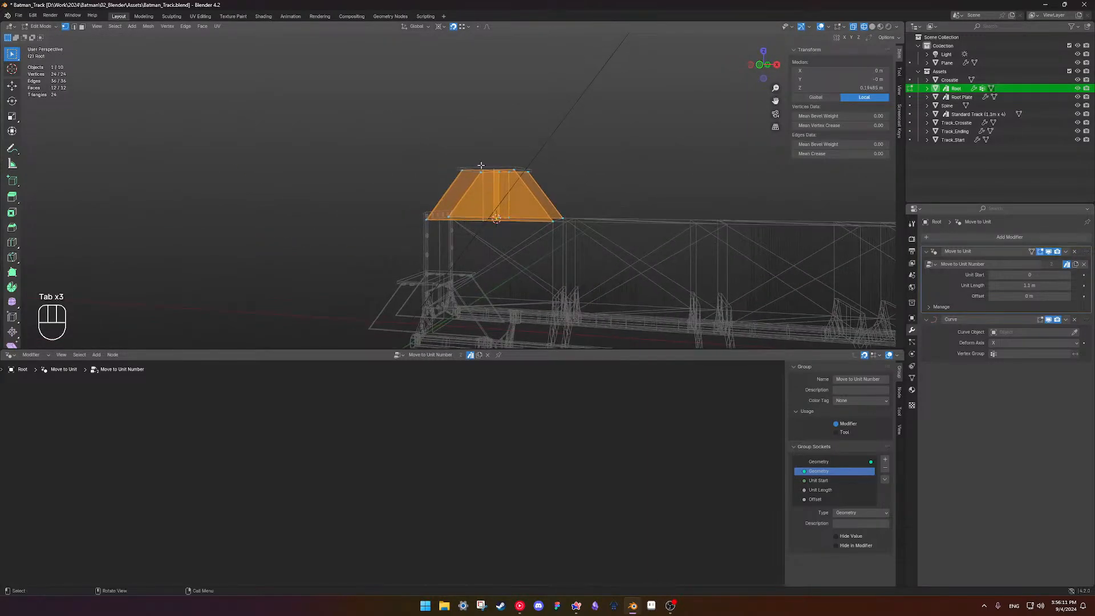
{"action": "left_click_drag", "start_coordinate": [439, 137], "coordinate": [638, 192]}
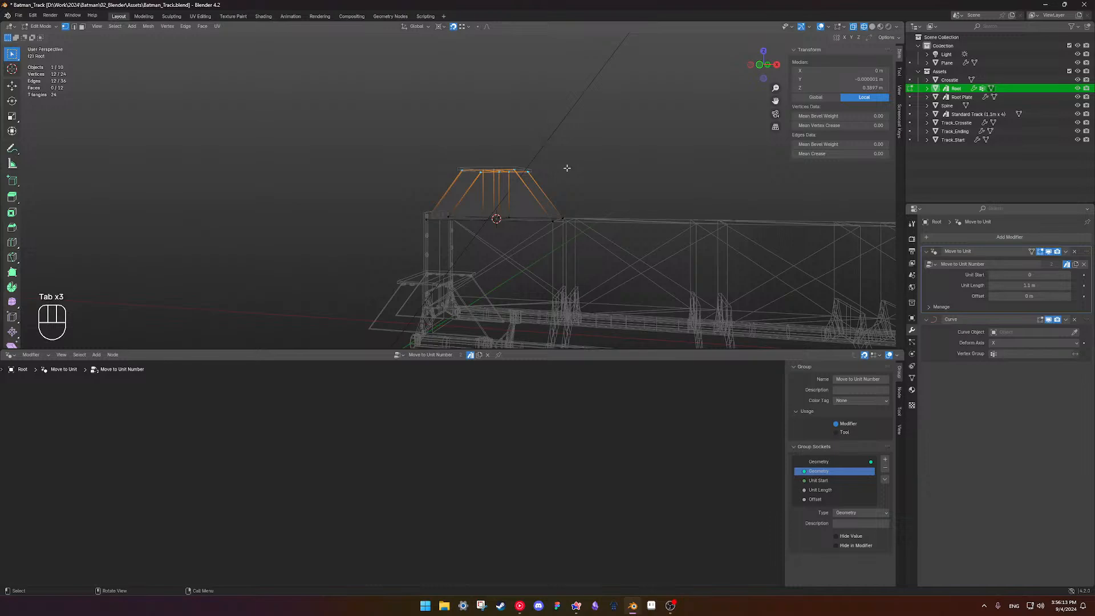
{"action": "left_click", "coordinate": [838, 79]}
{"action": "type", "text": "0"}
{"action": "key", "text": "Return"}
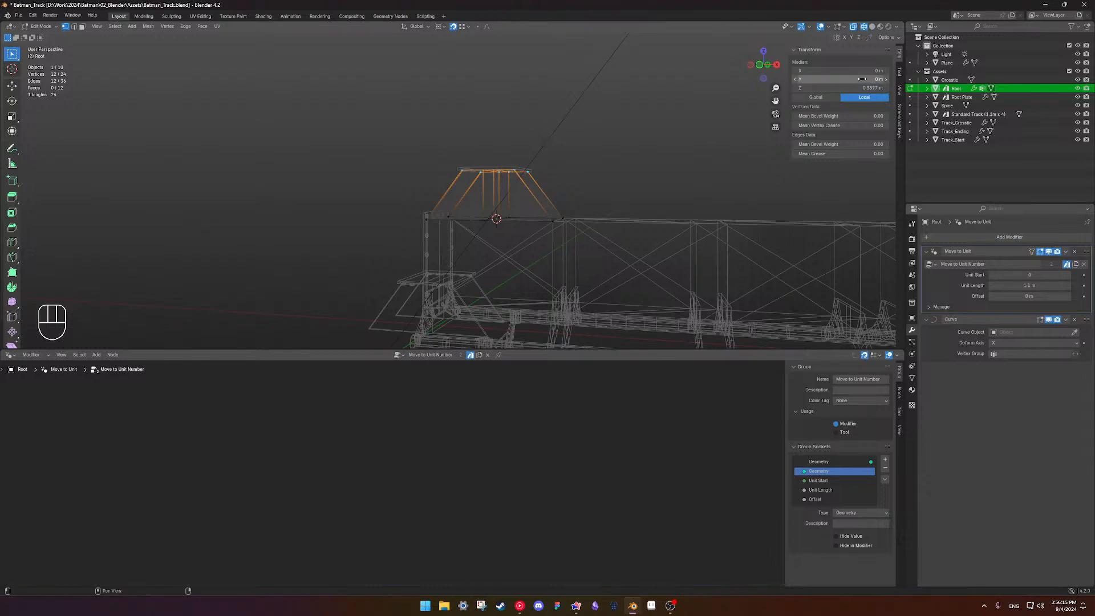
Check the local coordinates of the Root gusset's individual top vertices on both sides for symmetry
{"action": "key", "text": "KP_1"}
{"action": "scroll", "coordinate": [499, 177], "scroll_direction": "up", "scroll_amount": 3}
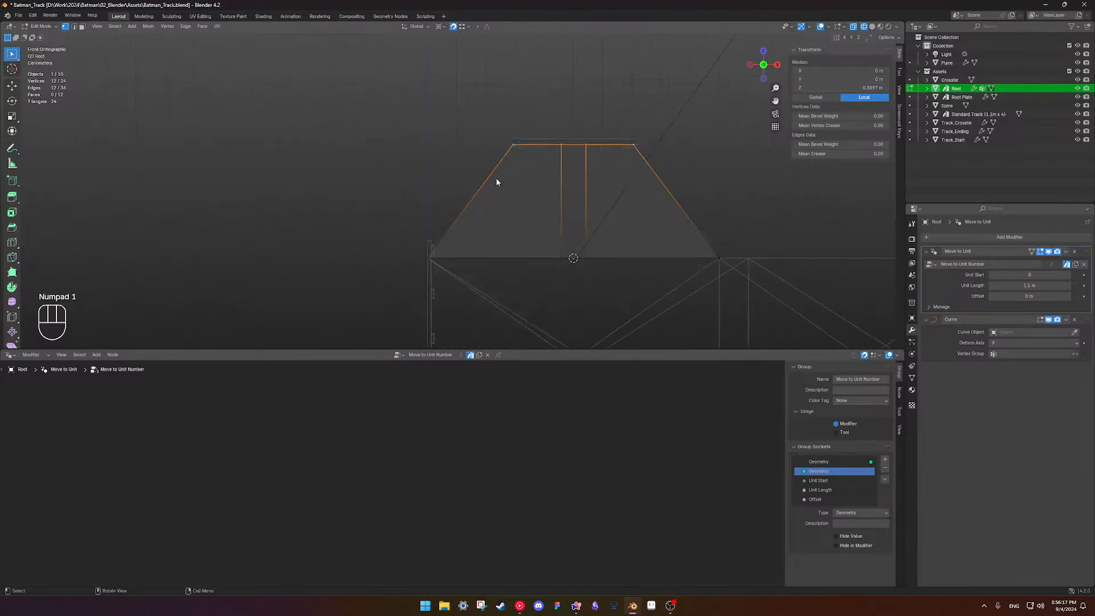
{"action": "middle_click_drag", "start_coordinate": [435, 118], "coordinate": [505, 120]}
{"action": "left_click", "coordinate": [484, 115]}
{"action": "left_click", "coordinate": [512, 138]}
{"action": "left_click", "coordinate": [510, 112]}
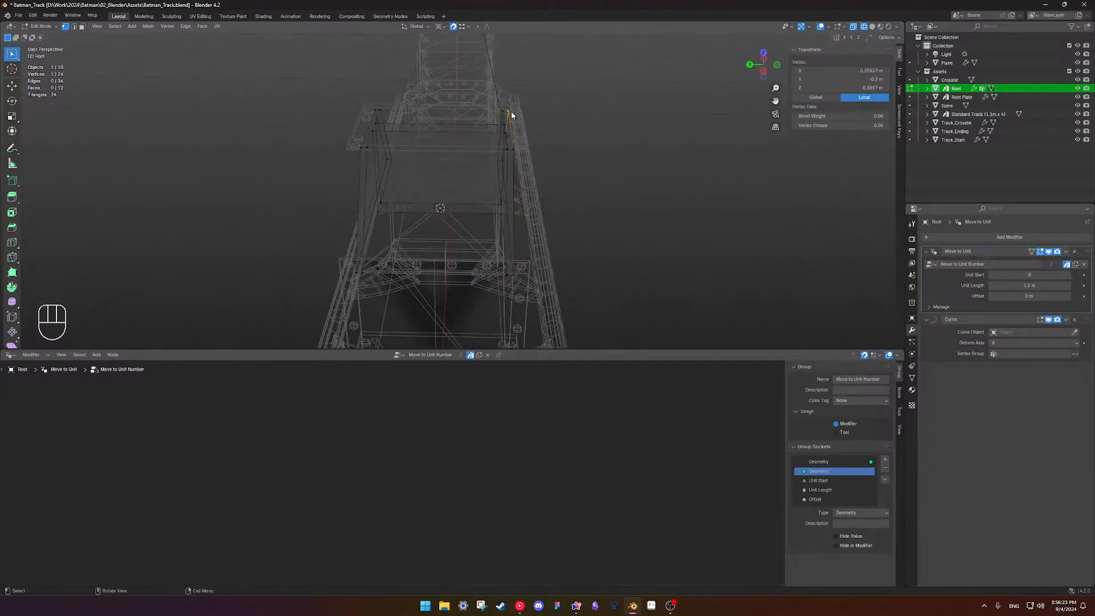
{"action": "left_click", "coordinate": [517, 150]}
{"action": "left_click", "coordinate": [354, 150]}
{"action": "left_click", "coordinate": [383, 112]}
{"action": "left_click", "coordinate": [376, 122]}
{"action": "left_click", "coordinate": [374, 133]}
{"action": "left_click", "coordinate": [369, 148]}
{"action": "left_click", "coordinate": [503, 127]}
{"action": "left_click", "coordinate": [506, 134]}
{"action": "left_click", "coordinate": [508, 146]}
{"action": "middle_click_drag", "start_coordinate": [508, 146], "coordinate": [440, 187]}
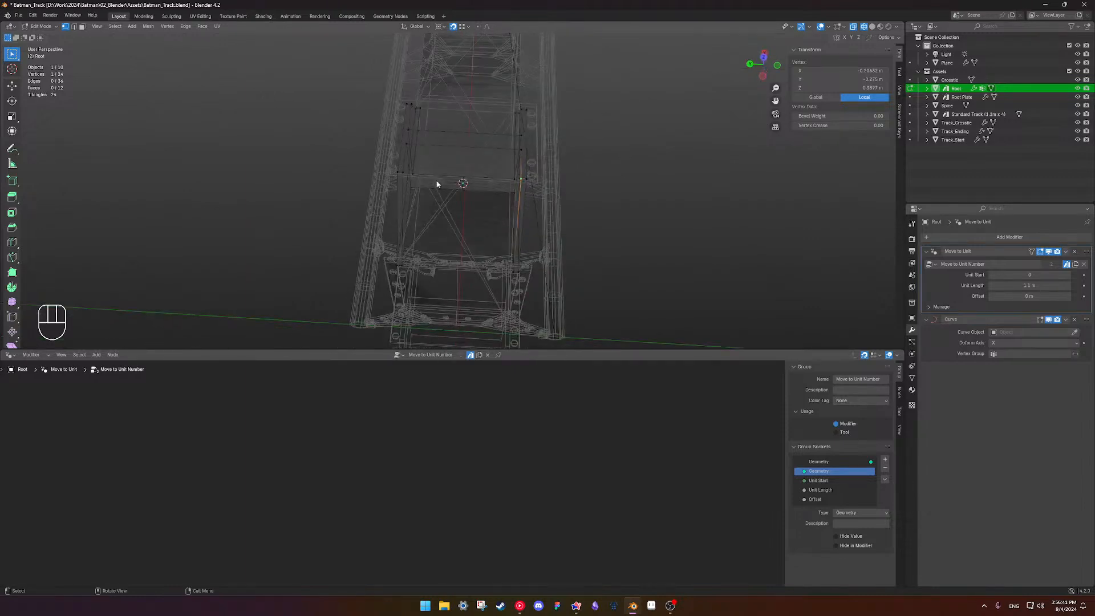
Check the local coordinates of the Root gusset's individual bottom vertices on both sides
{"action": "left_click", "coordinate": [413, 183]}
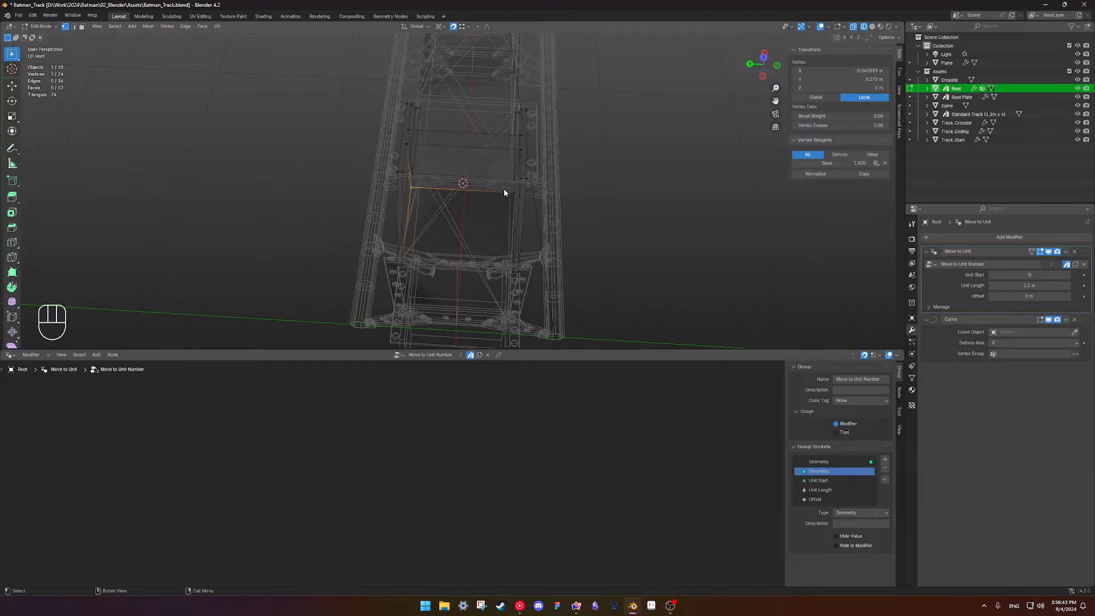
{"action": "left_click", "coordinate": [511, 190]}
{"action": "middle_click_drag", "start_coordinate": [512, 176], "coordinate": [464, 155], "text": "shift"}
{"action": "left_click", "coordinate": [435, 131]}
{"action": "left_click", "coordinate": [518, 137]}
{"action": "left_click", "coordinate": [421, 189]}
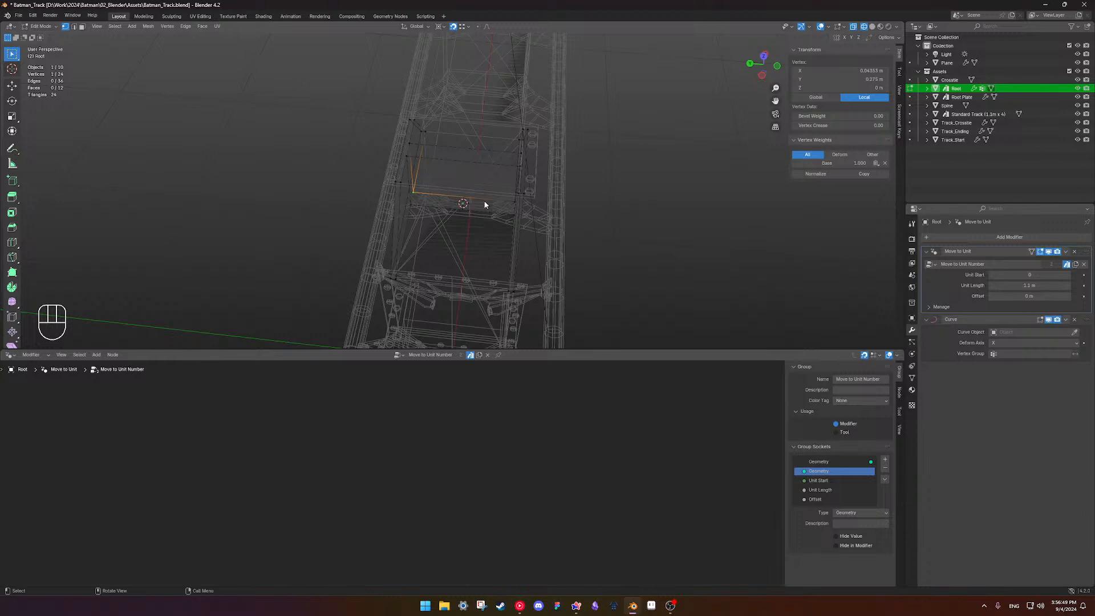
{"action": "left_click", "coordinate": [511, 201]}
{"action": "middle_click_drag", "start_coordinate": [418, 216], "coordinate": [434, 177], "text": "shift"}
{"action": "left_click", "coordinate": [402, 234]}
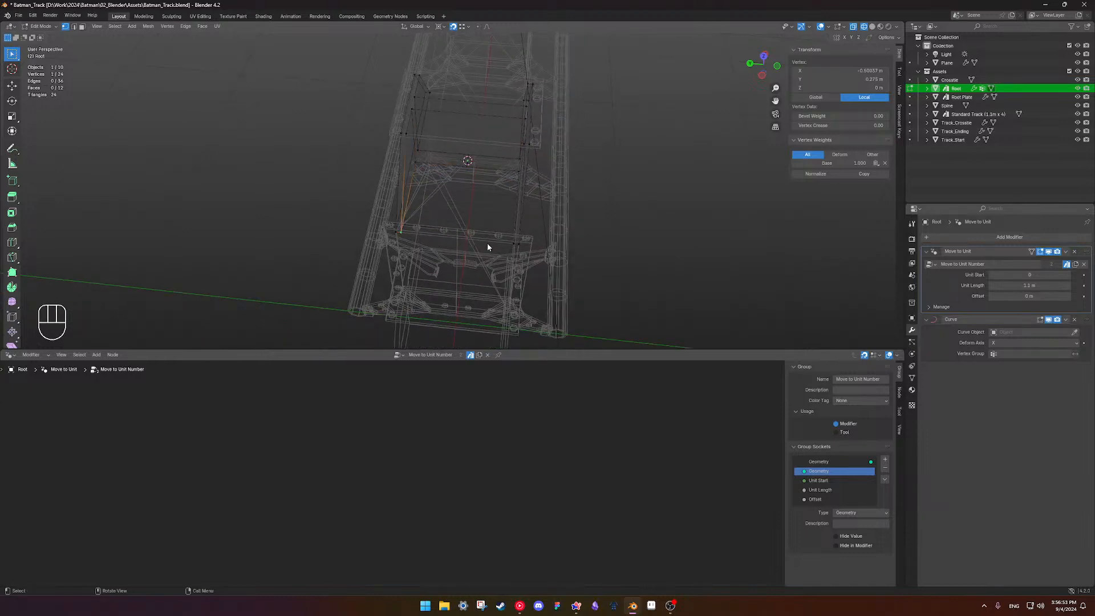
{"action": "left_click", "coordinate": [512, 246]}
{"action": "left_click", "coordinate": [528, 158]}
{"action": "middle_click_drag", "start_coordinate": [525, 194], "coordinate": [408, 283]}
{"action": "left_click", "coordinate": [411, 240]}
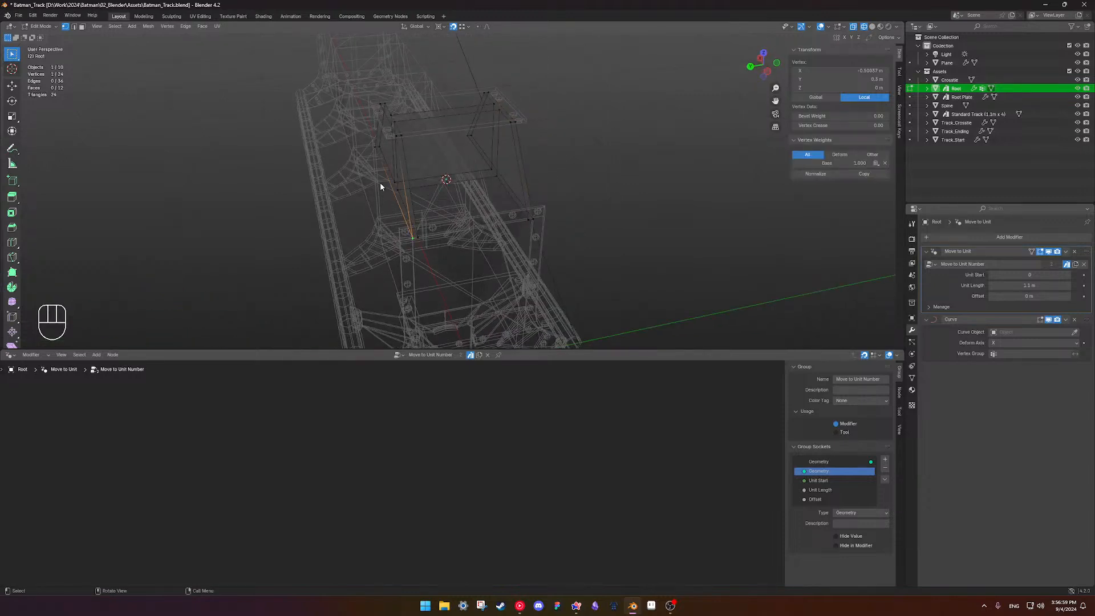
{"action": "middle_click_drag", "start_coordinate": [406, 241], "coordinate": [587, 172]}
Select the Root gusset's bottom vertices in edit mode and snap the 3D cursor to them
{"action": "key", "text": "Tab"}
{"action": "scroll", "coordinate": [534, 191], "scroll_direction": "up", "scroll_amount": 3}
{"action": "key", "text": "shift+s"}
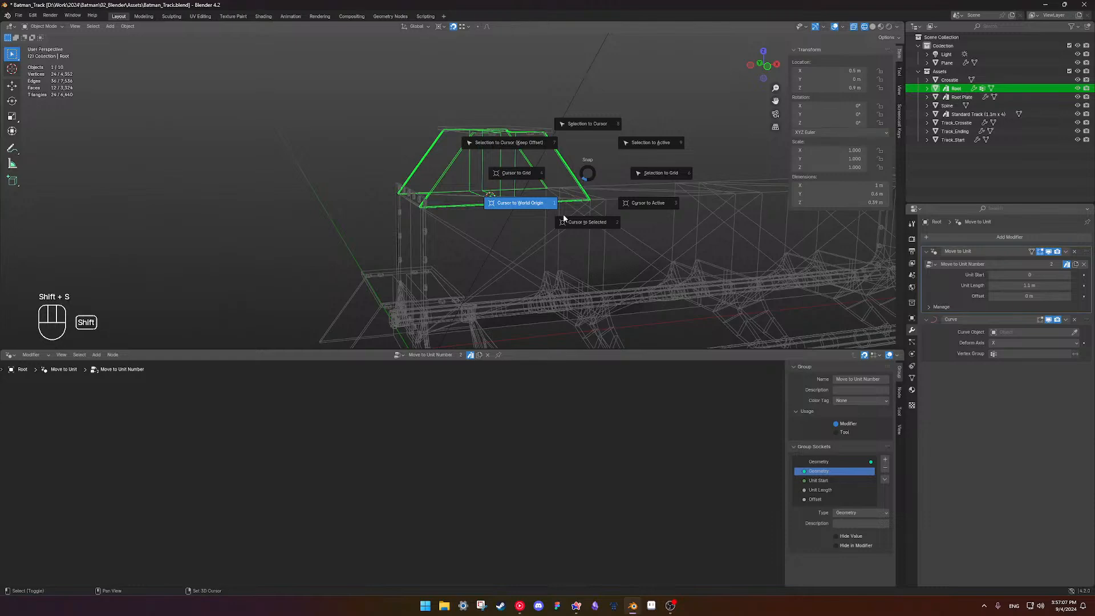
{"action": "left_click", "coordinate": [565, 250]}
{"action": "middle_click_drag", "start_coordinate": [563, 209], "coordinate": [530, 194]}
{"action": "key", "text": "Tab"}
{"action": "left_click_drag", "start_coordinate": [355, 173], "coordinate": [675, 260]}
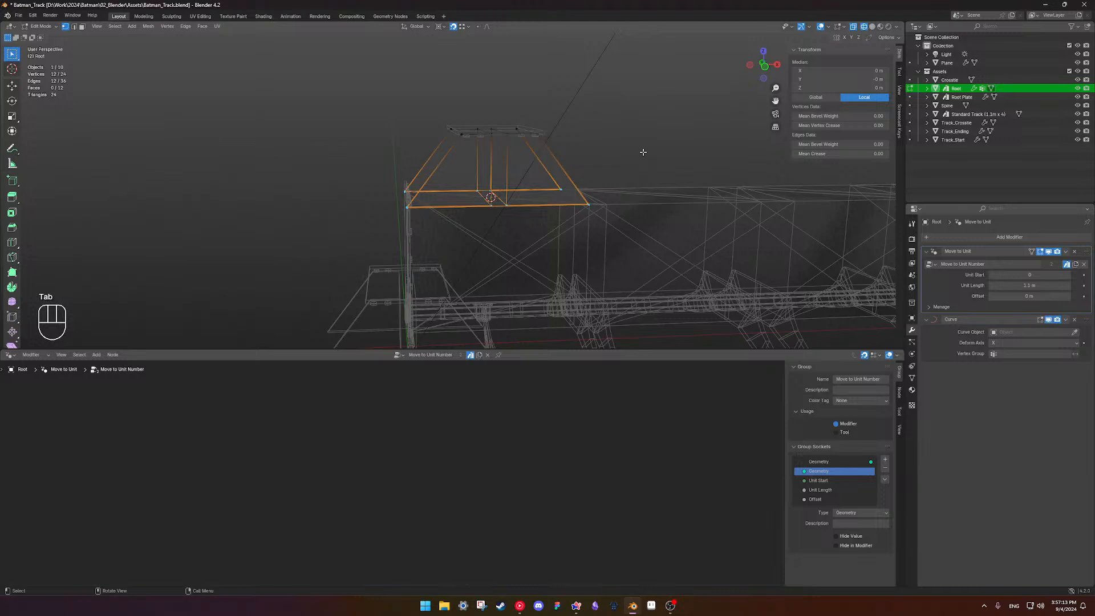
{"action": "key", "text": "shift+s"}
{"action": "left_click", "coordinate": [658, 253]}
In object mode, set the Root gusset's origin to the 3D cursor and its Y location to 0 m
{"action": "key", "text": "Tab"}
{"action": "right_click", "coordinate": [581, 191]}
{"action": "mouse_move", "coordinate": [586, 191]}
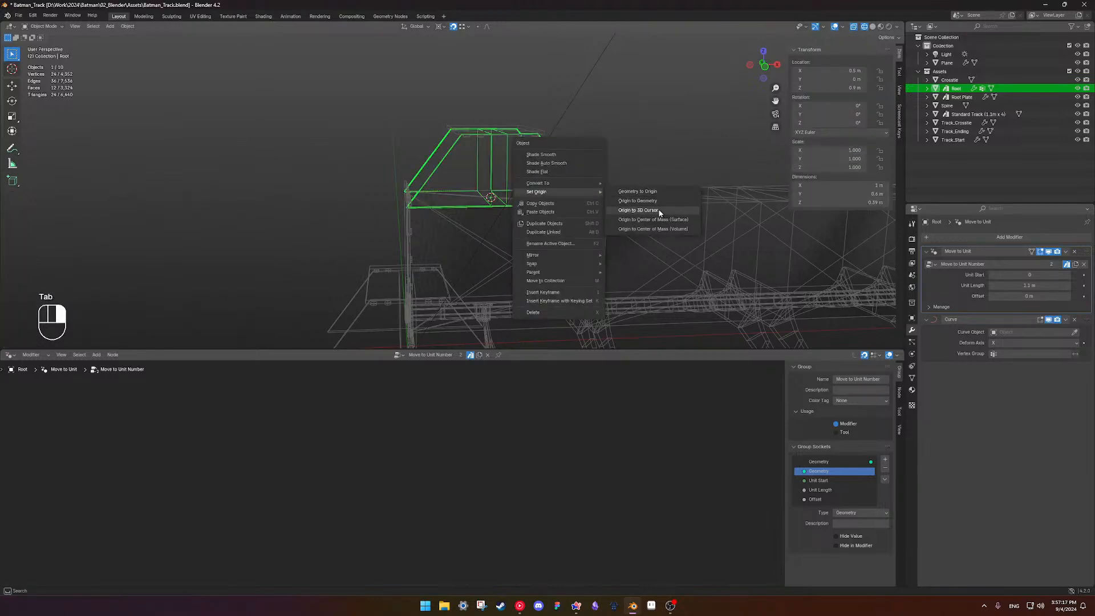
{"action": "left_click", "coordinate": [638, 210]}
{"action": "middle_click_drag", "start_coordinate": [576, 164], "coordinate": [558, 187]}
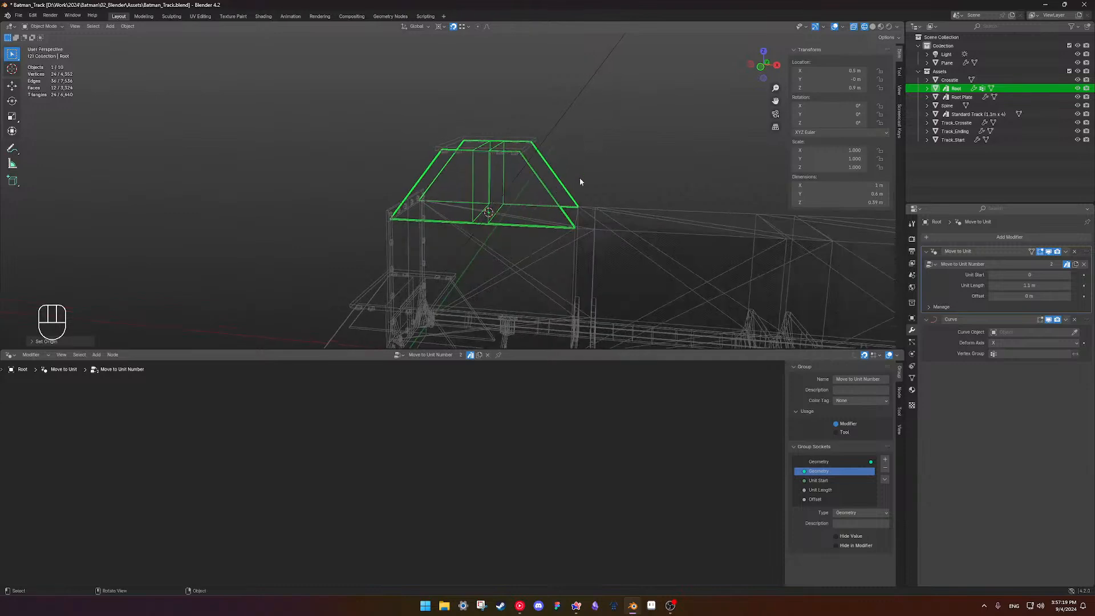
{"action": "left_click", "coordinate": [818, 79]}
{"action": "type", "text": "0"}
{"action": "key", "text": "Return"}
{"action": "left_click", "coordinate": [744, 115]}
Examine from several angles how the Root gusset sits on top of the track spine
{"action": "middle_click_drag", "start_coordinate": [580, 166], "coordinate": [557, 223]}
{"action": "left_click", "coordinate": [592, 189]}
{"action": "scroll", "coordinate": [568, 206], "scroll_direction": "up", "scroll_amount": 2}
{"action": "scroll", "coordinate": [568, 206], "scroll_direction": "up", "scroll_amount": 1}
{"action": "scroll", "coordinate": [599, 206], "scroll_direction": "down", "scroll_amount": 1}
{"action": "scroll", "coordinate": [614, 172], "scroll_direction": "down", "scroll_amount": 3}
{"action": "middle_click_drag", "start_coordinate": [557, 223], "coordinate": [513, 209]}
{"action": "scroll", "coordinate": [539, 224], "scroll_direction": "up", "scroll_amount": 2}
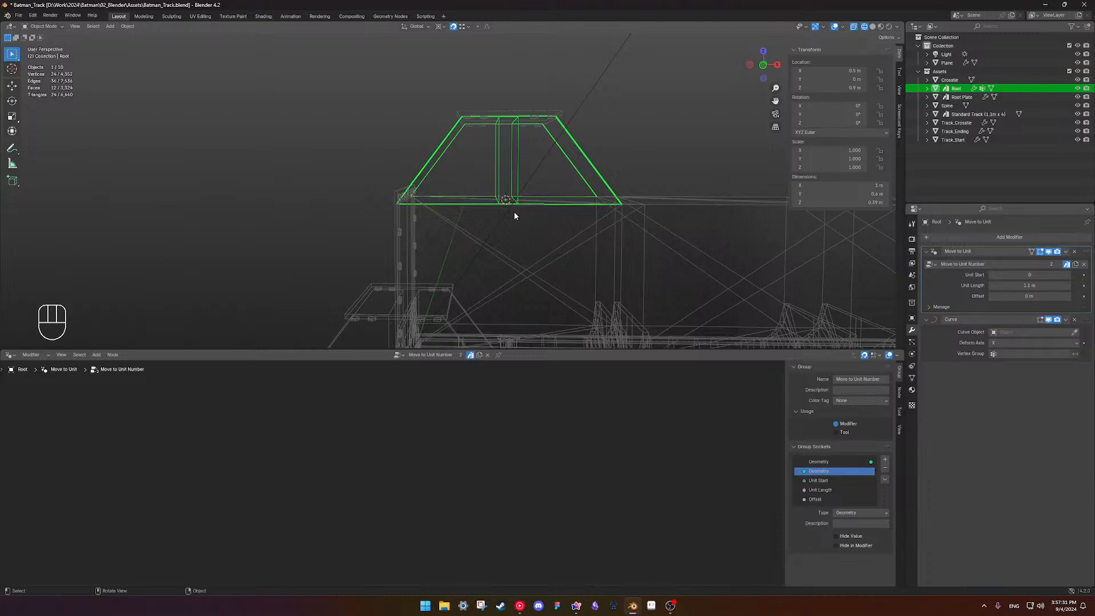
{"action": "scroll", "coordinate": [514, 210], "scroll_direction": "down", "scroll_amount": 3}
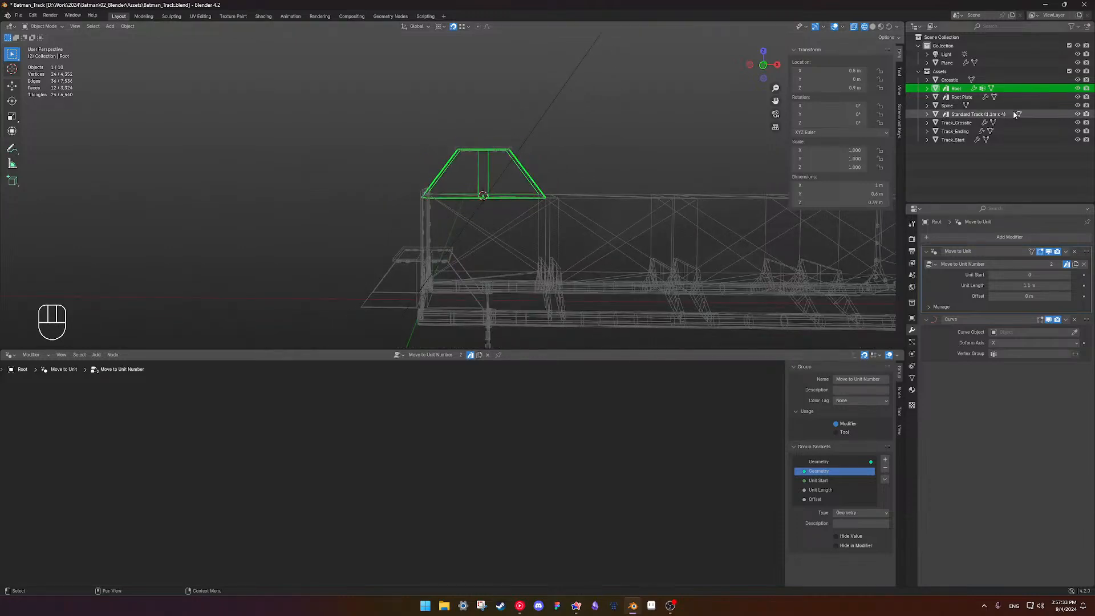
Hide the Assets collection, then select the track Plane and leave wireframe shading
{"action": "left_click", "coordinate": [1077, 72]}
{"action": "left_click", "coordinate": [528, 209]}
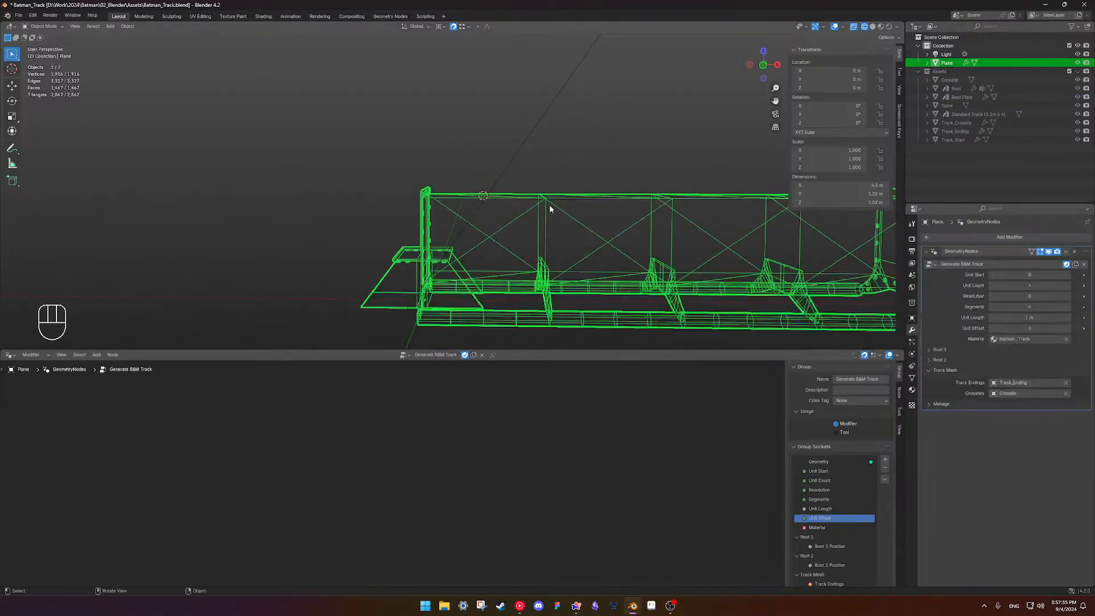
{"action": "key", "text": "shift+z"}
{"action": "scroll", "coordinate": [512, 223], "scroll_direction": "up", "scroll_amount": 4}
{"action": "scroll", "coordinate": [492, 260], "scroll_direction": "down", "scroll_amount": 3}
{"action": "scroll", "coordinate": [553, 439], "scroll_direction": "down", "scroll_amount": 8, "text": "shift"}
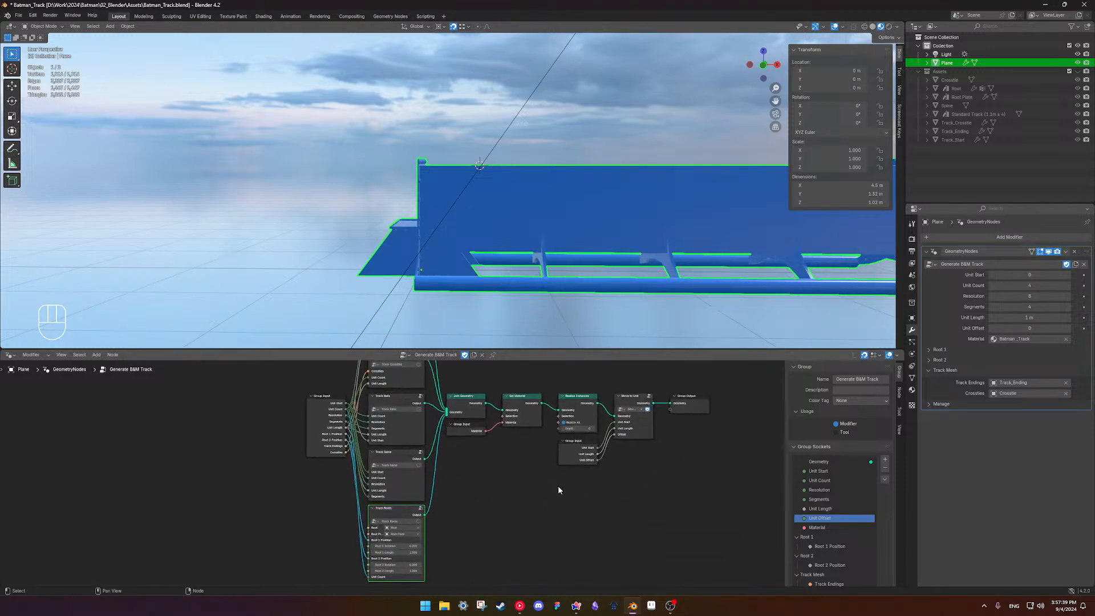
Inside the Track Roots group, set the Transform Geometry translation to X 0.5 m and Z 0.9 m
{"action": "key", "text": "Tab"}
{"action": "scroll", "coordinate": [464, 464], "scroll_direction": "up", "scroll_amount": 4}
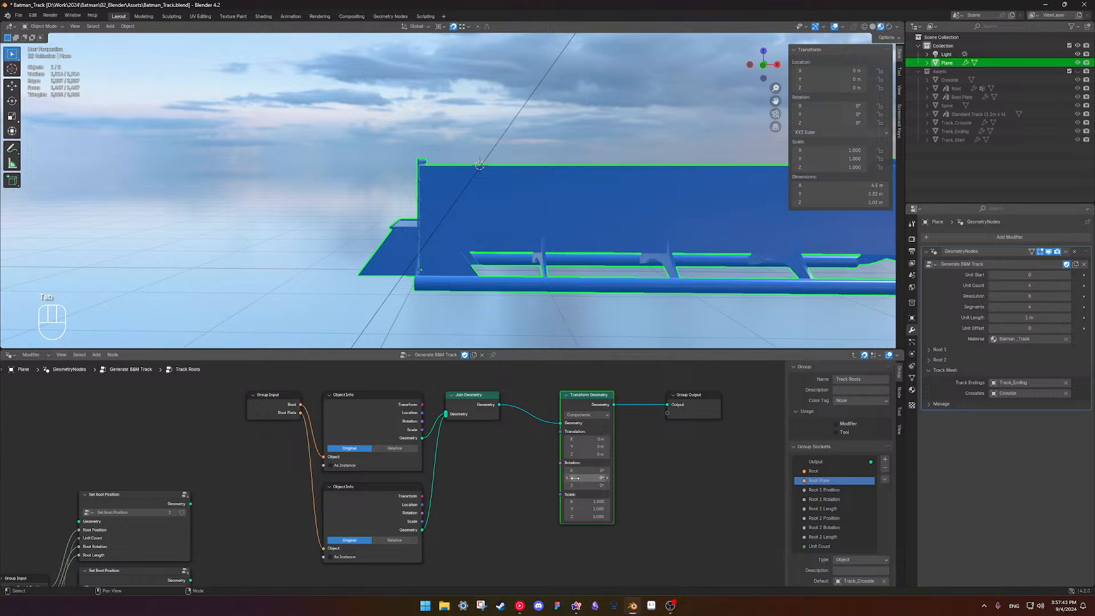
{"action": "left_click", "coordinate": [578, 440]}
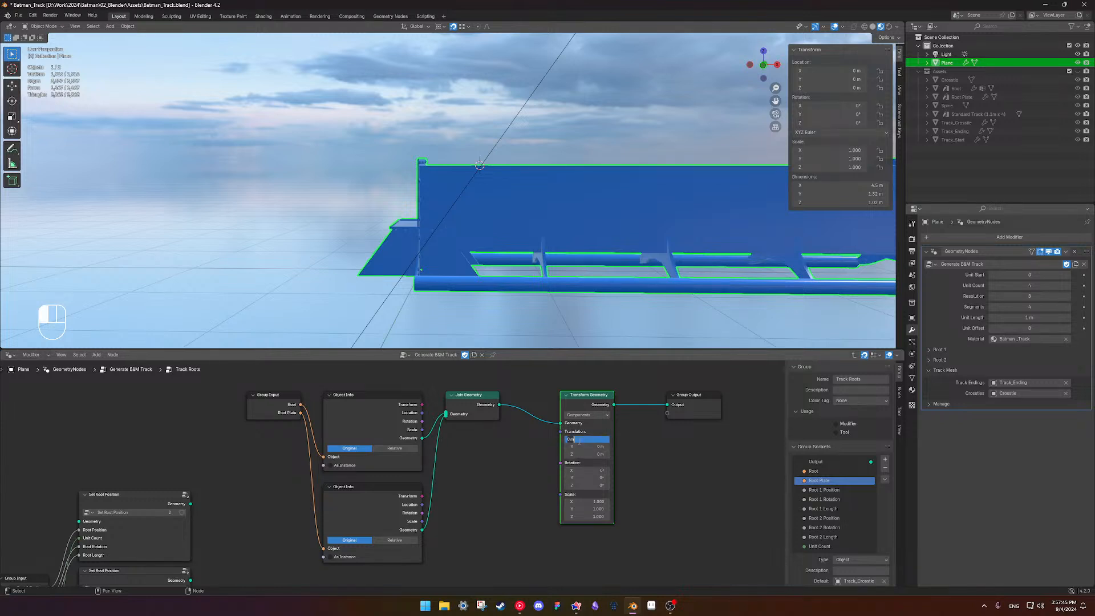
{"action": "type", "text": "0.5"}
{"action": "key", "text": "Return"}
{"action": "left_click", "coordinate": [581, 456]}
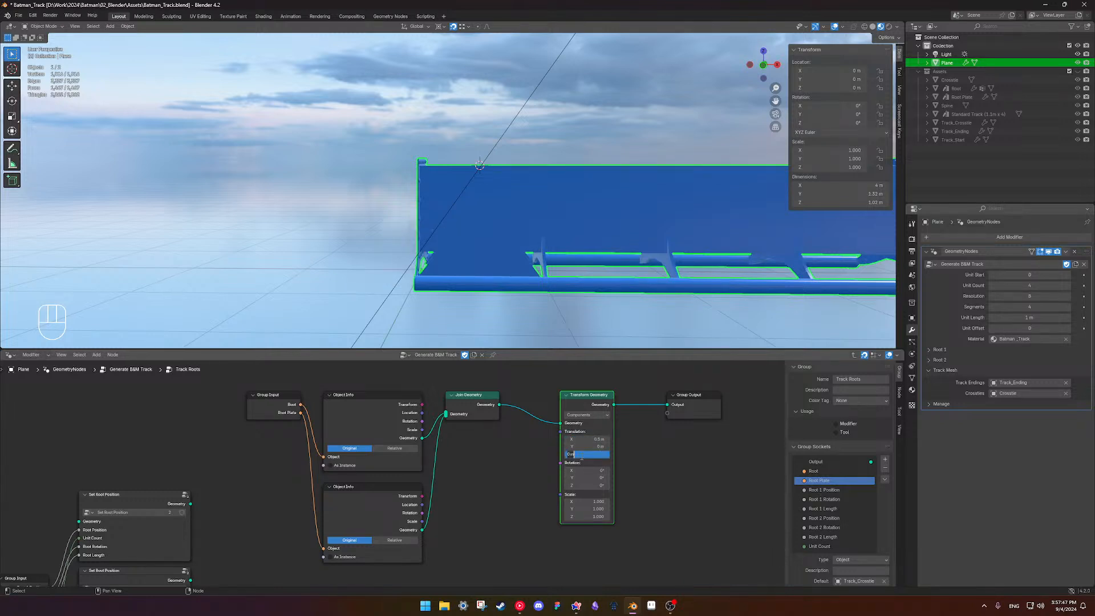
{"action": "type", "text": "0.9"}
{"action": "key", "text": "Return"}
{"action": "middle_click_drag", "start_coordinate": [519, 303], "coordinate": [557, 270]}
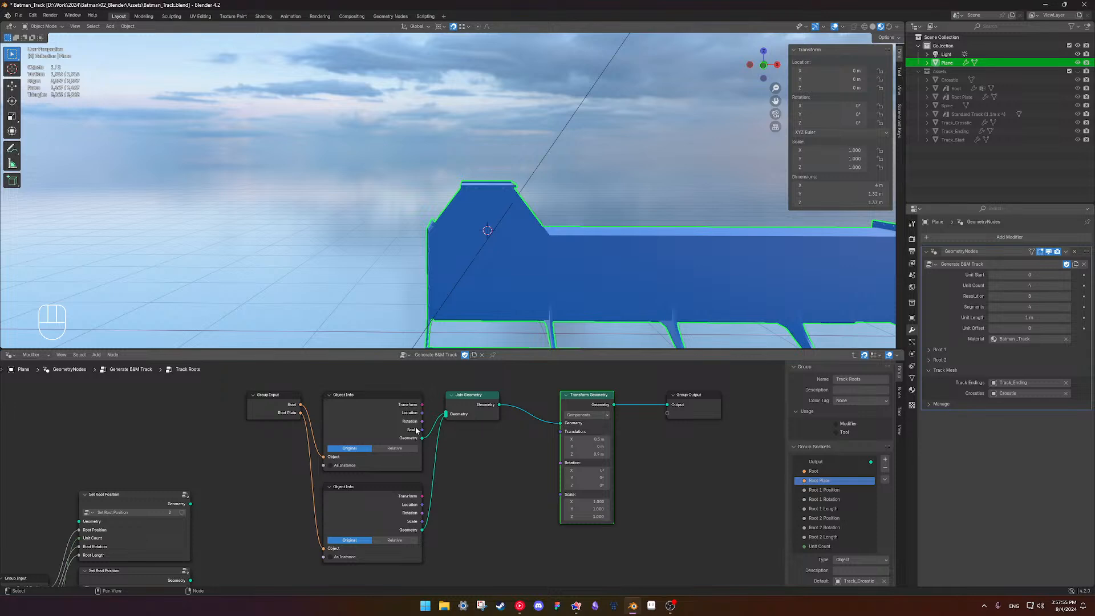
Open the Set Root Position group to review its node setup and return to Track Roots
{"action": "scroll", "coordinate": [453, 391], "scroll_direction": "down", "scroll_amount": 3}
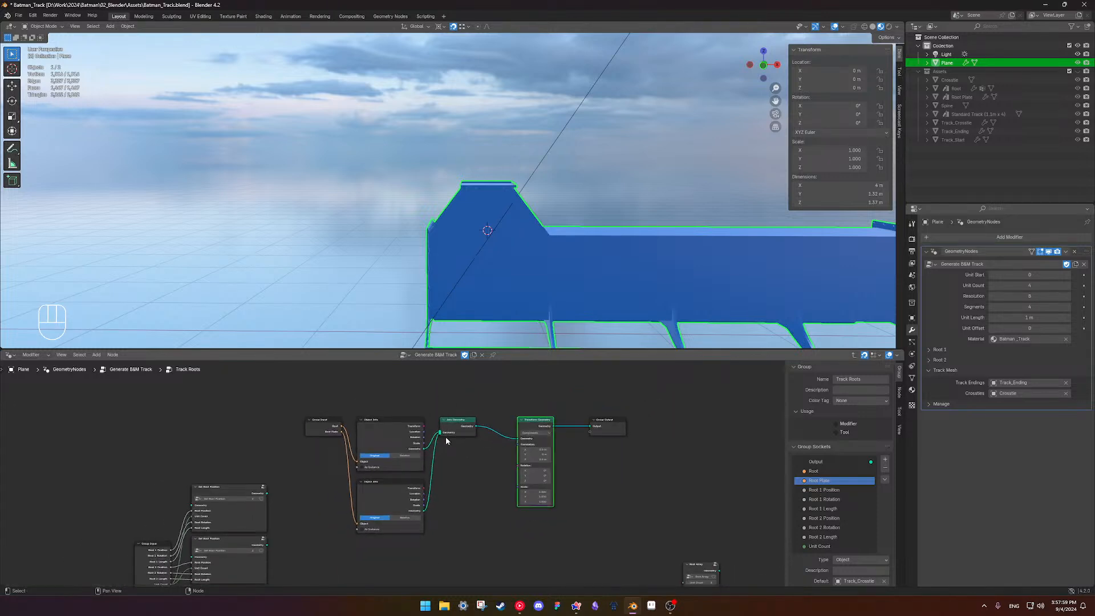
{"action": "middle_click_drag", "start_coordinate": [445, 437], "coordinate": [512, 390]}
{"action": "key", "text": "Tab"}
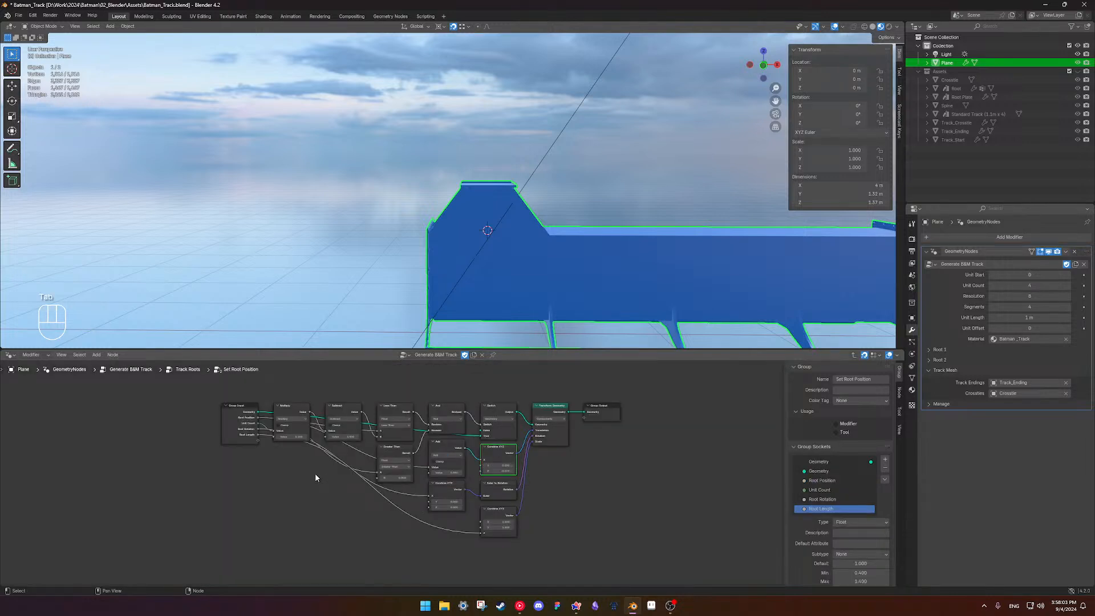
{"action": "key", "text": "Tab"}
{"action": "middle_click_drag", "start_coordinate": [501, 442], "coordinate": [431, 481], "text": "shift"}
{"action": "scroll", "coordinate": [398, 474], "scroll_direction": "up", "scroll_amount": 3}
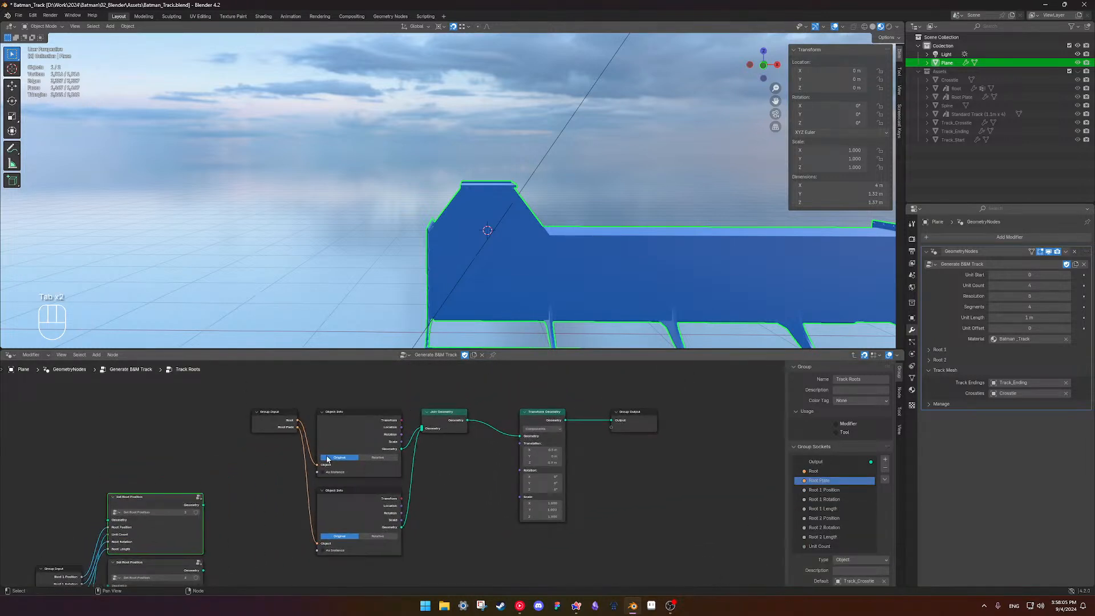
Move the old Group Input and both Set Root Position nodes farther away from the new node chain
{"action": "scroll", "coordinate": [394, 474], "scroll_direction": "down", "scroll_amount": 4}
{"action": "middle_click_drag", "start_coordinate": [235, 468], "coordinate": [240, 445], "text": "shift"}
{"action": "left_click_drag", "start_coordinate": [125, 462], "coordinate": [259, 549]}
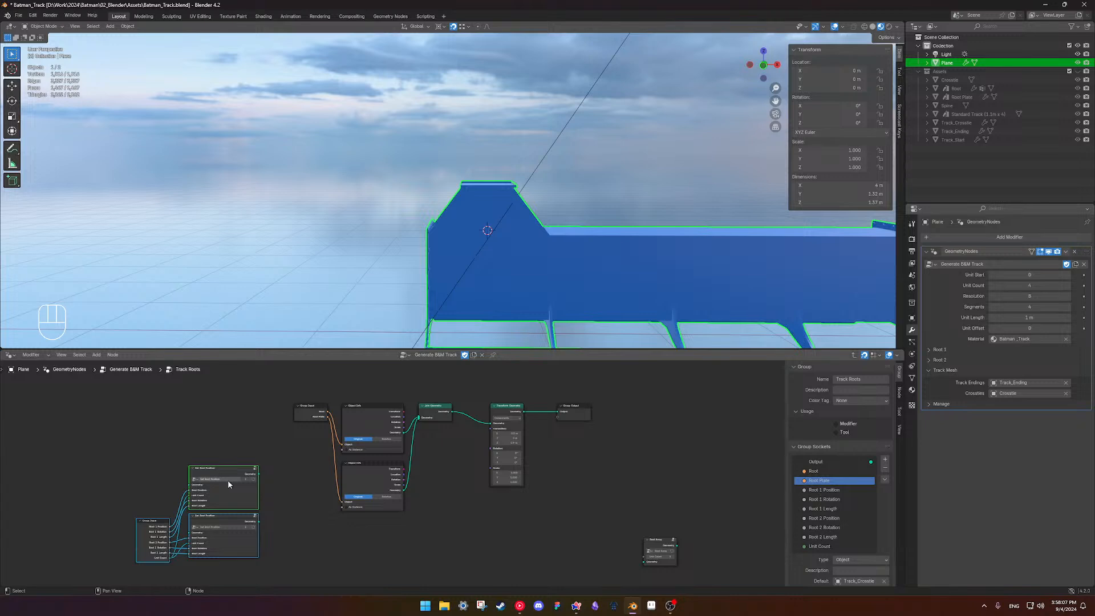
{"action": "left_click_drag", "start_coordinate": [224, 480], "coordinate": [148, 435]}
Add a second Group Input node below the lower Object Info node
{"action": "scroll", "coordinate": [380, 475], "scroll_direction": "up", "scroll_amount": 4}
{"action": "middle_click_drag", "start_coordinate": [505, 477], "coordinate": [457, 509], "text": "shift"}
{"action": "scroll", "coordinate": [448, 492], "scroll_direction": "up", "scroll_amount": 2}
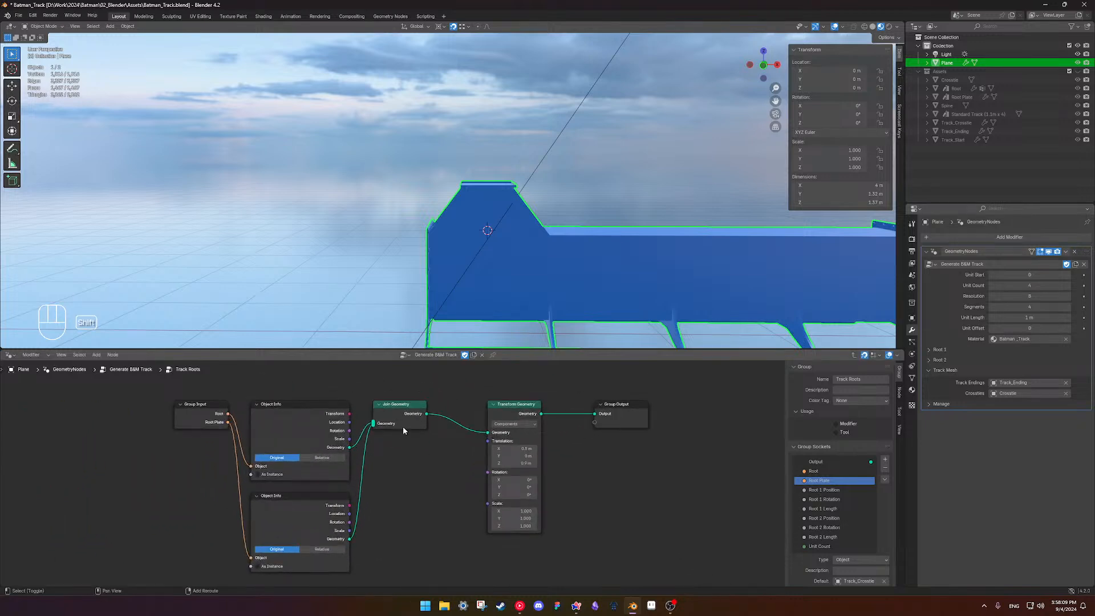
{"action": "key", "text": "shift+a"}
{"action": "key", "text": "shift+a"}
{"action": "type", "text": "gro"}
{"action": "key", "text": "Return"}
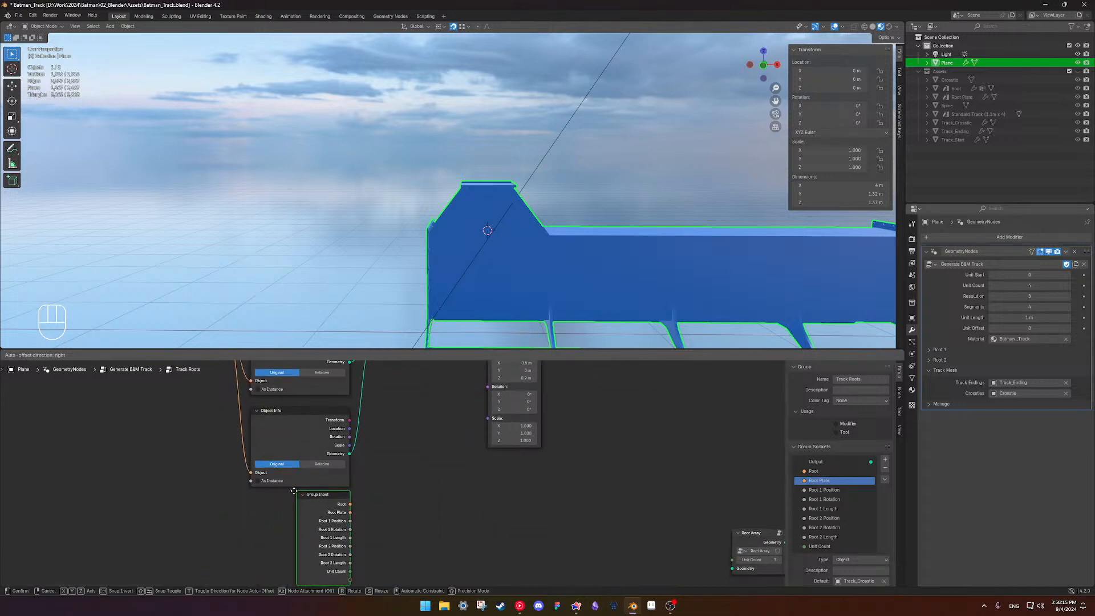
{"action": "left_click", "coordinate": [293, 491]}
{"action": "middle_click_drag", "start_coordinate": [421, 405], "coordinate": [418, 471]}
Add a Math node set to Add beside the new Group Input and connect Root 1 Position to its first value
{"action": "key", "text": "shift+a"}
{"action": "type", "text": "math"}
{"action": "key", "text": "Return"}
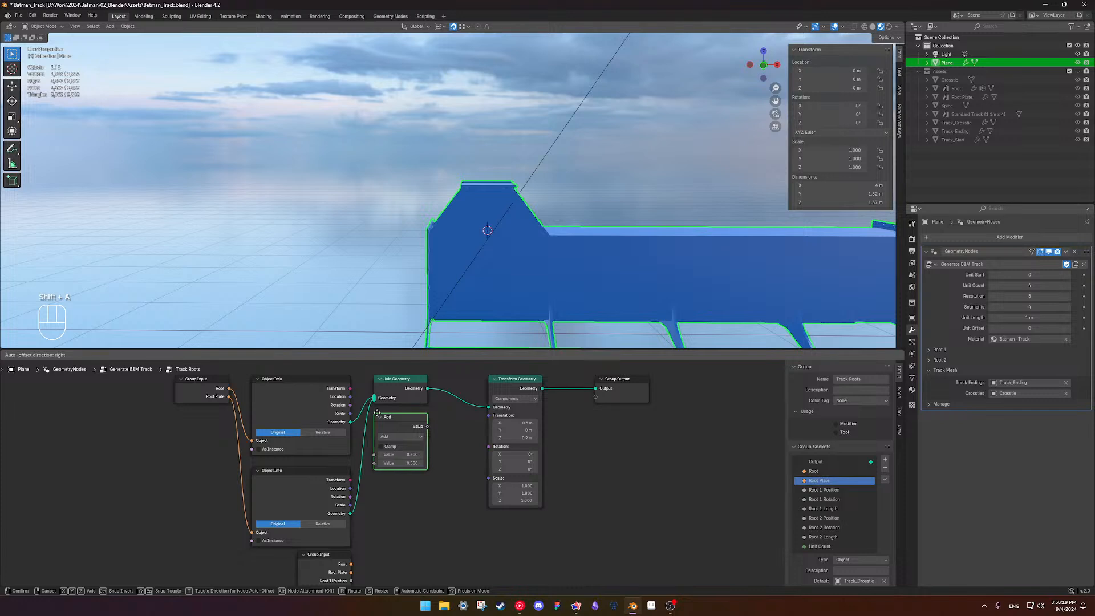
{"action": "left_click", "coordinate": [377, 412]}
{"action": "middle_click_drag", "start_coordinate": [407, 450], "coordinate": [440, 427]}
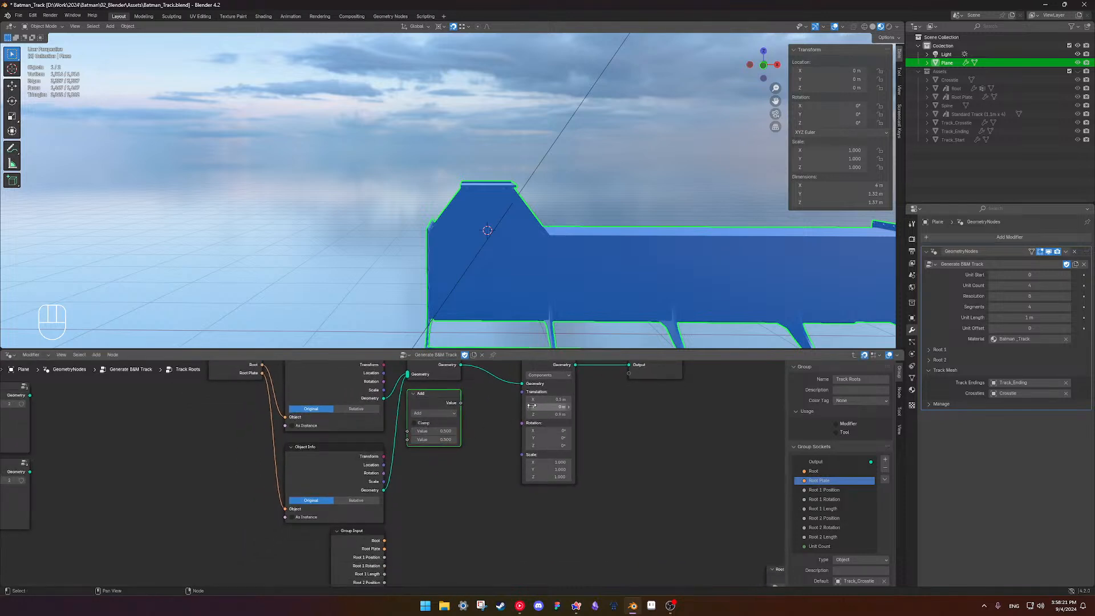
{"action": "left_click_drag", "start_coordinate": [427, 396], "coordinate": [424, 522]}
{"action": "scroll", "coordinate": [484, 405], "scroll_direction": "down", "scroll_amount": 3}
{"action": "scroll", "coordinate": [429, 446], "scroll_direction": "up", "scroll_amount": 2}
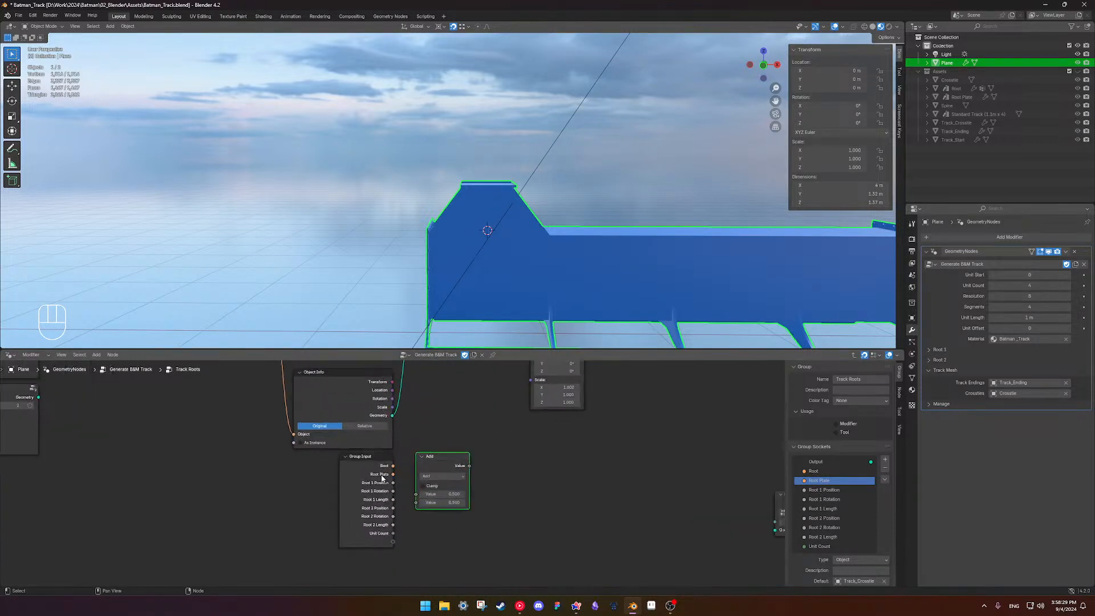
{"action": "left_click_drag", "start_coordinate": [392, 482], "coordinate": [416, 494]}
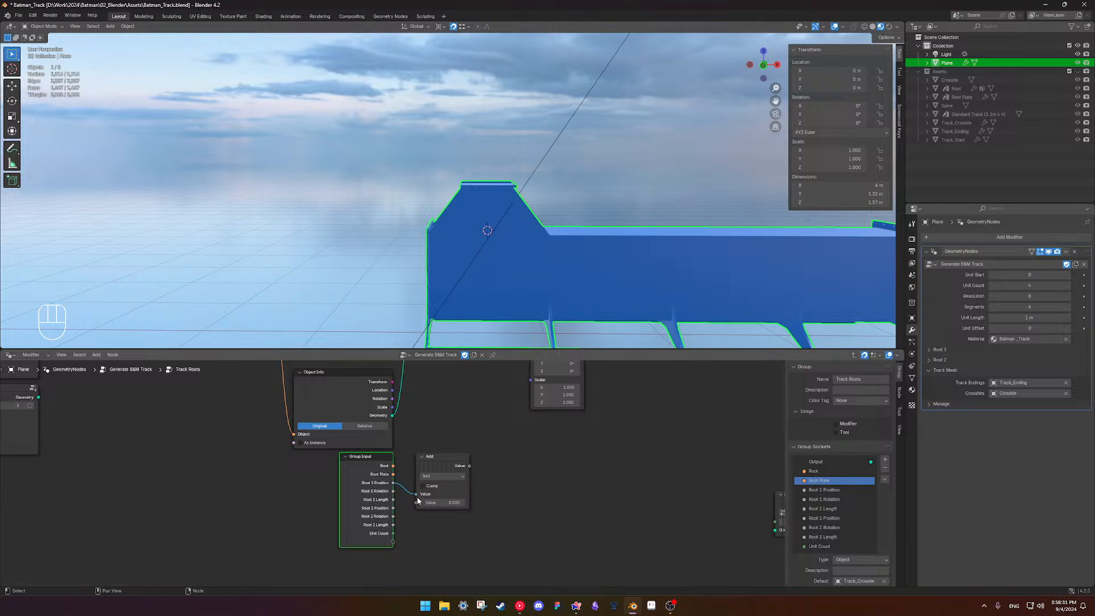
Add a Combine XYZ node fed by the Add result and connect its vector to the Transform Geometry translation
{"action": "scroll", "coordinate": [450, 500], "scroll_direction": "down", "scroll_amount": 4}
{"action": "left_click_drag", "start_coordinate": [439, 569], "coordinate": [433, 474]}
{"action": "left_click_drag", "start_coordinate": [422, 511], "coordinate": [447, 524]}
{"action": "type", "text": "combine"}
{"action": "key", "text": "Return"}
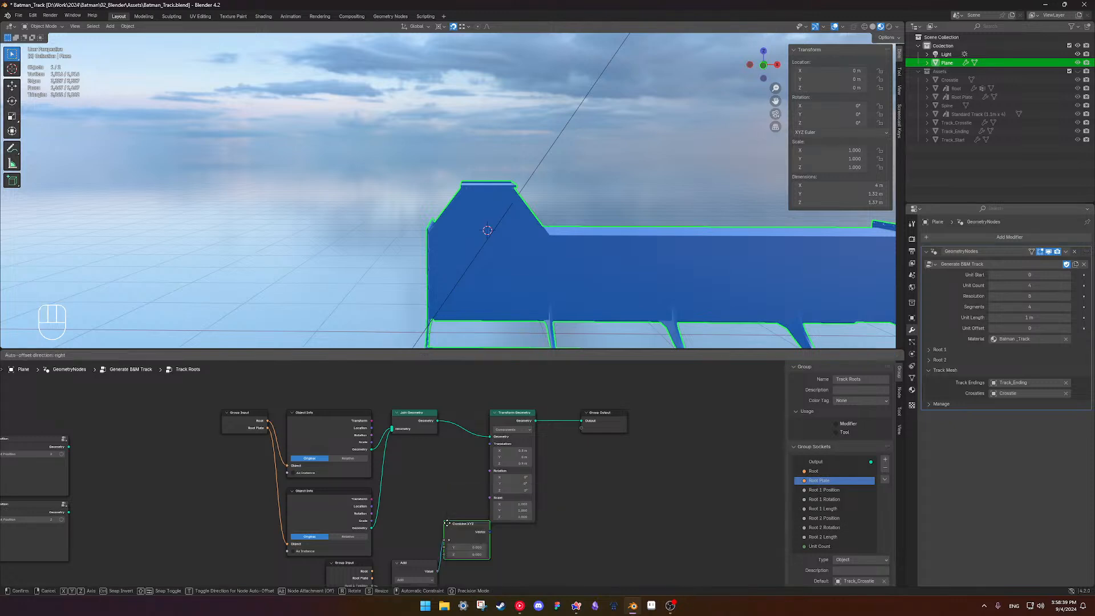
{"action": "left_click", "coordinate": [415, 465]}
{"action": "left_click_drag", "start_coordinate": [457, 474], "coordinate": [490, 443]}
Set the Z value of the Combine XYZ node to 0.9 to restore the gusset's height
{"action": "scroll", "coordinate": [479, 474], "scroll_direction": "down", "scroll_amount": 1}
{"action": "scroll", "coordinate": [479, 473], "scroll_direction": "down", "scroll_amount": 2, "text": "shift"}
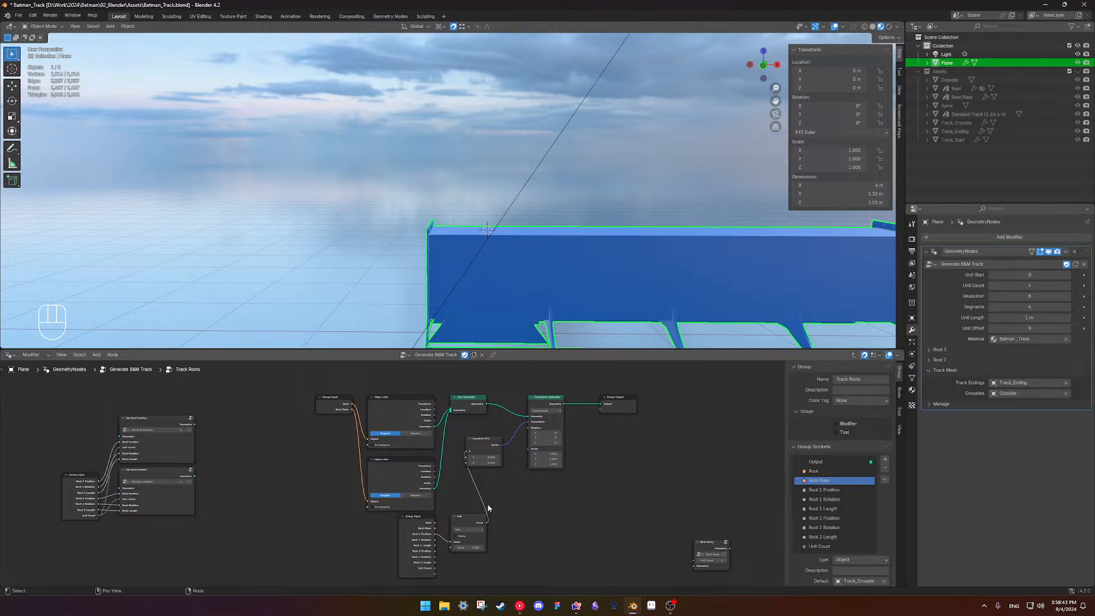
{"action": "scroll", "coordinate": [478, 543], "scroll_direction": "up", "scroll_amount": 1}
{"action": "left_click", "coordinate": [507, 436]}
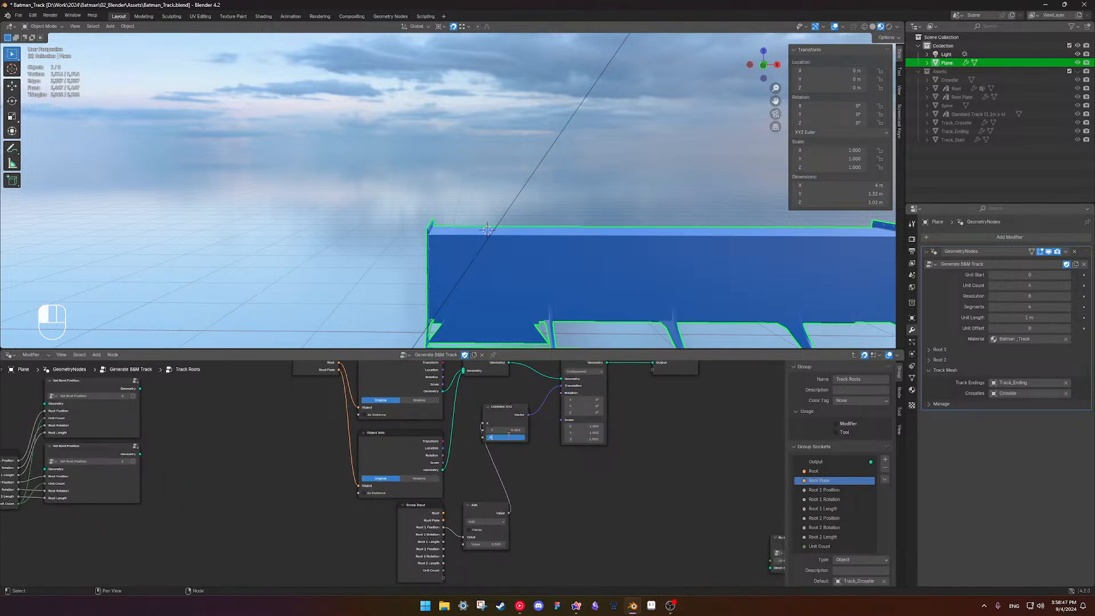
{"action": "key", "text": "Return"}
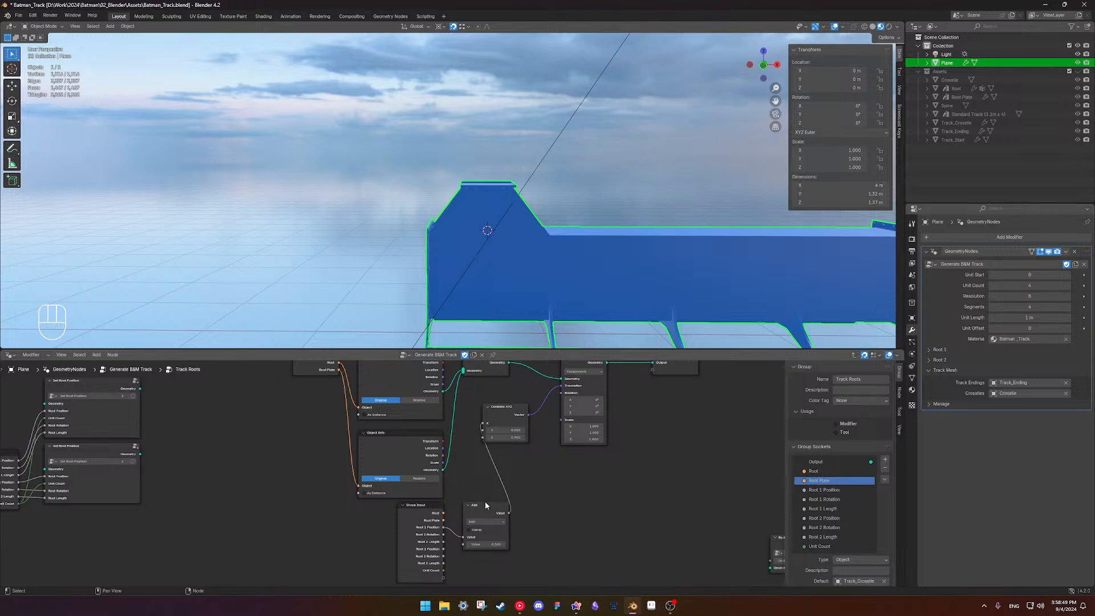
Expand the modifier's Root 1 settings and test sliding the Root 1 Position value
{"action": "left_click", "coordinate": [928, 349]}
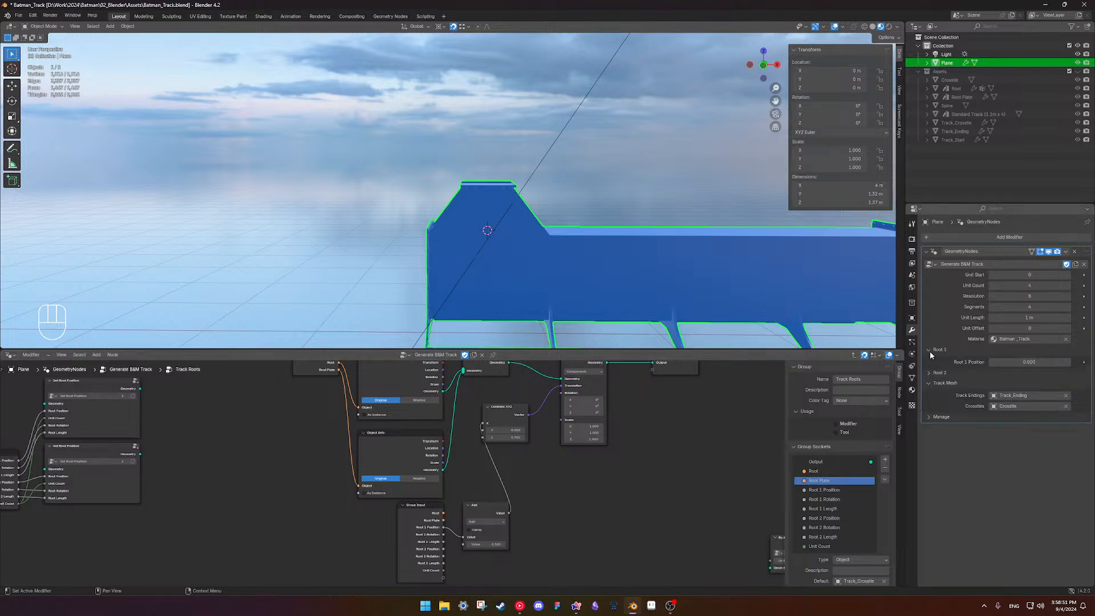
{"action": "mouse_move", "coordinate": [1028, 363]}
{"action": "left_mouse_down"}
{"action": "mouse_move", "coordinate": [1054, 362]}
{"action": "mouse_move", "coordinate": [1028, 363]}
{"action": "left_mouse_up"}
{"action": "scroll", "coordinate": [563, 413], "scroll_direction": "down", "scroll_amount": 4}
{"action": "middle_click_drag", "start_coordinate": [564, 413], "coordinate": [488, 448]}
{"action": "scroll", "coordinate": [456, 490], "scroll_direction": "up", "scroll_amount": 1}
{"action": "scroll", "coordinate": [456, 489], "scroll_direction": "up", "scroll_amount": 2}
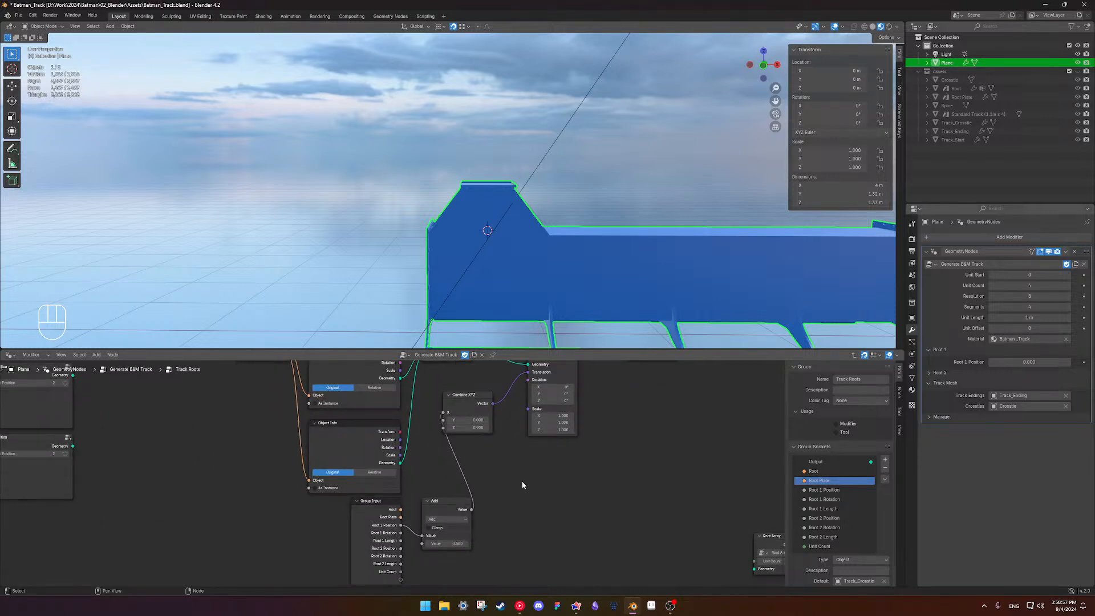
Move the lower Group Input node farther from the Add node to make room between them
{"action": "mouse_move", "coordinate": [486, 447]}
{"action": "middle_mouse_down", "text": "shift"}
{"action": "mouse_move", "coordinate": [486, 481]}
{"action": "mouse_move", "coordinate": [478, 463]}
{"action": "mouse_move", "coordinate": [491, 448]}
{"action": "middle_mouse_up", "text": "shift"}
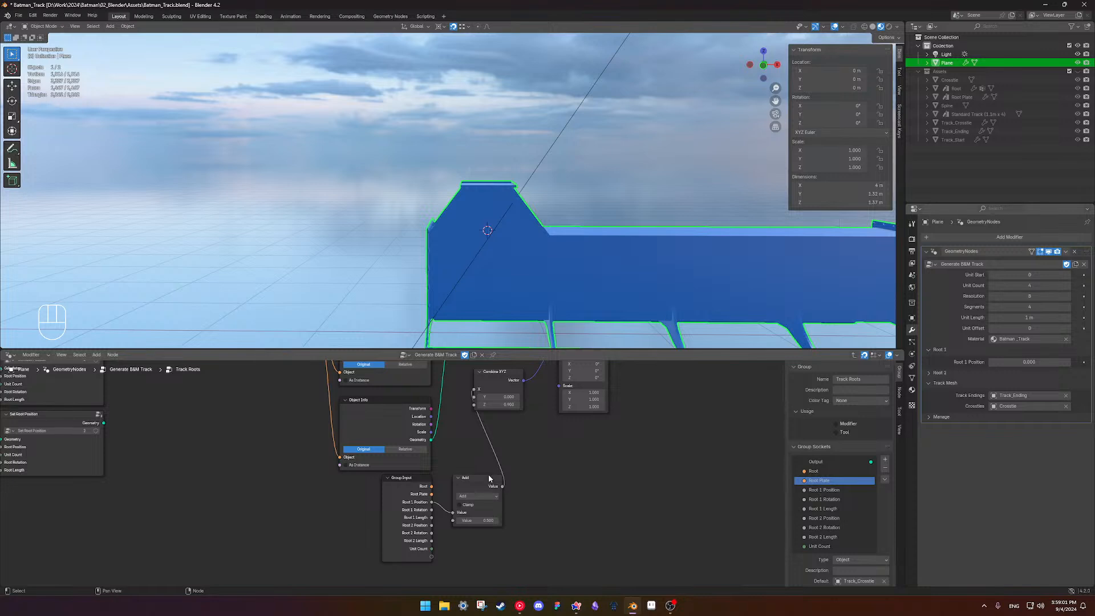
{"action": "left_click_drag", "start_coordinate": [416, 483], "coordinate": [374, 483]}
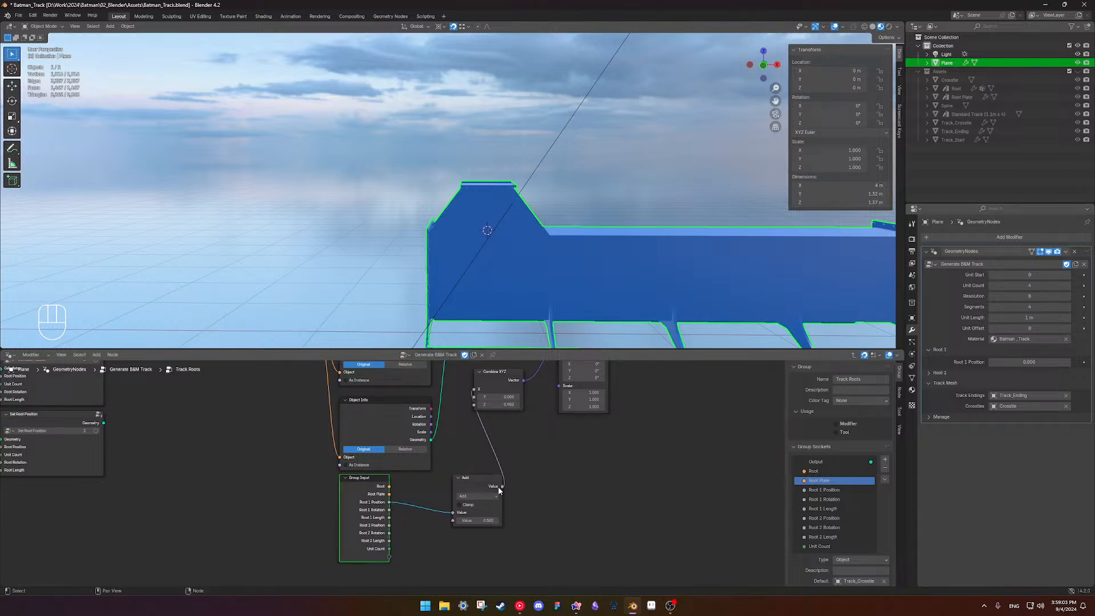
{"action": "left_click", "coordinate": [471, 480], "text": "shift"}
{"action": "left_click", "coordinate": [477, 478]}
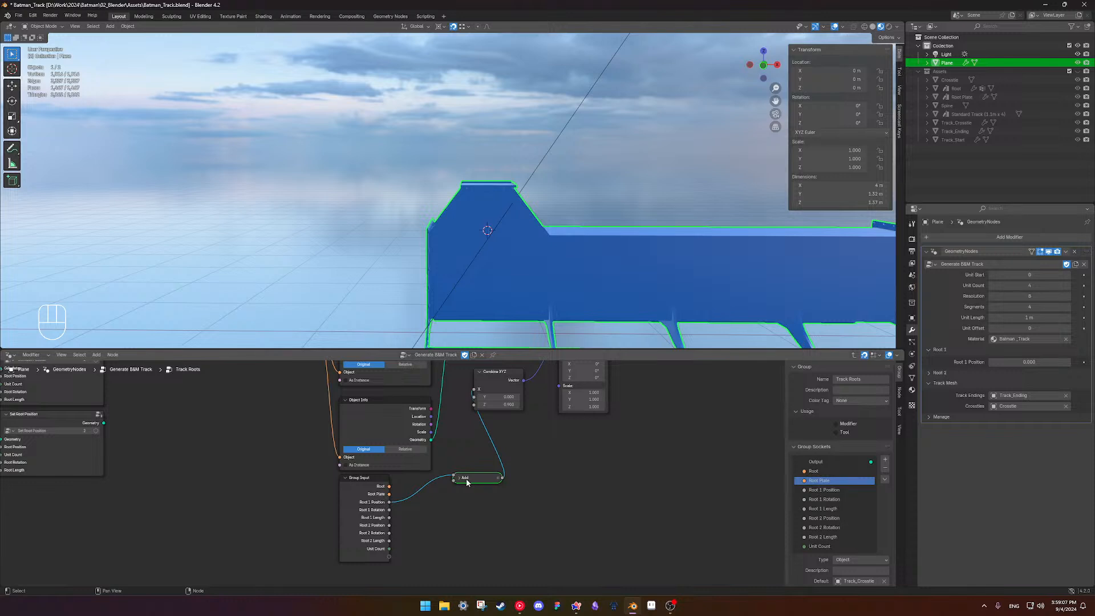
{"action": "middle_click_drag", "start_coordinate": [471, 467], "coordinate": [503, 464], "text": "shift"}
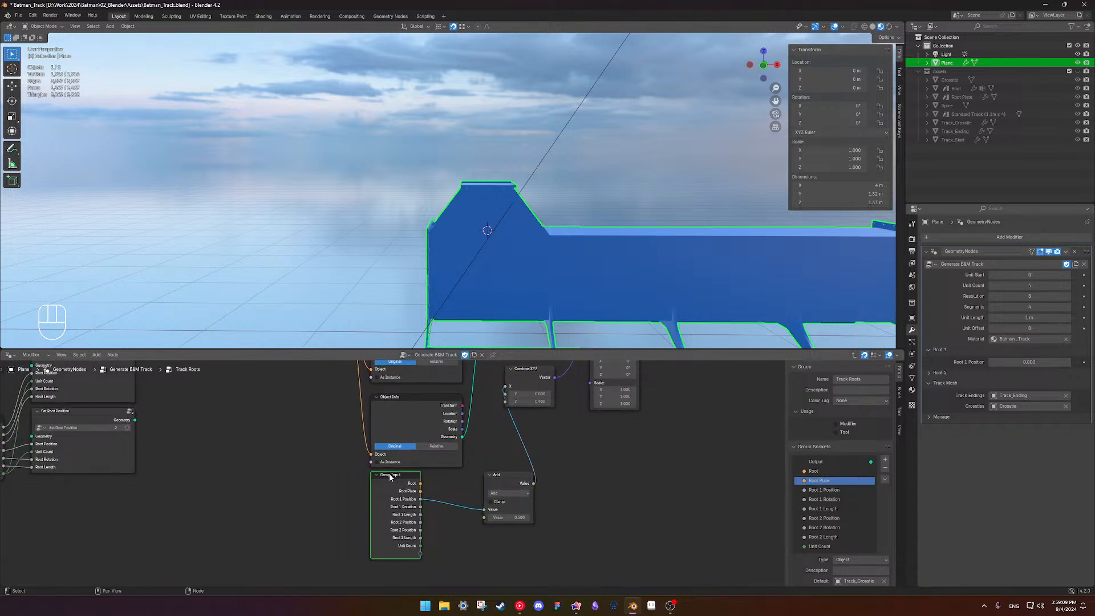
{"action": "left_click_drag", "start_coordinate": [393, 477], "coordinate": [313, 476]}
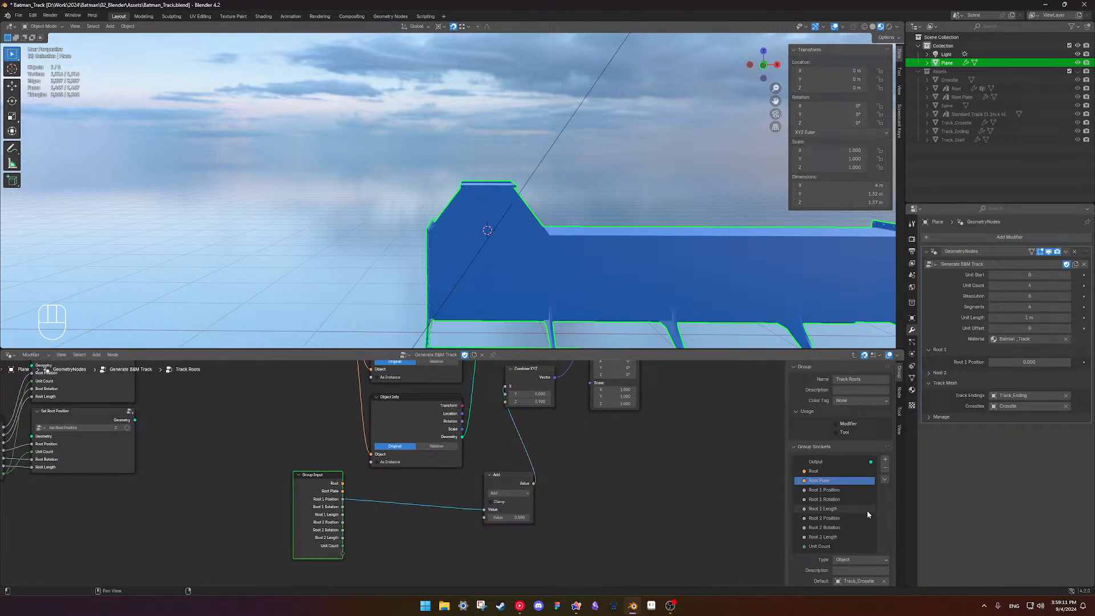
Change the type of the Root 1 Position socket in the Track Roots group to Integer
{"action": "left_click", "coordinate": [853, 489]}
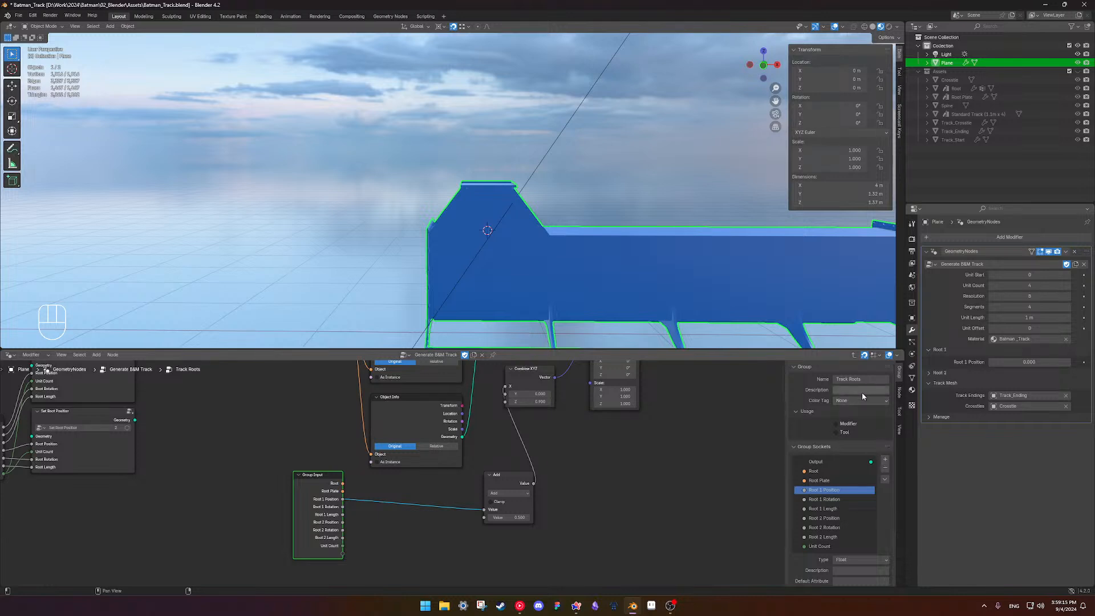
{"action": "left_click", "coordinate": [872, 561]}
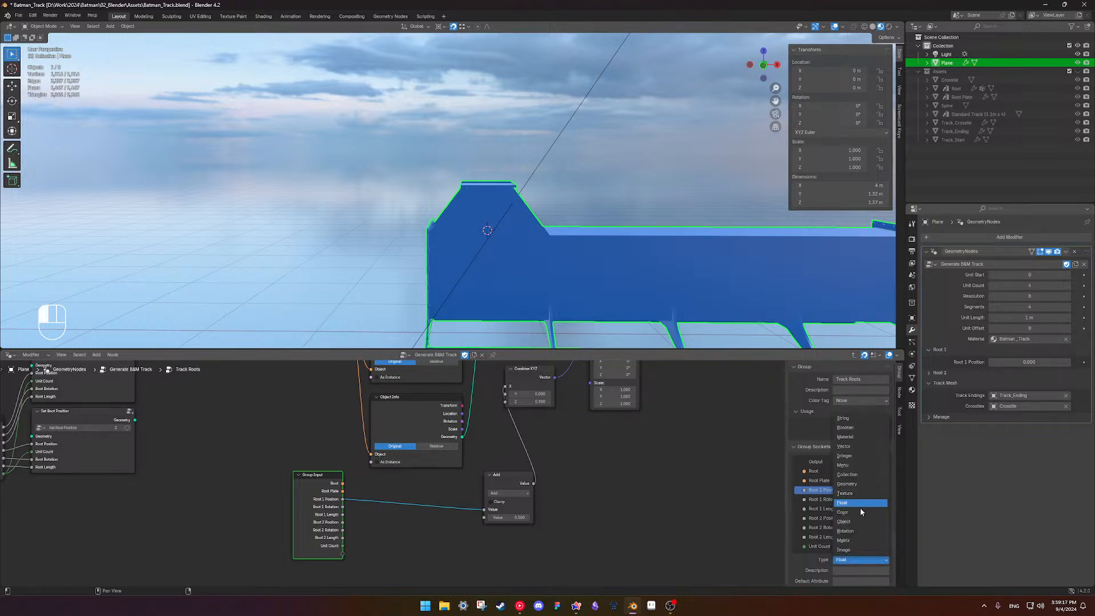
{"action": "left_click", "coordinate": [859, 455]}
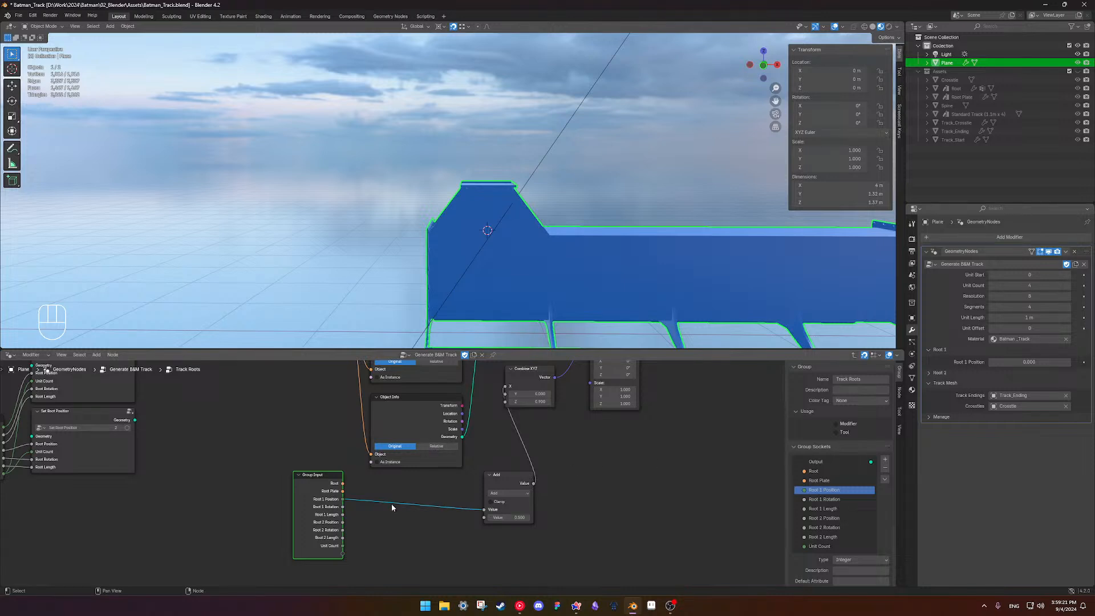
Insert a Math node set to Multiply on the link between Root 1 Position and the Add node
{"action": "key", "text": "shift+a"}
{"action": "type", "text": "math"}
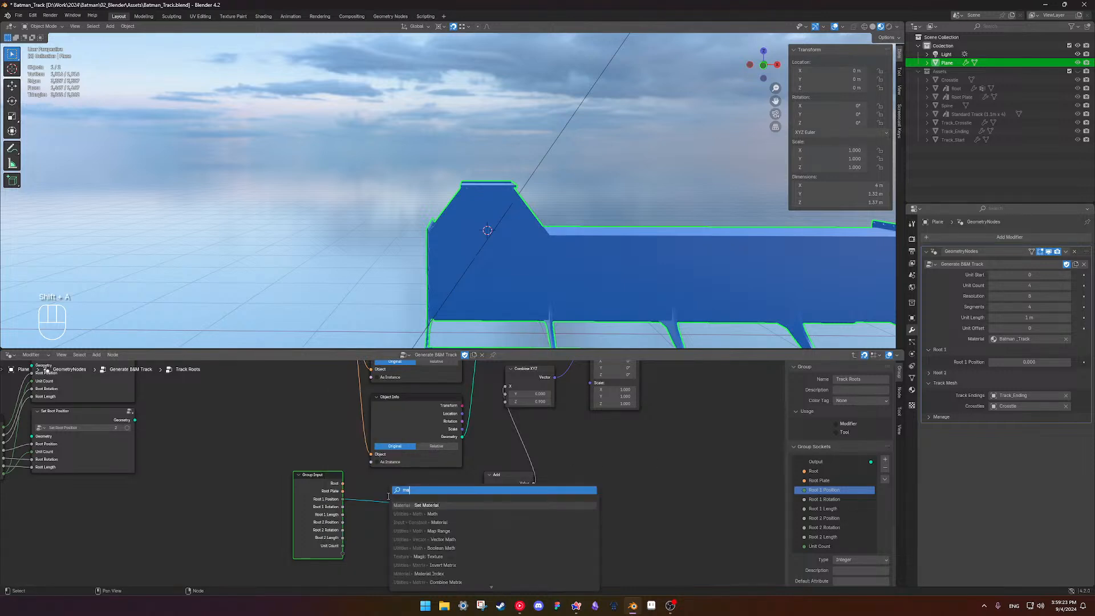
{"action": "key", "text": "Return"}
{"action": "left_click", "coordinate": [395, 480]}
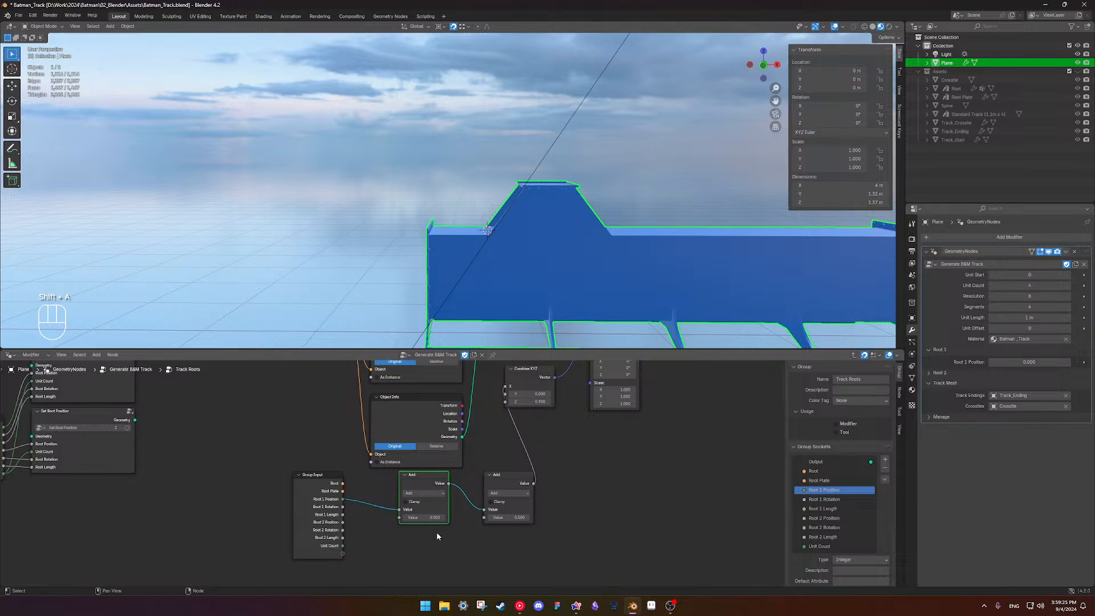
{"action": "left_click", "coordinate": [420, 493]}
{"action": "left_click", "coordinate": [423, 419]}
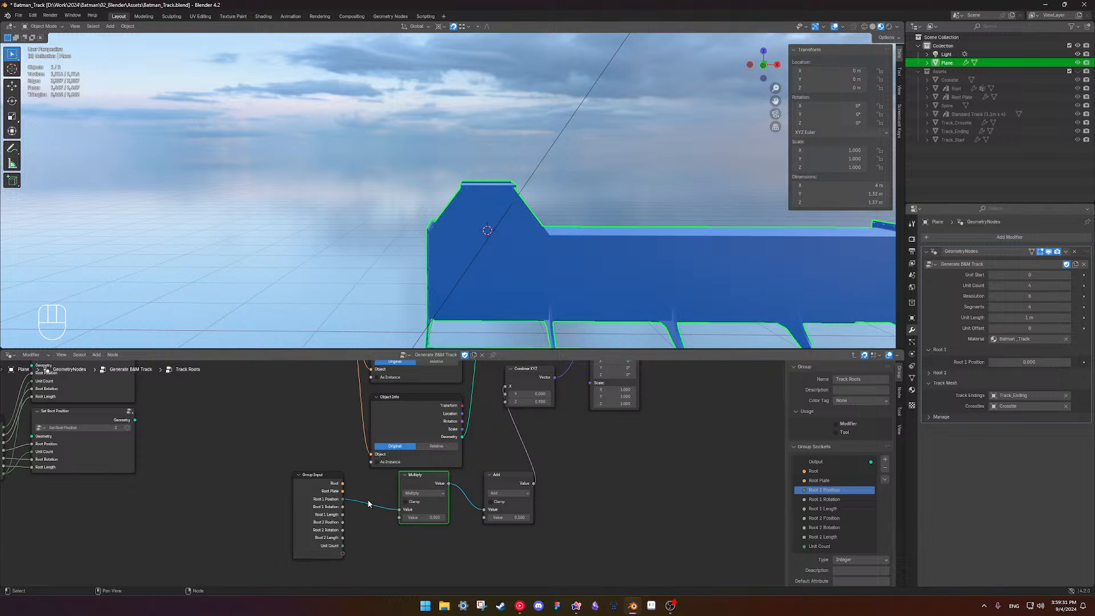
Add an input socket named Unit Length below Root 1 Position in the Track Roots group
{"action": "left_click", "coordinate": [330, 551]}
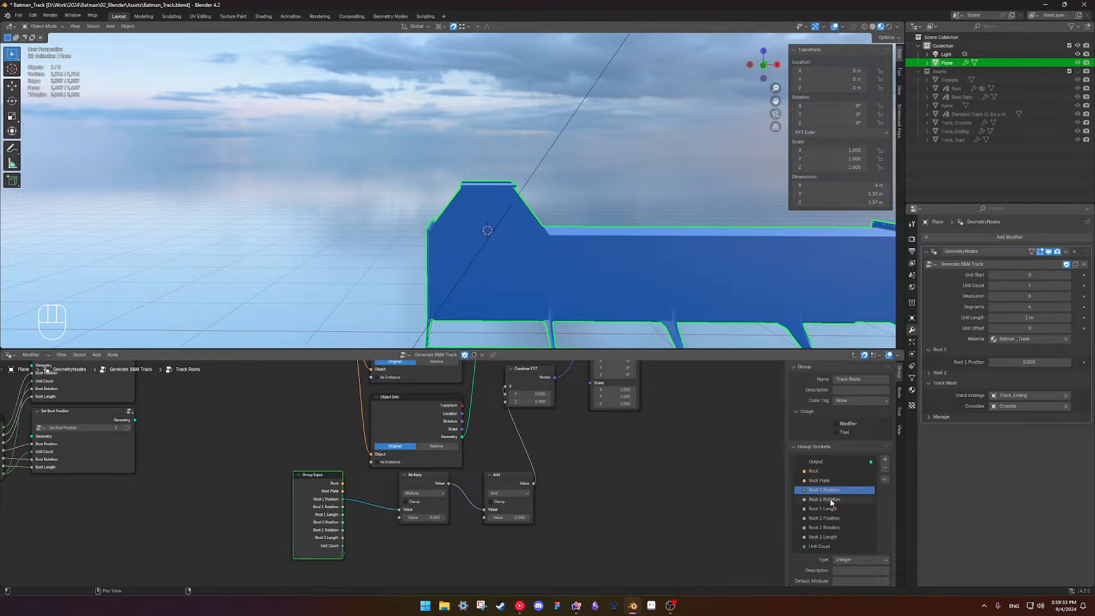
{"action": "scroll", "coordinate": [836, 499], "scroll_direction": "down", "scroll_amount": 3}
{"action": "scroll", "coordinate": [836, 498], "scroll_direction": "up", "scroll_amount": 2}
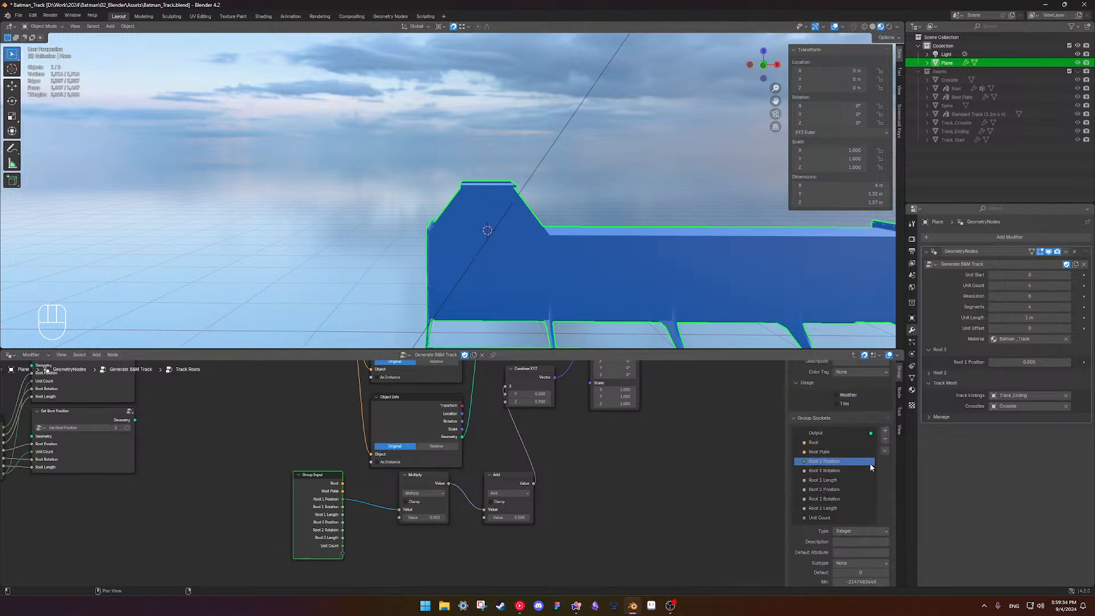
{"action": "left_click", "coordinate": [885, 432]}
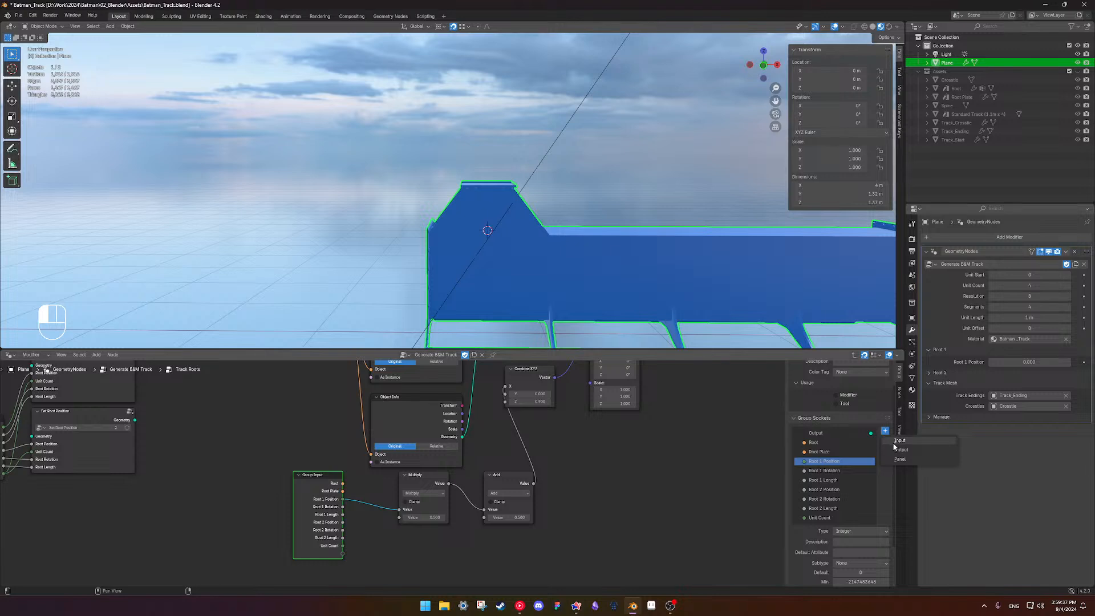
{"action": "left_click", "coordinate": [900, 441]}
{"action": "type", "text": "Unit Length"}
{"action": "key", "text": "Return"}
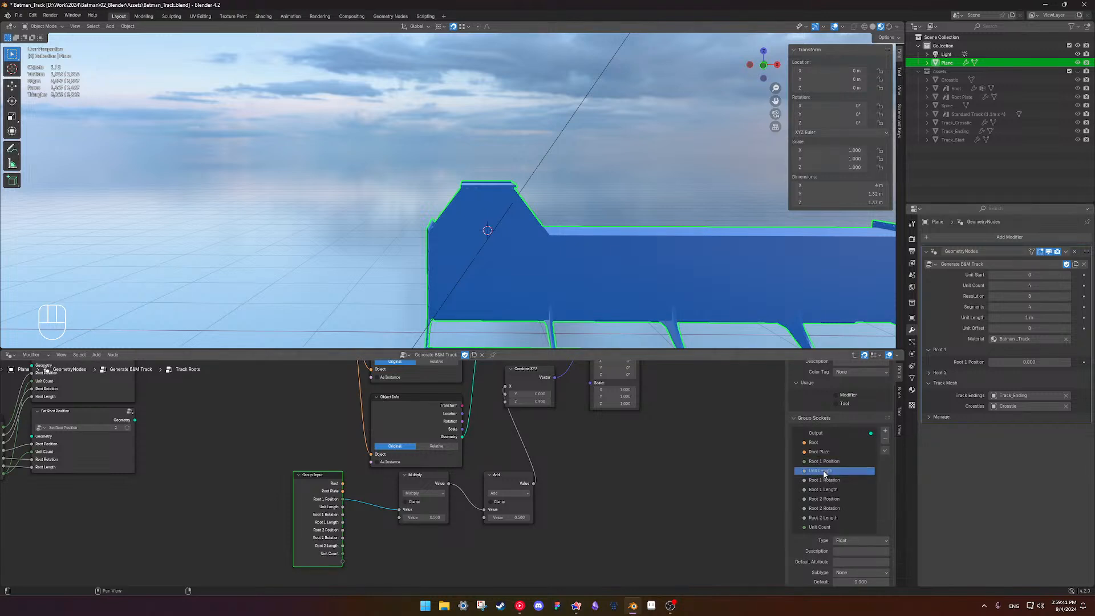
In the parent Generate B&M Track group, connect Unit Length to the Track Roots node, and reopen Track Roots
{"action": "key", "text": "Tab"}
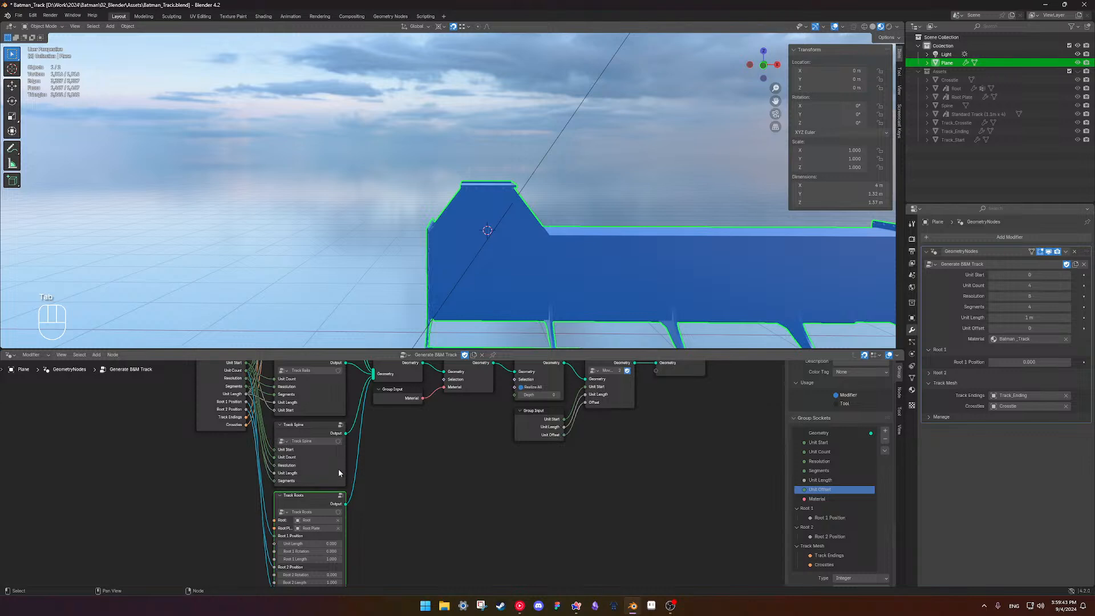
{"action": "middle_click_drag", "start_coordinate": [310, 462], "coordinate": [453, 461], "text": "shift"}
{"action": "scroll", "coordinate": [452, 462], "scroll_direction": "down", "scroll_amount": 1}
{"action": "left_click_drag", "start_coordinate": [388, 387], "coordinate": [415, 525]}
{"action": "left_click", "coordinate": [444, 486]}
{"action": "key", "text": "Tab"}
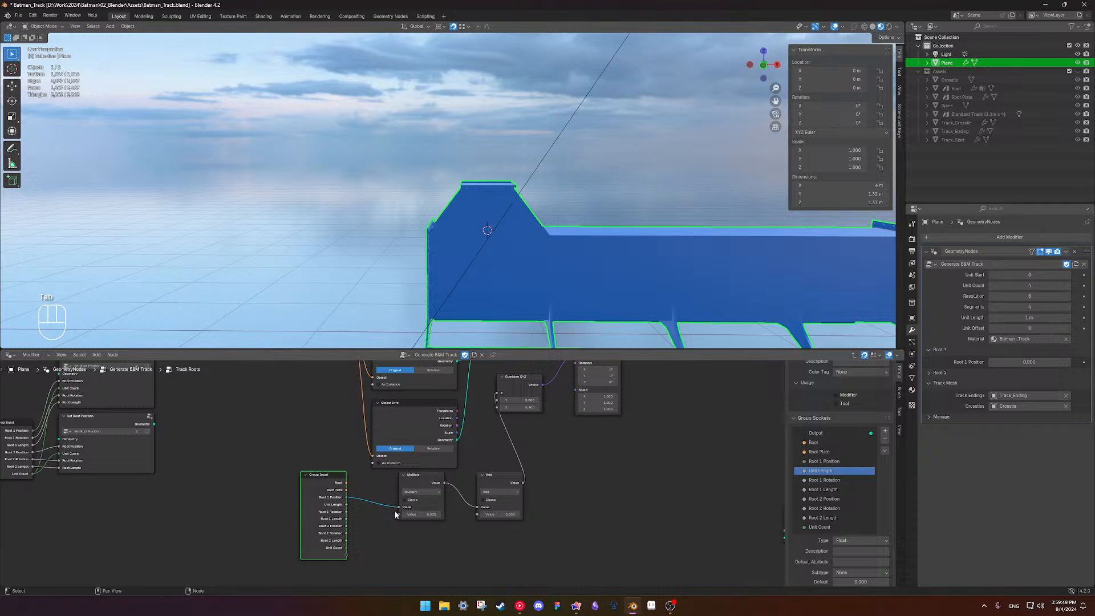
Connect the Group Input's Unit Length to the second value of the Multiply node
{"action": "left_click_drag", "start_coordinate": [347, 504], "coordinate": [399, 514]}
{"action": "scroll", "coordinate": [441, 505], "scroll_direction": "up", "scroll_amount": 1}
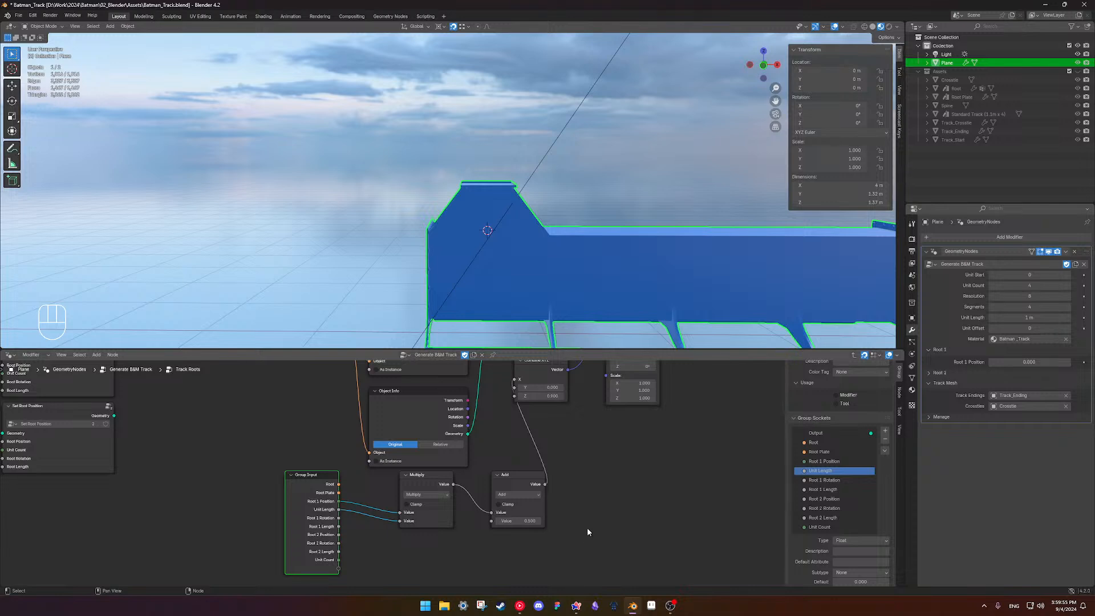
{"action": "middle_click_drag", "start_coordinate": [582, 499], "coordinate": [605, 477]}
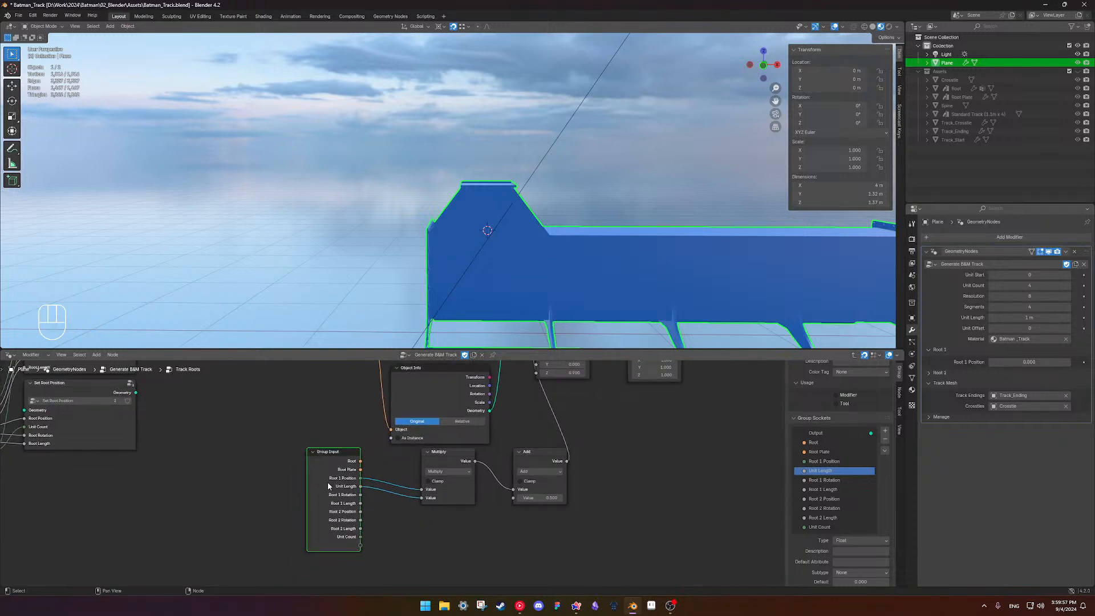
Return to the Generate B&M Track group and change its Root 1 Position socket type to Integer
{"action": "key", "text": "Tab"}
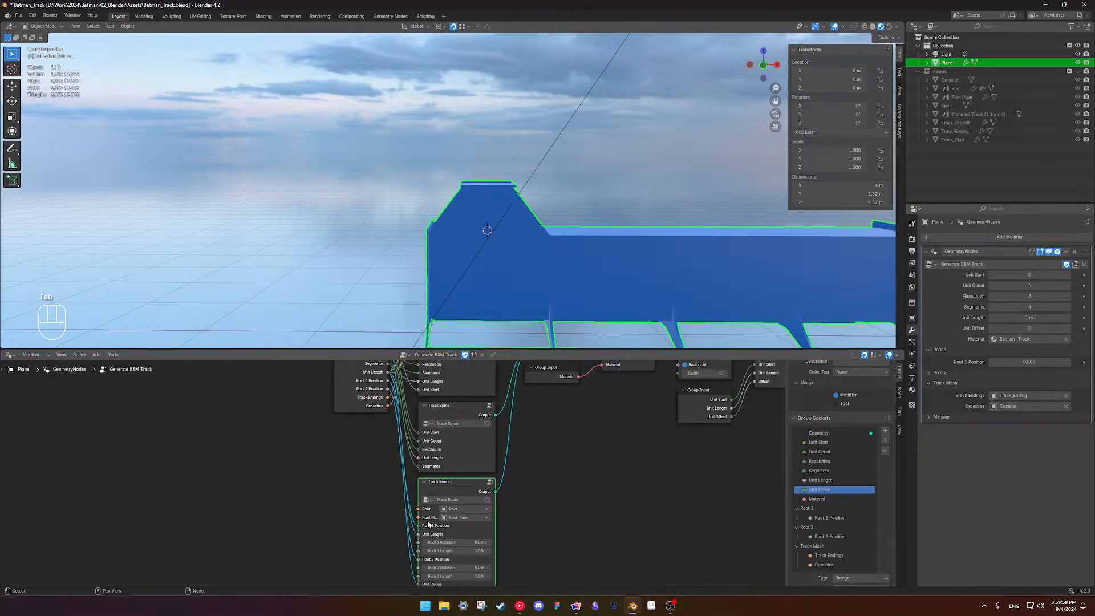
{"action": "left_click", "coordinate": [361, 416]}
{"action": "scroll", "coordinate": [852, 535], "scroll_direction": "down", "scroll_amount": 3}
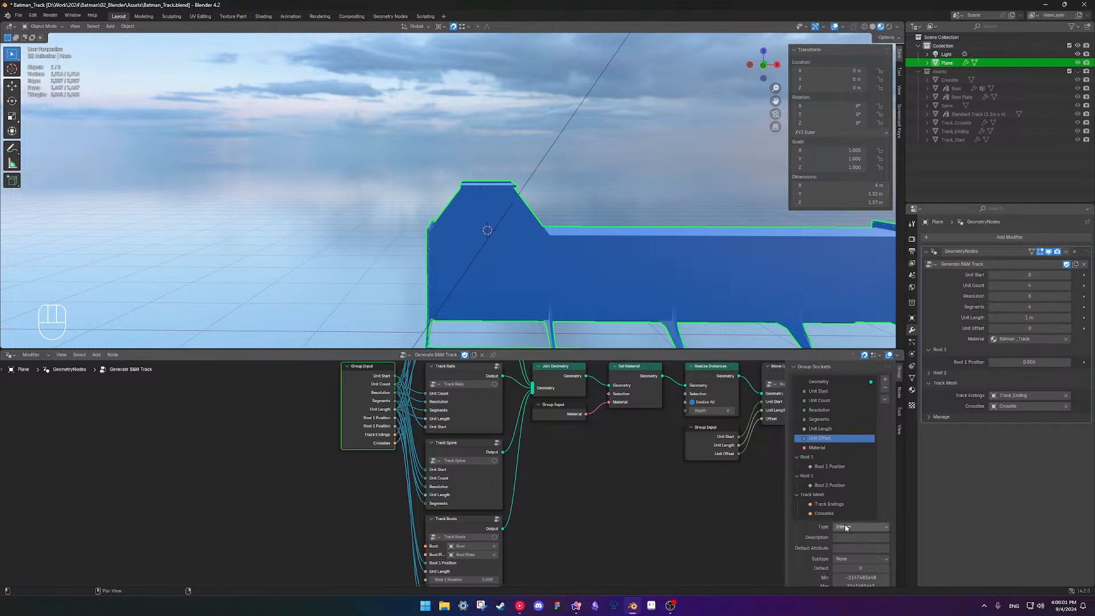
{"action": "left_click", "coordinate": [836, 466]}
{"action": "left_click", "coordinate": [861, 527]}
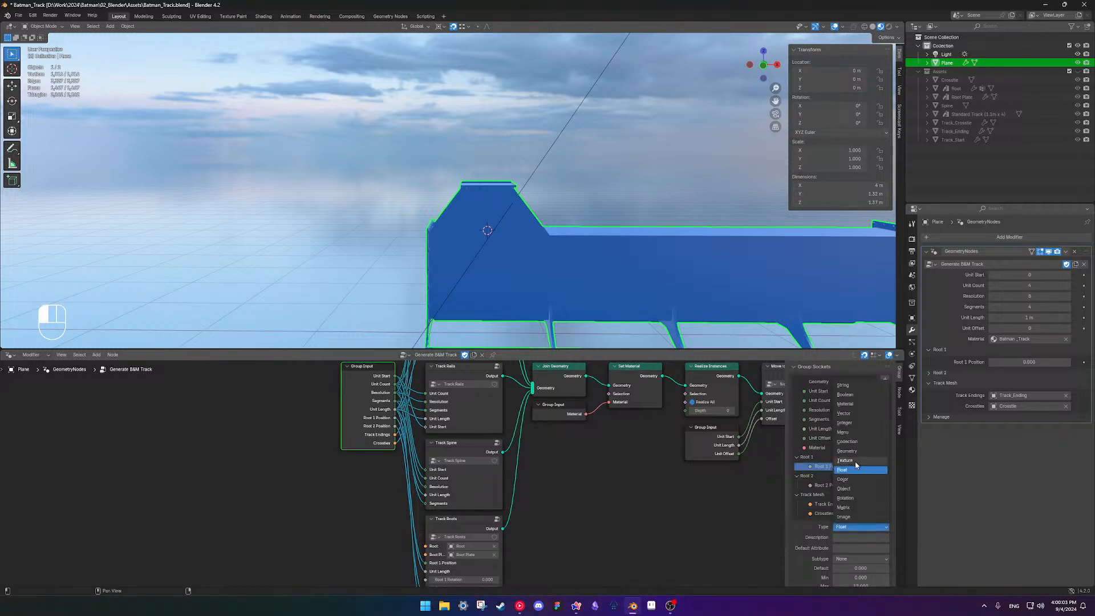
{"action": "left_click", "coordinate": [844, 422]}
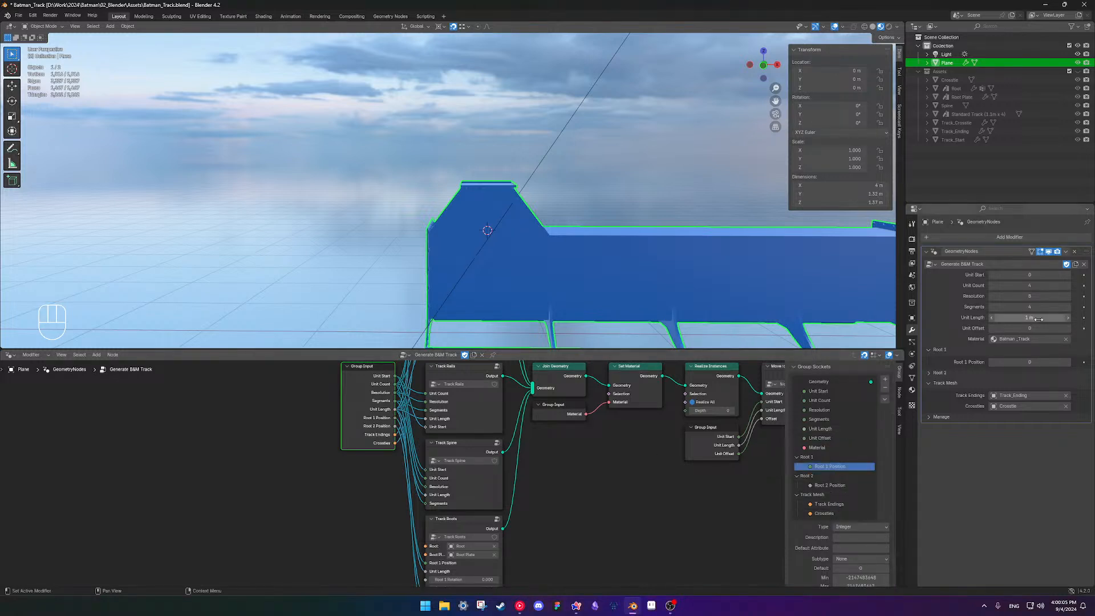
Test the gusset's unit-by-unit movement by raising Root 1 Position and bringing it back to 0
{"action": "left_click", "coordinate": [1068, 364]}
{"action": "left_click", "coordinate": [1069, 363]}
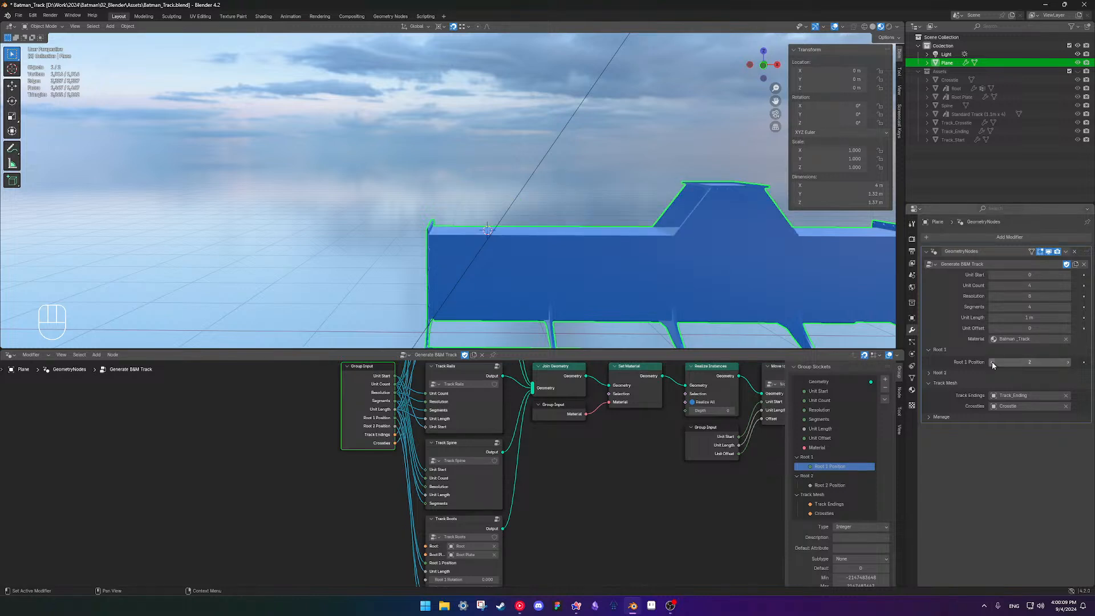
{"action": "left_click", "coordinate": [991, 362]}
{"action": "left_click", "coordinate": [992, 362]}
Switch the viewport to the front view and set the track's Unit Count to 7
{"action": "scroll", "coordinate": [627, 222], "scroll_direction": "down", "scroll_amount": 3}
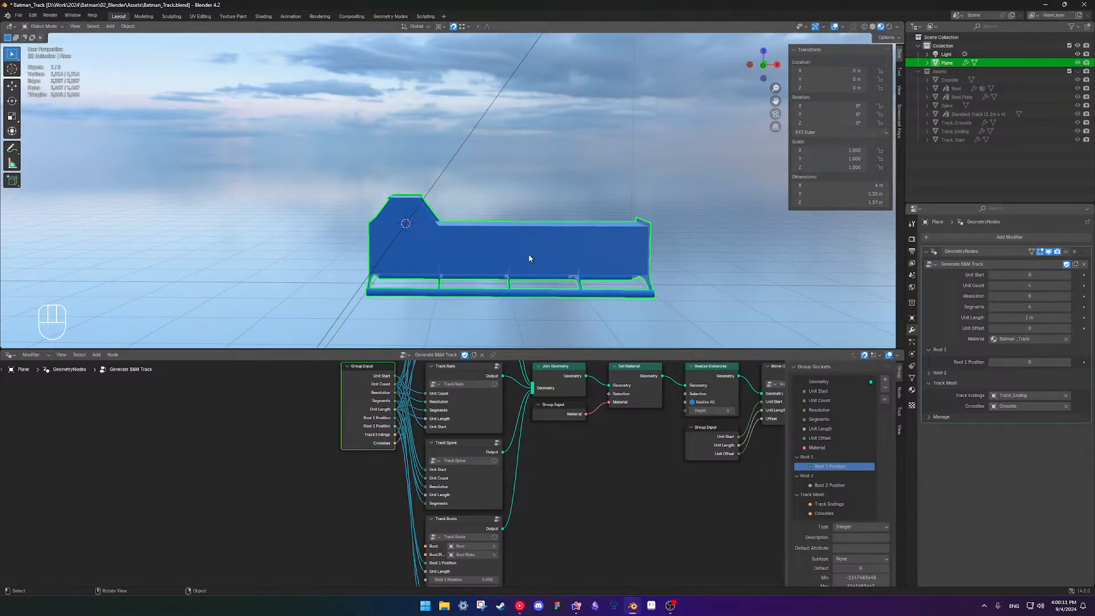
{"action": "key", "text": "KP_1"}
{"action": "scroll", "coordinate": [766, 234], "scroll_direction": "down", "scroll_amount": 1}
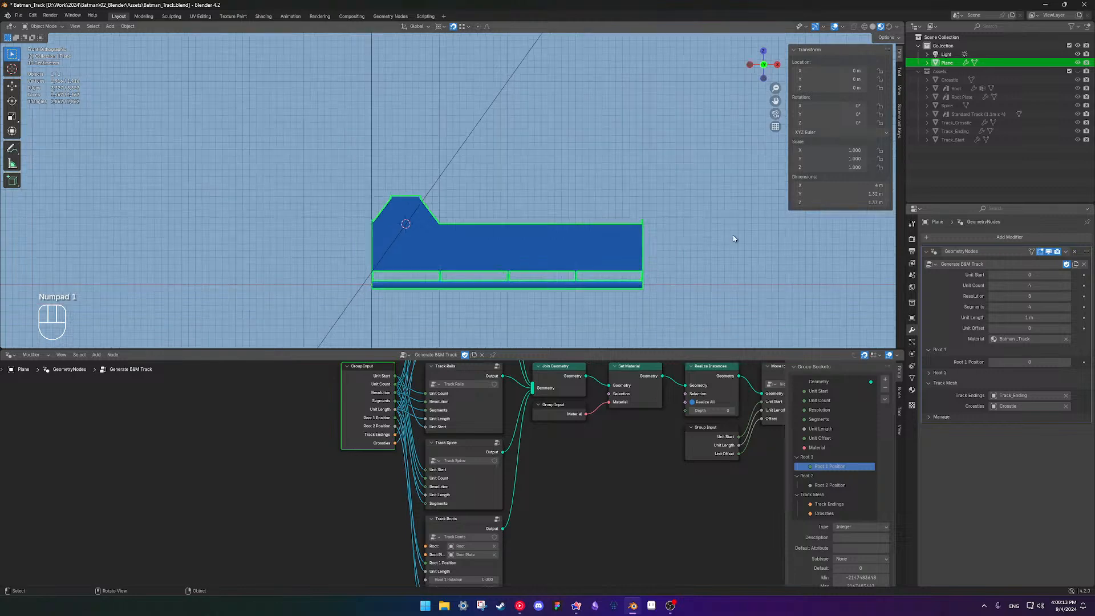
{"action": "left_click", "coordinate": [1068, 286]}
{"action": "left_click", "coordinate": [1067, 287]}
{"action": "left_click", "coordinate": [1068, 286]}
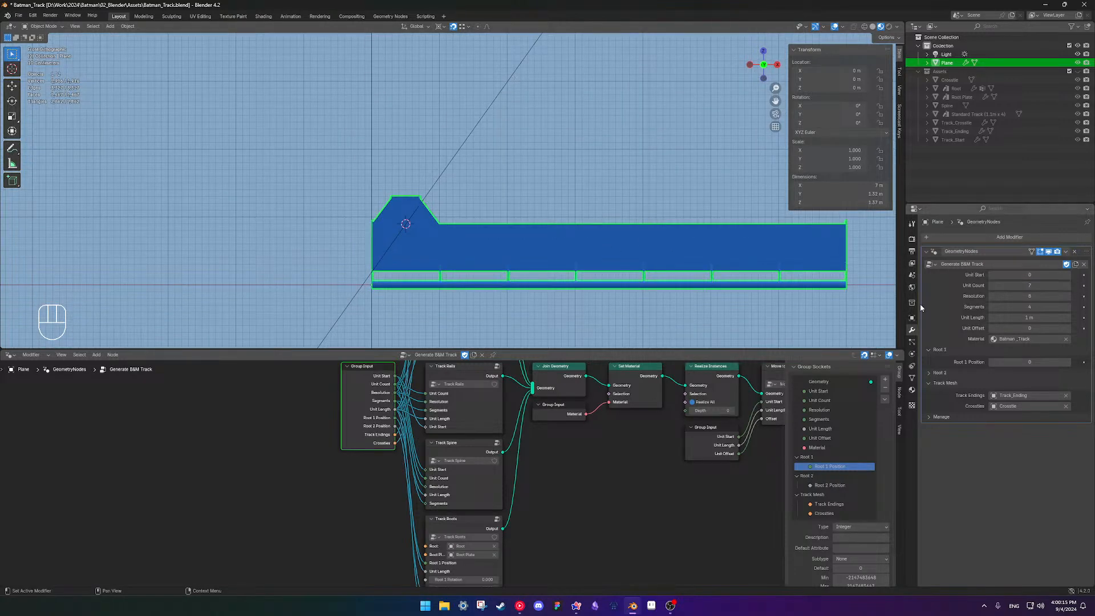
Test Root 1 Position along the lengthened track by sliding its value and returning it to 0
{"action": "middle_click_drag", "start_coordinate": [678, 238], "coordinate": [597, 241], "text": "shift"}
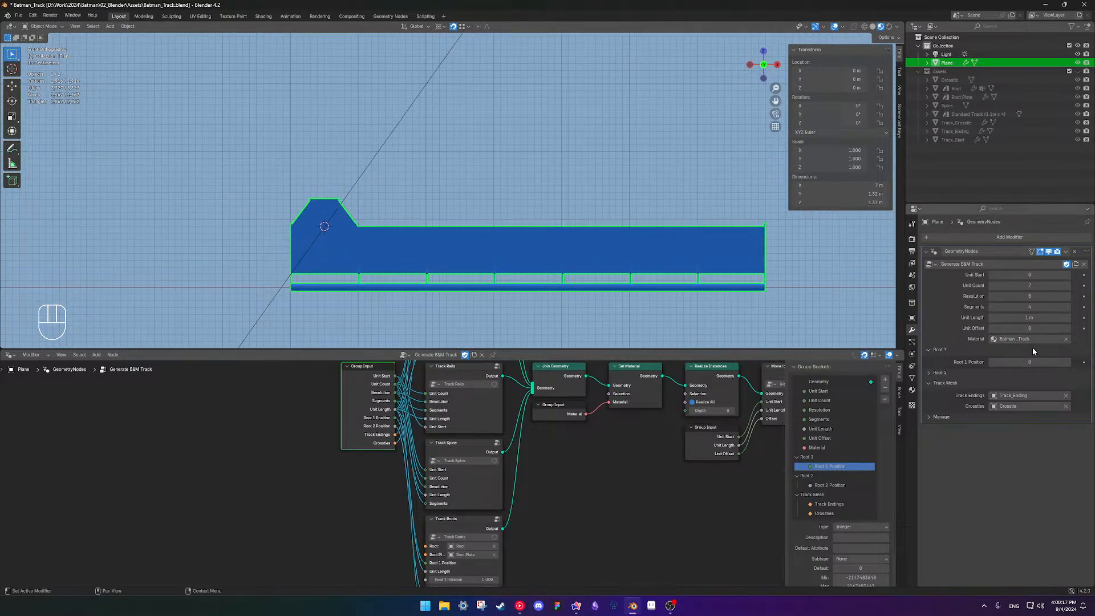
{"action": "mouse_move", "coordinate": [1007, 365]}
{"action": "left_mouse_down"}
{"action": "mouse_move", "coordinate": [1032, 365]}
{"action": "mouse_move", "coordinate": [1007, 365]}
{"action": "left_mouse_up"}
Set the minimum of the Root 1 Position socket in Generate B&M Track to 1
{"action": "middle_click_drag", "start_coordinate": [527, 529], "coordinate": [533, 503]}
{"action": "middle_click_drag", "start_coordinate": [532, 503], "coordinate": [520, 456], "text": "ctrl"}
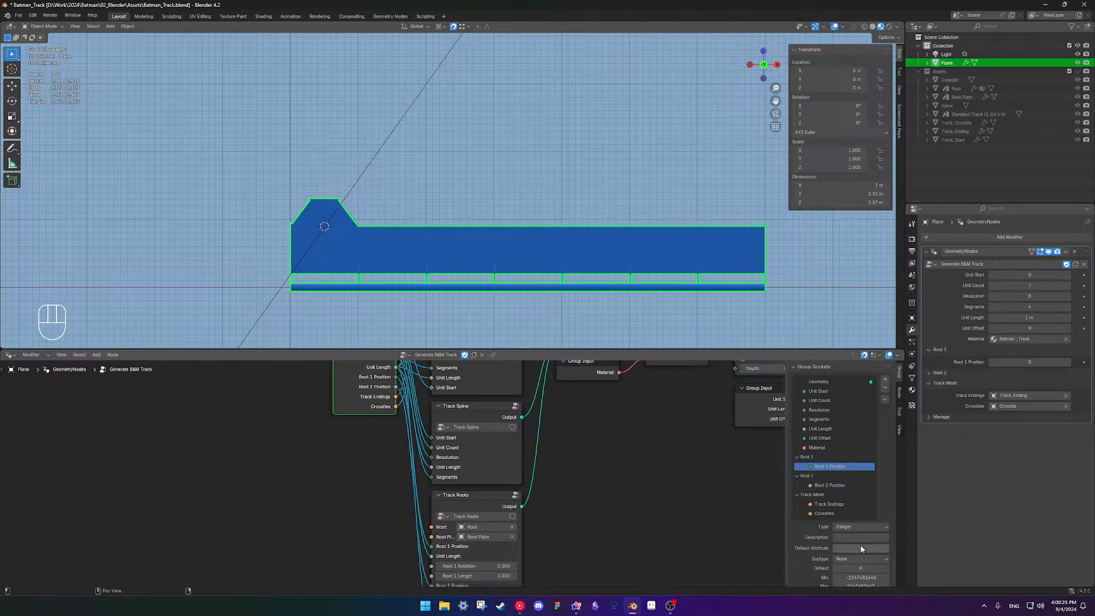
{"action": "scroll", "coordinate": [843, 530], "scroll_direction": "down", "scroll_amount": 1}
{"action": "left_click", "coordinate": [861, 561]}
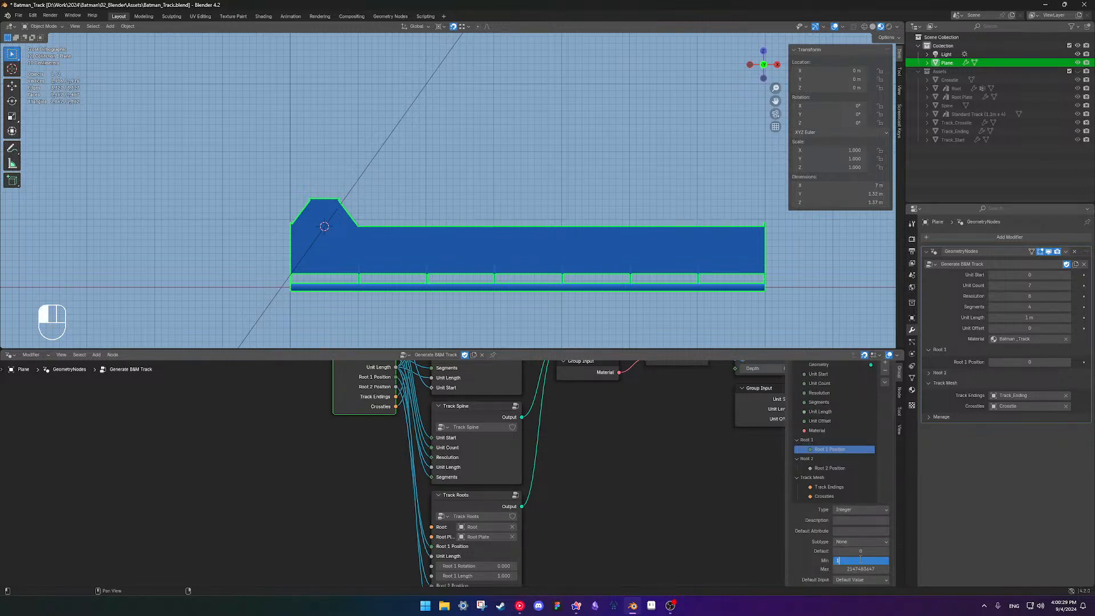
{"action": "type", "text": "1"}
{"action": "key", "text": "Return"}
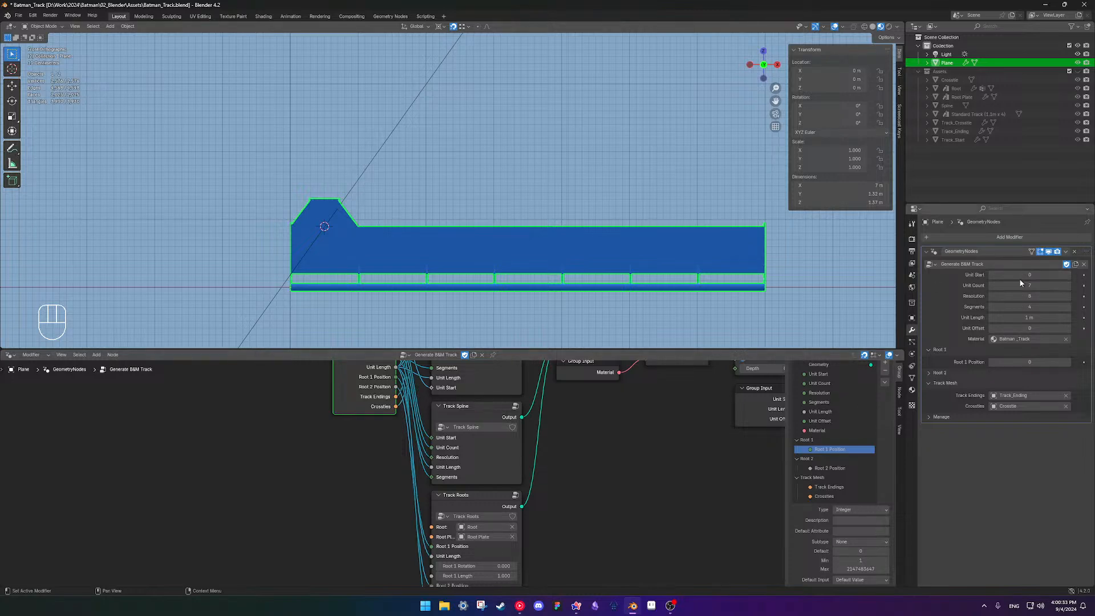
Raise the track modifier's Unit Start to 2
{"action": "left_click", "coordinate": [1067, 274]}
{"action": "left_click", "coordinate": [1067, 275]}
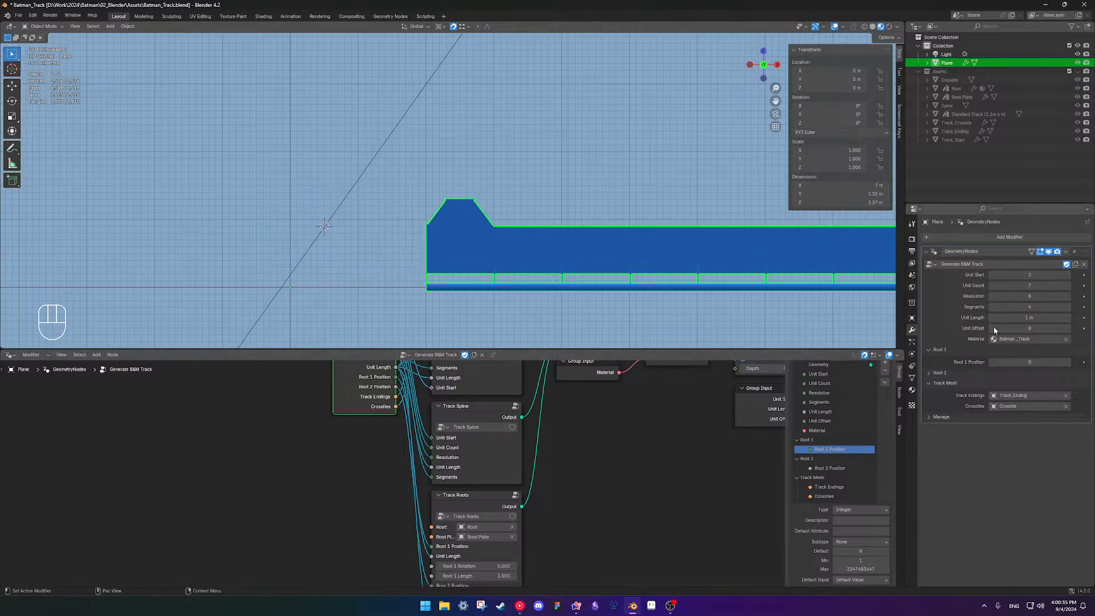
{"action": "left_click_drag", "start_coordinate": [1033, 331], "coordinate": [1022, 364]}
{"action": "left_click", "coordinate": [1033, 331]}
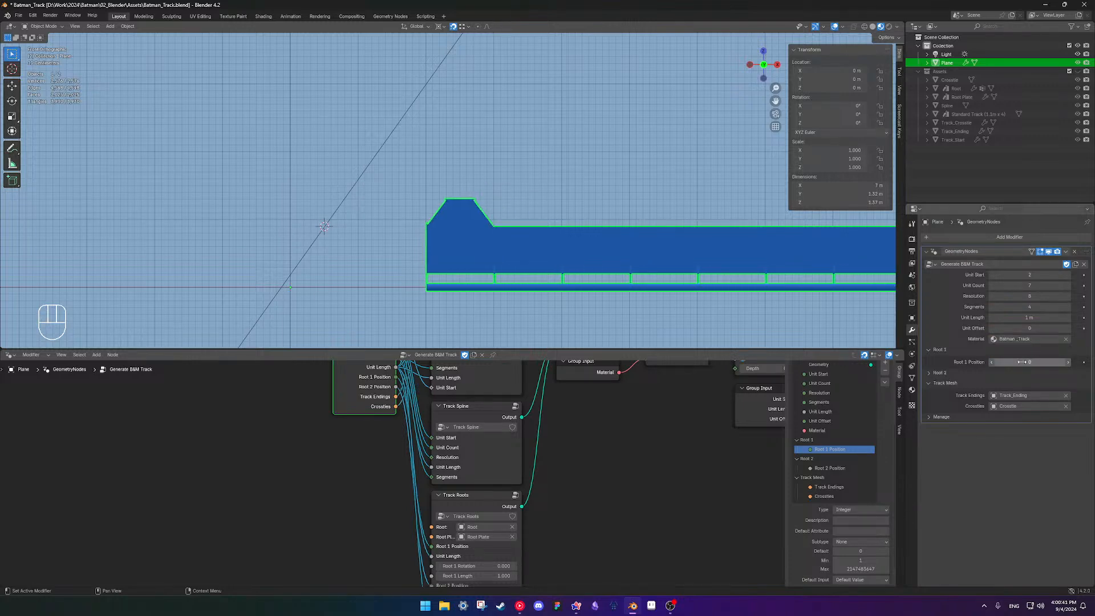
Set the Root 1 Position socket's default to 1 and move the modifier's Root 1 Position to 1
{"action": "scroll", "coordinate": [600, 481], "scroll_direction": "down", "scroll_amount": 1, "text": "shift"}
{"action": "middle_click_drag", "start_coordinate": [600, 480], "coordinate": [598, 472], "text": "shift"}
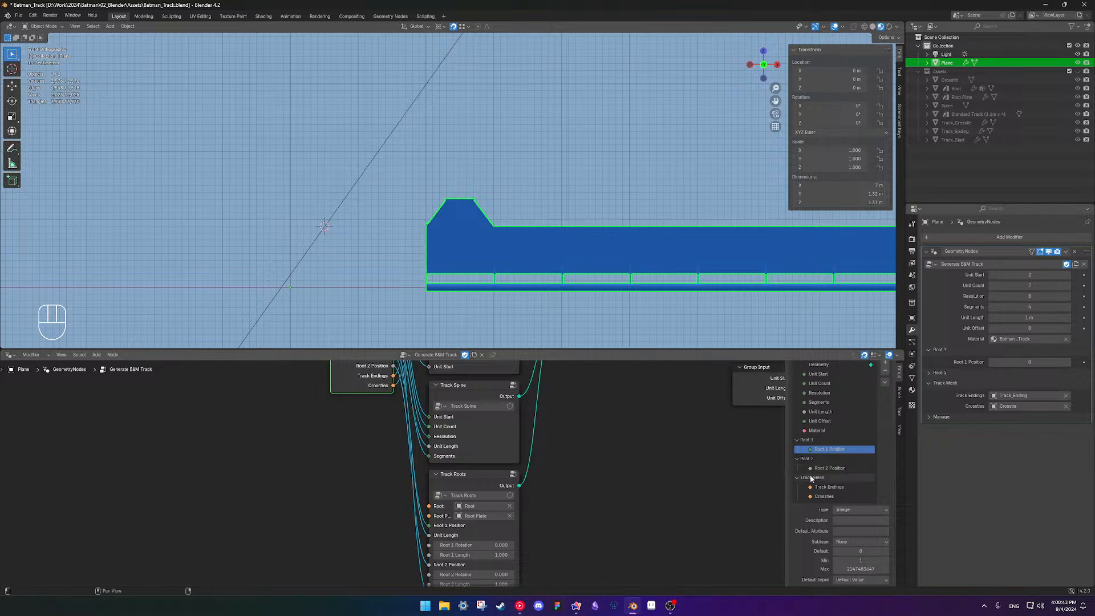
{"action": "left_click", "coordinate": [851, 560]}
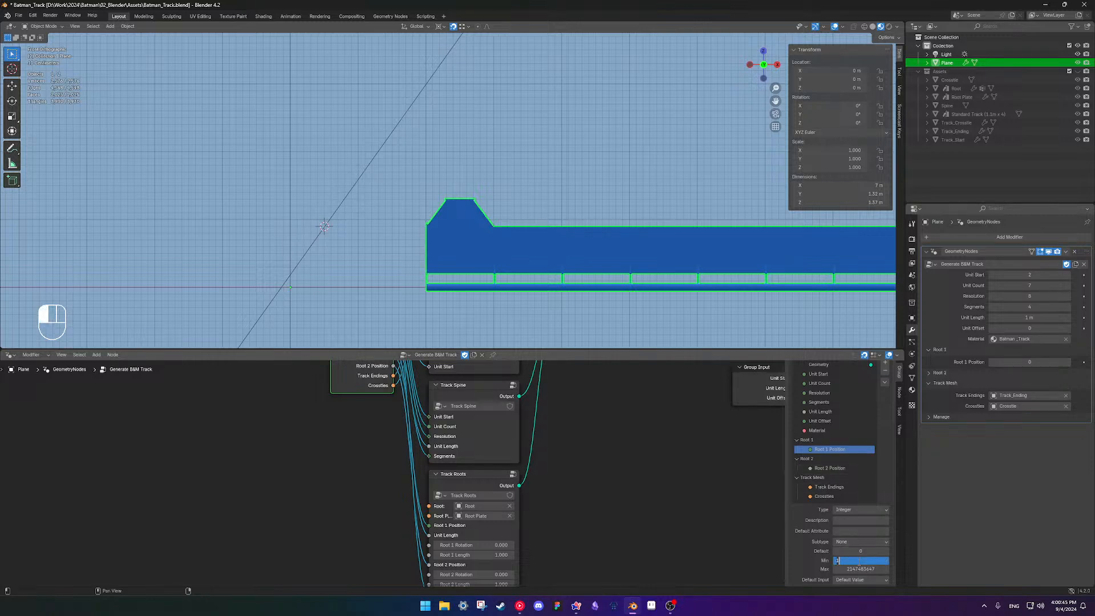
{"action": "left_click", "coordinate": [861, 550]}
{"action": "type", "text": "1"}
{"action": "key", "text": "Return"}
{"action": "mouse_move", "coordinate": [1014, 362]}
{"action": "left_mouse_down"}
{"action": "mouse_move", "coordinate": [1072, 361]}
{"action": "mouse_move", "coordinate": [1029, 361]}
{"action": "left_mouse_up"}
{"action": "scroll", "coordinate": [621, 256], "scroll_direction": "down", "scroll_amount": 2}
{"action": "middle_click_drag", "start_coordinate": [530, 234], "coordinate": [453, 248], "text": "shift"}
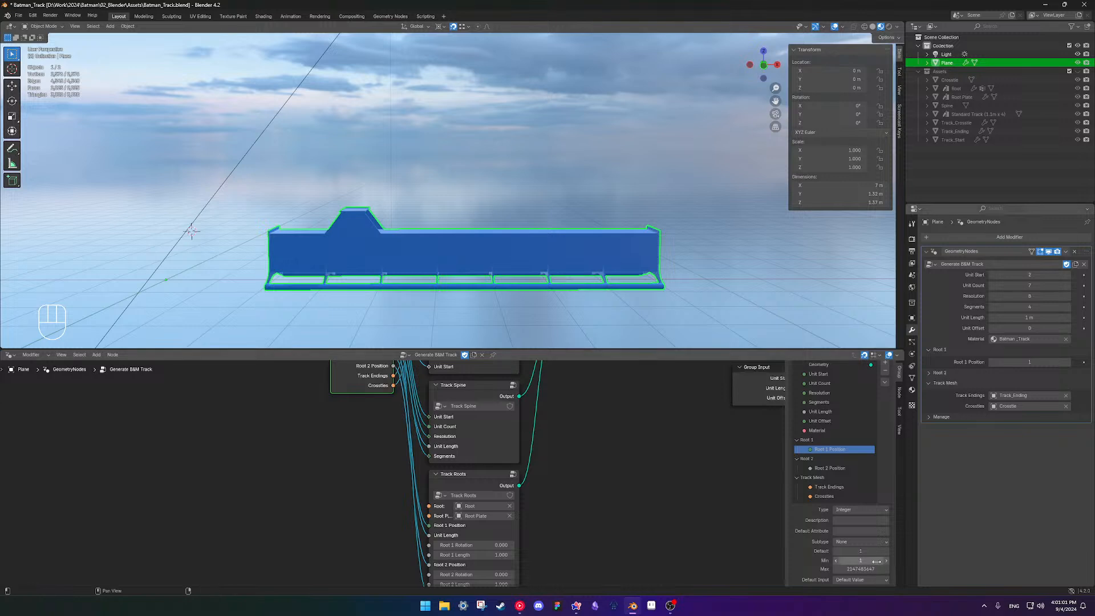
Limit the Root 1 Position socket to a maximum of 32
{"action": "scroll", "coordinate": [844, 559], "scroll_direction": "down", "scroll_amount": 2}
{"action": "right_click", "coordinate": [853, 539]}
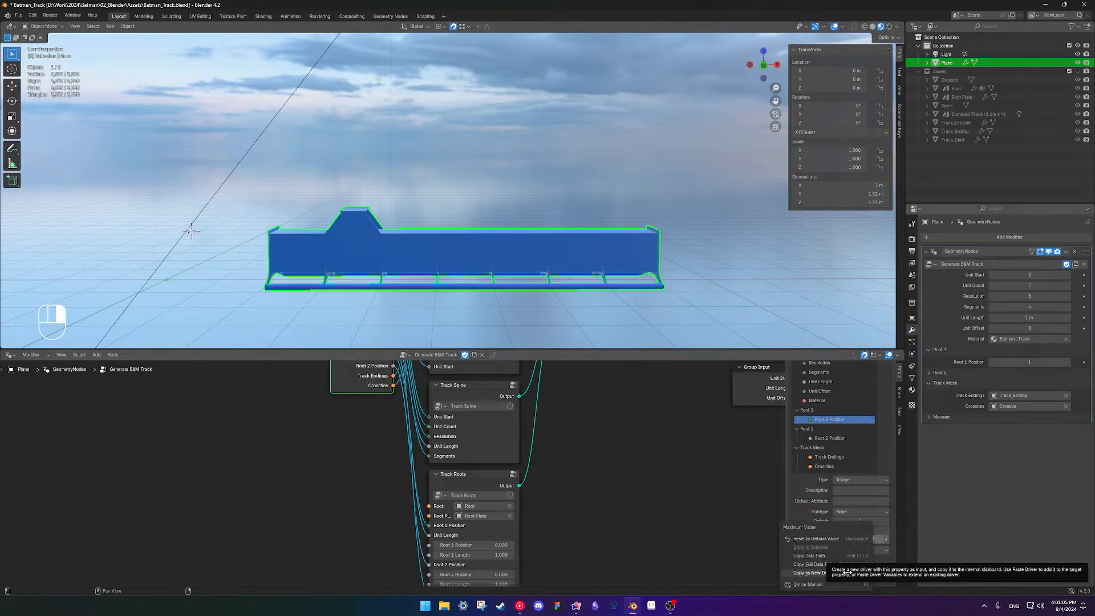
{"action": "left_click", "coordinate": [861, 539]}
{"action": "key", "text": "Escape"}
{"action": "left_click", "coordinate": [874, 540]}
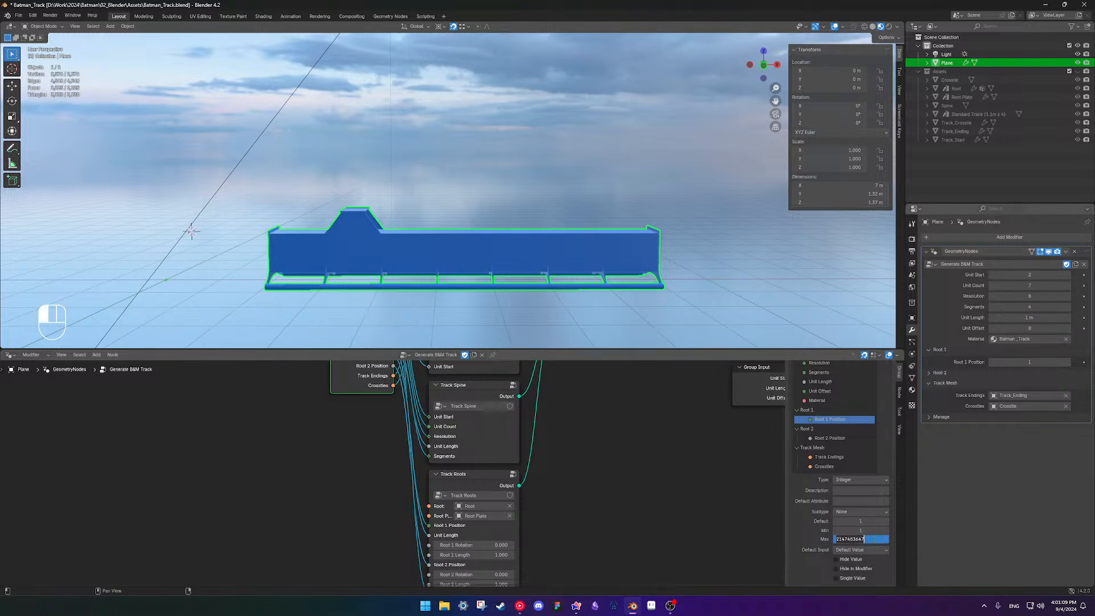
{"action": "key", "text": "Return"}
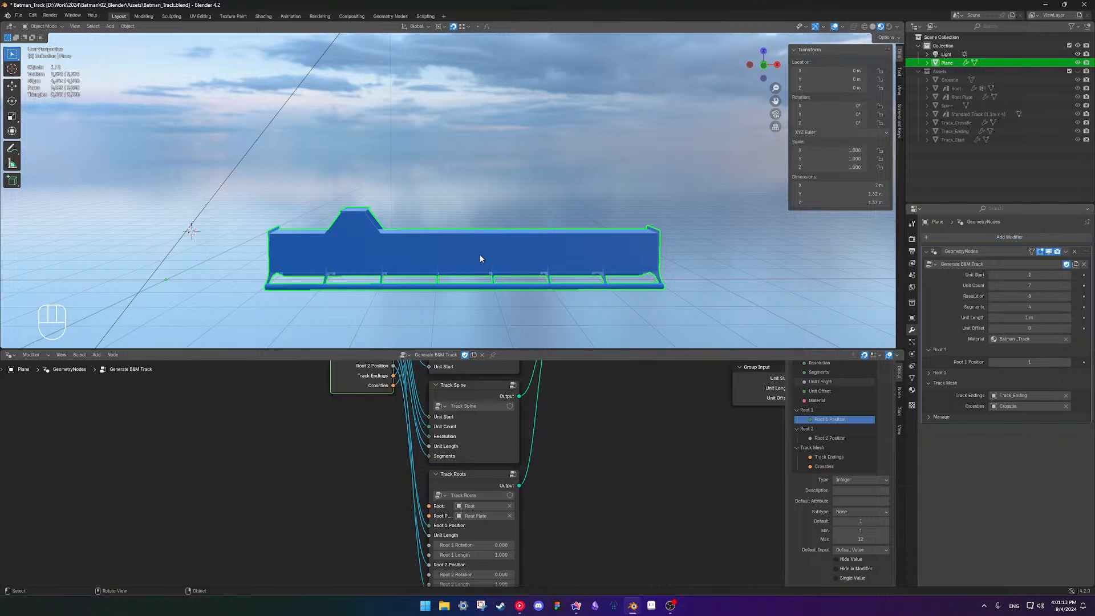
Test the limited Root 1 Position on the modifier and examine the gusset on the track from several angles
{"action": "scroll", "coordinate": [365, 253], "scroll_direction": "down", "scroll_amount": 2}
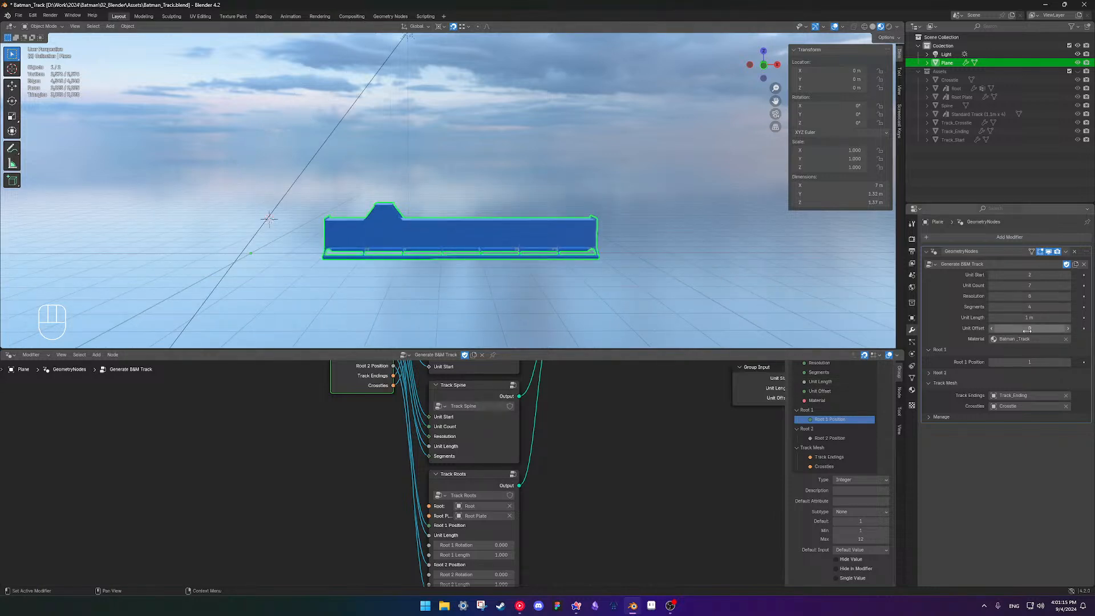
{"action": "mouse_move", "coordinate": [1029, 362]}
{"action": "left_mouse_down"}
{"action": "mouse_move", "coordinate": [1072, 362]}
{"action": "mouse_move", "coordinate": [1029, 362]}
{"action": "left_mouse_up"}
{"action": "scroll", "coordinate": [463, 255], "scroll_direction": "up", "scroll_amount": 5}
{"action": "scroll", "coordinate": [467, 254], "scroll_direction": "down", "scroll_amount": 5}
{"action": "middle_click_drag", "start_coordinate": [476, 254], "coordinate": [486, 227], "text": "shift"}
{"action": "left_click", "coordinate": [501, 228]}
{"action": "scroll", "coordinate": [478, 271], "scroll_direction": "up", "scroll_amount": 3}
{"action": "scroll", "coordinate": [496, 261], "scroll_direction": "up", "scroll_amount": 3}
{"action": "scroll", "coordinate": [496, 257], "scroll_direction": "down", "scroll_amount": 2}
{"action": "middle_click_drag", "start_coordinate": [557, 273], "coordinate": [520, 303], "text": "shift"}
{"action": "scroll", "coordinate": [557, 470], "scroll_direction": "down", "scroll_amount": 5}
Enter the Track Roots group and arrange its position math nodes below the Object Info nodes, with Transform Geometry closer to Join Geometry
{"action": "middle_click_drag", "start_coordinate": [495, 482], "coordinate": [467, 510]}
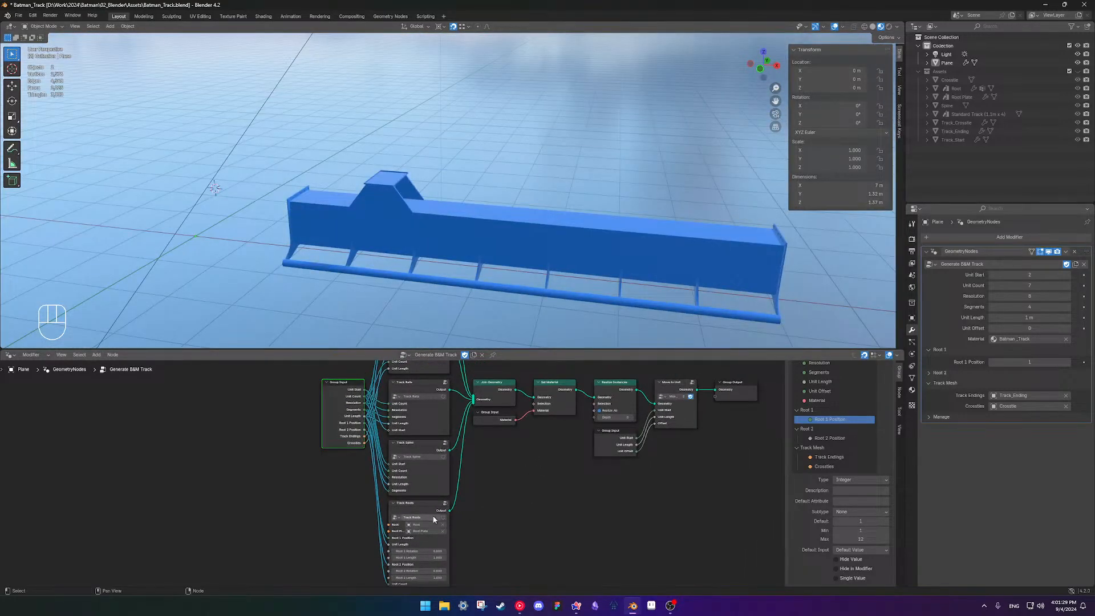
{"action": "left_click", "coordinate": [420, 505]}
{"action": "key", "text": "Tab"}
{"action": "scroll", "coordinate": [460, 446], "scroll_direction": "up", "scroll_amount": 3}
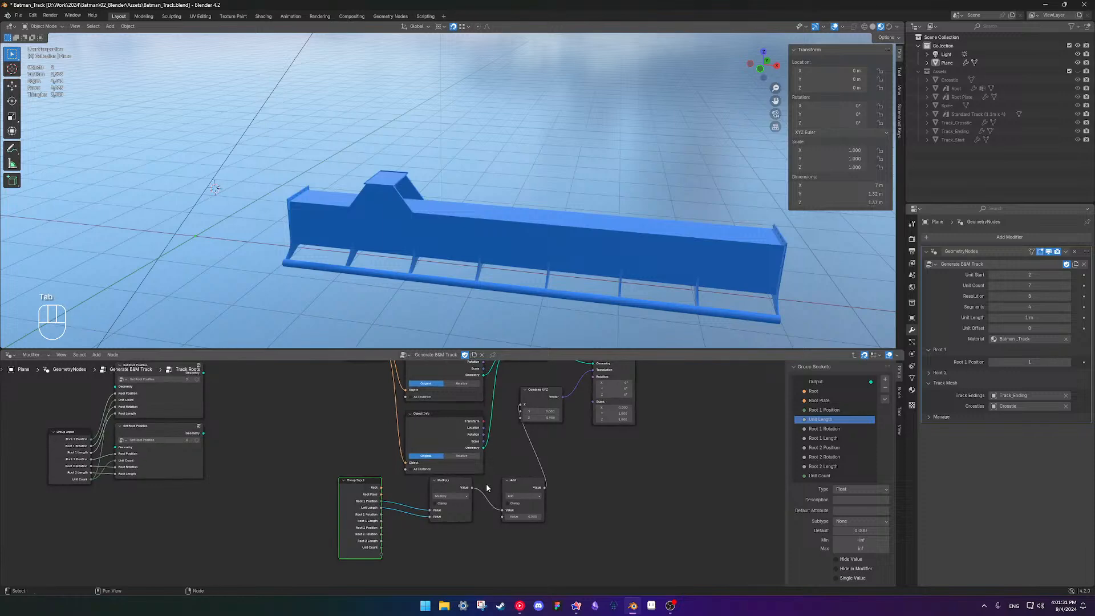
{"action": "middle_click_drag", "start_coordinate": [527, 481], "coordinate": [493, 443], "text": "shift"}
{"action": "left_click_drag", "start_coordinate": [331, 454], "coordinate": [371, 449]}
{"action": "scroll", "coordinate": [437, 460], "scroll_direction": "down", "scroll_amount": 4}
{"action": "middle_click_drag", "start_coordinate": [540, 504], "coordinate": [546, 438], "text": "shift"}
{"action": "left_click_drag", "start_coordinate": [344, 495], "coordinate": [511, 545]}
{"action": "left_click_drag", "start_coordinate": [511, 505], "coordinate": [455, 505]}
{"action": "left_click_drag", "start_coordinate": [522, 427], "coordinate": [502, 504]}
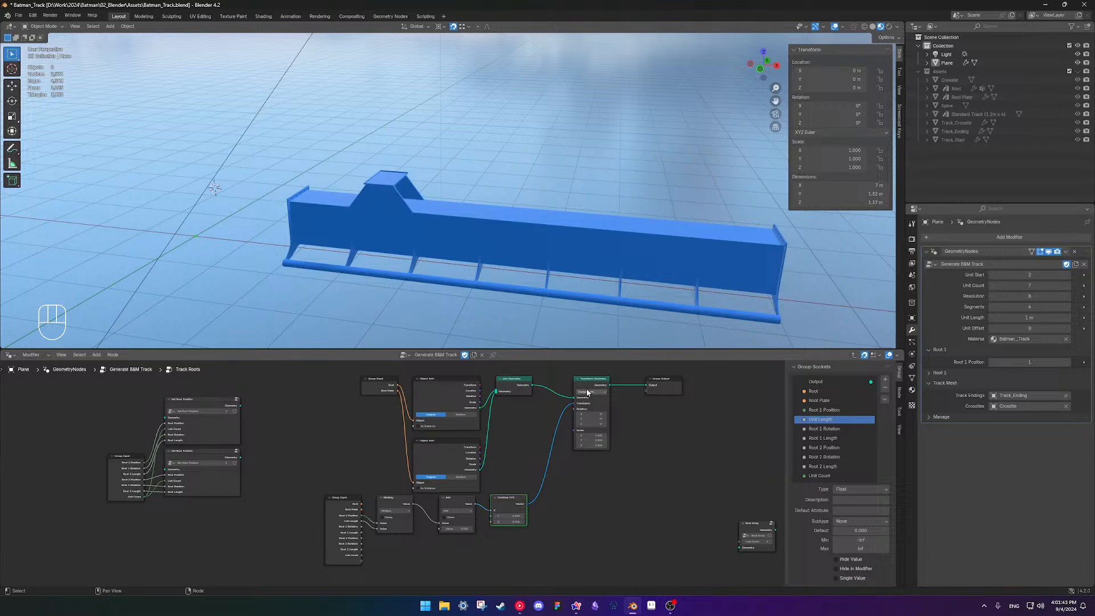
{"action": "left_click_drag", "start_coordinate": [585, 381], "coordinate": [554, 381]}
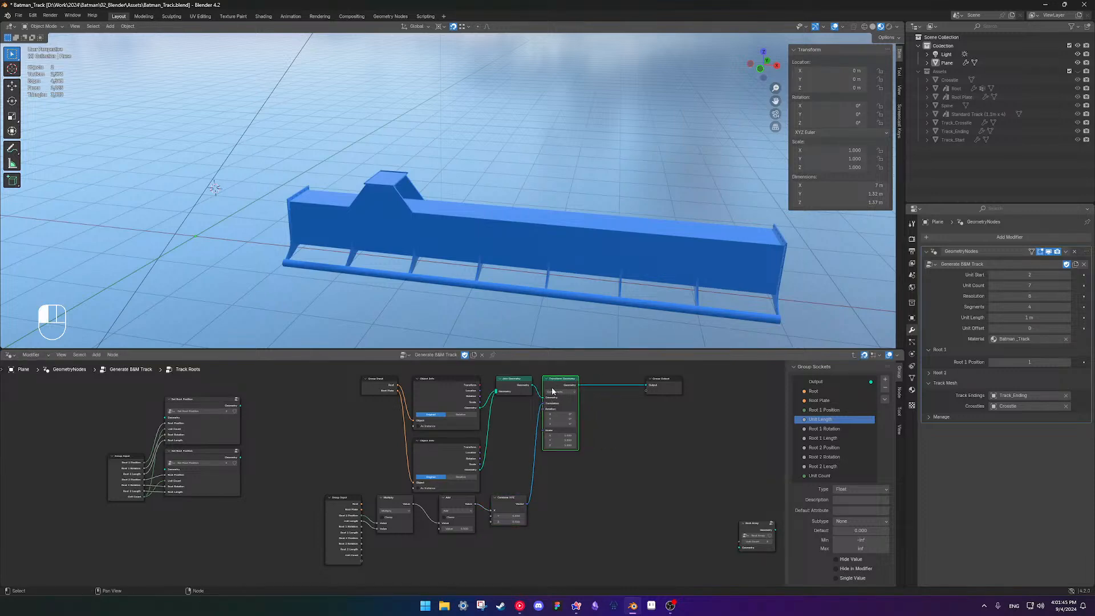
Tidy the spacing of the Group Input, Multiply, Add and Combine XYZ nodes into an even row
{"action": "scroll", "coordinate": [510, 501], "scroll_direction": "up", "scroll_amount": 4}
{"action": "middle_click_drag", "start_coordinate": [483, 481], "coordinate": [535, 494], "text": "shift"}
{"action": "scroll", "coordinate": [513, 498], "scroll_direction": "down", "scroll_amount": 2}
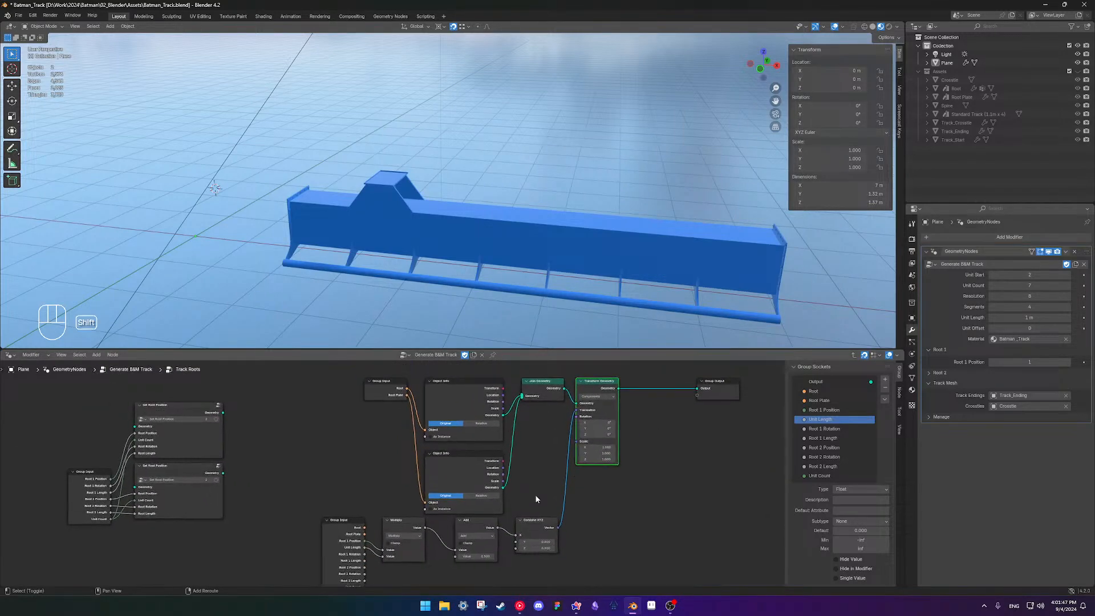
{"action": "mouse_move", "coordinate": [538, 519]}
{"action": "left_mouse_down"}
{"action": "mouse_move", "coordinate": [546, 408]}
{"action": "mouse_move", "coordinate": [535, 519]}
{"action": "left_mouse_up"}
{"action": "middle_click_drag", "start_coordinate": [535, 518], "coordinate": [539, 506], "text": "shift"}
{"action": "left_click_drag", "start_coordinate": [477, 444], "coordinate": [478, 438]}
{"action": "left_click_drag", "start_coordinate": [484, 507], "coordinate": [490, 508]}
{"action": "left_click_drag", "start_coordinate": [419, 511], "coordinate": [437, 511]}
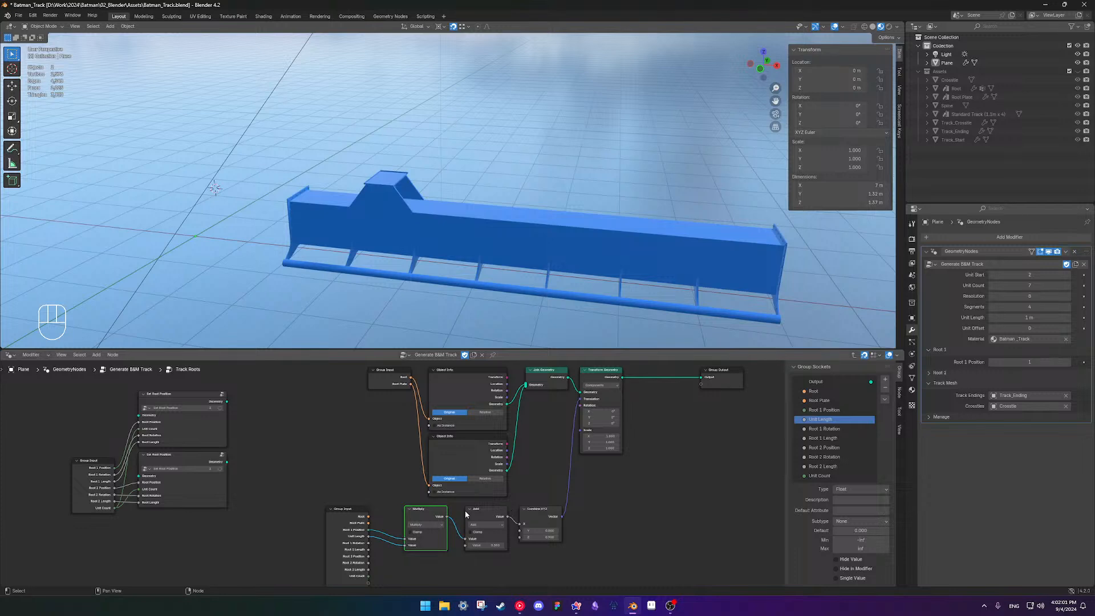
{"action": "left_click_drag", "start_coordinate": [287, 524], "coordinate": [477, 518]}
{"action": "left_click_drag", "start_coordinate": [352, 505], "coordinate": [365, 507]}
{"action": "left_click", "coordinate": [383, 491]}
Hide the unused sockets of the Group Input node that feeds the Multiply node
{"action": "scroll", "coordinate": [395, 497], "scroll_direction": "down", "scroll_amount": 3}
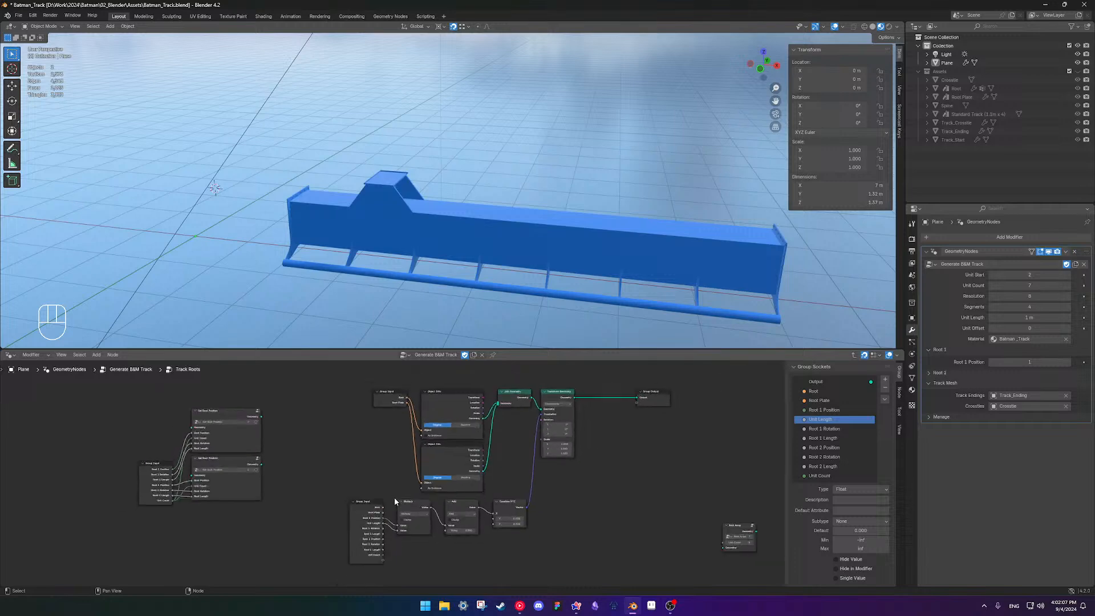
{"action": "middle_click_drag", "start_coordinate": [385, 520], "coordinate": [410, 485]}
{"action": "left_click", "coordinate": [388, 471]}
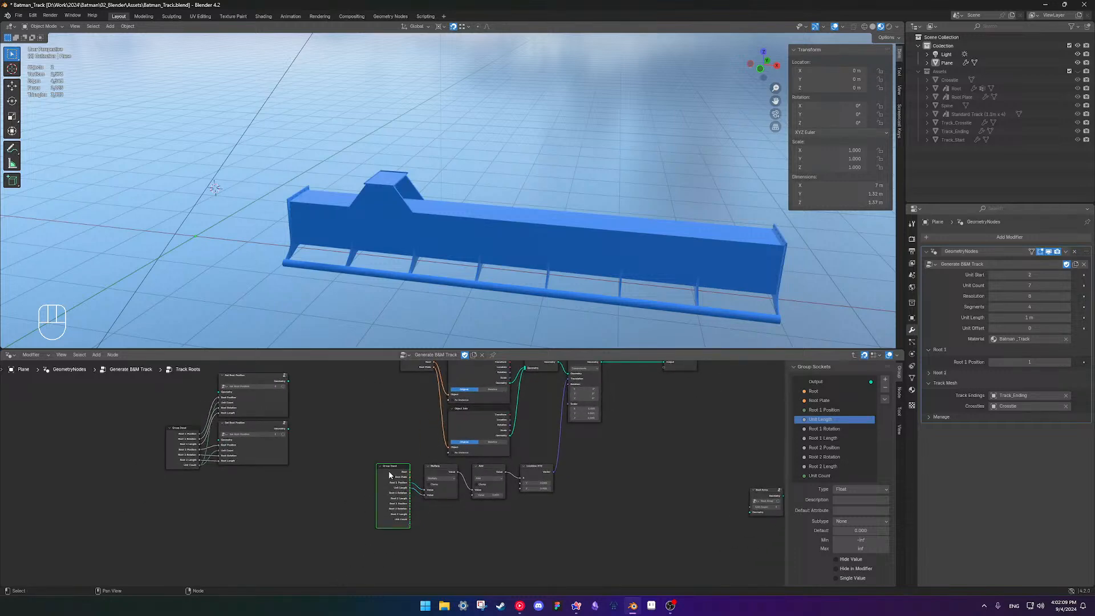
{"action": "key", "text": "ctrl+h"}
Adjust the Z scale on the Transform Geometry node to make the gusset lower, comparing several heights
{"action": "scroll", "coordinate": [645, 470], "scroll_direction": "up", "scroll_amount": 5}
{"action": "middle_click_drag", "start_coordinate": [641, 444], "coordinate": [499, 528], "text": "shift"}
{"action": "scroll", "coordinate": [510, 484], "scroll_direction": "down", "scroll_amount": 3}
{"action": "scroll", "coordinate": [514, 468], "scroll_direction": "up", "scroll_amount": 3}
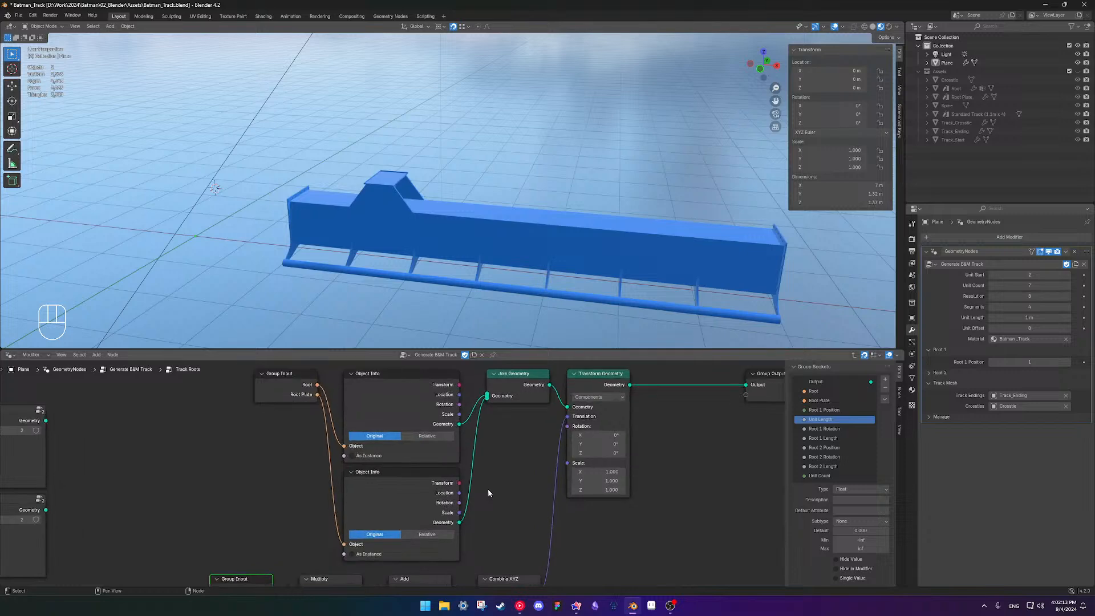
{"action": "middle_click_drag", "start_coordinate": [492, 478], "coordinate": [493, 481], "text": "shift"}
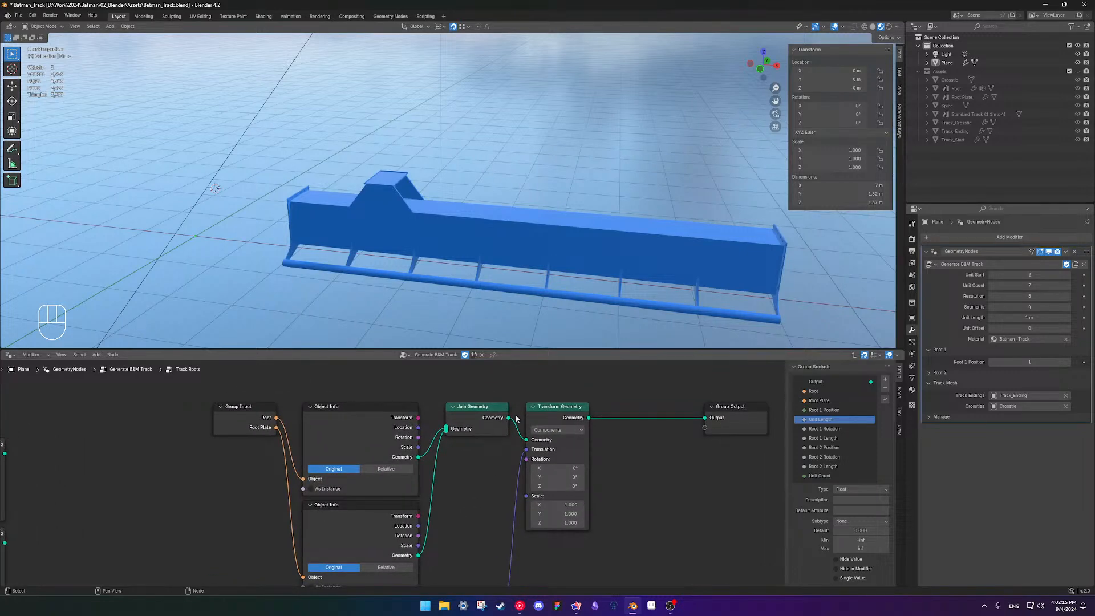
{"action": "scroll", "coordinate": [513, 286], "scroll_direction": "up", "scroll_amount": 4}
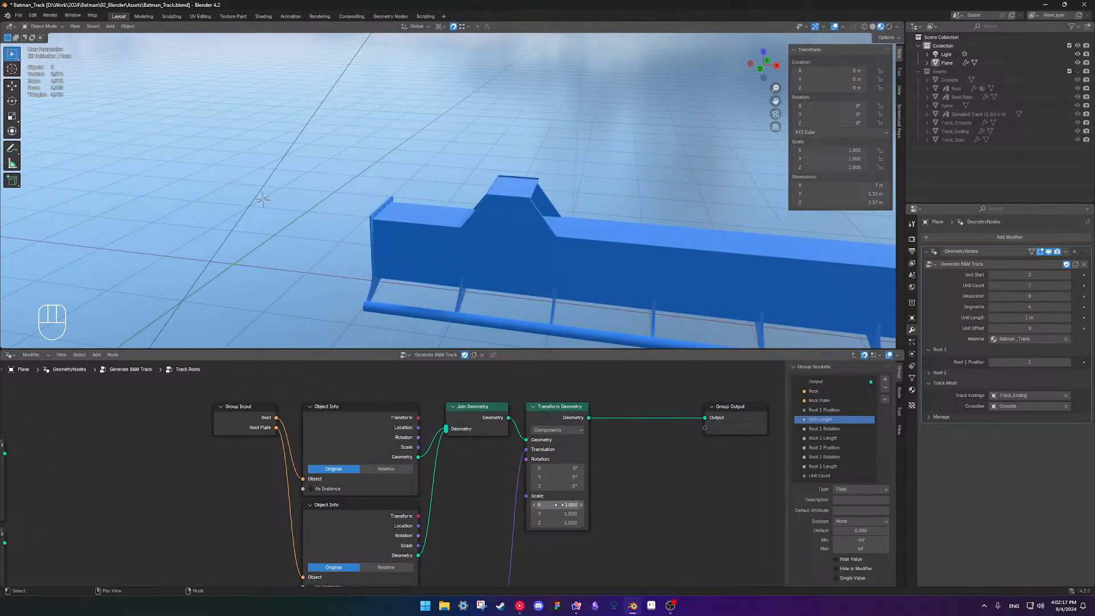
{"action": "mouse_move", "coordinate": [558, 522]}
{"action": "left_mouse_down"}
{"action": "mouse_move", "coordinate": [529, 522]}
{"action": "mouse_move", "coordinate": [576, 522]}
{"action": "left_mouse_up"}
{"action": "middle_click_drag", "start_coordinate": [513, 319], "coordinate": [559, 325]}
{"action": "left_click_drag", "start_coordinate": [539, 522], "coordinate": [576, 522]}
{"action": "scroll", "coordinate": [570, 269], "scroll_direction": "down", "scroll_amount": 5}
{"action": "left_click_drag", "start_coordinate": [564, 523], "coordinate": [513, 522]}
{"action": "middle_click_drag", "start_coordinate": [516, 261], "coordinate": [496, 183]}
{"action": "mouse_move", "coordinate": [559, 523]}
{"action": "left_mouse_down"}
{"action": "mouse_move", "coordinate": [569, 522]}
{"action": "mouse_move", "coordinate": [551, 523]}
{"action": "left_mouse_up"}
Examine how the lowered gusset and its plate sit on the track spine, up close and from above
{"action": "scroll", "coordinate": [484, 207], "scroll_direction": "down", "scroll_amount": 6}
{"action": "middle_click_drag", "start_coordinate": [484, 205], "coordinate": [511, 281]}
{"action": "scroll", "coordinate": [479, 256], "scroll_direction": "up", "scroll_amount": 3}
{"action": "scroll", "coordinate": [490, 266], "scroll_direction": "up", "scroll_amount": 1}
{"action": "scroll", "coordinate": [496, 262], "scroll_direction": "down", "scroll_amount": 1}
{"action": "scroll", "coordinate": [498, 260], "scroll_direction": "down", "scroll_amount": 2}
{"action": "scroll", "coordinate": [515, 281], "scroll_direction": "up", "scroll_amount": 2}
{"action": "scroll", "coordinate": [511, 265], "scroll_direction": "down", "scroll_amount": 1}
{"action": "scroll", "coordinate": [530, 273], "scroll_direction": "up", "scroll_amount": 2}
{"action": "middle_click_drag", "start_coordinate": [498, 241], "coordinate": [536, 264]}
{"action": "scroll", "coordinate": [371, 472], "scroll_direction": "down", "scroll_amount": 3}
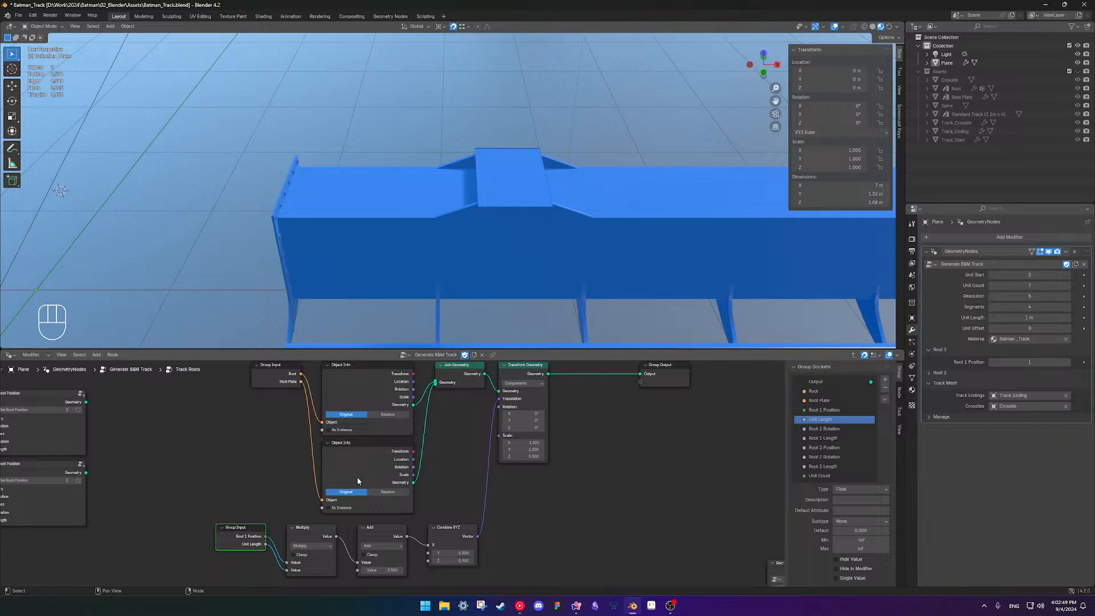
Duplicate the Root and Root Plate Group Input node and the Combine XYZ node, placing both copies below the position math row
{"action": "left_click", "coordinate": [290, 386]}
{"action": "scroll", "coordinate": [464, 537], "scroll_direction": "down", "scroll_amount": 4}
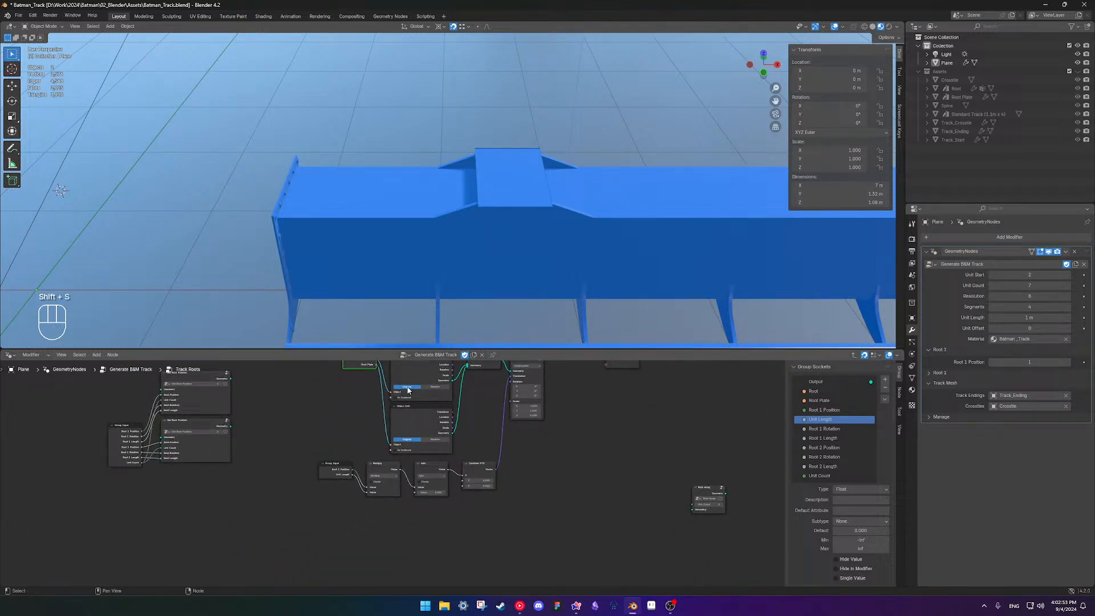
{"action": "key", "text": "shift+d"}
{"action": "left_click", "coordinate": [380, 542]}
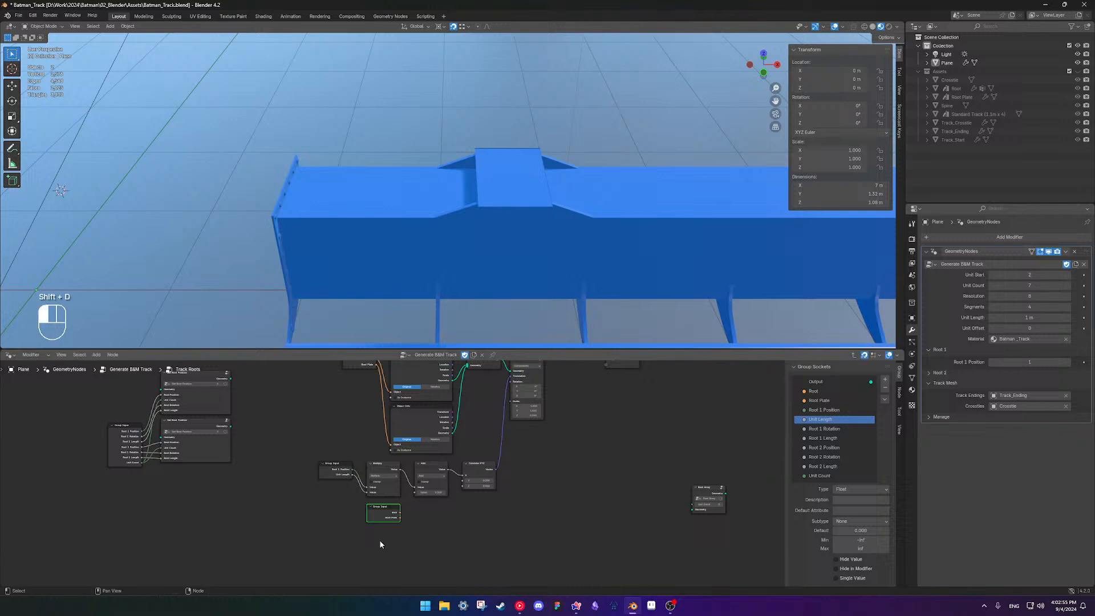
{"action": "left_click", "coordinate": [472, 474]}
{"action": "key", "text": "shift+d"}
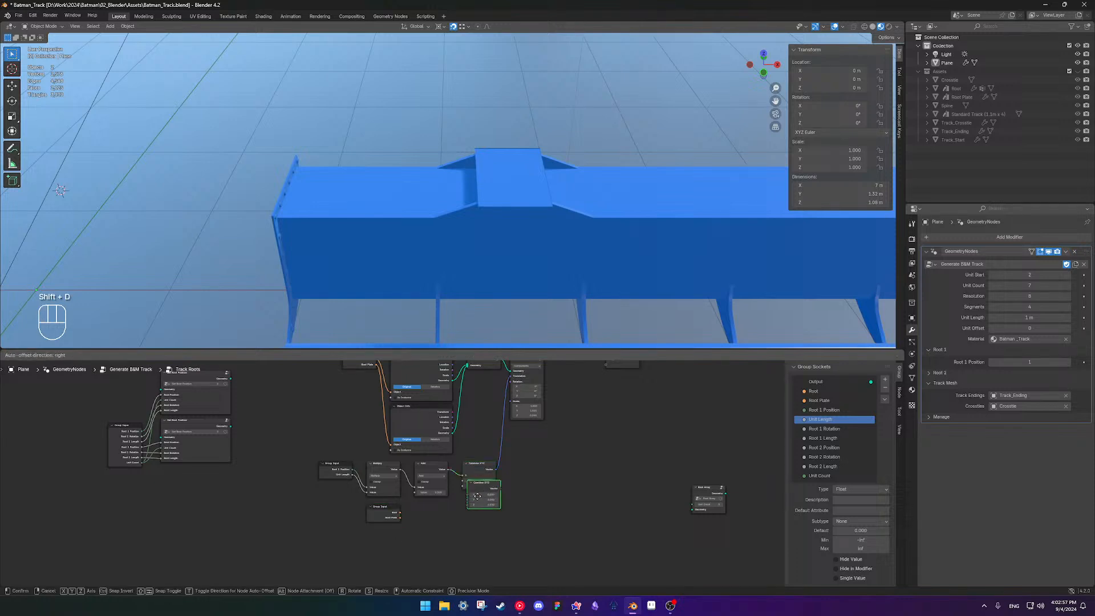
{"action": "left_click", "coordinate": [474, 509]}
Set X and Y of the duplicated Combine XYZ node to 1
{"action": "scroll", "coordinate": [464, 533], "scroll_direction": "up", "scroll_amount": 4}
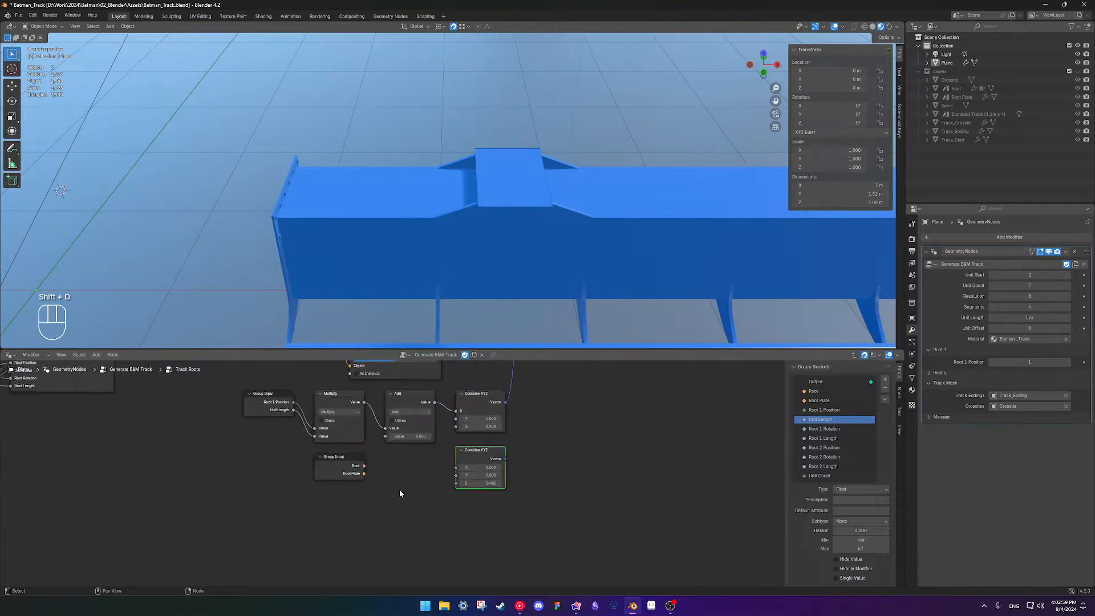
{"action": "middle_click_drag", "start_coordinate": [432, 494], "coordinate": [438, 523], "text": "shift"}
{"action": "scroll", "coordinate": [427, 510], "scroll_direction": "down", "scroll_amount": 3}
{"action": "middle_click_drag", "start_coordinate": [490, 442], "coordinate": [498, 433], "text": "shift"}
{"action": "left_click", "coordinate": [474, 497]}
{"action": "left_click_drag", "start_coordinate": [467, 498], "coordinate": [467, 505]}
{"action": "type", "text": "1"}
{"action": "key", "text": "Return"}
Reveal all sockets of the duplicated Group Input and add an Integer group input named Root Height below Unit Length
{"action": "left_click", "coordinate": [336, 499]}
{"action": "key", "text": "ctrl+h"}
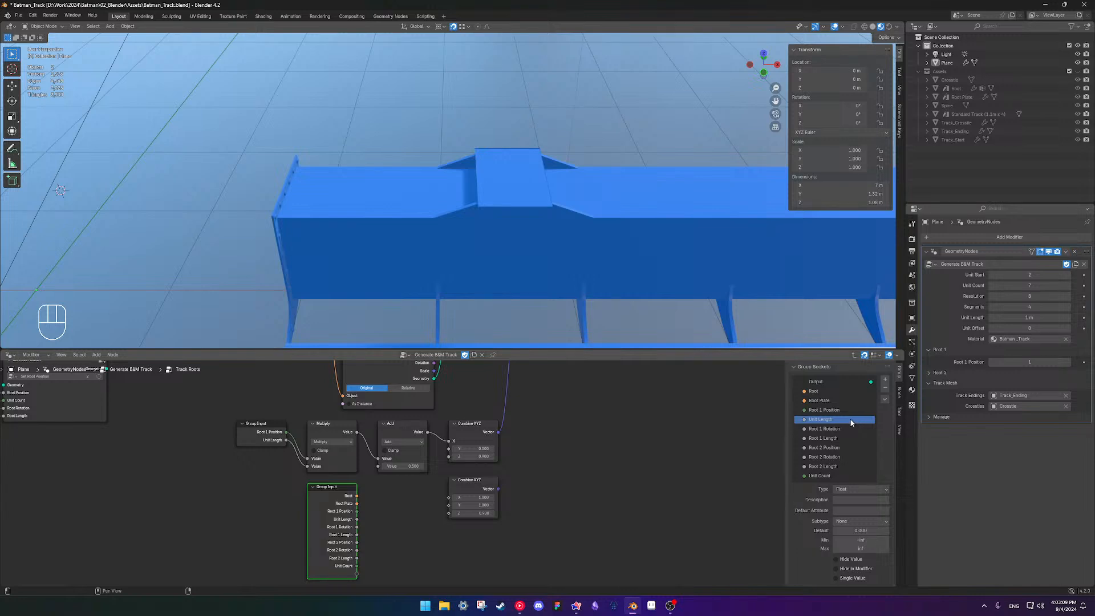
{"action": "left_click", "coordinate": [884, 380]}
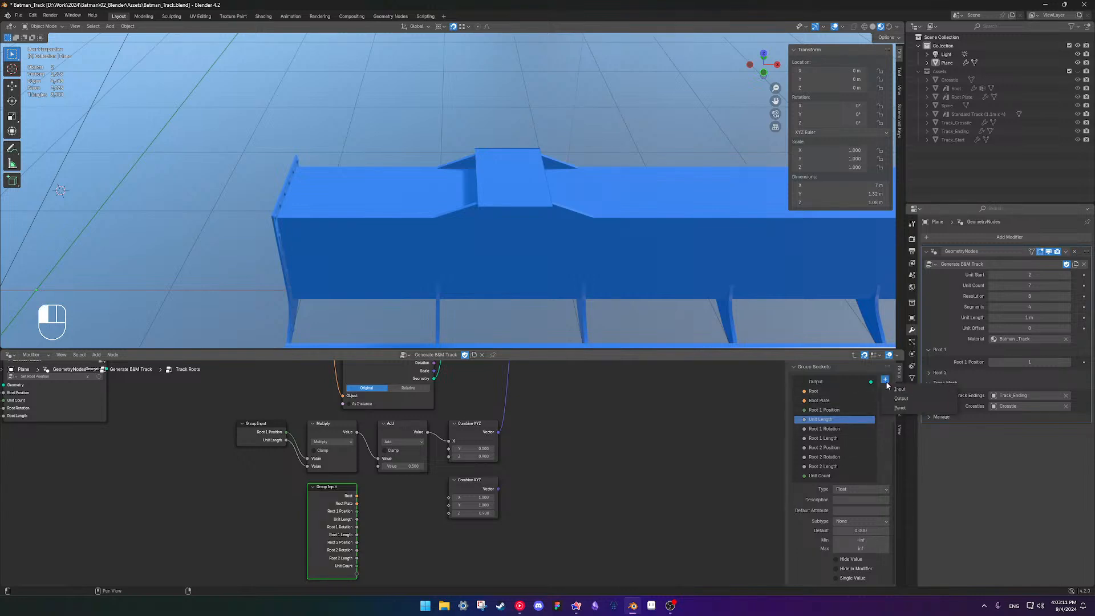
{"action": "left_click", "coordinate": [900, 390]}
{"action": "double_click", "coordinate": [813, 430]}
{"action": "type", "text": "Root Height"}
{"action": "key", "text": "Return"}
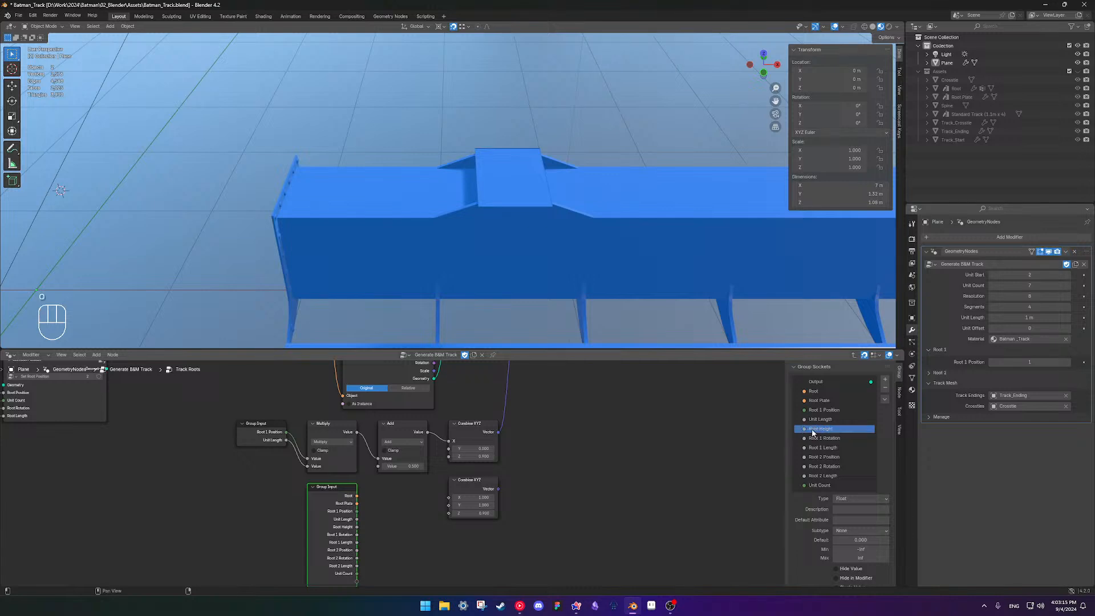
{"action": "left_click", "coordinate": [876, 502]}
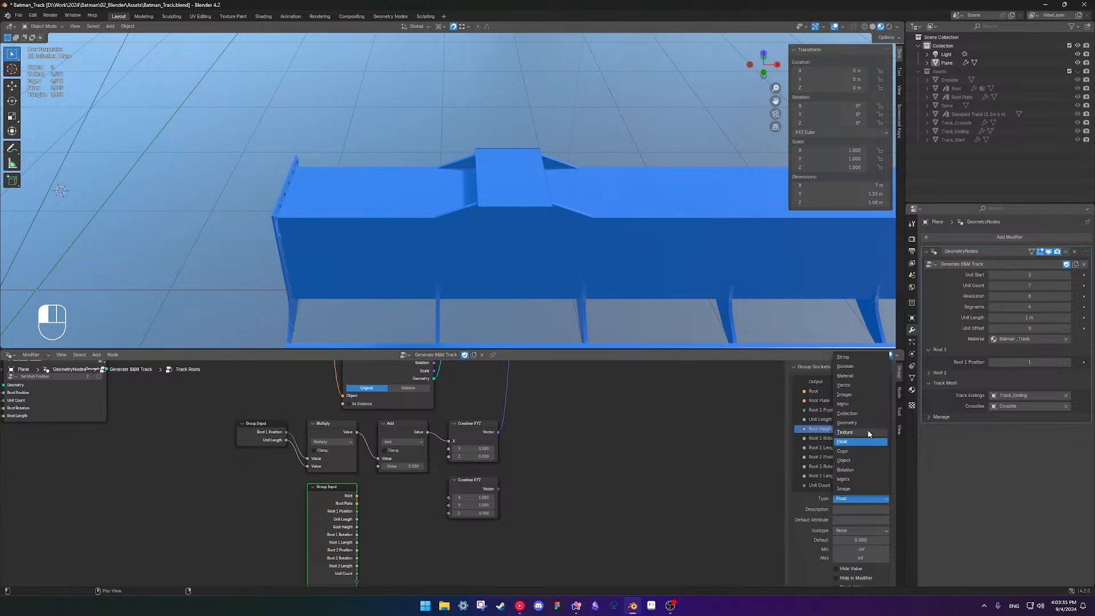
{"action": "left_click", "coordinate": [862, 396]}
Move the lower Group Input away from the duplicated Combine XYZ and add a Math node fed by its Root Height output
{"action": "middle_click_drag", "start_coordinate": [465, 550], "coordinate": [494, 498]}
{"action": "scroll", "coordinate": [422, 470], "scroll_direction": "up", "scroll_amount": 3}
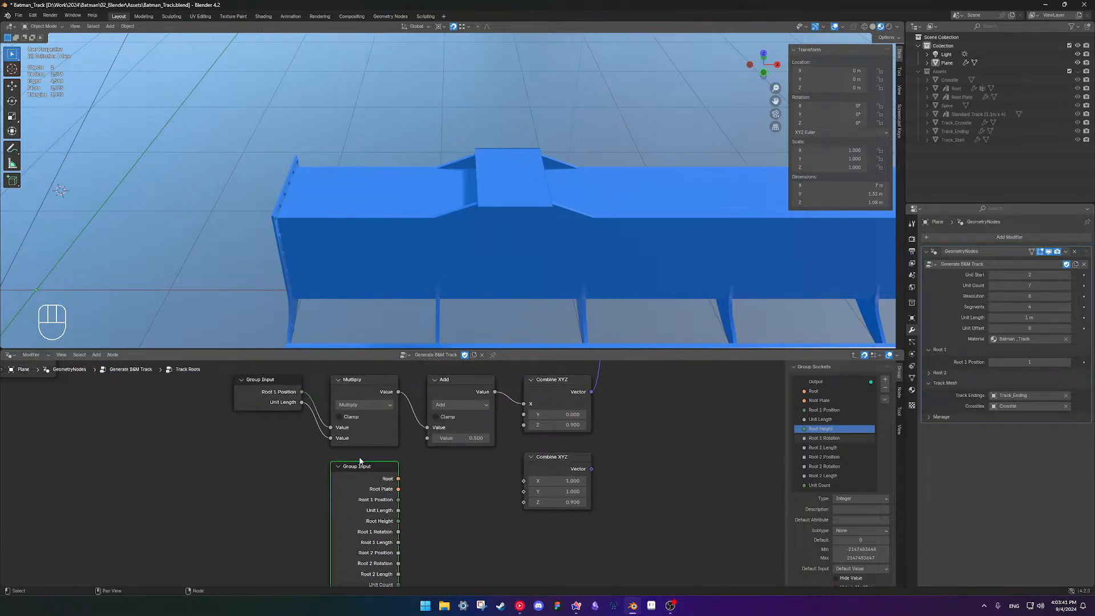
{"action": "left_click_drag", "start_coordinate": [361, 464], "coordinate": [264, 464]}
{"action": "left_click_drag", "start_coordinate": [294, 521], "coordinate": [377, 514]}
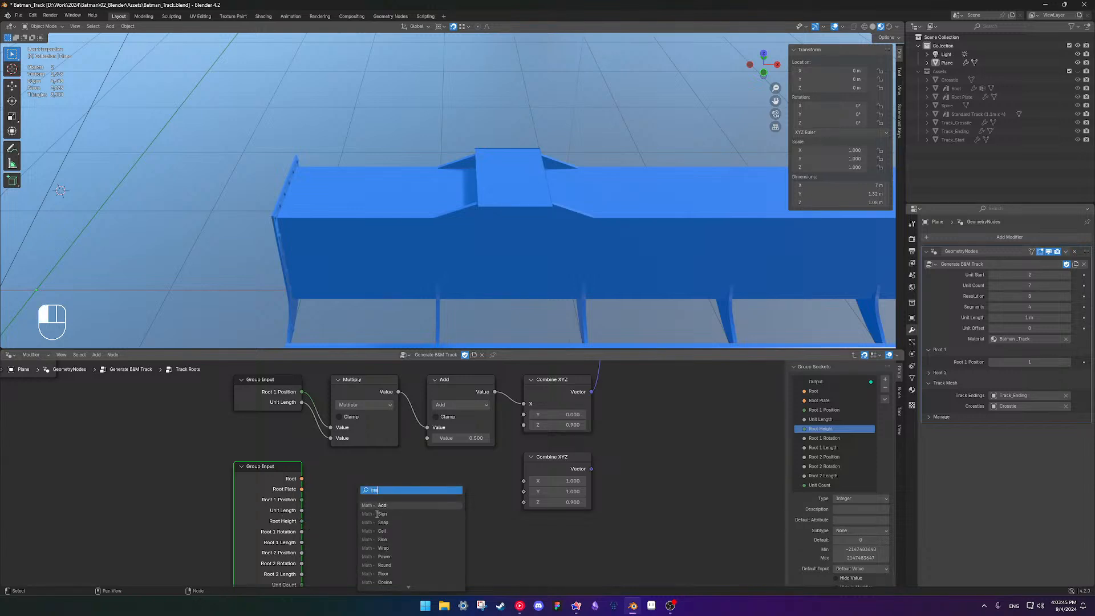
{"action": "left_click", "coordinate": [378, 514]}
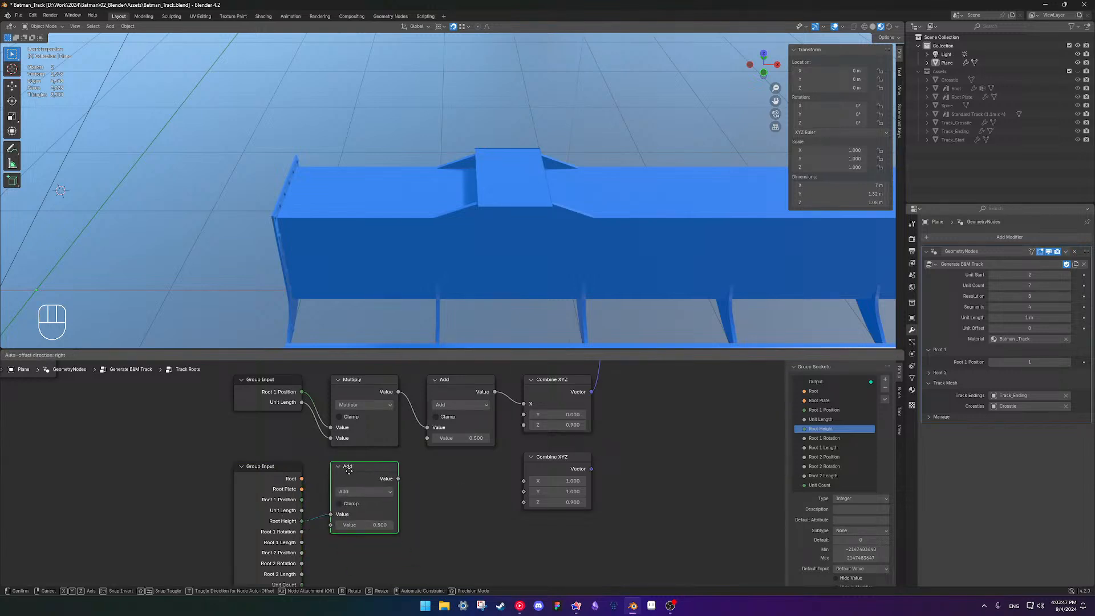
{"action": "left_click", "coordinate": [355, 472]}
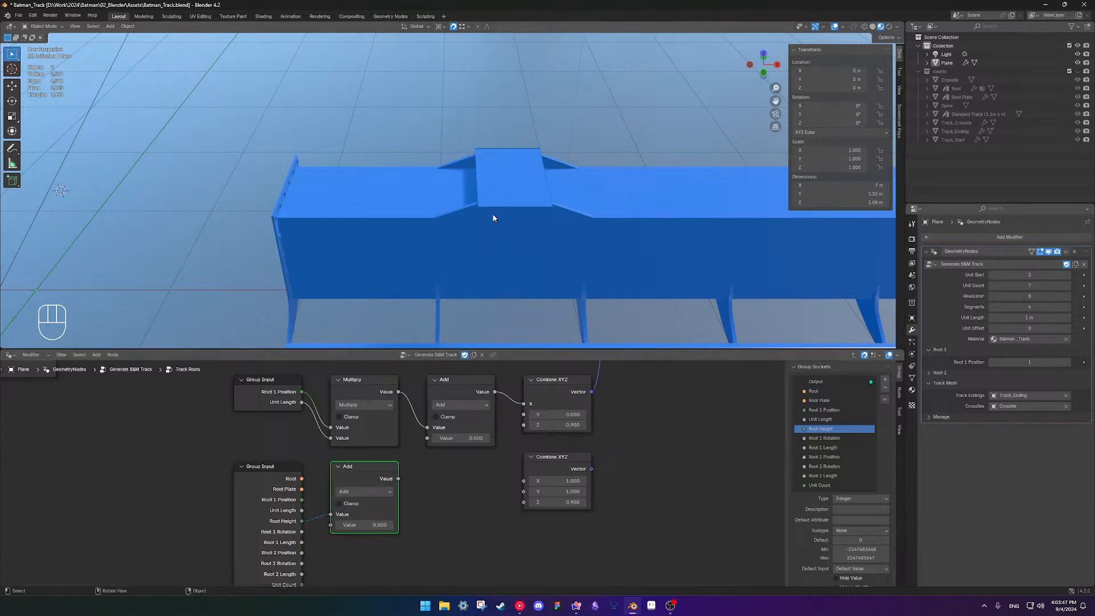
Step the modifier's Root 1 Position up two units and back to 1 to observe the gusset's movement
{"action": "left_click", "coordinate": [1066, 362]}
{"action": "left_click", "coordinate": [1066, 362]}
{"action": "left_click", "coordinate": [992, 362]}
{"action": "left_click", "coordinate": [992, 362]}
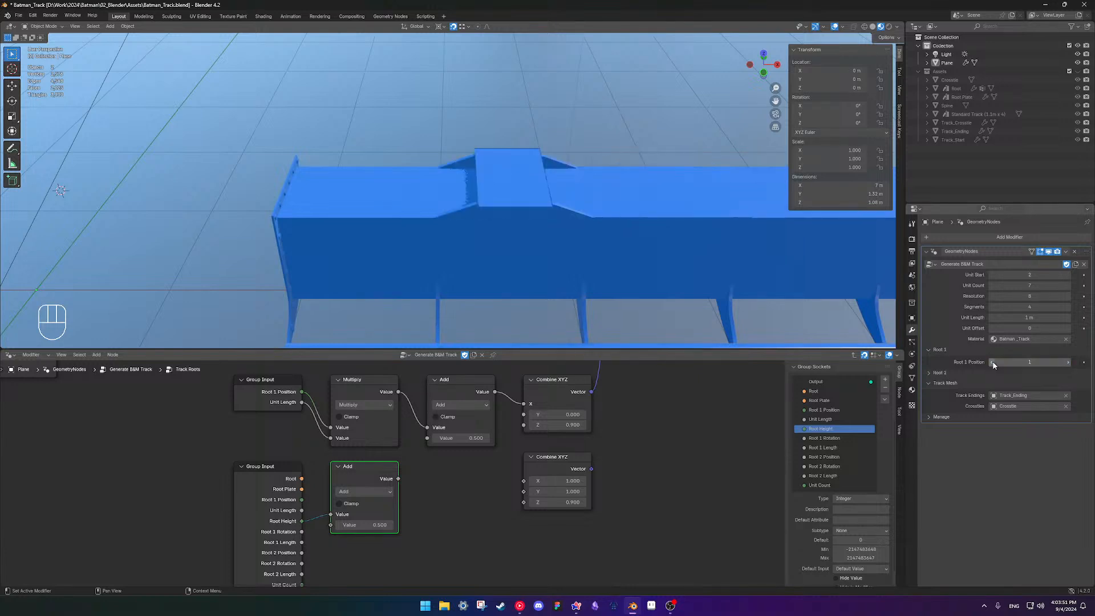
Set the new Math node's second value to 0.1 and its operation to Multiply
{"action": "left_click", "coordinate": [366, 526]}
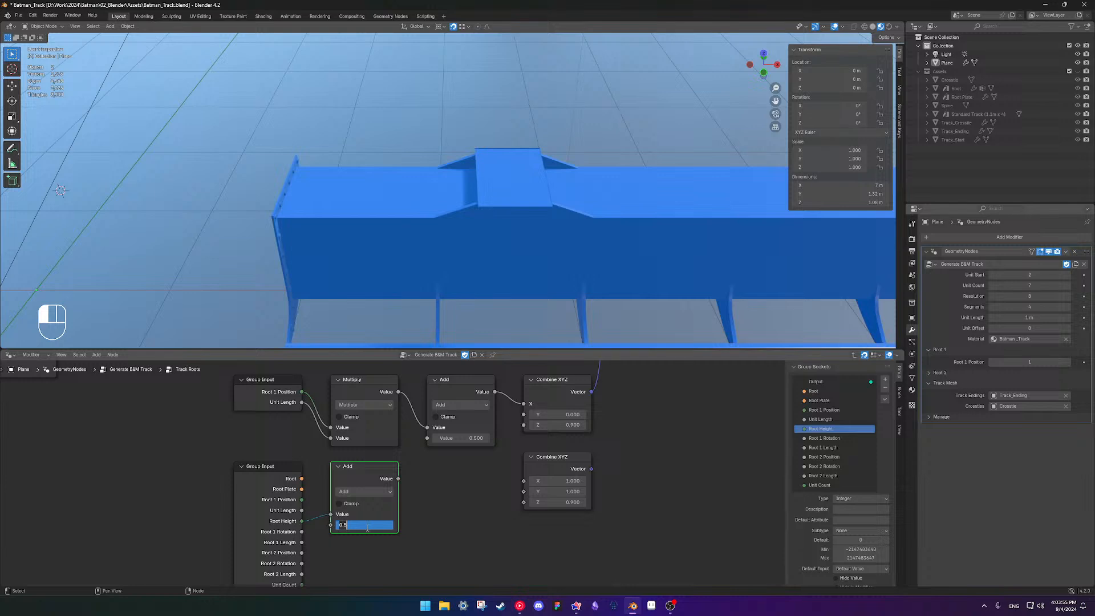
{"action": "type", "text": "0.1"}
{"action": "key", "text": "Return"}
{"action": "left_click", "coordinate": [361, 491]}
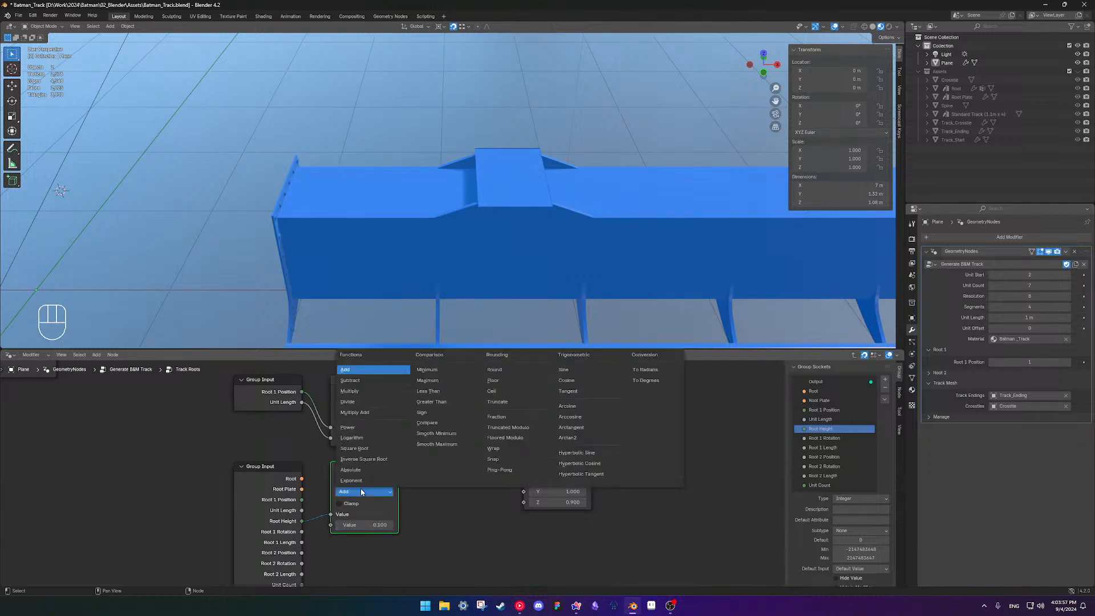
{"action": "left_click", "coordinate": [363, 392]}
Connect the Multiply result to Z of the lower Combine XYZ and its vector to the Transform Geometry's Scale
{"action": "middle_click_drag", "start_coordinate": [426, 491], "coordinate": [396, 484], "text": "shift"}
{"action": "left_click_drag", "start_coordinate": [370, 465], "coordinate": [487, 490]}
{"action": "scroll", "coordinate": [556, 488], "scroll_direction": "down", "scroll_amount": 5}
{"action": "middle_click_drag", "start_coordinate": [562, 421], "coordinate": [434, 525], "text": "shift"}
{"action": "scroll", "coordinate": [414, 458], "scroll_direction": "down", "scroll_amount": 1}
{"action": "left_click_drag", "start_coordinate": [427, 544], "coordinate": [447, 409]}
{"action": "mouse_move", "coordinate": [557, 273]}
{"action": "middle_mouse_down"}
{"action": "mouse_move", "coordinate": [572, 247]}
{"action": "mouse_move", "coordinate": [569, 276]}
{"action": "middle_mouse_up"}
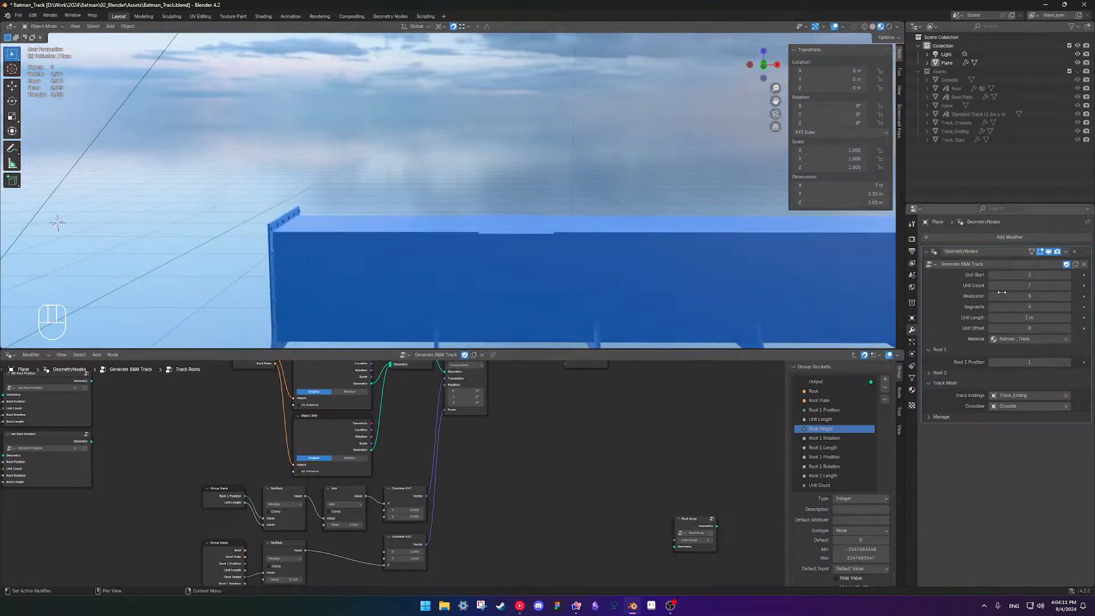
Set the default of the Root Height input in Track Roots to 1
{"action": "middle_click_drag", "start_coordinate": [550, 460], "coordinate": [578, 427], "text": "shift"}
{"action": "middle_click_drag", "start_coordinate": [465, 487], "coordinate": [537, 424], "text": "shift"}
{"action": "scroll", "coordinate": [380, 498], "scroll_direction": "up", "scroll_amount": 2}
{"action": "middle_click_drag", "start_coordinate": [346, 472], "coordinate": [350, 491], "text": "shift"}
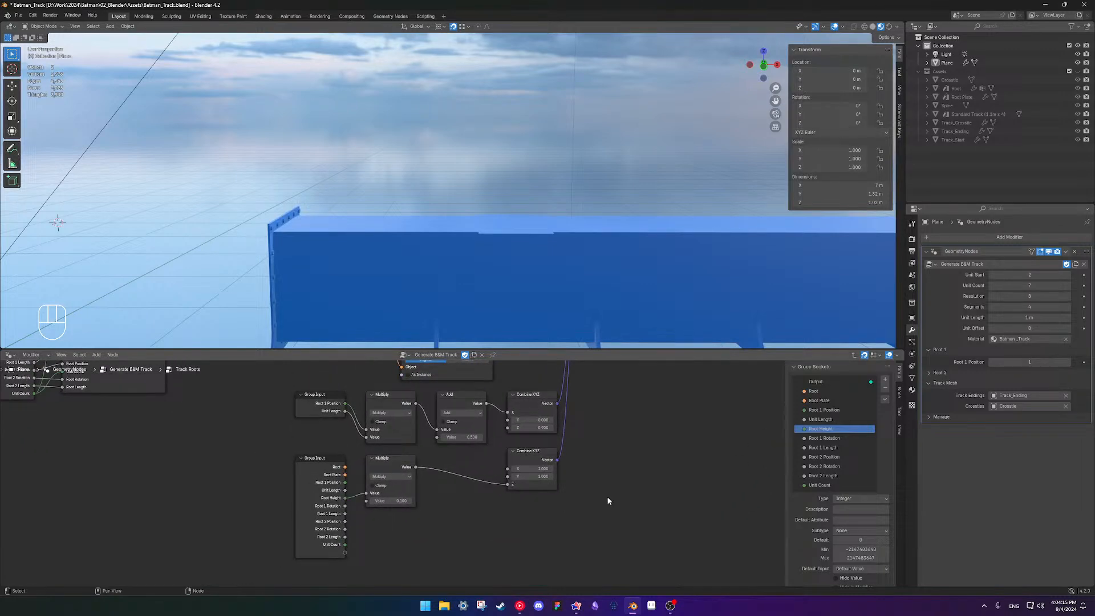
{"action": "left_click", "coordinate": [853, 540]}
{"action": "type", "text": "1"}
{"action": "key", "text": "Return"}
{"action": "left_click", "coordinate": [866, 540]}
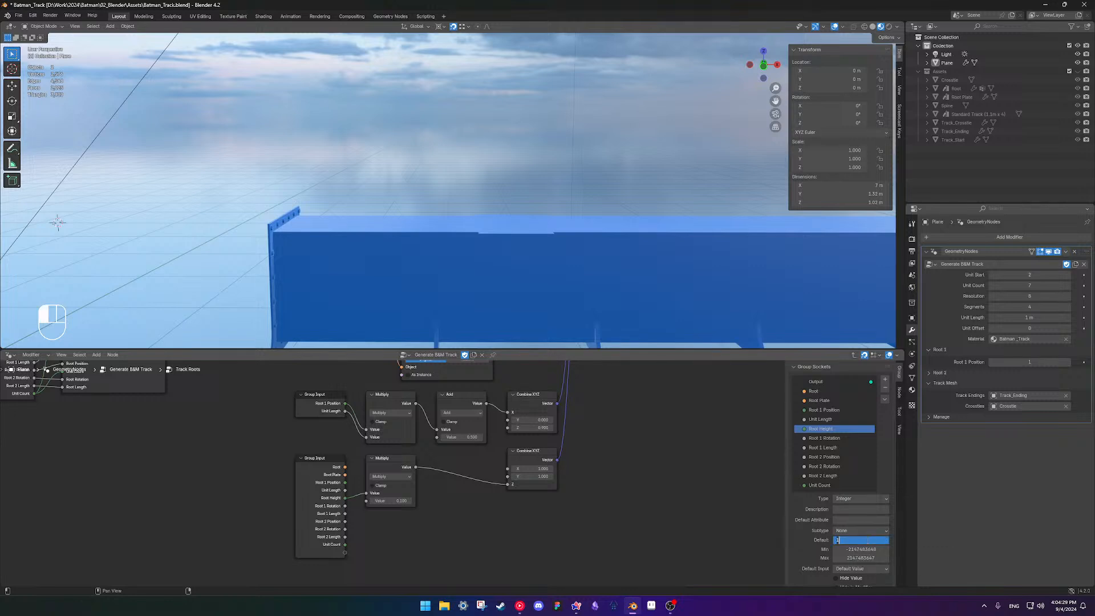
{"action": "left_click", "coordinate": [316, 496]}
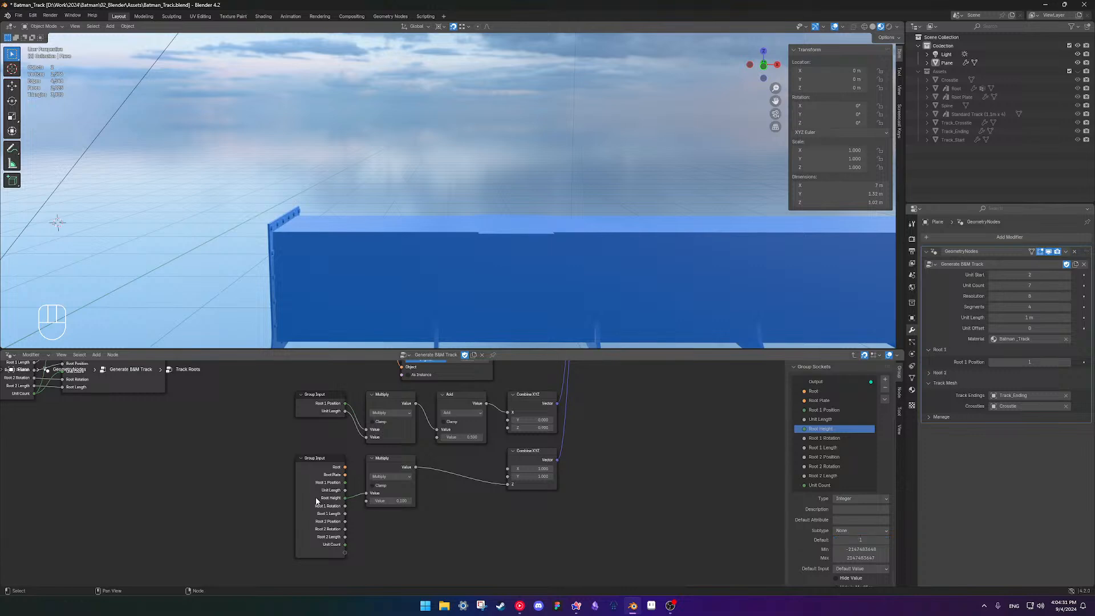
Return to Generate B&M Track, reveal all Group Input sockets and expose Track Roots' Root Height as a new group input
{"action": "key", "text": "Tab"}
{"action": "middle_click_drag", "start_coordinate": [450, 487], "coordinate": [496, 491], "text": "shift"}
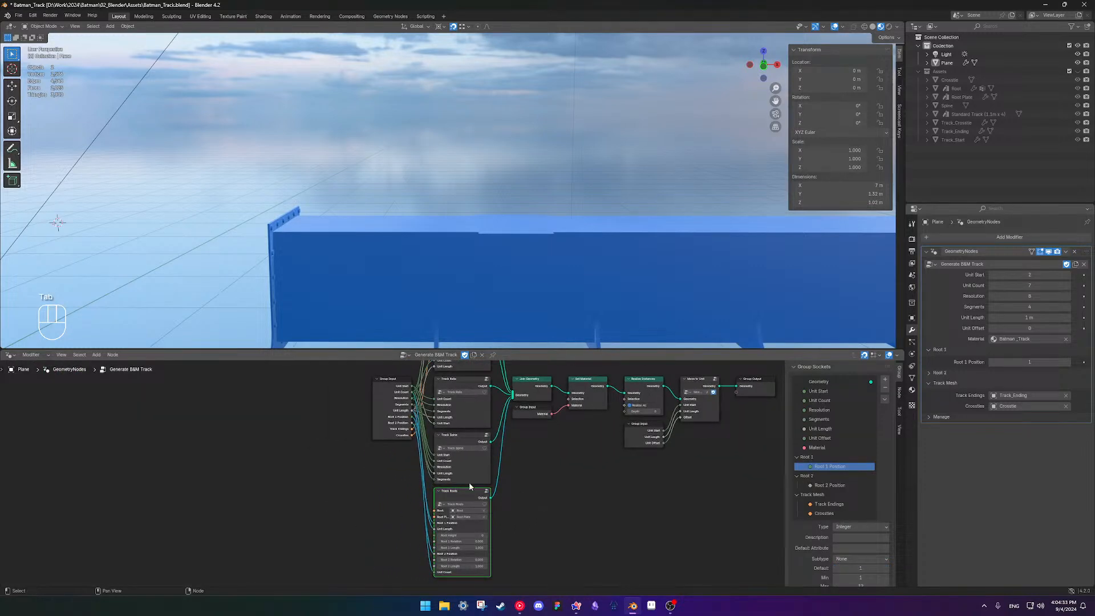
{"action": "scroll", "coordinate": [436, 476], "scroll_direction": "up", "scroll_amount": 3}
{"action": "left_click", "coordinate": [392, 422]}
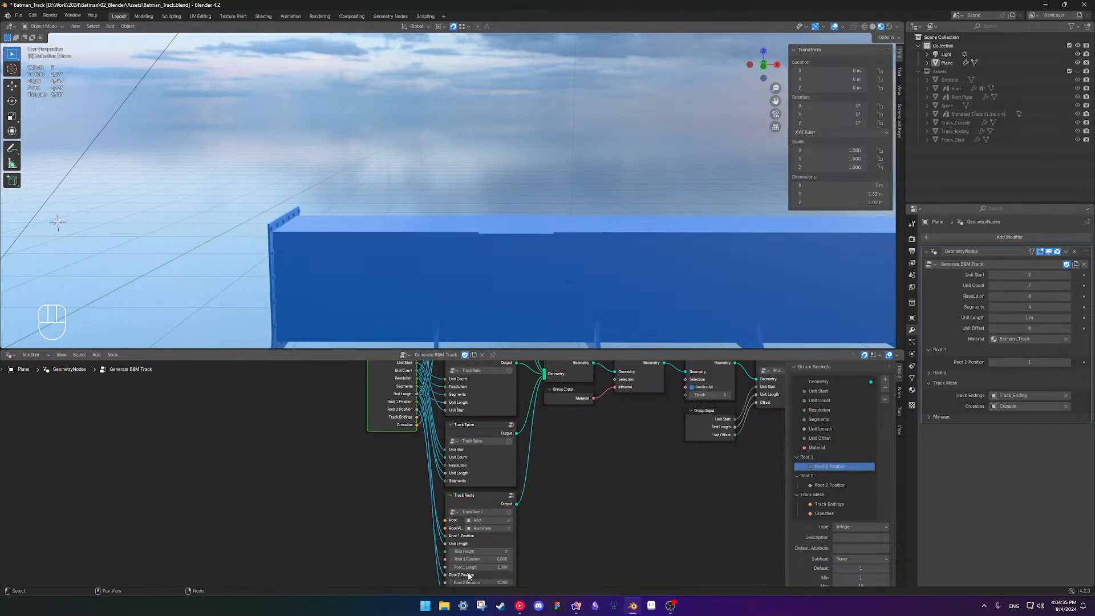
{"action": "middle_click_drag", "start_coordinate": [419, 488], "coordinate": [418, 478], "text": "shift"}
{"action": "key", "text": "ctrl+h"}
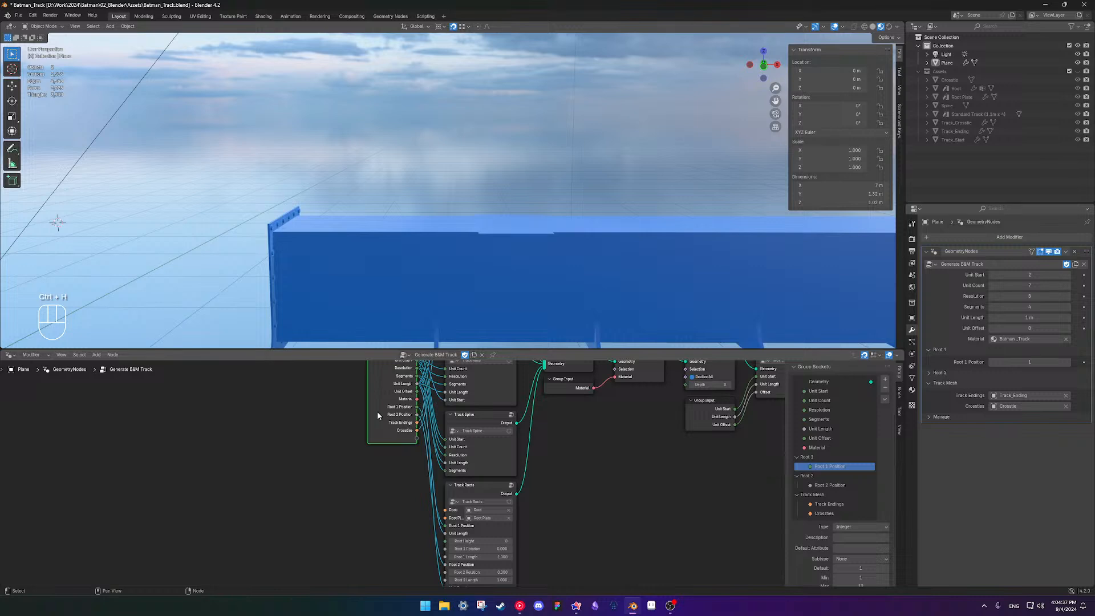
{"action": "left_click_drag", "start_coordinate": [445, 540], "coordinate": [419, 444]}
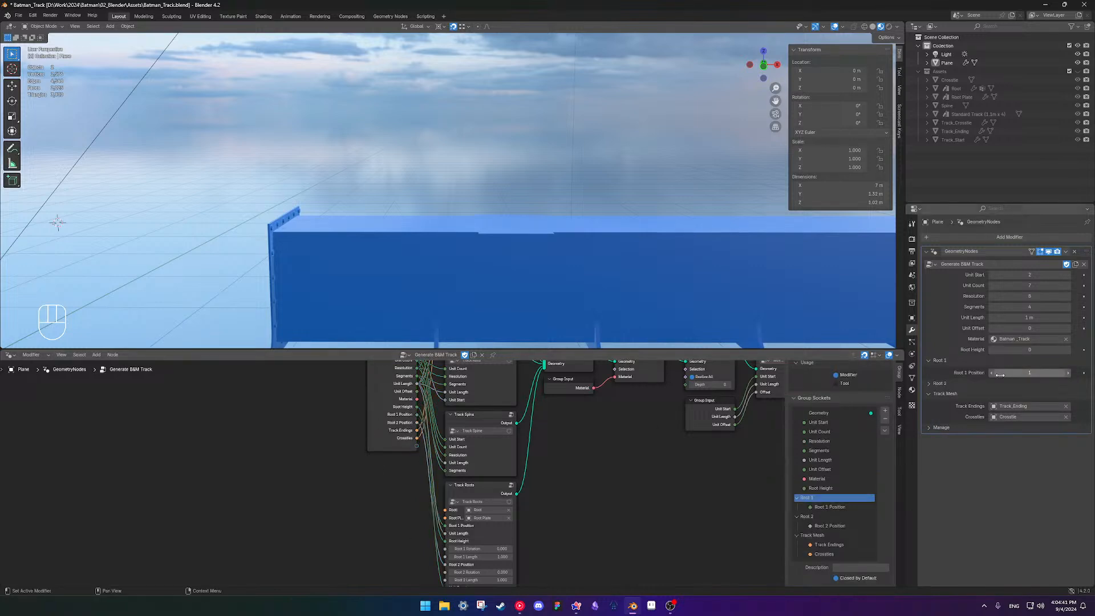
Try a higher Root Height on the modifier and inspect how the gusset scales
{"action": "left_click_drag", "start_coordinate": [1004, 350], "coordinate": [1036, 349]}
{"action": "middle_click_drag", "start_coordinate": [496, 228], "coordinate": [531, 259]}
{"action": "scroll", "coordinate": [506, 491], "scroll_direction": "up", "scroll_amount": 2}
{"action": "middle_click_drag", "start_coordinate": [489, 491], "coordinate": [515, 472]}
{"action": "left_click", "coordinate": [447, 508]}
{"action": "key", "text": "Tab"}
{"action": "key", "text": "Tab"}
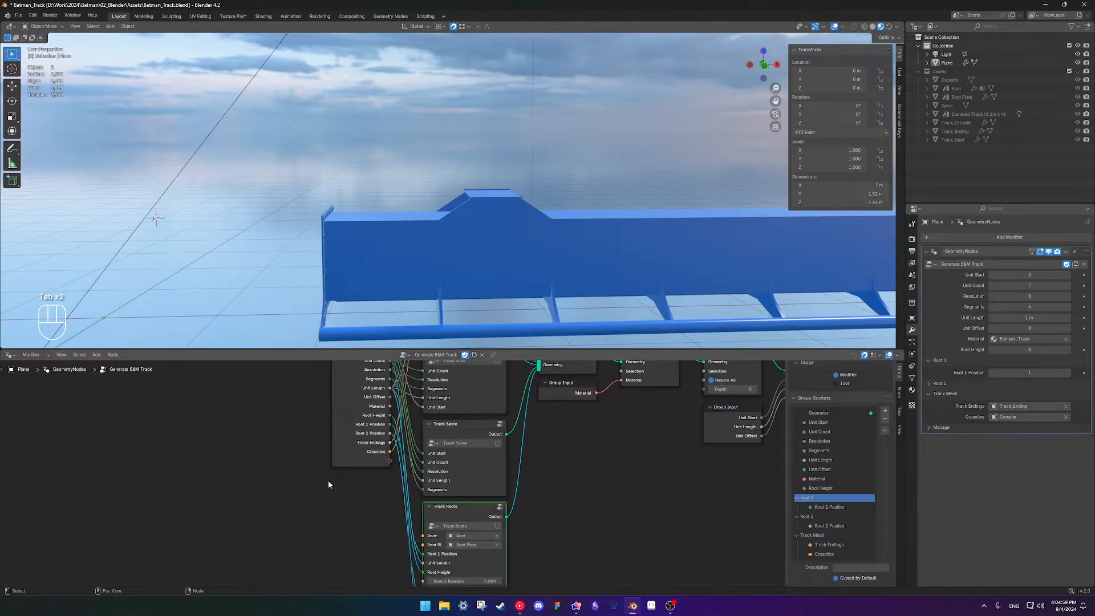
Give the Root Height input of Generate B&M Track a default of 10, a minimum of 1 and a maximum of 15
{"action": "left_click", "coordinate": [346, 423]}
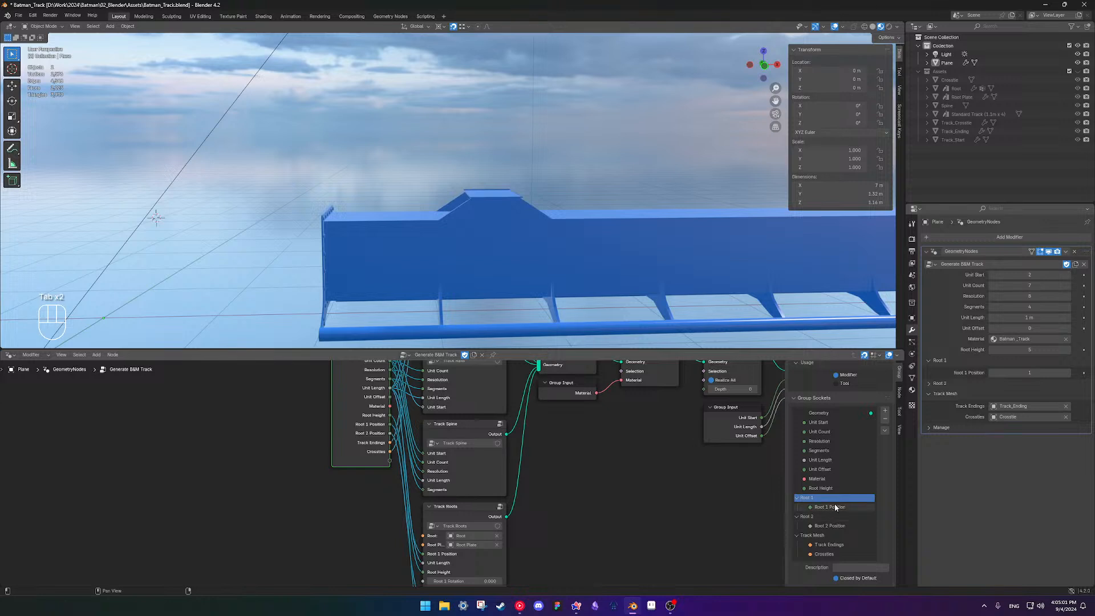
{"action": "double_click", "coordinate": [832, 487]}
{"action": "key", "text": "Return"}
{"action": "scroll", "coordinate": [854, 518], "scroll_direction": "down", "scroll_amount": 3}
{"action": "left_click", "coordinate": [867, 540]}
{"action": "type", "text": "10"}
{"action": "key", "text": "Return"}
{"action": "left_click", "coordinate": [859, 549]}
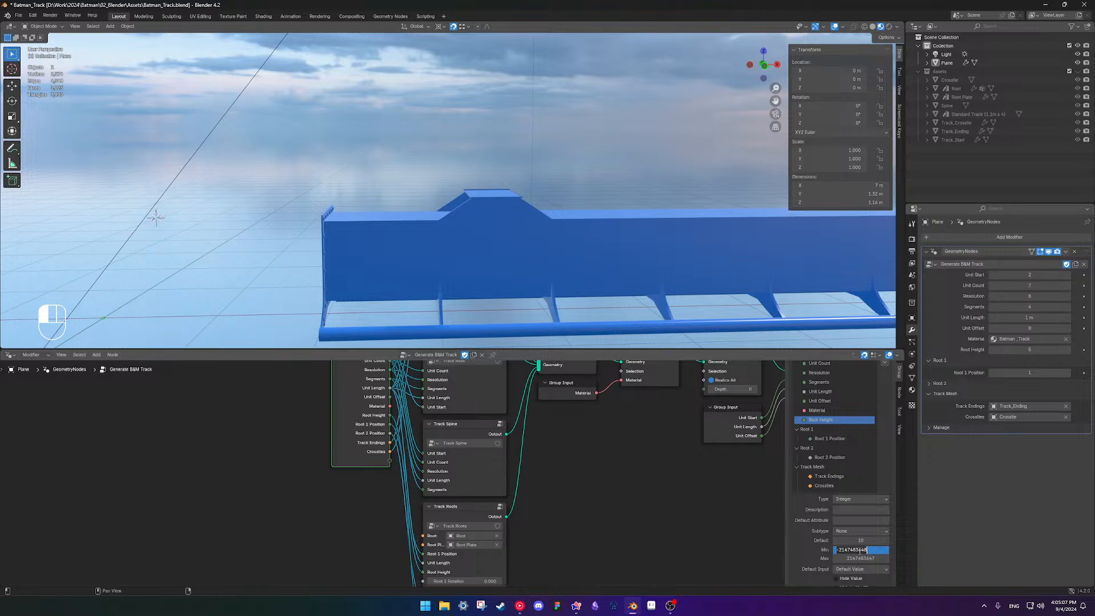
{"action": "type", "text": "0"}
{"action": "key", "text": "Return"}
{"action": "double_click", "coordinate": [861, 558]}
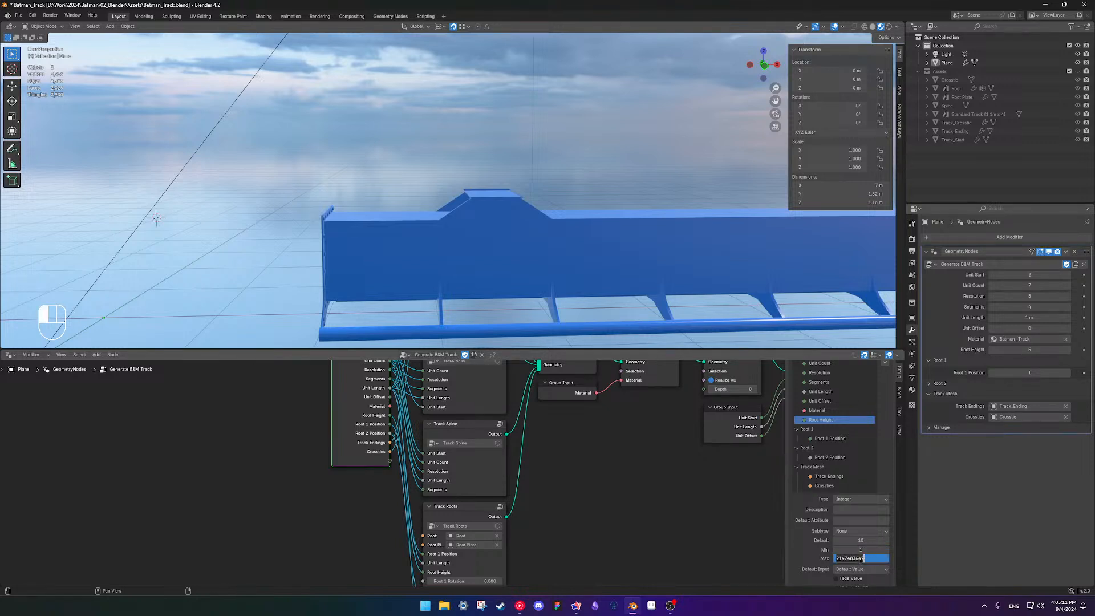
{"action": "type", "text": "15"}
{"action": "key", "text": "Return"}
Adjust Root Height on the track modifier and inspect the gusset's height against its plate
{"action": "mouse_move", "coordinate": [1023, 350]}
{"action": "left_mouse_down"}
{"action": "mouse_move", "coordinate": [997, 350]}
{"action": "mouse_move", "coordinate": [1071, 349]}
{"action": "mouse_move", "coordinate": [1019, 350]}
{"action": "left_mouse_up"}
{"action": "left_click_drag", "start_coordinate": [1029, 349], "coordinate": [1063, 349]}
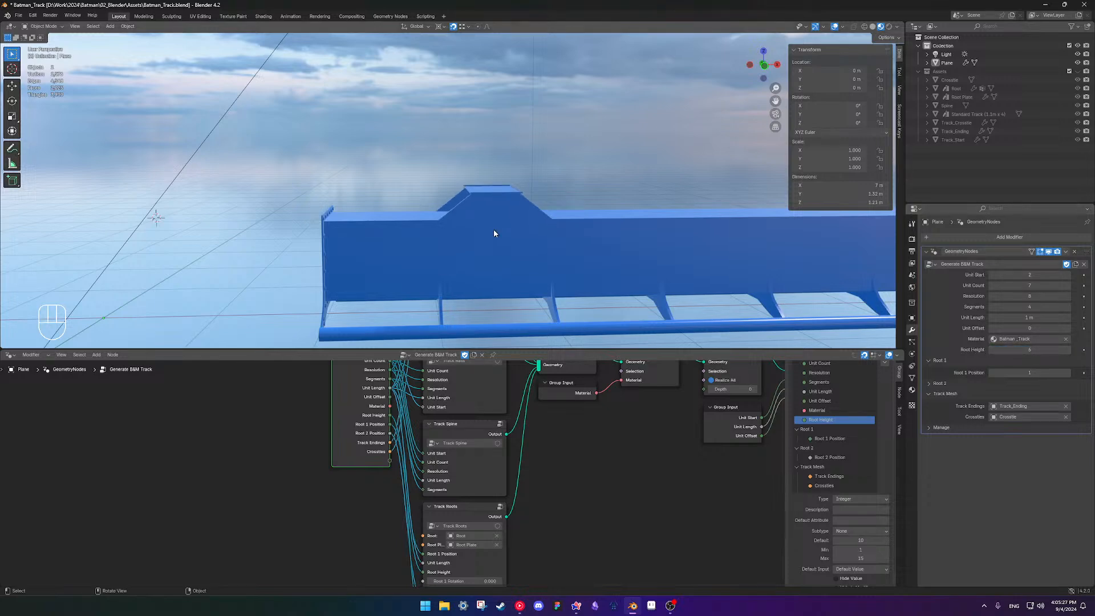
{"action": "scroll", "coordinate": [485, 234], "scroll_direction": "up", "scroll_amount": 4}
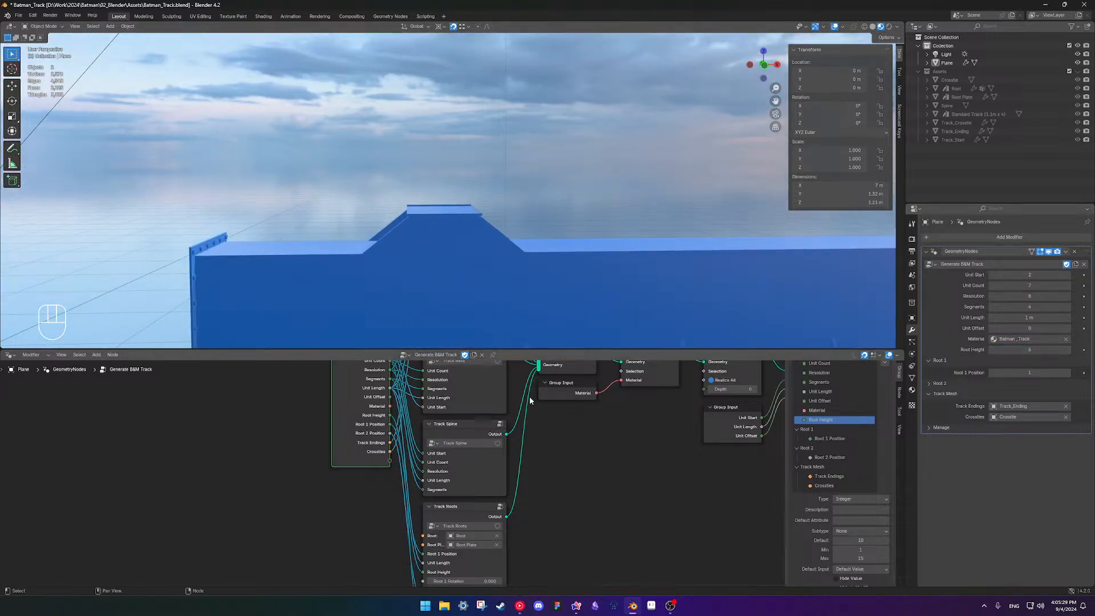
{"action": "scroll", "coordinate": [444, 276], "scroll_direction": "down", "scroll_amount": 4}
{"action": "middle_click_drag", "start_coordinate": [478, 248], "coordinate": [551, 236], "text": "shift"}
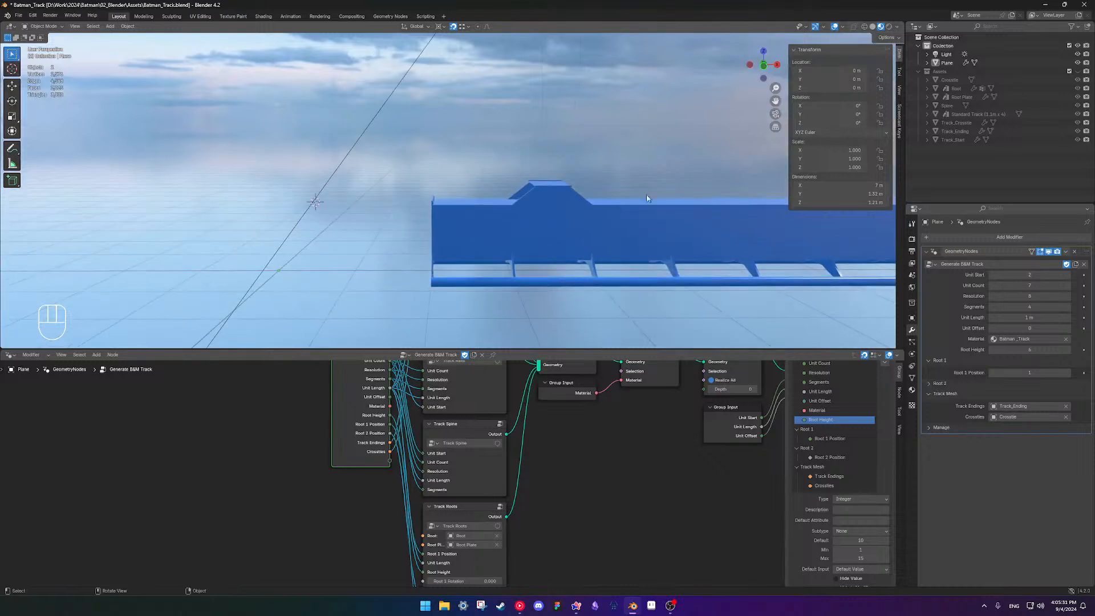
Show the Assets collection and open the Root Plate mesh for editing in front view
{"action": "left_click", "coordinate": [1077, 71]}
{"action": "left_click", "coordinate": [315, 175]}
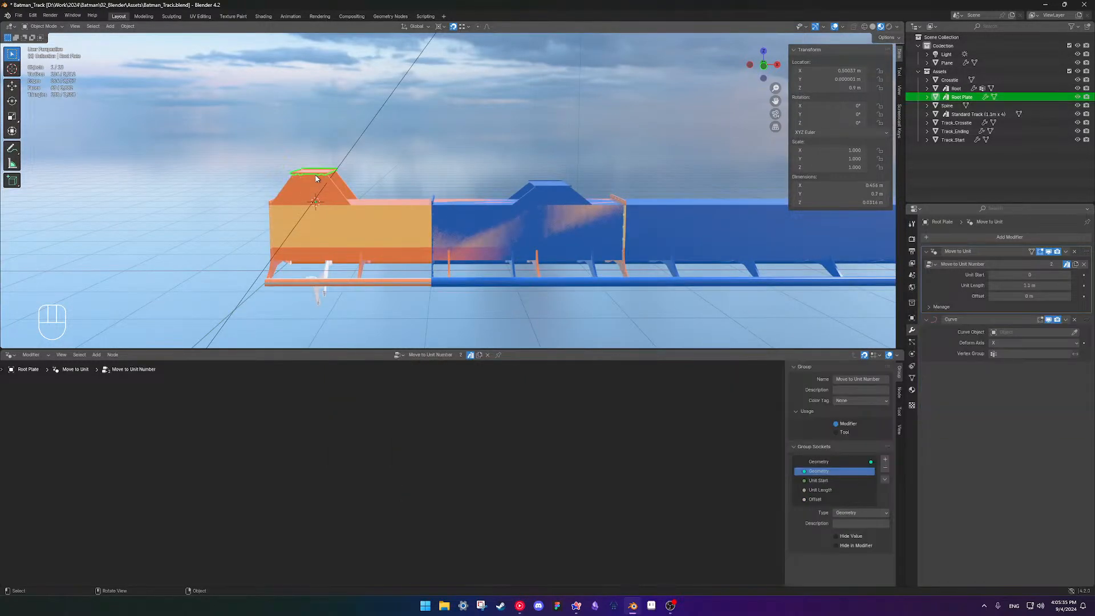
{"action": "middle_click_drag", "start_coordinate": [315, 174], "coordinate": [444, 136], "text": "shift"}
{"action": "scroll", "coordinate": [481, 179], "scroll_direction": "up", "scroll_amount": 2}
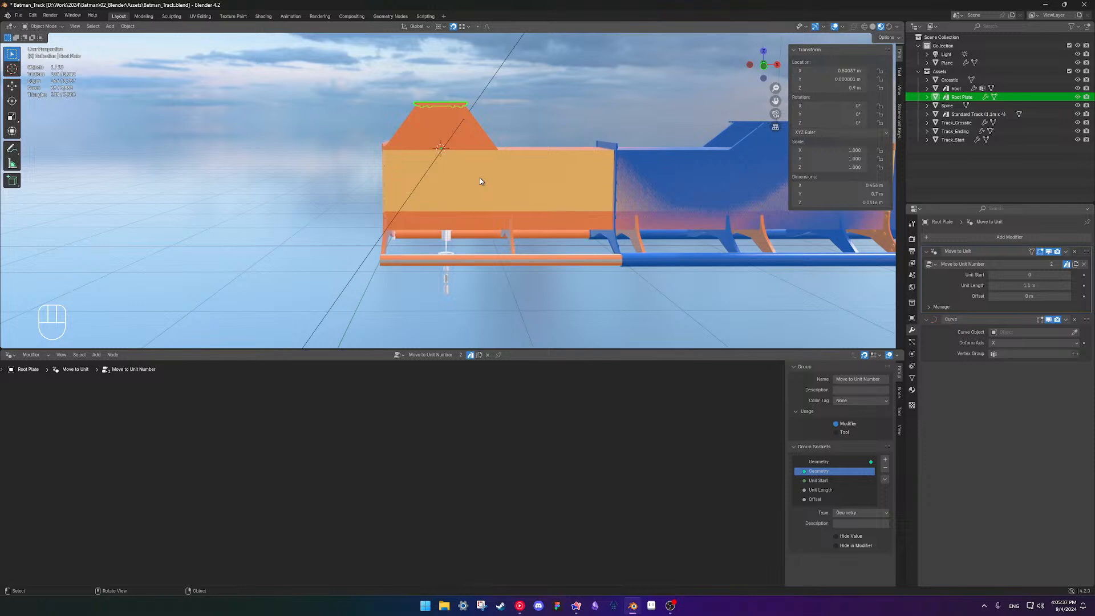
{"action": "scroll", "coordinate": [481, 181], "scroll_direction": "down", "scroll_amount": 1}
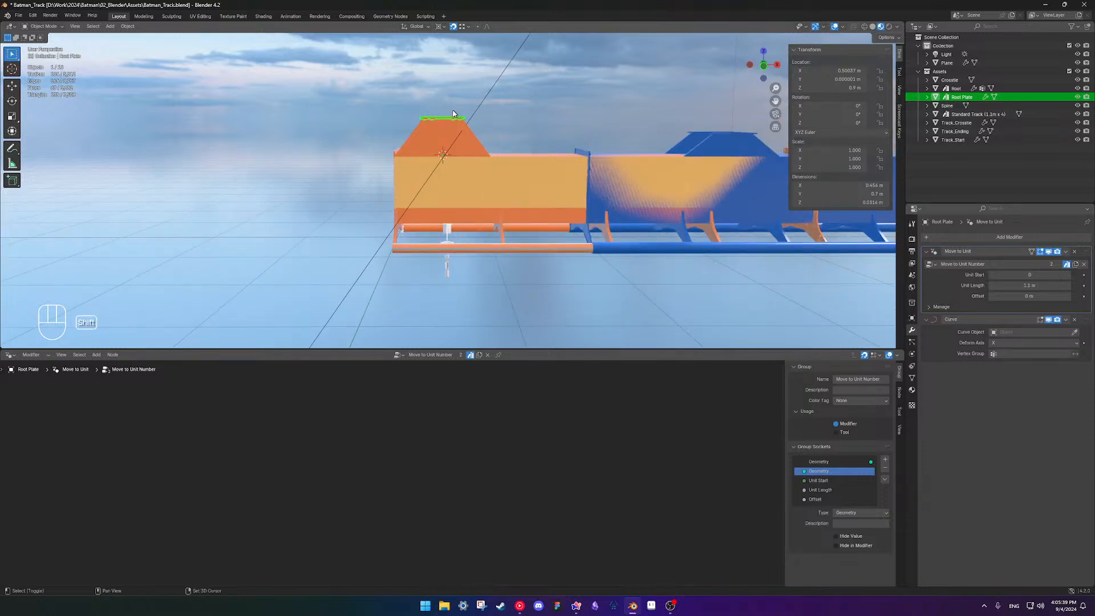
{"action": "scroll", "coordinate": [477, 167], "scroll_direction": "up", "scroll_amount": 3}
{"action": "scroll", "coordinate": [506, 229], "scroll_direction": "up", "scroll_amount": 1}
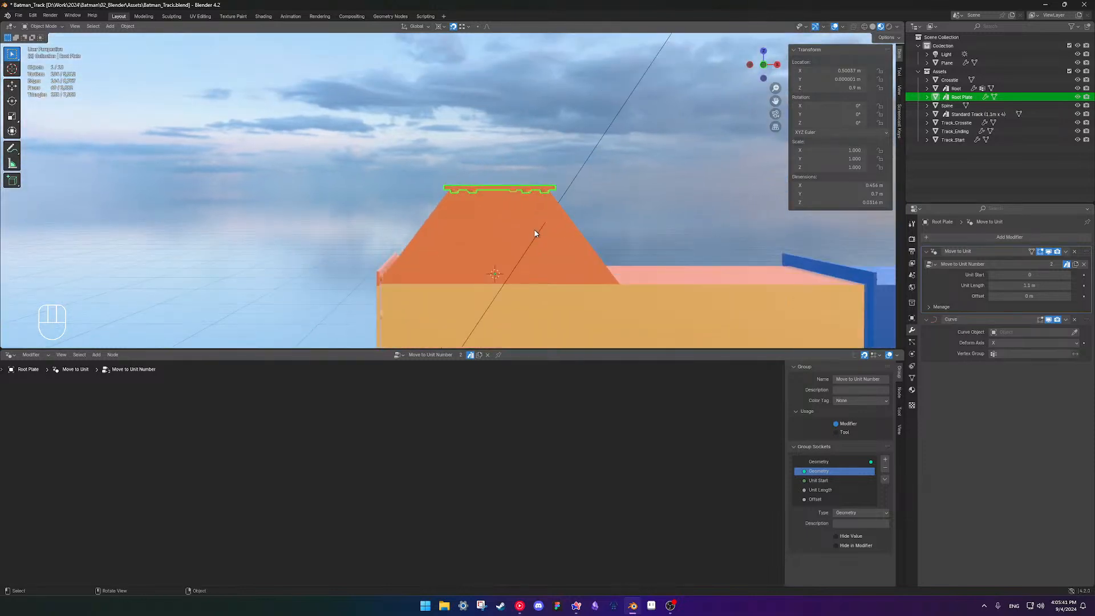
{"action": "key", "text": "Tab"}
{"action": "key", "text": "KP_1"}
{"action": "scroll", "coordinate": [501, 222], "scroll_direction": "up", "scroll_amount": 2}
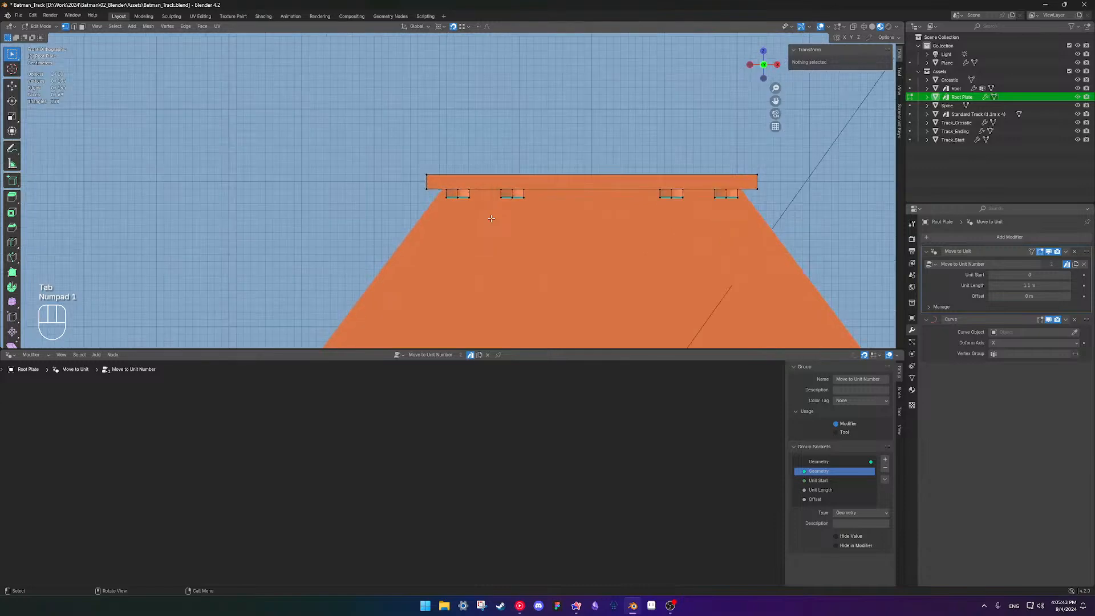
Snap the 3D cursor to the plate's selected lower vertices in wireframe and set the Root Plate's origin to the 3D cursor
{"action": "key", "text": "shift+z"}
{"action": "left_click_drag", "start_coordinate": [404, 183], "coordinate": [769, 198]}
{"action": "key", "text": "shift+s"}
{"action": "left_click", "coordinate": [608, 310]}
{"action": "key", "text": "Tab"}
{"action": "right_click", "coordinate": [586, 218]}
{"action": "mouse_move", "coordinate": [586, 218]}
{"action": "left_click", "coordinate": [658, 238]}
{"action": "key", "text": "Tab"}
{"action": "key", "text": "Tab"}
{"action": "scroll", "coordinate": [655, 237], "scroll_direction": "down", "scroll_amount": 6}
{"action": "middle_click_drag", "start_coordinate": [654, 239], "coordinate": [568, 221], "text": "shift"}
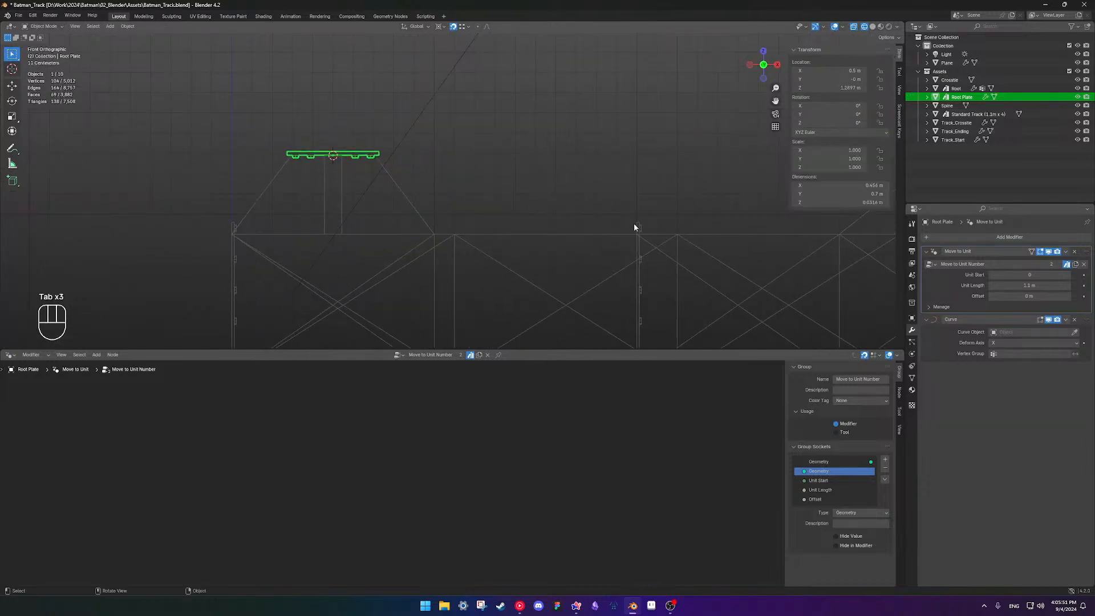
Hide the Assets collection, select the generated track and set its Unit Start to 0, viewing it shaded again
{"action": "left_click", "coordinate": [1078, 71]}
{"action": "scroll", "coordinate": [622, 234], "scroll_direction": "down", "scroll_amount": 3}
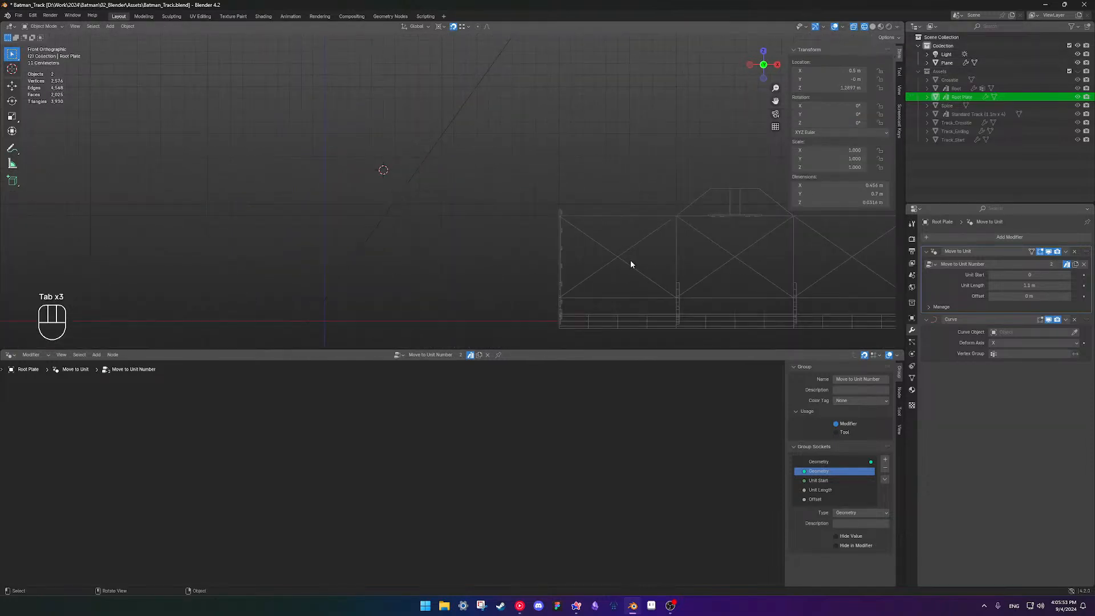
{"action": "left_click", "coordinate": [631, 260]}
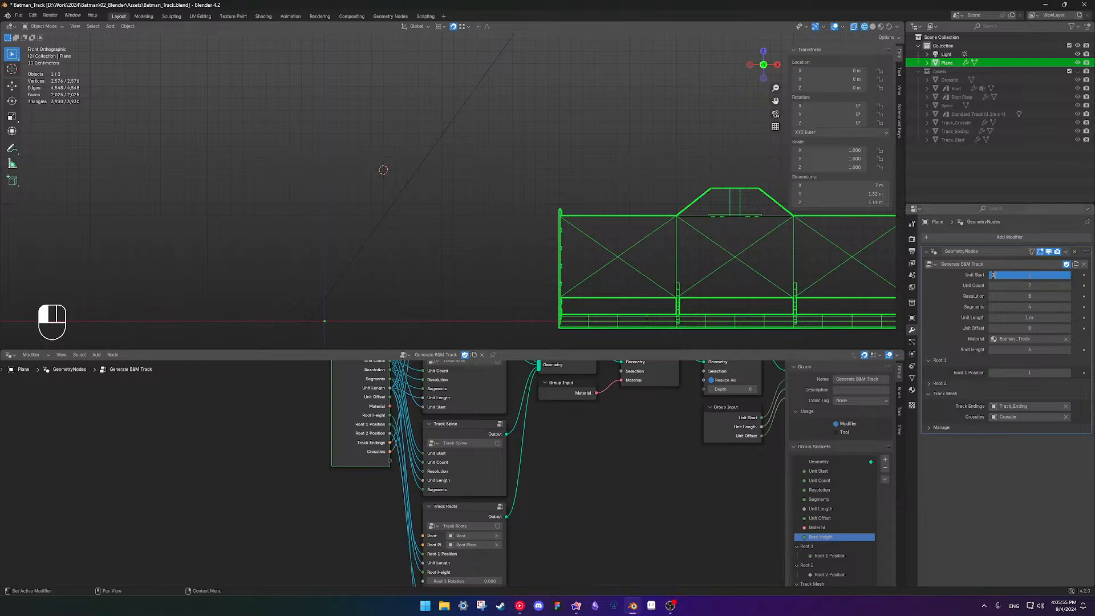
{"action": "type", "text": "0"}
{"action": "key", "text": "Return"}
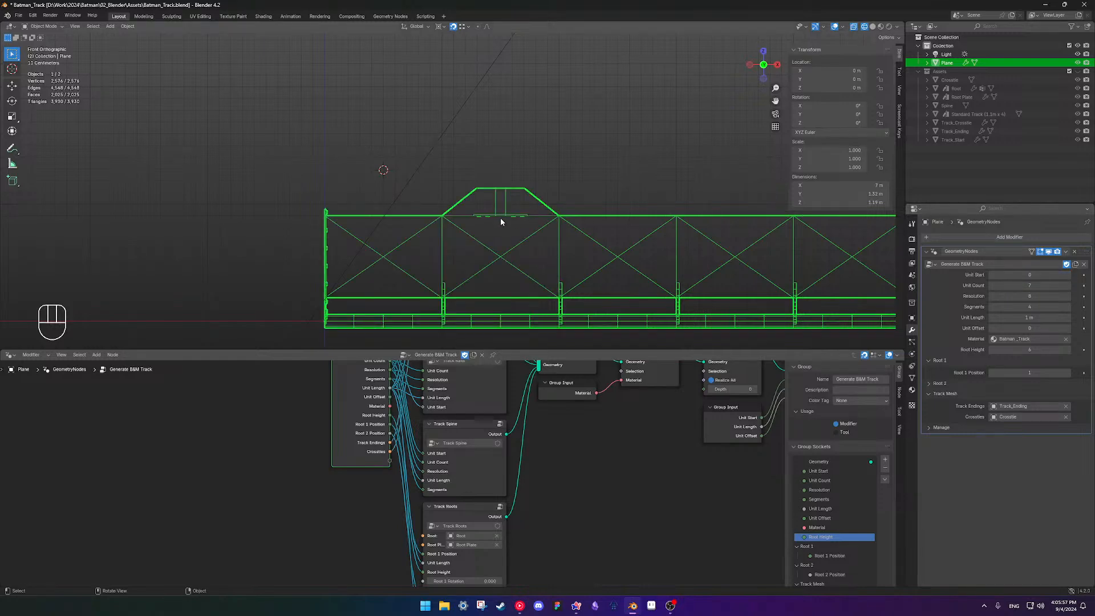
{"action": "key", "text": "shift+z"}
{"action": "mouse_move", "coordinate": [505, 220]}
{"action": "middle_mouse_down"}
{"action": "mouse_move", "coordinate": [520, 220]}
{"action": "mouse_move", "coordinate": [556, 257]}
{"action": "middle_mouse_up"}
In Track Roots, align the Root Height Group Input and Multiply beside the lower Combine XYZ and hide the Group Input's unused sockets
{"action": "key", "text": "Tab"}
{"action": "scroll", "coordinate": [516, 529], "scroll_direction": "up", "scroll_amount": 2}
{"action": "middle_click_drag", "start_coordinate": [548, 500], "coordinate": [529, 519]}
{"action": "scroll", "coordinate": [497, 466], "scroll_direction": "up", "scroll_amount": 2}
{"action": "middle_click_drag", "start_coordinate": [497, 465], "coordinate": [520, 482]}
{"action": "scroll", "coordinate": [363, 478], "scroll_direction": "down", "scroll_amount": 2}
{"action": "left_click_drag", "start_coordinate": [251, 468], "coordinate": [328, 484]}
{"action": "left_click_drag", "start_coordinate": [211, 483], "coordinate": [459, 472], "text": "shift"}
{"action": "left_click", "coordinate": [555, 508]}
{"action": "left_click_drag", "start_coordinate": [525, 467], "coordinate": [525, 476]}
{"action": "left_click", "coordinate": [311, 478]}
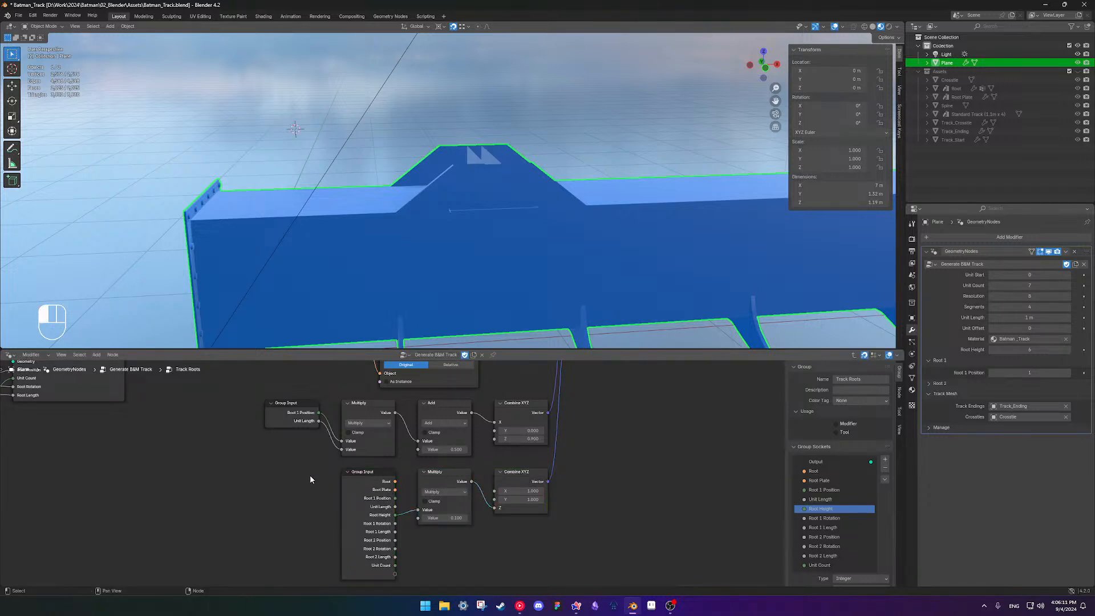
{"action": "key", "text": "ctrl+h"}
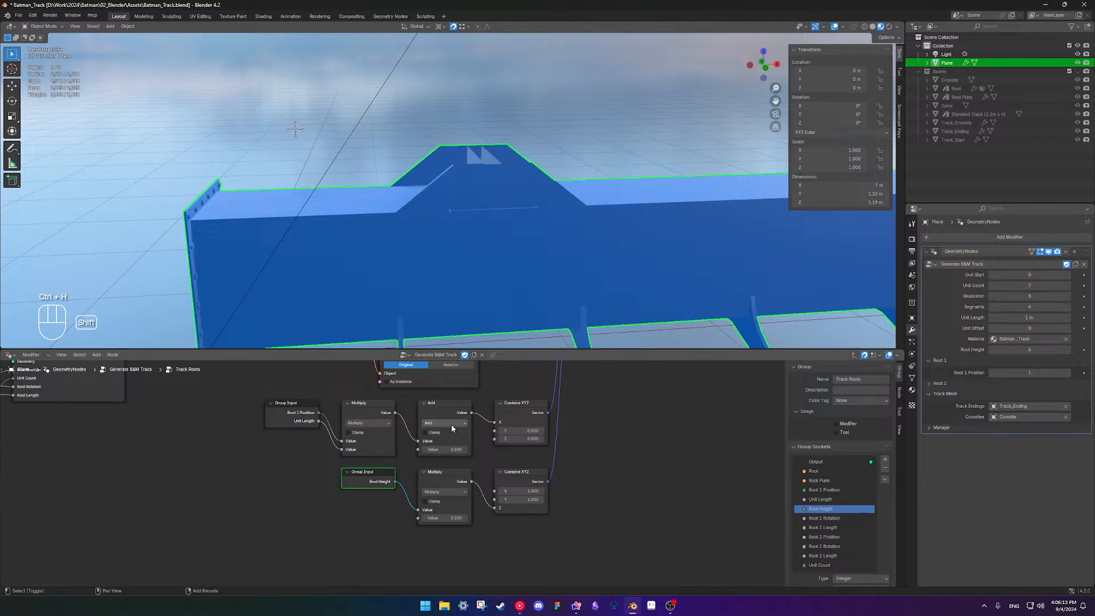
Cut the links from both Object Info nodes into Join Geometry and delete the Join Geometry node
{"action": "middle_click_drag", "start_coordinate": [468, 406], "coordinate": [454, 516]}
{"action": "scroll", "coordinate": [516, 402], "scroll_direction": "down", "scroll_amount": 3}
{"action": "mouse_move", "coordinate": [516, 402]}
{"action": "middle_mouse_down"}
{"action": "mouse_move", "coordinate": [491, 440]}
{"action": "mouse_move", "coordinate": [413, 447]}
{"action": "mouse_move", "coordinate": [513, 419]}
{"action": "middle_mouse_up"}
{"action": "scroll", "coordinate": [413, 447], "scroll_direction": "up", "scroll_amount": 3}
{"action": "scroll", "coordinate": [503, 419], "scroll_direction": "down", "scroll_amount": 4}
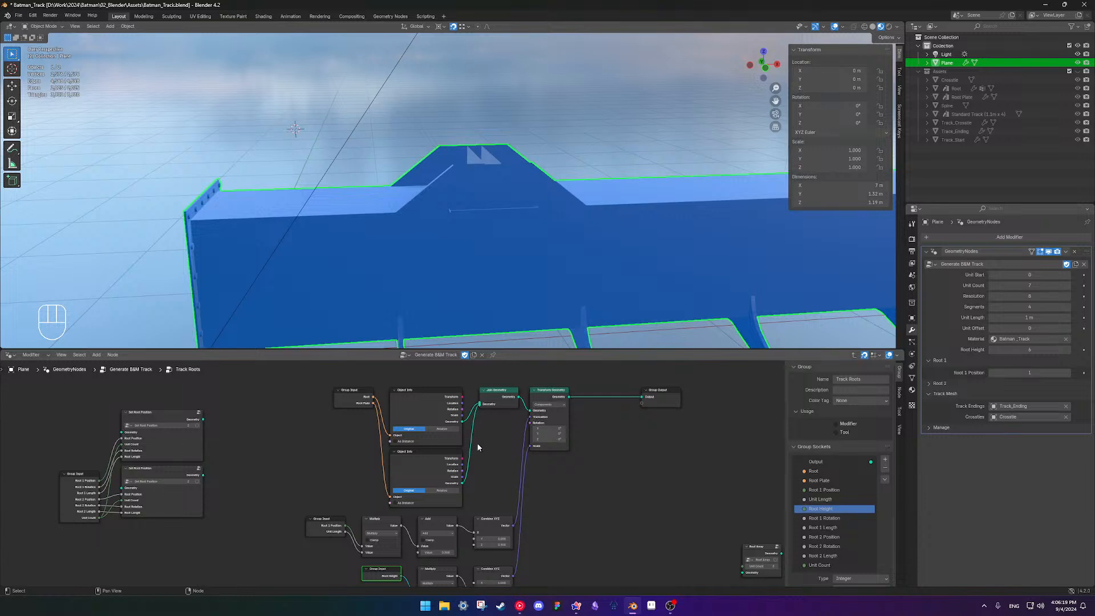
{"action": "right_click_drag", "start_coordinate": [470, 401], "coordinate": [486, 440], "text": "ctrl"}
{"action": "left_click", "coordinate": [501, 399]}
{"action": "key", "text": "x"}
Place Transform Geometry beside the Combine XYZ nodes, feed it the Root Object Info's geometry, and move the Root Plate Object Info aside
{"action": "left_click_drag", "start_coordinate": [462, 421], "coordinate": [531, 513]}
{"action": "scroll", "coordinate": [411, 467], "scroll_direction": "down", "scroll_amount": 1}
{"action": "middle_click_drag", "start_coordinate": [496, 446], "coordinate": [512, 406]}
{"action": "left_click_drag", "start_coordinate": [460, 420], "coordinate": [556, 387]}
{"action": "scroll", "coordinate": [495, 433], "scroll_direction": "down", "scroll_amount": 1}
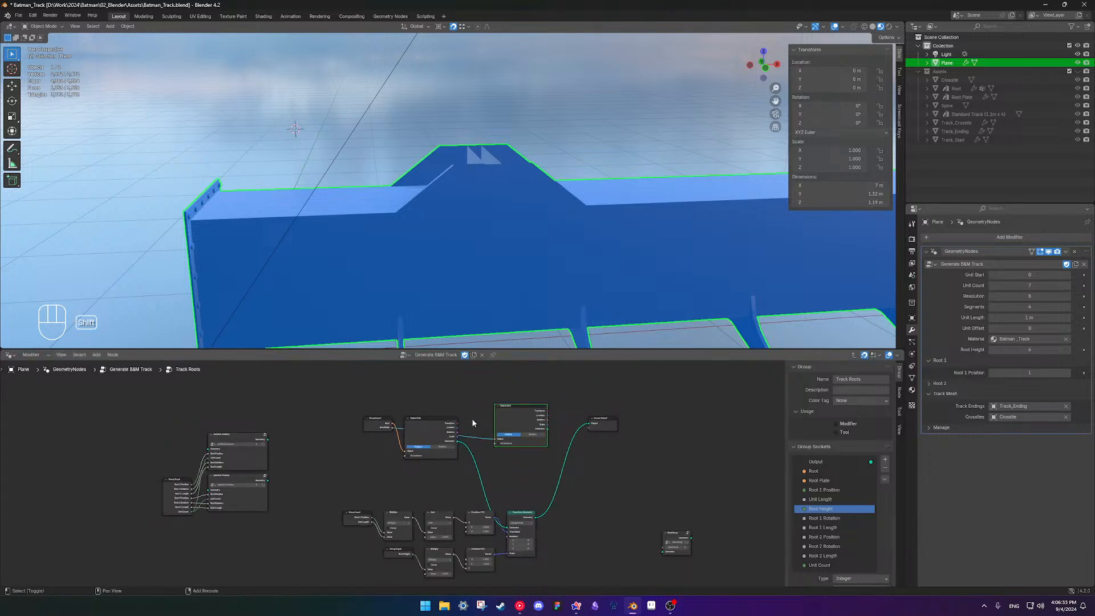
Move the Root Object Info node and its Group Input together, just above the Root's Combine XYZ and Transform Geometry chain
{"action": "left_click_drag", "start_coordinate": [421, 427], "coordinate": [457, 431]}
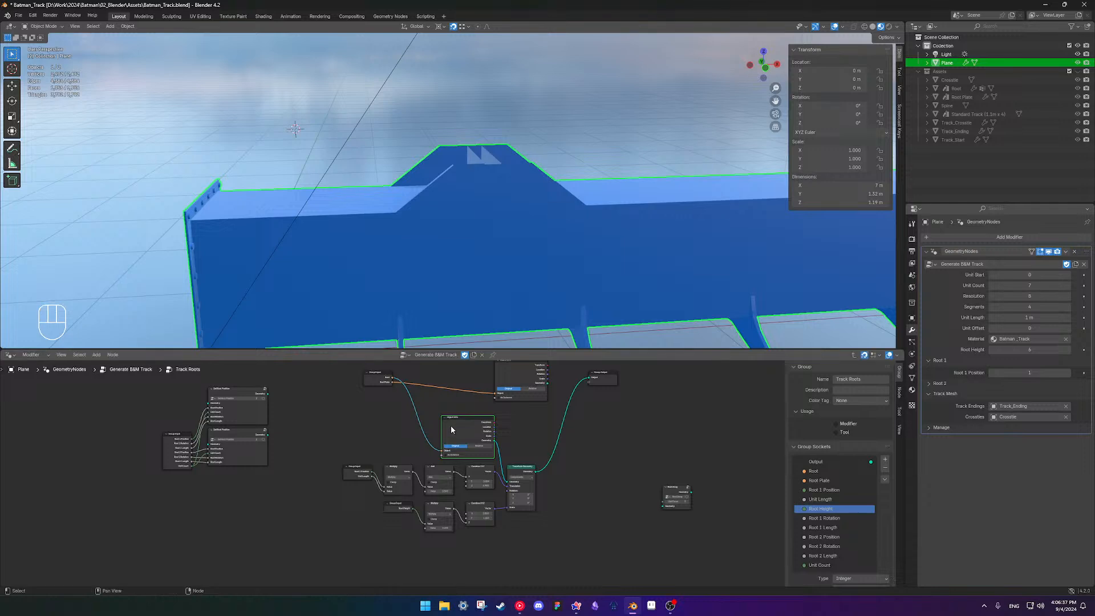
{"action": "left_click_drag", "start_coordinate": [367, 383], "coordinate": [406, 426]}
{"action": "scroll", "coordinate": [418, 429], "scroll_direction": "up", "scroll_amount": 6}
{"action": "middle_click_drag", "start_coordinate": [422, 421], "coordinate": [362, 445], "text": "shift"}
{"action": "left_click_drag", "start_coordinate": [357, 441], "coordinate": [364, 440]}
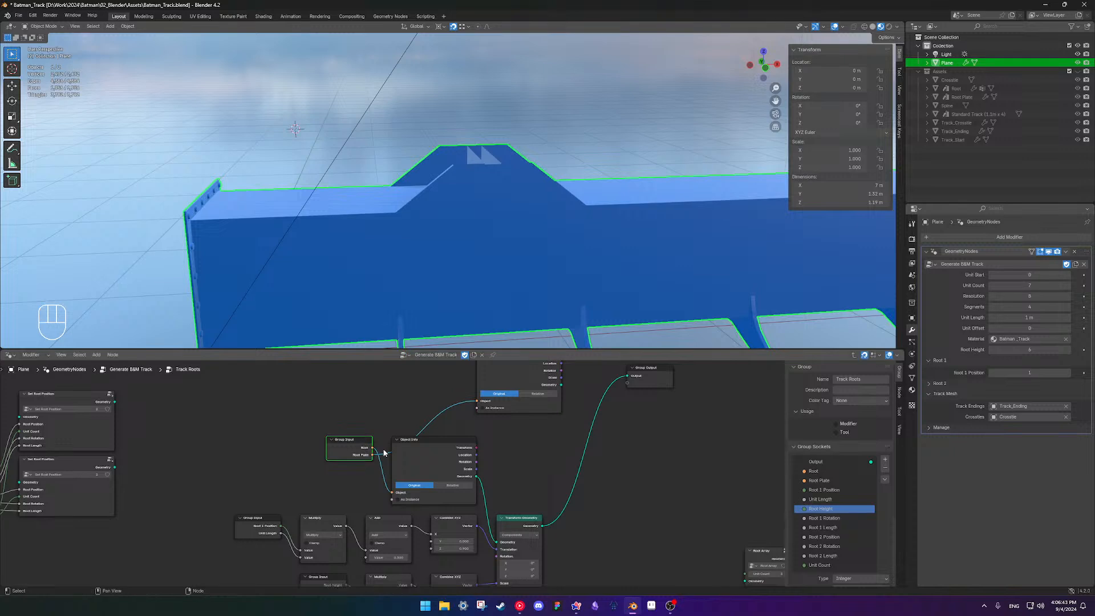
Move the Root Plate Object Info below the Root chain and feed its Object input from a duplicated Group Input's Root Plate socket
{"action": "scroll", "coordinate": [422, 487], "scroll_direction": "down", "scroll_amount": 2}
{"action": "scroll", "coordinate": [450, 473], "scroll_direction": "down", "scroll_amount": 3}
{"action": "middle_click_drag", "start_coordinate": [454, 488], "coordinate": [470, 441]}
{"action": "left_click_drag", "start_coordinate": [471, 379], "coordinate": [422, 538]}
{"action": "middle_click_drag", "start_coordinate": [422, 515], "coordinate": [446, 465]}
{"action": "left_click", "coordinate": [395, 379]}
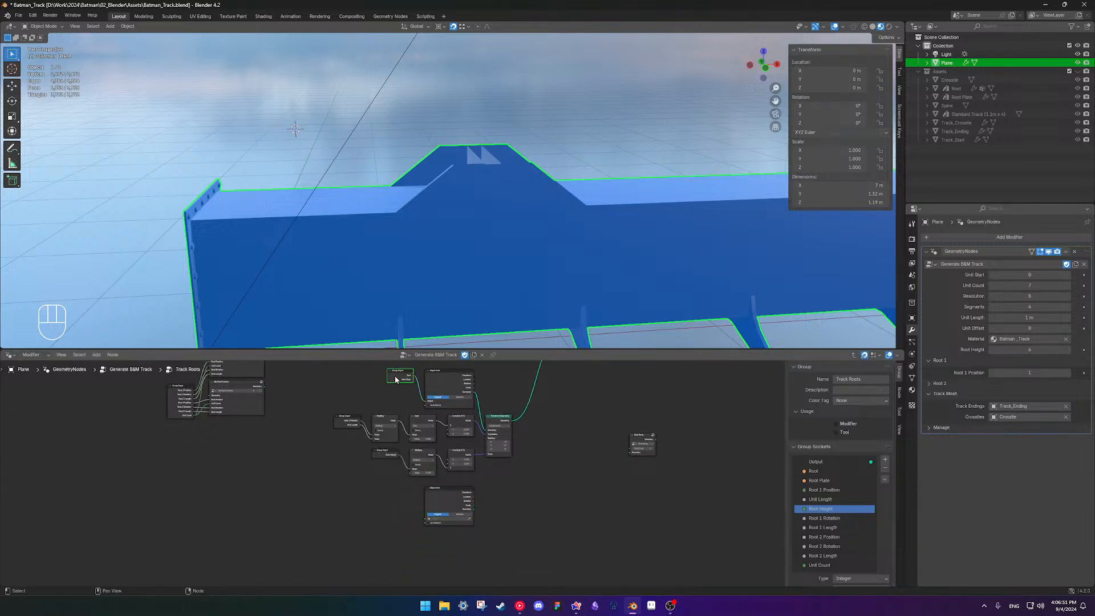
{"action": "key", "text": "shift+d"}
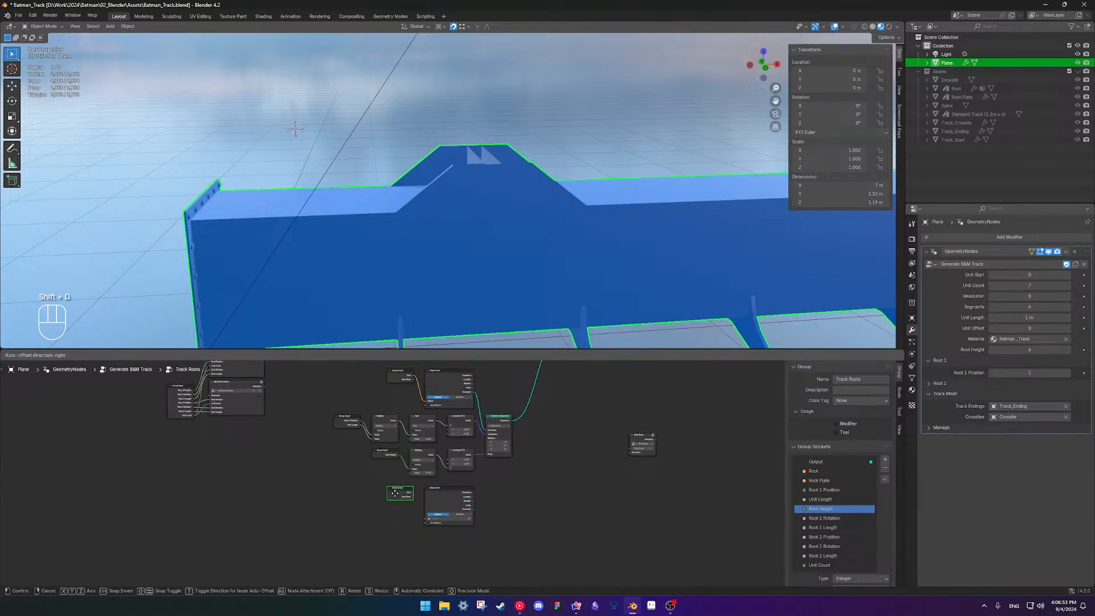
{"action": "left_click", "coordinate": [395, 493]}
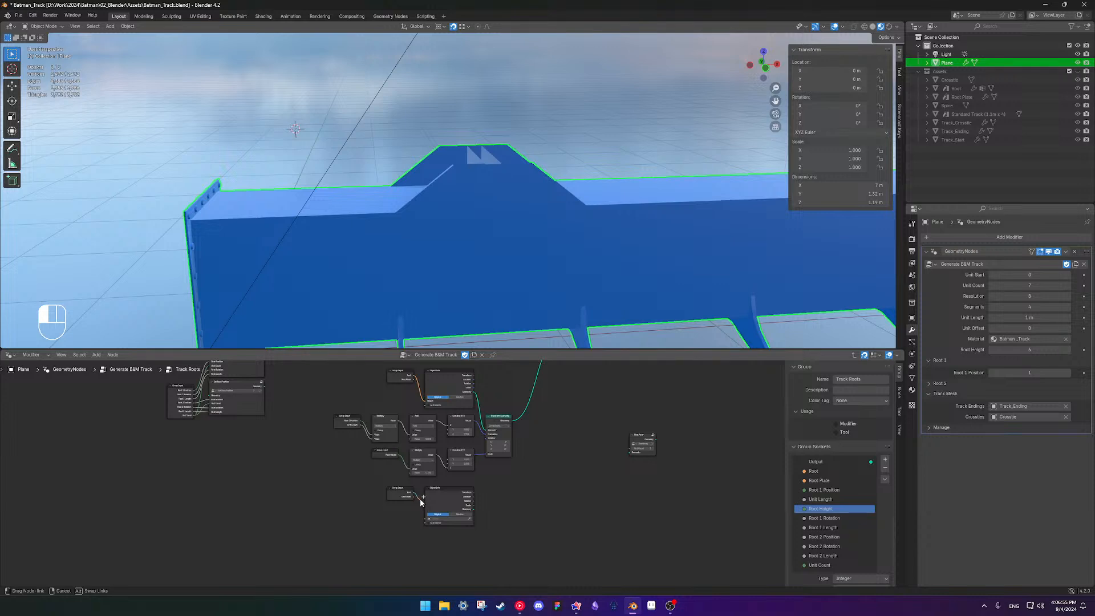
{"action": "left_click_drag", "start_coordinate": [415, 497], "coordinate": [426, 520]}
Duplicate the Transform Geometry node beside the Root Plate Object Info and feed it that node's geometry
{"action": "middle_click_drag", "start_coordinate": [482, 513], "coordinate": [426, 514], "text": "ctrl"}
{"action": "scroll", "coordinate": [428, 513], "scroll_direction": "down", "scroll_amount": 1}
{"action": "left_click", "coordinate": [463, 431]}
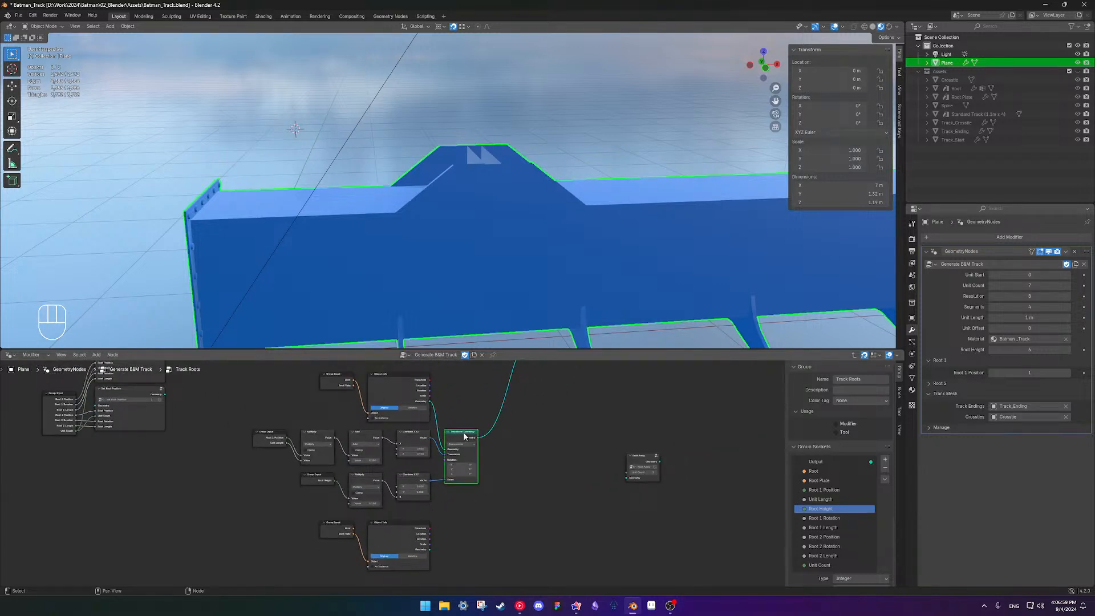
{"action": "key", "text": "shift+d"}
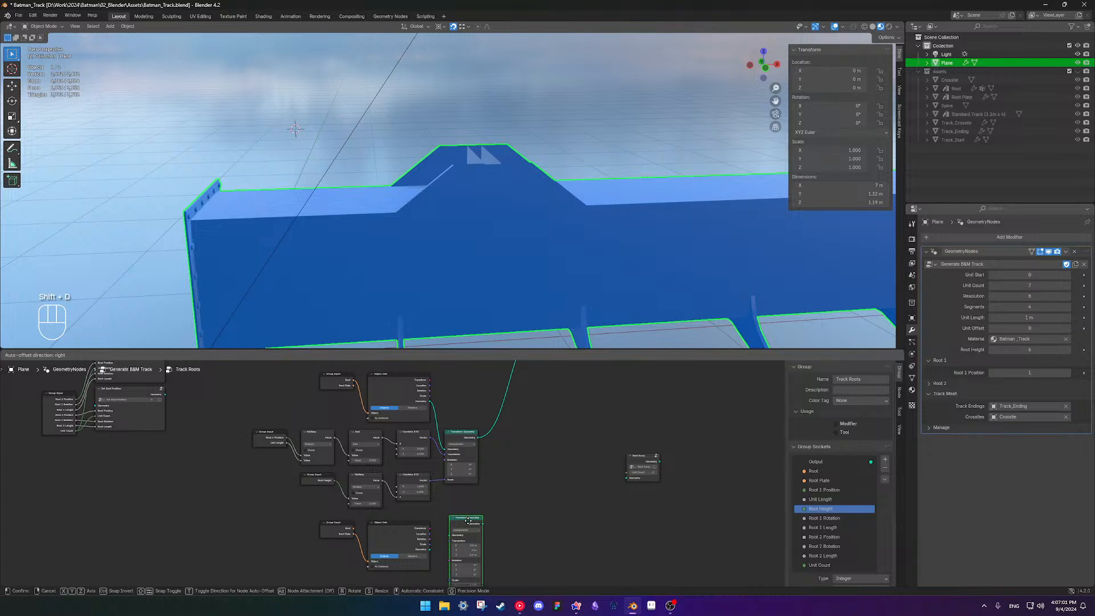
{"action": "left_click", "coordinate": [471, 523]}
{"action": "middle_click_drag", "start_coordinate": [470, 526], "coordinate": [529, 446]}
{"action": "scroll", "coordinate": [529, 446], "scroll_direction": "up", "scroll_amount": 4}
{"action": "mouse_move", "coordinate": [552, 440]}
{"action": "left_mouse_down"}
{"action": "mouse_move", "coordinate": [535, 461]}
{"action": "mouse_move", "coordinate": [543, 456]}
{"action": "left_mouse_up"}
{"action": "scroll", "coordinate": [630, 390], "scroll_direction": "down", "scroll_amount": 4}
{"action": "middle_click_drag", "start_coordinate": [630, 390], "coordinate": [525, 496]}
Insert a Join Geometry node after the Root's Transform Geometry and link the Root Plate's Transform Geometry into it
{"action": "key", "text": "shift+s"}
{"action": "key", "text": "shift+a"}
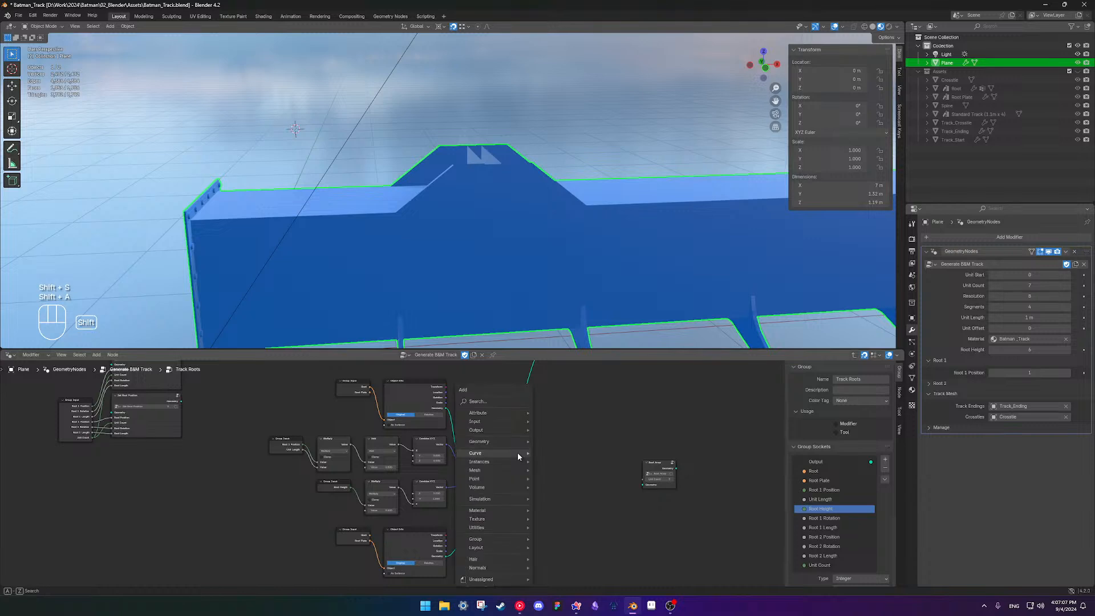
{"action": "type", "text": "joing"}
{"action": "key", "text": "Return"}
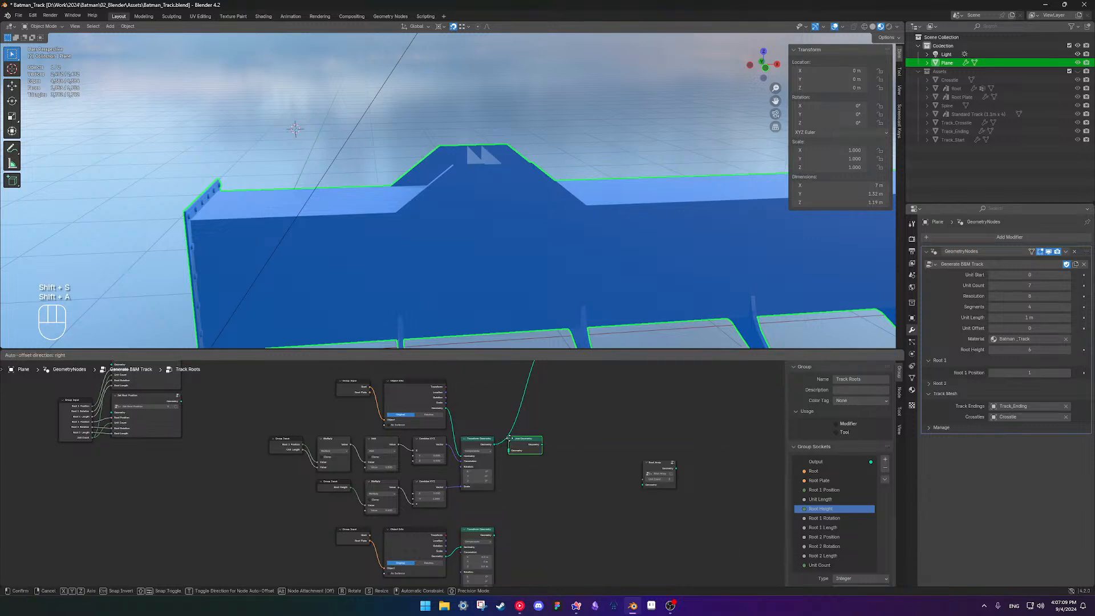
{"action": "left_click", "coordinate": [509, 436]}
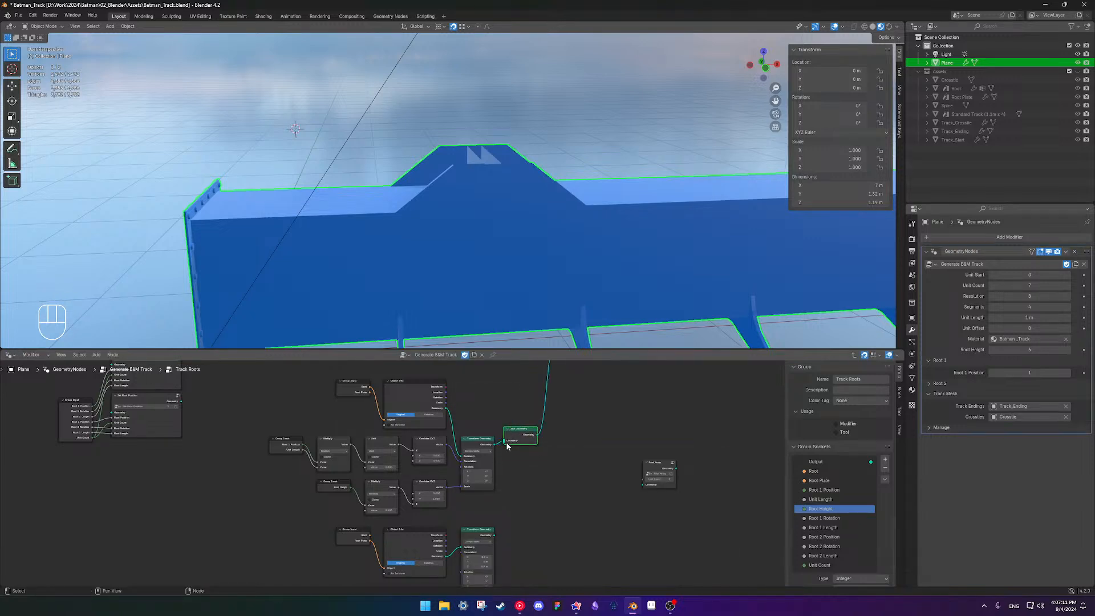
{"action": "left_click_drag", "start_coordinate": [494, 535], "coordinate": [499, 514]}
{"action": "left_click_drag", "start_coordinate": [501, 452], "coordinate": [531, 442]}
Move the Root and Root Plate node chains with Join Geometry so they line up with the Group Output
{"action": "scroll", "coordinate": [531, 441], "scroll_direction": "down", "scroll_amount": 2}
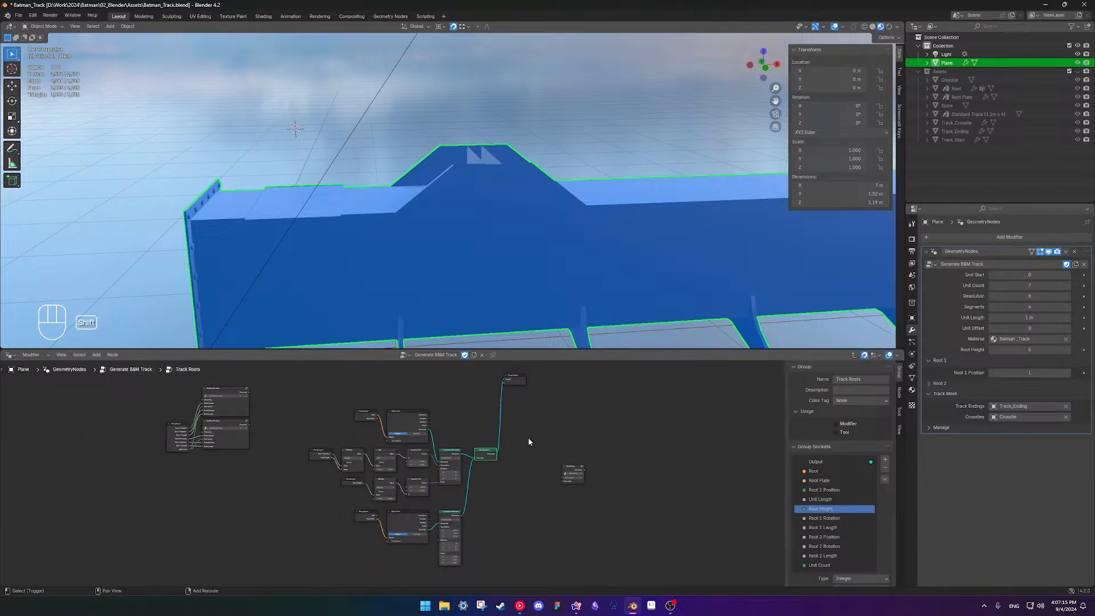
{"action": "left_click_drag", "start_coordinate": [315, 409], "coordinate": [482, 556]}
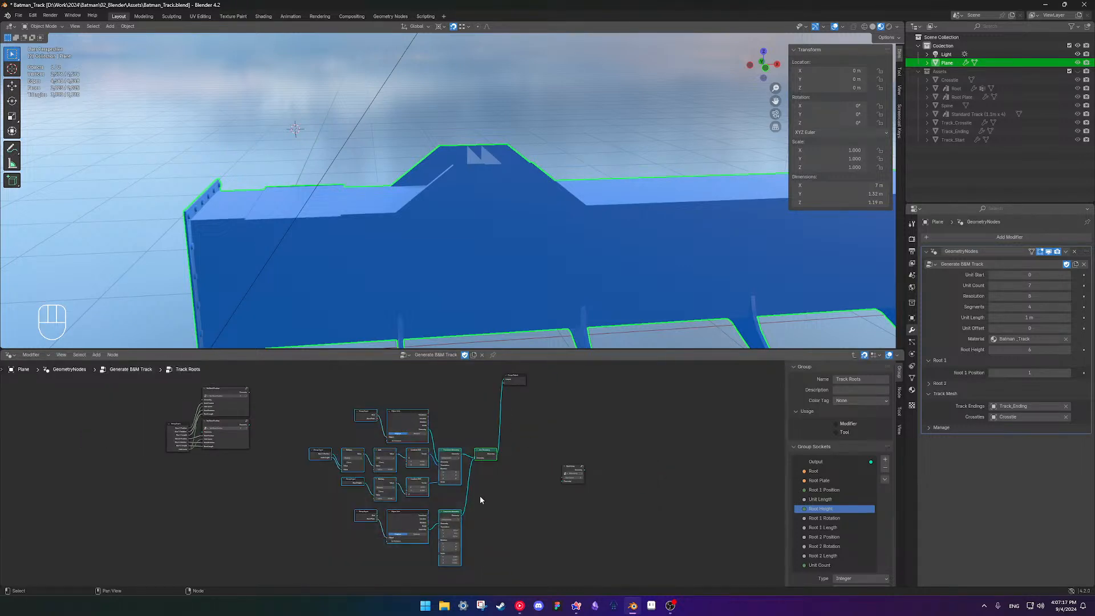
{"action": "left_click_drag", "start_coordinate": [484, 456], "coordinate": [483, 379]}
{"action": "scroll", "coordinate": [488, 427], "scroll_direction": "up", "scroll_amount": 3}
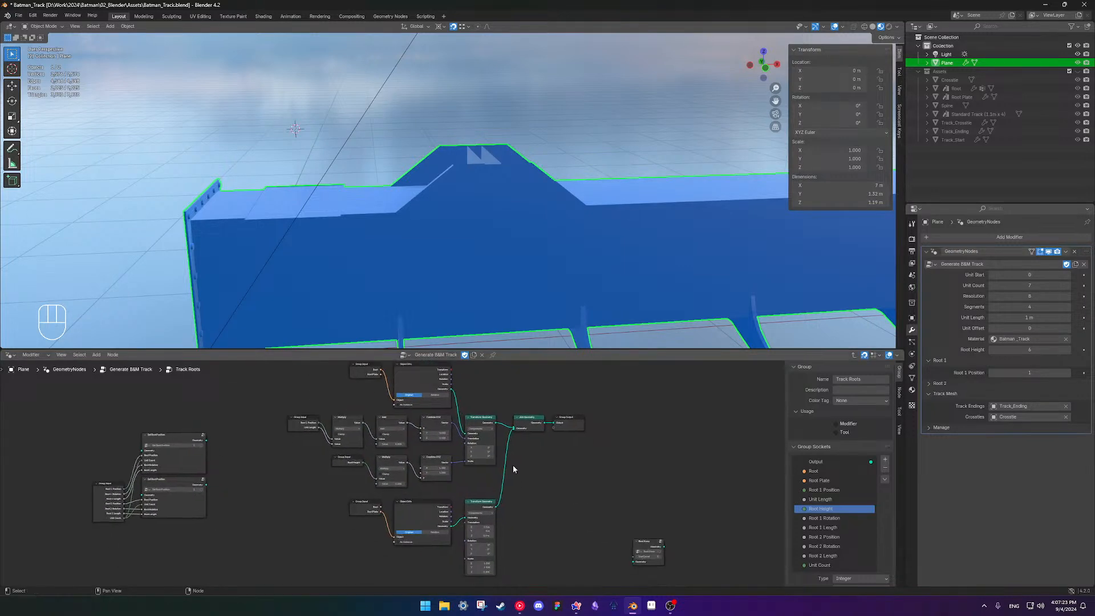
{"action": "left_click_drag", "start_coordinate": [550, 390], "coordinate": [541, 411]}
Set the Root Plate Transform Geometry's scale to 1 on X, Y and Z
{"action": "scroll", "coordinate": [513, 503], "scroll_direction": "up", "scroll_amount": 4}
{"action": "middle_click_drag", "start_coordinate": [464, 549], "coordinate": [500, 483]}
{"action": "scroll", "coordinate": [445, 541], "scroll_direction": "down", "scroll_amount": 2}
{"action": "scroll", "coordinate": [550, 490], "scroll_direction": "up", "scroll_amount": 1}
{"action": "scroll", "coordinate": [550, 490], "scroll_direction": "up", "scroll_amount": 2}
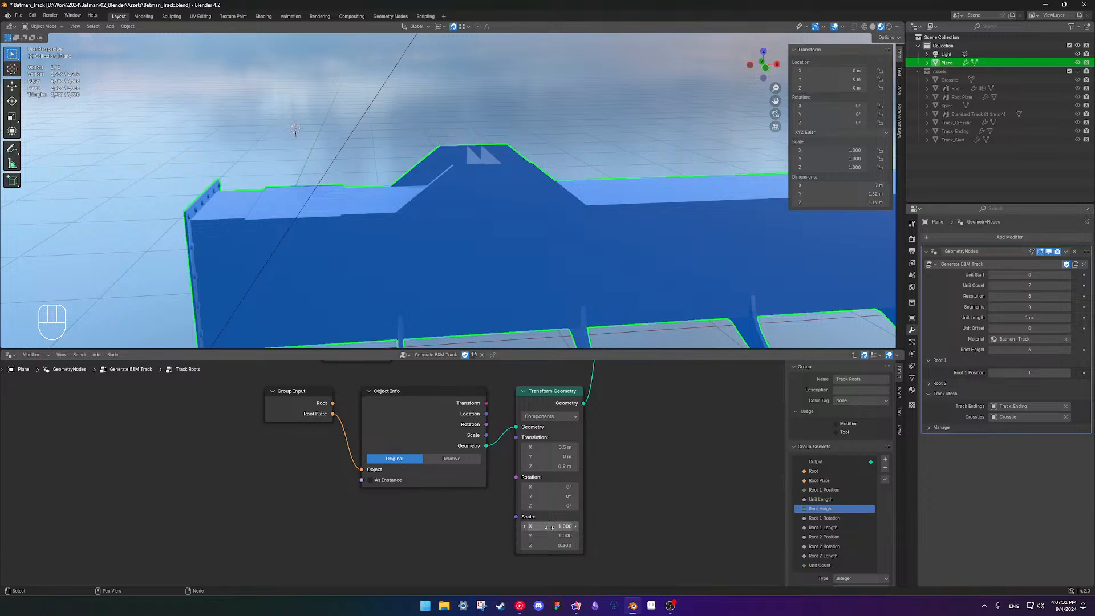
{"action": "left_click_drag", "start_coordinate": [549, 526], "coordinate": [549, 545]}
{"action": "key", "text": "Return"}
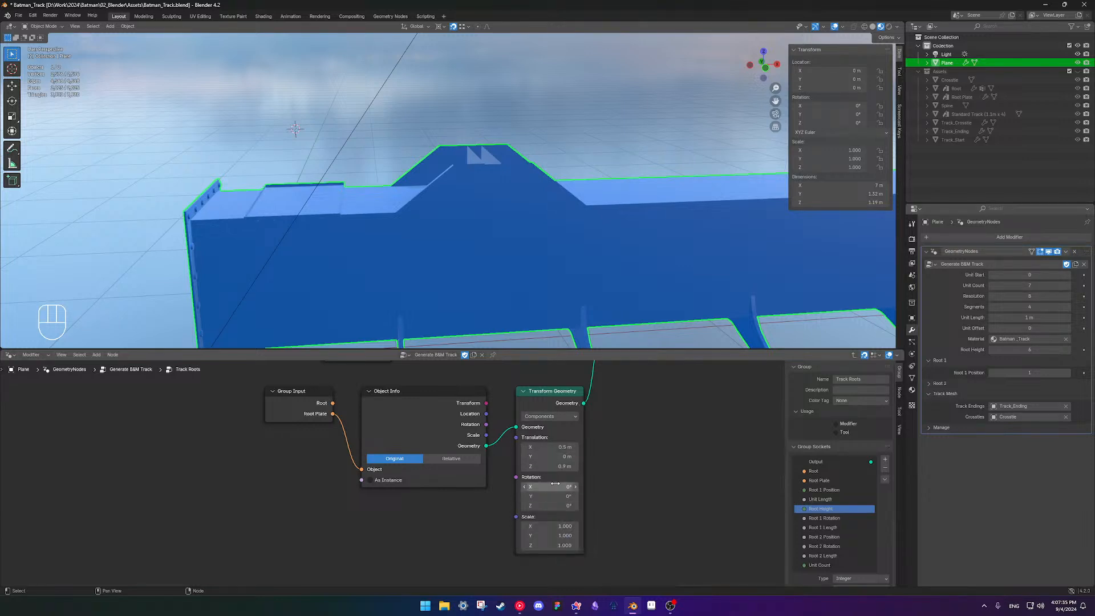
Duplicate the Root Height Group Input, Multiply and Combine XYZ below the Root Plate nodes and link the vector to its Transform Geometry's Translation
{"action": "scroll", "coordinate": [435, 494], "scroll_direction": "down", "scroll_amount": 3}
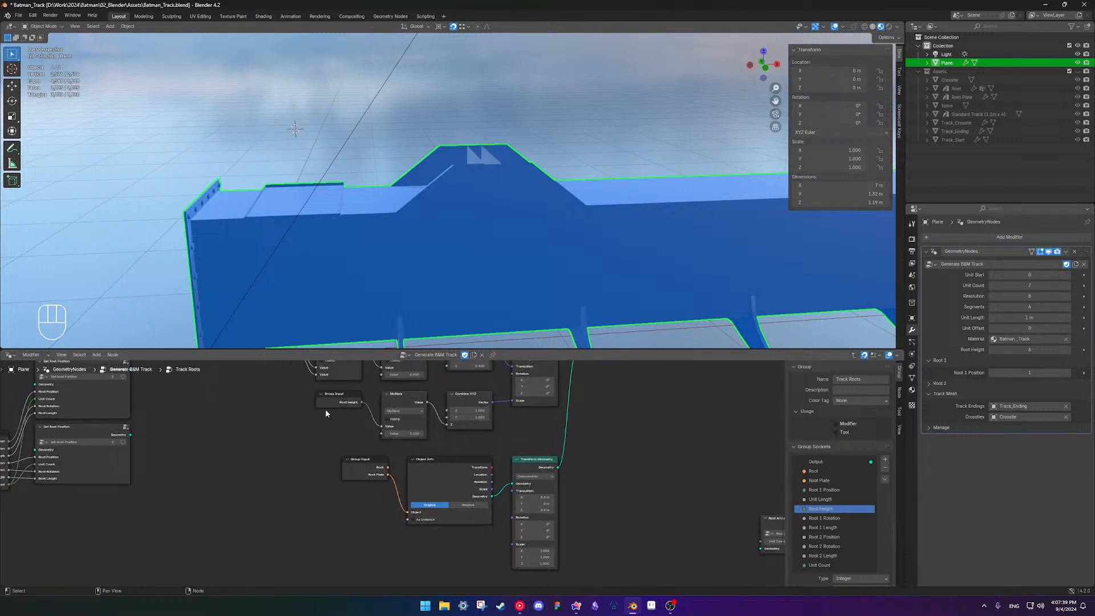
{"action": "left_click_drag", "start_coordinate": [301, 402], "coordinate": [479, 440]}
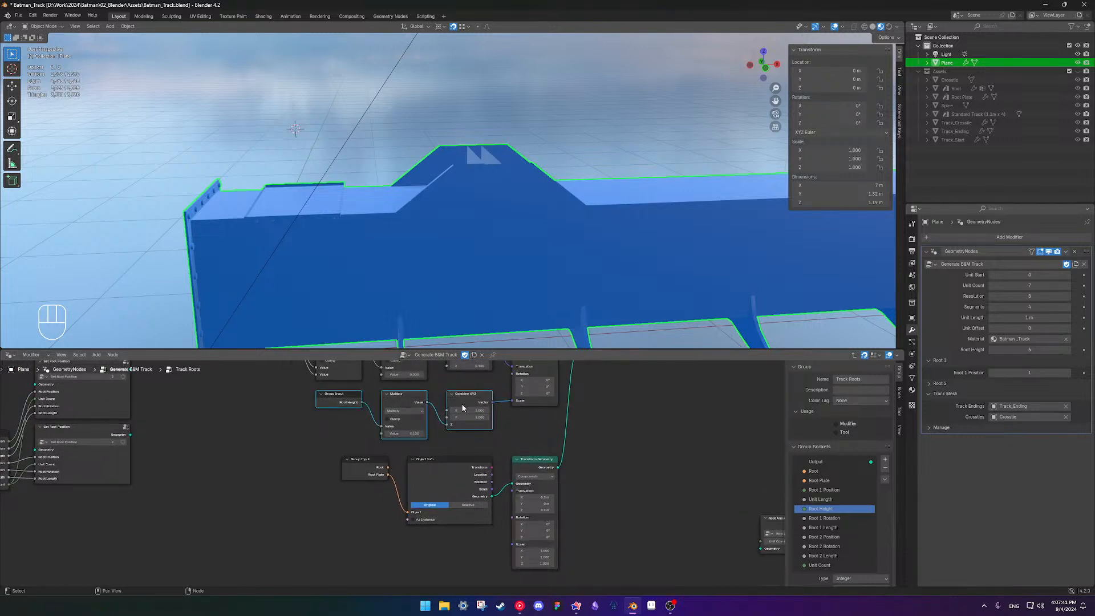
{"action": "key", "text": "shift+d"}
{"action": "left_click", "coordinate": [463, 551]}
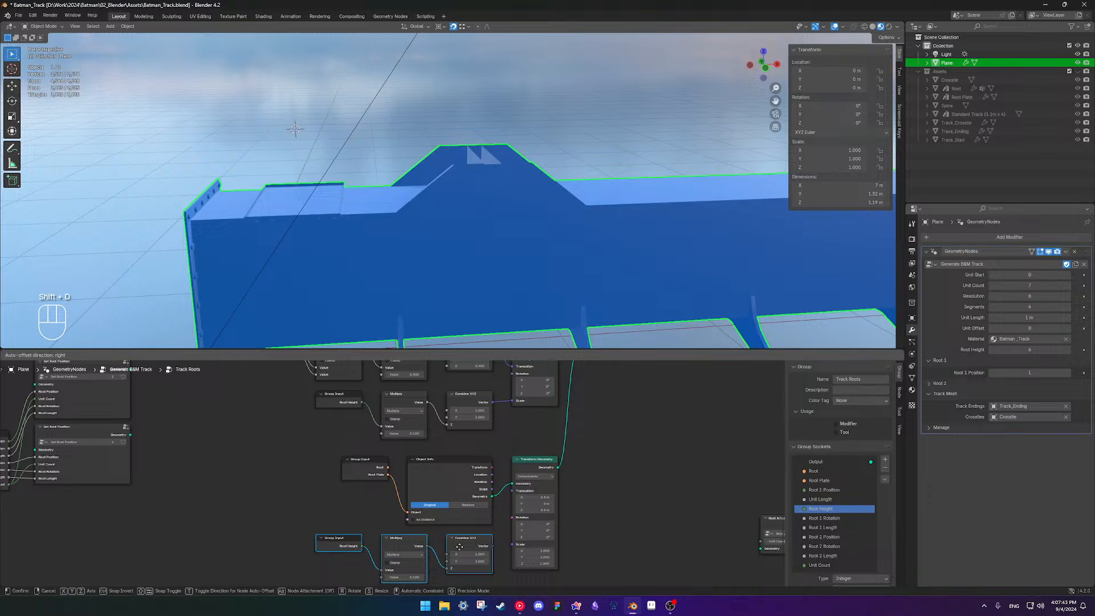
{"action": "scroll", "coordinate": [488, 514], "scroll_direction": "down", "scroll_amount": 2, "text": "shift"}
{"action": "left_click_drag", "start_coordinate": [490, 522], "coordinate": [512, 466]}
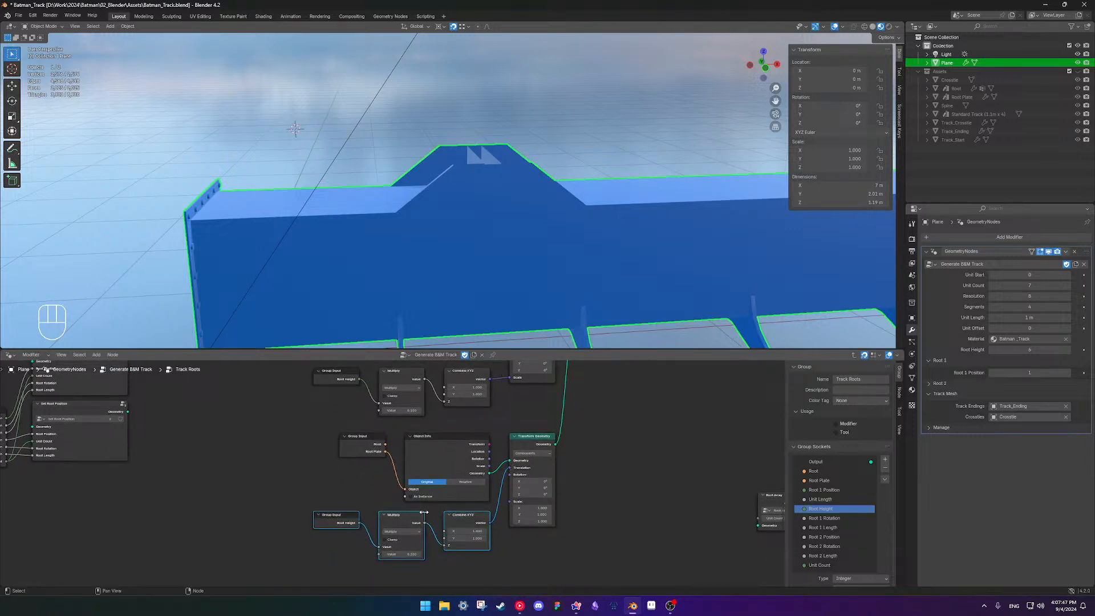
View the track in wireframe and set Root Height to 5
{"action": "scroll", "coordinate": [423, 511], "scroll_direction": "up", "scroll_amount": 2}
{"action": "mouse_move", "coordinate": [486, 221]}
{"action": "middle_mouse_down"}
{"action": "mouse_move", "coordinate": [489, 273]}
{"action": "mouse_move", "coordinate": [487, 224]}
{"action": "mouse_move", "coordinate": [484, 273]}
{"action": "mouse_move", "coordinate": [490, 262]}
{"action": "mouse_move", "coordinate": [472, 272]}
{"action": "middle_mouse_up"}
{"action": "key", "text": "shift+z"}
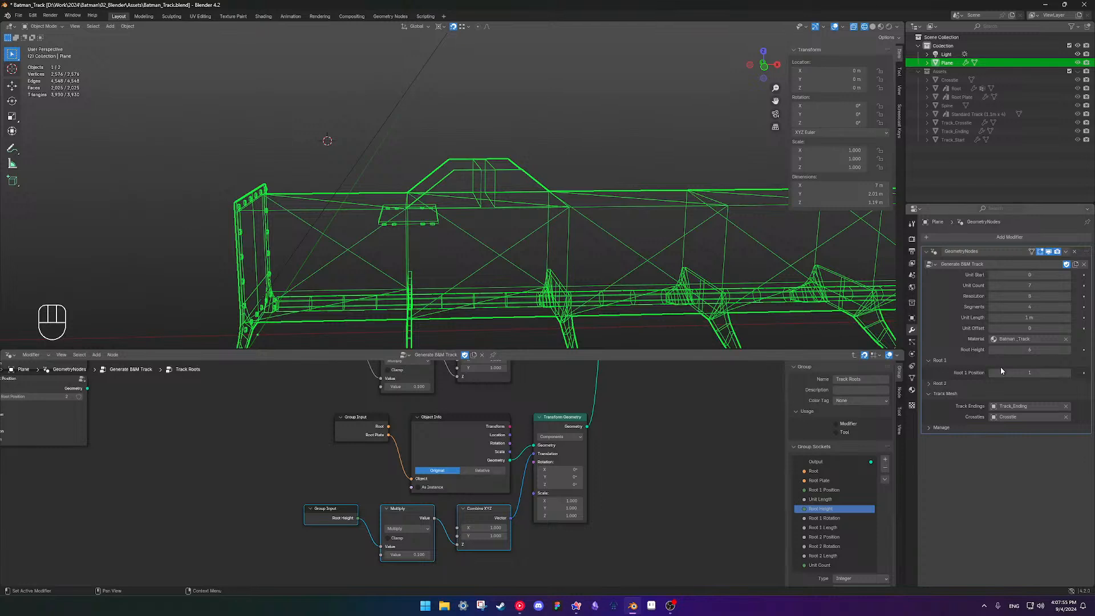
{"action": "left_click_drag", "start_coordinate": [1020, 349], "coordinate": [1025, 350]}
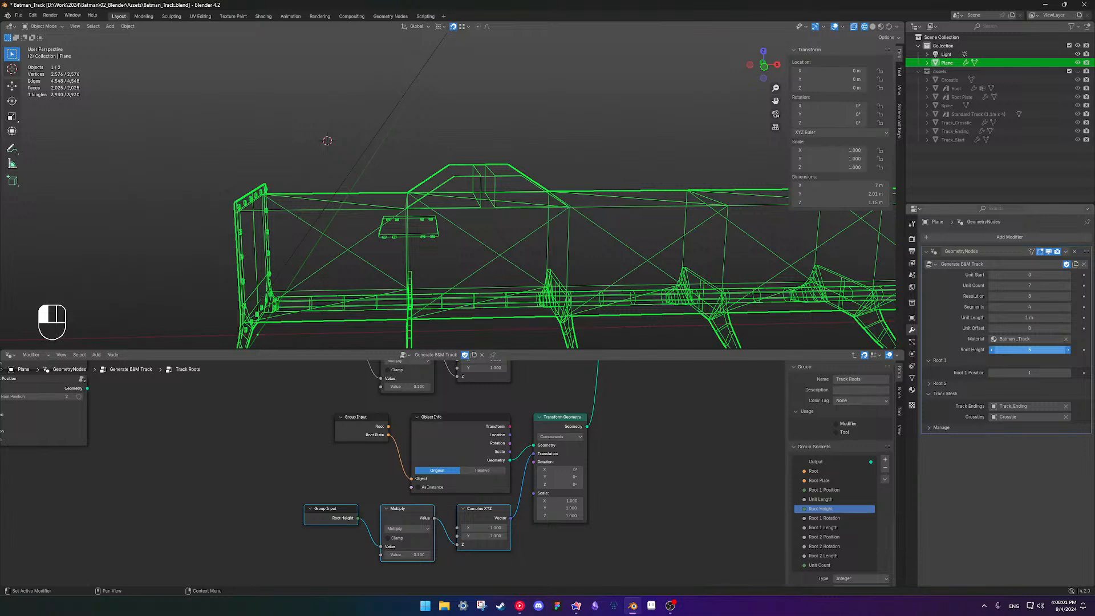
Set X to 0.5 in the Combine XYZ that drives the Root Plate's translation
{"action": "scroll", "coordinate": [494, 494], "scroll_direction": "up", "scroll_amount": 2}
{"action": "middle_click_drag", "start_coordinate": [494, 494], "coordinate": [465, 482], "text": "shift"}
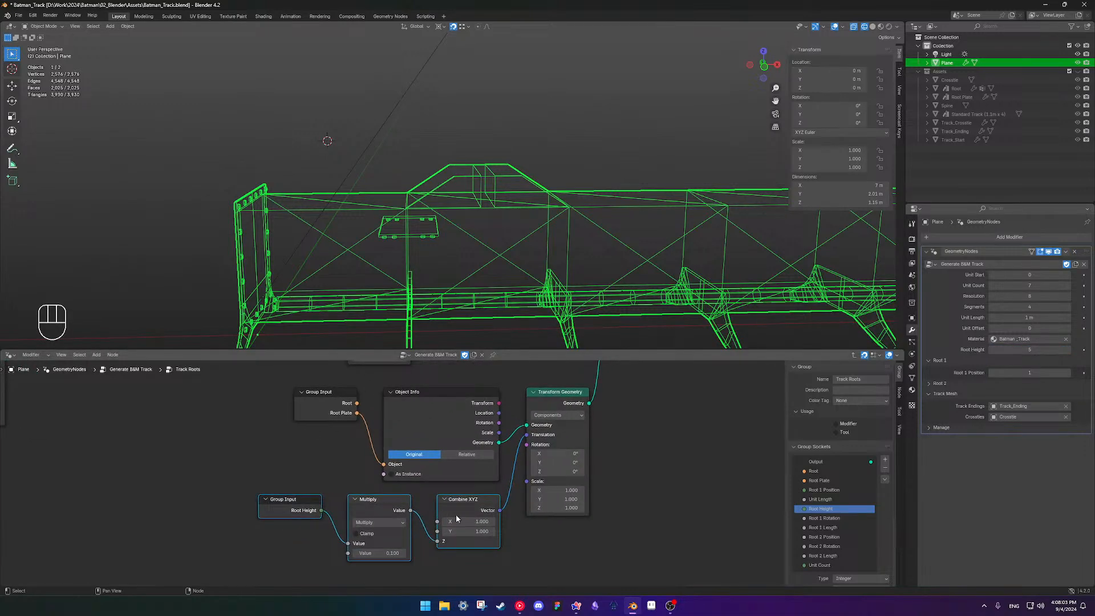
{"action": "left_click", "coordinate": [456, 521]}
{"action": "type", "text": ".5"}
{"action": "key", "text": "Return"}
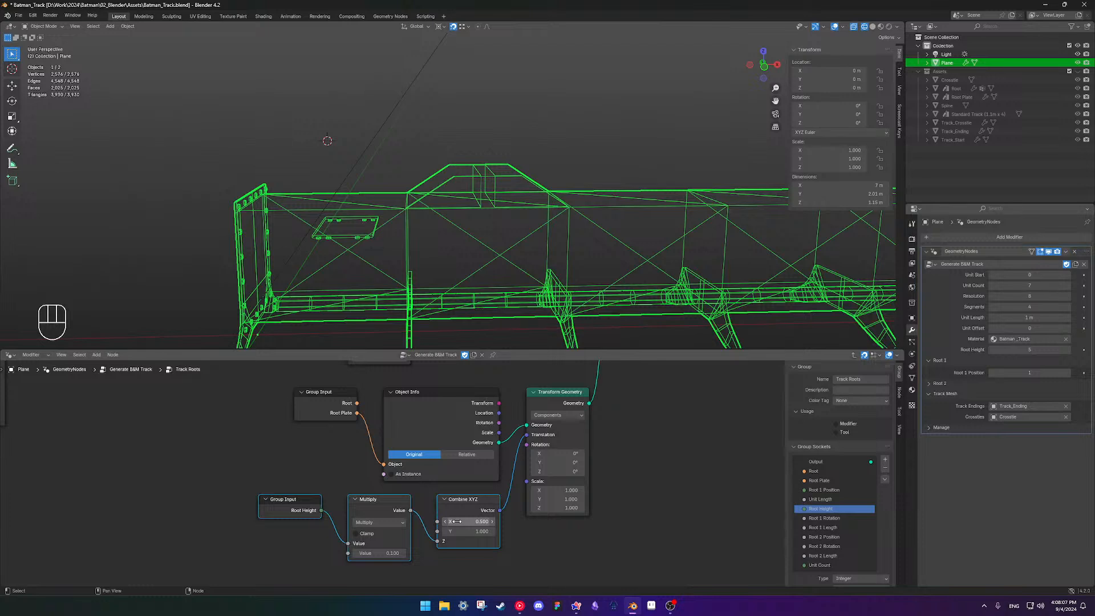
Disconnect the duplicated Multiply from the Root Plate's Combine XYZ and move that Combine XYZ up between the two Transform Geometry nodes
{"action": "scroll", "coordinate": [456, 521], "scroll_direction": "down", "scroll_amount": 3}
{"action": "middle_click_drag", "start_coordinate": [456, 521], "coordinate": [462, 543], "text": "shift"}
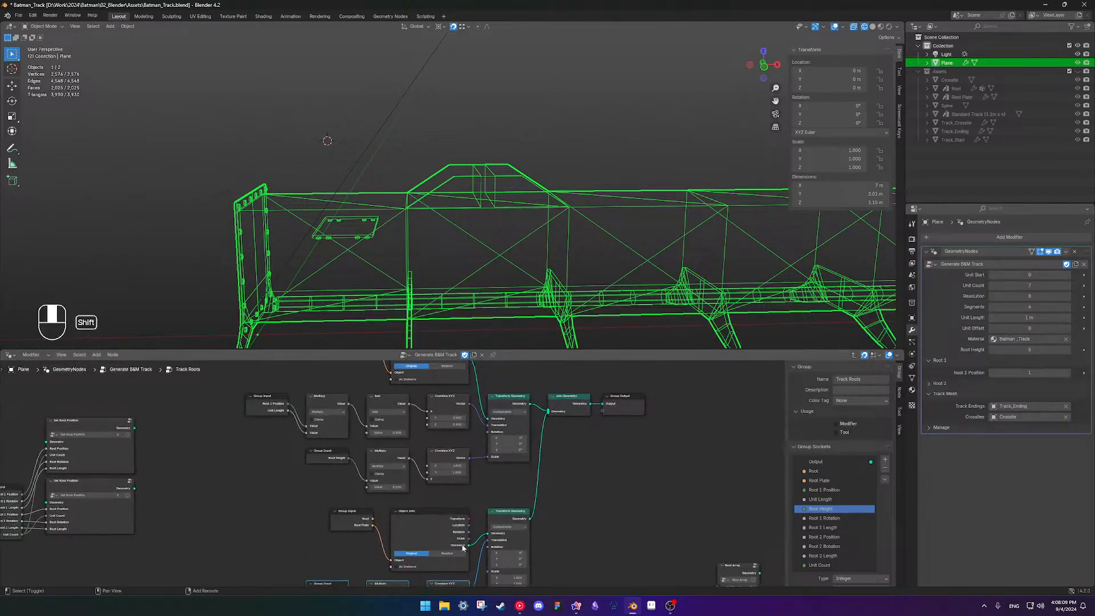
{"action": "scroll", "coordinate": [465, 472], "scroll_direction": "down", "scroll_amount": 1}
{"action": "mouse_move", "coordinate": [420, 500]}
{"action": "middle_mouse_down", "text": "shift"}
{"action": "mouse_move", "coordinate": [467, 460]}
{"action": "mouse_move", "coordinate": [436, 503]}
{"action": "mouse_move", "coordinate": [417, 485]}
{"action": "middle_mouse_up", "text": "shift"}
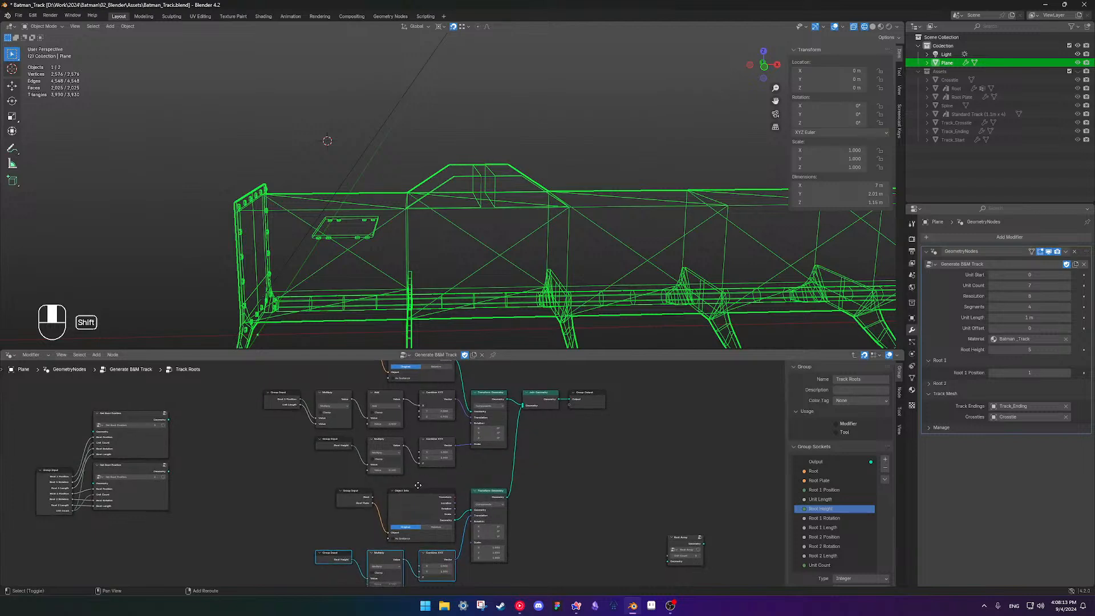
{"action": "scroll", "coordinate": [454, 509], "scroll_direction": "down", "scroll_amount": 1}
{"action": "scroll", "coordinate": [456, 509], "scroll_direction": "up", "scroll_amount": 1}
{"action": "middle_click_drag", "start_coordinate": [478, 462], "coordinate": [472, 454], "text": "shift"}
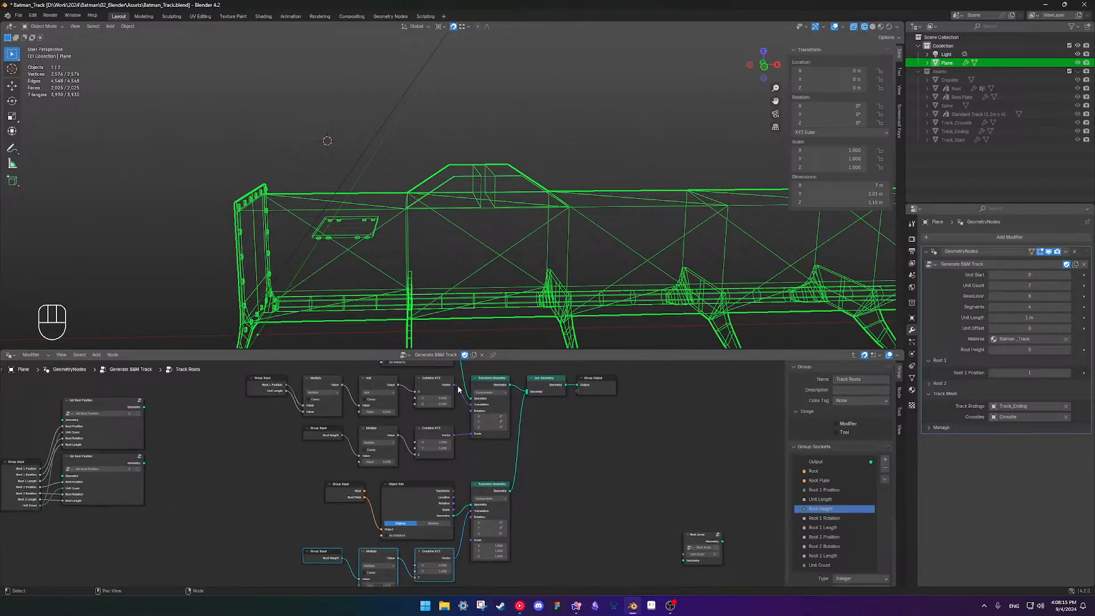
{"action": "left_click_drag", "start_coordinate": [455, 386], "coordinate": [460, 409]}
{"action": "middle_click_drag", "start_coordinate": [352, 417], "coordinate": [418, 427], "text": "shift"}
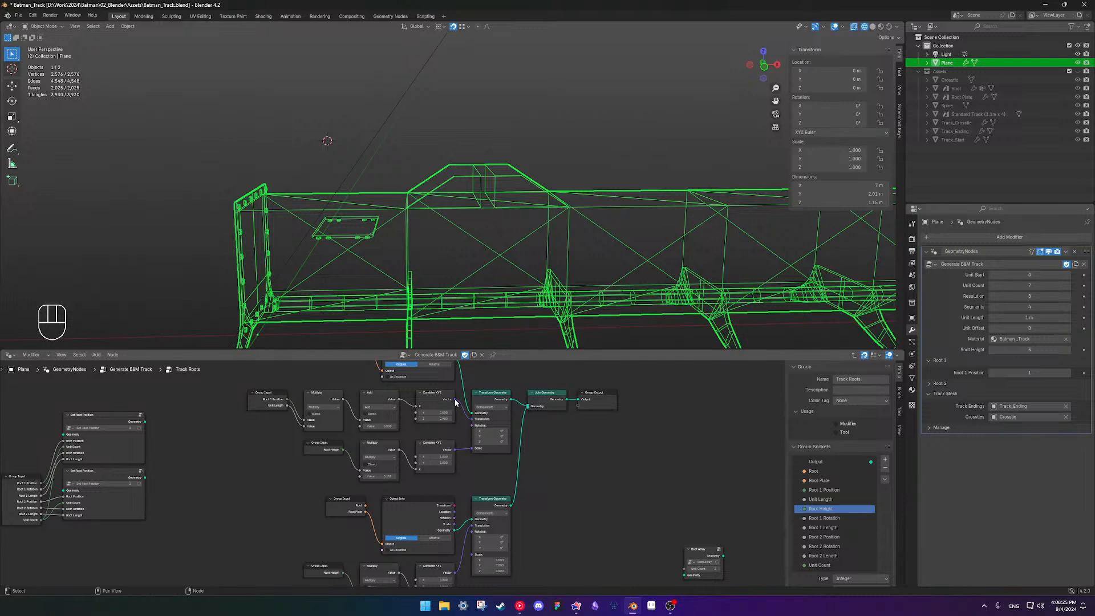
{"action": "scroll", "coordinate": [469, 460], "scroll_direction": "down", "scroll_amount": 2}
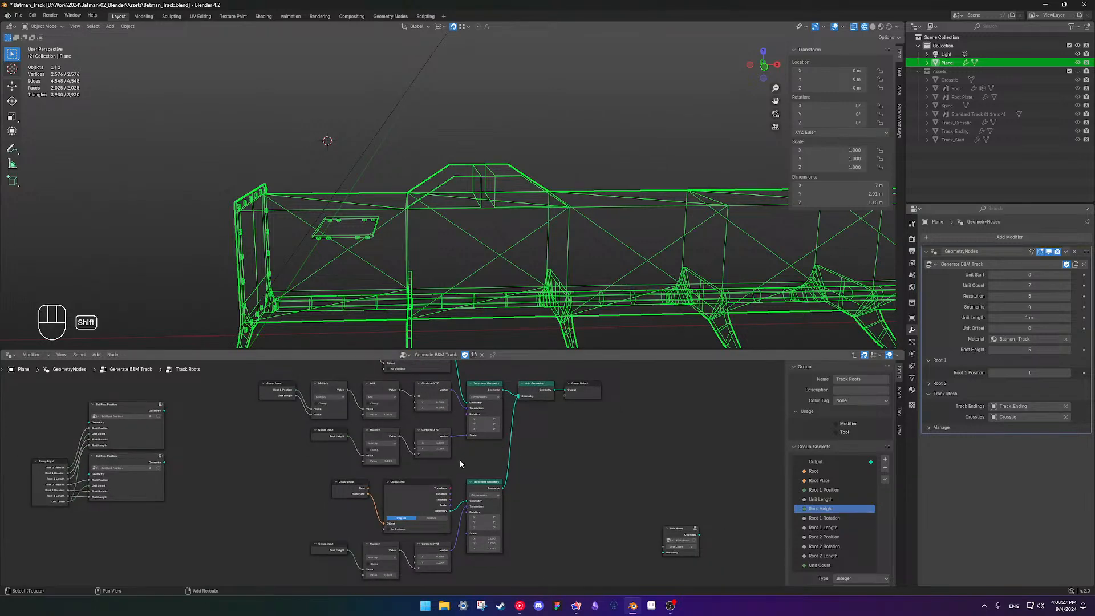
{"action": "middle_click_drag", "start_coordinate": [463, 461], "coordinate": [459, 452], "text": "shift"}
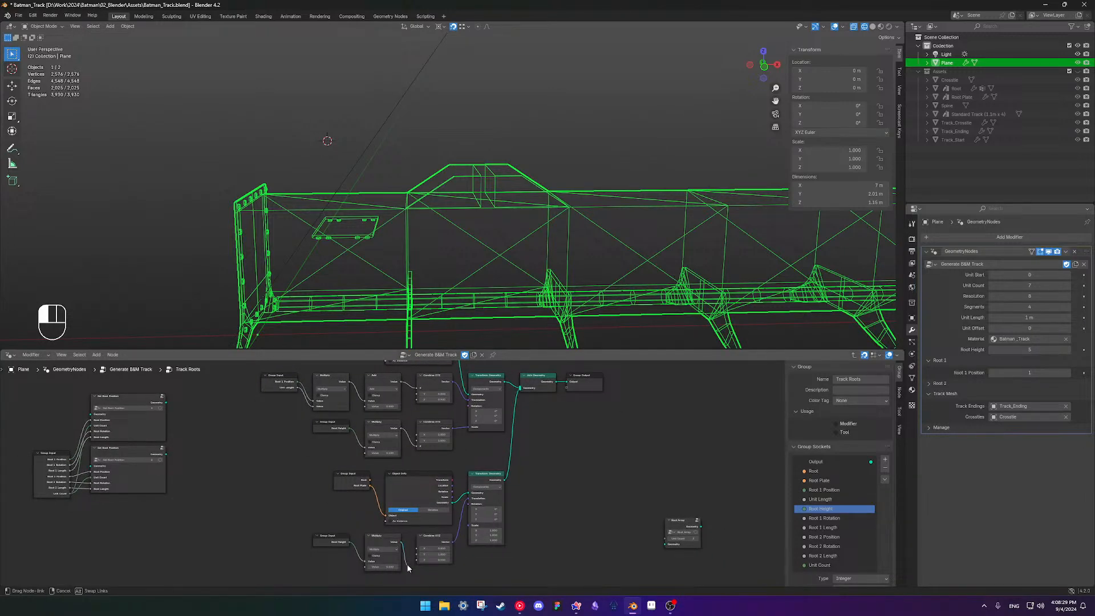
{"action": "left_click_drag", "start_coordinate": [436, 541], "coordinate": [478, 440]}
{"action": "scroll", "coordinate": [420, 491], "scroll_direction": "up", "scroll_amount": 3}
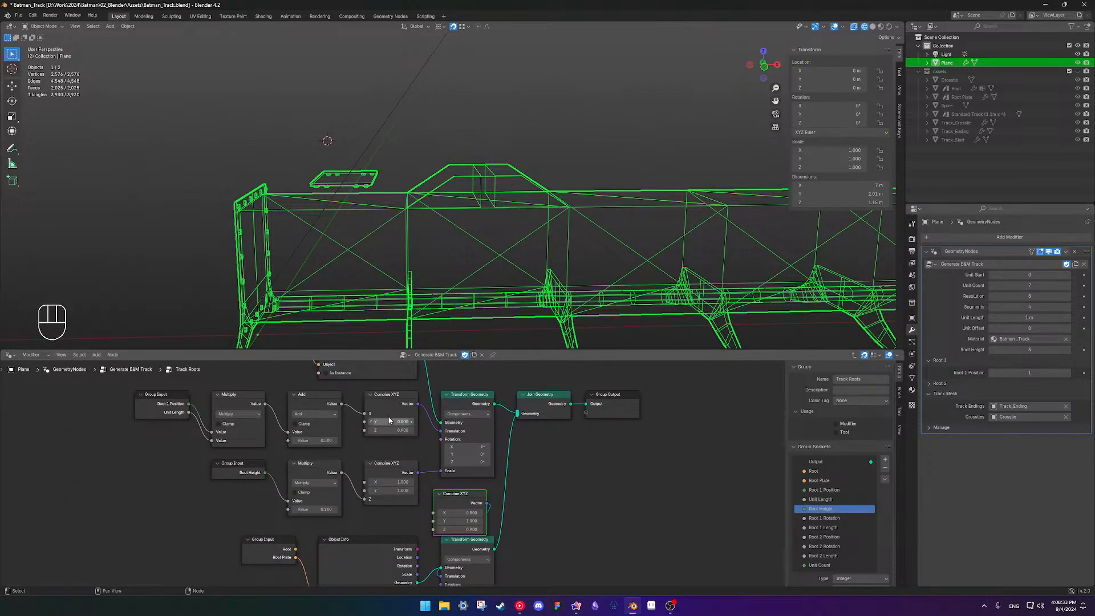
{"action": "middle_click_drag", "start_coordinate": [409, 480], "coordinate": [427, 474]}
Link the Root position's Add output to X and the Root Height Multiply output to Z of the Root Plate's Combine XYZ
{"action": "left_click_drag", "start_coordinate": [361, 398], "coordinate": [452, 507]}
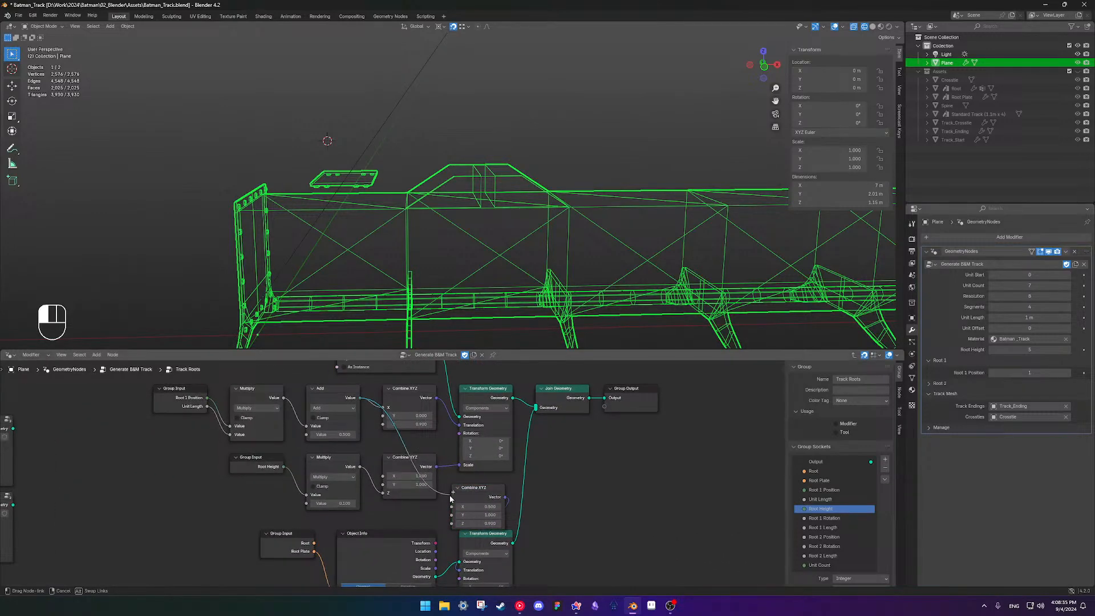
{"action": "left_click_drag", "start_coordinate": [359, 467], "coordinate": [374, 491]}
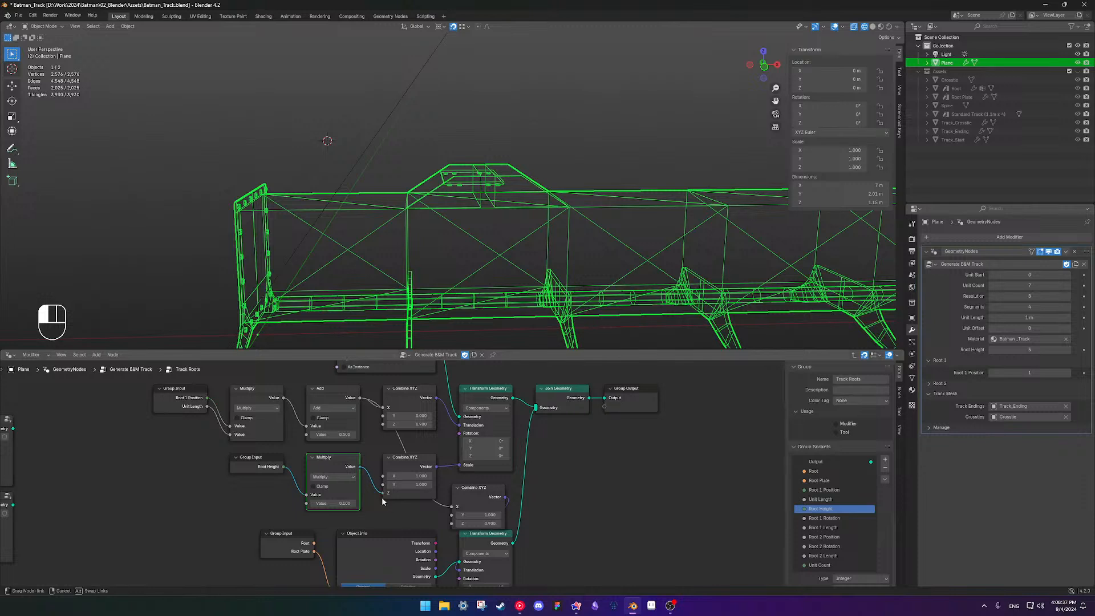
{"action": "left_click_drag", "start_coordinate": [453, 523], "coordinate": [454, 524]}
{"action": "mouse_move", "coordinate": [453, 525]}
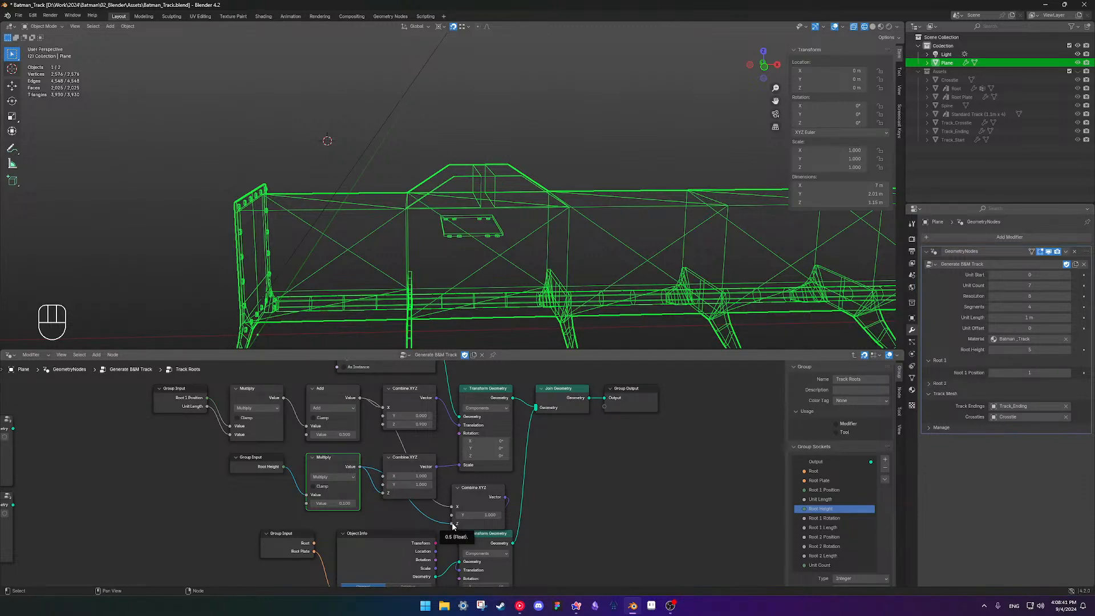
{"action": "left_click_drag", "start_coordinate": [454, 524], "coordinate": [431, 527]}
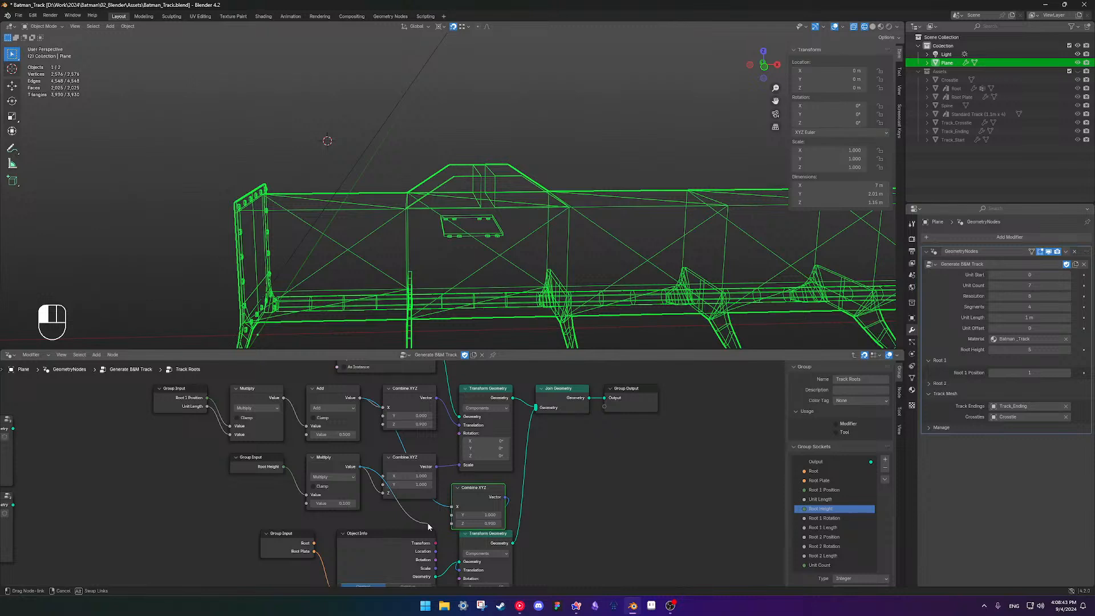
{"action": "left_click_drag", "start_coordinate": [444, 526], "coordinate": [468, 521]}
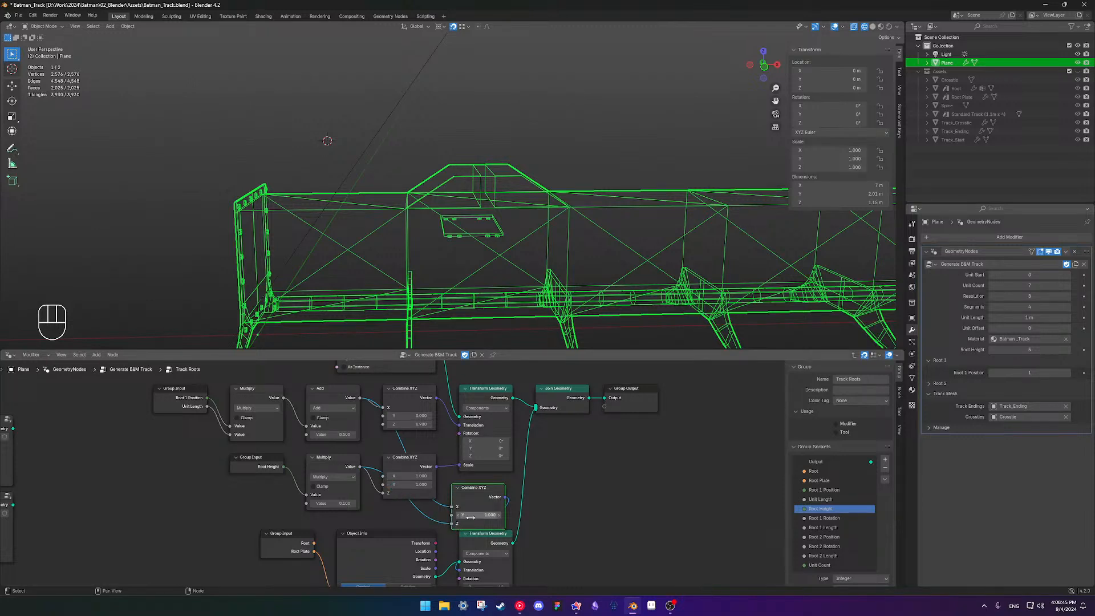
Disconnect the Root Height Multiply output from Z of the Root Plate's Combine XYZ
{"action": "left_click_drag", "start_coordinate": [1019, 349], "coordinate": [1018, 349]}
{"action": "key", "text": "ctrl+z"}
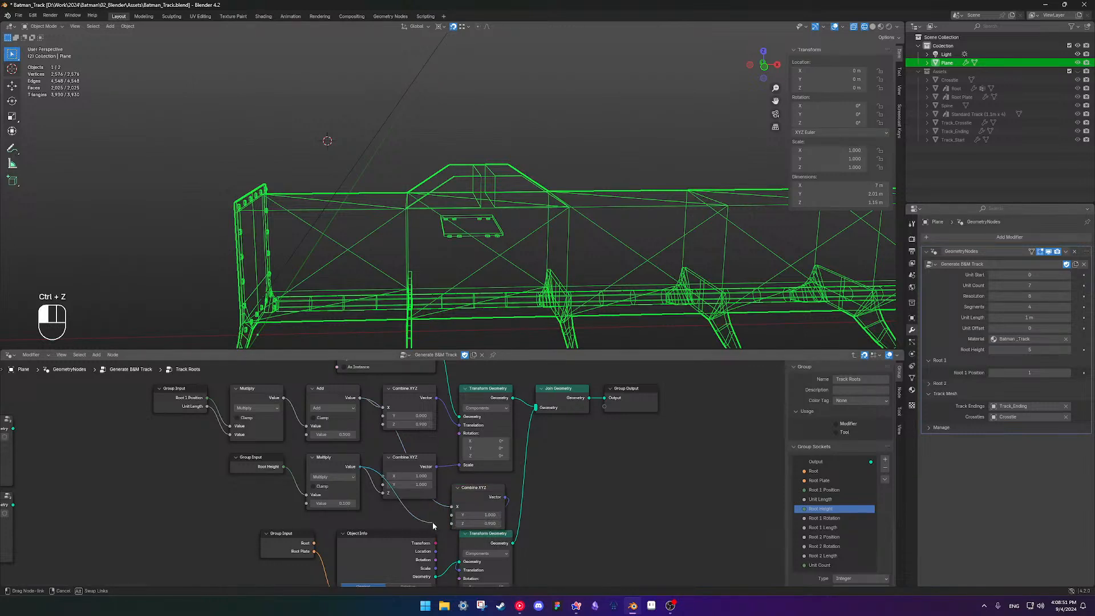
{"action": "left_click_drag", "start_coordinate": [479, 523], "coordinate": [473, 522]}
{"action": "middle_click_drag", "start_coordinate": [487, 268], "coordinate": [487, 341]}
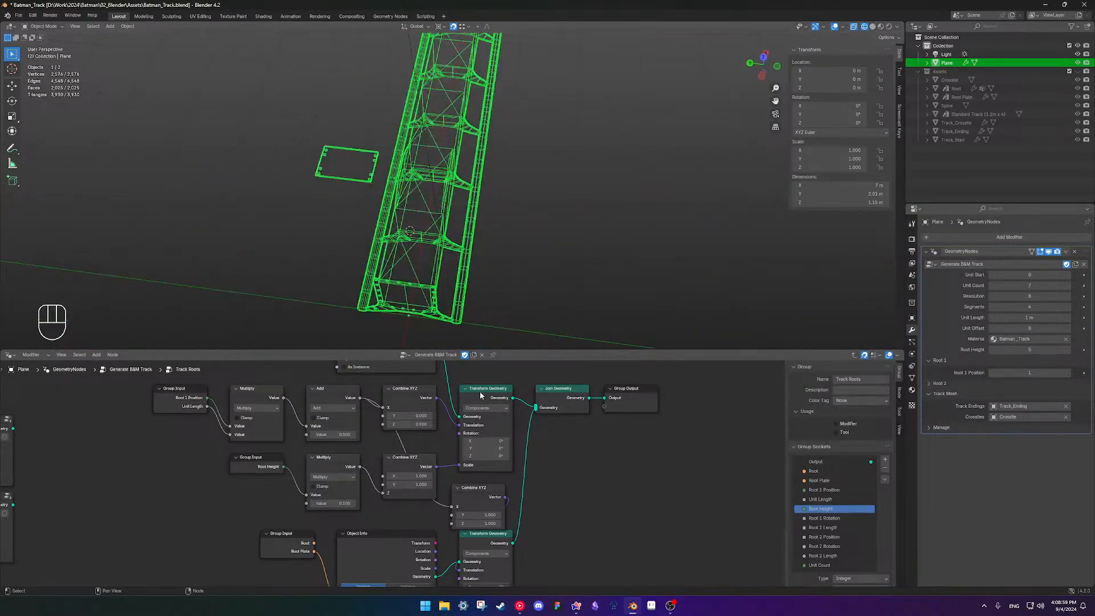
{"action": "scroll", "coordinate": [504, 515], "scroll_direction": "down", "scroll_amount": 1}
{"action": "middle_click_drag", "start_coordinate": [518, 524], "coordinate": [543, 449], "text": "shift"}
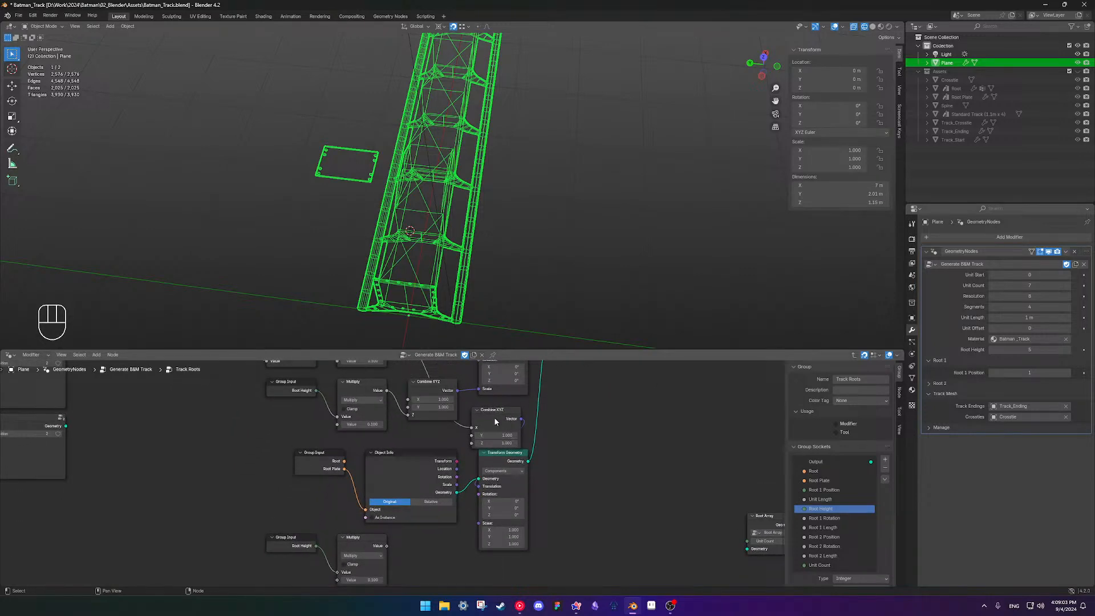
Unlink X of the Root Plate's Combine XYZ to test the plate's position, then relink the Root position's Add output to it
{"action": "left_click_drag", "start_coordinate": [472, 428], "coordinate": [450, 433]}
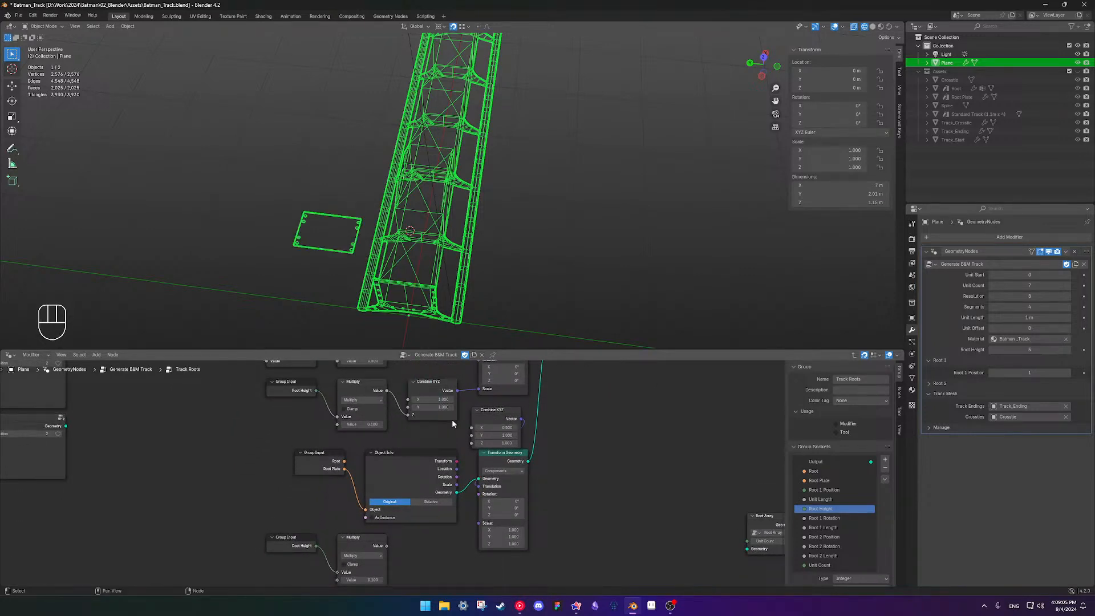
{"action": "middle_click_drag", "start_coordinate": [437, 405], "coordinate": [440, 439], "text": "shift"}
{"action": "middle_click_drag", "start_coordinate": [426, 388], "coordinate": [418, 406], "text": "shift"}
{"action": "left_click_drag", "start_coordinate": [404, 386], "coordinate": [467, 476]}
Show the Assets collection and select the source Root Plate and Root to compare their placement from the side
{"action": "middle_click_drag", "start_coordinate": [399, 171], "coordinate": [536, 251]}
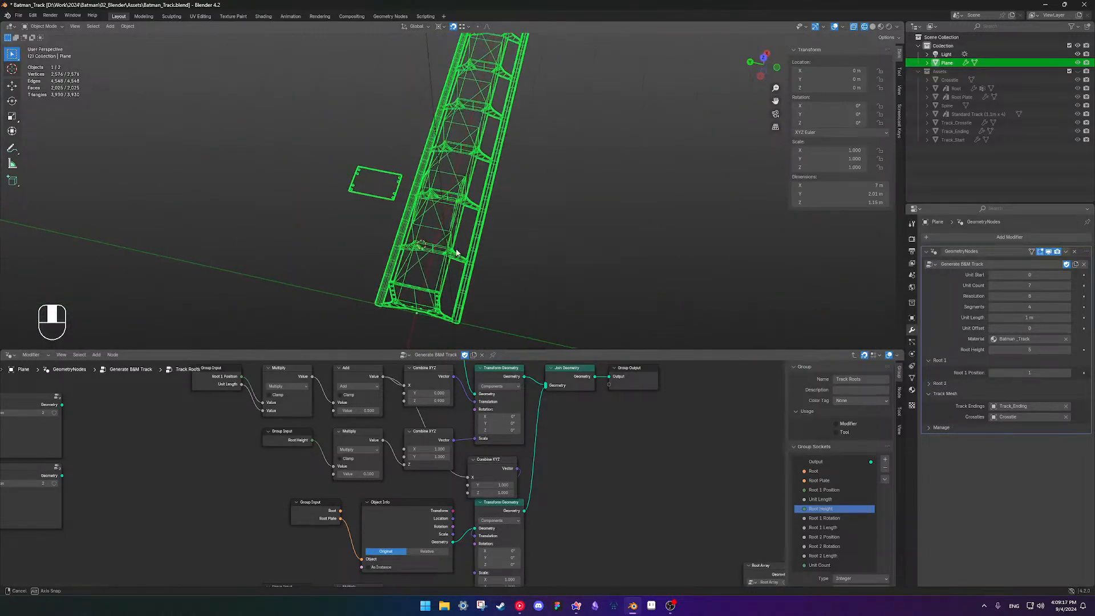
{"action": "left_click", "coordinate": [1077, 71]}
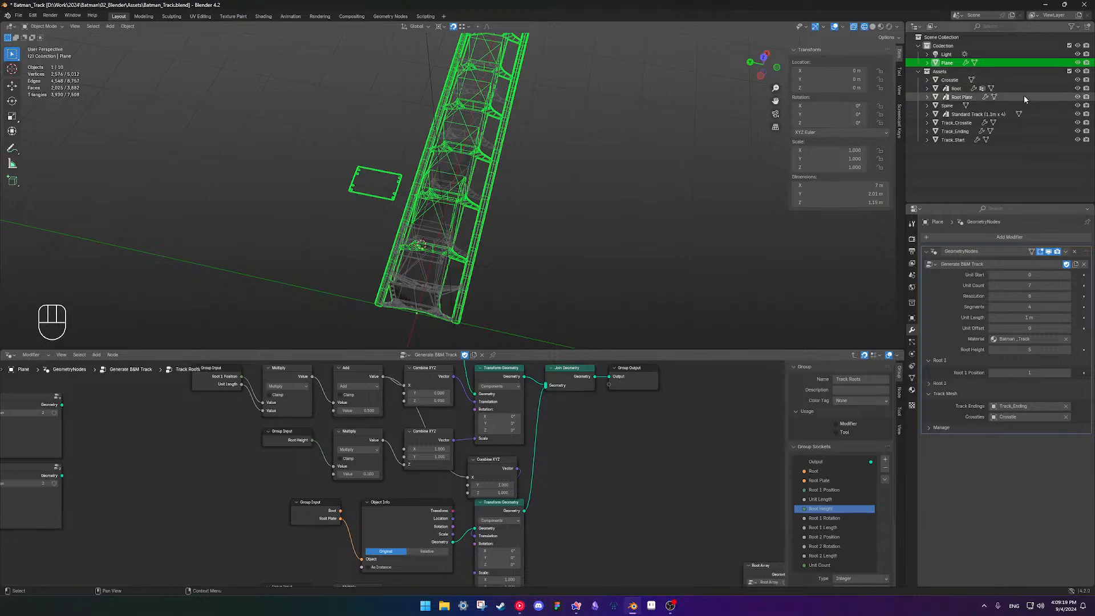
{"action": "left_click", "coordinate": [961, 97]}
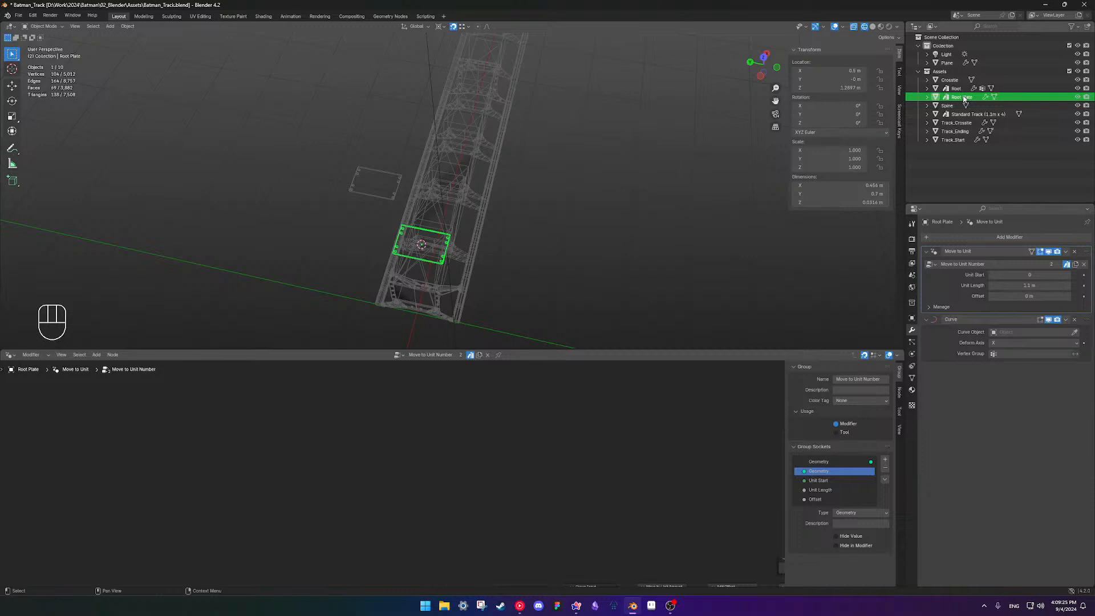
{"action": "middle_click_drag", "start_coordinate": [479, 245], "coordinate": [470, 194]}
{"action": "scroll", "coordinate": [482, 193], "scroll_direction": "up", "scroll_amount": 2}
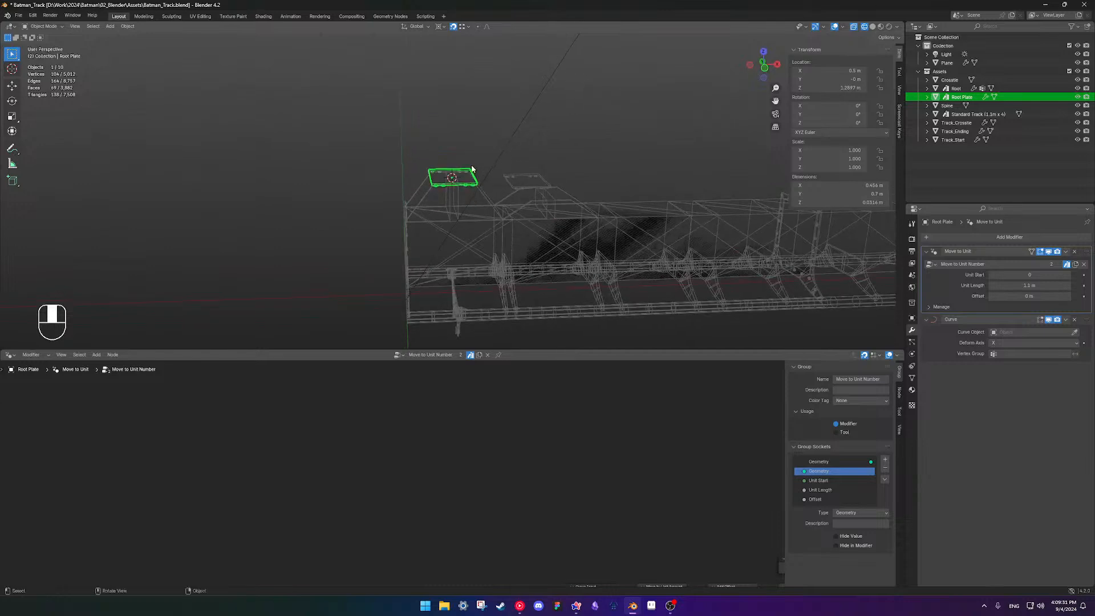
{"action": "left_click", "coordinate": [471, 194]}
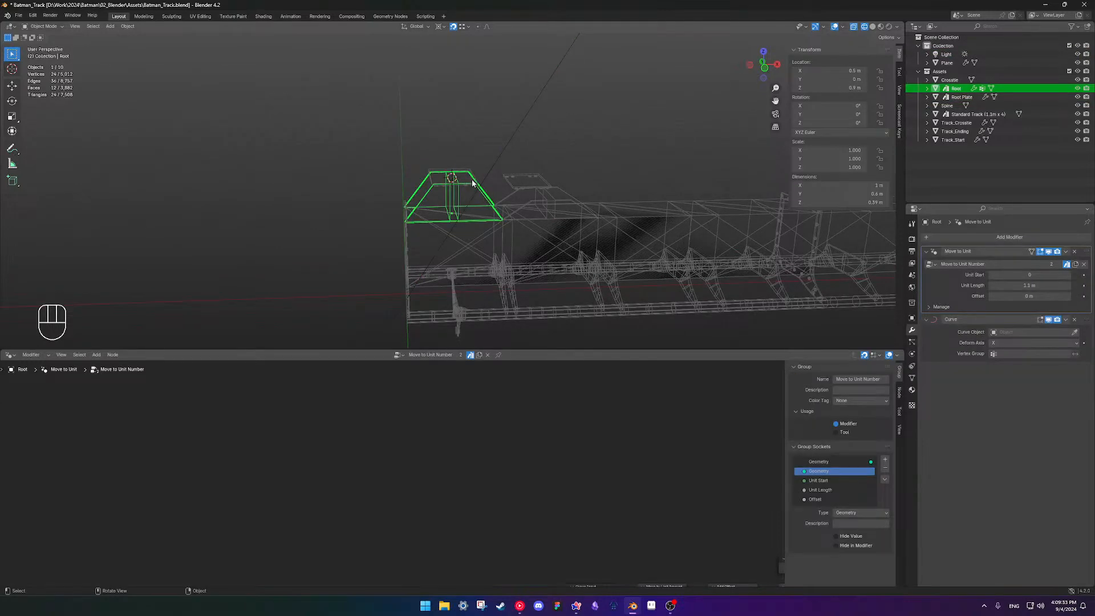
{"action": "left_click", "coordinate": [472, 179]}
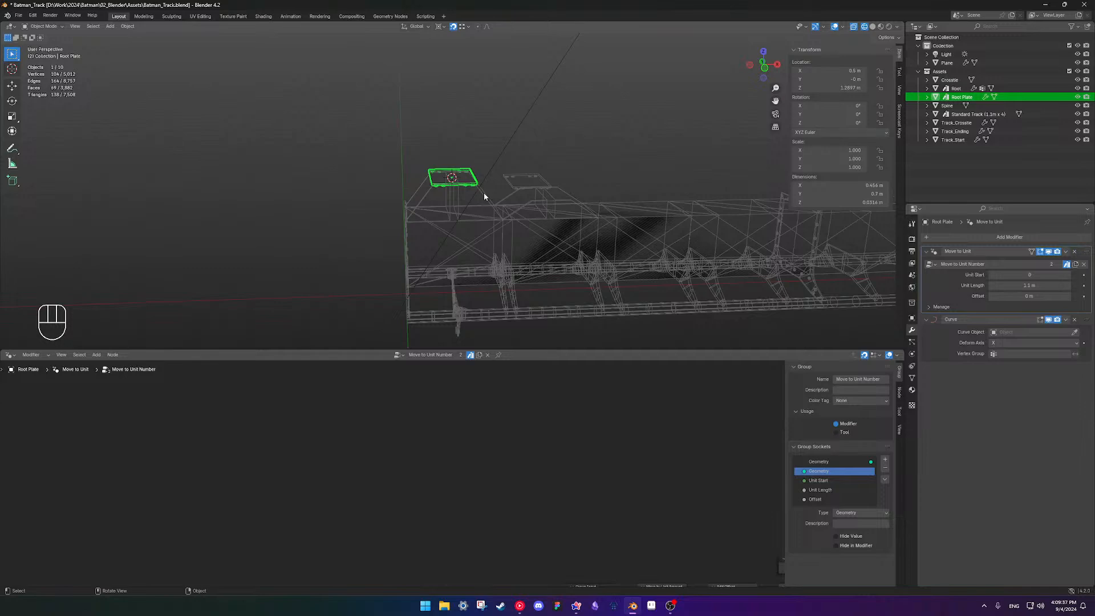
Set the upper vertices of the source Root mesh to a global Z of 1 m in Edit Mode
{"action": "left_click", "coordinate": [483, 192]}
{"action": "left_click", "coordinate": [474, 192]}
{"action": "middle_click_drag", "start_coordinate": [473, 197], "coordinate": [446, 195]}
{"action": "left_click", "coordinate": [463, 213]}
{"action": "key", "text": "Tab"}
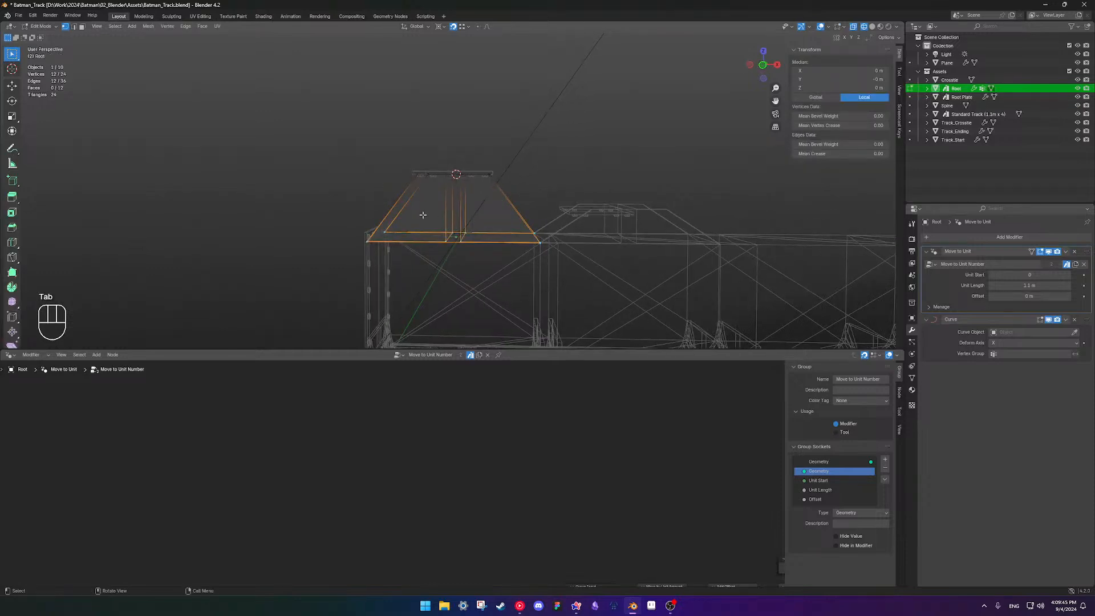
{"action": "left_click", "coordinate": [816, 97]}
{"action": "left_click_drag", "start_coordinate": [361, 143], "coordinate": [516, 195]}
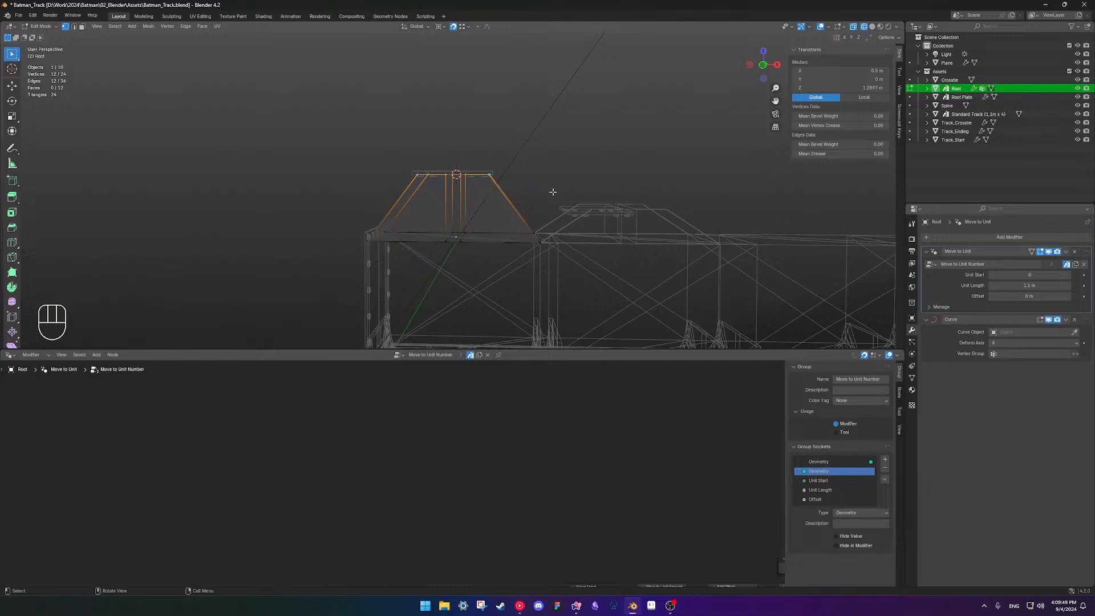
{"action": "key", "text": "KP_1"}
{"action": "scroll", "coordinate": [515, 192], "scroll_direction": "up", "scroll_amount": 6}
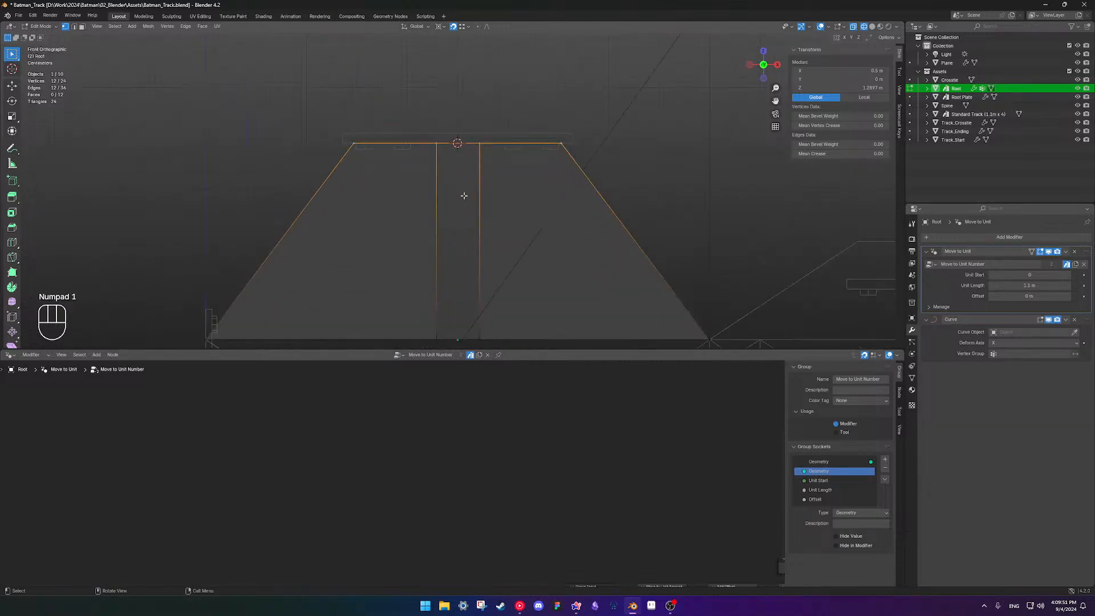
{"action": "left_click", "coordinate": [842, 88]}
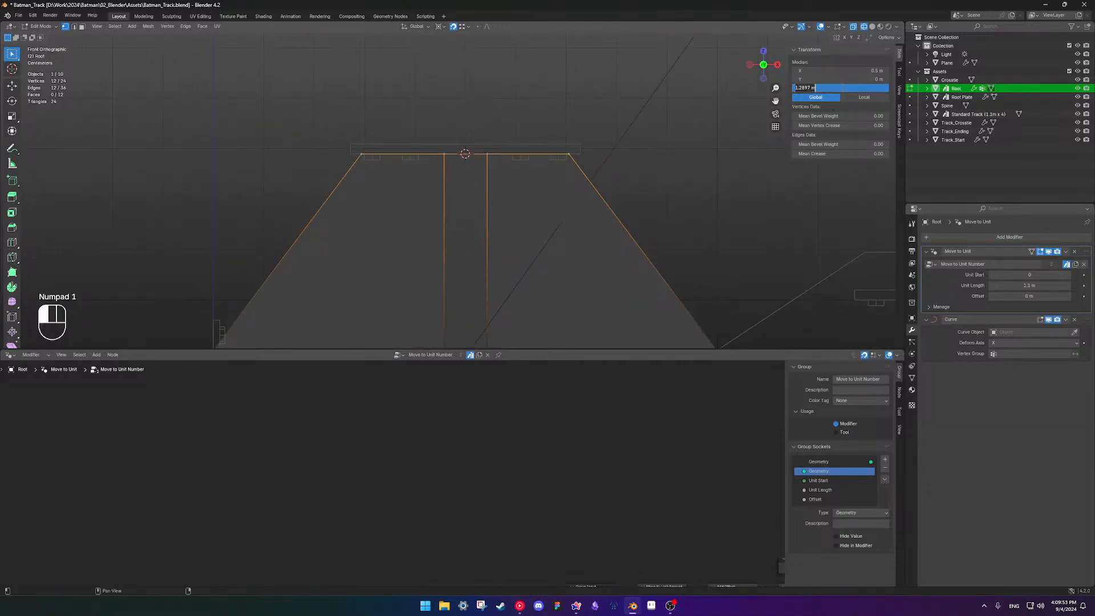
{"action": "type", "text": "1"}
{"action": "key", "text": "Return"}
{"action": "scroll", "coordinate": [672, 196], "scroll_direction": "down", "scroll_amount": 5}
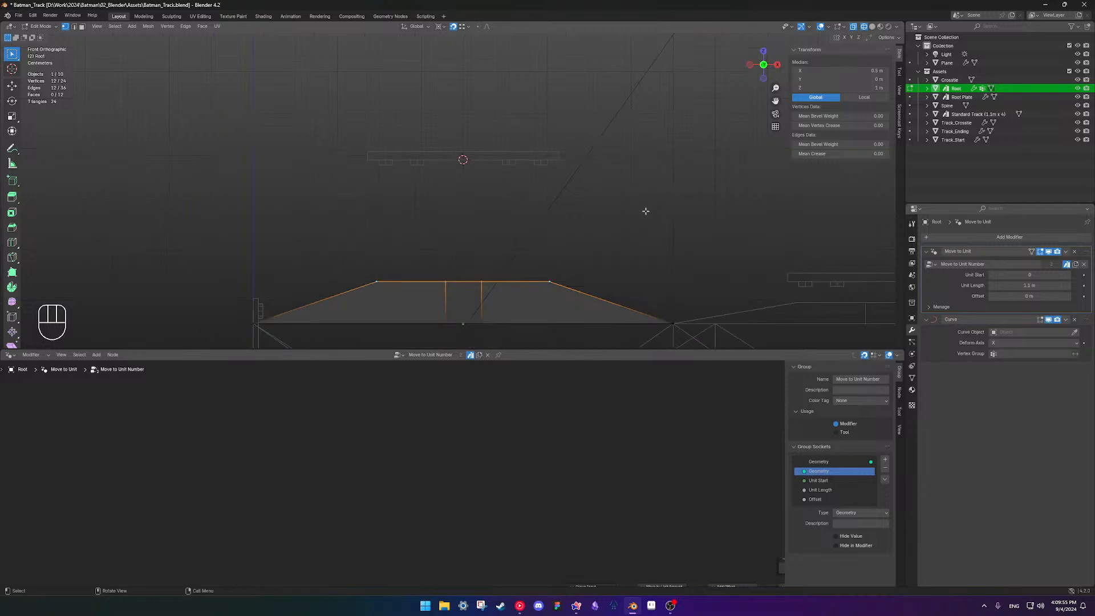
{"action": "middle_click_drag", "start_coordinate": [497, 210], "coordinate": [499, 224]}
{"action": "key", "text": "shift+z"}
{"action": "key", "text": "shift+z"}
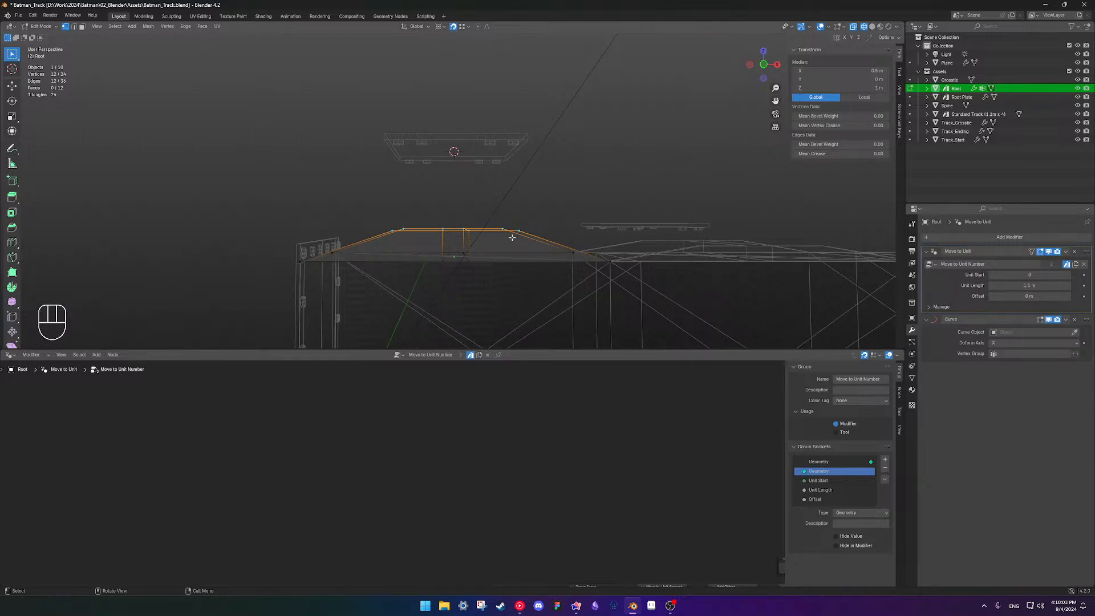
{"action": "middle_click_drag", "start_coordinate": [524, 219], "coordinate": [478, 206]}
{"action": "key", "text": "Tab"}
Hide the Assets collection, select the generated track and view it shaded from the front
{"action": "left_click", "coordinate": [482, 183]}
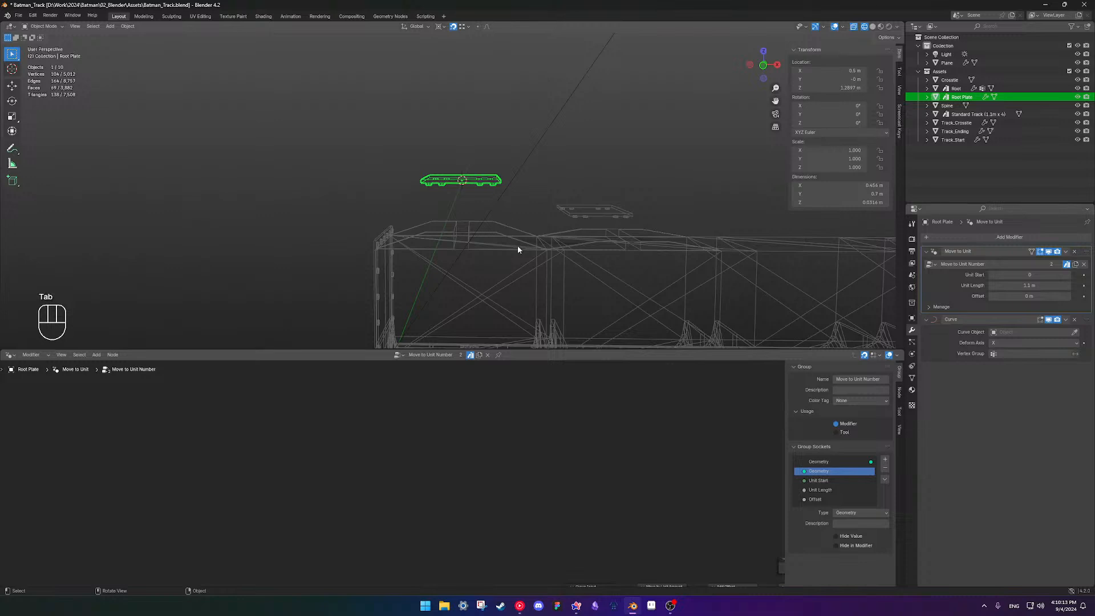
{"action": "left_click", "coordinate": [1077, 72]}
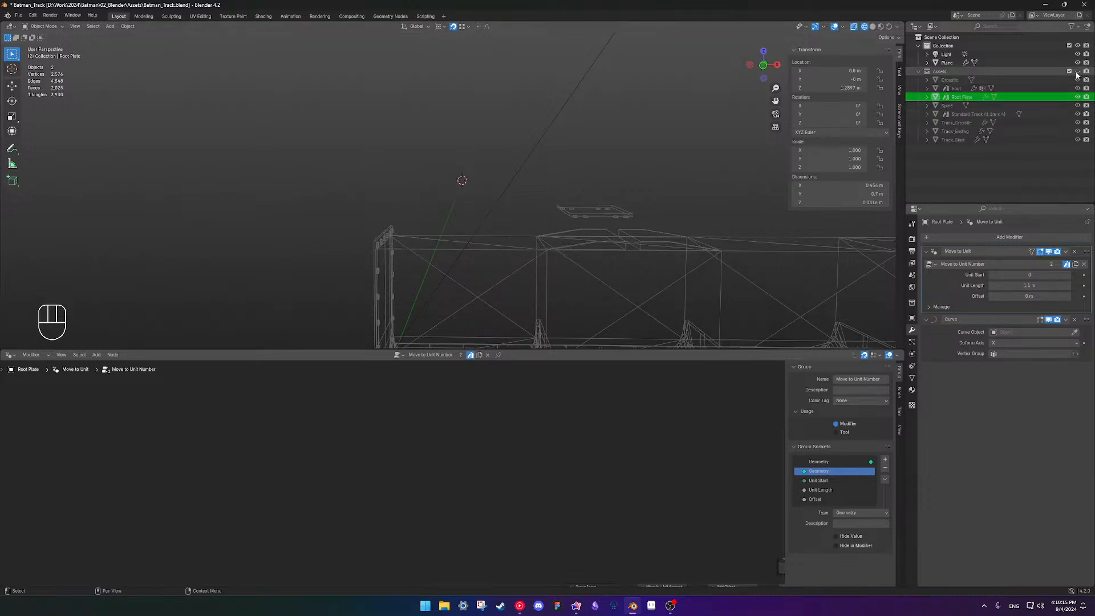
{"action": "left_click", "coordinate": [536, 258]}
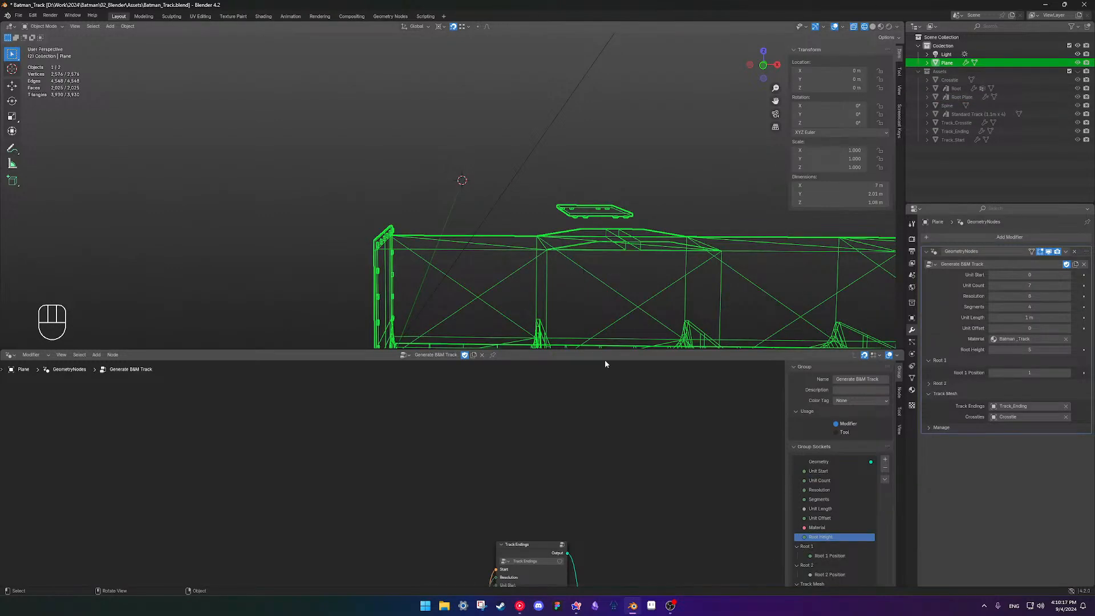
{"action": "key", "text": "shift+z"}
{"action": "key", "text": "KP_1"}
{"action": "middle_click_drag", "start_coordinate": [677, 285], "coordinate": [572, 246], "text": "shift"}
{"action": "scroll", "coordinate": [548, 251], "scroll_direction": "up", "scroll_amount": 2}
{"action": "scroll", "coordinate": [535, 254], "scroll_direction": "down", "scroll_amount": 2}
{"action": "scroll", "coordinate": [553, 528], "scroll_direction": "down", "scroll_amount": 5}
{"action": "middle_click_drag", "start_coordinate": [621, 511], "coordinate": [604, 364], "text": "shift"}
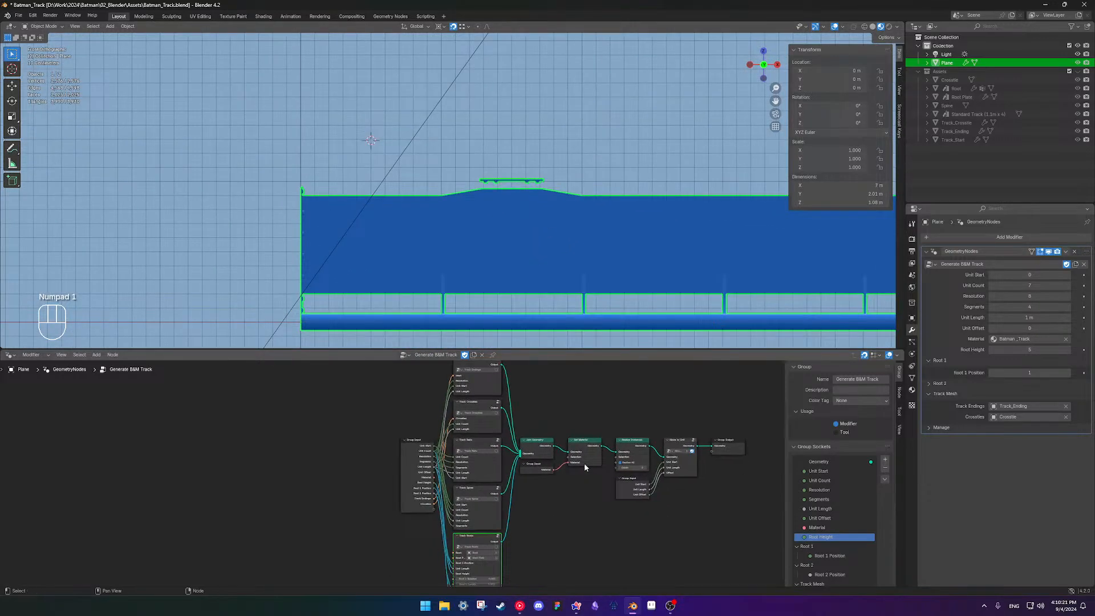
Open the Track Roots node group and set the track's Root Height to 1
{"action": "key", "text": "Tab"}
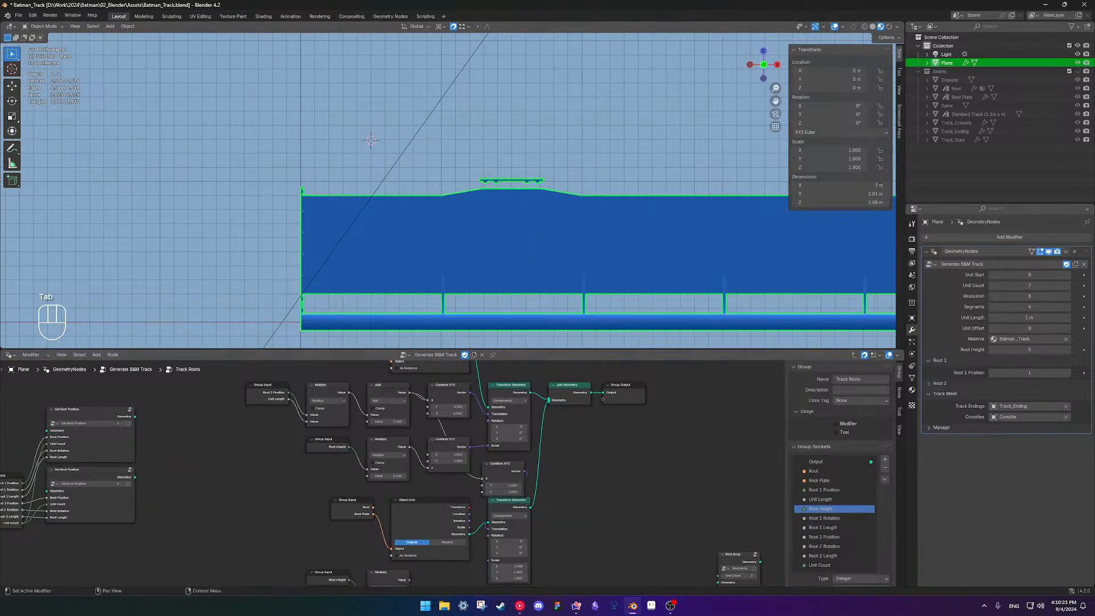
{"action": "left_click_drag", "start_coordinate": [1030, 349], "coordinate": [992, 349]}
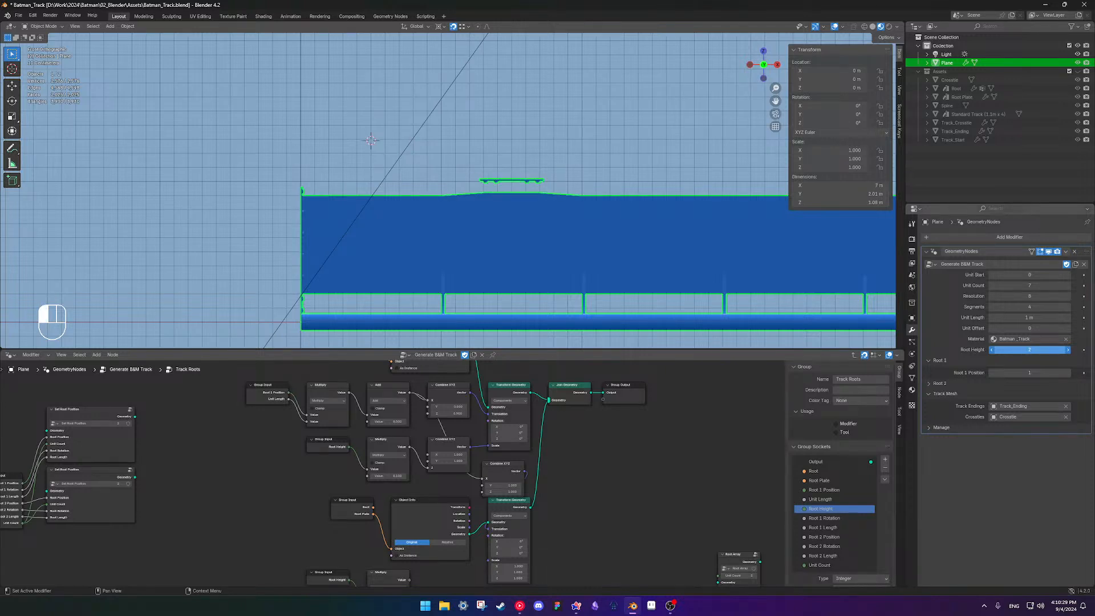
{"action": "left_click_drag", "start_coordinate": [992, 349], "coordinate": [1008, 366]}
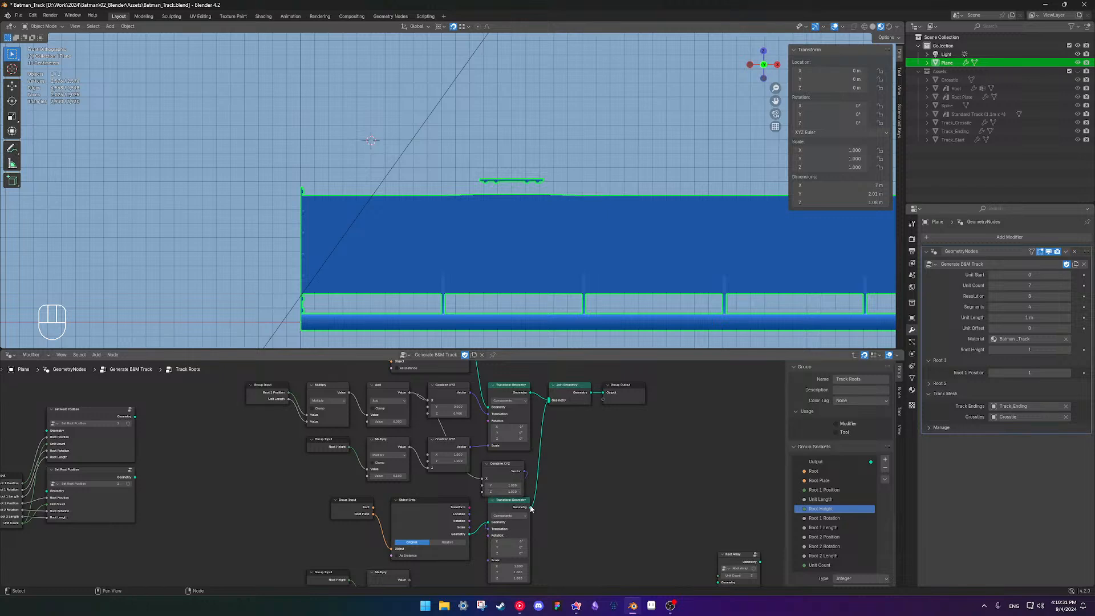
Set the factor of the Root Height Multiply node to 1
{"action": "scroll", "coordinate": [530, 507], "scroll_direction": "down", "scroll_amount": 1}
{"action": "scroll", "coordinate": [573, 505], "scroll_direction": "up", "scroll_amount": 5}
{"action": "middle_click_drag", "start_coordinate": [628, 532], "coordinate": [614, 494], "text": "shift"}
{"action": "scroll", "coordinate": [616, 466], "scroll_direction": "down", "scroll_amount": 2}
{"action": "scroll", "coordinate": [514, 526], "scroll_direction": "up", "scroll_amount": 2}
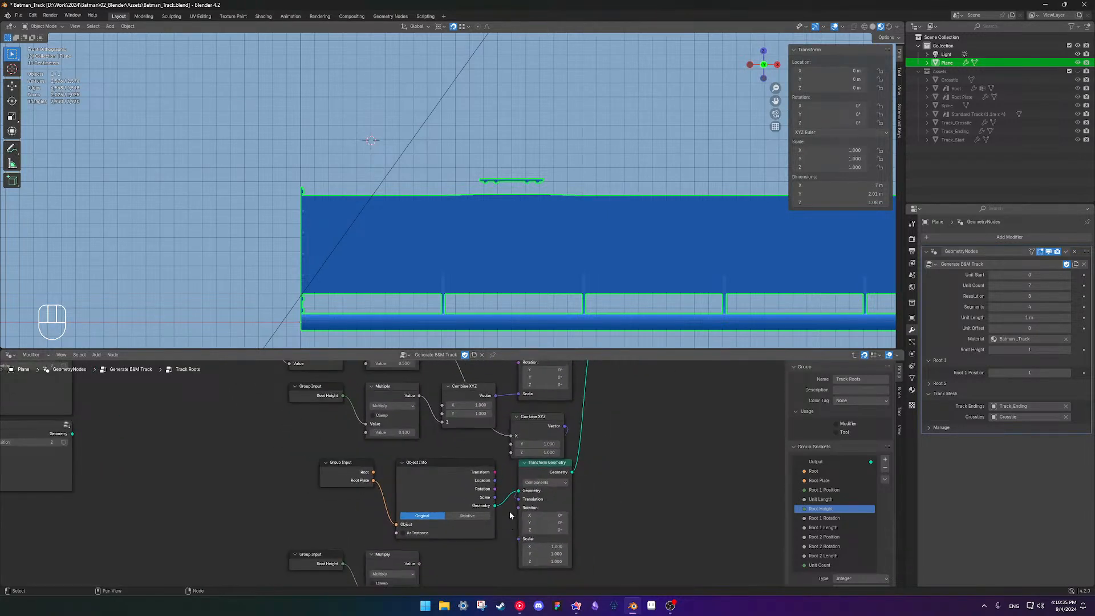
{"action": "middle_click_drag", "start_coordinate": [511, 525], "coordinate": [498, 590], "text": "shift"}
{"action": "scroll", "coordinate": [495, 518], "scroll_direction": "up", "scroll_amount": 1}
{"action": "scroll", "coordinate": [495, 515], "scroll_direction": "up", "scroll_amount": 1}
{"action": "scroll", "coordinate": [496, 509], "scroll_direction": "down", "scroll_amount": 1}
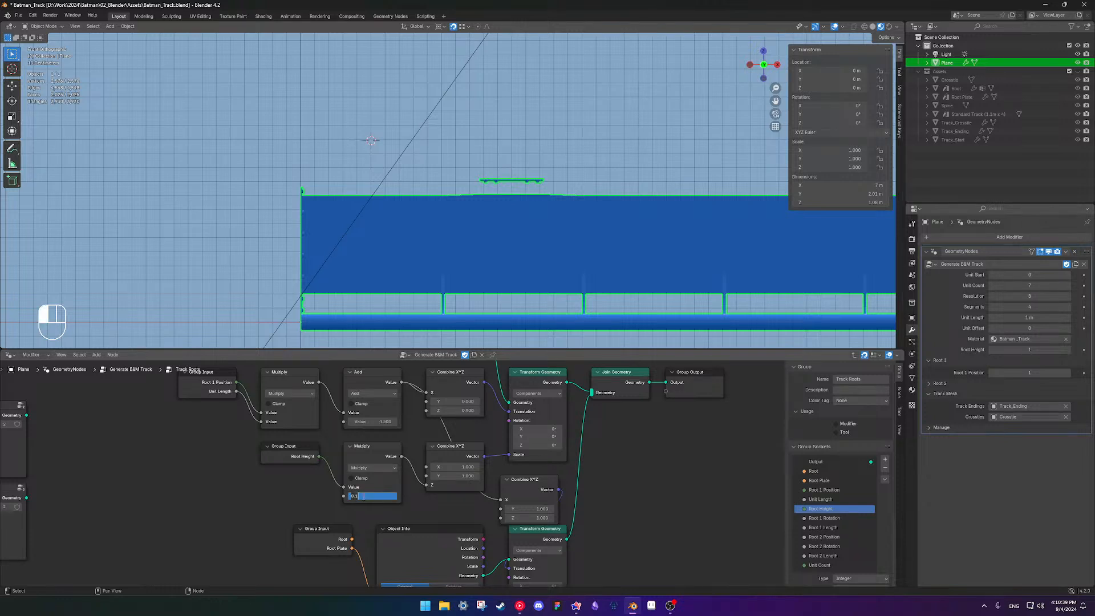
{"action": "type", "text": "1"}
{"action": "key", "text": "Return"}
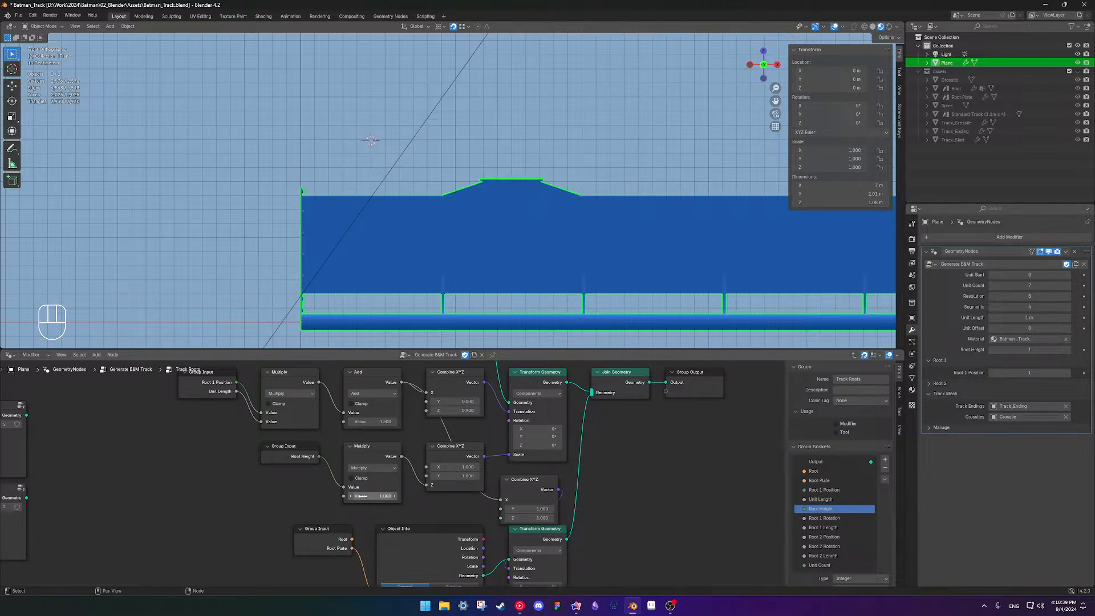
Test Root 1 Position at 3 and return it to 1
{"action": "left_click", "coordinate": [1068, 374]}
{"action": "left_click", "coordinate": [1068, 373]}
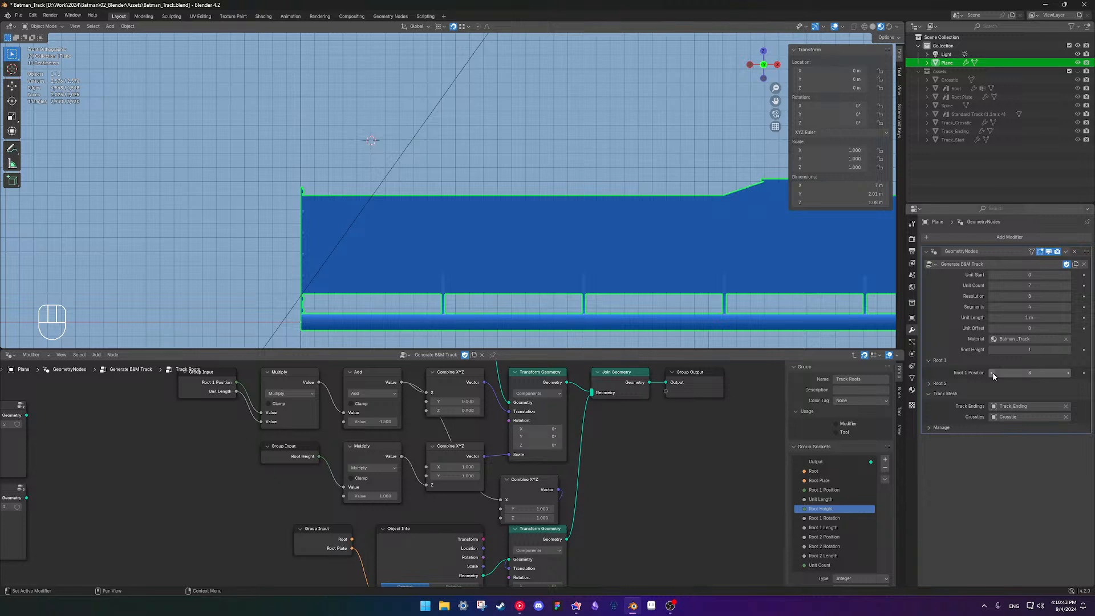
{"action": "left_click", "coordinate": [993, 373]}
{"action": "left_click", "coordinate": [993, 373]}
Test the gusset's scaling by raising Root Height to 5 and back to 1, then to 6 and back to 1
{"action": "mouse_move", "coordinate": [1051, 351]}
{"action": "left_mouse_down"}
{"action": "mouse_move", "coordinate": [1075, 351]}
{"action": "mouse_move", "coordinate": [1051, 350]}
{"action": "left_mouse_up"}
{"action": "left_click", "coordinate": [1069, 350]}
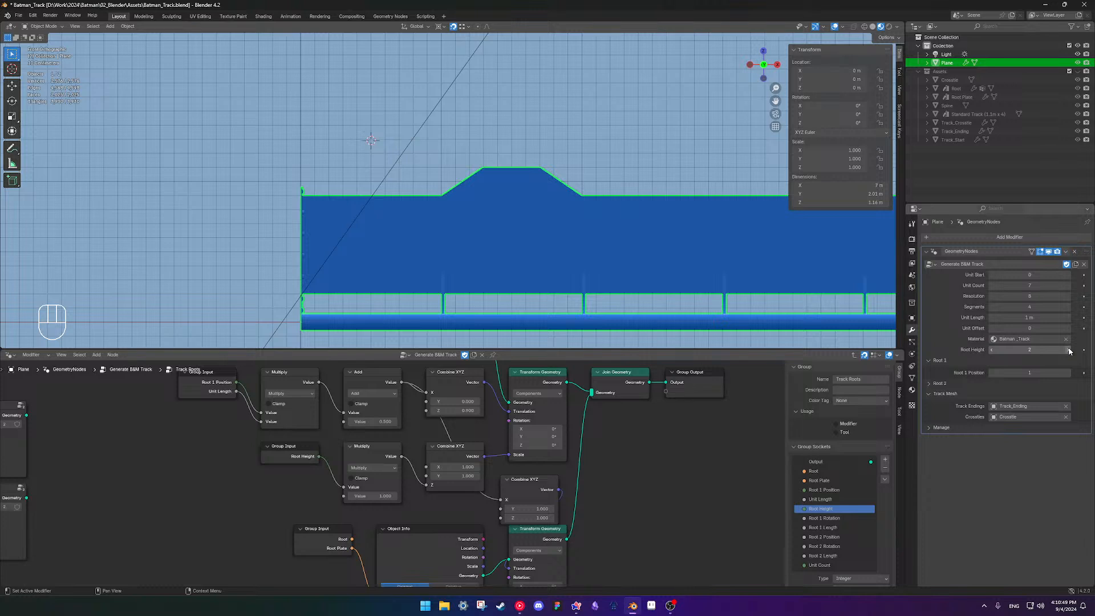
{"action": "left_click", "coordinate": [1068, 350]}
{"action": "left_click", "coordinate": [1068, 350]}
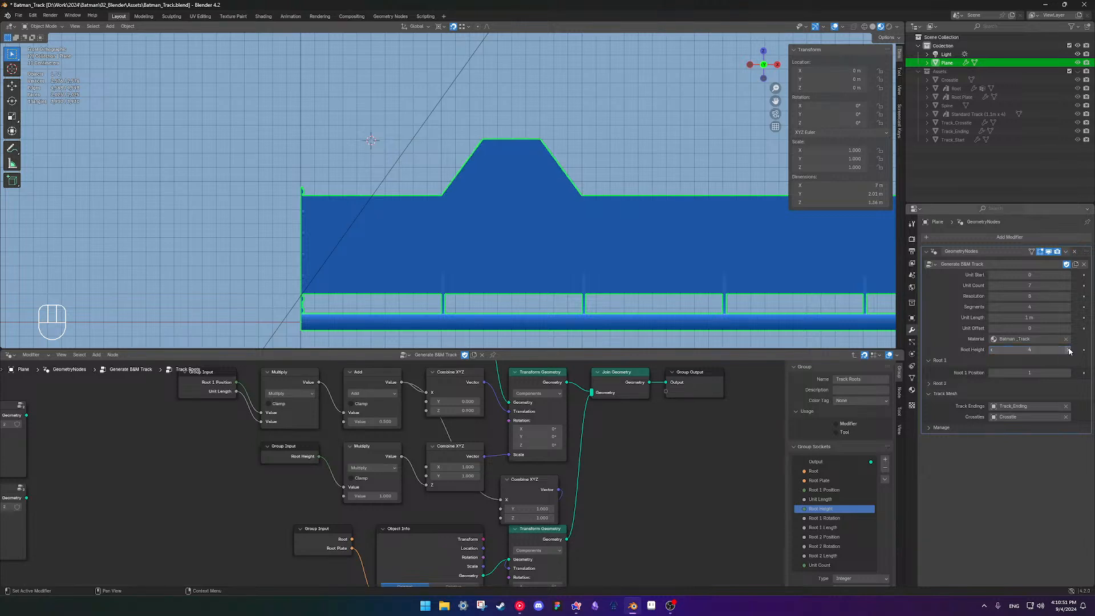
{"action": "left_click", "coordinate": [1068, 350]}
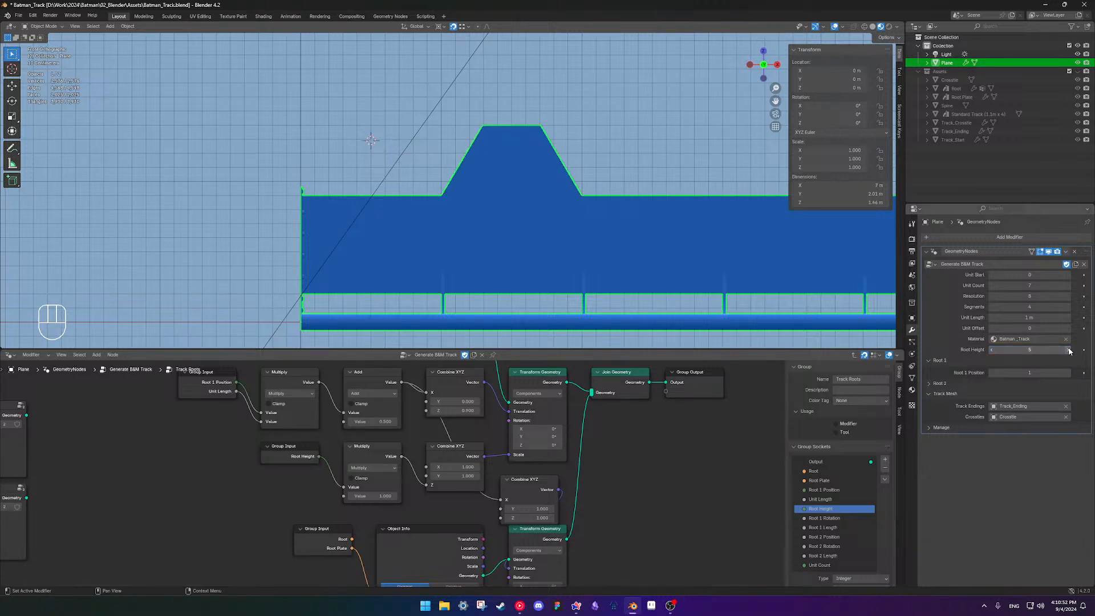
{"action": "left_click", "coordinate": [992, 350]}
{"action": "left_click", "coordinate": [992, 350]}
{"action": "left_click", "coordinate": [992, 350]}
{"action": "left_click", "coordinate": [992, 351]}
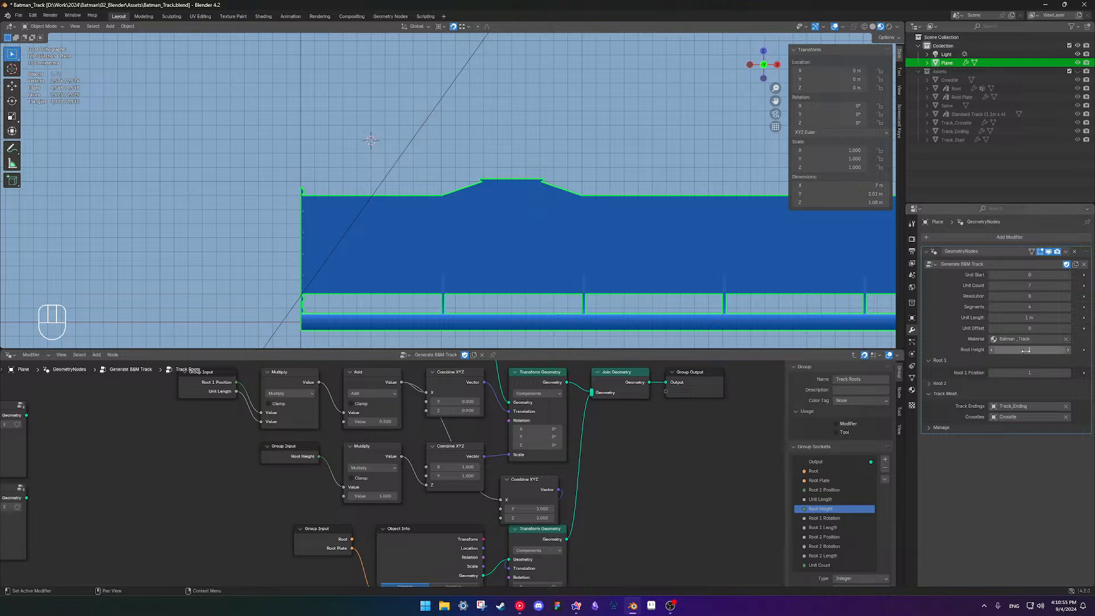
{"action": "left_click", "coordinate": [1066, 350]}
{"action": "left_click", "coordinate": [1067, 350]}
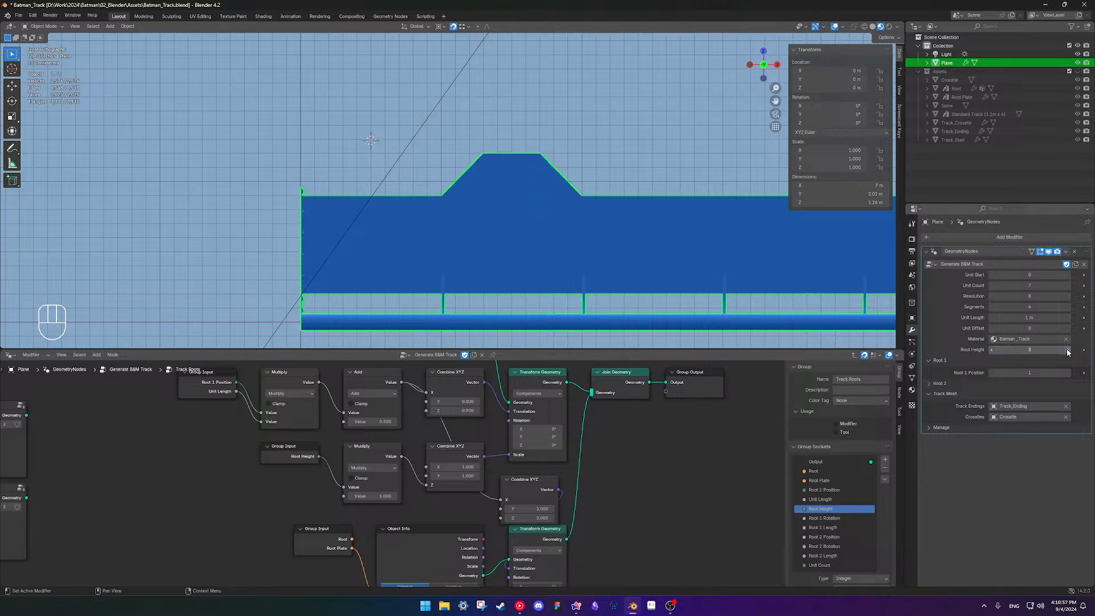
{"action": "left_click", "coordinate": [1067, 350]}
{"action": "left_click", "coordinate": [1067, 350]}
{"action": "left_click", "coordinate": [1067, 350]}
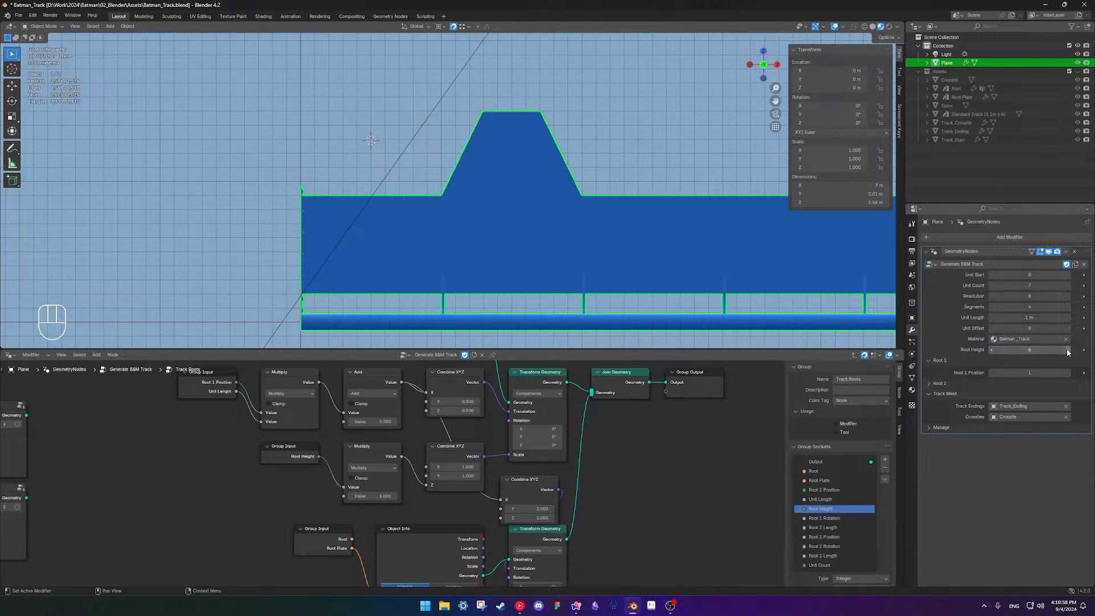
{"action": "left_click", "coordinate": [992, 350]}
{"action": "left_click", "coordinate": [992, 351]}
{"action": "left_click", "coordinate": [993, 350]}
{"action": "left_click", "coordinate": [993, 351]}
{"action": "left_click", "coordinate": [992, 350]}
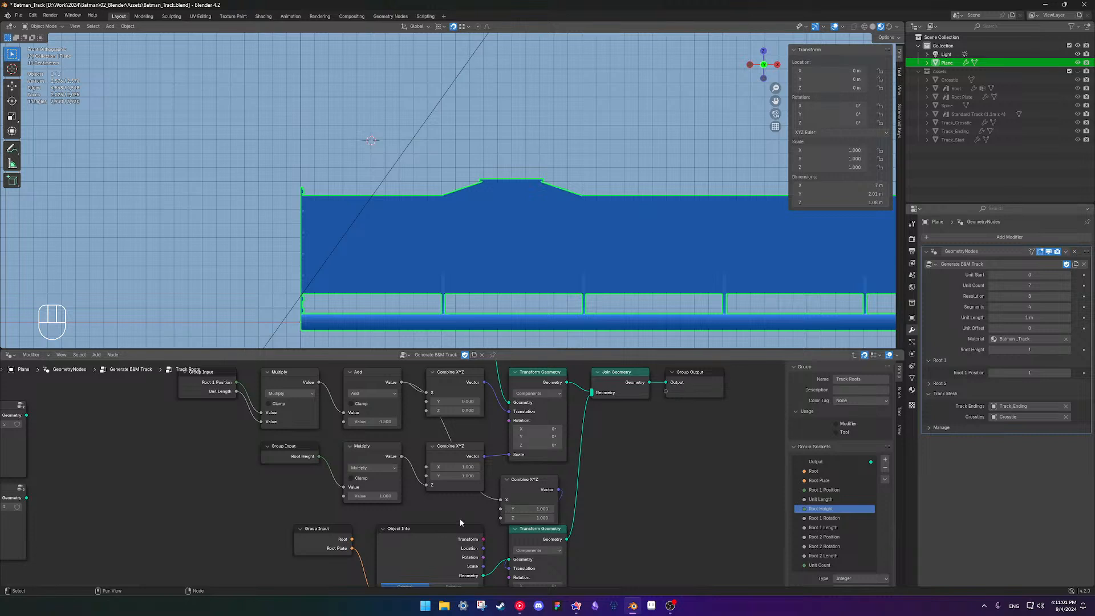
Delete the Multiply node between the Root Height input and the Root's scale Combine XYZ
{"action": "middle_click_drag", "start_coordinate": [629, 497], "coordinate": [631, 469], "text": "shift"}
{"action": "key", "text": "x"}
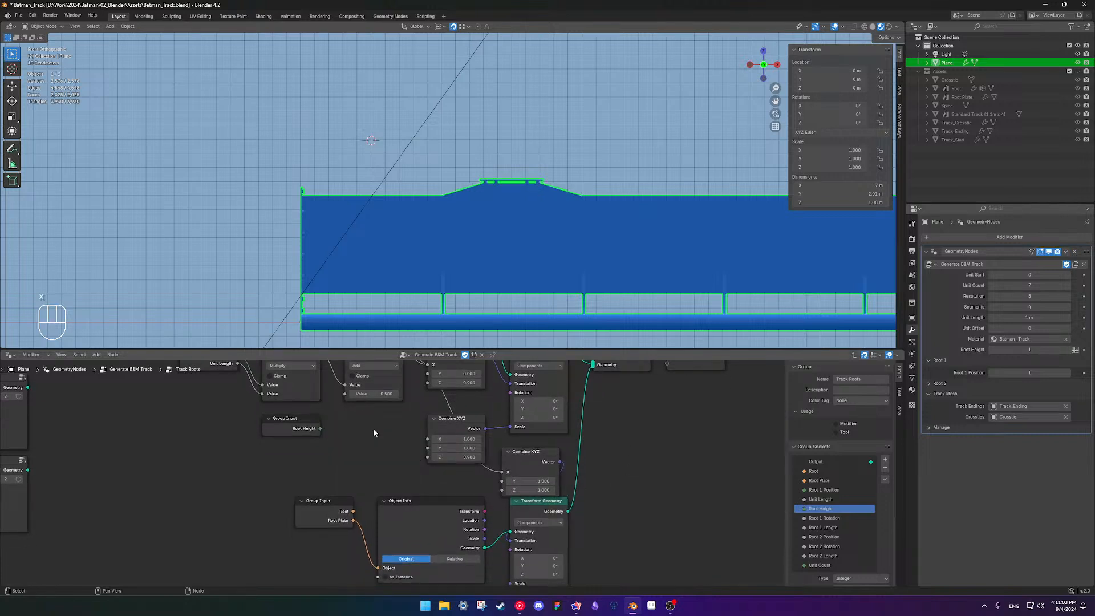
Place the Root Height input node beside the Root's scale Combine XYZ and return to the Generate B&M Track node tree
{"action": "left_click_drag", "start_coordinate": [320, 428], "coordinate": [392, 420]}
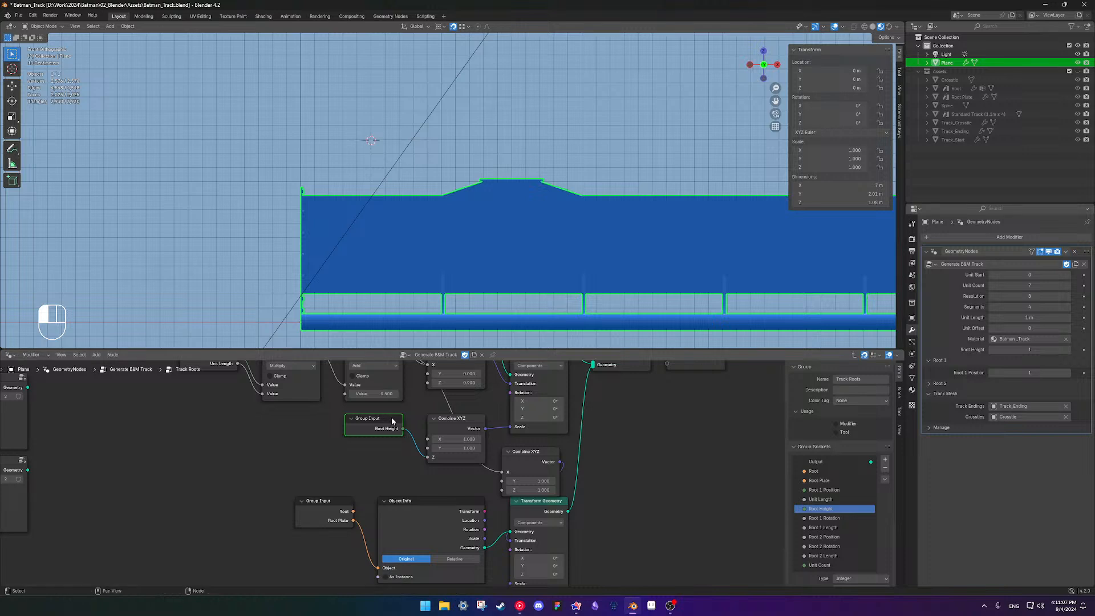
{"action": "key", "text": "Tab"}
{"action": "left_click", "coordinate": [425, 469]}
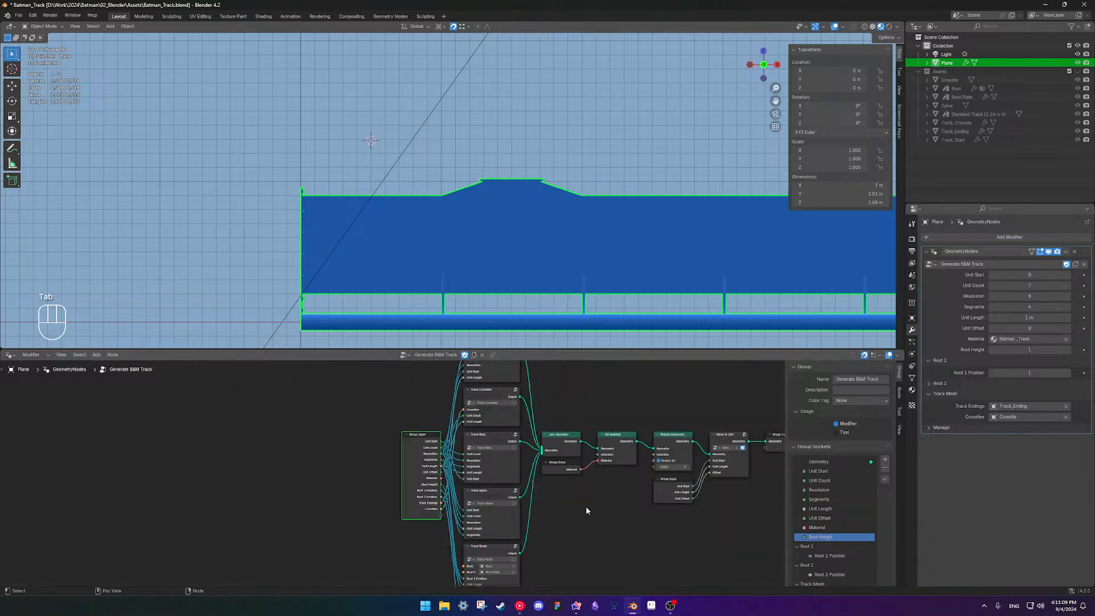
Move the Root Height socket into the Root 1 panel below Root 1 Position and rename it Root 1 Height
{"action": "left_click_drag", "start_coordinate": [836, 540], "coordinate": [839, 557]}
{"action": "scroll", "coordinate": [841, 552], "scroll_direction": "down", "scroll_amount": 1}
{"action": "scroll", "coordinate": [842, 547], "scroll_direction": "down", "scroll_amount": 1}
{"action": "double_click", "coordinate": [825, 521]}
{"action": "type", "text": "1"}
{"action": "key", "text": "Return"}
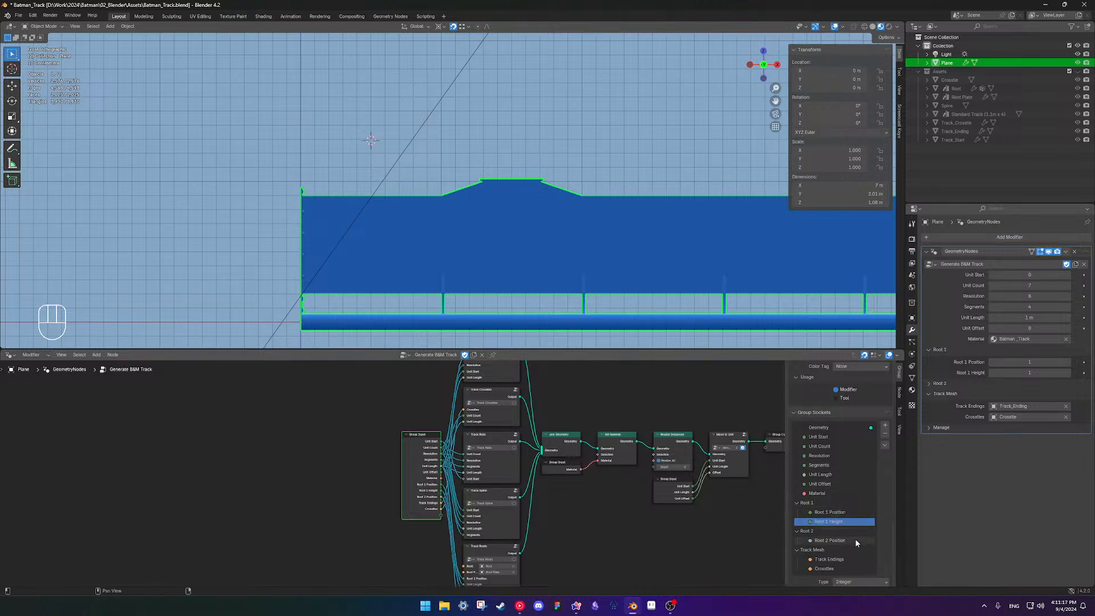
Set the maximum of Root 1 Height to 5 and reopen the Track Roots group
{"action": "scroll", "coordinate": [860, 536], "scroll_direction": "down", "scroll_amount": 5}
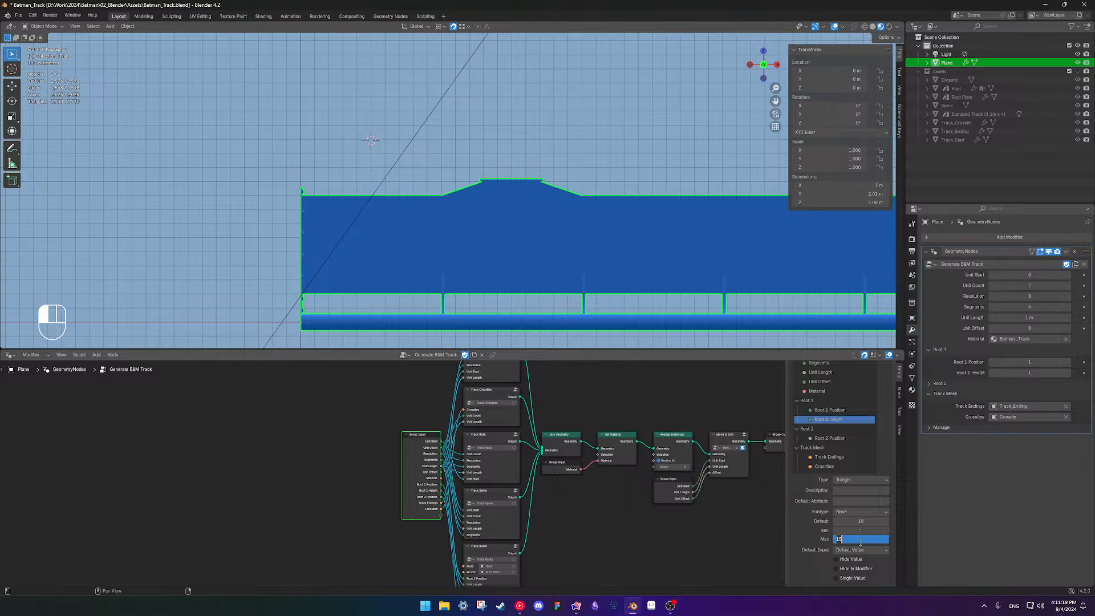
{"action": "scroll", "coordinate": [684, 520], "scroll_direction": "up", "scroll_amount": 1}
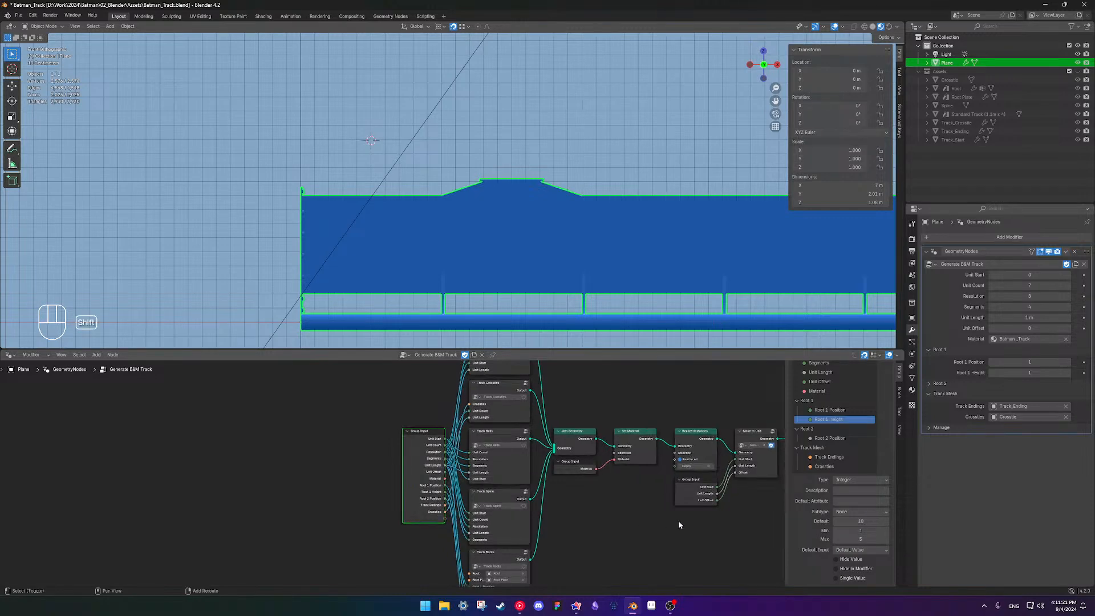
{"action": "middle_click_drag", "start_coordinate": [674, 520], "coordinate": [530, 499], "text": "shift"}
{"action": "middle_click_drag", "start_coordinate": [415, 504], "coordinate": [463, 453], "text": "shift"}
{"action": "key", "text": "Tab"}
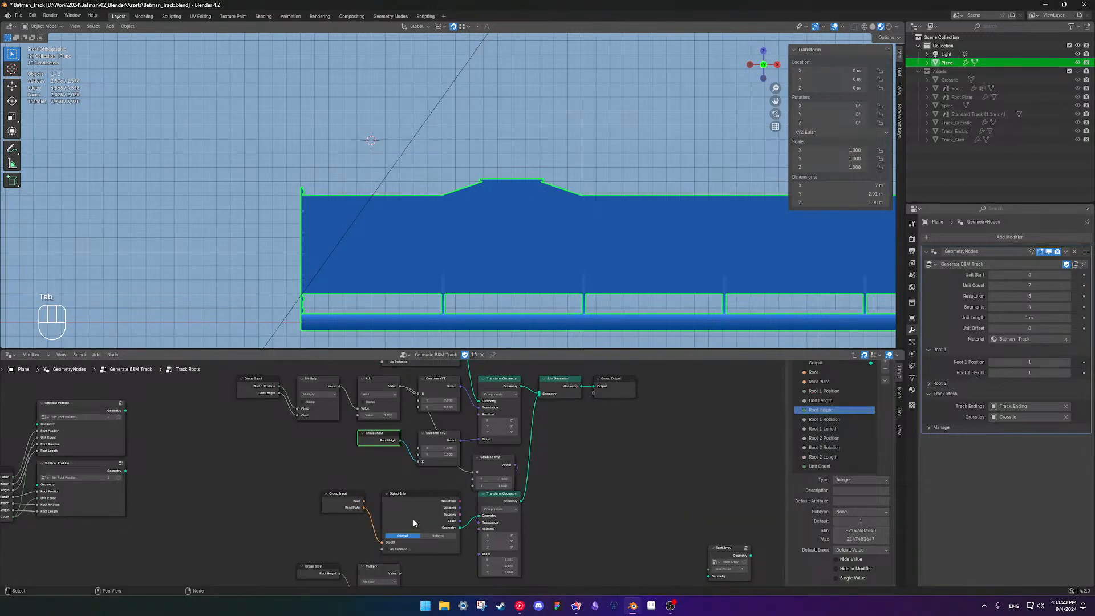
Move the Root Plate's translation Combine XYZ just above the plate's Transform Geometry node
{"action": "middle_click_drag", "start_coordinate": [568, 457], "coordinate": [555, 482], "text": "shift"}
{"action": "scroll", "coordinate": [605, 445], "scroll_direction": "up", "scroll_amount": 3}
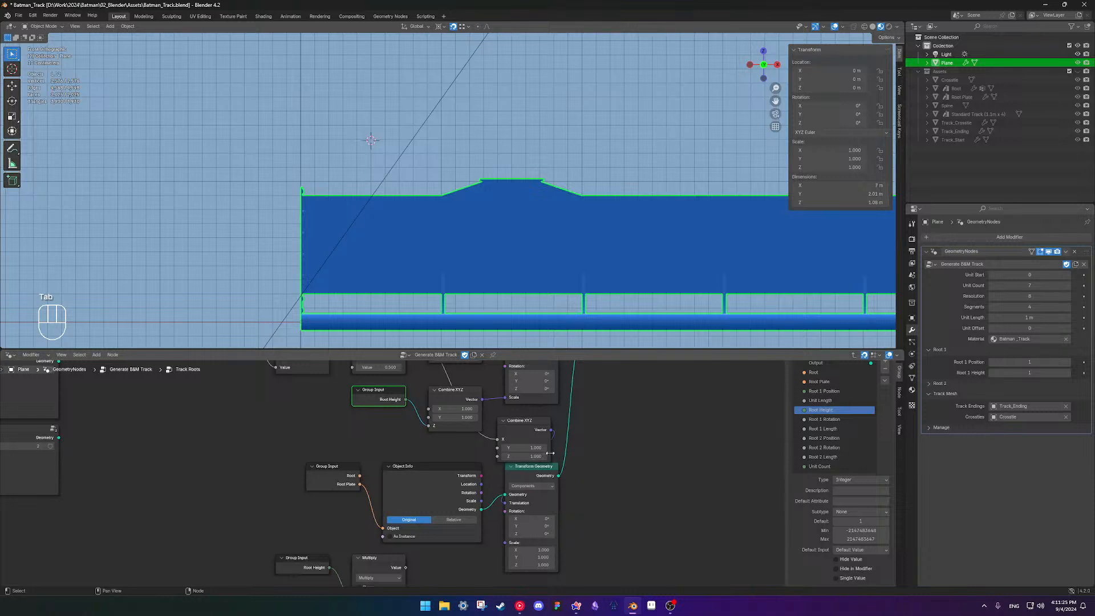
{"action": "left_click_drag", "start_coordinate": [515, 431], "coordinate": [521, 423]}
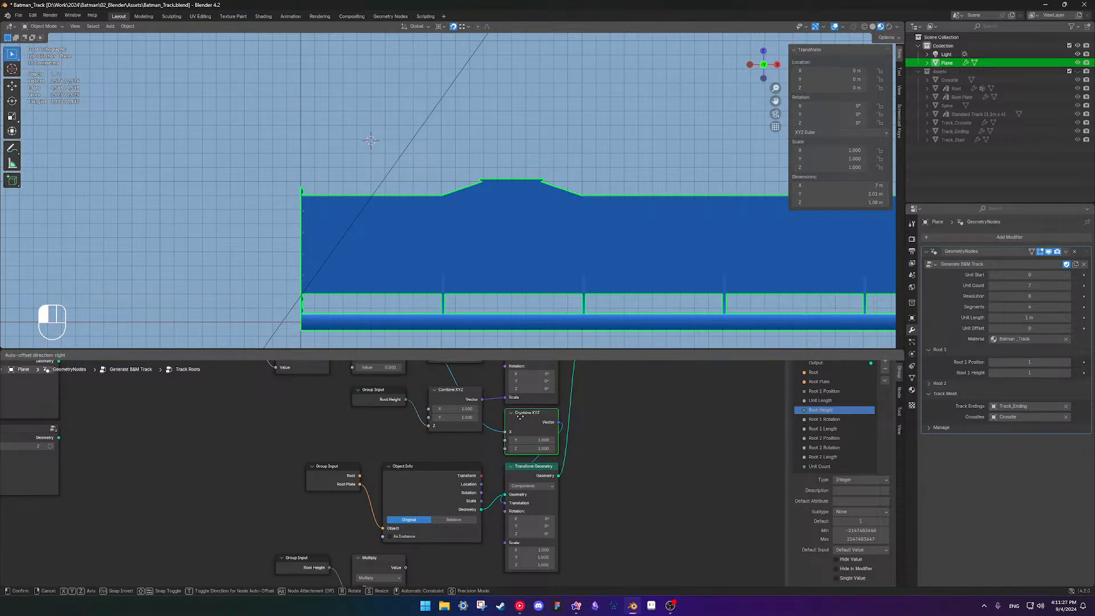
{"action": "scroll", "coordinate": [522, 424], "scroll_direction": "down", "scroll_amount": 1}
{"action": "scroll", "coordinate": [522, 424], "scroll_direction": "down", "scroll_amount": 1}
{"action": "middle_click_drag", "start_coordinate": [559, 405], "coordinate": [511, 484], "text": "shift"}
{"action": "scroll", "coordinate": [520, 474], "scroll_direction": "up", "scroll_amount": 3}
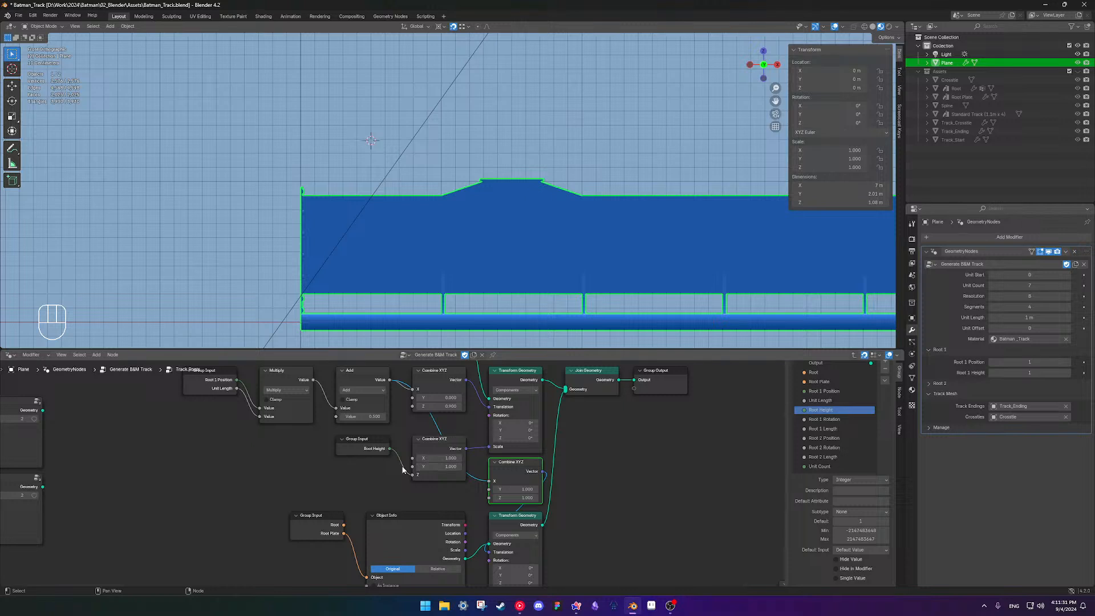
Duplicate the Root 1 Position input, Multiply and Add nodes below the Root Plate nodes, and delete the loose Root Height and Multiply nodes
{"action": "middle_click_drag", "start_coordinate": [386, 485], "coordinate": [514, 448], "text": "shift"}
{"action": "scroll", "coordinate": [419, 465], "scroll_direction": "down", "scroll_amount": 4}
{"action": "scroll", "coordinate": [414, 445], "scroll_direction": "down", "scroll_amount": 1}
{"action": "left_click_drag", "start_coordinate": [313, 369], "coordinate": [443, 401]}
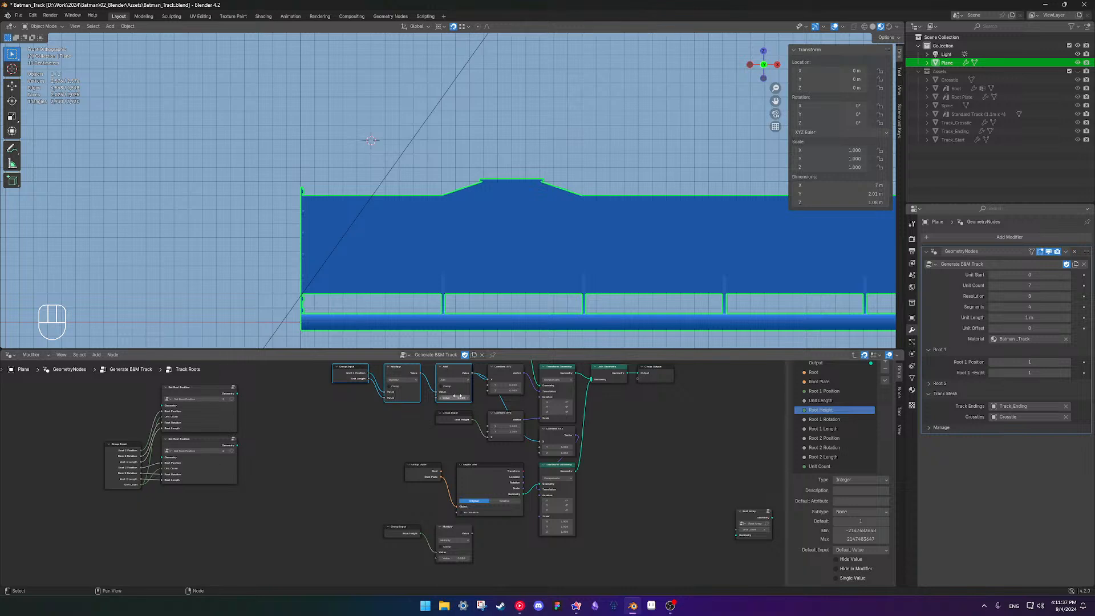
{"action": "key", "text": "shift+d"}
{"action": "left_click", "coordinate": [360, 547]}
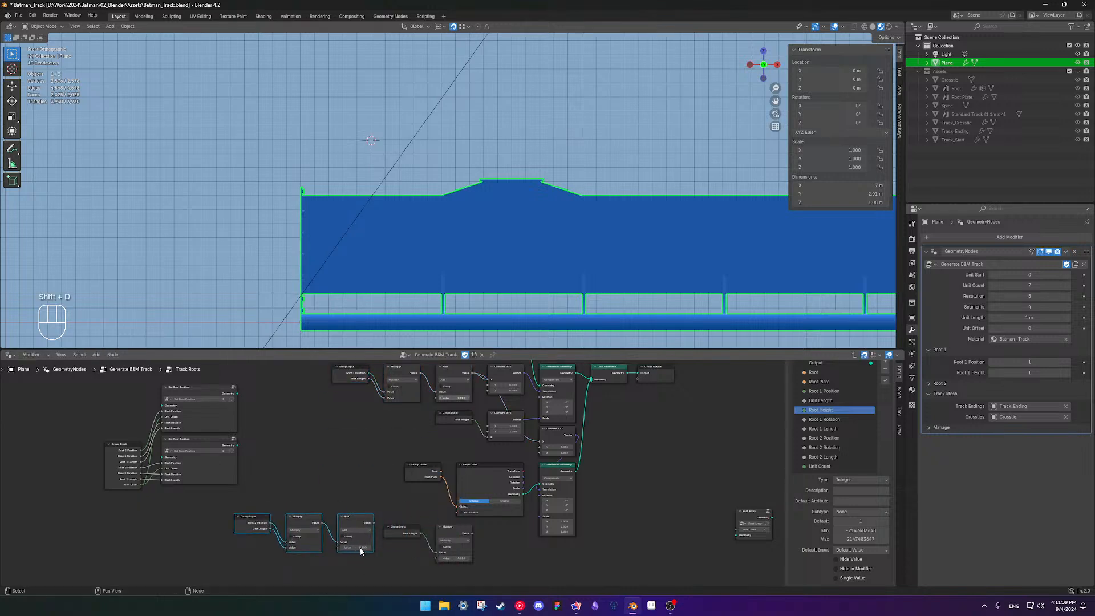
{"action": "left_click_drag", "start_coordinate": [472, 562], "coordinate": [381, 522]}
{"action": "key", "text": "x"}
Connect the duplicated Add node to the X of the Root Plate's Combine XYZ and align the chain beneath the Object Info node
{"action": "left_click_drag", "start_coordinate": [559, 437], "coordinate": [508, 529]}
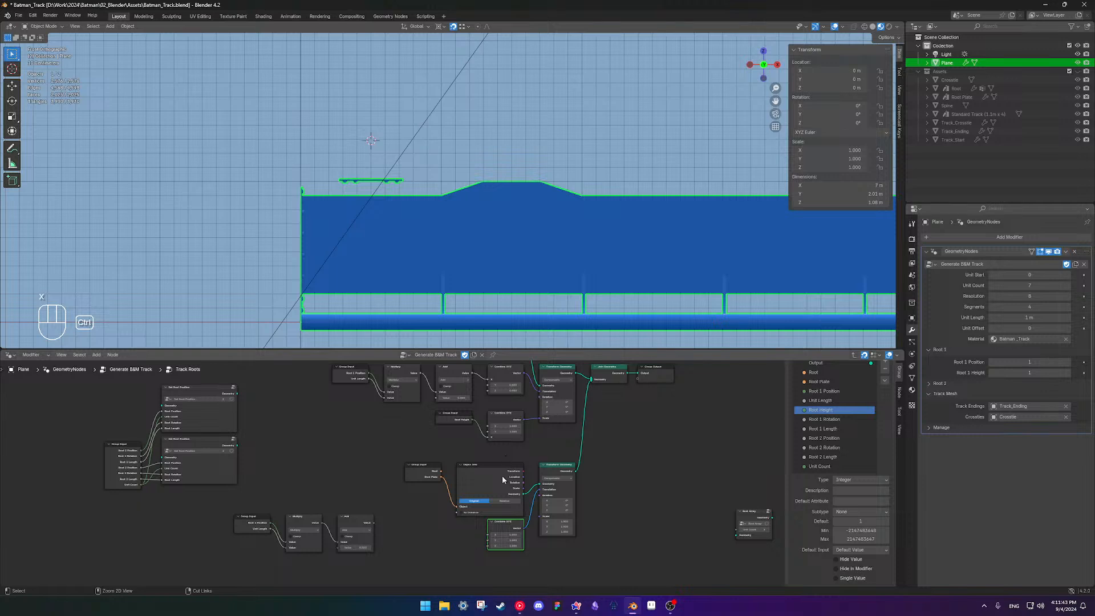
{"action": "left_click_drag", "start_coordinate": [376, 523], "coordinate": [491, 534]}
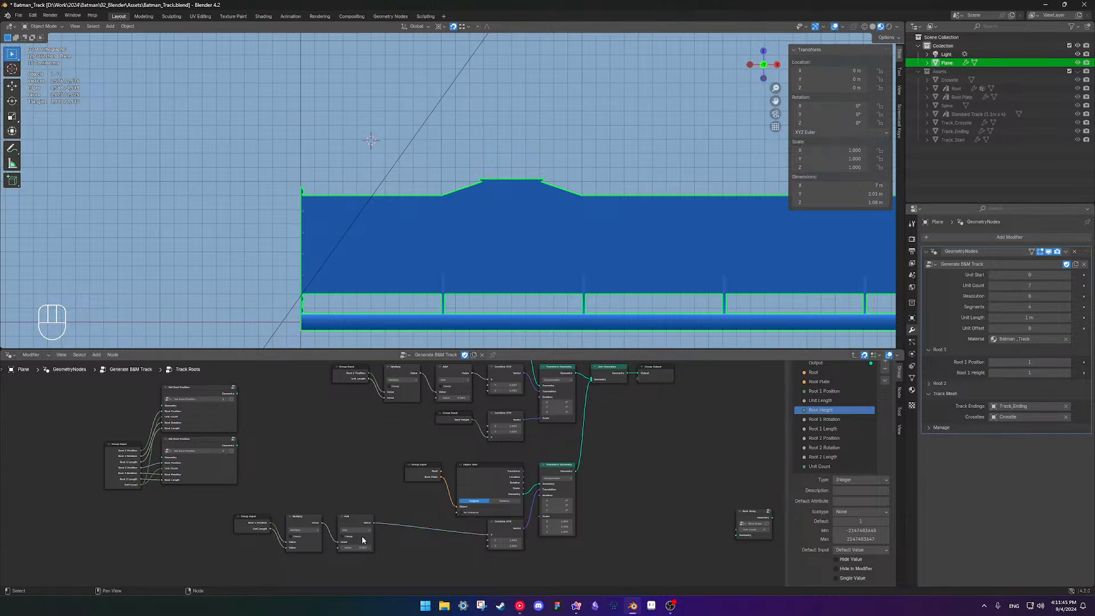
{"action": "left_click_drag", "start_coordinate": [226, 508], "coordinate": [368, 560]}
{"action": "left_click_drag", "start_coordinate": [358, 521], "coordinate": [457, 522]}
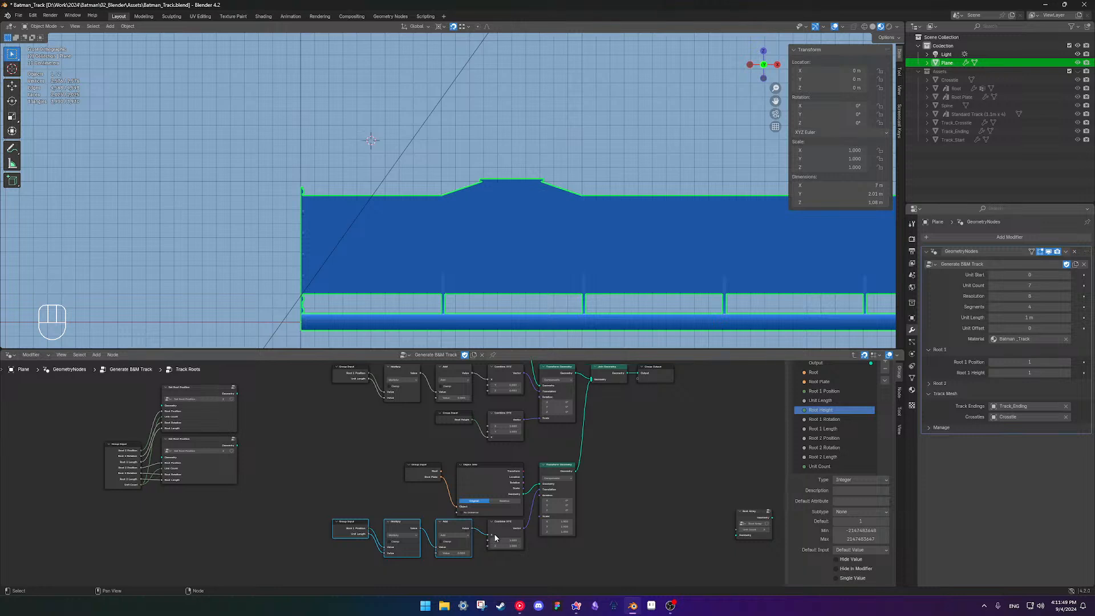
{"action": "left_click_drag", "start_coordinate": [274, 519], "coordinate": [502, 573], "text": "shift"}
{"action": "left_click_drag", "start_coordinate": [504, 522], "coordinate": [506, 530]}
{"action": "left_click", "coordinate": [506, 519]}
Duplicate the Root Plate's Combine XYZ node below the original
{"action": "scroll", "coordinate": [506, 476], "scroll_direction": "up", "scroll_amount": 3}
{"action": "middle_click_drag", "start_coordinate": [506, 477], "coordinate": [506, 572]}
{"action": "scroll", "coordinate": [490, 463], "scroll_direction": "down", "scroll_amount": 3}
{"action": "middle_click_drag", "start_coordinate": [536, 538], "coordinate": [537, 381]}
{"action": "scroll", "coordinate": [579, 451], "scroll_direction": "up", "scroll_amount": 3}
{"action": "scroll", "coordinate": [536, 473], "scroll_direction": "up", "scroll_amount": 1}
{"action": "scroll", "coordinate": [538, 479], "scroll_direction": "up", "scroll_amount": 2}
{"action": "middle_click_drag", "start_coordinate": [538, 479], "coordinate": [453, 487]}
{"action": "scroll", "coordinate": [556, 485], "scroll_direction": "down", "scroll_amount": 1}
{"action": "scroll", "coordinate": [496, 460], "scroll_direction": "up", "scroll_amount": 3}
{"action": "scroll", "coordinate": [484, 503], "scroll_direction": "down", "scroll_amount": 3}
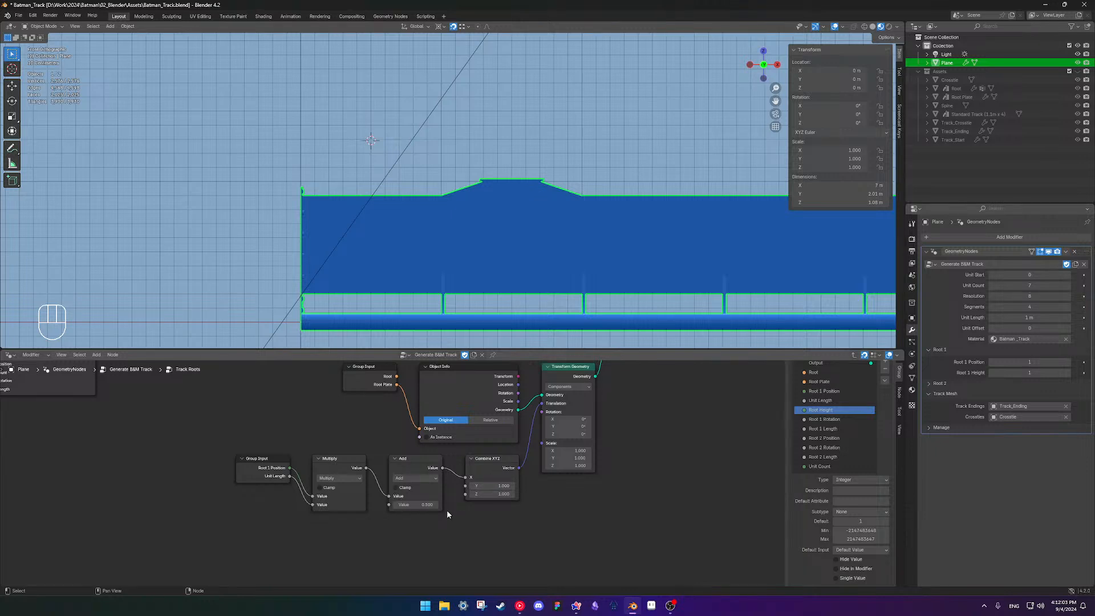
{"action": "key", "text": "shift+d"}
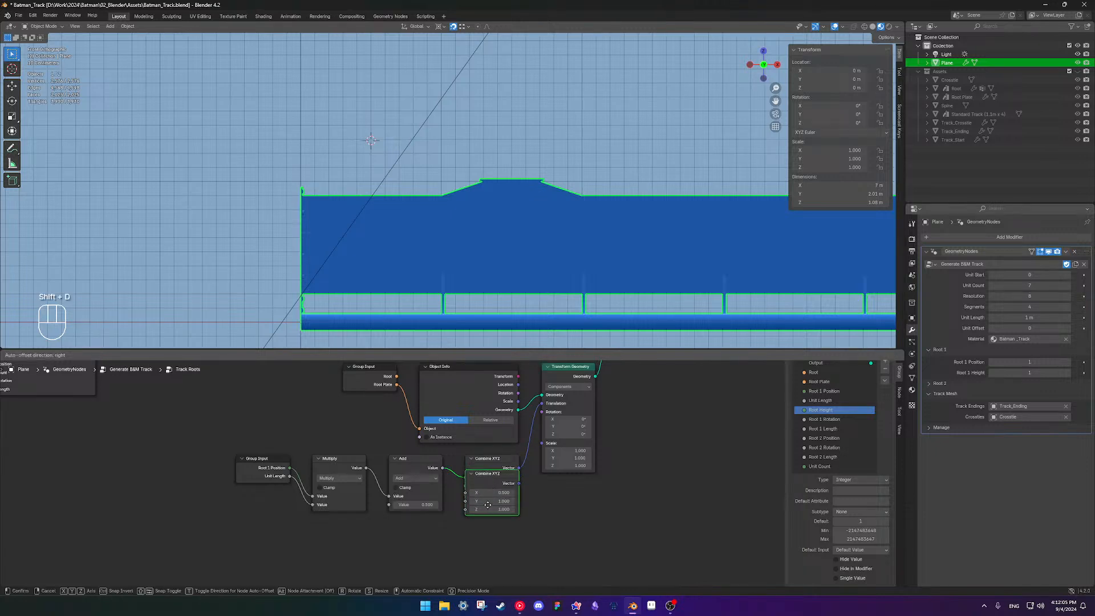
{"action": "left_click", "coordinate": [488, 525]}
Duplicate the Root 1 Position and Unit Length input node below the Add node and show its hidden sockets
{"action": "left_click", "coordinate": [266, 478]}
{"action": "key", "text": "shift+d"}
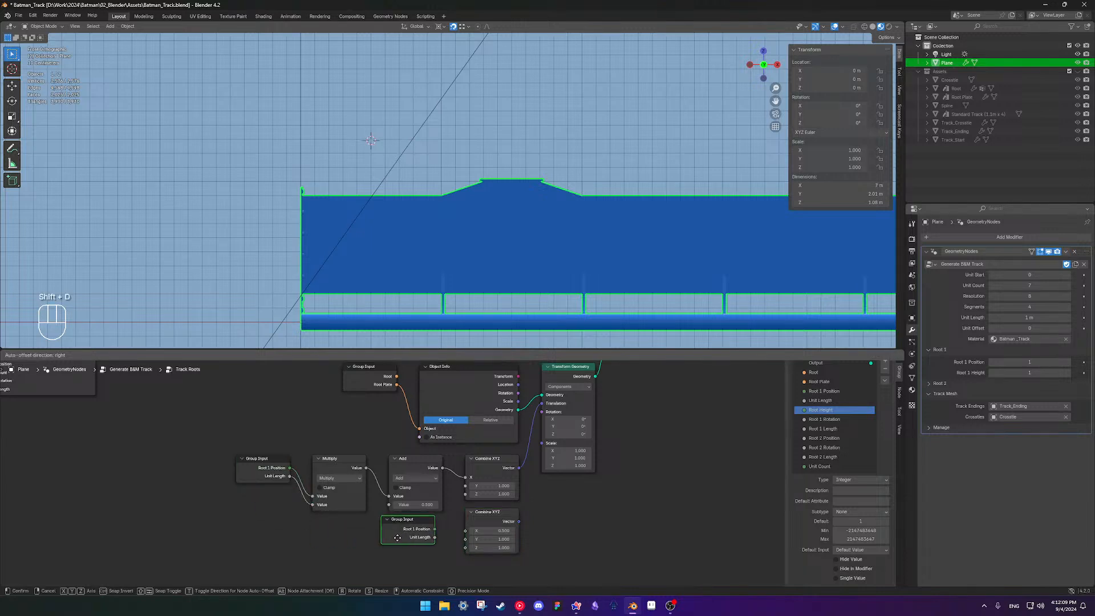
{"action": "left_click", "coordinate": [407, 537]}
{"action": "key", "text": "ctrl+h"}
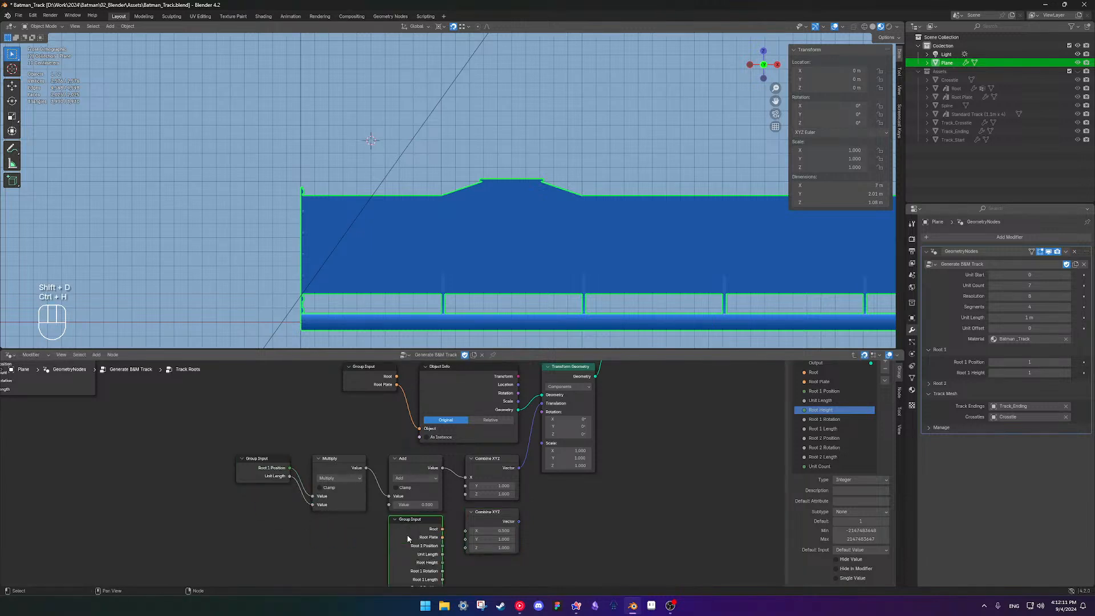
Try feeding Root Height into the duplicated Combine XYZ's Z, and delete that duplicate node
{"action": "left_click_drag", "start_coordinate": [442, 562], "coordinate": [496, 539]}
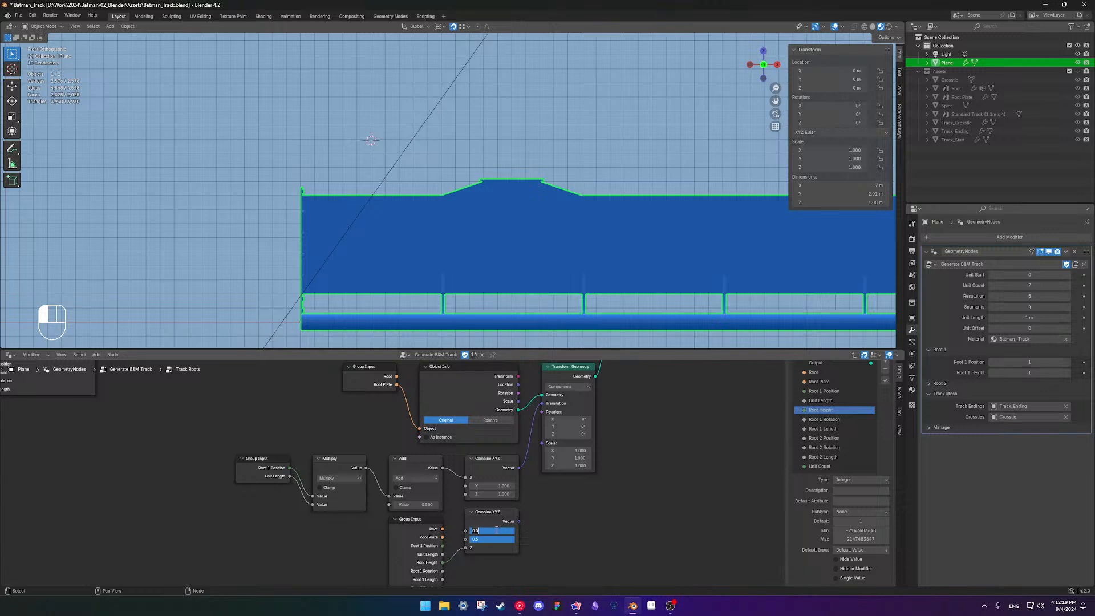
{"action": "key", "text": "Escape"}
{"action": "key", "text": "x"}
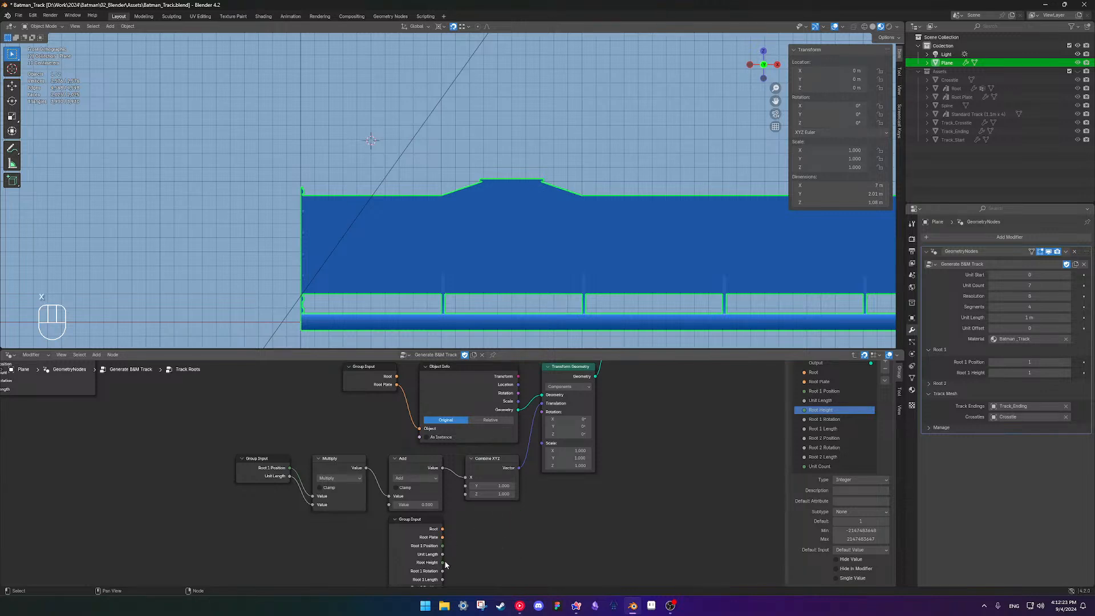
Connect Root Height to the Z of the Root Plate's Combine XYZ and hide the input node's unused sockets
{"action": "left_click_drag", "start_coordinate": [442, 562], "coordinate": [460, 504]}
{"action": "left_click", "coordinate": [428, 544]}
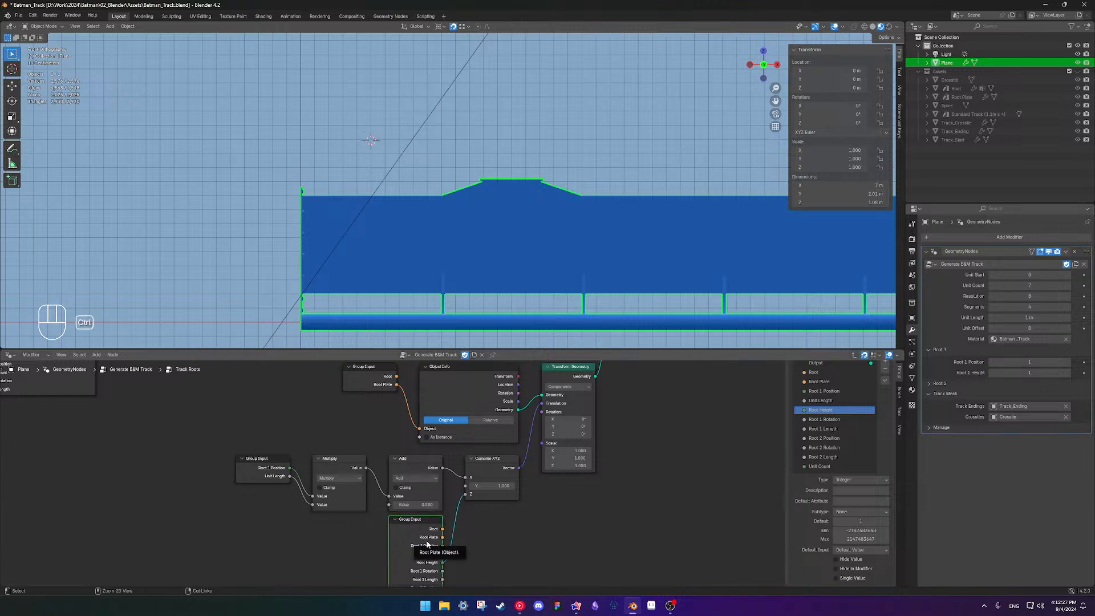
{"action": "key", "text": "ctrl+h"}
{"action": "scroll", "coordinate": [604, 270], "scroll_direction": "down", "scroll_amount": 1}
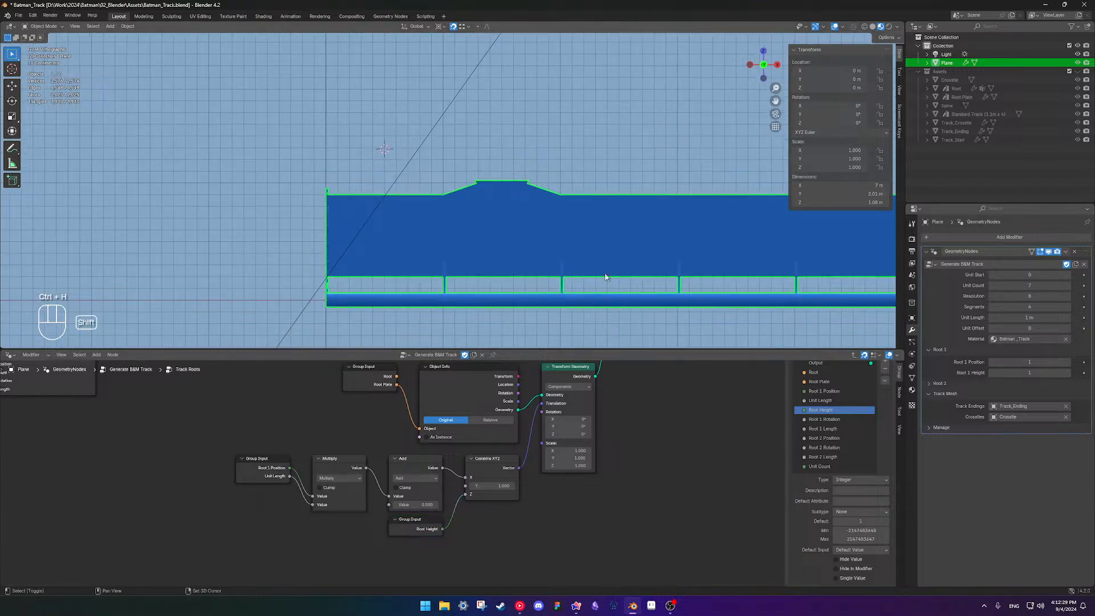
{"action": "left_click", "coordinate": [1019, 373]}
{"action": "mouse_move", "coordinate": [1019, 373]}
{"action": "left_mouse_down"}
{"action": "mouse_move", "coordinate": [1029, 373]}
{"action": "mouse_move", "coordinate": [1020, 372]}
{"action": "left_mouse_up"}
Set the Y of the Root Plate's translation Combine XYZ to 0
{"action": "scroll", "coordinate": [559, 520], "scroll_direction": "up", "scroll_amount": 3}
{"action": "middle_click_drag", "start_coordinate": [567, 516], "coordinate": [477, 530], "text": "shift"}
{"action": "scroll", "coordinate": [433, 530], "scroll_direction": "down", "scroll_amount": 1}
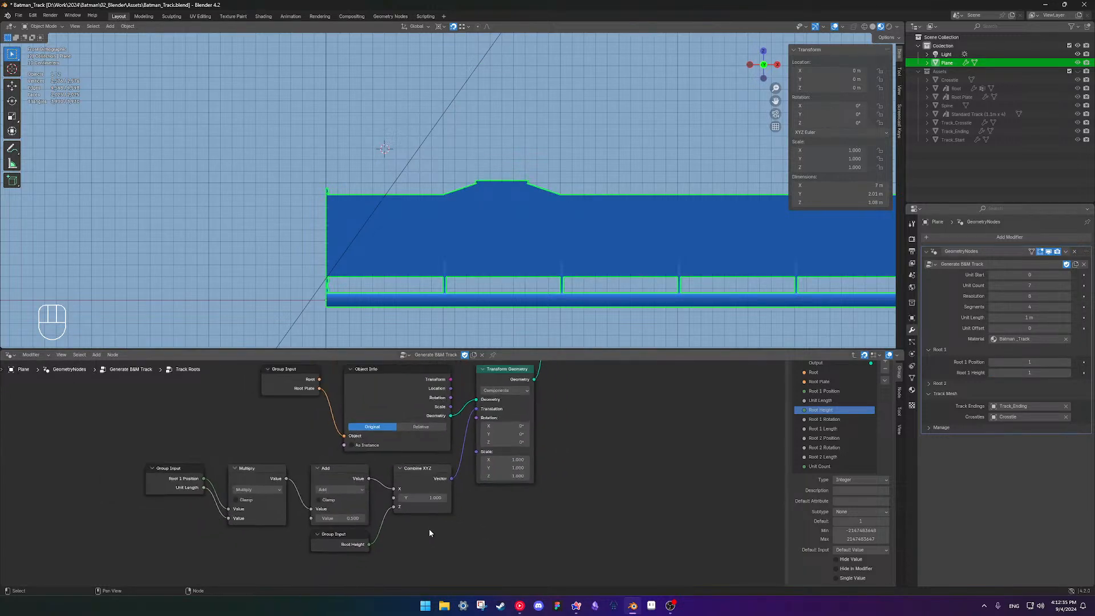
{"action": "scroll", "coordinate": [494, 256], "scroll_direction": "down", "scroll_amount": 2}
{"action": "middle_click_drag", "start_coordinate": [491, 244], "coordinate": [593, 285]}
{"action": "left_click", "coordinate": [420, 497]}
{"action": "key", "text": "Return"}
Move the Root Height input node below the Root 1 Position chain's Multiply node to make room for another node
{"action": "middle_click_drag", "start_coordinate": [529, 209], "coordinate": [478, 186]}
{"action": "scroll", "coordinate": [548, 299], "scroll_direction": "up", "scroll_amount": 4}
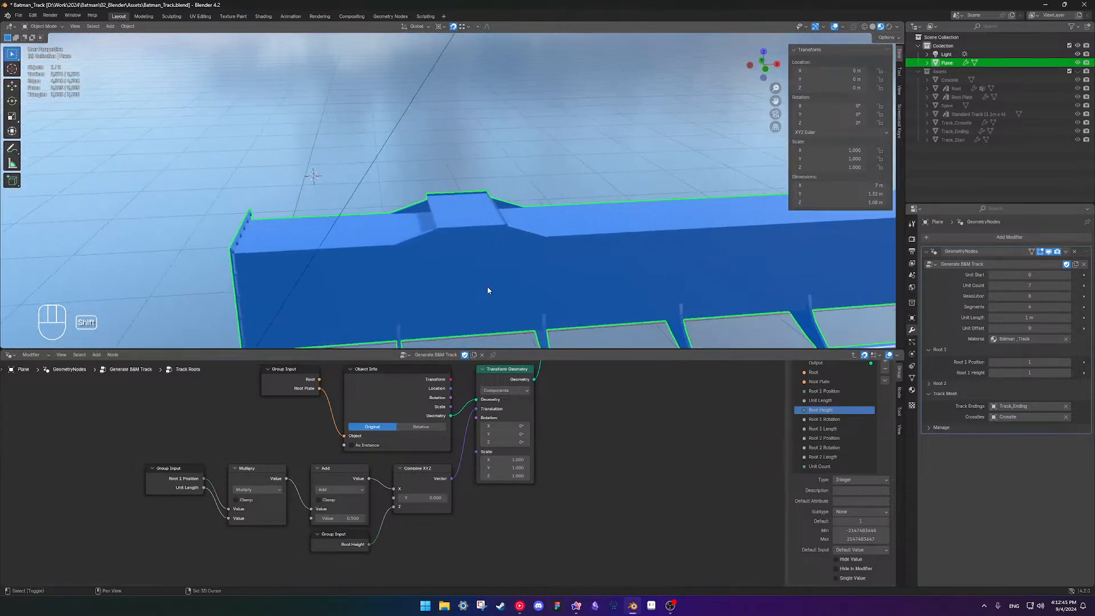
{"action": "middle_click_drag", "start_coordinate": [433, 505], "coordinate": [434, 502]}
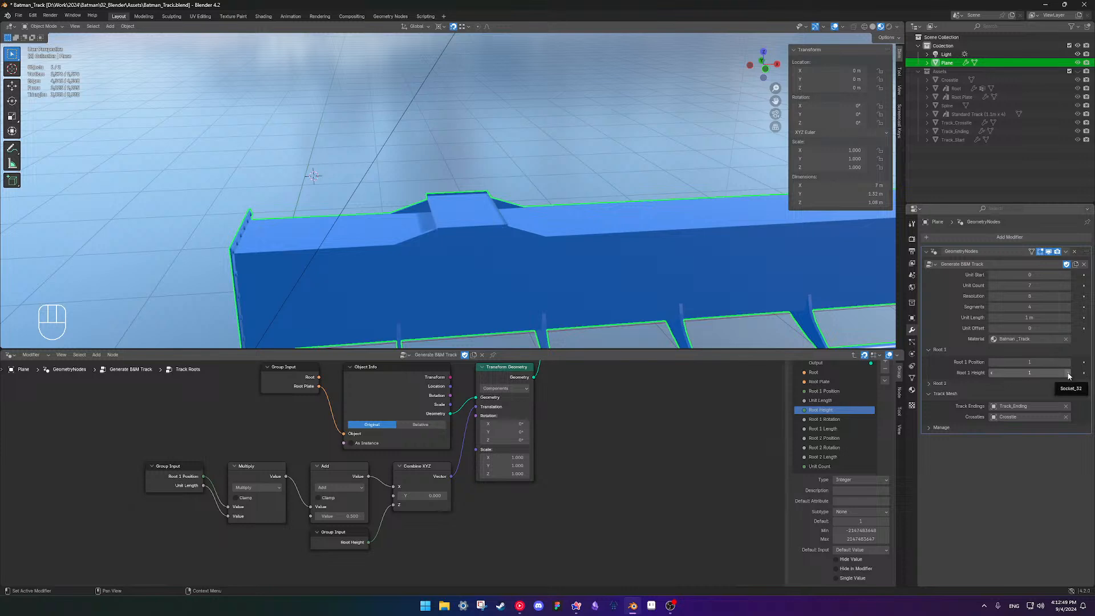
{"action": "scroll", "coordinate": [448, 459], "scroll_direction": "down", "scroll_amount": 4}
{"action": "scroll", "coordinate": [449, 460], "scroll_direction": "up", "scroll_amount": 3}
{"action": "middle_click_drag", "start_coordinate": [473, 493], "coordinate": [535, 481], "text": "shift"}
{"action": "scroll", "coordinate": [326, 487], "scroll_direction": "up", "scroll_amount": 2}
{"action": "left_click_drag", "start_coordinate": [445, 523], "coordinate": [336, 527]}
{"action": "left_click", "coordinate": [401, 528]}
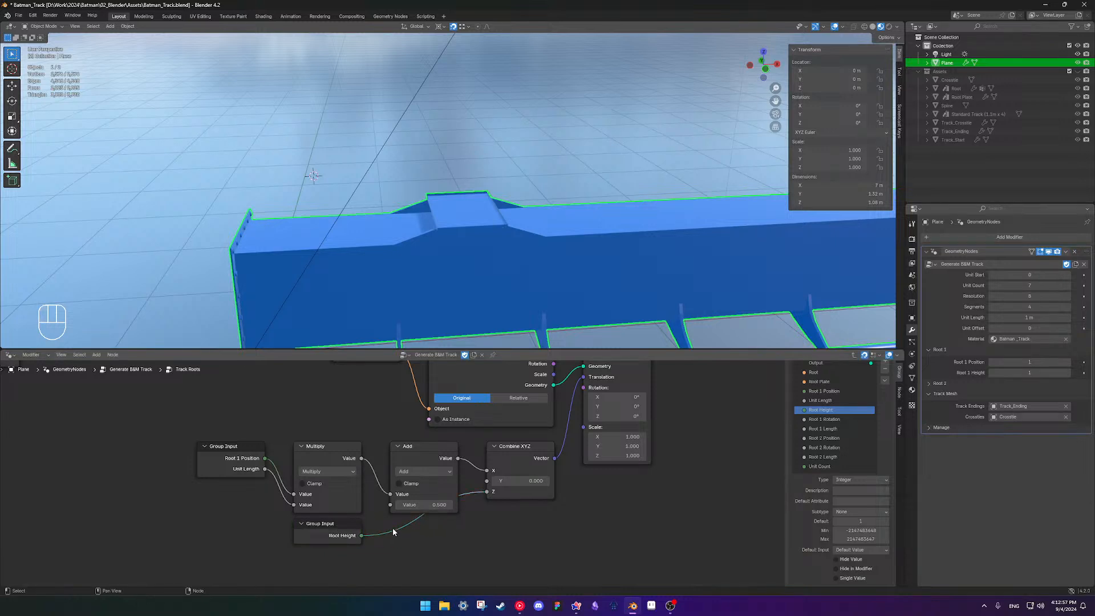
Insert a copy of the Multiply node between Root Height and the Z of the Root Plate's Combine XYZ
{"action": "right_click_drag", "start_coordinate": [392, 528], "coordinate": [413, 543], "text": "ctrl"}
{"action": "key", "text": "ctrl+z"}
{"action": "left_click", "coordinate": [334, 453]}
{"action": "key", "text": "shift+d"}
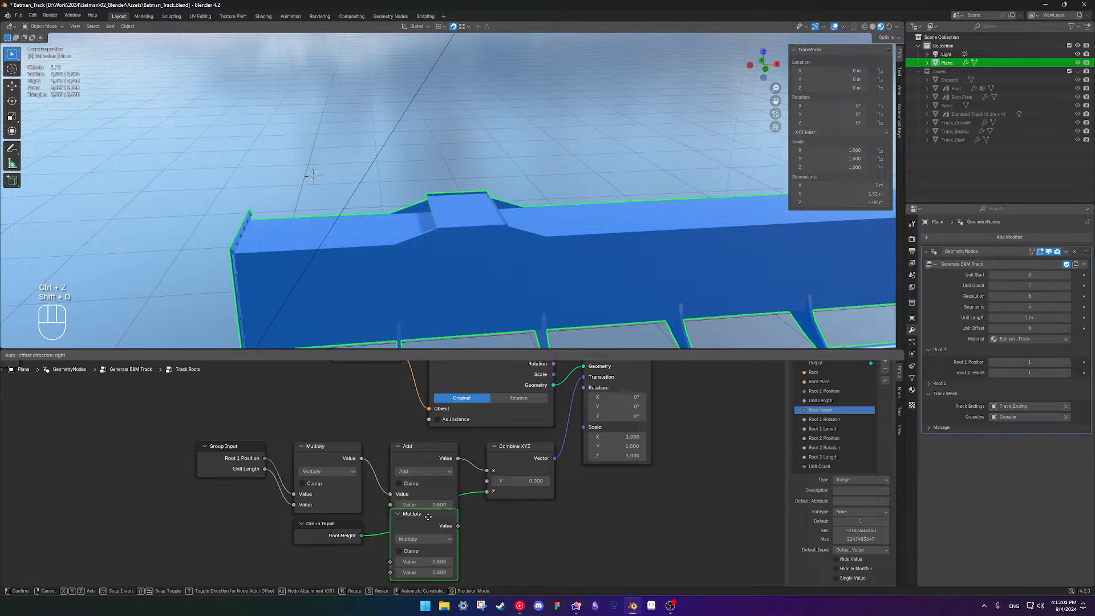
{"action": "left_click", "coordinate": [431, 530]}
{"action": "middle_click_drag", "start_coordinate": [479, 529], "coordinate": [489, 479]}
{"action": "scroll", "coordinate": [490, 476], "scroll_direction": "down", "scroll_amount": 1}
{"action": "scroll", "coordinate": [517, 338], "scroll_direction": "down", "scroll_amount": 2}
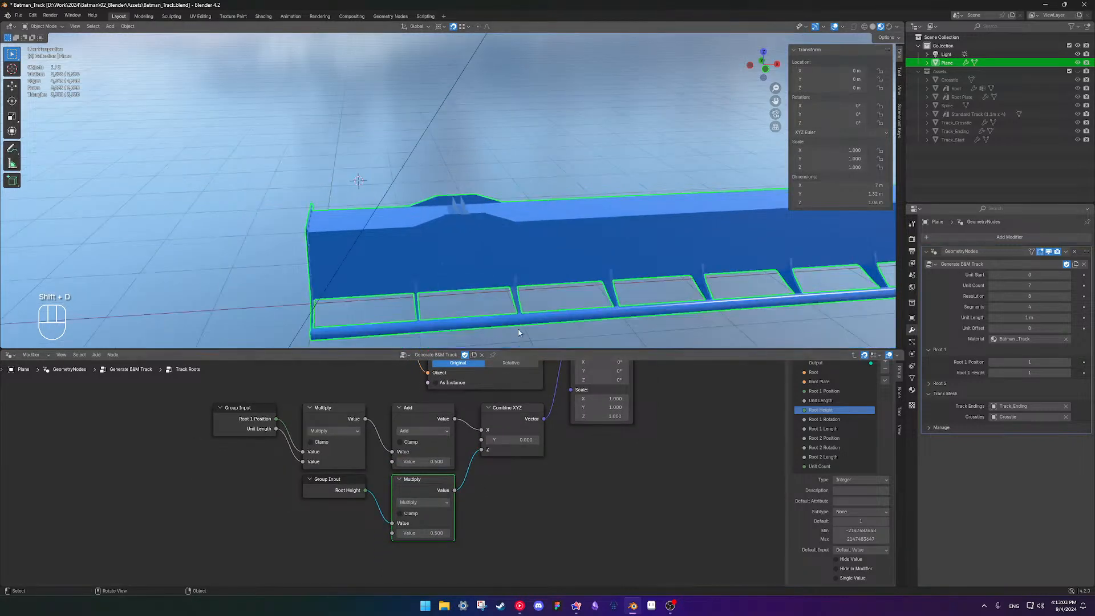
Change the inserted Root Height math node from Multiply to Add and set its value to 1
{"action": "middle_click_drag", "start_coordinate": [501, 285], "coordinate": [500, 260]}
{"action": "scroll", "coordinate": [428, 505], "scroll_direction": "up", "scroll_amount": 1}
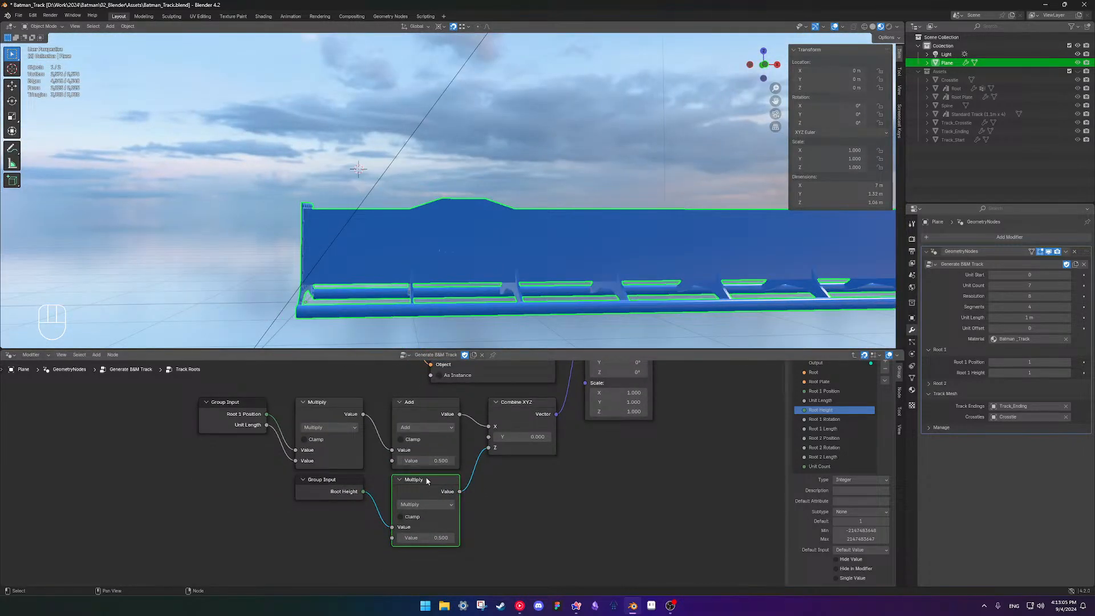
{"action": "left_click", "coordinate": [435, 506]}
{"action": "left_click", "coordinate": [498, 523]}
{"action": "left_click", "coordinate": [412, 509]}
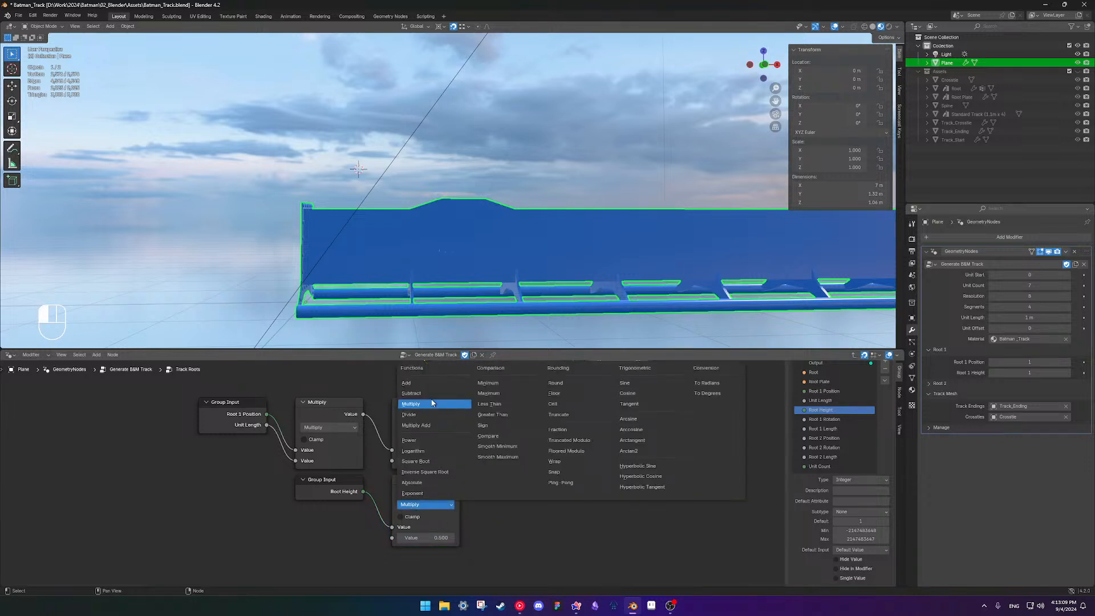
{"action": "left_click", "coordinate": [429, 390]}
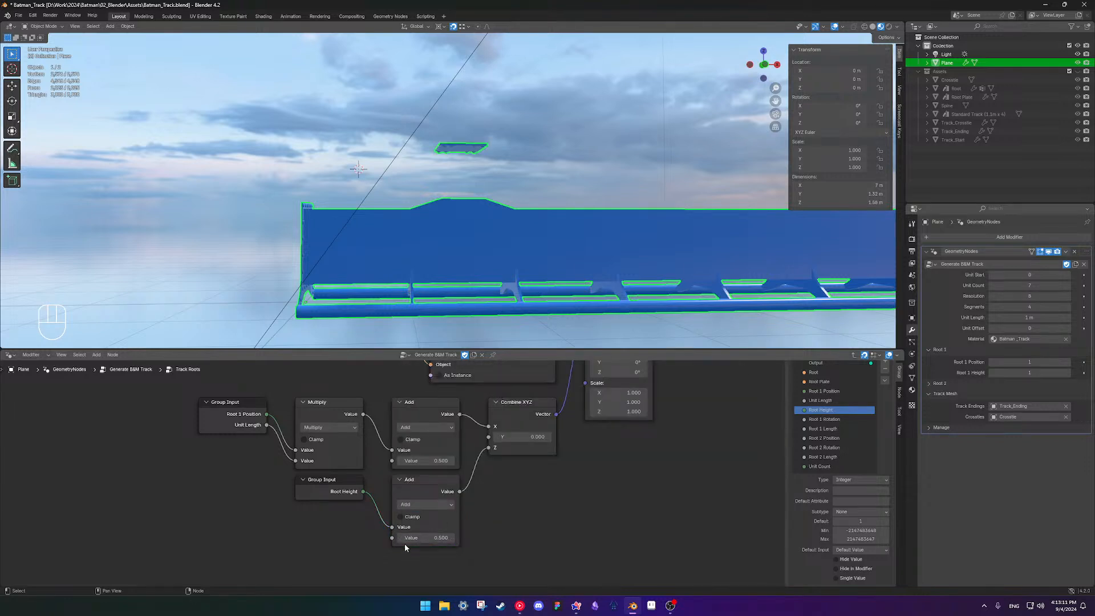
{"action": "left_click", "coordinate": [422, 537]}
{"action": "type", "text": "1"}
{"action": "key", "text": "Return"}
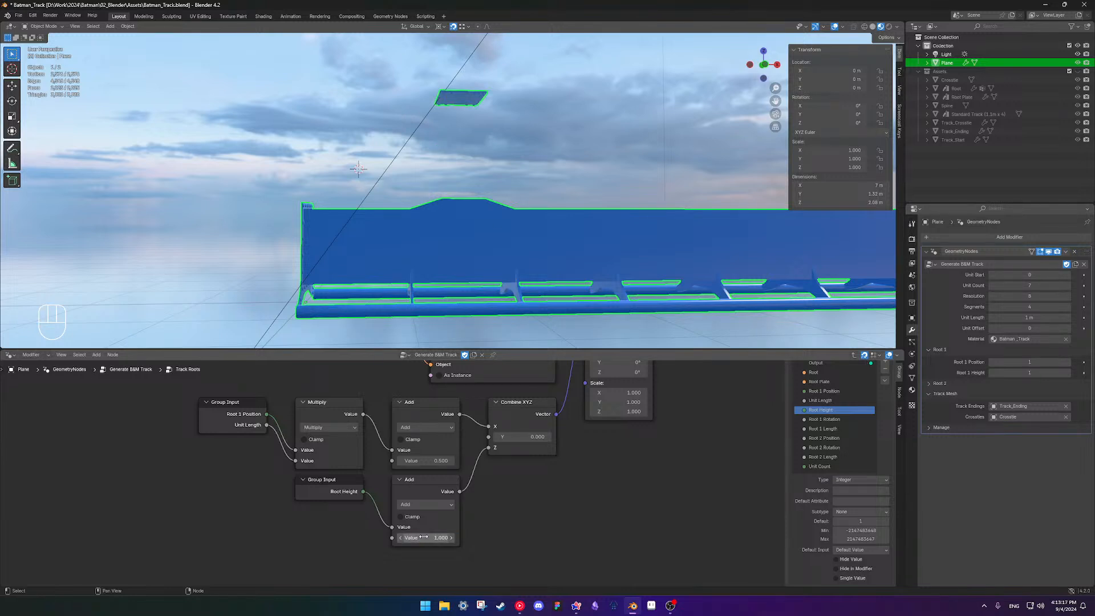
Insert a copied Multiply node between Root Height and its Add node, and set its factor to 0.1
{"action": "left_click_drag", "start_coordinate": [336, 480], "coordinate": [247, 479]}
{"action": "left_click", "coordinate": [338, 412]}
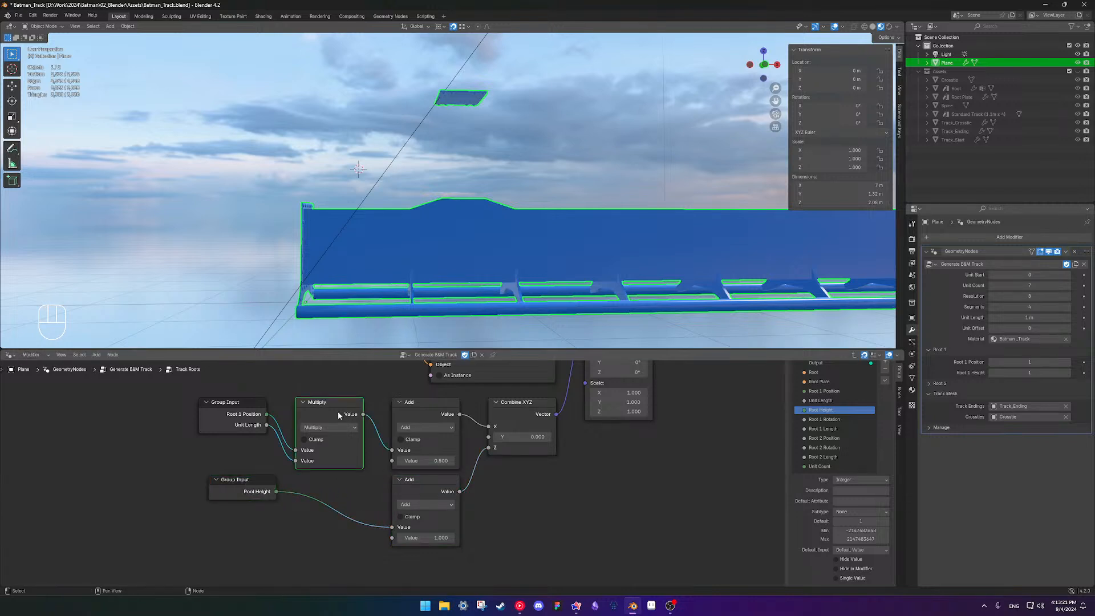
{"action": "key", "text": "shift+d"}
{"action": "left_click", "coordinate": [338, 493]}
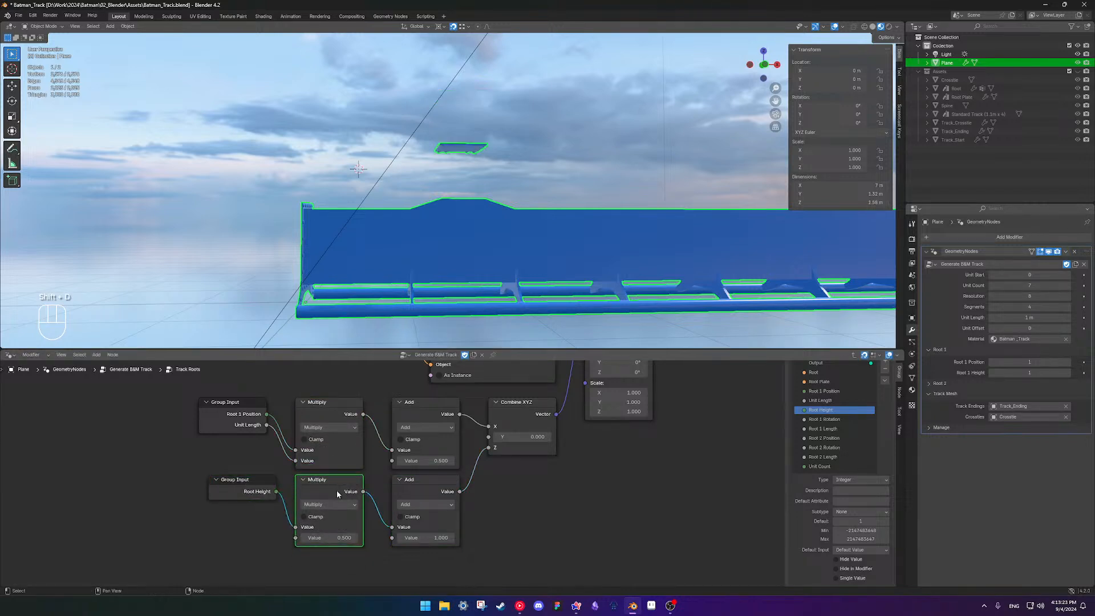
{"action": "left_click", "coordinate": [338, 537]}
{"action": "type", "text": "0.1"}
{"action": "key", "text": "Return"}
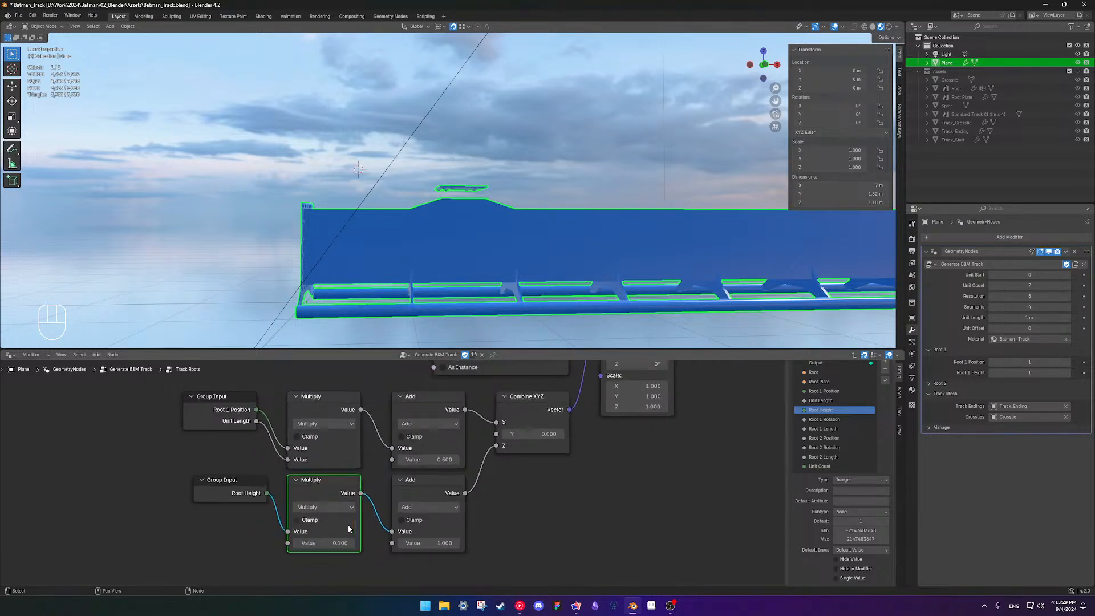
Move the Root Height input away from Multiply and insert a Greater Than comparison node between them
{"action": "middle_click_drag", "start_coordinate": [243, 488], "coordinate": [304, 485]}
{"action": "left_click", "coordinate": [304, 485]}
{"action": "left_click_drag", "start_coordinate": [304, 485], "coordinate": [217, 485]}
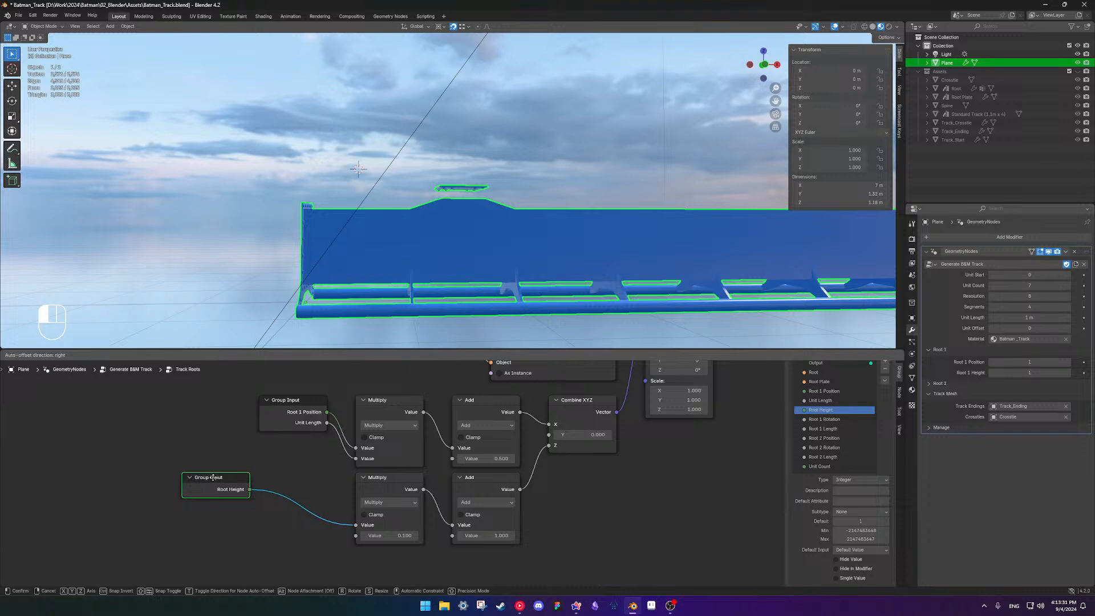
{"action": "key", "text": "shift+a"}
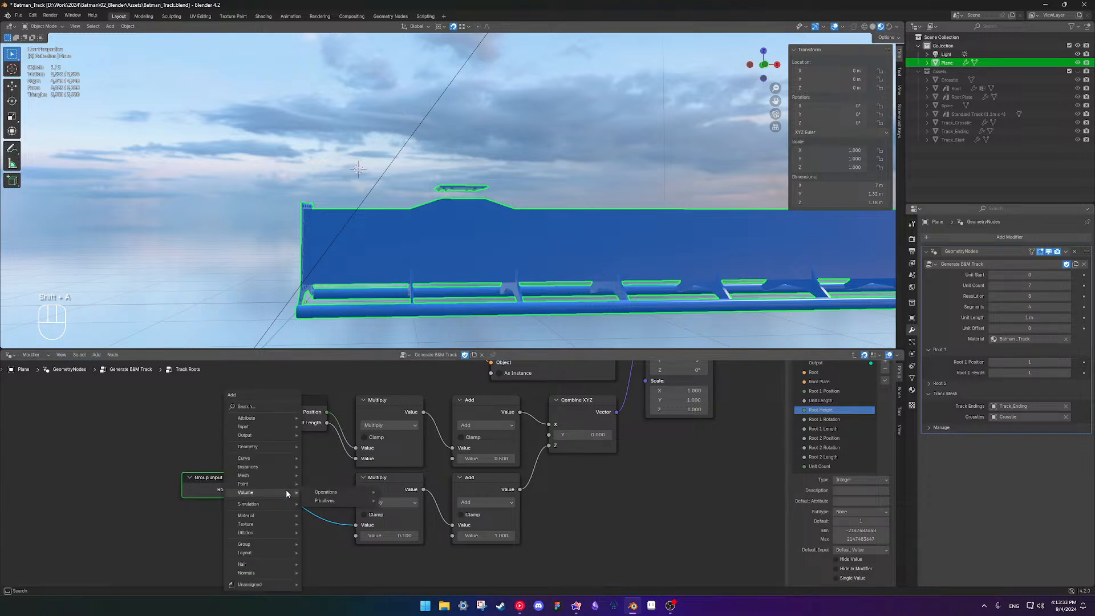
{"action": "type", "text": "greater"}
{"action": "key", "text": "Return"}
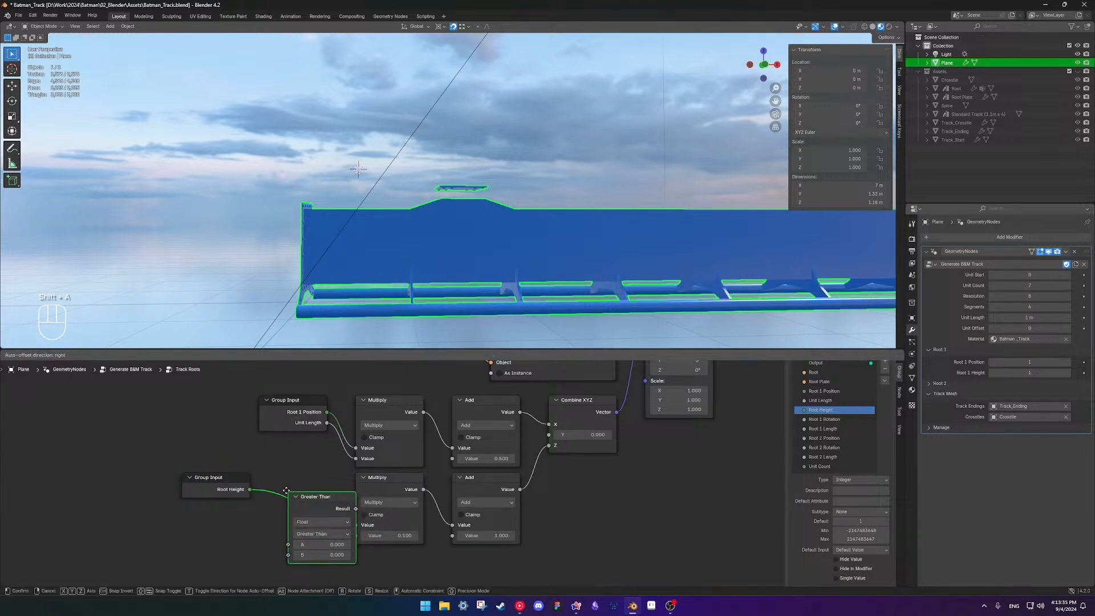
{"action": "left_click", "coordinate": [265, 474]}
Change the Root Height comparison to Equal and set its B value to 1
{"action": "left_click", "coordinate": [302, 514]}
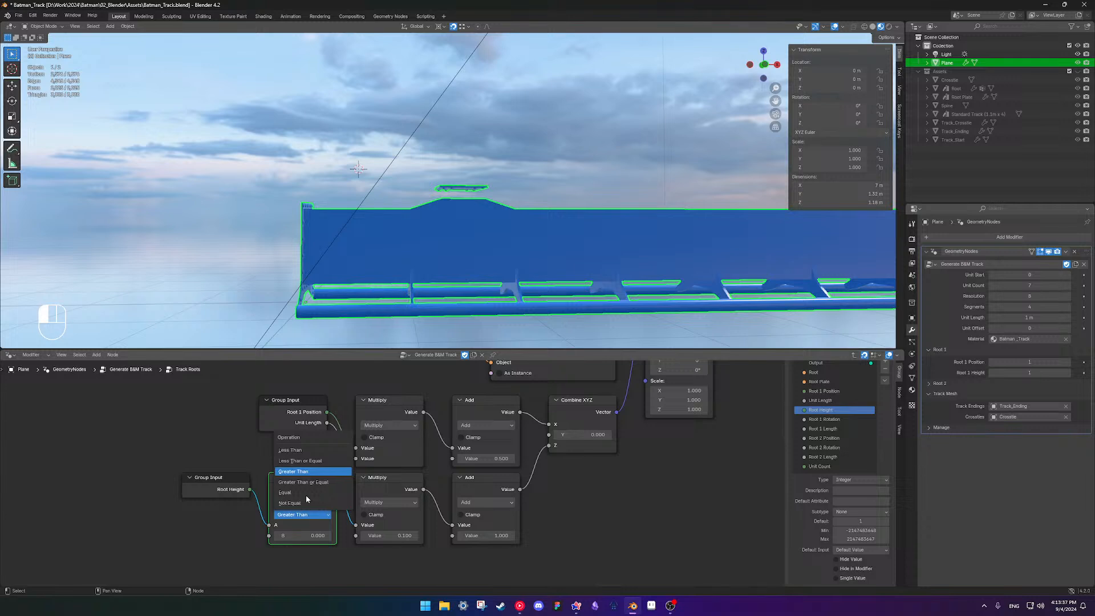
{"action": "left_click", "coordinate": [311, 491]}
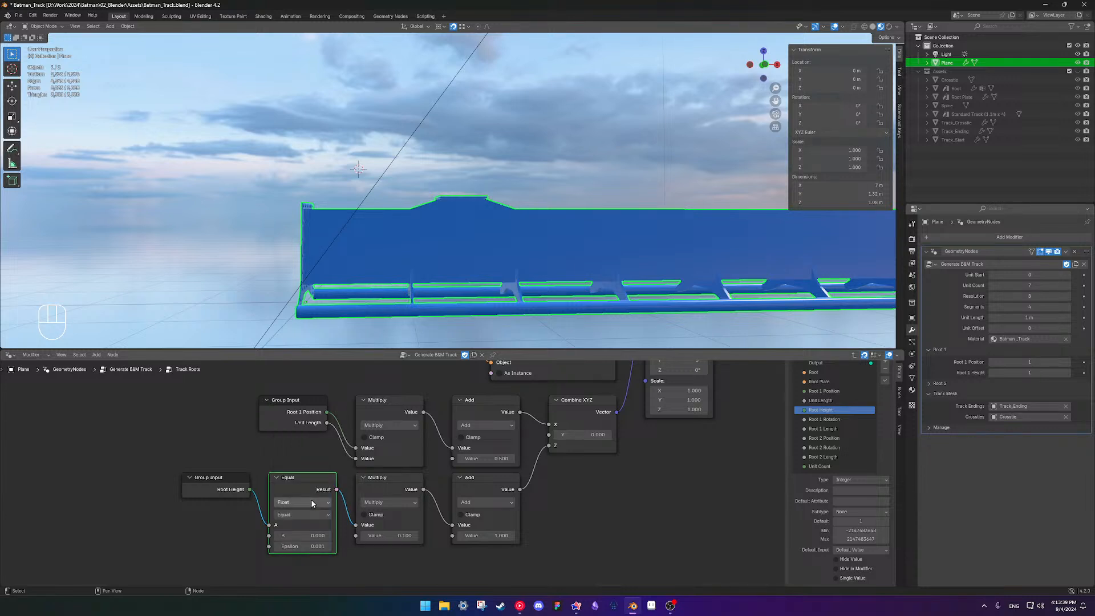
{"action": "left_click", "coordinate": [302, 535]}
{"action": "type", "text": "1"}
{"action": "key", "text": "Return"}
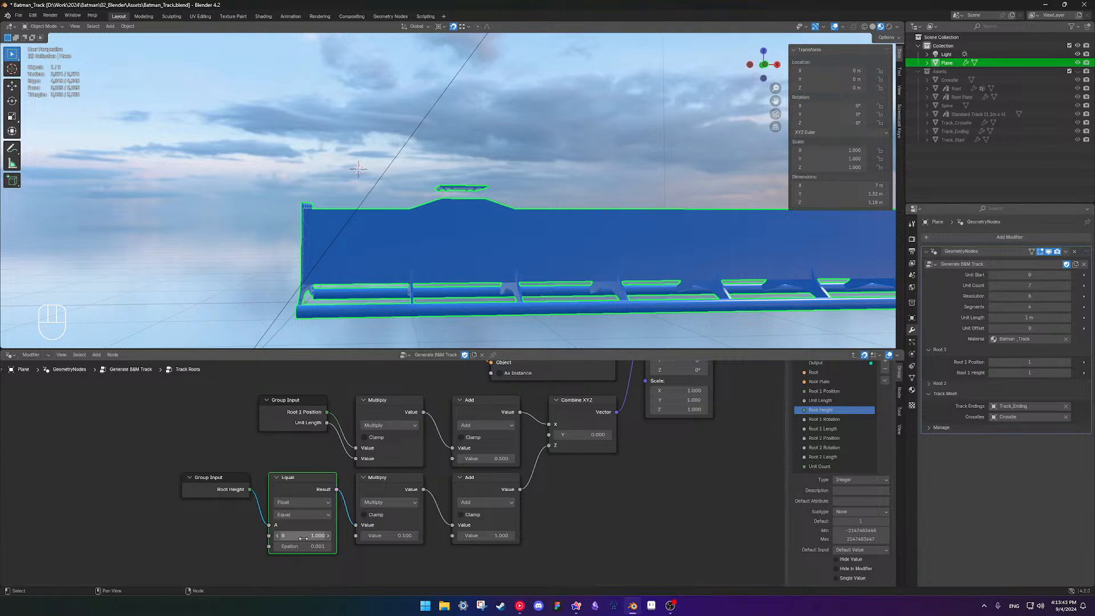
Move the Root Height input and Equal nodes away from the Multiply node to make room for another node
{"action": "scroll", "coordinate": [303, 496], "scroll_direction": "down", "scroll_amount": 2}
{"action": "left_click_drag", "start_coordinate": [299, 468], "coordinate": [333, 489]}
{"action": "left_click", "coordinate": [340, 484]}
{"action": "key", "text": "ctrl+z"}
{"action": "left_click_drag", "start_coordinate": [265, 449], "coordinate": [356, 515]}
{"action": "left_click_drag", "start_coordinate": [351, 468], "coordinate": [285, 468]}
Add a Switch node driven by the Equal result and disconnect the existing link into the Multiply node
{"action": "key", "text": "shift+a"}
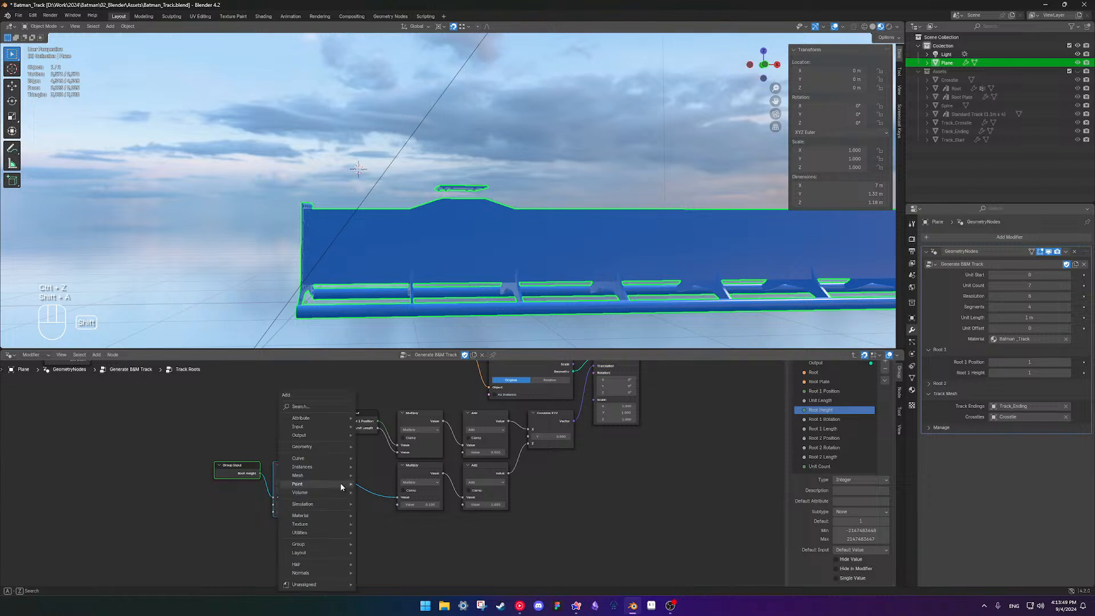
{"action": "type", "text": "sw"}
{"action": "key", "text": "Return"}
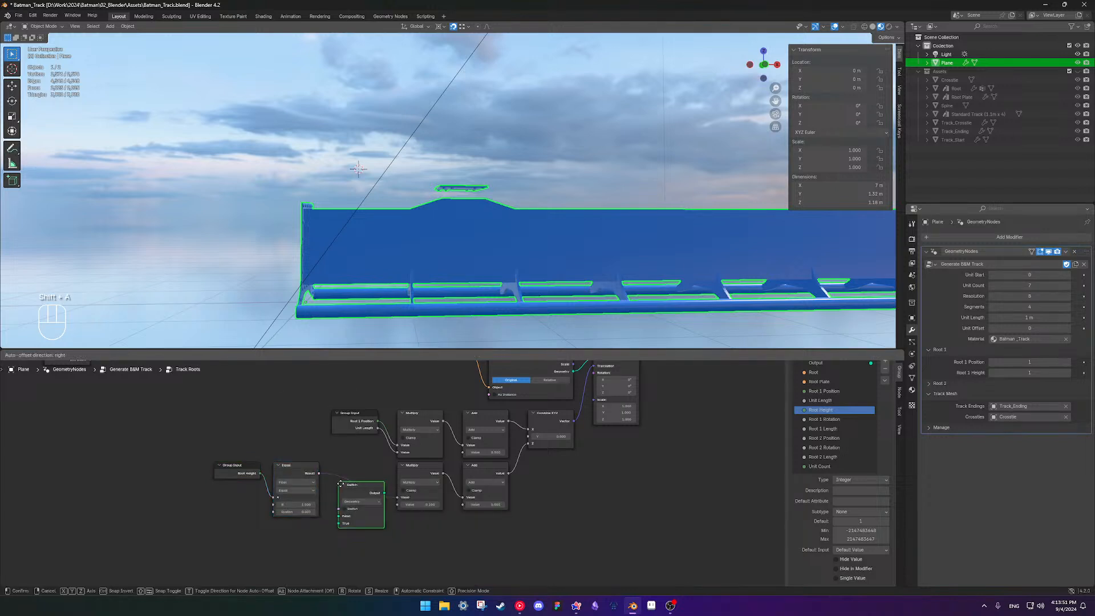
{"action": "left_click", "coordinate": [363, 503]}
{"action": "scroll", "coordinate": [362, 504], "scroll_direction": "up", "scroll_amount": 2}
{"action": "middle_click_drag", "start_coordinate": [362, 505], "coordinate": [384, 483]}
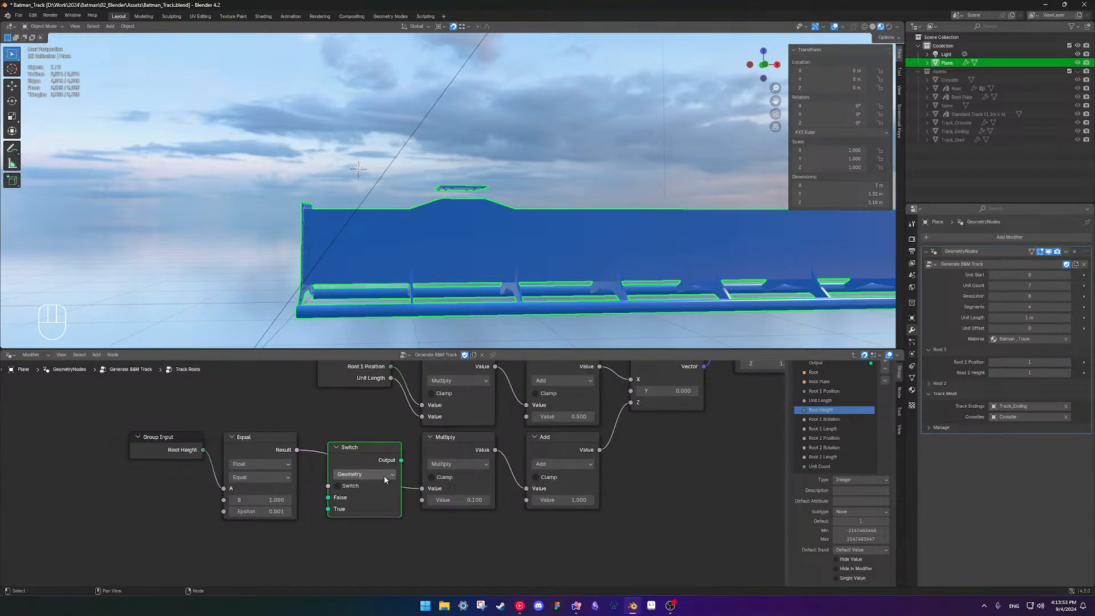
{"action": "left_click_drag", "start_coordinate": [297, 450], "coordinate": [328, 486]}
{"action": "left_click_drag", "start_coordinate": [422, 488], "coordinate": [376, 492]}
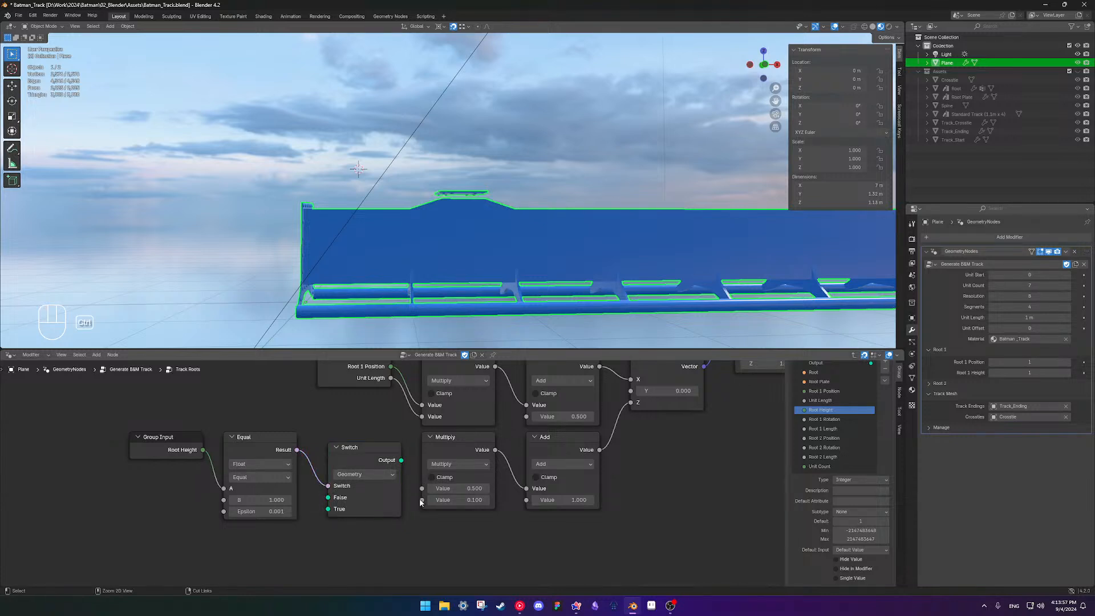
Set the Switch node's type to Integer and connect its output to the Multiply node's first value
{"action": "middle_click_drag", "start_coordinate": [333, 462], "coordinate": [355, 454]}
{"action": "left_click", "coordinate": [371, 466]}
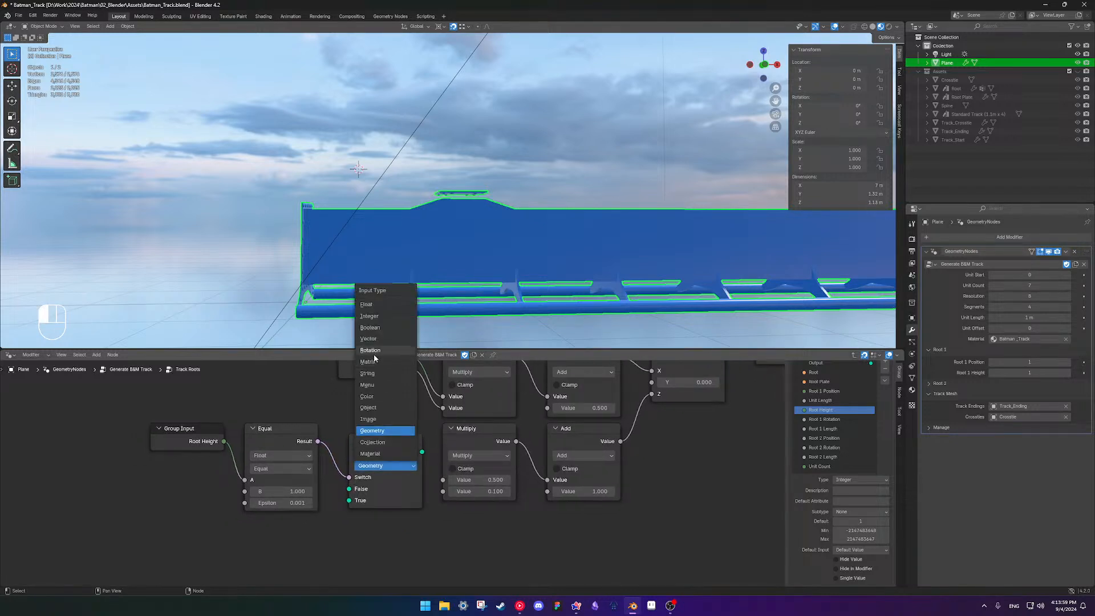
{"action": "left_click", "coordinate": [369, 316]}
{"action": "left_click_drag", "start_coordinate": [378, 439], "coordinate": [367, 429]}
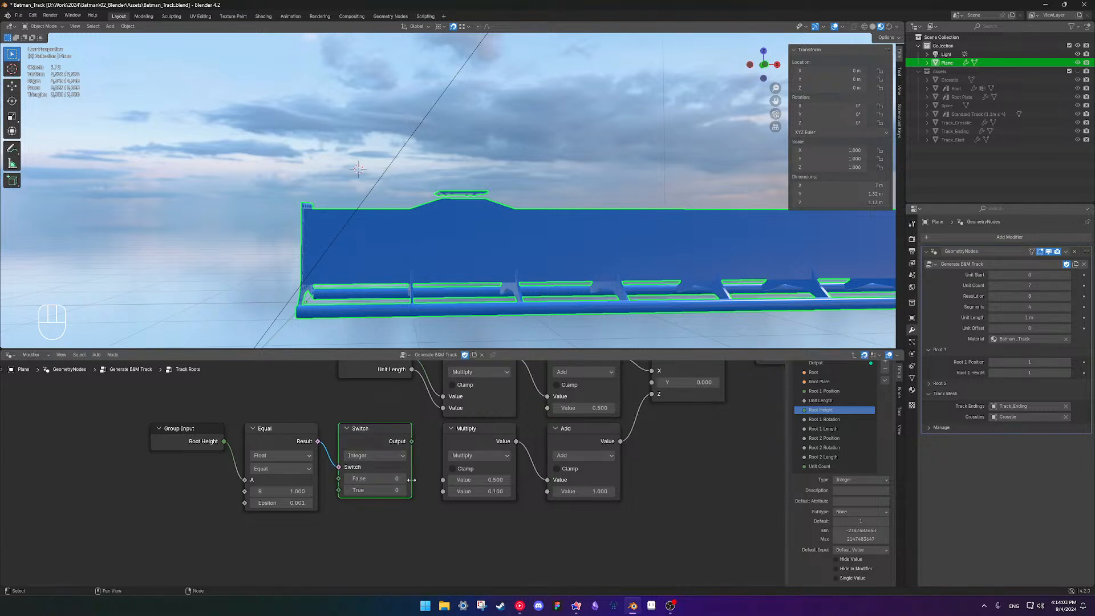
{"action": "left_click_drag", "start_coordinate": [411, 442], "coordinate": [440, 480]}
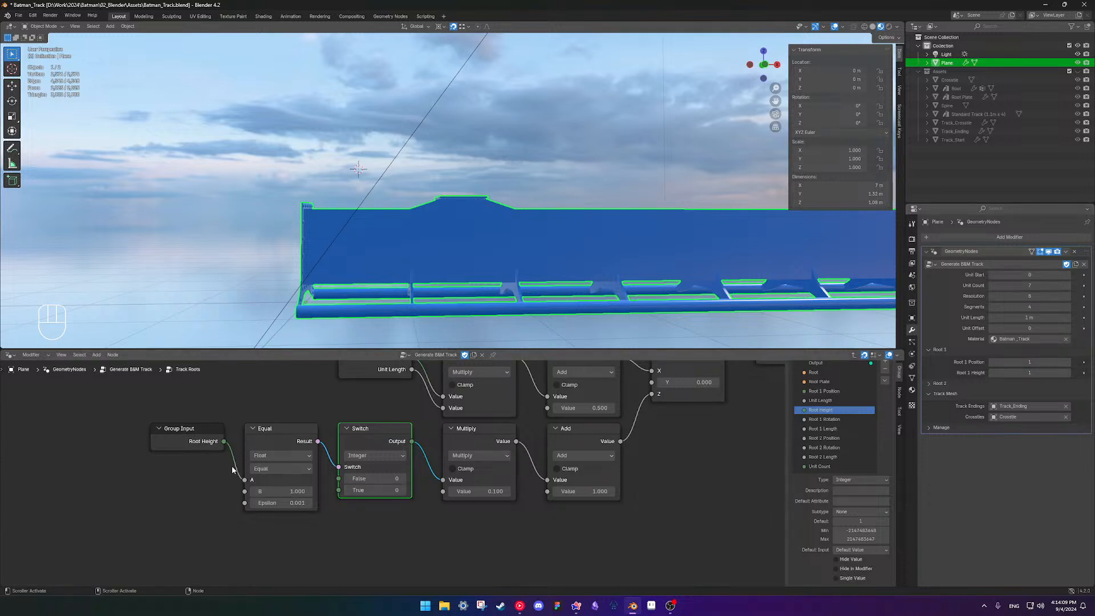
Duplicate the Root Height input node below Equal and connect it to the Switch node's False input
{"action": "left_click_drag", "start_coordinate": [196, 444], "coordinate": [220, 435]}
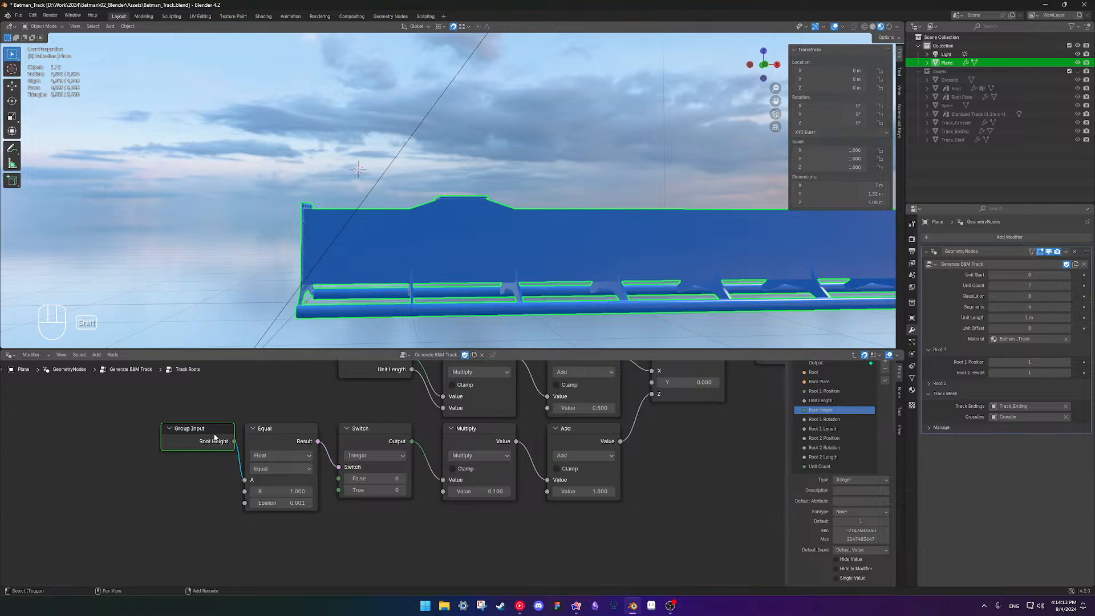
{"action": "key", "text": "shift+d"}
{"action": "left_click", "coordinate": [297, 532]}
{"action": "left_click_drag", "start_coordinate": [317, 535], "coordinate": [338, 478]}
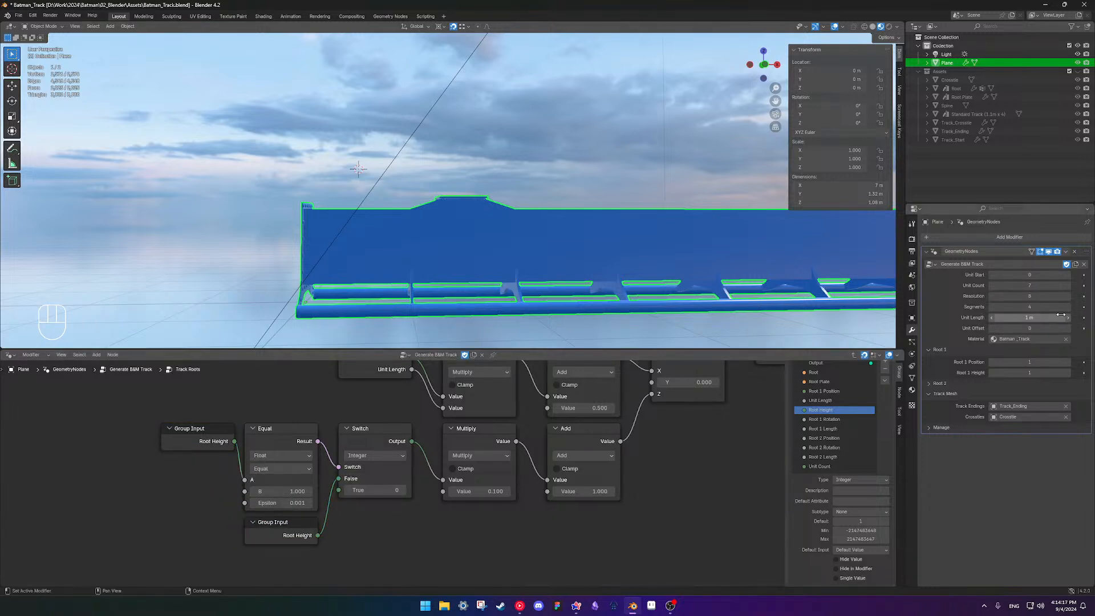
Raise the modifier's Root 1 Height to 2 to test the plate's offset
{"action": "left_click", "coordinate": [1043, 373]}
{"action": "mouse_move", "coordinate": [1044, 372]}
{"action": "left_mouse_down"}
{"action": "mouse_move", "coordinate": [1066, 372]}
{"action": "mouse_move", "coordinate": [1049, 372]}
{"action": "left_mouse_up"}
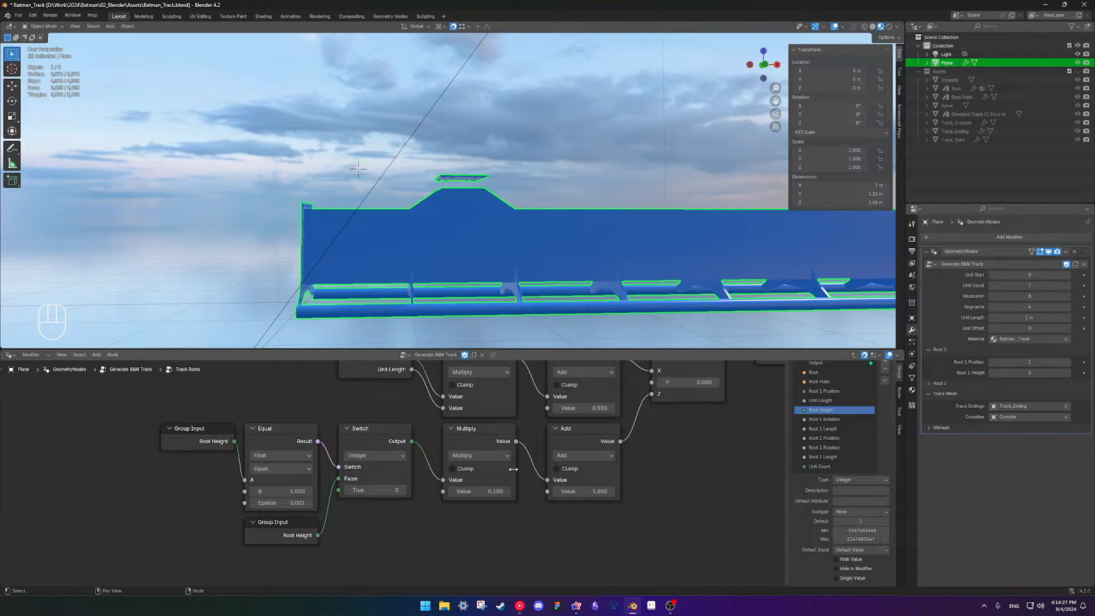
Try a factor of 0.05 in the Root Height chain's Multiply node and test it by varying Root 1 Height
{"action": "middle_click_drag", "start_coordinate": [573, 479], "coordinate": [543, 486]}
{"action": "mouse_move", "coordinate": [456, 498]}
{"action": "left_mouse_down"}
{"action": "mouse_move", "coordinate": [485, 498]}
{"action": "mouse_move", "coordinate": [433, 499]}
{"action": "mouse_move", "coordinate": [456, 498]}
{"action": "left_mouse_up"}
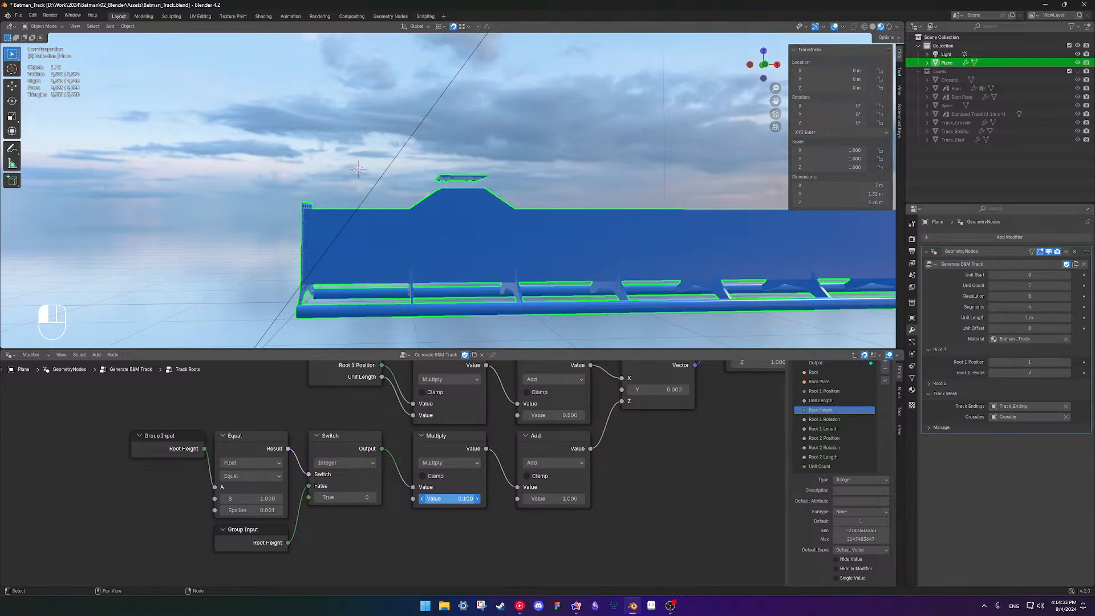
{"action": "left_click", "coordinate": [445, 499]}
{"action": "type", "text": "0.05"}
{"action": "key", "text": "Return"}
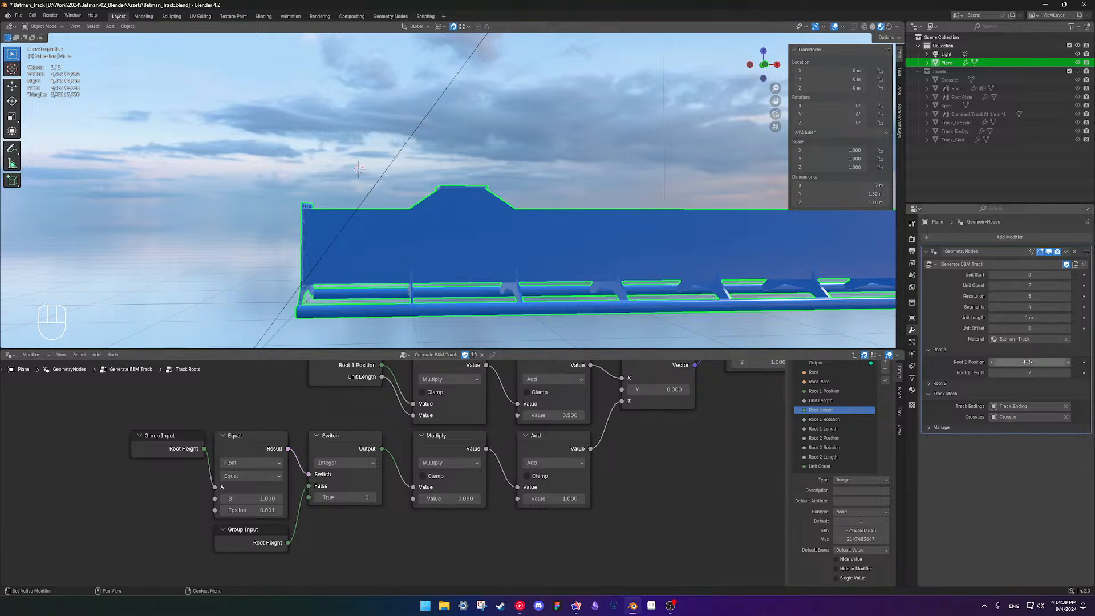
{"action": "left_click_drag", "start_coordinate": [1020, 372], "coordinate": [1035, 372]}
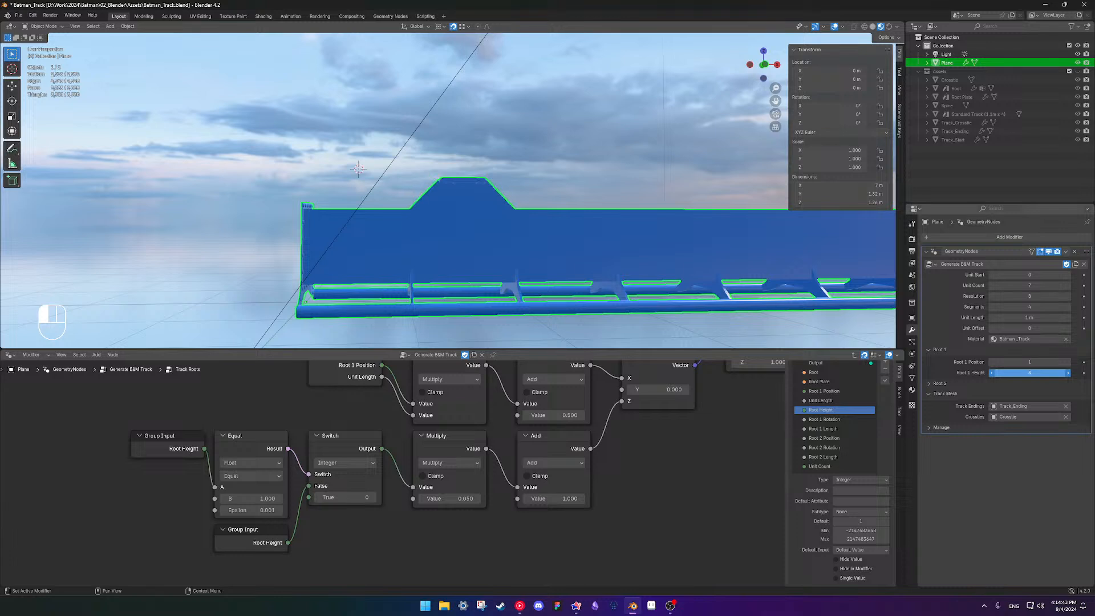
{"action": "left_click_drag", "start_coordinate": [1035, 372], "coordinate": [1020, 373]}
Set the Root Height chain's Multiply factor to 0.1 and inspect the node's output value
{"action": "scroll", "coordinate": [480, 510], "scroll_direction": "up", "scroll_amount": 1}
{"action": "left_click", "coordinate": [478, 505]}
{"action": "left_click", "coordinate": [437, 505]}
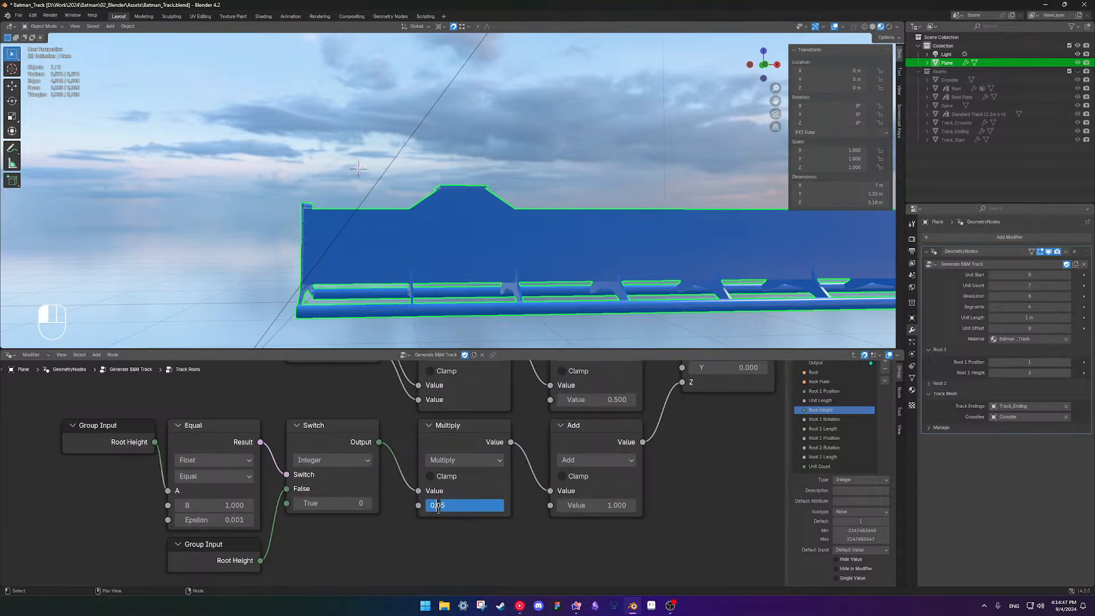
{"action": "left_click", "coordinate": [460, 505]}
{"action": "key", "text": "BackSpace"}
{"action": "type", "text": "1"}
{"action": "key", "text": "Return"}
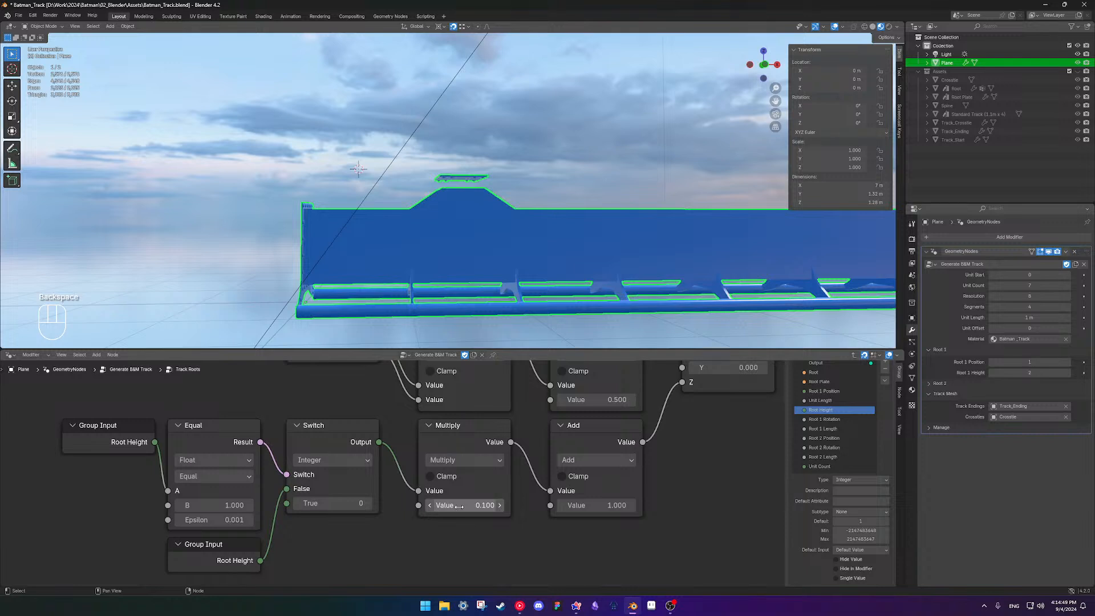
{"action": "mouse_move", "coordinate": [511, 446]}
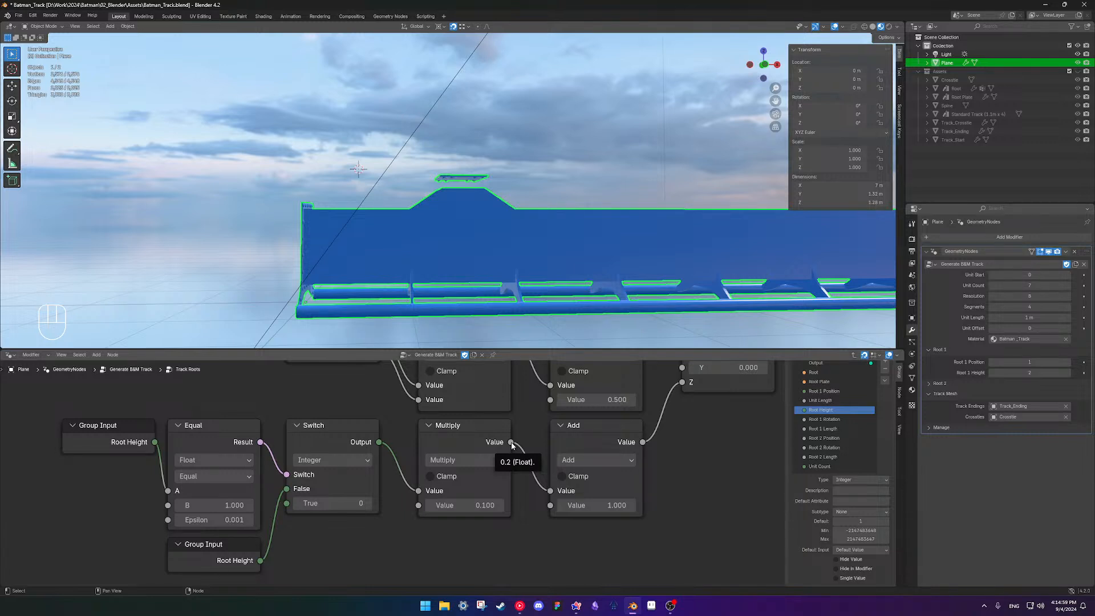
{"action": "middle_click_drag", "start_coordinate": [501, 243], "coordinate": [503, 277]}
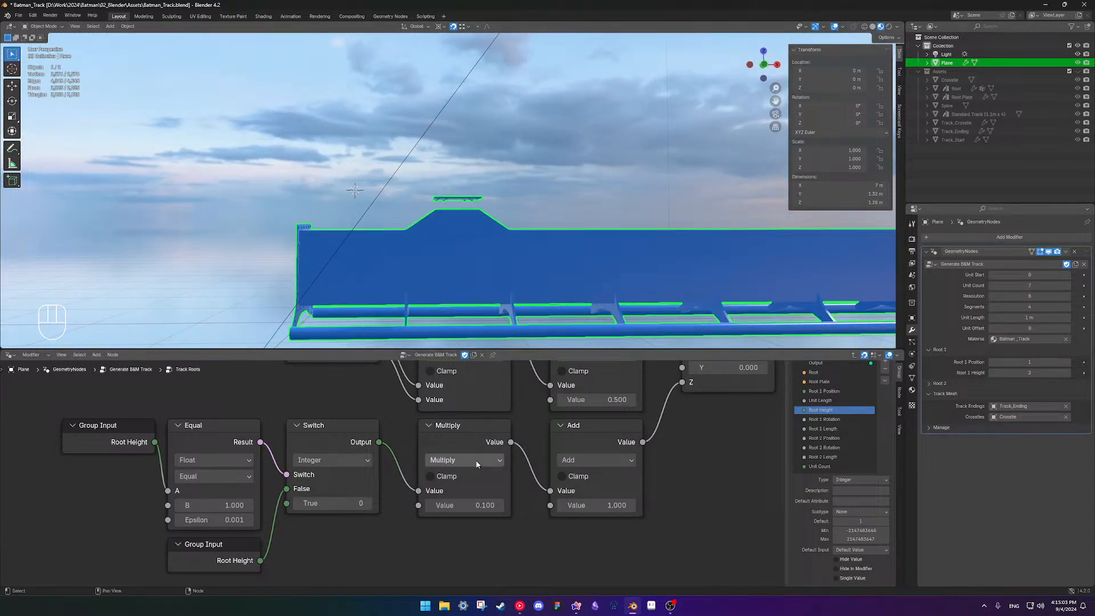
Move both Root Height inputs, Equal and Switch together away from Multiply to make room for another node
{"action": "middle_click_drag", "start_coordinate": [490, 462], "coordinate": [495, 469]}
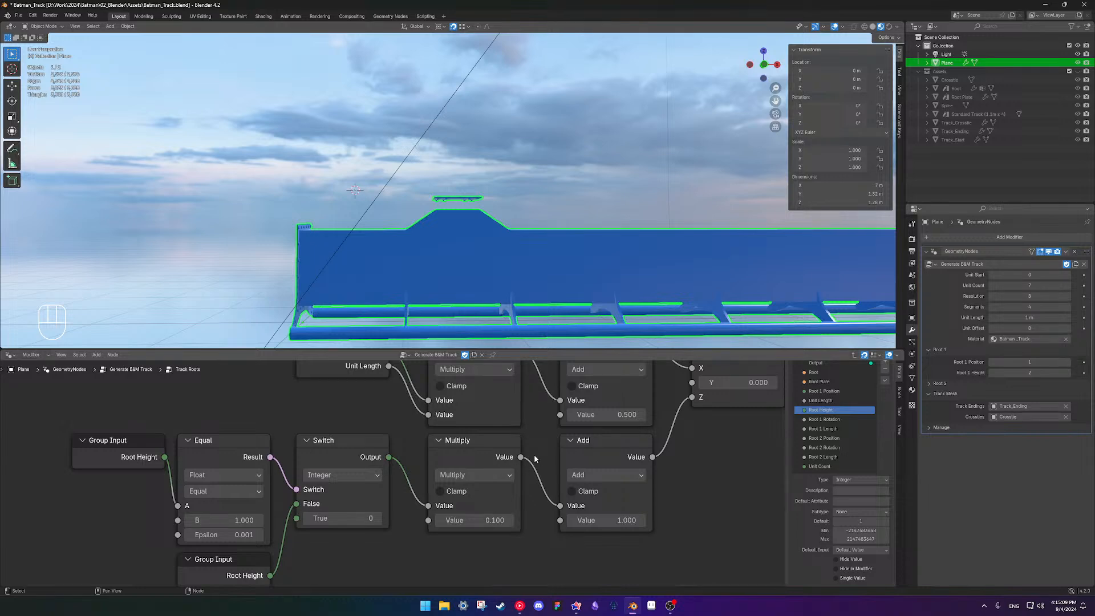
{"action": "scroll", "coordinate": [424, 453], "scroll_direction": "down", "scroll_amount": 3}
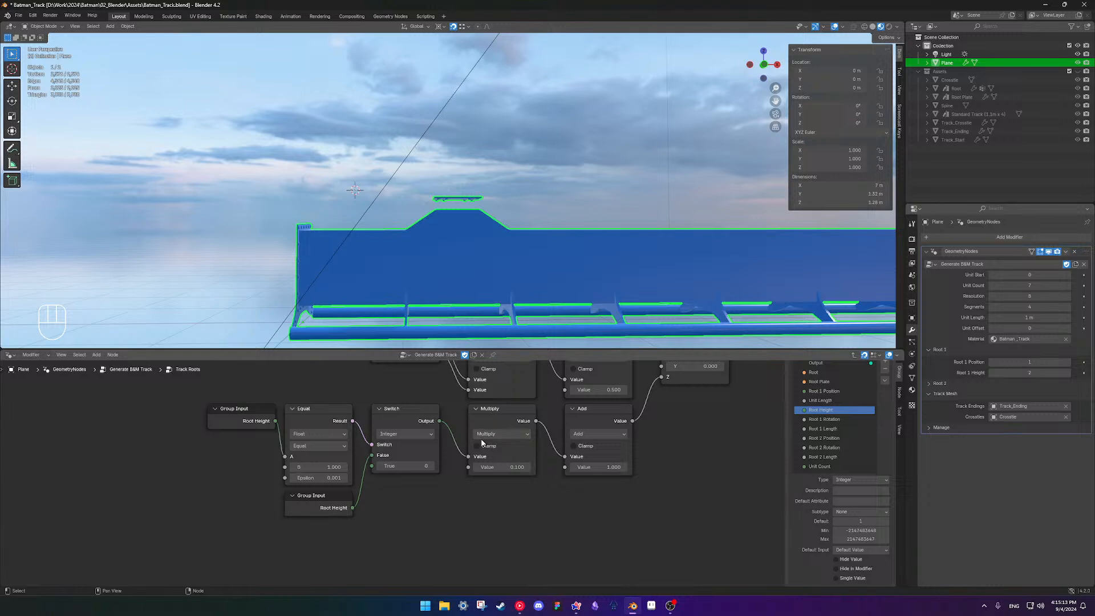
{"action": "left_click_drag", "start_coordinate": [176, 388], "coordinate": [373, 522]}
{"action": "left_click_drag", "start_coordinate": [395, 410], "coordinate": [308, 411]}
{"action": "key", "text": "shift+d"}
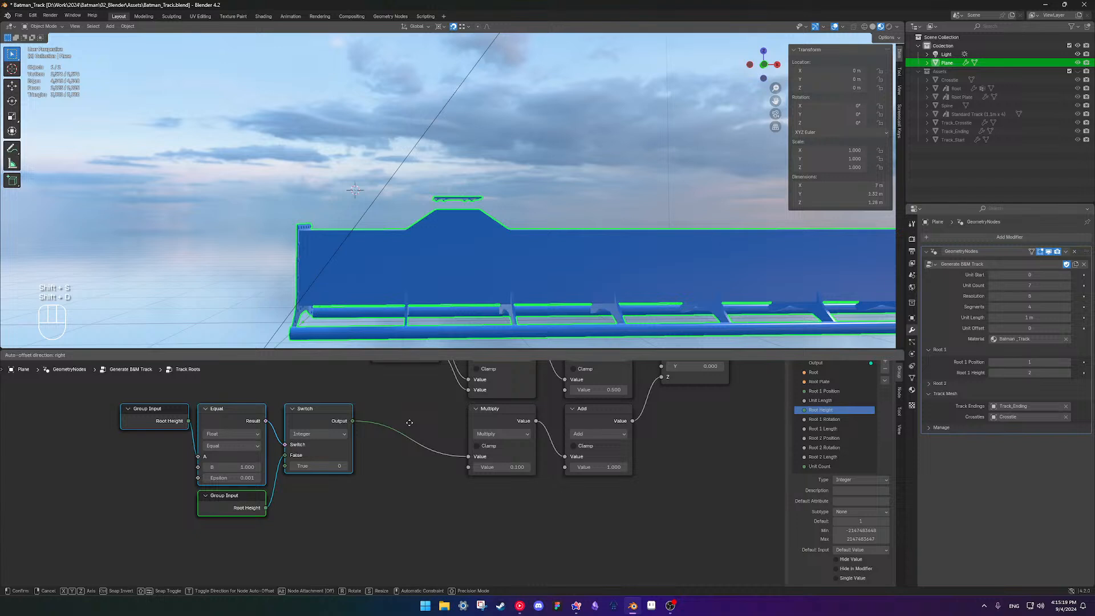
{"action": "right_click", "coordinate": [390, 427]}
{"action": "key", "text": "g"}
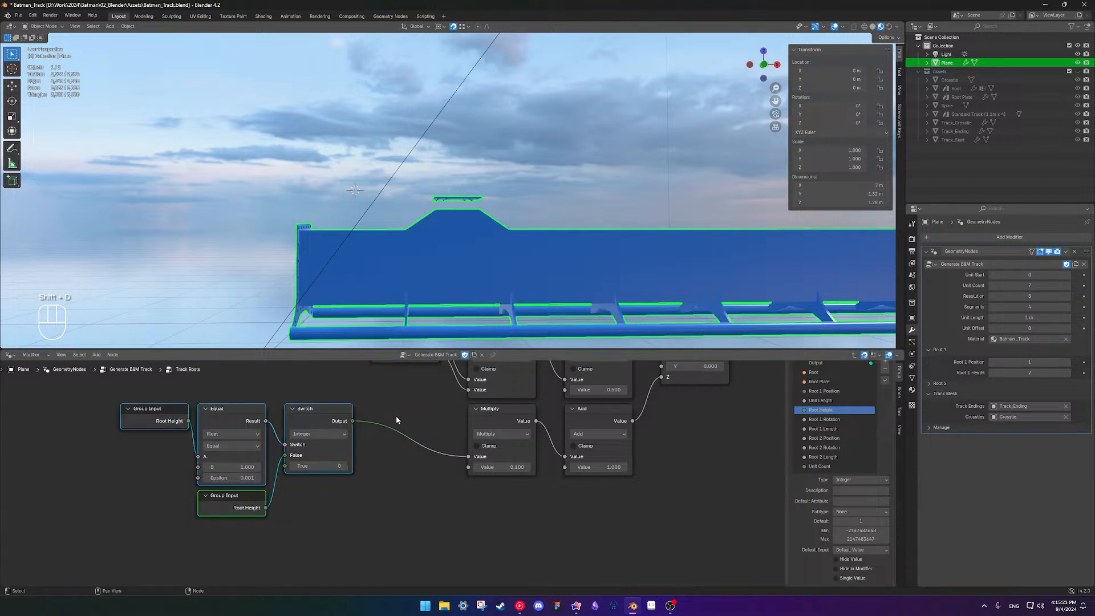
{"action": "key", "text": "ctrl+z"}
Insert a Math node between Switch and Multiply, set to Subtract with a value of 1
{"action": "key", "text": "shift+a"}
{"action": "mouse_move", "coordinate": [397, 422]}
{"action": "type", "text": "th"}
{"action": "key", "text": "Return"}
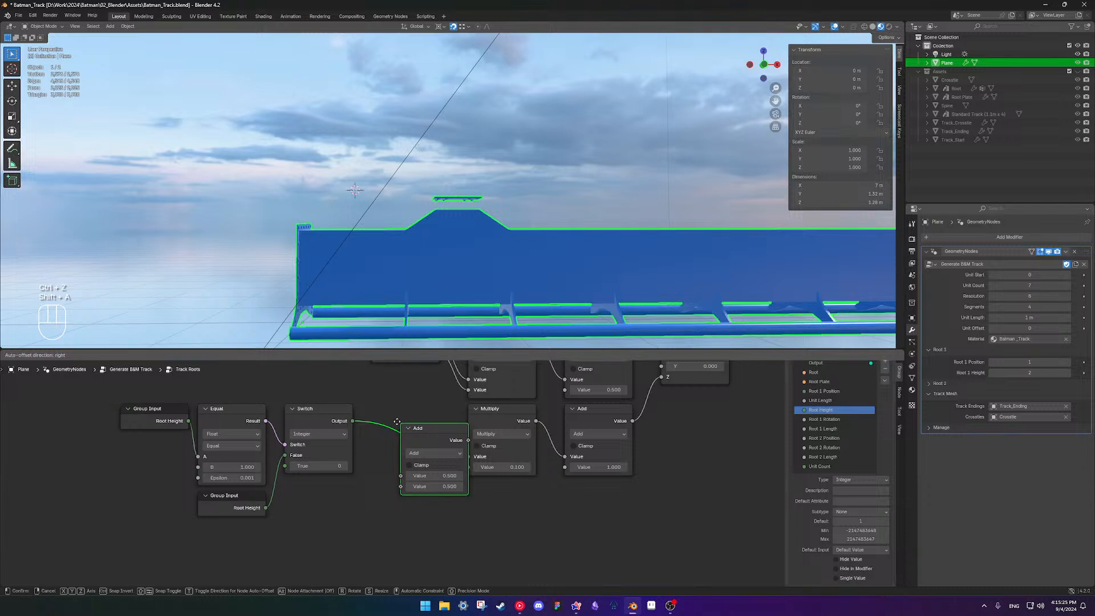
{"action": "left_click", "coordinate": [376, 407]}
{"action": "left_click", "coordinate": [408, 433]}
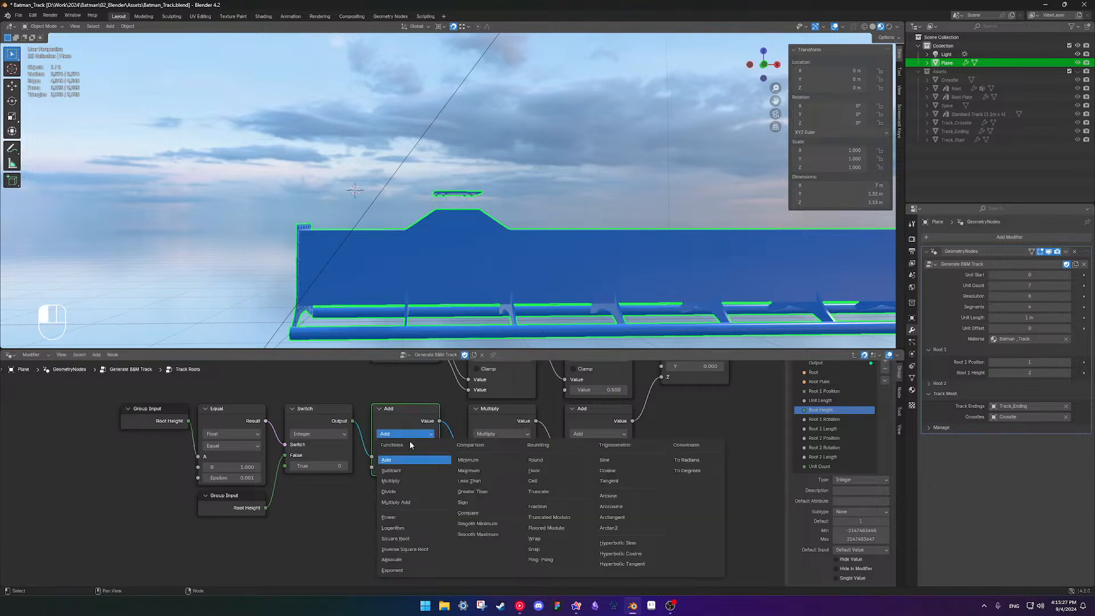
{"action": "left_click", "coordinate": [413, 463]}
{"action": "double_click", "coordinate": [410, 466]}
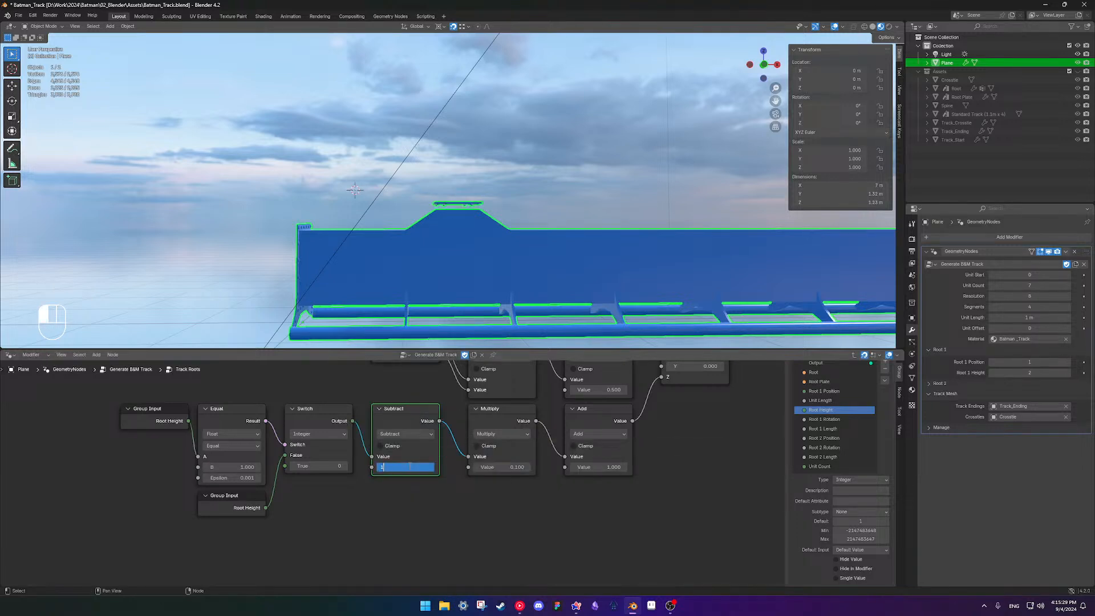
{"action": "key", "text": "Return"}
Test the Root Plate's fit on the gusset by lowering Root 1 Height to 1 and raising it back to 2
{"action": "middle_click_drag", "start_coordinate": [635, 286], "coordinate": [806, 313]}
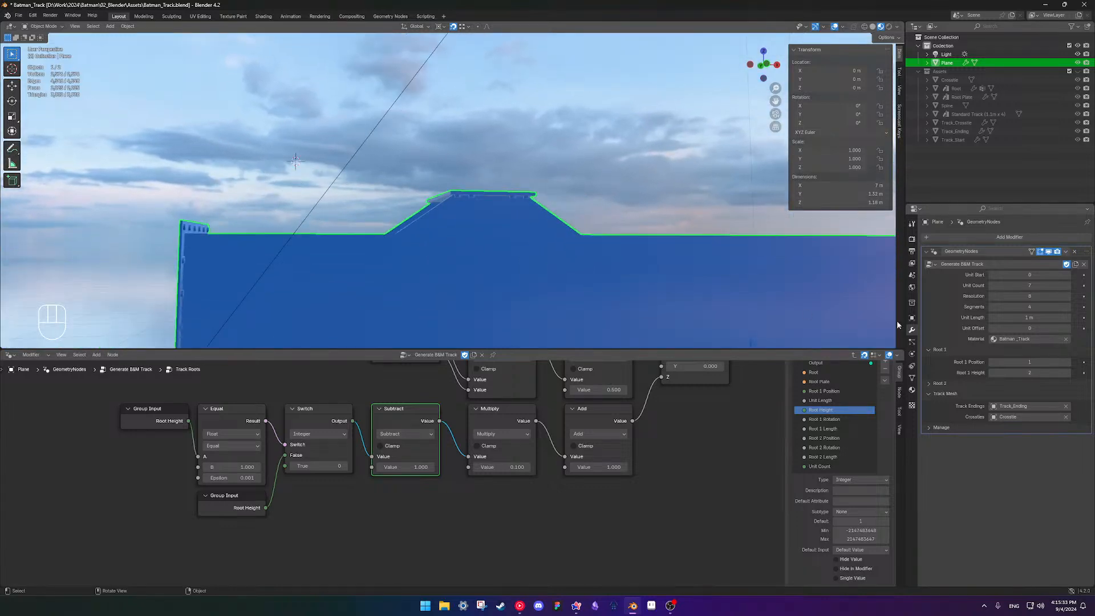
{"action": "mouse_move", "coordinate": [1029, 372]}
{"action": "left_mouse_down"}
{"action": "mouse_move", "coordinate": [1054, 373]}
{"action": "mouse_move", "coordinate": [1023, 372]}
{"action": "left_mouse_up"}
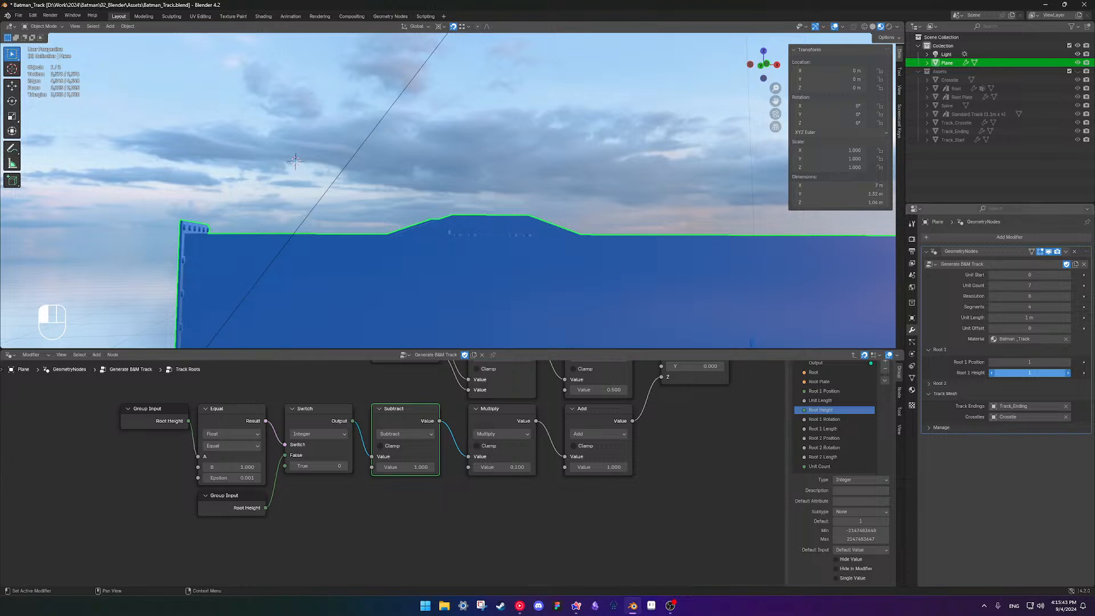
{"action": "left_click_drag", "start_coordinate": [1023, 373], "coordinate": [1032, 373]}
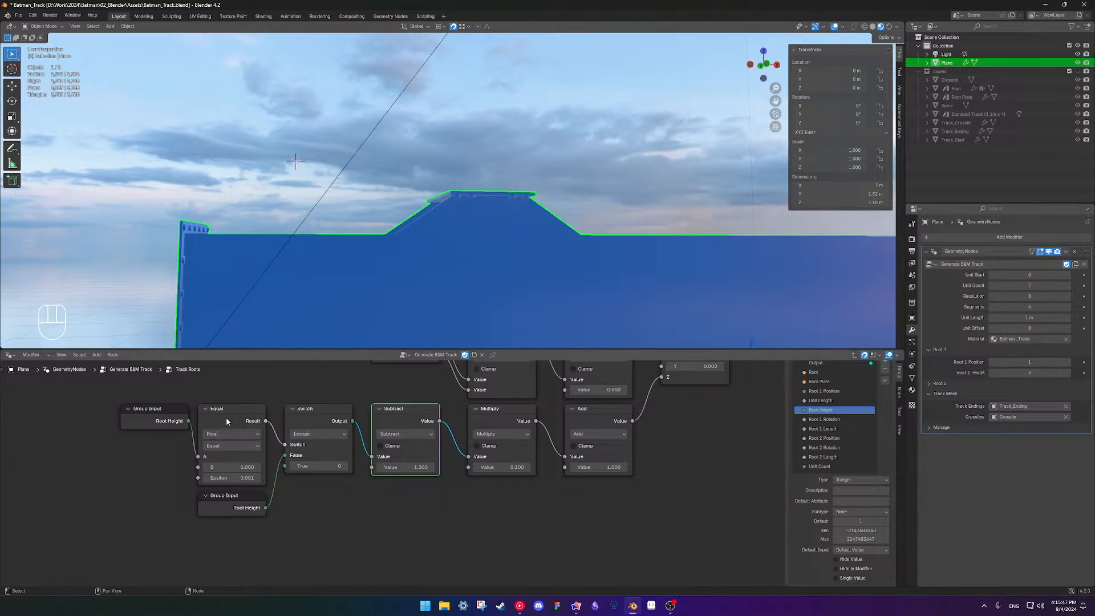
Delete the Equal, Switch and duplicated Root Height nodes, and connect the remaining Root Height input directly to Subtract
{"action": "left_click_drag", "start_coordinate": [227, 398], "coordinate": [310, 518]}
{"action": "key", "text": "x"}
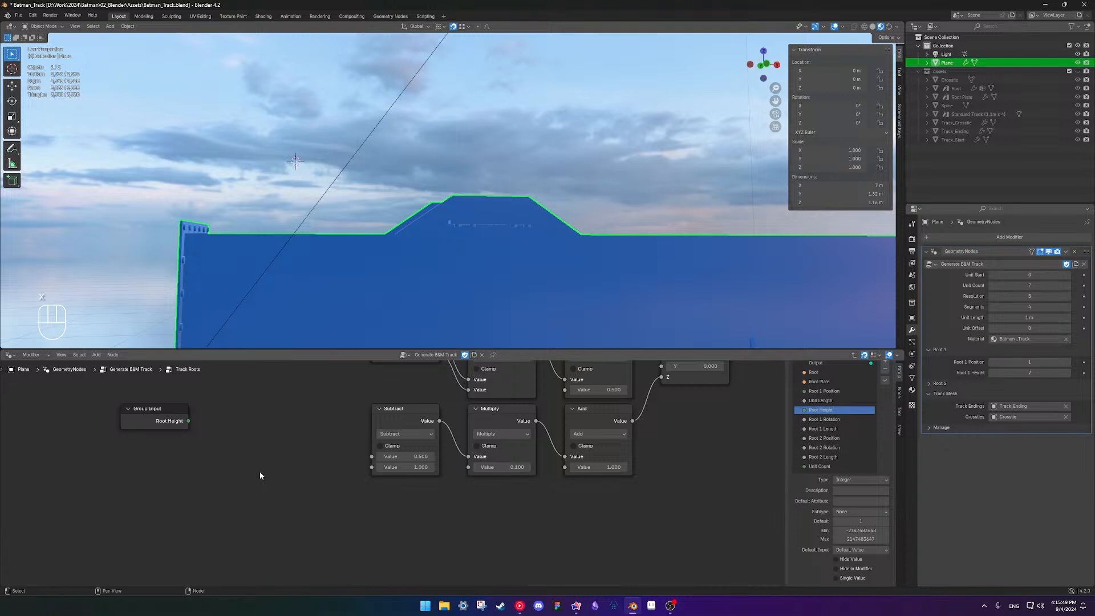
{"action": "left_click_drag", "start_coordinate": [188, 421], "coordinate": [369, 456]}
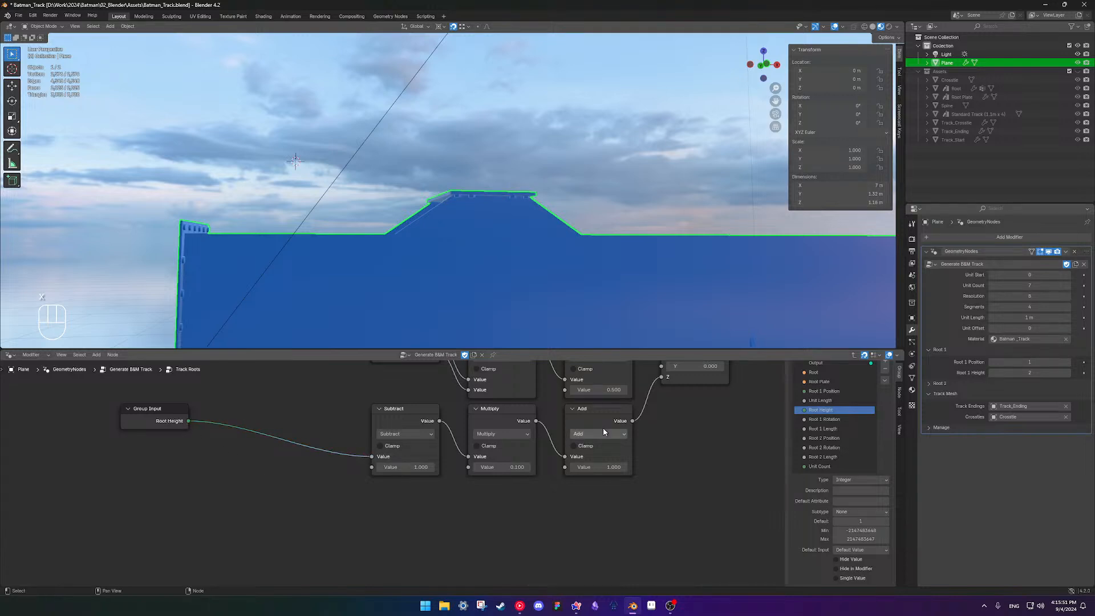
Set Root 1 Height to 1 and move the Root Height input node close to Subtract
{"action": "mouse_move", "coordinate": [1027, 372]}
{"action": "left_mouse_down"}
{"action": "mouse_move", "coordinate": [1049, 373]}
{"action": "mouse_move", "coordinate": [1025, 373]}
{"action": "left_mouse_up"}
{"action": "left_click_drag", "start_coordinate": [158, 421], "coordinate": [324, 421]}
{"action": "scroll", "coordinate": [382, 467], "scroll_direction": "down", "scroll_amount": 4}
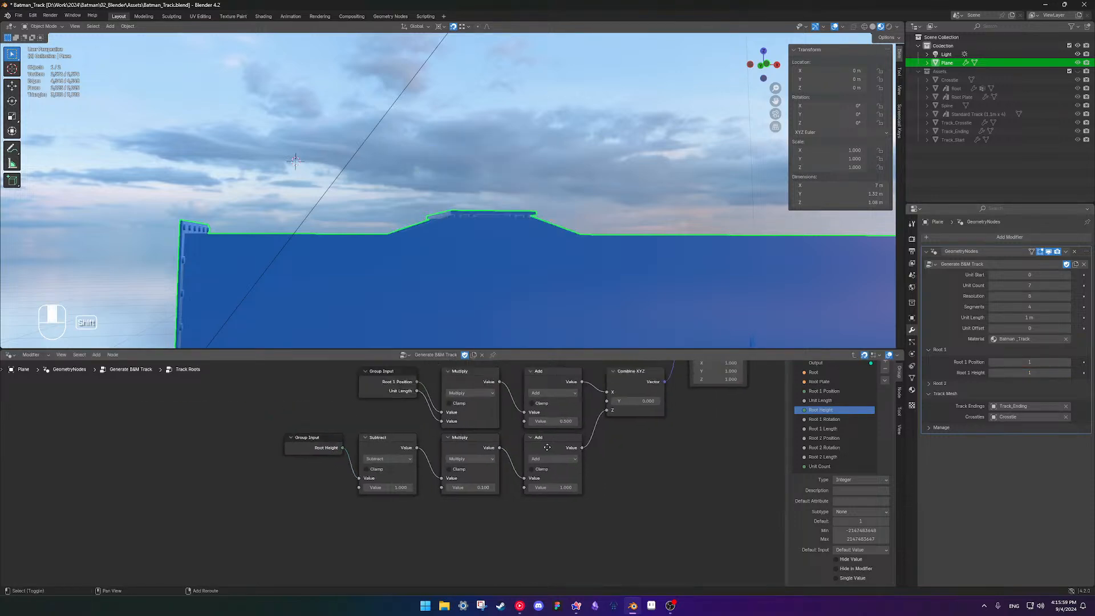
{"action": "scroll", "coordinate": [398, 456], "scroll_direction": "down", "scroll_amount": 1, "text": "shift"}
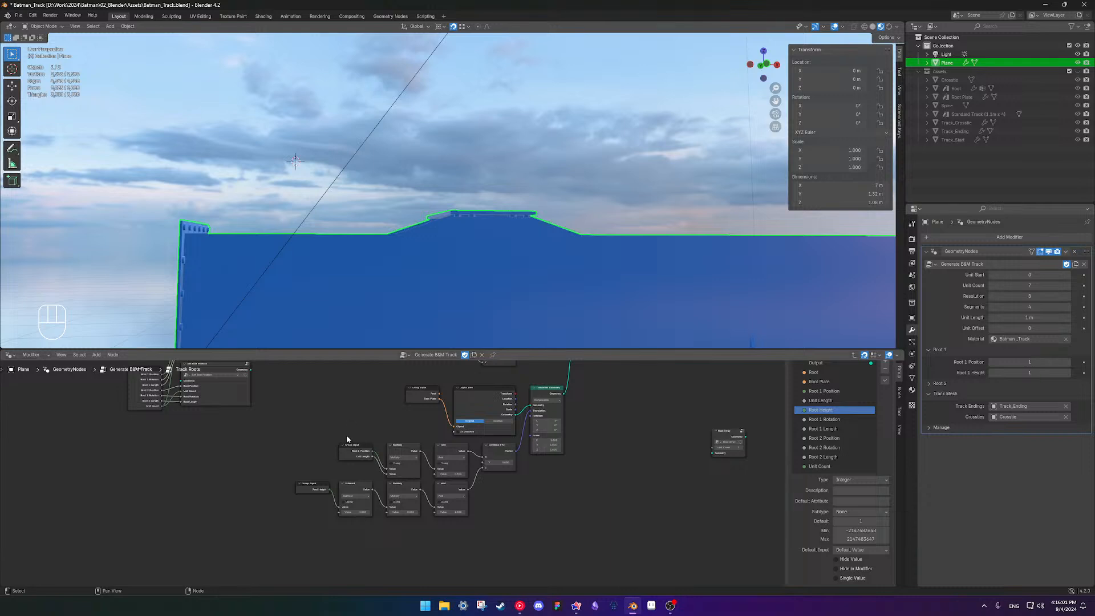
{"action": "left_click_drag", "start_coordinate": [314, 488], "coordinate": [308, 488]}
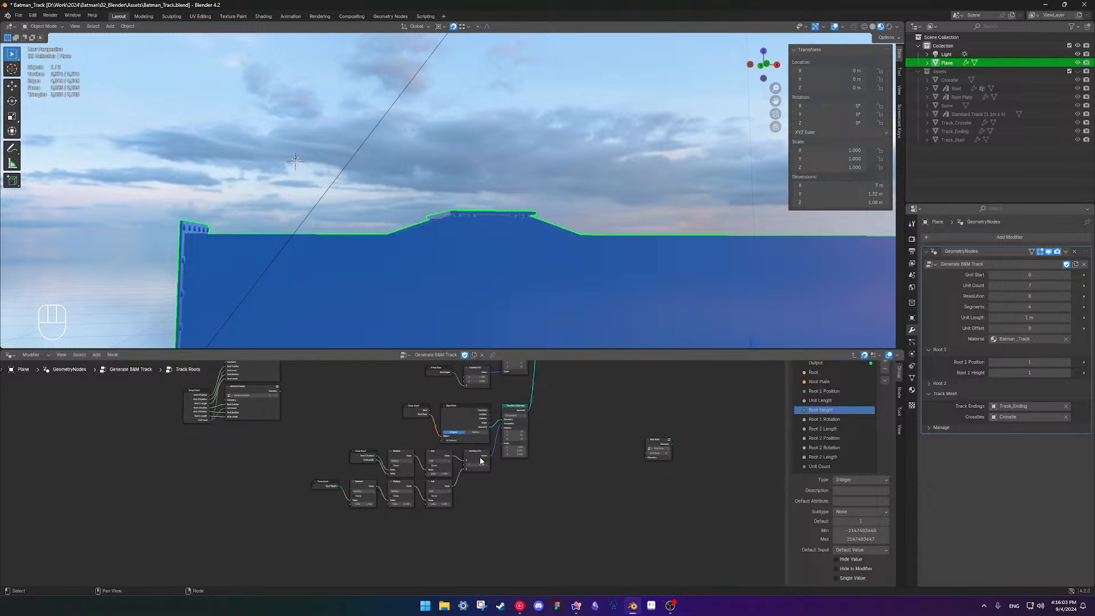
Examine the Track Roots node layout and the Root Plate's fit on the gusset from the end and side of the track
{"action": "scroll", "coordinate": [517, 441], "scroll_direction": "down", "scroll_amount": 2}
{"action": "middle_click_drag", "start_coordinate": [539, 411], "coordinate": [514, 474]}
{"action": "scroll", "coordinate": [495, 491], "scroll_direction": "down", "scroll_amount": 1}
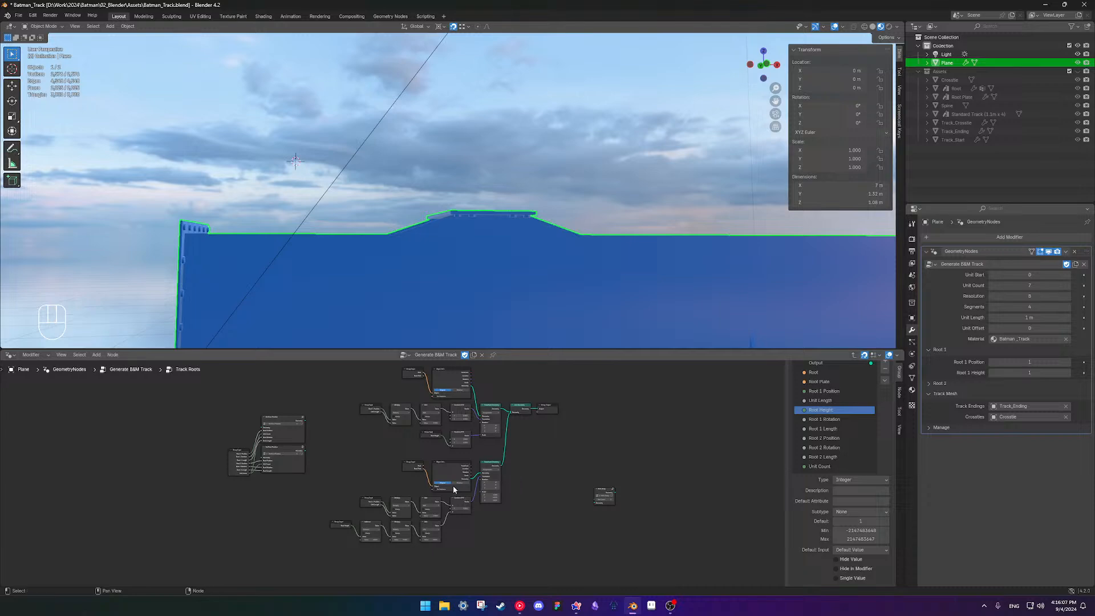
{"action": "scroll", "coordinate": [516, 489], "scroll_direction": "up", "scroll_amount": 4}
{"action": "middle_click_drag", "start_coordinate": [583, 486], "coordinate": [570, 504]}
{"action": "scroll", "coordinate": [555, 429], "scroll_direction": "down", "scroll_amount": 1}
{"action": "scroll", "coordinate": [508, 285], "scroll_direction": "down", "scroll_amount": 5}
{"action": "scroll", "coordinate": [518, 253], "scroll_direction": "up", "scroll_amount": 3}
{"action": "middle_click_drag", "start_coordinate": [518, 256], "coordinate": [431, 254]}
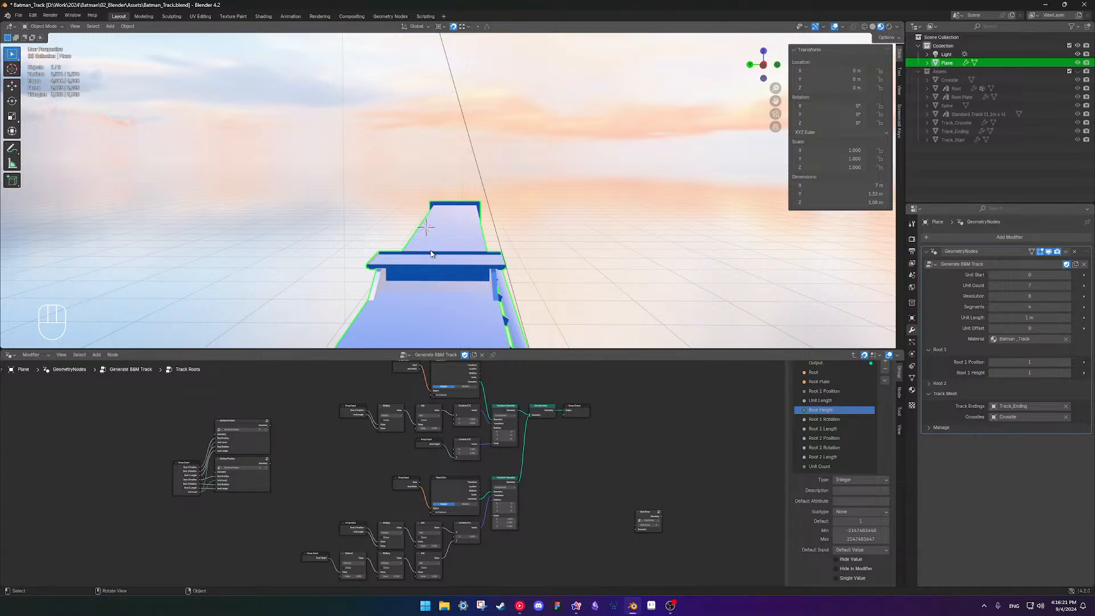
{"action": "middle_click_drag", "start_coordinate": [431, 254], "coordinate": [478, 227]}
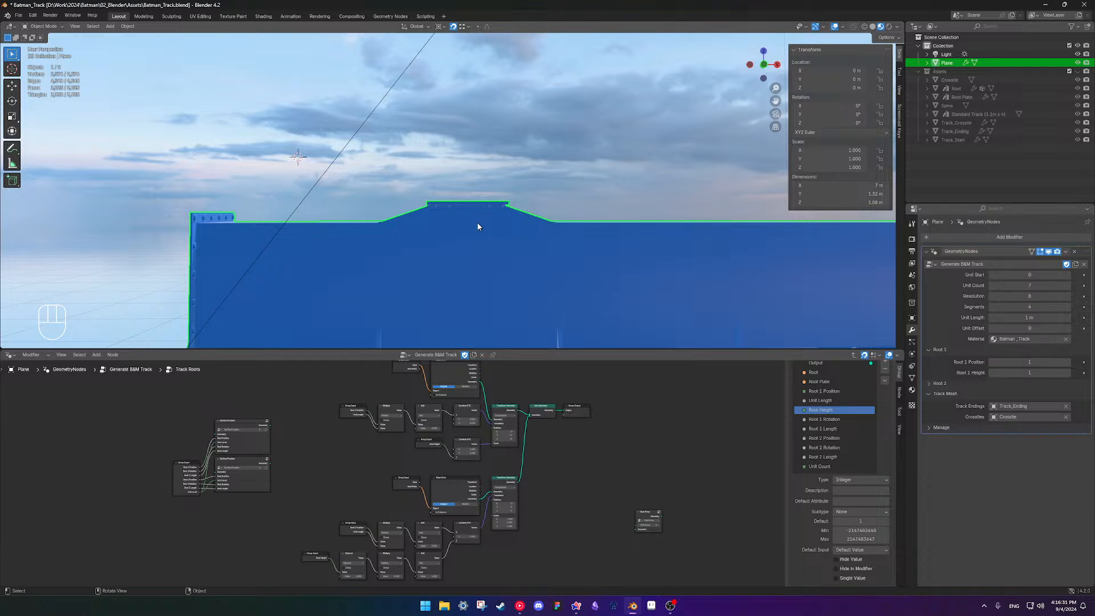
{"action": "scroll", "coordinate": [546, 446], "scroll_direction": "down", "scroll_amount": 2}
{"action": "middle_click_drag", "start_coordinate": [536, 453], "coordinate": [521, 484]}
{"action": "scroll", "coordinate": [522, 484], "scroll_direction": "up", "scroll_amount": 1}
{"action": "scroll", "coordinate": [521, 486], "scroll_direction": "up", "scroll_amount": 1}
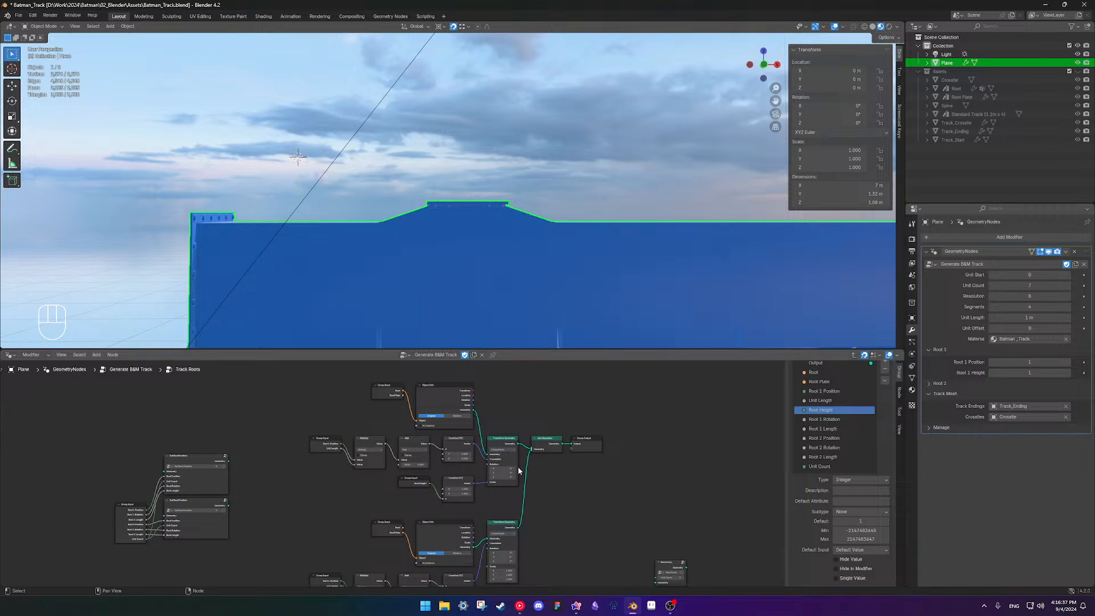
{"action": "scroll", "coordinate": [562, 224], "scroll_direction": "down", "scroll_amount": 5}
{"action": "mouse_move", "coordinate": [555, 235]}
{"action": "middle_mouse_down"}
{"action": "mouse_move", "coordinate": [558, 251]}
{"action": "mouse_move", "coordinate": [555, 234]}
{"action": "middle_mouse_up"}
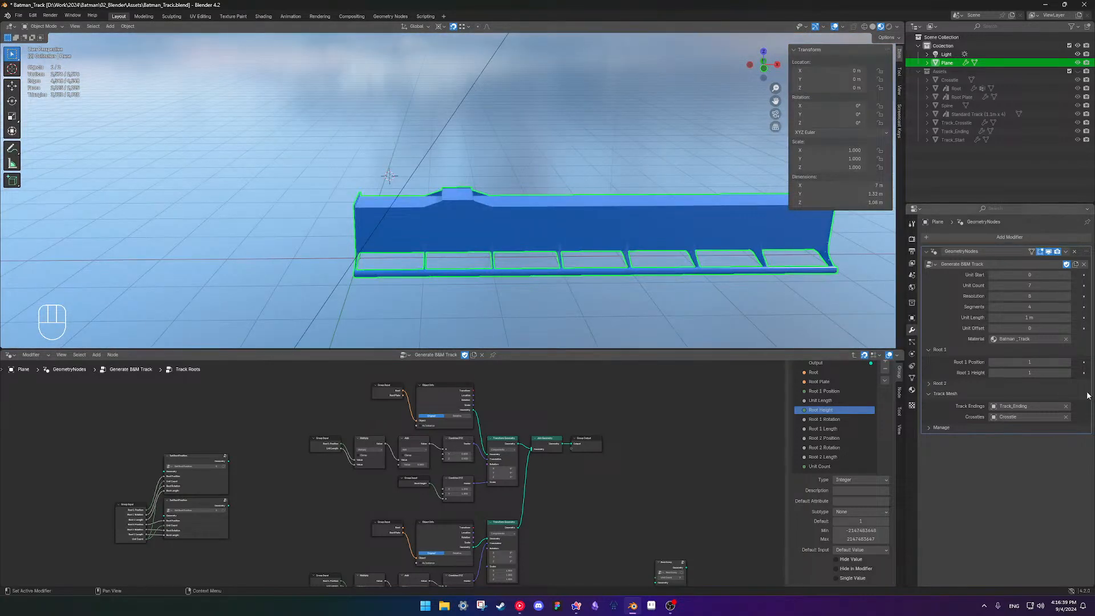
Try to lower Root 1 Position below 1, and set that input's minimum to 0 in the Generate B&M Track group
{"action": "left_click_drag", "start_coordinate": [999, 362], "coordinate": [990, 362]}
{"action": "scroll", "coordinate": [704, 508], "scroll_direction": "up", "scroll_amount": 3}
{"action": "scroll", "coordinate": [564, 506], "scroll_direction": "down", "scroll_amount": 3}
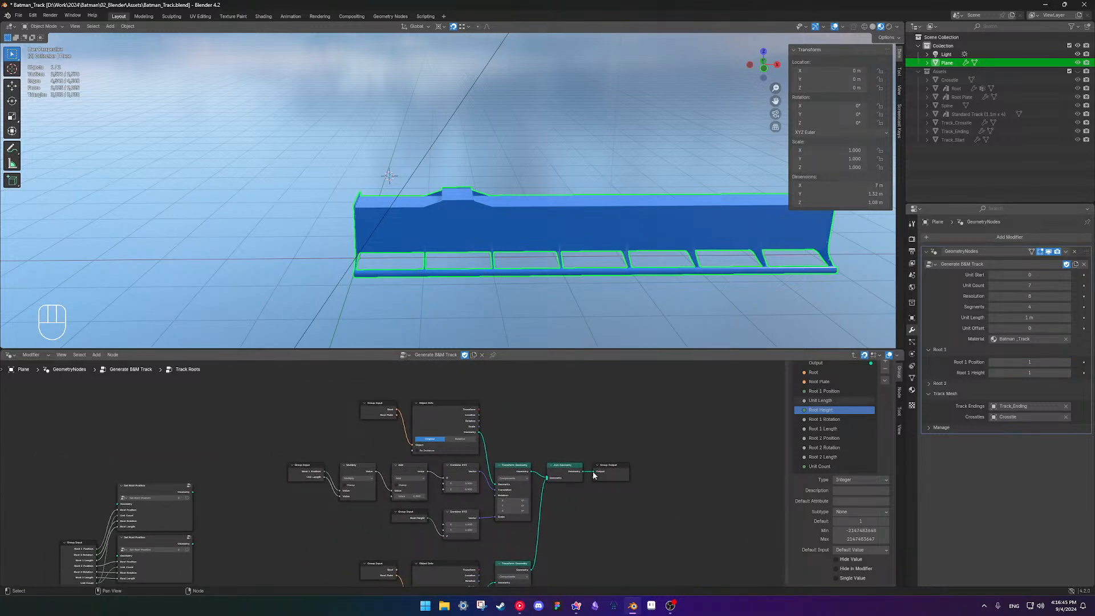
{"action": "key", "text": "Tab"}
{"action": "scroll", "coordinate": [434, 484], "scroll_direction": "up", "scroll_amount": 4}
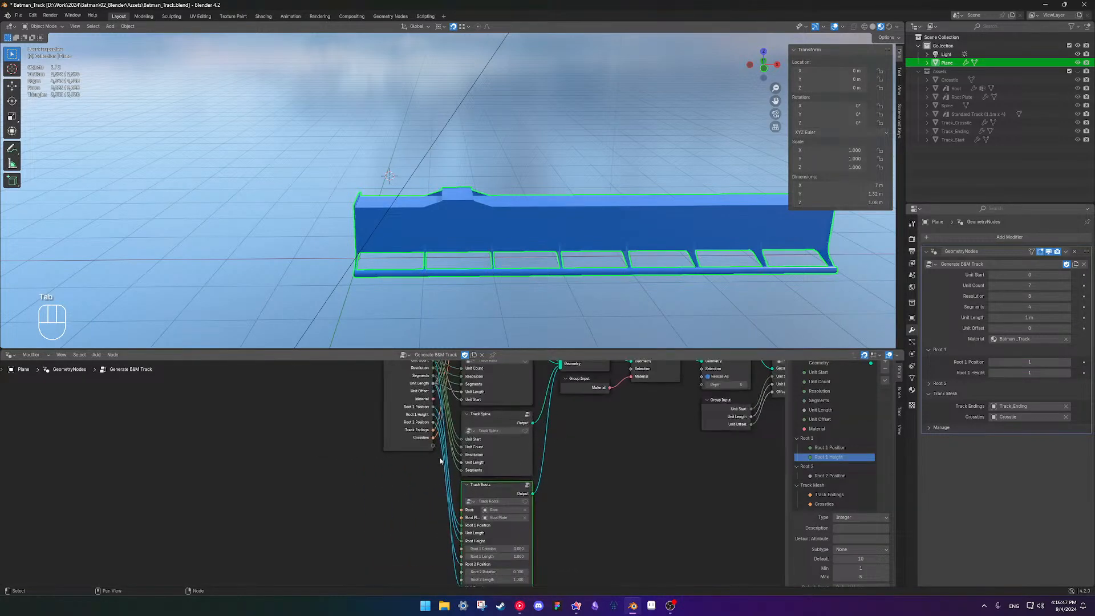
{"action": "left_click", "coordinate": [830, 449]}
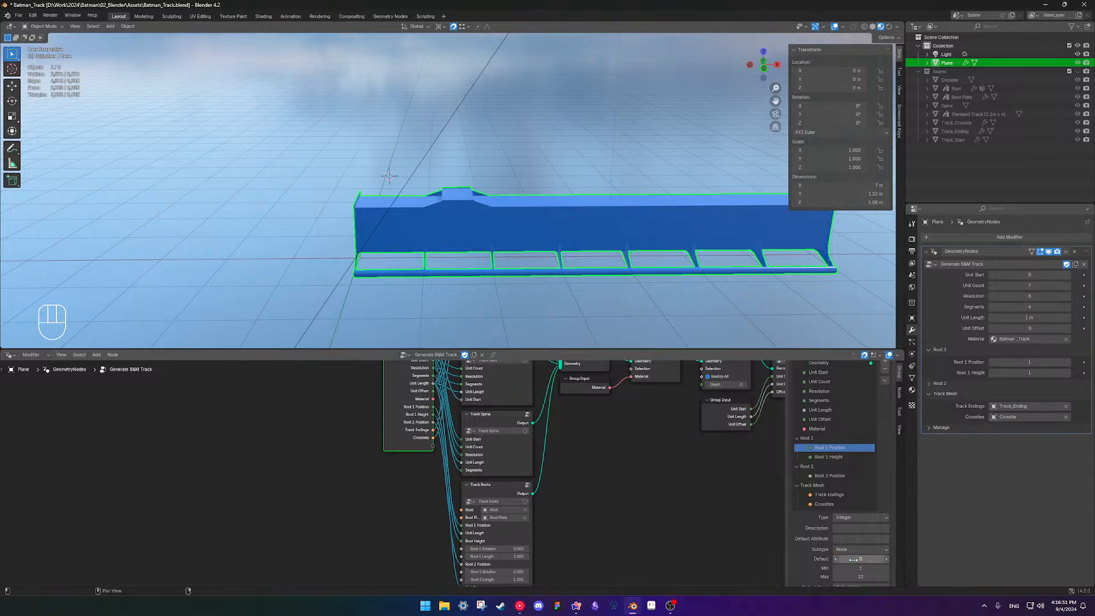
{"action": "scroll", "coordinate": [857, 553], "scroll_direction": "down", "scroll_amount": 1}
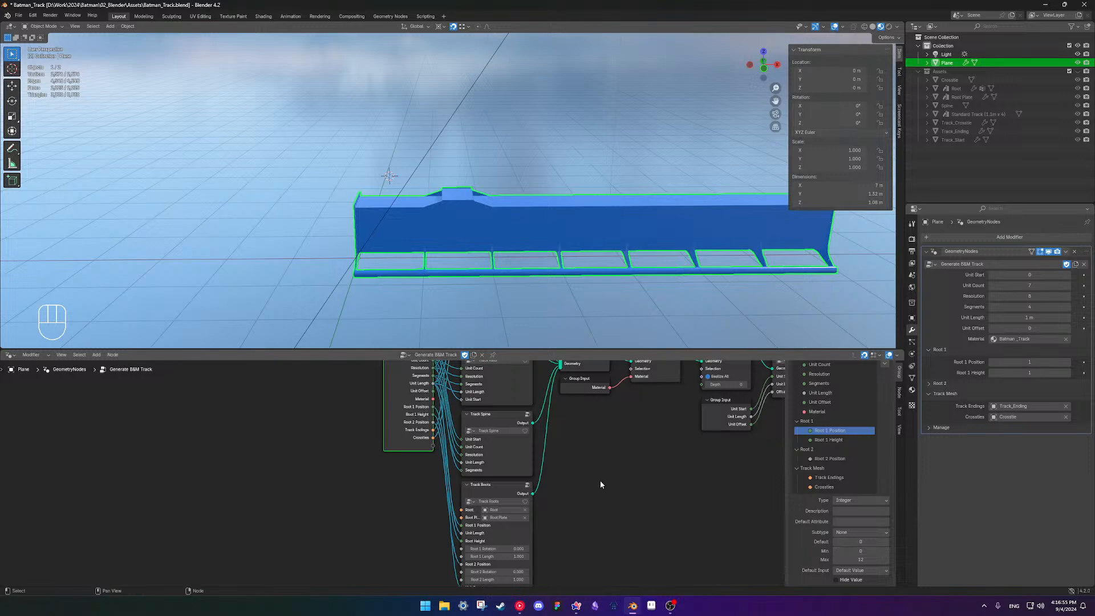
Reopen the Track Roots group and move the Root 1 Position and Unit Length input node away from Multiply
{"action": "middle_click_drag", "start_coordinate": [481, 499], "coordinate": [466, 522]}
{"action": "left_click", "coordinate": [466, 521]}
{"action": "key", "text": "Tab"}
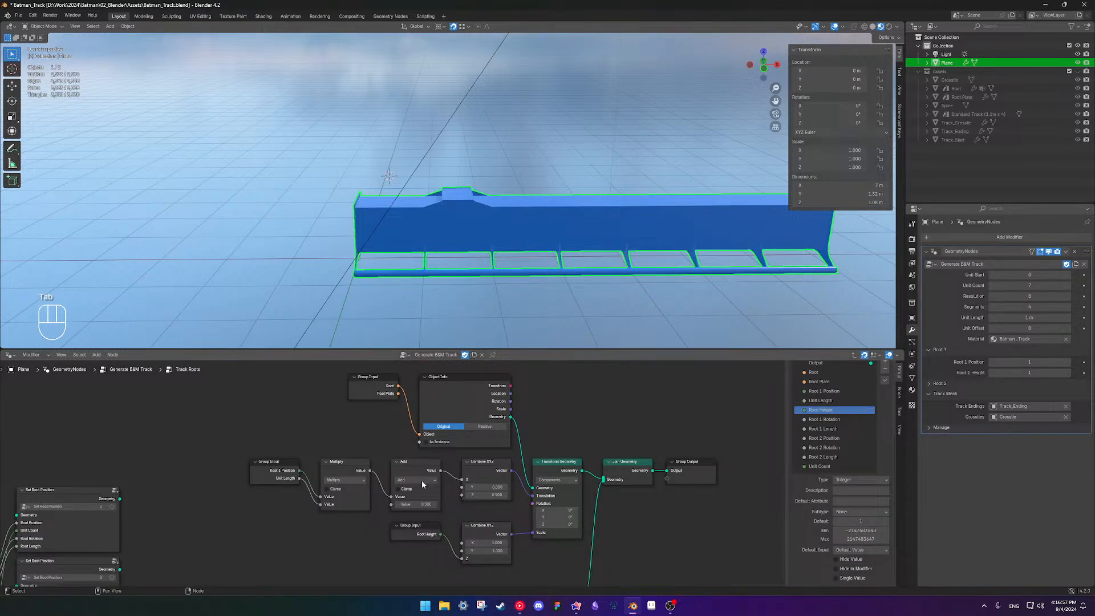
{"action": "middle_click_drag", "start_coordinate": [361, 470], "coordinate": [421, 466]}
{"action": "left_click_drag", "start_coordinate": [387, 467], "coordinate": [308, 465]}
Insert a comparison node on the link from Root 1 Position to Multiply and set its operation to Equal
{"action": "key", "text": "shift+a"}
{"action": "type", "text": "greater"}
{"action": "key", "text": "Return"}
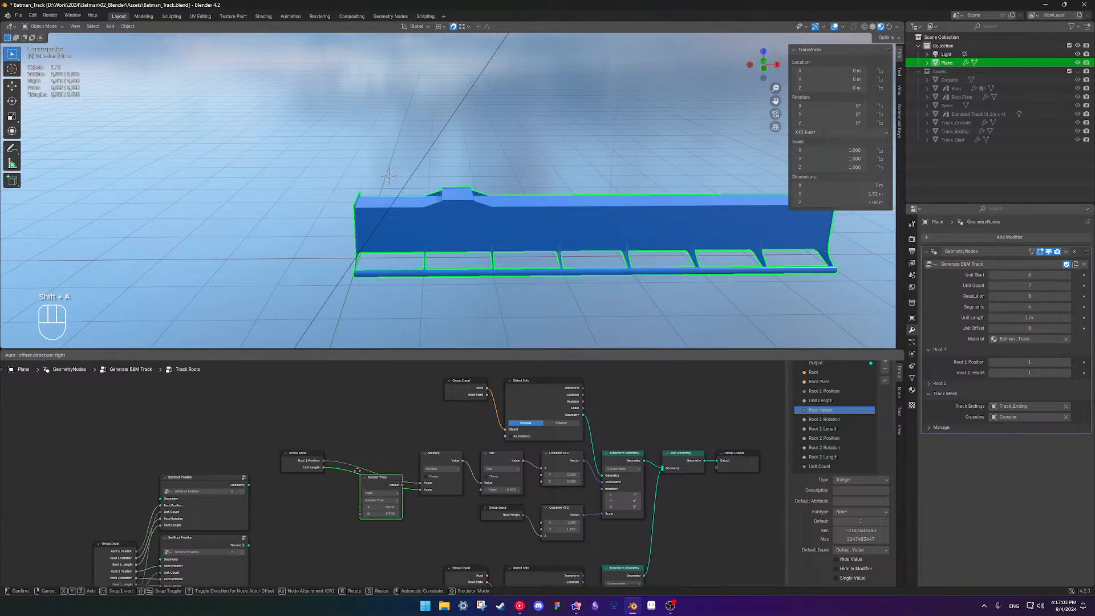
{"action": "scroll", "coordinate": [351, 453], "scroll_direction": "up", "scroll_amount": 2}
{"action": "left_click", "coordinate": [355, 435]}
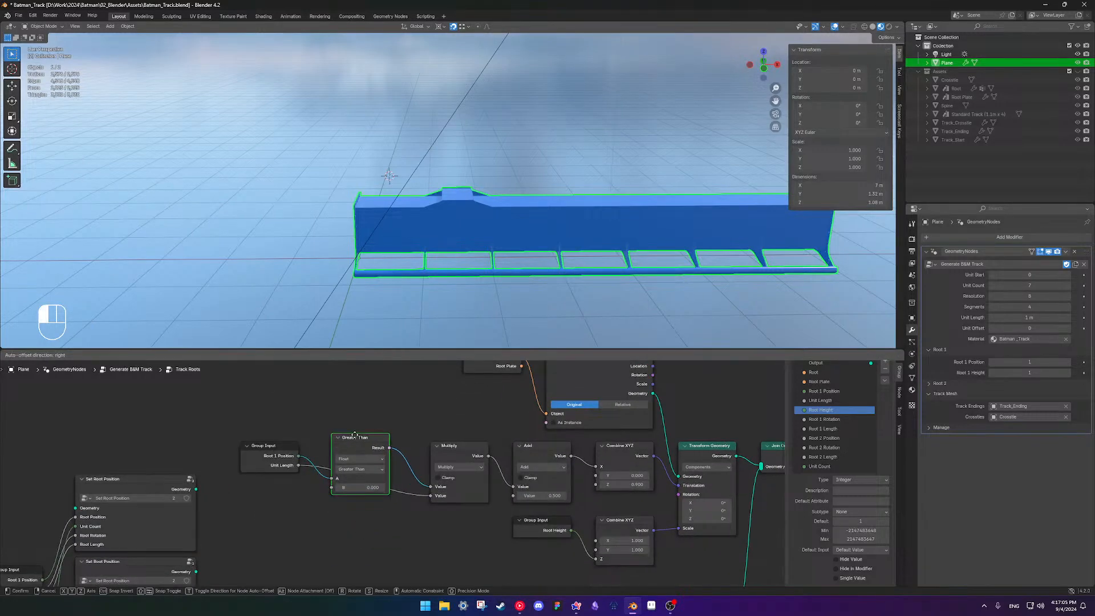
{"action": "left_click", "coordinate": [354, 443]}
{"action": "left_click", "coordinate": [354, 478]}
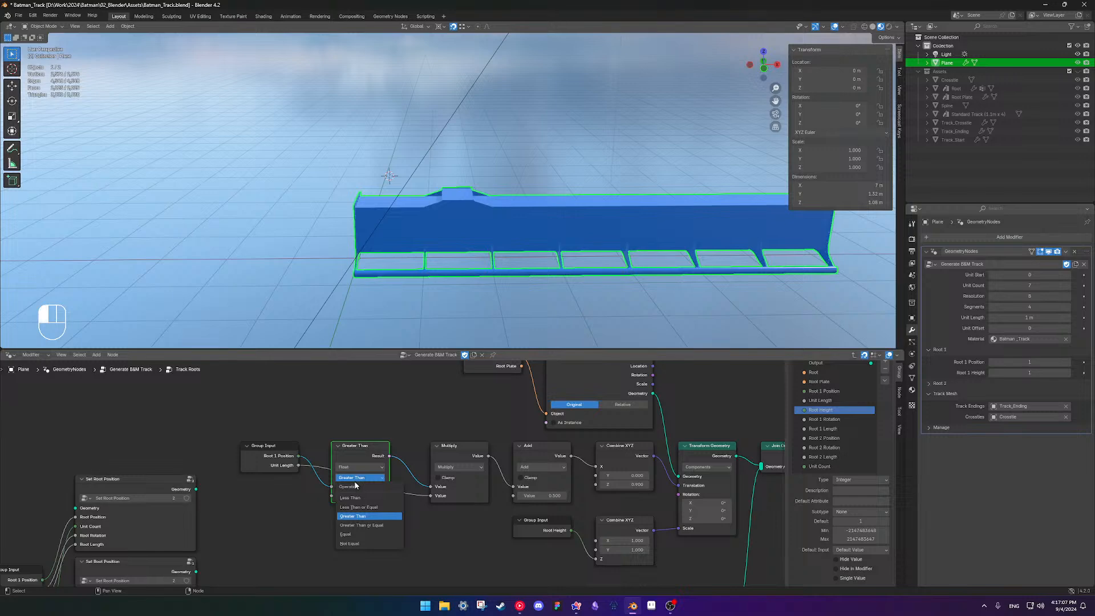
{"action": "left_click", "coordinate": [359, 533]}
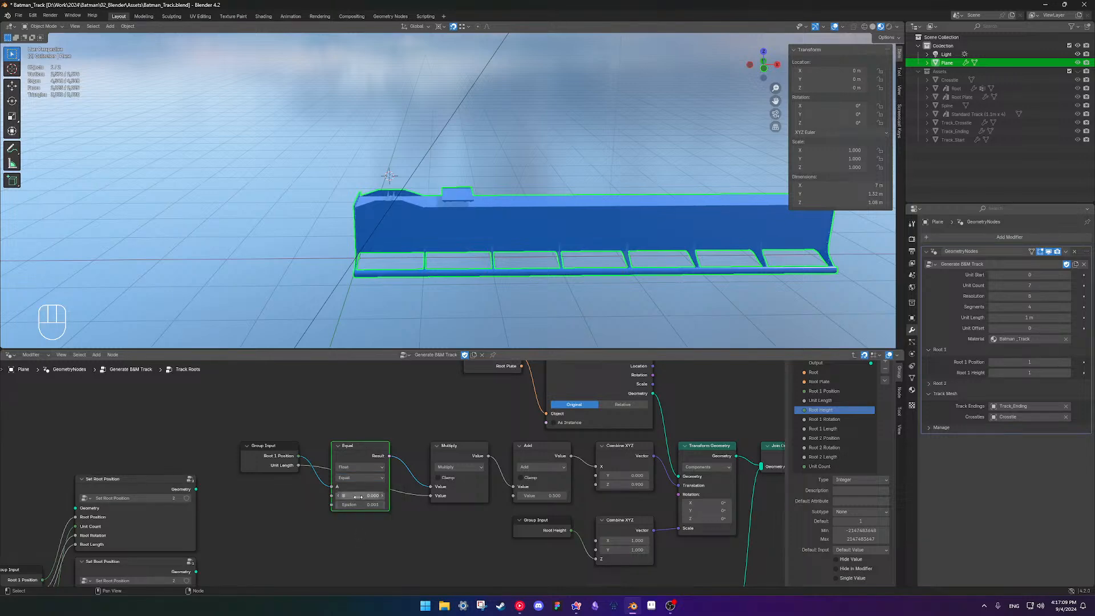
Move the Root 1 Position input node and Equal together away from Multiply to make room for another node
{"action": "middle_click_drag", "start_coordinate": [354, 490], "coordinate": [409, 490]}
{"action": "left_click_drag", "start_coordinate": [256, 411], "coordinate": [413, 462]}
{"action": "key", "text": "g"}
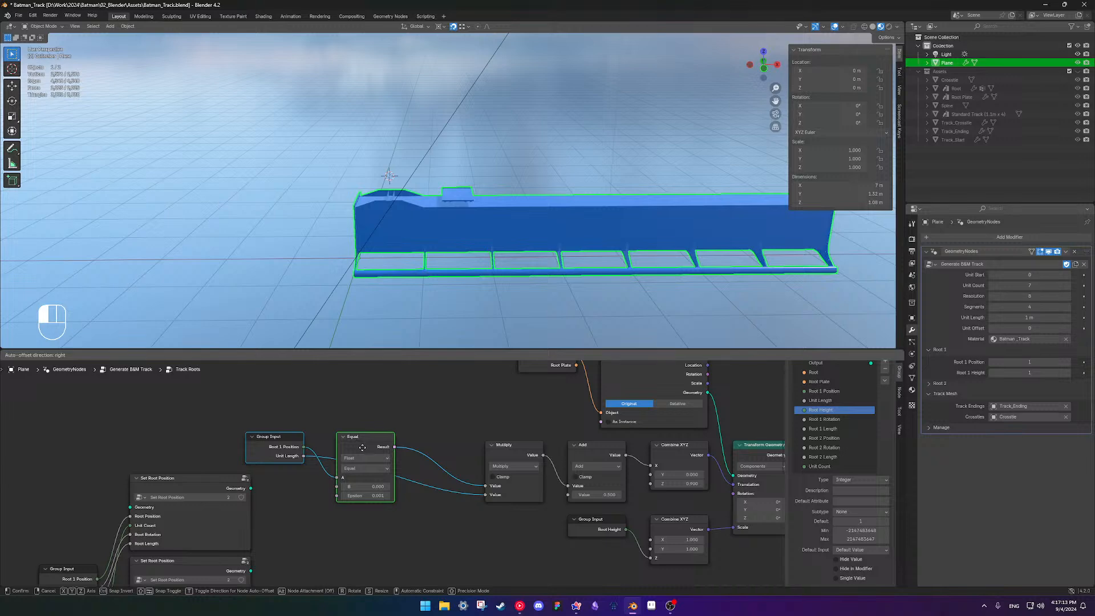
{"action": "left_click", "coordinate": [347, 456]}
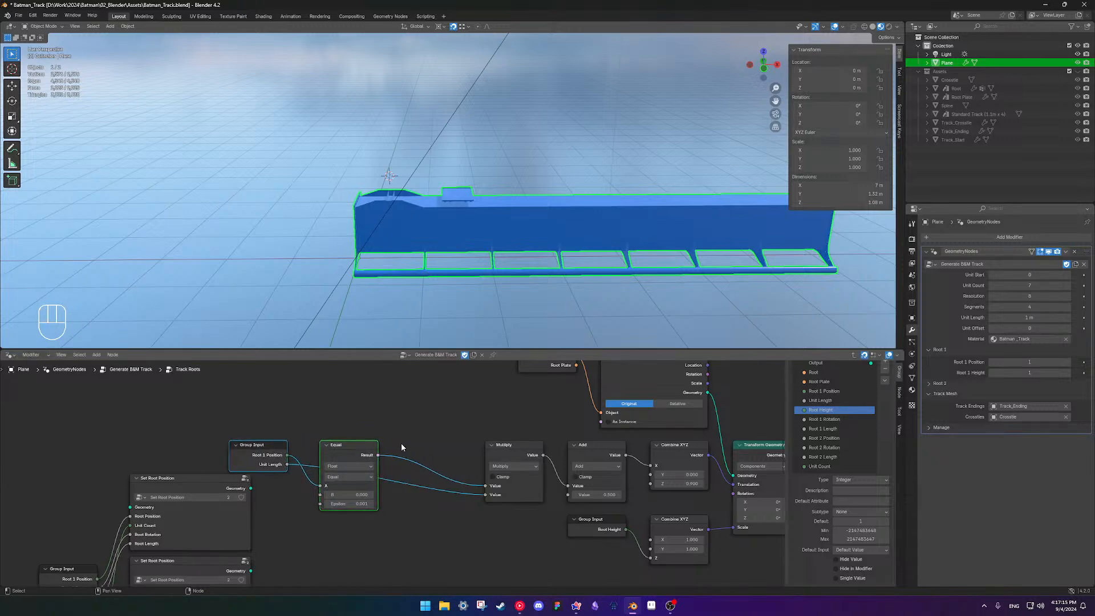
Add a Switch node between Equal and Multiply, and connect Equal's result to its Switch input
{"action": "left_click", "coordinate": [404, 444]}
{"action": "key", "text": "shift+a"}
{"action": "type", "text": "sw"}
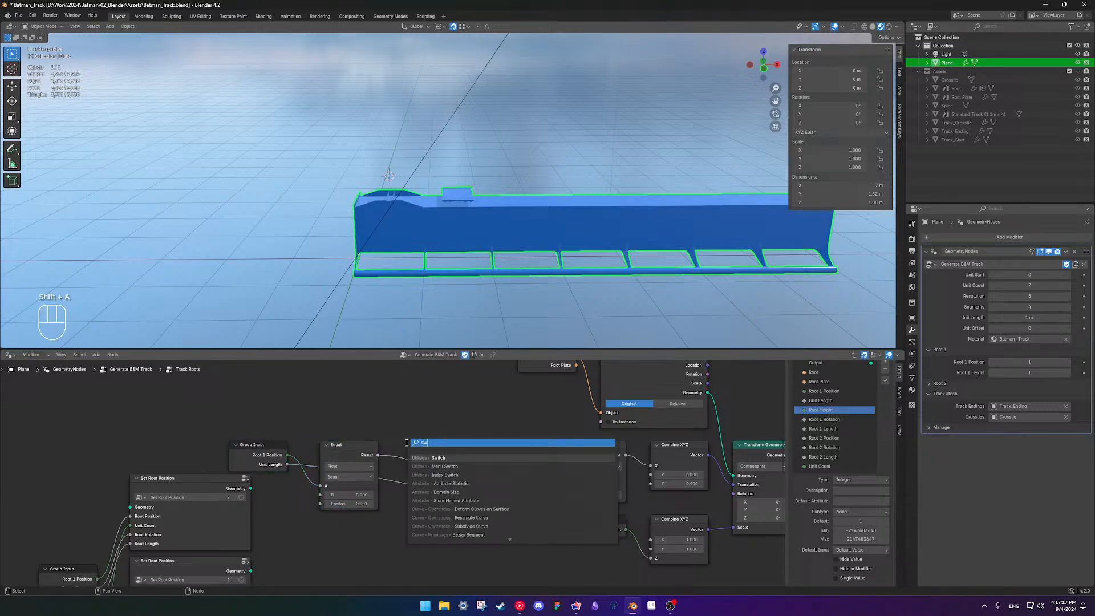
{"action": "key", "text": "Return"}
{"action": "left_click", "coordinate": [406, 437]}
{"action": "left_click_drag", "start_coordinate": [378, 455], "coordinate": [405, 467]}
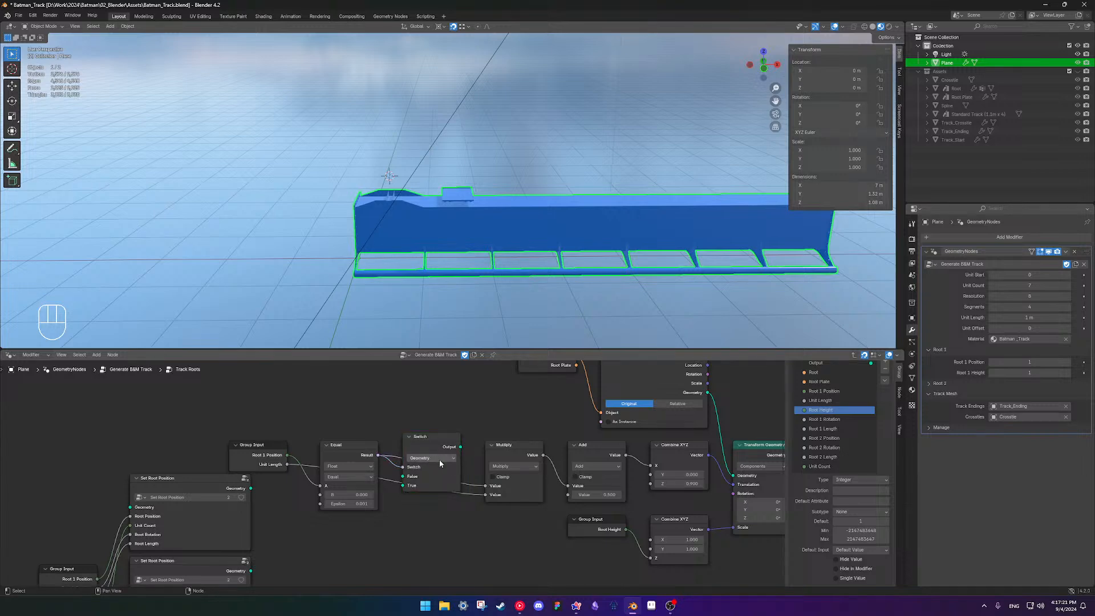
Cut the link from Equal to Multiply and set the Switch node's type to Integer
{"action": "right_click_drag", "start_coordinate": [471, 479], "coordinate": [479, 485], "text": "ctrl"}
{"action": "scroll", "coordinate": [463, 457], "scroll_direction": "up", "scroll_amount": 2}
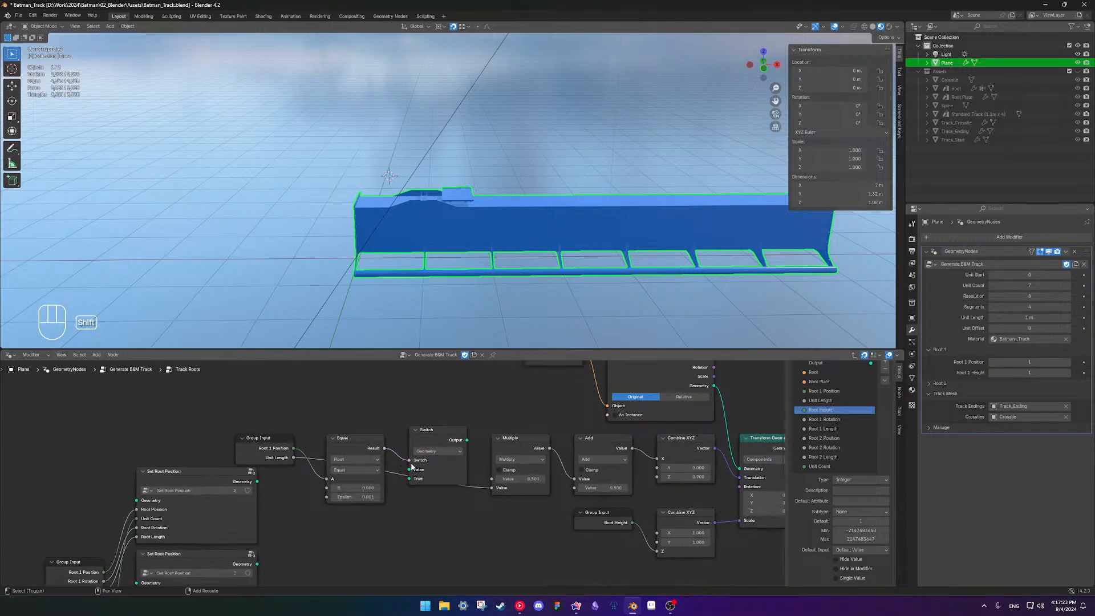
{"action": "left_click", "coordinate": [460, 450]}
{"action": "left_click", "coordinate": [443, 294]}
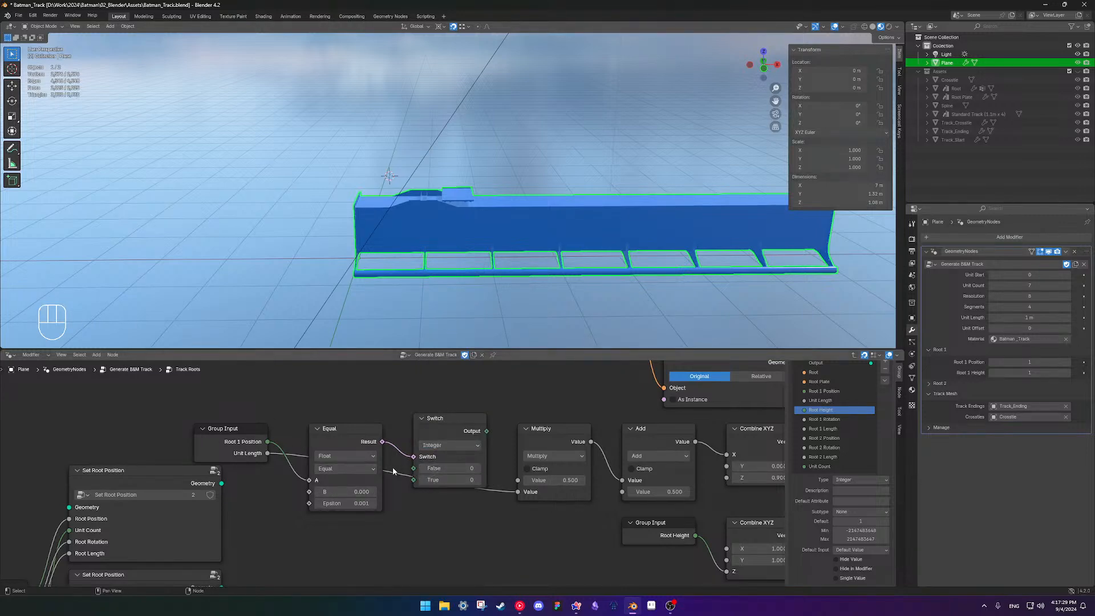
Feed a duplicated Root 1 Position input through the Switch's False socket into Multiply, and set Root 1 Position to 0
{"action": "left_click", "coordinate": [240, 443]}
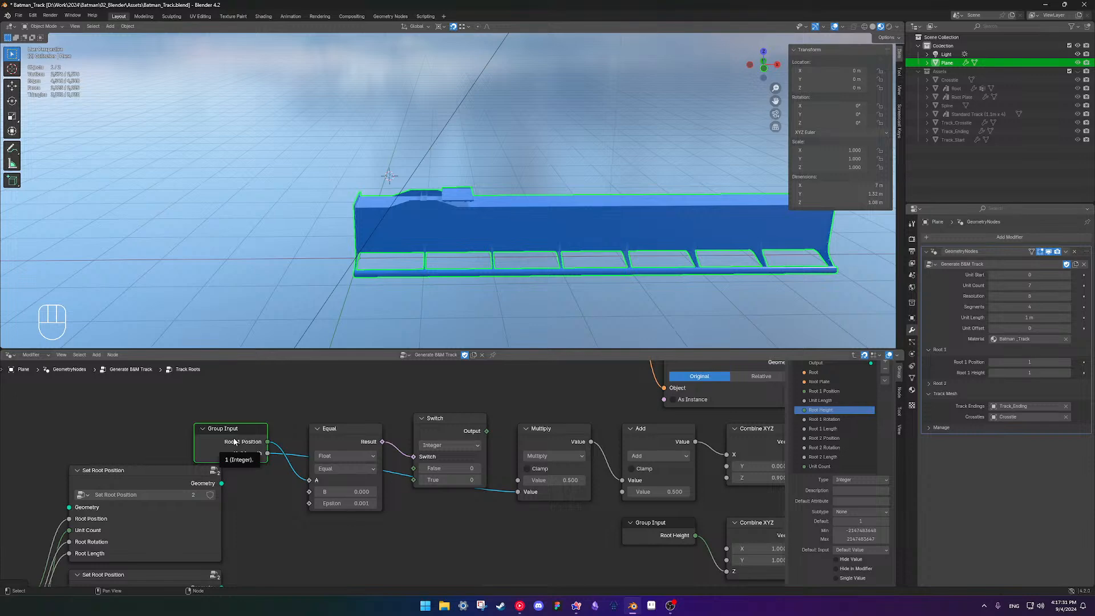
{"action": "key", "text": "shift+d"}
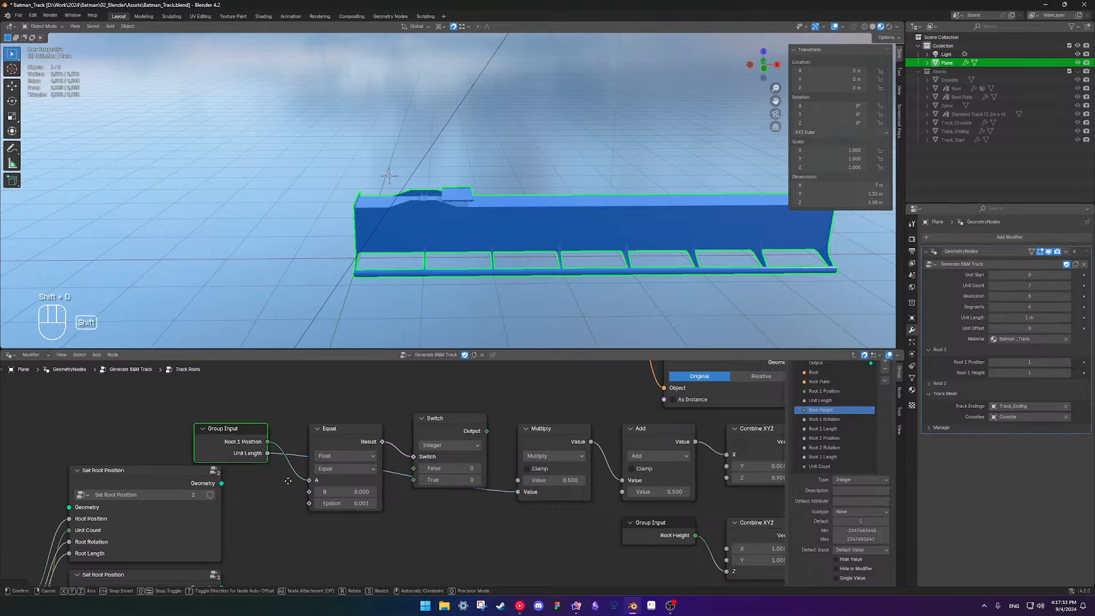
{"action": "left_click", "coordinate": [390, 552]}
{"action": "left_click_drag", "start_coordinate": [382, 535], "coordinate": [414, 468]}
{"action": "left_click_drag", "start_coordinate": [487, 431], "coordinate": [517, 480]}
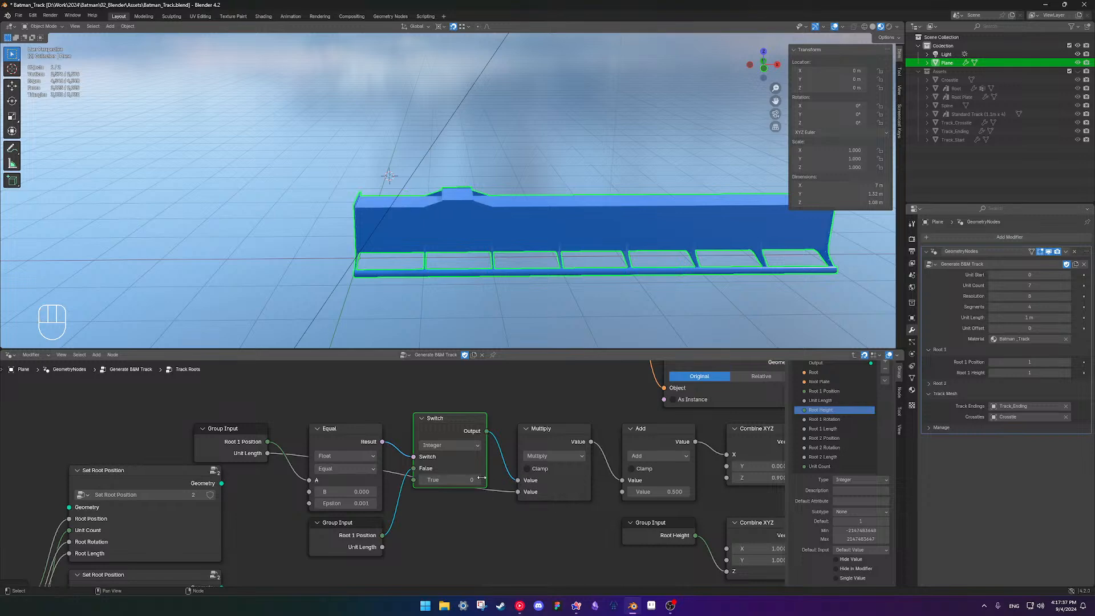
{"action": "left_click", "coordinate": [992, 363]}
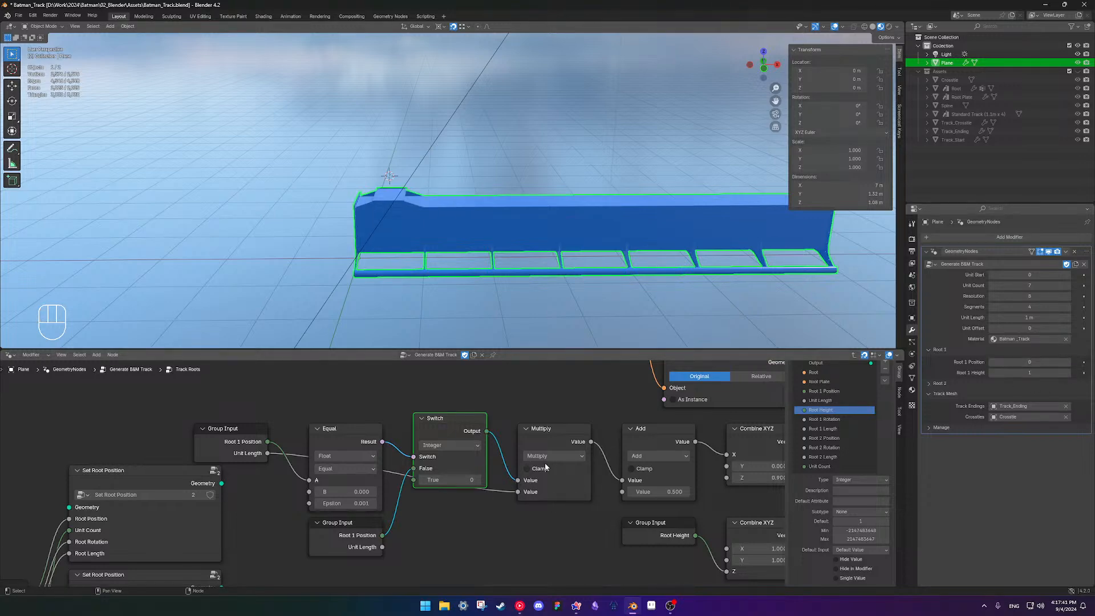
Remove the Equal, Switch and extra Group Input nodes, and link Root 1 Position directly to Multiply
{"action": "scroll", "coordinate": [498, 483], "scroll_direction": "down", "scroll_amount": 1}
{"action": "scroll", "coordinate": [498, 483], "scroll_direction": "up", "scroll_amount": 1}
{"action": "middle_click_drag", "start_coordinate": [498, 483], "coordinate": [474, 461], "text": "shift"}
{"action": "scroll", "coordinate": [491, 471], "scroll_direction": "down", "scroll_amount": 3}
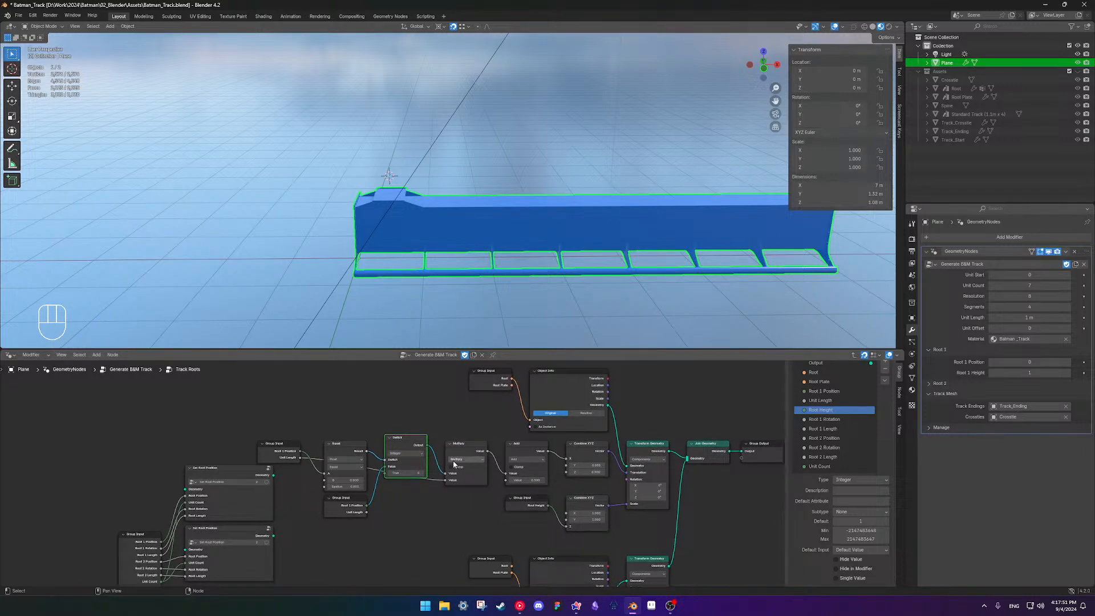
{"action": "left_click", "coordinate": [348, 456], "text": "shift"}
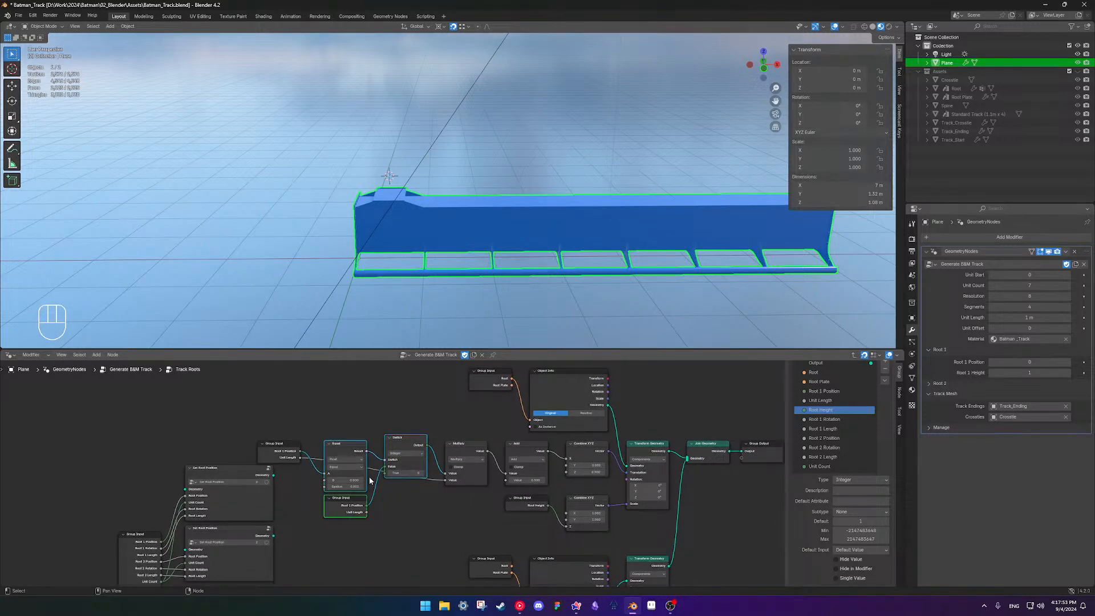
{"action": "key", "text": "ctrl+x"}
{"action": "left_click_drag", "start_coordinate": [288, 450], "coordinate": [445, 473]}
Move the root's Group Input and Object Info nodes away from Transform Geometry and cut the geometry link between them
{"action": "middle_click_drag", "start_coordinate": [477, 446], "coordinate": [325, 447], "text": "shift"}
{"action": "scroll", "coordinate": [365, 468], "scroll_direction": "up", "scroll_amount": 1}
{"action": "scroll", "coordinate": [490, 484], "scroll_direction": "up", "scroll_amount": 2}
{"action": "middle_click_drag", "start_coordinate": [564, 477], "coordinate": [566, 517], "text": "shift"}
{"action": "scroll", "coordinate": [487, 484], "scroll_direction": "down", "scroll_amount": 2}
{"action": "left_click_drag", "start_coordinate": [292, 403], "coordinate": [353, 425]}
{"action": "left_click", "coordinate": [446, 455]}
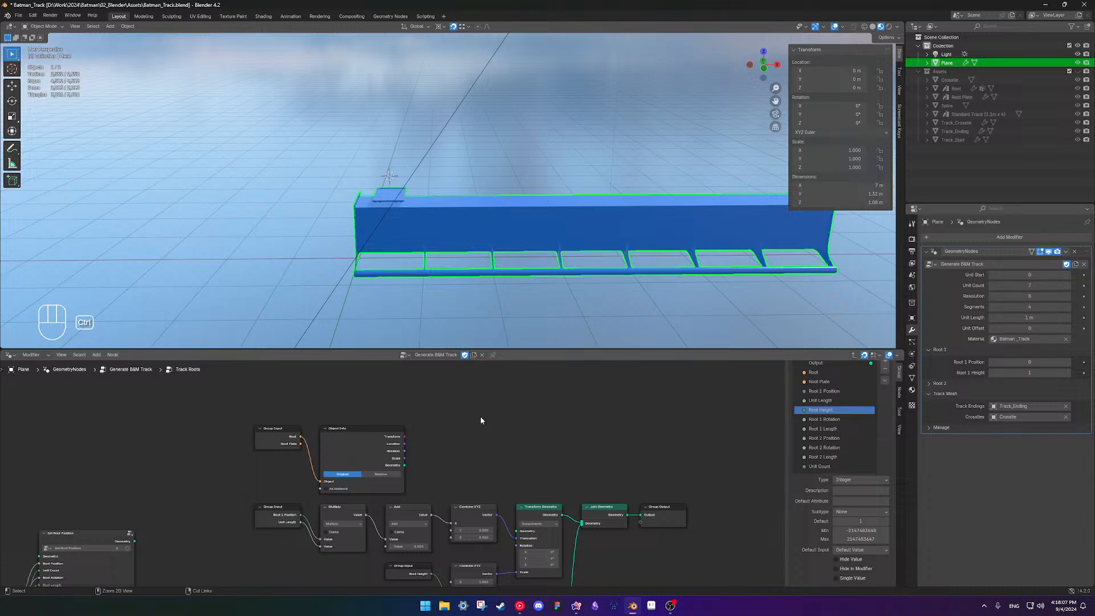
Add a Compare node beside the upper Object Info node
{"action": "scroll", "coordinate": [448, 467], "scroll_direction": "up", "scroll_amount": 2}
{"action": "key", "text": "shift+a"}
{"action": "mouse_move", "coordinate": [460, 452]}
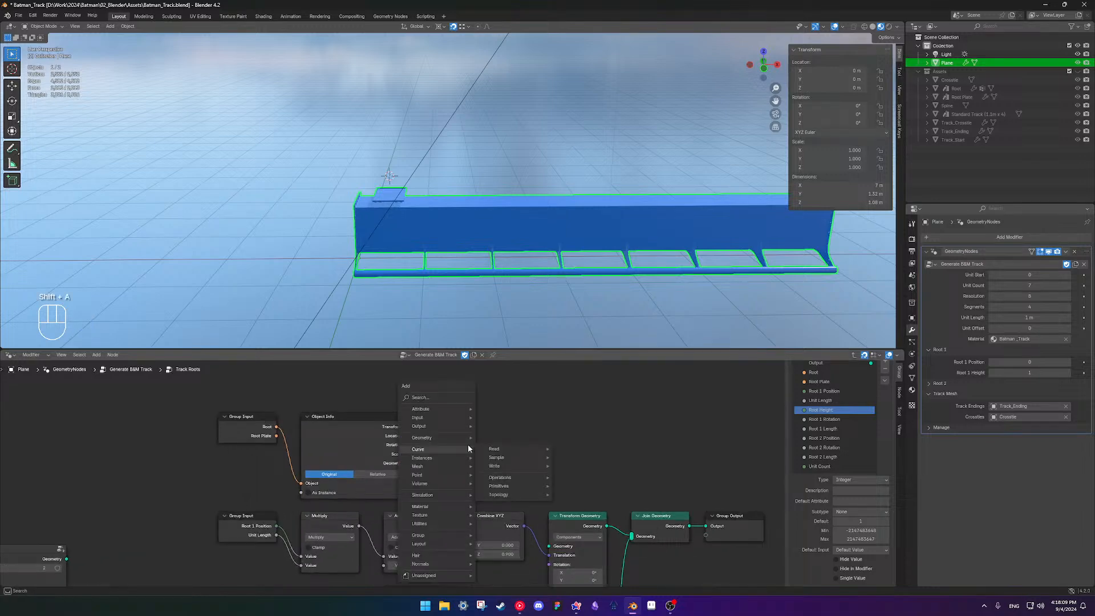
{"action": "key", "text": "shift+a"}
{"action": "type", "text": "c"}
{"action": "key", "text": "Return"}
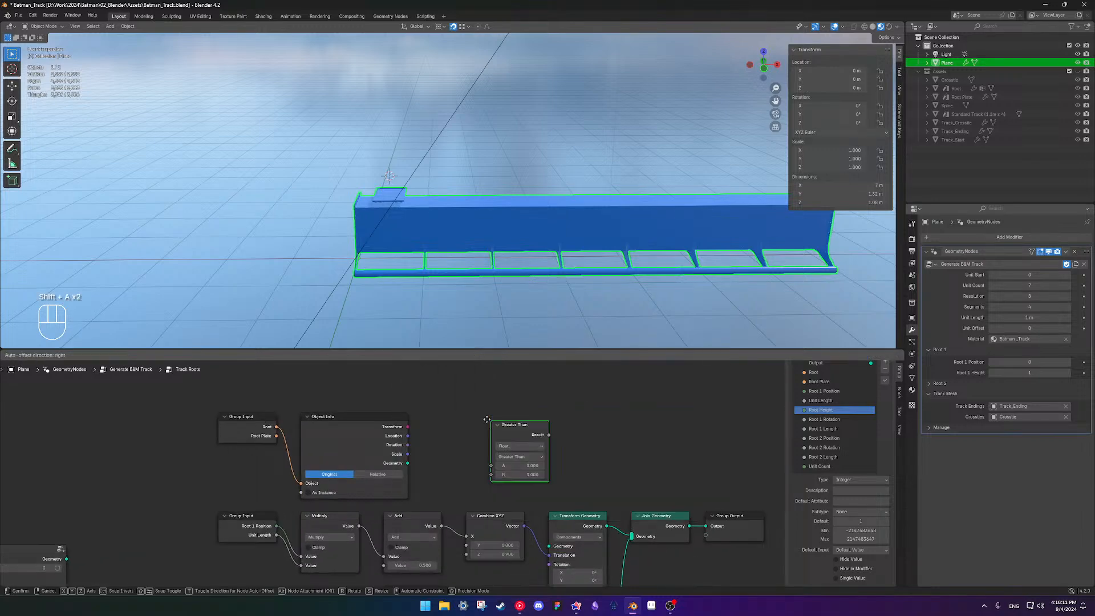
{"action": "left_click", "coordinate": [424, 409]}
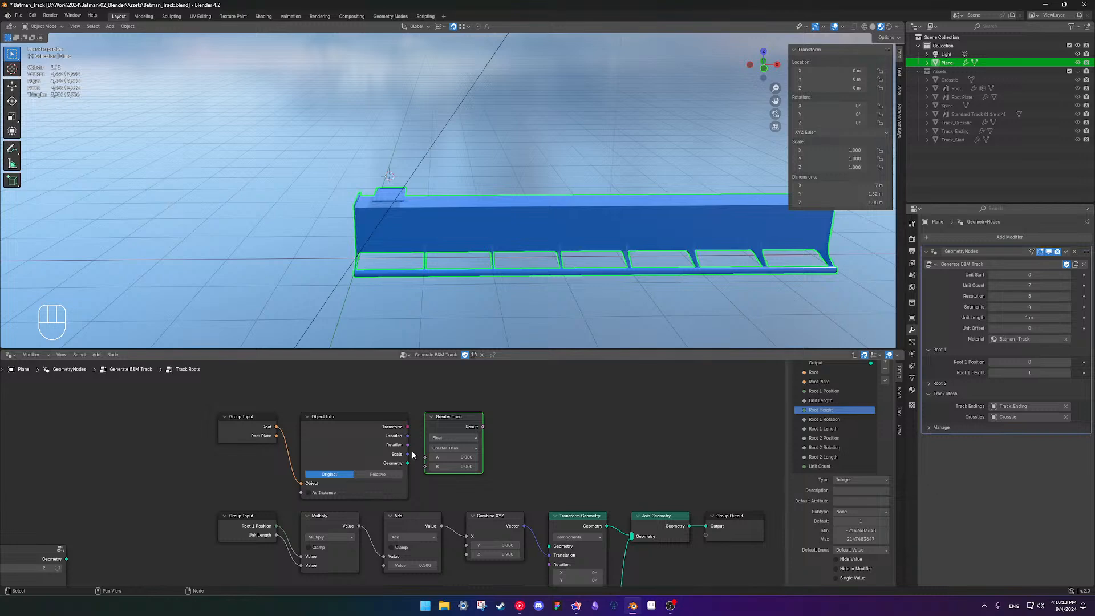
{"action": "scroll", "coordinate": [479, 397], "scroll_direction": "up", "scroll_amount": 2}
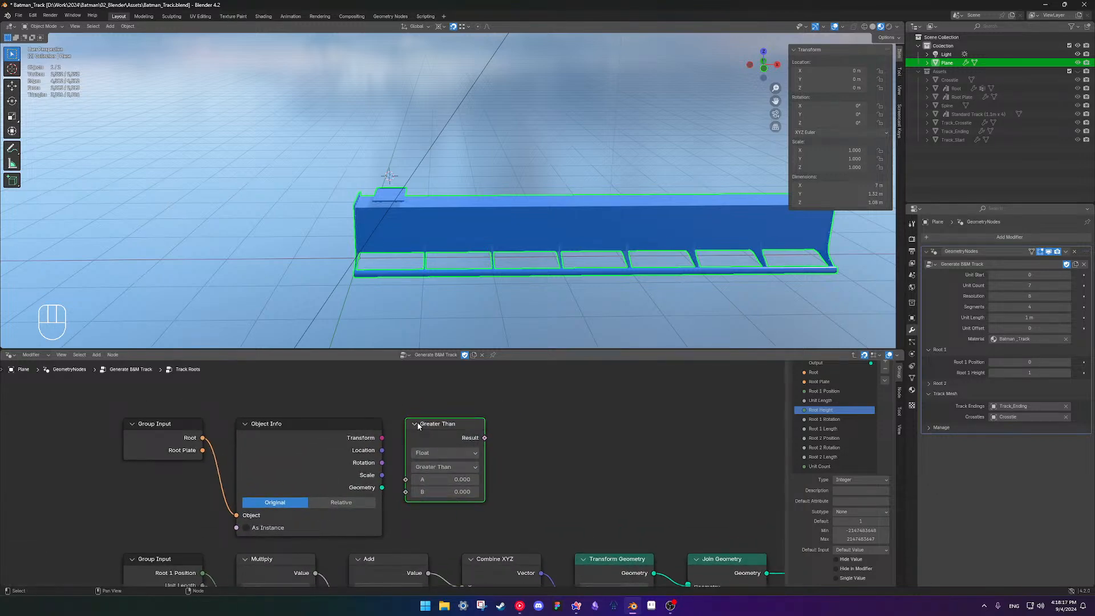
{"action": "scroll", "coordinate": [343, 449], "scroll_direction": "down", "scroll_amount": 3}
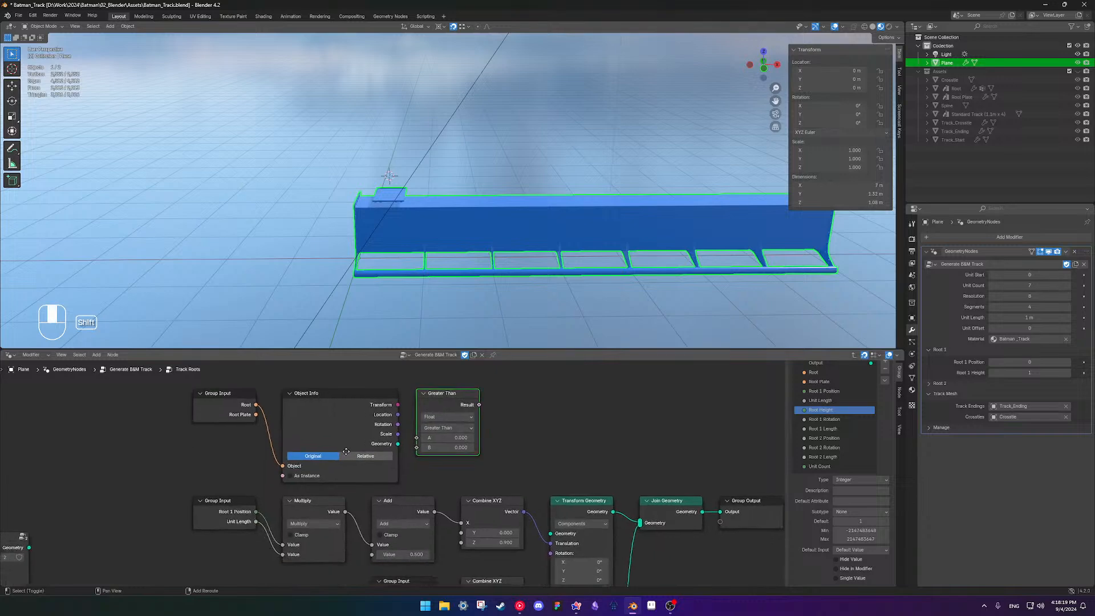
Duplicate the Group Input with Root 1 Position and Unit Length, and place it below Object Info near the Compare node
{"action": "left_click", "coordinate": [243, 502]}
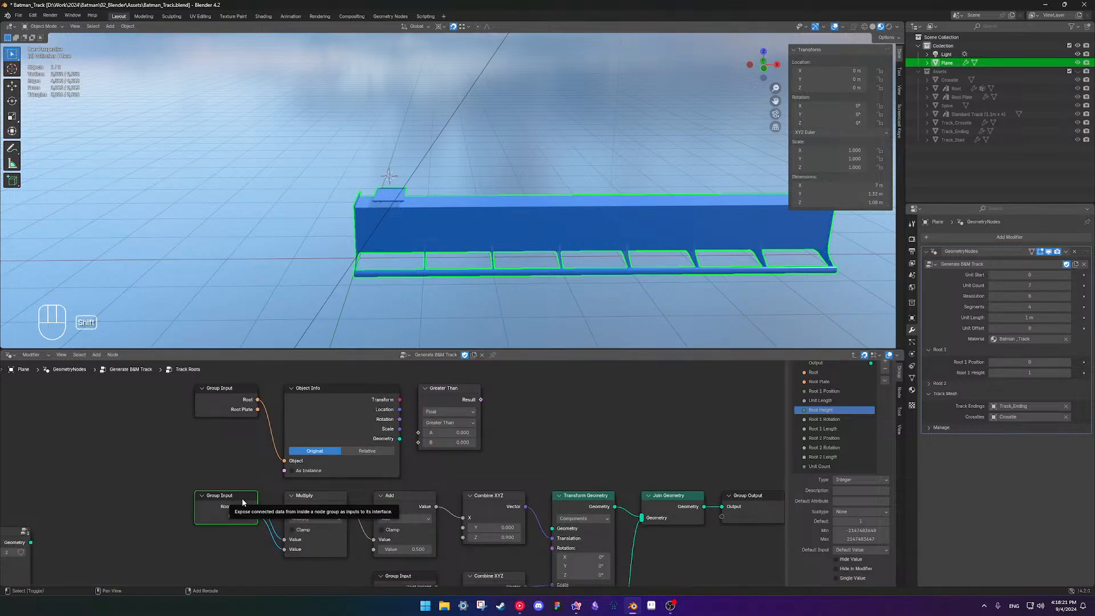
{"action": "key", "text": "shift+d"}
{"action": "left_click", "coordinate": [464, 463]}
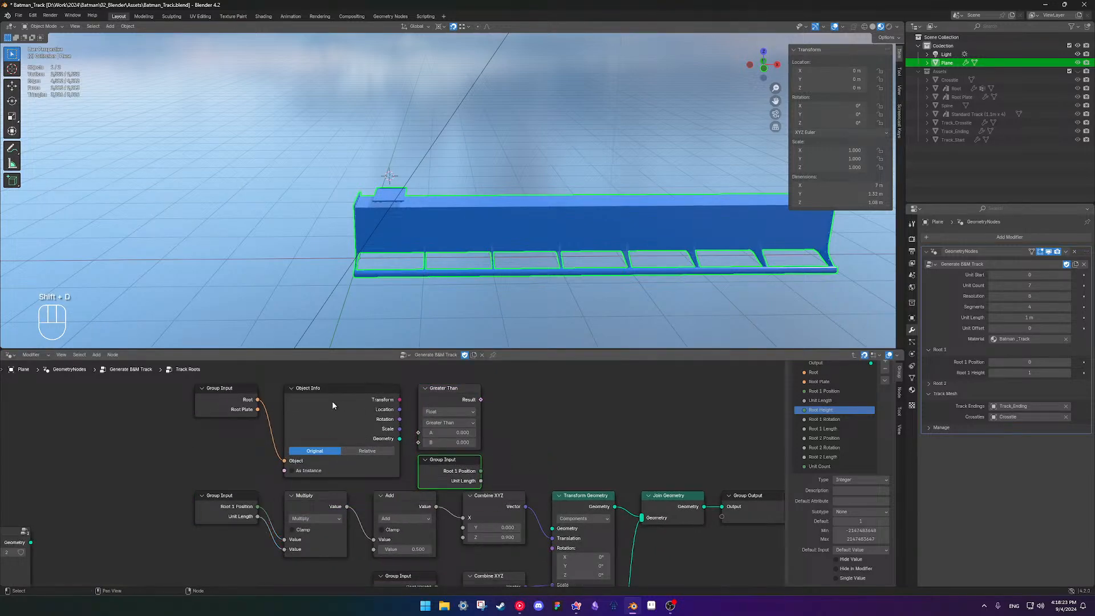
{"action": "scroll", "coordinate": [343, 402], "scroll_direction": "up", "scroll_amount": 2}
{"action": "scroll", "coordinate": [285, 419], "scroll_direction": "down", "scroll_amount": 3}
{"action": "middle_click_drag", "start_coordinate": [257, 419], "coordinate": [326, 469]}
{"action": "left_click_drag", "start_coordinate": [251, 411], "coordinate": [398, 407]}
{"action": "left_click_drag", "start_coordinate": [480, 506], "coordinate": [405, 498]}
Link Root 1 Position to the Compare node's A input and set its operation to Equal
{"action": "scroll", "coordinate": [564, 473], "scroll_direction": "up", "scroll_amount": 2}
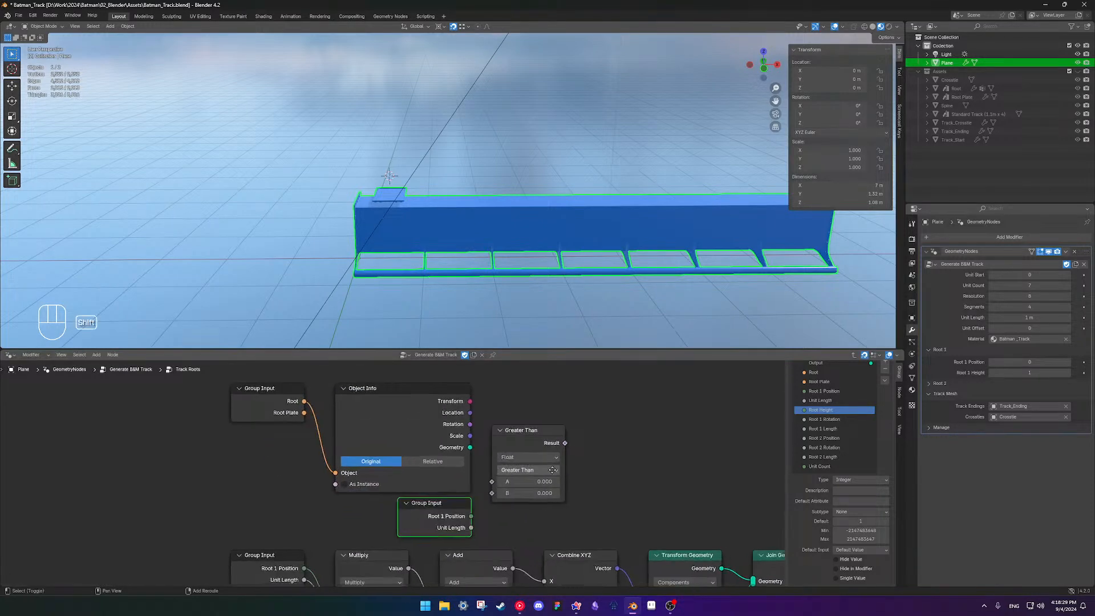
{"action": "left_click_drag", "start_coordinate": [483, 426], "coordinate": [494, 384]}
{"action": "left_click", "coordinate": [443, 512]}
{"action": "left_click_drag", "start_coordinate": [424, 513], "coordinate": [455, 437]}
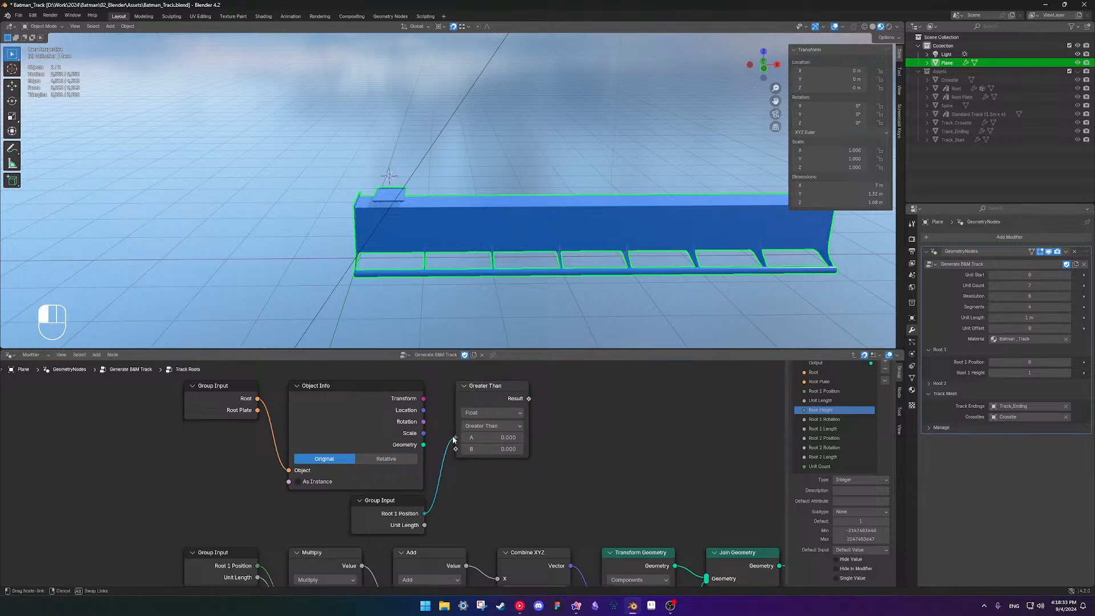
{"action": "left_click", "coordinate": [488, 426]}
{"action": "left_click", "coordinate": [488, 497]}
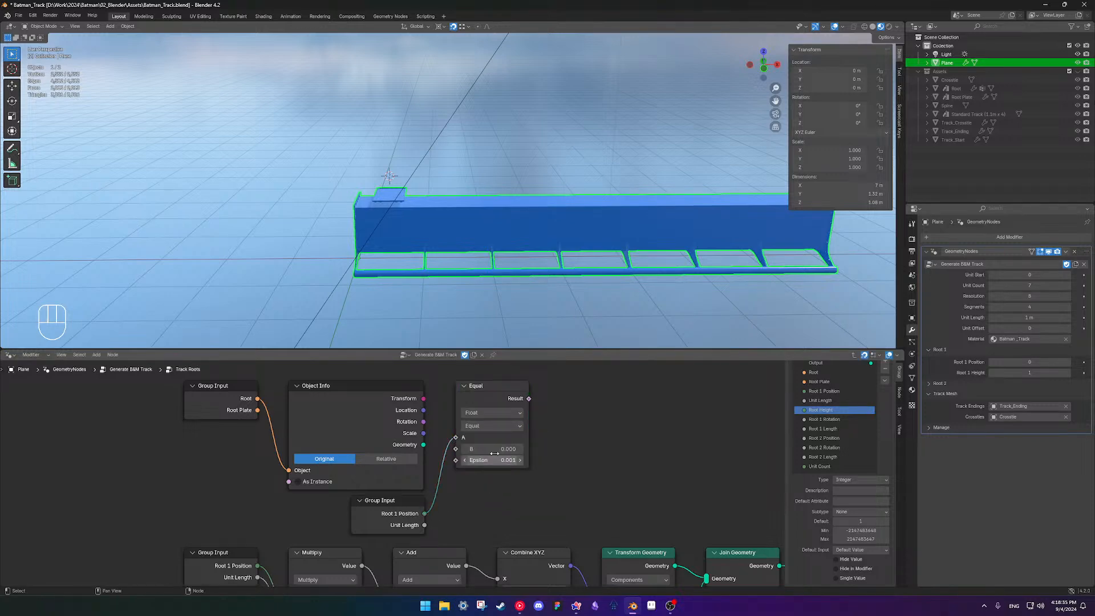
Add a Geometry Switch node after Equal and connect the Equal result to its Switch input
{"action": "middle_click_drag", "start_coordinate": [541, 415], "coordinate": [446, 438]}
{"action": "key", "text": "shift+a"}
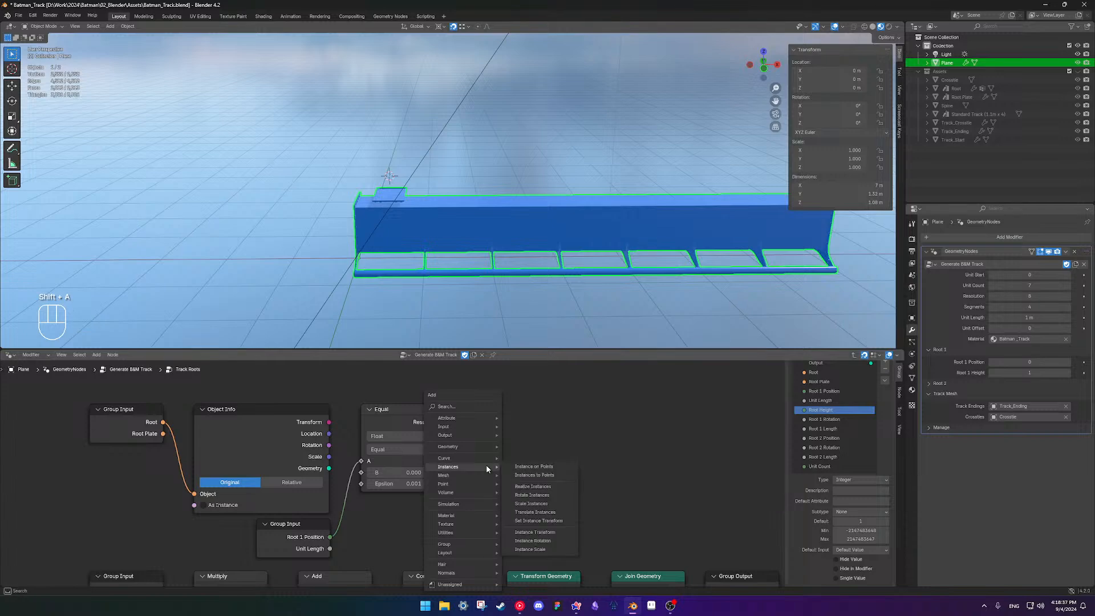
{"action": "type", "text": "switch"}
{"action": "key", "text": "Return"}
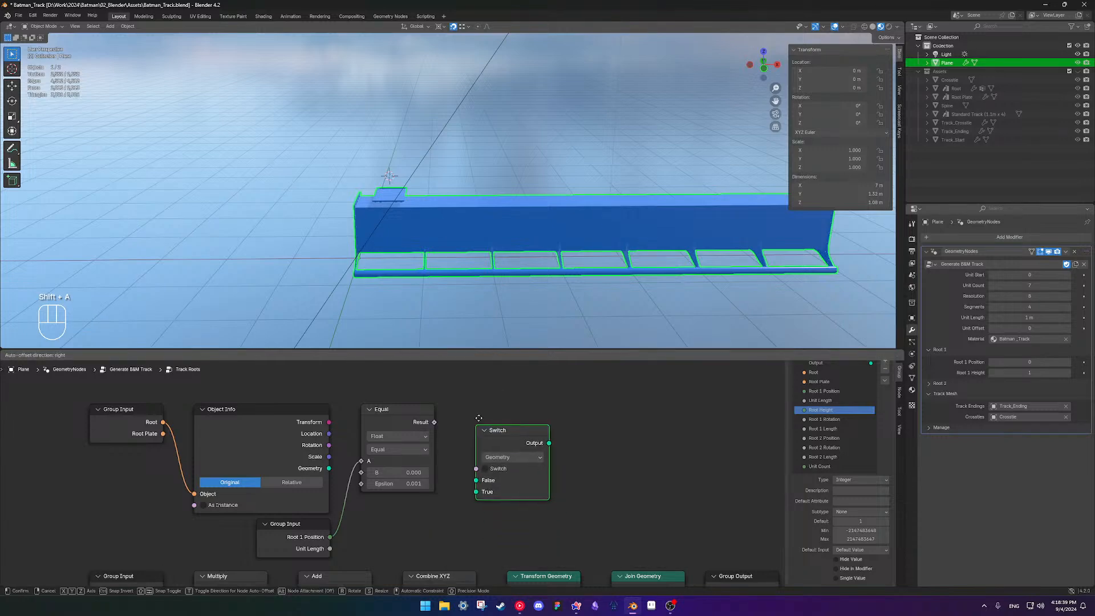
{"action": "left_click", "coordinate": [462, 407]}
{"action": "left_click_drag", "start_coordinate": [434, 422], "coordinate": [464, 448]}
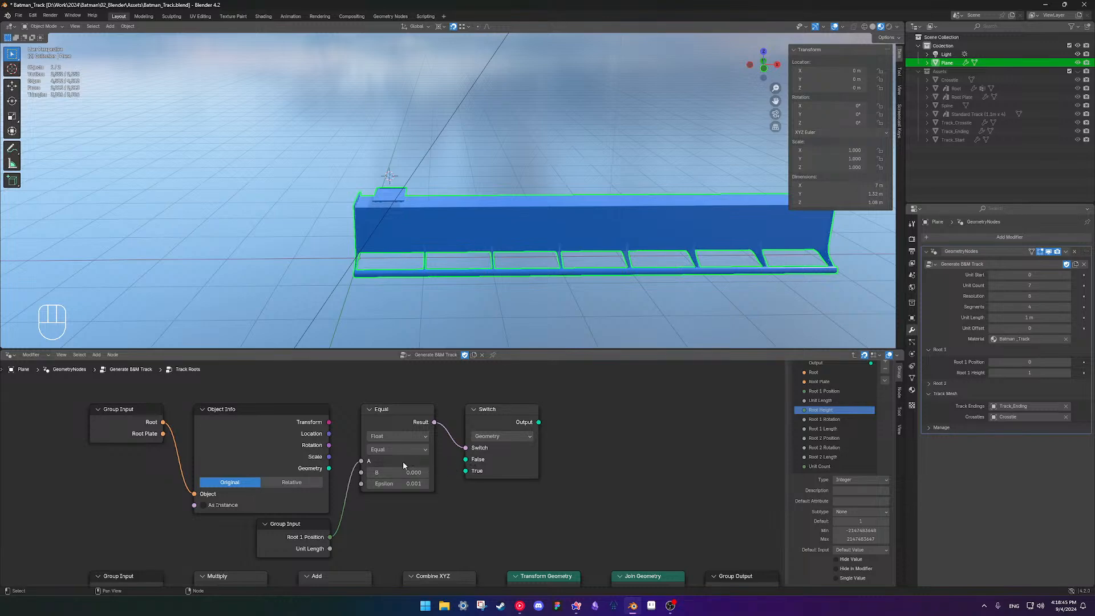
Route Object Info's Geometry through the Switch's False input into the upper Transform Geometry, and reposition this group of nodes
{"action": "left_click_drag", "start_coordinate": [328, 468], "coordinate": [465, 459]}
{"action": "scroll", "coordinate": [460, 471], "scroll_direction": "down", "scroll_amount": 2}
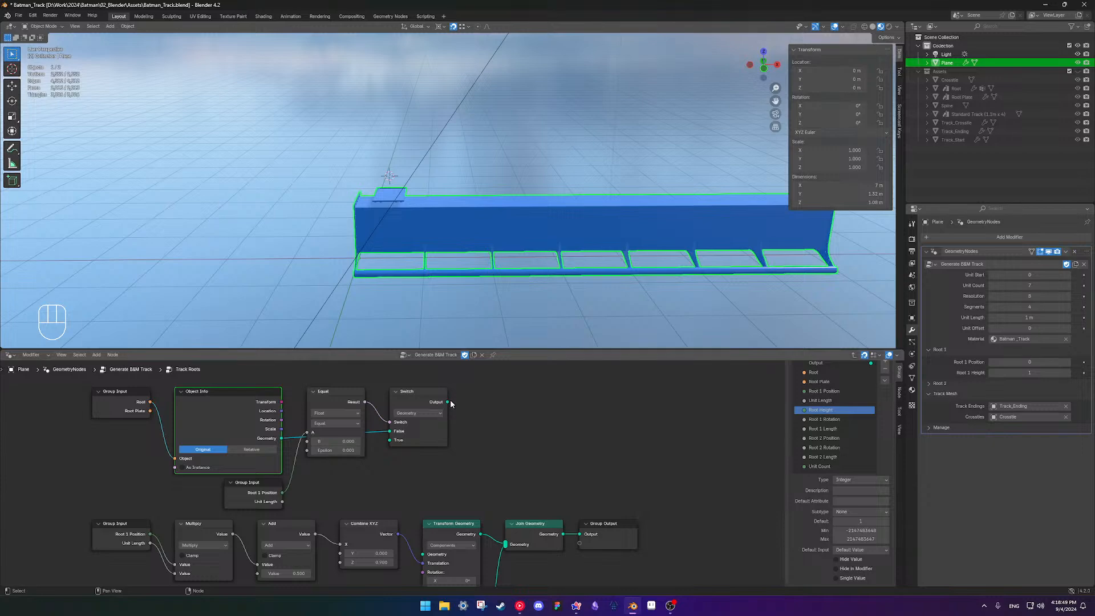
{"action": "scroll", "coordinate": [384, 467], "scroll_direction": "down", "scroll_amount": 2}
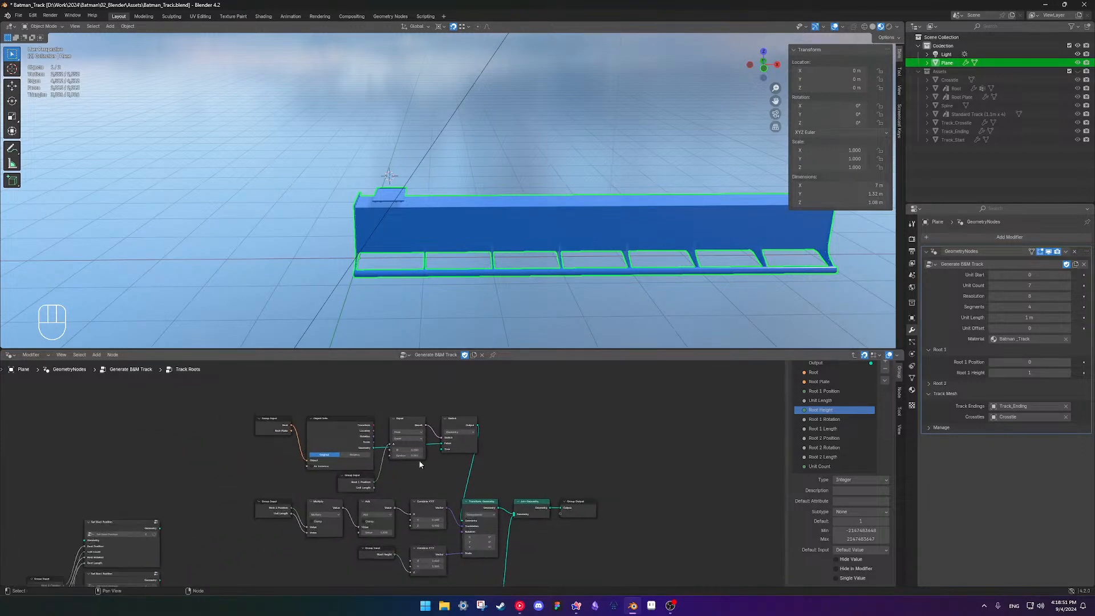
{"action": "left_click_drag", "start_coordinate": [212, 390], "coordinate": [513, 482]}
{"action": "left_click_drag", "start_coordinate": [451, 426], "coordinate": [417, 423]}
Duplicate the Equal, Switch and Root 1 Position Group Input nodes and place the copies beside the lower Root Plate branch
{"action": "scroll", "coordinate": [428, 435], "scroll_direction": "down", "scroll_amount": 2}
{"action": "middle_click_drag", "start_coordinate": [445, 467], "coordinate": [466, 403], "text": "shift"}
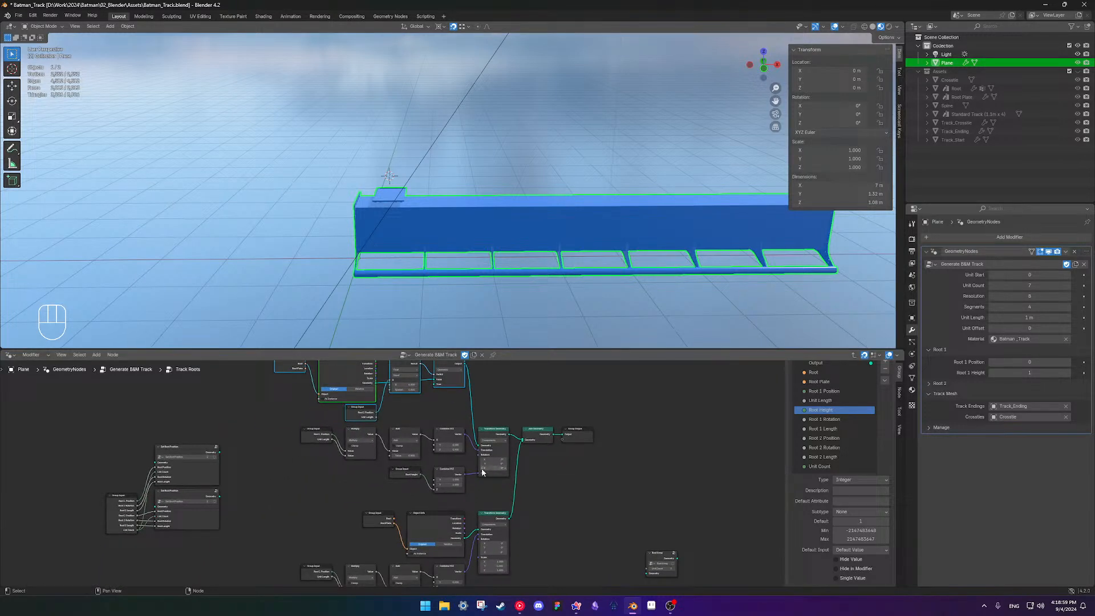
{"action": "scroll", "coordinate": [502, 490], "scroll_direction": "up", "scroll_amount": 4}
{"action": "scroll", "coordinate": [507, 511], "scroll_direction": "down", "scroll_amount": 4}
{"action": "middle_click_drag", "start_coordinate": [496, 493], "coordinate": [525, 483], "text": "shift"}
{"action": "scroll", "coordinate": [433, 507], "scroll_direction": "down", "scroll_amount": 3}
{"action": "middle_click_drag", "start_coordinate": [444, 433], "coordinate": [452, 457]}
{"action": "scroll", "coordinate": [450, 456], "scroll_direction": "up", "scroll_amount": 3}
{"action": "left_click", "coordinate": [408, 433]}
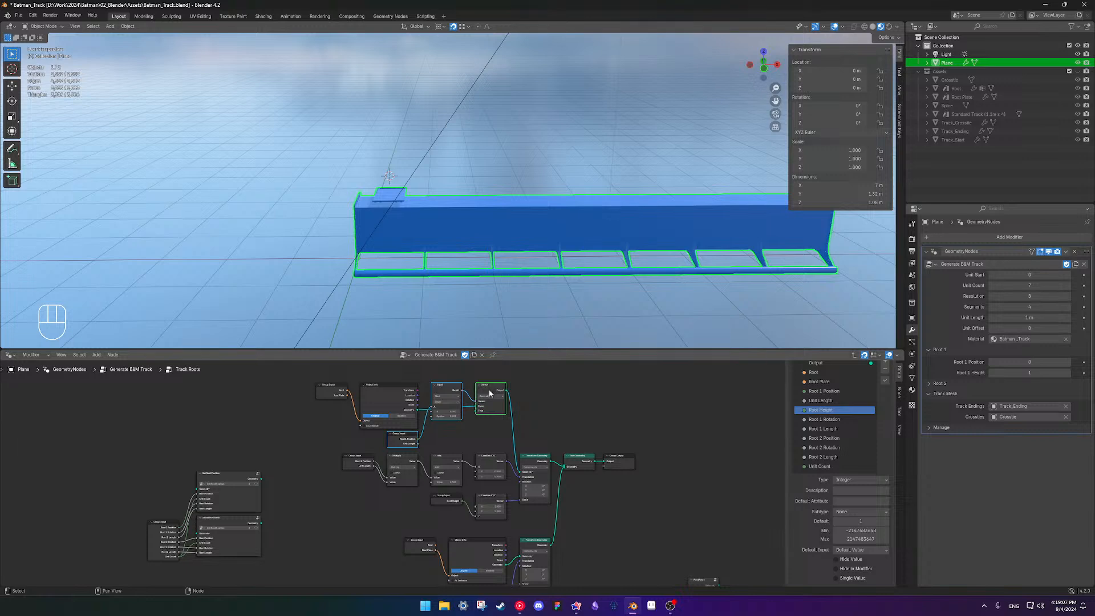
{"action": "key", "text": "shift+d"}
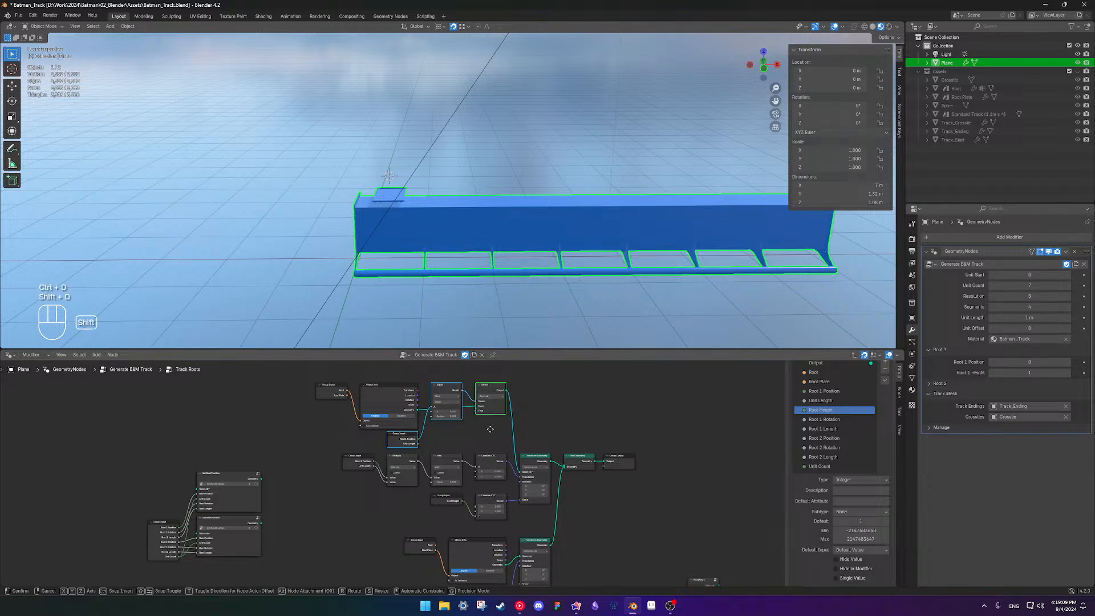
{"action": "left_click", "coordinate": [384, 557]}
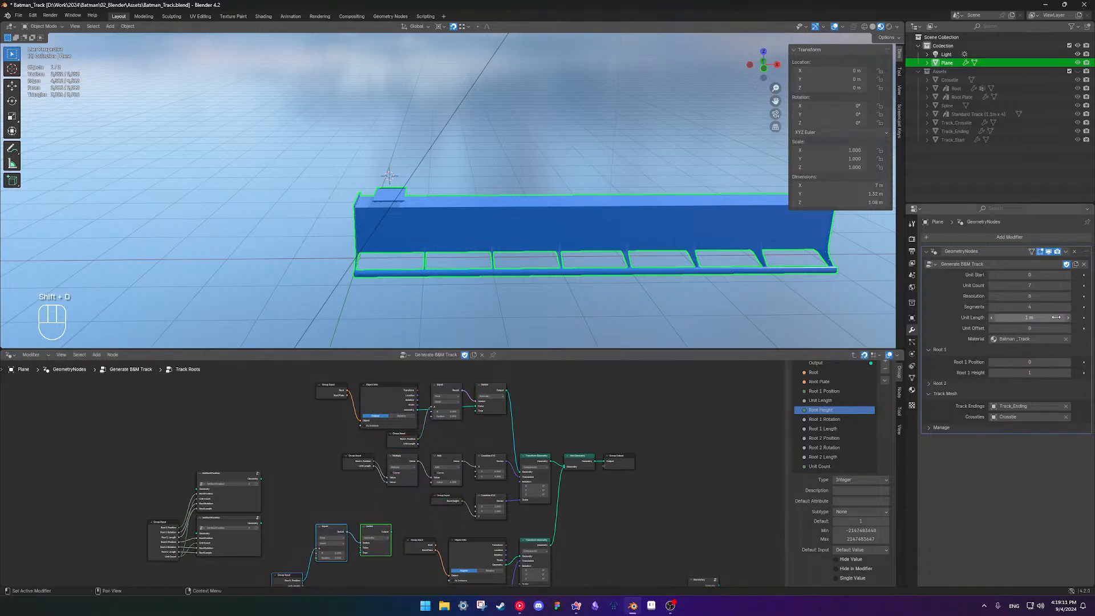
{"action": "mouse_move", "coordinate": [1063, 364]}
{"action": "left_mouse_down"}
{"action": "mouse_move", "coordinate": [1089, 364]}
{"action": "mouse_move", "coordinate": [1063, 364]}
{"action": "left_mouse_up"}
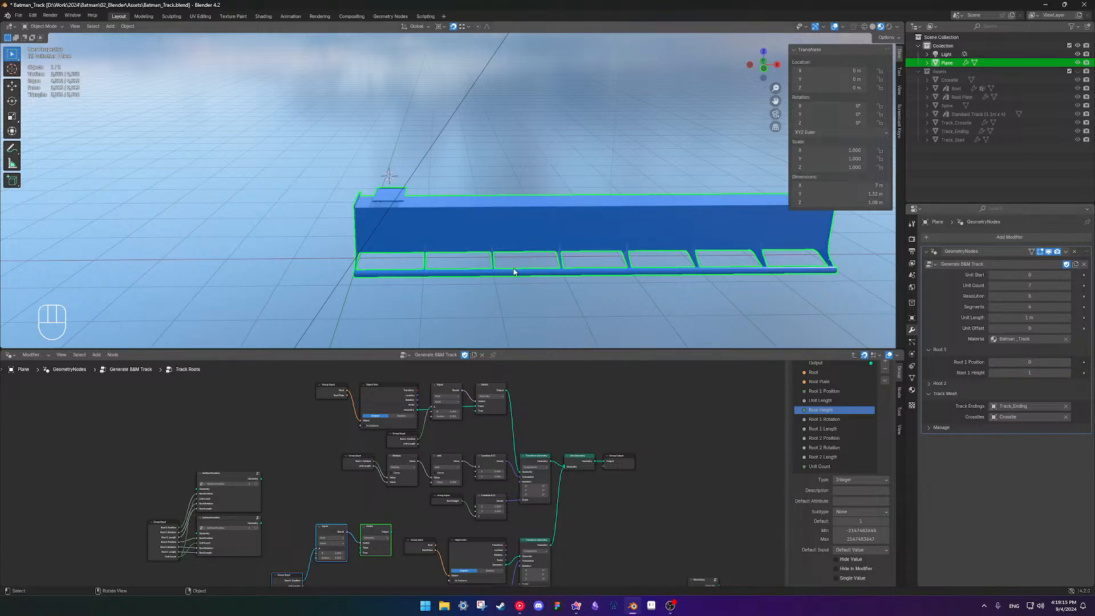
Connect the Root Plate Object Info's Geometry to the duplicated Switch's False input instead of Transform Geometry
{"action": "scroll", "coordinate": [527, 272], "scroll_direction": "down", "scroll_amount": 1}
{"action": "scroll", "coordinate": [480, 501], "scroll_direction": "up", "scroll_amount": 1}
{"action": "scroll", "coordinate": [468, 526], "scroll_direction": "down", "scroll_amount": 1}
{"action": "middle_click_drag", "start_coordinate": [436, 507], "coordinate": [467, 452]}
{"action": "scroll", "coordinate": [442, 388], "scroll_direction": "up", "scroll_amount": 3}
{"action": "left_click_drag", "start_coordinate": [603, 476], "coordinate": [594, 477]}
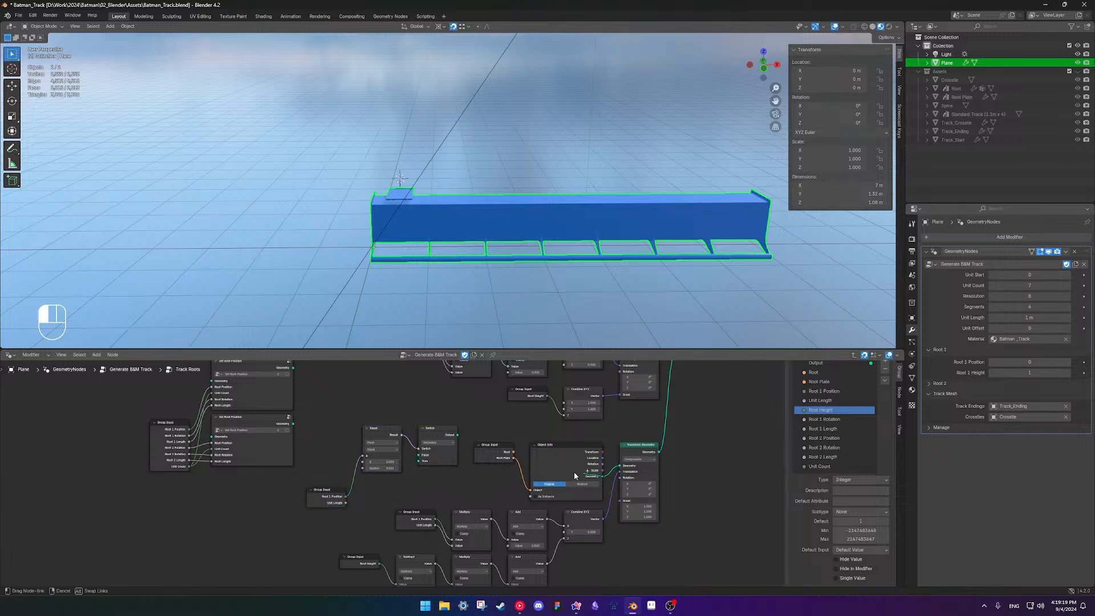
{"action": "left_click_drag", "start_coordinate": [416, 450], "coordinate": [418, 454]}
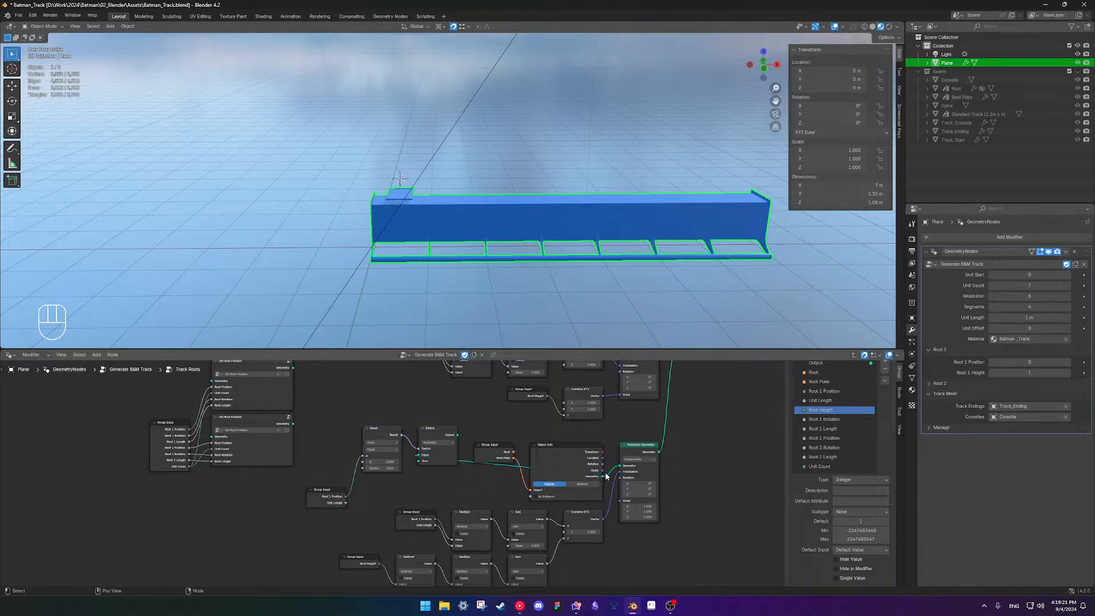
{"action": "mouse_move", "coordinate": [563, 454]}
{"action": "left_mouse_down"}
{"action": "mouse_move", "coordinate": [362, 447]}
{"action": "mouse_move", "coordinate": [399, 437]}
{"action": "mouse_move", "coordinate": [411, 454]}
{"action": "mouse_move", "coordinate": [550, 446]}
{"action": "left_mouse_up"}
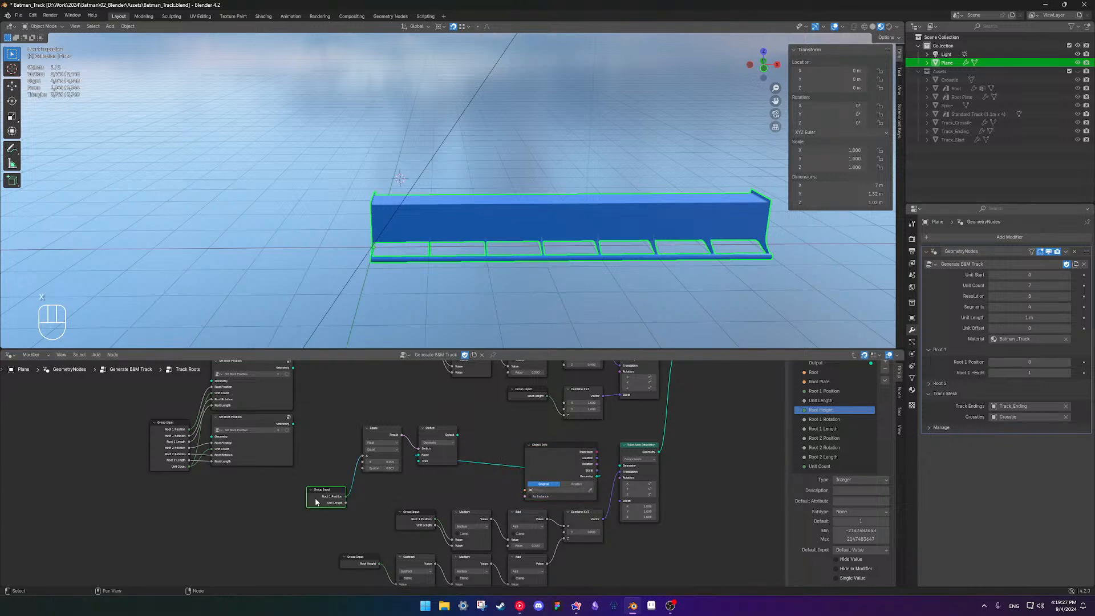
{"action": "key", "text": "ctrl+h"}
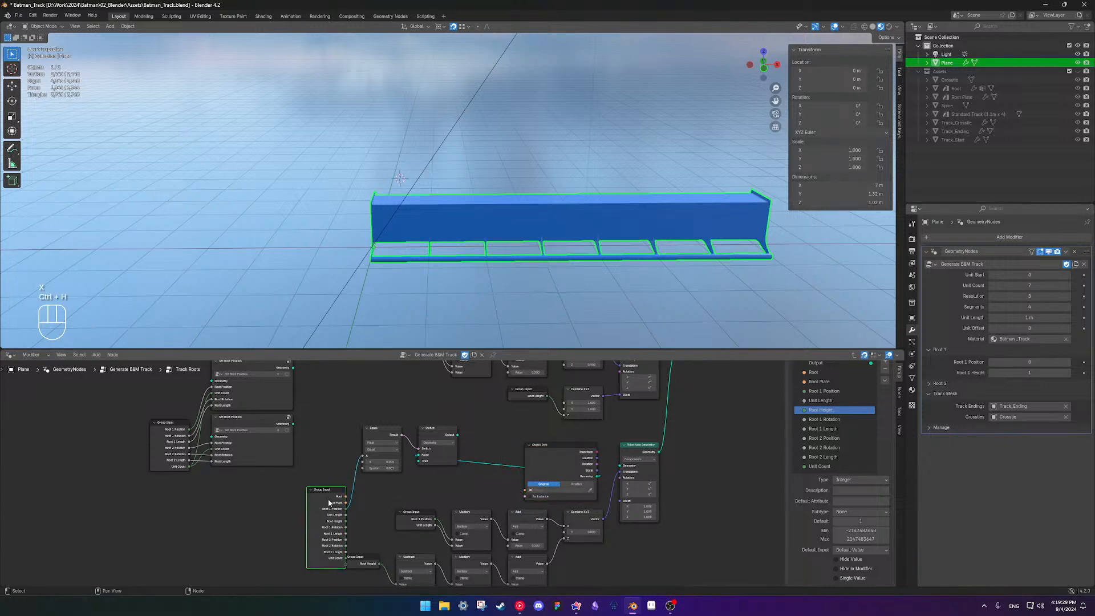
{"action": "left_click_drag", "start_coordinate": [346, 502], "coordinate": [520, 494]}
{"action": "scroll", "coordinate": [504, 430], "scroll_direction": "down", "scroll_amount": 3}
{"action": "middle_click_drag", "start_coordinate": [506, 396], "coordinate": [505, 425], "text": "shift"}
{"action": "key", "text": "ctrl+z"}
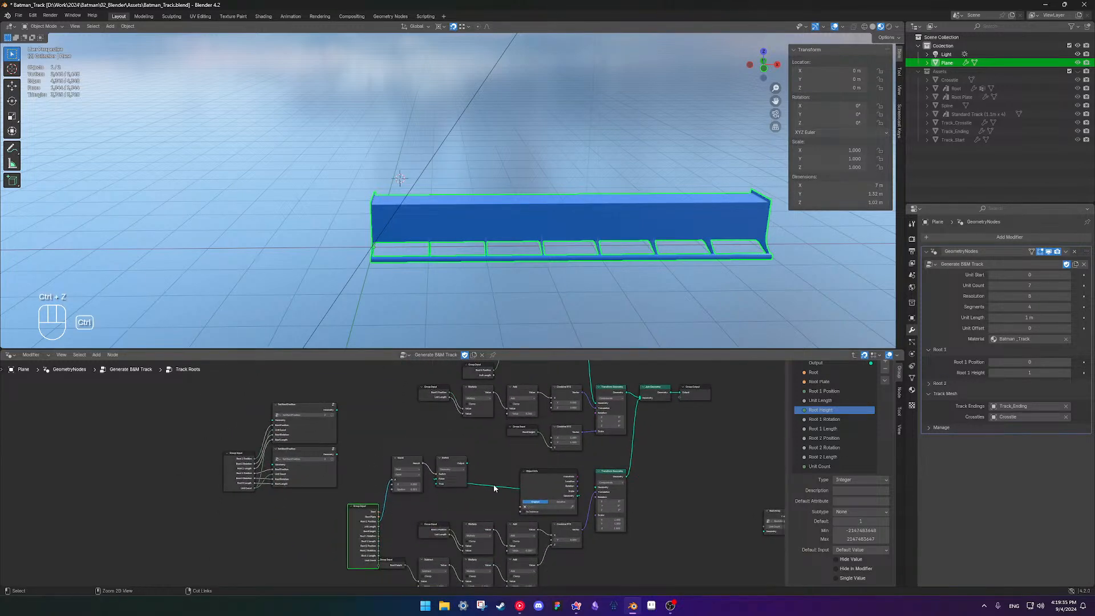
{"action": "key", "text": "ctrl+z"}
{"action": "key", "text": "ctrl+z"}
{"action": "key", "text": "ctrl+z"}
Rearrange the lower branch so the Root Plate Group Input and Object Info precede the Equal and Switch nodes
{"action": "left_click_drag", "start_coordinate": [497, 485], "coordinate": [481, 507]}
{"action": "left_click_drag", "start_coordinate": [531, 475], "coordinate": [332, 459]}
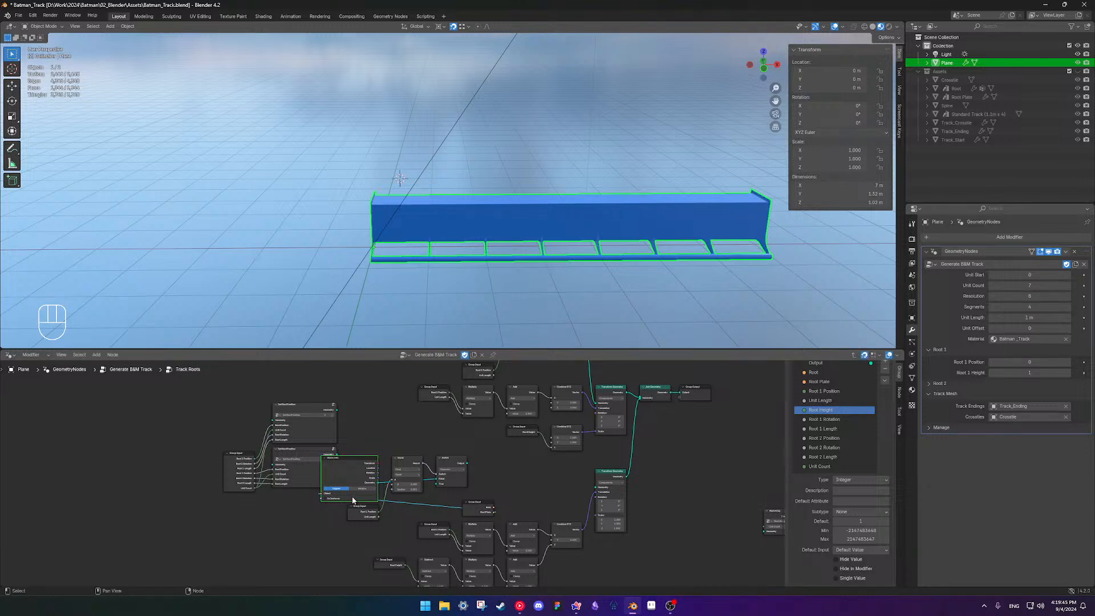
{"action": "left_click", "coordinate": [455, 462], "text": "shift"}
{"action": "left_click_drag", "start_coordinate": [411, 463], "coordinate": [514, 463]}
{"action": "left_click_drag", "start_coordinate": [484, 507], "coordinate": [396, 463]}
Link the lower Switch's output to the Root Plate branch's Transform Geometry node
{"action": "scroll", "coordinate": [538, 486], "scroll_direction": "up", "scroll_amount": 2}
{"action": "middle_click_drag", "start_coordinate": [538, 486], "coordinate": [455, 474]}
{"action": "scroll", "coordinate": [455, 474], "scroll_direction": "up", "scroll_amount": 2}
{"action": "left_click", "coordinate": [502, 448]}
Set the modifier's Root 1 Position to 2 to test the conditional root geometry
{"action": "scroll", "coordinate": [433, 478], "scroll_direction": "down", "scroll_amount": 2}
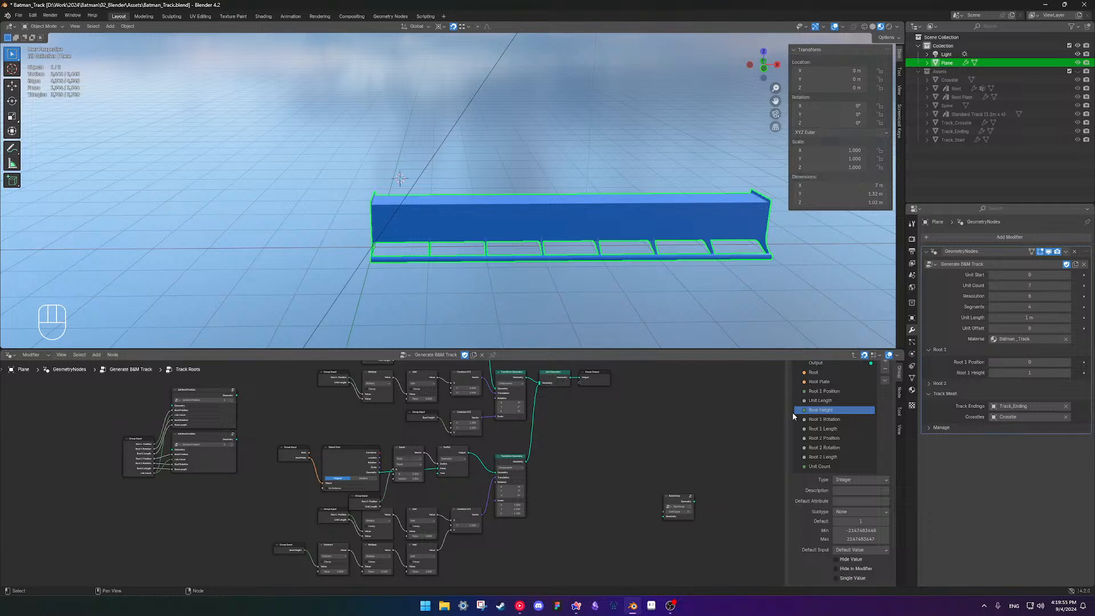
{"action": "left_click", "coordinate": [1068, 364]}
{"action": "left_click", "coordinate": [1068, 364]}
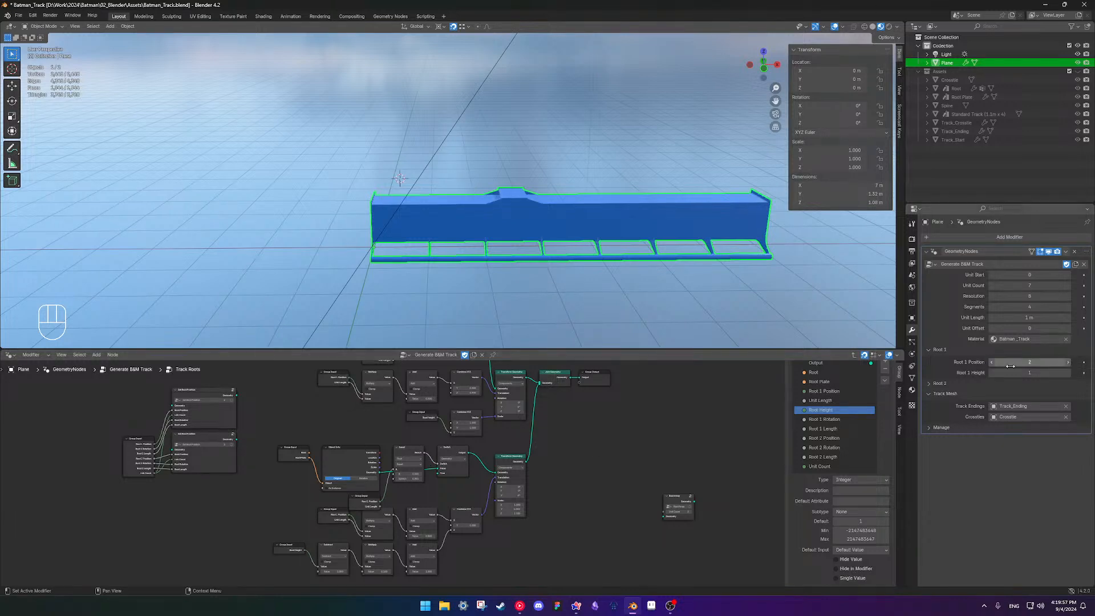
Set the modifier's Root 1 Position to 0 to test hiding the root geometry
{"action": "left_click", "coordinate": [992, 363]}
{"action": "left_click", "coordinate": [992, 363]}
{"action": "scroll", "coordinate": [450, 478], "scroll_direction": "up", "scroll_amount": 1}
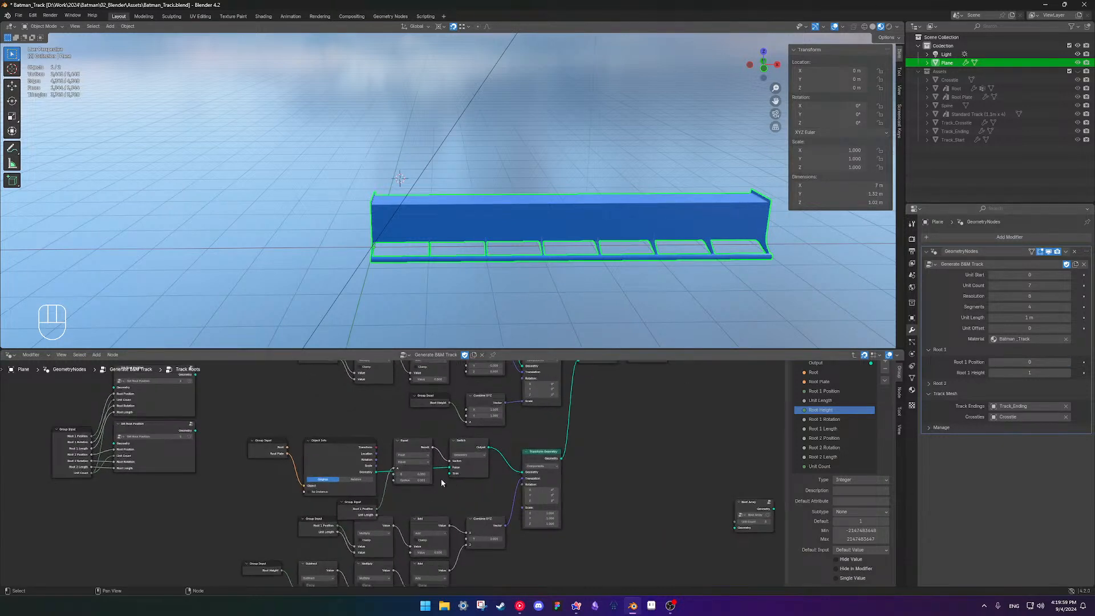
Move the Root 1 Position Group Input nodes of both branches above their Object Info nodes
{"action": "middle_click_drag", "start_coordinate": [291, 521], "coordinate": [405, 474], "text": "shift"}
{"action": "left_click_drag", "start_coordinate": [382, 493], "coordinate": [384, 410]}
{"action": "middle_click_drag", "start_coordinate": [401, 436], "coordinate": [422, 511], "text": "shift"}
{"action": "scroll", "coordinate": [421, 501], "scroll_direction": "down", "scroll_amount": 3}
{"action": "middle_click_drag", "start_coordinate": [457, 429], "coordinate": [468, 505], "text": "shift"}
{"action": "left_click_drag", "start_coordinate": [430, 501], "coordinate": [428, 428]}
Align and tighten the spacing of the node rows in the root and root plate branches
{"action": "left_click_drag", "start_coordinate": [313, 412], "coordinate": [534, 506]}
{"action": "left_click_drag", "start_coordinate": [511, 455], "coordinate": [511, 470]}
{"action": "middle_click_drag", "start_coordinate": [510, 470], "coordinate": [430, 501], "text": "shift"}
{"action": "left_click_drag", "start_coordinate": [489, 431], "coordinate": [579, 501]}
{"action": "mouse_move", "coordinate": [507, 468]}
{"action": "left_mouse_down"}
{"action": "mouse_move", "coordinate": [502, 441]}
{"action": "mouse_move", "coordinate": [503, 456]}
{"action": "left_mouse_up"}
{"action": "middle_click_drag", "start_coordinate": [442, 515], "coordinate": [500, 483], "text": "shift"}
{"action": "scroll", "coordinate": [502, 488], "scroll_direction": "down", "scroll_amount": 2}
{"action": "scroll", "coordinate": [512, 493], "scroll_direction": "up", "scroll_amount": 2}
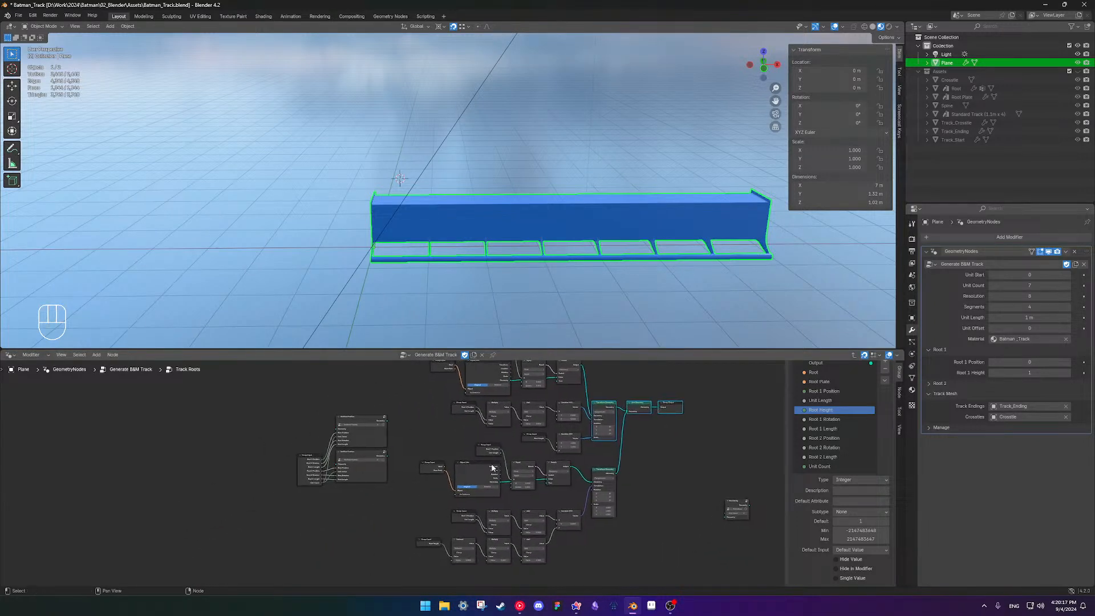
{"action": "left_click_drag", "start_coordinate": [423, 429], "coordinate": [548, 500]}
{"action": "left_click_drag", "start_coordinate": [596, 465], "coordinate": [613, 476]}
{"action": "middle_click_drag", "start_coordinate": [566, 446], "coordinate": [520, 467], "text": "shift"}
{"action": "left_click_drag", "start_coordinate": [524, 497], "coordinate": [525, 493]}
Move Join Geometry and Group Output down so they sit midway between the two Transform Geometry nodes
{"action": "left_click", "coordinate": [673, 500]}
{"action": "scroll", "coordinate": [594, 493], "scroll_direction": "down", "scroll_amount": 4}
{"action": "middle_click_drag", "start_coordinate": [590, 489], "coordinate": [520, 494], "text": "shift"}
{"action": "scroll", "coordinate": [519, 492], "scroll_direction": "down", "scroll_amount": 1}
{"action": "left_click_drag", "start_coordinate": [518, 420], "coordinate": [556, 471]}
{"action": "left_click_drag", "start_coordinate": [519, 440], "coordinate": [521, 476]}
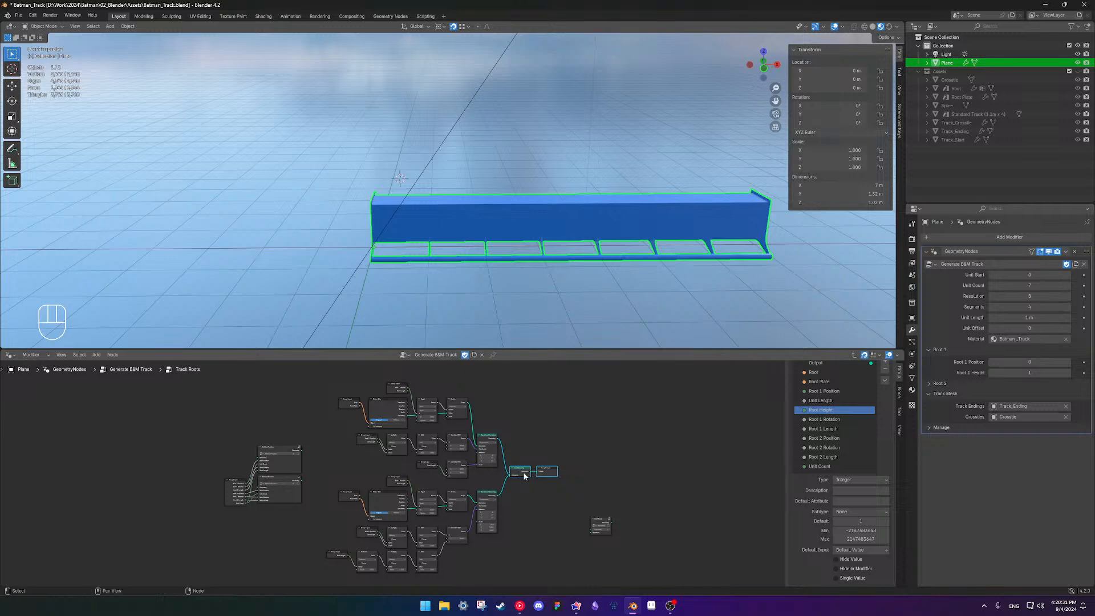
{"action": "scroll", "coordinate": [488, 492], "scroll_direction": "up", "scroll_amount": 5}
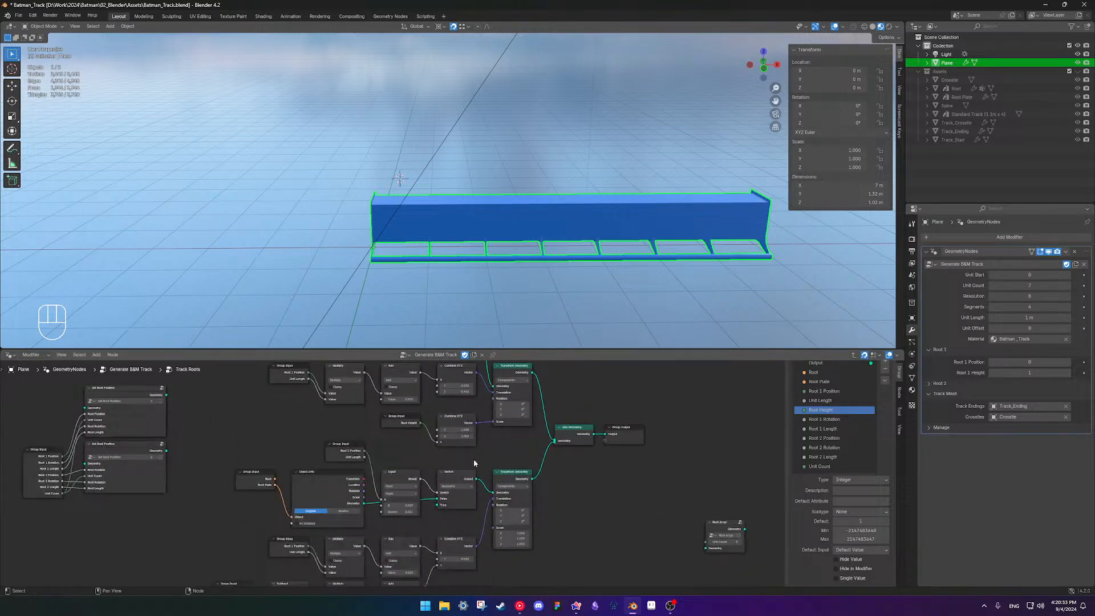
{"action": "scroll", "coordinate": [460, 489], "scroll_direction": "down", "scroll_amount": 5}
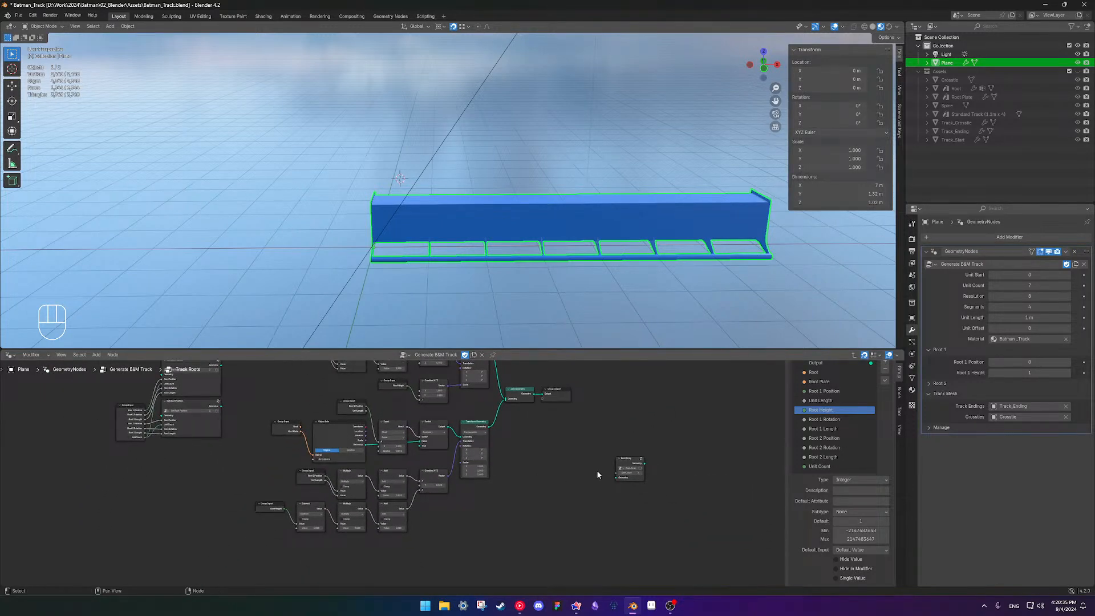
Delete the unconnected group node beyond the Group Output and save the file
{"action": "key", "text": "x"}
{"action": "scroll", "coordinate": [462, 451], "scroll_direction": "up", "scroll_amount": 3}
{"action": "key", "text": "ctrl+s"}
Move the upper branch's Equal and Switch nodes up beside the Root 1 Position Group Input
{"action": "scroll", "coordinate": [511, 462], "scroll_direction": "down", "scroll_amount": 1}
{"action": "middle_click_drag", "start_coordinate": [478, 493], "coordinate": [482, 465]}
{"action": "middle_click_drag", "start_coordinate": [455, 380], "coordinate": [477, 520], "text": "shift"}
{"action": "middle_click_drag", "start_coordinate": [477, 446], "coordinate": [474, 488], "text": "shift"}
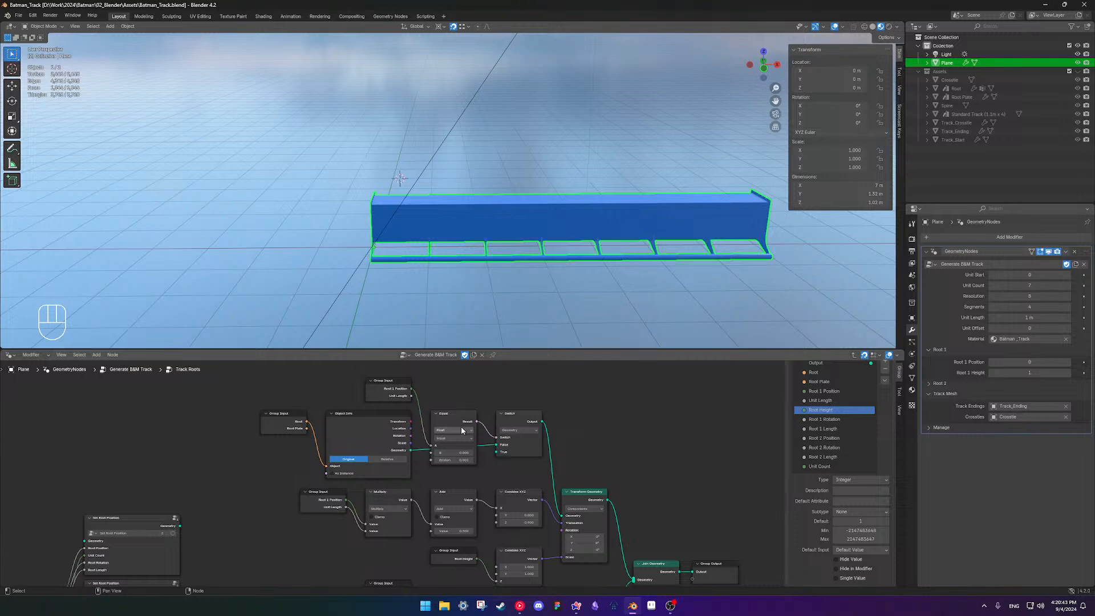
{"action": "left_click_drag", "start_coordinate": [461, 426], "coordinate": [453, 384]}
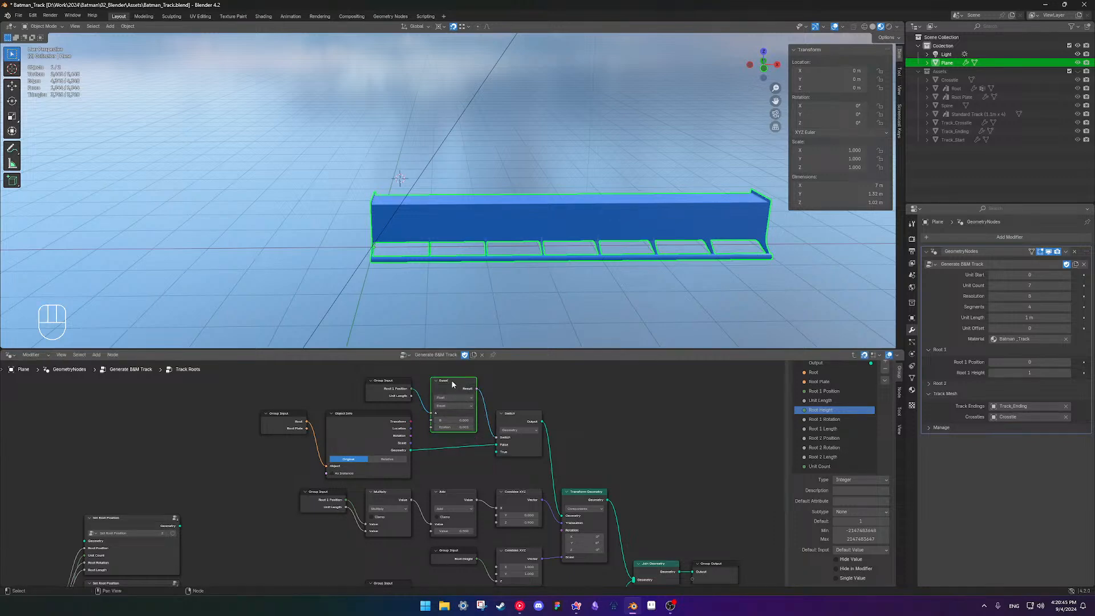
{"action": "scroll", "coordinate": [433, 407], "scroll_direction": "down", "scroll_amount": 1}
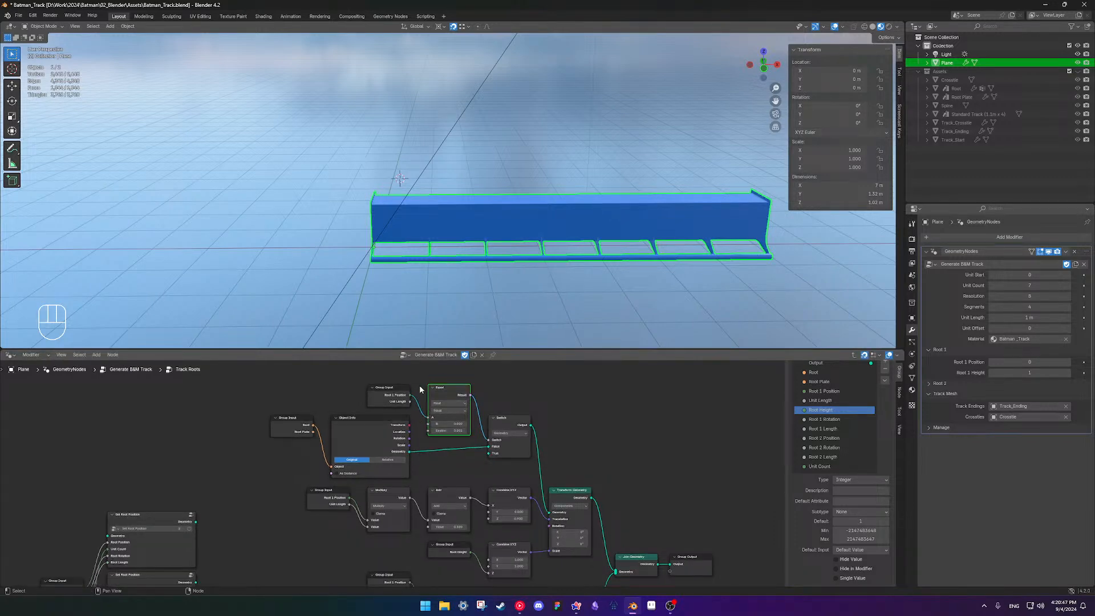
{"action": "left_click_drag", "start_coordinate": [502, 421], "coordinate": [504, 388]}
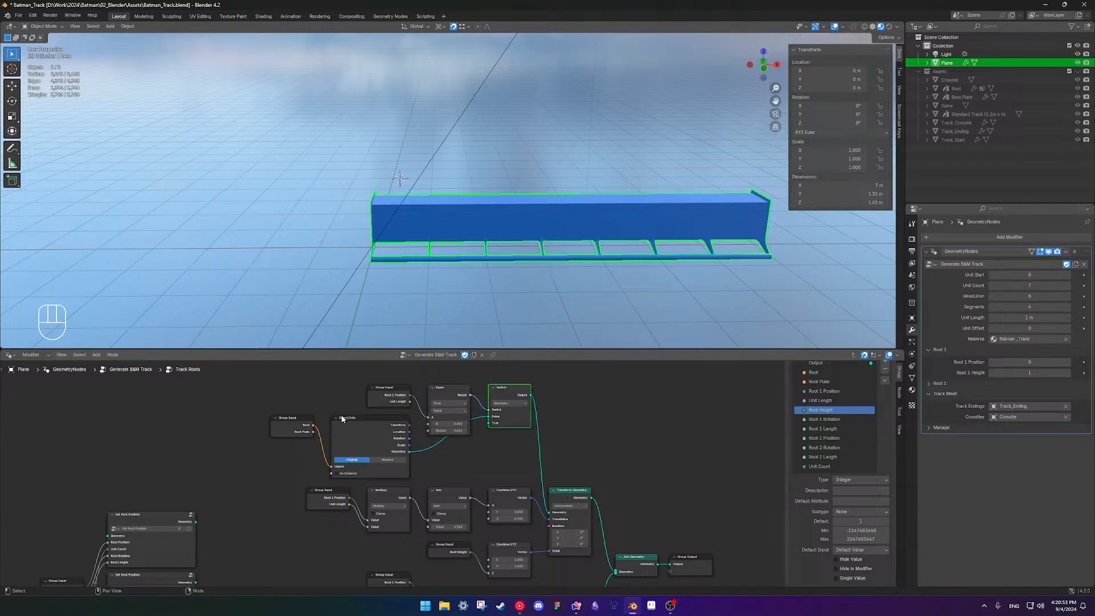
Place the upper Object Info and its Group Input below the Equal node and shift this cluster closer to Transform Geometry
{"action": "middle_click_drag", "start_coordinate": [439, 395], "coordinate": [493, 439], "text": "shift"}
{"action": "left_click_drag", "start_coordinate": [410, 395], "coordinate": [502, 407]}
{"action": "scroll", "coordinate": [470, 449], "scroll_direction": "down", "scroll_amount": 2}
{"action": "middle_click_drag", "start_coordinate": [466, 454], "coordinate": [480, 431], "text": "shift"}
{"action": "left_click_drag", "start_coordinate": [336, 394], "coordinate": [522, 467]}
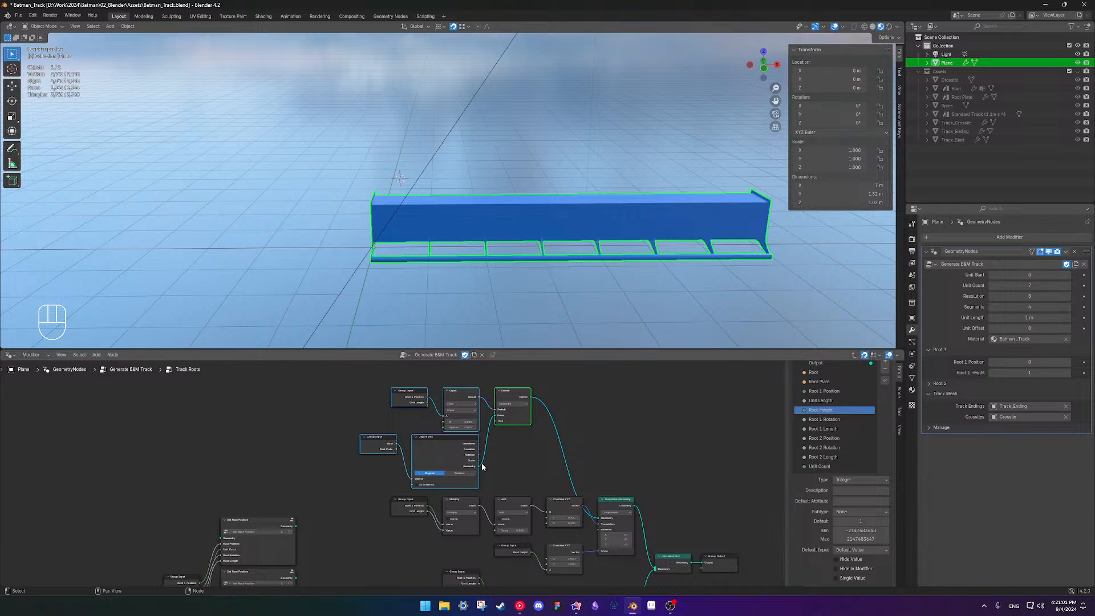
{"action": "mouse_move", "coordinate": [540, 480]}
{"action": "middle_mouse_down", "text": "shift"}
{"action": "mouse_move", "coordinate": [532, 447]}
{"action": "mouse_move", "coordinate": [533, 480]}
{"action": "middle_mouse_up", "text": "shift"}
{"action": "left_click_drag", "start_coordinate": [508, 407], "coordinate": [554, 385]}
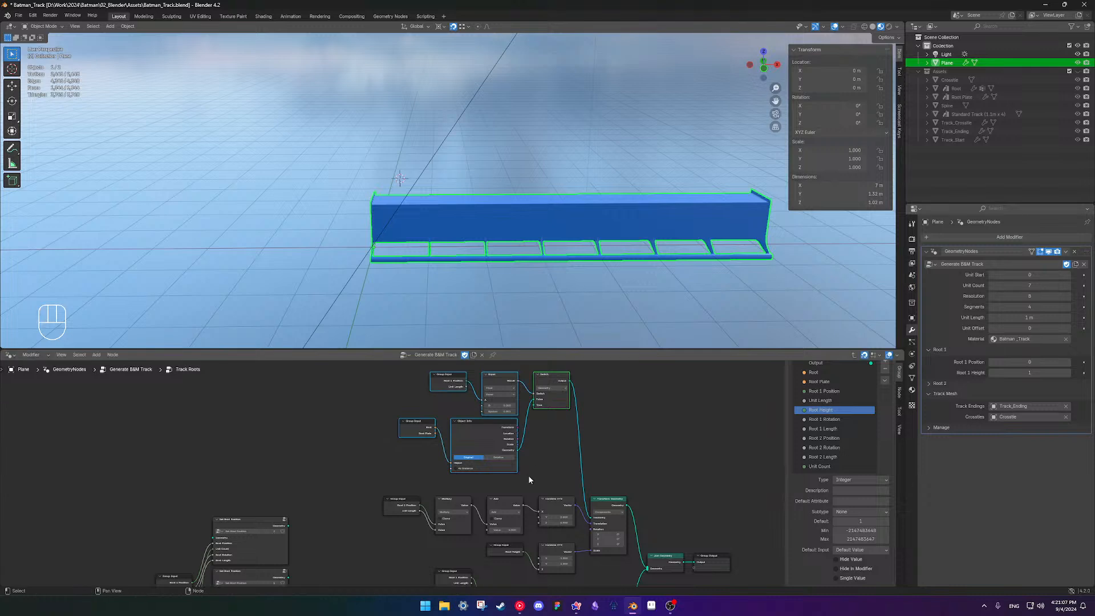
Move the upper branch's Root Height Group Input and its Combine XYZ node up beneath Object Info
{"action": "left_click", "coordinate": [509, 553]}
{"action": "left_click", "coordinate": [559, 547], "text": "shift"}
{"action": "left_click_drag", "start_coordinate": [559, 546], "coordinate": [554, 478]}
Place the upper Equal, Switch and Object Info cluster below the position math nodes and move the whole block up
{"action": "left_click_drag", "start_coordinate": [381, 387], "coordinate": [530, 472], "text": "shift"}
{"action": "left_click_drag", "start_coordinate": [551, 409], "coordinate": [461, 482]}
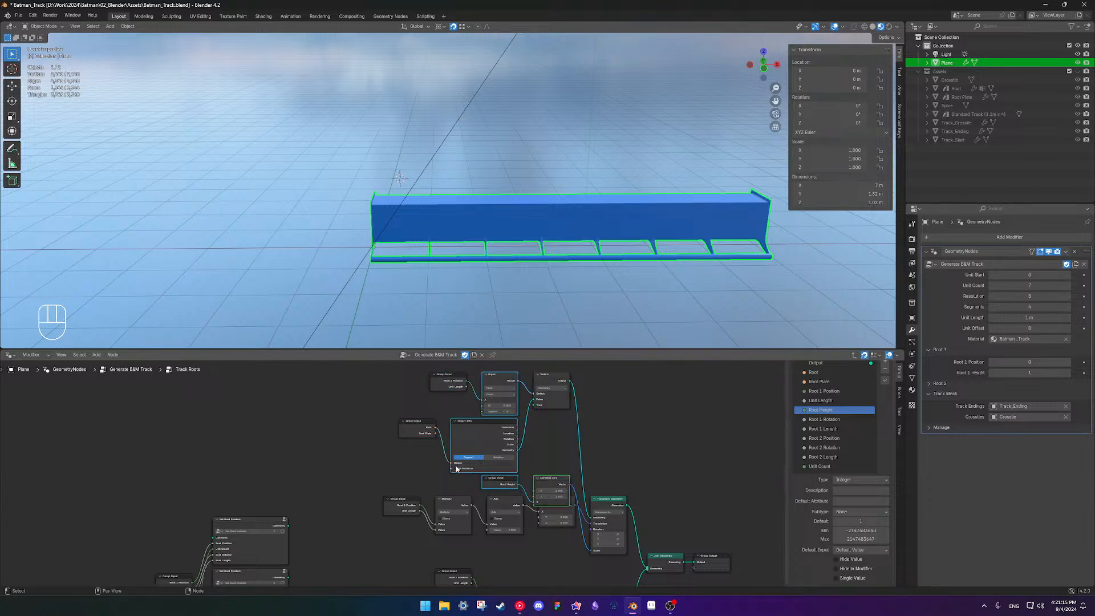
{"action": "left_click_drag", "start_coordinate": [385, 387], "coordinate": [553, 453], "text": "shift"}
{"action": "key", "text": "g"}
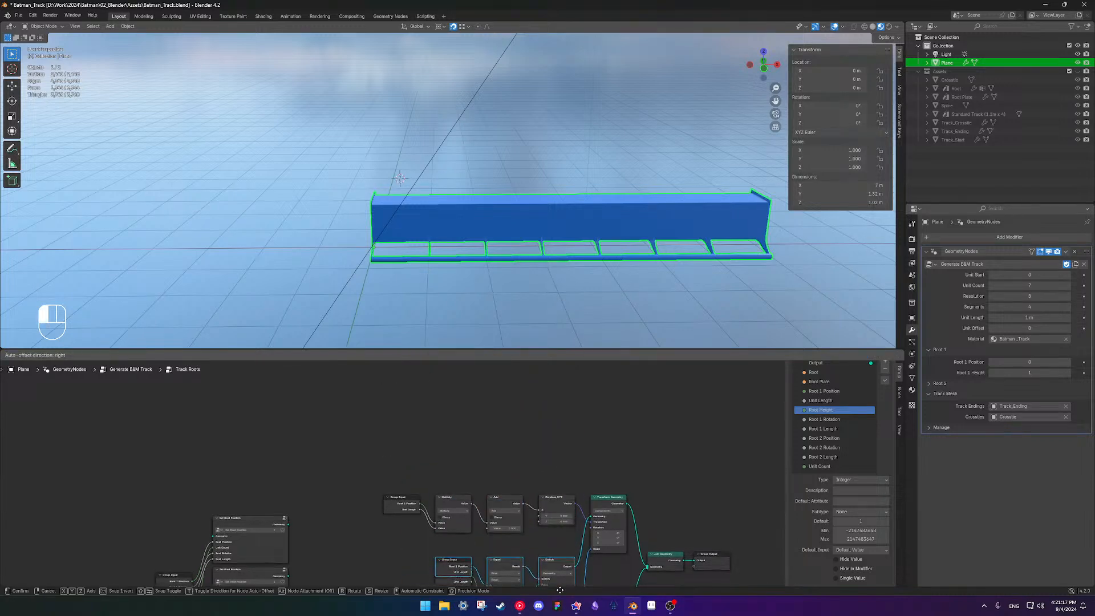
{"action": "left_click", "coordinate": [559, 550]}
{"action": "left_click_drag", "start_coordinate": [372, 452], "coordinate": [556, 522], "text": "shift"}
{"action": "key", "text": "g"}
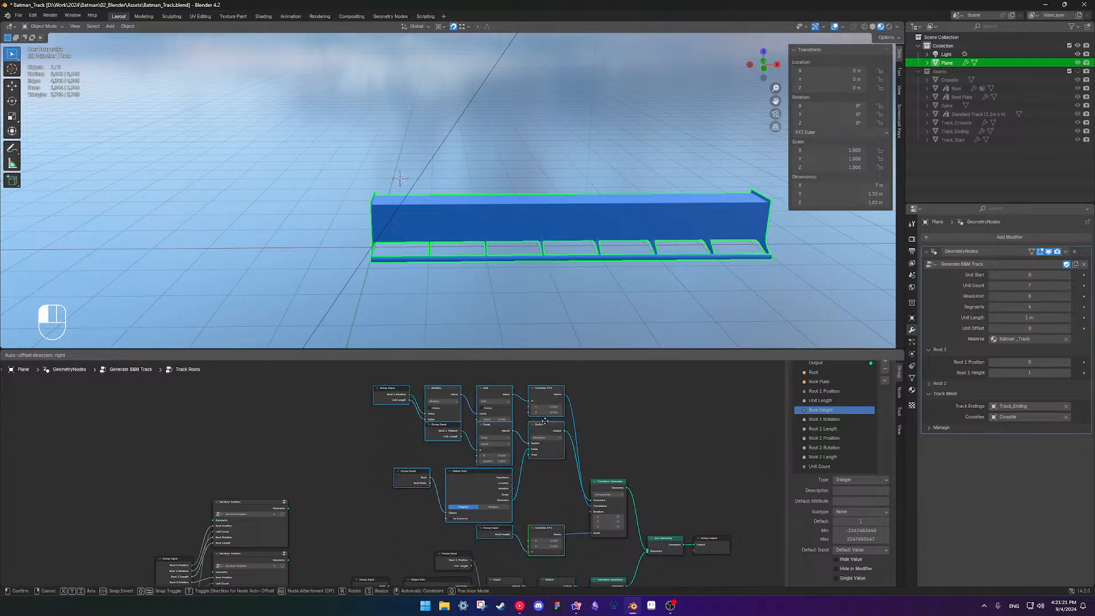
{"action": "left_click", "coordinate": [547, 435]}
{"action": "middle_click_drag", "start_coordinate": [546, 436], "coordinate": [487, 422]}
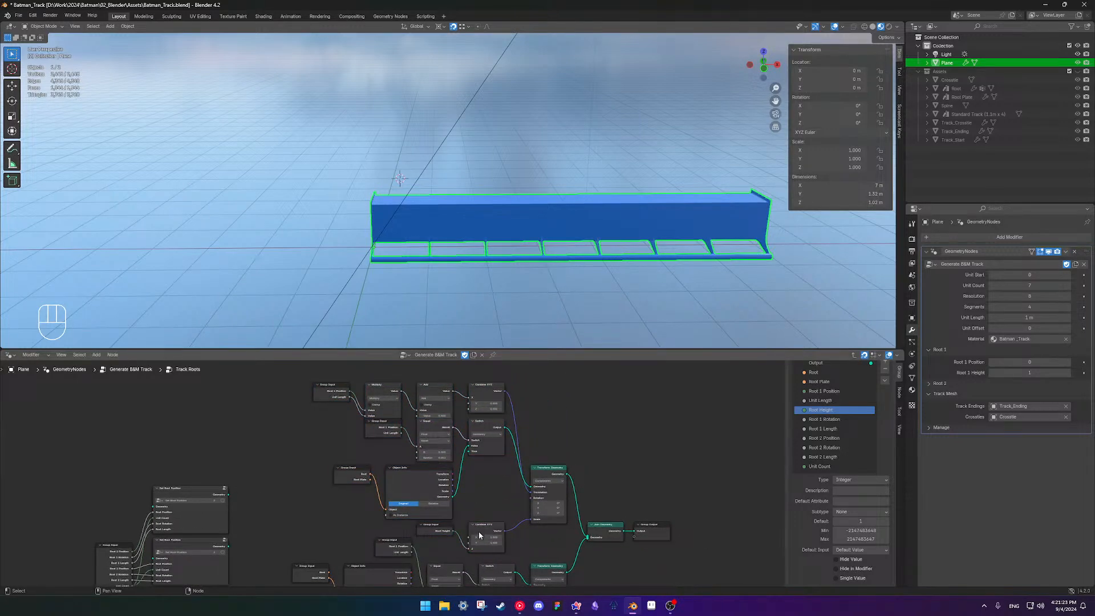
Move the Root Height Combine XYZ node up directly beneath the upper Switch node
{"action": "scroll", "coordinate": [485, 491], "scroll_direction": "up", "scroll_amount": 3}
{"action": "left_click_drag", "start_coordinate": [510, 540], "coordinate": [509, 439]}
{"action": "middle_click_drag", "start_coordinate": [504, 432], "coordinate": [508, 482], "text": "shift"}
{"action": "scroll", "coordinate": [466, 533], "scroll_direction": "down", "scroll_amount": 6}
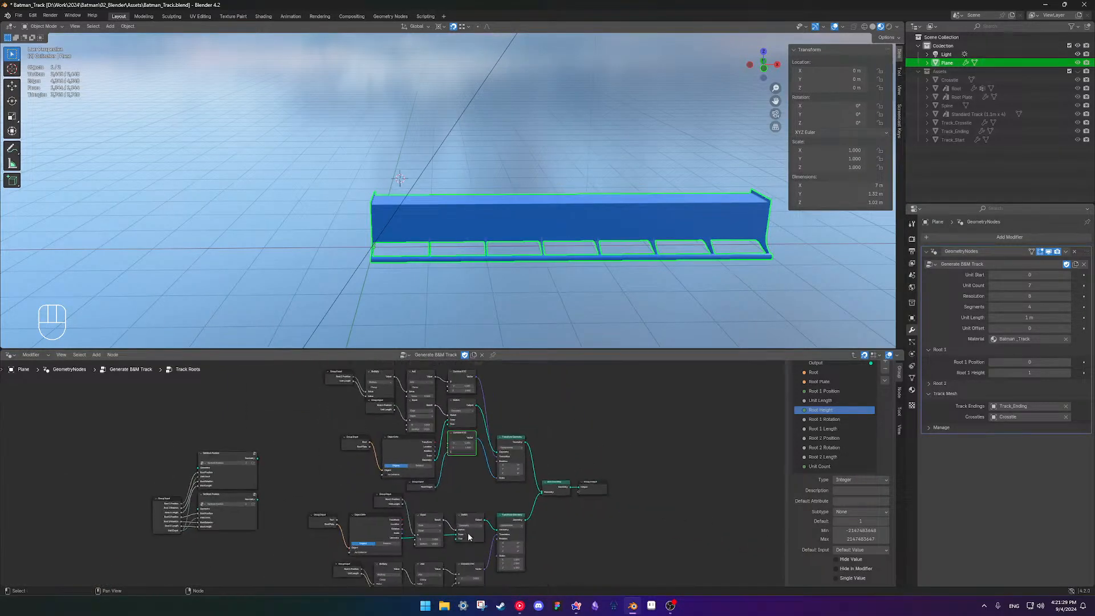
Move the lower branch's Multiply, Add and Combine XYZ rows down to make room below its Switch
{"action": "scroll", "coordinate": [525, 536], "scroll_direction": "down", "scroll_amount": 1}
{"action": "middle_click_drag", "start_coordinate": [514, 453], "coordinate": [502, 422], "text": "shift"}
{"action": "scroll", "coordinate": [503, 455], "scroll_direction": "up", "scroll_amount": 1}
{"action": "scroll", "coordinate": [505, 483], "scroll_direction": "down", "scroll_amount": 2}
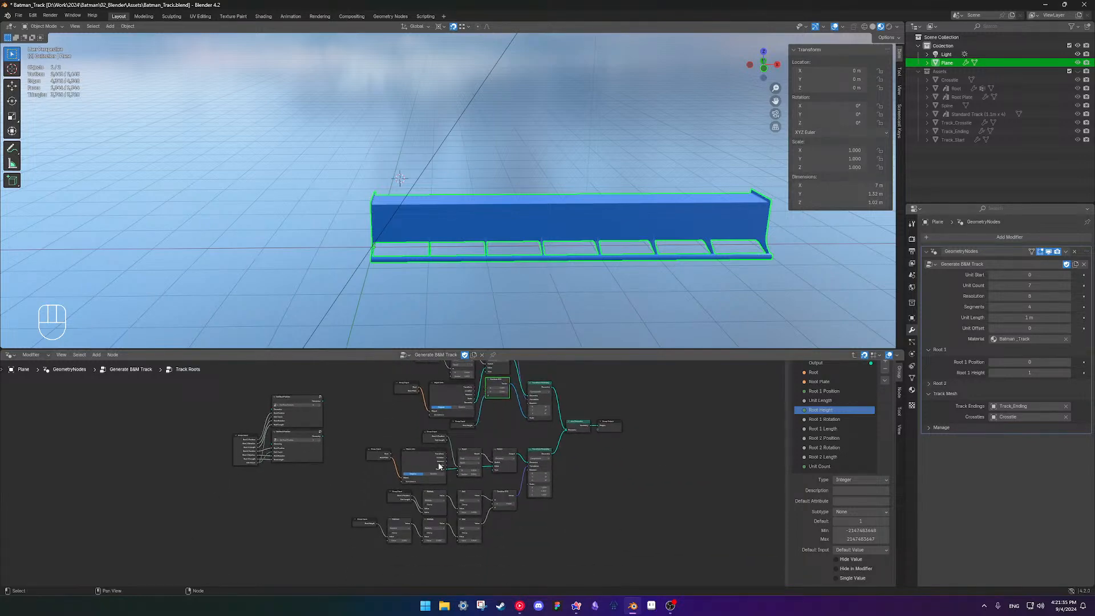
{"action": "left_click_drag", "start_coordinate": [359, 437], "coordinate": [502, 476]}
{"action": "mouse_move", "coordinate": [507, 438]}
{"action": "middle_mouse_down", "text": "shift"}
{"action": "mouse_move", "coordinate": [514, 489]}
{"action": "mouse_move", "coordinate": [526, 431]}
{"action": "middle_mouse_up", "text": "shift"}
{"action": "left_click_drag", "start_coordinate": [344, 484], "coordinate": [521, 555]}
{"action": "left_click_drag", "start_coordinate": [525, 488], "coordinate": [532, 537]}
Place the lower Object Info below the Equal node and stack its two Group Input nodes beside it
{"action": "left_click_drag", "start_coordinate": [447, 449], "coordinate": [482, 481]}
{"action": "left_click_drag", "start_coordinate": [395, 448], "coordinate": [433, 479]}
{"action": "middle_click_drag", "start_coordinate": [460, 430], "coordinate": [470, 481], "text": "shift"}
{"action": "scroll", "coordinate": [463, 504], "scroll_direction": "up", "scroll_amount": 3}
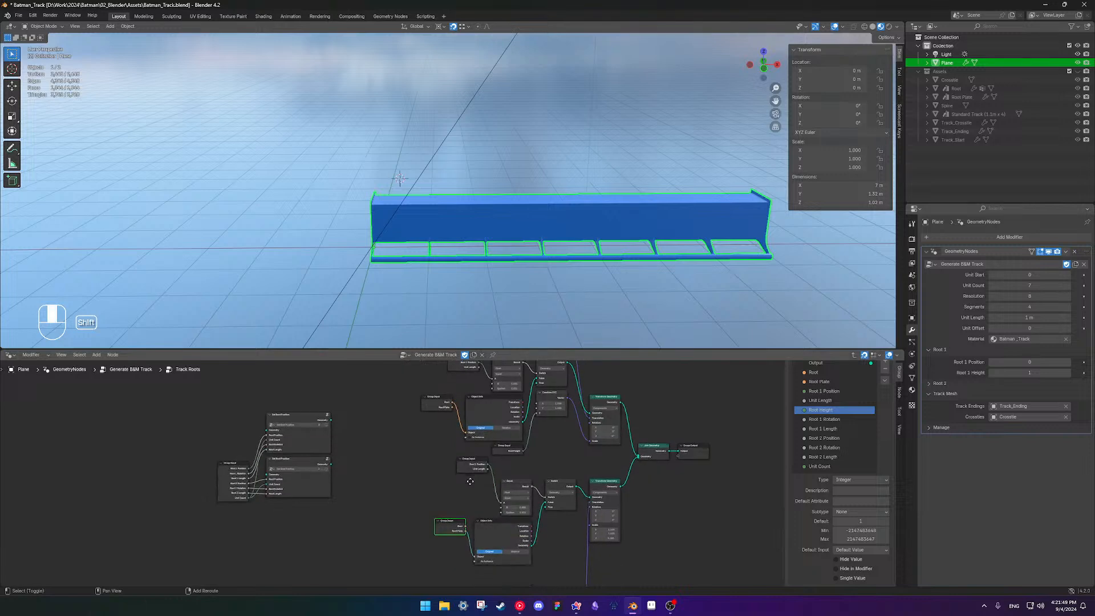
{"action": "left_click_drag", "start_coordinate": [472, 469], "coordinate": [448, 508]}
Feed the lower Equal from the Root Plate Group Input's Root 1 Position, remove the redundant Group Input, and hide unused sockets
{"action": "scroll", "coordinate": [487, 535], "scroll_direction": "up", "scroll_amount": 2}
{"action": "left_click", "coordinate": [432, 529]}
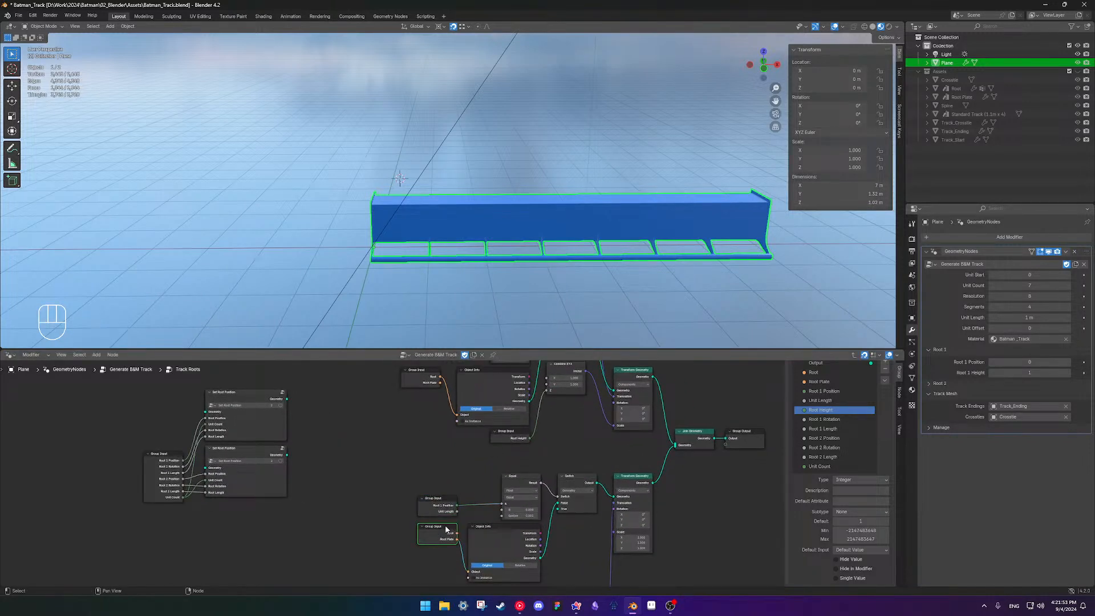
{"action": "key", "text": "ctrl+h"}
{"action": "left_click_drag", "start_coordinate": [457, 551], "coordinate": [500, 504]}
{"action": "left_click", "coordinate": [439, 507]}
{"action": "left_click", "coordinate": [439, 535]}
{"action": "key", "text": "ctrl+h"}
{"action": "left_click_drag", "start_coordinate": [432, 538], "coordinate": [434, 517]}
Move the lower branch's position math nodes back up close beneath its Object Info node
{"action": "scroll", "coordinate": [447, 524], "scroll_direction": "down", "scroll_amount": 4}
{"action": "middle_click_drag", "start_coordinate": [510, 519], "coordinate": [448, 488], "text": "shift"}
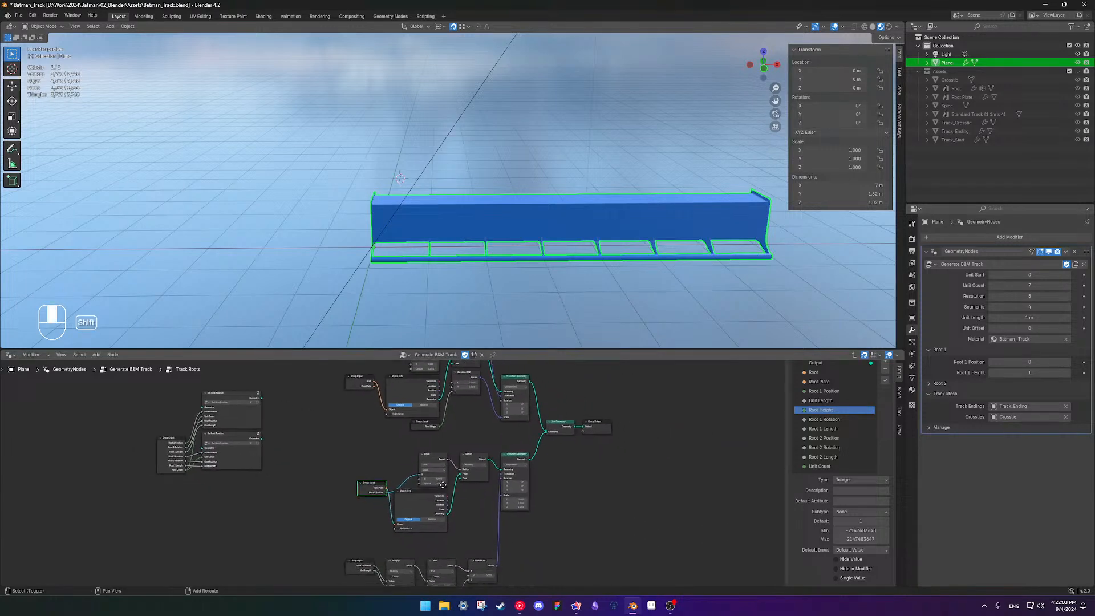
{"action": "scroll", "coordinate": [434, 488], "scroll_direction": "down", "scroll_amount": 2}
{"action": "left_click_drag", "start_coordinate": [334, 536], "coordinate": [471, 574]}
{"action": "left_click_drag", "start_coordinate": [446, 537], "coordinate": [435, 500]}
{"action": "scroll", "coordinate": [435, 501], "scroll_direction": "up", "scroll_amount": 3}
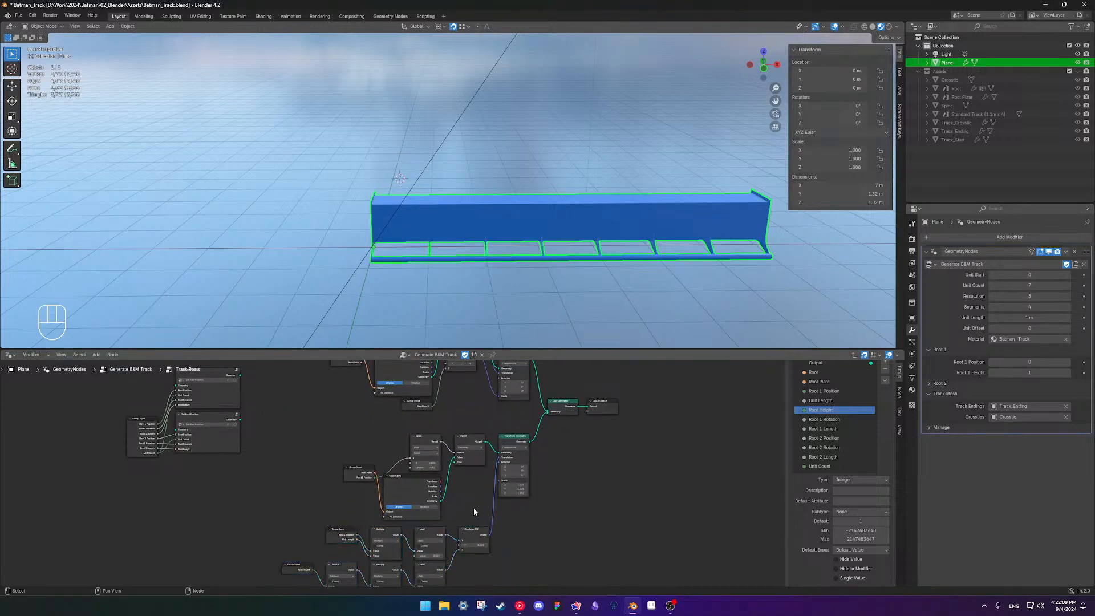
{"action": "scroll", "coordinate": [571, 522], "scroll_direction": "down", "scroll_amount": 3}
{"action": "middle_click_drag", "start_coordinate": [496, 515], "coordinate": [534, 485], "text": "shift"}
{"action": "scroll", "coordinate": [379, 461], "scroll_direction": "up", "scroll_amount": 3}
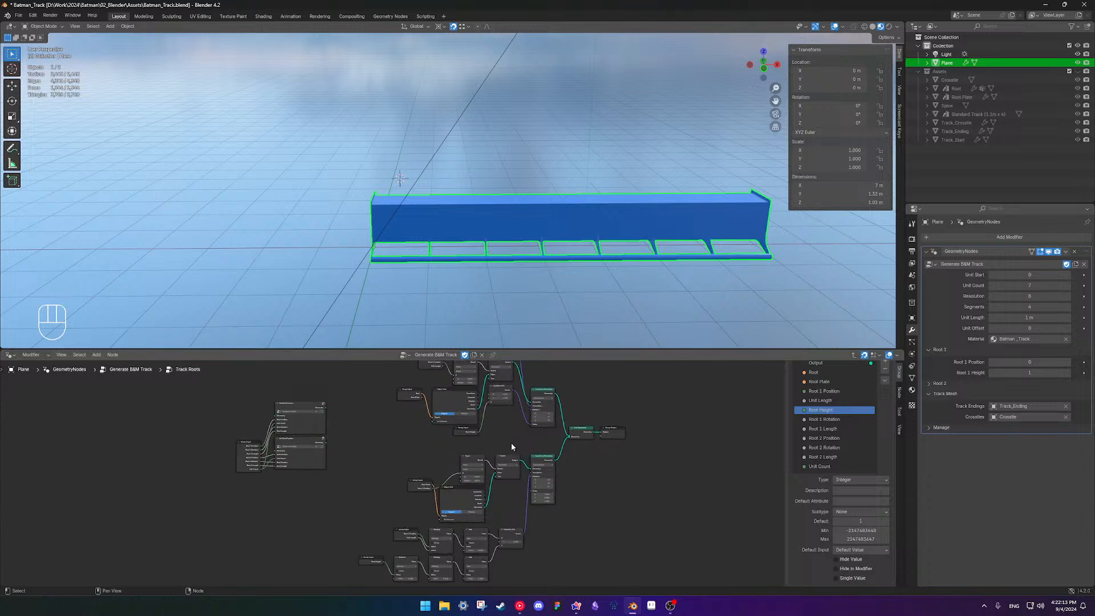
Swap the lower branch's rows so the position math sits above the Equal, Switch and Object Info nodes, and save the file
{"action": "scroll", "coordinate": [383, 463], "scroll_direction": "down", "scroll_amount": 4}
{"action": "left_click_drag", "start_coordinate": [379, 459], "coordinate": [471, 501]}
{"action": "mouse_move", "coordinate": [478, 473]}
{"action": "left_mouse_down"}
{"action": "mouse_move", "coordinate": [481, 575]}
{"action": "mouse_move", "coordinate": [482, 557]}
{"action": "left_mouse_up"}
{"action": "middle_click_drag", "start_coordinate": [482, 557], "coordinate": [477, 513], "text": "shift"}
{"action": "left_click_drag", "start_coordinate": [354, 446], "coordinate": [499, 546]}
{"action": "left_click_drag", "start_coordinate": [471, 471], "coordinate": [464, 405]}
{"action": "middle_click_drag", "start_coordinate": [444, 380], "coordinate": [463, 422], "text": "shift"}
{"action": "scroll", "coordinate": [482, 527], "scroll_direction": "up", "scroll_amount": 5}
{"action": "mouse_move", "coordinate": [490, 470]}
{"action": "middle_mouse_down", "text": "shift"}
{"action": "mouse_move", "coordinate": [479, 493]}
{"action": "mouse_move", "coordinate": [497, 483]}
{"action": "middle_mouse_up", "text": "shift"}
{"action": "left_click", "coordinate": [669, 538]}
{"action": "scroll", "coordinate": [525, 488], "scroll_direction": "down", "scroll_amount": 6}
{"action": "scroll", "coordinate": [496, 483], "scroll_direction": "up", "scroll_amount": 5}
{"action": "key", "text": "ctrl+s"}
{"action": "scroll", "coordinate": [518, 474], "scroll_direction": "up", "scroll_amount": 2}
{"action": "scroll", "coordinate": [517, 459], "scroll_direction": "down", "scroll_amount": 2}
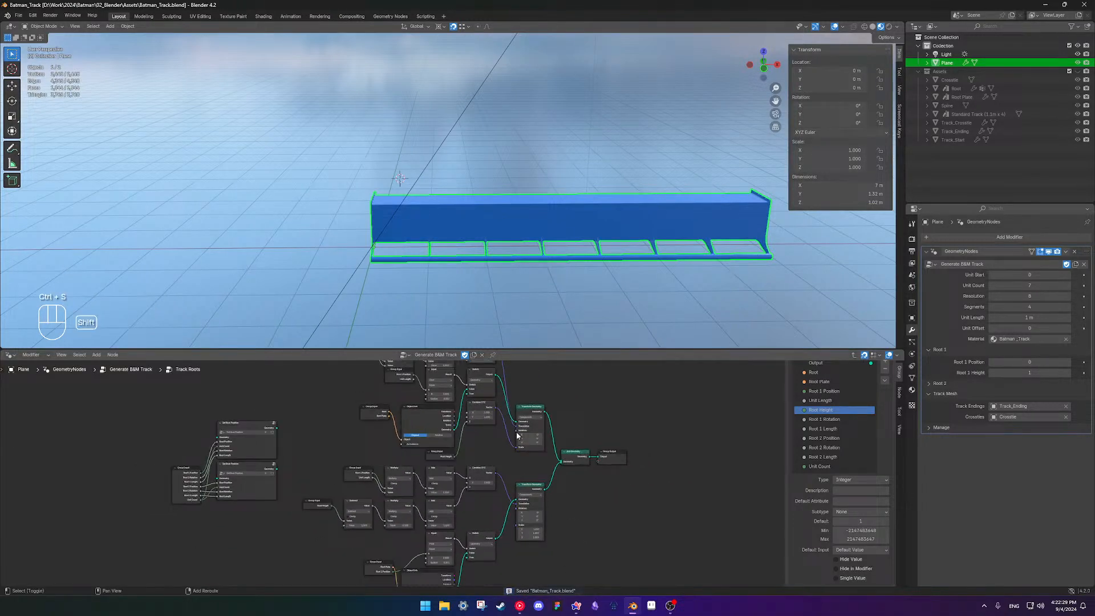
Examine the rearranged Track Roots node tree, checking the links of both branches
{"action": "middle_click_drag", "start_coordinate": [513, 447], "coordinate": [511, 493], "text": "shift"}
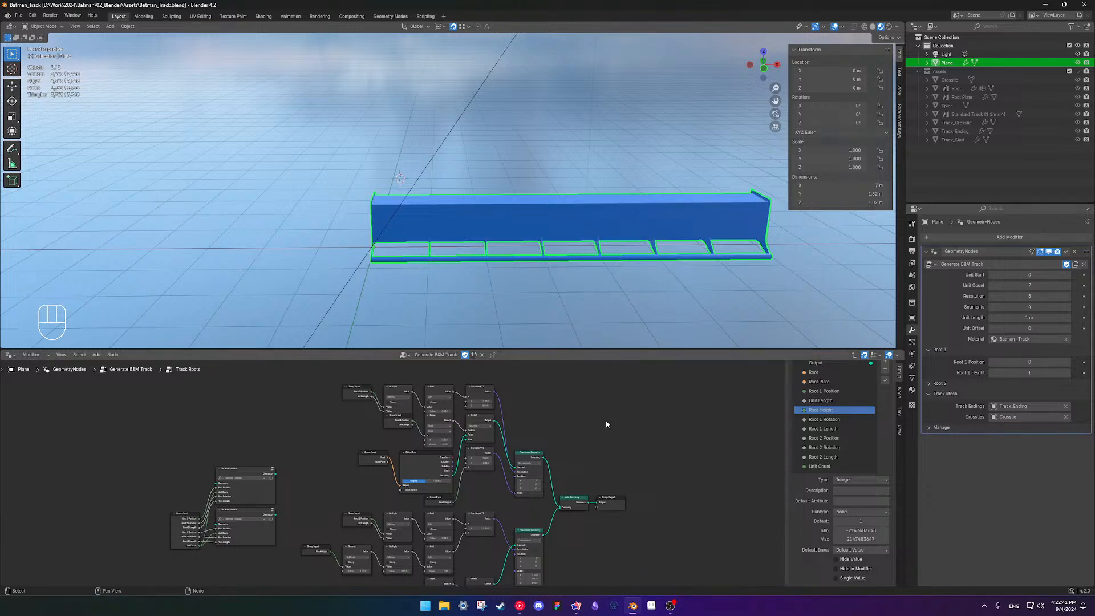
{"action": "scroll", "coordinate": [602, 472], "scroll_direction": "up", "scroll_amount": 5}
{"action": "middle_click_drag", "start_coordinate": [620, 476], "coordinate": [539, 426], "text": "shift"}
{"action": "scroll", "coordinate": [492, 432], "scroll_direction": "down", "scroll_amount": 5}
{"action": "scroll", "coordinate": [585, 417], "scroll_direction": "down", "scroll_amount": 4}
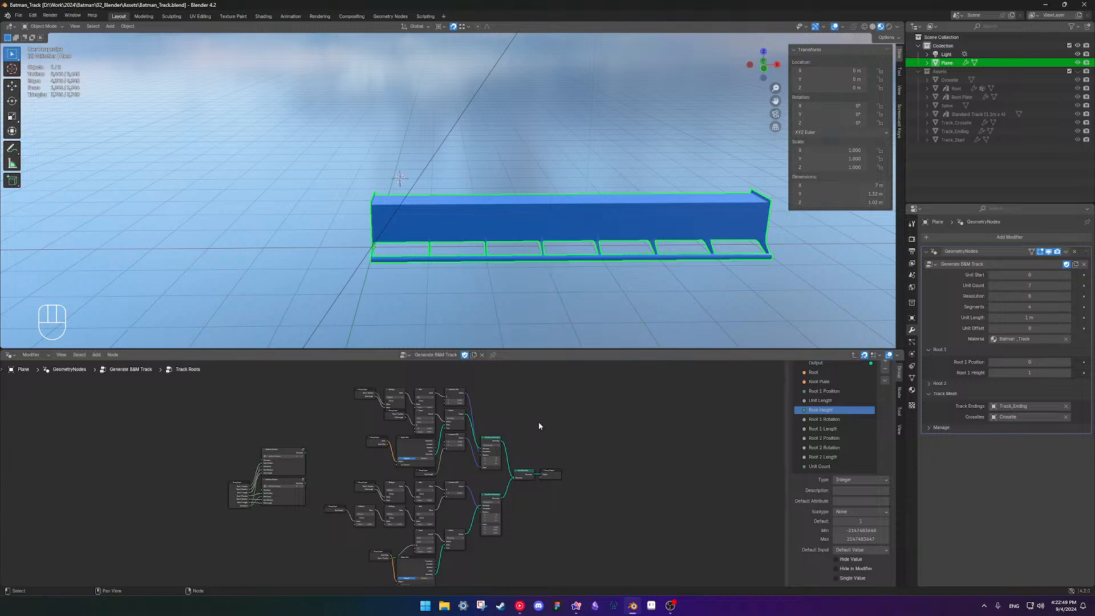
{"action": "scroll", "coordinate": [540, 456], "scroll_direction": "up", "scroll_amount": 2}
{"action": "scroll", "coordinate": [540, 456], "scroll_direction": "down", "scroll_amount": 3}
{"action": "middle_click_drag", "start_coordinate": [539, 456], "coordinate": [505, 447], "text": "shift"}
{"action": "scroll", "coordinate": [505, 447], "scroll_direction": "up", "scroll_amount": 3}
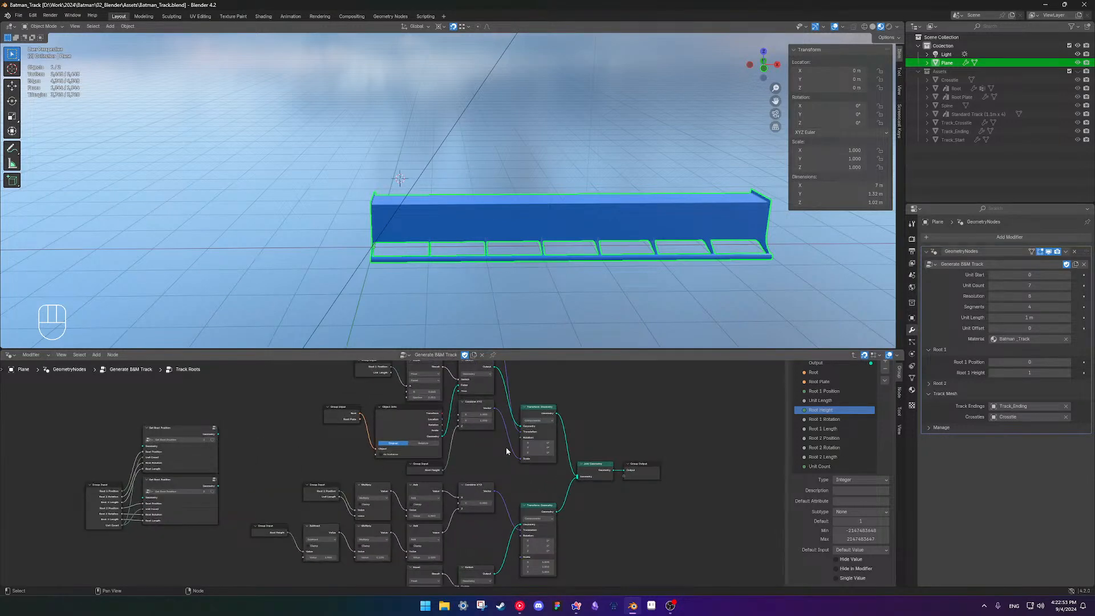
{"action": "scroll", "coordinate": [505, 440], "scroll_direction": "down", "scroll_amount": 4}
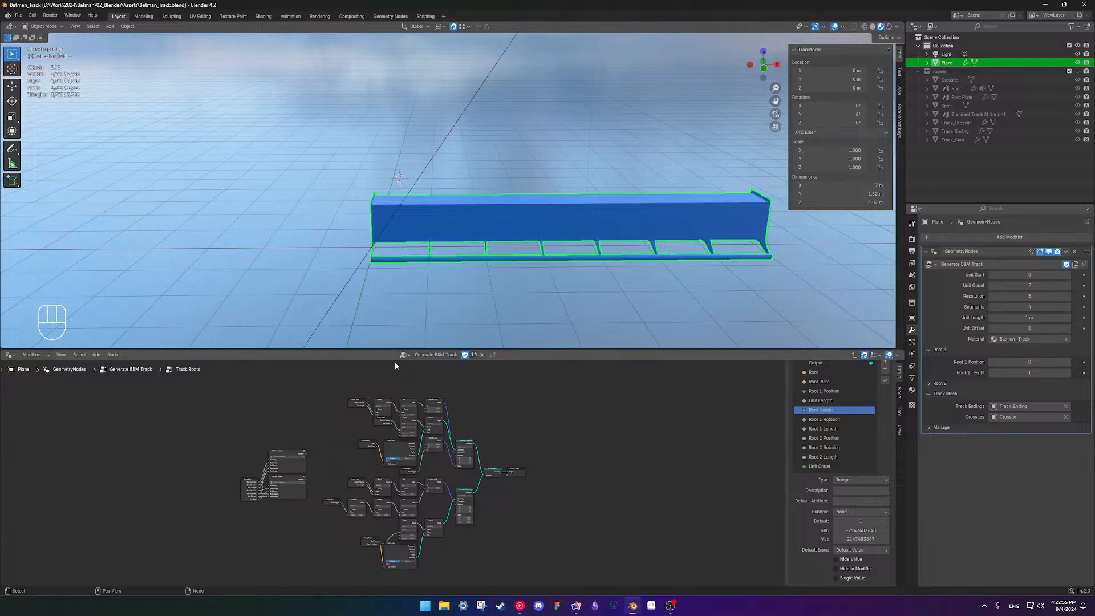
{"action": "scroll", "coordinate": [535, 476], "scroll_direction": "up", "scroll_amount": 4}
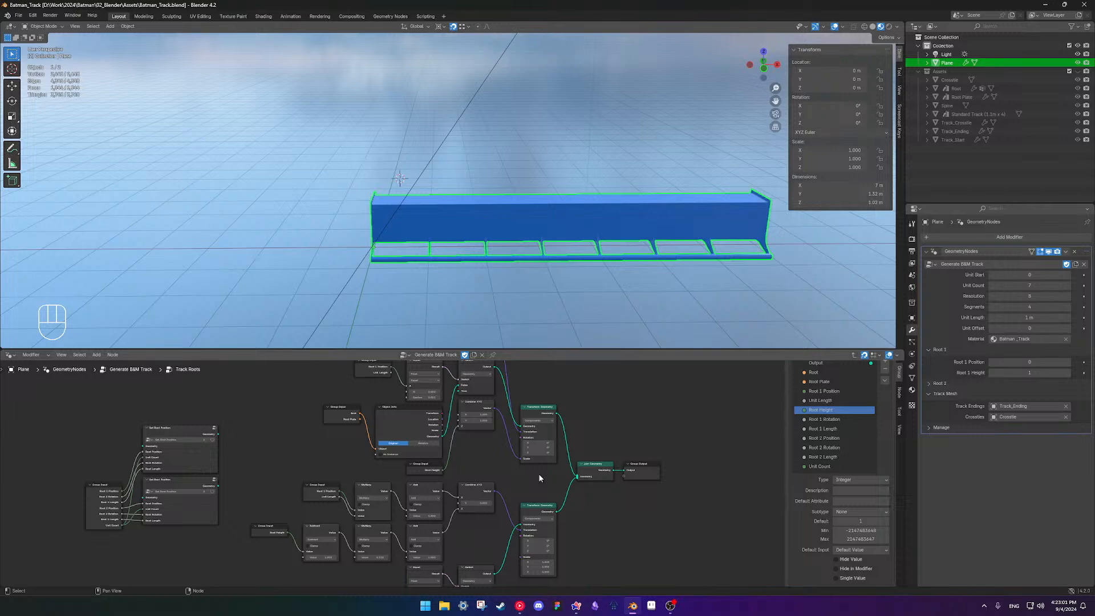
Nudge the upper branch's Root 1 Position Group Input so it sits clear beneath the Multiply node
{"action": "scroll", "coordinate": [405, 465], "scroll_direction": "up", "scroll_amount": 3}
{"action": "middle_click_drag", "start_coordinate": [442, 439], "coordinate": [466, 573], "text": "shift"}
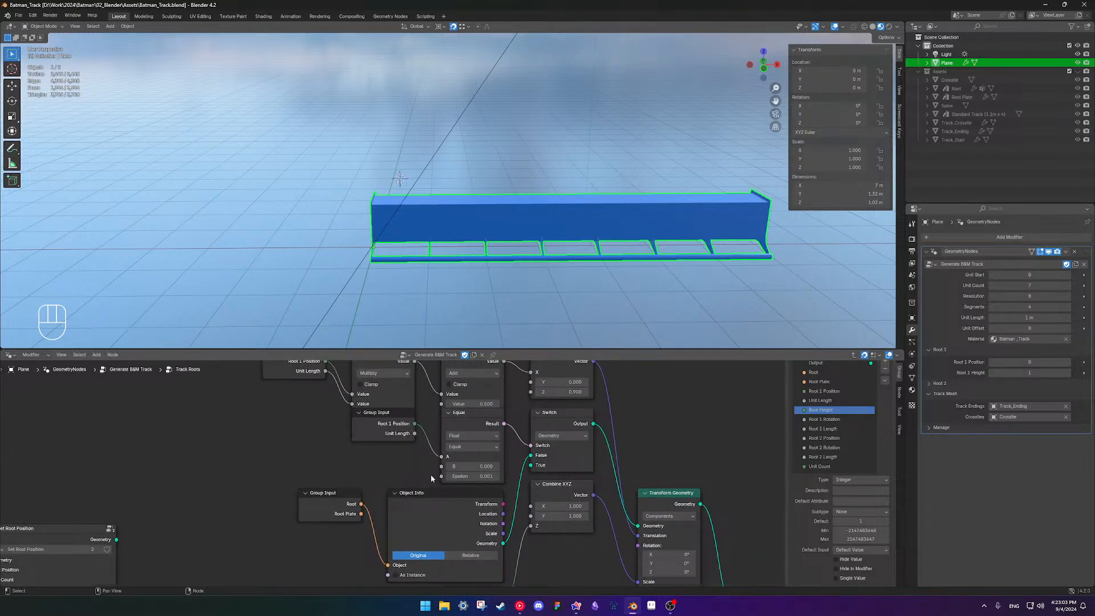
{"action": "middle_click_drag", "start_coordinate": [397, 447], "coordinate": [393, 487], "text": "shift"}
{"action": "left_click_drag", "start_coordinate": [382, 455], "coordinate": [380, 464]}
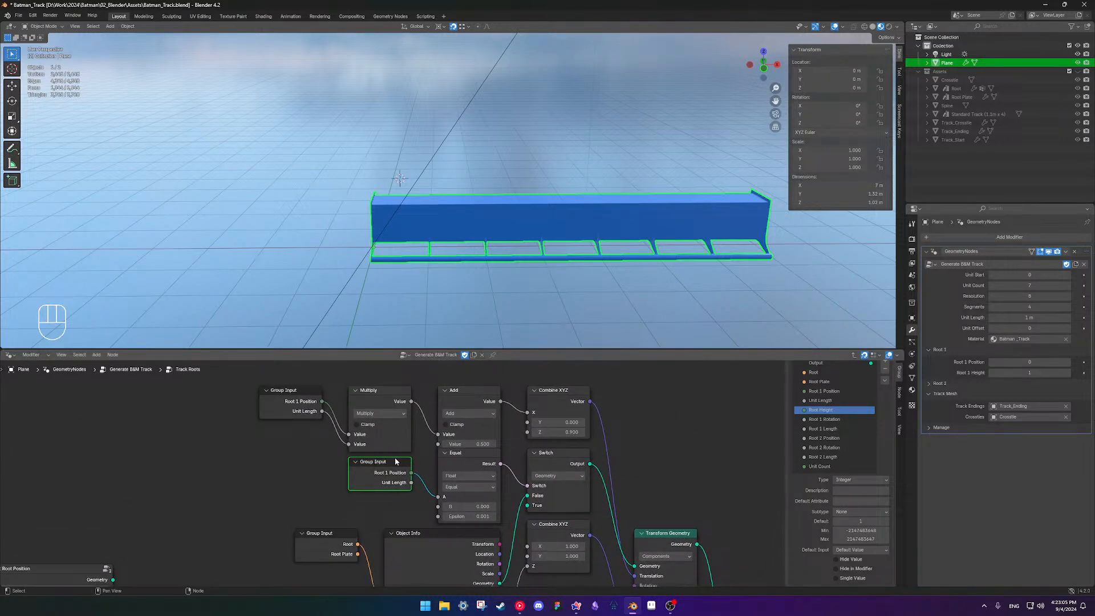
{"action": "scroll", "coordinate": [393, 459], "scroll_direction": "down", "scroll_amount": 8}
{"action": "middle_click_drag", "start_coordinate": [517, 520], "coordinate": [505, 452], "text": "shift"}
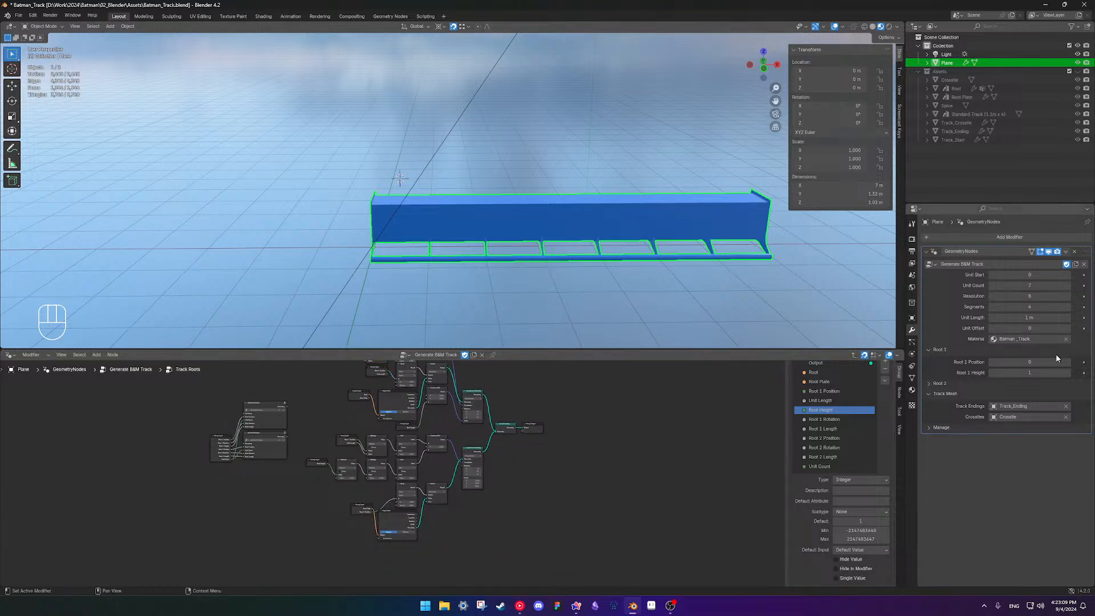
Set the modifier's Root 1 Position to 1
{"action": "mouse_move", "coordinate": [1037, 361]}
{"action": "left_mouse_down"}
{"action": "mouse_move", "coordinate": [1089, 361]}
{"action": "mouse_move", "coordinate": [1038, 361]}
{"action": "mouse_move", "coordinate": [1089, 362]}
{"action": "mouse_move", "coordinate": [1037, 361]}
{"action": "mouse_move", "coordinate": [1049, 362]}
{"action": "left_mouse_up"}
{"action": "scroll", "coordinate": [547, 262], "scroll_direction": "up", "scroll_amount": 4}
{"action": "middle_click_drag", "start_coordinate": [525, 273], "coordinate": [519, 214]}
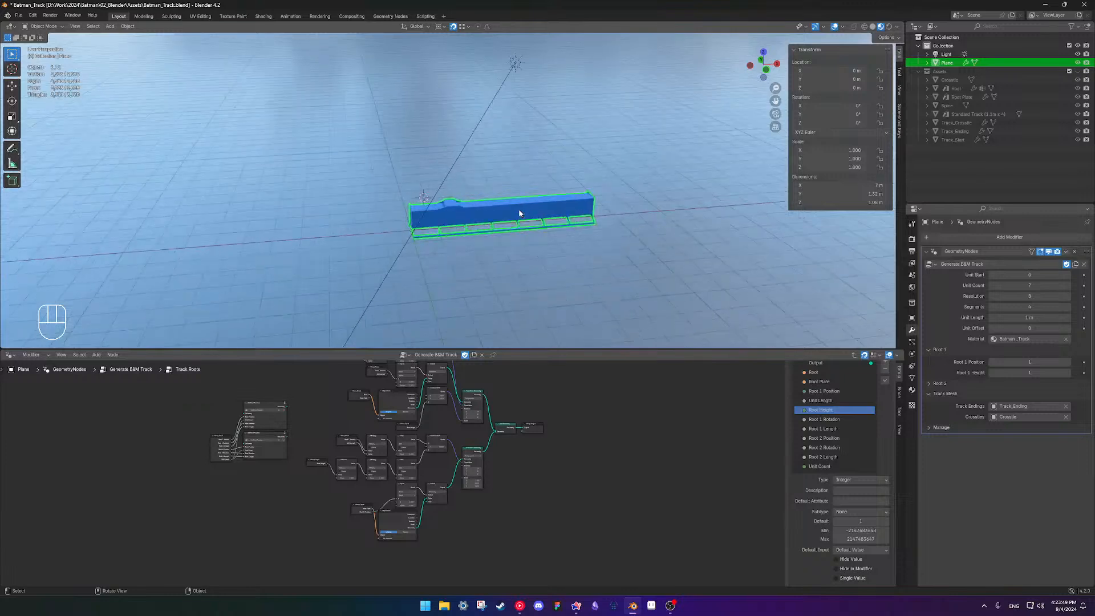
Examine the root on the track model from several angles with the track deselected
{"action": "scroll", "coordinate": [519, 214], "scroll_direction": "up", "scroll_amount": 1}
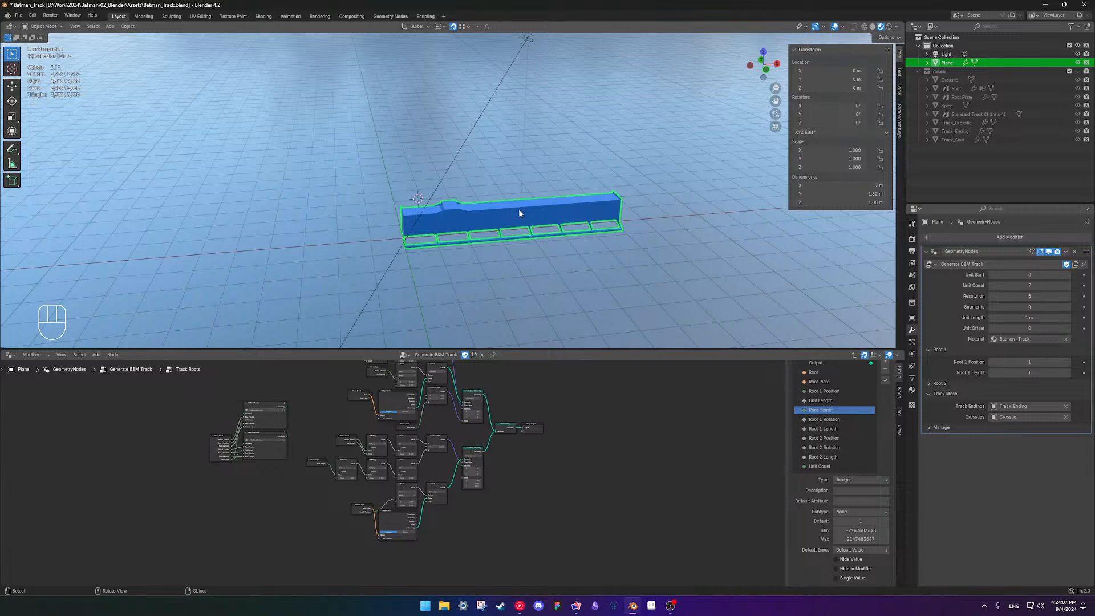
{"action": "scroll", "coordinate": [511, 420], "scroll_direction": "up", "scroll_amount": 3}
{"action": "scroll", "coordinate": [511, 420], "scroll_direction": "up", "scroll_amount": 1}
{"action": "middle_click_drag", "start_coordinate": [511, 420], "coordinate": [508, 516], "text": "shift"}
{"action": "scroll", "coordinate": [545, 240], "scroll_direction": "down", "scroll_amount": 4}
{"action": "middle_click_drag", "start_coordinate": [518, 201], "coordinate": [479, 183], "text": "shift"}
{"action": "scroll", "coordinate": [498, 247], "scroll_direction": "up", "scroll_amount": 4}
{"action": "left_click", "coordinate": [525, 229]}
{"action": "middle_click_drag", "start_coordinate": [525, 228], "coordinate": [491, 237]}
{"action": "scroll", "coordinate": [491, 238], "scroll_direction": "up", "scroll_amount": 3}
{"action": "scroll", "coordinate": [472, 228], "scroll_direction": "down", "scroll_amount": 6}
{"action": "left_click", "coordinate": [515, 164]}
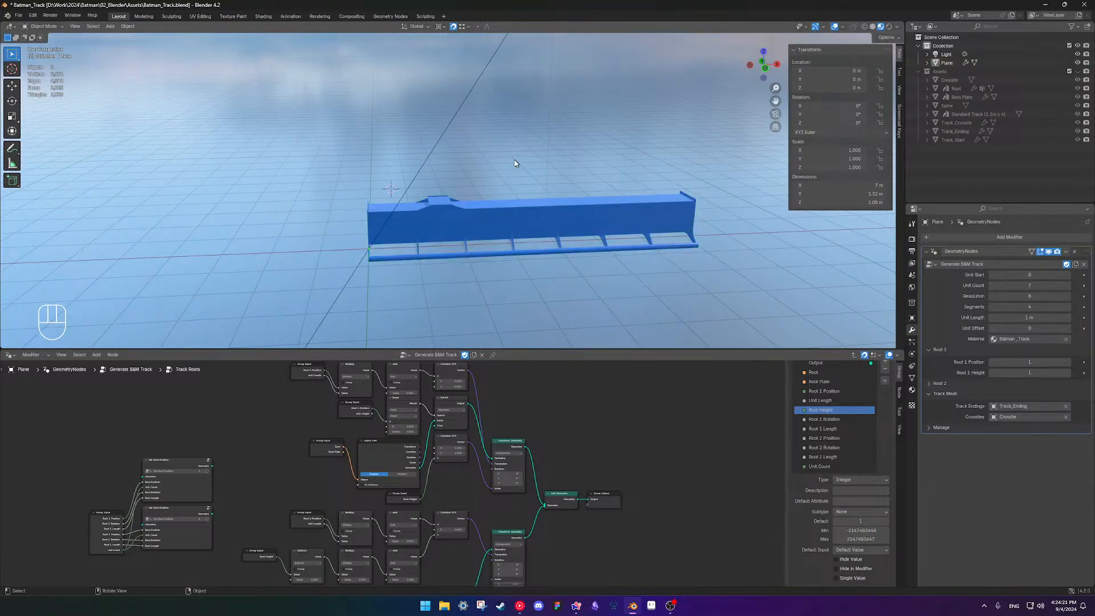
{"action": "middle_click_drag", "start_coordinate": [493, 172], "coordinate": [489, 172]}
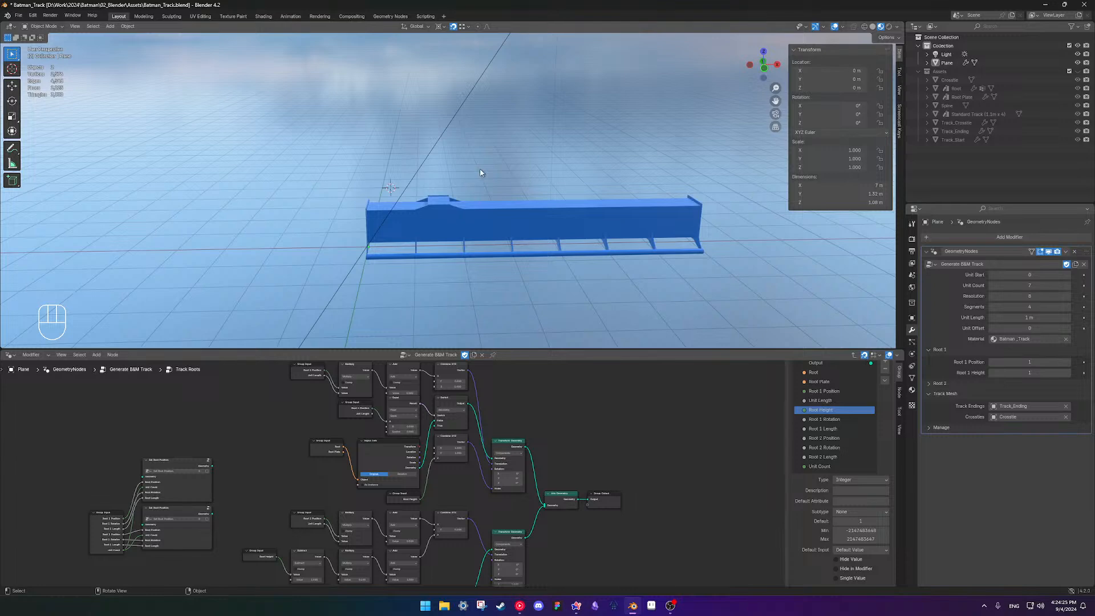
Add a plane mesh at the 3D cursor above the start of the track
{"action": "key", "text": "shift+a"}
{"action": "mouse_move", "coordinate": [480, 164]}
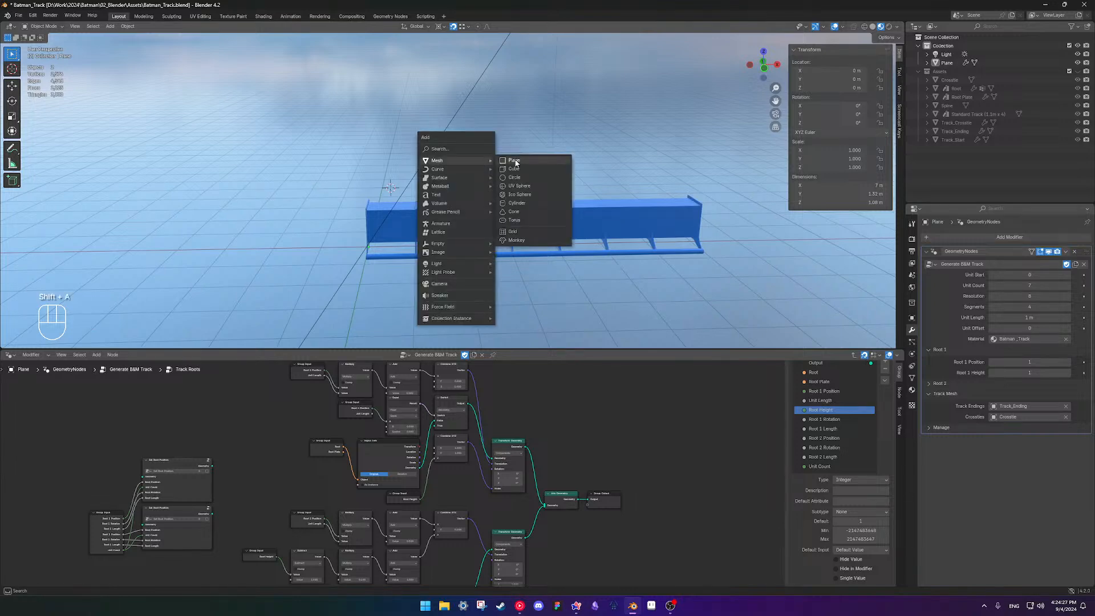
{"action": "left_click", "coordinate": [515, 161]}
{"action": "scroll", "coordinate": [442, 194], "scroll_direction": "up", "scroll_amount": 4}
{"action": "middle_click_drag", "start_coordinate": [426, 212], "coordinate": [436, 198], "text": "shift"}
{"action": "left_click", "coordinate": [436, 197]}
{"action": "left_click", "coordinate": [431, 170]}
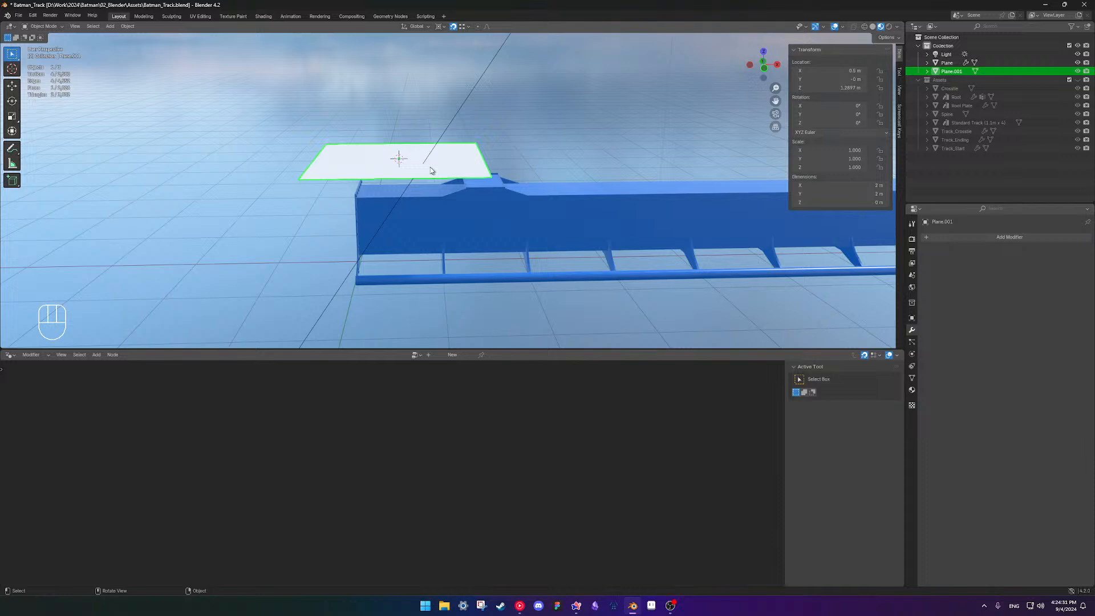
Set the median Z of the new plane's vertices to 0.9 m in Edit Mode
{"action": "key", "text": "Tab"}
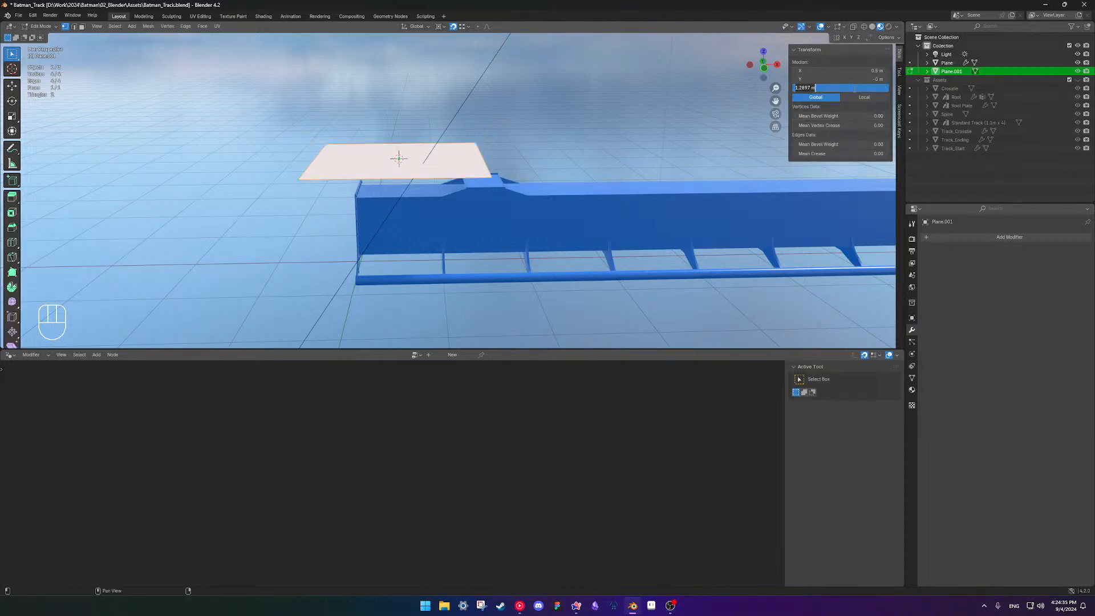
{"action": "key", "text": "Return"}
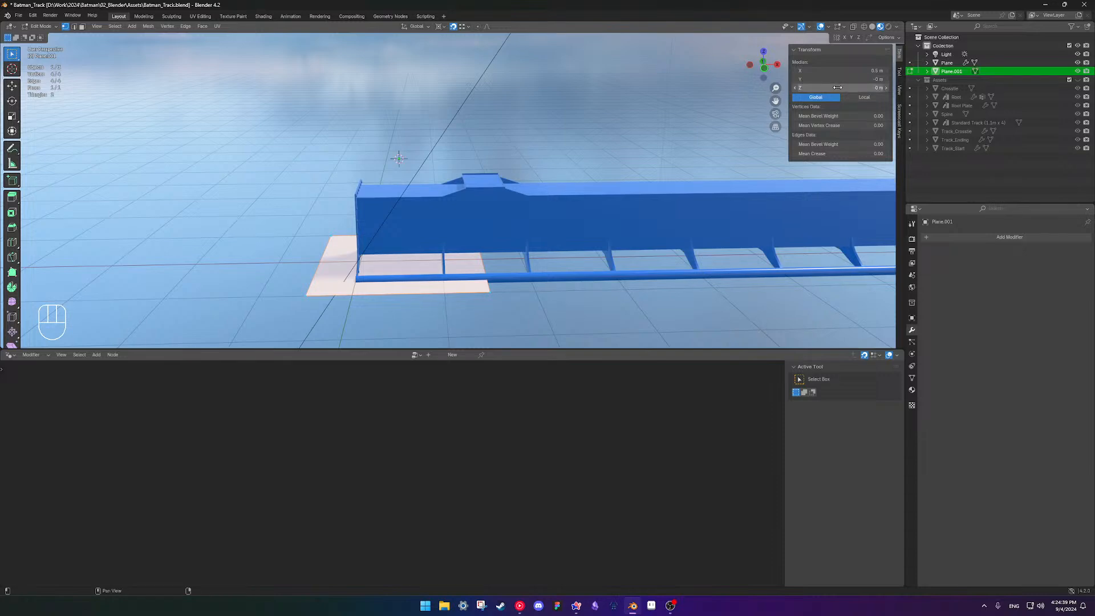
{"action": "key", "text": "Return"}
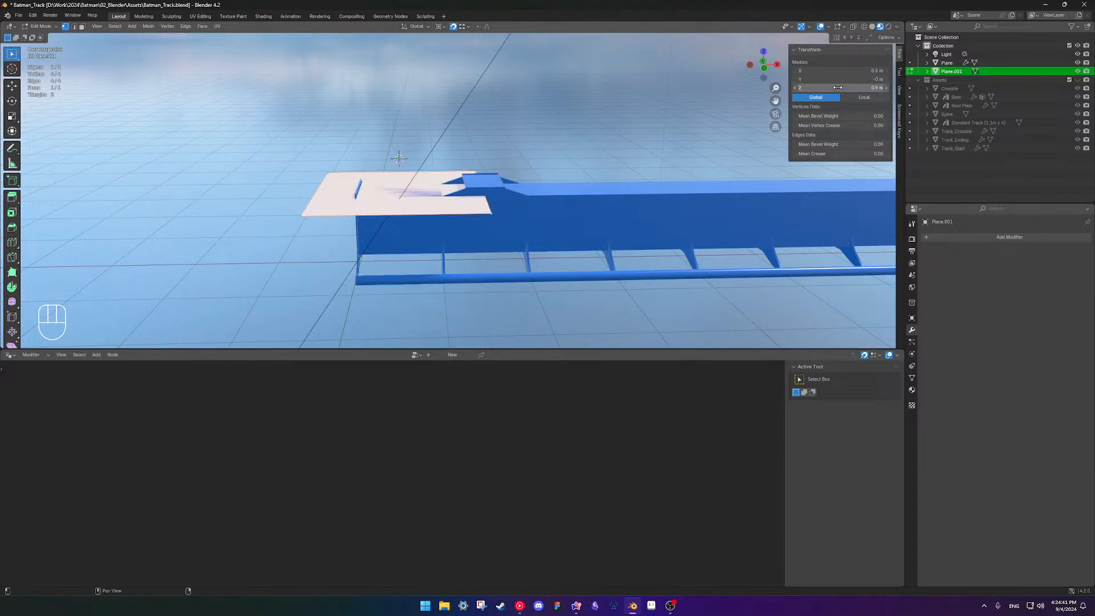
{"action": "middle_click_drag", "start_coordinate": [543, 211], "coordinate": [495, 149]}
{"action": "key", "text": "Tab"}
{"action": "left_click", "coordinate": [410, 188]}
{"action": "middle_click_drag", "start_coordinate": [411, 194], "coordinate": [437, 221]}
{"action": "scroll", "coordinate": [436, 219], "scroll_direction": "down", "scroll_amount": 2}
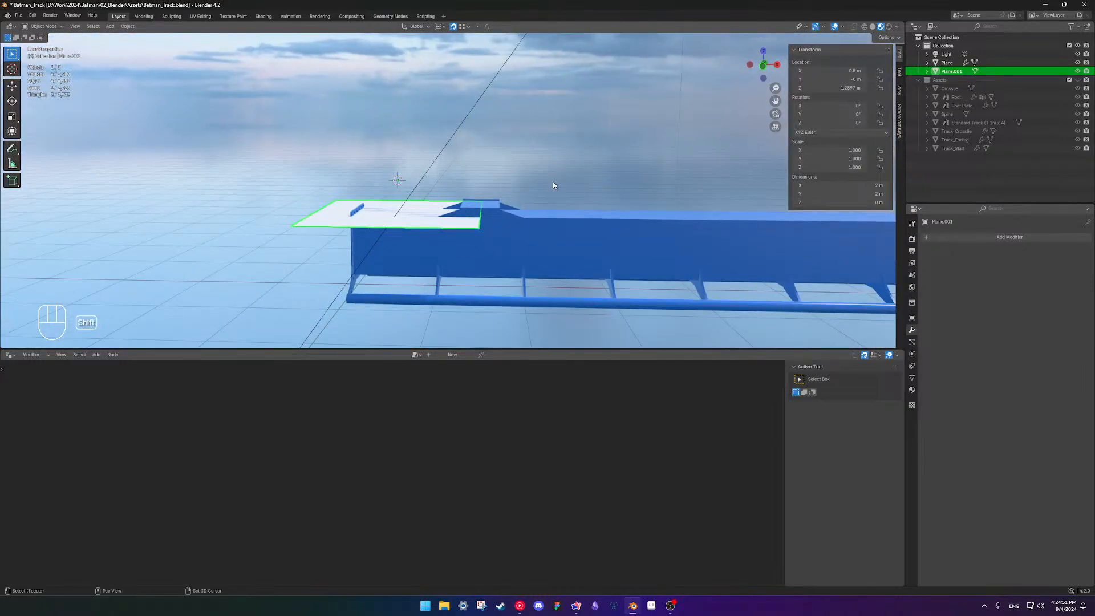
Switch the viewport to wireframe and set the median X of the plane's vertices to 0 m
{"action": "key", "text": "shift+z"}
{"action": "middle_click_drag", "start_coordinate": [557, 178], "coordinate": [427, 207]}
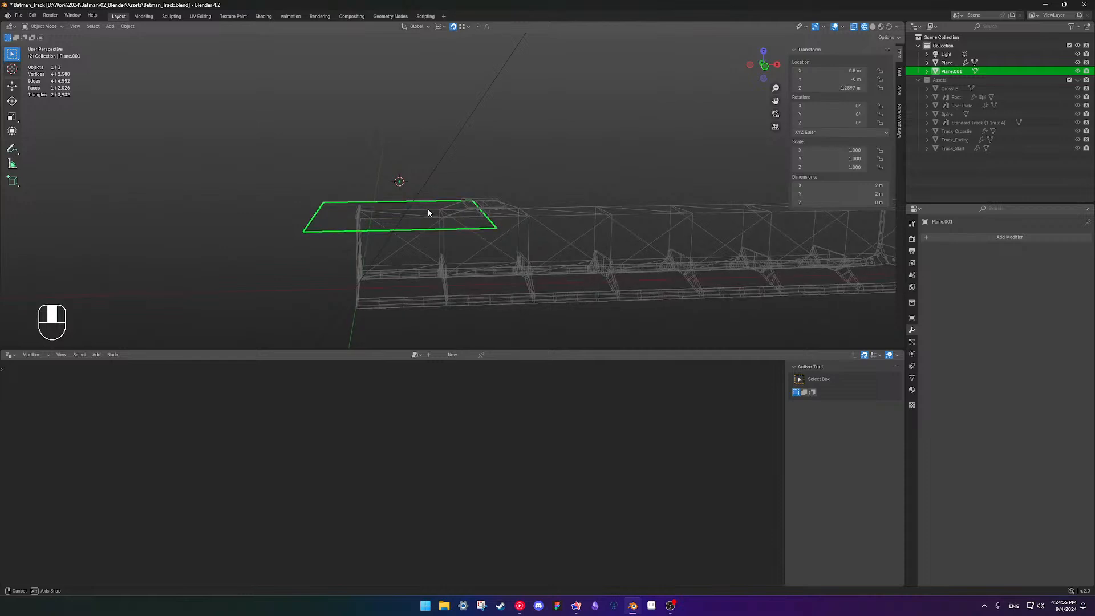
{"action": "key", "text": "Tab"}
{"action": "left_click", "coordinate": [852, 70]}
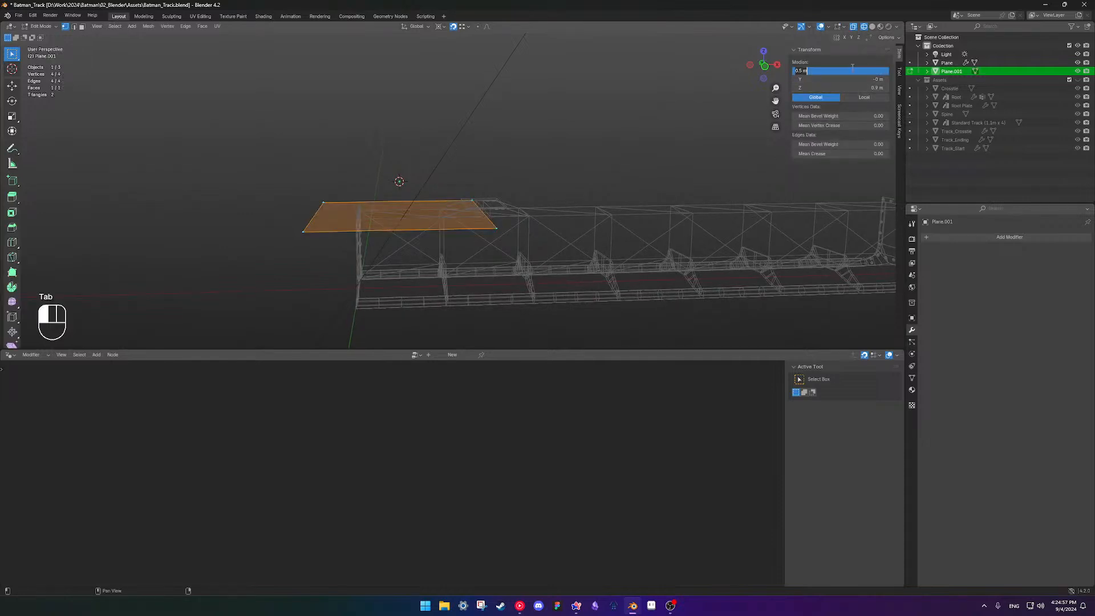
{"action": "type", "text": "0"}
{"action": "key", "text": "Return"}
{"action": "key", "text": "Tab"}
{"action": "middle_click_drag", "start_coordinate": [468, 217], "coordinate": [476, 195], "text": "shift"}
Snap the 3D cursor to the world origin and set the plane's origin to the cursor
{"action": "key", "text": "shift+s"}
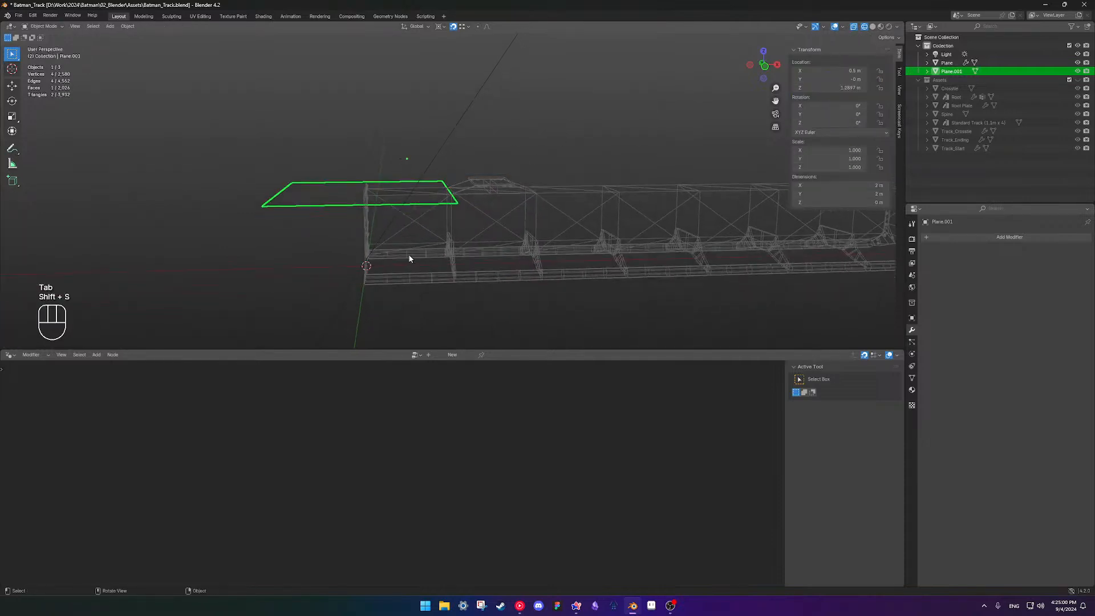
{"action": "right_click", "coordinate": [440, 231]}
{"action": "mouse_move", "coordinate": [440, 232]}
{"action": "left_click", "coordinate": [508, 251]}
{"action": "key", "text": "Tab"}
{"action": "key", "text": "Tab"}
{"action": "middle_click_drag", "start_coordinate": [530, 165], "coordinate": [653, 198]}
{"action": "left_click", "coordinate": [651, 196]}
{"action": "mouse_move", "coordinate": [579, 187]}
{"action": "middle_mouse_down"}
{"action": "mouse_move", "coordinate": [477, 181]}
{"action": "mouse_move", "coordinate": [527, 209]}
{"action": "mouse_move", "coordinate": [506, 239]}
{"action": "mouse_move", "coordinate": [506, 227]}
{"action": "mouse_move", "coordinate": [564, 203]}
{"action": "middle_mouse_up"}
{"action": "key", "text": "shift+z"}
{"action": "key", "text": "shift+z"}
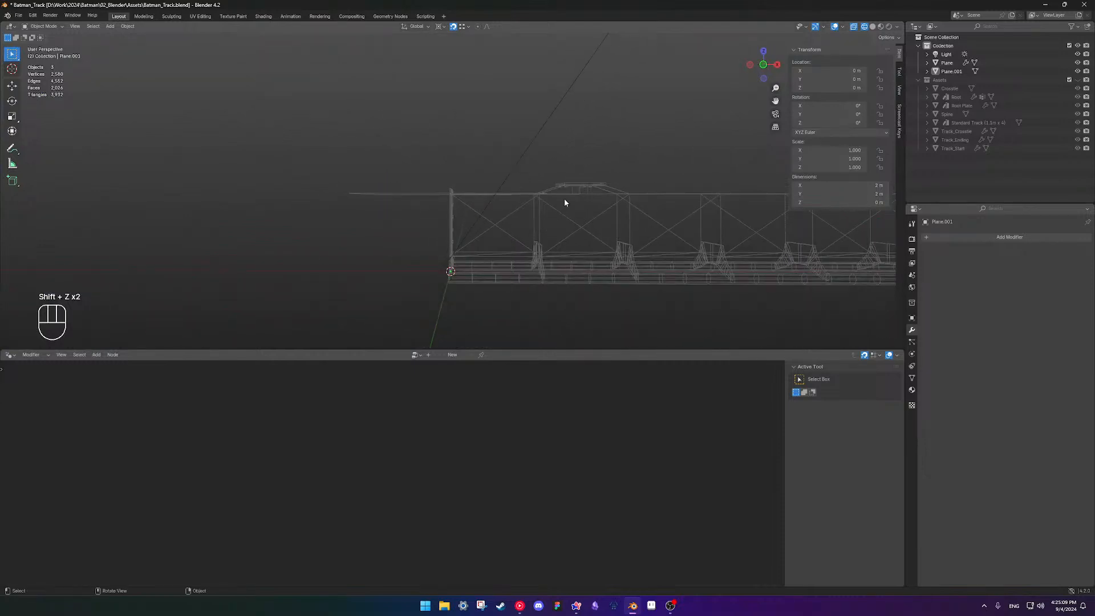
Cut the link from the Track Roots node to Join Geometry in the Generate B&M Track node tree
{"action": "left_click", "coordinate": [569, 197]}
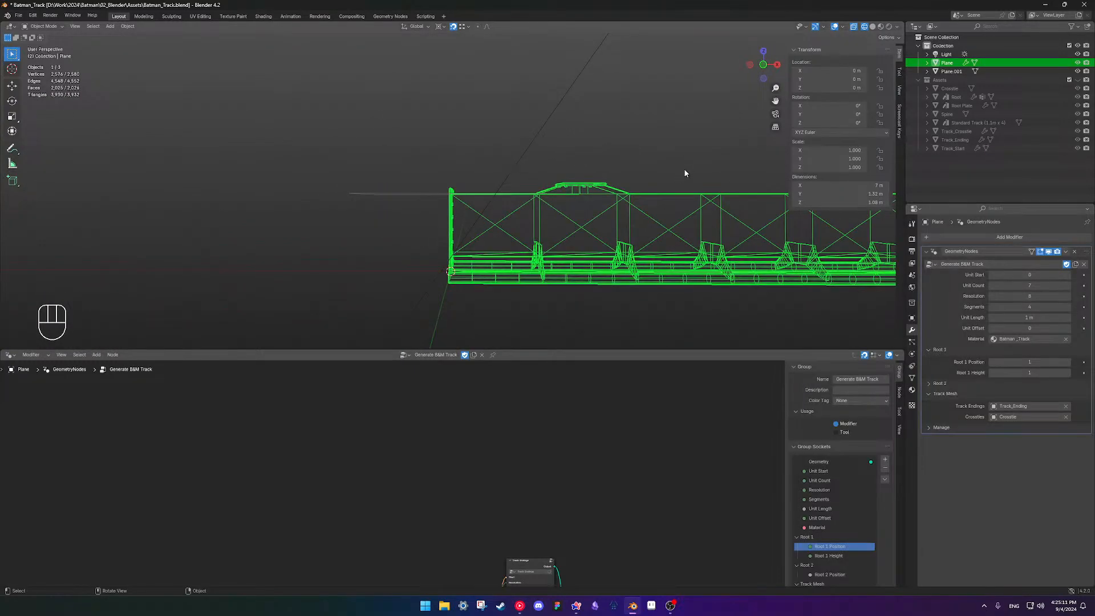
{"action": "middle_click_drag", "start_coordinate": [455, 184], "coordinate": [416, 209]}
{"action": "scroll", "coordinate": [416, 206], "scroll_direction": "down", "scroll_amount": 5}
{"action": "scroll", "coordinate": [473, 189], "scroll_direction": "up", "scroll_amount": 6}
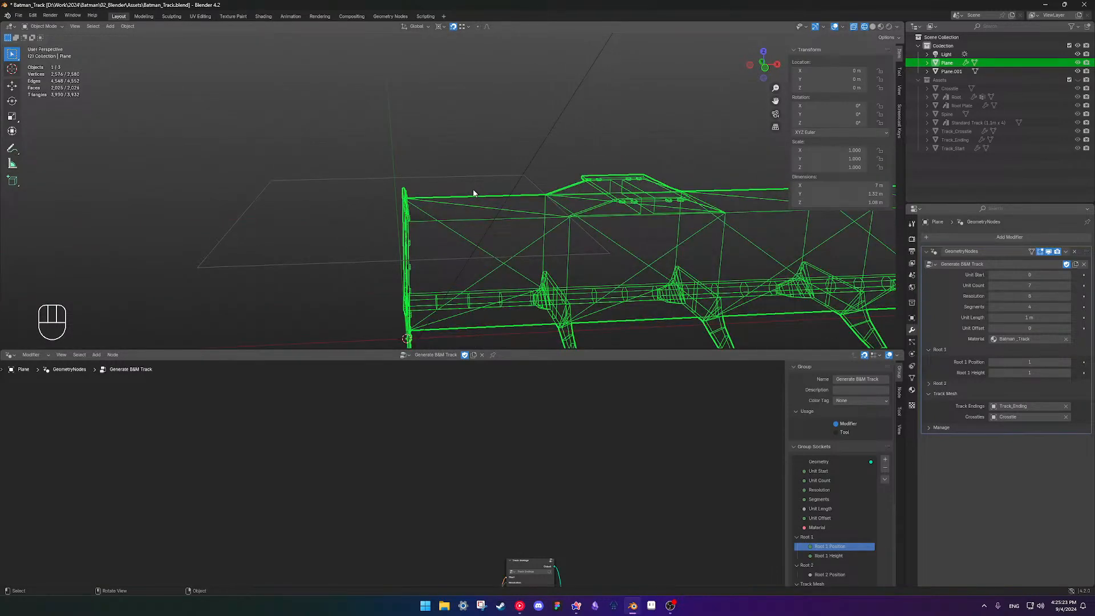
{"action": "scroll", "coordinate": [473, 191], "scroll_direction": "down", "scroll_amount": 5}
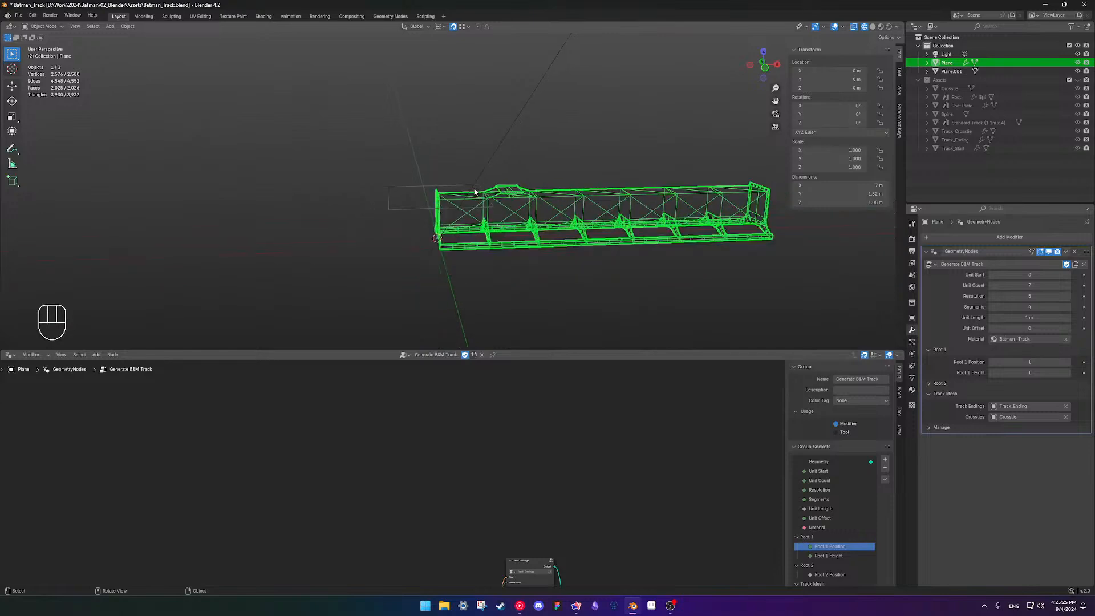
{"action": "scroll", "coordinate": [474, 192], "scroll_direction": "up", "scroll_amount": 5}
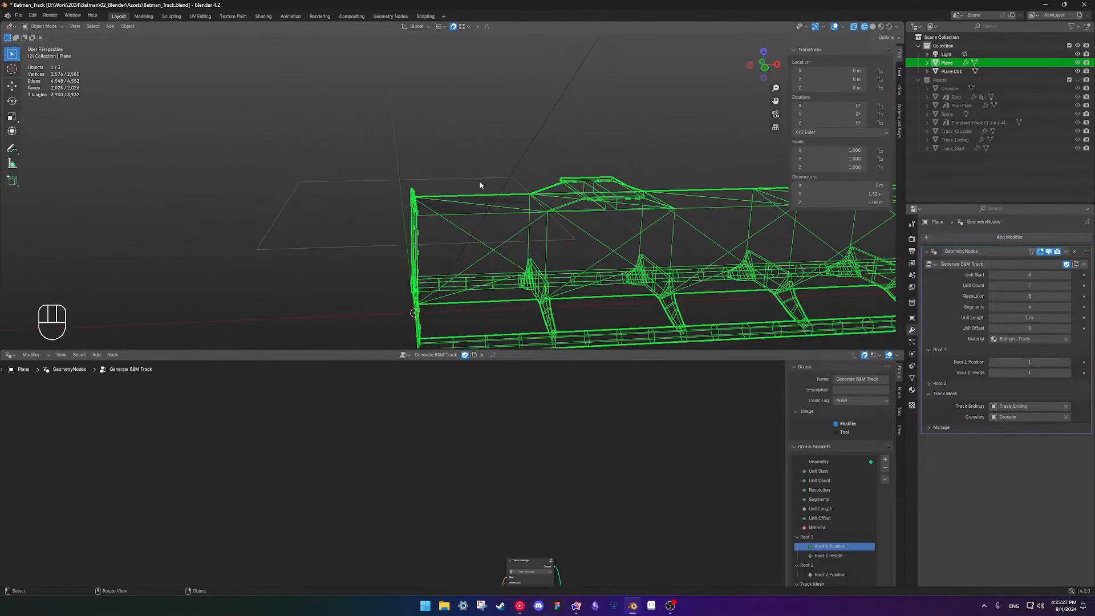
{"action": "key", "text": "Home"}
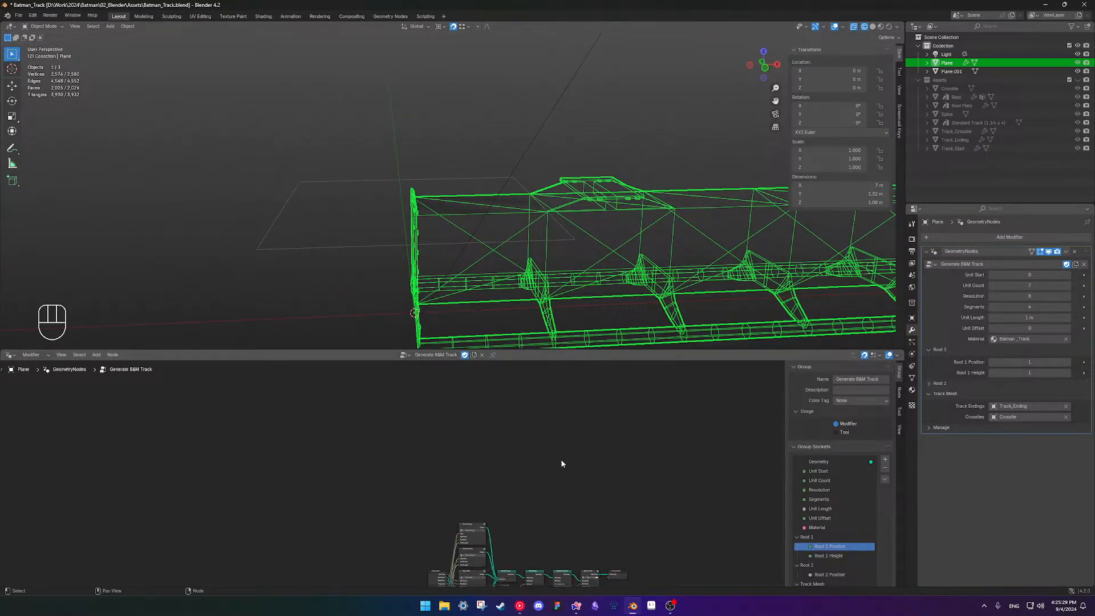
{"action": "middle_click_drag", "start_coordinate": [534, 541], "coordinate": [491, 490], "text": "ctrl"}
{"action": "right_click_drag", "start_coordinate": [487, 496], "coordinate": [507, 516], "text": "ctrl"}
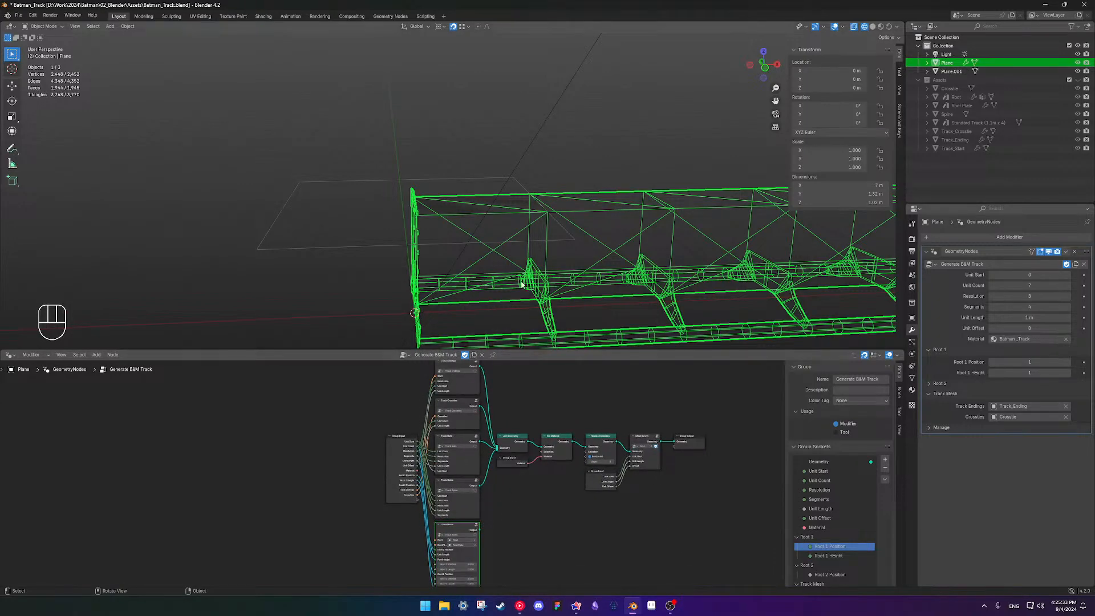
Return the viewport to shaded display and check the track and its node tree without the root
{"action": "key", "text": "shift+z"}
{"action": "scroll", "coordinate": [530, 275], "scroll_direction": "down", "scroll_amount": 3}
{"action": "scroll", "coordinate": [509, 283], "scroll_direction": "up", "scroll_amount": 2}
{"action": "scroll", "coordinate": [532, 529], "scroll_direction": "up", "scroll_amount": 5}
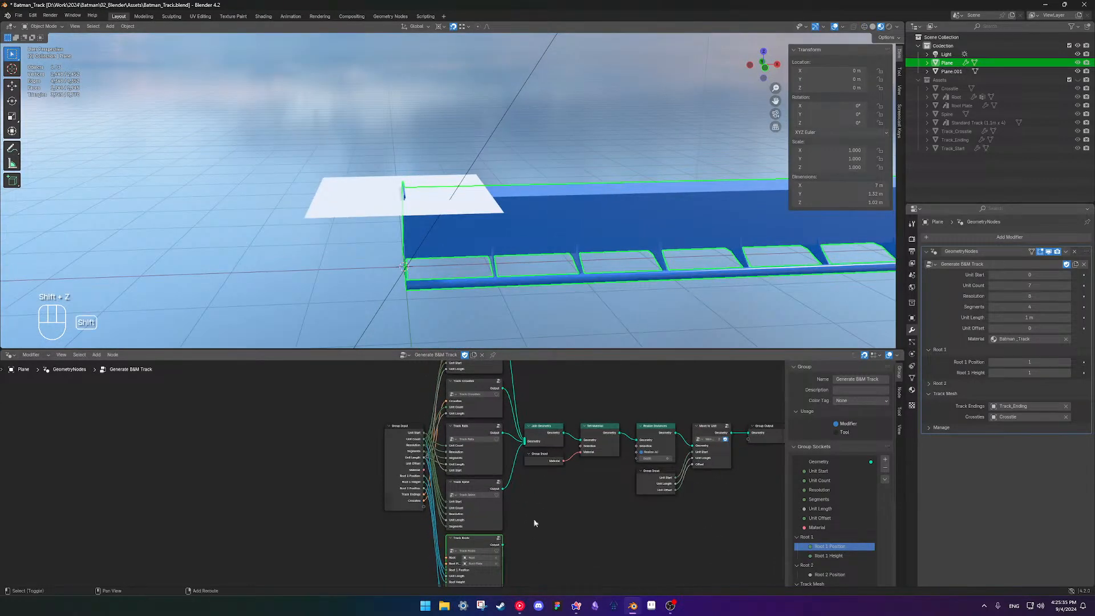
{"action": "left_click", "coordinate": [520, 479]}
{"action": "middle_click_drag", "start_coordinate": [558, 426], "coordinate": [539, 458]}
Add a Geometry Nodes modifier with a new node group to the new plane
{"action": "left_click", "coordinate": [380, 211]}
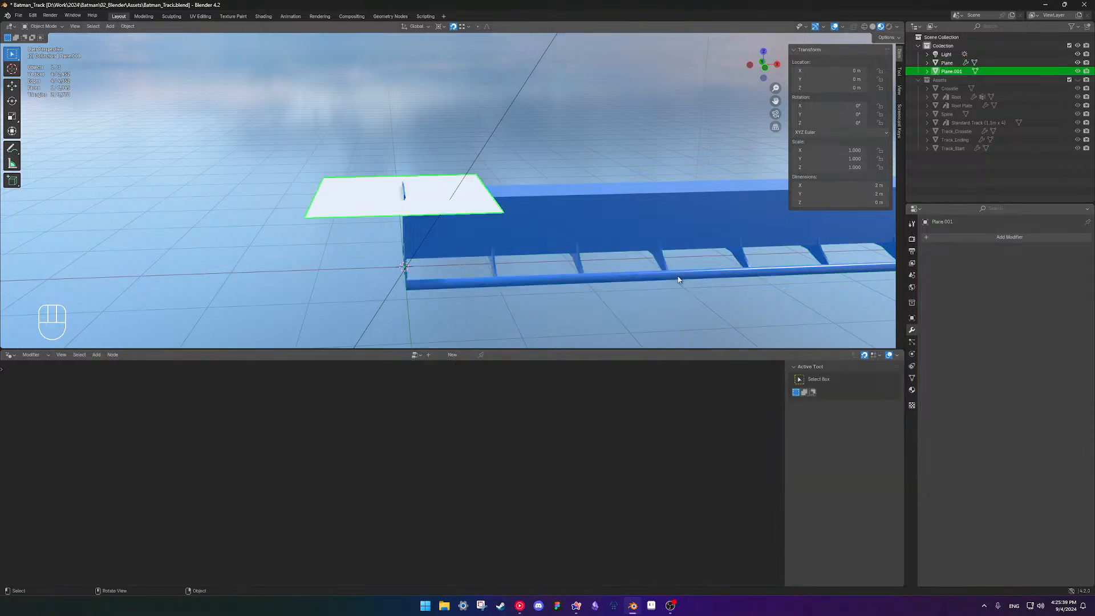
{"action": "left_click", "coordinate": [928, 241]}
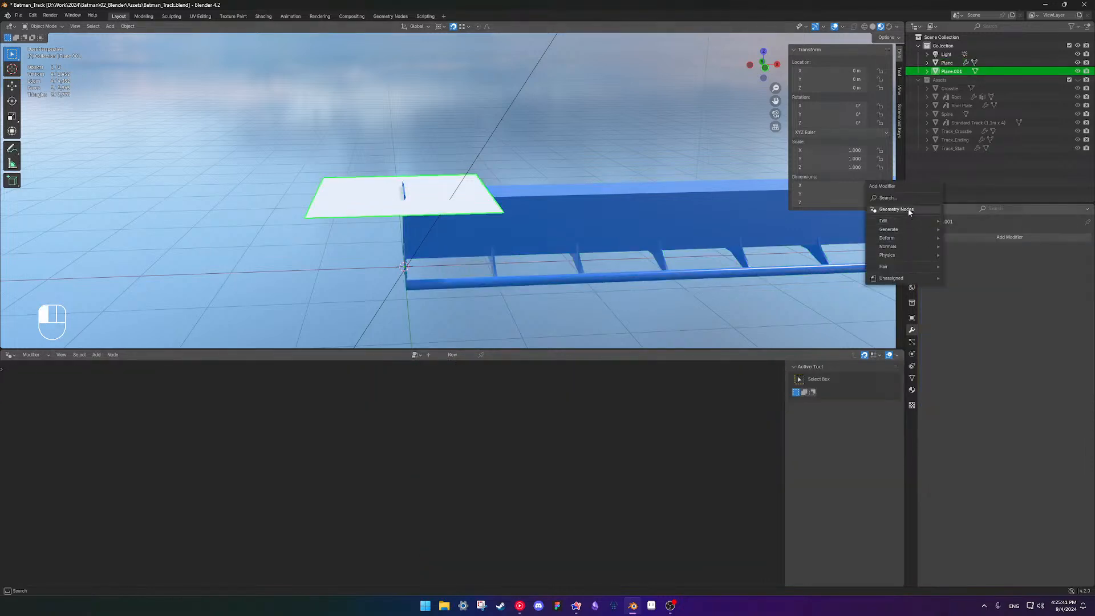
{"action": "left_click", "coordinate": [935, 244]}
{"action": "left_click", "coordinate": [969, 265]}
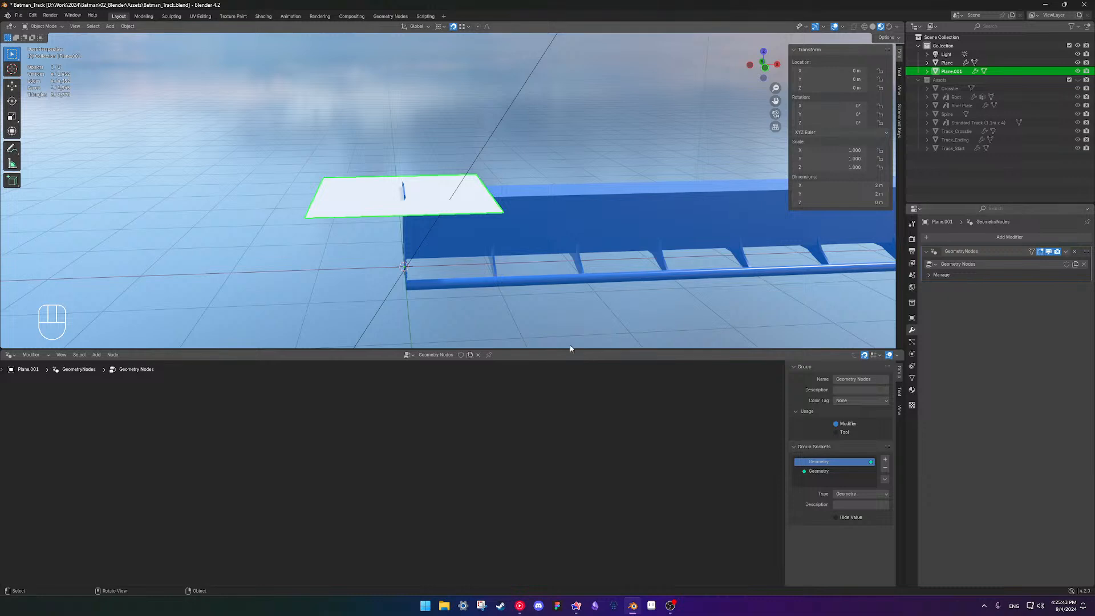
Name the plane's new node group "Gerate B&M Track Roots"
{"action": "double_click", "coordinate": [440, 354]}
{"action": "type", "text": "G"}
{"action": "type", "text": "erate B"}
{"action": "type", "text": "&<M"}
{"action": "key", "text": "BackSpace"}
{"action": "key", "text": "BackSpace"}
{"action": "type", "text": "M Track"}
{"action": "key", "text": "BackSpace"}
{"action": "type", "text": "k"}
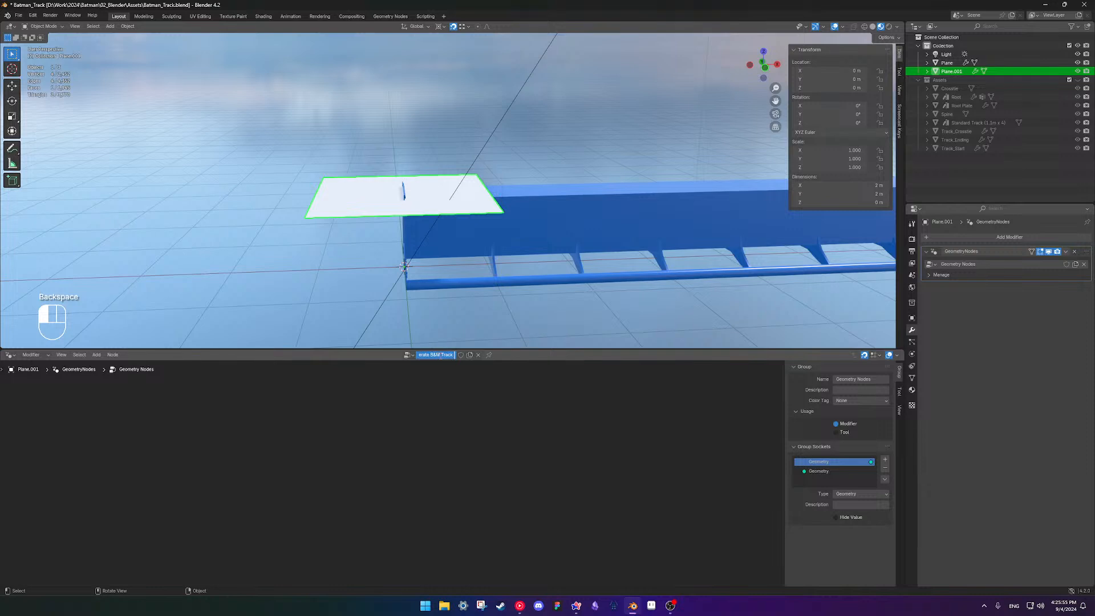
{"action": "type", "text": " Roots"}
{"action": "key", "text": "Return"}
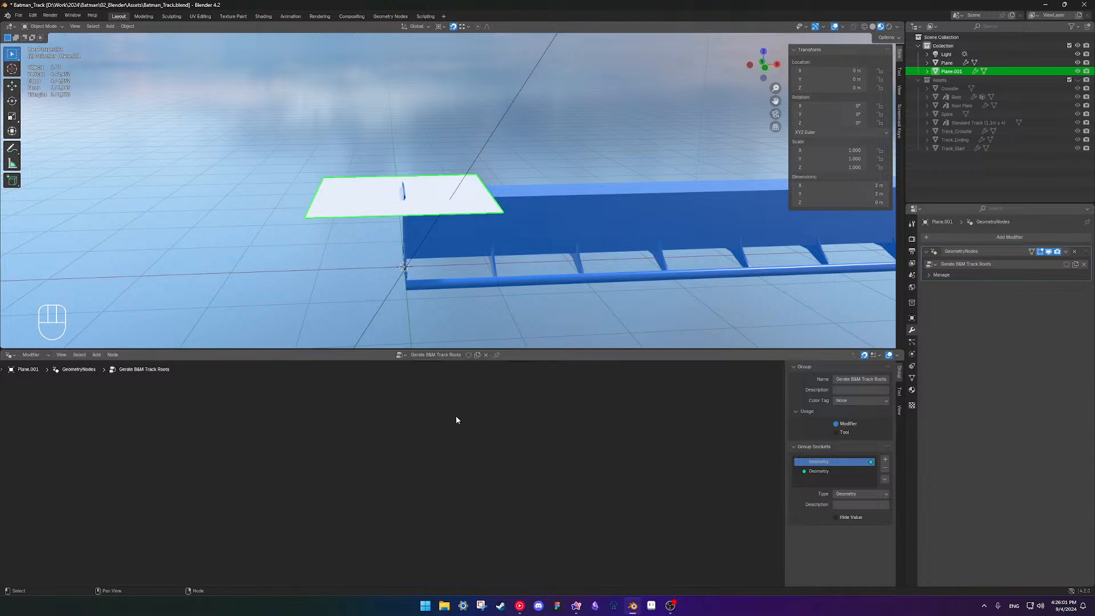
Add the Track Roots group node to the new node tree below the Group Input and Group Output link
{"action": "middle_click_drag", "start_coordinate": [449, 398], "coordinate": [412, 492], "text": "shift"}
{"action": "scroll", "coordinate": [411, 490], "scroll_direction": "up", "scroll_amount": 2}
{"action": "middle_click_drag", "start_coordinate": [462, 445], "coordinate": [418, 478], "text": "shift"}
{"action": "scroll", "coordinate": [393, 483], "scroll_direction": "up", "scroll_amount": 1}
{"action": "key", "text": "shift+a"}
{"action": "mouse_move", "coordinate": [397, 485]}
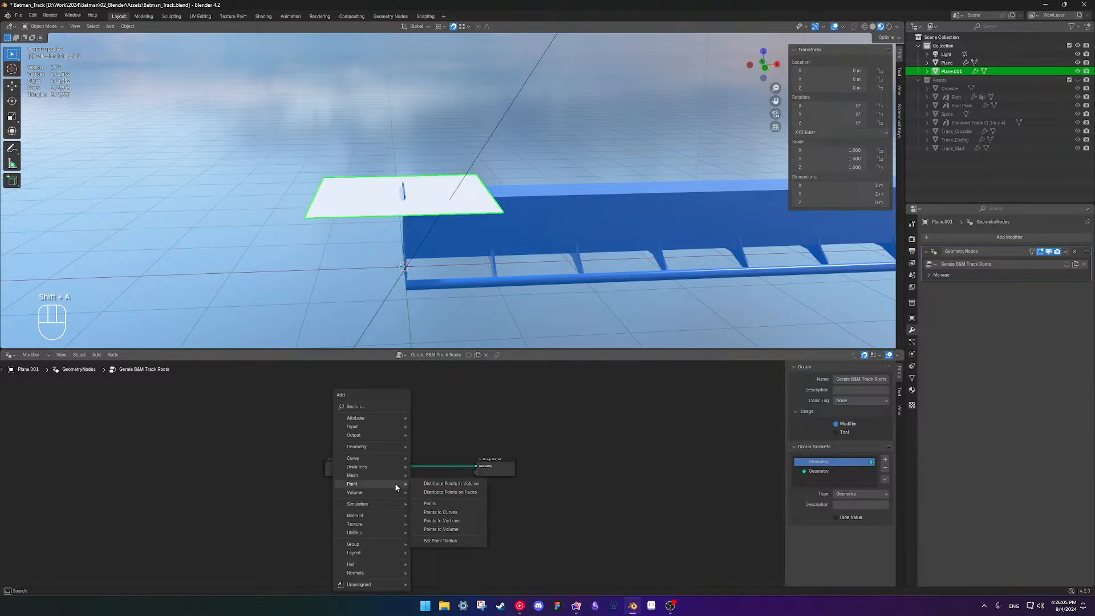
{"action": "type", "text": "root"}
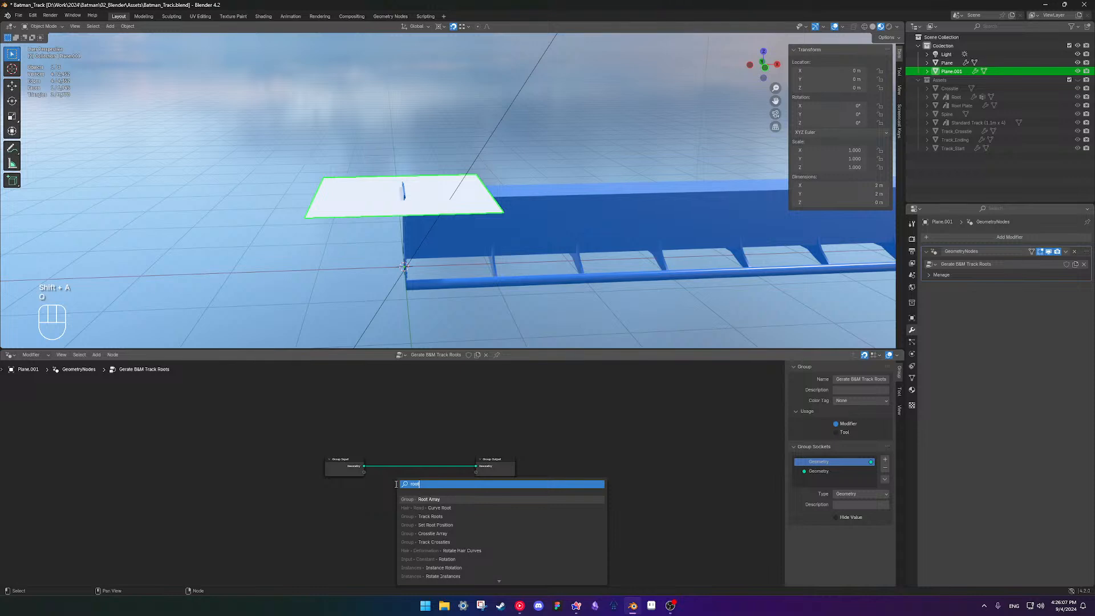
{"action": "key", "text": "Down"}
{"action": "key", "text": "Down"}
{"action": "key", "text": "Return"}
{"action": "left_click", "coordinate": [404, 481]}
{"action": "scroll", "coordinate": [404, 480], "scroll_direction": "up", "scroll_amount": 3}
{"action": "scroll", "coordinate": [439, 467], "scroll_direction": "up", "scroll_amount": 3}
{"action": "scroll", "coordinate": [436, 494], "scroll_direction": "down", "scroll_amount": 5}
{"action": "middle_click_drag", "start_coordinate": [374, 477], "coordinate": [378, 425], "text": "shift"}
{"action": "scroll", "coordinate": [408, 422], "scroll_direction": "up", "scroll_amount": 1}
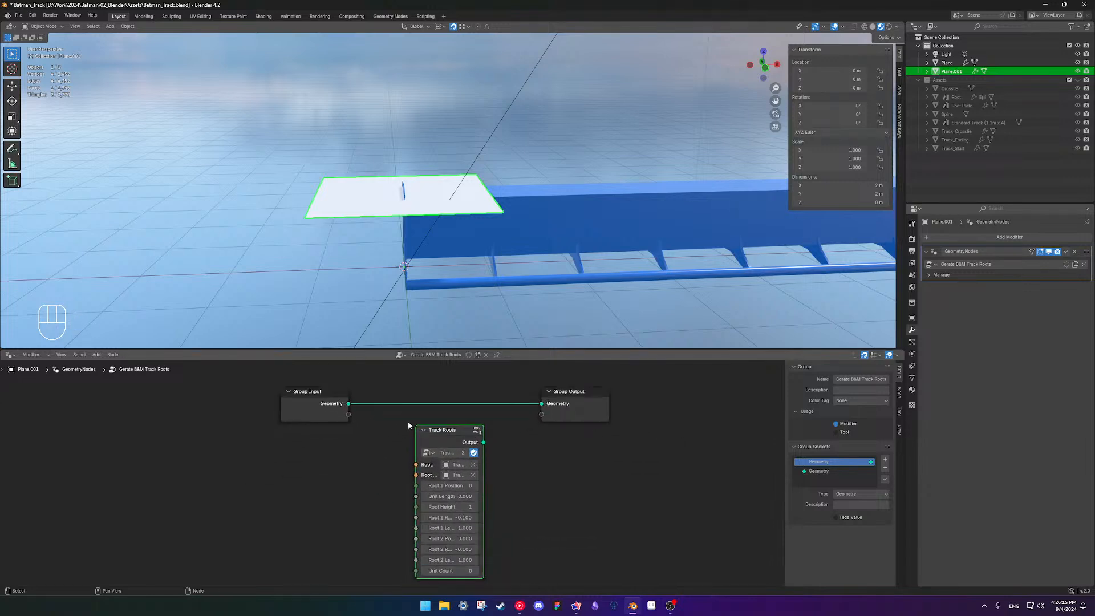
Replace the direct geometry link by connecting the Track Roots Output to the Group Output's Geometry
{"action": "left_click", "coordinate": [436, 431], "text": "shift"}
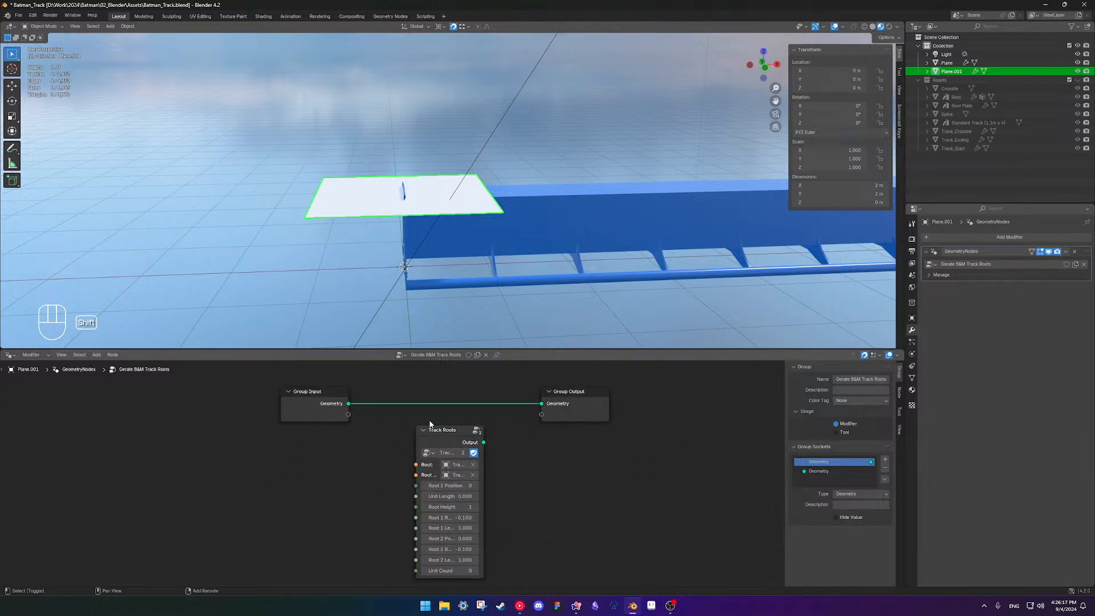
{"action": "right_click_drag", "start_coordinate": [408, 425], "coordinate": [370, 393], "text": "ctrl"}
{"action": "middle_click_drag", "start_coordinate": [354, 423], "coordinate": [352, 437]}
{"action": "left_click_drag", "start_coordinate": [424, 450], "coordinate": [539, 418]}
Expose the Track Roots node's Root, Root Plate, Root 1 Position, Unit Length and Root Height sockets on the Group Input
{"action": "scroll", "coordinate": [405, 393], "scroll_direction": "up", "scroll_amount": 3}
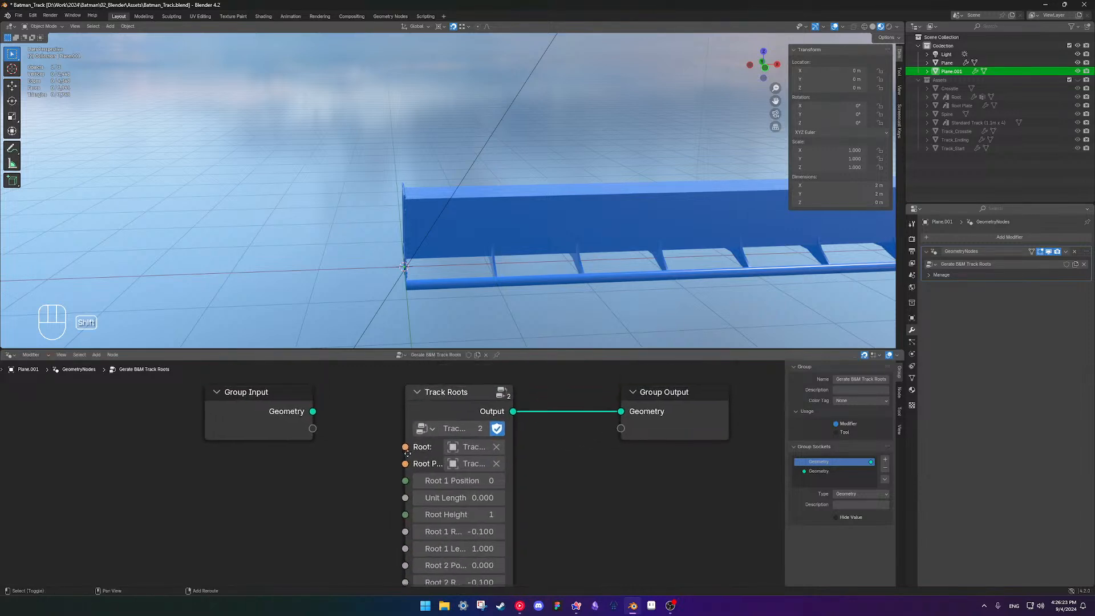
{"action": "left_click_drag", "start_coordinate": [402, 472], "coordinate": [311, 455]}
{"action": "left_click_drag", "start_coordinate": [403, 489], "coordinate": [310, 471]}
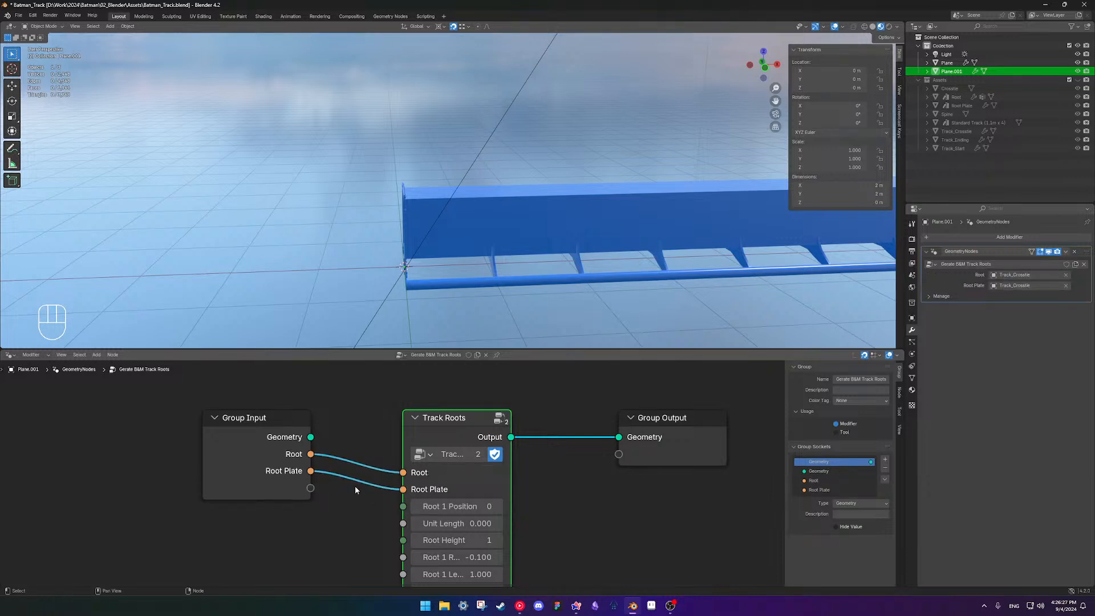
{"action": "scroll", "coordinate": [362, 491], "scroll_direction": "down", "scroll_amount": 2}
{"action": "left_click_drag", "start_coordinate": [414, 465], "coordinate": [336, 449]}
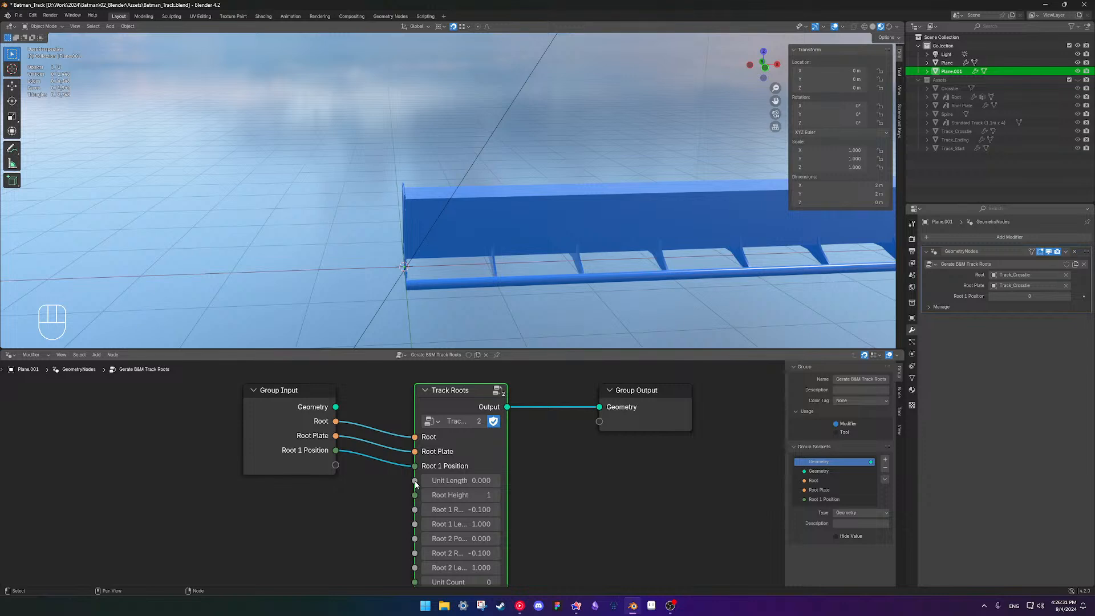
{"action": "left_click_drag", "start_coordinate": [414, 480], "coordinate": [338, 465]}
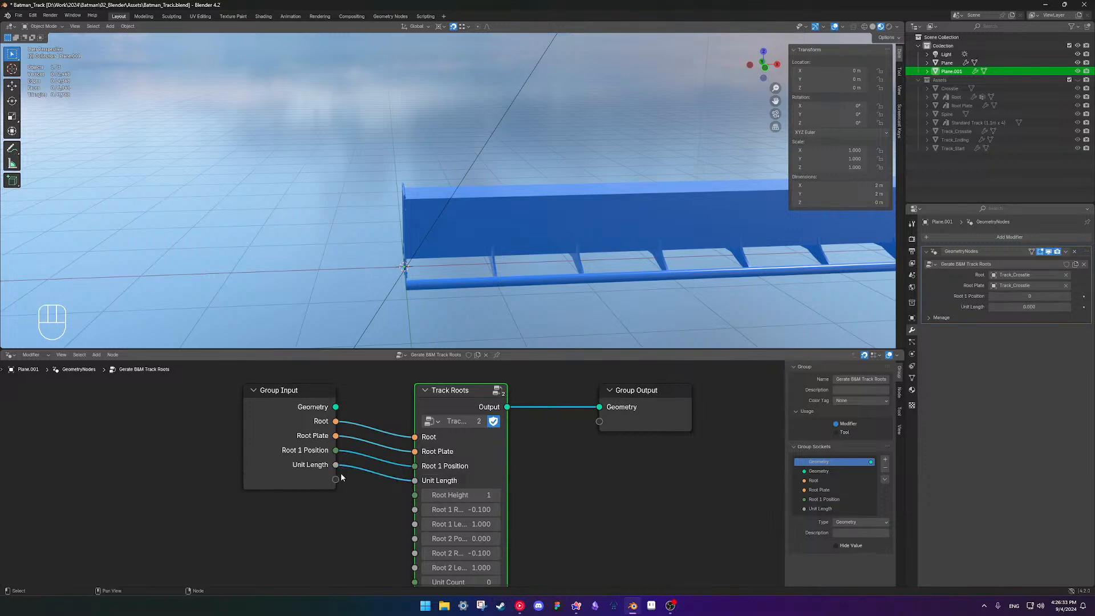
{"action": "scroll", "coordinate": [365, 505], "scroll_direction": "down", "scroll_amount": 1}
{"action": "middle_click_drag", "start_coordinate": [366, 500], "coordinate": [372, 488]}
{"action": "left_click_drag", "start_coordinate": [419, 478], "coordinate": [347, 476]}
{"action": "middle_click_drag", "start_coordinate": [382, 507], "coordinate": [378, 475]}
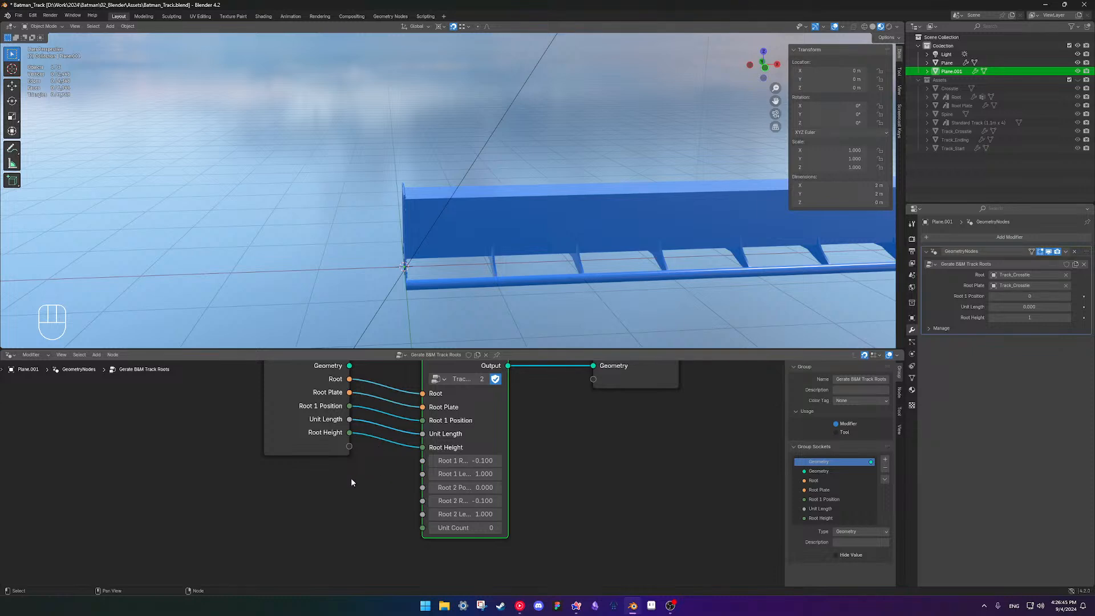
Widen the Track Roots node so its full socket names can be read
{"action": "scroll", "coordinate": [374, 474], "scroll_direction": "up", "scroll_amount": 5}
{"action": "scroll", "coordinate": [374, 473], "scroll_direction": "down", "scroll_amount": 3}
{"action": "middle_click_drag", "start_coordinate": [386, 457], "coordinate": [424, 475]}
{"action": "scroll", "coordinate": [394, 485], "scroll_direction": "up", "scroll_amount": 3}
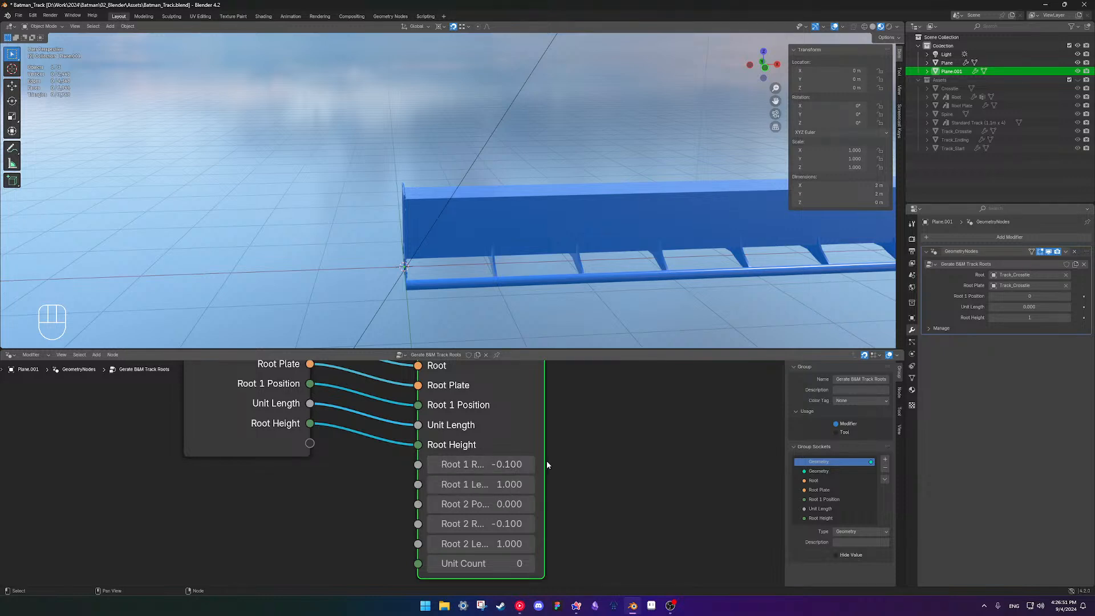
{"action": "left_click_drag", "start_coordinate": [543, 461], "coordinate": [585, 462]}
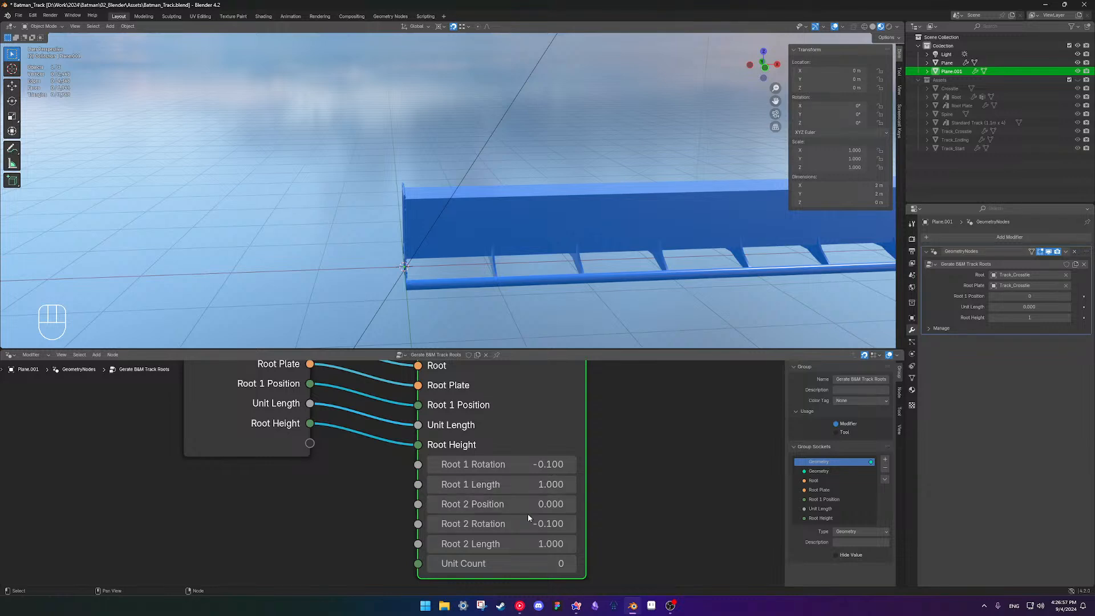
Remove the unused Geometry input socket from the Gerate B&M Track Roots group and reposition its nodes slightly
{"action": "scroll", "coordinate": [410, 519], "scroll_direction": "down", "scroll_amount": 3}
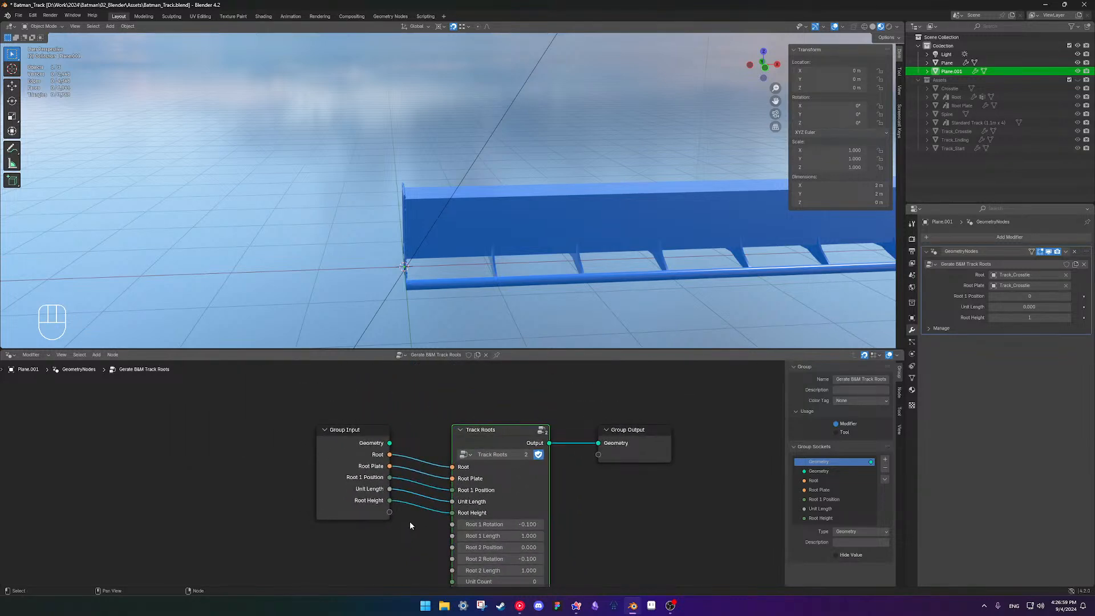
{"action": "scroll", "coordinate": [410, 526], "scroll_direction": "up", "scroll_amount": 1}
{"action": "left_click", "coordinate": [826, 471]}
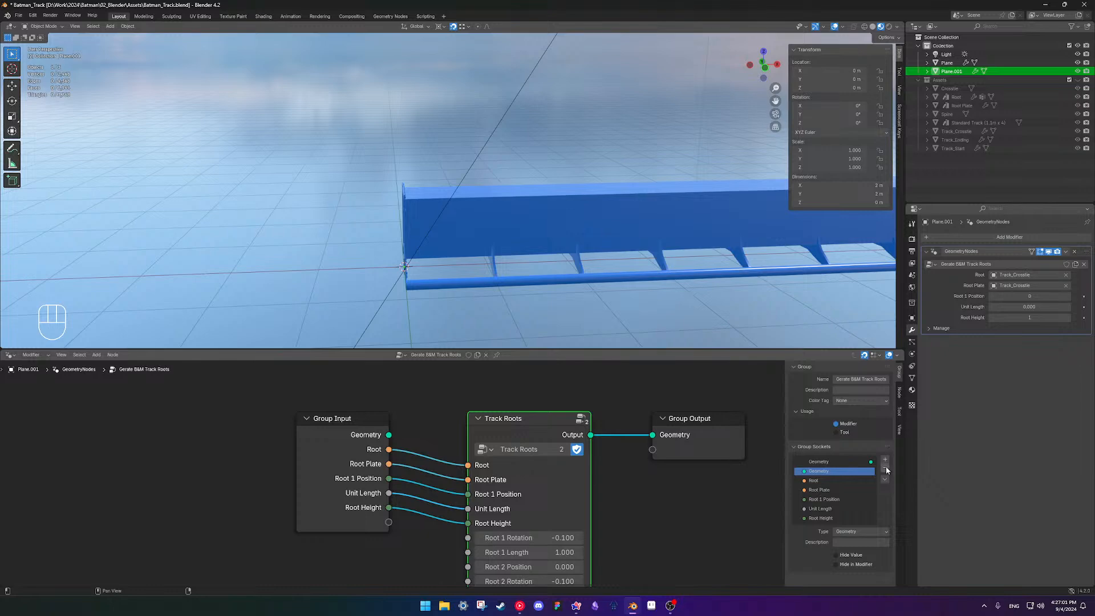
{"action": "left_click", "coordinate": [884, 469]}
{"action": "left_click", "coordinate": [395, 406]}
{"action": "scroll", "coordinate": [422, 415], "scroll_direction": "down", "scroll_amount": 6}
{"action": "middle_click_drag", "start_coordinate": [445, 425], "coordinate": [435, 431]}
{"action": "left_click_drag", "start_coordinate": [453, 450], "coordinate": [442, 449]}
Rename the Plane object that holds the track generator as Track
{"action": "scroll", "coordinate": [440, 279], "scroll_direction": "down", "scroll_amount": 5}
{"action": "middle_click_drag", "start_coordinate": [455, 230], "coordinate": [466, 248], "text": "shift"}
{"action": "left_click", "coordinate": [944, 63]}
{"action": "left_click", "coordinate": [946, 71]}
{"action": "double_click", "coordinate": [948, 62]}
{"action": "type", "text": "Tr"}
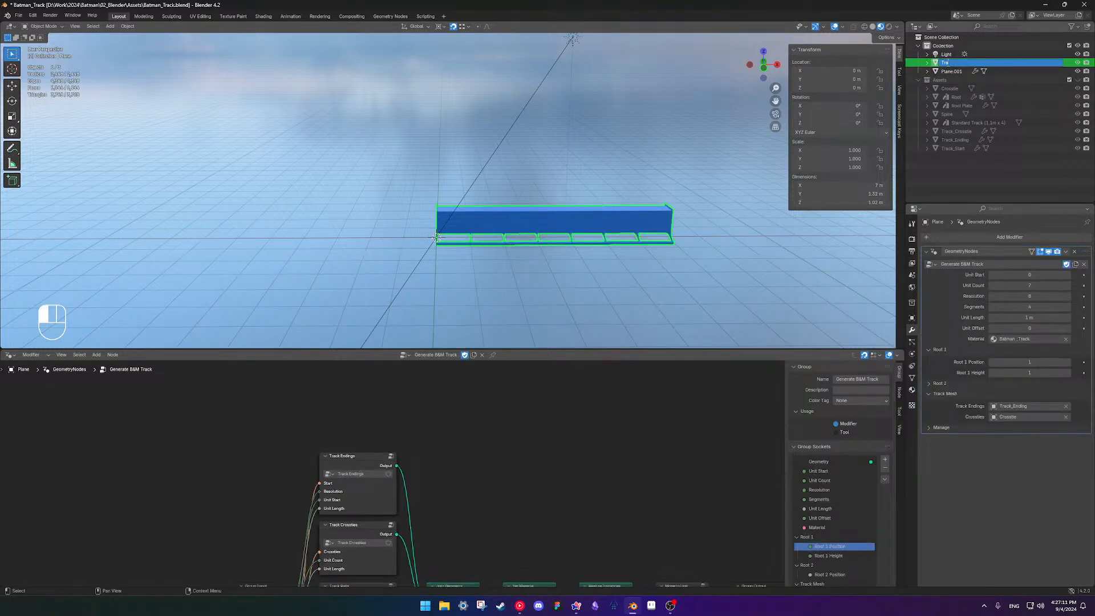
{"action": "type", "text": "ack"}
Rename the Plane.001 object that holds the track roots as TEST_Root
{"action": "left_click", "coordinate": [948, 64]}
{"action": "left_click", "coordinate": [952, 63]}
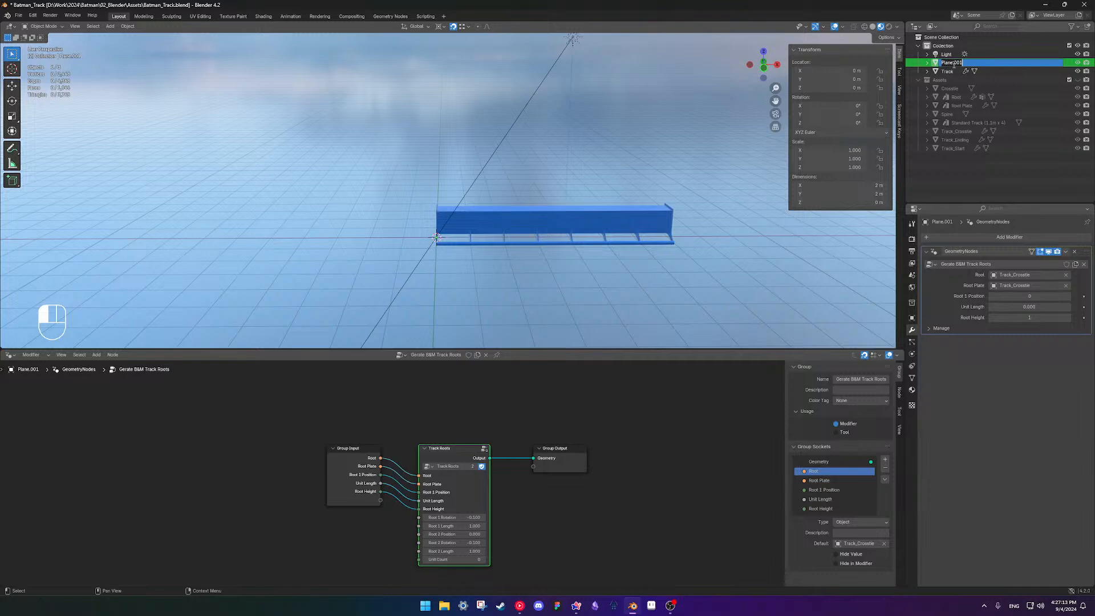
{"action": "double_click", "coordinate": [952, 63]}
{"action": "type", "text": "Root"}
{"action": "key", "text": "BackSpace"}
{"action": "key", "text": "BackSpace"}
{"action": "type", "text": "TrST_Root"}
{"action": "key", "text": "Return"}
Rename the Track object as TEST_Track and make TEST_Root the active object again
{"action": "left_click", "coordinate": [948, 71]}
{"action": "double_click", "coordinate": [948, 71]}
{"action": "type", "text": "TEST_Track"}
{"action": "key", "text": "Return"}
{"action": "scroll", "coordinate": [616, 203], "scroll_direction": "up", "scroll_amount": 1}
{"action": "left_click", "coordinate": [954, 63]}
{"action": "scroll", "coordinate": [542, 446], "scroll_direction": "up", "scroll_amount": 2}
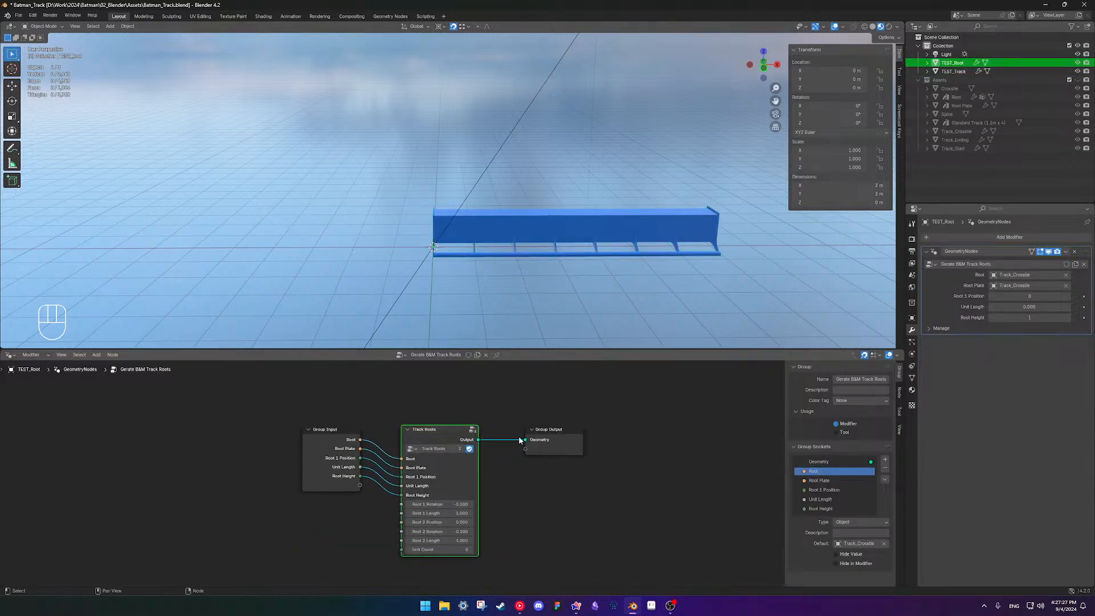
Try out higher Root 1 Position values on TEST_Root and set the input back to 0
{"action": "left_click_drag", "start_coordinate": [1005, 294], "coordinate": [1040, 294]}
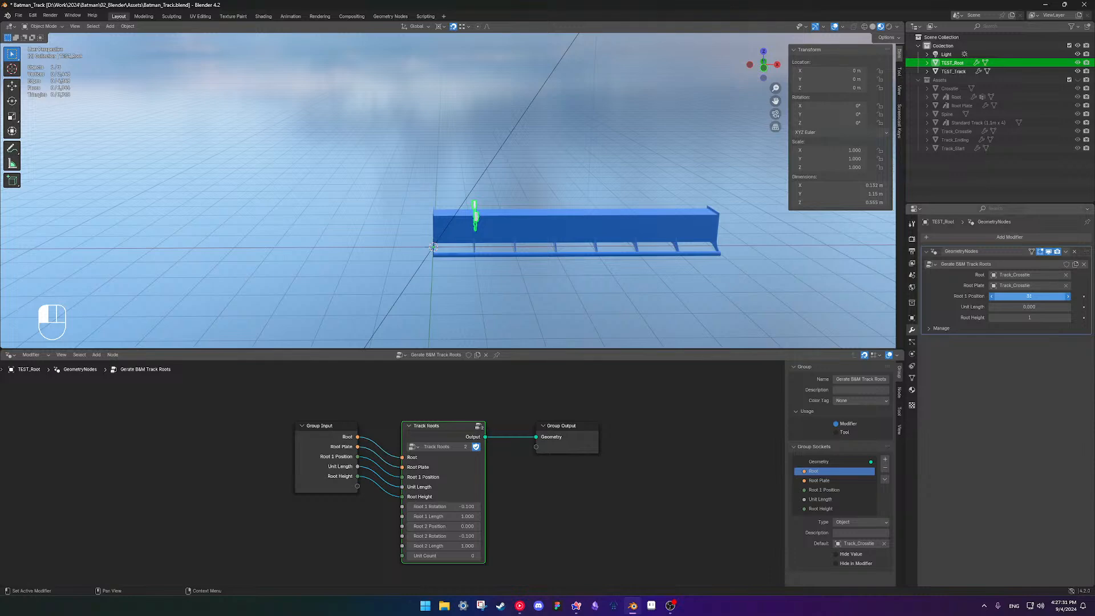
{"action": "left_click_drag", "start_coordinate": [1029, 295], "coordinate": [1015, 296]}
{"action": "left_click", "coordinate": [1024, 295]}
{"action": "type", "text": "0"}
{"action": "key", "text": "Return"}
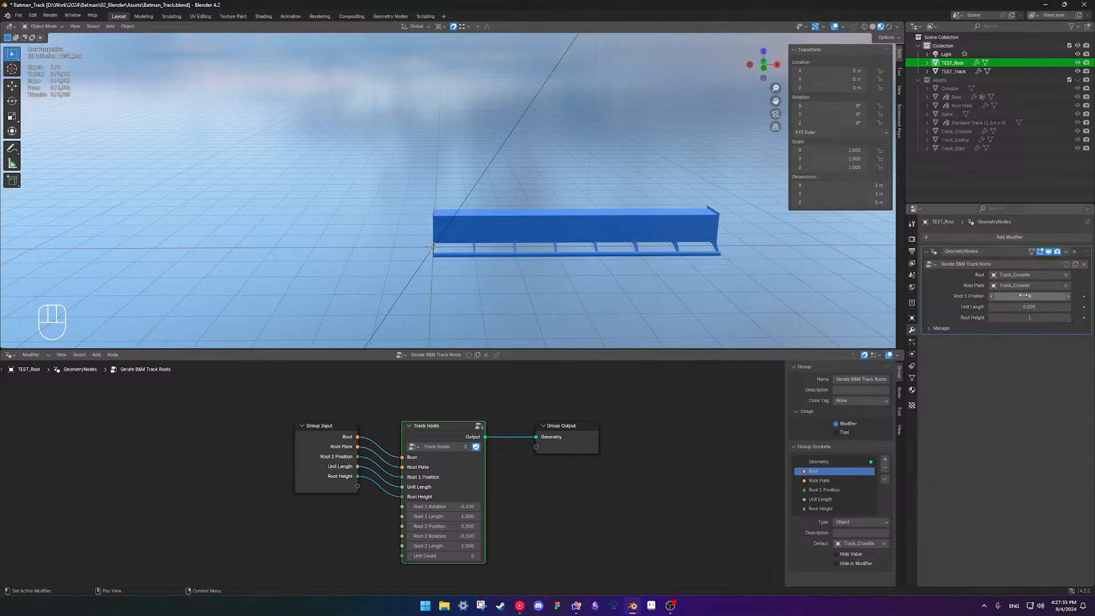
Set TEST_Root's Unit Length to 1.1 and its Root 1 Position to 1
{"action": "middle_click_drag", "start_coordinate": [660, 305], "coordinate": [608, 246]}
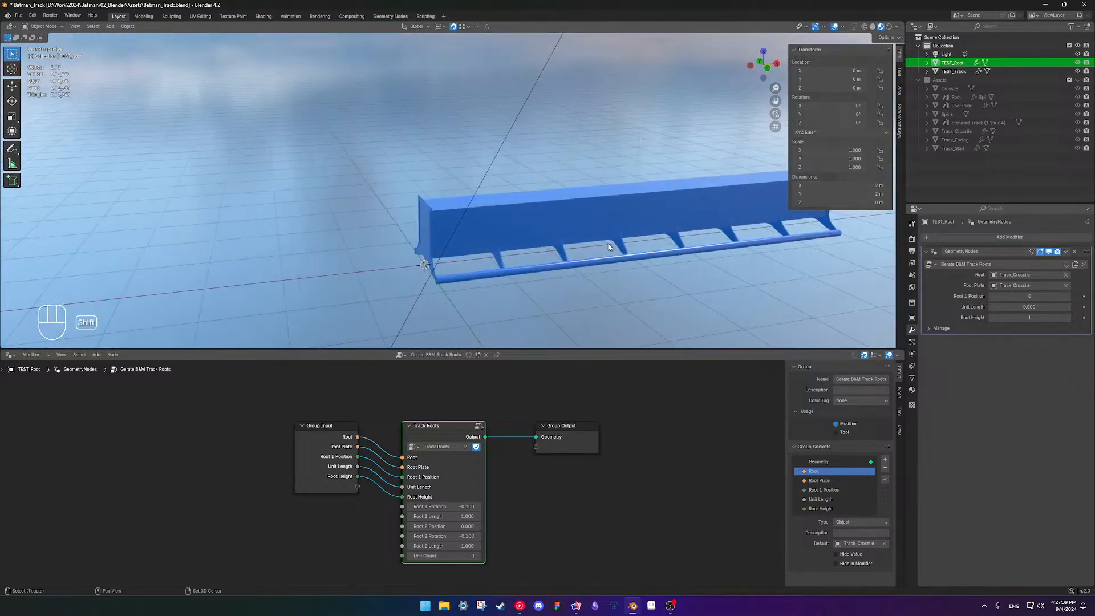
{"action": "double_click", "coordinate": [1016, 307]}
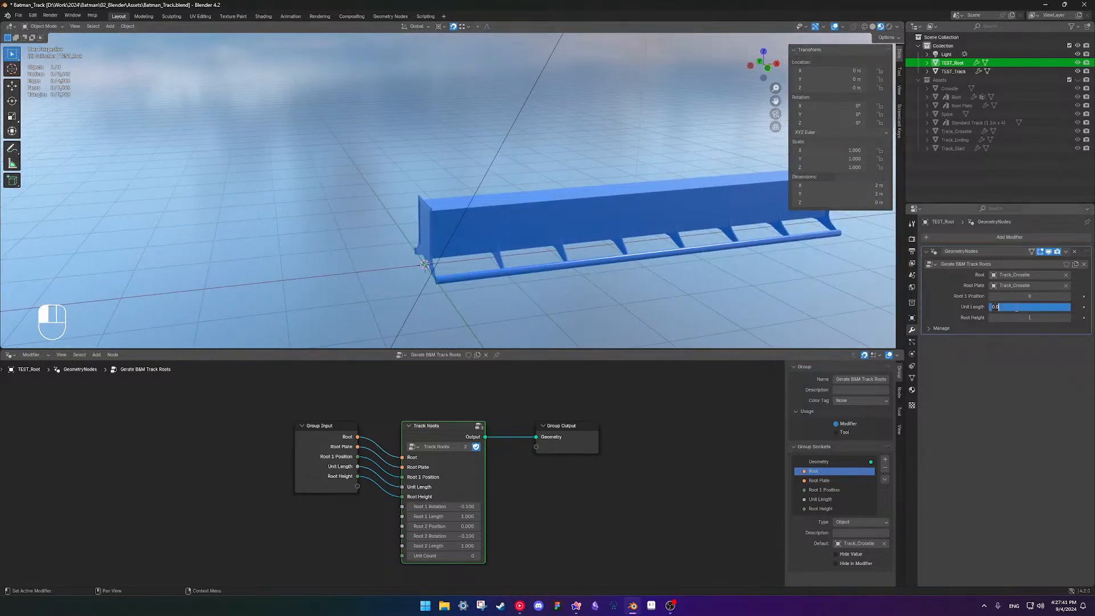
{"action": "type", "text": "1.1"}
{"action": "key", "text": "Return"}
{"action": "double_click", "coordinate": [1027, 296]}
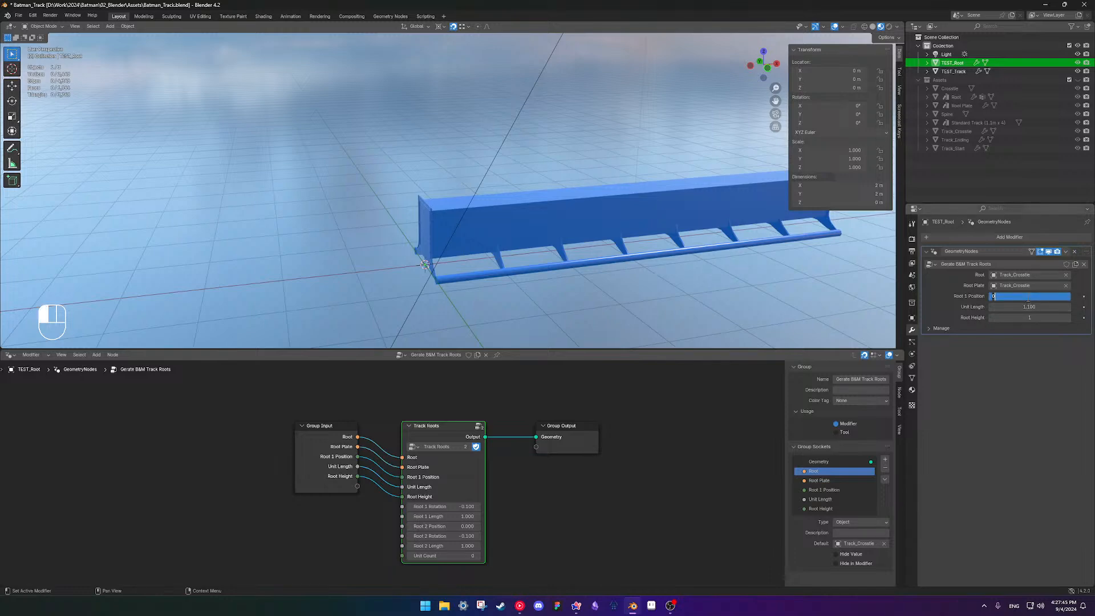
{"action": "type", "text": "1"}
{"action": "key", "text": "Return"}
{"action": "middle_click_drag", "start_coordinate": [606, 226], "coordinate": [536, 342]}
{"action": "scroll", "coordinate": [480, 491], "scroll_direction": "up", "scroll_amount": 2}
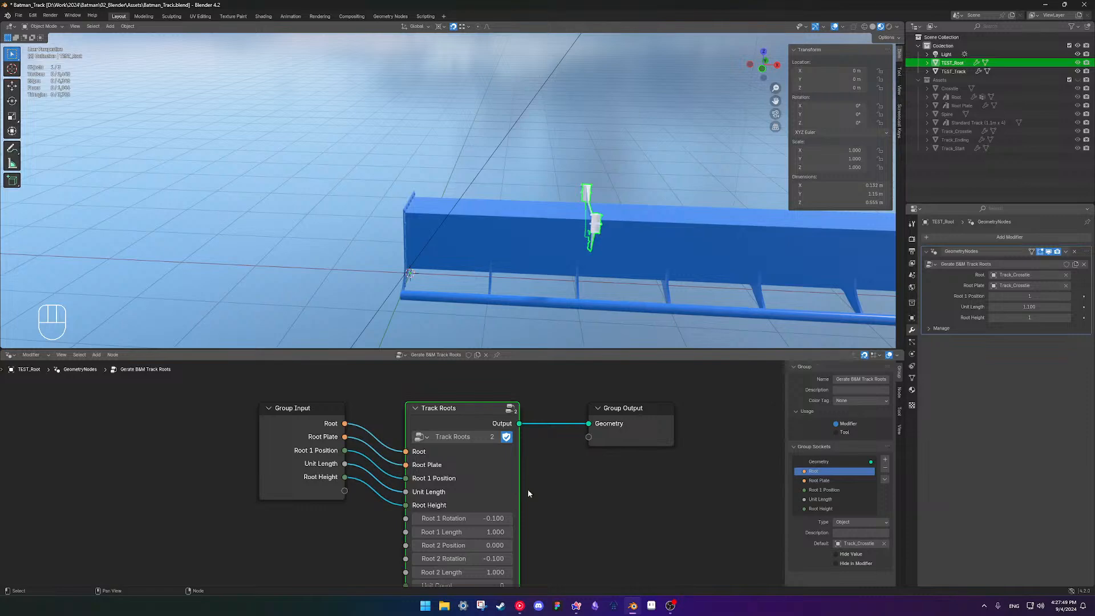
{"action": "middle_click_drag", "start_coordinate": [546, 248], "coordinate": [585, 233]}
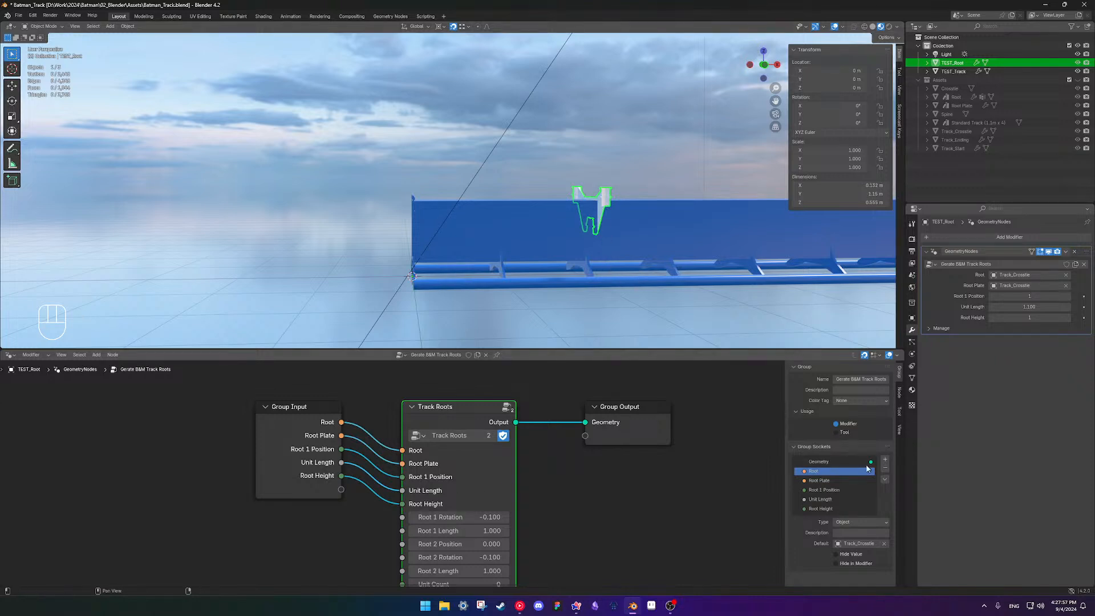
Assign the Root object to TEST_Root's Root input and the Root Plate object to its Root Plate input
{"action": "left_click", "coordinate": [1065, 275]}
{"action": "left_click", "coordinate": [1026, 275]}
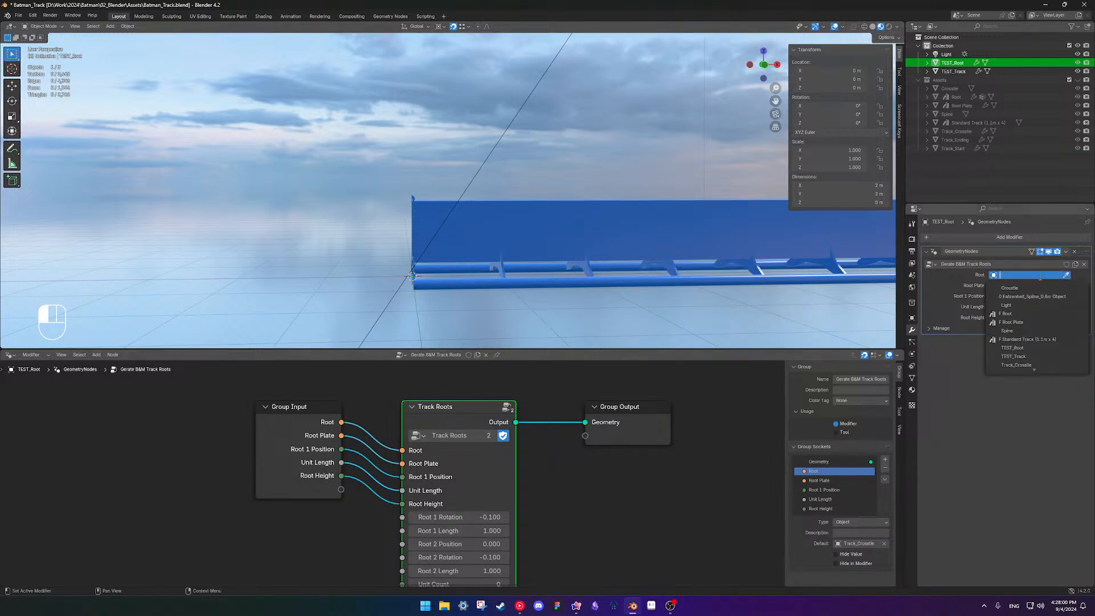
{"action": "left_click", "coordinate": [1024, 313]}
{"action": "left_click", "coordinate": [1026, 285]}
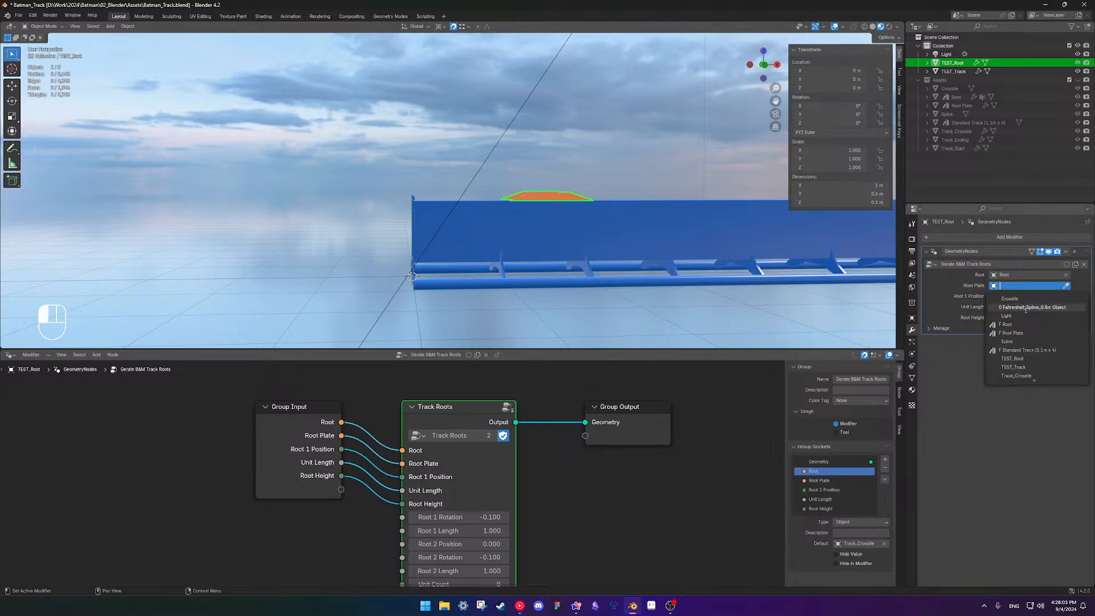
{"action": "left_click", "coordinate": [1012, 332]}
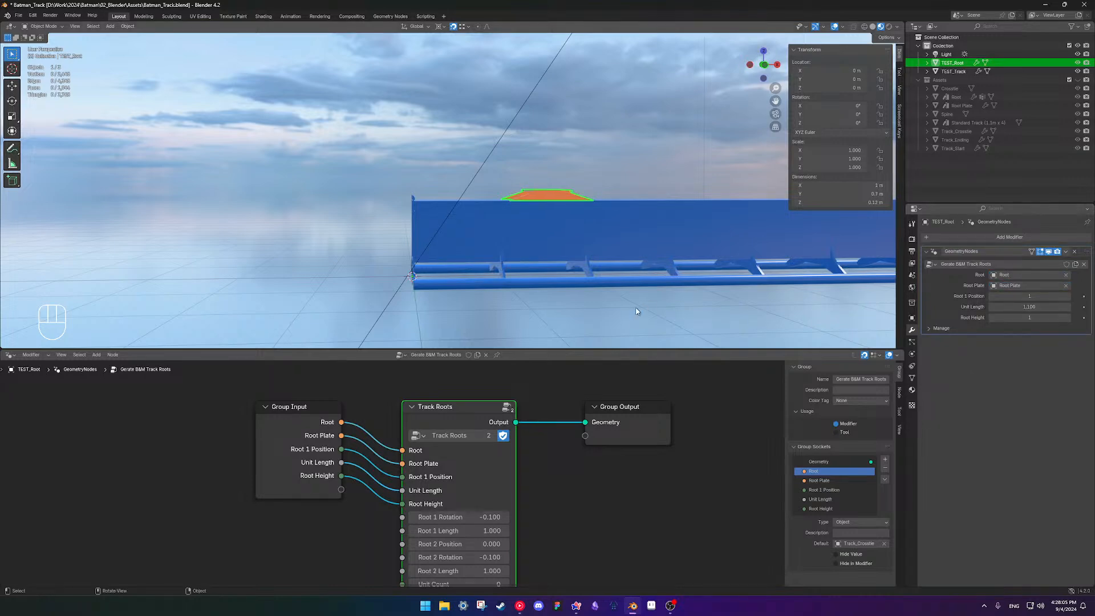
{"action": "left_click", "coordinate": [606, 257]}
{"action": "middle_click_drag", "start_coordinate": [606, 255], "coordinate": [498, 270]}
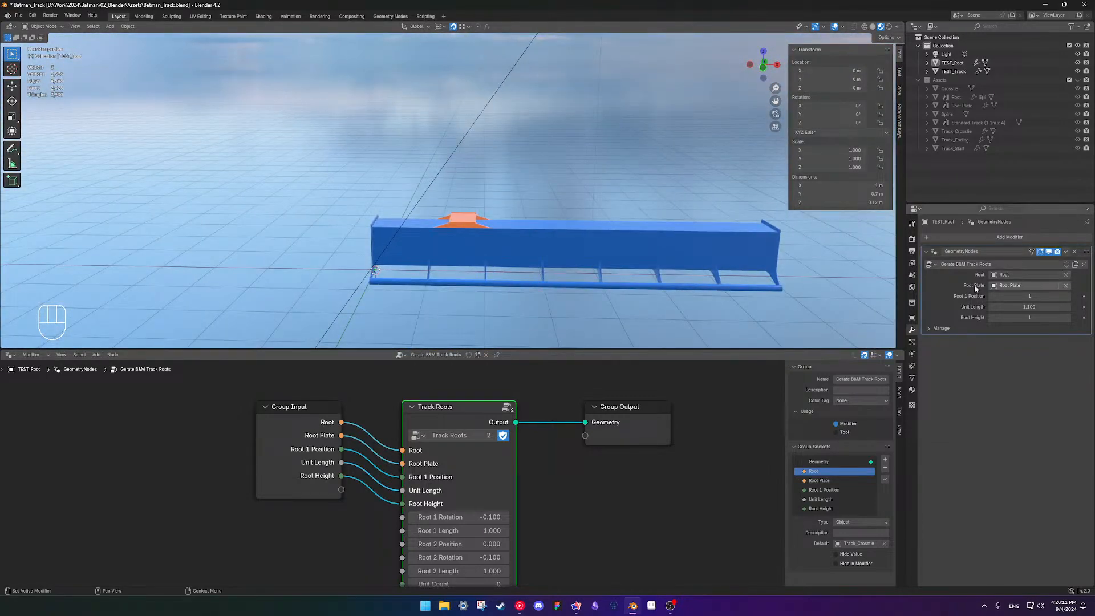
{"action": "scroll", "coordinate": [405, 271], "scroll_direction": "up", "scroll_amount": 2}
{"action": "middle_click_drag", "start_coordinate": [405, 271], "coordinate": [541, 282]}
{"action": "middle_click_drag", "start_coordinate": [494, 237], "coordinate": [536, 233], "text": "shift"}
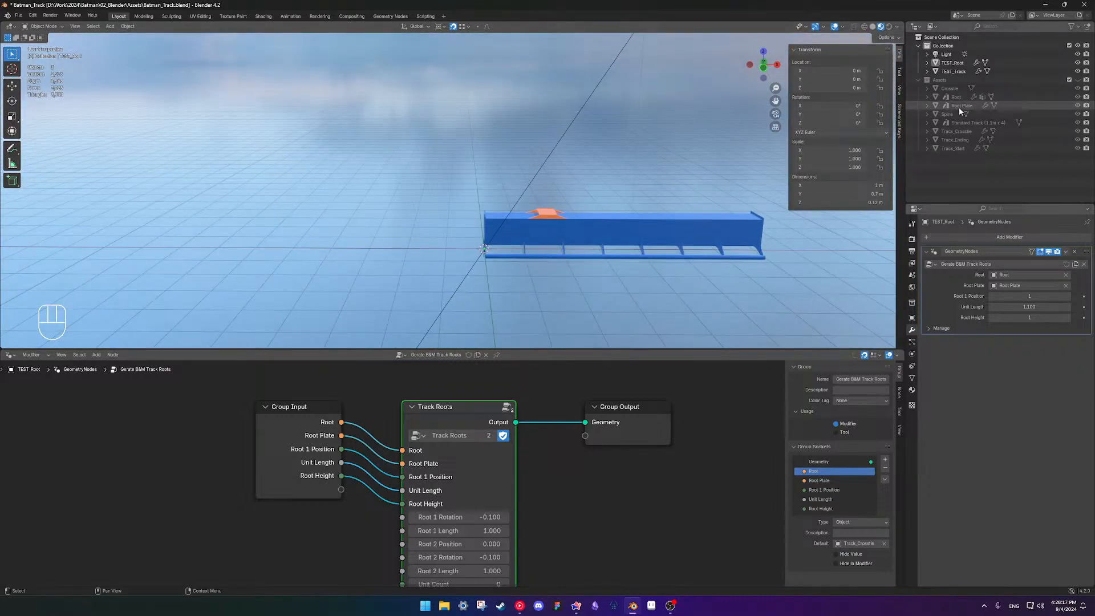
Inside Track Roots, replace the root's Equal and Switch nodes with a direct Object Info to Transform Geometry link, and set Root 1 Position to 0
{"action": "left_click", "coordinate": [956, 67]}
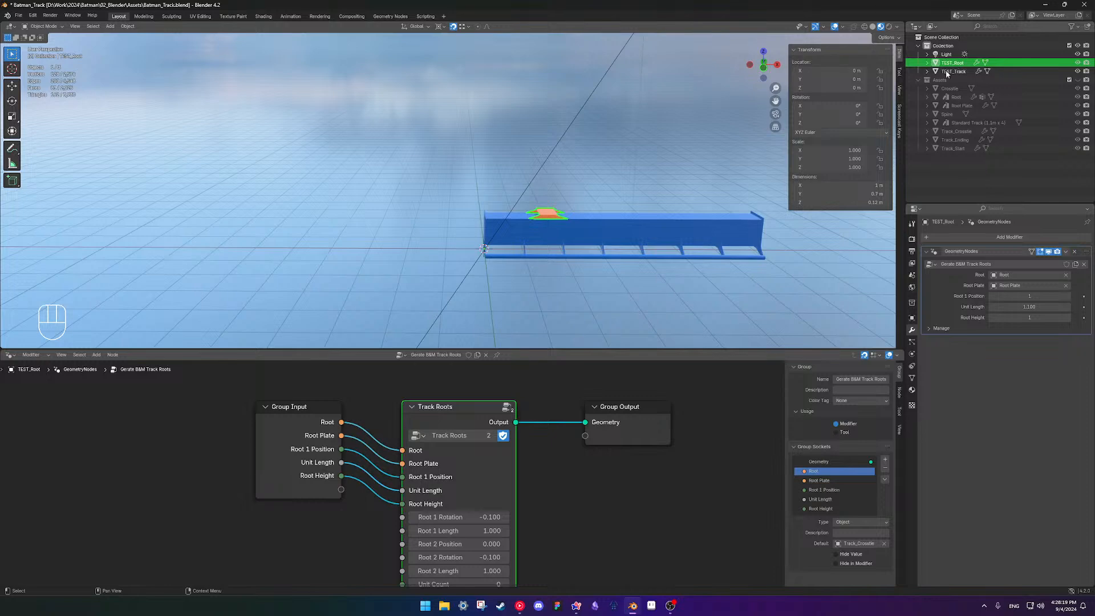
{"action": "scroll", "coordinate": [625, 268], "scroll_direction": "up", "scroll_amount": 5}
{"action": "scroll", "coordinate": [625, 268], "scroll_direction": "up", "scroll_amount": 3}
{"action": "scroll", "coordinate": [625, 269], "scroll_direction": "down", "scroll_amount": 3}
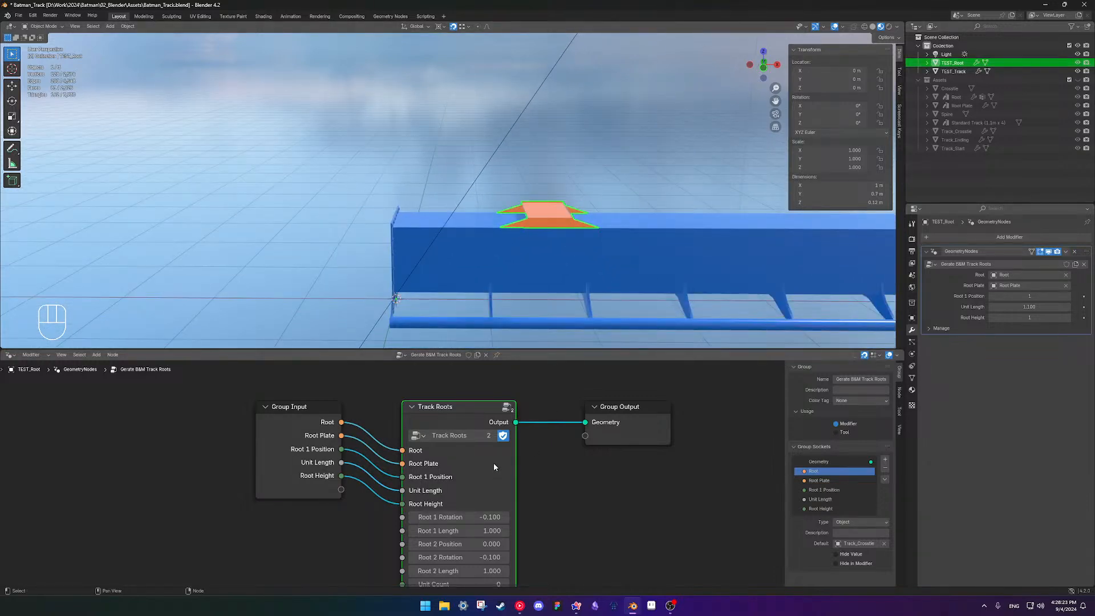
{"action": "key", "text": "Tab"}
{"action": "scroll", "coordinate": [516, 470], "scroll_direction": "down", "scroll_amount": 9}
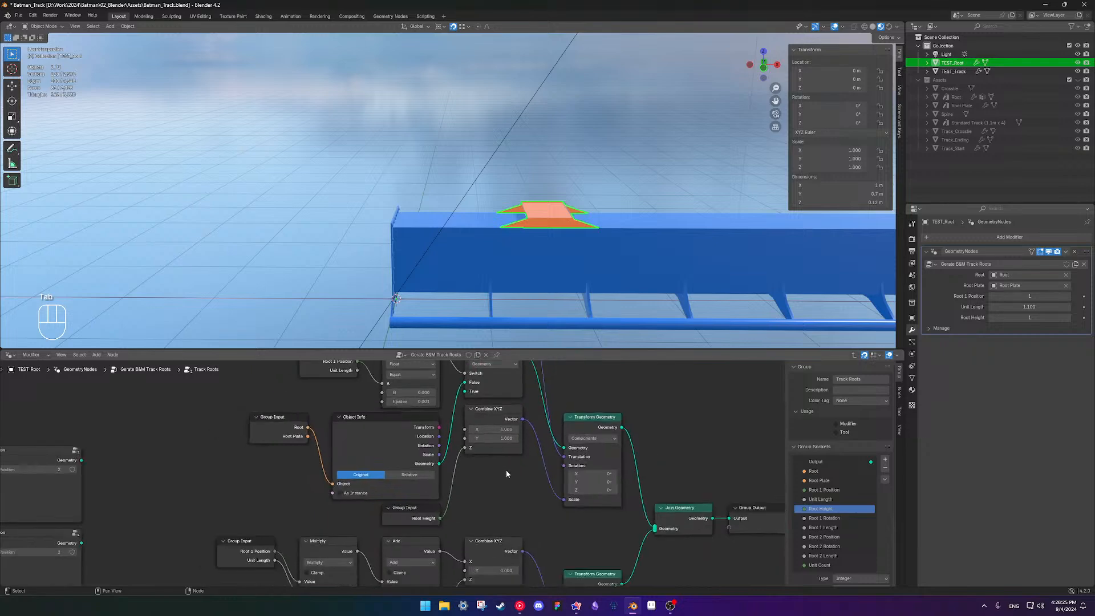
{"action": "middle_click_drag", "start_coordinate": [472, 414], "coordinate": [499, 443], "text": "shift"}
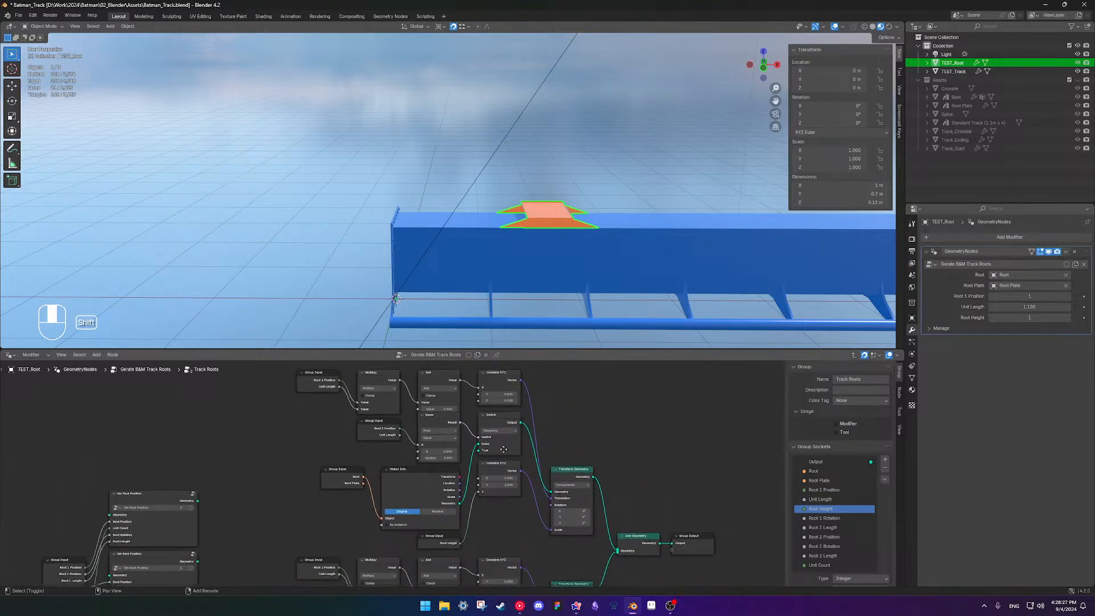
{"action": "scroll", "coordinate": [499, 444], "scroll_direction": "up", "scroll_amount": 2}
{"action": "left_click_drag", "start_coordinate": [319, 411], "coordinate": [365, 444]}
{"action": "left_click_drag", "start_coordinate": [477, 505], "coordinate": [593, 490]}
{"action": "left_click_drag", "start_coordinate": [293, 407], "coordinate": [529, 426]}
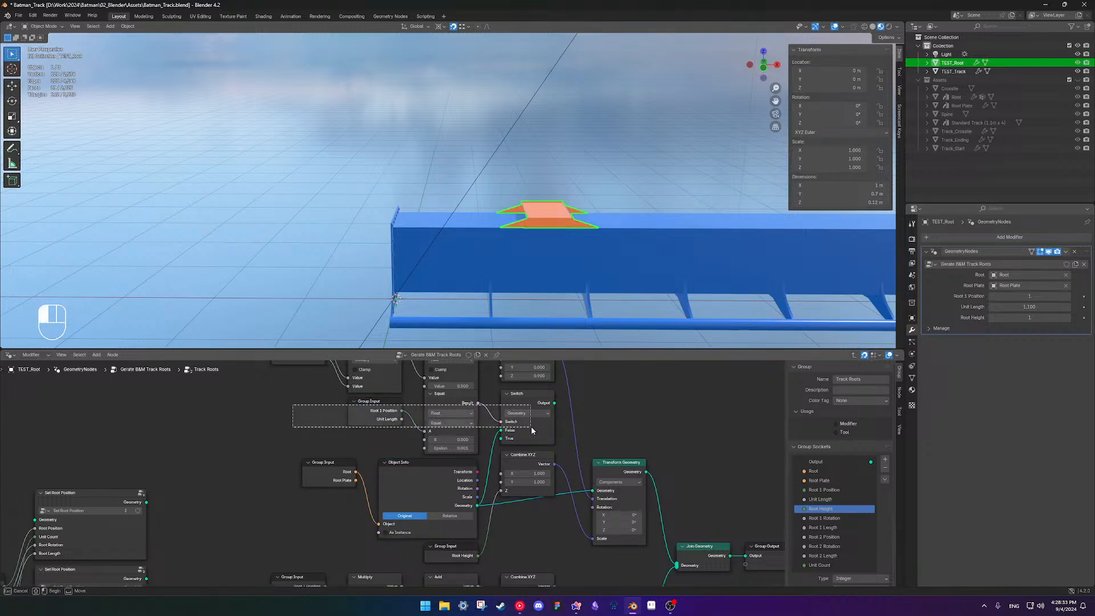
{"action": "key", "text": "x"}
{"action": "left_click", "coordinate": [991, 296]}
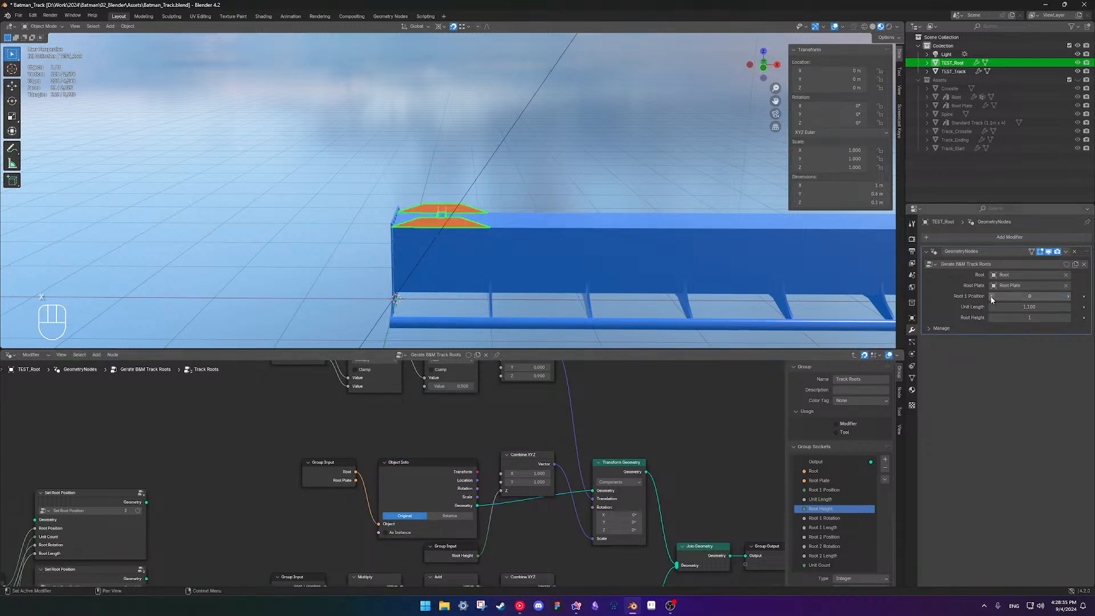
Delete the root plate's Equal and Switch nodes and connect its Object Info Geometry directly to the lower Transform Geometry
{"action": "scroll", "coordinate": [402, 468], "scroll_direction": "down", "scroll_amount": 2}
{"action": "middle_click_drag", "start_coordinate": [557, 497], "coordinate": [495, 422], "text": "shift"}
{"action": "scroll", "coordinate": [497, 427], "scroll_direction": "down", "scroll_amount": 4}
{"action": "middle_click_drag", "start_coordinate": [508, 485], "coordinate": [519, 406], "text": "shift"}
{"action": "scroll", "coordinate": [419, 505], "scroll_direction": "up", "scroll_amount": 4}
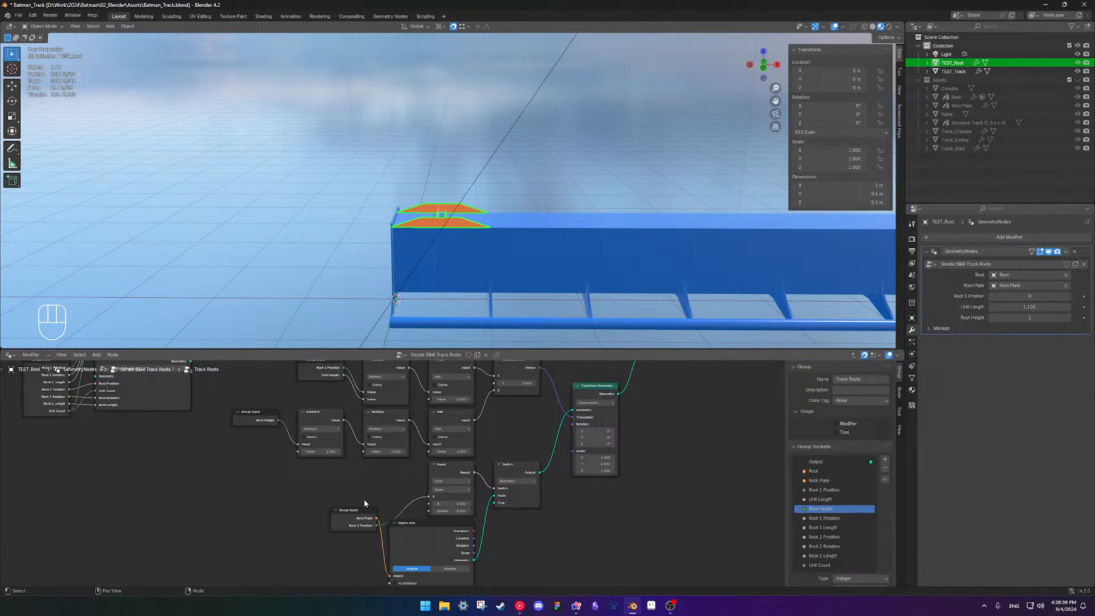
{"action": "left_click_drag", "start_coordinate": [419, 484], "coordinate": [523, 494]}
{"action": "key", "text": "x"}
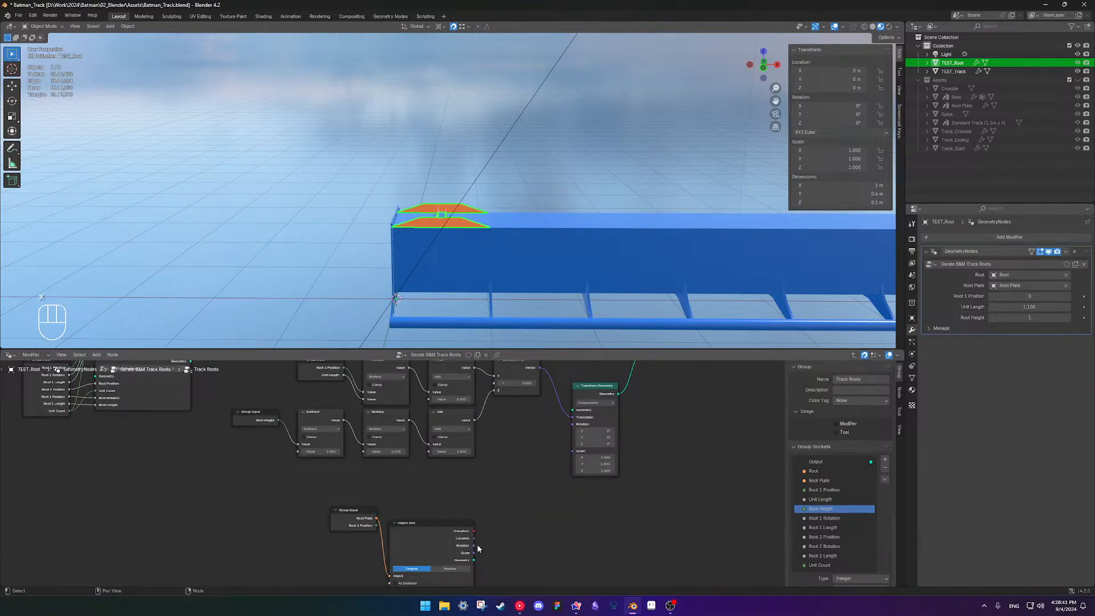
{"action": "left_click_drag", "start_coordinate": [475, 560], "coordinate": [572, 409]}
Move the root plate's Group Input and Object Info nodes up, closer to the math nodes of their branch
{"action": "left_click_drag", "start_coordinate": [303, 504], "coordinate": [394, 550]}
{"action": "left_click_drag", "start_coordinate": [447, 531], "coordinate": [453, 478]}
{"action": "left_click_drag", "start_coordinate": [452, 474], "coordinate": [441, 474]}
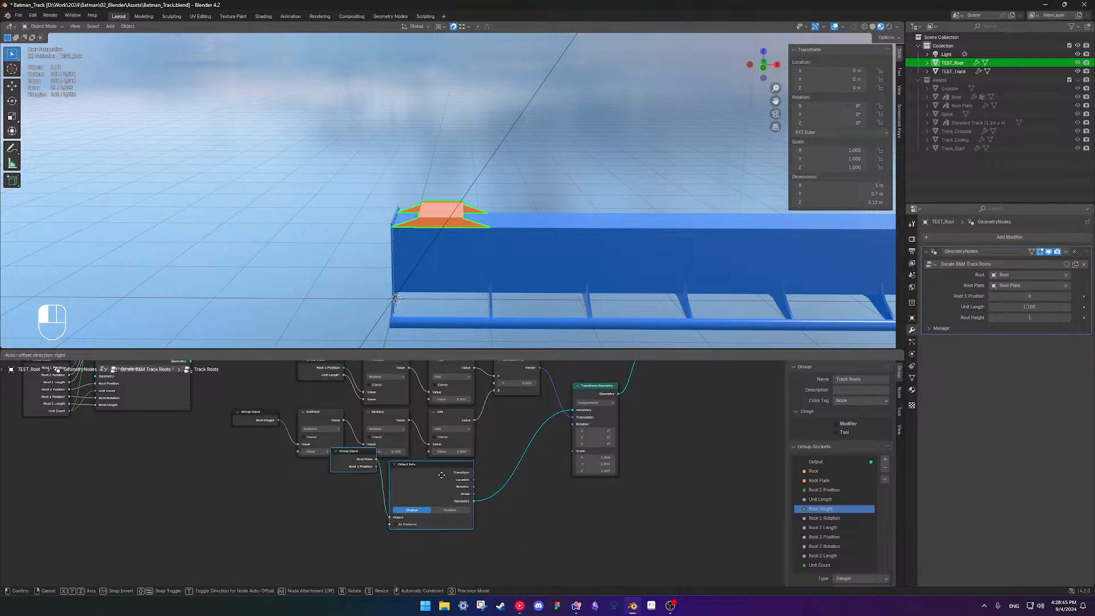
{"action": "left_click", "coordinate": [504, 494]}
{"action": "left_click_drag", "start_coordinate": [346, 466], "coordinate": [344, 478]}
{"action": "middle_click_drag", "start_coordinate": [400, 415], "coordinate": [400, 524], "text": "shift"}
{"action": "scroll", "coordinate": [401, 524], "scroll_direction": "down", "scroll_amount": 2}
{"action": "middle_click_drag", "start_coordinate": [442, 439], "coordinate": [440, 446], "text": "shift"}
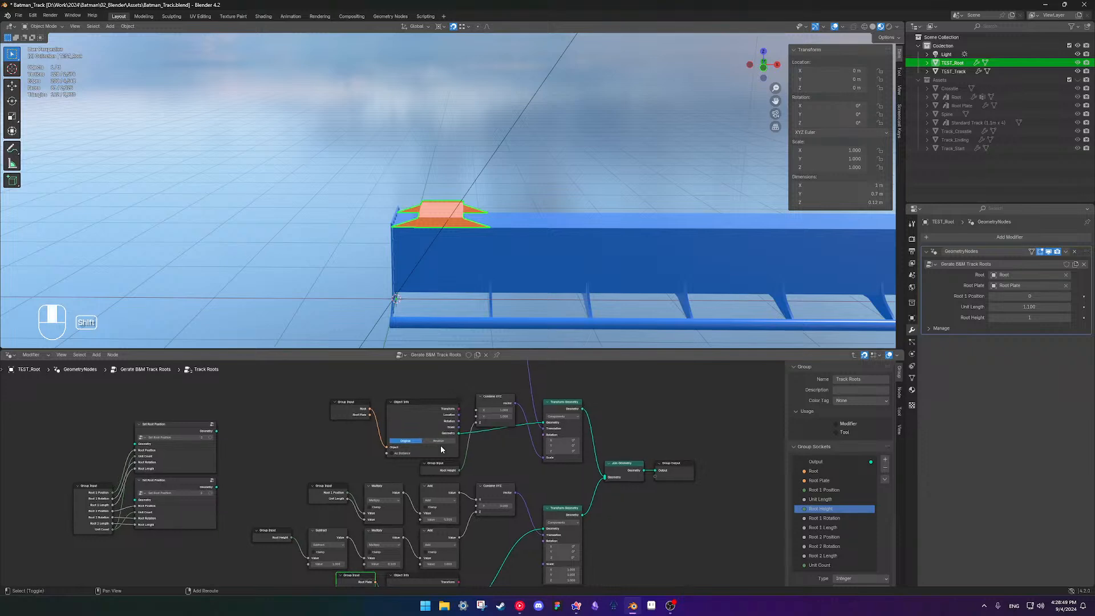
Tidy the upper branch by moving the Root Height Group Input above Object Info and bringing the position nodes closer
{"action": "left_click_drag", "start_coordinate": [440, 467], "coordinate": [440, 389]}
{"action": "left_click_drag", "start_coordinate": [312, 380], "coordinate": [486, 425]}
{"action": "left_click", "coordinate": [519, 471]}
{"action": "scroll", "coordinate": [519, 471], "scroll_direction": "down", "scroll_amount": 5}
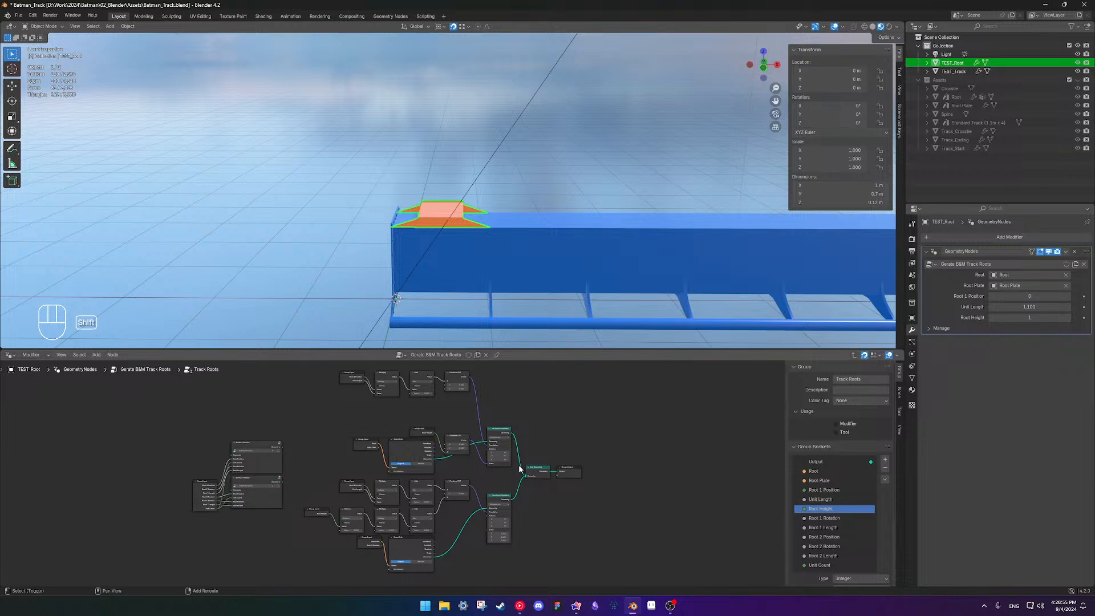
{"action": "middle_click_drag", "start_coordinate": [514, 455], "coordinate": [519, 436]}
{"action": "left_click_drag", "start_coordinate": [511, 415], "coordinate": [509, 434]}
{"action": "left_click", "coordinate": [567, 488]}
{"action": "middle_click_drag", "start_coordinate": [473, 389], "coordinate": [492, 464], "text": "shift"}
{"action": "left_click_drag", "start_coordinate": [347, 415], "coordinate": [480, 464]}
{"action": "middle_click_drag", "start_coordinate": [614, 488], "coordinate": [630, 410]}
{"action": "scroll", "coordinate": [631, 411], "scroll_direction": "up", "scroll_amount": 2}
{"action": "scroll", "coordinate": [561, 507], "scroll_direction": "down", "scroll_amount": 1}
Convert the TEST_Root object to a mesh
{"action": "middle_click_drag", "start_coordinate": [514, 251], "coordinate": [513, 201]}
{"action": "scroll", "coordinate": [447, 251], "scroll_direction": "up", "scroll_amount": 4}
{"action": "middle_click_drag", "start_coordinate": [461, 255], "coordinate": [518, 245], "text": "shift"}
{"action": "scroll", "coordinate": [465, 308], "scroll_direction": "up", "scroll_amount": 2}
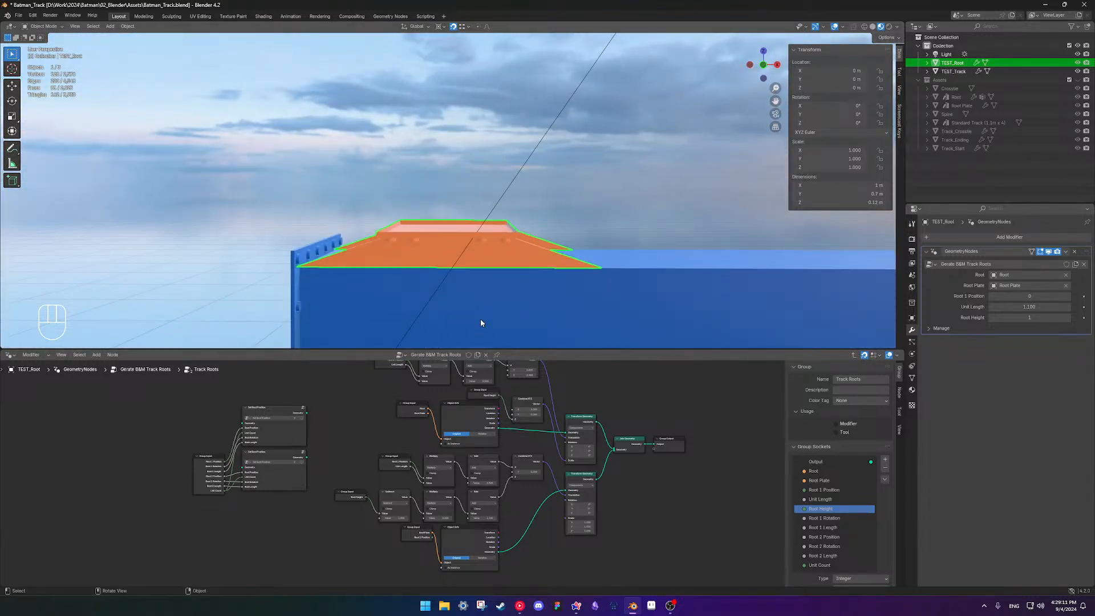
{"action": "middle_click_drag", "start_coordinate": [521, 289], "coordinate": [488, 242]}
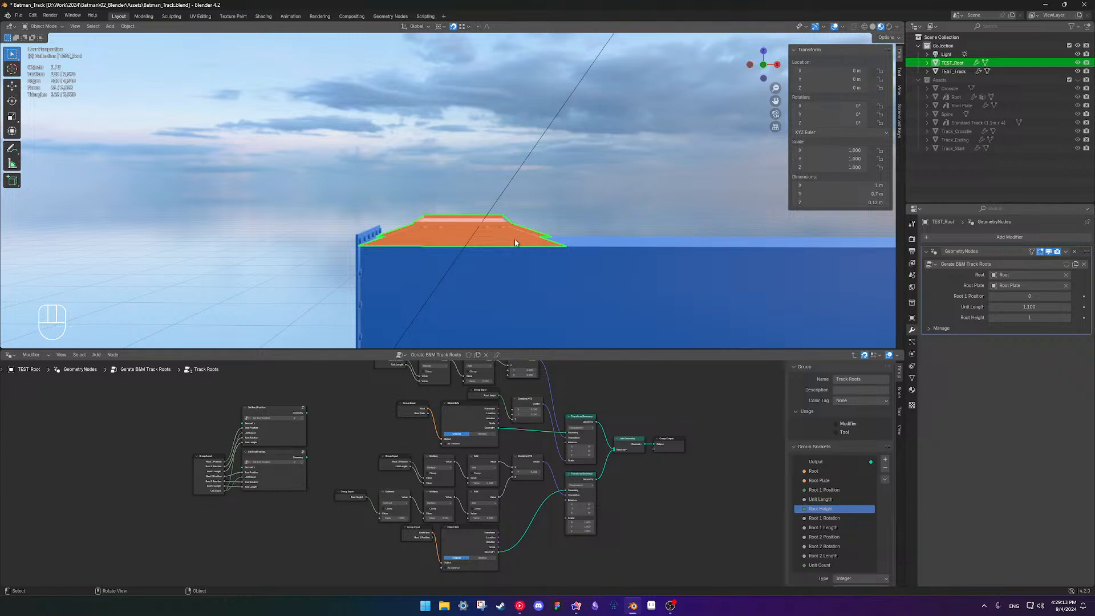
{"action": "right_click", "coordinate": [488, 237]}
{"action": "mouse_move", "coordinate": [515, 237]}
{"action": "left_click", "coordinate": [560, 234]}
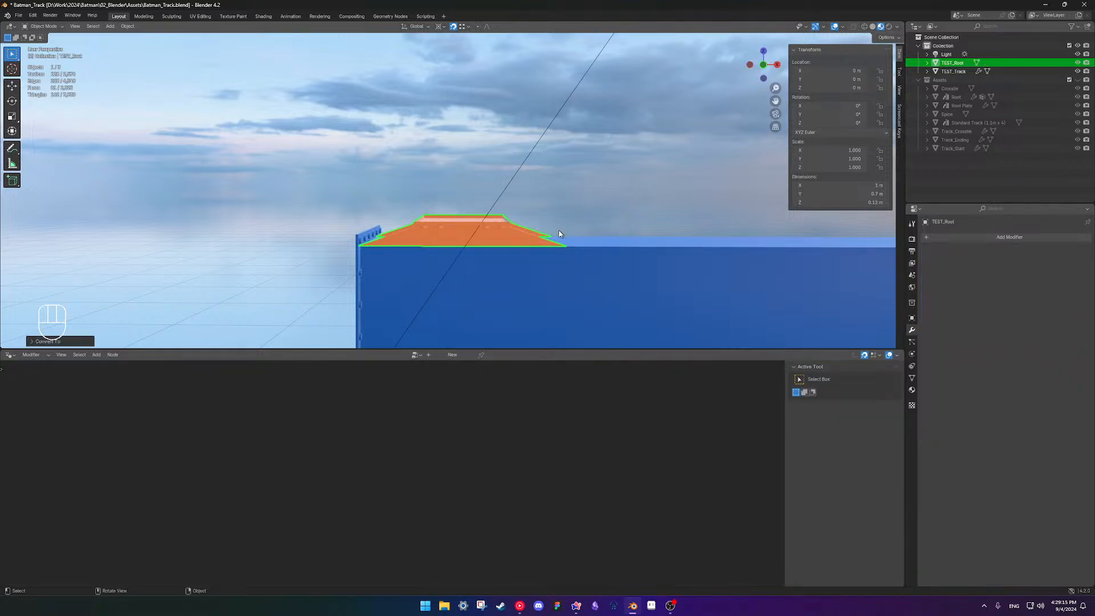
Check the converted root mesh in Edit Mode with wireframe shading and undo the conversion
{"action": "key", "text": "Tab"}
{"action": "mouse_move", "coordinate": [497, 247]}
{"action": "middle_mouse_down"}
{"action": "mouse_move", "coordinate": [591, 244]}
{"action": "mouse_move", "coordinate": [528, 257]}
{"action": "mouse_move", "coordinate": [491, 240]}
{"action": "mouse_move", "coordinate": [492, 256]}
{"action": "middle_mouse_up"}
{"action": "scroll", "coordinate": [592, 245], "scroll_direction": "up", "scroll_amount": 1}
{"action": "scroll", "coordinate": [493, 256], "scroll_direction": "down", "scroll_amount": 3}
{"action": "key", "text": "shift+z"}
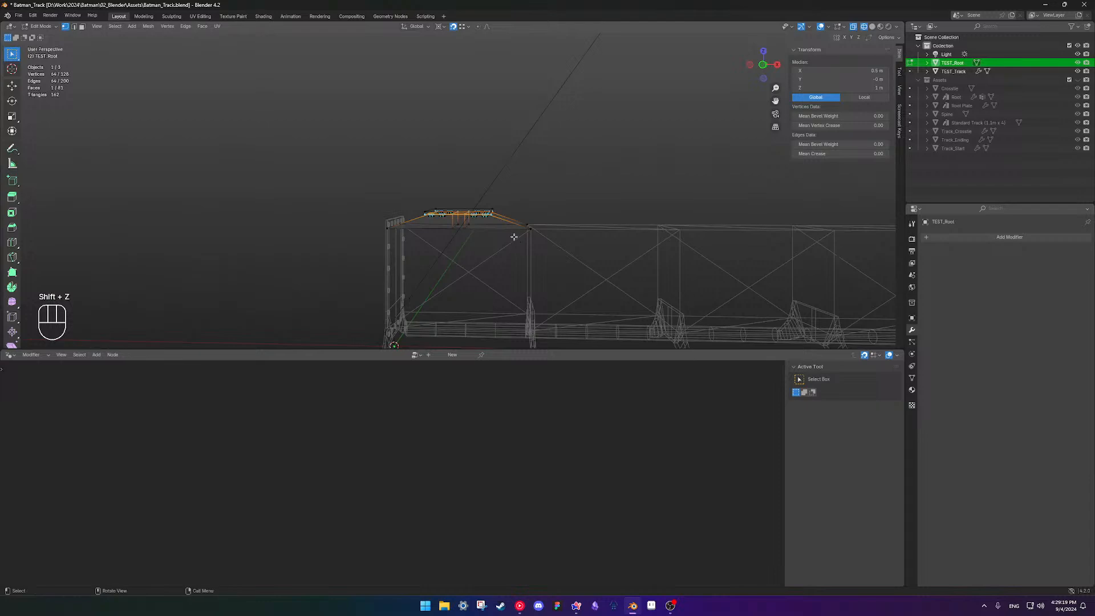
{"action": "key", "text": "shift+z"}
{"action": "middle_click_drag", "start_coordinate": [489, 207], "coordinate": [494, 220]}
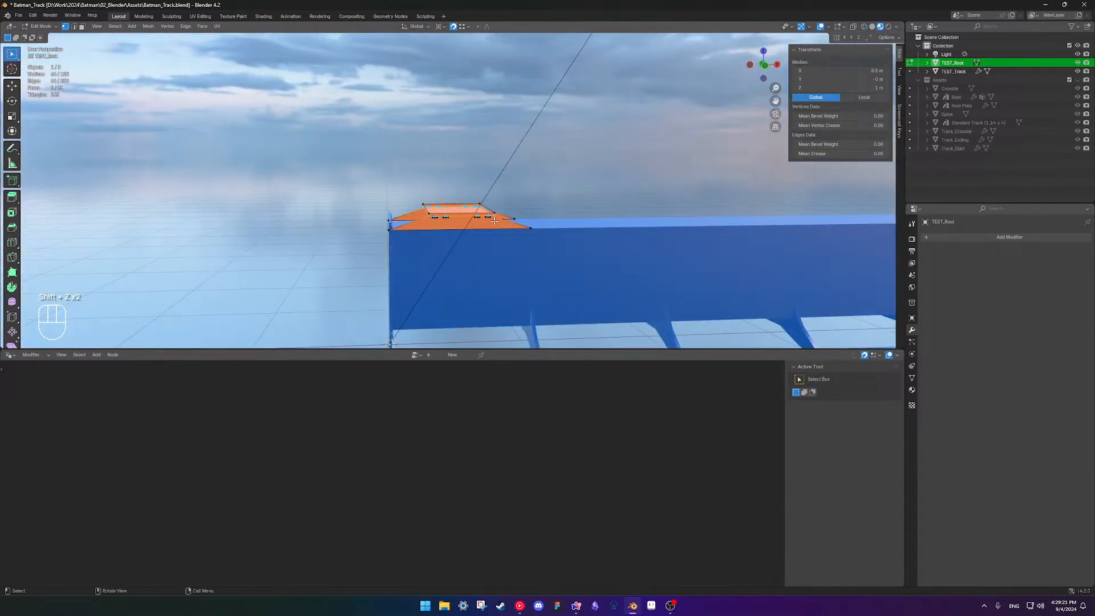
{"action": "key", "text": "shift+z"}
{"action": "key", "text": "shift+z"}
{"action": "key", "text": "shift+z"}
{"action": "key", "text": "shift+z"}
{"action": "key", "text": "ctrl+z"}
{"action": "key", "text": "ctrl+z"}
Disconnect Root 1 Position from the Track Roots node and remove it from the modifier group's inputs
{"action": "middle_click_drag", "start_coordinate": [678, 480], "coordinate": [529, 444]}
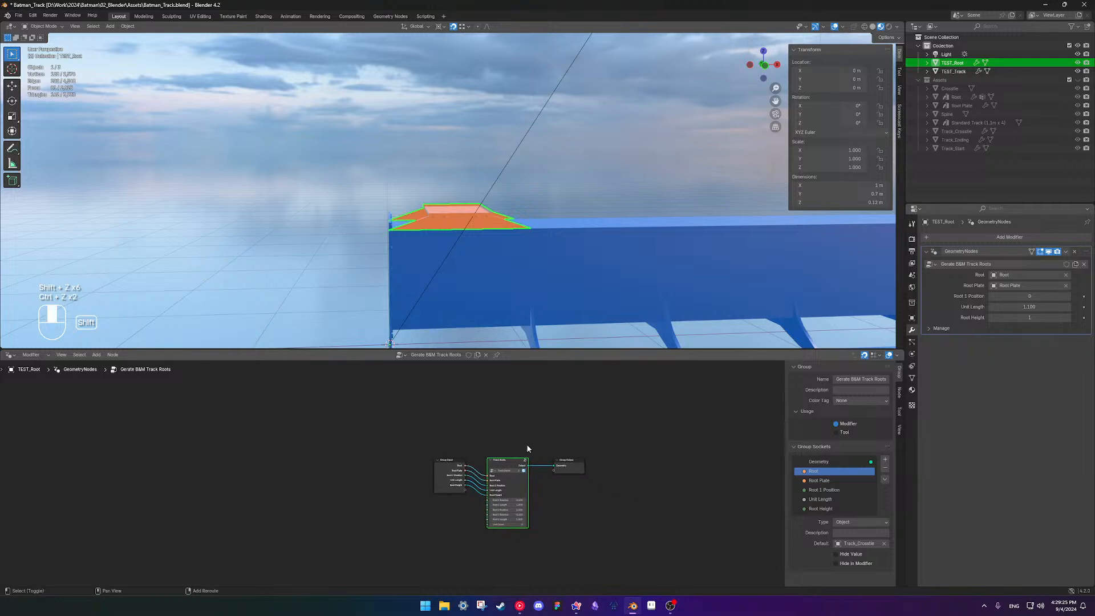
{"action": "scroll", "coordinate": [494, 505], "scroll_direction": "up", "scroll_amount": 7}
{"action": "middle_click_drag", "start_coordinate": [494, 506], "coordinate": [443, 477]}
{"action": "scroll", "coordinate": [445, 476], "scroll_direction": "down", "scroll_amount": 1}
{"action": "right_click_drag", "start_coordinate": [468, 454], "coordinate": [459, 459], "text": "ctrl"}
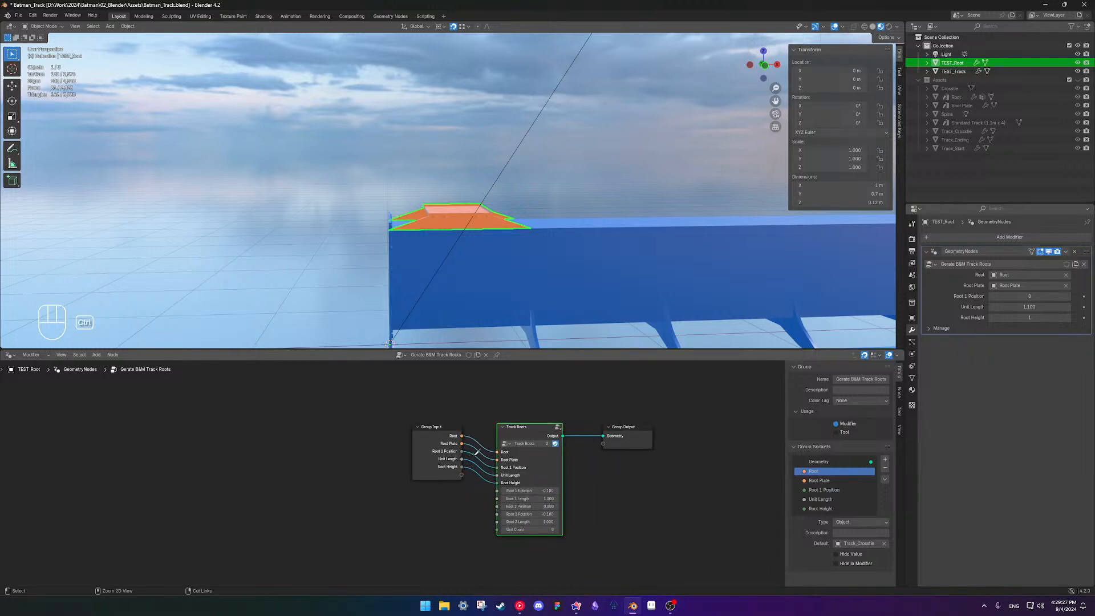
{"action": "left_click", "coordinate": [834, 490]}
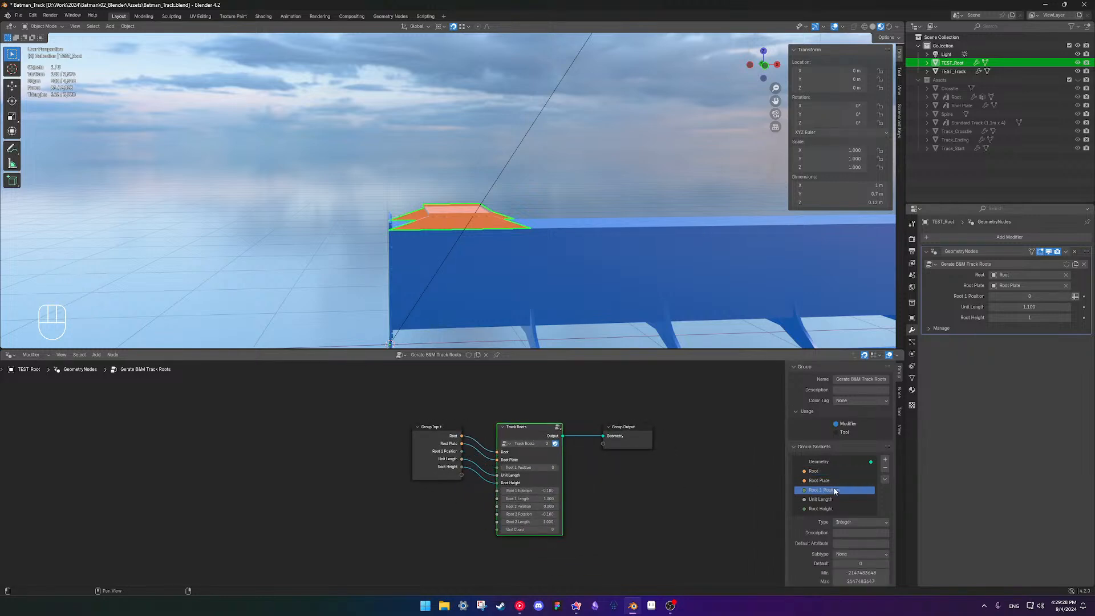
{"action": "left_click", "coordinate": [884, 469]}
Inside the Track Roots group, delete the plate branch's Root 1 Position Group Input with its Multiply and Add nodes
{"action": "scroll", "coordinate": [539, 434], "scroll_direction": "up", "scroll_amount": 3}
{"action": "middle_click_drag", "start_coordinate": [538, 434], "coordinate": [484, 466]}
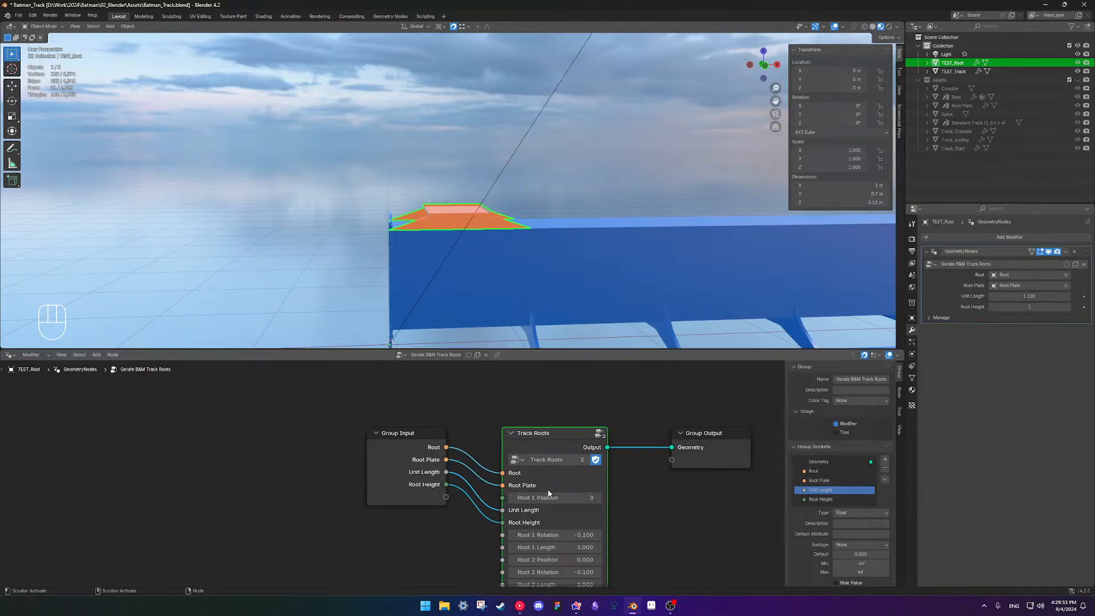
{"action": "left_click", "coordinate": [573, 518]}
{"action": "key", "text": "Tab"}
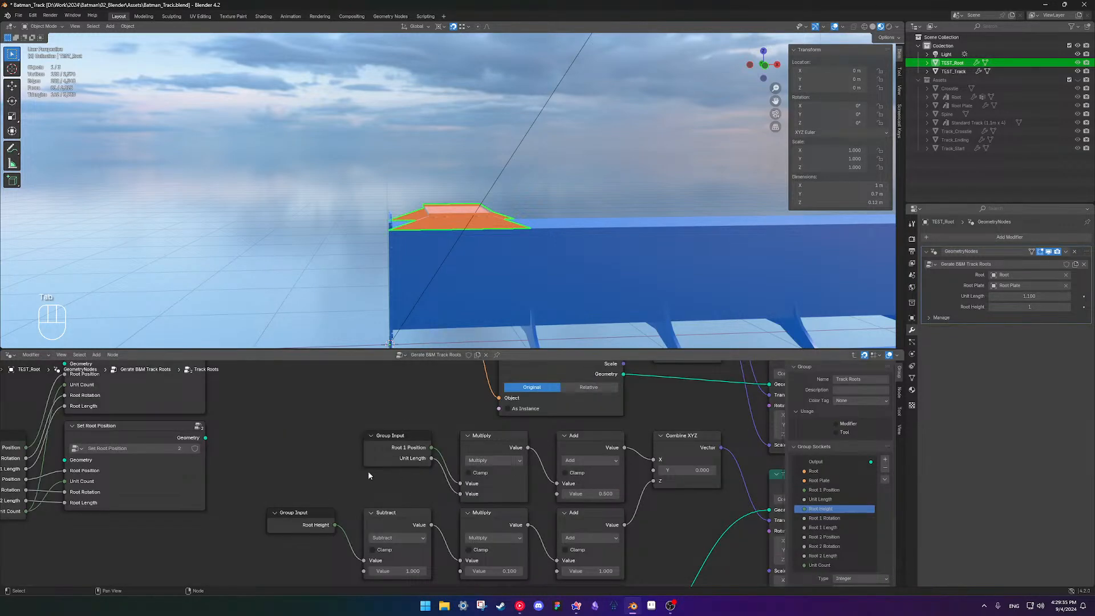
{"action": "scroll", "coordinate": [368, 470], "scroll_direction": "down", "scroll_amount": 6}
{"action": "middle_click_drag", "start_coordinate": [379, 443], "coordinate": [474, 453], "text": "shift"}
{"action": "left_click_drag", "start_coordinate": [337, 416], "coordinate": [524, 448]}
{"action": "key", "text": "x"}
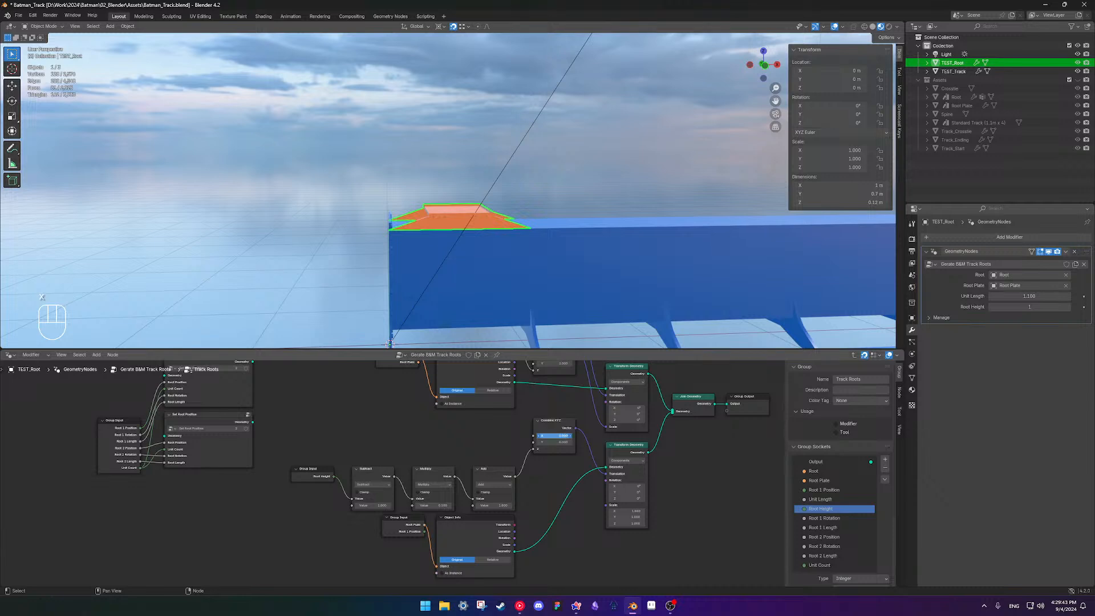
Set the X value of the plate branch's Combine XYZ node to 0.5 after trying other positions
{"action": "key", "text": "Return"}
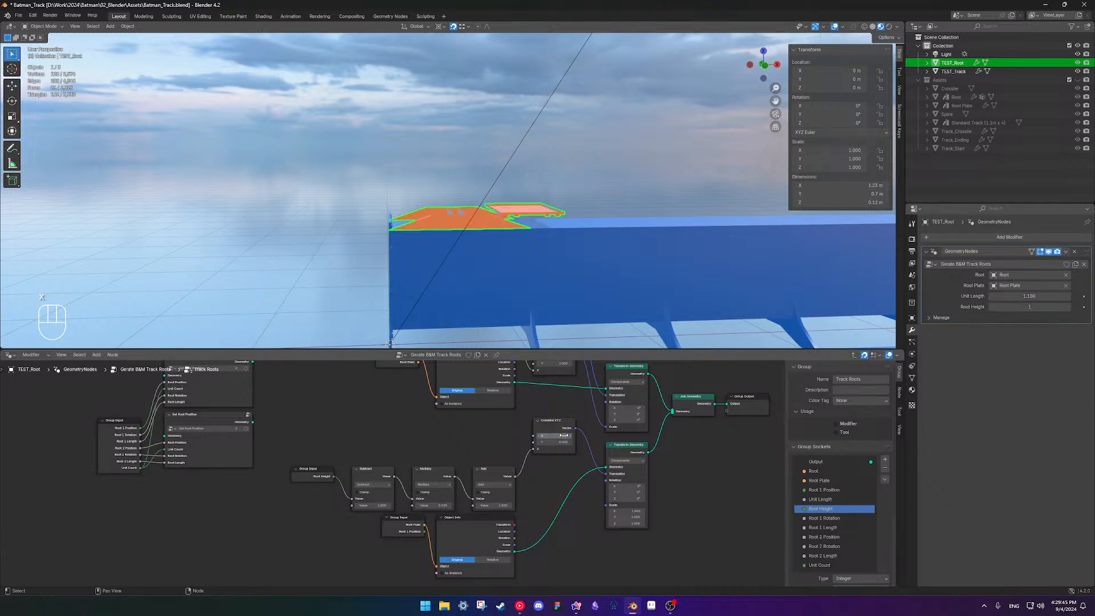
{"action": "key", "text": "Return"}
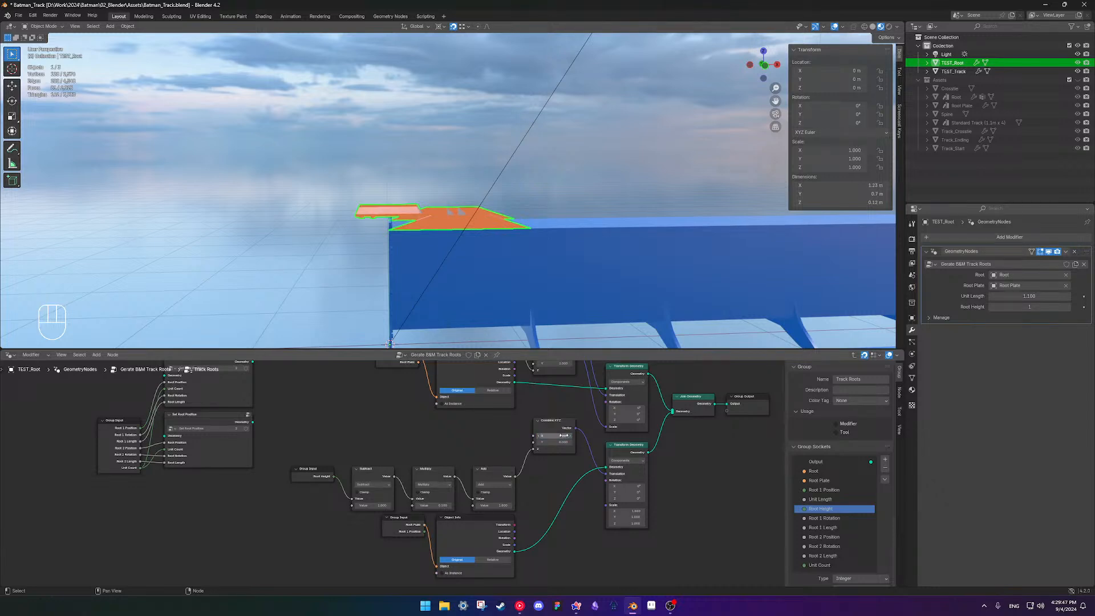
{"action": "type", "text": "0"}
{"action": "key", "text": "Return"}
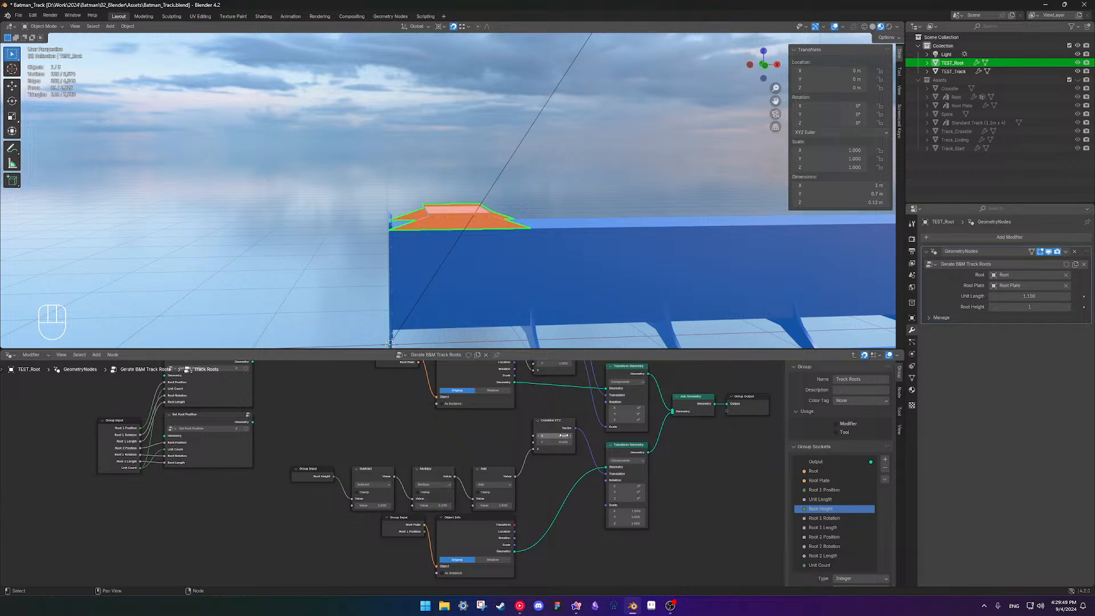
Line up the plate branch's Combine XYZ node with its Add node and undo the extra node moves
{"action": "scroll", "coordinate": [499, 456], "scroll_direction": "up", "scroll_amount": 2}
{"action": "left_click_drag", "start_coordinate": [585, 413], "coordinate": [587, 470]}
{"action": "middle_click_drag", "start_coordinate": [555, 483], "coordinate": [532, 461], "text": "shift"}
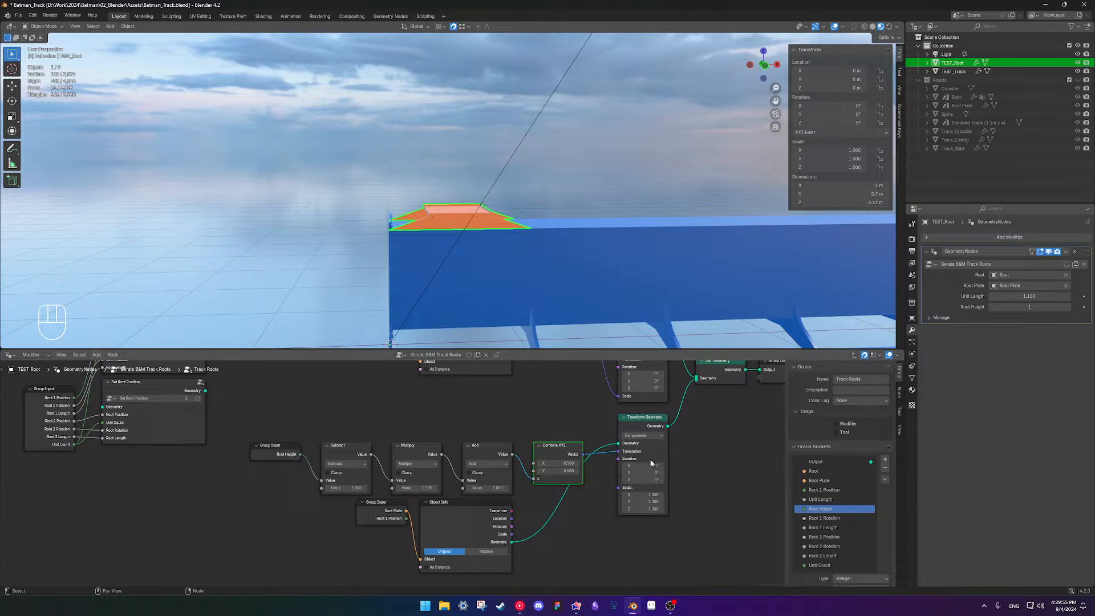
{"action": "left_click_drag", "start_coordinate": [618, 451], "coordinate": [641, 472]}
{"action": "key", "text": "ctrl+z"}
{"action": "key", "text": "ctrl+z"}
{"action": "scroll", "coordinate": [522, 451], "scroll_direction": "down", "scroll_amount": 2}
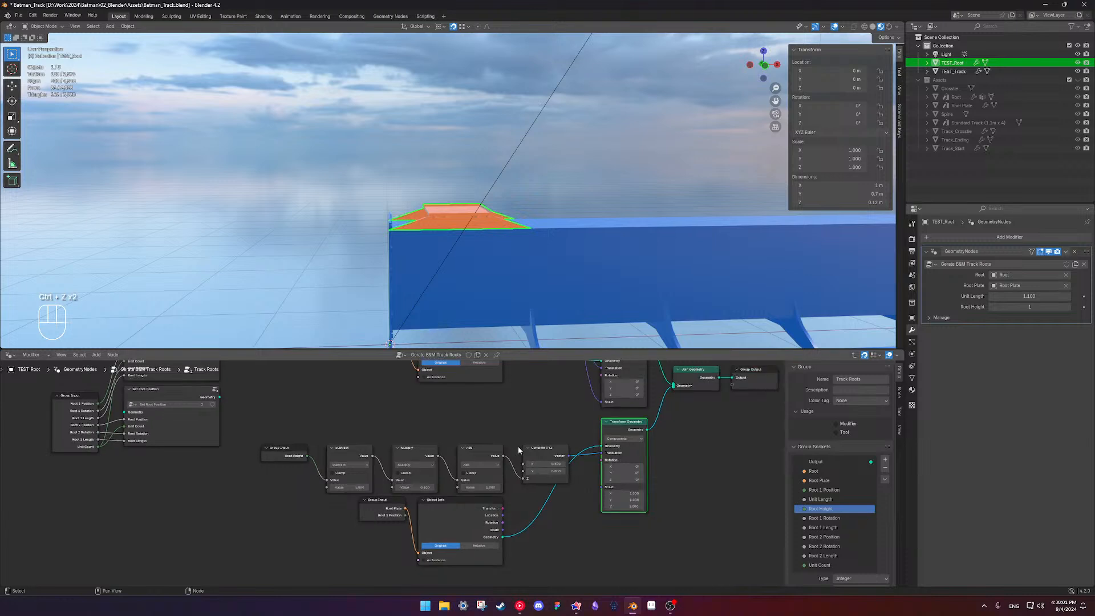
Rearrange the plate branch so Object Info and its Group Input sit above the Root Height math nodes
{"action": "middle_click_drag", "start_coordinate": [578, 514], "coordinate": [505, 503], "text": "shift"}
{"action": "scroll", "coordinate": [572, 493], "scroll_direction": "up", "scroll_amount": 3}
{"action": "scroll", "coordinate": [572, 493], "scroll_direction": "down", "scroll_amount": 1}
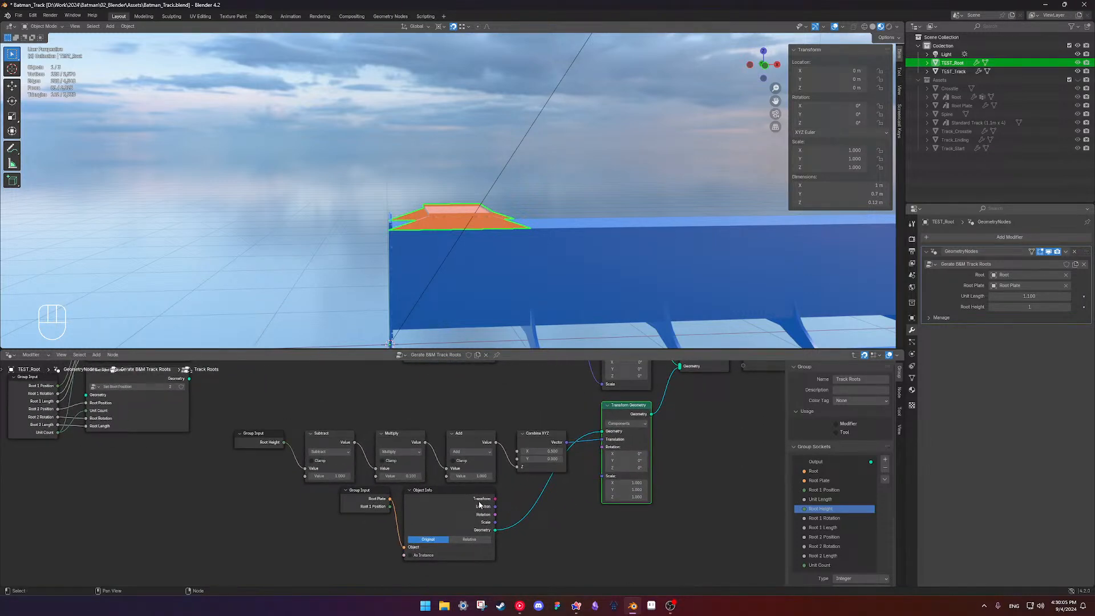
{"action": "scroll", "coordinate": [479, 504], "scroll_direction": "down", "scroll_amount": 1}
{"action": "left_click_drag", "start_coordinate": [437, 491], "coordinate": [501, 410]}
{"action": "left_click_drag", "start_coordinate": [375, 527], "coordinate": [433, 416]}
{"action": "left_click", "coordinate": [507, 426], "text": "shift"}
{"action": "left_click_drag", "start_coordinate": [249, 462], "coordinate": [359, 530], "text": "shift"}
{"action": "left_click_drag", "start_coordinate": [504, 444], "coordinate": [518, 480]}
{"action": "left_click", "coordinate": [694, 491]}
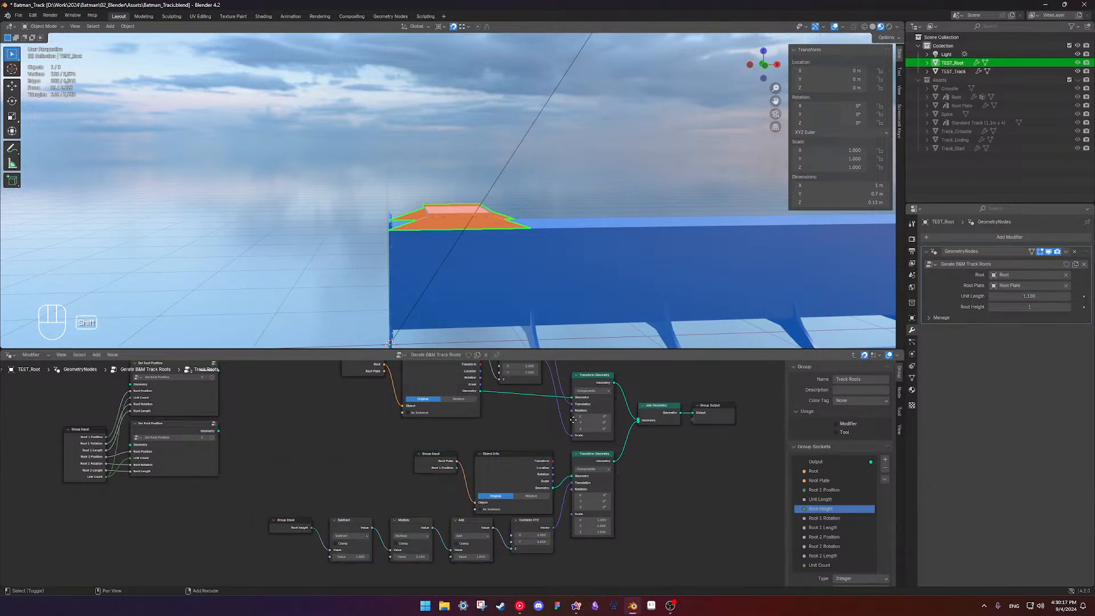
Delete the root branch's Root 1 Position and Unit Length Group Input with its Multiply, Add and Combine XYZ nodes
{"action": "middle_click_drag", "start_coordinate": [577, 417], "coordinate": [574, 496], "text": "shift"}
{"action": "scroll", "coordinate": [575, 495], "scroll_direction": "up", "scroll_amount": 4}
{"action": "middle_click_drag", "start_coordinate": [550, 437], "coordinate": [520, 391], "text": "shift"}
{"action": "scroll", "coordinate": [518, 397], "scroll_direction": "down", "scroll_amount": 3}
{"action": "scroll", "coordinate": [480, 436], "scroll_direction": "down", "scroll_amount": 1}
{"action": "scroll", "coordinate": [481, 436], "scroll_direction": "down", "scroll_amount": 1}
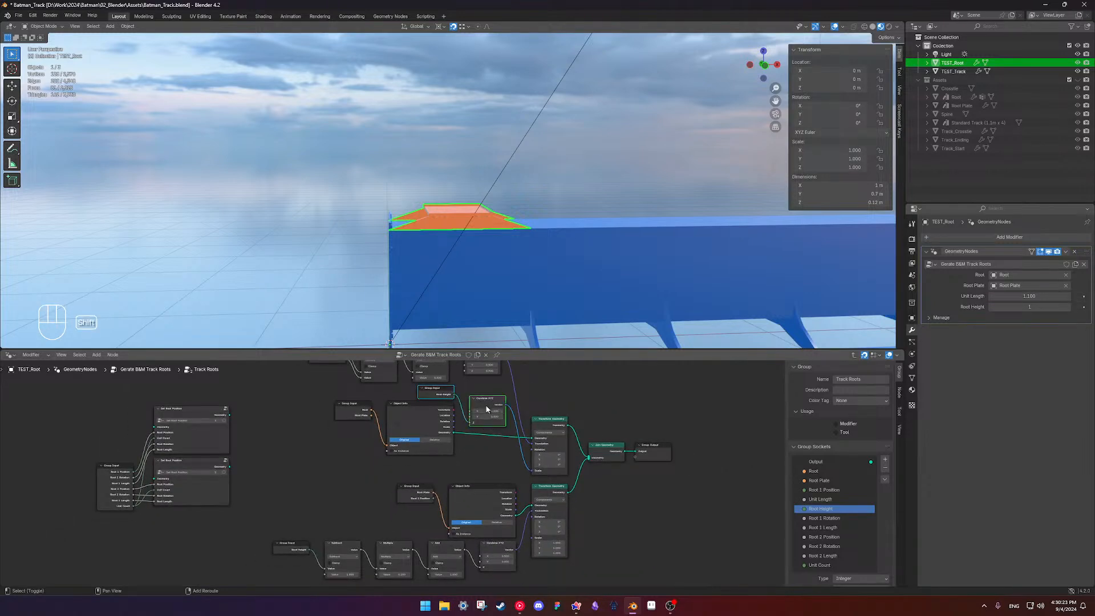
{"action": "middle_click_drag", "start_coordinate": [494, 415], "coordinate": [496, 464], "text": "shift"}
{"action": "scroll", "coordinate": [499, 453], "scroll_direction": "up", "scroll_amount": 3}
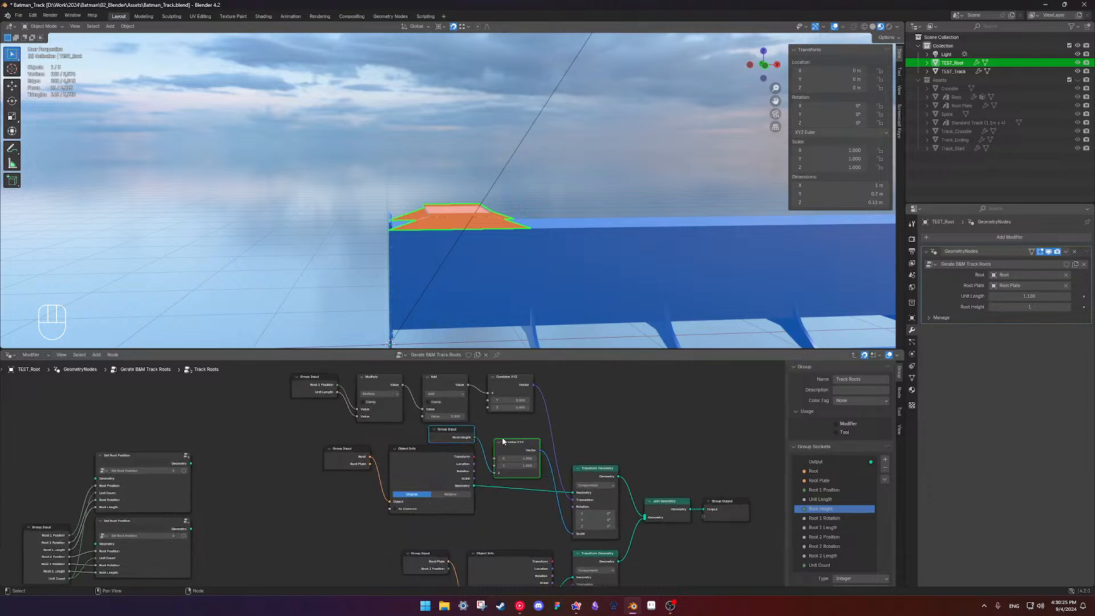
{"action": "scroll", "coordinate": [490, 406], "scroll_direction": "down", "scroll_amount": 1}
{"action": "left_click_drag", "start_coordinate": [280, 386], "coordinate": [571, 420]}
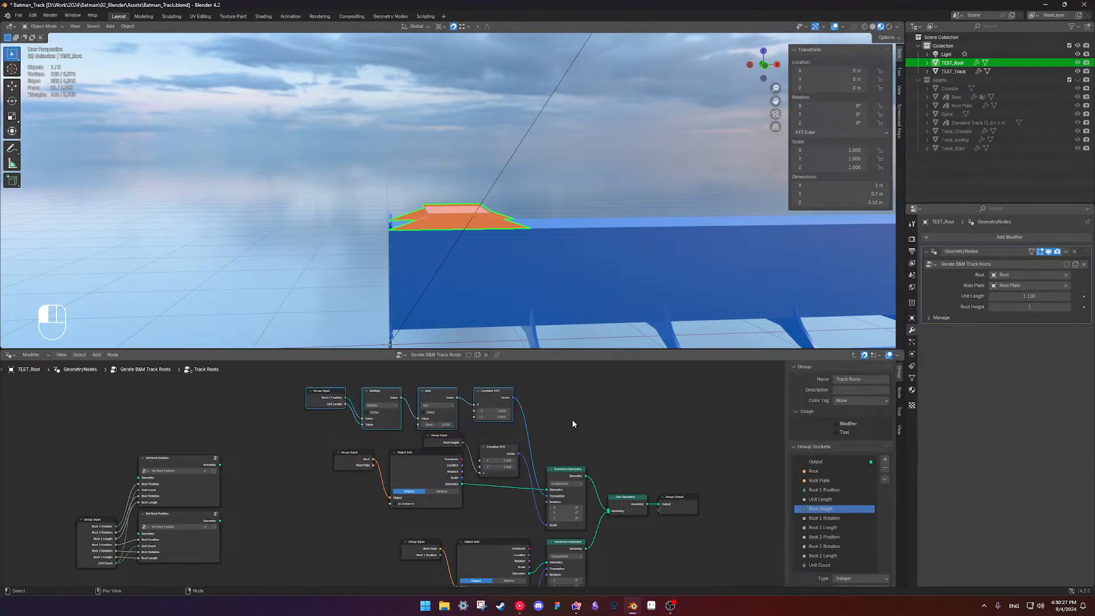
{"action": "key", "text": "x"}
Tidy the root branch by placing Object Info and its Group Input above the Root Height and Combine XYZ nodes
{"action": "middle_click_drag", "start_coordinate": [525, 465], "coordinate": [527, 428], "text": "shift"}
{"action": "left_click_drag", "start_coordinate": [509, 418], "coordinate": [520, 472]}
{"action": "left_click_drag", "start_coordinate": [454, 407], "coordinate": [459, 465]}
{"action": "left_click_drag", "start_coordinate": [335, 410], "coordinate": [500, 412]}
{"action": "left_click_drag", "start_coordinate": [444, 468], "coordinate": [437, 469]}
{"action": "scroll", "coordinate": [494, 458], "scroll_direction": "down", "scroll_amount": 4}
{"action": "left_click_drag", "start_coordinate": [355, 398], "coordinate": [526, 448]}
{"action": "left_click", "coordinate": [540, 516]}
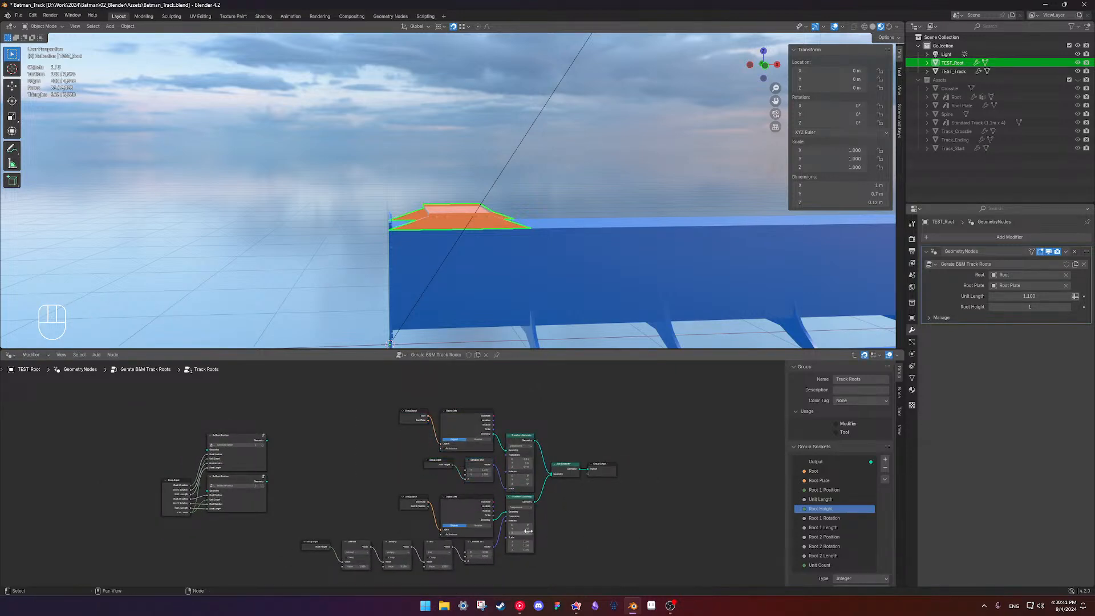
Vary the Unit Length on TEST_Root's modifier to test whether it still affects the root
{"action": "scroll", "coordinate": [529, 526], "scroll_direction": "down", "scroll_amount": 1}
{"action": "middle_click_drag", "start_coordinate": [552, 511], "coordinate": [533, 457], "text": "shift"}
{"action": "scroll", "coordinate": [529, 437], "scroll_direction": "up", "scroll_amount": 1}
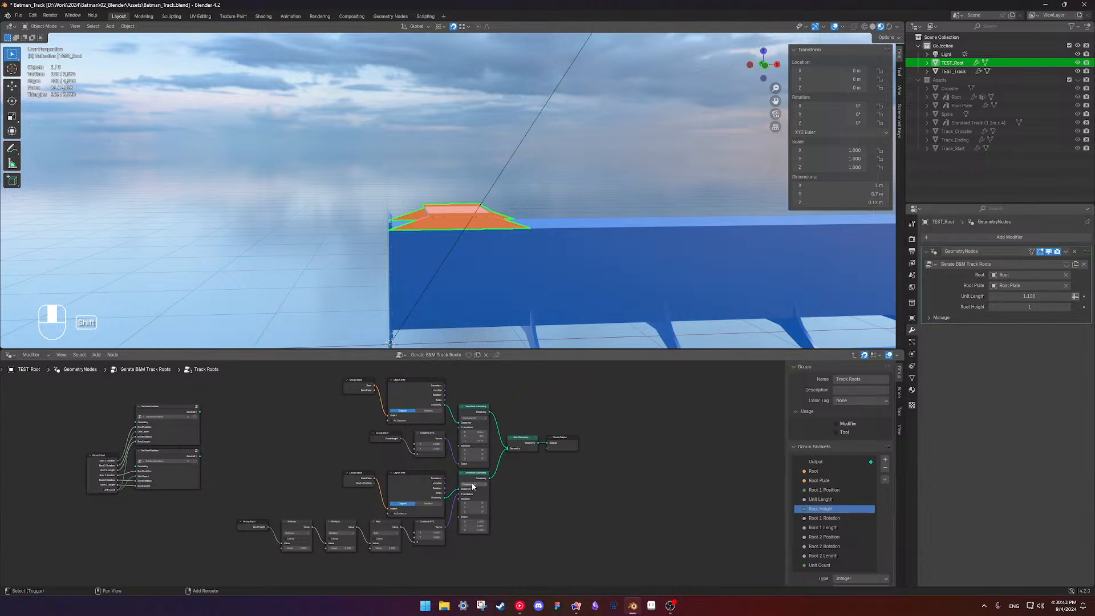
{"action": "left_click", "coordinate": [1035, 297]}
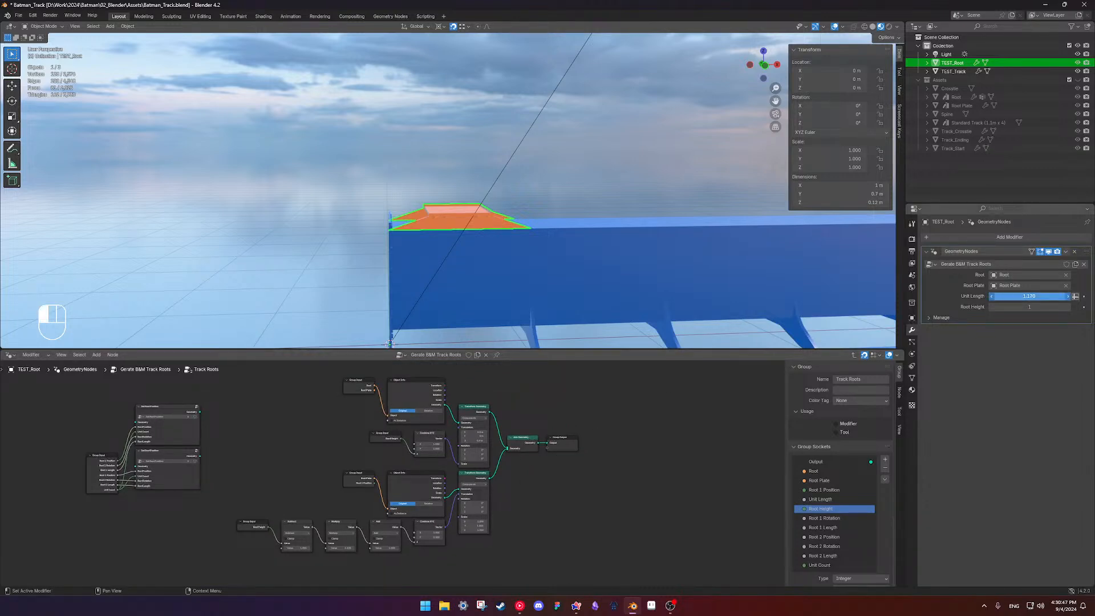
{"action": "middle_click_drag", "start_coordinate": [523, 458], "coordinate": [491, 467], "text": "shift"}
{"action": "scroll", "coordinate": [631, 413], "scroll_direction": "up", "scroll_amount": 4}
{"action": "scroll", "coordinate": [609, 454], "scroll_direction": "down", "scroll_amount": 3}
{"action": "scroll", "coordinate": [534, 441], "scroll_direction": "up", "scroll_amount": 3}
{"action": "scroll", "coordinate": [489, 471], "scroll_direction": "up", "scroll_amount": 2}
{"action": "scroll", "coordinate": [490, 474], "scroll_direction": "down", "scroll_amount": 1}
{"action": "scroll", "coordinate": [491, 467], "scroll_direction": "down", "scroll_amount": 3}
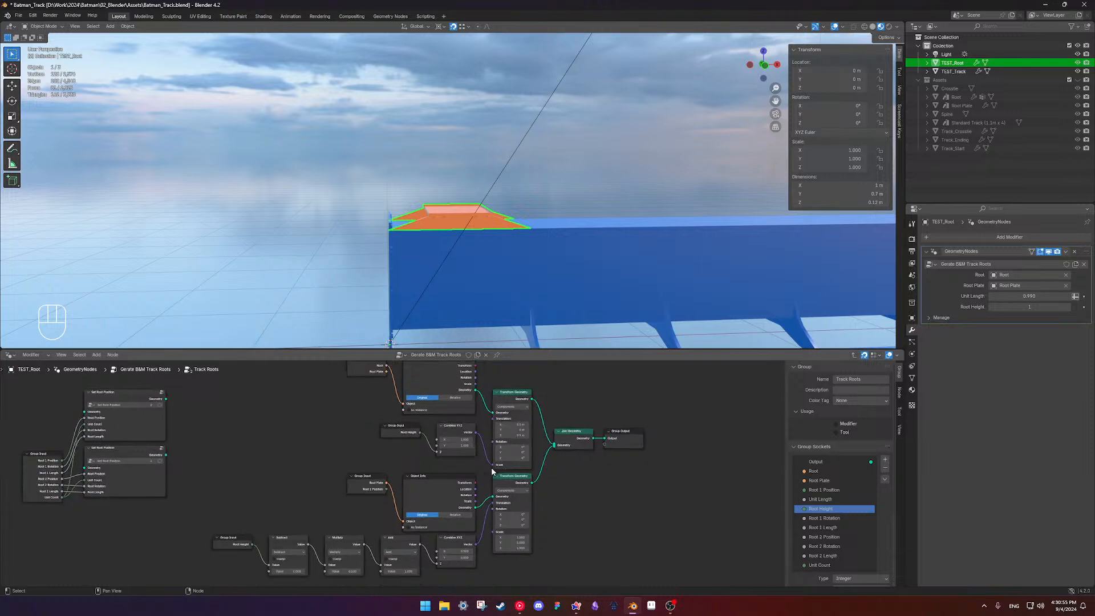
{"action": "scroll", "coordinate": [492, 472], "scroll_direction": "up", "scroll_amount": 7}
{"action": "scroll", "coordinate": [491, 472], "scroll_direction": "down", "scroll_amount": 7}
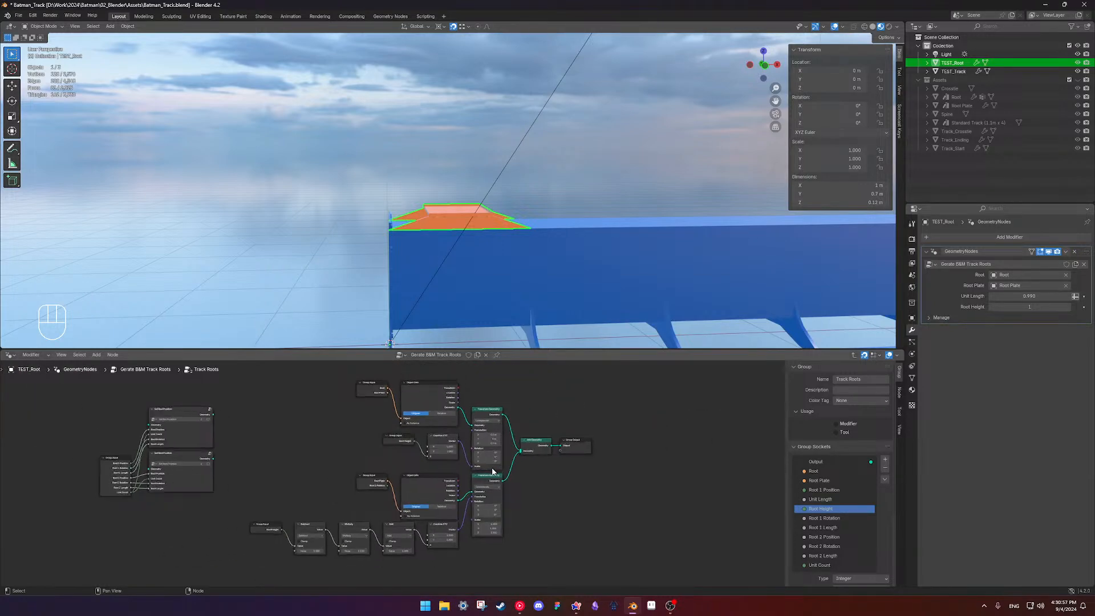
{"action": "scroll", "coordinate": [491, 471], "scroll_direction": "up", "scroll_amount": 2}
{"action": "scroll", "coordinate": [492, 471], "scroll_direction": "down", "scroll_amount": 2}
{"action": "scroll", "coordinate": [491, 471], "scroll_direction": "up", "scroll_amount": 4}
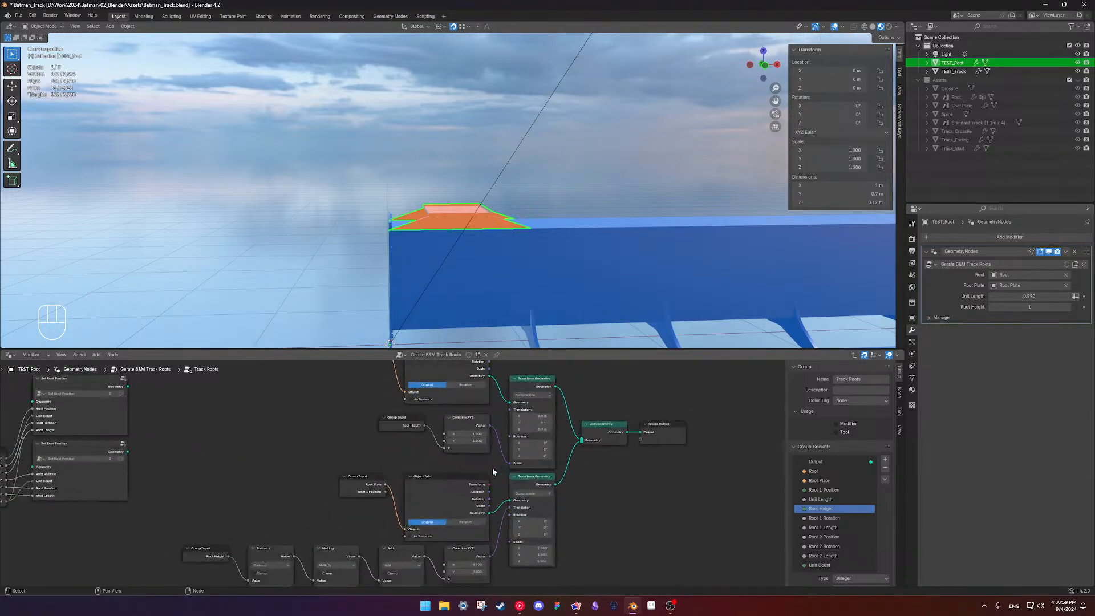
{"action": "middle_click_drag", "start_coordinate": [493, 472], "coordinate": [526, 422], "text": "shift"}
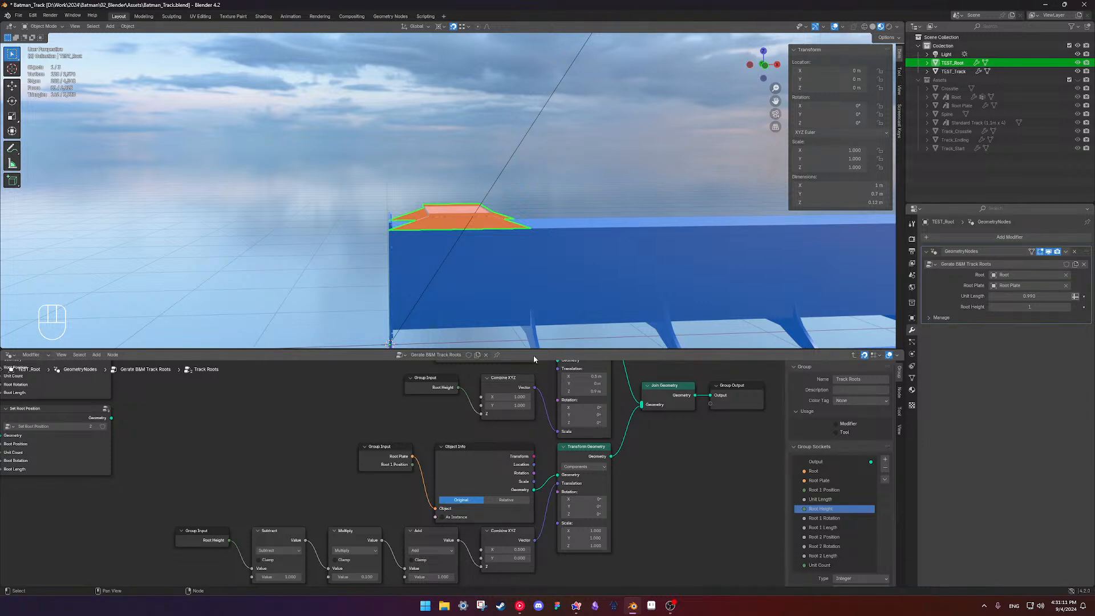
Save the file and inspect the root piece on the track from several angles
{"action": "middle_click_drag", "start_coordinate": [538, 227], "coordinate": [521, 213]}
{"action": "key", "text": "ctrl+s"}
{"action": "middle_click_drag", "start_coordinate": [630, 170], "coordinate": [445, 220], "text": "shift"}
{"action": "left_click", "coordinate": [545, 180]}
{"action": "scroll", "coordinate": [464, 217], "scroll_direction": "down", "scroll_amount": 4}
{"action": "middle_click_drag", "start_coordinate": [446, 220], "coordinate": [422, 221]}
{"action": "scroll", "coordinate": [422, 221], "scroll_direction": "up", "scroll_amount": 4}
{"action": "middle_click_drag", "start_coordinate": [327, 283], "coordinate": [455, 241], "text": "shift"}
{"action": "scroll", "coordinate": [426, 187], "scroll_direction": "down", "scroll_amount": 5}
{"action": "middle_click_drag", "start_coordinate": [426, 188], "coordinate": [491, 268]}
{"action": "scroll", "coordinate": [492, 268], "scroll_direction": "up", "scroll_amount": 4}
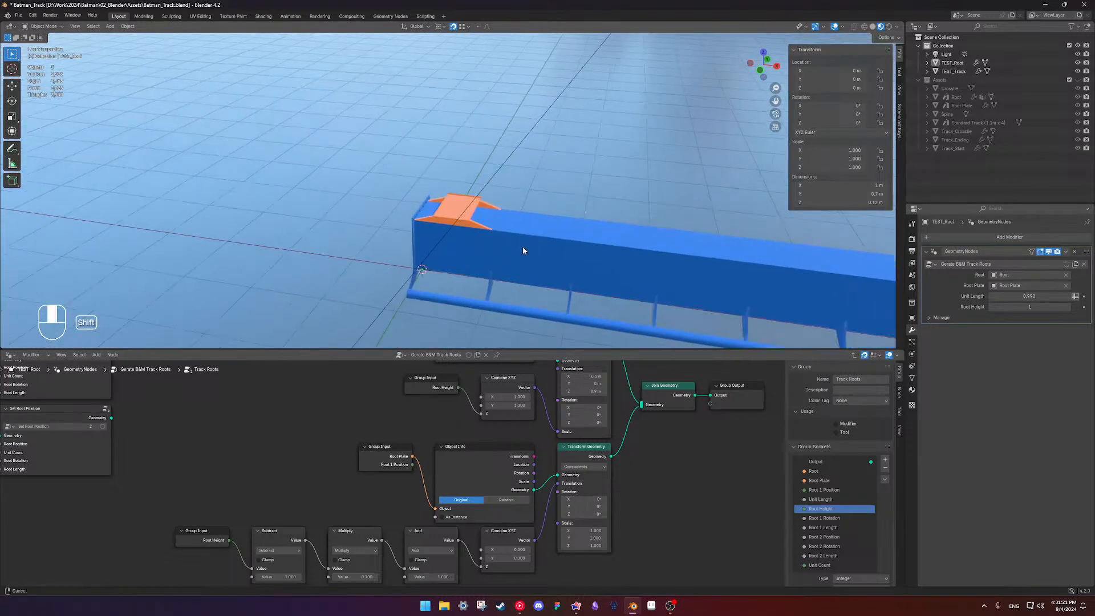
Set TEST_Track's Unit Length to 1.1 m and show the viewport in wireframe
{"action": "left_click", "coordinate": [614, 260]}
{"action": "left_click", "coordinate": [1052, 319]}
{"action": "type", "text": "1.1"}
{"action": "key", "text": "Return"}
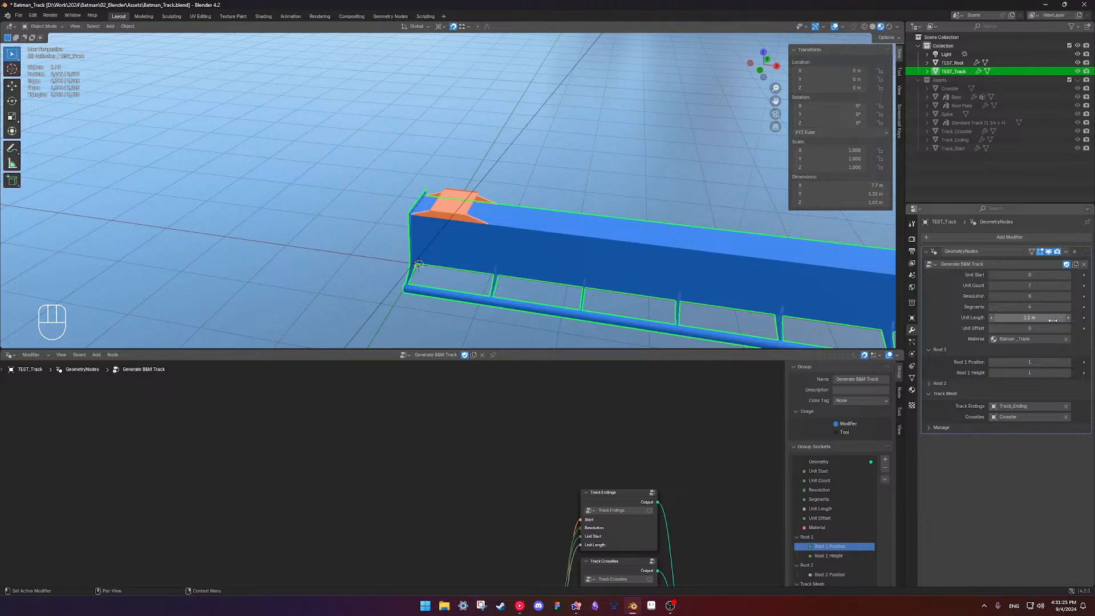
{"action": "middle_click_drag", "start_coordinate": [621, 289], "coordinate": [545, 272]}
{"action": "key", "text": "shift+z"}
Select TEST_Root and open its Track Roots node group for editing
{"action": "left_click", "coordinate": [487, 222]}
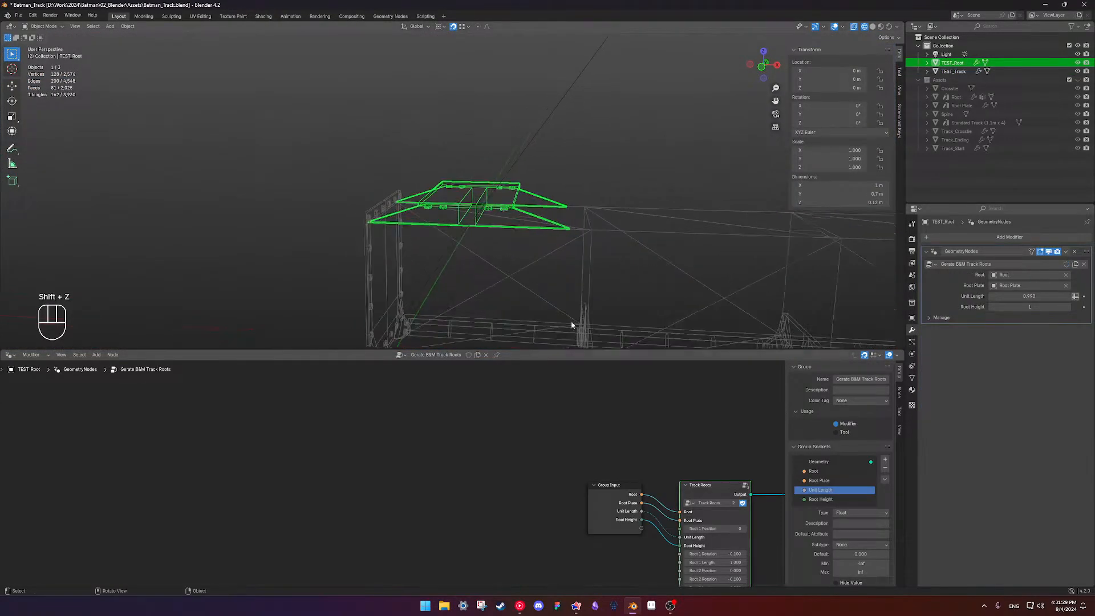
{"action": "scroll", "coordinate": [686, 494], "scroll_direction": "down", "scroll_amount": 1}
{"action": "middle_click_drag", "start_coordinate": [449, 230], "coordinate": [460, 226]}
{"action": "scroll", "coordinate": [468, 272], "scroll_direction": "down", "scroll_amount": 4}
{"action": "middle_click_drag", "start_coordinate": [687, 436], "coordinate": [454, 388], "text": "shift"}
{"action": "scroll", "coordinate": [450, 450], "scroll_direction": "up", "scroll_amount": 3}
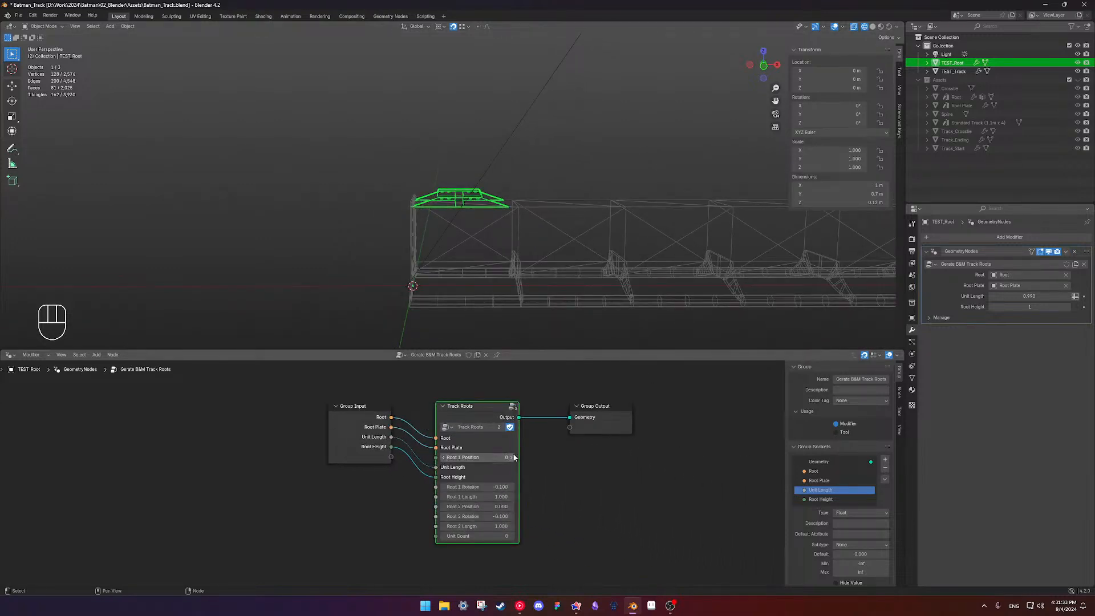
{"action": "middle_click_drag", "start_coordinate": [476, 455], "coordinate": [453, 462], "text": "shift"}
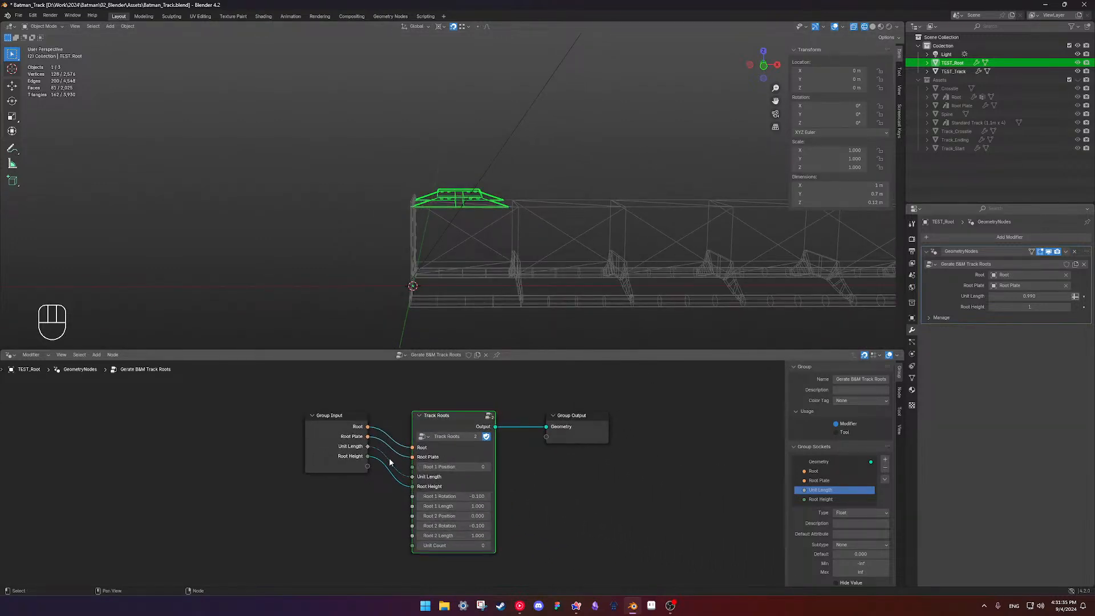
{"action": "key", "text": "Tab"}
Try an X scale of 0.6 in the root branch's Combine XYZ node and undo it
{"action": "middle_click_drag", "start_coordinate": [402, 476], "coordinate": [413, 515], "text": "shift"}
{"action": "scroll", "coordinate": [431, 454], "scroll_direction": "down", "scroll_amount": 2}
{"action": "scroll", "coordinate": [456, 453], "scroll_direction": "up", "scroll_amount": 1}
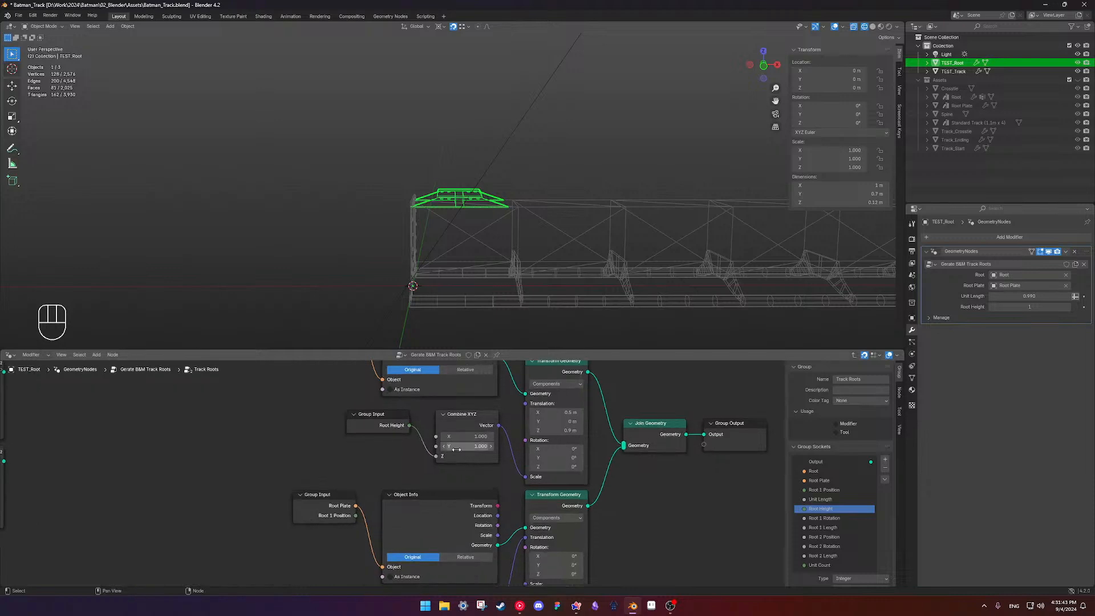
{"action": "mouse_move", "coordinate": [467, 436]}
{"action": "left_mouse_down"}
{"action": "mouse_move", "coordinate": [502, 436]}
{"action": "mouse_move", "coordinate": [456, 436]}
{"action": "left_mouse_up"}
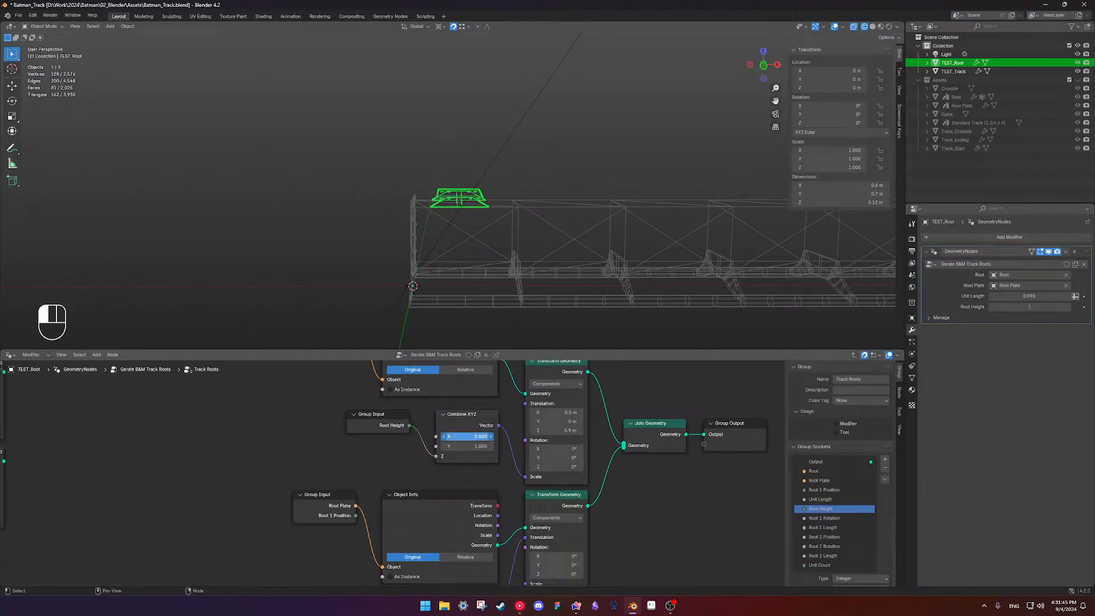
{"action": "key", "text": "ctrl+z"}
Move the root's Object Info and Group Input up, and duplicate the scale Combine XYZ node into the free space
{"action": "middle_click_drag", "start_coordinate": [456, 429], "coordinate": [418, 491], "text": "shift"}
{"action": "scroll", "coordinate": [441, 491], "scroll_direction": "down", "scroll_amount": 1}
{"action": "scroll", "coordinate": [406, 461], "scroll_direction": "down", "scroll_amount": 3}
{"action": "left_click_drag", "start_coordinate": [349, 424], "coordinate": [459, 416]}
{"action": "left_click", "coordinate": [456, 506]}
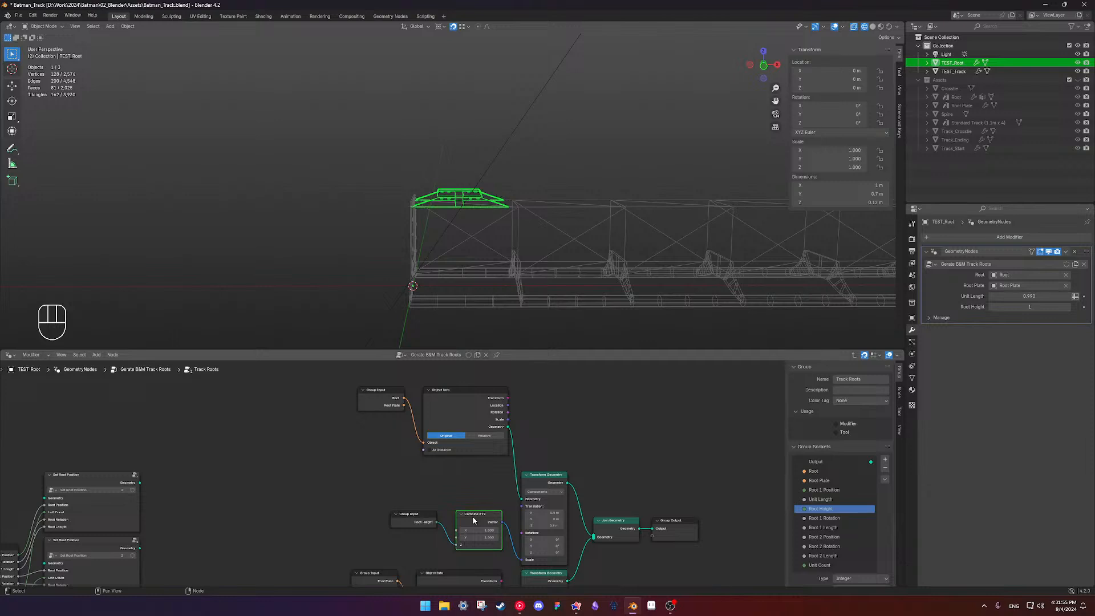
{"action": "key", "text": "shift+d"}
{"action": "left_click", "coordinate": [477, 486]}
{"action": "scroll", "coordinate": [477, 487], "scroll_direction": "up", "scroll_amount": 4}
{"action": "middle_click_drag", "start_coordinate": [477, 487], "coordinate": [486, 460], "text": "shift"}
Connect the duplicated Combine XYZ node's Vector to the Translation input of the root's Transform Geometry node
{"action": "left_click_drag", "start_coordinate": [494, 459], "coordinate": [495, 477]}
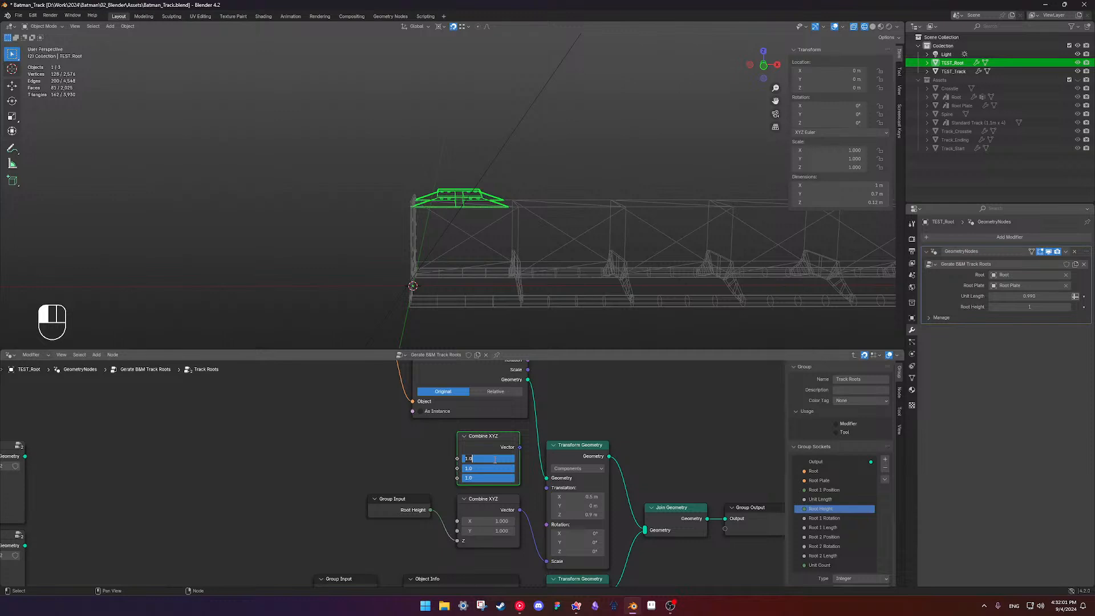
{"action": "left_click", "coordinate": [379, 456]}
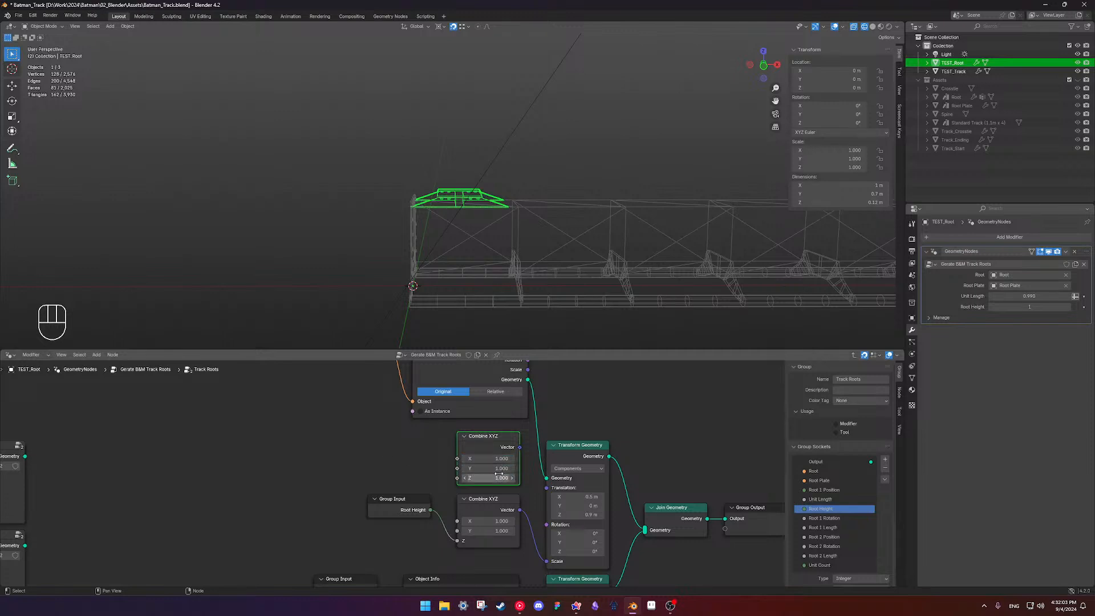
{"action": "left_click_drag", "start_coordinate": [515, 447], "coordinate": [531, 467]}
{"action": "left_click_drag", "start_coordinate": [539, 487], "coordinate": [544, 487]}
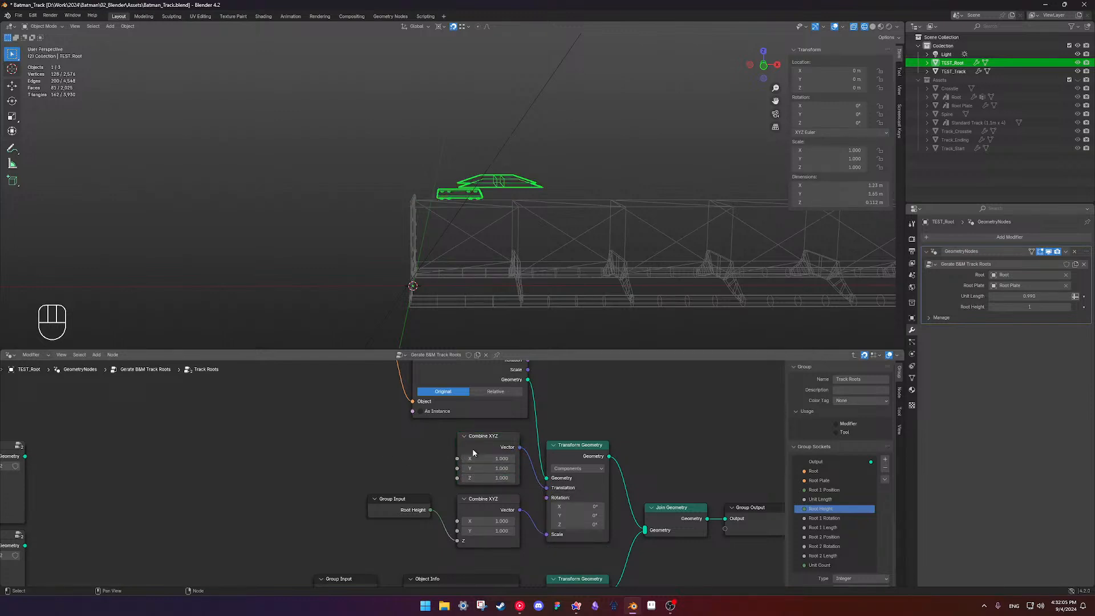
Duplicate the root branch's Root Height Group Input and place the copy before the new Combine XYZ node
{"action": "scroll", "coordinate": [476, 478], "scroll_direction": "up", "scroll_amount": 3}
{"action": "middle_click_drag", "start_coordinate": [482, 465], "coordinate": [534, 461], "text": "shift"}
{"action": "left_click", "coordinate": [437, 514]}
{"action": "key", "text": "shift+d"}
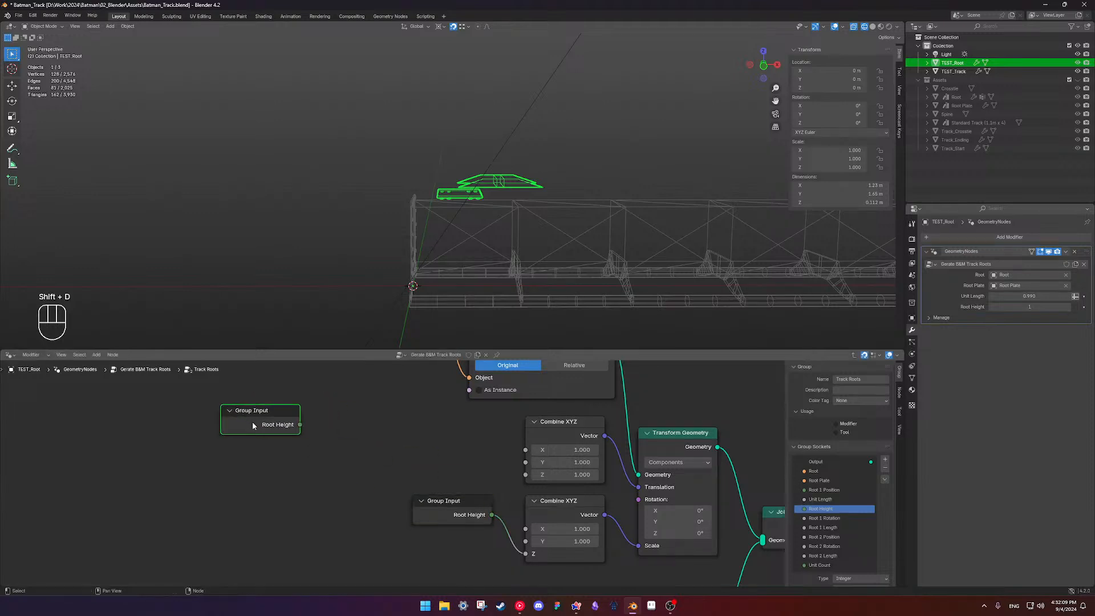
Add a Math node between the copied Root Height Group Input and the new translation Combine XYZ node
{"action": "key", "text": "shift+s"}
{"action": "key", "text": "shift+a"}
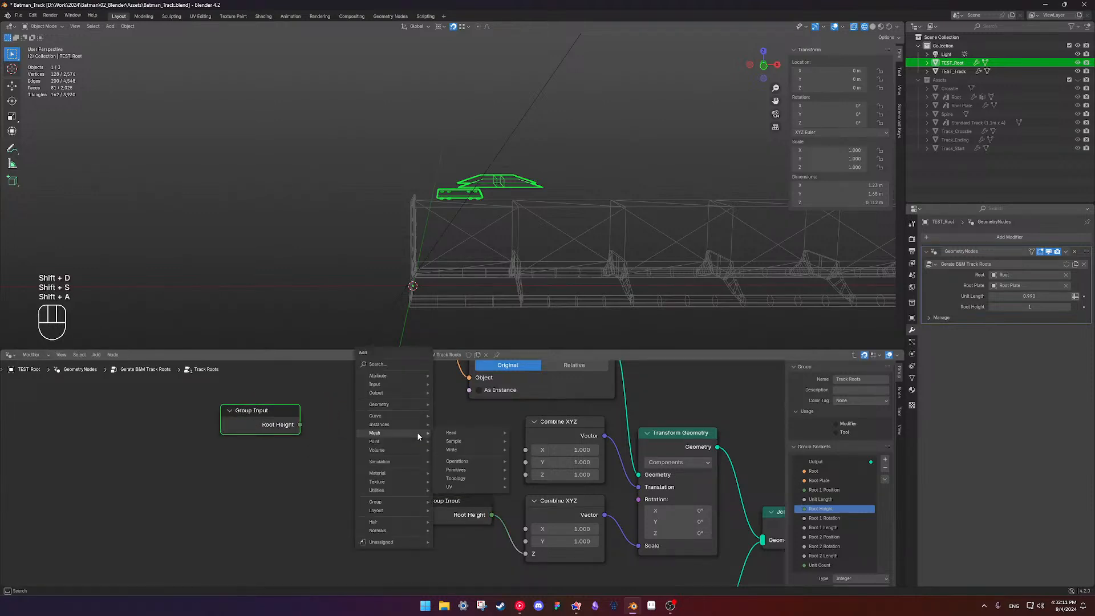
{"action": "type", "text": "math"}
{"action": "key", "text": "Return"}
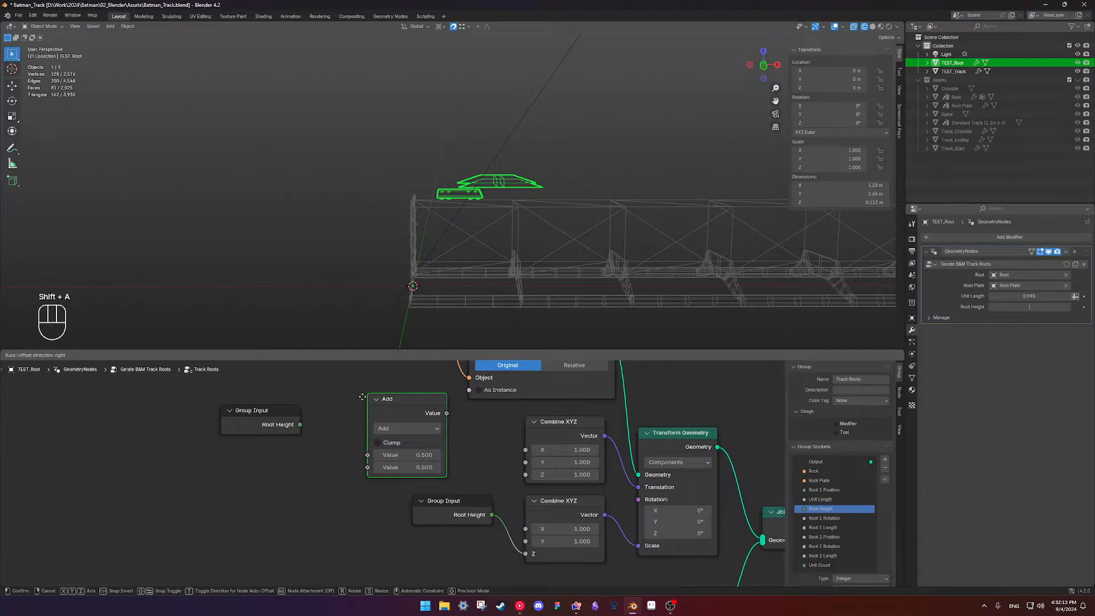
{"action": "left_click", "coordinate": [353, 425]}
Reveal all sockets of the copied Group Input and connect Unit Length to the Math node's first value
{"action": "scroll", "coordinate": [319, 428], "scroll_direction": "up", "scroll_amount": 1}
{"action": "left_click", "coordinate": [262, 422]}
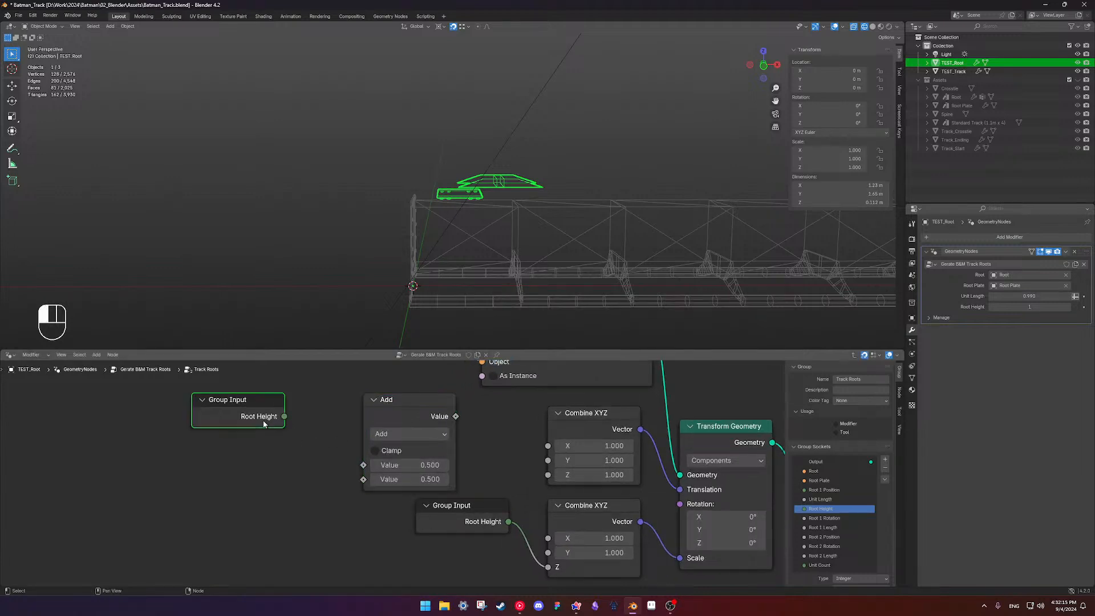
{"action": "key", "text": "ctrl+g"}
{"action": "key", "text": "shift+h"}
{"action": "key", "text": "ctrl+h"}
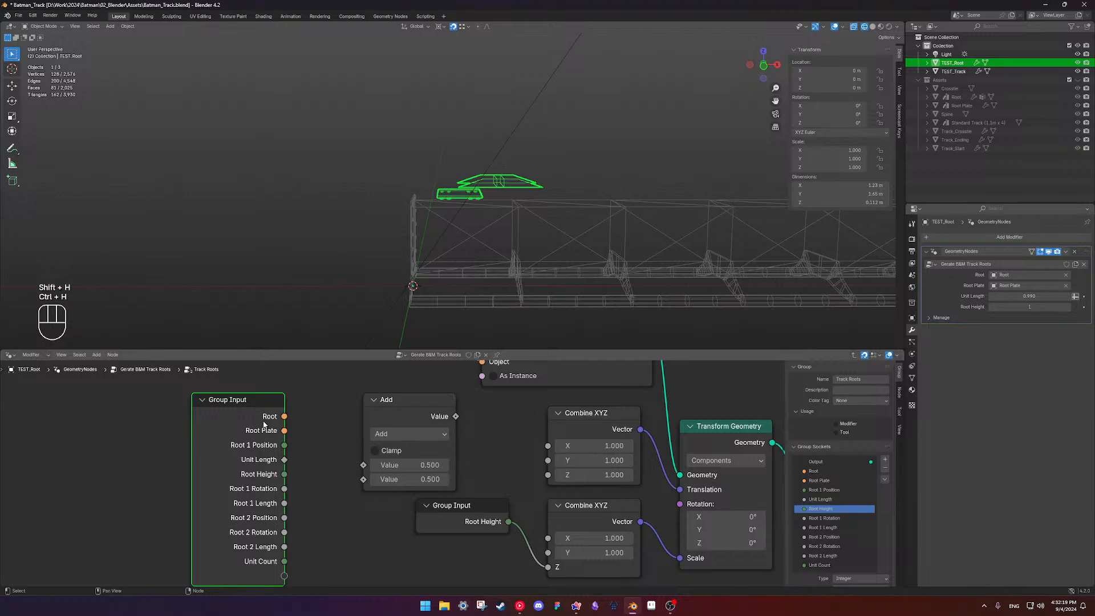
{"action": "left_click_drag", "start_coordinate": [284, 459], "coordinate": [363, 464]}
Set the Math node to Multiply and connect its result to the translation Combine XYZ node's X input
{"action": "left_click", "coordinate": [418, 434]}
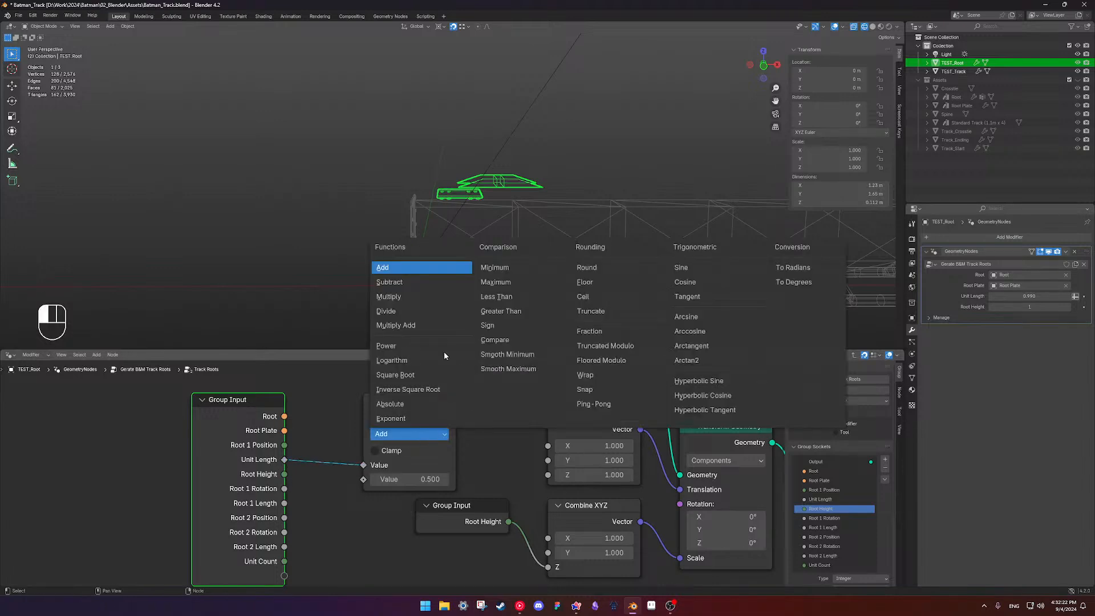
{"action": "left_click", "coordinate": [420, 299]}
{"action": "left_click_drag", "start_coordinate": [456, 417], "coordinate": [548, 445]}
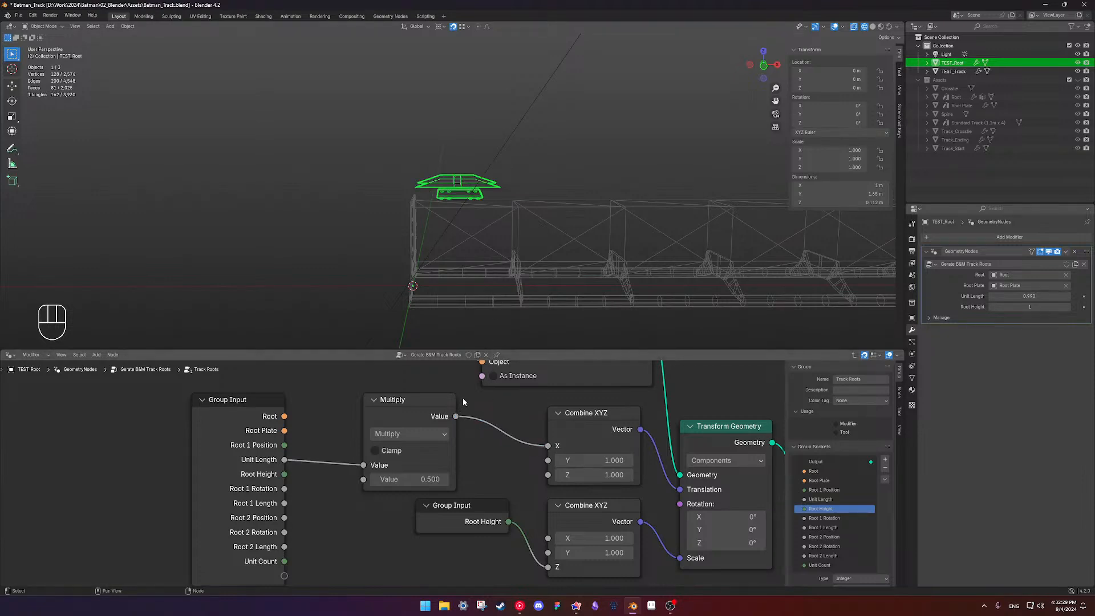
Test the root's centring with a Unit Length of 1 and other values, and set it to 1.1
{"action": "left_click", "coordinate": [1043, 297]}
{"action": "type", "text": "1"}
{"action": "key", "text": "Return"}
{"action": "mouse_move", "coordinate": [639, 438]}
{"action": "middle_mouse_down"}
{"action": "mouse_move", "coordinate": [648, 419]}
{"action": "mouse_move", "coordinate": [625, 442]}
{"action": "middle_mouse_up"}
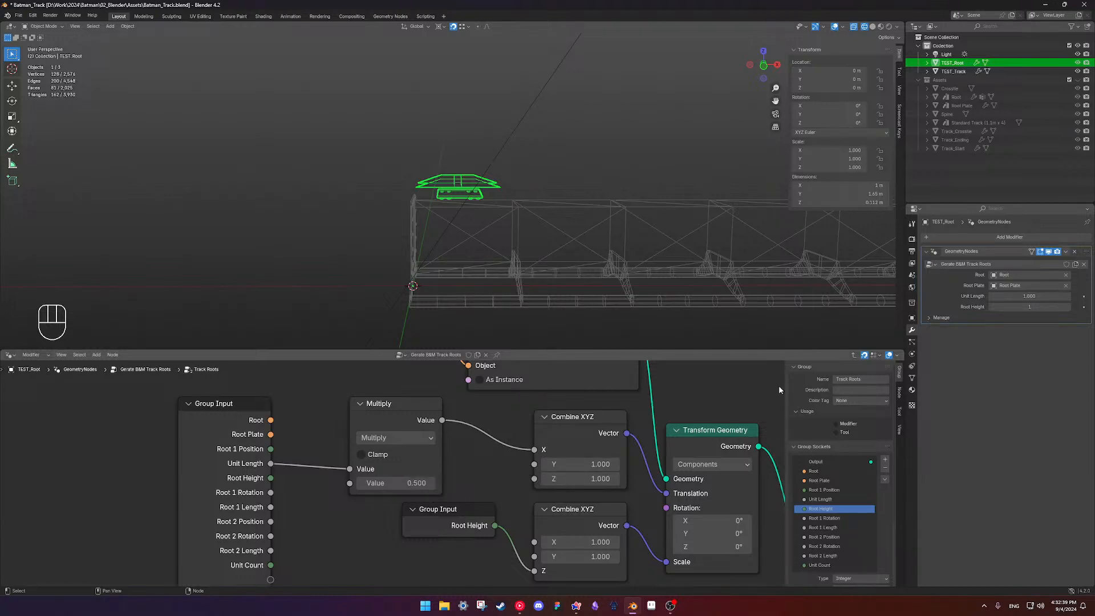
{"action": "left_click_drag", "start_coordinate": [1017, 300], "coordinate": [1044, 297]}
{"action": "left_click", "coordinate": [1023, 297]}
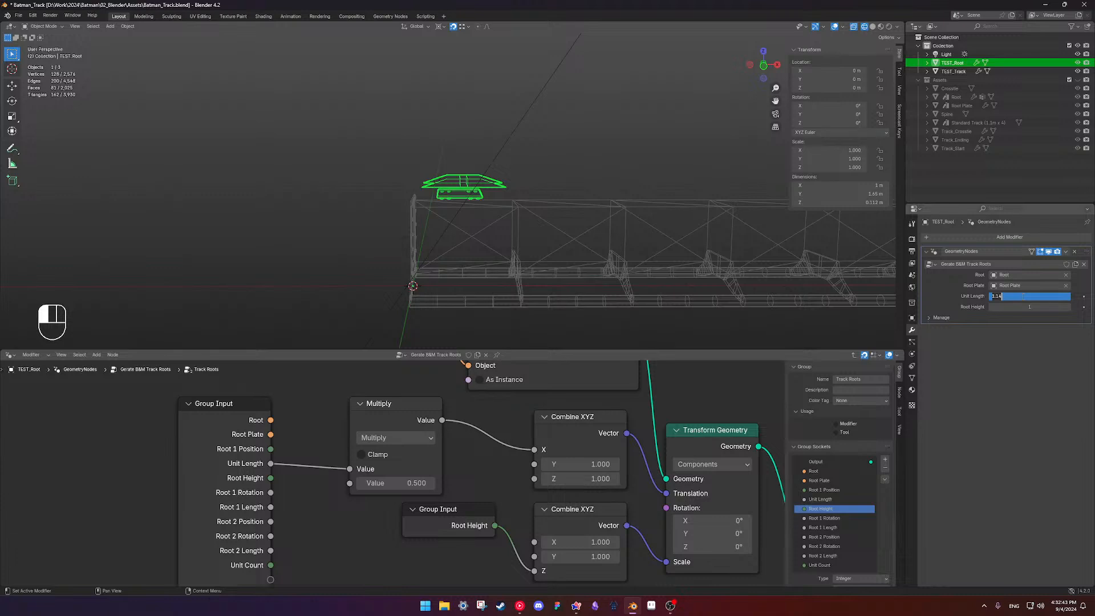
{"action": "type", "text": "1.1"}
{"action": "key", "text": "Return"}
Move the Root Height Group Input down and connect Unit Length to the scale Combine XYZ node's X input
{"action": "middle_click_drag", "start_coordinate": [457, 477], "coordinate": [425, 444], "text": "shift"}
{"action": "scroll", "coordinate": [428, 445], "scroll_direction": "down", "scroll_amount": 3}
{"action": "middle_click_drag", "start_coordinate": [488, 471], "coordinate": [514, 445]}
{"action": "left_click_drag", "start_coordinate": [480, 455], "coordinate": [480, 497]}
{"action": "left_click_drag", "start_coordinate": [304, 407], "coordinate": [514, 469]}
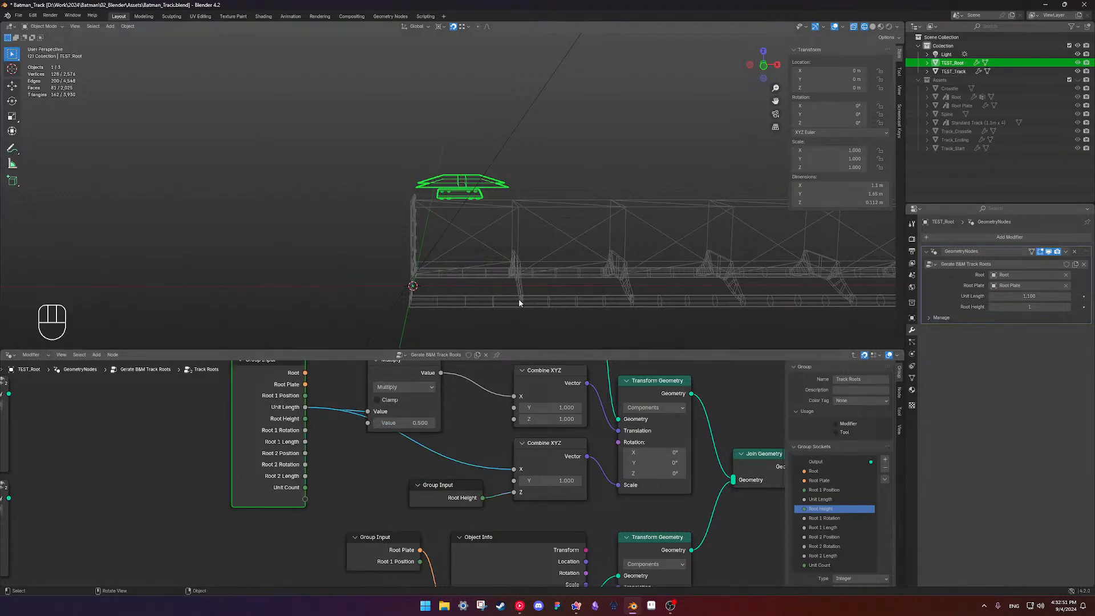
Set the root's translation Combine XYZ node to Y 0 and Z 0.9
{"action": "scroll", "coordinate": [525, 247], "scroll_direction": "up", "scroll_amount": 3}
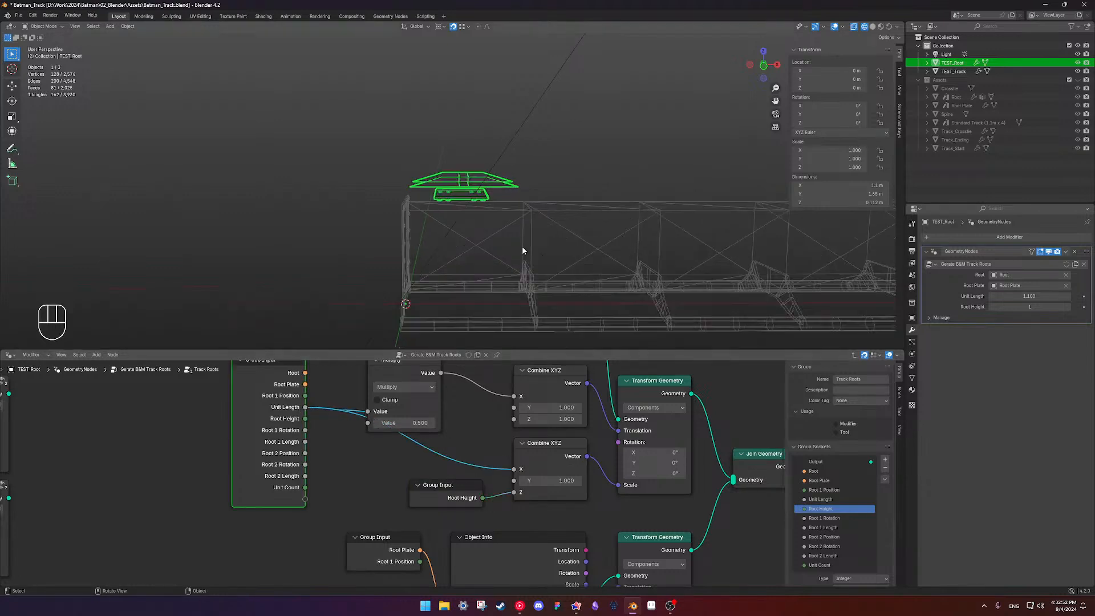
{"action": "left_click", "coordinate": [555, 420]}
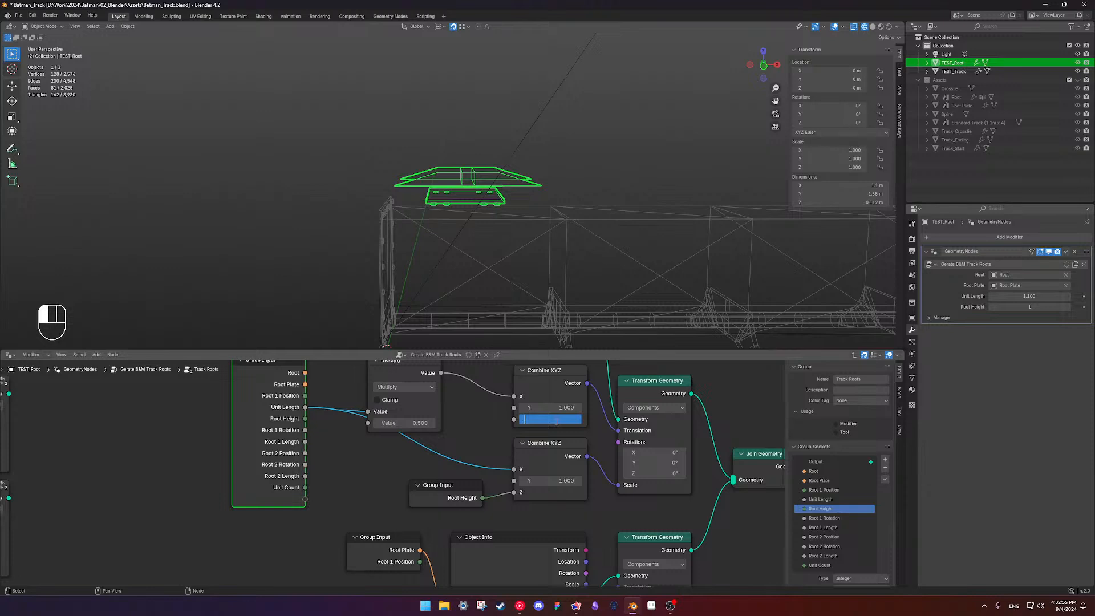
{"action": "type", "text": "0.9"}
{"action": "key", "text": "Return"}
{"action": "mouse_move", "coordinate": [489, 206]}
{"action": "middle_mouse_down"}
{"action": "mouse_move", "coordinate": [486, 190]}
{"action": "mouse_move", "coordinate": [489, 205]}
{"action": "middle_mouse_up"}
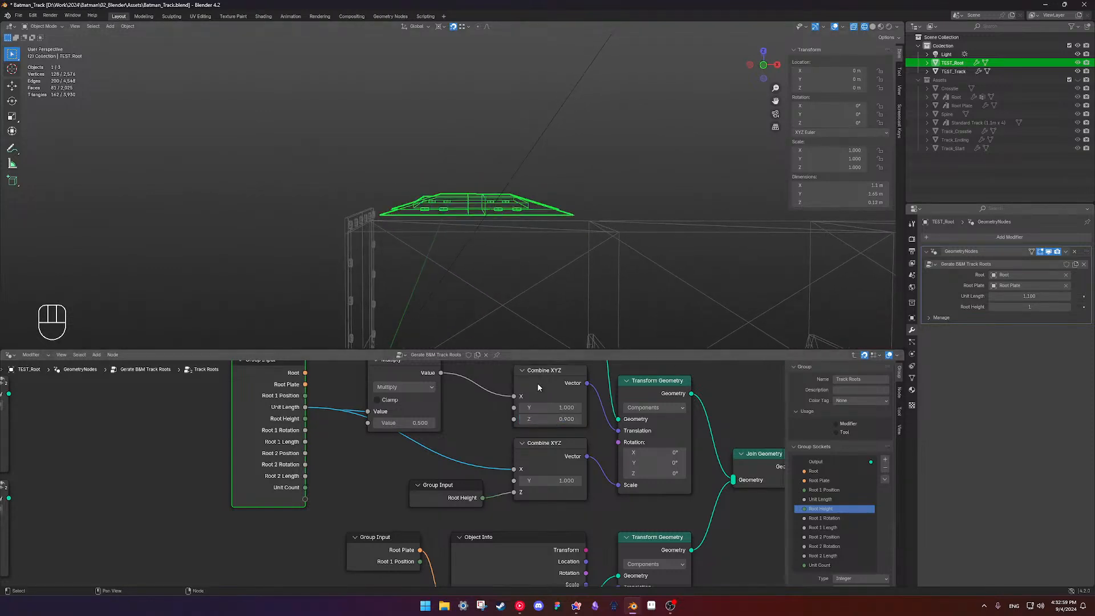
{"action": "left_click", "coordinate": [553, 409]}
{"action": "type", "text": "0"}
{"action": "key", "text": "Return"}
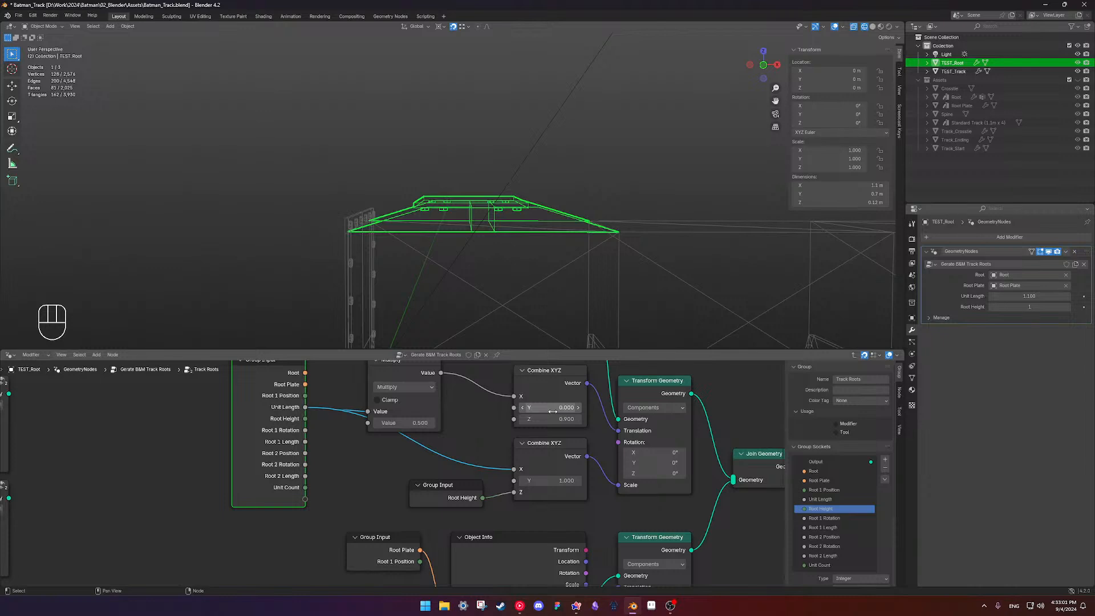
Try a Unit Length of 1.05 in the front view and set it back to 1.1
{"action": "mouse_move", "coordinate": [502, 280]}
{"action": "middle_mouse_down"}
{"action": "mouse_move", "coordinate": [503, 258]}
{"action": "mouse_move", "coordinate": [513, 275]}
{"action": "middle_mouse_up"}
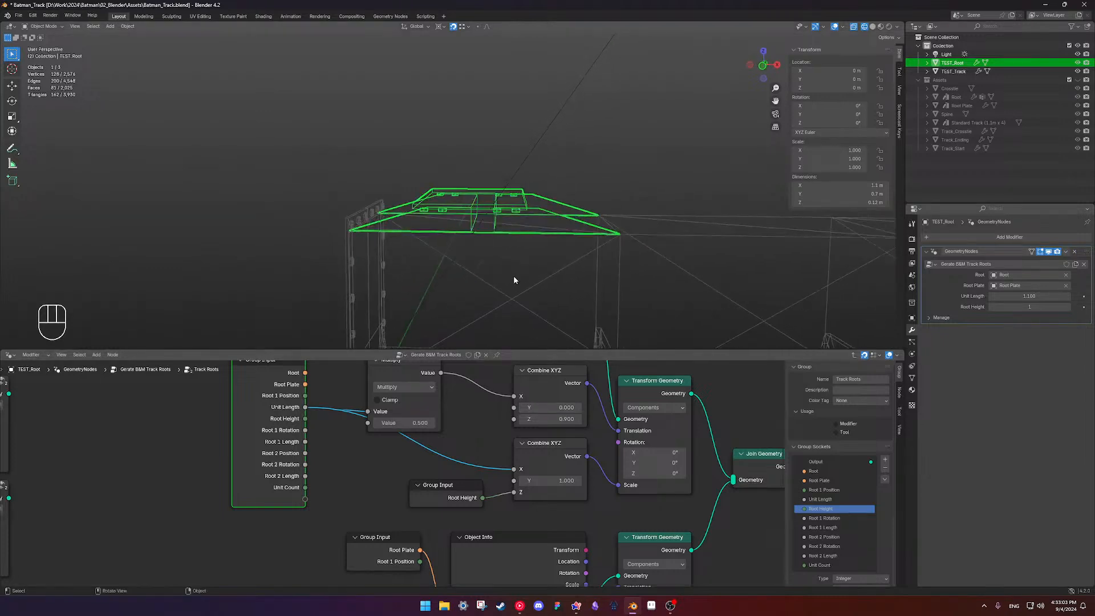
{"action": "key", "text": "KP_1"}
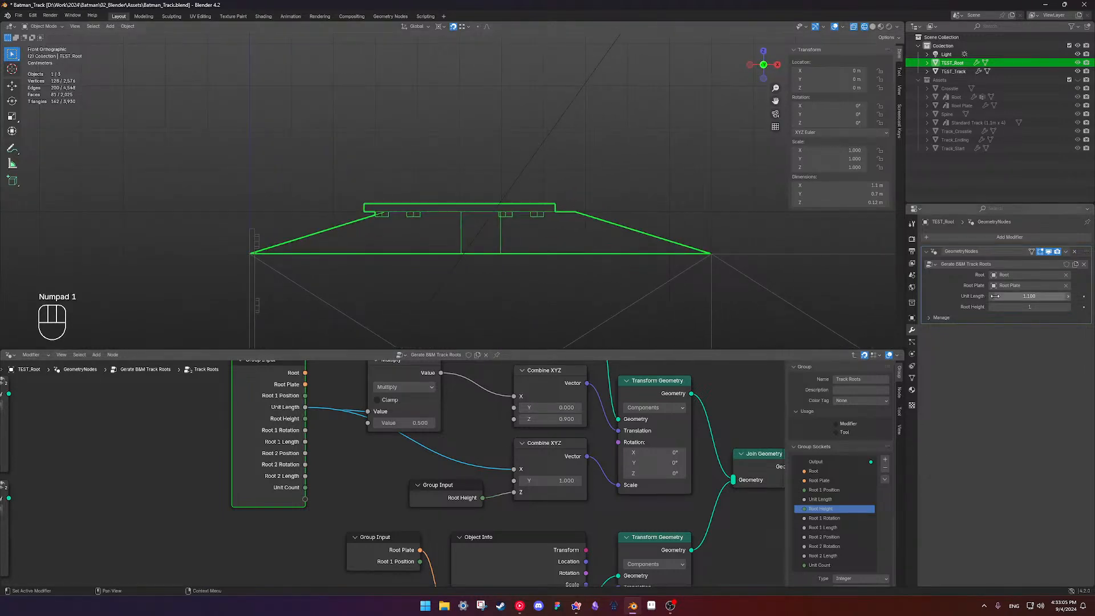
{"action": "mouse_move", "coordinate": [1007, 296]}
{"action": "left_mouse_down"}
{"action": "mouse_move", "coordinate": [972, 296]}
{"action": "mouse_move", "coordinate": [1017, 296]}
{"action": "left_mouse_up"}
{"action": "left_click", "coordinate": [1016, 295]}
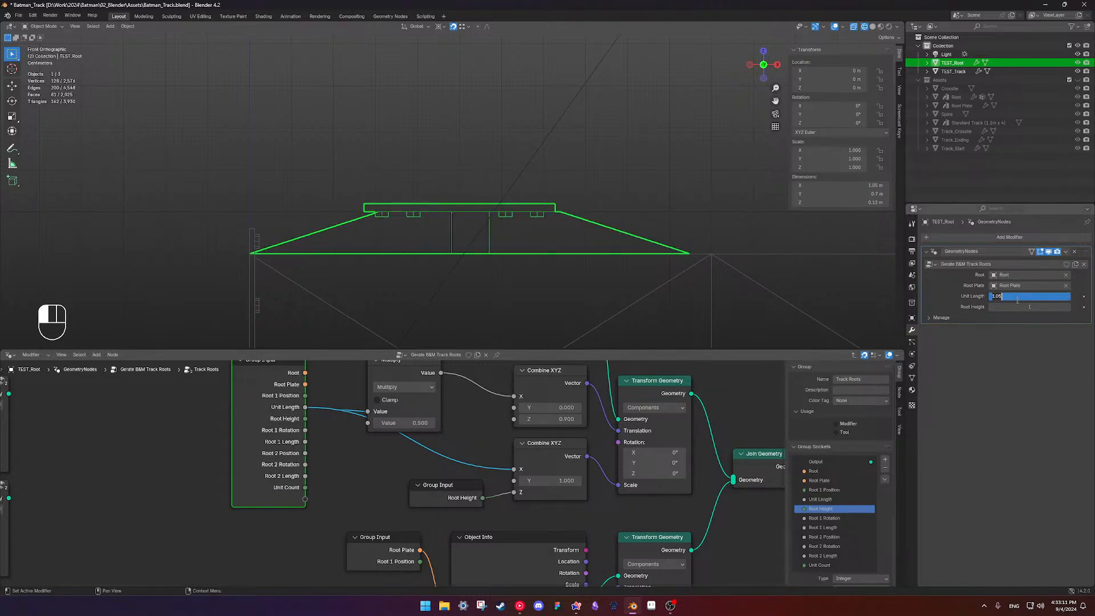
{"action": "type", "text": "1.1"}
{"action": "key", "text": "Return"}
{"action": "middle_click_drag", "start_coordinate": [502, 173], "coordinate": [480, 165], "text": "shift"}
{"action": "scroll", "coordinate": [520, 250], "scroll_direction": "down", "scroll_amount": 4}
{"action": "mouse_move", "coordinate": [518, 233]}
{"action": "middle_mouse_down", "text": "shift"}
{"action": "mouse_move", "coordinate": [518, 216]}
{"action": "mouse_move", "coordinate": [536, 224]}
{"action": "middle_mouse_up", "text": "shift"}
{"action": "scroll", "coordinate": [520, 217], "scroll_direction": "up", "scroll_amount": 3}
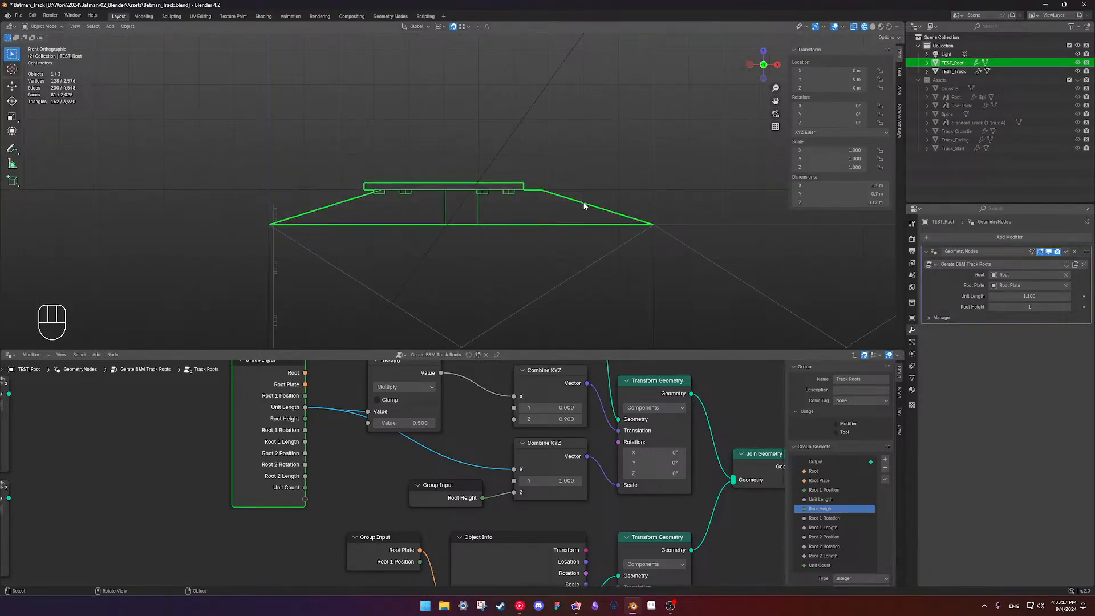
Hide the Unit Length Group Input's unused sockets, and cut its link to the scale Combine XYZ node's X
{"action": "scroll", "coordinate": [448, 447], "scroll_direction": "down", "scroll_amount": 4}
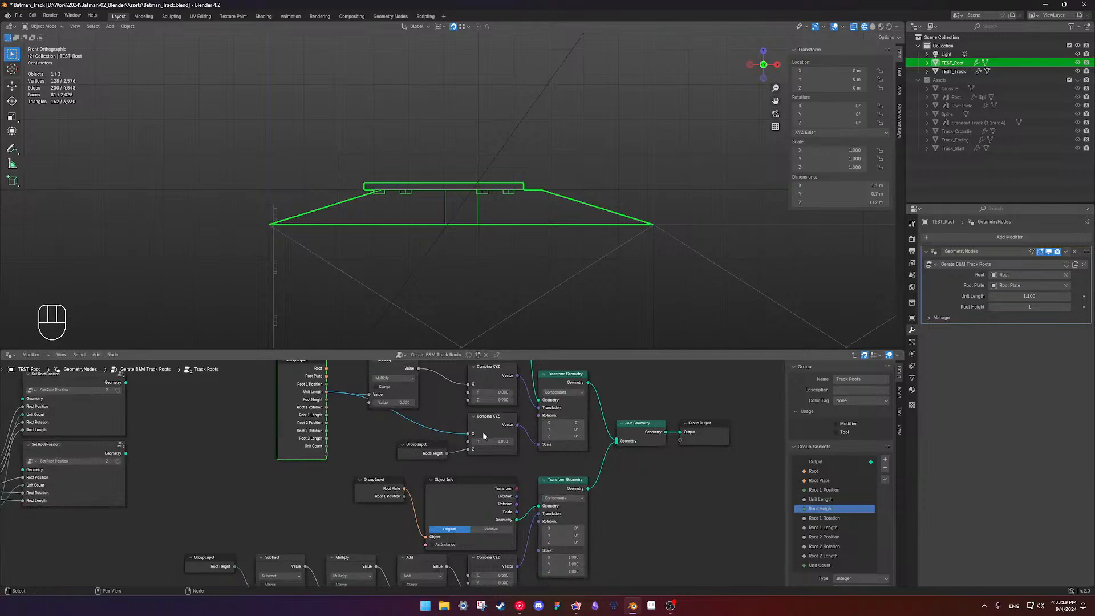
{"action": "key", "text": "ctrl+h"}
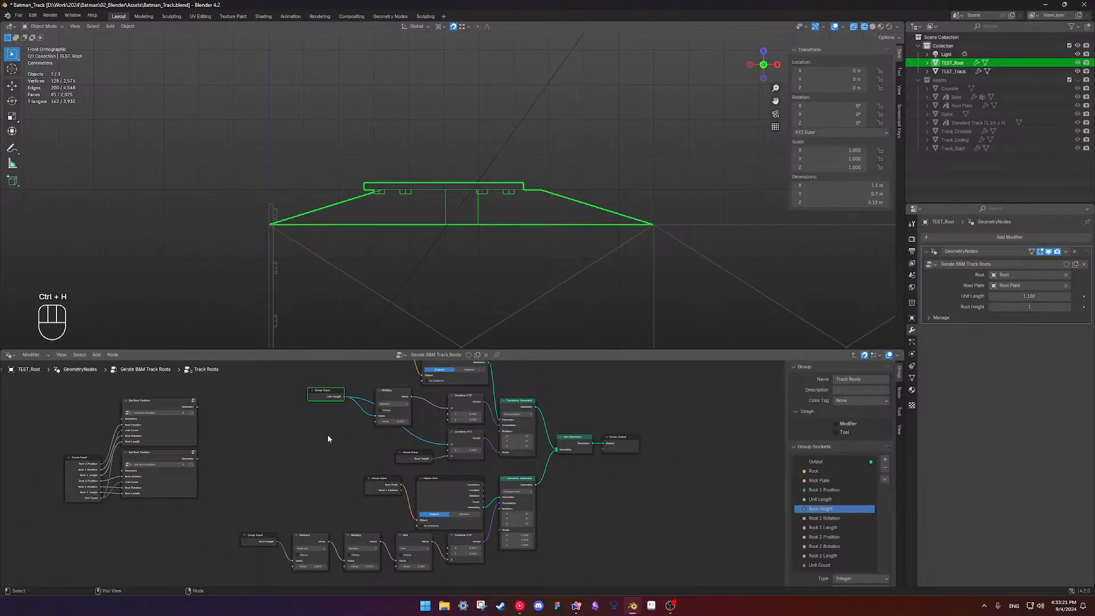
{"action": "mouse_move", "coordinate": [317, 394]}
{"action": "left_mouse_down"}
{"action": "mouse_move", "coordinate": [318, 422]}
{"action": "mouse_move", "coordinate": [328, 396]}
{"action": "left_mouse_up"}
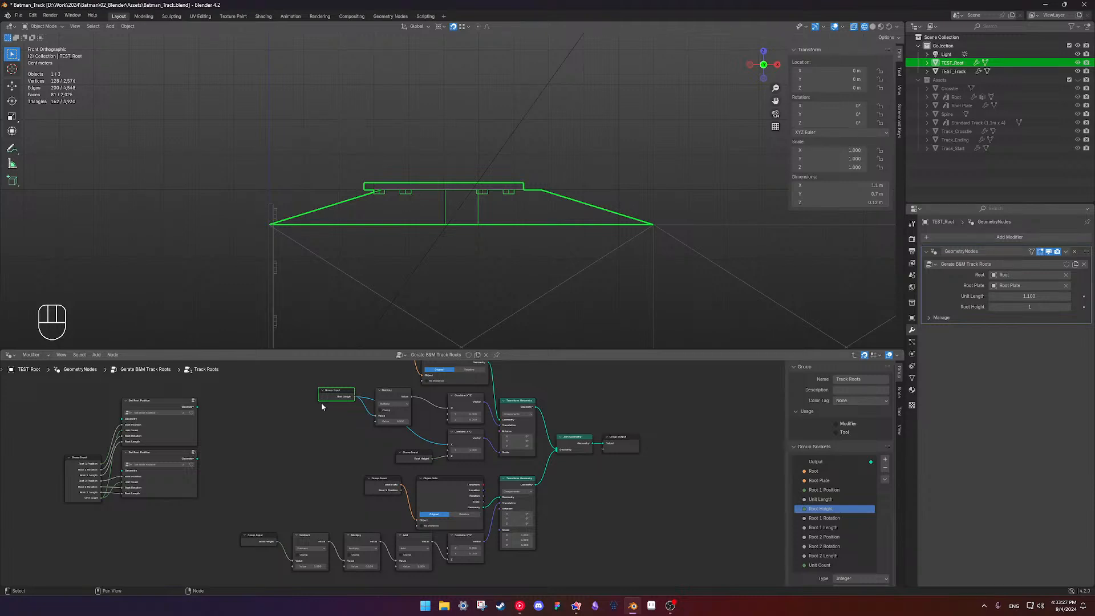
{"action": "right_click_drag", "start_coordinate": [414, 426], "coordinate": [418, 456], "text": "ctrl"}
Connect Unit Length from the Root Height Group Input to the scale Combine XYZ node's X, hiding its unused sockets
{"action": "left_click", "coordinate": [417, 456]}
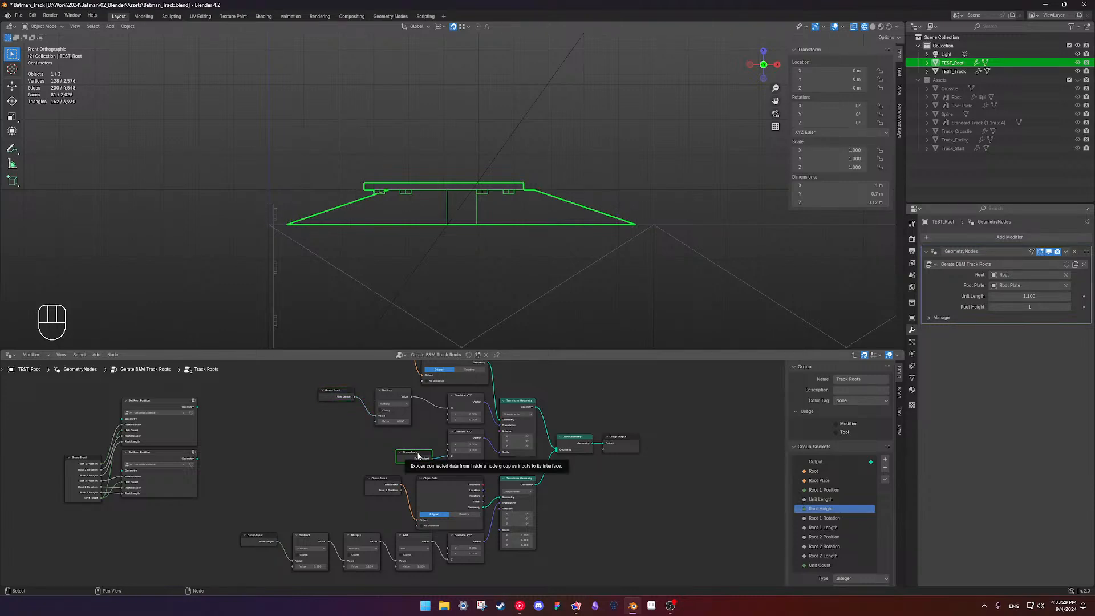
{"action": "key", "text": "ctrl+h"}
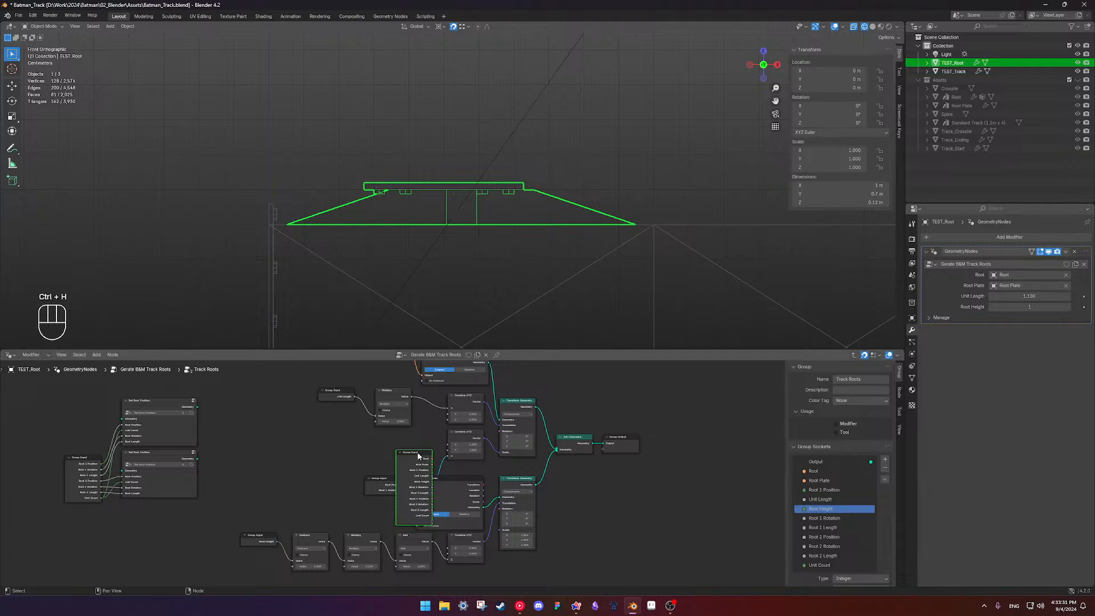
{"action": "scroll", "coordinate": [438, 476], "scroll_direction": "up", "scroll_amount": 2}
{"action": "left_click_drag", "start_coordinate": [451, 477], "coordinate": [434, 418]}
{"action": "key", "text": "ctrl+h"}
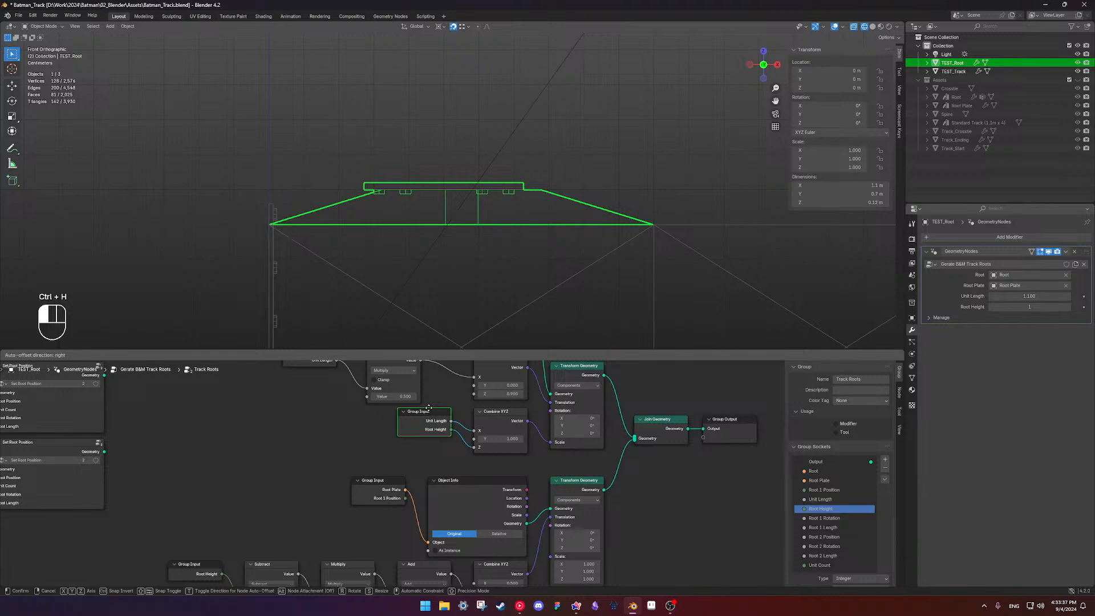
Line up the root branch's Group Inputs beside the Multiply node and the scale Combine XYZ node
{"action": "scroll", "coordinate": [472, 399], "scroll_direction": "down", "scroll_amount": 1}
{"action": "middle_click_drag", "start_coordinate": [470, 400], "coordinate": [456, 461]}
{"action": "left_click_drag", "start_coordinate": [399, 419], "coordinate": [425, 434]}
{"action": "left_click", "coordinate": [368, 480]}
{"action": "left_click_drag", "start_coordinate": [415, 485], "coordinate": [417, 487]}
{"action": "left_click", "coordinate": [353, 463]}
{"action": "left_click_drag", "start_coordinate": [327, 427], "coordinate": [360, 433]}
{"action": "left_click", "coordinate": [367, 461]}
Hide the unused sockets of the Group Input feeding the root's Object Info node
{"action": "scroll", "coordinate": [436, 489], "scroll_direction": "down", "scroll_amount": 3}
{"action": "middle_click_drag", "start_coordinate": [440, 470], "coordinate": [429, 426], "text": "shift"}
{"action": "scroll", "coordinate": [436, 429], "scroll_direction": "down", "scroll_amount": 5}
{"action": "middle_click_drag", "start_coordinate": [447, 372], "coordinate": [461, 409], "text": "shift"}
{"action": "scroll", "coordinate": [487, 493], "scroll_direction": "up", "scroll_amount": 4}
{"action": "mouse_move", "coordinate": [491, 480]}
{"action": "middle_mouse_down", "text": "shift"}
{"action": "mouse_move", "coordinate": [490, 468]}
{"action": "mouse_move", "coordinate": [494, 498]}
{"action": "mouse_move", "coordinate": [484, 468]}
{"action": "middle_mouse_up", "text": "shift"}
{"action": "scroll", "coordinate": [485, 486], "scroll_direction": "up", "scroll_amount": 3}
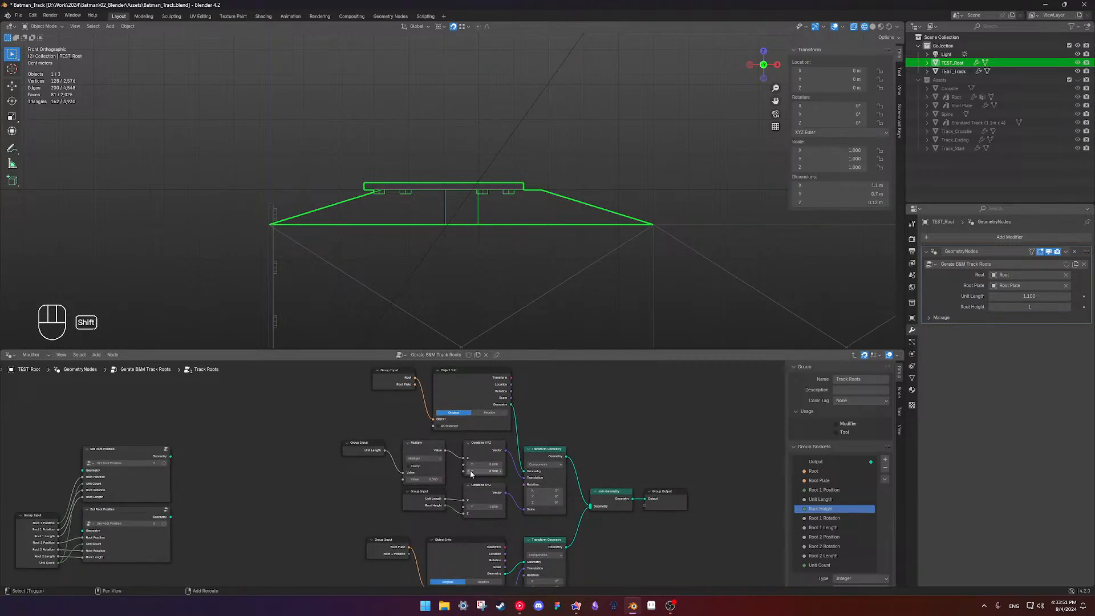
{"action": "left_click", "coordinate": [405, 387]}
{"action": "key", "text": "ctrl+h"}
{"action": "key", "text": "ctrl+h"}
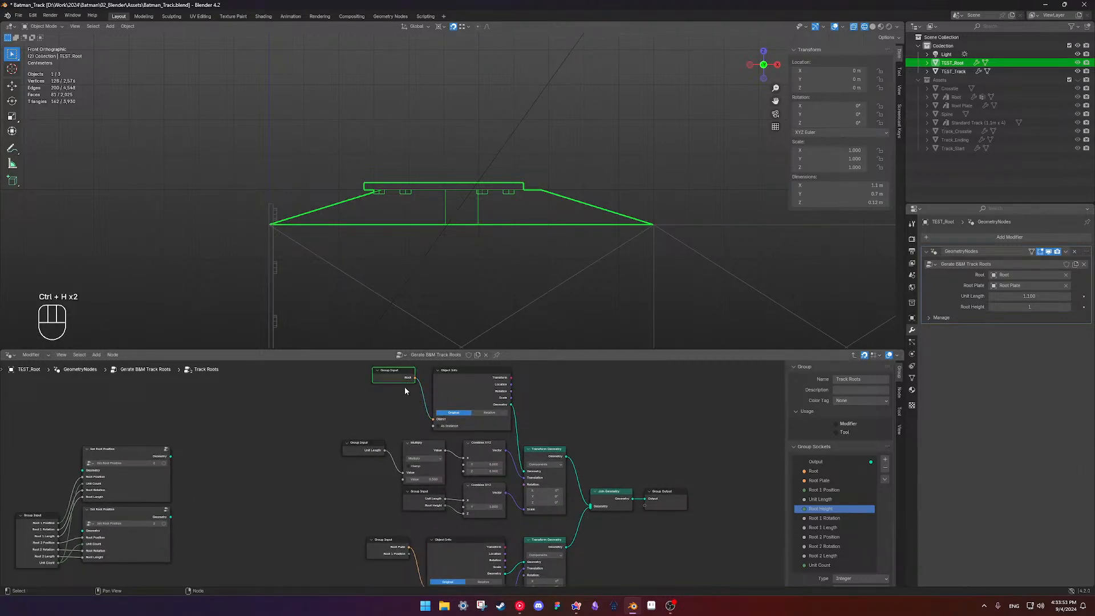
Narrow the root's Object Info node to the width of the Combine XYZ nodes and move its Group Input beside it
{"action": "middle_click_drag", "start_coordinate": [407, 377], "coordinate": [415, 384], "text": "shift"}
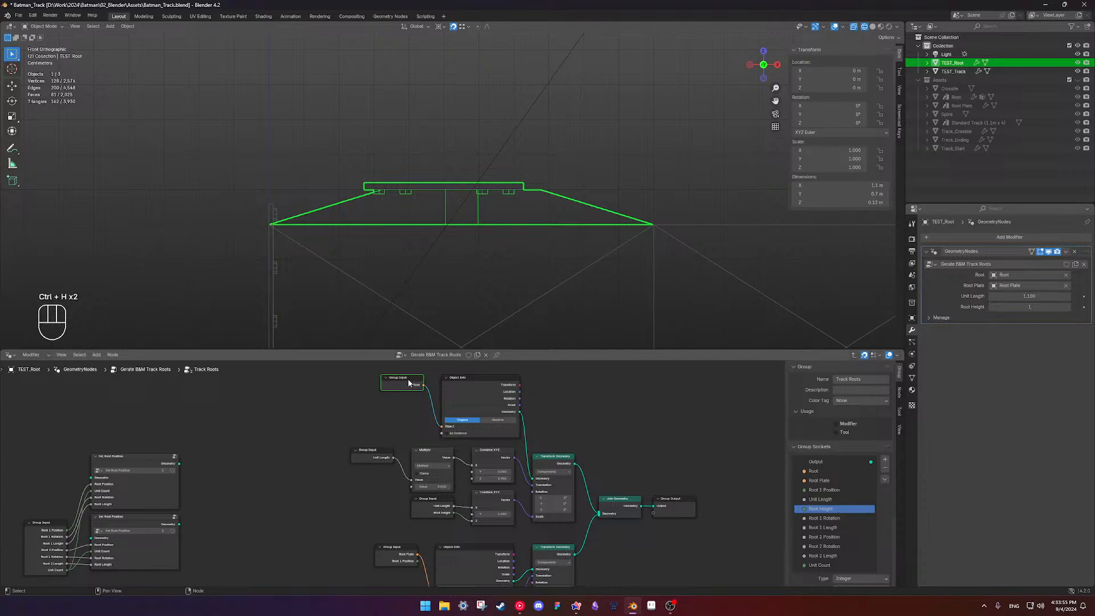
{"action": "left_click_drag", "start_coordinate": [442, 400], "coordinate": [513, 431]}
{"action": "left_click_drag", "start_coordinate": [411, 381], "coordinate": [442, 381]}
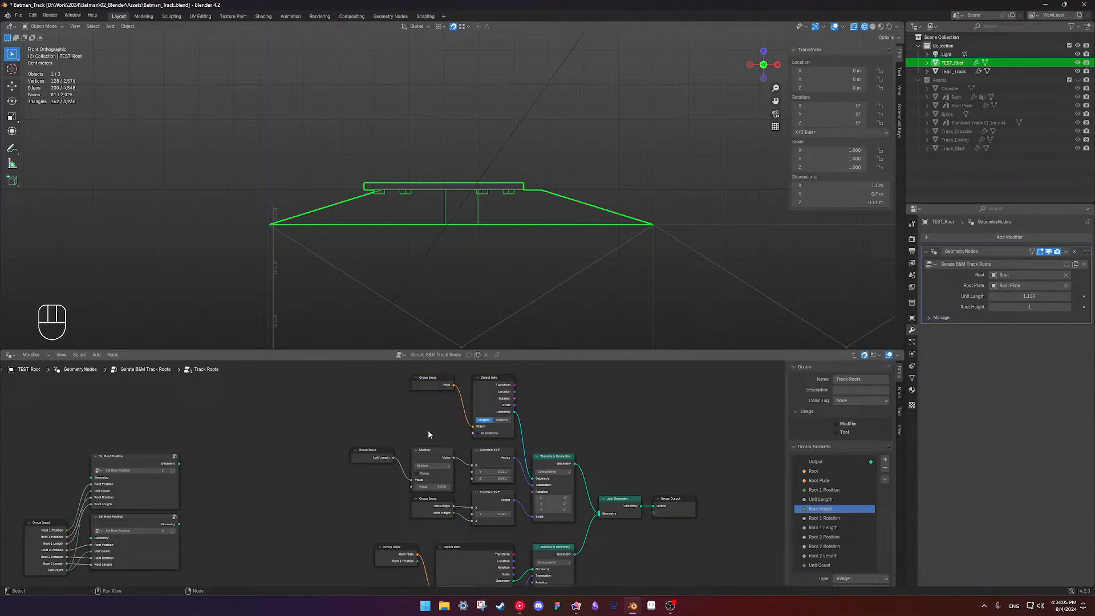
Narrow the root plate's Object Info node to the Combine XYZ node's width and move its Group Input beside it
{"action": "scroll", "coordinate": [520, 424], "scroll_direction": "down", "scroll_amount": 3}
{"action": "middle_click_drag", "start_coordinate": [520, 424], "coordinate": [516, 430], "text": "shift"}
{"action": "scroll", "coordinate": [528, 478], "scroll_direction": "up", "scroll_amount": 7}
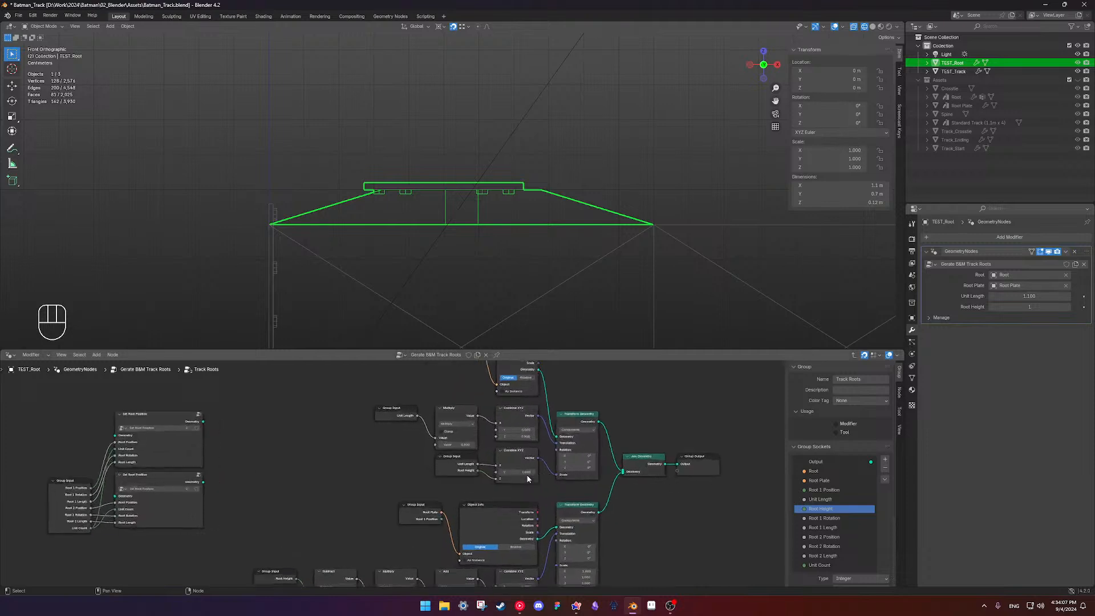
{"action": "middle_click_drag", "start_coordinate": [535, 475], "coordinate": [489, 426], "text": "shift"}
{"action": "scroll", "coordinate": [489, 426], "scroll_direction": "down", "scroll_amount": 3, "text": "shift"}
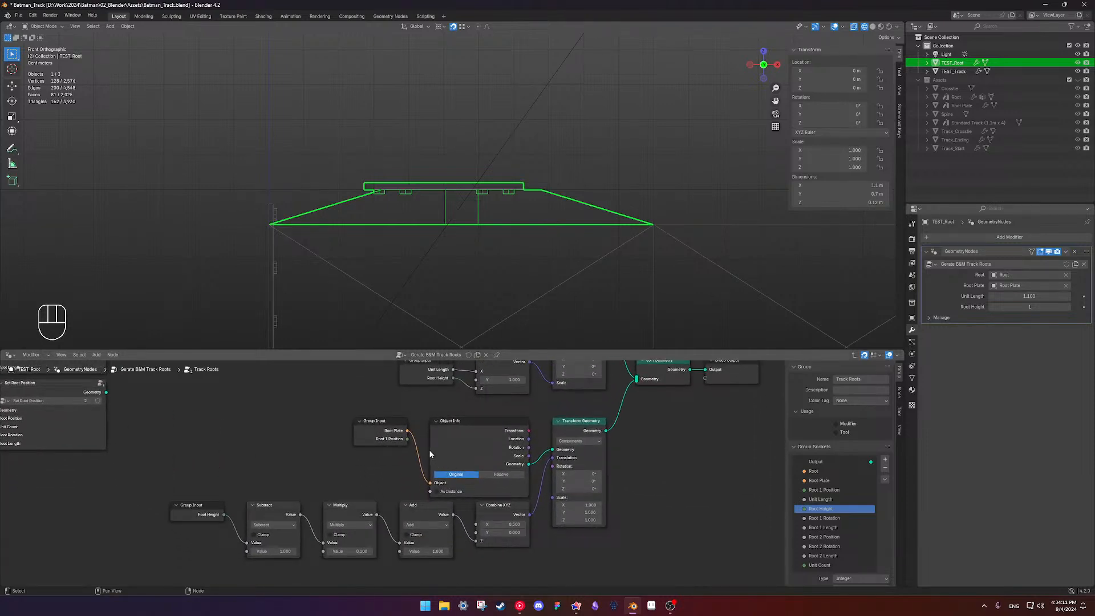
{"action": "left_click_drag", "start_coordinate": [430, 450], "coordinate": [476, 451]}
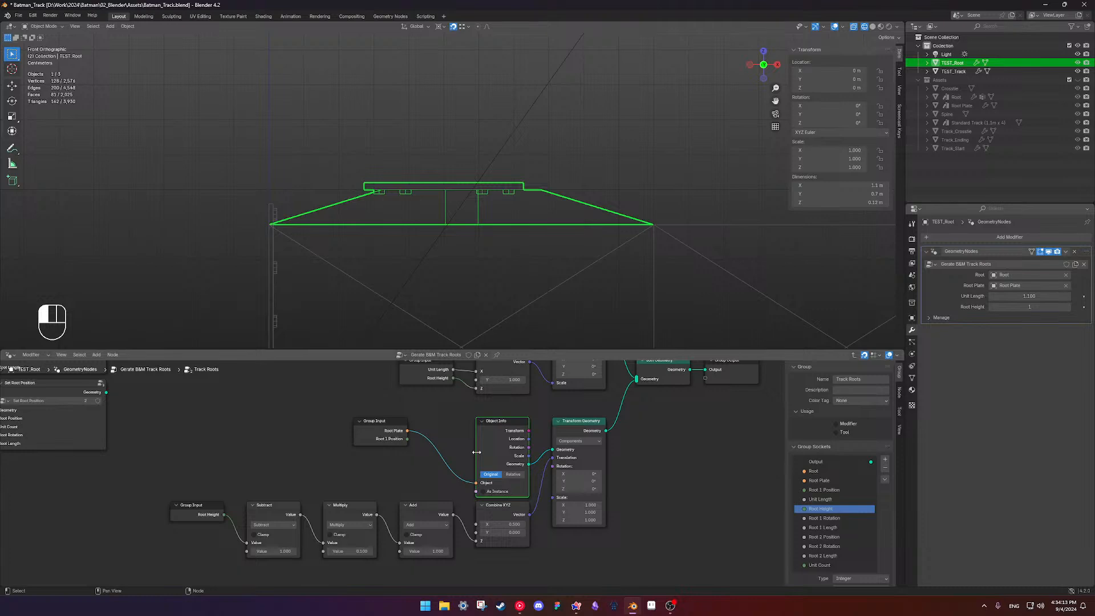
{"action": "left_click_drag", "start_coordinate": [379, 433], "coordinate": [425, 433]}
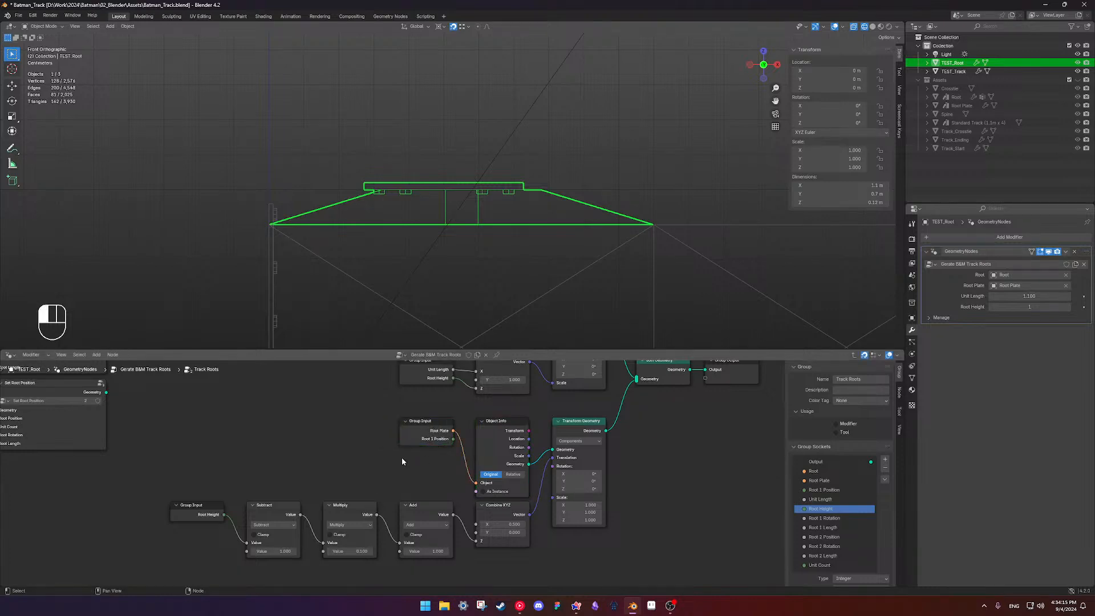
Move the plate branch's Root Height Group Input and Math nodes up beneath the Root Plate Group Input
{"action": "scroll", "coordinate": [401, 457], "scroll_direction": "down", "scroll_amount": 2}
{"action": "left_click_drag", "start_coordinate": [219, 455], "coordinate": [427, 447]}
{"action": "left_click", "coordinate": [466, 519]}
Move the root branch's Multiply node and its Group Inputs up beneath the Root Group Input
{"action": "scroll", "coordinate": [463, 504], "scroll_direction": "down", "scroll_amount": 3}
{"action": "middle_click_drag", "start_coordinate": [446, 408], "coordinate": [452, 520], "text": "shift"}
{"action": "scroll", "coordinate": [389, 462], "scroll_direction": "up", "scroll_amount": 2}
{"action": "left_click_drag", "start_coordinate": [350, 435], "coordinate": [445, 538]}
{"action": "left_click_drag", "start_coordinate": [431, 469], "coordinate": [430, 424]}
{"action": "left_click", "coordinate": [378, 495]}
{"action": "scroll", "coordinate": [394, 471], "scroll_direction": "down", "scroll_amount": 1}
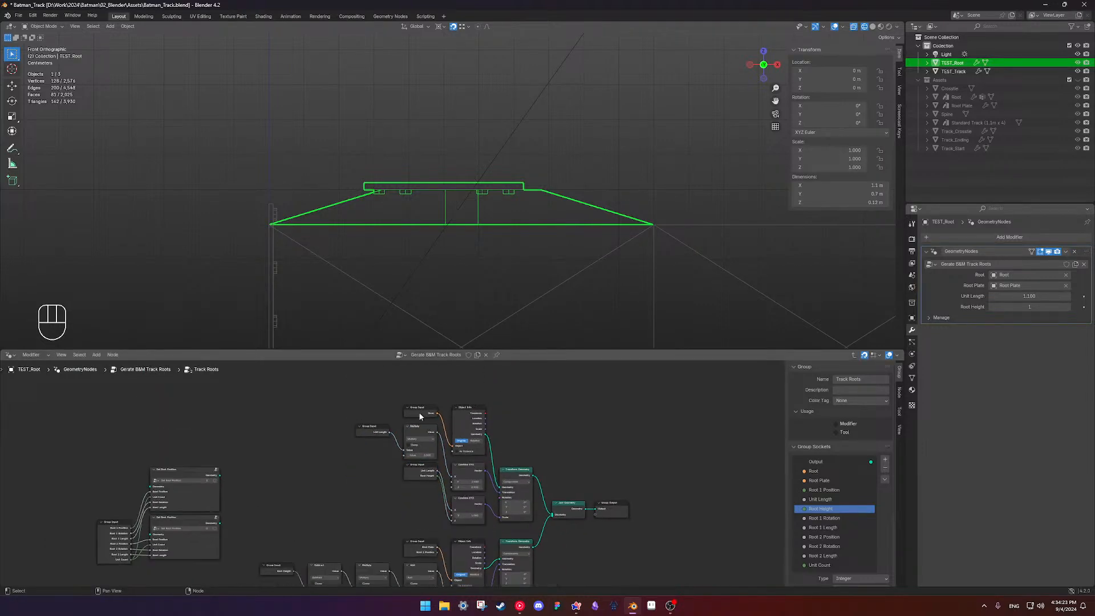
Move the root's Transform Geometry node up level with its Object Info node
{"action": "scroll", "coordinate": [421, 414], "scroll_direction": "down", "scroll_amount": 1}
{"action": "left_click", "coordinate": [504, 464]}
{"action": "left_click_drag", "start_coordinate": [503, 465], "coordinate": [501, 403]}
{"action": "scroll", "coordinate": [462, 507], "scroll_direction": "down", "scroll_amount": 3}
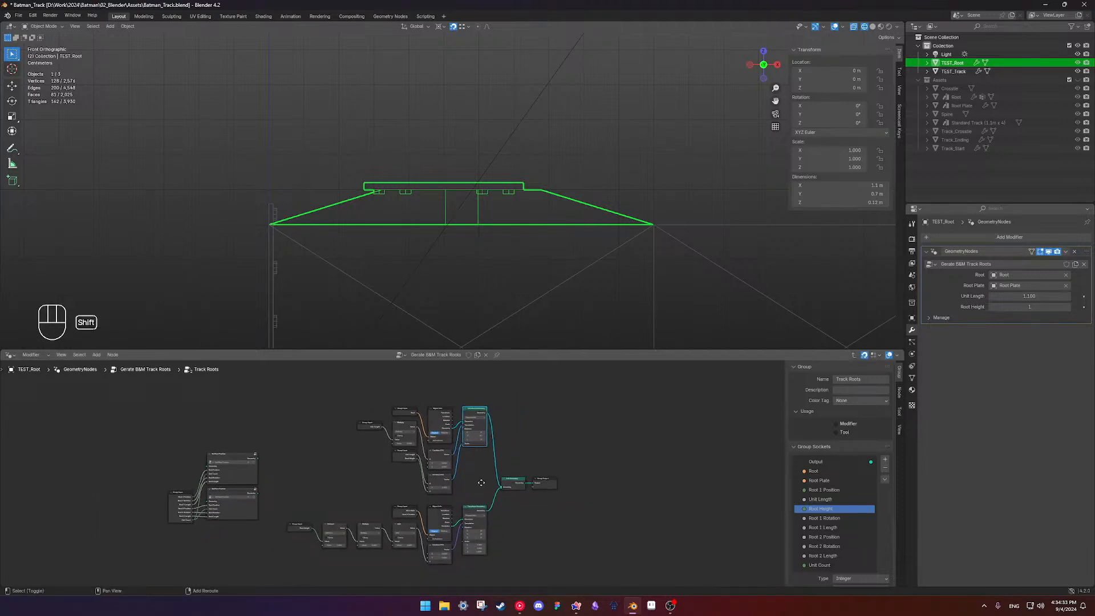
Move the root plate branch up toward the root branch, and bring both Transform Geometry nodes together before Join Geometry
{"action": "scroll", "coordinate": [343, 498], "scroll_direction": "up", "scroll_amount": 1}
{"action": "left_click_drag", "start_coordinate": [264, 495], "coordinate": [510, 563]}
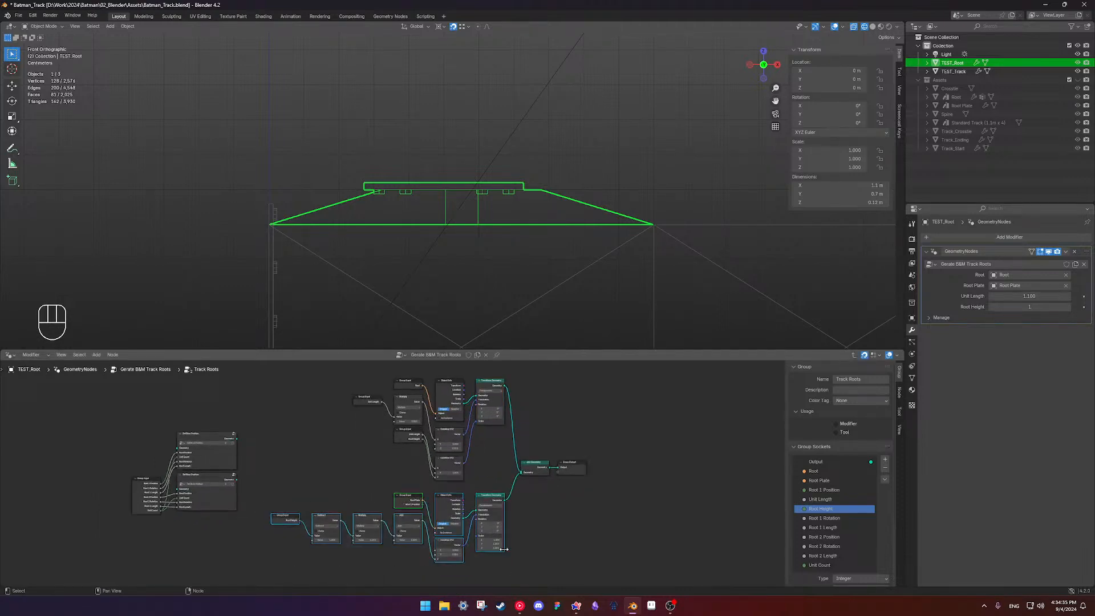
{"action": "left_click_drag", "start_coordinate": [493, 498], "coordinate": [493, 490]}
{"action": "left_click", "coordinate": [493, 448]}
{"action": "left_click_drag", "start_coordinate": [490, 382], "coordinate": [490, 420]}
{"action": "left_click_drag", "start_coordinate": [489, 488], "coordinate": [489, 475]}
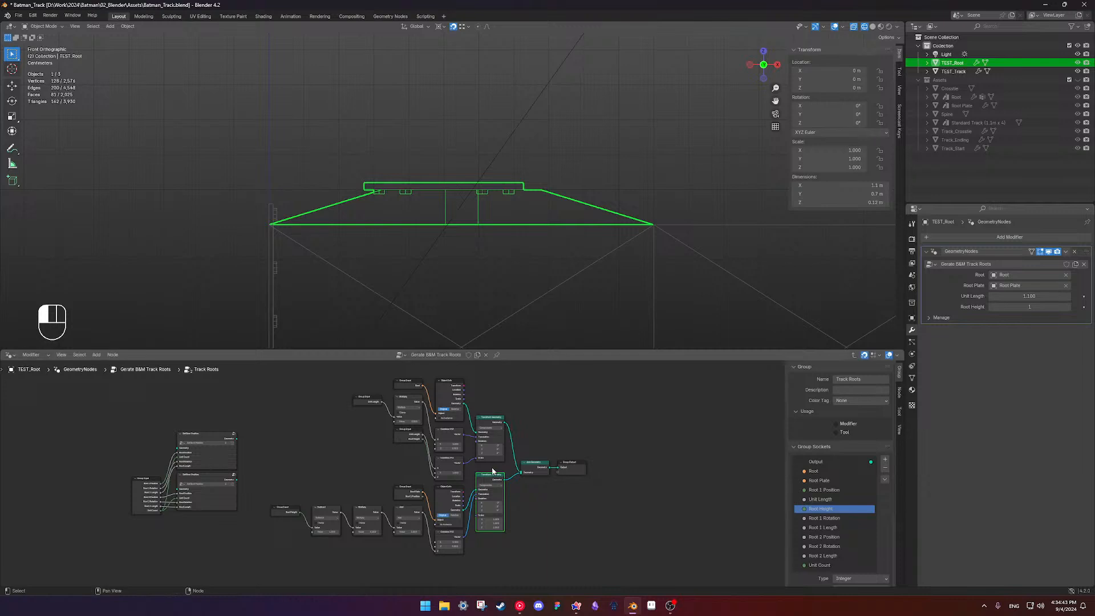
Move the Join Geometry and Group Output nodes up, between the levels of the two Transform Geometry nodes
{"action": "left_click_drag", "start_coordinate": [493, 424], "coordinate": [603, 497]}
{"action": "left_click_drag", "start_coordinate": [545, 469], "coordinate": [545, 458]}
{"action": "scroll", "coordinate": [475, 514], "scroll_direction": "up", "scroll_amount": 1}
{"action": "scroll", "coordinate": [440, 486], "scroll_direction": "down", "scroll_amount": 2}
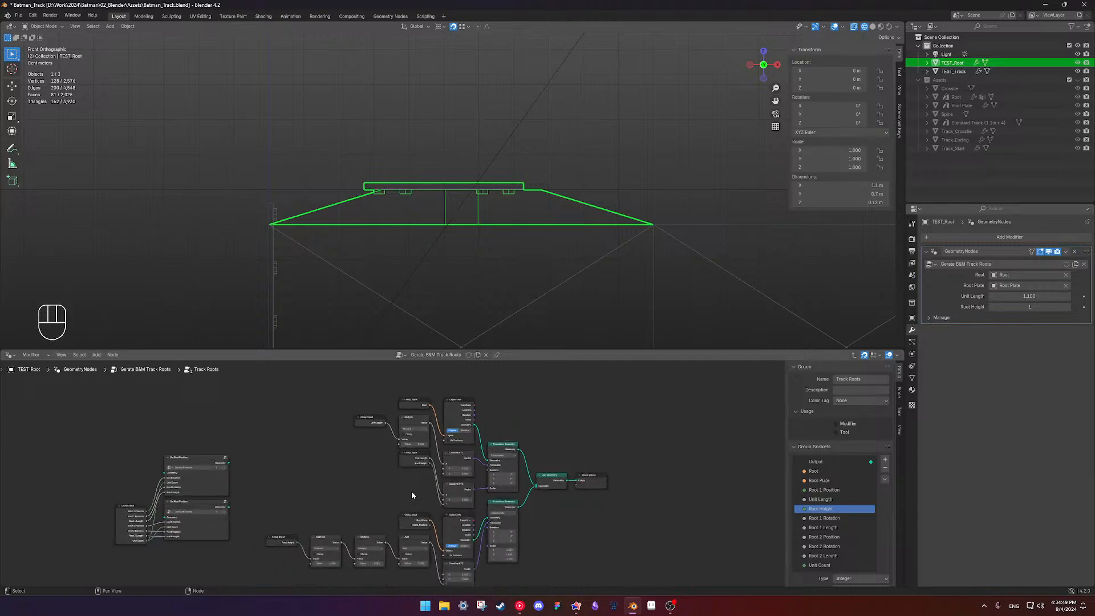
Read the Location output value of the root plate's Object Info node
{"action": "scroll", "coordinate": [426, 513], "scroll_direction": "up", "scroll_amount": 2}
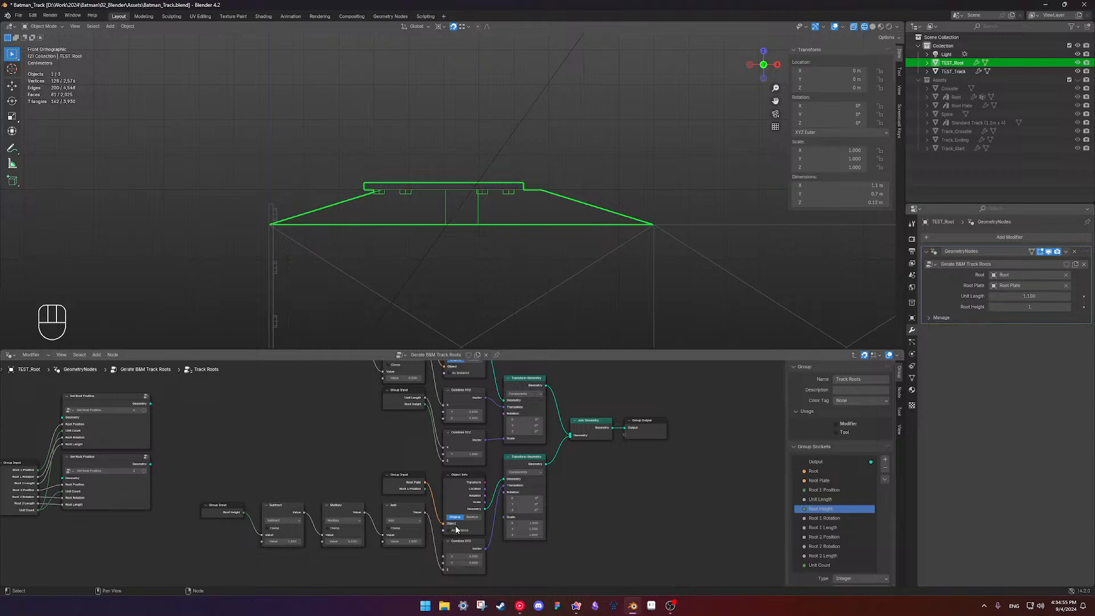
{"action": "scroll", "coordinate": [457, 519], "scroll_direction": "up", "scroll_amount": 8}
{"action": "scroll", "coordinate": [458, 515], "scroll_direction": "down", "scroll_amount": 4}
{"action": "middle_click_drag", "start_coordinate": [457, 515], "coordinate": [484, 473], "text": "shift"}
{"action": "scroll", "coordinate": [450, 475], "scroll_direction": "down", "scroll_amount": 5}
{"action": "scroll", "coordinate": [472, 447], "scroll_direction": "down", "scroll_amount": 4}
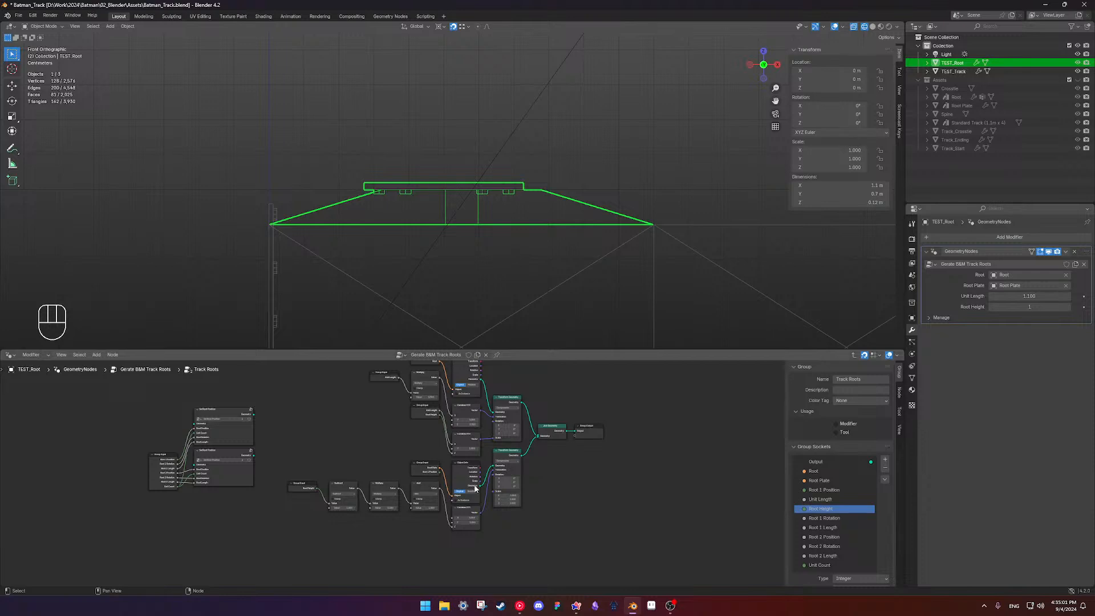
{"action": "scroll", "coordinate": [485, 497], "scroll_direction": "up", "scroll_amount": 3}
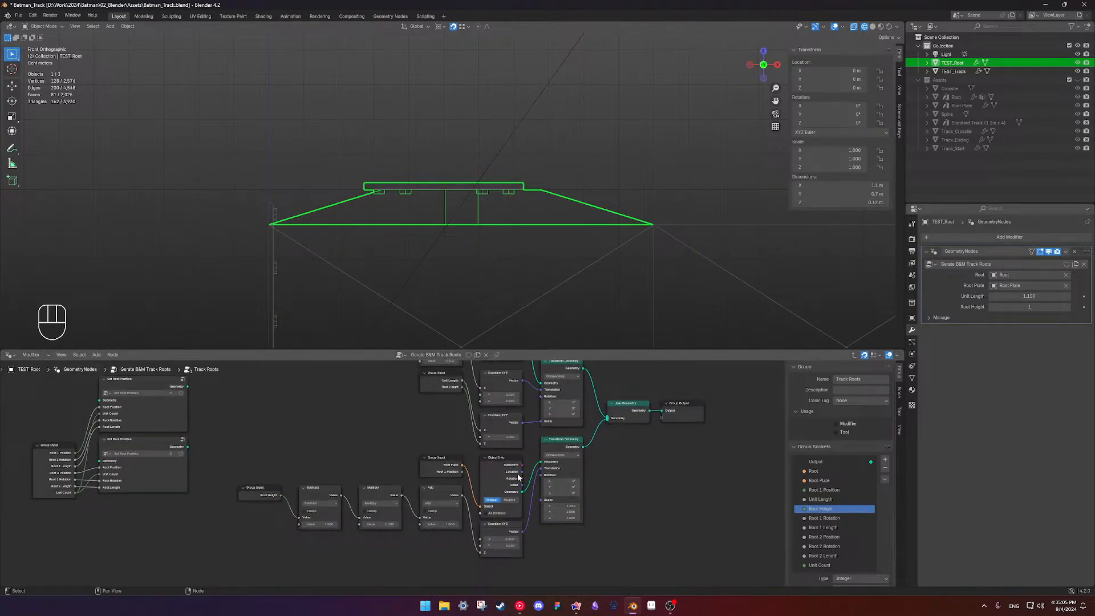
{"action": "mouse_move", "coordinate": [518, 477]}
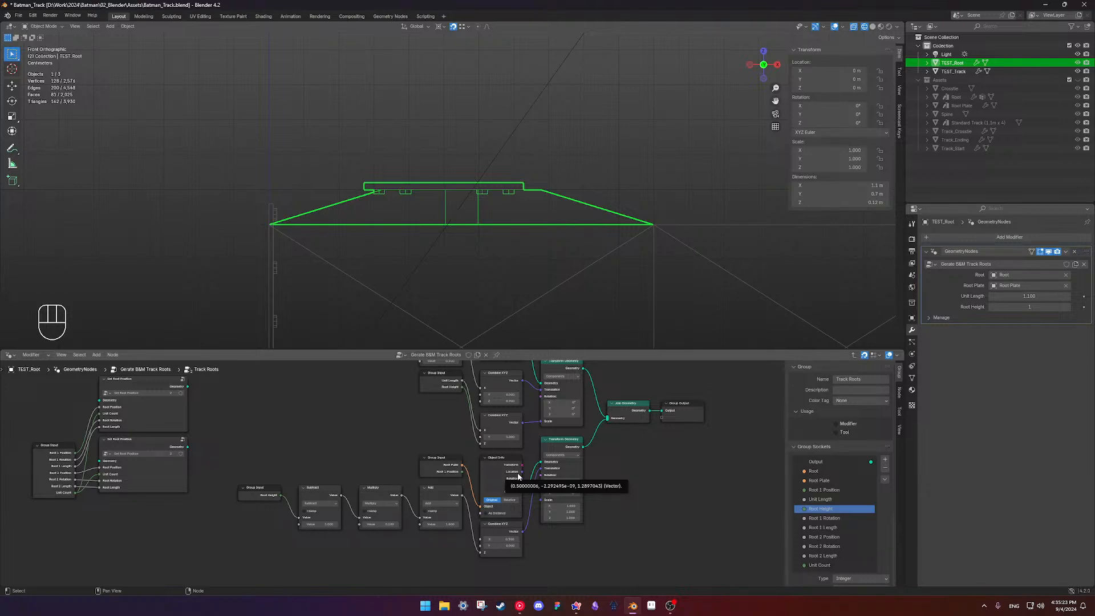
Turn off wireframe shading and inspect the root and its bolted plate from above and below
{"action": "key", "text": "shift+z"}
{"action": "mouse_move", "coordinate": [503, 237]}
{"action": "middle_mouse_down"}
{"action": "mouse_move", "coordinate": [467, 210]}
{"action": "mouse_move", "coordinate": [484, 181]}
{"action": "mouse_move", "coordinate": [508, 212]}
{"action": "mouse_move", "coordinate": [530, 218]}
{"action": "mouse_move", "coordinate": [440, 178]}
{"action": "mouse_move", "coordinate": [689, 204]}
{"action": "mouse_move", "coordinate": [689, 183]}
{"action": "mouse_move", "coordinate": [623, 183]}
{"action": "mouse_move", "coordinate": [505, 214]}
{"action": "mouse_move", "coordinate": [450, 208]}
{"action": "mouse_move", "coordinate": [452, 220]}
{"action": "mouse_move", "coordinate": [559, 205]}
{"action": "mouse_move", "coordinate": [462, 209]}
{"action": "mouse_move", "coordinate": [406, 180]}
{"action": "mouse_move", "coordinate": [452, 186]}
{"action": "mouse_move", "coordinate": [447, 205]}
{"action": "mouse_move", "coordinate": [409, 194]}
{"action": "mouse_move", "coordinate": [404, 227]}
{"action": "mouse_move", "coordinate": [425, 188]}
{"action": "mouse_move", "coordinate": [447, 208]}
{"action": "middle_mouse_up"}
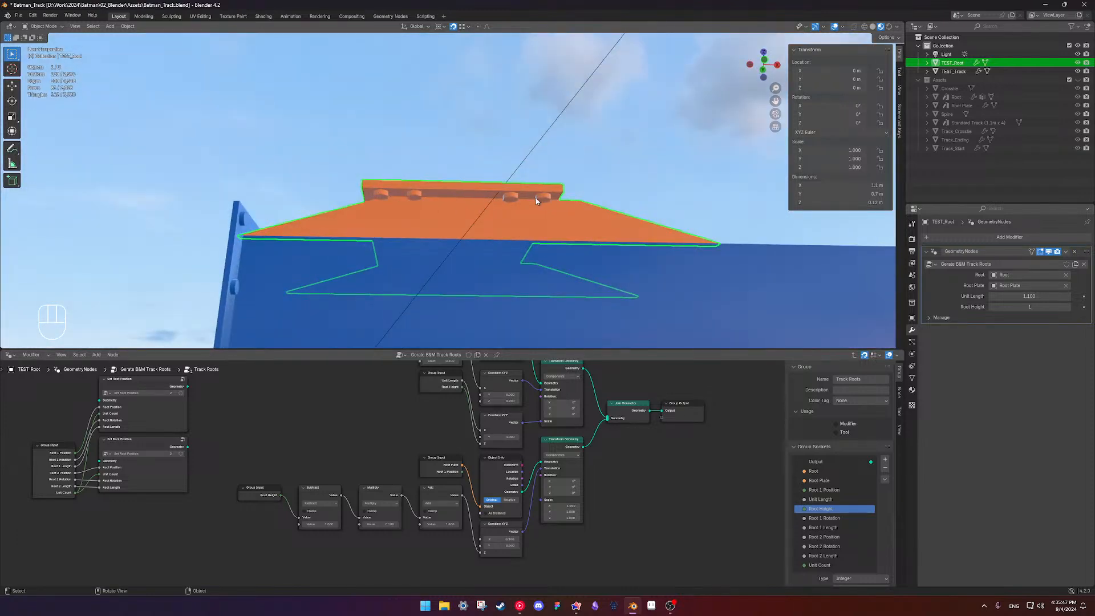
{"action": "middle_click_drag", "start_coordinate": [531, 216], "coordinate": [484, 221]}
{"action": "middle_click_drag", "start_coordinate": [578, 211], "coordinate": [288, 199]}
{"action": "middle_click_drag", "start_coordinate": [382, 194], "coordinate": [393, 173]}
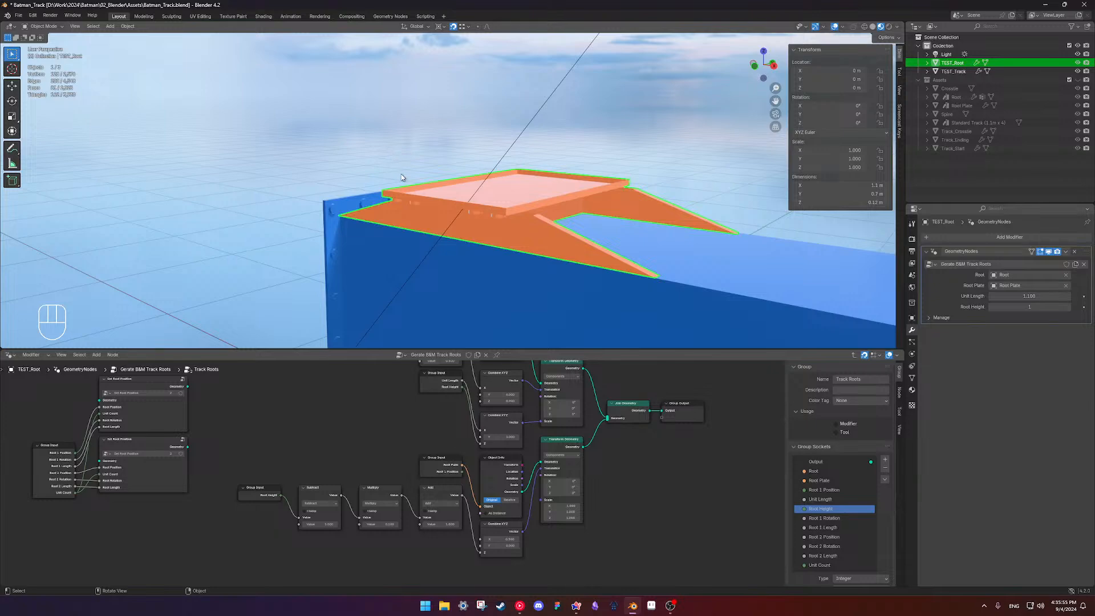
{"action": "scroll", "coordinate": [566, 268], "scroll_direction": "up", "scroll_amount": 3}
{"action": "middle_click_drag", "start_coordinate": [567, 268], "coordinate": [586, 196]}
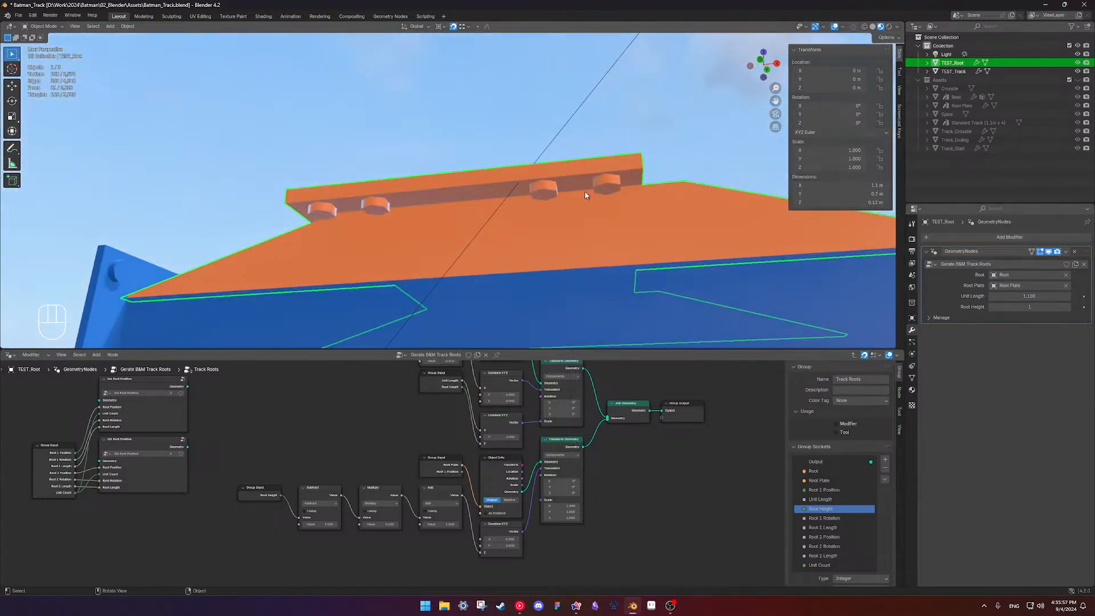
Examine how the plate branch's Object Info and Combine XYZ nodes feed its Transform Geometry node
{"action": "middle_click_drag", "start_coordinate": [637, 516], "coordinate": [641, 464], "text": "shift"}
{"action": "scroll", "coordinate": [531, 497], "scroll_direction": "up", "scroll_amount": 6}
{"action": "middle_click_drag", "start_coordinate": [566, 410], "coordinate": [545, 424], "text": "shift"}
{"action": "scroll", "coordinate": [546, 424], "scroll_direction": "down", "scroll_amount": 2}
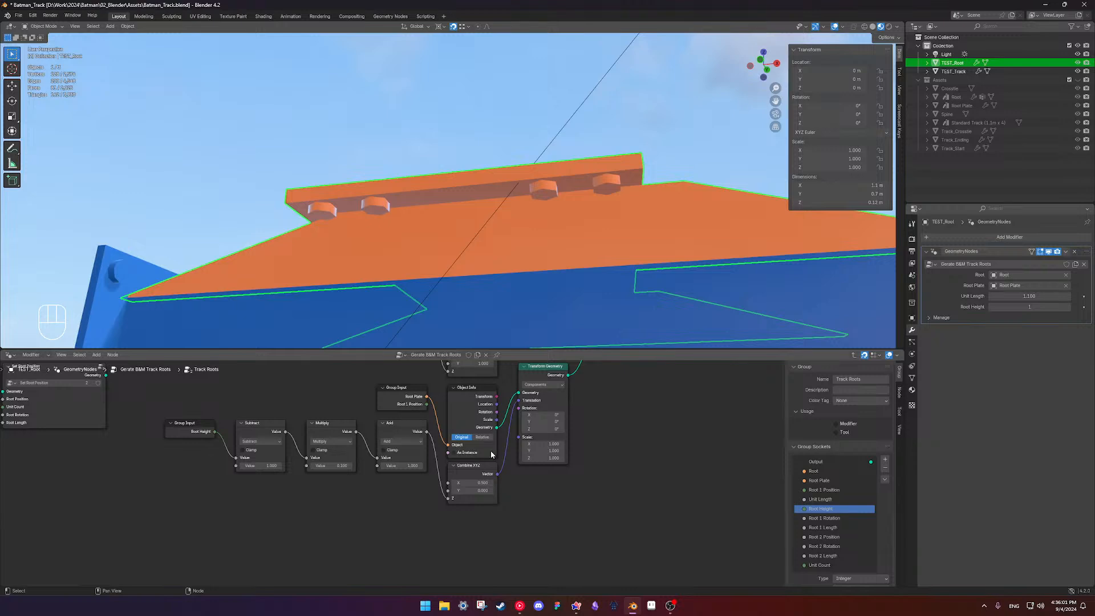
{"action": "middle_click_drag", "start_coordinate": [493, 453], "coordinate": [488, 480]}
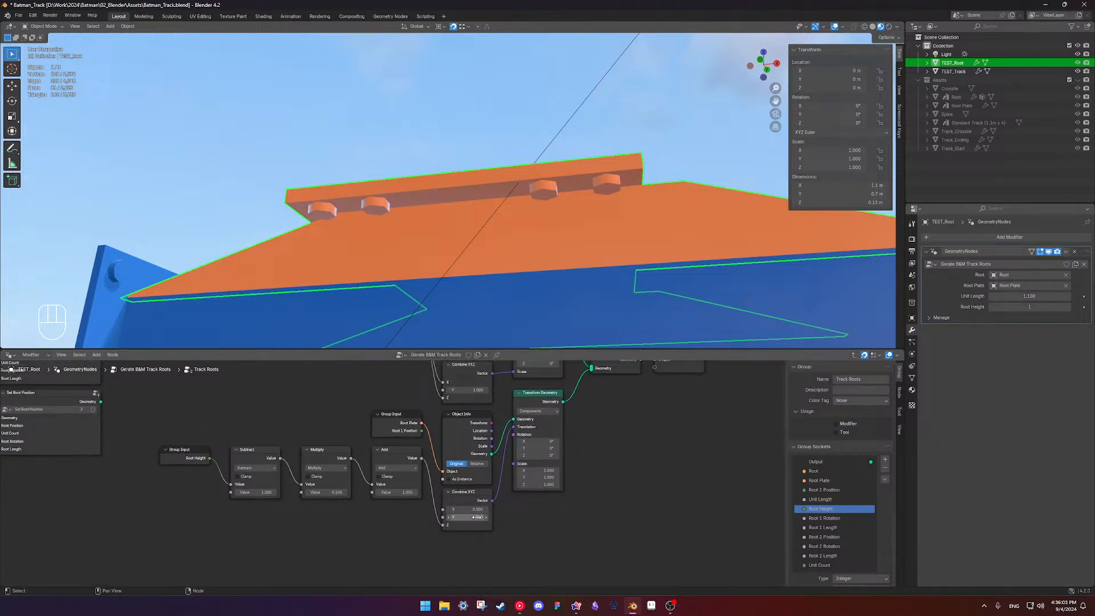
{"action": "scroll", "coordinate": [503, 499], "scroll_direction": "up", "scroll_amount": 2}
{"action": "middle_click_drag", "start_coordinate": [492, 503], "coordinate": [500, 478]}
{"action": "scroll", "coordinate": [494, 456], "scroll_direction": "down", "scroll_amount": 2}
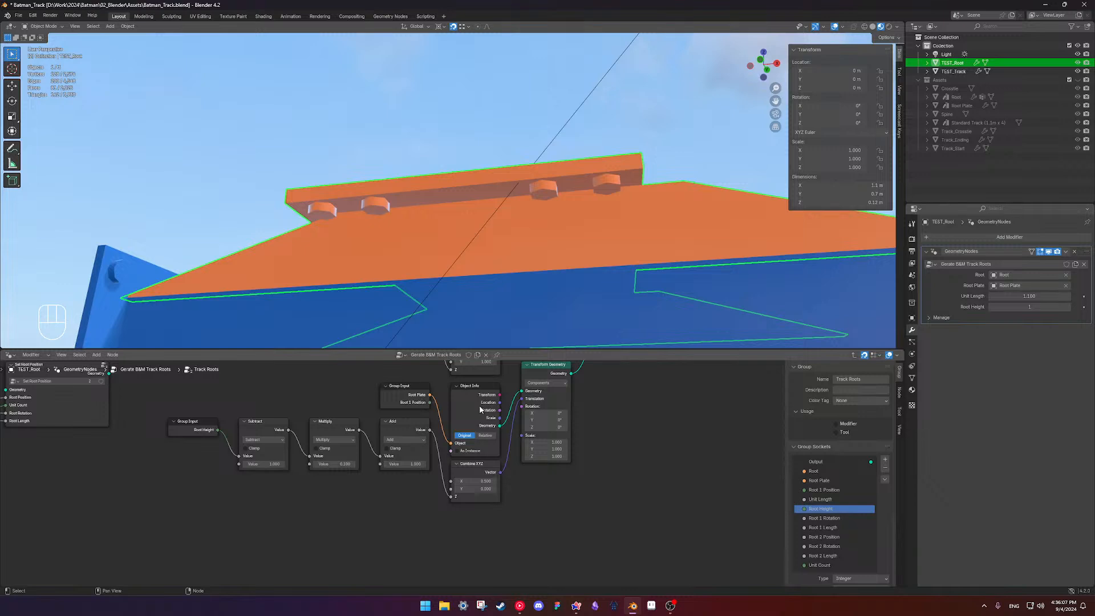
{"action": "scroll", "coordinate": [503, 461], "scroll_direction": "up", "scroll_amount": 1}
{"action": "middle_click_drag", "start_coordinate": [503, 463], "coordinate": [503, 492]}
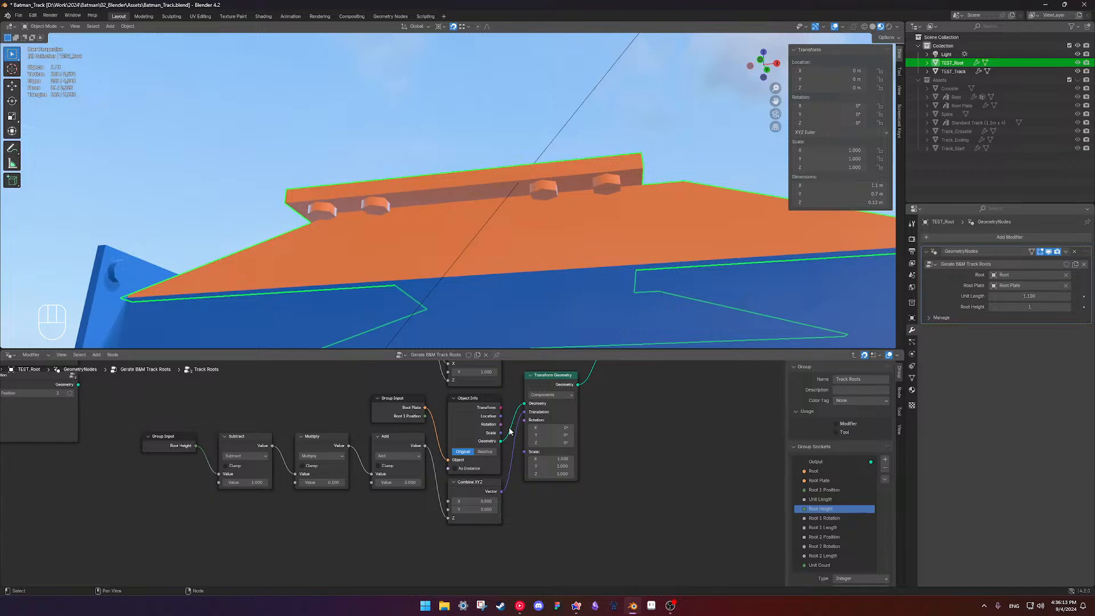
{"action": "scroll", "coordinate": [509, 431], "scroll_direction": "up", "scroll_amount": 2}
{"action": "middle_click_drag", "start_coordinate": [509, 432], "coordinate": [496, 454]}
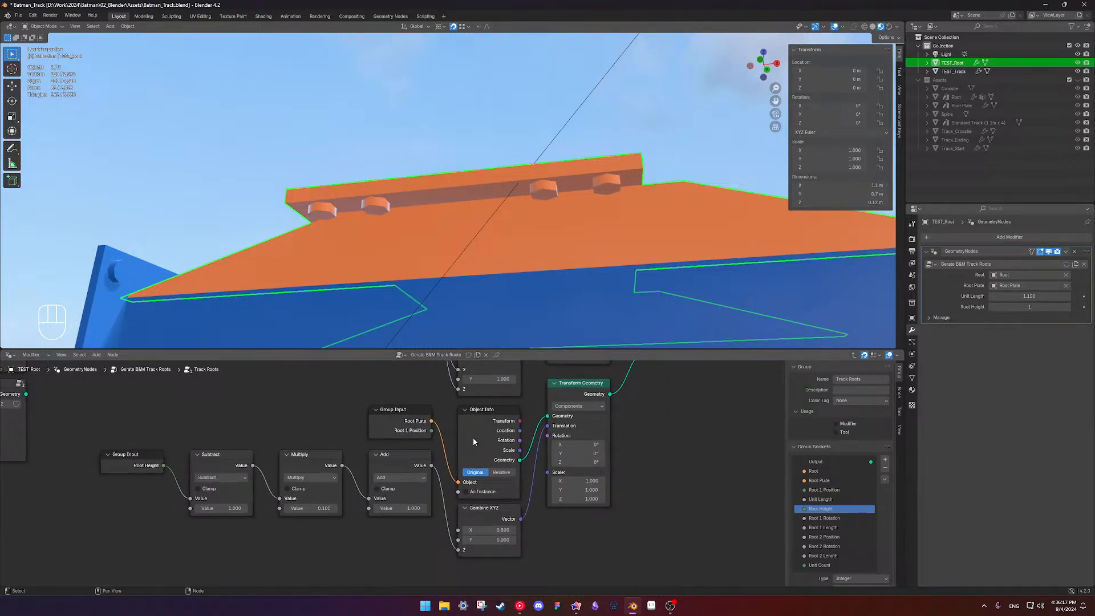
{"action": "scroll", "coordinate": [510, 463], "scroll_direction": "down", "scroll_amount": 3}
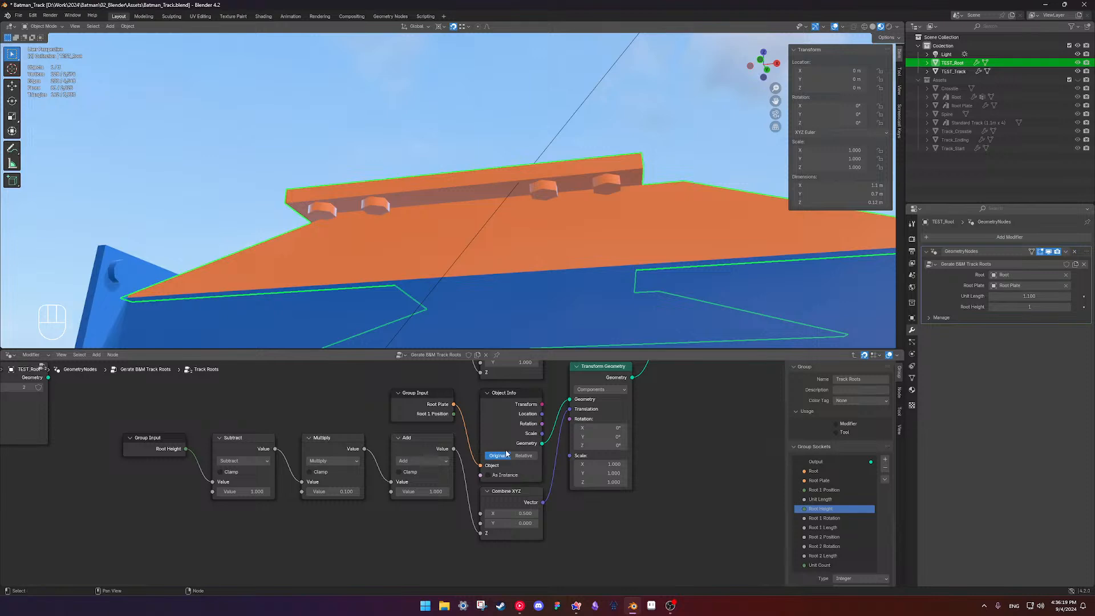
Duplicate the plate's Combine XYZ node beneath the original and set its X, Y and Z to 1.000
{"action": "left_click", "coordinate": [491, 494]}
{"action": "key", "text": "shift+d"}
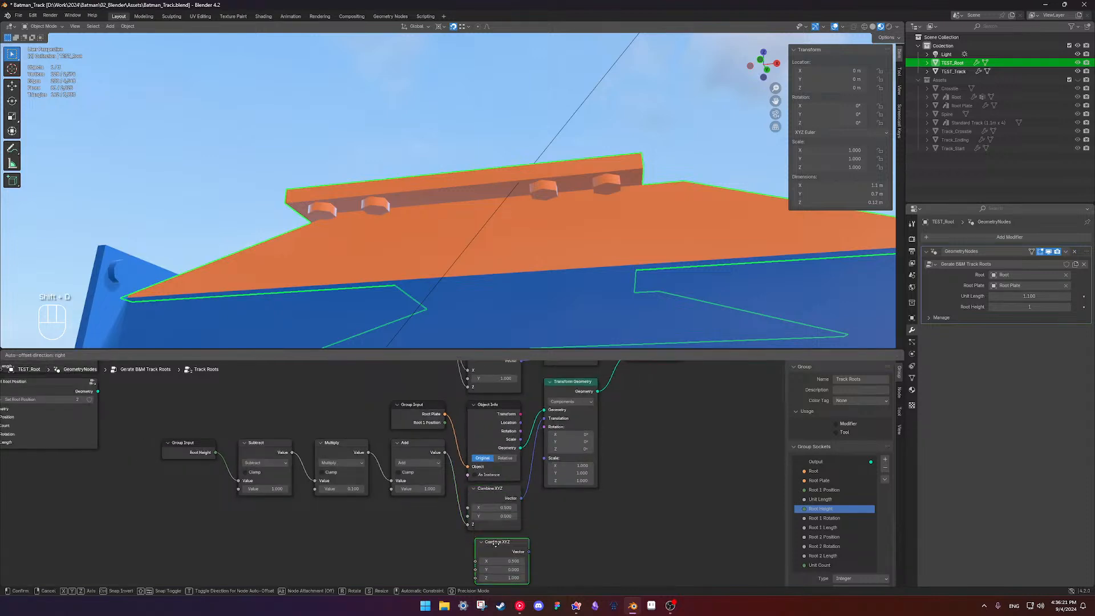
{"action": "middle_click_drag", "start_coordinate": [548, 485], "coordinate": [546, 469], "text": "shift"}
{"action": "middle_click_drag", "start_coordinate": [466, 481], "coordinate": [467, 494]}
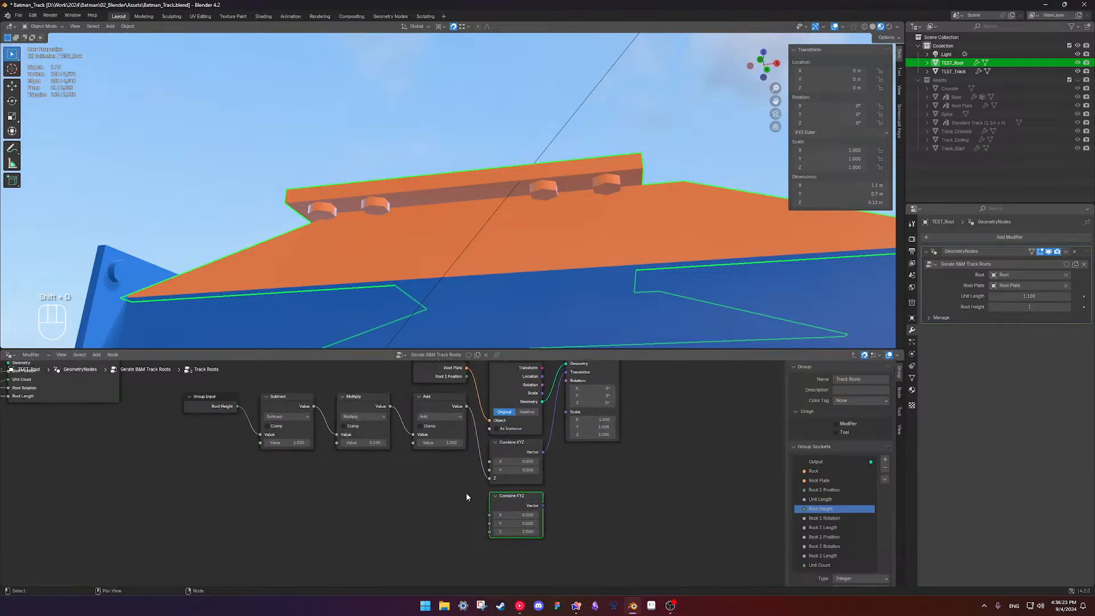
{"action": "left_click_drag", "start_coordinate": [516, 515], "coordinate": [511, 516]}
{"action": "middle_click_drag", "start_coordinate": [474, 496], "coordinate": [449, 512], "text": "shift"}
{"action": "scroll", "coordinate": [448, 520], "scroll_direction": "down", "scroll_amount": 1}
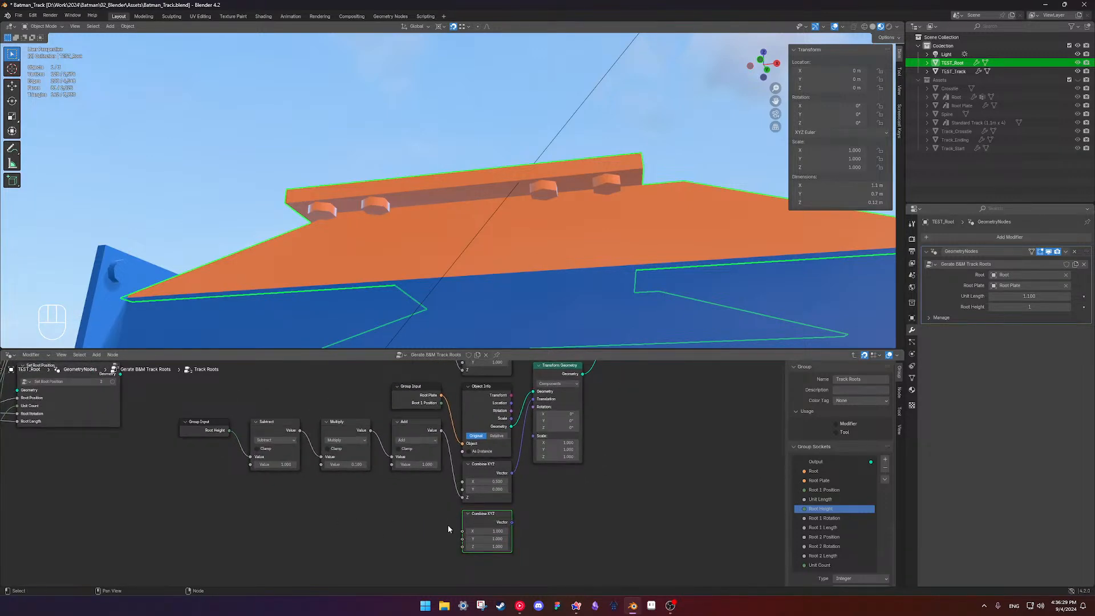
Duplicate the Root Height Group Input, reveal its sockets, and link Unit Length through the new Combine XYZ's X to the plate's Scale
{"action": "left_click", "coordinate": [206, 431]}
{"action": "key", "text": "shift+d"}
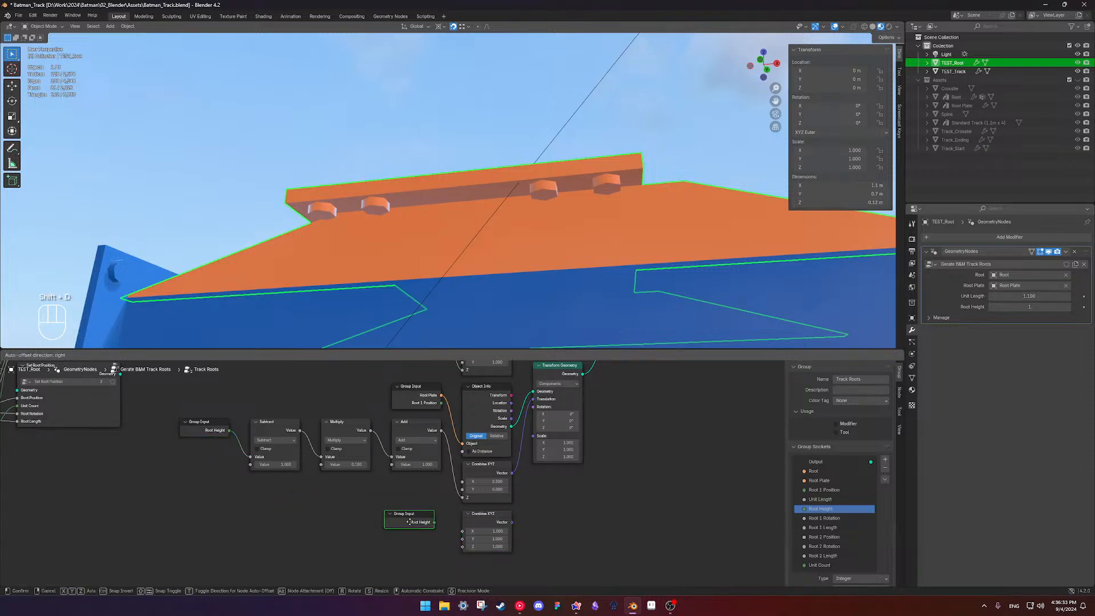
{"action": "left_click", "coordinate": [417, 522]}
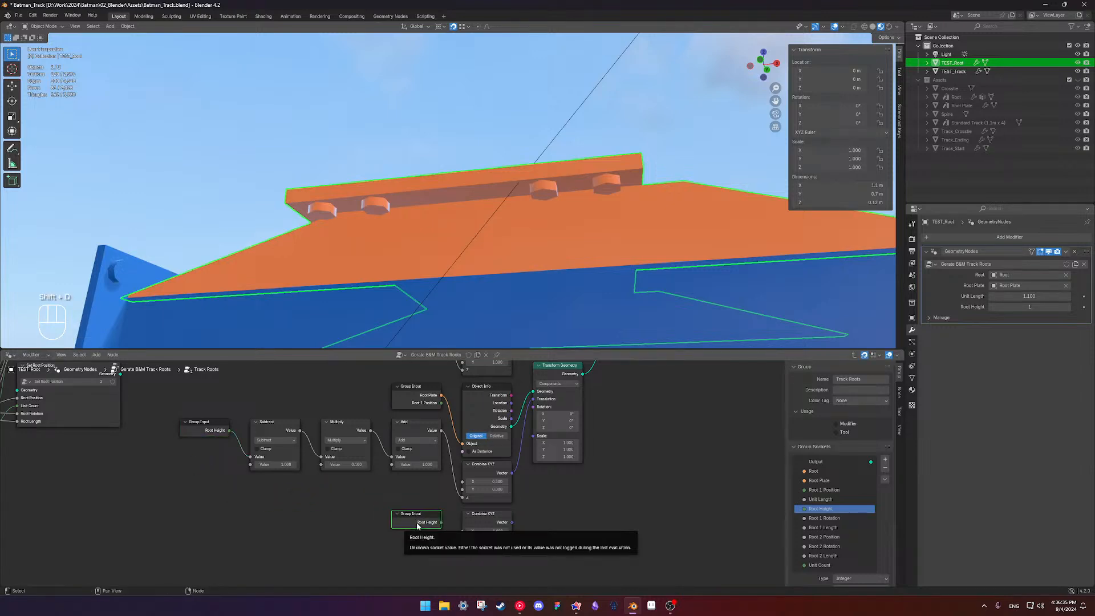
{"action": "key", "text": "ctrl+h"}
{"action": "left_click_drag", "start_coordinate": [441, 546], "coordinate": [533, 436]}
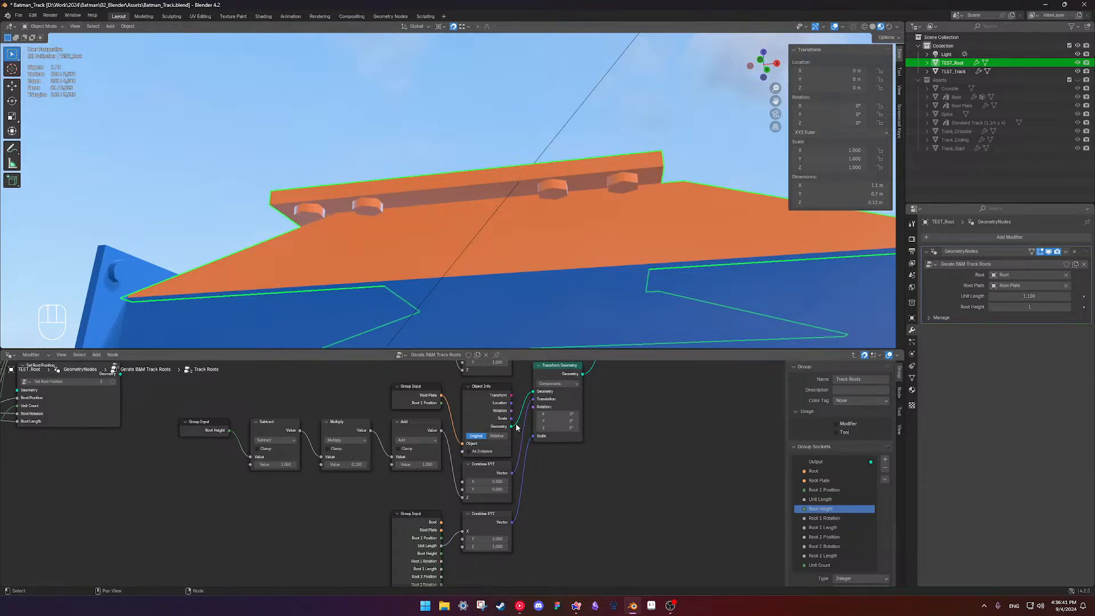
Duplicate the plate branch's Multiply node and place it beneath the Add node, shifting the Unit Length Group Input down to make room
{"action": "middle_click_drag", "start_coordinate": [473, 506], "coordinate": [485, 471], "text": "shift"}
{"action": "scroll", "coordinate": [480, 521], "scroll_direction": "up", "scroll_amount": 2}
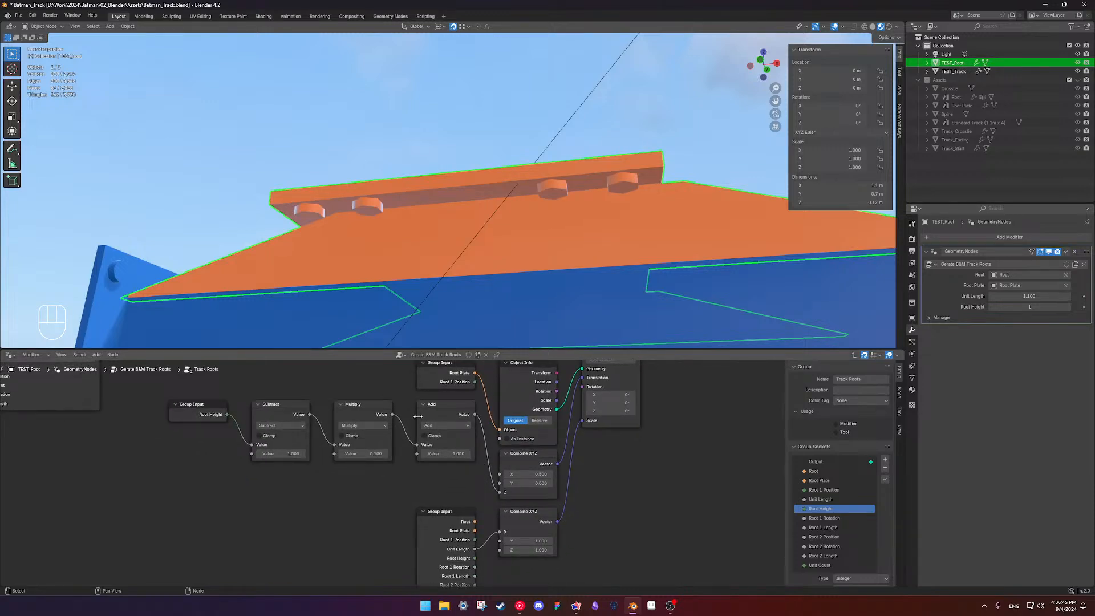
{"action": "middle_click_drag", "start_coordinate": [433, 421], "coordinate": [454, 536], "text": "shift"}
{"action": "scroll", "coordinate": [452, 533], "scroll_direction": "down", "scroll_amount": 4}
{"action": "middle_click_drag", "start_coordinate": [456, 438], "coordinate": [436, 412], "text": "shift"}
{"action": "scroll", "coordinate": [452, 530], "scroll_direction": "up", "scroll_amount": 4}
{"action": "middle_click_drag", "start_coordinate": [458, 522], "coordinate": [453, 495], "text": "shift"}
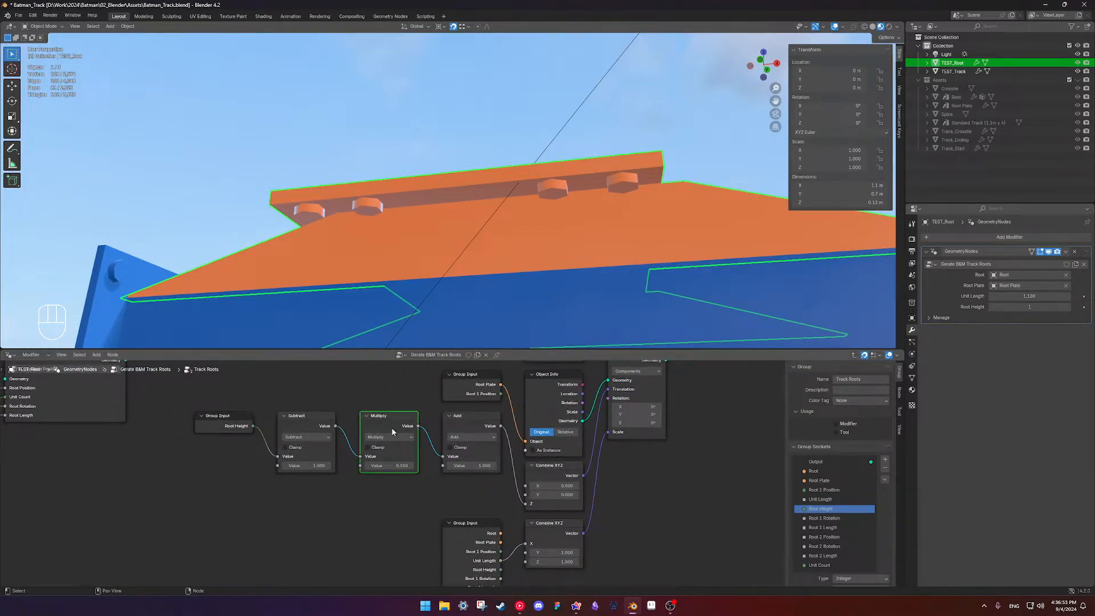
{"action": "key", "text": "shift+d"}
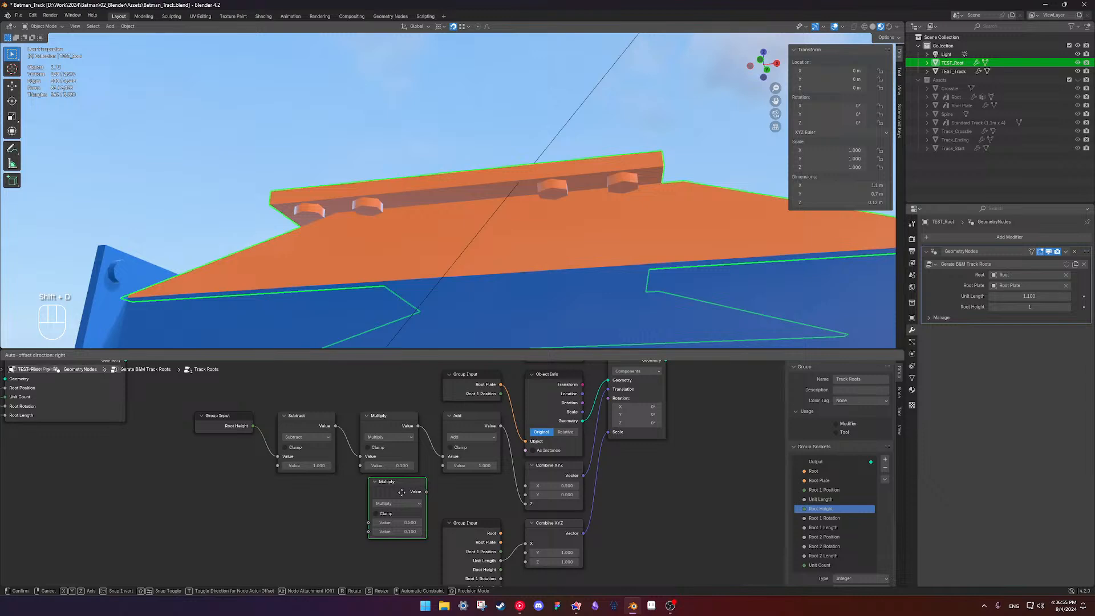
{"action": "left_click", "coordinate": [388, 495]}
{"action": "left_click_drag", "start_coordinate": [464, 533], "coordinate": [464, 558]}
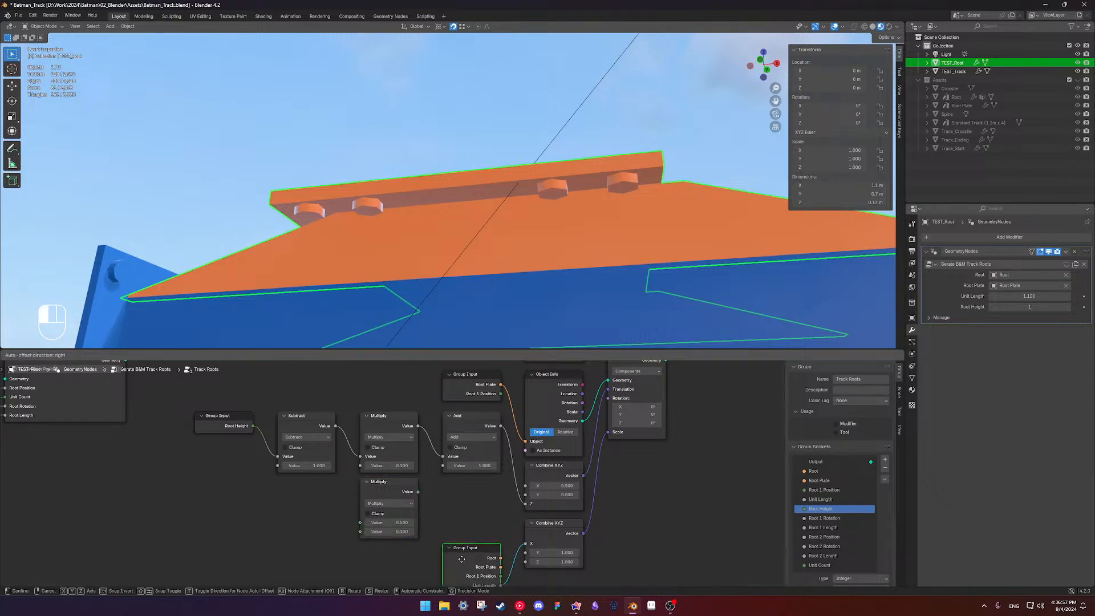
{"action": "left_click_drag", "start_coordinate": [396, 499], "coordinate": [477, 500]}
{"action": "middle_click_drag", "start_coordinate": [445, 507], "coordinate": [453, 483], "text": "shift"}
{"action": "scroll", "coordinate": [436, 464], "scroll_direction": "down", "scroll_amount": 4}
{"action": "scroll", "coordinate": [457, 484], "scroll_direction": "up", "scroll_amount": 3}
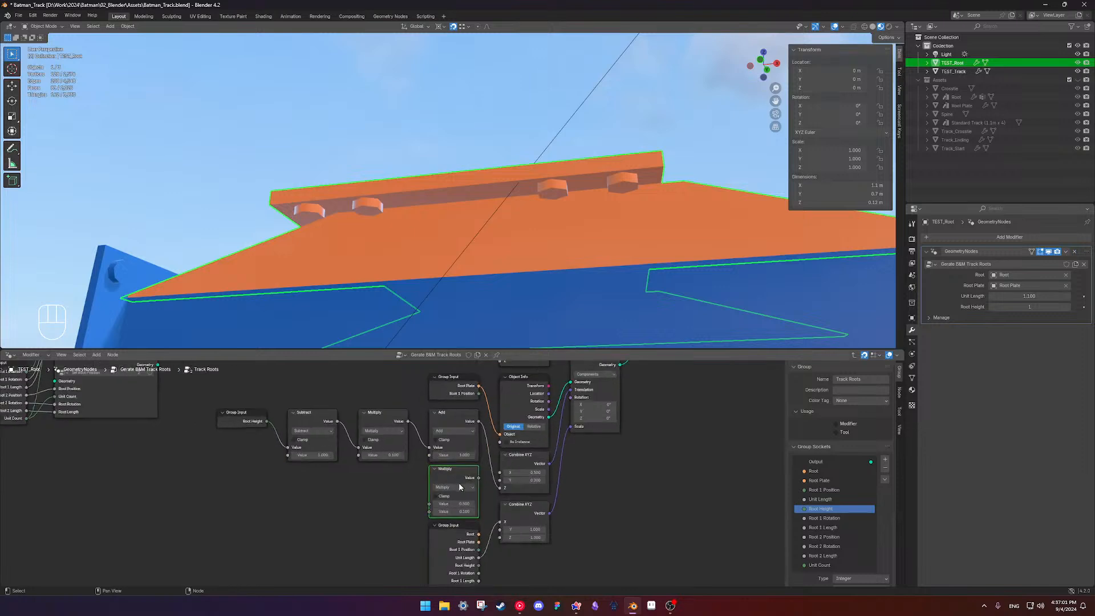
Connect the new Multiply node to X of the plate's translation Combine XYZ and set its second value to 0.5
{"action": "left_click_drag", "start_coordinate": [488, 481], "coordinate": [508, 472]}
{"action": "middle_click_drag", "start_coordinate": [255, 426], "coordinate": [257, 432], "text": "shift"}
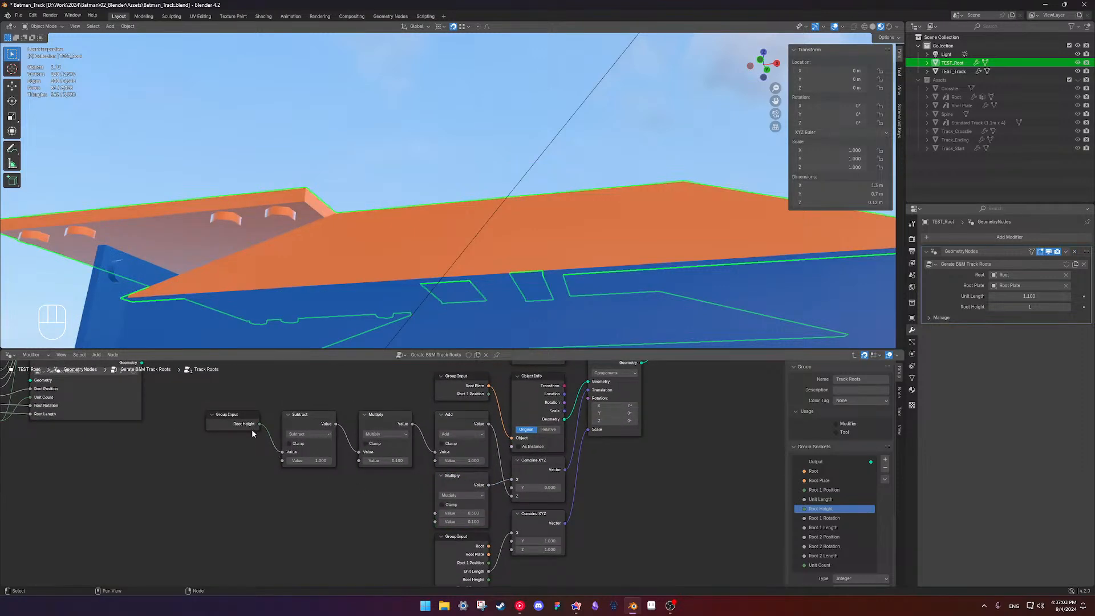
{"action": "middle_click_drag", "start_coordinate": [361, 514], "coordinate": [378, 439], "text": "shift"}
{"action": "middle_click_drag", "start_coordinate": [471, 436], "coordinate": [480, 493], "text": "shift"}
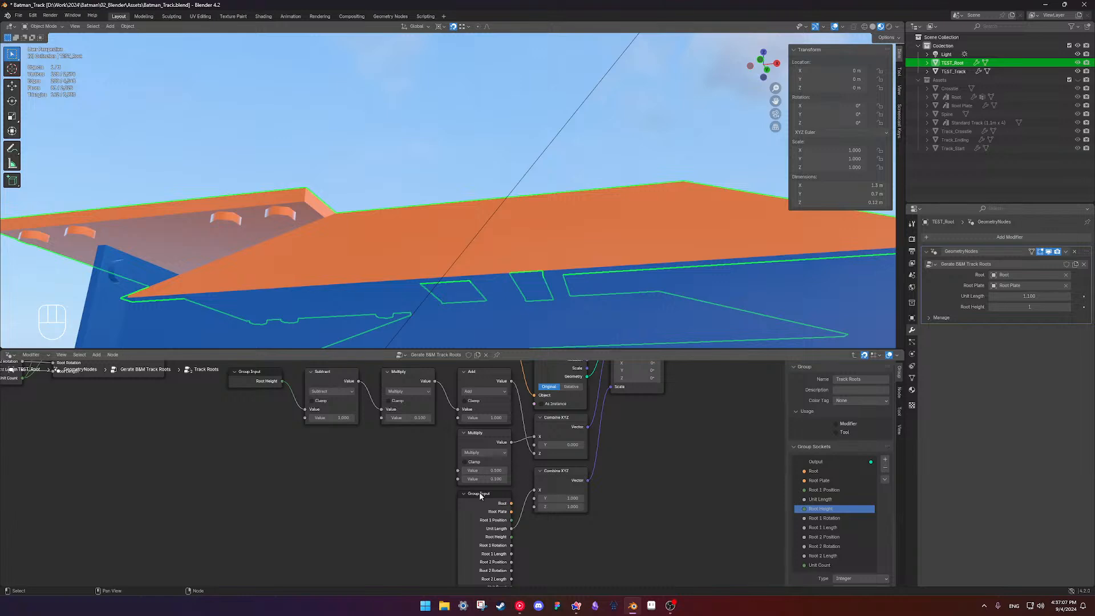
{"action": "left_click", "coordinate": [482, 478]}
{"action": "type", "text": "0.5"}
{"action": "key", "text": "Return"}
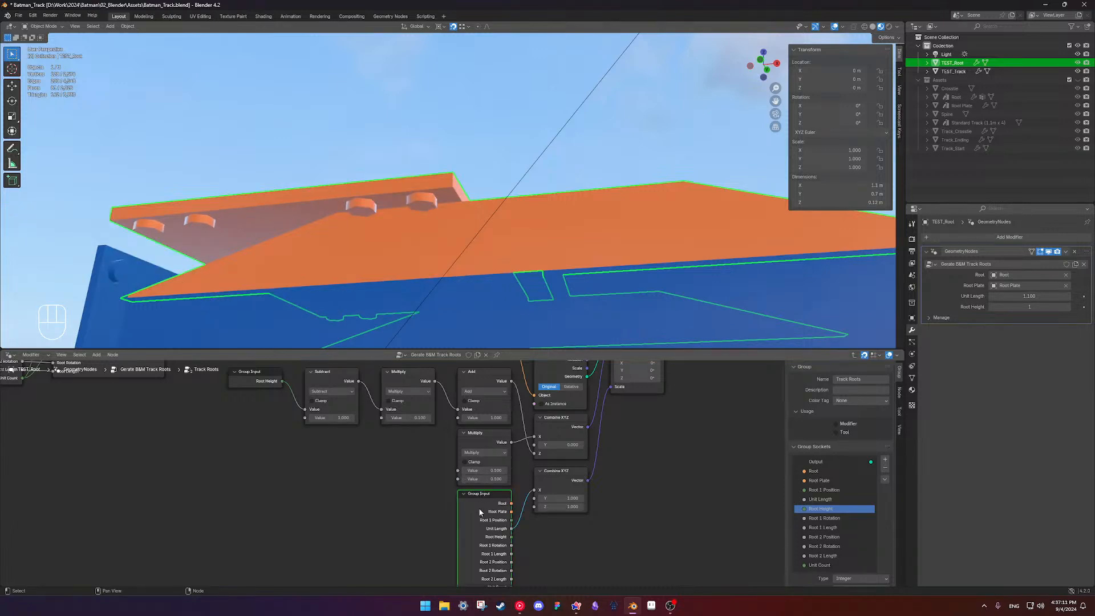
Duplicate the Unit Length Group Input, connect its Unit Length to the new Multiply node, and hide unused sockets on both Group Inputs
{"action": "key", "text": "shift+d"}
{"action": "left_click", "coordinate": [386, 469]}
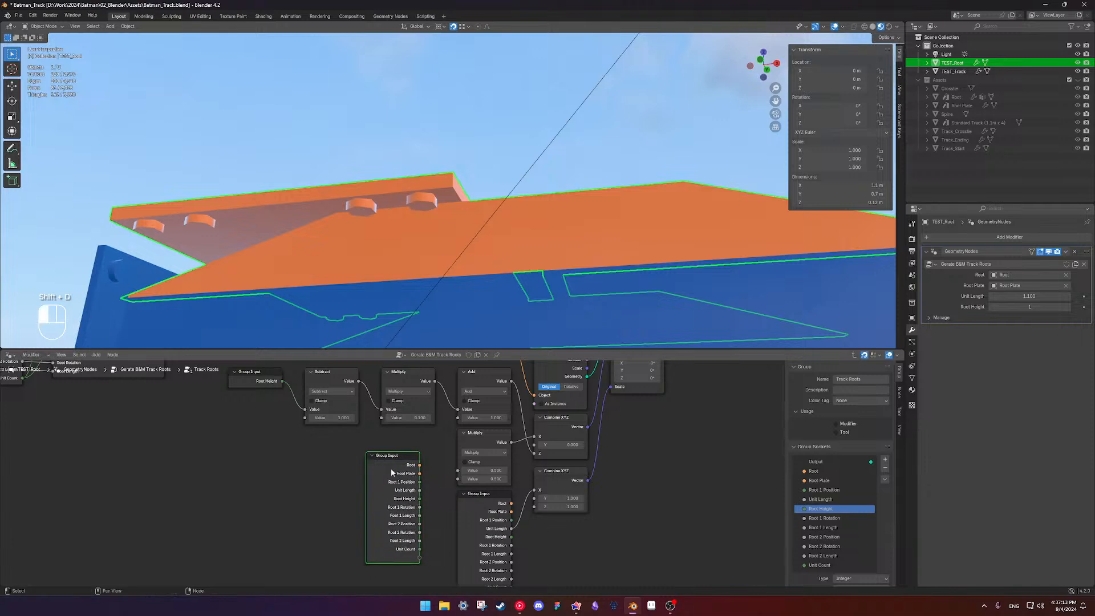
{"action": "key", "text": "ctrl+h"}
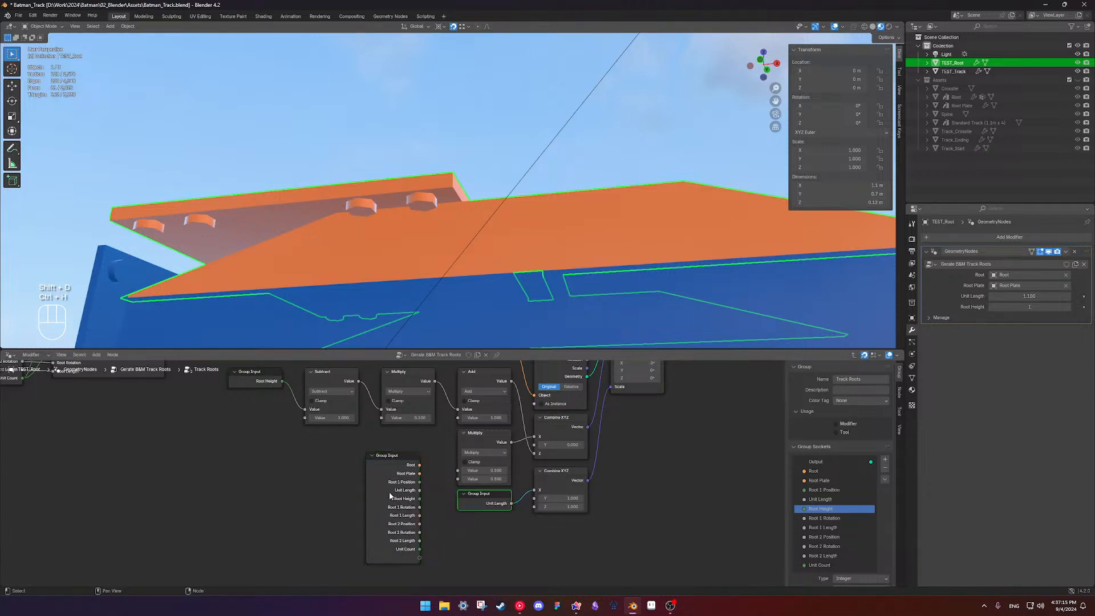
{"action": "left_click_drag", "start_coordinate": [419, 490], "coordinate": [419, 436]}
{"action": "left_click", "coordinate": [410, 460]}
{"action": "key", "text": "ctrl+h"}
Lower the modifier's Unit Length to about 1.02 and check the plate's fit on the root from several angles
{"action": "scroll", "coordinate": [448, 472], "scroll_direction": "down", "scroll_amount": 3}
{"action": "middle_click_drag", "start_coordinate": [536, 256], "coordinate": [577, 189]}
{"action": "scroll", "coordinate": [574, 224], "scroll_direction": "up", "scroll_amount": 2}
{"action": "mouse_move", "coordinate": [1019, 299]}
{"action": "left_mouse_down"}
{"action": "mouse_move", "coordinate": [1080, 296]}
{"action": "mouse_move", "coordinate": [1024, 296]}
{"action": "left_mouse_up"}
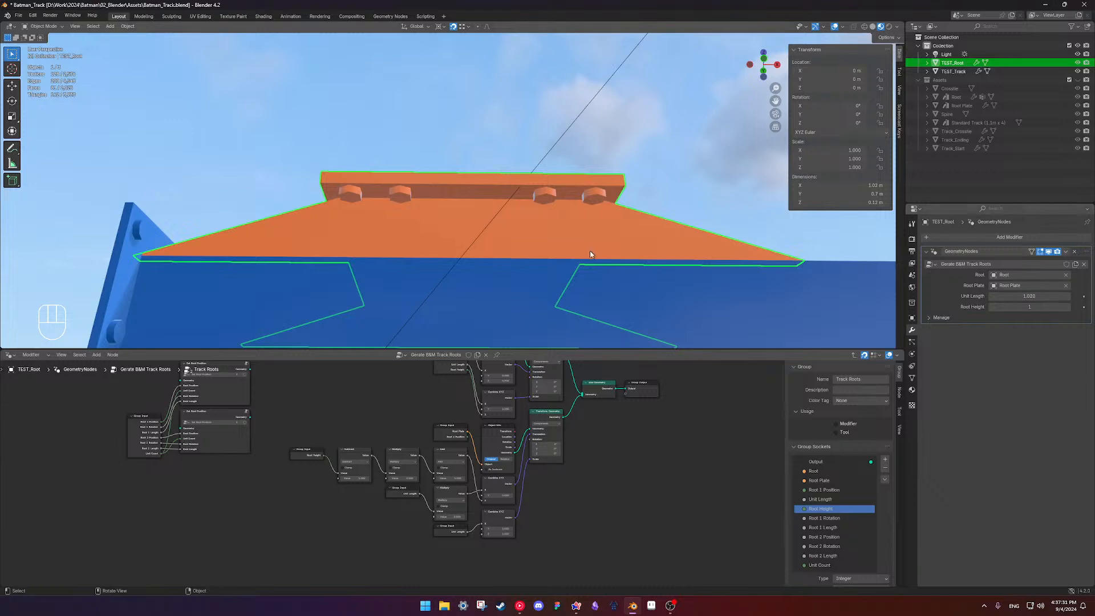
{"action": "scroll", "coordinate": [644, 263], "scroll_direction": "down", "scroll_amount": 5}
{"action": "middle_click_drag", "start_coordinate": [501, 223], "coordinate": [510, 321]}
{"action": "scroll", "coordinate": [508, 312], "scroll_direction": "up", "scroll_amount": 4}
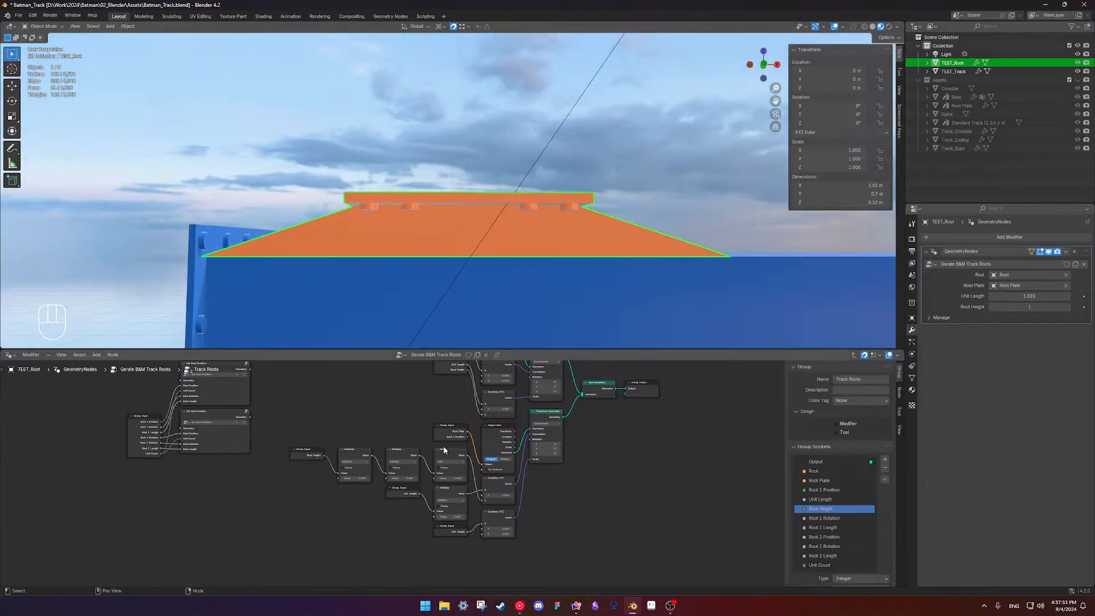
Review the root and root plate branches of the Track Roots node group
{"action": "scroll", "coordinate": [424, 461], "scroll_direction": "up", "scroll_amount": 5}
{"action": "scroll", "coordinate": [420, 474], "scroll_direction": "up", "scroll_amount": 4, "text": "shift"}
{"action": "middle_click_drag", "start_coordinate": [424, 487], "coordinate": [407, 522], "text": "shift"}
{"action": "scroll", "coordinate": [407, 484], "scroll_direction": "down", "scroll_amount": 5}
{"action": "middle_click_drag", "start_coordinate": [414, 468], "coordinate": [430, 358], "text": "shift"}
{"action": "scroll", "coordinate": [396, 451], "scroll_direction": "up", "scroll_amount": 7}
{"action": "scroll", "coordinate": [399, 430], "scroll_direction": "up", "scroll_amount": 2, "text": "shift"}
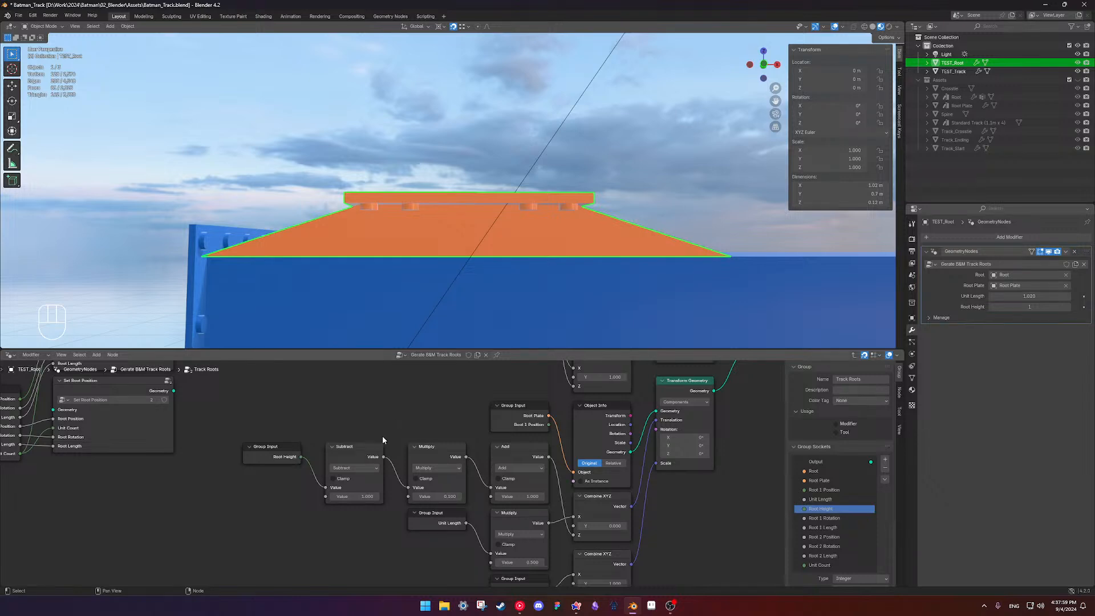
{"action": "scroll", "coordinate": [382, 435], "scroll_direction": "down", "scroll_amount": 7}
{"action": "middle_click_drag", "start_coordinate": [420, 445], "coordinate": [429, 413], "text": "shift"}
{"action": "scroll", "coordinate": [422, 462], "scroll_direction": "up", "scroll_amount": 1}
Return to the parent node group and change its Unit Length input from float to Integer
{"action": "key", "text": "Tab"}
{"action": "scroll", "coordinate": [430, 413], "scroll_direction": "up", "scroll_amount": 2}
{"action": "left_click", "coordinate": [364, 457]}
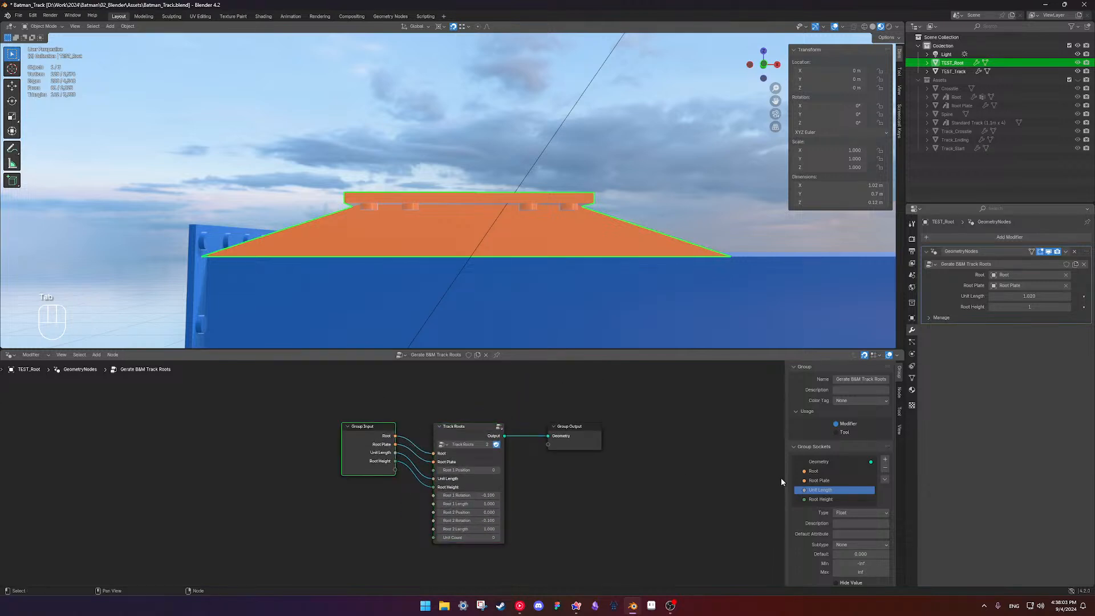
{"action": "left_click", "coordinate": [861, 512]}
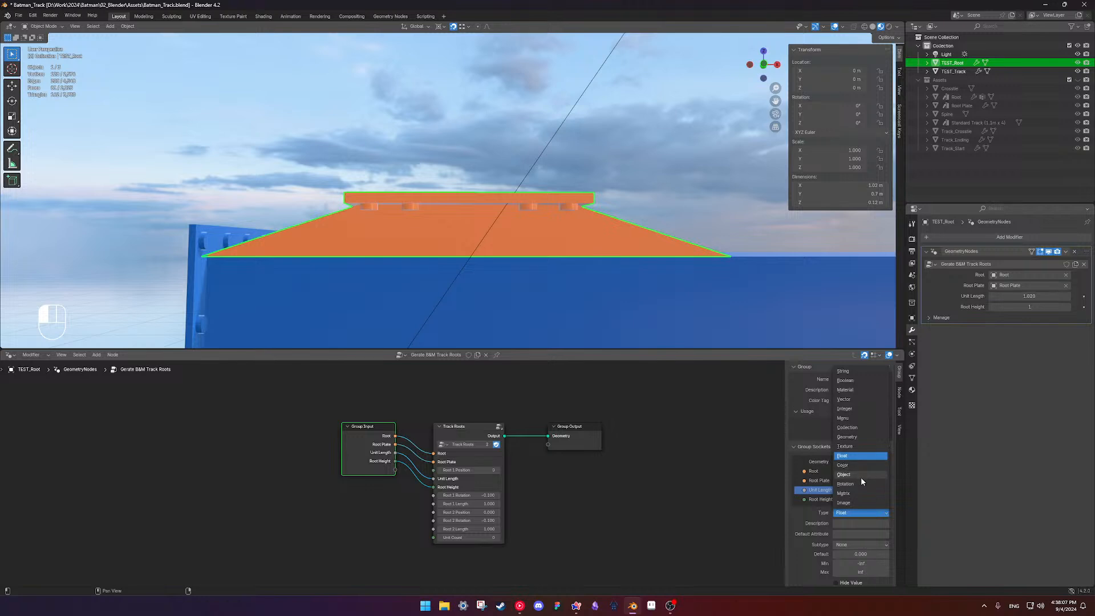
{"action": "left_click", "coordinate": [856, 408]}
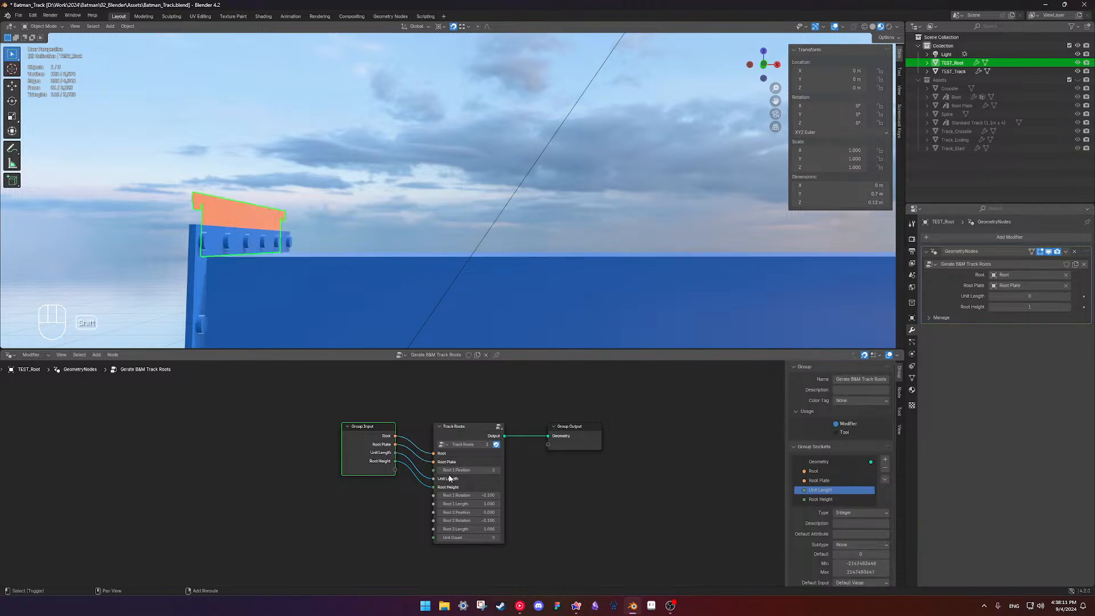
Open the Track Roots group and change its Unit Length socket type to Integer
{"action": "scroll", "coordinate": [514, 462], "scroll_direction": "up", "scroll_amount": 3}
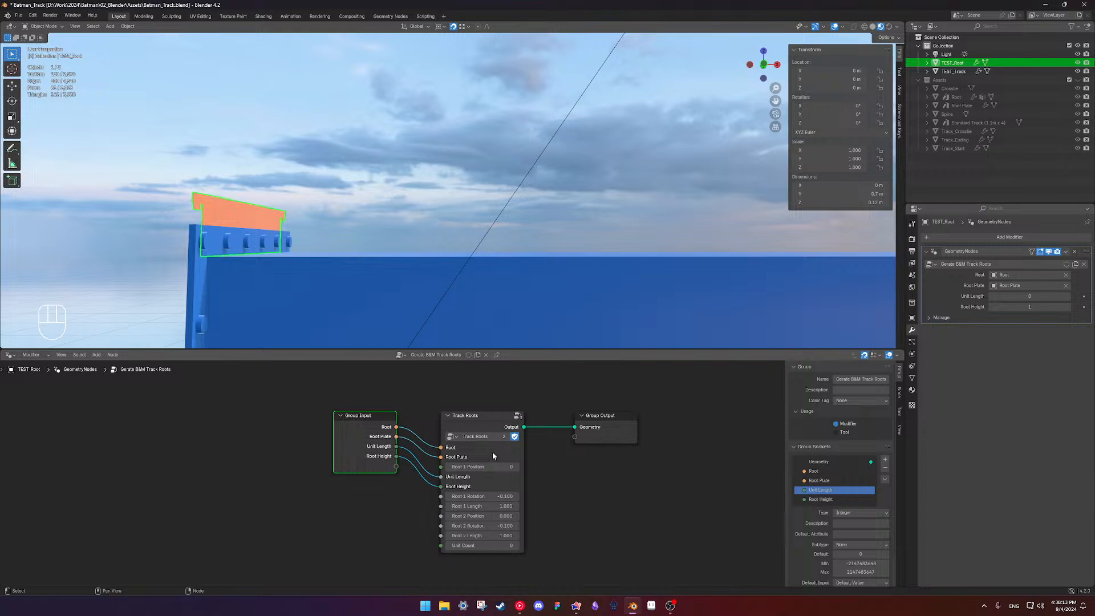
{"action": "left_click", "coordinate": [504, 483]}
{"action": "key", "text": "Tab"}
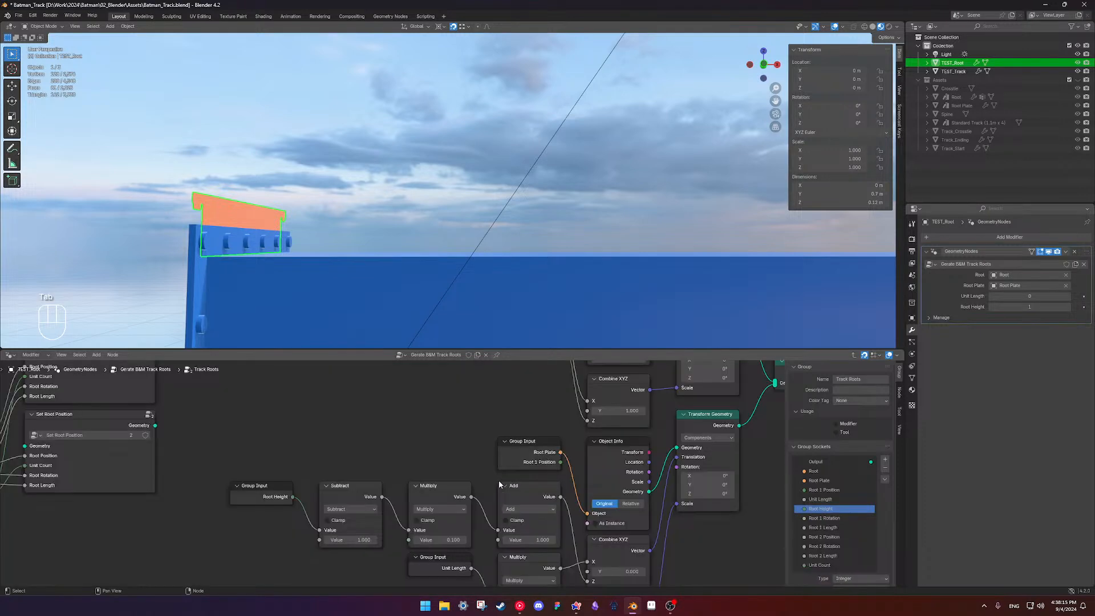
{"action": "left_click", "coordinate": [843, 500]}
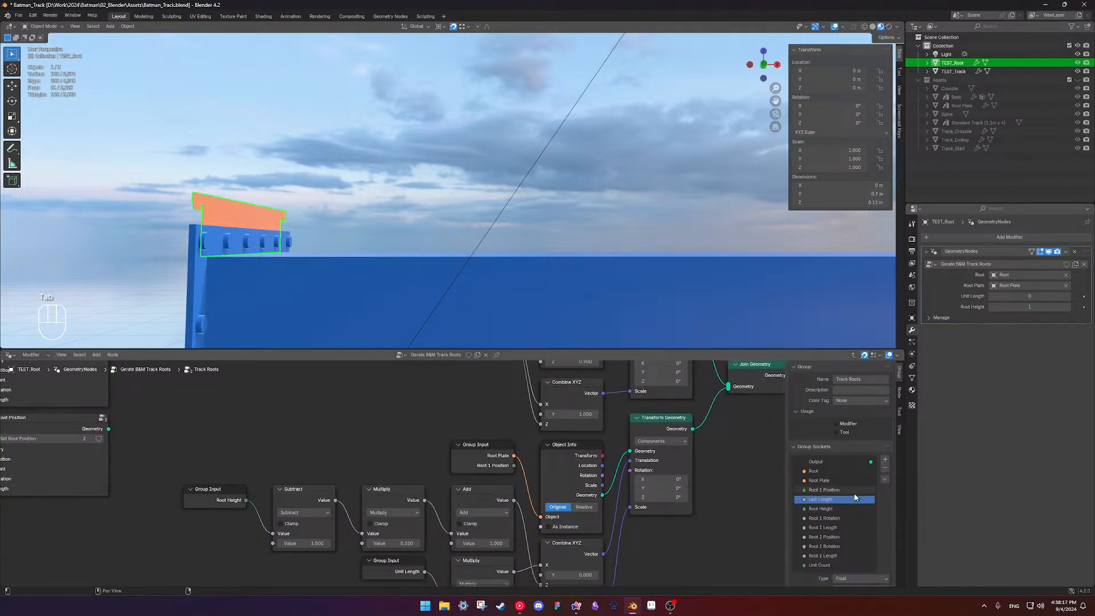
{"action": "scroll", "coordinate": [853, 544], "scroll_direction": "down", "scroll_amount": 3}
{"action": "left_click", "coordinate": [865, 509]}
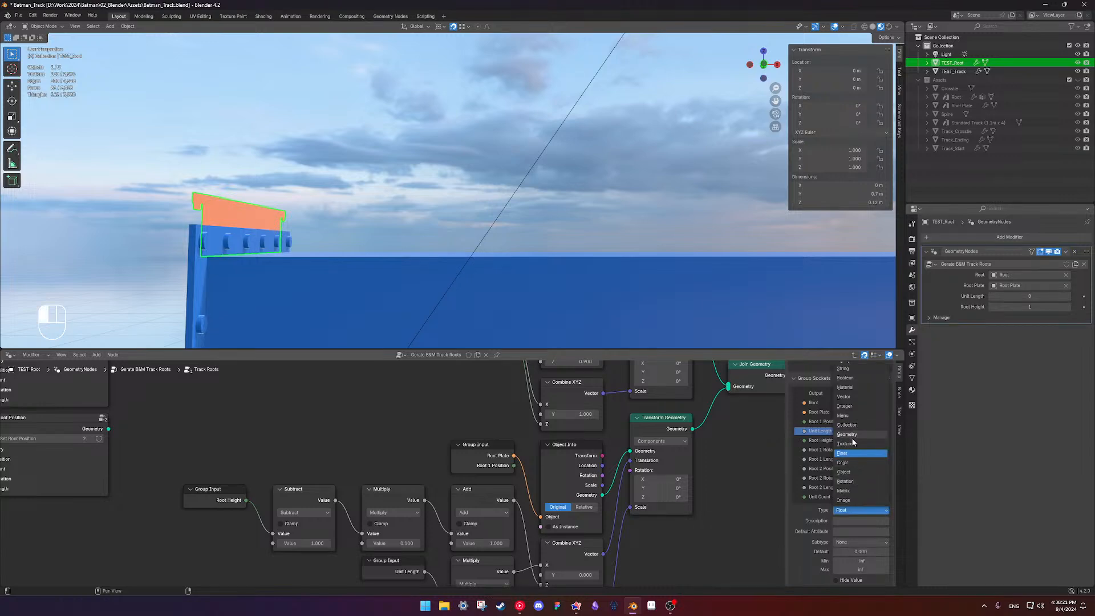
{"action": "left_click", "coordinate": [844, 406]}
Insert a duplicate Multiply node with value 0.1 between Unit Length and X of the root's scale Combine XYZ
{"action": "scroll", "coordinate": [607, 536], "scroll_direction": "down", "scroll_amount": 2}
{"action": "middle_click_drag", "start_coordinate": [483, 473], "coordinate": [381, 537]}
{"action": "left_click_drag", "start_coordinate": [411, 434], "coordinate": [326, 434]}
{"action": "left_click", "coordinate": [405, 380]}
{"action": "middle_click_drag", "start_coordinate": [405, 376], "coordinate": [421, 399]}
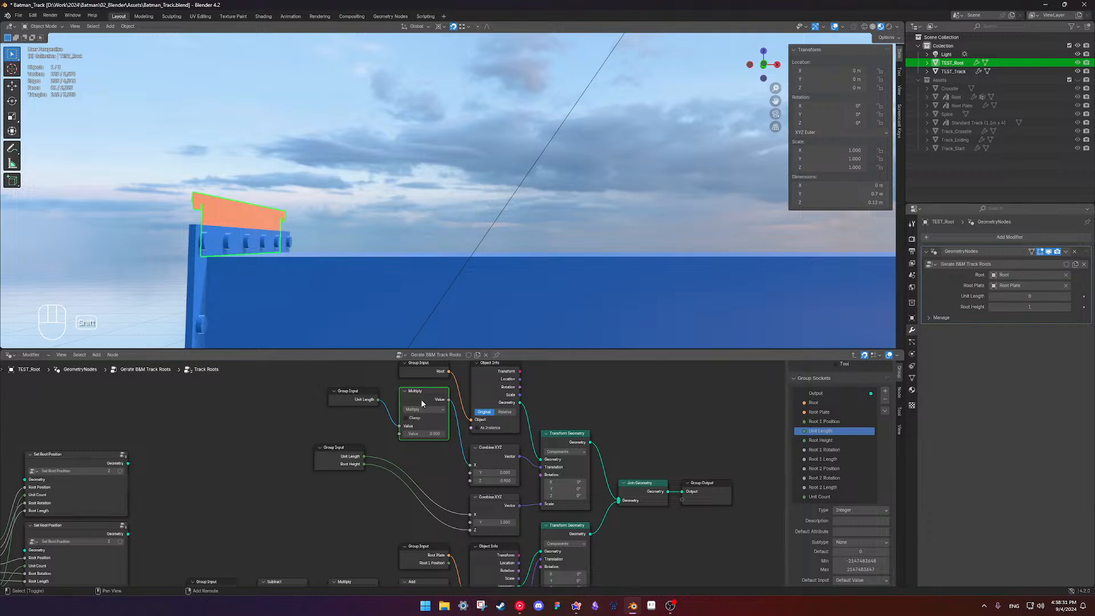
{"action": "key", "text": "shift+d"}
{"action": "left_click", "coordinate": [420, 460]}
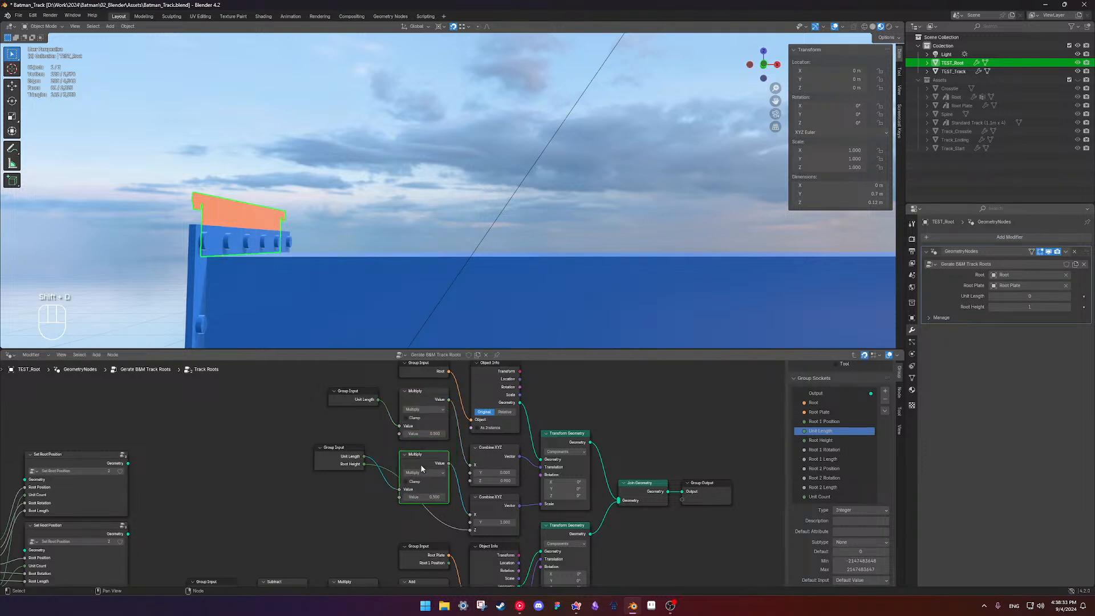
{"action": "left_click", "coordinate": [420, 496]}
{"action": "type", "text": "0.1"}
{"action": "key", "text": "Return"}
Set the modifier's Unit Length to 1 and inspect the root's size and its Multiply nodes
{"action": "left_click_drag", "start_coordinate": [1029, 296], "coordinate": [1041, 297]}
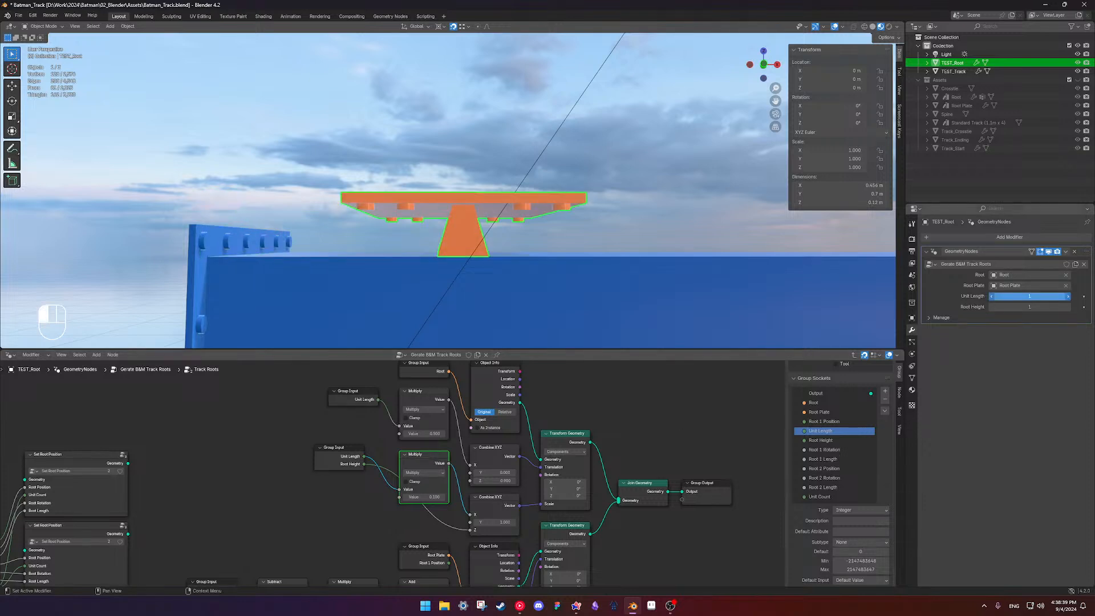
{"action": "scroll", "coordinate": [516, 248], "scroll_direction": "down", "scroll_amount": 3}
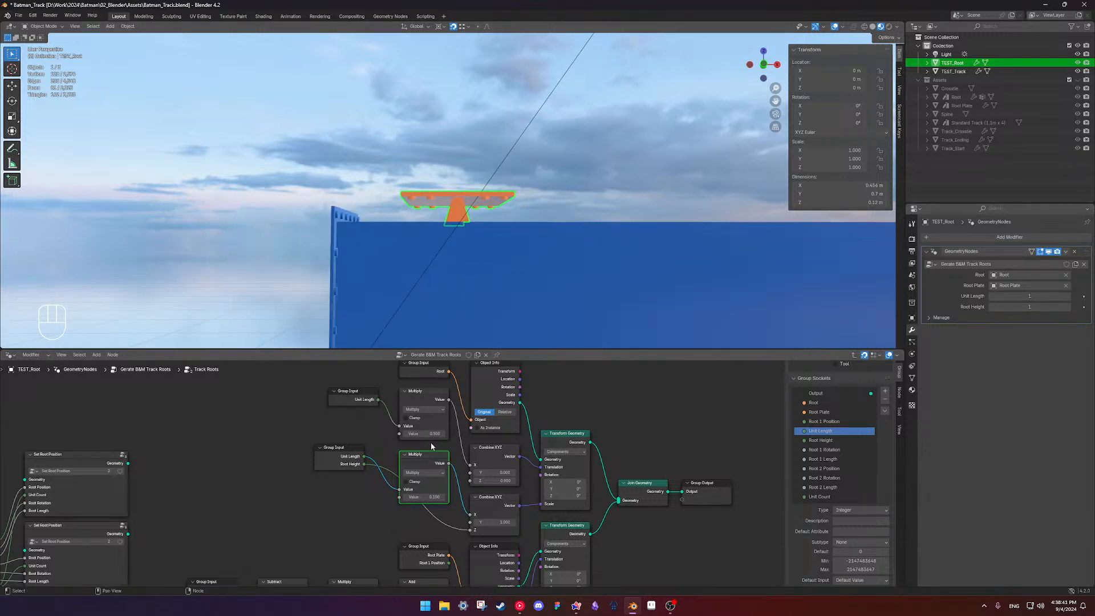
{"action": "scroll", "coordinate": [428, 485], "scroll_direction": "up", "scroll_amount": 2}
{"action": "scroll", "coordinate": [449, 488], "scroll_direction": "down", "scroll_amount": 3}
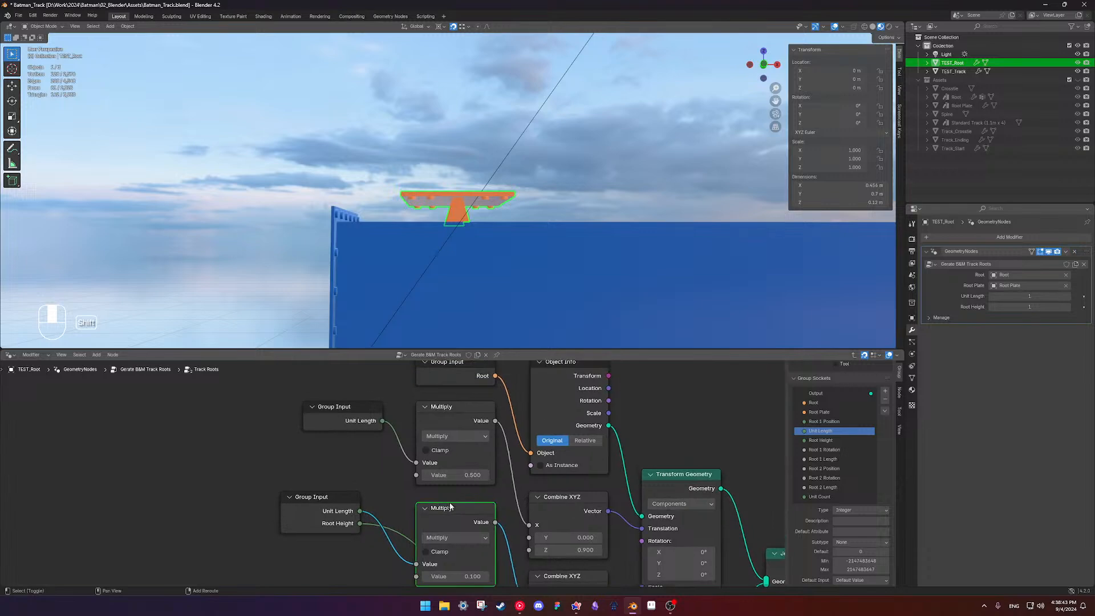
{"action": "middle_click_drag", "start_coordinate": [449, 487], "coordinate": [454, 471], "text": "shift"}
{"action": "middle_click_drag", "start_coordinate": [454, 453], "coordinate": [449, 468], "text": "shift"}
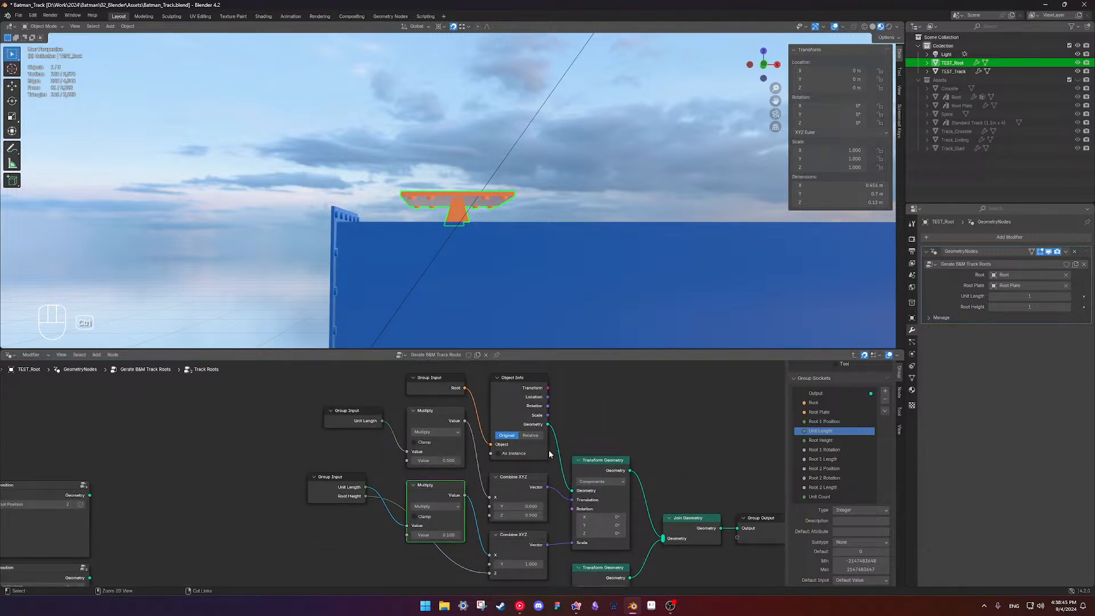
Set the root scale Multiply's second value to 1 and move it and its Group Input away from the Combine XYZ
{"action": "key", "text": "ctrl+z"}
{"action": "middle_click_drag", "start_coordinate": [557, 457], "coordinate": [582, 421]}
{"action": "left_click_drag", "start_coordinate": [460, 499], "coordinate": [506, 499]}
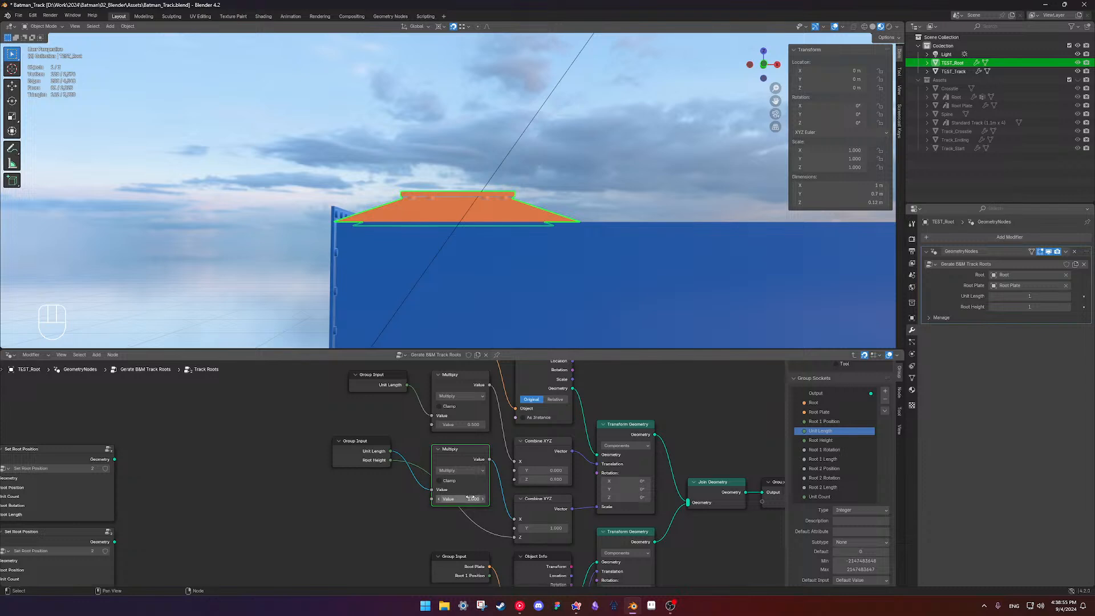
{"action": "left_click_drag", "start_coordinate": [379, 445], "coordinate": [271, 445]}
{"action": "left_click_drag", "start_coordinate": [436, 454], "coordinate": [311, 437]}
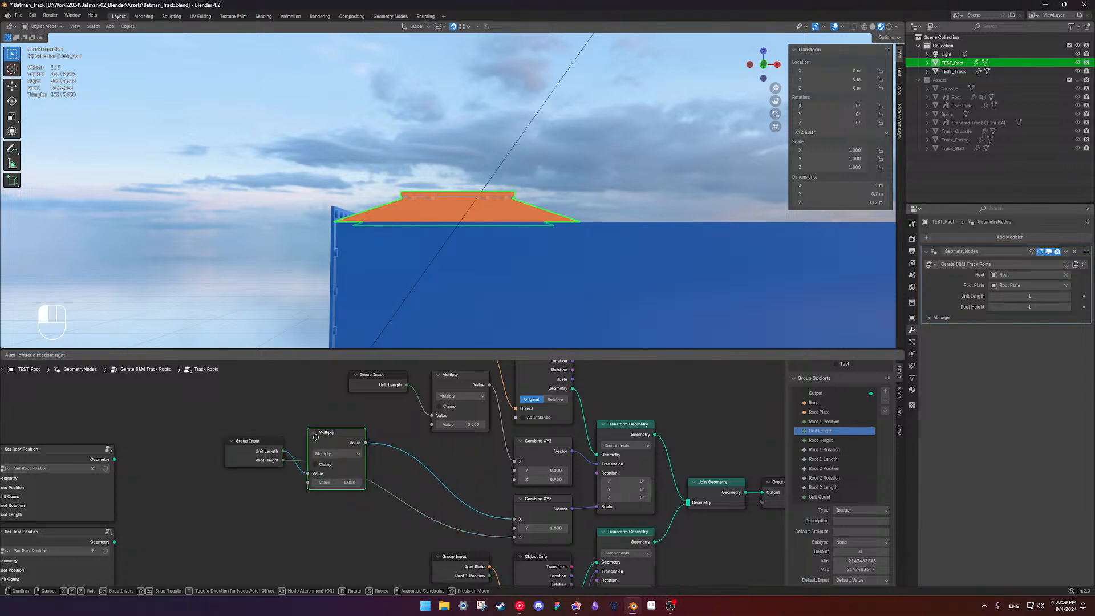
Duplicate the Multiply as an Add node of 1 feeding scale X, and set the Multiply's value to 0.1
{"action": "key", "text": "shift+d"}
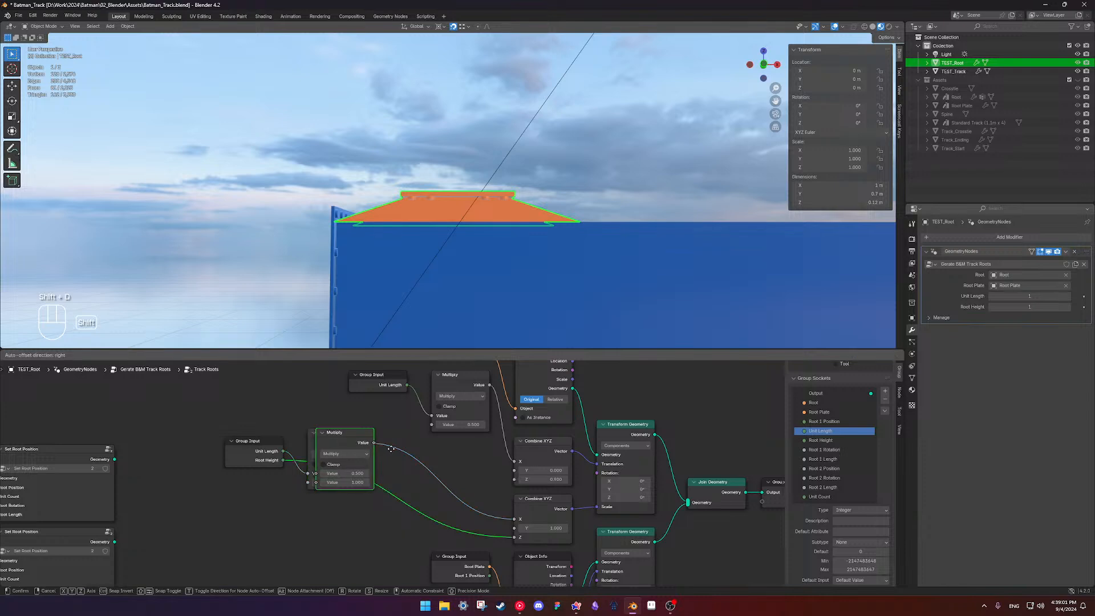
{"action": "left_click", "coordinate": [434, 486]}
{"action": "left_click", "coordinate": [430, 471]}
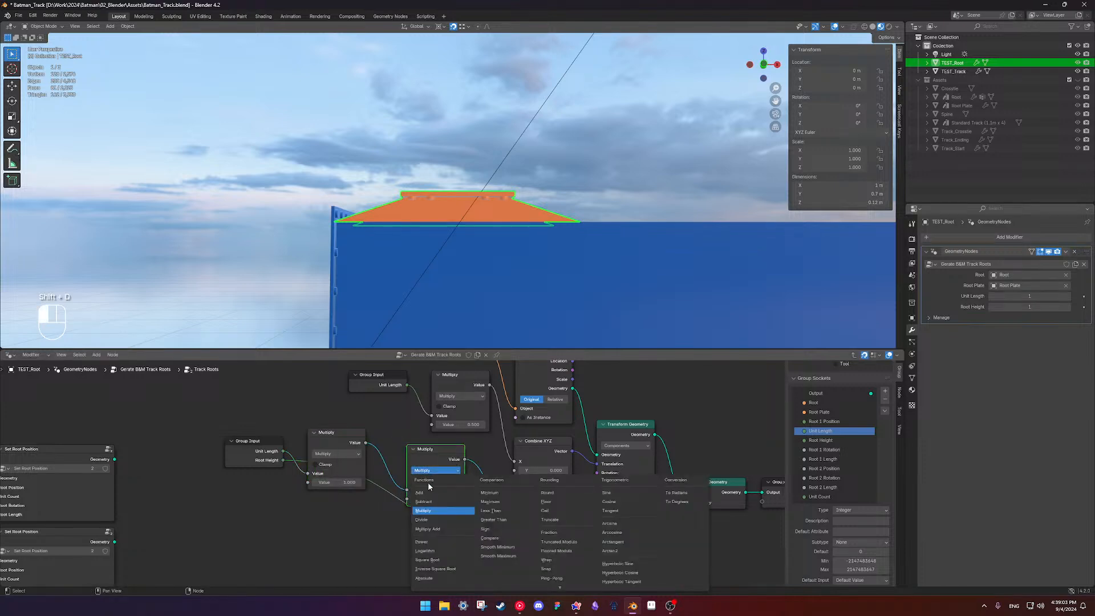
{"action": "left_click", "coordinate": [432, 482]}
{"action": "double_click", "coordinate": [446, 498]}
{"action": "double_click", "coordinate": [336, 482]}
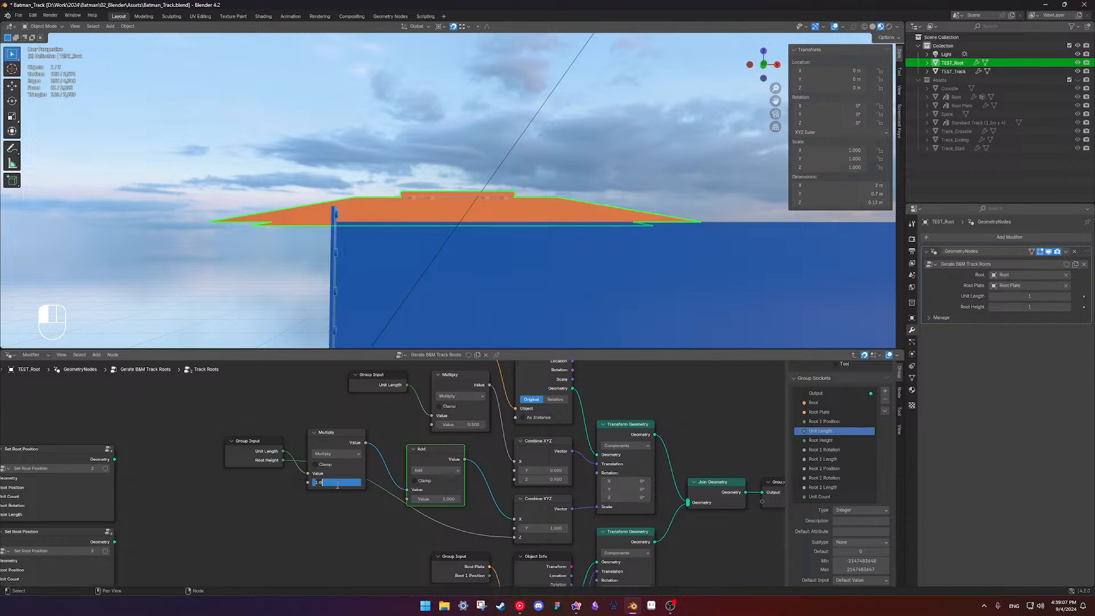
{"action": "type", "text": ".1"}
{"action": "key", "text": "Return"}
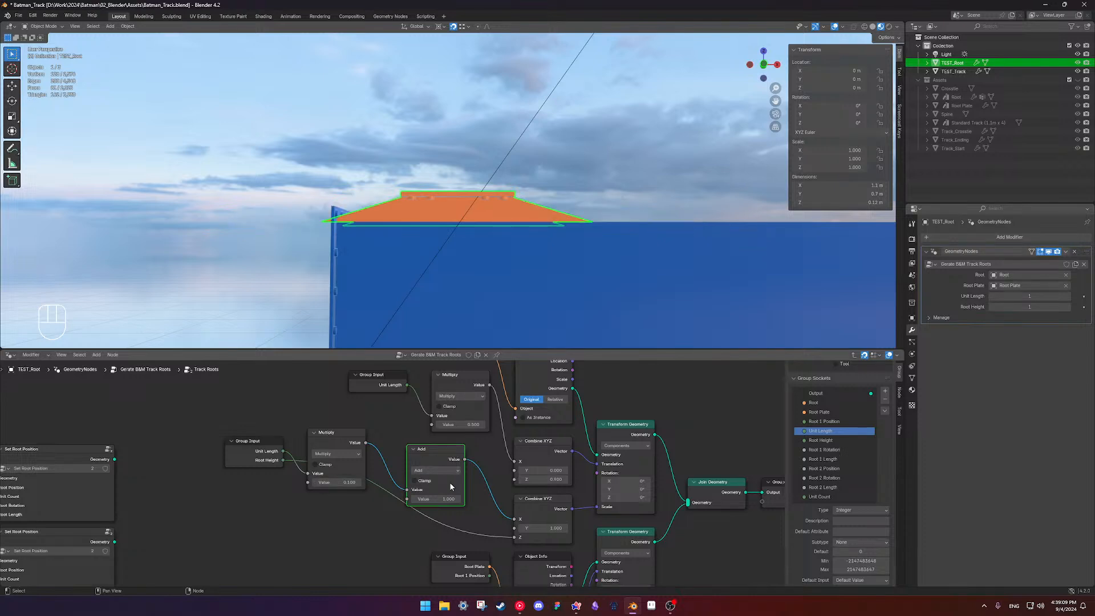
Test the root's scaling by raising the modifier's Unit Length and returning it to 1
{"action": "left_click", "coordinate": [472, 488]}
{"action": "scroll", "coordinate": [515, 269], "scroll_direction": "up", "scroll_amount": 2}
{"action": "scroll", "coordinate": [515, 268], "scroll_direction": "down", "scroll_amount": 2}
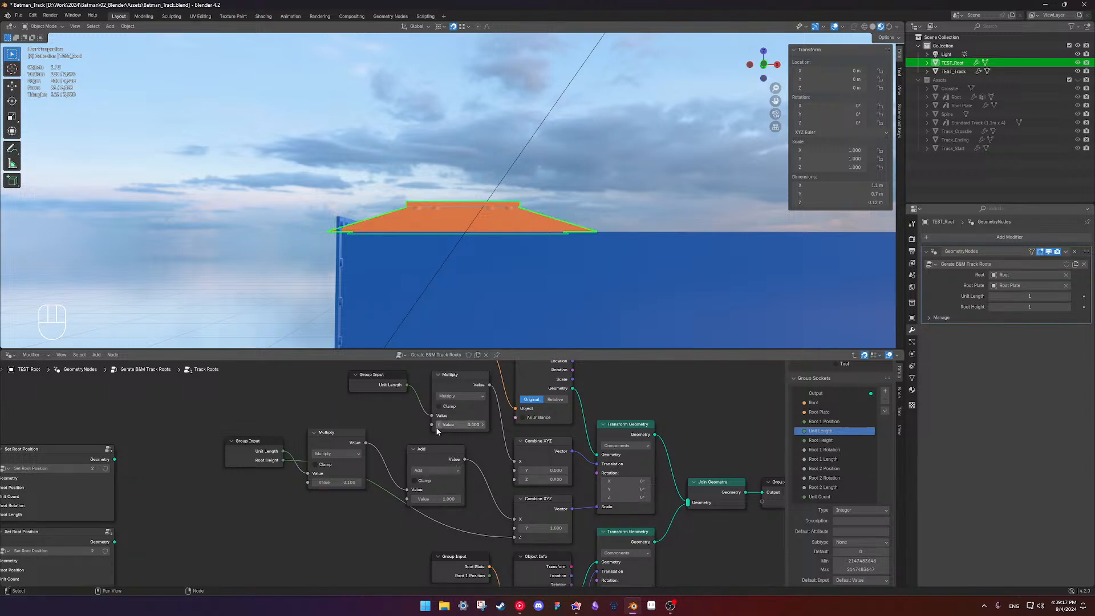
{"action": "left_click", "coordinate": [1068, 296]}
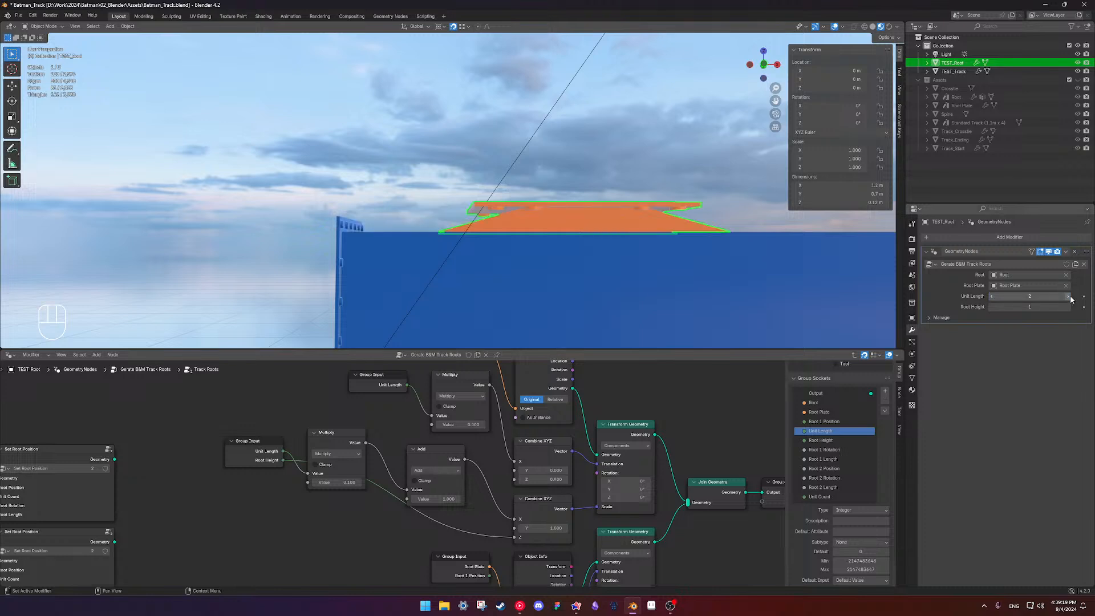
{"action": "left_click", "coordinate": [991, 296]}
{"action": "scroll", "coordinate": [502, 310], "scroll_direction": "up", "scroll_amount": 2}
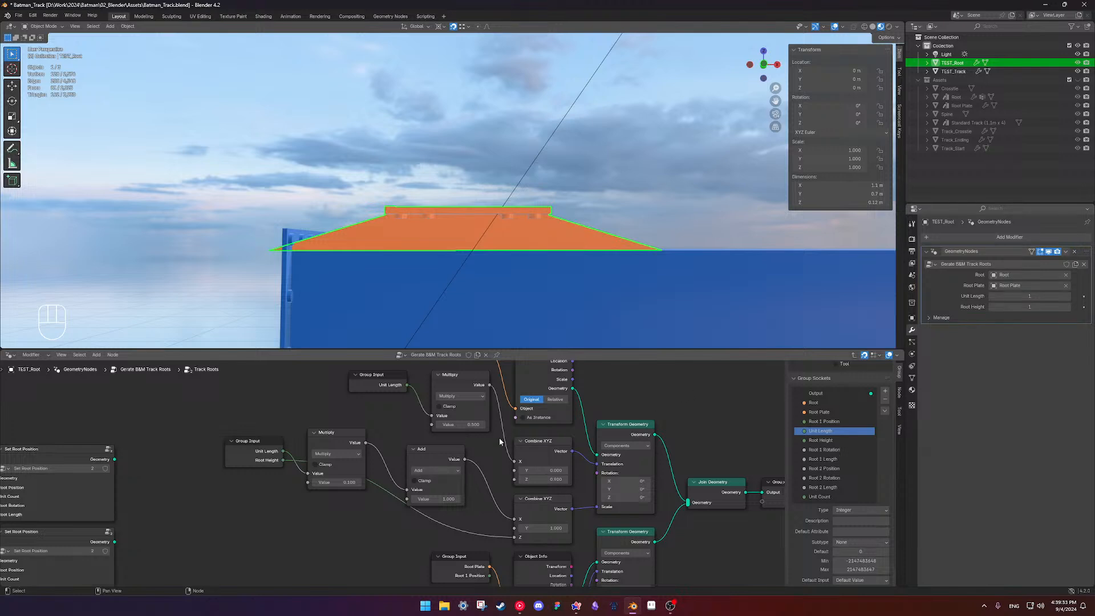
Try a second value of 0 on the Add node feeding the root's X scale
{"action": "left_click", "coordinate": [352, 443]}
{"action": "mouse_move", "coordinate": [365, 446]}
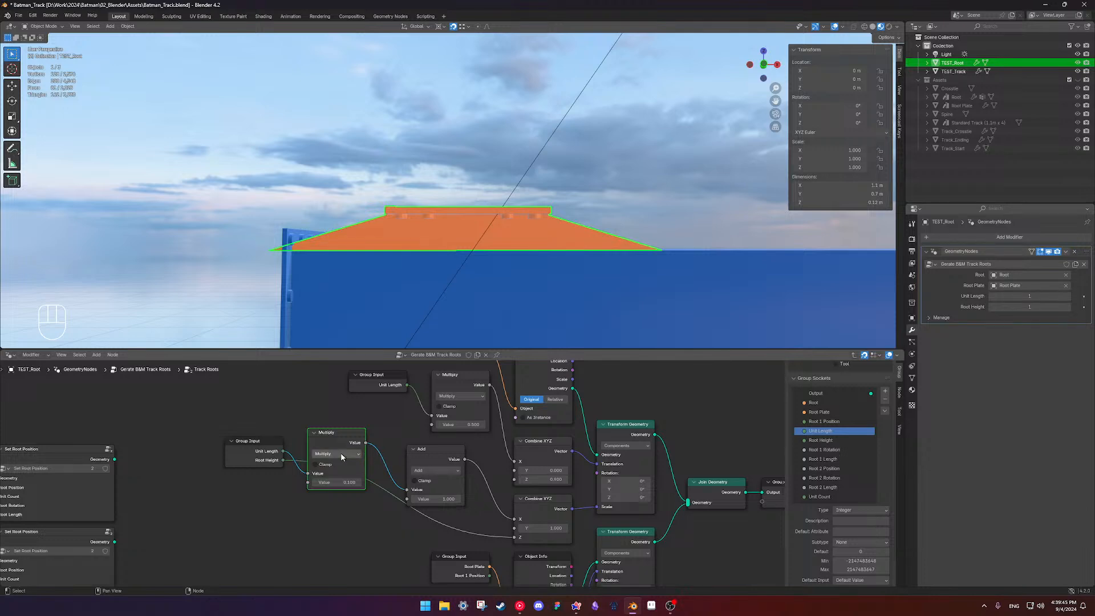
{"action": "left_click", "coordinate": [451, 463]}
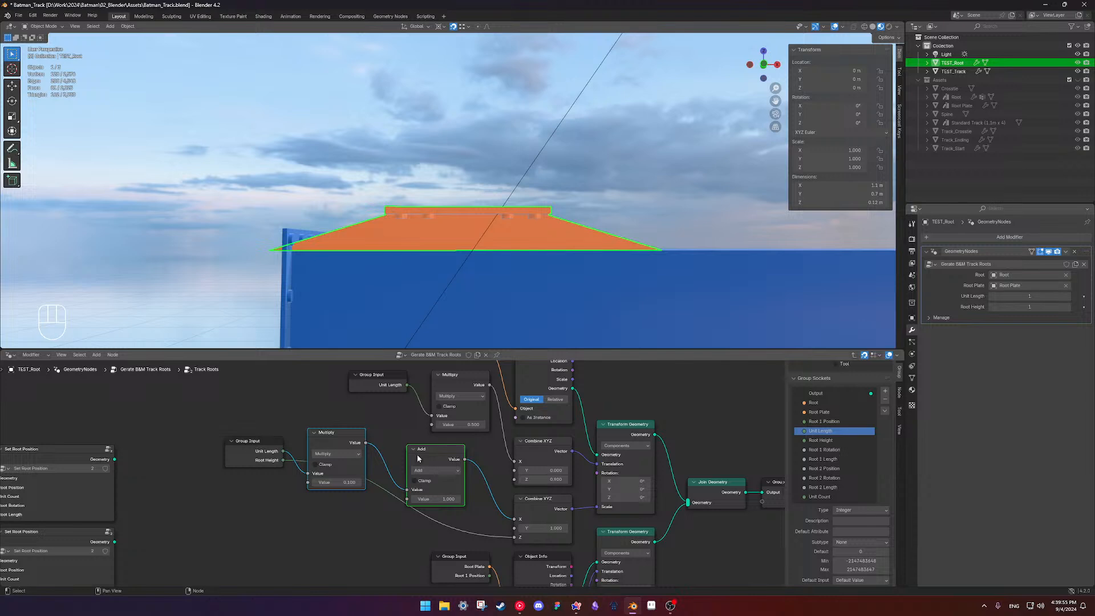
{"action": "left_click_drag", "start_coordinate": [436, 503], "coordinate": [402, 500]}
{"action": "left_click", "coordinate": [436, 499]}
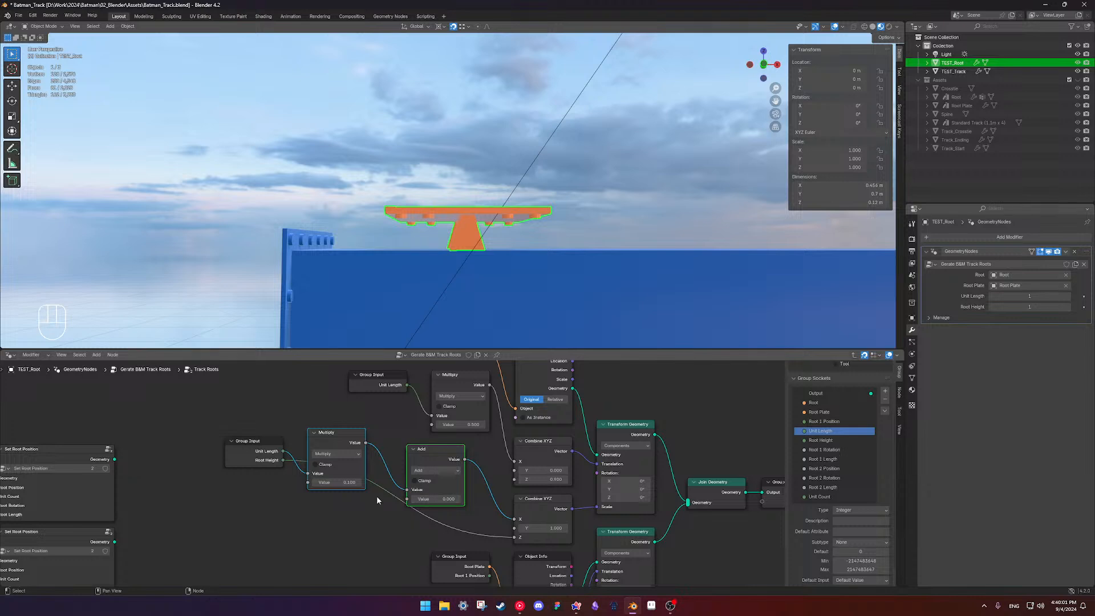
Set the Add node's second value back to 1
{"action": "double_click", "coordinate": [348, 482]}
{"action": "key", "text": "Return"}
{"action": "double_click", "coordinate": [430, 499]}
{"action": "type", "text": "1"}
{"action": "key", "text": "Return"}
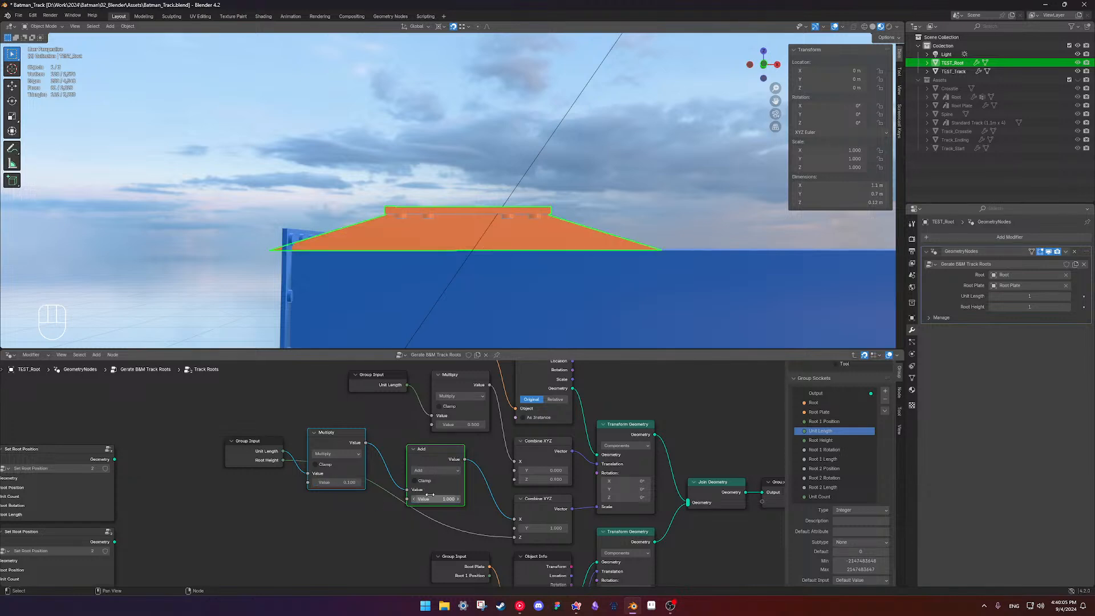
Try higher second values on the root scale Multiply, ending at 1, and inspect the stretched root
{"action": "left_click_drag", "start_coordinate": [340, 485], "coordinate": [394, 486]}
{"action": "left_click", "coordinate": [344, 483]}
{"action": "type", "text": "0.4"}
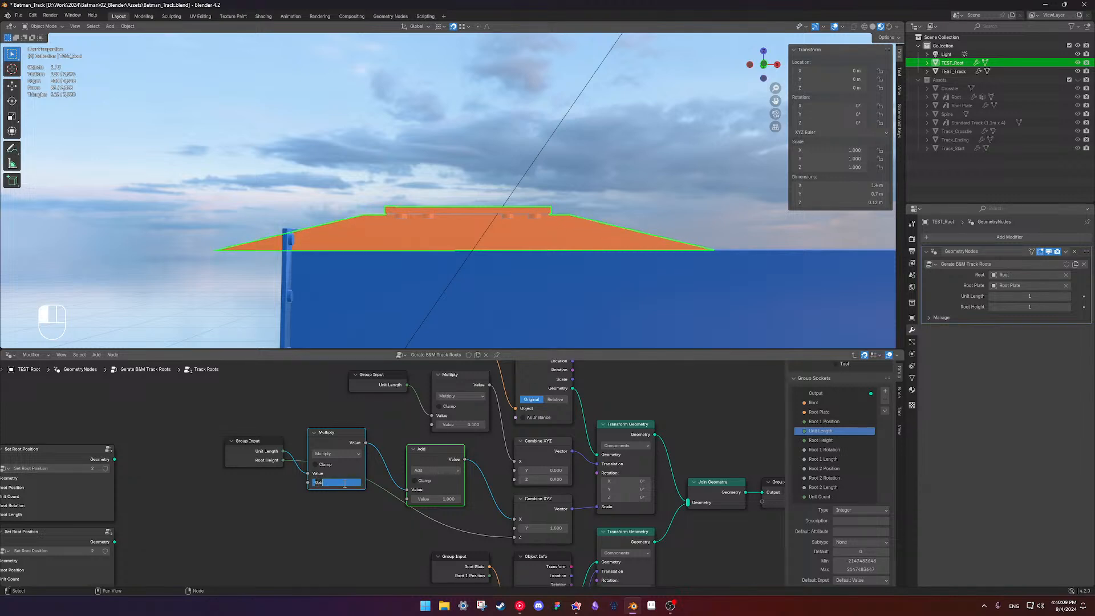
{"action": "key", "text": "Return"}
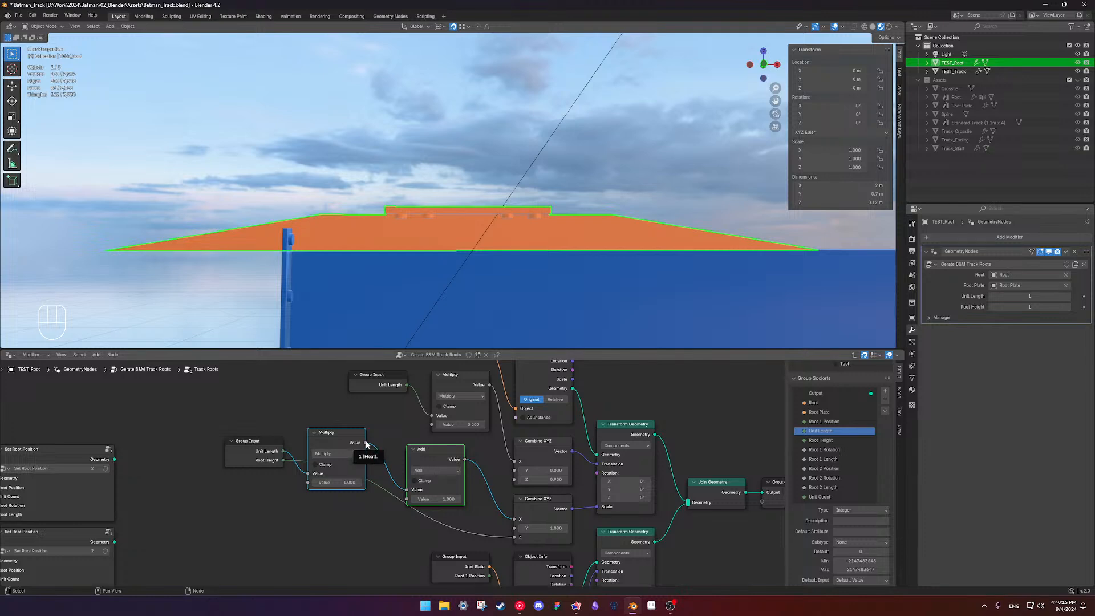
{"action": "middle_click_drag", "start_coordinate": [460, 323], "coordinate": [488, 304]}
{"action": "scroll", "coordinate": [504, 426], "scroll_direction": "up", "scroll_amount": 2}
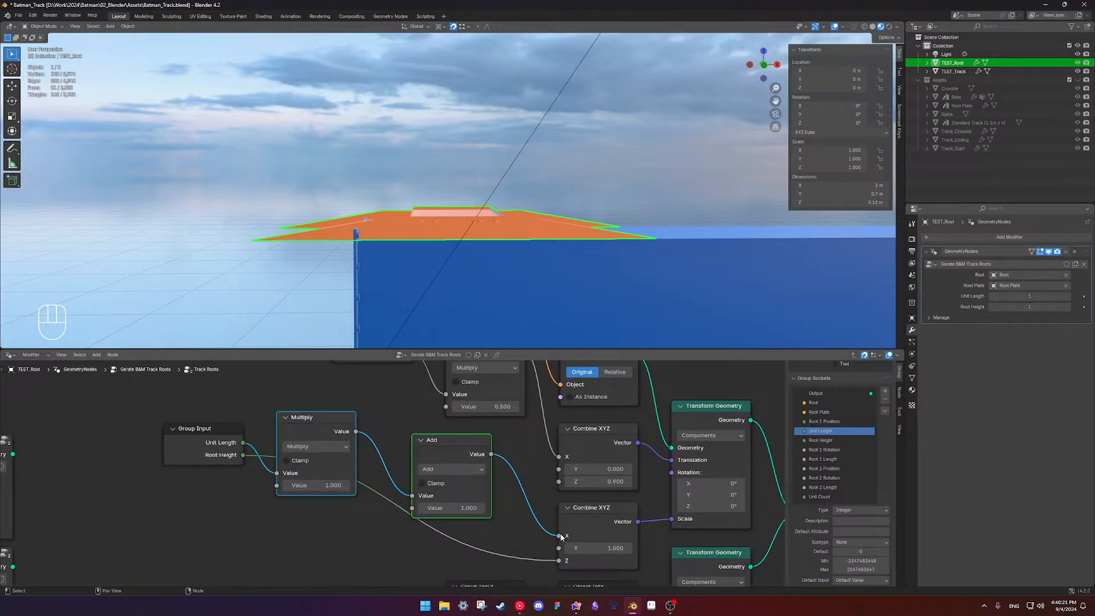
{"action": "mouse_move", "coordinate": [444, 508]}
Undo the Multiply and Add experiments on the root's X scale and the switch of Unit Length to Integer
{"action": "key", "text": "ctrl+z"}
{"action": "key", "text": "ctrl+z"}
{"action": "key", "text": "ctrl+z"}
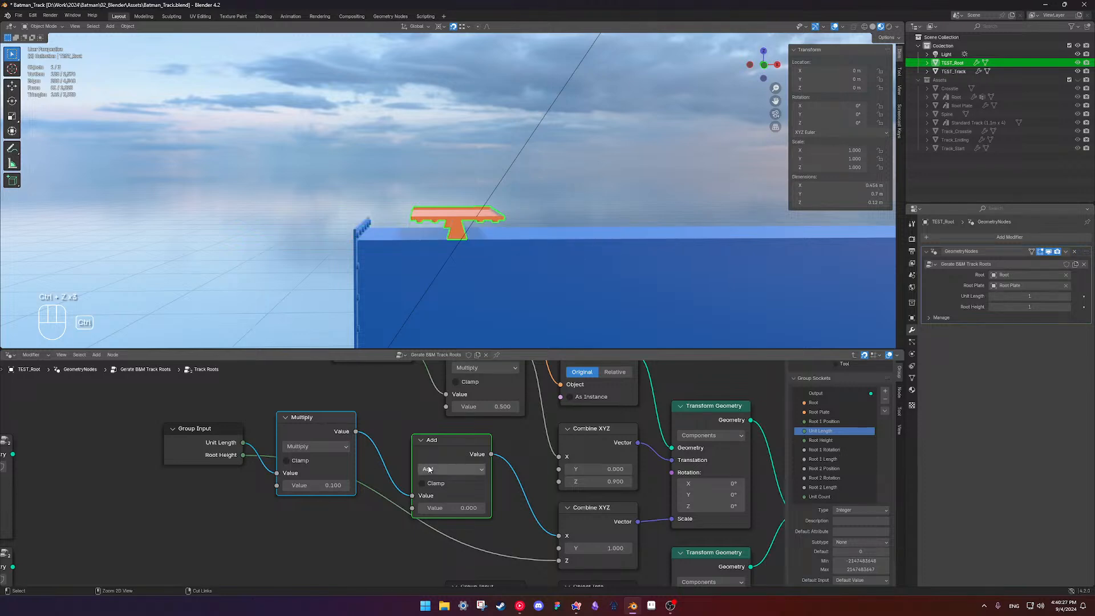
{"action": "key", "text": "ctrl+z"}
{"action": "key", "text": "ctrl+z"}
{"action": "key", "text": "ctrl+z"}
{"action": "key", "text": "ctrl+z"}
{"action": "key", "text": "ctrl+z"}
{"action": "key", "text": "ctrl+z"}
{"action": "key", "text": "ctrl+z"}
{"action": "key", "text": "ctrl+z"}
{"action": "key", "text": "ctrl+z"}
{"action": "key", "text": "ctrl+z"}
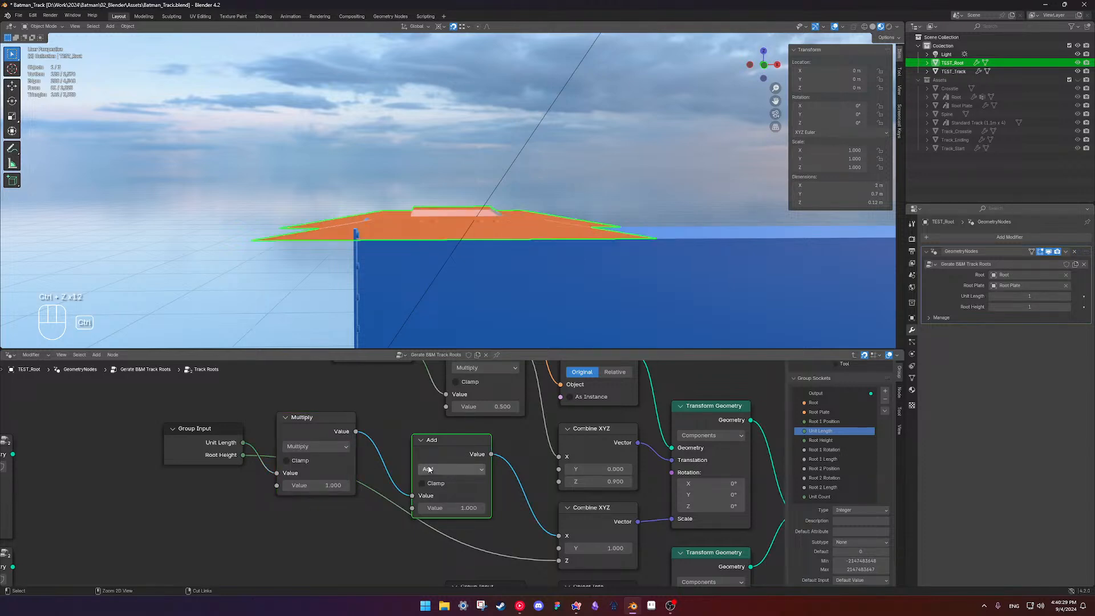
{"action": "key", "text": "ctrl+z"}
{"action": "key", "text": "ctrl+z"}
{"action": "key", "text": "ctrl+z"}
{"action": "key", "text": "ctrl+z"}
{"action": "key", "text": "ctrl+z"}
{"action": "key", "text": "ctrl+z"}
{"action": "key", "text": "ctrl+z"}
{"action": "key", "text": "ctrl+z"}
{"action": "key", "text": "ctrl+z"}
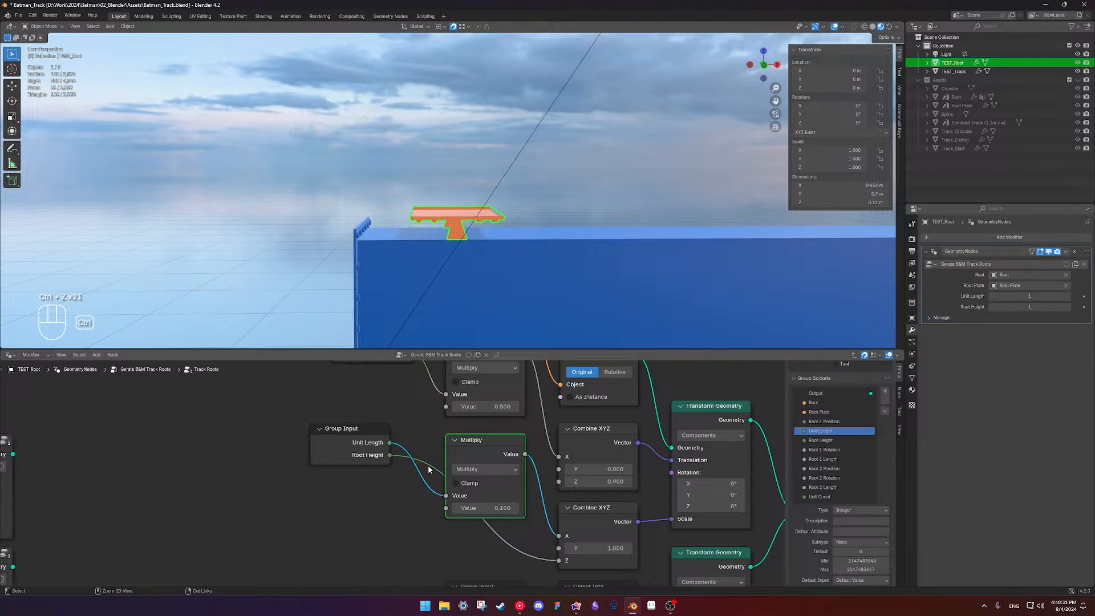
{"action": "key", "text": "ctrl+z"}
{"action": "key", "text": "ctrl+z"}
{"action": "key", "text": "ctrl+z"}
{"action": "key", "text": "ctrl+z"}
{"action": "key", "text": "ctrl+z"}
{"action": "key", "text": "ctrl+z"}
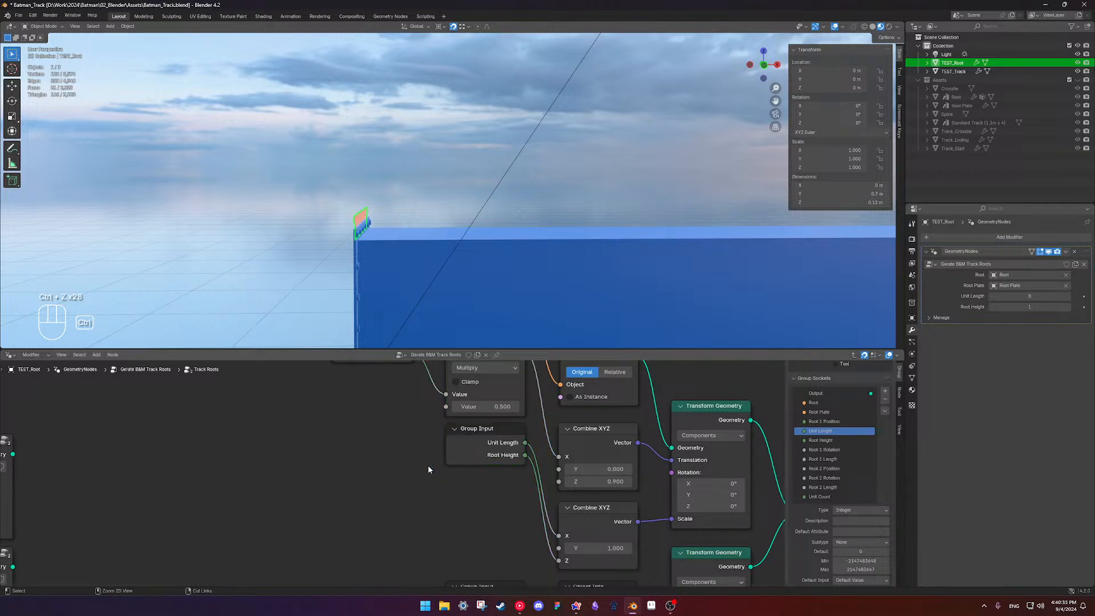
{"action": "key", "text": "ctrl+z"}
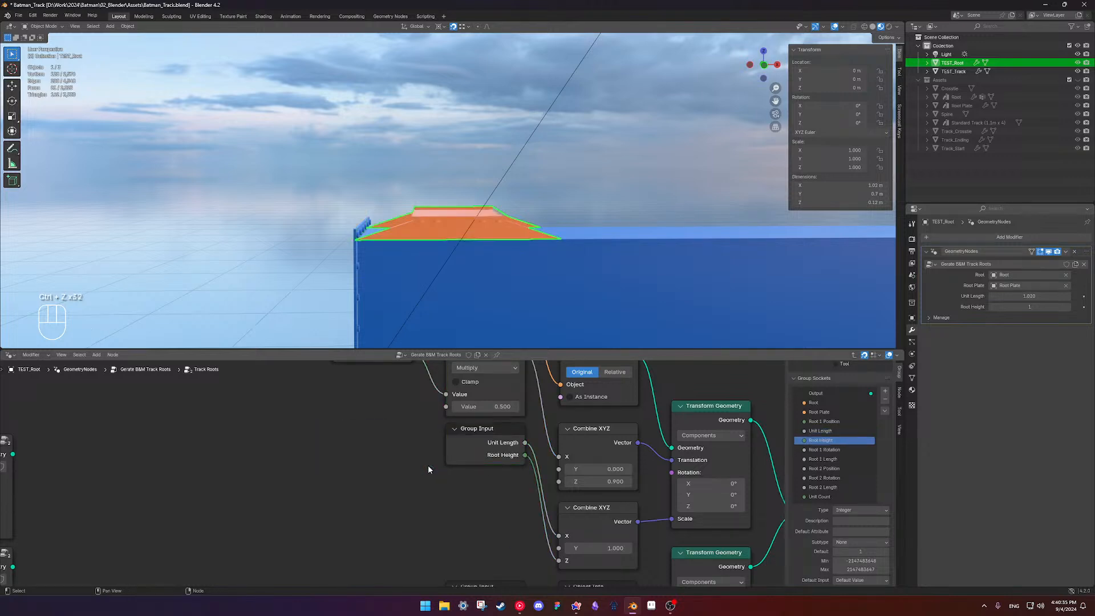
Leave the Track Roots group and return to its parent node group
{"action": "scroll", "coordinate": [428, 464], "scroll_direction": "down", "scroll_amount": 3}
{"action": "key", "text": "Tab"}
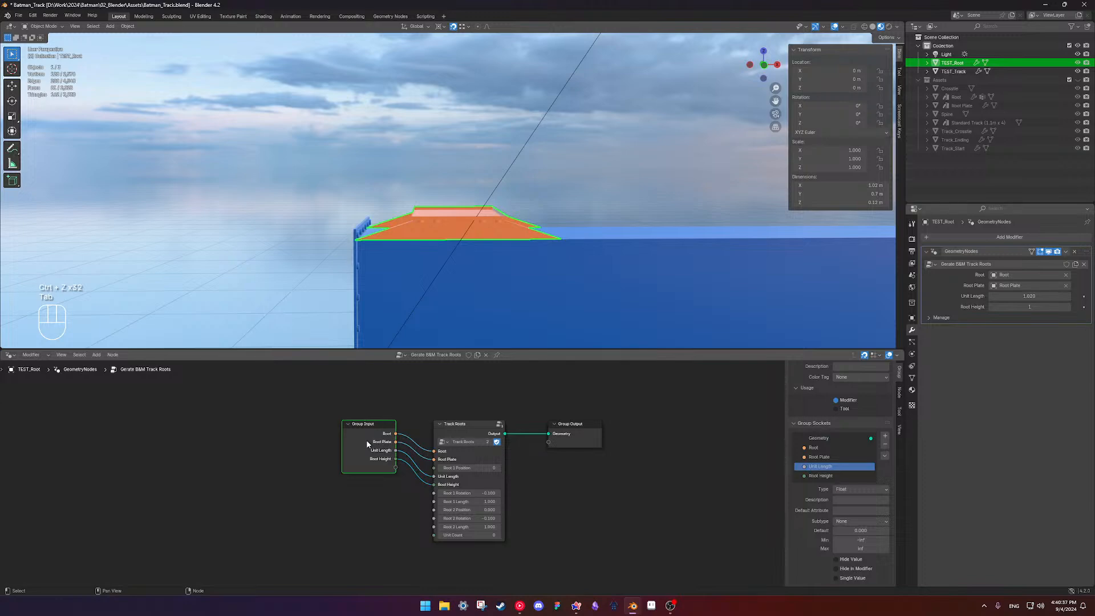
Select the TEST_Track object so that its Generate B&M Track node group is available for editing
{"action": "scroll", "coordinate": [462, 283], "scroll_direction": "down", "scroll_amount": 3}
{"action": "middle_click_drag", "start_coordinate": [462, 283], "coordinate": [490, 263]}
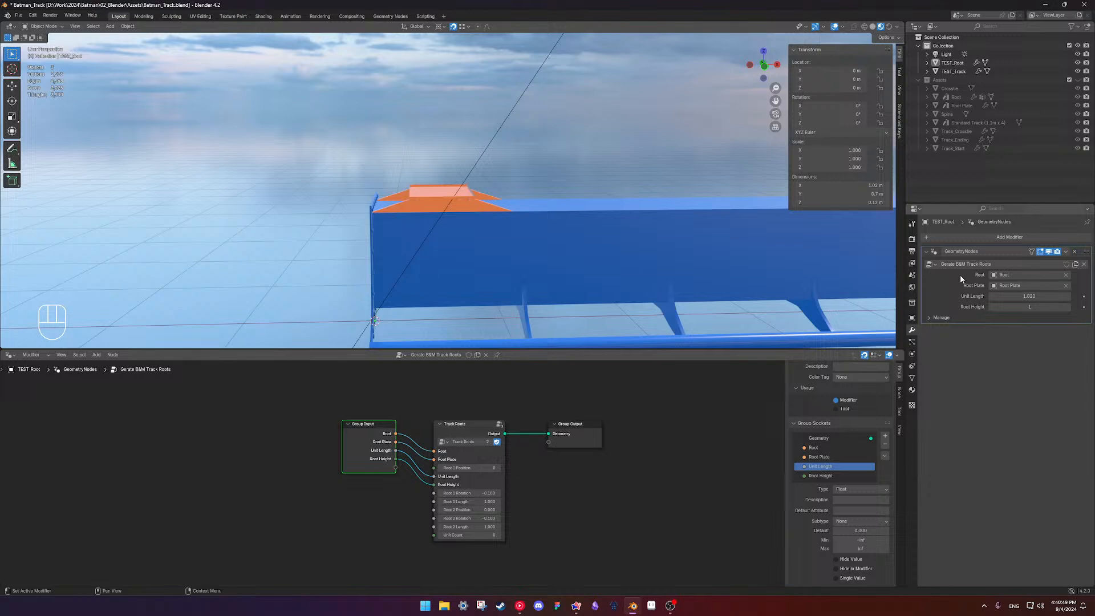
{"action": "middle_click_drag", "start_coordinate": [513, 313], "coordinate": [453, 267]}
{"action": "middle_click_drag", "start_coordinate": [453, 266], "coordinate": [416, 238]}
{"action": "left_click", "coordinate": [416, 238]}
Remove the Set Material node from the Generate B&M Track tree, keeping Join Geometry linked to Realize Instances
{"action": "middle_click_drag", "start_coordinate": [533, 478], "coordinate": [527, 389], "text": "shift"}
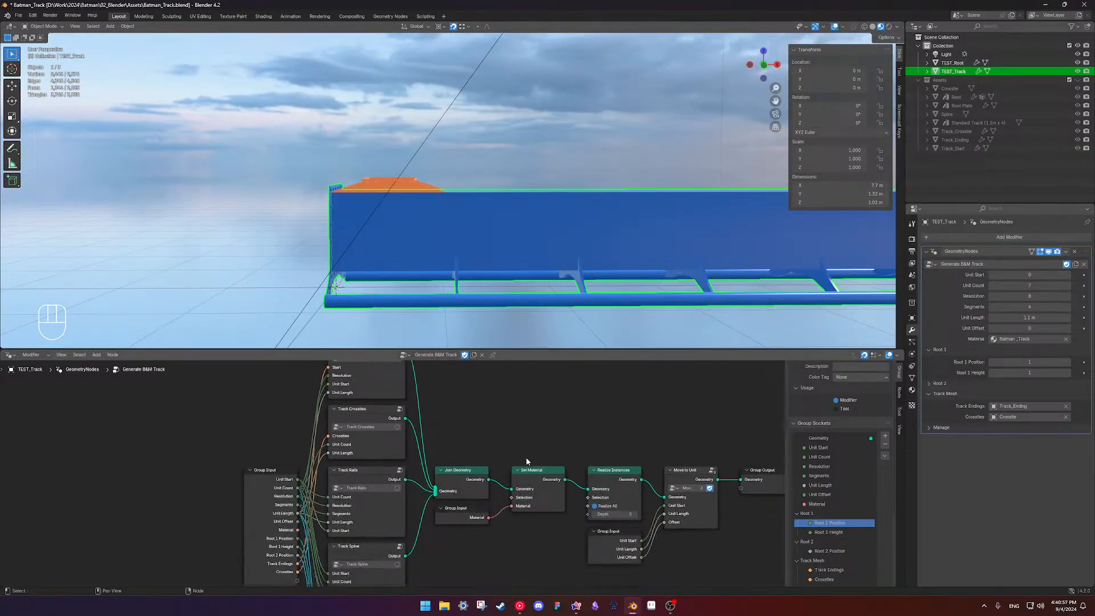
{"action": "scroll", "coordinate": [511, 482], "scroll_direction": "down", "scroll_amount": 1}
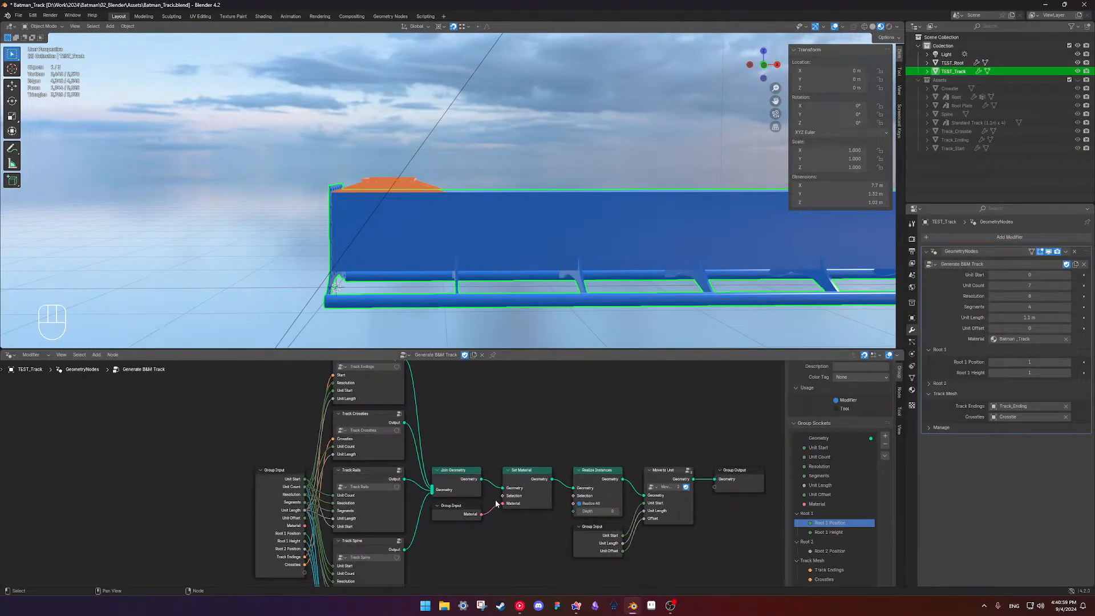
{"action": "left_click", "coordinate": [518, 483]}
{"action": "key", "text": "ctrl+x"}
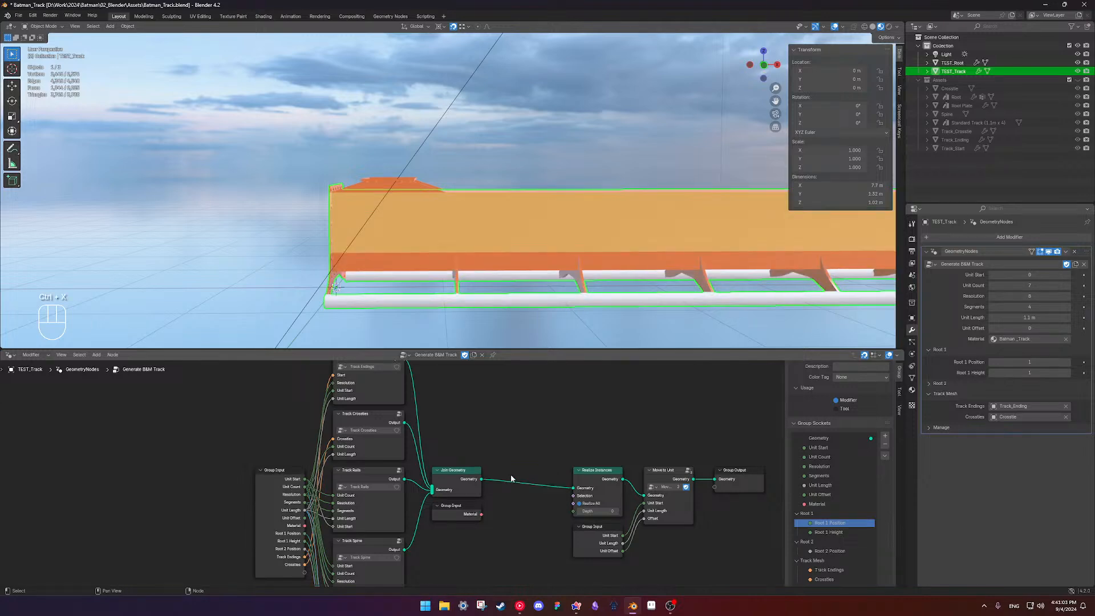
Examine the track's original part materials from several angles and check TEST_Track's material slots
{"action": "scroll", "coordinate": [462, 323], "scroll_direction": "down", "scroll_amount": 3}
{"action": "middle_click_drag", "start_coordinate": [466, 305], "coordinate": [530, 306], "text": "shift"}
{"action": "scroll", "coordinate": [528, 305], "scroll_direction": "down", "scroll_amount": 3}
{"action": "middle_click_drag", "start_coordinate": [505, 259], "coordinate": [556, 238], "text": "shift"}
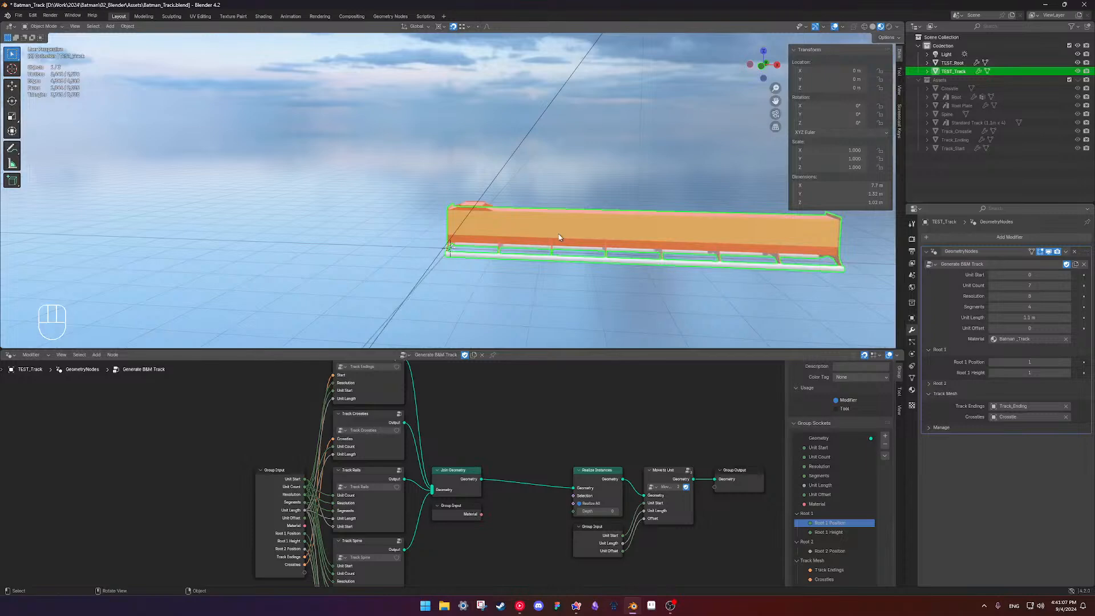
{"action": "left_click", "coordinate": [912, 389]}
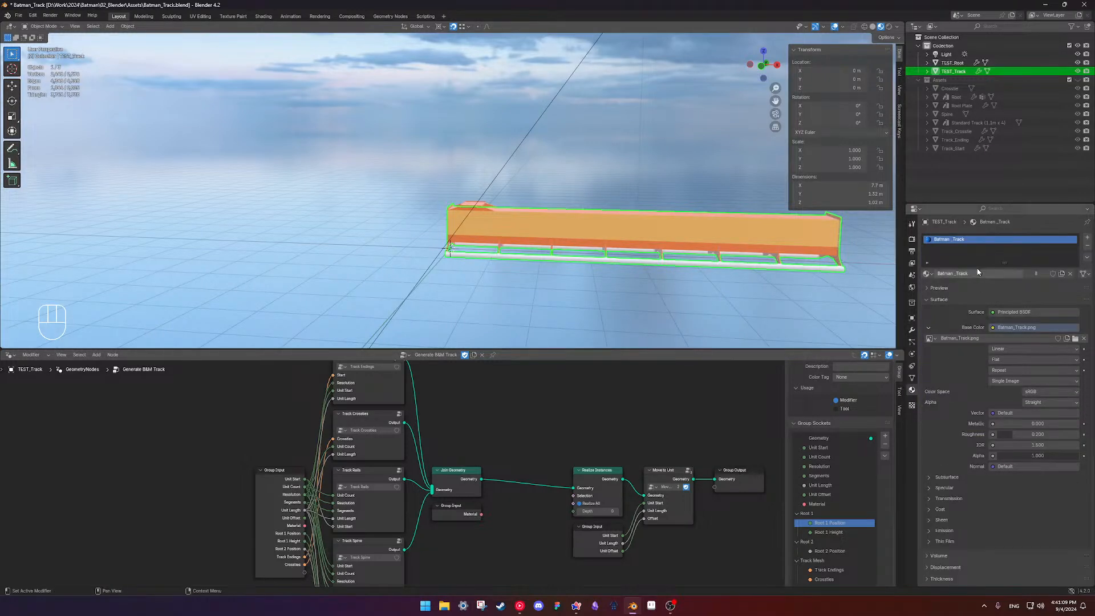
{"action": "scroll", "coordinate": [518, 264], "scroll_direction": "down", "scroll_amount": 2}
{"action": "middle_click_drag", "start_coordinate": [519, 261], "coordinate": [551, 276], "text": "shift"}
{"action": "left_click", "coordinate": [605, 91]}
{"action": "scroll", "coordinate": [660, 319], "scroll_direction": "up", "scroll_amount": 5}
{"action": "middle_click_drag", "start_coordinate": [662, 323], "coordinate": [551, 207], "text": "shift"}
{"action": "left_click", "coordinate": [563, 226]}
{"action": "scroll", "coordinate": [561, 220], "scroll_direction": "down", "scroll_amount": 2}
{"action": "scroll", "coordinate": [455, 254], "scroll_direction": "up", "scroll_amount": 5}
{"action": "middle_click_drag", "start_coordinate": [431, 253], "coordinate": [440, 214], "text": "shift"}
{"action": "scroll", "coordinate": [442, 212], "scroll_direction": "down", "scroll_amount": 6}
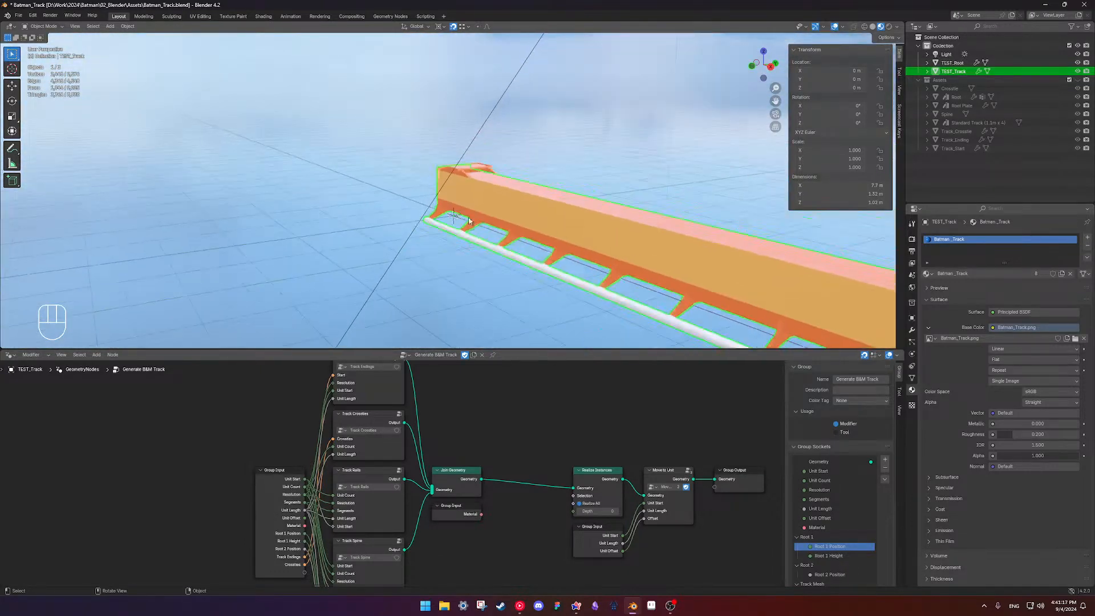
{"action": "left_click", "coordinate": [580, 164]}
{"action": "mouse_move", "coordinate": [580, 164]}
{"action": "middle_mouse_down"}
{"action": "mouse_move", "coordinate": [433, 179]}
{"action": "mouse_move", "coordinate": [578, 176]}
{"action": "middle_mouse_up"}
{"action": "scroll", "coordinate": [578, 175], "scroll_direction": "up", "scroll_amount": 3}
Undo the removal of the Set Material node between Join Geometry and Realize Instances
{"action": "key", "text": "ctrl+z"}
{"action": "key", "text": "ctrl+z"}
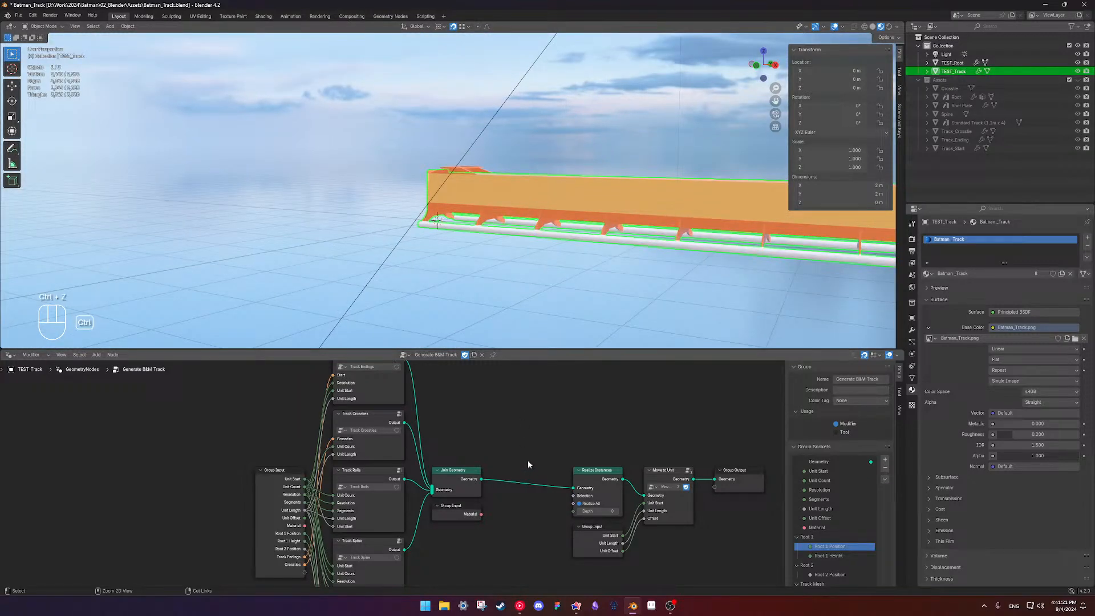
{"action": "key", "text": "ctrl+z"}
{"action": "key", "text": "ctrl+z"}
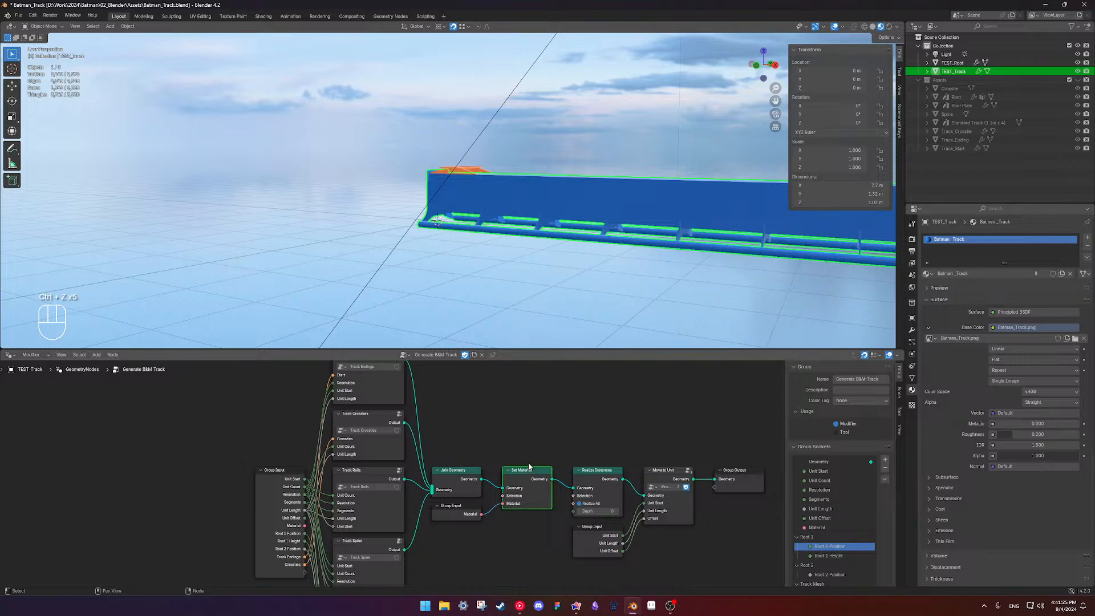
{"action": "scroll", "coordinate": [477, 234], "scroll_direction": "up", "scroll_amount": 2}
{"action": "middle_click_drag", "start_coordinate": [476, 245], "coordinate": [479, 291], "text": "shift"}
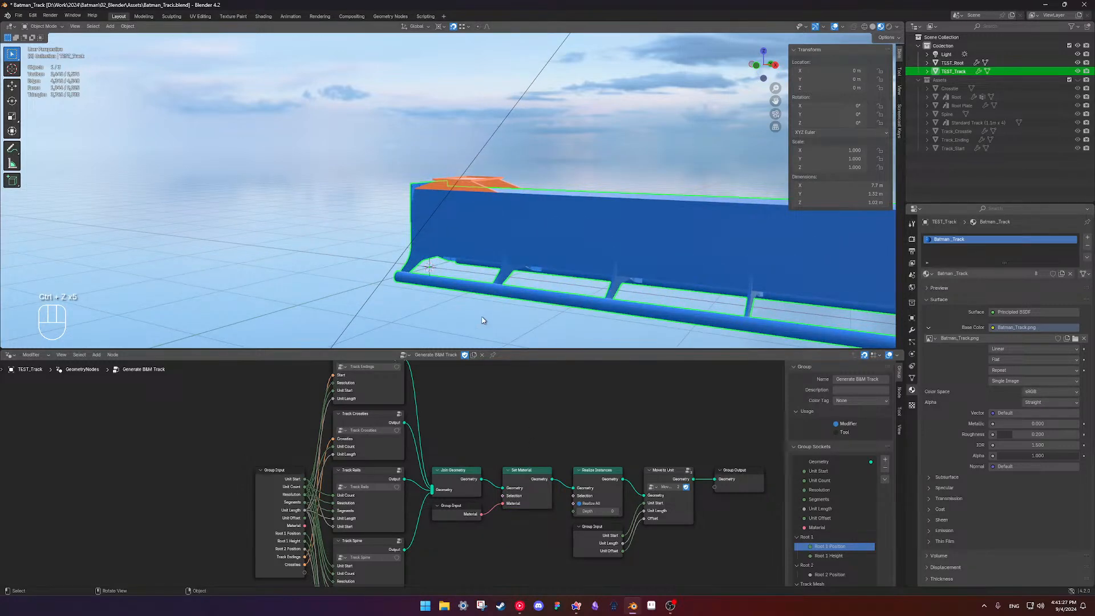
Examine the track's uniform material in the viewport and review the Generate B&M Track node tree
{"action": "left_click", "coordinate": [484, 322]}
{"action": "scroll", "coordinate": [502, 309], "scroll_direction": "down", "scroll_amount": 2}
{"action": "middle_click_drag", "start_coordinate": [553, 292], "coordinate": [567, 249], "text": "shift"}
{"action": "middle_click_drag", "start_coordinate": [493, 237], "coordinate": [524, 240], "text": "shift"}
{"action": "middle_click_drag", "start_coordinate": [549, 243], "coordinate": [520, 235]}
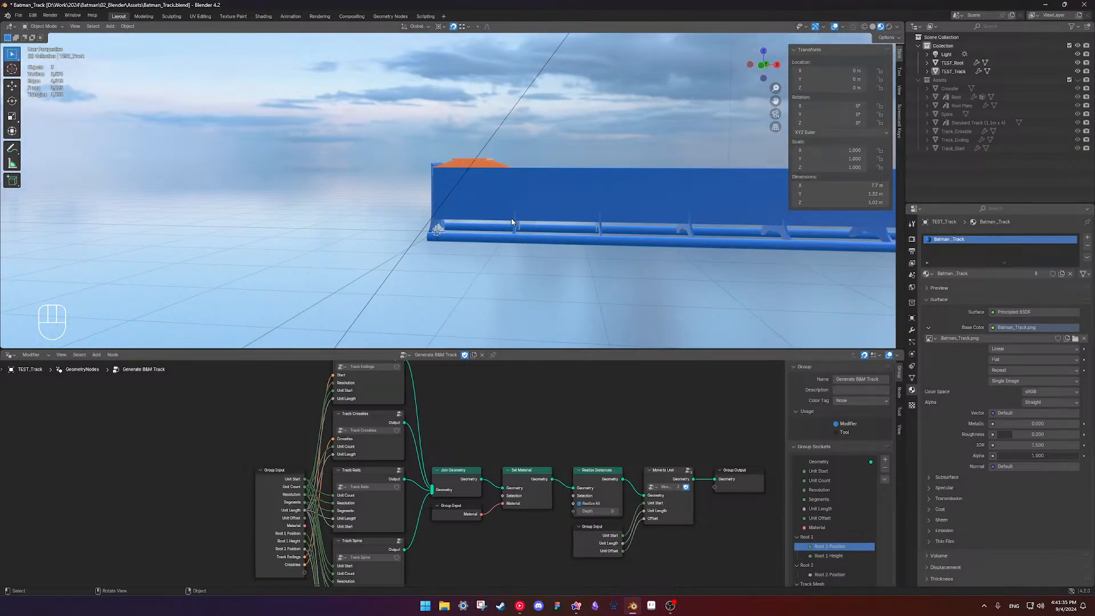
{"action": "scroll", "coordinate": [470, 443], "scroll_direction": "up", "scroll_amount": 1}
{"action": "scroll", "coordinate": [469, 443], "scroll_direction": "down", "scroll_amount": 4}
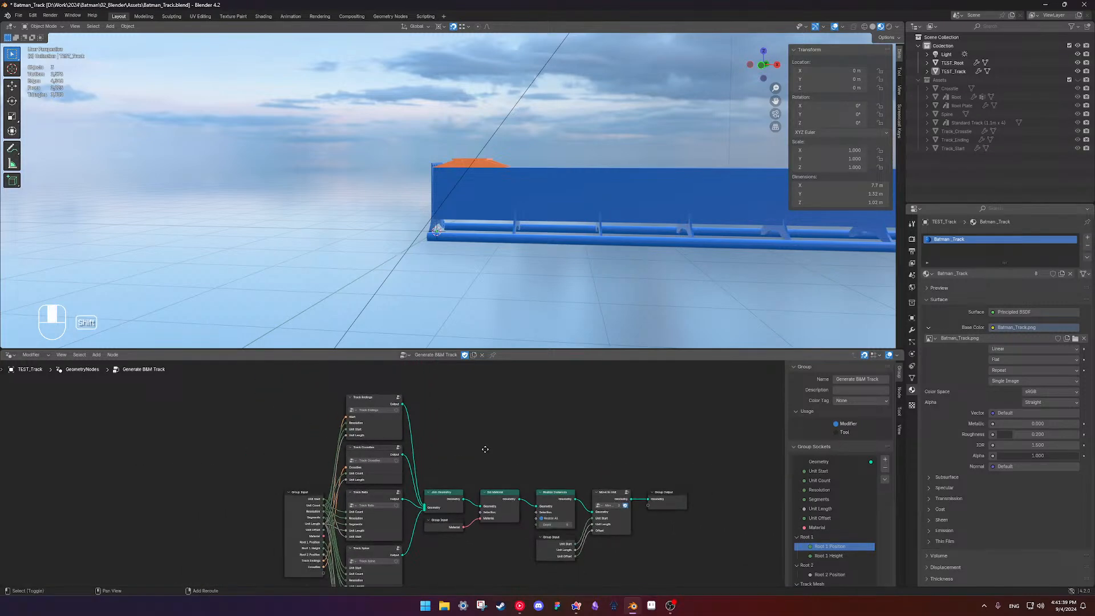
{"action": "middle_click_drag", "start_coordinate": [485, 449], "coordinate": [499, 411], "text": "shift"}
{"action": "scroll", "coordinate": [494, 416], "scroll_direction": "up", "scroll_amount": 2}
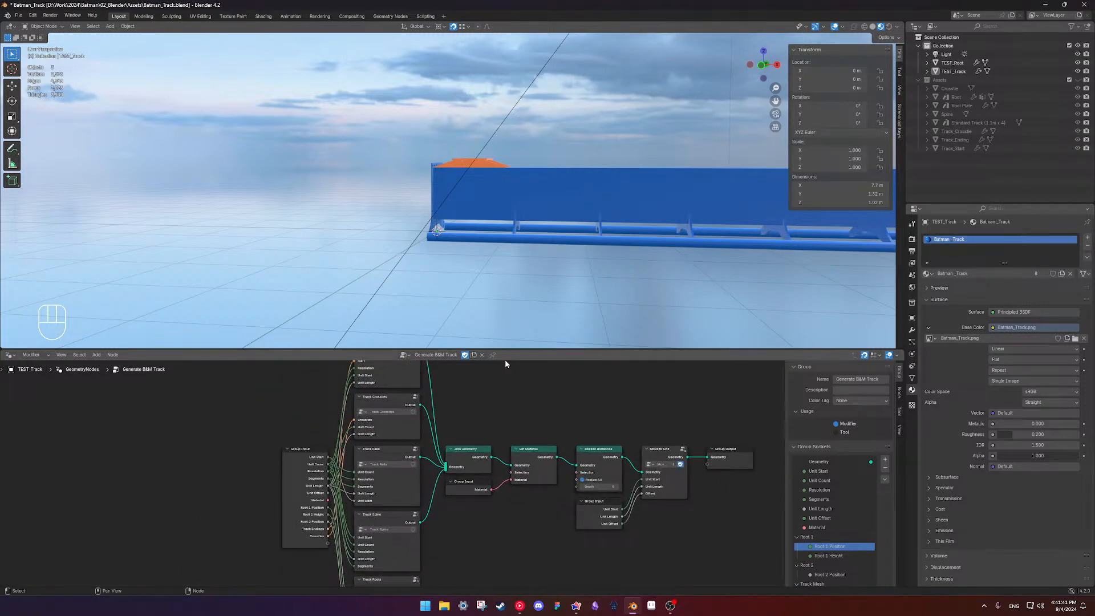
{"action": "middle_click_drag", "start_coordinate": [435, 235], "coordinate": [458, 244]}
{"action": "scroll", "coordinate": [485, 249], "scroll_direction": "up", "scroll_amount": 3}
{"action": "key", "text": "Tab"}
{"action": "key", "text": "Tab"}
{"action": "right_click", "coordinate": [558, 294]}
{"action": "mouse_move", "coordinate": [568, 296]}
{"action": "left_click", "coordinate": [602, 305]}
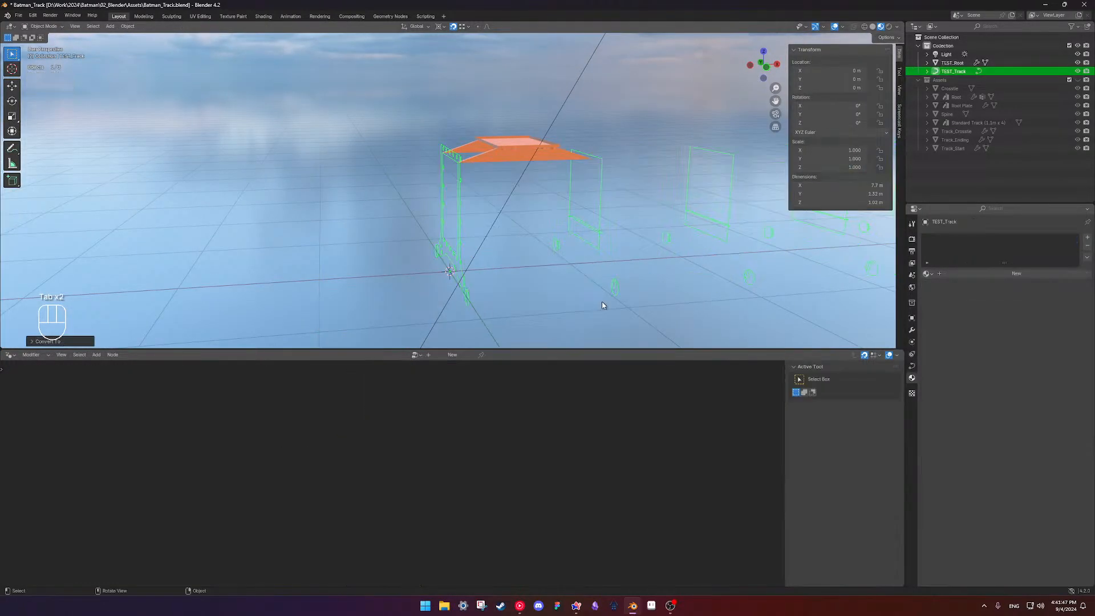
{"action": "key", "text": "ctrl+z"}
Try converting TEST_Track to a mesh and selecting connected rail geometry in Edit Mode
{"action": "right_click", "coordinate": [596, 297]}
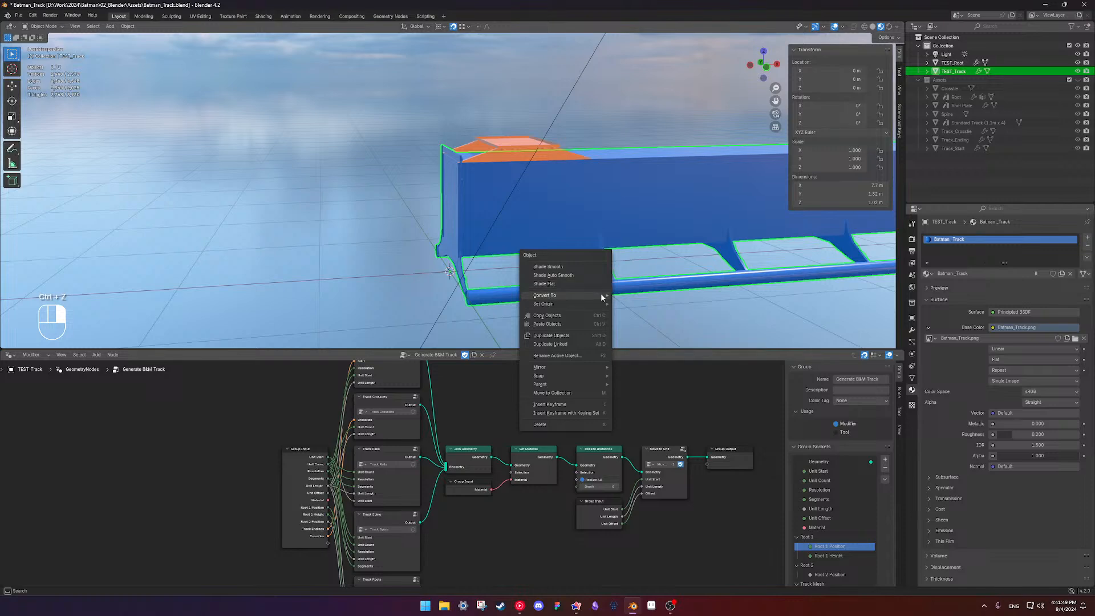
{"action": "left_click", "coordinate": [621, 297]}
{"action": "key", "text": "Tab"}
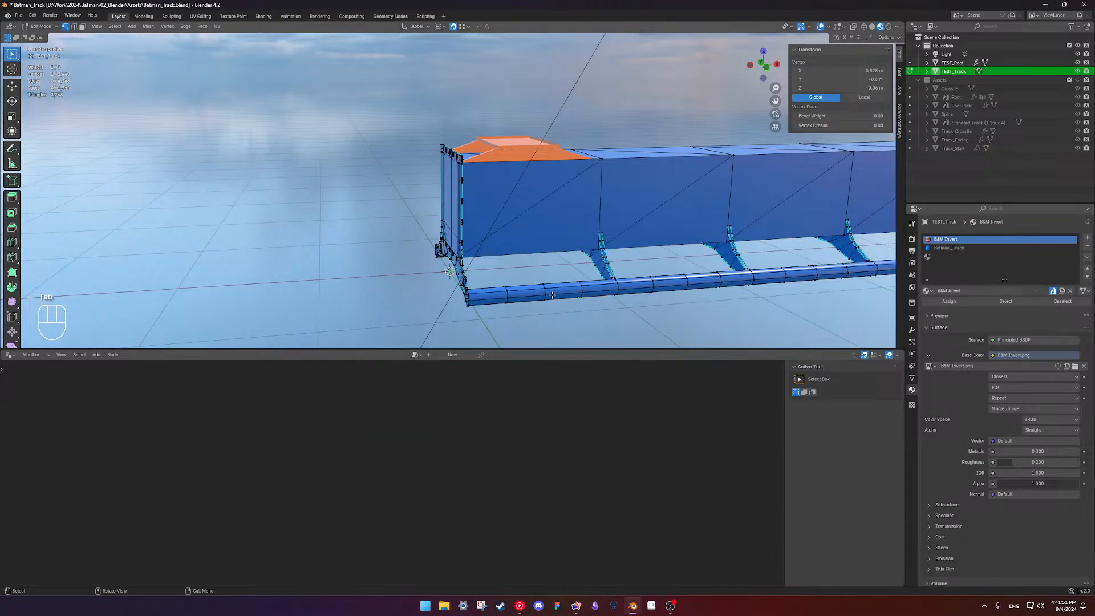
{"action": "key", "text": "l"}
Undo the rail selection and the mesh conversion to bring back TEST_Track's Geometry Nodes modifier
{"action": "key", "text": "ctrl+z"}
{"action": "key", "text": "ctrl+z"}
{"action": "key", "text": "ctrl+z"}
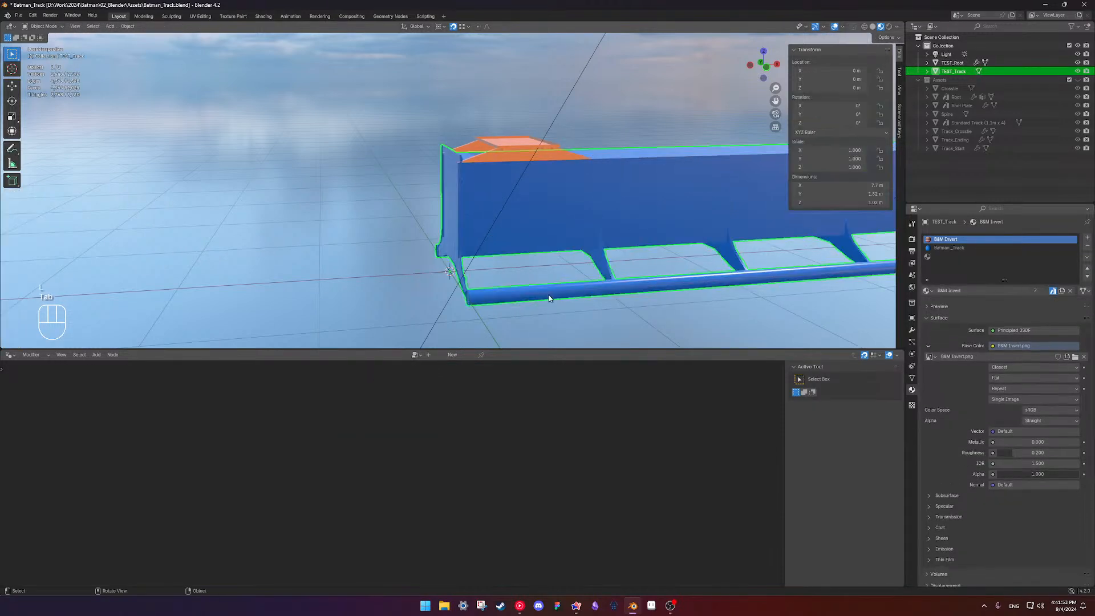
{"action": "key", "text": "ctrl+z"}
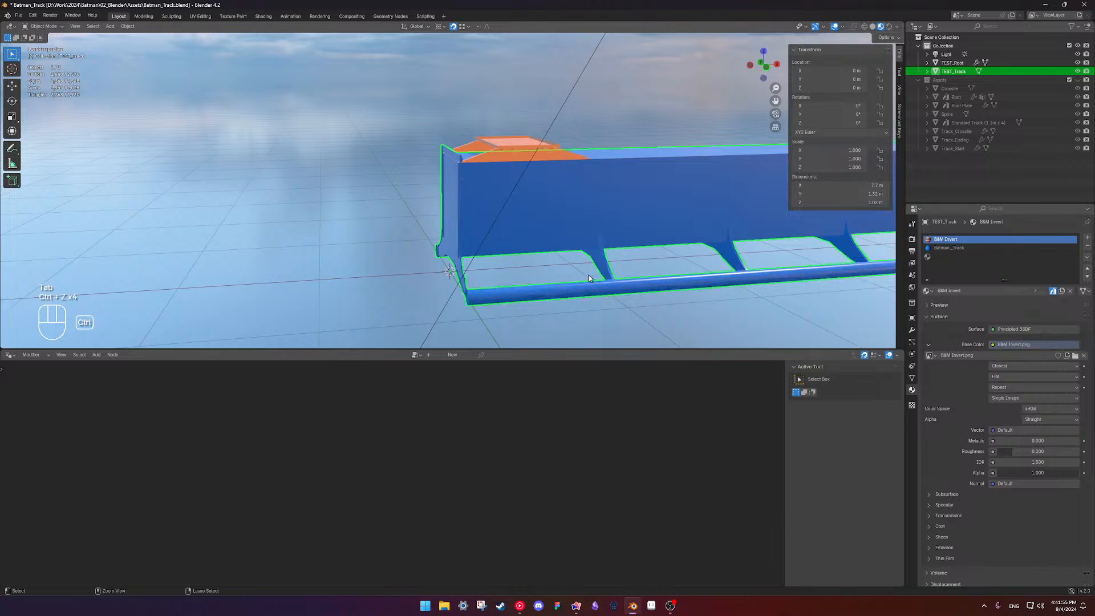
{"action": "key", "text": "ctrl+z"}
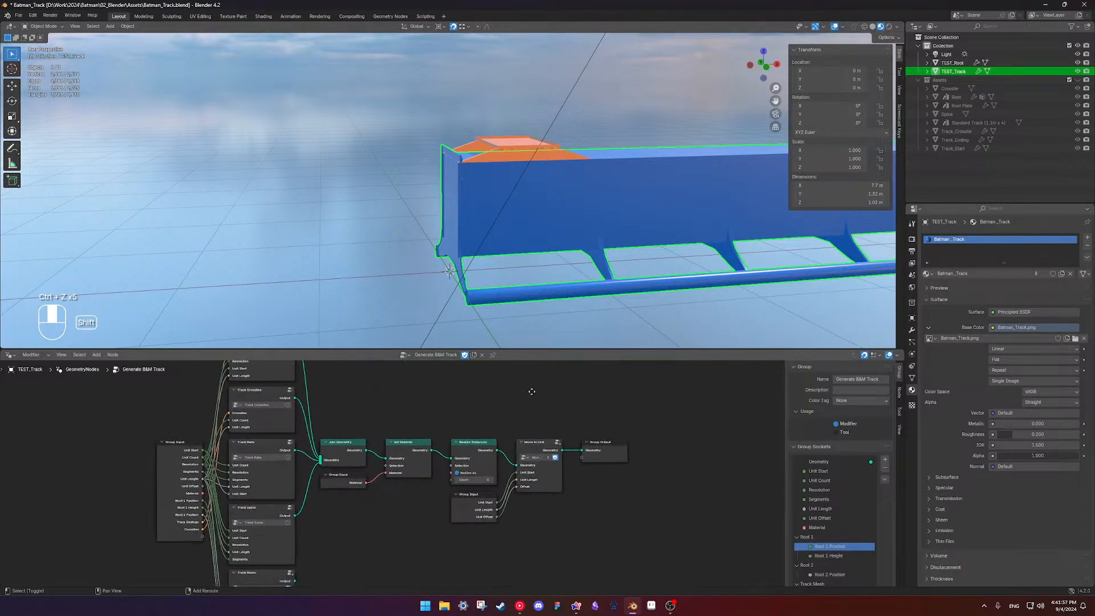
Move Group Output aside and insert a Merge by Distance node between Move to Unit and Group Output
{"action": "left_click_drag", "start_coordinate": [543, 441], "coordinate": [602, 442]}
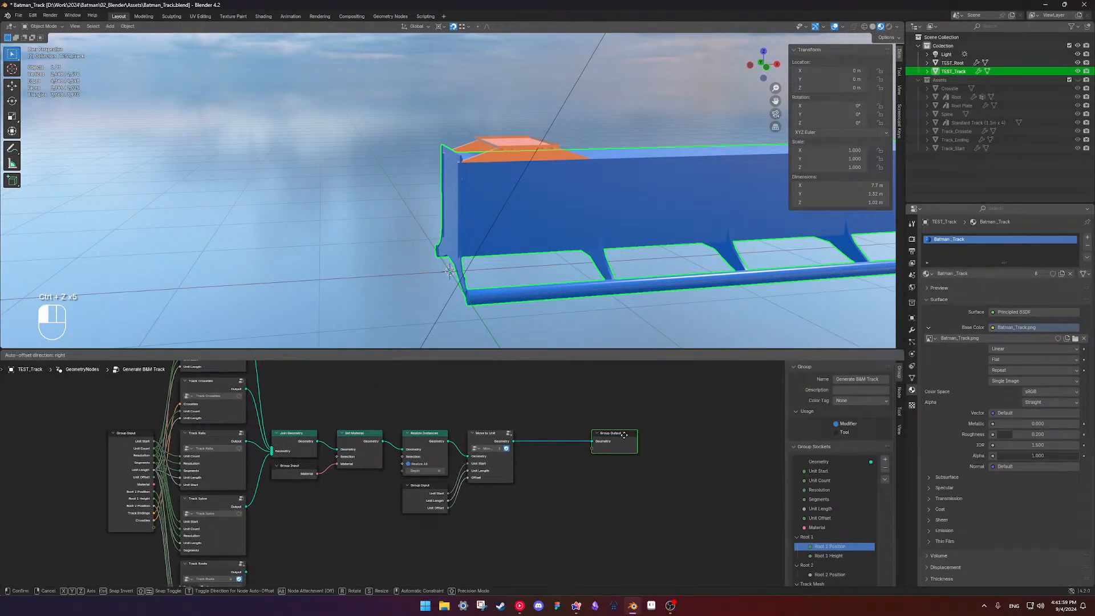
{"action": "key", "text": "shift+a"}
{"action": "mouse_move", "coordinate": [563, 463]}
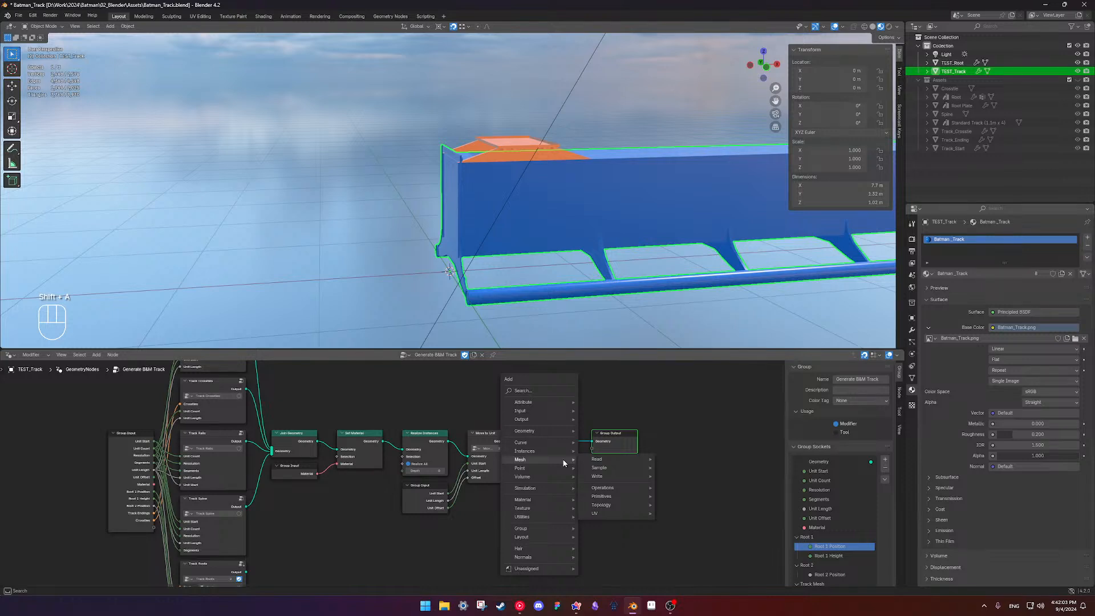
{"action": "type", "text": "merge"}
{"action": "key", "text": "Return"}
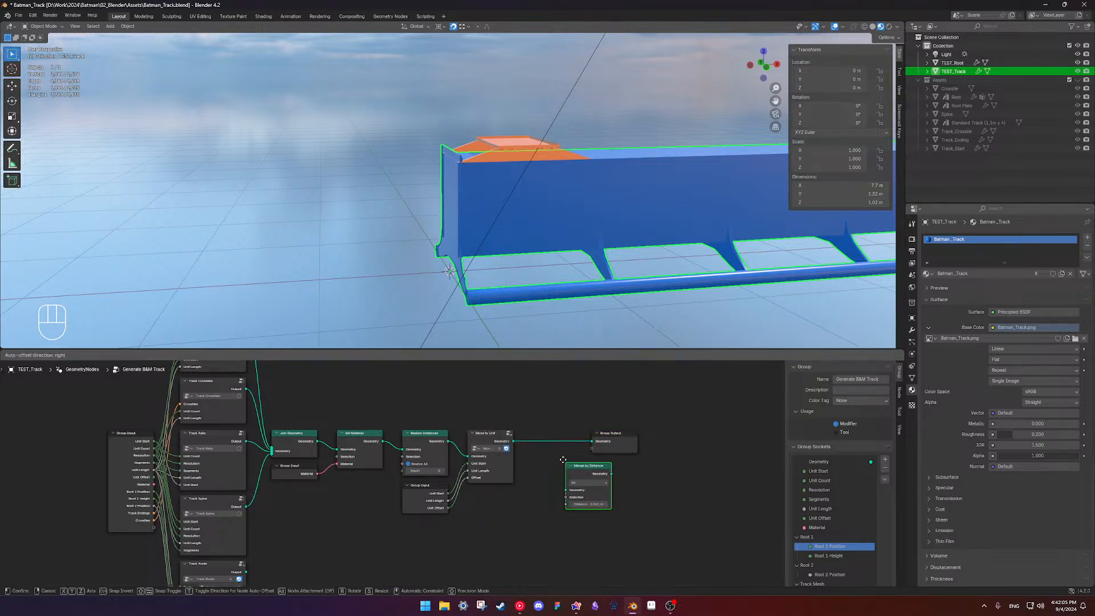
{"action": "left_click", "coordinate": [528, 427]}
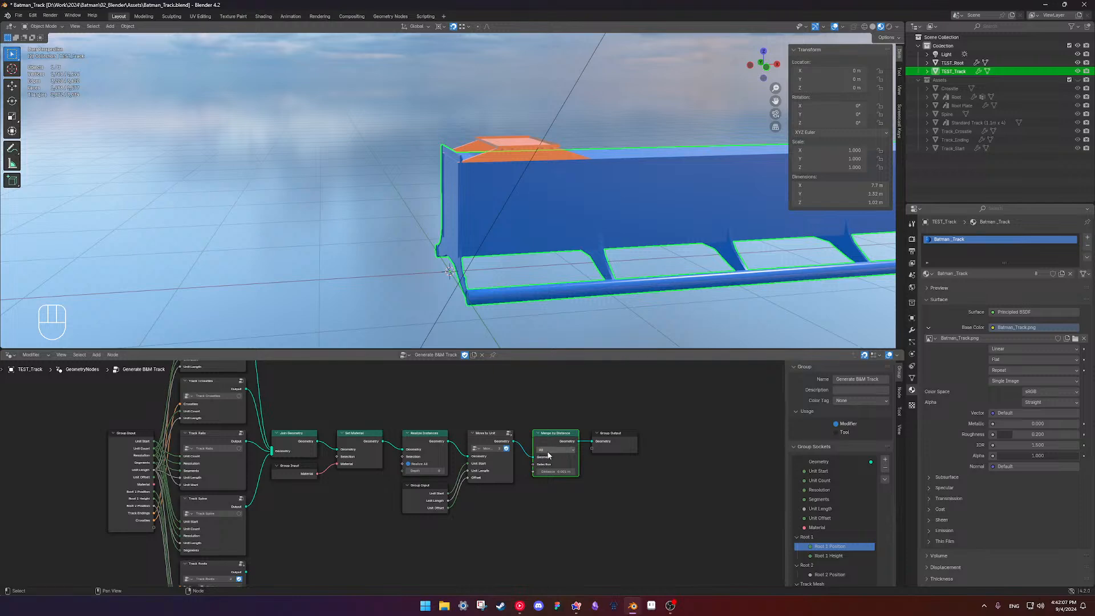
{"action": "scroll", "coordinate": [589, 435], "scroll_direction": "up", "scroll_amount": 2}
{"action": "middle_click_drag", "start_coordinate": [590, 435], "coordinate": [579, 456]}
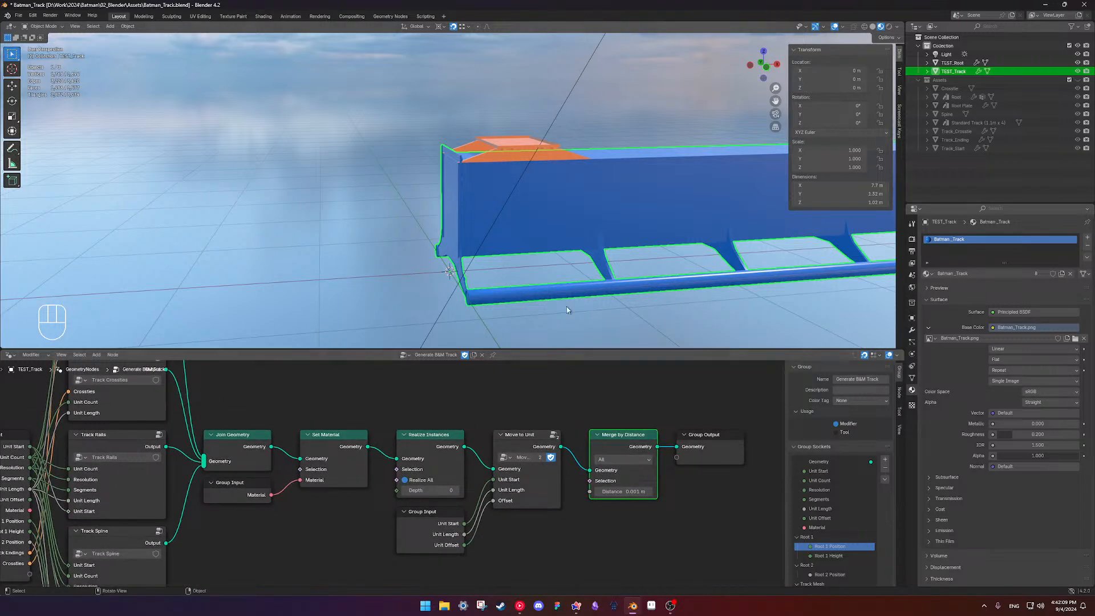
Convert TEST_Track with the merge applied to a mesh and select the entire linked lower rail in Edit Mode
{"action": "middle_click_drag", "start_coordinate": [564, 288], "coordinate": [571, 286]}
{"action": "right_click", "coordinate": [575, 233]}
{"action": "left_click", "coordinate": [610, 231]}
{"action": "key", "text": "Tab"}
{"action": "key", "text": "l"}
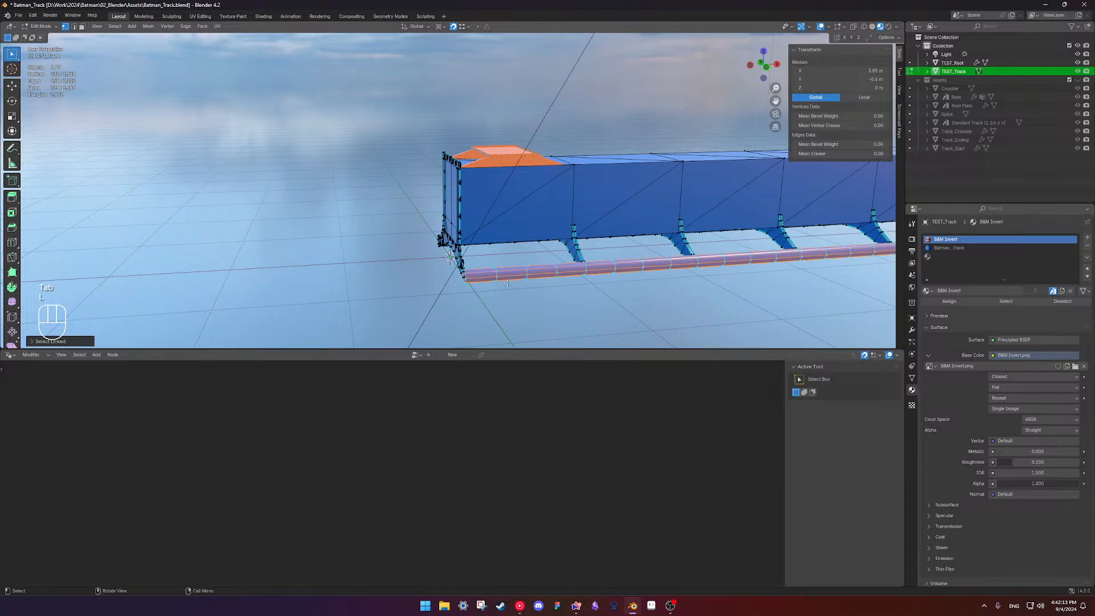
Split the 3D viewport, switch the new area to the UV Editor and enable UV sync selection
{"action": "left_click_drag", "start_coordinate": [1, 22], "coordinate": [311, 34]}
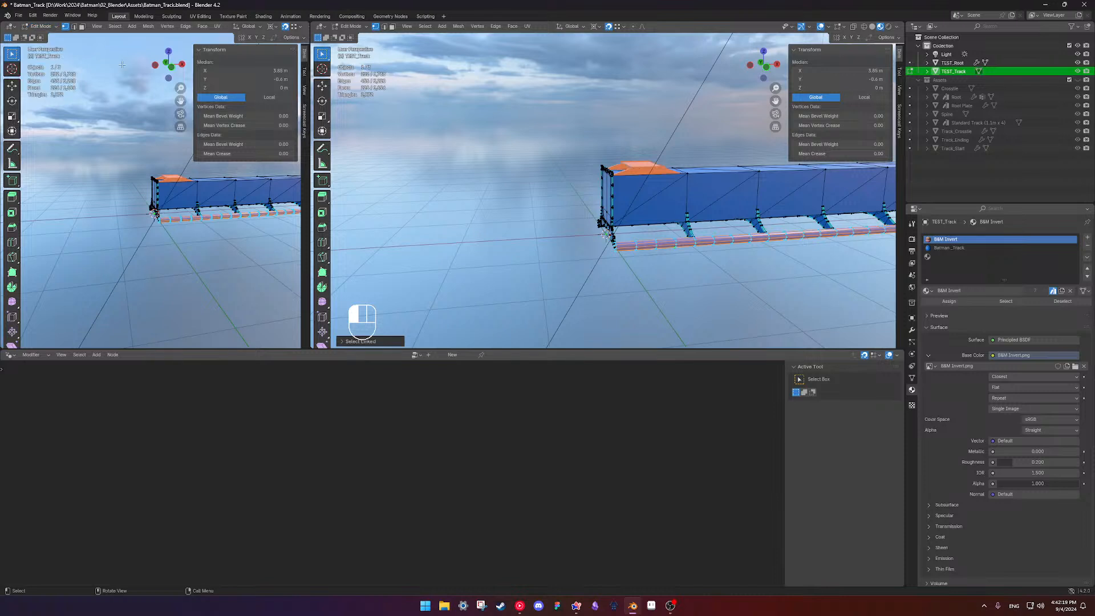
{"action": "left_click", "coordinate": [10, 26]}
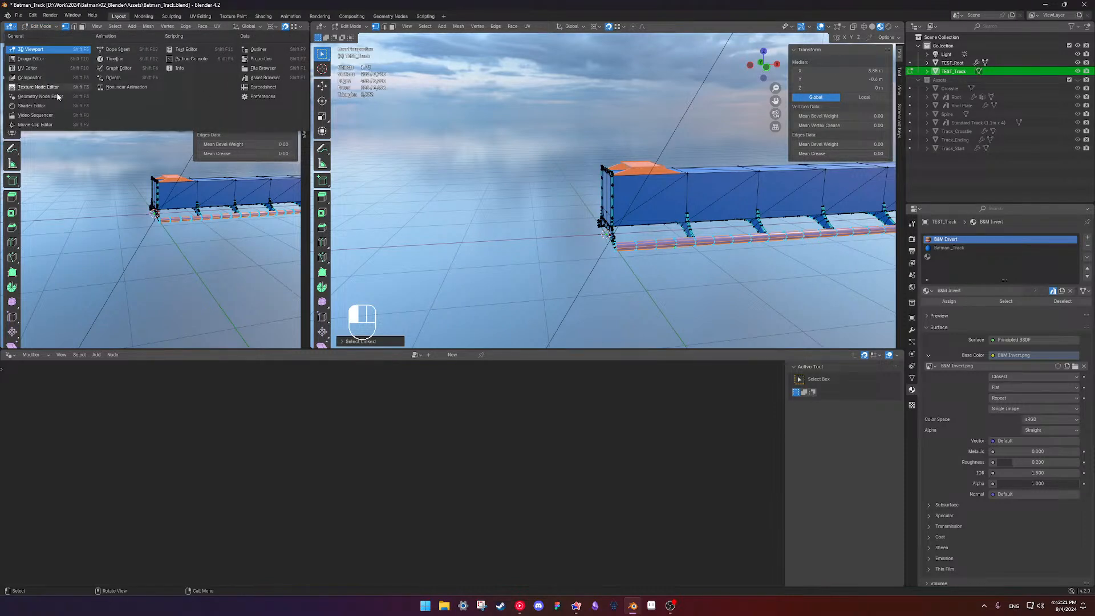
{"action": "left_click", "coordinate": [31, 59]}
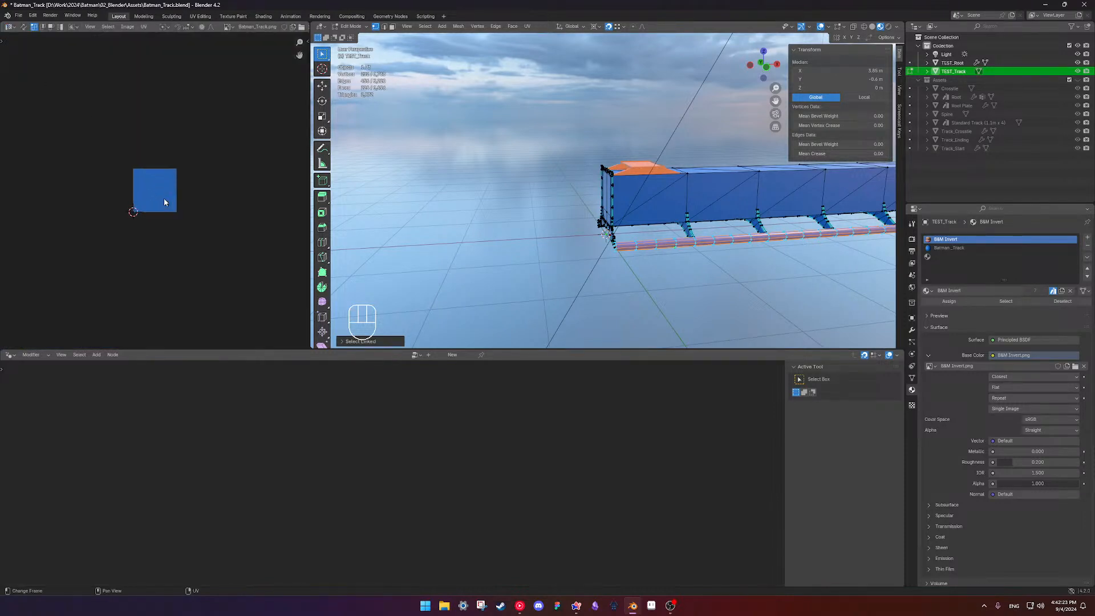
{"action": "scroll", "coordinate": [164, 202], "scroll_direction": "up", "scroll_amount": 6}
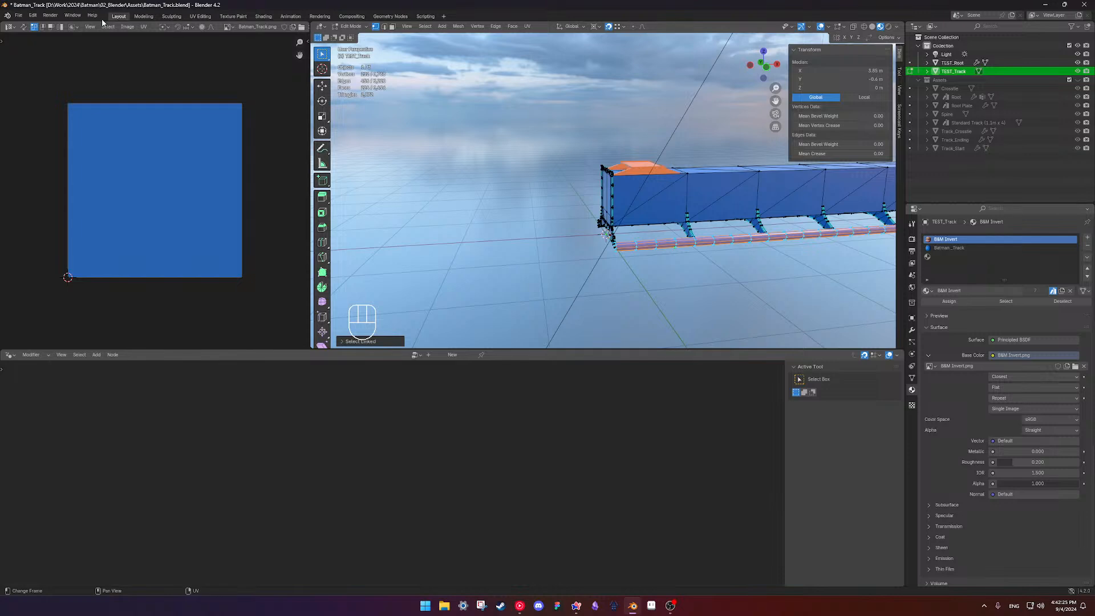
{"action": "left_click", "coordinate": [23, 27]}
Examine the converted track's UV layout over the Batman_Track texture, then pick a single vertex on the lower rail
{"action": "scroll", "coordinate": [159, 147], "scroll_direction": "up", "scroll_amount": 5}
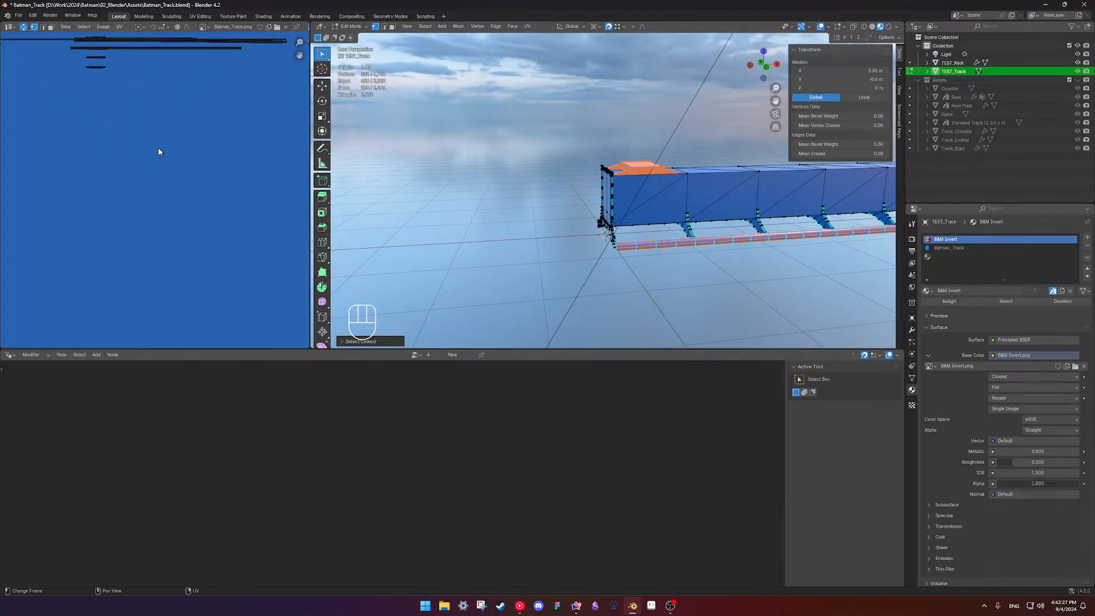
{"action": "scroll", "coordinate": [160, 148], "scroll_direction": "down", "scroll_amount": 3}
{"action": "scroll", "coordinate": [197, 160], "scroll_direction": "up", "scroll_amount": 3}
{"action": "middle_click_drag", "start_coordinate": [180, 124], "coordinate": [208, 212], "text": "shift"}
{"action": "scroll", "coordinate": [208, 211], "scroll_direction": "up", "scroll_amount": 2}
{"action": "scroll", "coordinate": [208, 211], "scroll_direction": "up", "scroll_amount": 4}
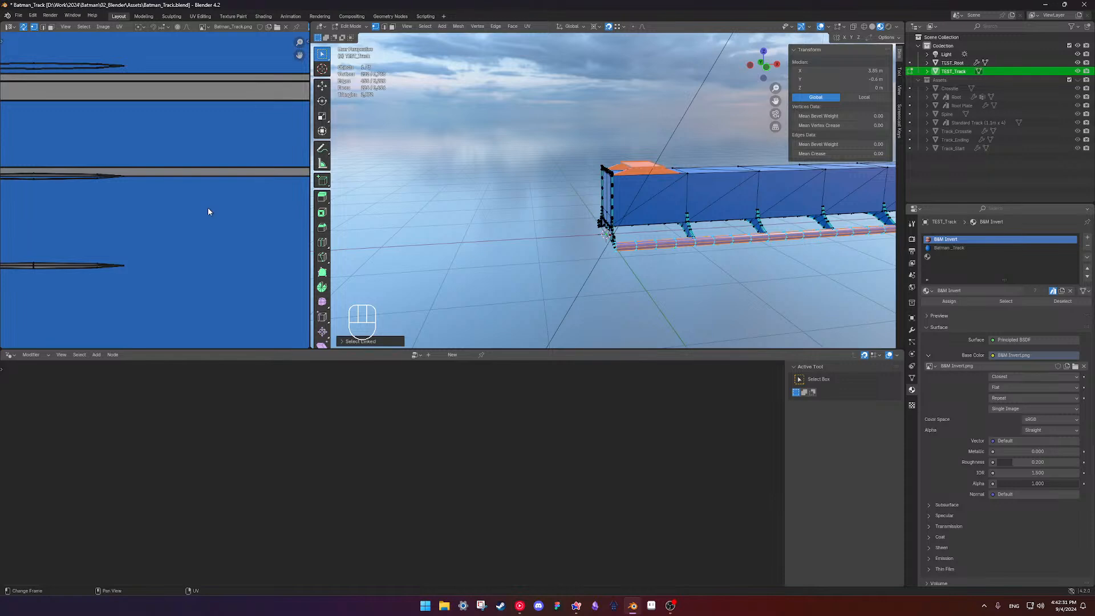
{"action": "scroll", "coordinate": [208, 210], "scroll_direction": "down", "scroll_amount": 7}
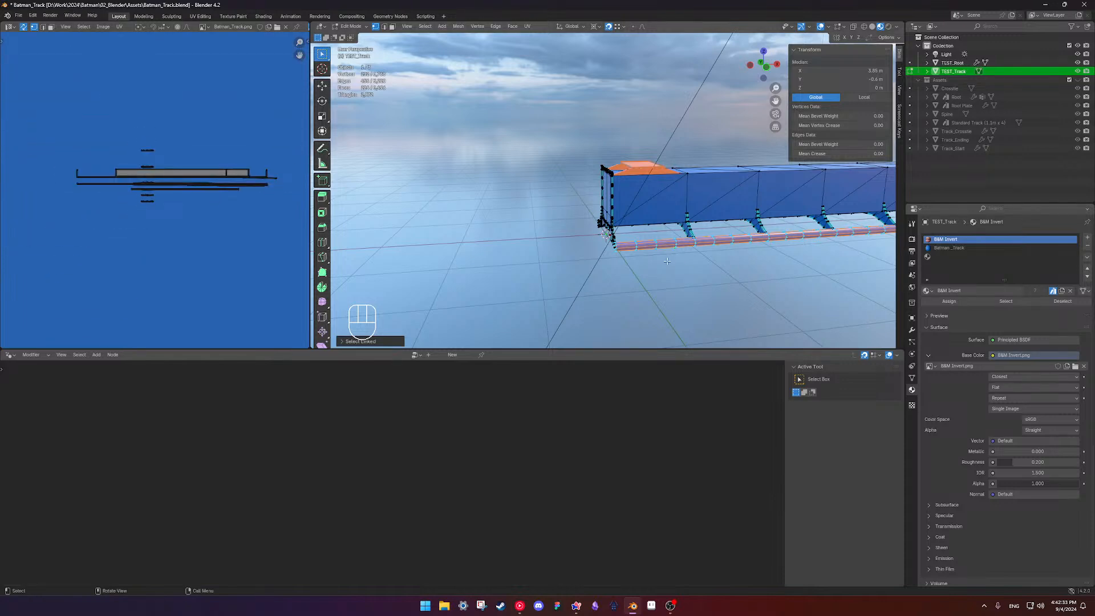
{"action": "scroll", "coordinate": [289, 152], "scroll_direction": "down", "scroll_amount": 4}
{"action": "scroll", "coordinate": [275, 161], "scroll_direction": "up", "scroll_amount": 5}
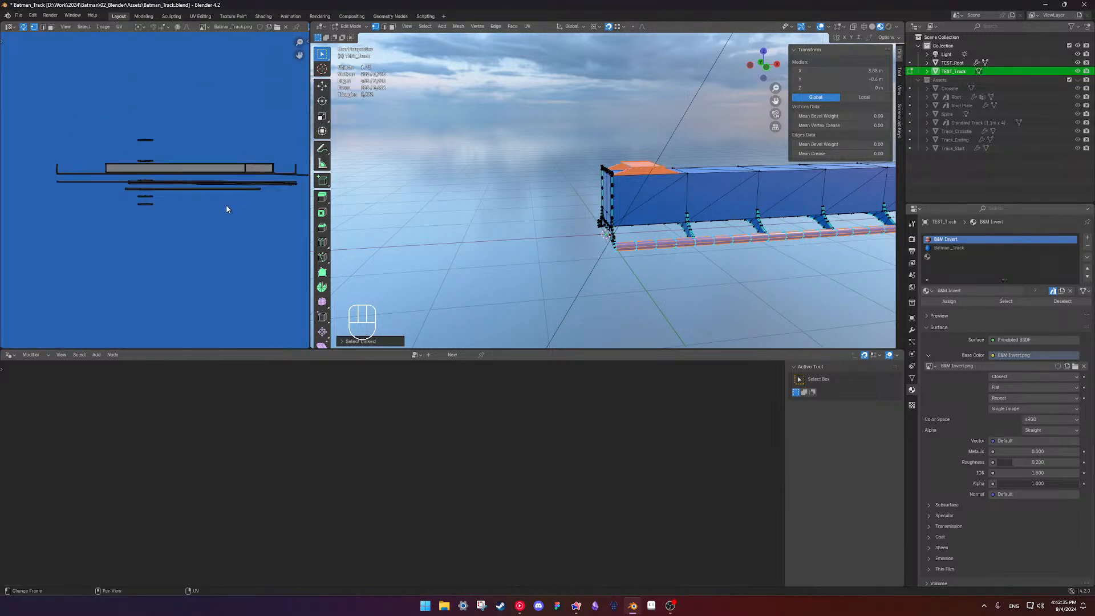
{"action": "scroll", "coordinate": [130, 141], "scroll_direction": "down", "scroll_amount": 3}
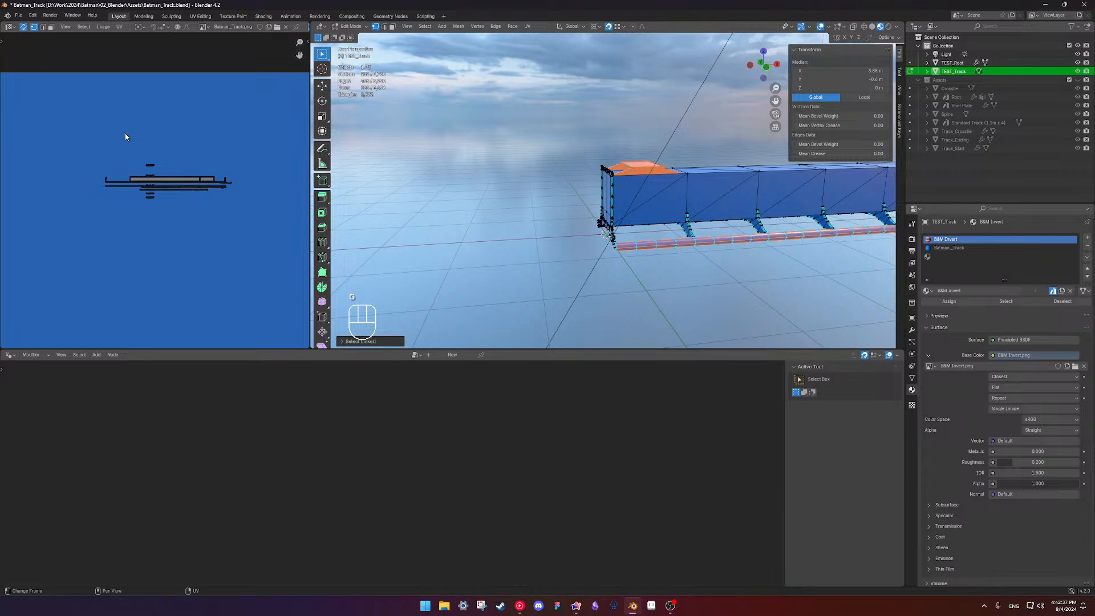
{"action": "left_click", "coordinate": [708, 261]}
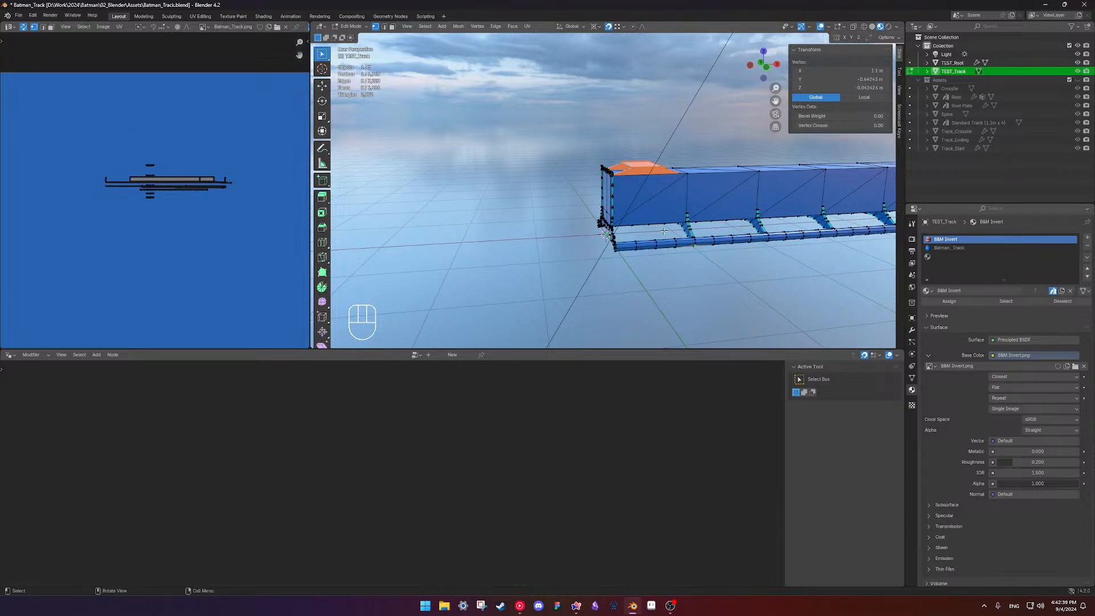
Select the whole linked lower rail, examine its UV islands over the Batman_Track texture, and return to Object Mode
{"action": "key", "text": "a"}
{"action": "left_click", "coordinate": [652, 251]}
{"action": "key", "text": "l"}
{"action": "scroll", "coordinate": [657, 246], "scroll_direction": "down", "scroll_amount": 3}
{"action": "middle_click_drag", "start_coordinate": [691, 226], "coordinate": [556, 231], "text": "shift"}
{"action": "scroll", "coordinate": [521, 231], "scroll_direction": "up", "scroll_amount": 1}
{"action": "scroll", "coordinate": [122, 173], "scroll_direction": "up", "scroll_amount": 9}
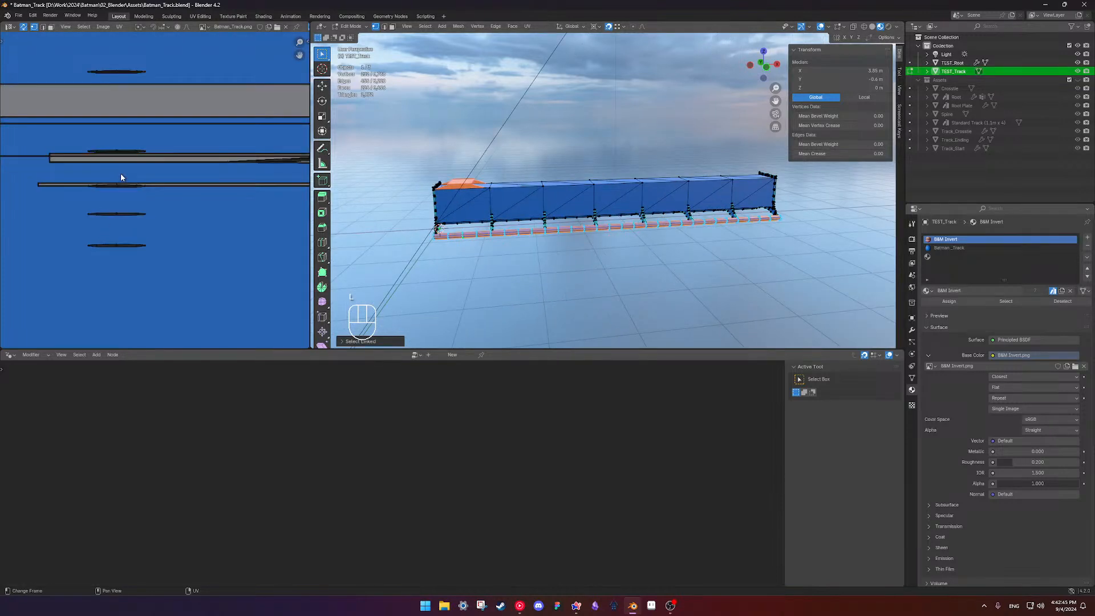
{"action": "scroll", "coordinate": [121, 173], "scroll_direction": "up", "scroll_amount": 5}
{"action": "middle_click_drag", "start_coordinate": [120, 127], "coordinate": [203, 204], "text": "shift"}
{"action": "middle_click_drag", "start_coordinate": [149, 142], "coordinate": [178, 230], "text": "shift"}
{"action": "scroll", "coordinate": [173, 215], "scroll_direction": "down", "scroll_amount": 10}
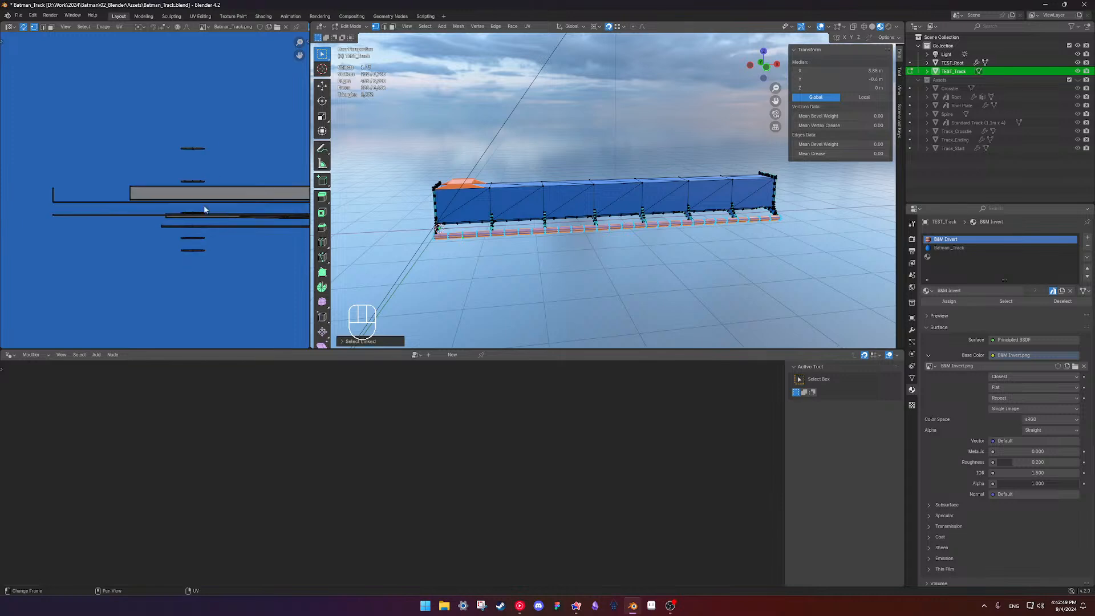
{"action": "scroll", "coordinate": [171, 237], "scroll_direction": "down", "scroll_amount": 6}
{"action": "scroll", "coordinate": [171, 238], "scroll_direction": "up", "scroll_amount": 5}
{"action": "scroll", "coordinate": [181, 240], "scroll_direction": "up", "scroll_amount": 1}
{"action": "key", "text": "Tab"}
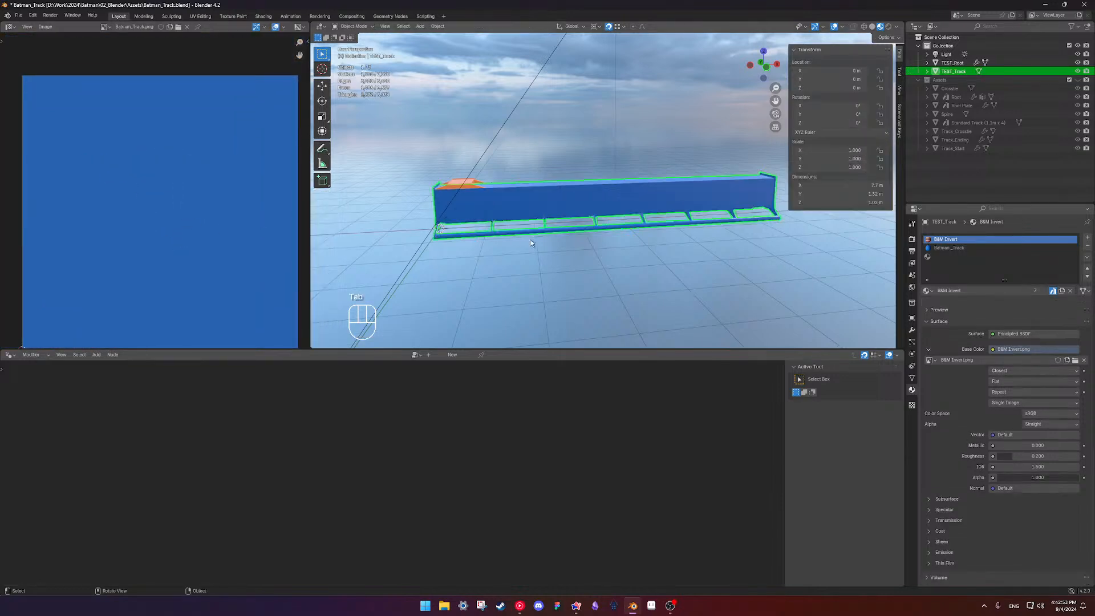
{"action": "middle_click_drag", "start_coordinate": [479, 195], "coordinate": [514, 192], "text": "shift"}
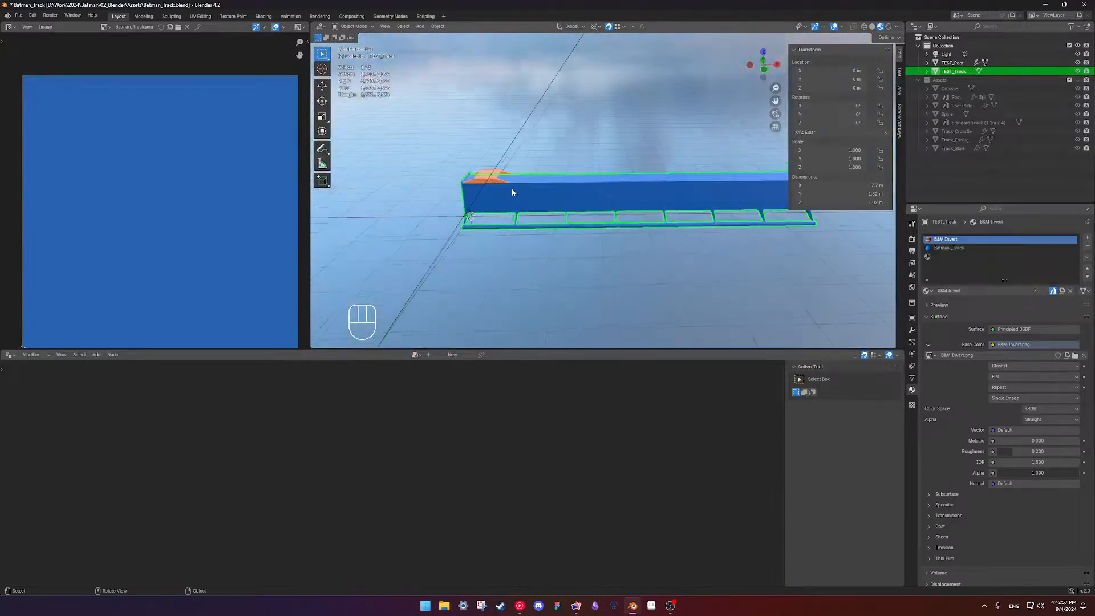
Undo back through TEST_Track's conversion to a mesh to restore its geometry nodes, and save the file
{"action": "key", "text": "ctrl+z"}
{"action": "key", "text": "ctrl+z"}
{"action": "key", "text": "ctrl+z"}
{"action": "key", "text": "ctrl+z"}
{"action": "key", "text": "ctrl+z"}
{"action": "key", "text": "ctrl+z"}
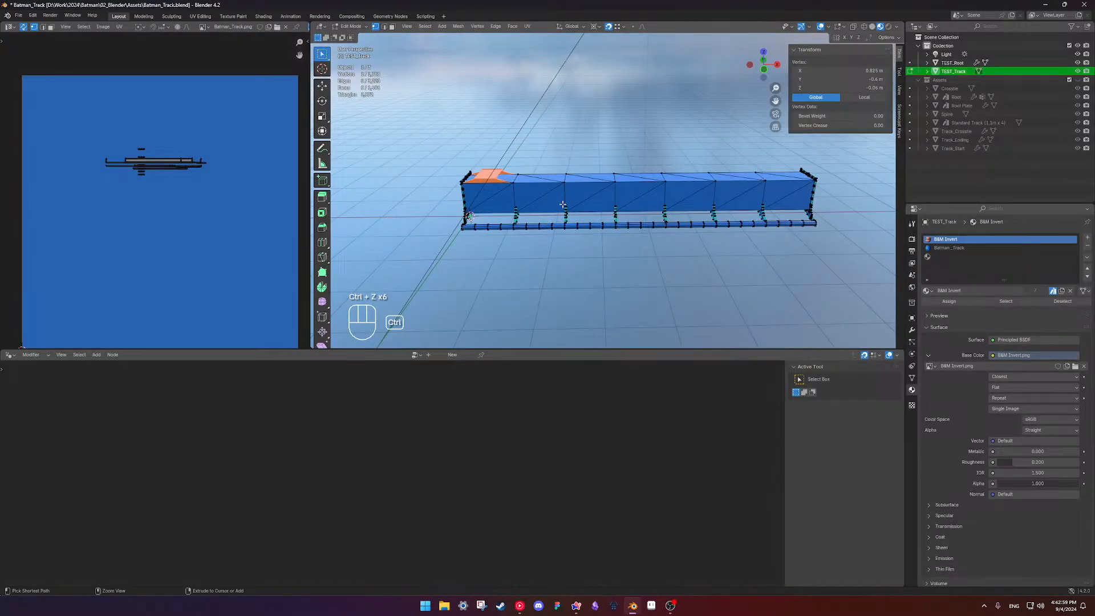
{"action": "key", "text": "ctrl+z"}
{"action": "key", "text": "ctrl+z"}
{"action": "key", "text": "ctrl+z"}
{"action": "scroll", "coordinate": [579, 423], "scroll_direction": "left", "scroll_amount": 5, "text": "ctrl"}
{"action": "key", "text": "ctrl+s"}
Select TEST_Root on the track and enter its Track Roots node group
{"action": "scroll", "coordinate": [536, 428], "scroll_direction": "down", "scroll_amount": 3}
{"action": "middle_click_drag", "start_coordinate": [546, 454], "coordinate": [558, 457], "text": "shift"}
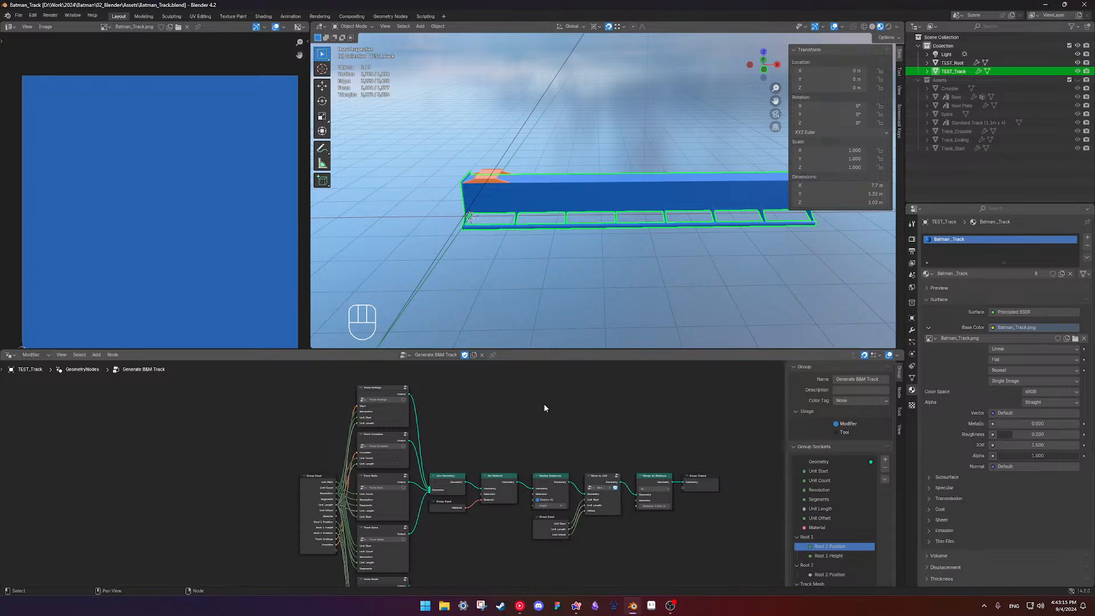
{"action": "scroll", "coordinate": [613, 197], "scroll_direction": "down", "scroll_amount": 5}
{"action": "middle_click_drag", "start_coordinate": [562, 190], "coordinate": [550, 234]}
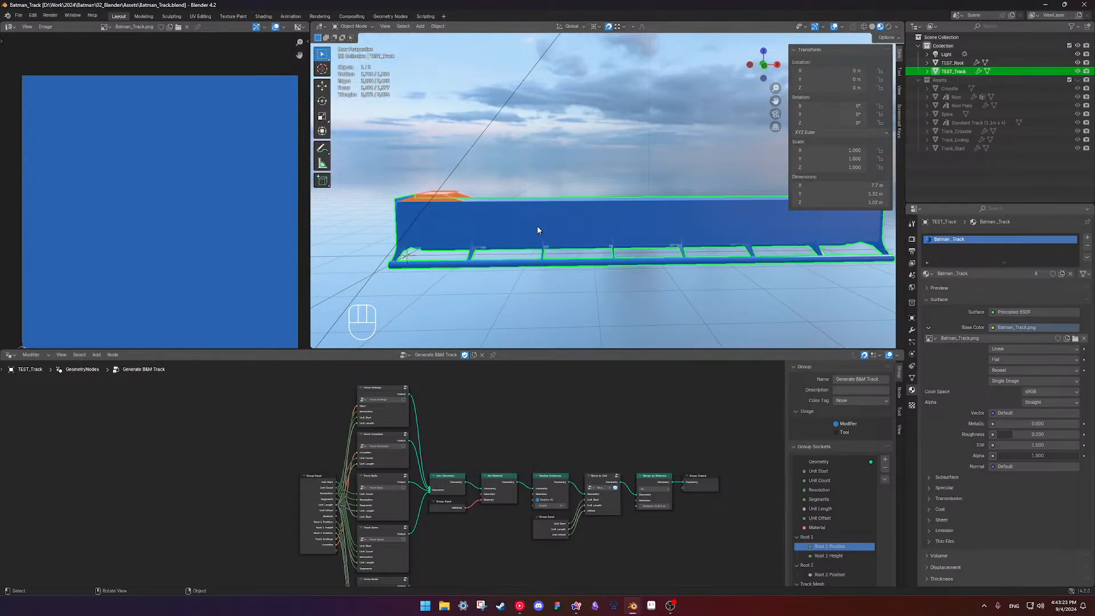
{"action": "middle_click_drag", "start_coordinate": [460, 219], "coordinate": [501, 234], "text": "shift"}
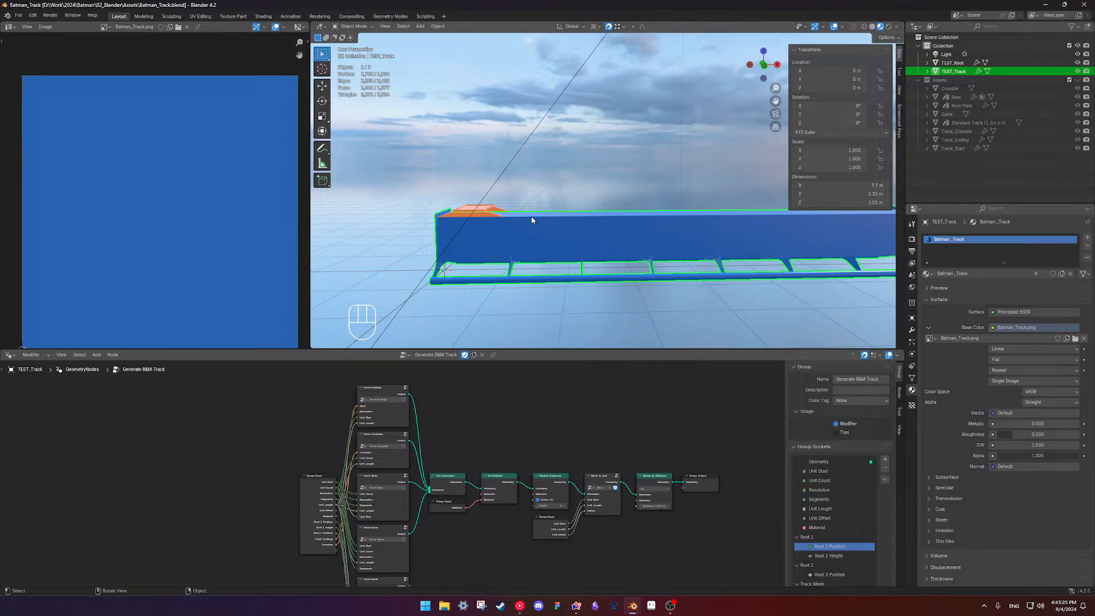
{"action": "left_click", "coordinate": [496, 215]}
{"action": "scroll", "coordinate": [488, 446], "scroll_direction": "up", "scroll_amount": 3}
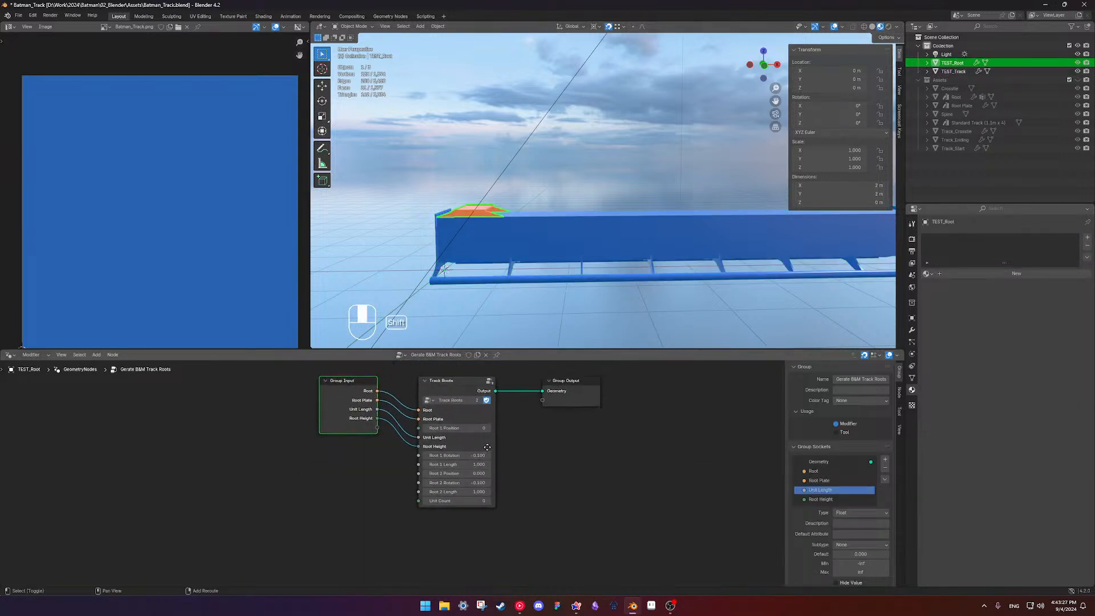
{"action": "left_click", "coordinate": [468, 458]}
{"action": "key", "text": "Tab"}
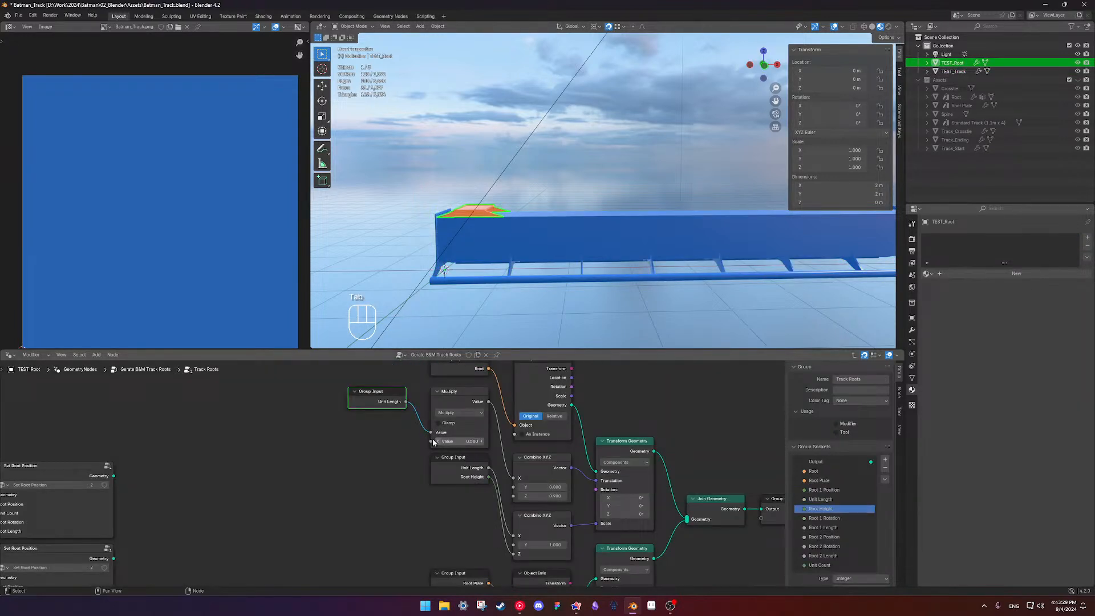
Remove the Root 1 Rotation, Root 1 Length, Root 2 Position, Root 2 Rotation, Root 2 Length and Unit Count sockets from Track Roots
{"action": "left_click", "coordinate": [837, 518]}
{"action": "left_click", "coordinate": [885, 470]}
{"action": "left_click", "coordinate": [884, 469]}
{"action": "left_click", "coordinate": [885, 469]}
{"action": "left_click", "coordinate": [885, 469]}
{"action": "left_click", "coordinate": [884, 469]}
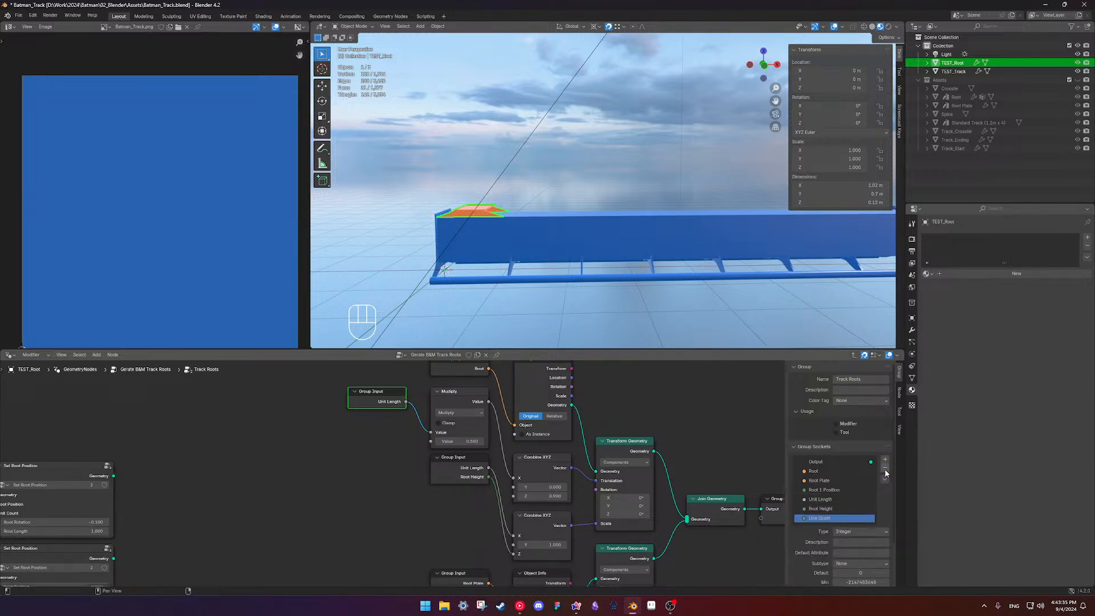
{"action": "left_click", "coordinate": [885, 469]}
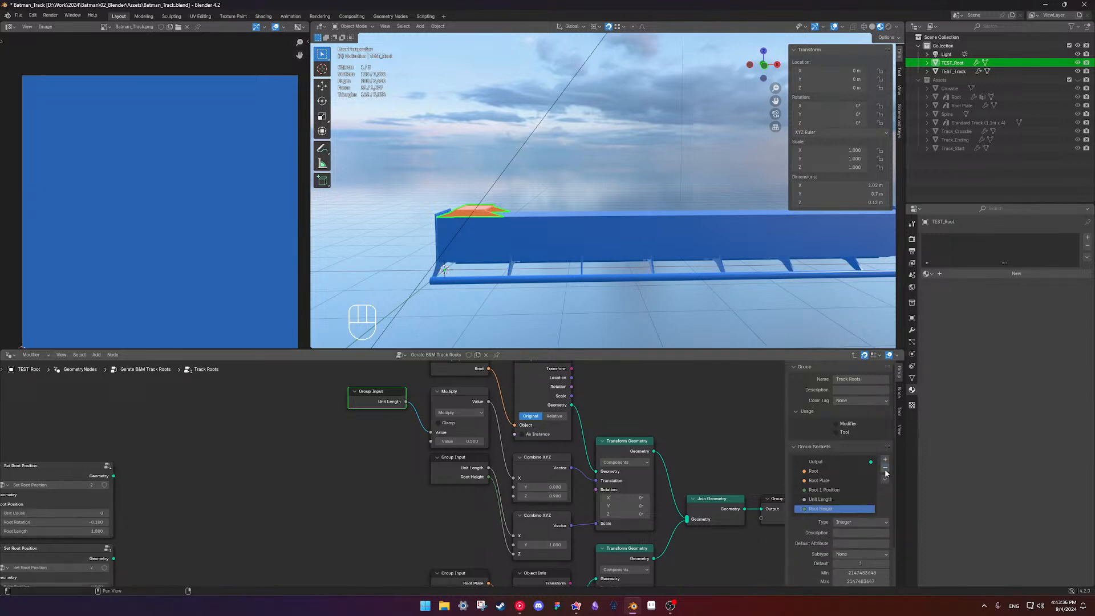
Remove Track Roots' Root 1 Position socket and place Root Height above Unit Length in both this group and the parent group
{"action": "left_click", "coordinate": [839, 499]}
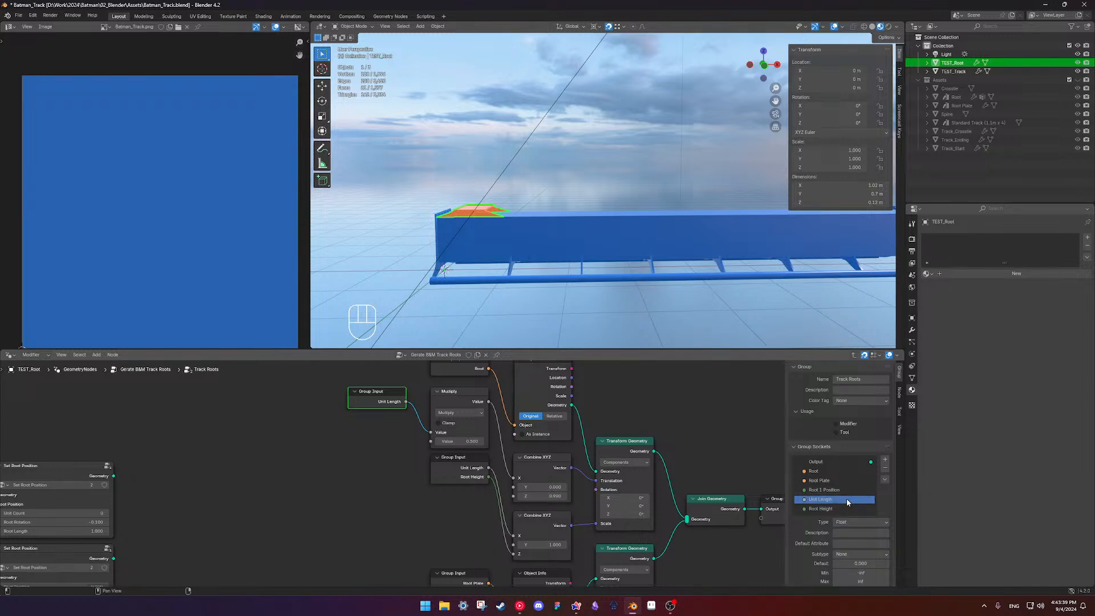
{"action": "left_click_drag", "start_coordinate": [843, 507], "coordinate": [844, 510]}
{"action": "left_click", "coordinate": [836, 489]}
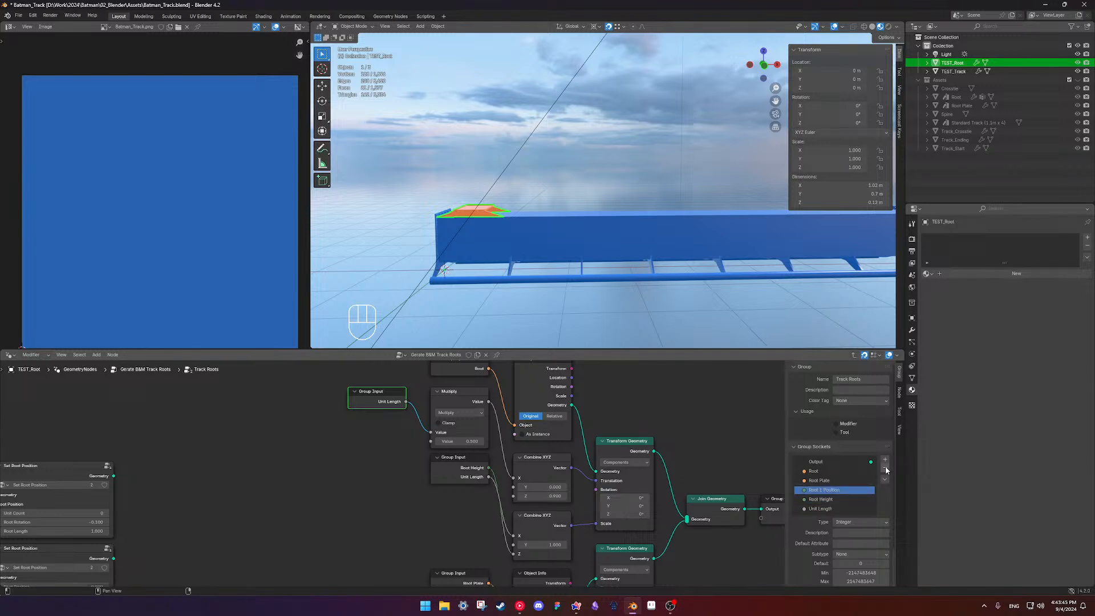
{"action": "left_click", "coordinate": [885, 469]}
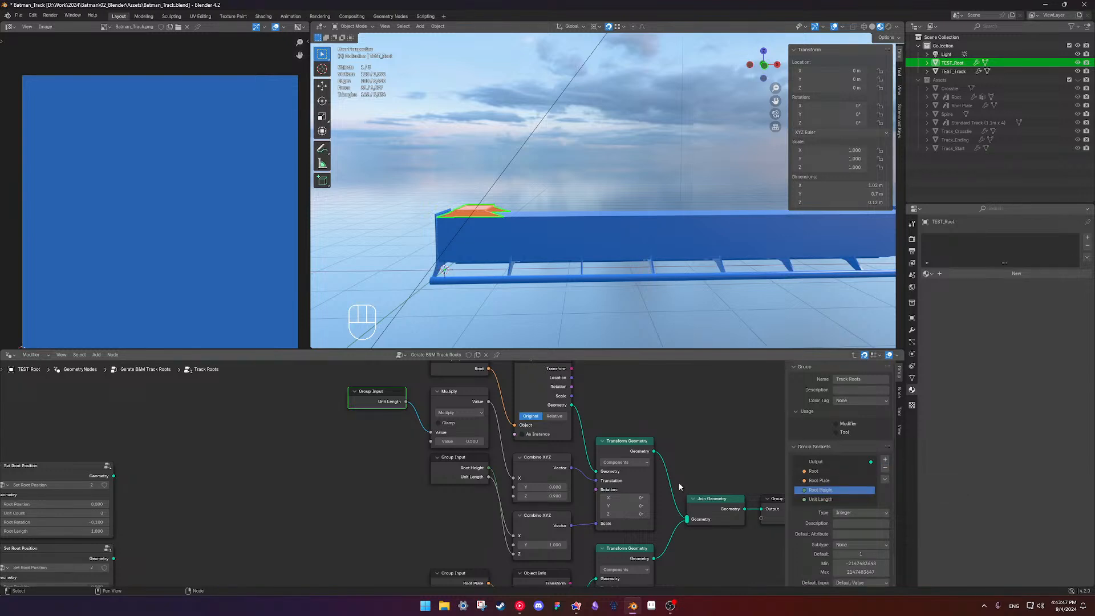
{"action": "key", "text": "Tab"}
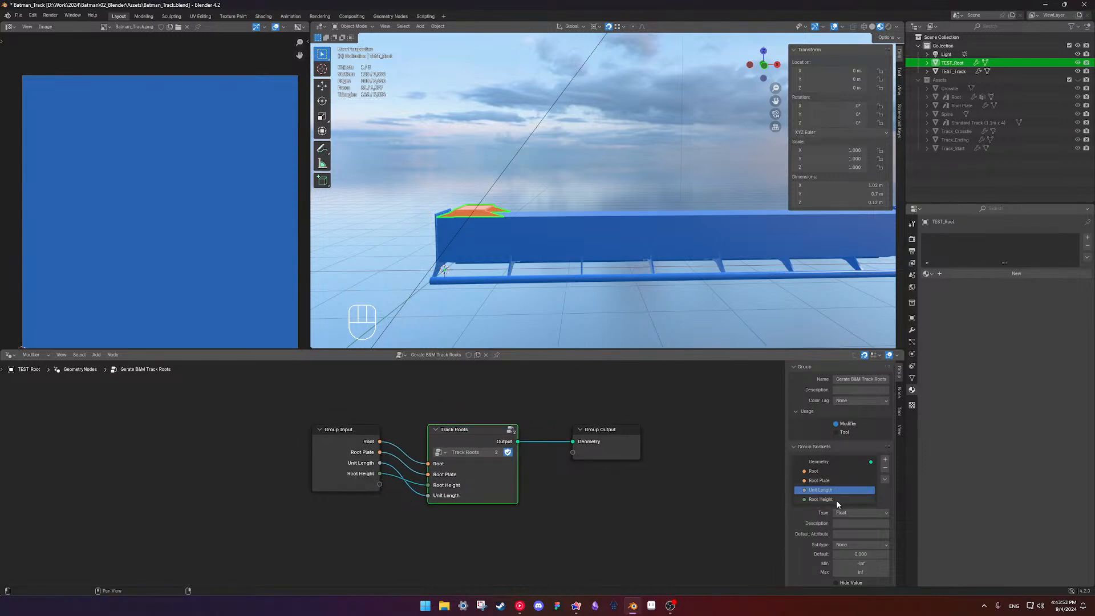
{"action": "left_click_drag", "start_coordinate": [833, 493], "coordinate": [832, 505]}
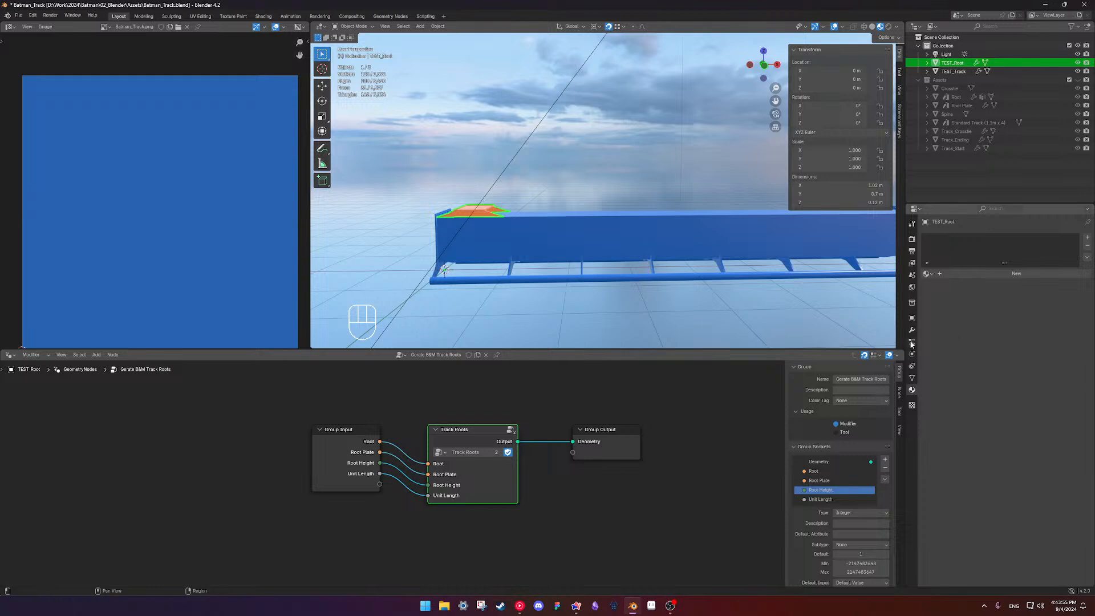
Set Unit Length to 1.1 in TEST_Root's geometry nodes modifier
{"action": "left_click", "coordinate": [912, 330]}
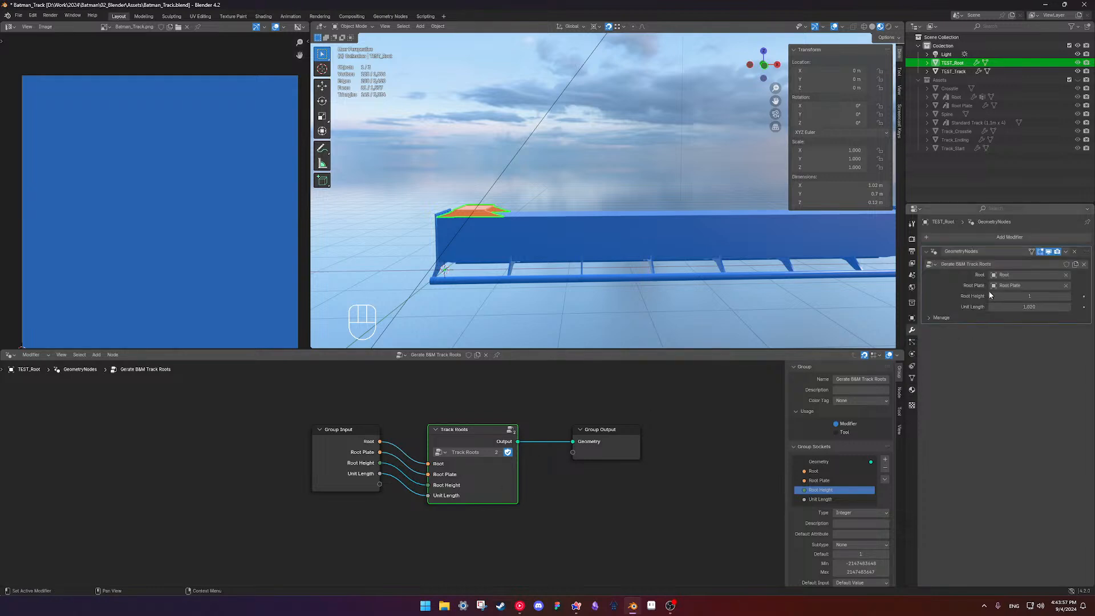
{"action": "left_click", "coordinate": [1017, 308]}
{"action": "type", "text": "1.1"}
{"action": "key", "text": "Return"}
Examine the root's fit on the track's end, toggling between wireframe and shaded display and comparing the two objects
{"action": "key", "text": "shift+z"}
{"action": "scroll", "coordinate": [609, 192], "scroll_direction": "up", "scroll_amount": 2}
{"action": "middle_click_drag", "start_coordinate": [503, 227], "coordinate": [549, 214]}
{"action": "left_click", "coordinate": [609, 191]}
{"action": "key", "text": "shift+z"}
{"action": "scroll", "coordinate": [548, 214], "scroll_direction": "down", "scroll_amount": 5}
{"action": "left_click", "coordinate": [600, 157]}
{"action": "middle_click_drag", "start_coordinate": [600, 157], "coordinate": [615, 173]}
{"action": "left_click", "coordinate": [616, 174]}
{"action": "left_click", "coordinate": [583, 199]}
{"action": "scroll", "coordinate": [570, 205], "scroll_direction": "up", "scroll_amount": 3}
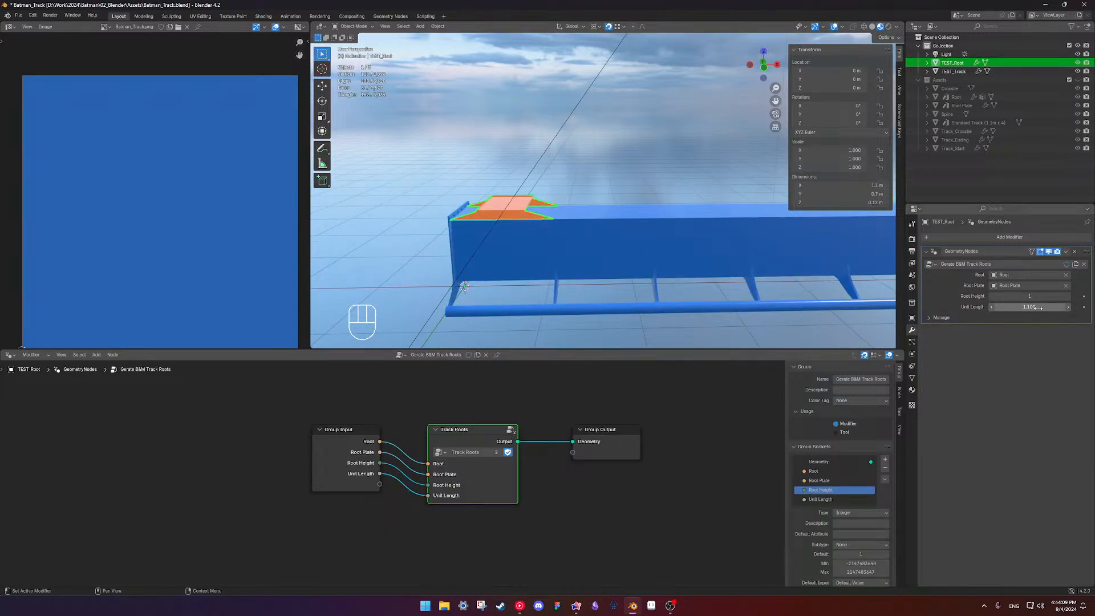
Try Root Height values such as 7 and 0 in TEST_Root's modifier and return it to 1
{"action": "left_click_drag", "start_coordinate": [1036, 307], "coordinate": [1052, 306]}
{"action": "left_click", "coordinate": [1068, 296]}
{"action": "left_click", "coordinate": [1068, 296]}
{"action": "left_click", "coordinate": [1068, 296]}
{"action": "left_click", "coordinate": [1068, 296]}
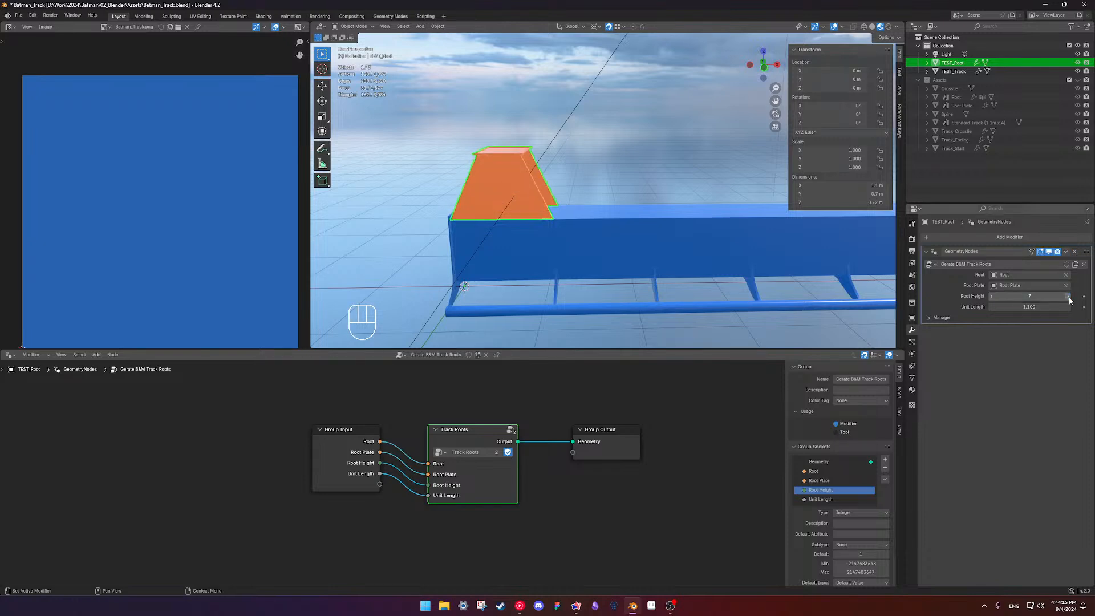
{"action": "left_click", "coordinate": [992, 296]}
{"action": "left_click", "coordinate": [992, 296]}
{"action": "left_click", "coordinate": [992, 296]}
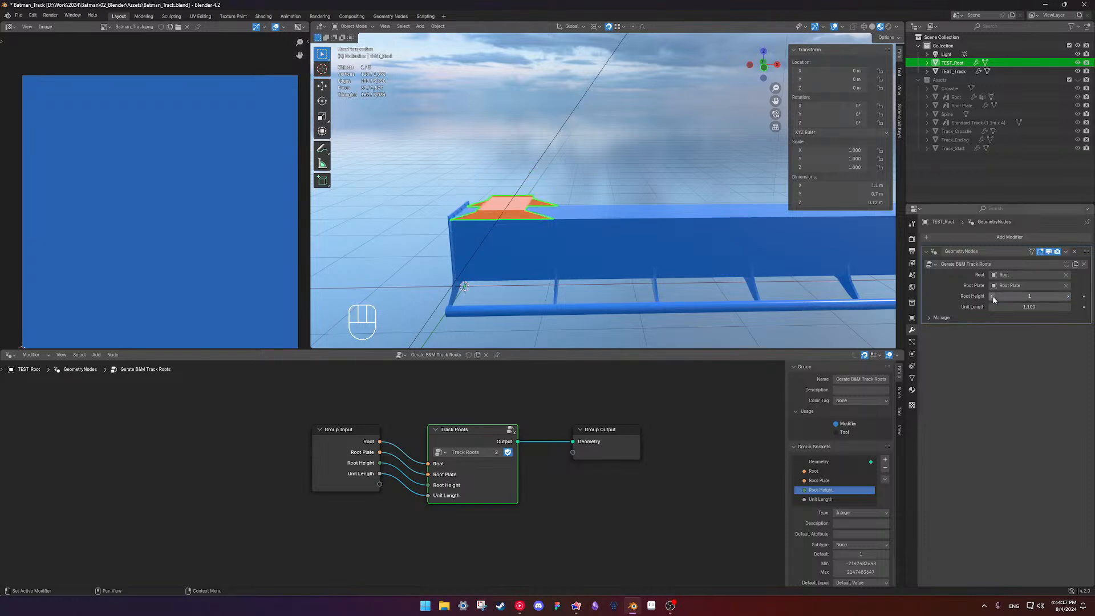
{"action": "left_click", "coordinate": [992, 296]}
{"action": "left_click", "coordinate": [992, 296]}
{"action": "left_click", "coordinate": [1001, 296]}
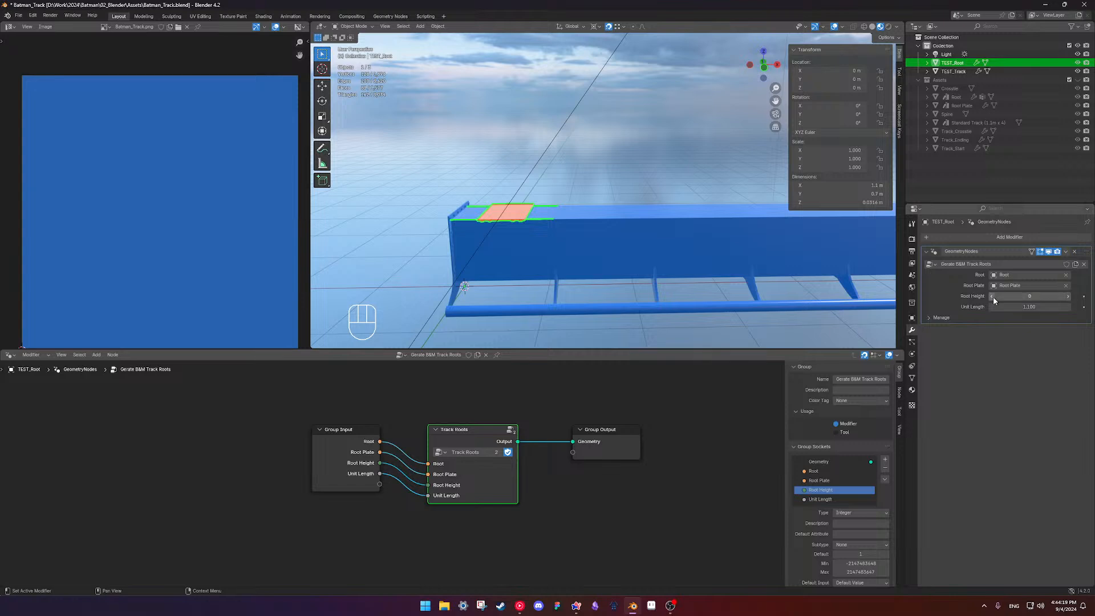
{"action": "left_click", "coordinate": [992, 297]}
{"action": "left_click", "coordinate": [992, 297]}
{"action": "left_click", "coordinate": [992, 296]}
{"action": "left_click", "coordinate": [992, 296]}
{"action": "left_click", "coordinate": [992, 296]}
{"action": "left_click", "coordinate": [1068, 296]}
{"action": "left_click", "coordinate": [1067, 296]}
{"action": "left_click", "coordinate": [1067, 296]}
{"action": "left_click", "coordinate": [1068, 296]}
{"action": "left_click", "coordinate": [1067, 296]}
{"action": "left_click", "coordinate": [1067, 296]}
{"action": "left_click", "coordinate": [1067, 296]}
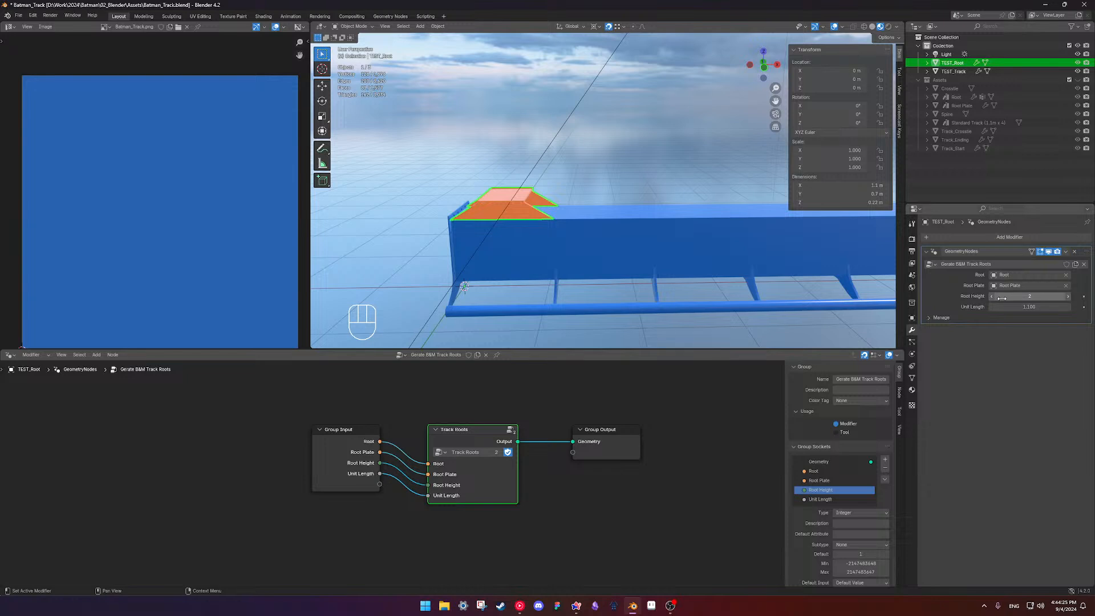
Limit the Root Height socket to a minimum of 1 and a maximum of 5, test the limits, and save
{"action": "scroll", "coordinate": [524, 484], "scroll_direction": "up", "scroll_amount": 7}
{"action": "middle_click_drag", "start_coordinate": [543, 470], "coordinate": [485, 467], "text": "shift"}
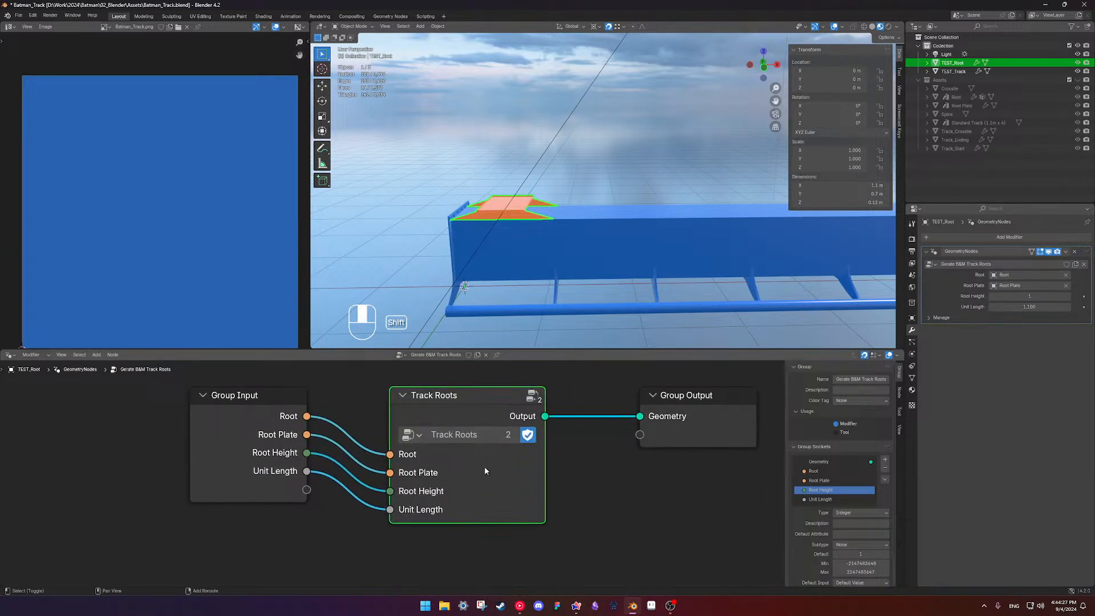
{"action": "scroll", "coordinate": [477, 490], "scroll_direction": "down", "scroll_amount": 1}
{"action": "scroll", "coordinate": [844, 510], "scroll_direction": "down", "scroll_amount": 2}
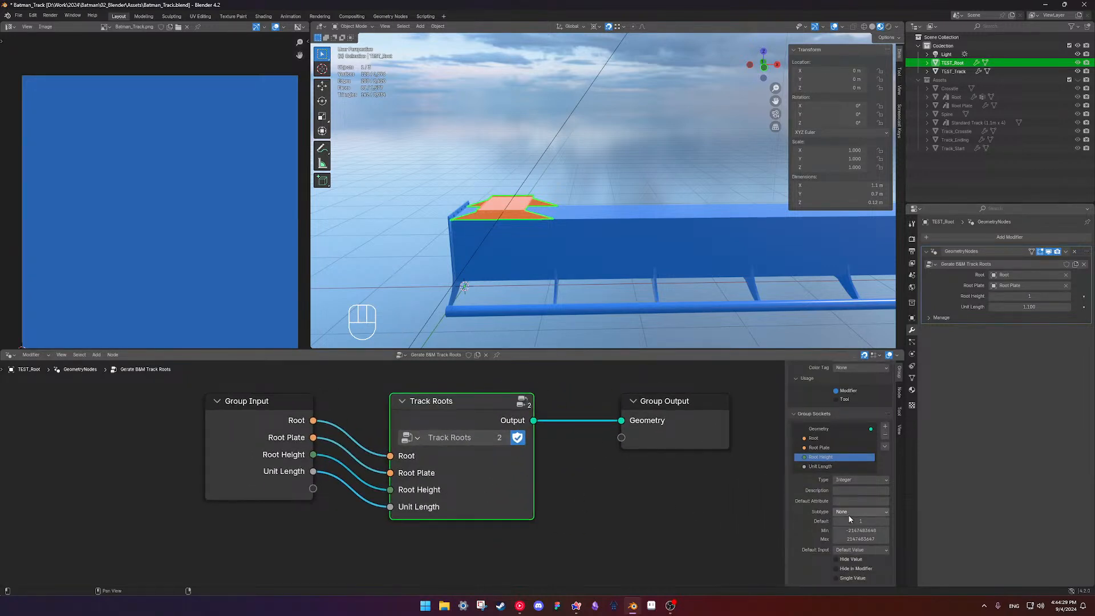
{"action": "left_click", "coordinate": [856, 531]}
{"action": "type", "text": "1"}
{"action": "key", "text": "Return"}
{"action": "left_click", "coordinate": [865, 539]}
{"action": "type", "text": "5"}
{"action": "key", "text": "Return"}
{"action": "mouse_move", "coordinate": [1050, 297]}
{"action": "left_mouse_down"}
{"action": "mouse_move", "coordinate": [1071, 296]}
{"action": "mouse_move", "coordinate": [1049, 296]}
{"action": "left_mouse_up"}
{"action": "key", "text": "ctrl+s"}
Insert a Set Material node between Track Roots and Group Output, spacing the nodes to make room
{"action": "scroll", "coordinate": [553, 396], "scroll_direction": "down", "scroll_amount": 6}
{"action": "left_click_drag", "start_coordinate": [561, 430], "coordinate": [609, 432]}
{"action": "key", "text": "shift+a"}
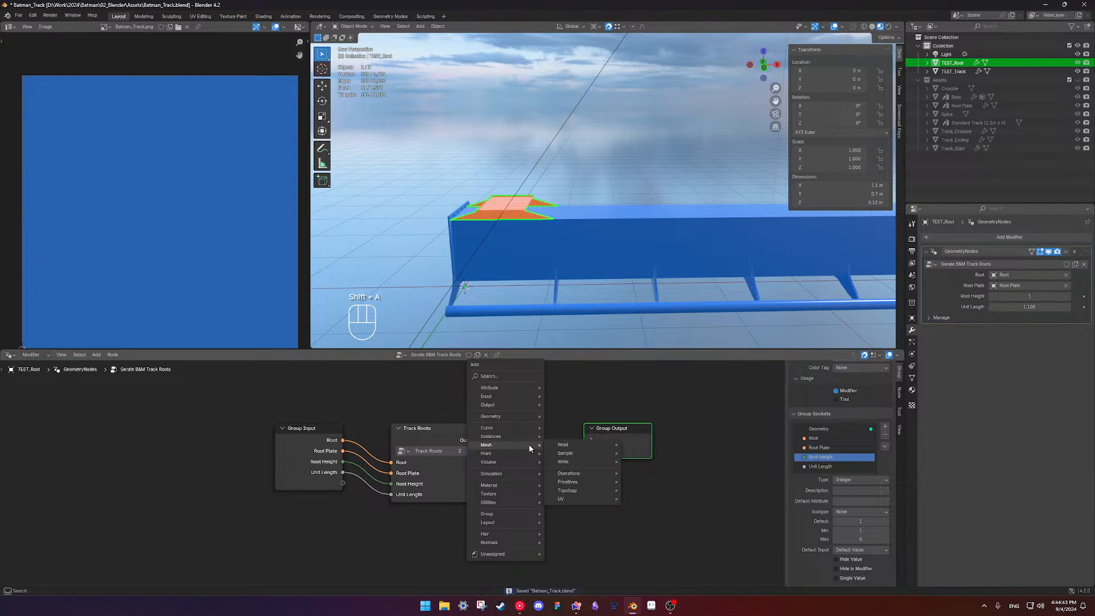
{"action": "type", "text": "xet"}
{"action": "key", "text": "BackSpace"}
{"action": "key", "text": "BackSpace"}
{"action": "key", "text": "BackSpace"}
{"action": "type", "text": "set"}
{"action": "key", "text": "Return"}
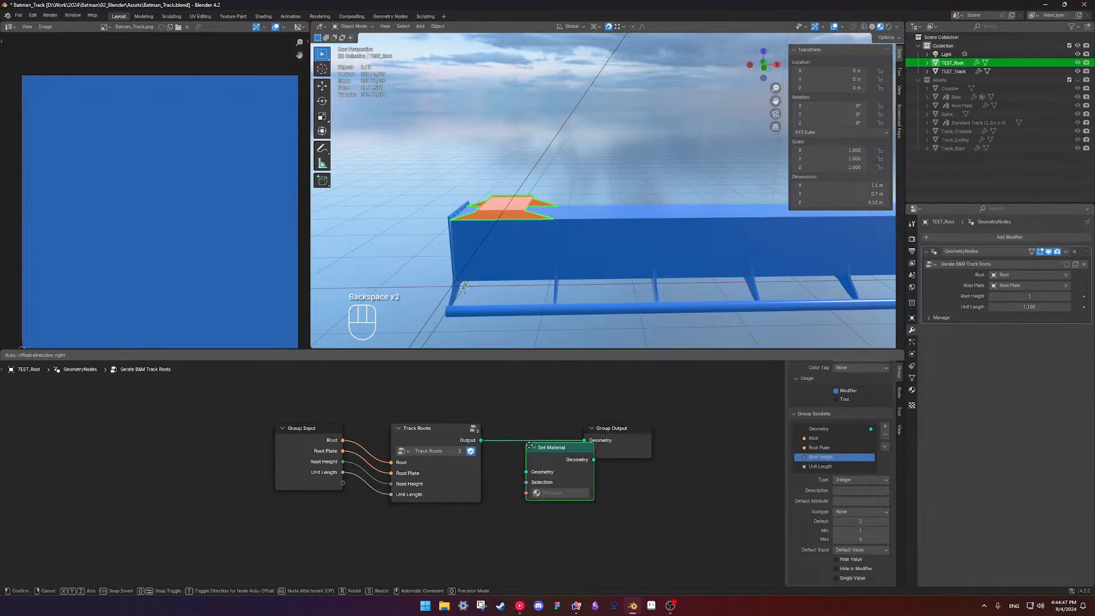
{"action": "left_click", "coordinate": [539, 450]}
{"action": "left_click_drag", "start_coordinate": [625, 434], "coordinate": [637, 434]}
{"action": "left_click_drag", "start_coordinate": [541, 433], "coordinate": [556, 432]}
Duplicate Group Input, expose Set Material's Material socket through the copy, and hide the unused sockets on both inputs
{"action": "left_click", "coordinate": [302, 461]}
{"action": "key", "text": "shift+d"}
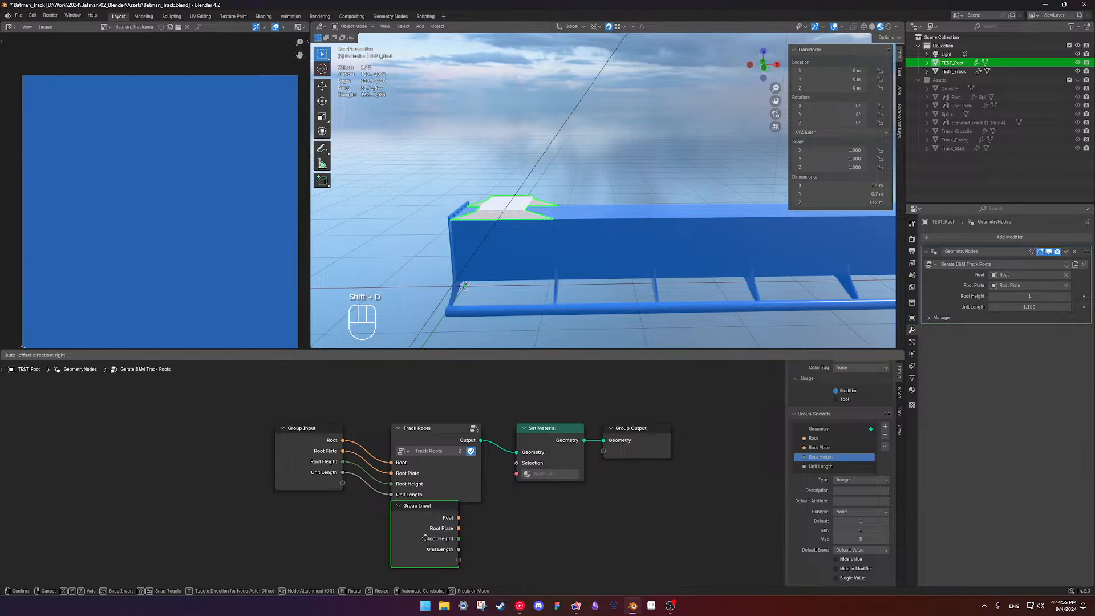
{"action": "left_click", "coordinate": [443, 546]}
{"action": "left_click_drag", "start_coordinate": [516, 473], "coordinate": [476, 568]}
{"action": "left_click", "coordinate": [450, 522]}
{"action": "key", "text": "ctrl+h"}
{"action": "left_click", "coordinate": [317, 487]}
{"action": "key", "text": "ctrl+h"}
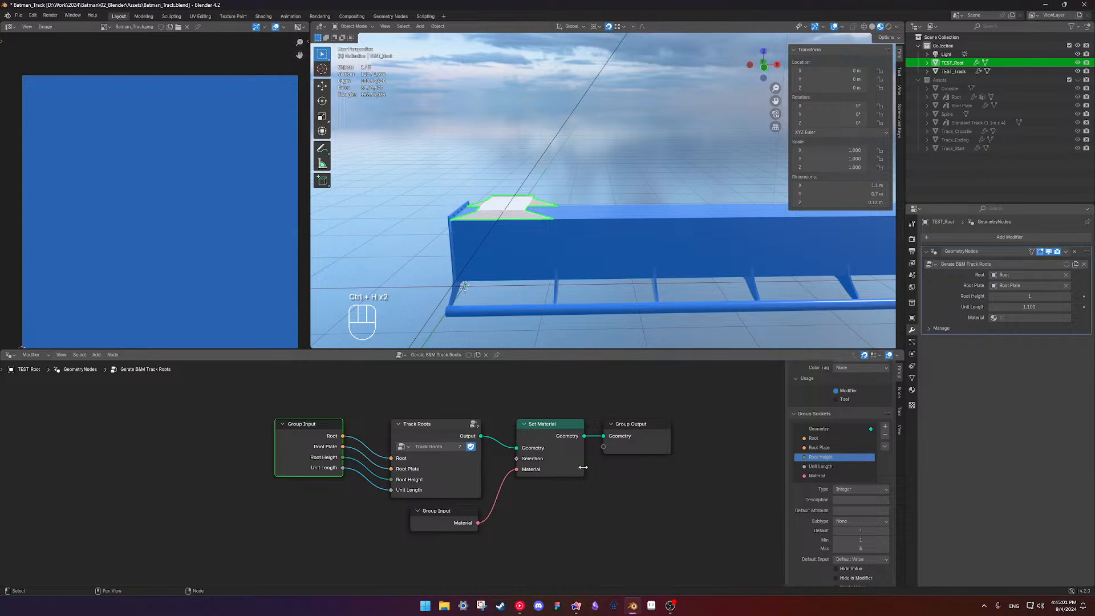
Tidy the node layout, placing the Material Group Input beneath Track Roots and aligning the remaining nodes
{"action": "left_click", "coordinate": [474, 513]}
{"action": "left_click_drag", "start_coordinate": [229, 407], "coordinate": [652, 546]}
{"action": "left_click_drag", "start_coordinate": [572, 455], "coordinate": [571, 456]}
{"action": "left_click", "coordinate": [539, 503]}
{"action": "left_click_drag", "start_coordinate": [446, 517], "coordinate": [448, 516]}
{"action": "left_click_drag", "start_coordinate": [463, 479], "coordinate": [466, 513]}
{"action": "left_click", "coordinate": [466, 512]}
{"action": "scroll", "coordinate": [465, 510], "scroll_direction": "down", "scroll_amount": 1}
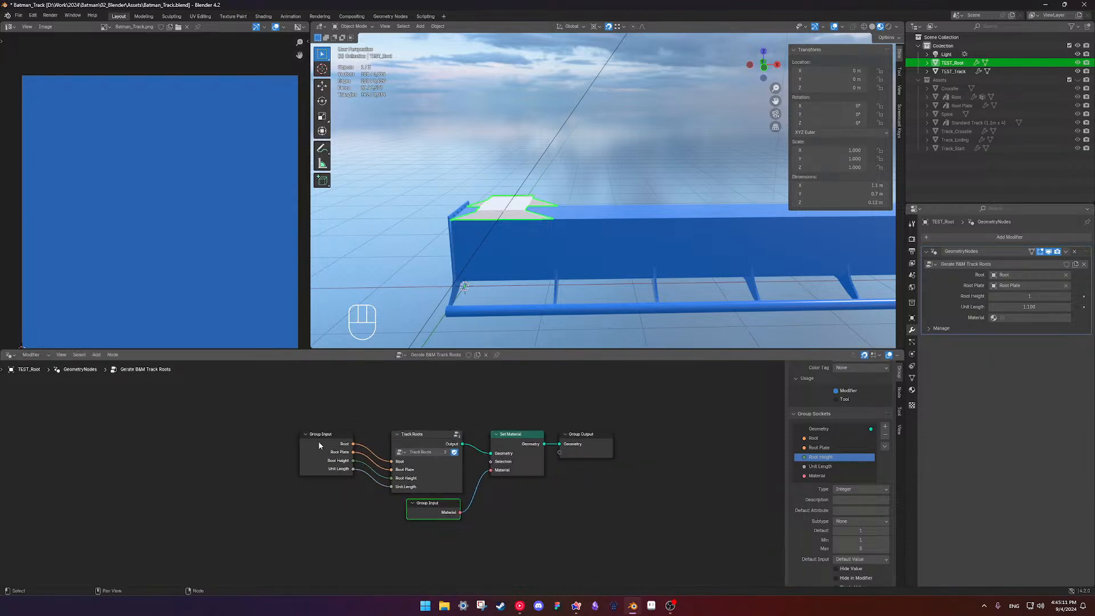
{"action": "scroll", "coordinate": [521, 502], "scroll_direction": "up", "scroll_amount": 3}
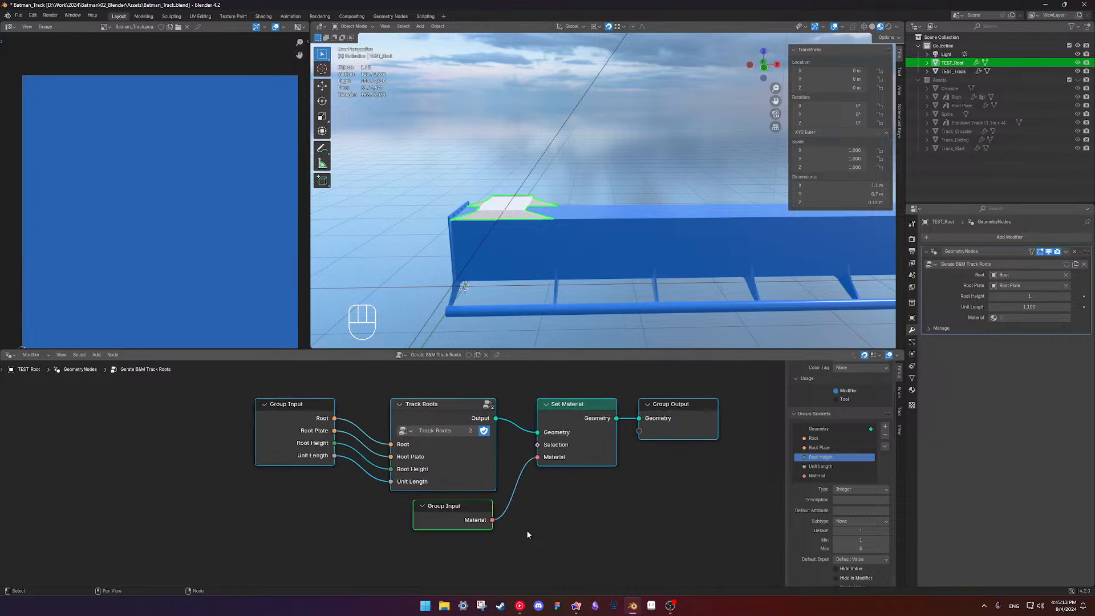
{"action": "left_click_drag", "start_coordinate": [485, 509], "coordinate": [493, 505]}
{"action": "left_click_drag", "start_coordinate": [473, 411], "coordinate": [473, 411]}
{"action": "left_click_drag", "start_coordinate": [495, 461], "coordinate": [502, 462]}
{"action": "left_click", "coordinate": [363, 511]}
{"action": "scroll", "coordinate": [364, 511], "scroll_direction": "down", "scroll_amount": 2}
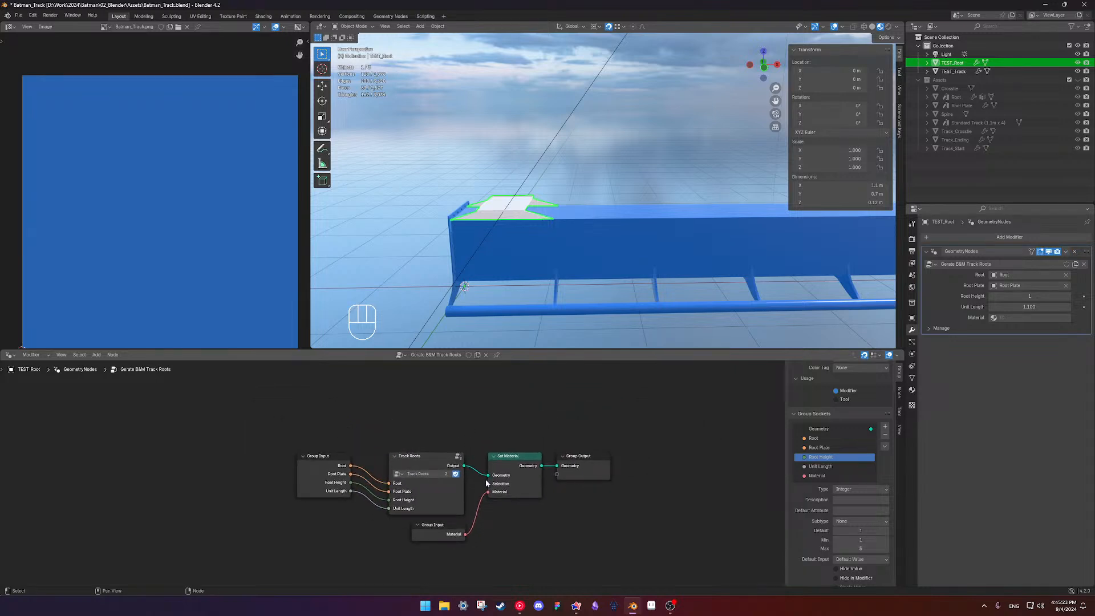
{"action": "scroll", "coordinate": [494, 505], "scroll_direction": "up", "scroll_amount": 2}
{"action": "scroll", "coordinate": [463, 502], "scroll_direction": "down", "scroll_amount": 7}
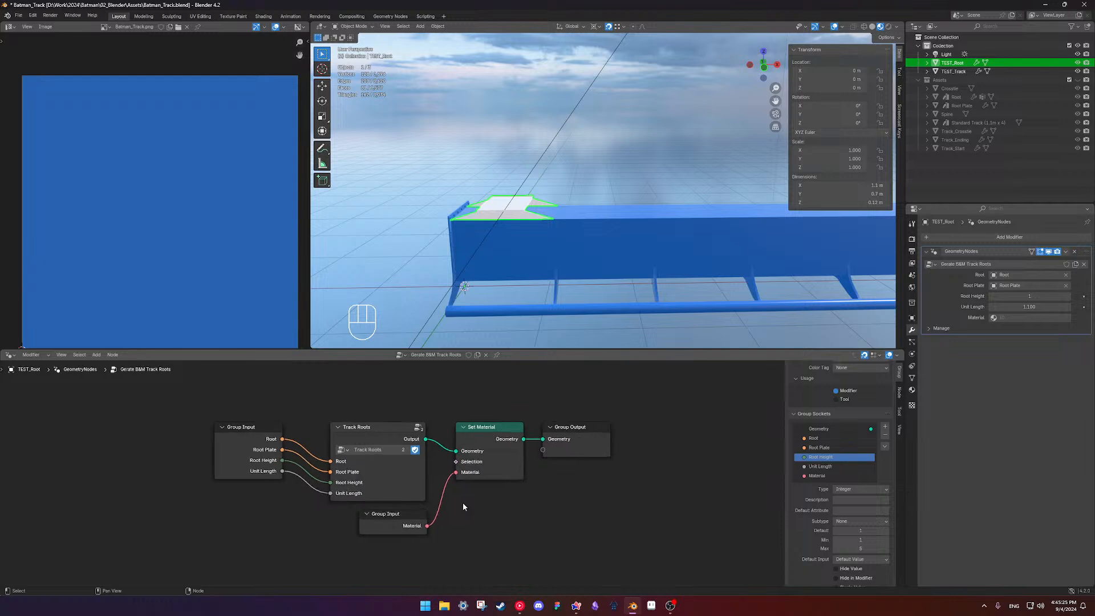
{"action": "middle_click_drag", "start_coordinate": [463, 502], "coordinate": [511, 505], "text": "shift"}
{"action": "scroll", "coordinate": [511, 505], "scroll_direction": "up", "scroll_amount": 3}
{"action": "middle_click_drag", "start_coordinate": [577, 488], "coordinate": [551, 479], "text": "shift"}
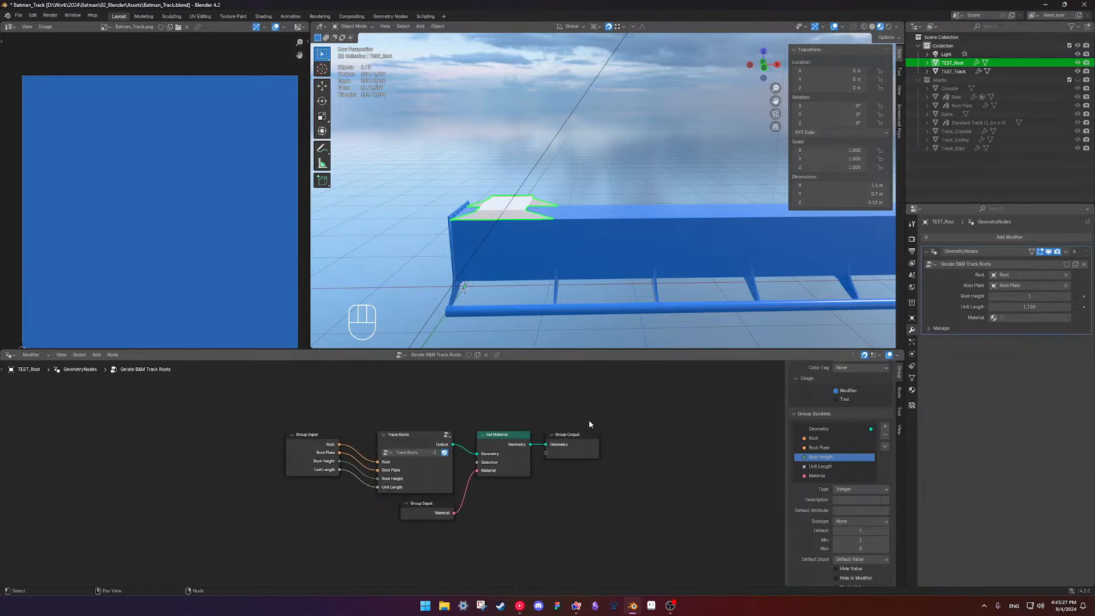
Assign the Batman_Track material in TEST_Root's modifier, check the root on the track, and save the file
{"action": "left_click", "coordinate": [1018, 319]}
{"action": "left_click", "coordinate": [1015, 347]}
{"action": "left_click", "coordinate": [619, 147]}
{"action": "scroll", "coordinate": [505, 241], "scroll_direction": "up", "scroll_amount": 3}
{"action": "middle_click_drag", "start_coordinate": [504, 237], "coordinate": [601, 274]}
{"action": "key", "text": "ctrl+s"}
{"action": "scroll", "coordinate": [582, 255], "scroll_direction": "down", "scroll_amount": 4}
{"action": "scroll", "coordinate": [614, 282], "scroll_direction": "up", "scroll_amount": 4}
{"action": "scroll", "coordinate": [627, 277], "scroll_direction": "down", "scroll_amount": 1}
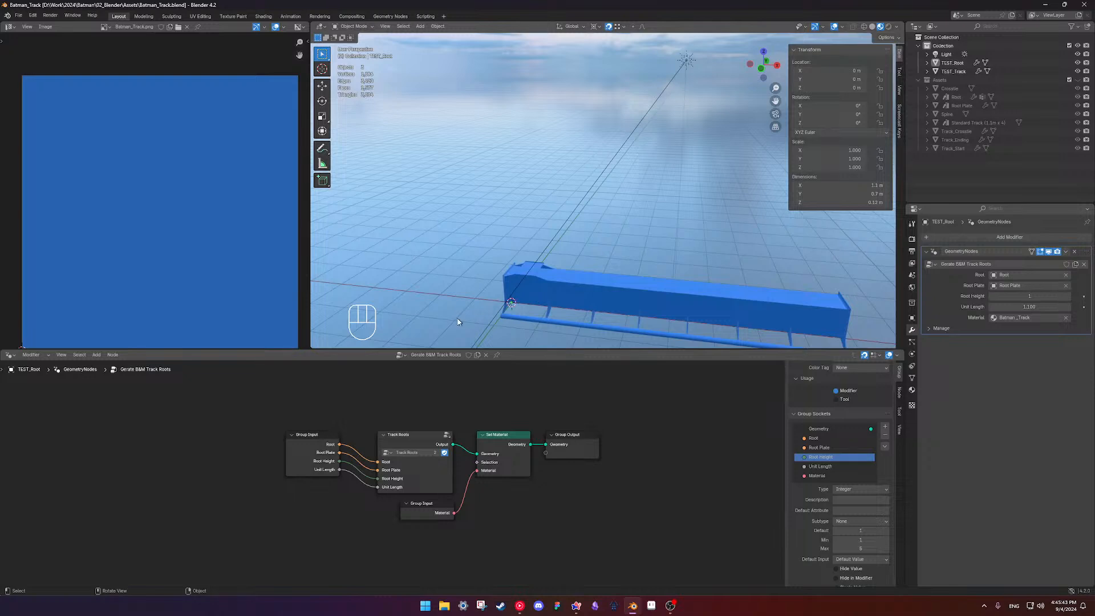
Deselect the test root by selecting the light, and save the Batman_Track file
{"action": "left_click", "coordinate": [19, 15]}
{"action": "mouse_move", "coordinate": [57, 45]}
{"action": "left_click", "coordinate": [606, 169]}
{"action": "key", "text": "ctrl+s"}
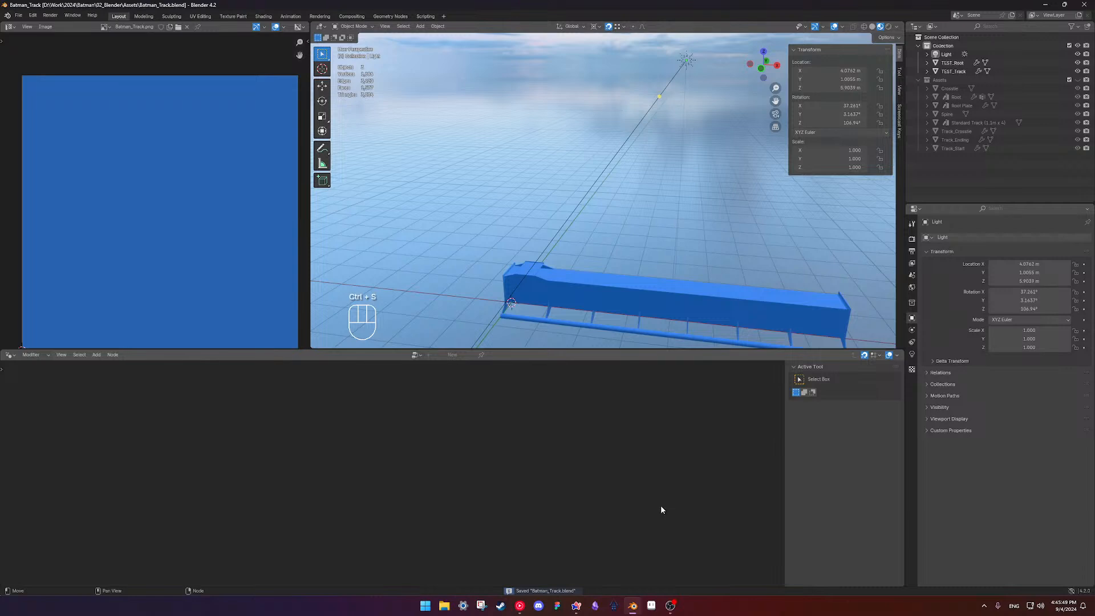
Switch to NoLimits 2, closing the Steam windows that open with it, and enter its editor
{"action": "left_click", "coordinate": [616, 607]}
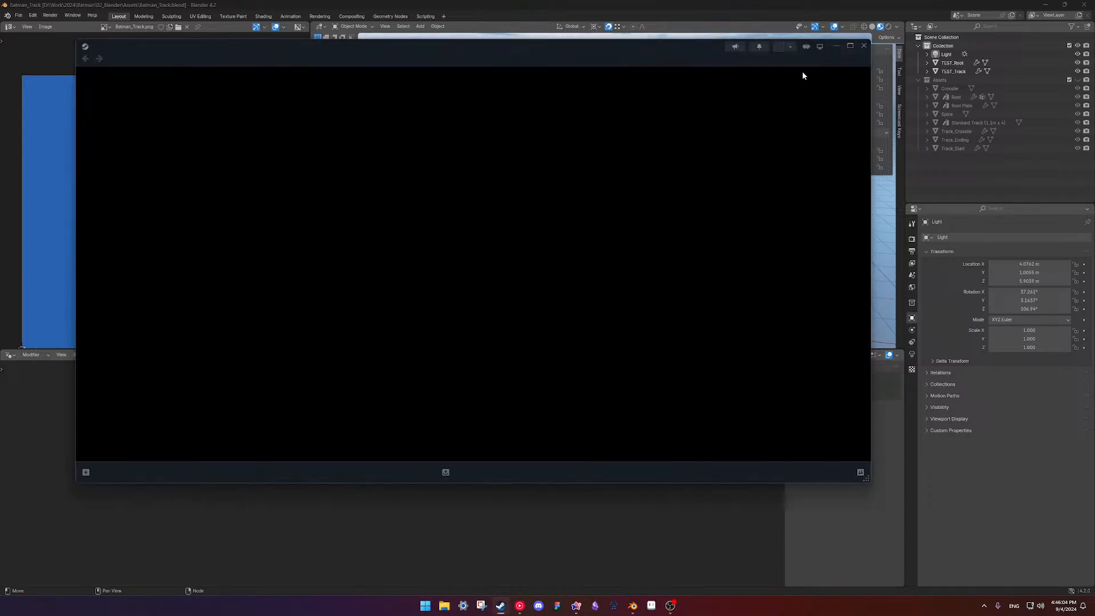
{"action": "left_click", "coordinate": [863, 45]}
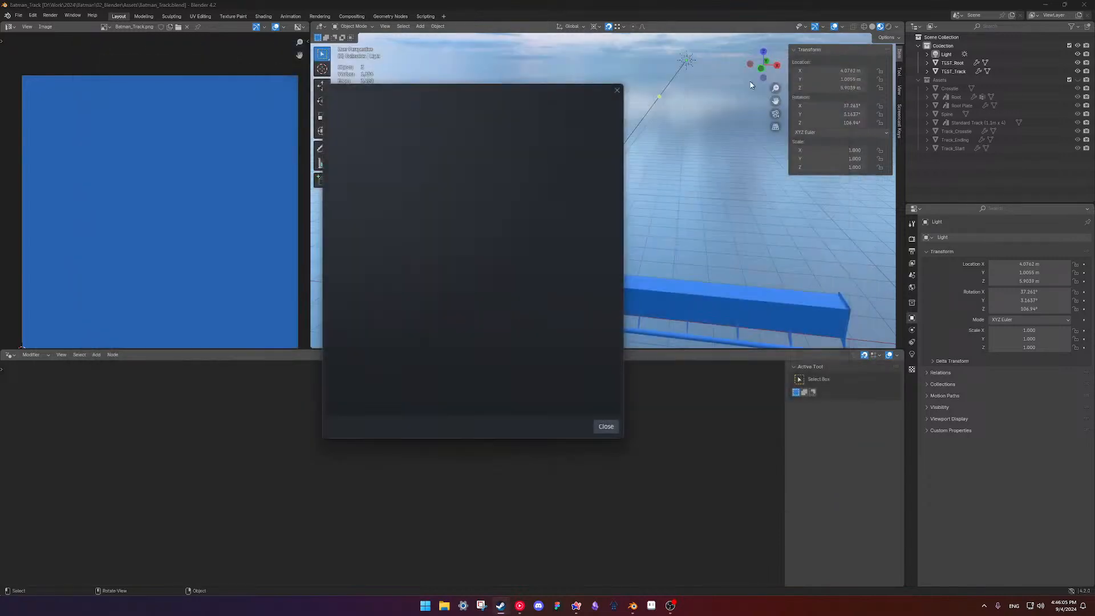
{"action": "left_click", "coordinate": [615, 96]}
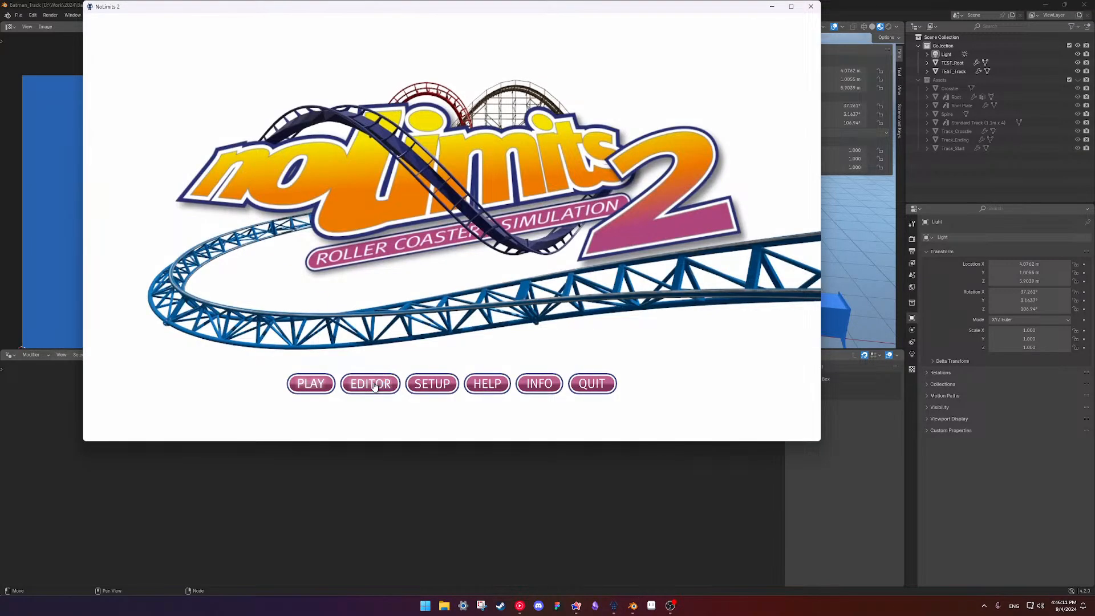
{"action": "left_click", "coordinate": [376, 386]}
Open the recent park Batman_08_Supports.nl2park and maximize the editor window
{"action": "left_click", "coordinate": [91, 17]}
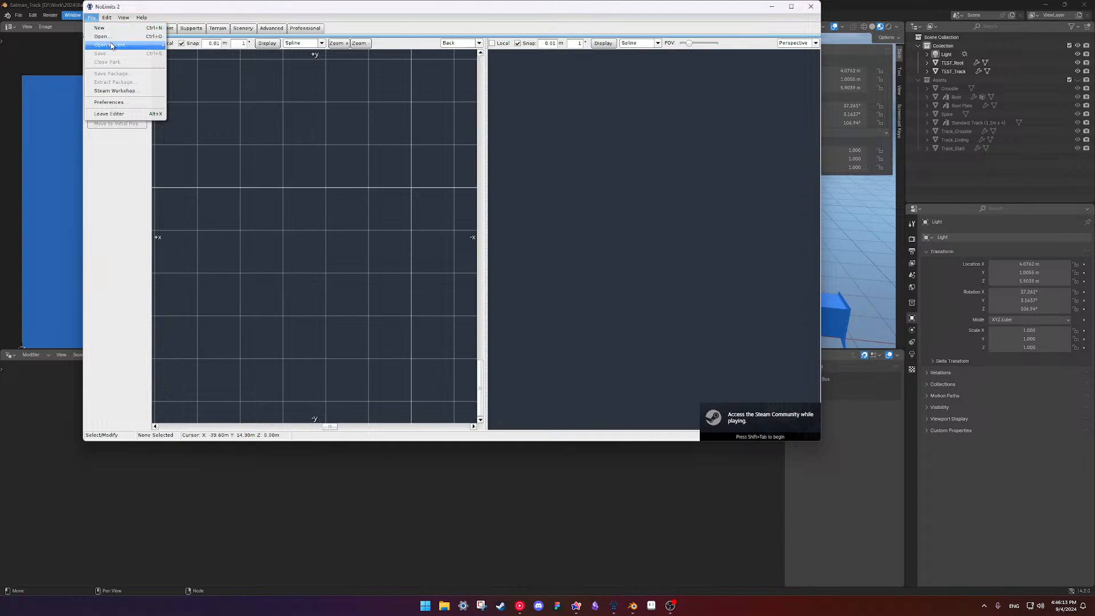
{"action": "mouse_move", "coordinate": [112, 46]}
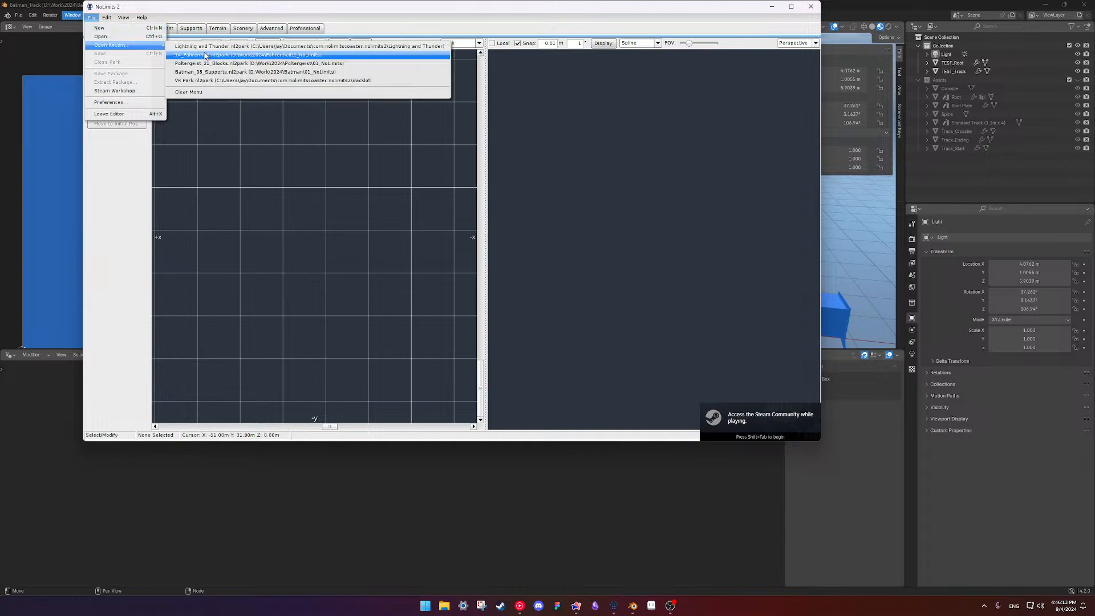
{"action": "left_click", "coordinate": [233, 64]}
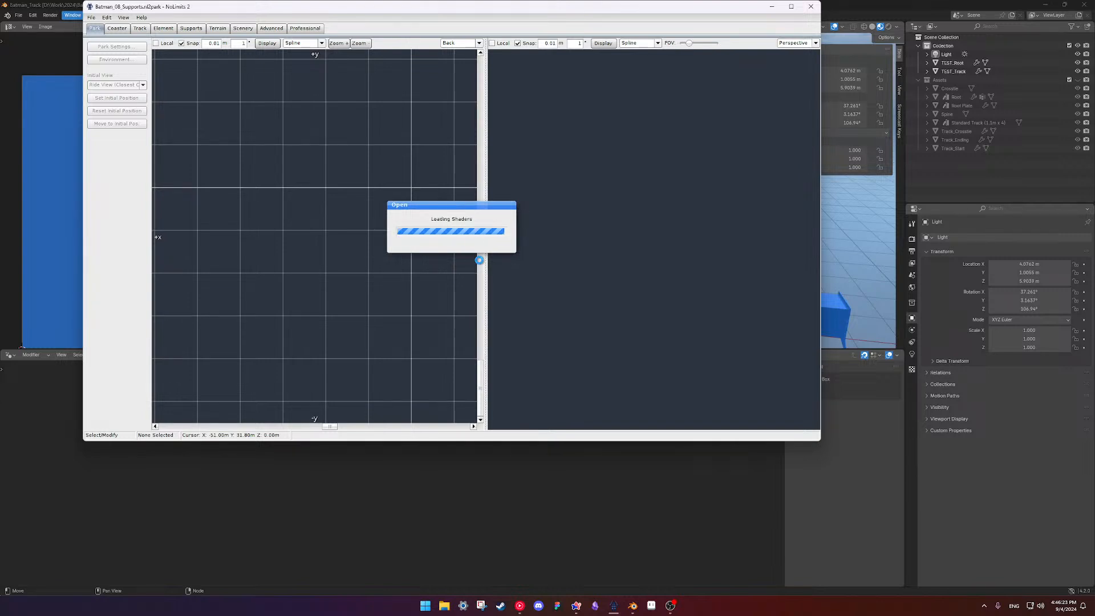
{"action": "double_click", "coordinate": [609, 9]}
Examine the coaster's track and supports in the back view and the perspective view
{"action": "scroll", "coordinate": [422, 306], "scroll_direction": "up", "scroll_amount": 3}
{"action": "right_click", "coordinate": [442, 320]}
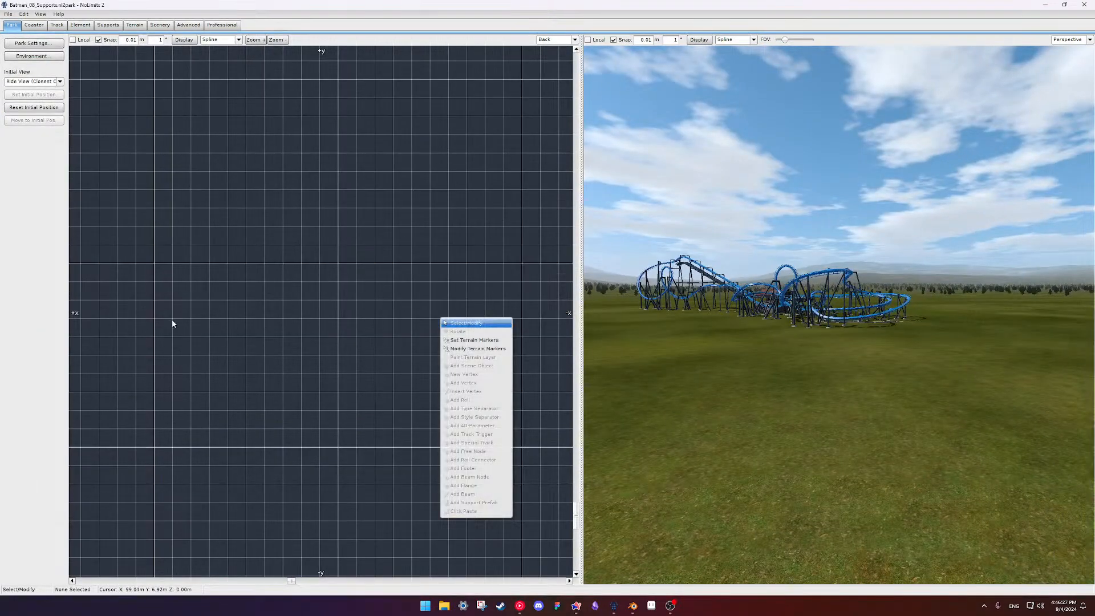
{"action": "scroll", "coordinate": [472, 249], "scroll_direction": "down", "scroll_amount": 5}
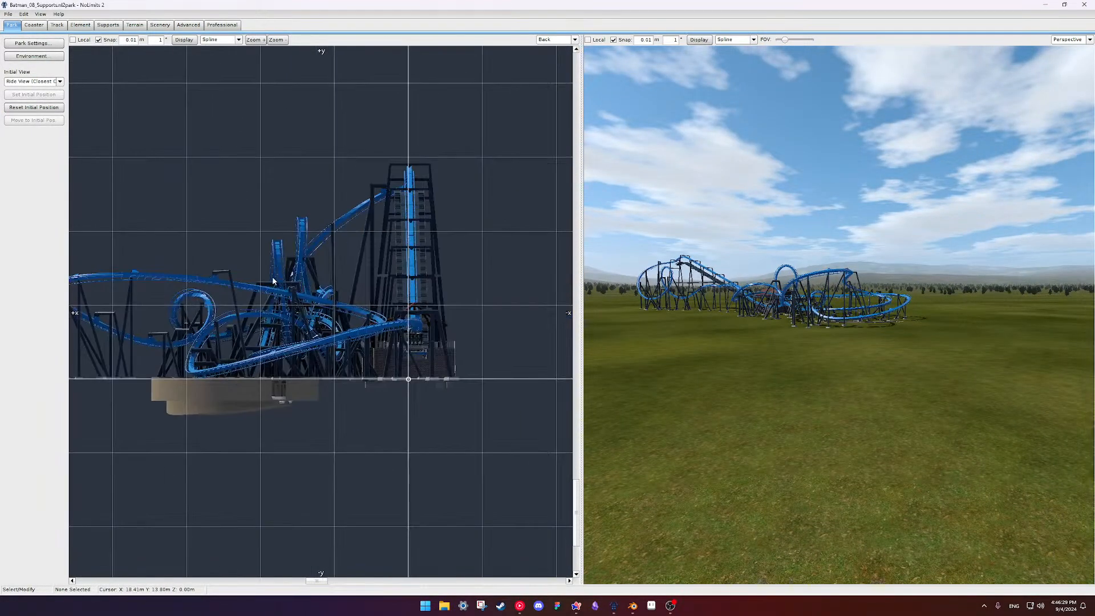
{"action": "scroll", "coordinate": [263, 271], "scroll_direction": "up", "scroll_amount": 1}
{"action": "right_click_drag", "start_coordinate": [273, 257], "coordinate": [370, 289]}
{"action": "scroll", "coordinate": [357, 281], "scroll_direction": "up", "scroll_amount": 1}
{"action": "scroll", "coordinate": [357, 280], "scroll_direction": "down", "scroll_amount": 1}
{"action": "scroll", "coordinate": [760, 285], "scroll_direction": "up", "scroll_amount": 1}
{"action": "right_click_drag", "start_coordinate": [760, 285], "coordinate": [745, 268]}
{"action": "key", "text": "w"}
{"action": "key", "text": "s"}
{"action": "key", "text": "w"}
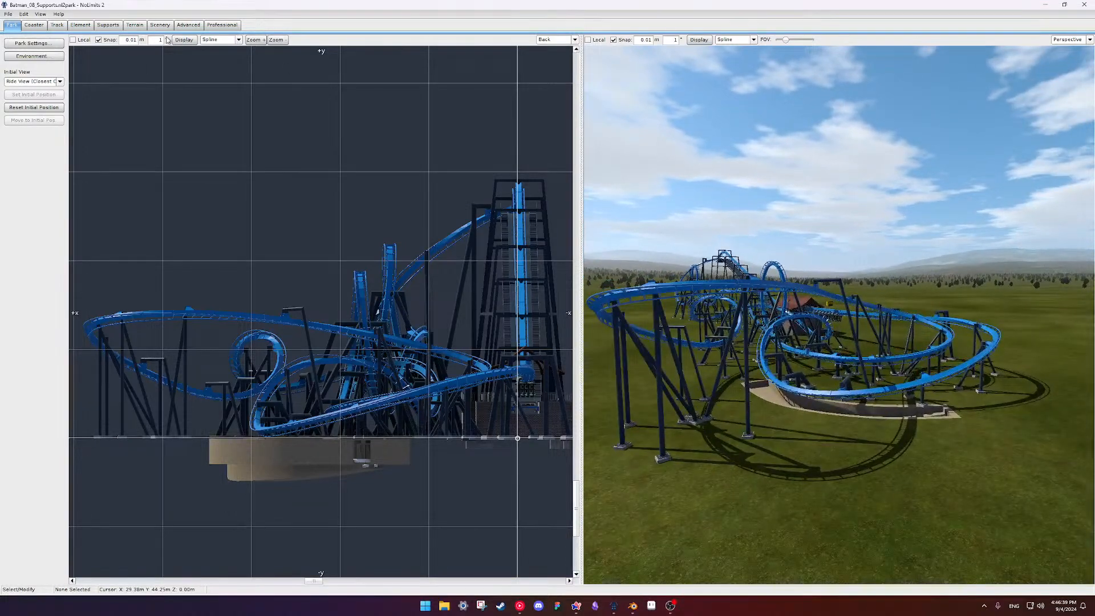
Start a track spline export with 0.5 m between points and the Center of Rails spline type
{"action": "left_click", "coordinate": [221, 25]}
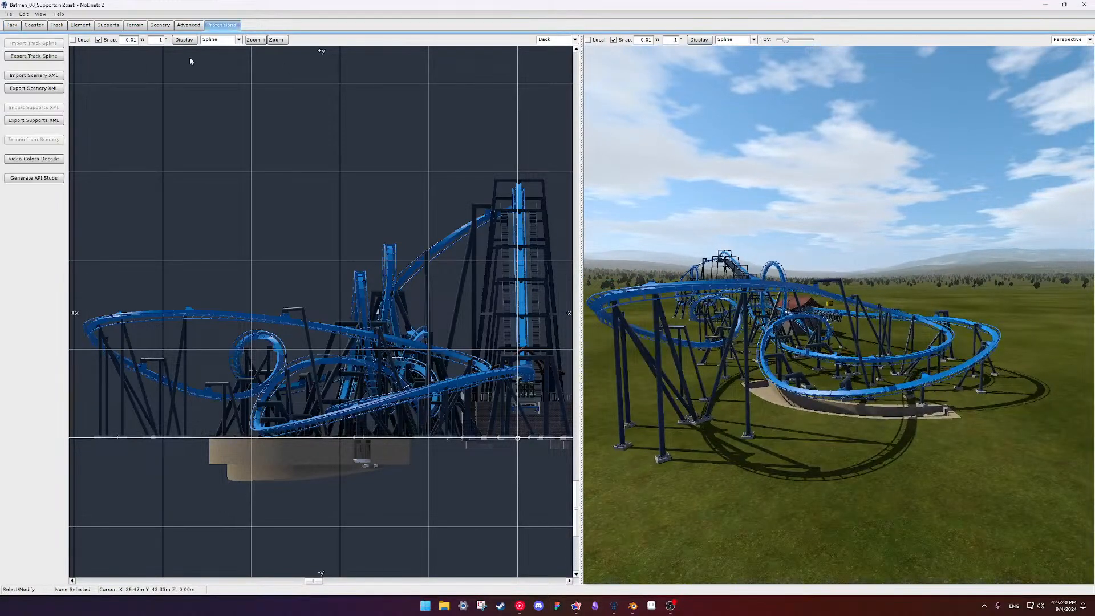
{"action": "left_click", "coordinate": [50, 56]}
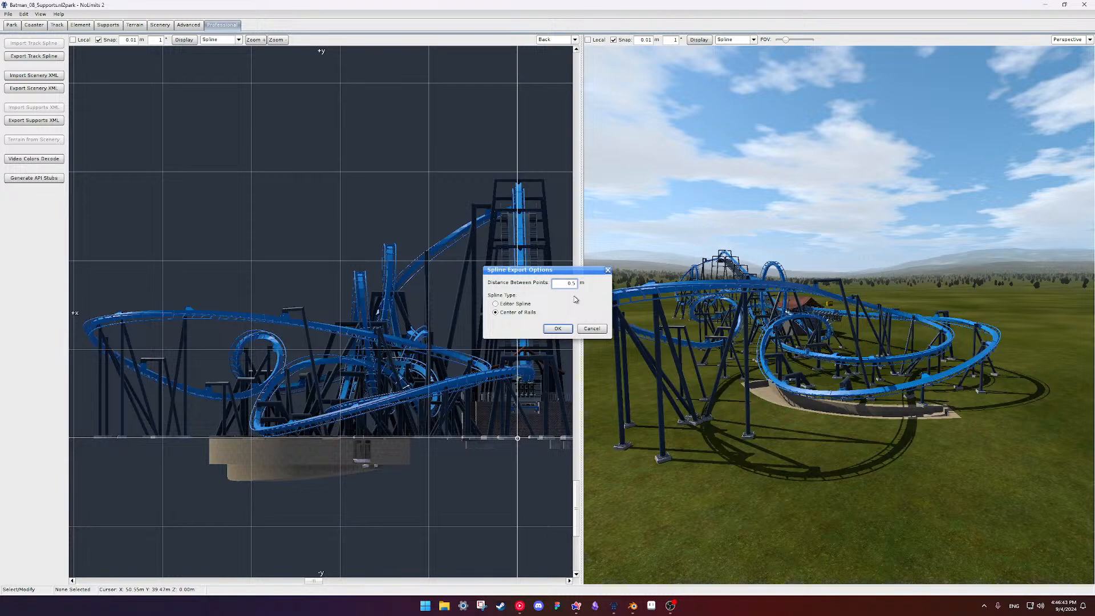
{"action": "left_click", "coordinate": [559, 328]}
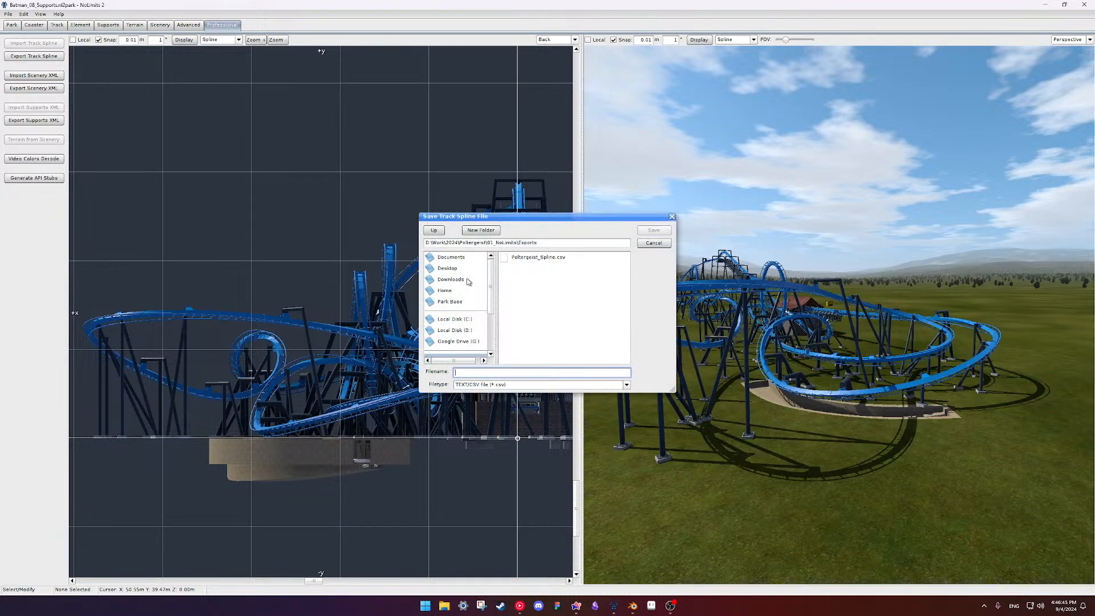
Choose D:\Work\2024\Batman\01_NoLimits\Exports as the destination folder for the track spline file
{"action": "left_click", "coordinate": [435, 231]}
{"action": "left_click", "coordinate": [439, 235]}
{"action": "left_click", "coordinate": [439, 235]}
{"action": "double_click", "coordinate": [518, 274]}
{"action": "double_click", "coordinate": [521, 272]}
{"action": "double_click", "coordinate": [529, 273]}
Save the track spline as a CSV file named Batman_Spl and switch back to Blender
{"action": "left_click", "coordinate": [501, 373]}
{"action": "type", "text": "Batman"}
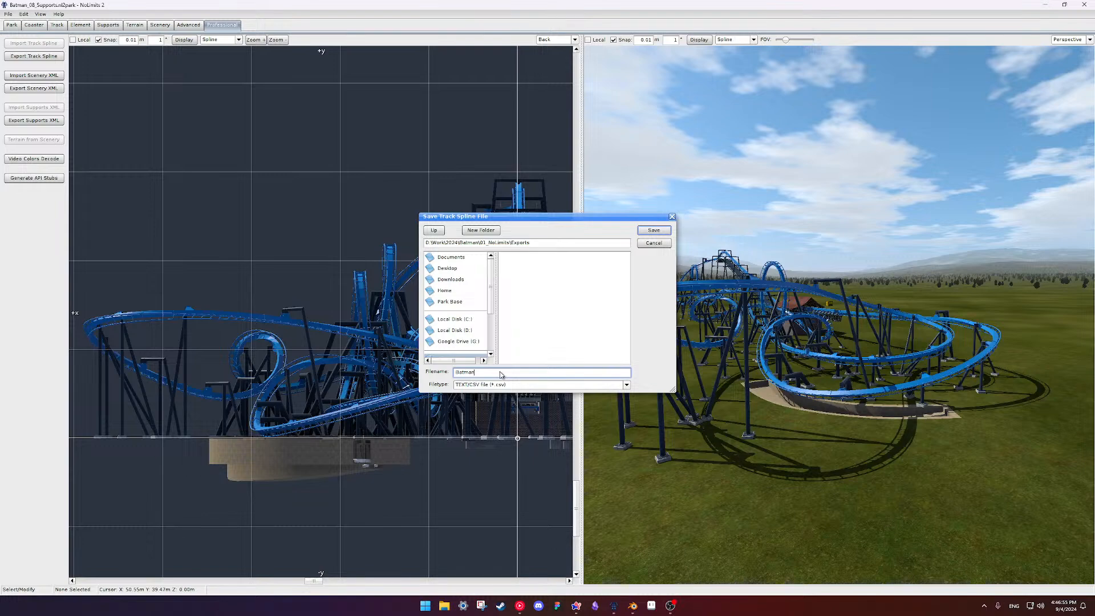
{"action": "type", "text": "_Spl"}
{"action": "key", "text": "Return"}
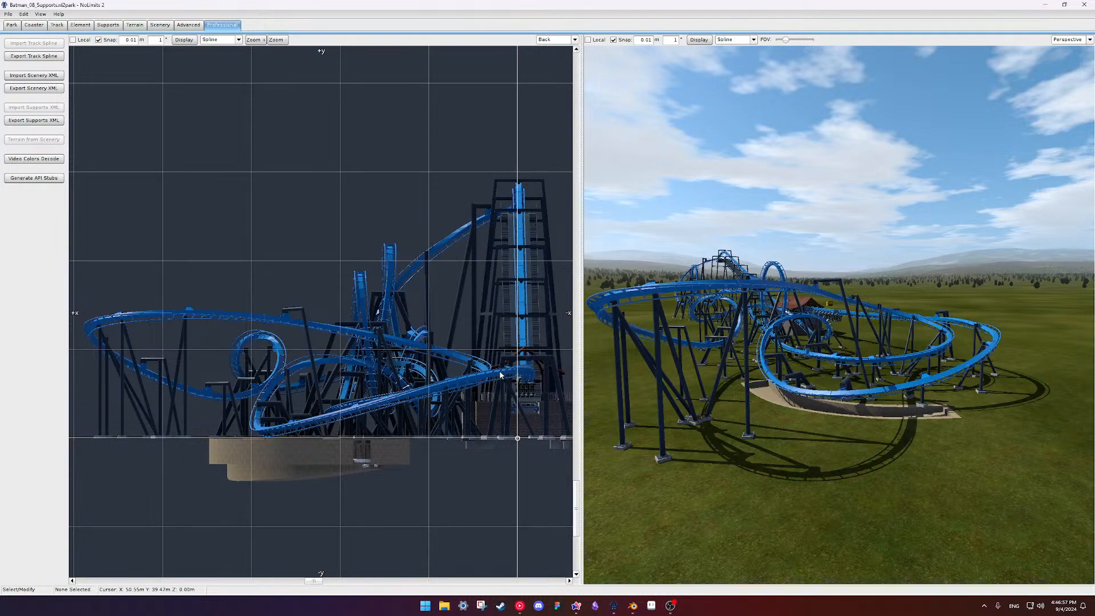
{"action": "left_click", "coordinate": [1047, 5]}
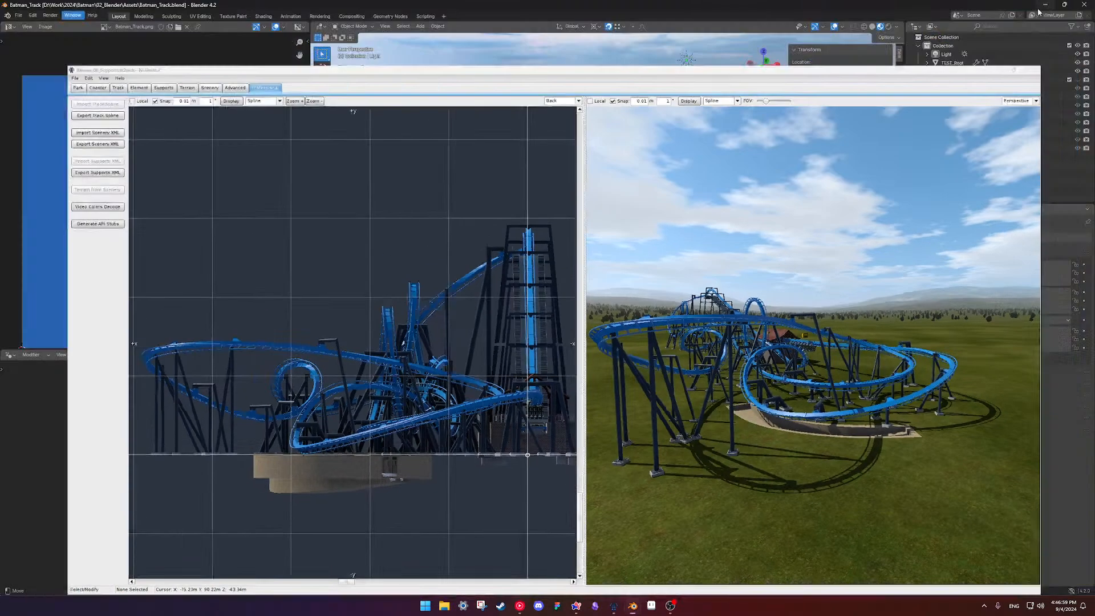
Open the recent file Batman_Layout_08.blend
{"action": "middle_click_drag", "start_coordinate": [592, 266], "coordinate": [549, 223]}
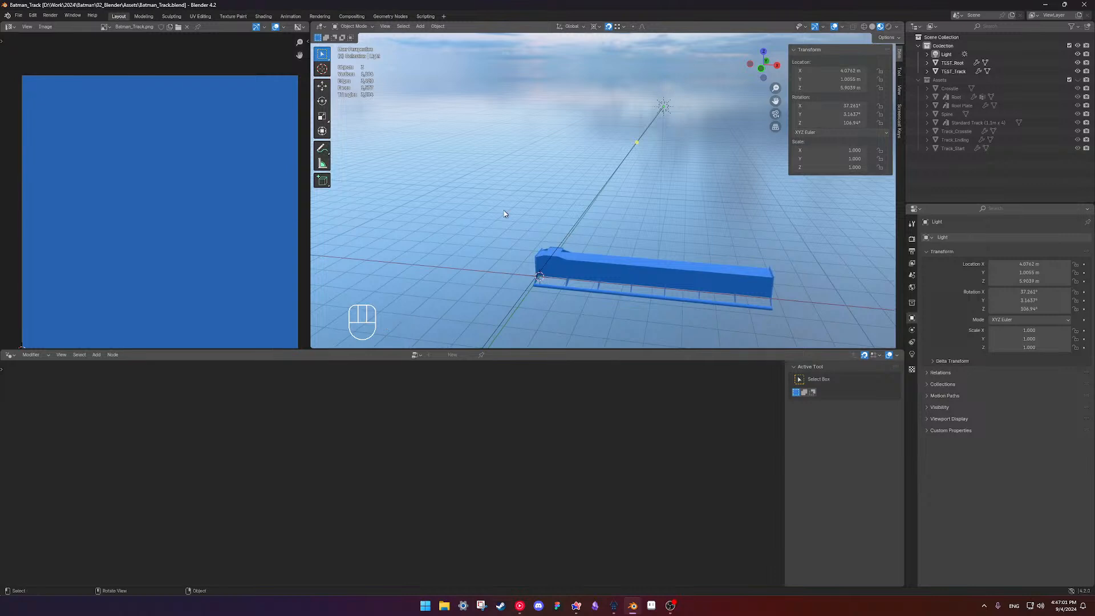
{"action": "left_click", "coordinate": [19, 15]}
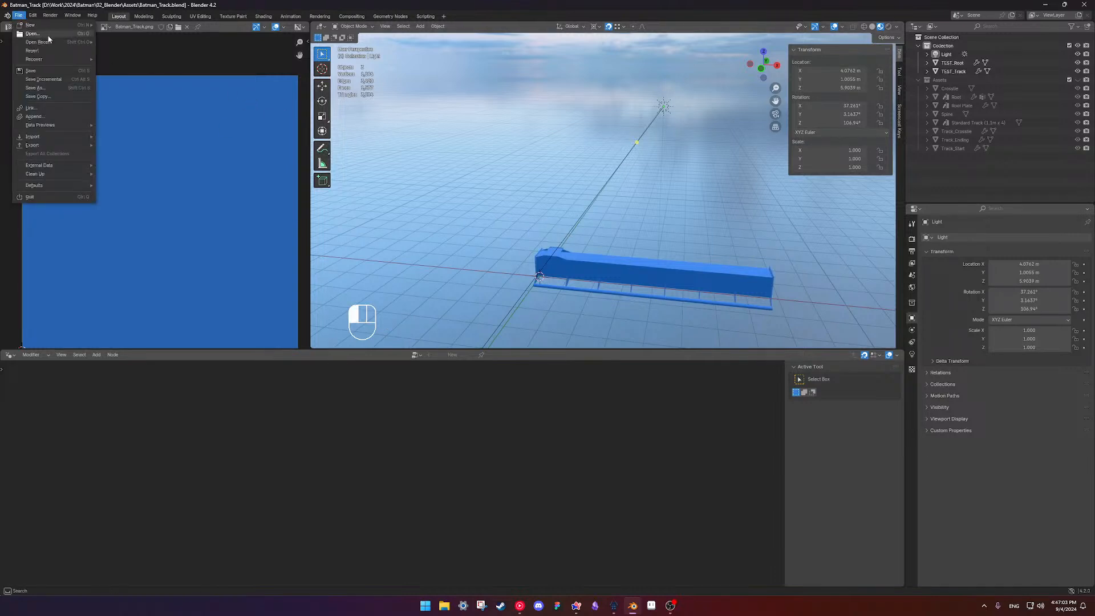
{"action": "mouse_move", "coordinate": [49, 46]}
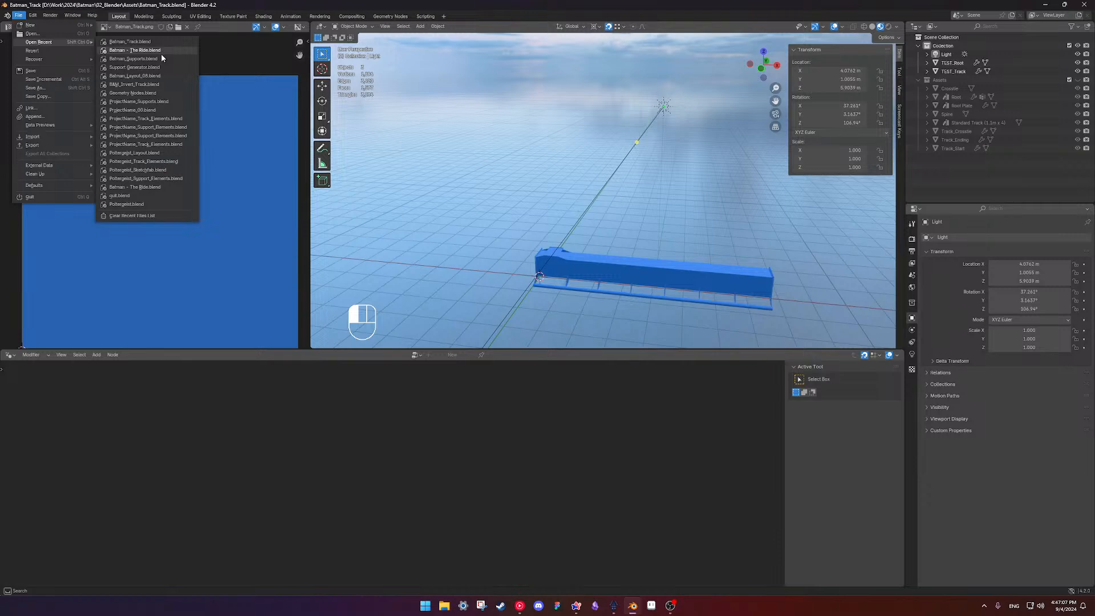
{"action": "left_click", "coordinate": [160, 77]}
{"action": "right_click", "coordinate": [442, 285]}
{"action": "middle_click_drag", "start_coordinate": [550, 272], "coordinate": [465, 240]}
Save a copy of the layout scene as Batman_Layout_09.blend in the Scenes folder
{"action": "left_click", "coordinate": [18, 15]}
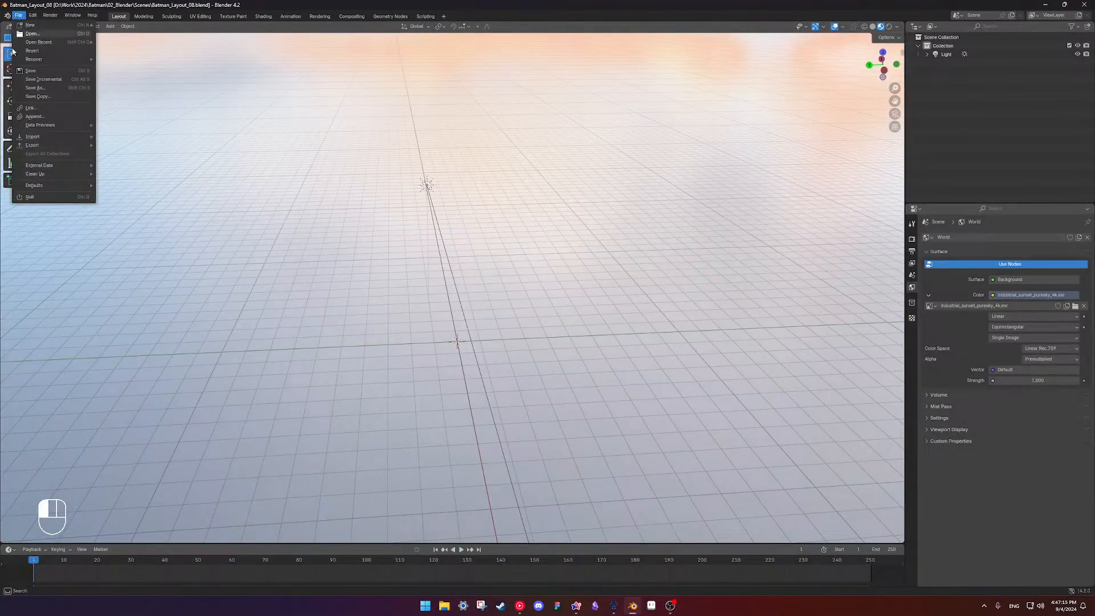
{"action": "left_click", "coordinate": [38, 96]}
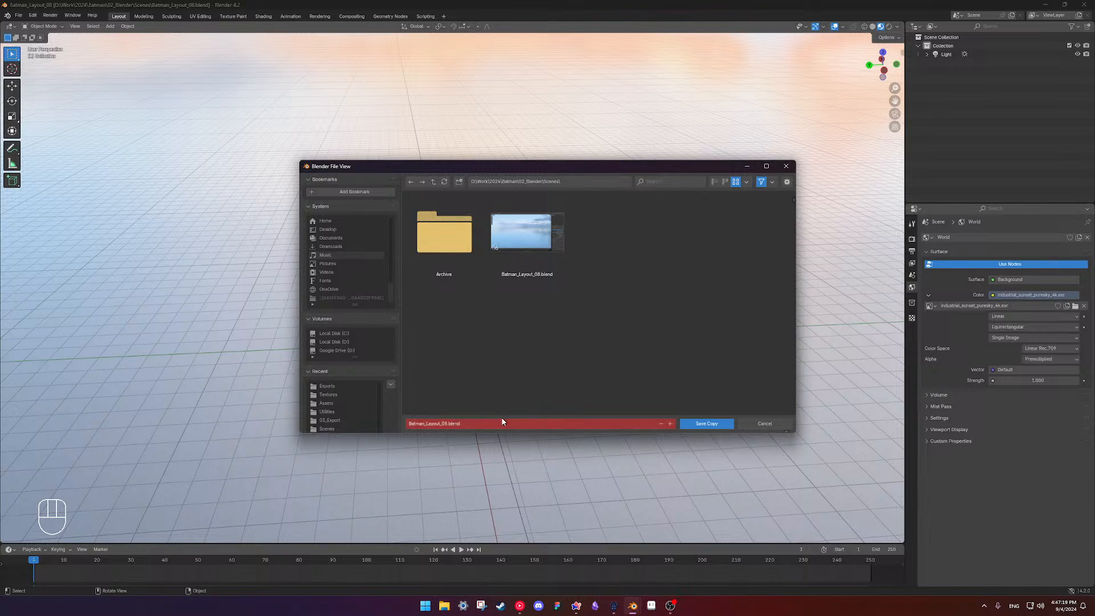
{"action": "left_click", "coordinate": [475, 426]}
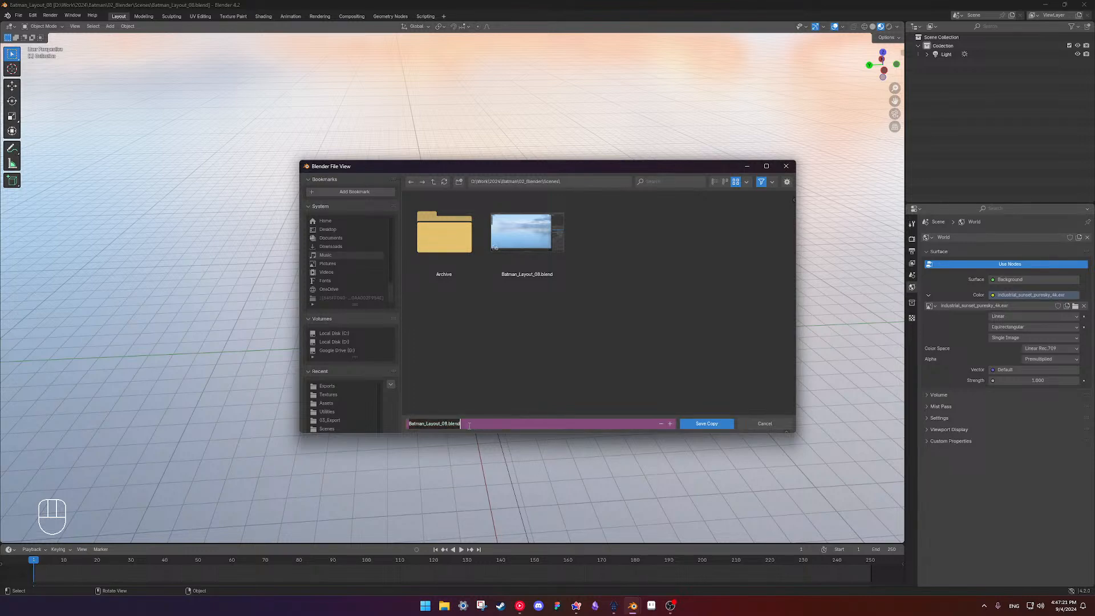
{"action": "left_click", "coordinate": [469, 426]}
{"action": "left_click", "coordinate": [716, 425]}
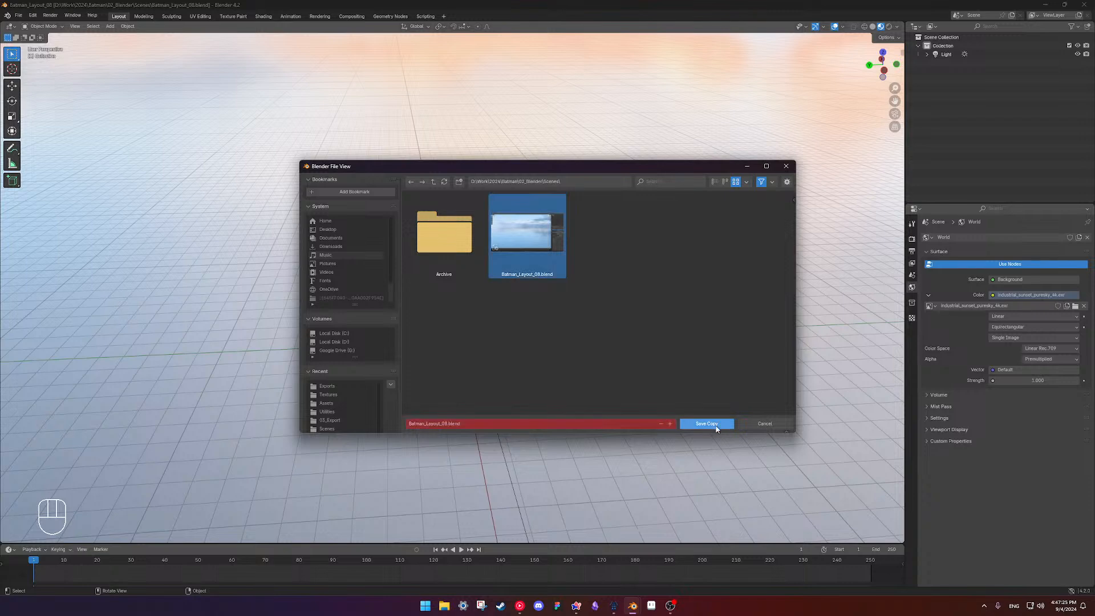
{"action": "left_click", "coordinate": [546, 425]}
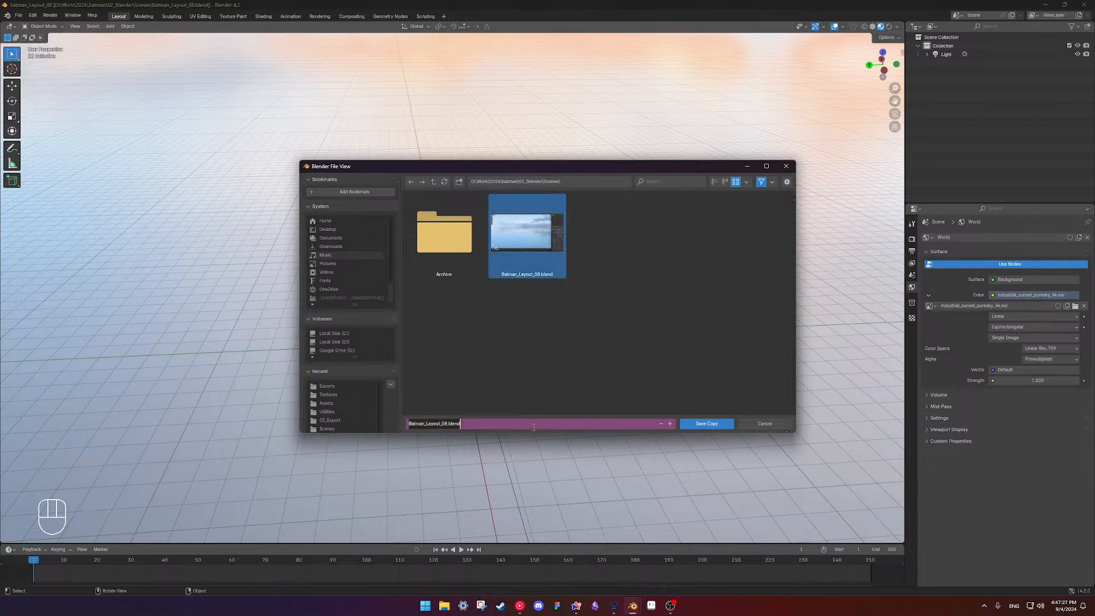
{"action": "left_click", "coordinate": [447, 423]}
{"action": "key", "text": "Return"}
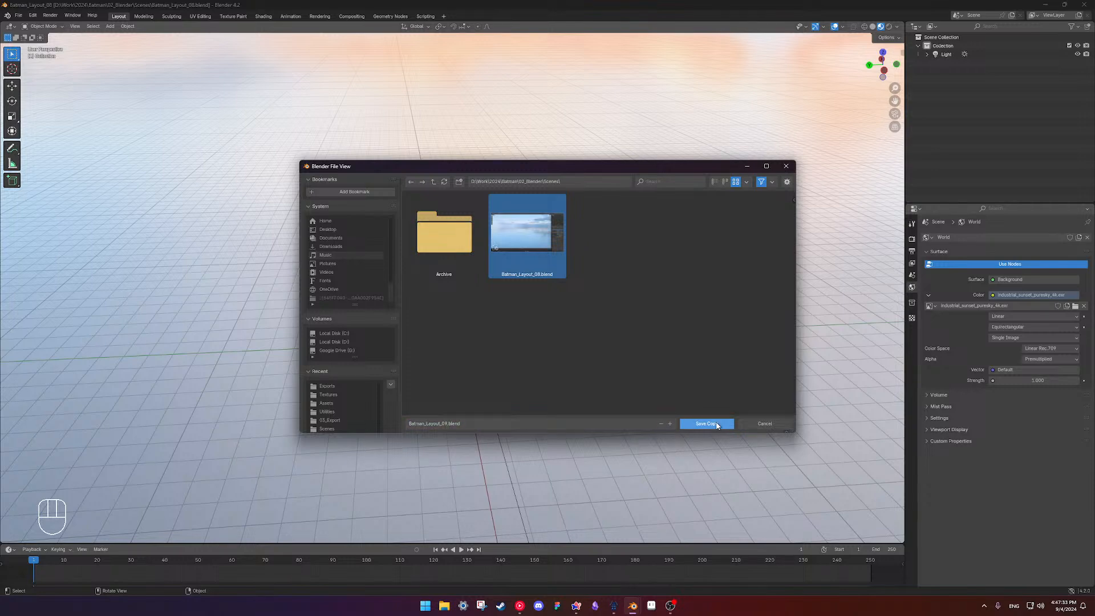
{"action": "left_click", "coordinate": [462, 425]}
{"action": "left_click", "coordinate": [447, 424]}
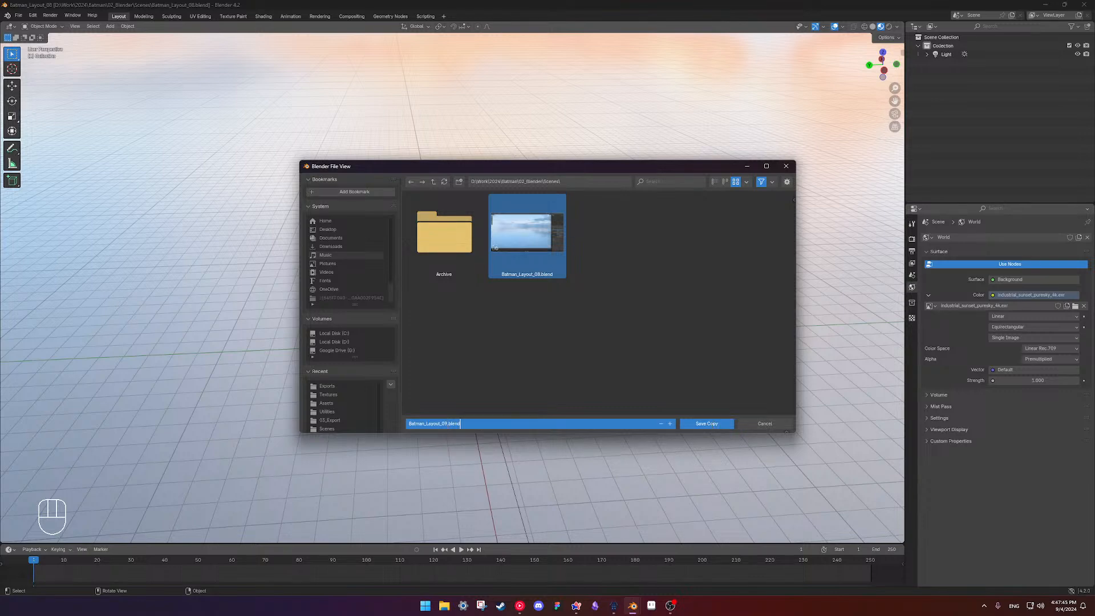
{"action": "left_click", "coordinate": [701, 423]}
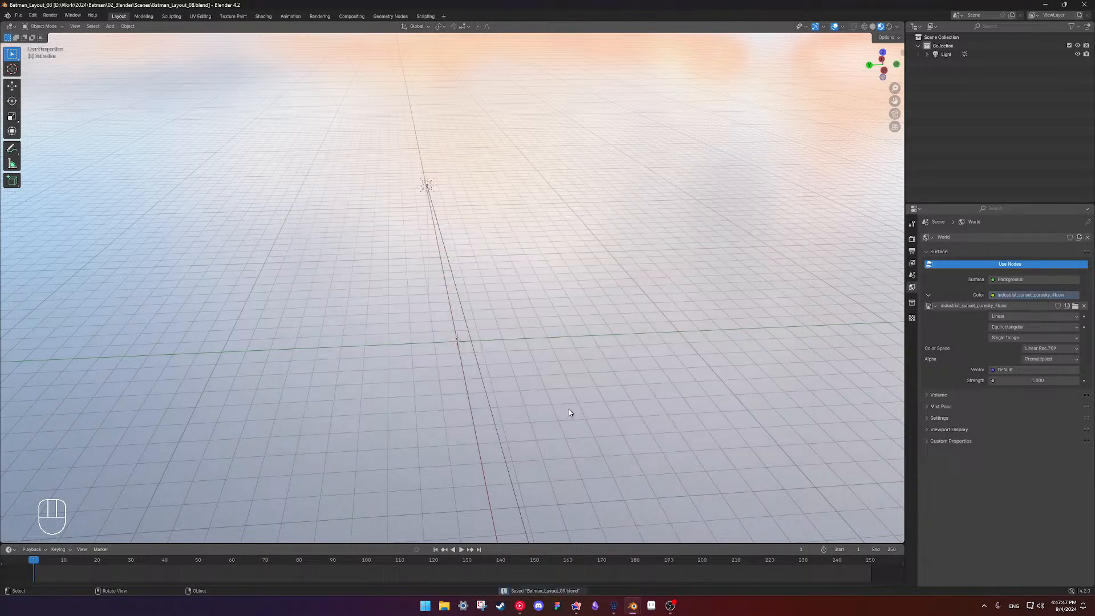
Import the Batman_Spline NoLimits 2 Professional track data from the Exports folder inside 01_NoLimits
{"action": "scroll", "coordinate": [458, 280], "scroll_direction": "down", "scroll_amount": 2}
{"action": "right_click", "coordinate": [536, 291]}
{"action": "middle_click_drag", "start_coordinate": [553, 260], "coordinate": [574, 318]}
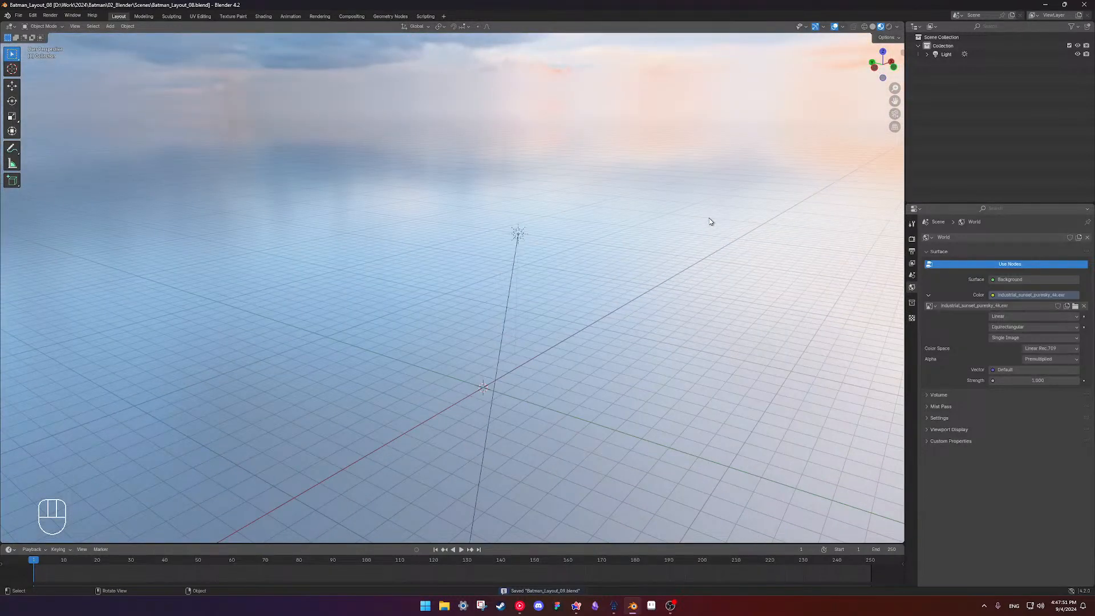
{"action": "left_click", "coordinate": [18, 14]}
{"action": "mouse_move", "coordinate": [48, 139]}
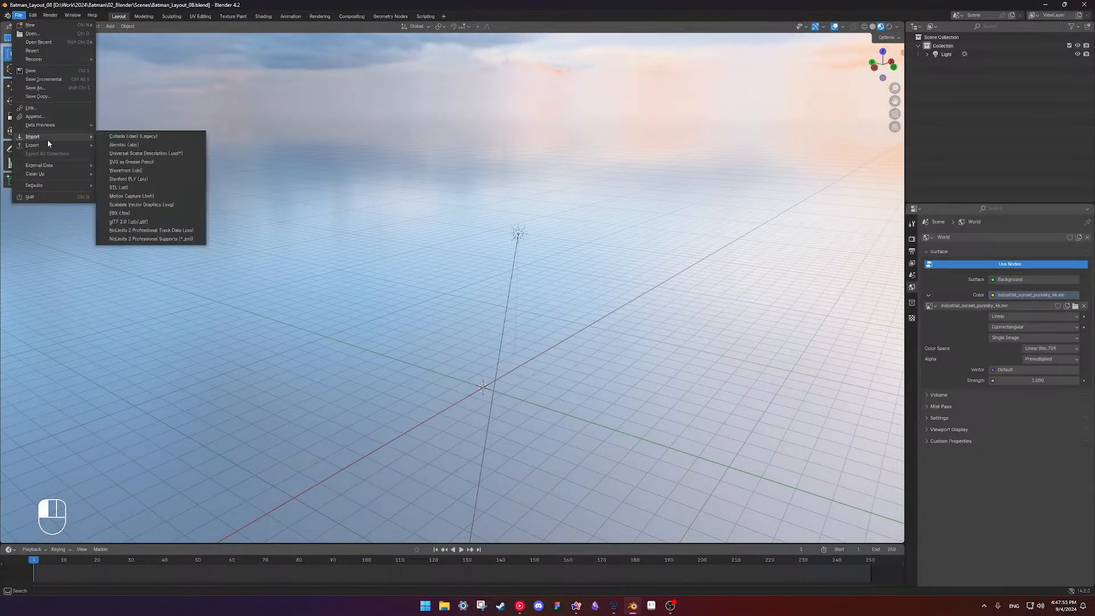
{"action": "left_click", "coordinate": [158, 231]}
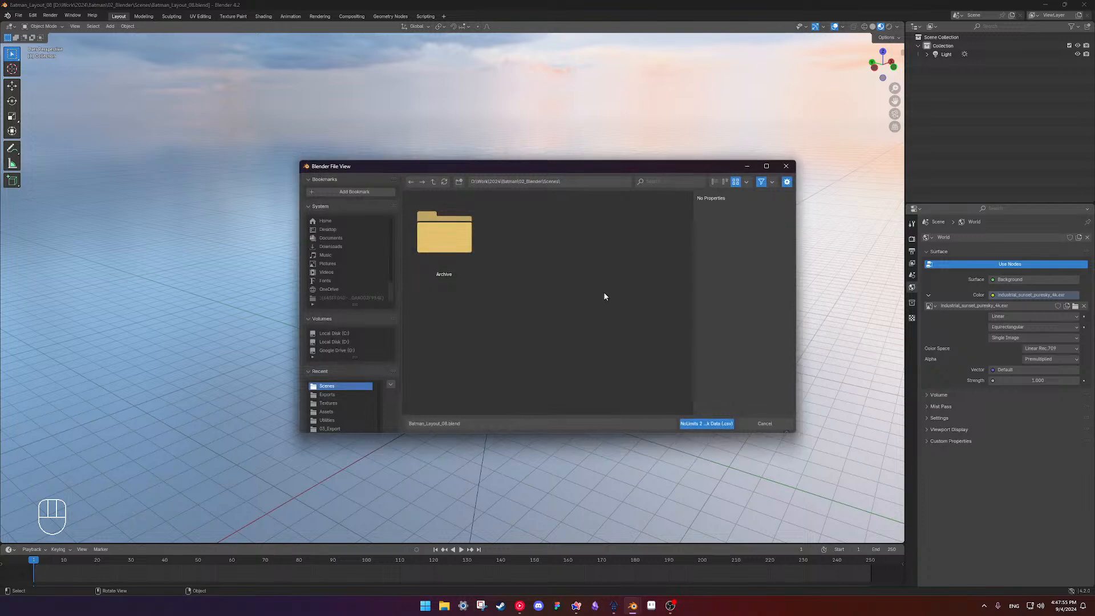
{"action": "left_click", "coordinate": [433, 182]}
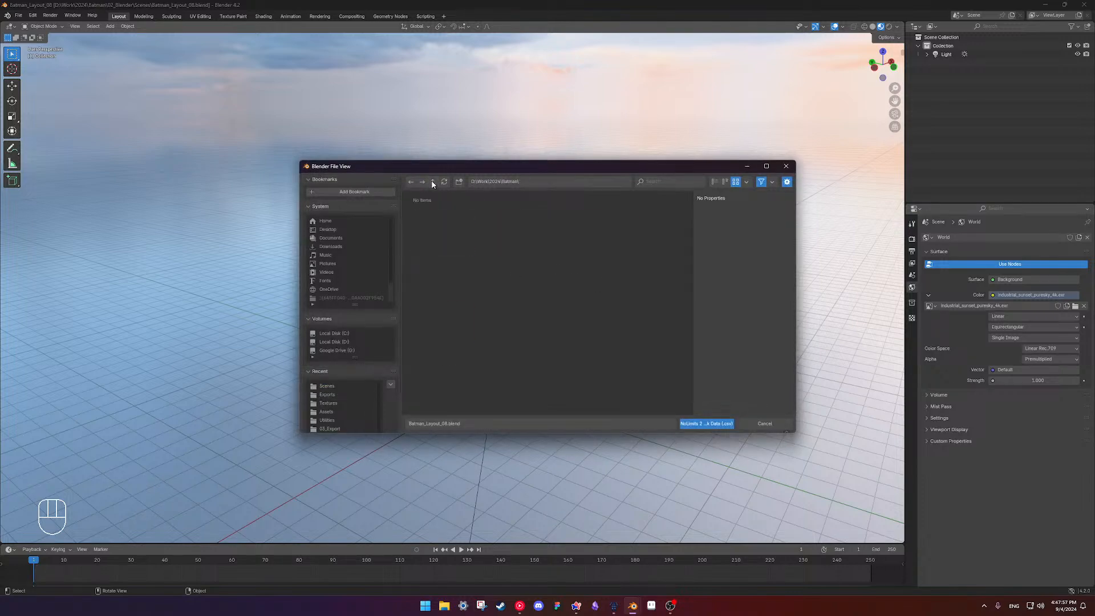
{"action": "left_click", "coordinate": [433, 182]}
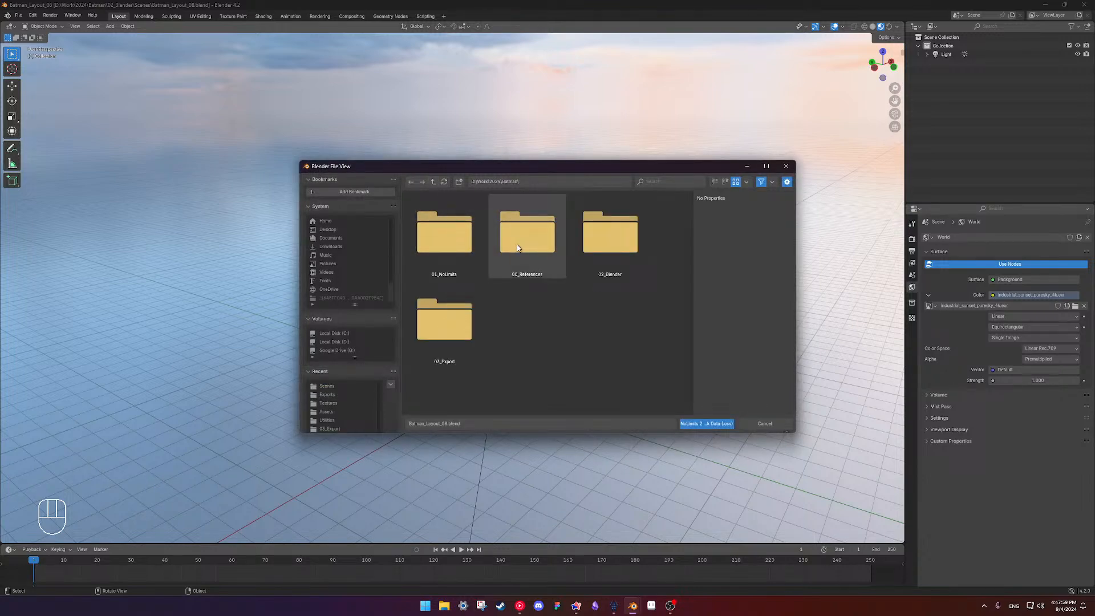
{"action": "left_click", "coordinate": [444, 233]}
{"action": "left_click", "coordinate": [461, 240]}
{"action": "double_click", "coordinate": [469, 241]}
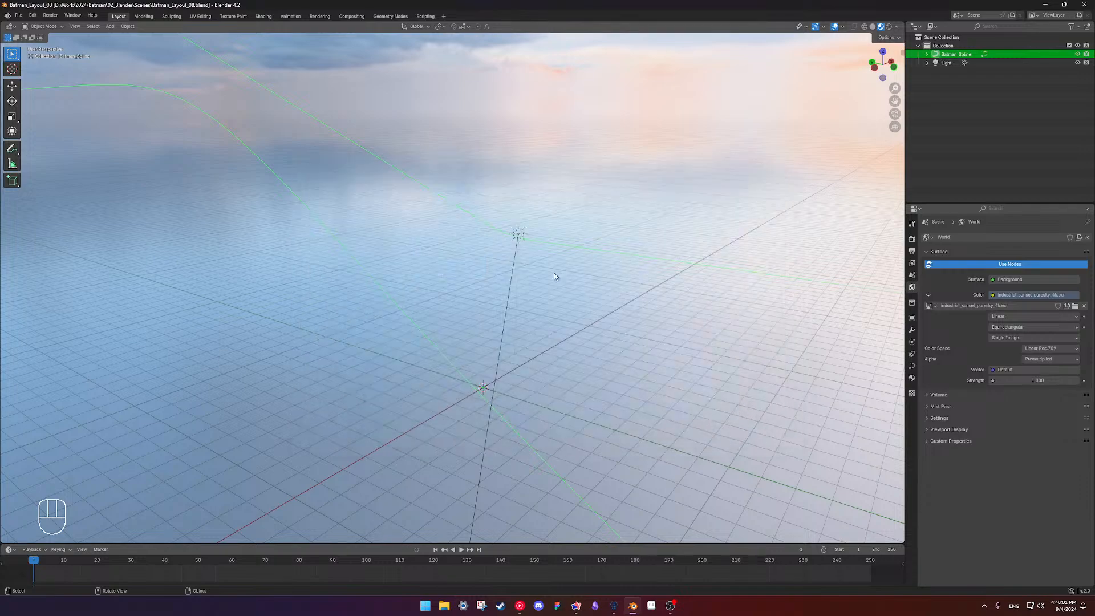
Examine the imported coaster spline in front view and in perspective to check its shape against the origin
{"action": "middle_click_drag", "start_coordinate": [547, 290], "coordinate": [567, 306]}
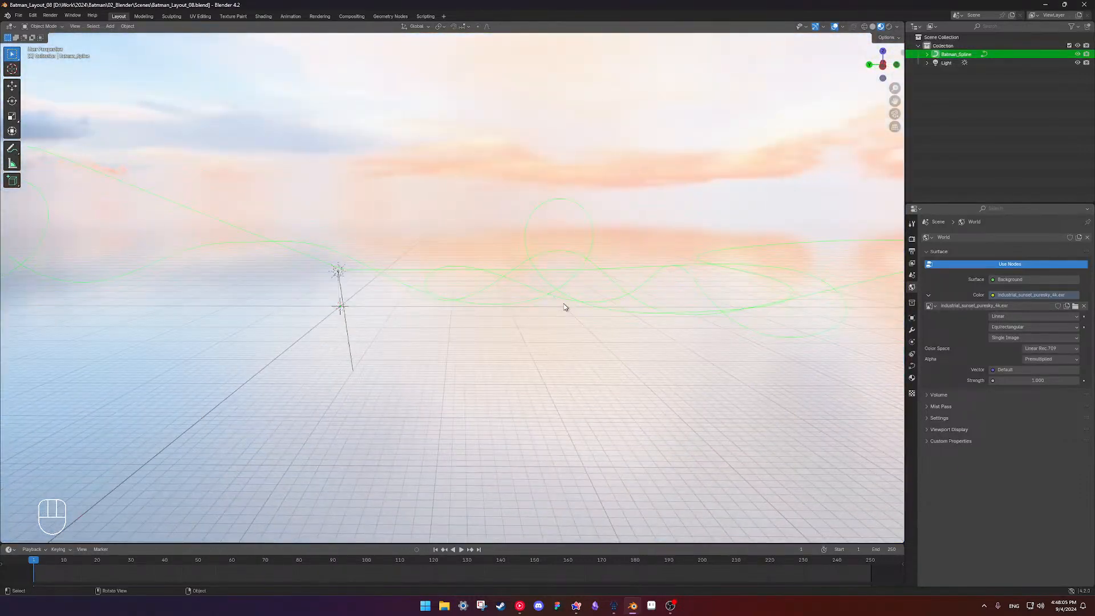
{"action": "key", "text": "KP_1"}
{"action": "middle_click_drag", "start_coordinate": [450, 308], "coordinate": [573, 309], "text": "shift"}
{"action": "scroll", "coordinate": [622, 284], "scroll_direction": "up", "scroll_amount": 2}
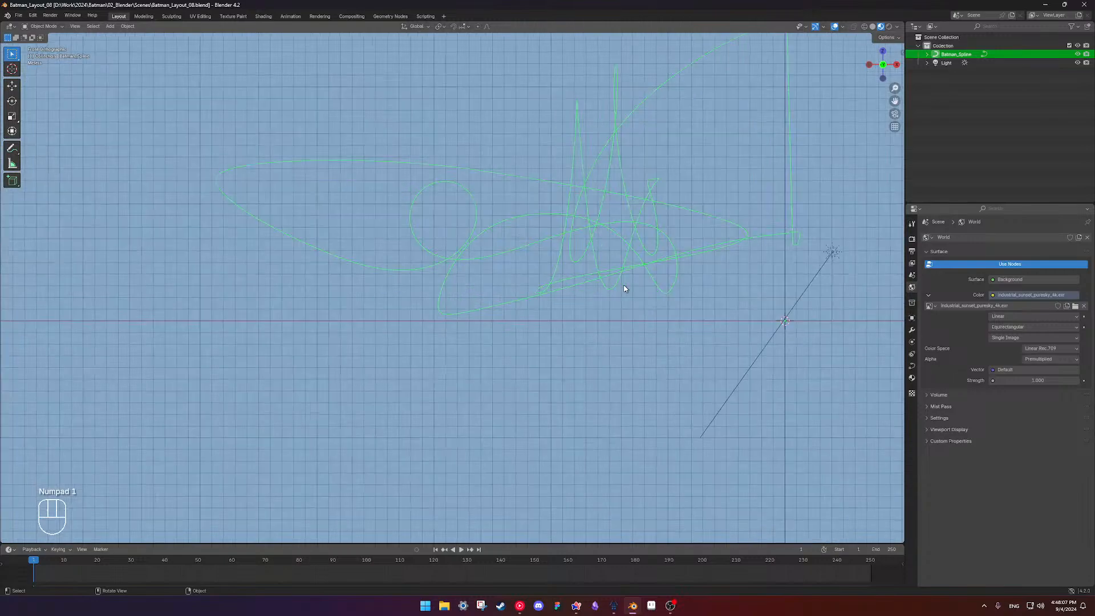
{"action": "middle_click_drag", "start_coordinate": [648, 260], "coordinate": [551, 268], "text": "shift"}
{"action": "scroll", "coordinate": [547, 278], "scroll_direction": "up", "scroll_amount": 2}
{"action": "scroll", "coordinate": [558, 268], "scroll_direction": "down", "scroll_amount": 5}
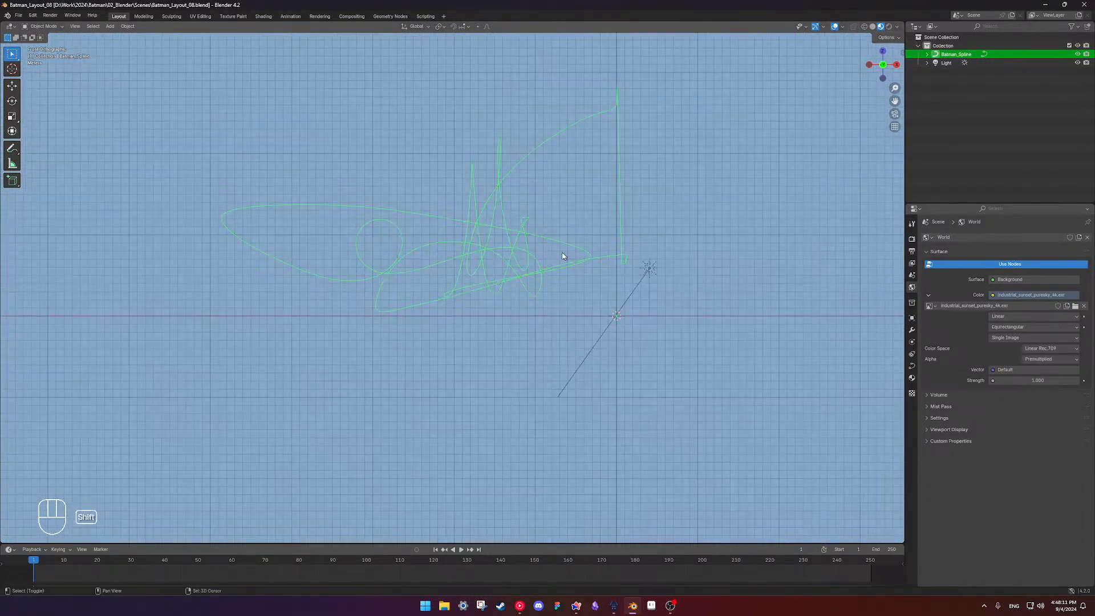
{"action": "middle_click_drag", "start_coordinate": [547, 276], "coordinate": [510, 291]}
{"action": "scroll", "coordinate": [497, 282], "scroll_direction": "up", "scroll_amount": 2}
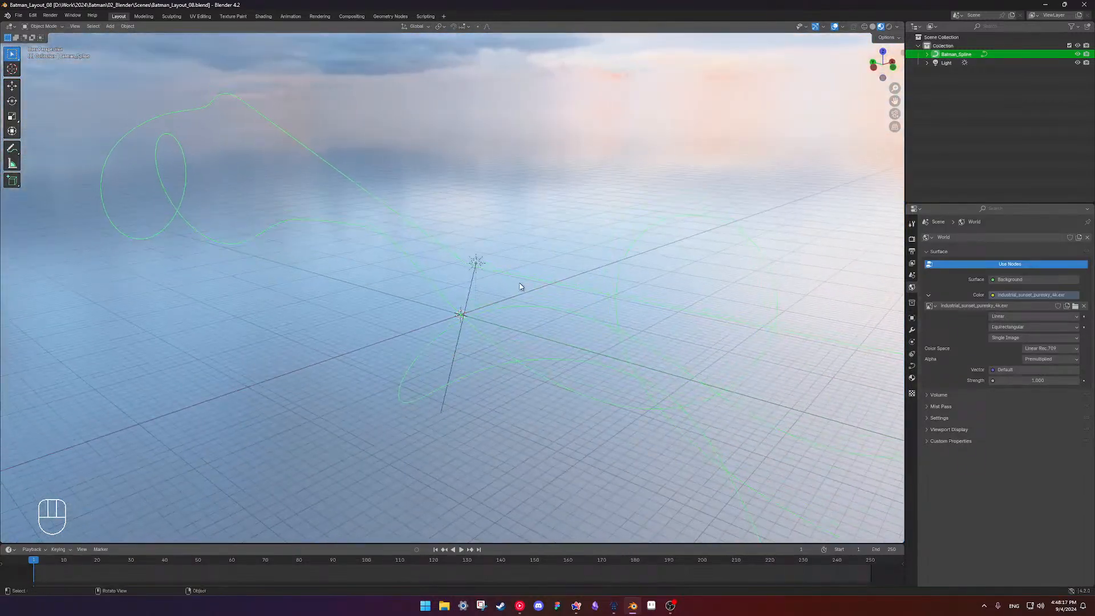
Enlarge the timeline area below the viewport and change it to the Geometry Node Editor
{"action": "left_click_drag", "start_coordinate": [409, 543], "coordinate": [408, 406]}
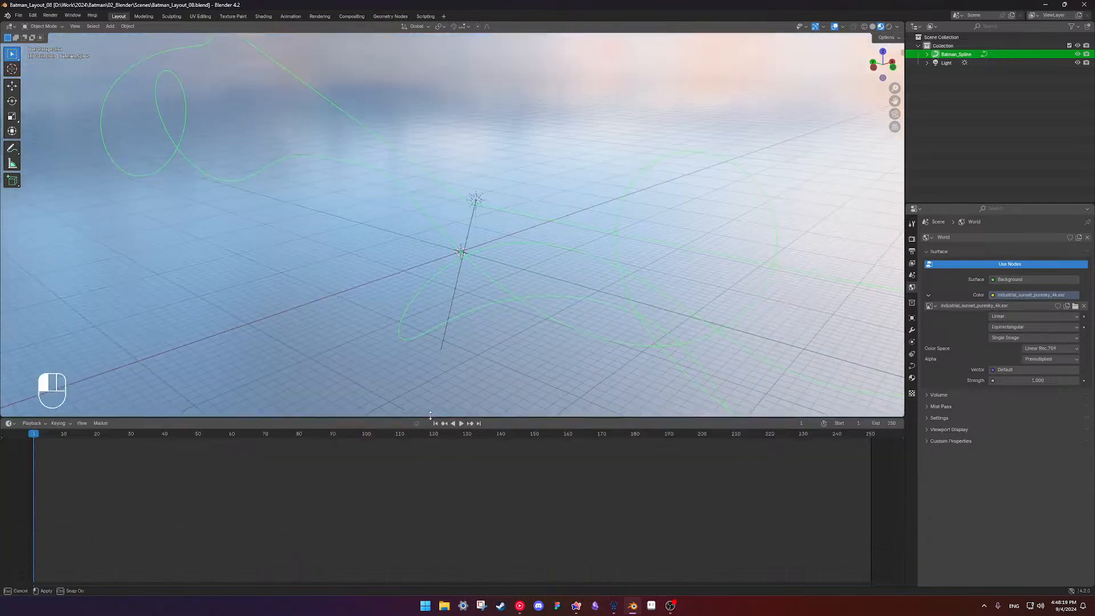
{"action": "left_click", "coordinate": [8, 411]}
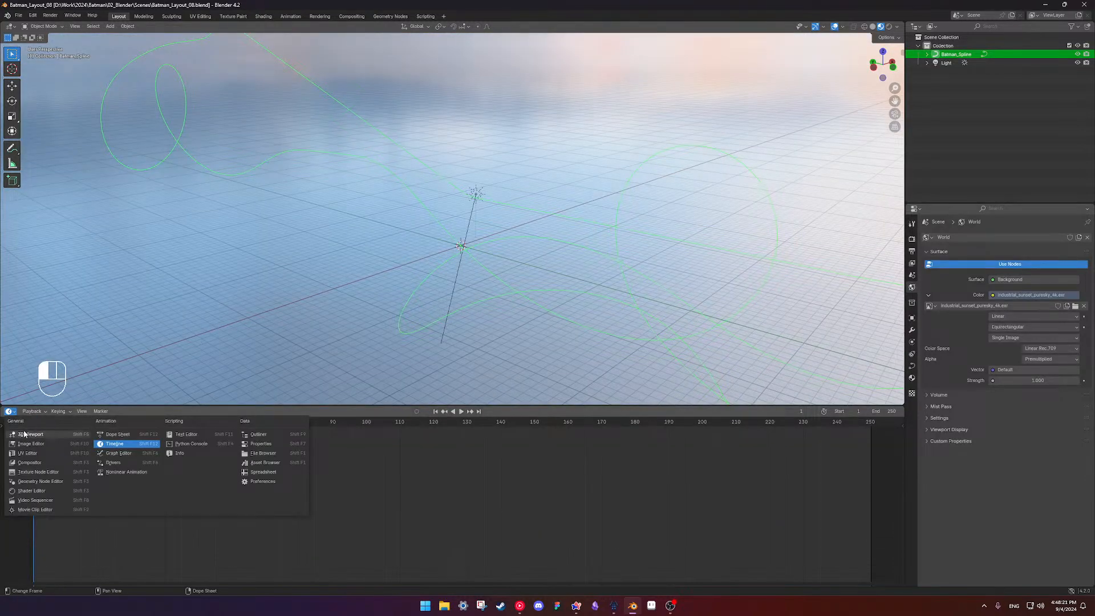
{"action": "left_click", "coordinate": [40, 484]}
{"action": "scroll", "coordinate": [389, 308], "scroll_direction": "down", "scroll_amount": 1}
{"action": "middle_click_drag", "start_coordinate": [460, 263], "coordinate": [528, 277], "text": "shift"}
{"action": "scroll", "coordinate": [456, 274], "scroll_direction": "down", "scroll_amount": 2}
{"action": "middle_click_drag", "start_coordinate": [444, 268], "coordinate": [542, 281], "text": "shift"}
{"action": "middle_click_drag", "start_coordinate": [624, 262], "coordinate": [530, 263], "text": "shift"}
{"action": "middle_click_drag", "start_coordinate": [521, 260], "coordinate": [501, 258]}
Create a new scene collection named Imports and move Batman_Spline into it
{"action": "right_click", "coordinate": [946, 116]}
{"action": "left_click", "coordinate": [946, 116]}
{"action": "double_click", "coordinate": [945, 71]}
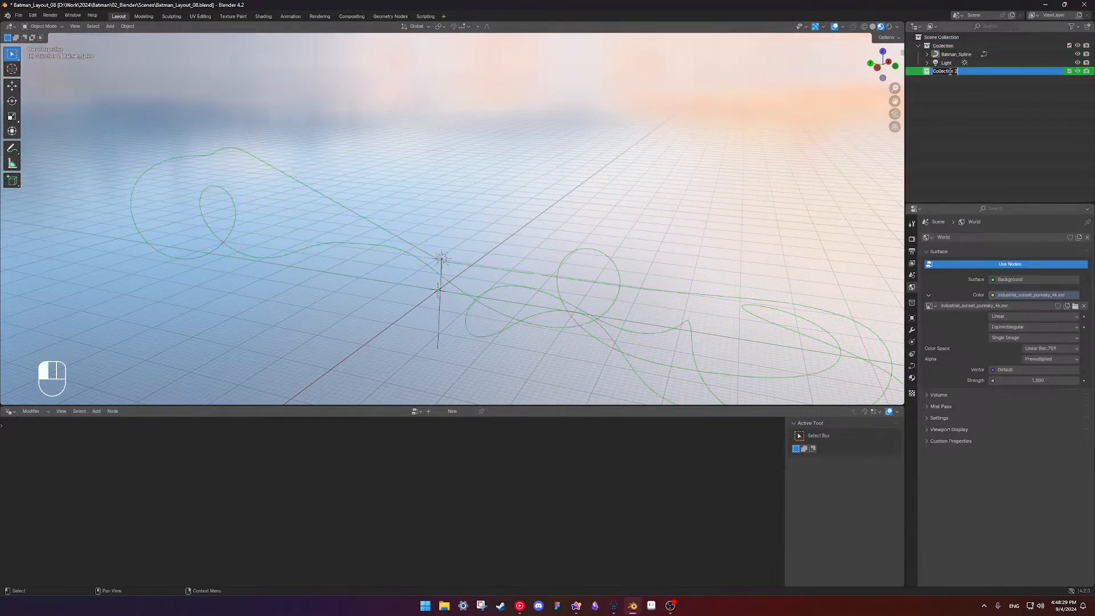
{"action": "type", "text": "E"}
{"action": "key", "text": "BackSpace"}
{"action": "key", "text": "BackSpace"}
{"action": "type", "text": "Imports"}
{"action": "key", "text": "Return"}
{"action": "left_click_drag", "start_coordinate": [955, 54], "coordinate": [952, 71]}
{"action": "scroll", "coordinate": [523, 276], "scroll_direction": "down", "scroll_amount": 1}
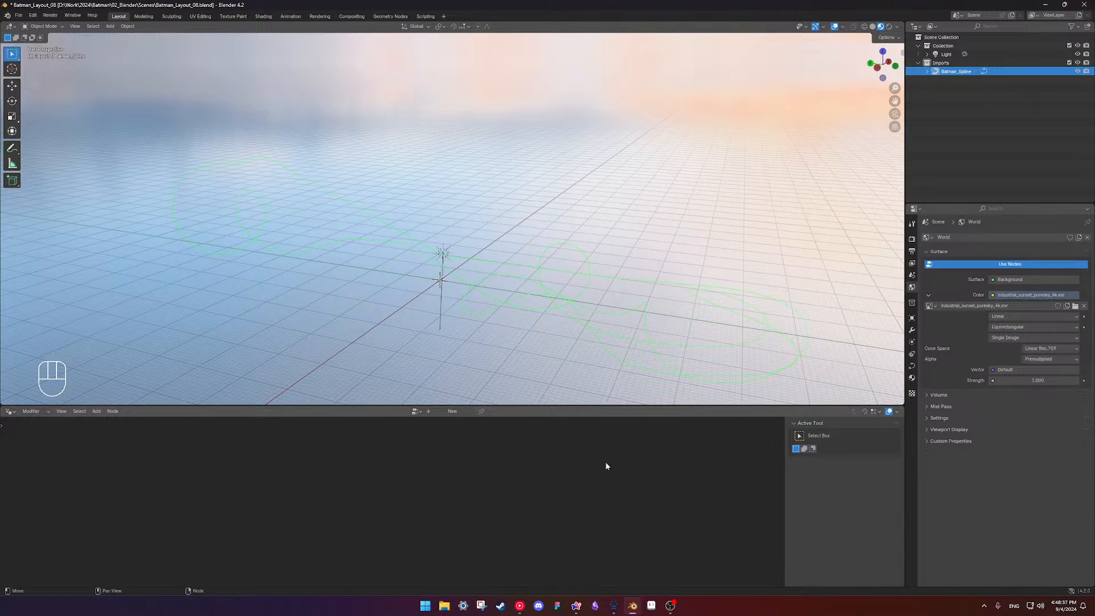
Switch to NoLimits 2 and export the supports as Batman_Supports.xml into the Batman project's 01_NoLimits Exports folder
{"action": "left_click", "coordinate": [614, 605]}
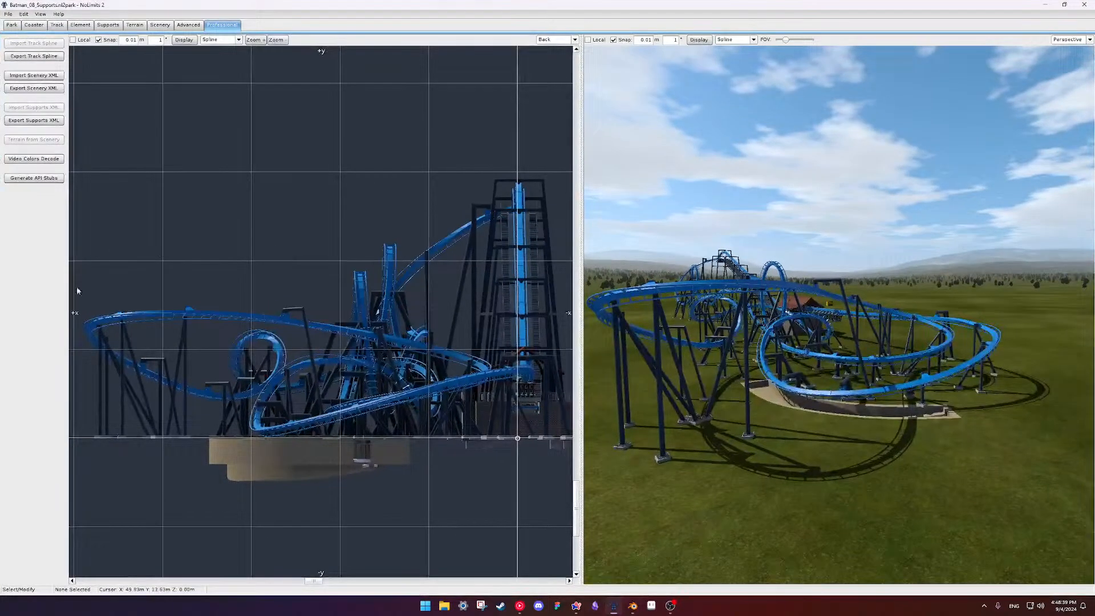
{"action": "left_click", "coordinate": [46, 121]}
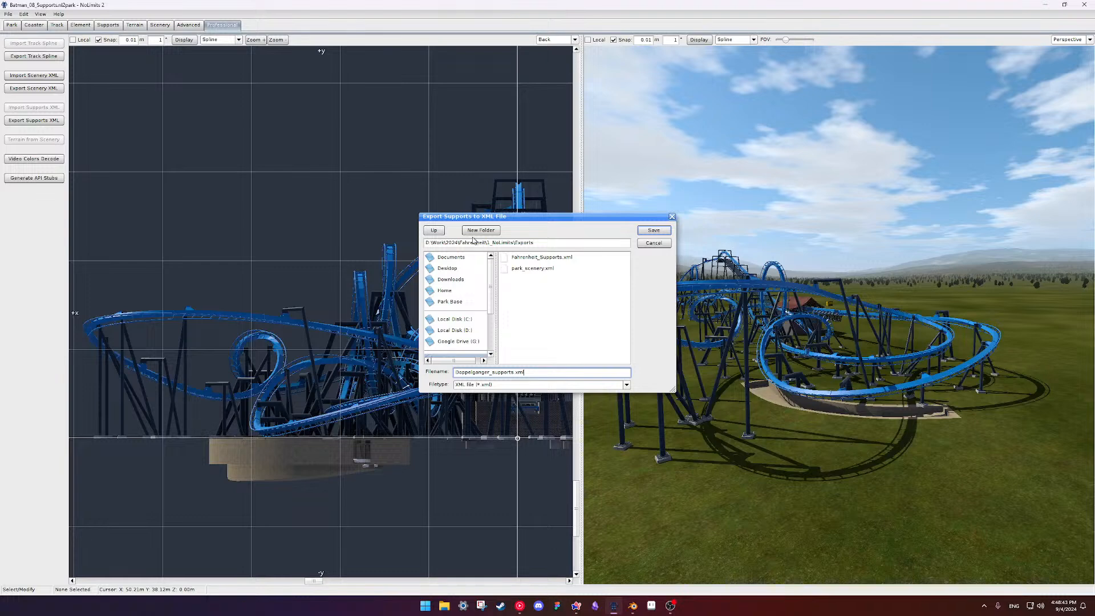
{"action": "left_click", "coordinate": [441, 234]}
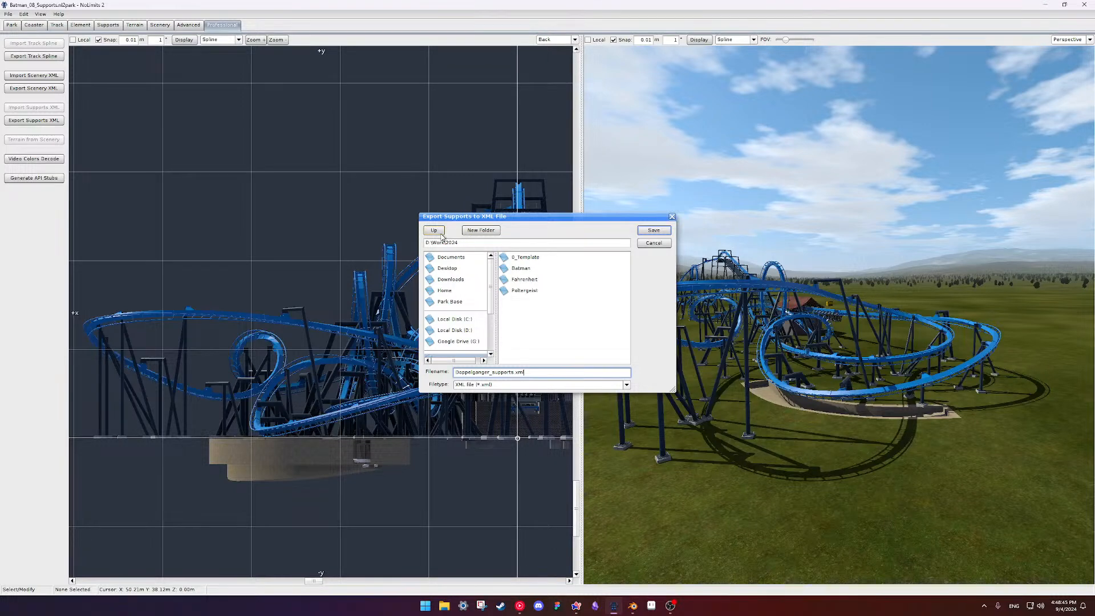
{"action": "double_click", "coordinate": [526, 271]}
{"action": "double_click", "coordinate": [525, 272]}
{"action": "double_click", "coordinate": [525, 272]}
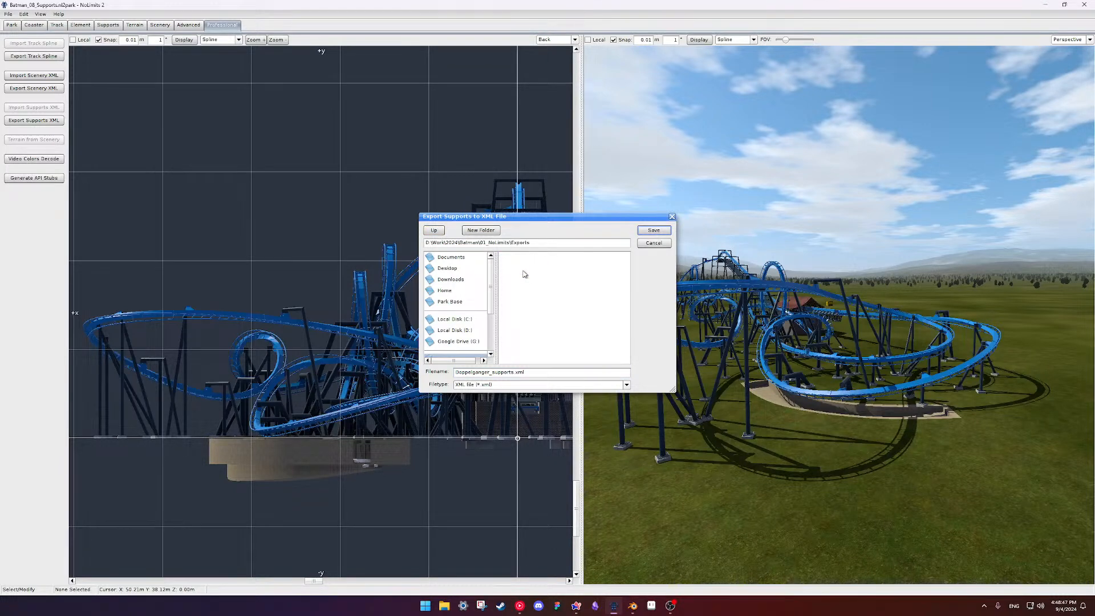
{"action": "left_click", "coordinate": [476, 372]}
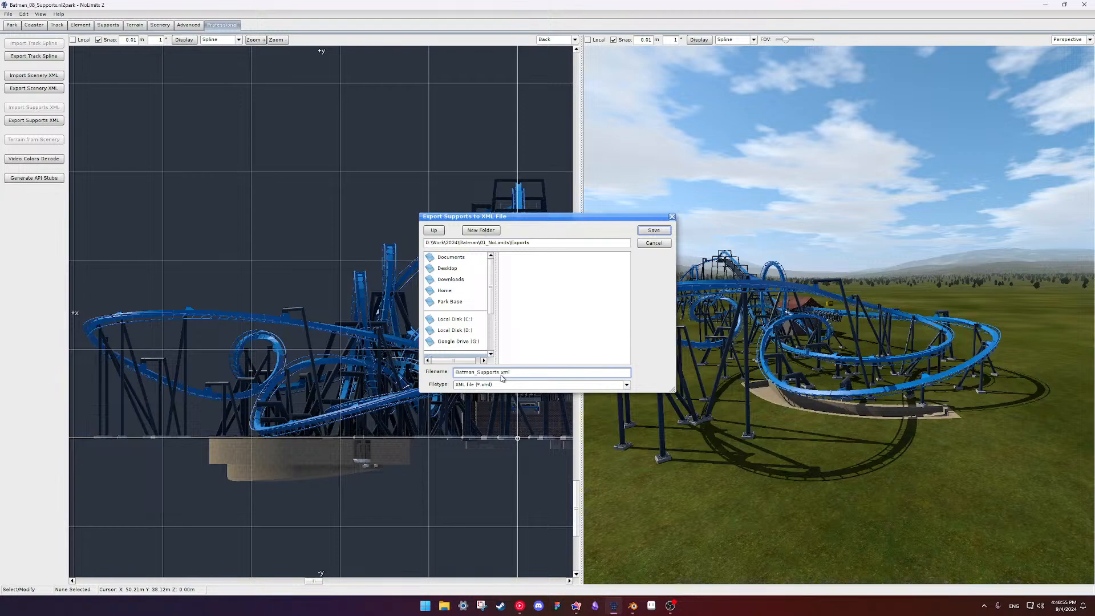
{"action": "left_click", "coordinate": [654, 230]}
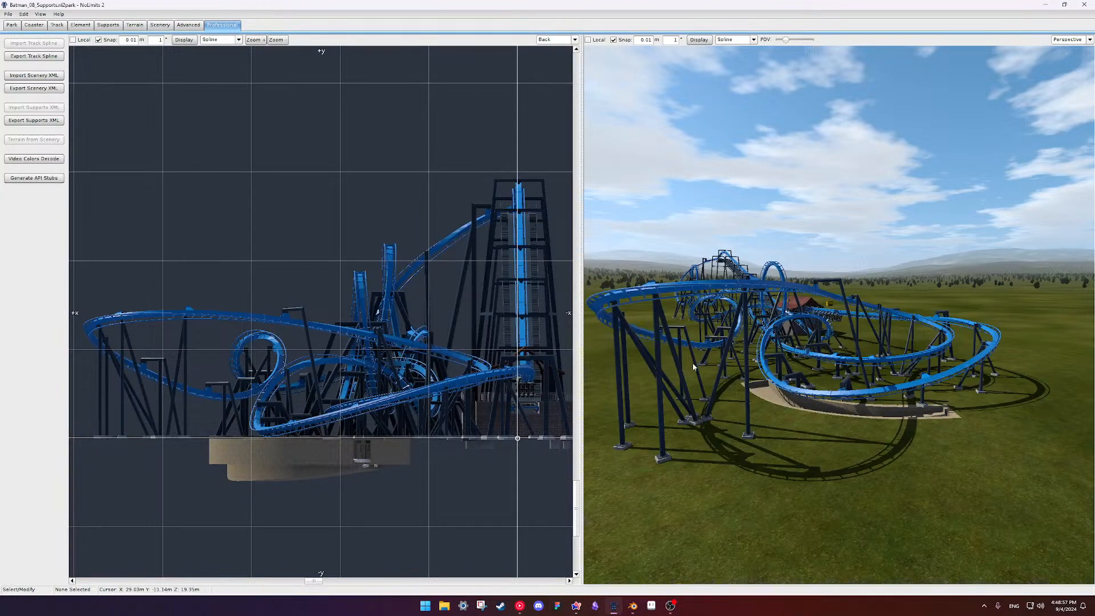
Switch to Blender, save the file and import Batman_Supports.xml from the 01_NoLimits Exports folder as NoLimits 2 supports
{"action": "left_click", "coordinate": [631, 606]}
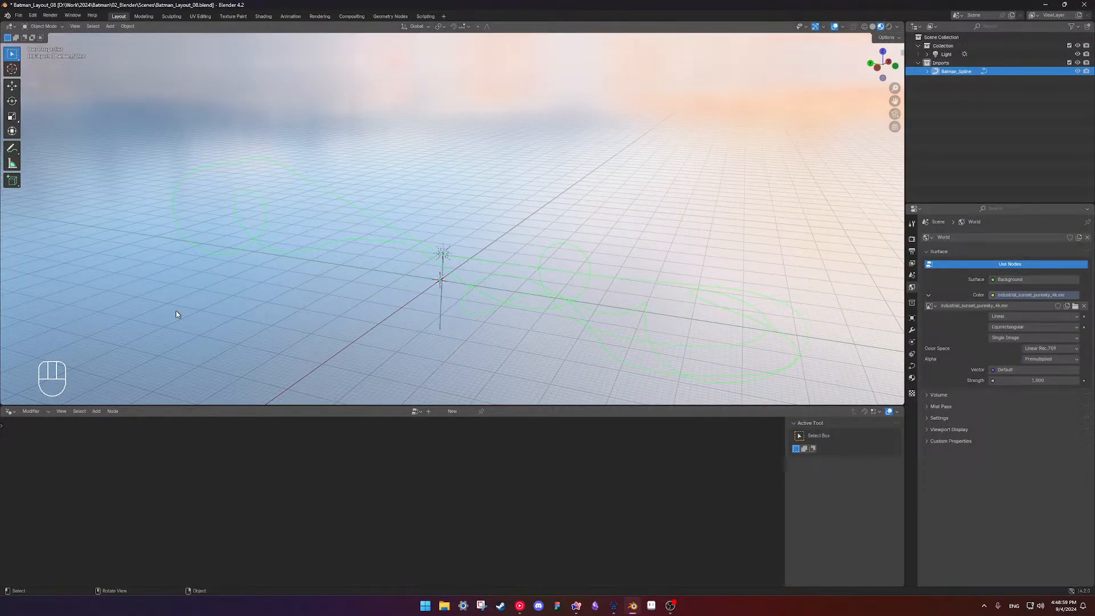
{"action": "key", "text": "ctrl+s"}
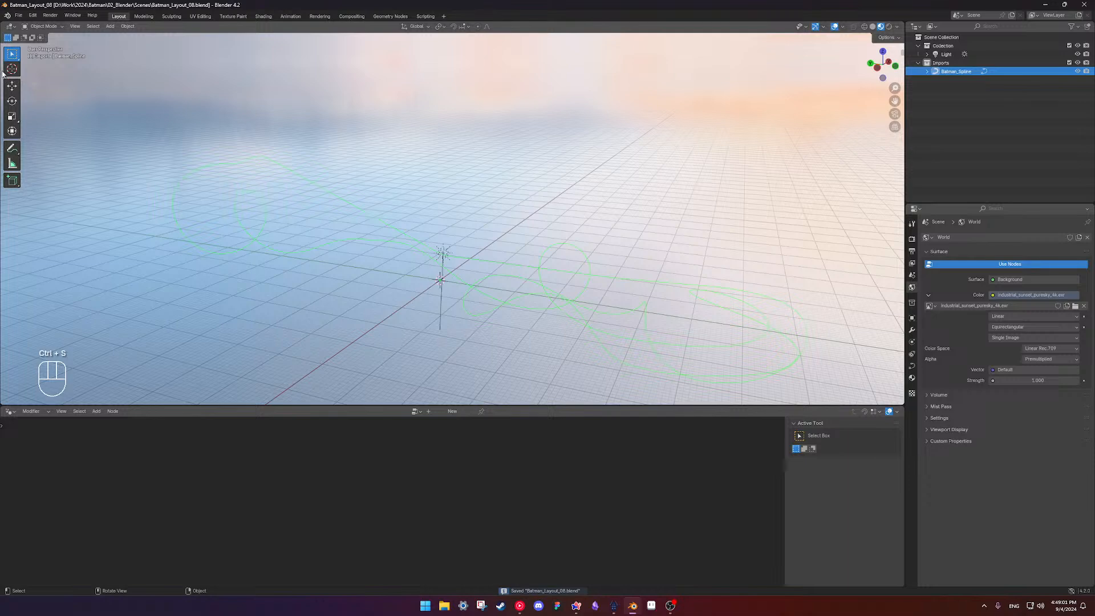
{"action": "left_click", "coordinate": [16, 21]}
{"action": "mouse_move", "coordinate": [79, 137]}
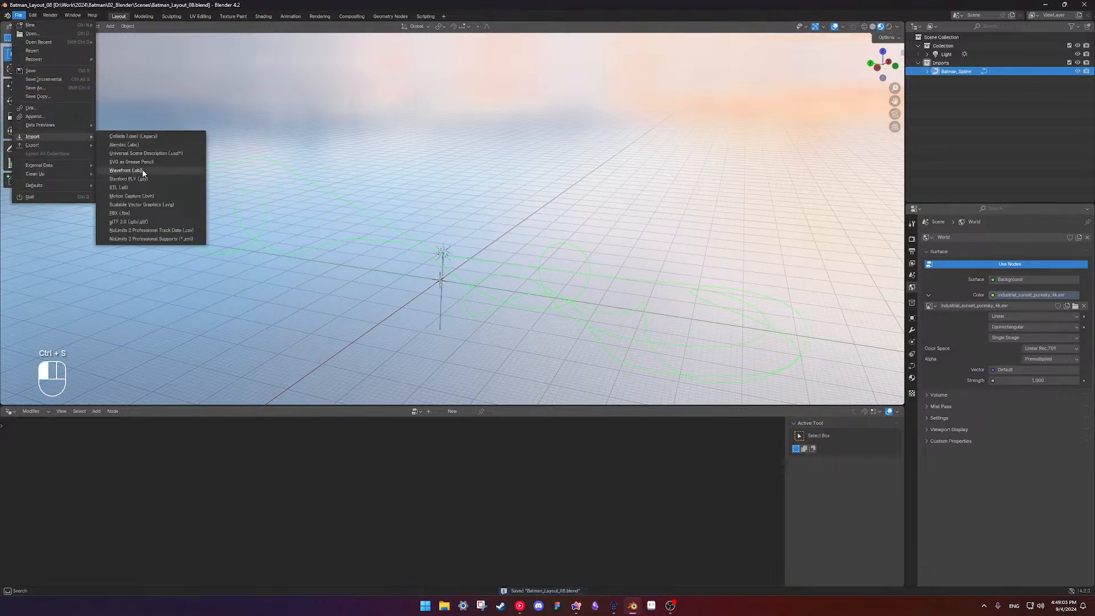
{"action": "left_click", "coordinate": [164, 239]}
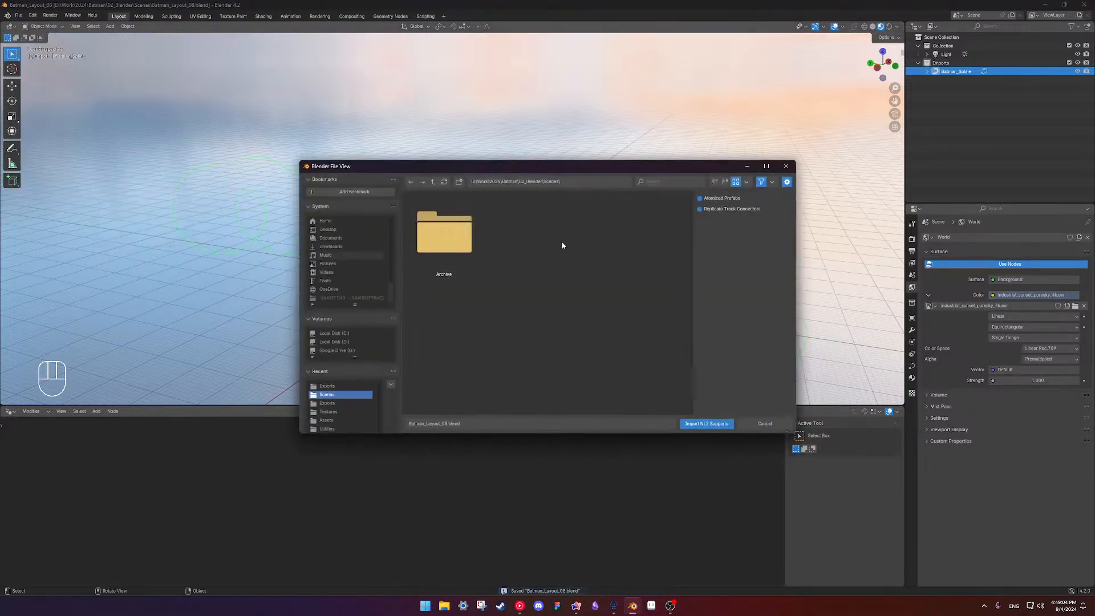
{"action": "left_click", "coordinate": [432, 182]}
{"action": "left_click", "coordinate": [432, 182]}
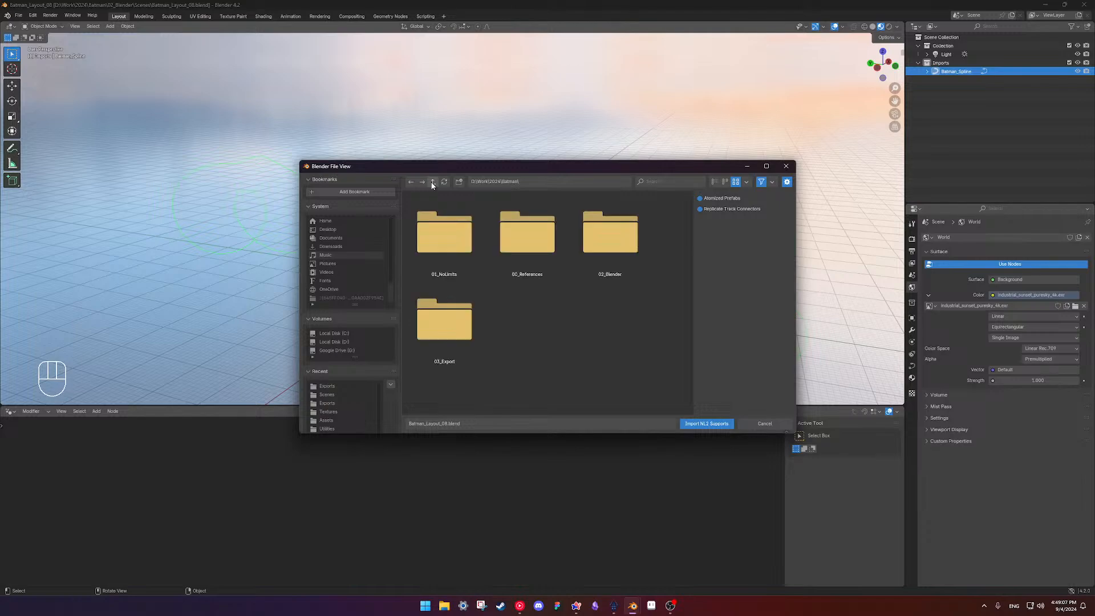
{"action": "double_click", "coordinate": [477, 237]}
{"action": "double_click", "coordinate": [468, 246]}
{"action": "double_click", "coordinate": [472, 253]}
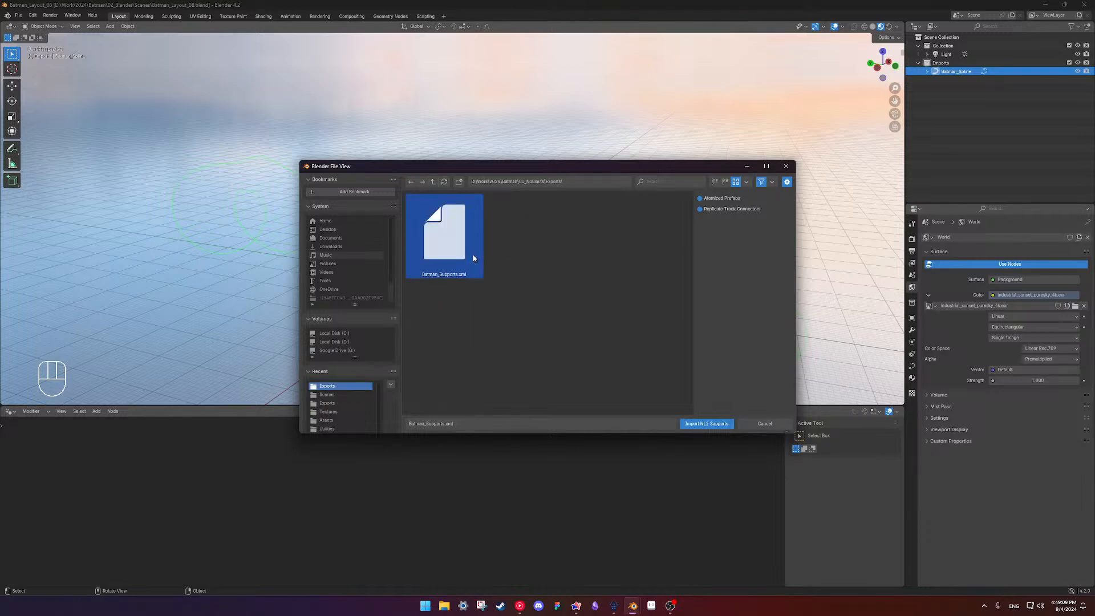
Set the Z rotation of Batman_Spline to 180° and show scene statistics in the viewport
{"action": "middle_click_drag", "start_coordinate": [699, 276], "coordinate": [532, 255]}
{"action": "scroll", "coordinate": [536, 251], "scroll_direction": "down", "scroll_amount": 2}
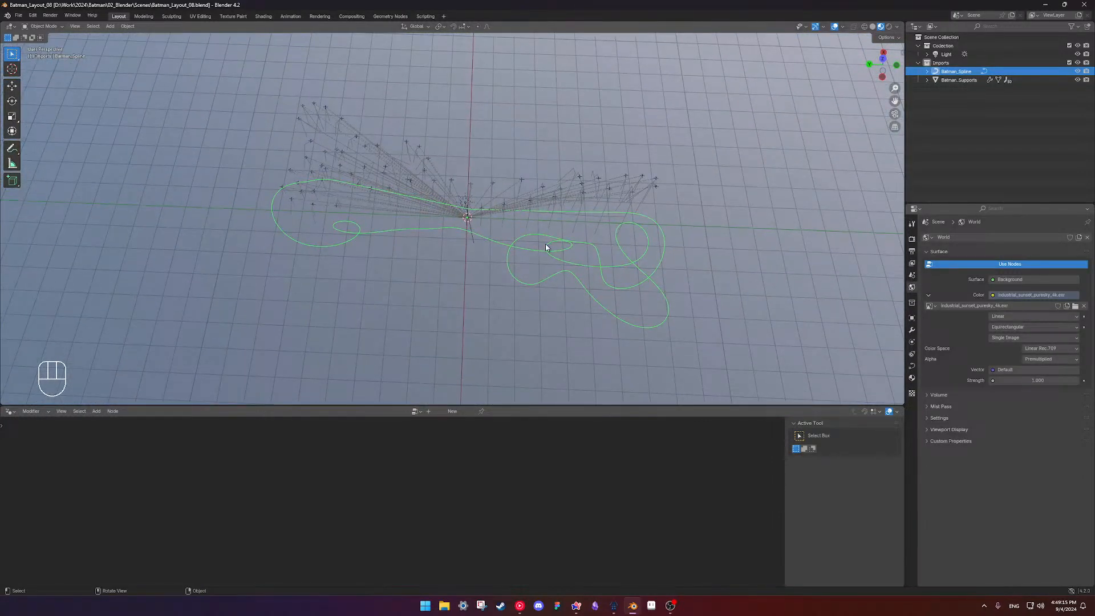
{"action": "left_click", "coordinate": [553, 248]}
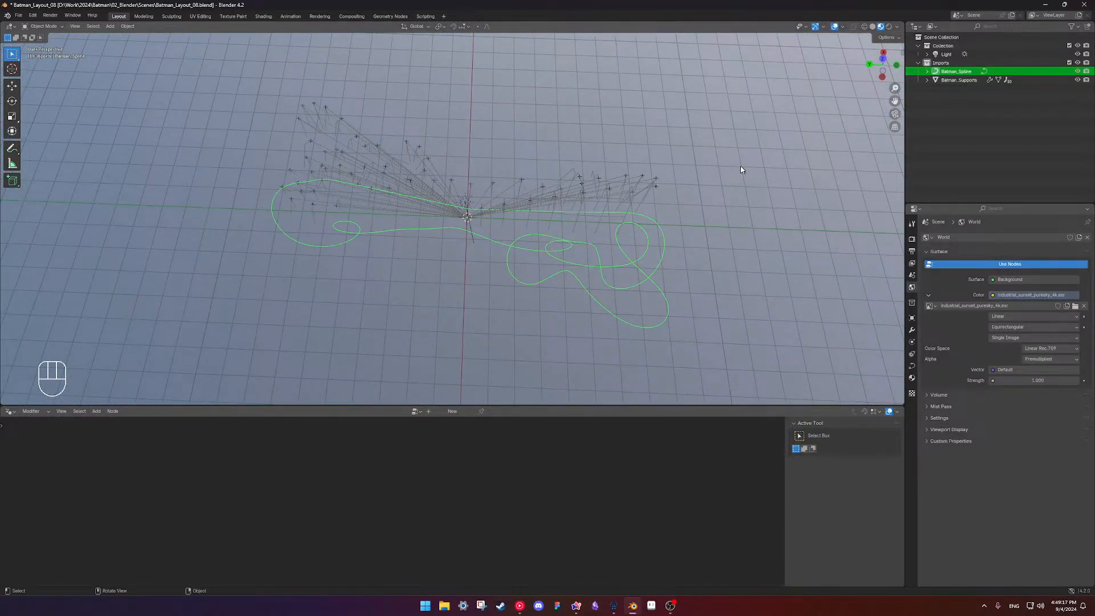
{"action": "middle_click_drag", "start_coordinate": [584, 259], "coordinate": [534, 239]}
{"action": "key", "text": "n"}
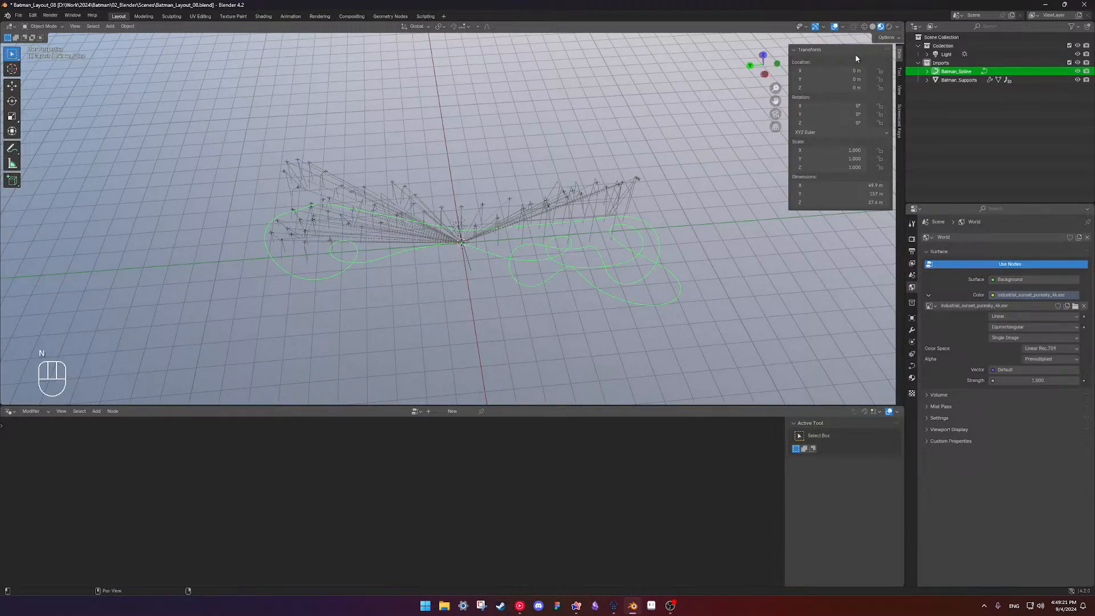
{"action": "left_click", "coordinate": [842, 27]}
{"action": "type", "text": "180"}
{"action": "key", "text": "Return"}
{"action": "left_click", "coordinate": [447, 38]}
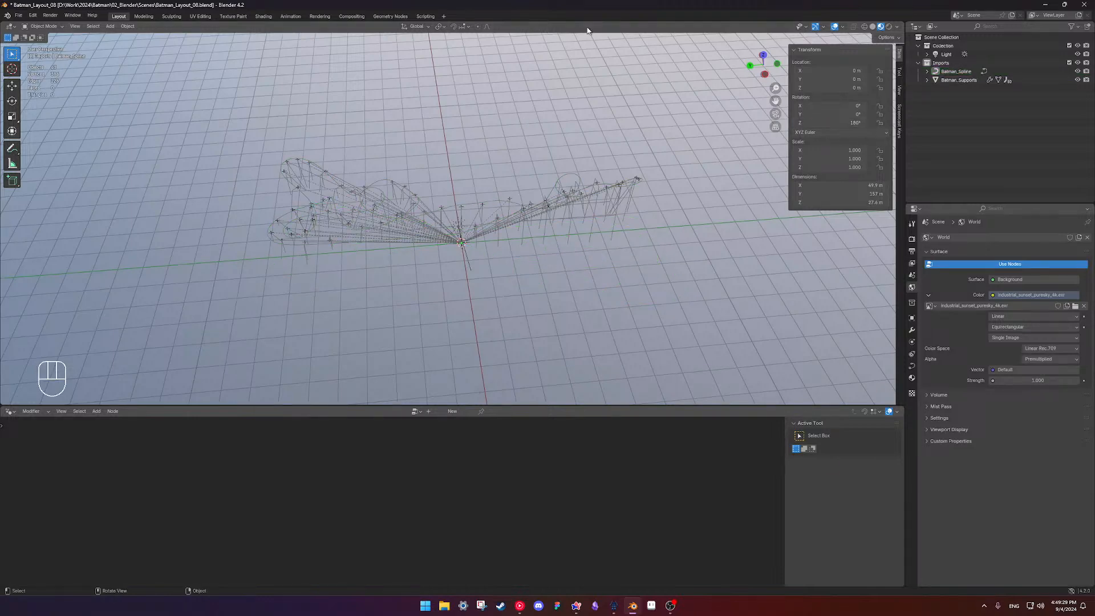
Delete all the empties parented under Batman_Supports and save the file
{"action": "middle_click_drag", "start_coordinate": [418, 173], "coordinate": [525, 189]}
{"action": "left_click", "coordinate": [525, 190]}
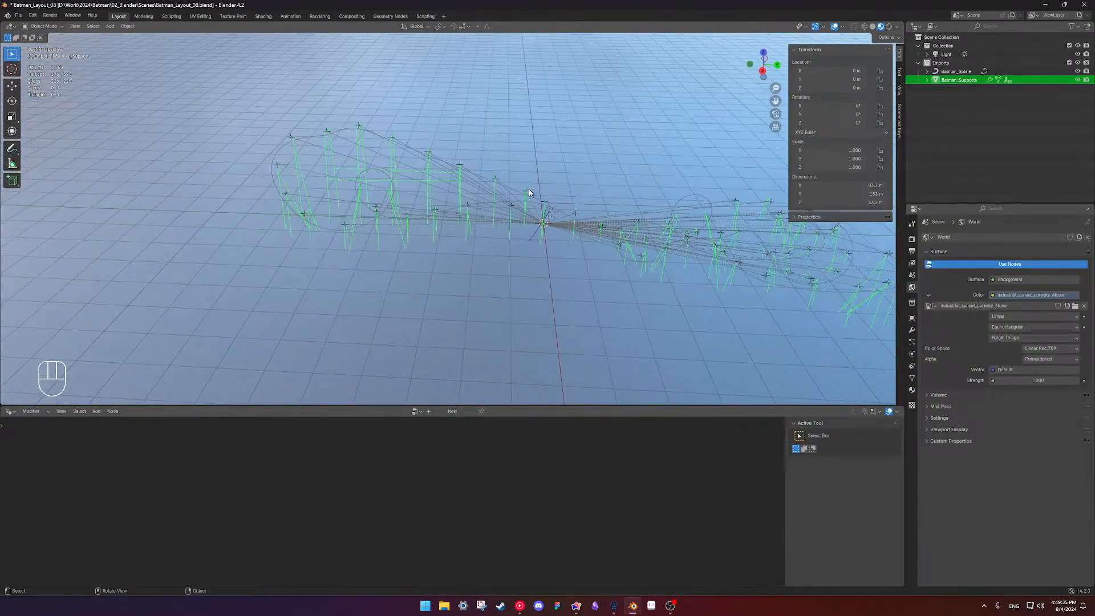
{"action": "left_click", "coordinate": [529, 189]}
{"action": "scroll", "coordinate": [527, 200], "scroll_direction": "up", "scroll_amount": 4}
{"action": "scroll", "coordinate": [527, 205], "scroll_direction": "down", "scroll_amount": 5}
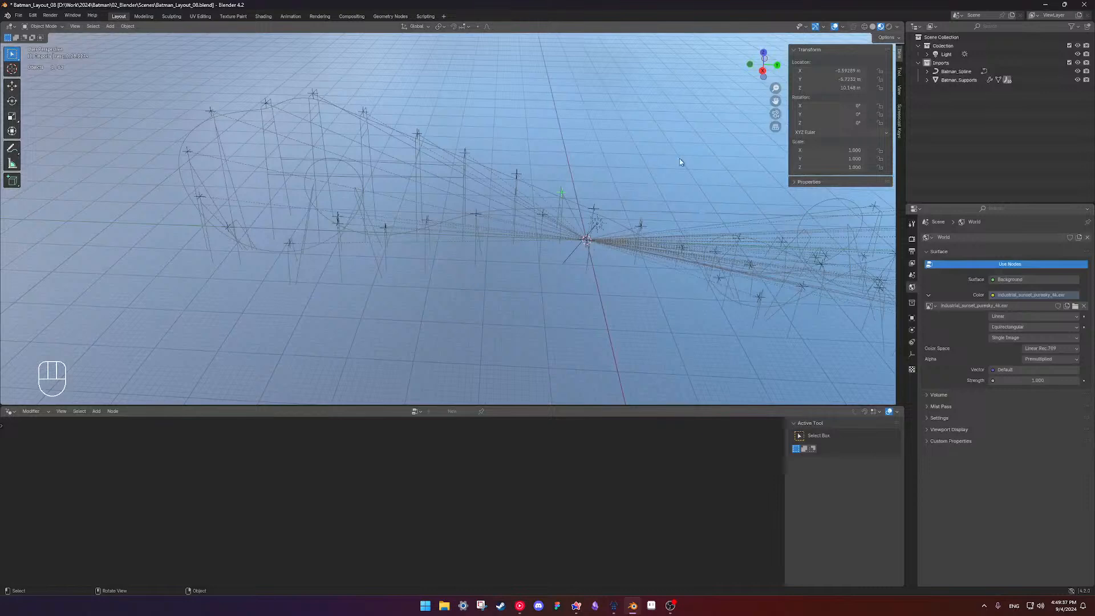
{"action": "left_click", "coordinate": [927, 80]}
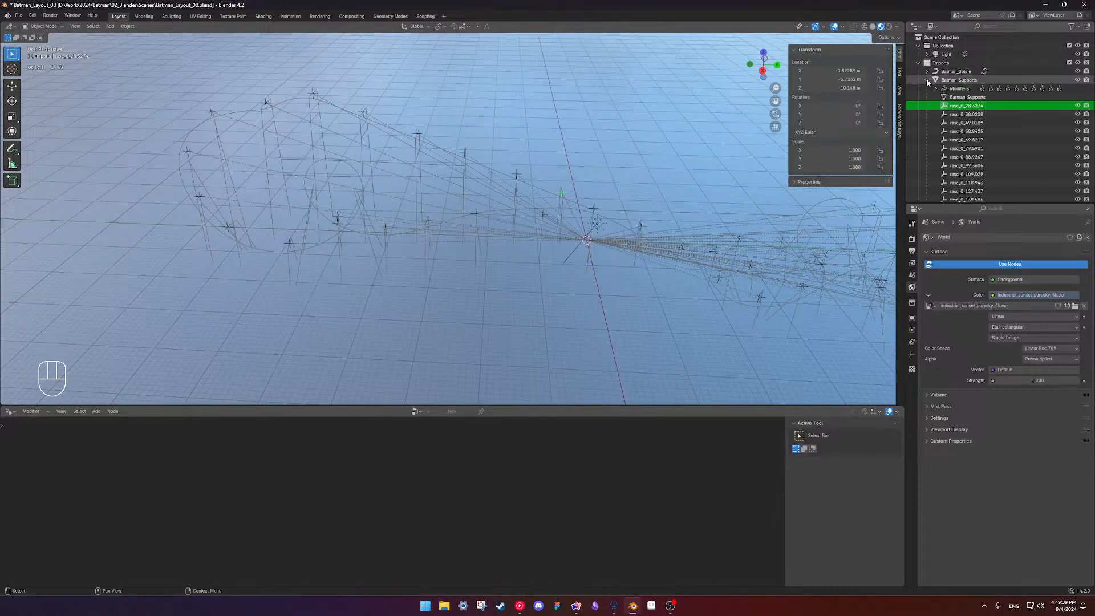
{"action": "scroll", "coordinate": [958, 148], "scroll_direction": "down", "scroll_amount": 15}
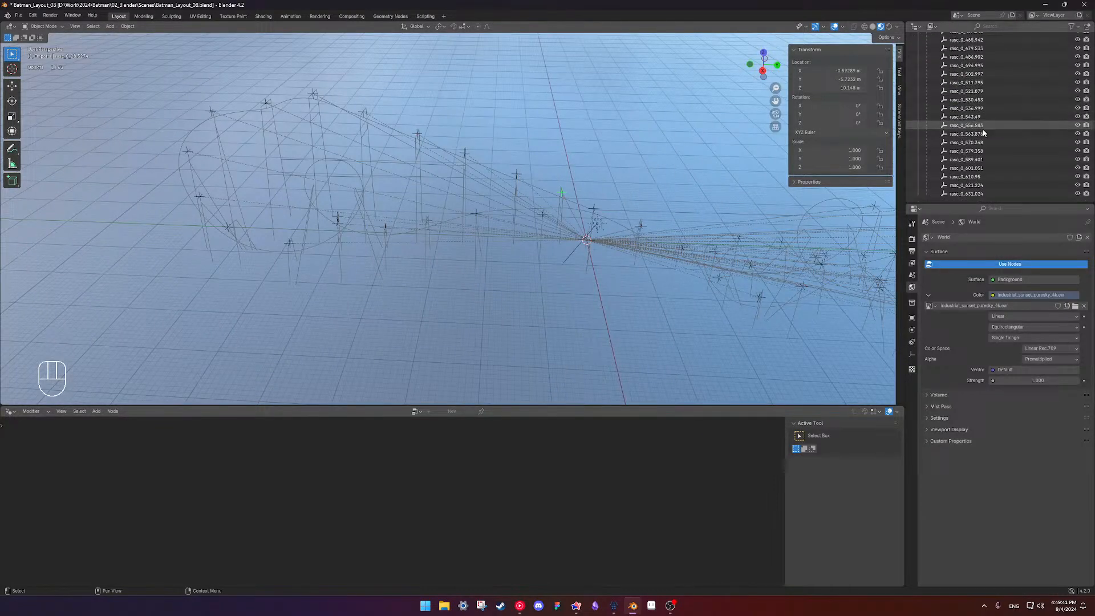
{"action": "left_click", "coordinate": [976, 192], "text": "shift"}
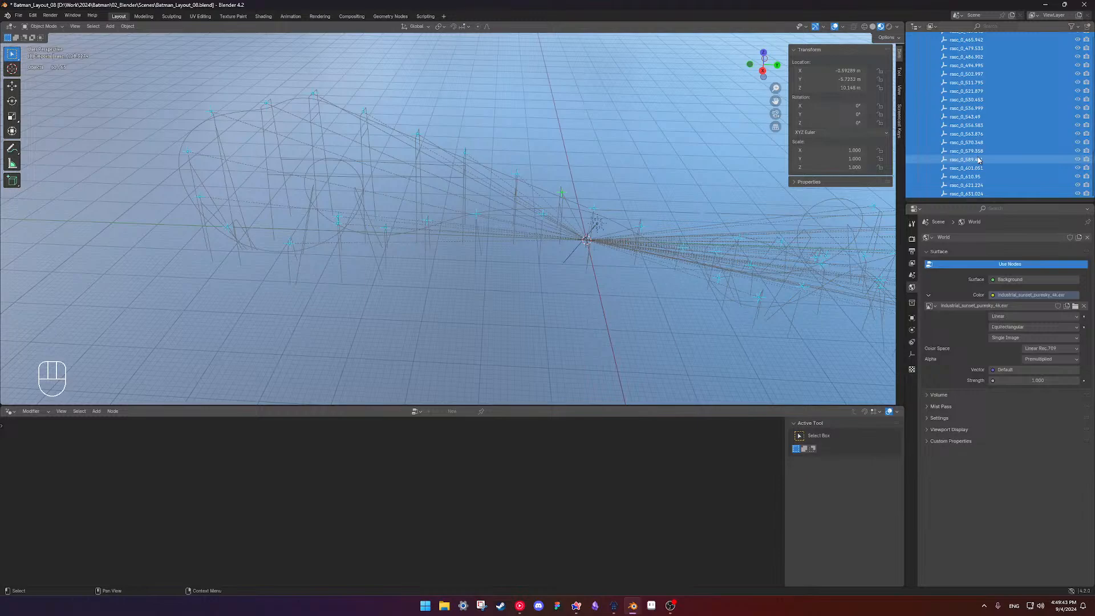
{"action": "key", "text": "x"}
{"action": "scroll", "coordinate": [445, 223], "scroll_direction": "down", "scroll_amount": 3}
{"action": "middle_click_drag", "start_coordinate": [379, 225], "coordinate": [634, 197]}
{"action": "scroll", "coordinate": [503, 188], "scroll_direction": "up", "scroll_amount": 5}
{"action": "key", "text": "ctrl+s"}
Examine the imported supports from several angles to check how they line up with the track spline
{"action": "middle_click_drag", "start_coordinate": [422, 149], "coordinate": [527, 212], "text": "shift"}
{"action": "scroll", "coordinate": [630, 183], "scroll_direction": "up", "scroll_amount": 4}
{"action": "middle_click_drag", "start_coordinate": [416, 124], "coordinate": [385, 124], "text": "ctrl"}
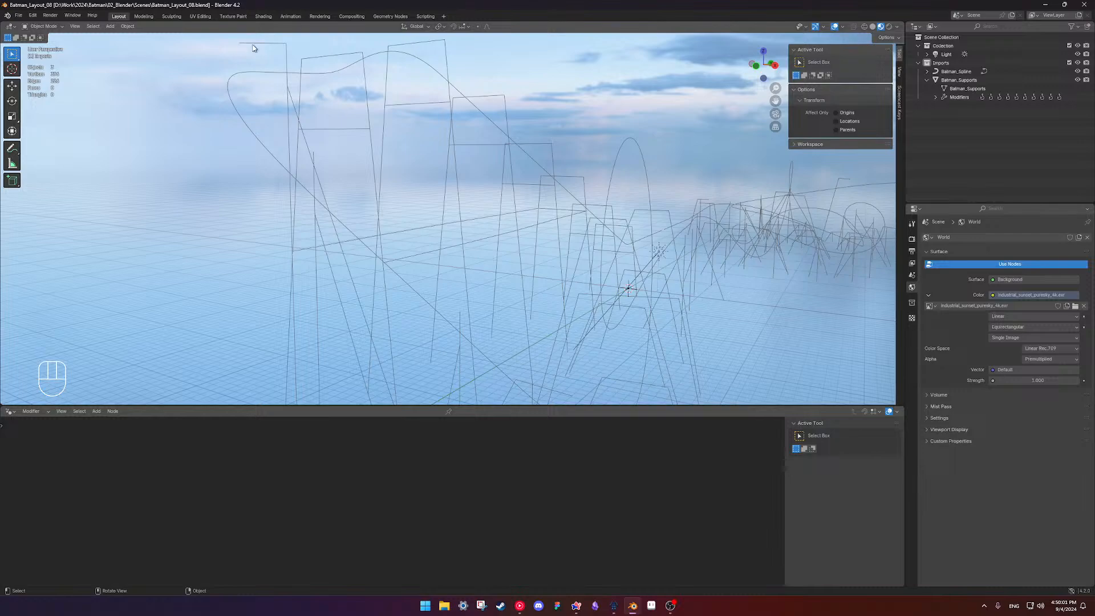
{"action": "middle_click_drag", "start_coordinate": [351, 170], "coordinate": [408, 191], "text": "ctrl"}
{"action": "middle_click_drag", "start_coordinate": [514, 191], "coordinate": [399, 176], "text": "shift"}
{"action": "middle_click_drag", "start_coordinate": [490, 165], "coordinate": [507, 194], "text": "ctrl"}
{"action": "mouse_move", "coordinate": [576, 188]}
{"action": "middle_mouse_down"}
{"action": "mouse_move", "coordinate": [411, 194]}
{"action": "mouse_move", "coordinate": [525, 229]}
{"action": "mouse_move", "coordinate": [513, 203]}
{"action": "mouse_move", "coordinate": [469, 183]}
{"action": "mouse_move", "coordinate": [484, 167]}
{"action": "mouse_move", "coordinate": [532, 191]}
{"action": "mouse_move", "coordinate": [569, 193]}
{"action": "middle_mouse_up"}
{"action": "middle_click_drag", "start_coordinate": [487, 193], "coordinate": [562, 206]}
{"action": "left_click", "coordinate": [457, 216]}
{"action": "left_click", "coordinate": [446, 219]}
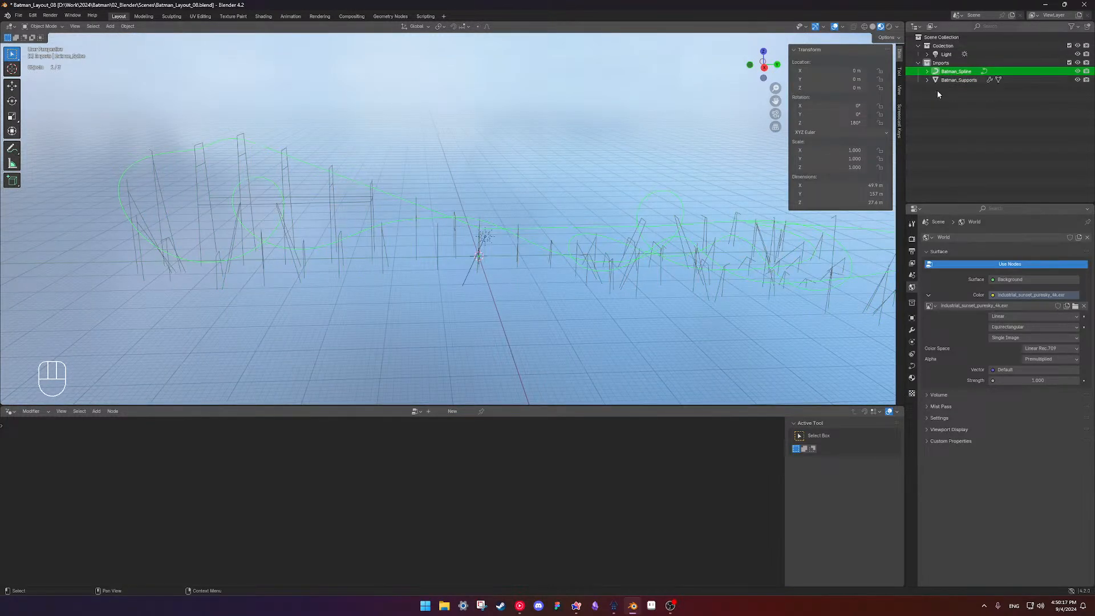
Try to delete all the hook modifiers listed under Batman_Supports at once and undo the deletion
{"action": "left_click", "coordinate": [948, 98]}
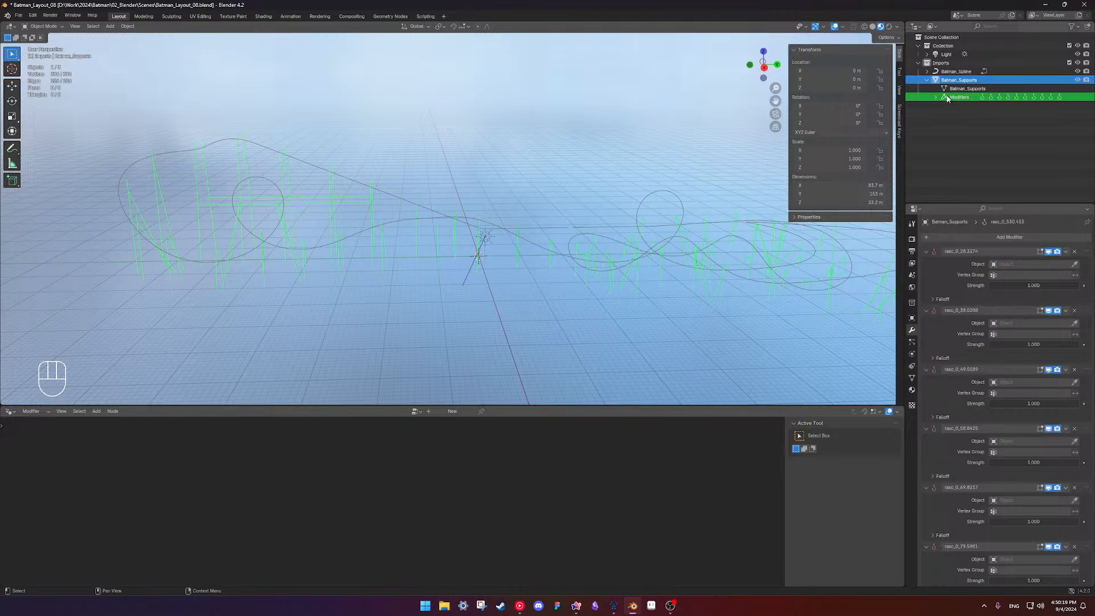
{"action": "left_click", "coordinate": [935, 97]}
{"action": "left_click", "coordinate": [972, 106]}
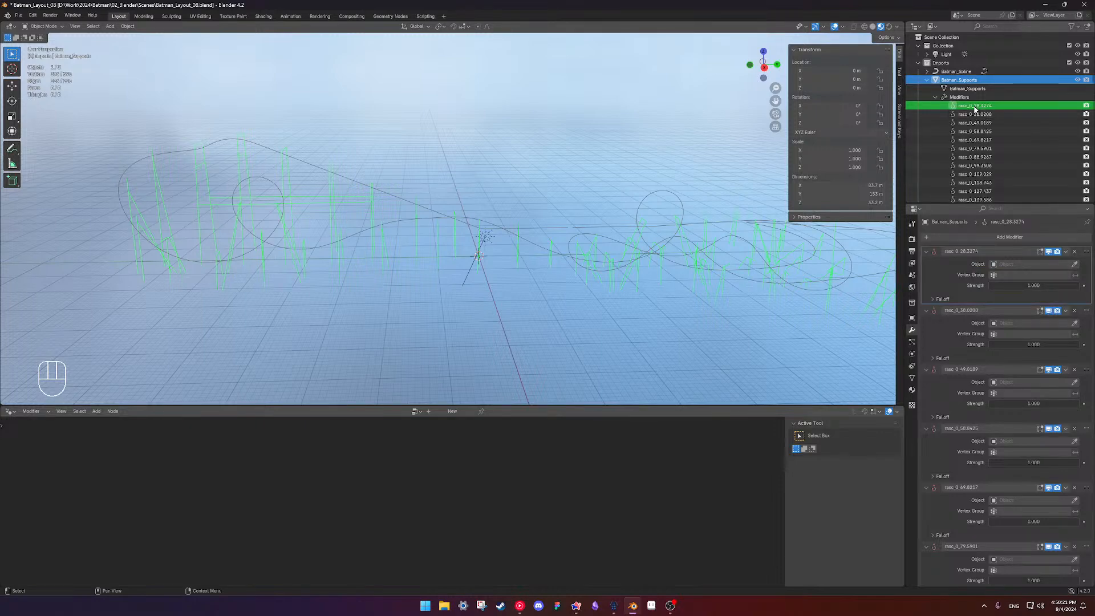
{"action": "left_click", "coordinate": [974, 114]}
{"action": "left_click", "coordinate": [975, 123]}
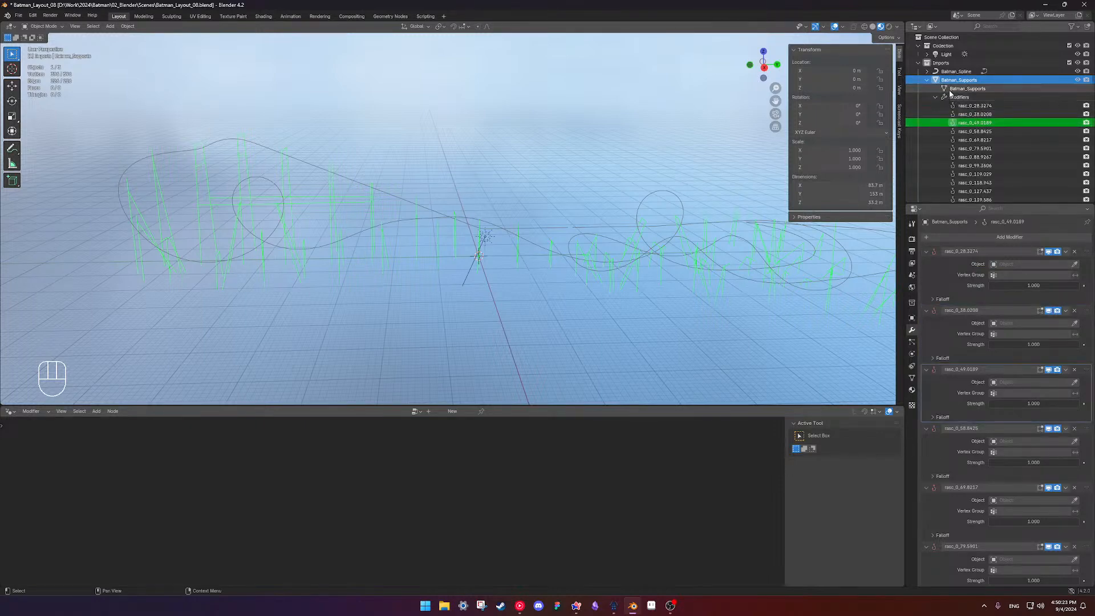
{"action": "left_click", "coordinate": [948, 97]}
{"action": "left_click", "coordinate": [936, 97]}
{"action": "right_click", "coordinate": [949, 98]}
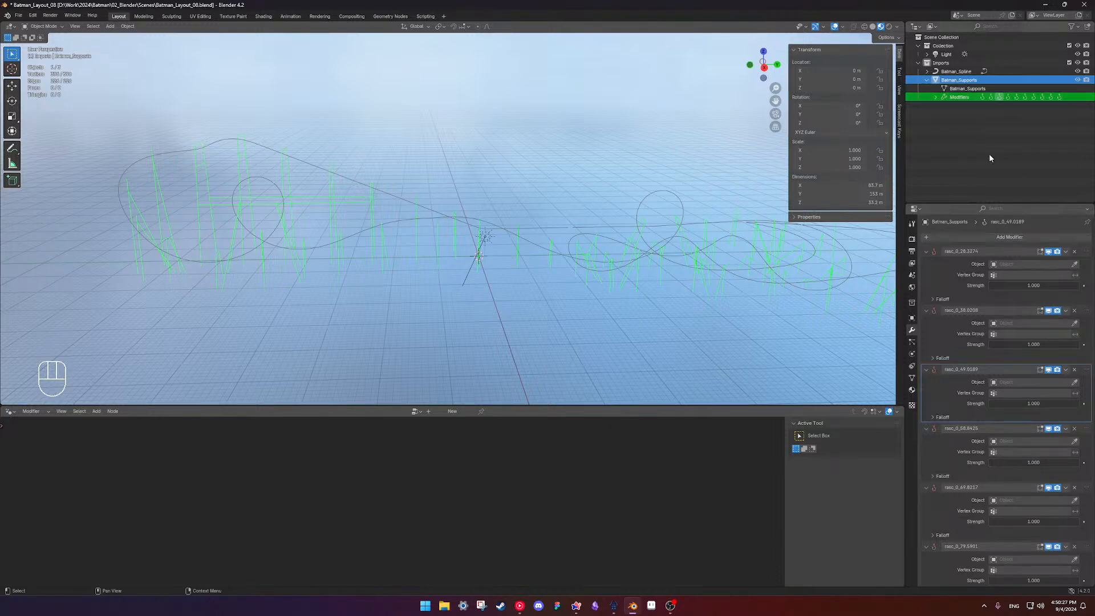
{"action": "key", "text": "x"}
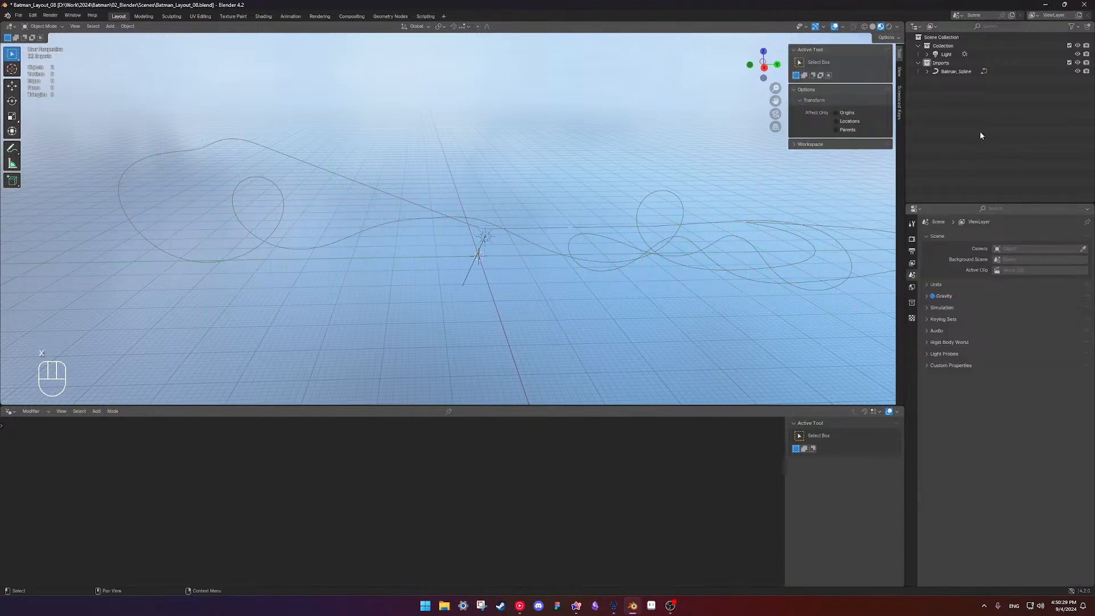
{"action": "left_click", "coordinate": [952, 72]}
{"action": "key", "text": "ctrl+z"}
{"action": "key", "text": "ctrl+z"}
Delete the unwanted vertices from the Batman_Supports mesh in Edit Mode and return to Object Mode
{"action": "left_click", "coordinate": [926, 80]}
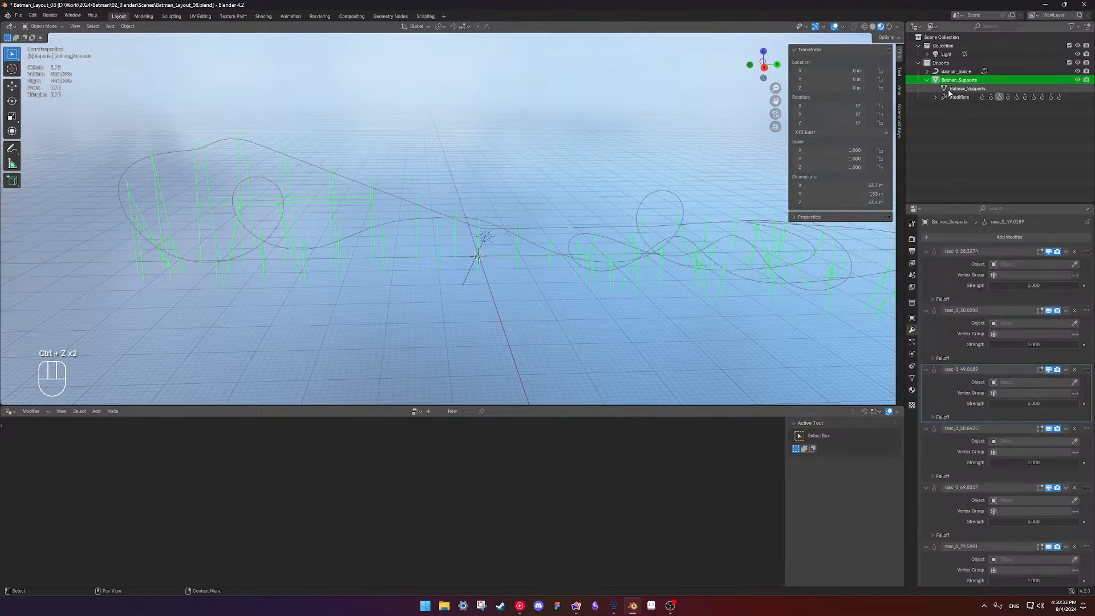
{"action": "left_click", "coordinate": [937, 97]}
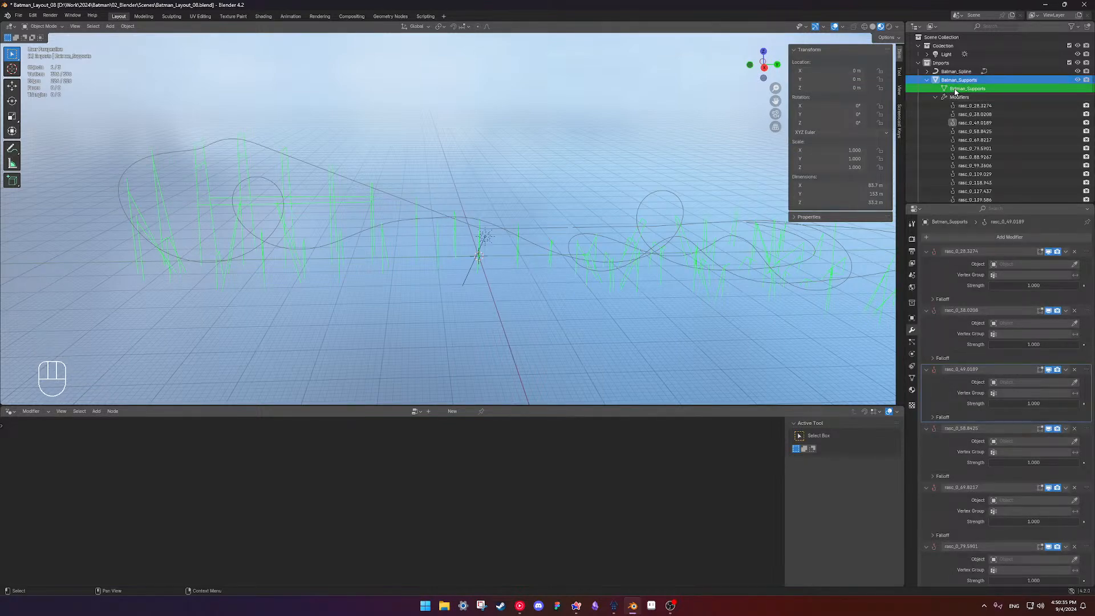
{"action": "key", "text": "Tab"}
{"action": "middle_click_drag", "start_coordinate": [431, 236], "coordinate": [416, 107]}
{"action": "key", "text": "x"}
{"action": "middle_click_drag", "start_coordinate": [481, 153], "coordinate": [559, 246]}
{"action": "key", "text": "Tab"}
Clear all object modifiers from Batman_Supports
{"action": "left_click", "coordinate": [926, 80]}
{"action": "left_click", "coordinate": [926, 80]}
{"action": "left_click", "coordinate": [926, 80]}
{"action": "scroll", "coordinate": [415, 297], "scroll_direction": "up", "scroll_amount": 3}
{"action": "left_click", "coordinate": [127, 26]}
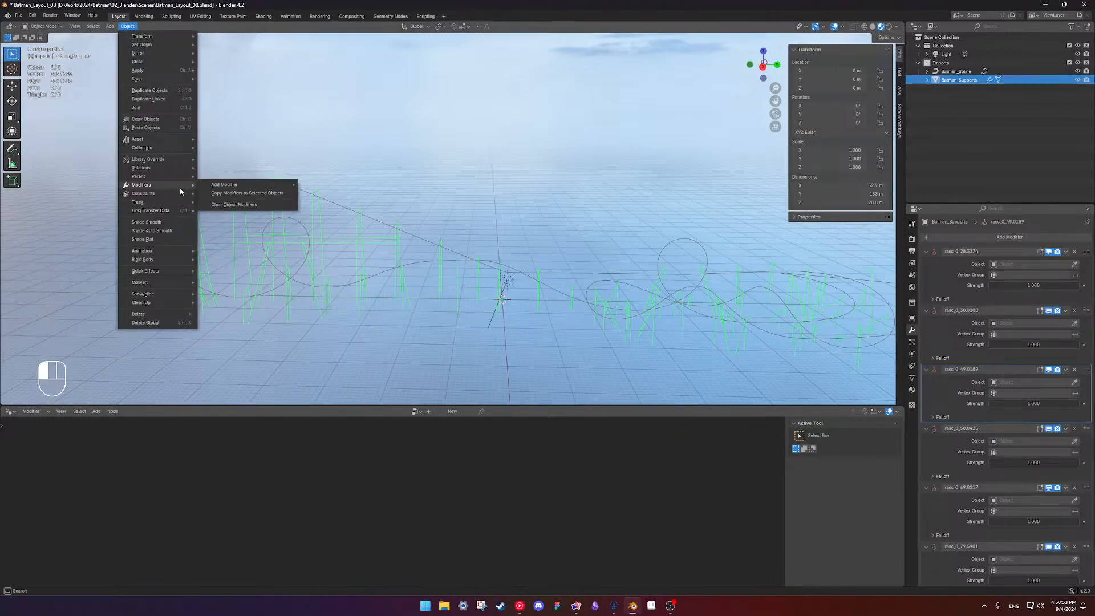
{"action": "left_click", "coordinate": [234, 205]}
Examine the Batman_Supports mesh in Edit Mode and Object Mode to check it against the spline
{"action": "middle_click_drag", "start_coordinate": [302, 223], "coordinate": [474, 225], "text": "shift"}
{"action": "left_click", "coordinate": [583, 190]}
{"action": "scroll", "coordinate": [503, 236], "scroll_direction": "up", "scroll_amount": 5}
{"action": "left_click", "coordinate": [547, 203]}
{"action": "key", "text": "Tab"}
{"action": "scroll", "coordinate": [538, 196], "scroll_direction": "down", "scroll_amount": 3}
{"action": "key", "text": "Tab"}
{"action": "key", "text": "Tab"}
{"action": "key", "text": "Tab"}
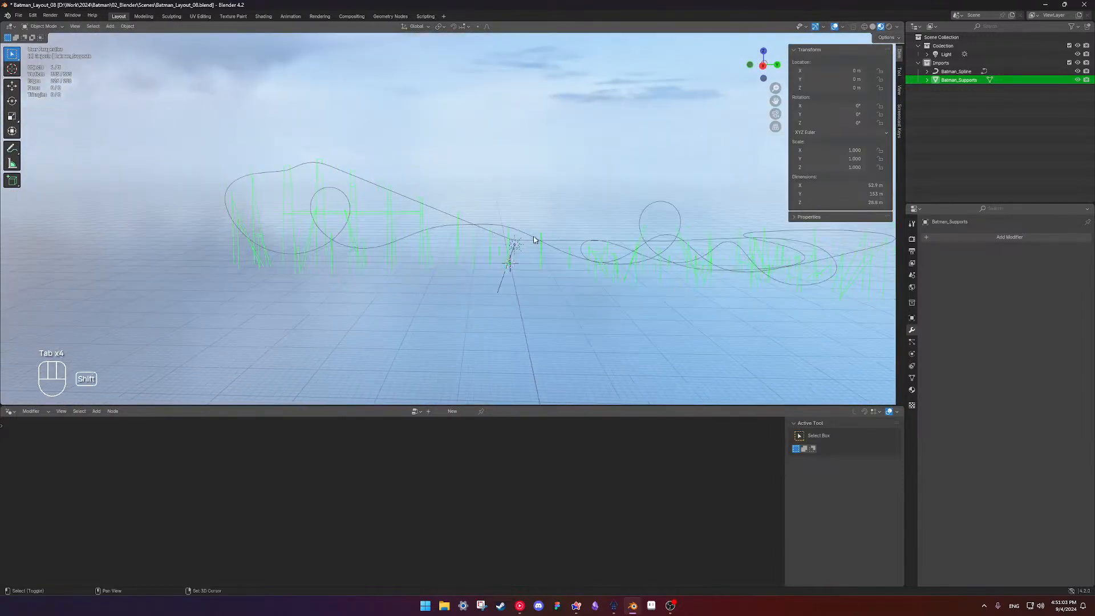
{"action": "scroll", "coordinate": [484, 217], "scroll_direction": "down", "scroll_amount": 4}
{"action": "scroll", "coordinate": [485, 211], "scroll_direction": "up", "scroll_amount": 3}
Deselect all objects and save the file
{"action": "left_click", "coordinate": [464, 223]}
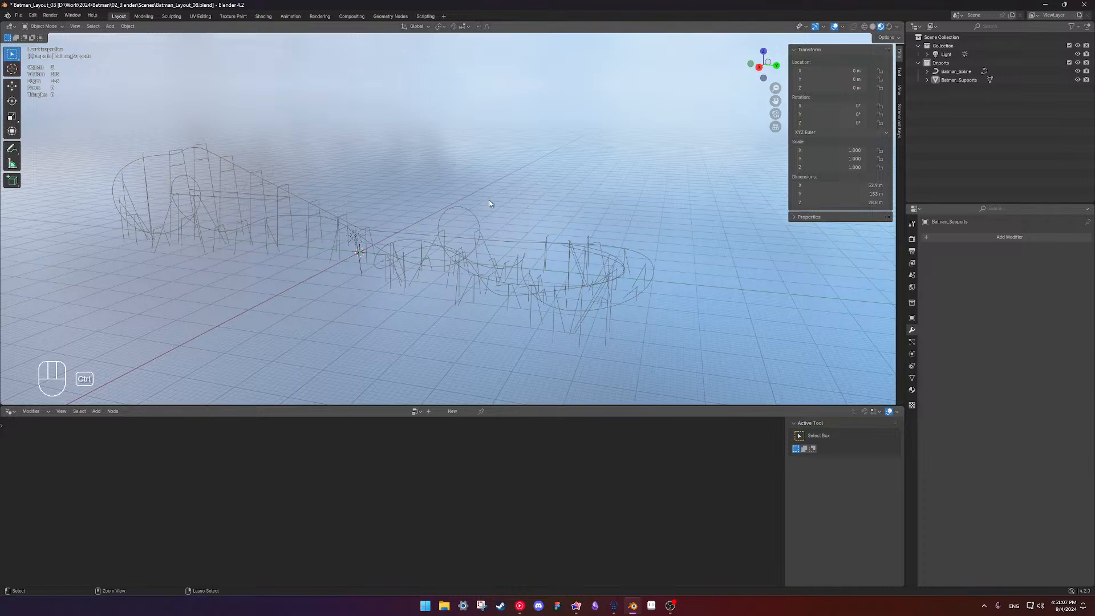
{"action": "key", "text": "ctrl+s"}
{"action": "middle_click_drag", "start_coordinate": [631, 168], "coordinate": [488, 247]}
Collapse the Imports collection and create a new scene collection named Track
{"action": "left_click", "coordinate": [918, 63]}
{"action": "right_click", "coordinate": [953, 120]}
{"action": "left_click", "coordinate": [950, 120]}
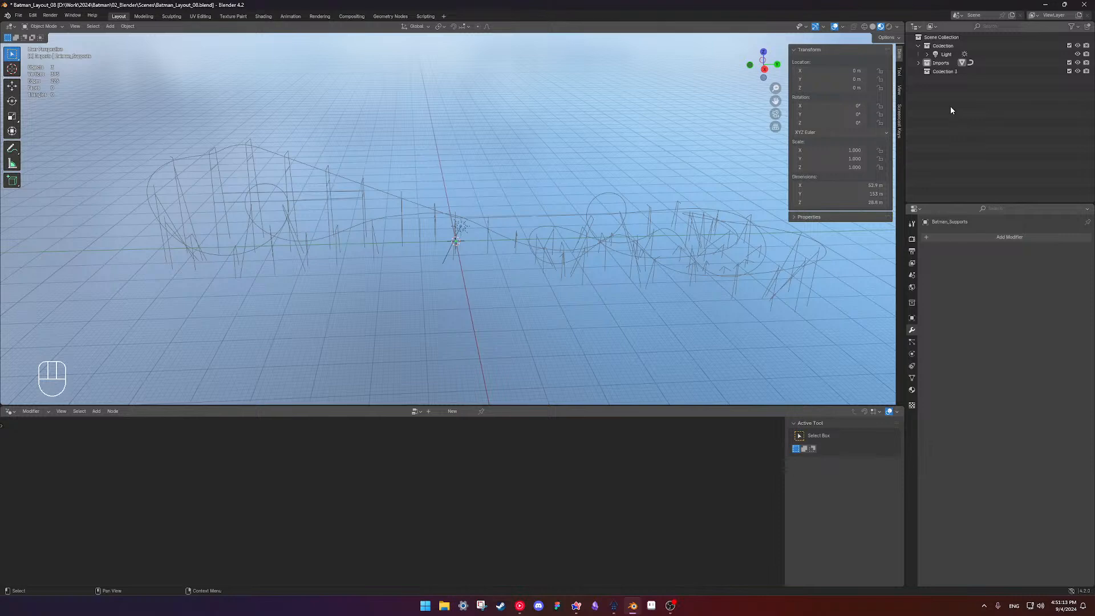
{"action": "double_click", "coordinate": [946, 70]}
{"action": "type", "text": "Track"}
{"action": "key", "text": "Return"}
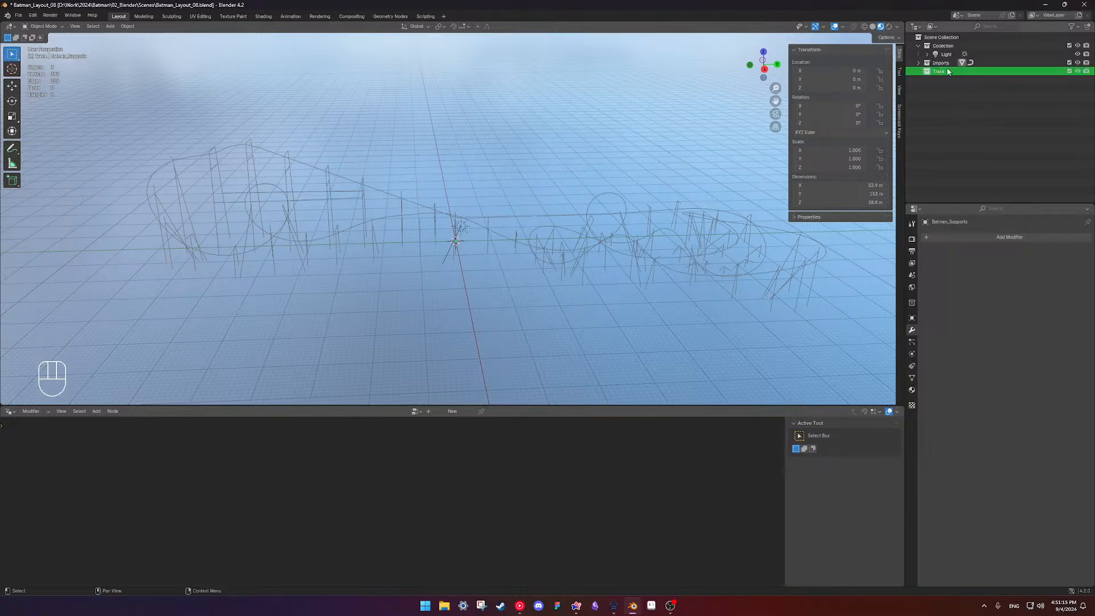
Create another new scene collection named Supports
{"action": "right_click", "coordinate": [931, 81]}
{"action": "left_click", "coordinate": [932, 81]}
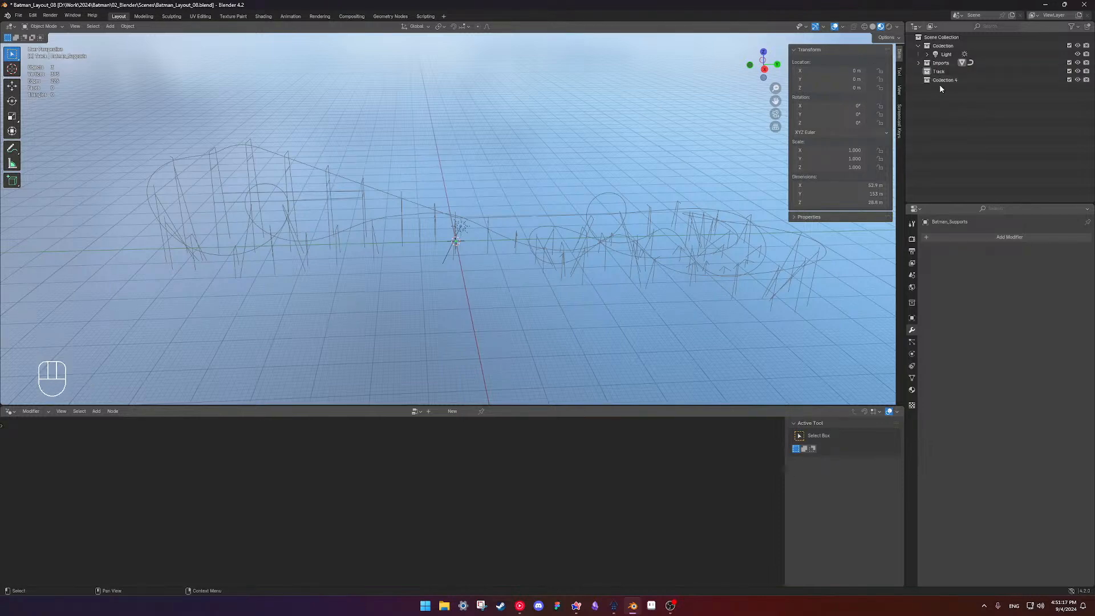
{"action": "double_click", "coordinate": [941, 80]}
{"action": "type", "text": "Supports"}
{"action": "key", "text": "Return"}
Color-tag the Track collection blue and the Supports collection violet, and save the file
{"action": "right_click", "coordinate": [938, 72]}
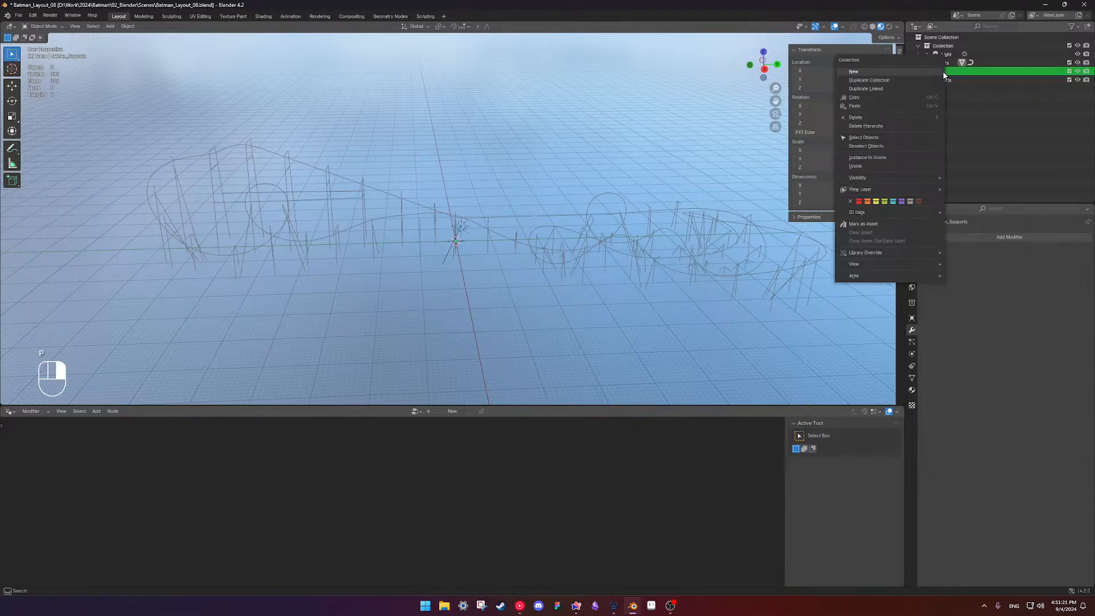
{"action": "right_click", "coordinate": [948, 82]}
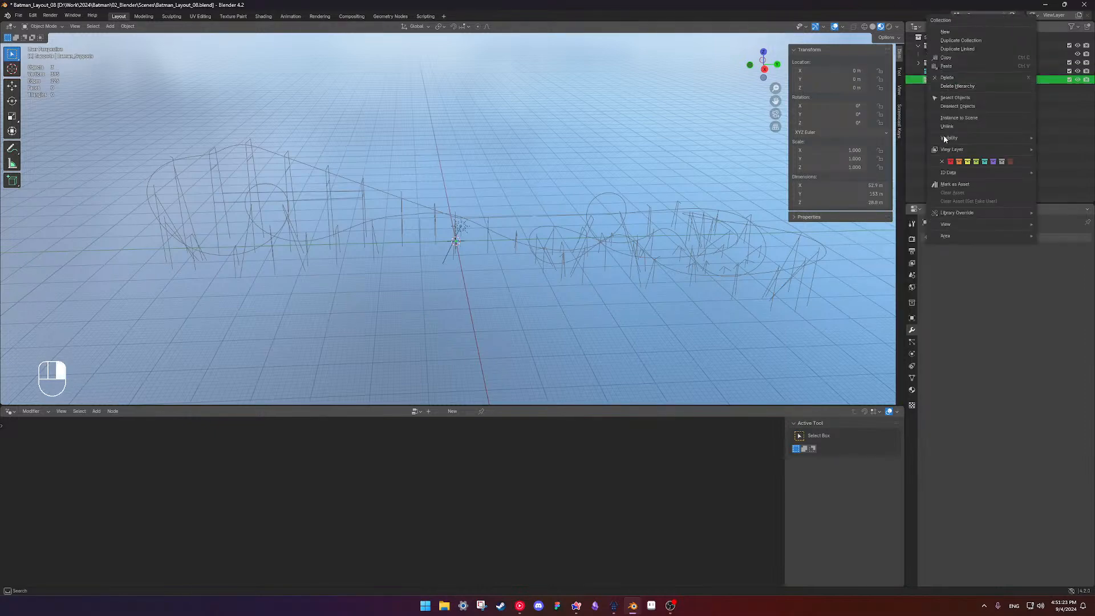
{"action": "left_click", "coordinate": [993, 161]}
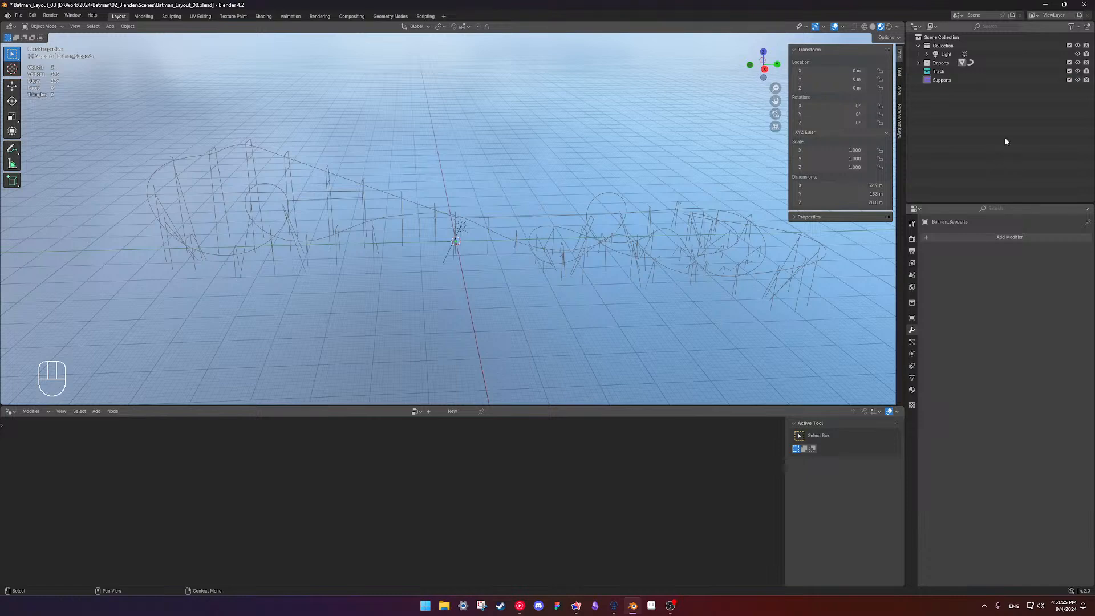
{"action": "scroll", "coordinate": [548, 251], "scroll_direction": "up", "scroll_amount": 3}
{"action": "middle_click_drag", "start_coordinate": [435, 285], "coordinate": [597, 248], "text": "shift"}
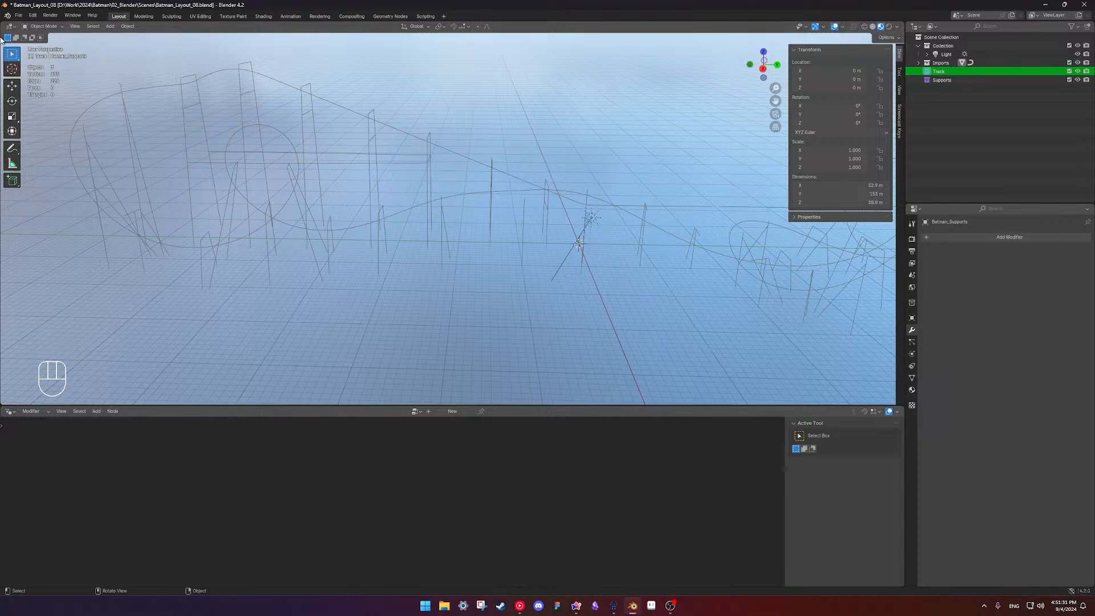
{"action": "key", "text": "ctrl+s"}
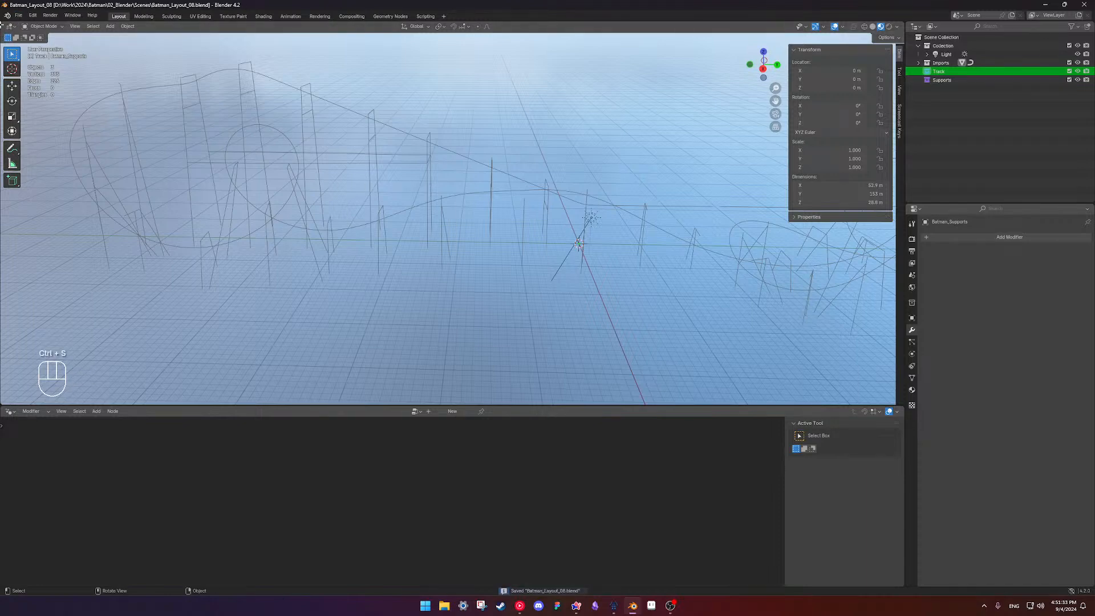
Start linking external data and open Batman_Track.blend from the Assets folder in D:\Work\2024\Batman\02_Blender
{"action": "left_click", "coordinate": [18, 16]}
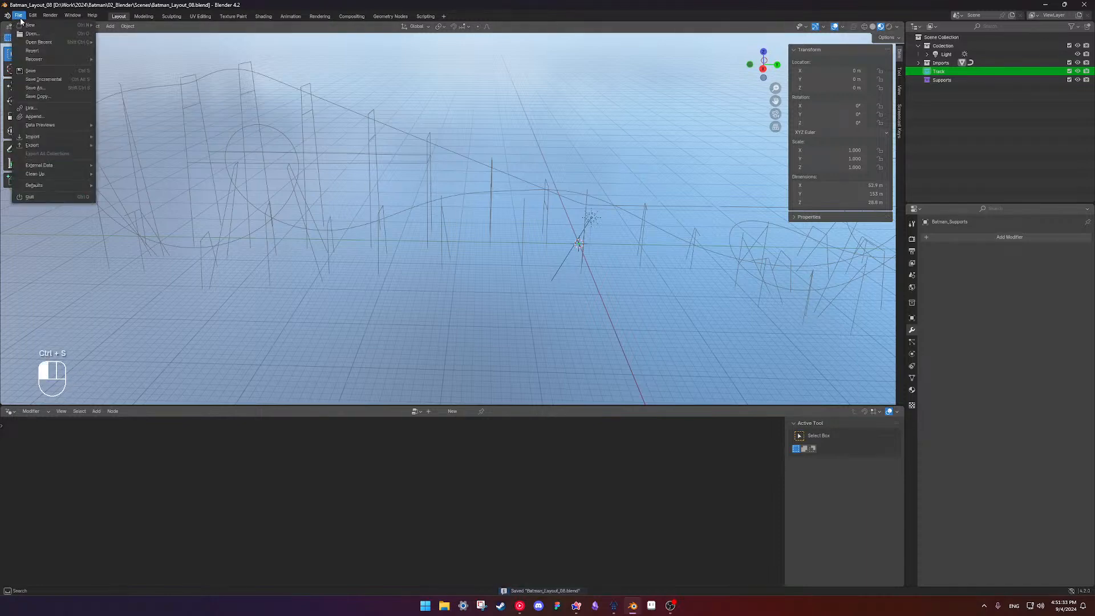
{"action": "left_click", "coordinate": [31, 109]}
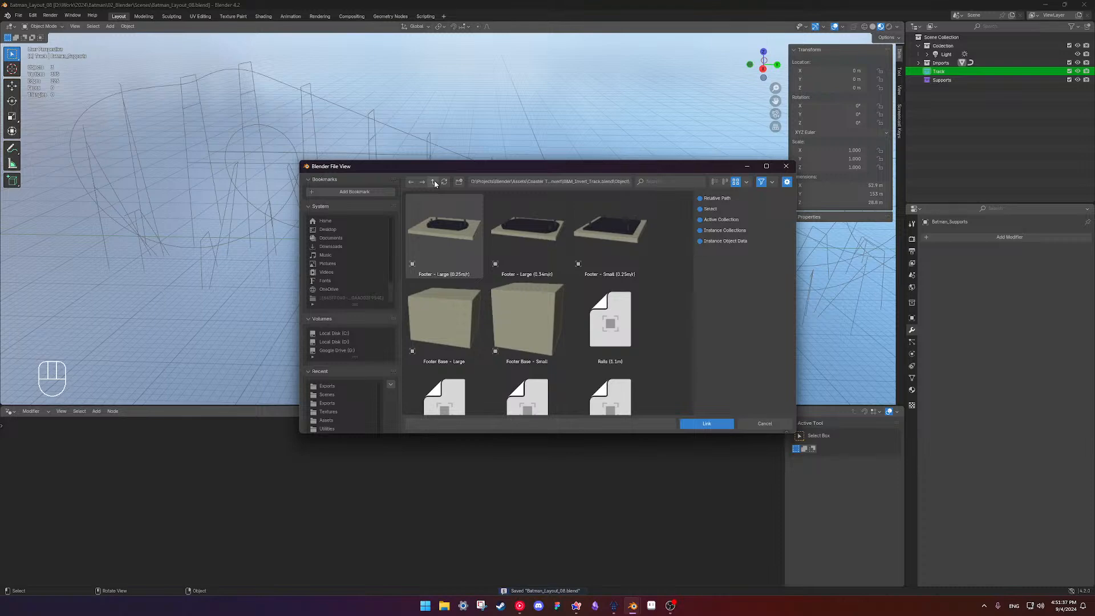
{"action": "left_click", "coordinate": [354, 341]}
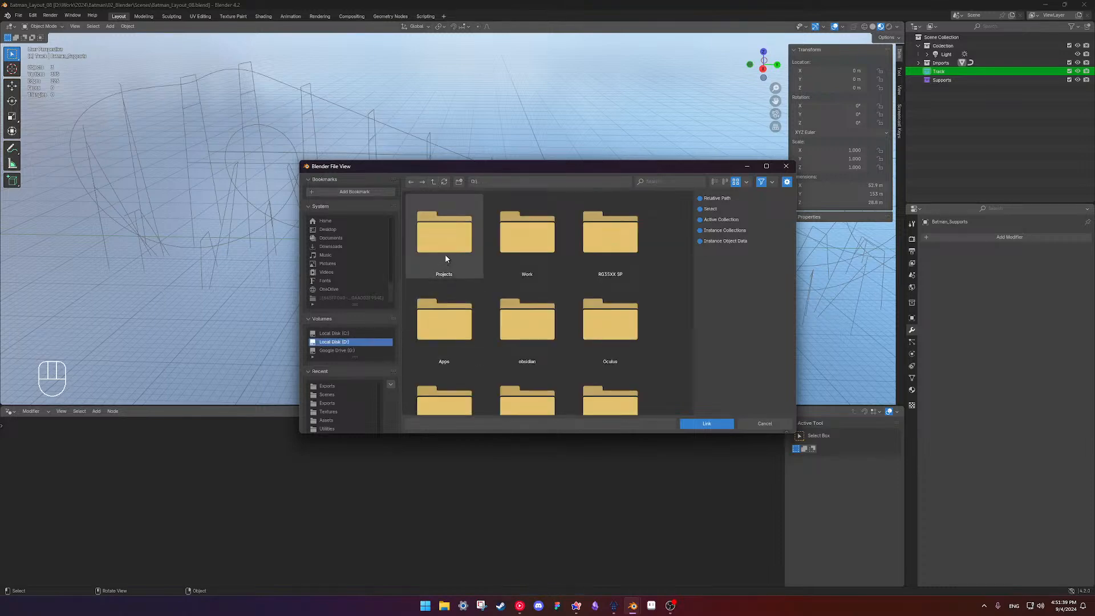
{"action": "double_click", "coordinate": [523, 244]}
{"action": "double_click", "coordinate": [464, 246]}
{"action": "double_click", "coordinate": [455, 227]}
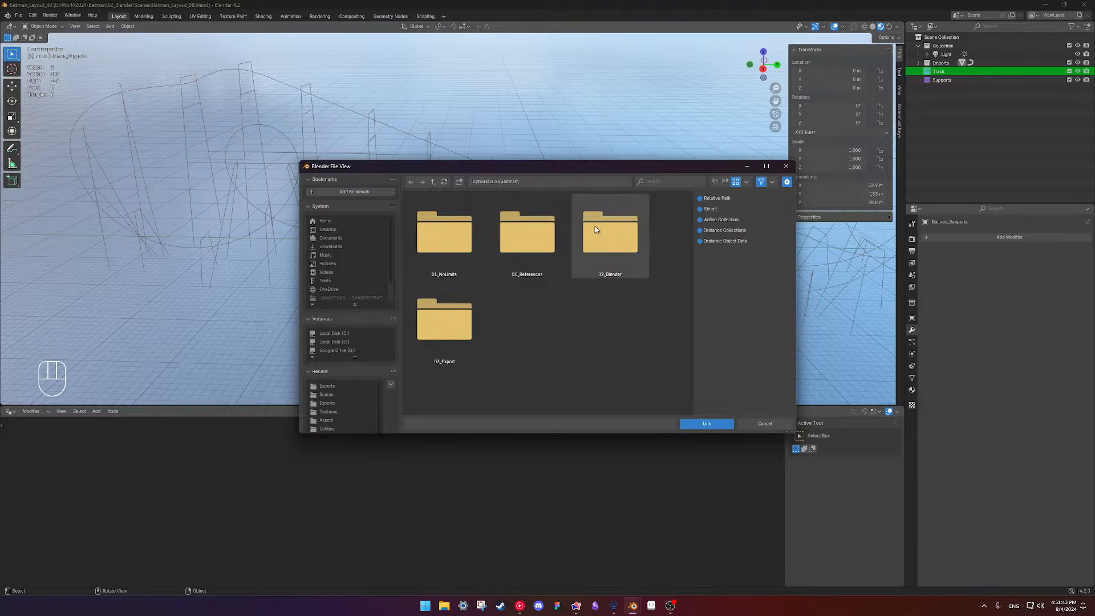
{"action": "double_click", "coordinate": [615, 268]}
{"action": "double_click", "coordinate": [527, 263]}
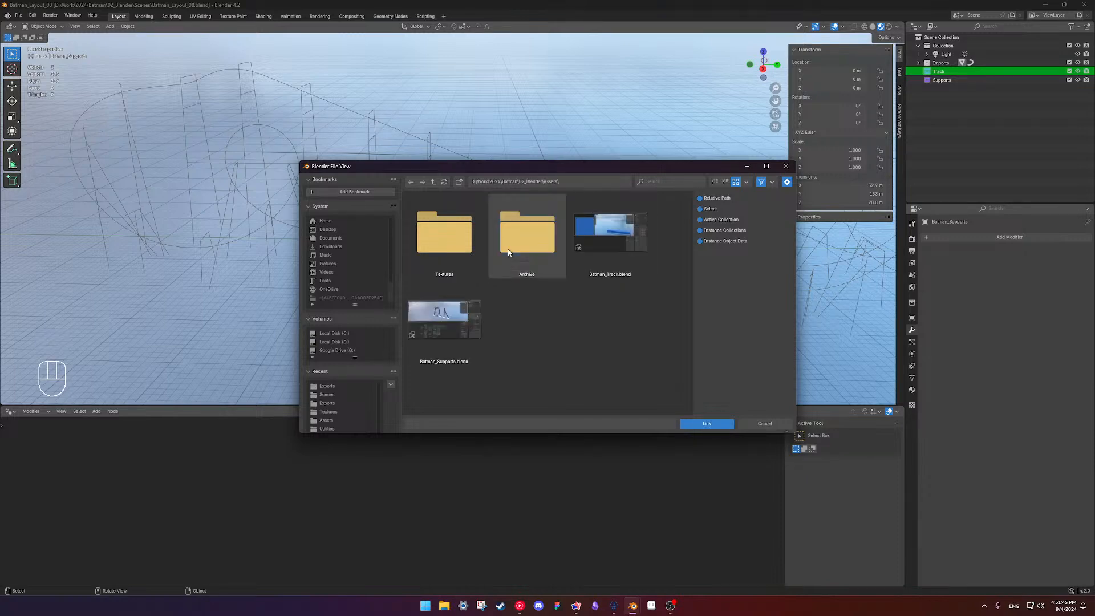
{"action": "left_click", "coordinate": [610, 246]}
{"action": "left_click", "coordinate": [730, 421]}
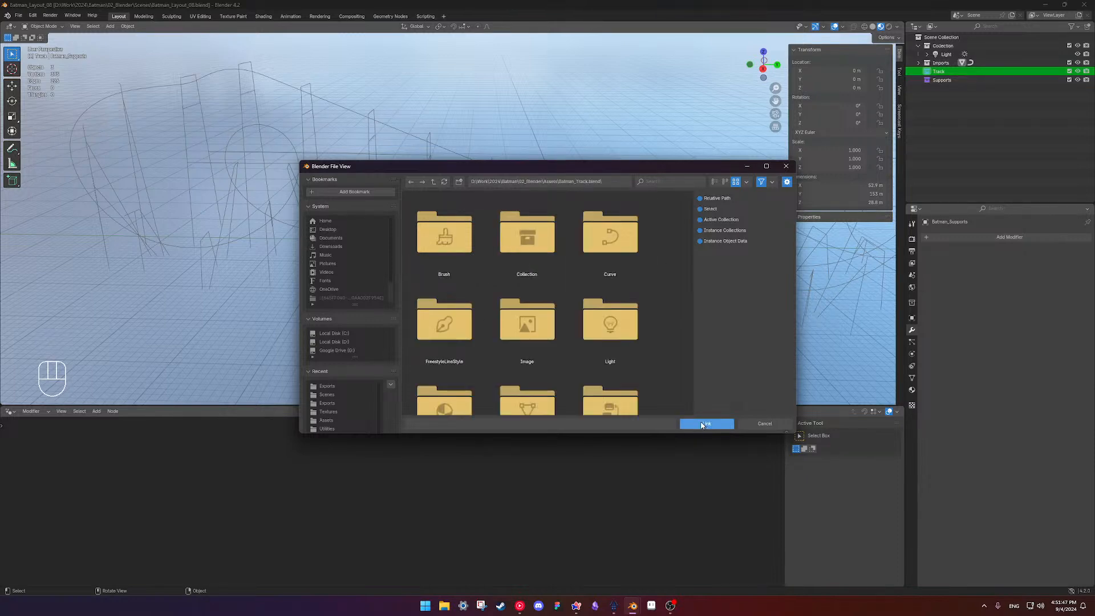
Link the Generate B&M Track node group from Batman_Track.blend into the scene
{"action": "scroll", "coordinate": [506, 346], "scroll_direction": "down", "scroll_amount": 4}
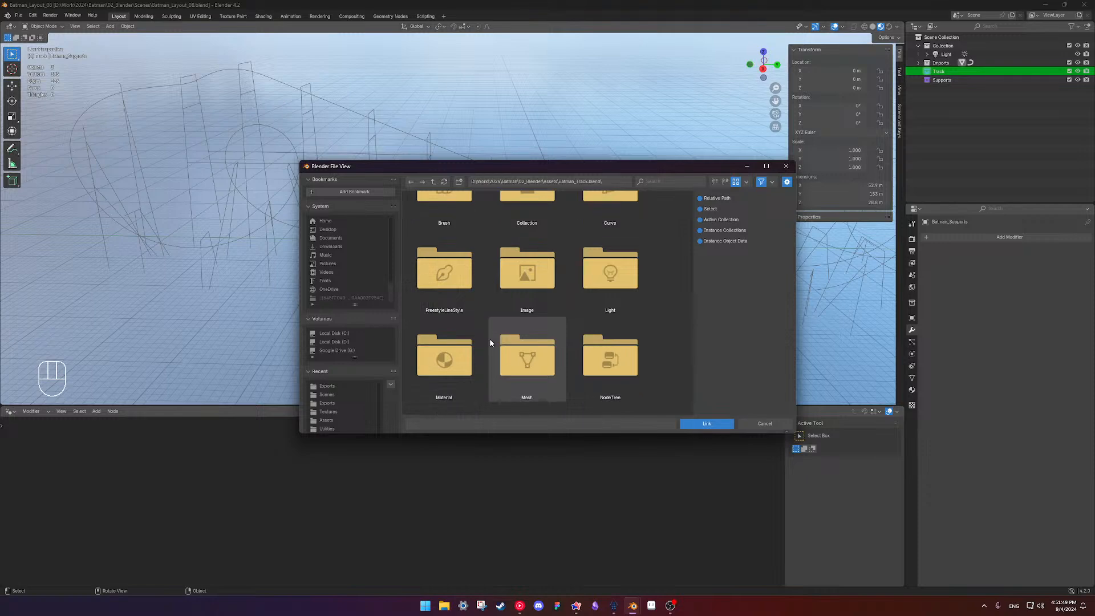
{"action": "double_click", "coordinate": [610, 310]}
{"action": "left_click", "coordinate": [519, 241]}
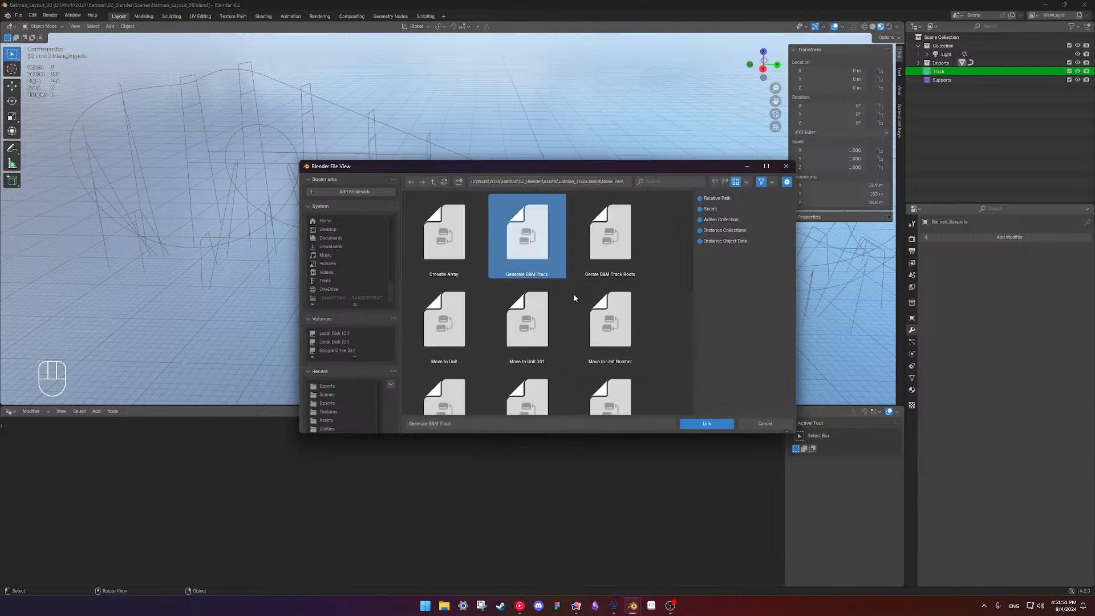
{"action": "left_click", "coordinate": [707, 423]}
Add a mesh plane to the Track collection
{"action": "middle_click_drag", "start_coordinate": [396, 253], "coordinate": [481, 287], "text": "shift"}
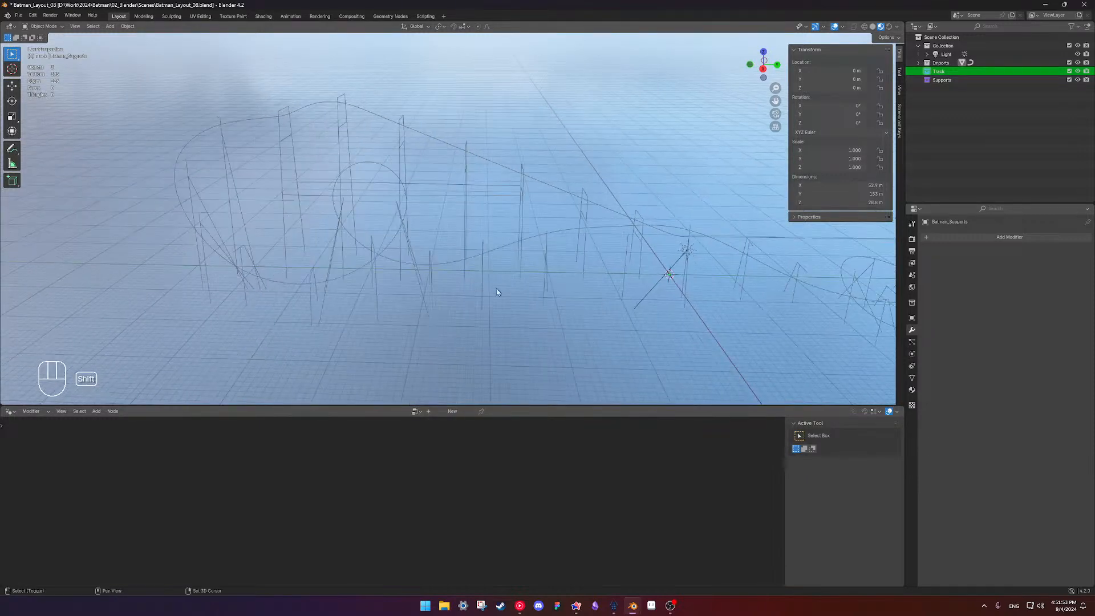
{"action": "middle_click_drag", "start_coordinate": [627, 334], "coordinate": [566, 305], "text": "shift"}
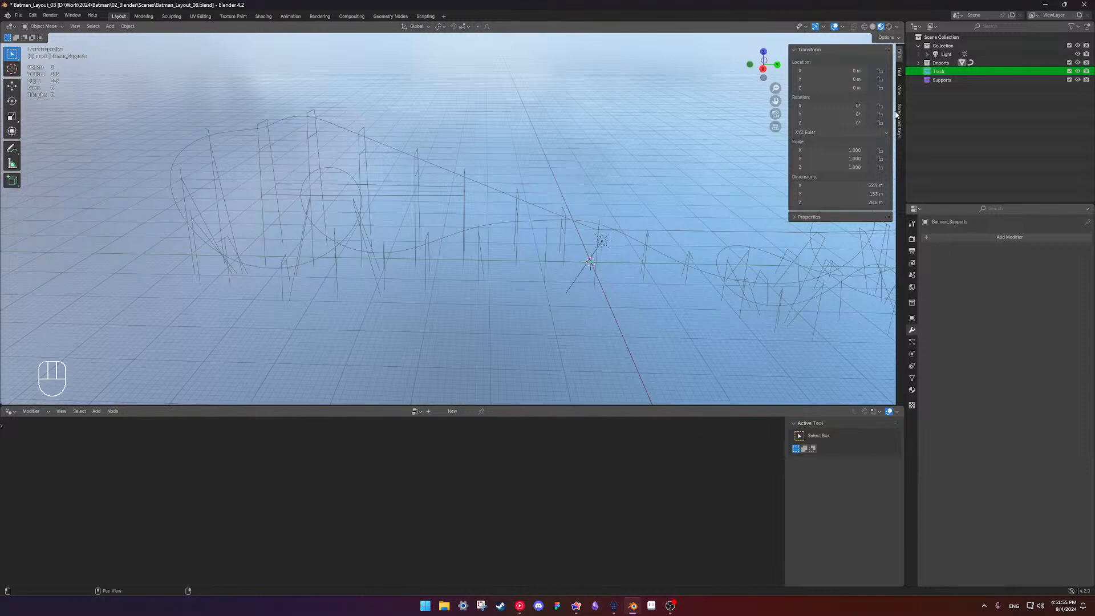
{"action": "key", "text": "shift+a"}
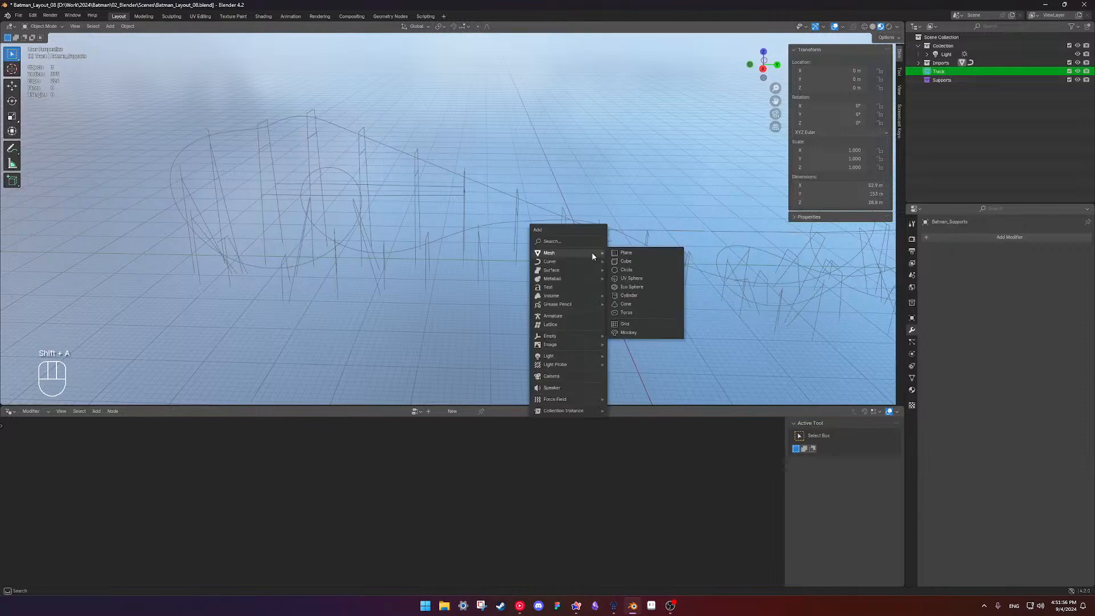
{"action": "left_click", "coordinate": [627, 253]}
{"action": "middle_click_drag", "start_coordinate": [600, 286], "coordinate": [515, 284], "text": "shift"}
{"action": "scroll", "coordinate": [515, 283], "scroll_direction": "up", "scroll_amount": 2}
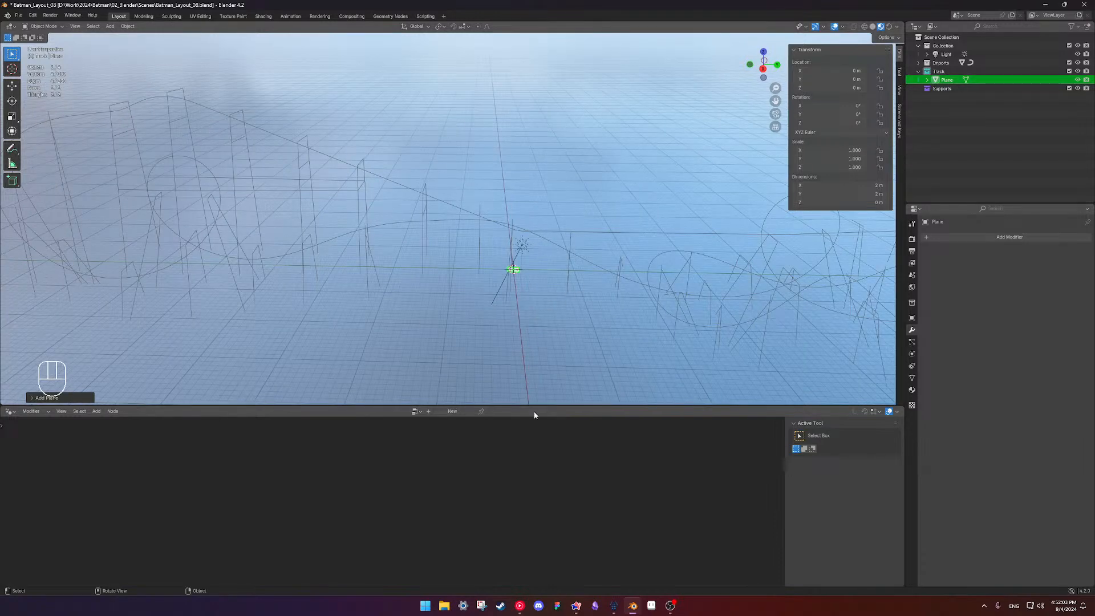
Add a Geometry Nodes modifier to the plane and assign the Generate B&M Track node group to it
{"action": "left_click", "coordinate": [416, 411]}
{"action": "left_click", "coordinate": [427, 425]}
{"action": "left_click", "coordinate": [930, 238]}
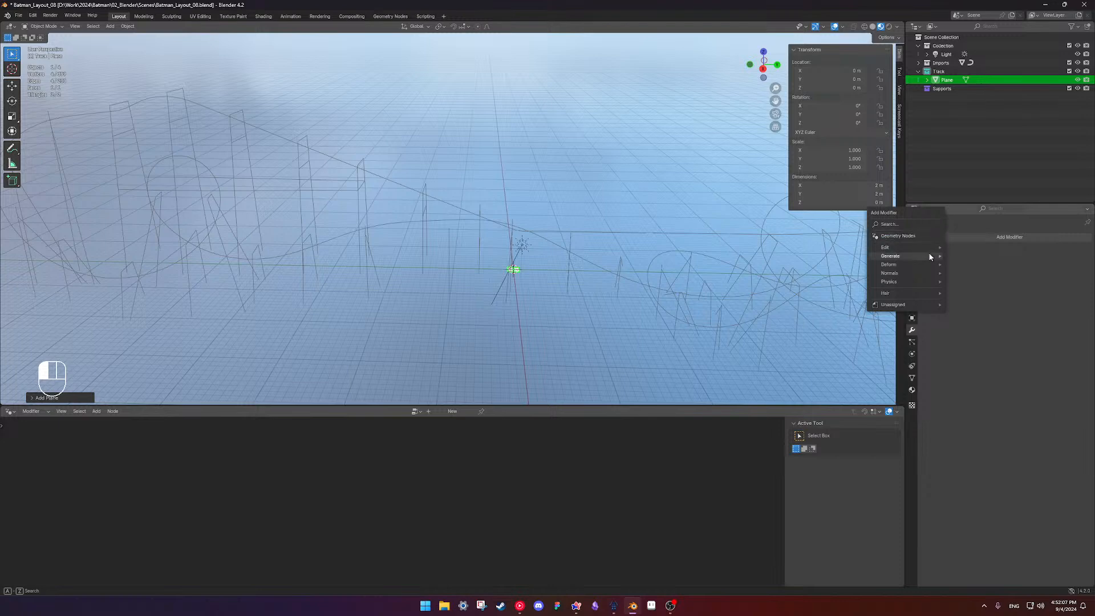
{"action": "left_click", "coordinate": [911, 239]}
{"action": "left_click", "coordinate": [928, 264]}
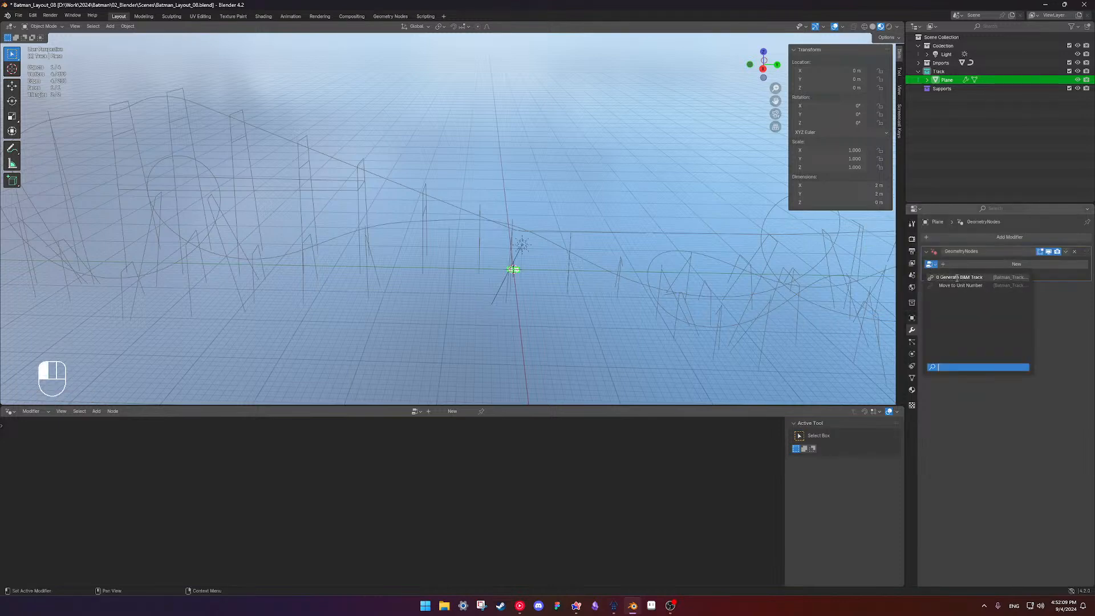
{"action": "left_click", "coordinate": [956, 281]}
Set the track modifier's Unit Count to 11
{"action": "scroll", "coordinate": [570, 337], "scroll_direction": "up", "scroll_amount": 3}
{"action": "scroll", "coordinate": [609, 339], "scroll_direction": "up", "scroll_amount": 3}
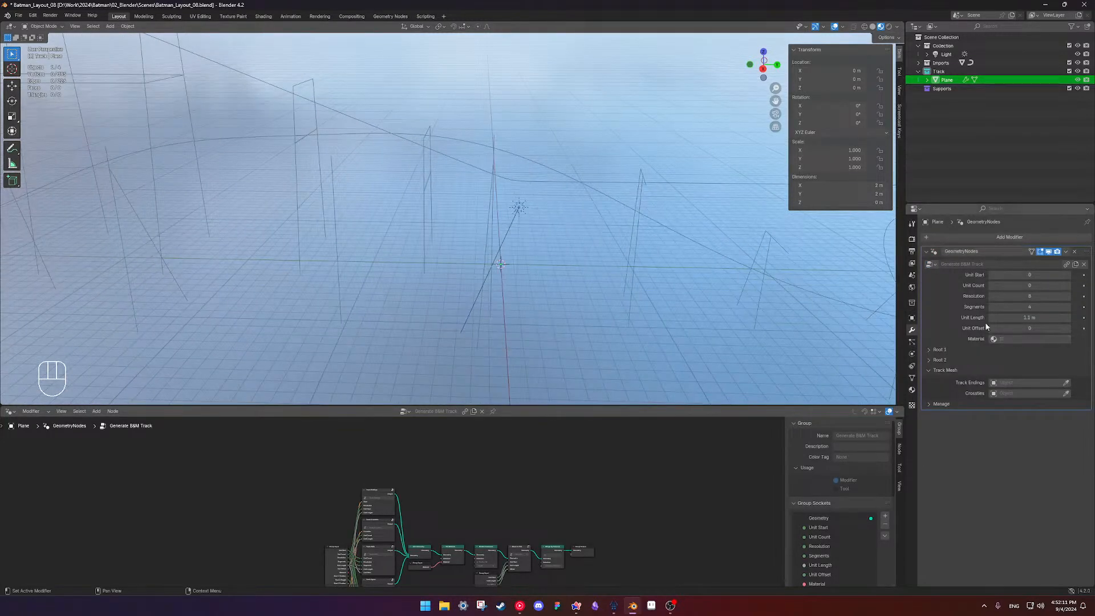
{"action": "mouse_move", "coordinate": [1020, 286]}
{"action": "left_mouse_down"}
{"action": "mouse_move", "coordinate": [1044, 285]}
{"action": "mouse_move", "coordinate": [1025, 285]}
{"action": "left_mouse_up"}
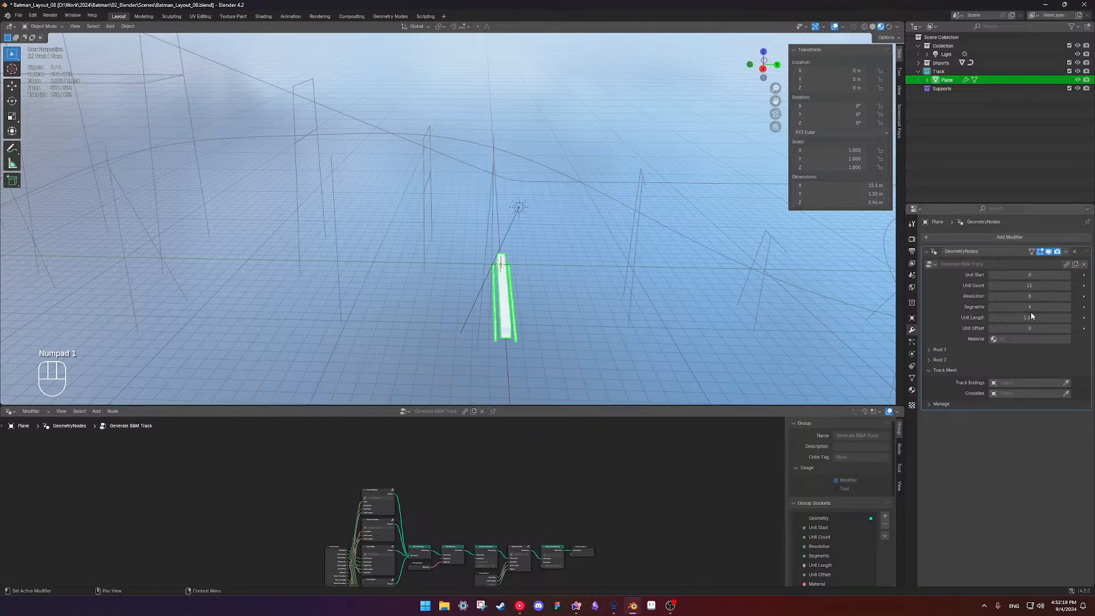
Link the Batman_Track material from Batman_Track.blend into the scene
{"action": "left_click", "coordinate": [1007, 340]}
{"action": "left_click", "coordinate": [18, 15]}
{"action": "left_click", "coordinate": [38, 111]}
{"action": "left_click", "coordinate": [433, 181]}
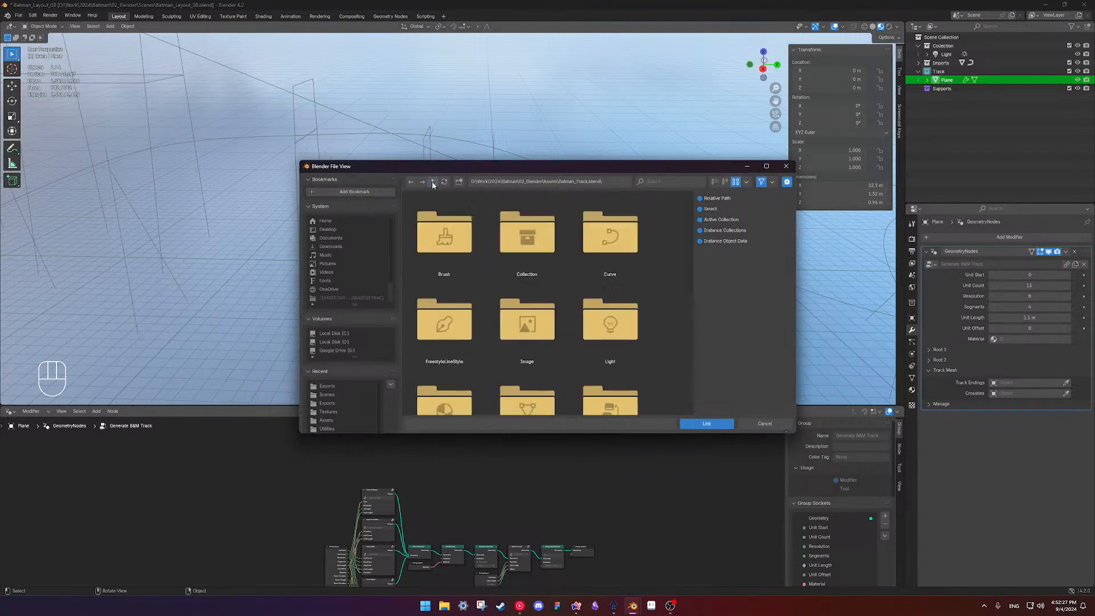
{"action": "scroll", "coordinate": [567, 227], "scroll_direction": "down", "scroll_amount": 3}
{"action": "double_click", "coordinate": [470, 322]}
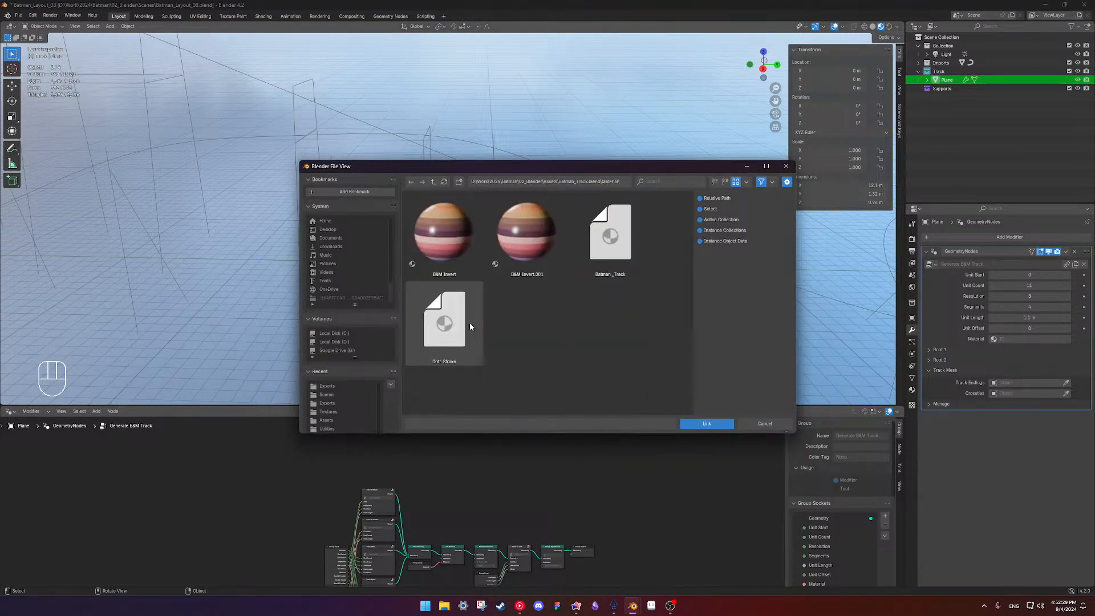
{"action": "left_click", "coordinate": [610, 239]}
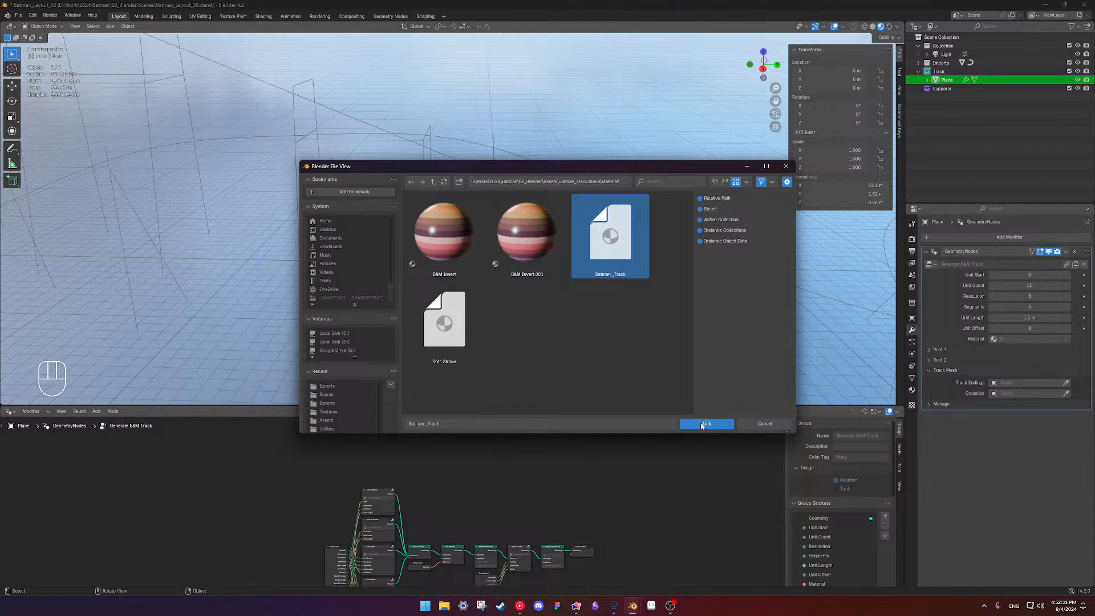
{"action": "left_click", "coordinate": [704, 424]}
Assign the linked Batman_Track material to the plane's track modifier
{"action": "left_click", "coordinate": [1021, 339]}
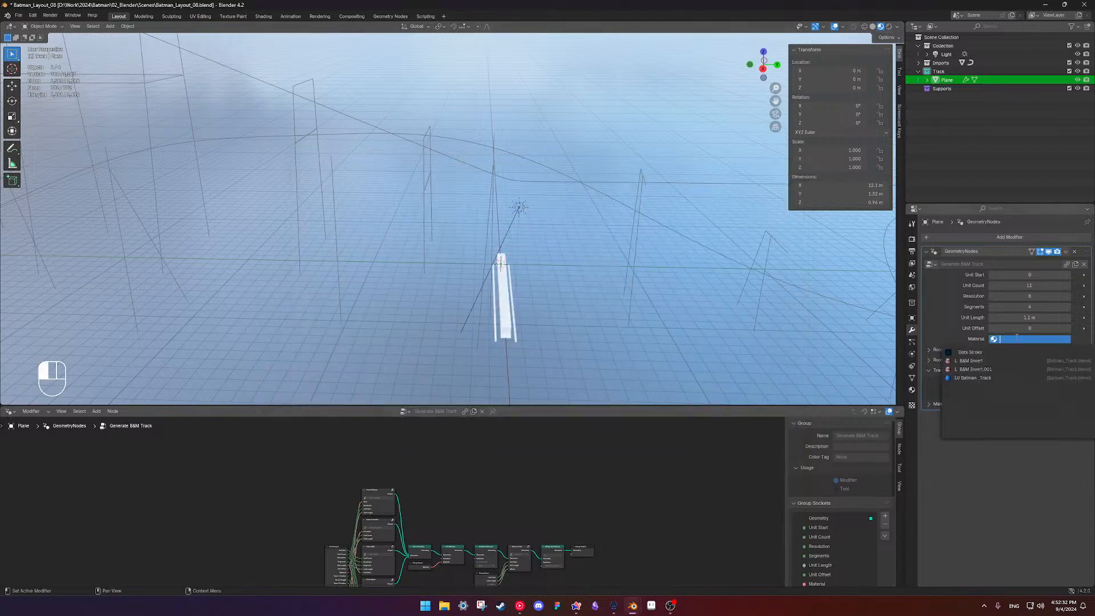
{"action": "left_click", "coordinate": [1003, 378]}
{"action": "middle_click_drag", "start_coordinate": [518, 294], "coordinate": [495, 270]}
{"action": "scroll", "coordinate": [569, 301], "scroll_direction": "up", "scroll_amount": 4}
Start another link from Batman_Track.blend and open its Object data
{"action": "left_click", "coordinate": [19, 15]}
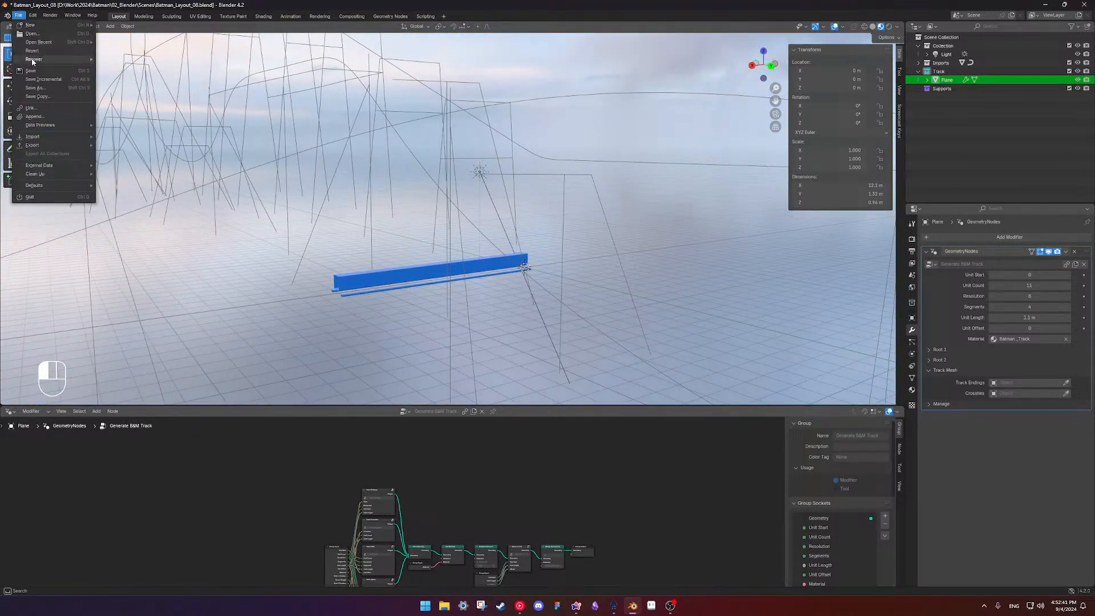
{"action": "left_click", "coordinate": [40, 108]}
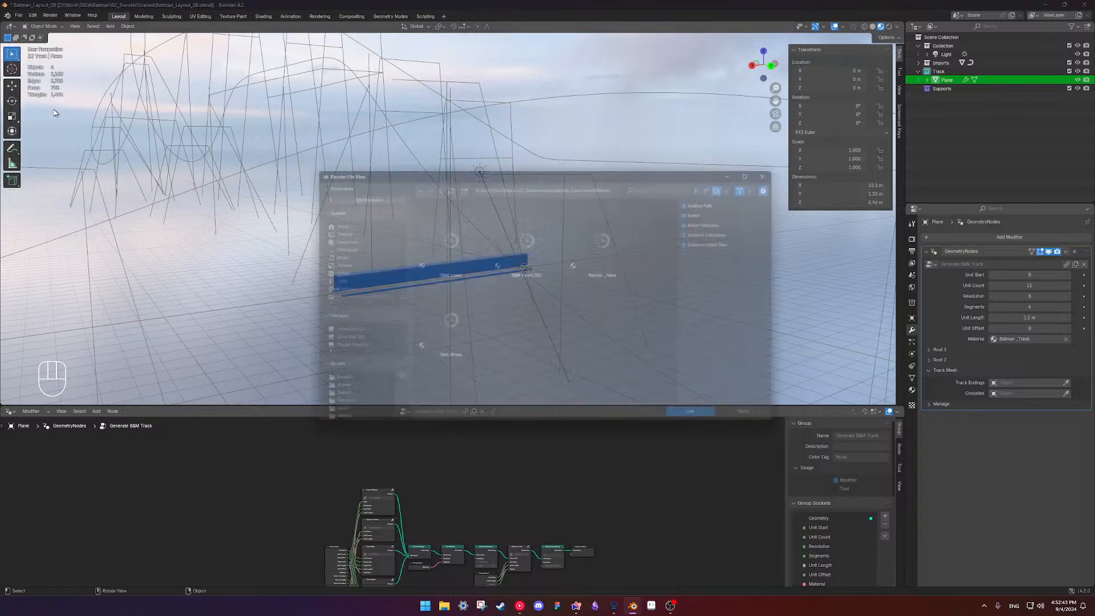
{"action": "left_click", "coordinate": [432, 181]}
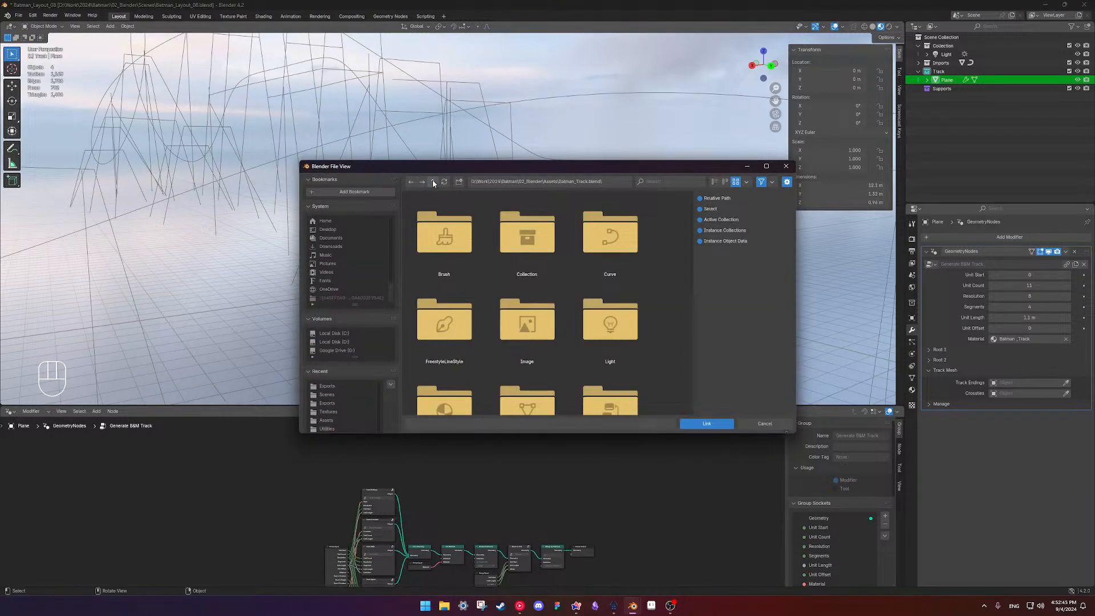
{"action": "scroll", "coordinate": [602, 265], "scroll_direction": "down", "scroll_amount": 3}
{"action": "scroll", "coordinate": [602, 265], "scroll_direction": "down", "scroll_amount": 3}
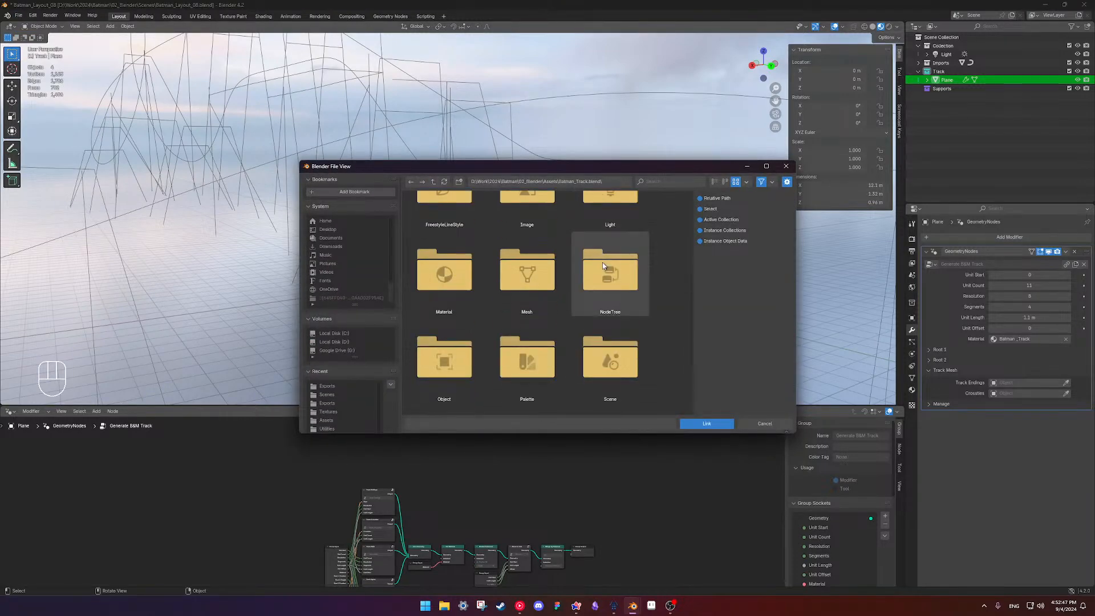
{"action": "scroll", "coordinate": [607, 269], "scroll_direction": "down", "scroll_amount": 2}
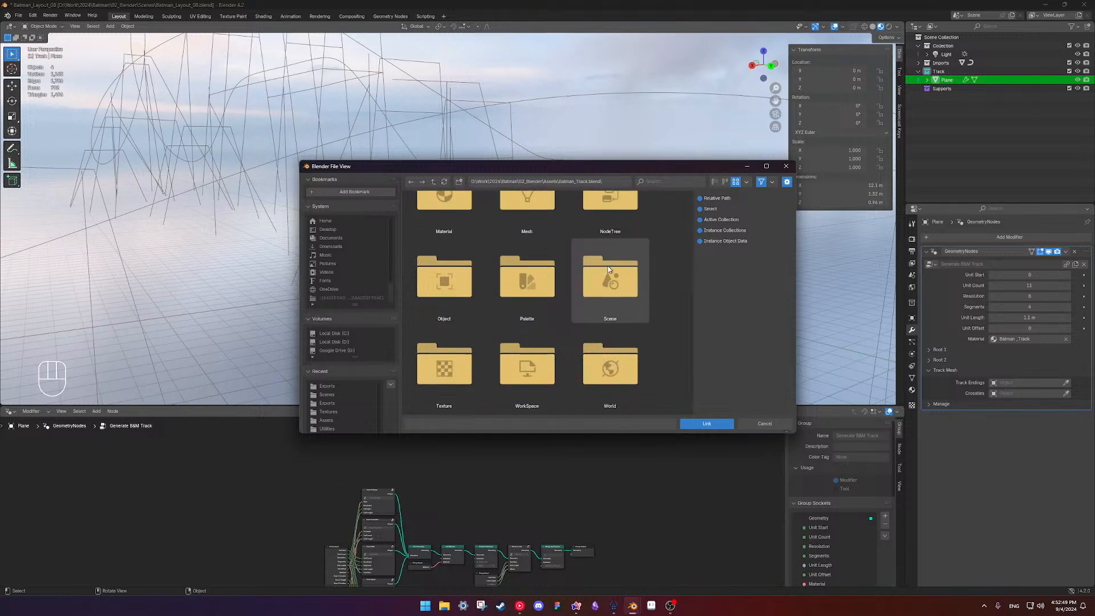
{"action": "scroll", "coordinate": [614, 272], "scroll_direction": "up", "scroll_amount": 4}
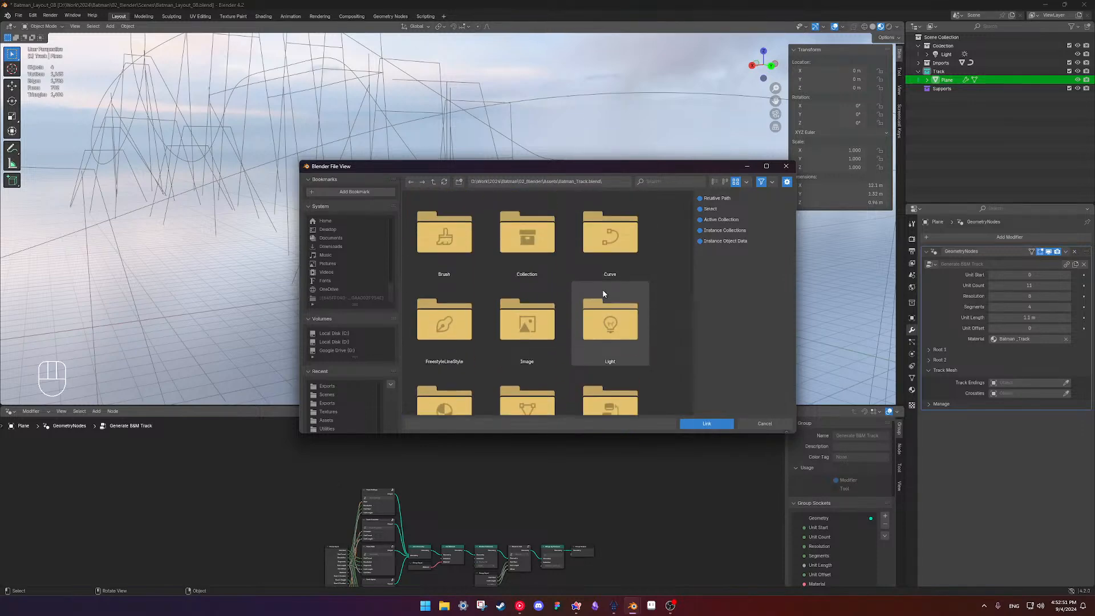
{"action": "scroll", "coordinate": [535, 293], "scroll_direction": "down", "scroll_amount": 3}
{"action": "double_click", "coordinate": [445, 328]}
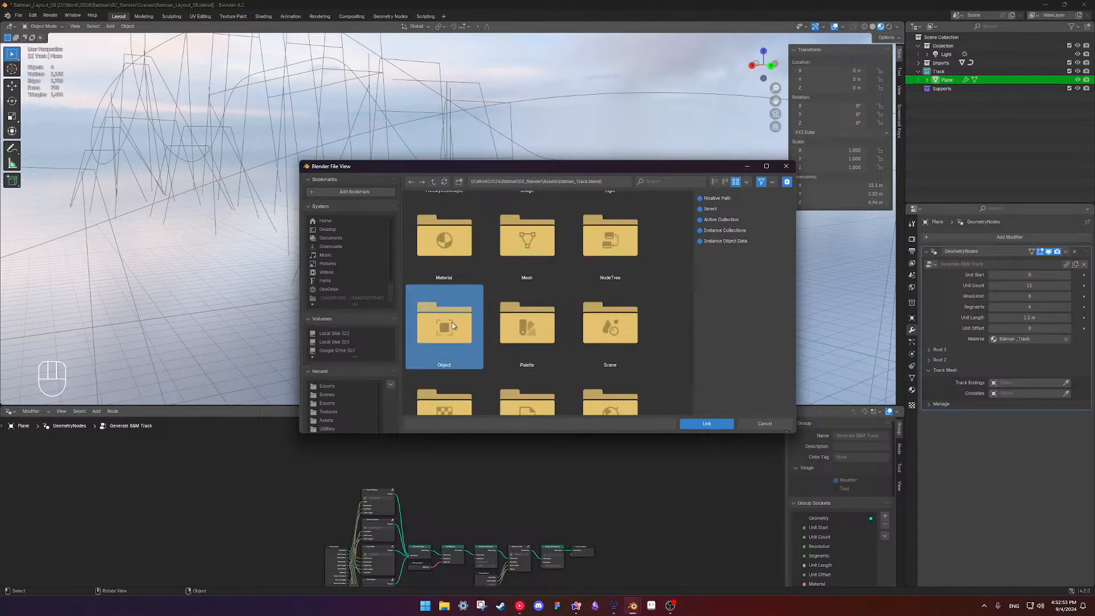
Link the Track_Crosstie and Track_Ending objects together into the Track collection
{"action": "scroll", "coordinate": [594, 246], "scroll_direction": "down", "scroll_amount": 5}
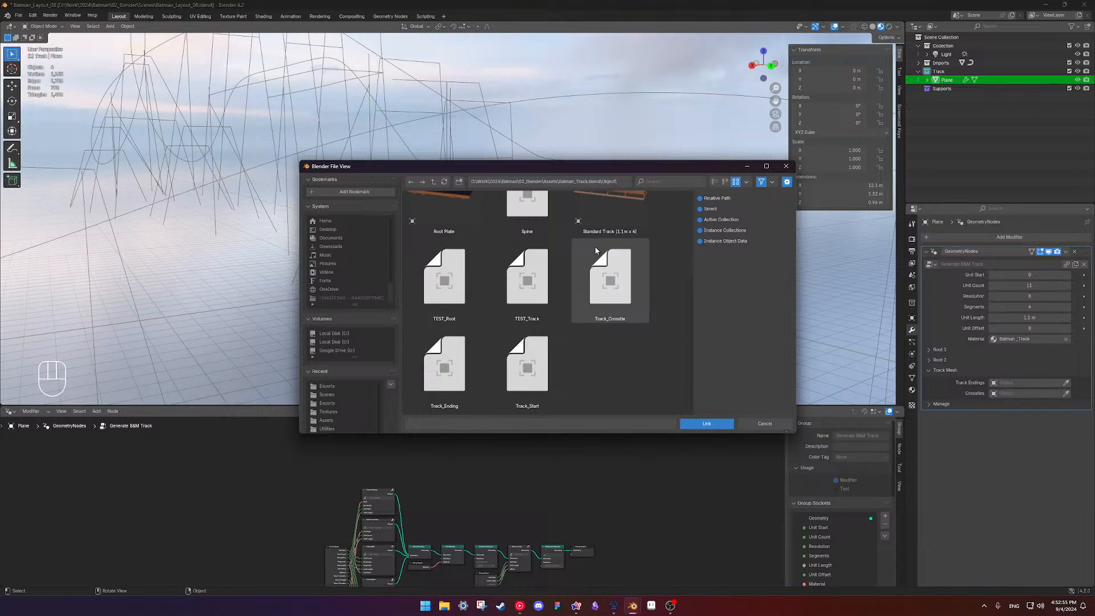
{"action": "left_click", "coordinate": [610, 302]}
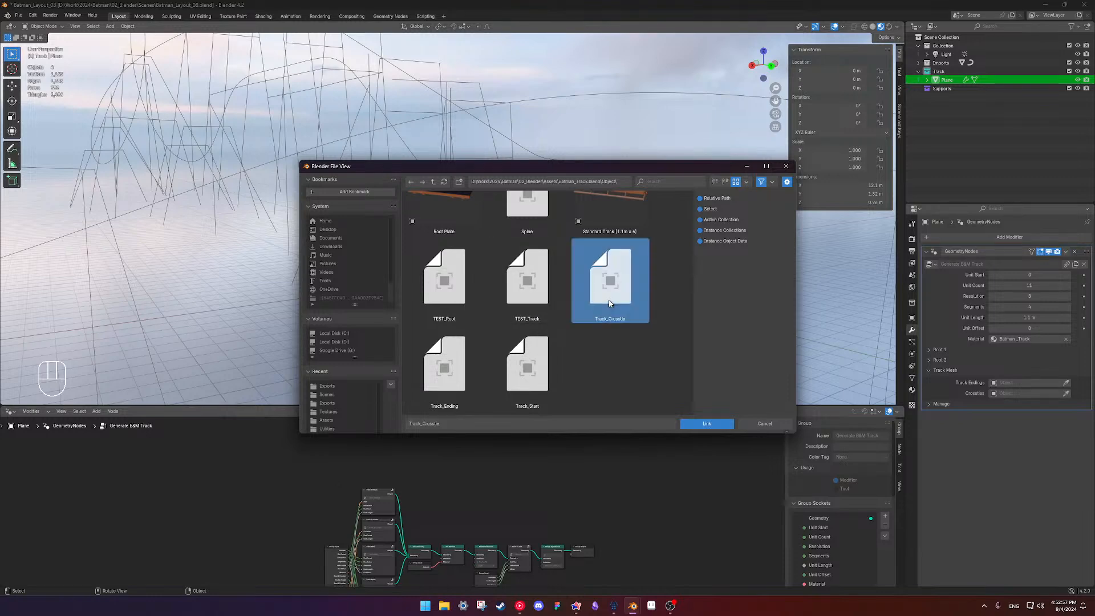
{"action": "left_click", "coordinate": [454, 368], "text": "ctrl"}
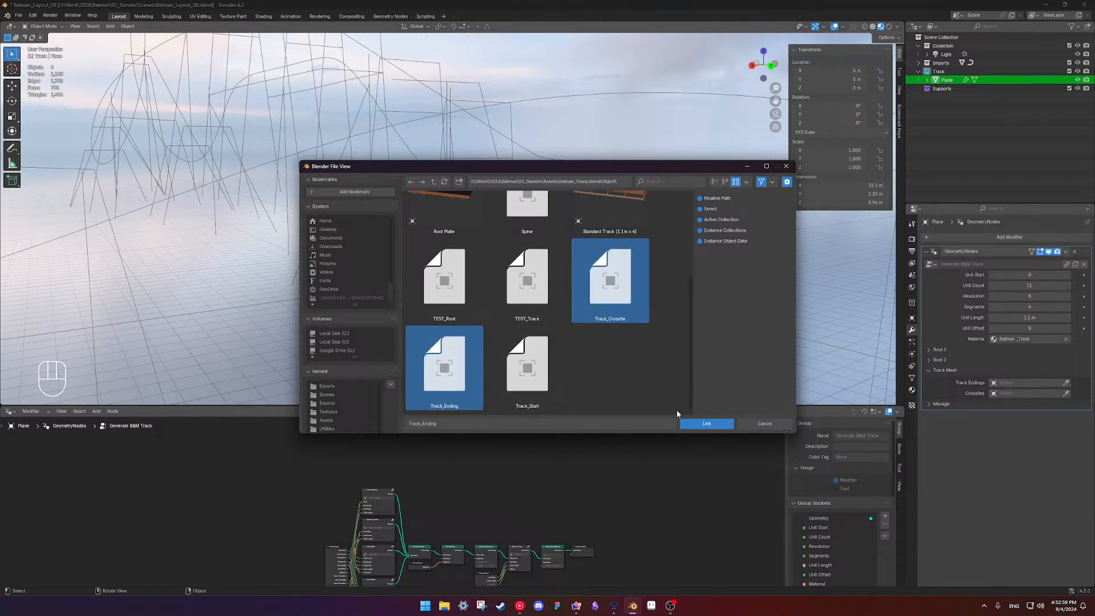
{"action": "left_click", "coordinate": [690, 424]}
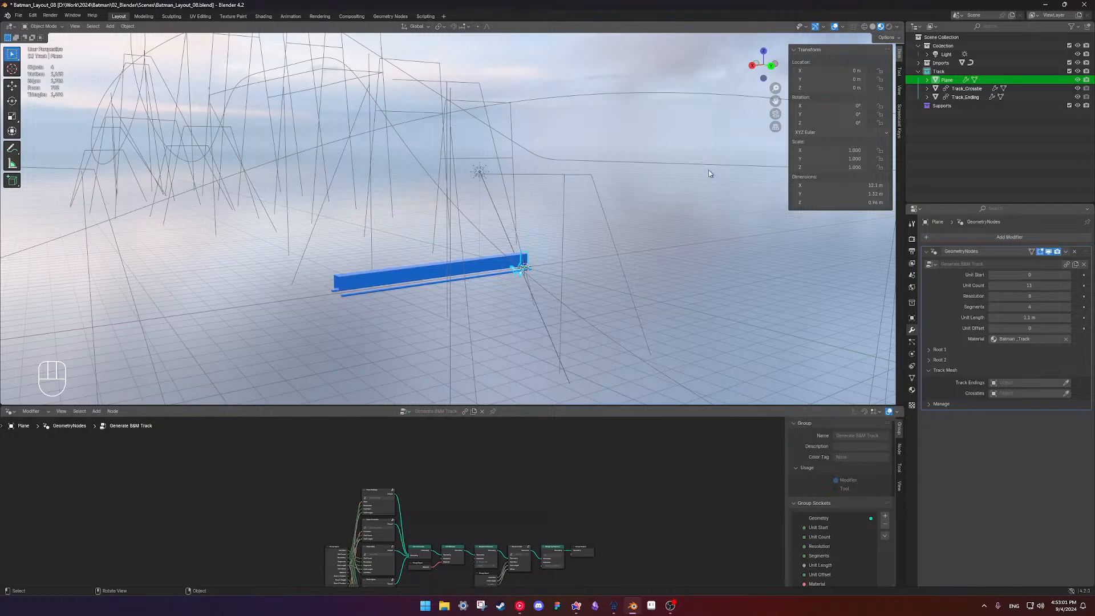
Assign Track_Ending as the track modifier's Track Endings object and Track_Crosstie as its Crossties object
{"action": "middle_click_drag", "start_coordinate": [462, 248], "coordinate": [568, 287]}
{"action": "left_click", "coordinate": [1019, 383]}
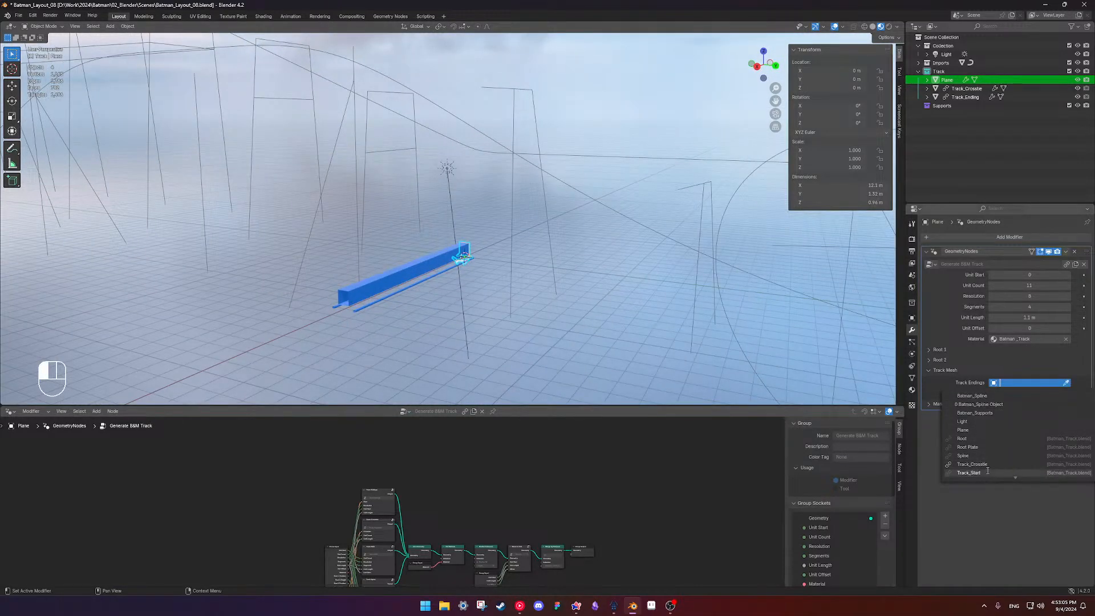
{"action": "scroll", "coordinate": [986, 469], "scroll_direction": "down", "scroll_amount": 2}
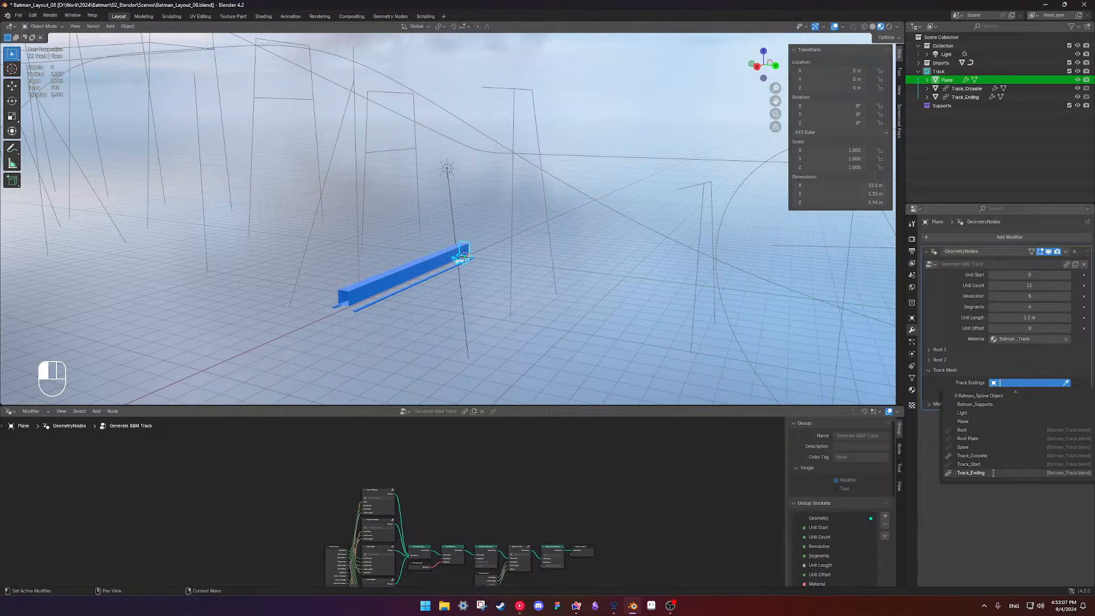
{"action": "left_click", "coordinate": [986, 472]}
{"action": "left_click", "coordinate": [1025, 393]}
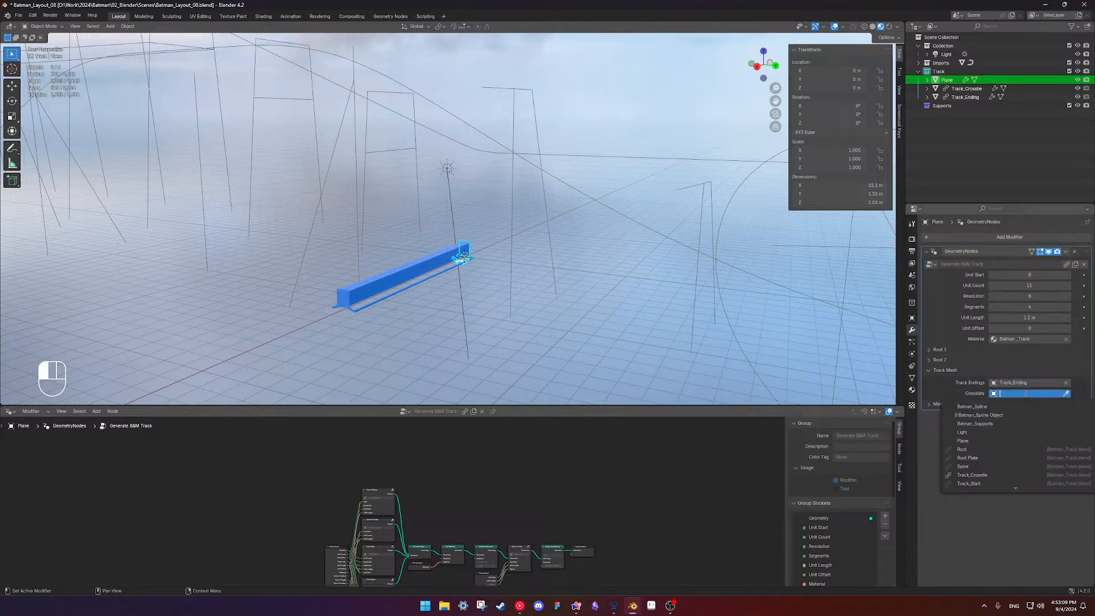
{"action": "left_click", "coordinate": [979, 475]}
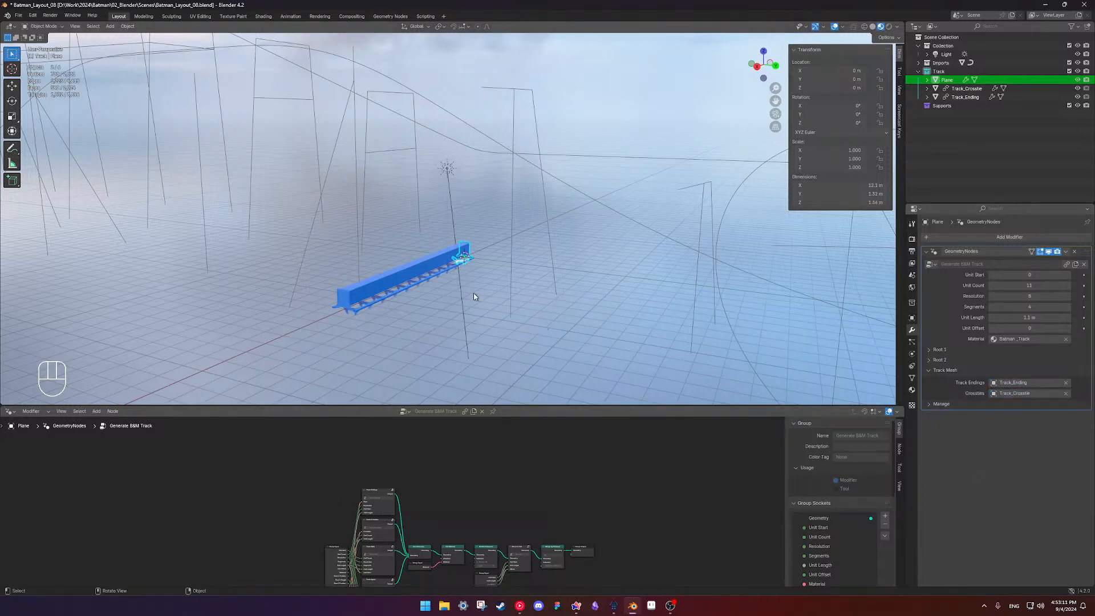
Delete the linked Track_Crosstie object from the Track collection
{"action": "scroll", "coordinate": [478, 303], "scroll_direction": "up", "scroll_amount": 4}
{"action": "left_click", "coordinate": [966, 88]}
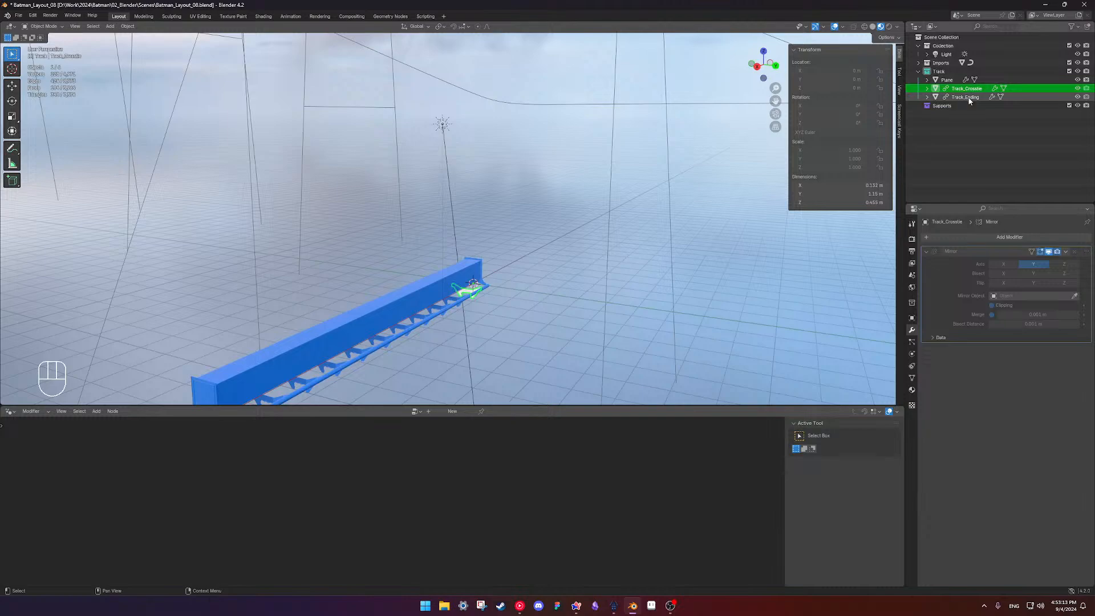
{"action": "middle_click_drag", "start_coordinate": [577, 251], "coordinate": [520, 270]}
{"action": "middle_click_drag", "start_coordinate": [637, 255], "coordinate": [547, 231], "text": "shift"}
{"action": "scroll", "coordinate": [526, 273], "scroll_direction": "up", "scroll_amount": 3}
{"action": "middle_click_drag", "start_coordinate": [526, 270], "coordinate": [575, 252]}
{"action": "key", "text": "x"}
{"action": "left_click", "coordinate": [532, 263]}
{"action": "scroll", "coordinate": [502, 285], "scroll_direction": "down", "scroll_amount": 2}
{"action": "middle_click_drag", "start_coordinate": [389, 326], "coordinate": [531, 275], "text": "shift"}
{"action": "scroll", "coordinate": [536, 275], "scroll_direction": "down", "scroll_amount": 1}
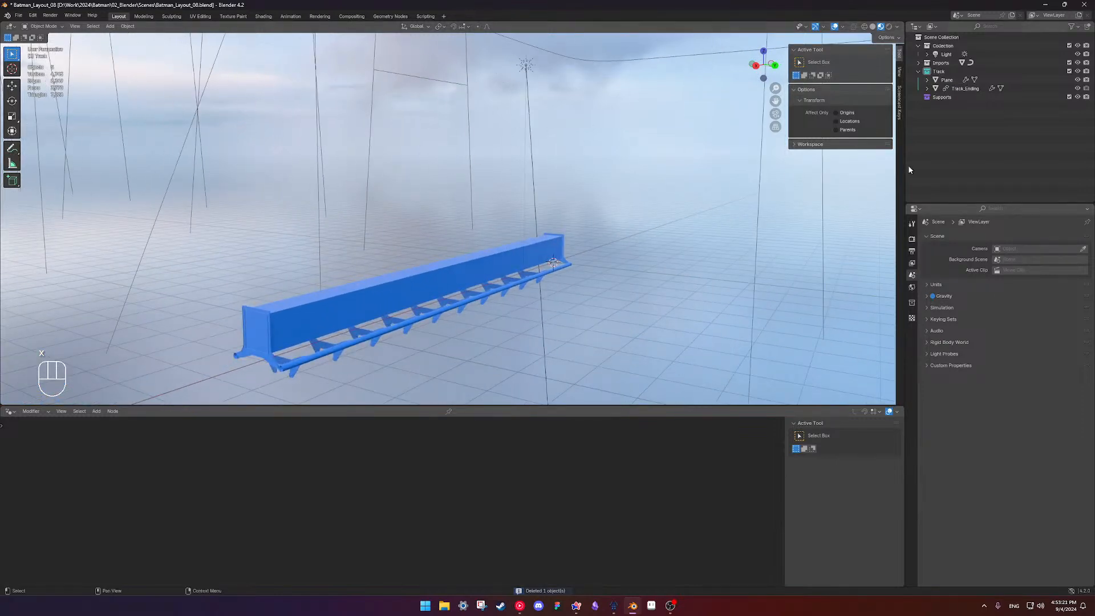
Clear the Crossties object in the plane's Generate B&M Track modifier
{"action": "left_click", "coordinate": [465, 304]}
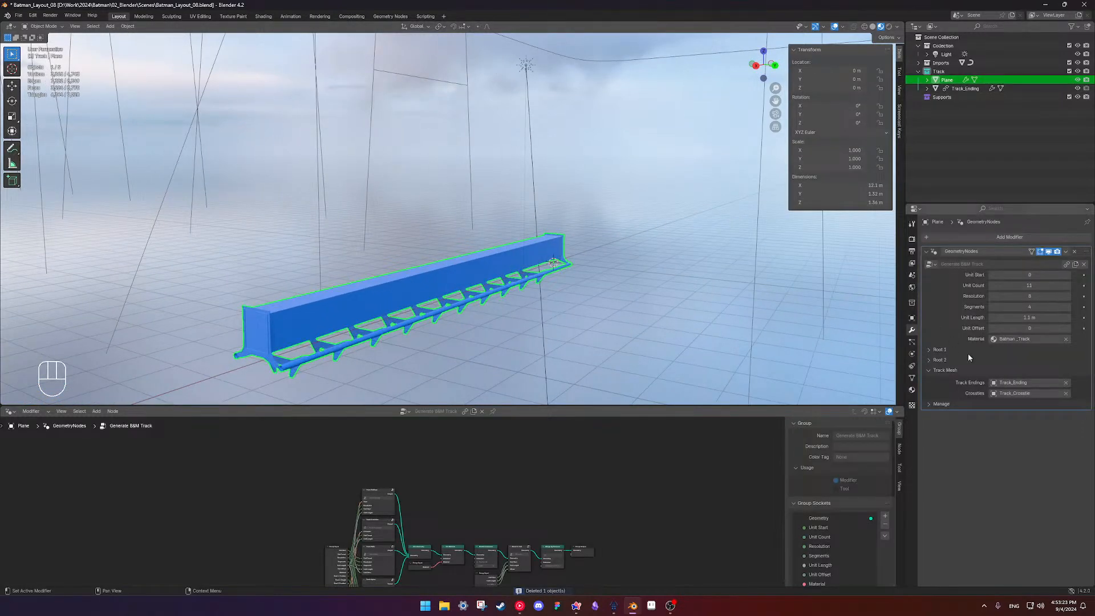
{"action": "left_click", "coordinate": [1066, 395]}
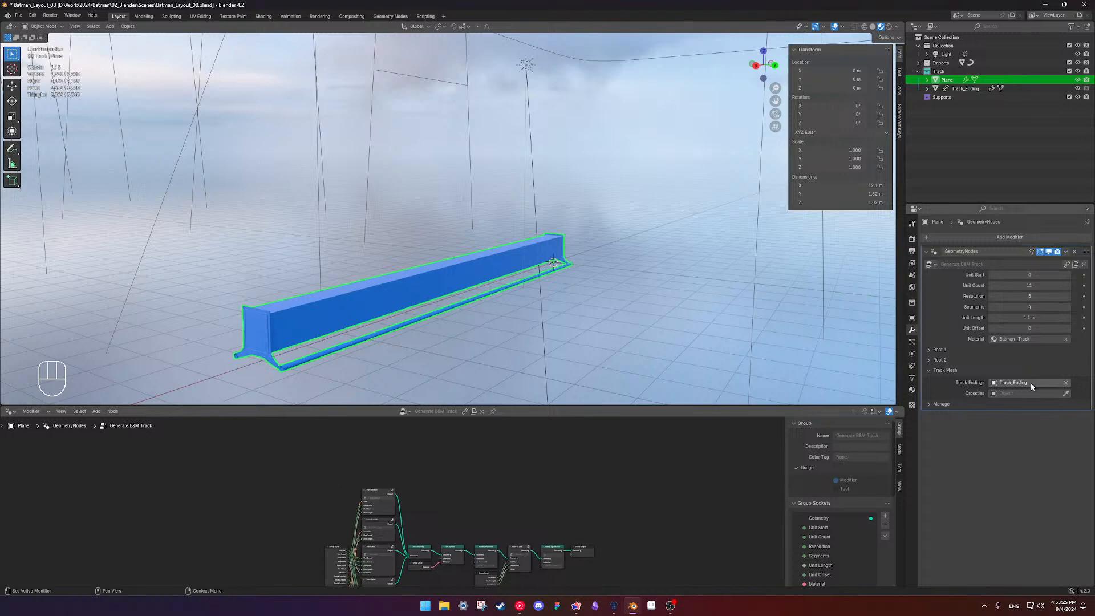
{"action": "left_click", "coordinate": [1029, 383]}
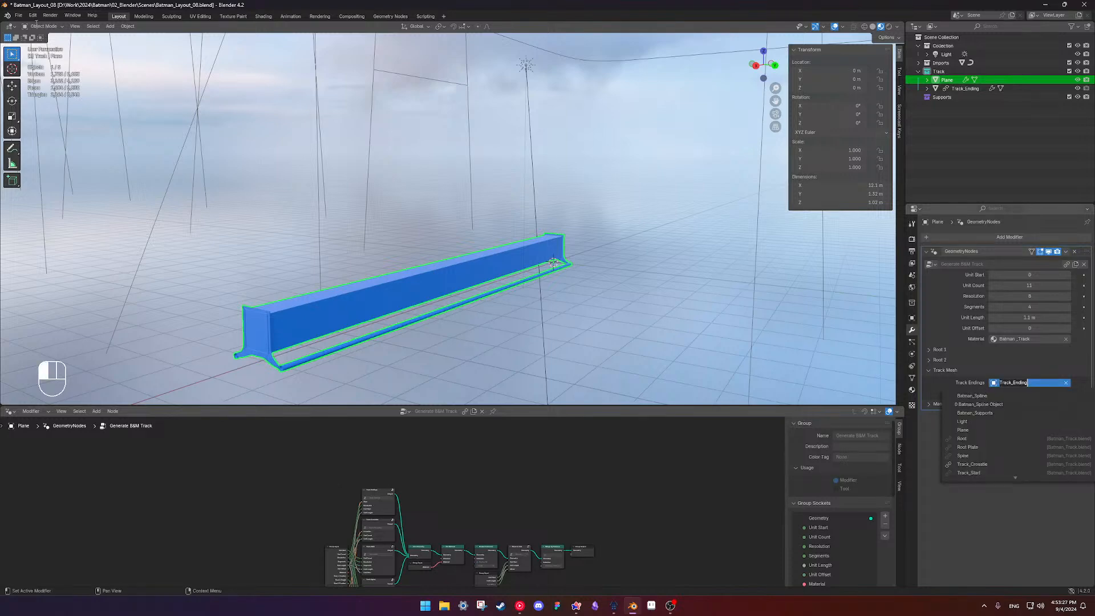
Link the Crosstie object from Batman_Track.blend into the Track collection
{"action": "left_click", "coordinate": [19, 16]}
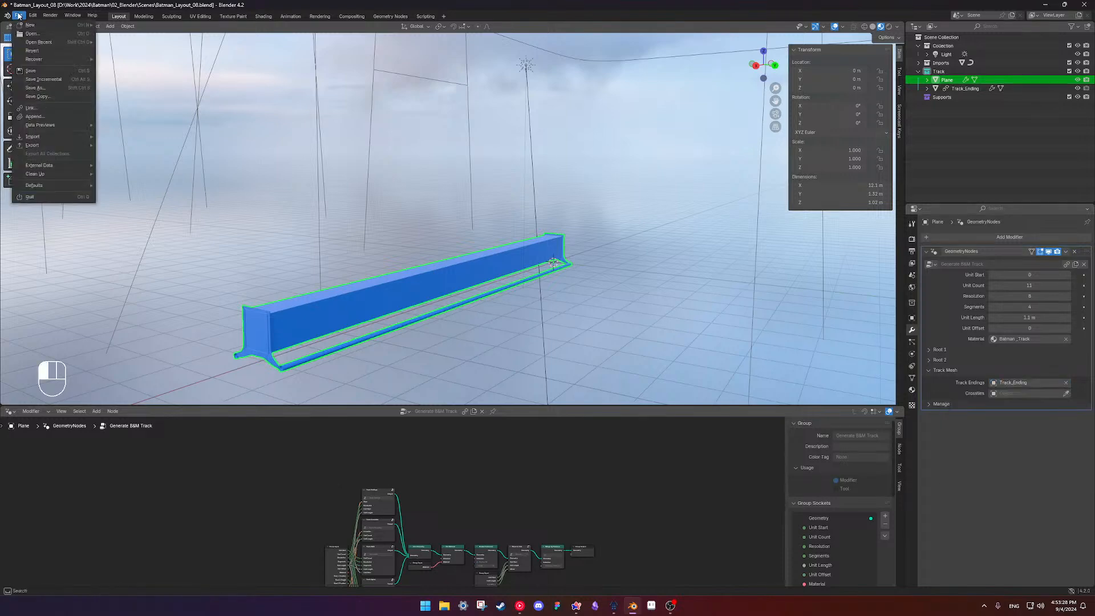
{"action": "left_click", "coordinate": [32, 108]}
{"action": "scroll", "coordinate": [648, 276], "scroll_direction": "down", "scroll_amount": 2}
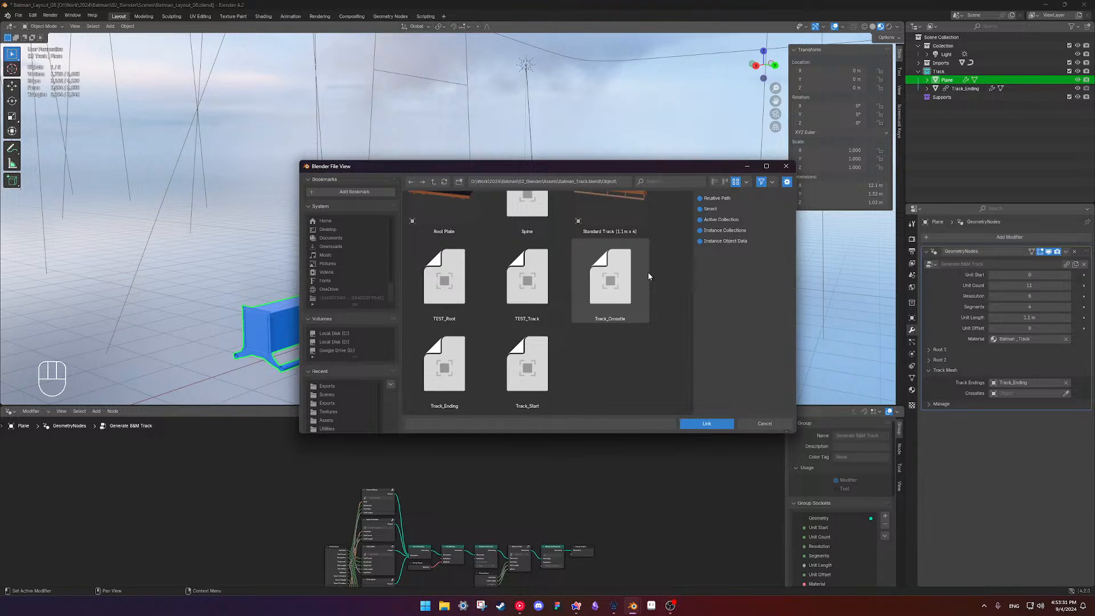
{"action": "scroll", "coordinate": [644, 274], "scroll_direction": "up", "scroll_amount": 2}
{"action": "scroll", "coordinate": [644, 271], "scroll_direction": "down", "scroll_amount": 2}
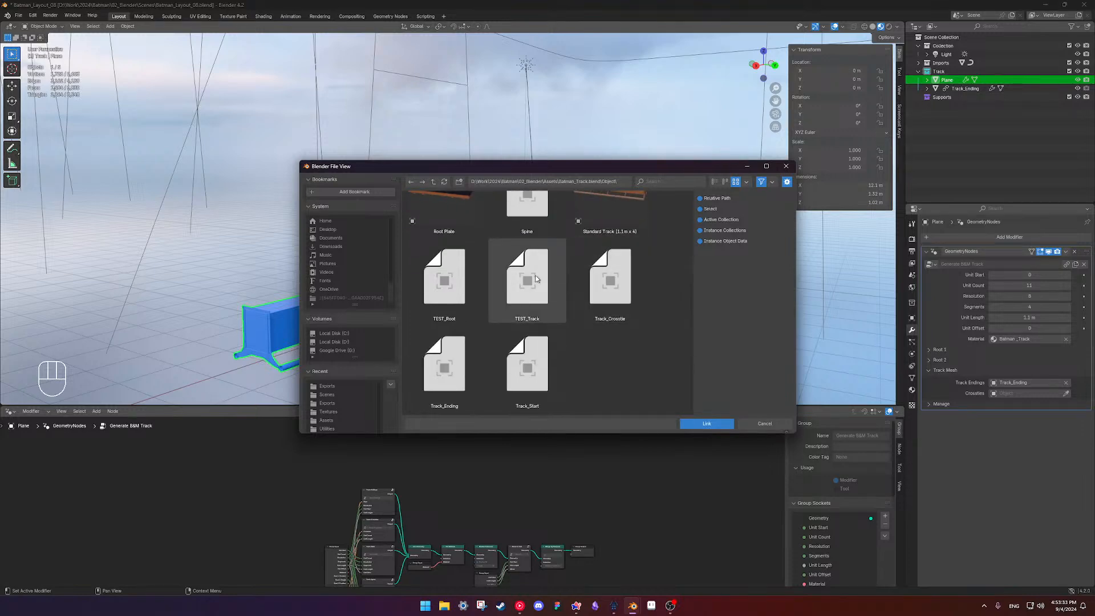
{"action": "scroll", "coordinate": [577, 337], "scroll_direction": "up", "scroll_amount": 2}
{"action": "left_click", "coordinate": [444, 234]}
{"action": "left_click", "coordinate": [706, 423]}
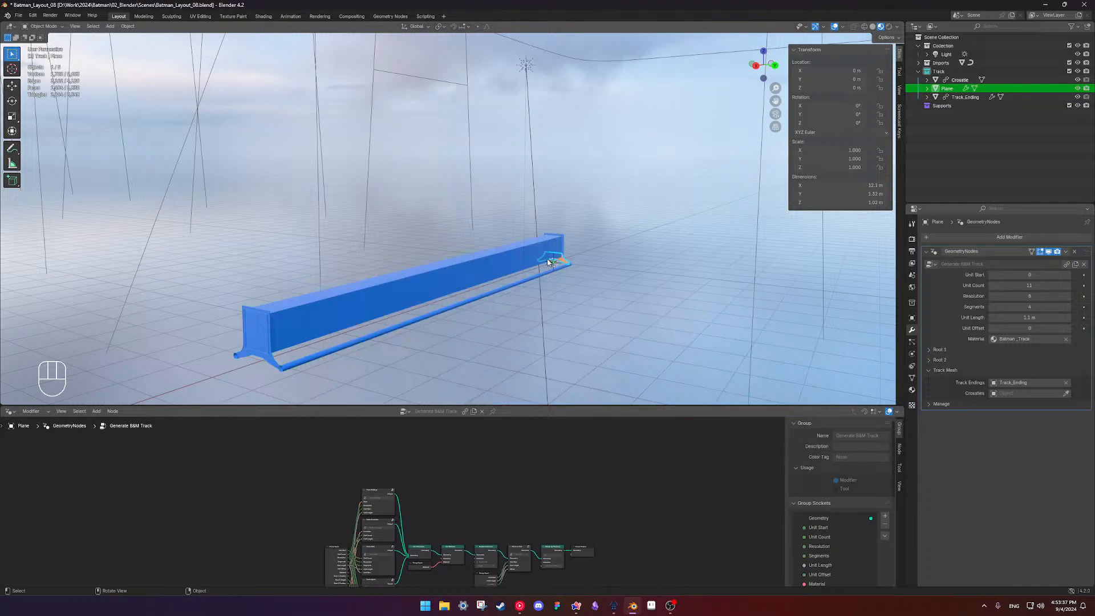
Assign the linked Crosstie as the Crossties object of the plane's track modifier
{"action": "left_click", "coordinate": [954, 89]}
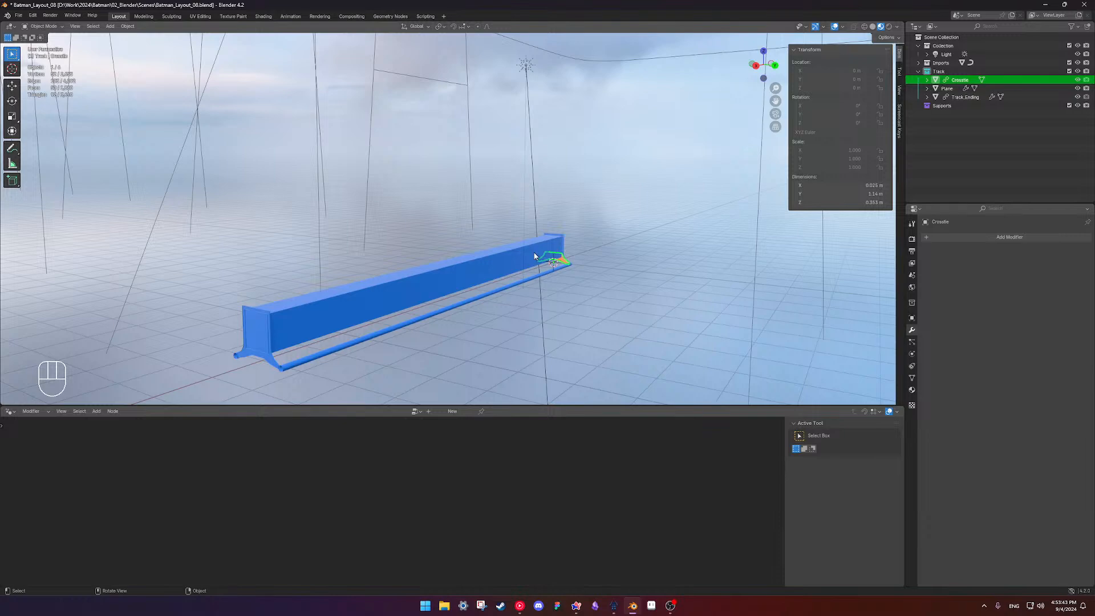
{"action": "left_click", "coordinate": [1018, 394]}
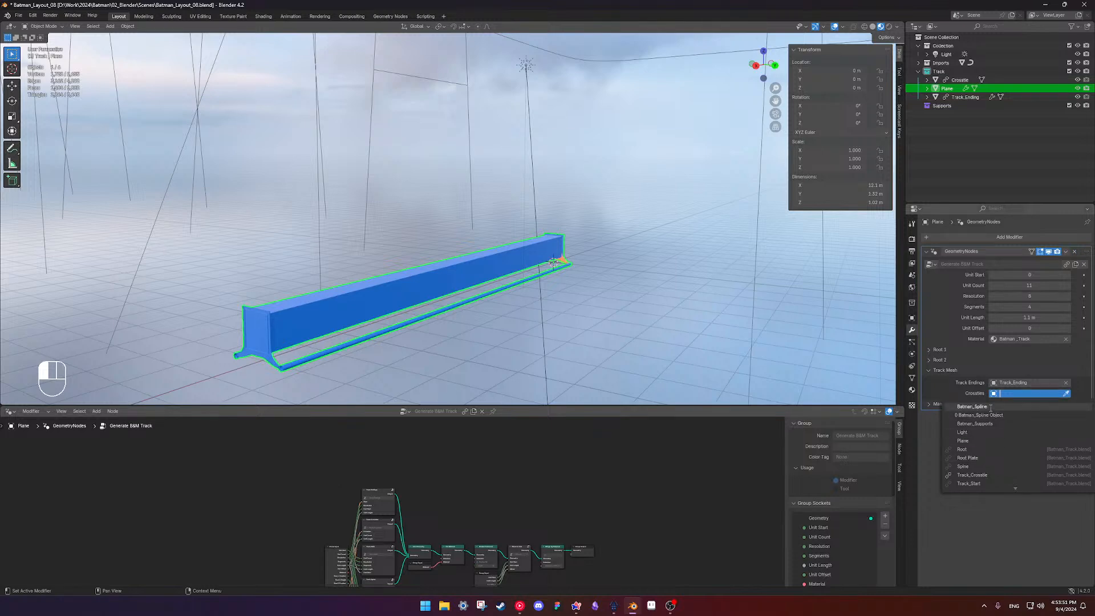
{"action": "scroll", "coordinate": [981, 482], "scroll_direction": "down", "scroll_amount": 2}
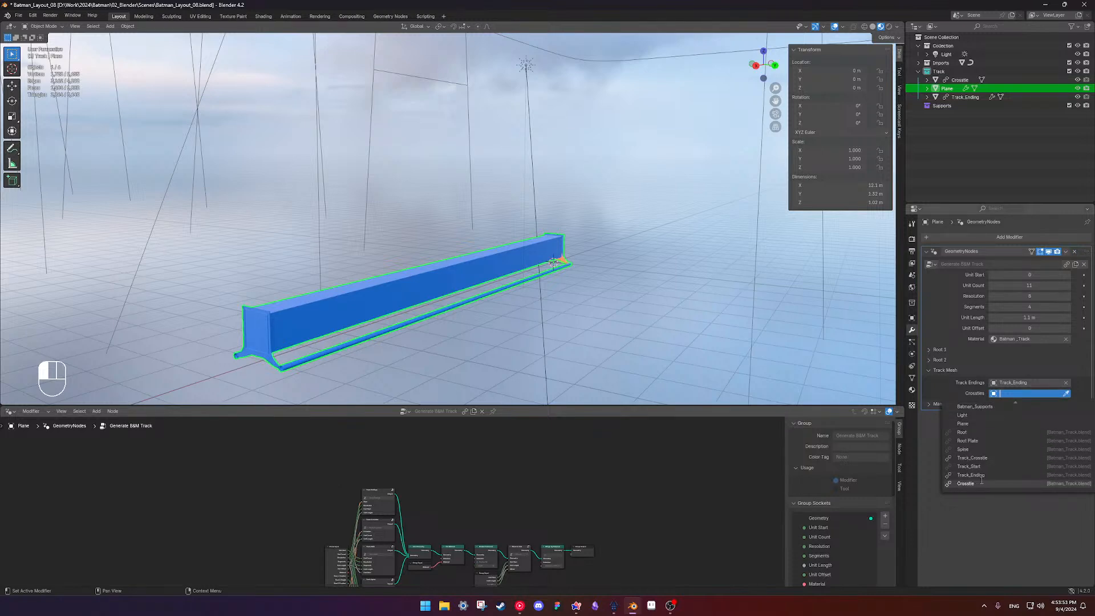
{"action": "left_click", "coordinate": [969, 483]}
{"action": "left_click", "coordinate": [676, 329]}
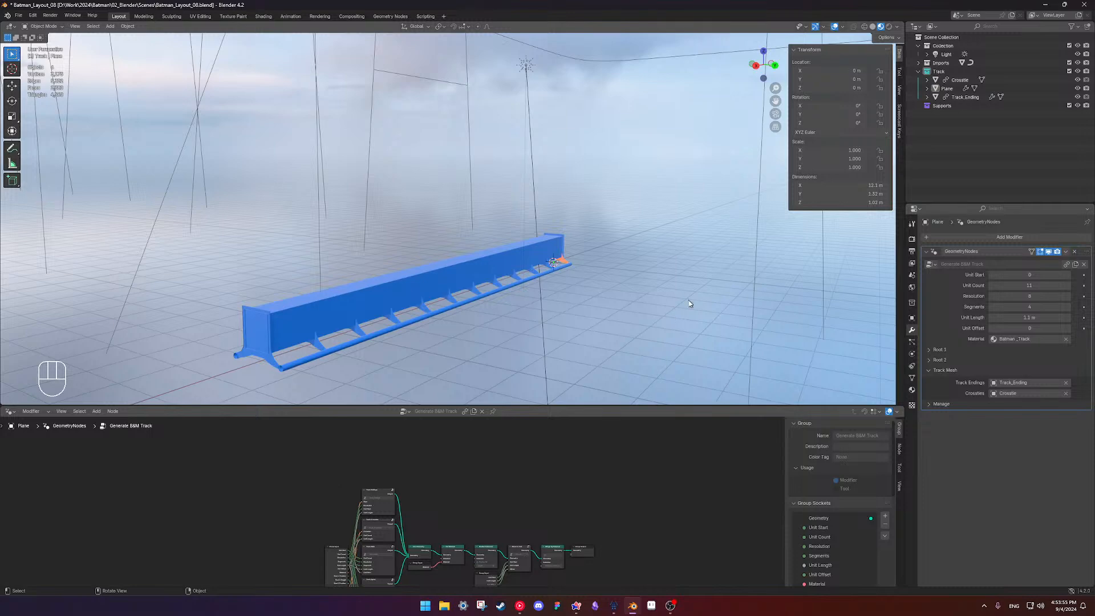
Move the linked Crosstie and Track_Ending objects into a new collection named Assets
{"action": "left_click", "coordinate": [959, 80]}
{"action": "left_click", "coordinate": [960, 98], "text": "shift"}
{"action": "left_click", "coordinate": [959, 81]}
{"action": "left_click", "coordinate": [960, 98], "text": "ctrl"}
{"action": "left_click_drag", "start_coordinate": [958, 81], "coordinate": [953, 63]}
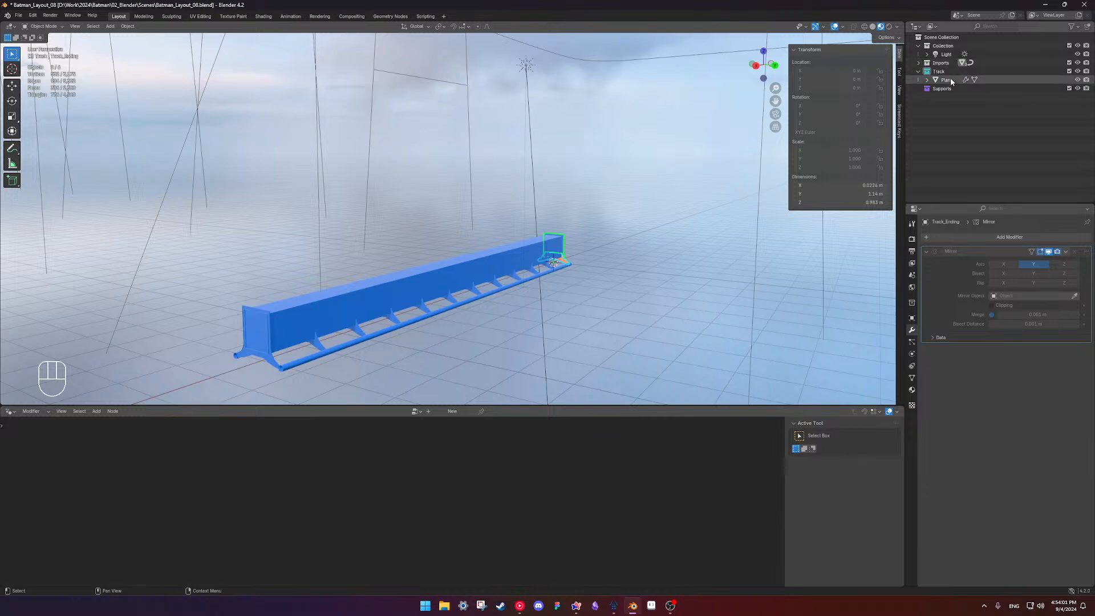
{"action": "left_click", "coordinate": [918, 62]}
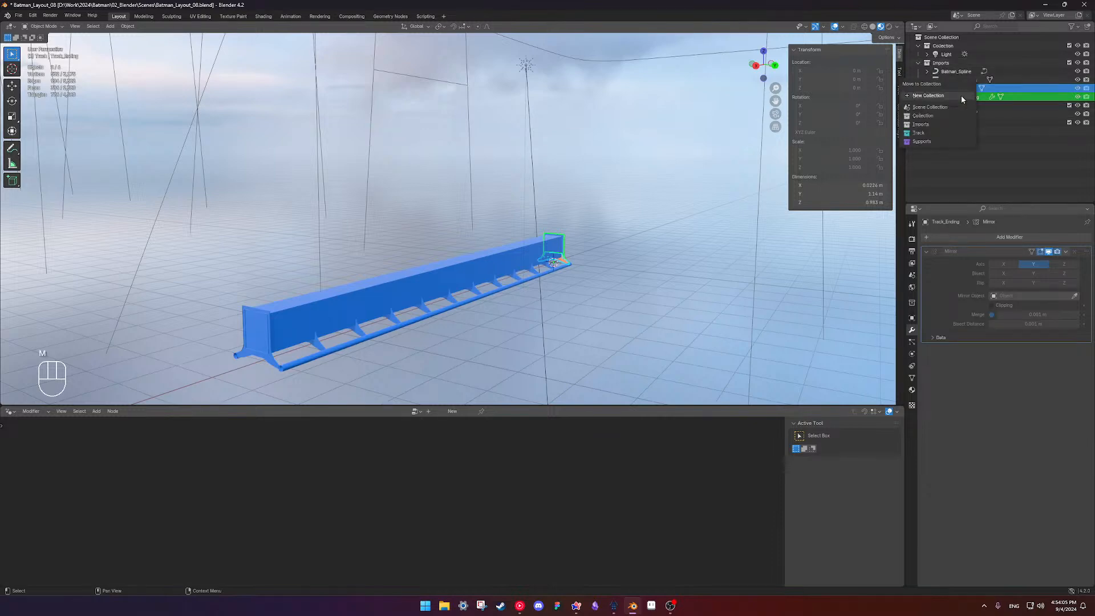
{"action": "key", "text": "m"}
{"action": "type", "text": "Assets"}
{"action": "key", "text": "Return"}
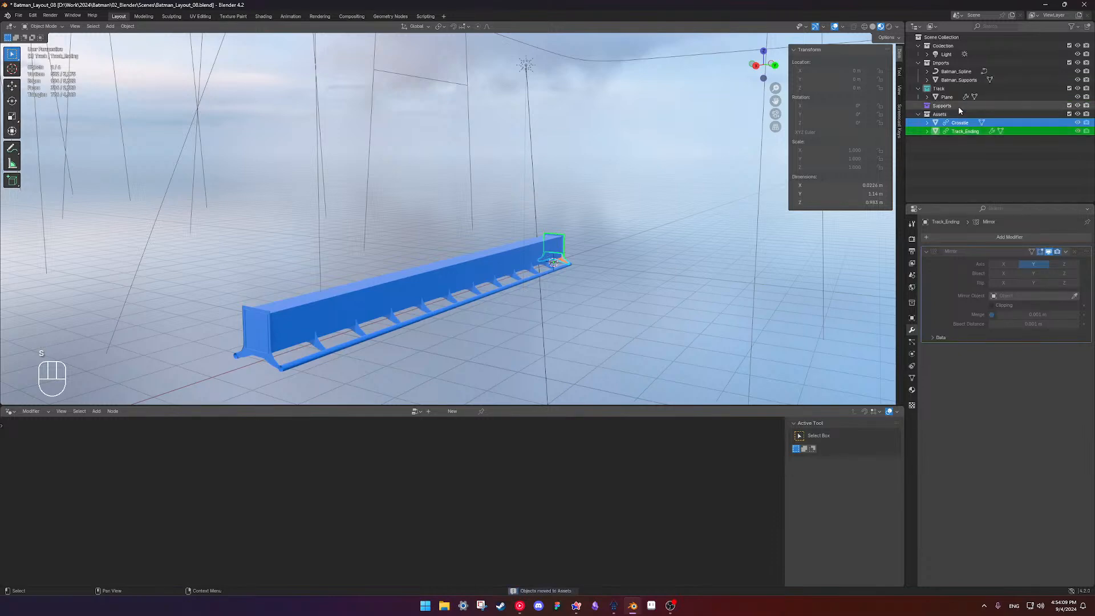
Exclude the Assets collection from the view layer and place it above the Imports collection
{"action": "left_click", "coordinate": [1069, 114]}
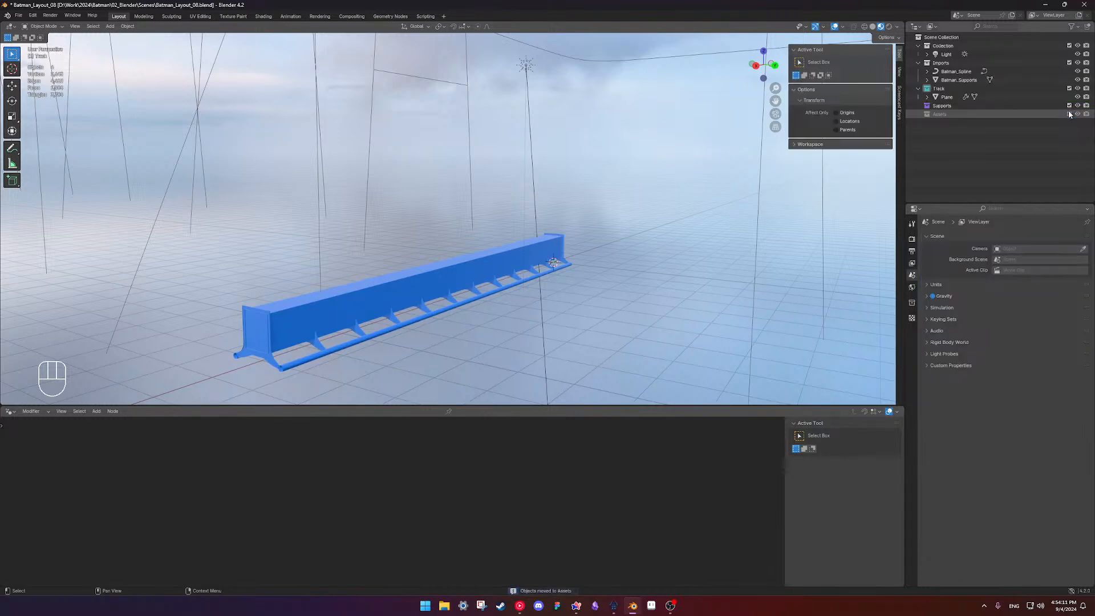
{"action": "left_click_drag", "start_coordinate": [918, 114], "coordinate": [941, 47]}
{"action": "left_click", "coordinate": [918, 71]}
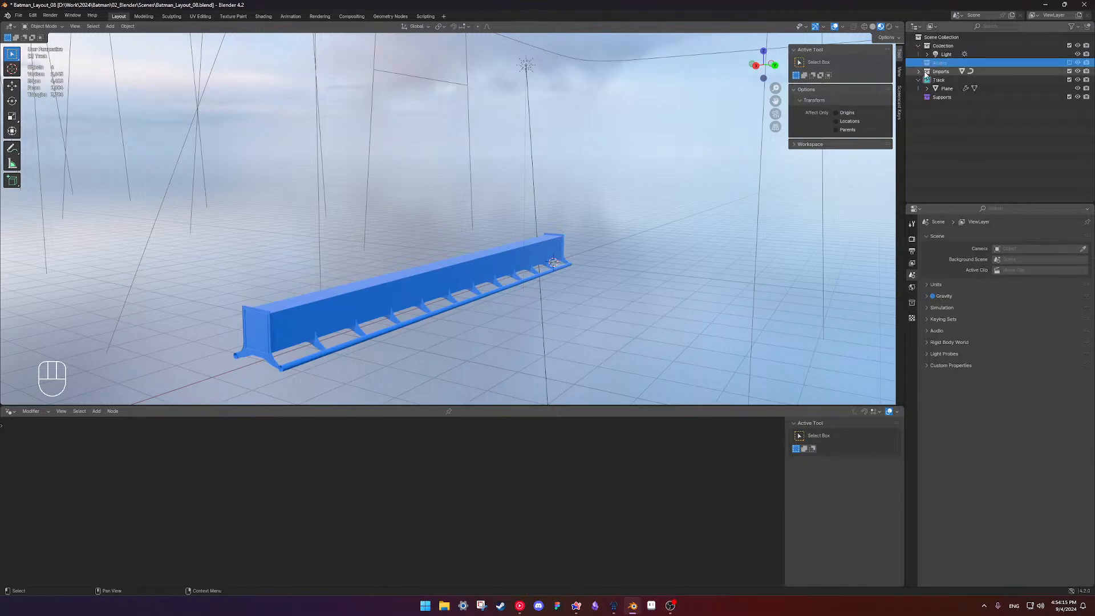
{"action": "left_click", "coordinate": [968, 138]}
Add a Curve modifier to the track plane with Batman_Spline as its curve object
{"action": "middle_click_drag", "start_coordinate": [492, 262], "coordinate": [544, 255], "text": "shift"}
{"action": "scroll", "coordinate": [630, 236], "scroll_direction": "down", "scroll_amount": 4}
{"action": "left_click", "coordinate": [508, 258]}
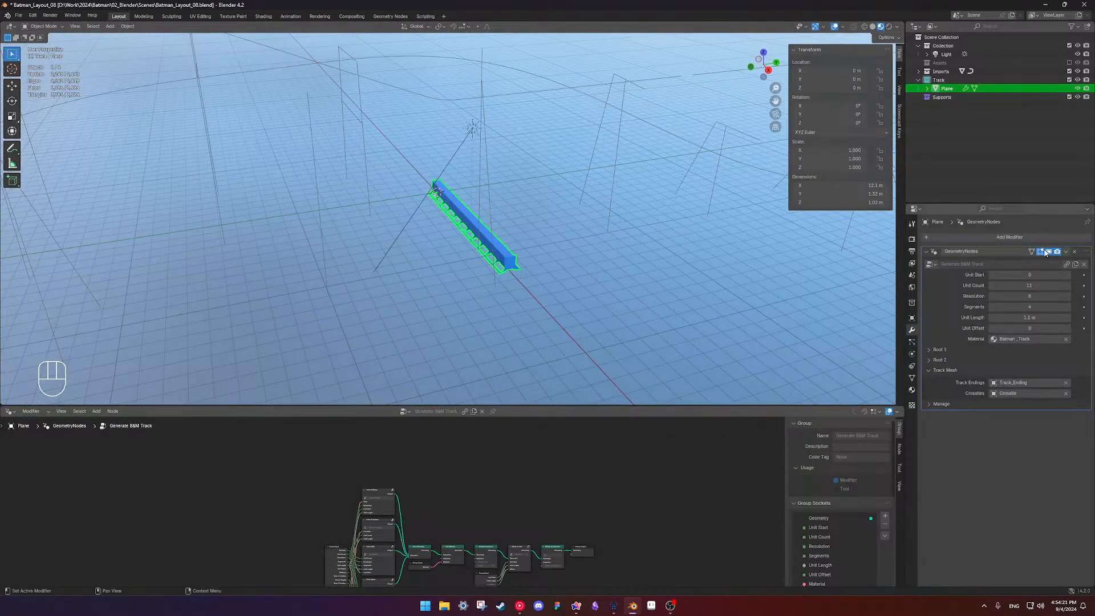
{"action": "left_click", "coordinate": [1006, 237]}
{"action": "mouse_move", "coordinate": [989, 268]}
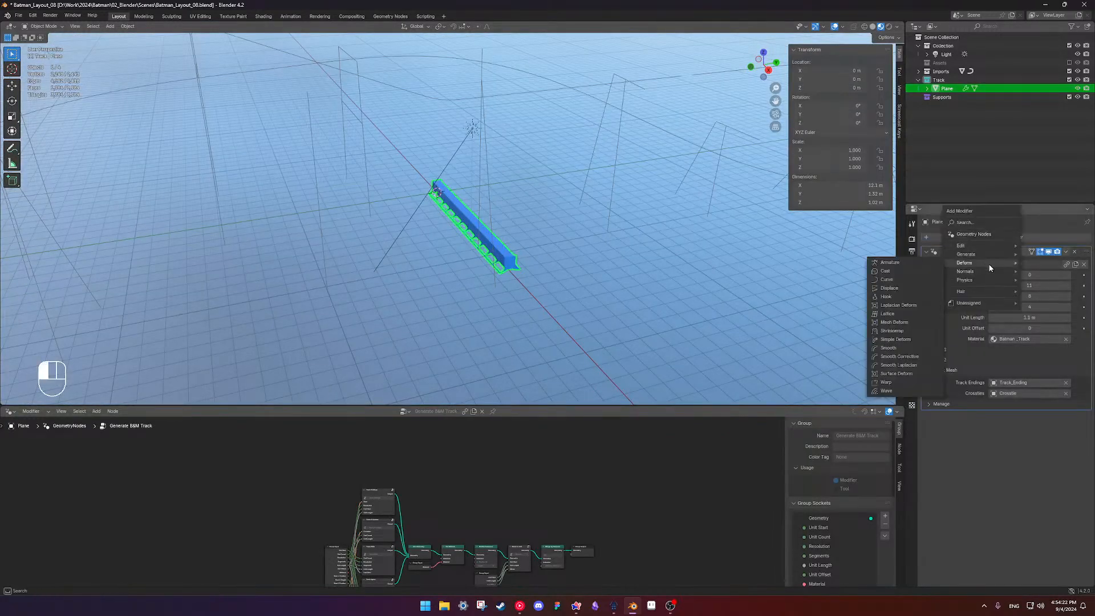
{"action": "left_click", "coordinate": [886, 279]}
{"action": "left_click", "coordinate": [1020, 430]}
{"action": "left_click", "coordinate": [1008, 443]}
Raise the track modifier's Unit Start to 15 to shift the track piece along the spline
{"action": "middle_click_drag", "start_coordinate": [570, 137], "coordinate": [313, 188]}
{"action": "middle_click_drag", "start_coordinate": [314, 188], "coordinate": [481, 202], "text": "shift"}
{"action": "scroll", "coordinate": [480, 202], "scroll_direction": "up", "scroll_amount": 6}
{"action": "scroll", "coordinate": [513, 217], "scroll_direction": "down", "scroll_amount": 5}
{"action": "middle_click_drag", "start_coordinate": [573, 242], "coordinate": [352, 230], "text": "shift"}
{"action": "scroll", "coordinate": [399, 228], "scroll_direction": "down", "scroll_amount": 3}
{"action": "middle_click_drag", "start_coordinate": [559, 223], "coordinate": [428, 231], "text": "shift"}
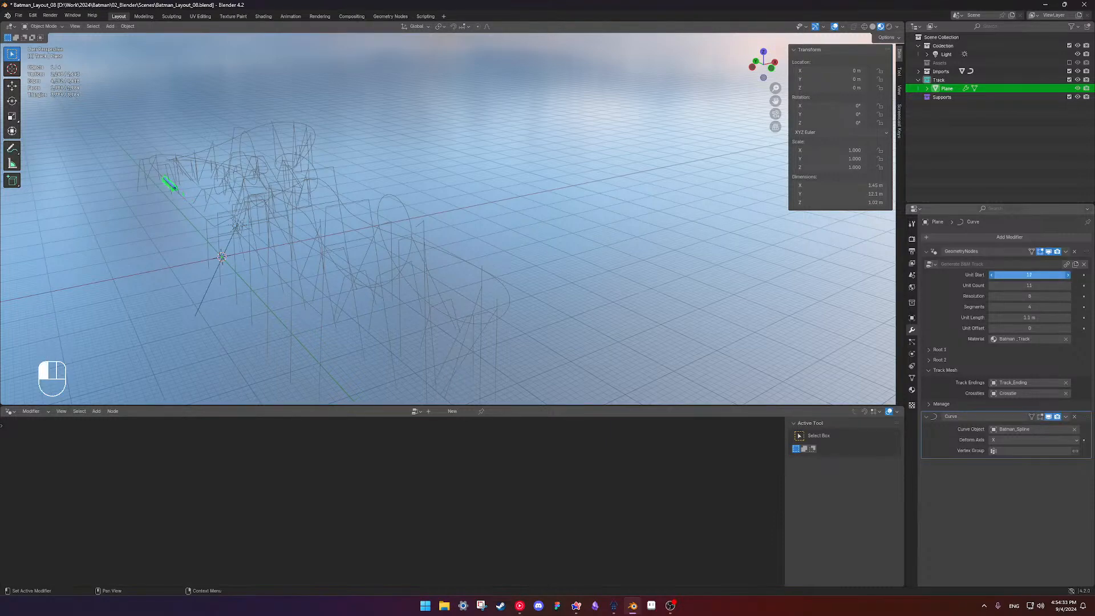
{"action": "middle_click_drag", "start_coordinate": [396, 214], "coordinate": [472, 230], "text": "shift"}
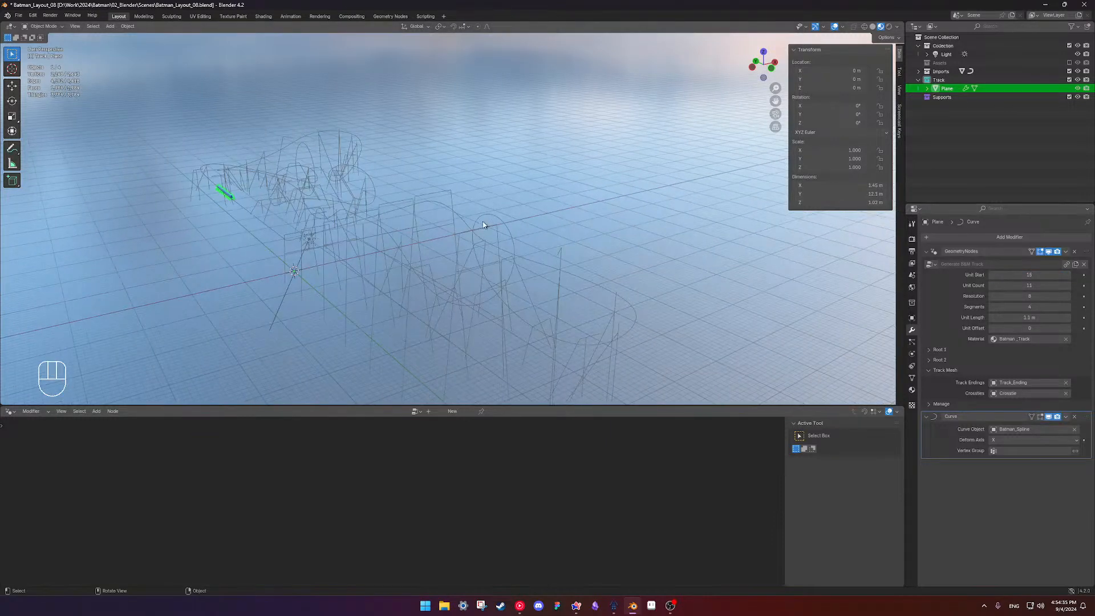
Switch the direction of the entire Batman_Spline curve in Edit Mode and return to Object Mode
{"action": "left_click", "coordinate": [484, 224]}
{"action": "right_click", "coordinate": [484, 220]}
{"action": "key", "text": "Tab"}
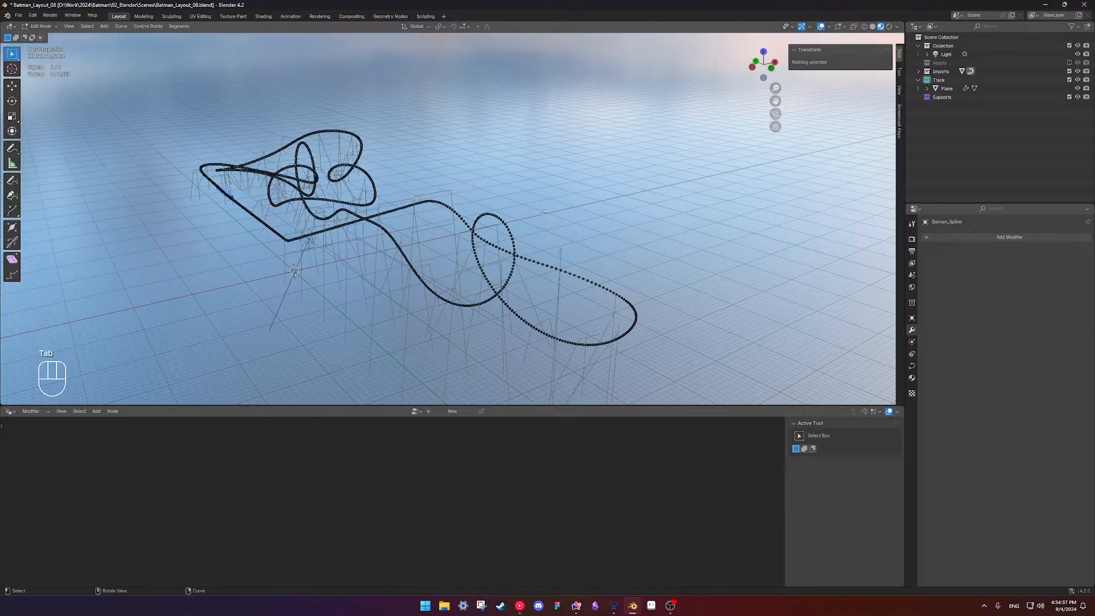
{"action": "key", "text": "a"}
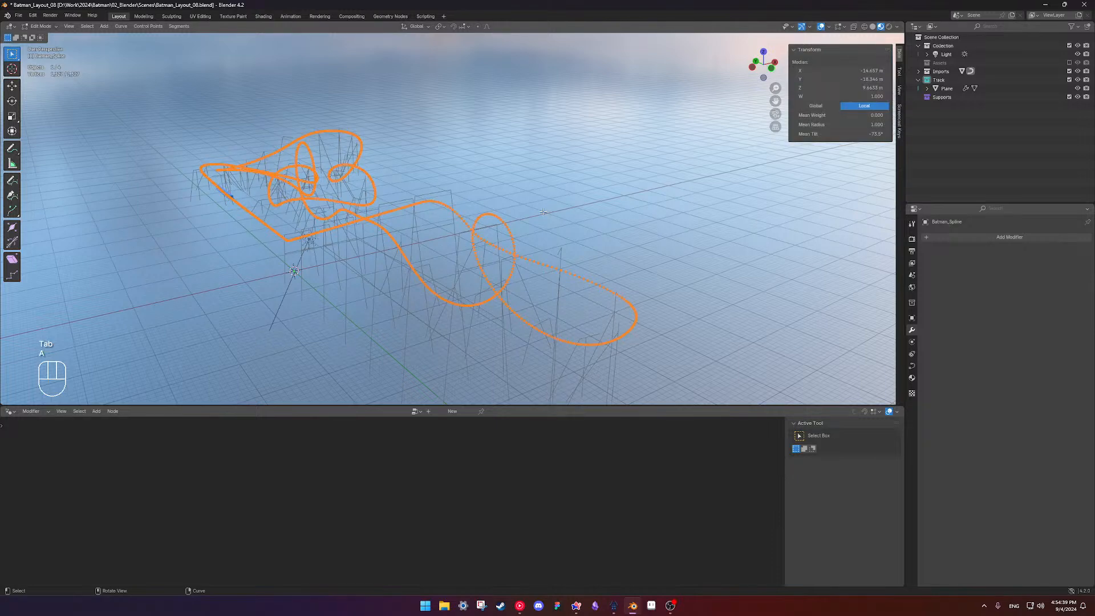
{"action": "key", "text": "q"}
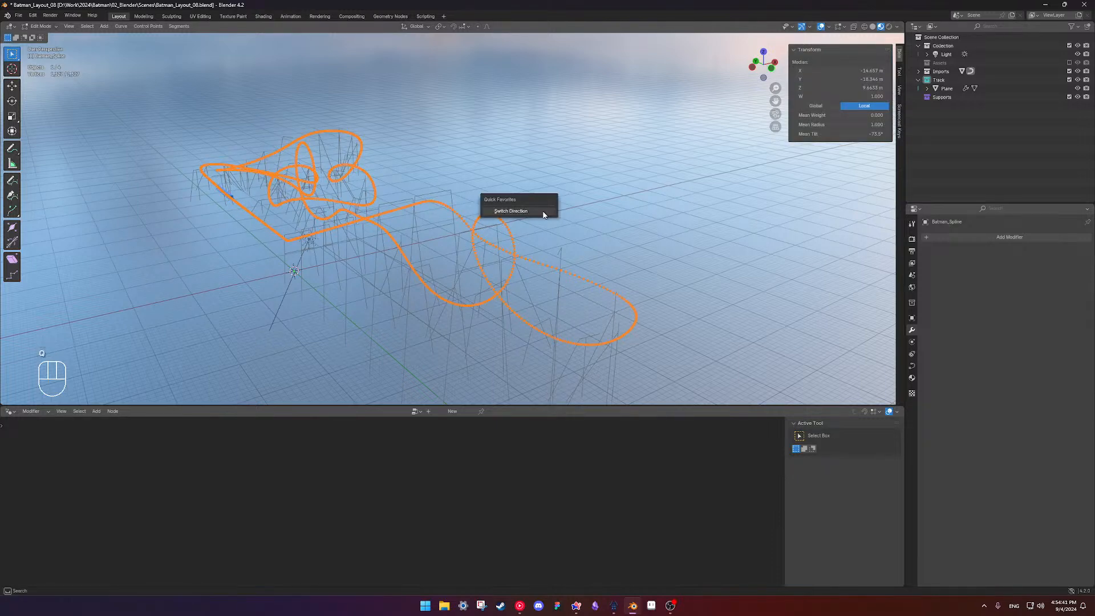
{"action": "left_click", "coordinate": [543, 215]}
{"action": "key", "text": "Tab"}
Remove the track plane's Curve modifier and add a new one with Batman_Spline as its curve object
{"action": "middle_click_drag", "start_coordinate": [526, 222], "coordinate": [619, 226], "text": "shift"}
{"action": "scroll", "coordinate": [408, 241], "scroll_direction": "up", "scroll_amount": 4}
{"action": "middle_click_drag", "start_coordinate": [348, 243], "coordinate": [633, 234], "text": "shift"}
{"action": "left_click", "coordinate": [636, 232]}
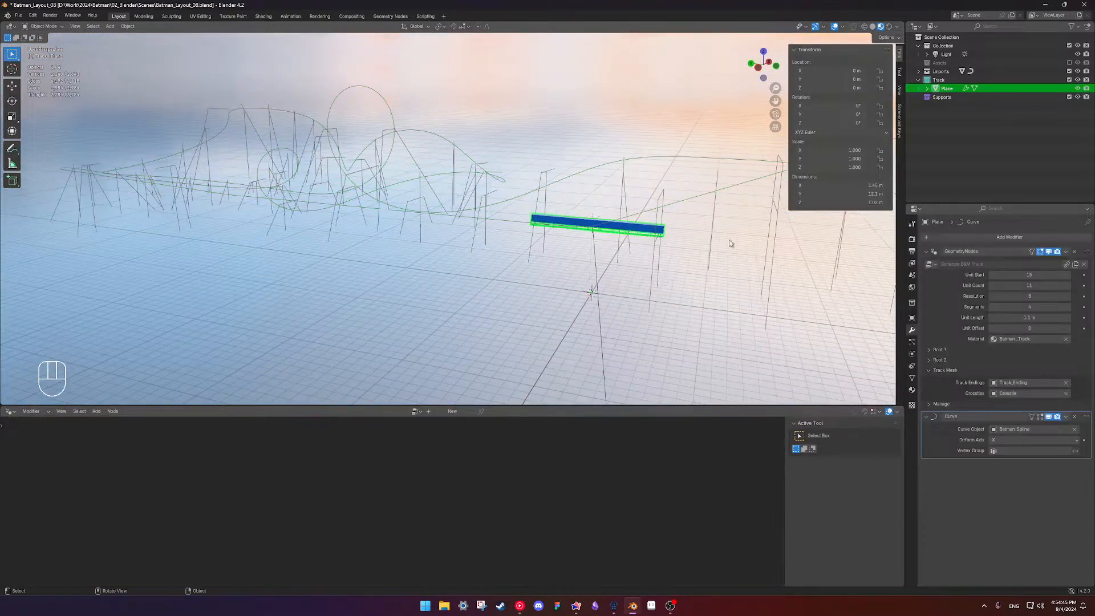
{"action": "left_click", "coordinate": [1075, 416]}
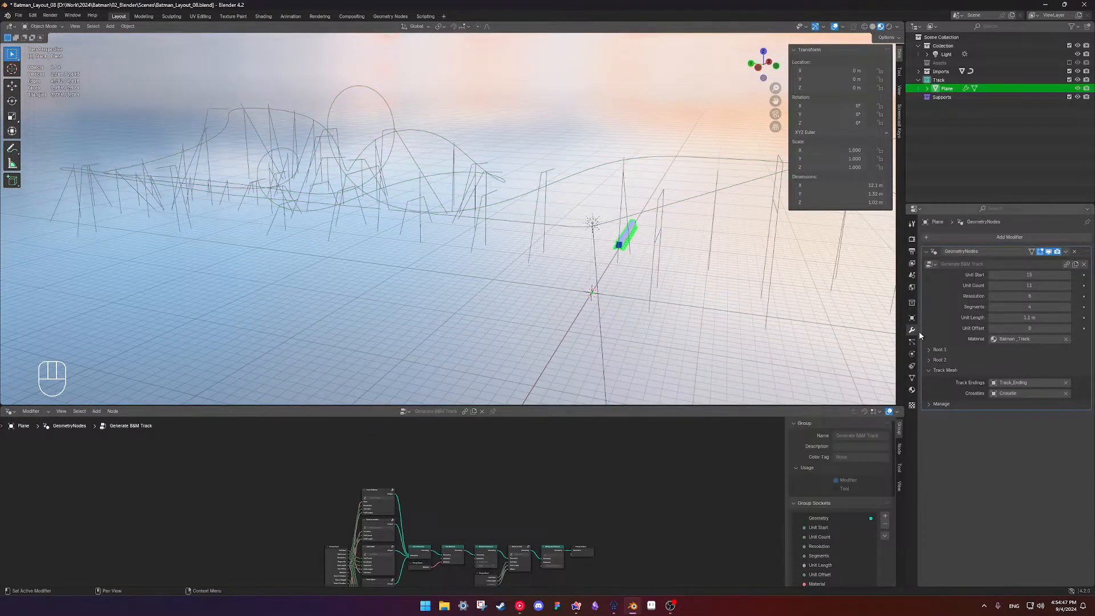
{"action": "left_click", "coordinate": [940, 236]}
{"action": "mouse_move", "coordinate": [940, 235]}
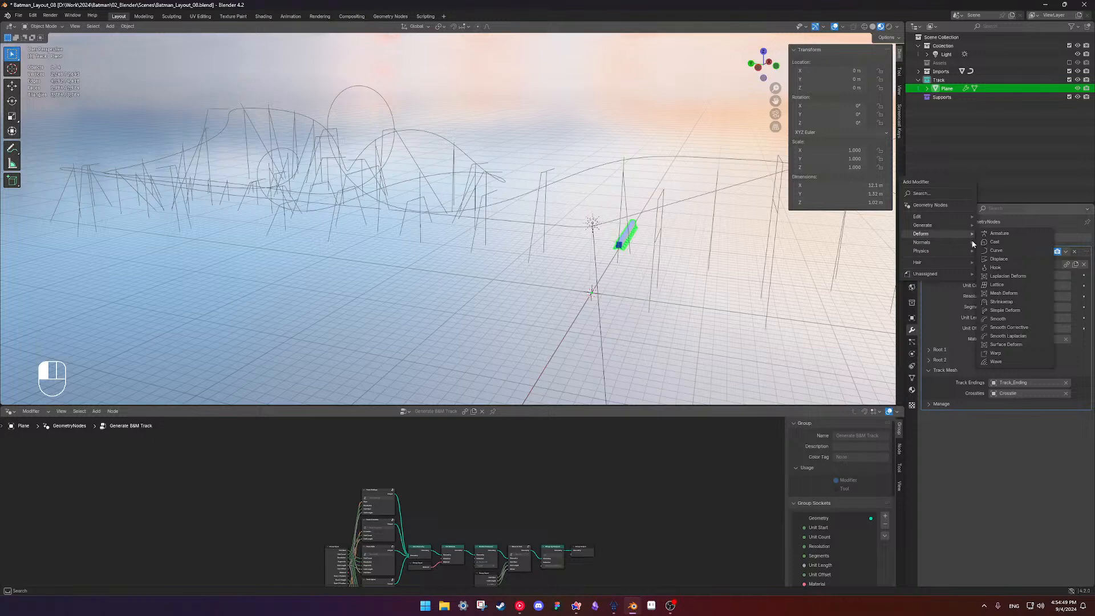
{"action": "left_click", "coordinate": [1004, 250]}
{"action": "left_click", "coordinate": [1016, 429]}
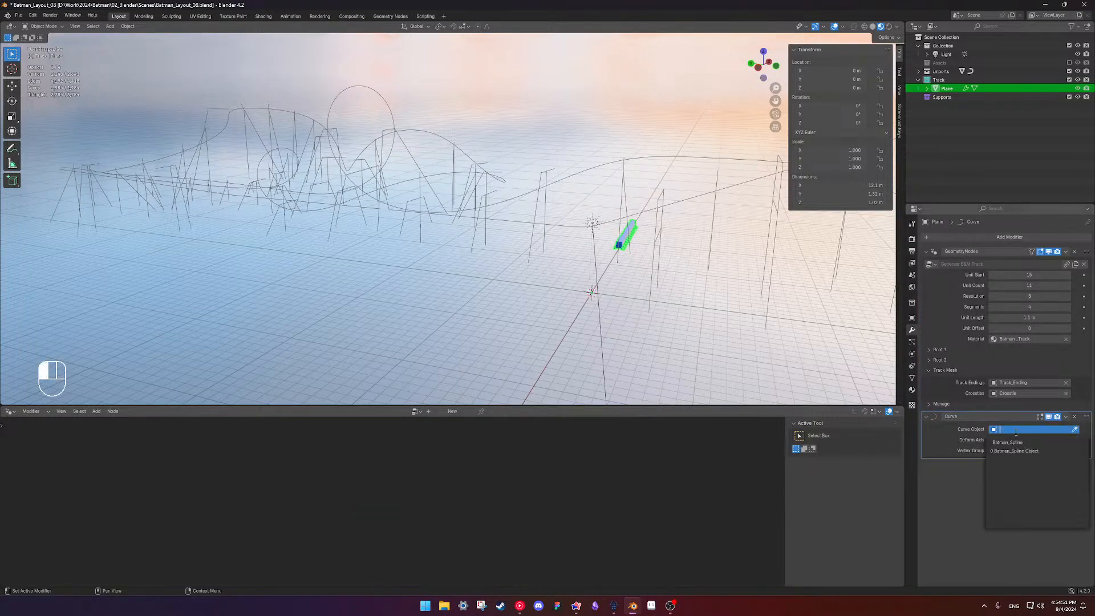
{"action": "left_click", "coordinate": [1015, 442]}
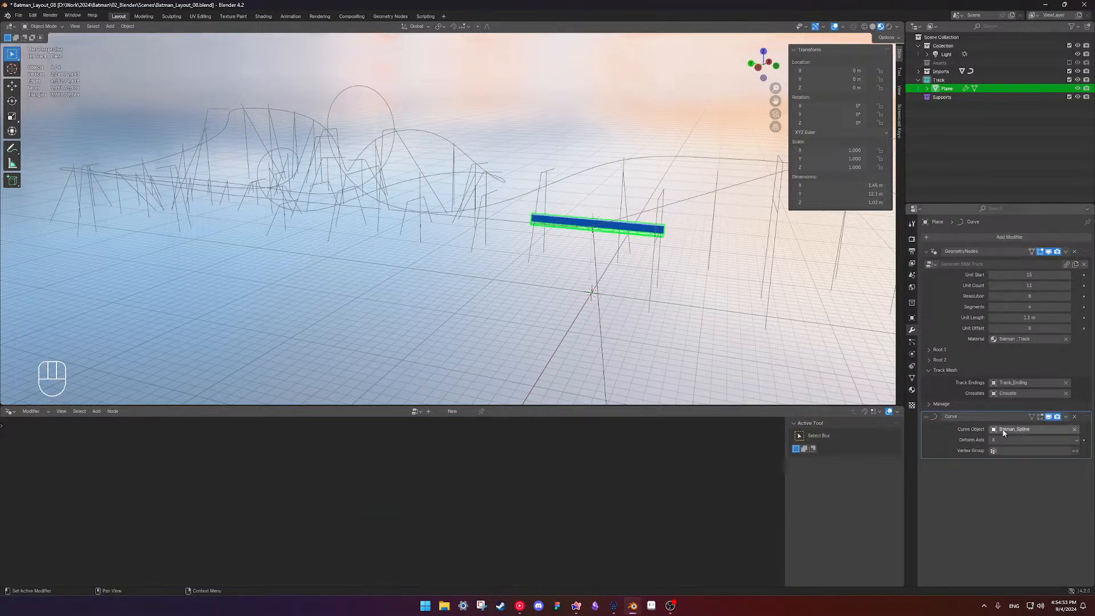
Try different Unit Start values on the track plane, including -13, to move the piece along Batman_Spline
{"action": "mouse_move", "coordinate": [1003, 275]}
{"action": "left_mouse_down"}
{"action": "mouse_move", "coordinate": [944, 275]}
{"action": "mouse_move", "coordinate": [1020, 274]}
{"action": "mouse_move", "coordinate": [1009, 274]}
{"action": "left_mouse_up"}
{"action": "scroll", "coordinate": [672, 286], "scroll_direction": "down", "scroll_amount": 4}
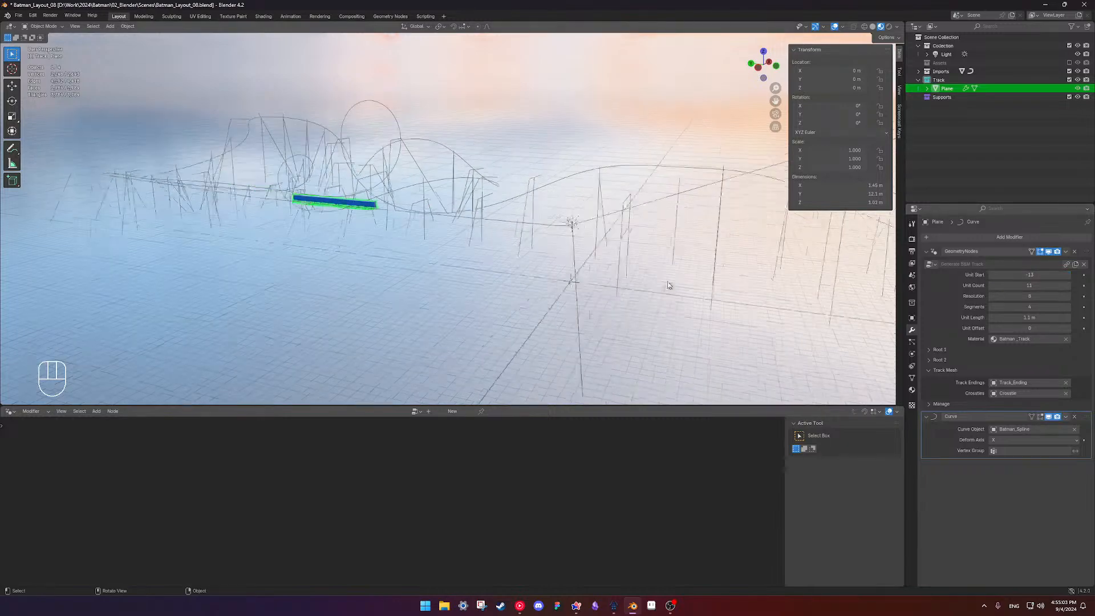
{"action": "middle_click_drag", "start_coordinate": [542, 257], "coordinate": [482, 261], "text": "shift"}
{"action": "middle_click_drag", "start_coordinate": [482, 261], "coordinate": [434, 251]}
{"action": "scroll", "coordinate": [472, 296], "scroll_direction": "up", "scroll_amount": 2}
{"action": "left_click_drag", "start_coordinate": [1030, 274], "coordinate": [1055, 274]}
Examine Batman_Spline's control points along the straight section in Edit Mode, along with the viewport overlay options
{"action": "scroll", "coordinate": [704, 278], "scroll_direction": "down", "scroll_amount": 4}
{"action": "middle_click_drag", "start_coordinate": [577, 268], "coordinate": [517, 235]}
{"action": "key", "text": "Tab"}
{"action": "key", "text": "Tab"}
{"action": "left_click", "coordinate": [505, 231]}
{"action": "scroll", "coordinate": [484, 251], "scroll_direction": "up", "scroll_amount": 3}
{"action": "key", "text": "Tab"}
{"action": "middle_click_drag", "start_coordinate": [484, 250], "coordinate": [573, 269], "text": "shift"}
{"action": "scroll", "coordinate": [541, 254], "scroll_direction": "up", "scroll_amount": 5}
{"action": "scroll", "coordinate": [536, 268], "scroll_direction": "down", "scroll_amount": 1}
{"action": "scroll", "coordinate": [581, 303], "scroll_direction": "up", "scroll_amount": 5}
{"action": "middle_click_drag", "start_coordinate": [584, 311], "coordinate": [588, 296], "text": "shift"}
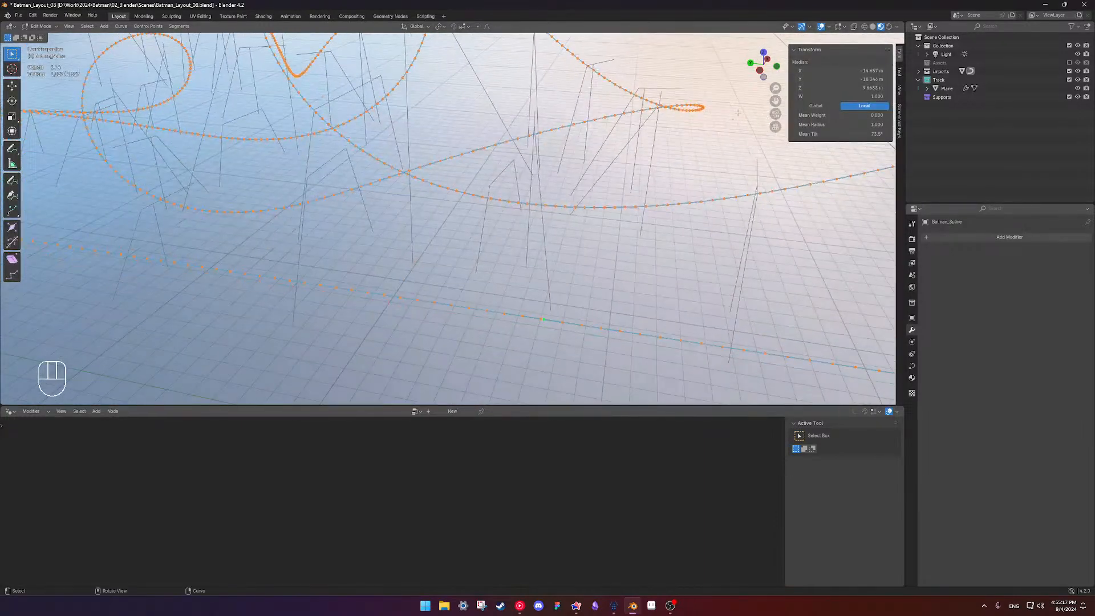
{"action": "left_click", "coordinate": [829, 27]}
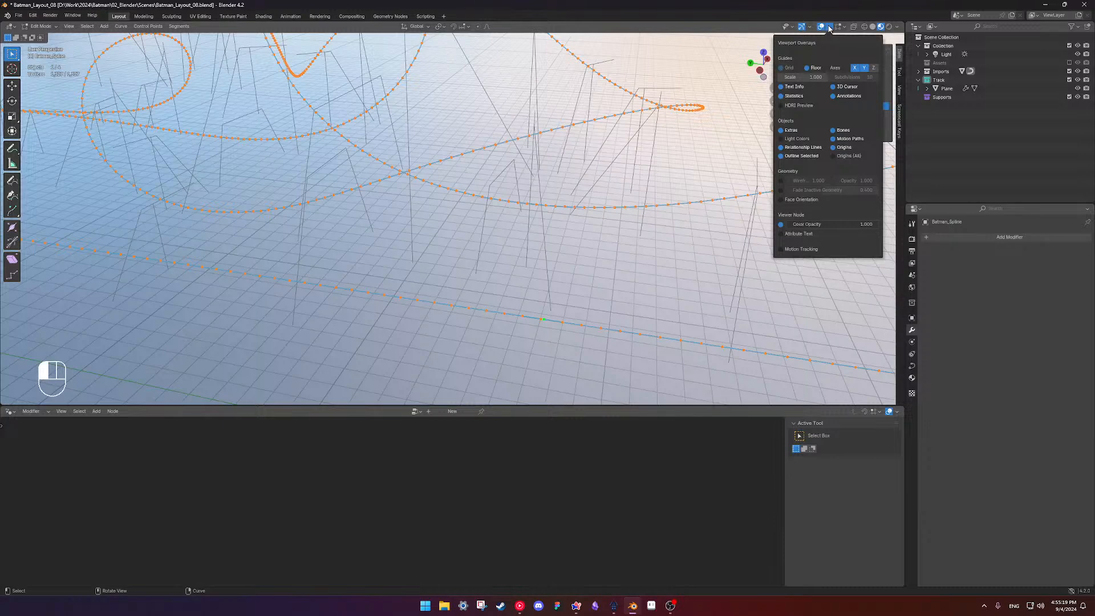
{"action": "left_click", "coordinate": [541, 320]}
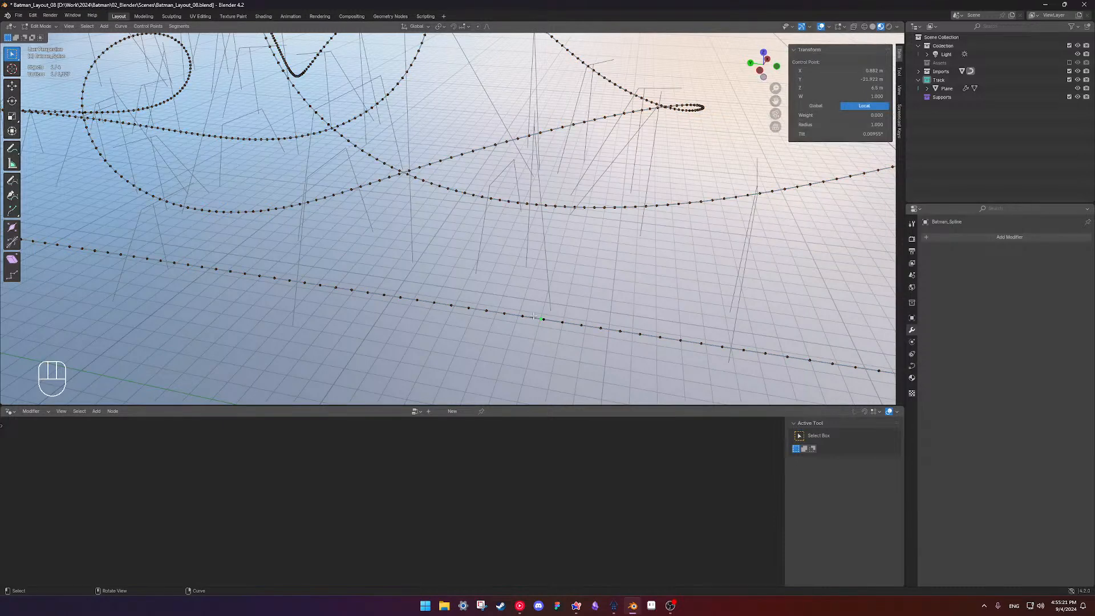
{"action": "key", "text": "Tab"}
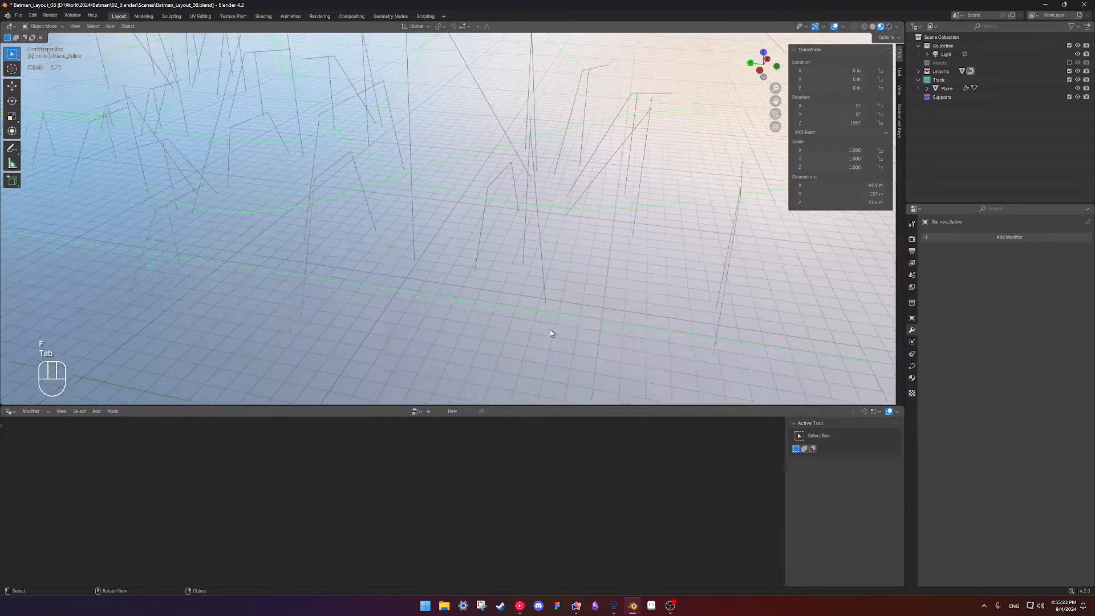
Set the track plane's Unit Start to 199 and inspect the twist of the piece at its new place along Batman_Spline
{"action": "scroll", "coordinate": [687, 260], "scroll_direction": "down", "scroll_amount": 5}
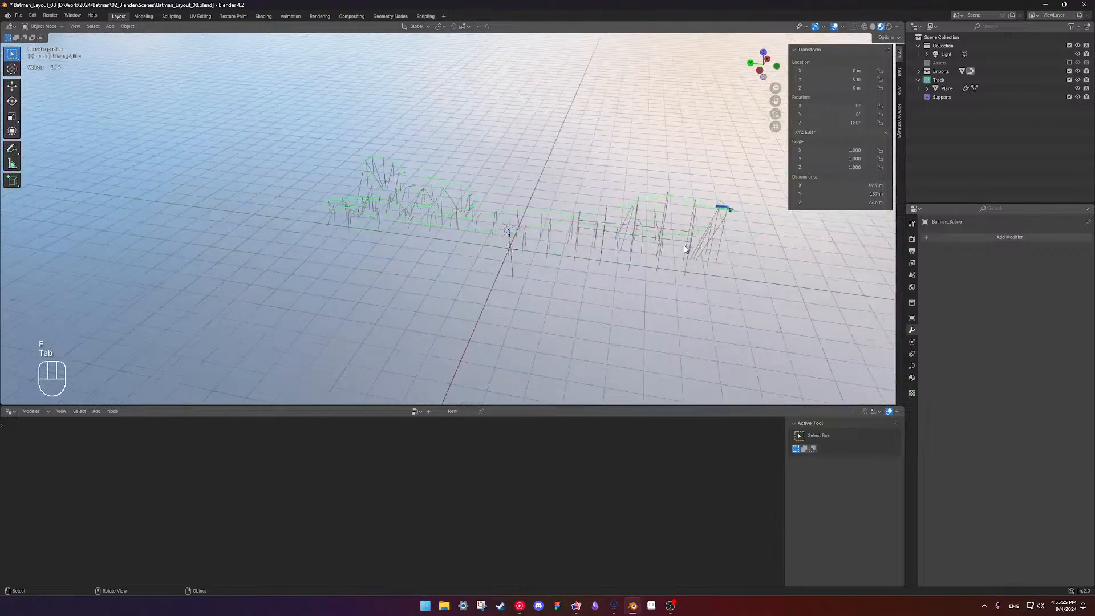
{"action": "left_click", "coordinate": [728, 210]}
{"action": "middle_click_drag", "start_coordinate": [745, 217], "coordinate": [622, 220]}
{"action": "middle_click_drag", "start_coordinate": [486, 329], "coordinate": [543, 262], "text": "shift"}
{"action": "scroll", "coordinate": [543, 262], "scroll_direction": "up", "scroll_amount": 4}
{"action": "middle_click_drag", "start_coordinate": [315, 311], "coordinate": [486, 279], "text": "shift"}
{"action": "scroll", "coordinate": [502, 256], "scroll_direction": "up", "scroll_amount": 5}
{"action": "scroll", "coordinate": [547, 257], "scroll_direction": "down", "scroll_amount": 5}
{"action": "middle_click_drag", "start_coordinate": [516, 213], "coordinate": [497, 249]}
{"action": "scroll", "coordinate": [550, 253], "scroll_direction": "up", "scroll_amount": 3}
{"action": "middle_click_drag", "start_coordinate": [428, 254], "coordinate": [585, 284], "text": "shift"}
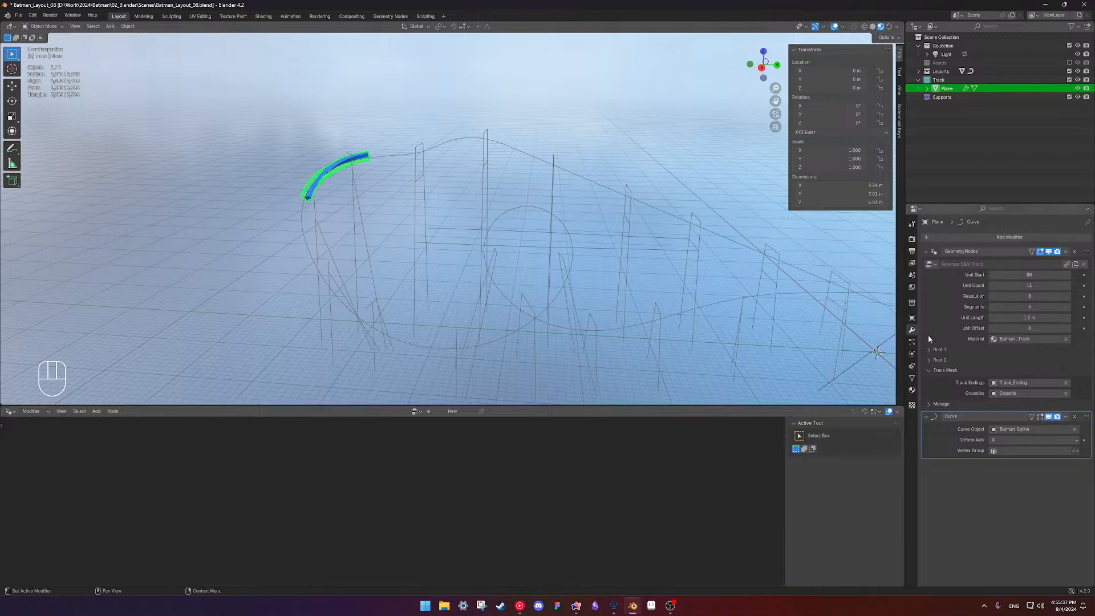
{"action": "mouse_move", "coordinate": [1029, 275]}
{"action": "left_mouse_down"}
{"action": "mouse_move", "coordinate": [1047, 274]}
{"action": "mouse_move", "coordinate": [1038, 274]}
{"action": "left_mouse_up"}
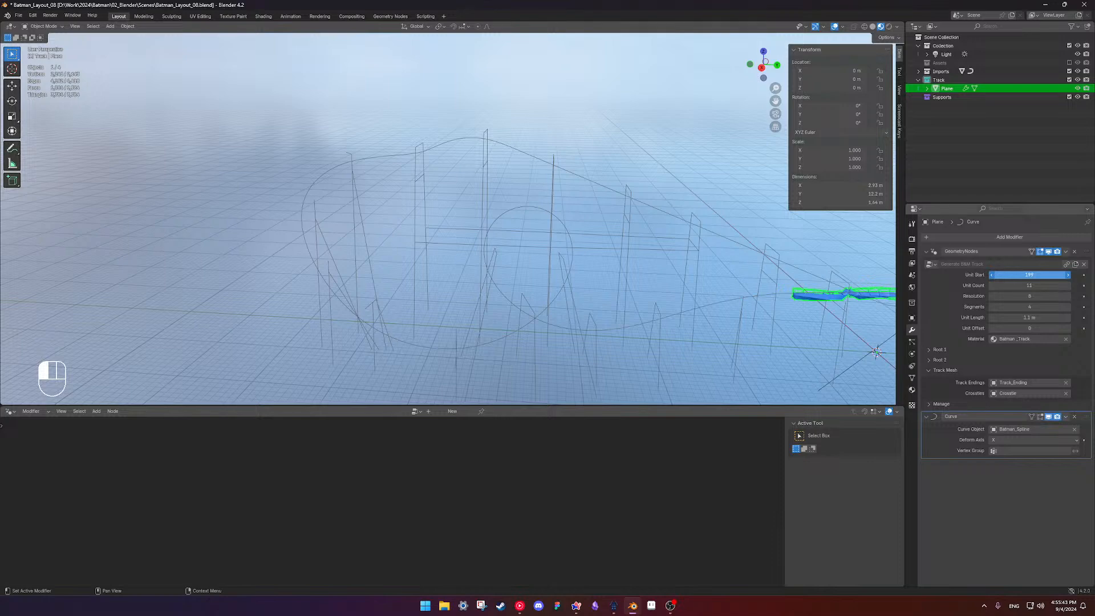
{"action": "middle_click_drag", "start_coordinate": [810, 308], "coordinate": [507, 235], "text": "shift"}
{"action": "scroll", "coordinate": [513, 234], "scroll_direction": "up", "scroll_amount": 5}
{"action": "middle_click_drag", "start_coordinate": [672, 227], "coordinate": [542, 233], "text": "shift"}
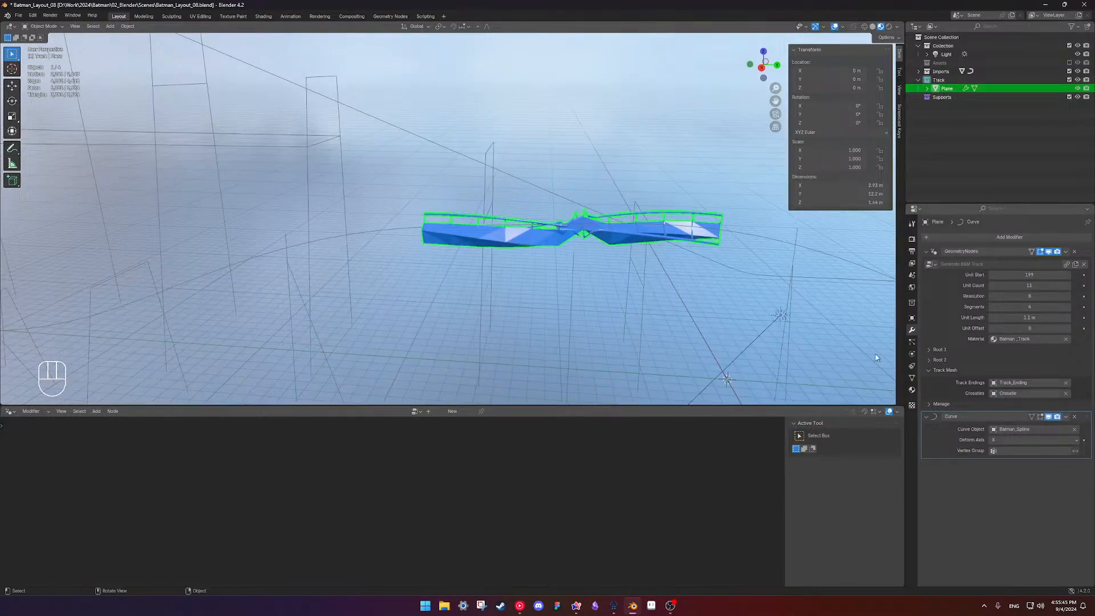
Lower Batman_Spline's preview resolution and reduce Order U for its active spline
{"action": "left_click", "coordinate": [768, 248]}
{"action": "left_click", "coordinate": [911, 366]}
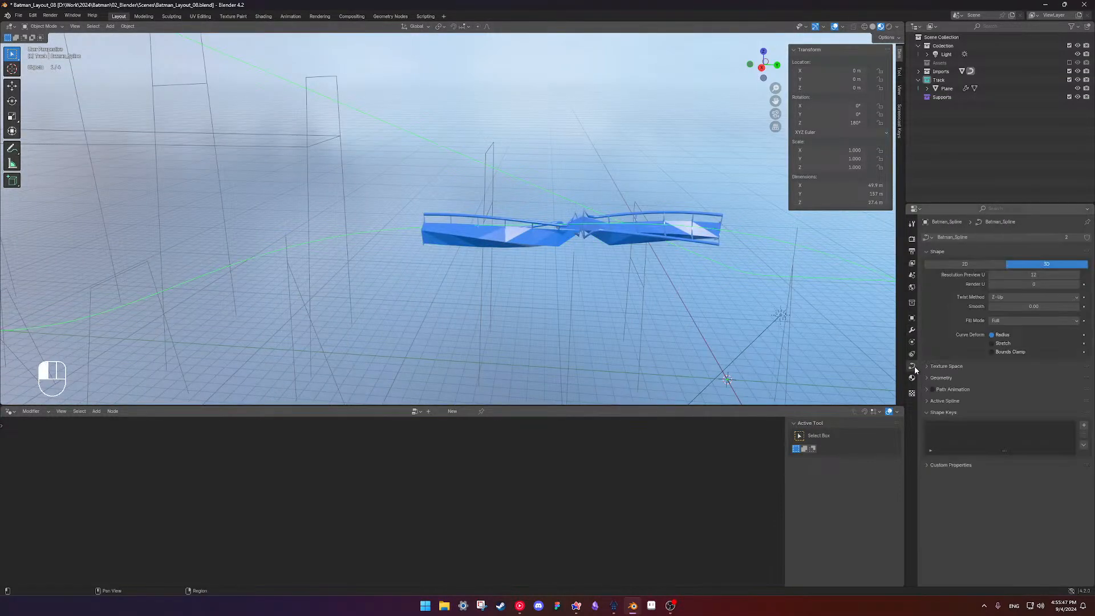
{"action": "left_click", "coordinate": [941, 378]}
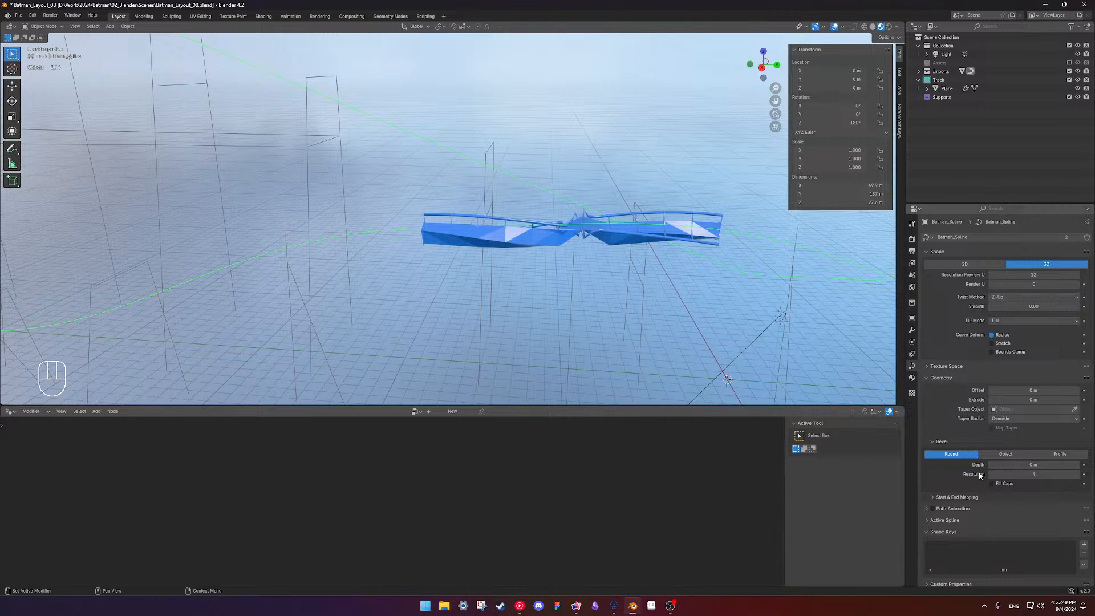
{"action": "left_click", "coordinate": [924, 520]}
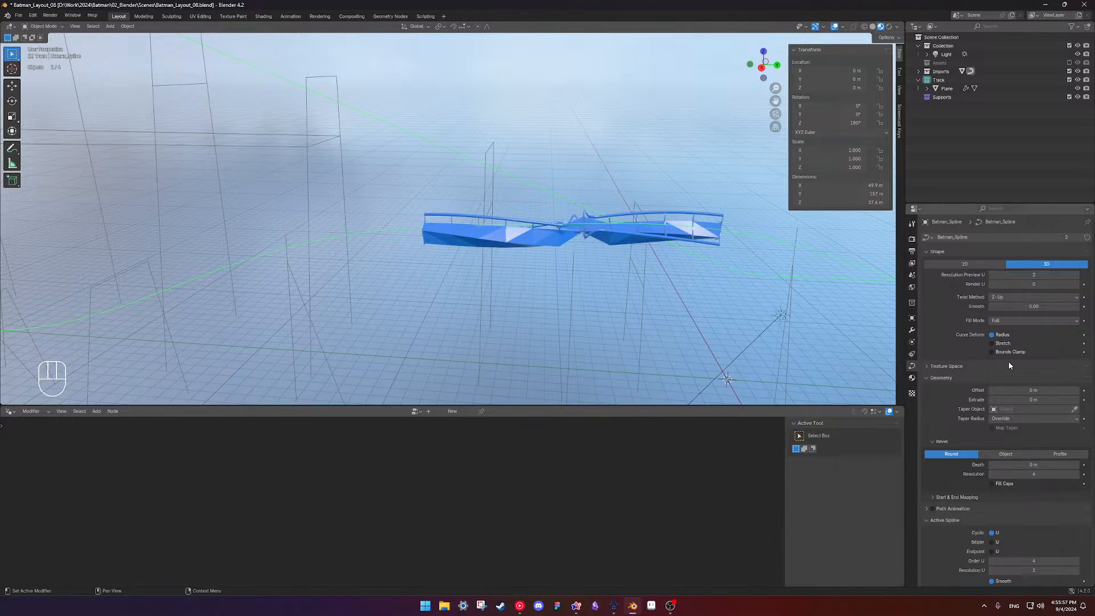
{"action": "scroll", "coordinate": [1018, 504], "scroll_direction": "down", "scroll_amount": 3}
{"action": "mouse_move", "coordinate": [1025, 494]}
{"action": "left_mouse_down"}
{"action": "mouse_move", "coordinate": [1013, 493]}
{"action": "mouse_move", "coordinate": [1033, 503]}
{"action": "left_mouse_up"}
{"action": "left_click", "coordinate": [992, 465]}
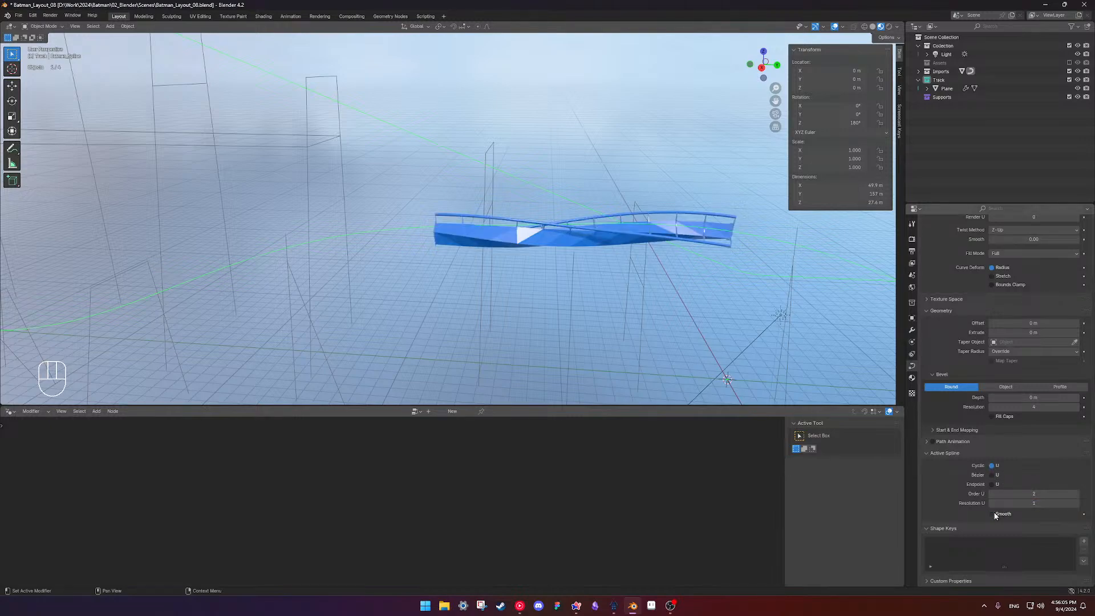
Examine Batman_Spline's path in the viewport along with its Shape and Active Spline settings, including Smooth
{"action": "scroll", "coordinate": [668, 310], "scroll_direction": "down", "scroll_amount": 11}
{"action": "scroll", "coordinate": [617, 272], "scroll_direction": "up", "scroll_amount": 5}
{"action": "middle_click_drag", "start_coordinate": [523, 289], "coordinate": [578, 268], "text": "shift"}
{"action": "scroll", "coordinate": [1010, 317], "scroll_direction": "up", "scroll_amount": 3}
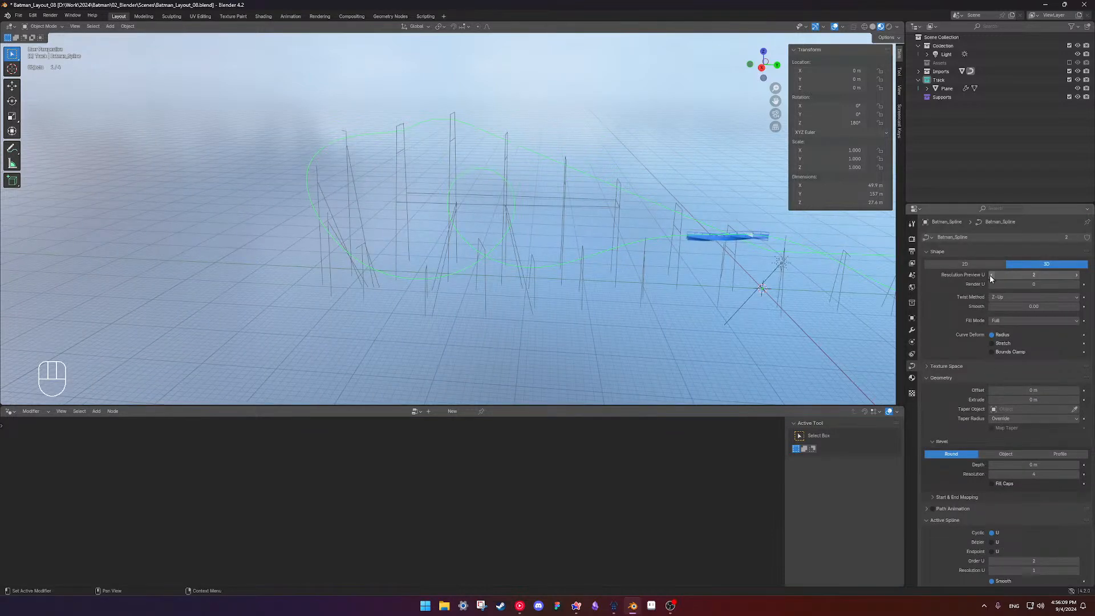
{"action": "scroll", "coordinate": [1024, 438], "scroll_direction": "down", "scroll_amount": 3}
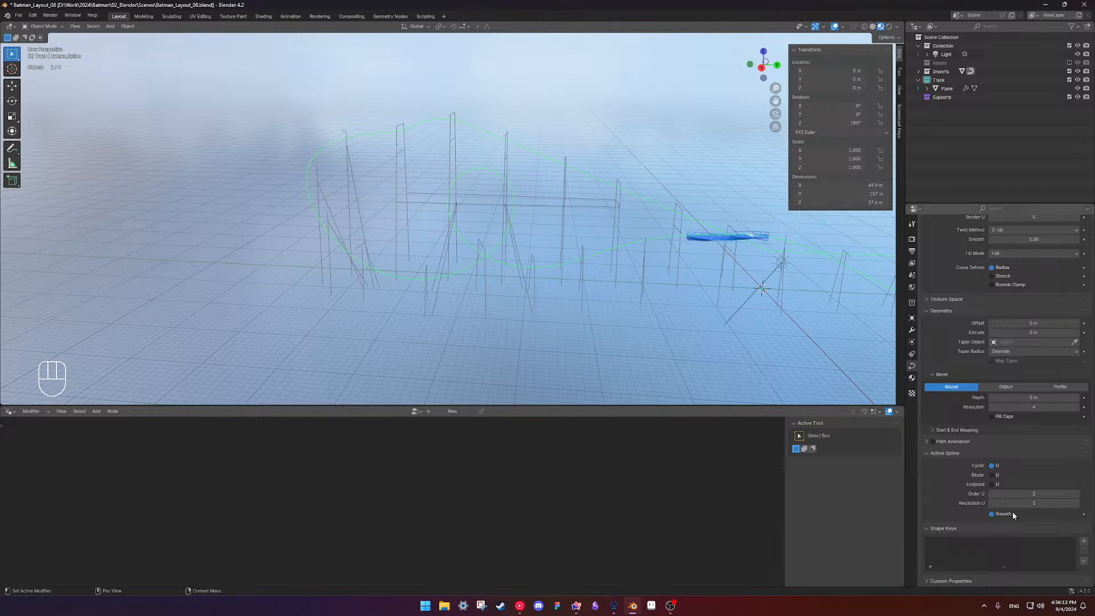
{"action": "scroll", "coordinate": [760, 301], "scroll_direction": "up", "scroll_amount": 4}
{"action": "middle_click_drag", "start_coordinate": [767, 281], "coordinate": [690, 288], "text": "shift"}
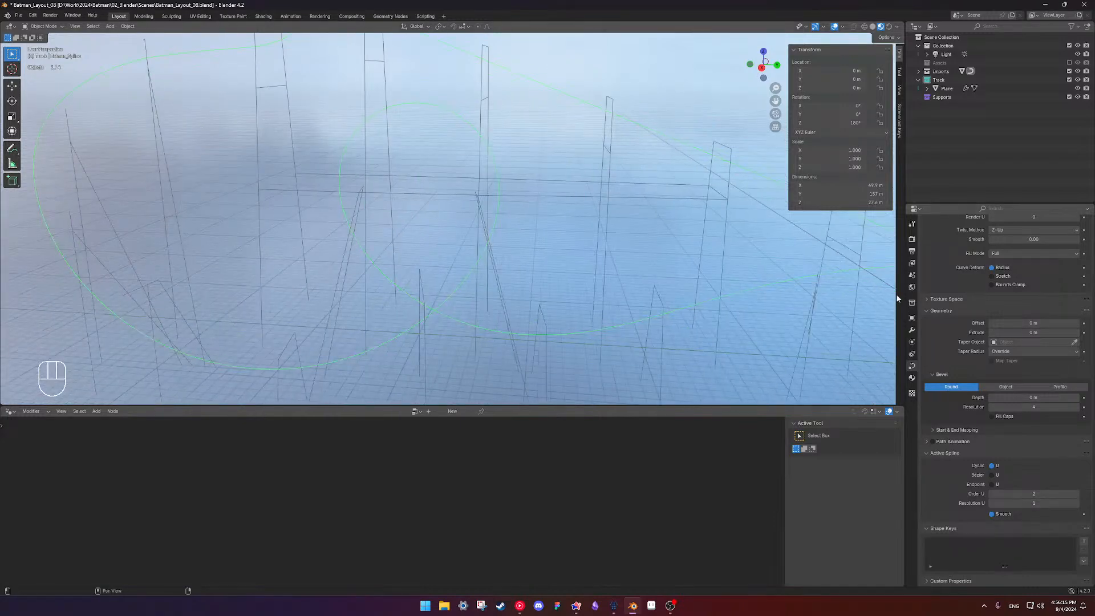
Set the track plane's Unit Start to 0 and its Unit Count to 594 to extend the track along Batman_Spline
{"action": "scroll", "coordinate": [770, 280], "scroll_direction": "down", "scroll_amount": 3}
{"action": "left_click", "coordinate": [732, 257]}
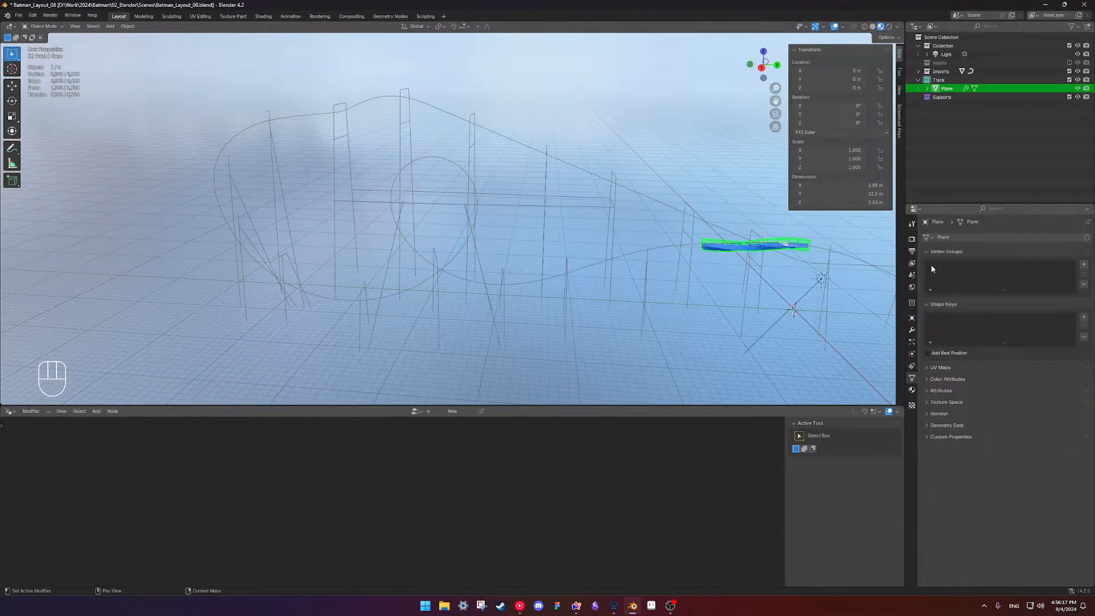
{"action": "left_click", "coordinate": [911, 331]}
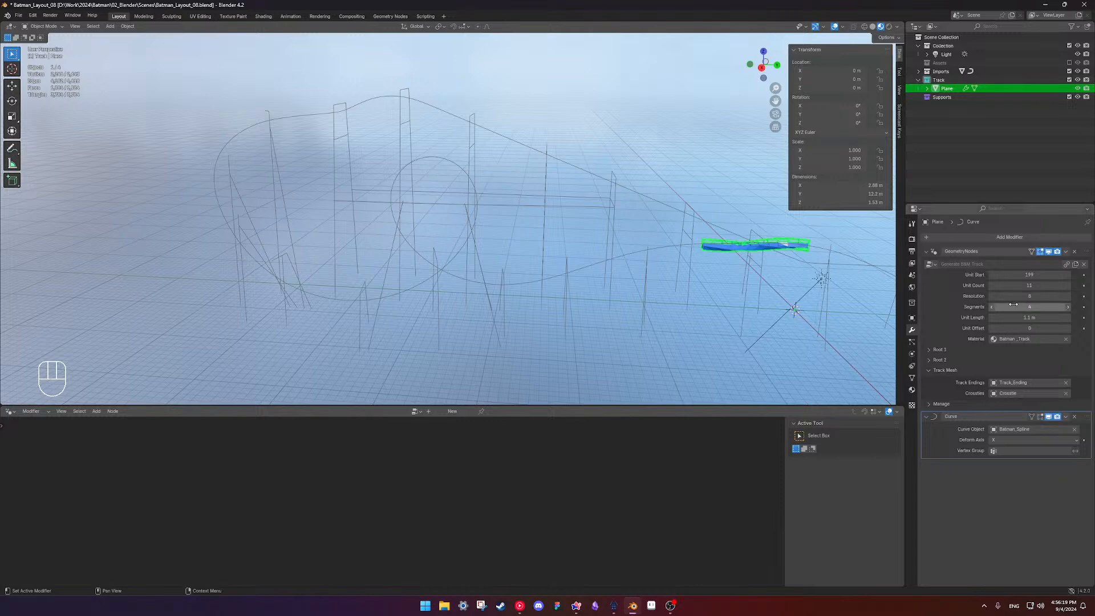
{"action": "scroll", "coordinate": [637, 317], "scroll_direction": "up", "scroll_amount": 3}
{"action": "left_click_drag", "start_coordinate": [1011, 277], "coordinate": [926, 277]}
{"action": "scroll", "coordinate": [685, 268], "scroll_direction": "down", "scroll_amount": 5}
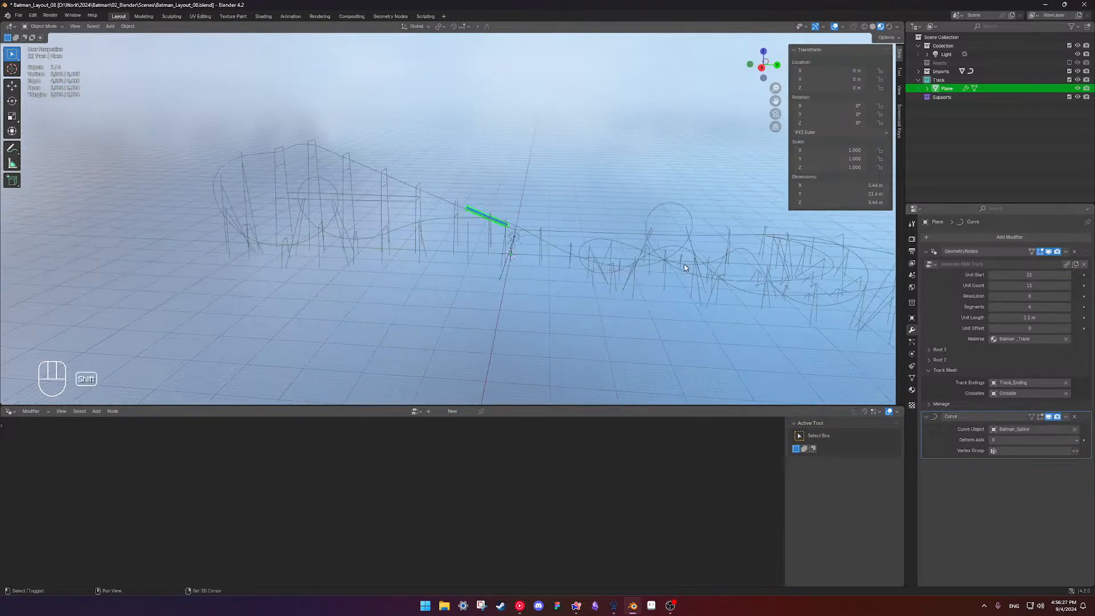
{"action": "left_click_drag", "start_coordinate": [1061, 275], "coordinate": [1055, 275]}
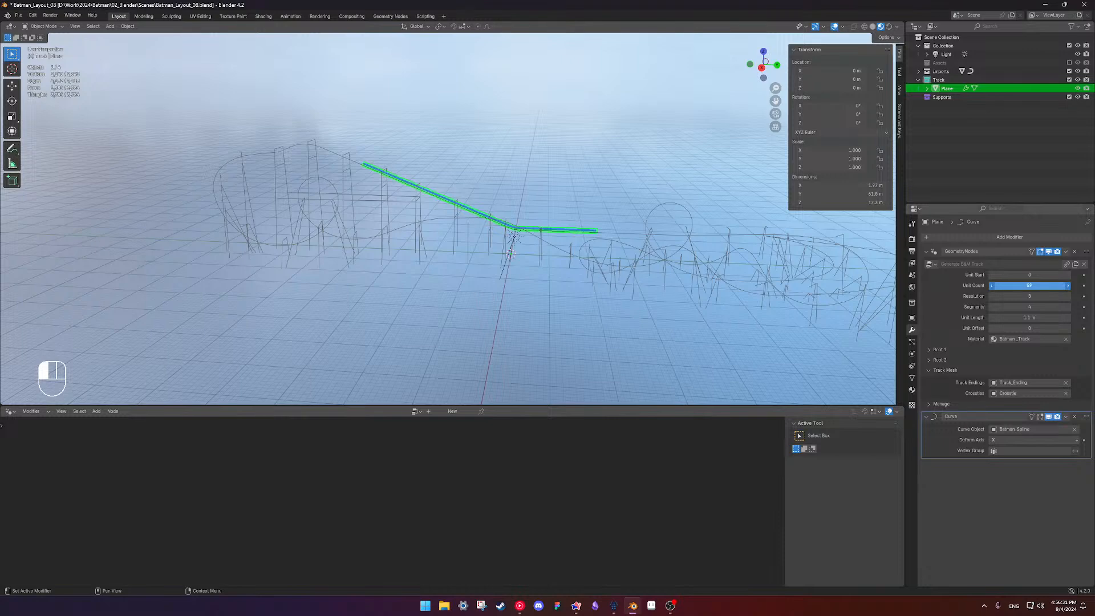
{"action": "left_click_drag", "start_coordinate": [1029, 285], "coordinate": [1069, 285]}
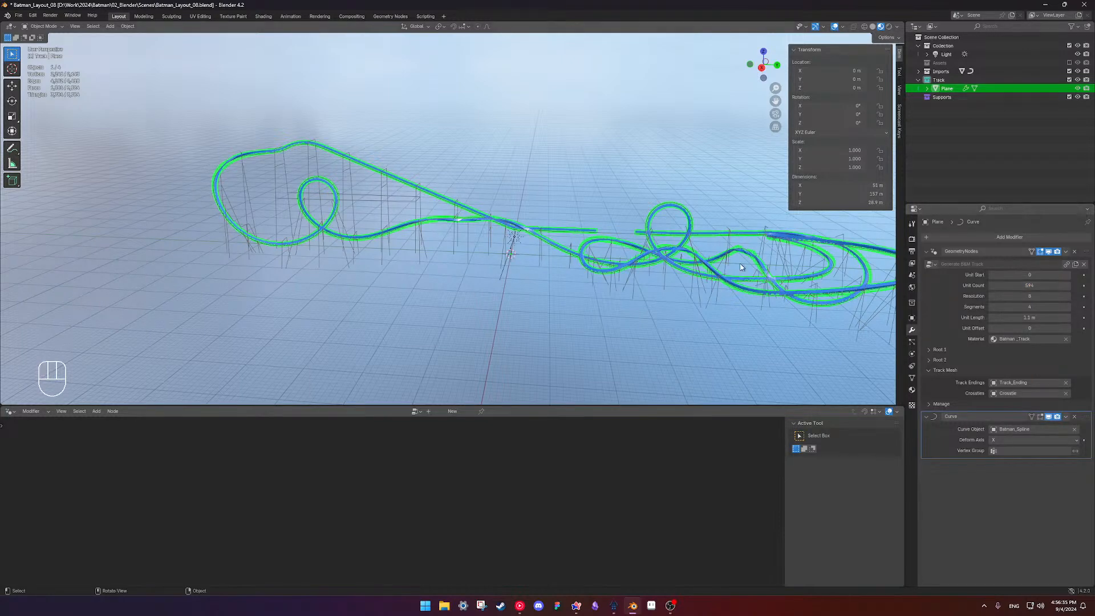
Inspect the generated track along the loops, drops and curves for twisting and the fit to Batman_Spline
{"action": "left_click", "coordinate": [673, 325]}
{"action": "middle_click_drag", "start_coordinate": [336, 282], "coordinate": [543, 313], "text": "shift"}
{"action": "scroll", "coordinate": [542, 313], "scroll_direction": "up", "scroll_amount": 10}
{"action": "middle_click_drag", "start_coordinate": [599, 285], "coordinate": [527, 280], "text": "shift"}
{"action": "scroll", "coordinate": [653, 285], "scroll_direction": "down", "scroll_amount": 8}
{"action": "middle_click_drag", "start_coordinate": [593, 232], "coordinate": [445, 271], "text": "shift"}
{"action": "scroll", "coordinate": [527, 283], "scroll_direction": "up", "scroll_amount": 5}
{"action": "middle_click_drag", "start_coordinate": [650, 311], "coordinate": [353, 214], "text": "shift"}
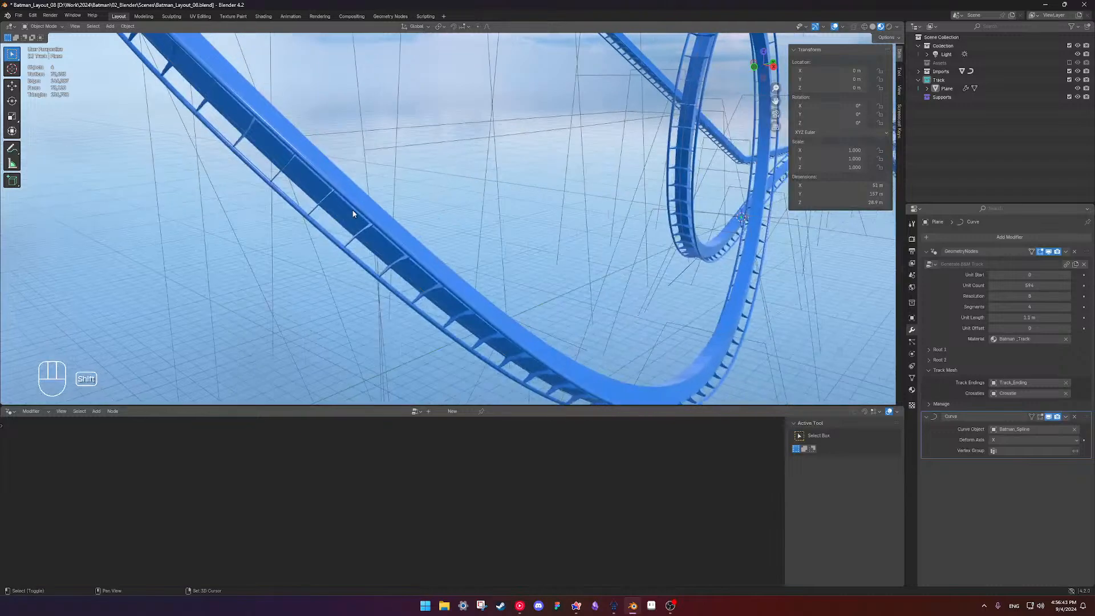
{"action": "scroll", "coordinate": [570, 268], "scroll_direction": "down", "scroll_amount": 2}
{"action": "middle_click_drag", "start_coordinate": [627, 280], "coordinate": [539, 268]}
{"action": "scroll", "coordinate": [547, 276], "scroll_direction": "up", "scroll_amount": 2}
{"action": "middle_click_drag", "start_coordinate": [577, 302], "coordinate": [246, 251], "text": "shift"}
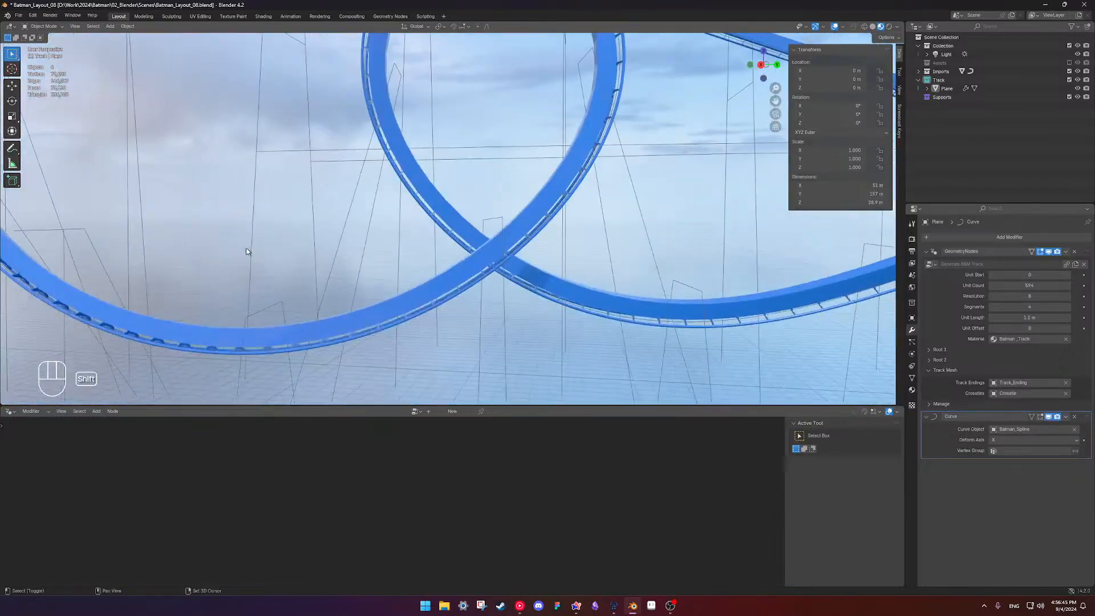
{"action": "scroll", "coordinate": [501, 280], "scroll_direction": "up", "scroll_amount": 4}
{"action": "middle_click_drag", "start_coordinate": [561, 274], "coordinate": [501, 267]}
{"action": "scroll", "coordinate": [490, 260], "scroll_direction": "down", "scroll_amount": 2}
{"action": "middle_click_drag", "start_coordinate": [389, 202], "coordinate": [424, 244], "text": "shift"}
{"action": "scroll", "coordinate": [456, 240], "scroll_direction": "down", "scroll_amount": 3}
{"action": "middle_click_drag", "start_coordinate": [610, 236], "coordinate": [285, 182], "text": "shift"}
{"action": "scroll", "coordinate": [570, 228], "scroll_direction": "down", "scroll_amount": 3}
{"action": "scroll", "coordinate": [487, 227], "scroll_direction": "down", "scroll_amount": 6}
{"action": "scroll", "coordinate": [494, 240], "scroll_direction": "up", "scroll_amount": 4}
{"action": "scroll", "coordinate": [494, 240], "scroll_direction": "up", "scroll_amount": 5}
{"action": "middle_click_drag", "start_coordinate": [494, 240], "coordinate": [576, 245], "text": "shift"}
{"action": "scroll", "coordinate": [553, 249], "scroll_direction": "down", "scroll_amount": 5}
{"action": "middle_click_drag", "start_coordinate": [576, 245], "coordinate": [644, 271], "text": "shift"}
{"action": "scroll", "coordinate": [456, 251], "scroll_direction": "up", "scroll_amount": 4}
{"action": "middle_click_drag", "start_coordinate": [644, 271], "coordinate": [596, 247], "text": "shift"}
Rename the track plane object to TRK and save the Batman_Layout_08 file
{"action": "double_click", "coordinate": [946, 88]}
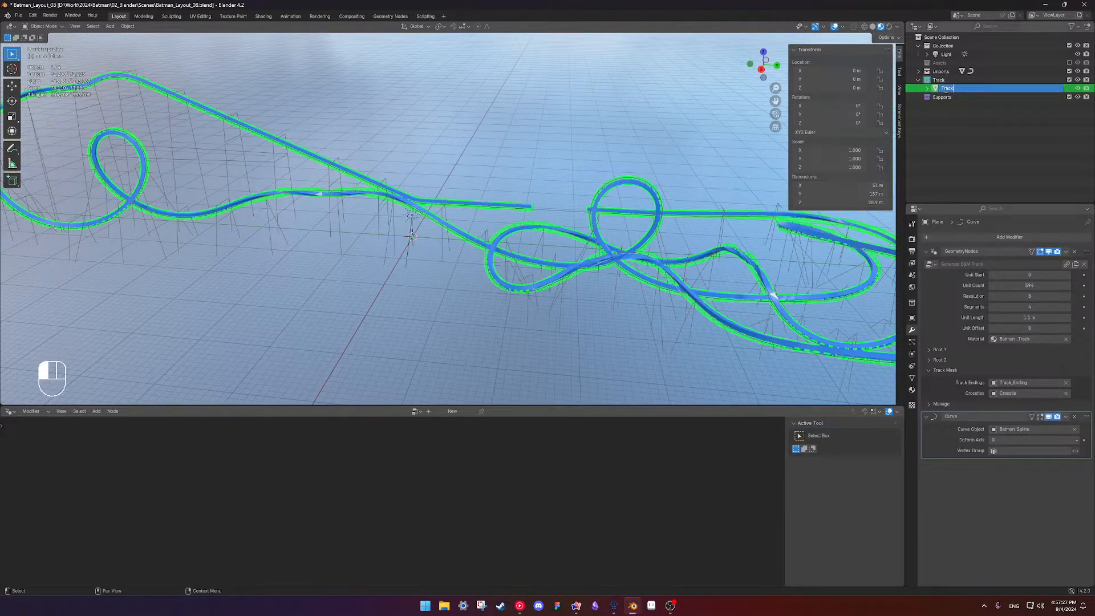
{"action": "type", "text": "TRK"}
{"action": "key", "text": "Return"}
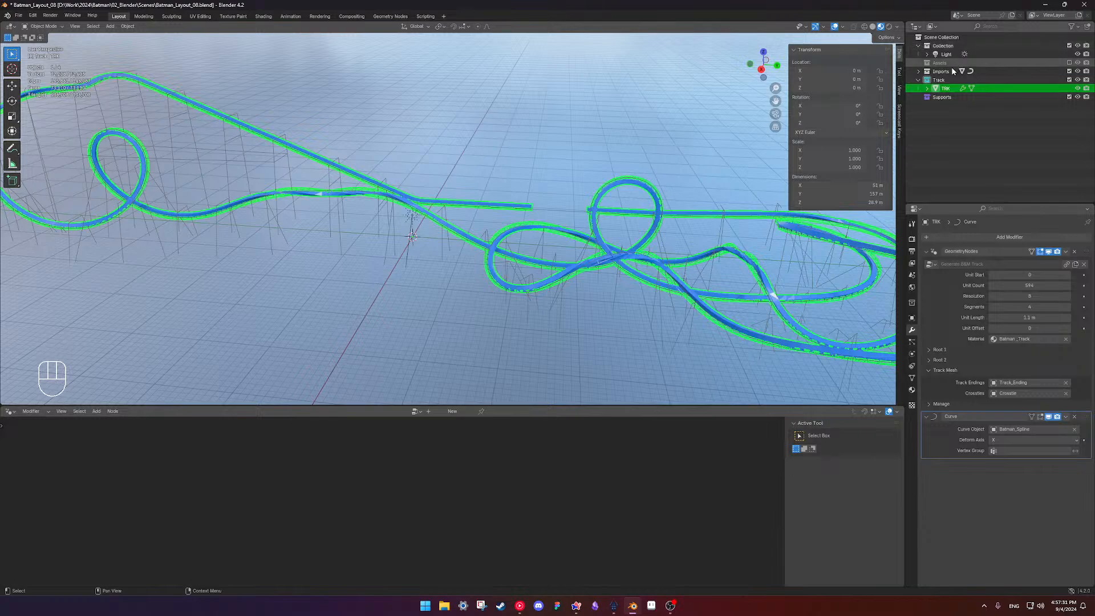
{"action": "middle_click_drag", "start_coordinate": [348, 236], "coordinate": [624, 193], "text": "shift"}
{"action": "left_click", "coordinate": [508, 197]}
{"action": "key", "text": "ctrl+s"}
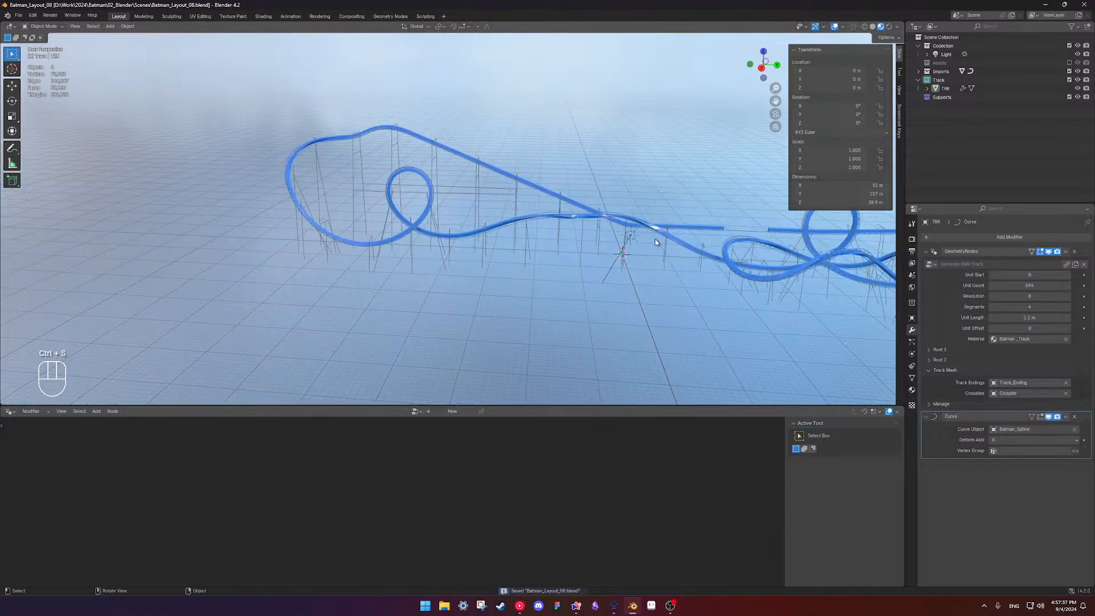
Add a new plane mesh to the Track collection and rename it ROOT
{"action": "scroll", "coordinate": [653, 238], "scroll_direction": "up", "scroll_amount": 4}
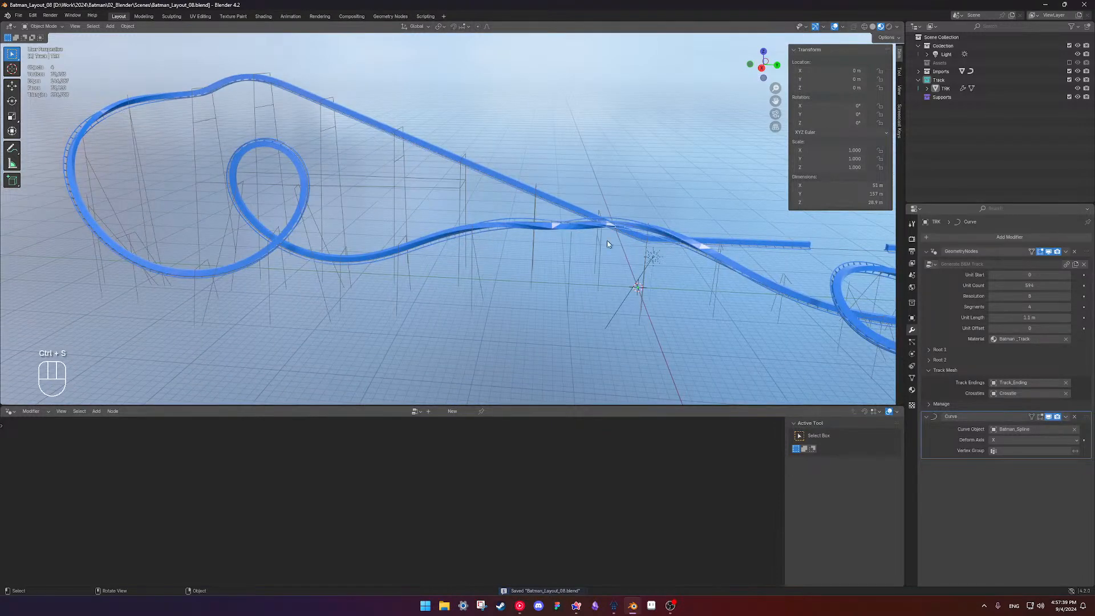
{"action": "middle_click_drag", "start_coordinate": [596, 188], "coordinate": [571, 193], "text": "shift"}
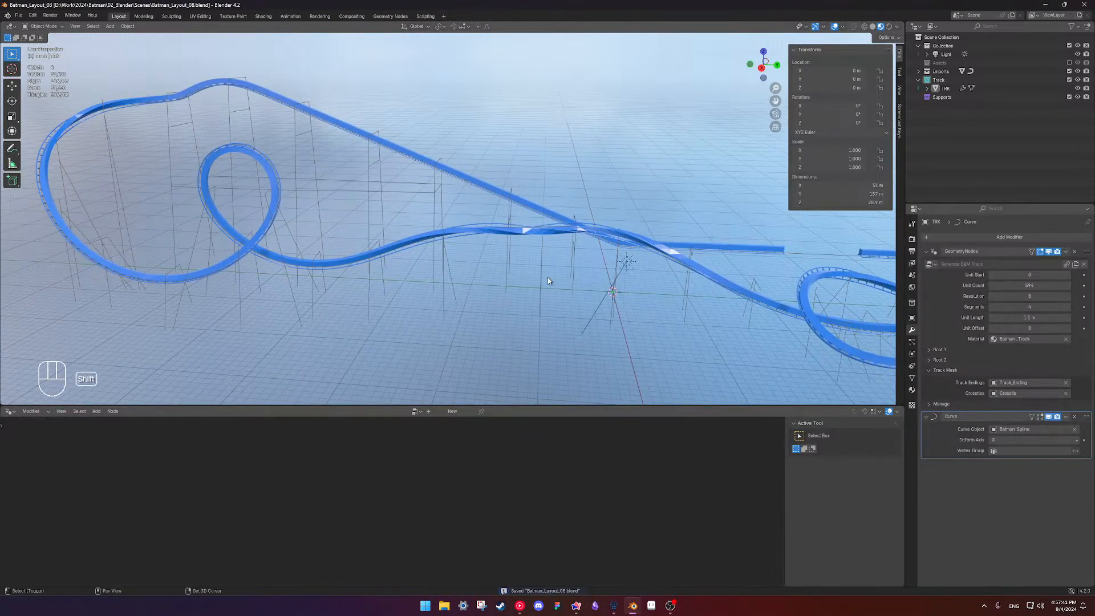
{"action": "key", "text": "shift+a"}
{"action": "mouse_move", "coordinate": [561, 282]}
{"action": "left_click", "coordinate": [598, 280]}
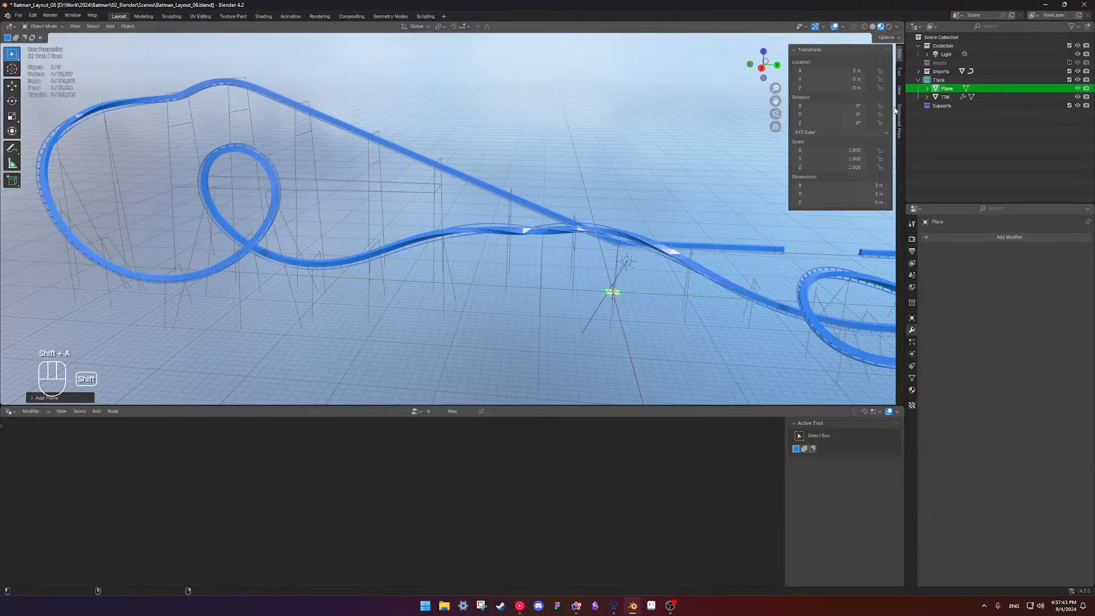
{"action": "double_click", "coordinate": [944, 89]}
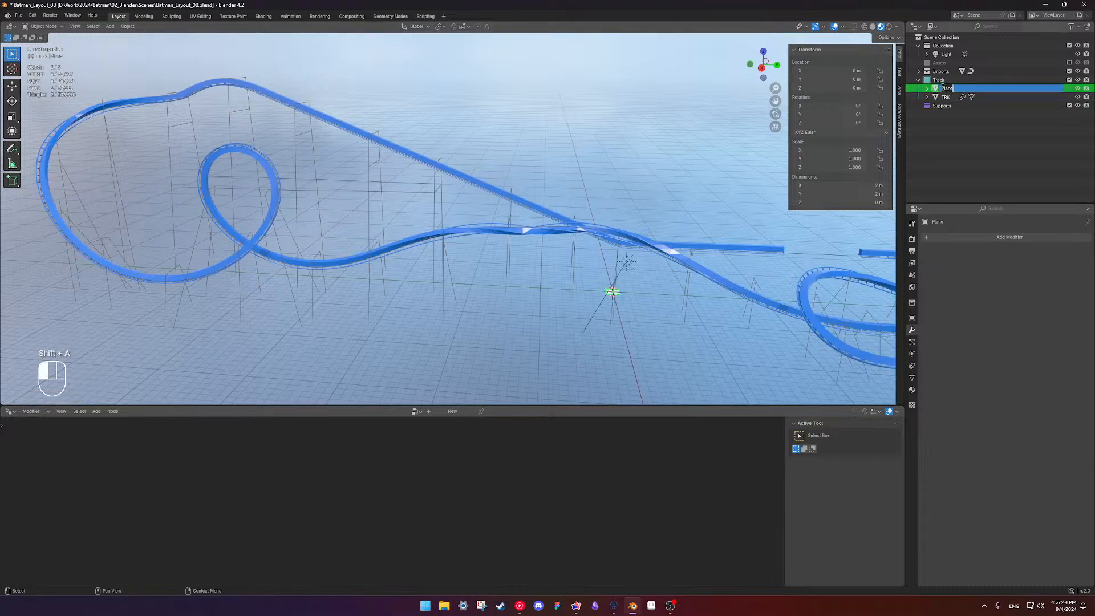
{"action": "left_click", "coordinate": [954, 93]}
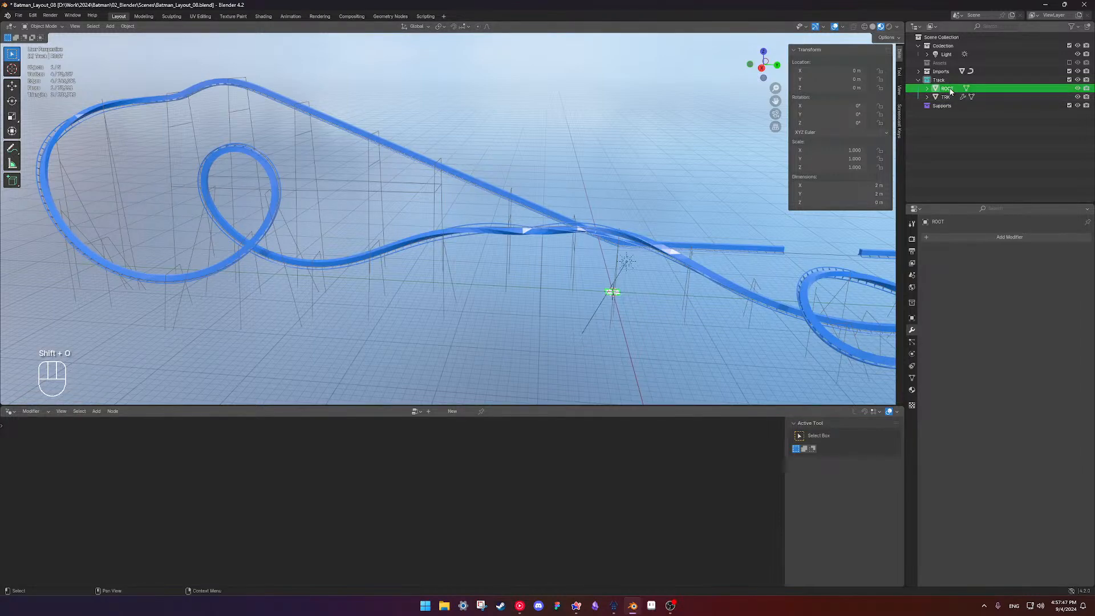
Link the node group that generates the B&M track roots from the NodeTree data of Batman_Track.blend
{"action": "middle_click_drag", "start_coordinate": [571, 285], "coordinate": [906, 216], "text": "shift"}
{"action": "middle_click_drag", "start_coordinate": [625, 243], "coordinate": [654, 237], "text": "shift"}
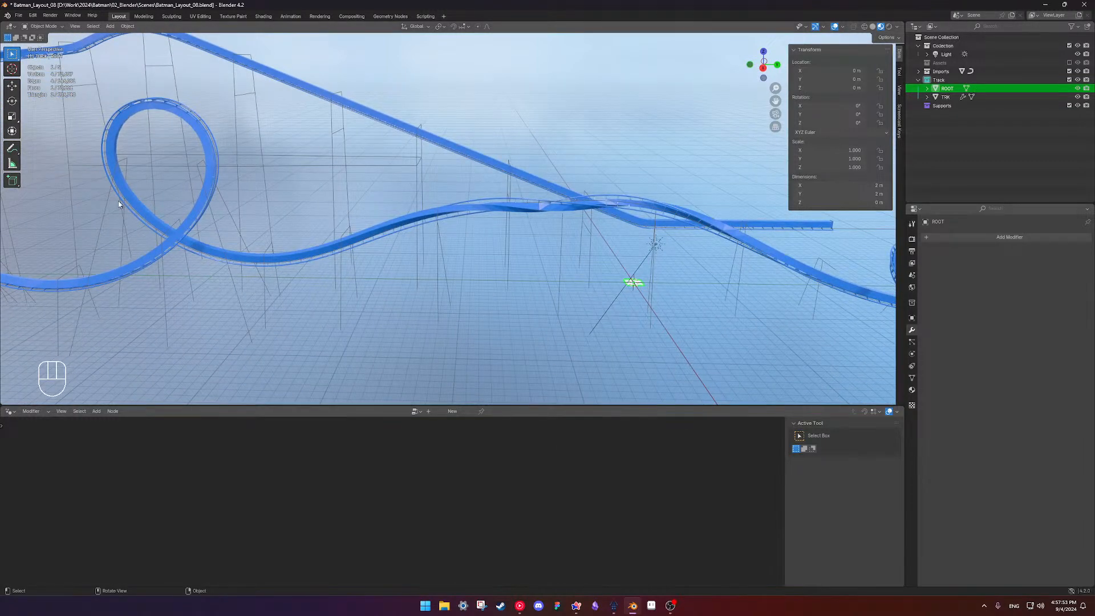
{"action": "left_click", "coordinate": [19, 15]}
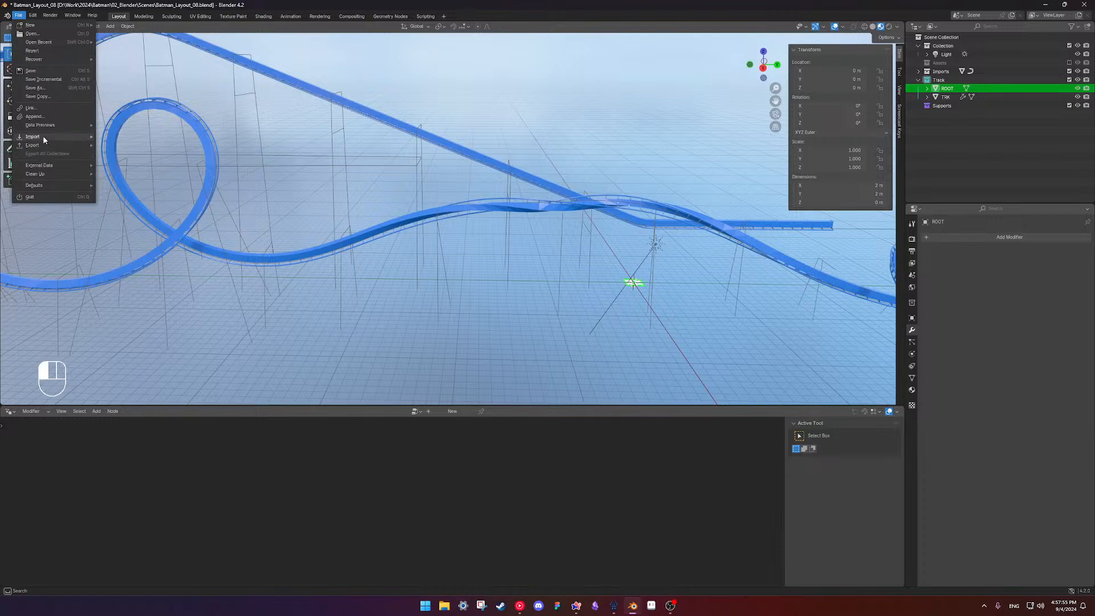
{"action": "left_click", "coordinate": [47, 110]}
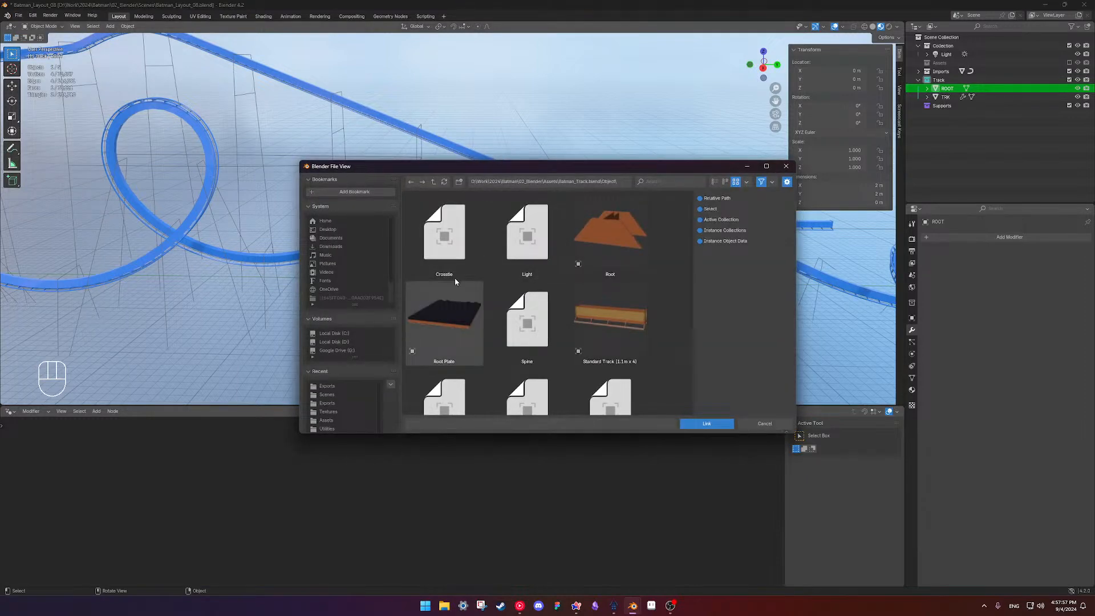
{"action": "left_click", "coordinate": [437, 182]}
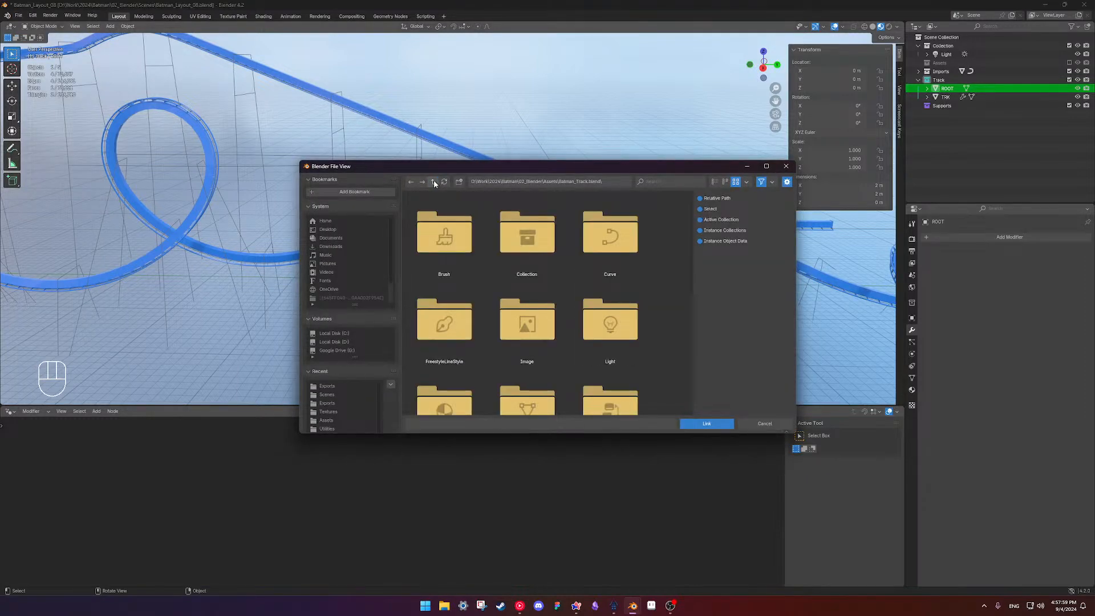
{"action": "scroll", "coordinate": [570, 303], "scroll_direction": "down", "scroll_amount": 5}
{"action": "scroll", "coordinate": [589, 321], "scroll_direction": "up", "scroll_amount": 2}
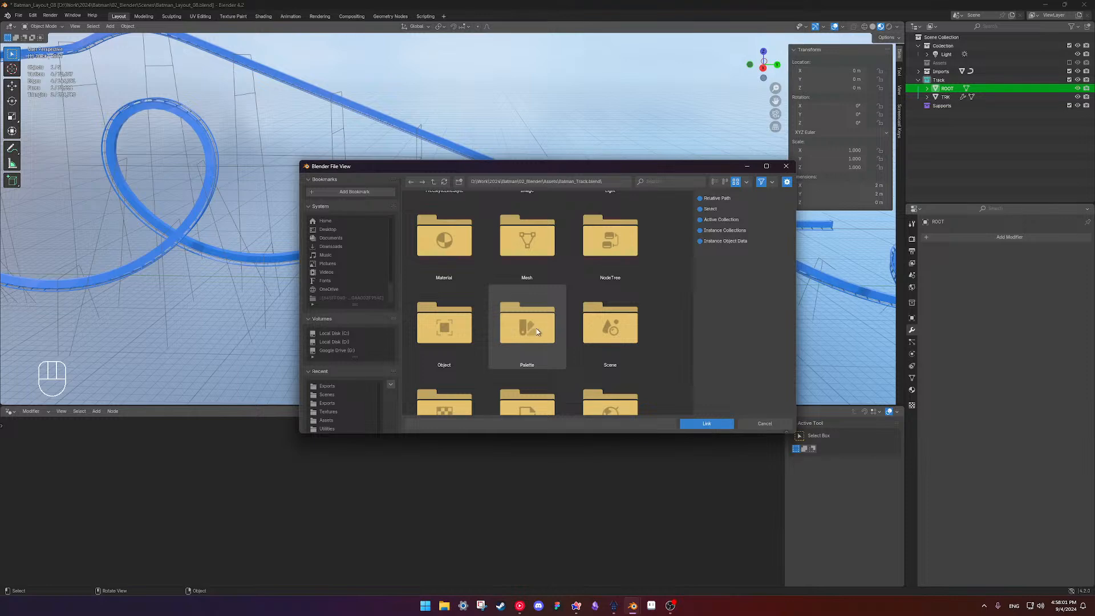
{"action": "left_click", "coordinate": [629, 325]}
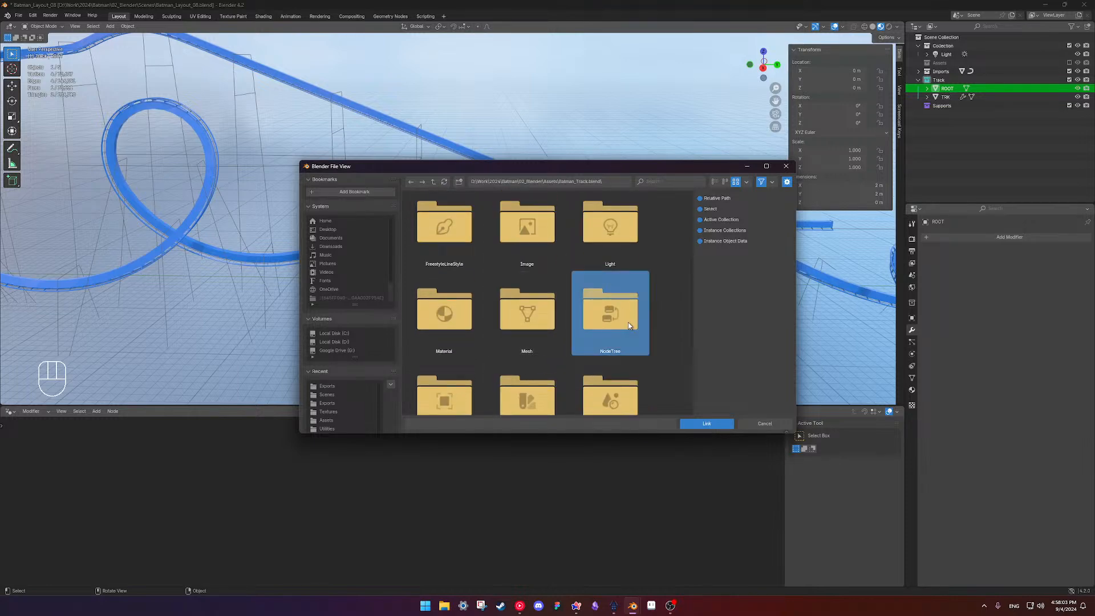
{"action": "double_click", "coordinate": [629, 325]}
{"action": "scroll", "coordinate": [569, 296], "scroll_direction": "up", "scroll_amount": 2}
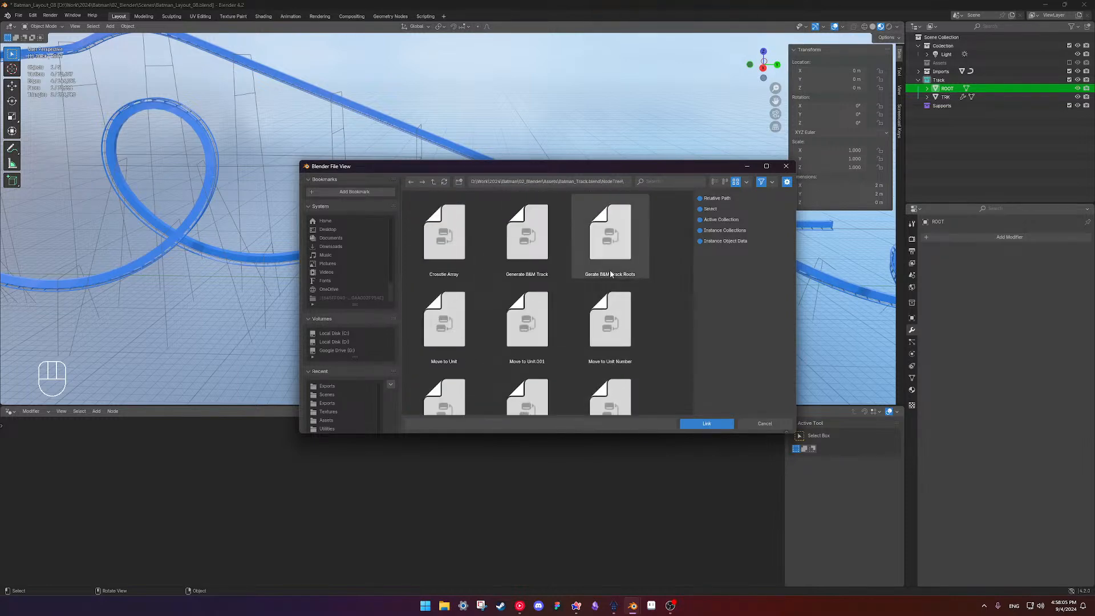
{"action": "left_click", "coordinate": [609, 240]}
{"action": "left_click", "coordinate": [707, 423]}
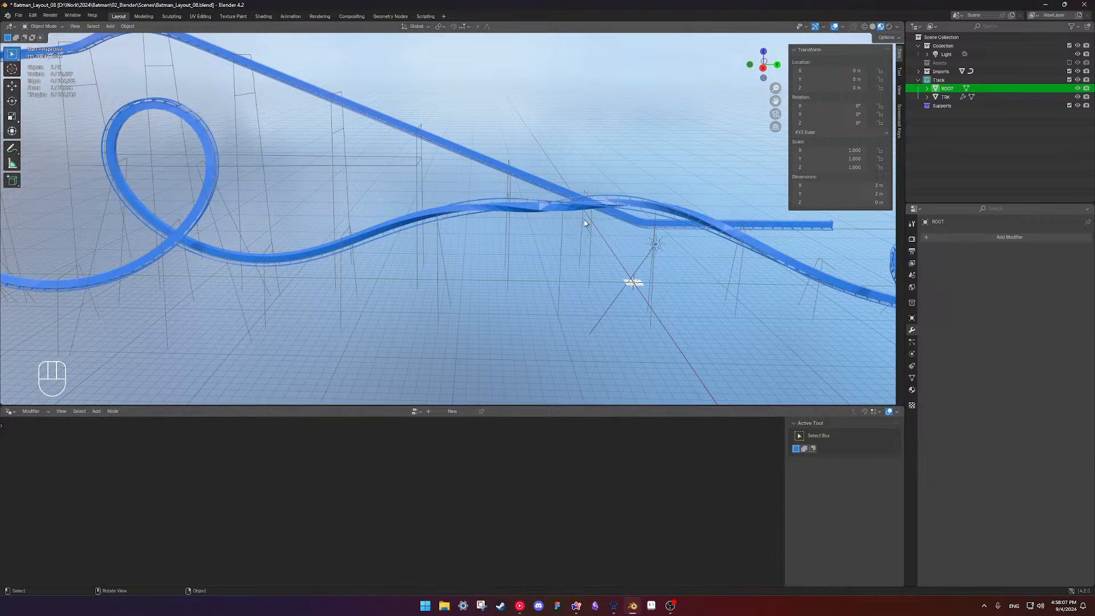
Add a Geometry Nodes modifier to ROOT and assign the linked Gerate B&M Track Roots node group
{"action": "left_click", "coordinate": [930, 237]}
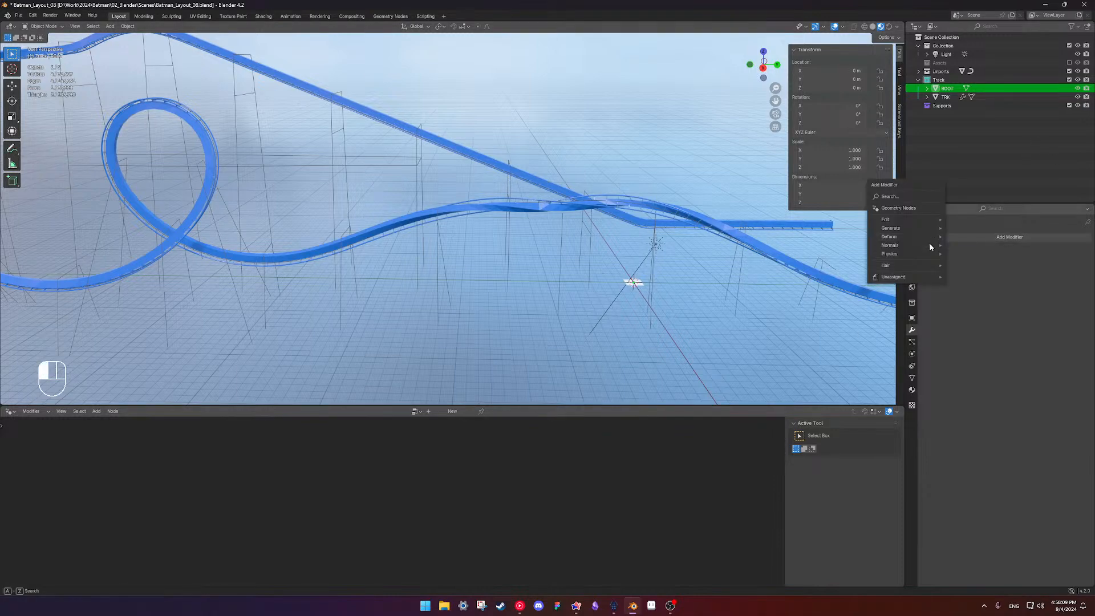
{"action": "left_click", "coordinate": [902, 209]}
{"action": "left_click", "coordinate": [930, 264]}
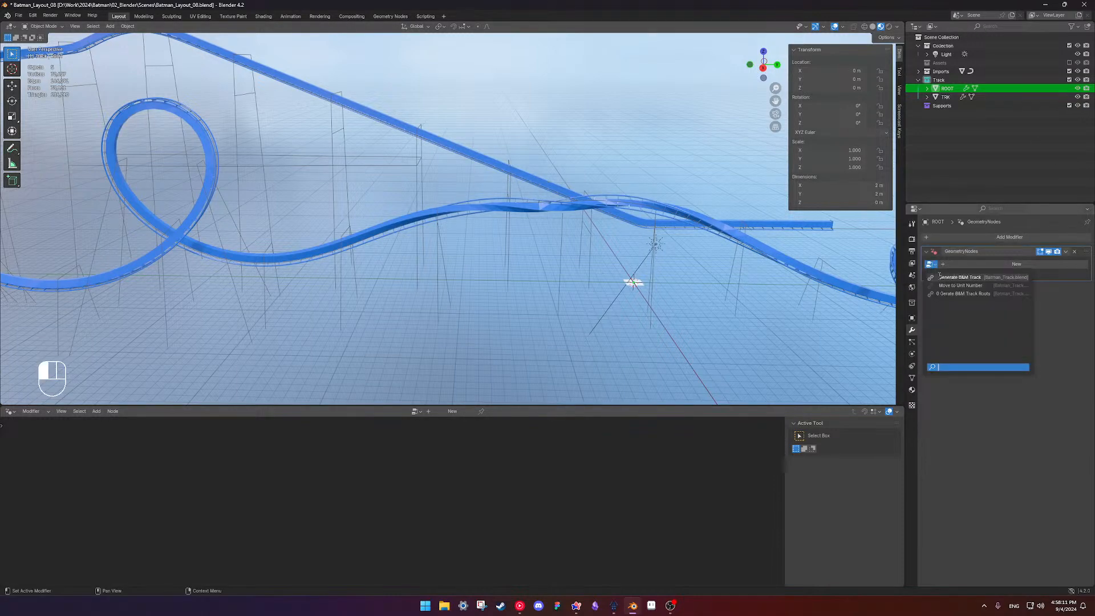
{"action": "left_click", "coordinate": [972, 294]}
{"action": "middle_click_drag", "start_coordinate": [608, 300], "coordinate": [593, 297], "text": "shift"}
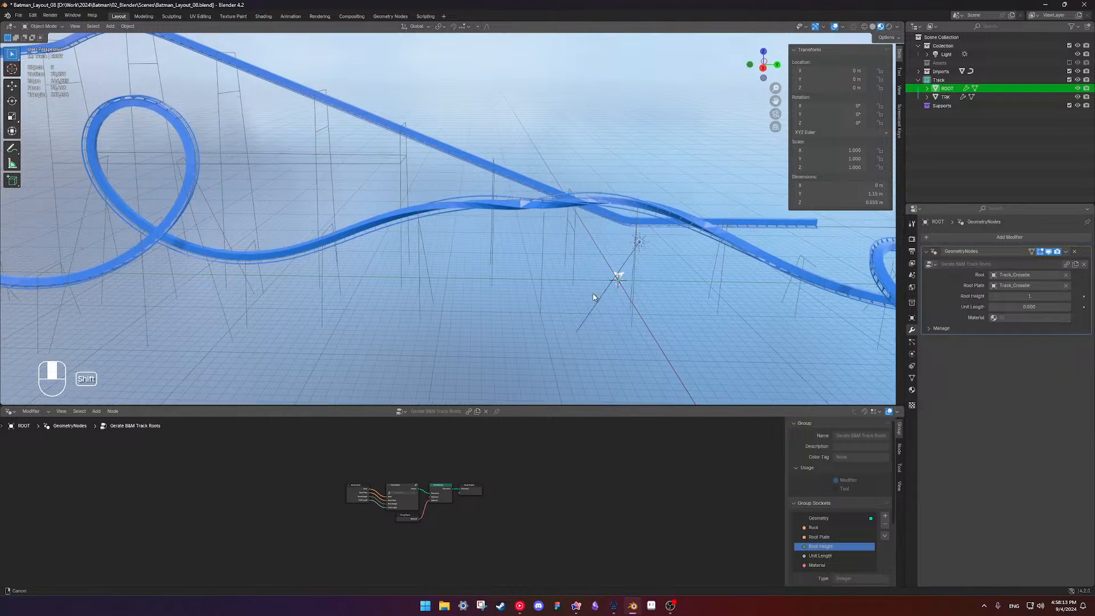
{"action": "middle_click_drag", "start_coordinate": [752, 303], "coordinate": [630, 301], "text": "shift"}
{"action": "scroll", "coordinate": [630, 301], "scroll_direction": "up", "scroll_amount": 3}
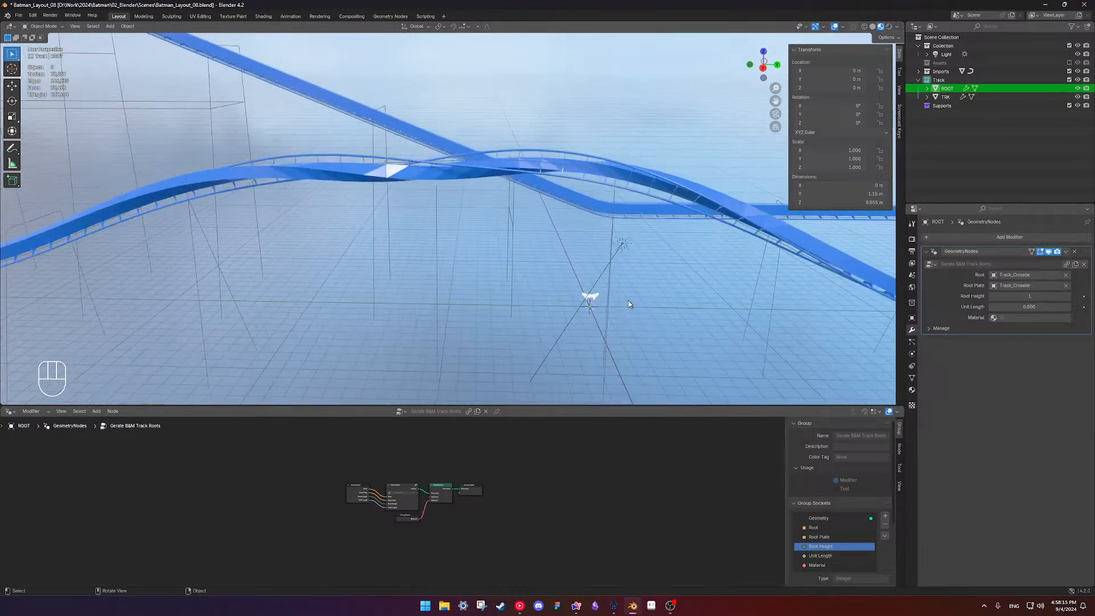
Set the modifier's Root input to the Root object and its Root Plate input to the Root Plate object
{"action": "left_click", "coordinate": [1065, 274]}
{"action": "left_click", "coordinate": [1026, 275]}
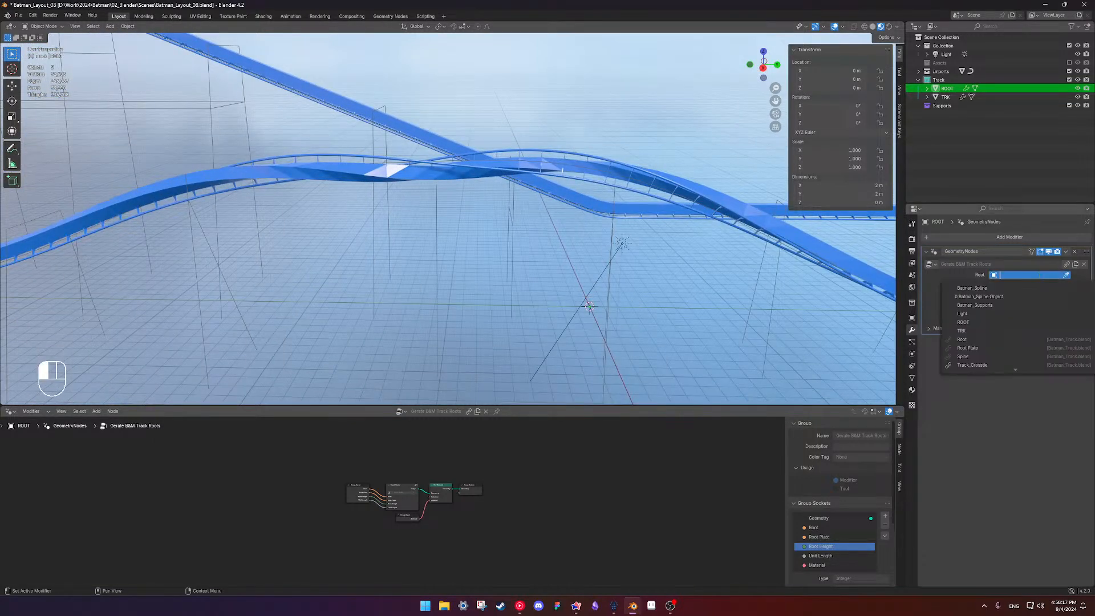
{"action": "left_click", "coordinate": [978, 339]}
{"action": "left_click", "coordinate": [1008, 285]}
{"action": "left_click", "coordinate": [967, 358]}
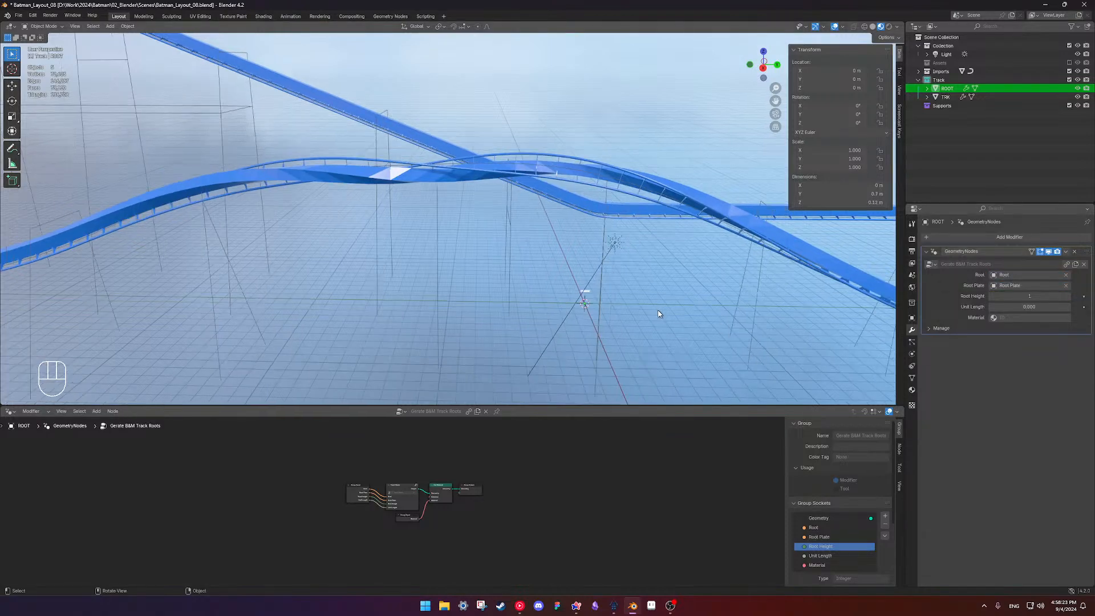
{"action": "mouse_move", "coordinate": [654, 294]}
{"action": "middle_mouse_down"}
{"action": "mouse_move", "coordinate": [626, 303]}
{"action": "mouse_move", "coordinate": [452, 259]}
{"action": "mouse_move", "coordinate": [650, 299]}
{"action": "middle_mouse_up"}
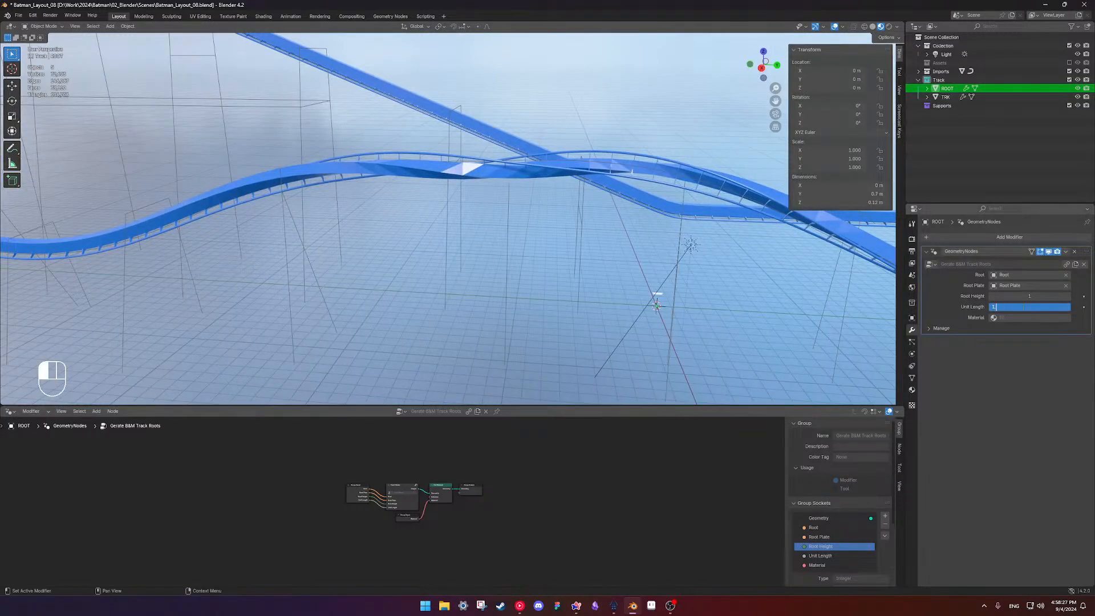
Check the unit length on TRK, match ROOT's unit length at 1.1, and adjust ROOT's root height
{"action": "left_click", "coordinate": [646, 161]}
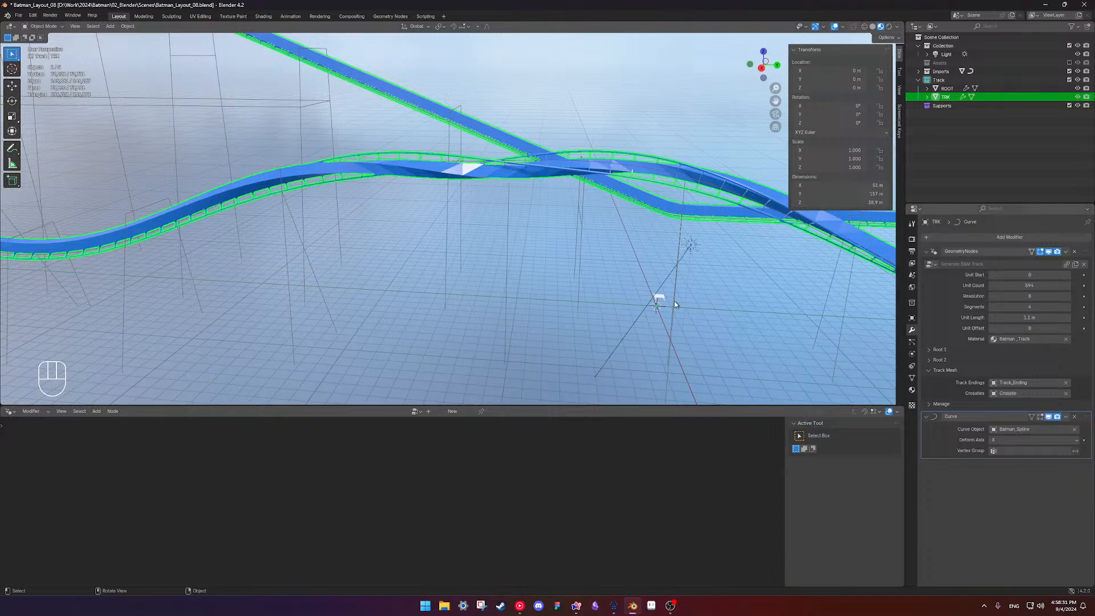
{"action": "left_click", "coordinate": [662, 299]}
{"action": "scroll", "coordinate": [598, 234], "scroll_direction": "down", "scroll_amount": 2}
{"action": "middle_click_drag", "start_coordinate": [593, 231], "coordinate": [733, 262], "text": "shift"}
{"action": "scroll", "coordinate": [571, 246], "scroll_direction": "down", "scroll_amount": 1}
{"action": "key", "text": "KP_Decimal"}
{"action": "scroll", "coordinate": [481, 243], "scroll_direction": "down", "scroll_amount": 5}
{"action": "middle_click_drag", "start_coordinate": [481, 243], "coordinate": [582, 178]}
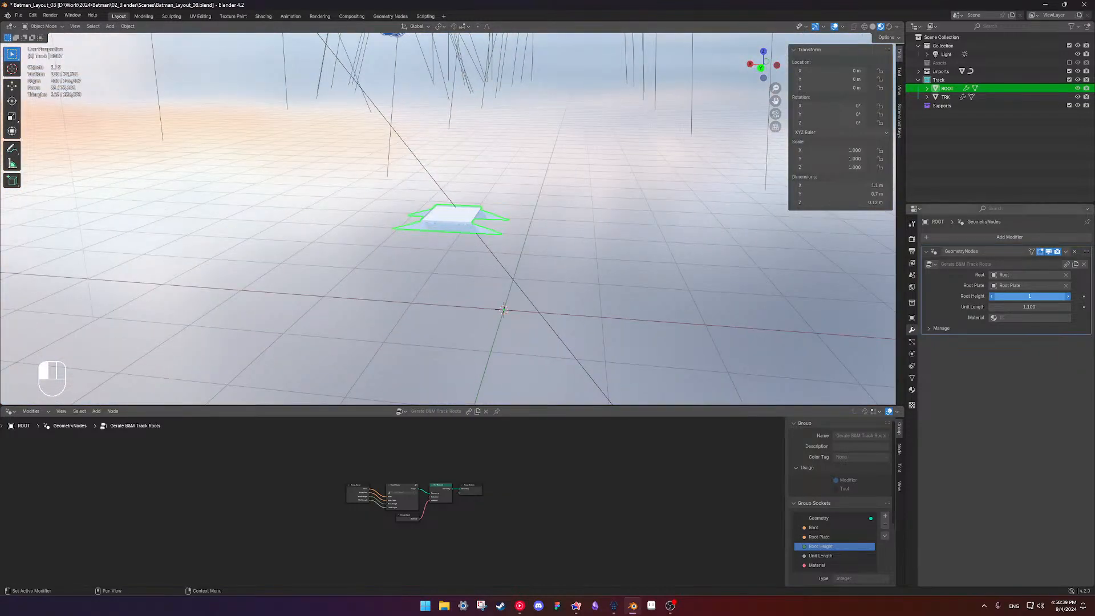
{"action": "left_click_drag", "start_coordinate": [1029, 296], "coordinate": [1041, 295]}
{"action": "scroll", "coordinate": [481, 144], "scroll_direction": "down", "scroll_amount": 3}
{"action": "middle_click_drag", "start_coordinate": [520, 177], "coordinate": [712, 256]}
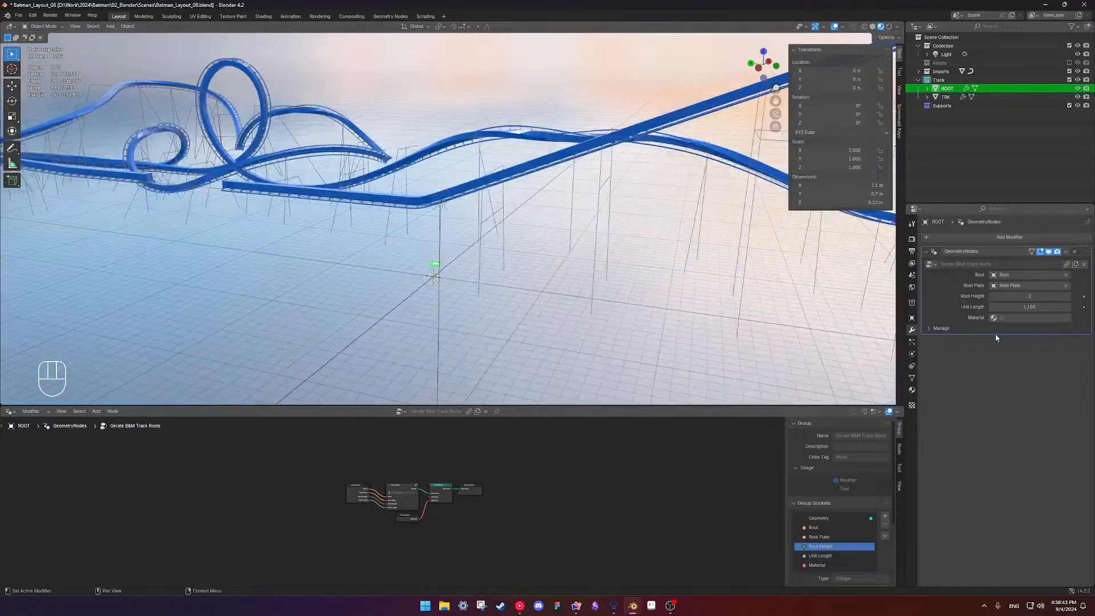
Assign the Batman_Track material to ROOT, with root height 2 and unit length 1.1
{"action": "left_click", "coordinate": [1041, 318]}
{"action": "left_click", "coordinate": [980, 356]}
{"action": "middle_click_drag", "start_coordinate": [522, 269], "coordinate": [313, 279]}
{"action": "middle_click_drag", "start_coordinate": [485, 265], "coordinate": [576, 229]}
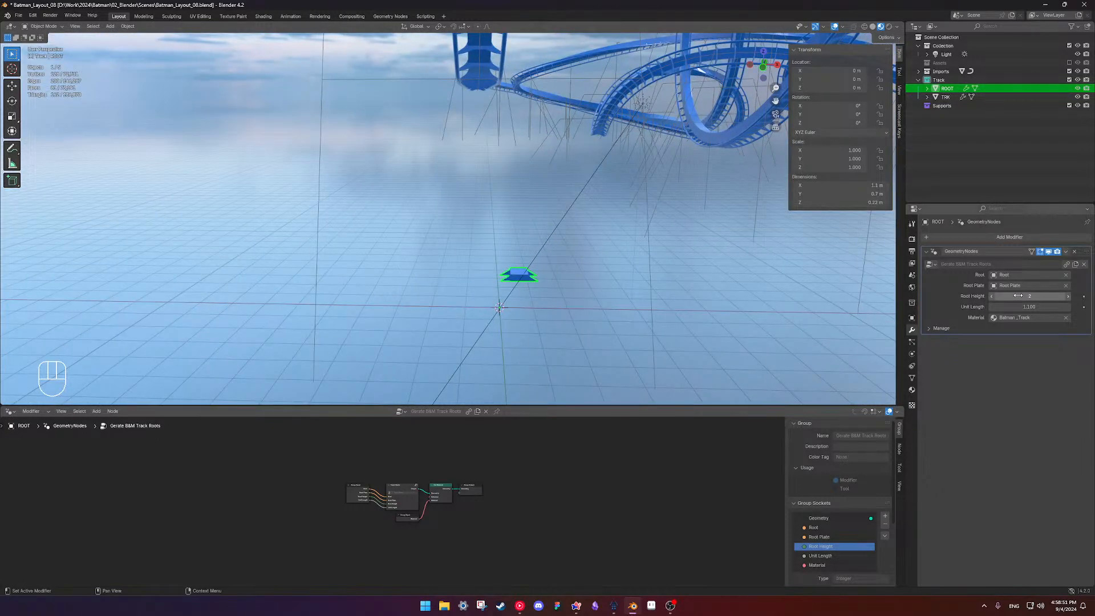
{"action": "left_click_drag", "start_coordinate": [1017, 295], "coordinate": [1019, 306]}
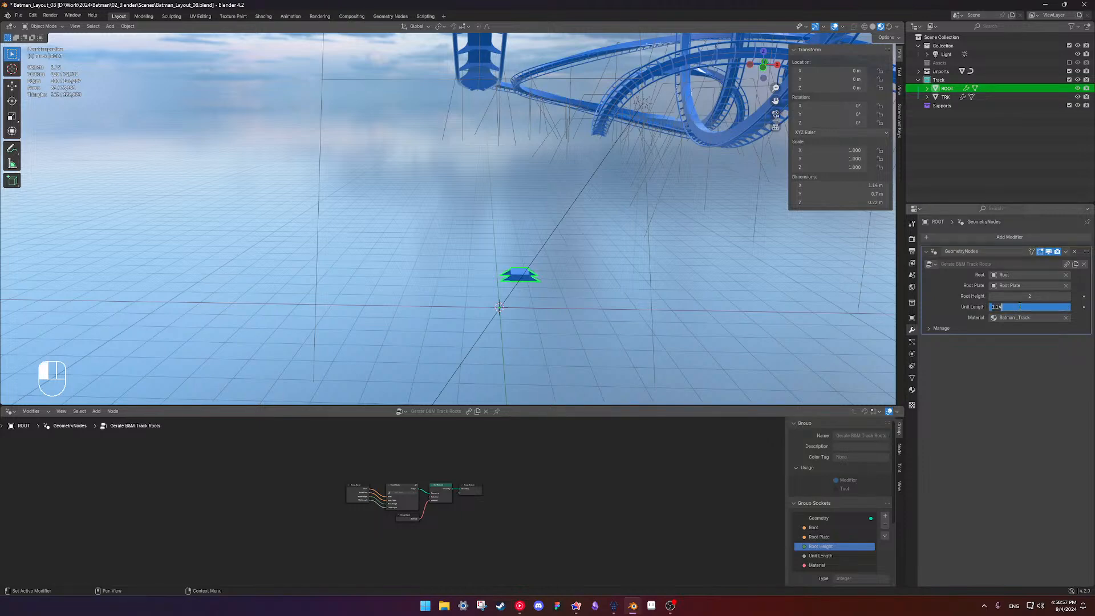
{"action": "type", "text": "1.1"}
{"action": "key", "text": "Return"}
Convert the ROOT object to a plain mesh so its generated geometry becomes editable
{"action": "middle_click_drag", "start_coordinate": [599, 234], "coordinate": [530, 225]}
{"action": "scroll", "coordinate": [439, 224], "scroll_direction": "up", "scroll_amount": 5}
{"action": "middle_click_drag", "start_coordinate": [440, 224], "coordinate": [539, 227], "text": "shift"}
{"action": "key", "text": "Tab"}
{"action": "key", "text": "Tab"}
{"action": "middle_click_drag", "start_coordinate": [459, 215], "coordinate": [465, 202], "text": "shift"}
{"action": "right_click", "coordinate": [473, 217]}
{"action": "mouse_move", "coordinate": [477, 220]}
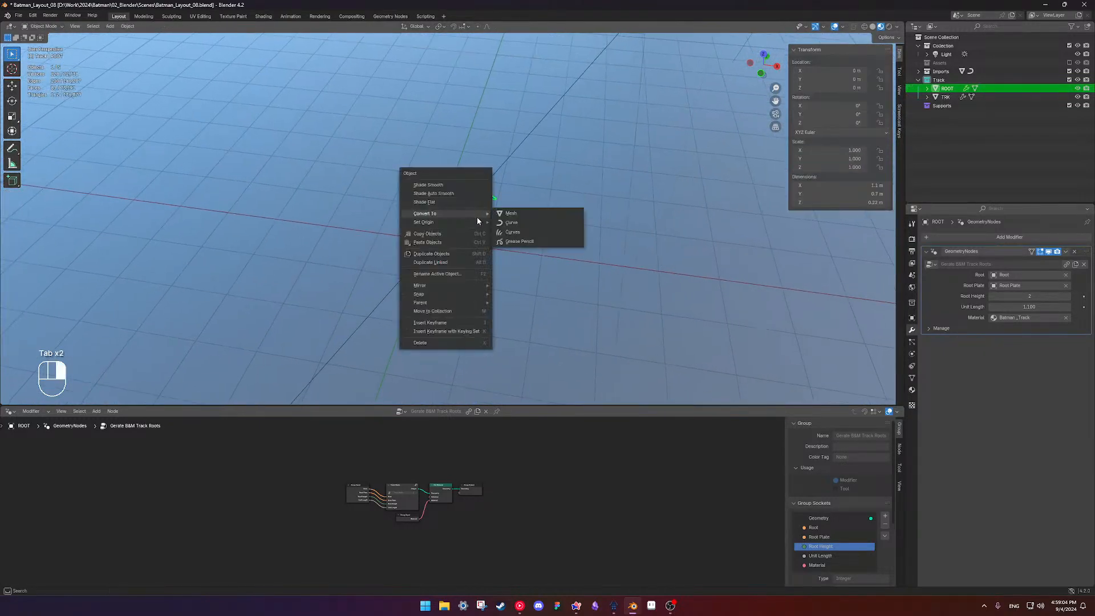
{"action": "left_click", "coordinate": [530, 216]}
In wireframe Edit Mode, select the vertices at ROOT's four outer tips and snap the 3D cursor to them
{"action": "key", "text": "Tab"}
{"action": "key", "text": "shift+z"}
{"action": "middle_click_drag", "start_coordinate": [452, 216], "coordinate": [446, 214]}
{"action": "left_click_drag", "start_coordinate": [402, 197], "coordinate": [432, 231]}
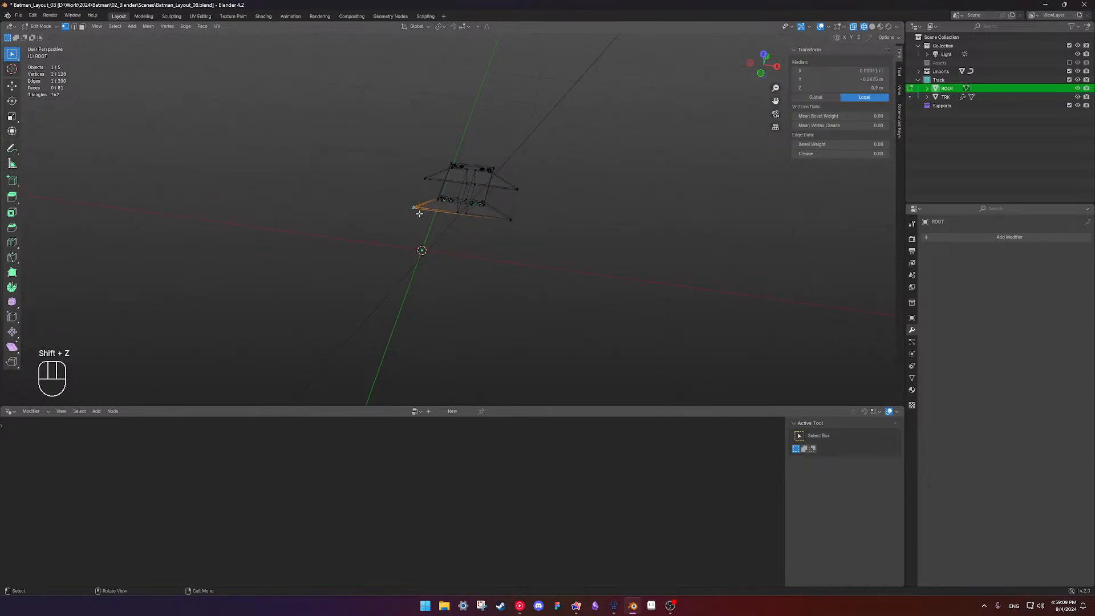
{"action": "left_click_drag", "start_coordinate": [413, 170], "coordinate": [433, 188], "text": "shift"}
{"action": "left_click_drag", "start_coordinate": [510, 186], "coordinate": [571, 224], "text": "shift"}
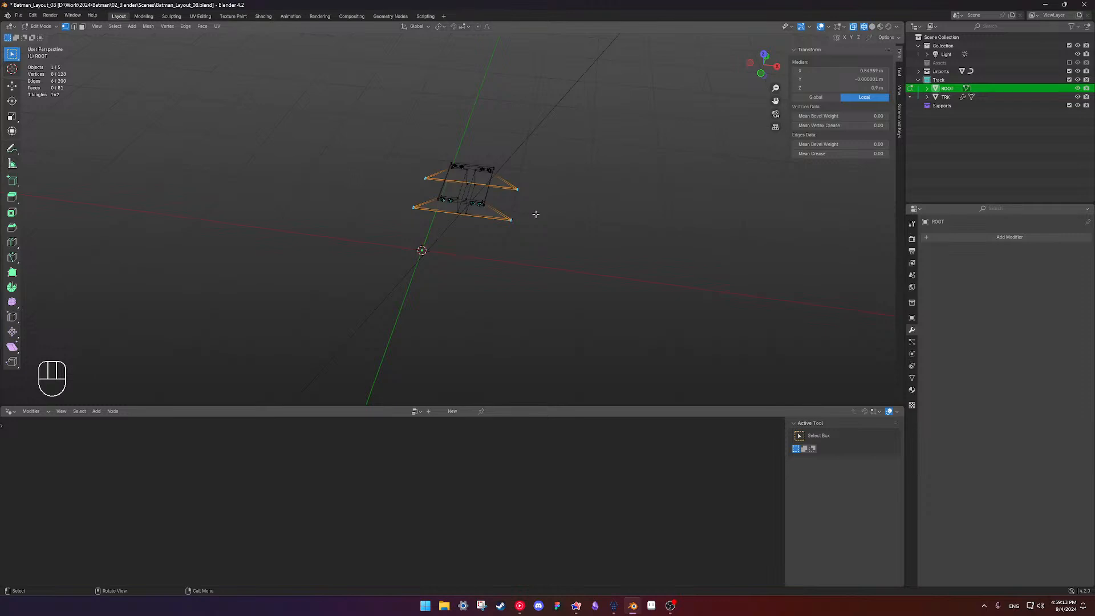
{"action": "right_click", "coordinate": [542, 221]}
{"action": "key", "text": "shift+s"}
{"action": "left_click", "coordinate": [615, 273]}
Set ROOT's origin to the 3D cursor
{"action": "key", "text": "Tab"}
{"action": "right_click", "coordinate": [516, 228]}
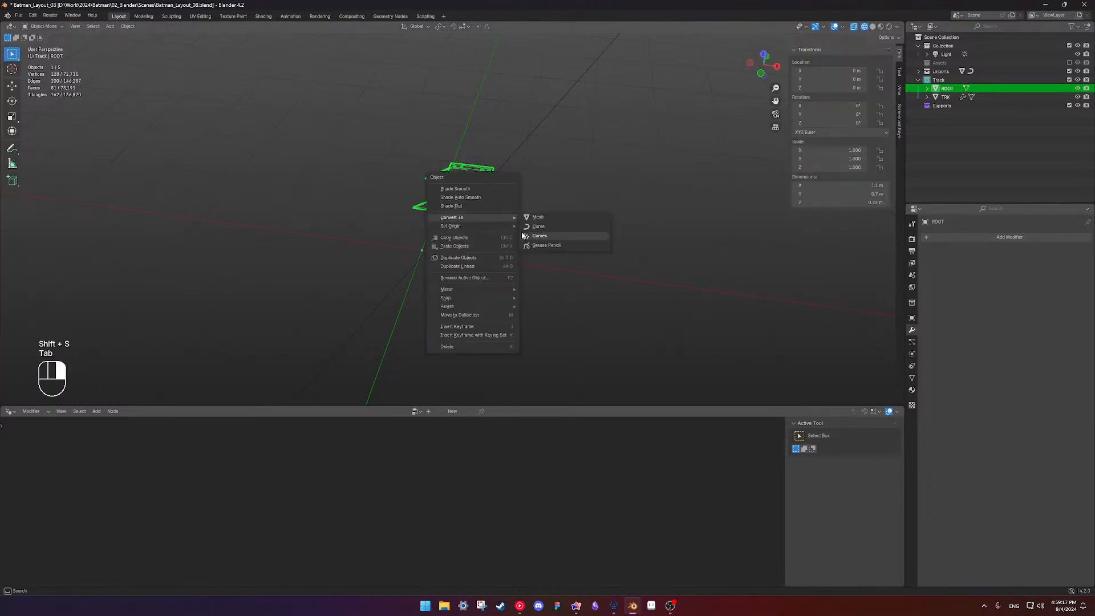
{"action": "mouse_move", "coordinate": [506, 228]}
{"action": "left_click", "coordinate": [585, 244]}
{"action": "key", "text": "Tab"}
{"action": "key", "text": "Tab"}
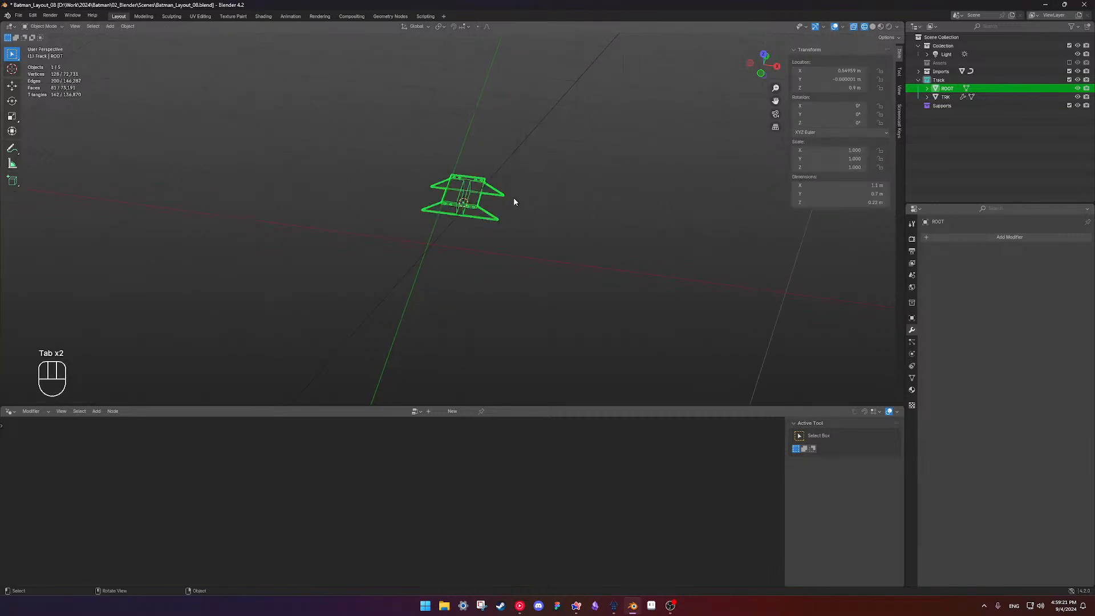
Reset the 3D cursor to the world origin, snap ROOT to it, and deselect the object
{"action": "key", "text": "shift+s"}
{"action": "key", "text": "shift+s"}
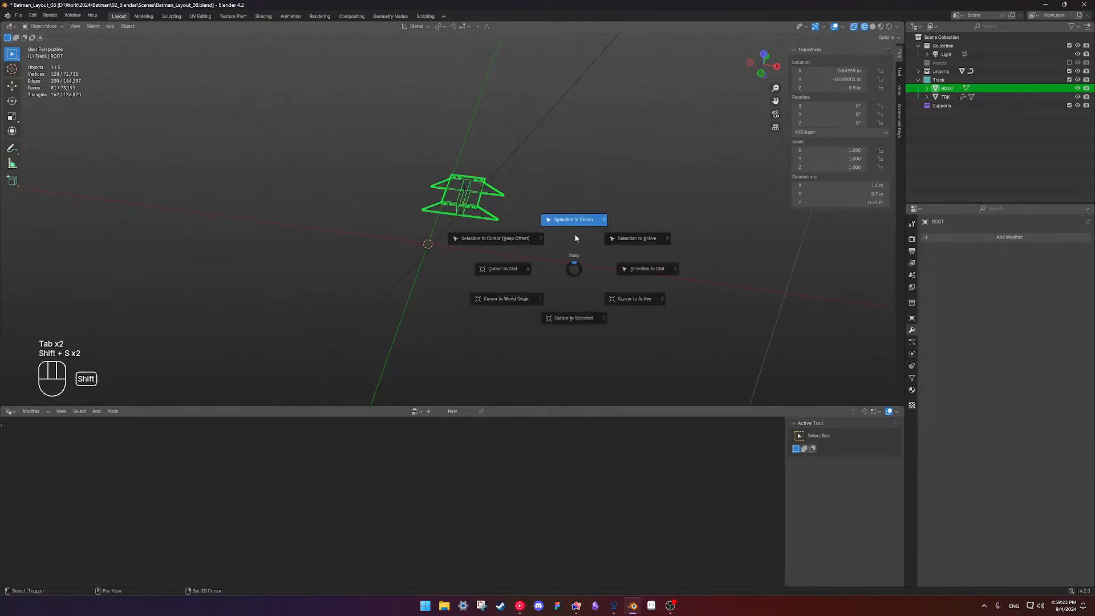
{"action": "left_click", "coordinate": [571, 213]}
{"action": "key", "text": "Tab"}
{"action": "key", "text": "Tab"}
{"action": "left_click", "coordinate": [572, 229]}
Return to shaded display, add a plane mesh to the Track collection and rename it ROOT_Generator
{"action": "scroll", "coordinate": [571, 230], "scroll_direction": "down", "scroll_amount": 4}
{"action": "middle_click_drag", "start_coordinate": [573, 232], "coordinate": [774, 167]}
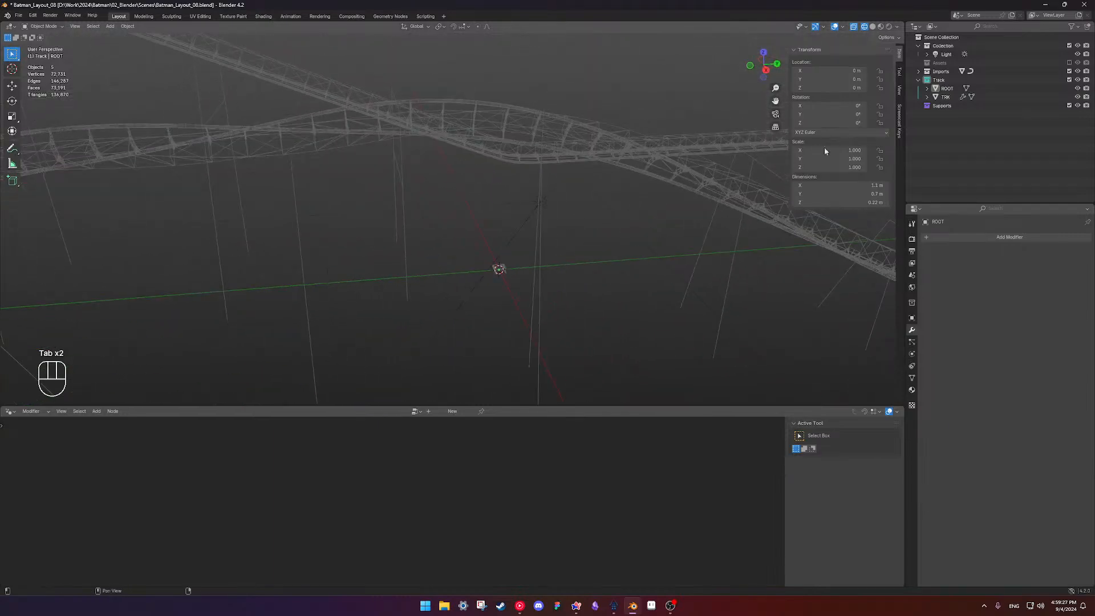
{"action": "middle_click_drag", "start_coordinate": [583, 253], "coordinate": [512, 249]}
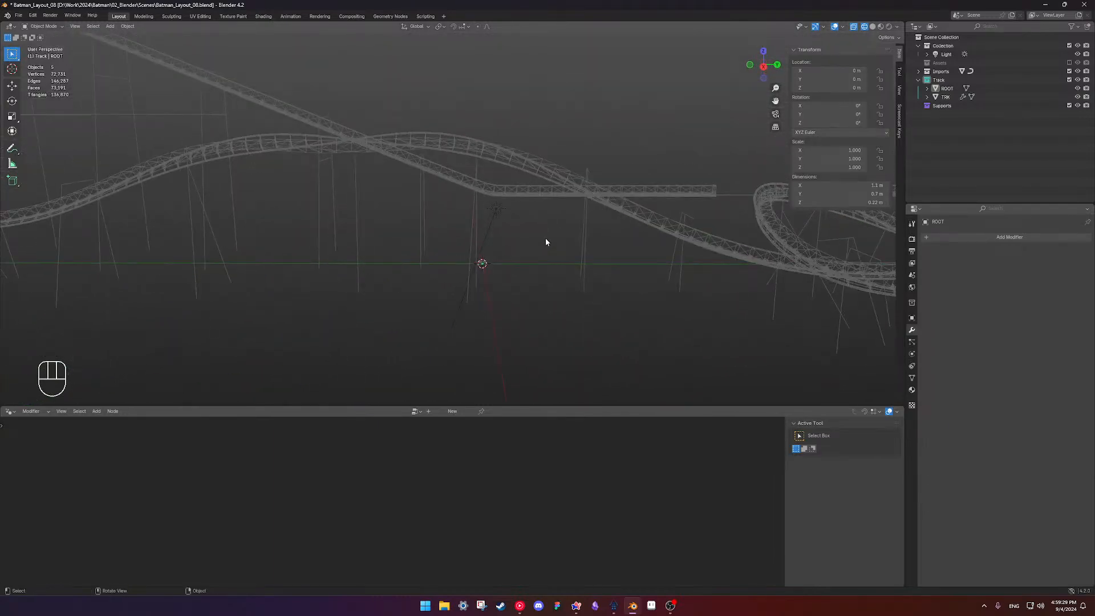
{"action": "key", "text": "shift+z"}
{"action": "scroll", "coordinate": [536, 225], "scroll_direction": "down", "scroll_amount": 3}
{"action": "middle_click_drag", "start_coordinate": [523, 213], "coordinate": [527, 240], "text": "shift"}
{"action": "key", "text": "shift+a"}
{"action": "mouse_move", "coordinate": [505, 272]}
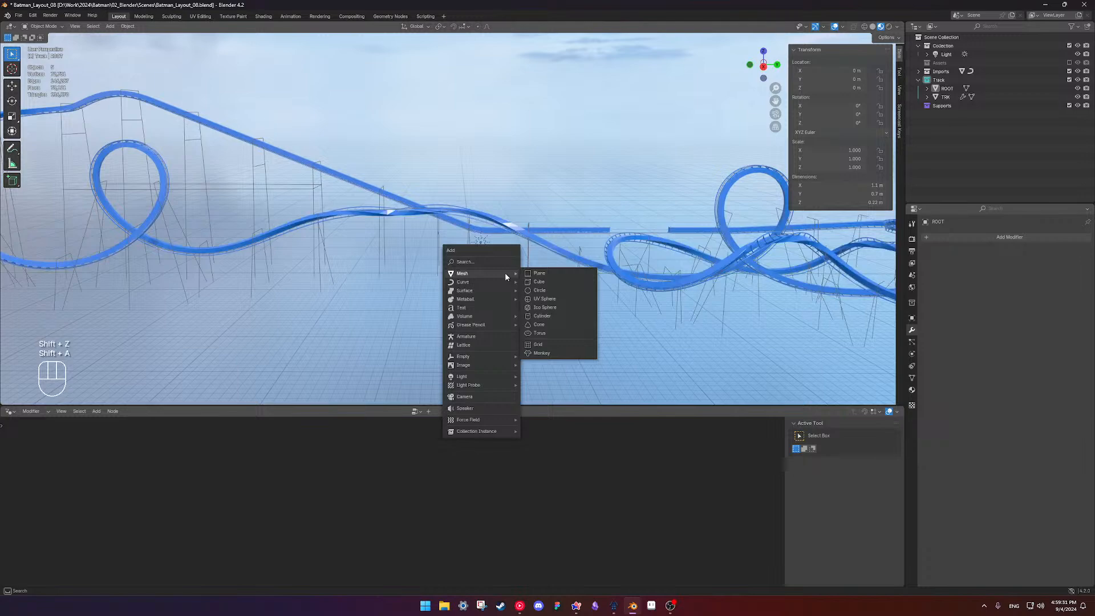
{"action": "left_click", "coordinate": [561, 273]}
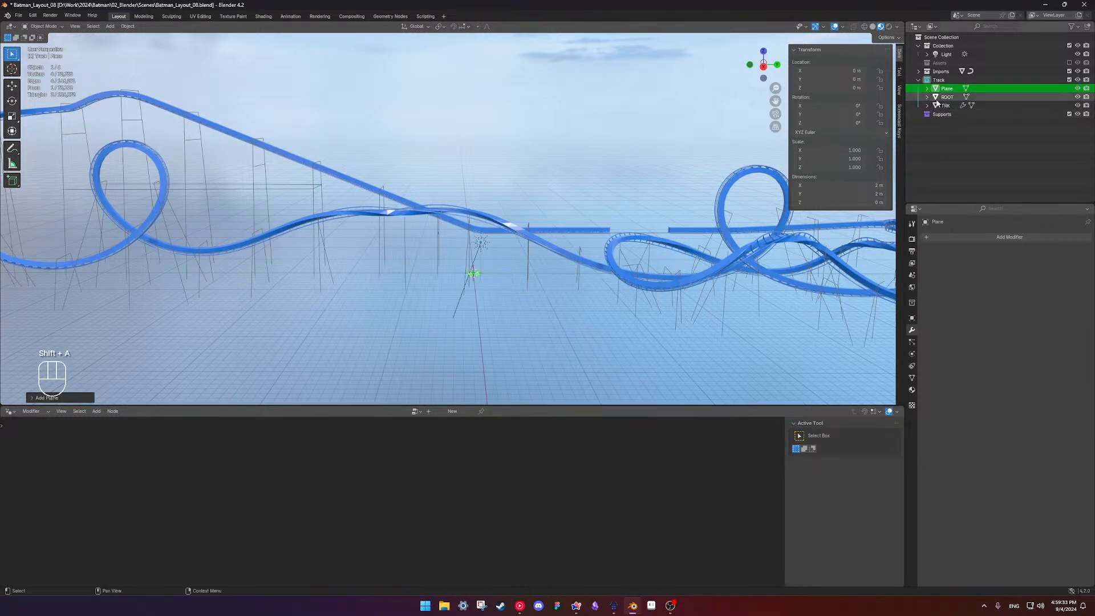
{"action": "double_click", "coordinate": [946, 89]}
{"action": "type", "text": "G"}
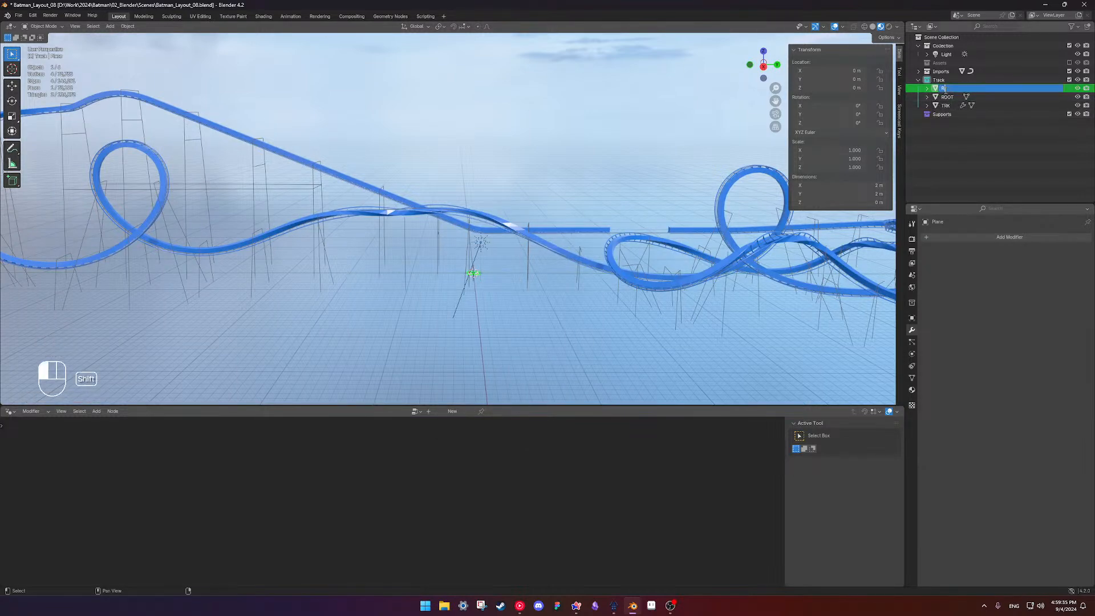
{"action": "type", "text": "OOT_0"}
{"action": "type", "text": "enerator"}
{"action": "key", "text": "Return"}
Add a Curve modifier to ROOT_Generator with Batman_Spline as its curve object
{"action": "scroll", "coordinate": [434, 186], "scroll_direction": "down", "scroll_amount": 1}
{"action": "middle_click_drag", "start_coordinate": [379, 231], "coordinate": [488, 235]}
{"action": "left_click", "coordinate": [987, 237]}
{"action": "mouse_move", "coordinate": [960, 265]}
{"action": "left_click", "coordinate": [1020, 282]}
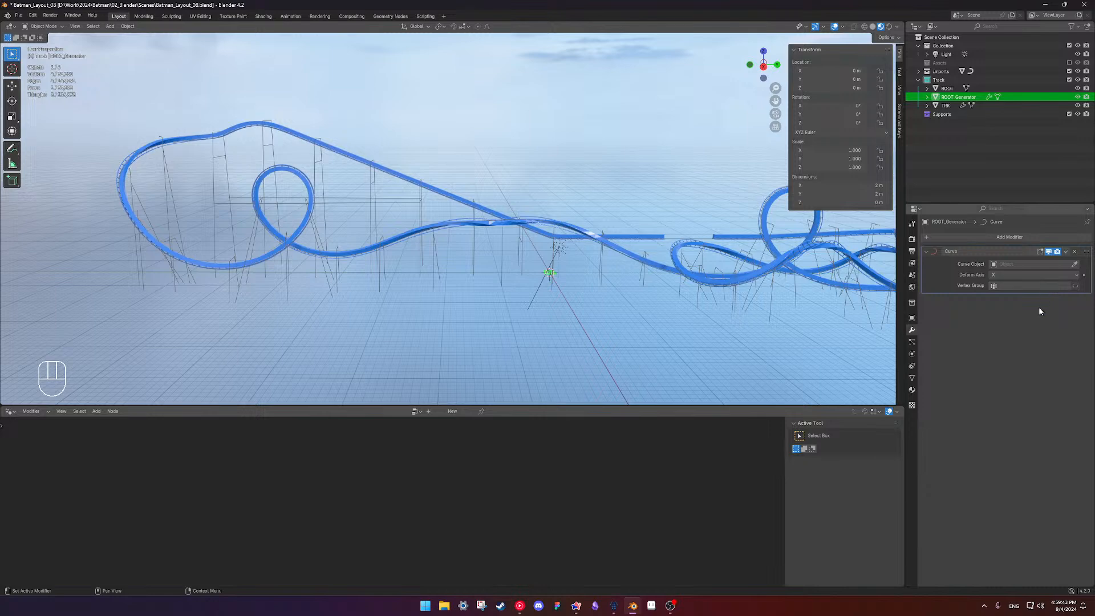
{"action": "left_click", "coordinate": [1036, 266]}
{"action": "left_click", "coordinate": [1031, 278]}
{"action": "middle_click_drag", "start_coordinate": [600, 268], "coordinate": [578, 290], "text": "shift"}
{"action": "middle_click_drag", "start_coordinate": [891, 263], "coordinate": [677, 258], "text": "shift"}
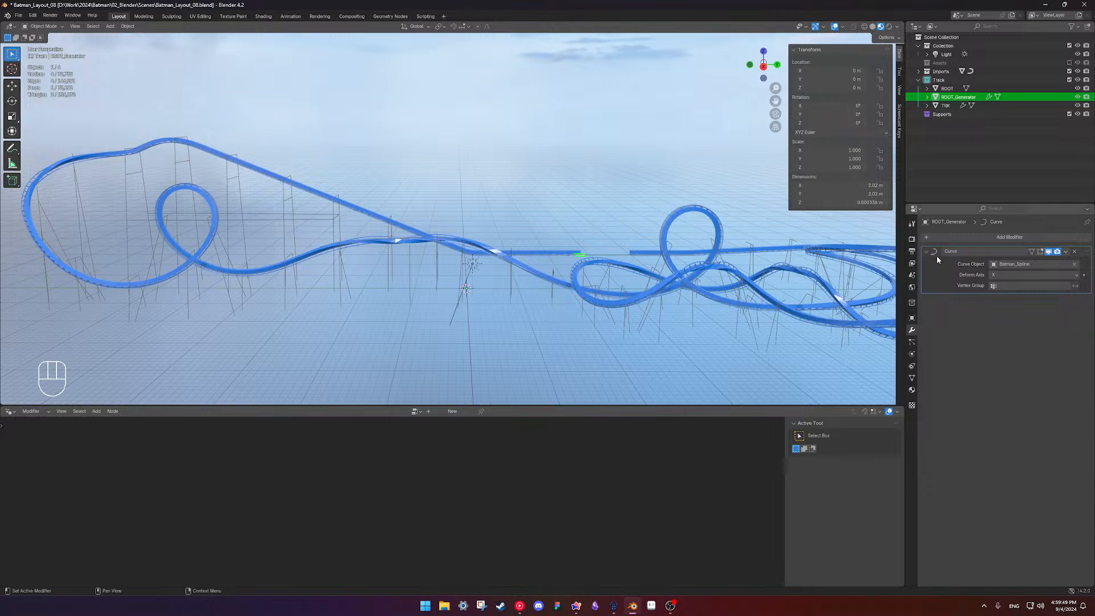
Add a Geometry Nodes modifier to ROOT_Generator and assign the Move to Unit Number node group
{"action": "left_click", "coordinate": [925, 237]}
{"action": "left_click", "coordinate": [891, 207]}
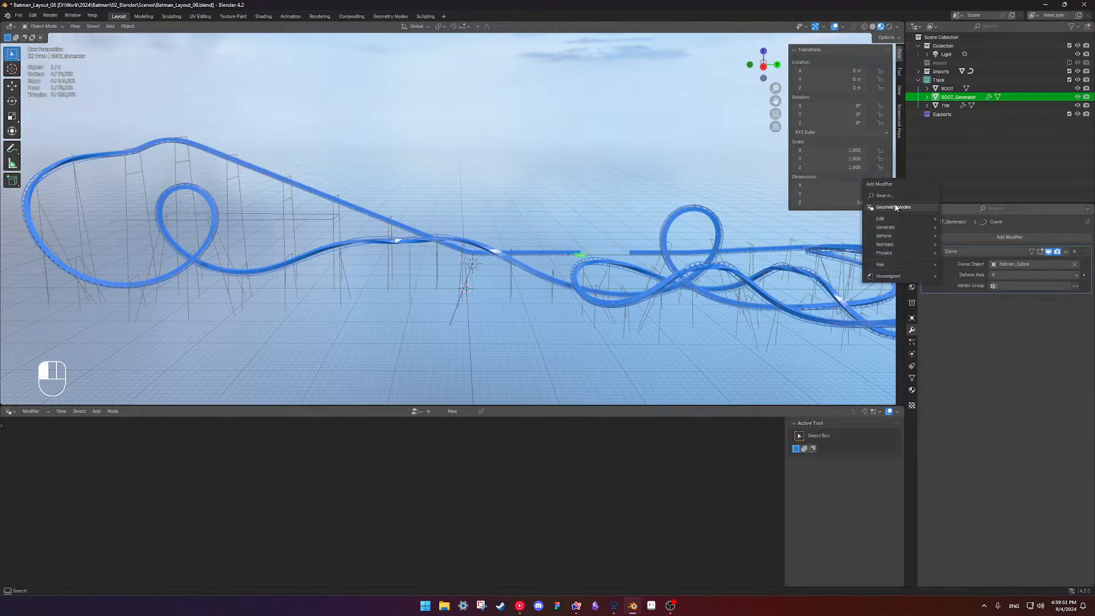
{"action": "left_click", "coordinate": [927, 313]}
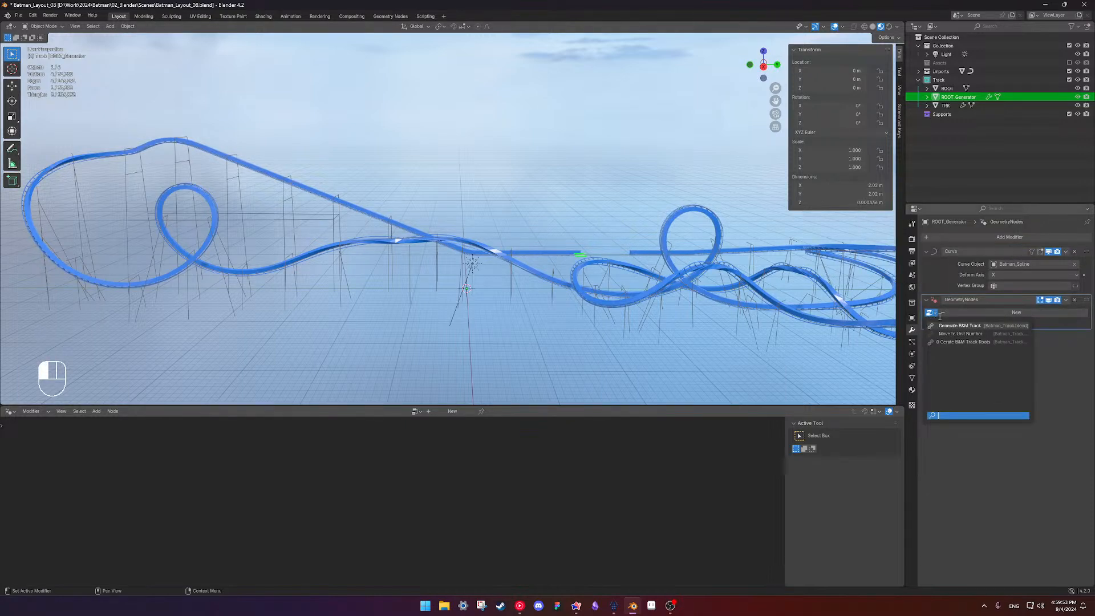
{"action": "left_click", "coordinate": [959, 335]}
{"action": "middle_click_drag", "start_coordinate": [549, 279], "coordinate": [539, 255], "text": "shift"}
Try shifting ROOT_Generator's unit start with the Curve modifier's deform axis on X and on Y, undoing each shift
{"action": "left_click_drag", "start_coordinate": [1008, 322], "coordinate": [1010, 321]}
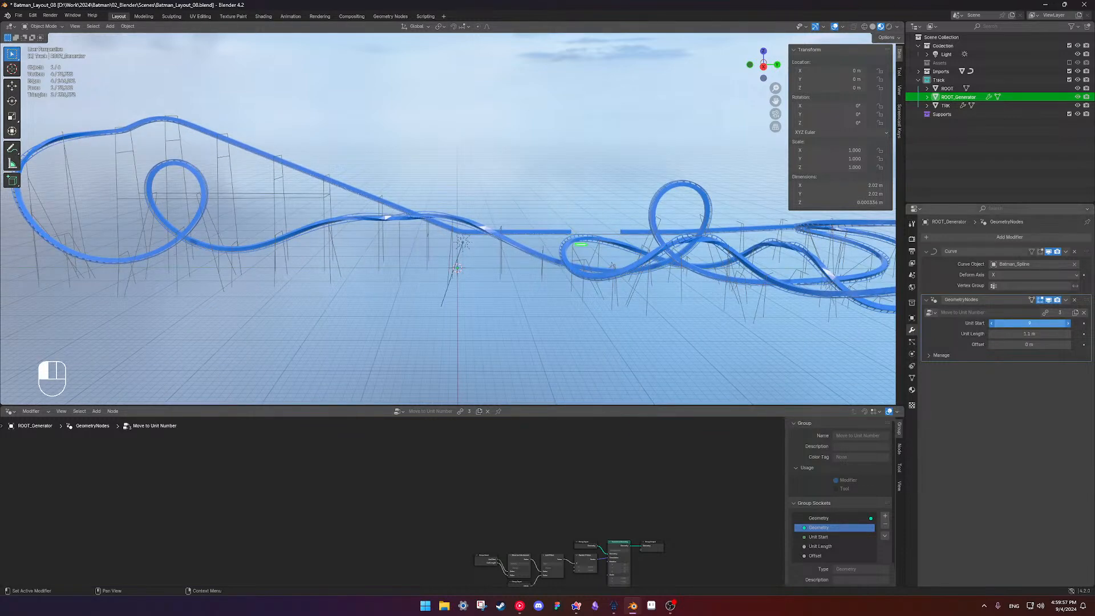
{"action": "key", "text": "ctrl+z"}
{"action": "middle_click_drag", "start_coordinate": [533, 253], "coordinate": [533, 284]}
{"action": "left_click", "coordinate": [1013, 276]}
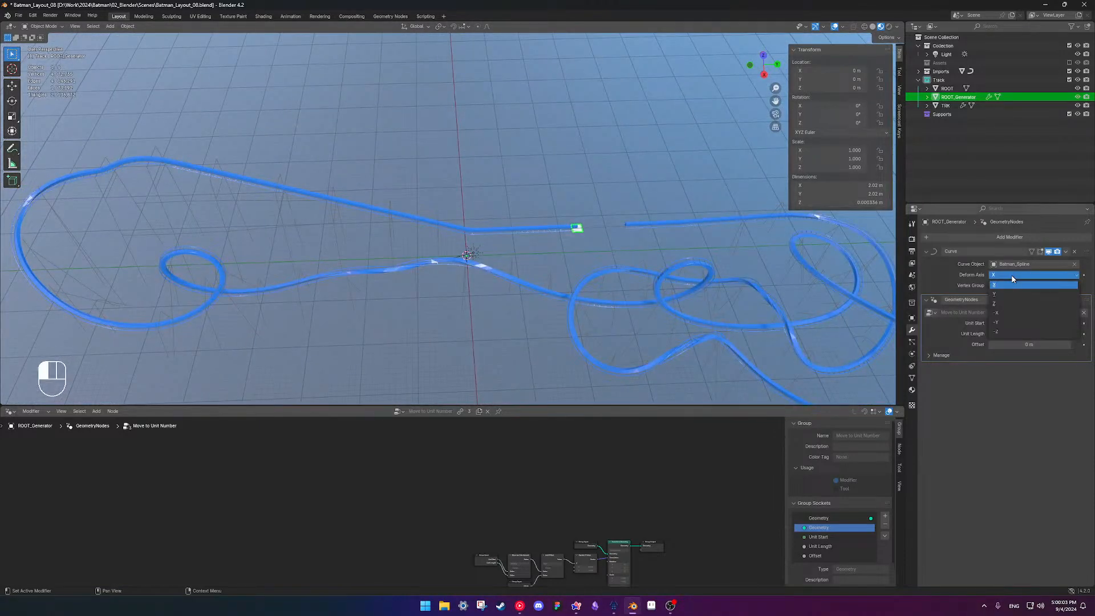
{"action": "left_click", "coordinate": [1010, 294]}
{"action": "mouse_move", "coordinate": [1012, 323]}
{"action": "left_mouse_down"}
{"action": "mouse_move", "coordinate": [1044, 323]}
{"action": "mouse_move", "coordinate": [1029, 323]}
{"action": "left_mouse_up"}
{"action": "key", "text": "ctrl+z"}
Try deform axis Z with a shifted unit start, undo the shift and restore the deform axis to X
{"action": "left_click", "coordinate": [1013, 275]}
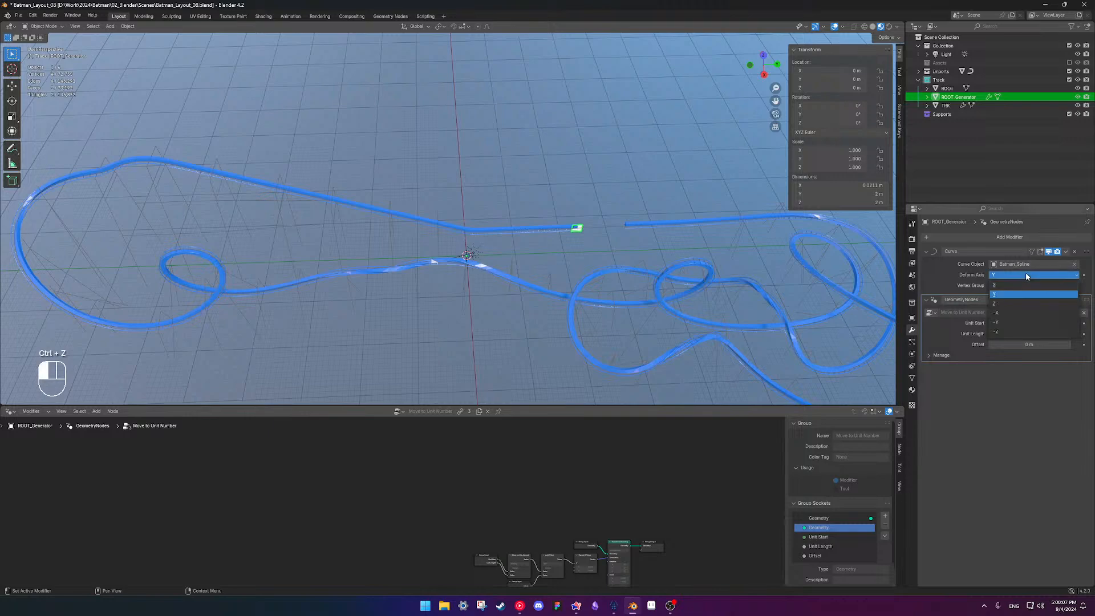
{"action": "left_click", "coordinate": [1008, 304]}
{"action": "left_click_drag", "start_coordinate": [1025, 322], "coordinate": [1046, 323]}
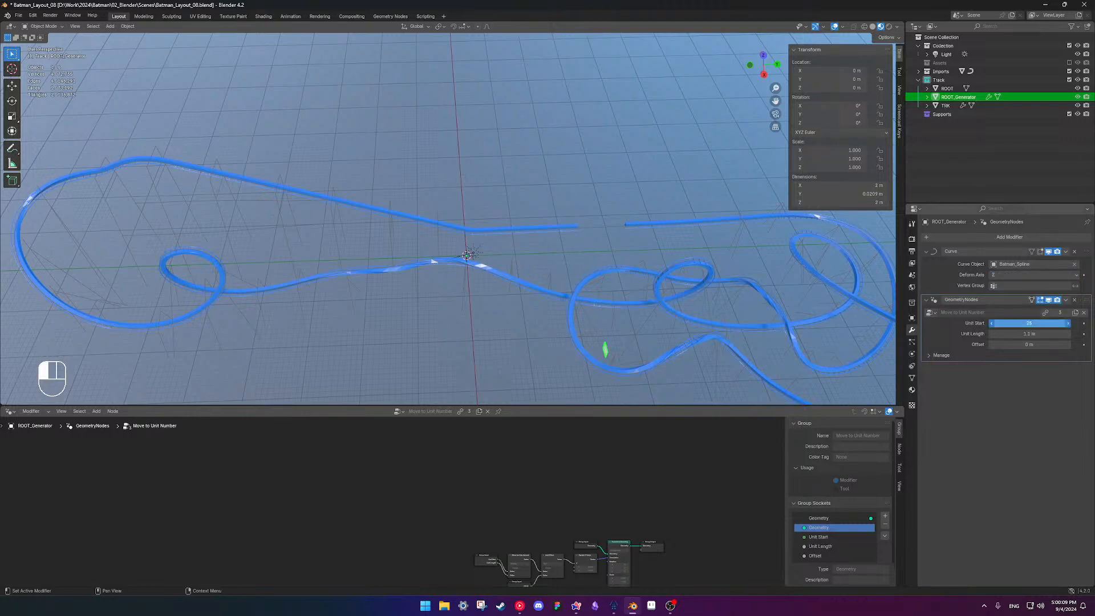
{"action": "key", "text": "ctrl+z"}
{"action": "left_click", "coordinate": [1012, 274]}
{"action": "left_click", "coordinate": [999, 285]}
{"action": "scroll", "coordinate": [596, 262], "scroll_direction": "up", "scroll_amount": 4}
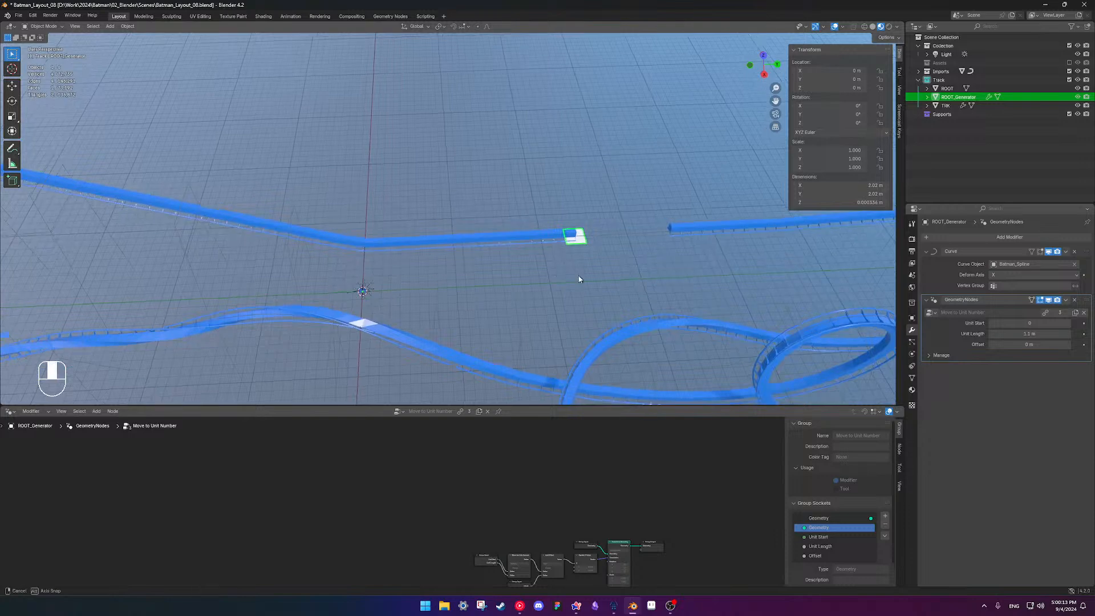
{"action": "scroll", "coordinate": [620, 483], "scroll_direction": "down", "scroll_amount": 1}
{"action": "middle_click_drag", "start_coordinate": [628, 496], "coordinate": [615, 457], "text": "shift"}
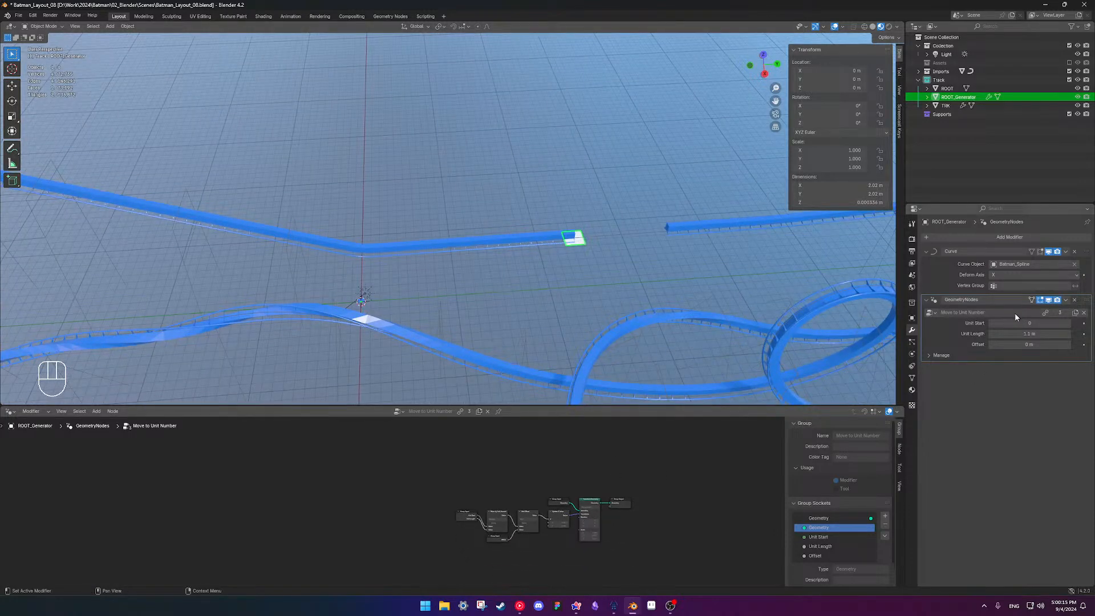
Set ROOT_Generator's unit start to 13 and compare the offset plane with its original mesh in Edit Mode
{"action": "mouse_move", "coordinate": [1020, 322]}
{"action": "left_mouse_down"}
{"action": "mouse_move", "coordinate": [1060, 322]}
{"action": "mouse_move", "coordinate": [1044, 346]}
{"action": "mouse_move", "coordinate": [1007, 323]}
{"action": "left_mouse_up"}
{"action": "key", "text": "ctrl+z"}
{"action": "key", "text": "ctrl+z"}
{"action": "key", "text": "ctrl+z"}
{"action": "key", "text": "Tab"}
{"action": "middle_click_drag", "start_coordinate": [574, 290], "coordinate": [662, 285], "text": "shift"}
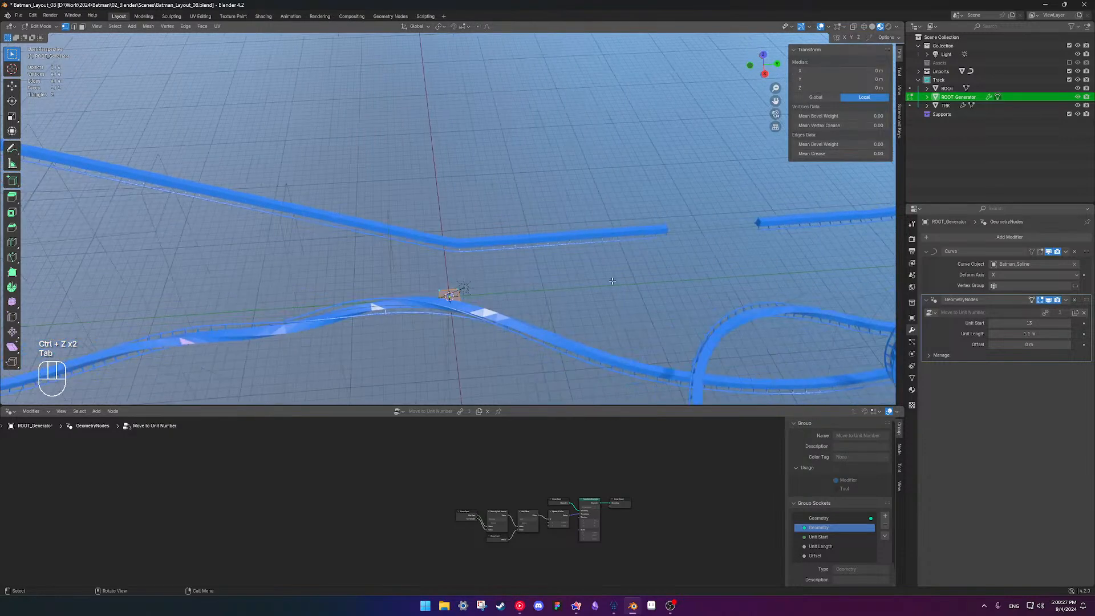
{"action": "key", "text": "Tab"}
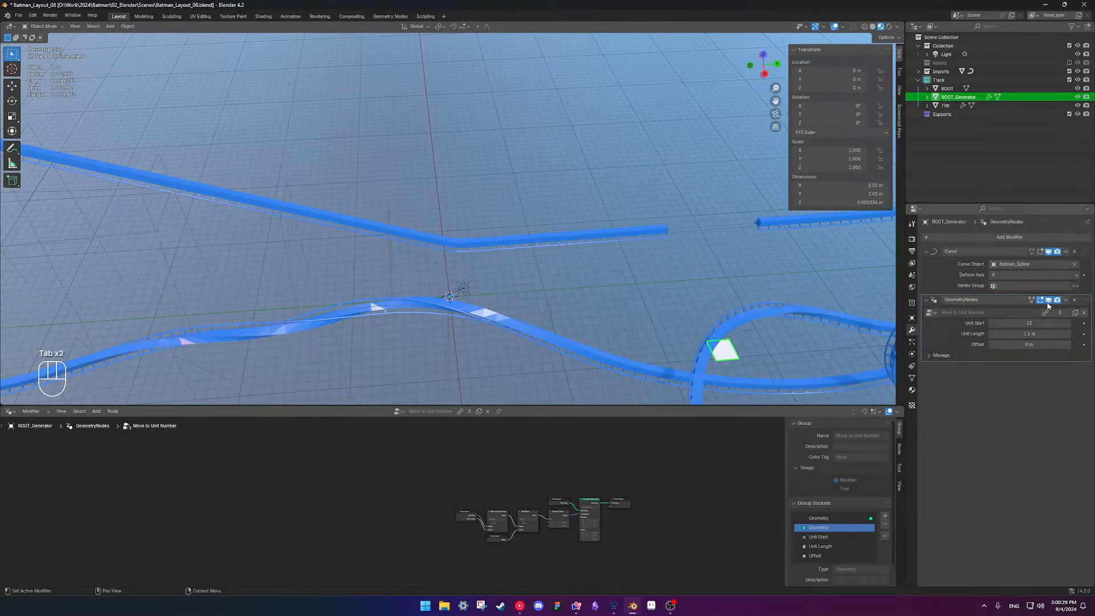
Try moving ROOT_Generator's Geometry Nodes modifier above the Curve modifier and shifting its unit start to 44 along the track
{"action": "left_click_drag", "start_coordinate": [1079, 301], "coordinate": [1077, 251]}
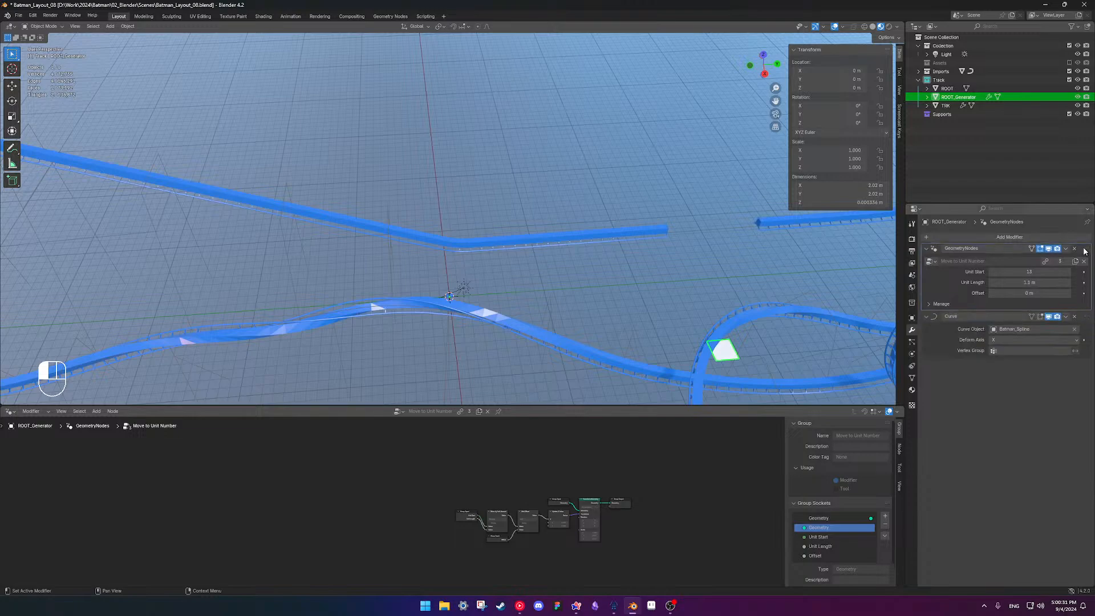
{"action": "left_click_drag", "start_coordinate": [1024, 276], "coordinate": [1066, 276]}
{"action": "scroll", "coordinate": [479, 279], "scroll_direction": "down", "scroll_amount": 9}
{"action": "middle_click_drag", "start_coordinate": [446, 280], "coordinate": [457, 269], "text": "shift"}
{"action": "middle_click_drag", "start_coordinate": [457, 269], "coordinate": [581, 267]}
{"action": "scroll", "coordinate": [471, 200], "scroll_direction": "up", "scroll_amount": 5}
{"action": "scroll", "coordinate": [608, 285], "scroll_direction": "up", "scroll_amount": 3}
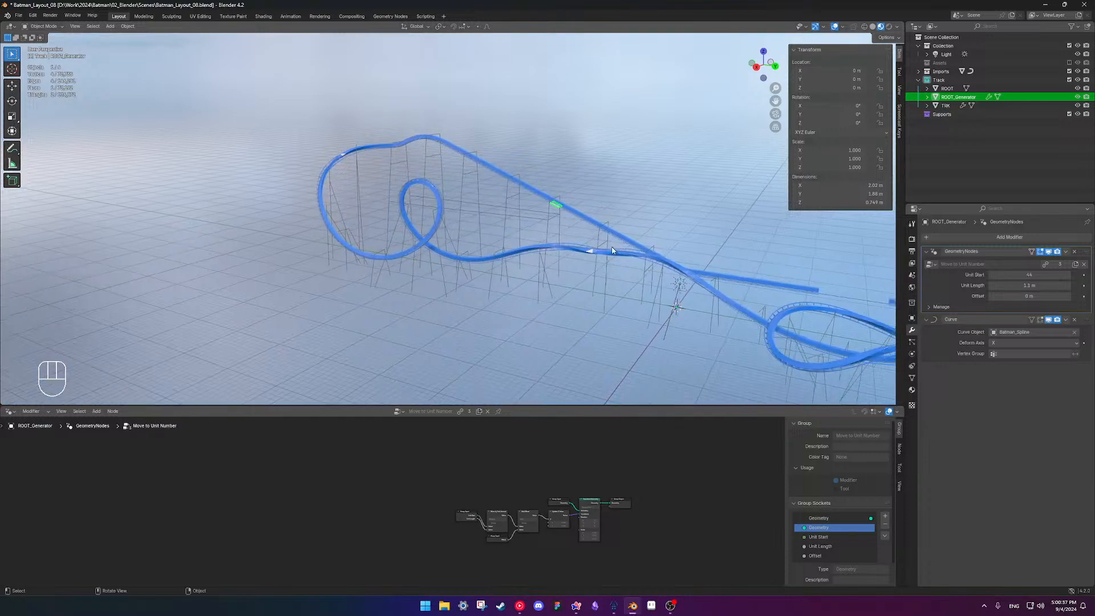
{"action": "mouse_move", "coordinate": [583, 162]}
{"action": "middle_mouse_down"}
{"action": "mouse_move", "coordinate": [637, 169]}
{"action": "mouse_move", "coordinate": [622, 167]}
{"action": "middle_mouse_up"}
{"action": "scroll", "coordinate": [502, 165], "scroll_direction": "up", "scroll_amount": 8}
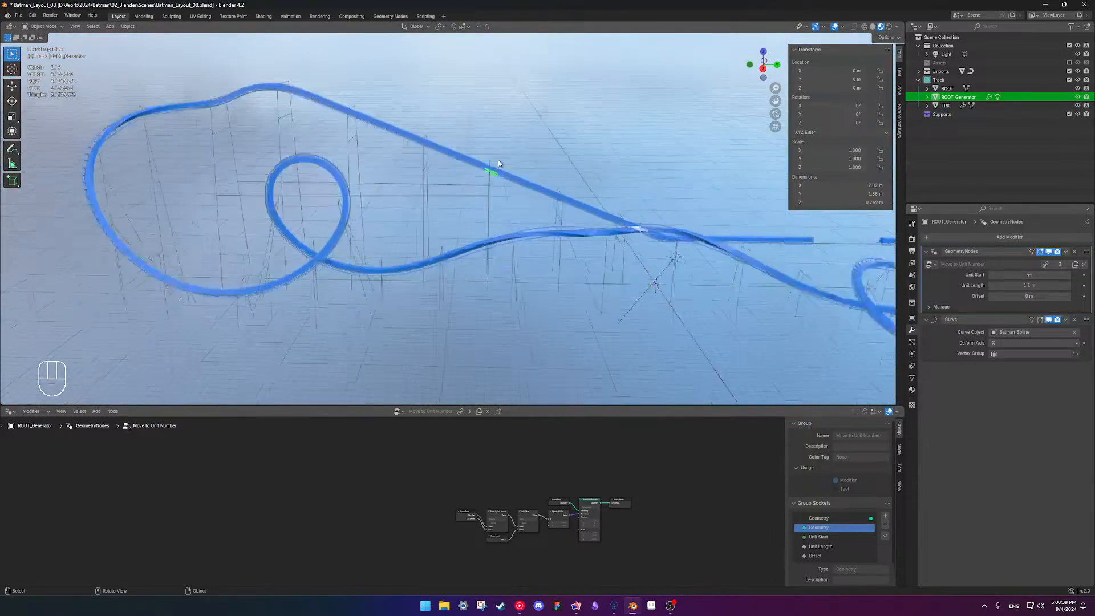
{"action": "scroll", "coordinate": [501, 165], "scroll_direction": "down", "scroll_amount": 8}
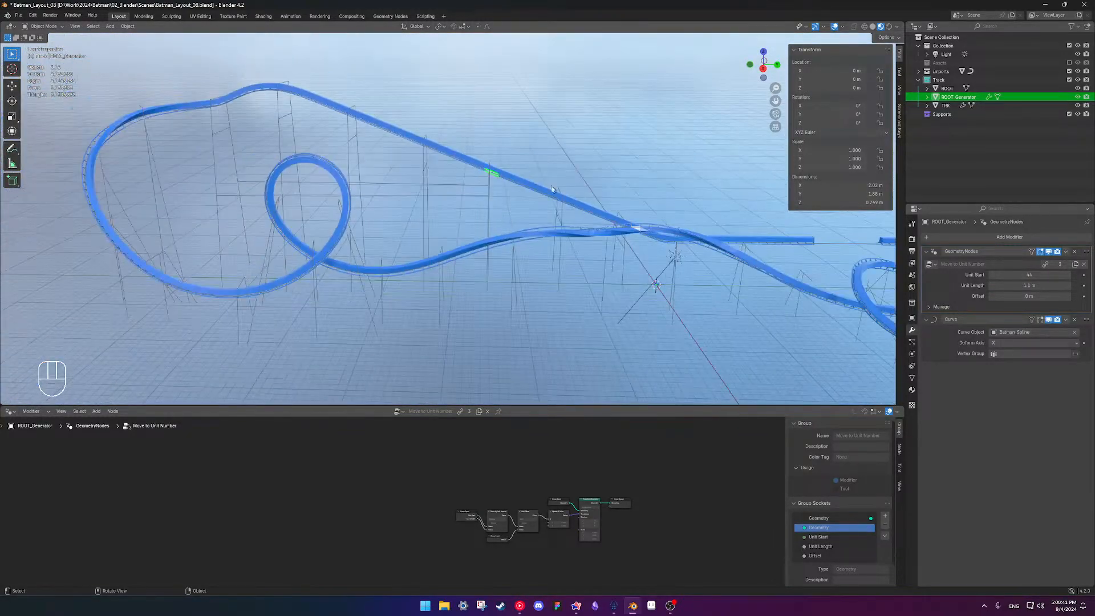
Undo the unit start tests, the modifier setup and the creation of ROOT_Generator
{"action": "key", "text": "ctrl+z"}
{"action": "key", "text": "ctrl+z"}
{"action": "key", "text": "ctrl+z"}
{"action": "key", "text": "ctrl+z"}
{"action": "key", "text": "ctrl+z"}
{"action": "key", "text": "ctrl+z"}
{"action": "key", "text": "ctrl+z"}
{"action": "key", "text": "ctrl+z"}
{"action": "key", "text": "ctrl+z"}
{"action": "key", "text": "ctrl+z"}
{"action": "key", "text": "ctrl+z"}
{"action": "key", "text": "ctrl+z"}
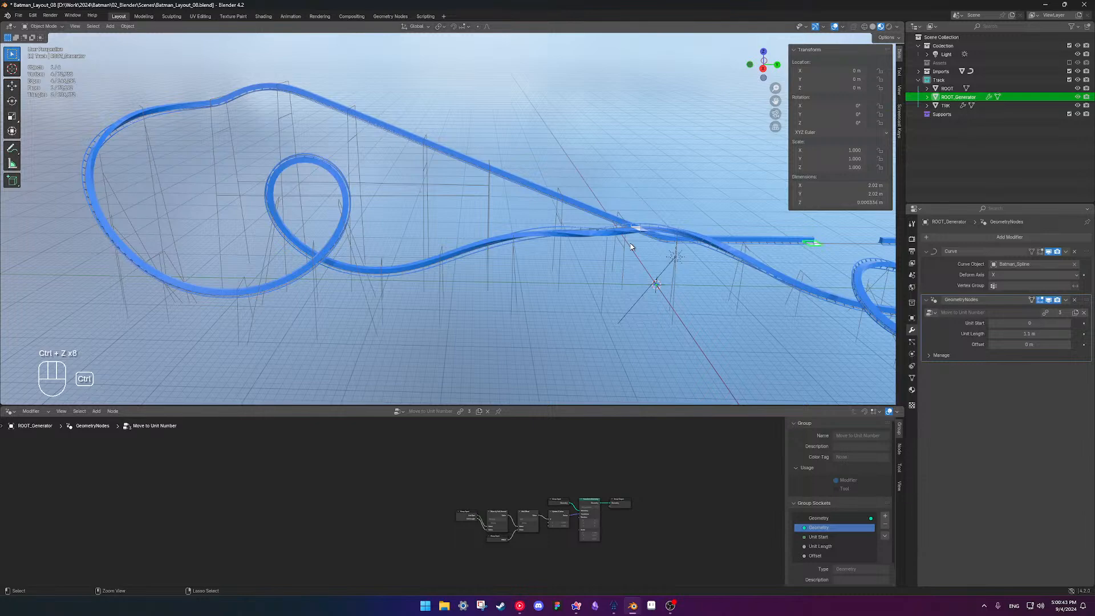
{"action": "key", "text": "ctrl+z"}
{"action": "key", "text": "ctrl+z"}
{"action": "key", "text": "ctrl+z"}
{"action": "key", "text": "ctrl+z"}
{"action": "key", "text": "ctrl+z"}
{"action": "key", "text": "ctrl+z"}
{"action": "key", "text": "ctrl+z"}
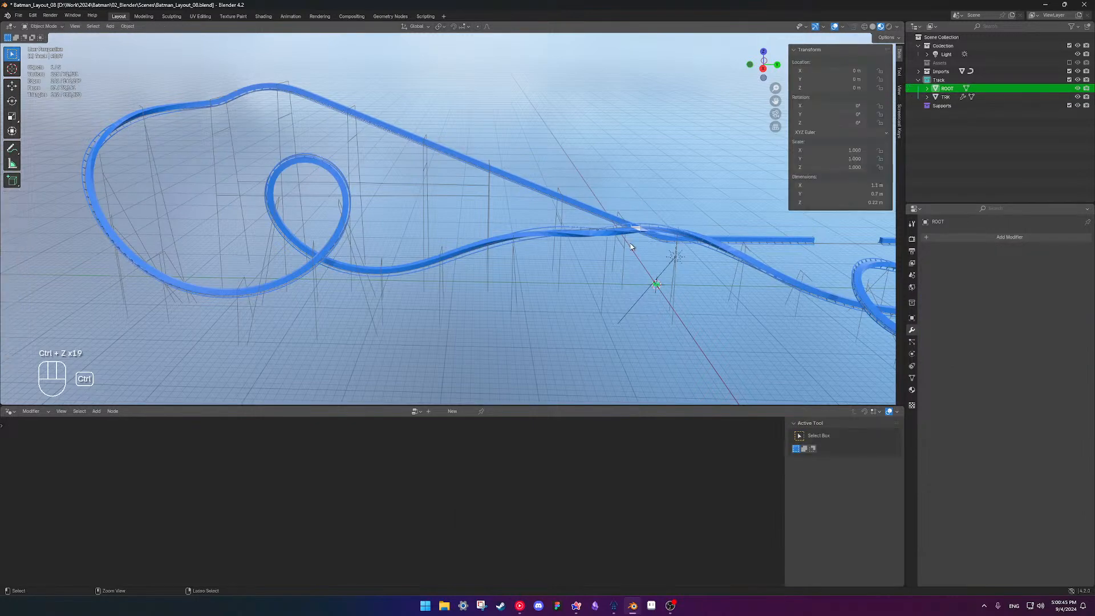
{"action": "key", "text": "ctrl+z"}
{"action": "key", "text": "ctrl+z"}
{"action": "key", "text": "ctrl+z"}
{"action": "key", "text": "ctrl+z"}
Add a mesh plane at the world origin and rename it ROOT_Generator
{"action": "key", "text": "Tab"}
{"action": "middle_click_drag", "start_coordinate": [684, 266], "coordinate": [655, 273]}
{"action": "key", "text": "shift+a"}
{"action": "left_click", "coordinate": [707, 260]}
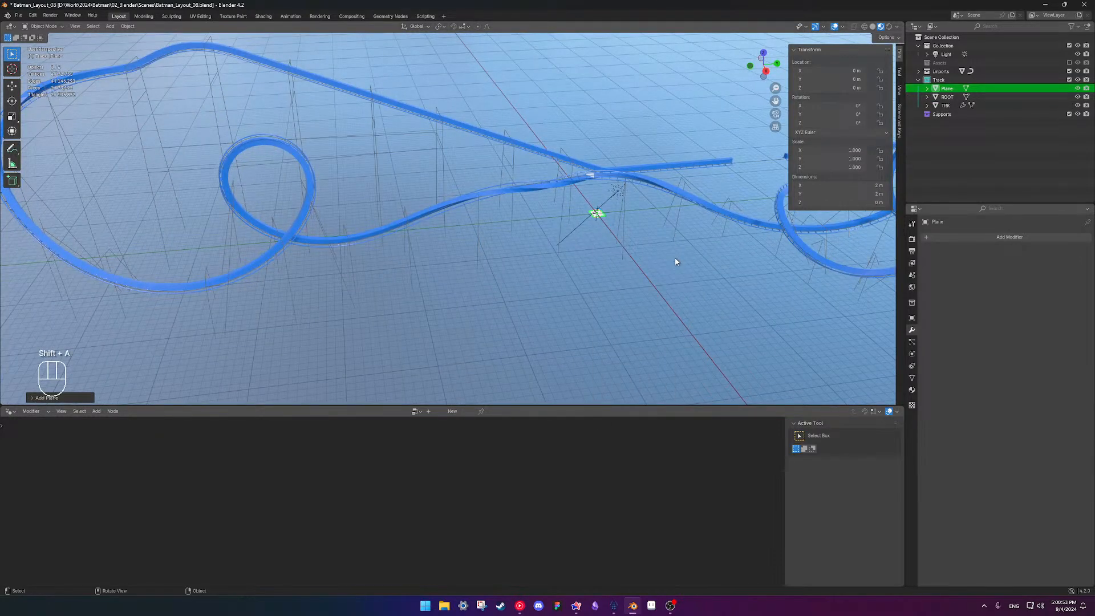
{"action": "double_click", "coordinate": [946, 88]}
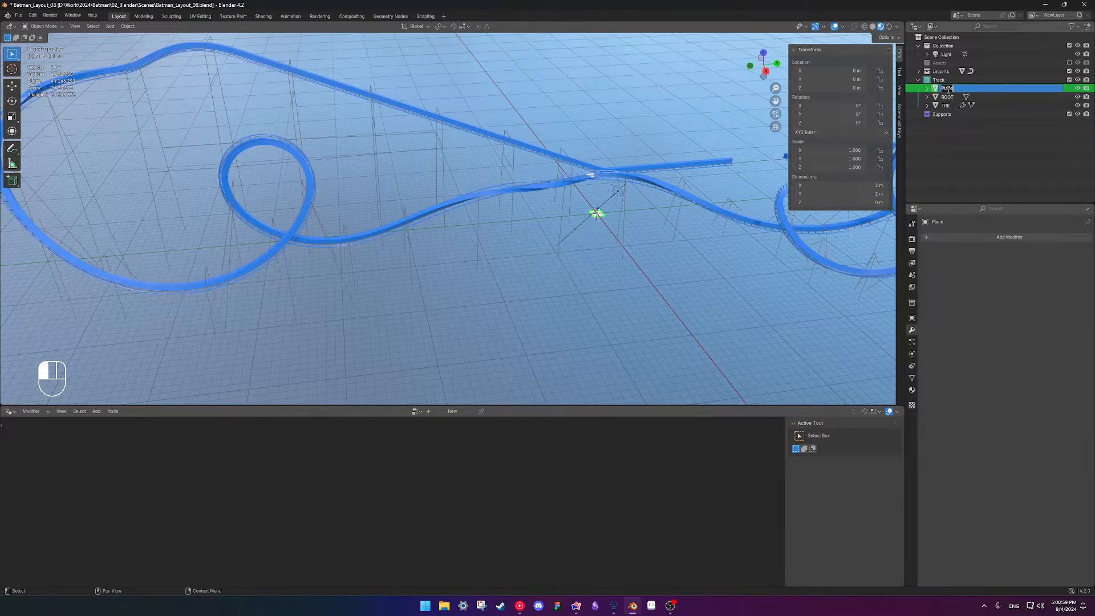
{"action": "type", "text": "ROOT_Generator"}
{"action": "key", "text": "Return"}
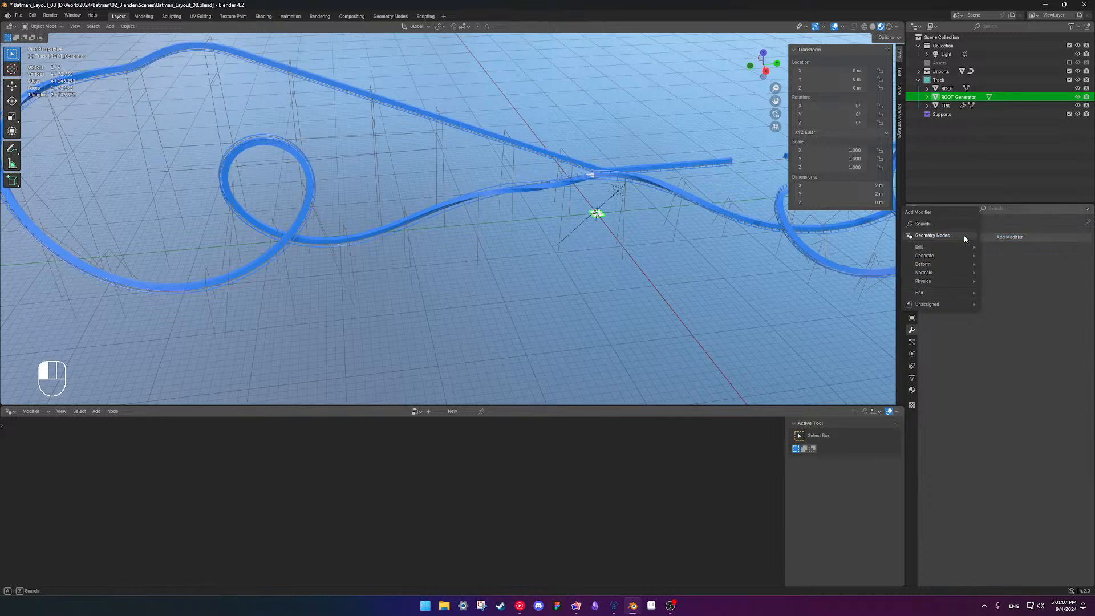
Copy the Batman_Spline Curve modifier from TRK to ROOT_Generator
{"action": "left_click", "coordinate": [688, 202], "text": "shift"}
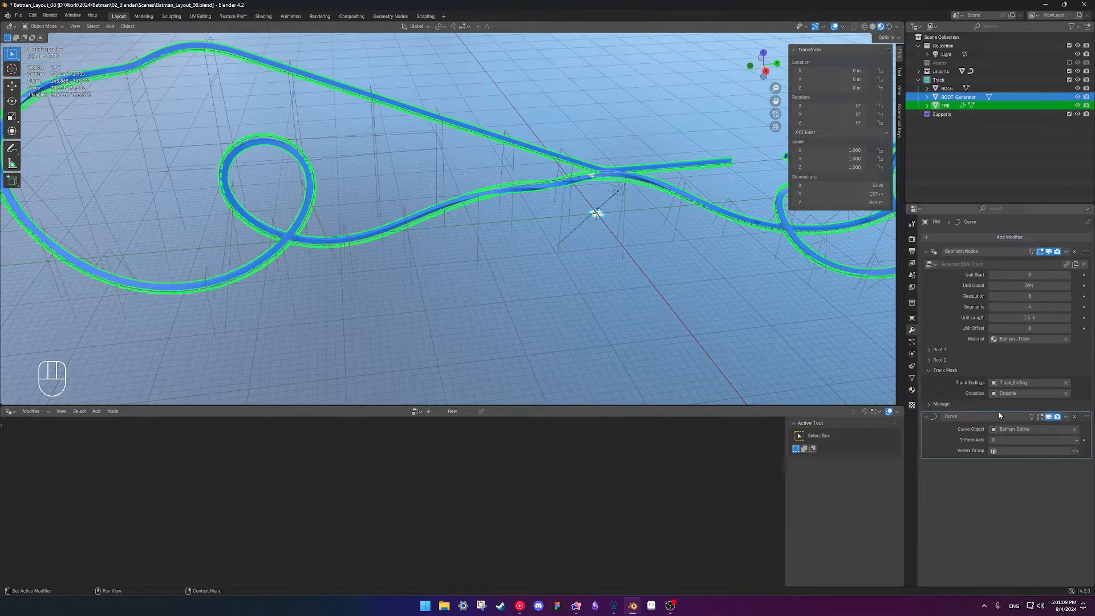
{"action": "left_click", "coordinate": [1065, 417]}
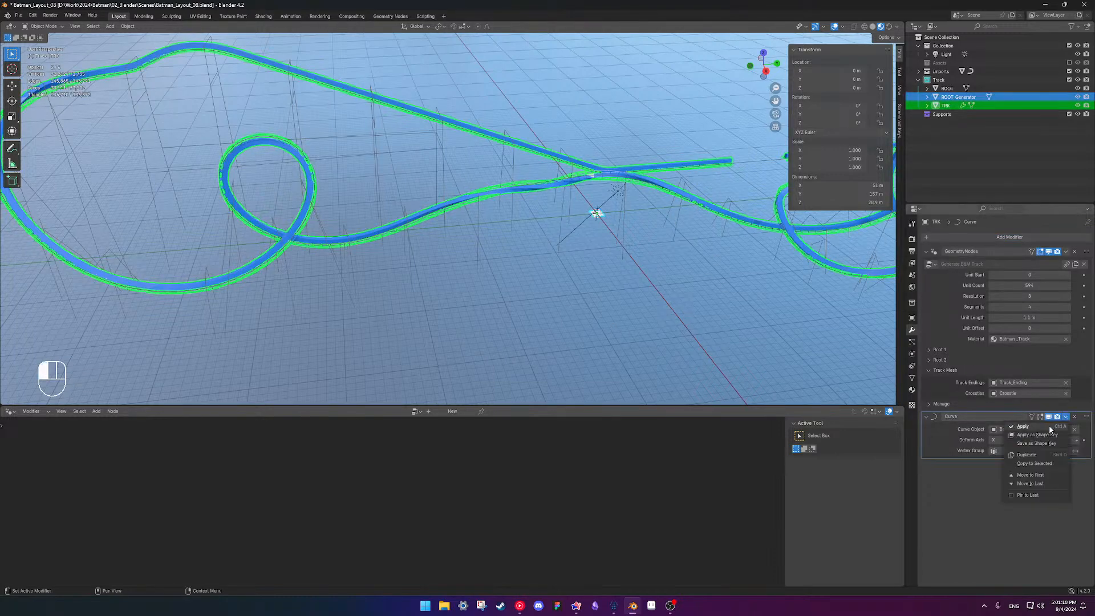
{"action": "left_click", "coordinate": [1051, 462]}
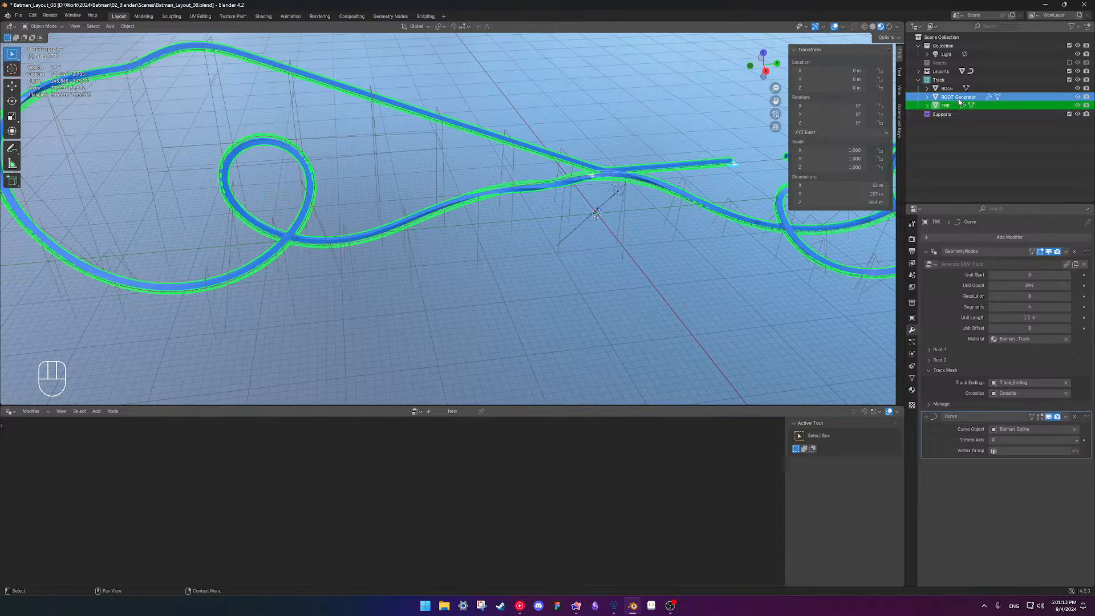
Add a Geometry Nodes modifier to ROOT_Generator and assign the Move to Unit Number node group
{"action": "left_click", "coordinate": [958, 97]}
{"action": "left_click", "coordinate": [973, 236]}
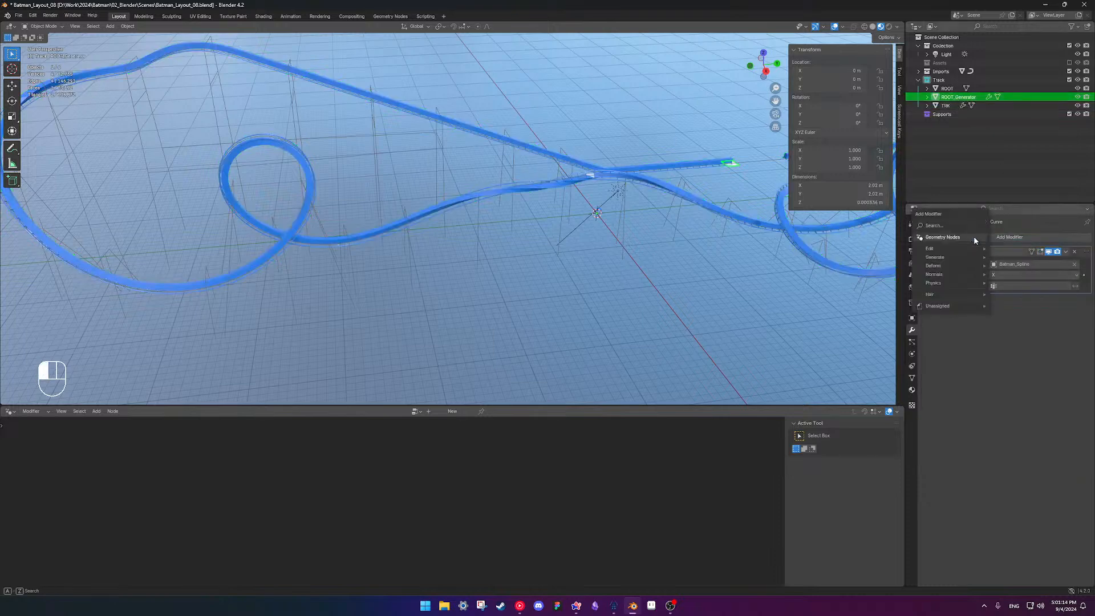
{"action": "left_click", "coordinate": [940, 236]}
{"action": "left_click", "coordinate": [929, 313]}
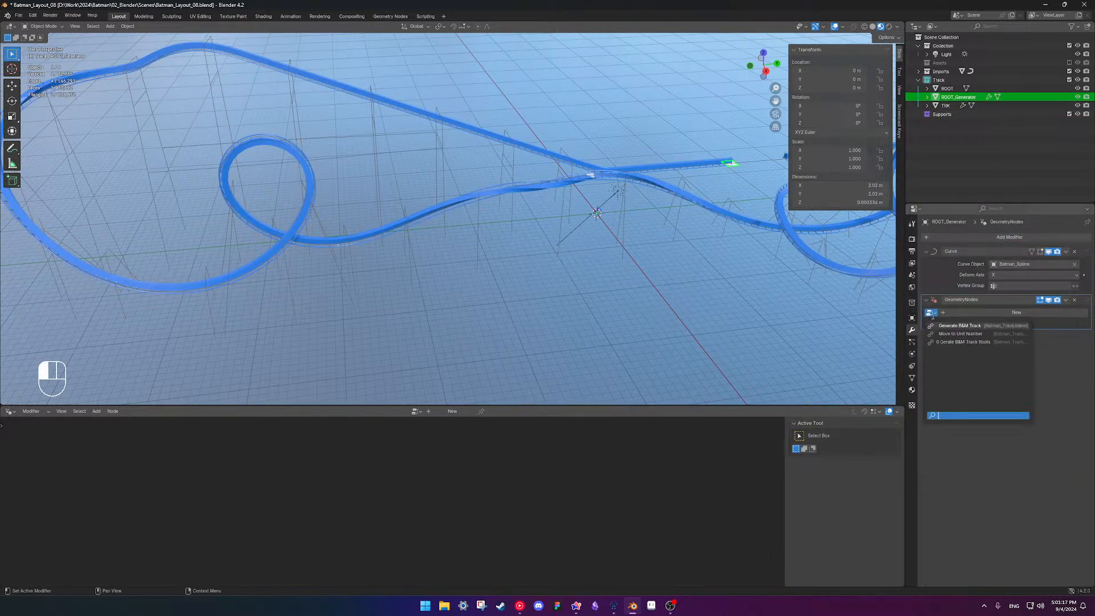
{"action": "left_click", "coordinate": [956, 335]}
{"action": "key", "text": "ctrl+z"}
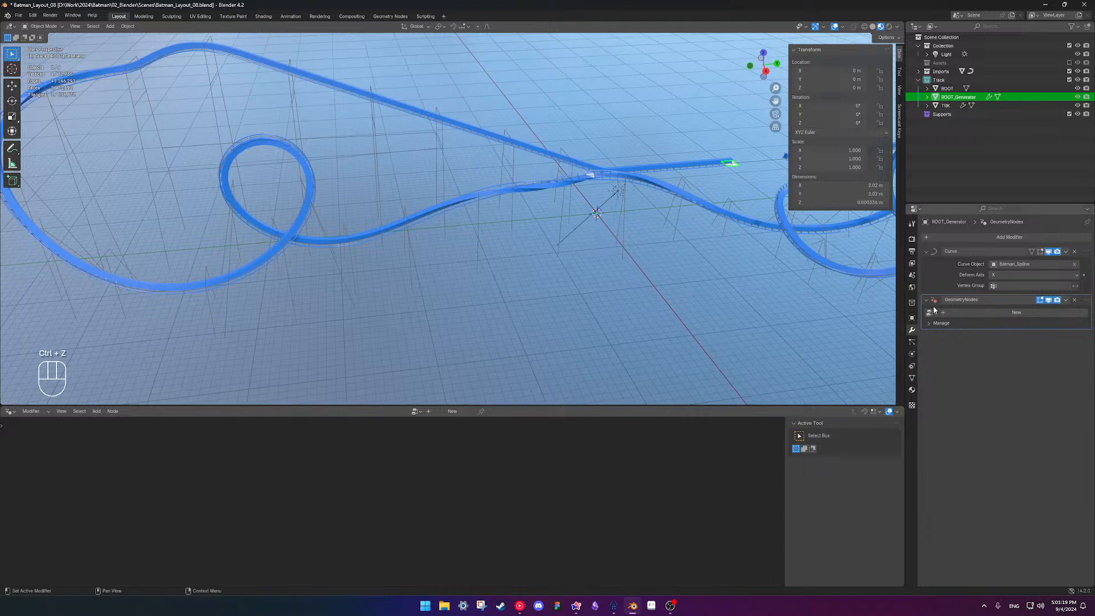
{"action": "left_click", "coordinate": [941, 312]}
{"action": "left_click", "coordinate": [956, 335]}
Move ROOT_Generator's Geometry Nodes modifier above its Curve modifier and set the unit start to 188
{"action": "left_click_drag", "start_coordinate": [1086, 301], "coordinate": [1041, 275]}
{"action": "scroll", "coordinate": [564, 296], "scroll_direction": "up", "scroll_amount": 4}
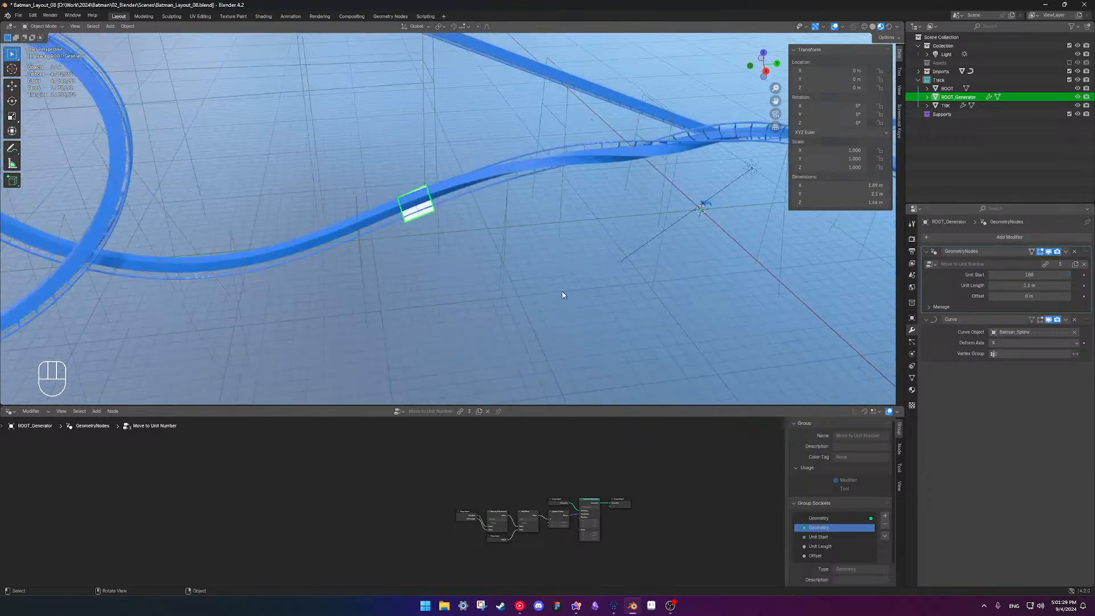
{"action": "middle_click_drag", "start_coordinate": [505, 202], "coordinate": [583, 190], "text": "shift"}
{"action": "left_click", "coordinate": [447, 245]}
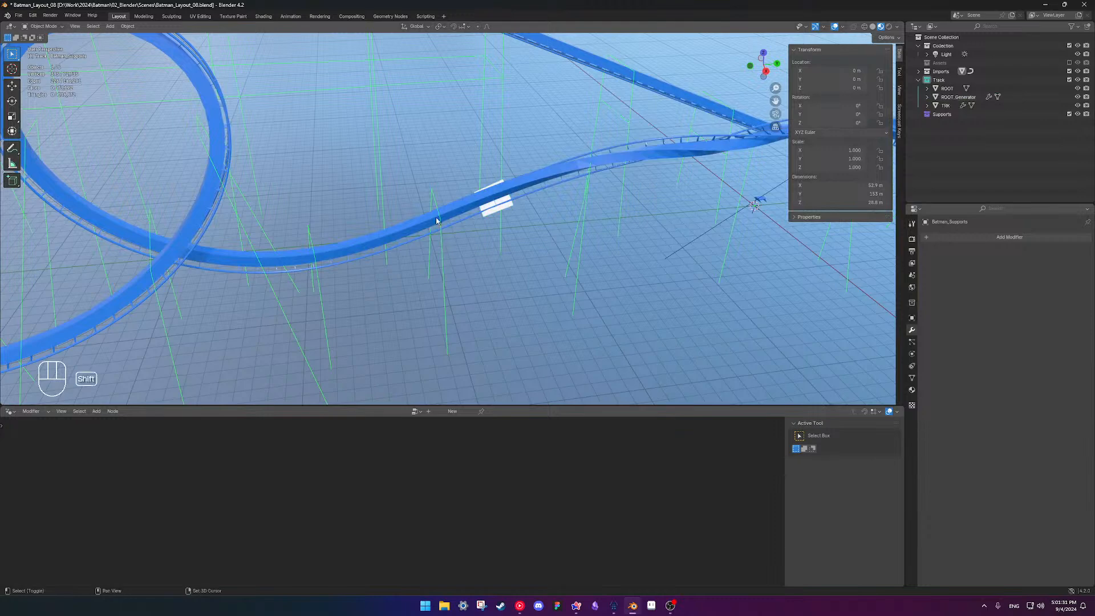
{"action": "middle_click_drag", "start_coordinate": [435, 221], "coordinate": [492, 218], "text": "shift"}
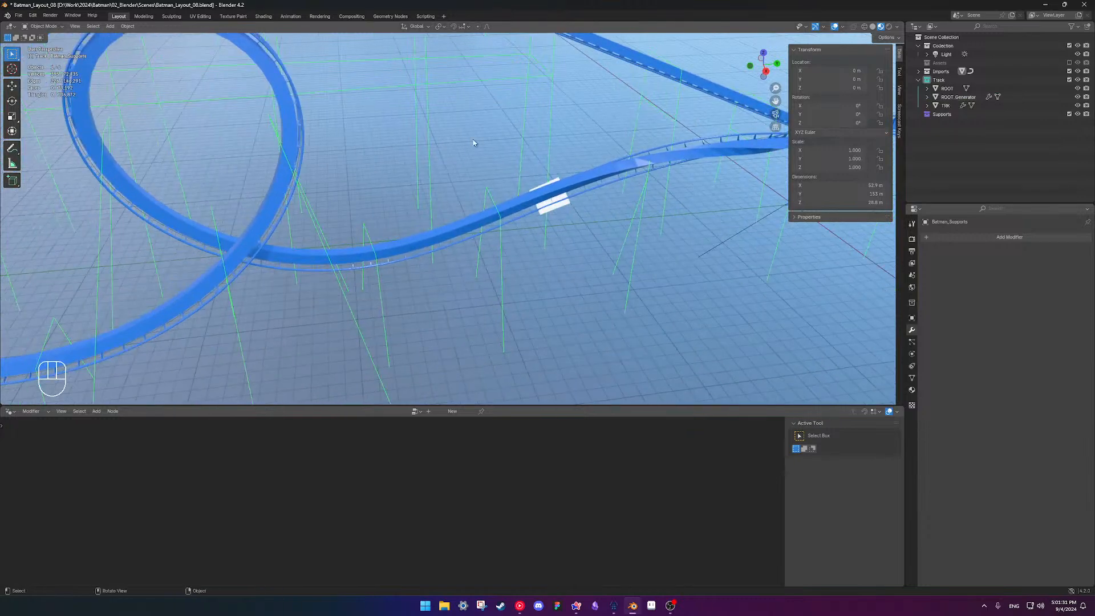
{"action": "left_click", "coordinate": [554, 206]}
Lower ROOT_Generator's unit start to 184 so the plane sits at the support on the rising track
{"action": "left_click", "coordinate": [991, 275]}
{"action": "left_click", "coordinate": [990, 275]}
{"action": "left_click", "coordinate": [990, 275]}
{"action": "scroll", "coordinate": [547, 261], "scroll_direction": "up", "scroll_amount": 2}
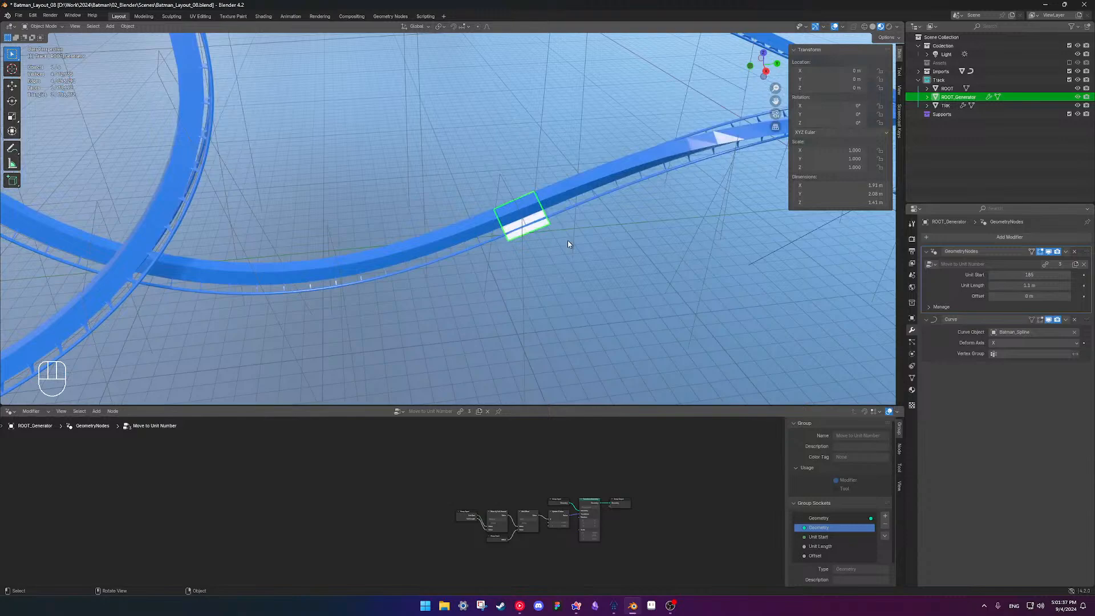
{"action": "scroll", "coordinate": [566, 240], "scroll_direction": "up", "scroll_amount": 8}
{"action": "scroll", "coordinate": [533, 241], "scroll_direction": "down", "scroll_amount": 3}
{"action": "mouse_move", "coordinate": [533, 241]}
{"action": "middle_mouse_down"}
{"action": "mouse_move", "coordinate": [566, 179]}
{"action": "mouse_move", "coordinate": [591, 178]}
{"action": "mouse_move", "coordinate": [525, 210]}
{"action": "mouse_move", "coordinate": [518, 237]}
{"action": "middle_mouse_up"}
{"action": "scroll", "coordinate": [525, 211], "scroll_direction": "down", "scroll_amount": 2}
{"action": "left_click", "coordinate": [992, 274]}
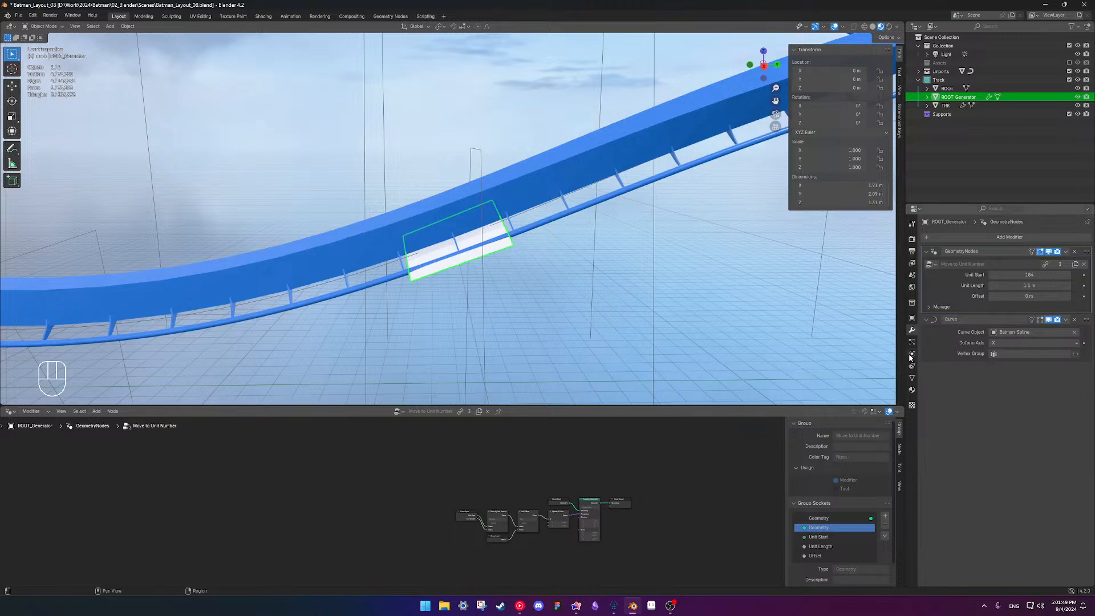
Set ROOT_Generator's instancing to Faces, leaving Scale by Face Size off
{"action": "left_click", "coordinate": [911, 318]}
{"action": "left_click", "coordinate": [940, 395]}
{"action": "left_click", "coordinate": [1057, 408]}
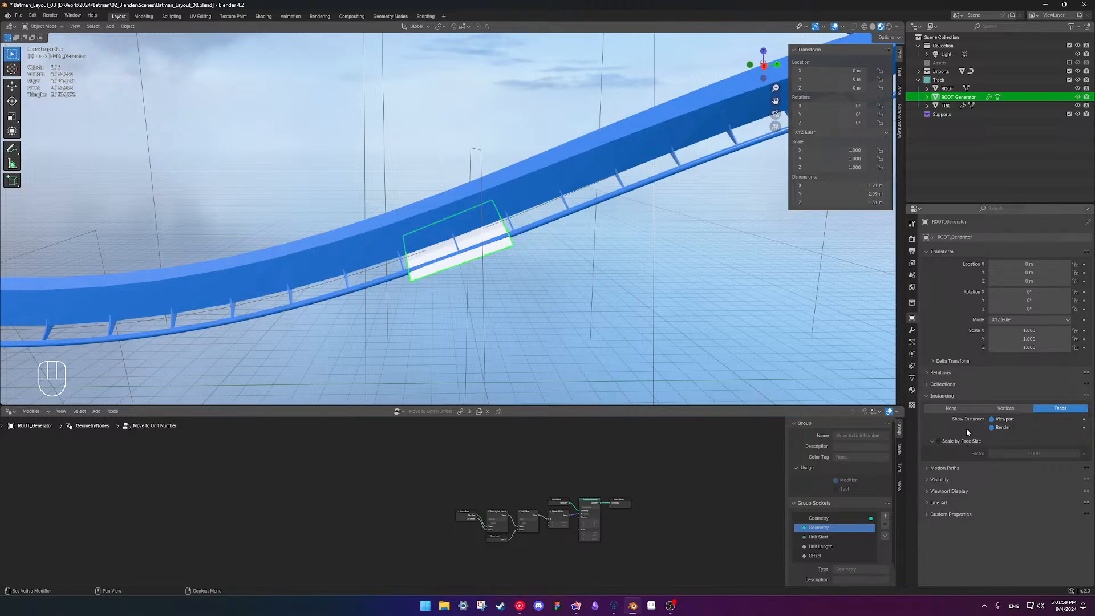
{"action": "left_click", "coordinate": [938, 441]}
{"action": "left_click", "coordinate": [939, 440]}
{"action": "right_click", "coordinate": [509, 249]}
{"action": "mouse_move", "coordinate": [504, 246]}
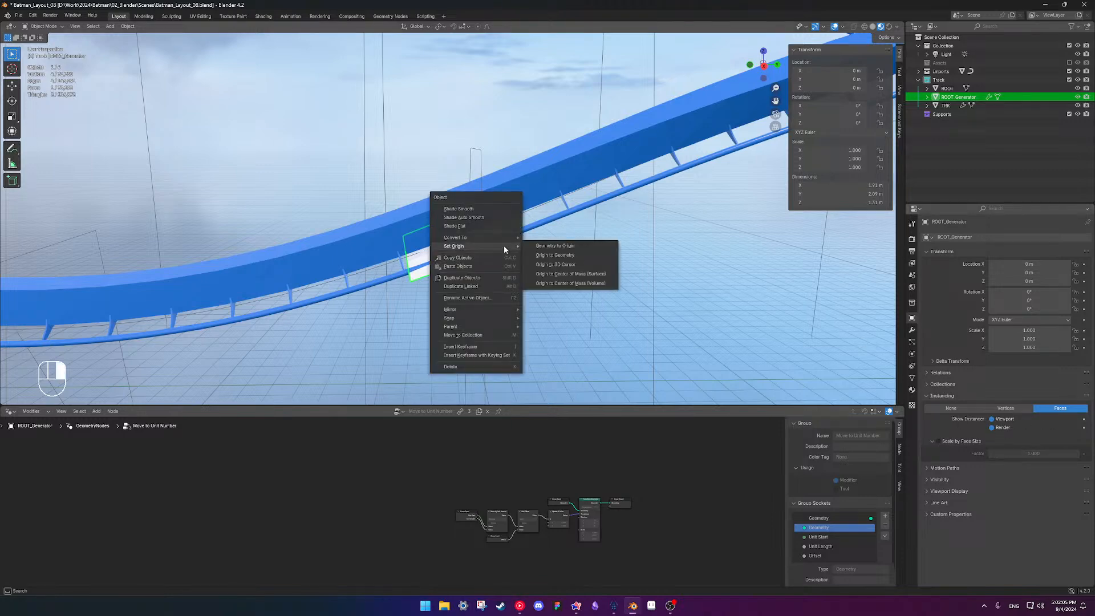
{"action": "right_click", "coordinate": [959, 98]}
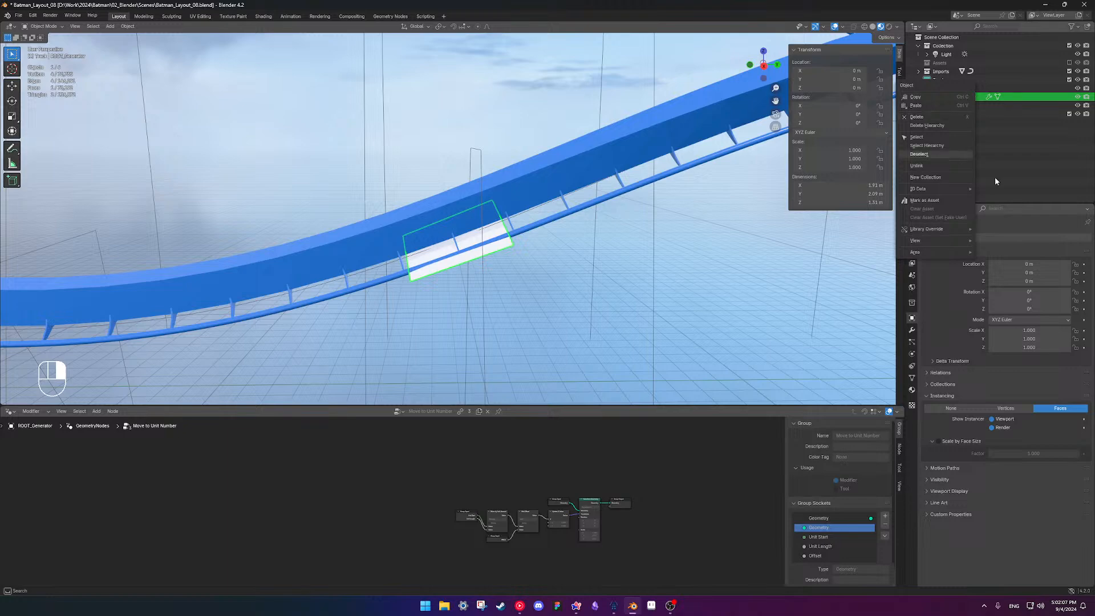
{"action": "left_click", "coordinate": [959, 138]}
Try parenting ROOT_Generator to ROOT, then undo the parenting
{"action": "left_click", "coordinate": [947, 89]}
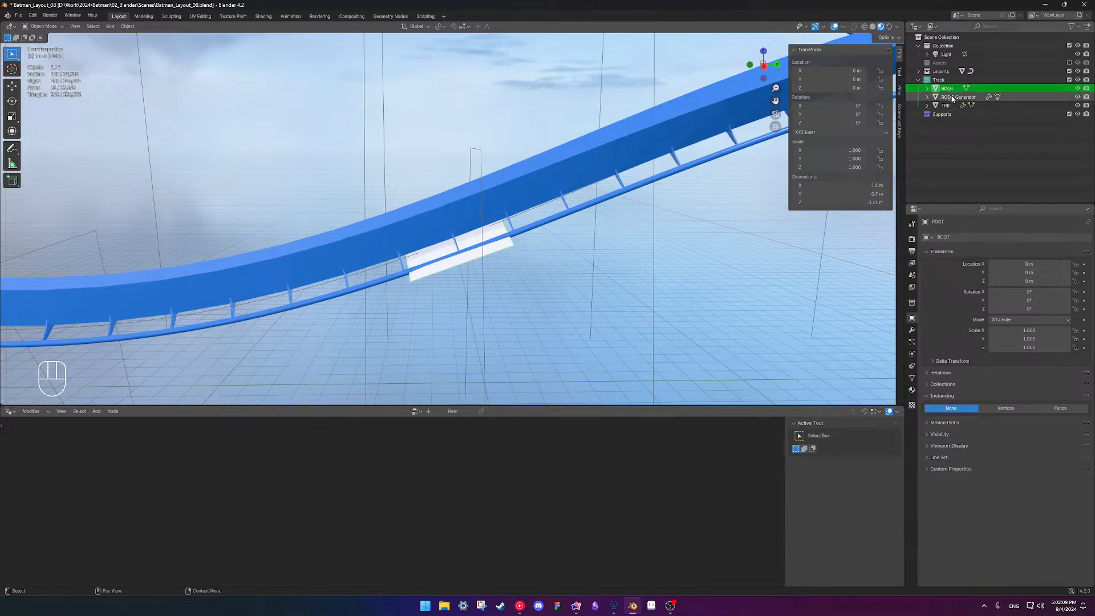
{"action": "left_click", "coordinate": [951, 98], "text": "ctrl"}
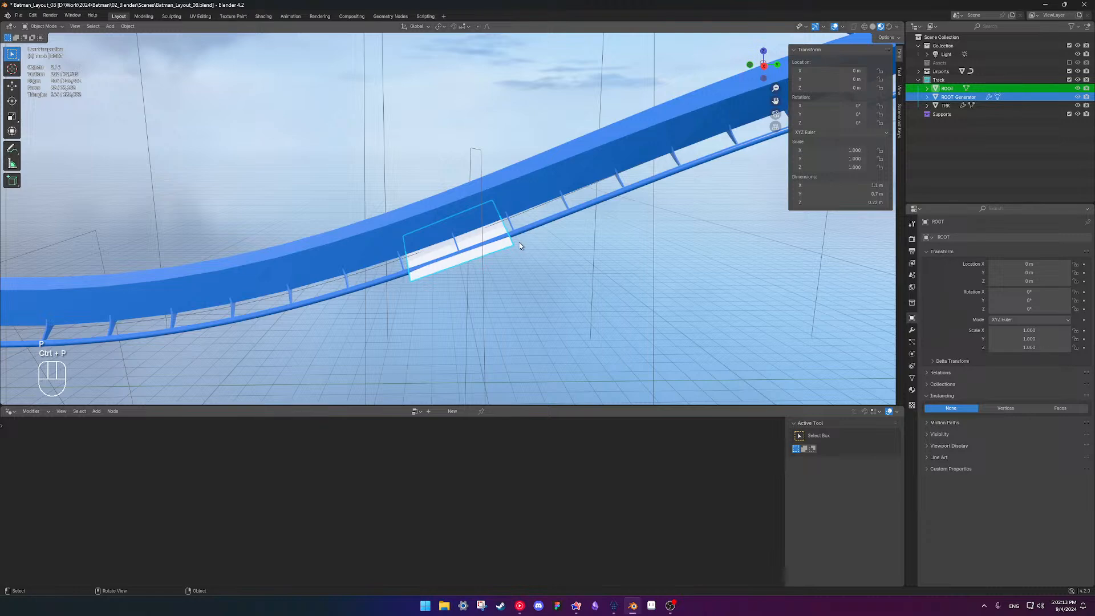
{"action": "scroll", "coordinate": [575, 249], "scroll_direction": "down", "scroll_amount": 6}
{"action": "middle_click_drag", "start_coordinate": [745, 261], "coordinate": [580, 252], "text": "shift"}
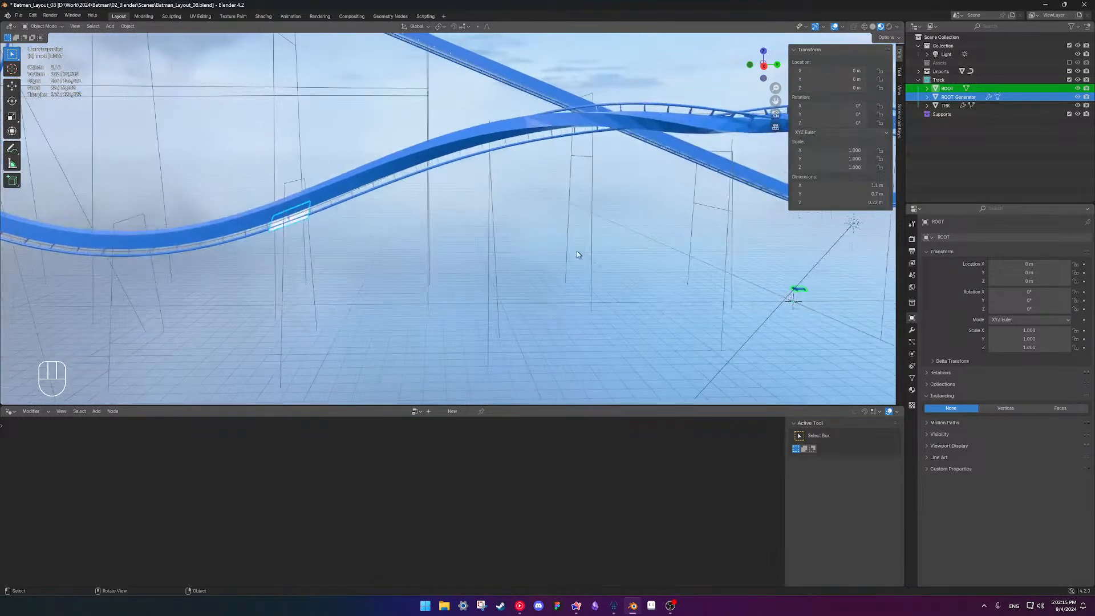
{"action": "scroll", "coordinate": [599, 259], "scroll_direction": "down", "scroll_amount": 1}
{"action": "middle_click_drag", "start_coordinate": [375, 226], "coordinate": [383, 229]}
{"action": "left_click", "coordinate": [327, 226]}
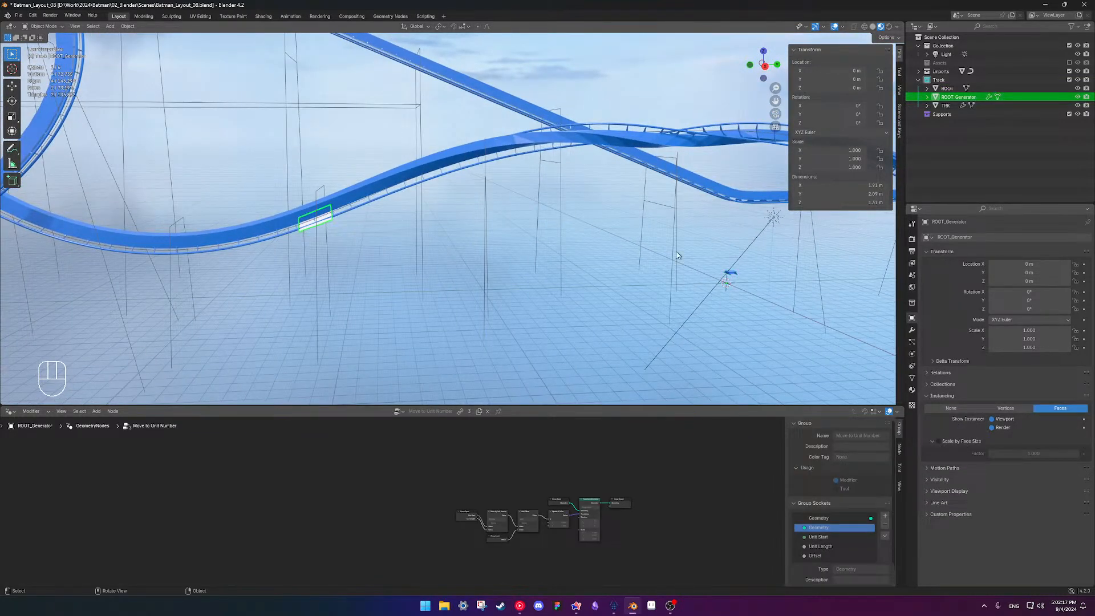
{"action": "left_click", "coordinate": [733, 278], "text": "shift"}
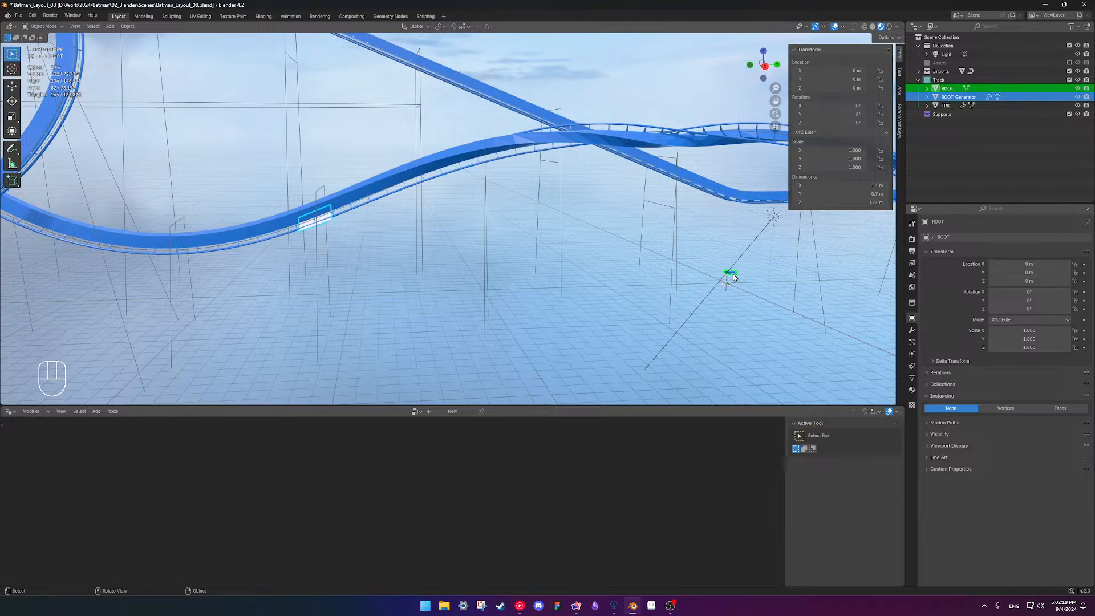
{"action": "key", "text": "ctrl+p"}
{"action": "left_click", "coordinate": [733, 274]}
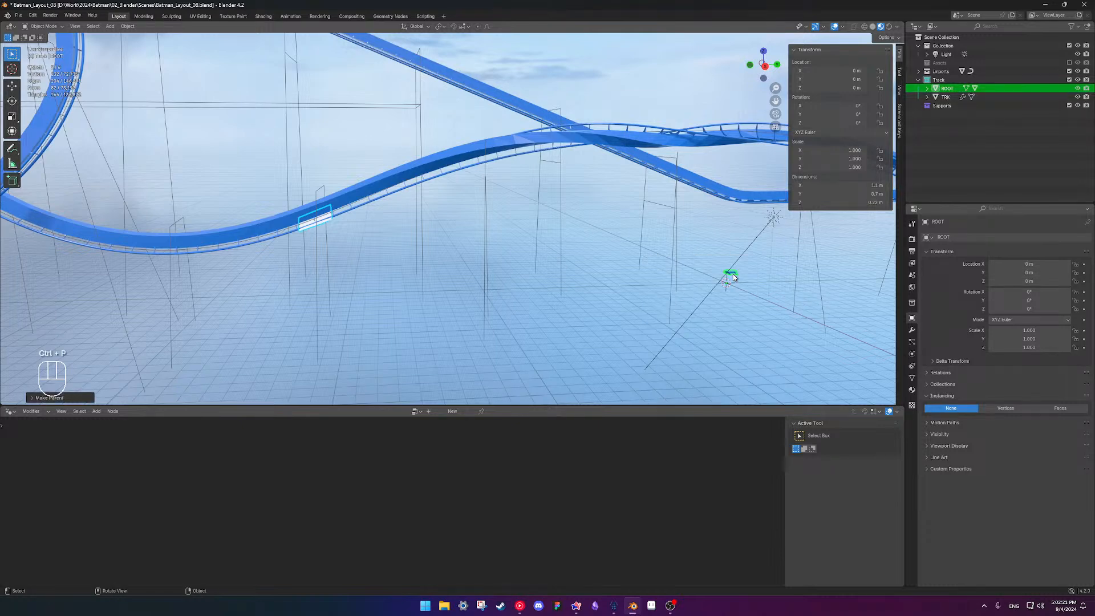
{"action": "key", "text": "ctrl+z"}
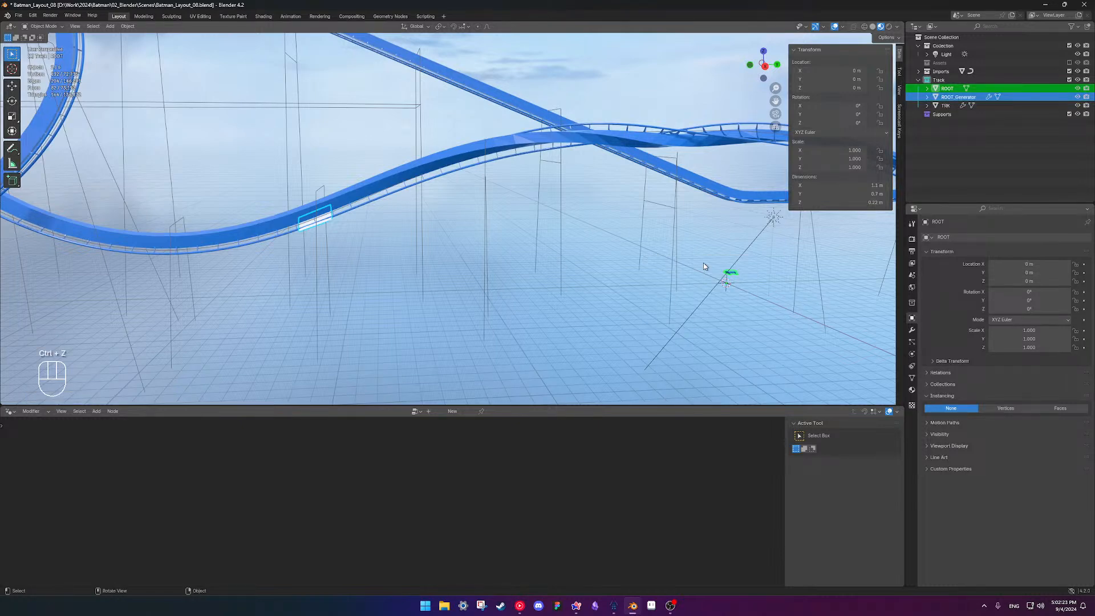
Parent ROOT to ROOT_Generator and inspect the root instanced on the plane's face
{"action": "left_click", "coordinate": [732, 274]}
{"action": "left_click", "coordinate": [318, 227], "text": "shift"}
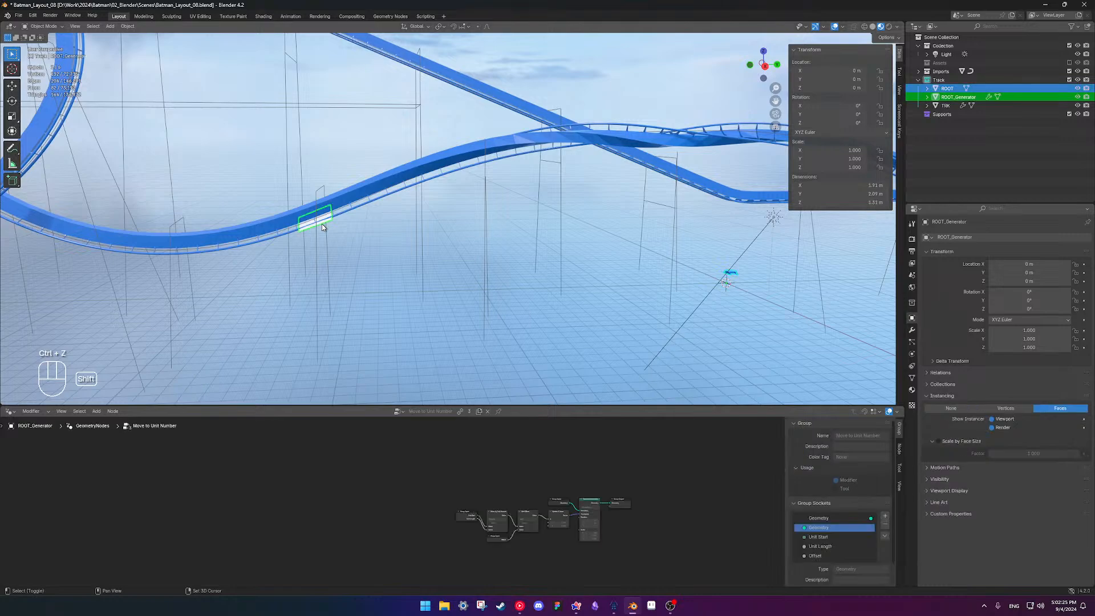
{"action": "key", "text": "ctrl+p"}
{"action": "middle_click_drag", "start_coordinate": [335, 230], "coordinate": [419, 224], "text": "shift"}
{"action": "scroll", "coordinate": [422, 223], "scroll_direction": "up", "scroll_amount": 8}
{"action": "mouse_move", "coordinate": [518, 221]}
{"action": "middle_mouse_down"}
{"action": "mouse_move", "coordinate": [586, 222]}
{"action": "mouse_move", "coordinate": [570, 262]}
{"action": "mouse_move", "coordinate": [552, 246]}
{"action": "mouse_move", "coordinate": [498, 242]}
{"action": "mouse_move", "coordinate": [420, 258]}
{"action": "mouse_move", "coordinate": [391, 288]}
{"action": "mouse_move", "coordinate": [563, 289]}
{"action": "mouse_move", "coordinate": [547, 178]}
{"action": "mouse_move", "coordinate": [532, 250]}
{"action": "mouse_move", "coordinate": [595, 247]}
{"action": "mouse_move", "coordinate": [587, 291]}
{"action": "mouse_move", "coordinate": [604, 274]}
{"action": "mouse_move", "coordinate": [581, 212]}
{"action": "mouse_move", "coordinate": [449, 216]}
{"action": "mouse_move", "coordinate": [530, 228]}
{"action": "middle_mouse_up"}
{"action": "left_click", "coordinate": [582, 239]}
{"action": "scroll", "coordinate": [570, 239], "scroll_direction": "down", "scroll_amount": 3}
{"action": "left_click", "coordinate": [553, 200]}
{"action": "scroll", "coordinate": [559, 203], "scroll_direction": "down", "scroll_amount": 3}
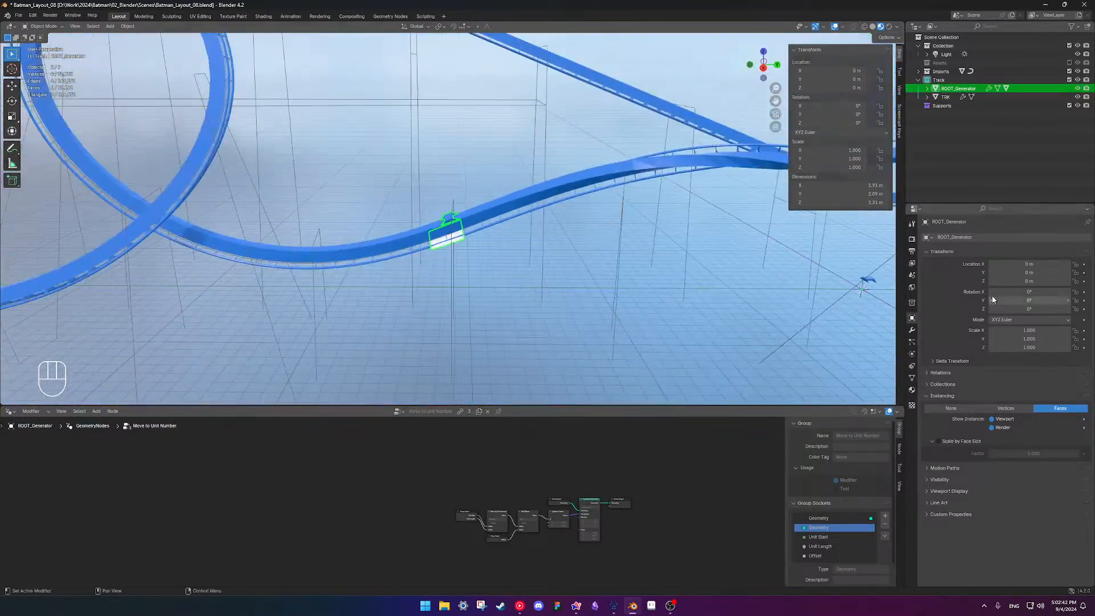
Test shifting ROOT_Generator's unit start along the track, ending back on 184
{"action": "left_click", "coordinate": [911, 330]}
{"action": "mouse_move", "coordinate": [1029, 274]}
{"action": "left_mouse_down"}
{"action": "mouse_move", "coordinate": [1060, 274]}
{"action": "mouse_move", "coordinate": [1019, 274]}
{"action": "left_mouse_up"}
{"action": "scroll", "coordinate": [456, 297], "scroll_direction": "up", "scroll_amount": 1}
{"action": "scroll", "coordinate": [496, 285], "scroll_direction": "up", "scroll_amount": 3}
Make ROOT_Generator's face instance real as a separate object
{"action": "right_click", "coordinate": [497, 273]}
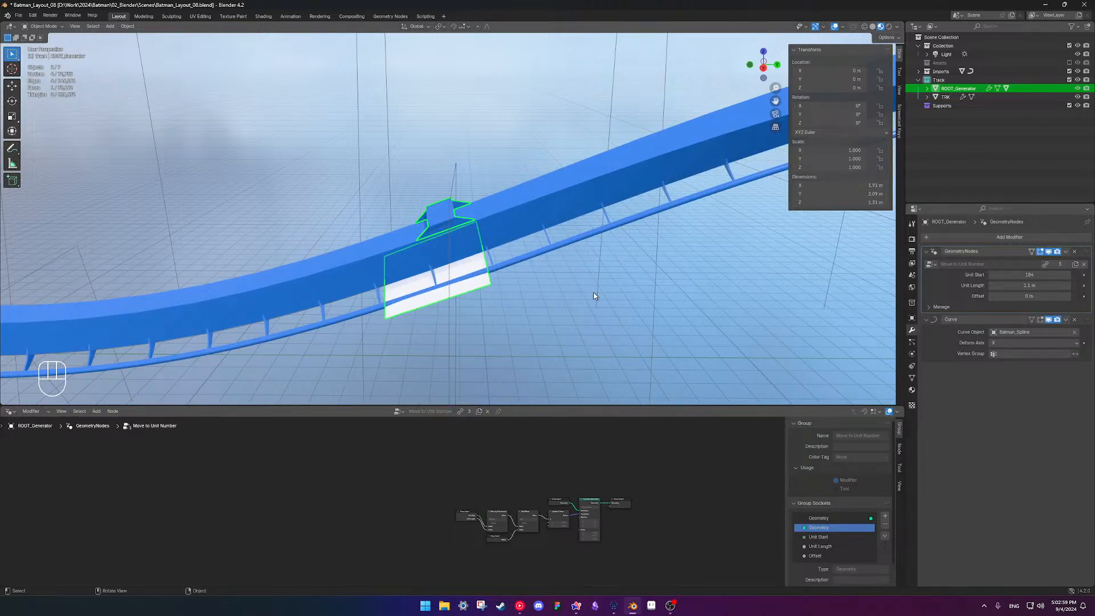
{"action": "key", "text": "ctrl+a"}
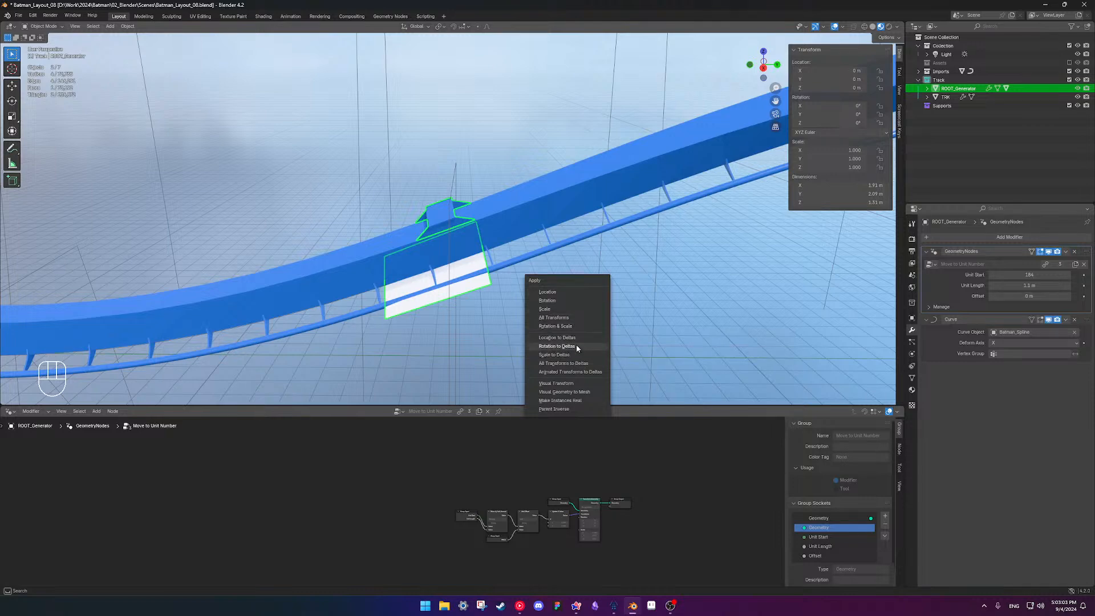
{"action": "left_click", "coordinate": [577, 400]}
Isolate a lower corner of ROOT.001 in wireframe Edit Mode and enable snapping to vertices
{"action": "middle_click_drag", "start_coordinate": [495, 254], "coordinate": [555, 245]}
{"action": "key", "text": "Tab"}
{"action": "key", "text": "shift+z"}
{"action": "middle_click_drag", "start_coordinate": [624, 199], "coordinate": [480, 171], "text": "shift"}
{"action": "mouse_move", "coordinate": [480, 171]}
{"action": "middle_mouse_down", "text": "shift"}
{"action": "mouse_move", "coordinate": [486, 157]}
{"action": "mouse_move", "coordinate": [462, 181]}
{"action": "middle_mouse_up", "text": "shift"}
{"action": "middle_click_drag", "start_coordinate": [462, 181], "coordinate": [440, 189]}
{"action": "left_click_drag", "start_coordinate": [439, 162], "coordinate": [476, 184]}
{"action": "scroll", "coordinate": [491, 122], "scroll_direction": "up", "scroll_amount": 3}
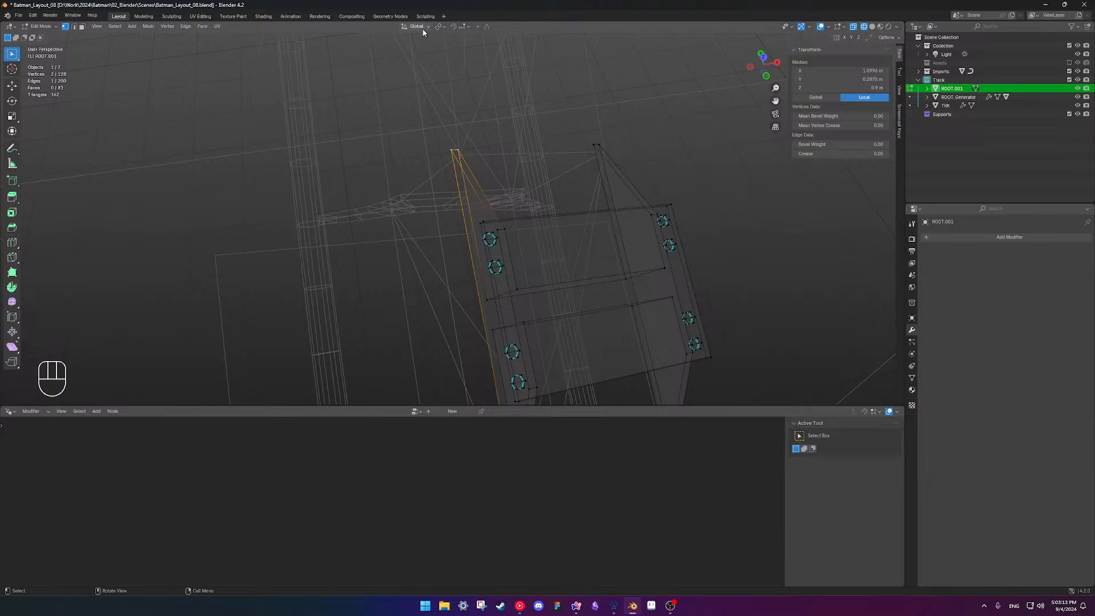
{"action": "left_click", "coordinate": [467, 27]}
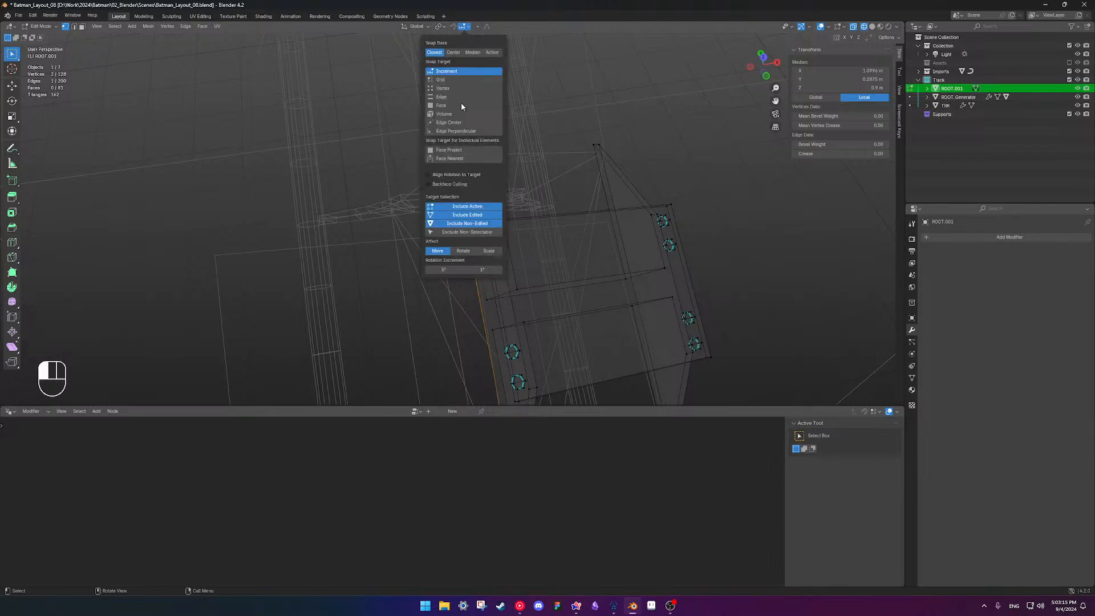
{"action": "left_click", "coordinate": [454, 88]}
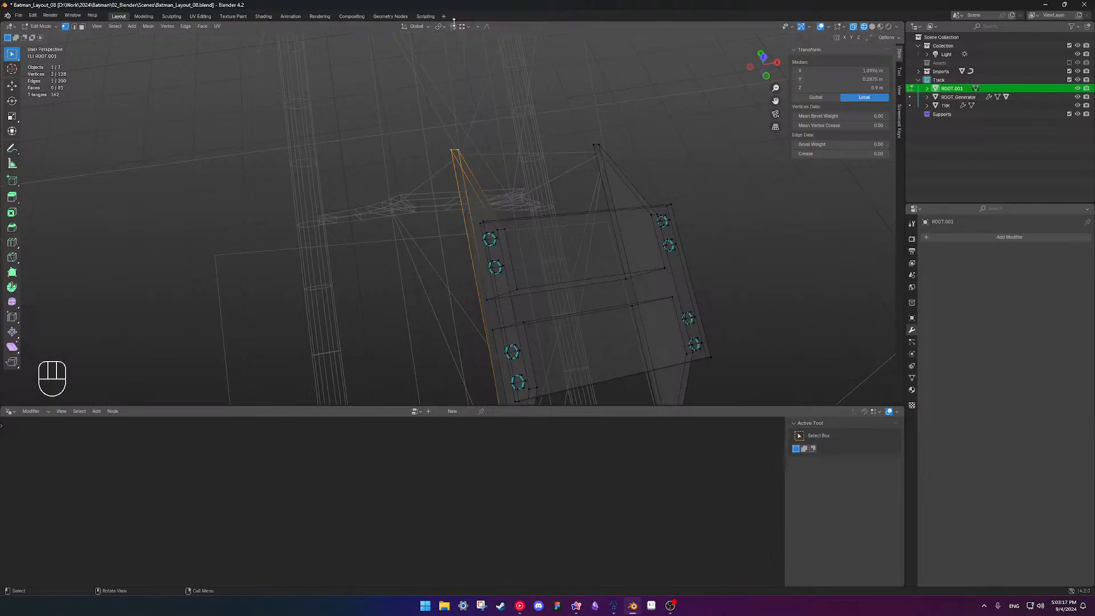
Snap the lower corner points along one side of ROOT.001 onto the edge of the track spine
{"action": "key", "text": "g"}
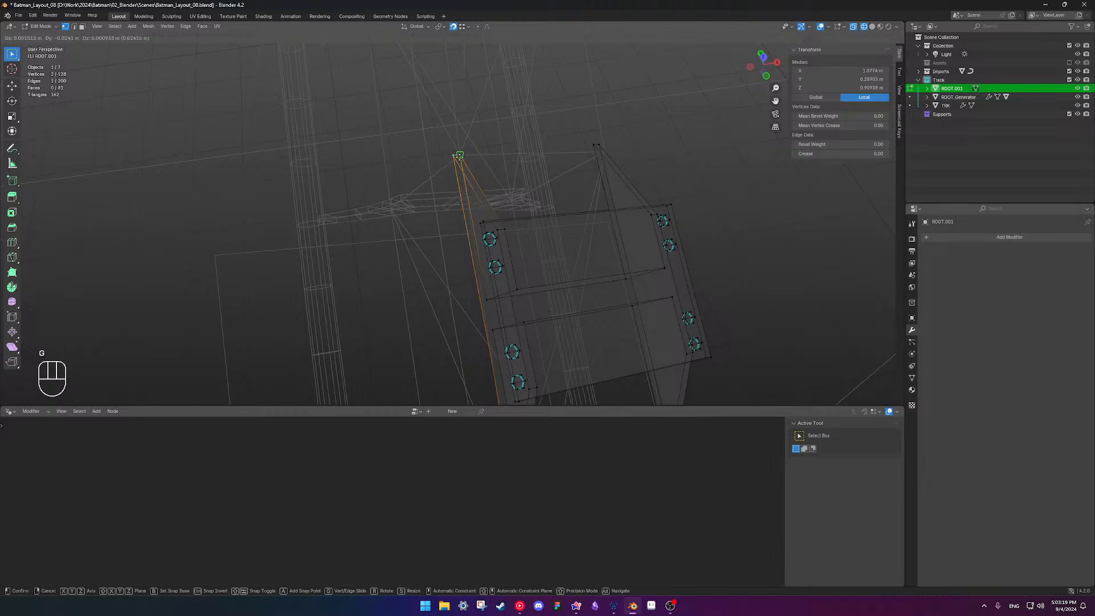
{"action": "left_click", "coordinate": [467, 160]}
{"action": "middle_click_drag", "start_coordinate": [468, 159], "coordinate": [471, 202], "text": "shift"}
{"action": "key", "text": "g"}
{"action": "left_click", "coordinate": [464, 171]}
{"action": "key", "text": "g"}
{"action": "middle_click_drag", "start_coordinate": [454, 191], "coordinate": [462, 121], "text": "shift"}
{"action": "key", "text": "g"}
{"action": "left_click", "coordinate": [447, 303]}
Snap the remaining lower corners of ROOT.001 onto the opposite edge of the track spine
{"action": "middle_click_drag", "start_coordinate": [485, 301], "coordinate": [409, 295]}
{"action": "left_click_drag", "start_coordinate": [380, 291], "coordinate": [420, 327]}
{"action": "key", "text": "g"}
{"action": "left_click", "coordinate": [411, 323]}
{"action": "scroll", "coordinate": [506, 152], "scroll_direction": "down", "scroll_amount": 2}
{"action": "middle_click_drag", "start_coordinate": [507, 152], "coordinate": [563, 229]}
{"action": "left_click_drag", "start_coordinate": [557, 176], "coordinate": [598, 223]}
{"action": "key", "text": "g"}
{"action": "left_click", "coordinate": [578, 218]}
{"action": "scroll", "coordinate": [531, 216], "scroll_direction": "down", "scroll_amount": 4}
{"action": "middle_click_drag", "start_coordinate": [536, 228], "coordinate": [559, 205], "text": "shift"}
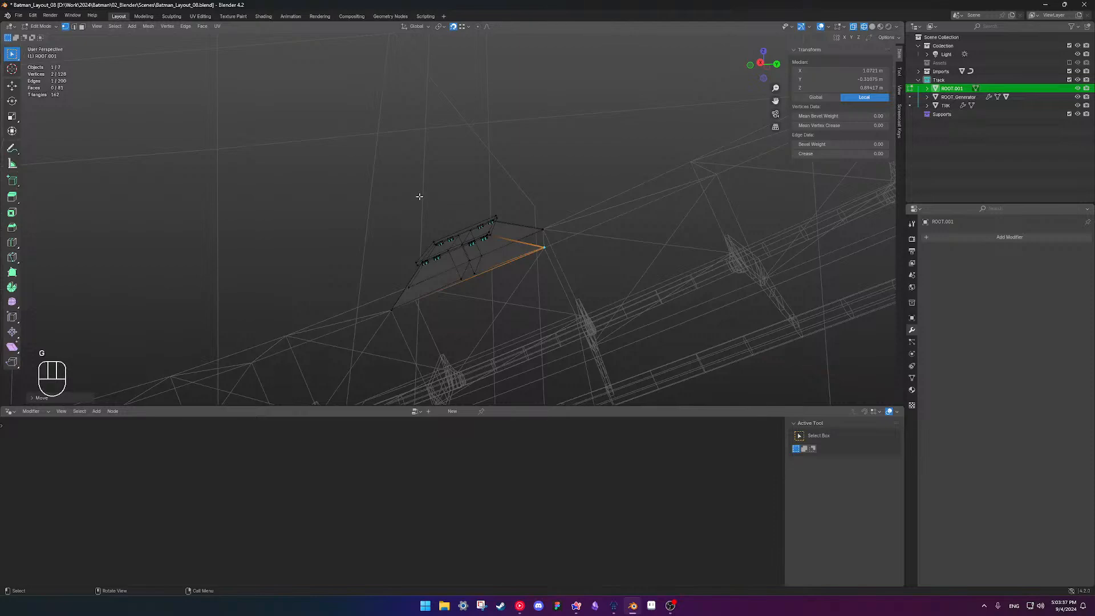
Select the root's top plate with its bolts and place the 3D cursor at the centre of the selection
{"action": "left_click_drag", "start_coordinate": [452, 263], "coordinate": [452, 264]}
{"action": "middle_click_drag", "start_coordinate": [452, 264], "coordinate": [400, 235]}
{"action": "left_click_drag", "start_coordinate": [468, 251], "coordinate": [504, 248], "text": "shift"}
{"action": "middle_click_drag", "start_coordinate": [504, 247], "coordinate": [502, 276]}
{"action": "left_click_drag", "start_coordinate": [432, 215], "coordinate": [442, 232], "text": "shift"}
{"action": "middle_click_drag", "start_coordinate": [506, 236], "coordinate": [502, 213]}
{"action": "key", "text": "shift+s"}
{"action": "left_click", "coordinate": [504, 251]}
{"action": "middle_click_drag", "start_coordinate": [504, 251], "coordinate": [528, 206]}
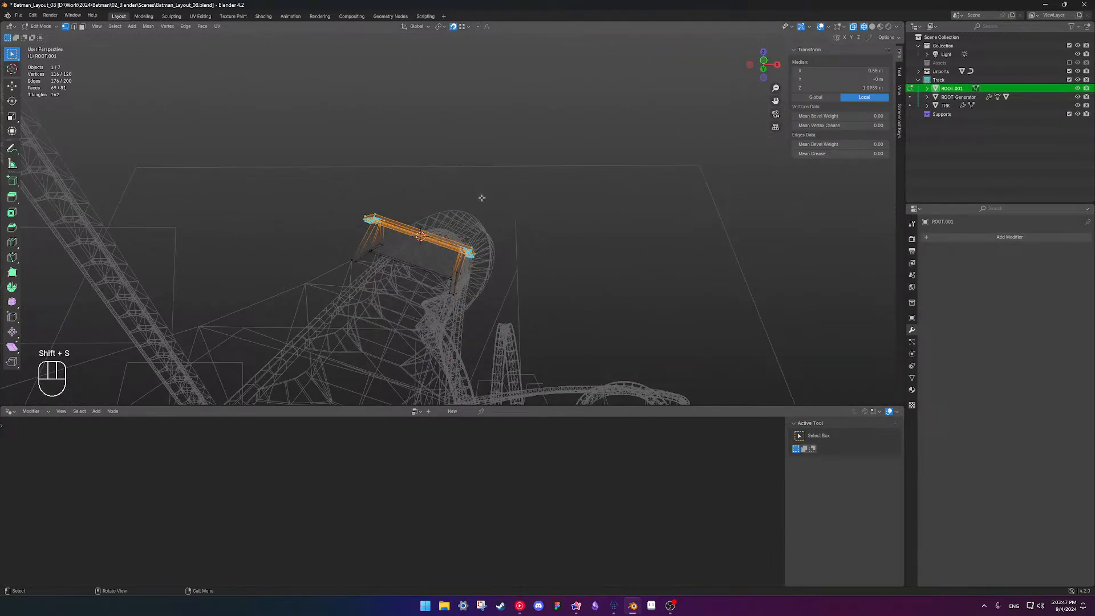
Level the root's top plate in front view by rotating it about 17° around global Y
{"action": "middle_click_drag", "start_coordinate": [448, 175], "coordinate": [559, 217]}
{"action": "key", "text": "KP_2"}
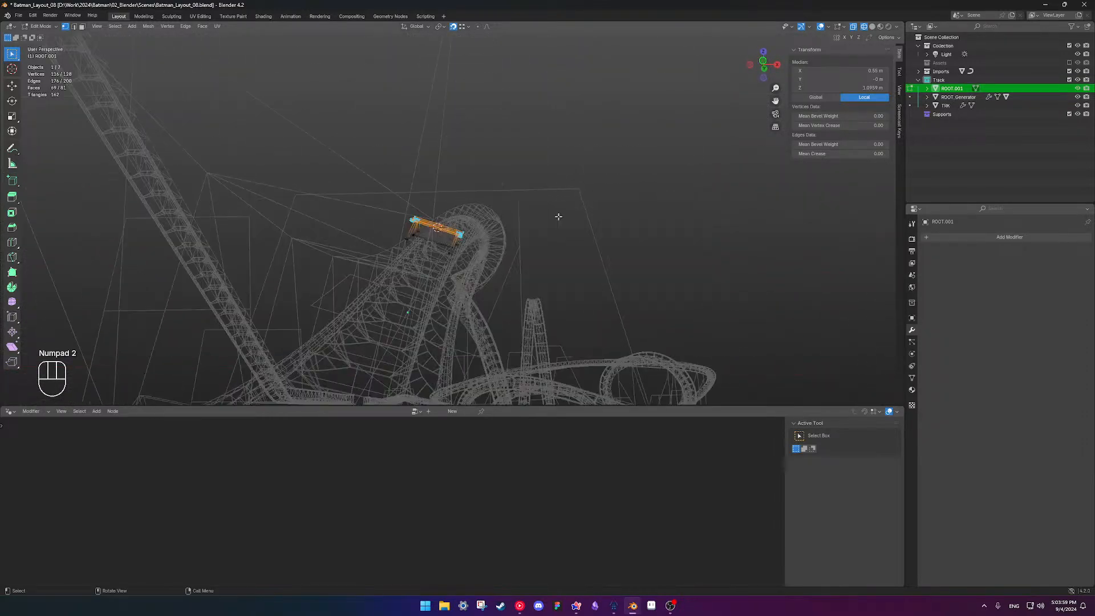
{"action": "key", "text": "KP_1"}
{"action": "key", "text": "r"}
{"action": "key", "text": "y"}
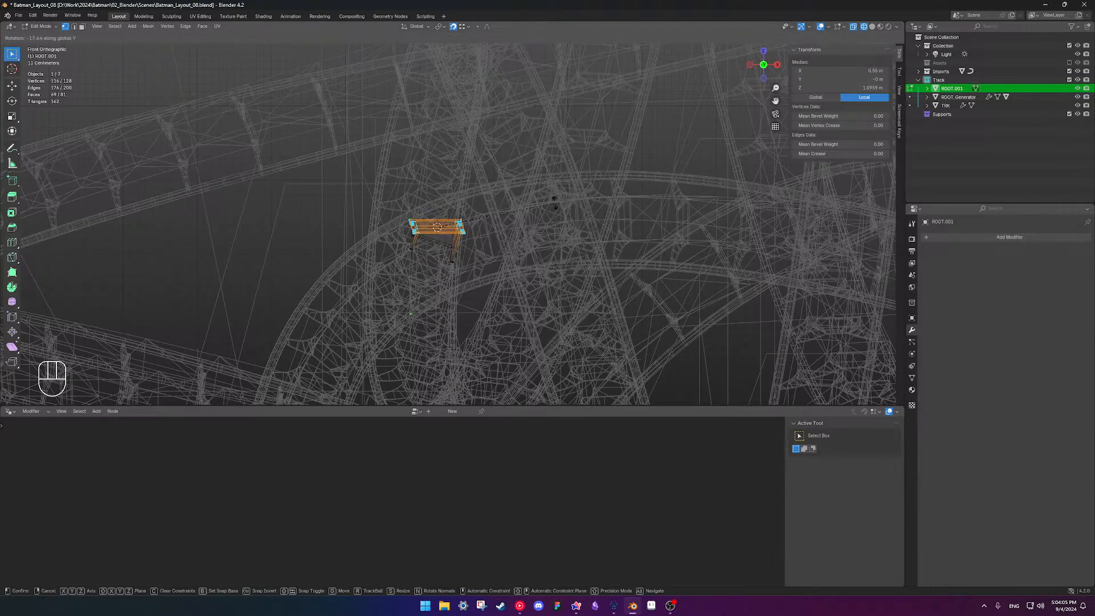
{"action": "left_click", "coordinate": [554, 201]}
Rotate the top plate around global Z to straighten its sides as seen from the front
{"action": "key", "text": "KP_Decimal"}
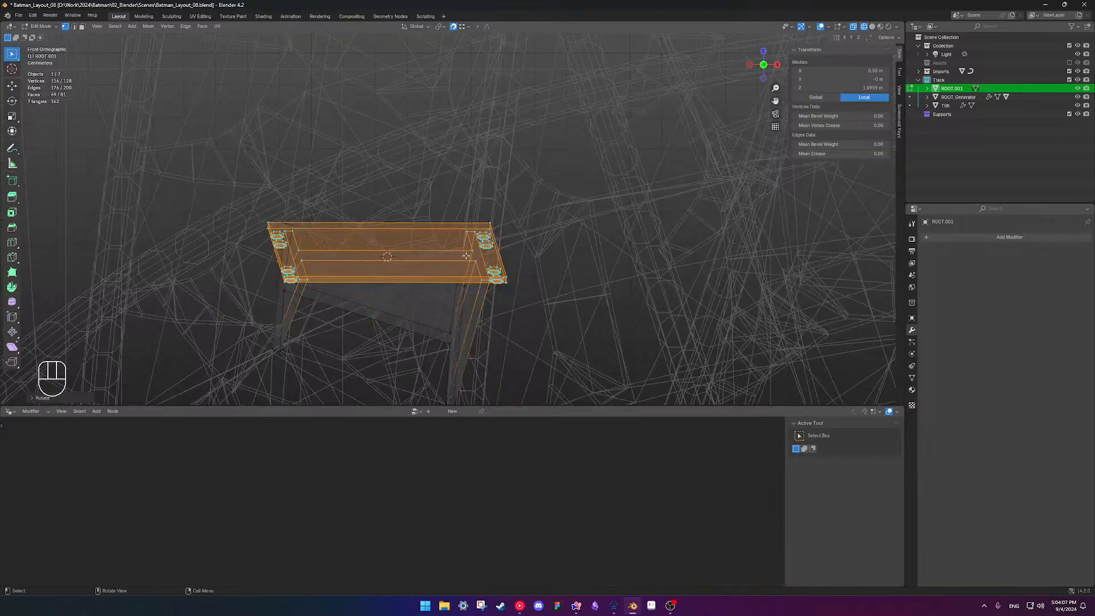
{"action": "key", "text": "r"}
{"action": "key", "text": "z"}
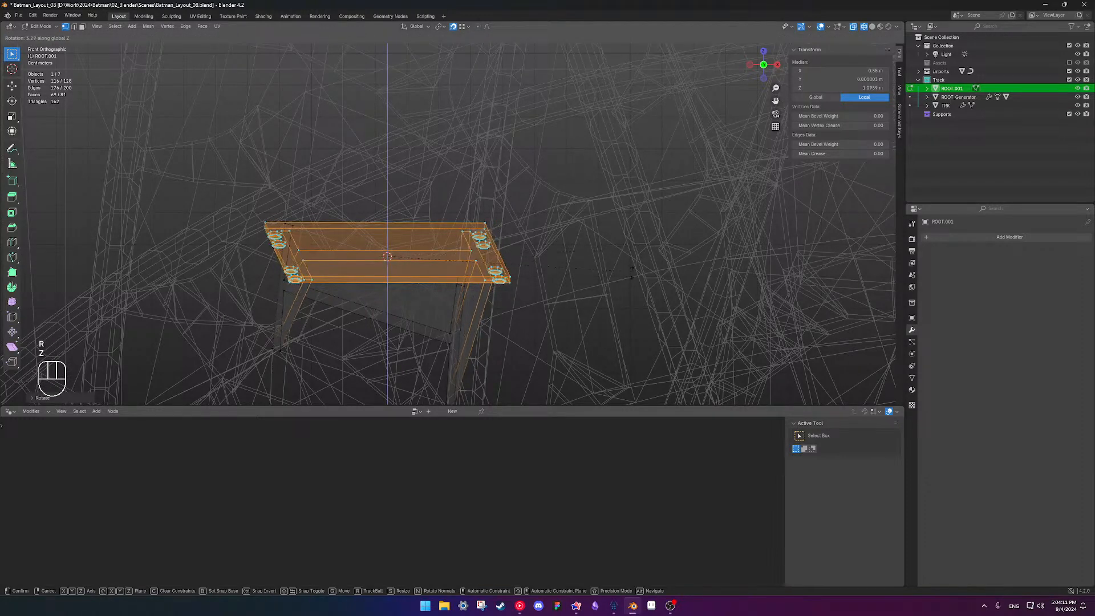
{"action": "left_click", "coordinate": [596, 229]}
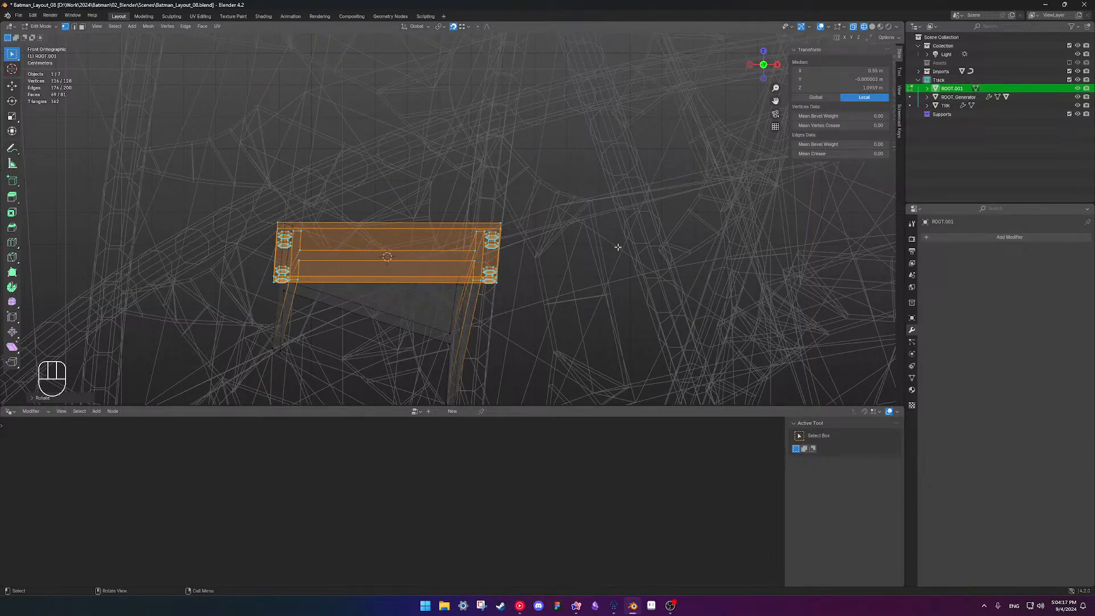
Shift the top plate over its base in top view and rotate it around global Z until it is square
{"action": "key", "text": "KP_7"}
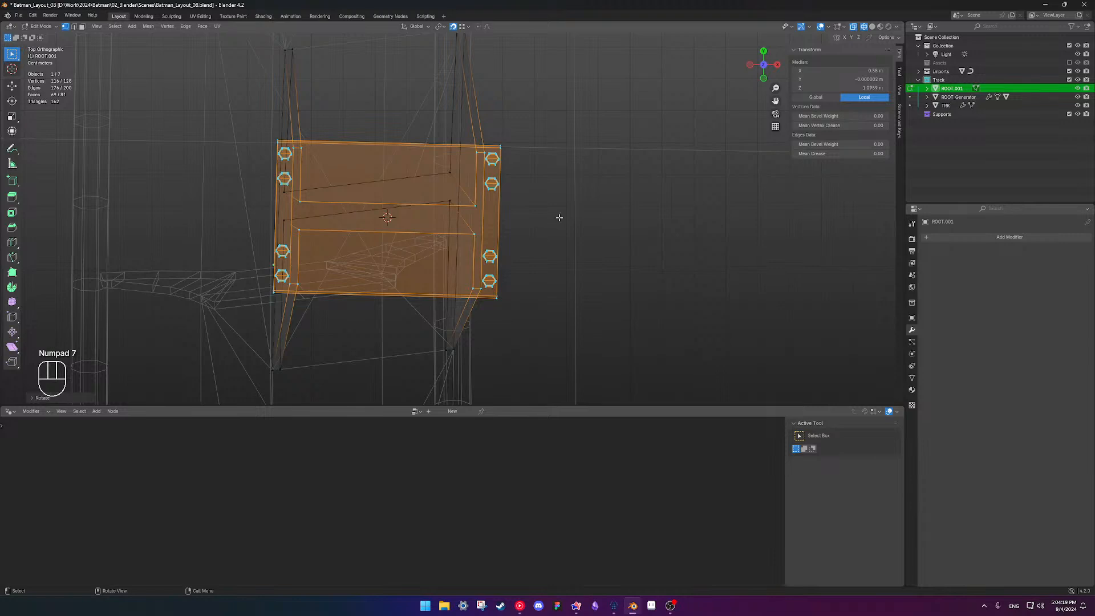
{"action": "key", "text": "g"}
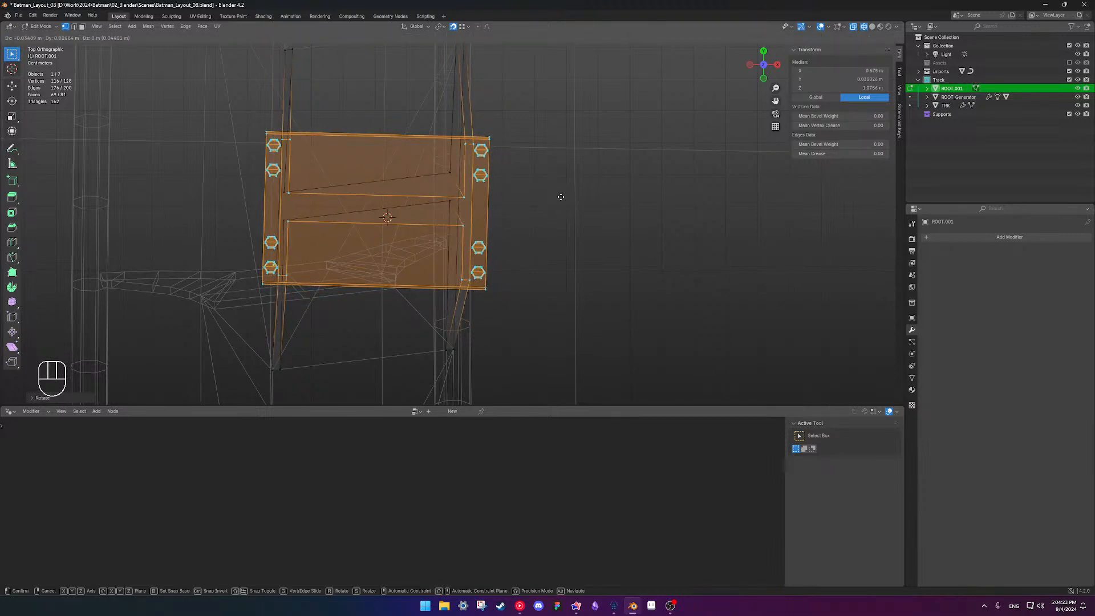
{"action": "left_click", "coordinate": [560, 197]}
{"action": "key", "text": "r"}
{"action": "key", "text": "z"}
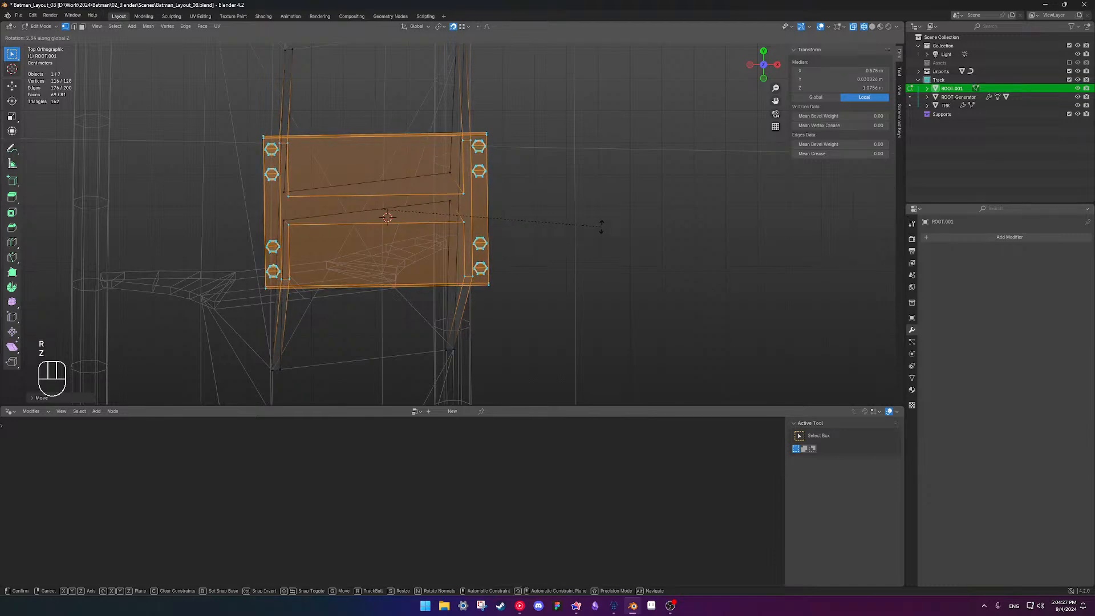
{"action": "left_click", "coordinate": [602, 228]}
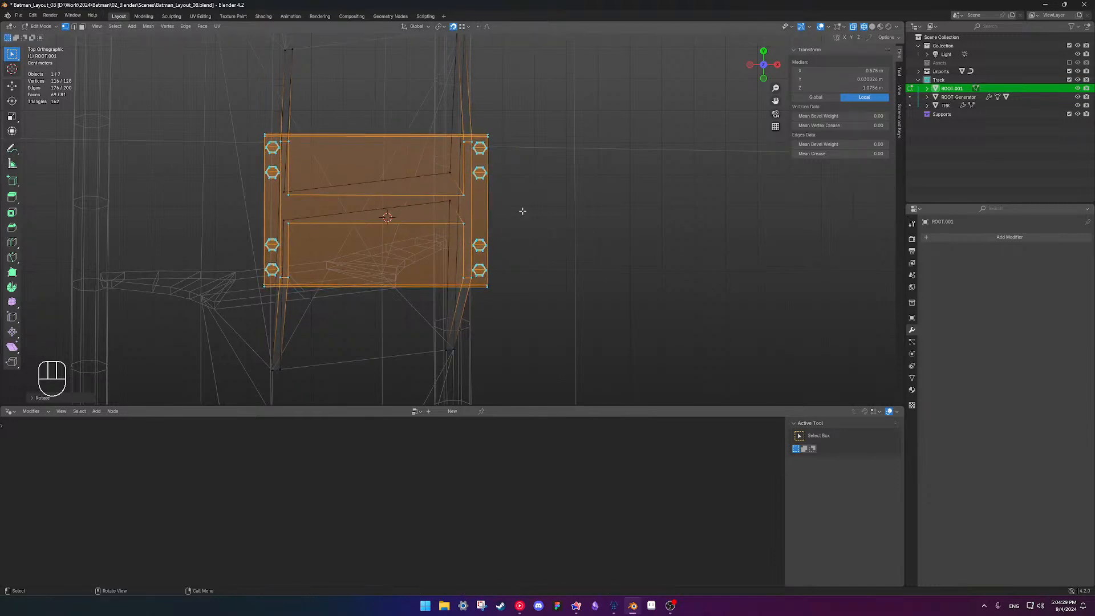
Inspect the reshaped root against the track in shaded view
{"action": "key", "text": "shift+z"}
{"action": "scroll", "coordinate": [525, 220], "scroll_direction": "down", "scroll_amount": 6}
{"action": "middle_click_drag", "start_coordinate": [524, 220], "coordinate": [428, 249]}
{"action": "key", "text": "Tab"}
{"action": "scroll", "coordinate": [501, 202], "scroll_direction": "up", "scroll_amount": 3}
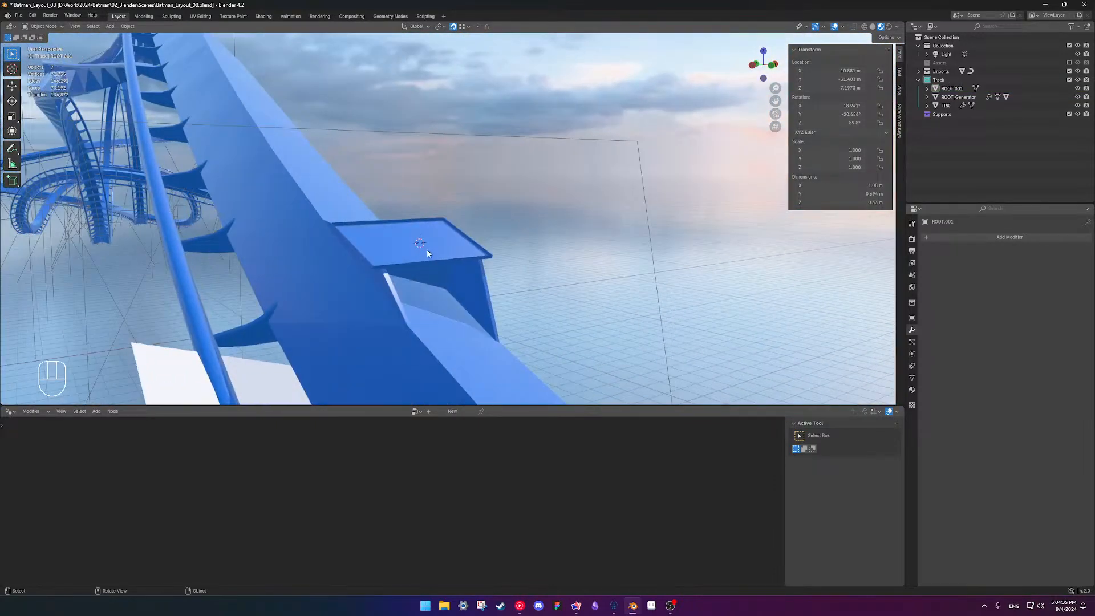
{"action": "key", "text": "Tab"}
{"action": "key", "text": "shift+z"}
{"action": "key", "text": "shift+z"}
{"action": "key", "text": "ctrl+z"}
Rotate the top plate around global X until it is horizontal, refining the angle in side view
{"action": "middle_click_drag", "start_coordinate": [431, 247], "coordinate": [537, 246]}
{"action": "key", "text": "r"}
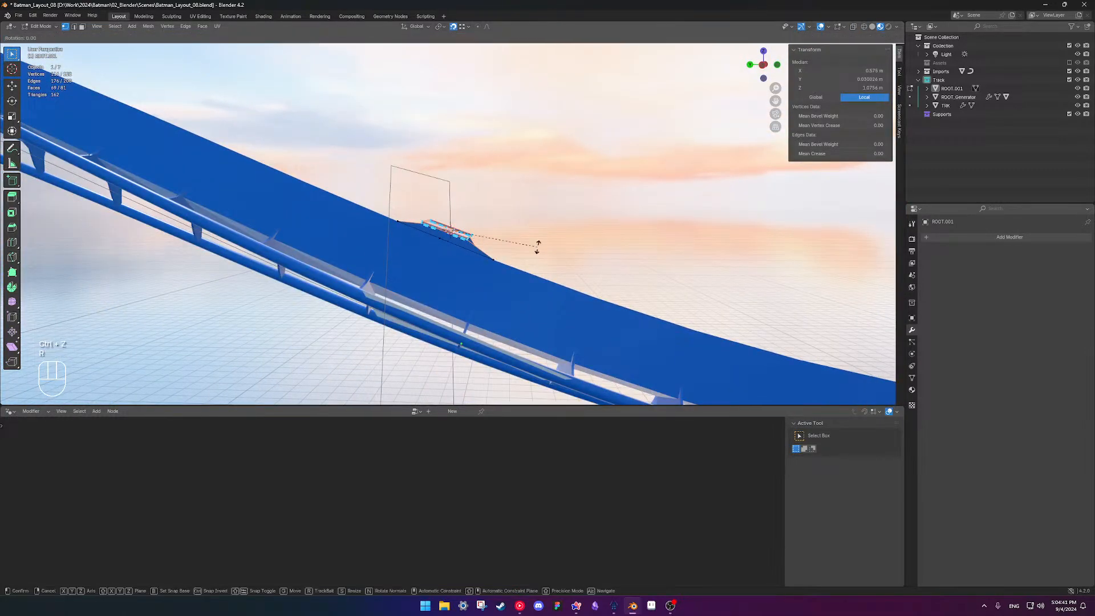
{"action": "key", "text": "x"}
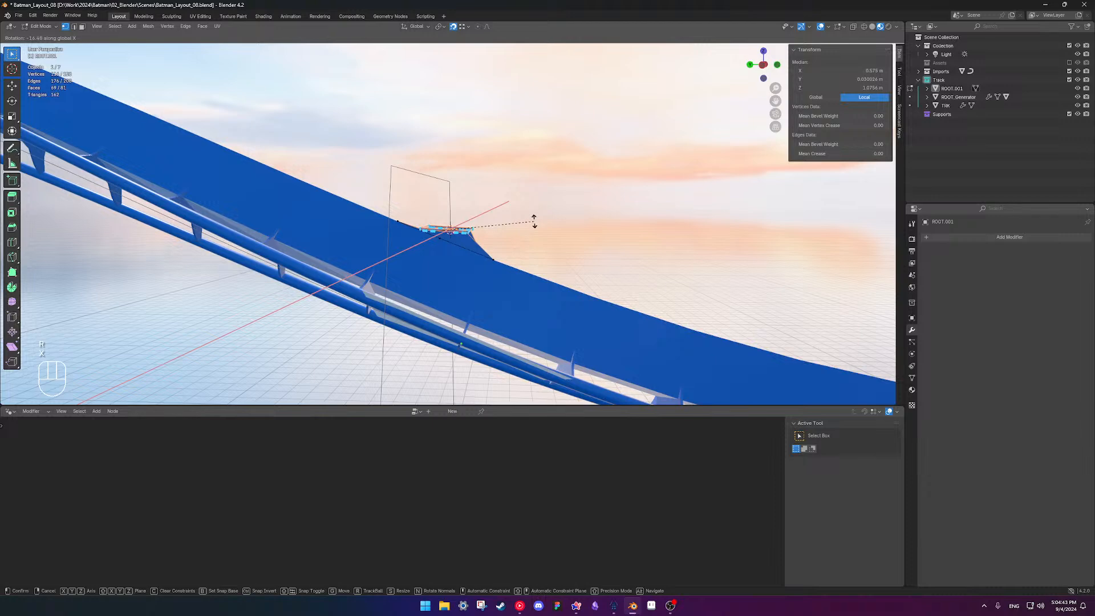
{"action": "left_click", "coordinate": [535, 217]}
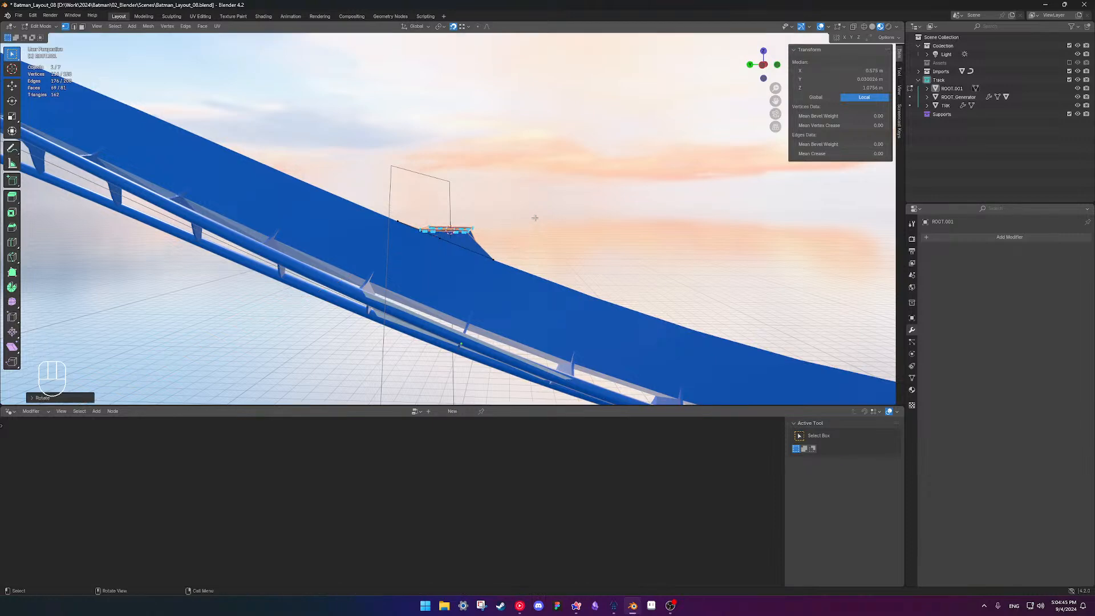
{"action": "key", "text": "KP_3"}
{"action": "scroll", "coordinate": [466, 254], "scroll_direction": "up", "scroll_amount": 5}
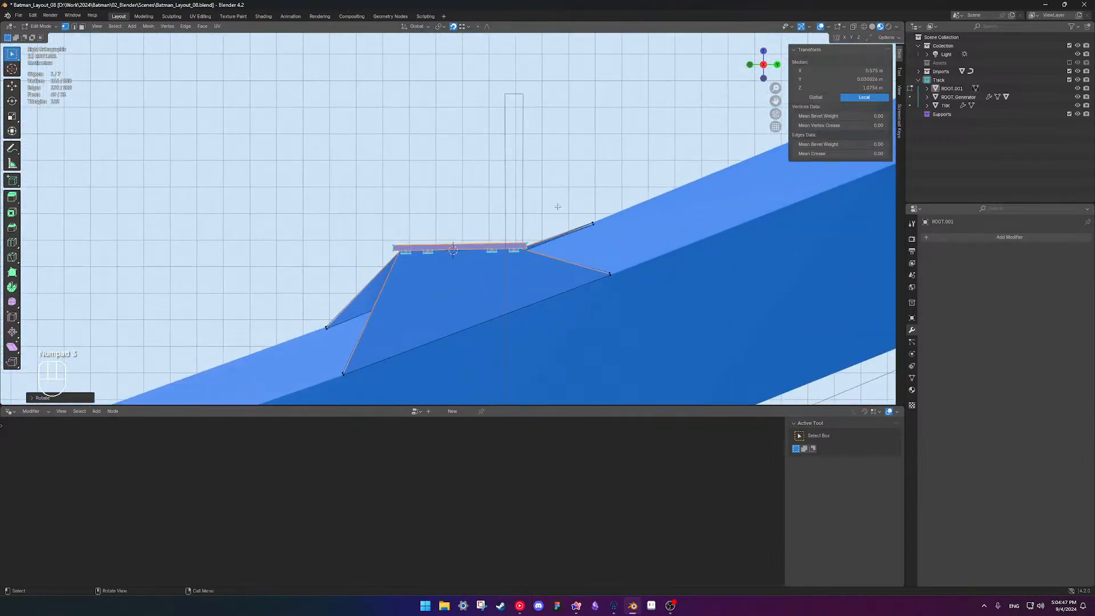
{"action": "key", "text": "r"}
{"action": "key", "text": "x"}
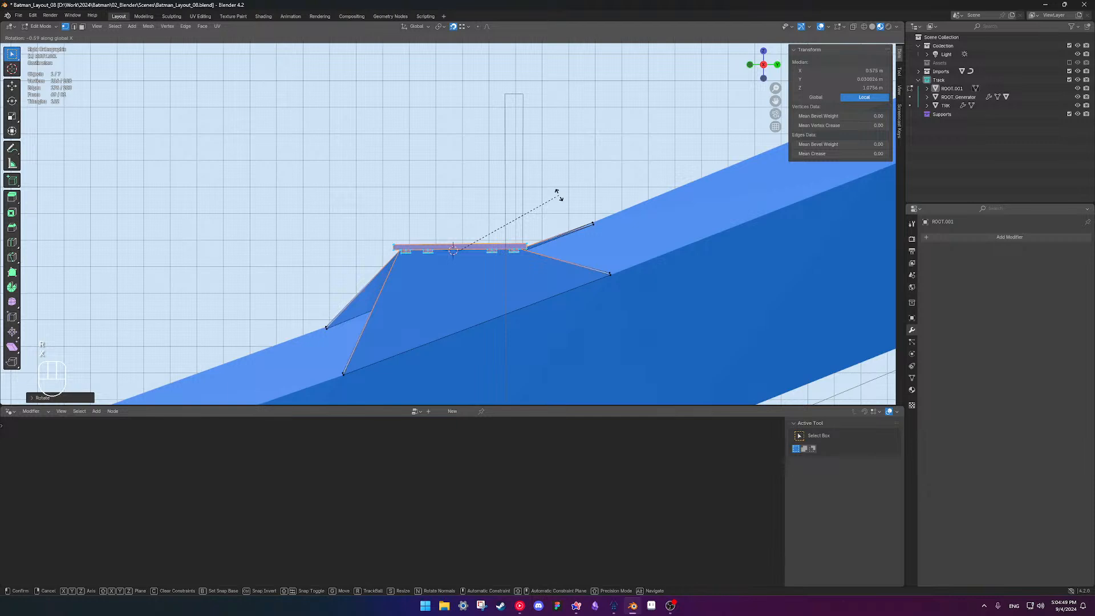
{"action": "left_click", "coordinate": [556, 203]}
Raise the root's top plate about 0.19 m along global Z and check the shape in Object Mode
{"action": "key", "text": "g"}
{"action": "key", "text": "z"}
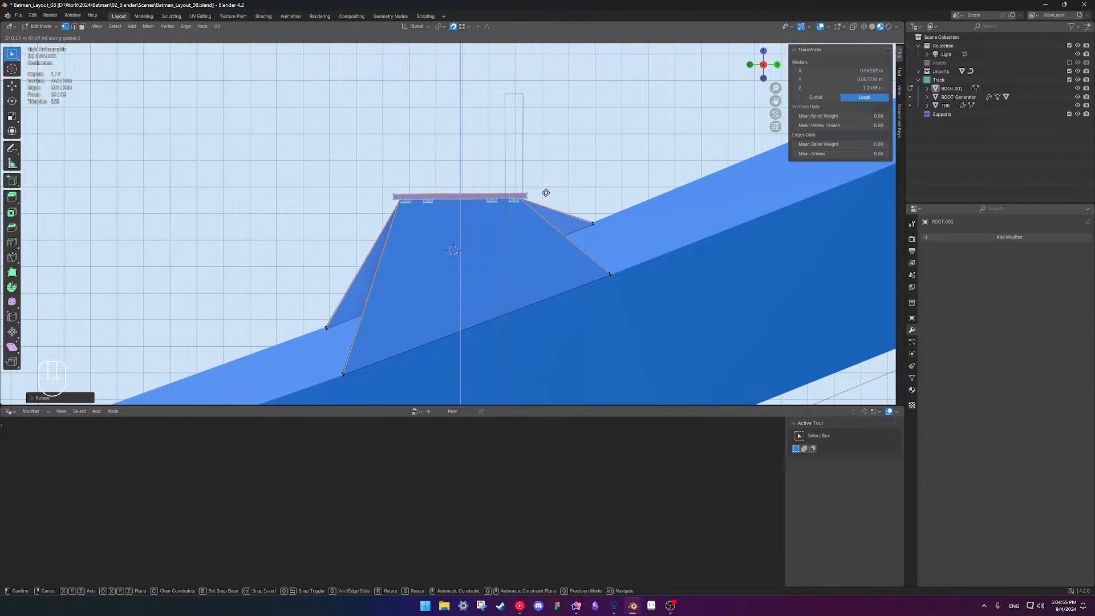
{"action": "left_click", "coordinate": [543, 192]}
{"action": "key", "text": "Tab"}
{"action": "middle_click_drag", "start_coordinate": [580, 171], "coordinate": [451, 259]}
{"action": "key", "text": "Tab"}
{"action": "key", "text": "Tab"}
{"action": "scroll", "coordinate": [467, 255], "scroll_direction": "up", "scroll_amount": 3}
{"action": "scroll", "coordinate": [385, 279], "scroll_direction": "down", "scroll_amount": 2}
{"action": "middle_click_drag", "start_coordinate": [450, 259], "coordinate": [415, 239]}
{"action": "scroll", "coordinate": [576, 267], "scroll_direction": "up", "scroll_amount": 3}
{"action": "scroll", "coordinate": [562, 271], "scroll_direction": "down", "scroll_amount": 5}
{"action": "left_click", "coordinate": [415, 239]}
Select the four upper corner vertices of the root's plate, then examine the finished root on the track
{"action": "key", "text": "Tab"}
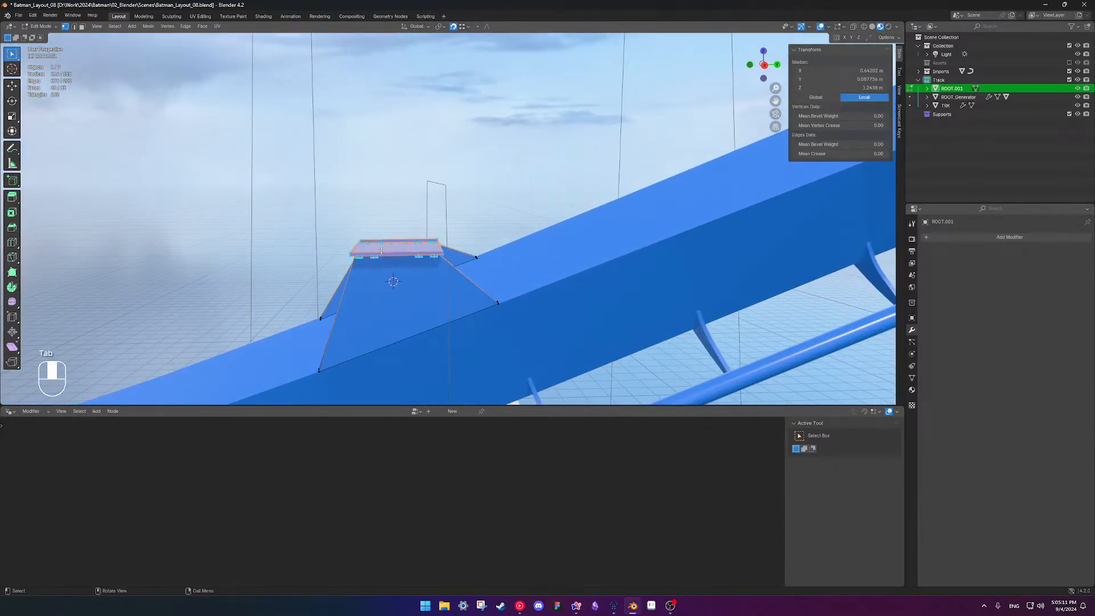
{"action": "scroll", "coordinate": [399, 248], "scroll_direction": "up", "scroll_amount": 2}
{"action": "left_click", "coordinate": [365, 247]}
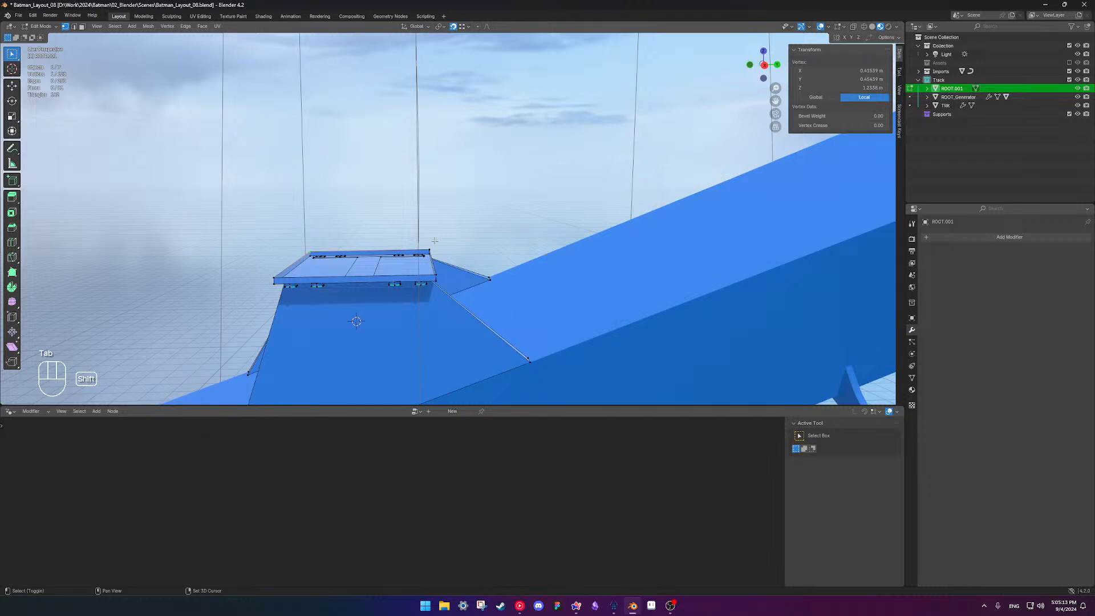
{"action": "left_click", "coordinate": [431, 250], "text": "shift"}
{"action": "left_click", "coordinate": [436, 280], "text": "shift"}
{"action": "left_click", "coordinate": [274, 280], "text": "shift"}
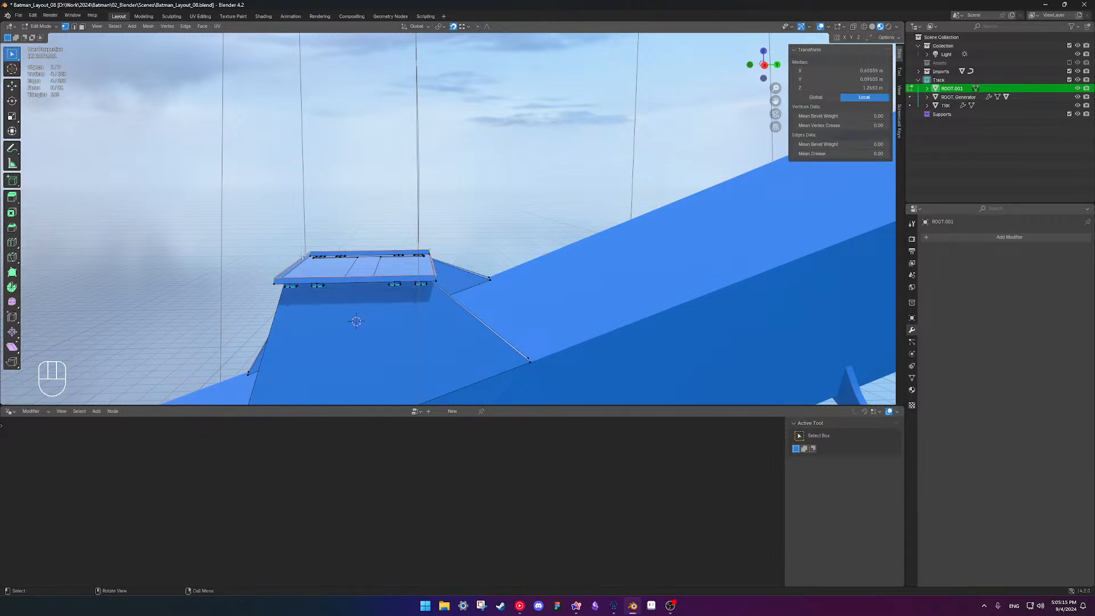
{"action": "key", "text": "Tab"}
{"action": "scroll", "coordinate": [355, 291], "scroll_direction": "down", "scroll_amount": 5}
{"action": "middle_click_drag", "start_coordinate": [381, 272], "coordinate": [402, 252], "text": "shift"}
{"action": "scroll", "coordinate": [435, 257], "scroll_direction": "up", "scroll_amount": 3}
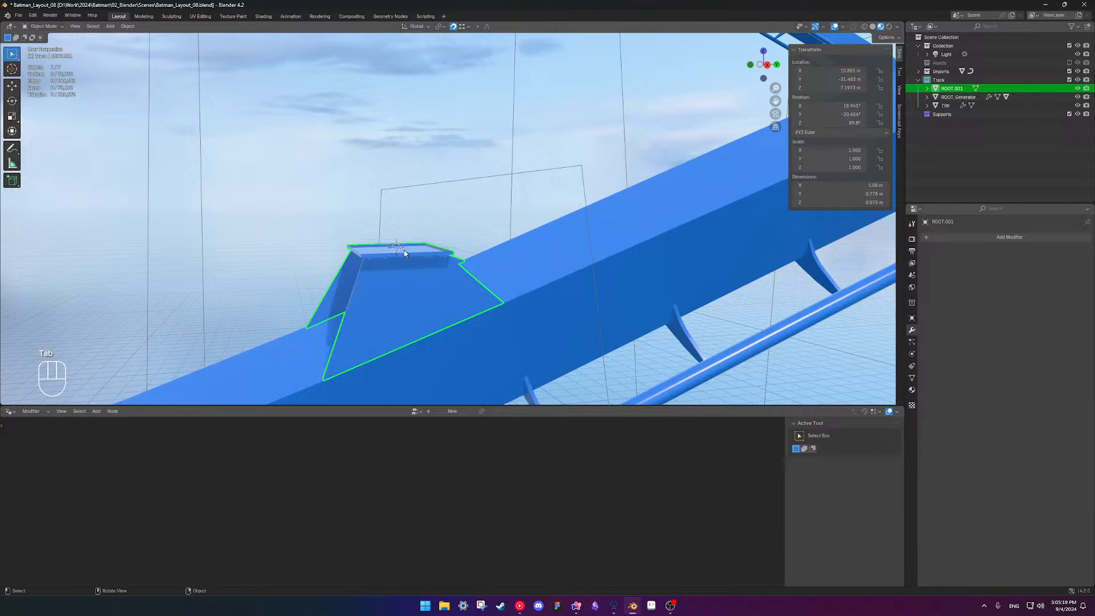
{"action": "scroll", "coordinate": [403, 258], "scroll_direction": "down", "scroll_amount": 9}
{"action": "middle_click_drag", "start_coordinate": [415, 259], "coordinate": [551, 261], "text": "shift"}
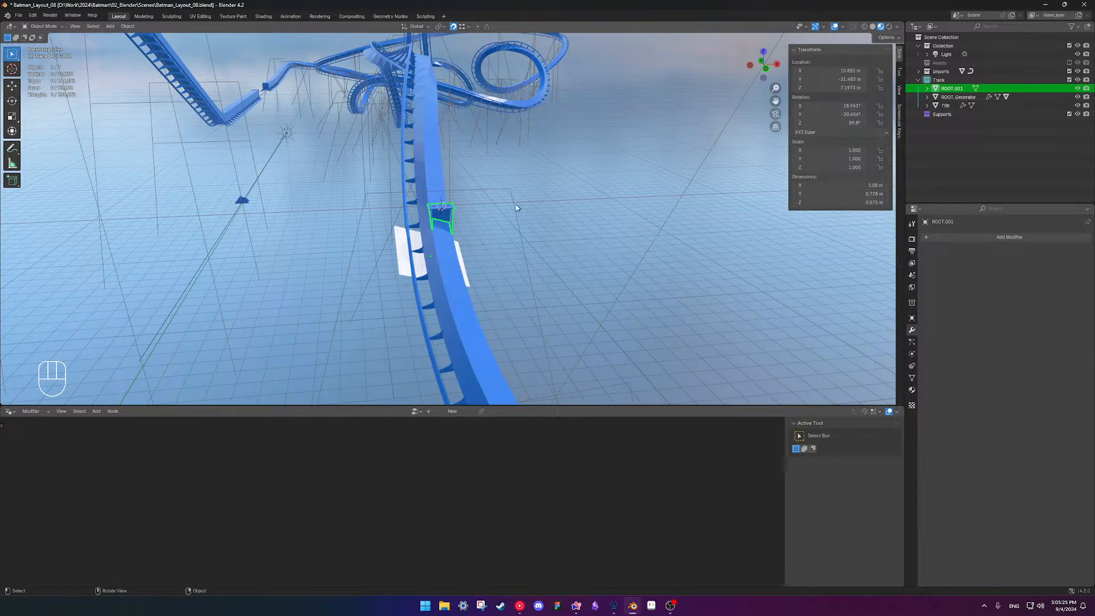
Open Batman_Supports in Edit Mode and select its vertices beside the new root for deletion
{"action": "scroll", "coordinate": [504, 231], "scroll_direction": "up", "scroll_amount": 3}
{"action": "middle_click_drag", "start_coordinate": [505, 231], "coordinate": [411, 164]}
{"action": "left_click", "coordinate": [510, 230]}
{"action": "key", "text": "Tab"}
{"action": "left_click_drag", "start_coordinate": [411, 164], "coordinate": [455, 198]}
{"action": "key", "text": "x"}
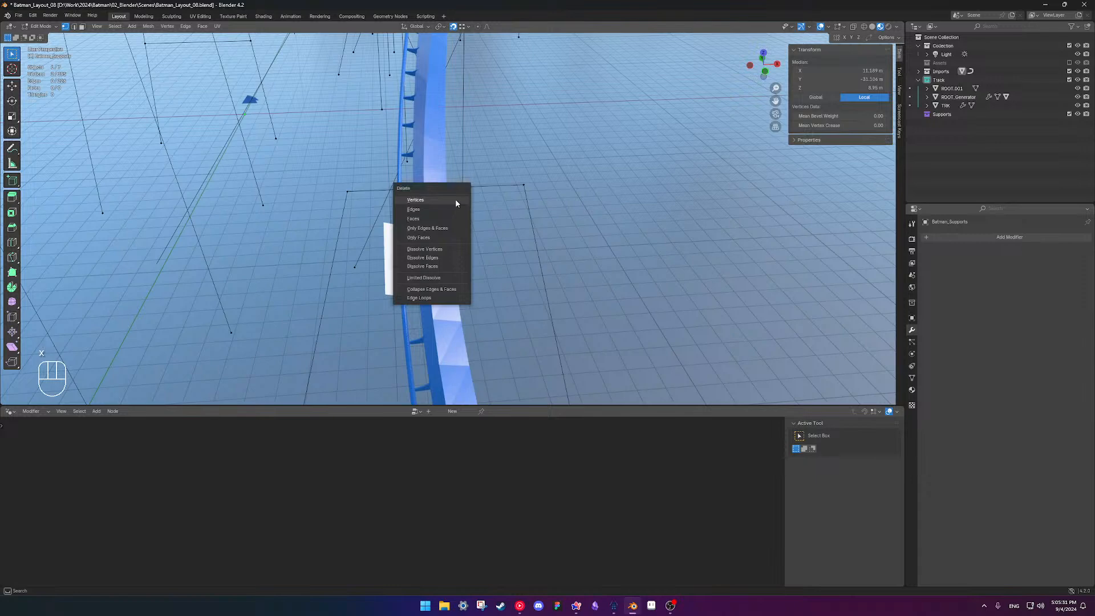
{"action": "middle_click_drag", "start_coordinate": [490, 204], "coordinate": [523, 209]}
Merge all vertices of Batman_Supports by distance and return to Object Mode
{"action": "key", "text": "a"}
{"action": "scroll", "coordinate": [523, 208], "scroll_direction": "down", "scroll_amount": 6}
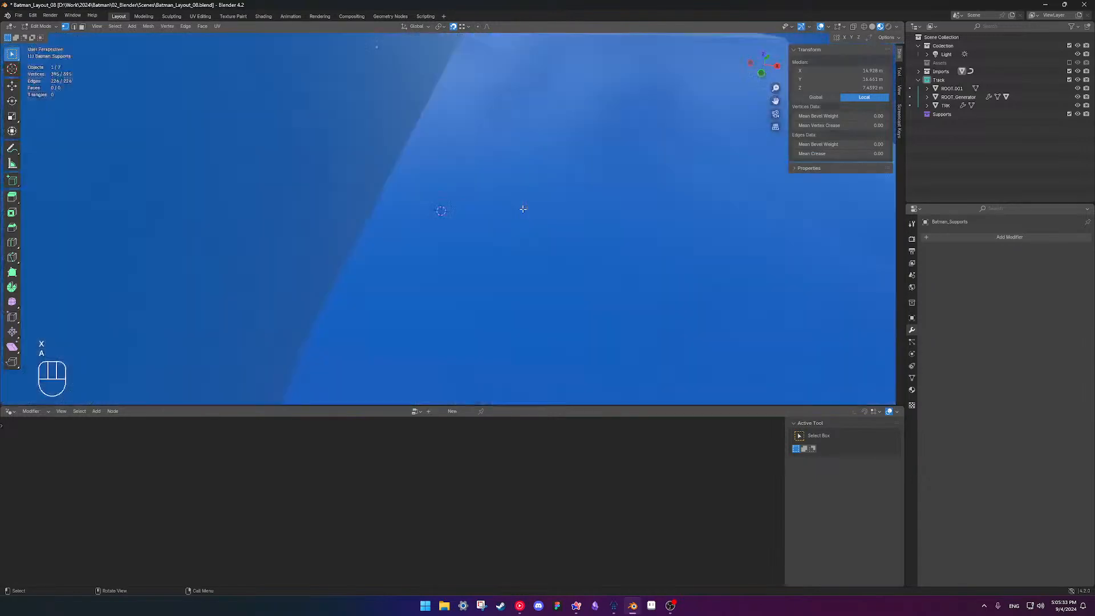
{"action": "key", "text": "m"}
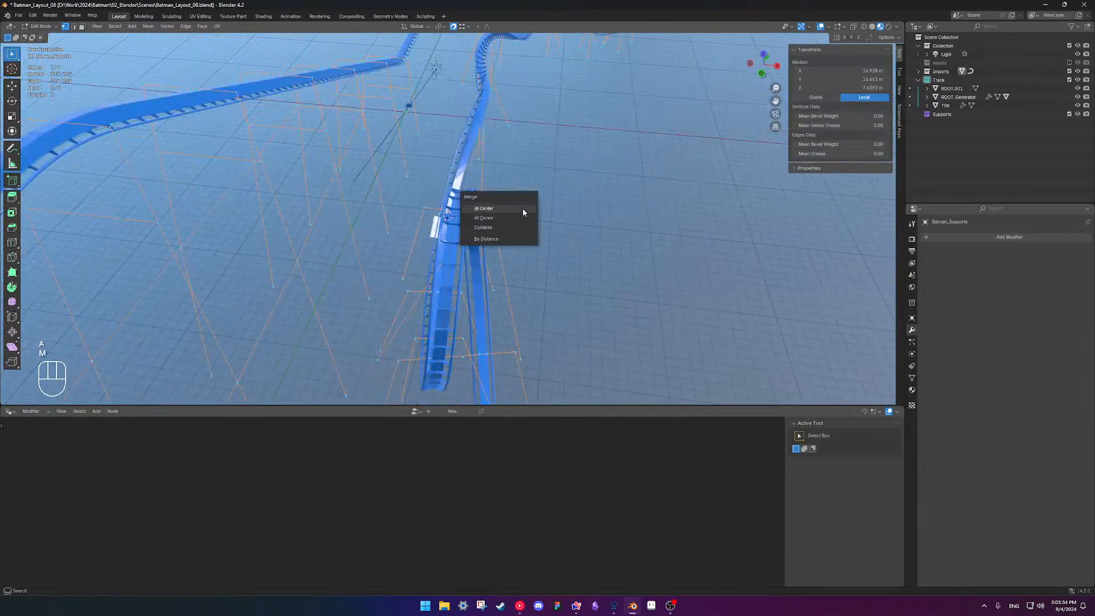
{"action": "left_click", "coordinate": [512, 236]}
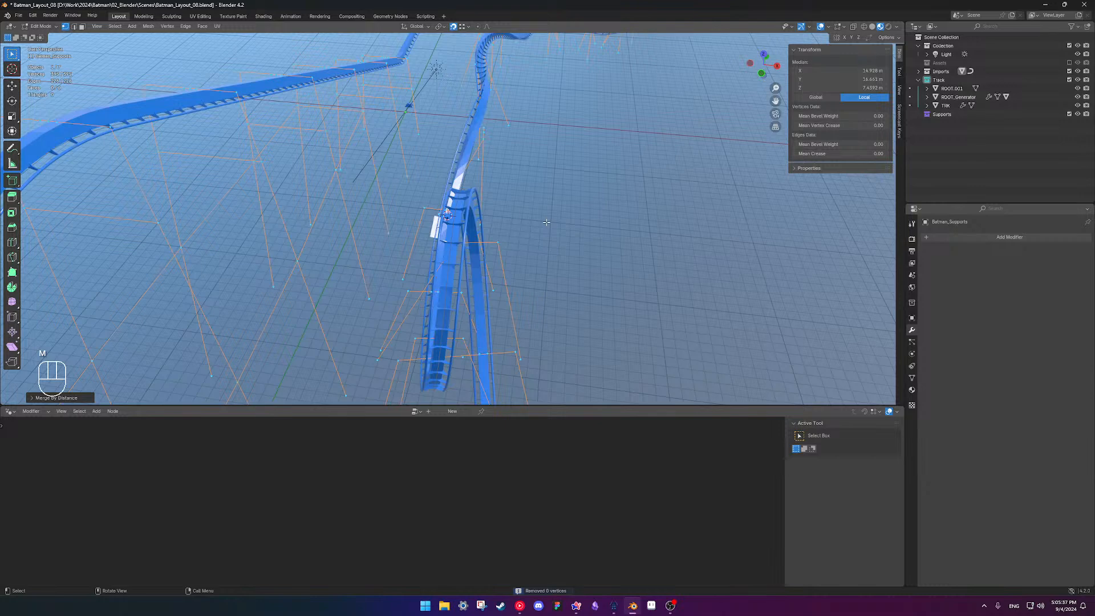
{"action": "key", "text": "Tab"}
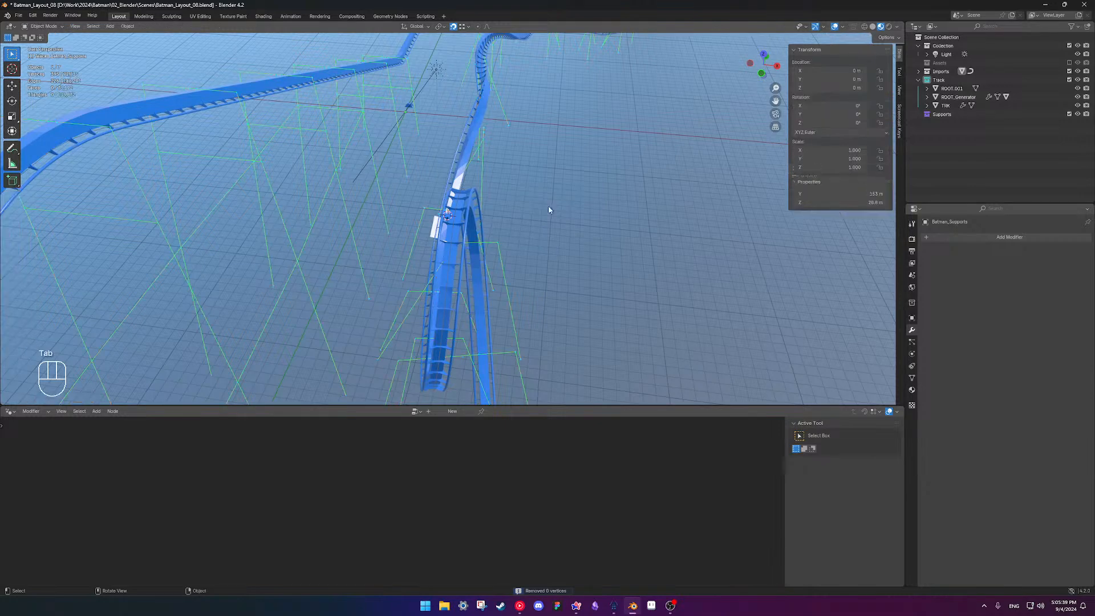
Try moving a support vertex beside the track, then undo the move and leave Edit Mode
{"action": "key", "text": "Tab"}
{"action": "middle_click_drag", "start_coordinate": [528, 240], "coordinate": [551, 237], "text": "shift"}
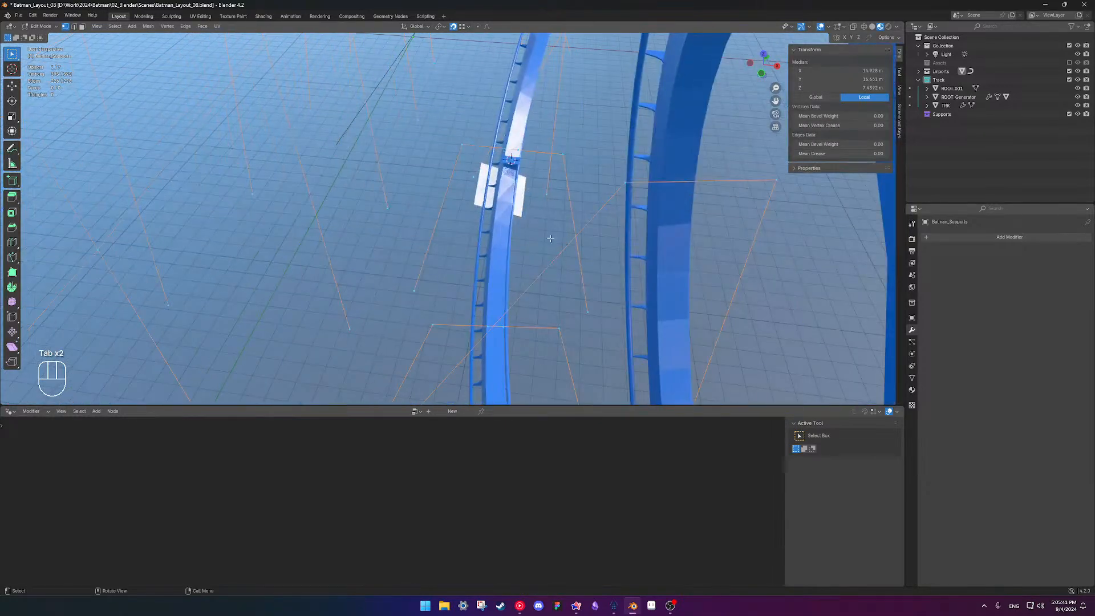
{"action": "left_click", "coordinate": [522, 318]}
{"action": "key", "text": "g"}
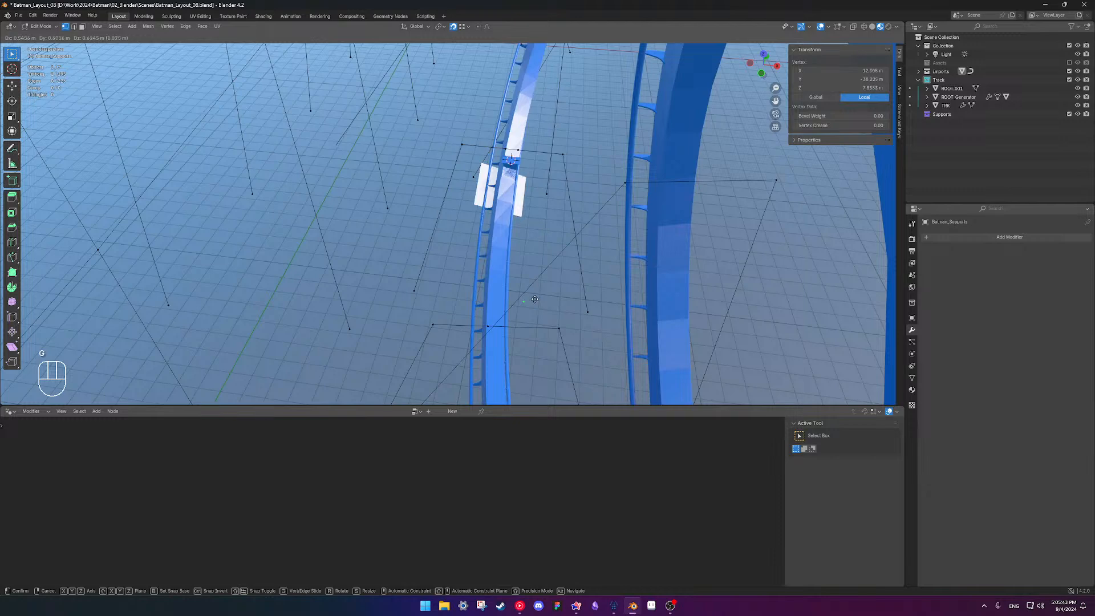
{"action": "key", "text": "ctrl+z"}
{"action": "middle_click_drag", "start_coordinate": [534, 299], "coordinate": [497, 218]}
{"action": "key", "text": "Tab"}
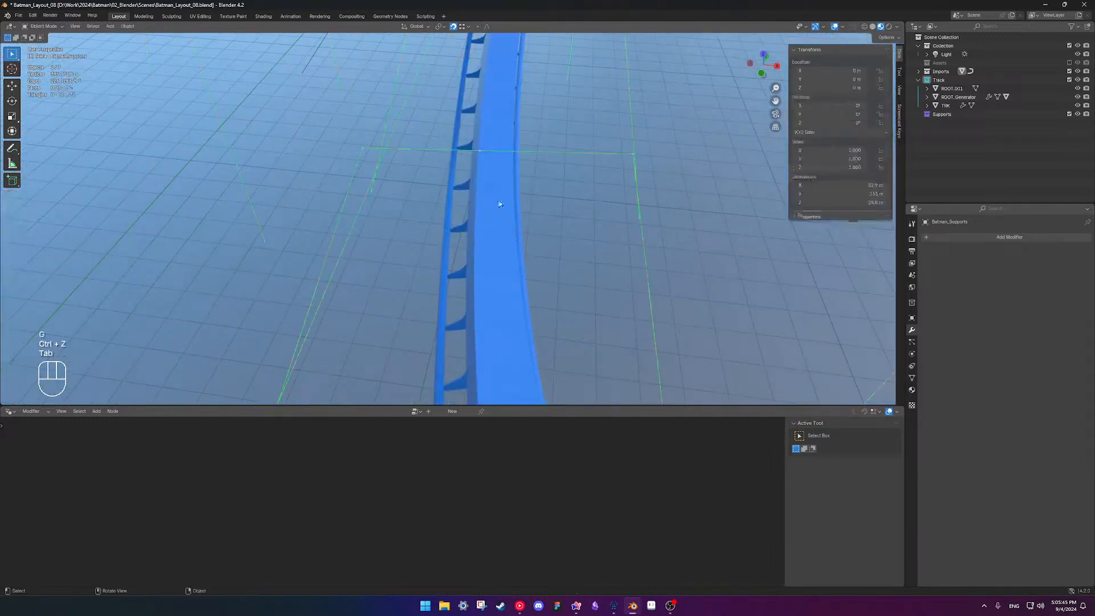
Remove the selected vertex from the support frame over the track and subdivide its crossbar between the two upper corners
{"action": "key", "text": "Tab"}
{"action": "key", "text": "x"}
{"action": "left_click", "coordinate": [528, 167]}
{"action": "key", "text": "Tab"}
{"action": "key", "text": "Tab"}
{"action": "left_click", "coordinate": [627, 153]}
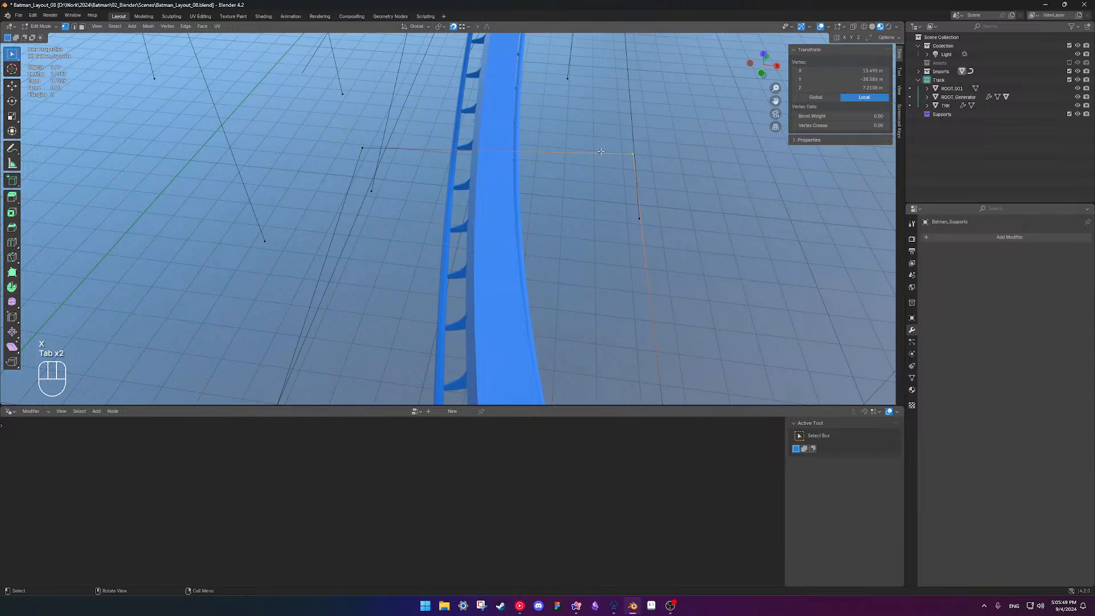
{"action": "middle_click_drag", "start_coordinate": [628, 153], "coordinate": [566, 192]}
{"action": "left_click", "coordinate": [361, 192], "text": "shift"}
{"action": "right_click", "coordinate": [532, 220]}
{"action": "left_click", "coordinate": [532, 221]}
{"action": "key", "text": "Tab"}
{"action": "key", "text": "Tab"}
Remove the selected vertex from the frame at the new root, subdivide its crossbar between the corners, and select the middle vertex
{"action": "middle_click_drag", "start_coordinate": [509, 219], "coordinate": [513, 260], "text": "shift"}
{"action": "scroll", "coordinate": [498, 202], "scroll_direction": "down", "scroll_amount": 2}
{"action": "key", "text": "Tab"}
{"action": "middle_click_drag", "start_coordinate": [535, 146], "coordinate": [564, 154], "text": "shift"}
{"action": "key", "text": "Tab"}
{"action": "key", "text": "x"}
{"action": "left_click", "coordinate": [566, 165]}
{"action": "left_click", "coordinate": [490, 149]}
{"action": "left_click", "coordinate": [643, 163], "text": "shift"}
{"action": "right_click", "coordinate": [644, 163]}
{"action": "left_click", "coordinate": [644, 164]}
{"action": "middle_click_drag", "start_coordinate": [595, 172], "coordinate": [587, 196], "text": "shift"}
{"action": "left_click", "coordinate": [554, 180]}
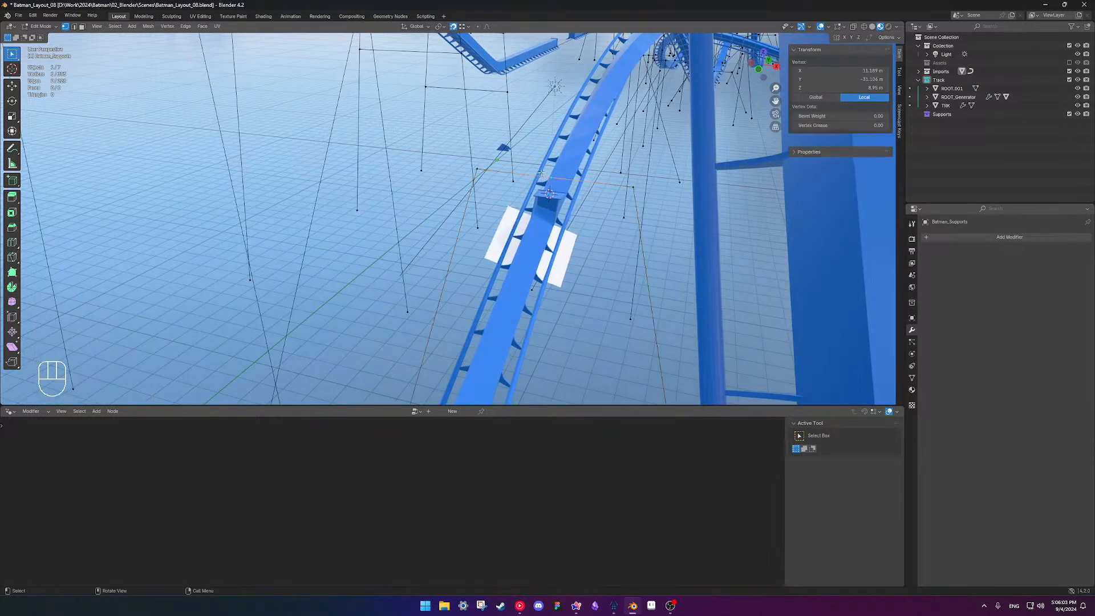
Try extruding the crossbar's middle vertex 0.4 m upward along Z, and undo the extrusion
{"action": "scroll", "coordinate": [576, 185], "scroll_direction": "up", "scroll_amount": 4}
{"action": "middle_click_drag", "start_coordinate": [676, 196], "coordinate": [587, 200], "text": "shift"}
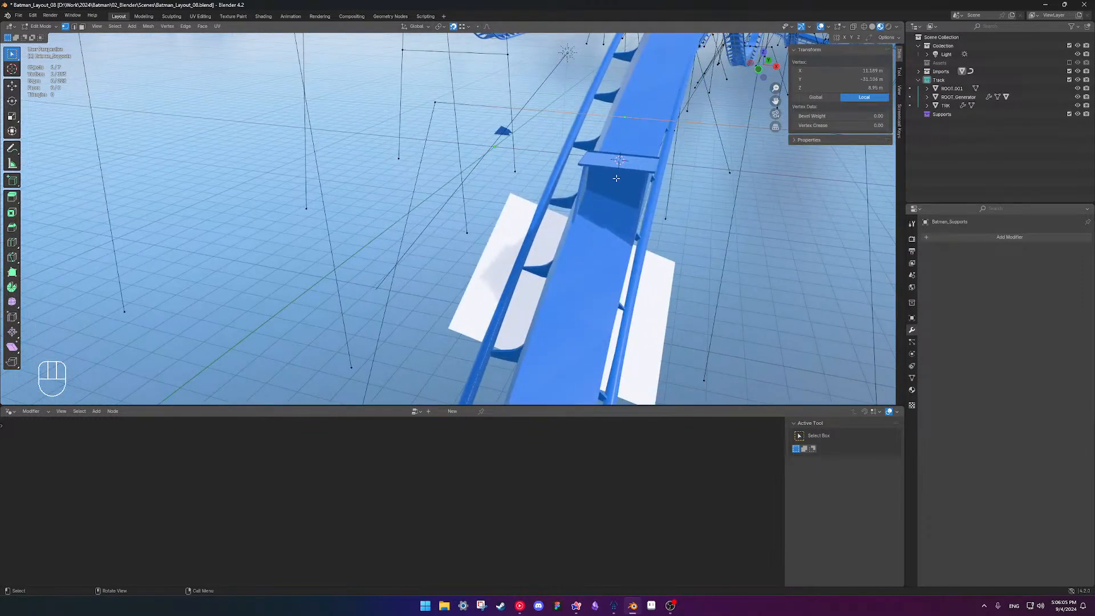
{"action": "key", "text": "e"}
{"action": "key", "text": "z"}
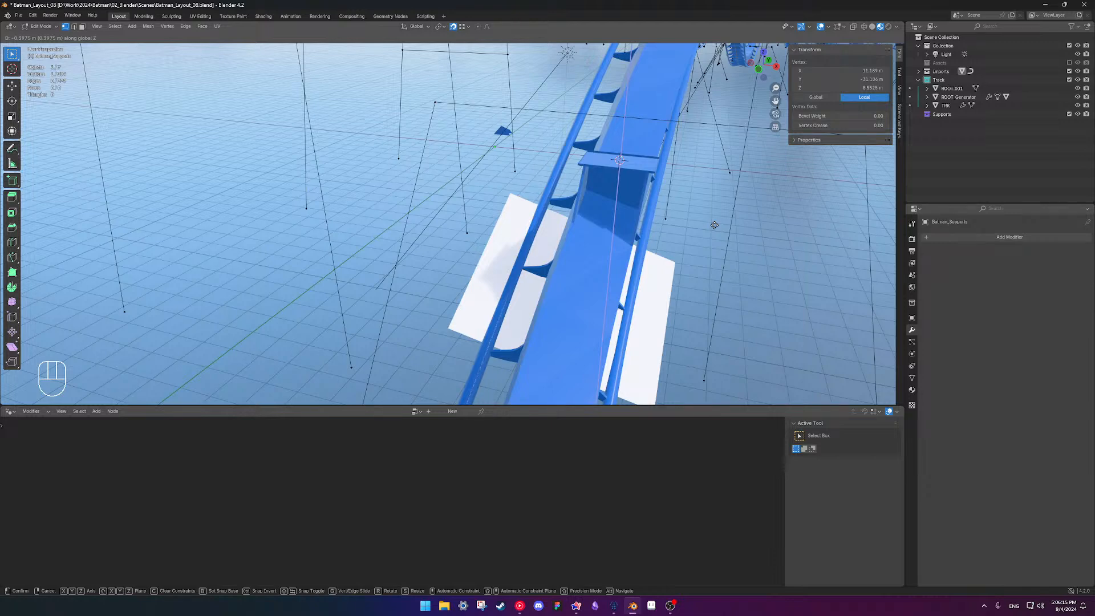
{"action": "key", "text": "Return"}
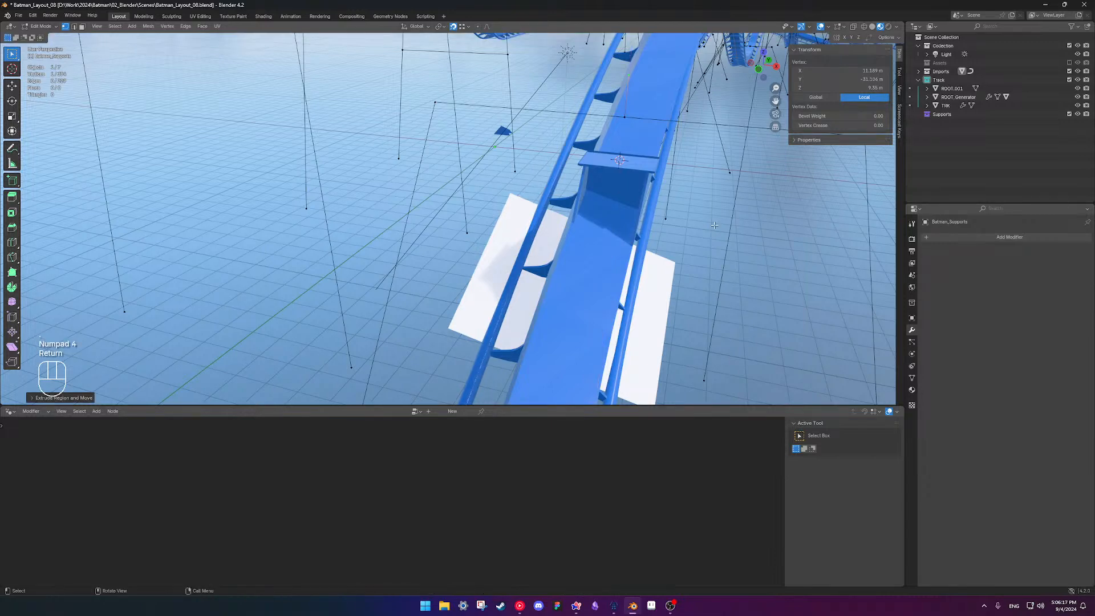
{"action": "key", "text": "ctrl+z"}
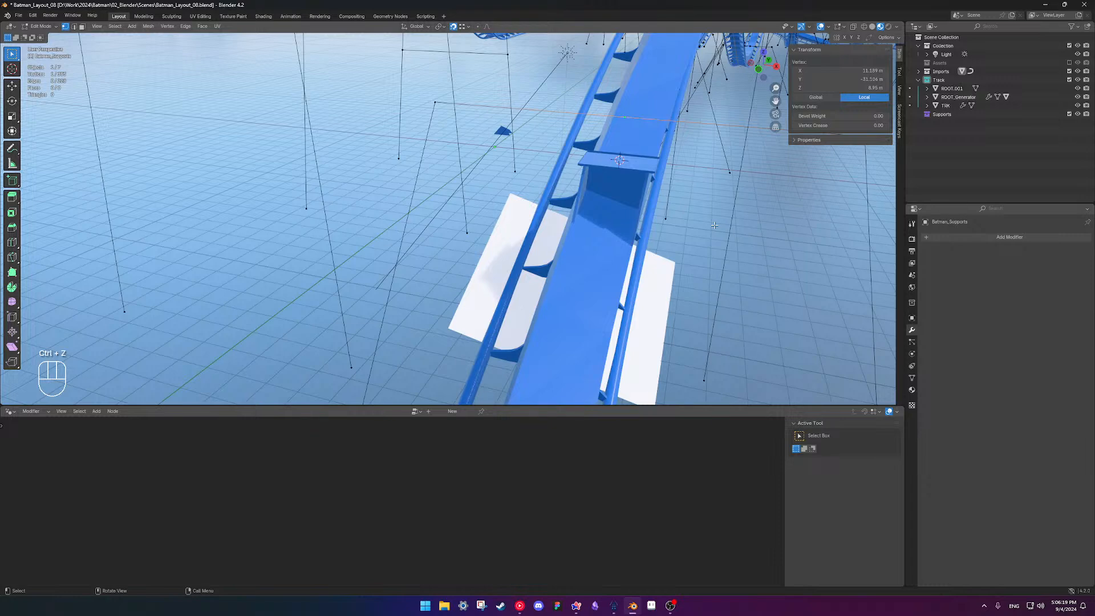
Extrude the crossbar's middle vertex by -0.4 m along the Z axis
{"action": "key", "text": "e"}
{"action": "key", "text": "period"}
{"action": "key", "text": "KP_4"}
{"action": "key", "text": "KP_Subtract"}
{"action": "key", "text": "z"}
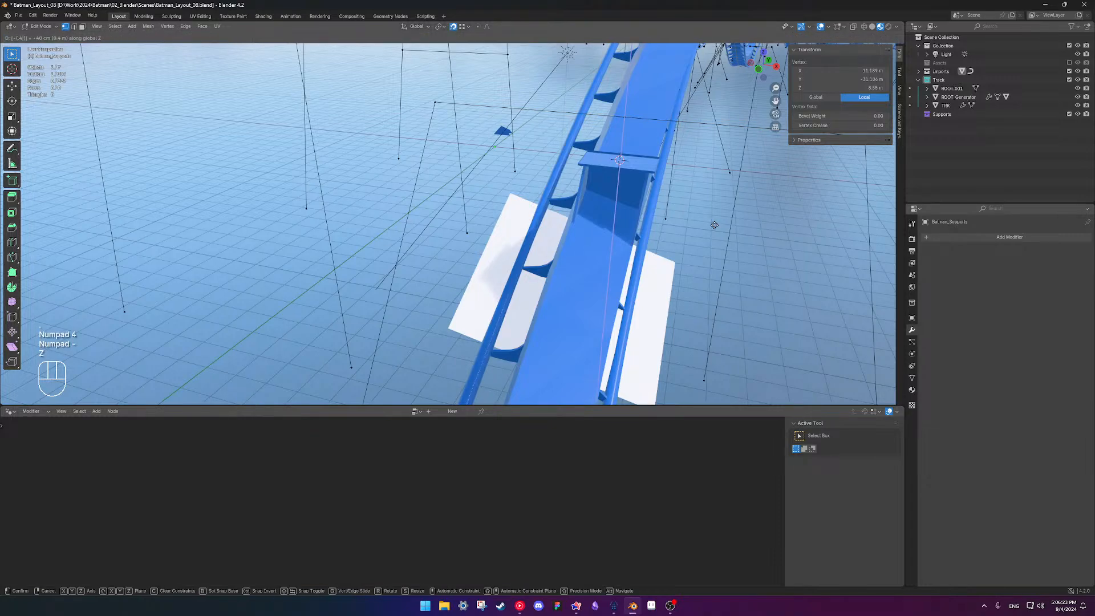
{"action": "key", "text": "Return"}
Snap the 3D cursor to the lower end of the extruded stem
{"action": "middle_click_drag", "start_coordinate": [737, 234], "coordinate": [528, 176], "text": "shift"}
{"action": "scroll", "coordinate": [576, 200], "scroll_direction": "down", "scroll_amount": 3}
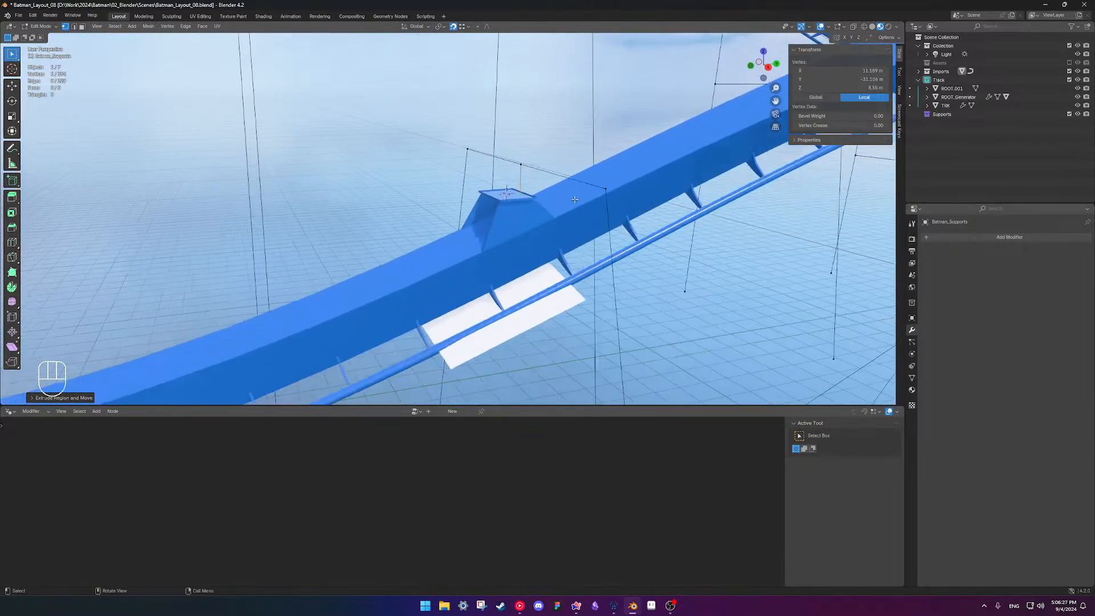
{"action": "key", "text": "shift+s"}
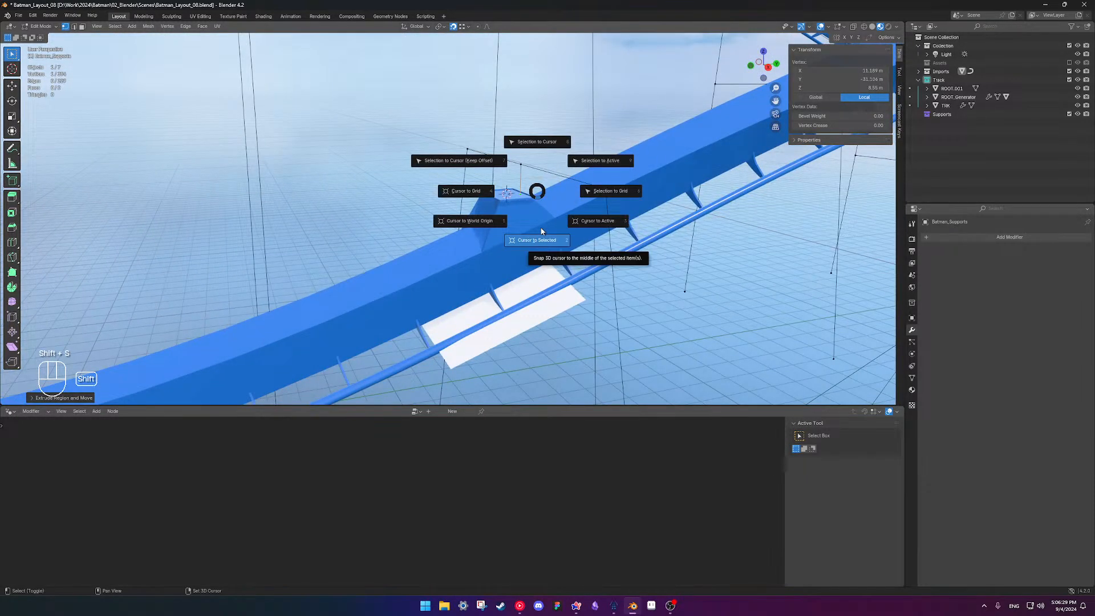
{"action": "left_click", "coordinate": [542, 231]}
Separate the support frame around the root from Batman_Supports into its own object and return to Object Mode
{"action": "scroll", "coordinate": [514, 290], "scroll_direction": "down", "scroll_amount": 8}
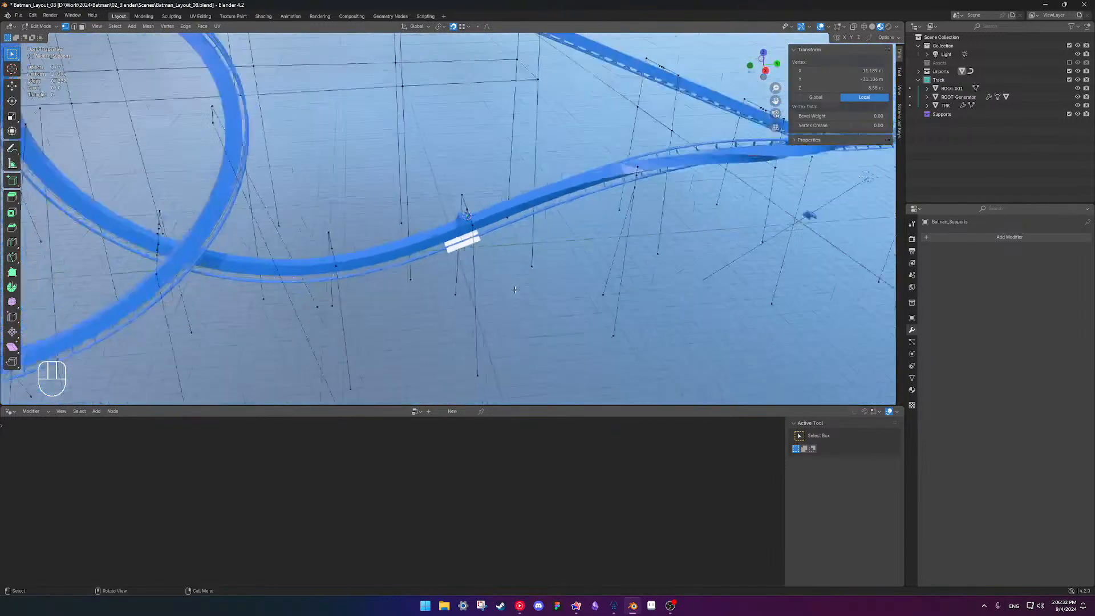
{"action": "scroll", "coordinate": [515, 290], "scroll_direction": "down", "scroll_amount": 3}
{"action": "left_click_drag", "start_coordinate": [429, 235], "coordinate": [481, 368]}
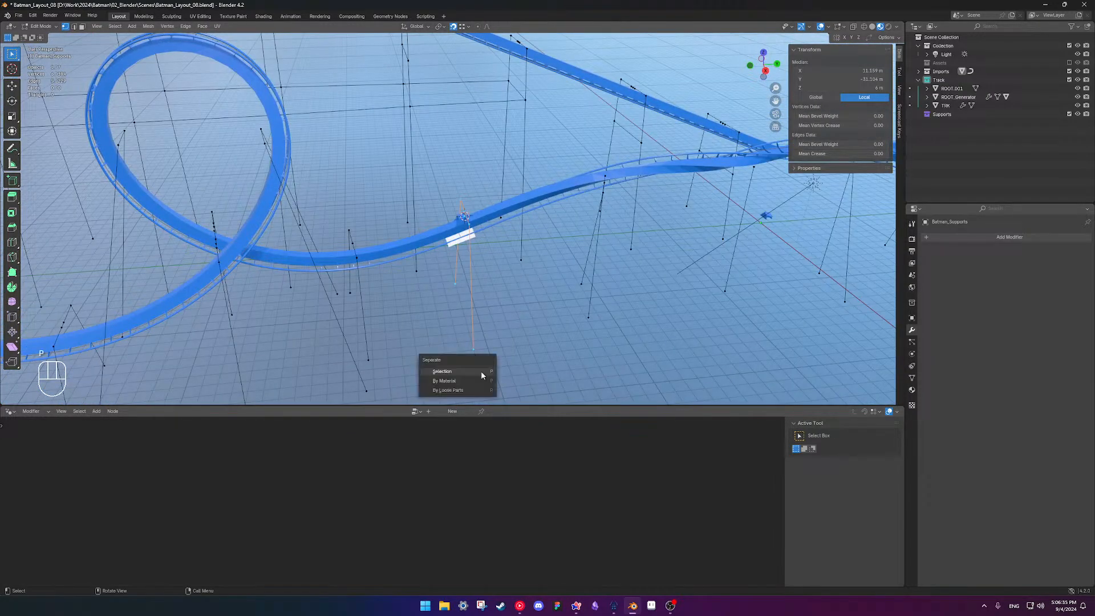
{"action": "key", "text": "p"}
{"action": "left_click", "coordinate": [482, 375]}
{"action": "key", "text": "Tab"}
Set the separated support frame's origin to the 3D cursor
{"action": "scroll", "coordinate": [474, 280], "scroll_direction": "up", "scroll_amount": 5}
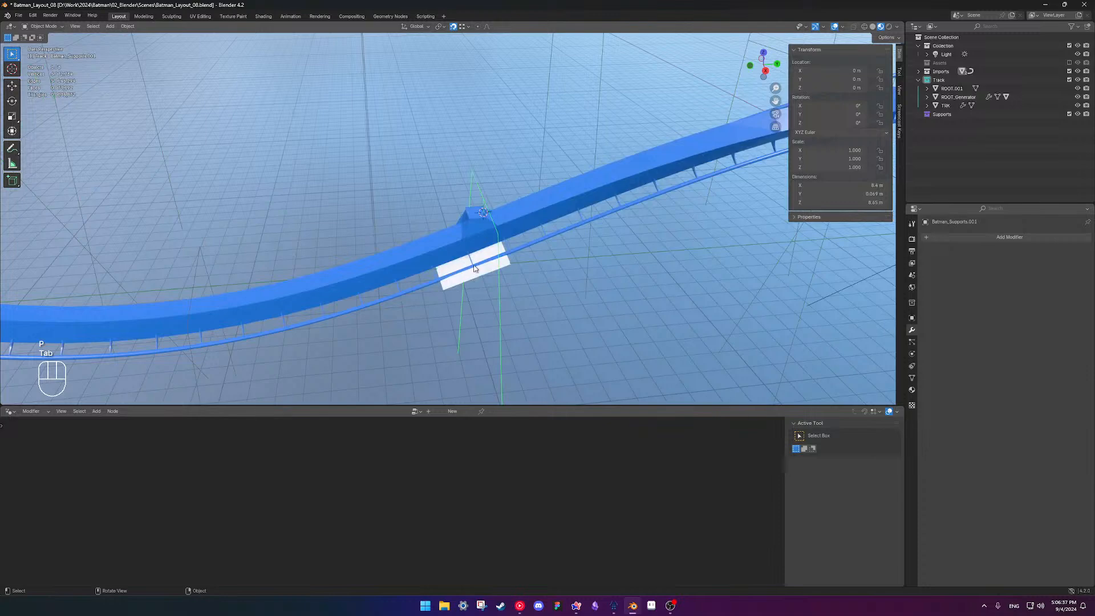
{"action": "scroll", "coordinate": [479, 251], "scroll_direction": "up", "scroll_amount": 4}
{"action": "middle_click_drag", "start_coordinate": [485, 206], "coordinate": [500, 226], "text": "shift"}
{"action": "middle_click_drag", "start_coordinate": [500, 226], "coordinate": [511, 235]}
{"action": "key", "text": "Tab"}
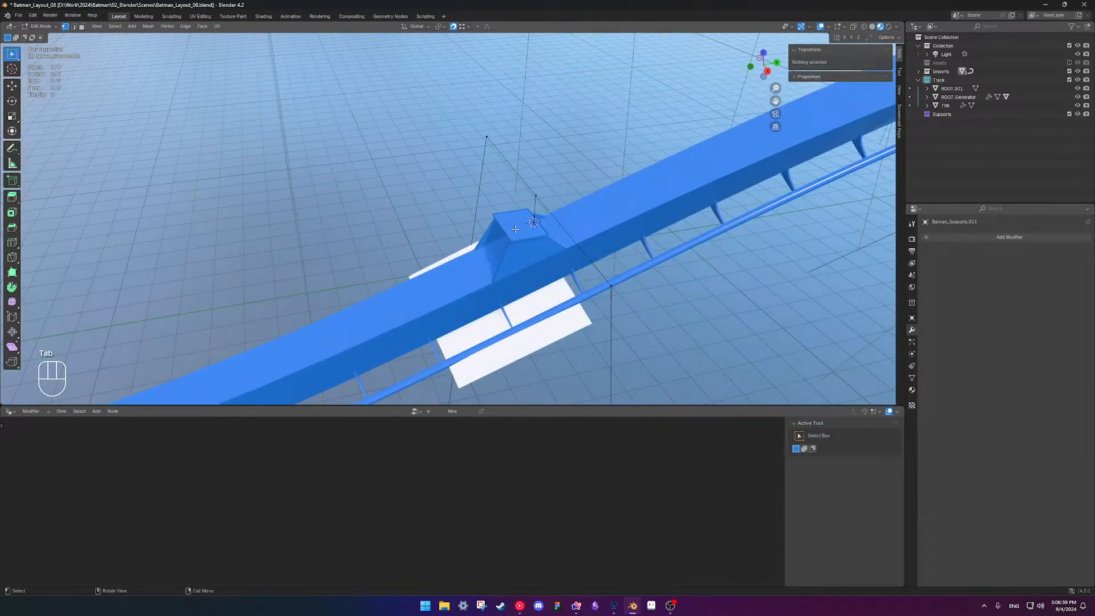
{"action": "key", "text": "Tab"}
{"action": "right_click", "coordinate": [533, 250]}
{"action": "mouse_move", "coordinate": [542, 253]}
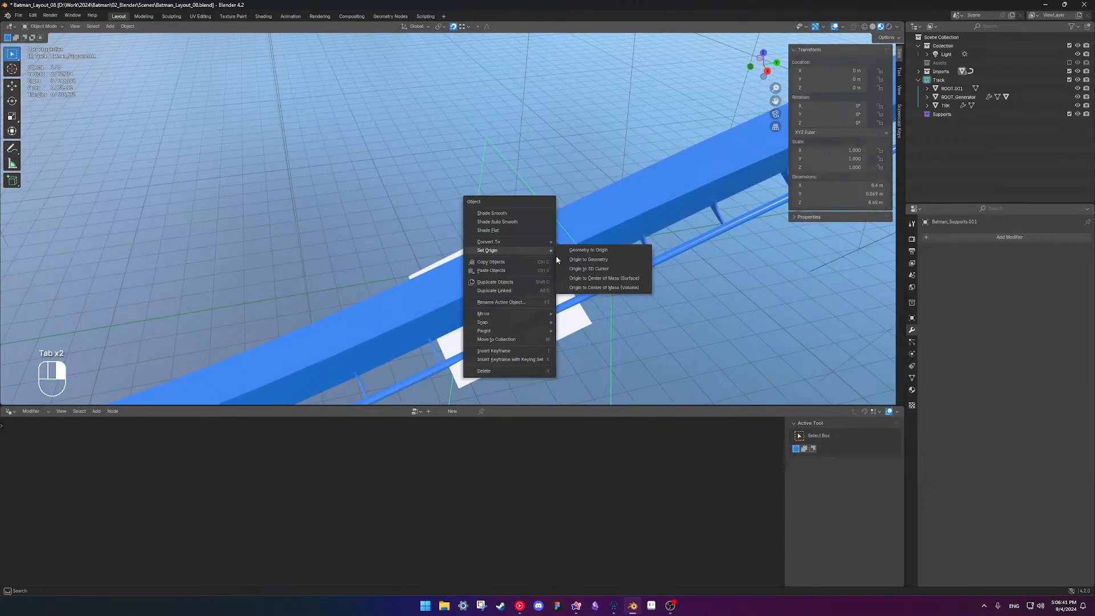
{"action": "left_click", "coordinate": [589, 269]}
Open ROOT.001 in Edit Mode, snap the 3D cursor to its selected plate corners, and return to Object Mode
{"action": "scroll", "coordinate": [552, 272], "scroll_direction": "up", "scroll_amount": 3}
{"action": "middle_click_drag", "start_coordinate": [552, 273], "coordinate": [539, 251], "text": "shift"}
{"action": "left_click", "coordinate": [540, 253]}
{"action": "key", "text": "Tab"}
{"action": "scroll", "coordinate": [551, 259], "scroll_direction": "up", "scroll_amount": 2}
{"action": "scroll", "coordinate": [552, 259], "scroll_direction": "up", "scroll_amount": 1}
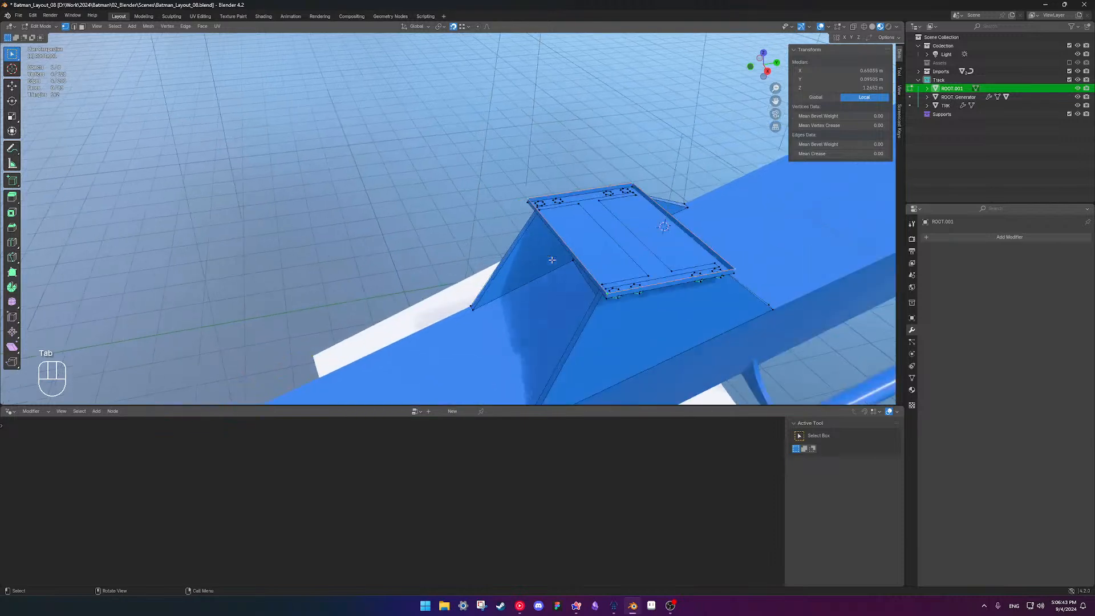
{"action": "right_click", "coordinate": [586, 243]}
{"action": "key", "text": "shift+s"}
{"action": "key", "text": "Tab"}
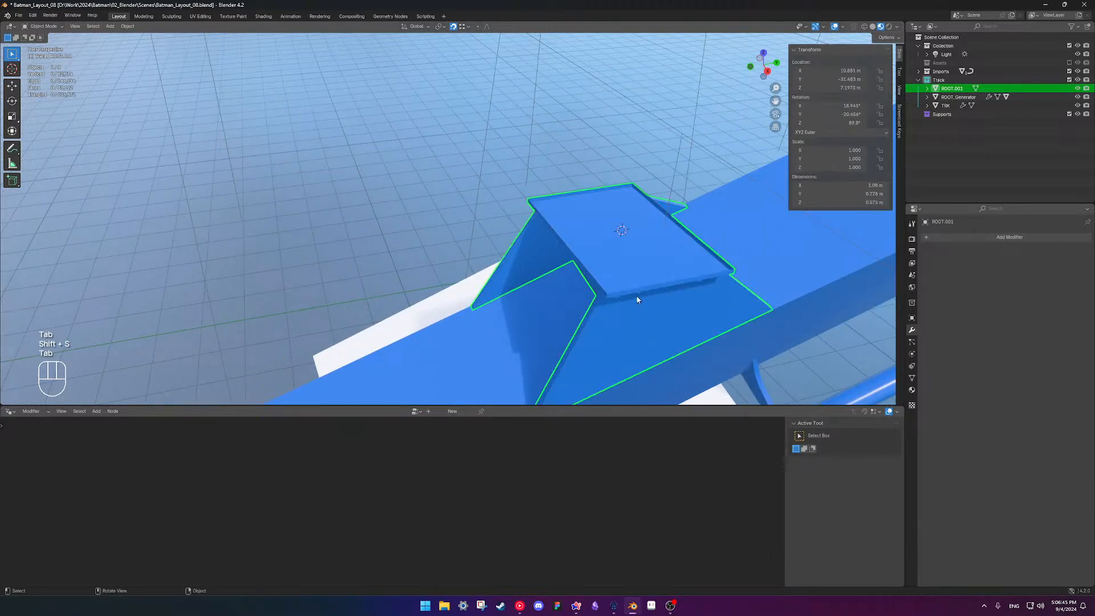
Move the separated support frame so its origin snaps to the 3D cursor on the root's plate
{"action": "scroll", "coordinate": [636, 264], "scroll_direction": "down", "scroll_amount": 3}
{"action": "left_click", "coordinate": [596, 239]}
{"action": "key", "text": "shift+s"}
{"action": "left_click", "coordinate": [567, 281]}
{"action": "key", "text": "Tab"}
{"action": "scroll", "coordinate": [564, 281], "scroll_direction": "down", "scroll_amount": 8}
{"action": "key", "text": "Tab"}
{"action": "left_click", "coordinate": [463, 272]}
Open the separated support frame in Edit Mode and delete the short stem below its crossbar
{"action": "middle_click_drag", "start_coordinate": [463, 272], "coordinate": [571, 262]}
{"action": "mouse_move", "coordinate": [520, 230]}
{"action": "middle_mouse_down"}
{"action": "mouse_move", "coordinate": [464, 248]}
{"action": "mouse_move", "coordinate": [463, 200]}
{"action": "mouse_move", "coordinate": [528, 243]}
{"action": "middle_mouse_up"}
{"action": "scroll", "coordinate": [513, 228], "scroll_direction": "down", "scroll_amount": 1}
{"action": "scroll", "coordinate": [481, 177], "scroll_direction": "up", "scroll_amount": 5}
{"action": "middle_click_drag", "start_coordinate": [478, 174], "coordinate": [471, 251], "text": "shift"}
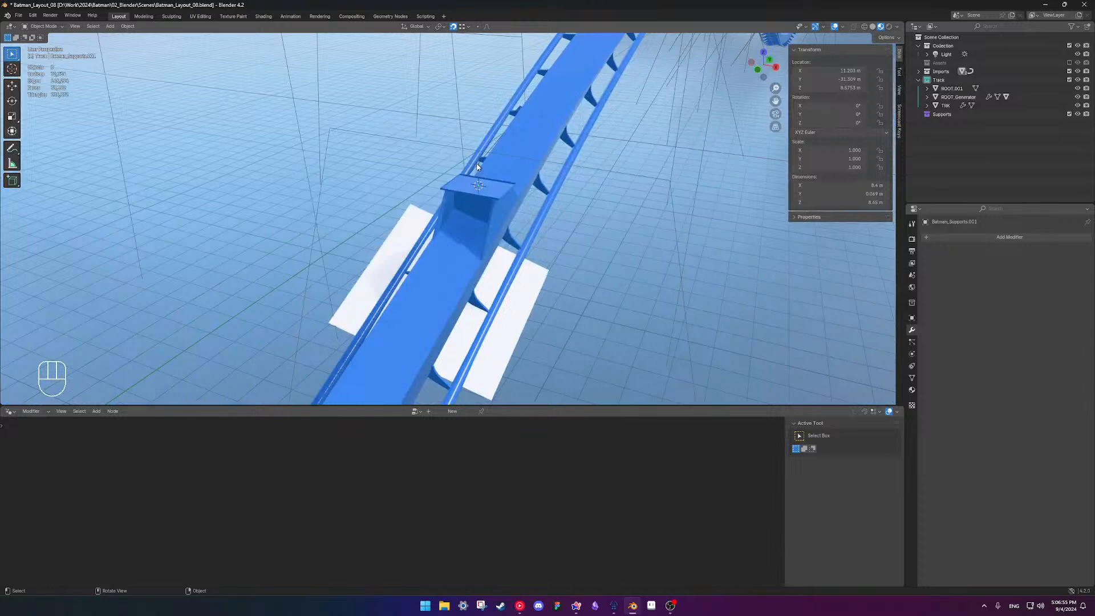
{"action": "left_click", "coordinate": [478, 166]}
{"action": "left_click", "coordinate": [484, 184]}
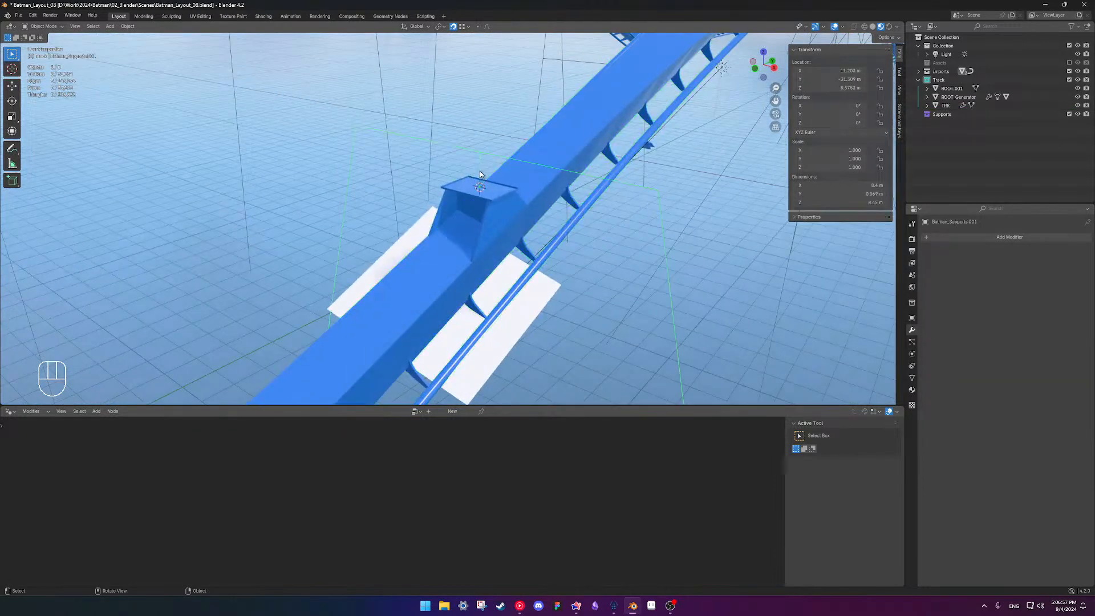
{"action": "key", "text": "Tab"}
{"action": "key", "text": "x"}
{"action": "left_click", "coordinate": [491, 207]}
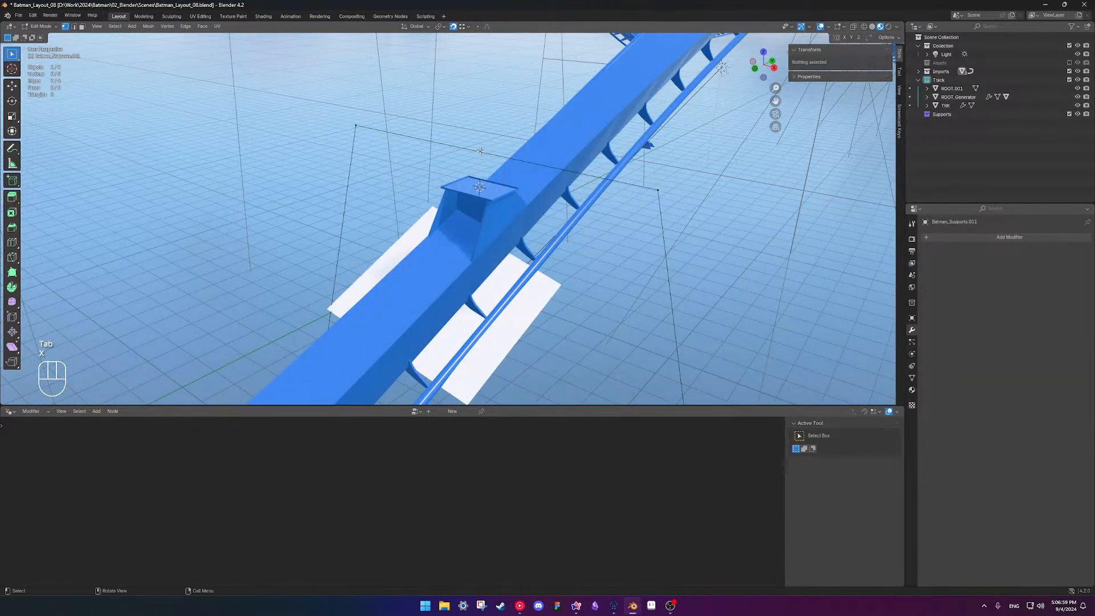
Separate one half of the frame, from the crossbar's middle vertex to its outer leg, into its own object
{"action": "scroll", "coordinate": [494, 173], "scroll_direction": "down", "scroll_amount": 5}
{"action": "middle_click_drag", "start_coordinate": [451, 195], "coordinate": [500, 246]}
{"action": "scroll", "coordinate": [500, 246], "scroll_direction": "down", "scroll_amount": 1}
{"action": "left_click_drag", "start_coordinate": [455, 184], "coordinate": [567, 315]}
{"action": "key", "text": "p"}
{"action": "left_click", "coordinate": [572, 320]}
{"action": "key", "text": "Tab"}
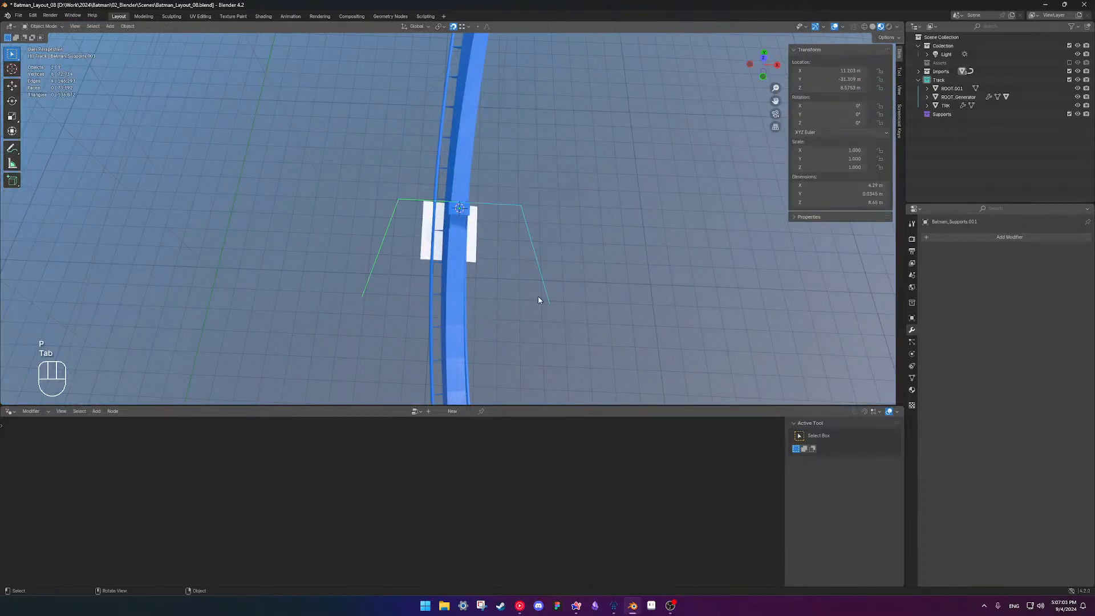
Convert both support halves to curves and set their spline type to Poly
{"action": "right_click", "coordinate": [410, 202]}
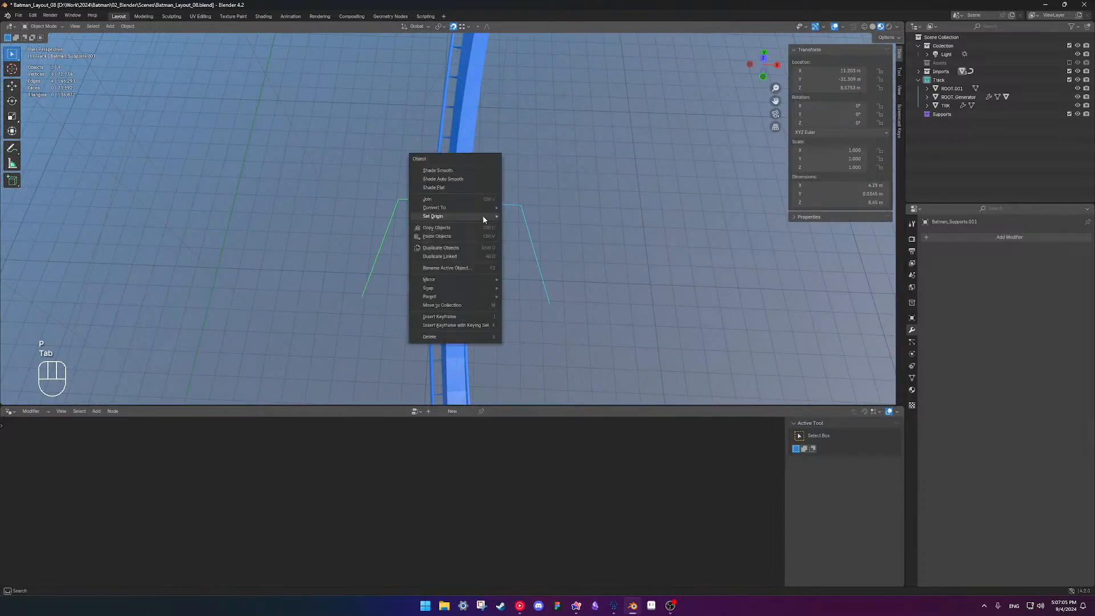
{"action": "mouse_move", "coordinate": [467, 216]}
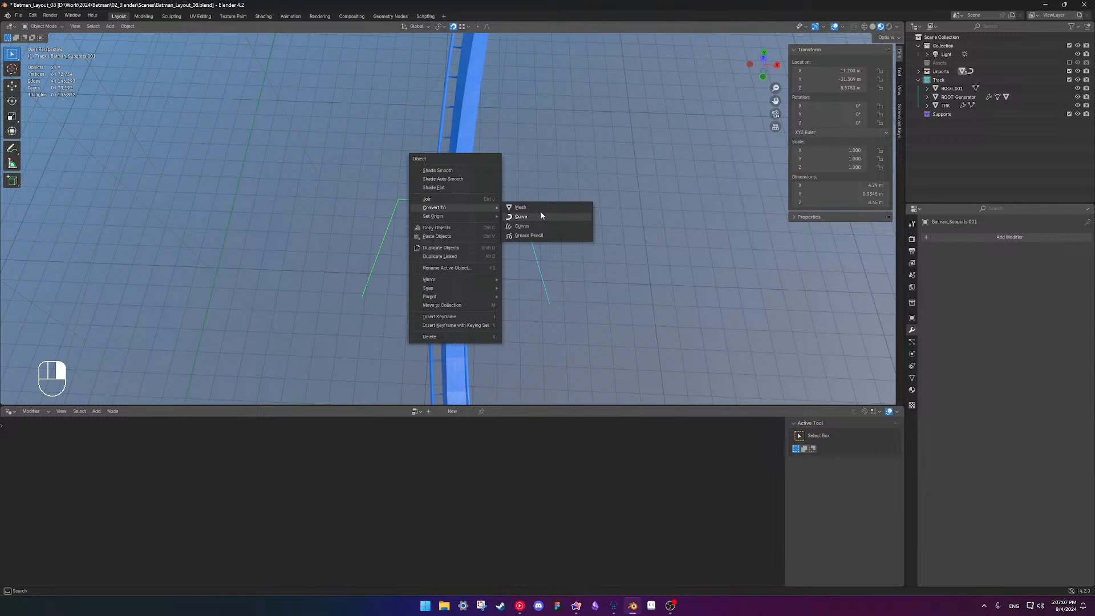
{"action": "left_click", "coordinate": [538, 218]}
{"action": "key", "text": "Tab"}
{"action": "right_click", "coordinate": [515, 229]}
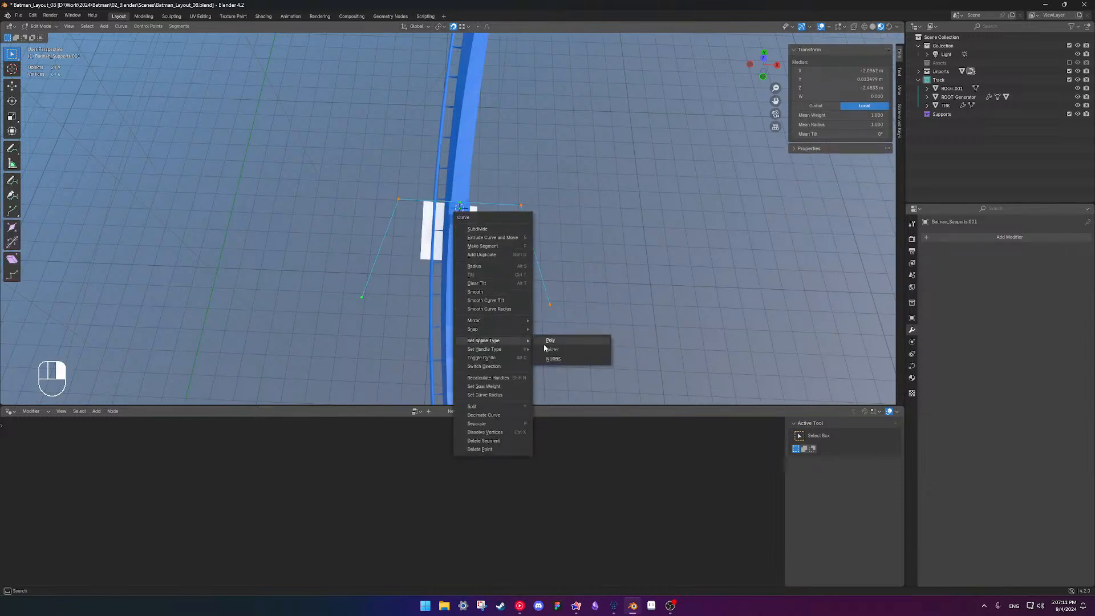
{"action": "left_click", "coordinate": [539, 343]}
{"action": "key", "text": "Tab"}
{"action": "middle_click_drag", "start_coordinate": [526, 247], "coordinate": [512, 203], "text": "shift"}
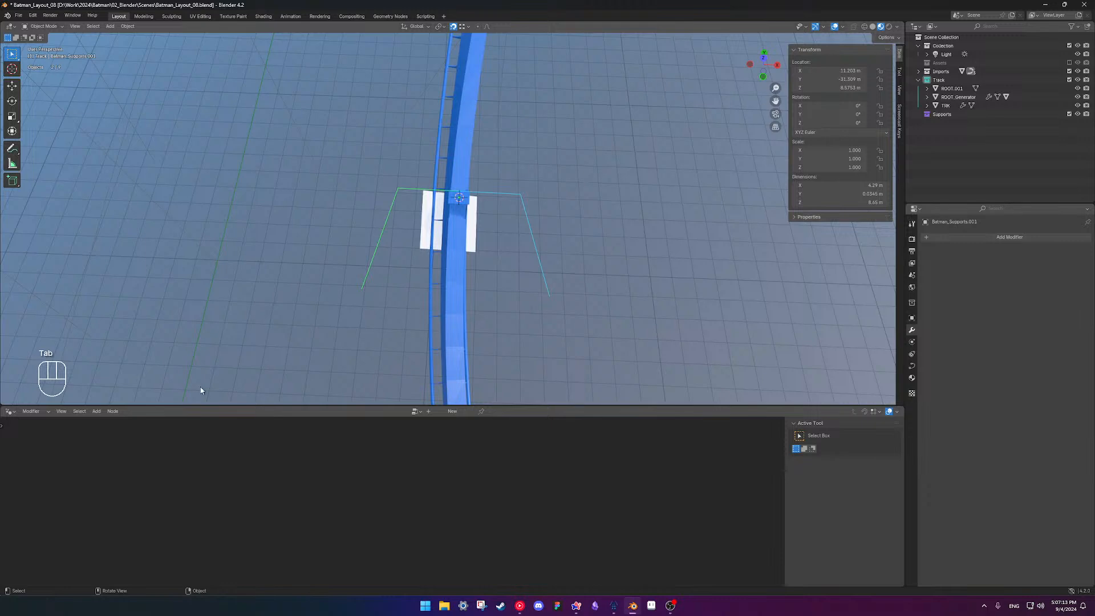
Link the Generate B&M Supports node group from Batman_Supports.blend in the Assets folder
{"action": "left_click", "coordinate": [18, 16]}
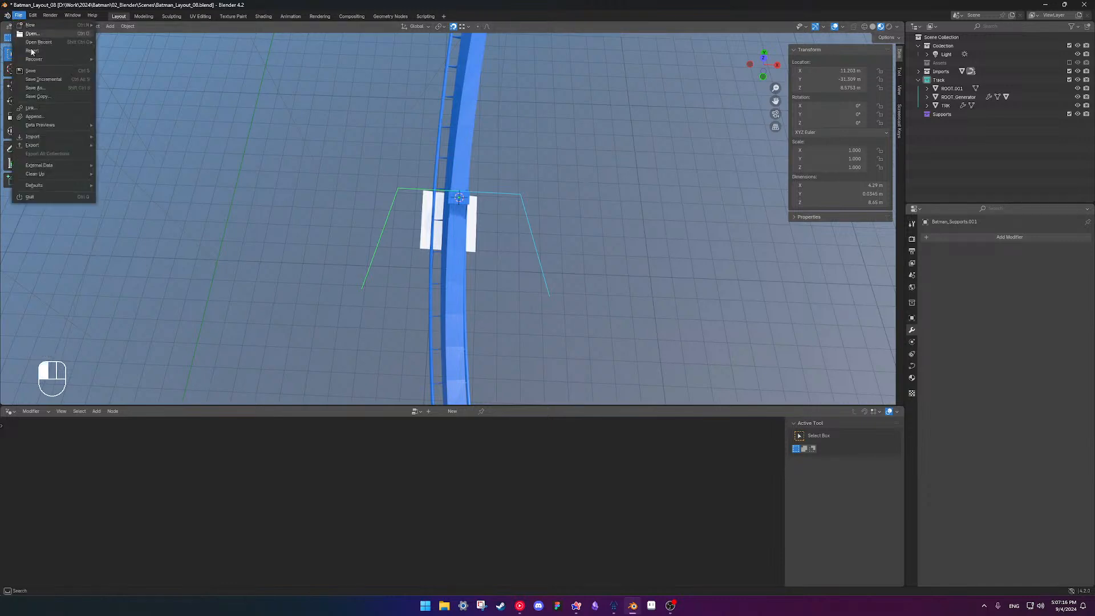
{"action": "left_click", "coordinate": [49, 112]}
{"action": "left_click", "coordinate": [431, 182]}
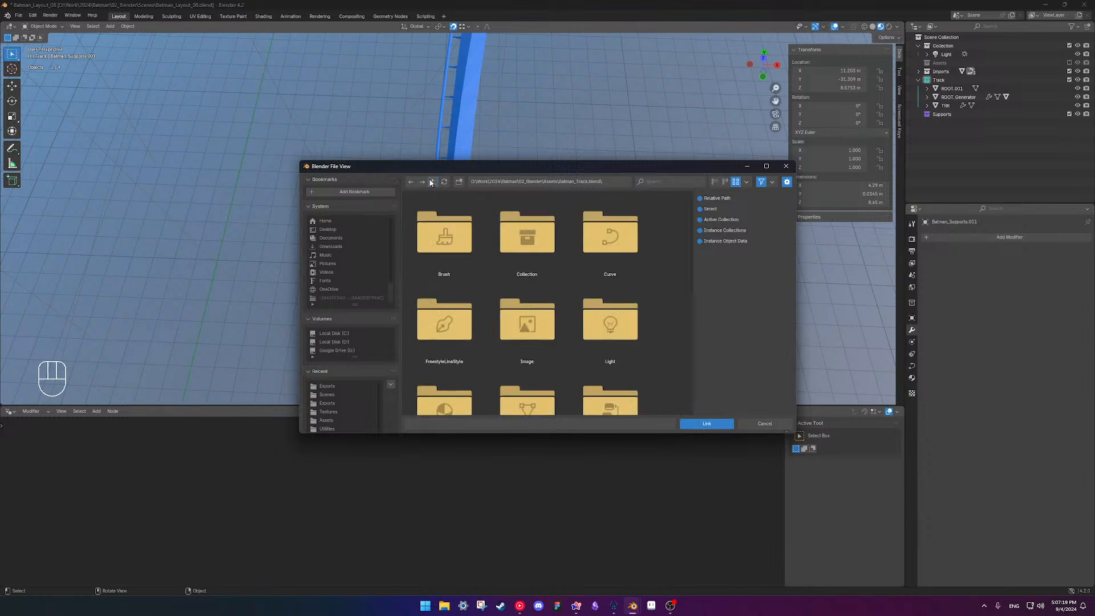
{"action": "left_click", "coordinate": [431, 182]}
{"action": "left_click", "coordinate": [432, 181]}
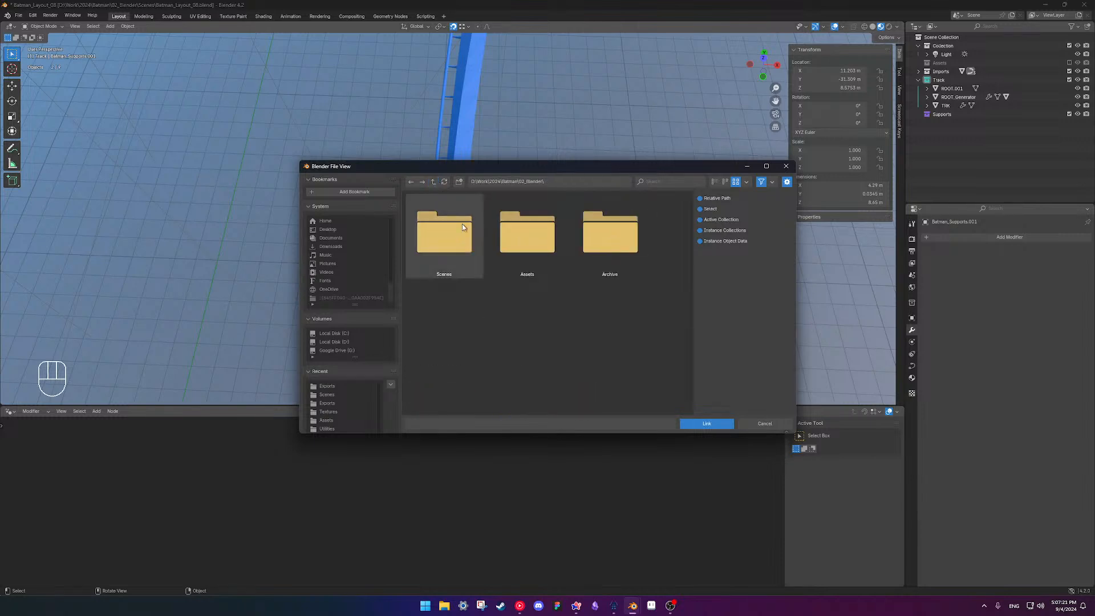
{"action": "double_click", "coordinate": [508, 249]}
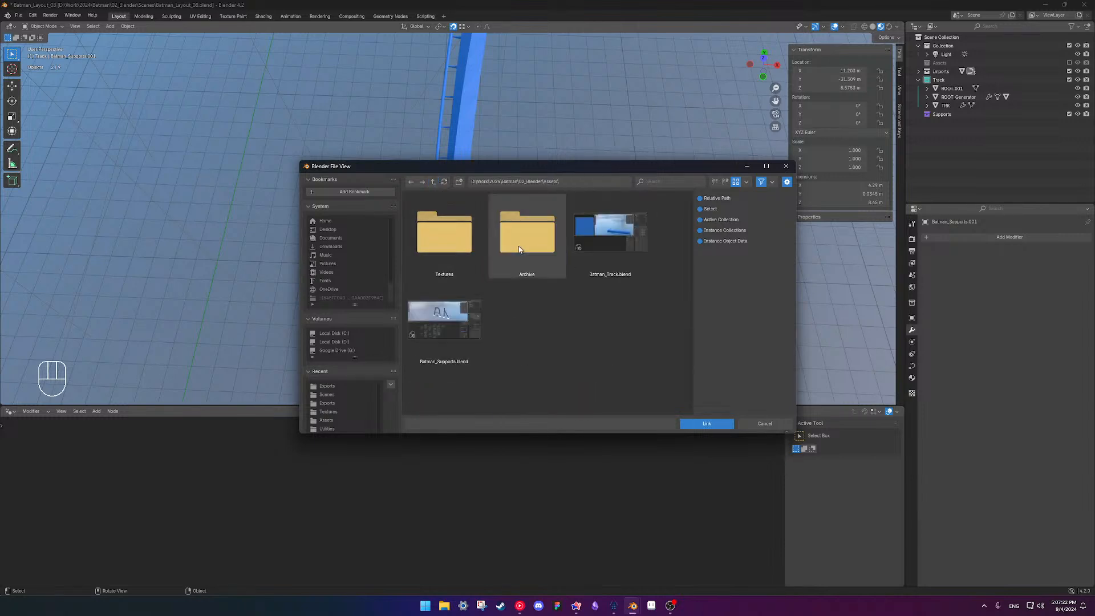
{"action": "double_click", "coordinate": [446, 329]}
{"action": "scroll", "coordinate": [603, 275], "scroll_direction": "down", "scroll_amount": 2}
{"action": "double_click", "coordinate": [606, 336]}
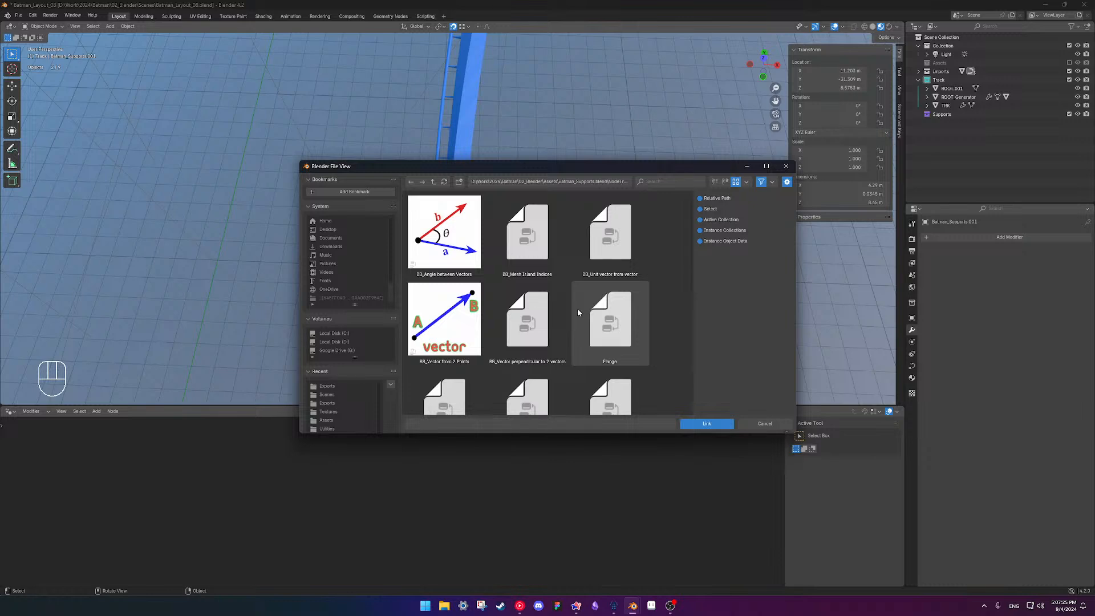
{"action": "scroll", "coordinate": [529, 299], "scroll_direction": "down", "scroll_amount": 4}
{"action": "double_click", "coordinate": [609, 212]}
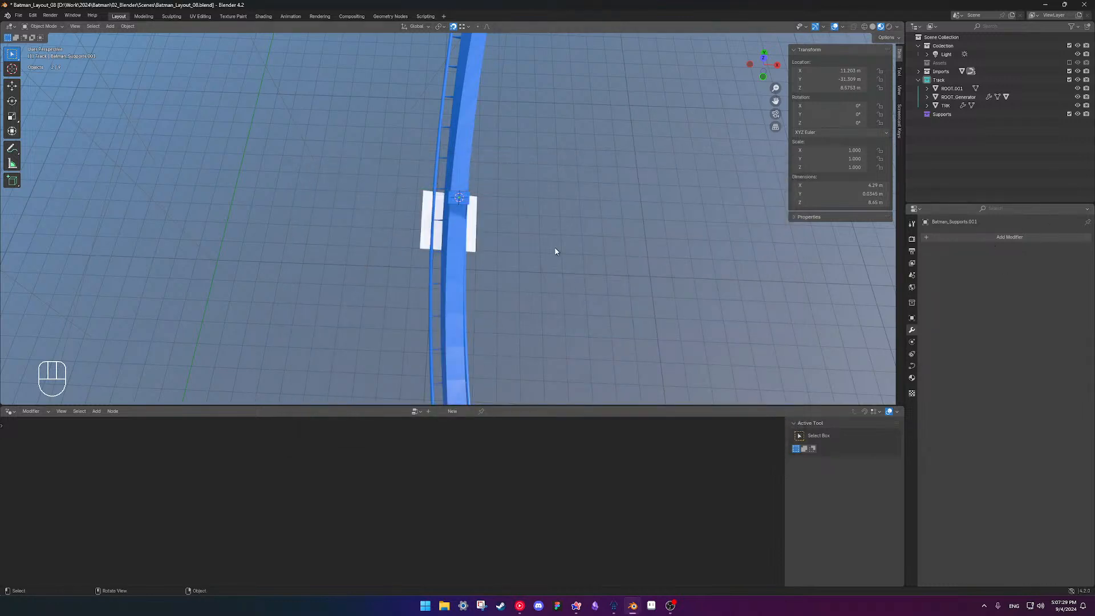
Add a Geometry Nodes modifier to Batman_Supports.002 and assign it the Generate B&M Supports node group
{"action": "left_click", "coordinate": [974, 238]}
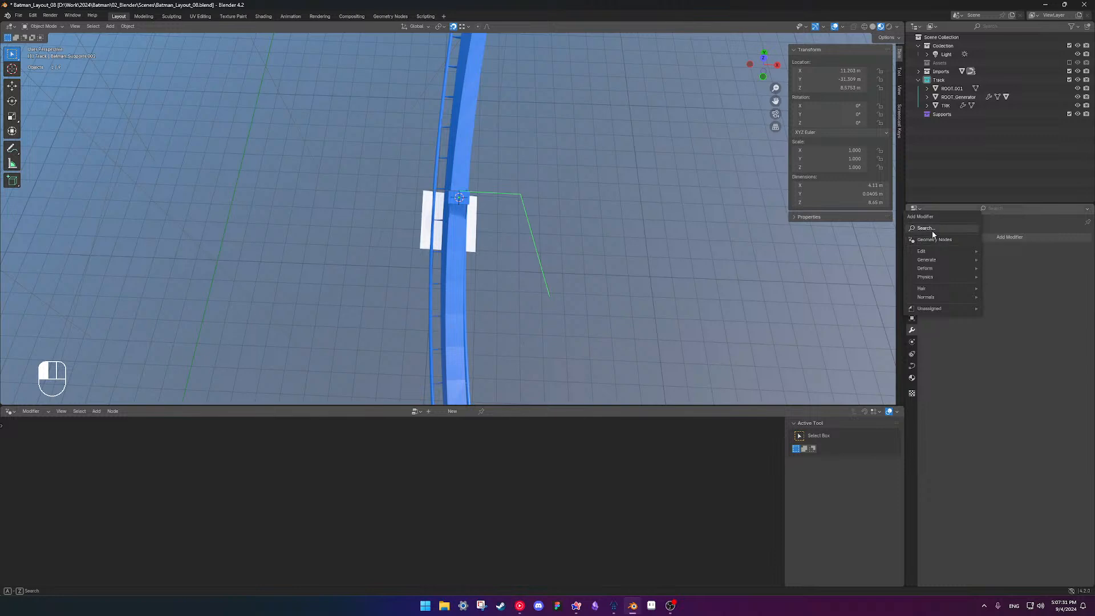
{"action": "left_click", "coordinate": [970, 343]}
{"action": "left_click", "coordinate": [935, 239]}
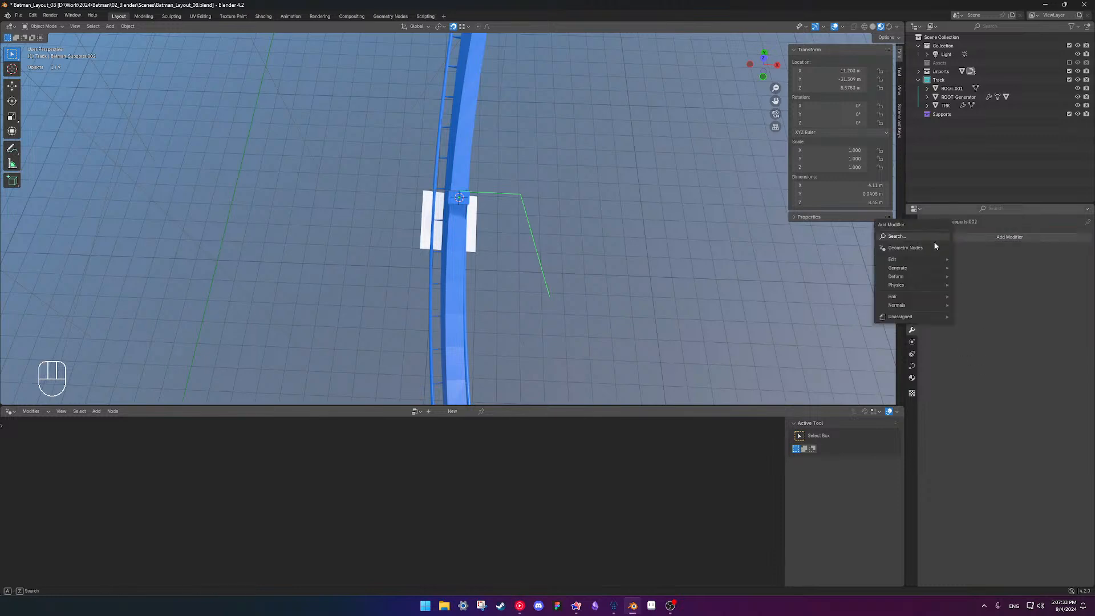
{"action": "left_click", "coordinate": [931, 248]}
{"action": "left_click", "coordinate": [931, 264]}
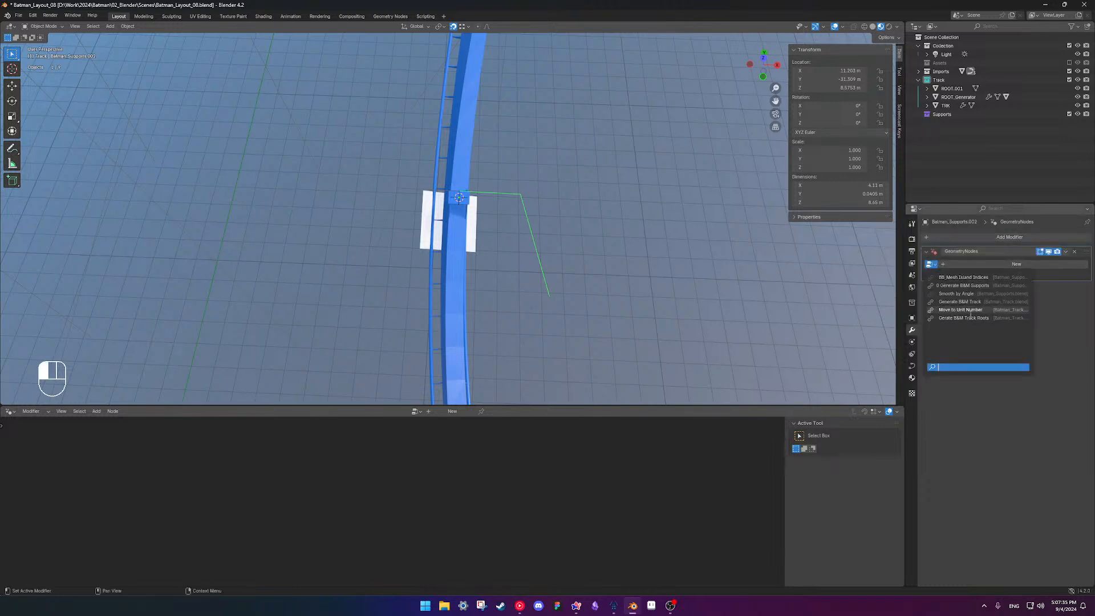
{"action": "left_click", "coordinate": [969, 285]}
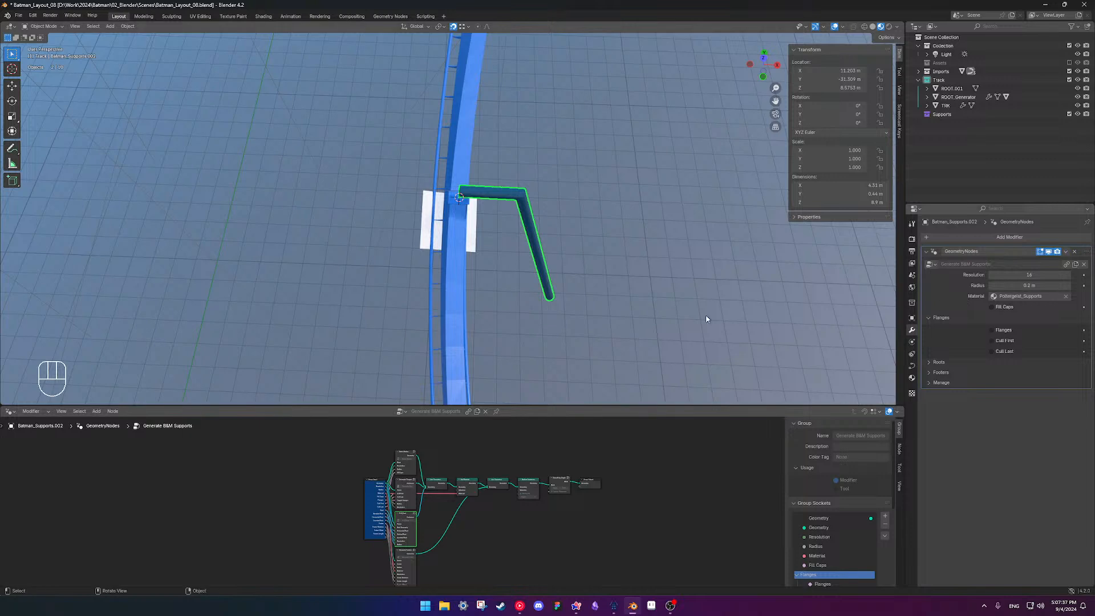
Copy the Generate B&M Supports modifier from Batman_Supports.002 to the other support half
{"action": "scroll", "coordinate": [474, 222], "scroll_direction": "up", "scroll_amount": 1}
{"action": "left_click", "coordinate": [397, 187], "text": "shift"}
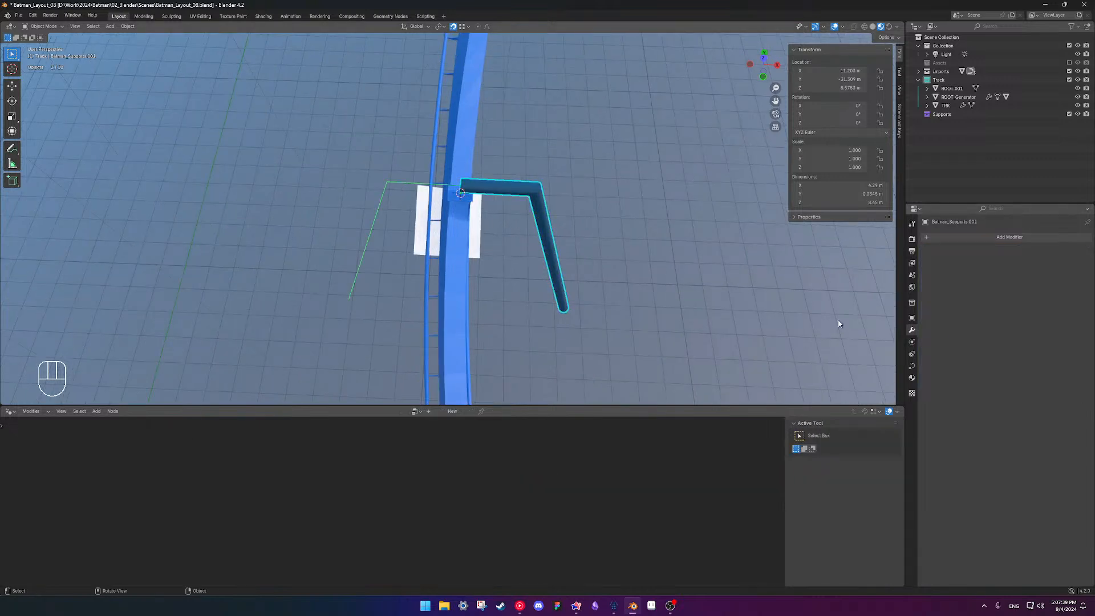
{"action": "left_click", "coordinate": [542, 215], "text": "shift"}
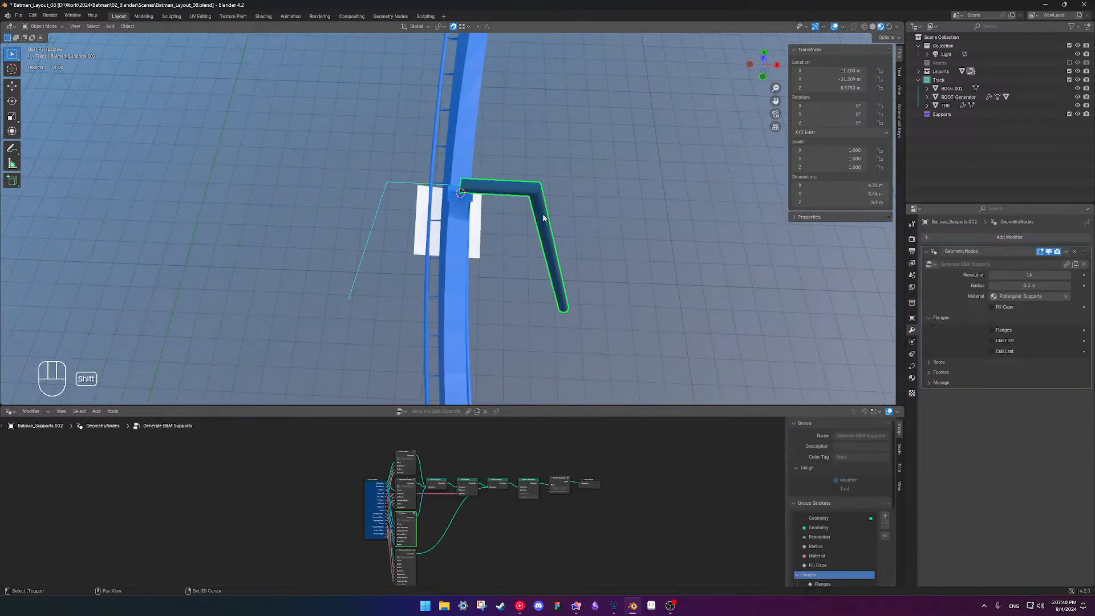
{"action": "left_click", "coordinate": [1065, 251]}
{"action": "left_click", "coordinate": [1044, 278]}
Enable Flanges with Cull First, Inverted Root and Footer in the Batman_Supports.002 modifier
{"action": "middle_click_drag", "start_coordinate": [623, 262], "coordinate": [568, 293]}
{"action": "left_click", "coordinate": [567, 293]}
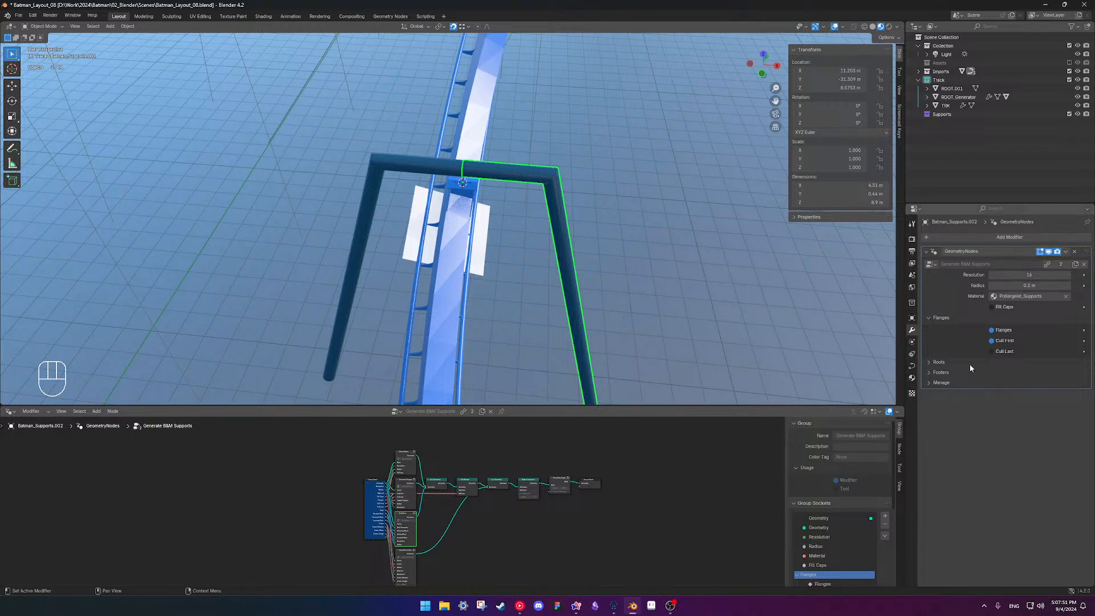
{"action": "left_click", "coordinate": [939, 363]}
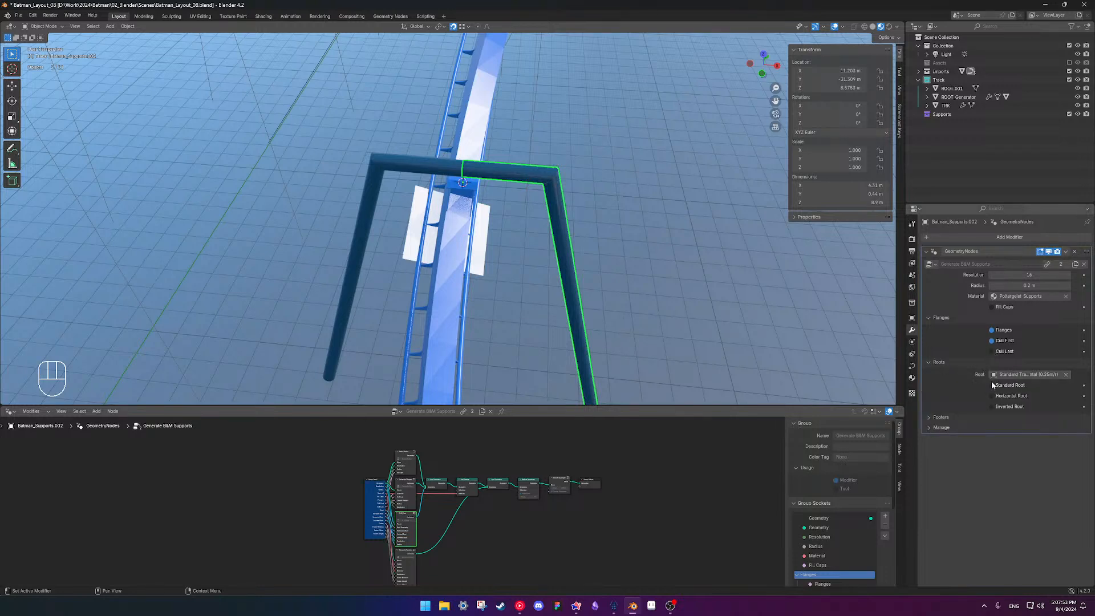
{"action": "left_click", "coordinate": [991, 405]}
{"action": "left_click", "coordinate": [940, 418]}
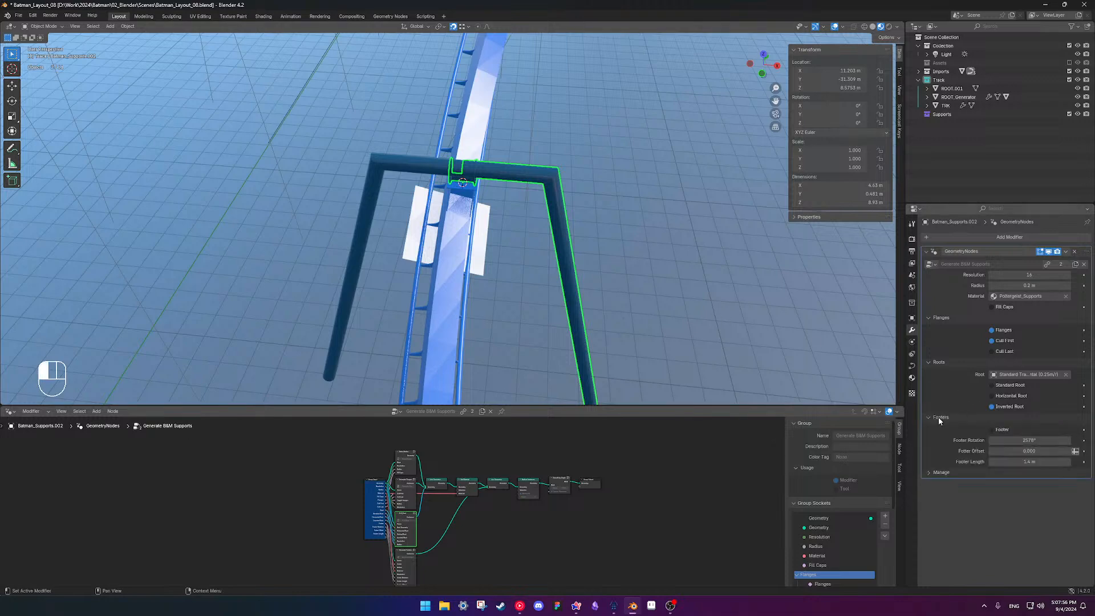
{"action": "left_click", "coordinate": [1002, 429]}
Set the Batman_Supports.002 footer to a length of 1 m, a rotation of 0° and an offset of about 0.11
{"action": "middle_click_drag", "start_coordinate": [650, 262], "coordinate": [503, 242]}
{"action": "scroll", "coordinate": [503, 242], "scroll_direction": "up", "scroll_amount": 3}
{"action": "middle_click_drag", "start_coordinate": [542, 291], "coordinate": [571, 262]}
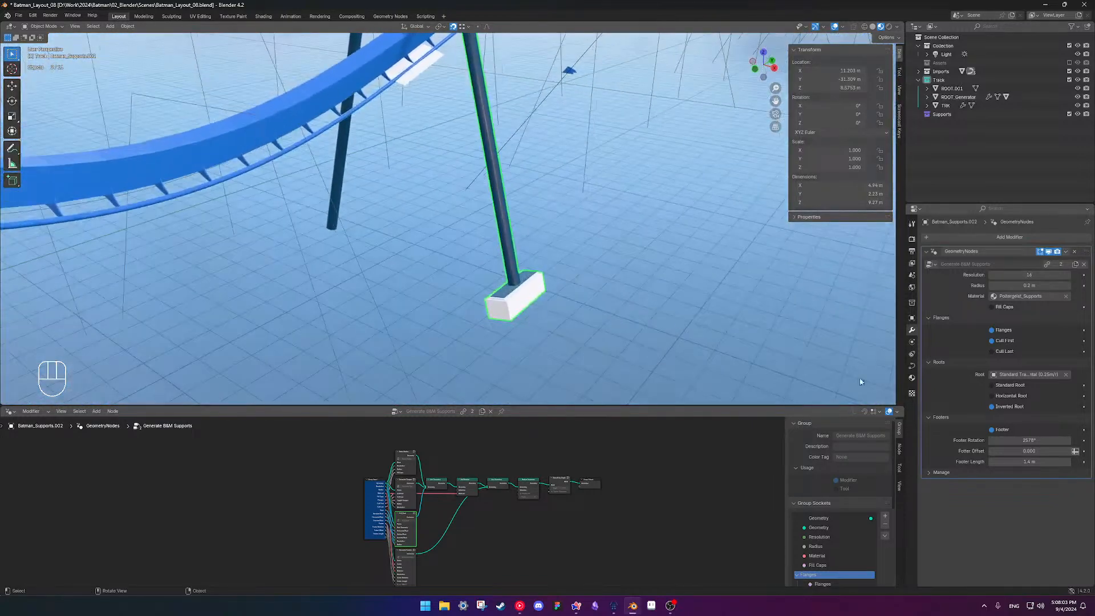
{"action": "left_click", "coordinate": [1029, 461]}
{"action": "type", "text": "1"}
{"action": "key", "text": "Return"}
{"action": "middle_click_drag", "start_coordinate": [557, 285], "coordinate": [748, 378]}
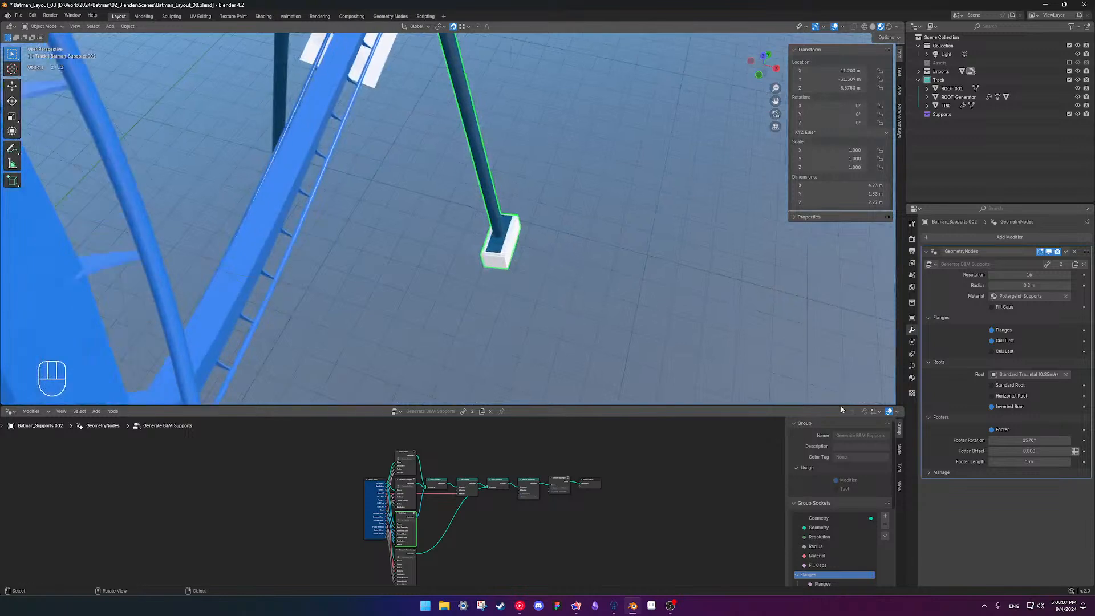
{"action": "left_click", "coordinate": [1014, 451]}
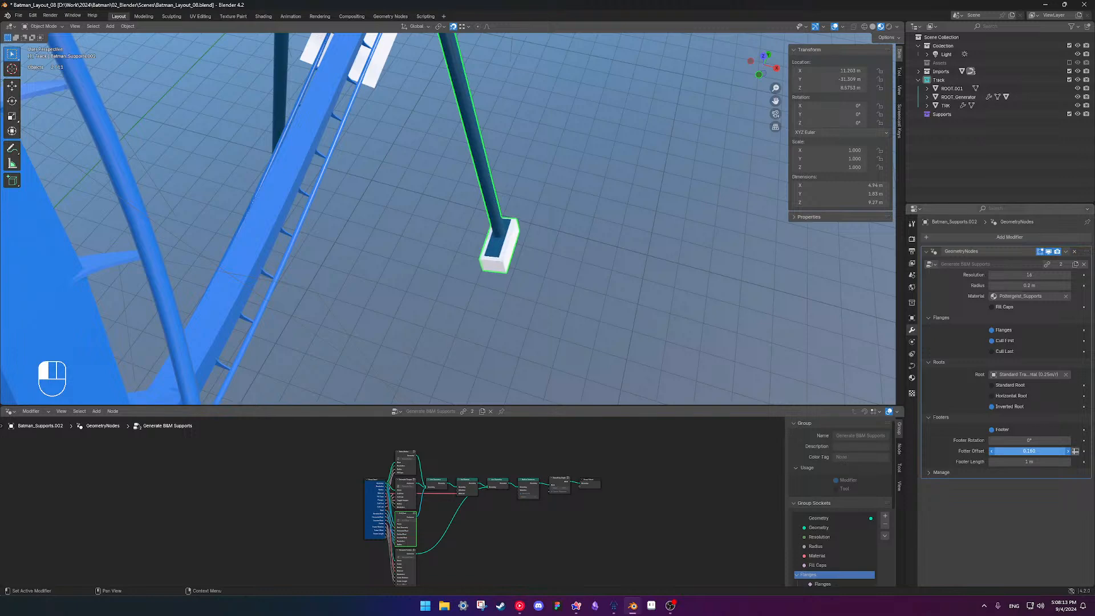
{"action": "left_click_drag", "start_coordinate": [1024, 450], "coordinate": [1020, 451]}
{"action": "scroll", "coordinate": [557, 242], "scroll_direction": "down", "scroll_amount": 3}
{"action": "middle_click_drag", "start_coordinate": [502, 137], "coordinate": [535, 234], "text": "shift"}
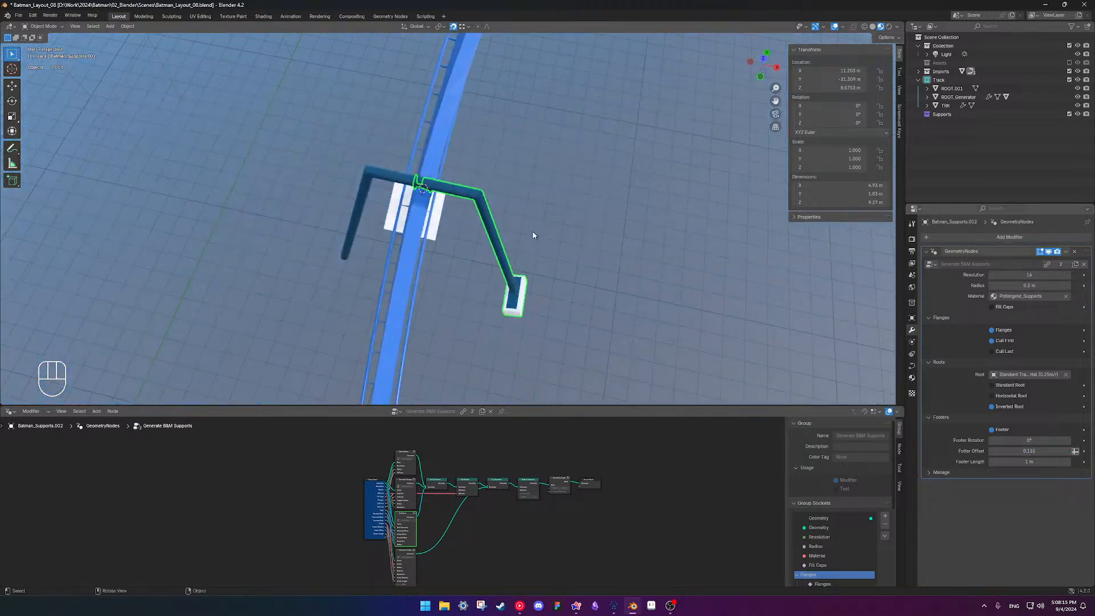
Try Bezier as the spline type of the Batman_Supports.002 curve, then return it to Poly
{"action": "key", "text": "Tab"}
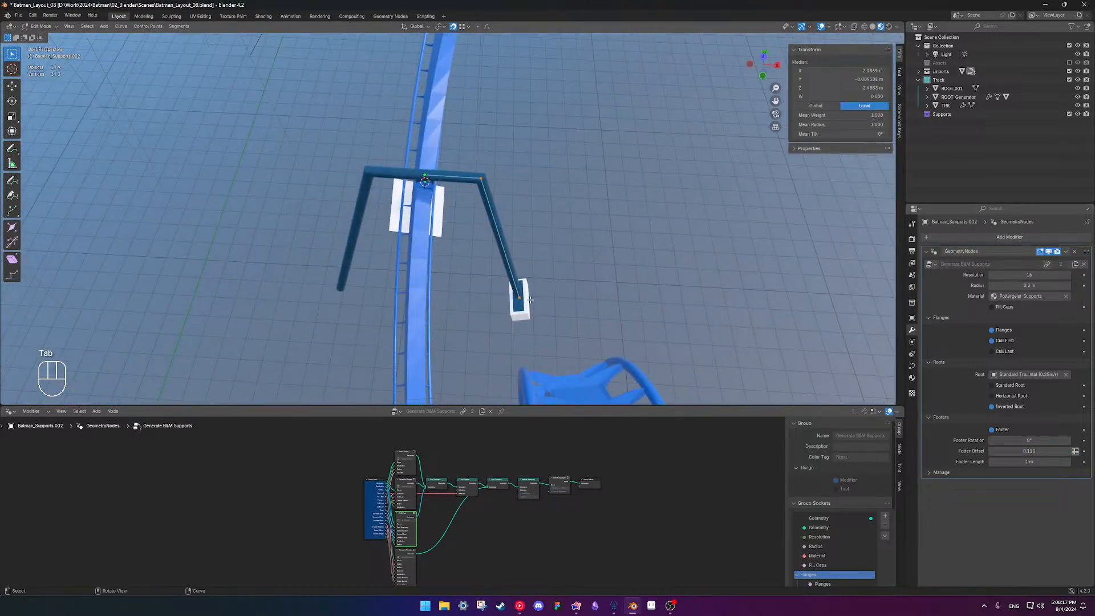
{"action": "scroll", "coordinate": [548, 305], "scroll_direction": "up", "scroll_amount": 3}
{"action": "scroll", "coordinate": [548, 305], "scroll_direction": "down", "scroll_amount": 2}
{"action": "middle_click_drag", "start_coordinate": [547, 305], "coordinate": [605, 378]}
{"action": "middle_click_drag", "start_coordinate": [580, 331], "coordinate": [536, 302]}
{"action": "key", "text": "Tab"}
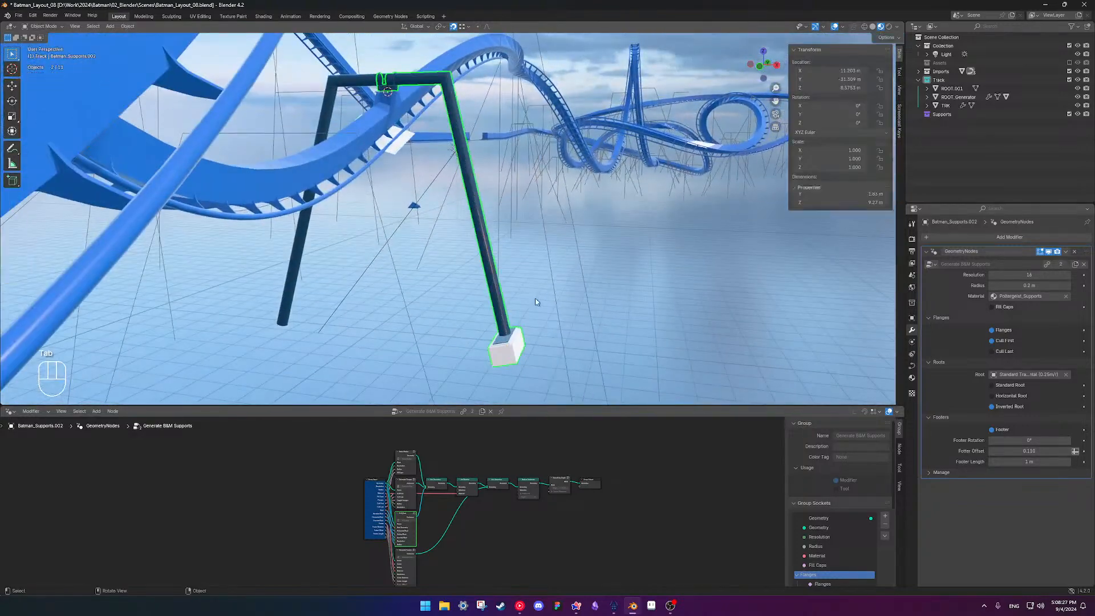
{"action": "middle_click_drag", "start_coordinate": [490, 269], "coordinate": [526, 291]}
{"action": "key", "text": "Tab"}
{"action": "key", "text": "Tab"}
{"action": "key", "text": "Tab"}
{"action": "right_click", "coordinate": [526, 291]}
{"action": "mouse_move", "coordinate": [525, 289]}
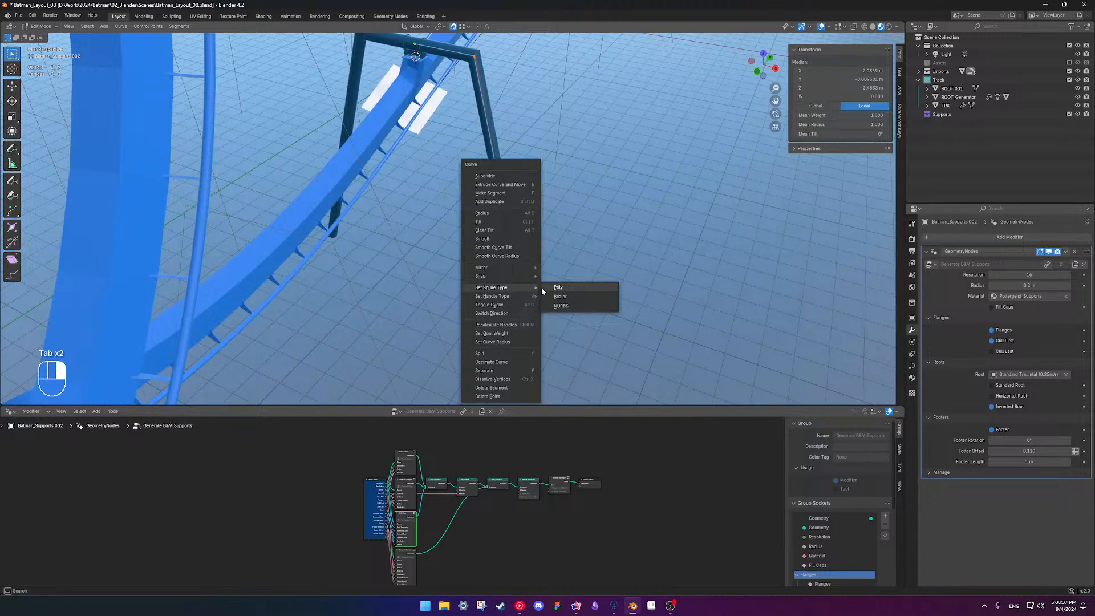
{"action": "left_click", "coordinate": [571, 297]}
{"action": "right_click", "coordinate": [536, 273]}
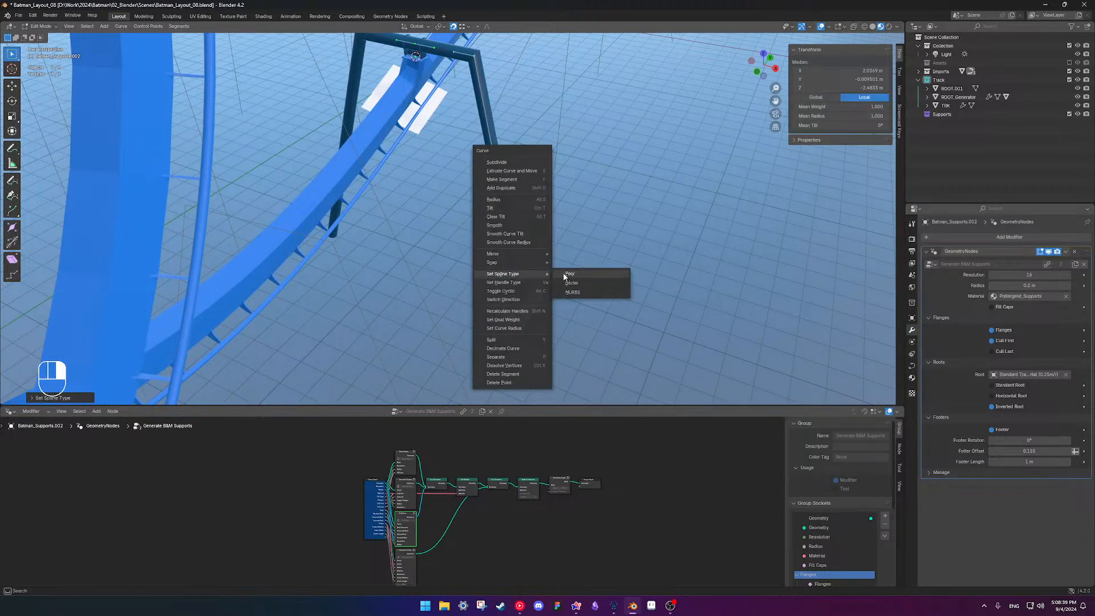
{"action": "left_click", "coordinate": [570, 276]}
Try clearing the tilt and smoothing the Batman_Supports.002 curve, then undo the smoothing
{"action": "key", "text": "Tab"}
{"action": "key", "text": "Tab"}
{"action": "right_click", "coordinate": [527, 271]}
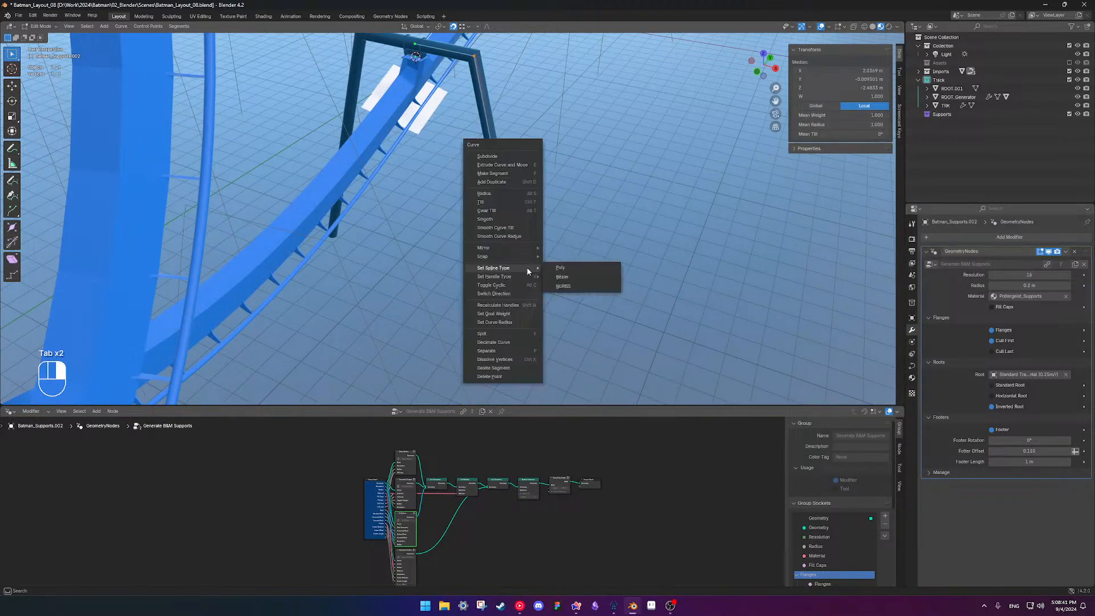
{"action": "left_click", "coordinate": [513, 210]}
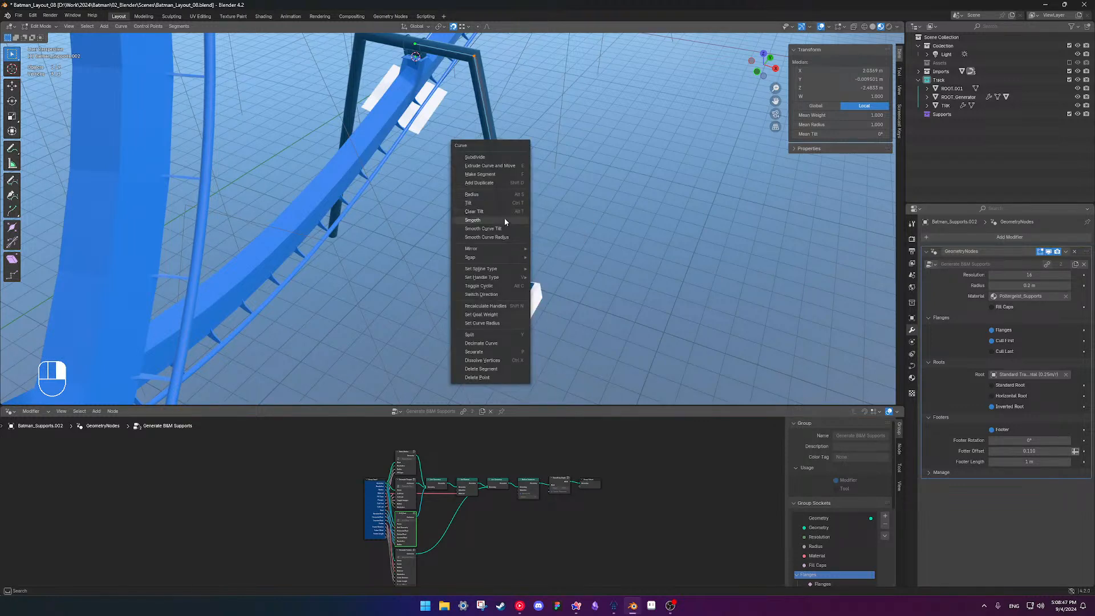
{"action": "left_click", "coordinate": [507, 220]}
{"action": "key", "text": "ctrl+z"}
{"action": "middle_click_drag", "start_coordinate": [506, 220], "coordinate": [530, 244]}
{"action": "key", "text": "Tab"}
Try rotating the Batman_Supports.002 footer, then reset its Footer Rotation to 0°
{"action": "scroll", "coordinate": [557, 250], "scroll_direction": "up", "scroll_amount": 4}
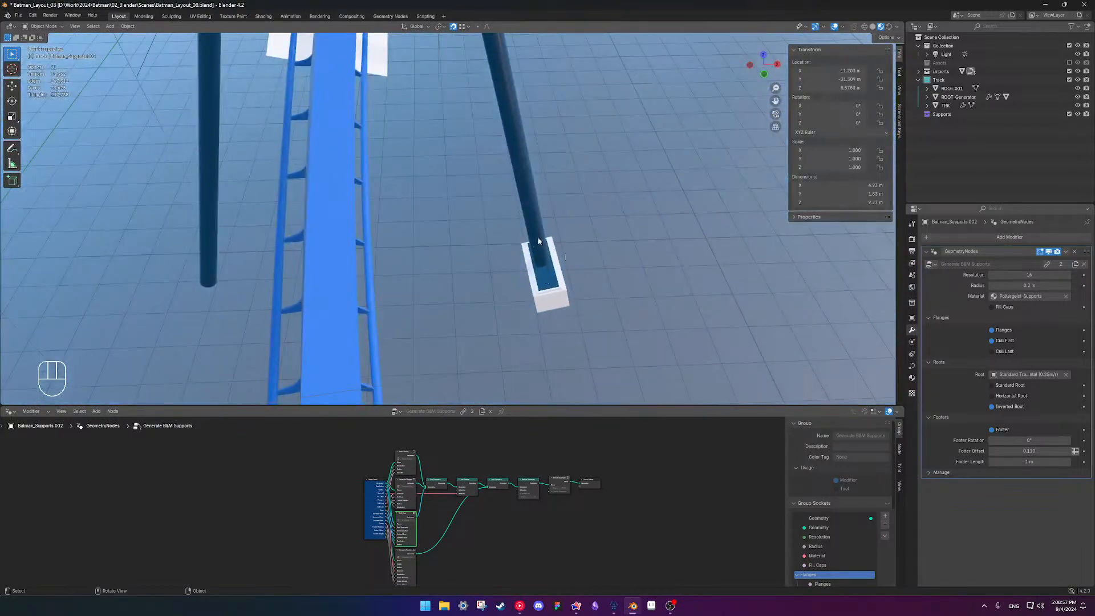
{"action": "left_click_drag", "start_coordinate": [1028, 439], "coordinate": [1033, 440]}
{"action": "left_click", "coordinate": [1031, 440]}
{"action": "type", "text": "0"}
{"action": "key", "text": "Return"}
Subdivide the leg of Batman_Supports.002 between its upper corner and its foot
{"action": "middle_click_drag", "start_coordinate": [687, 347], "coordinate": [620, 281]}
{"action": "scroll", "coordinate": [621, 277], "scroll_direction": "up", "scroll_amount": 1}
{"action": "left_click", "coordinate": [628, 203]}
{"action": "middle_click_drag", "start_coordinate": [628, 203], "coordinate": [634, 235]}
{"action": "key", "text": "Tab"}
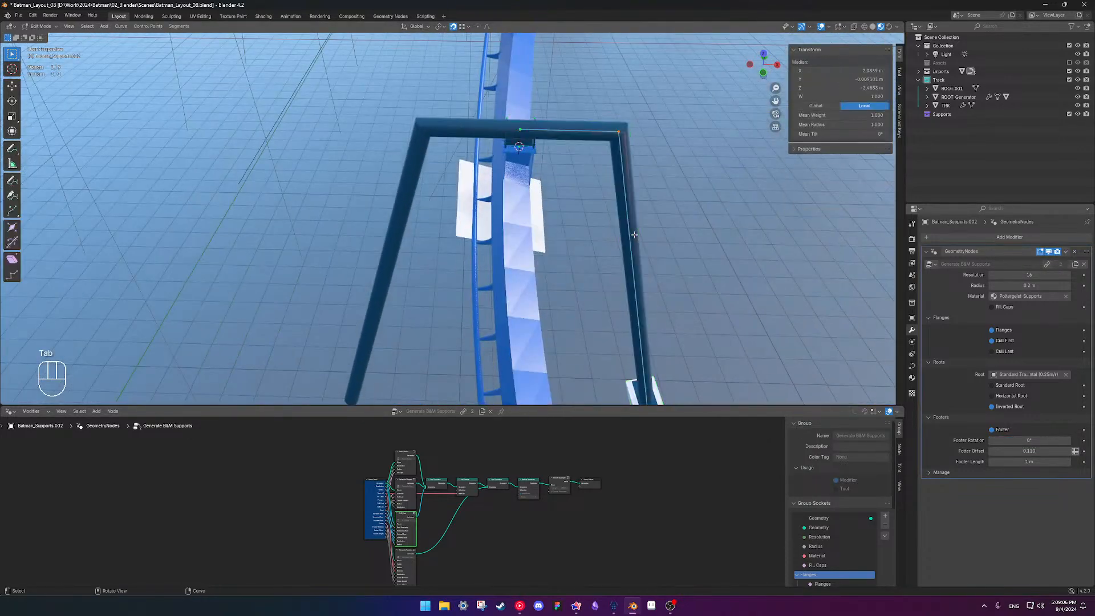
{"action": "left_click", "coordinate": [623, 138]}
{"action": "scroll", "coordinate": [624, 188], "scroll_direction": "down", "scroll_amount": 1}
{"action": "left_click", "coordinate": [617, 374], "text": "shift"}
{"action": "right_click", "coordinate": [669, 299]}
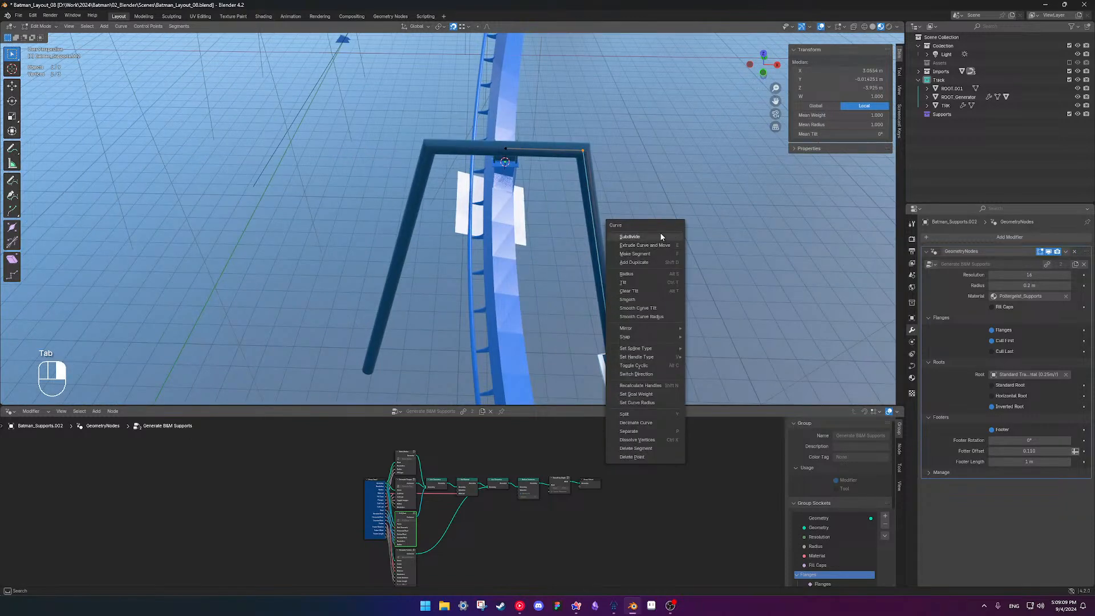
{"action": "left_click", "coordinate": [633, 236]}
{"action": "key", "text": "Tab"}
Slide the new leg point of Batman_Supports.002 up toward the corner along Z in Normal orientation
{"action": "key", "text": "Tab"}
{"action": "left_click", "coordinate": [609, 278]}
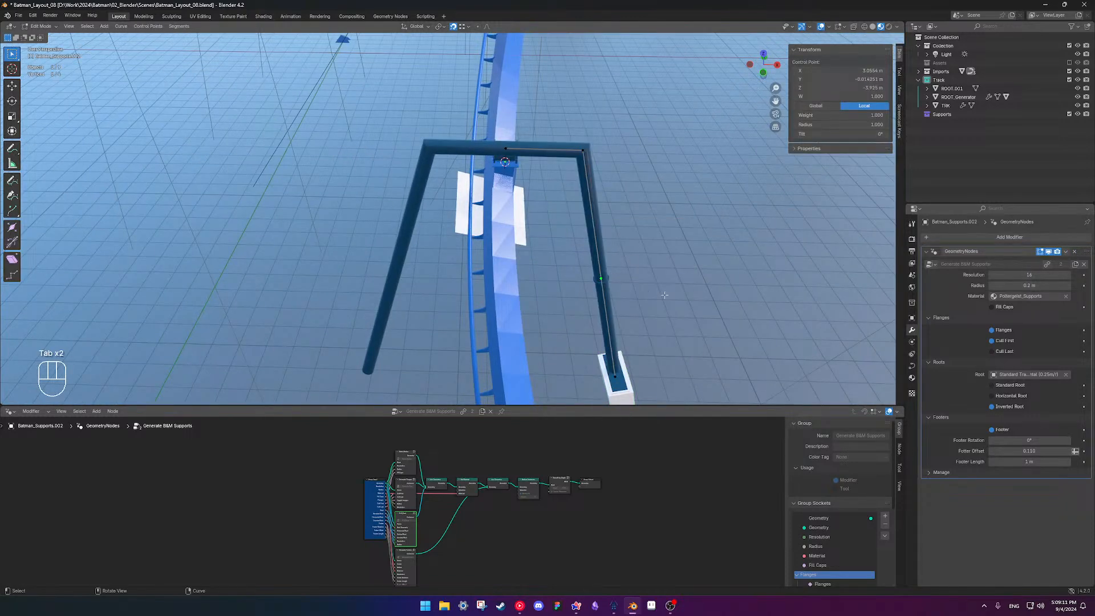
{"action": "key", "text": "g"}
{"action": "key", "text": "z"}
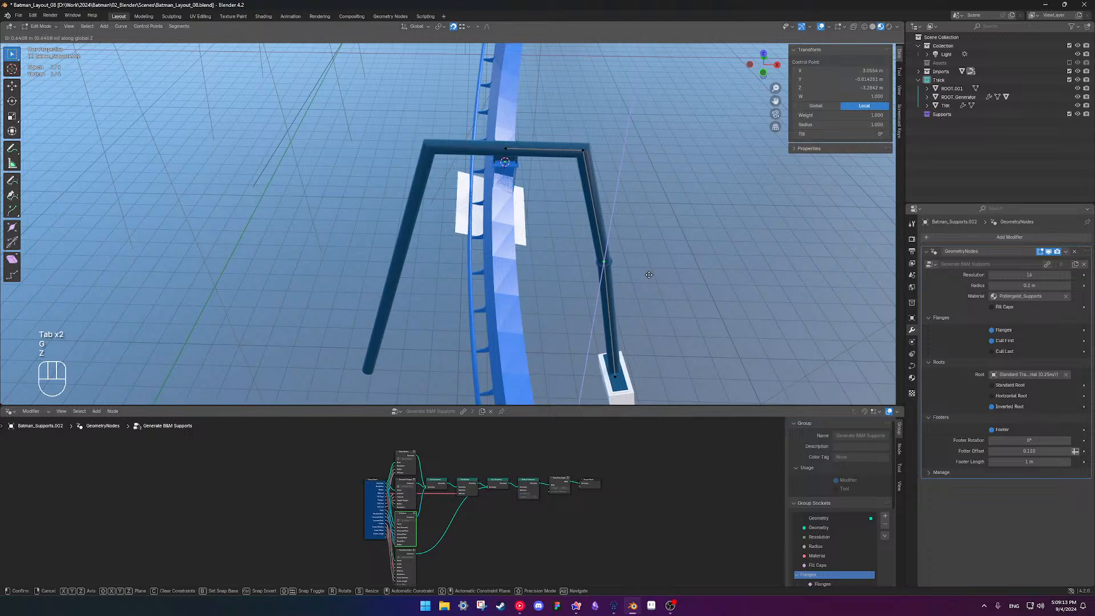
{"action": "left_click", "coordinate": [623, 184]}
{"action": "left_click", "coordinate": [416, 26]}
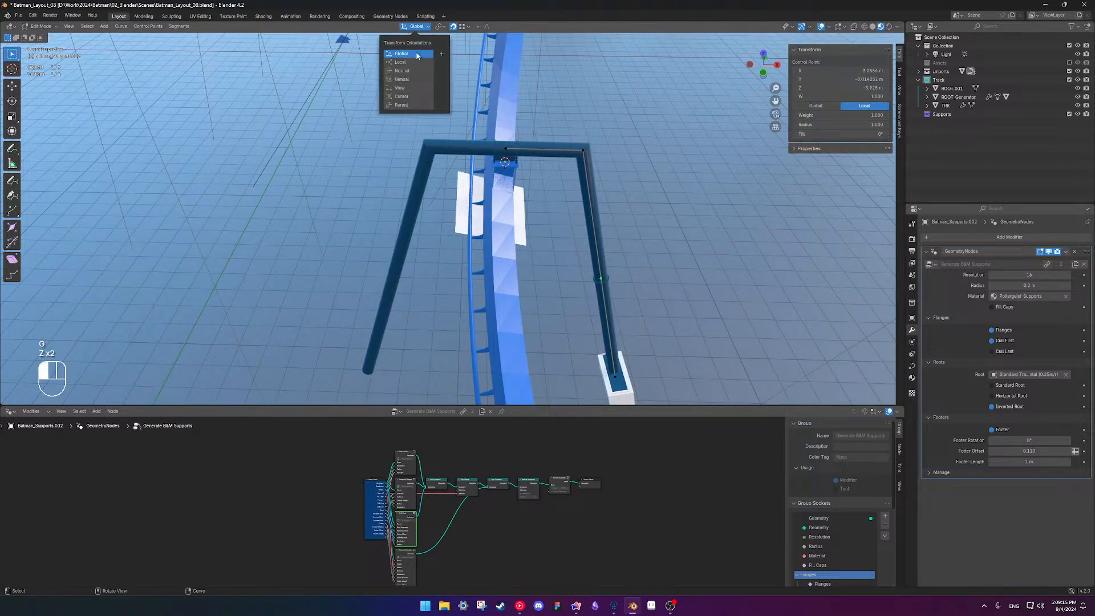
{"action": "left_click", "coordinate": [412, 71]}
{"action": "key", "text": "g"}
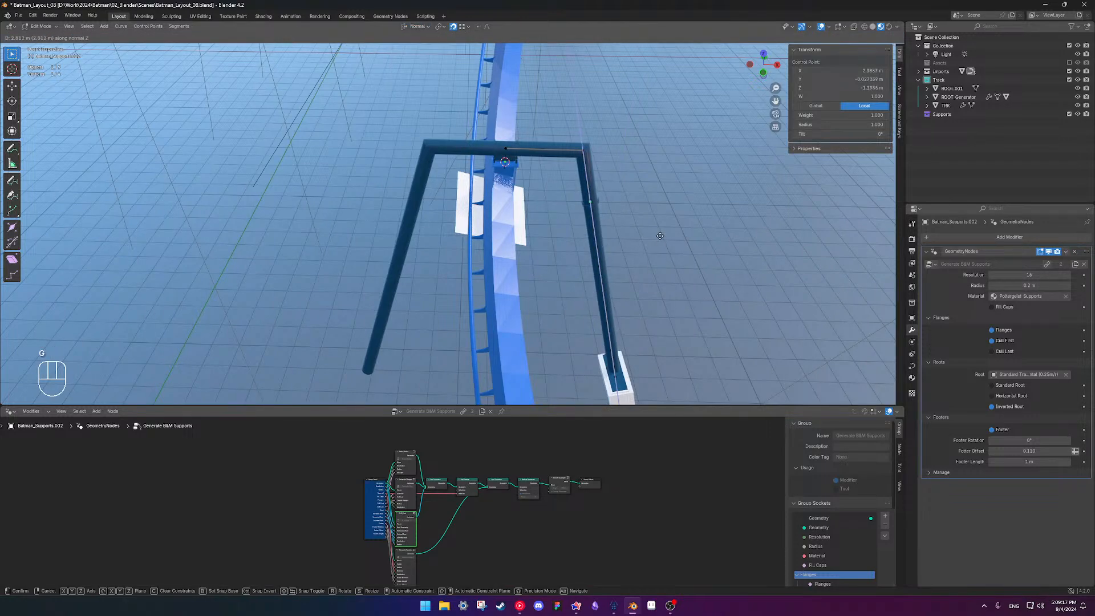
{"action": "left_click", "coordinate": [658, 227]}
{"action": "key", "text": "Tab"}
Increase the tube radius of Batman_Supports.002 to about 0.31 m
{"action": "middle_click_drag", "start_coordinate": [620, 271], "coordinate": [616, 255]}
{"action": "left_click_drag", "start_coordinate": [1008, 285], "coordinate": [1035, 285]}
{"action": "middle_click_drag", "start_coordinate": [655, 228], "coordinate": [747, 245]}
{"action": "middle_click_drag", "start_coordinate": [747, 245], "coordinate": [613, 254], "text": "shift"}
{"action": "mouse_move", "coordinate": [1029, 285]}
{"action": "left_mouse_down"}
{"action": "mouse_move", "coordinate": [989, 285]}
{"action": "mouse_move", "coordinate": [1013, 285]}
{"action": "left_mouse_up"}
{"action": "middle_click_drag", "start_coordinate": [570, 240], "coordinate": [554, 187]}
Try copying the Batman_Supports.002 modifier onto the other half that already has one, and undo the copy
{"action": "left_click", "coordinate": [491, 151], "text": "shift"}
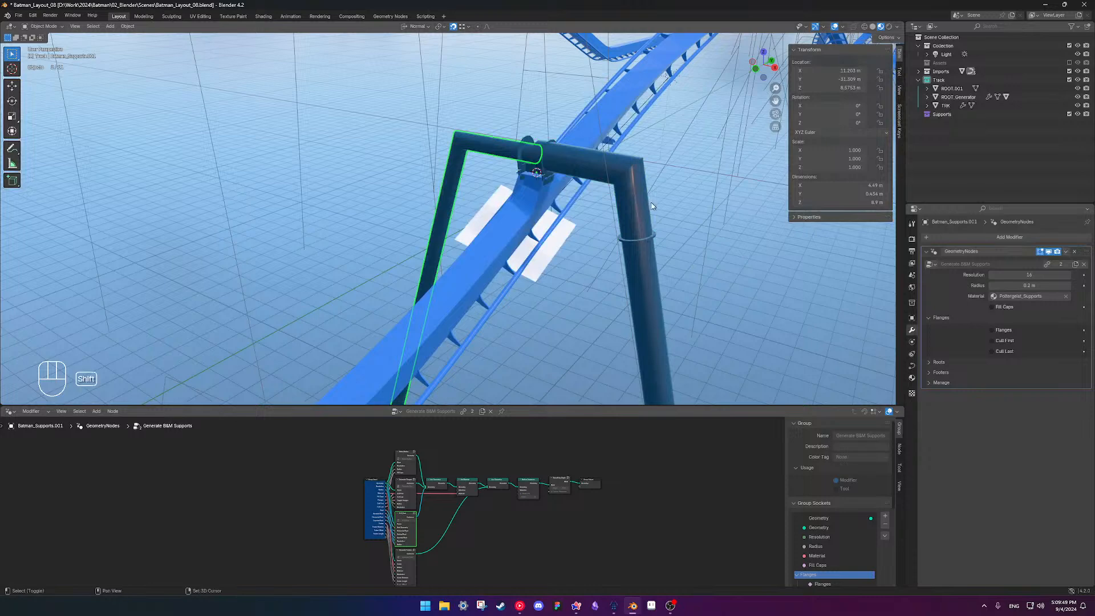
{"action": "left_click", "coordinate": [1065, 253]}
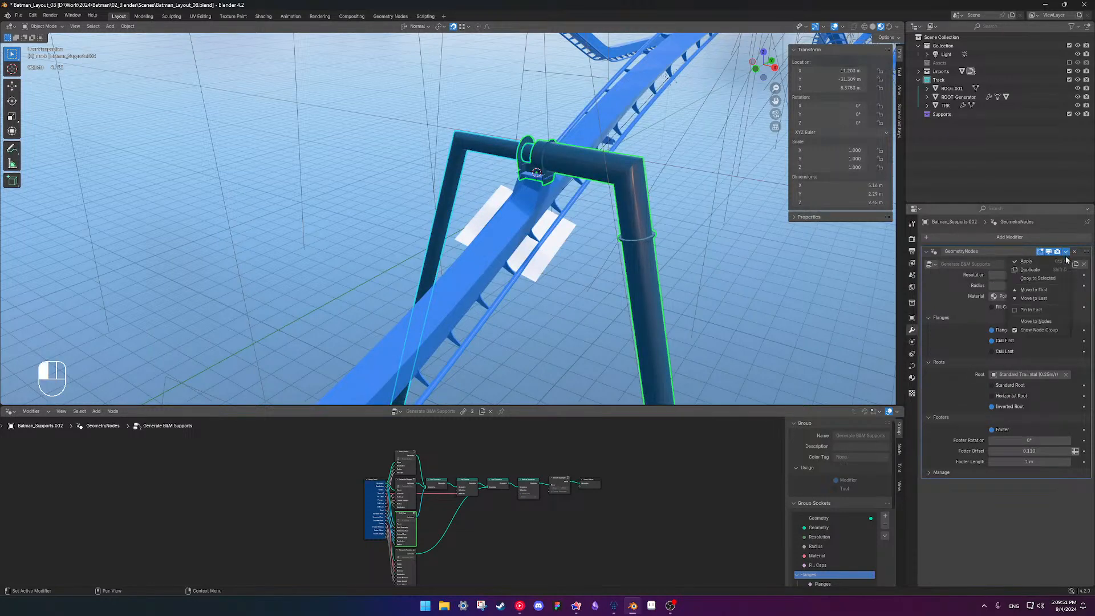
{"action": "left_click", "coordinate": [1056, 277]}
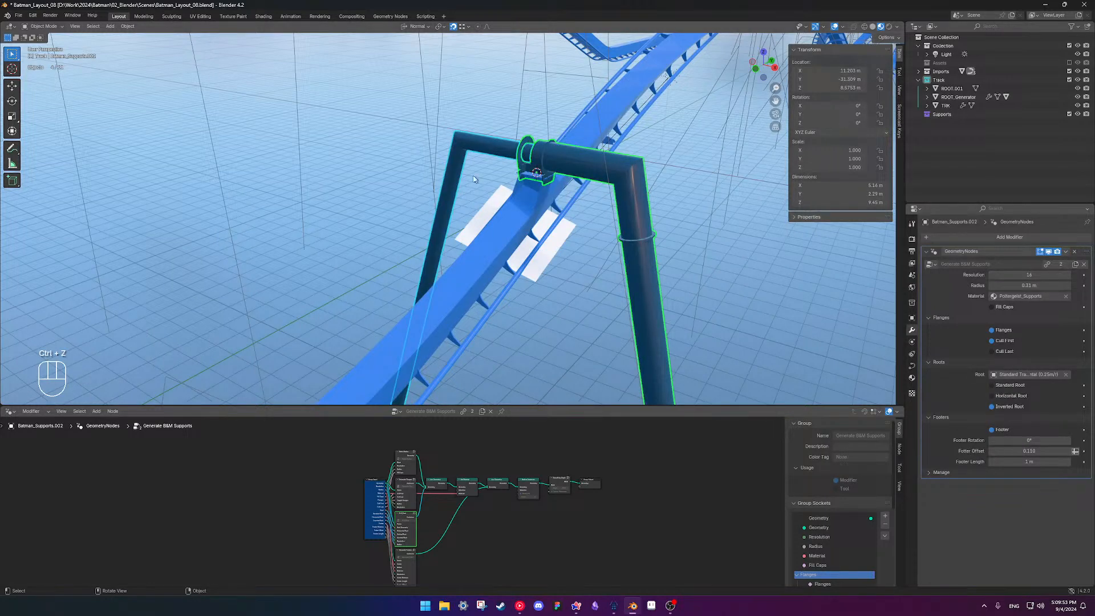
{"action": "key", "text": "ctrl+z"}
{"action": "key", "text": "Tab"}
{"action": "key", "text": "Tab"}
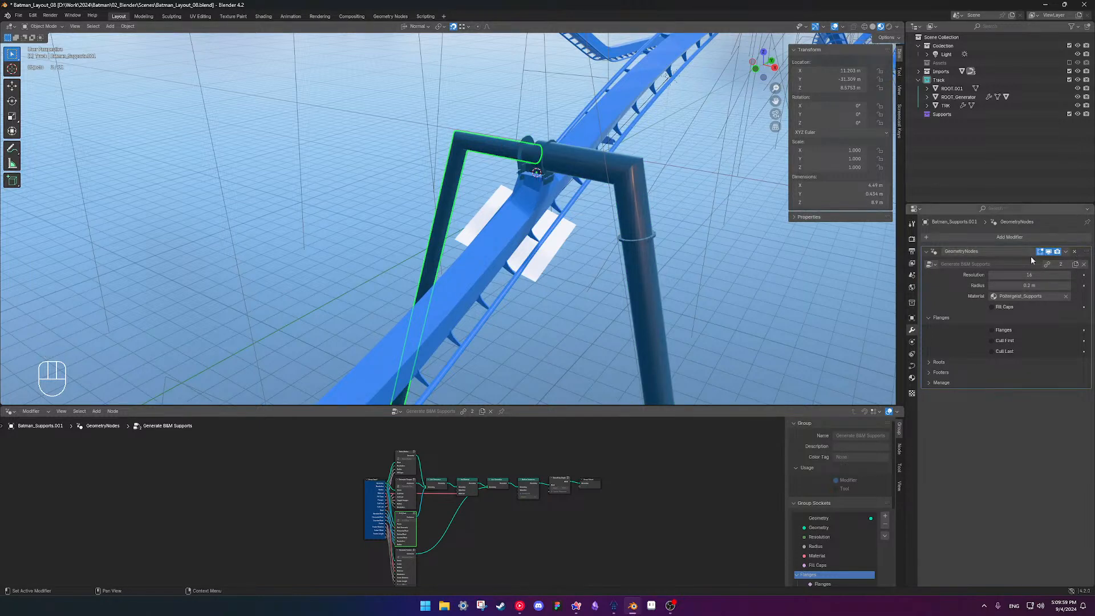
{"action": "left_click", "coordinate": [607, 179]}
{"action": "right_click", "coordinate": [970, 275]}
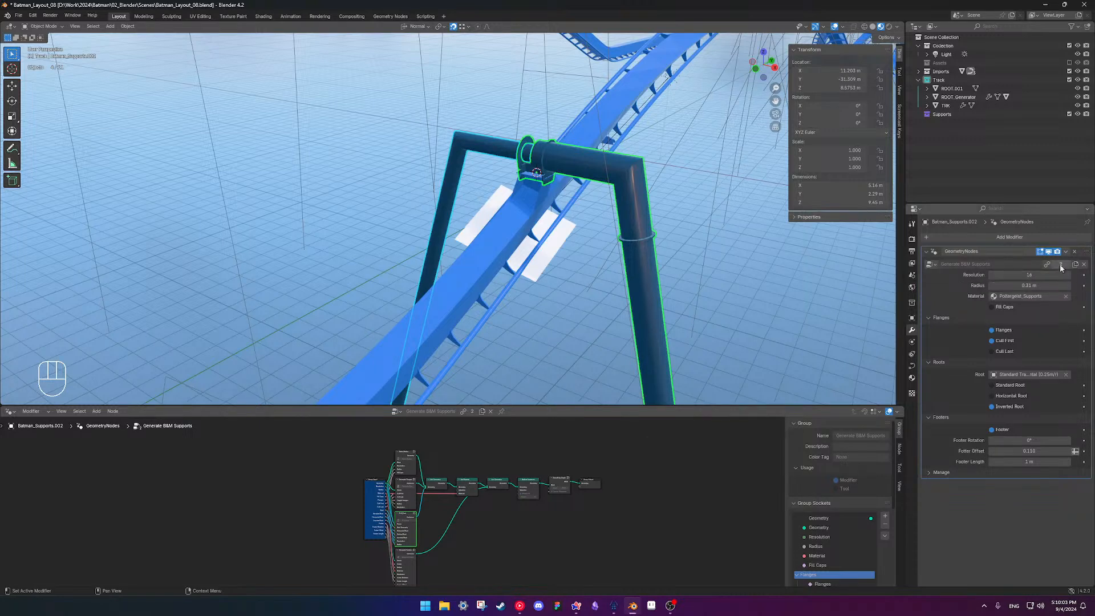
Remove the old modifier from Batman_Supports.001 and copy the configured one from Batman_Supports.002 to it
{"action": "left_click", "coordinate": [501, 152]}
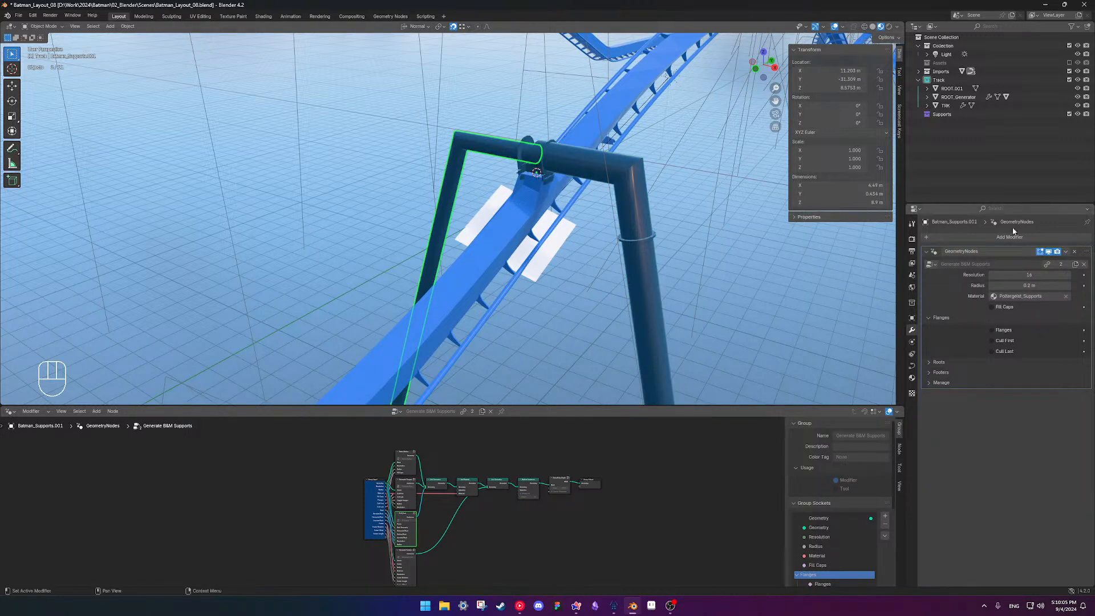
{"action": "left_click", "coordinate": [1073, 252]}
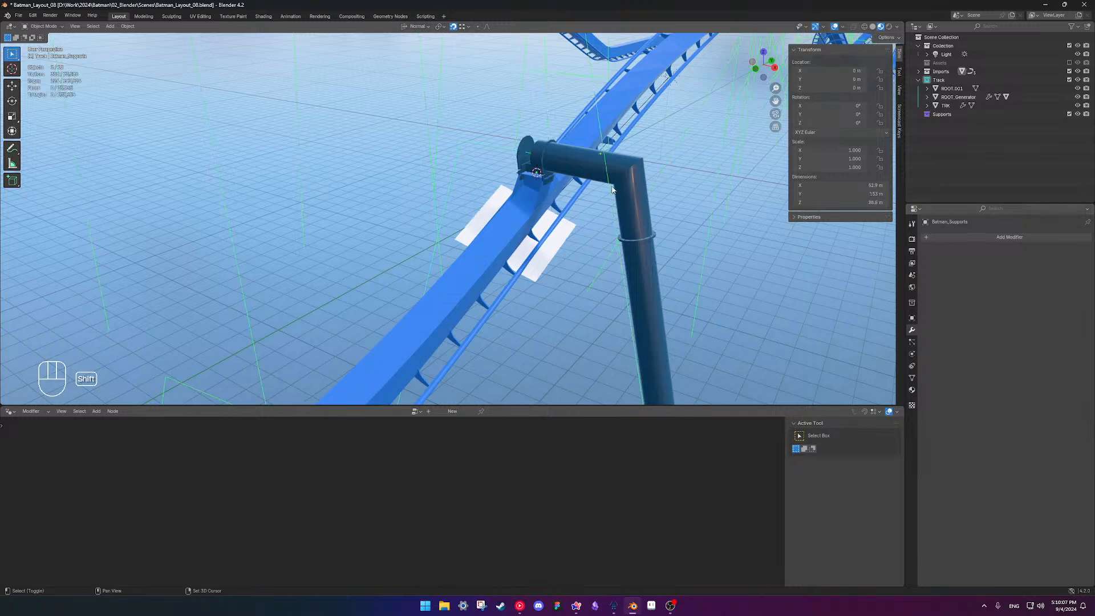
{"action": "left_click", "coordinate": [547, 157]}
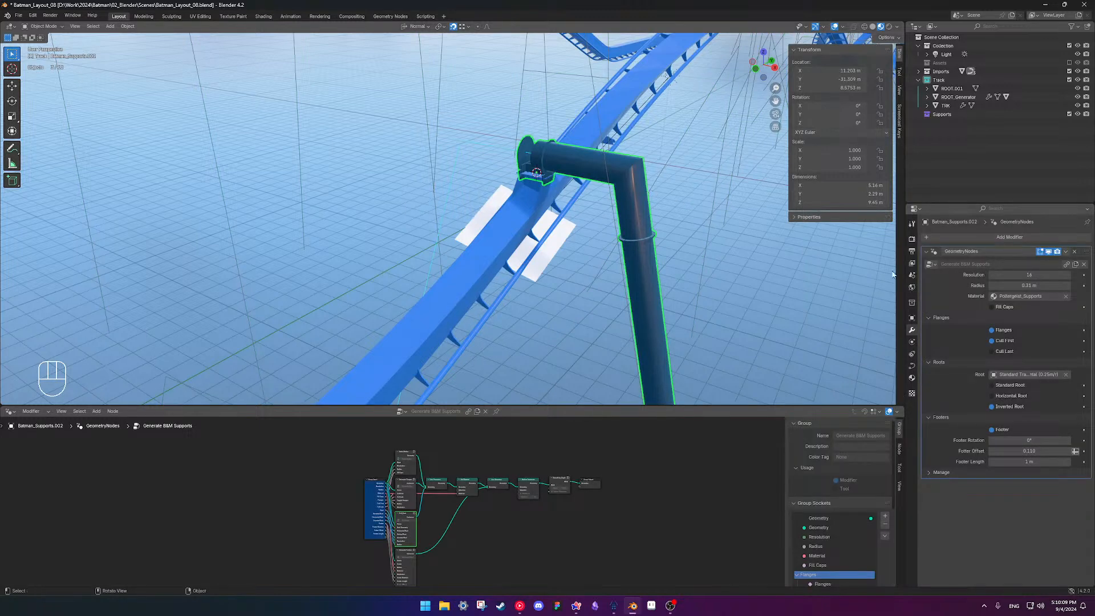
{"action": "left_click", "coordinate": [1065, 252]}
{"action": "left_click", "coordinate": [1054, 279]}
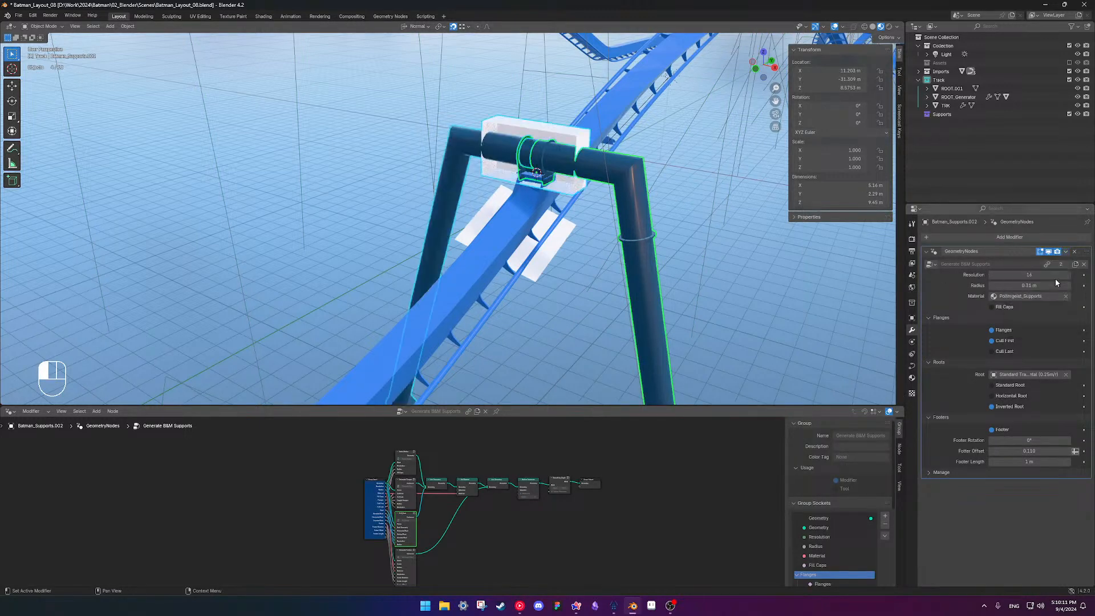
{"action": "middle_click_drag", "start_coordinate": [482, 204], "coordinate": [510, 204]}
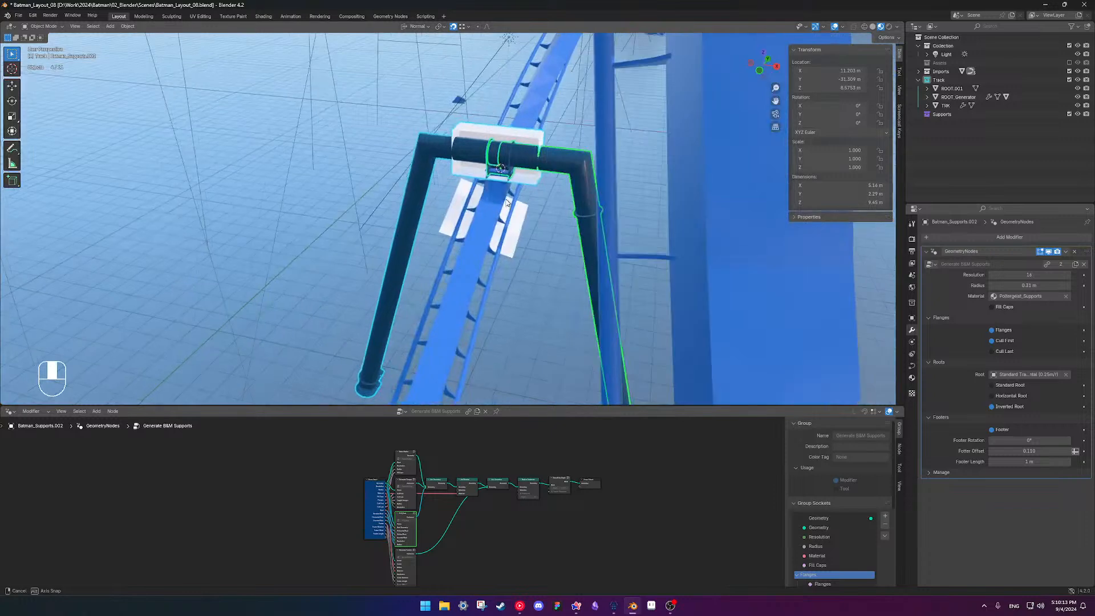
Switch the curve direction of Batman_Supports.001 to place its footer at the foot of the leg
{"action": "left_click", "coordinate": [416, 180]}
{"action": "key", "text": "Tab"}
{"action": "key", "text": "q"}
{"action": "left_click", "coordinate": [422, 193]}
{"action": "key", "text": "Tab"}
{"action": "mouse_move", "coordinate": [434, 194]}
{"action": "middle_mouse_down"}
{"action": "mouse_move", "coordinate": [434, 215]}
{"action": "mouse_move", "coordinate": [438, 193]}
{"action": "middle_mouse_up"}
Subdivide the leg of Batman_Supports.001 between its upper corner and its foot
{"action": "key", "text": "Tab"}
{"action": "left_click", "coordinate": [444, 166]}
{"action": "left_click", "coordinate": [398, 338], "text": "shift"}
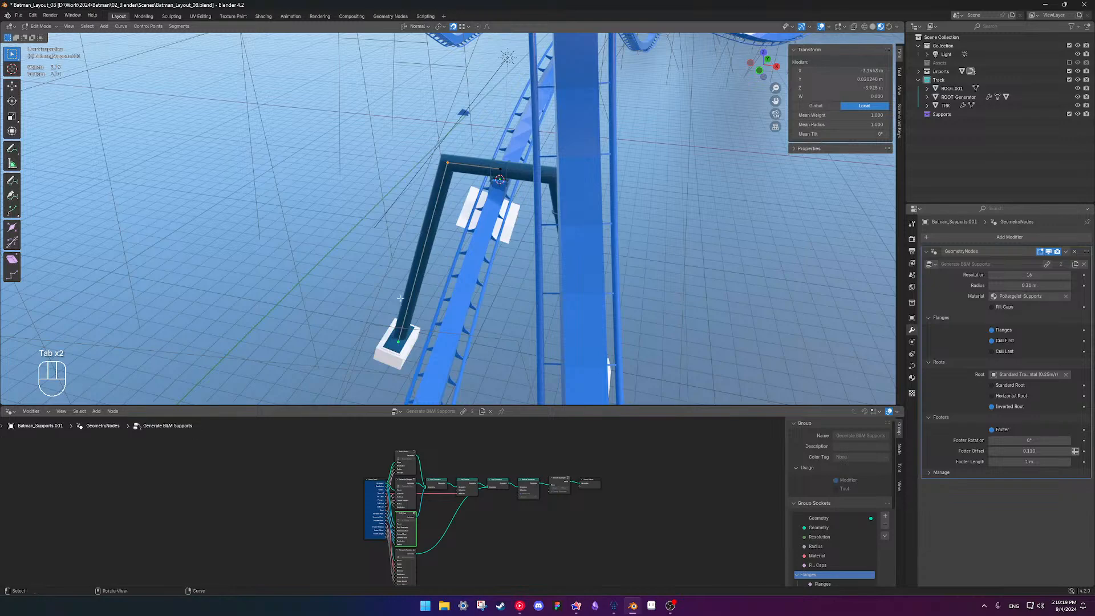
{"action": "right_click", "coordinate": [401, 300]}
{"action": "left_click", "coordinate": [402, 300]}
{"action": "middle_click_drag", "start_coordinate": [417, 277], "coordinate": [441, 259]}
Slide the new leg point of Batman_Supports.001 up toward the corner along its normal Z axis
{"action": "left_click", "coordinate": [411, 284]}
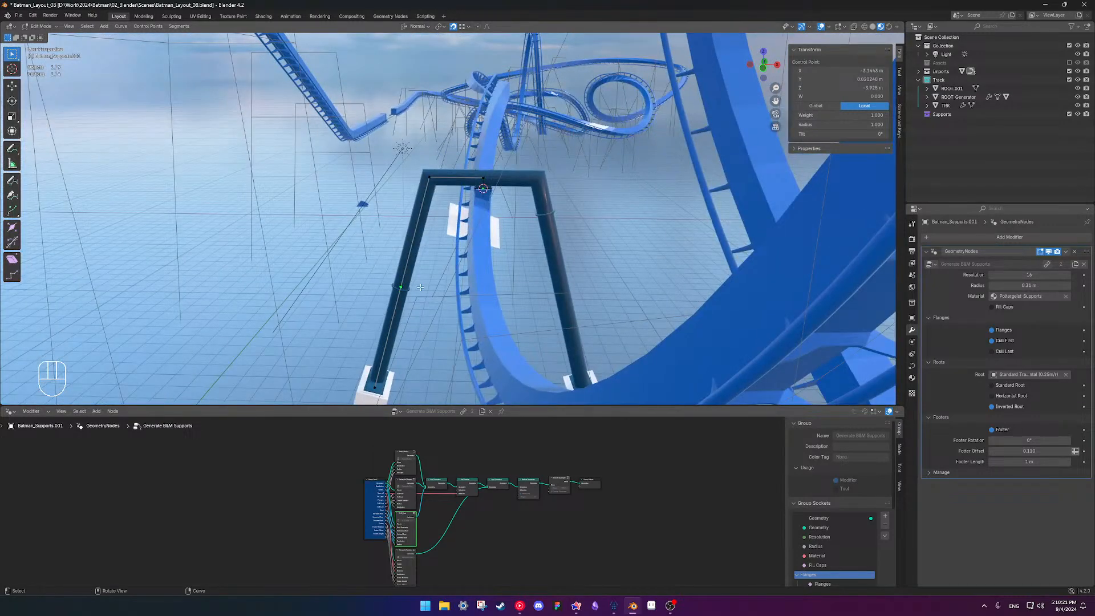
{"action": "key", "text": "g"}
{"action": "key", "text": "z"}
{"action": "left_click", "coordinate": [449, 224]}
{"action": "key", "text": "Tab"}
Inspect the support frame's leg flanges, crossbar and root clamps on the track from several angles
{"action": "middle_click_drag", "start_coordinate": [580, 239], "coordinate": [798, 256]}
{"action": "scroll", "coordinate": [531, 256], "scroll_direction": "down", "scroll_amount": 4}
{"action": "middle_click_drag", "start_coordinate": [530, 259], "coordinate": [567, 228]}
{"action": "key", "text": "Tab"}
{"action": "key", "text": "Tab"}
{"action": "left_click", "coordinate": [520, 245]}
{"action": "scroll", "coordinate": [504, 230], "scroll_direction": "down", "scroll_amount": 2}
{"action": "scroll", "coordinate": [468, 279], "scroll_direction": "up", "scroll_amount": 2}
{"action": "scroll", "coordinate": [507, 220], "scroll_direction": "up", "scroll_amount": 2}
{"action": "middle_click_drag", "start_coordinate": [456, 226], "coordinate": [677, 263]}
{"action": "middle_click_drag", "start_coordinate": [505, 149], "coordinate": [551, 237], "text": "shift"}
{"action": "scroll", "coordinate": [551, 237], "scroll_direction": "up", "scroll_amount": 5}
{"action": "middle_click_drag", "start_coordinate": [644, 268], "coordinate": [684, 195]}
{"action": "scroll", "coordinate": [678, 194], "scroll_direction": "down", "scroll_amount": 2}
{"action": "middle_click_drag", "start_coordinate": [590, 178], "coordinate": [542, 215], "text": "shift"}
{"action": "middle_click_drag", "start_coordinate": [485, 191], "coordinate": [630, 229]}
{"action": "middle_click_drag", "start_coordinate": [513, 145], "coordinate": [718, 220], "text": "shift"}
{"action": "middle_click_drag", "start_coordinate": [473, 293], "coordinate": [554, 149], "text": "shift"}
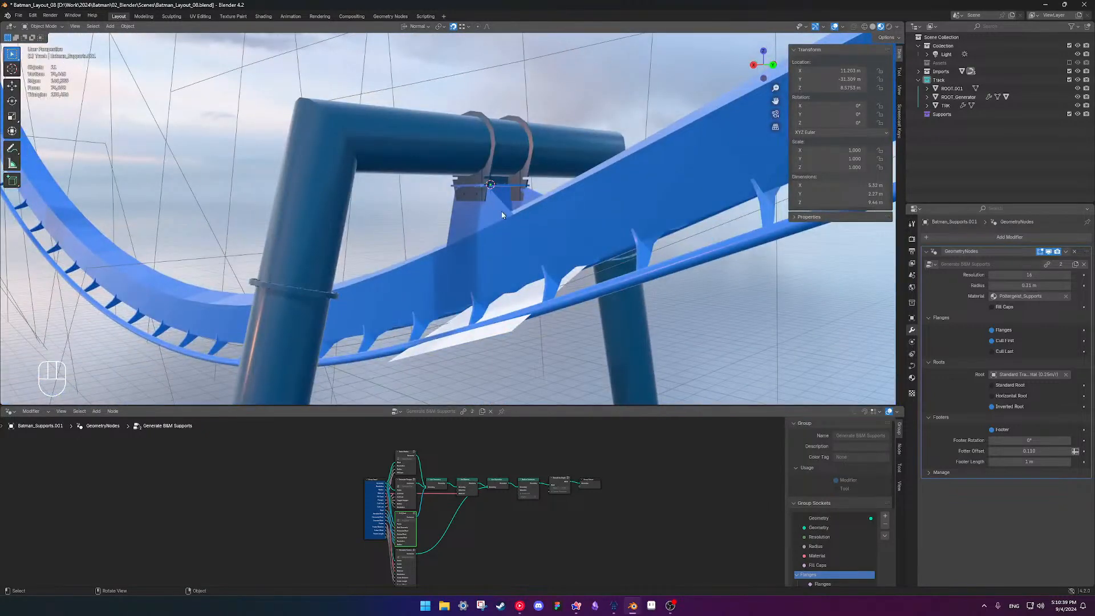
Examine the support frame's footers, crossbar clamps and leg flanges on the track from above and from the side
{"action": "scroll", "coordinate": [513, 205], "scroll_direction": "up", "scroll_amount": 4}
{"action": "scroll", "coordinate": [553, 188], "scroll_direction": "down", "scroll_amount": 10}
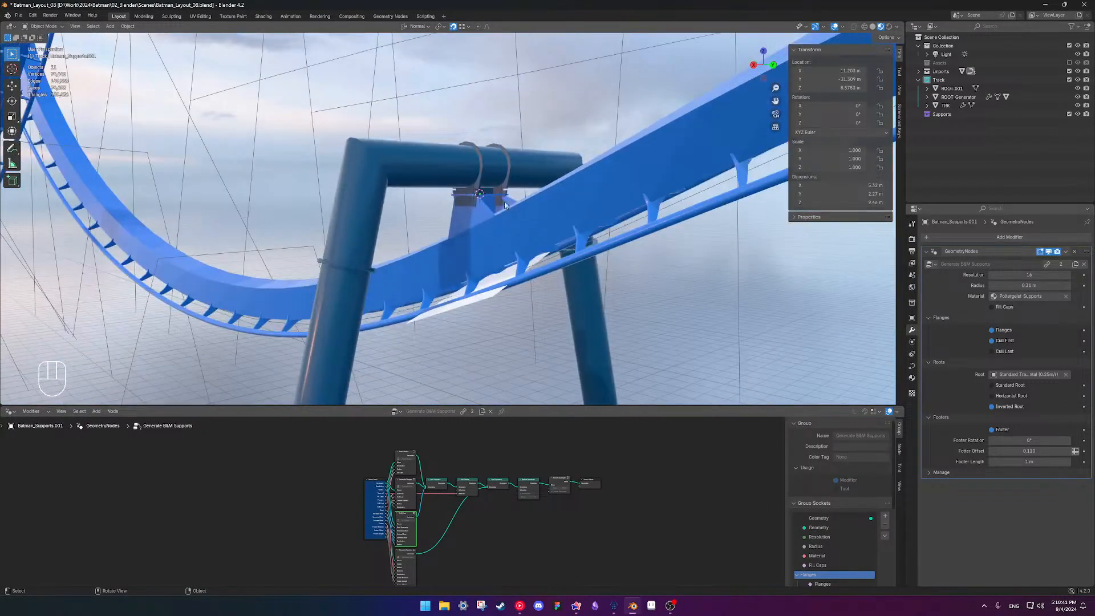
{"action": "middle_click_drag", "start_coordinate": [460, 191], "coordinate": [481, 283]}
{"action": "scroll", "coordinate": [443, 233], "scroll_direction": "up", "scroll_amount": 2}
{"action": "scroll", "coordinate": [483, 279], "scroll_direction": "down", "scroll_amount": 5}
{"action": "middle_click_drag", "start_coordinate": [478, 230], "coordinate": [472, 315]}
{"action": "scroll", "coordinate": [471, 310], "scroll_direction": "up", "scroll_amount": 6}
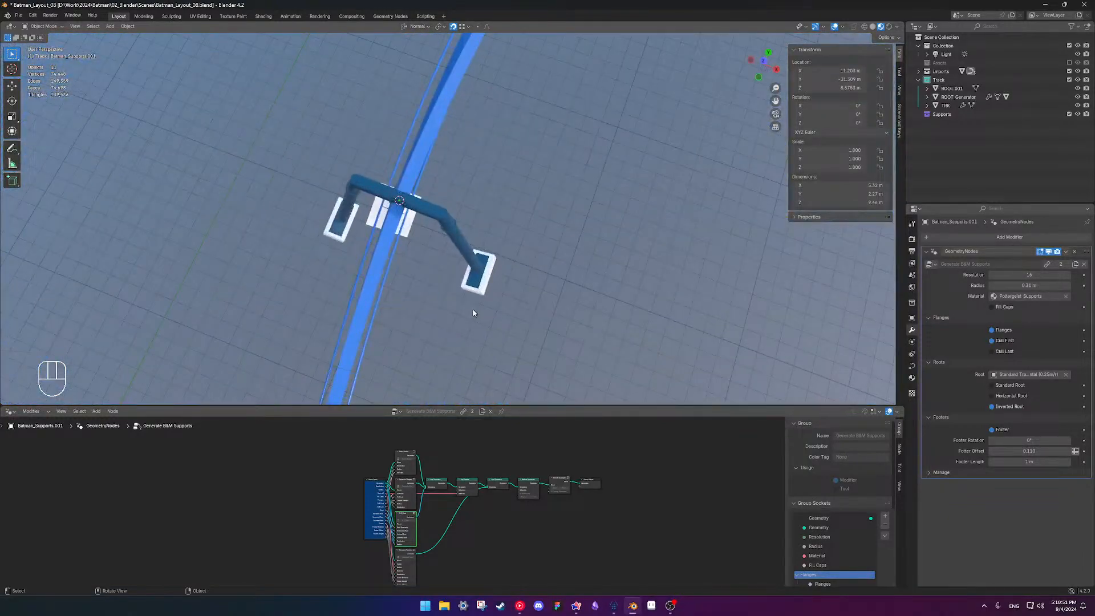
{"action": "scroll", "coordinate": [479, 299], "scroll_direction": "down", "scroll_amount": 8}
{"action": "middle_click_drag", "start_coordinate": [503, 247], "coordinate": [489, 279], "text": "shift"}
{"action": "middle_click_drag", "start_coordinate": [490, 279], "coordinate": [540, 286]}
{"action": "scroll", "coordinate": [540, 283], "scroll_direction": "down", "scroll_amount": 6}
{"action": "middle_click_drag", "start_coordinate": [544, 247], "coordinate": [506, 199]}
{"action": "scroll", "coordinate": [472, 222], "scroll_direction": "up", "scroll_amount": 7}
{"action": "middle_click_drag", "start_coordinate": [456, 117], "coordinate": [656, 275], "text": "shift"}
{"action": "scroll", "coordinate": [546, 252], "scroll_direction": "up", "scroll_amount": 1}
{"action": "scroll", "coordinate": [545, 251], "scroll_direction": "up", "scroll_amount": 4}
Clear and reassign the Poltergeist_Supports material on the Batman_Supports.002 leg, and save the file
{"action": "left_click", "coordinate": [445, 284]}
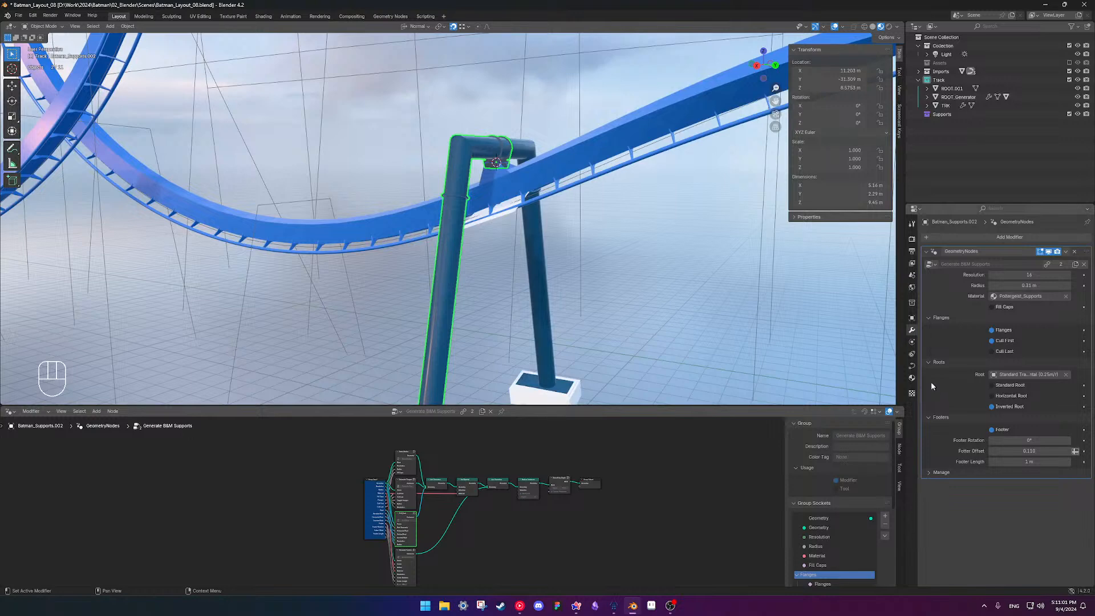
{"action": "left_click", "coordinate": [912, 377]}
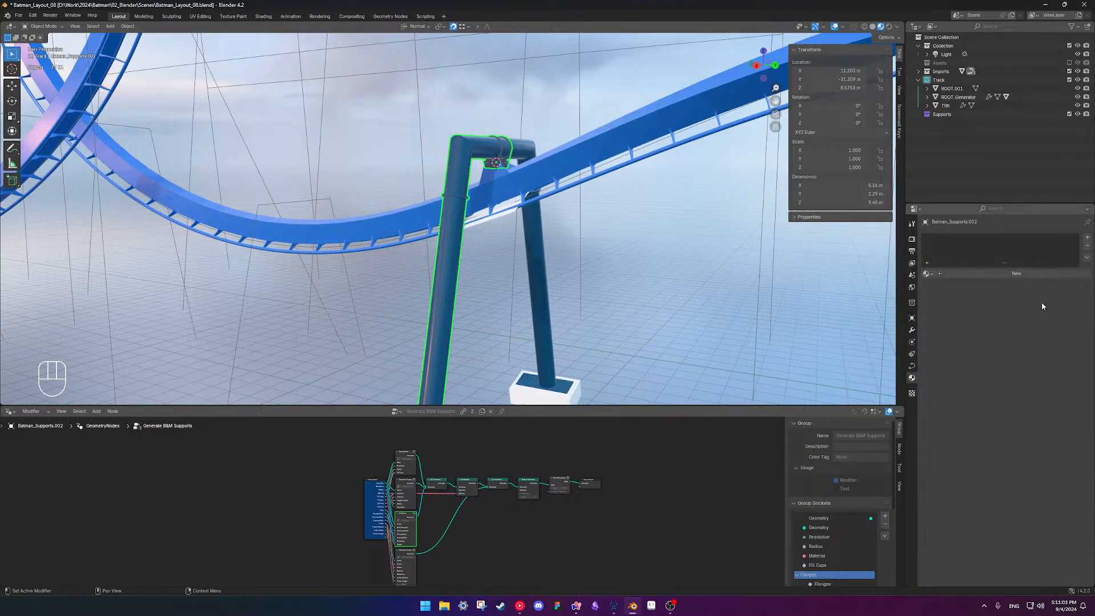
{"action": "left_click", "coordinate": [912, 329]}
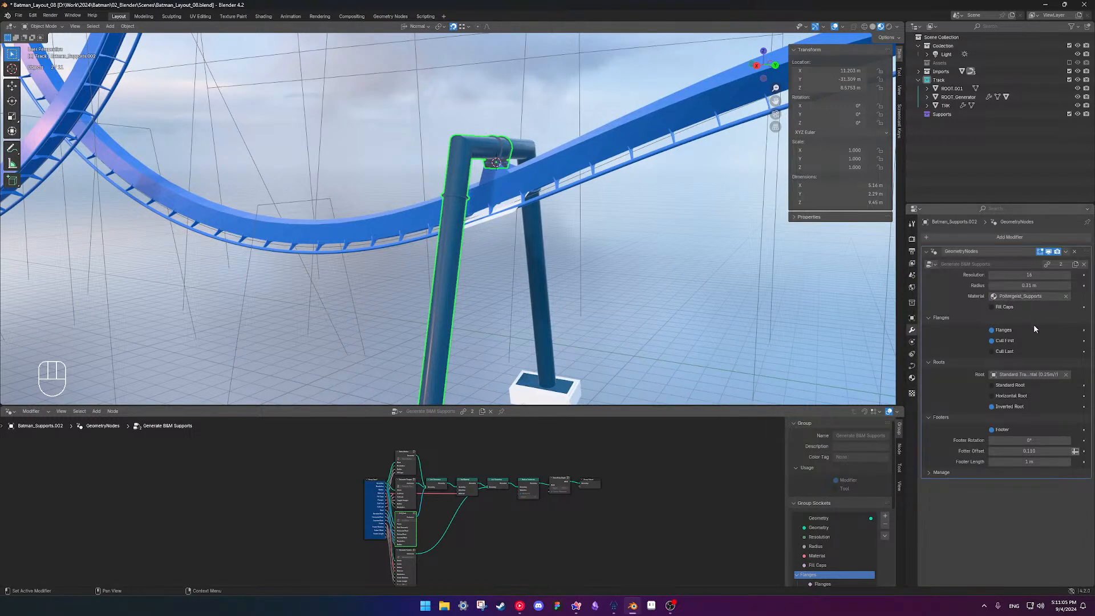
{"action": "left_click", "coordinate": [1065, 296]}
{"action": "left_click", "coordinate": [1038, 295]}
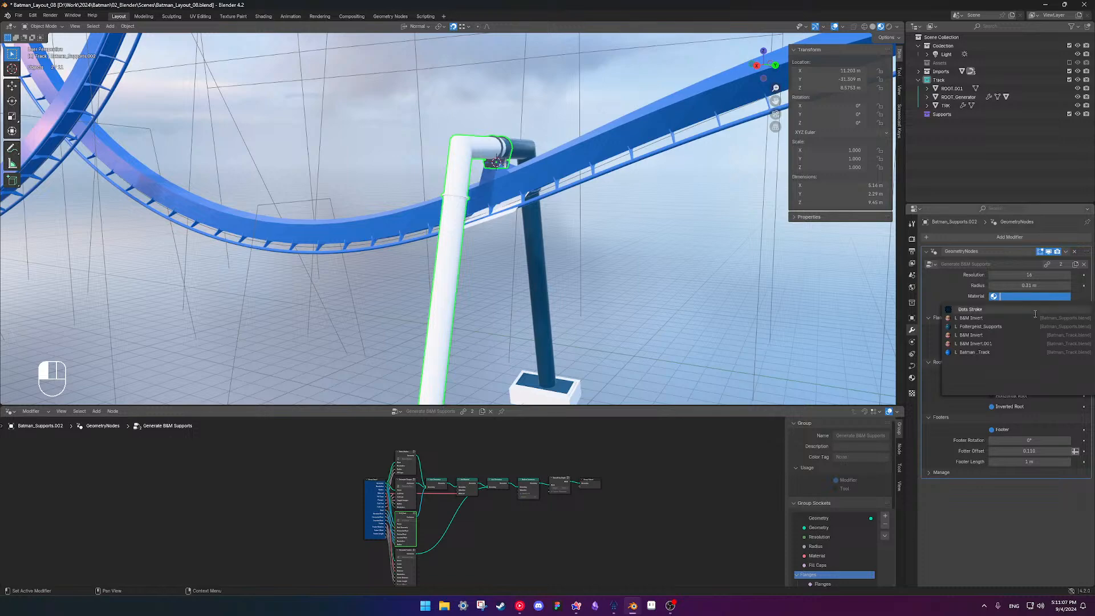
{"action": "left_click", "coordinate": [1003, 327]}
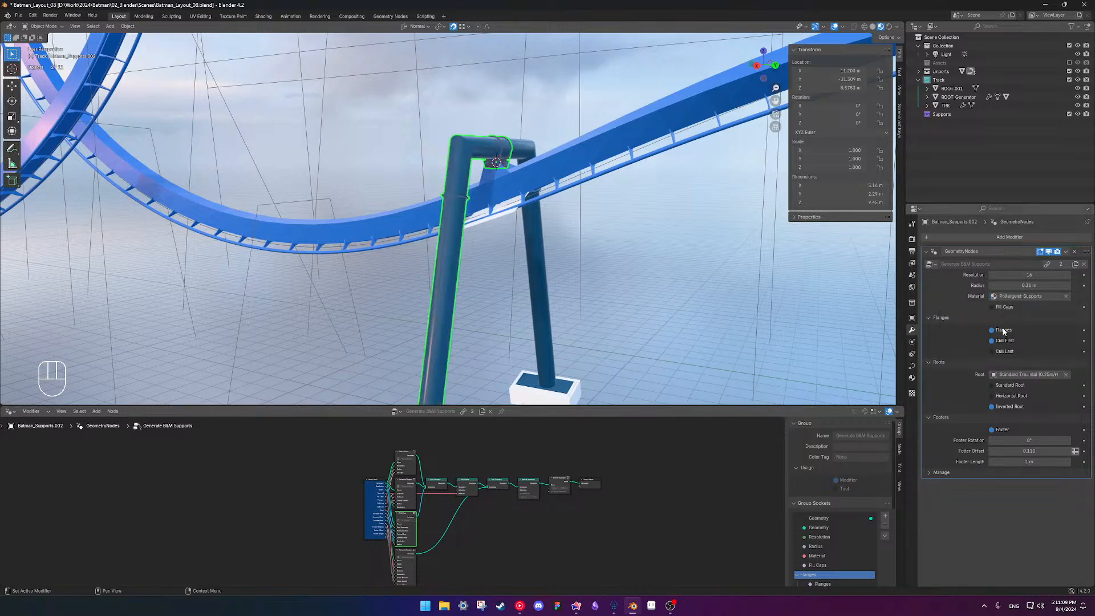
{"action": "key", "text": "ctrl+s"}
Review the finished support frame's placement within the whole coaster layout and its surrounding support wireframes
{"action": "scroll", "coordinate": [567, 263], "scroll_direction": "down", "scroll_amount": 5}
{"action": "scroll", "coordinate": [515, 236], "scroll_direction": "up", "scroll_amount": 4}
{"action": "middle_click_drag", "start_coordinate": [515, 235], "coordinate": [310, 191]}
{"action": "scroll", "coordinate": [522, 254], "scroll_direction": "down", "scroll_amount": 1}
{"action": "scroll", "coordinate": [601, 200], "scroll_direction": "up", "scroll_amount": 5}
{"action": "scroll", "coordinate": [494, 190], "scroll_direction": "down", "scroll_amount": 6}
{"action": "scroll", "coordinate": [494, 190], "scroll_direction": "down", "scroll_amount": 2}
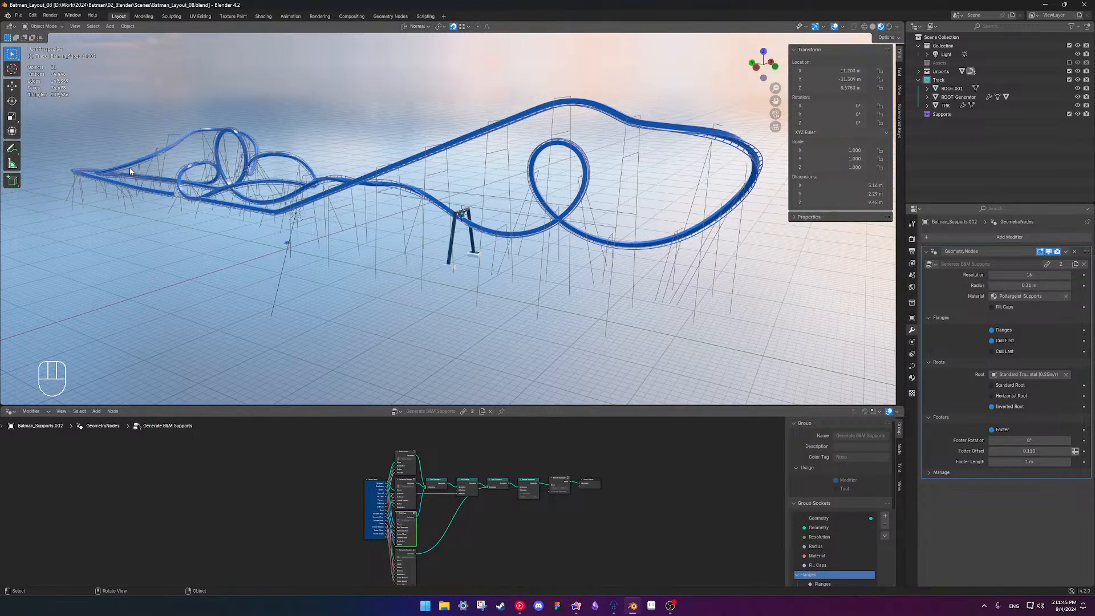
{"action": "scroll", "coordinate": [550, 246], "scroll_direction": "up", "scroll_amount": 5}
{"action": "scroll", "coordinate": [550, 246], "scroll_direction": "down", "scroll_amount": 2}
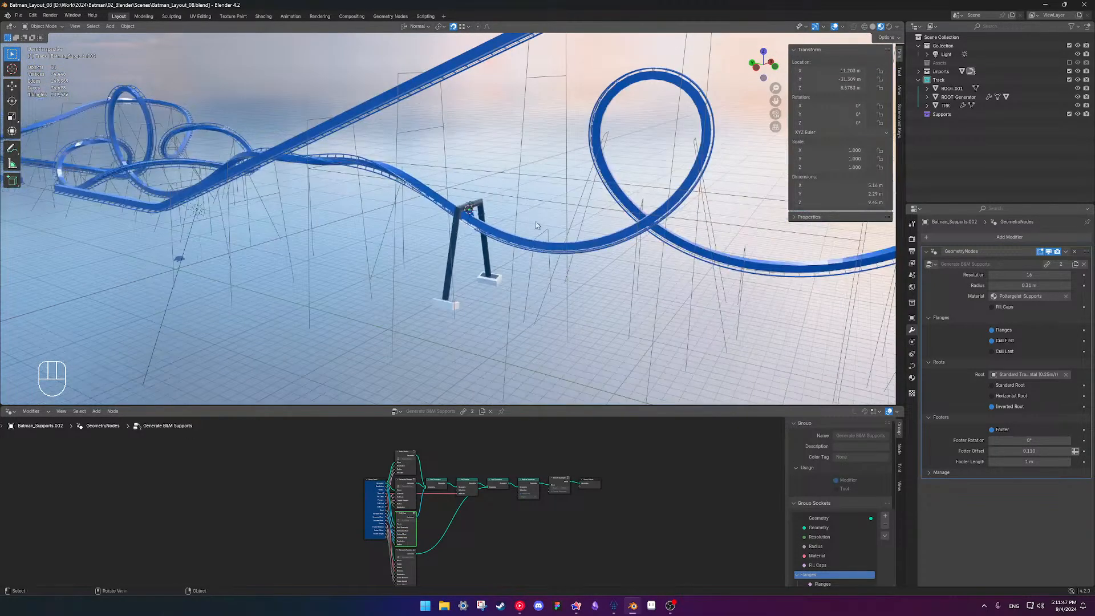
Select the TRK track object to review its run and modifier settings, and clear the selection
{"action": "left_click", "coordinate": [550, 247]}
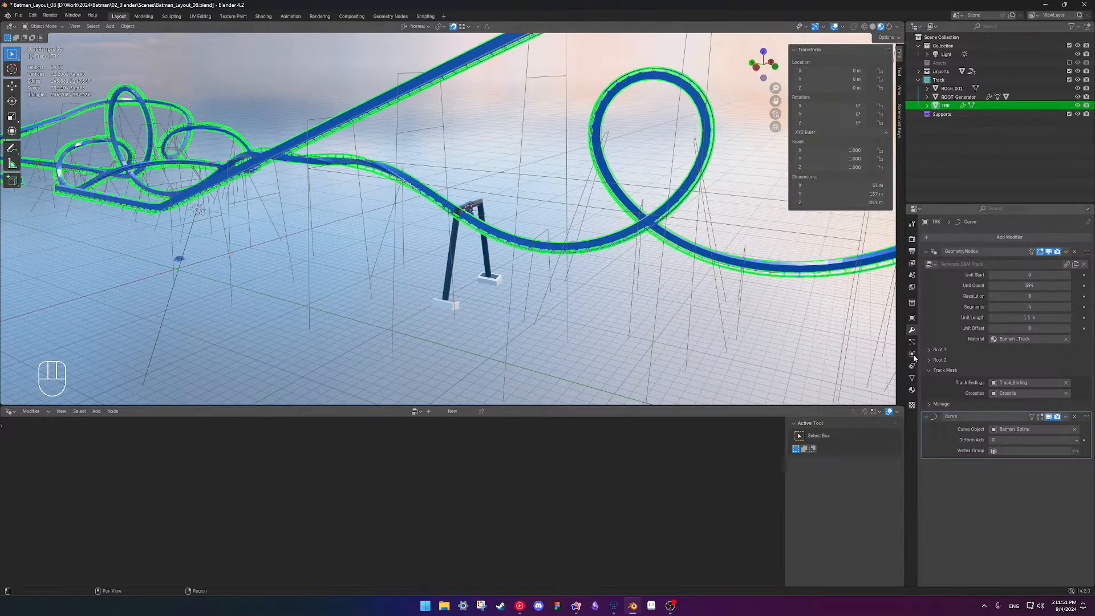
{"action": "key", "text": "KP_Decimal"}
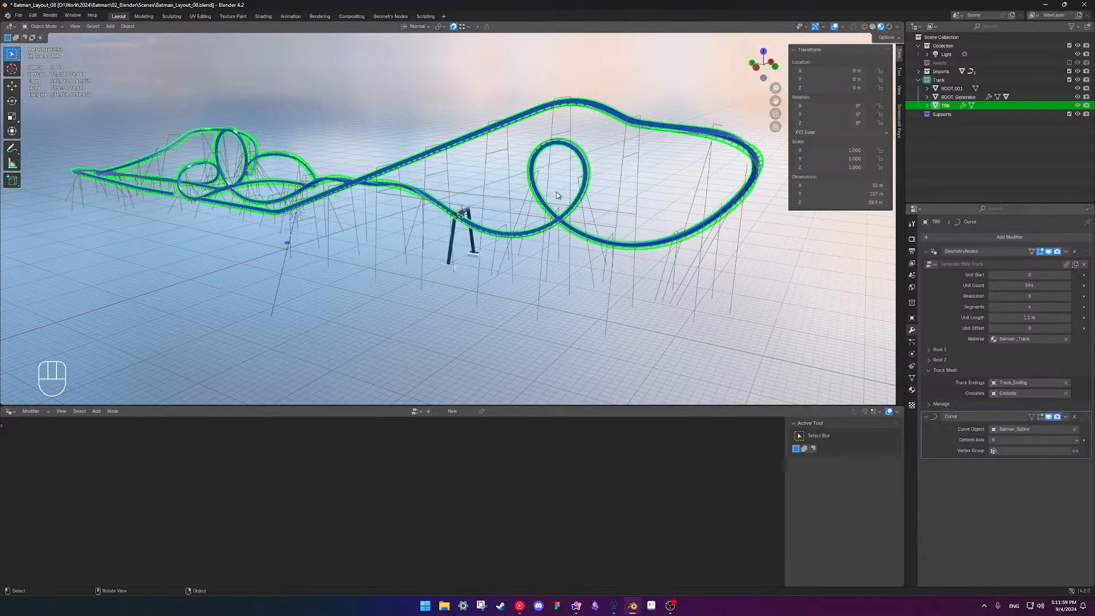
{"action": "scroll", "coordinate": [556, 188], "scroll_direction": "up", "scroll_amount": 5}
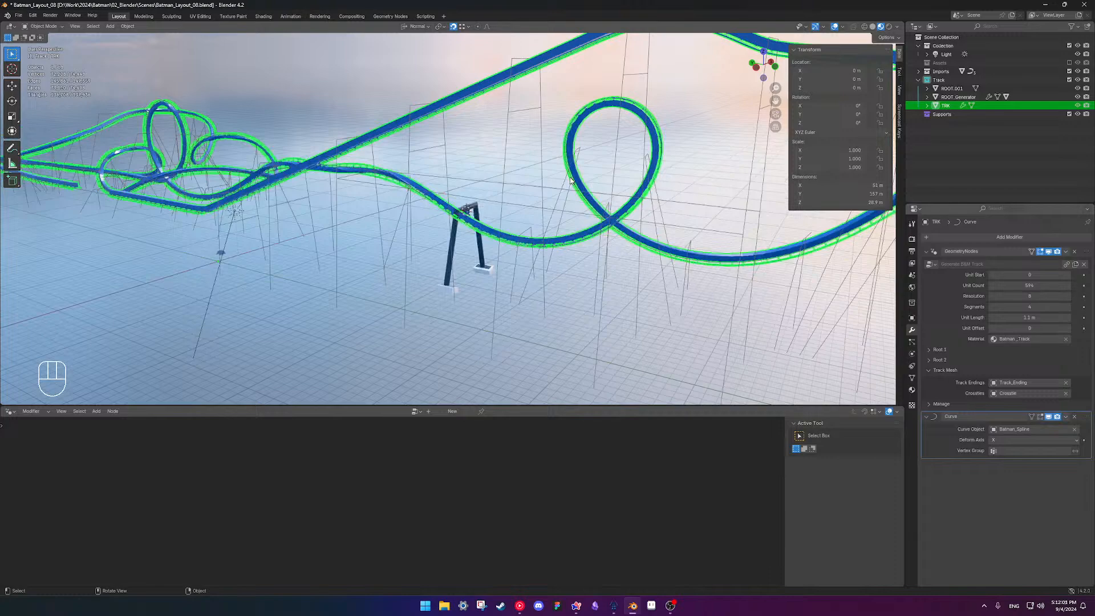
{"action": "middle_click_drag", "start_coordinate": [570, 180], "coordinate": [453, 207]}
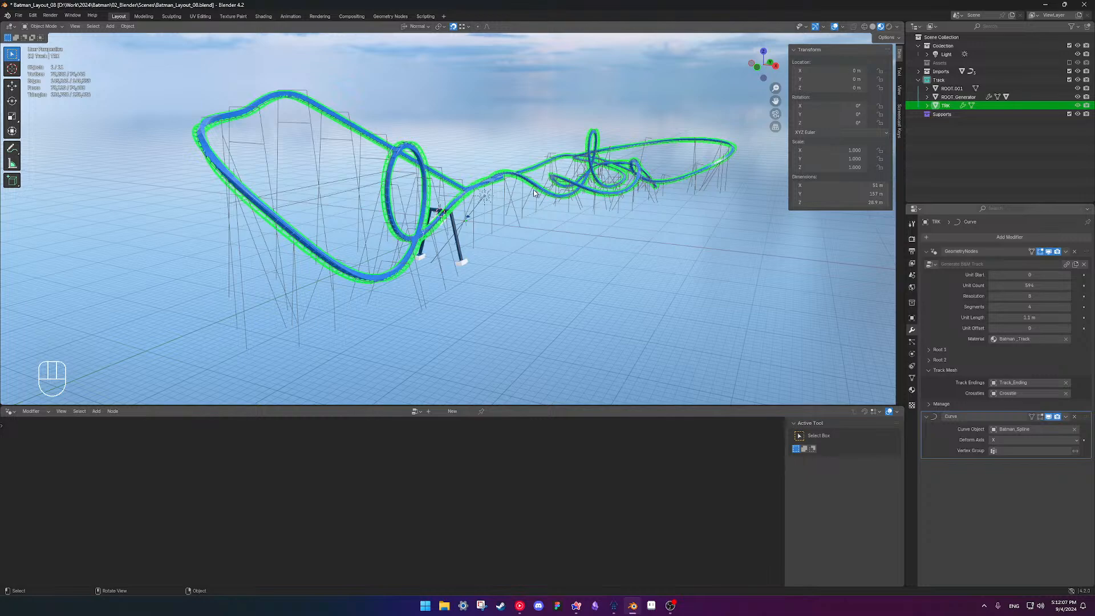
{"action": "left_click", "coordinate": [608, 301]}
Inspect the support frame up close around its crossbar and footers, and compare it with the remaining wireframes along the layout
{"action": "scroll", "coordinate": [471, 220], "scroll_direction": "up", "scroll_amount": 5}
{"action": "middle_click_drag", "start_coordinate": [469, 229], "coordinate": [616, 226], "text": "shift"}
{"action": "scroll", "coordinate": [525, 220], "scroll_direction": "up", "scroll_amount": 4}
{"action": "scroll", "coordinate": [545, 222], "scroll_direction": "up", "scroll_amount": 3}
{"action": "scroll", "coordinate": [541, 224], "scroll_direction": "down", "scroll_amount": 3}
{"action": "middle_click_drag", "start_coordinate": [582, 169], "coordinate": [525, 226]}
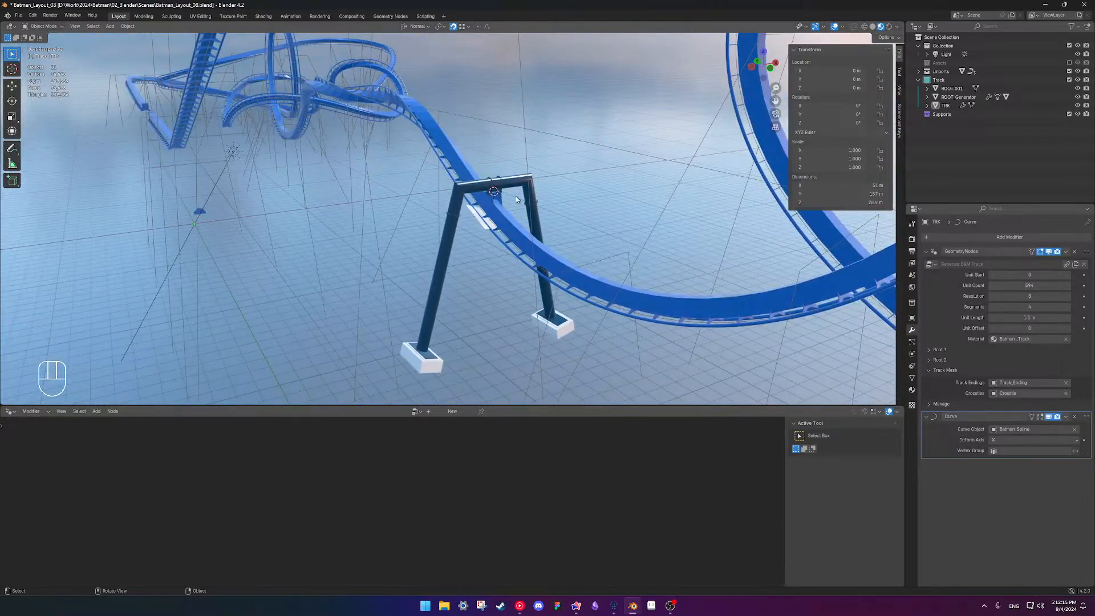
{"action": "scroll", "coordinate": [479, 185], "scroll_direction": "up", "scroll_amount": 3}
{"action": "middle_click_drag", "start_coordinate": [493, 182], "coordinate": [583, 344], "text": "shift"}
{"action": "middle_click_drag", "start_coordinate": [583, 344], "coordinate": [557, 320]}
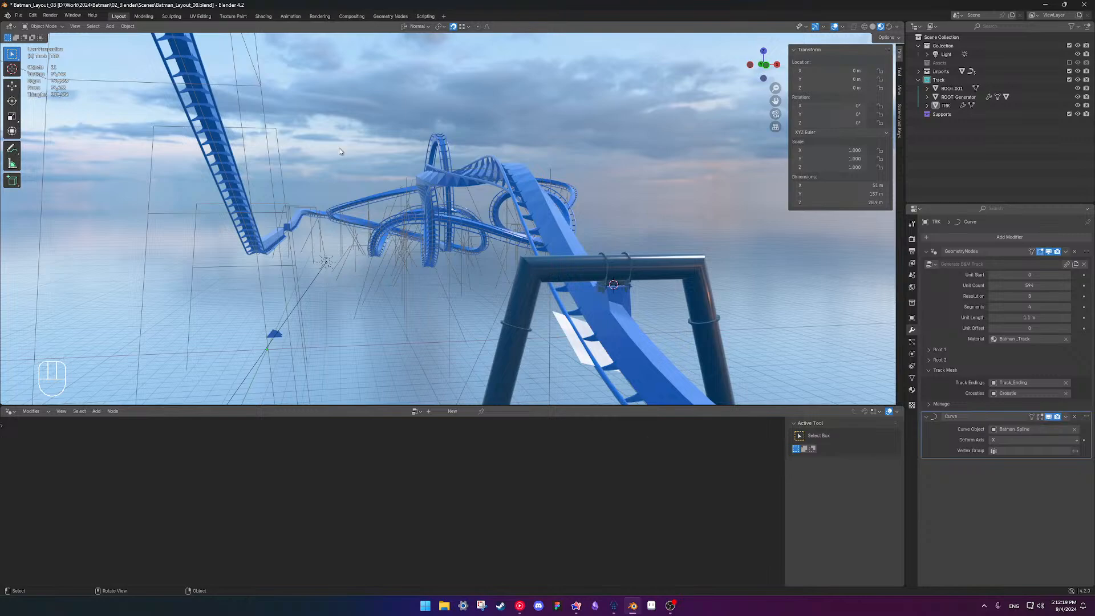
{"action": "middle_click_drag", "start_coordinate": [510, 234], "coordinate": [384, 256]}
{"action": "scroll", "coordinate": [384, 256], "scroll_direction": "down", "scroll_amount": 4}
{"action": "scroll", "coordinate": [525, 283], "scroll_direction": "down", "scroll_amount": 5}
{"action": "middle_click_drag", "start_coordinate": [440, 287], "coordinate": [427, 263]}
{"action": "middle_click_drag", "start_coordinate": [427, 263], "coordinate": [540, 260], "text": "shift"}
{"action": "scroll", "coordinate": [542, 260], "scroll_direction": "up", "scroll_amount": 3}
{"action": "scroll", "coordinate": [456, 254], "scroll_direction": "down", "scroll_amount": 4}
{"action": "middle_click_drag", "start_coordinate": [605, 245], "coordinate": [526, 246], "text": "shift"}
Save the Batman_Layout_08.blend file with the whole coaster layout in view
{"action": "key", "text": "ctrl+s"}
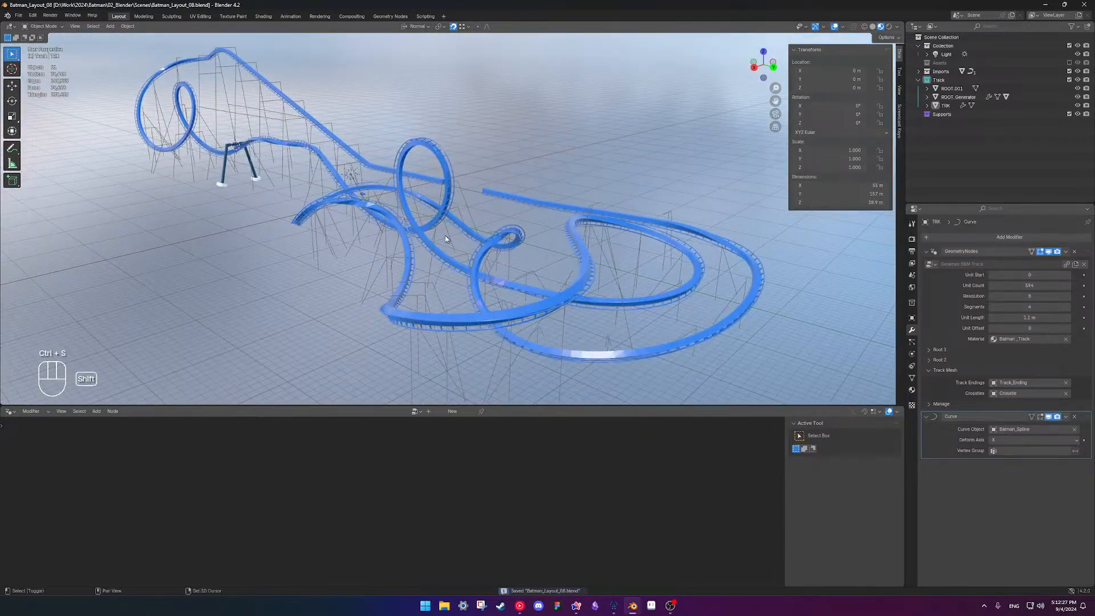
{"action": "middle_click_drag", "start_coordinate": [456, 236], "coordinate": [481, 246], "text": "shift"}
{"action": "scroll", "coordinate": [480, 247], "scroll_direction": "down", "scroll_amount": 2}
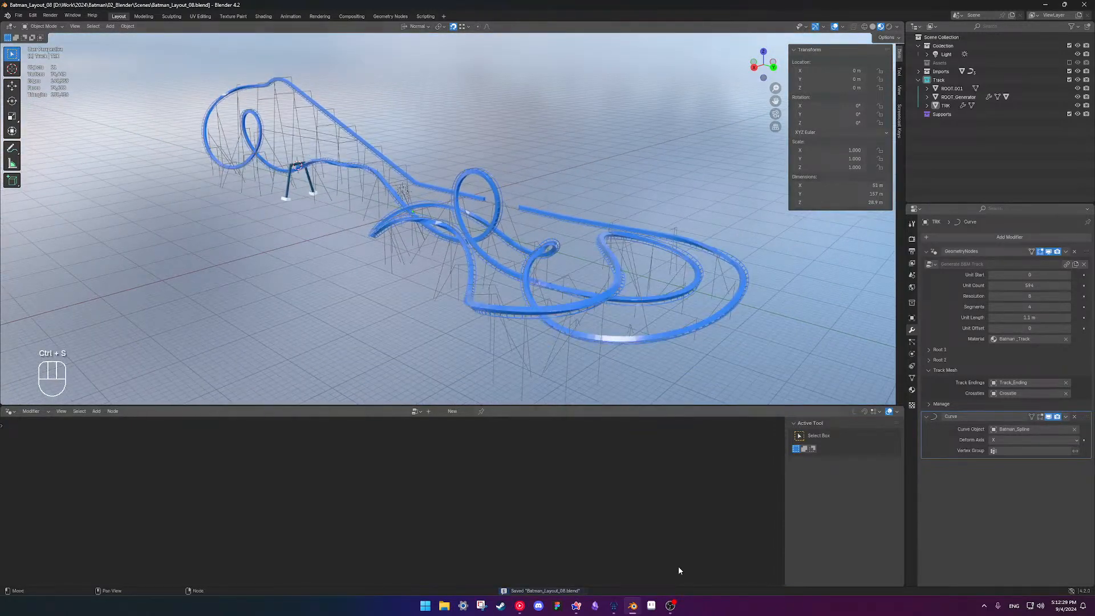
{"action": "left_click", "coordinate": [672, 607]}
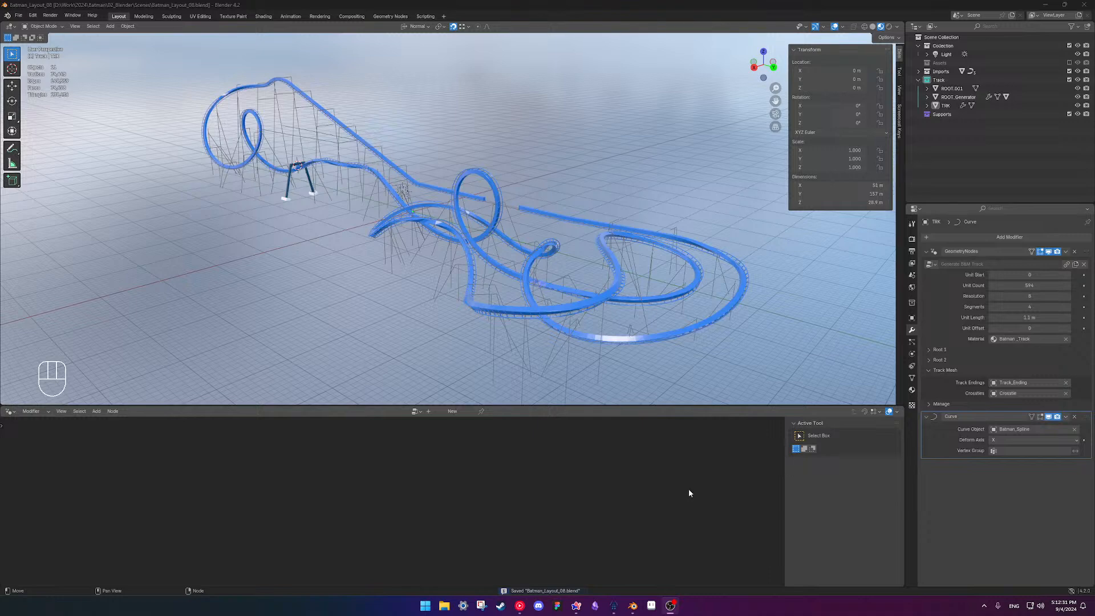